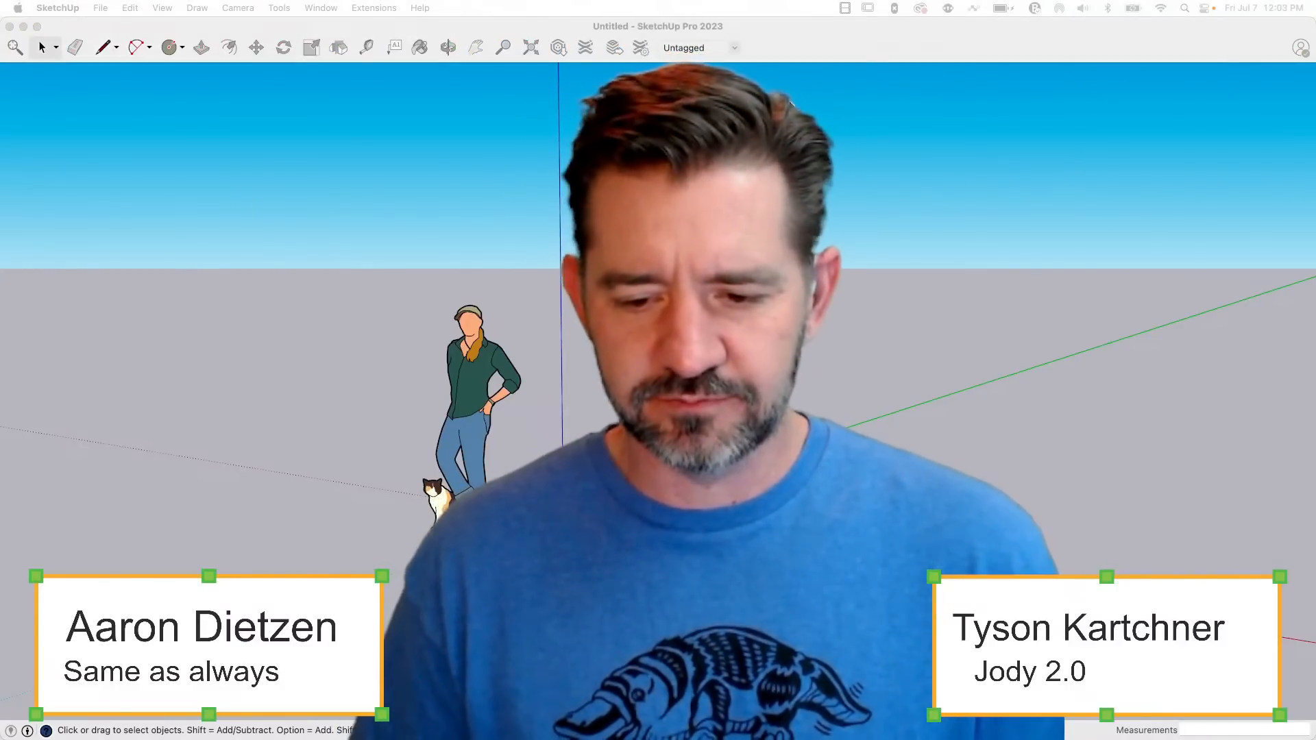
left_click(766, 42)
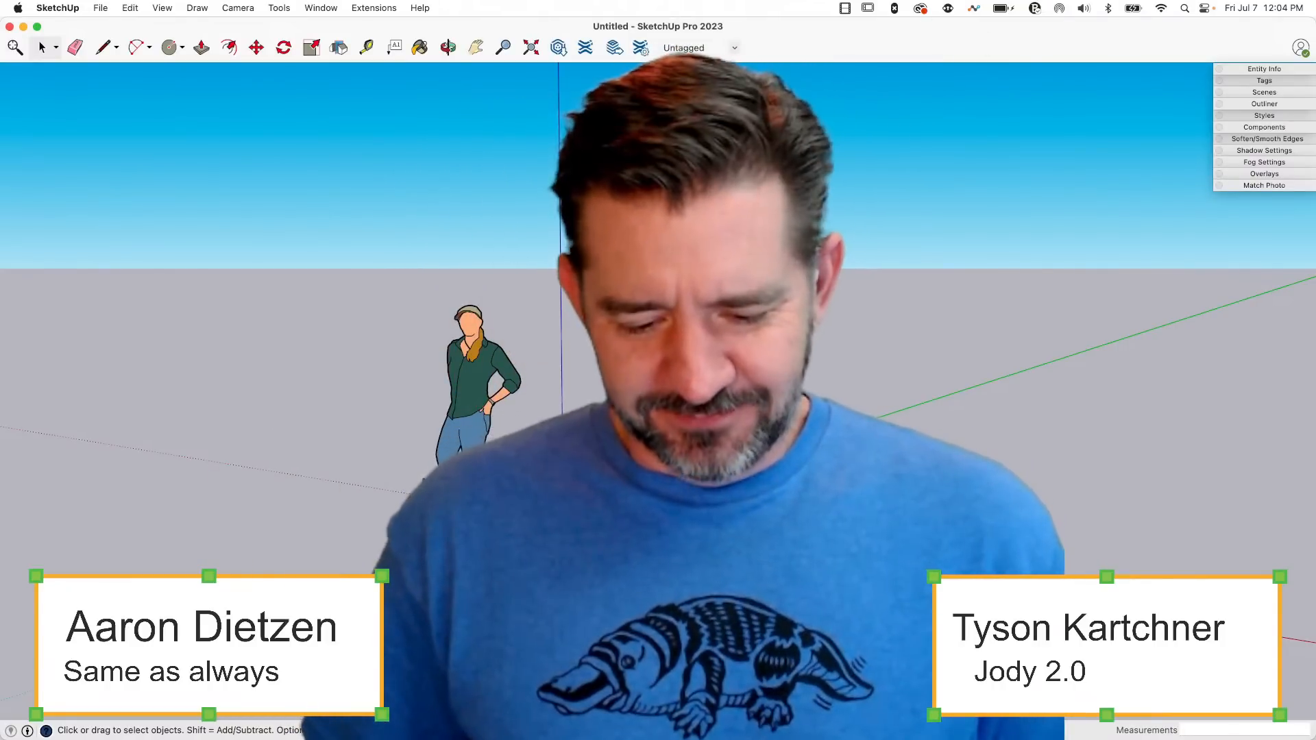
middle_click_drag(720, 494, 666, 488)
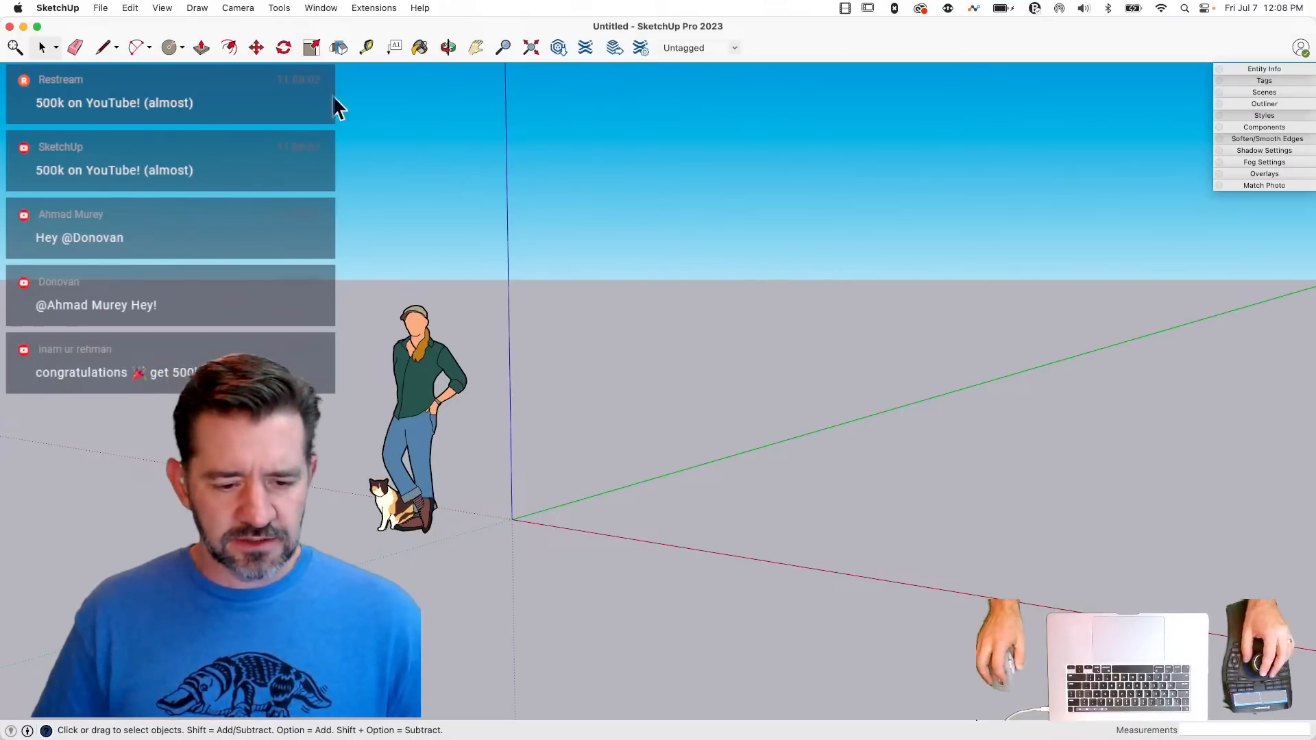
- Import the LUS28 hanger screenshot from the Desktop as an image and place it at its default size on the origin
left_click(100, 8)
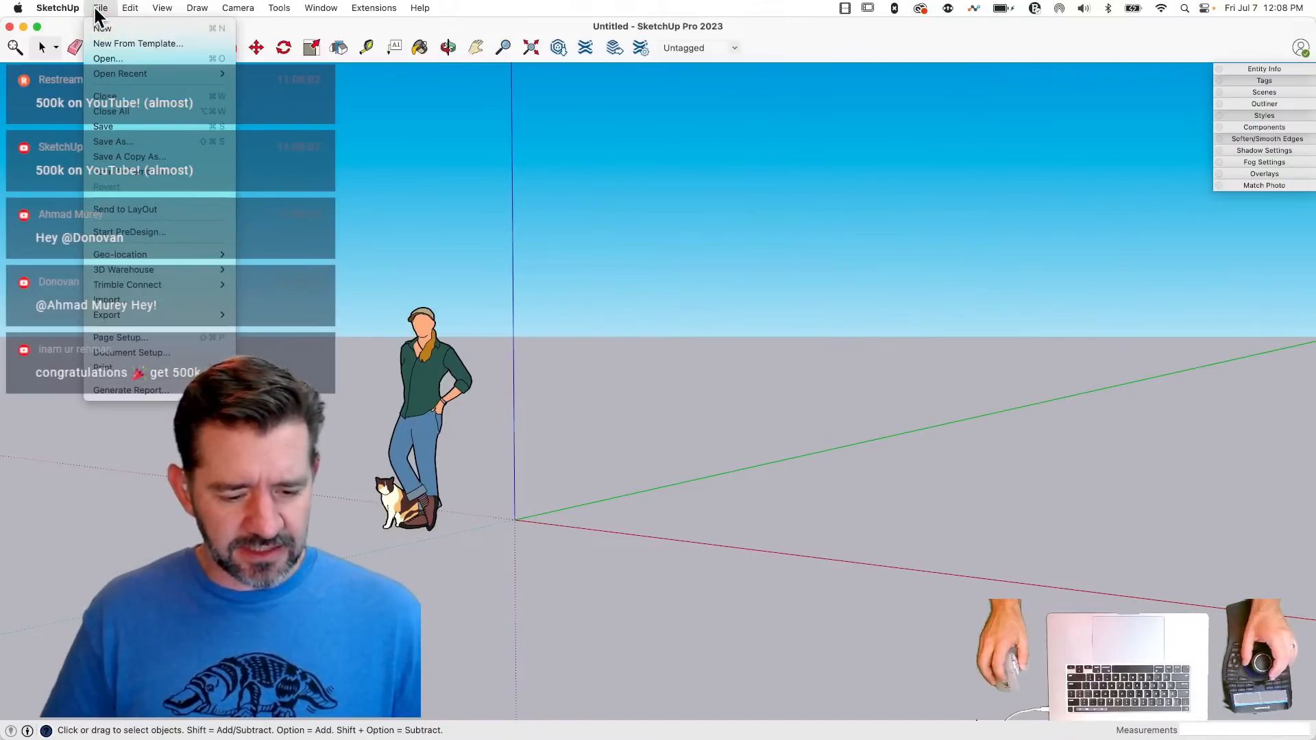
left_click(178, 300)
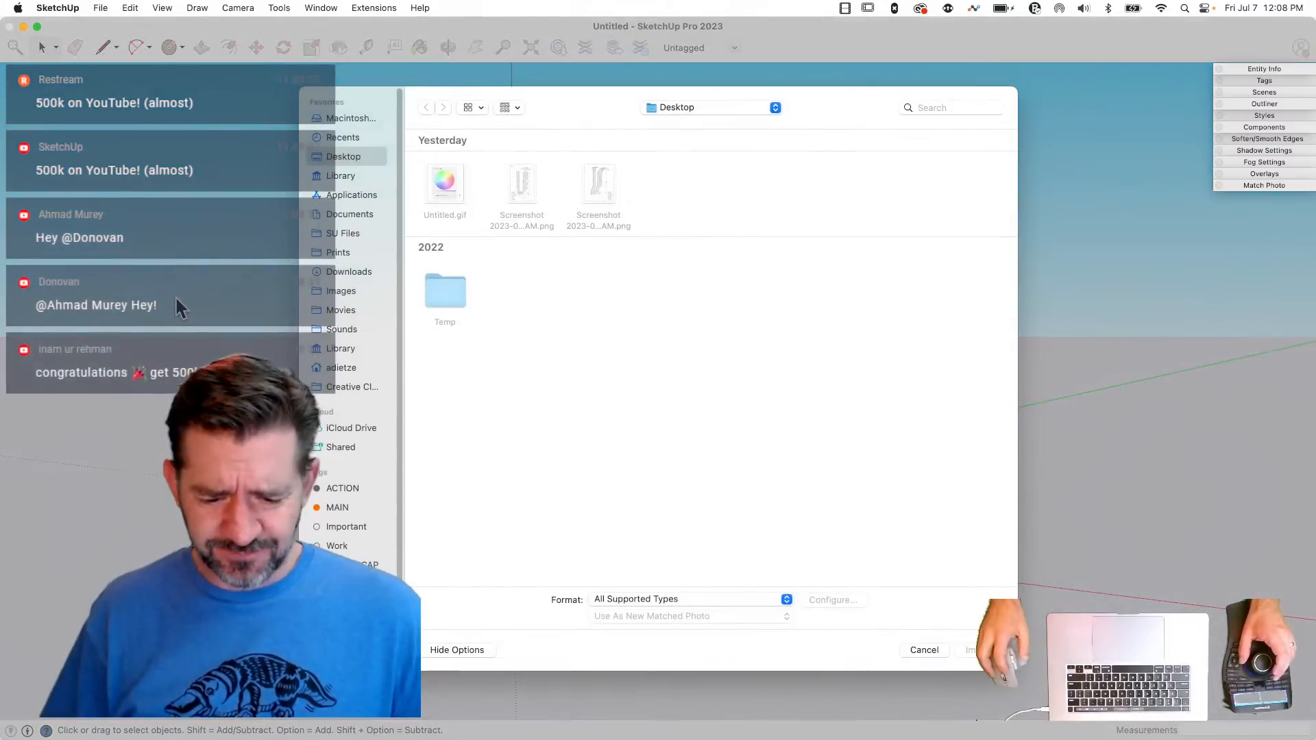
left_click(528, 189)
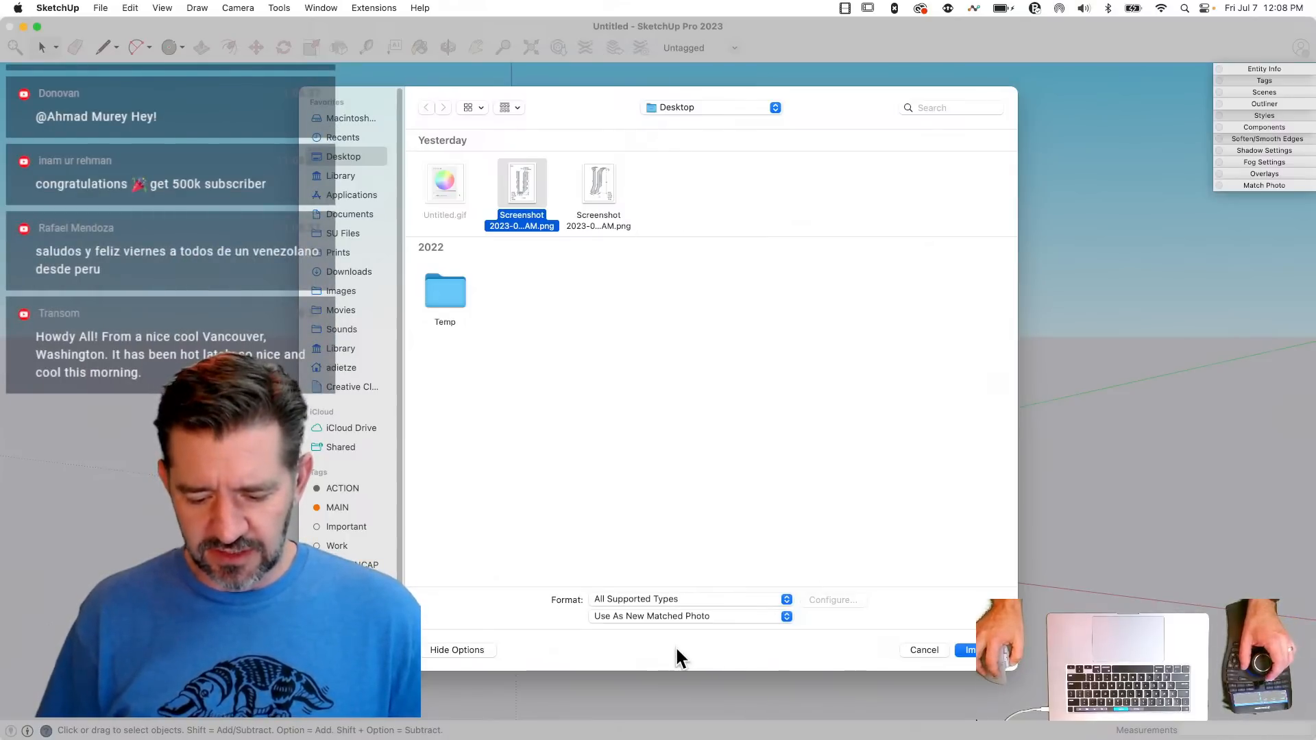
left_click(669, 617)
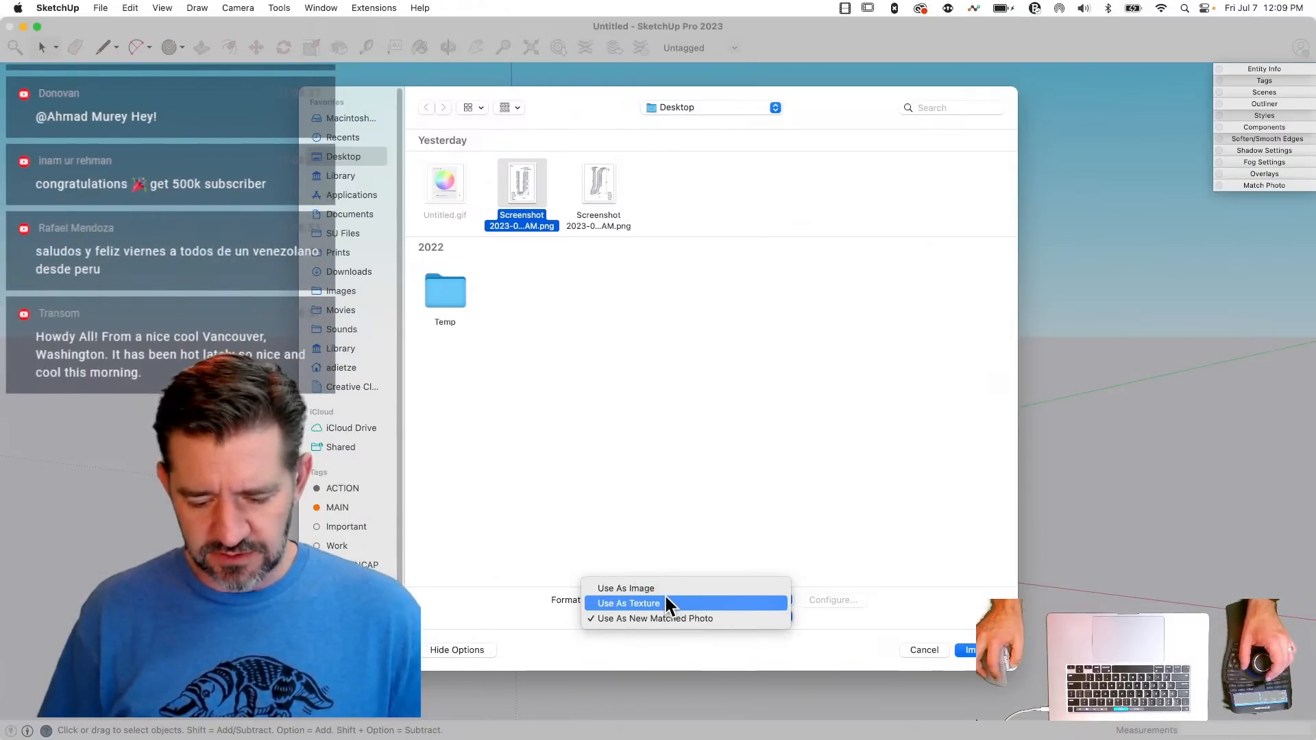
left_click(664, 588)
left_click(972, 650)
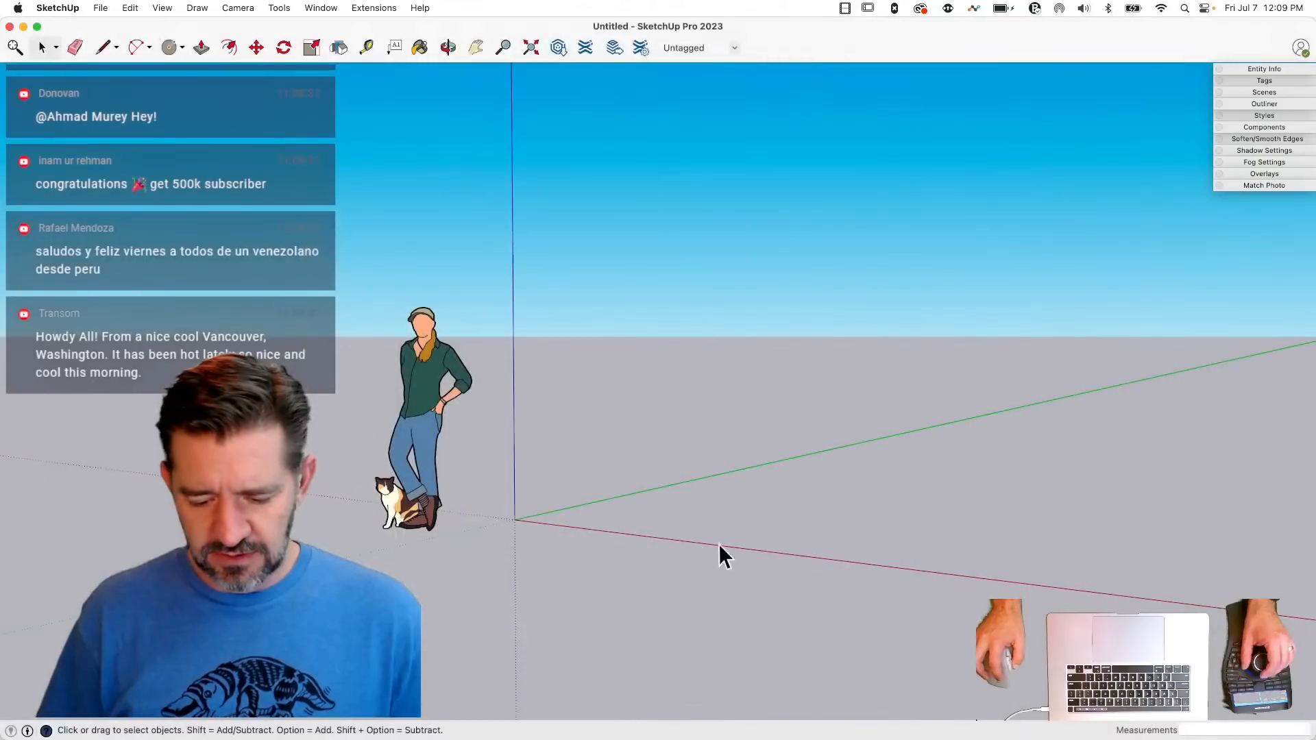
double_click(515, 521)
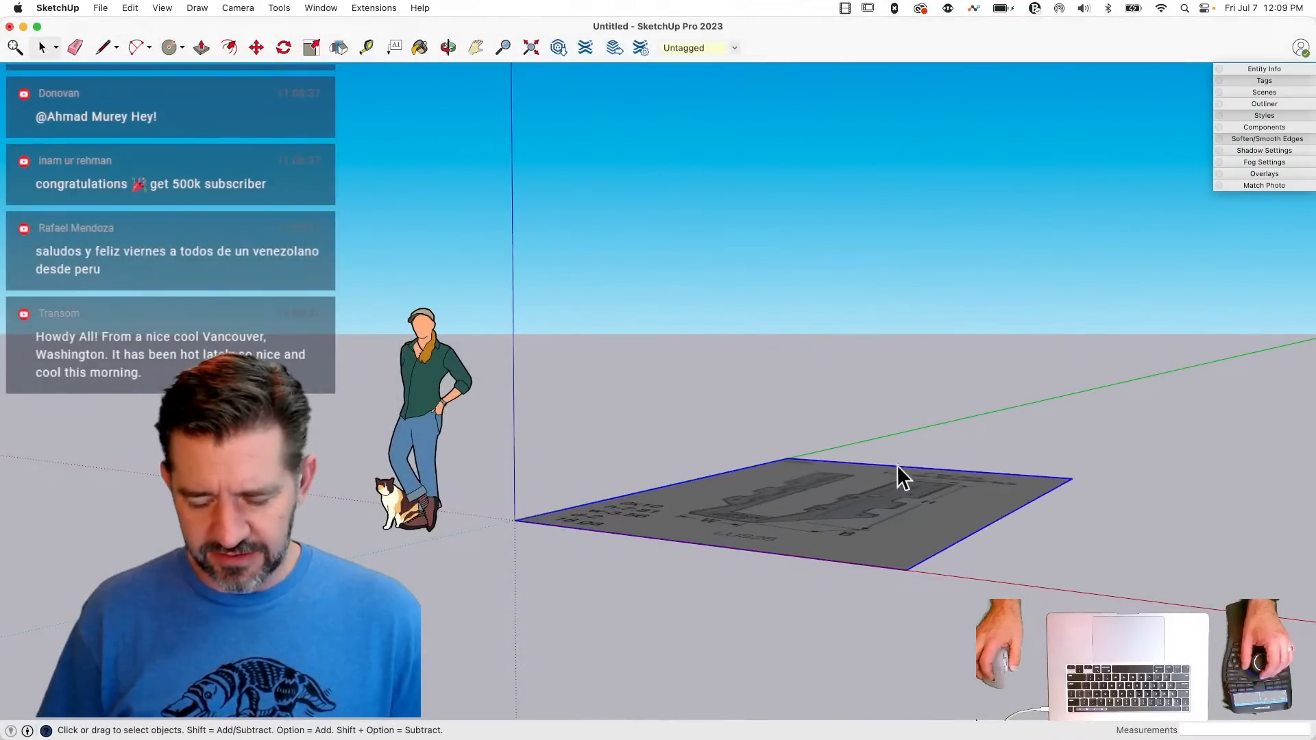
key("space")
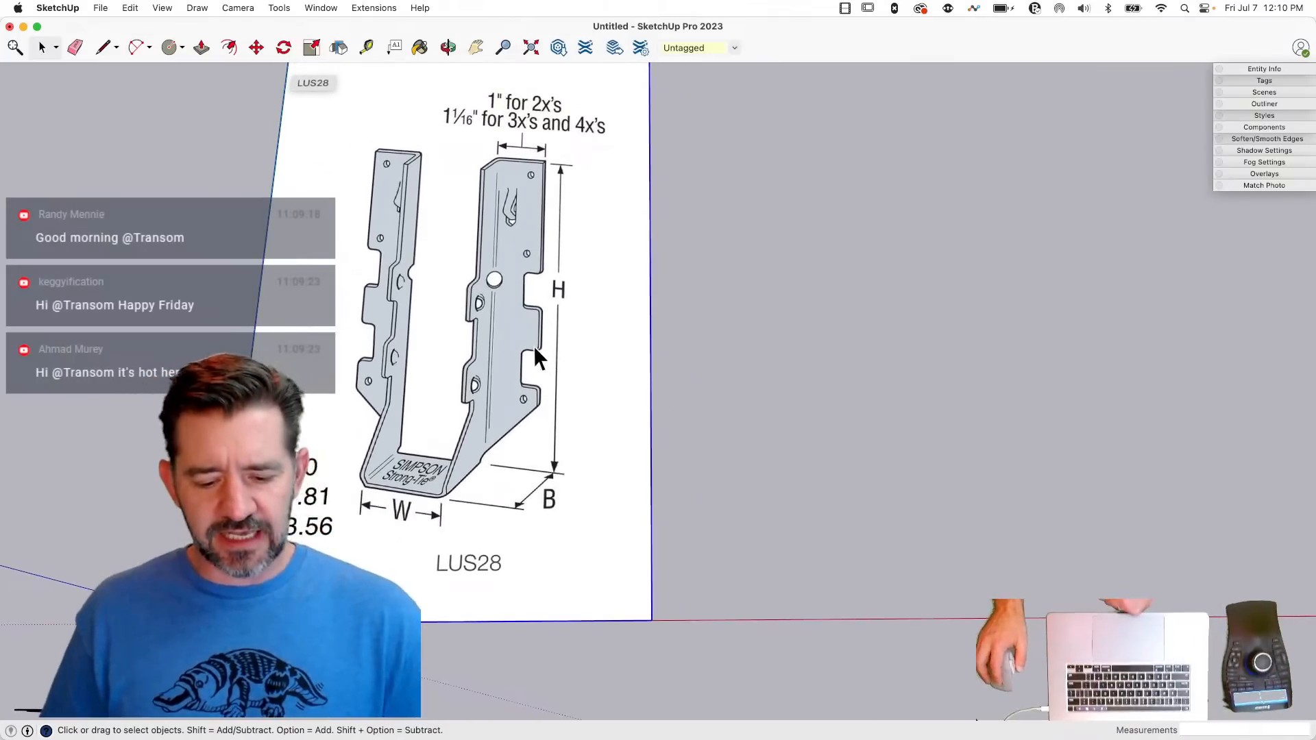
- Import the LB hanger screenshot as an image, placed from the LUS28 image's corner on the red axis and sized to match it
middle_click_drag(496, 398, 467, 418)
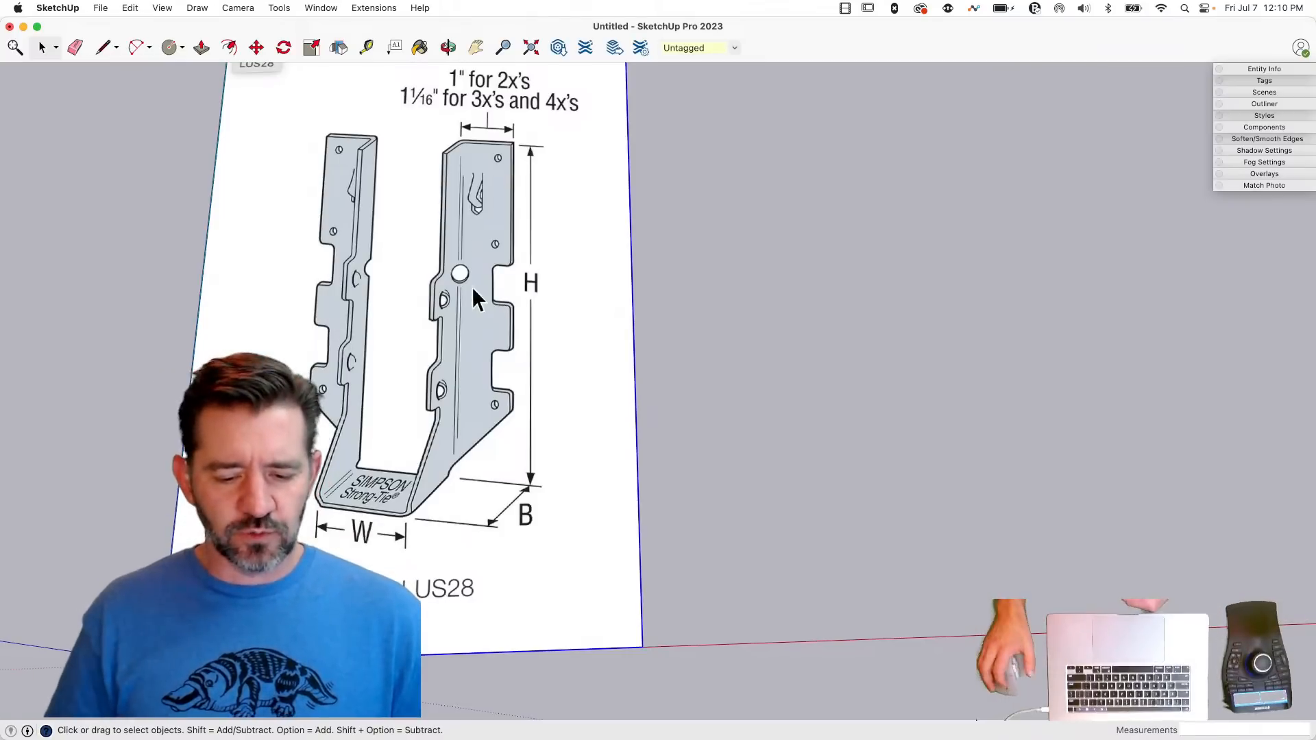
scroll(491, 227, "down", 3)
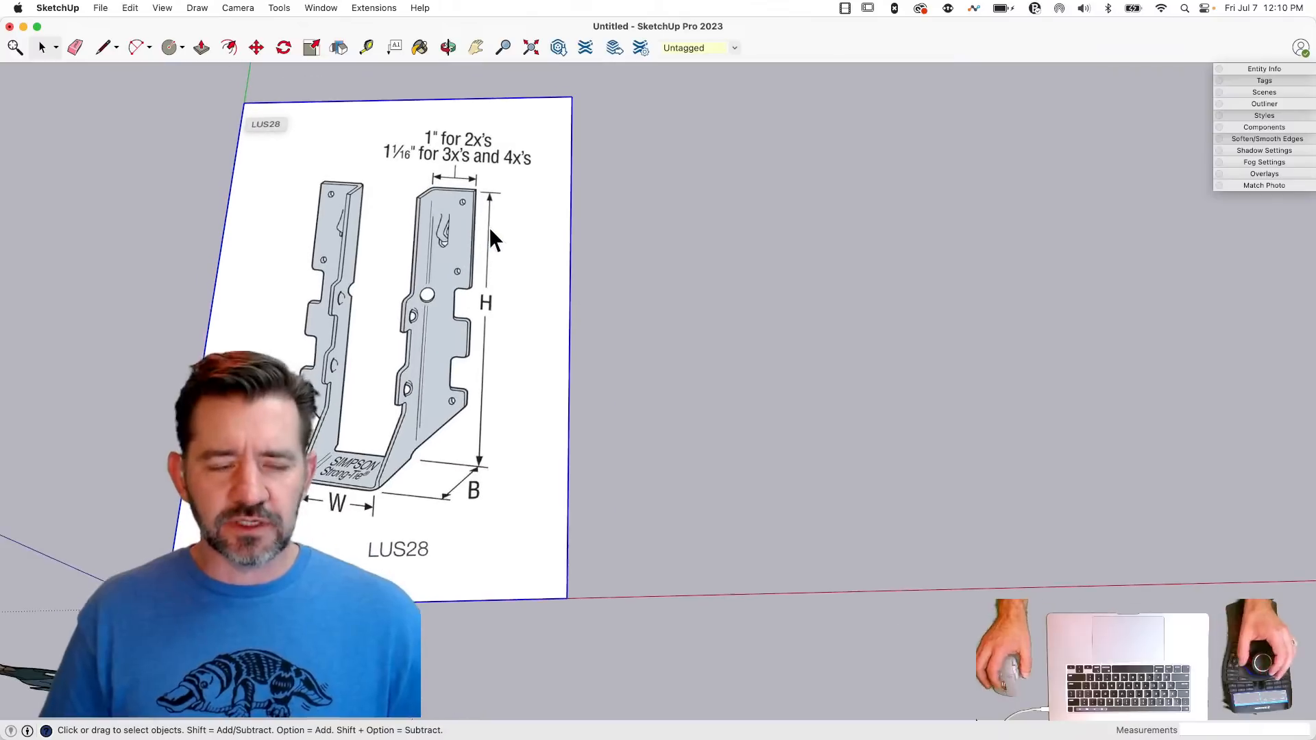
left_click(98, 10)
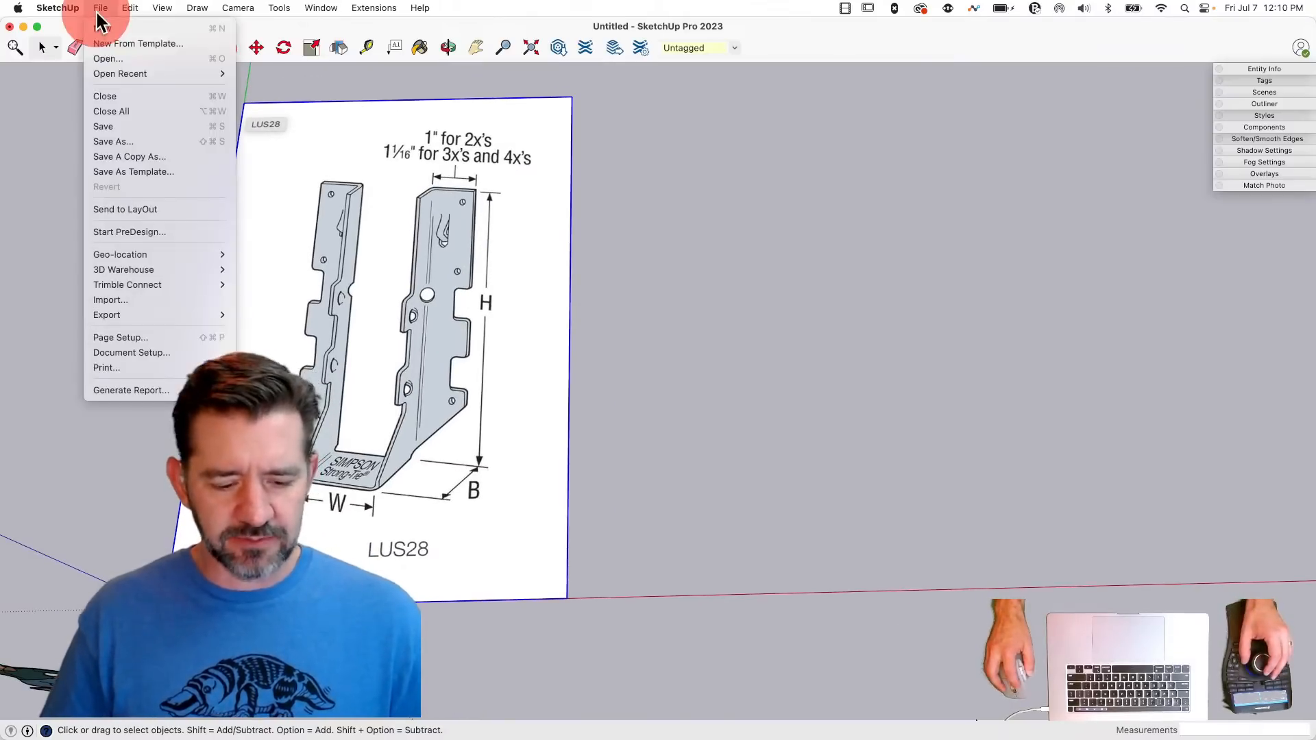
left_click(159, 301)
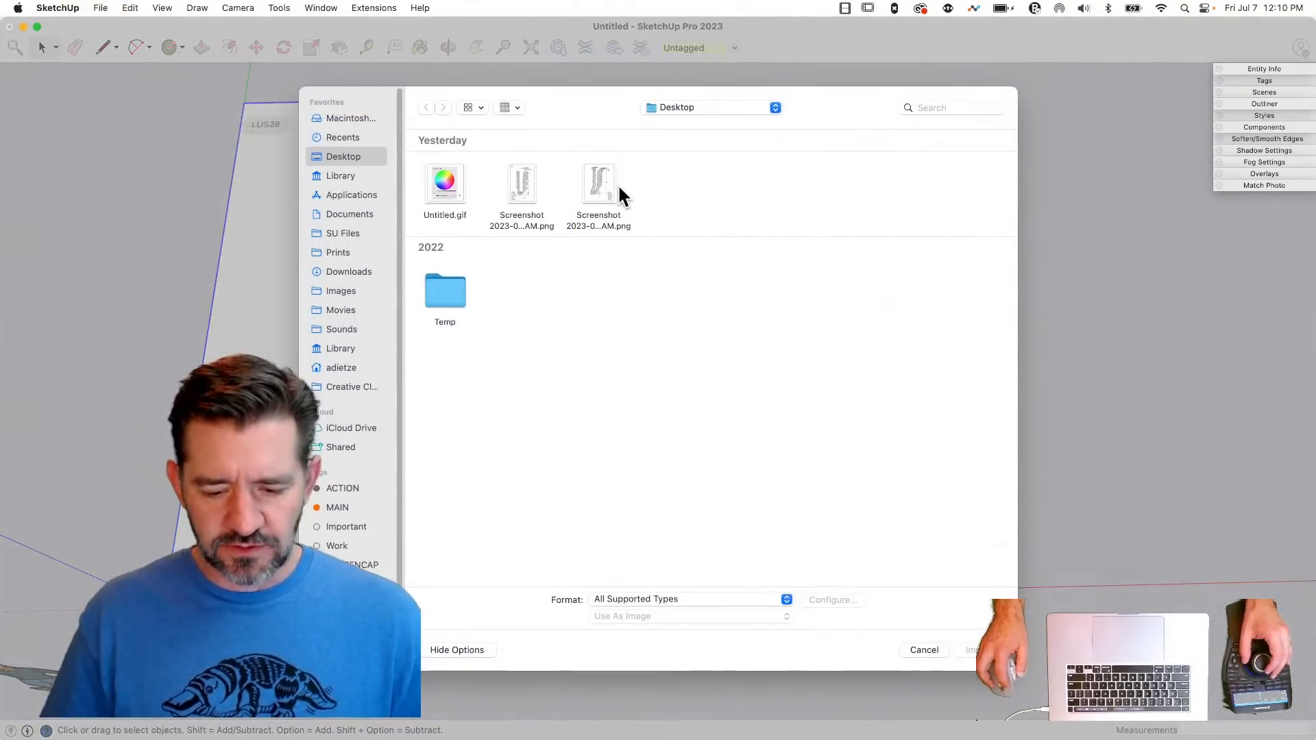
left_click(605, 183)
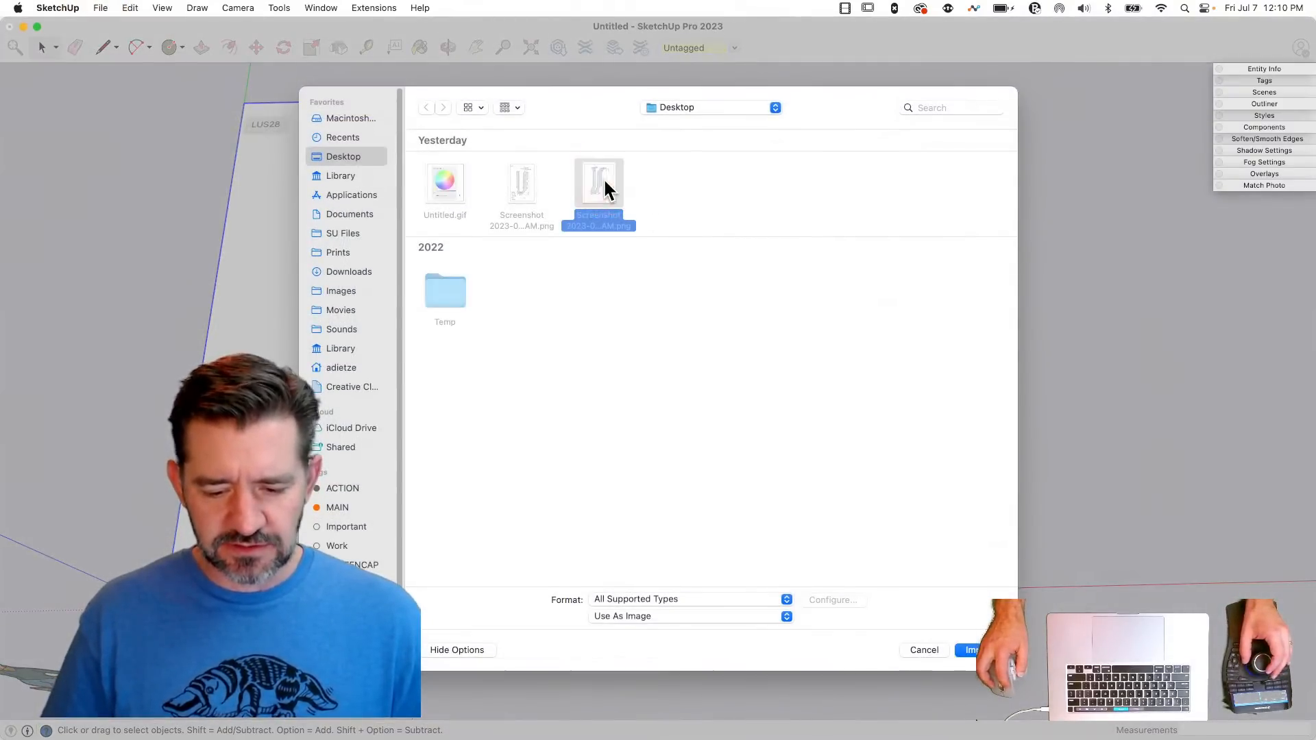
left_click(970, 650)
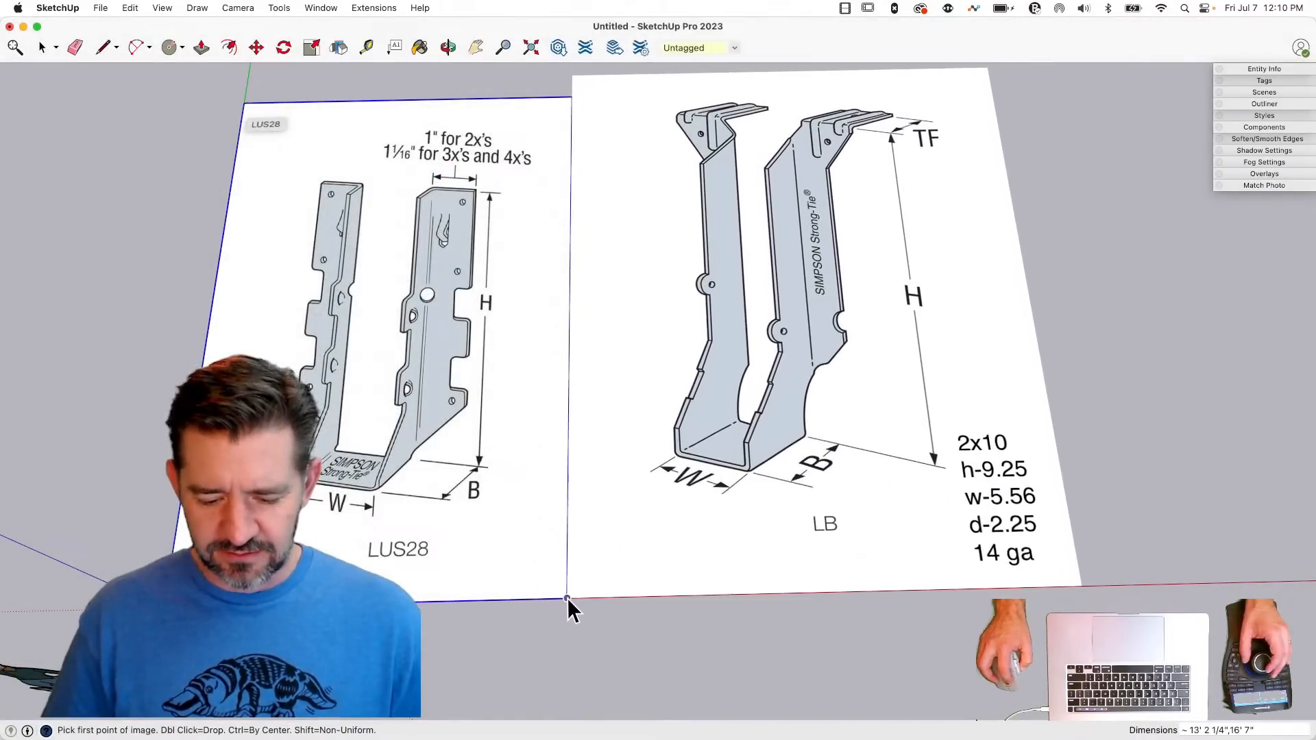
left_click(566, 597)
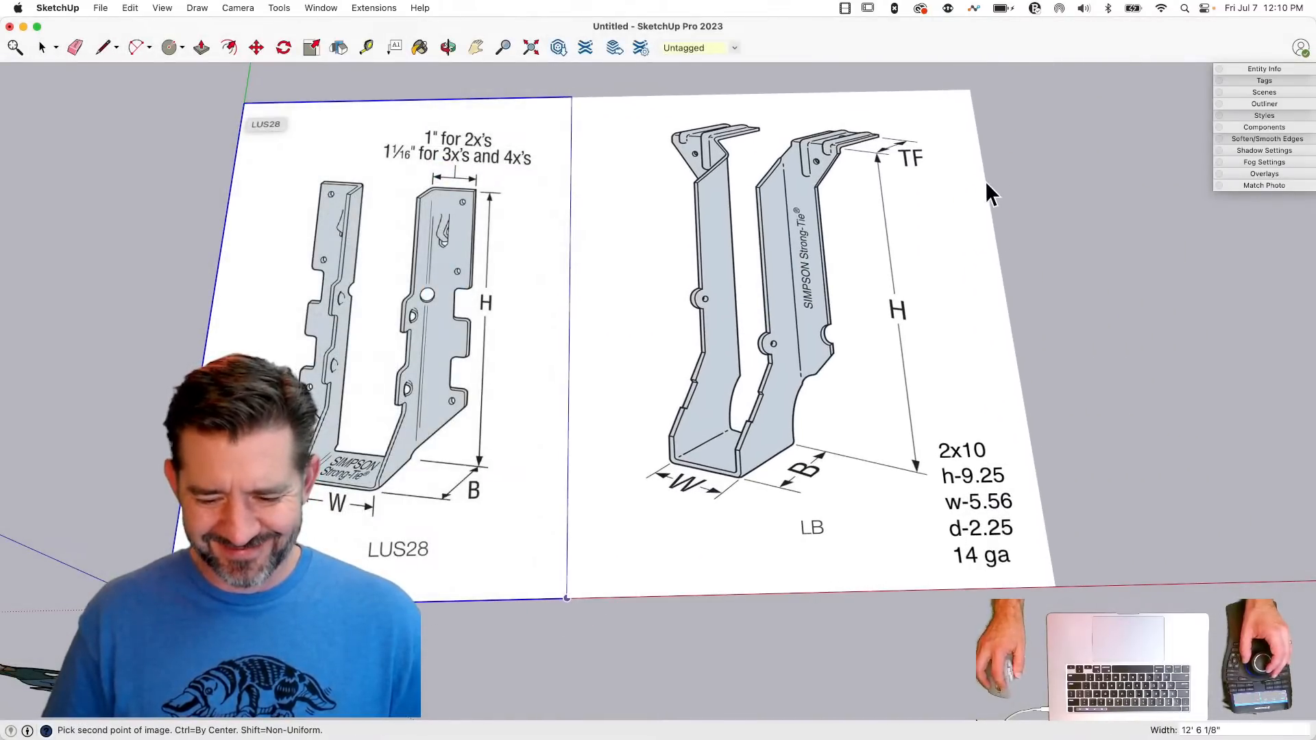
left_click(985, 181)
key("space")
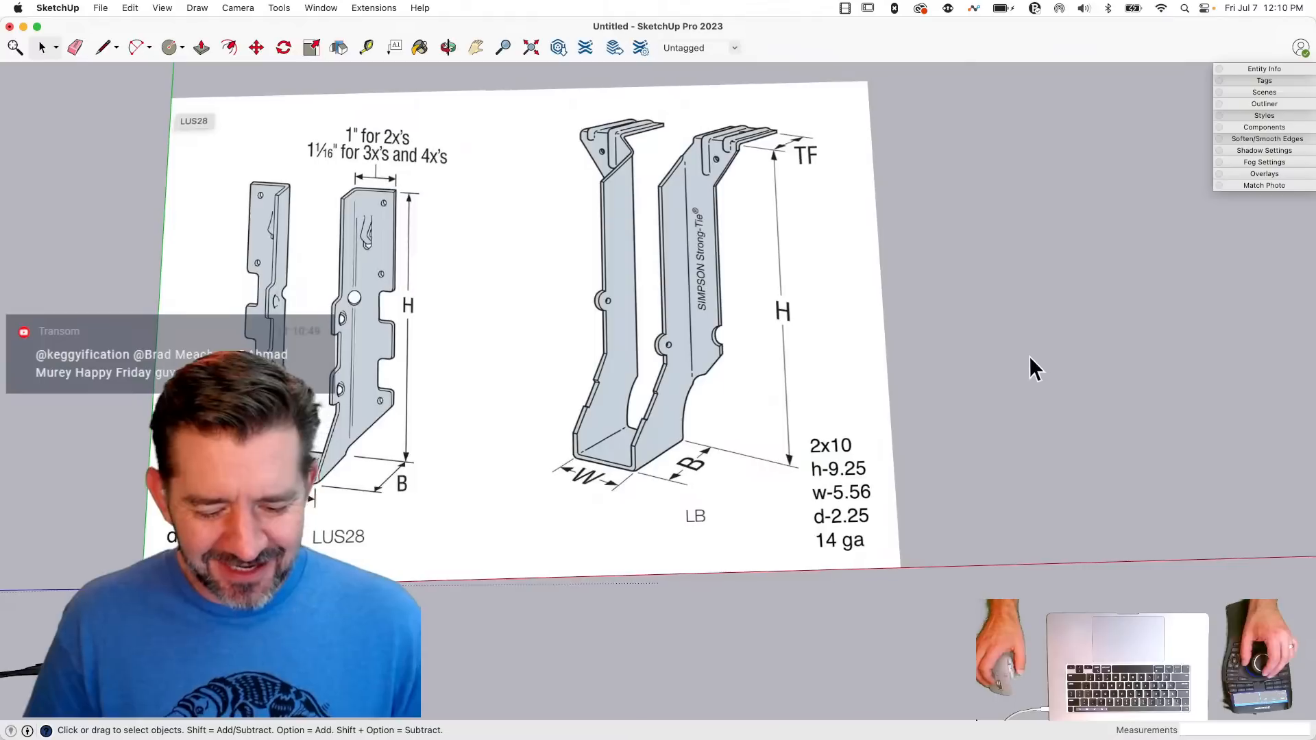
scroll(1030, 358, "down", 1)
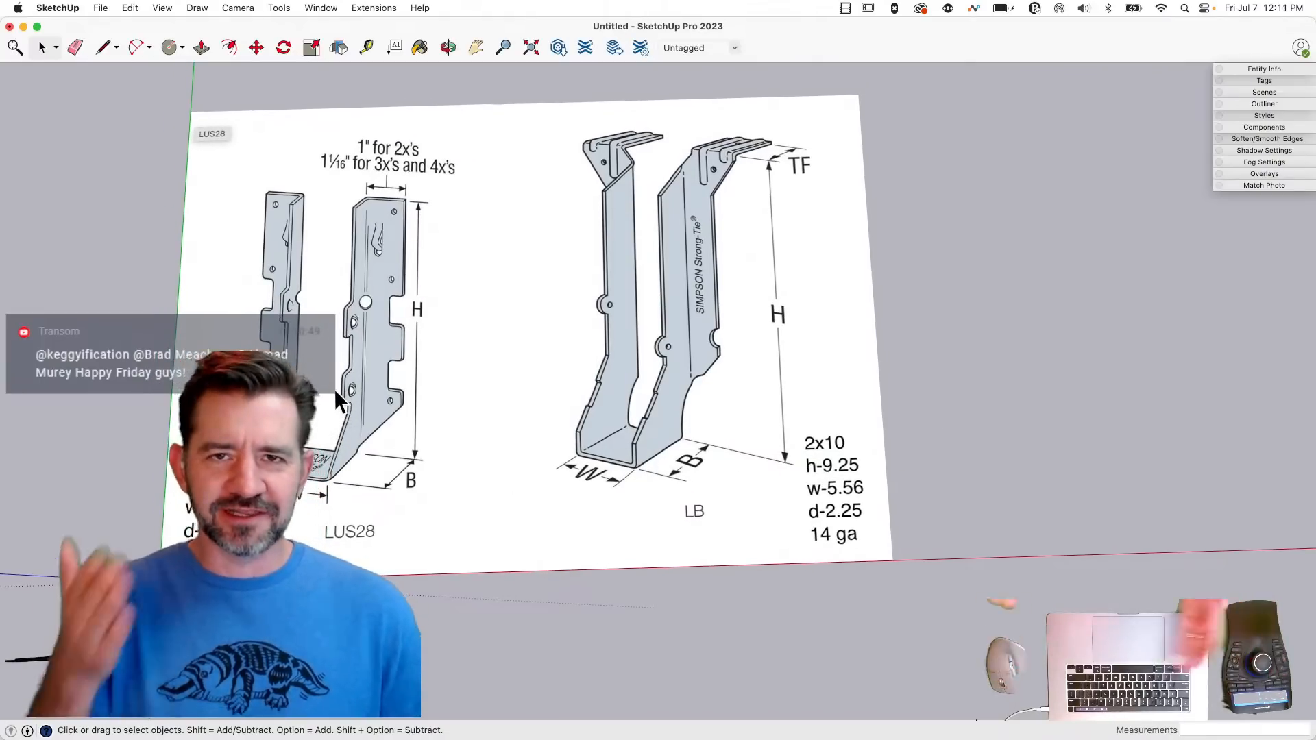
scroll(335, 389, "down", 1)
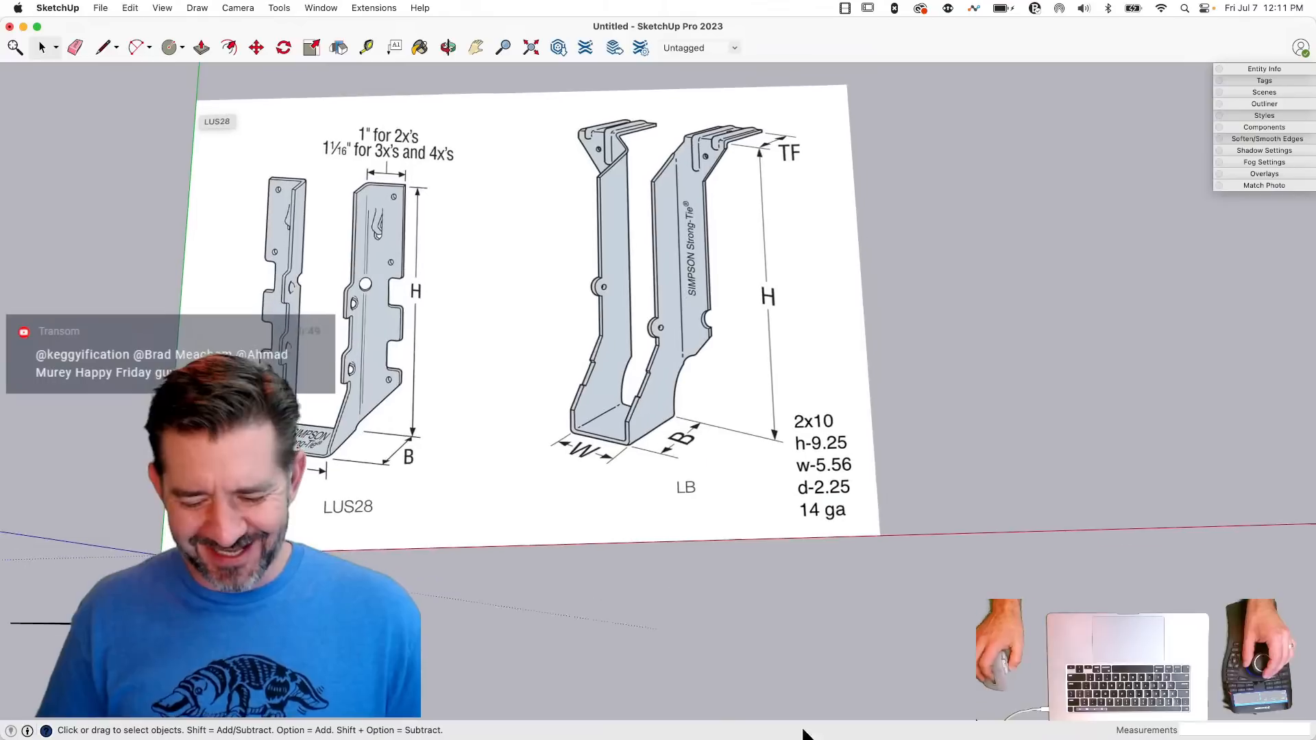
scroll(672, 468, "up", 1)
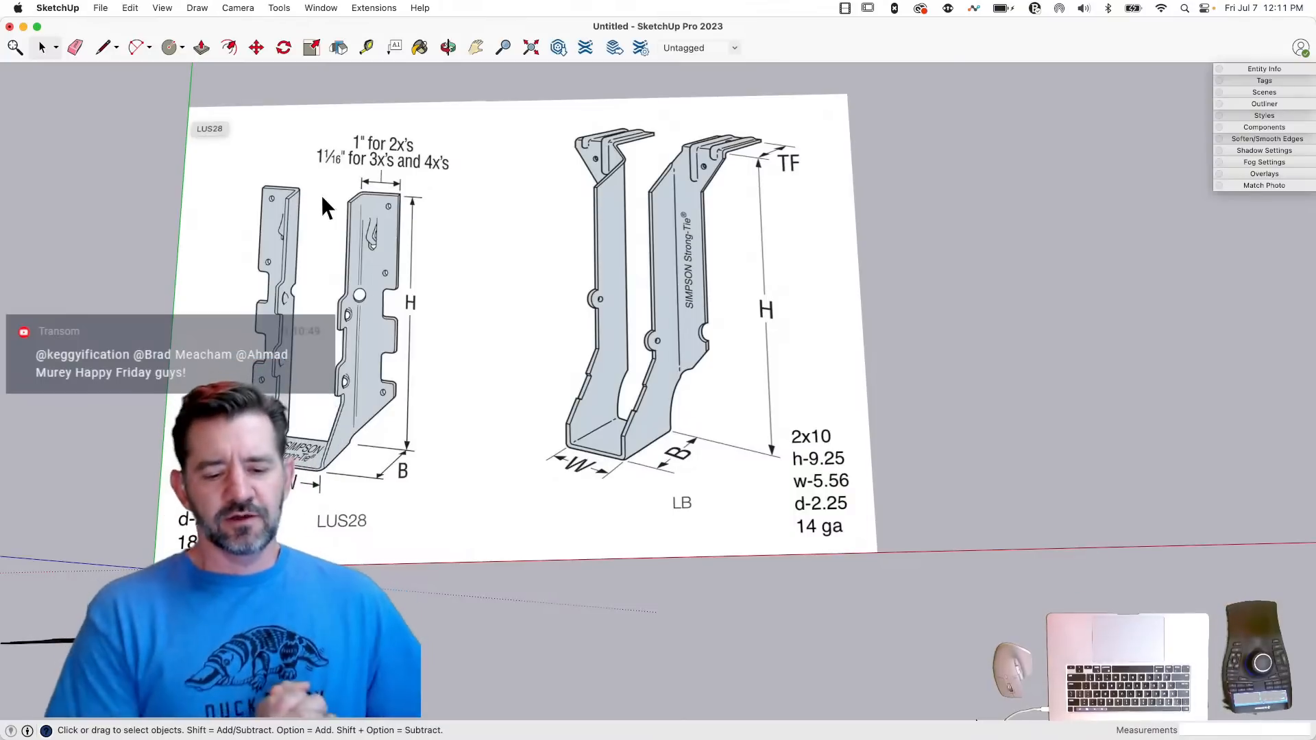
scroll(323, 195, "down", 2)
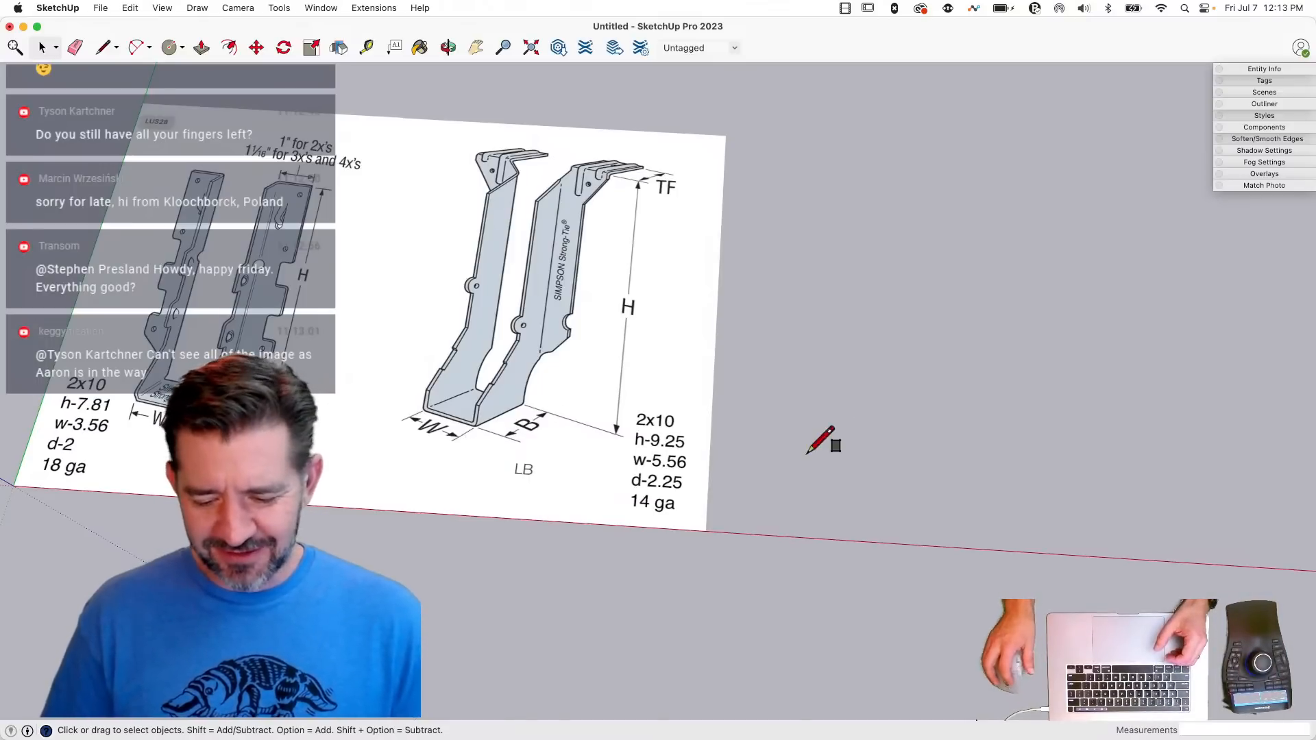
key("r")
left_click(787, 467)
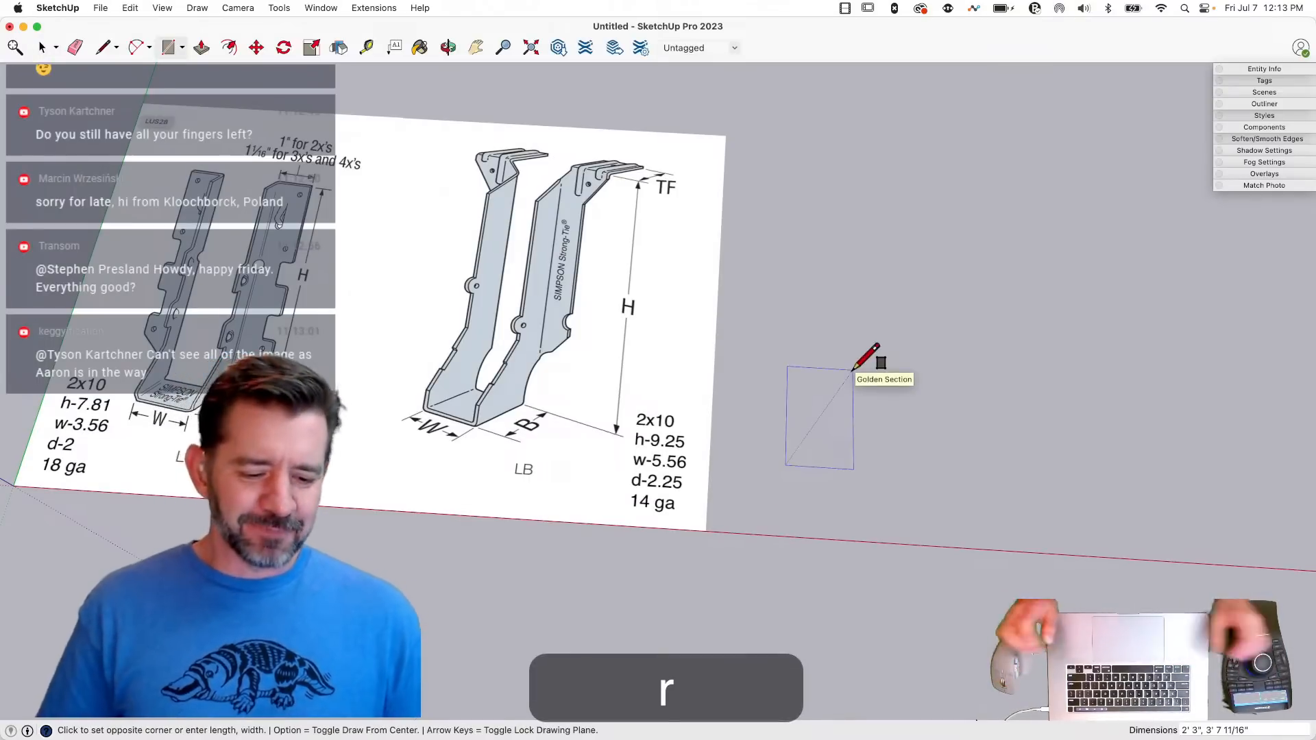
key("space")
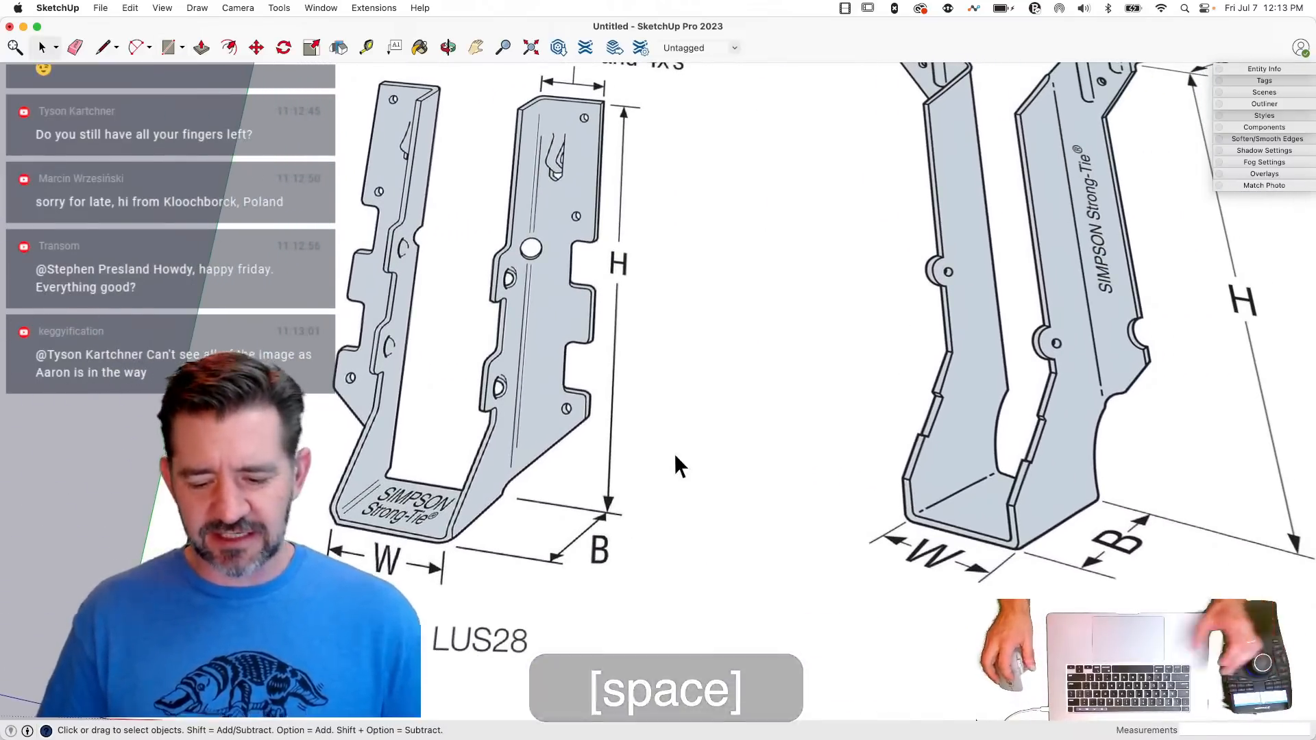
- Draw a 1.5" by 9.25" rectangle on the ground between the LUS28 and LB hanger drawings
key("r")
left_click(679, 454)
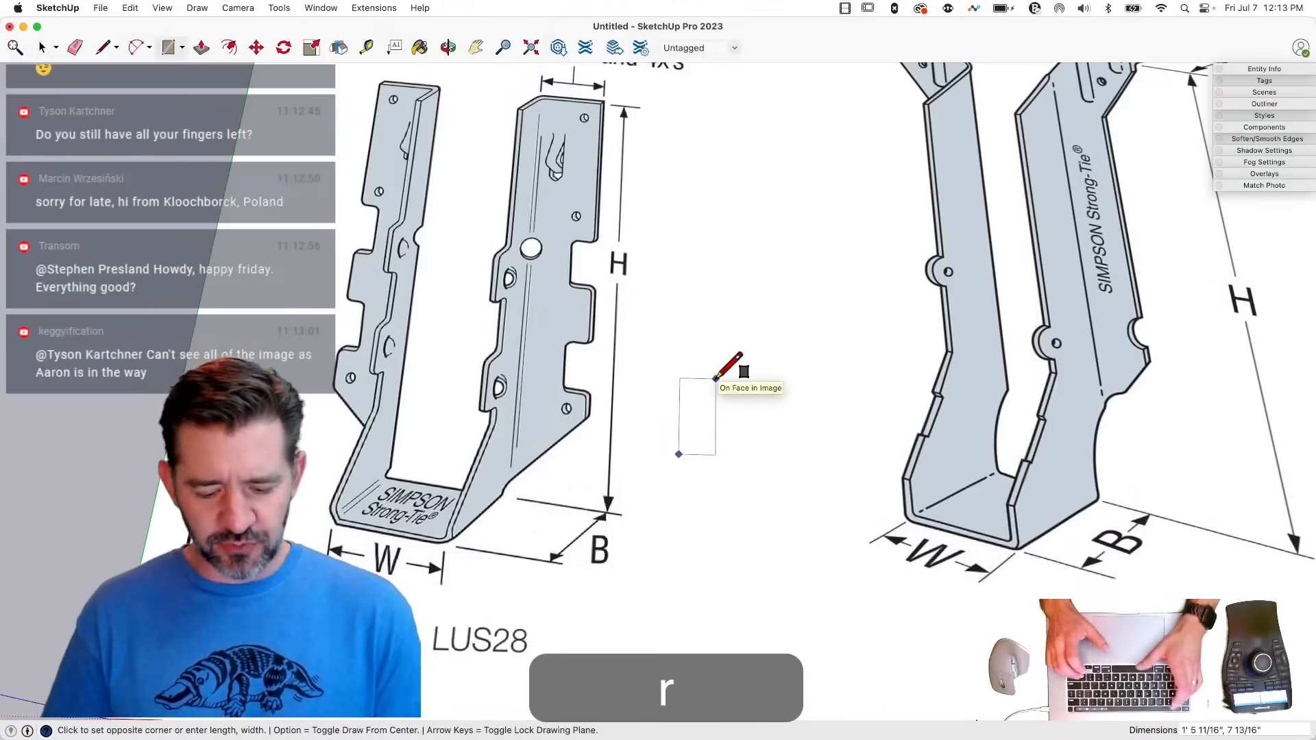
type("1.5")
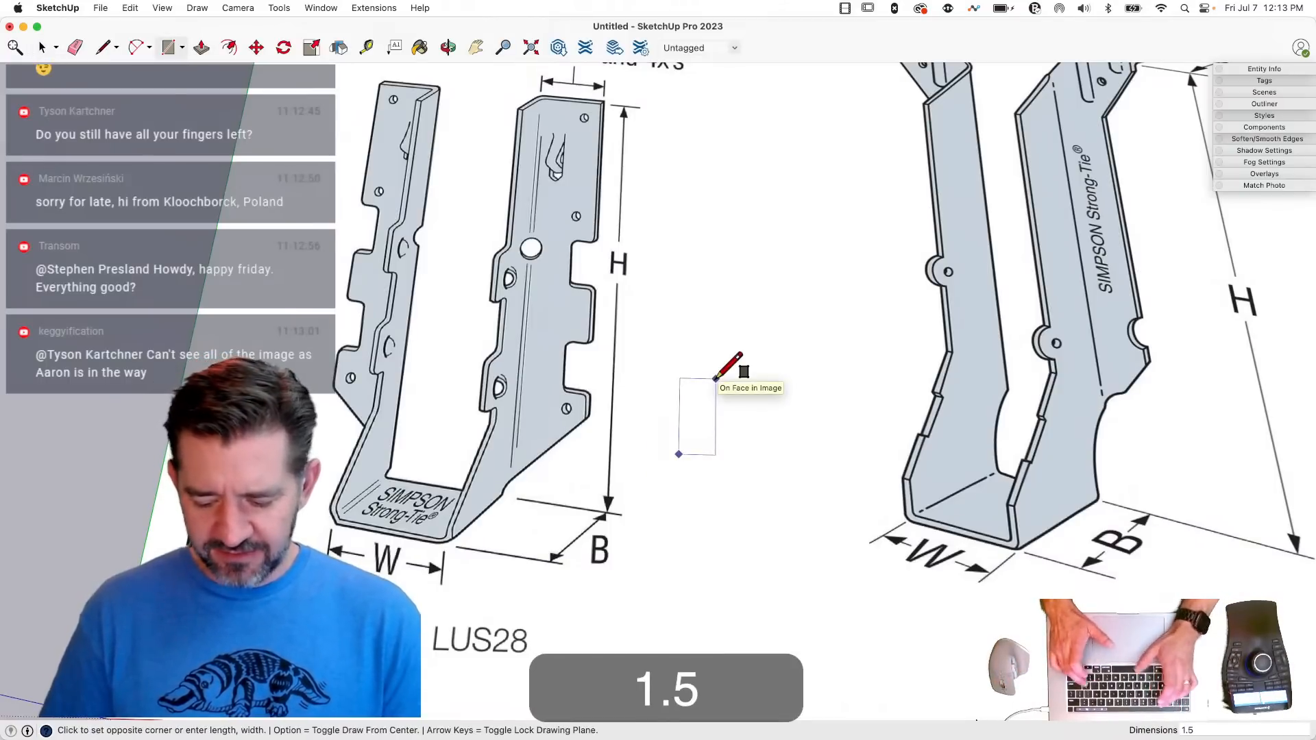
type("\",")
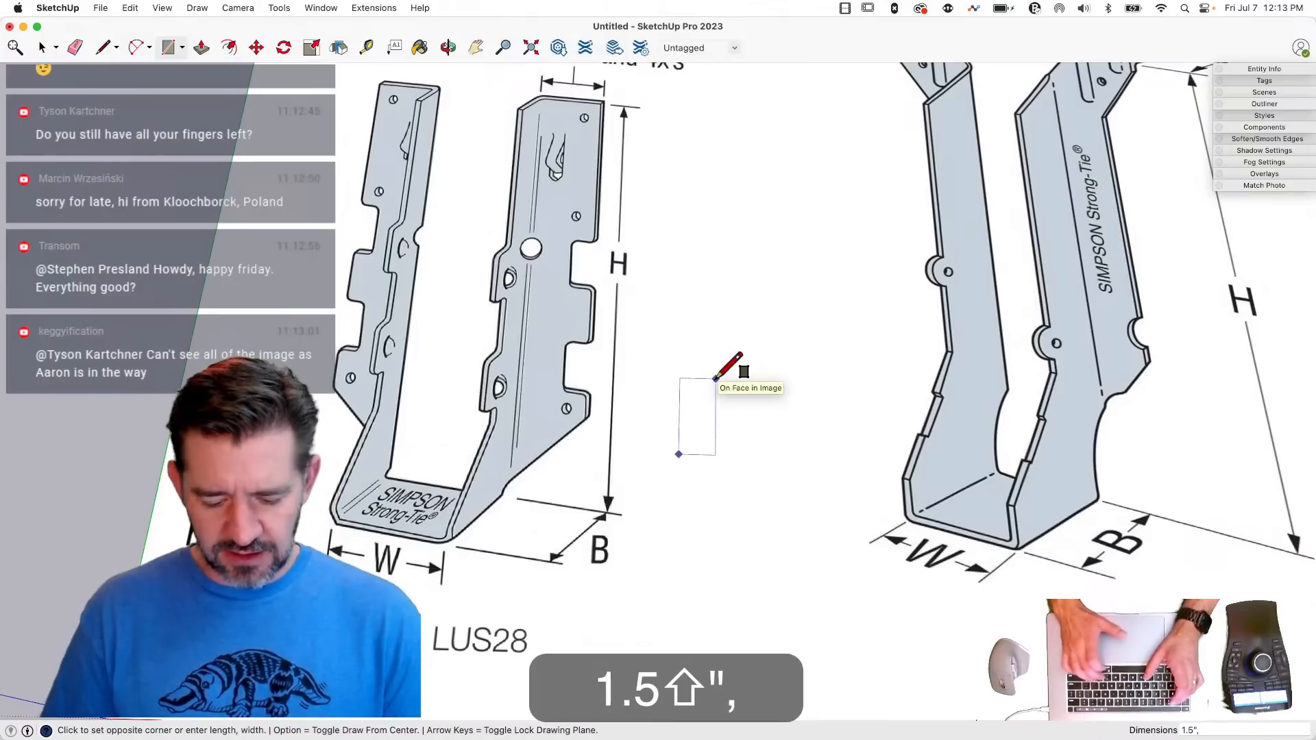
type("9.25\"")
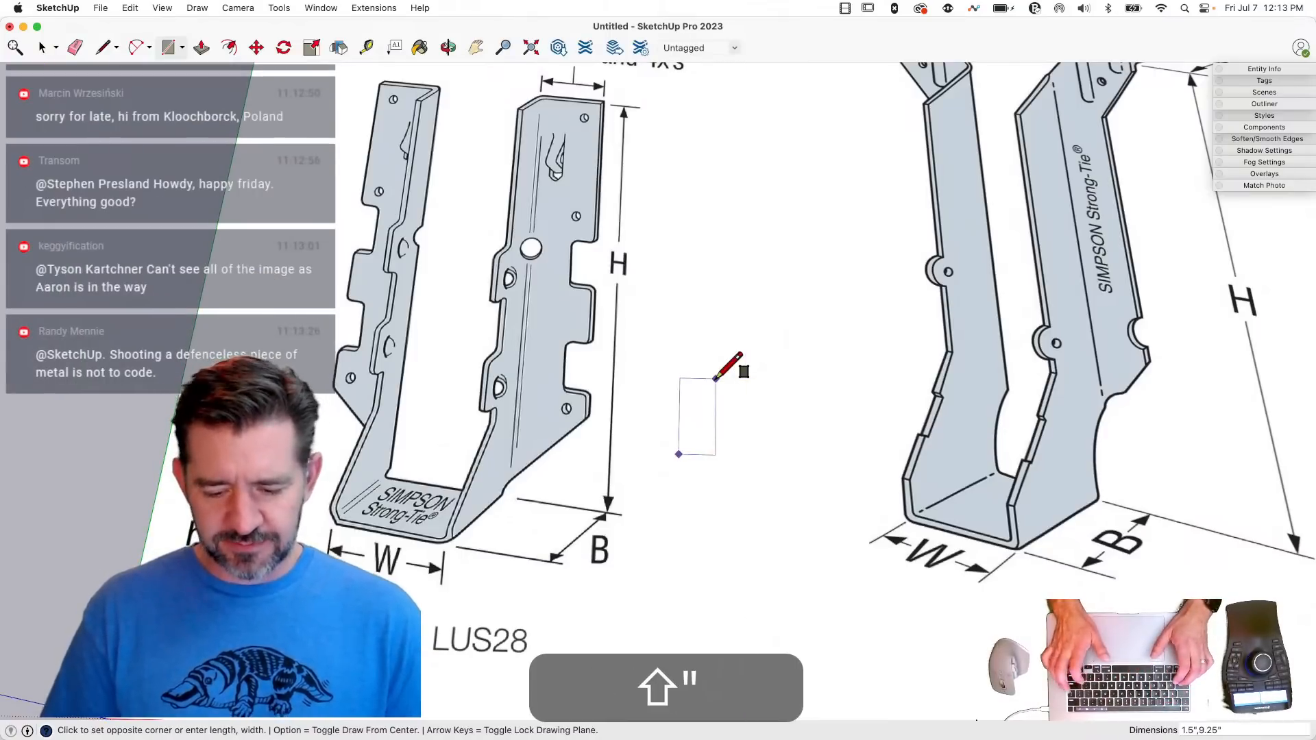
key("Return")
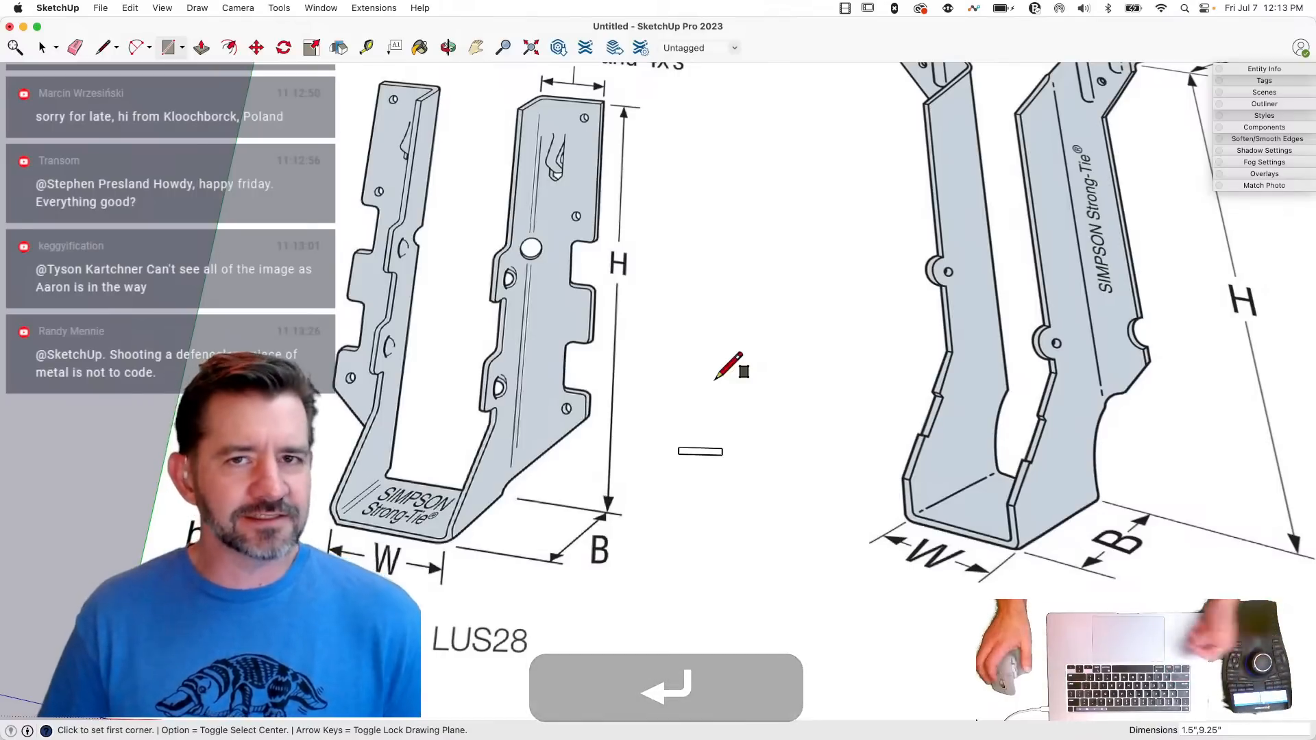
key("space")
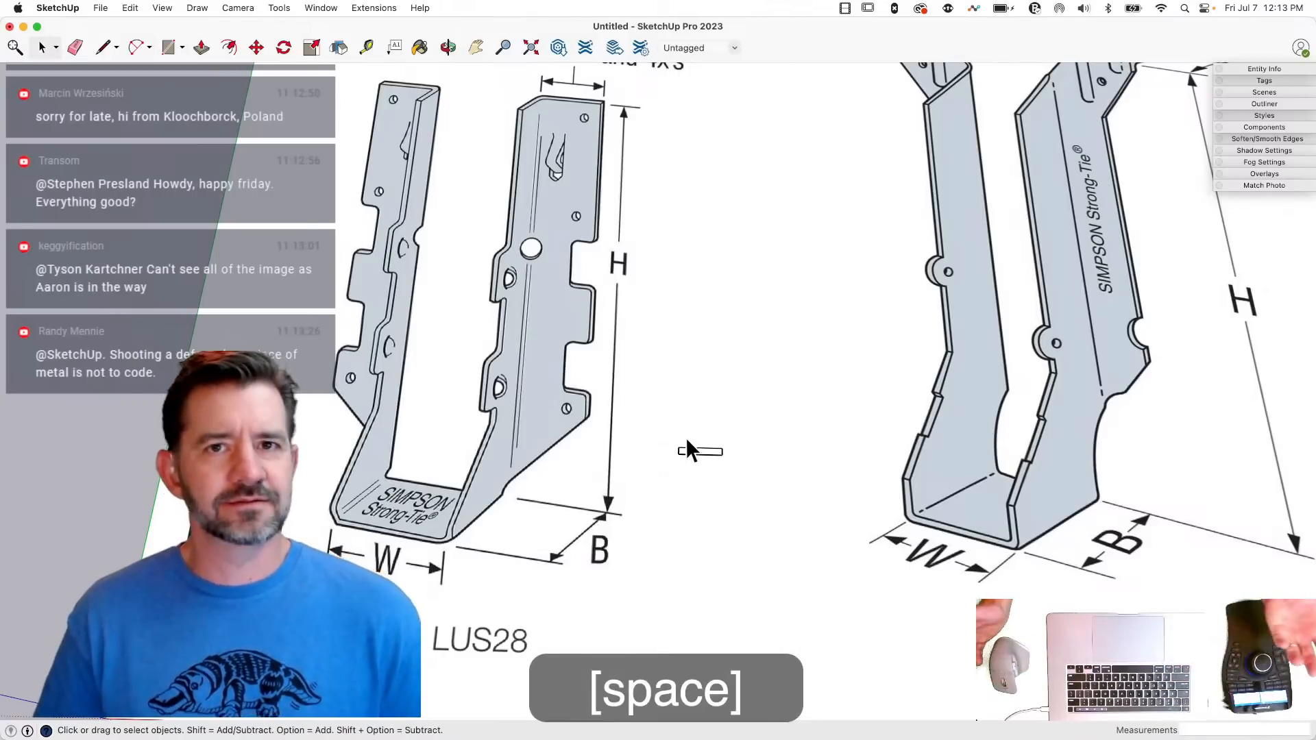
- Rotate the small rectangle 90° in the ground plane about its corner so its long side runs along the green axis
left_click(702, 452)
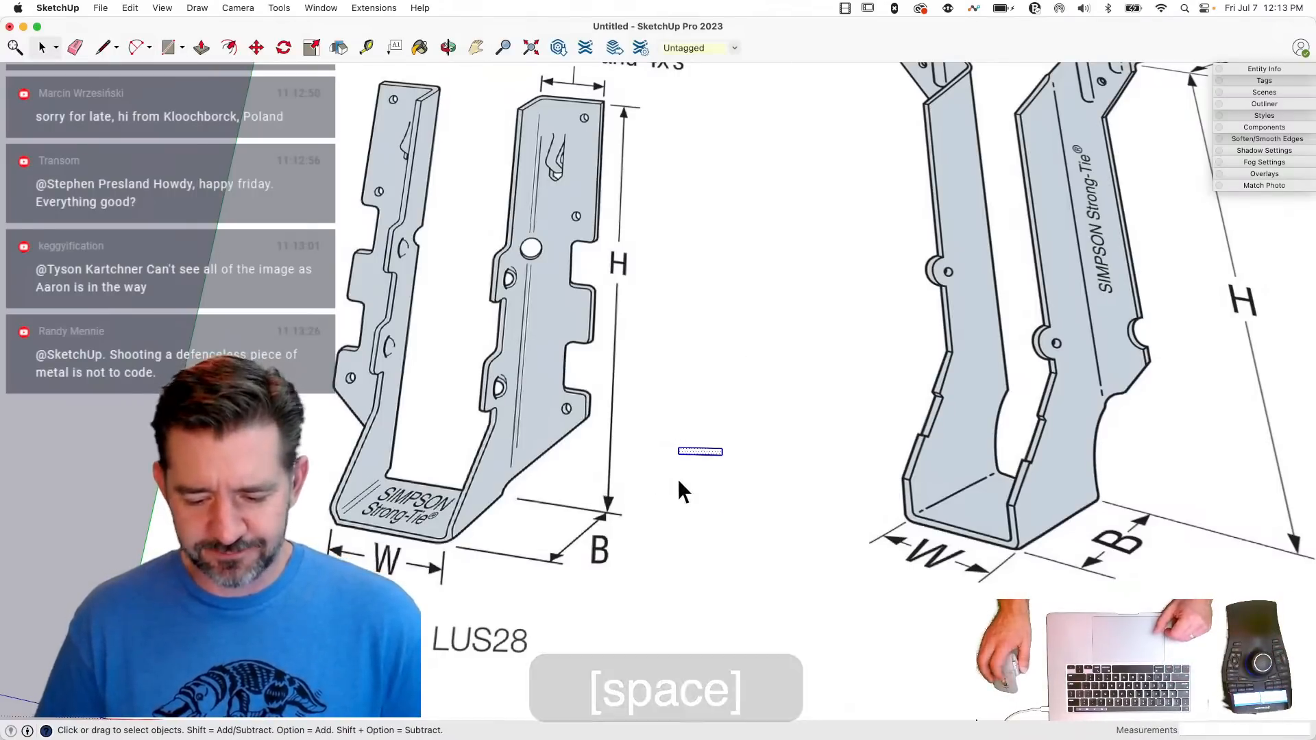
scroll(681, 480, "up", 3)
key("q")
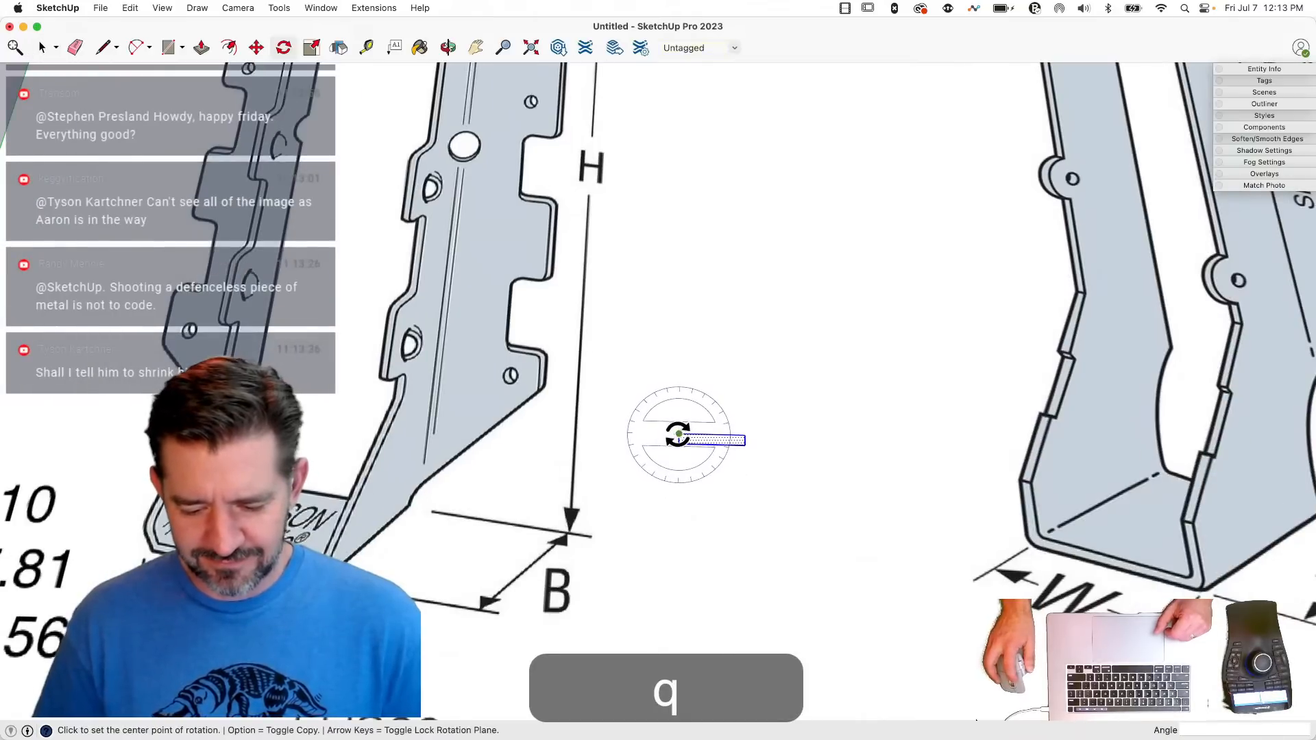
left_click(679, 435)
left_click(738, 435)
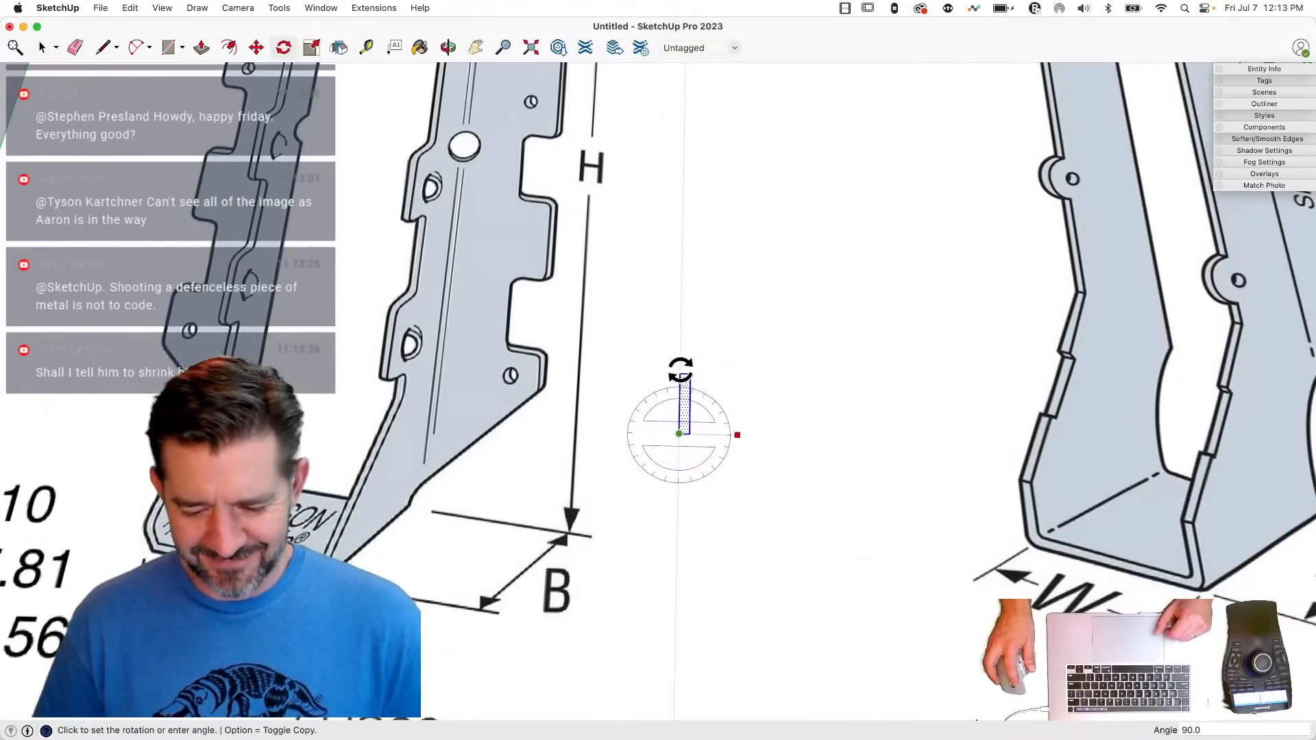
left_click(683, 370)
- Push/Pull the rectangle upward into a tall upright board and select all of its connected geometry
key("p")
middle_click_drag(698, 374, 678, 415)
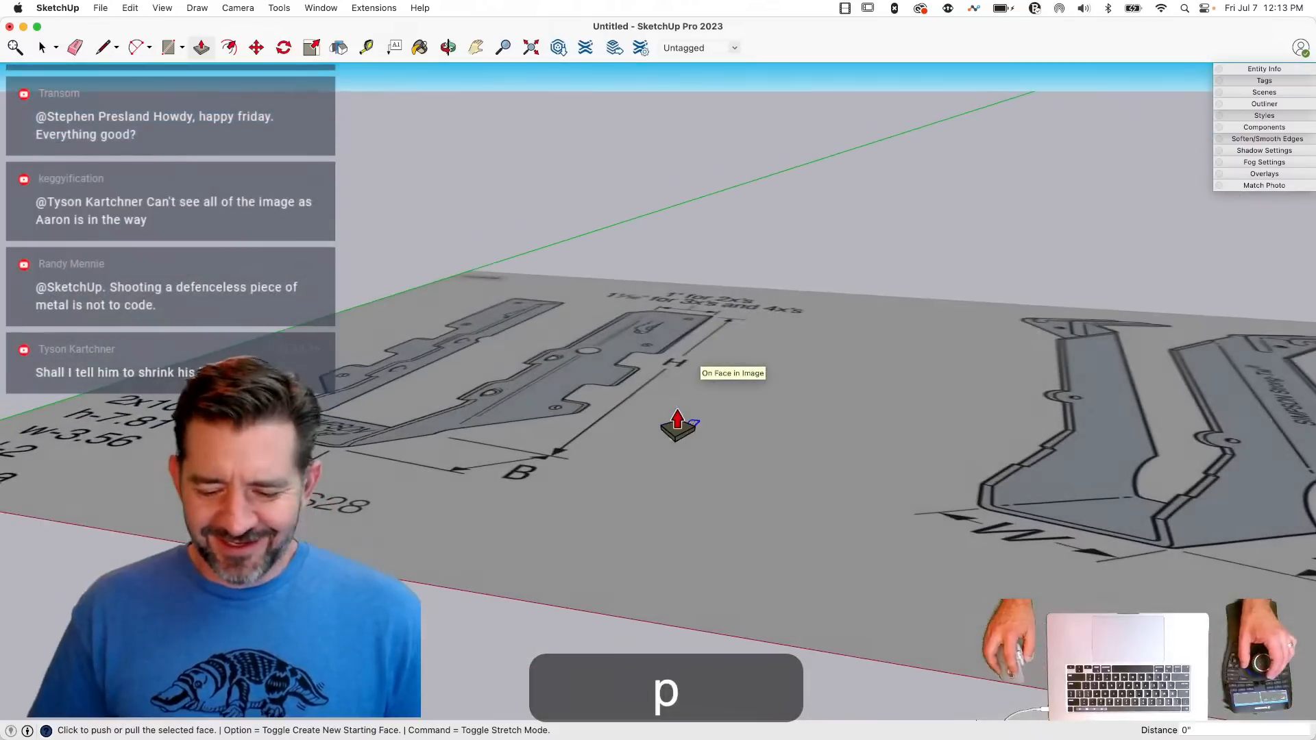
left_click_drag(684, 430, 691, 228)
key("space")
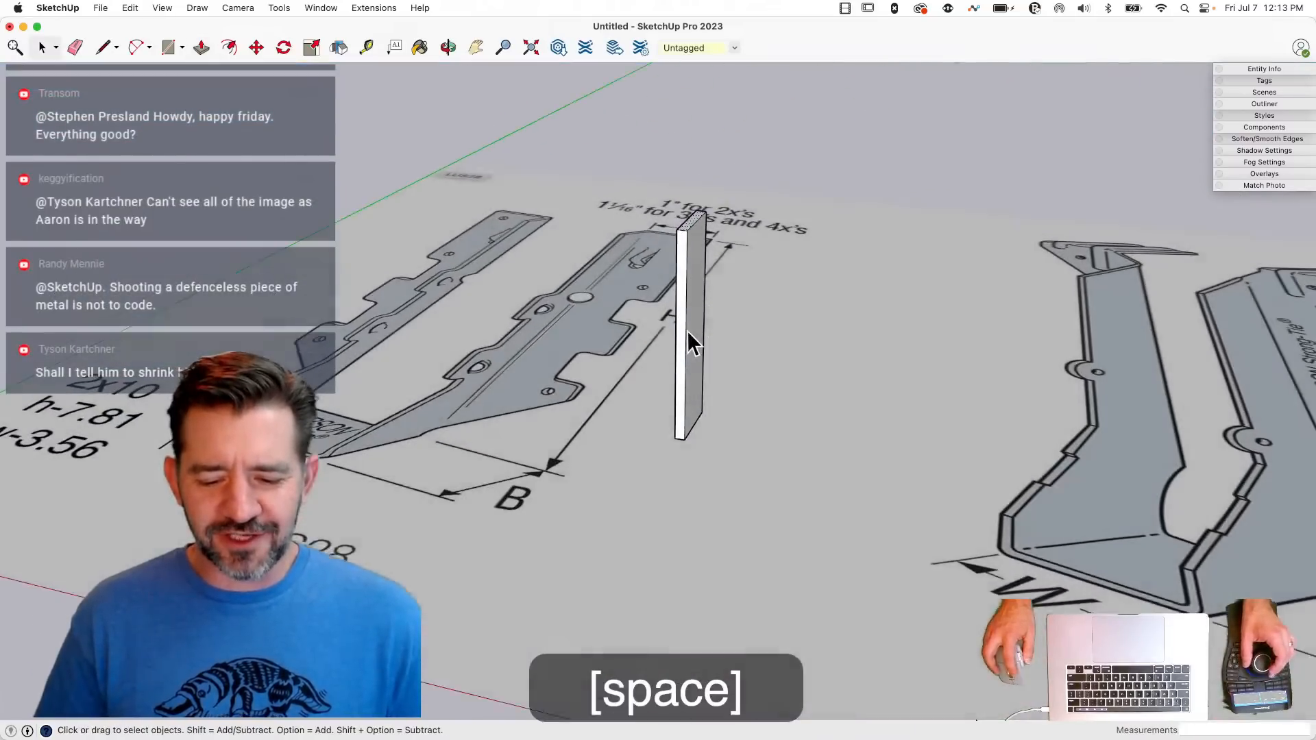
double_click(689, 331)
left_click(688, 332)
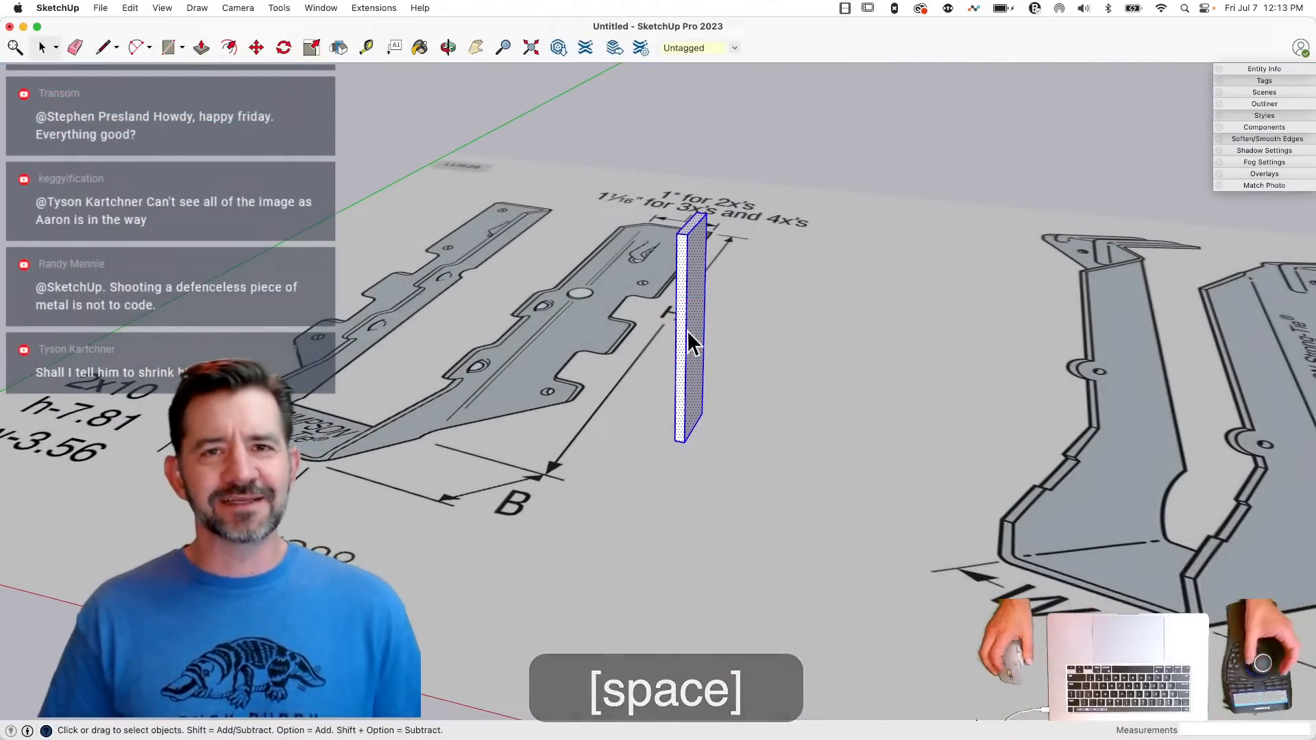
- Move the board's top straight down to make the upright board much shorter
scroll(686, 305, "up", 4)
left_click(715, 242)
scroll(718, 176, "up", 2)
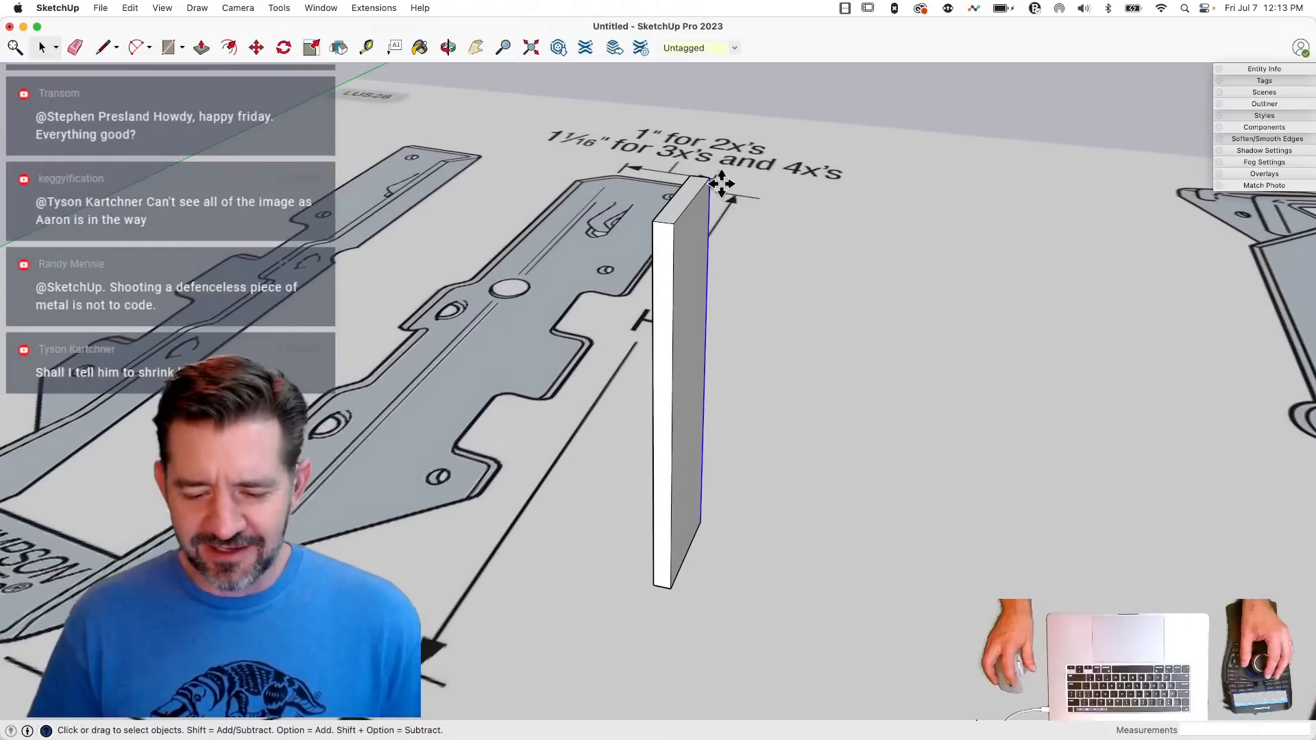
key("m")
key("Escape")
left_click_drag(694, 194, 682, 432)
key("space")
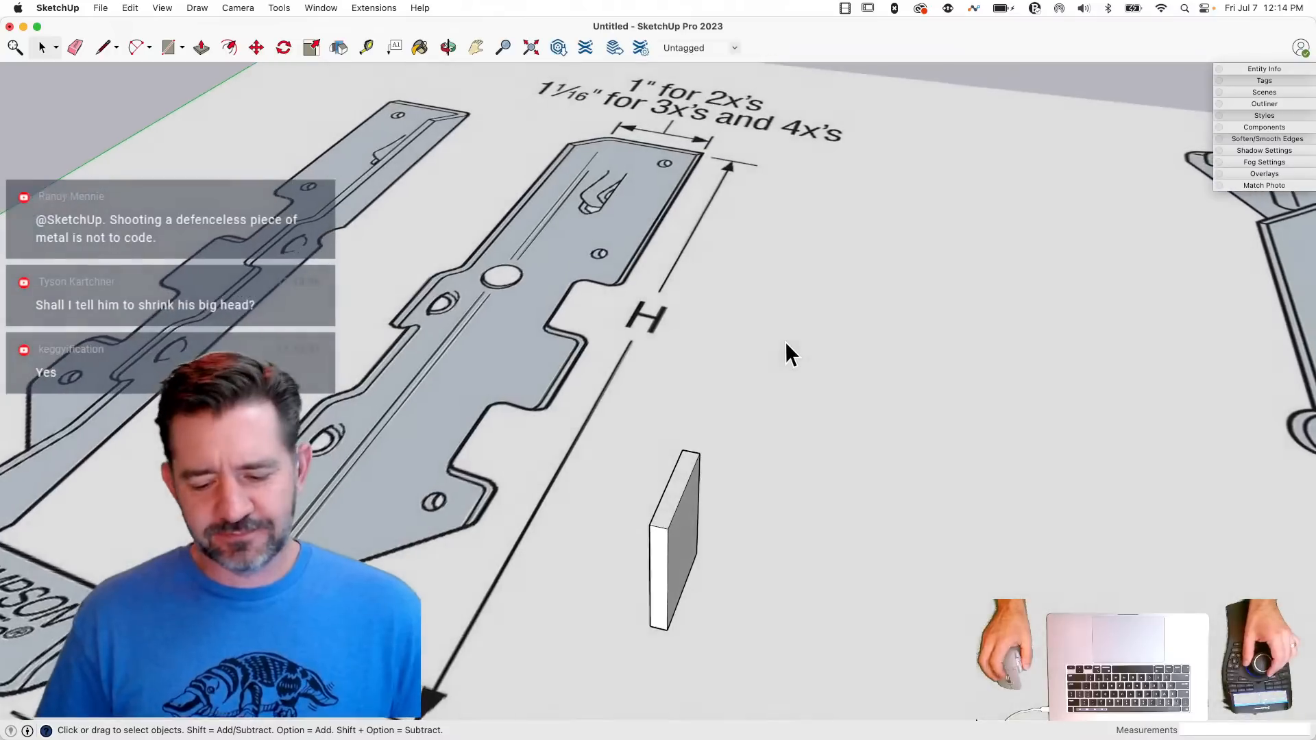
- Select the whole shortened board and make it a group
left_click_drag(608, 411, 728, 590)
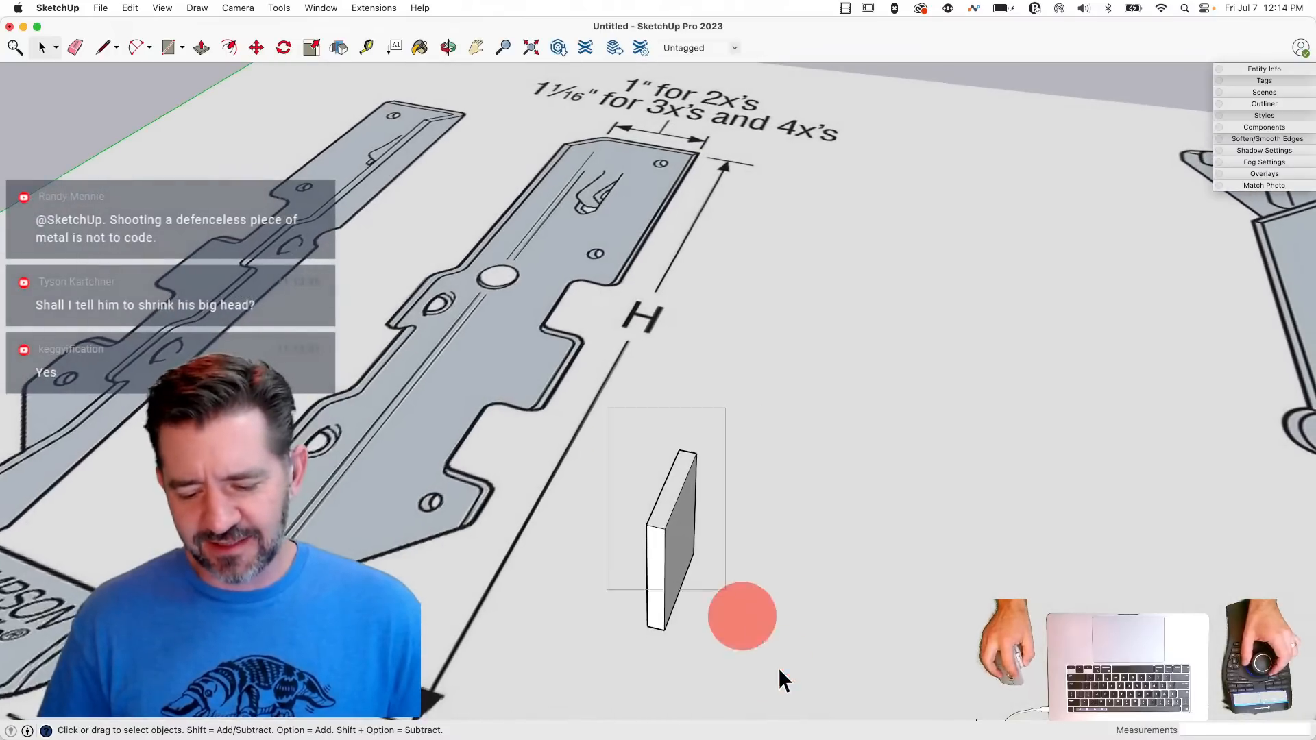
right_click(673, 582)
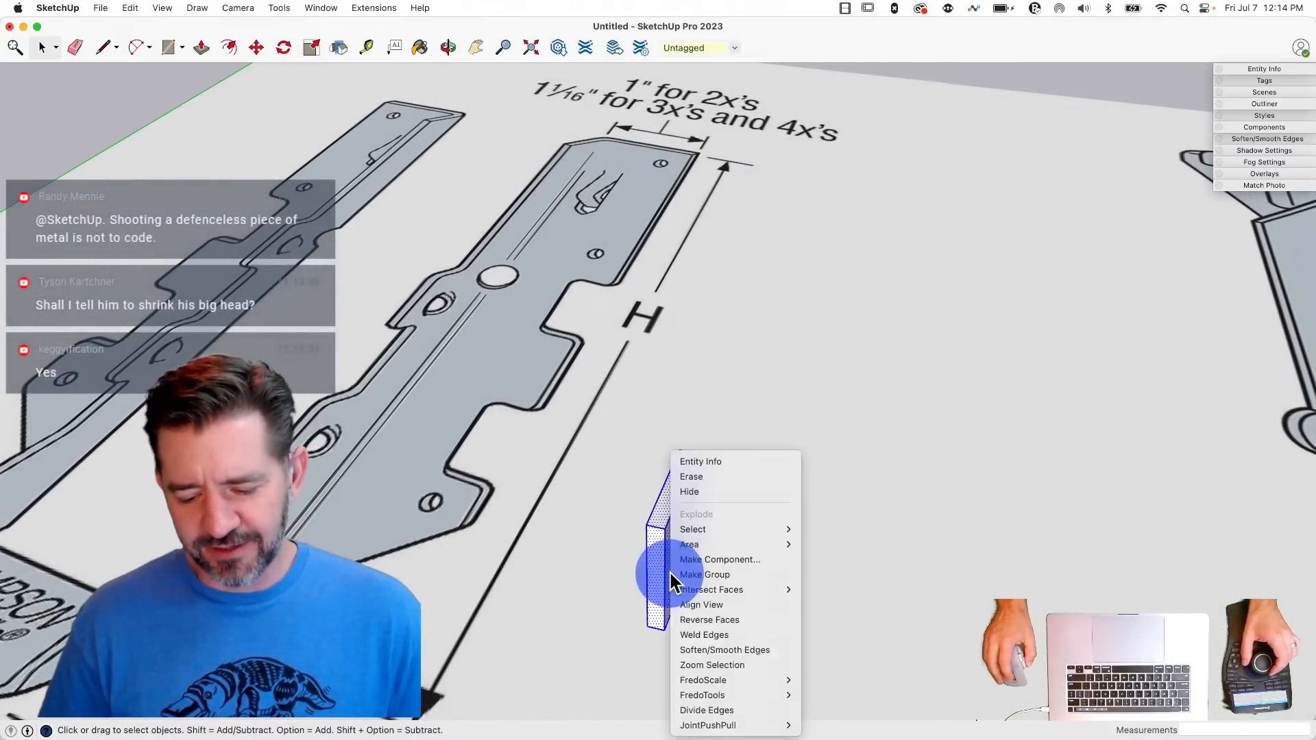
left_click(709, 579)
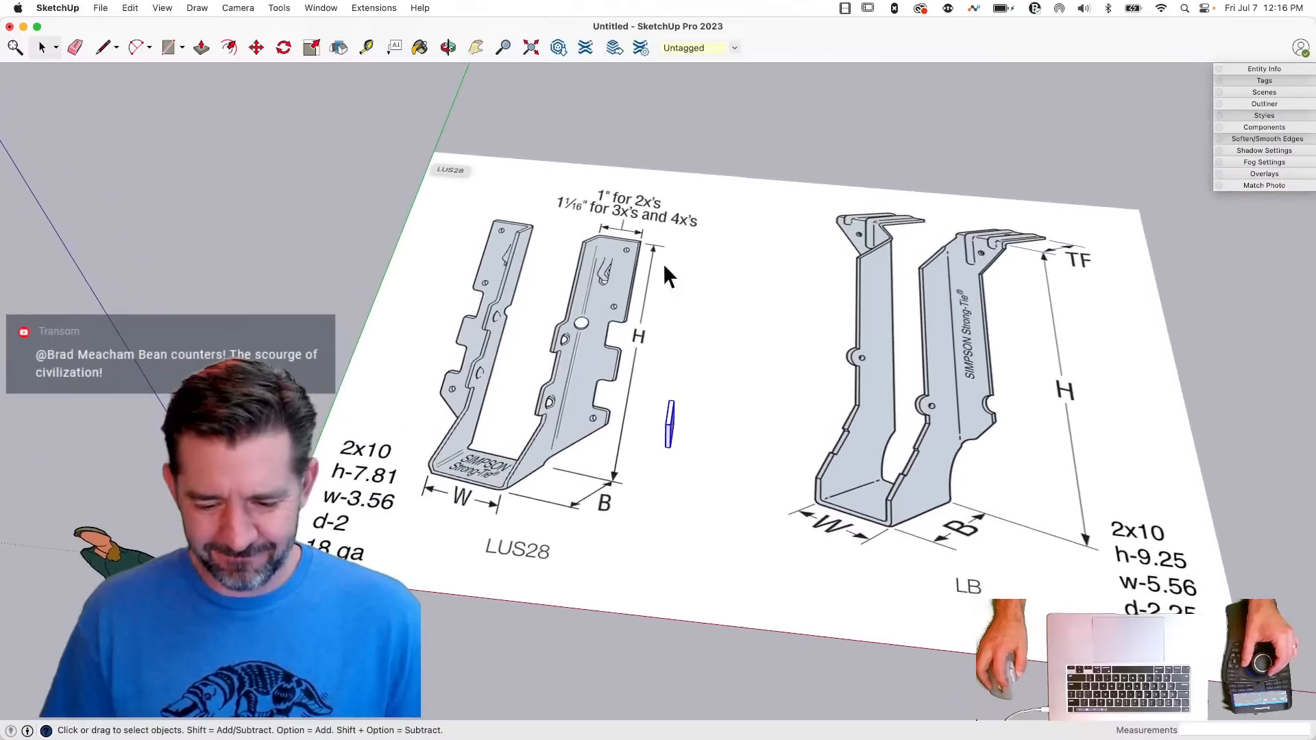
- Scale the LUS28 reference image down uniformly to about 0.22 from its upper corner opposite the origin
left_click(670, 263)
key("s")
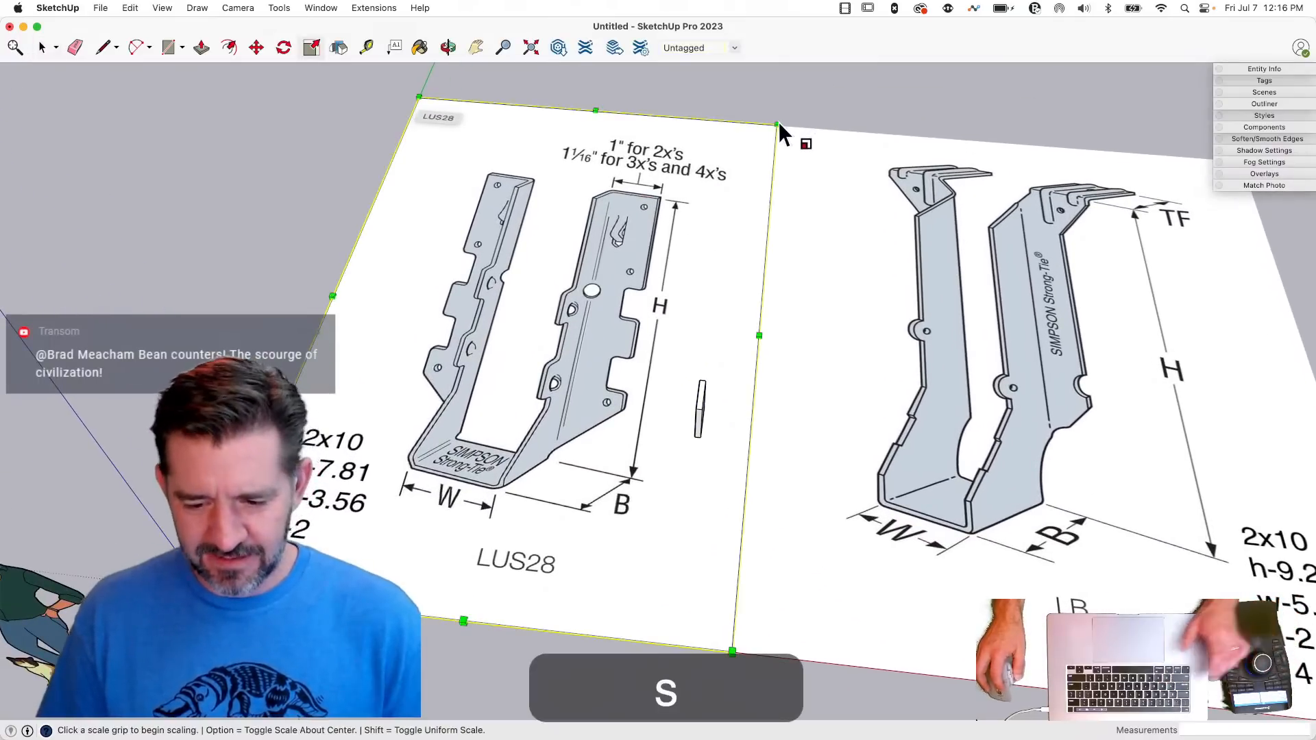
left_click_drag(776, 126, 377, 464)
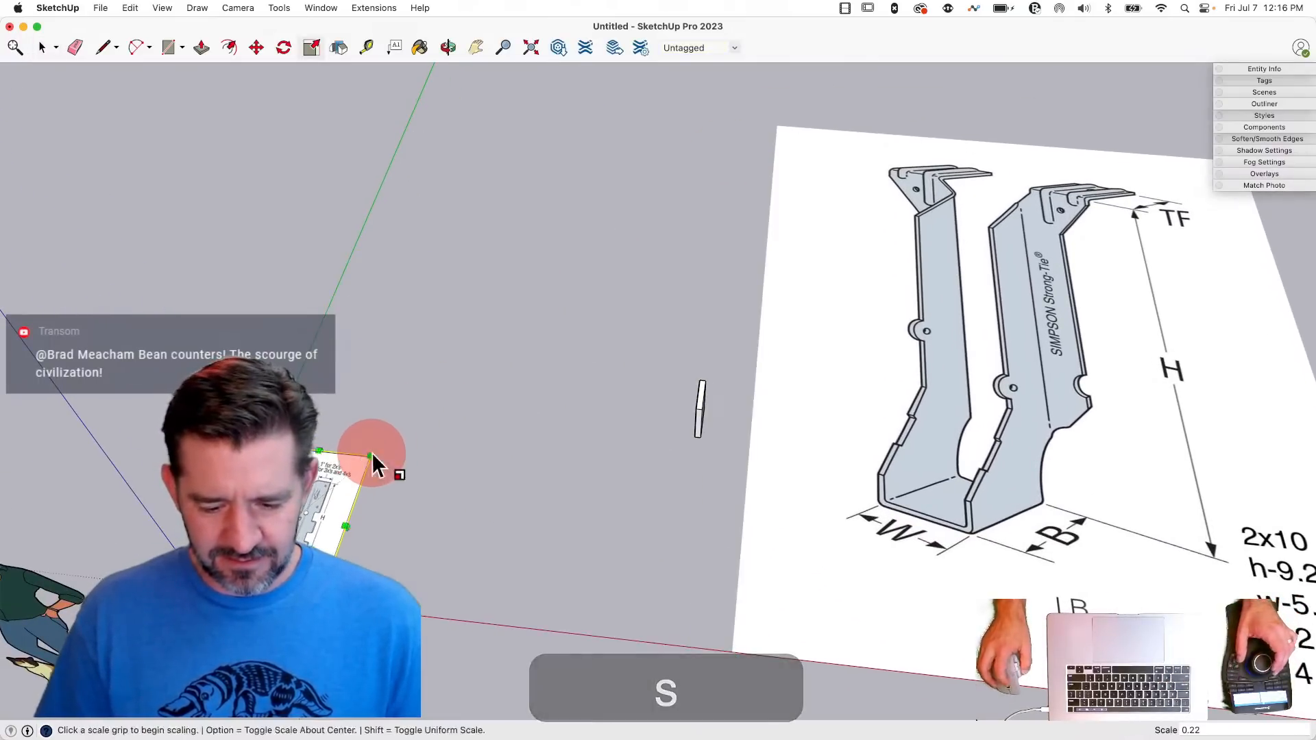
- Select the board group and move it about 7' 4" so it stands just beside the reduced LUS28 image
key("space")
left_click_drag(644, 281, 740, 447)
key("m")
left_click(743, 450)
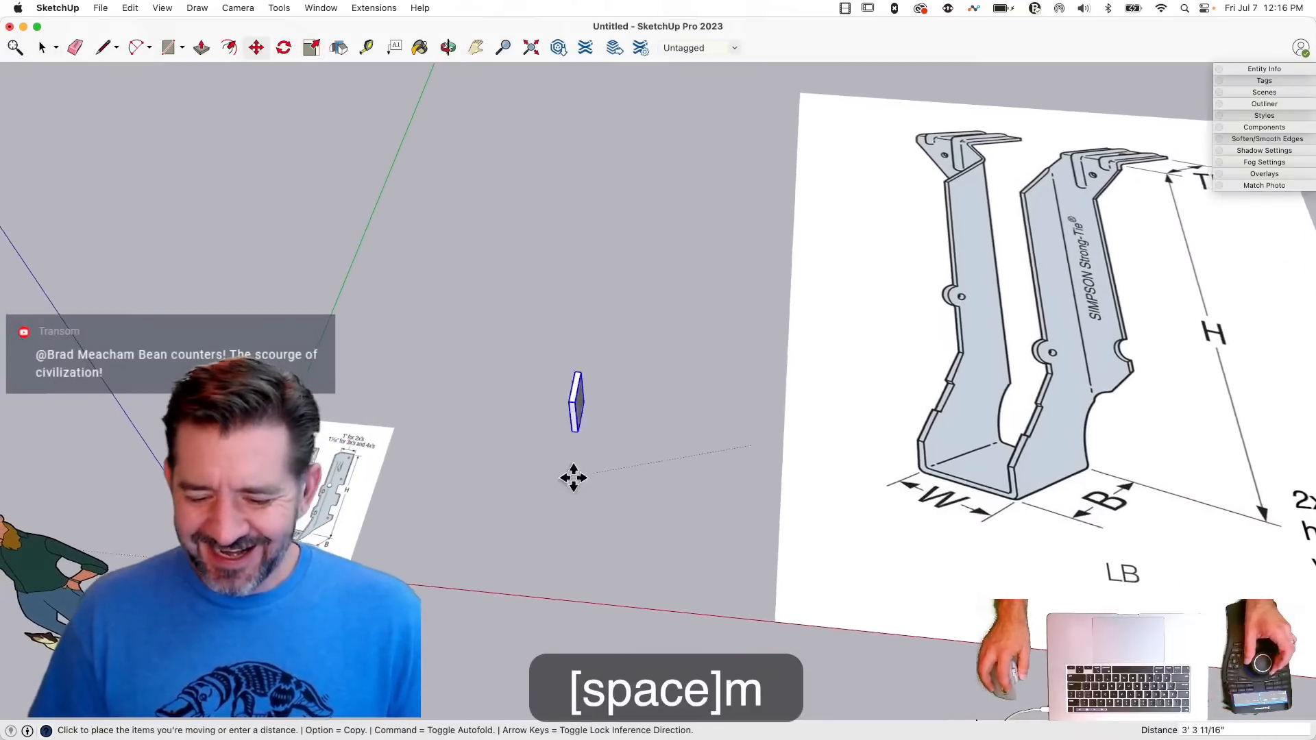
left_click(494, 541)
scroll(652, 465, "up", 5)
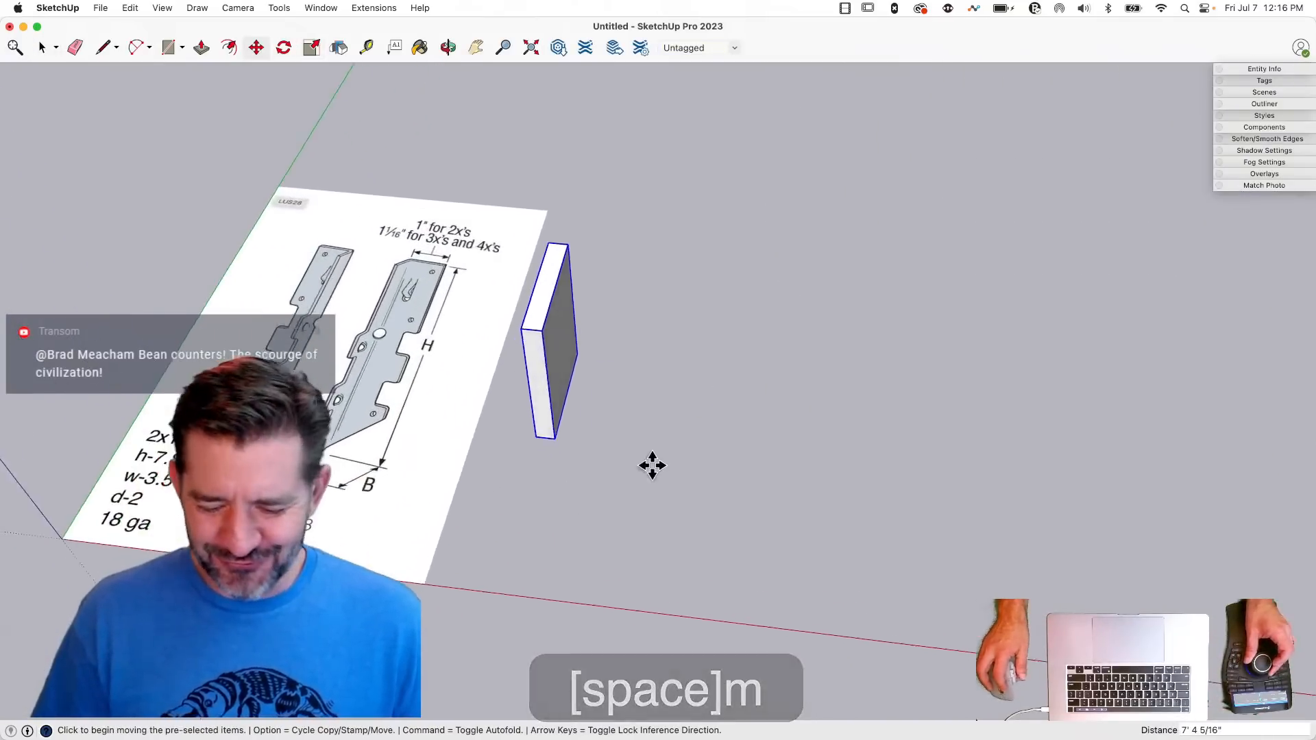
key("space")
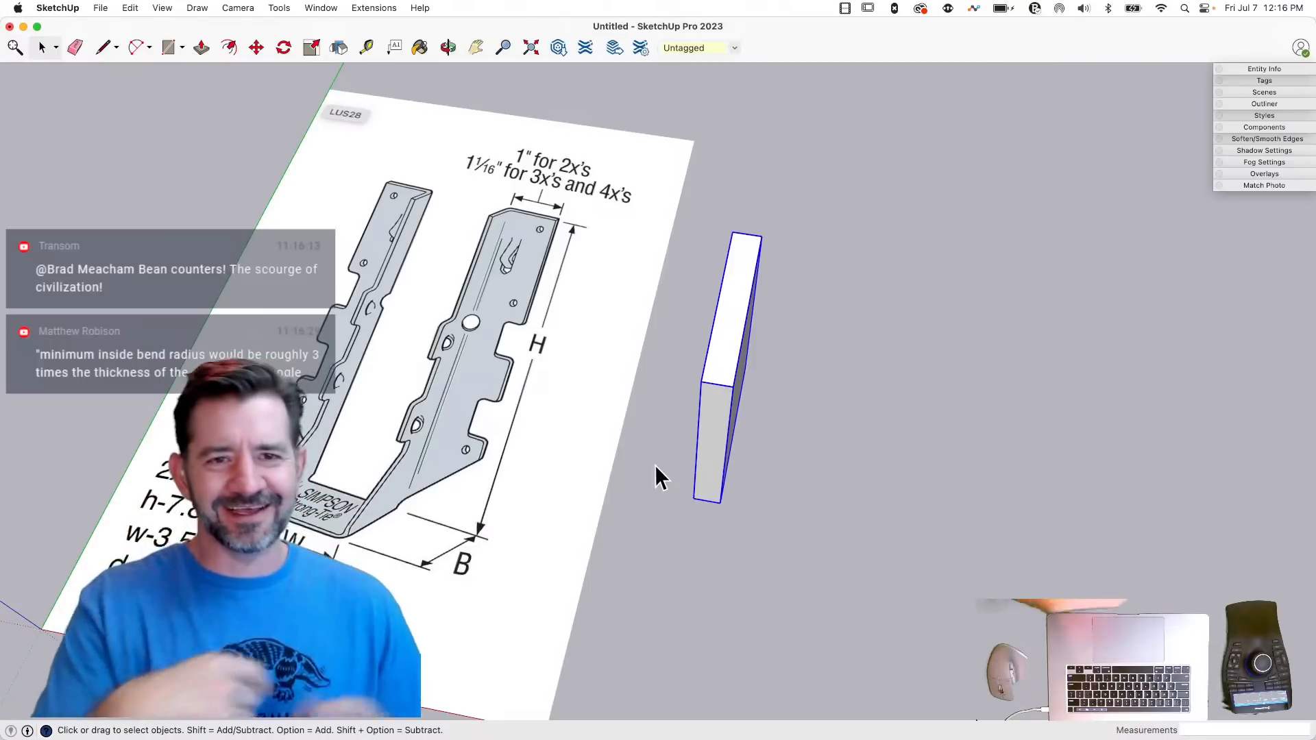
- Deselect the board and draw a 1 1/2" line along the bottom edge of its end nearest the red axis
middle_click_drag(655, 465, 677, 434)
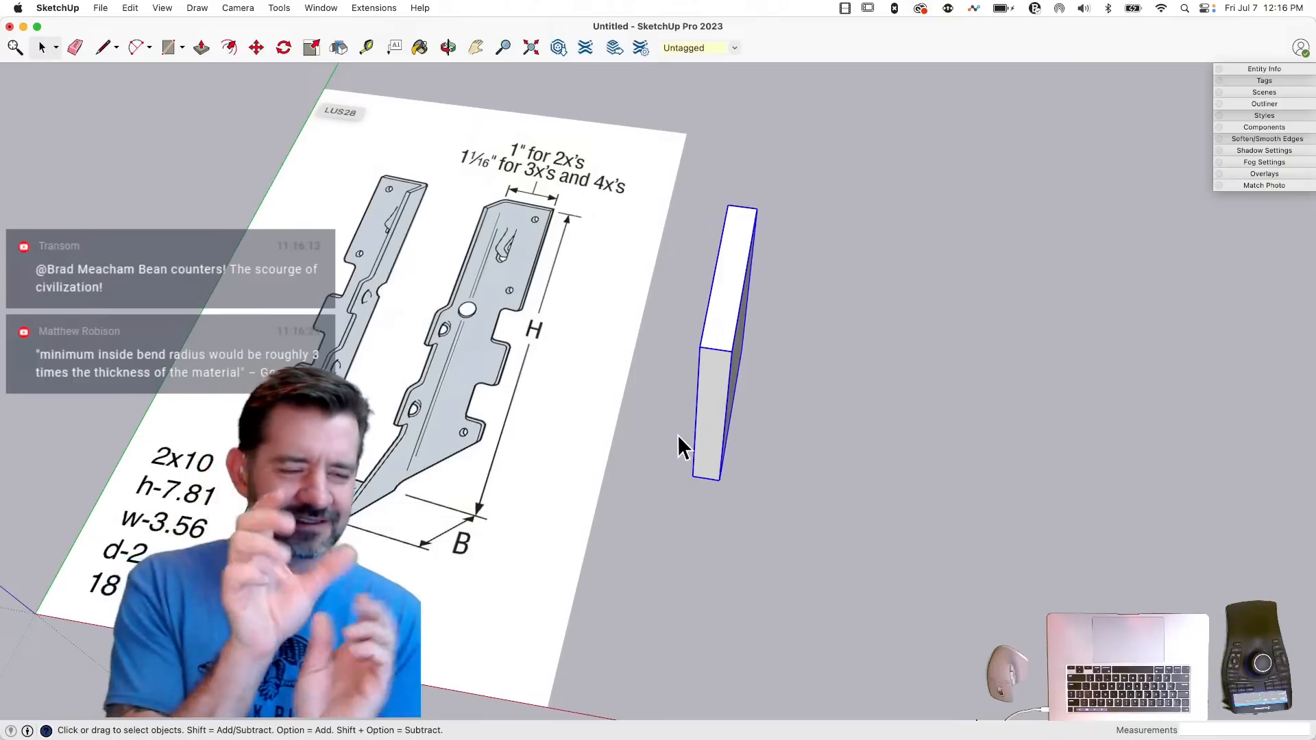
middle_click_drag(692, 430, 705, 440)
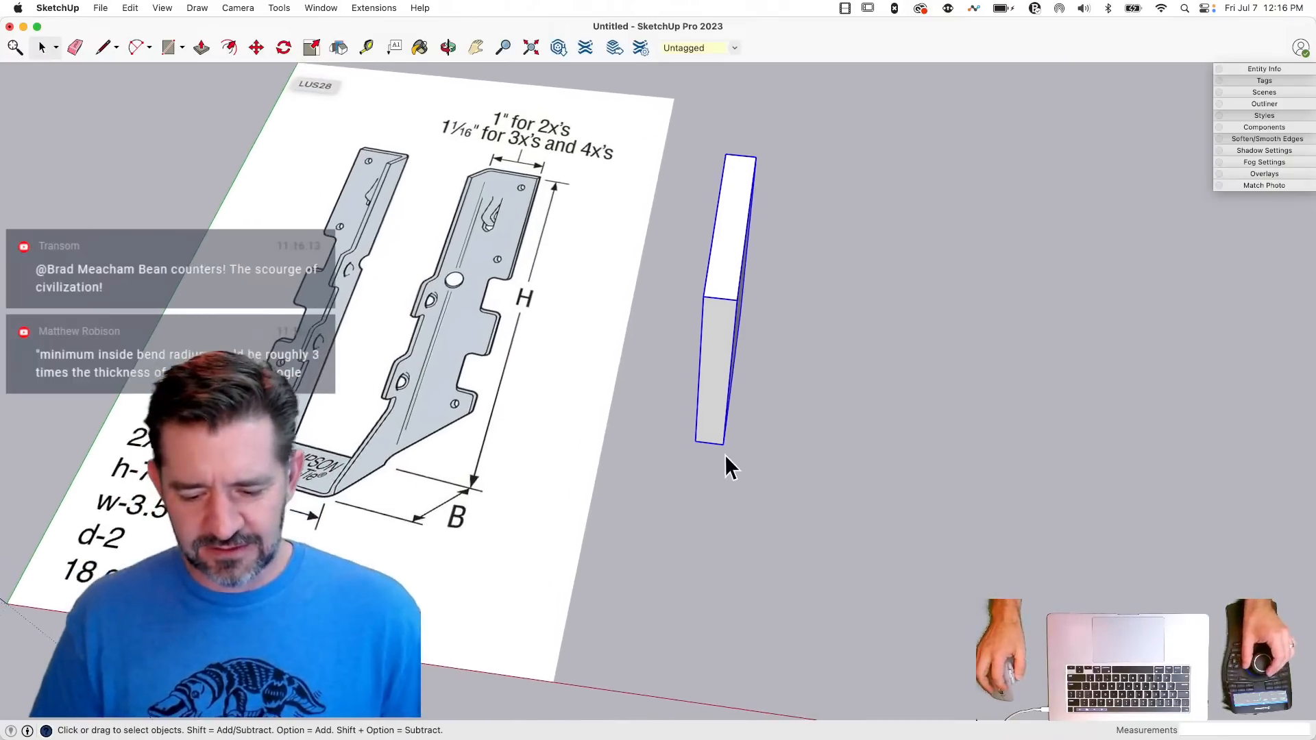
left_click(858, 461)
key("l")
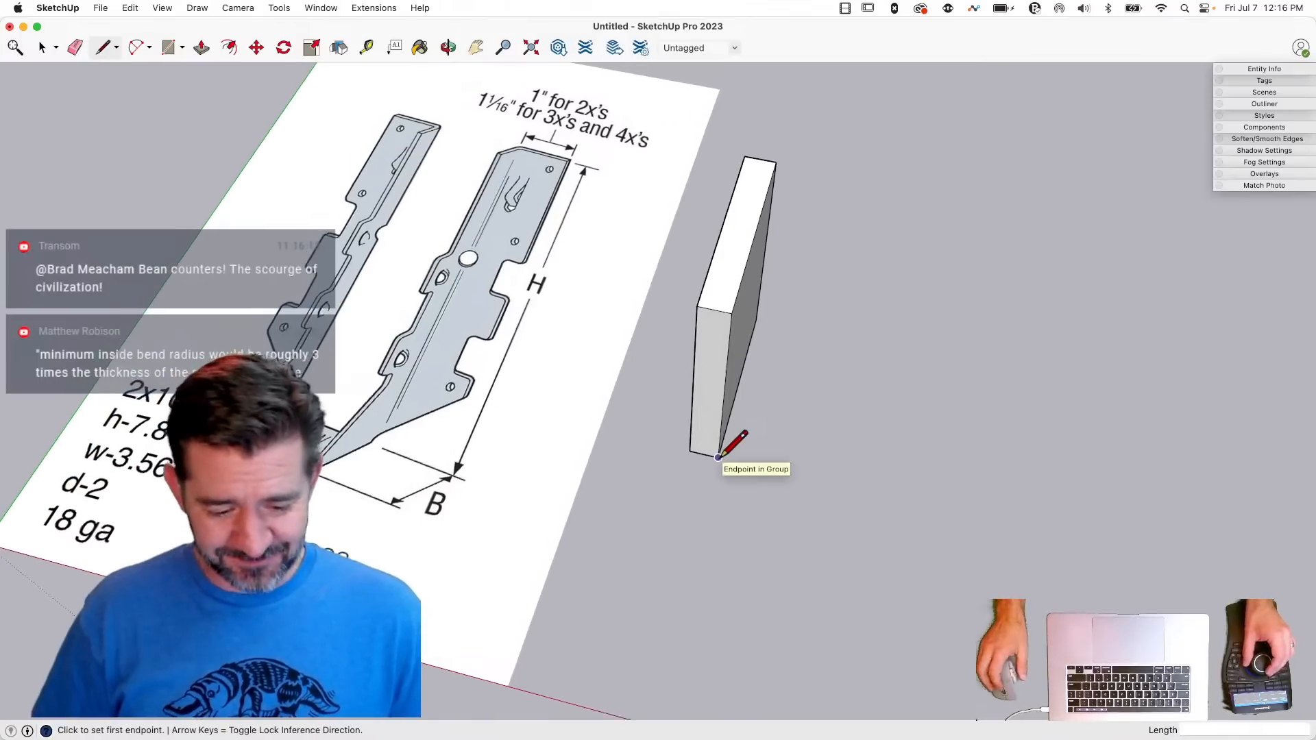
key("space")
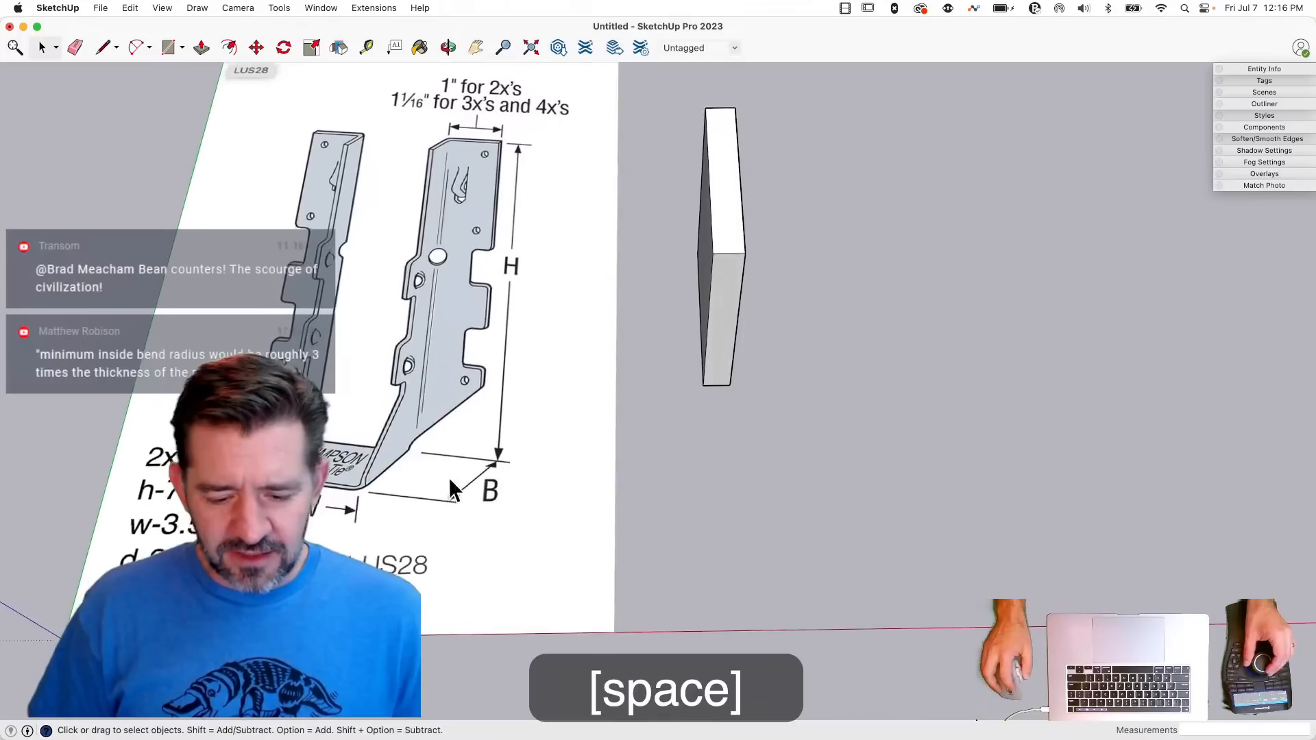
key("l")
left_click(627, 394)
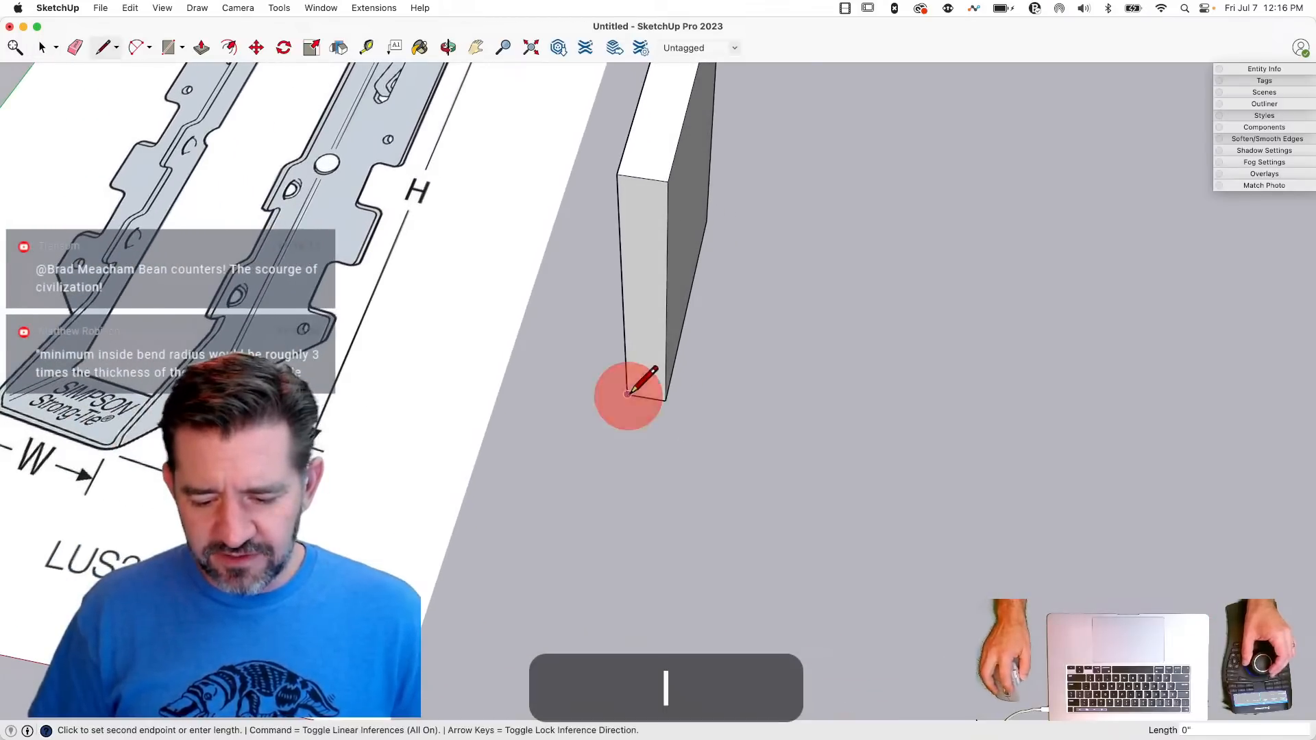
left_click(666, 401)
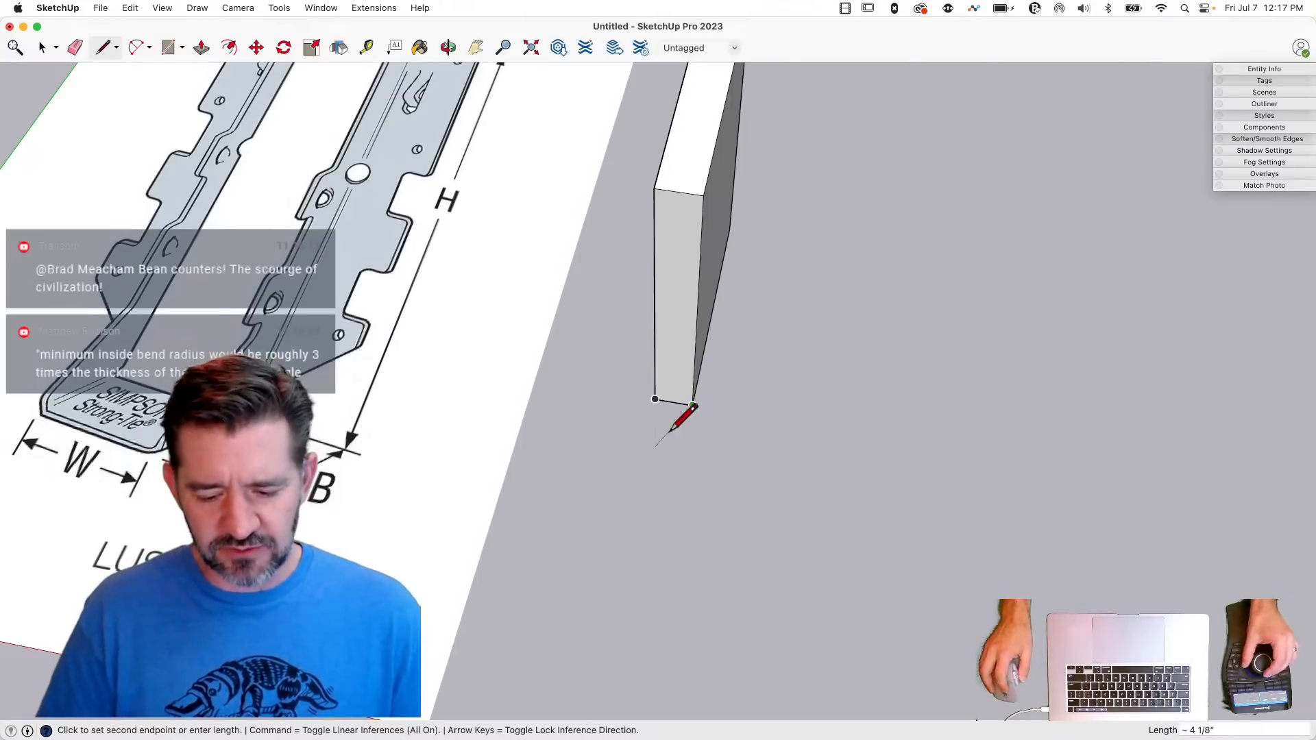
- Draw a 7.81" line along the green axis under the board's side, followed by an outward line about 6 3/4" long
scroll(671, 432, "down", 5)
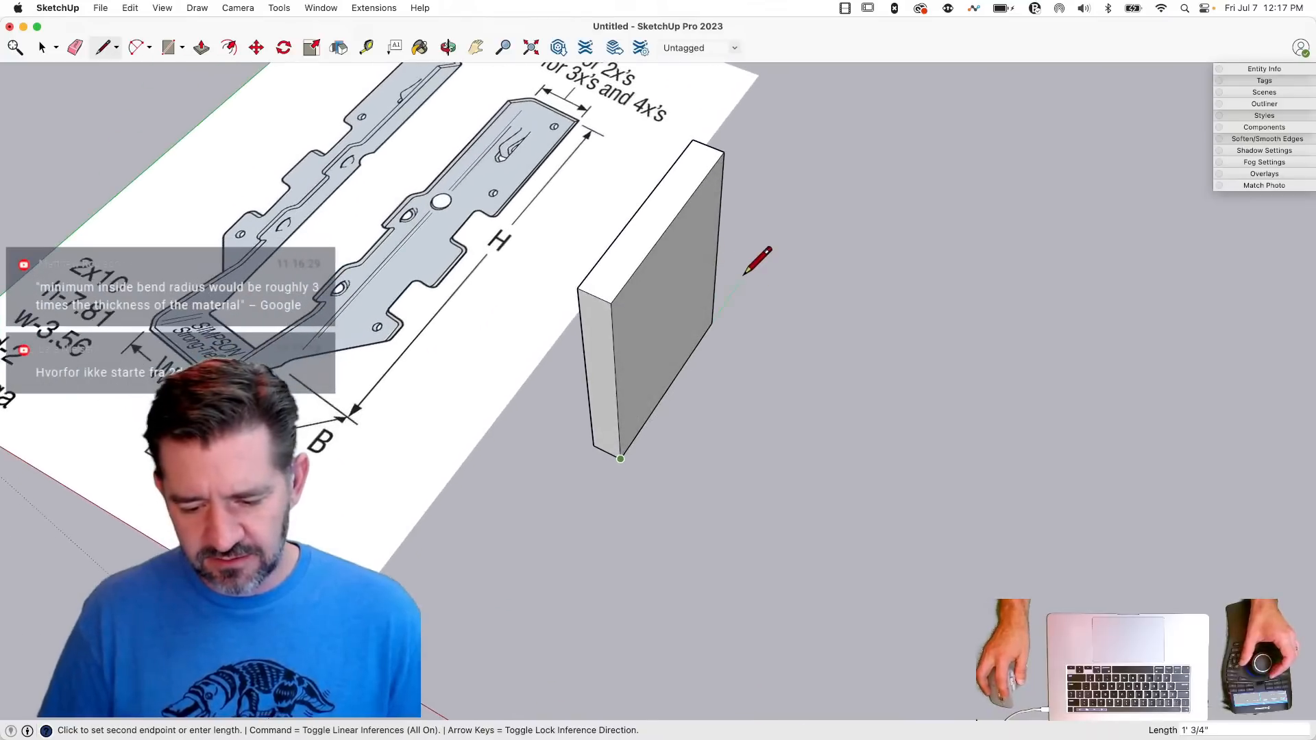
type("7.")
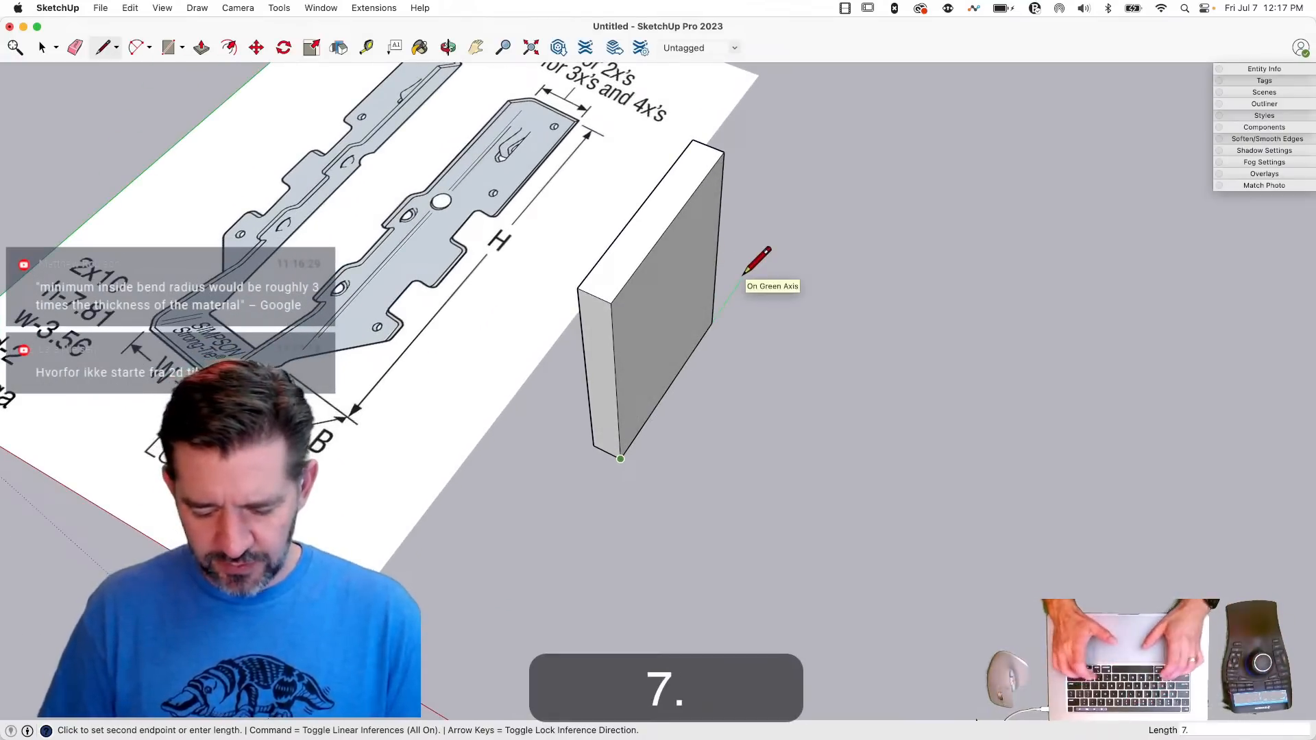
type("81\"")
key("Return")
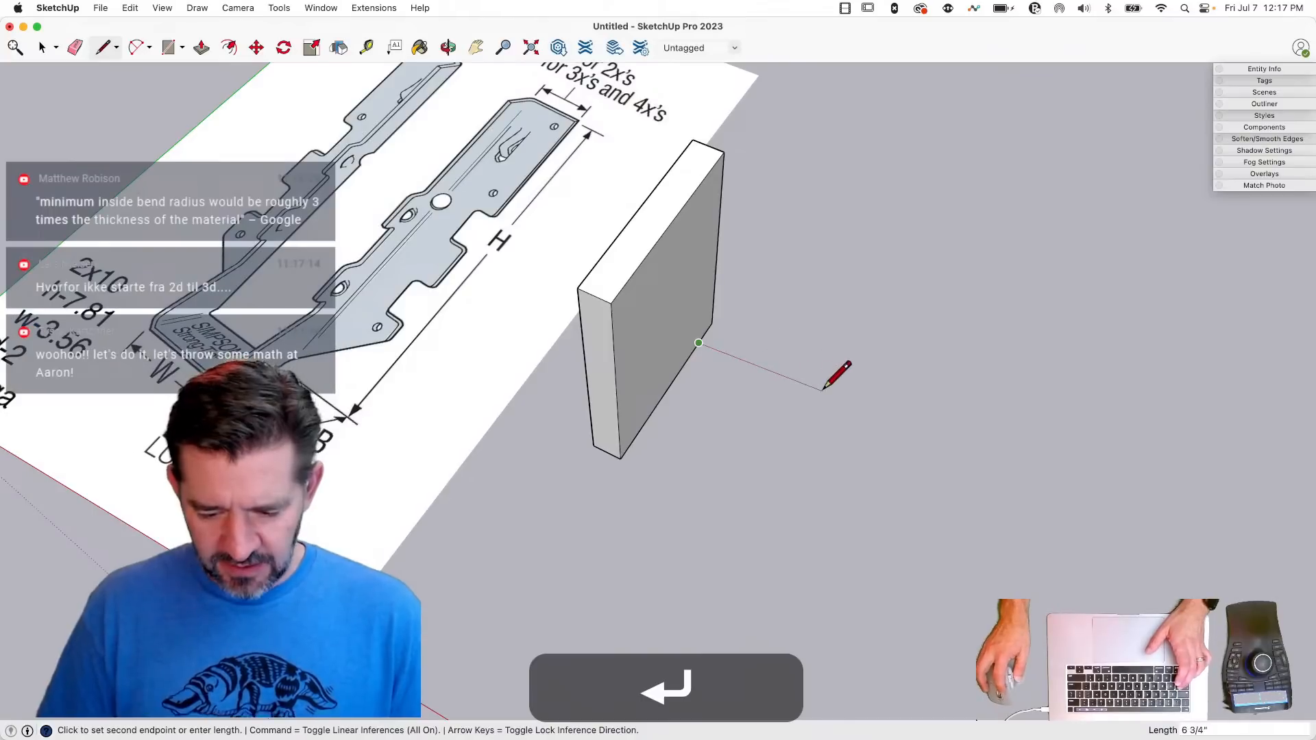
key("space")
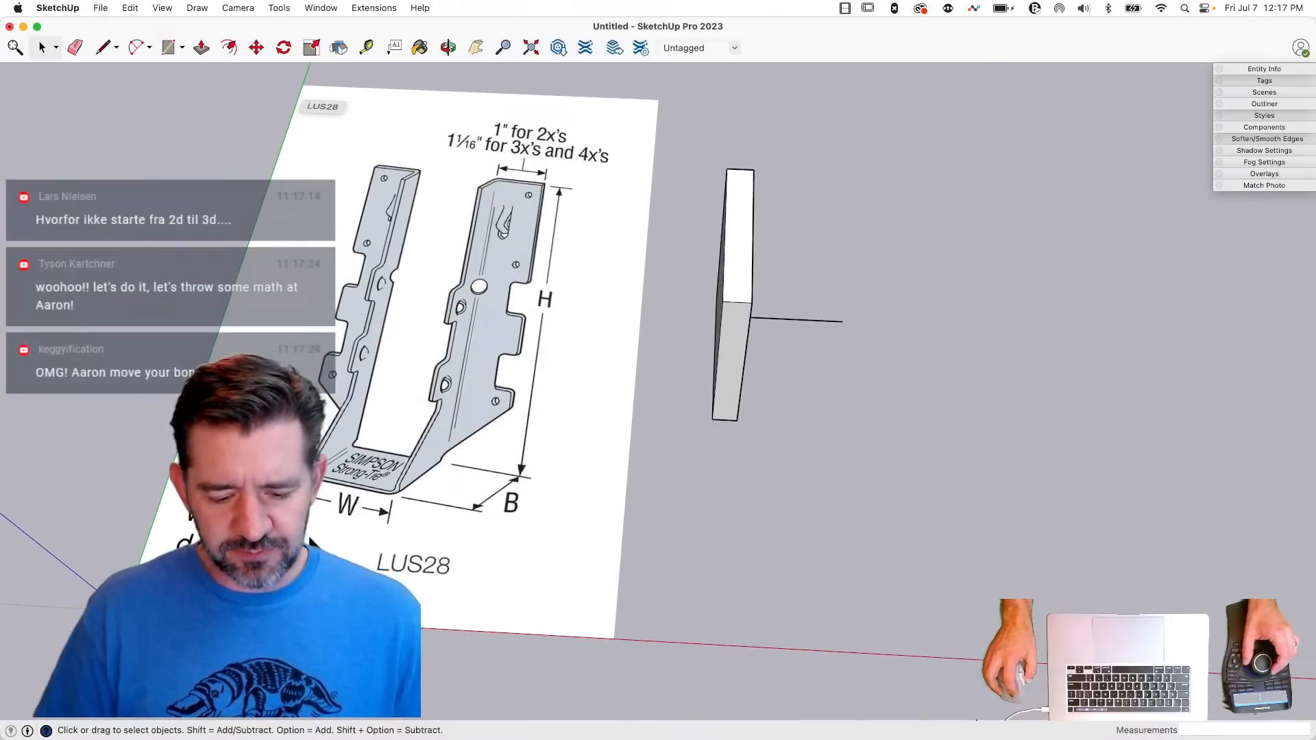
- Draw a separate 3.56" line parallel to the red axis on the open ground in front of the board
key("l")
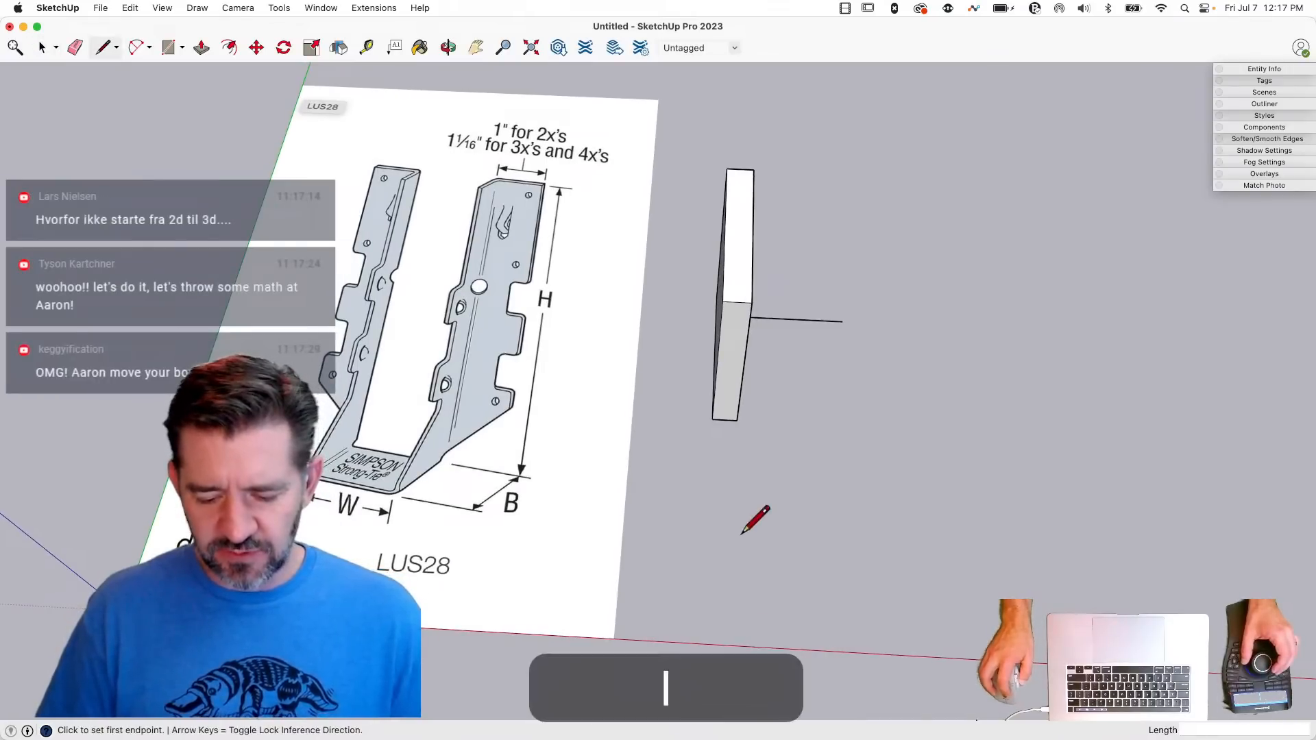
left_click(685, 521)
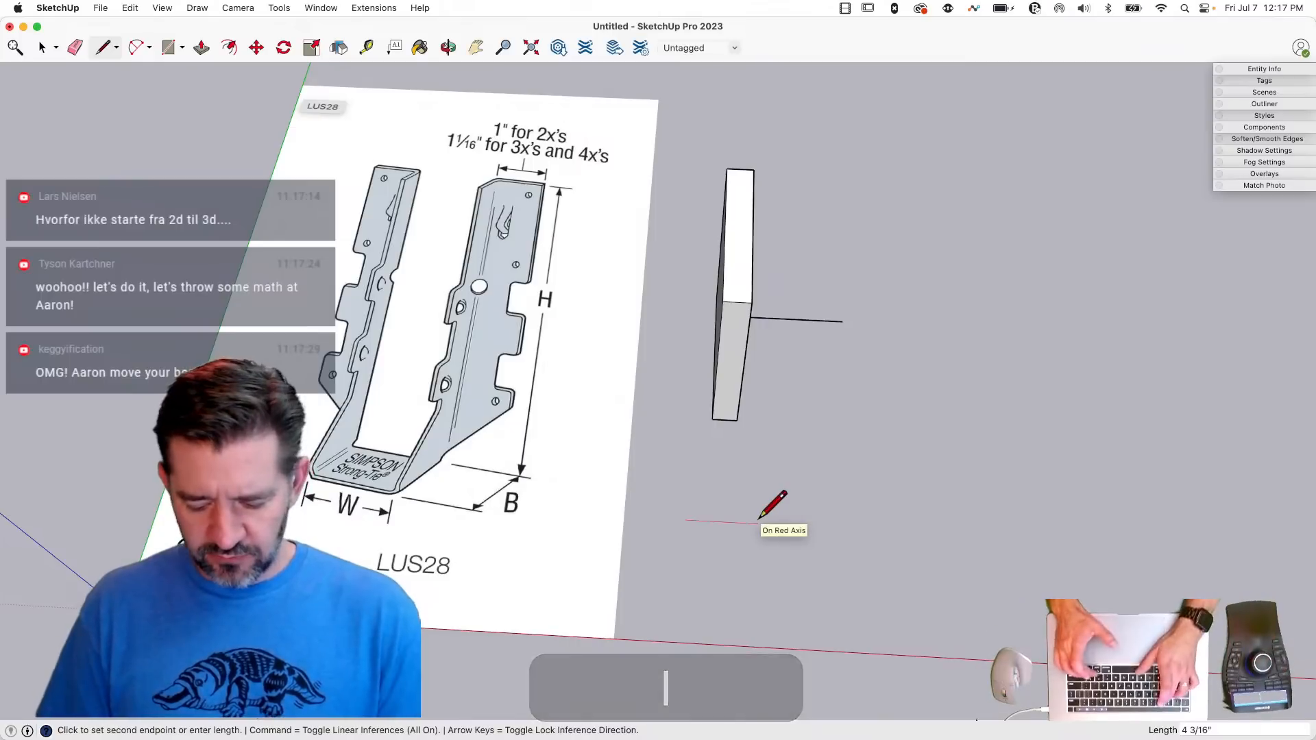
type("3.56\"")
key("Return")
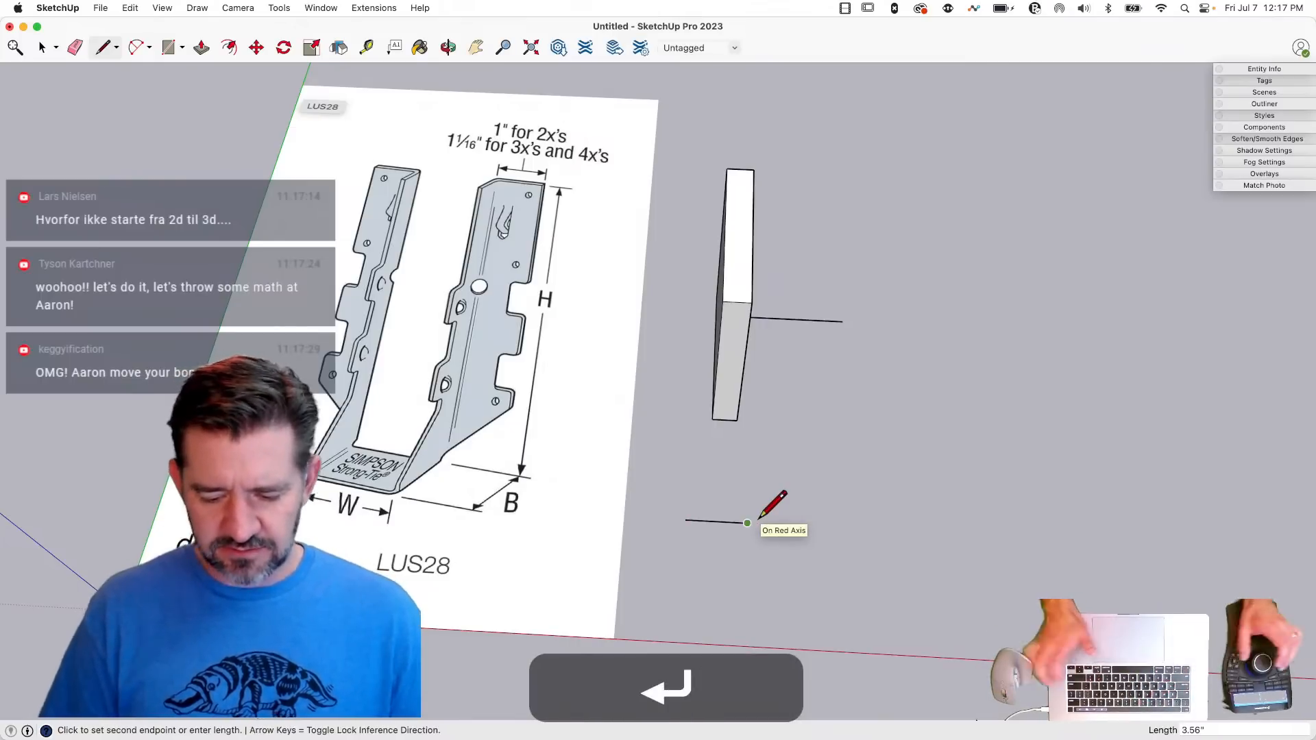
- Move the 3.56" line by its midpoint onto the midpoint of the bottom edge at the board's far end
key("m")
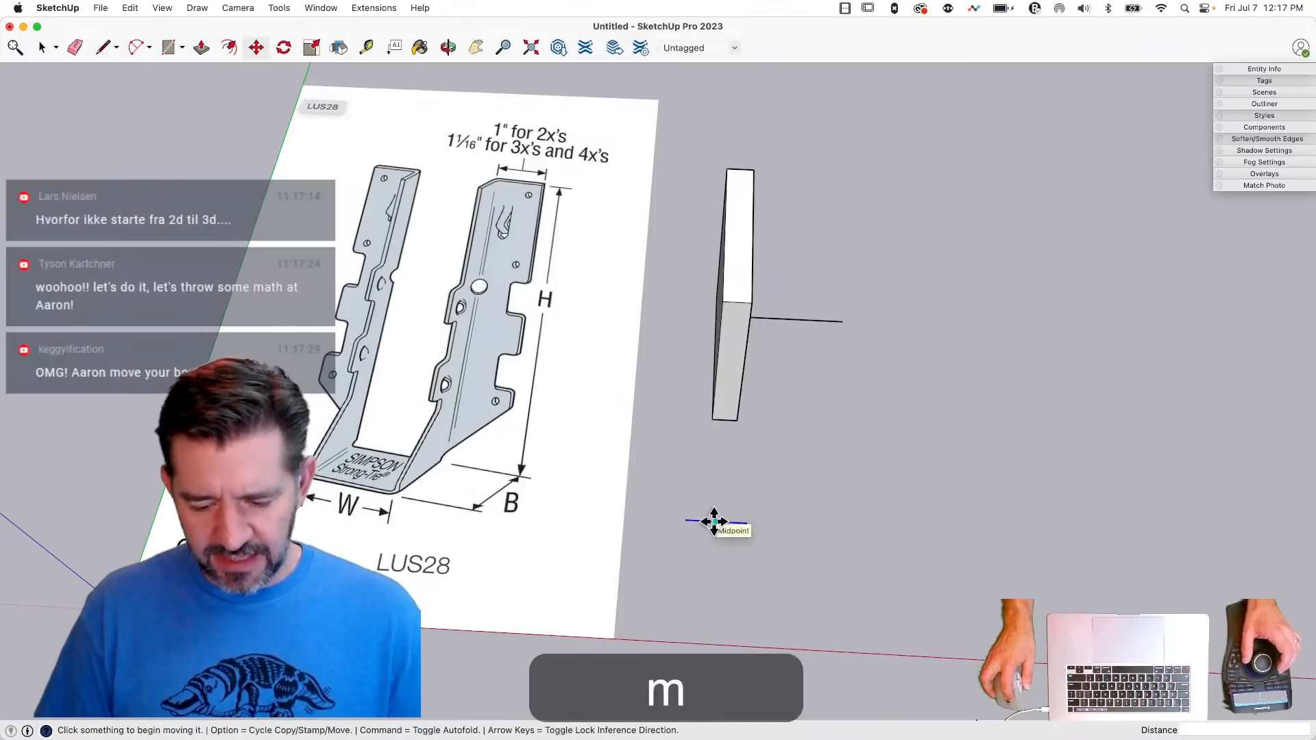
left_click(714, 523)
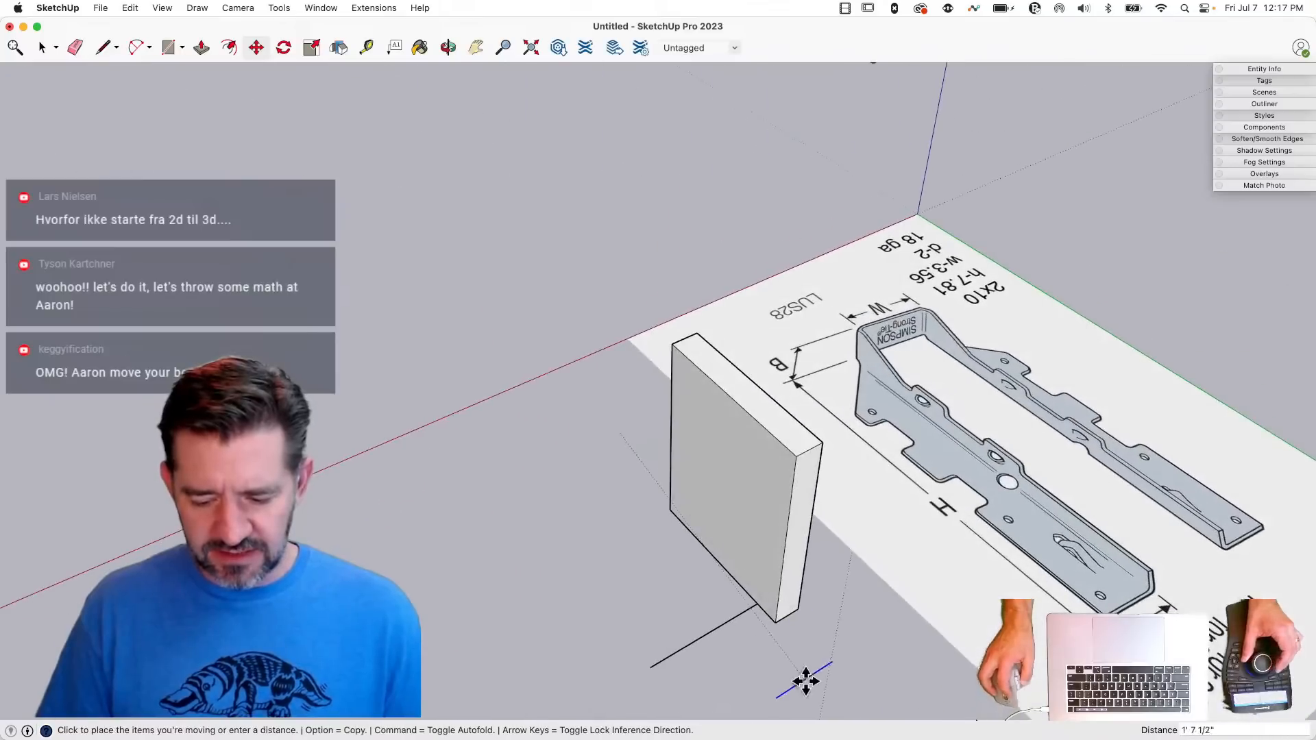
left_click(788, 616)
key("l")
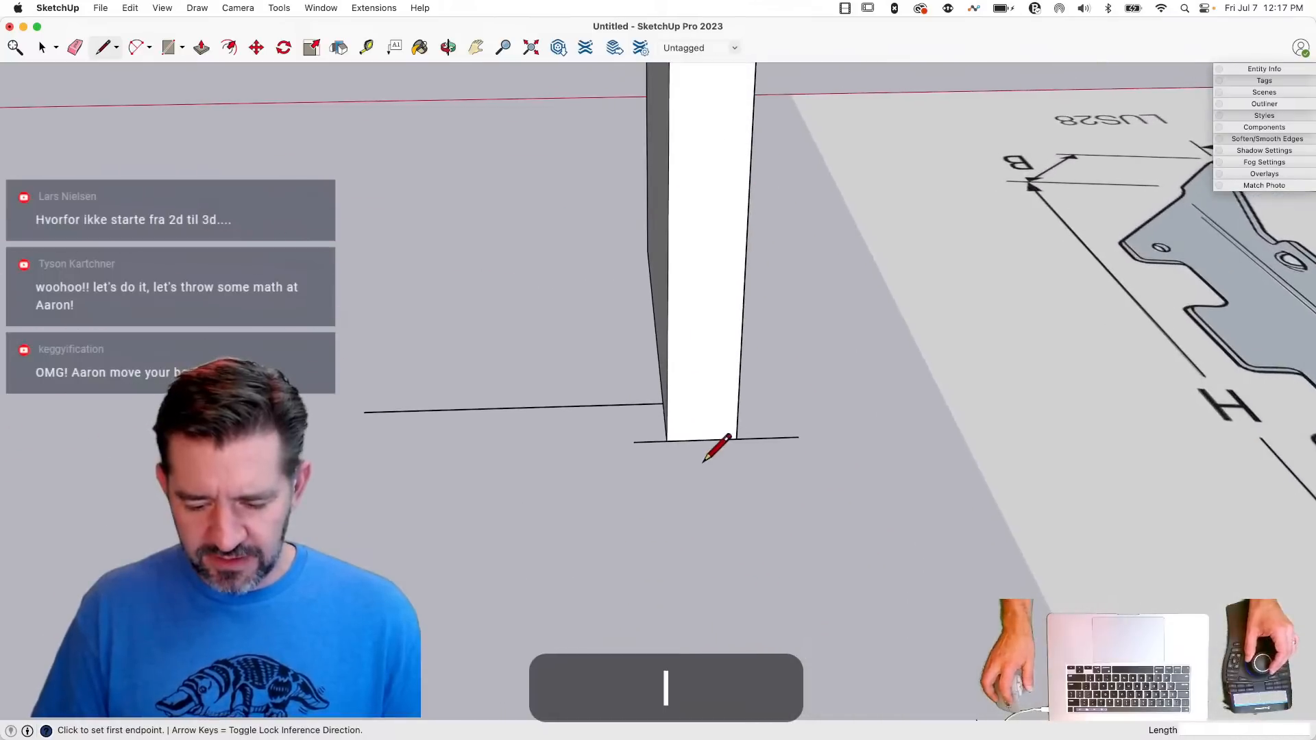
key("m")
left_click_drag(766, 448, 758, 512)
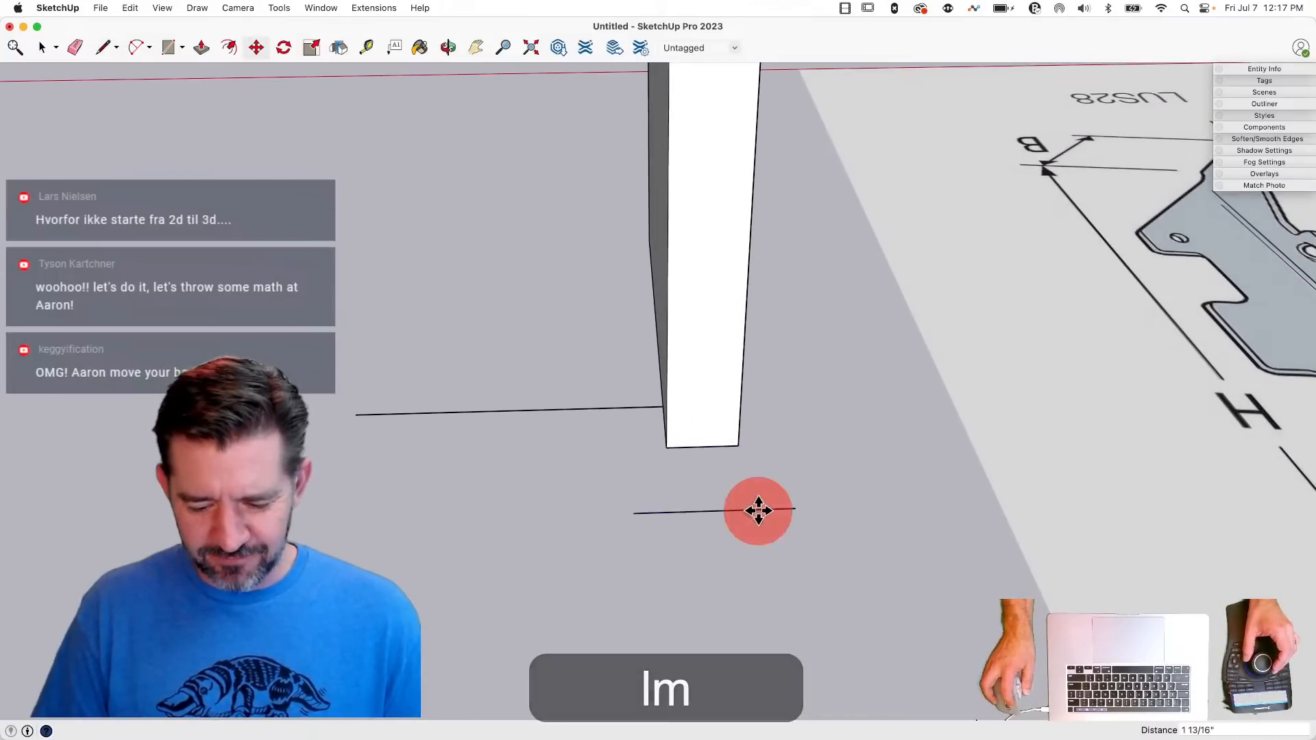
left_click(714, 510)
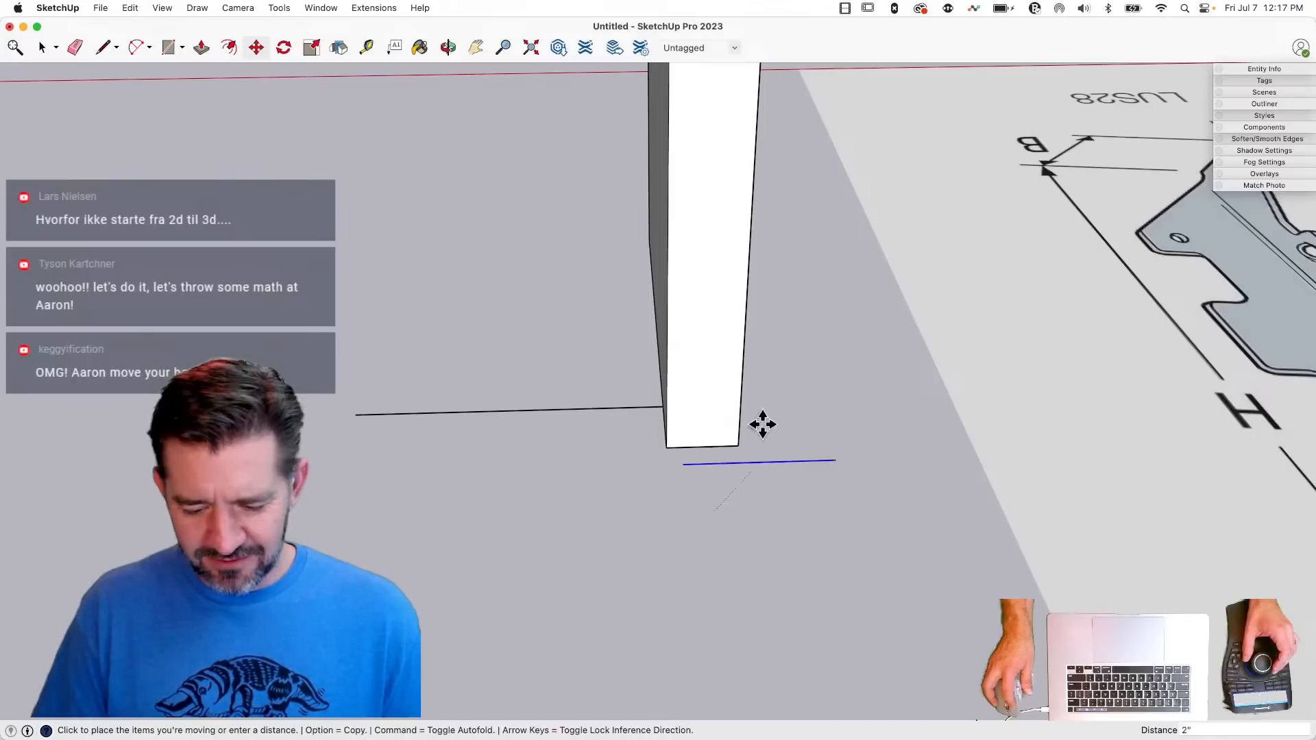
left_click(700, 448)
- Draw lines from the 3.56" line along both board sides and across the near end to close a 9 1/4" long base rectangle
key("l")
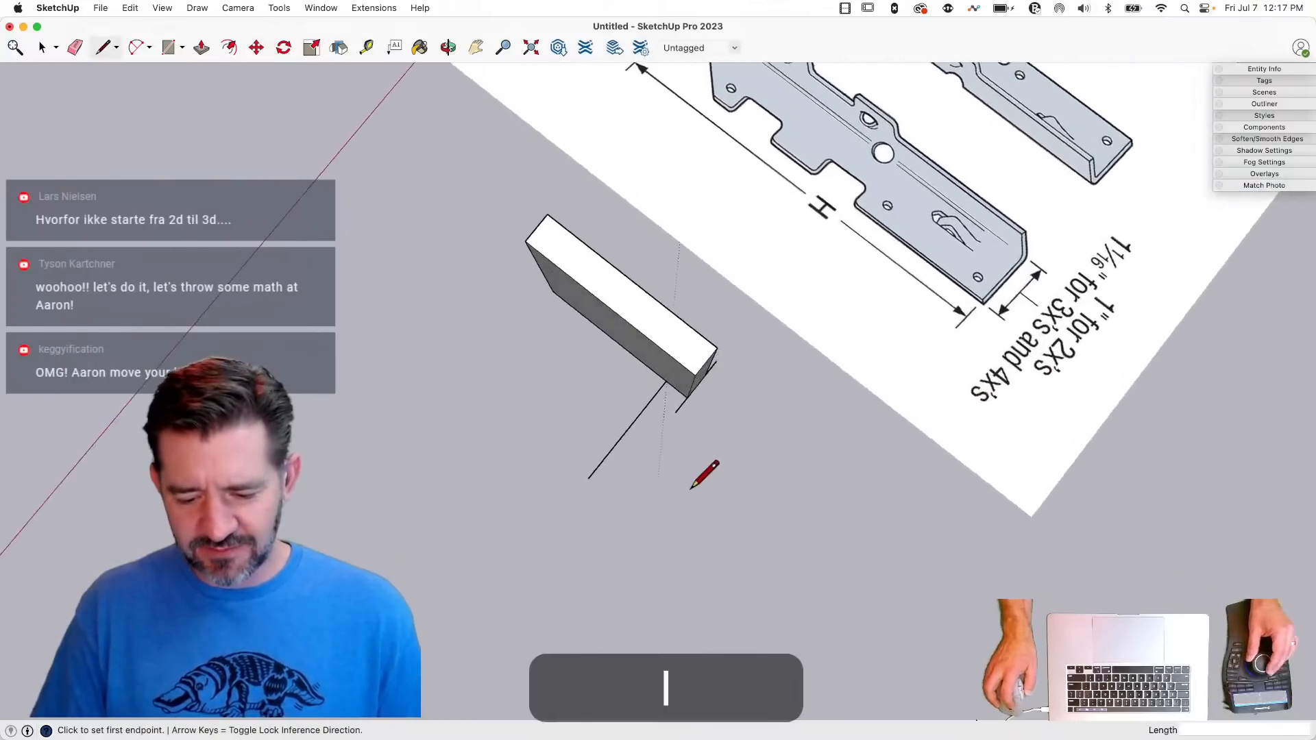
left_click(691, 405)
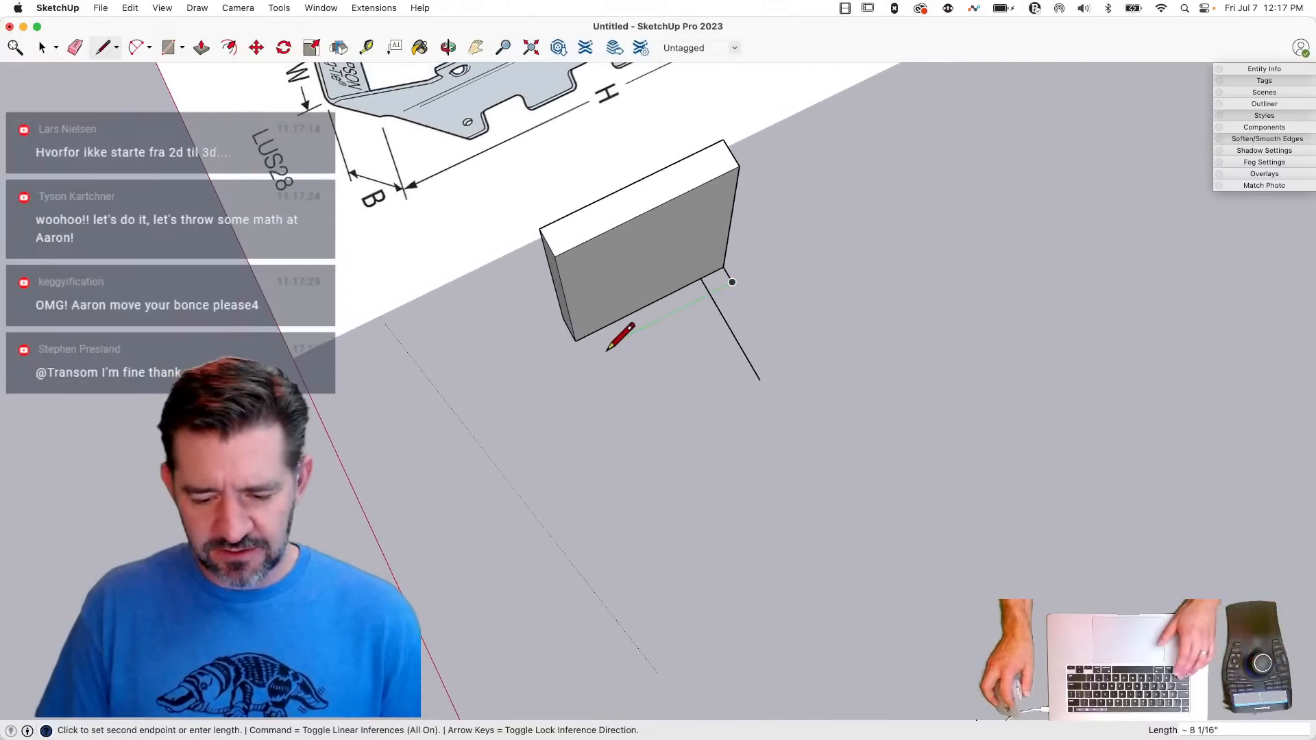
key("shift")
left_click(576, 341)
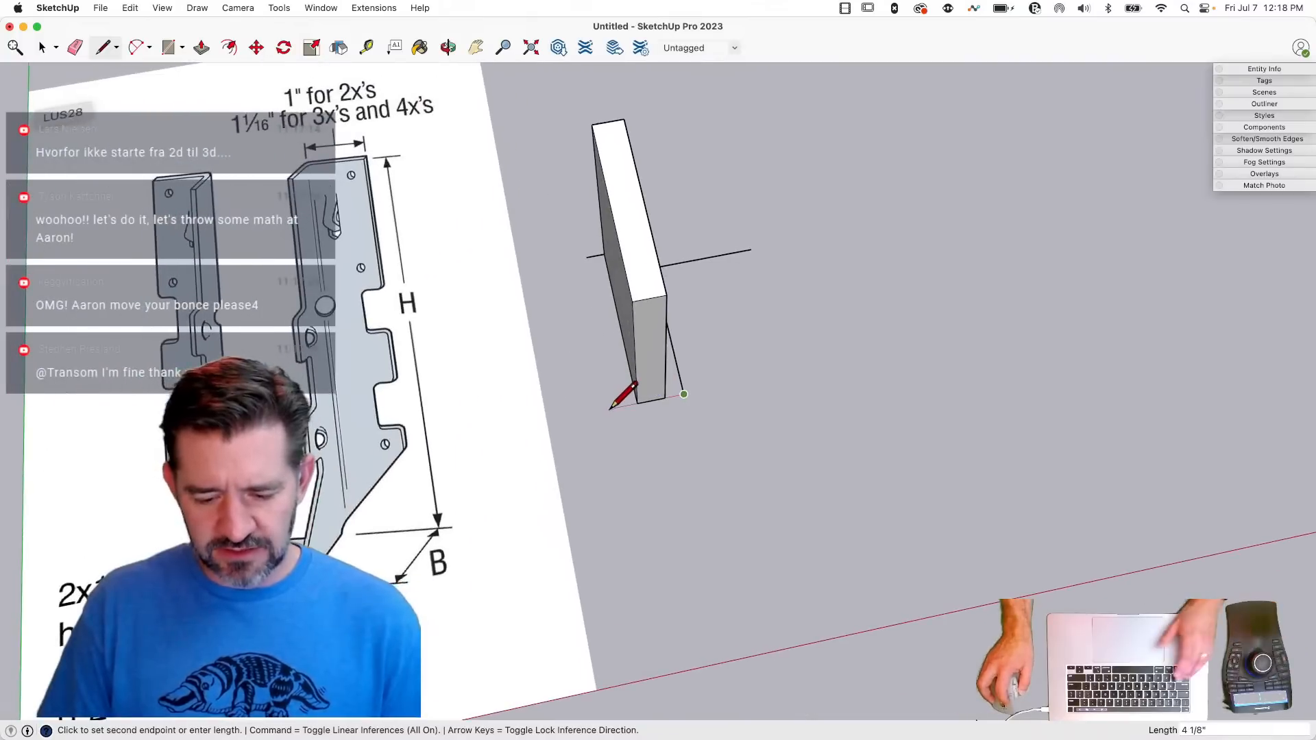
key("shift")
left_click(587, 257)
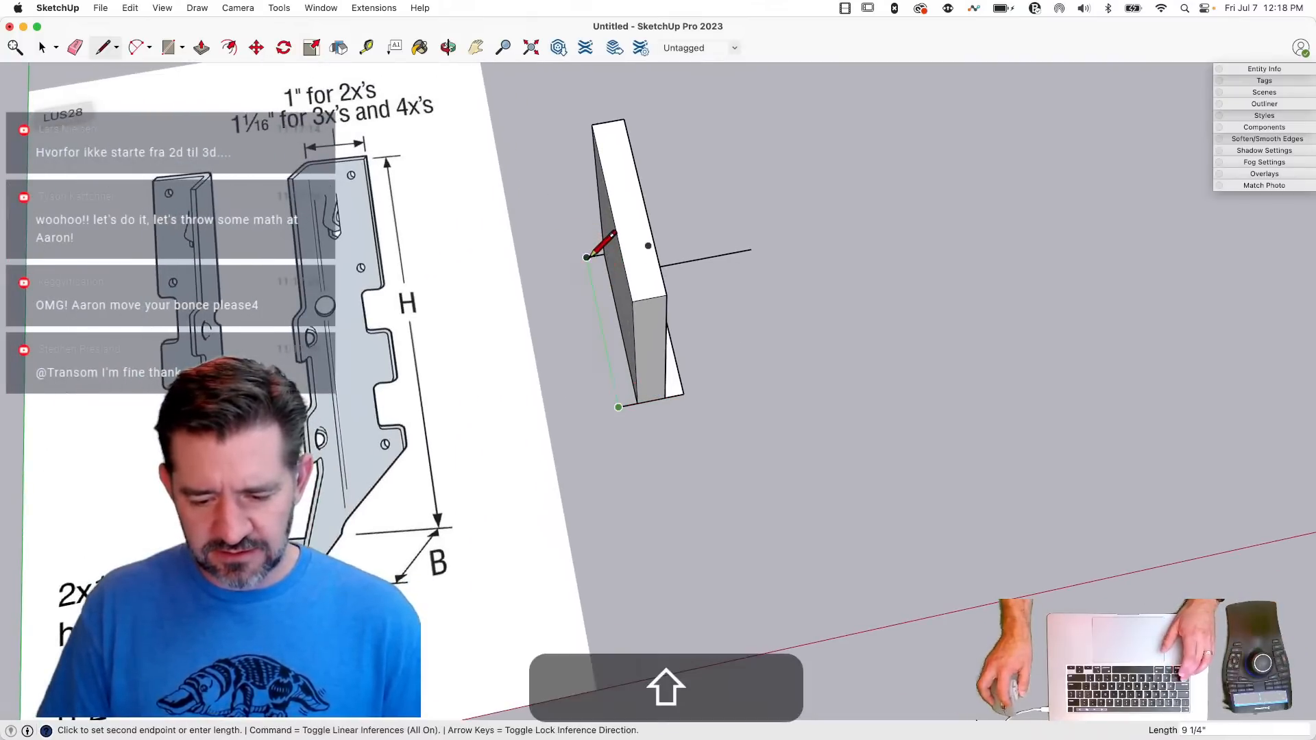
- Erase the guide line that sticks out beside the board and its segment crossing the base rectangle
key("e")
left_click_drag(685, 281, 691, 295)
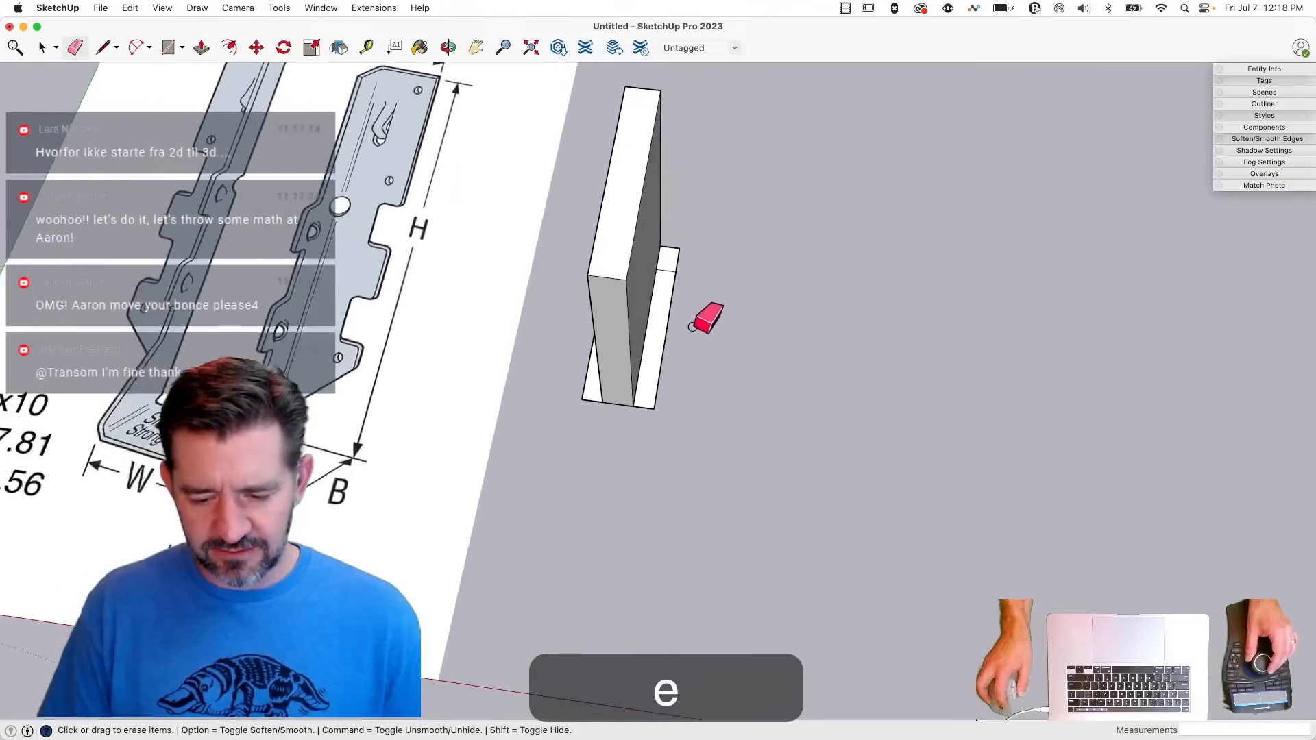
left_click(661, 288)
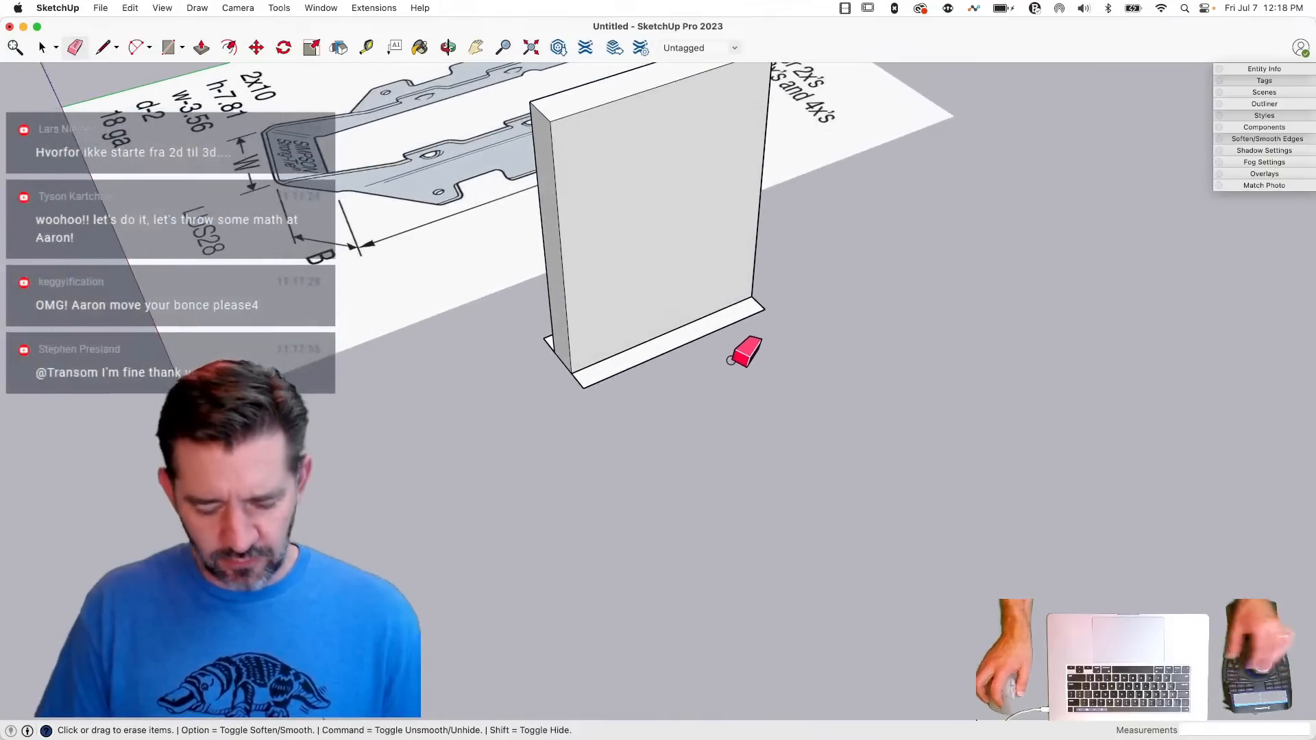
- Undo the guide line erasures and the last closing line of the base rectangle
key("super+z")
key("super+z")
key("super+z")
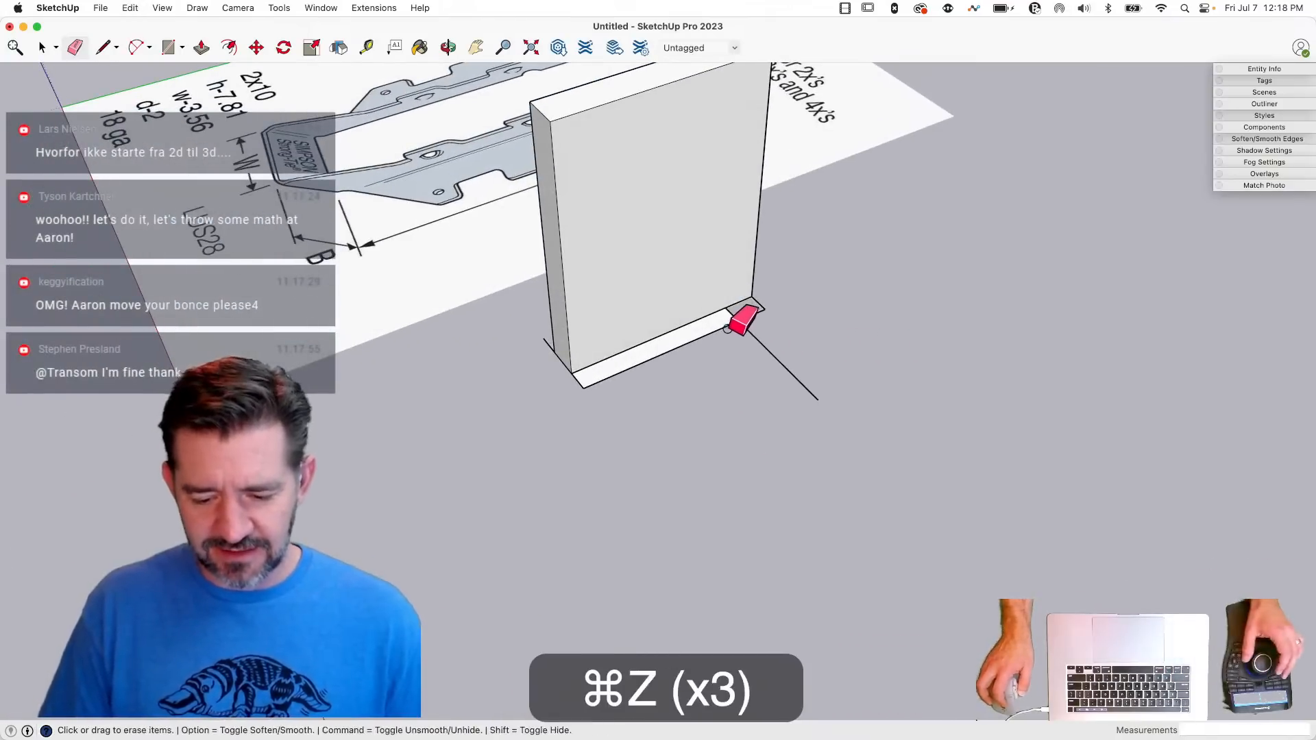
- Erase the leftover guide line beside the board and draw a 7 13/16" side line from the 3.56" line's free end to close the base rectangle
left_click(762, 298)
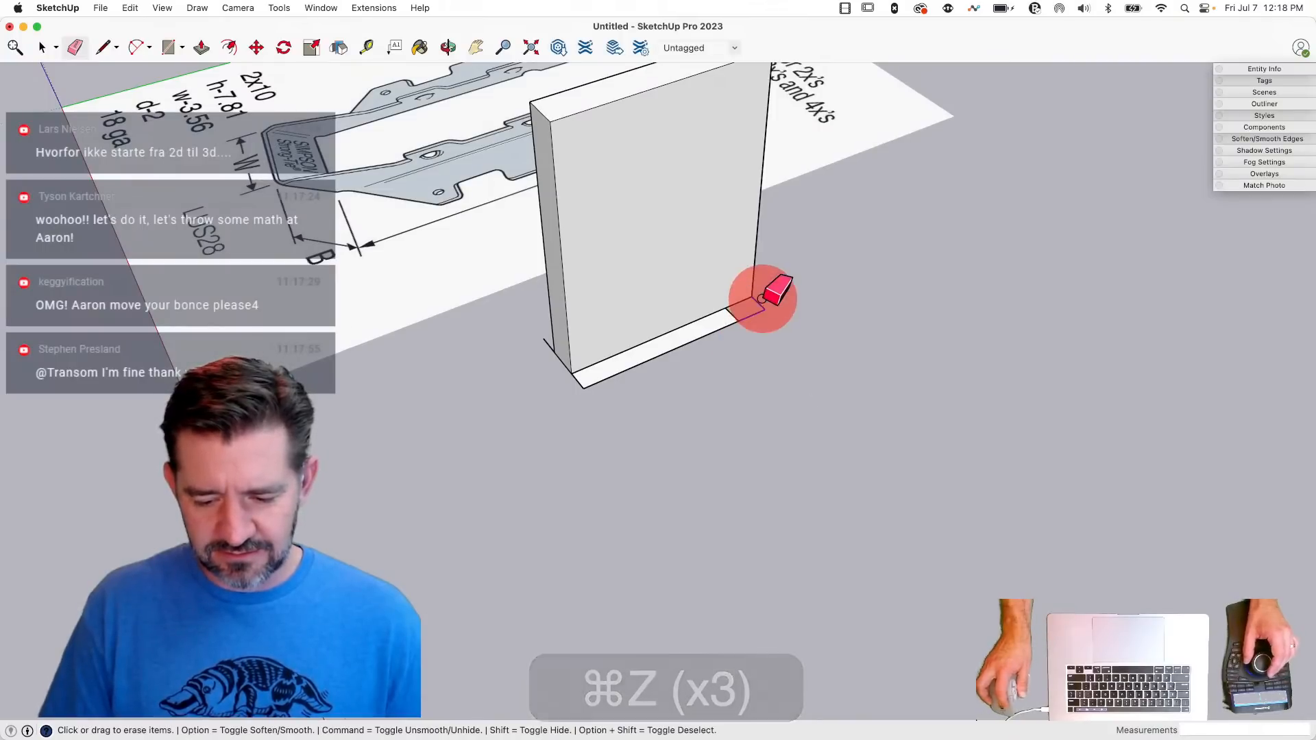
key("l")
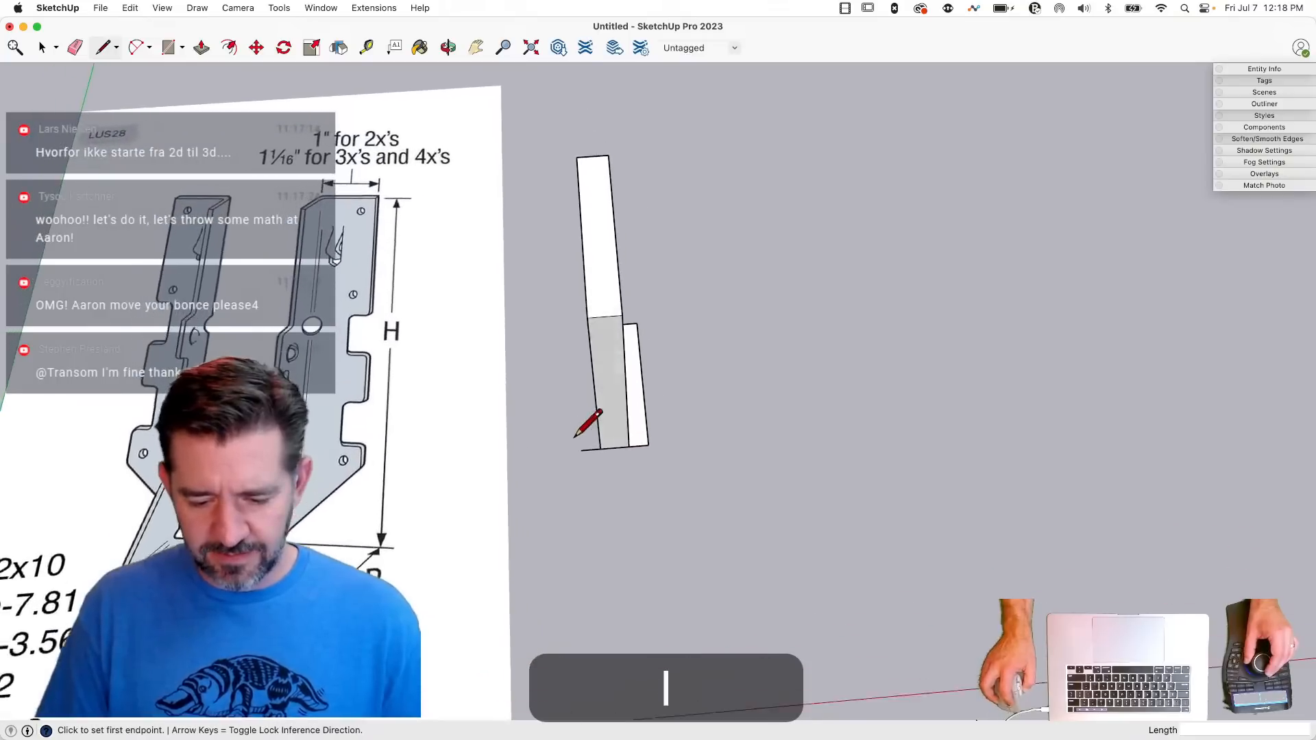
left_click(606, 526)
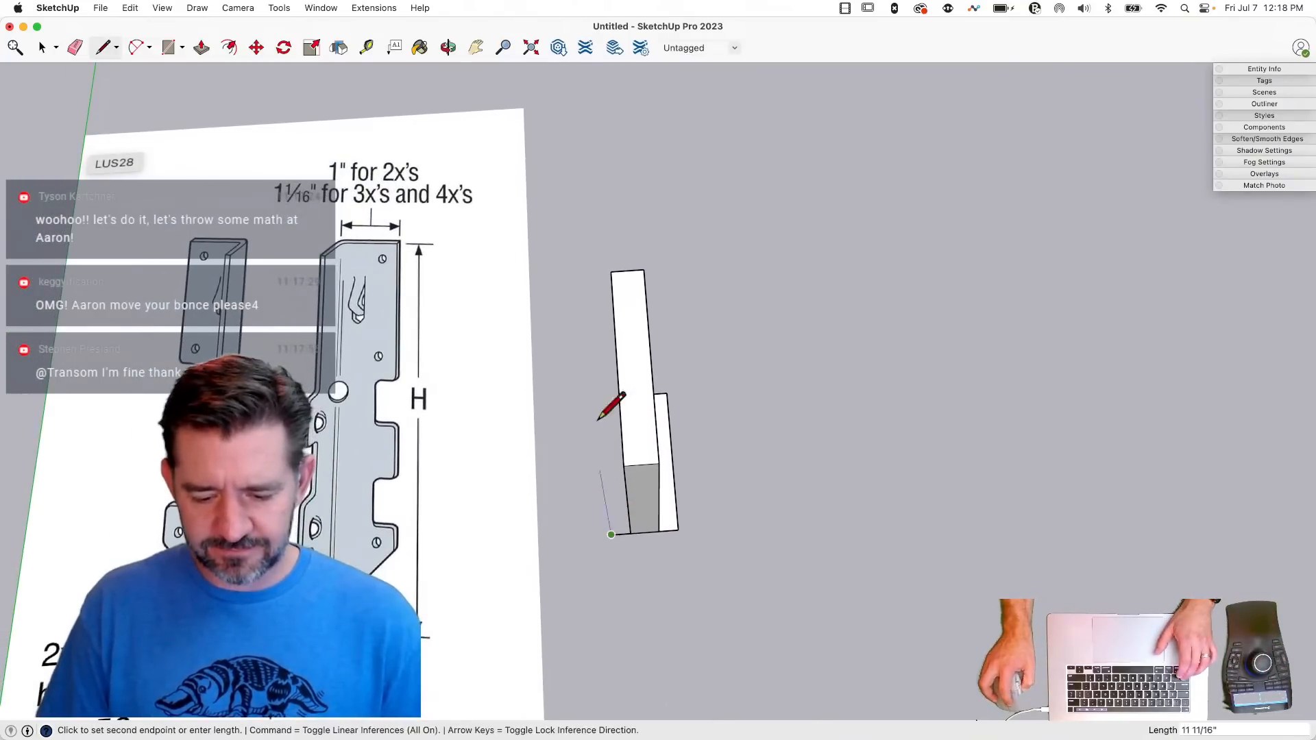
key("shift")
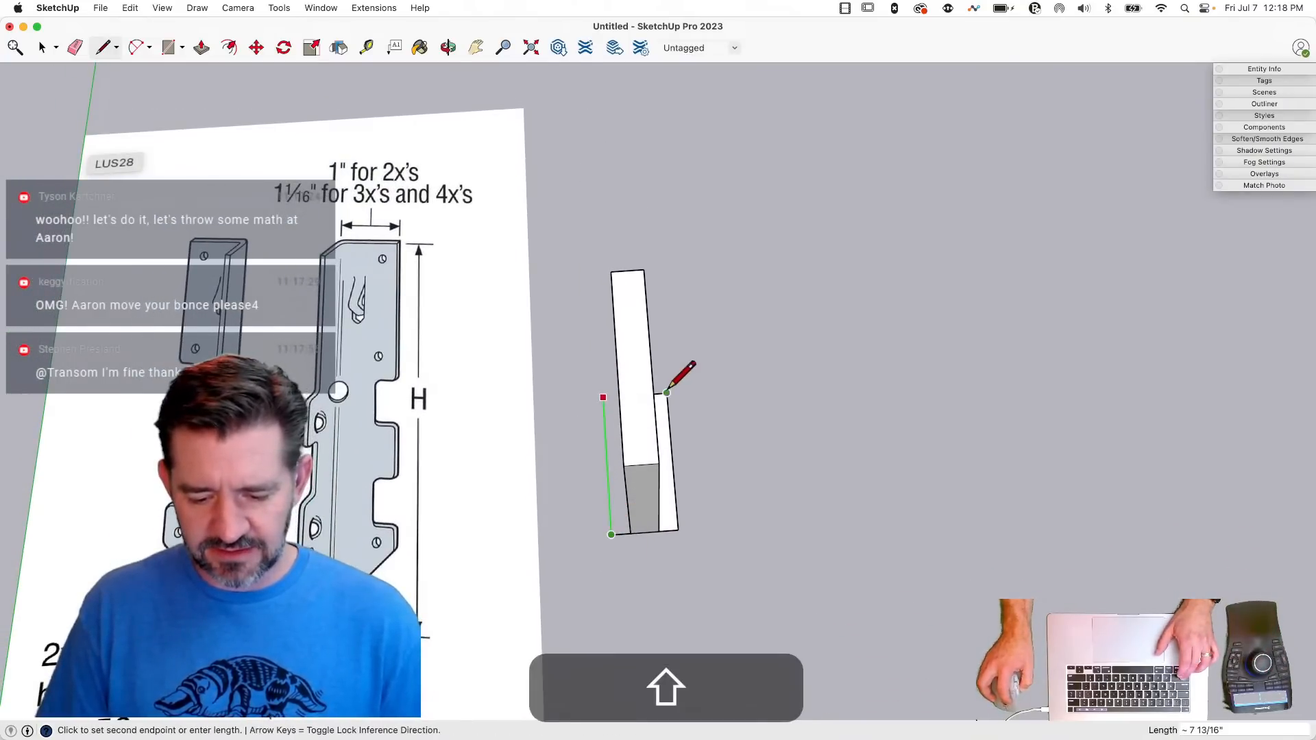
left_click(667, 392)
- Turn the base rectangle around the board into a component named LUS
key("space")
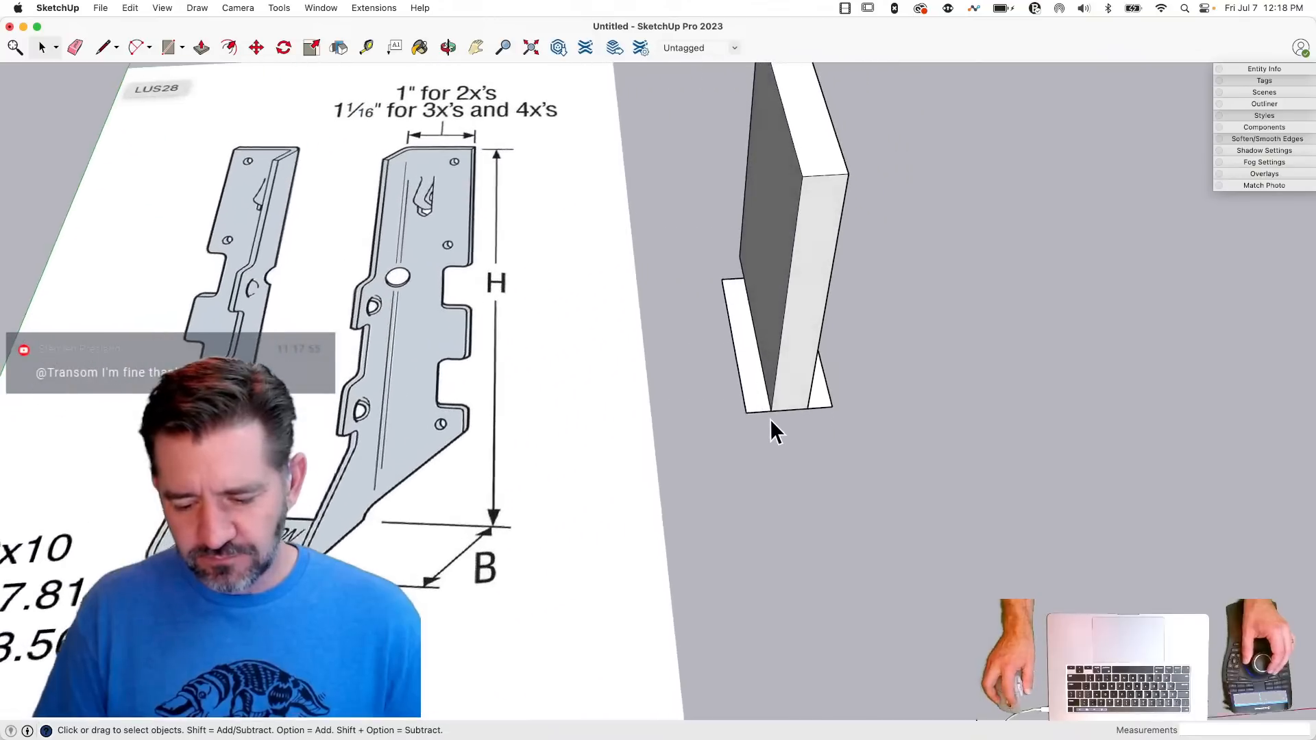
left_click(761, 397)
right_click(761, 395)
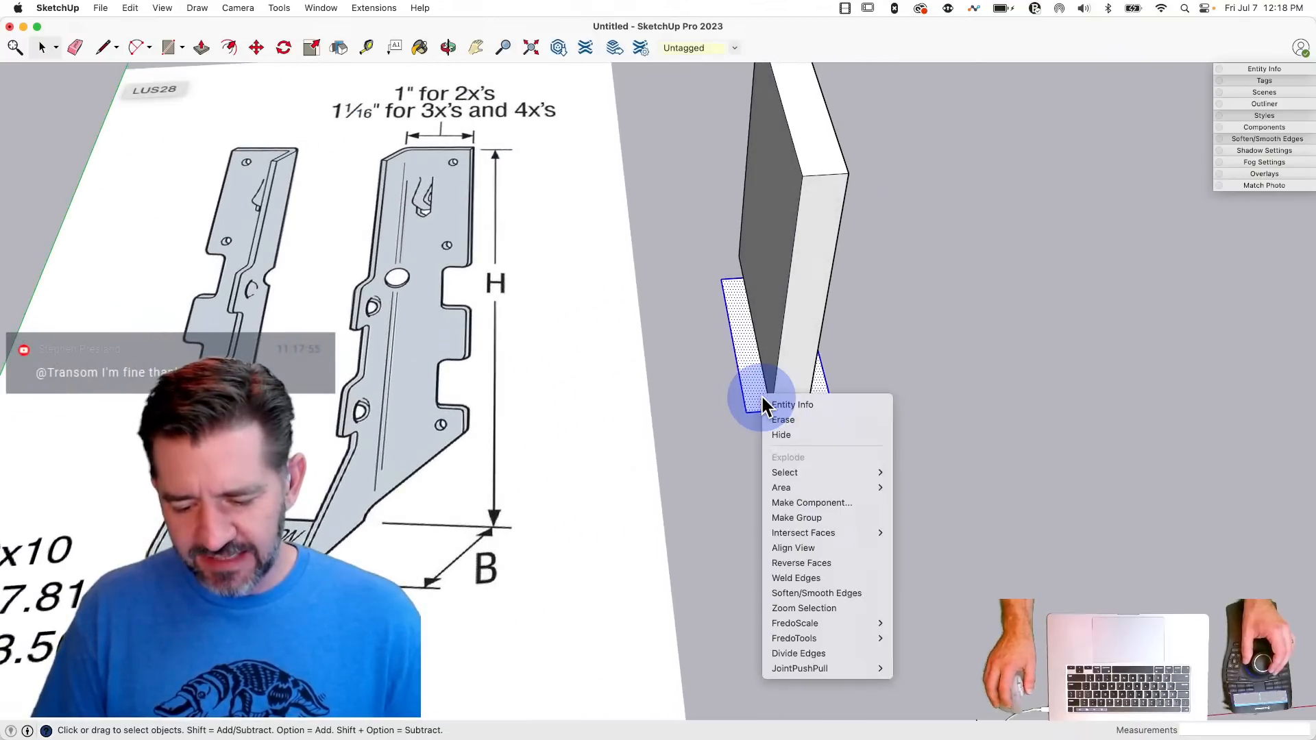
left_click(814, 503)
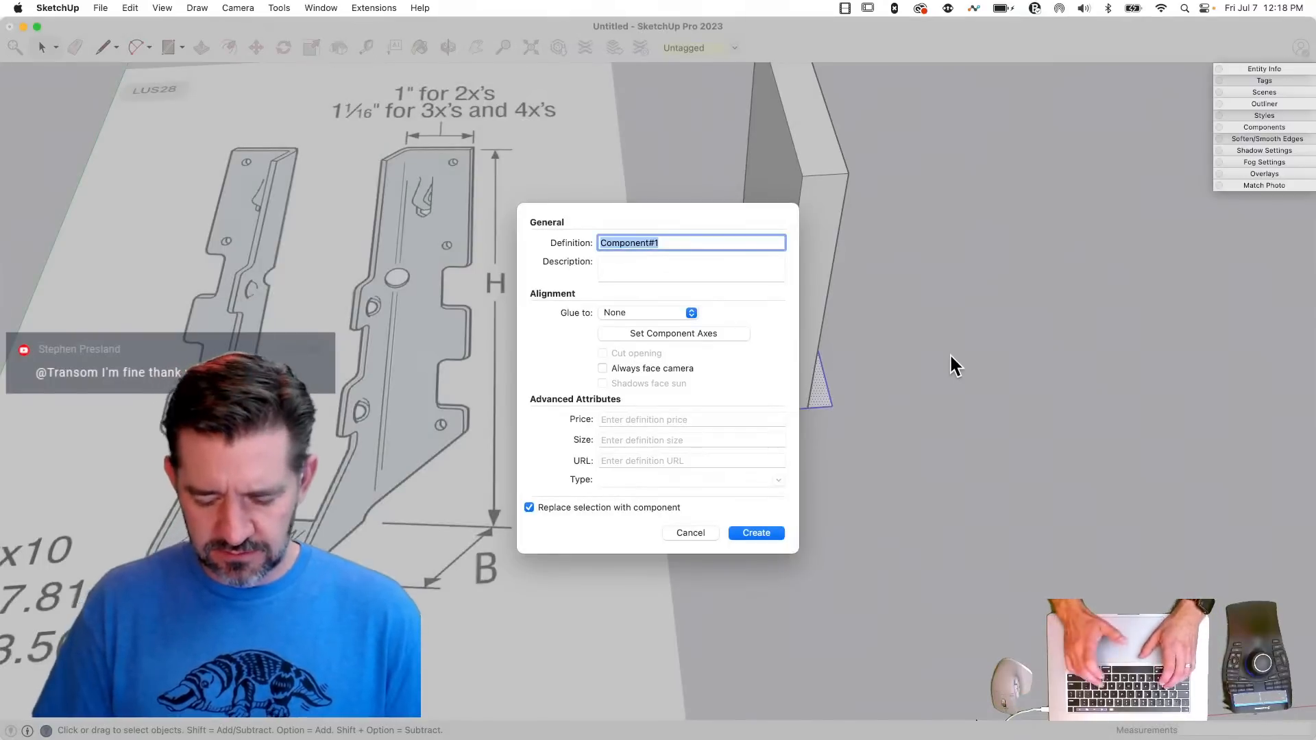
type("LUS")
key("Return")
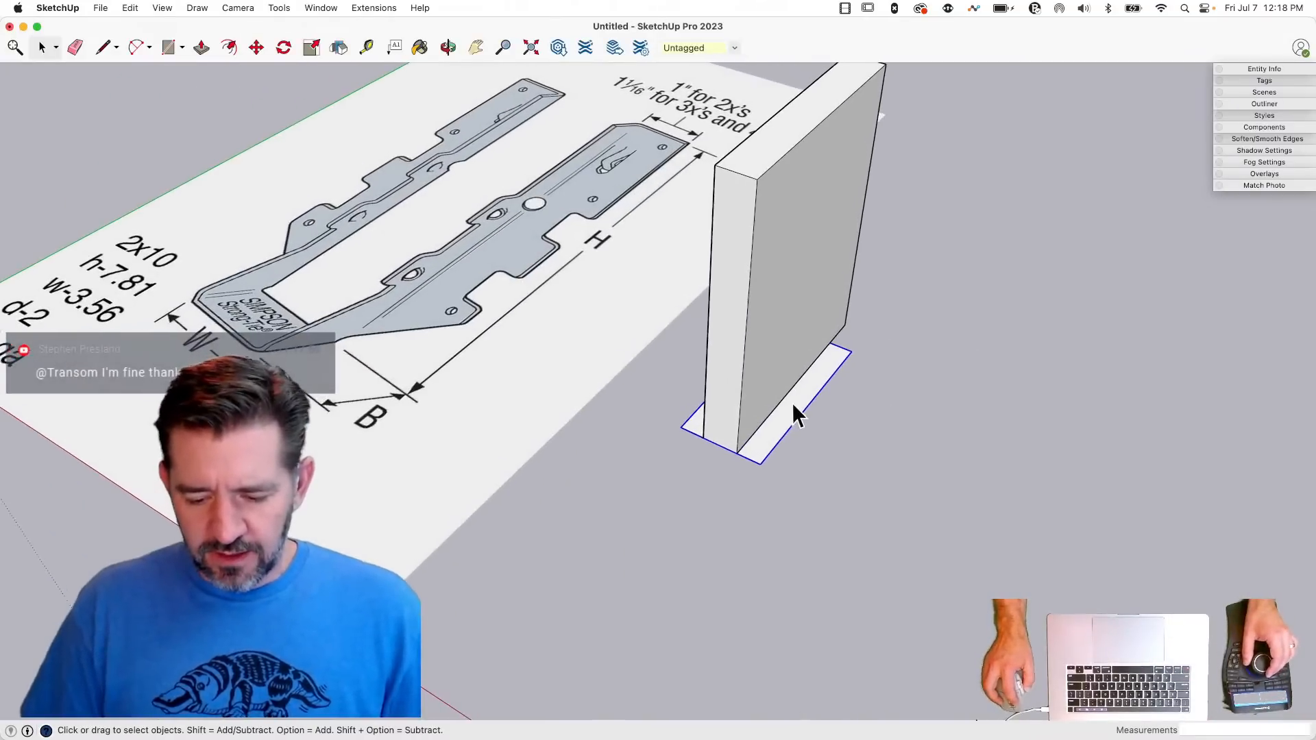
- Place a copy of the LUS component on the open ground beside the board
left_click(792, 403)
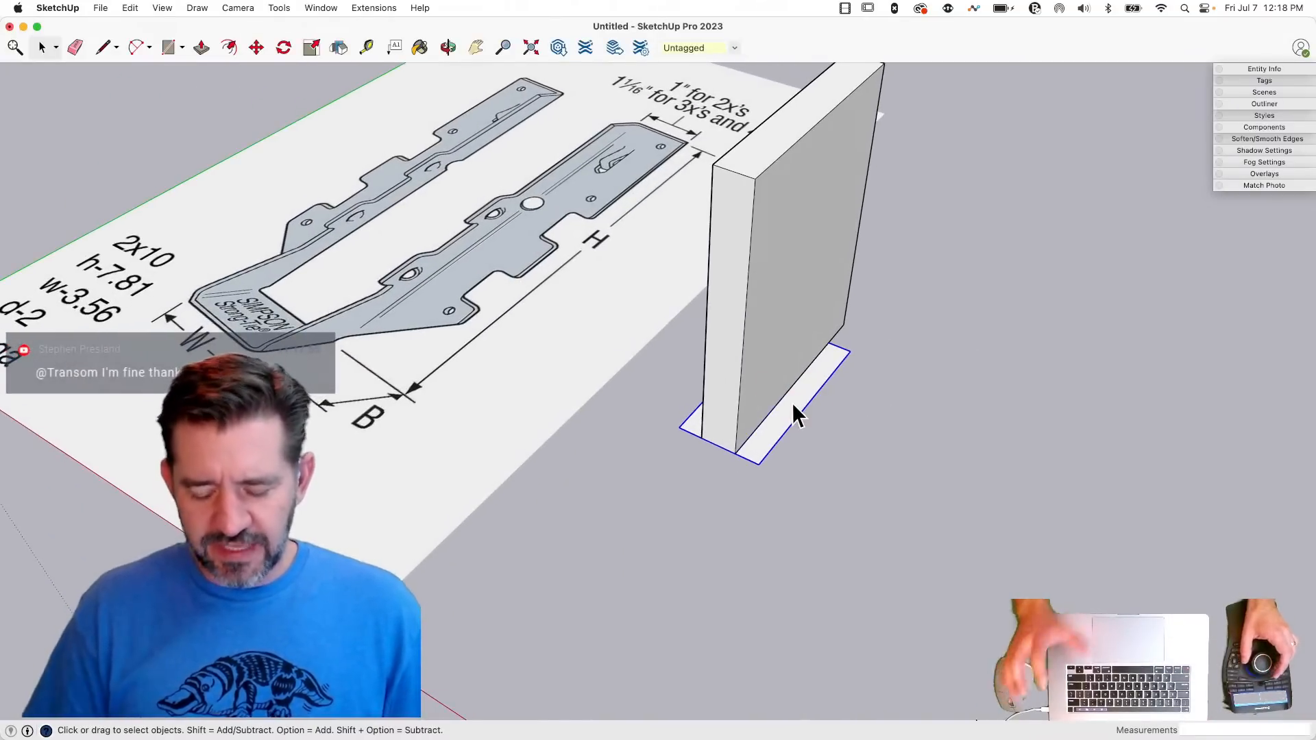
key("m")
left_click(754, 532)
key("alt")
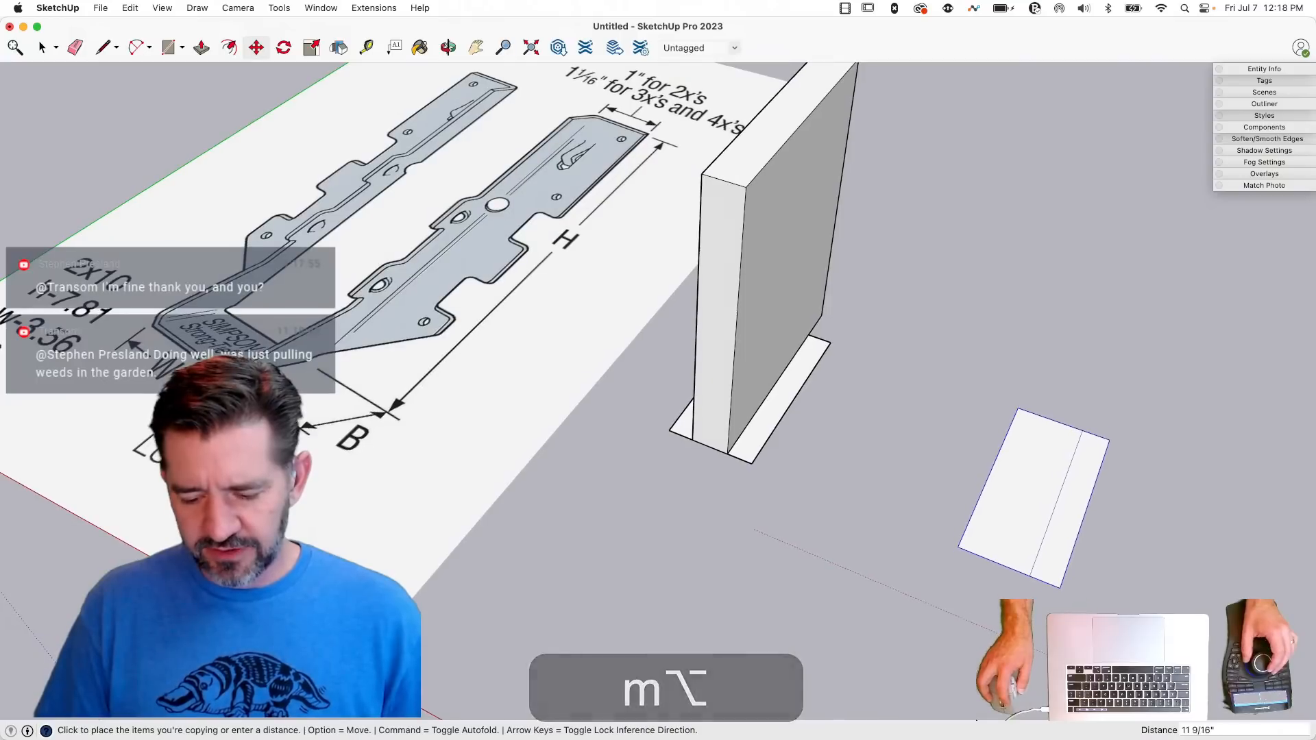
left_click(1001, 631)
key("space")
- Open the original LUS component and draw the missing dividing line along the board's side, splitting the base into three strips
key("l")
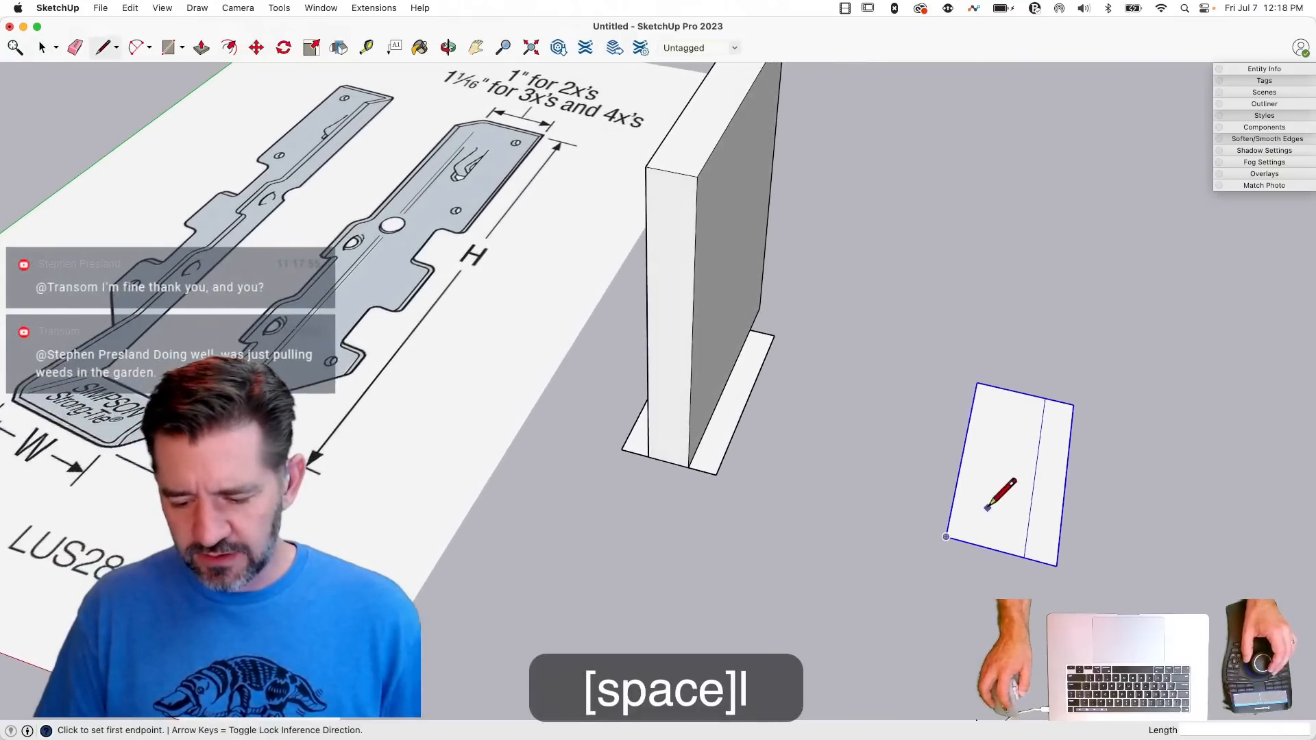
key("space")
double_click(706, 458)
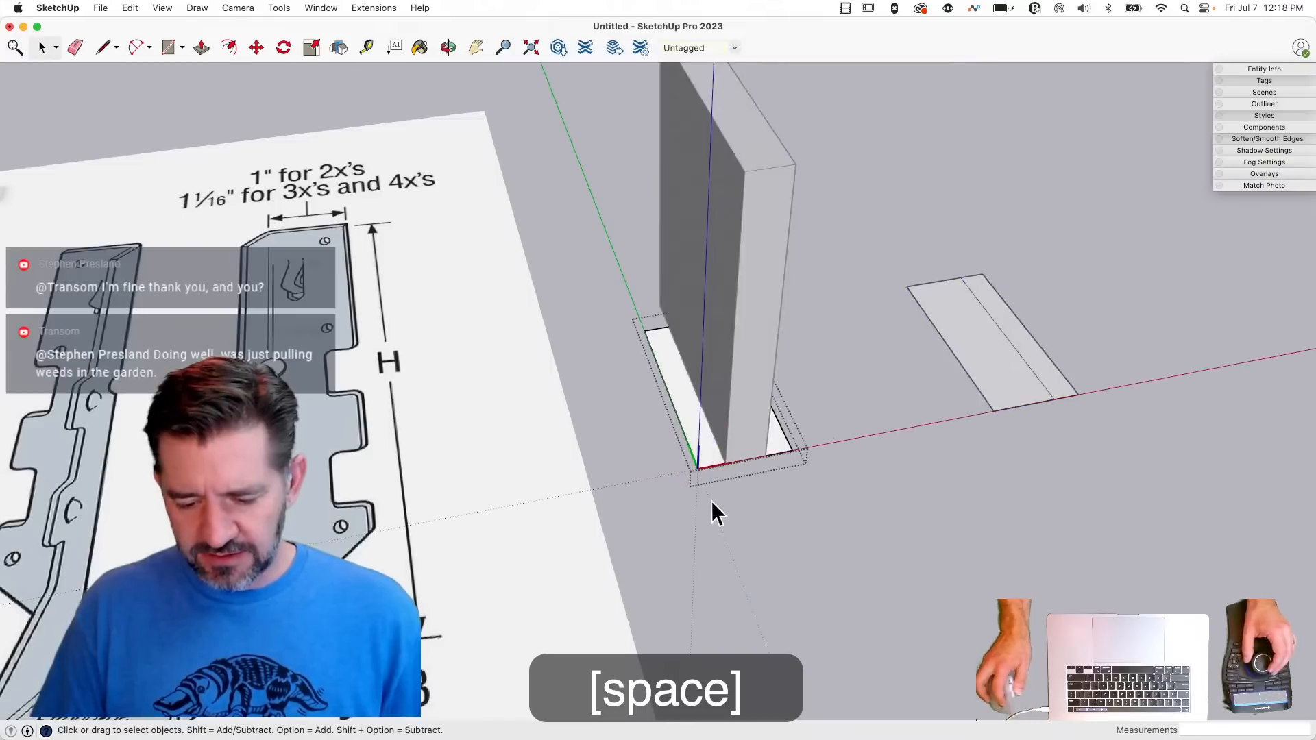
key("l")
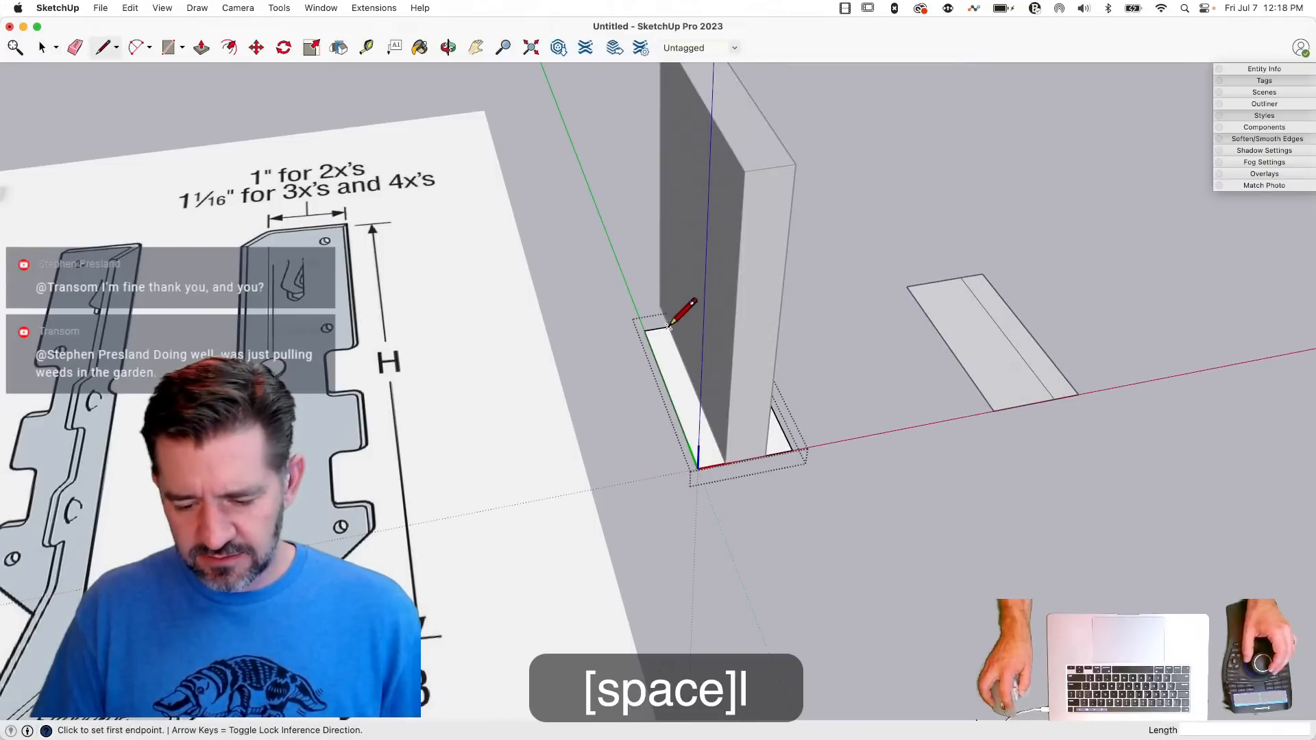
left_click(669, 327)
left_click(720, 465)
- Erase the end edge between the two side strips to remove the middle face, and close the component
key("e")
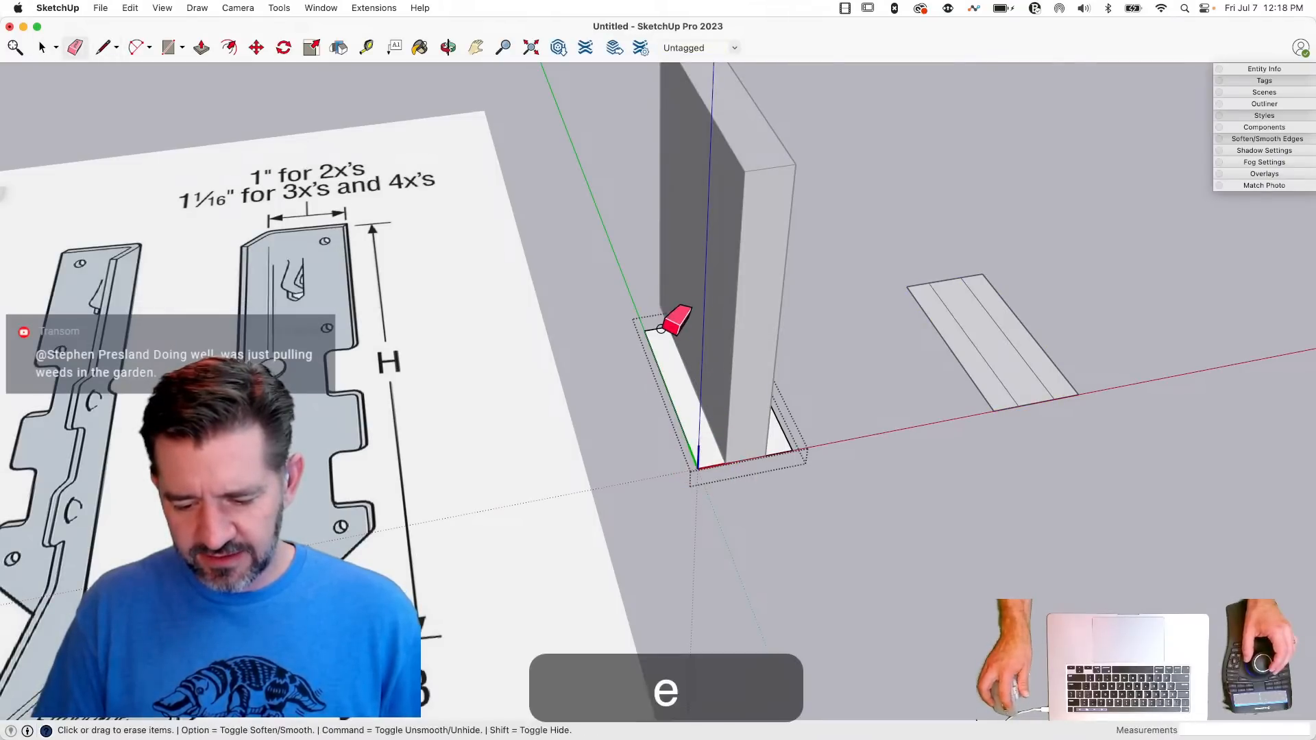
key("space")
left_click(834, 358)
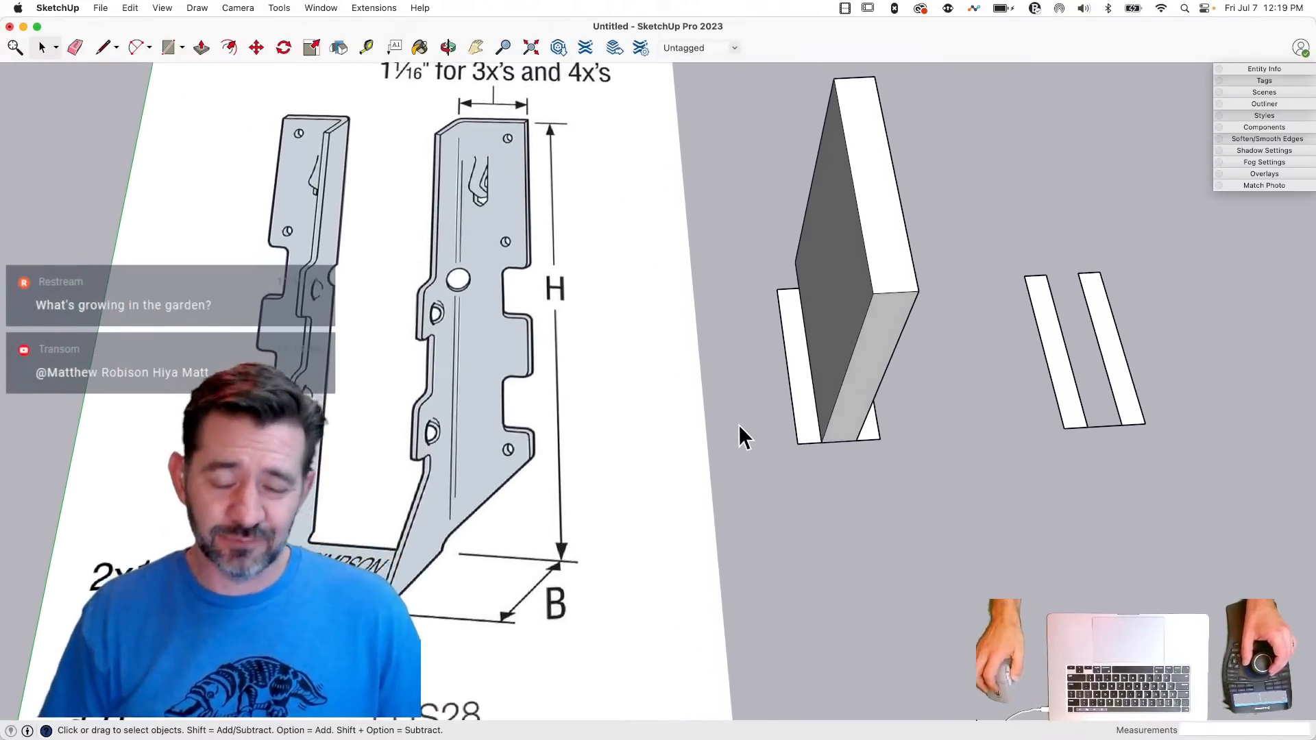
- Draw a line across the side strip, from the middle of its outer edge to the board
key("l")
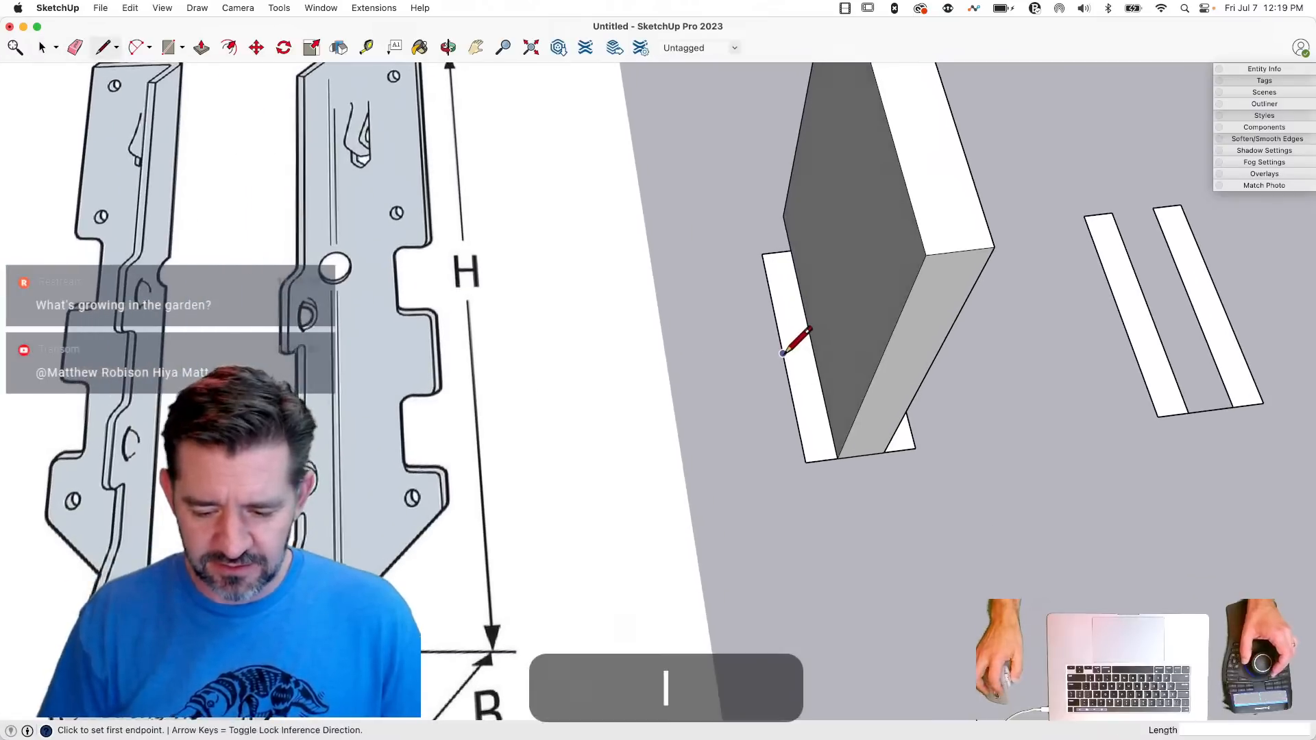
left_click(783, 353)
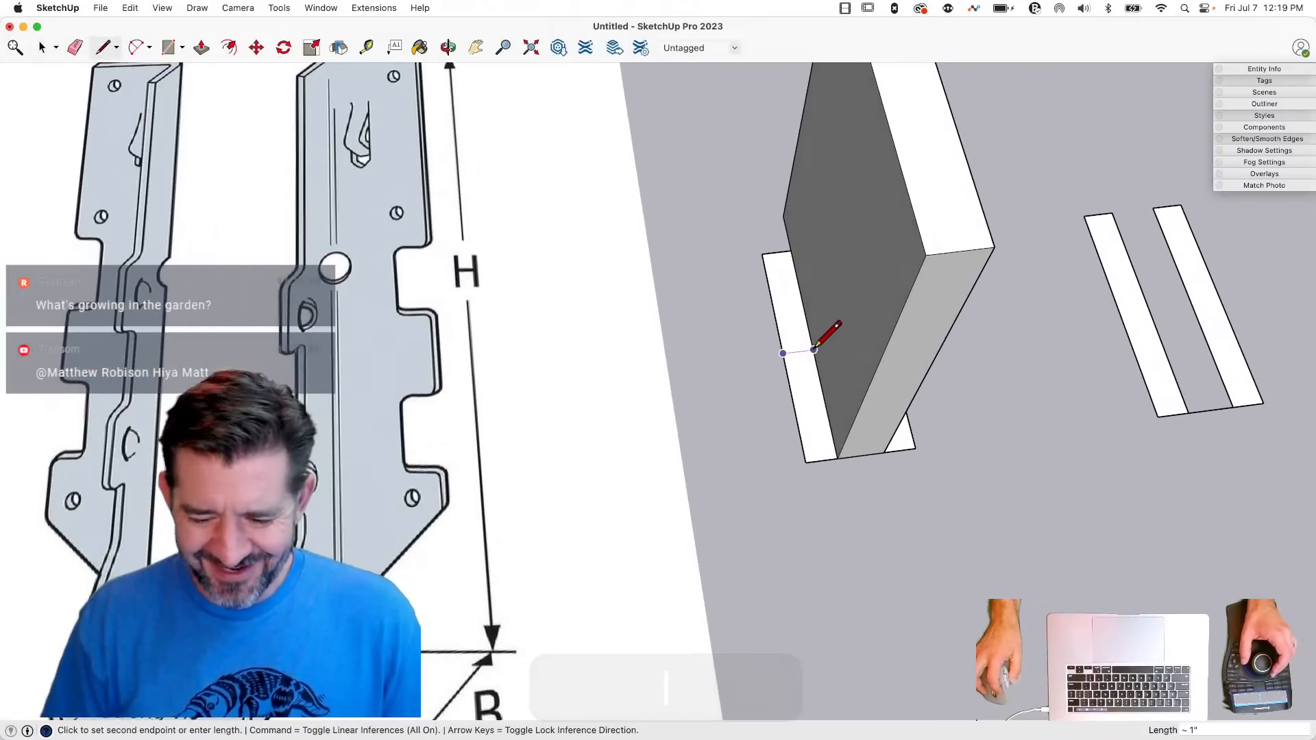
left_click(814, 351)
key("space")
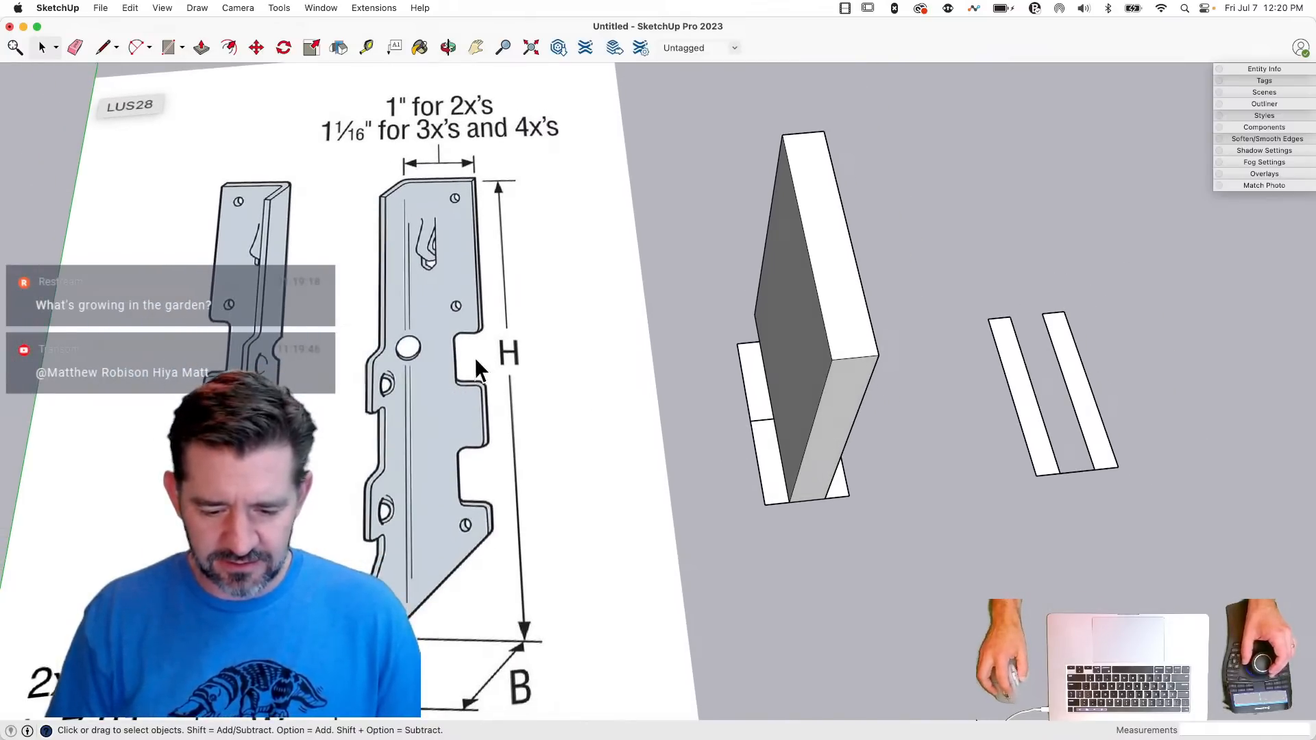
- Draw a 1" by 1/2" notch rectangle on the strip's outer edge, starting from the cross line
key("l")
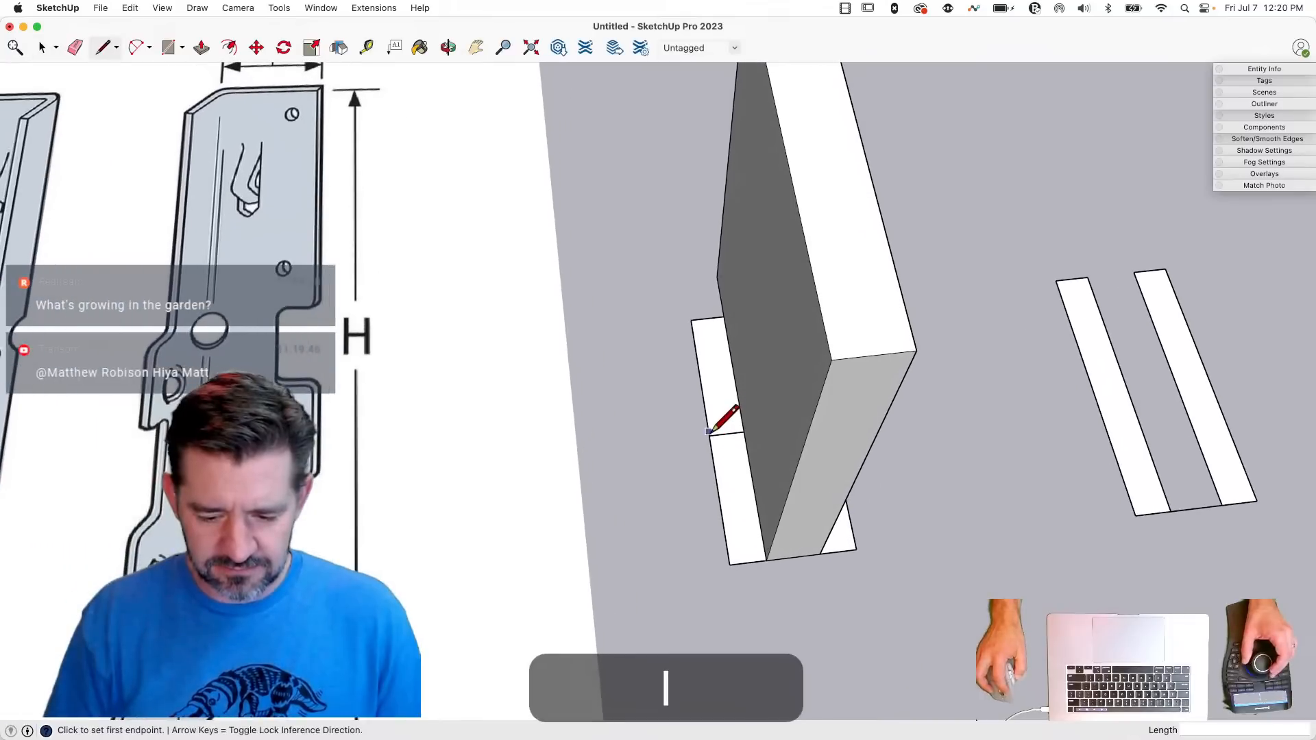
left_click(709, 436)
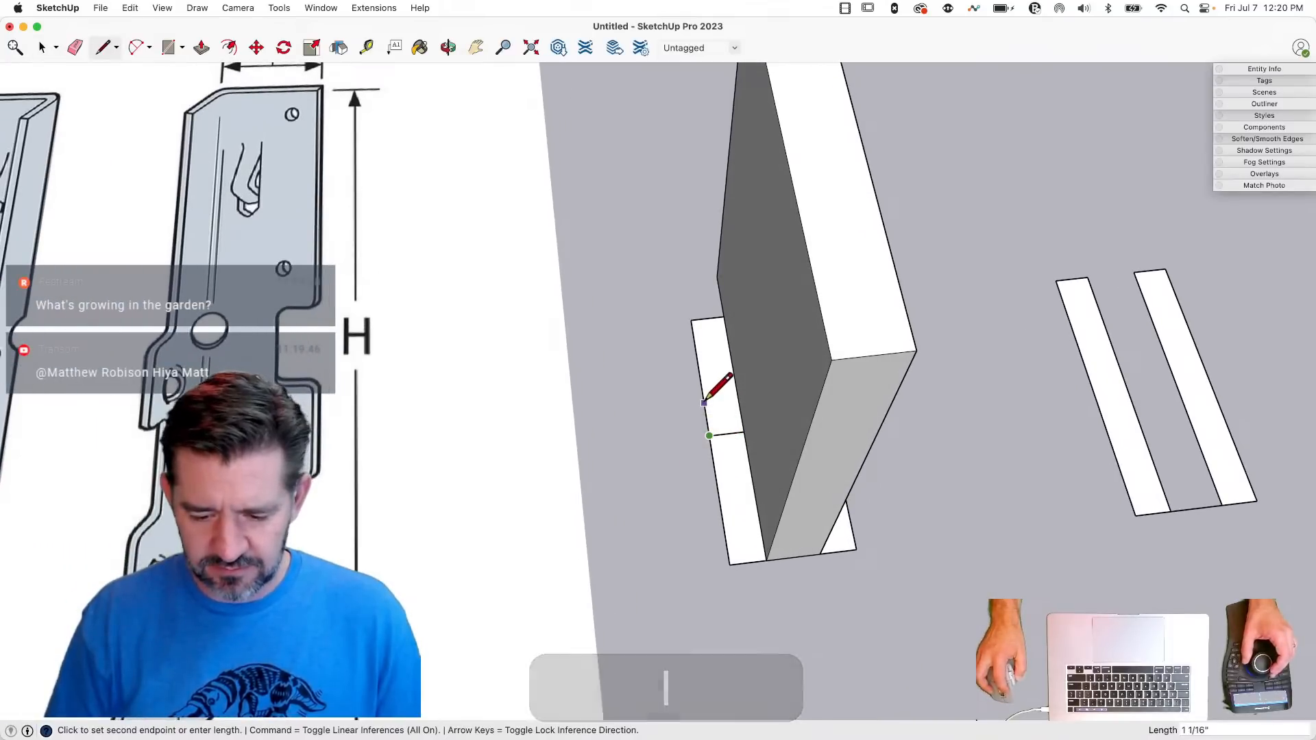
type("1")
key("Return")
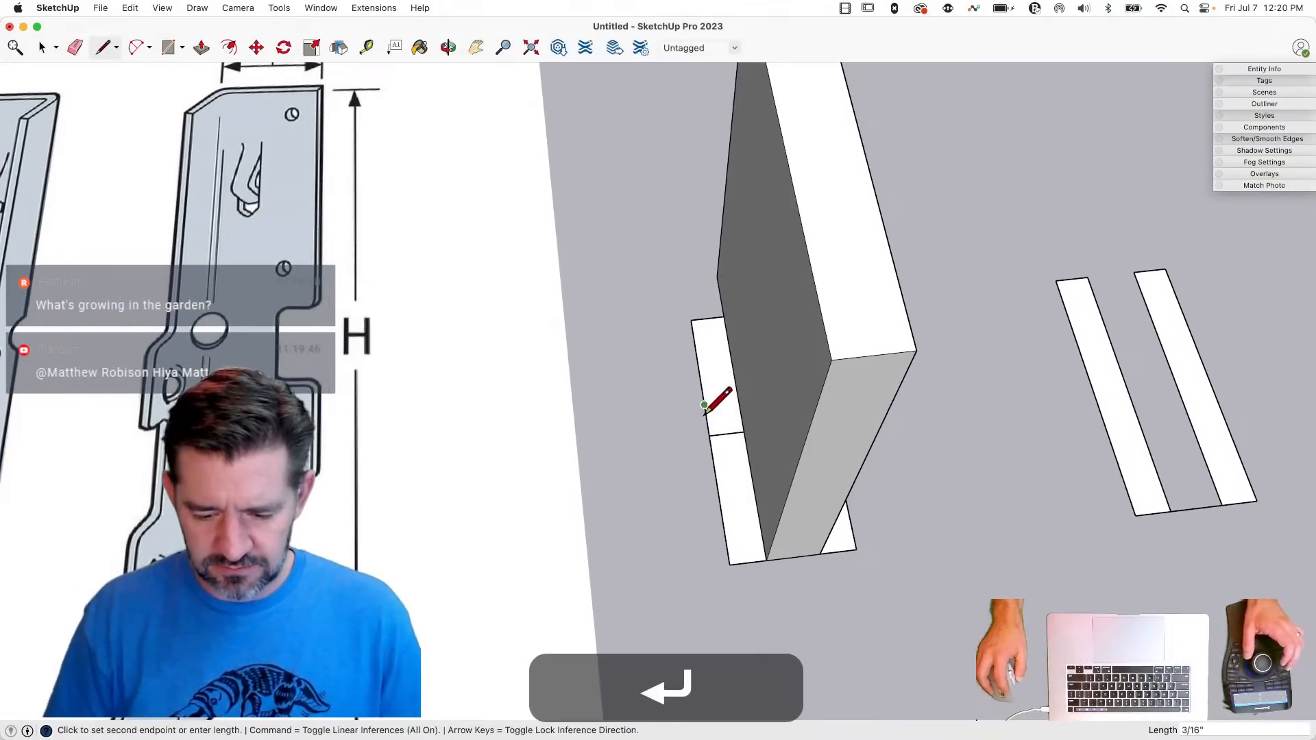
left_click(704, 405)
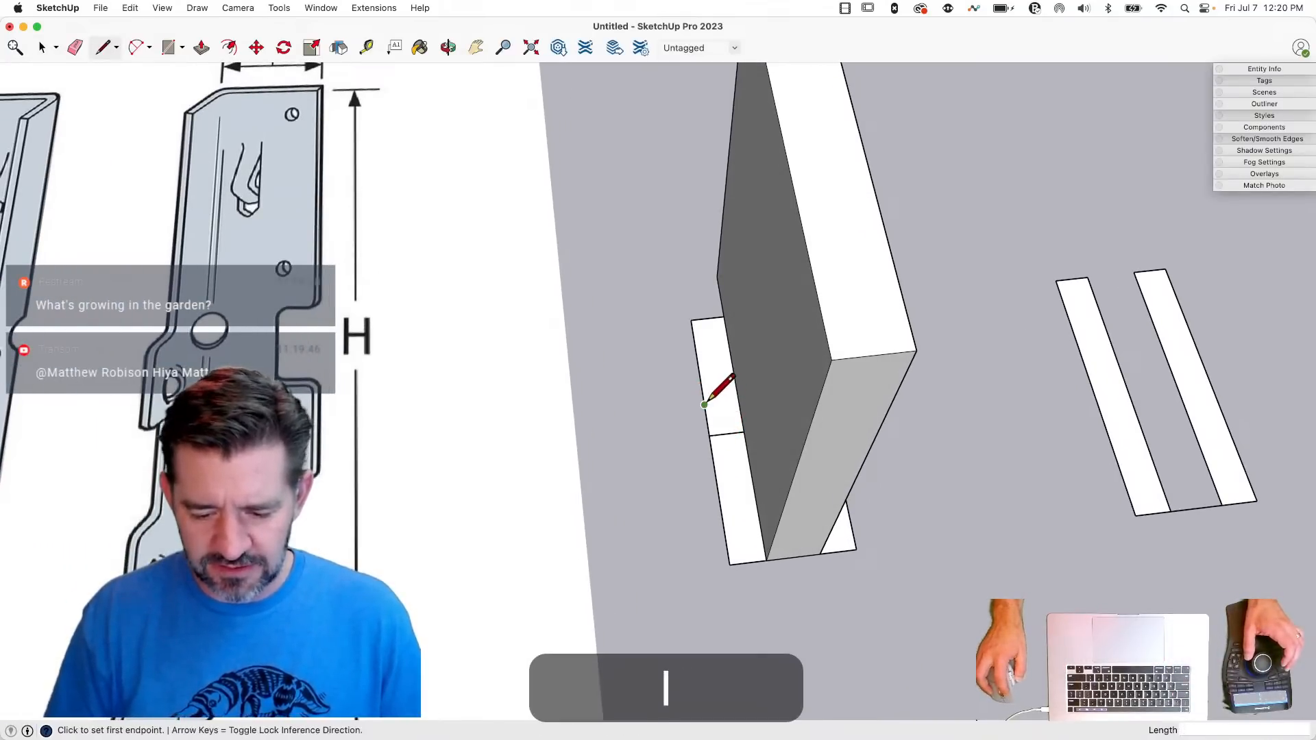
left_click(705, 405)
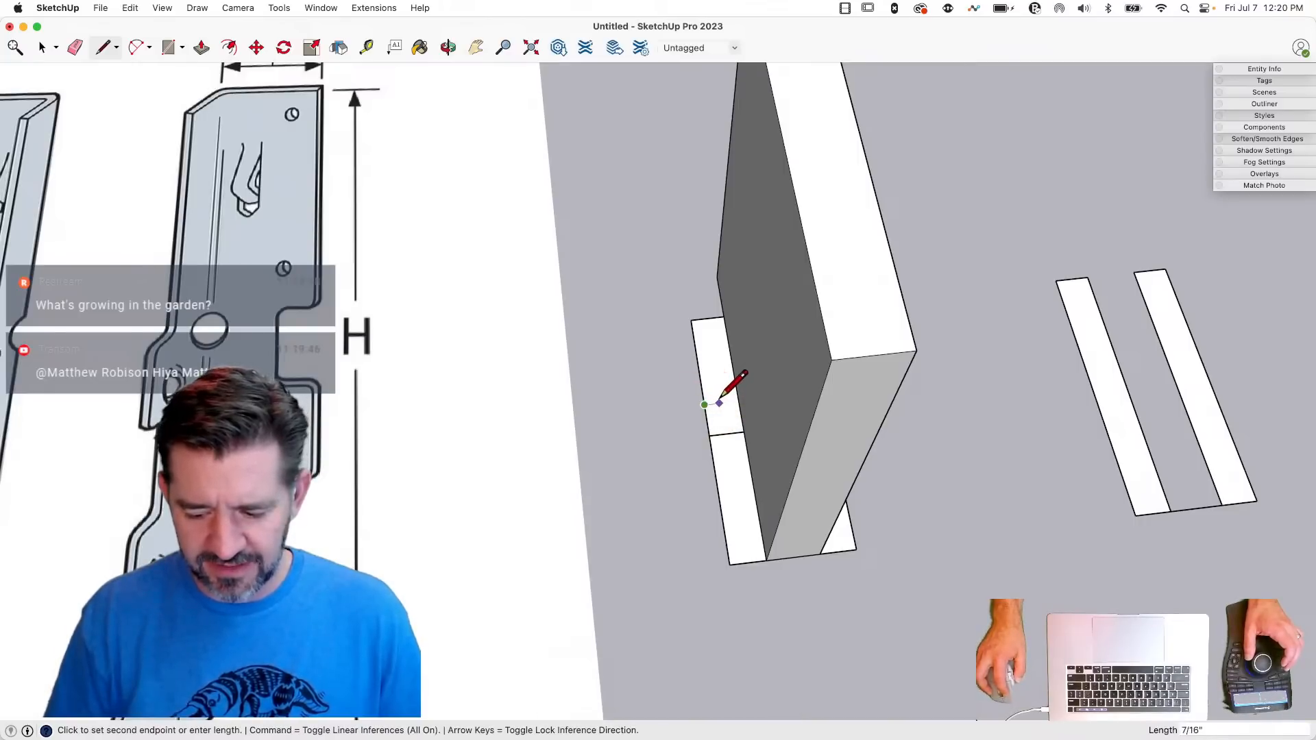
left_click(722, 404)
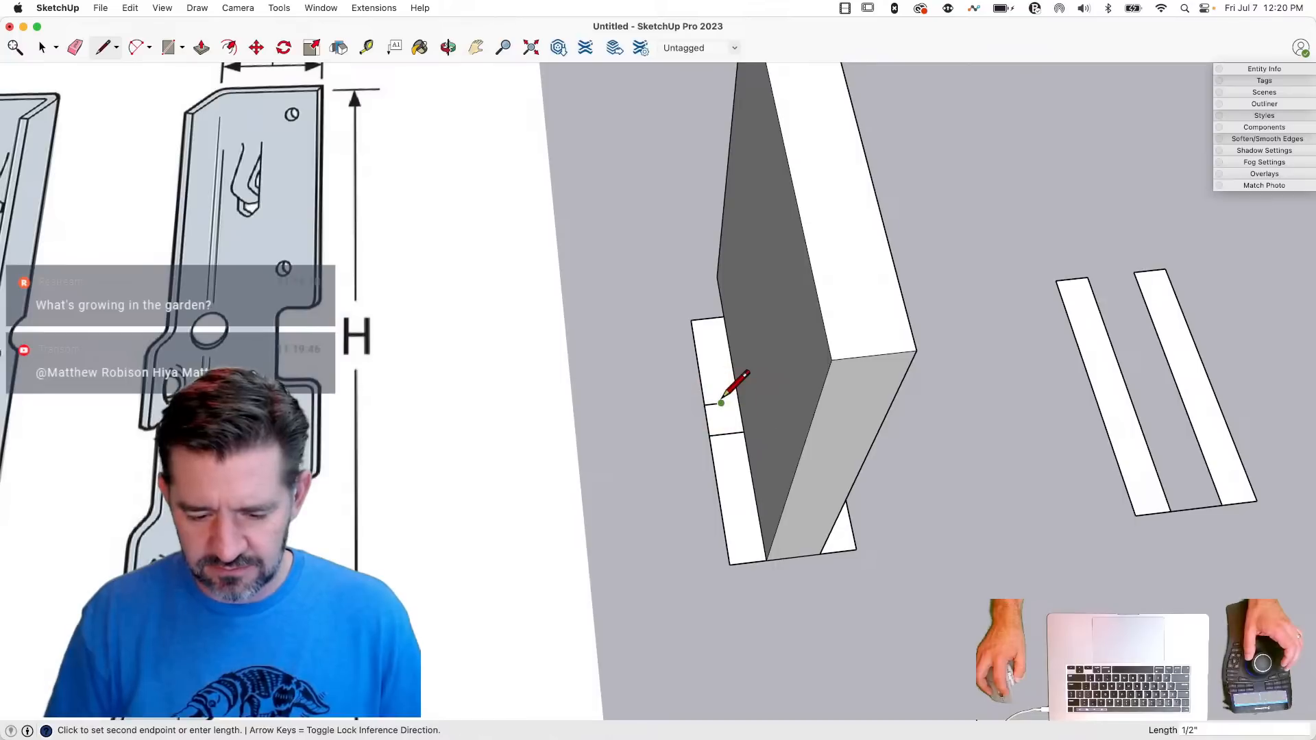
left_click(726, 434)
- Copy the notch rectangle 2" along the strip's outer edge, past the cross line
key("e")
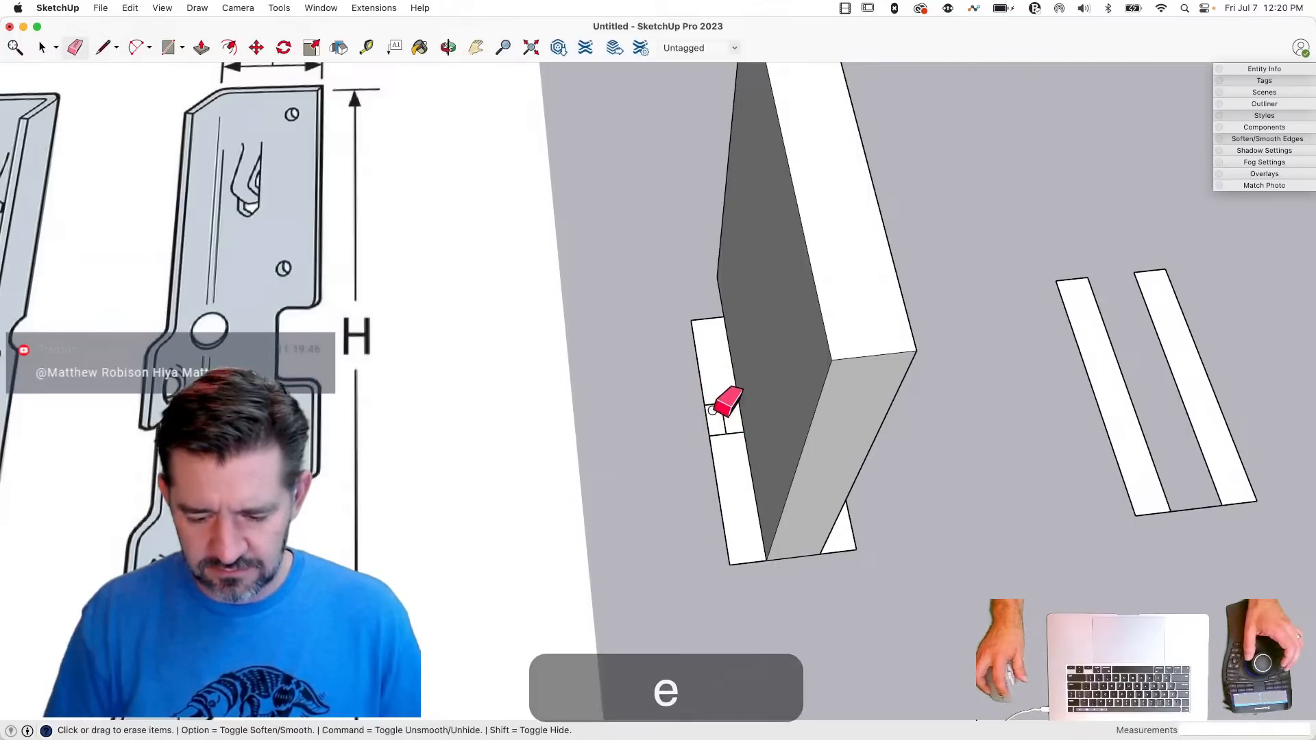
key("space")
left_click(713, 421)
key("m")
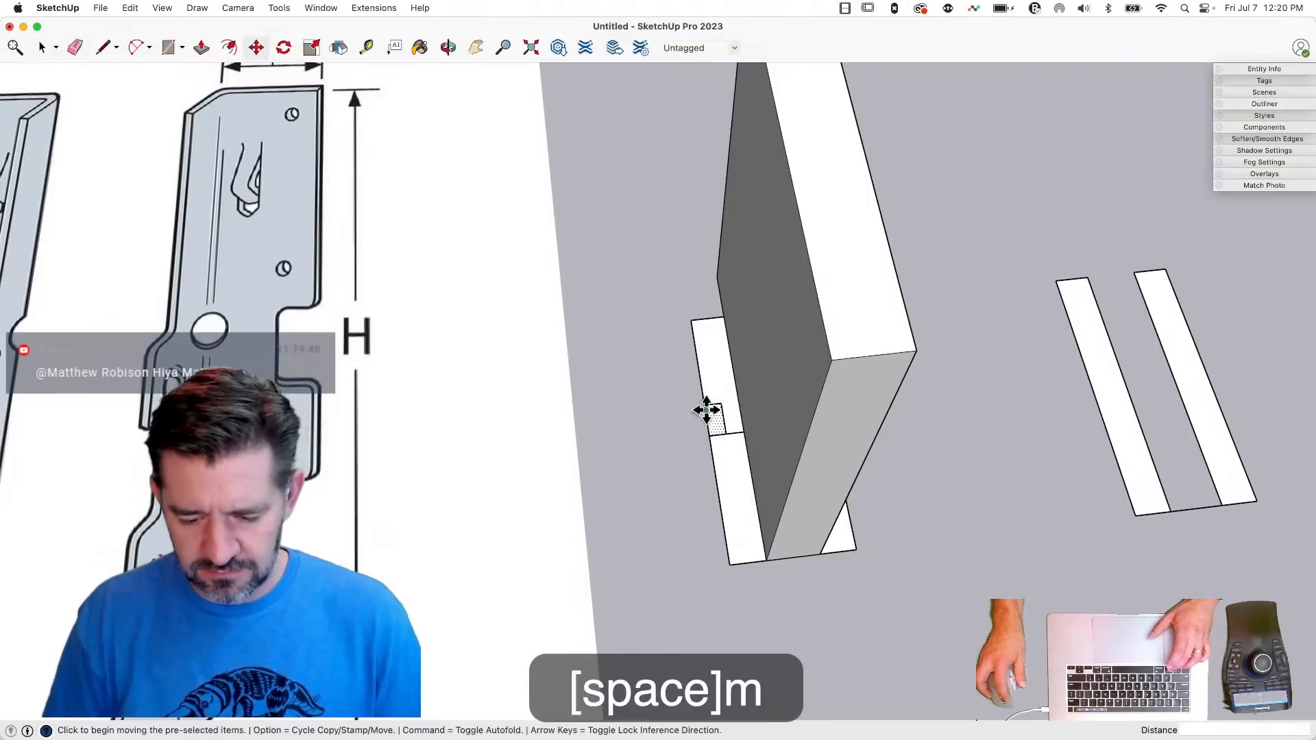
key("alt")
left_click(706, 406)
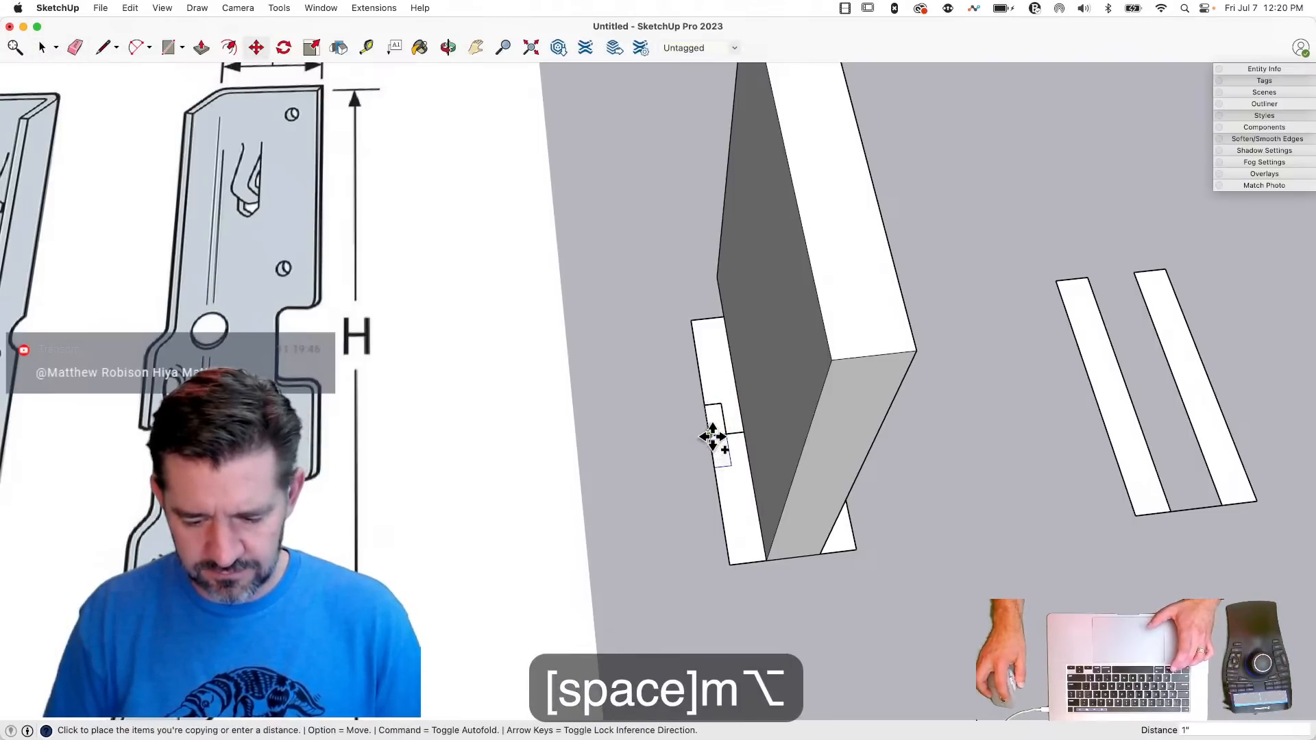
type("2\"")
key("Return")
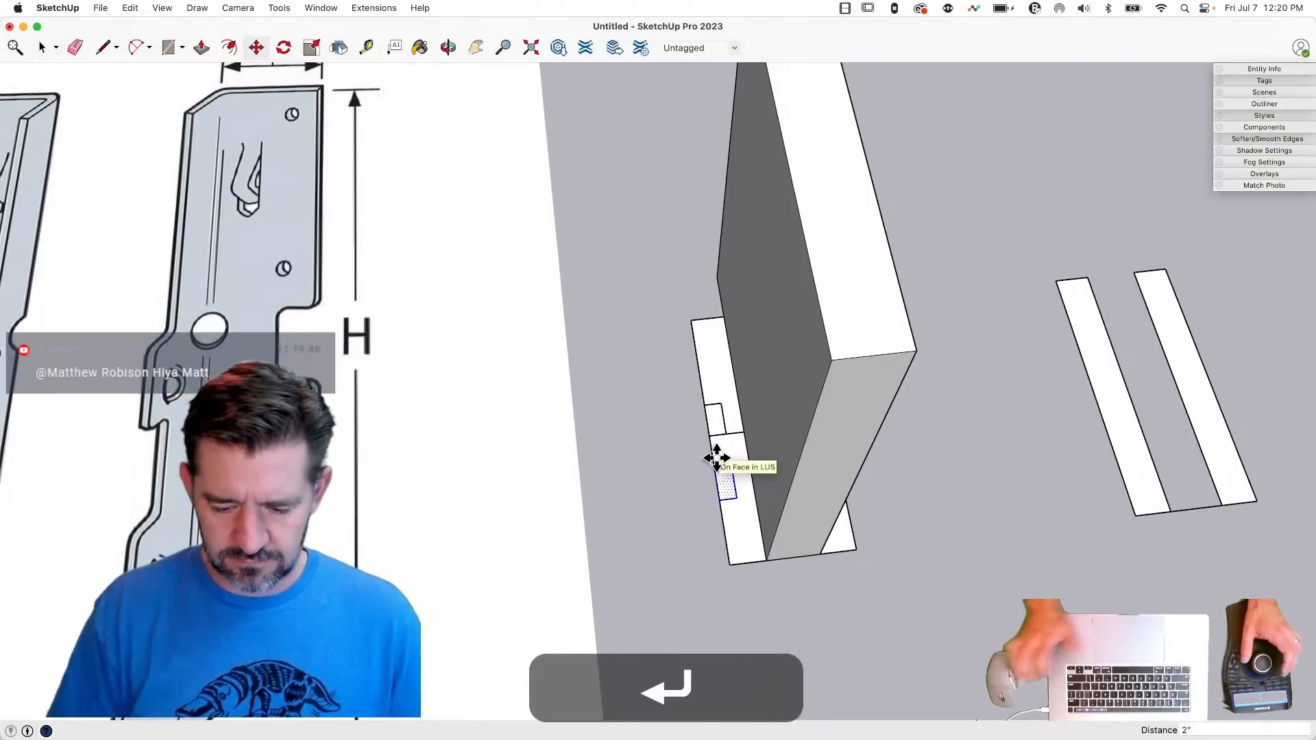
- Draw a diagonal about 1 13/16" long from the board's bottom corner to the strip's outer edge below the copied notch
key("l")
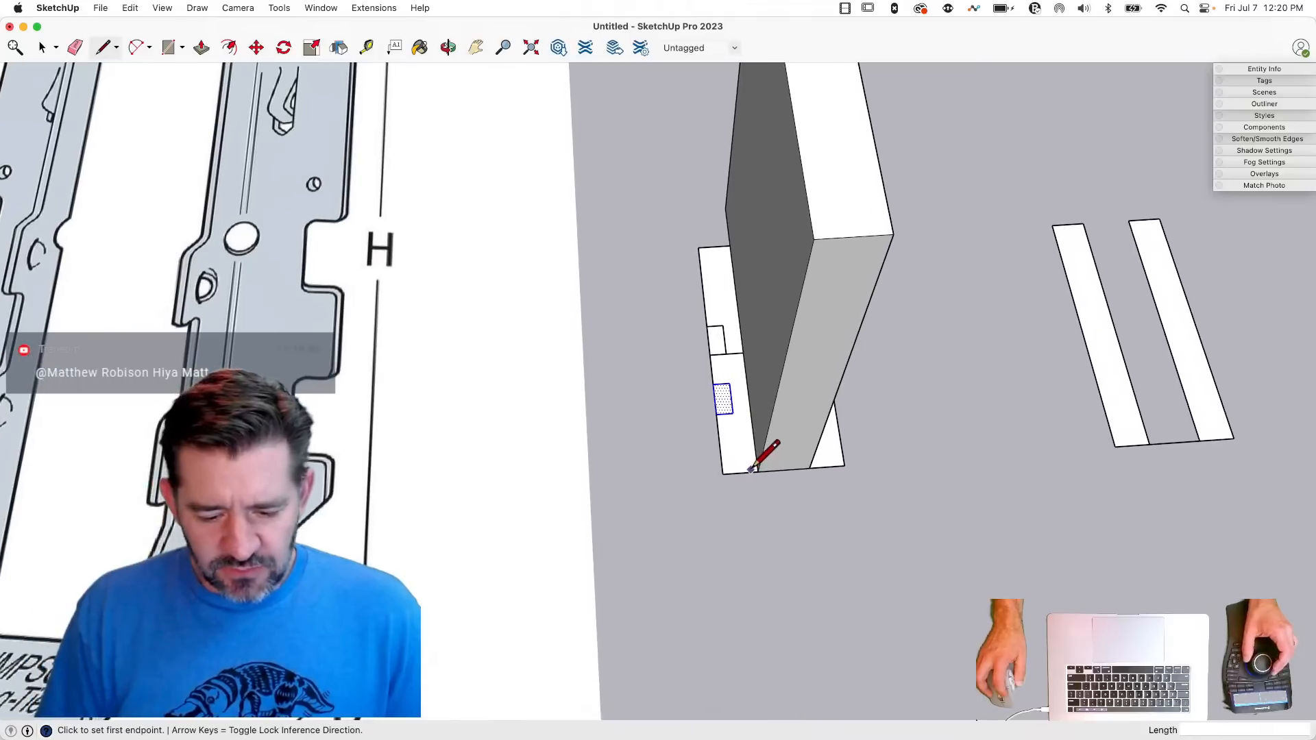
left_click(758, 471)
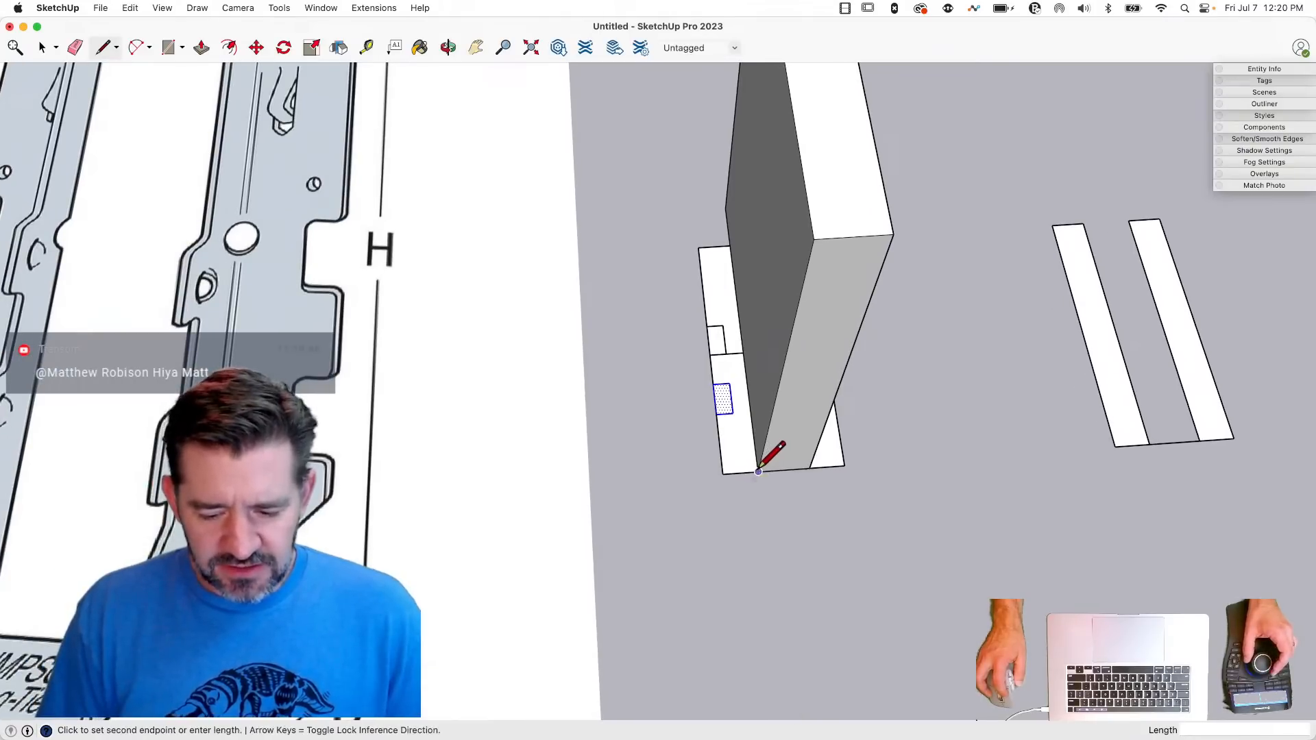
left_click(718, 427)
- Cut the notch rectangles, cross line and diagonal, and paste them in place inside the original LUS component
key("space")
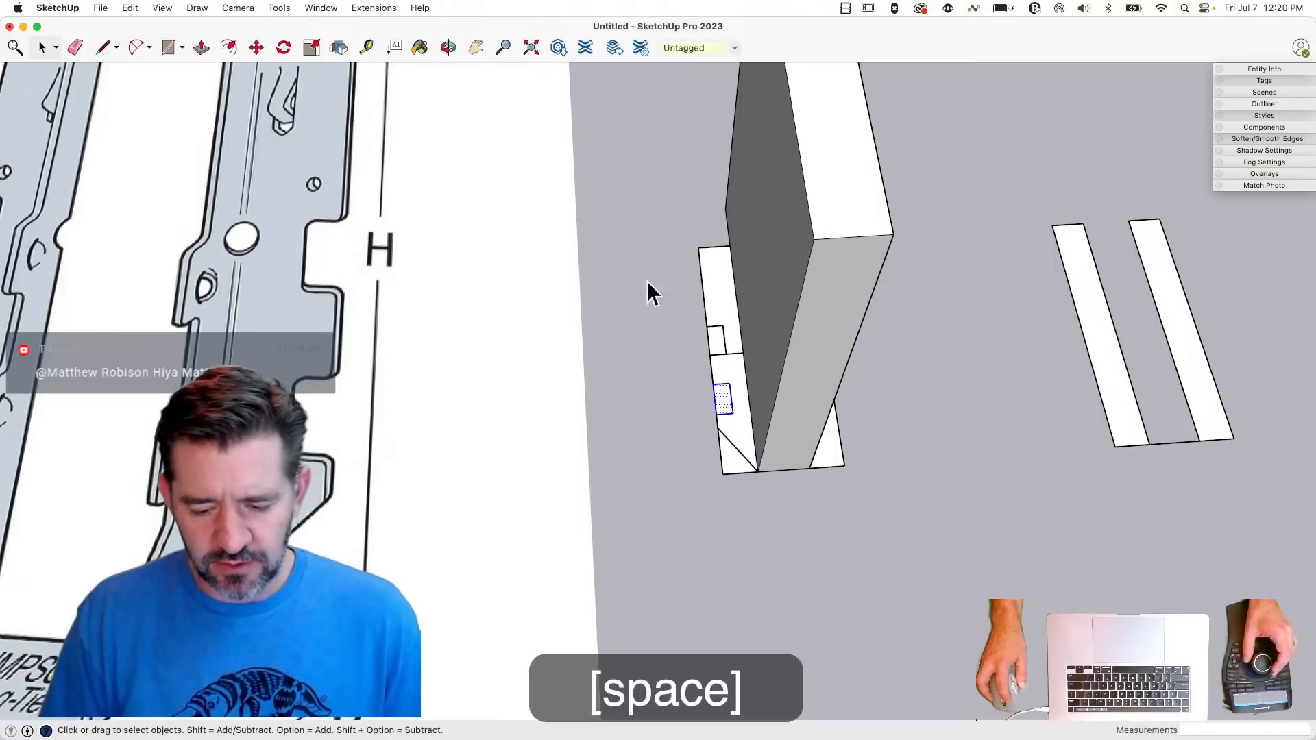
left_click_drag(762, 504, 775, 516)
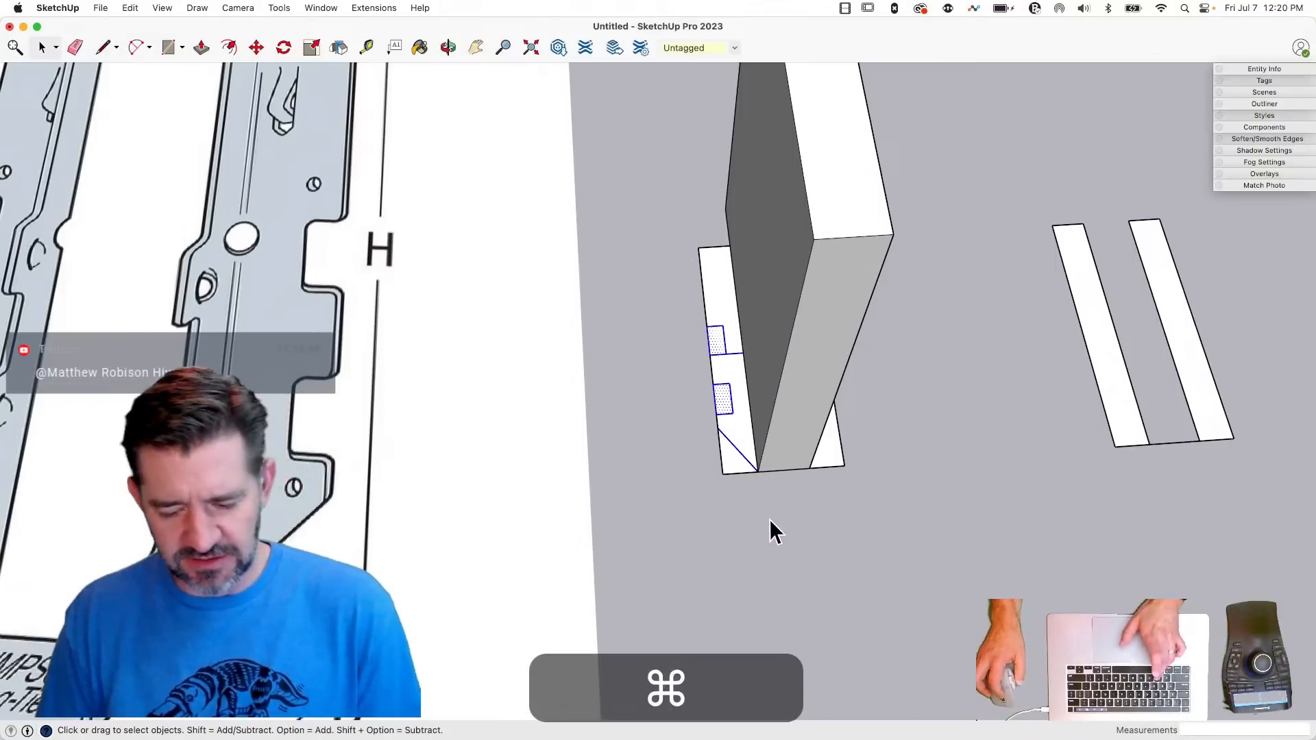
key("super+x")
double_click(729, 425)
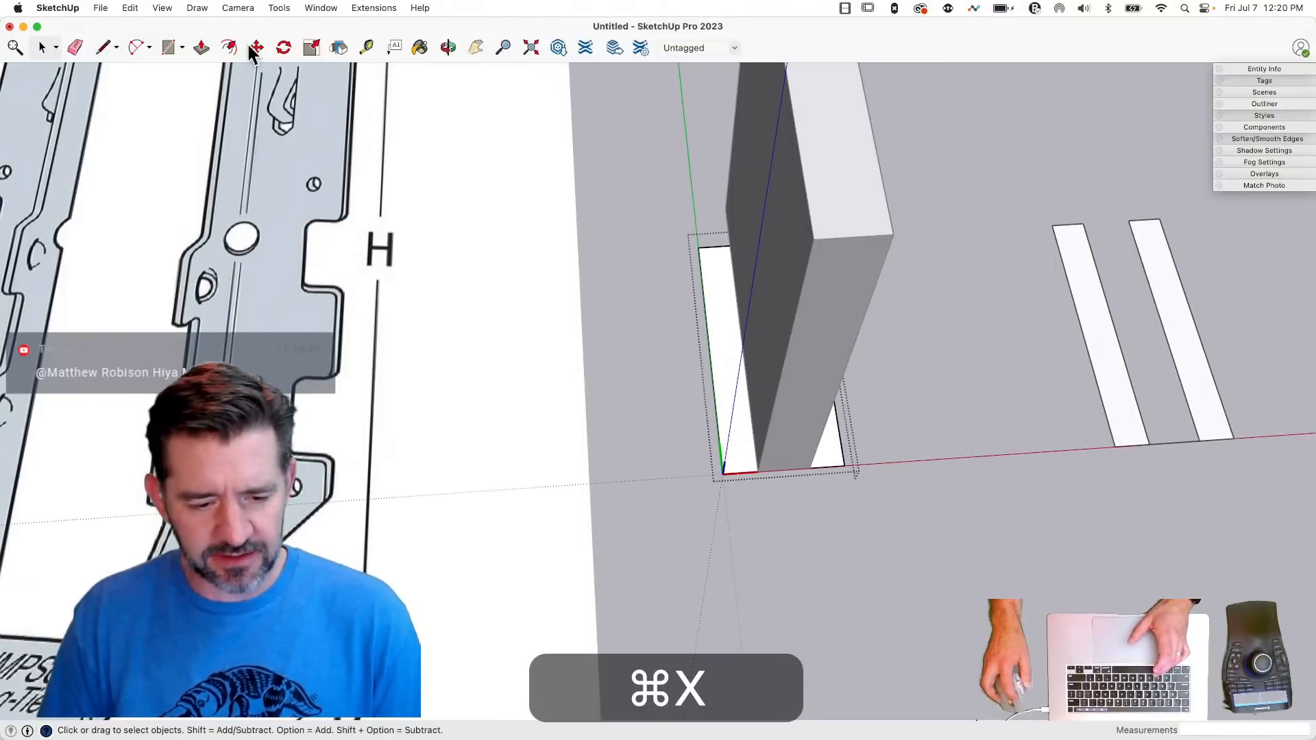
left_click(130, 8)
left_click(184, 115)
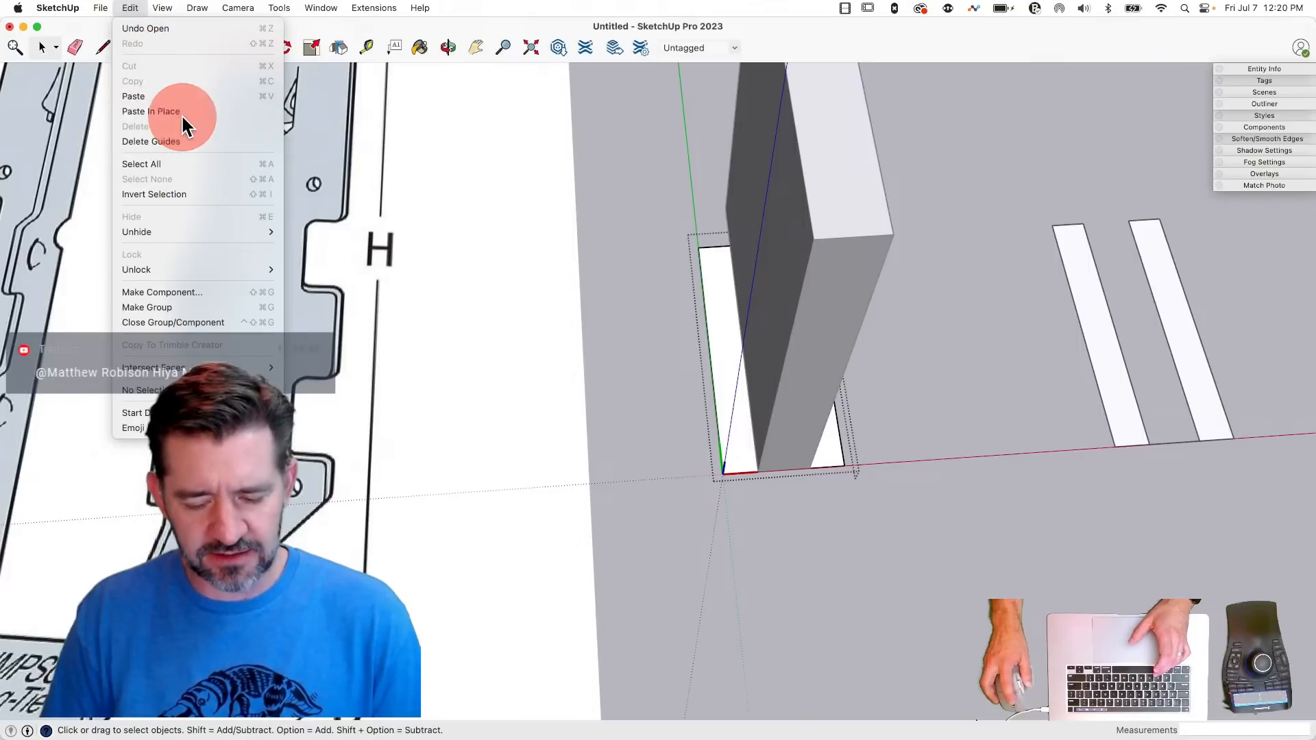
- Erase the outer edges of both notches and the corner below the diagonal on the first flange strip
key("e")
left_click_drag(707, 343, 725, 366)
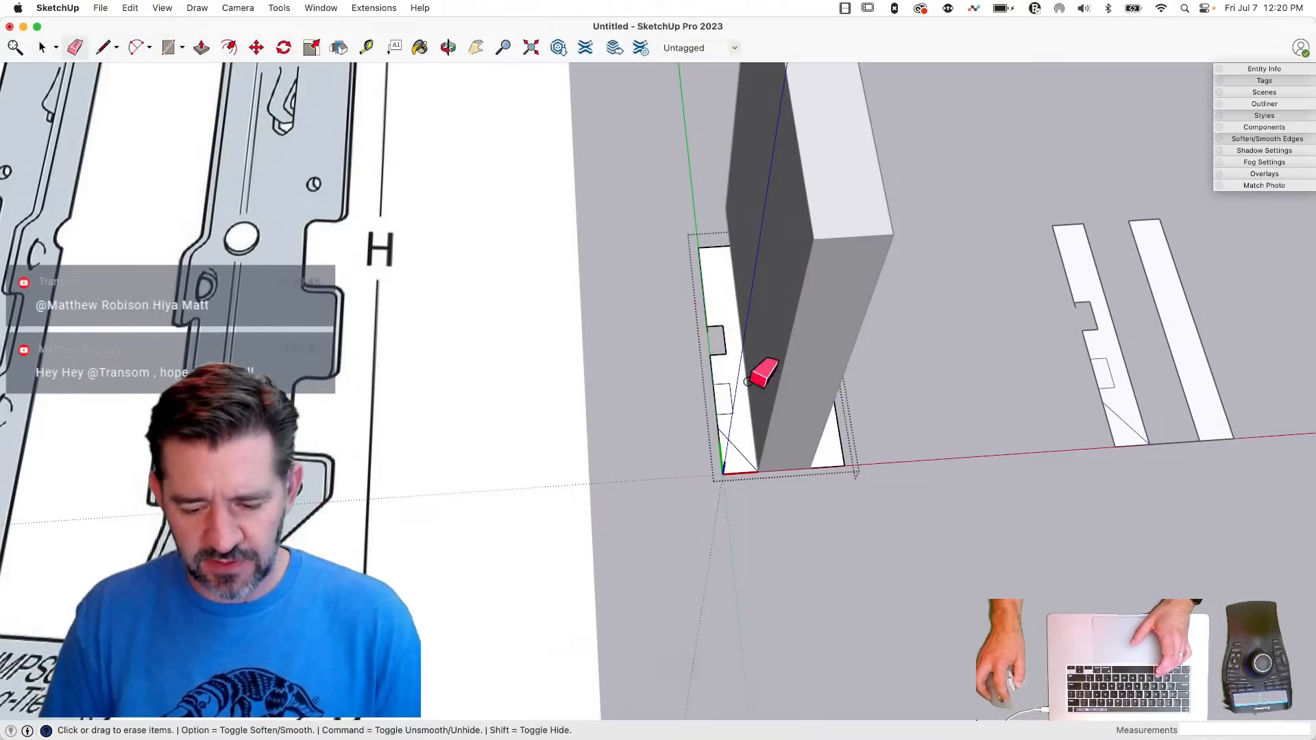
left_click(719, 403)
scroll(711, 388, "up", 3)
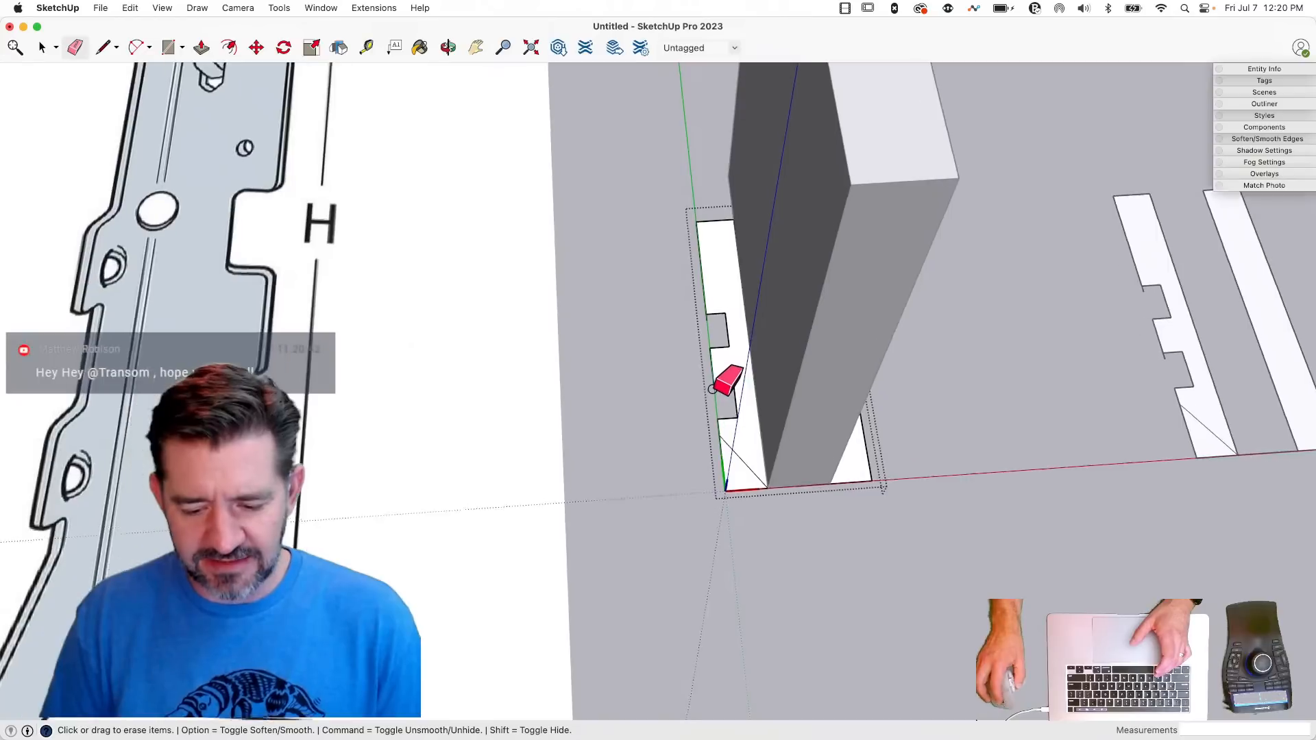
left_click(717, 386)
left_click(706, 308)
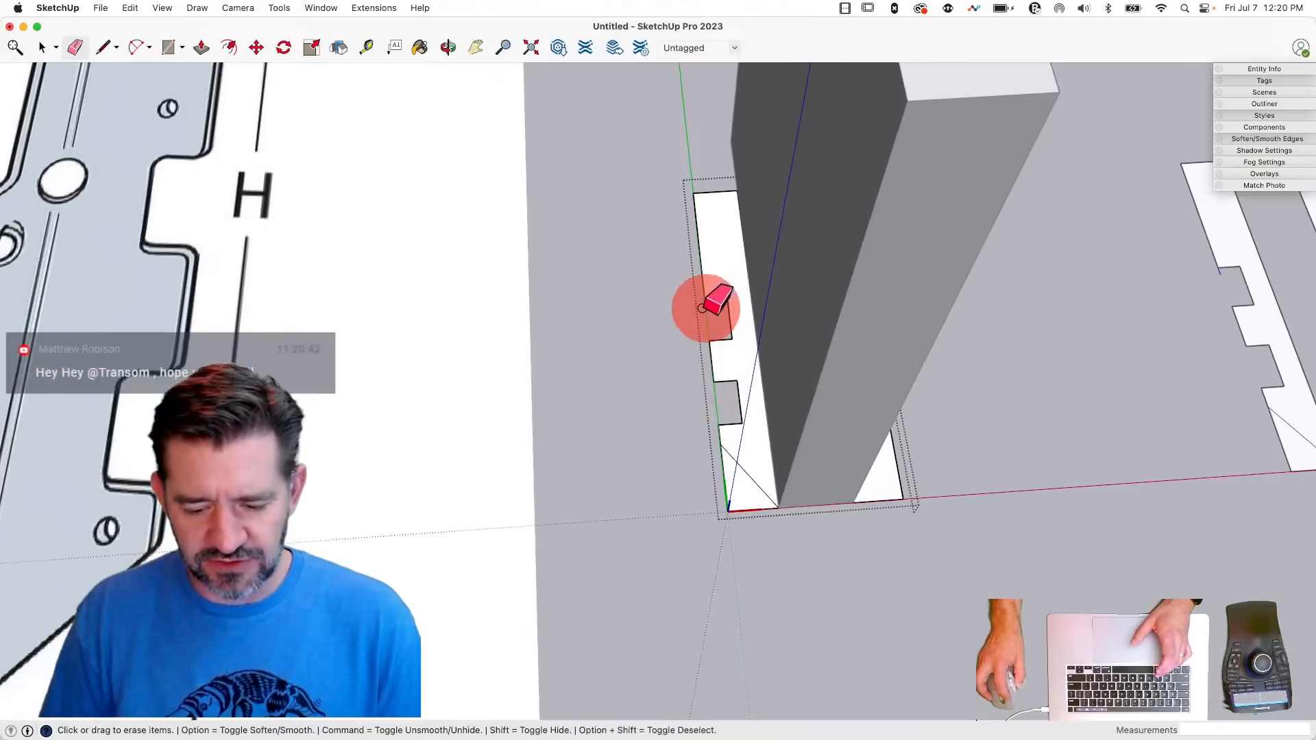
left_click_drag(722, 493, 754, 534)
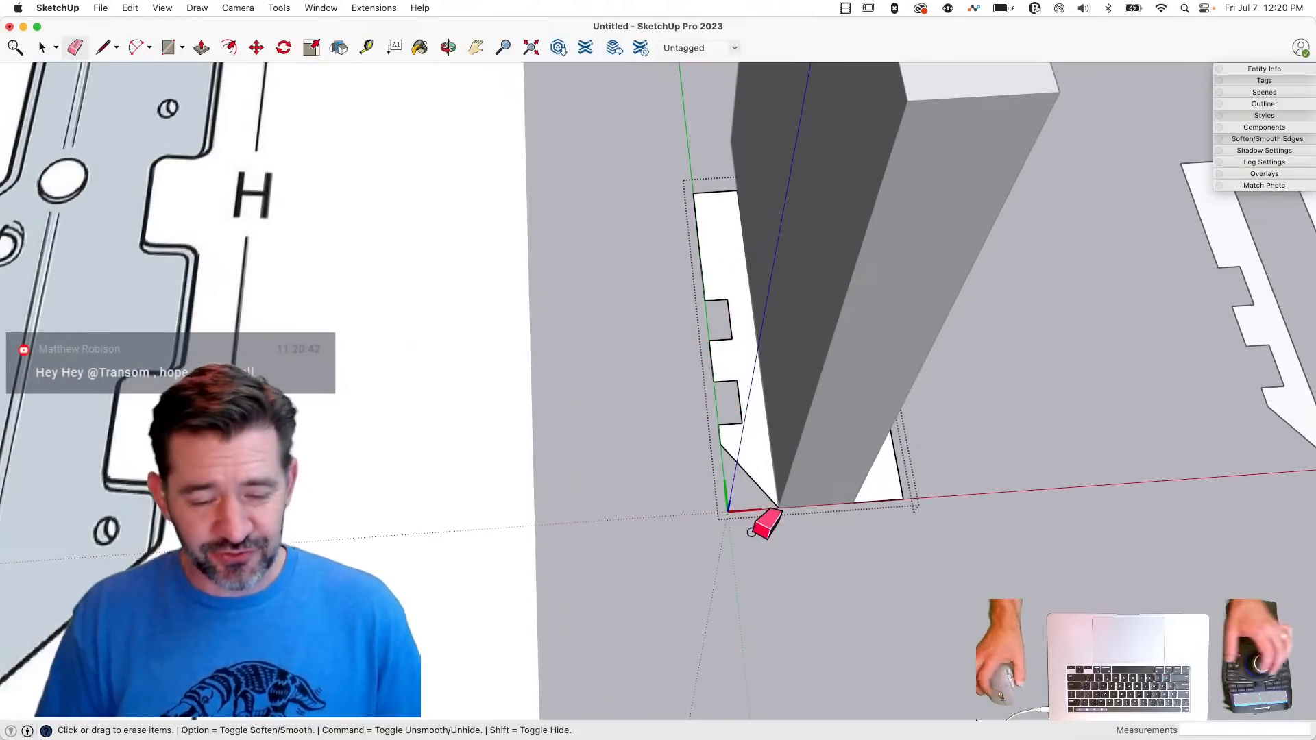
- Examine the notches, nail holes and angled tabs of the side flanges in the LUS28 reference drawing
scroll(753, 533, "down", 3)
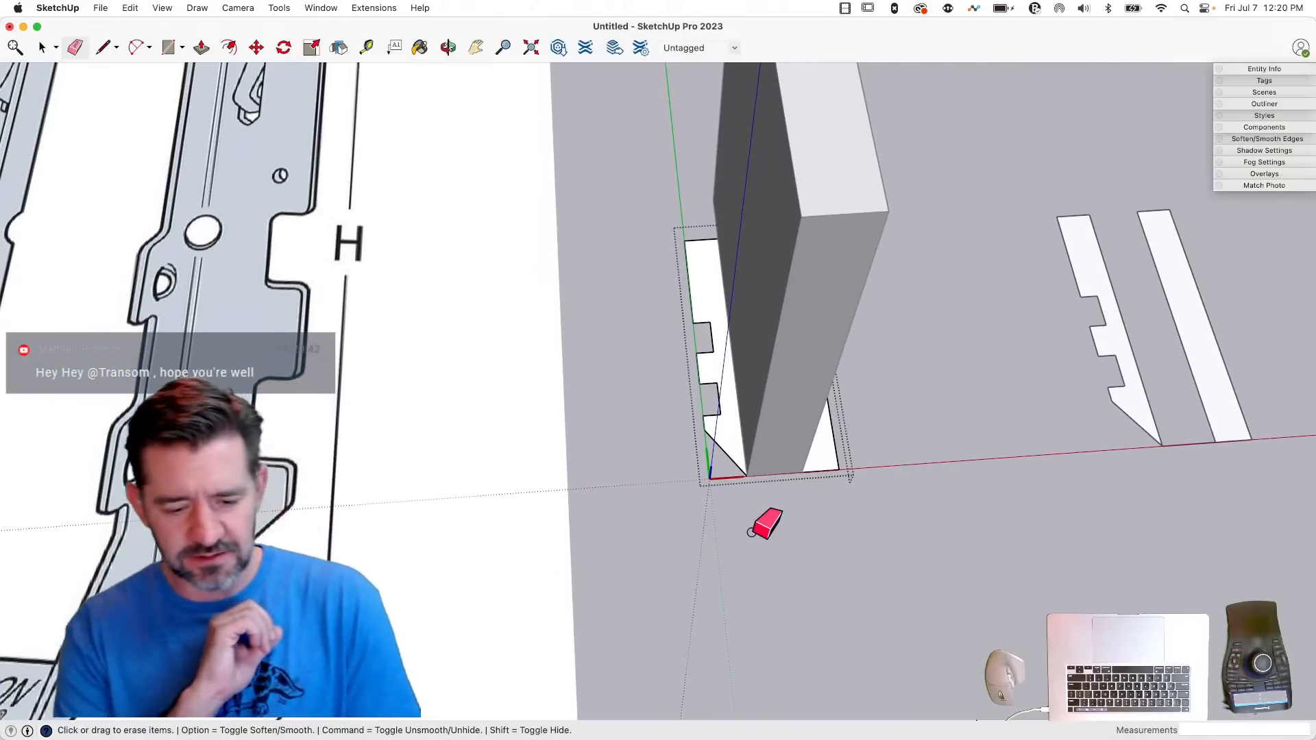
scroll(753, 532, "down", 4)
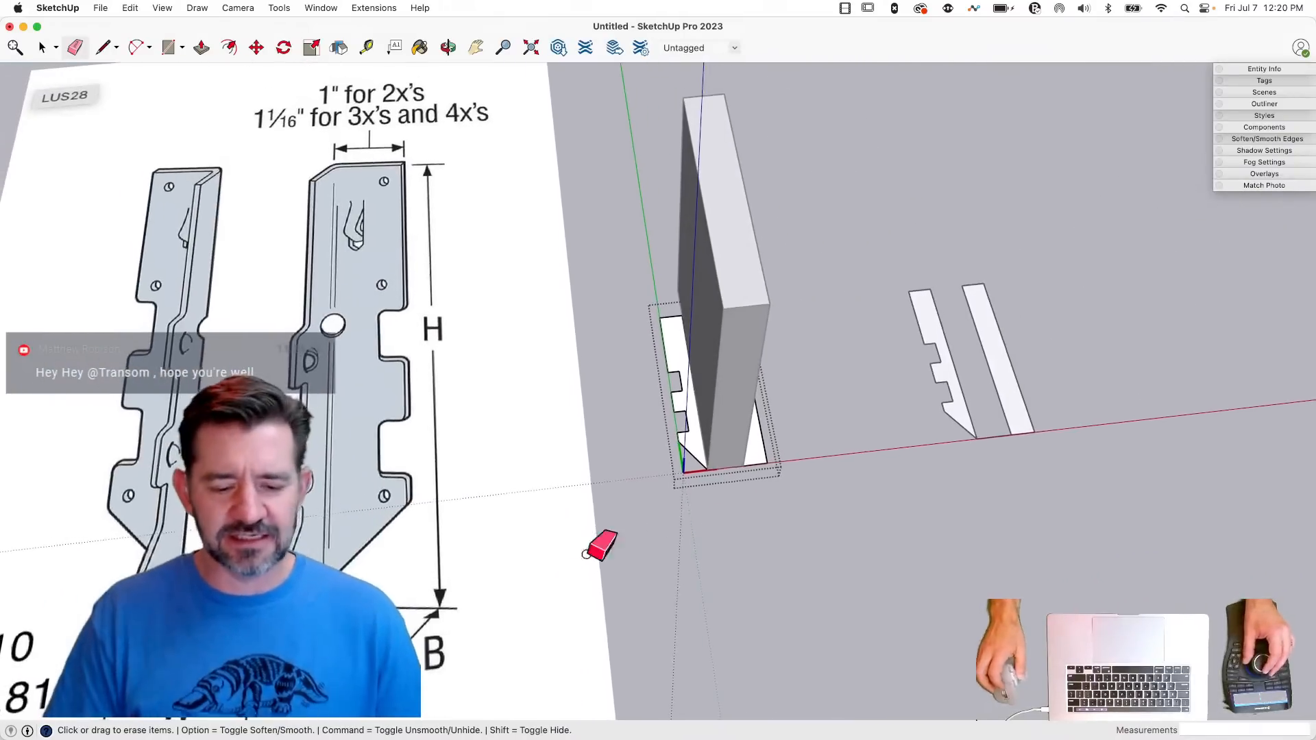
key("space")
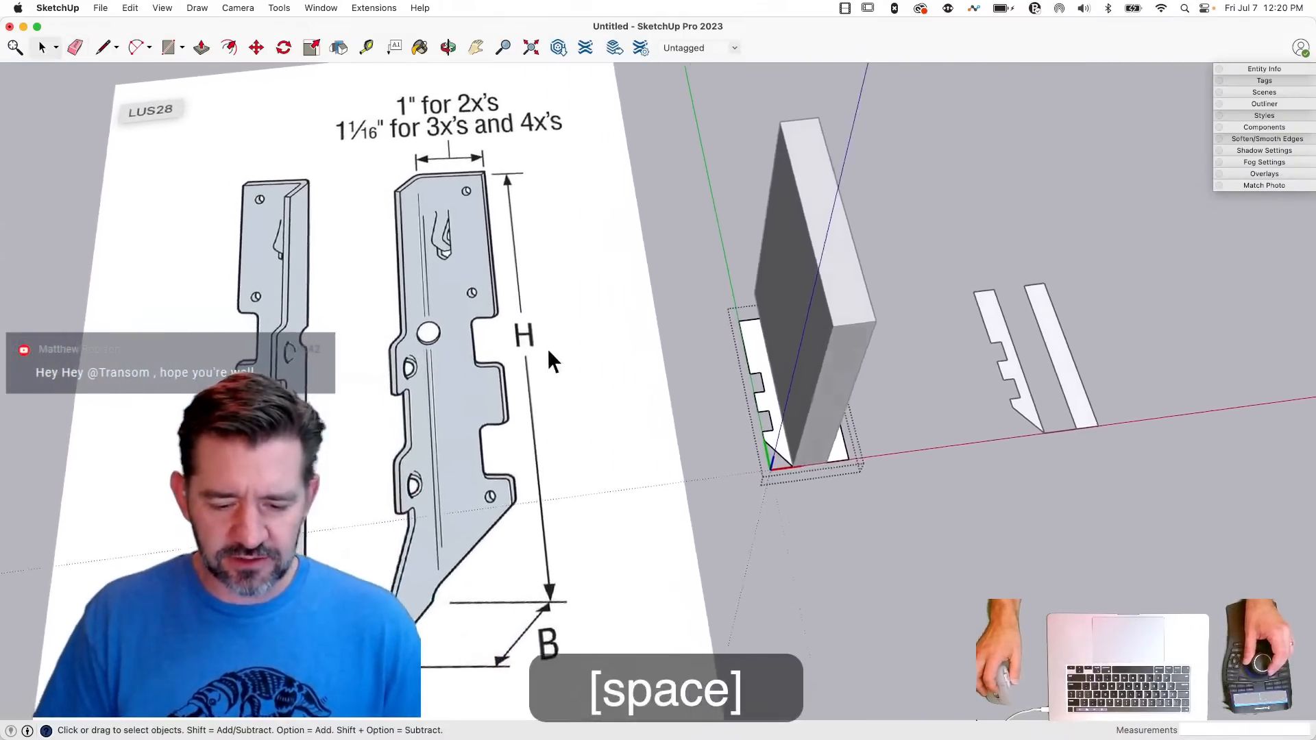
scroll(503, 243, "up", 2)
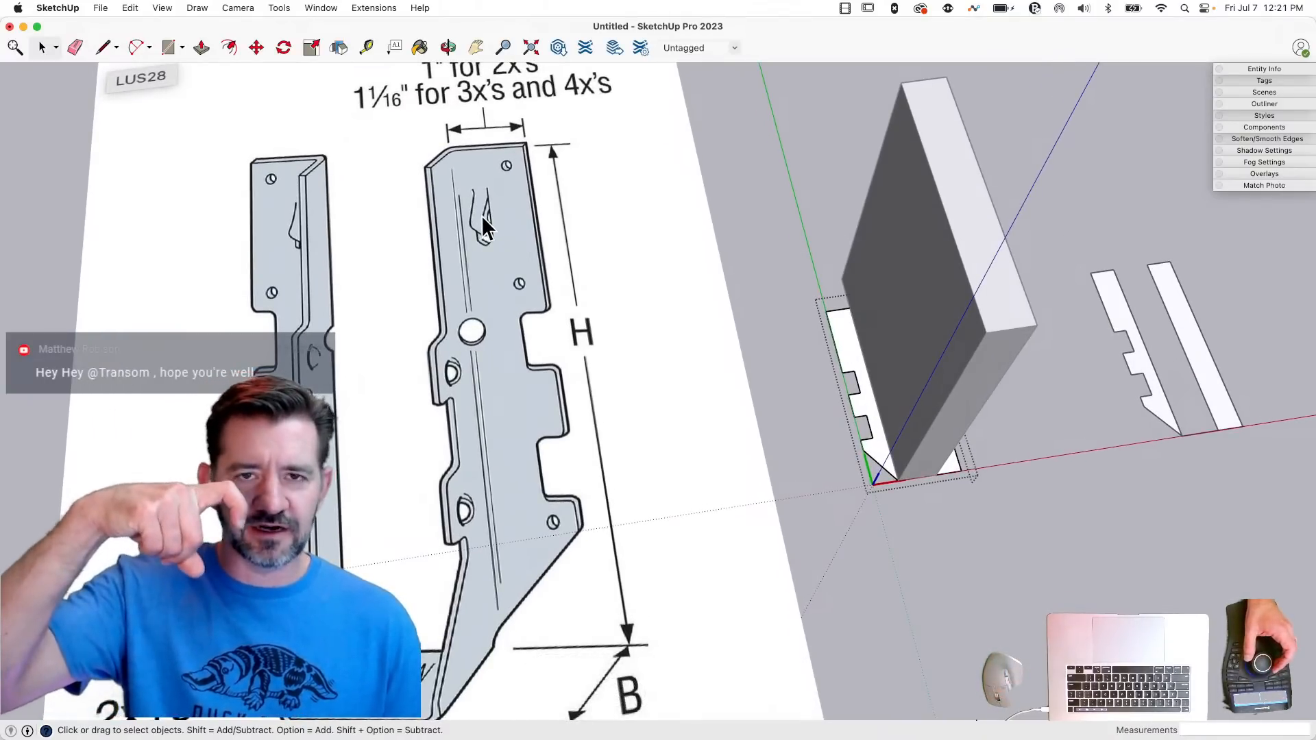
mouse_move(481, 215)
middle_mouse_down()
mouse_move(482, 197)
mouse_move(505, 207)
middle_mouse_up()
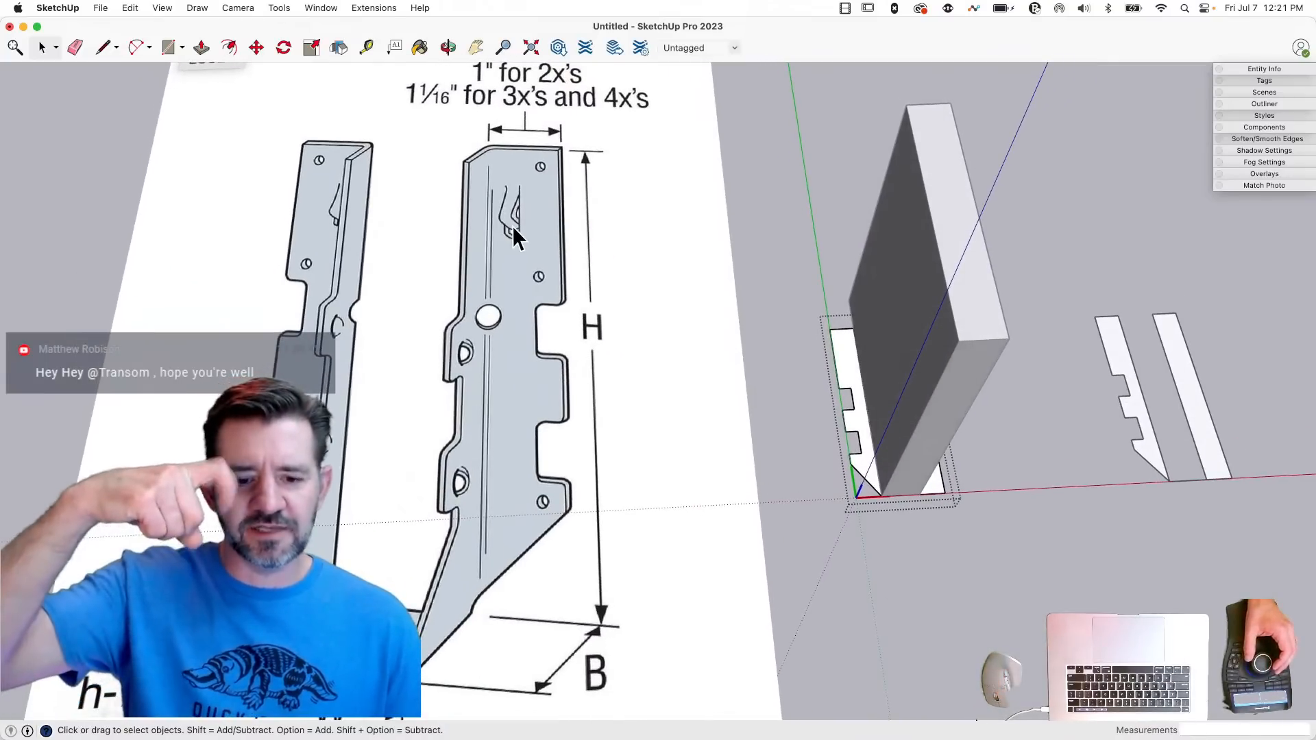
middle_click_drag(512, 225, 500, 201)
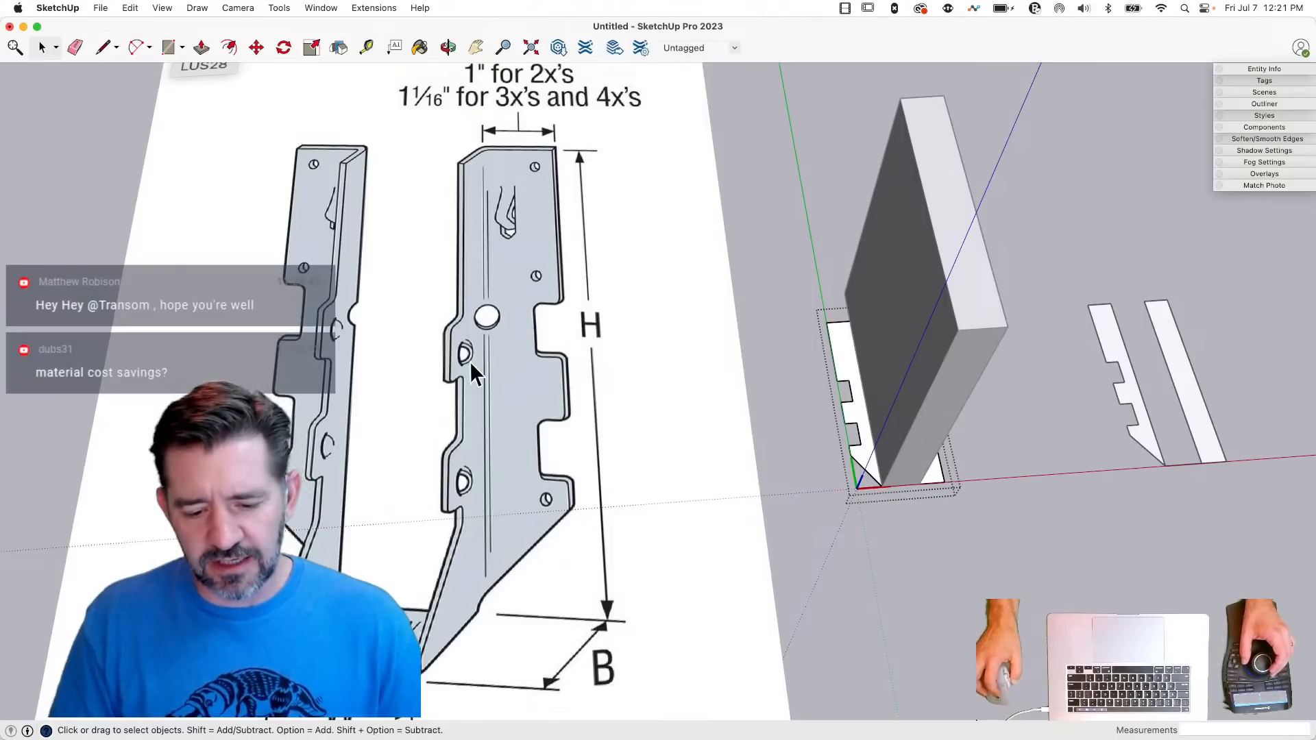
scroll(521, 265, "down", 3)
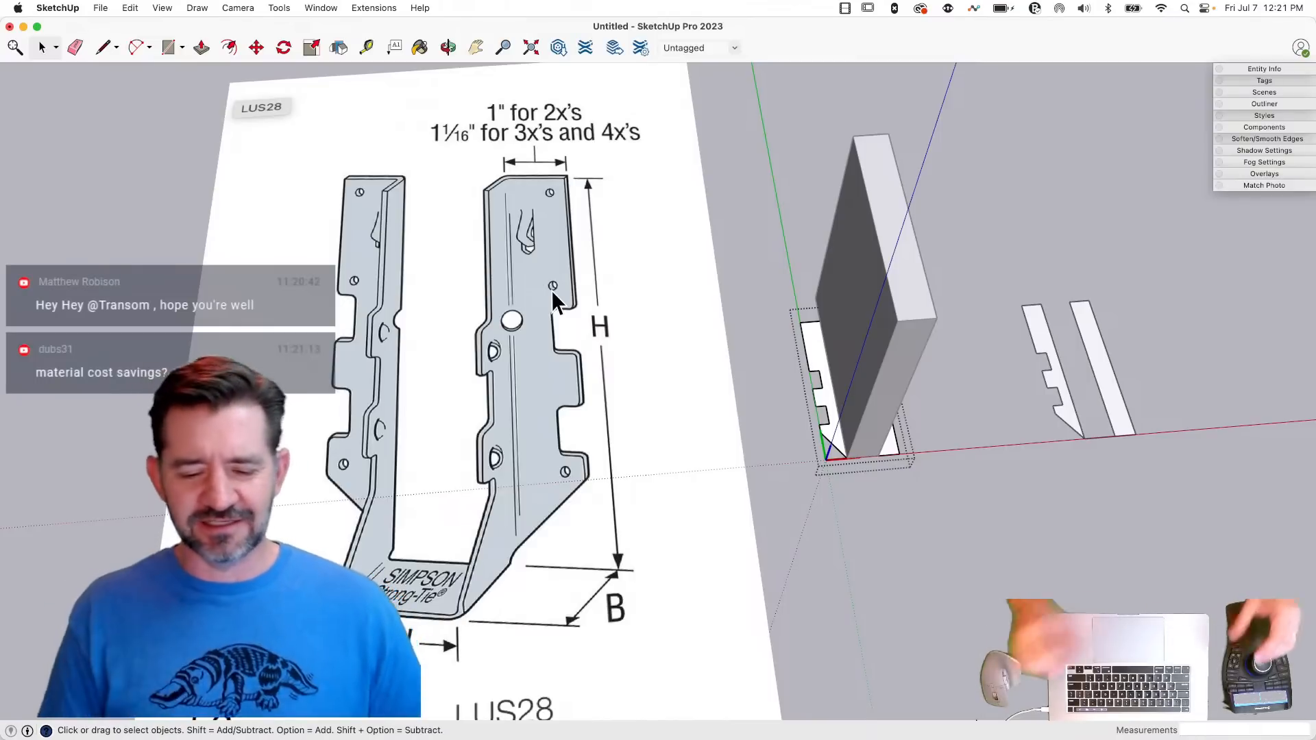
scroll(562, 242, "down", 3)
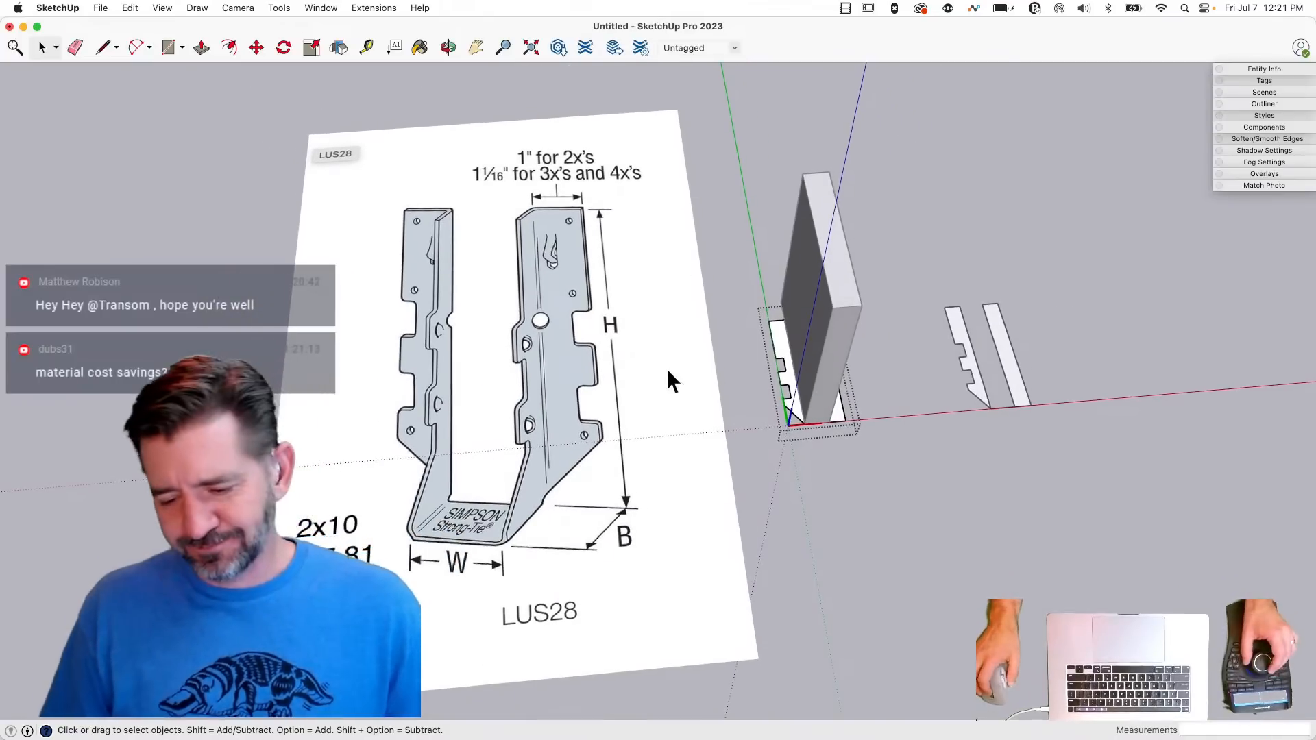
- Flip a copy of the notched flange across the board's width onto the opposite strip
scroll(792, 421, "up", 5)
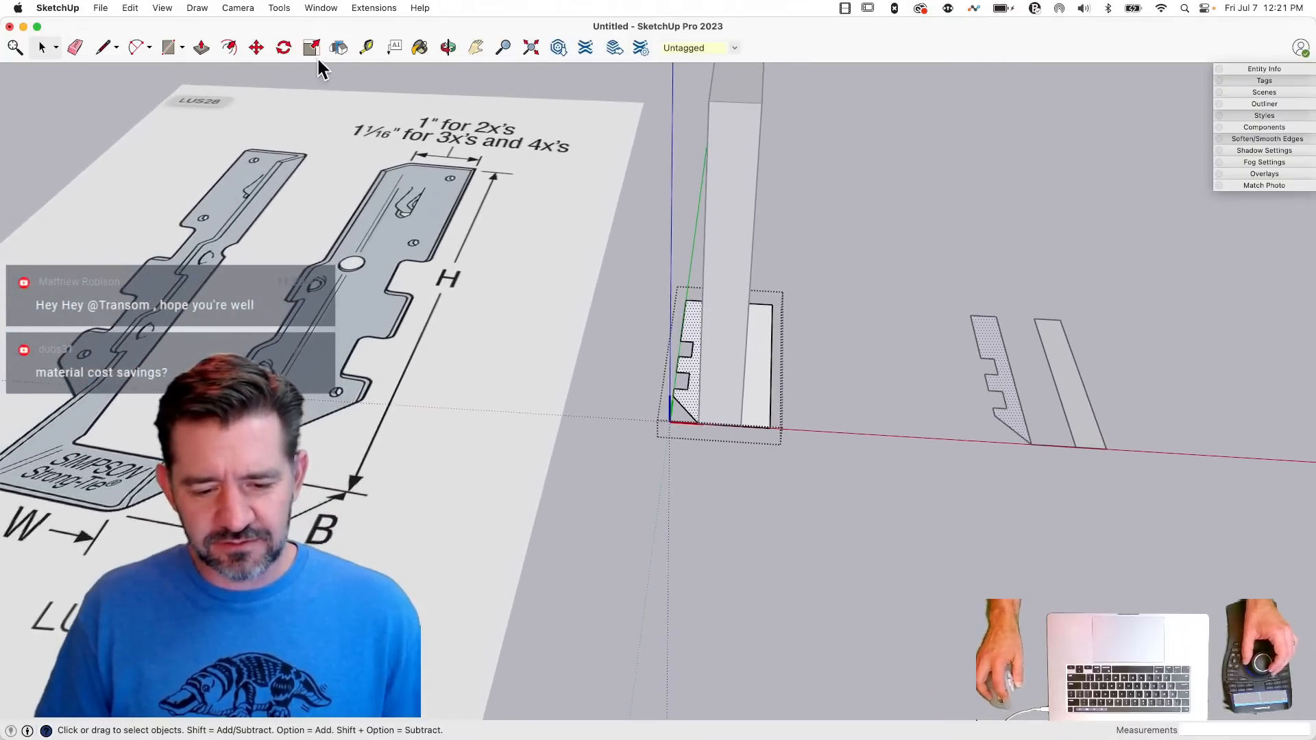
left_click(340, 47)
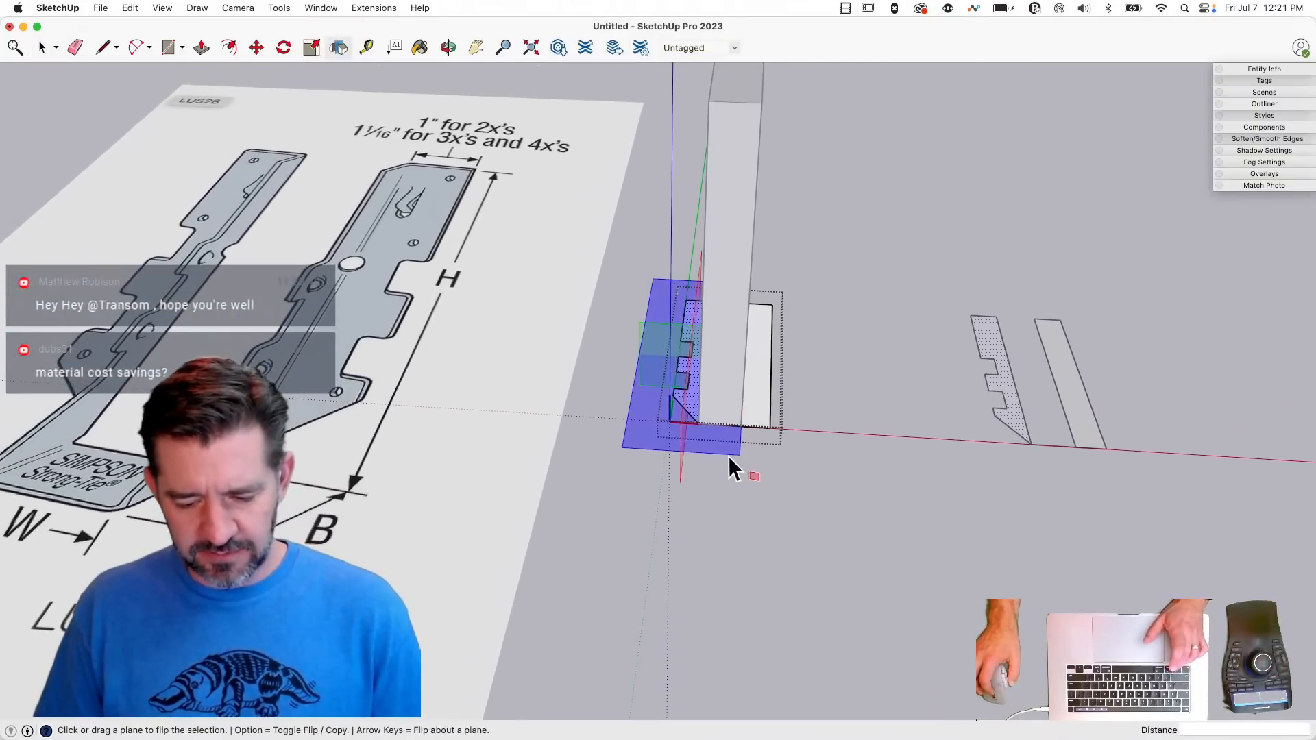
key("alt")
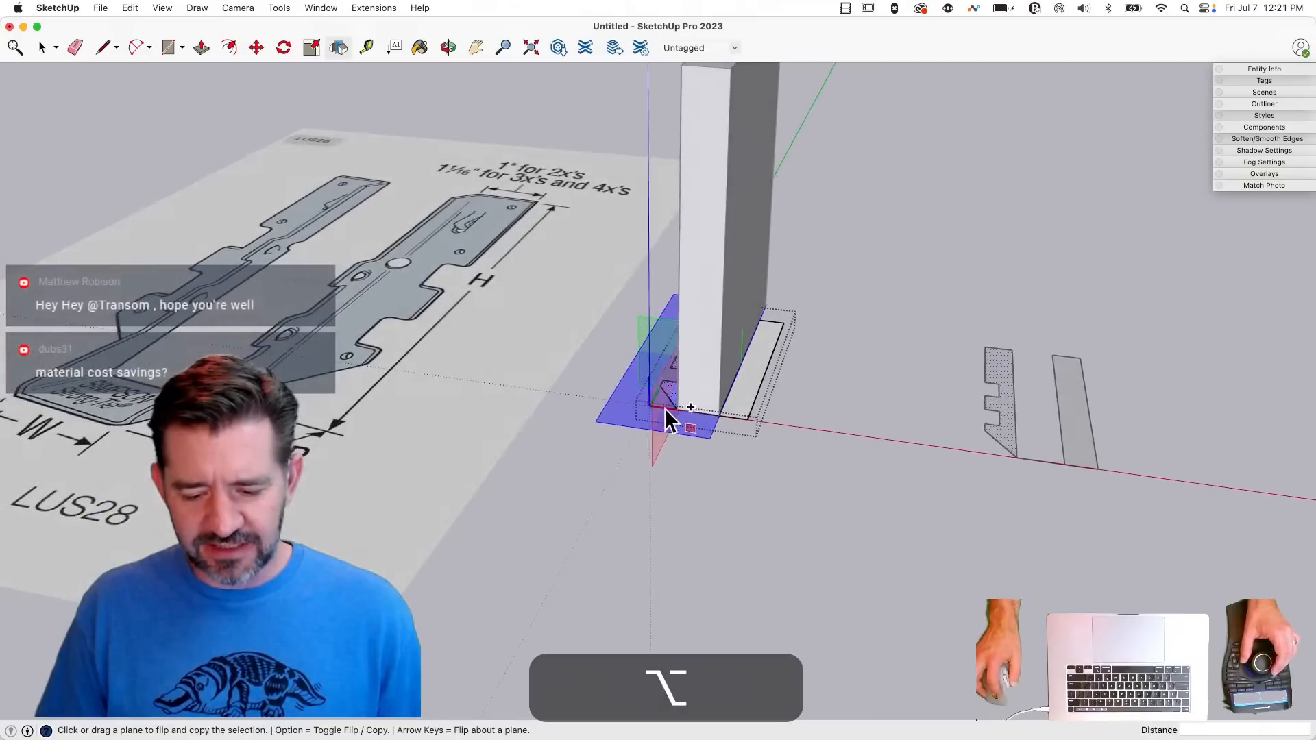
left_click_drag(652, 404, 696, 414)
key("space")
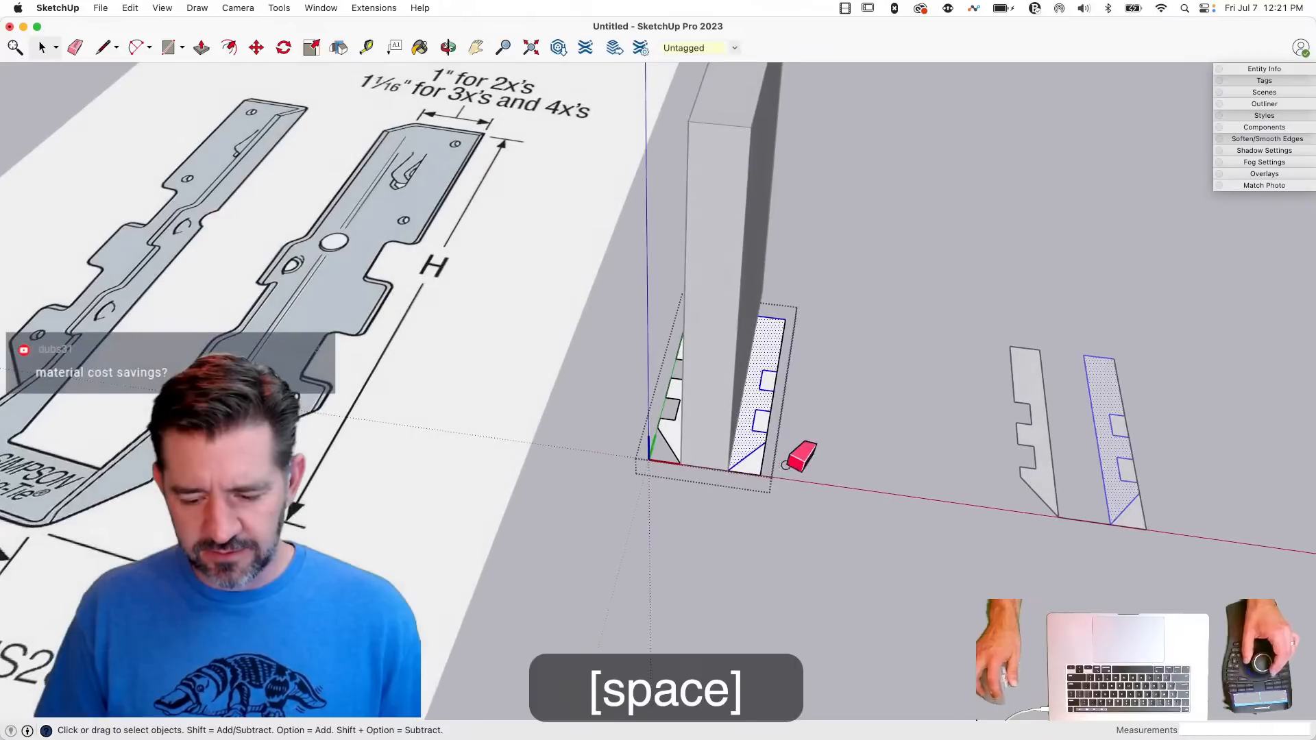
- Erase the outer edges of the notches and the waste corner below the diagonal on the opposite flange
key("e")
left_click(769, 423)
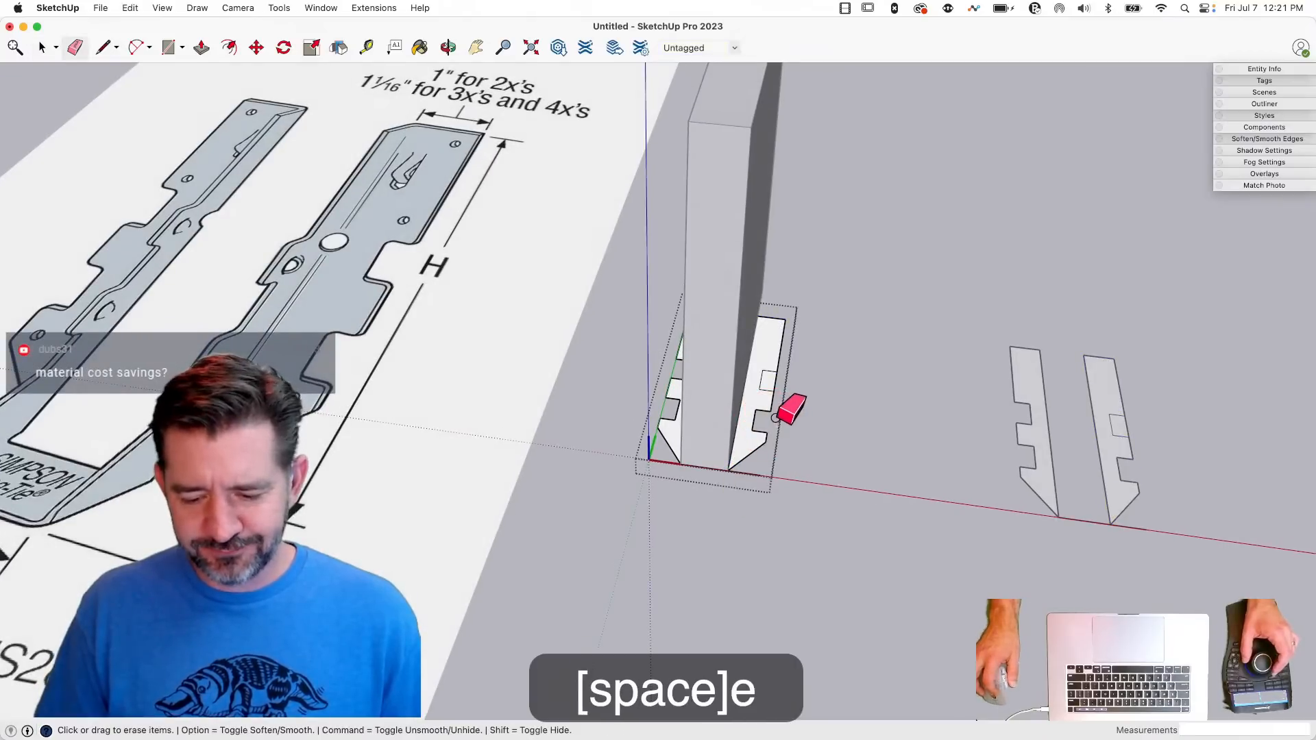
left_click(776, 382)
key("space")
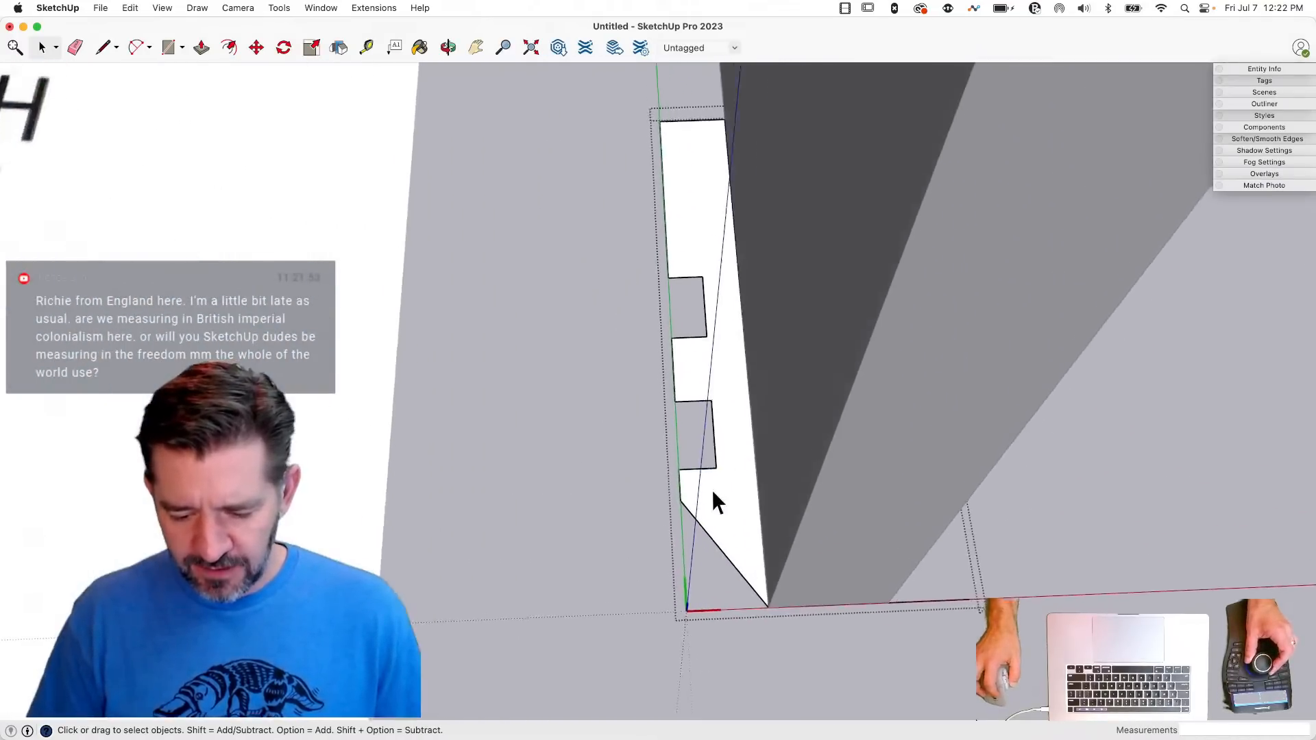
key("c")
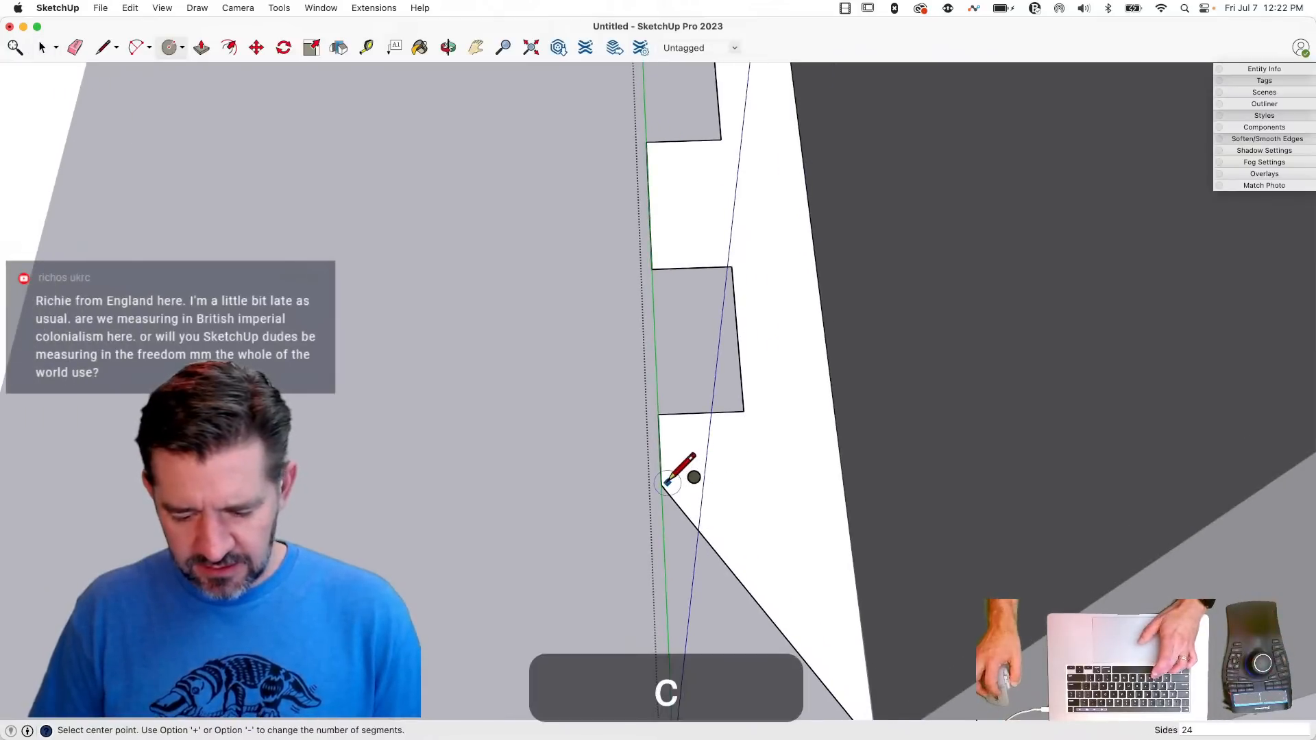
left_click(694, 448)
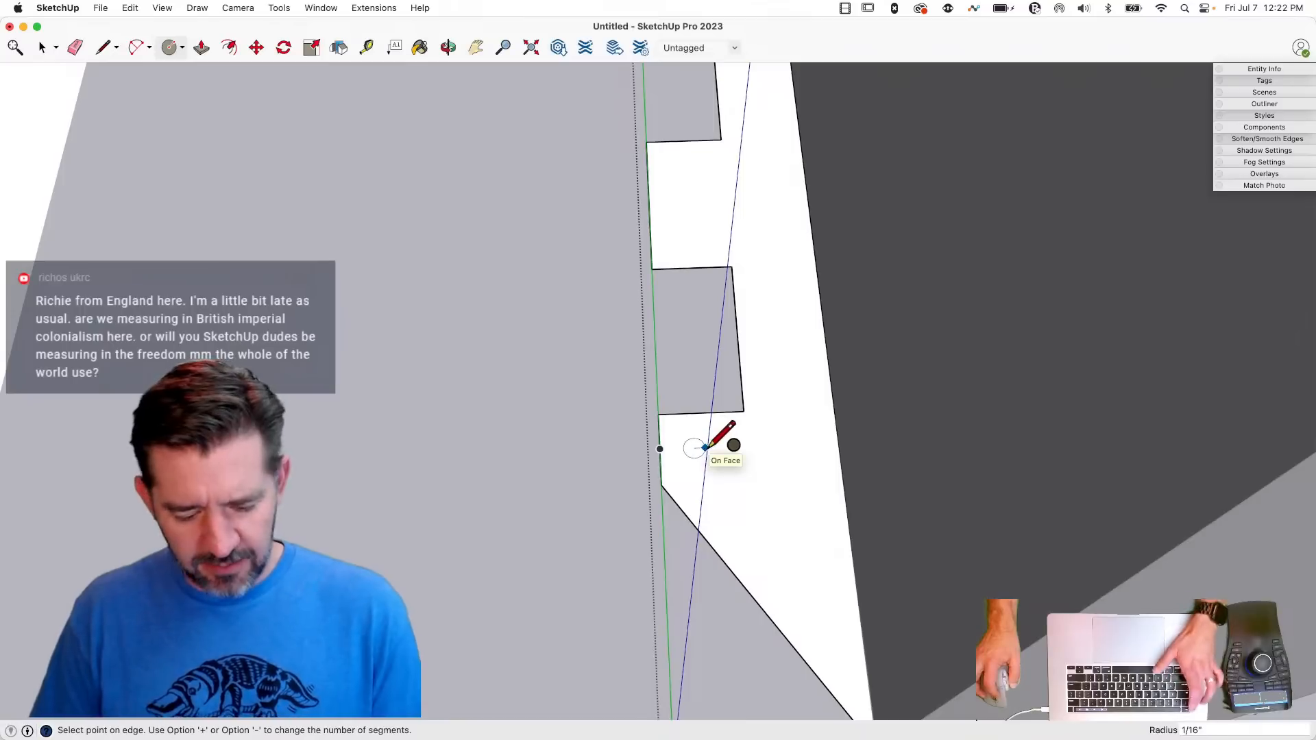
key("Escape")
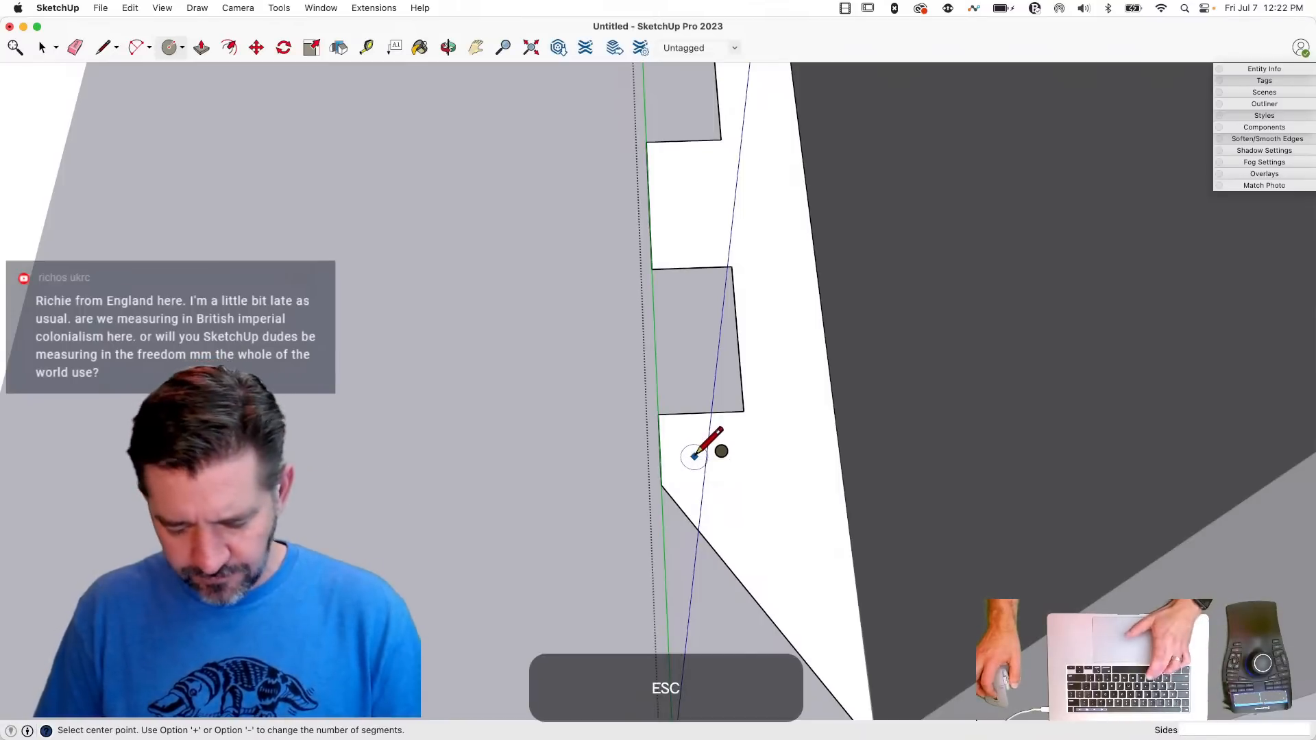
- Draw a 12-sided hole circle with a radius of about 1/16" on the flange tab below the lower notch
key("c")
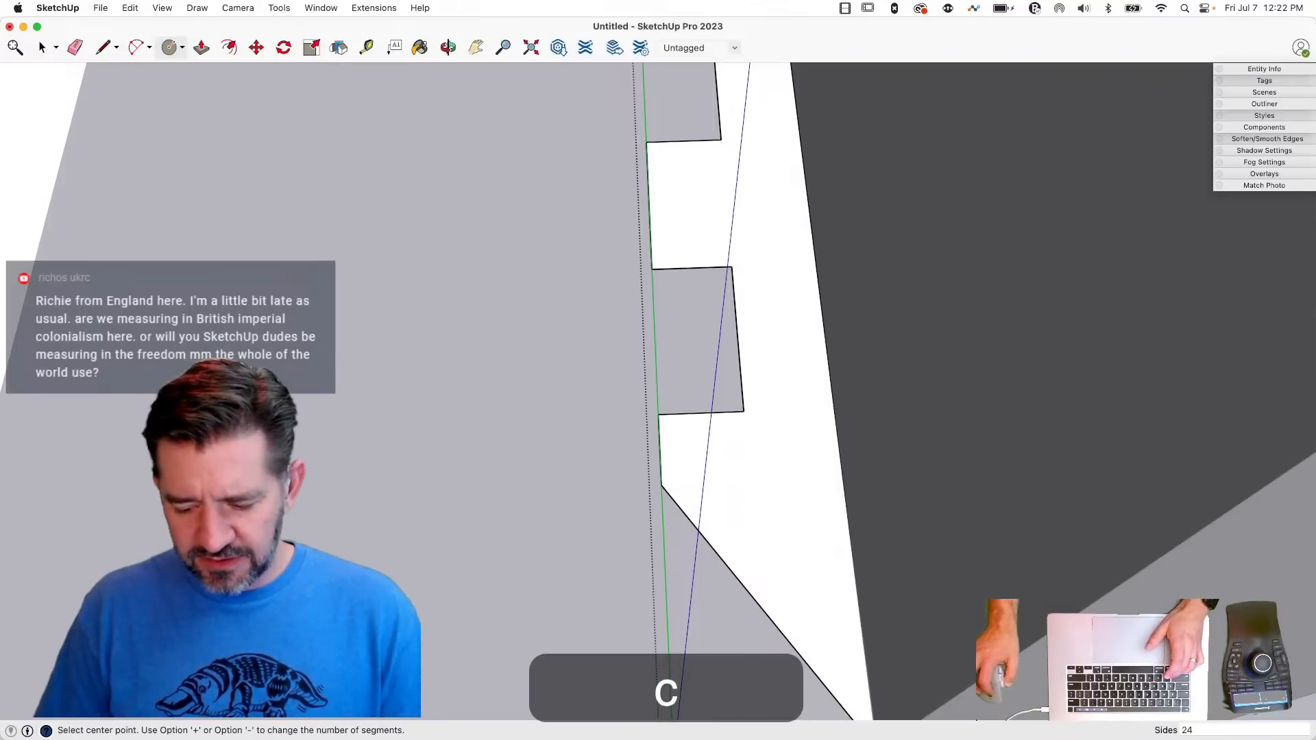
type("12")
key("Return")
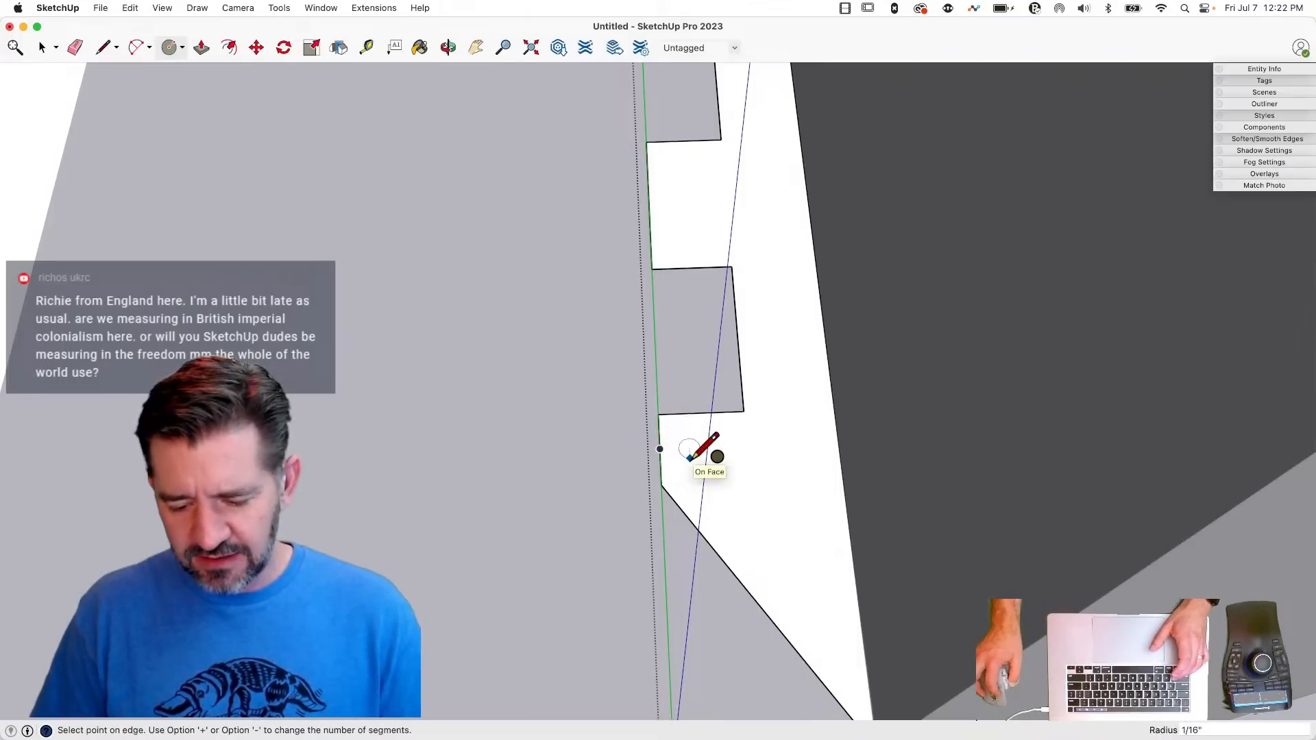
left_click(689, 453)
key("space")
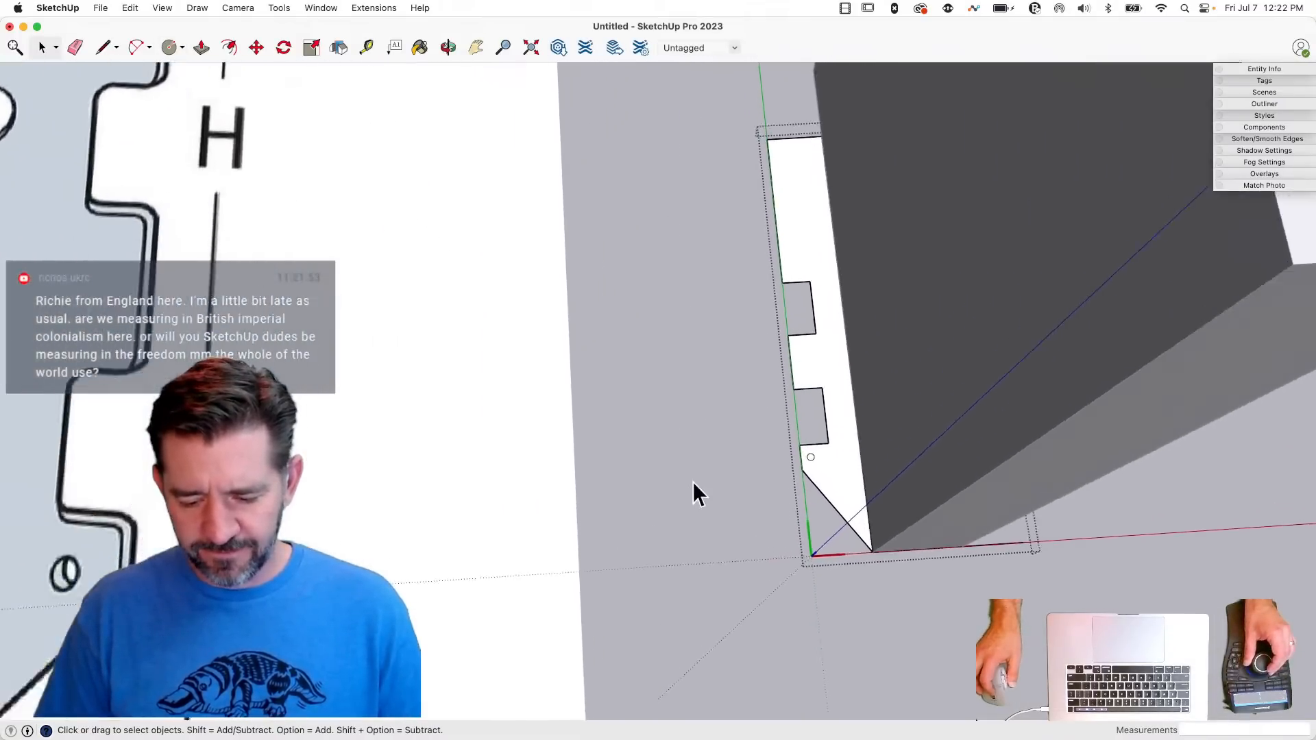
- Move the hole circle about 1/16" on the tab below the lower notch
key("m")
left_click(763, 415)
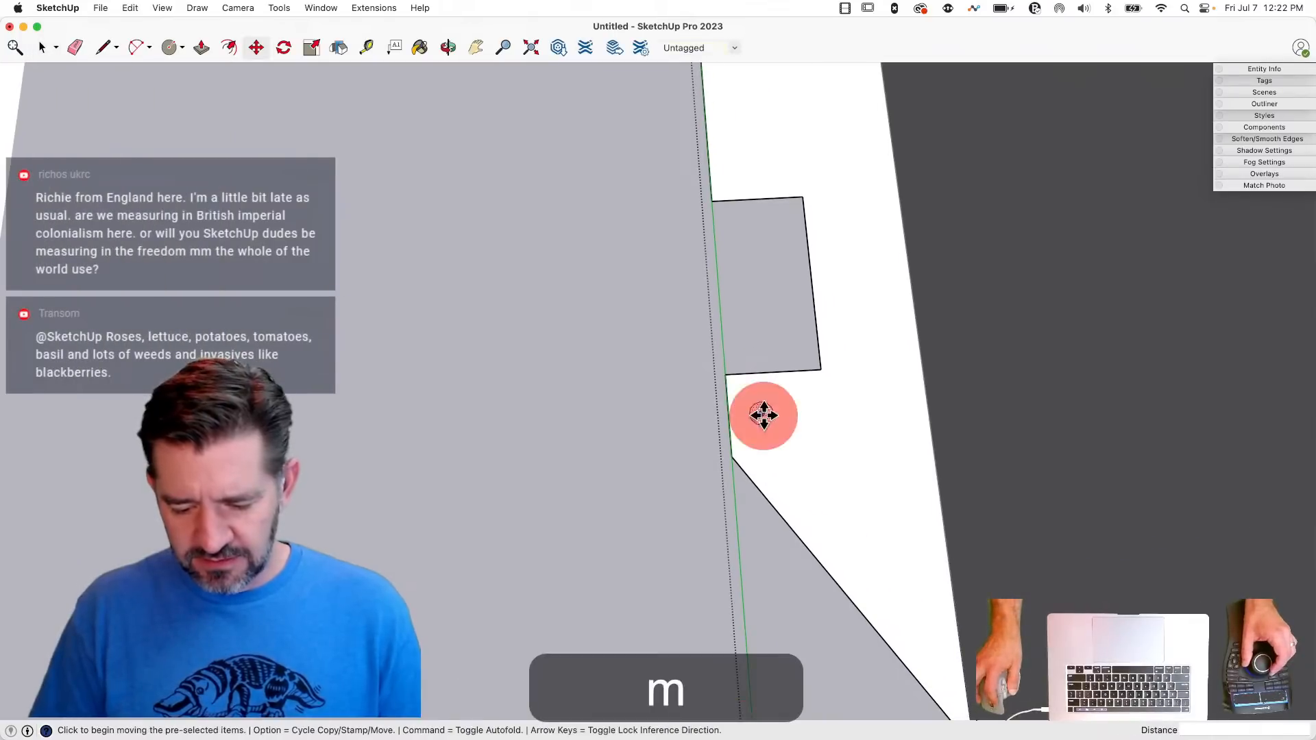
left_click(763, 417)
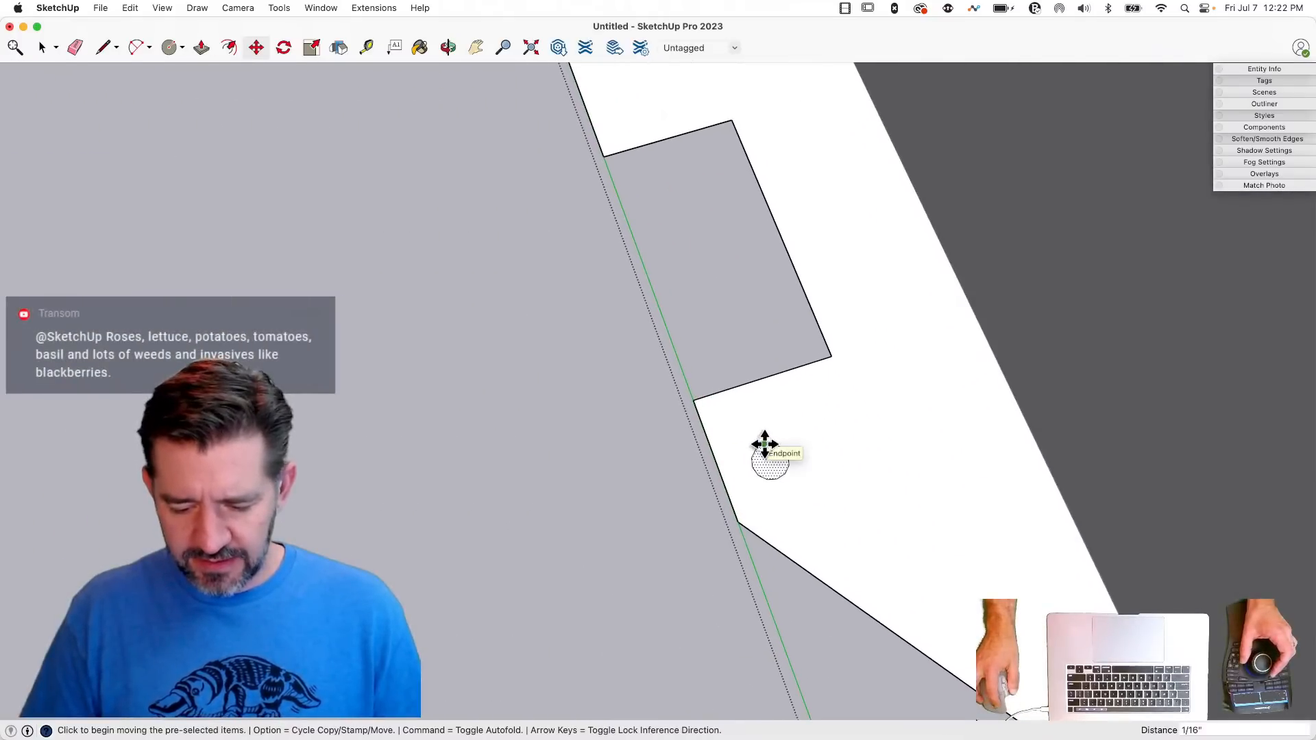
- Copy the hole circle about 3 3/4" along the flange to just above the upper notch
left_click(771, 461)
key("alt")
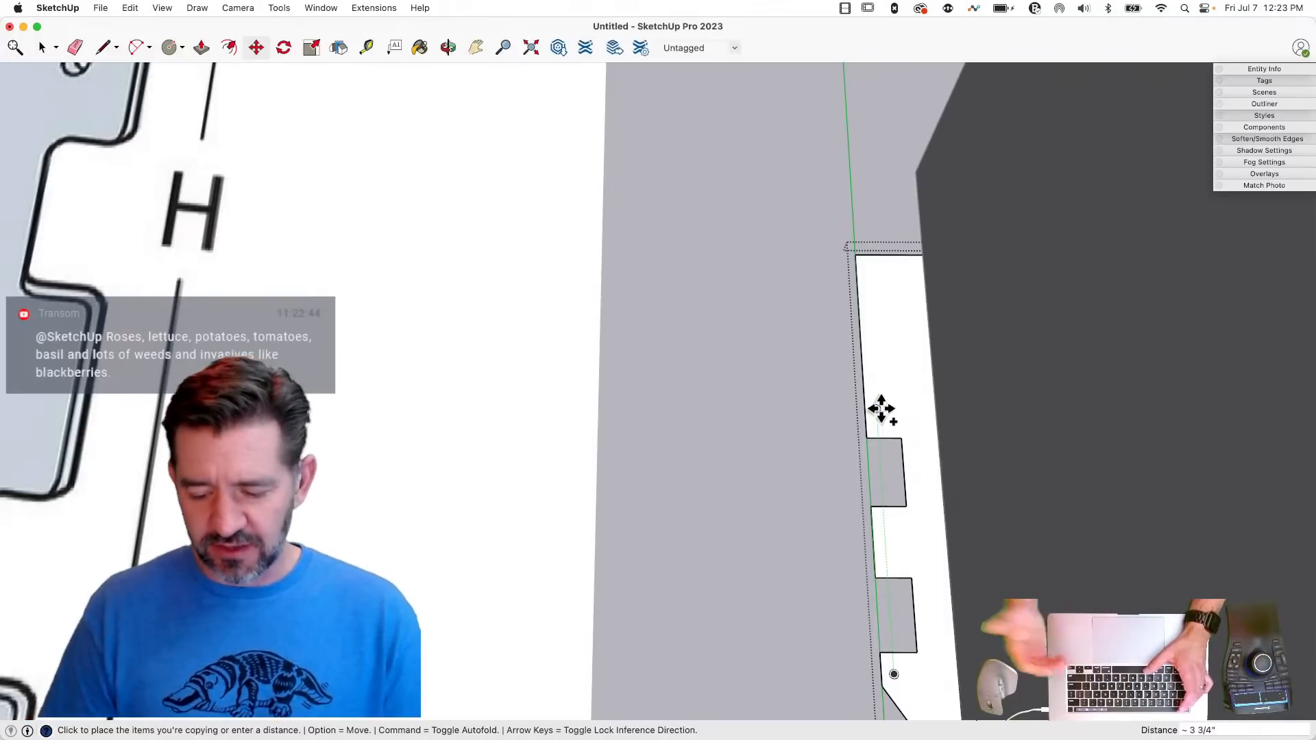
type("3.75")
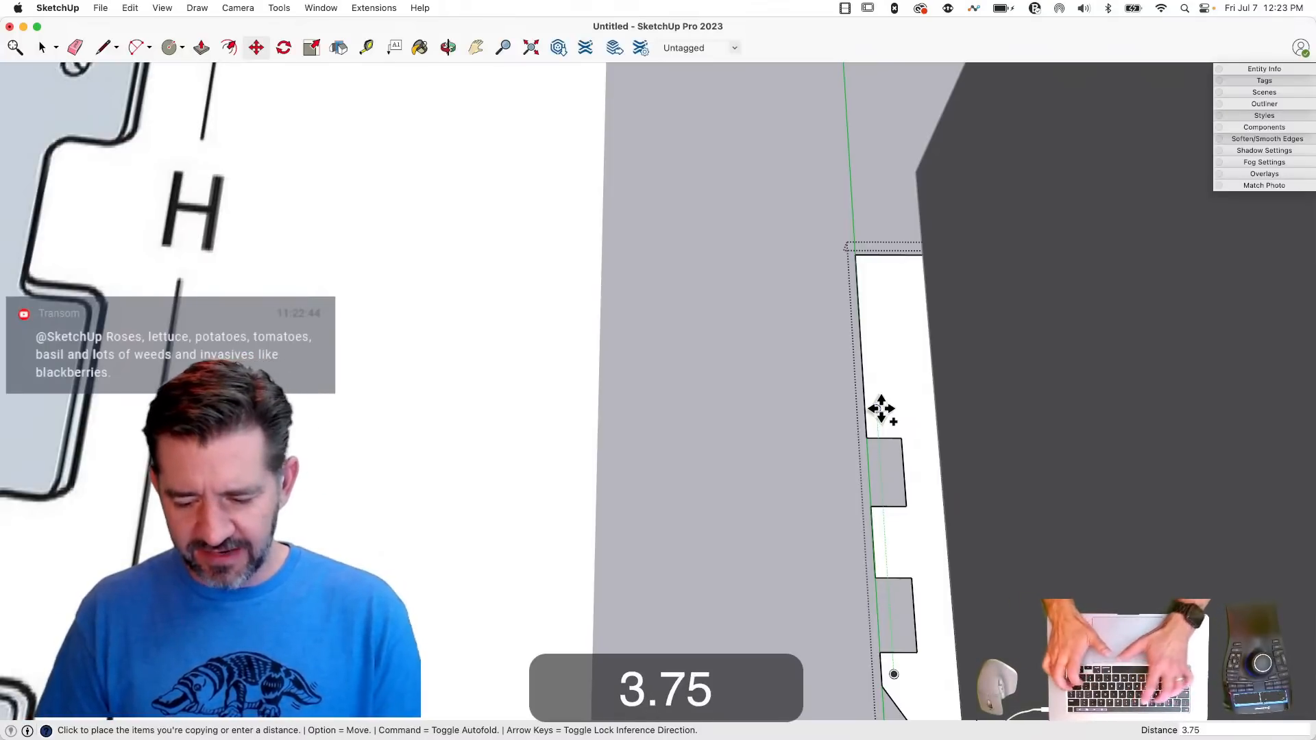
key("Return")
- Copy the hole circle above the upper notch 2 1/4" toward the flange's far end
left_click(877, 408)
key("alt")
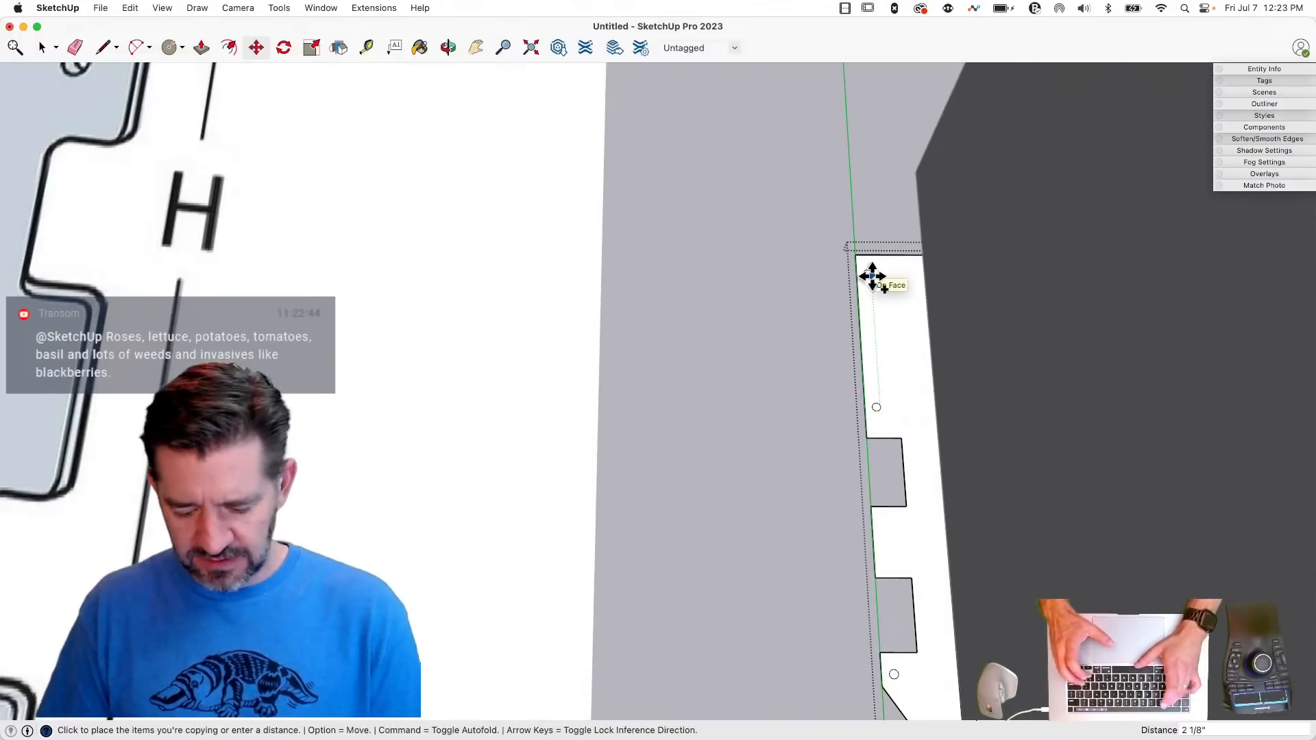
type("2 1/")
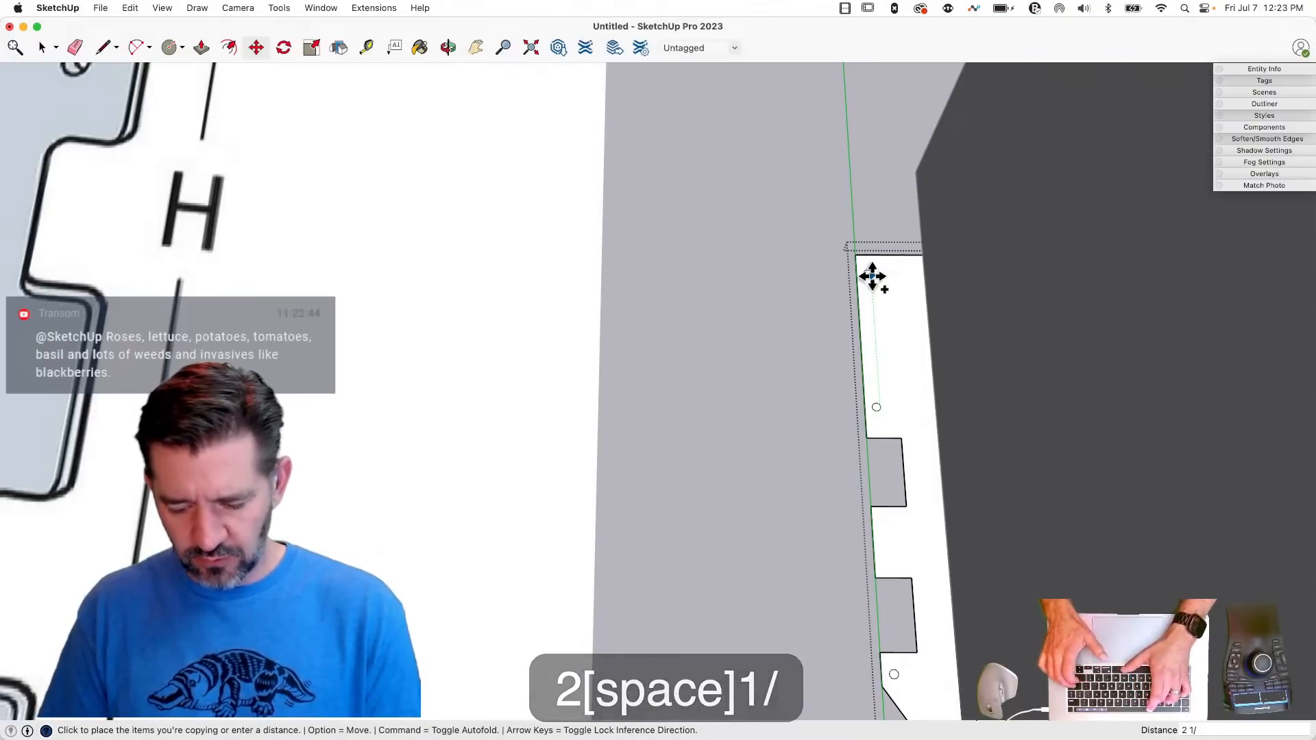
type("4")
key("Return")
scroll(868, 274, "down", 5)
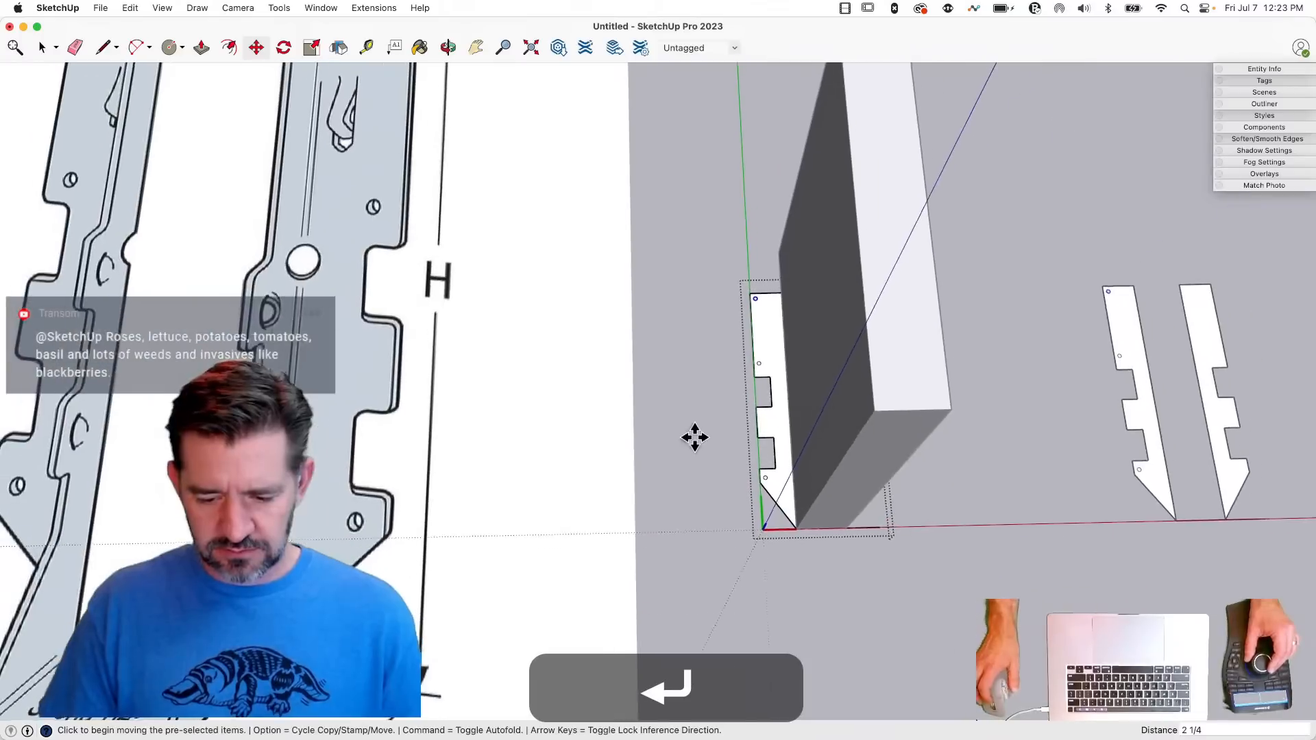
key("space")
- Move the hole circle at the flange's far end about 1/8" back along the flange, away from the end edge
scroll(767, 362, "up", 5)
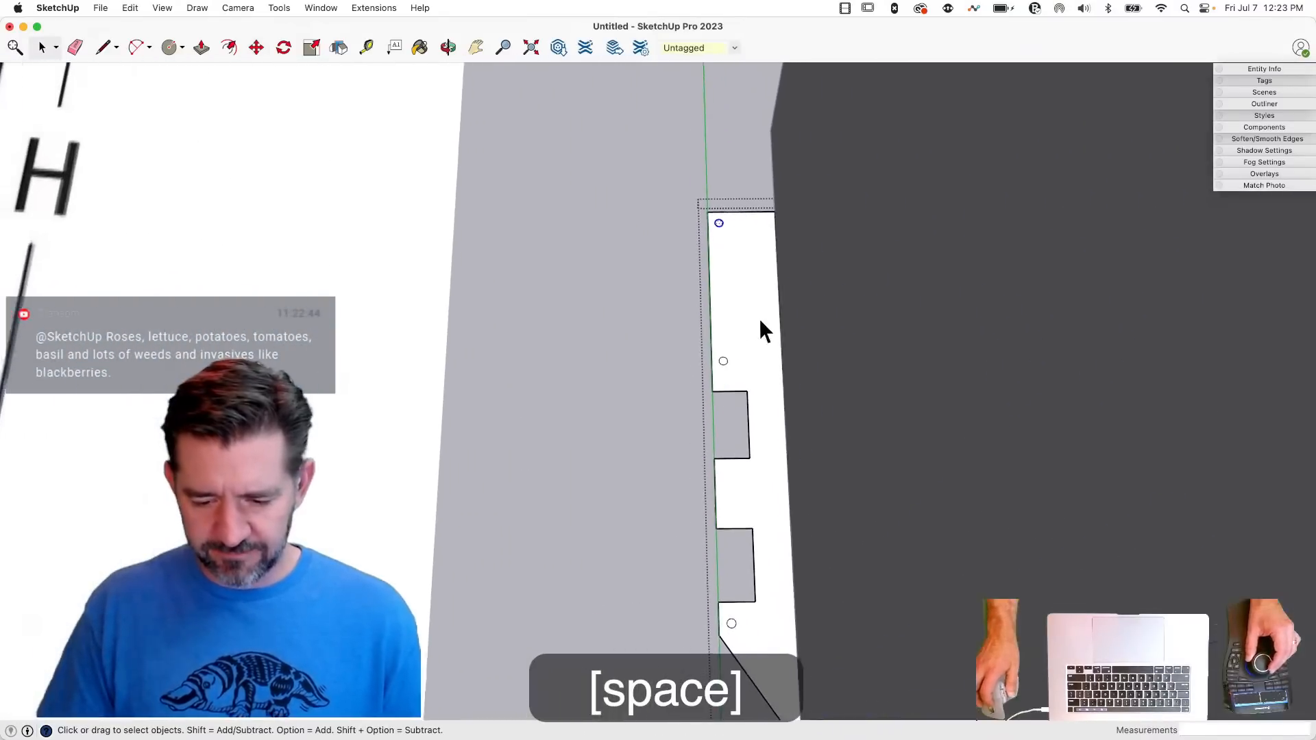
key("m")
left_click(756, 231)
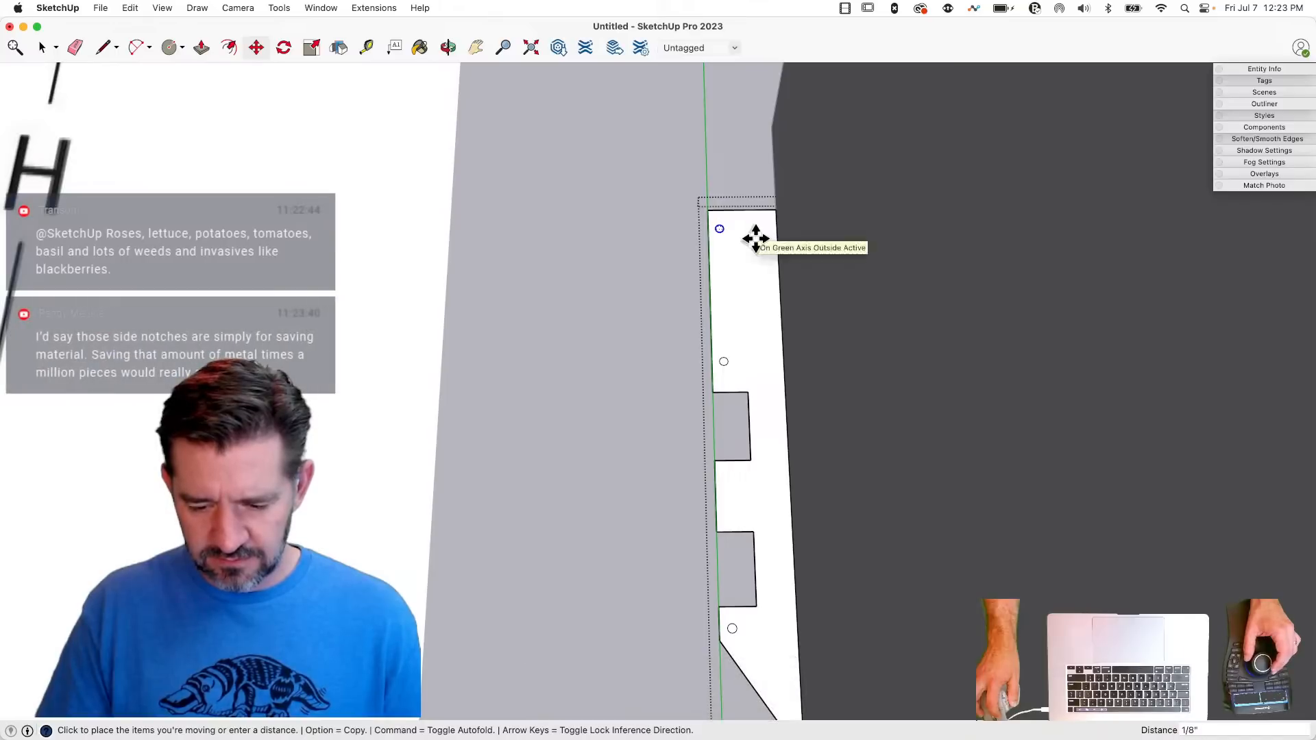
left_click(756, 237)
- Move all three hole circles on the flange together about 1/8" inward, away from the flange's notched outer edge
key("space")
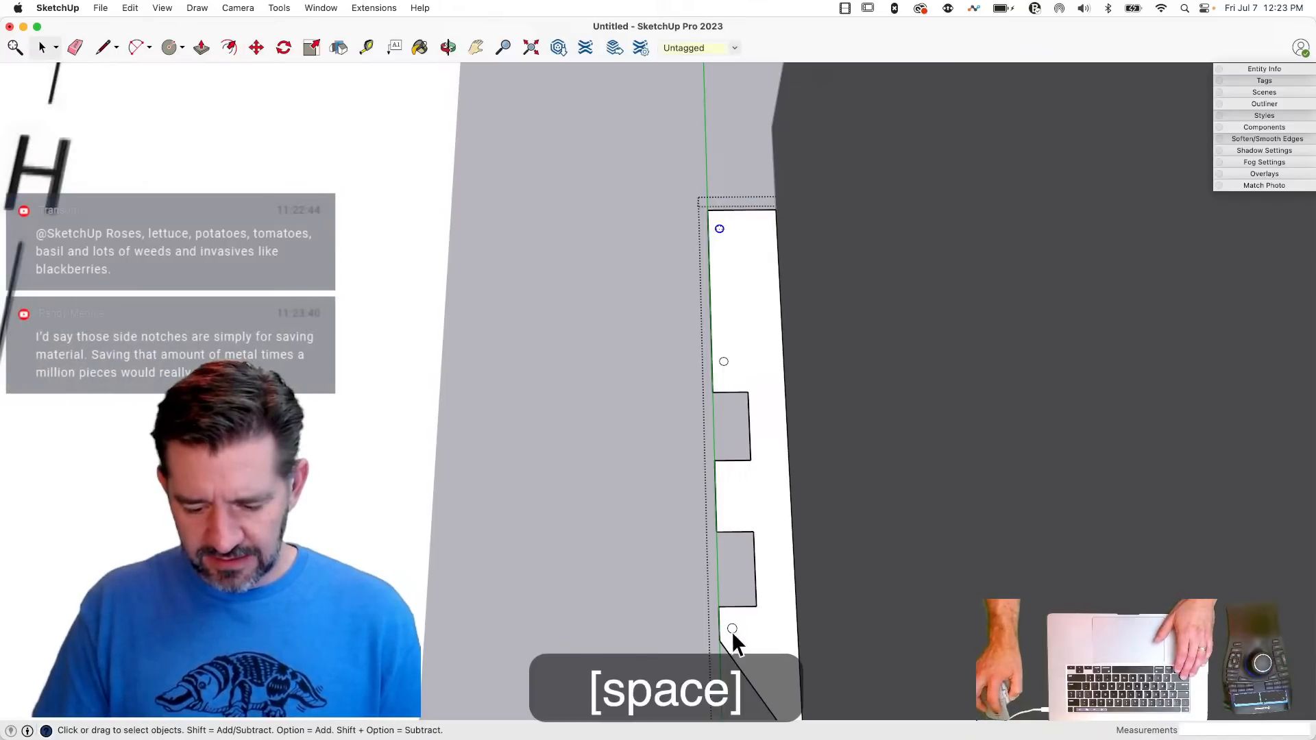
left_click(732, 629)
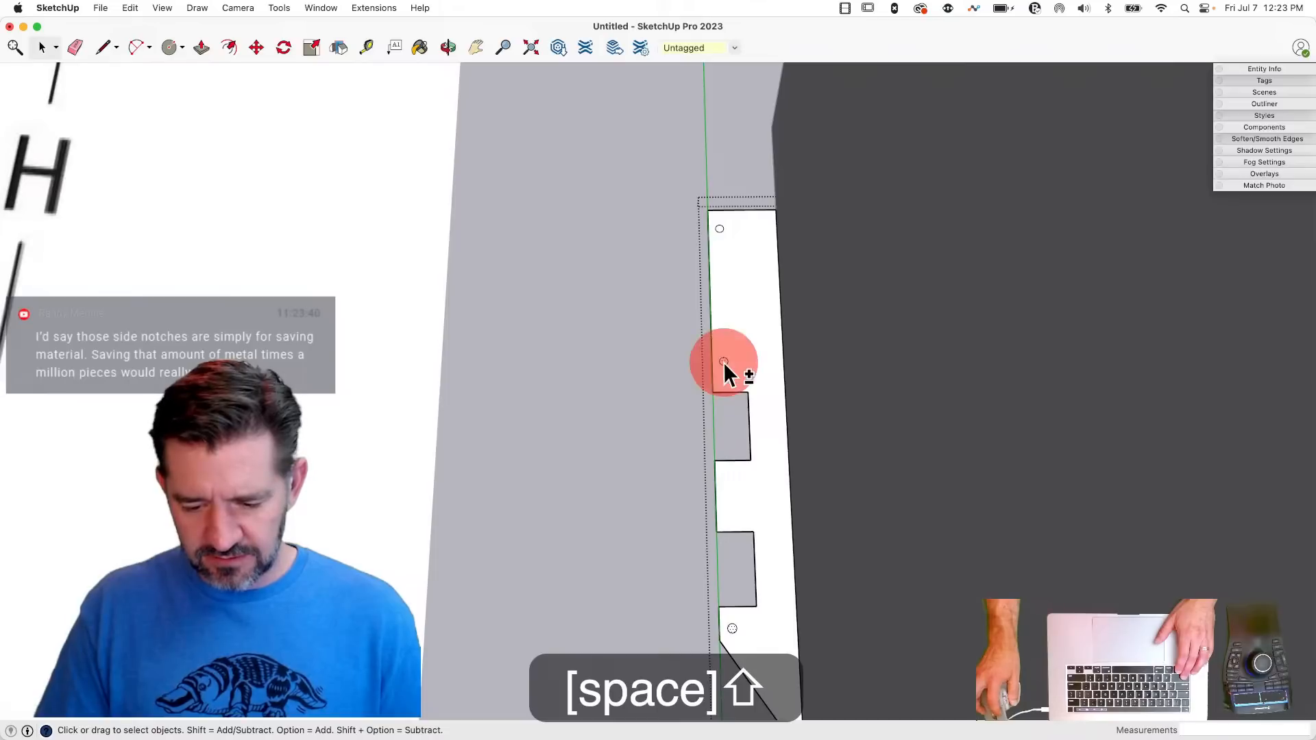
left_click(720, 229, "shift")
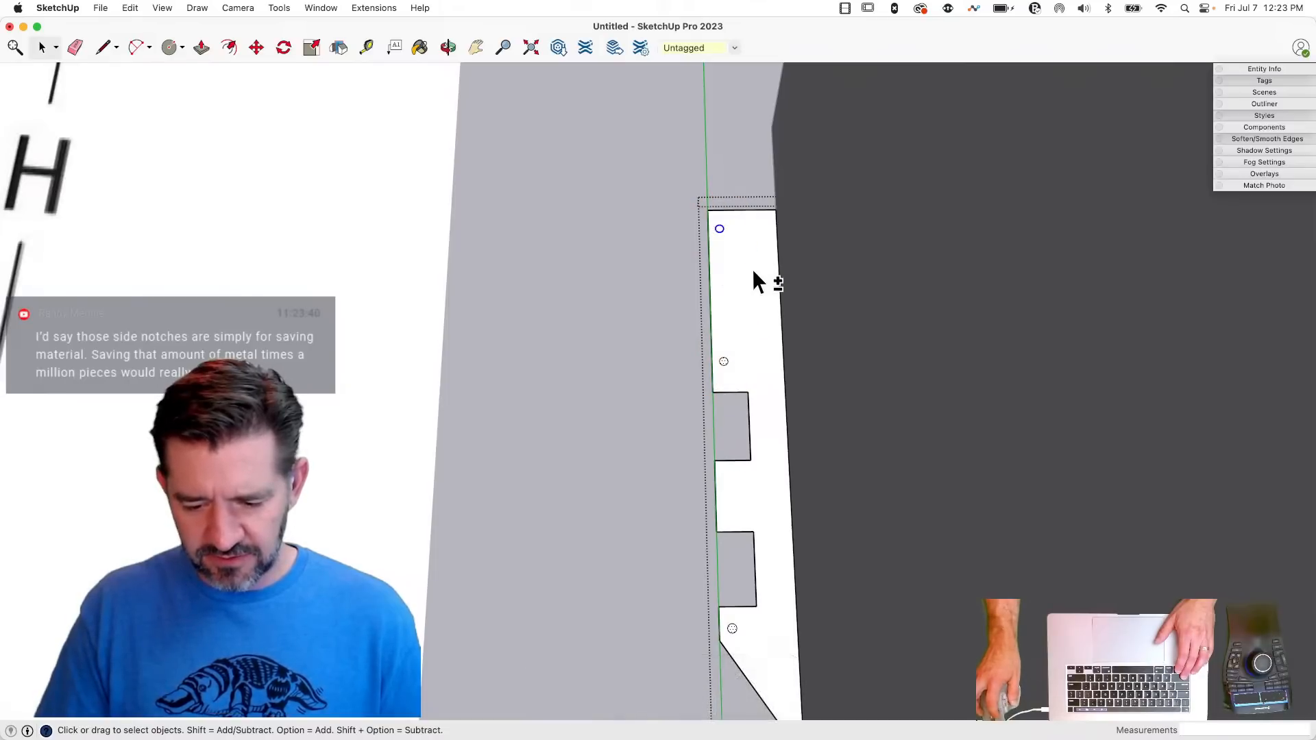
key("m")
left_click(737, 282)
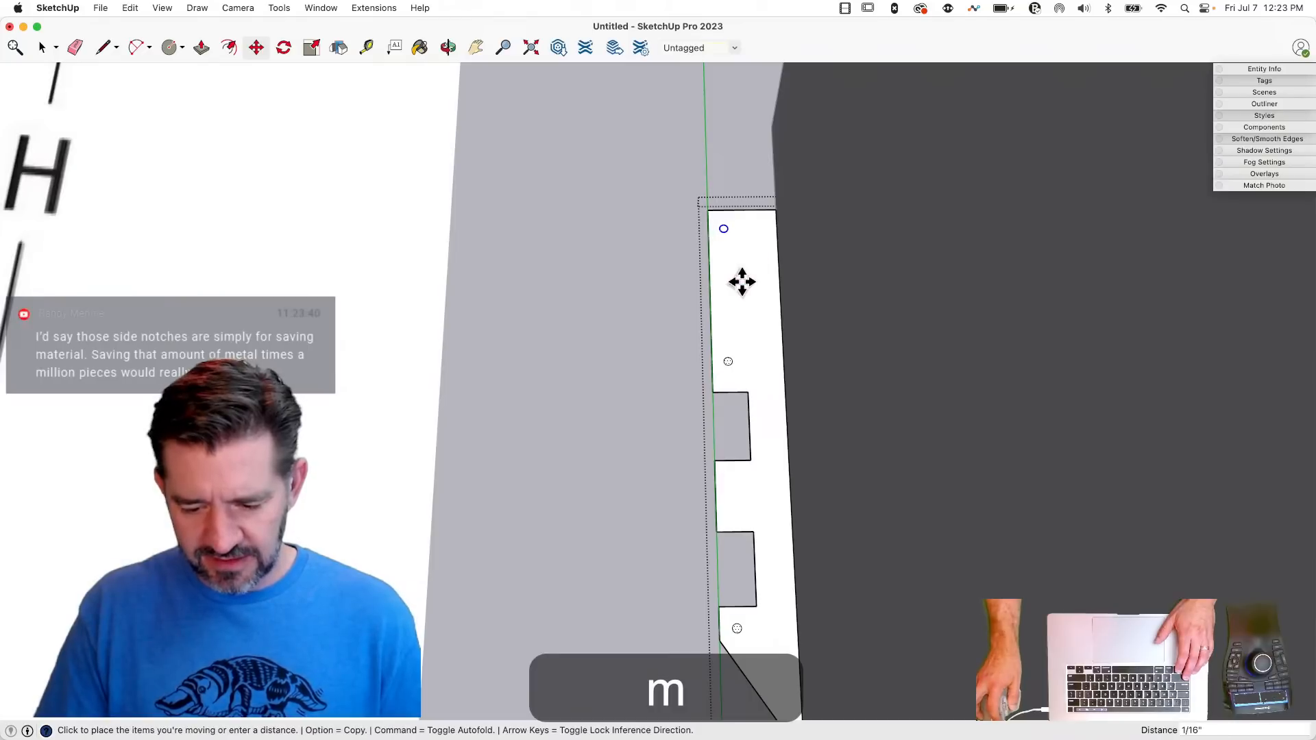
left_click(740, 282)
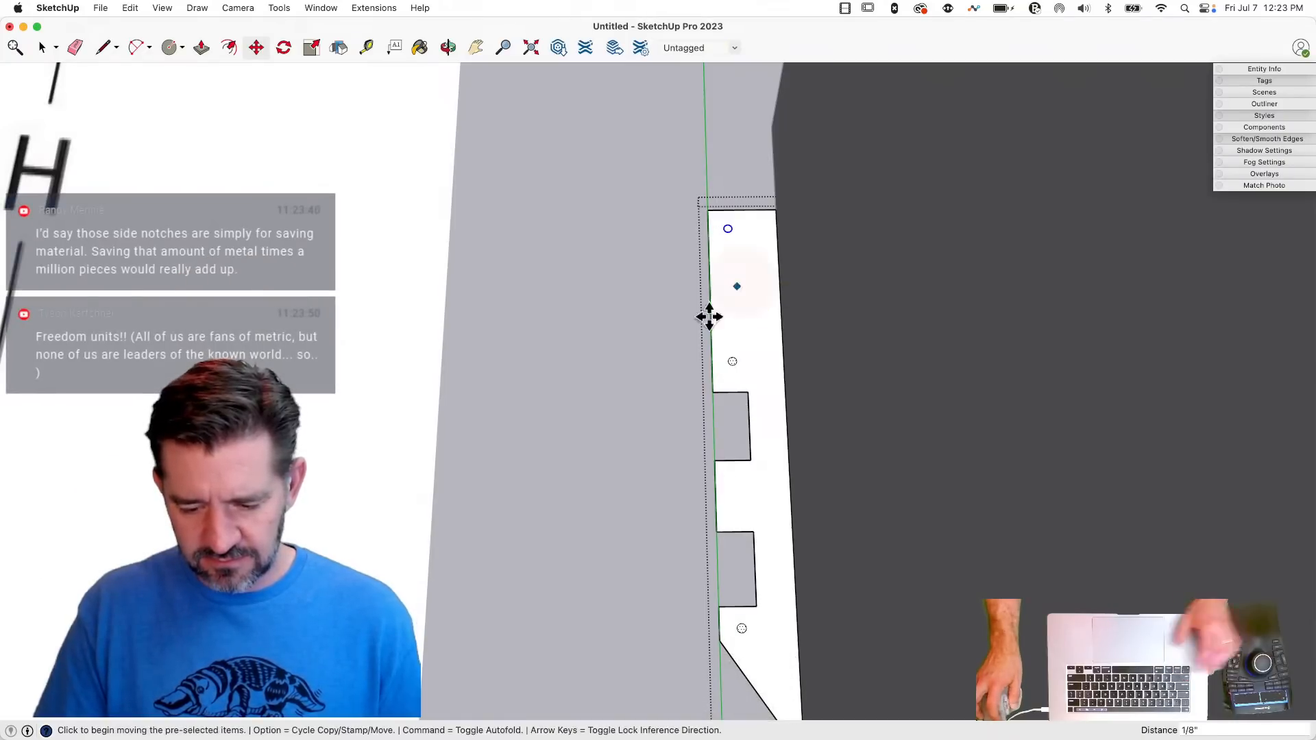
key("space")
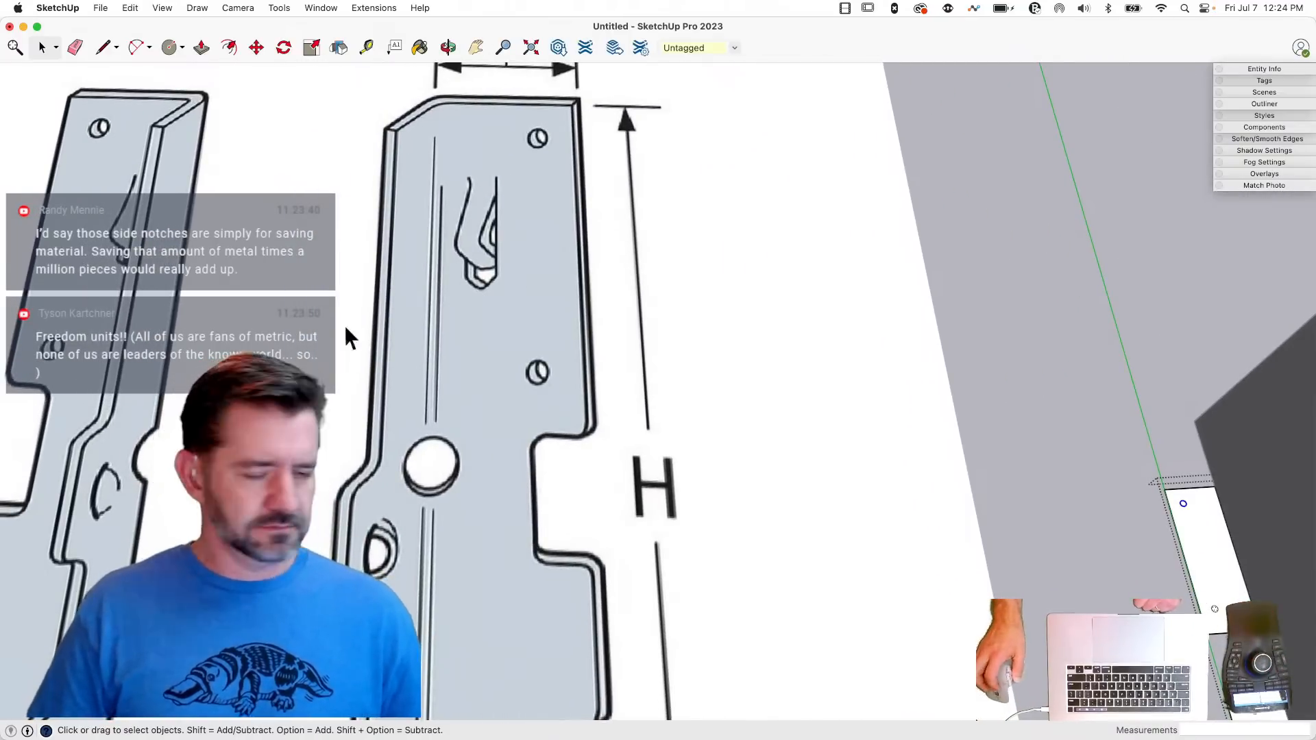
- Save the model to the Desktop as Hangers.skp
left_click_drag(97, 8, 111, 127)
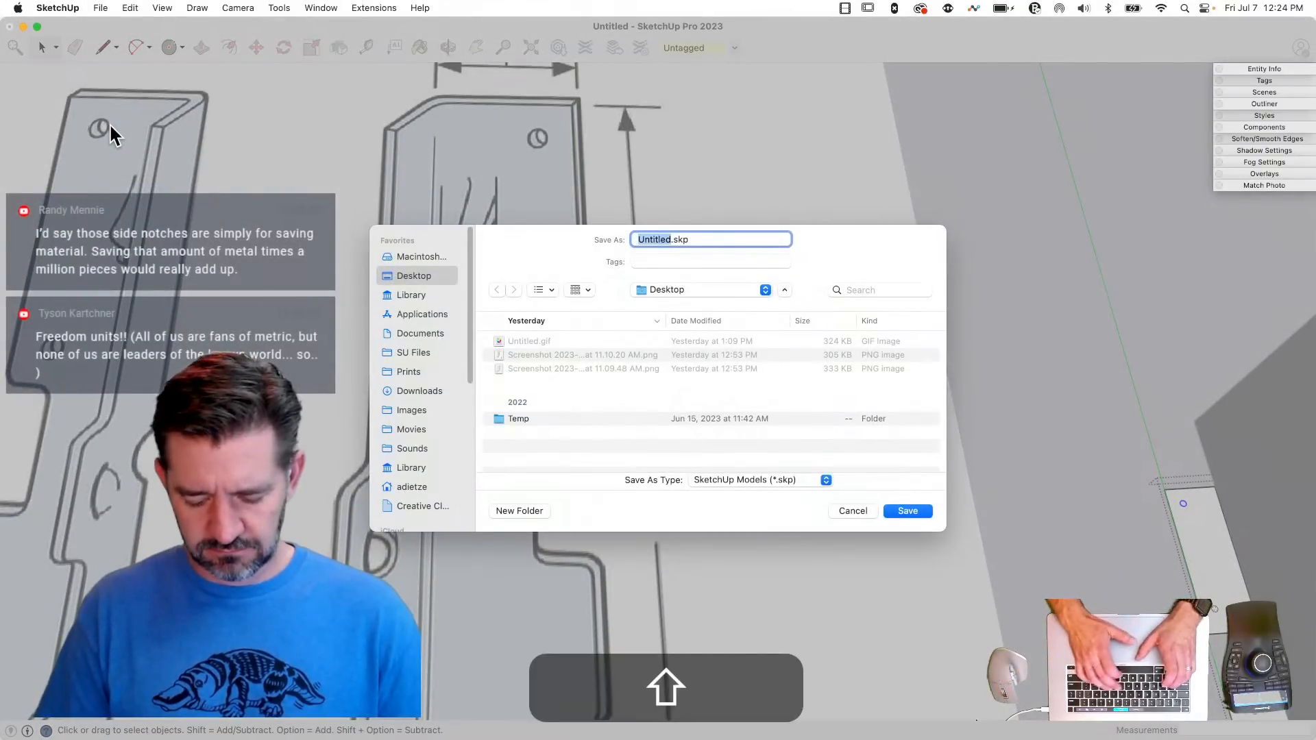
type("Hangers")
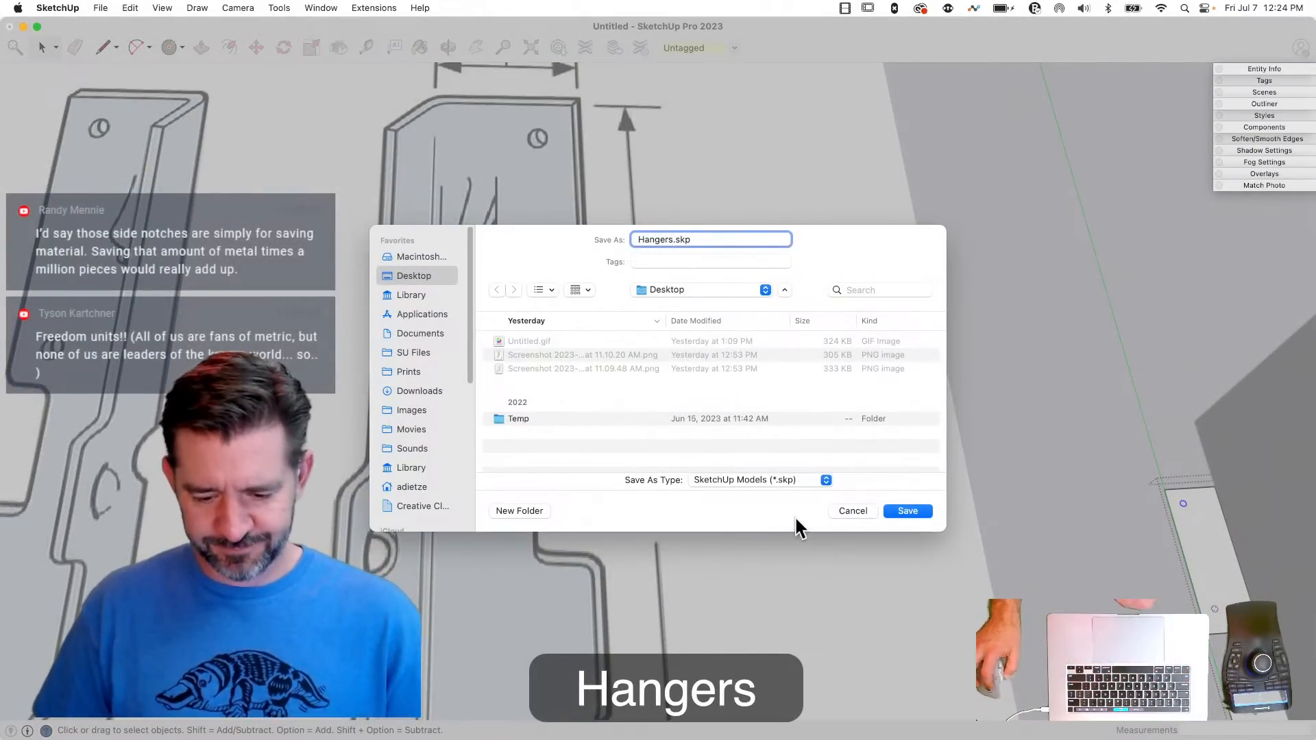
left_click(917, 511)
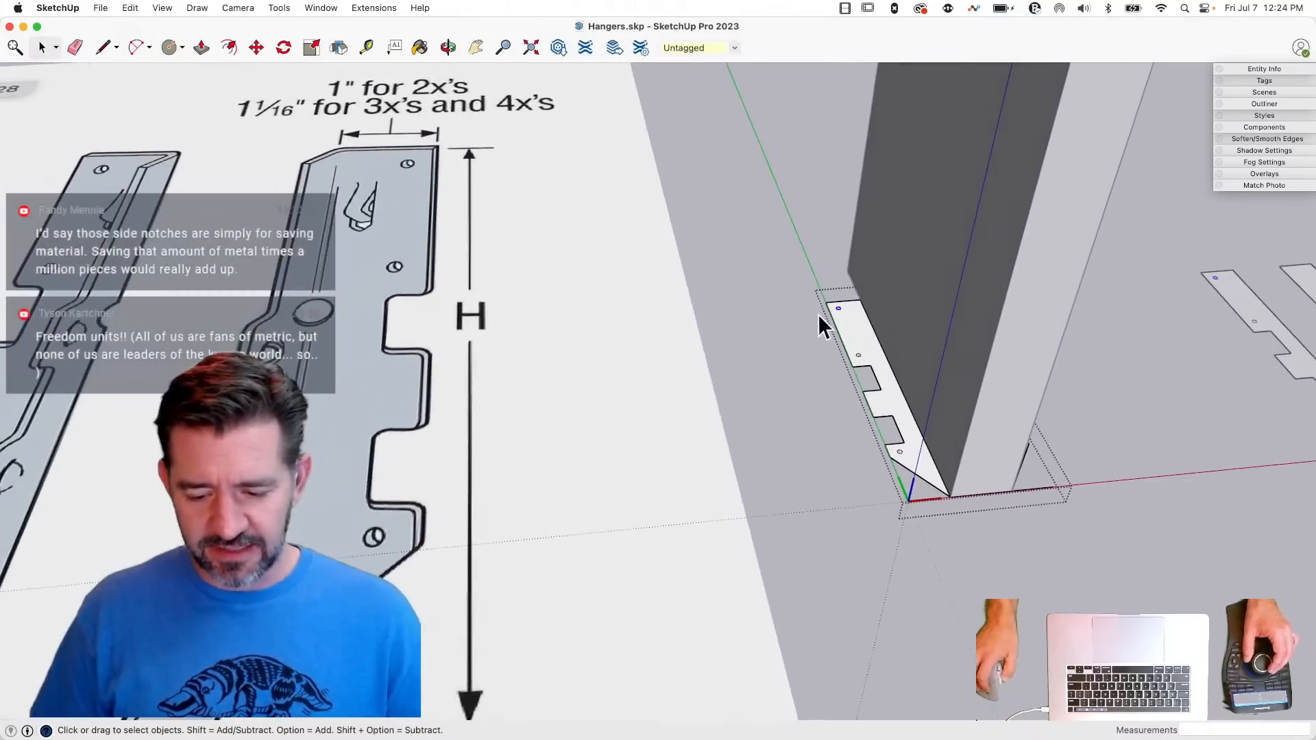
- Measure the distance between the outer corners of the two flanges with the Line tool
key("l")
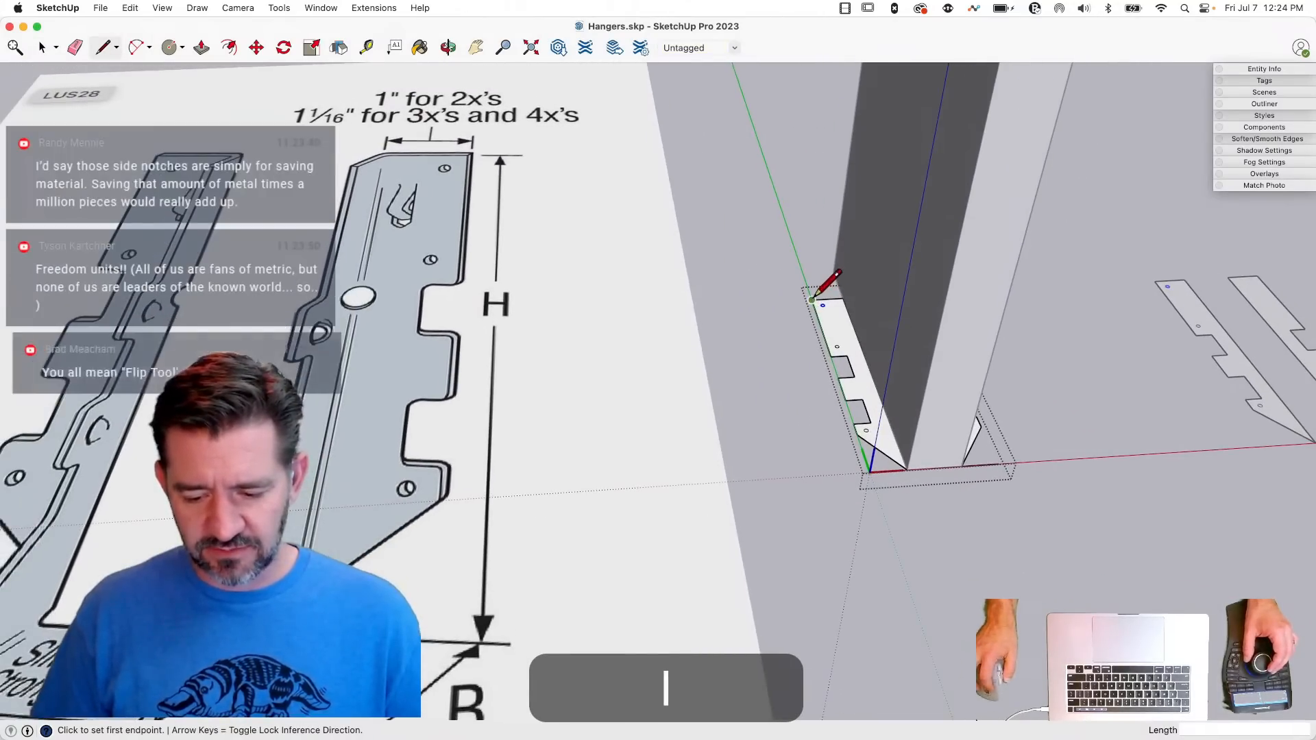
left_click(813, 299)
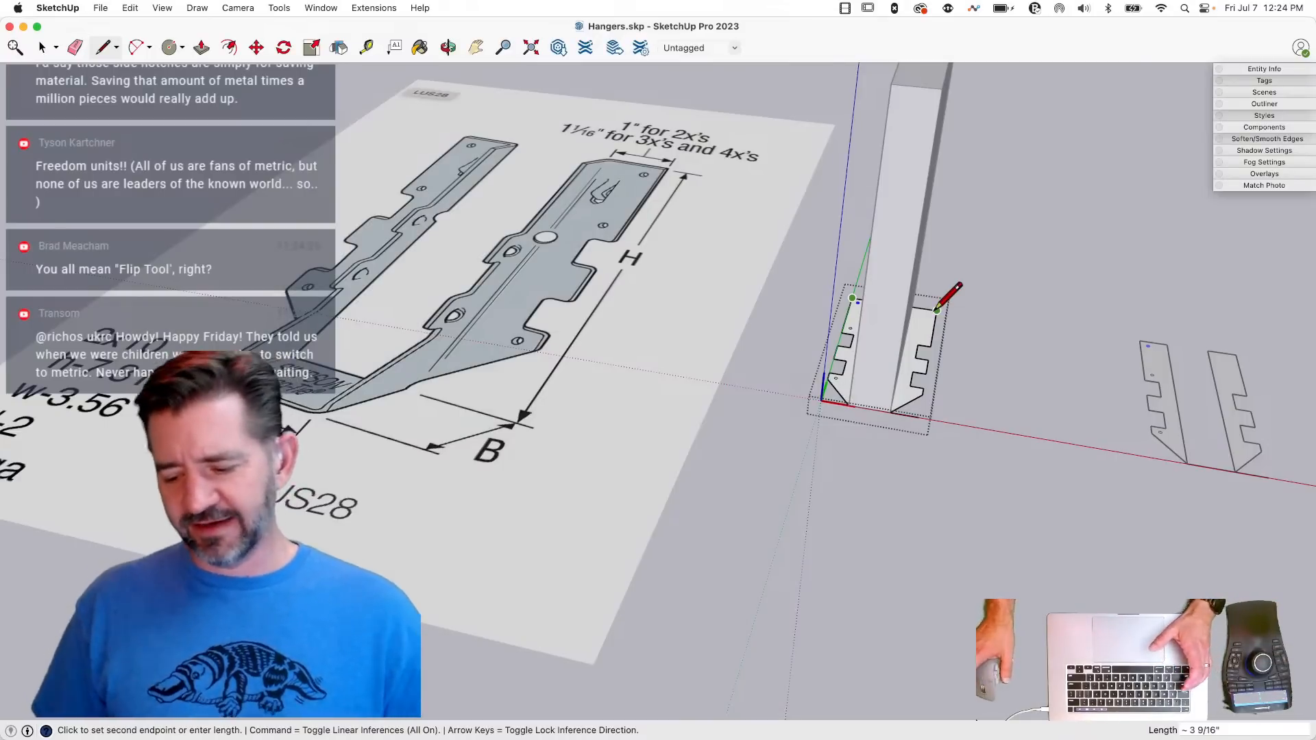
key("space")
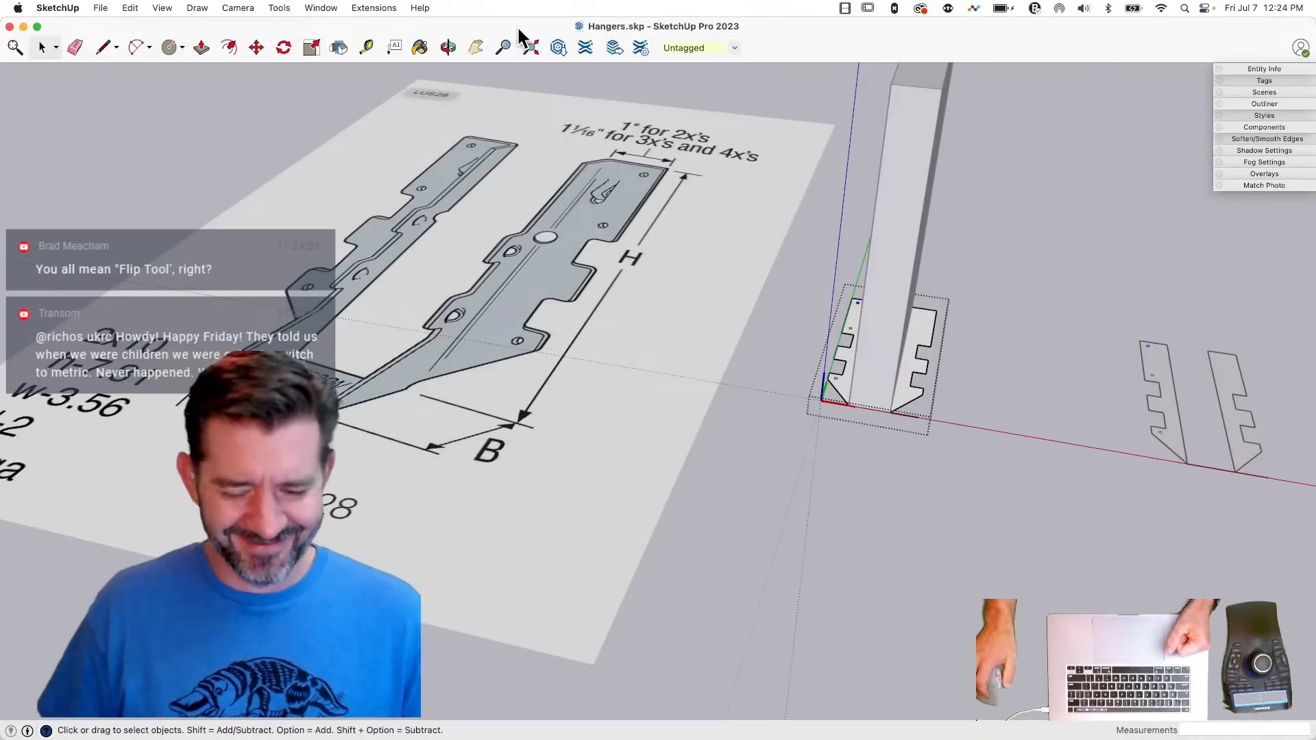
- Turn off length snapping and set the model's unit format to Decimal inches
left_click(371, 9)
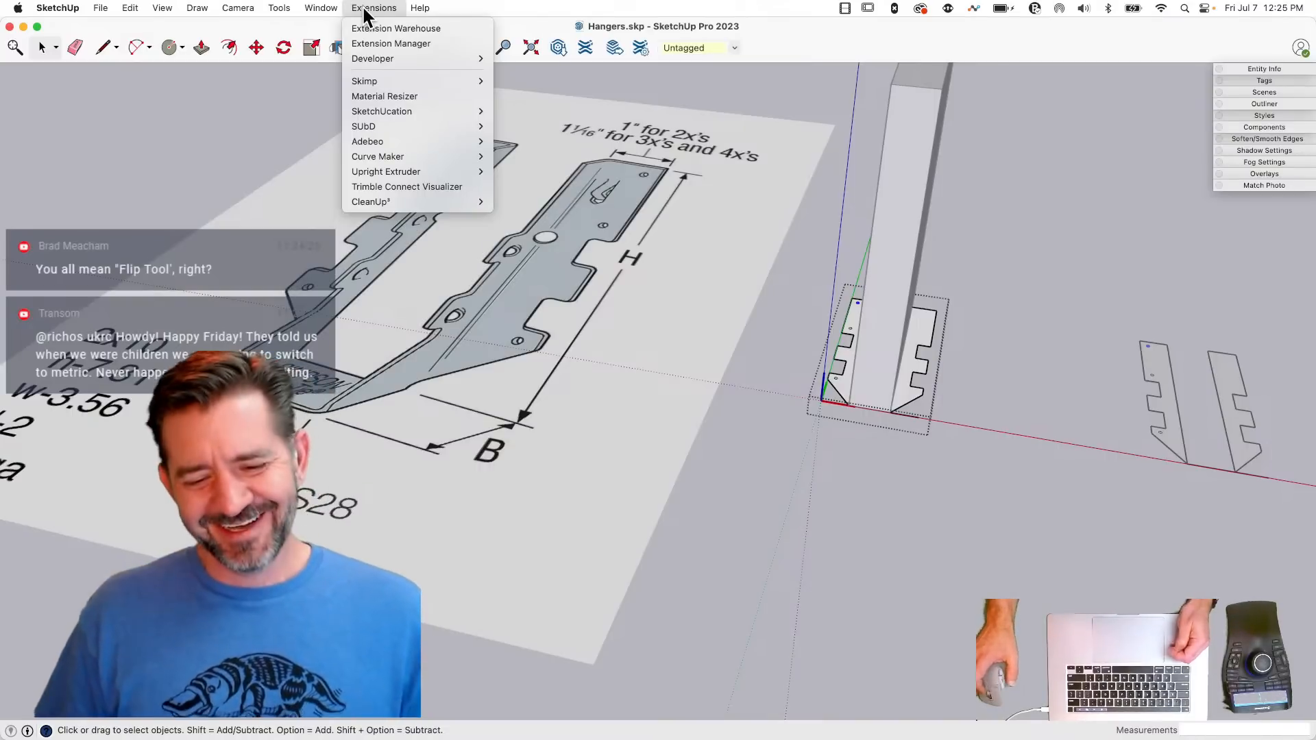
mouse_move(317, 7)
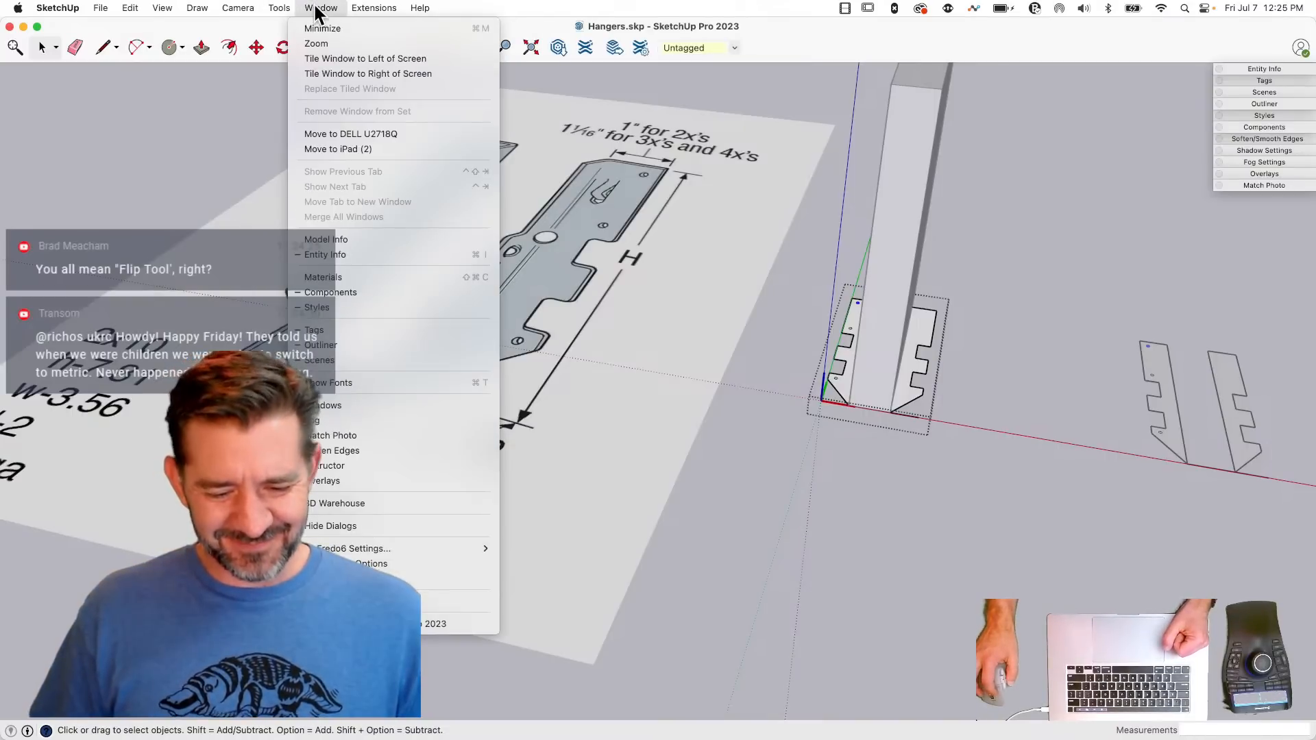
left_click(371, 241)
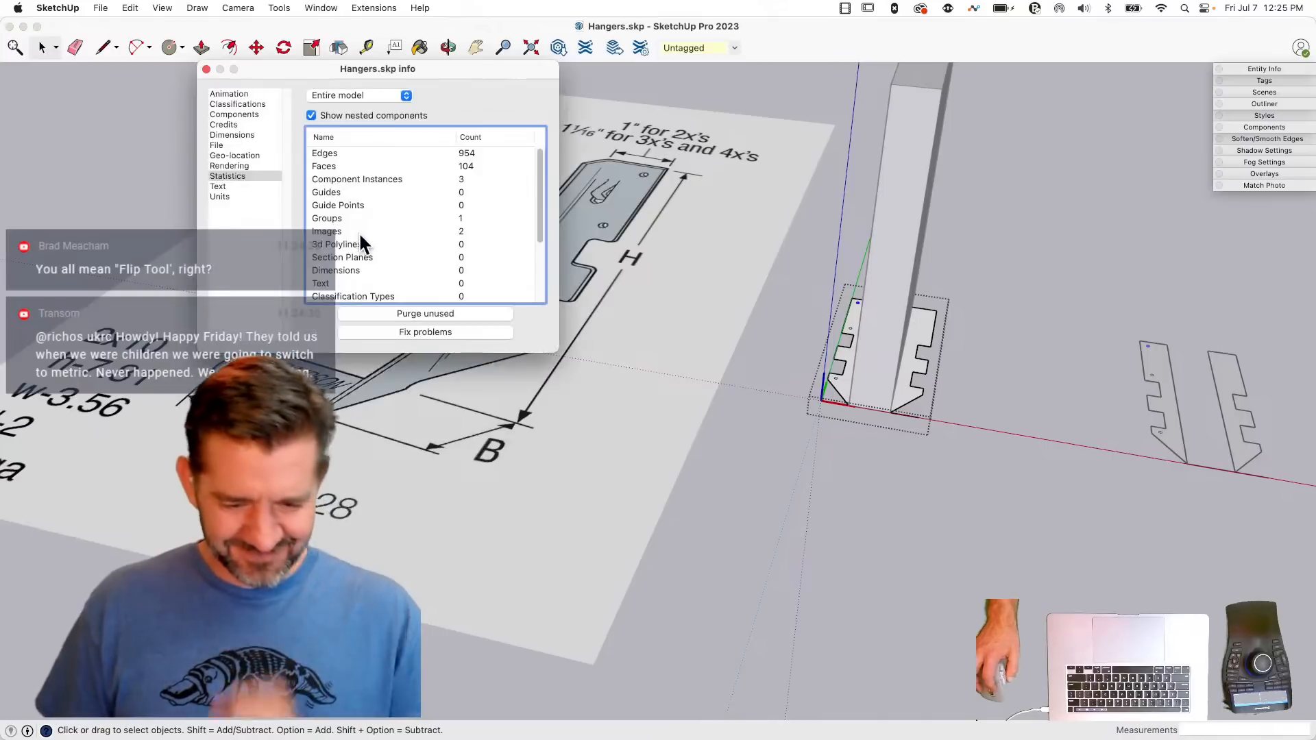
left_click(219, 197)
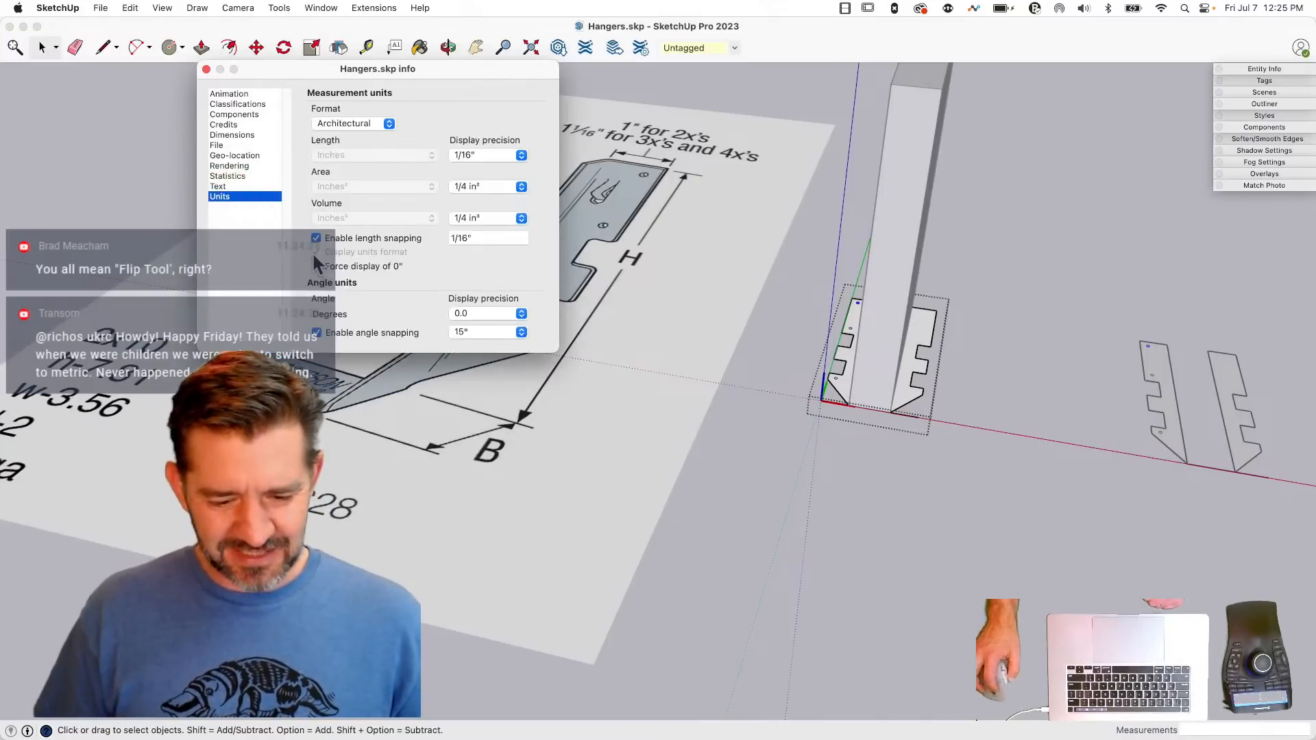
left_click(355, 125)
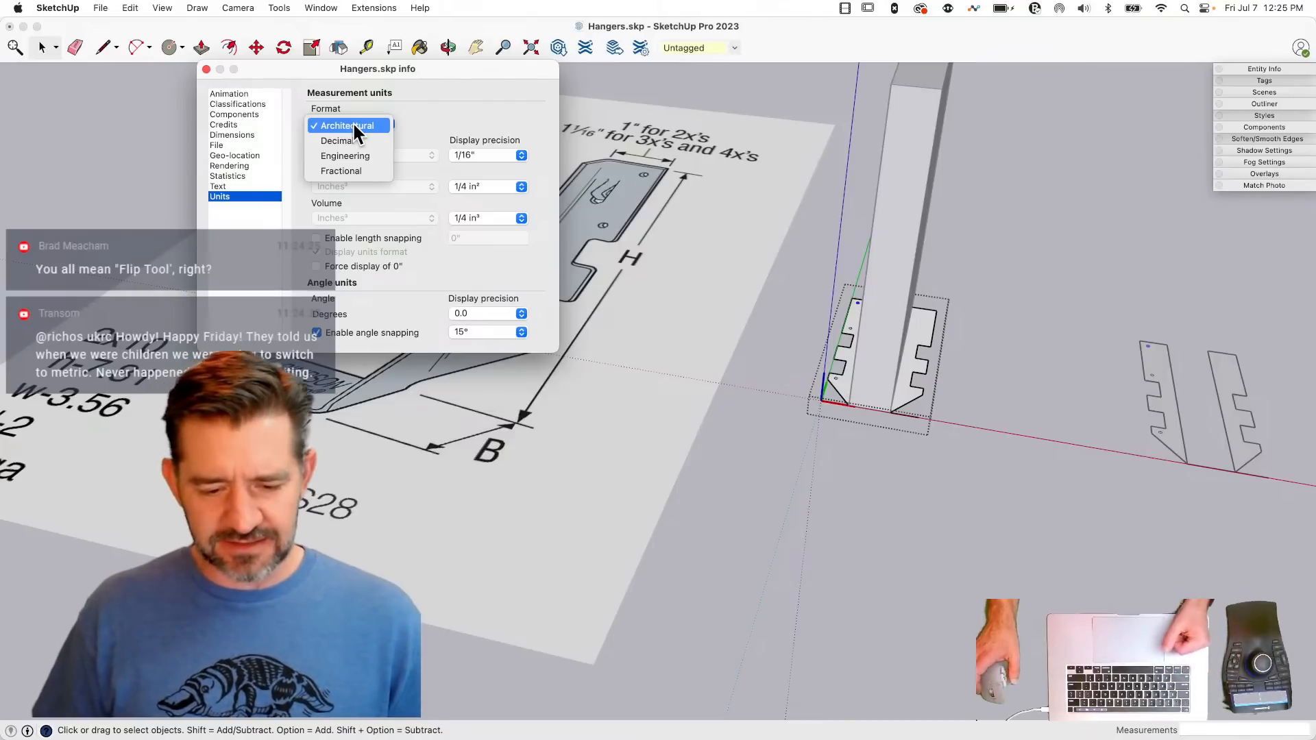
left_click(360, 140)
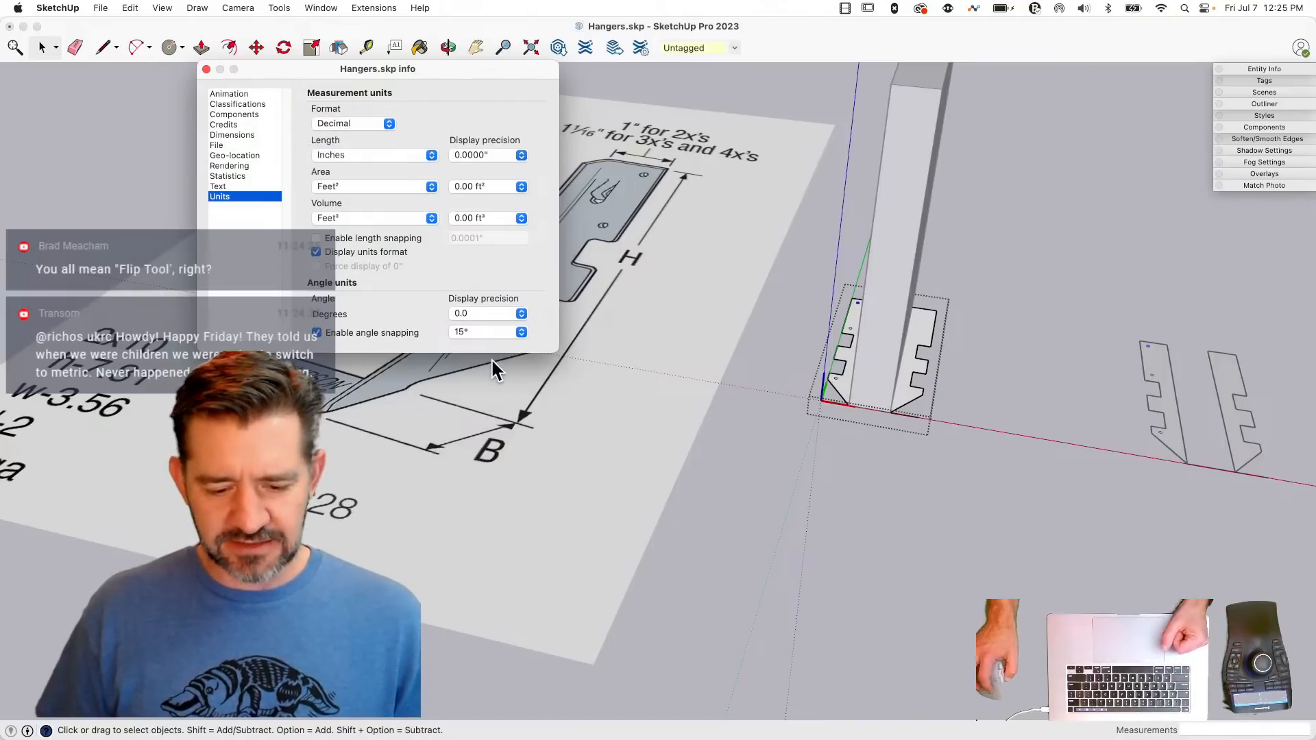
left_click(206, 70)
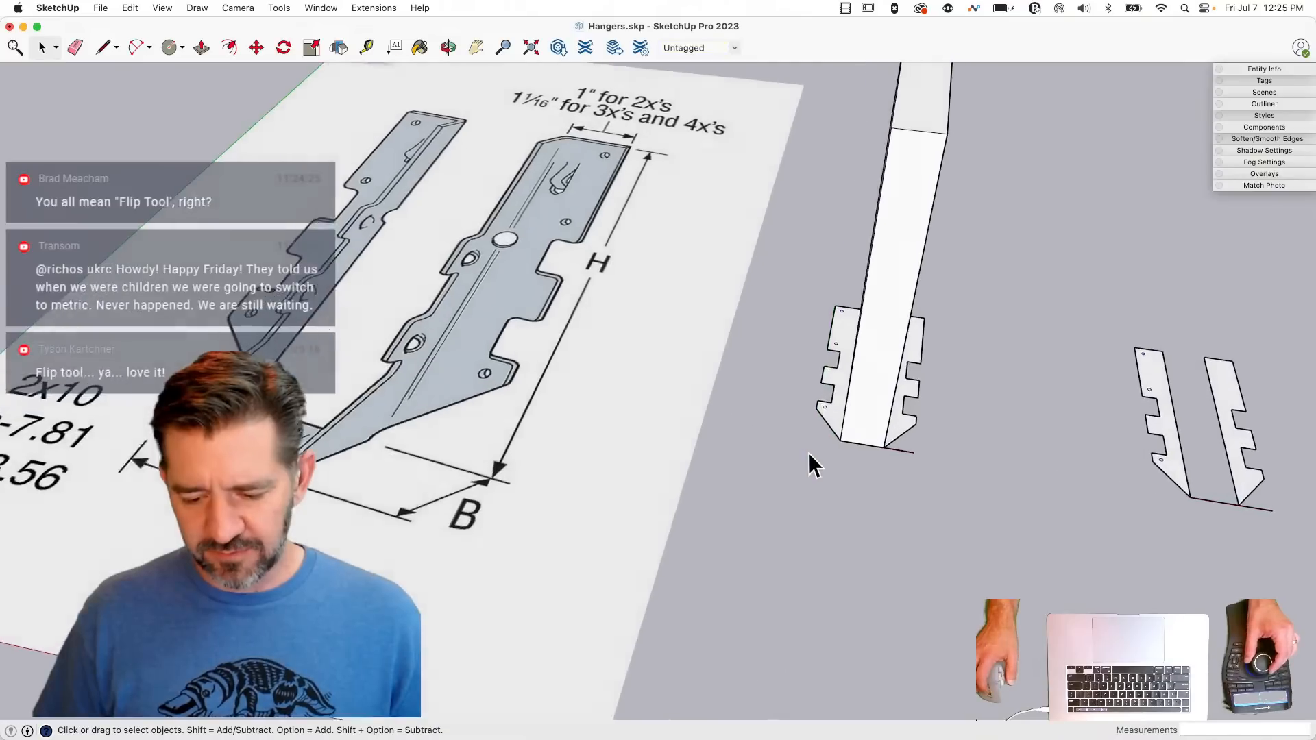
- Reopen the hanger group for editing and erase the stray edge along the base of the flanges
left_click(798, 413)
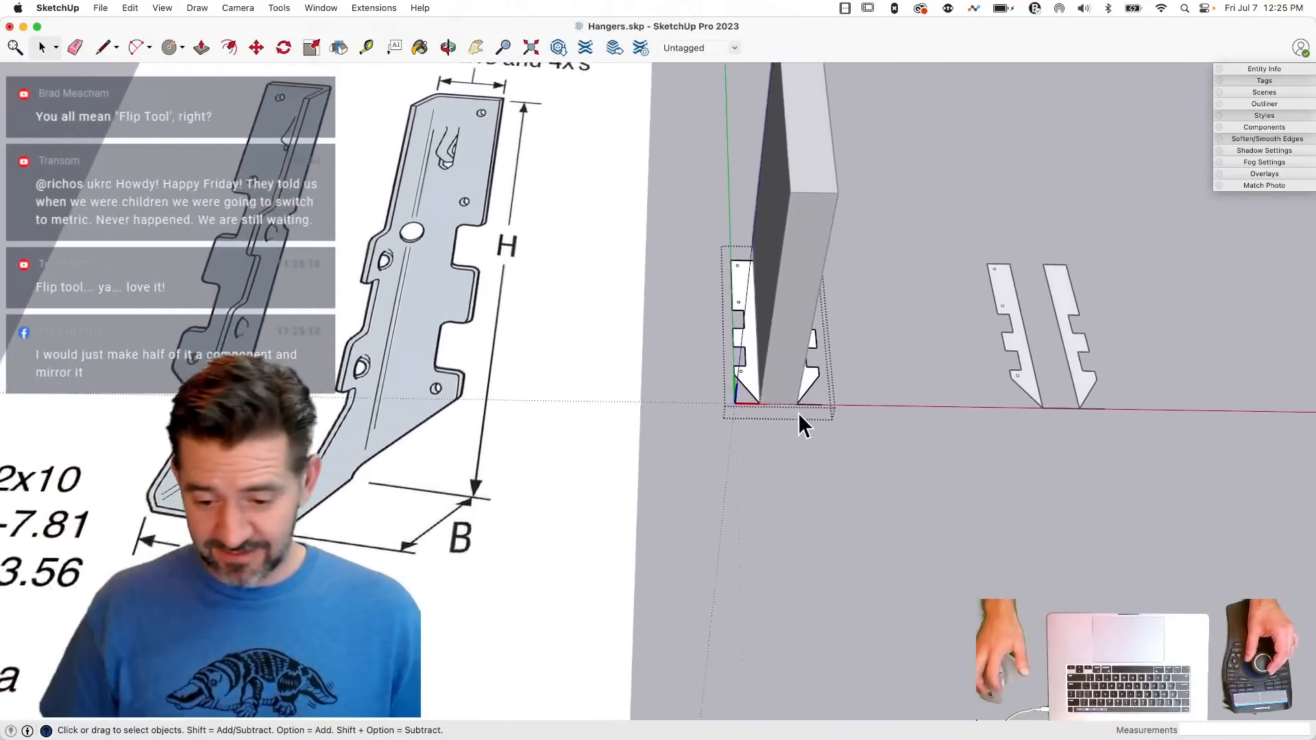
key("e")
key("space")
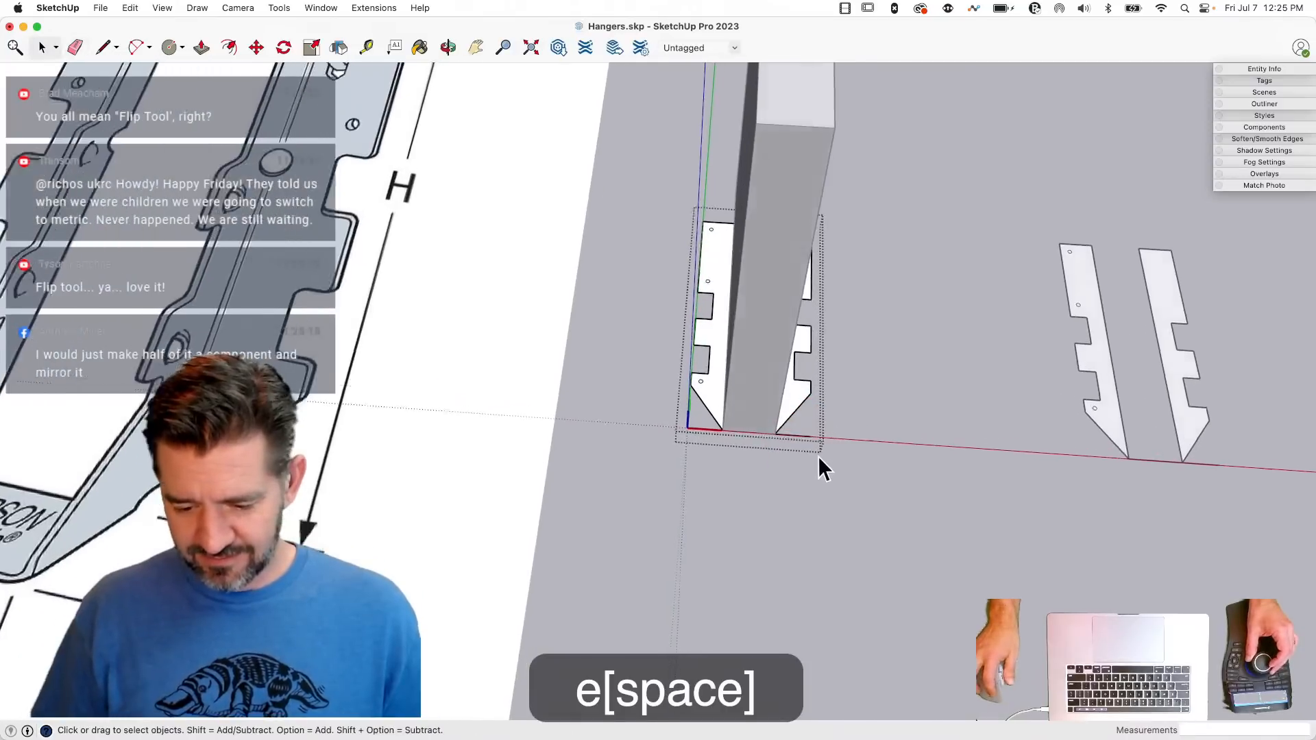
key("e")
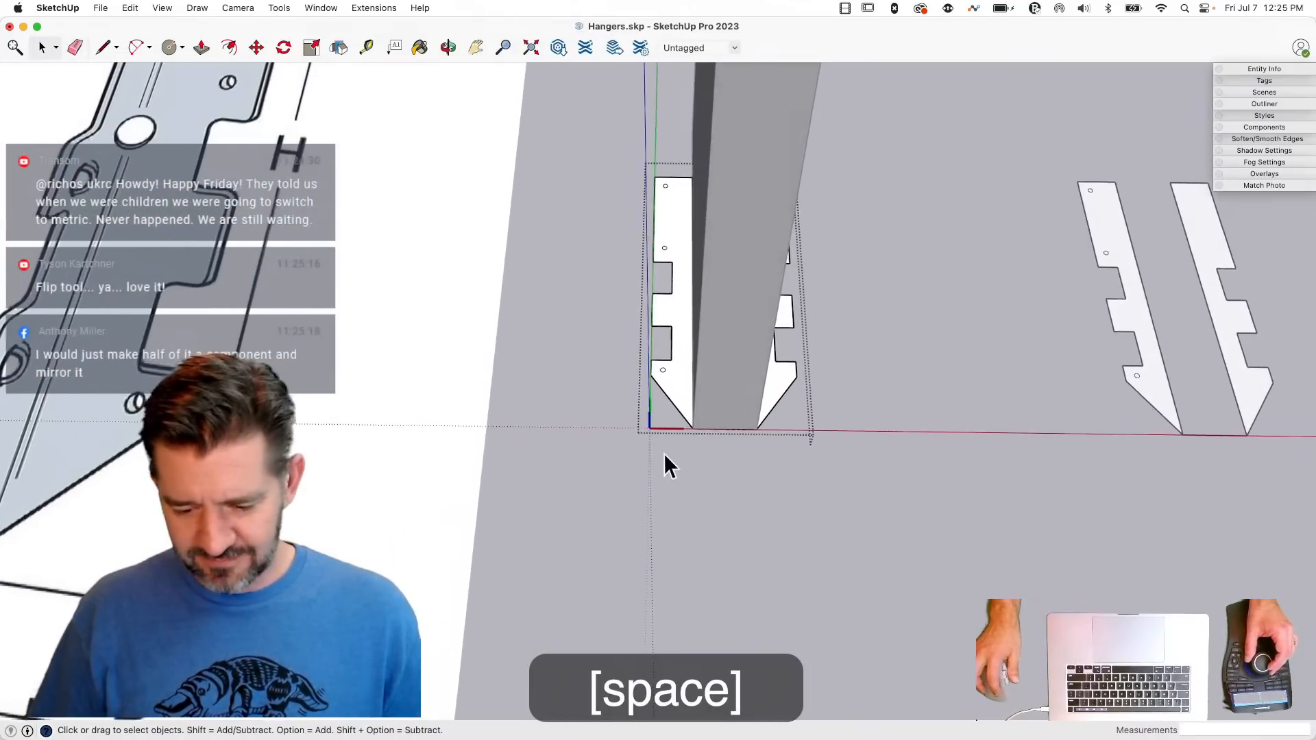
key("e")
key("space")
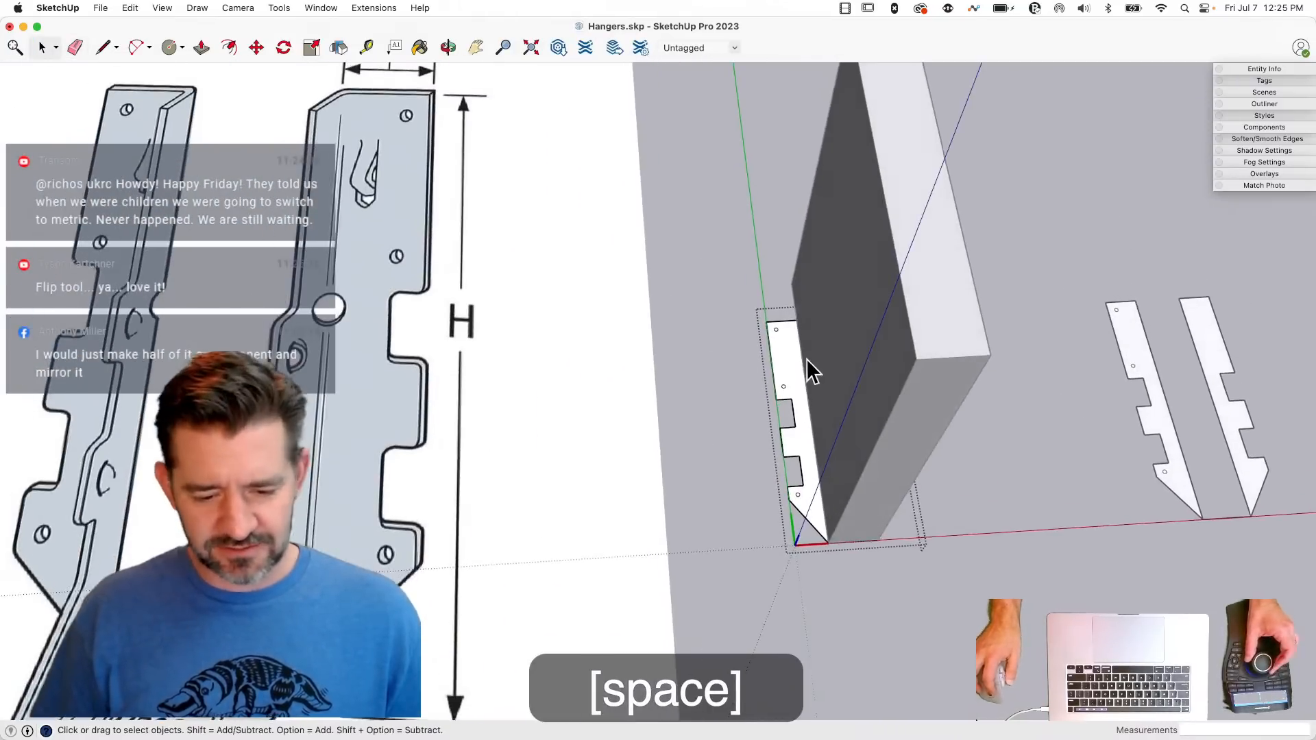
- Draw a 0.25" by 0.7" rectangle on the flange near its far end, lengthwise between the end hole and the joist side
key("l")
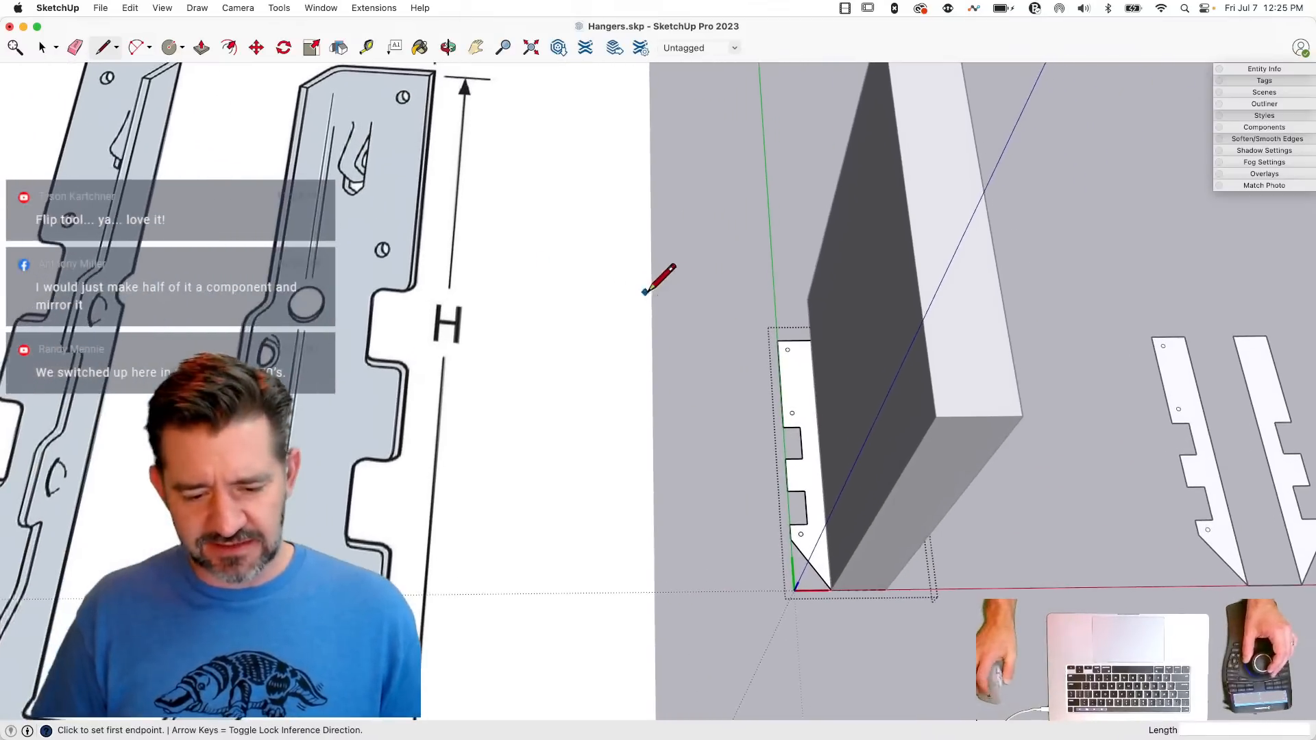
scroll(789, 360, "up", 5)
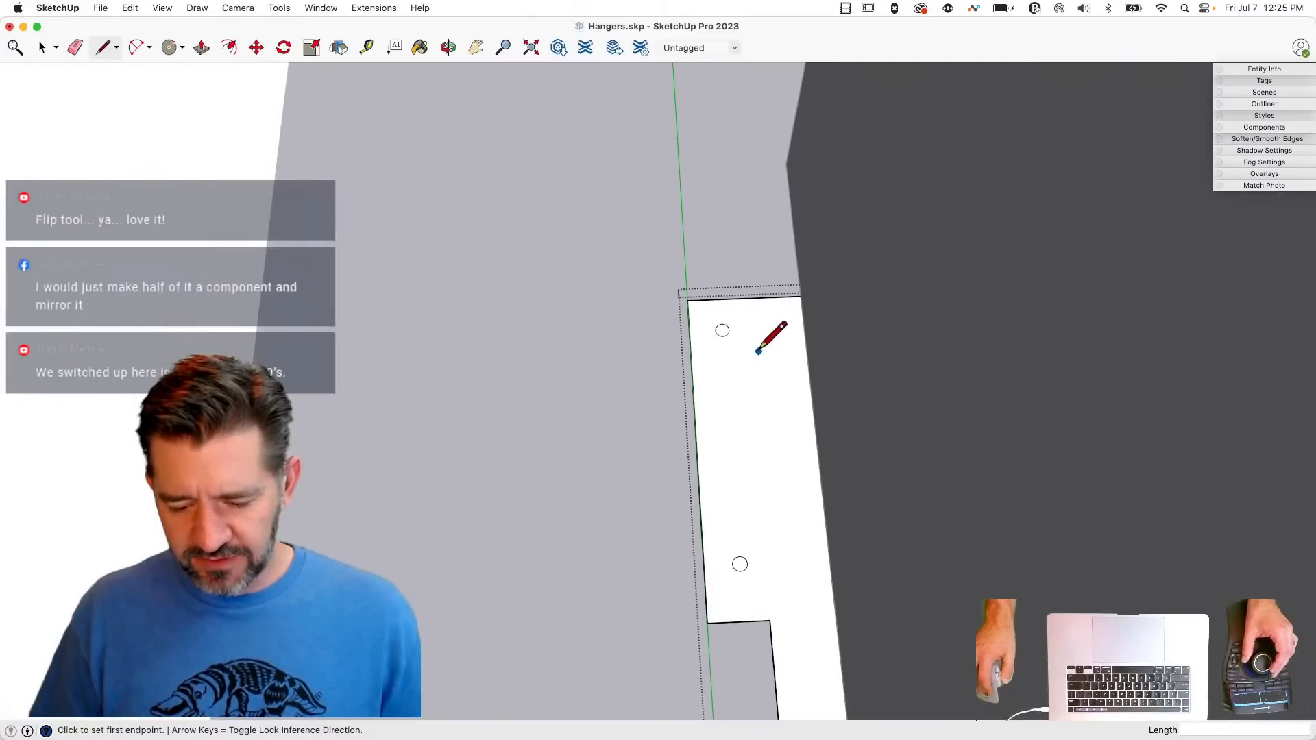
left_click(752, 347)
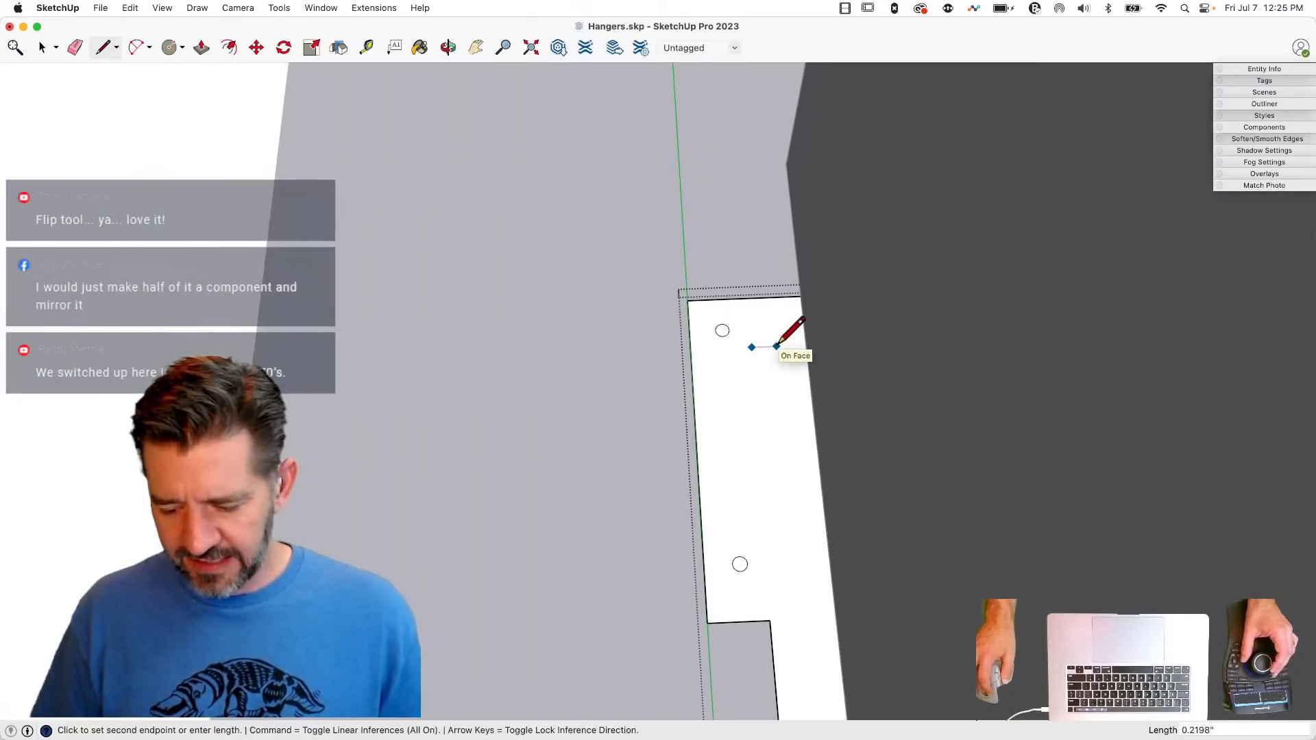
type(".25")
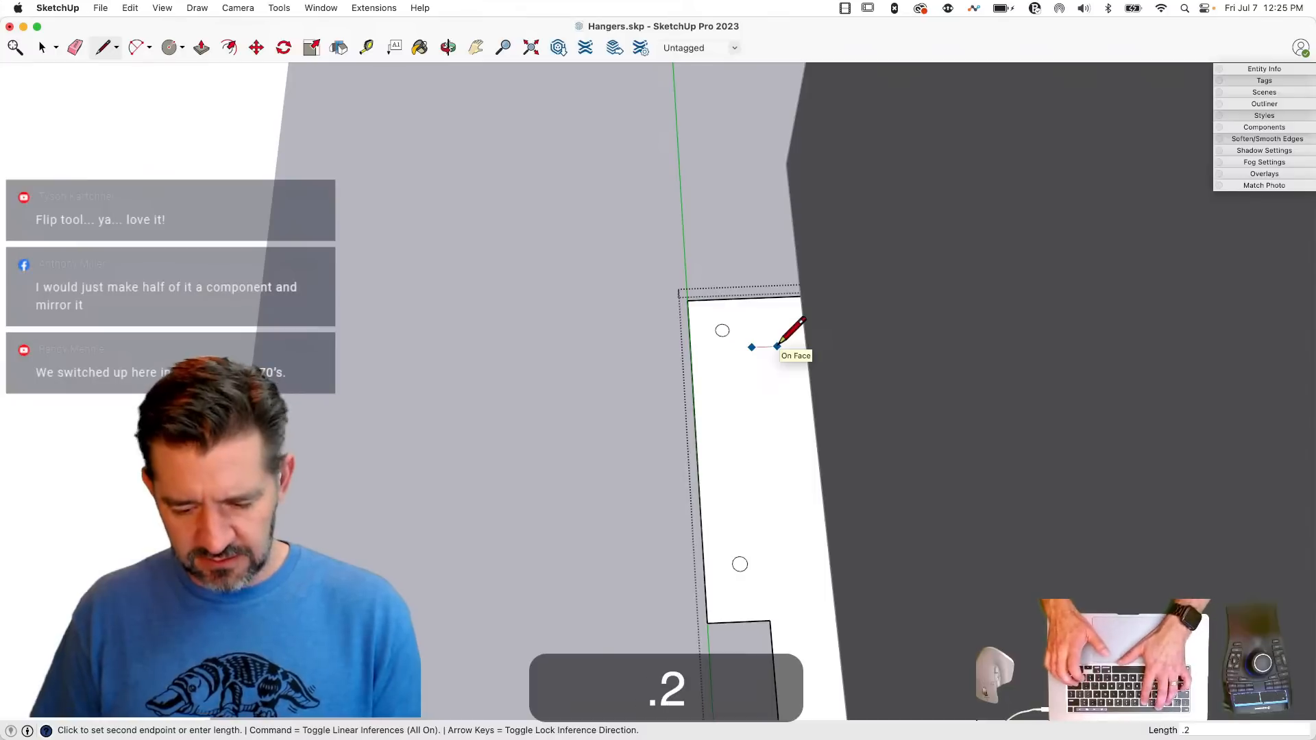
key("Return")
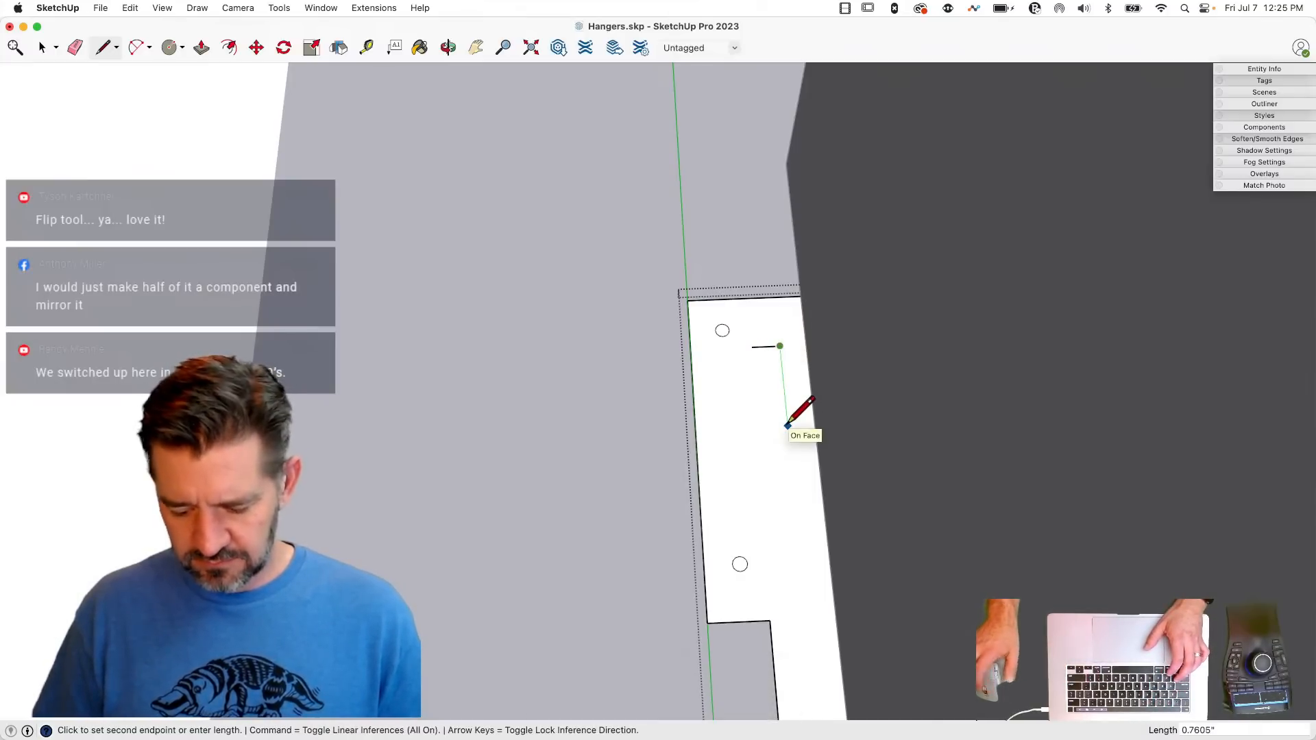
type(".7")
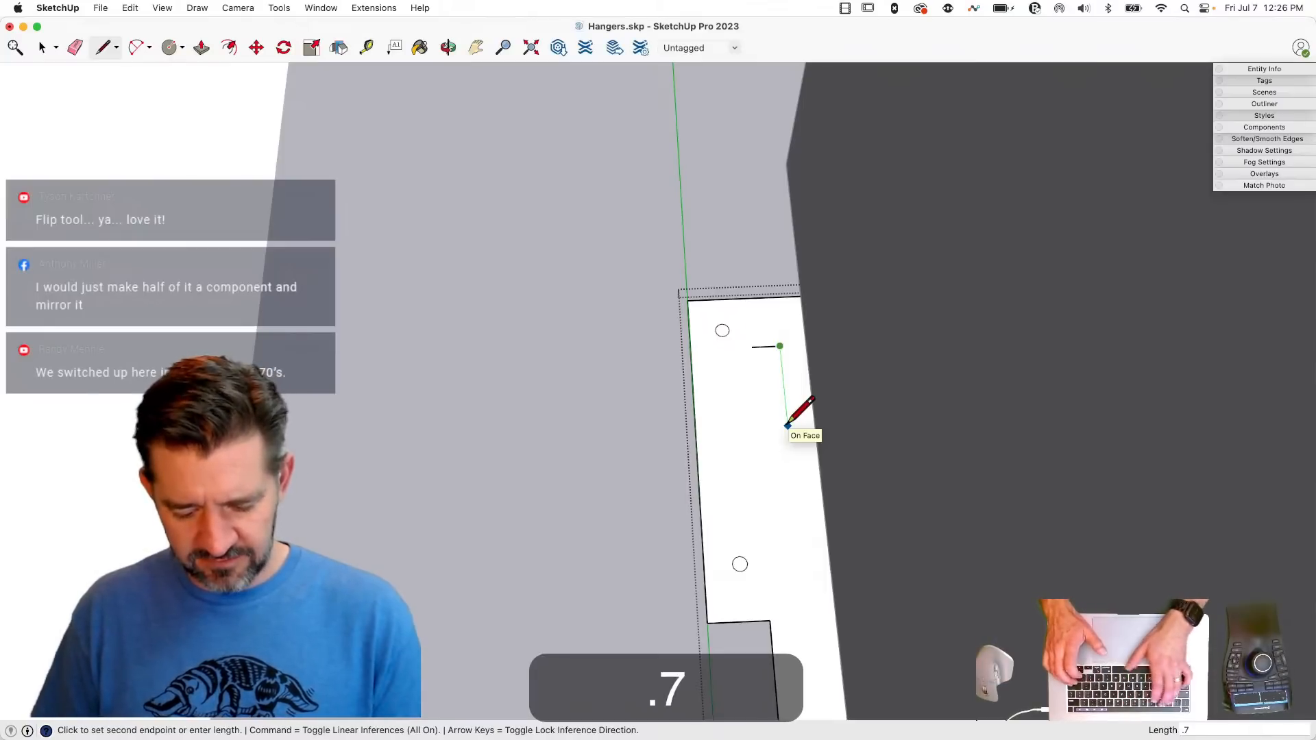
key("Return")
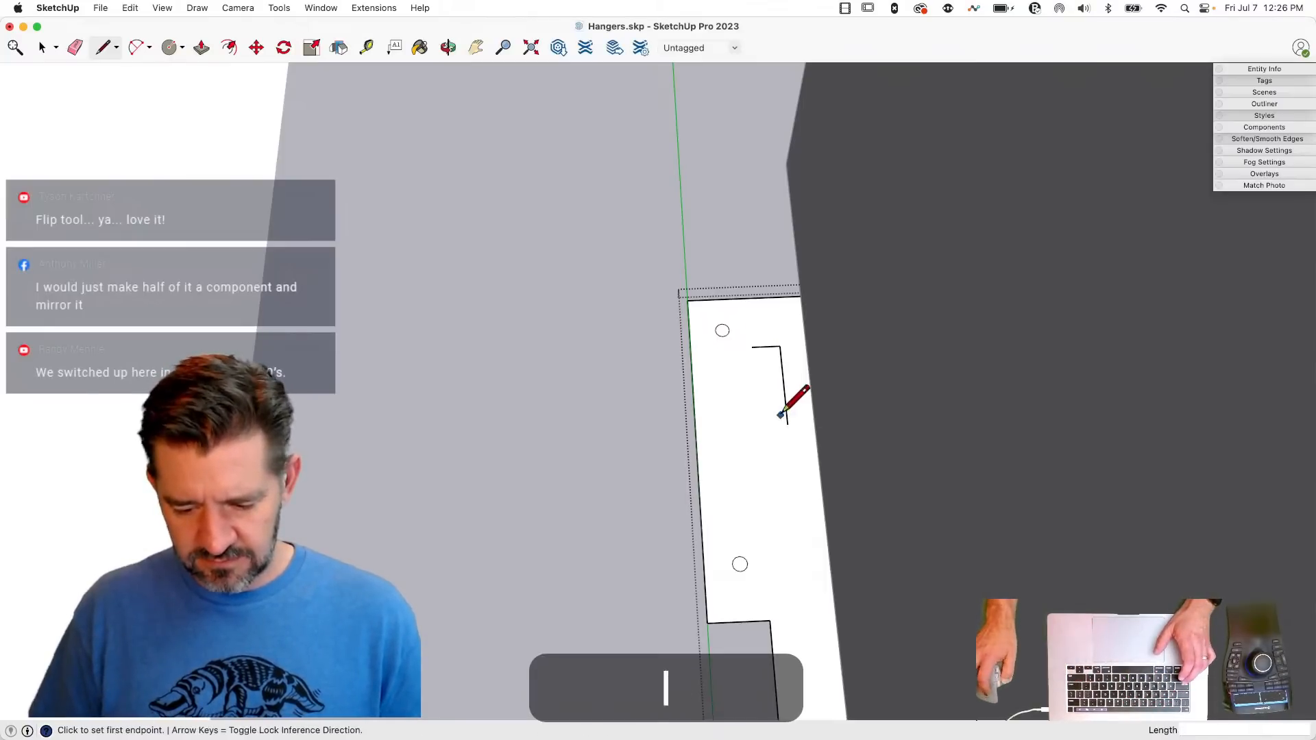
left_click(752, 348)
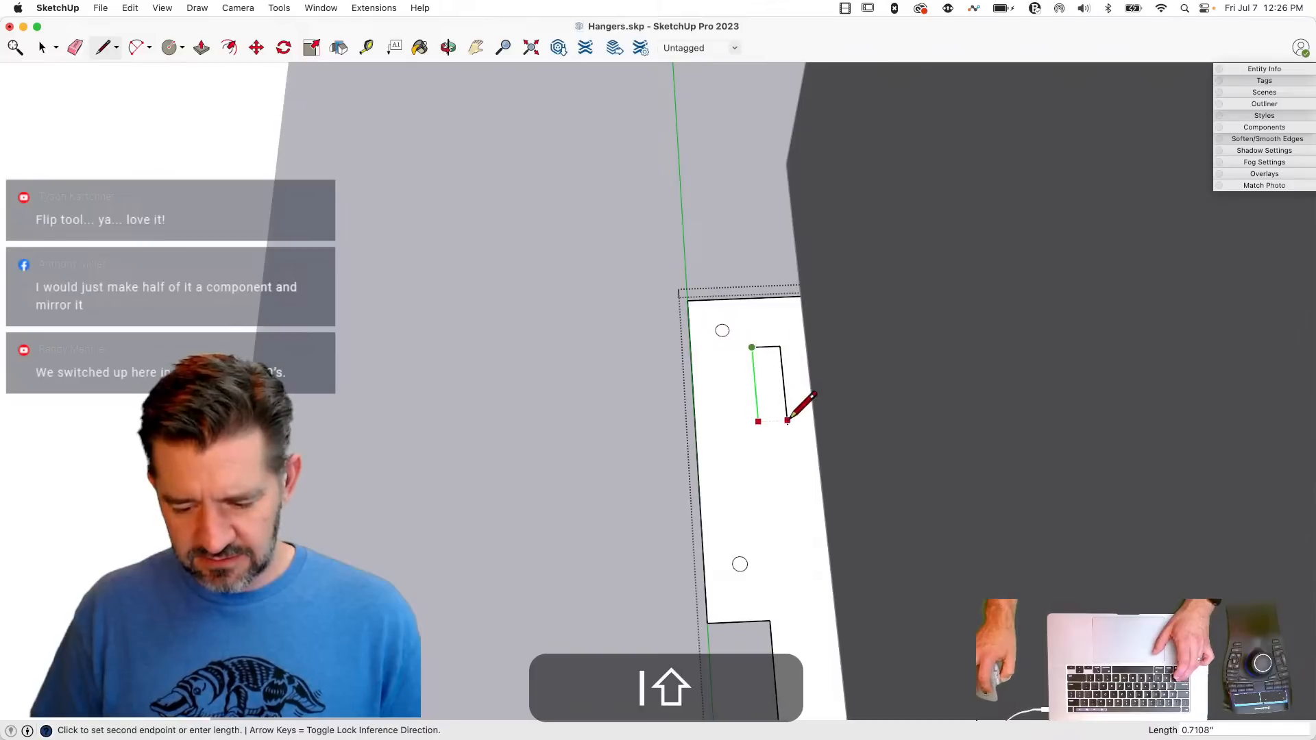
left_click(758, 426)
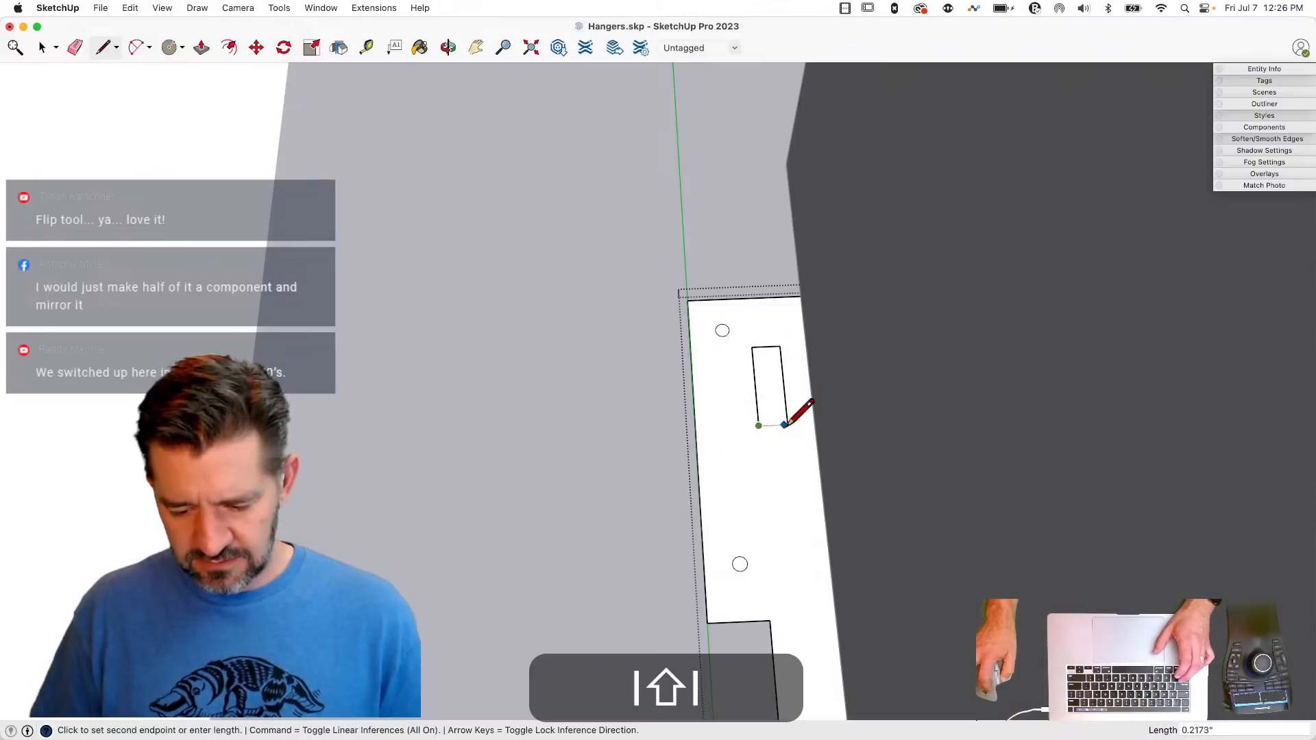
left_click(788, 425)
key("e")
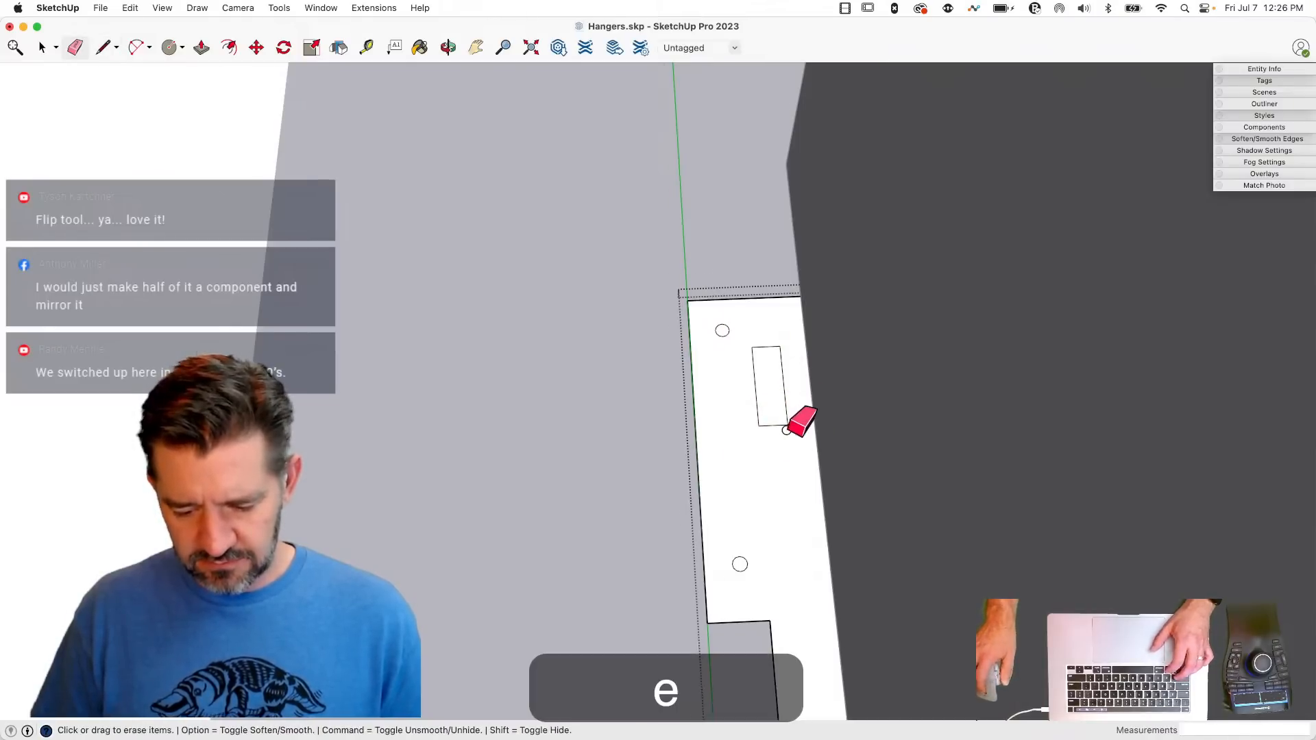
- Extend the rectangle into a 0.2" point centred on its end nearer the notches, and erase the construction line and shared edge
scroll(796, 419, "up", 3)
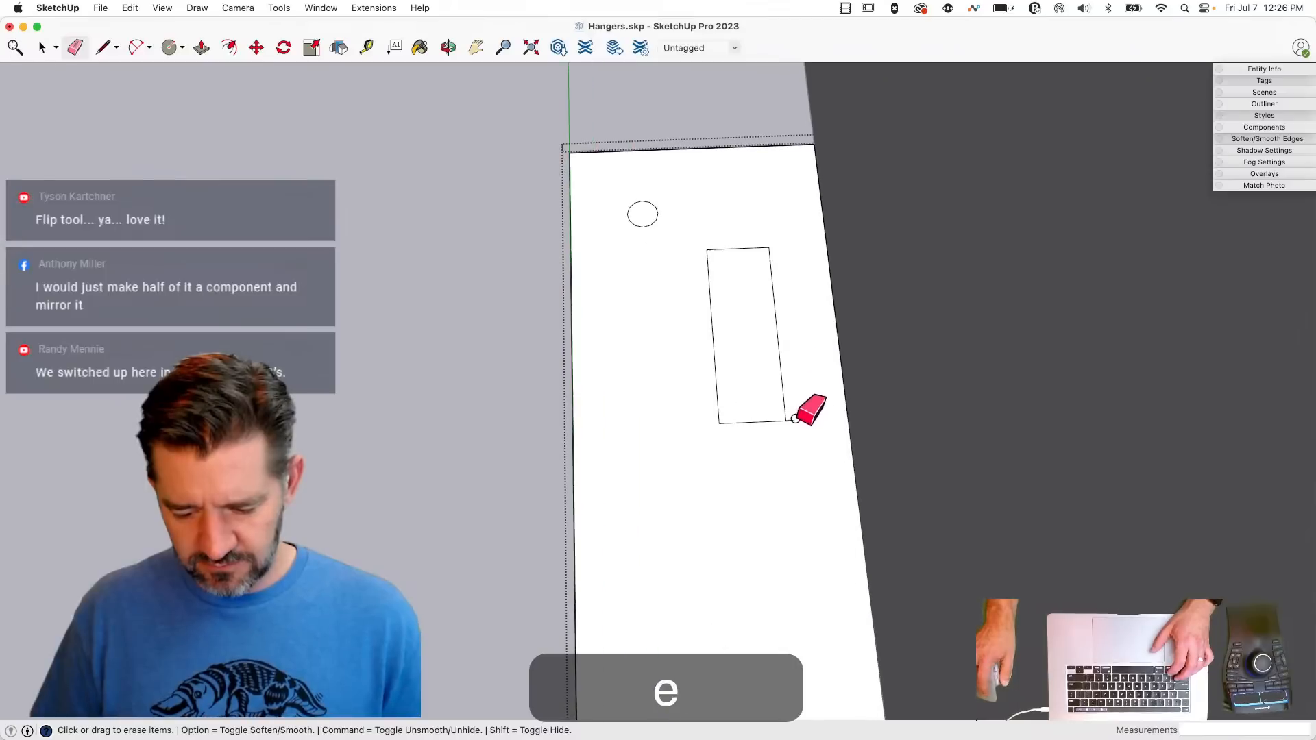
left_click(753, 421)
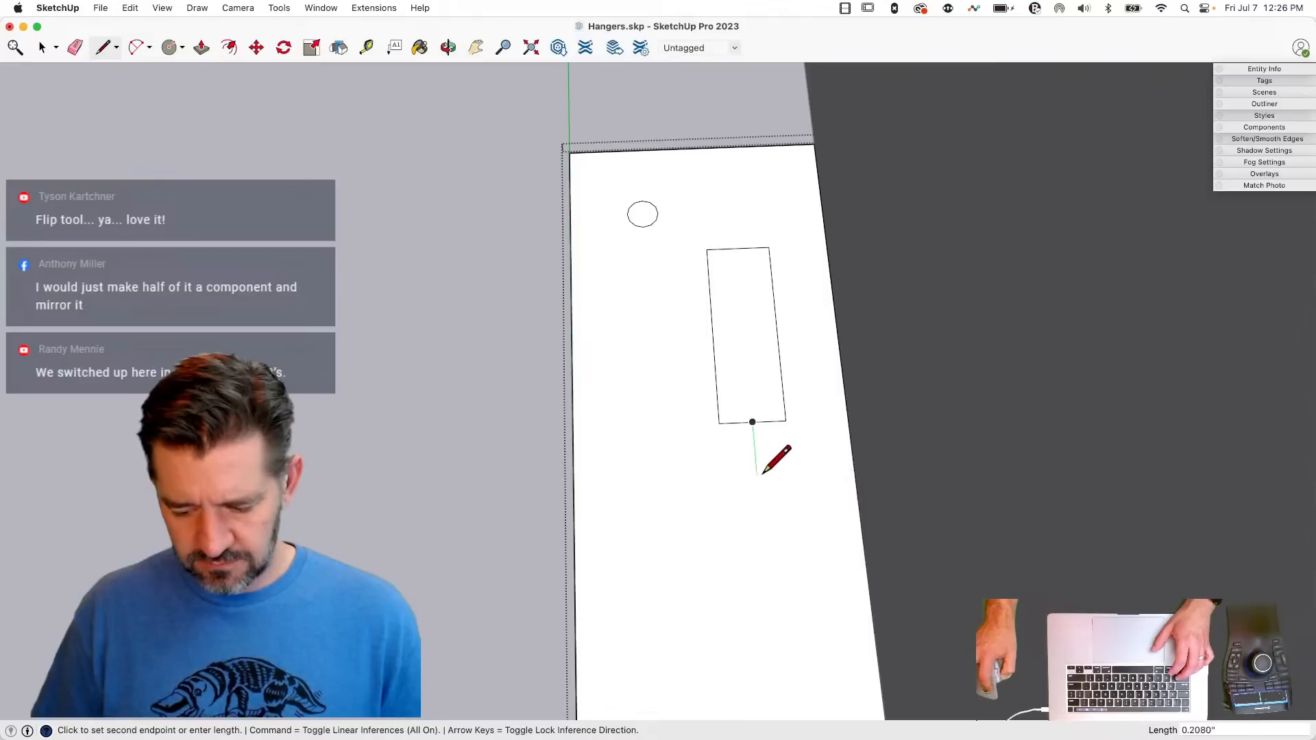
type(".2")
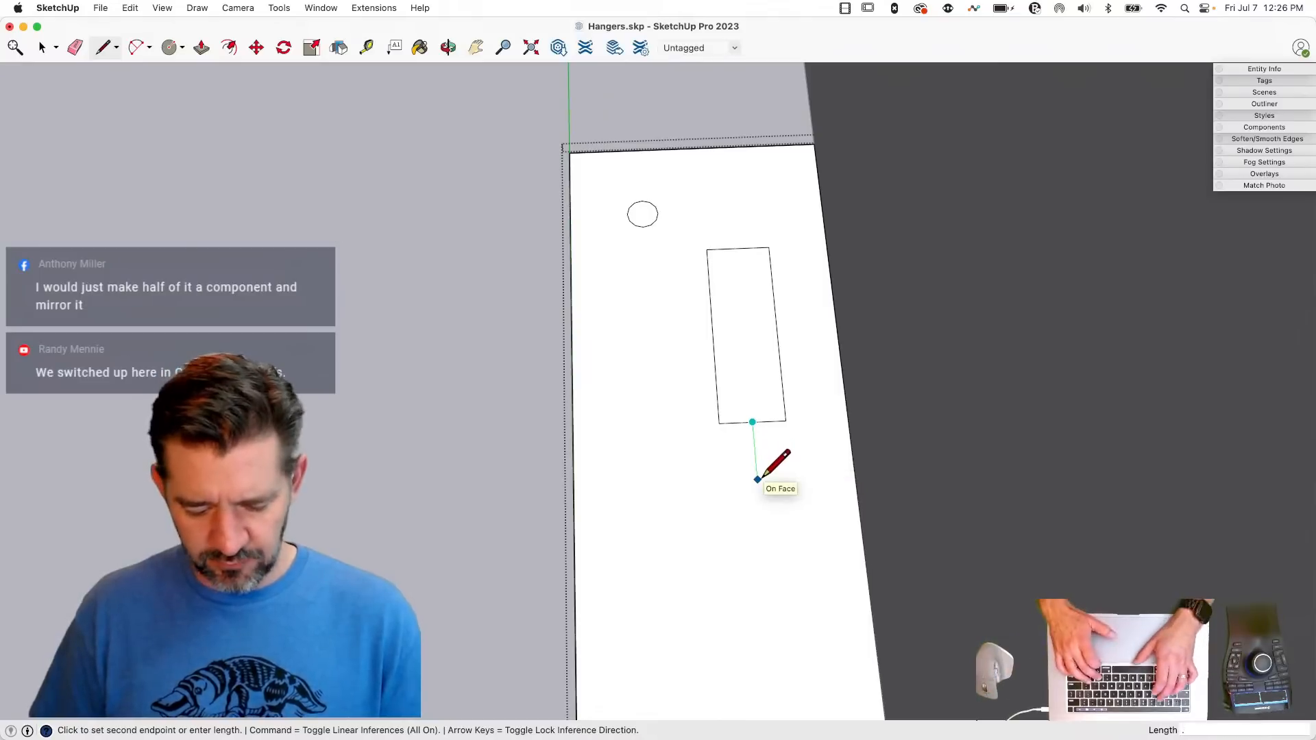
key("Return")
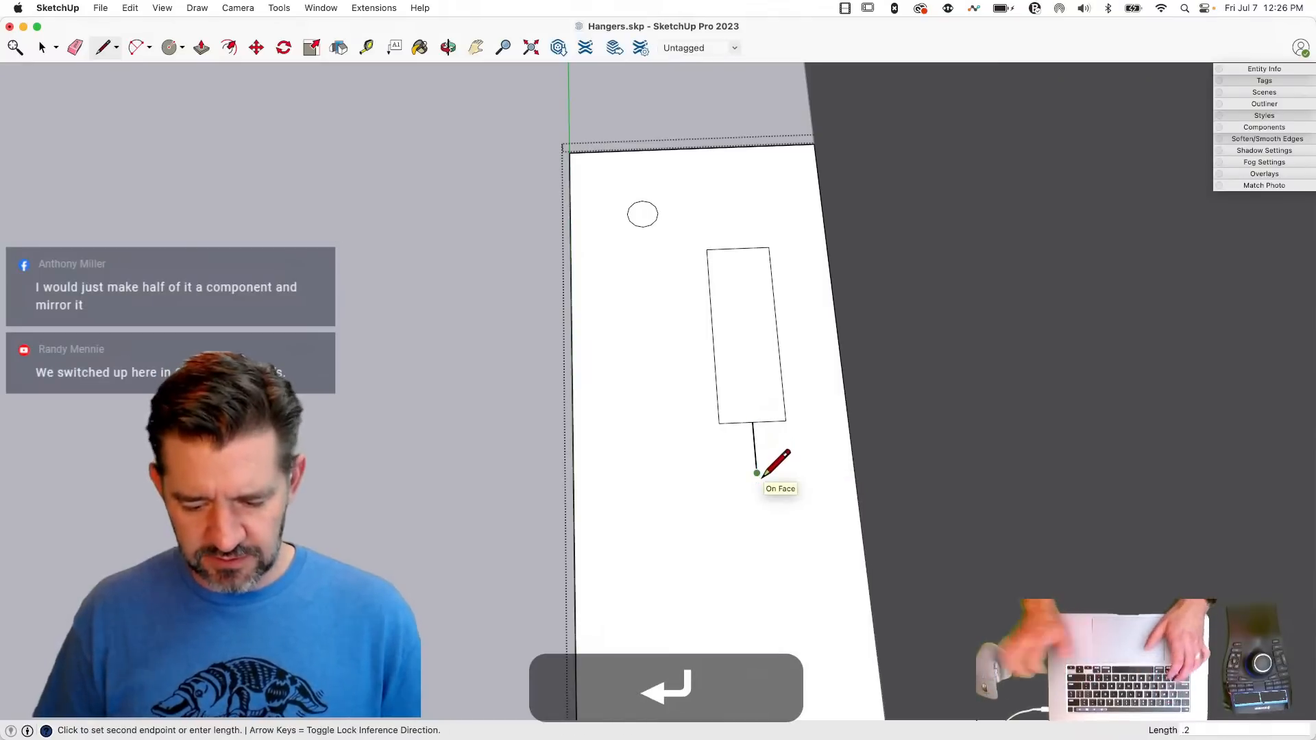
left_click(718, 424)
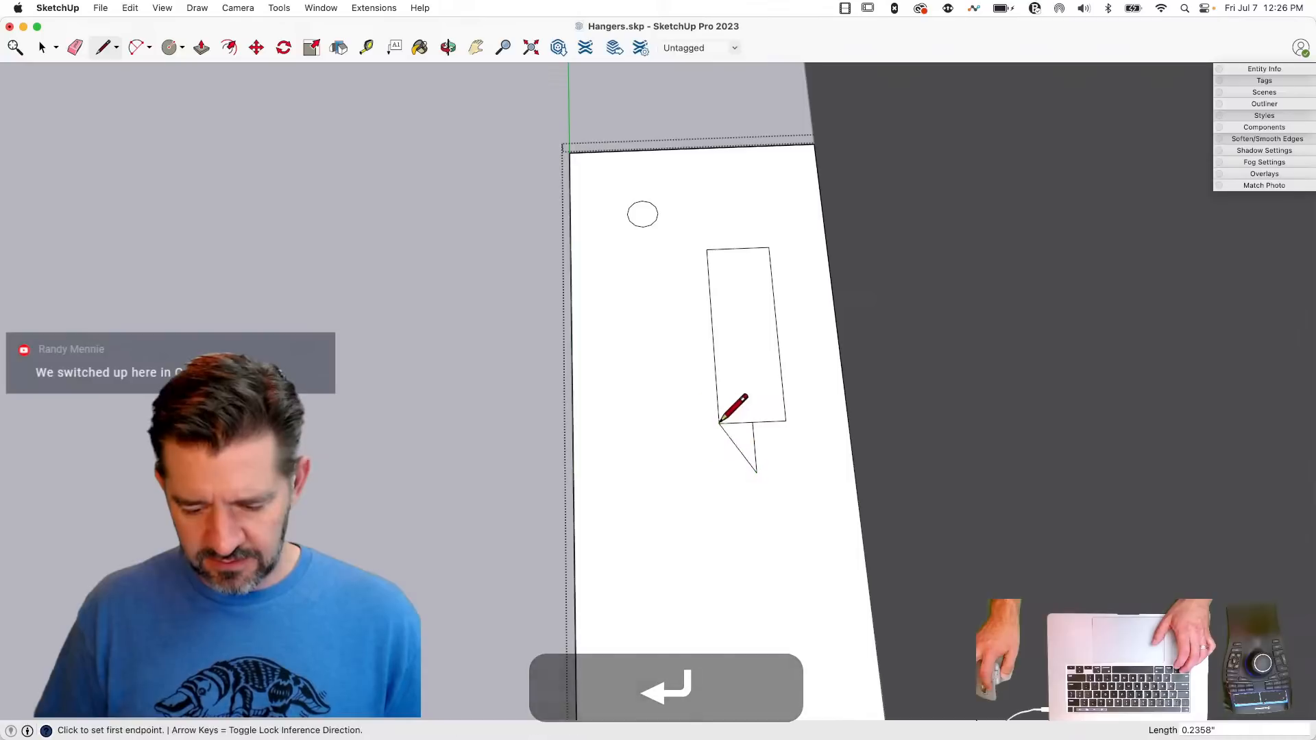
left_click(786, 420)
key("e")
left_click(754, 431)
key("space")
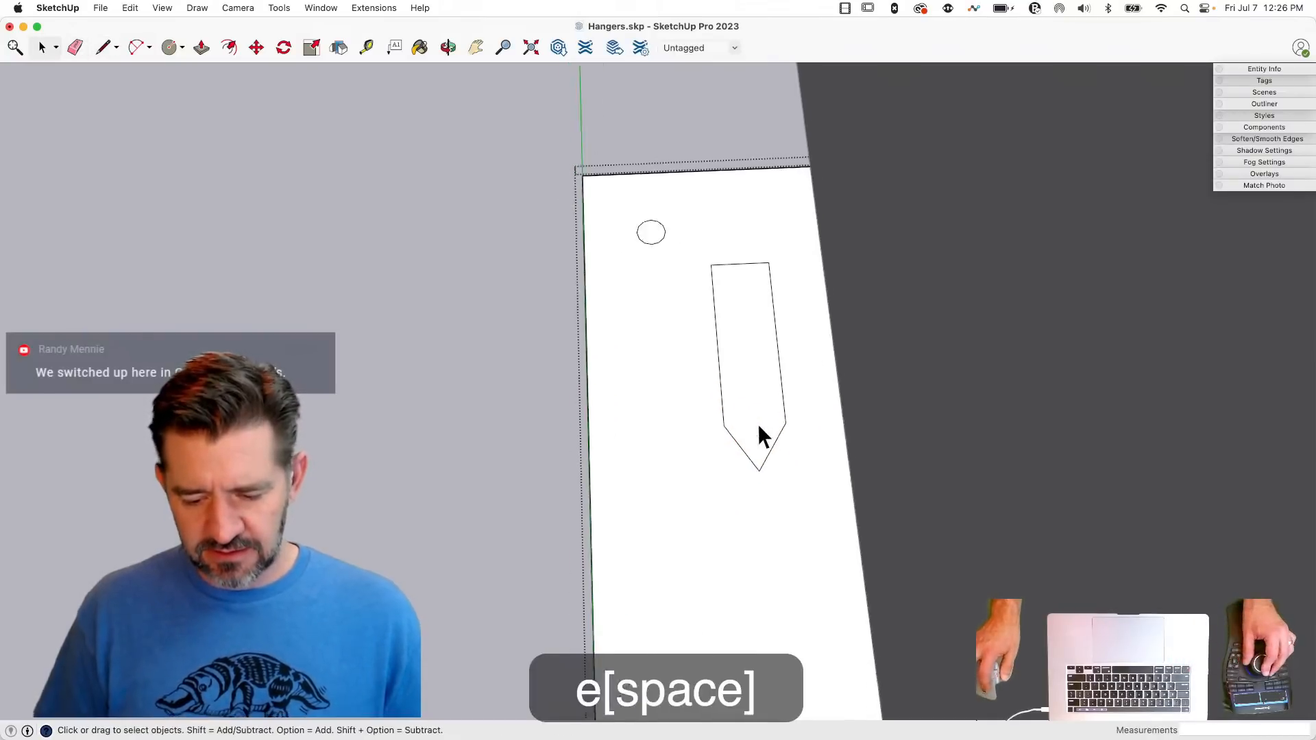
- Compare the pointed tab outline with the LUS28 reference image and delete its face to cut the opening
scroll(758, 424, "down", 8)
left_click(751, 459)
scroll(751, 458, "down", 2)
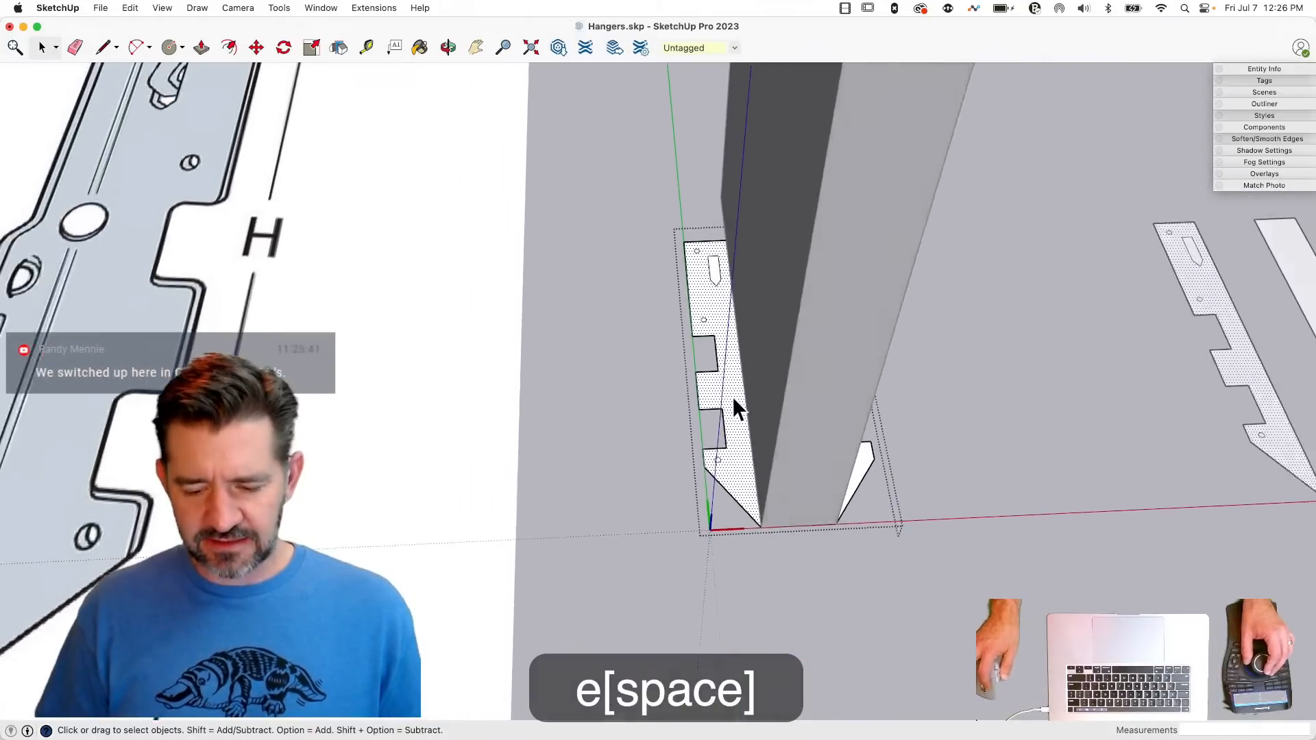
scroll(719, 297, "down", 6)
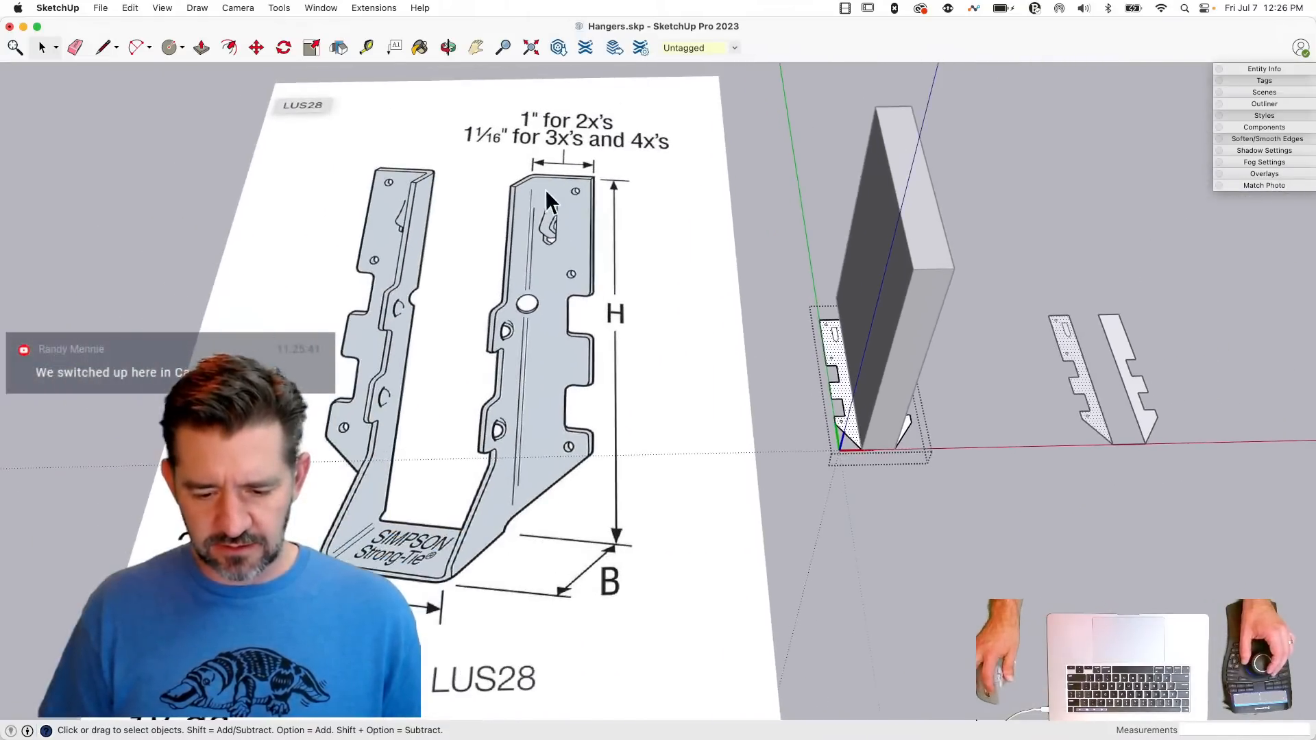
scroll(812, 329, "up", 8)
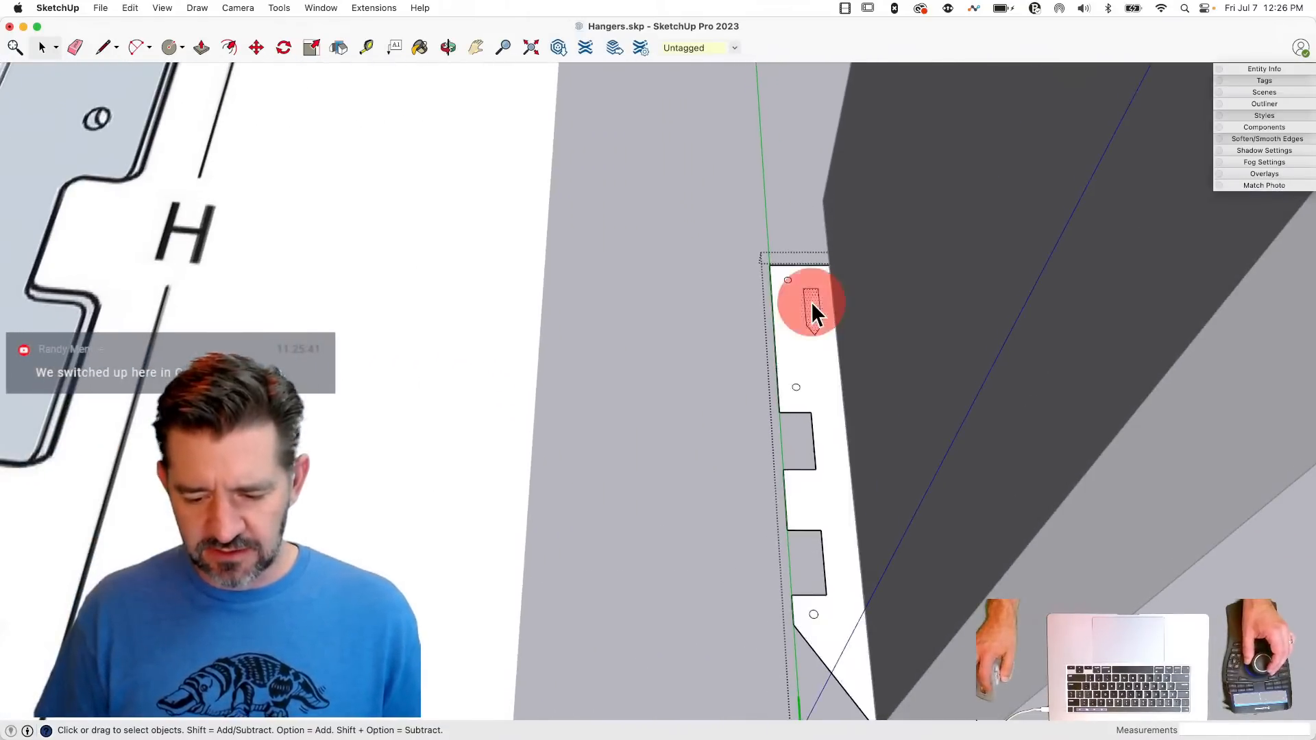
key("BackSpace")
- Delete the faces inside the three nail-hole circles along the flange to open the holes
scroll(811, 301, "up", 3)
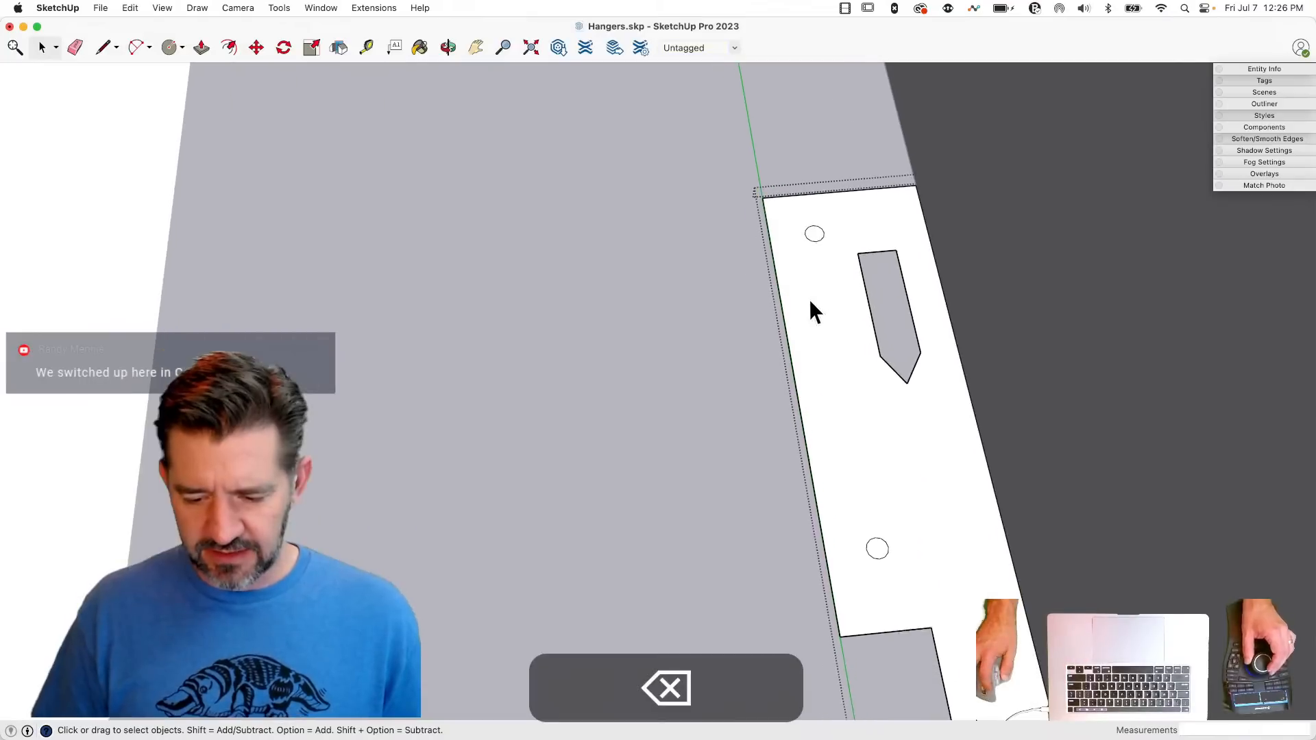
left_click(812, 233)
key("BackSpace")
left_click(877, 559)
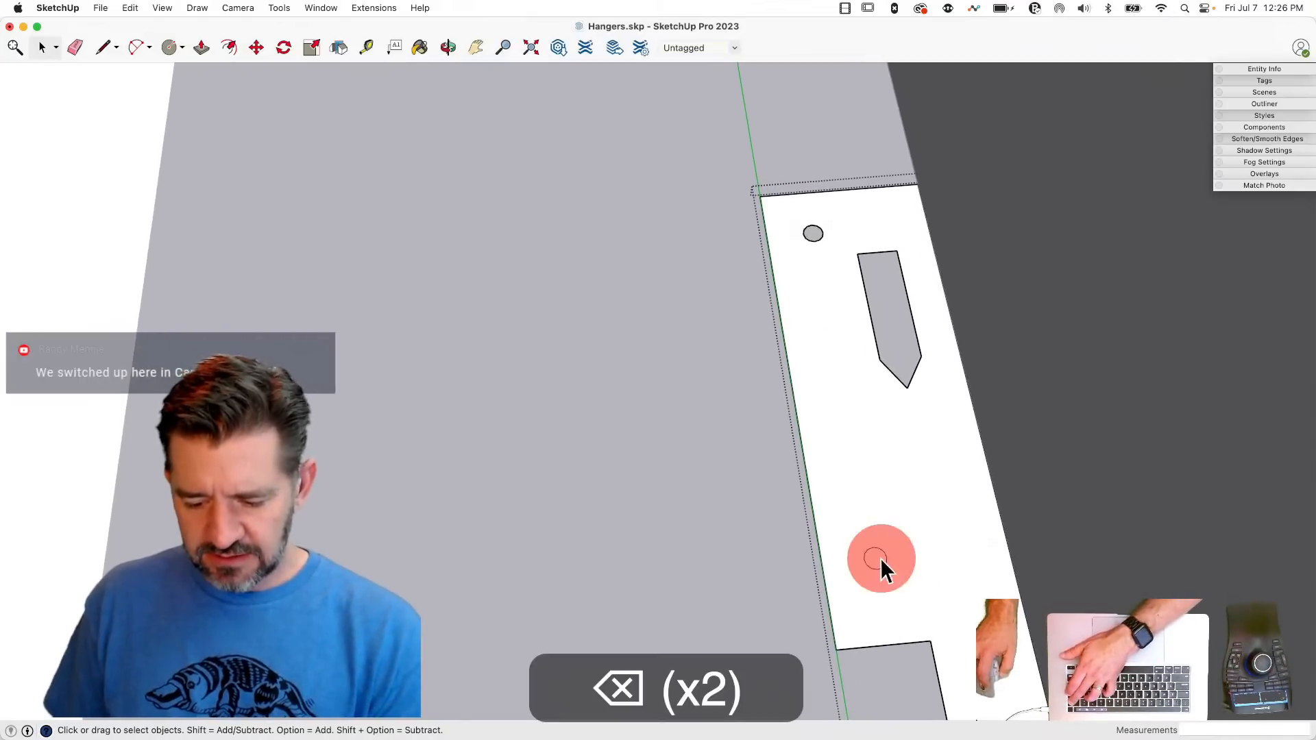
key("BackSpace")
scroll(689, 274, "down", 5)
scroll(842, 602, "up", 3)
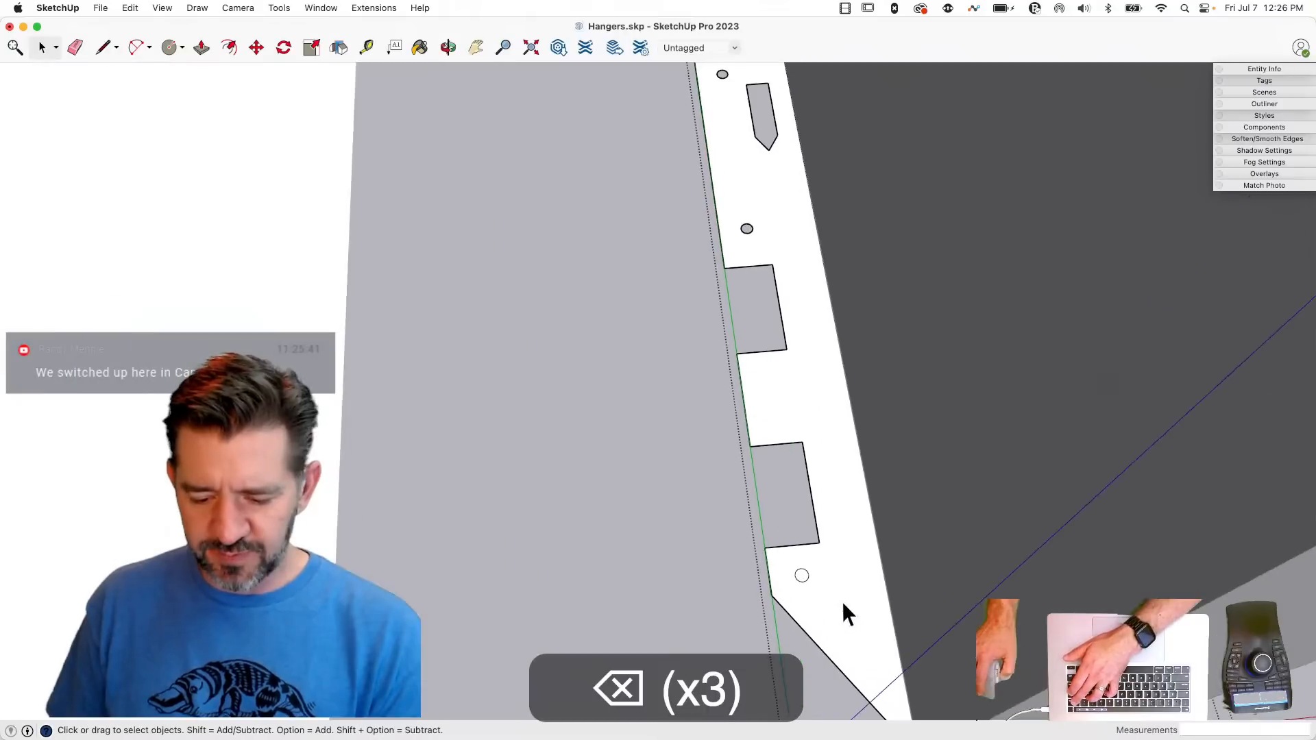
left_click(800, 576)
key("BackSpace")
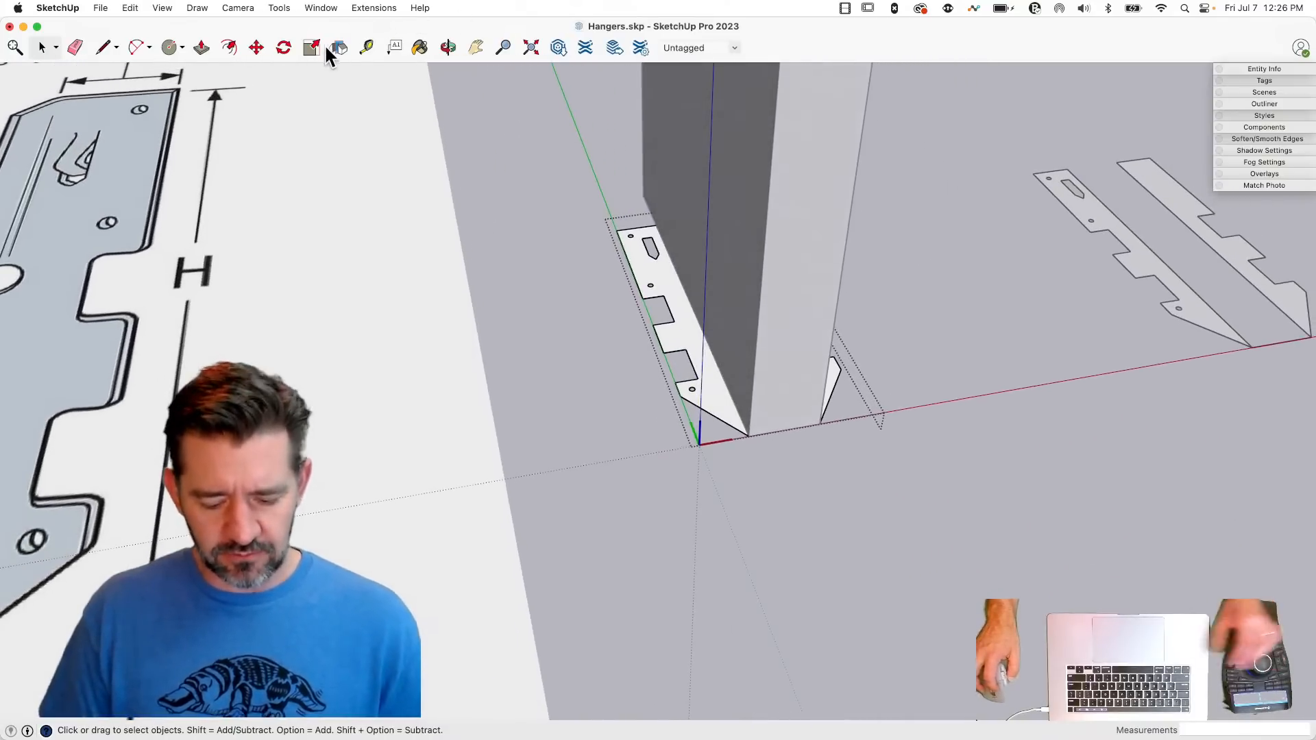
- Save the model and mirror a copy of the finished flange face onto the opposite side of the joist with the Flip tool
key("super+s")
left_click(341, 48)
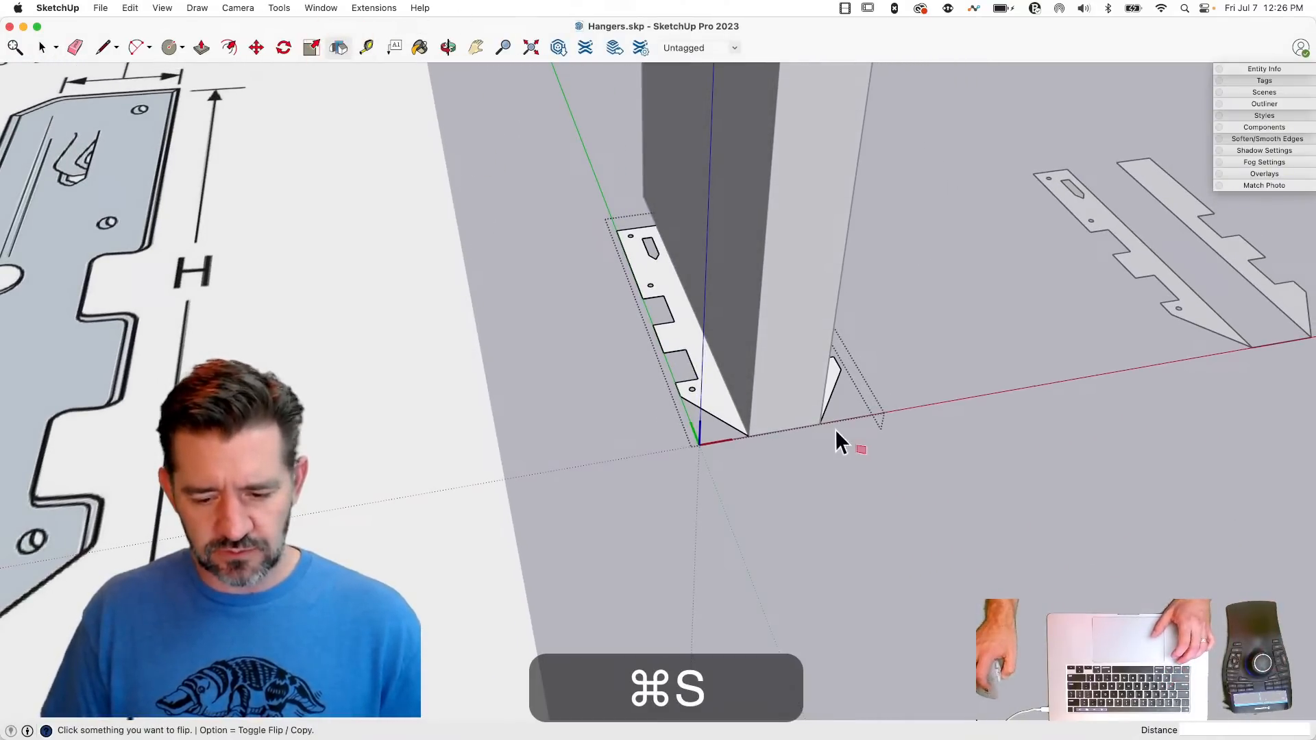
left_click(677, 338)
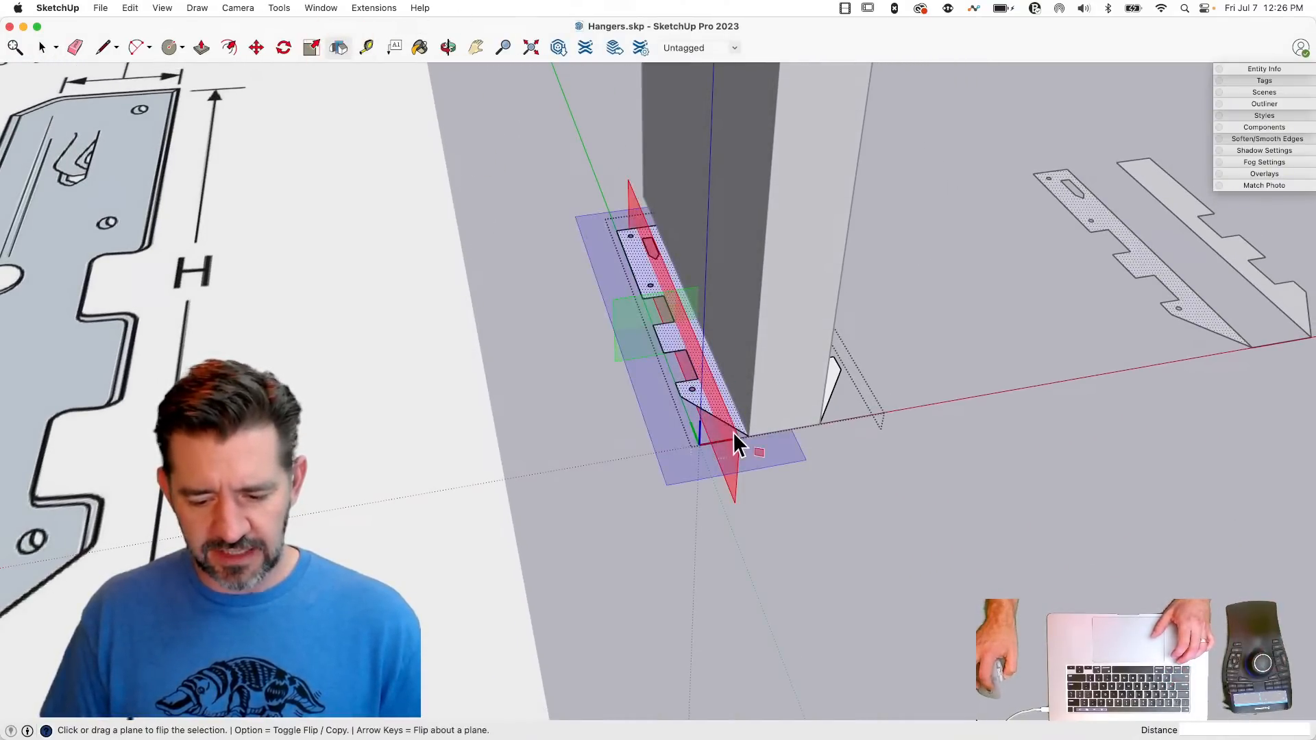
left_click_drag(734, 441, 784, 430)
key("alt")
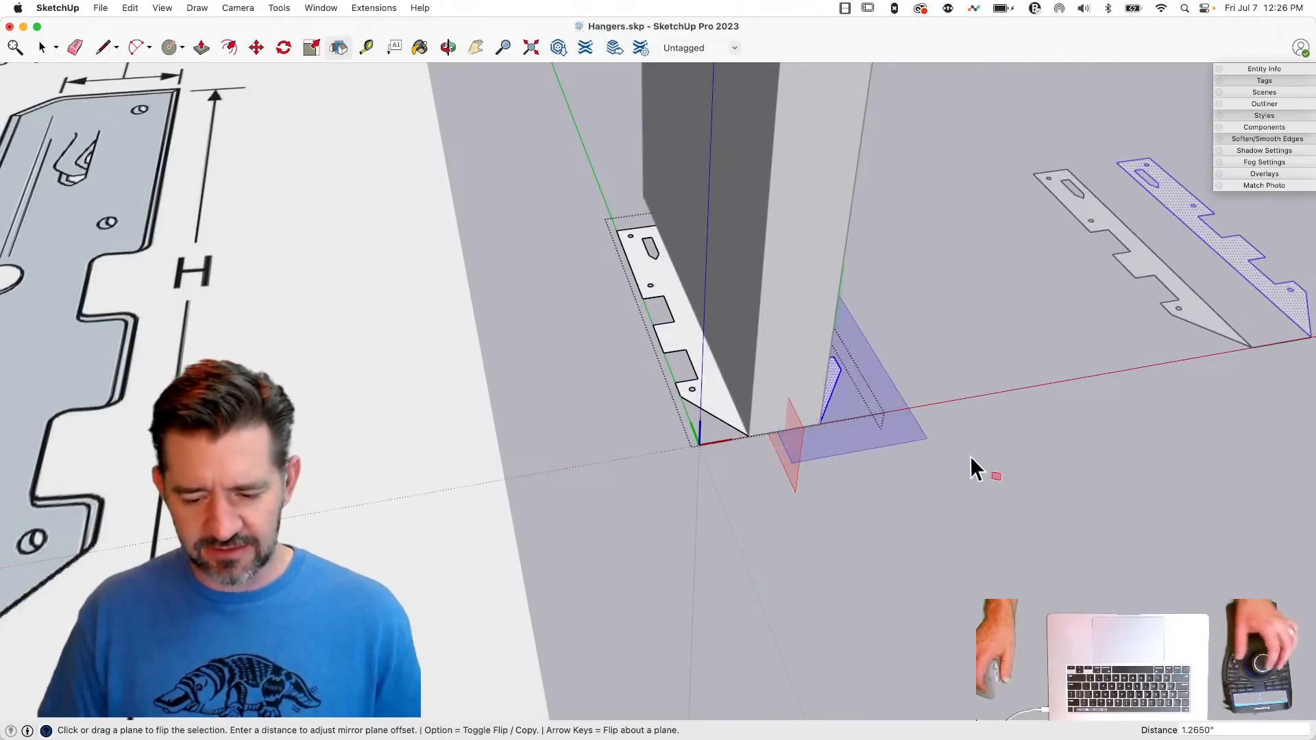
key("space")
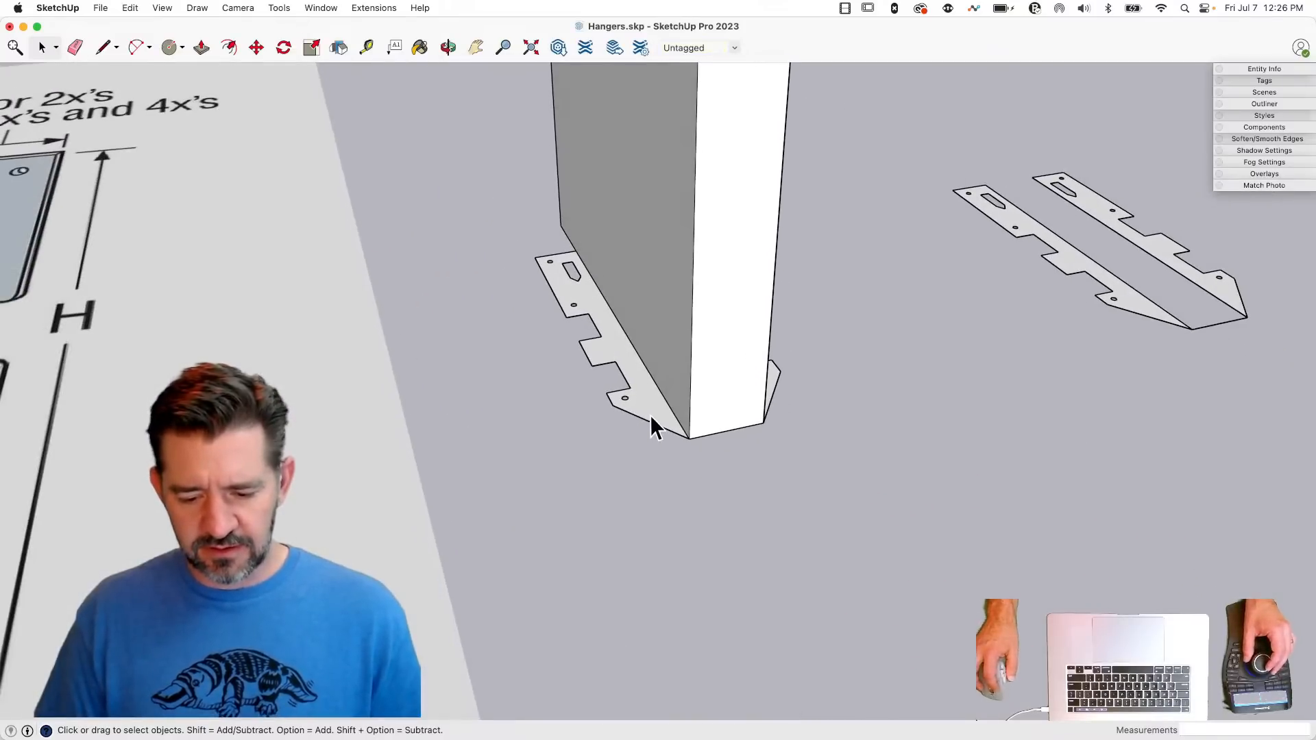
- Reopen the hanger group for editing and extrude both flange faces to a thickness of 0.0478"
left_click(650, 415)
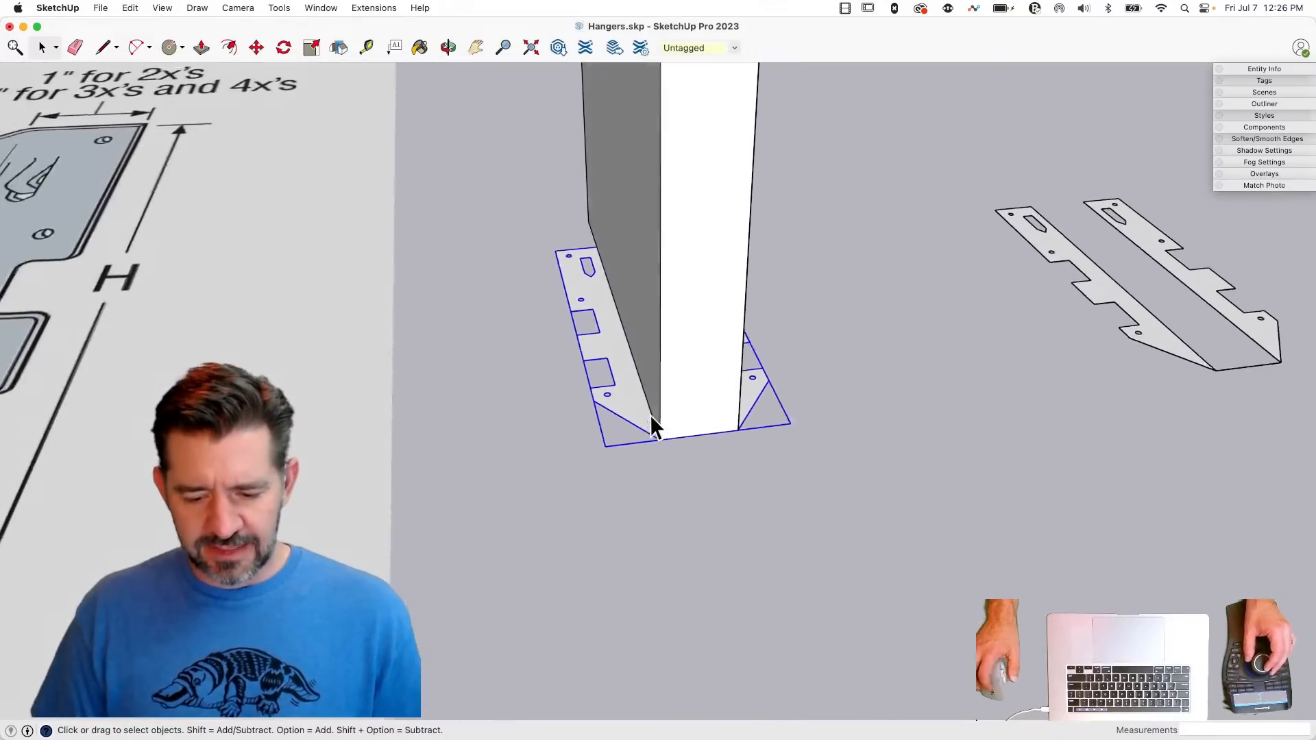
double_click(626, 395)
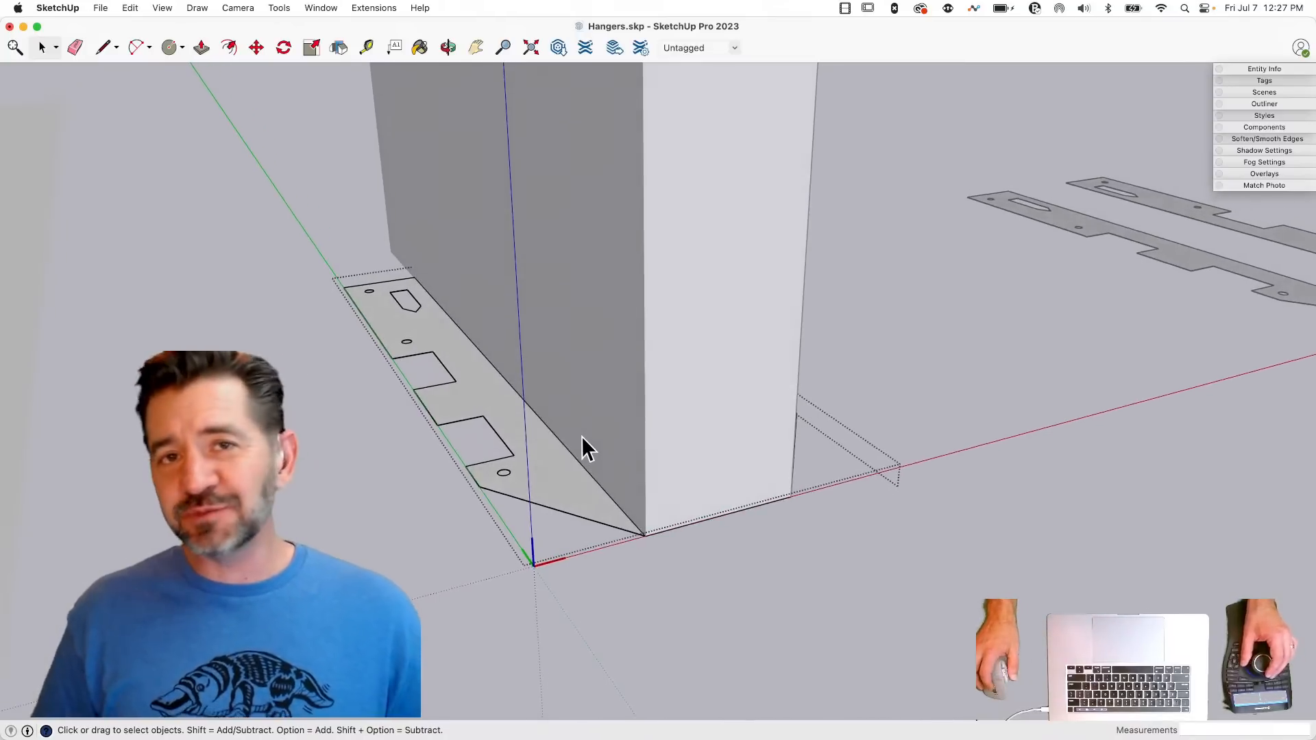
key("p")
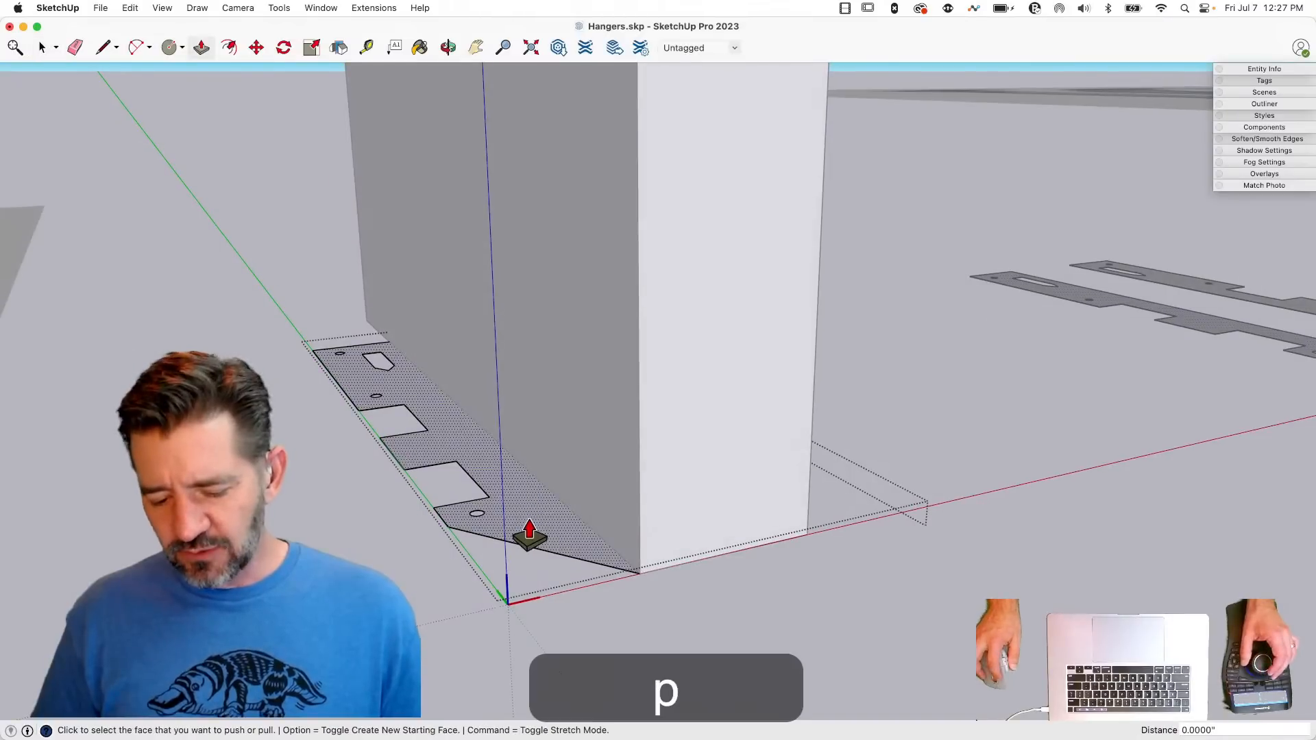
left_click(530, 501)
left_click(525, 507)
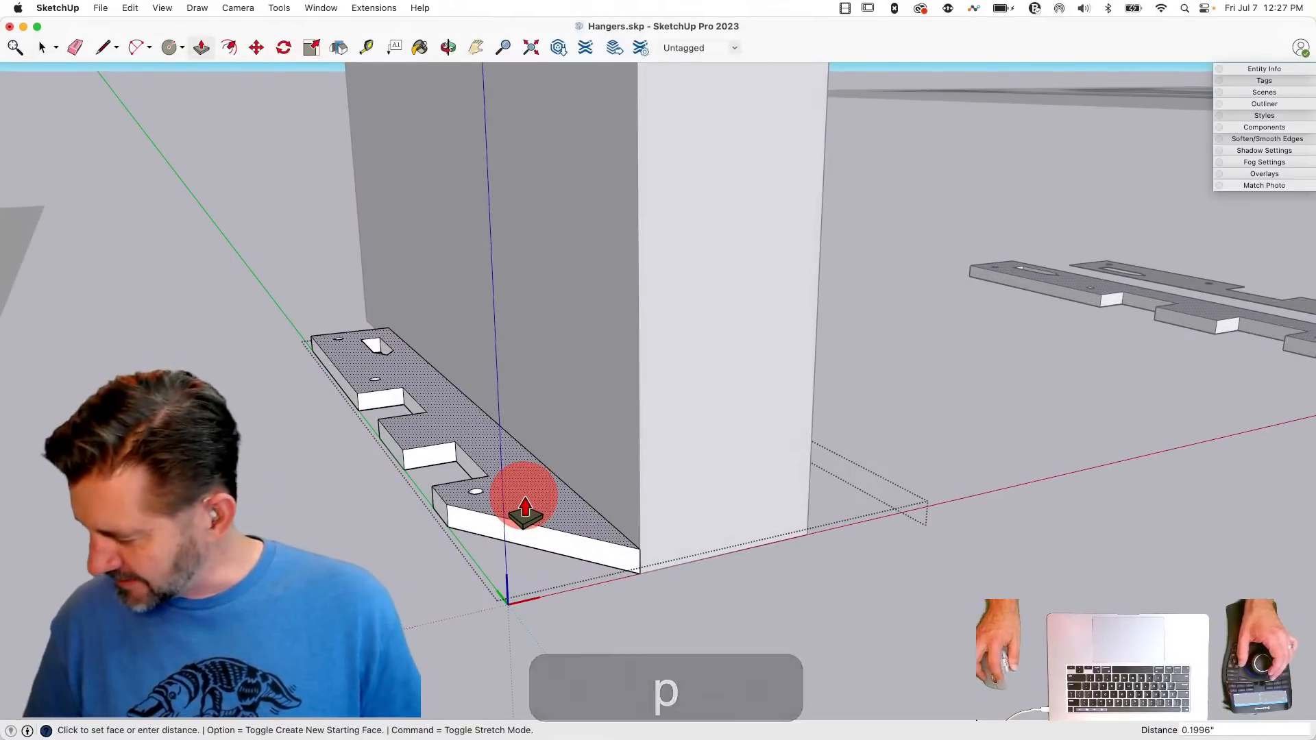
type(".")
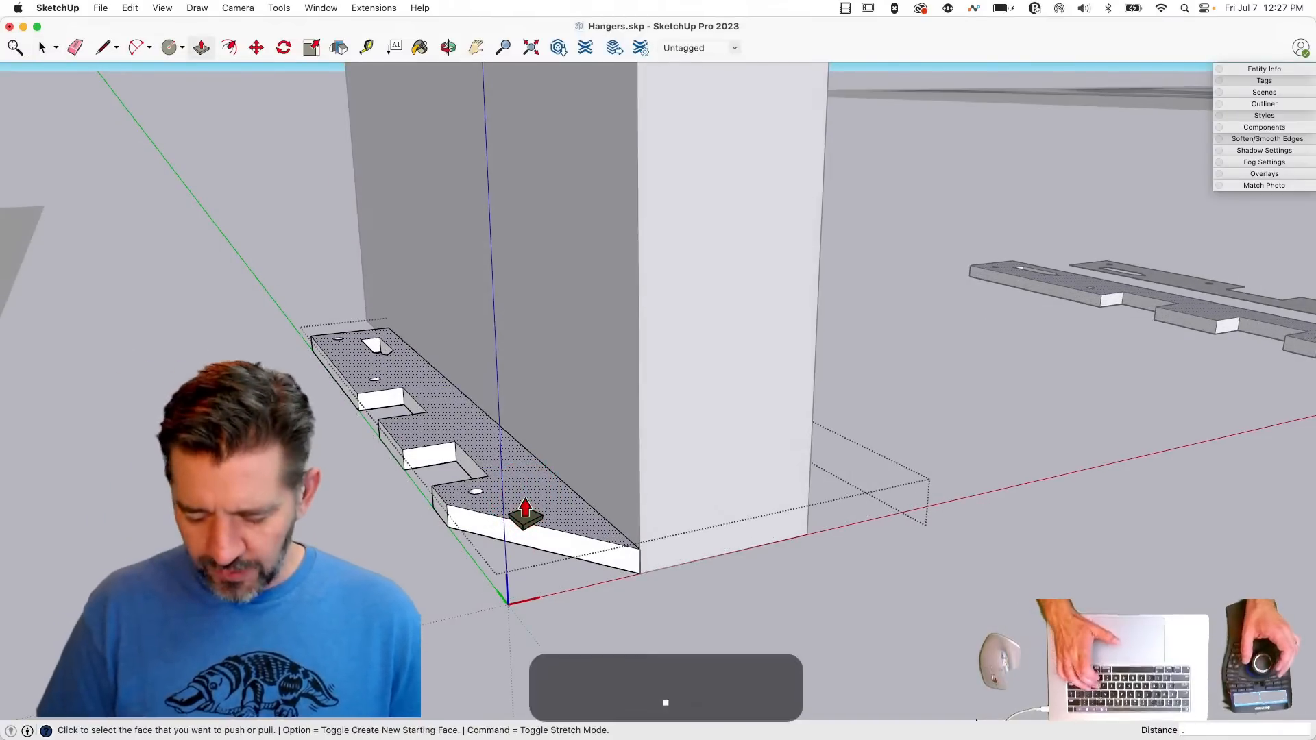
type("04")
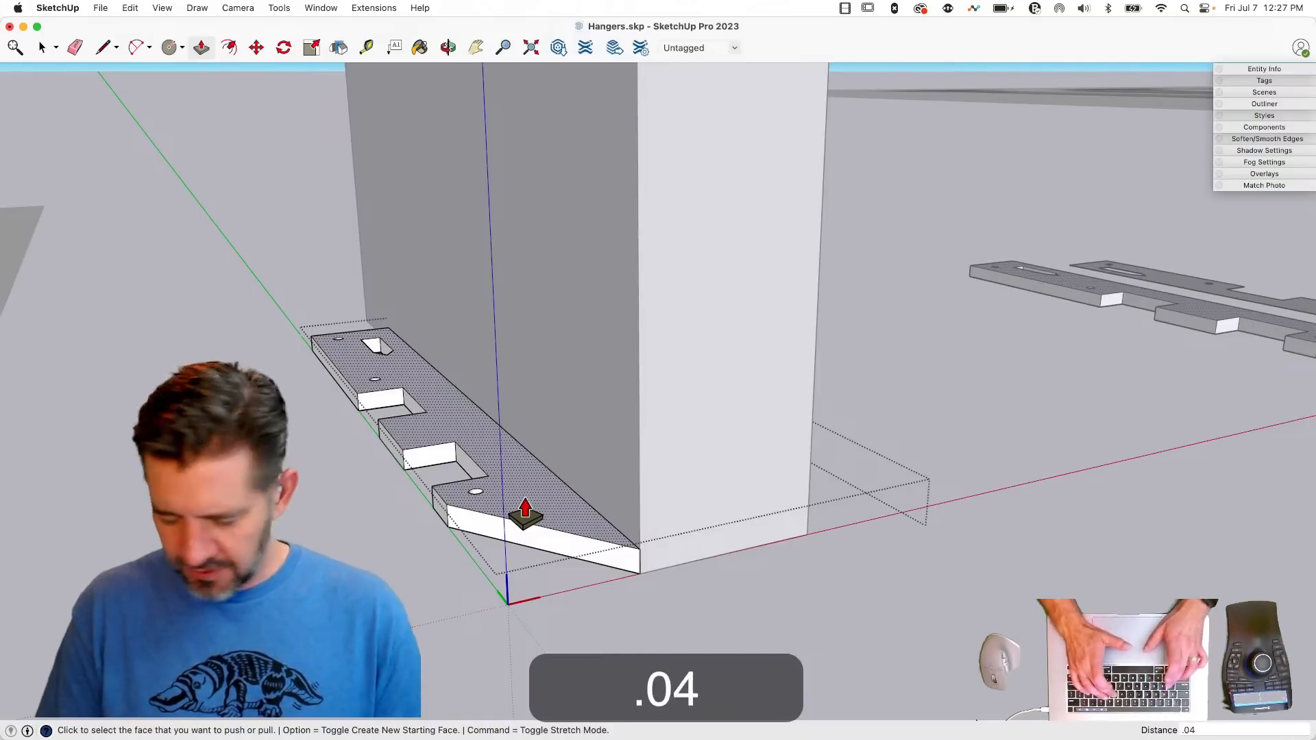
type("78\"")
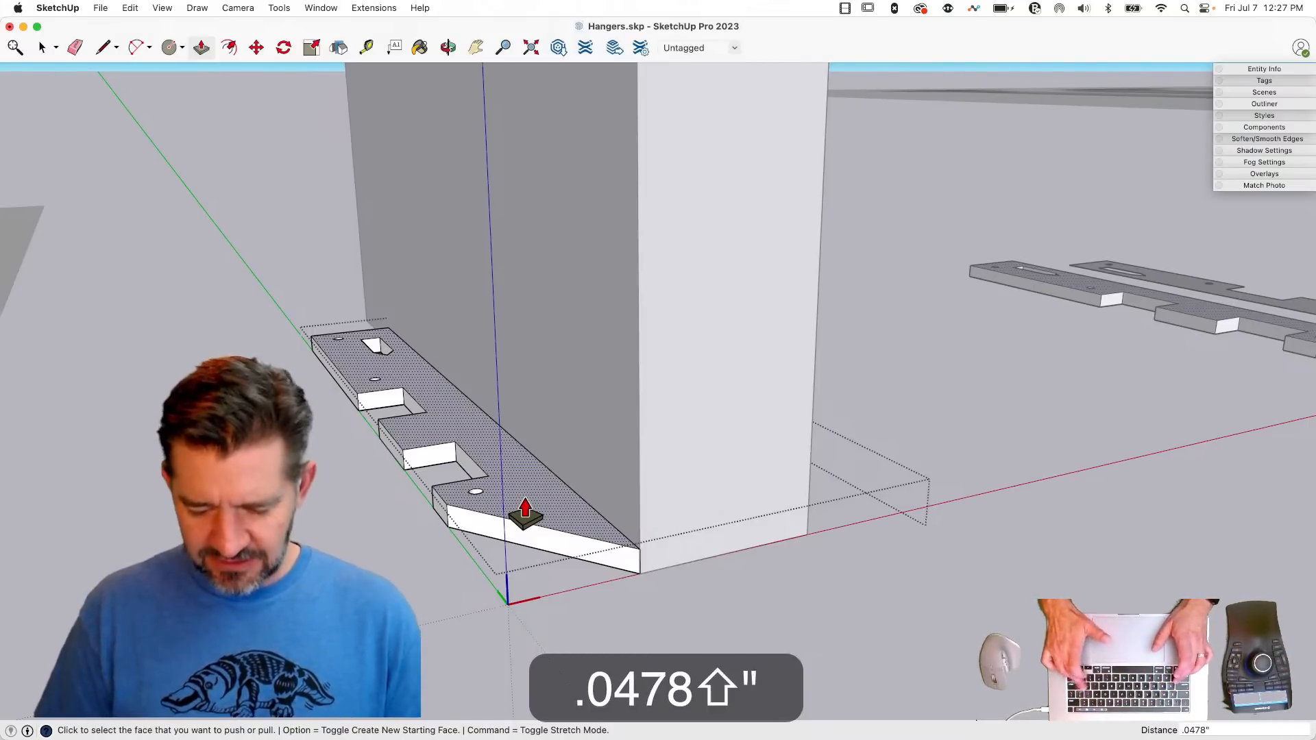
key("Return")
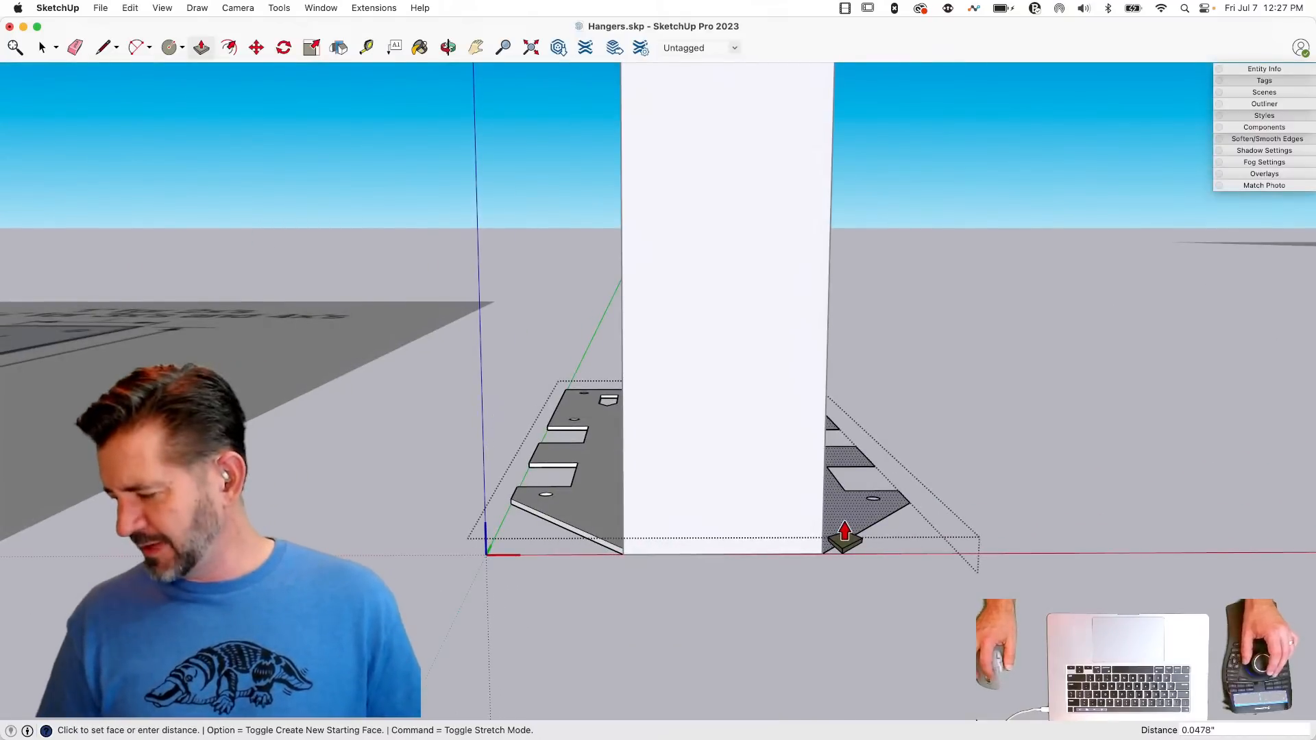
left_click_drag(844, 521, 595, 537)
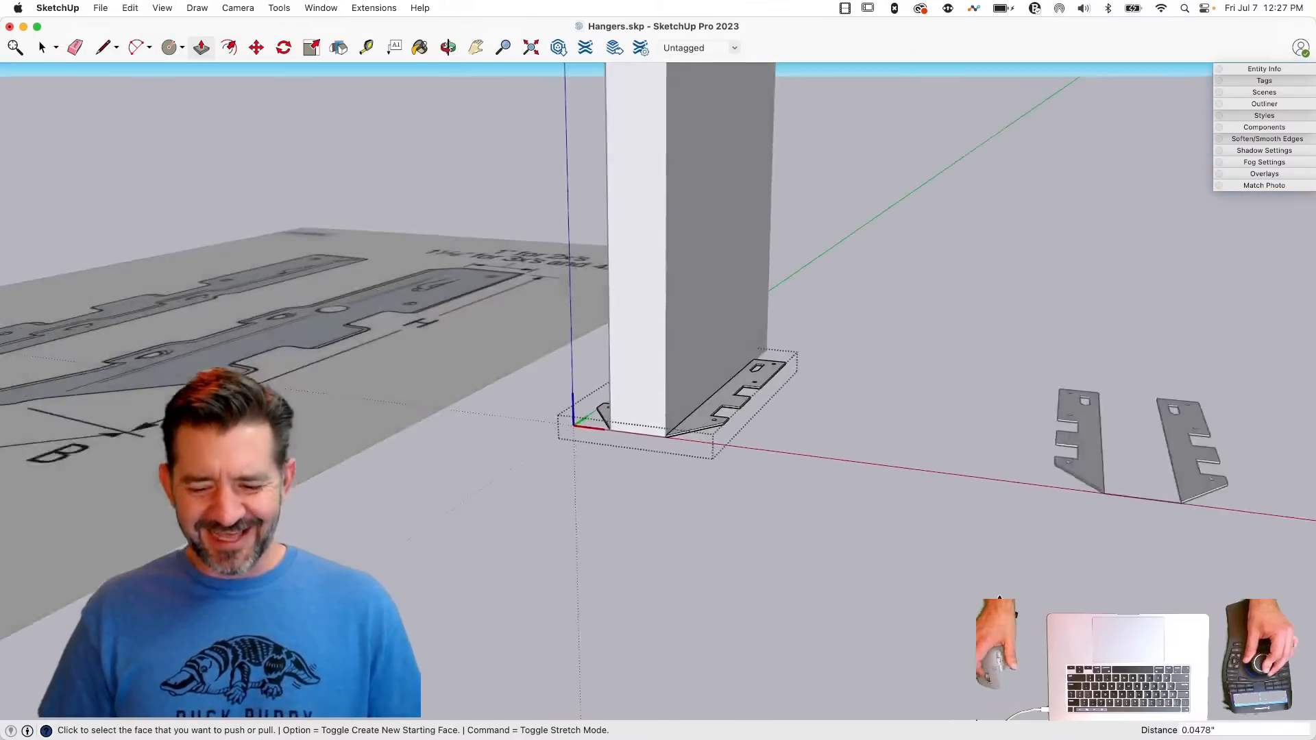
key("space")
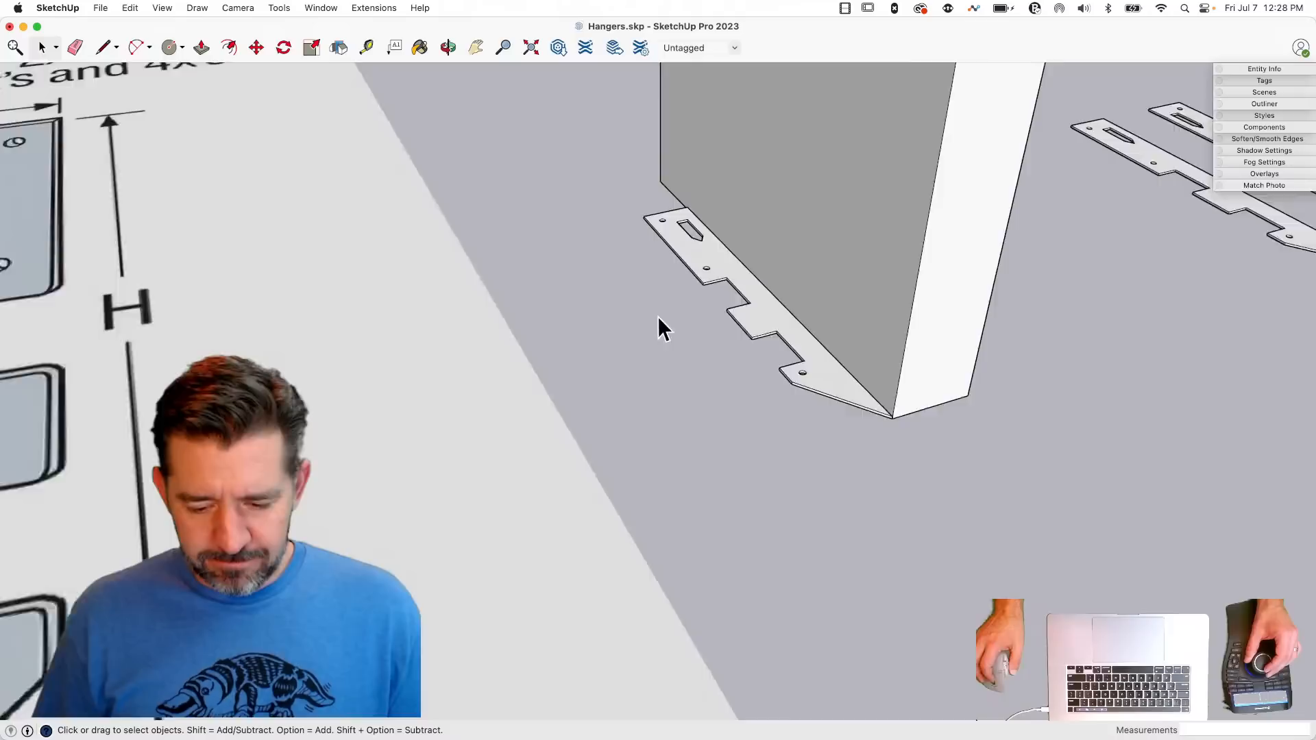
- Select the hanger group for work around the pointed tab cutout near the flange's far end
left_click(705, 294)
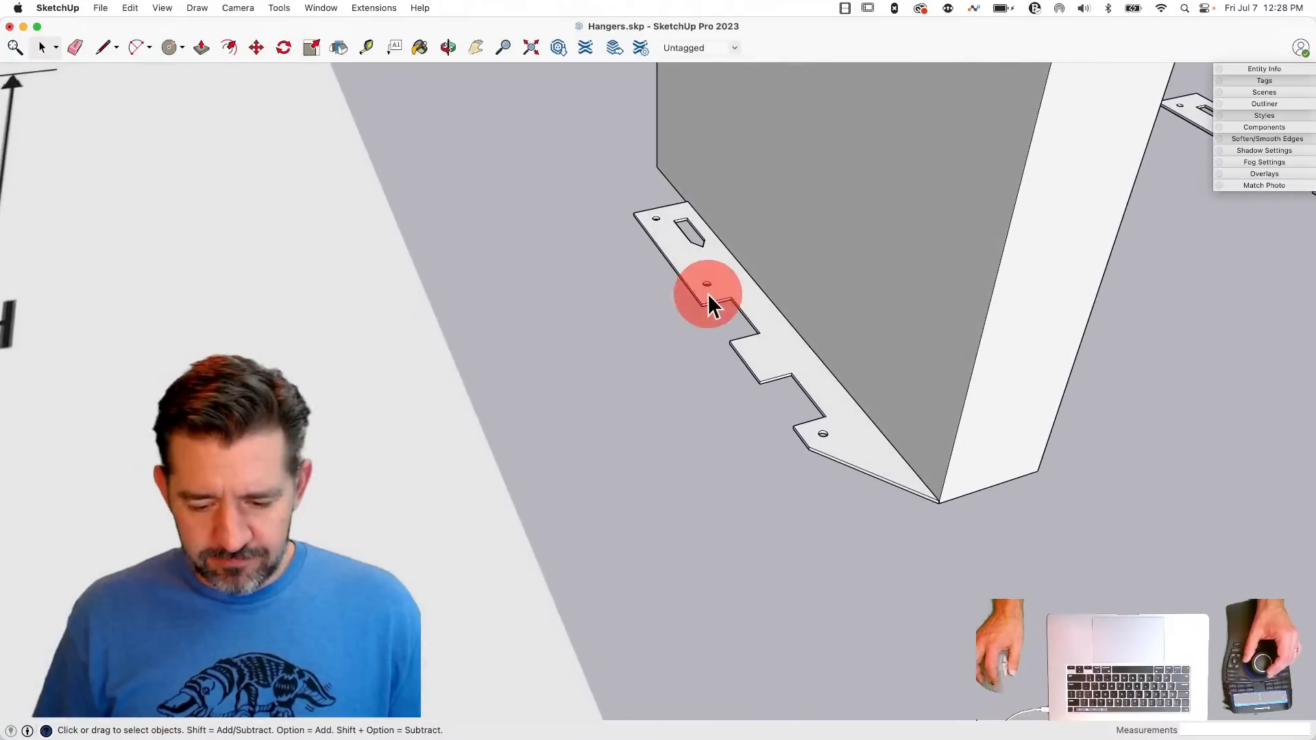
scroll(705, 291, "up", 5)
scroll(705, 290, "up", 5)
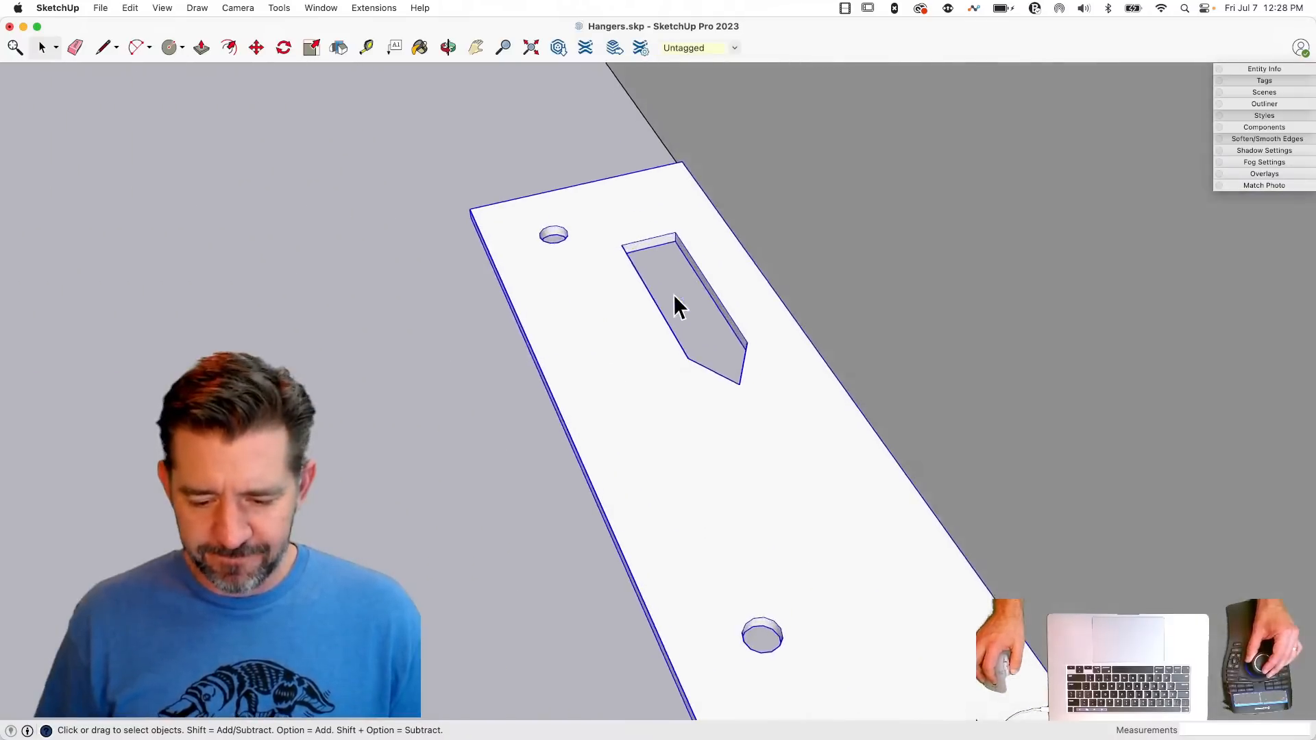
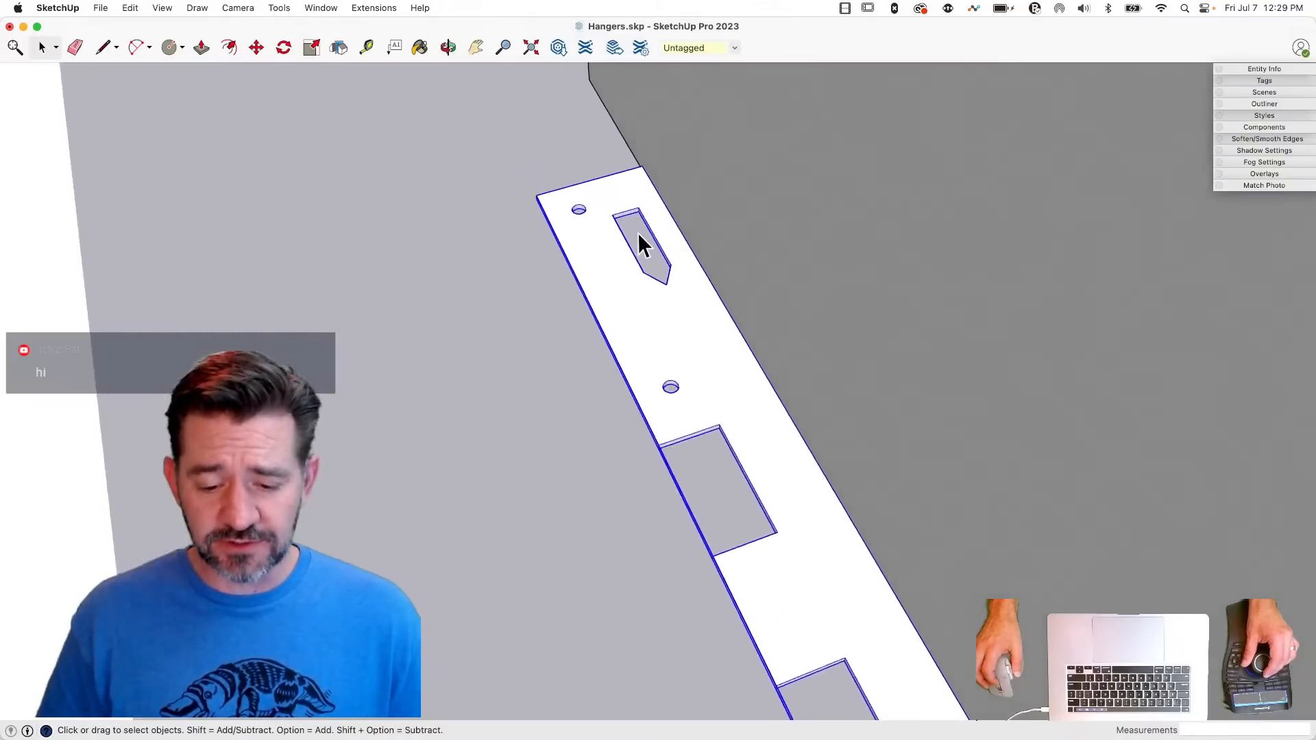
- Trace the outline of the pentagonal pointed cutout with the Line tool to create a matching tab face over the opening
left_click(617, 322)
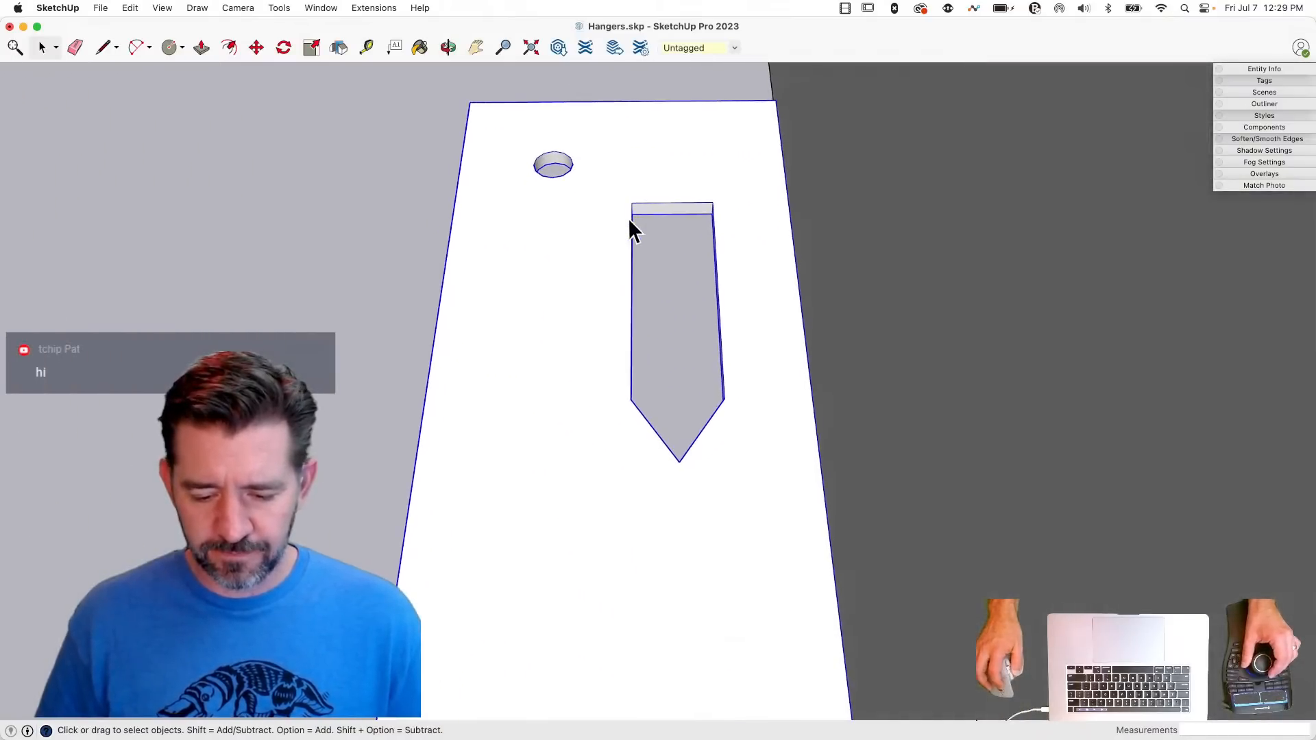
key("l")
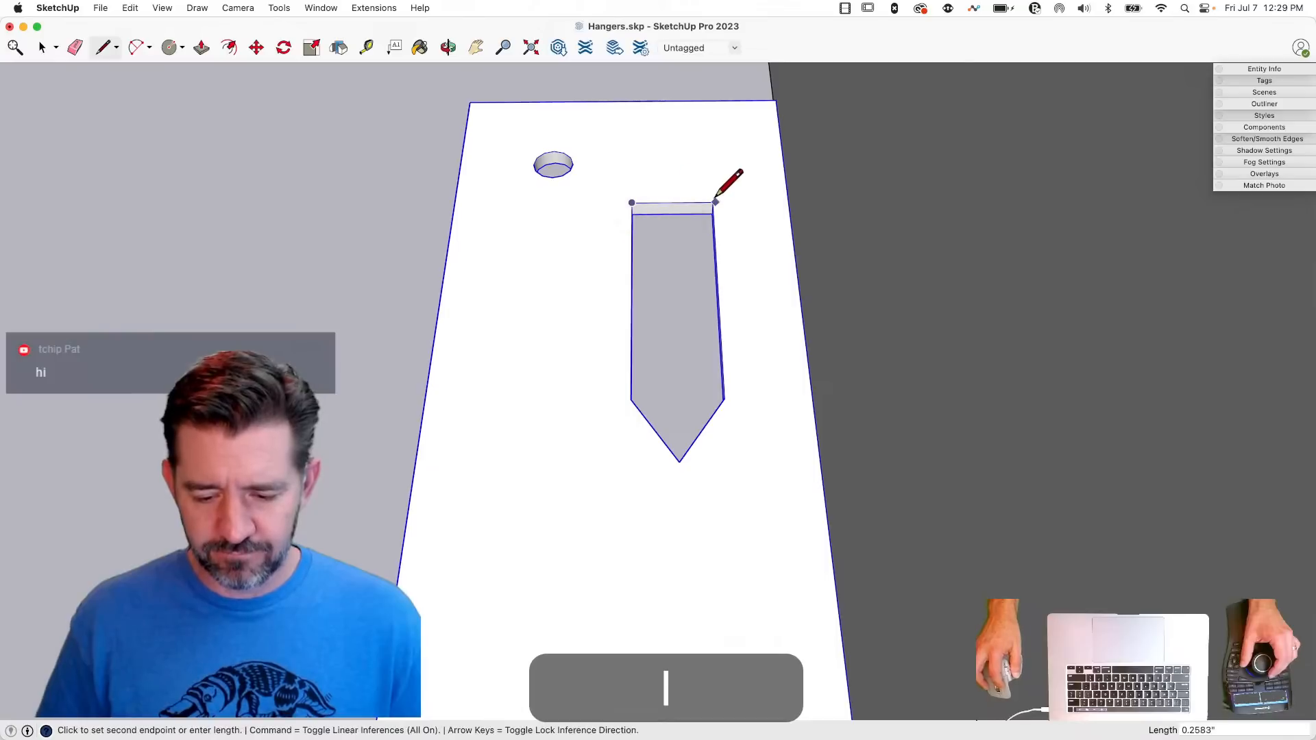
left_click(713, 202)
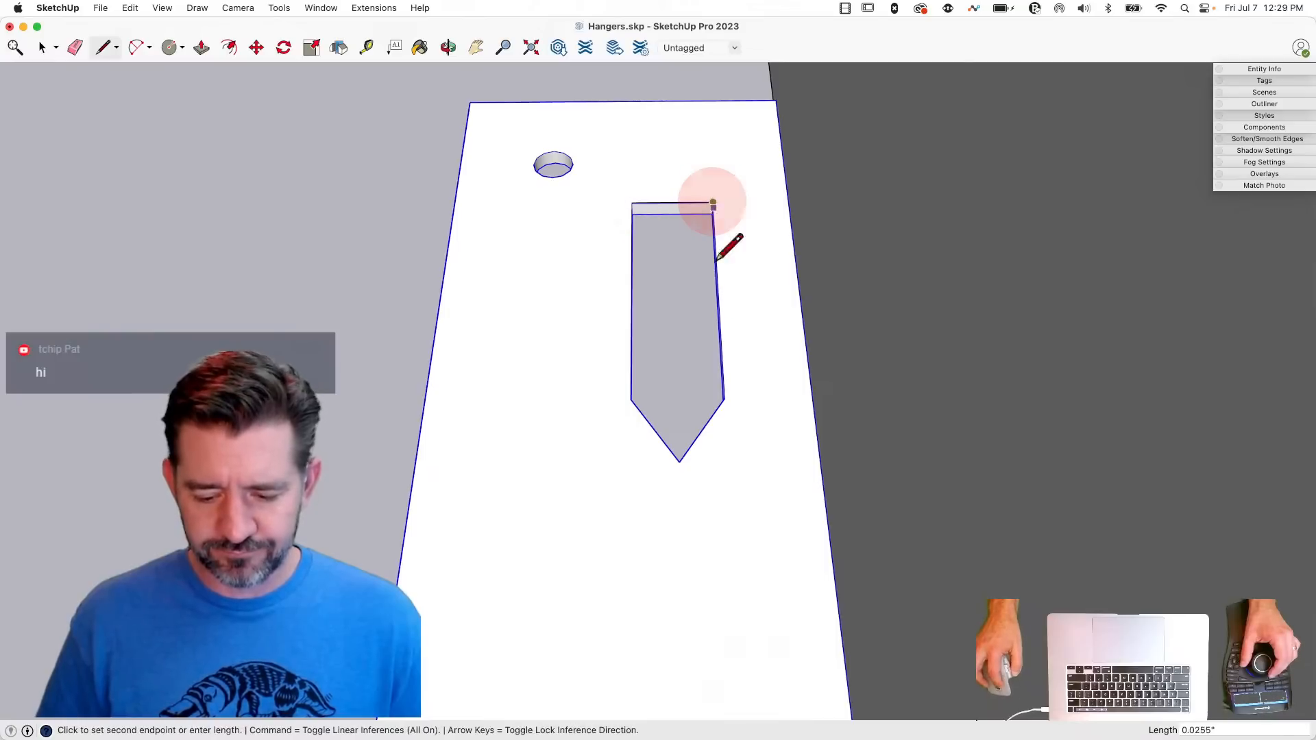
left_click(725, 398)
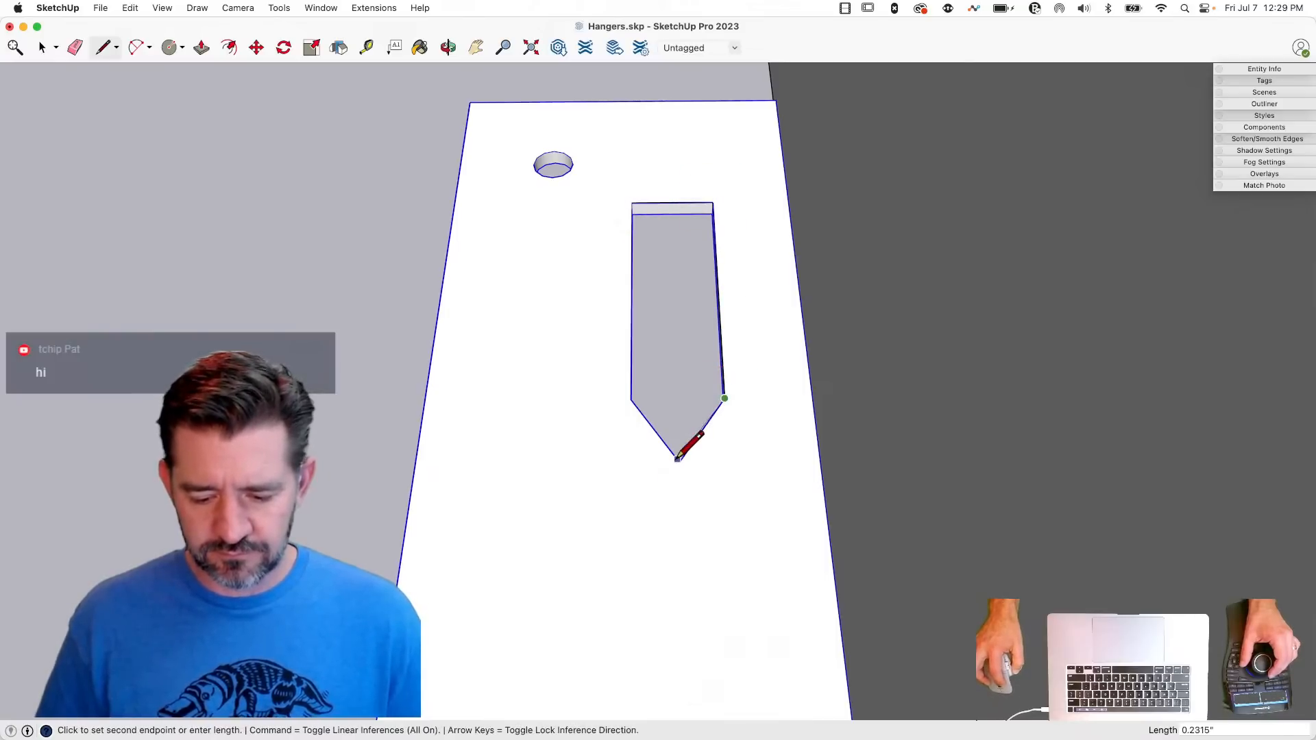
left_click(680, 461)
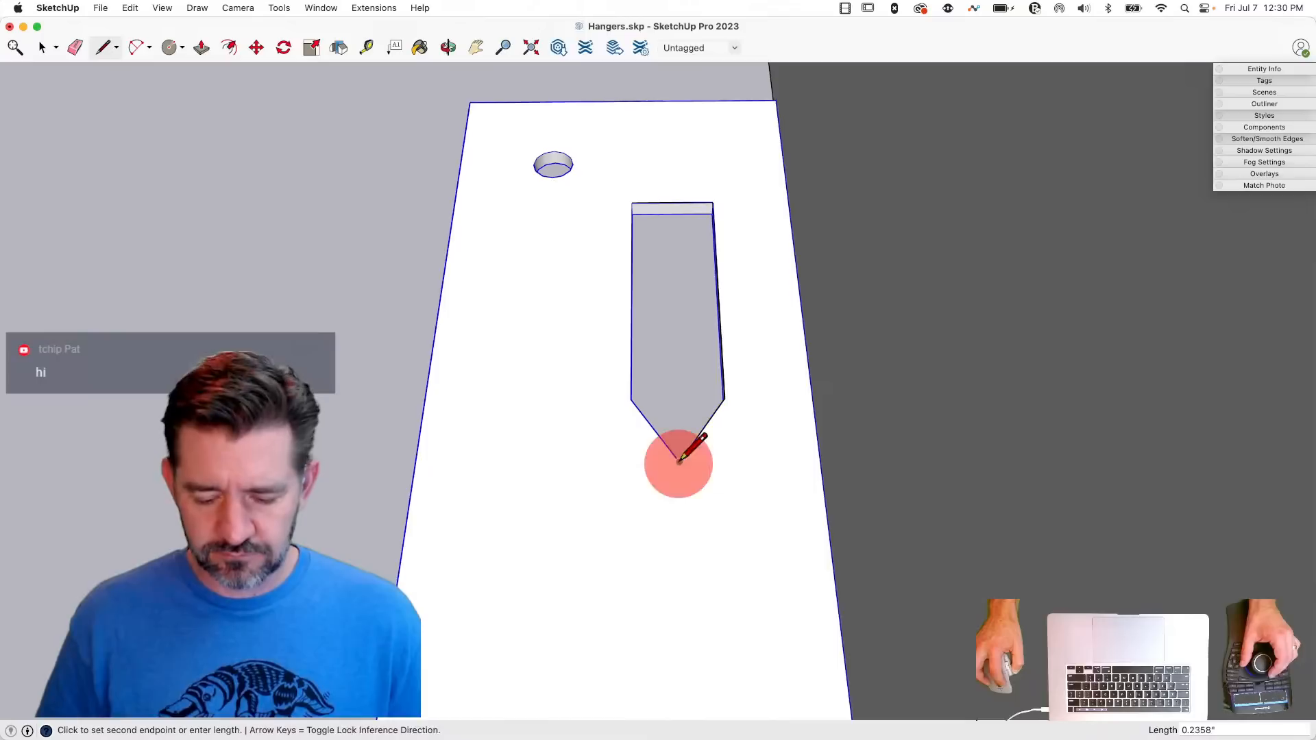
left_click(631, 397)
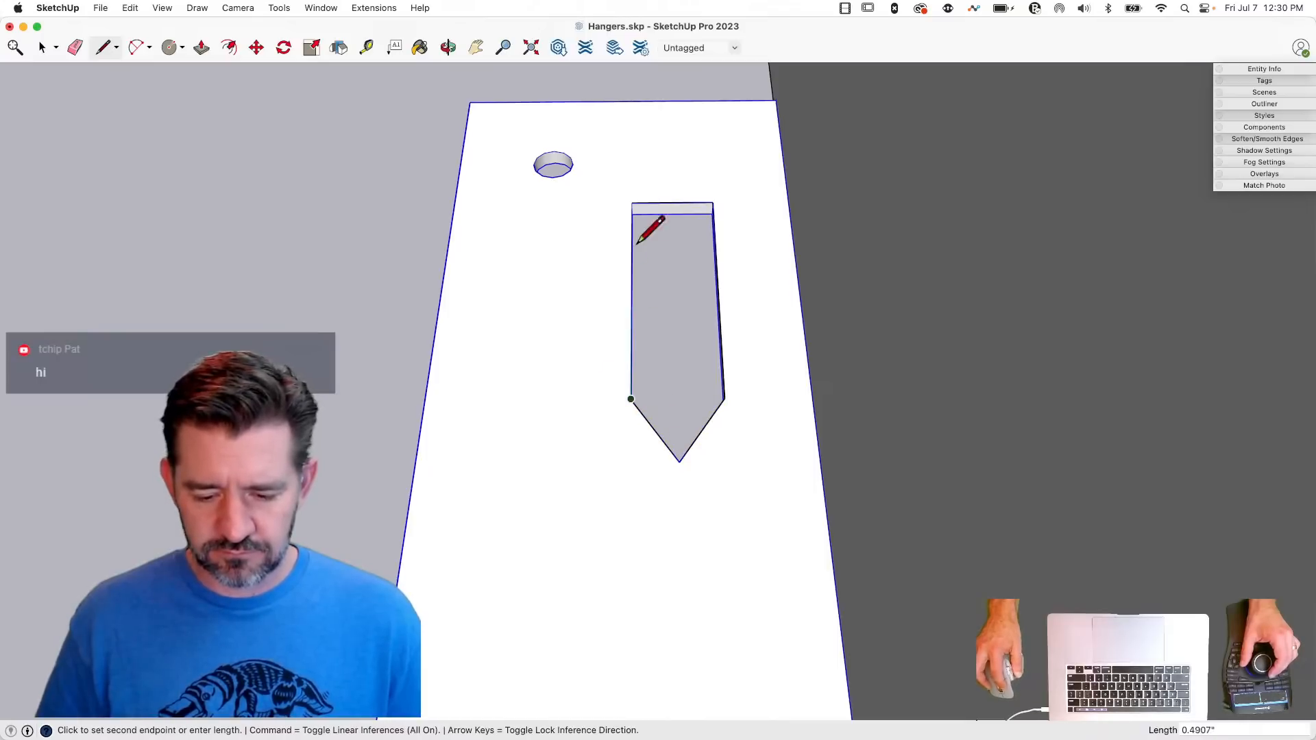
left_click(631, 203)
key("space")
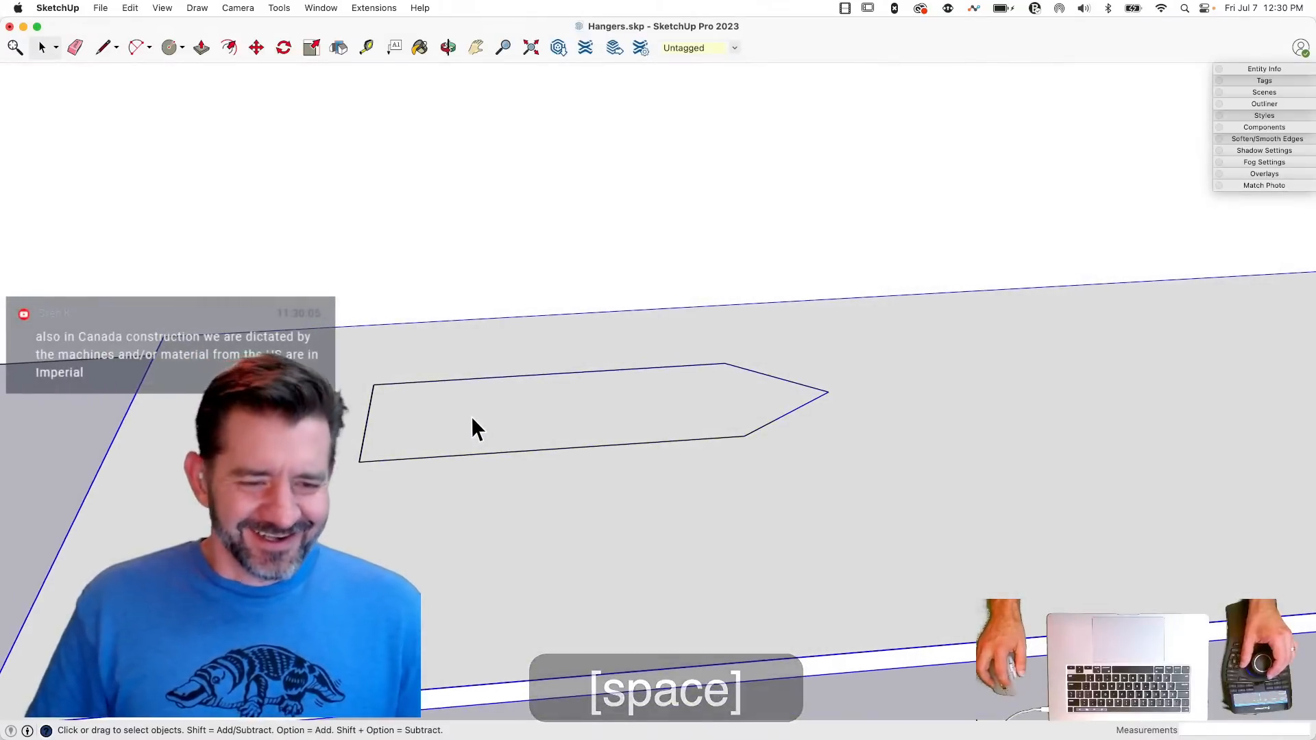
- Rotate the pointed tab face up out of the flange at a shallow angle about its straight short end, on the red axis
left_click(473, 420)
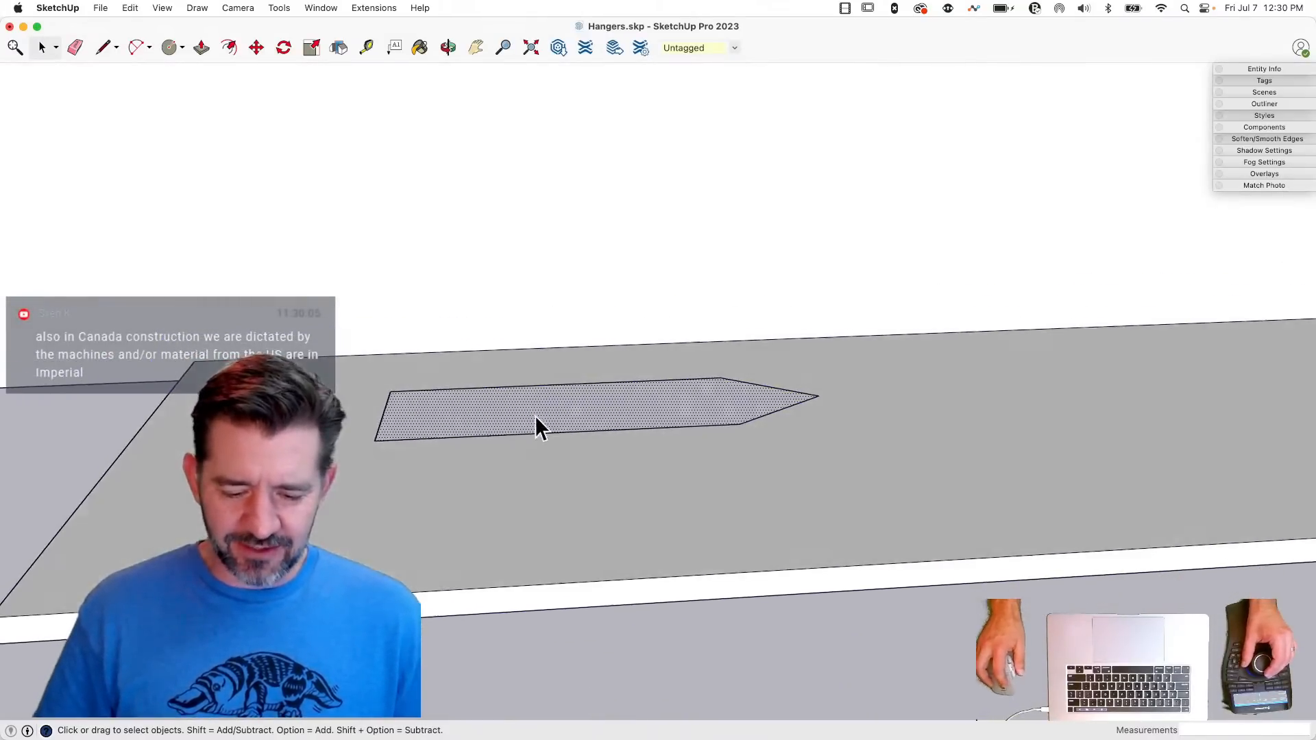
key("q")
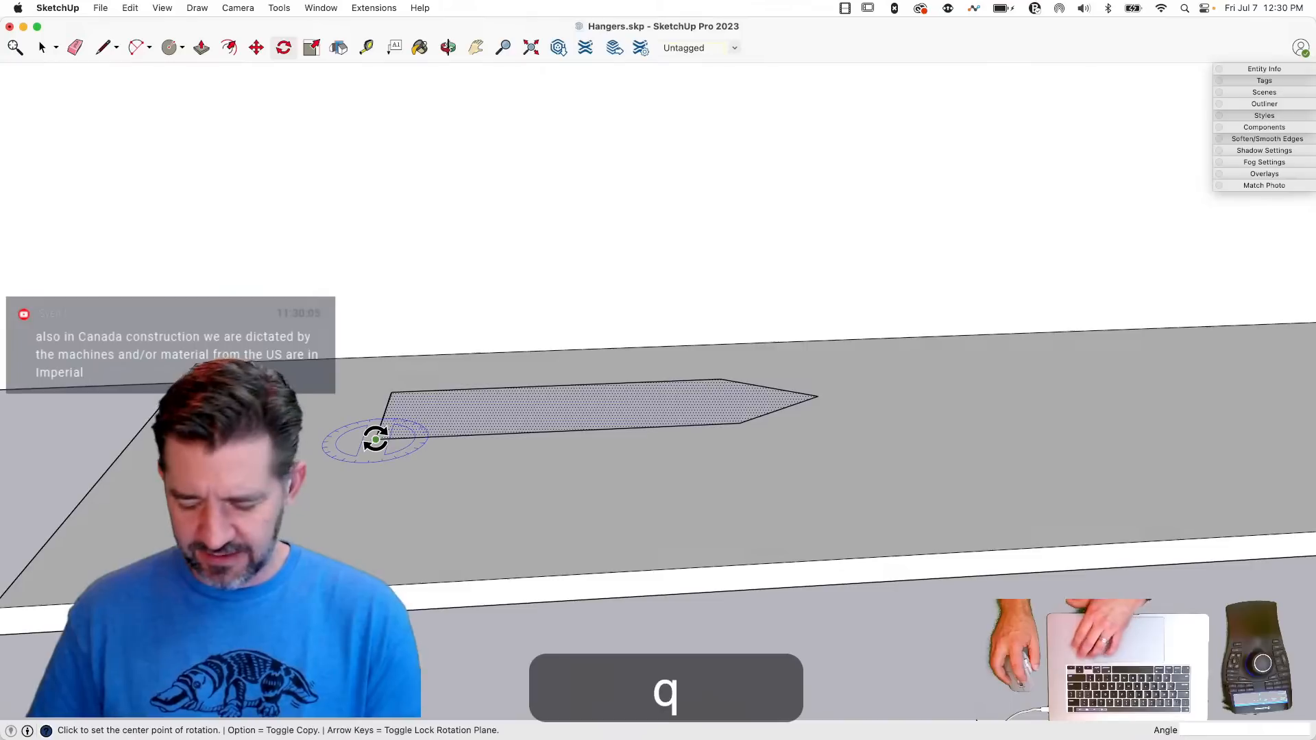
key("Left")
left_click(376, 439)
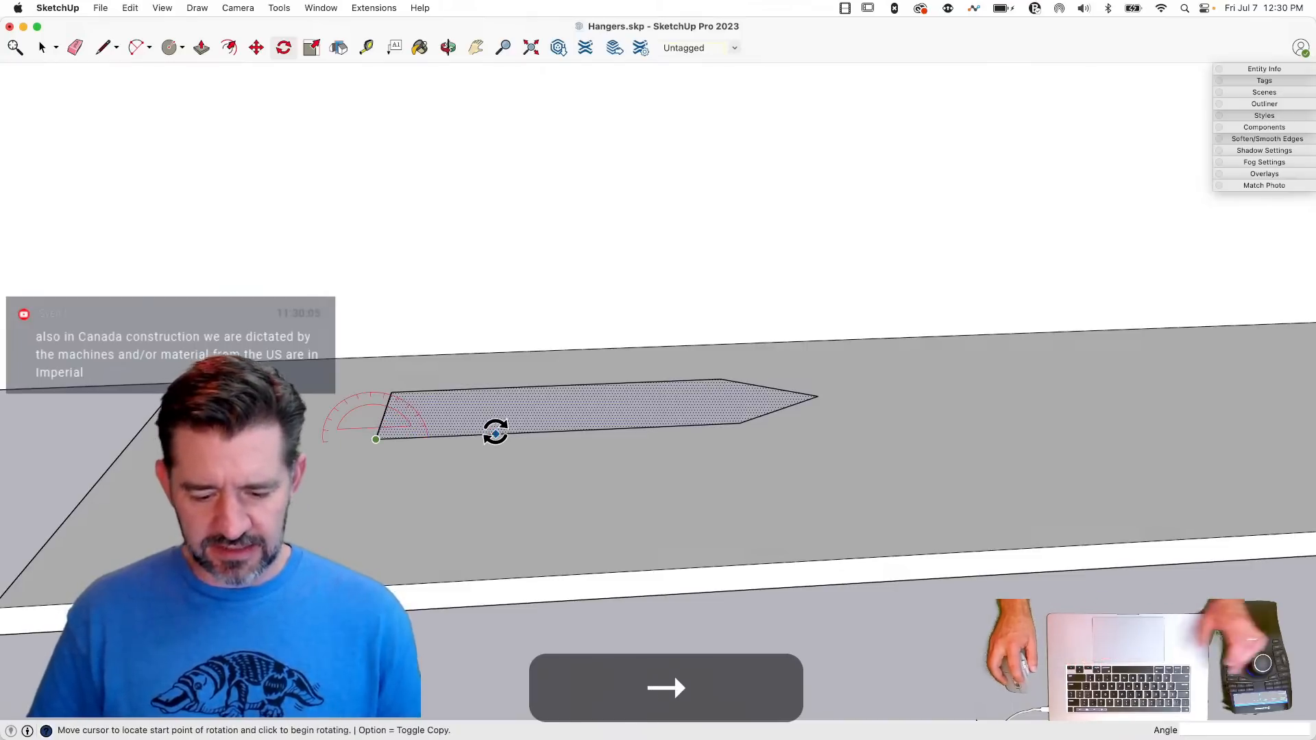
left_click(496, 434)
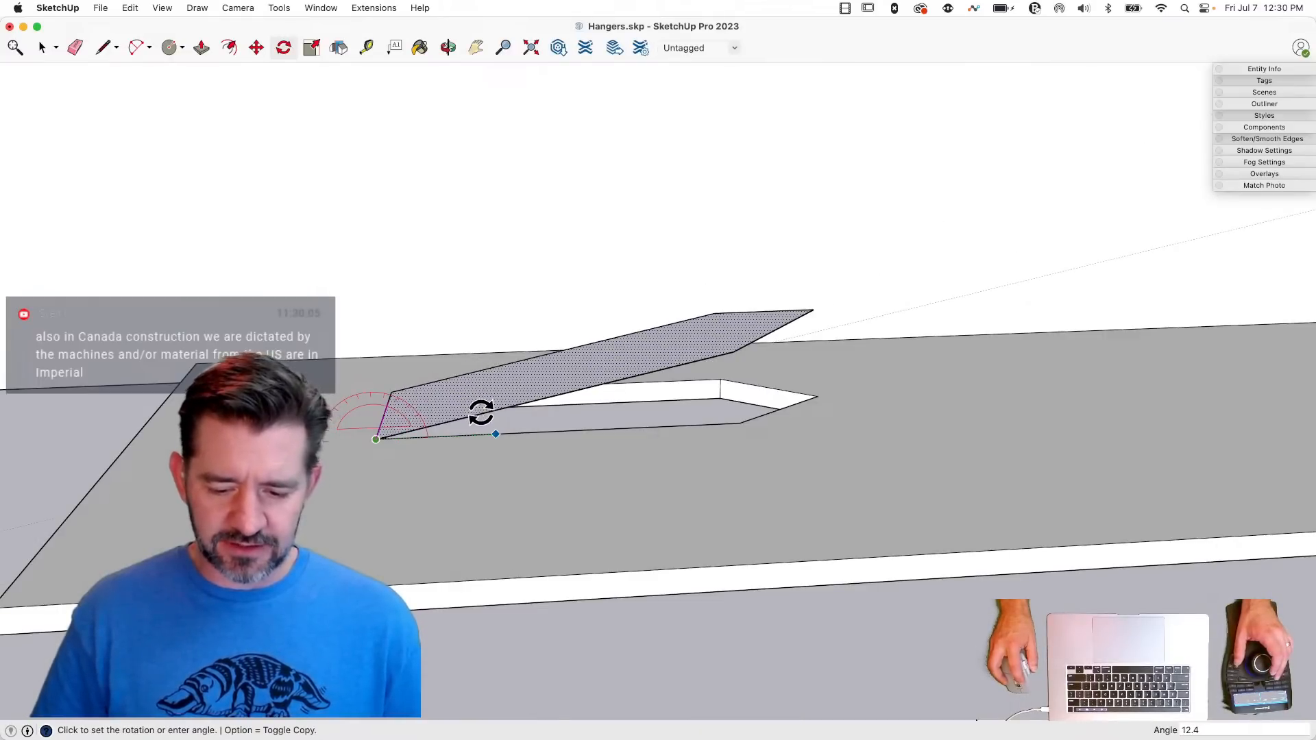
left_click(479, 406)
key("space")
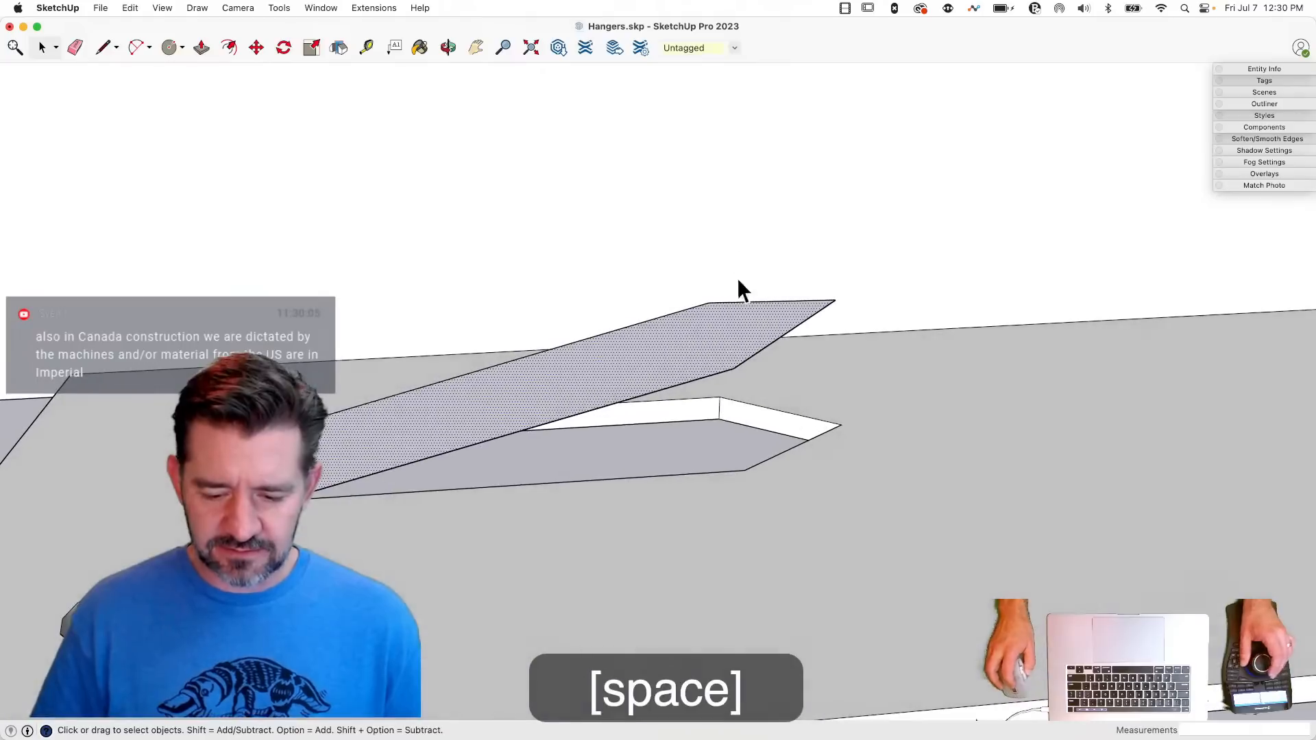
- Draw a line across the raised tab at the base of its point to separate the triangular tip
key("l")
left_click(709, 302)
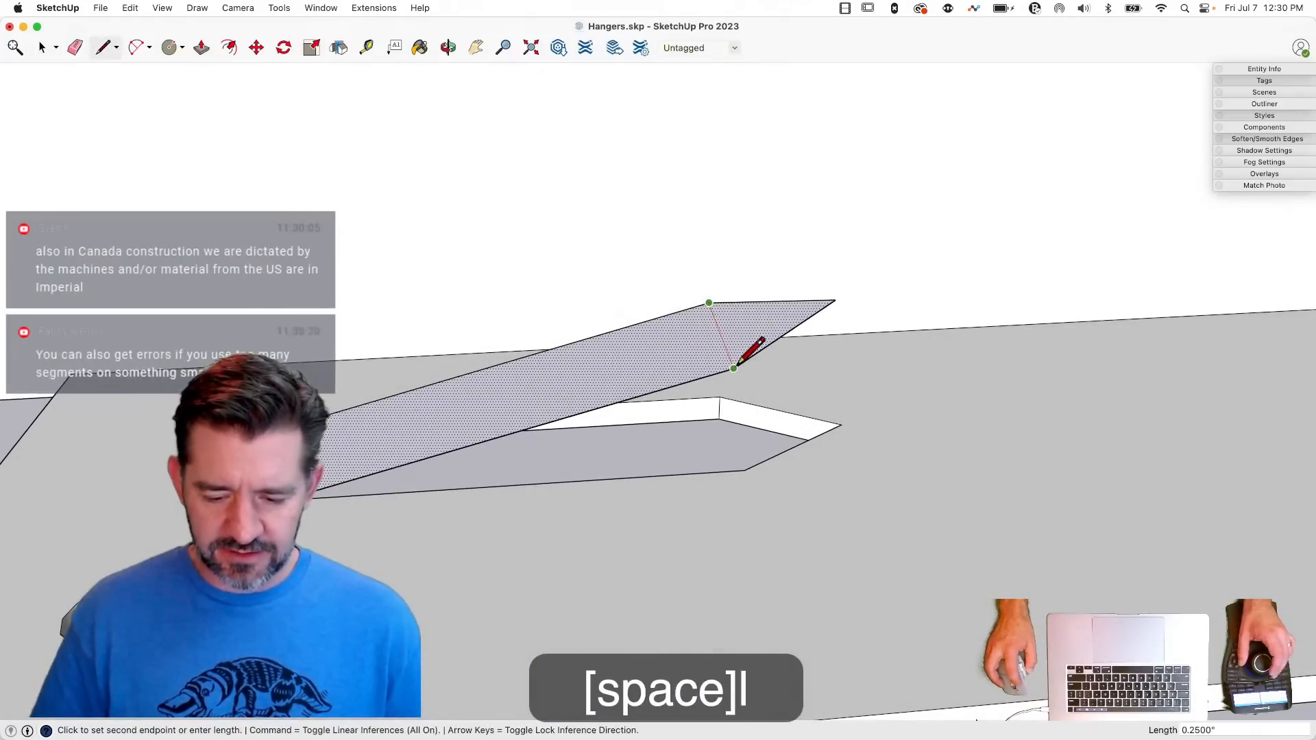
left_click(734, 368)
key("space")
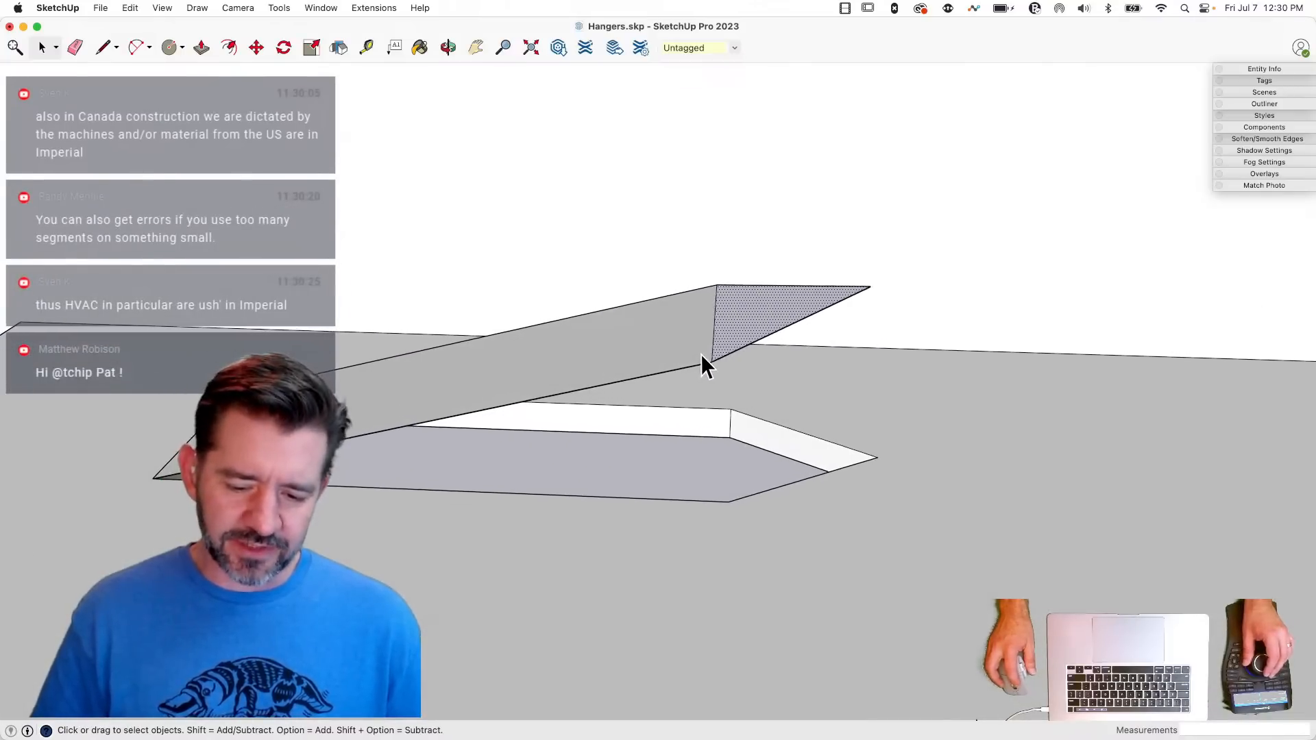
- Rotate the triangular tip about 77 degrees down toward the flange around the dividing line, on the red axis
key("q")
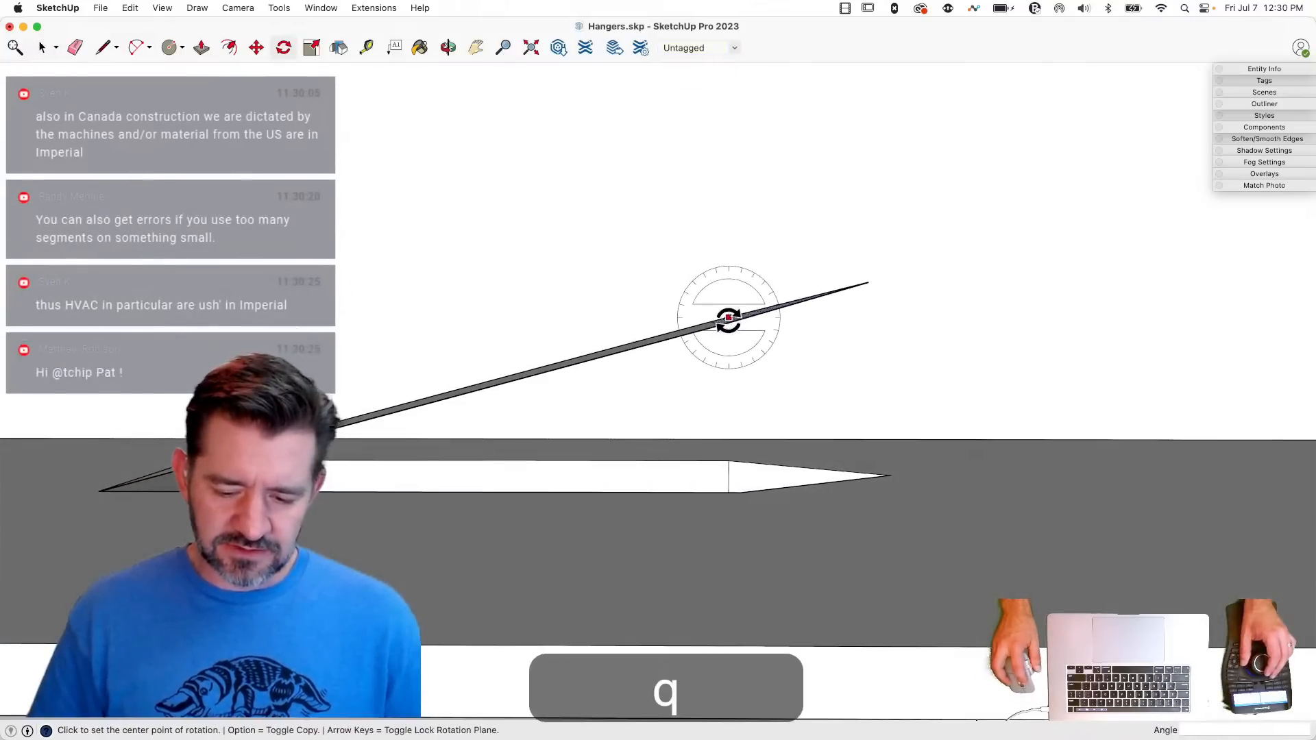
key("Left")
key("Right")
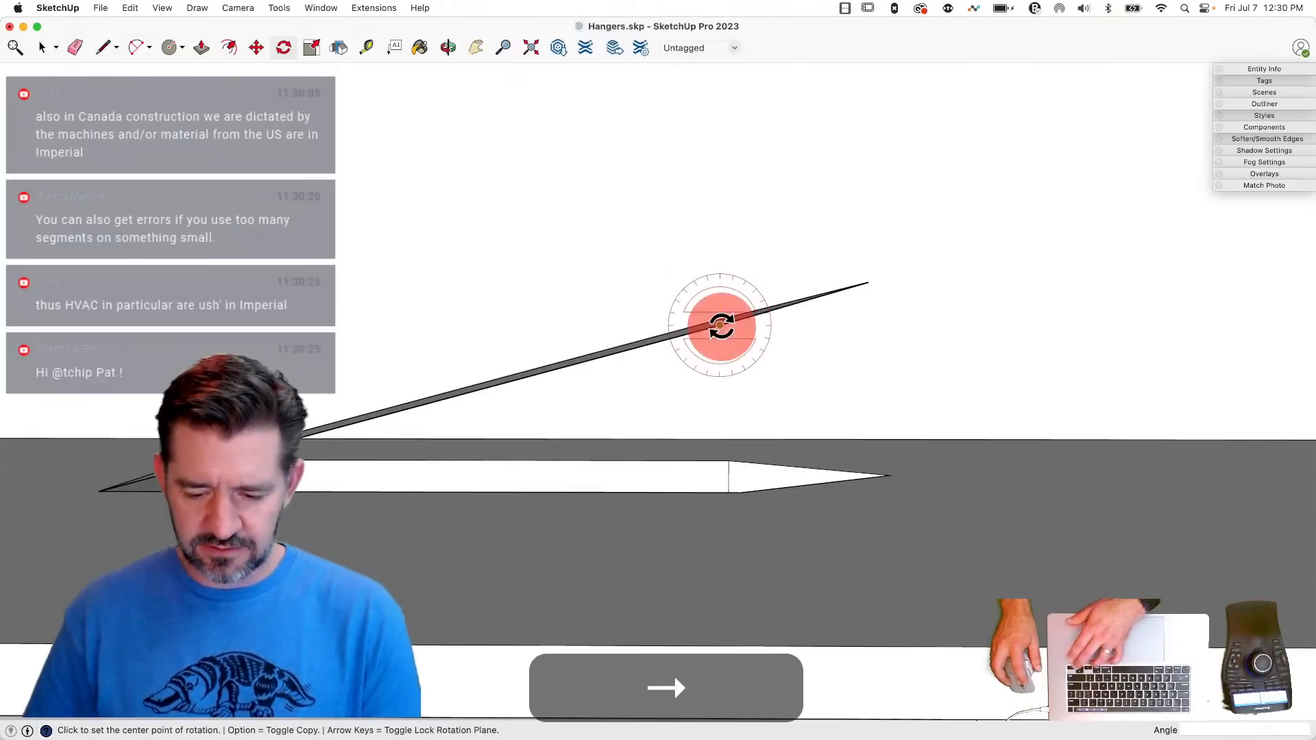
left_click(721, 327)
left_click(911, 314)
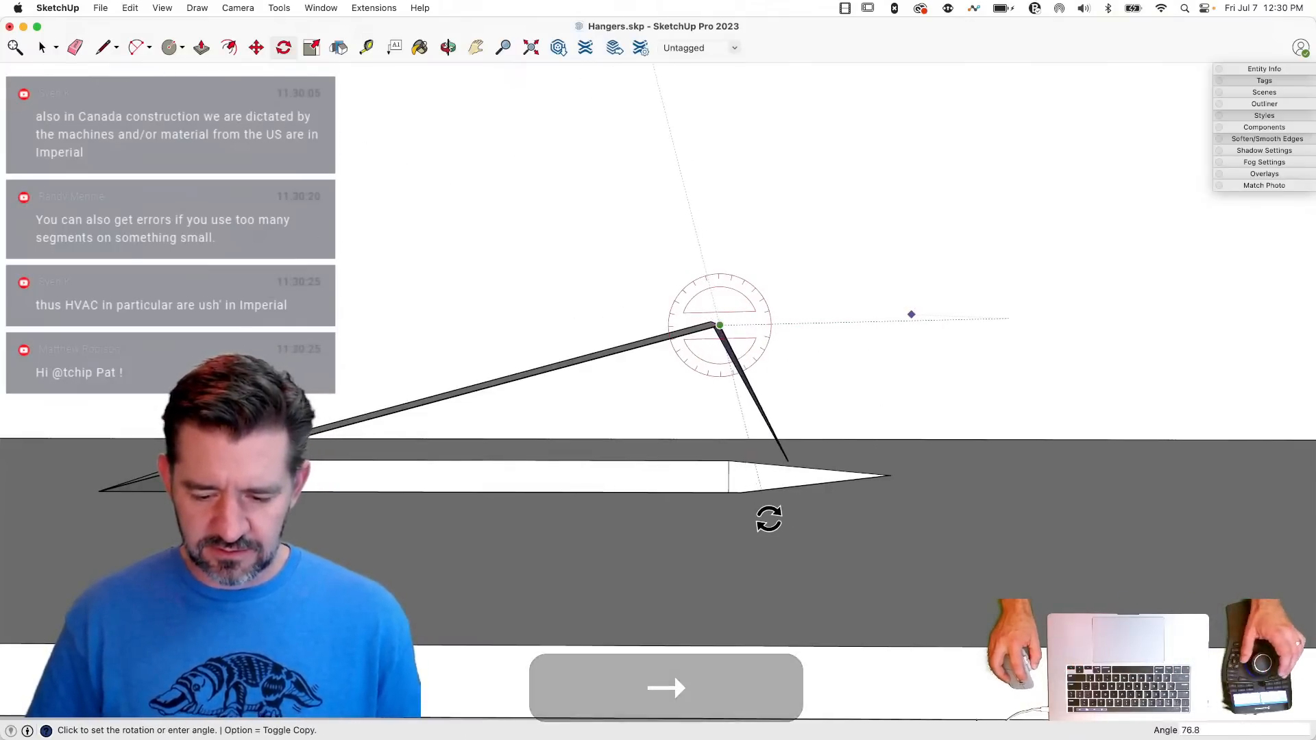
left_click(769, 519)
key("space")
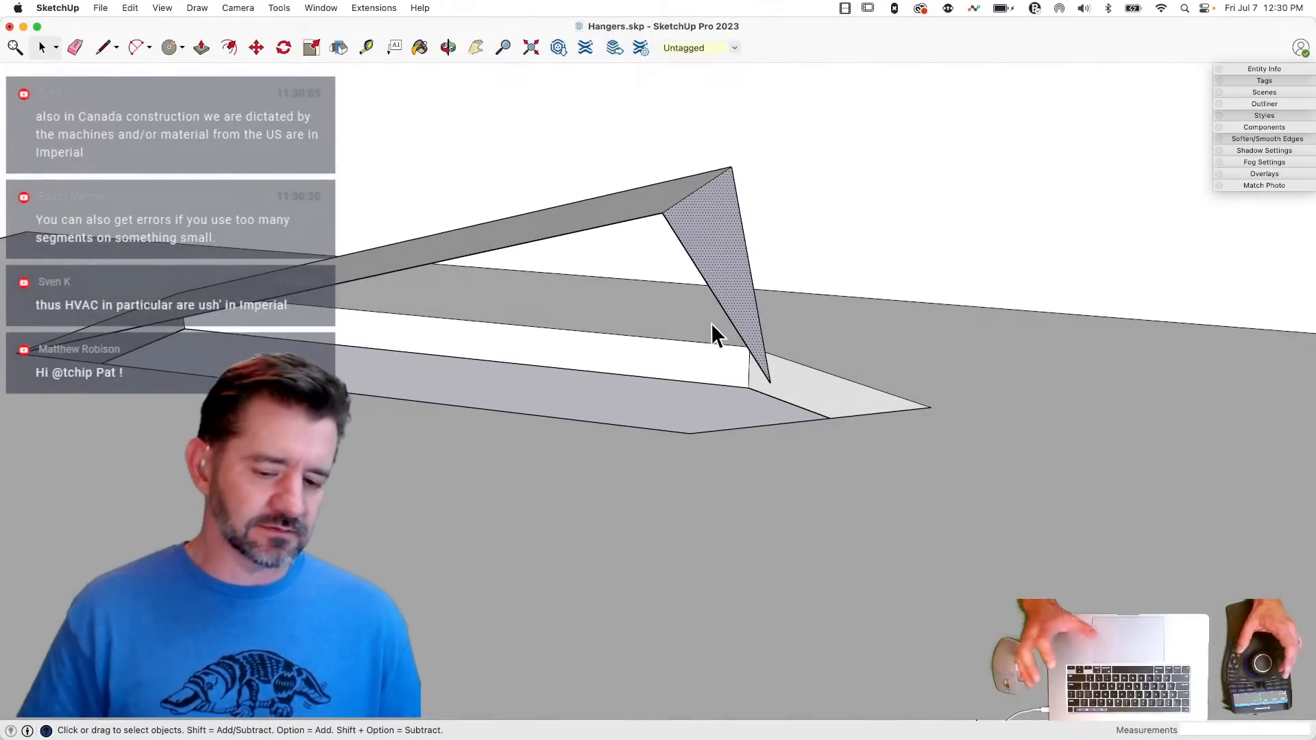
- Group the folded triangular tip face together with its edges
double_click(718, 246)
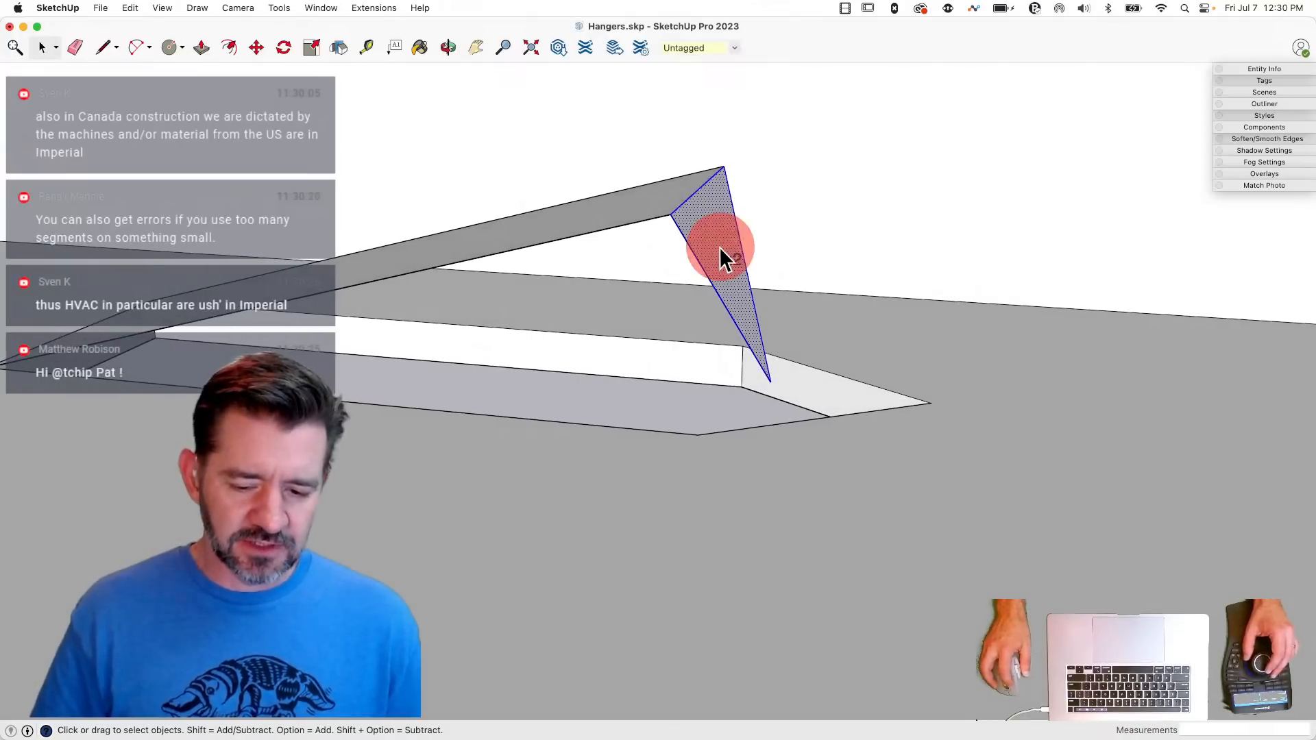
right_click(720, 248)
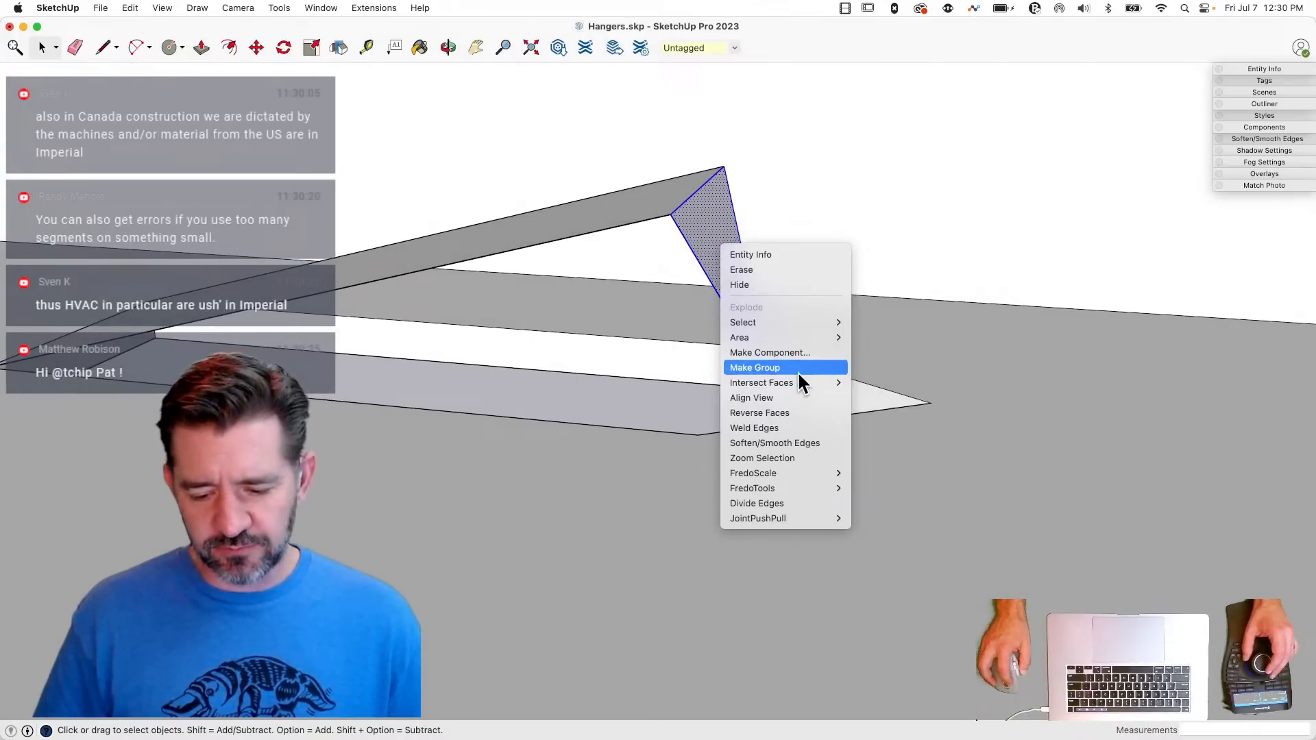
left_click(796, 369)
- Open the triangular tip group and extrude its face to a thickness of 0.0478"
double_click(715, 246)
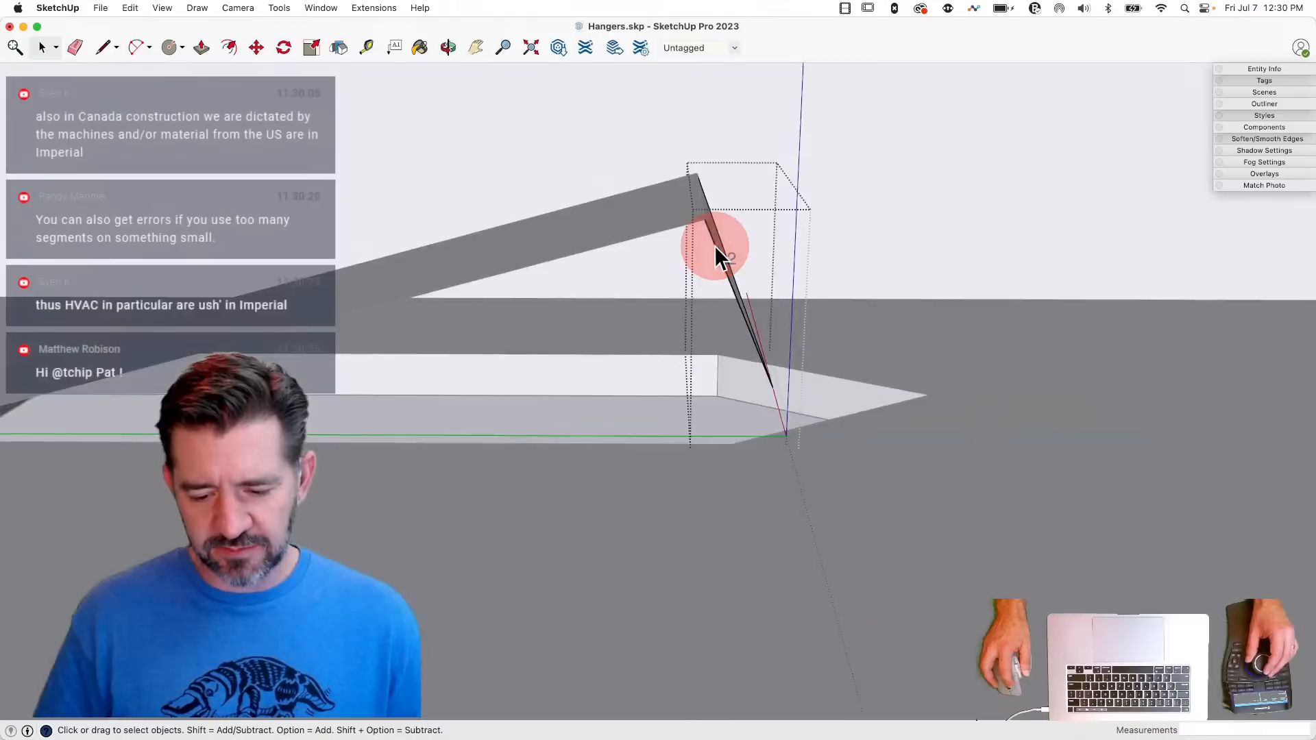
key("p")
left_click(718, 248)
left_click(720, 255)
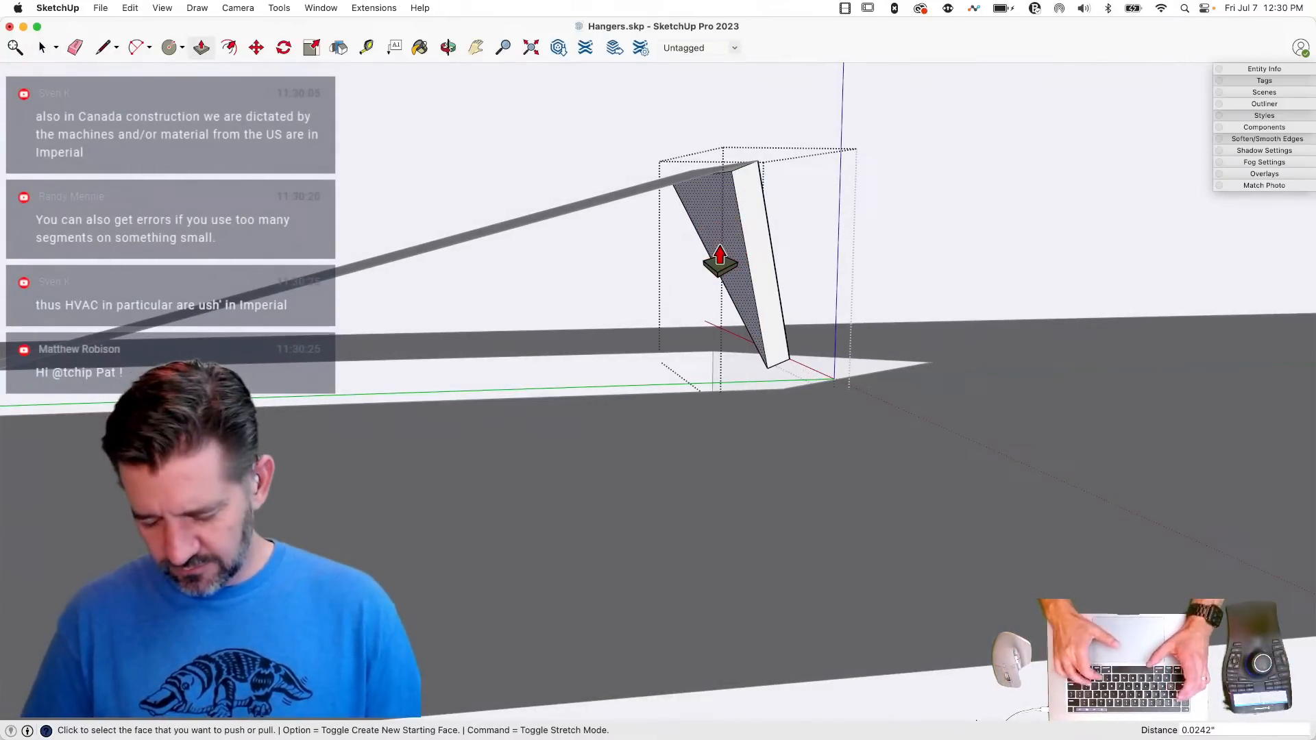
type(".04")
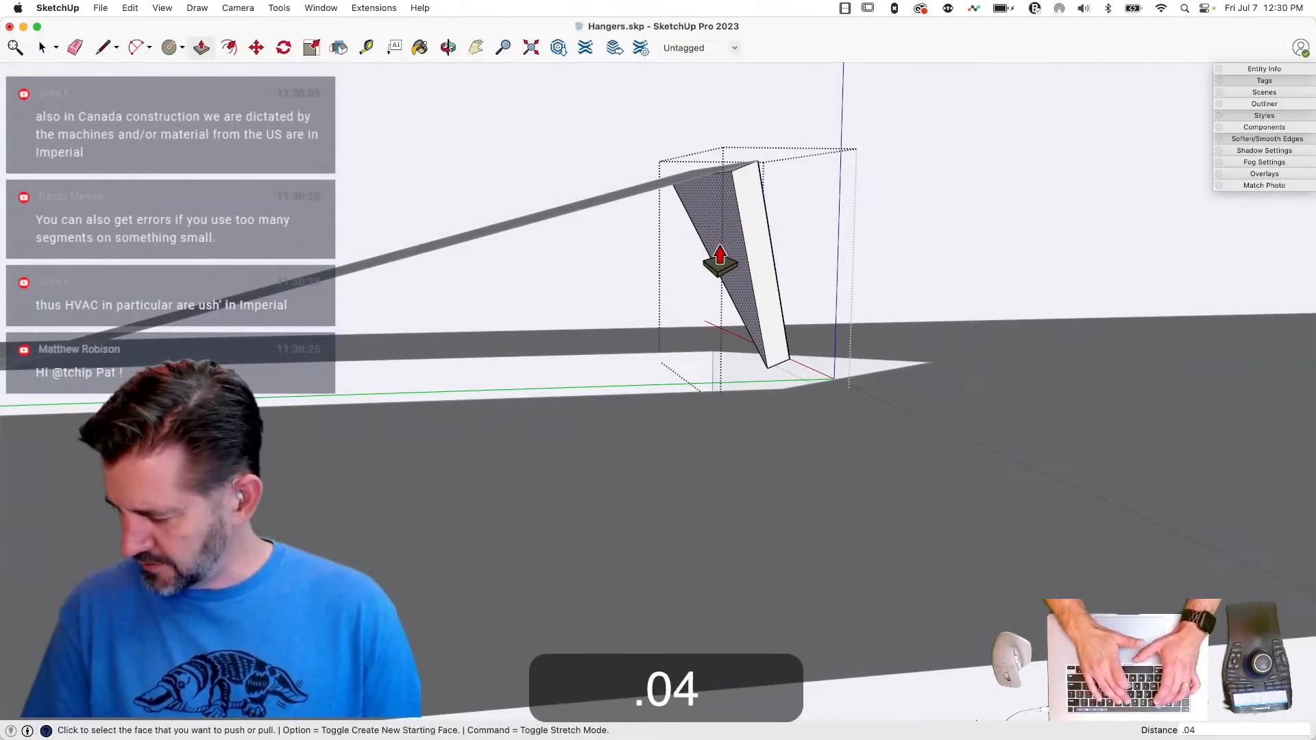
type("78\"")
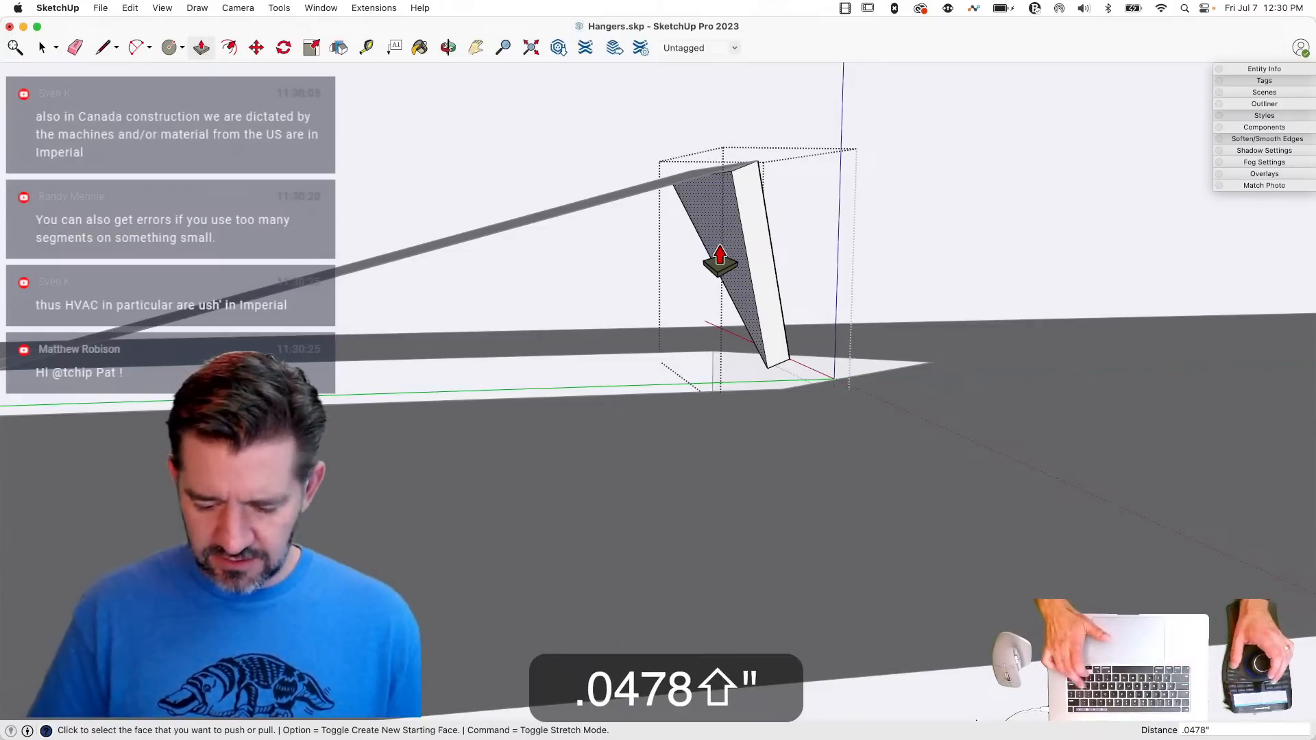
key("Return")
key("space")
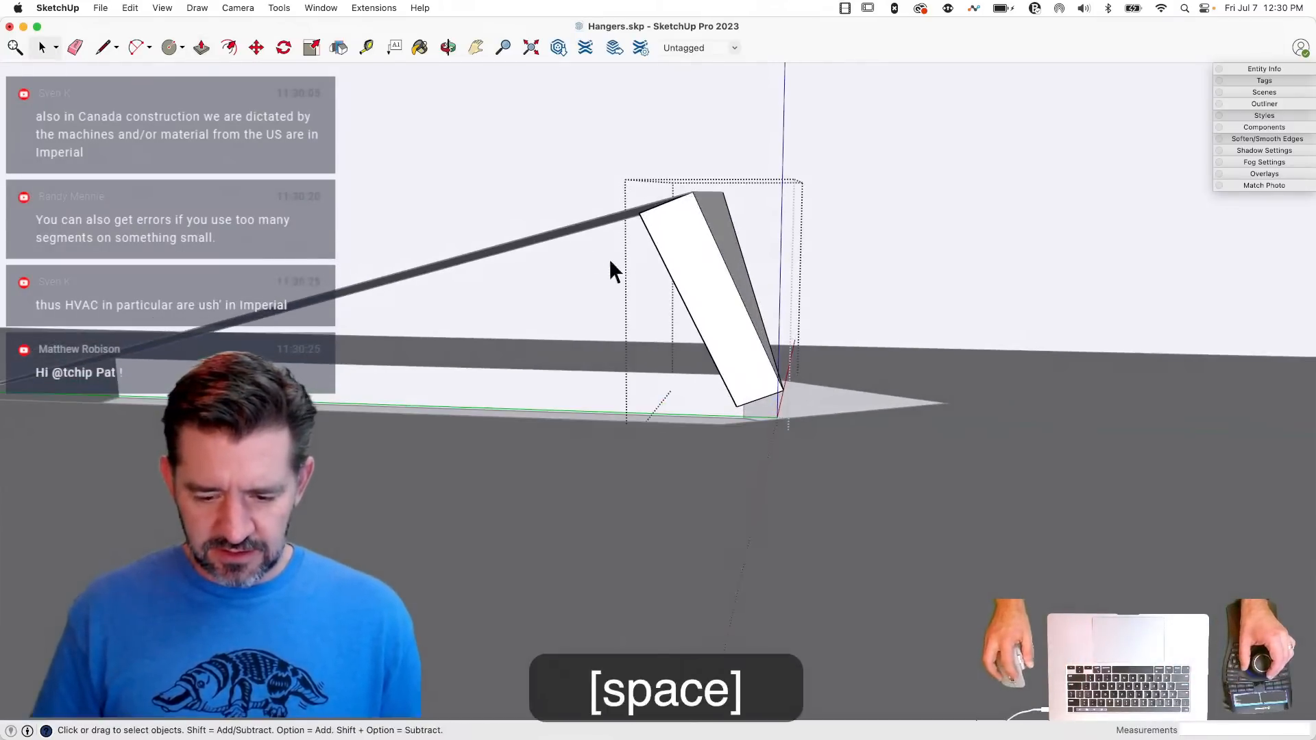
- Group the sloped rectangular strip of the tab and extrude its face to sheet-metal thickness
left_click(549, 237)
right_click(550, 235)
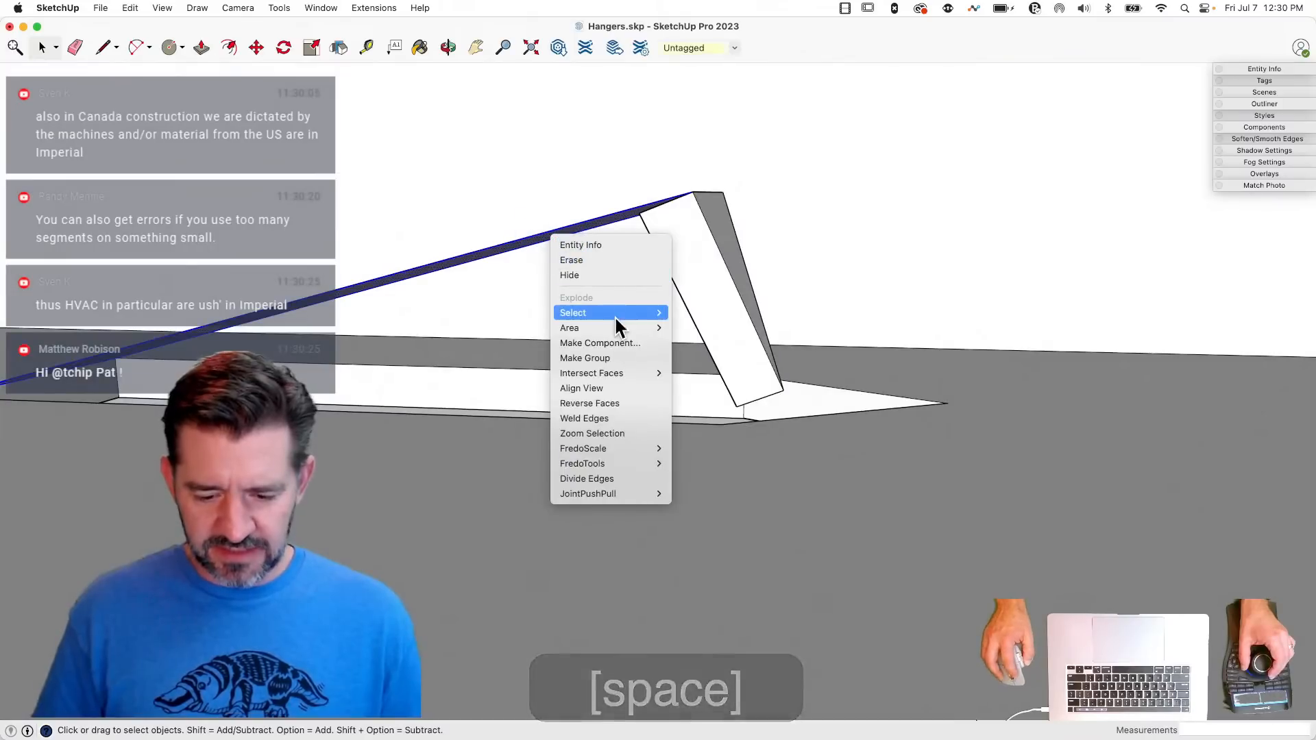
left_click(607, 358)
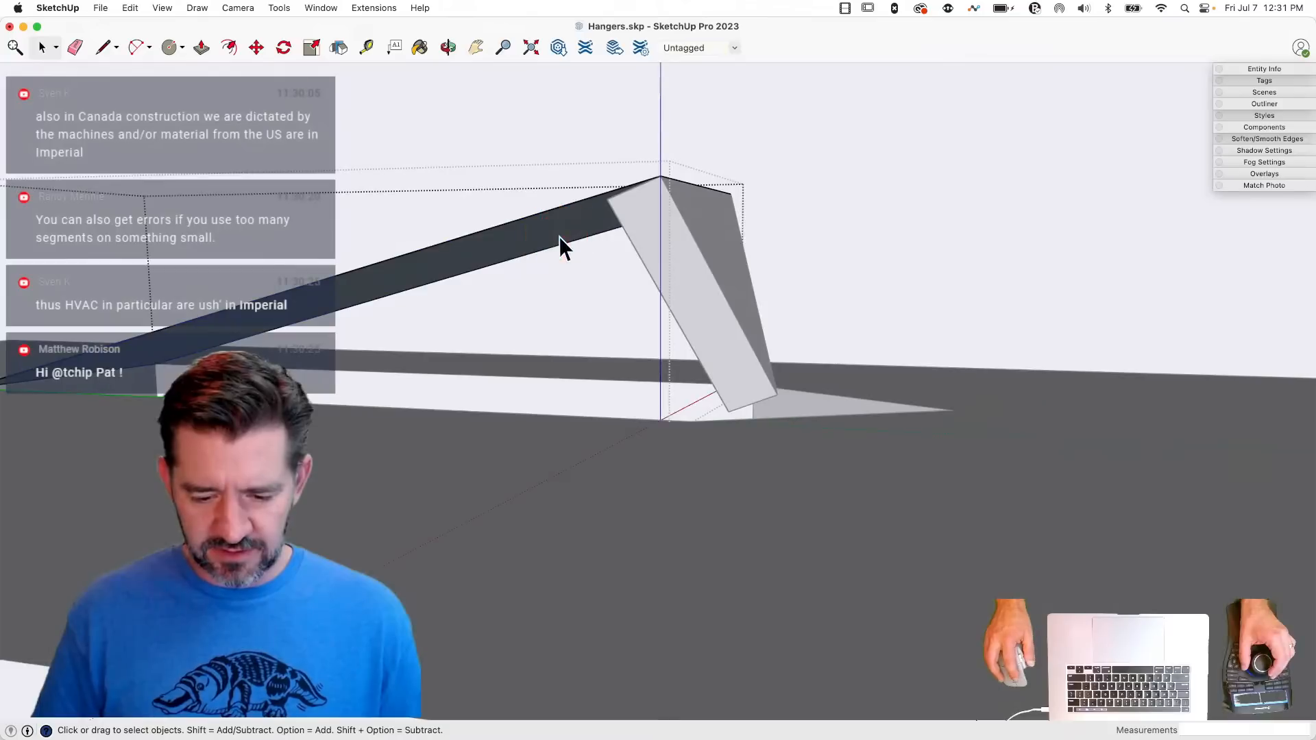
key("p")
key("space")
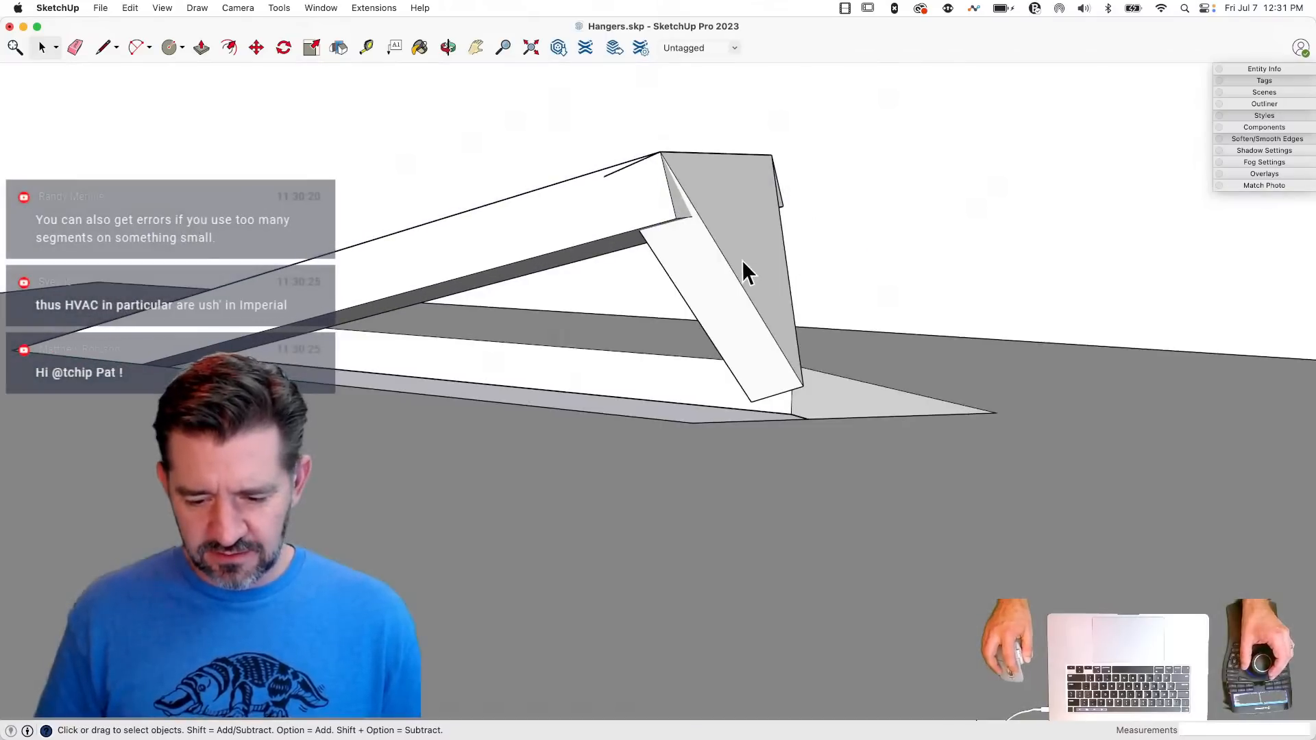
- Move the triangular tip group by its upper hinge corner onto the lower corner of the thickened strip's end
left_click(705, 216)
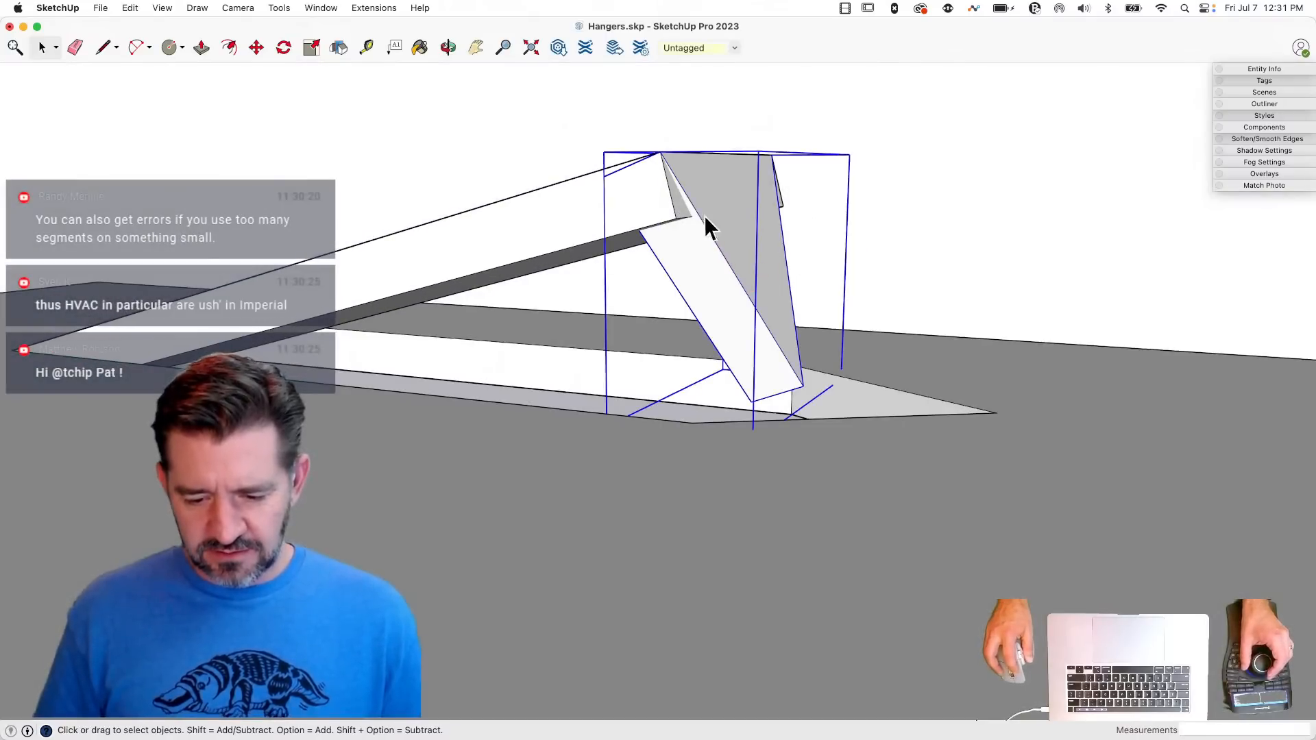
key("m")
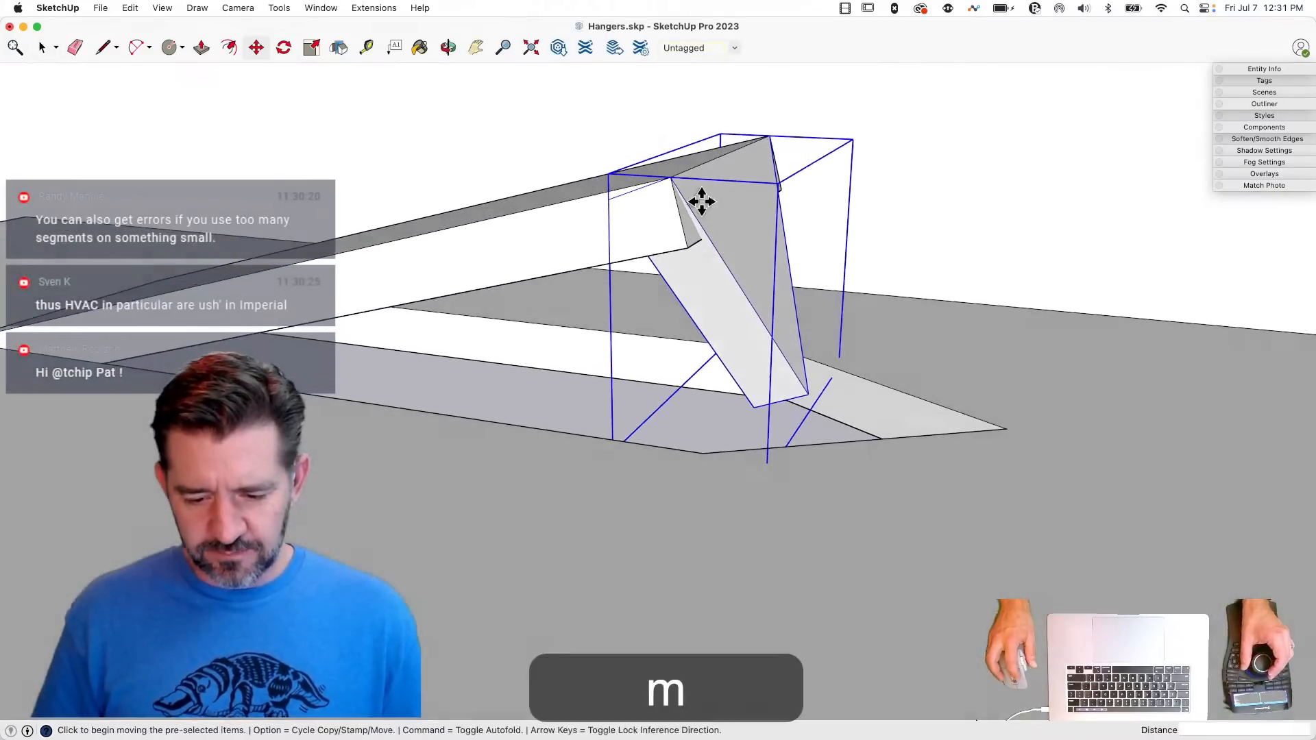
left_click(670, 177)
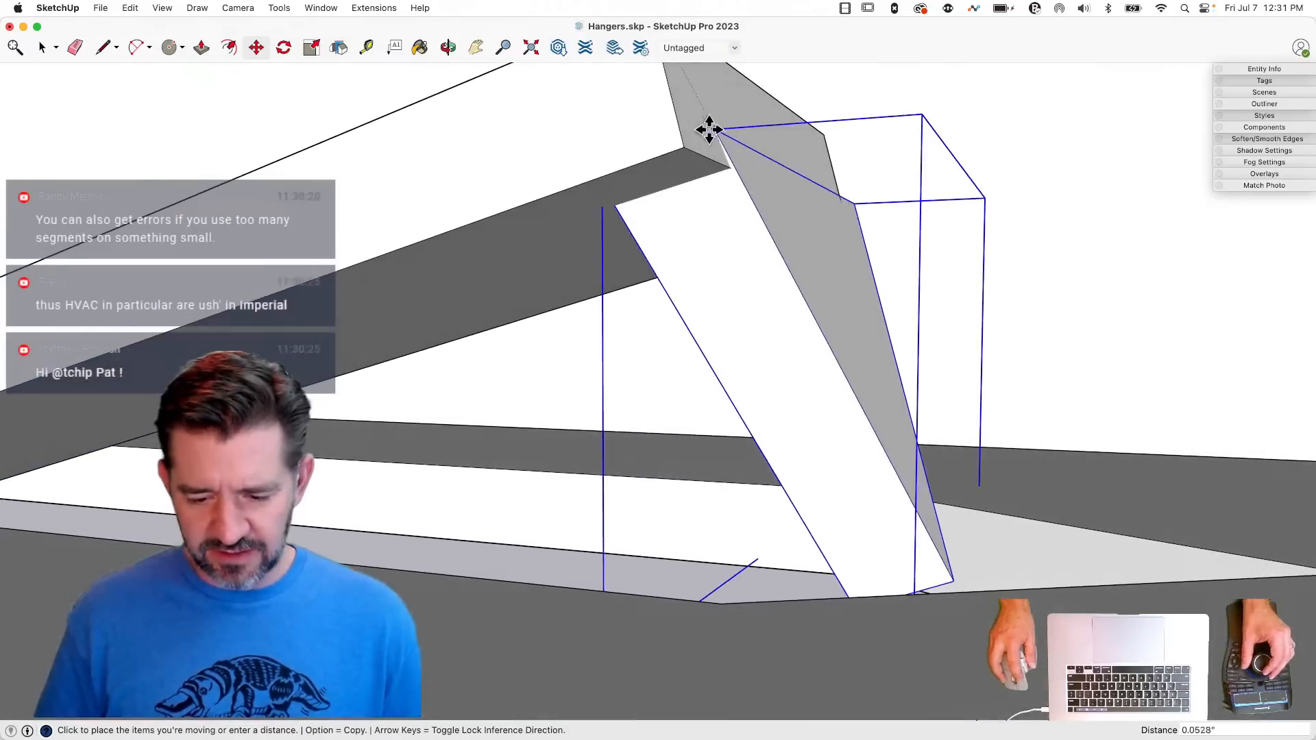
left_click(681, 147)
key("space")
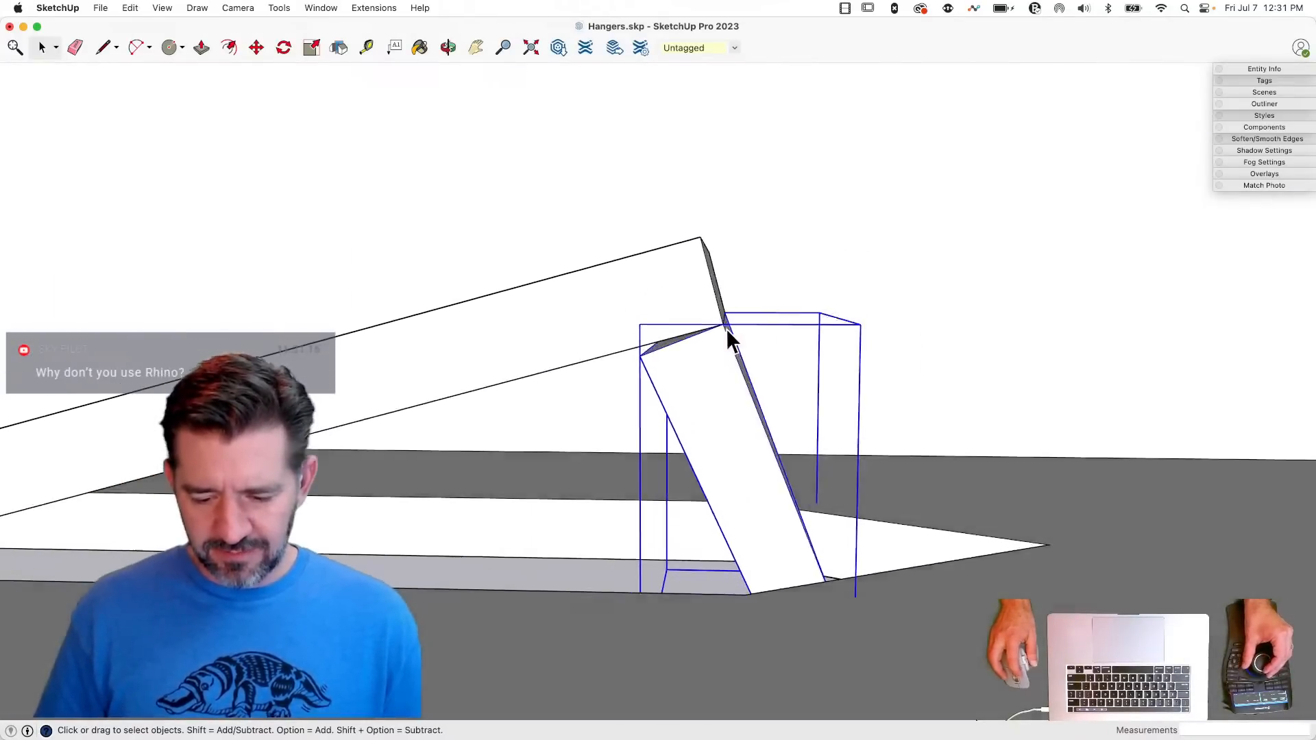
- Rotate the triangular tip group about its hinge corner so its upper edge aligns with the underside of the sloped strip
key("q")
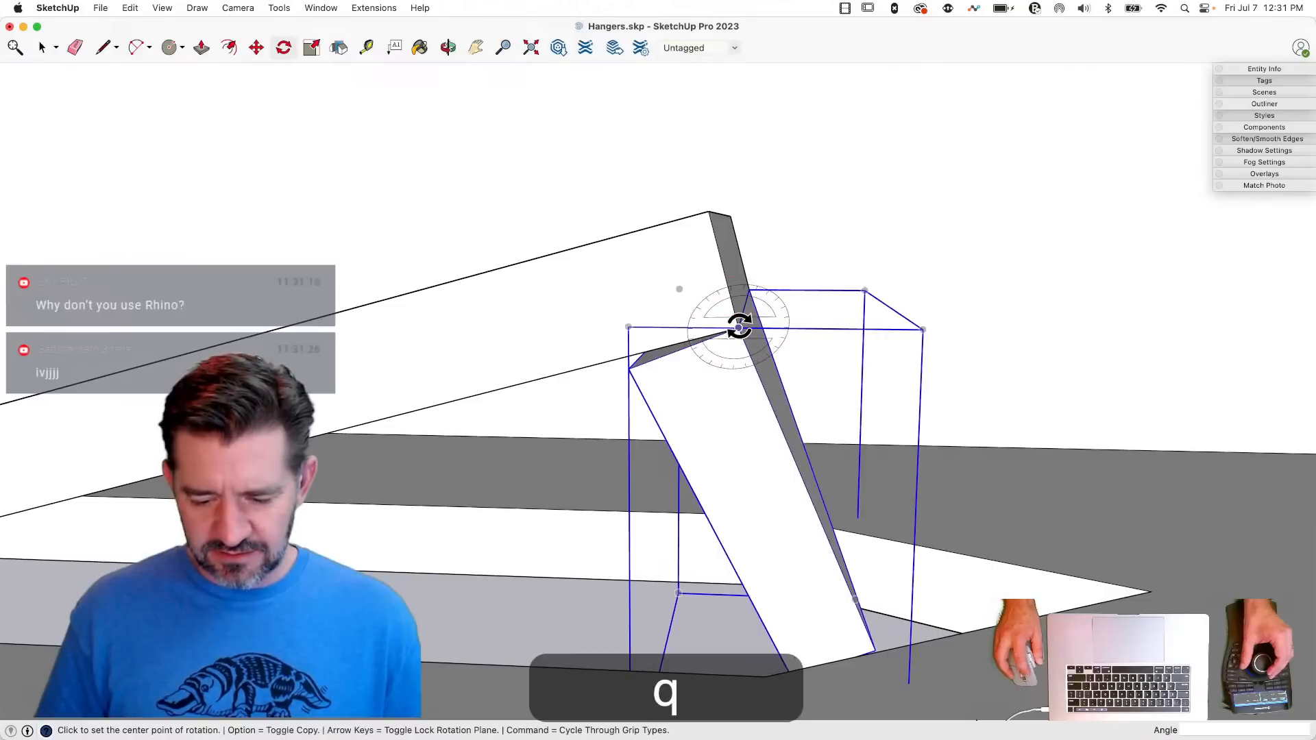
left_click(739, 328)
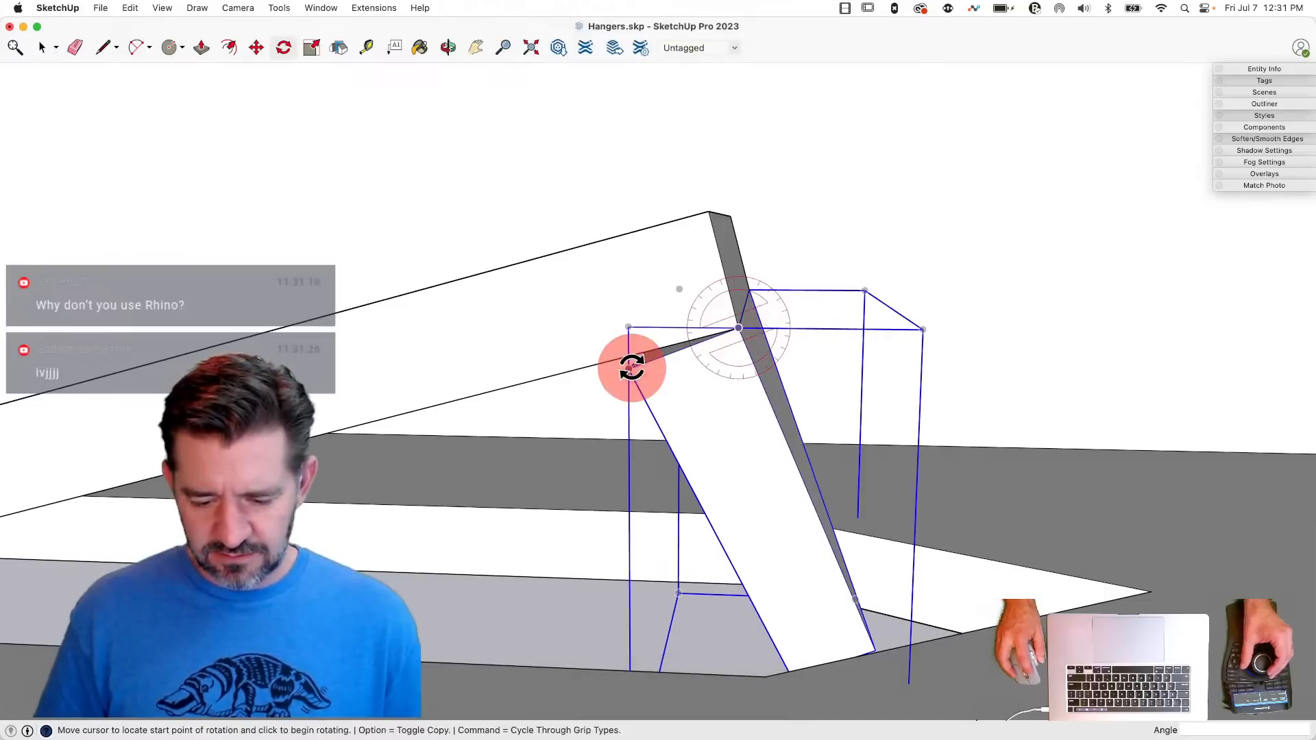
left_click(630, 368)
left_click(614, 360)
key("space")
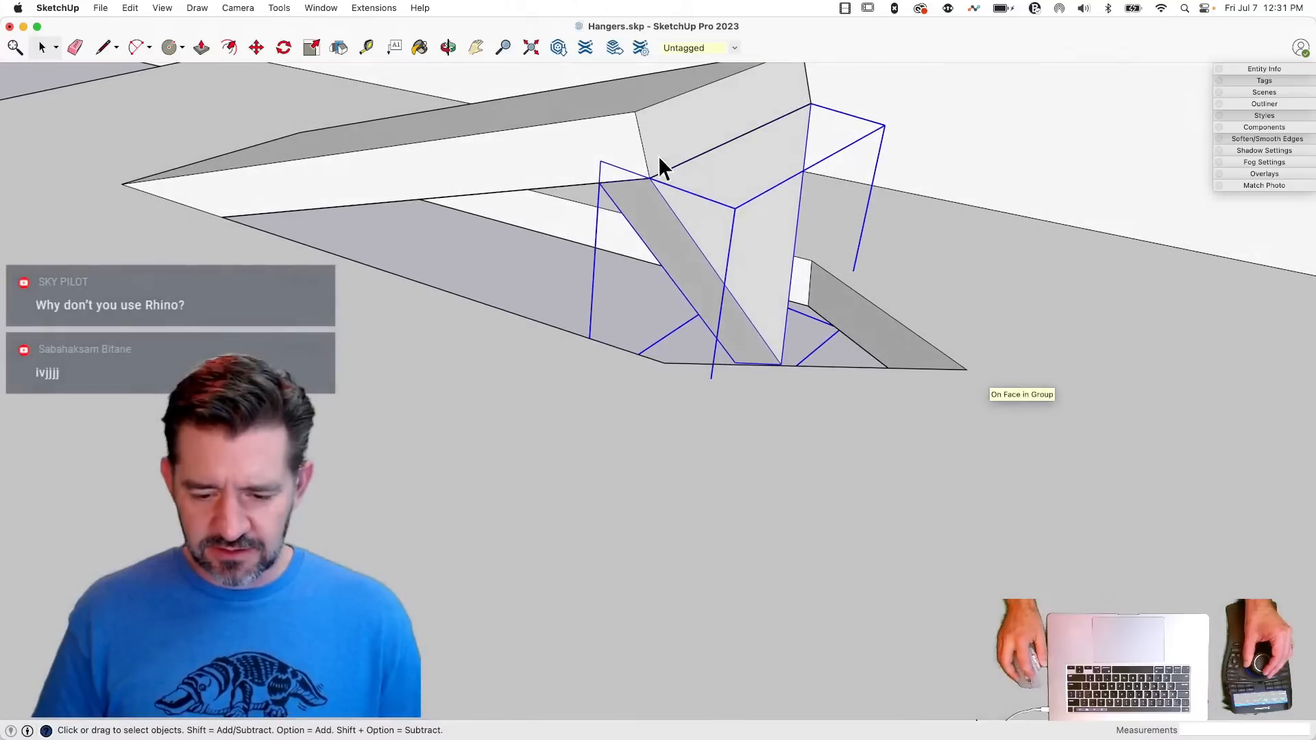
- Group the sloped strip and the triangular tip together and explode the nested groups into one tab
key("shift")
left_click(607, 137, "shift")
right_click(681, 185)
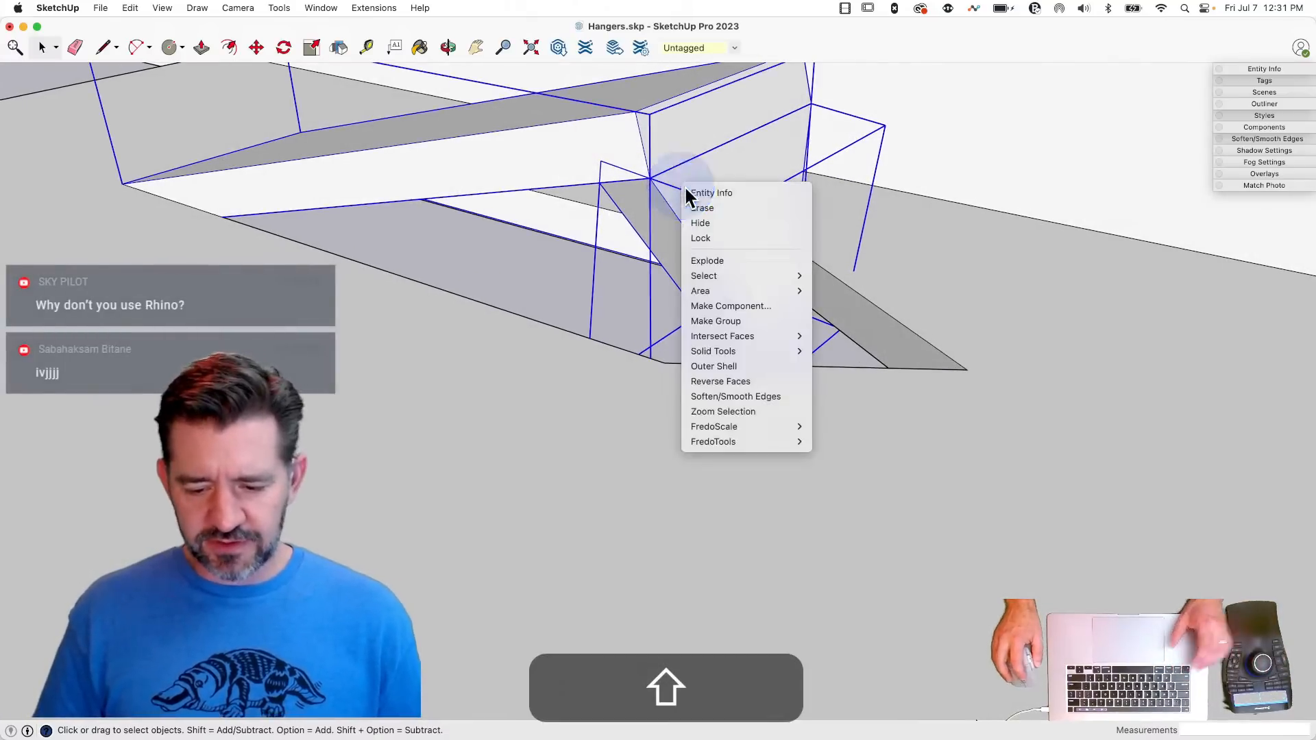
left_click(755, 319)
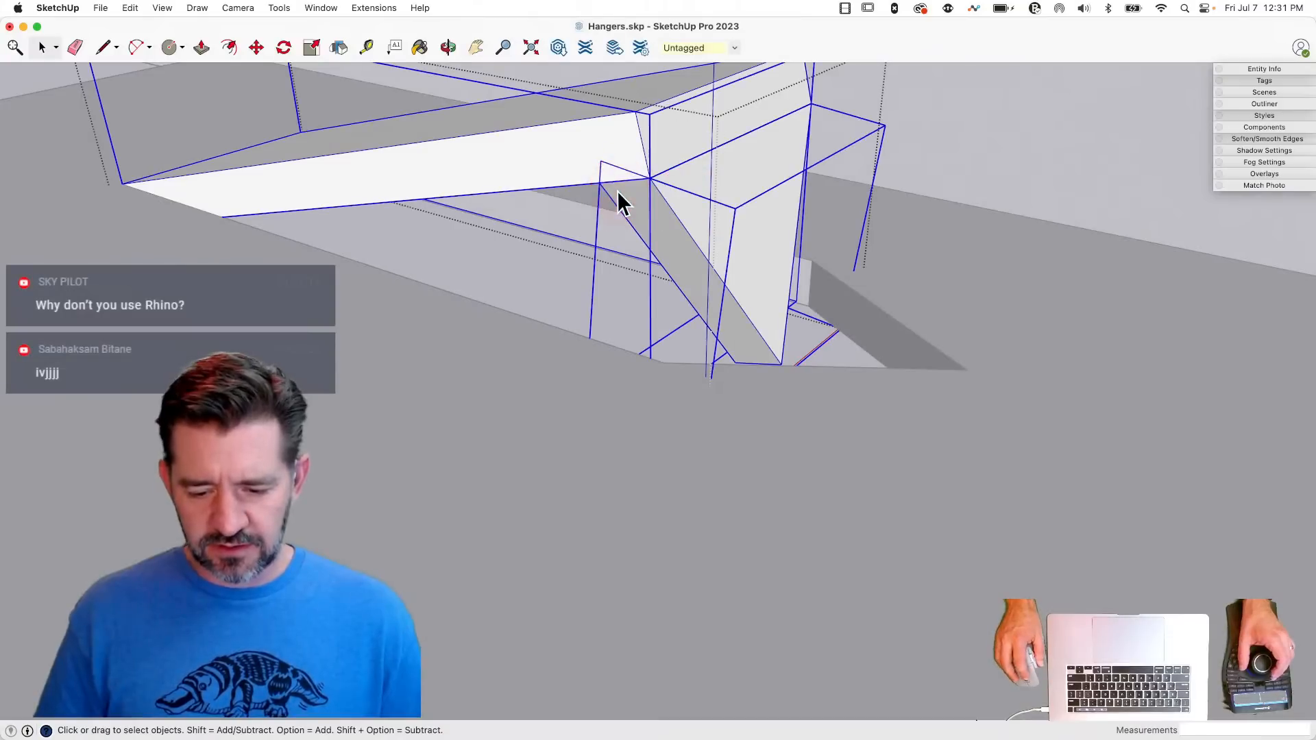
right_click(618, 190)
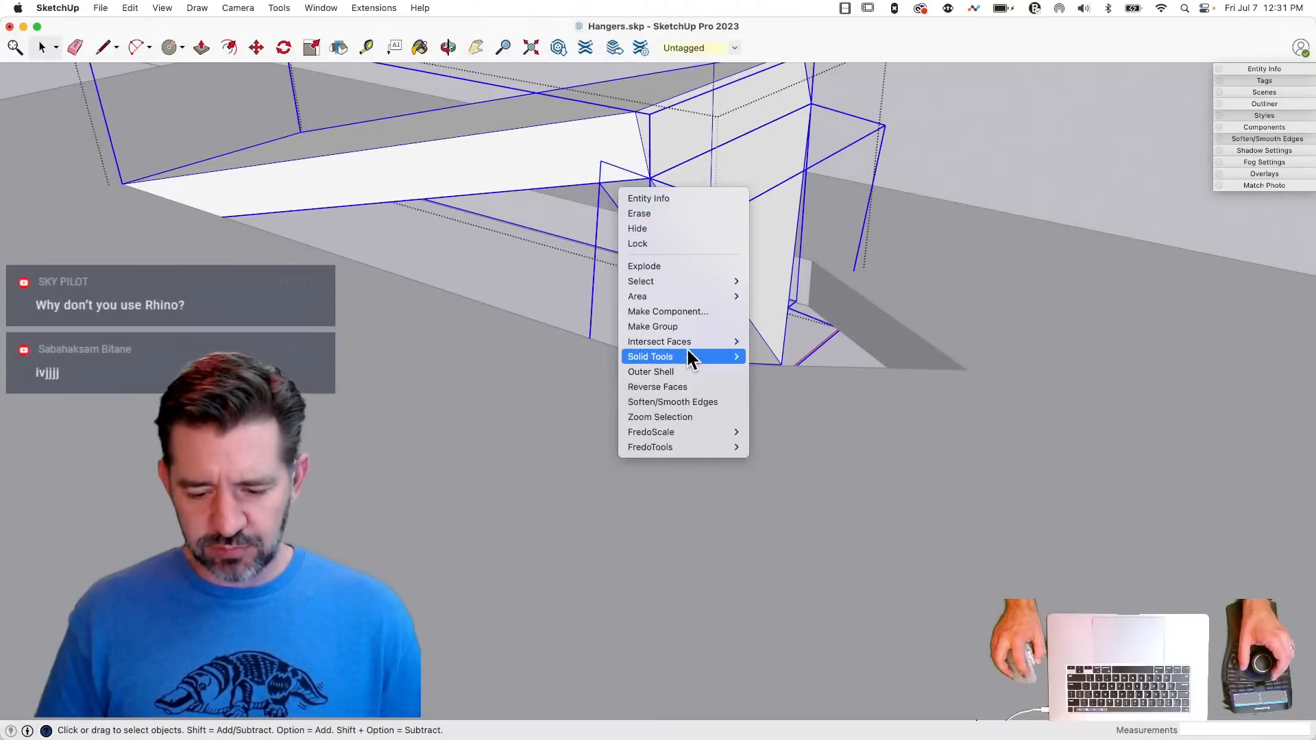
left_click(674, 267)
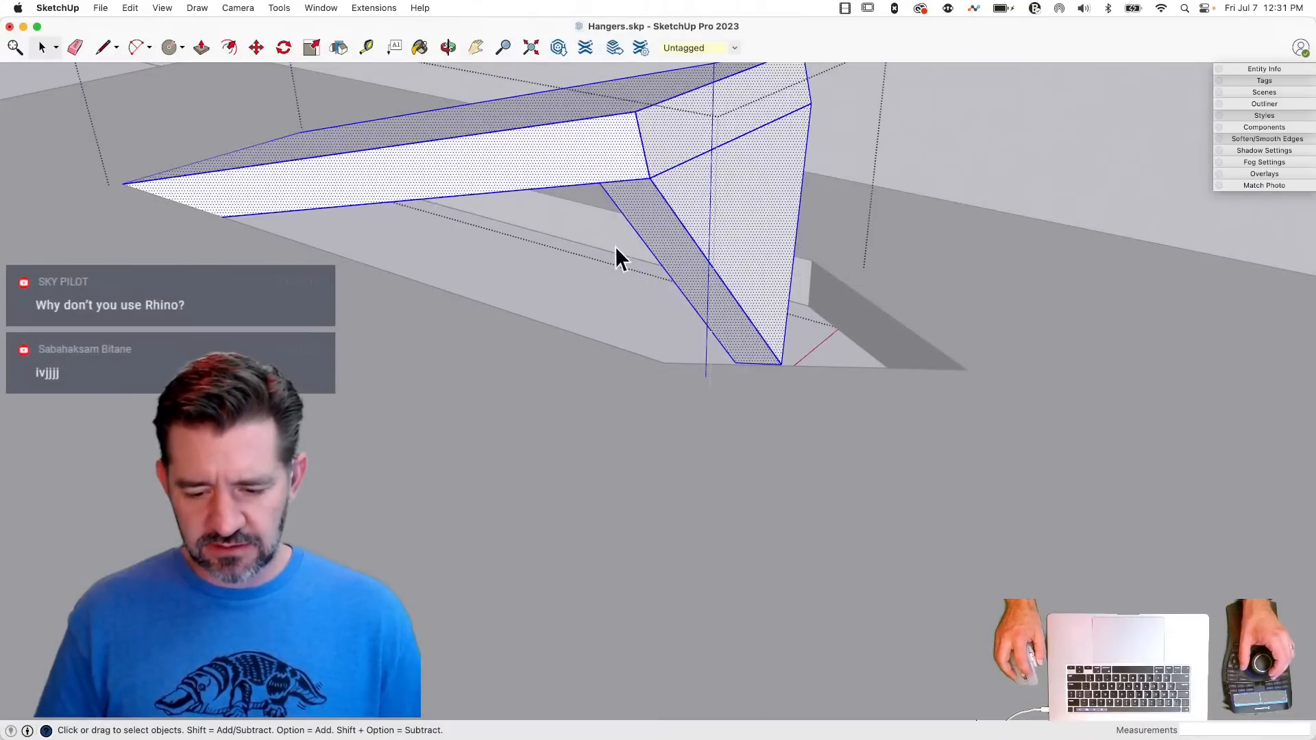
- Soften the bend edges between the sloped strip and the triangular tip inside the tab group
key("e")
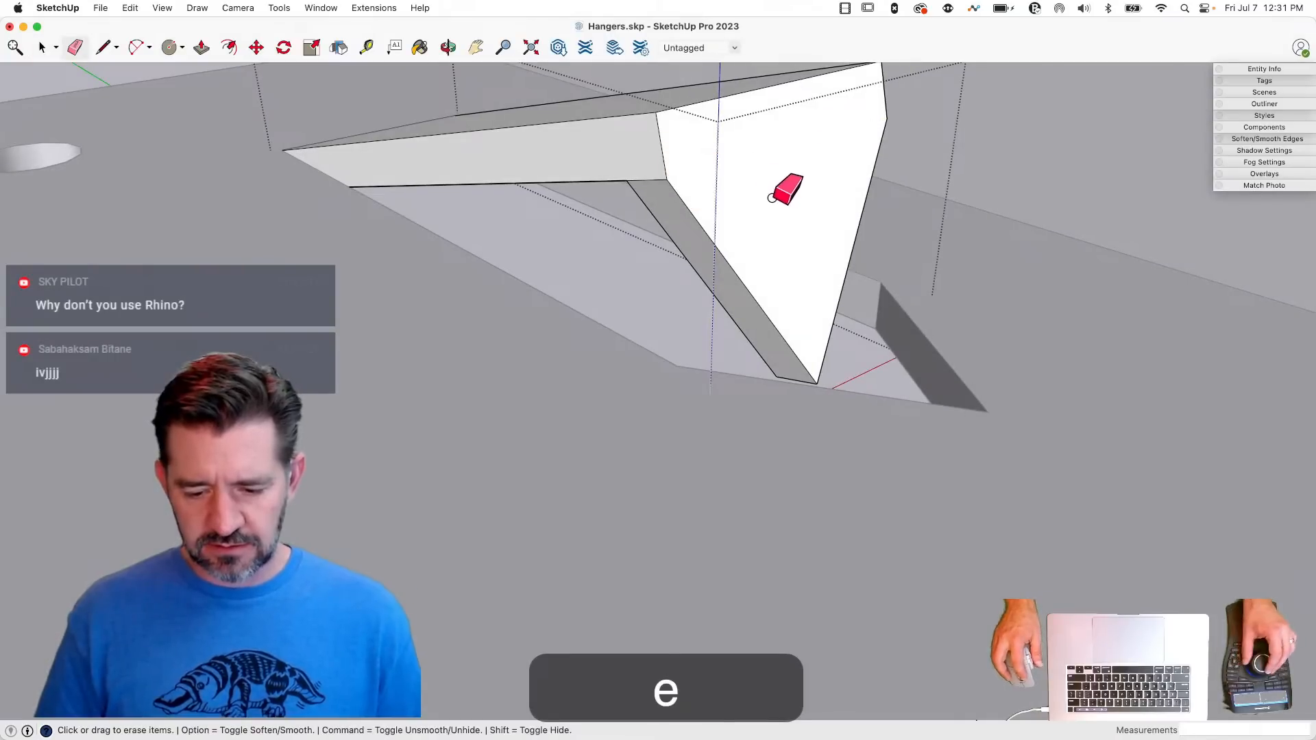
key("space")
key("e")
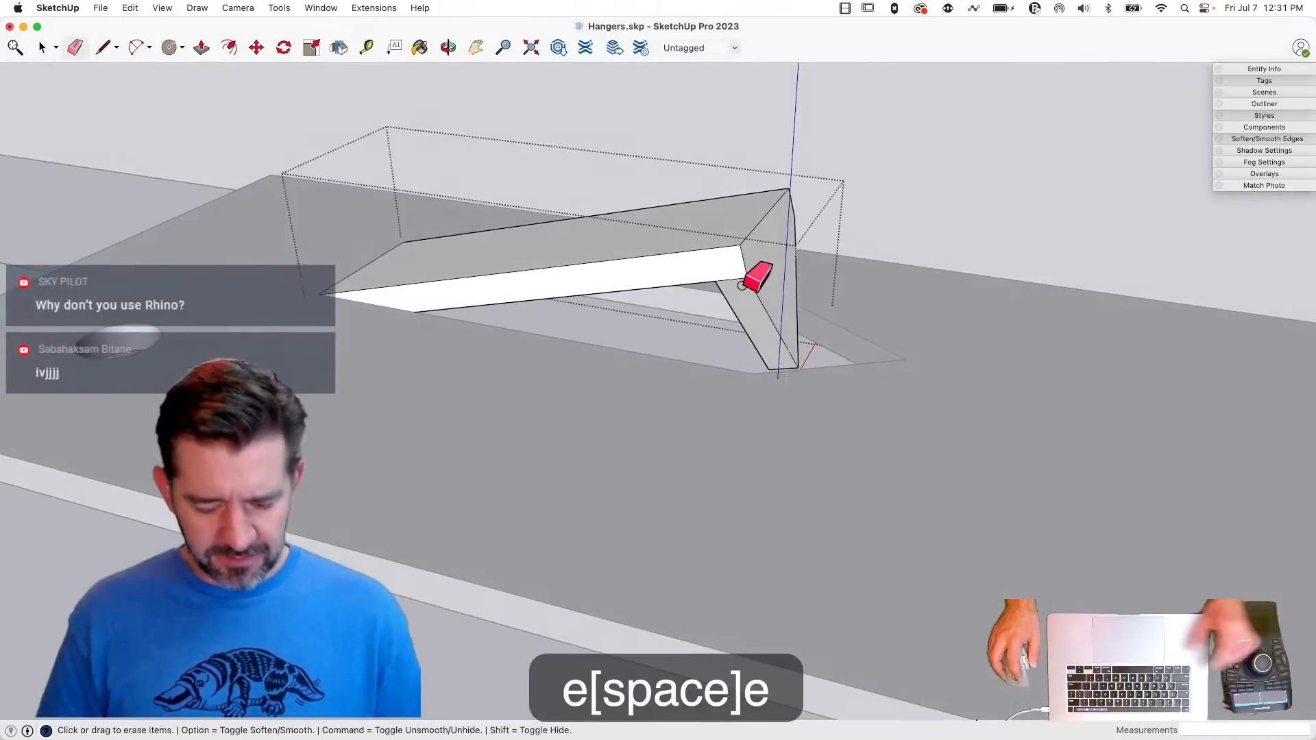
key("alt")
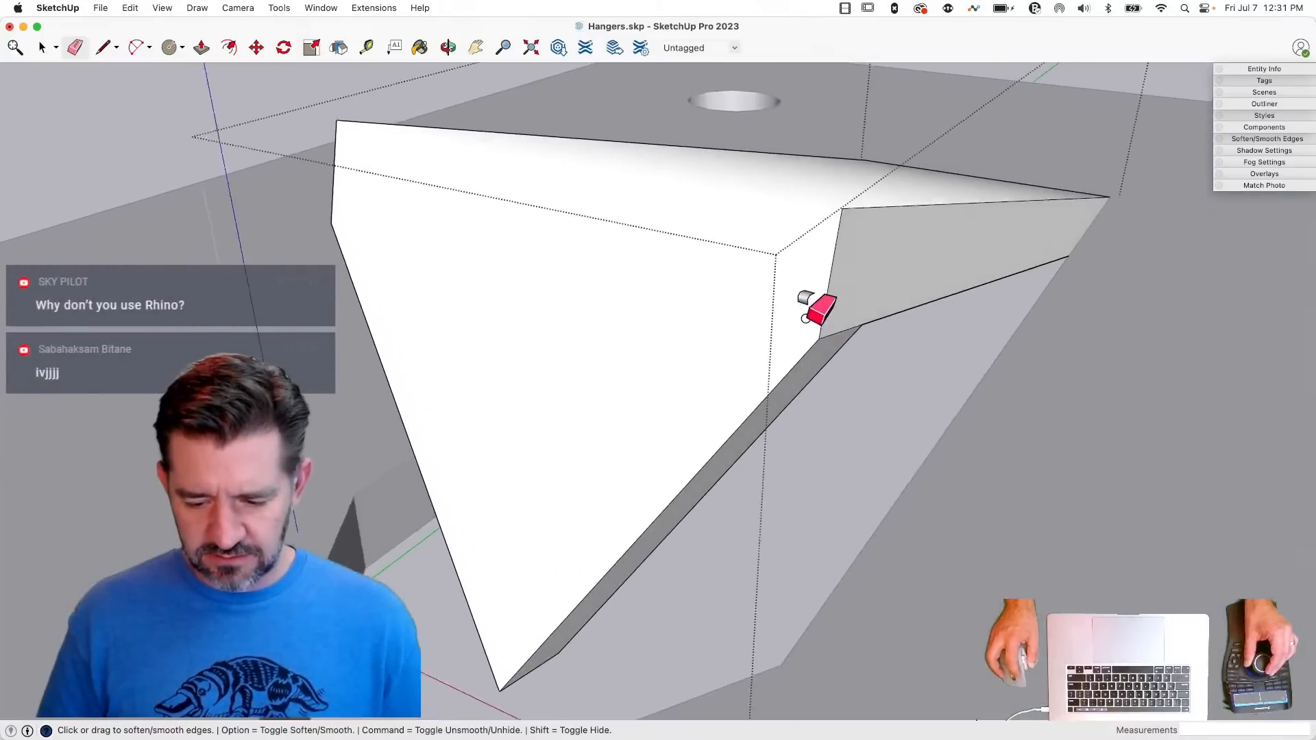
left_click(798, 313)
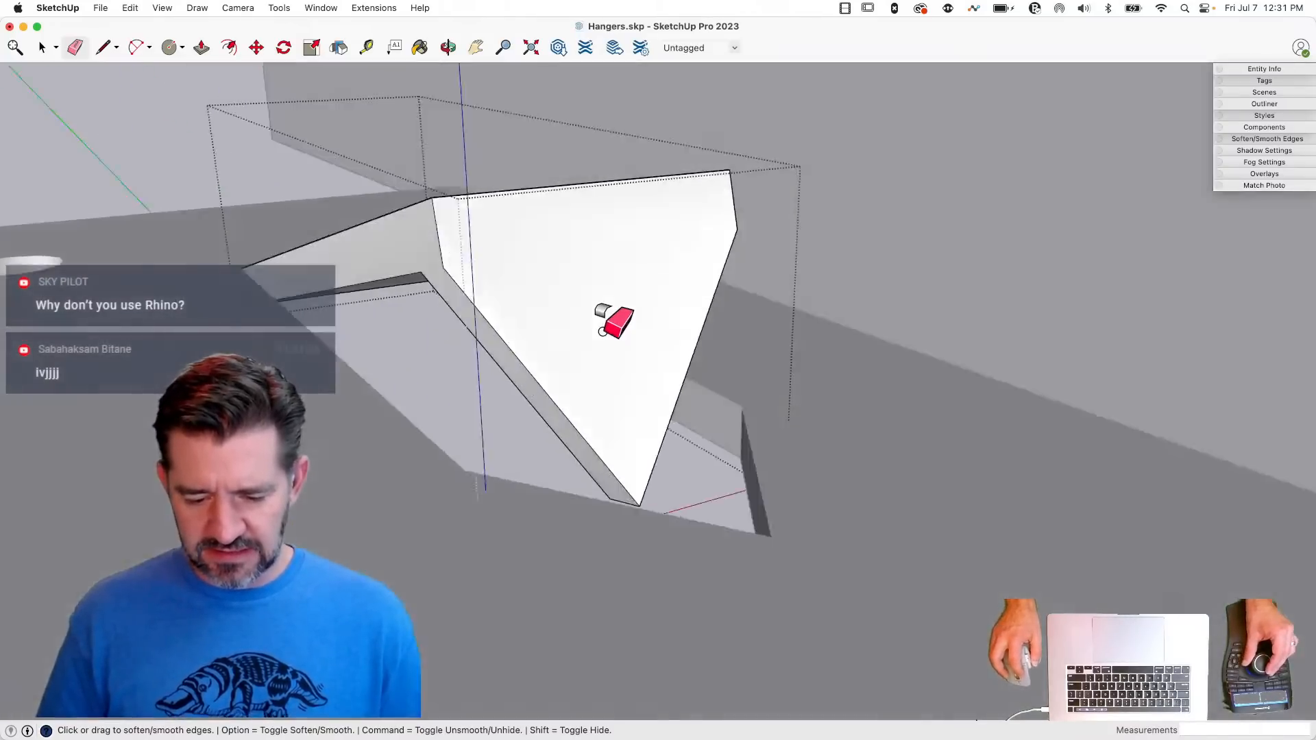
key("space")
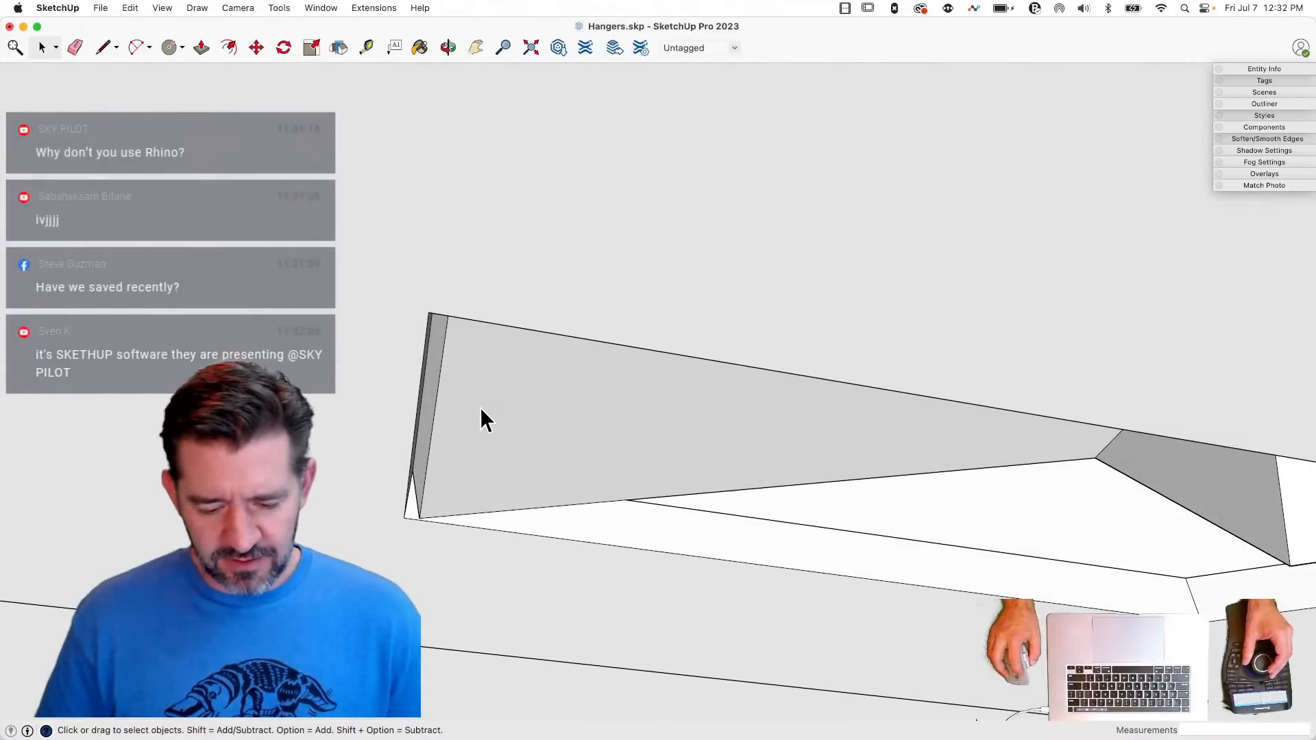
- Open the tab group and move the edge at its base end about 0.0129" onto the corner of the flange cutout
left_click(480, 408)
double_click(478, 424)
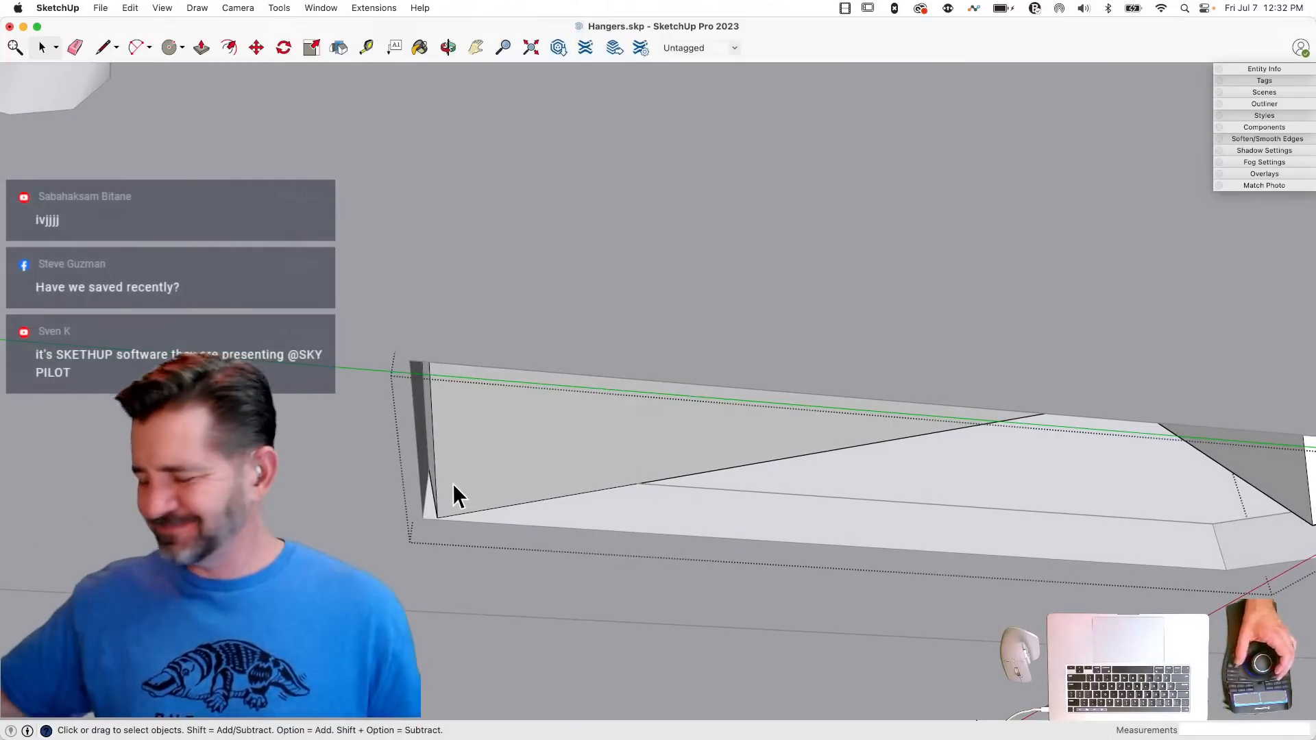
left_click(436, 480)
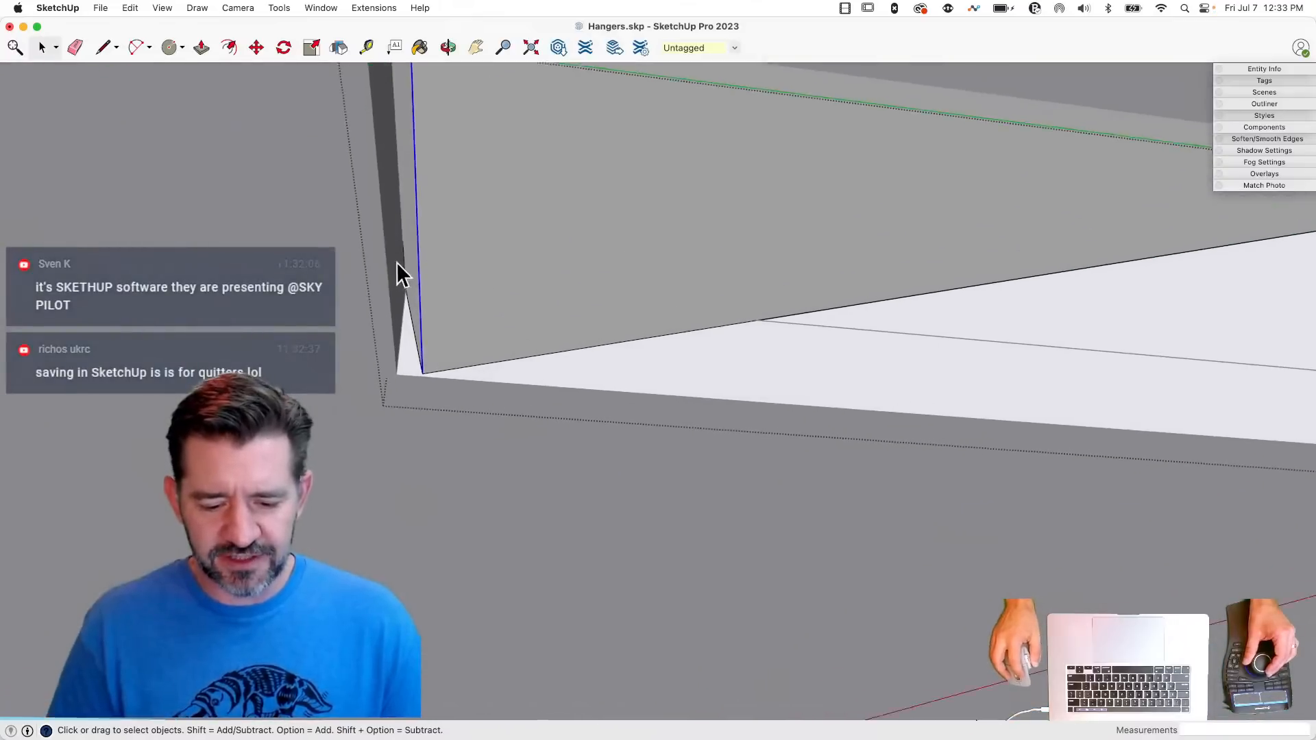
key("m")
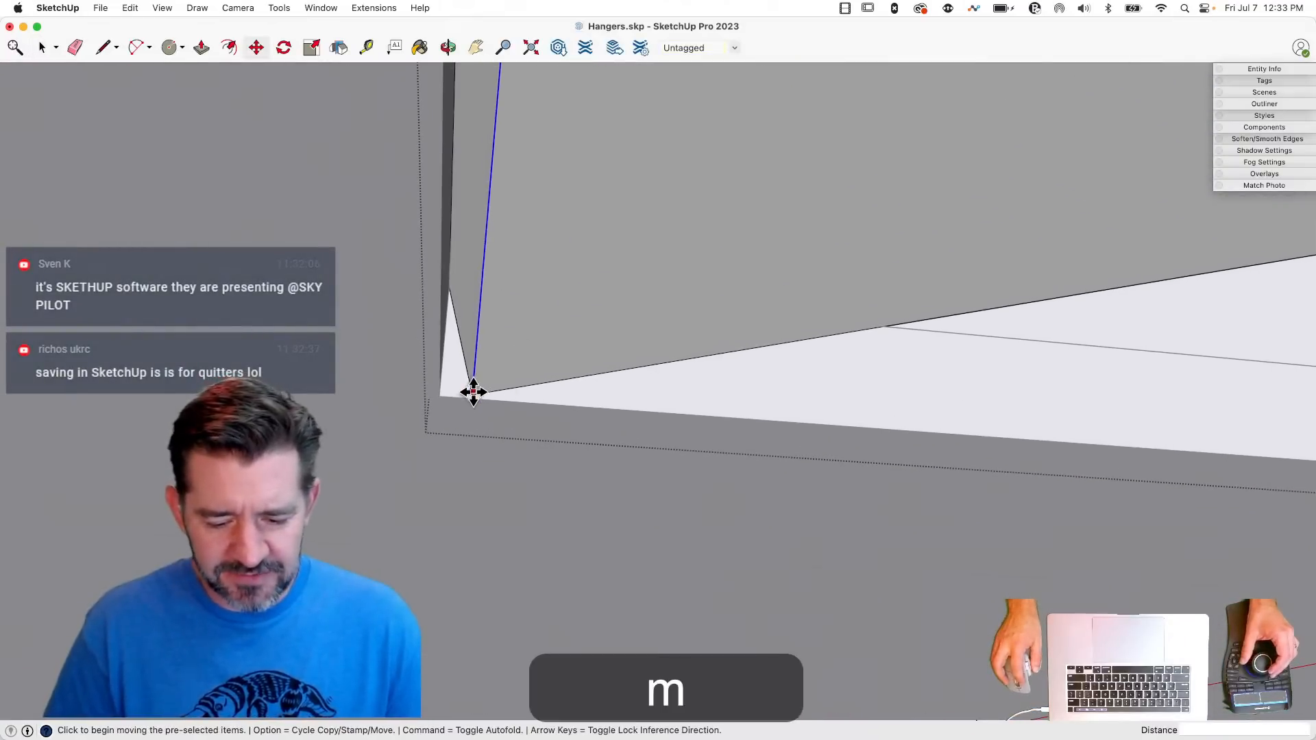
left_click(473, 393)
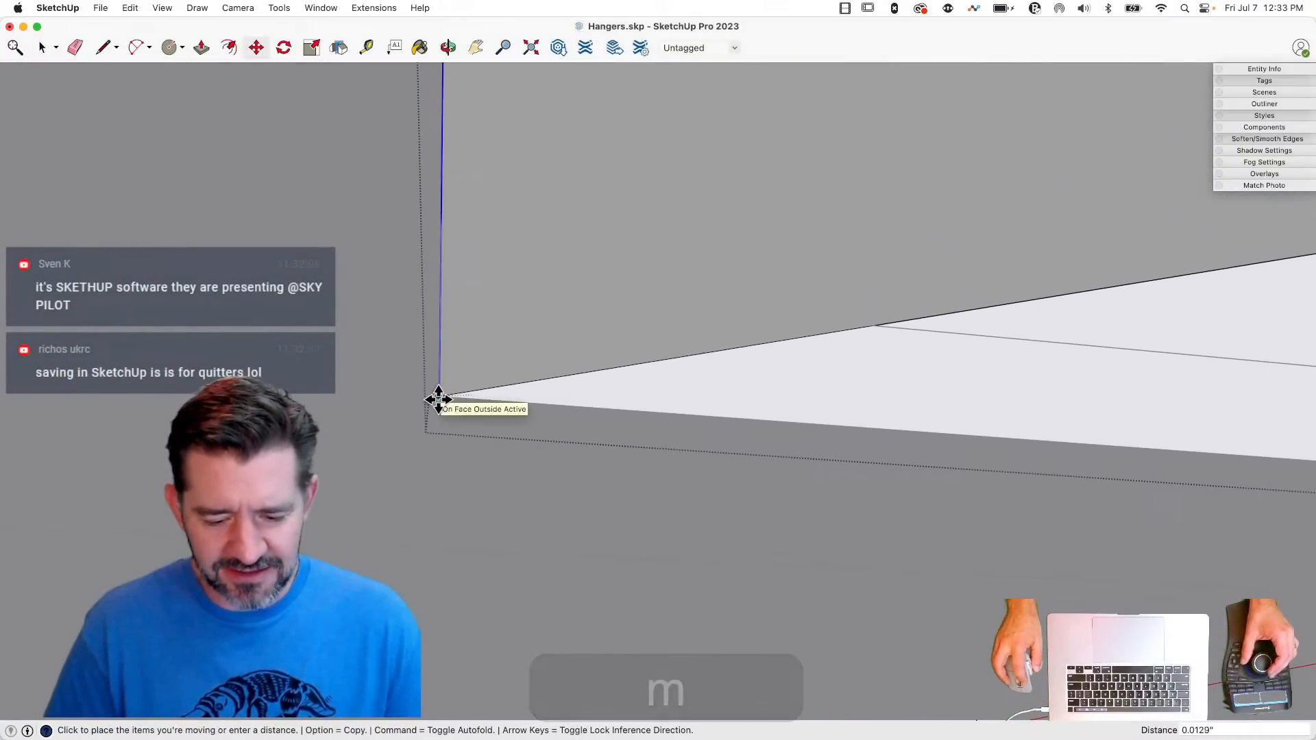
left_click(439, 400)
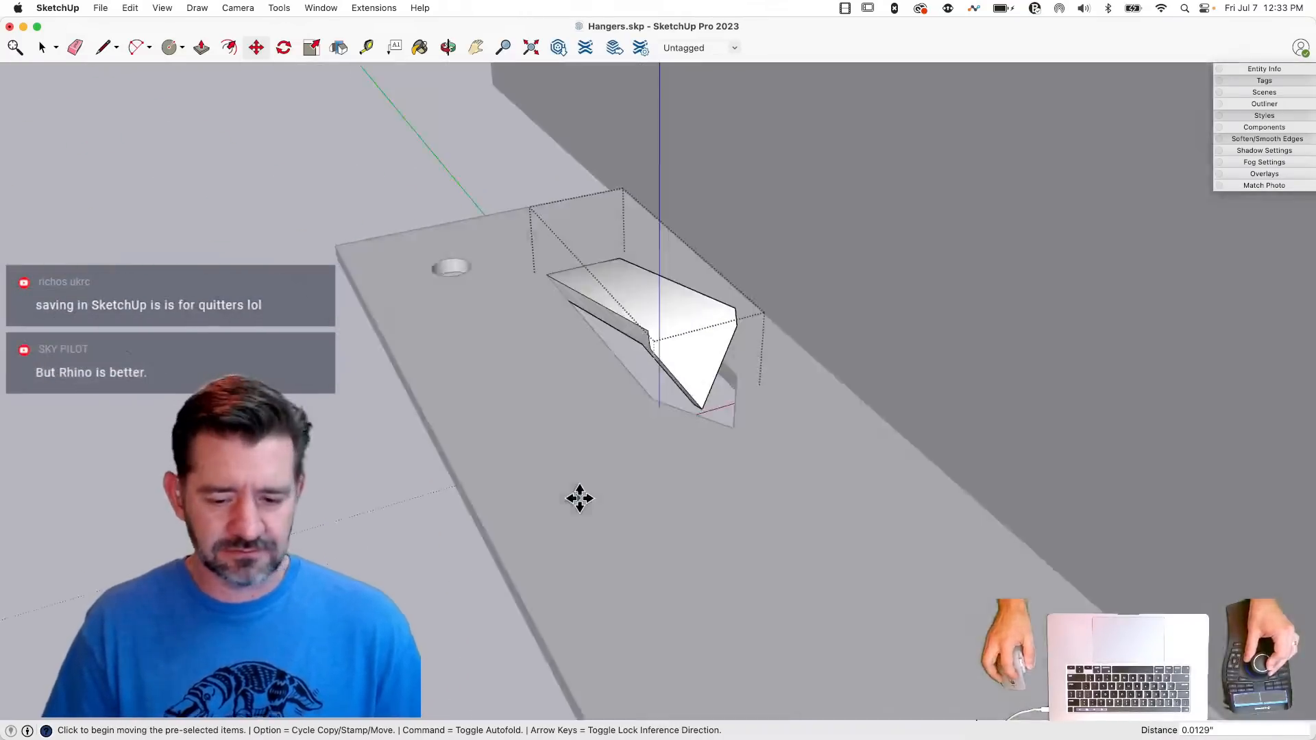
- Close the tab group and copy the tab by its base corner onto the matching cutout corner of the opposite flange
left_click(346, 298)
key("space")
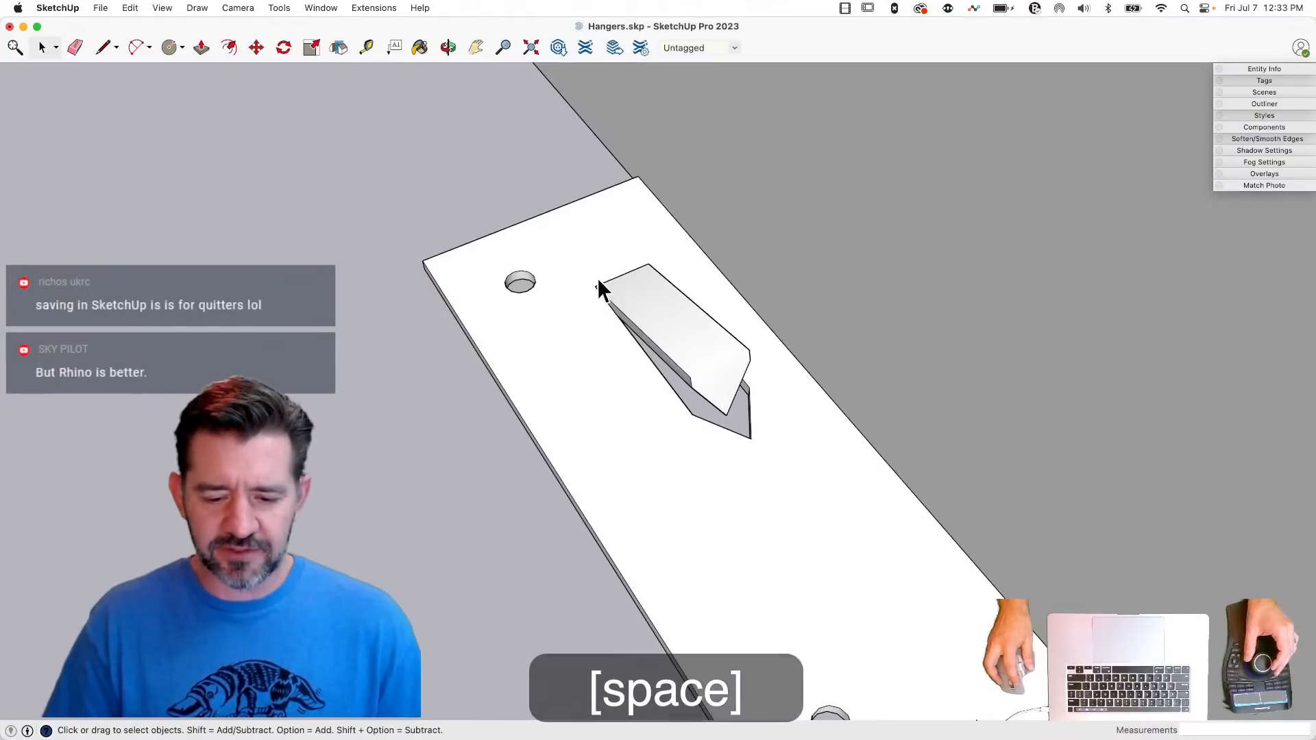
left_click(666, 330)
key("m")
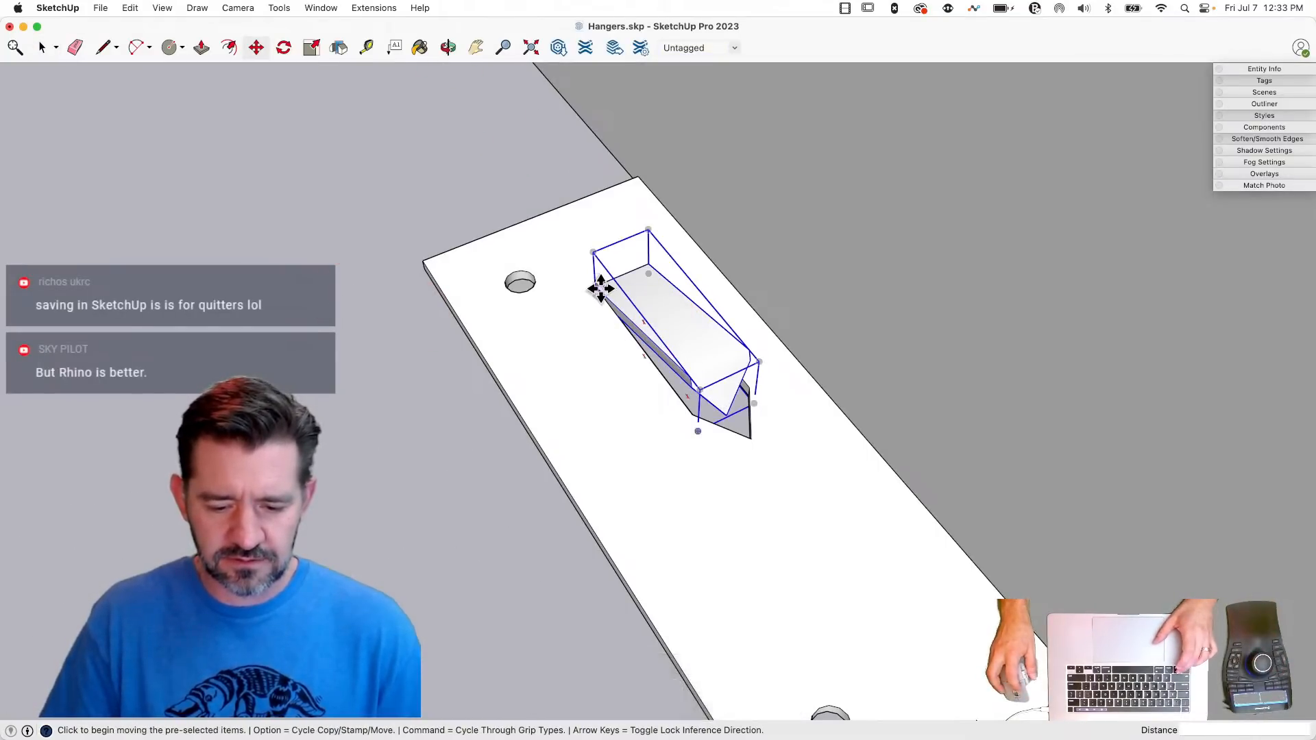
left_click(598, 288)
key("alt")
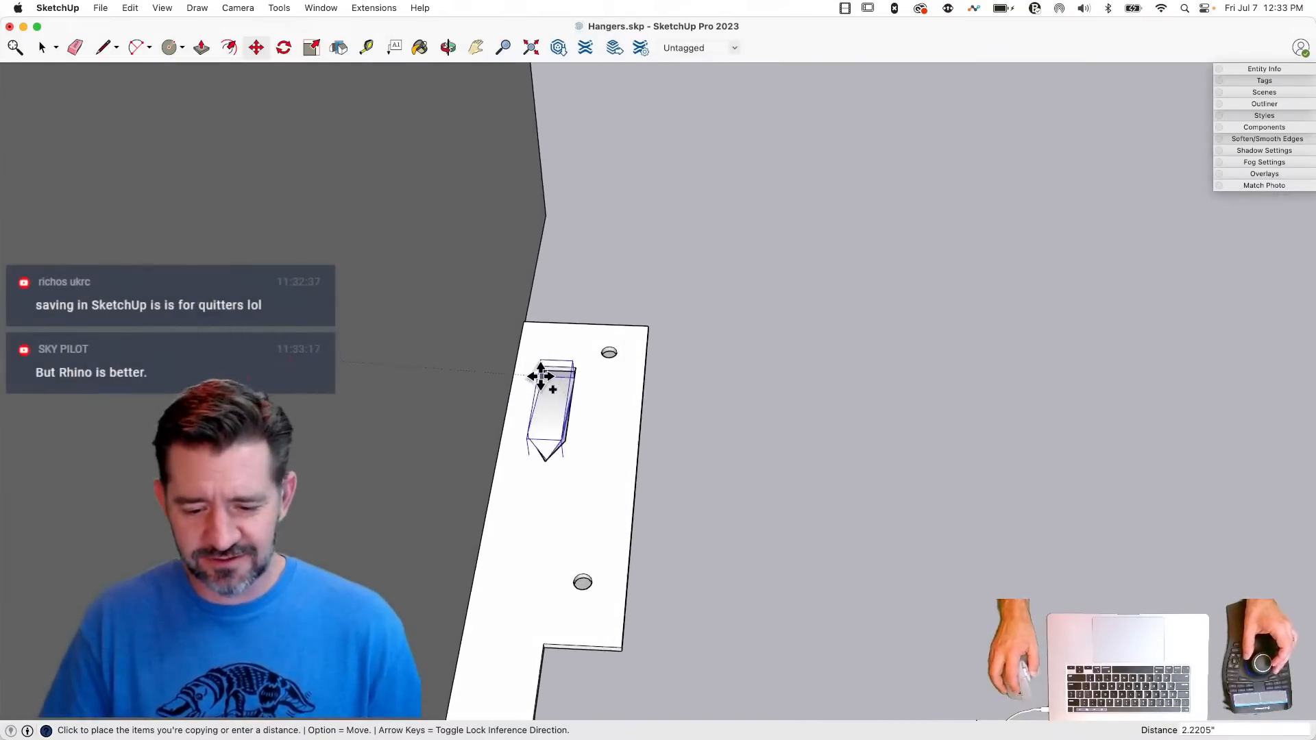
left_click(548, 361)
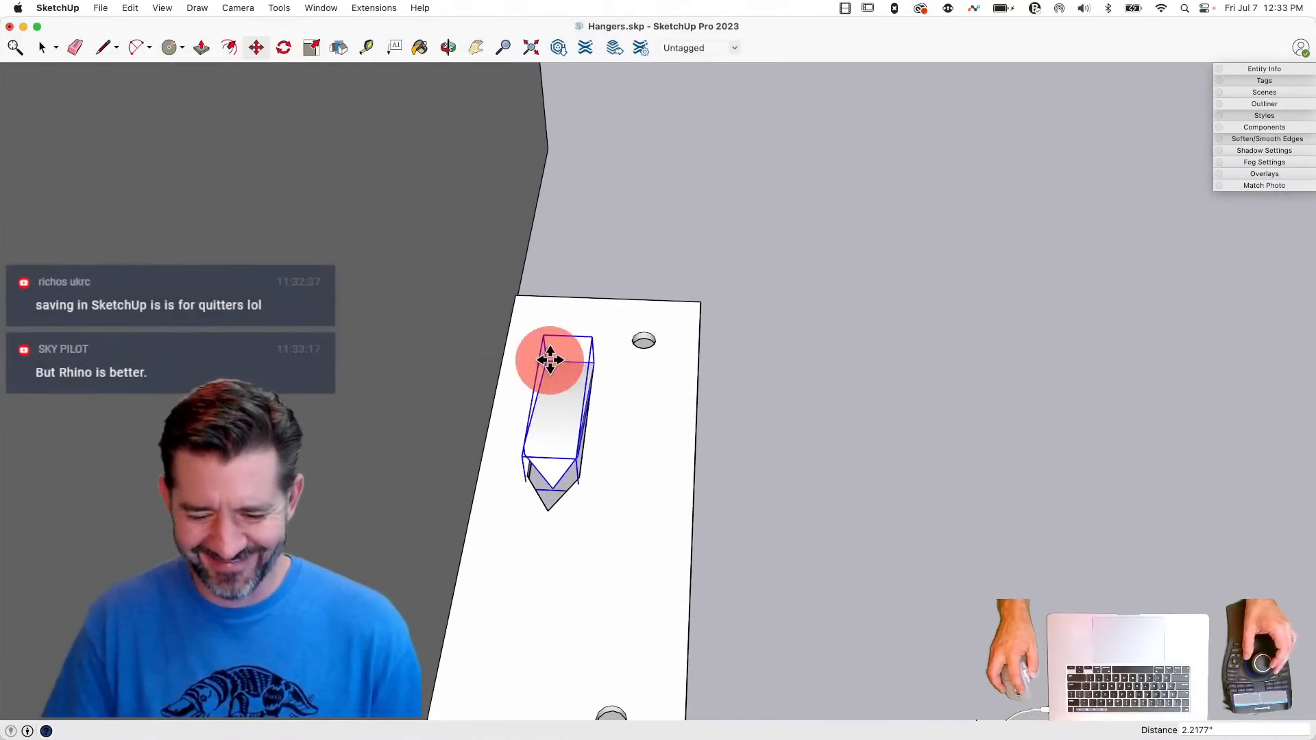
- Cut both tabs, paste them in place inside the hanger, and explode them into its geometry
key("space")
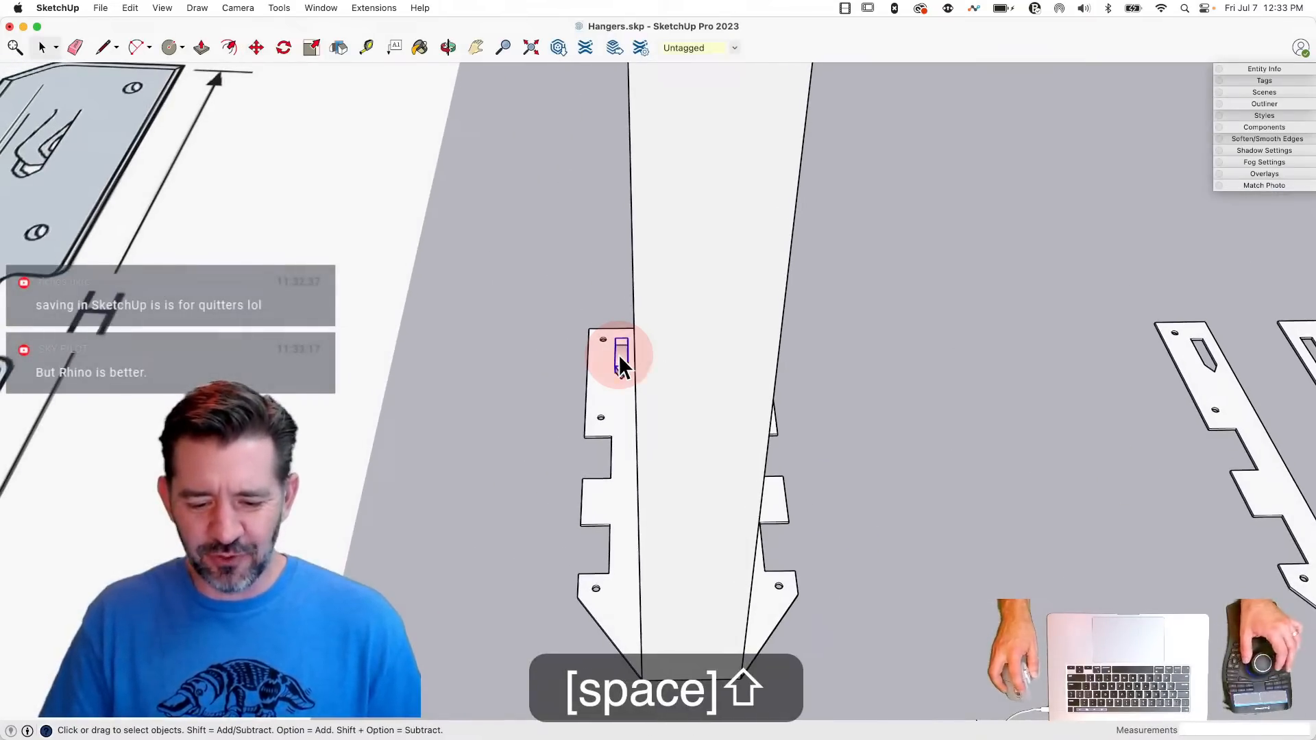
key("super+x")
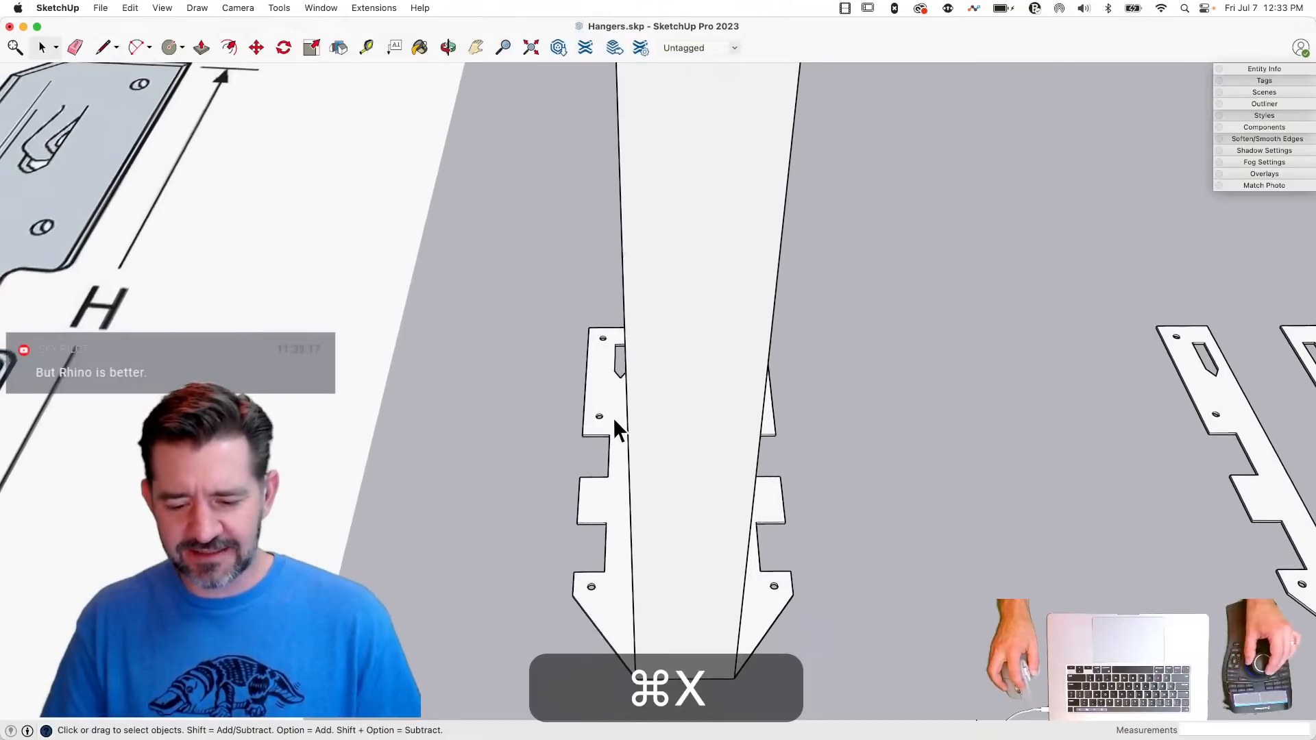
left_click(777, 424)
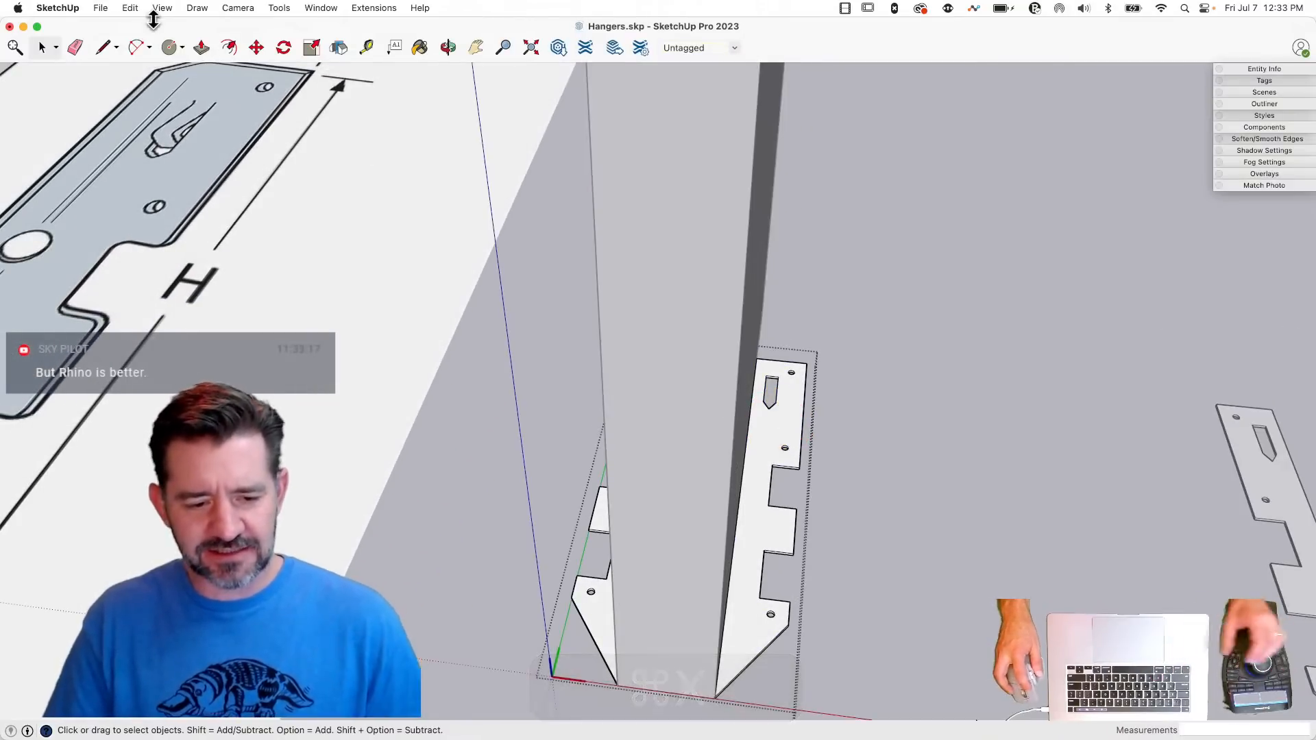
left_click(130, 8)
left_click(170, 119)
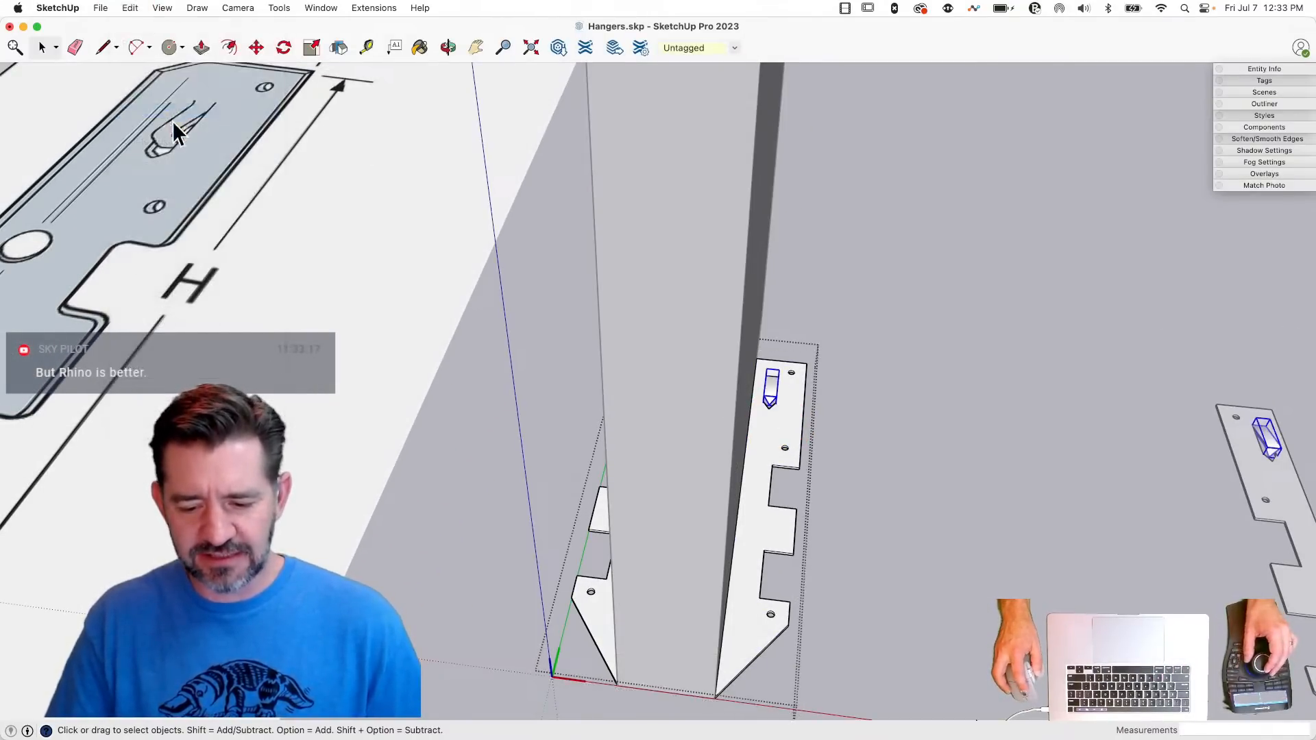
right_click(661, 396)
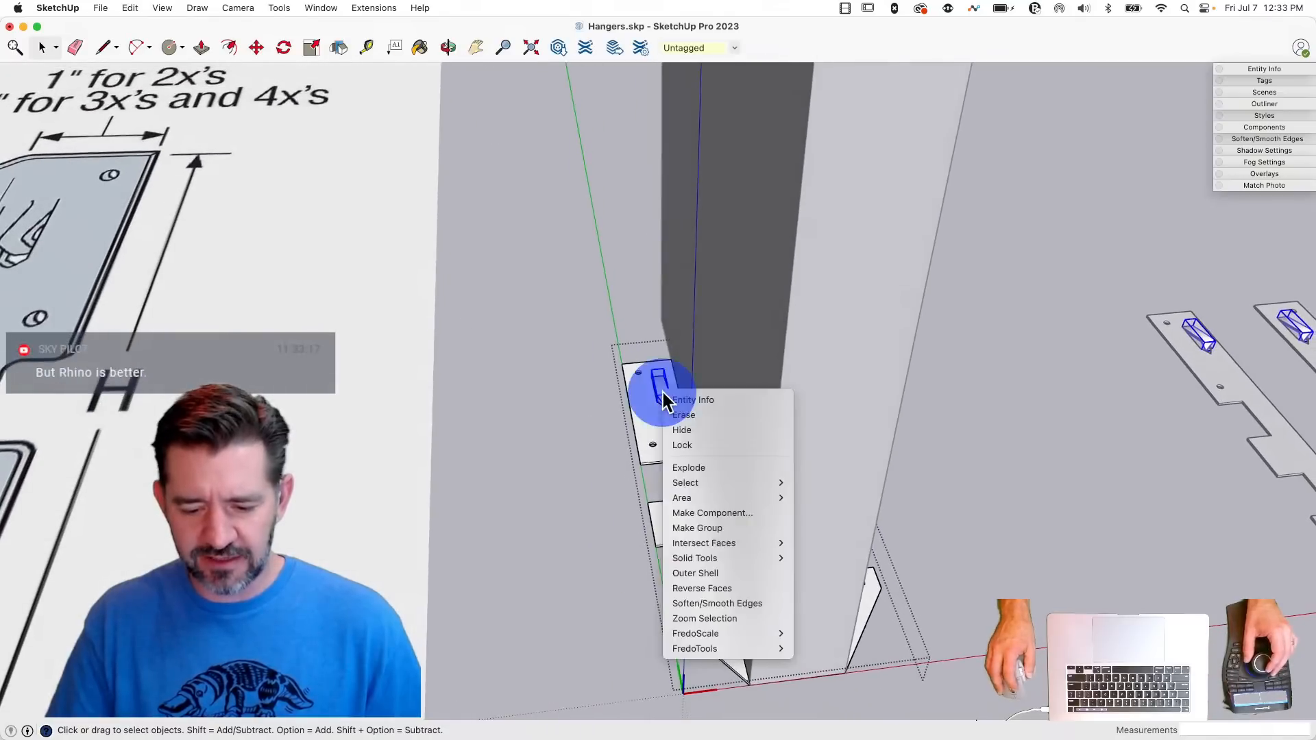
left_click(707, 468)
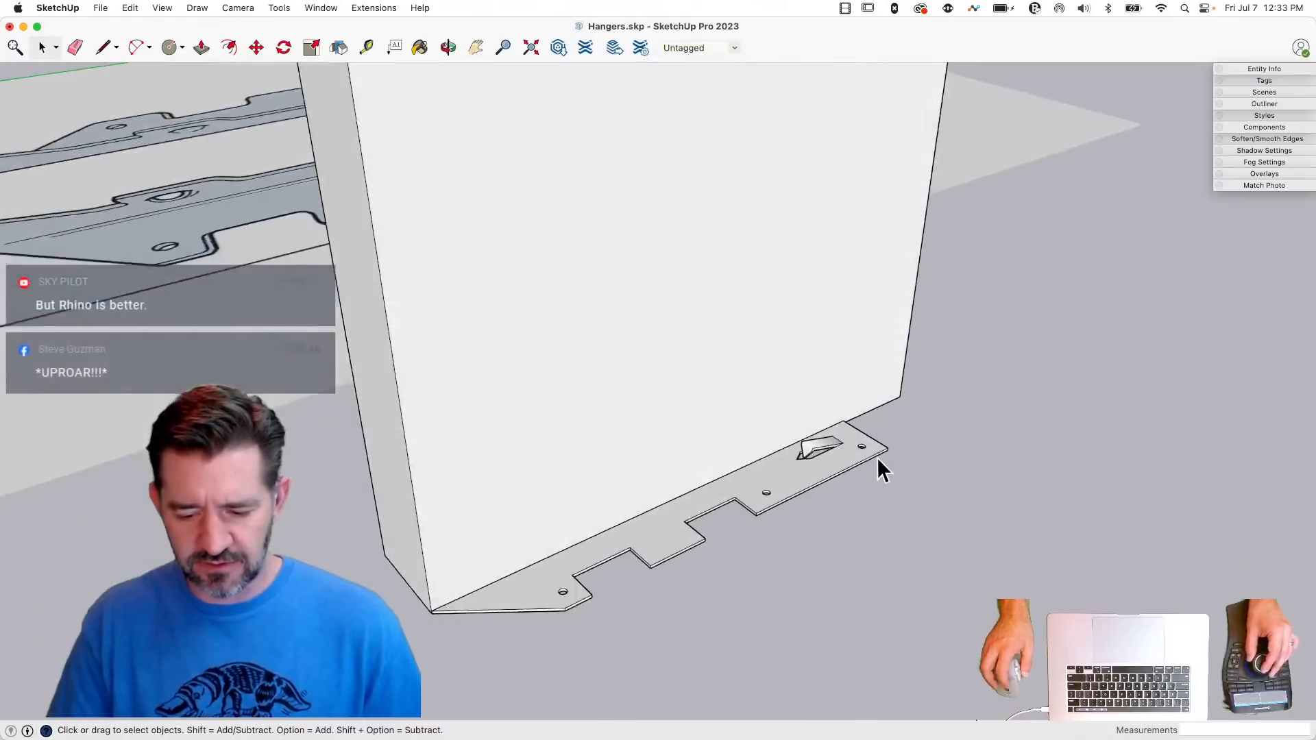
- Reopen the hanger and soften the bend edges where the tabs meet the flanges
left_click(778, 469)
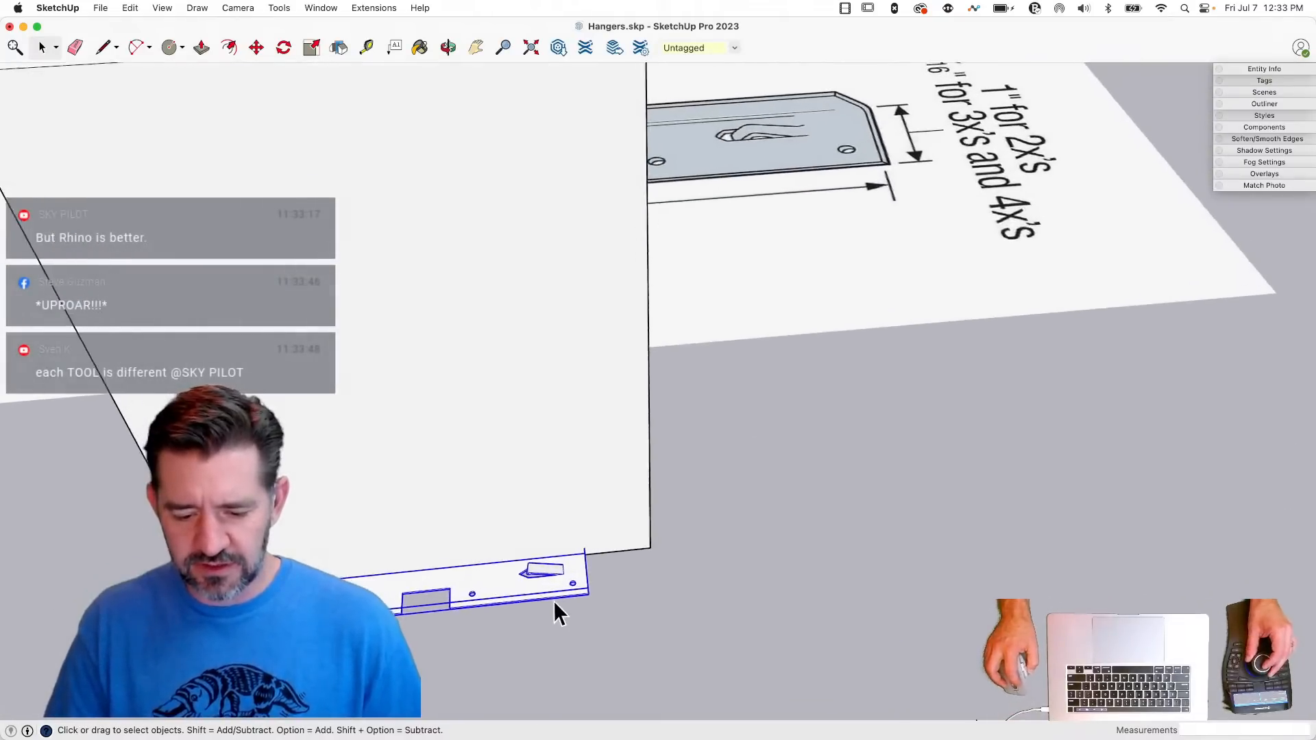
key("e")
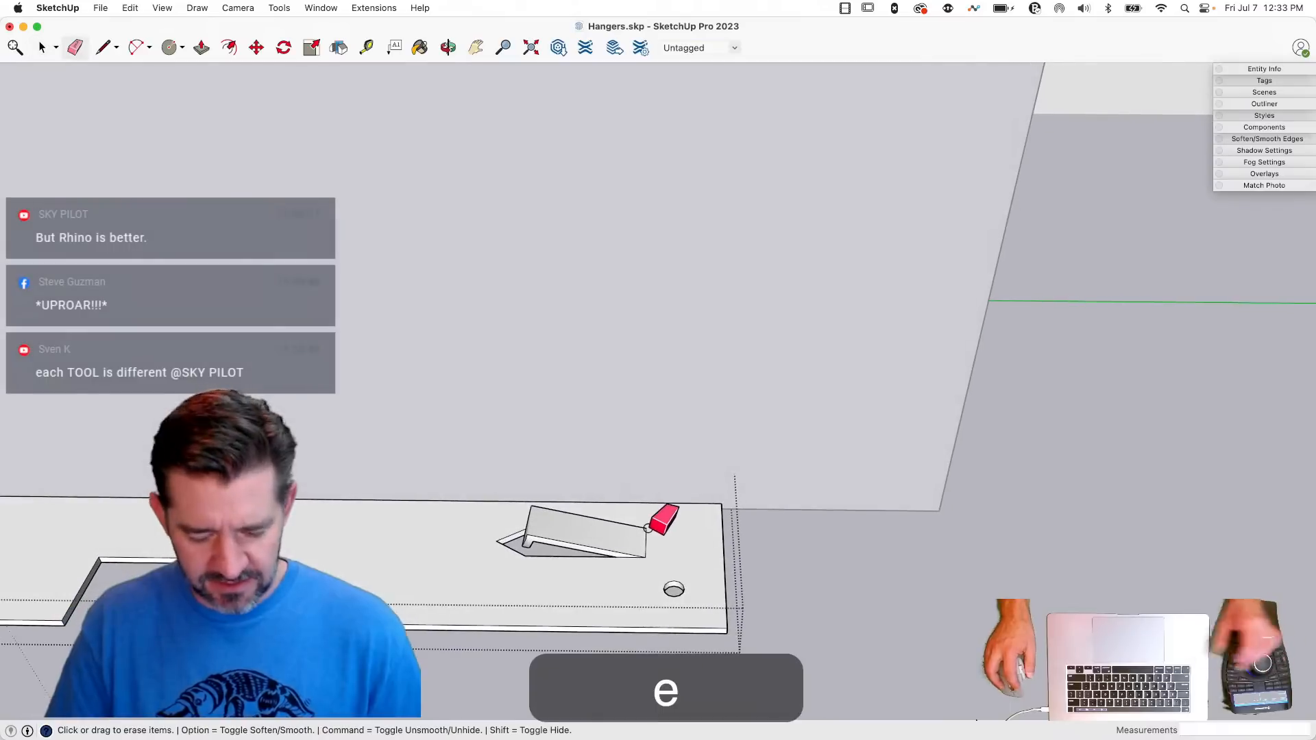
key("alt")
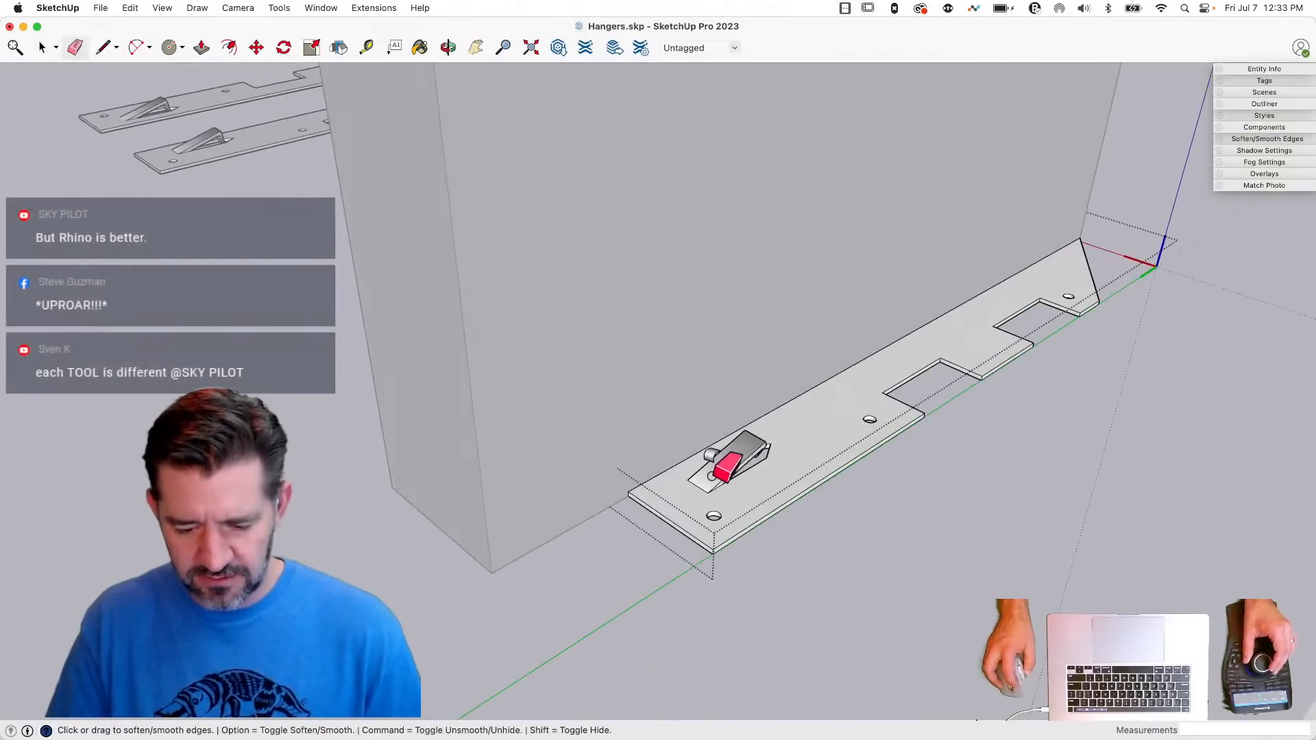
key("space")
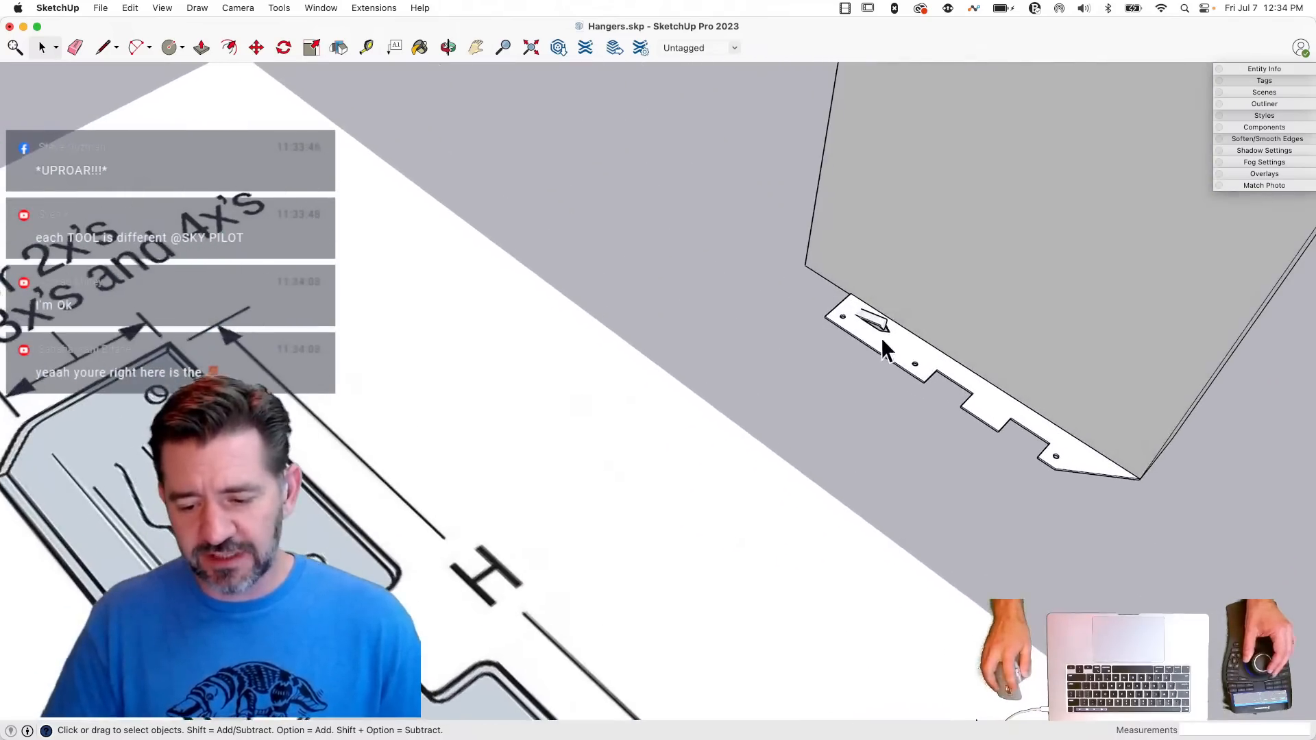
- Run Solid Inspector² on the hanger and fix its stray edges and internal faces
left_click(882, 340)
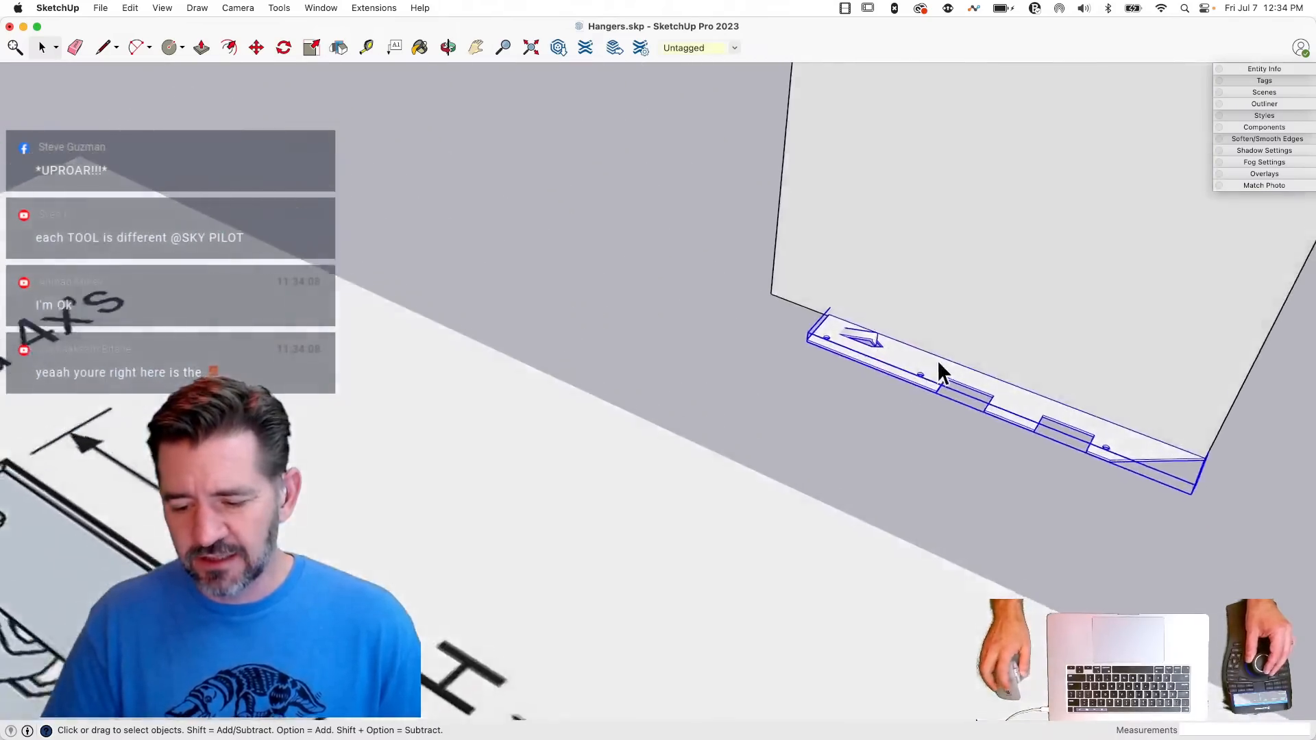
left_click(279, 8)
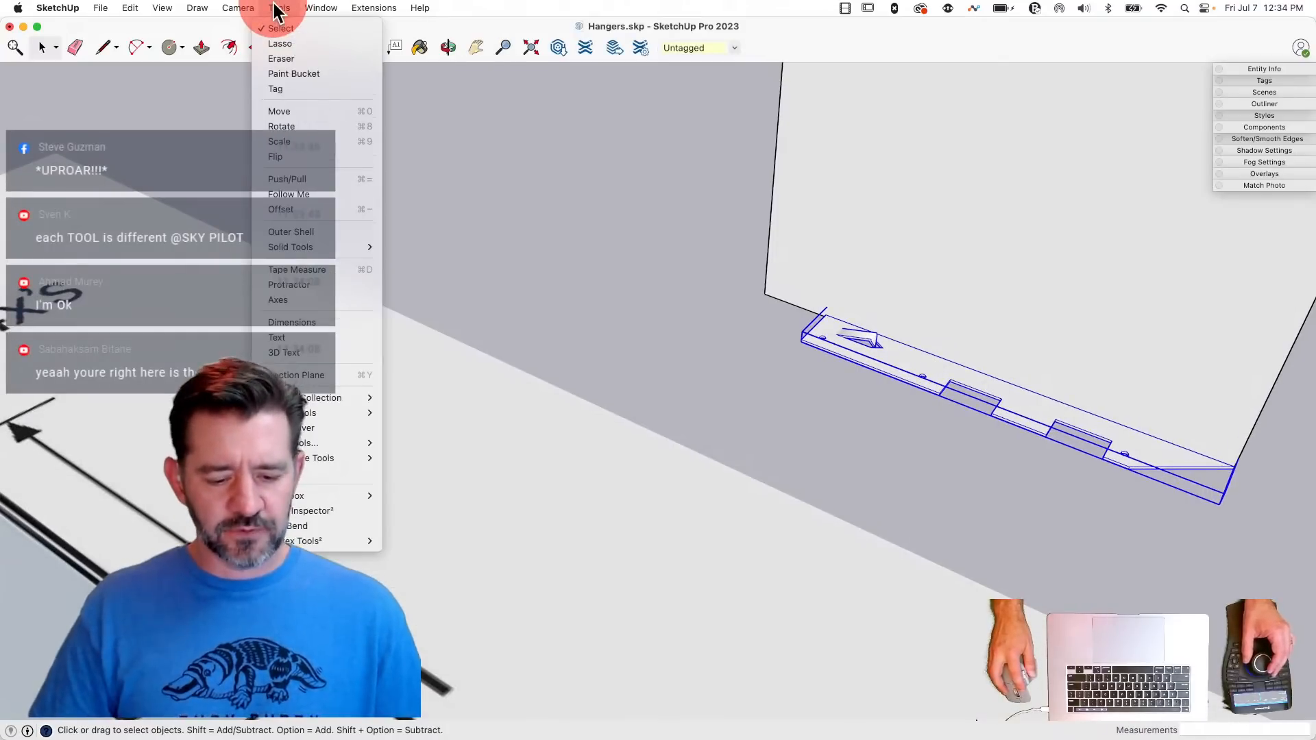
left_click(335, 511)
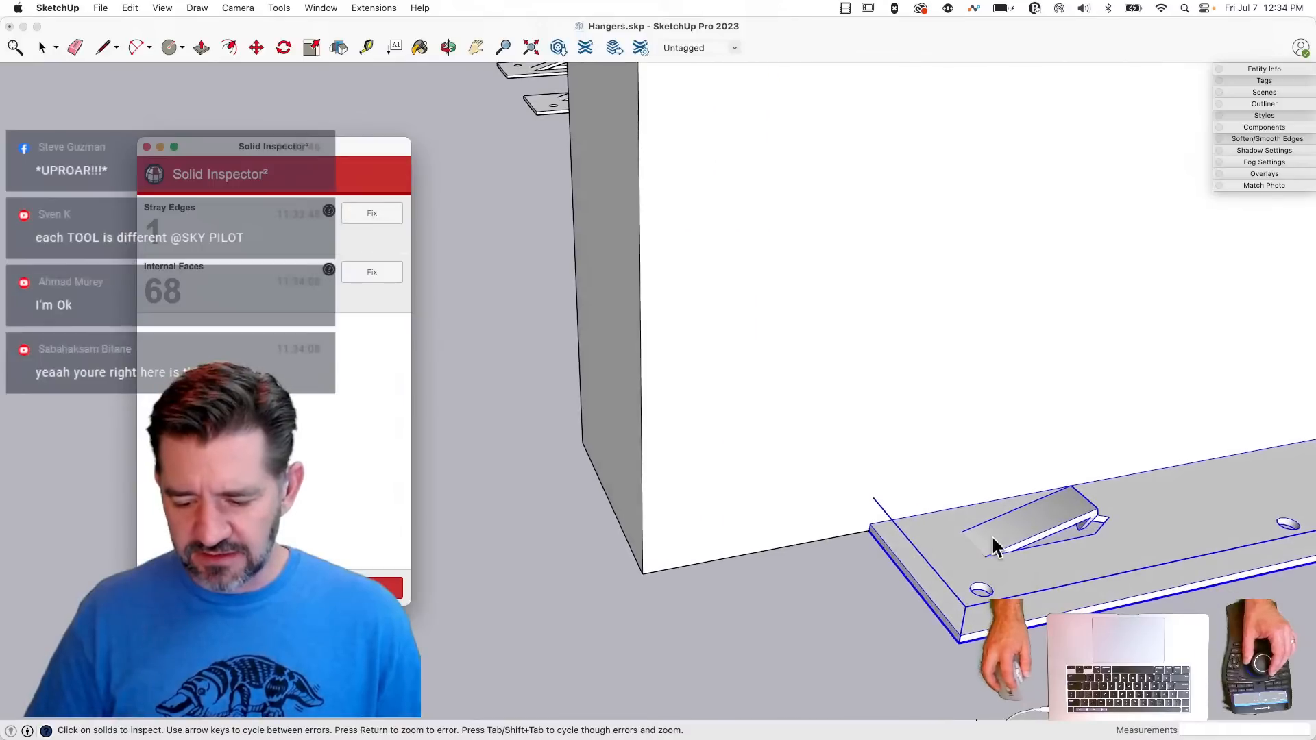
left_click(374, 218)
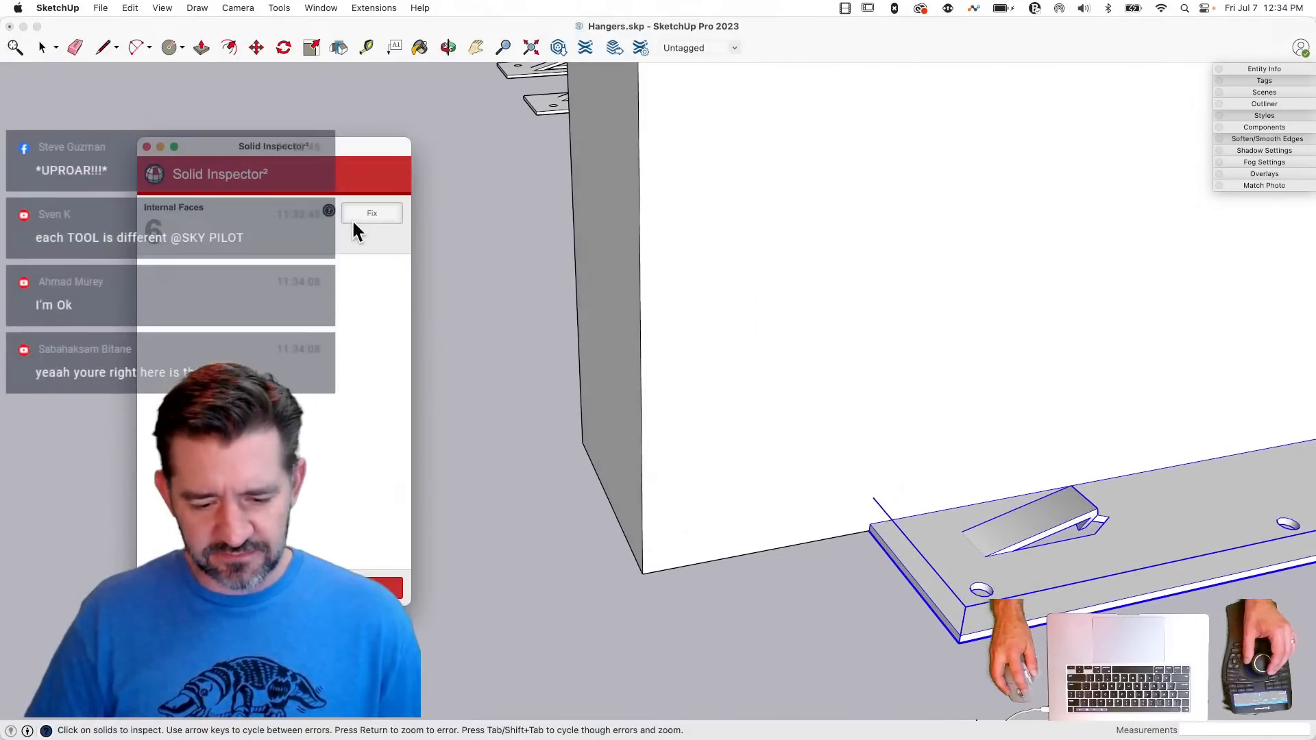
left_click(363, 216)
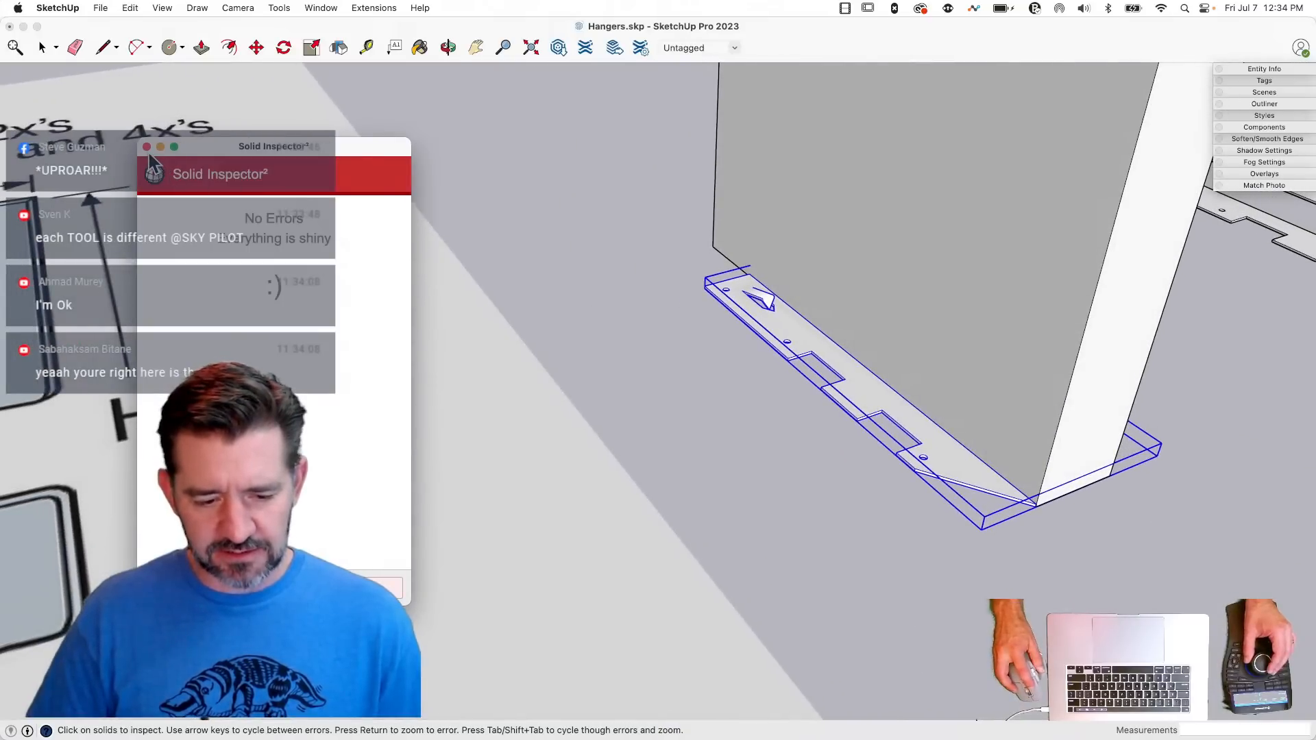
left_click(147, 147)
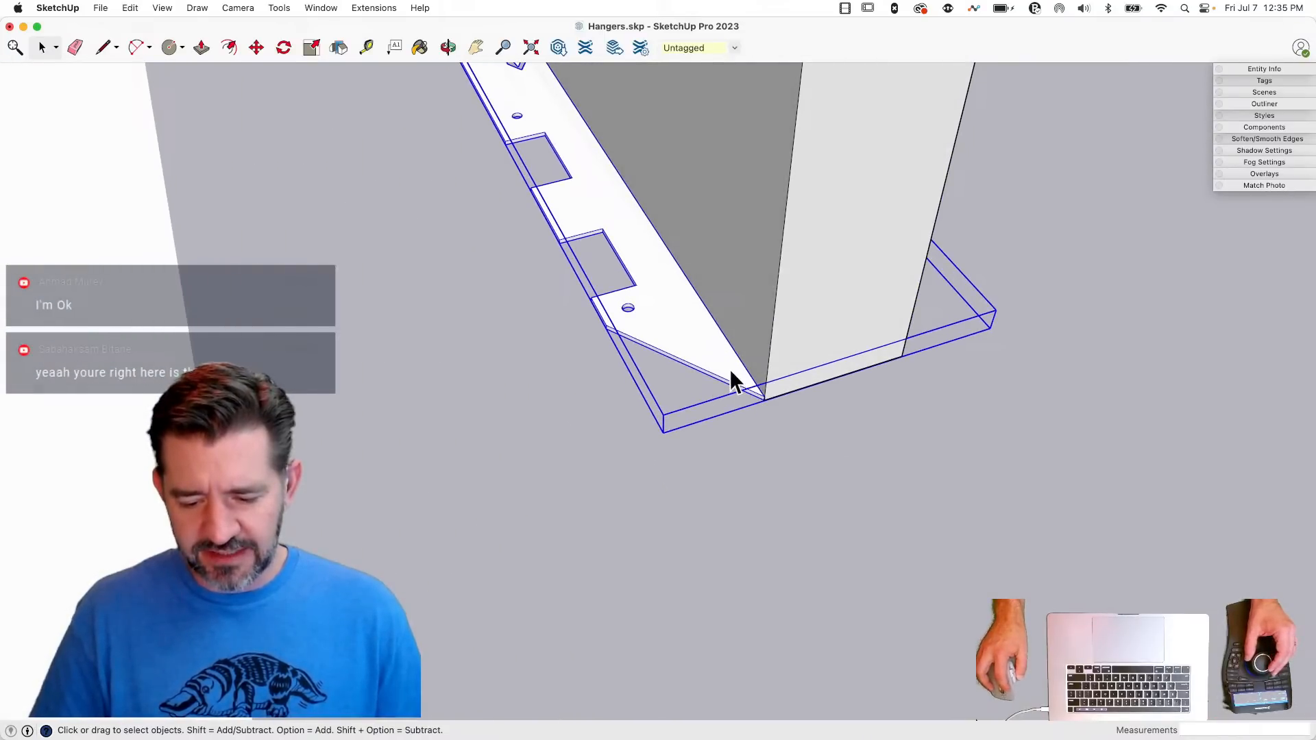
- Open the hanger for editing and move the flanges' pointed tip edges 0.2" inward along their length
double_click(731, 373)
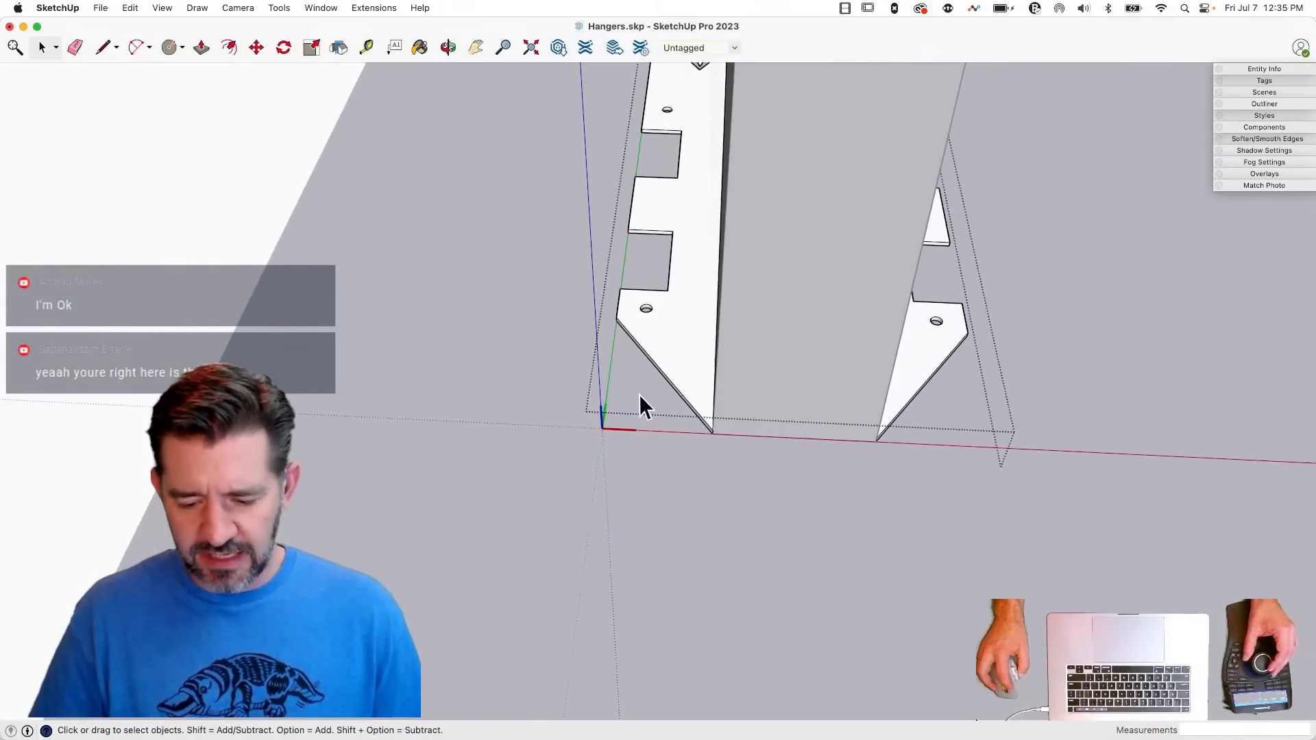
left_click_drag(890, 495, 884, 499)
key("m")
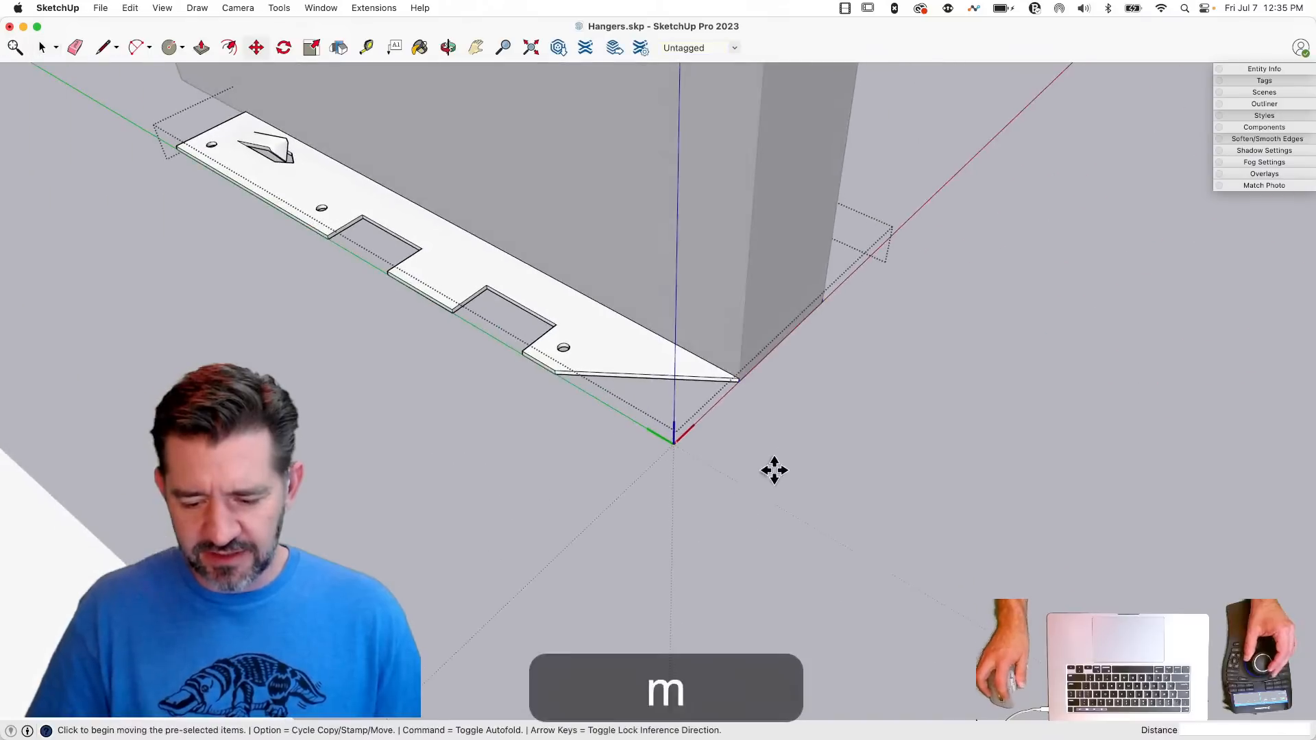
left_click(783, 458)
left_click(766, 450)
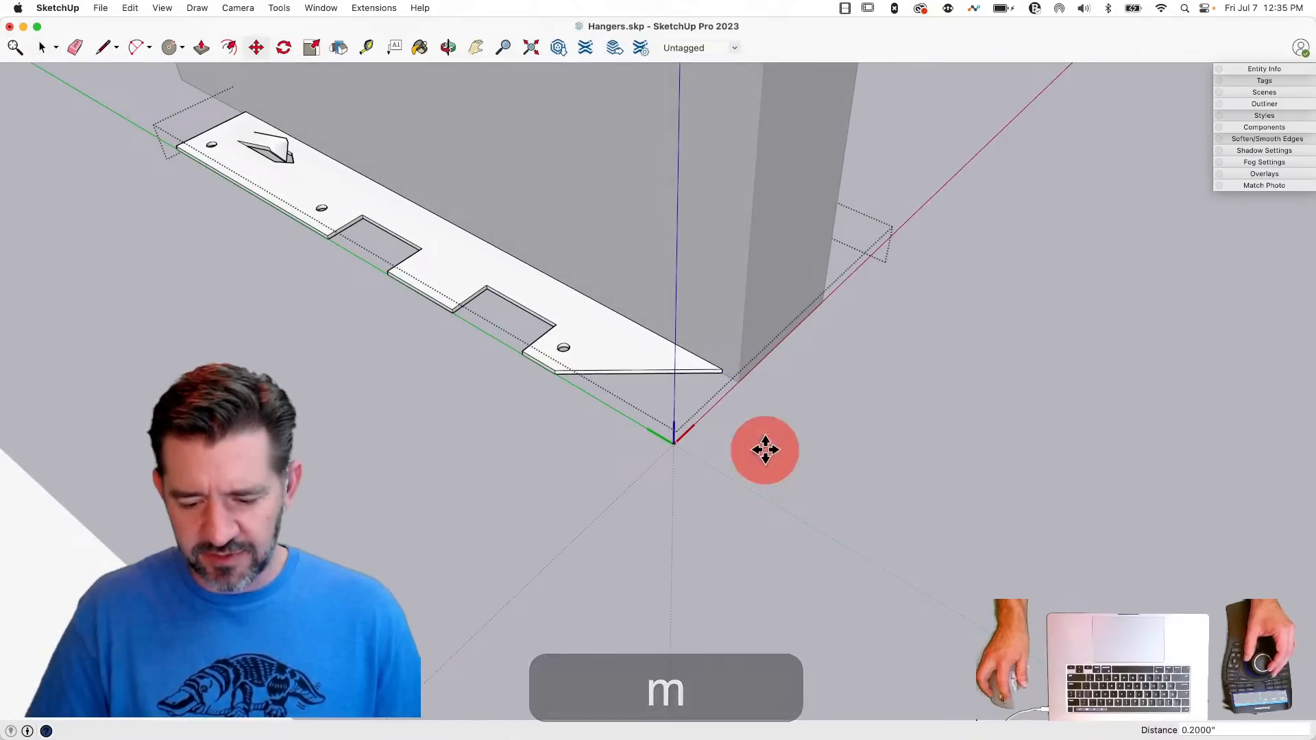
key("space")
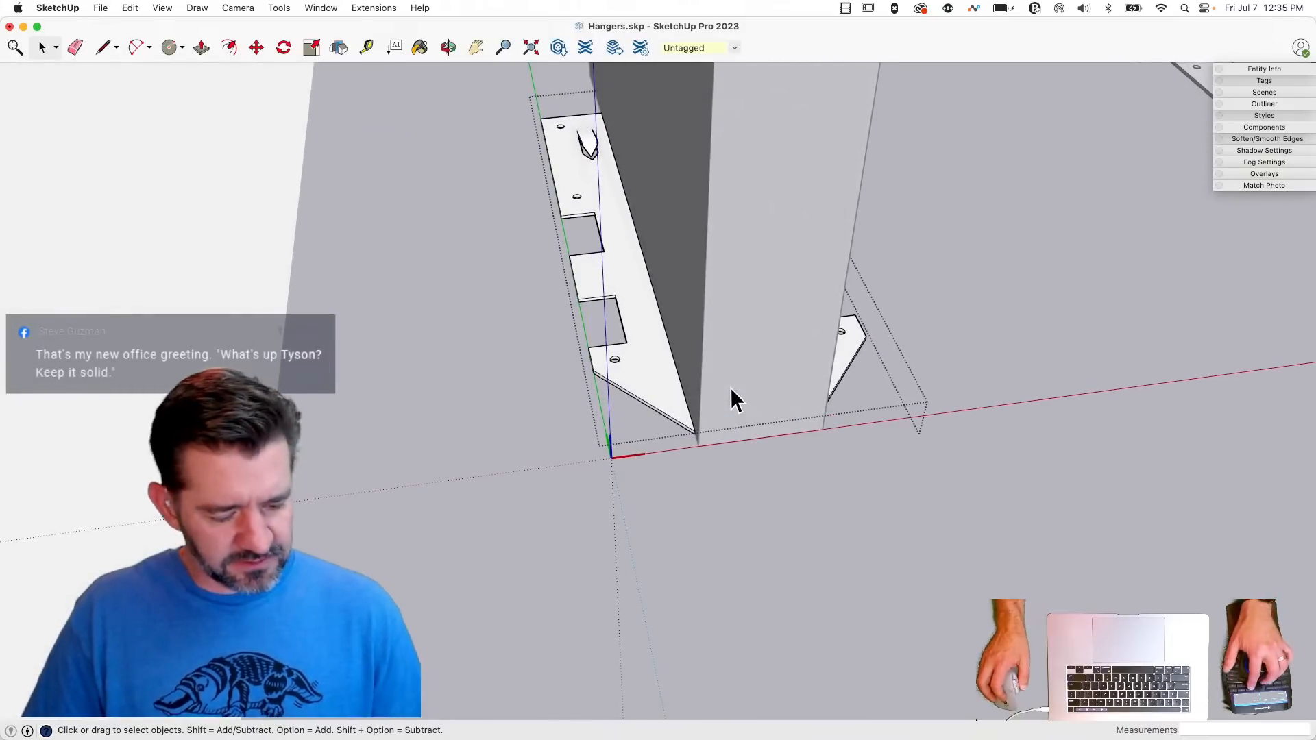
- Hide the rest of the model and draw a .0478" line inward from one flange's inner edge, near its tip
key("shift+q")
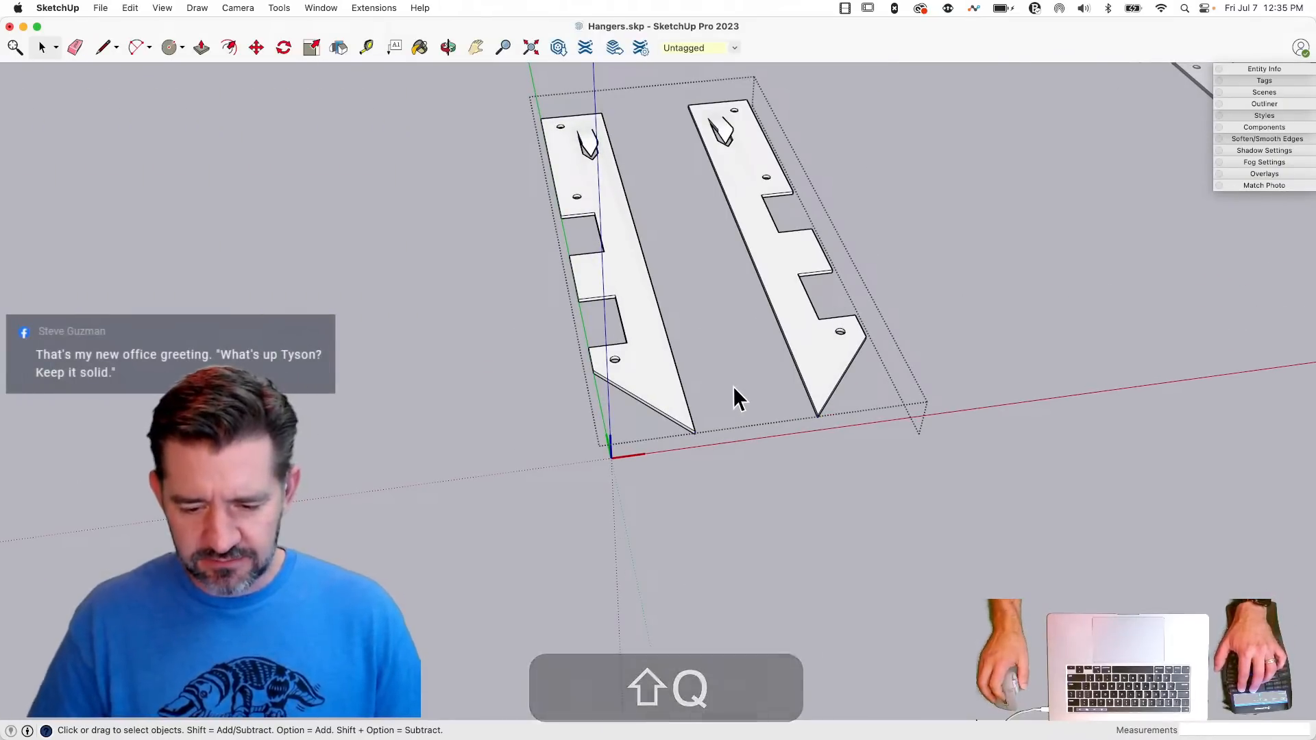
key("shift+q")
key("shift+q")
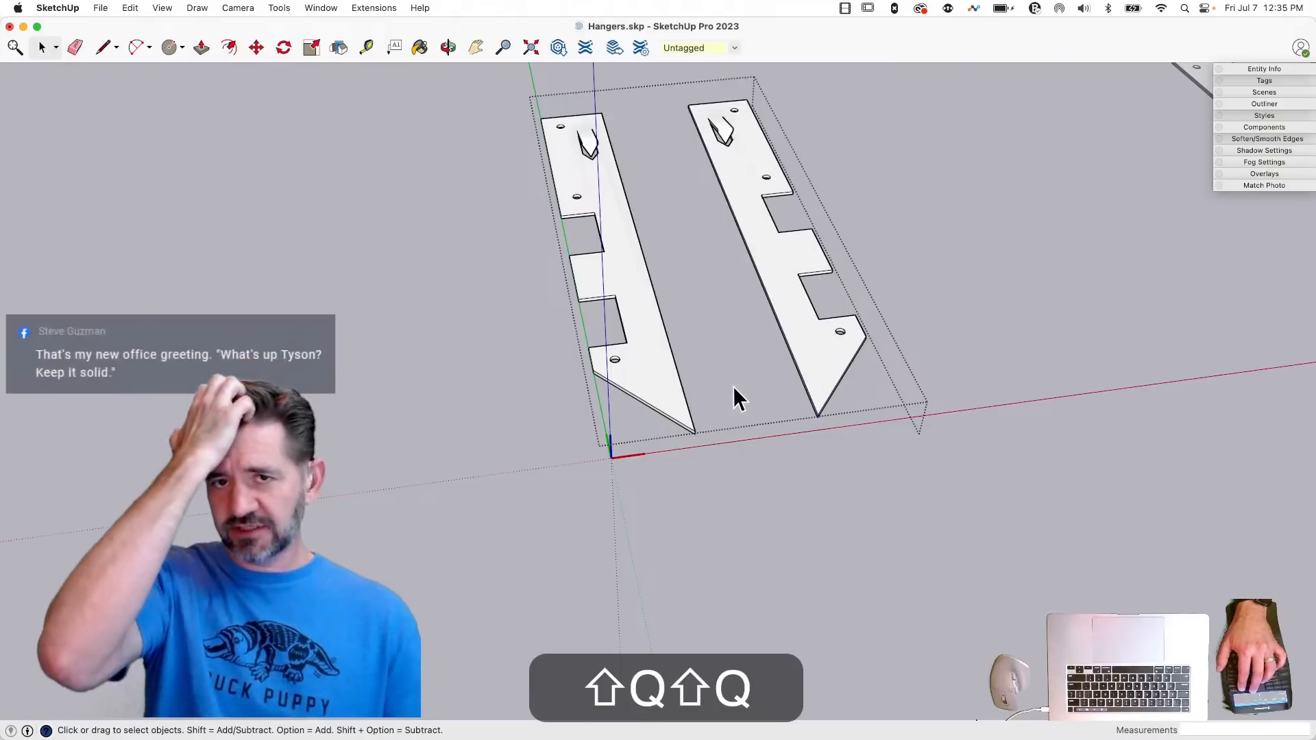
scroll(735, 397, "up", 6)
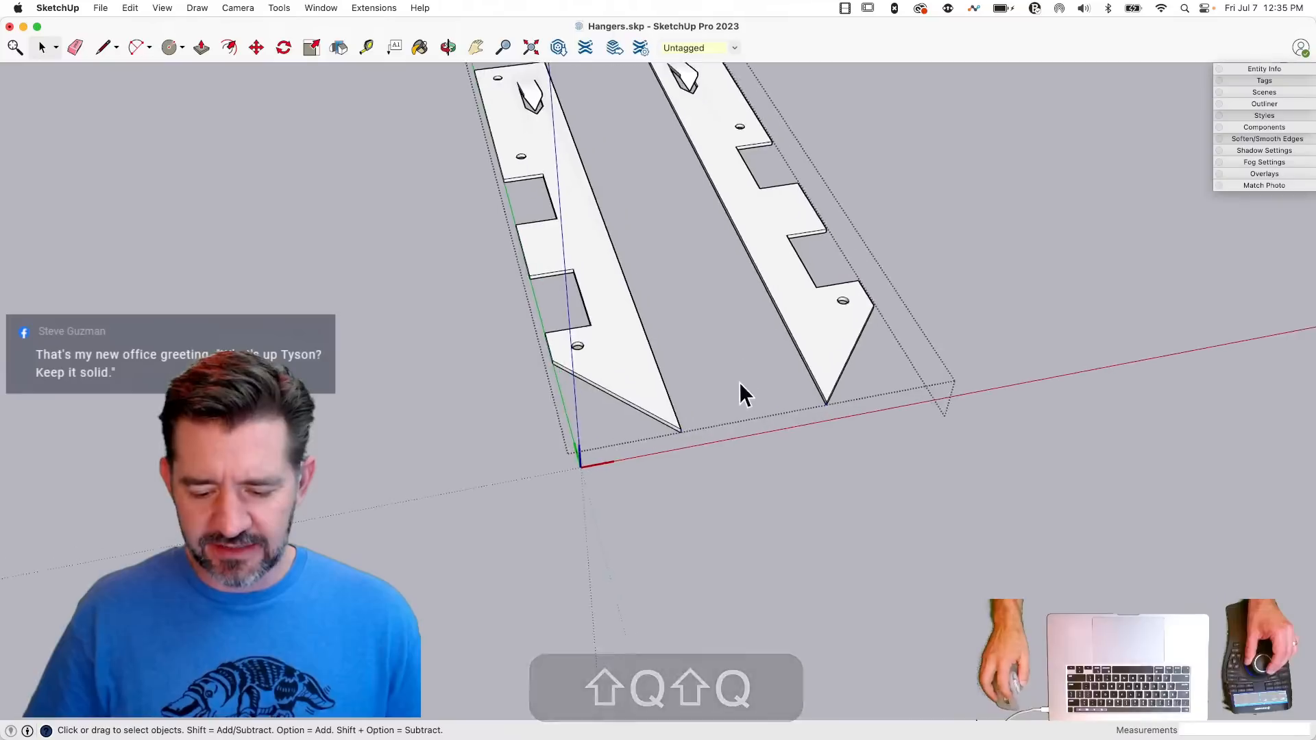
scroll(727, 456, "up", 3)
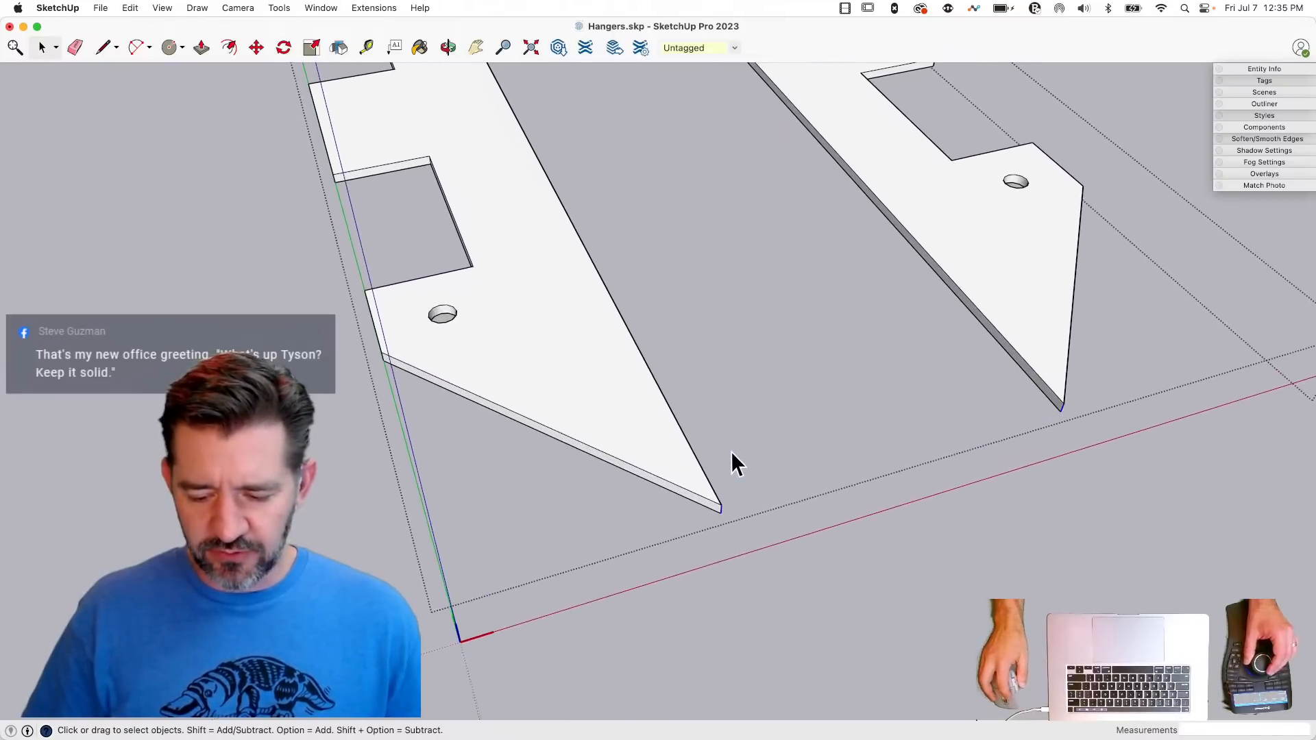
mouse_move(731, 451)
middle_mouse_down()
mouse_move(740, 507)
mouse_move(733, 471)
middle_mouse_up()
left_click(739, 467)
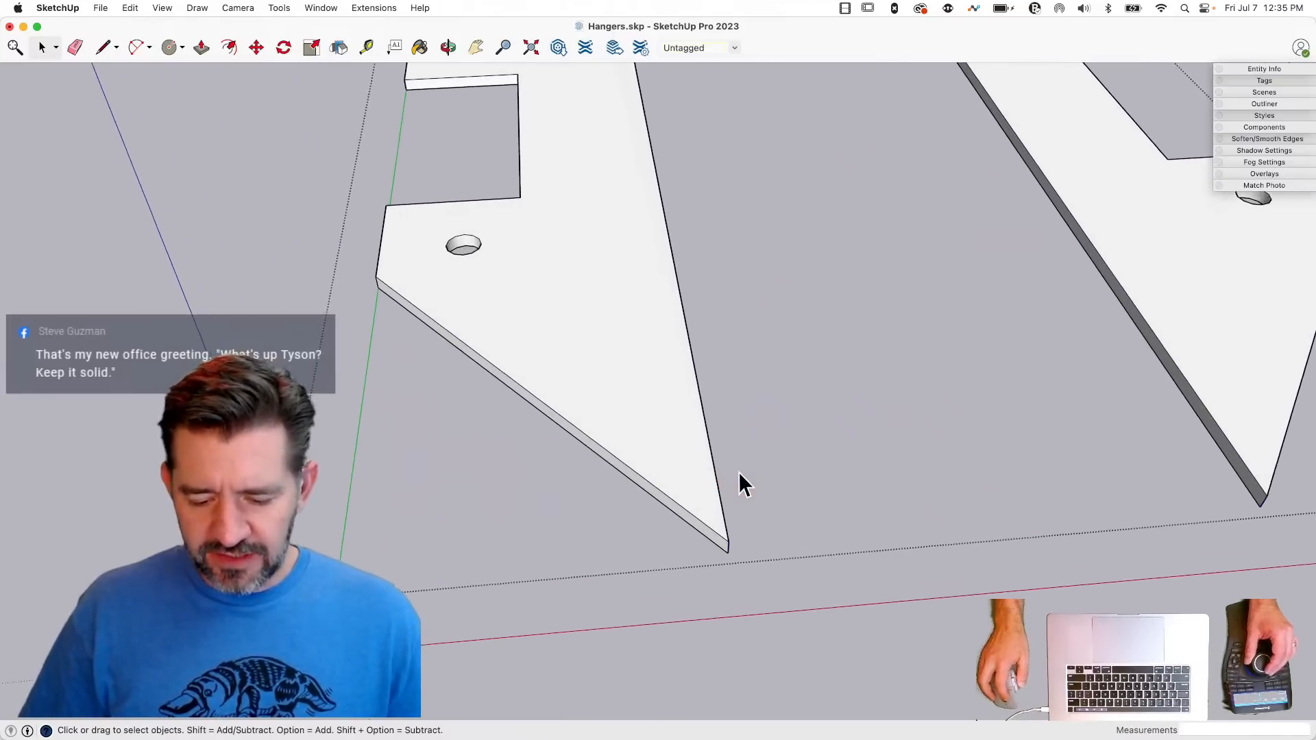
key("l")
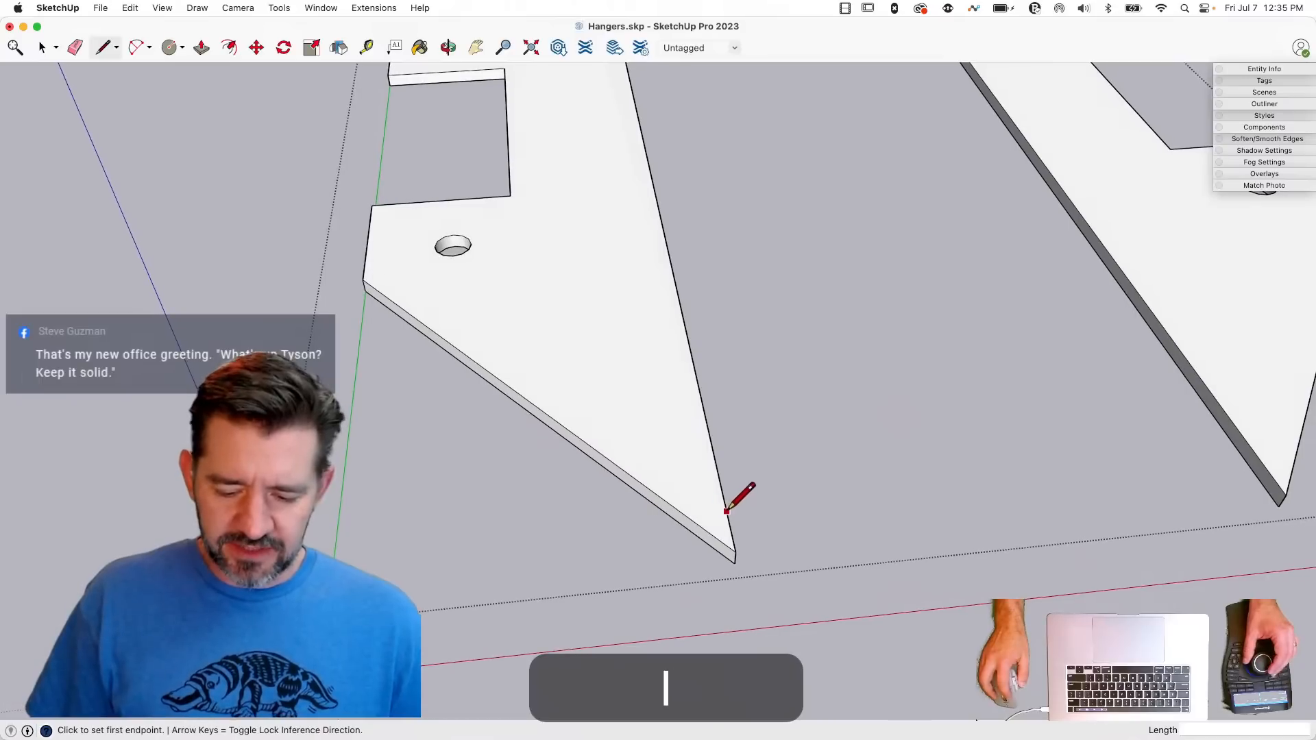
left_click(722, 491)
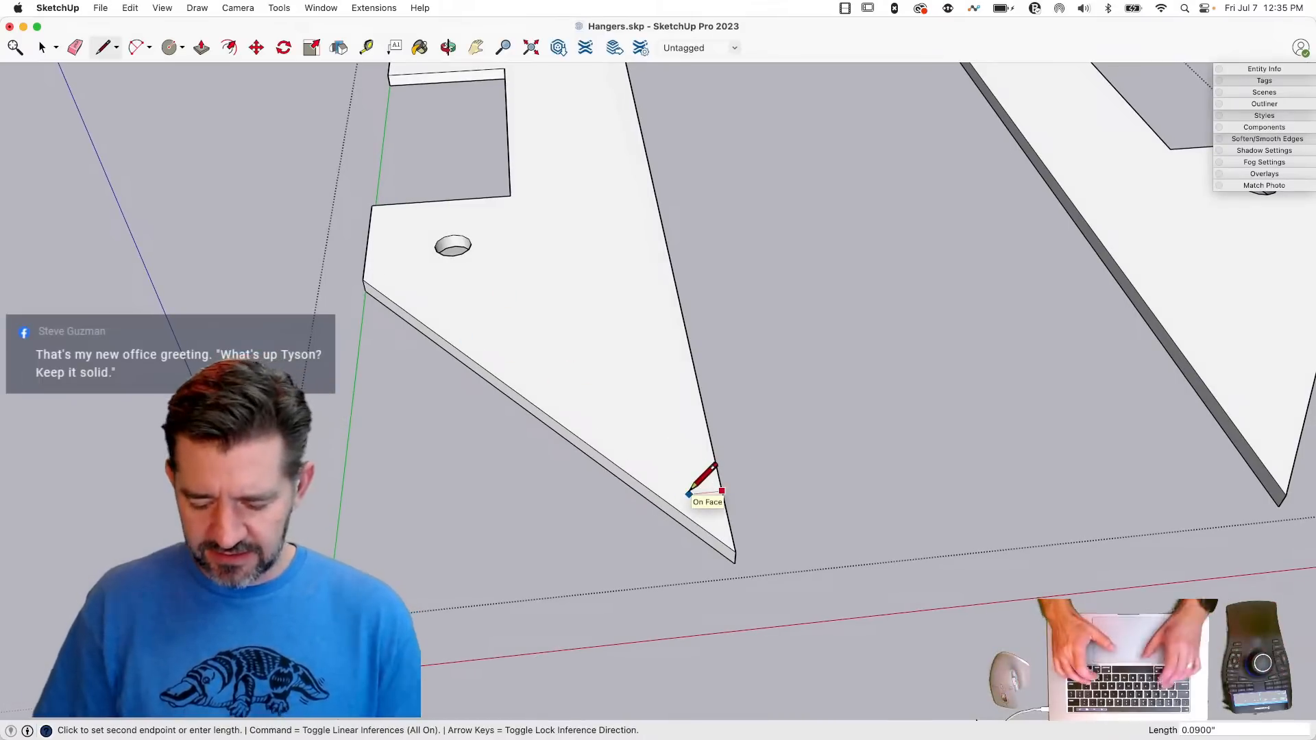
type(".04")
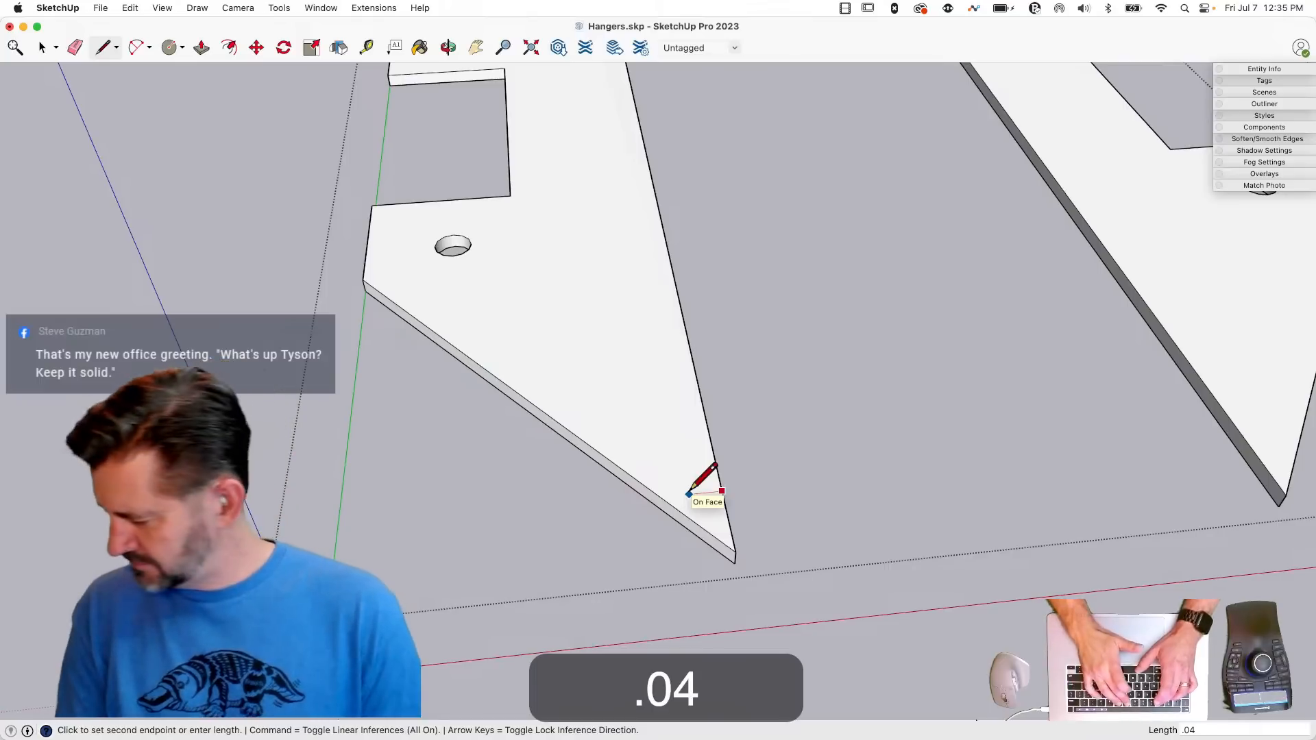
type("78\"")
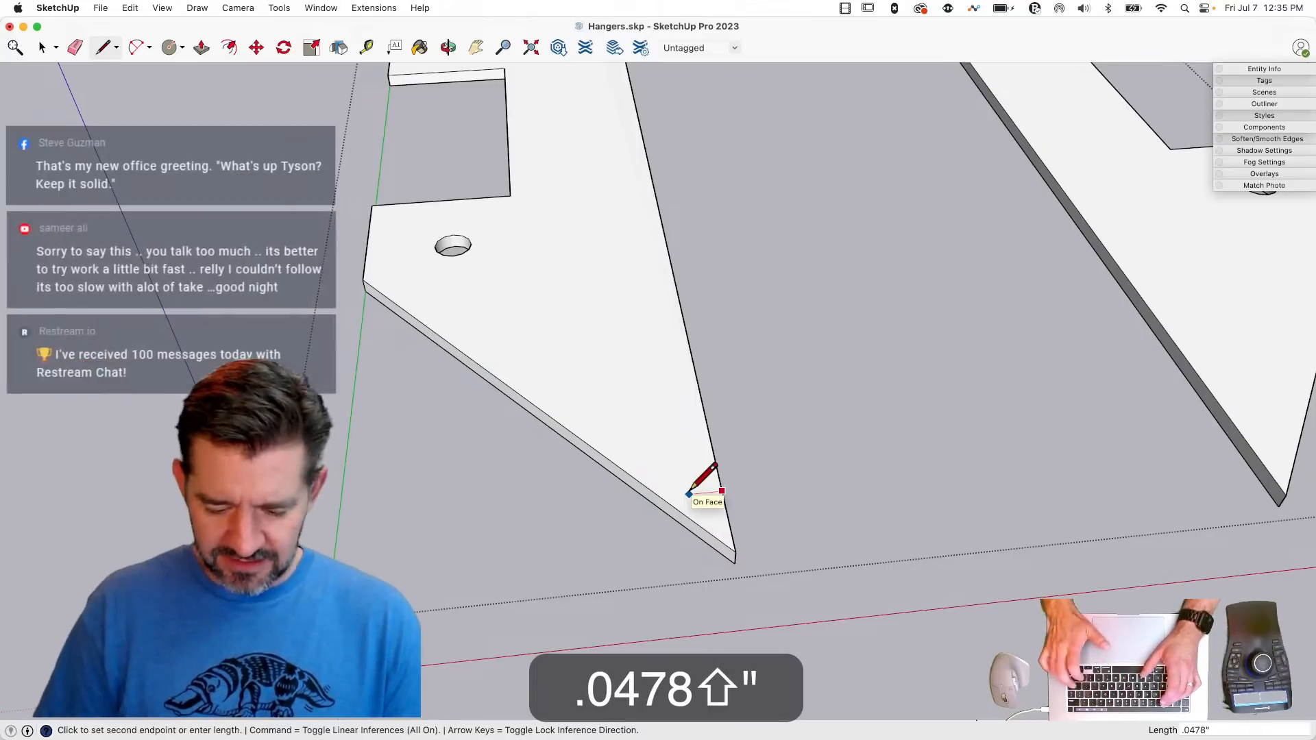
key("Return")
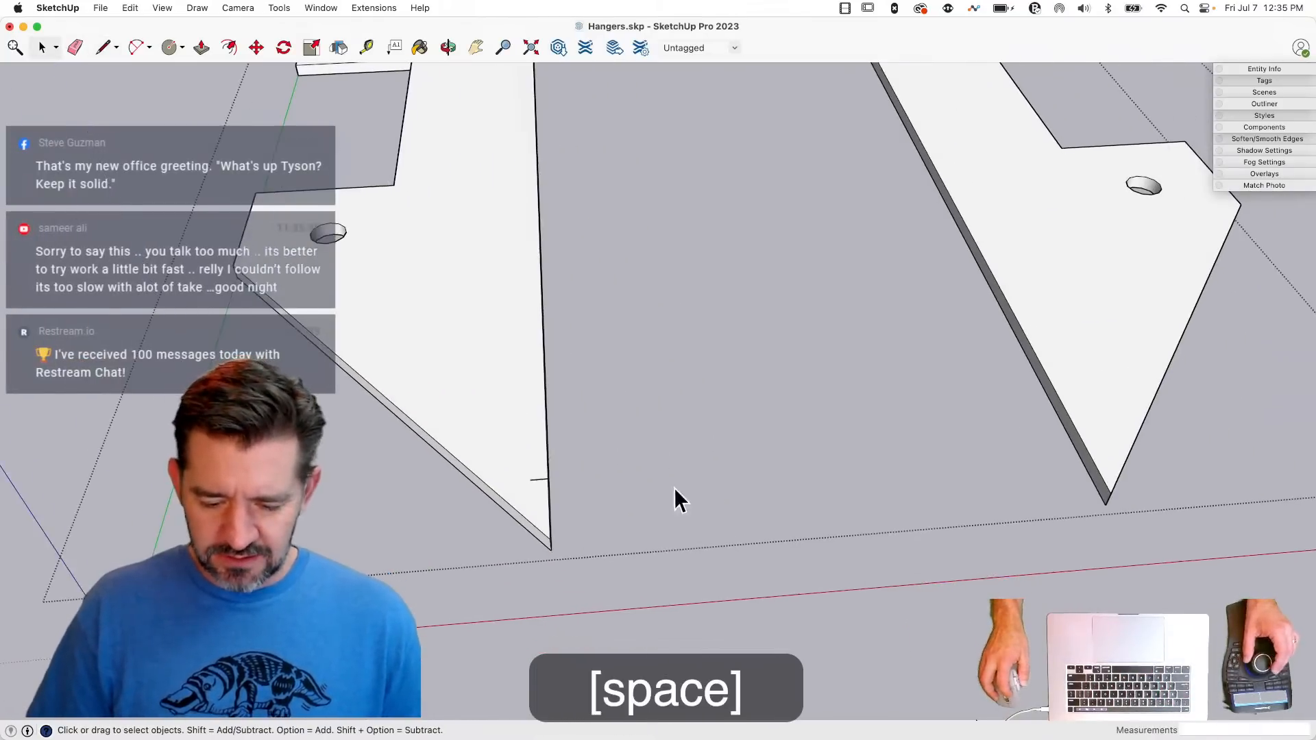
- Slide the short line toward the tip until it spans the flange's narrow end, and copy it onto the opposite flange's tip
left_click(537, 480)
key("m")
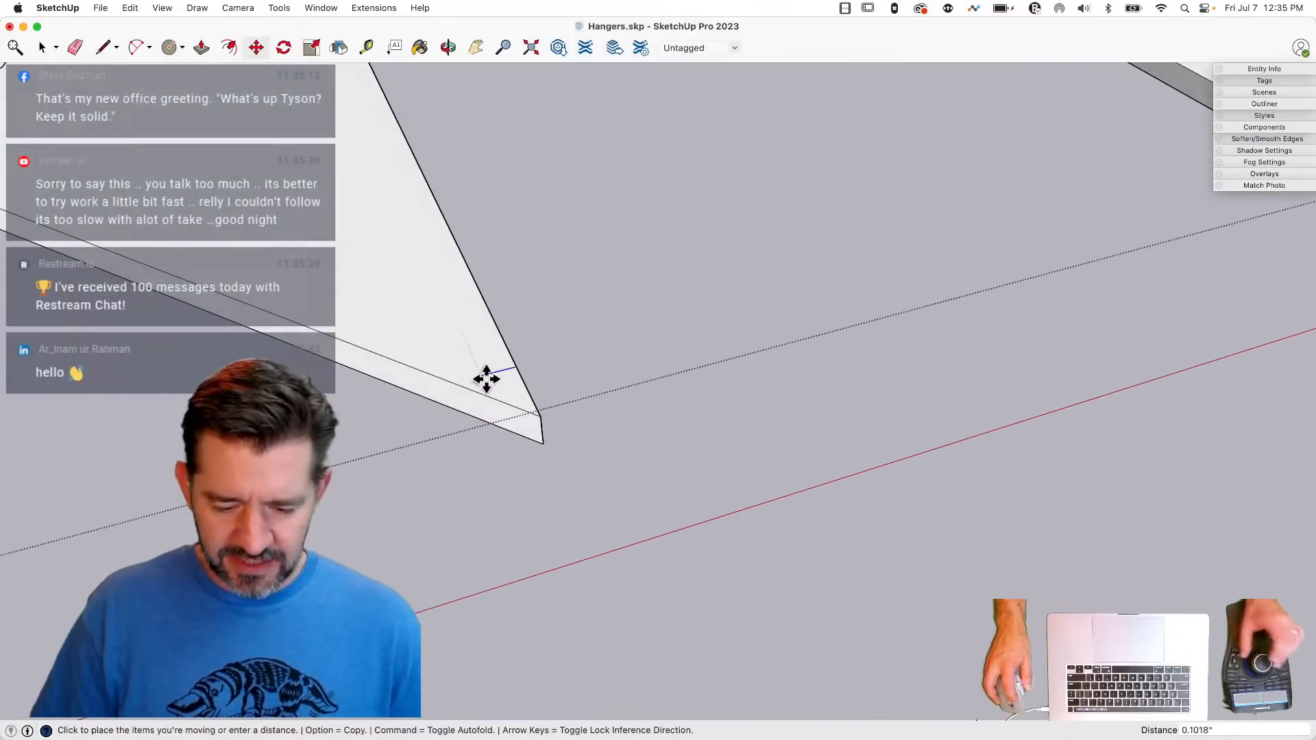
key("shift")
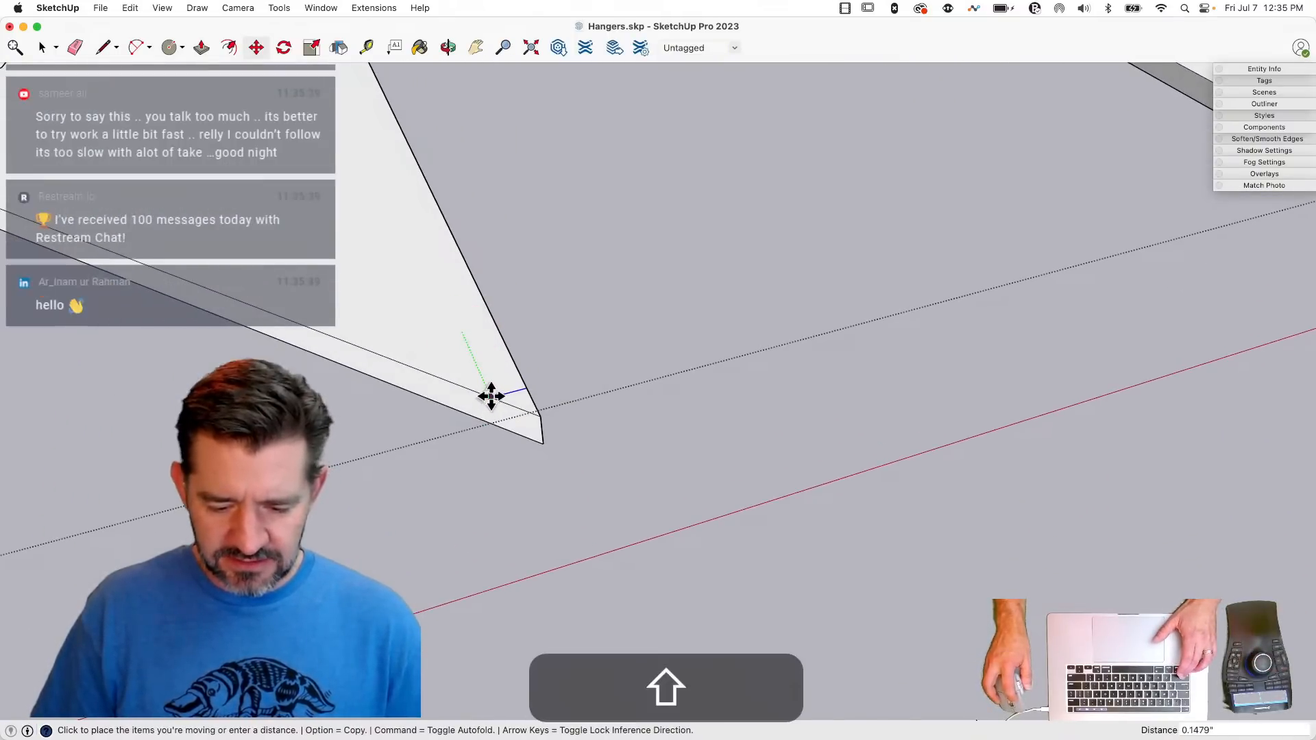
left_click(499, 404)
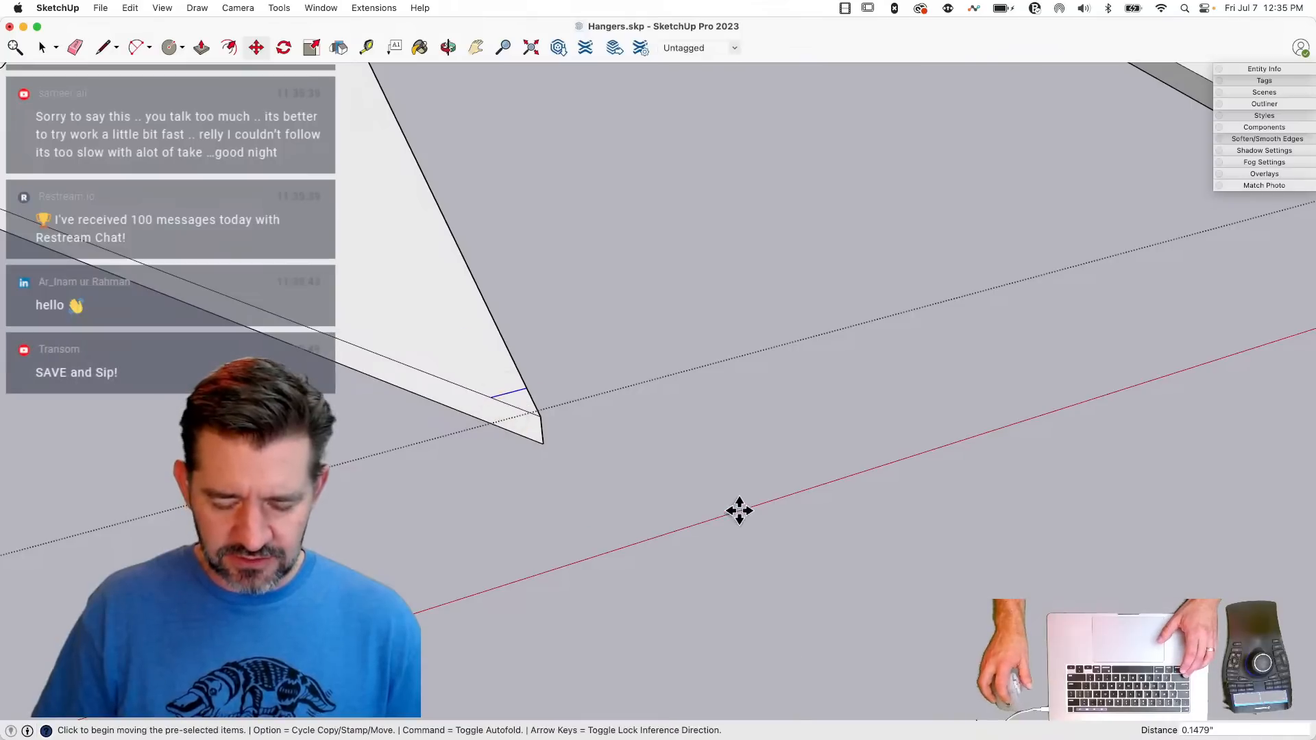
key("space")
key("m")
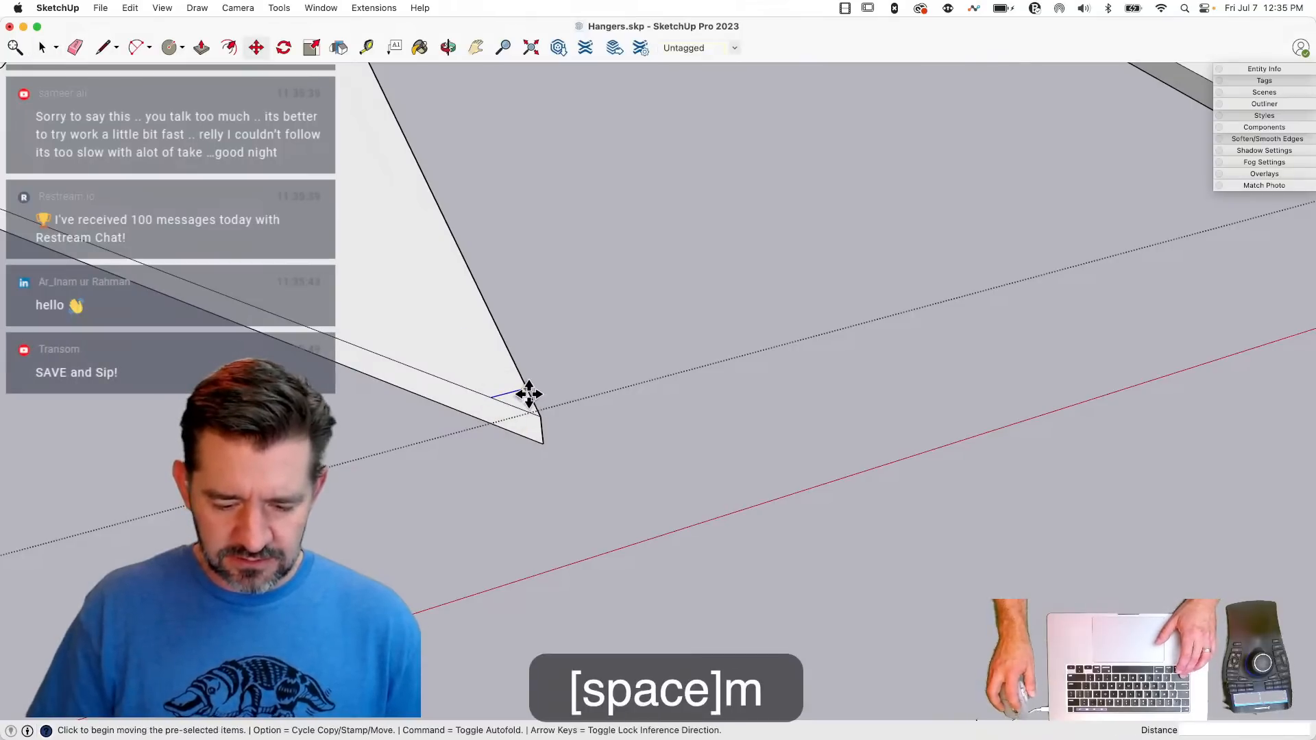
left_click(492, 395)
key("alt")
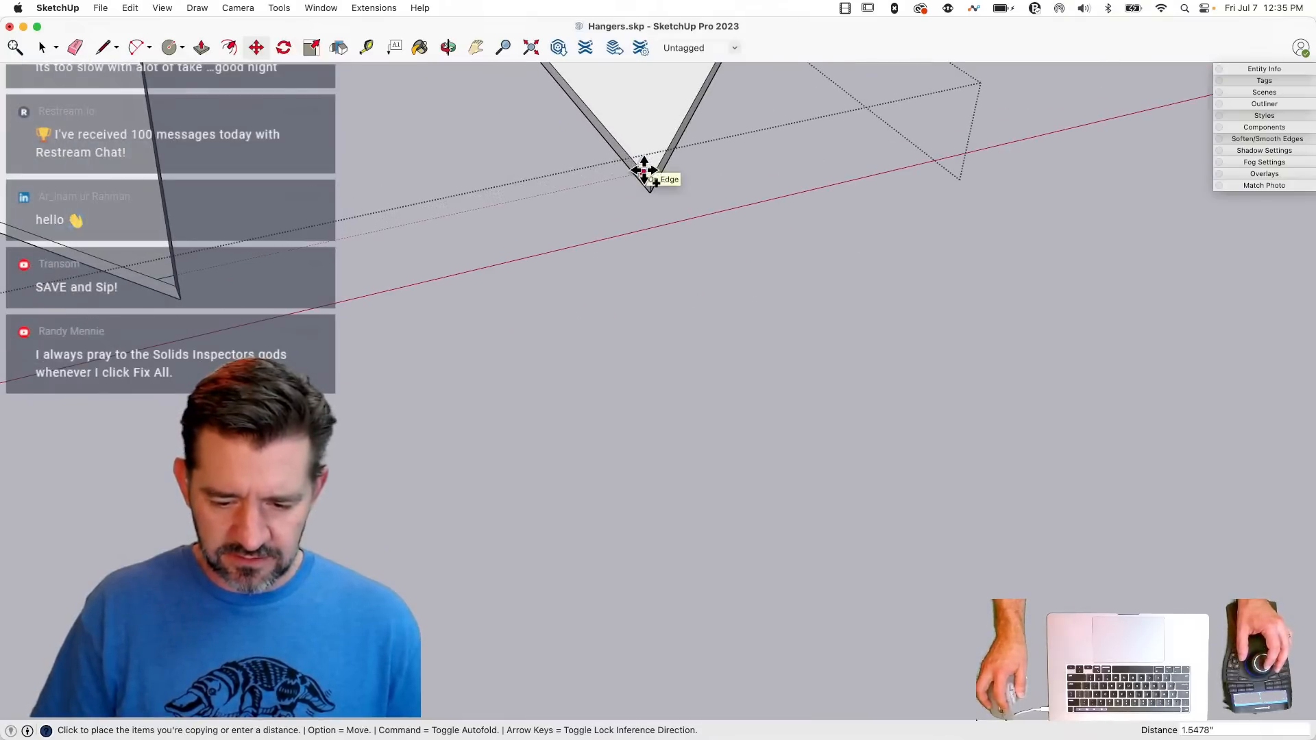
- Push/Pull both tip triangles through the 0.0478" plate thickness to cut the flange tips off square
key("p")
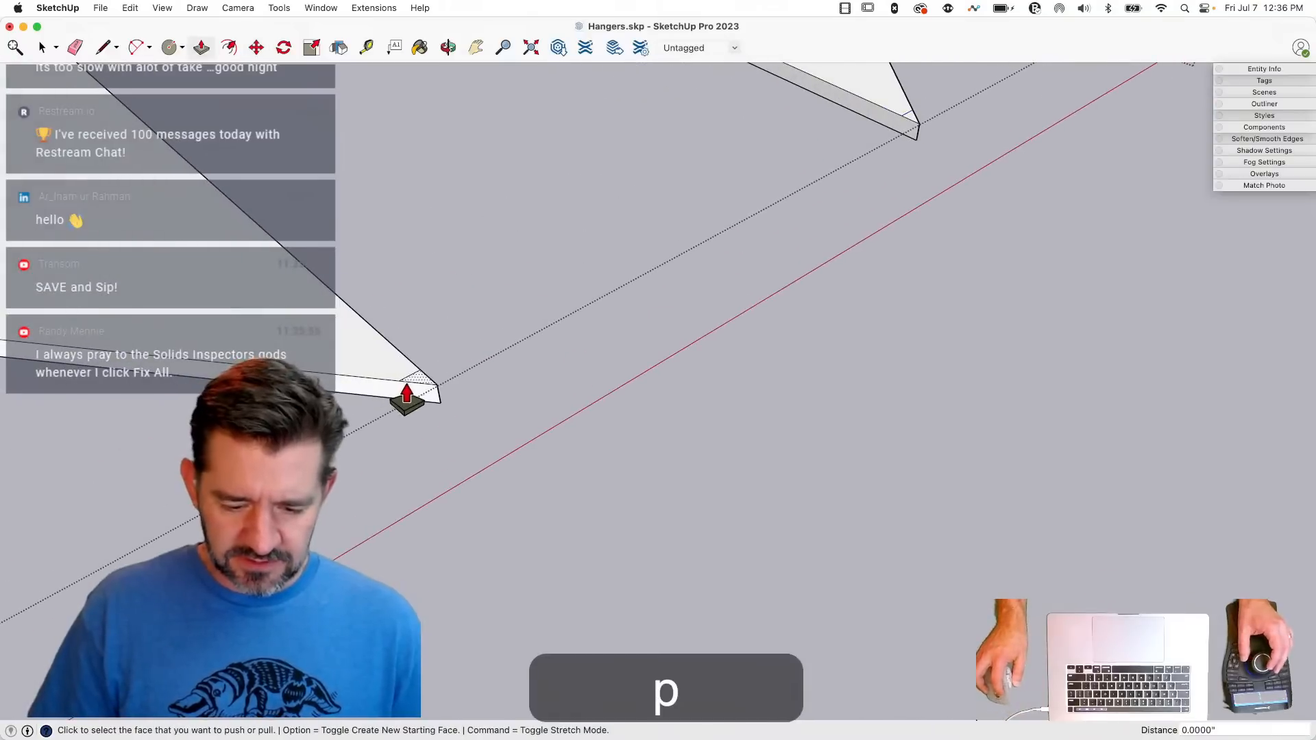
left_click_drag(417, 379, 425, 417)
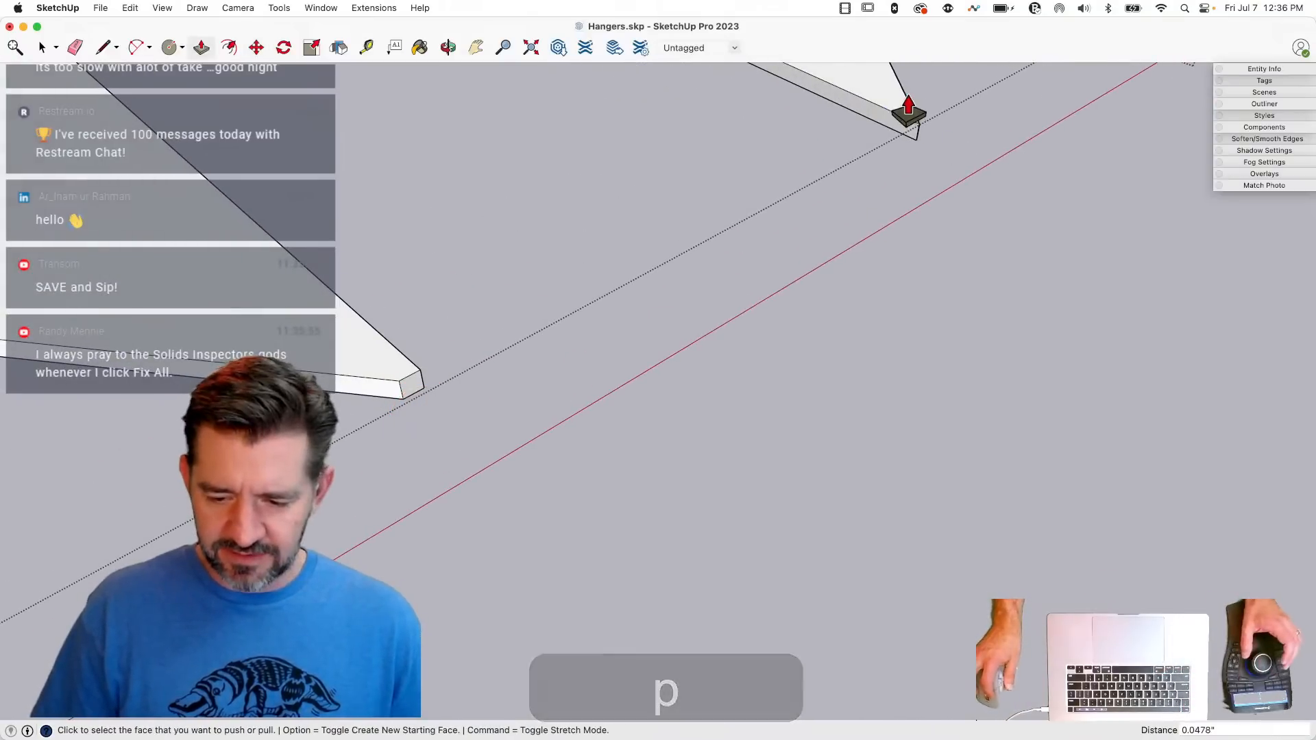
double_click(911, 212)
key("space")
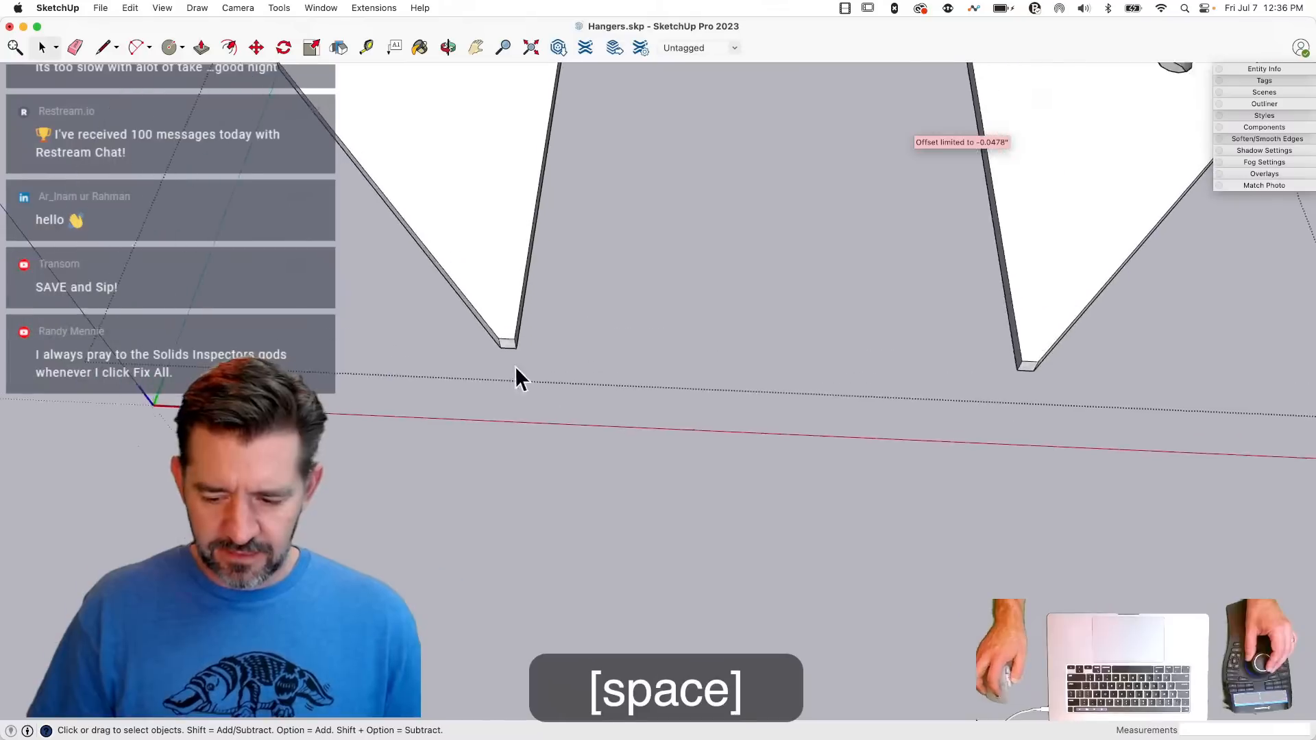
- Draw a line on each flange from its blunt tip to the far end, marking a narrow strip along the inner edge
key("l")
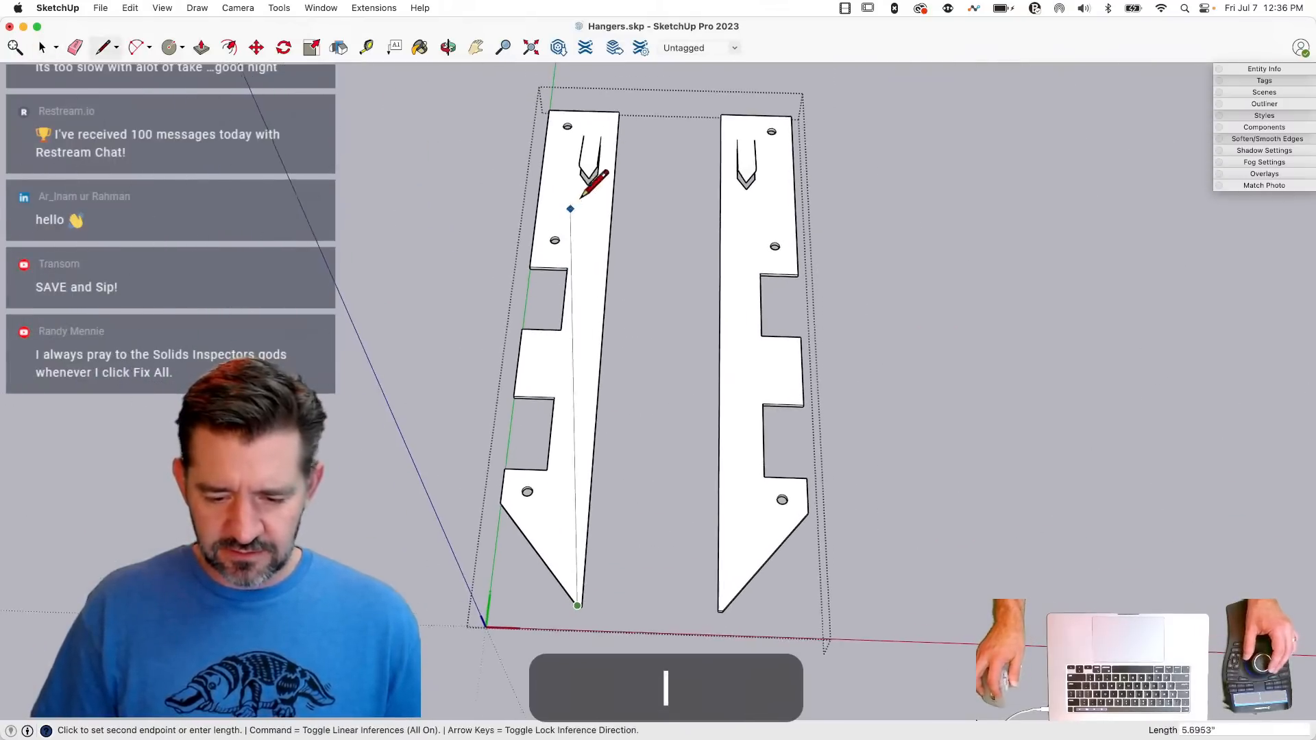
left_click(616, 112)
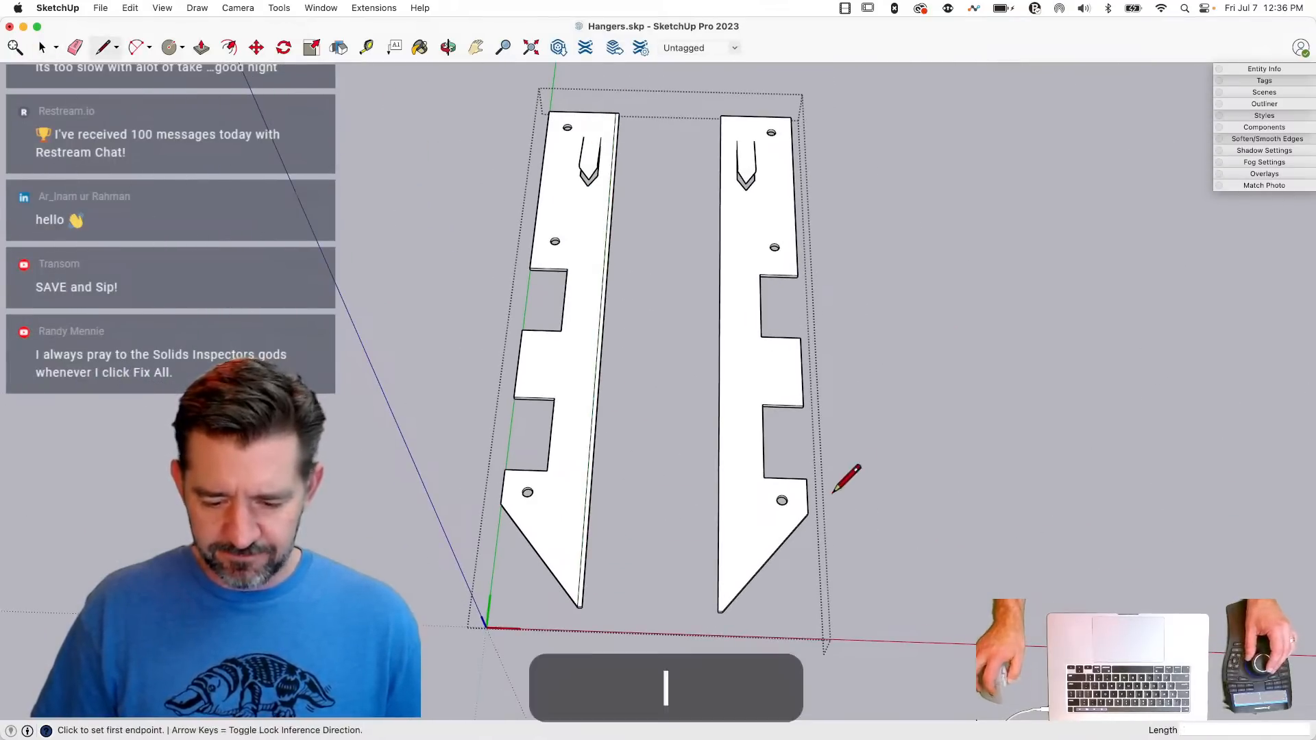
left_click(566, 552)
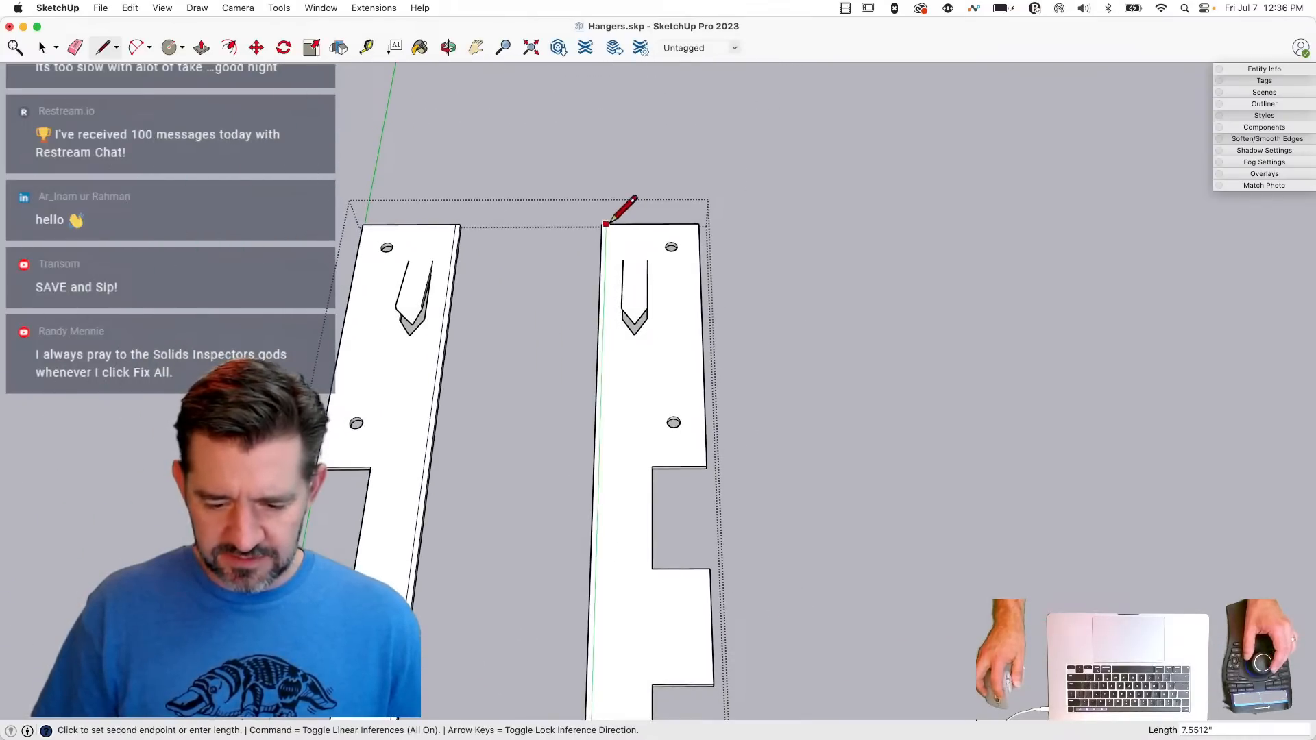
left_click(606, 224)
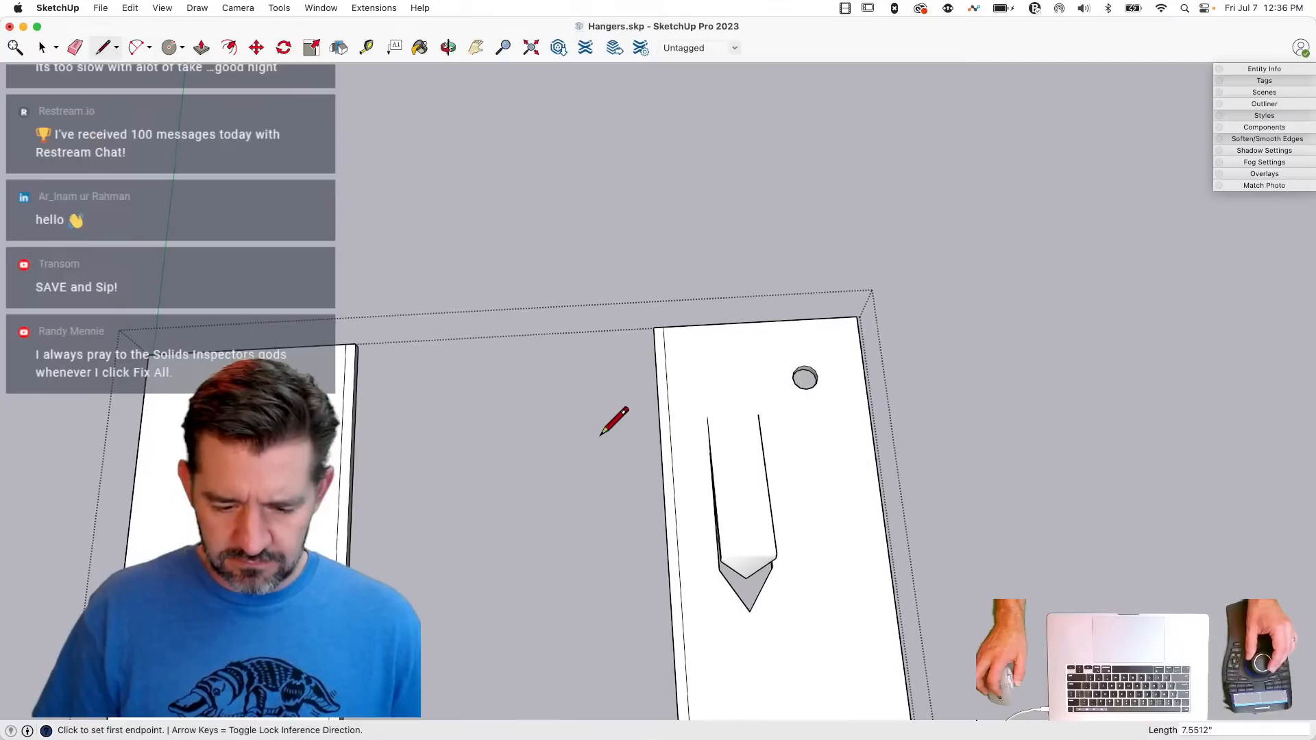
key("space")
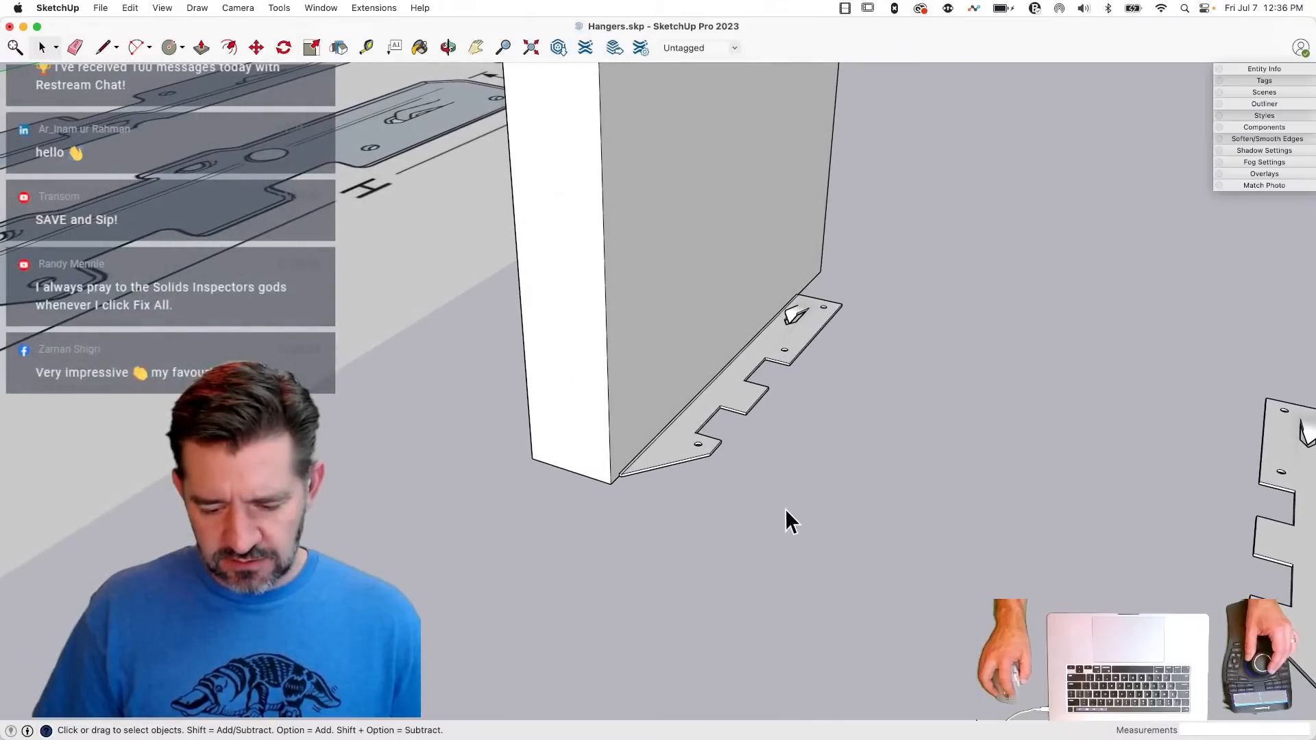
- Reopen the hanger and draw a 3" vertical reference line up from a cutout corner on the flange's outer edge
double_click(710, 449)
key("l")
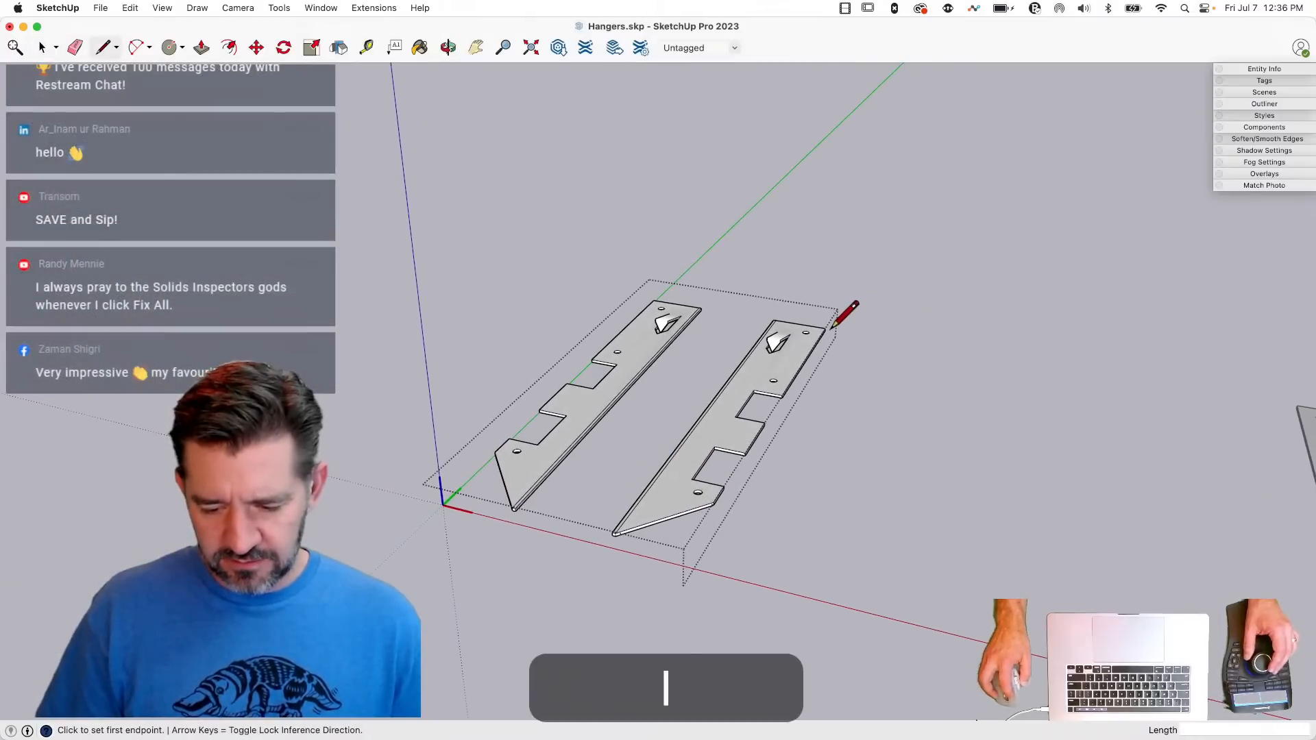
left_click(736, 388)
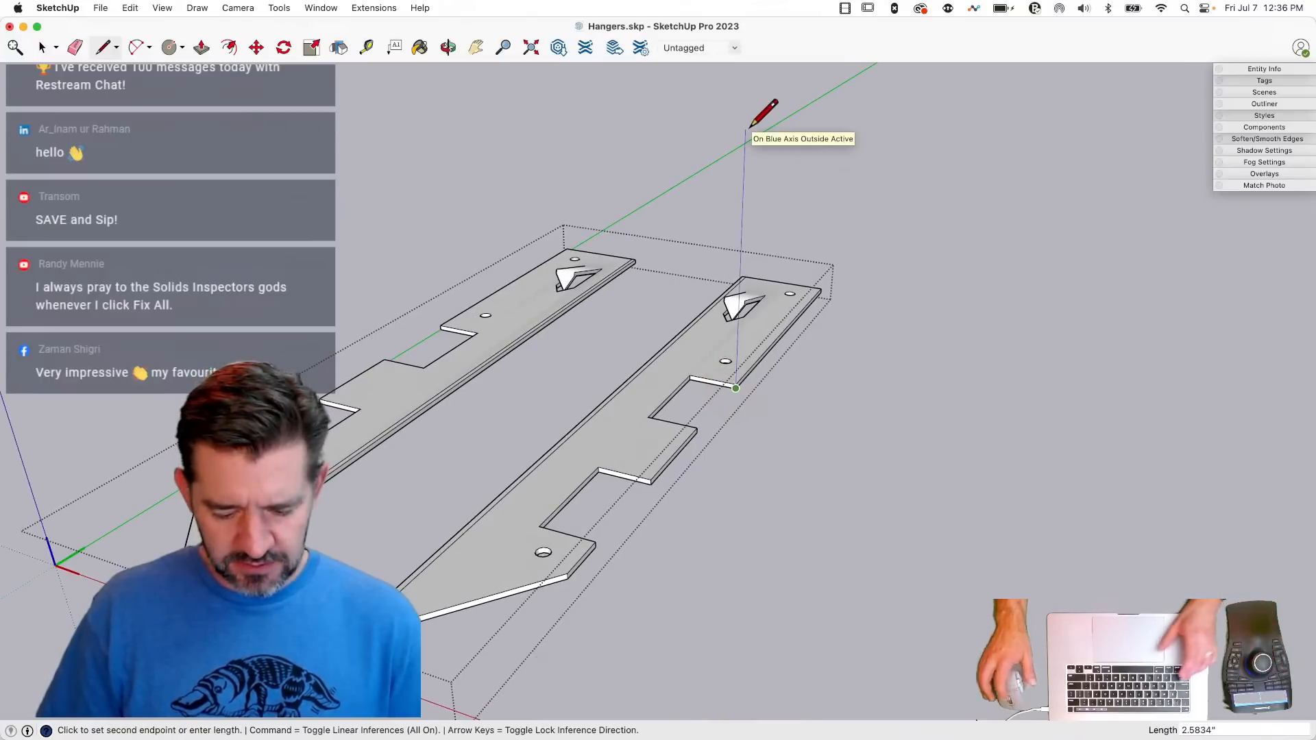
type("3")
key("Return")
key("space")
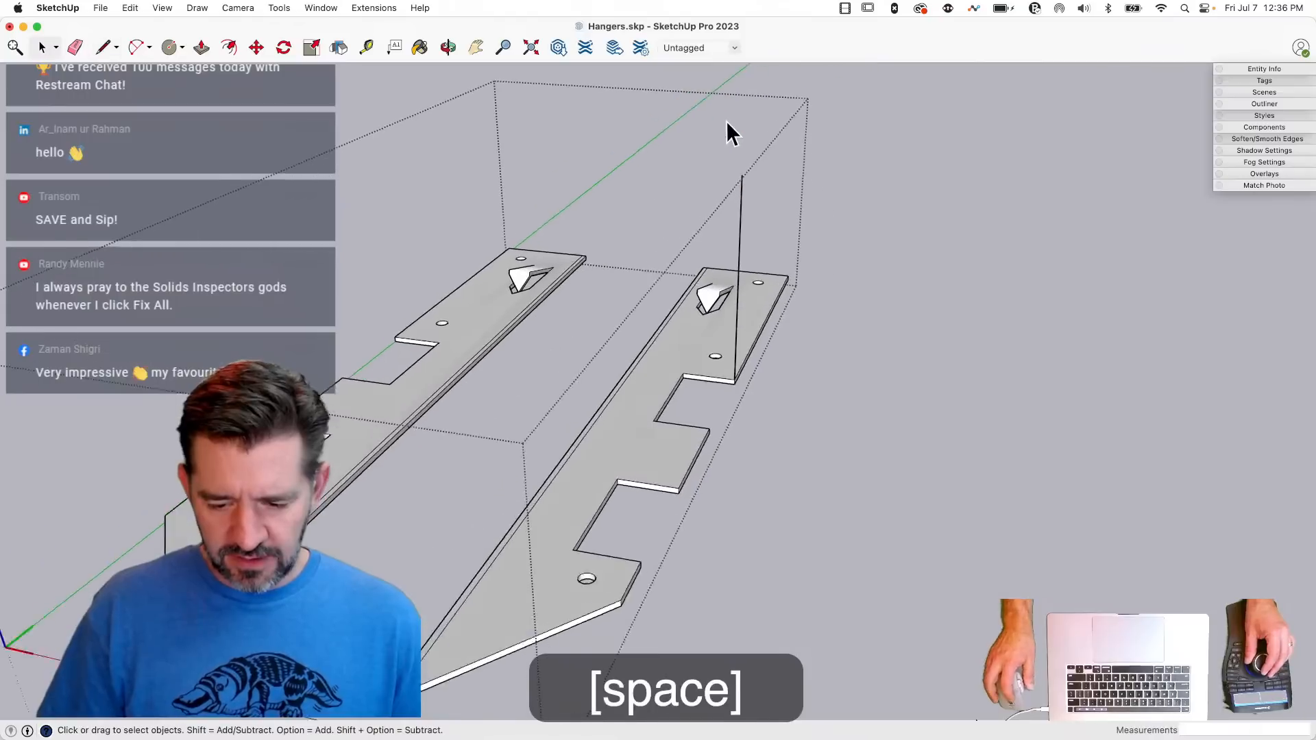
- Push/Pull the narrow inner strips of both flanges up to the endpoint of the vertical reference line to form side walls
key("p")
left_click_drag(632, 364, 740, 168)
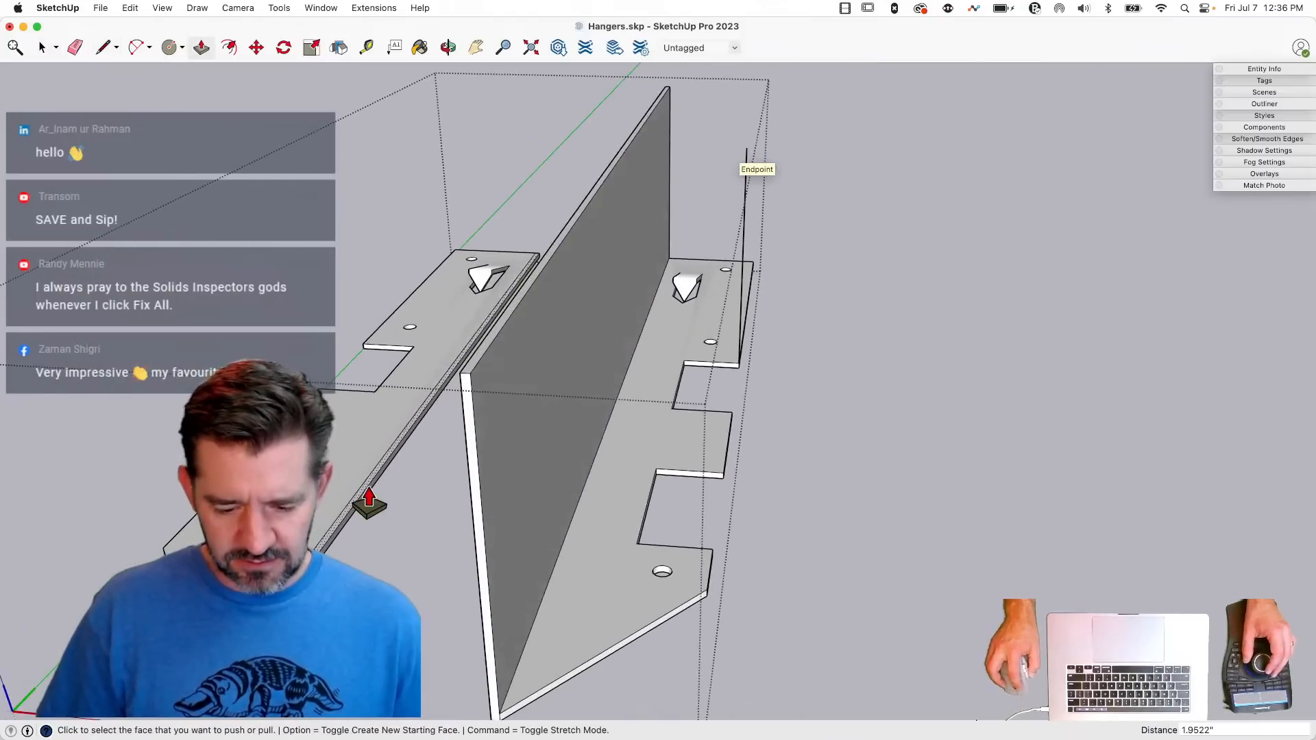
key("space")
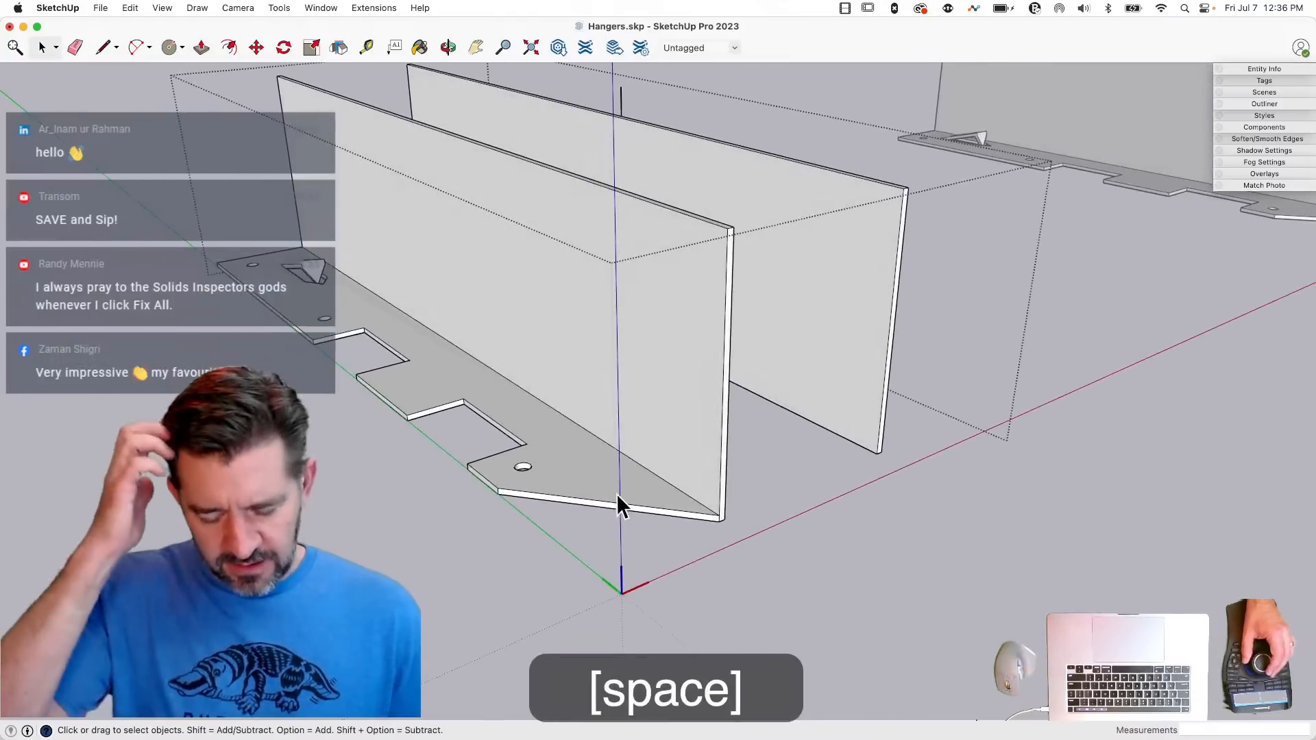
- Erase the vertical reference line and close the hanger
key("l")
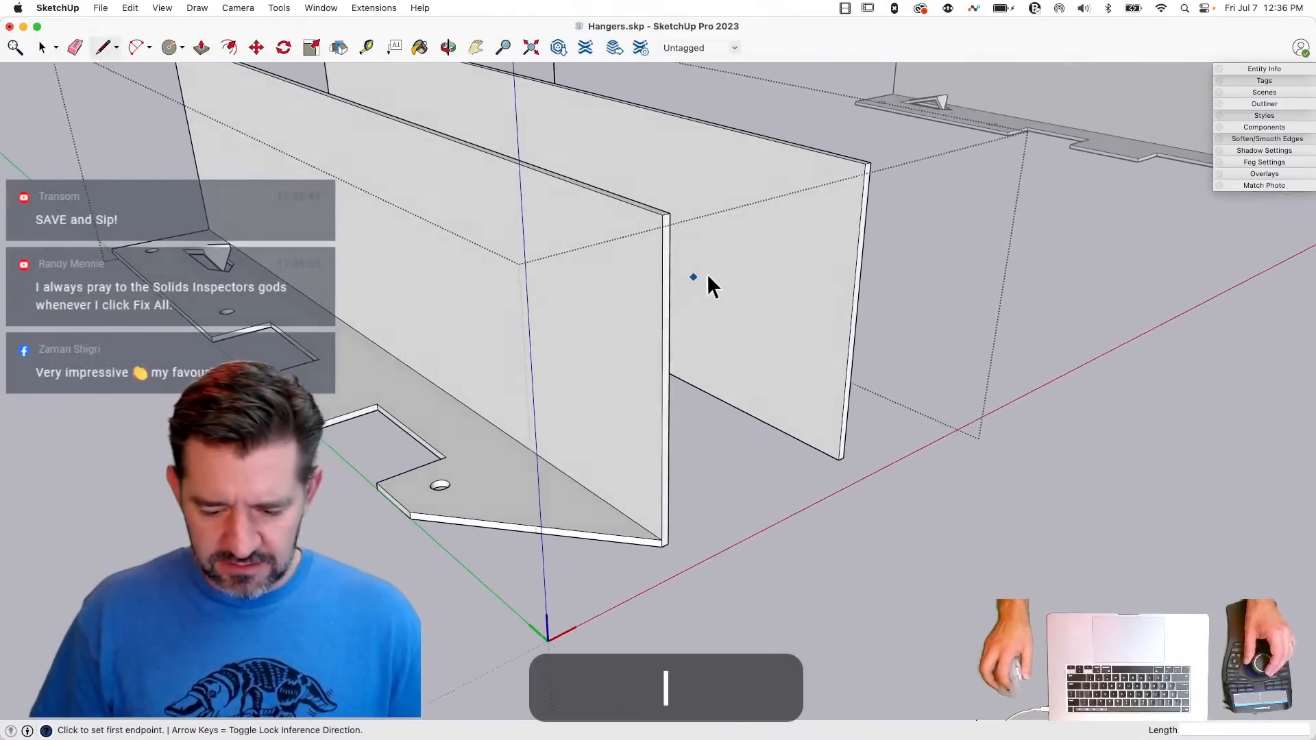
key("space")
key("e")
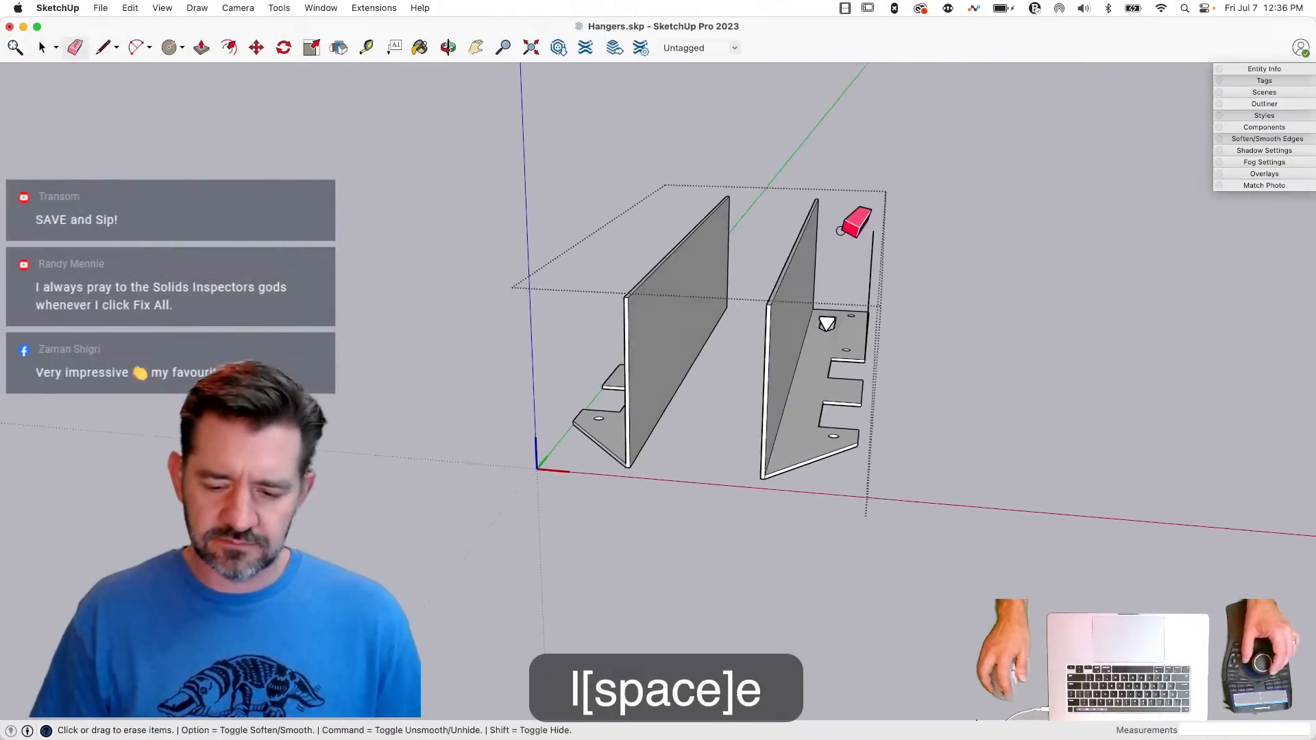
left_click_drag(853, 237, 894, 273)
key("space")
left_click(1077, 471)
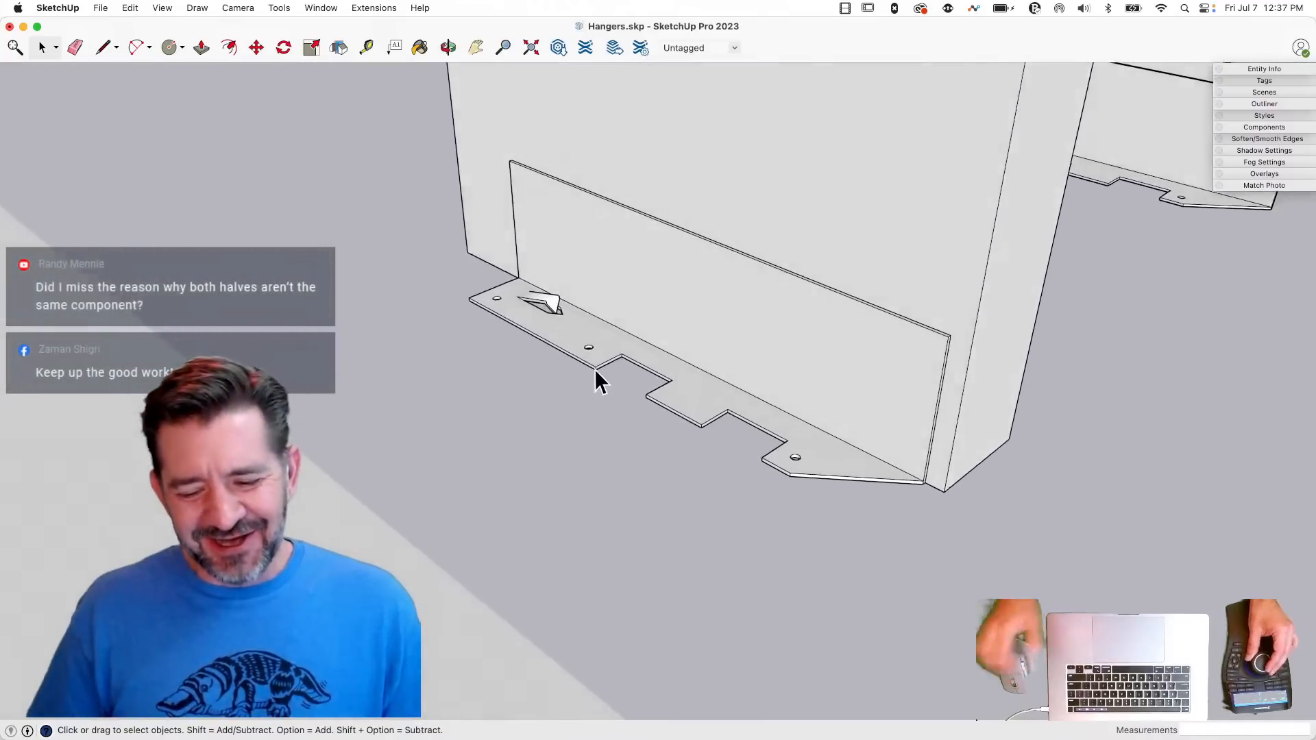
- Measure the depth of a cutout along the flange's outer edge with the Line tool
key("l")
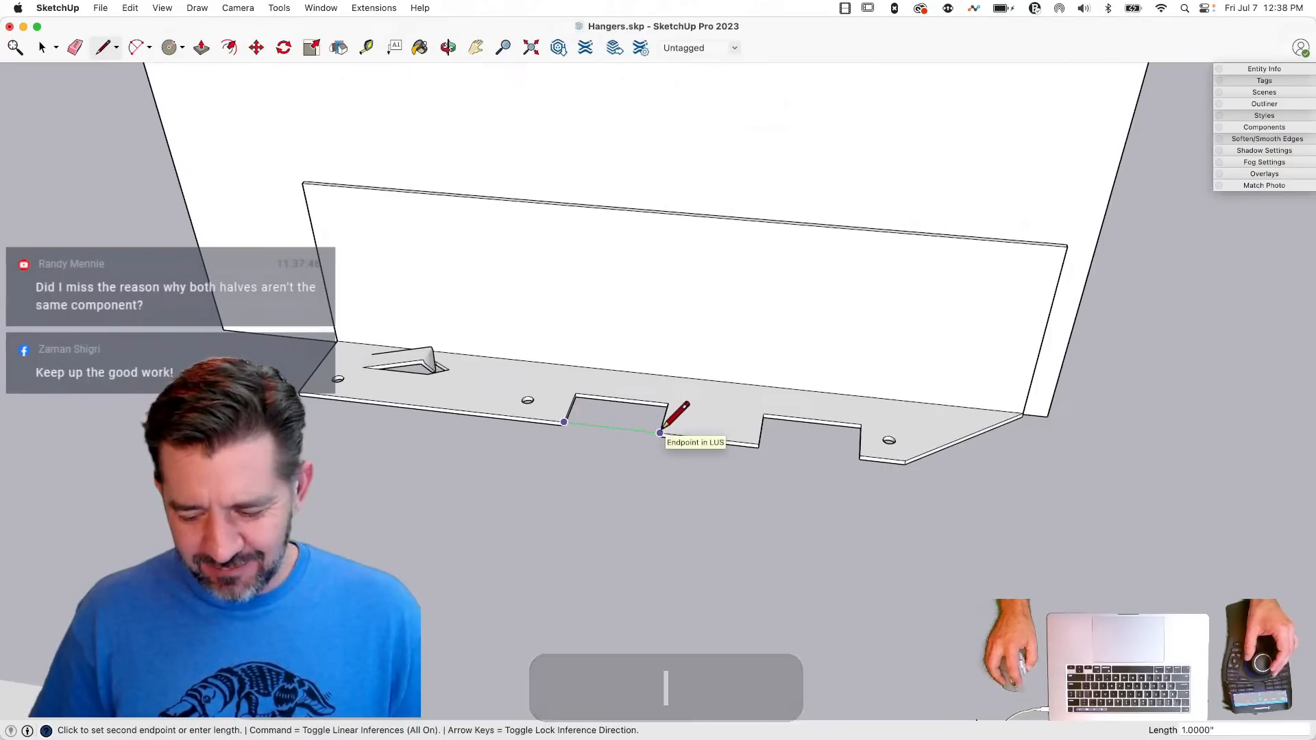
left_click(576, 393)
key("space")
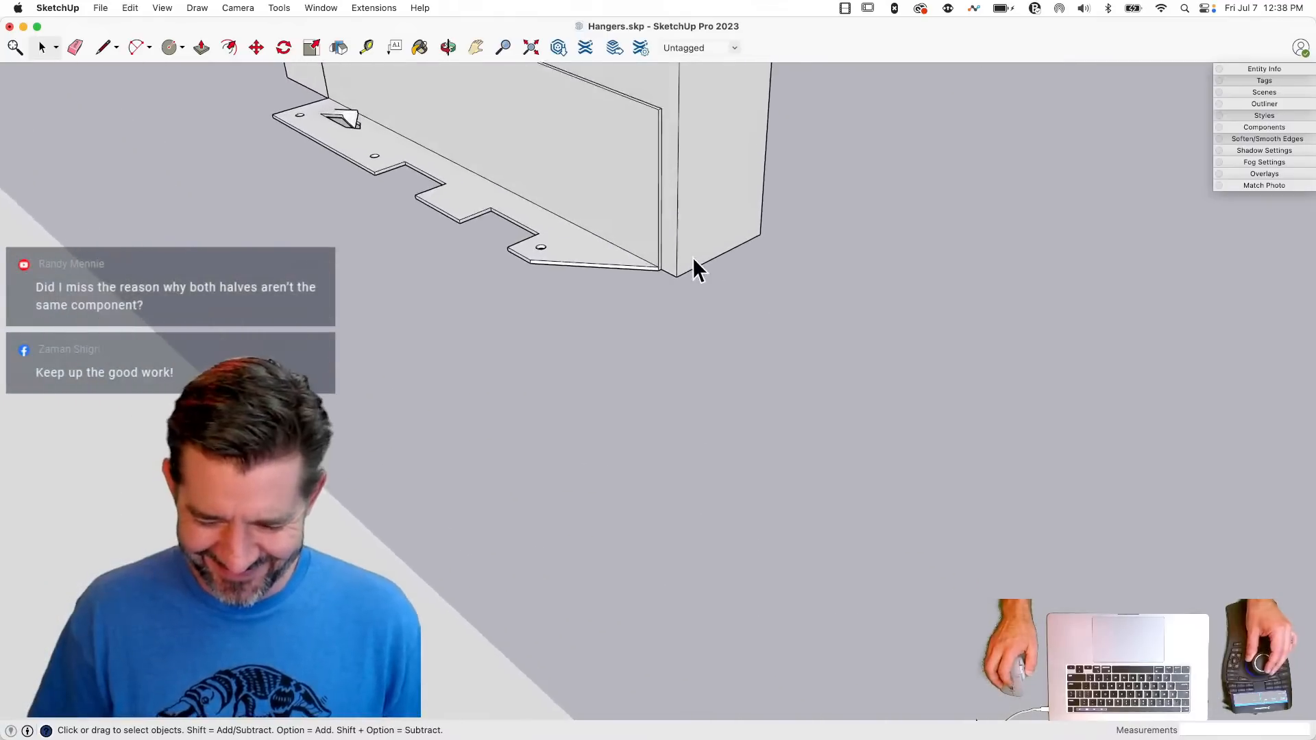
- Reopen the hanger and Push/Pull the end faces of both side walls out 0.2588" to the face of the joist
key("l")
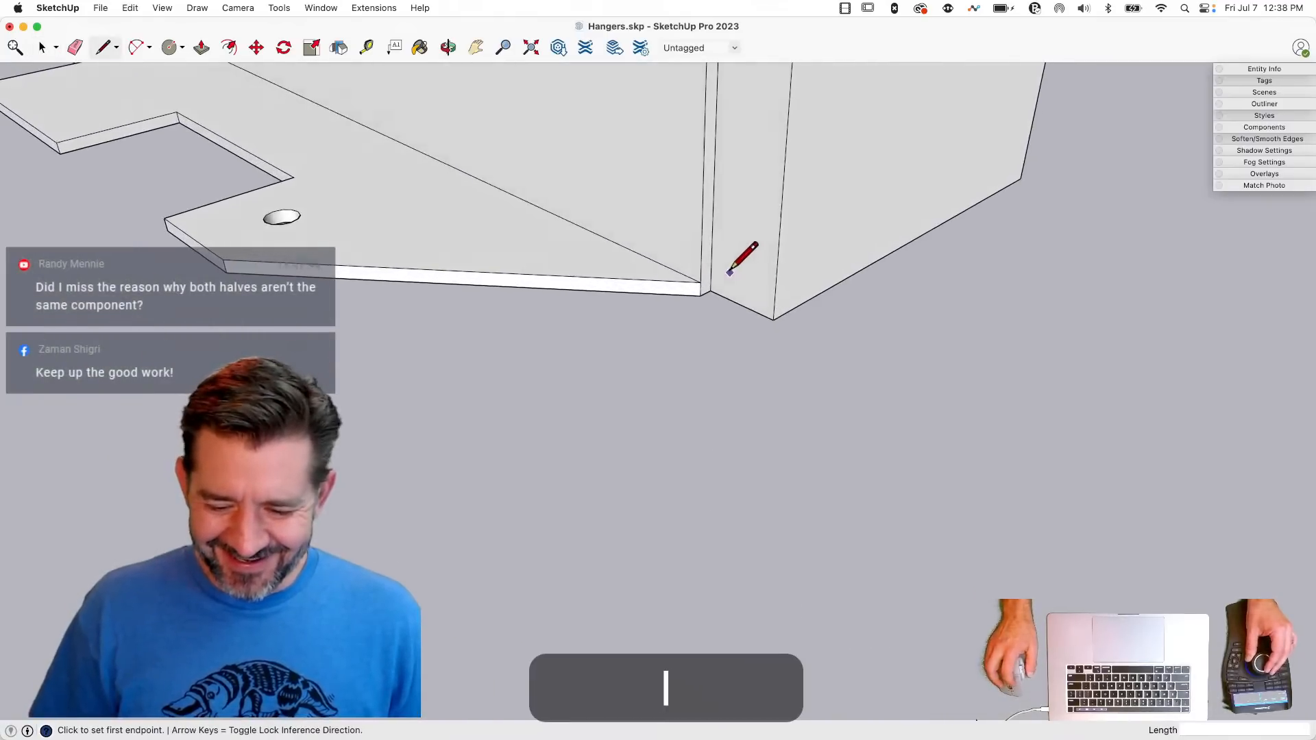
key("p")
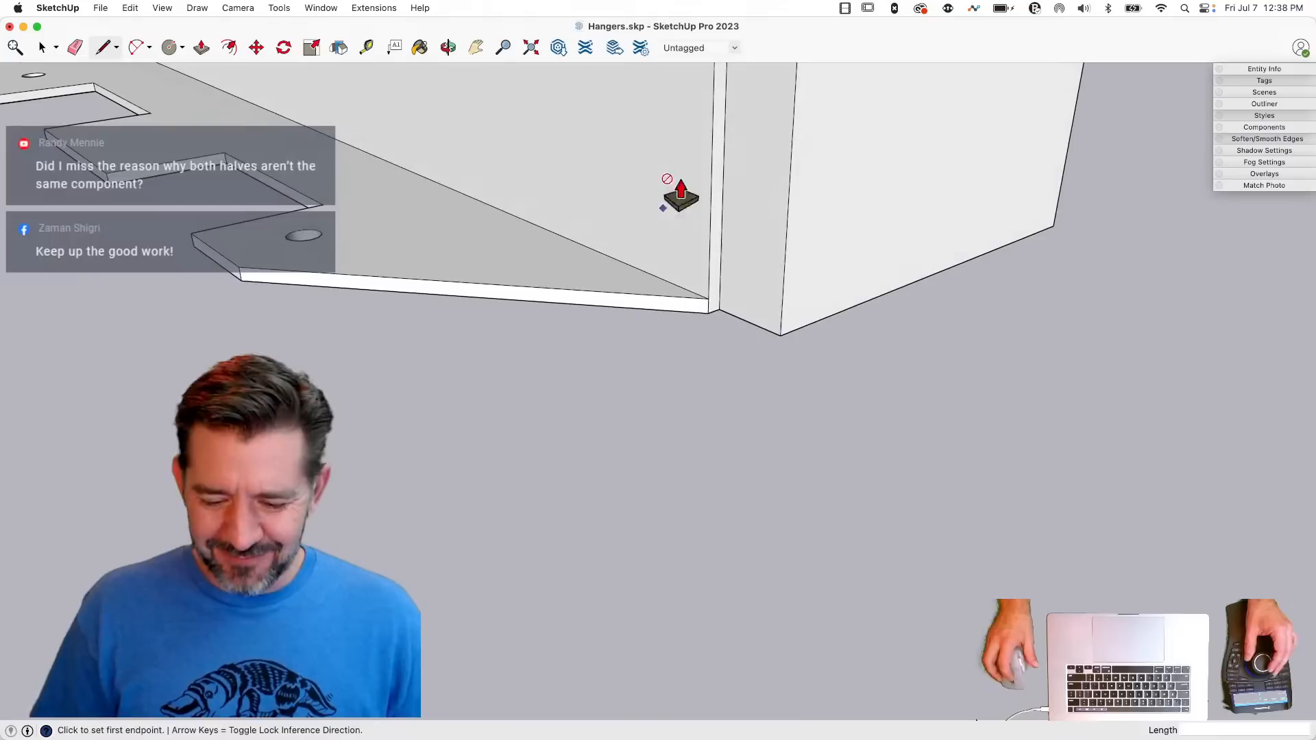
double_click(720, 232)
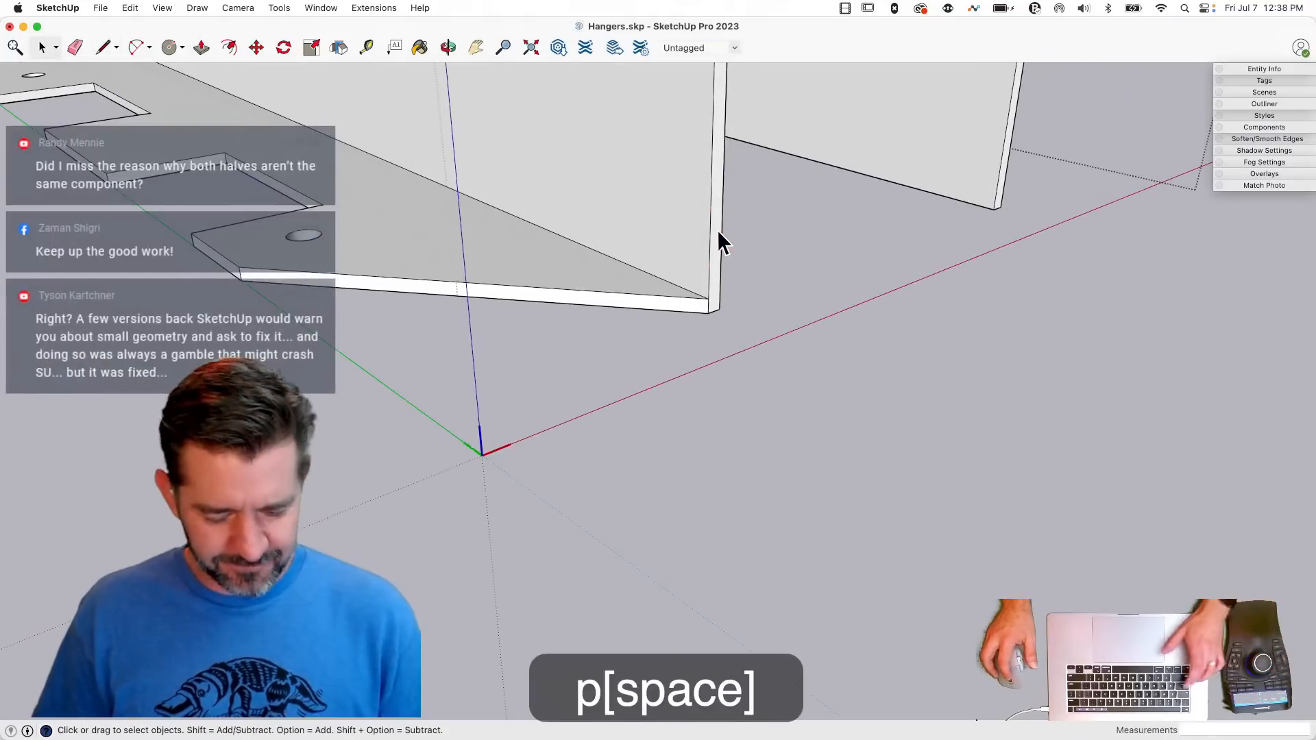
key("shift+q")
left_click_drag(716, 229, 793, 183)
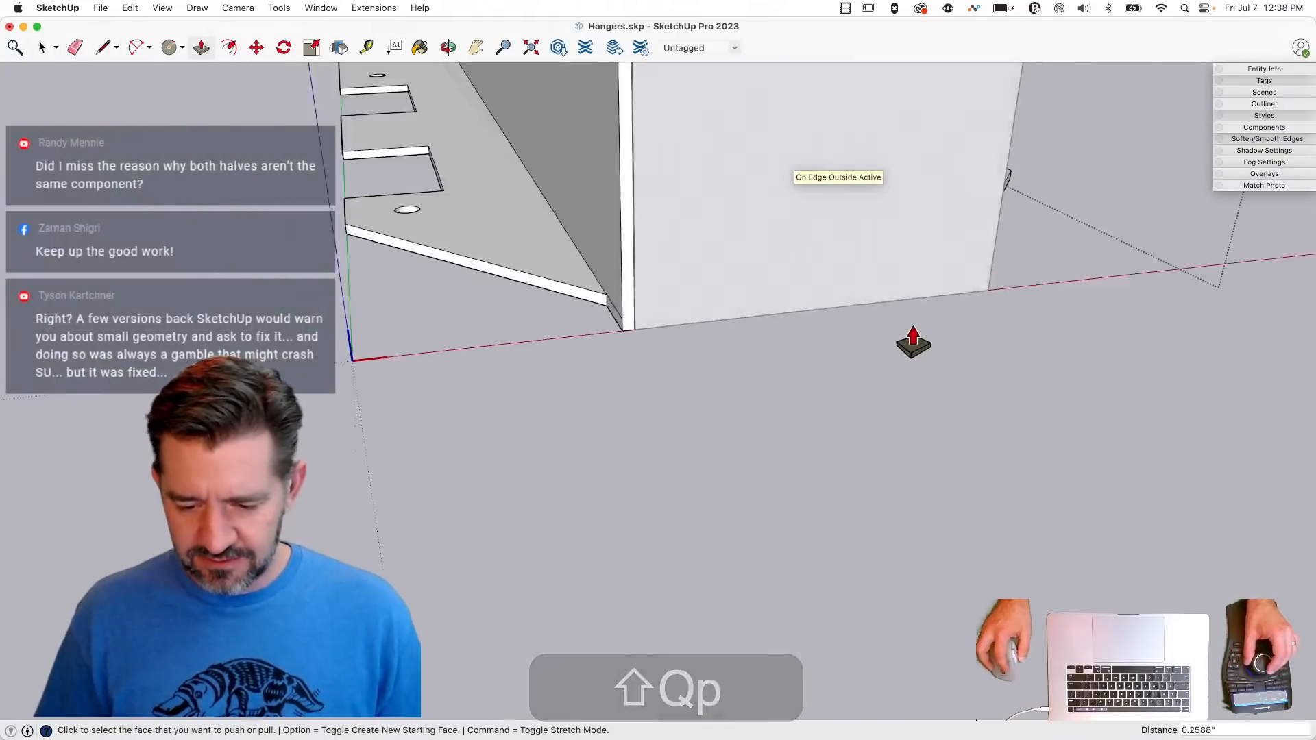
left_click_drag(793, 363, 744, 323)
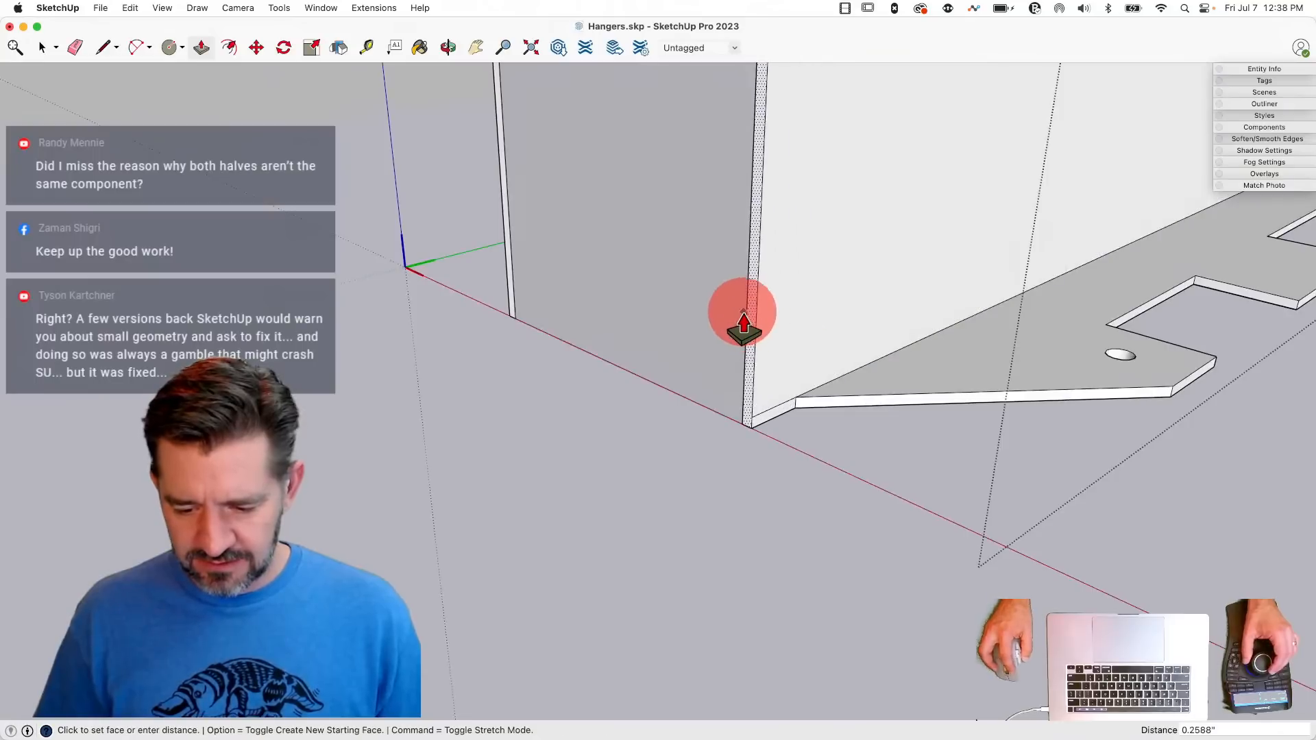
- Draw lines joining the two side walls at their lower and upper corners, and Push/Pull the enclosed seat face out 0.0478"
key("l")
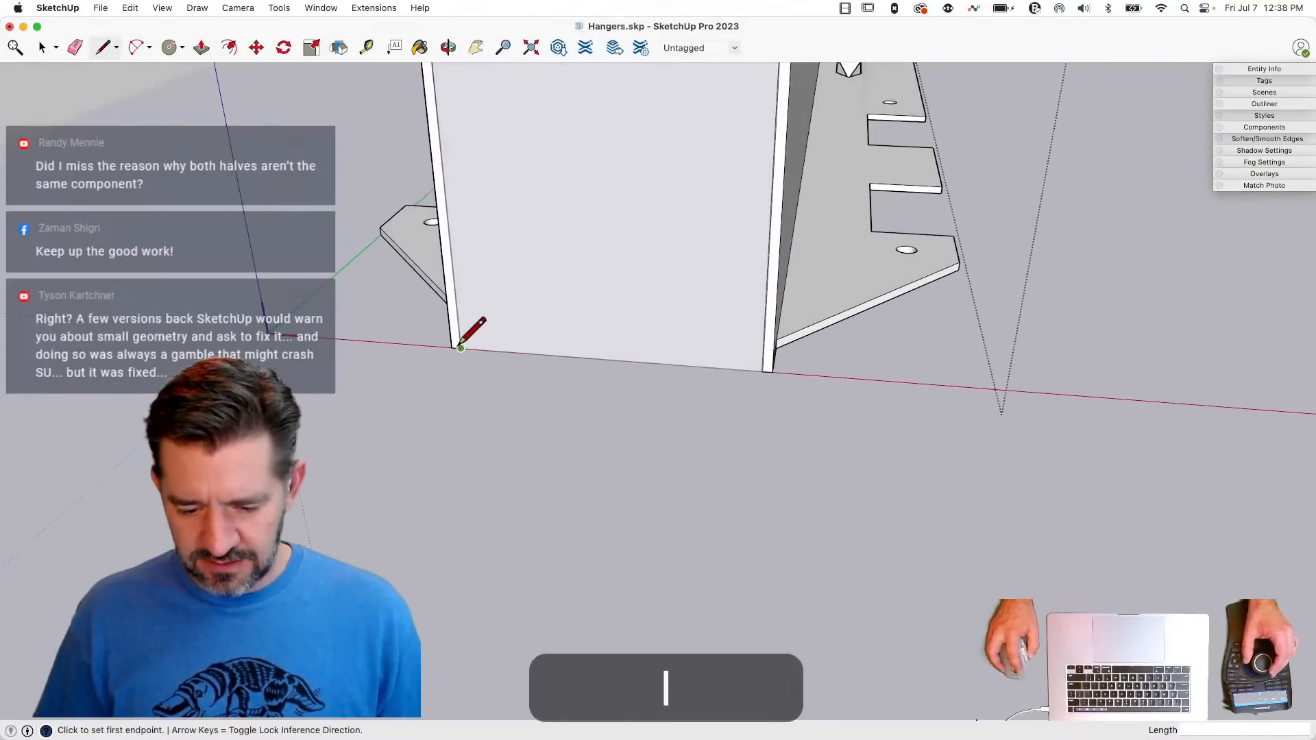
left_click(765, 371)
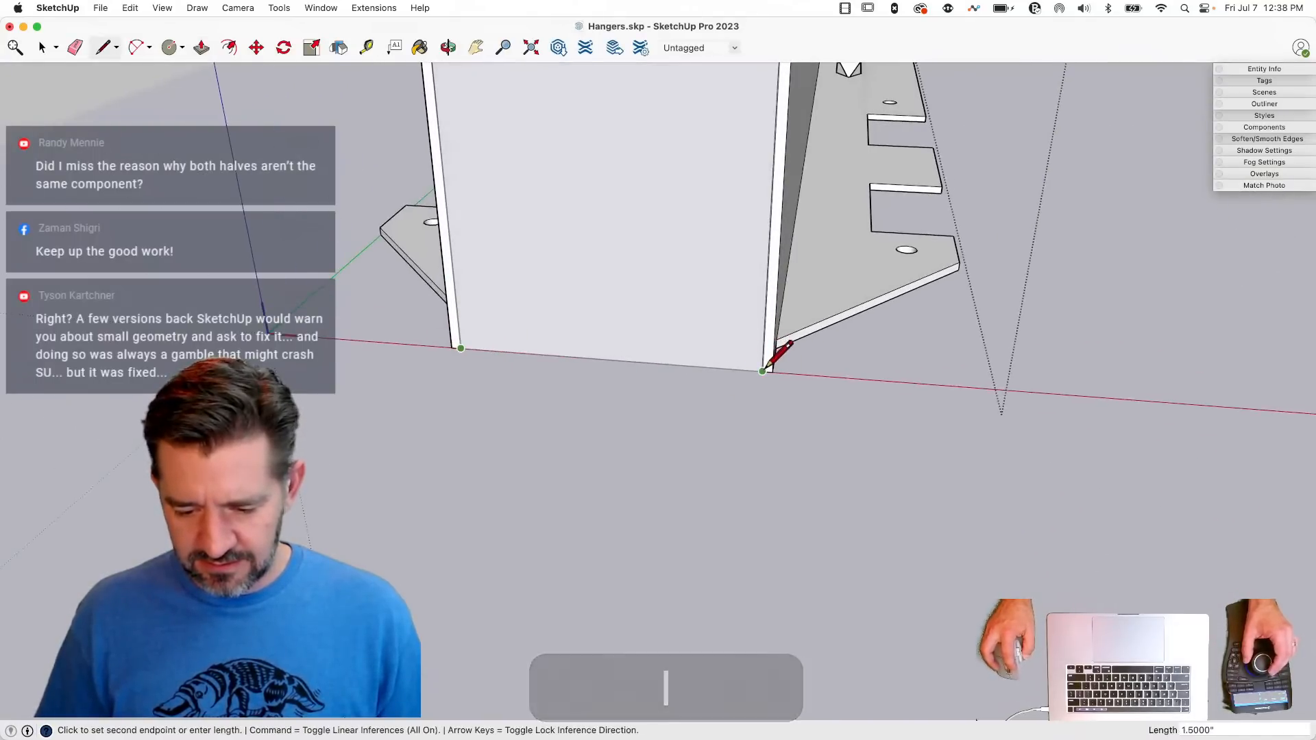
key("l")
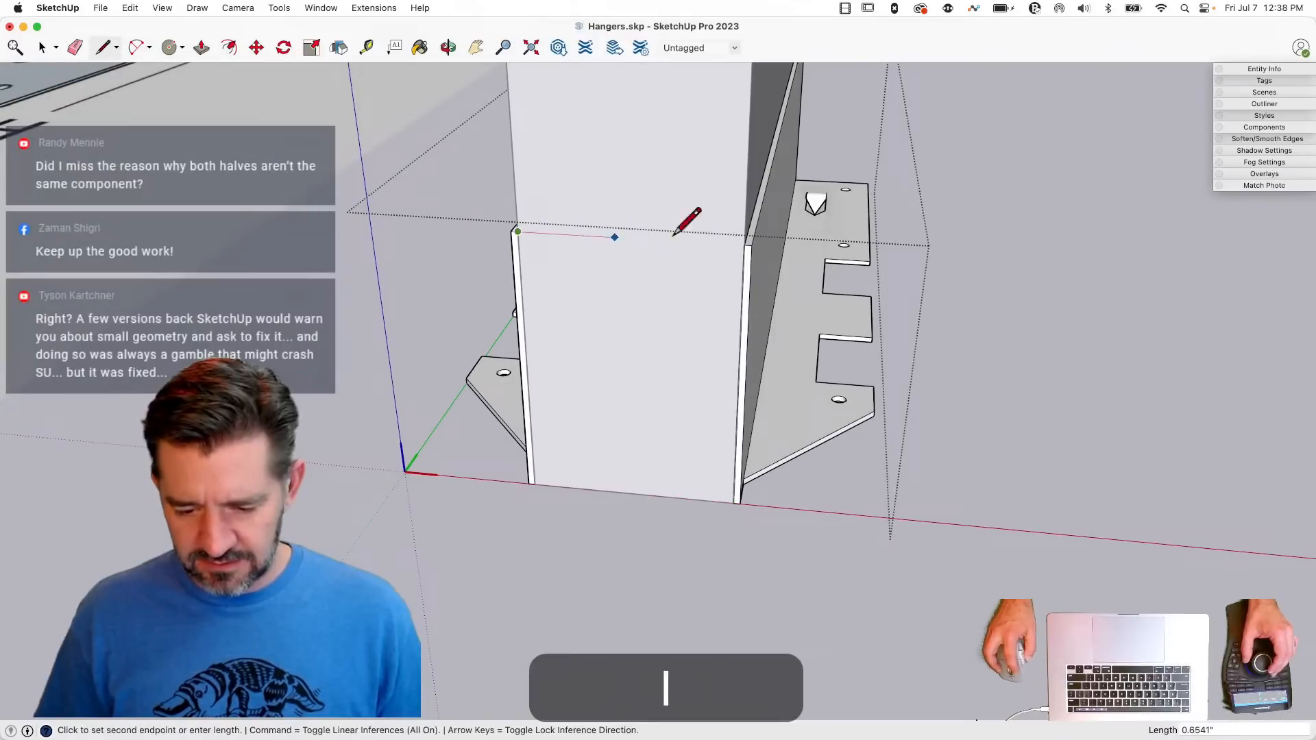
left_click(753, 245)
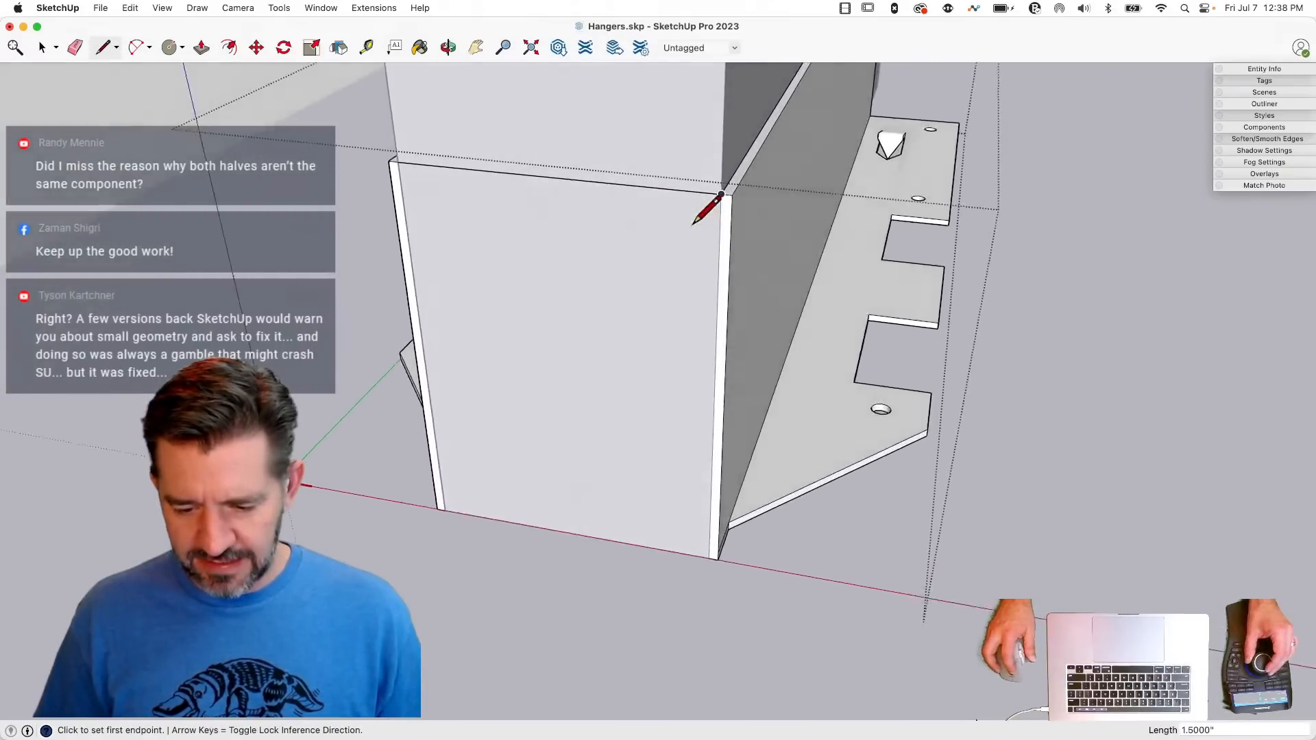
key("p")
left_click(691, 278)
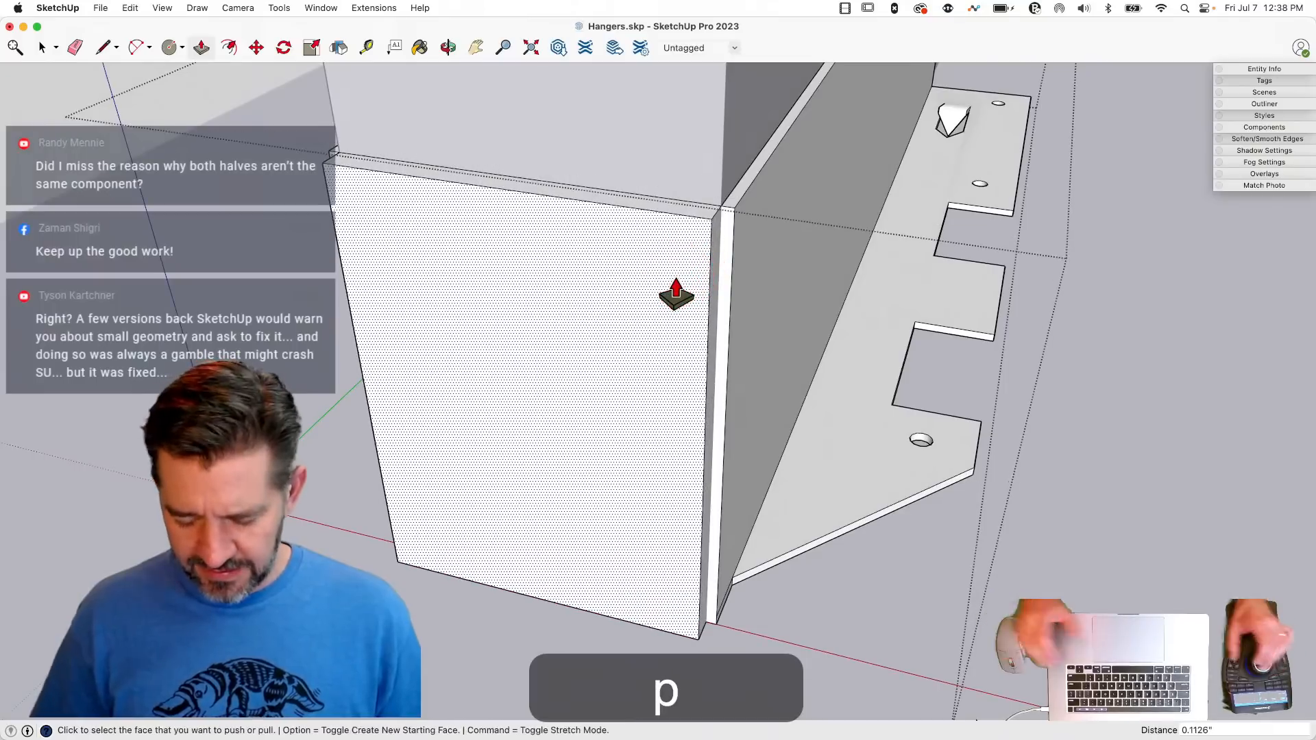
type(".04")
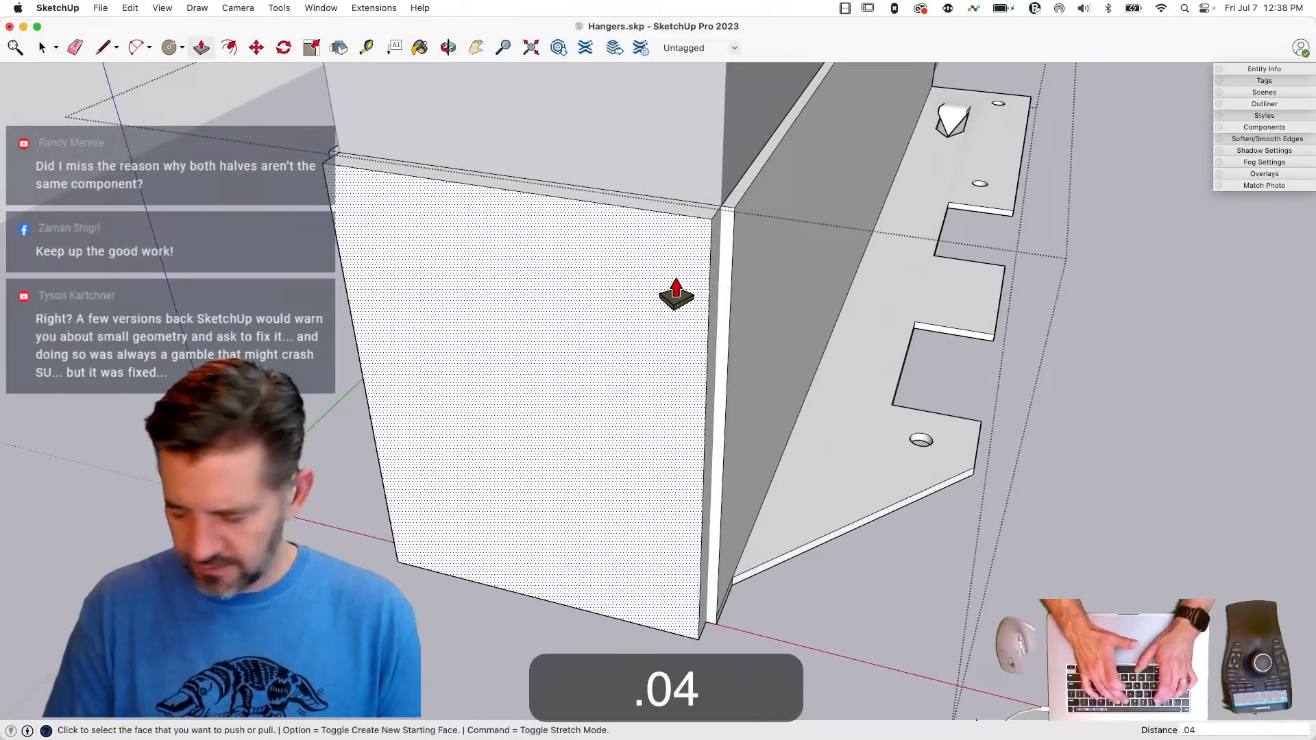
type("78")
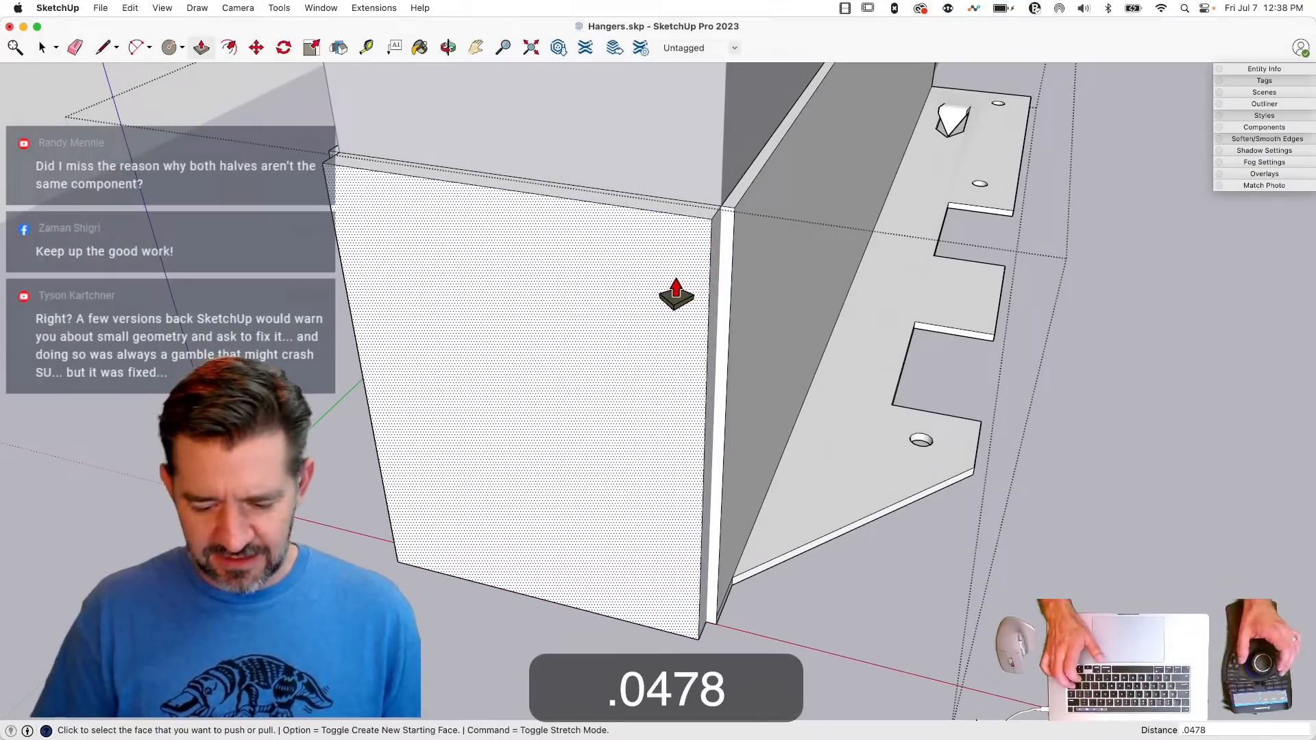
key("shift")
key("Return")
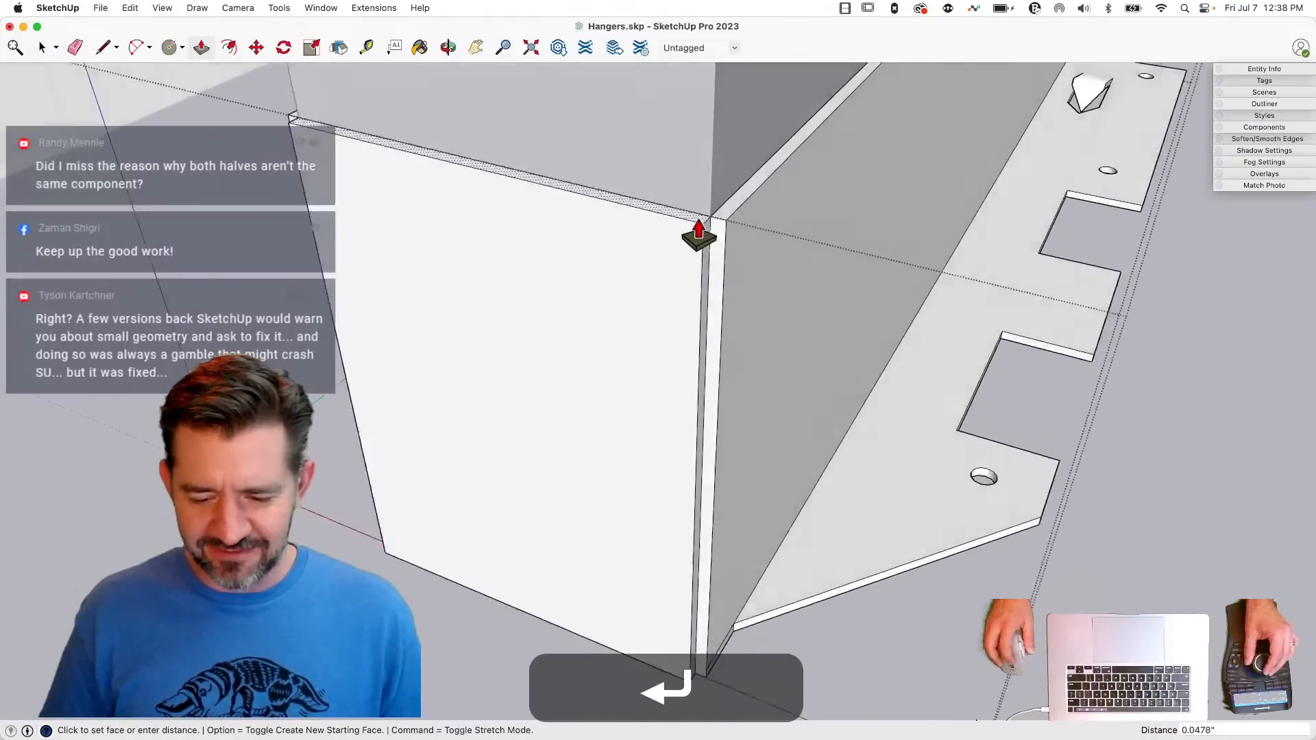
- Extend both side walls' end faces 0.0478" flush with the seat plate and erase the leftover seam edges at the corners
left_click_drag(715, 259, 694, 264)
key("e")
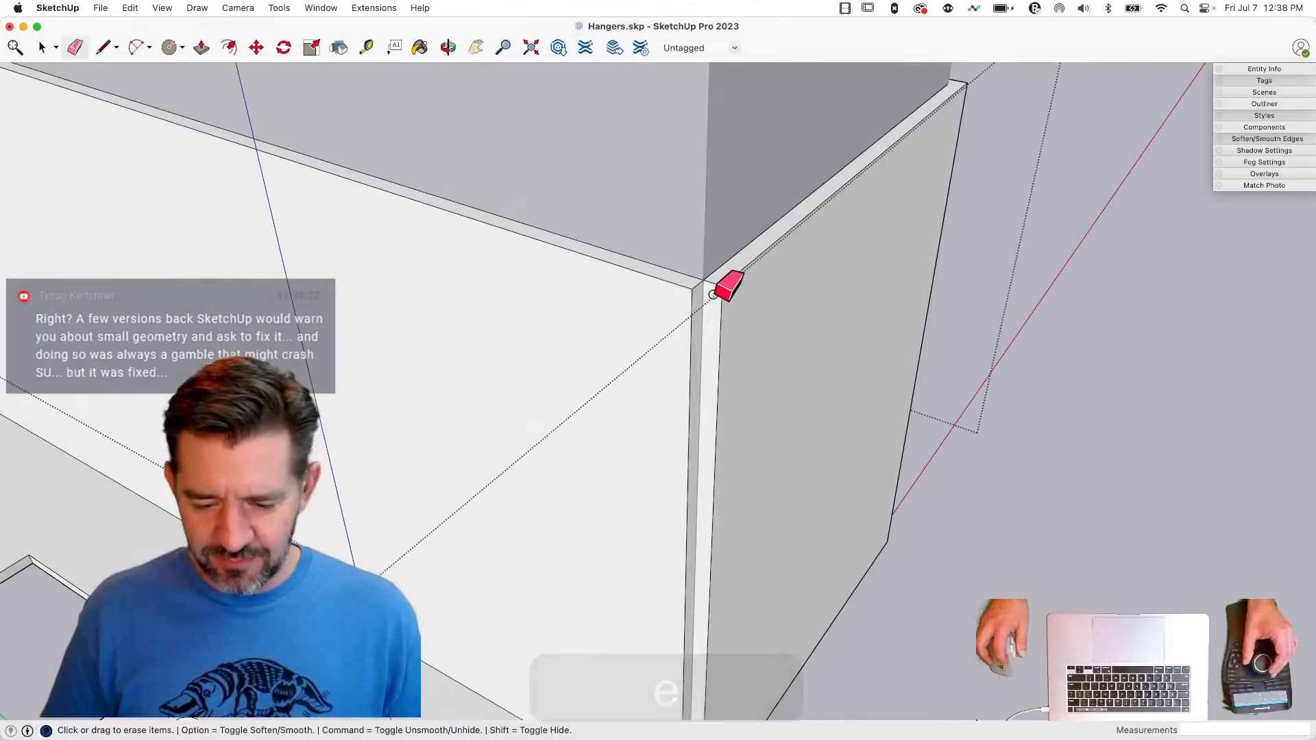
key("p")
left_click(693, 310)
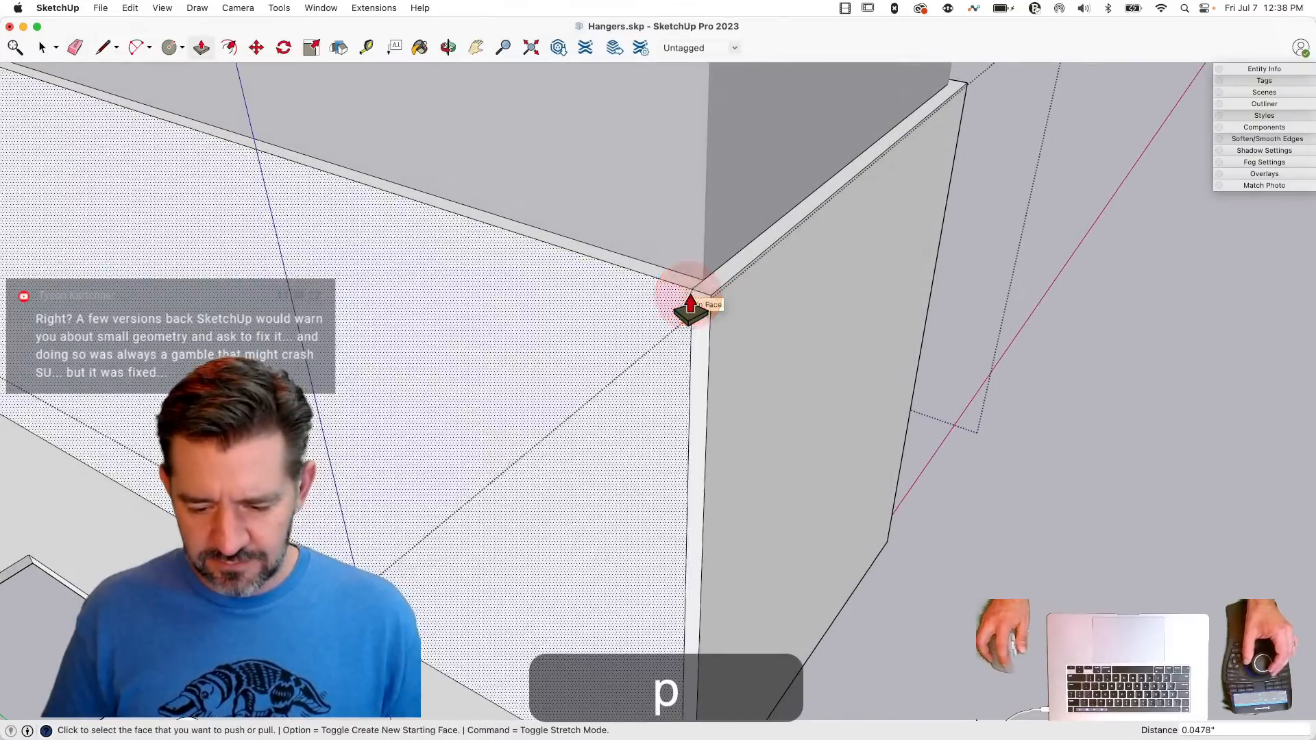
key("e")
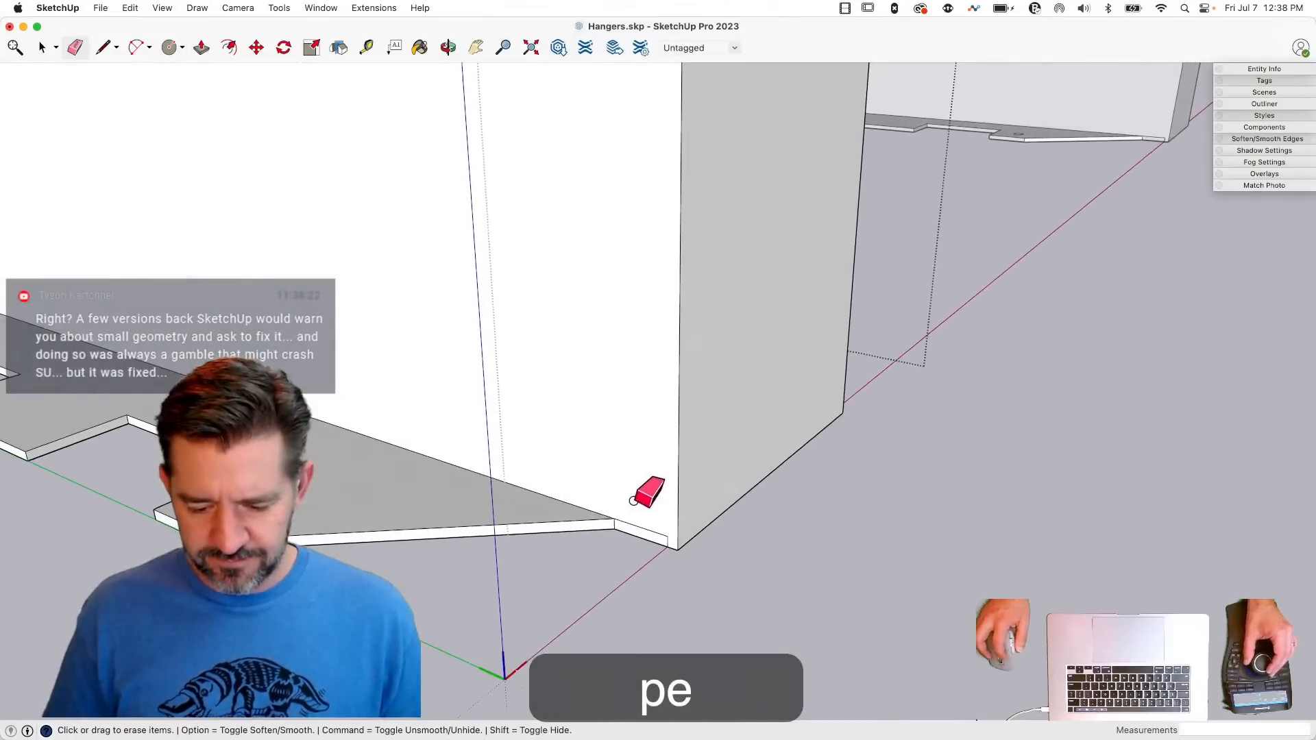
left_click(666, 531)
left_click_drag(667, 532, 668, 537)
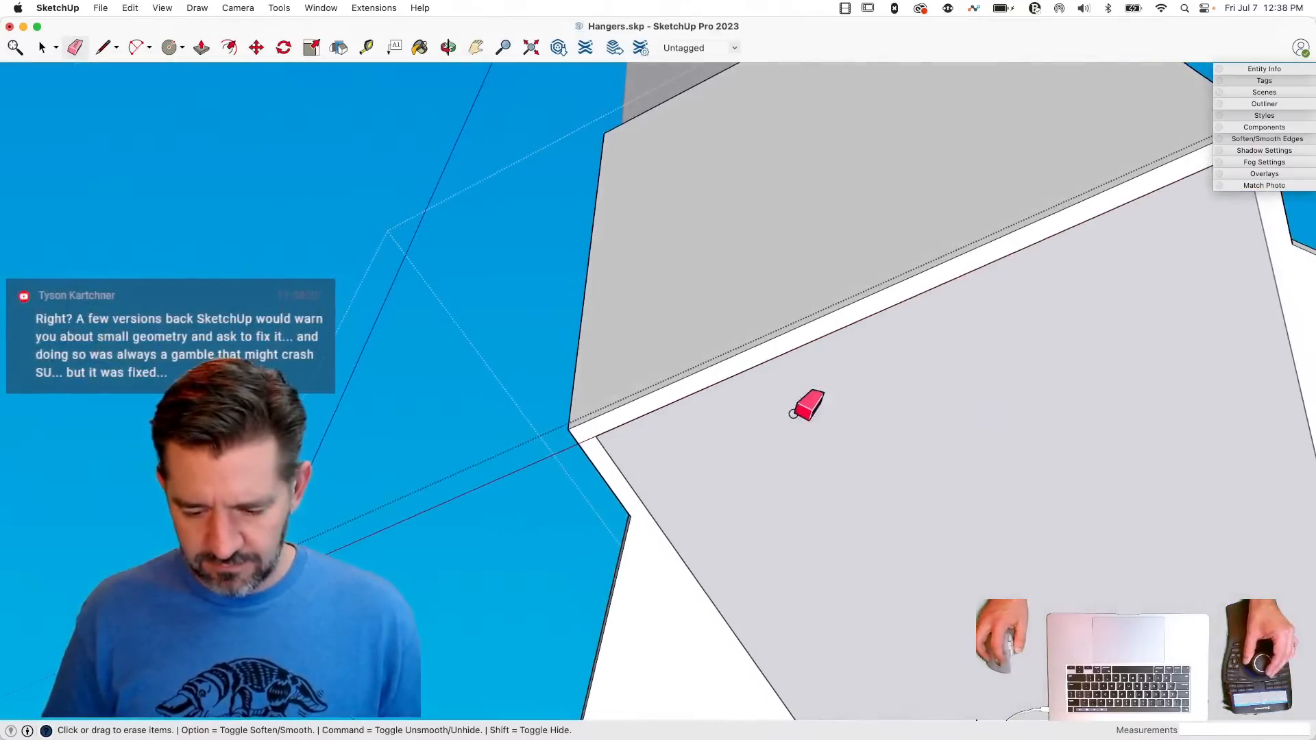
left_click(590, 445)
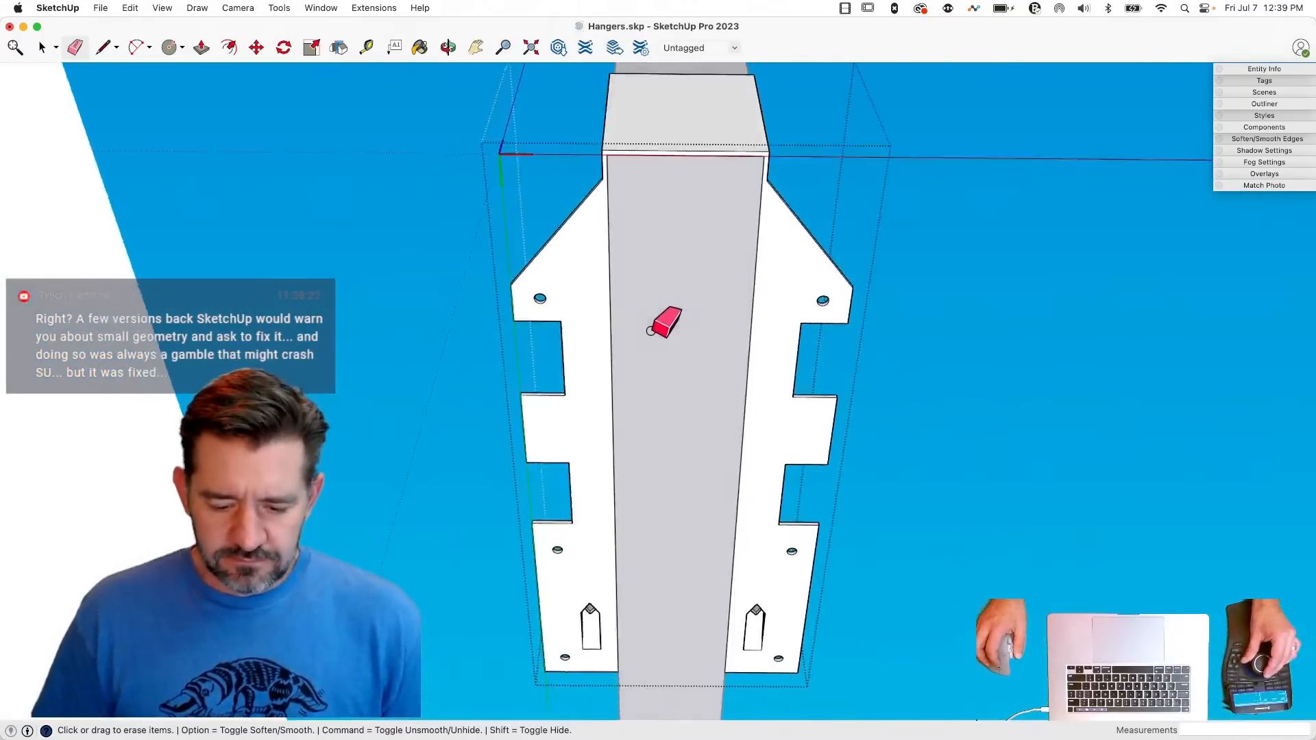
- Draw a diagonal line across one side wall's lower corner and Push/Pull the triangle in 0.0478", clearing the leftover edge
key("shift+q")
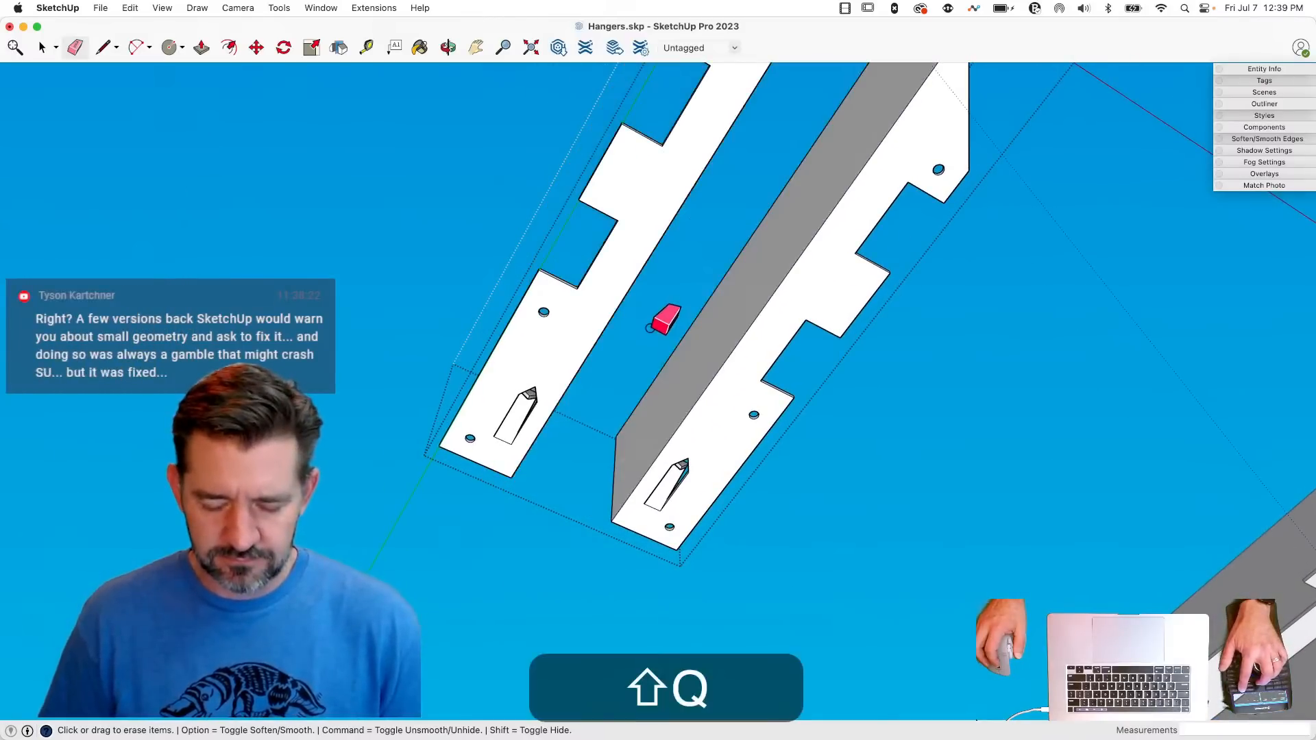
key("shift+q")
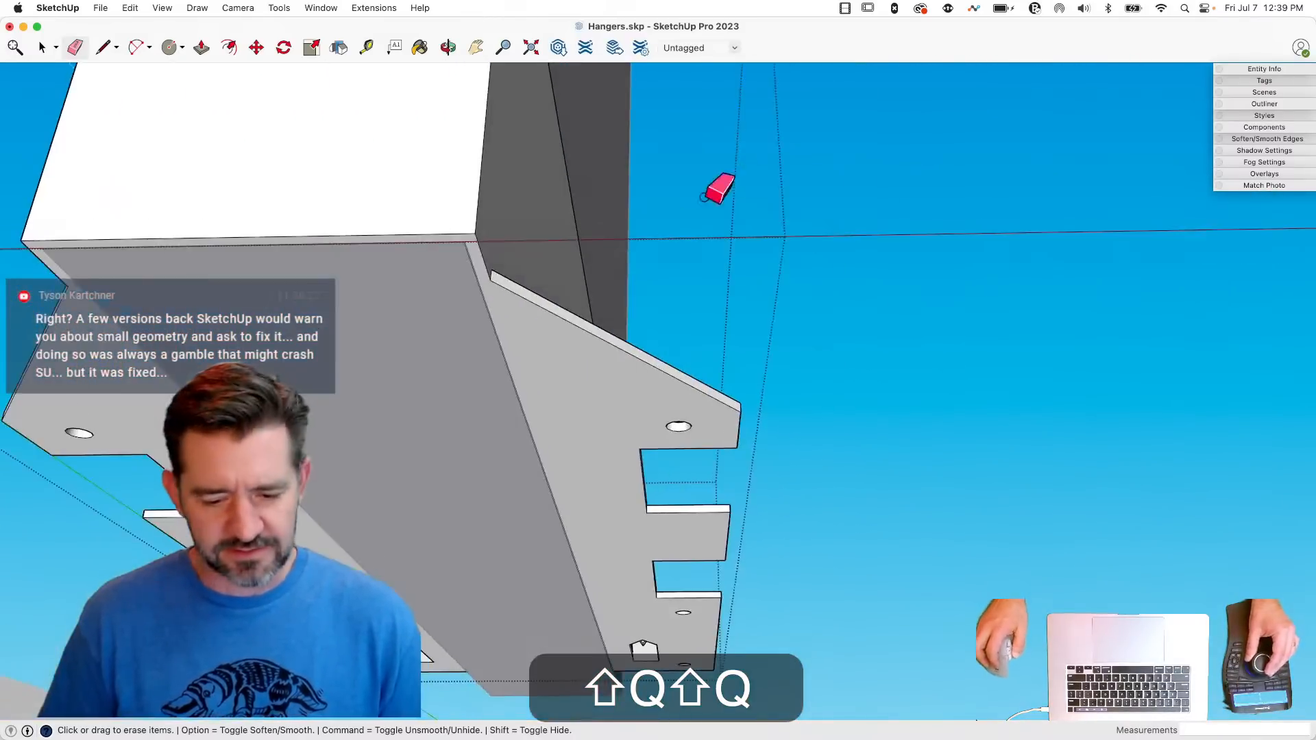
key("l")
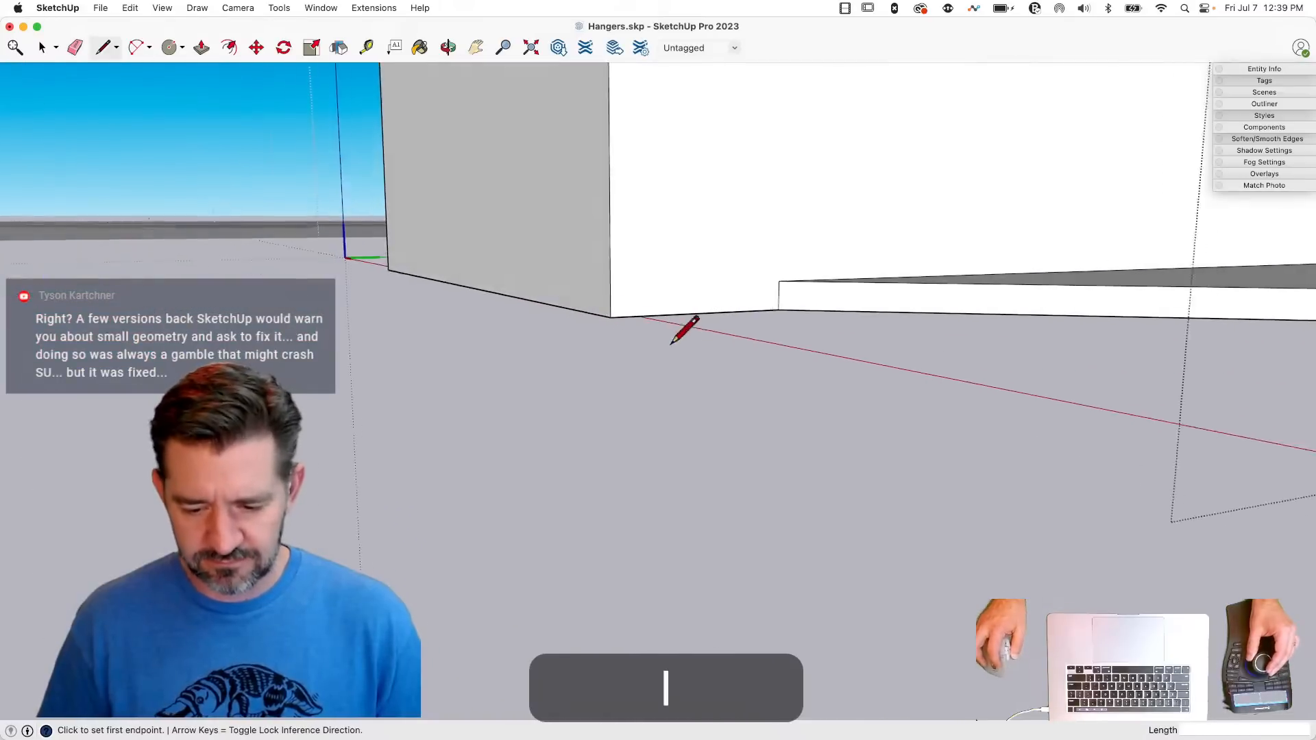
left_click(774, 310)
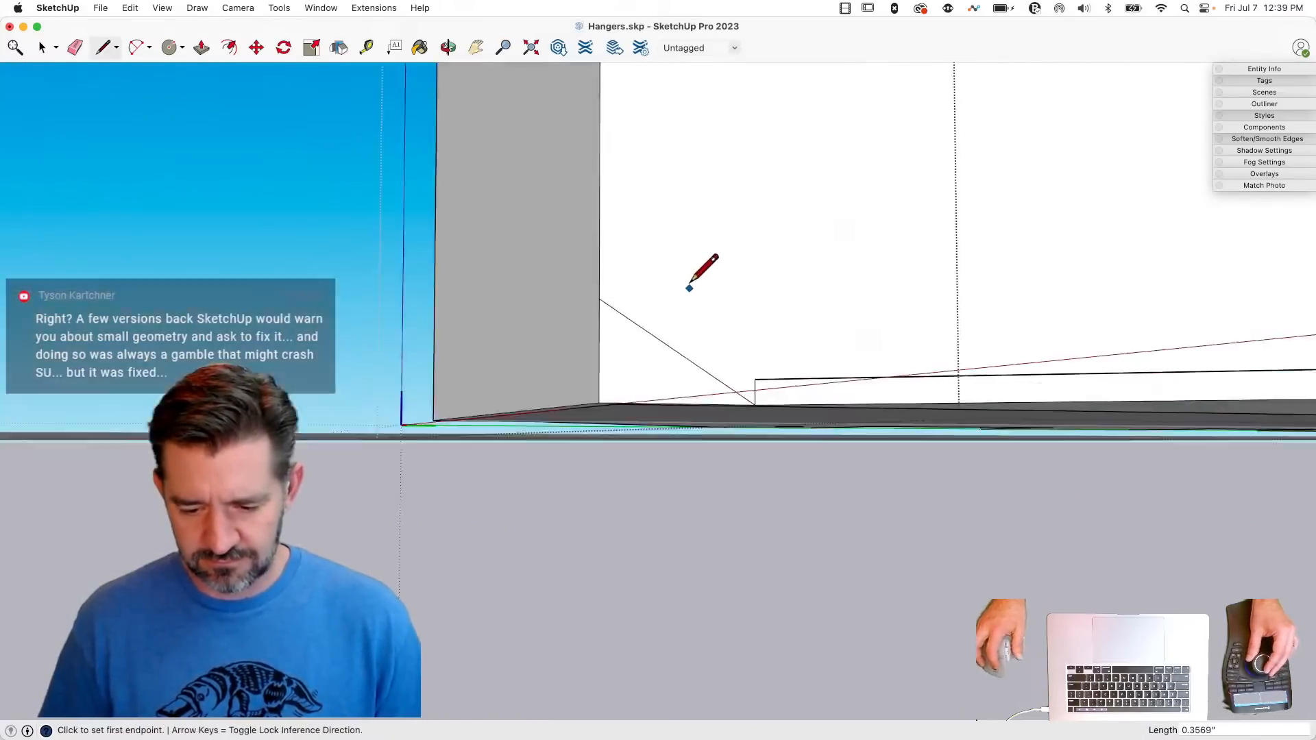
key("p")
left_click(600, 439)
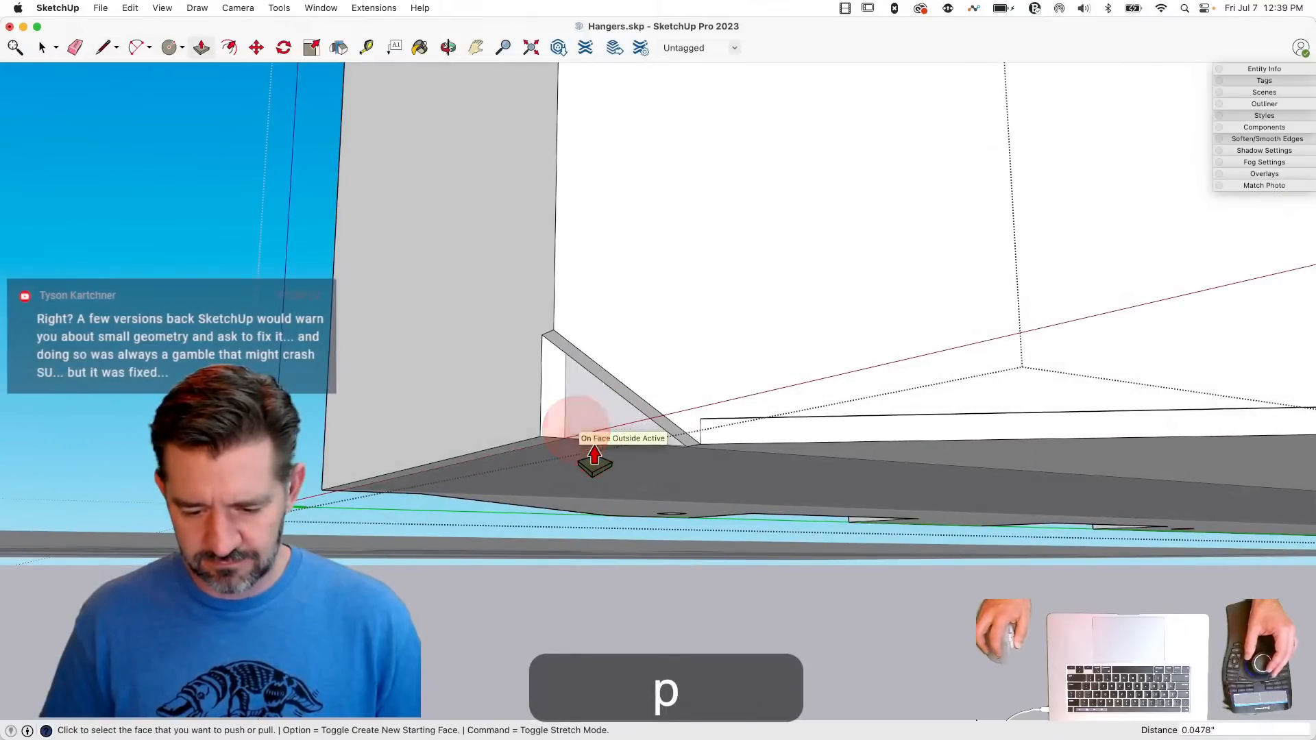
key("e")
left_click_drag(674, 325, 648, 361)
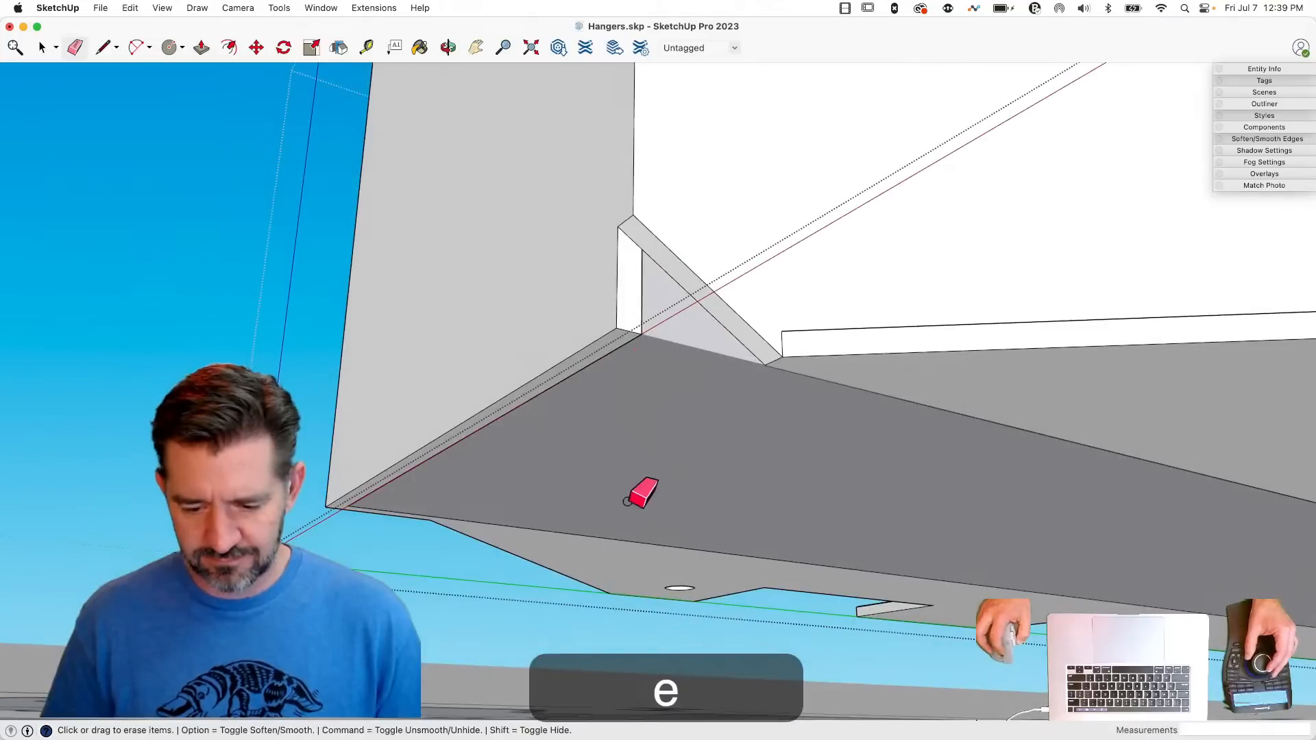
- Draw a line across the seat between the corner cuts, and cut the matching 0.0478" deep triangle from the opposite wall
key("l")
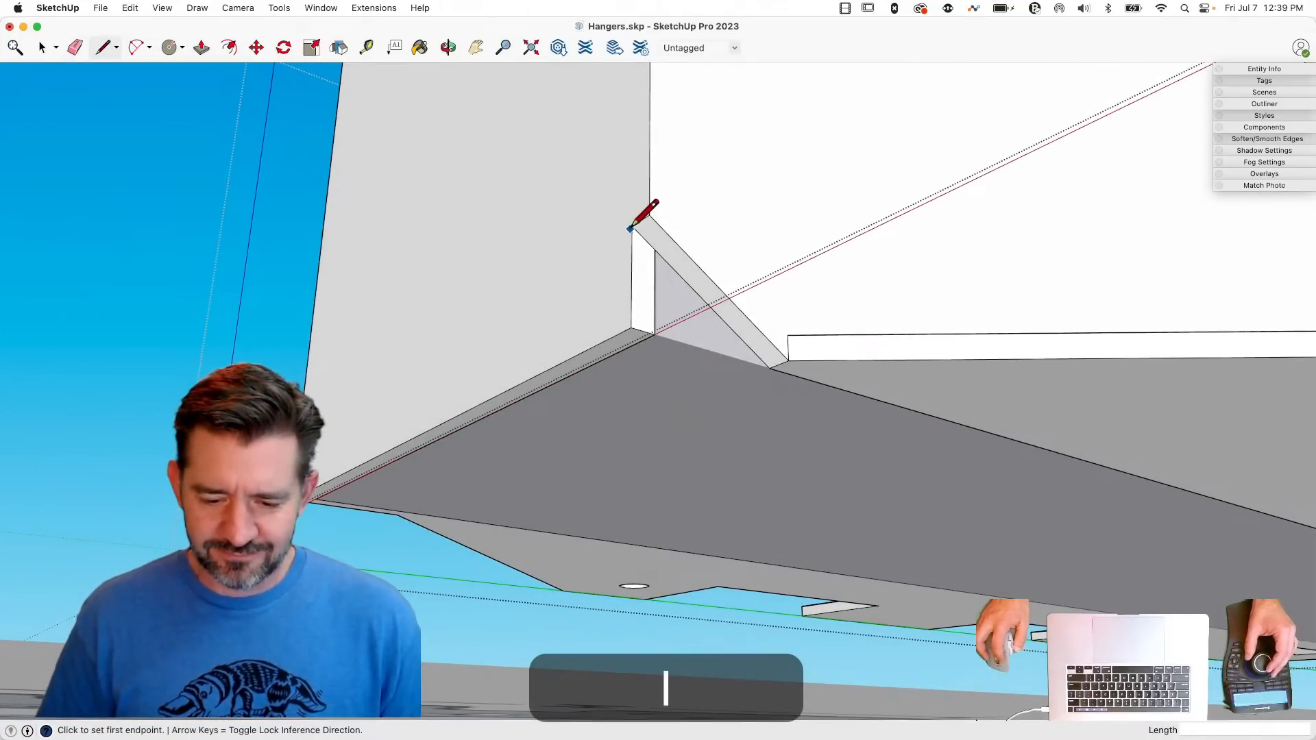
left_click(631, 225)
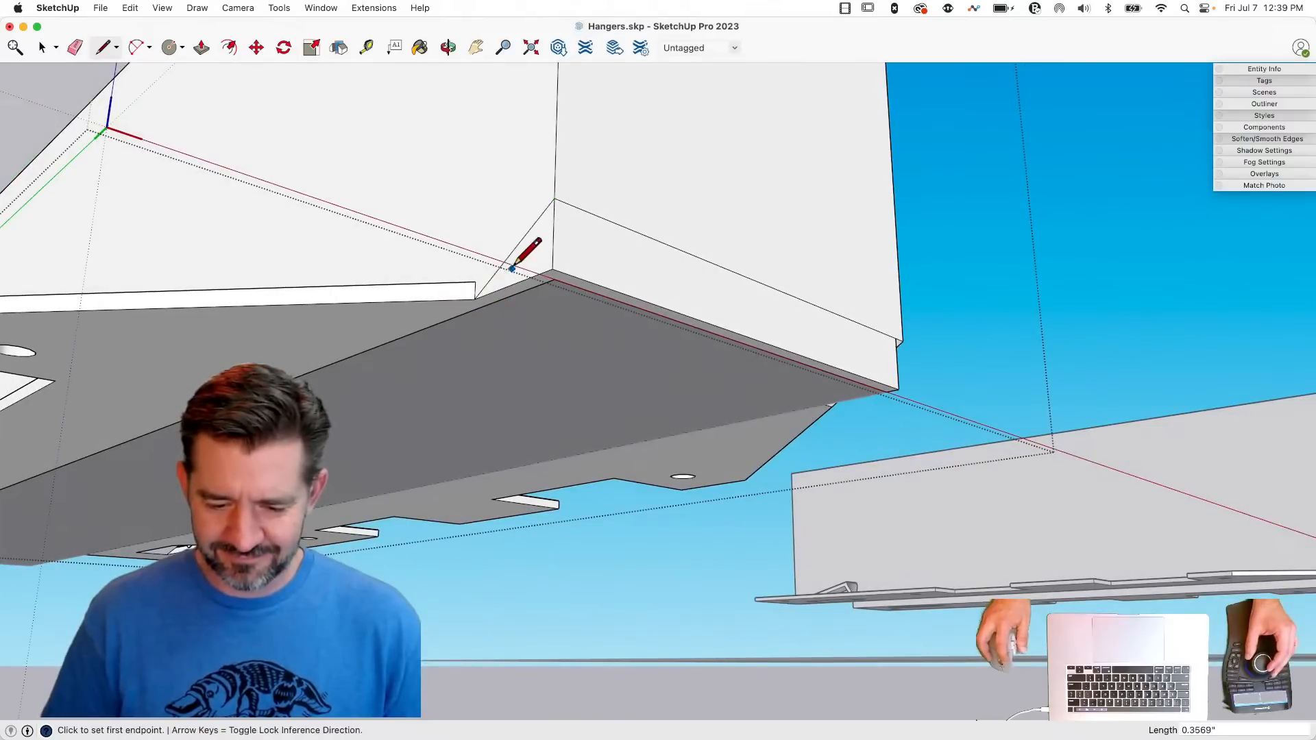
key("p")
left_click(620, 286)
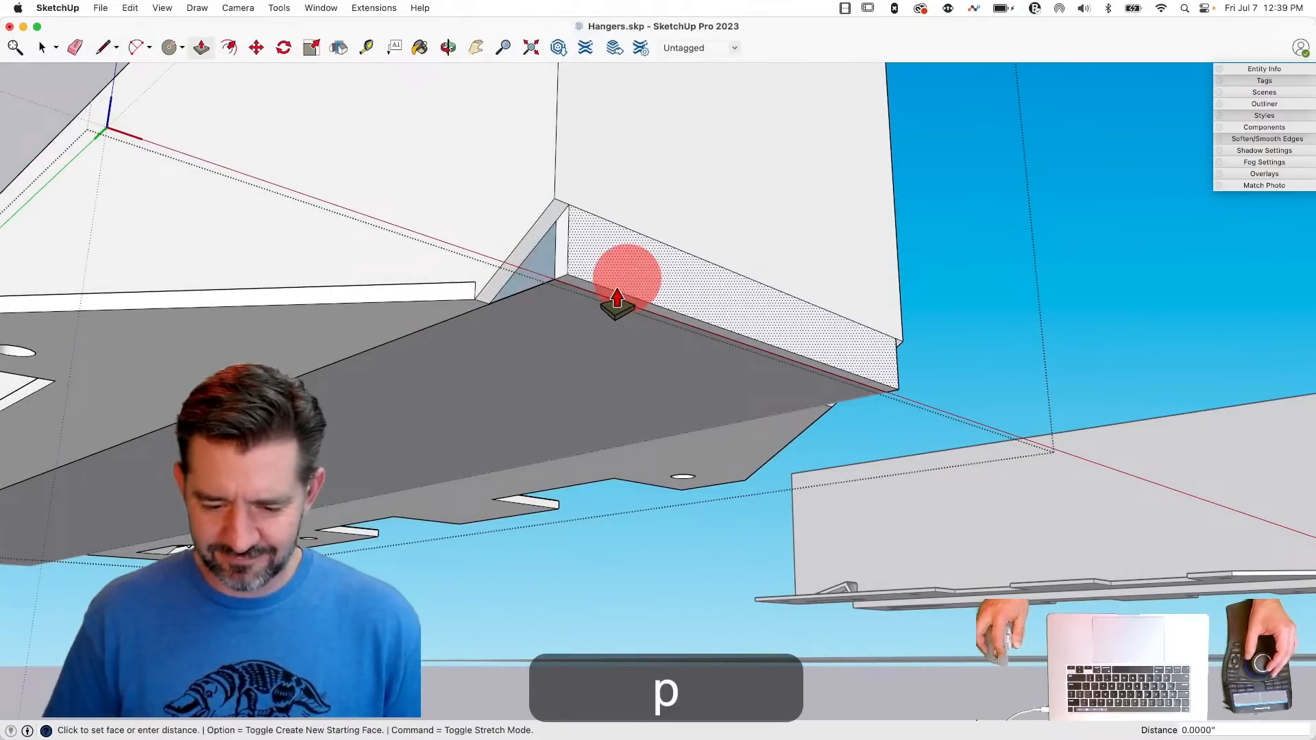
- Try to Push/Pull the seat strip's narrow end face across the hanger, redrawing the short edge at its corner
left_click(560, 266)
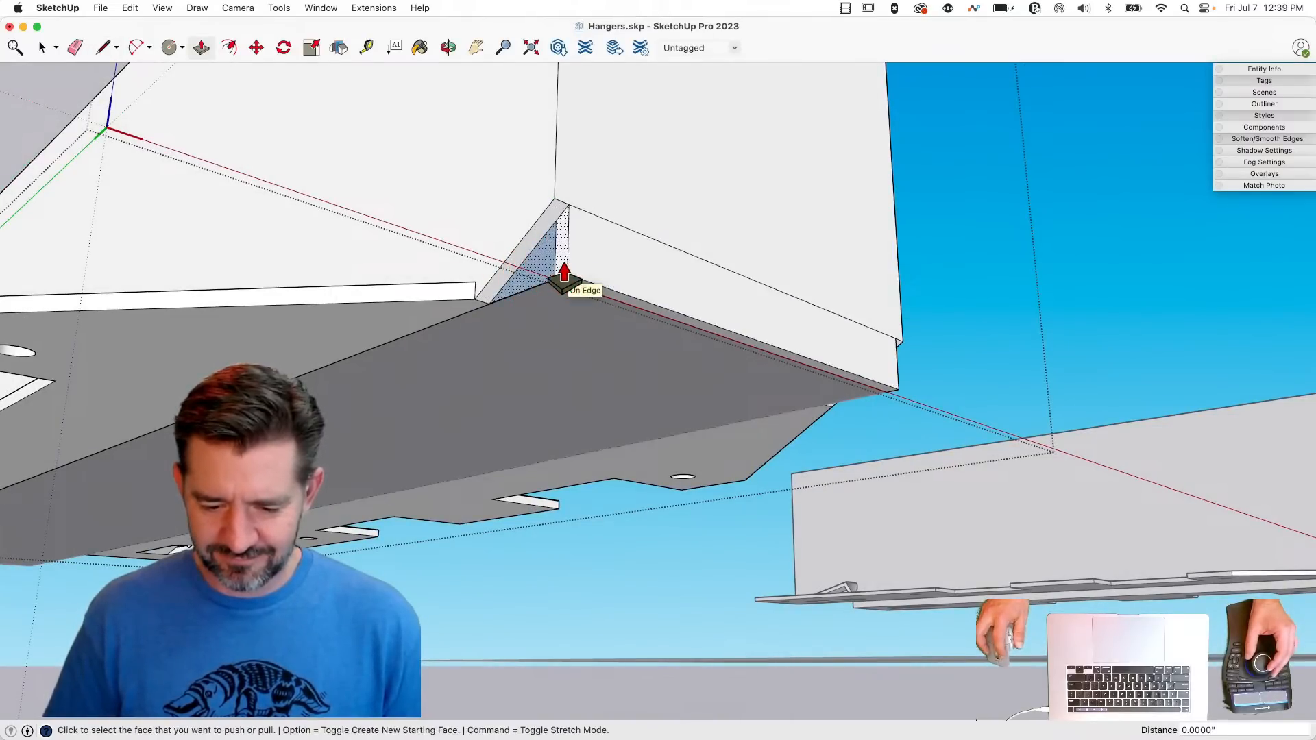
left_click_drag(562, 266, 699, 340)
key("Escape")
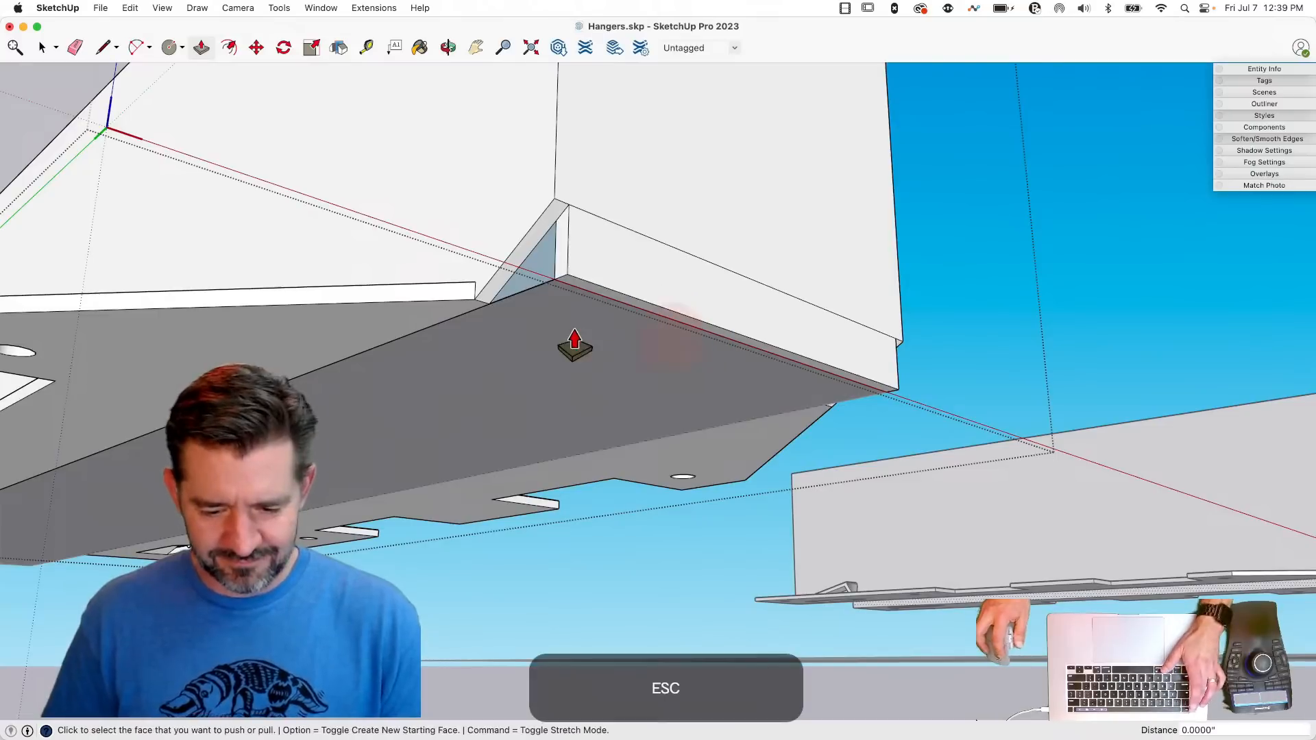
left_click(568, 273)
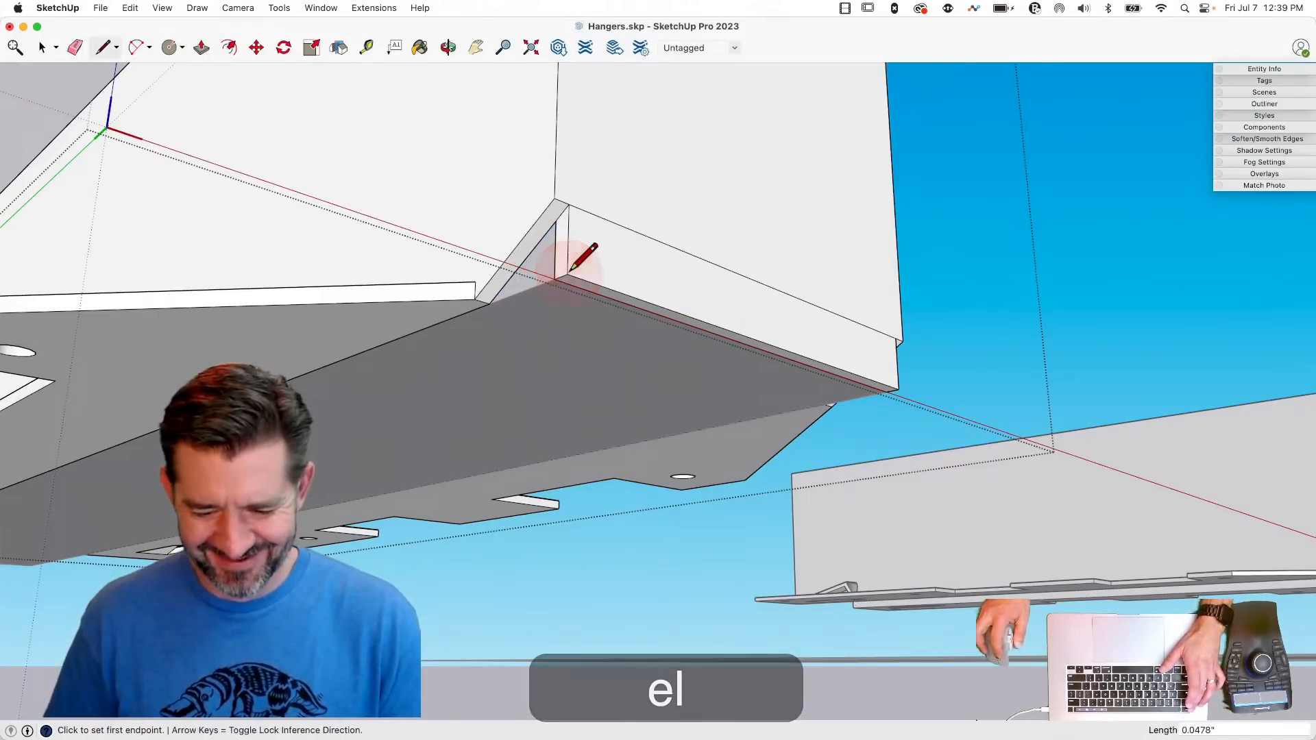
key("p")
left_click_drag(559, 264, 912, 415)
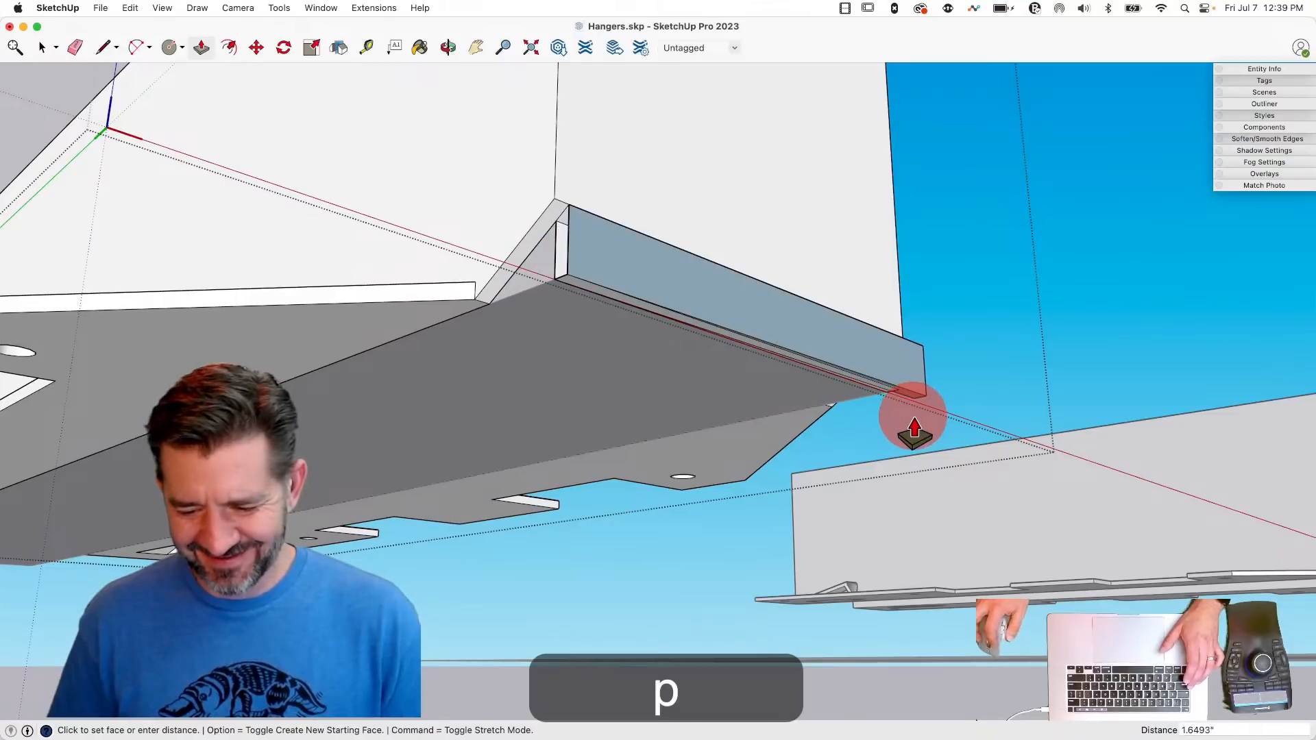
key("Escape")
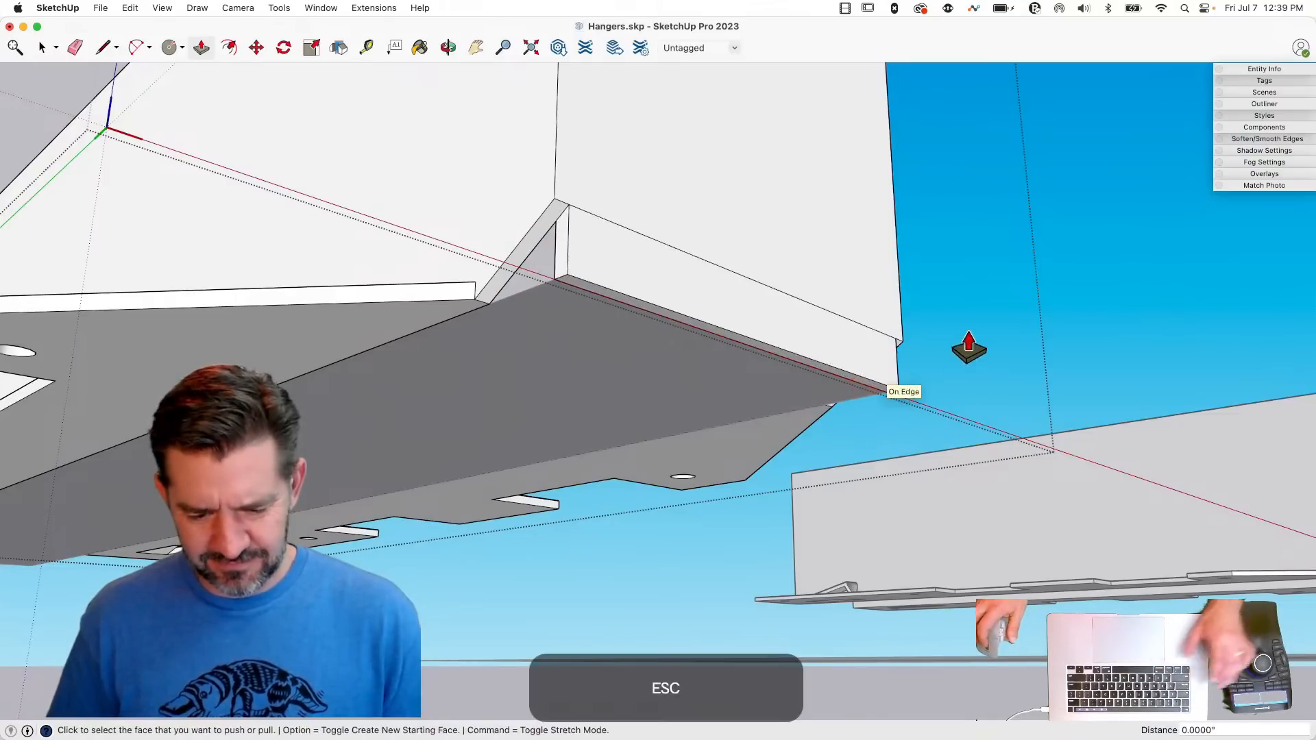
key("space")
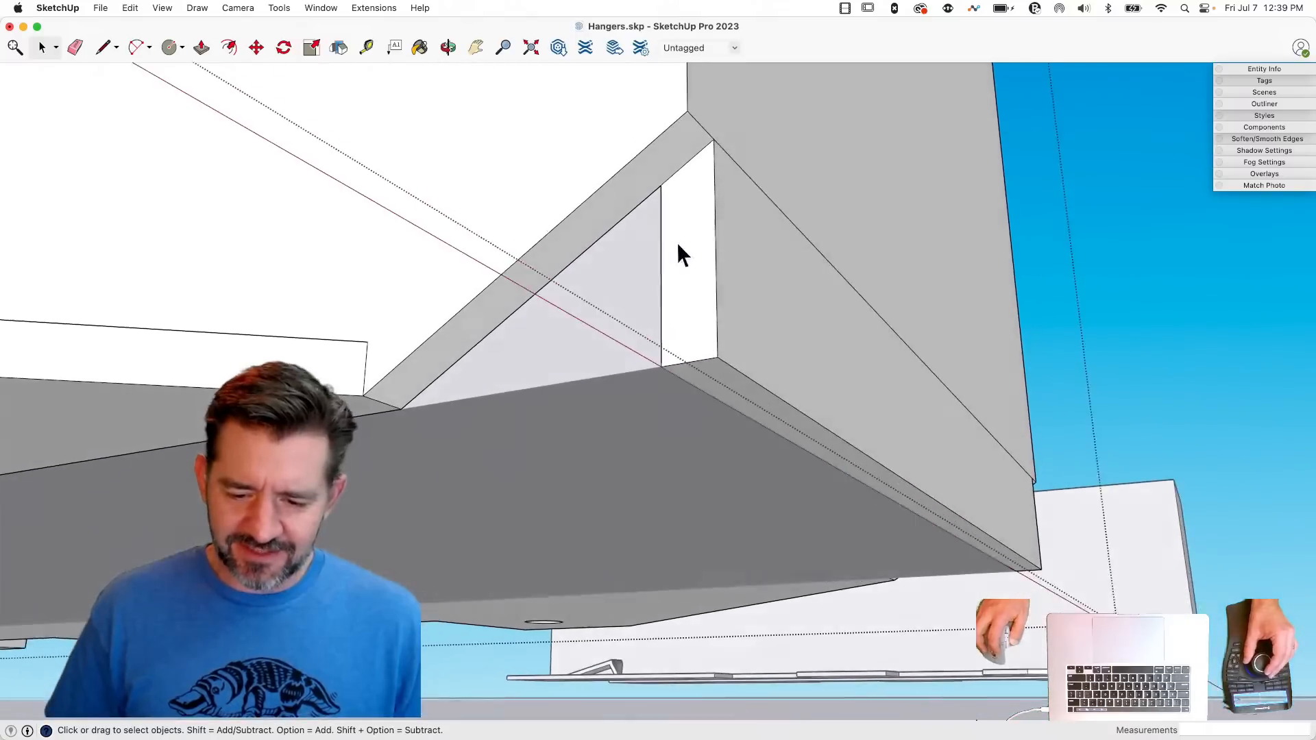
- Erase the leftover edges around the corner cuts to clear the seat strip between the two side walls' lower corners
key("l")
left_click(657, 185)
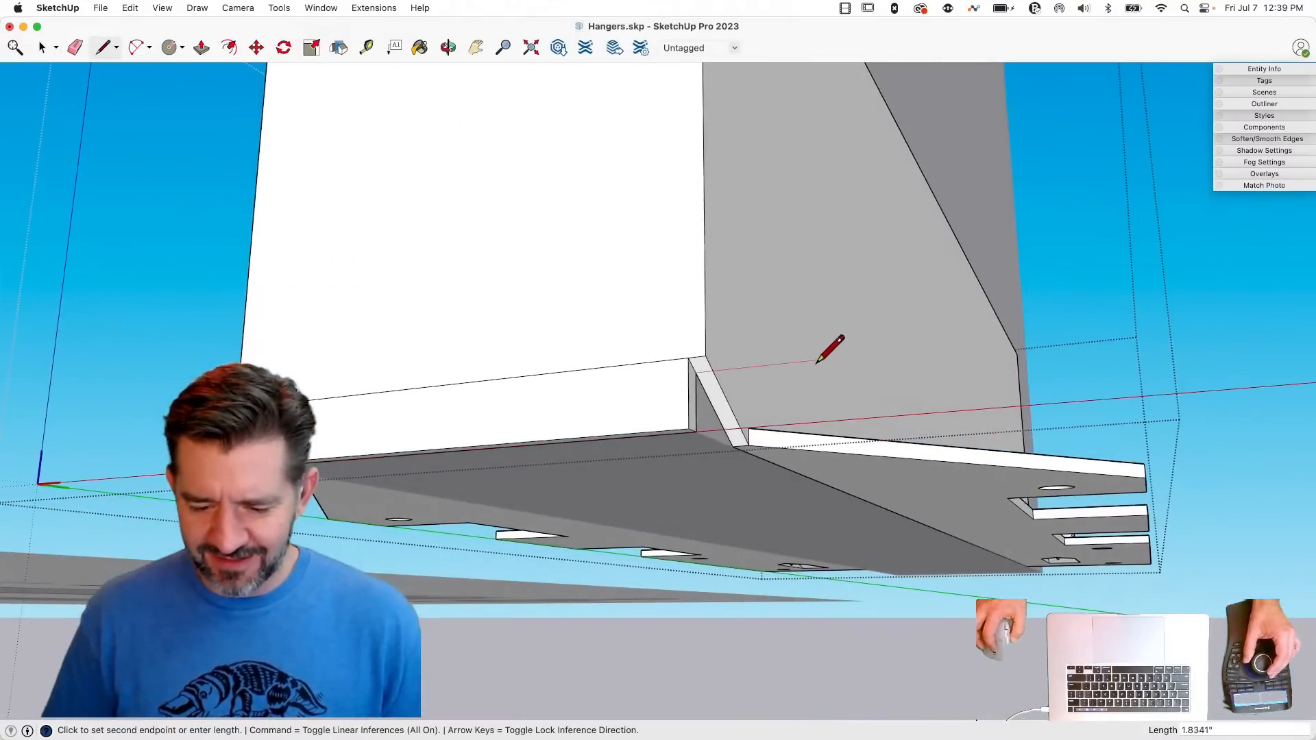
key("e")
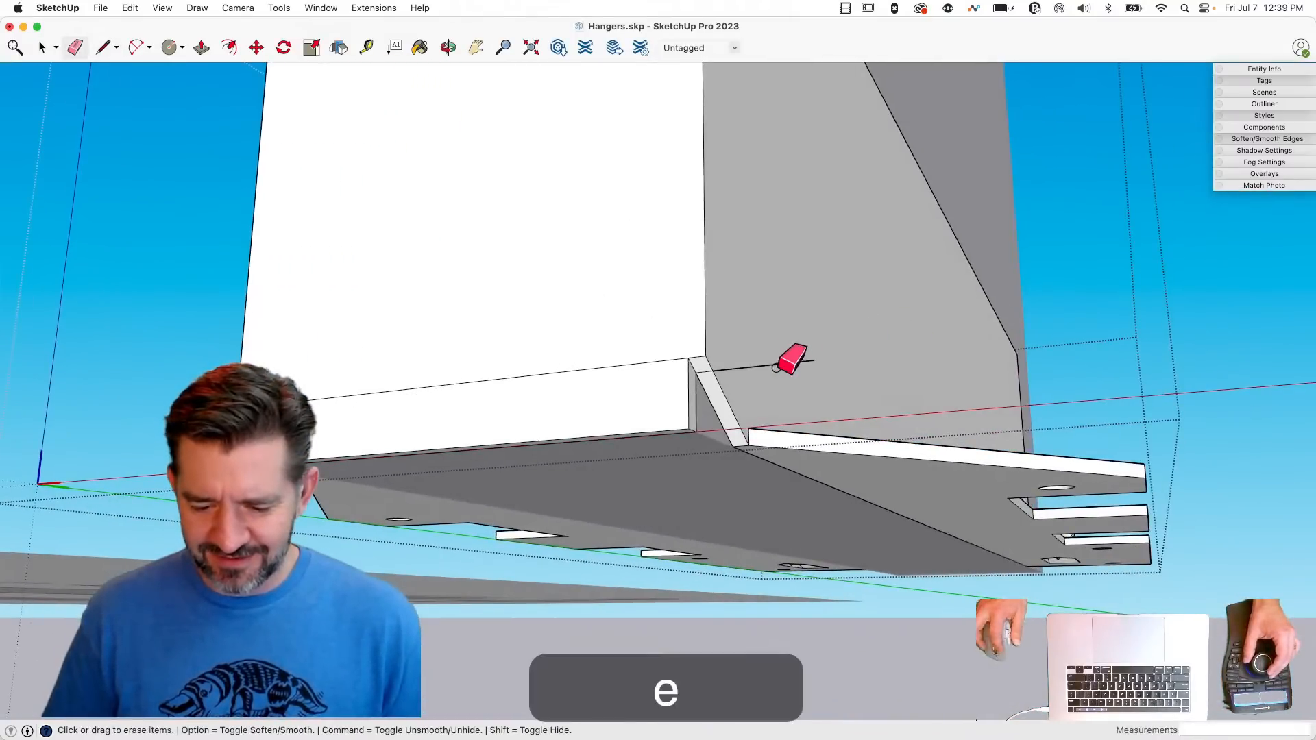
left_click(690, 430)
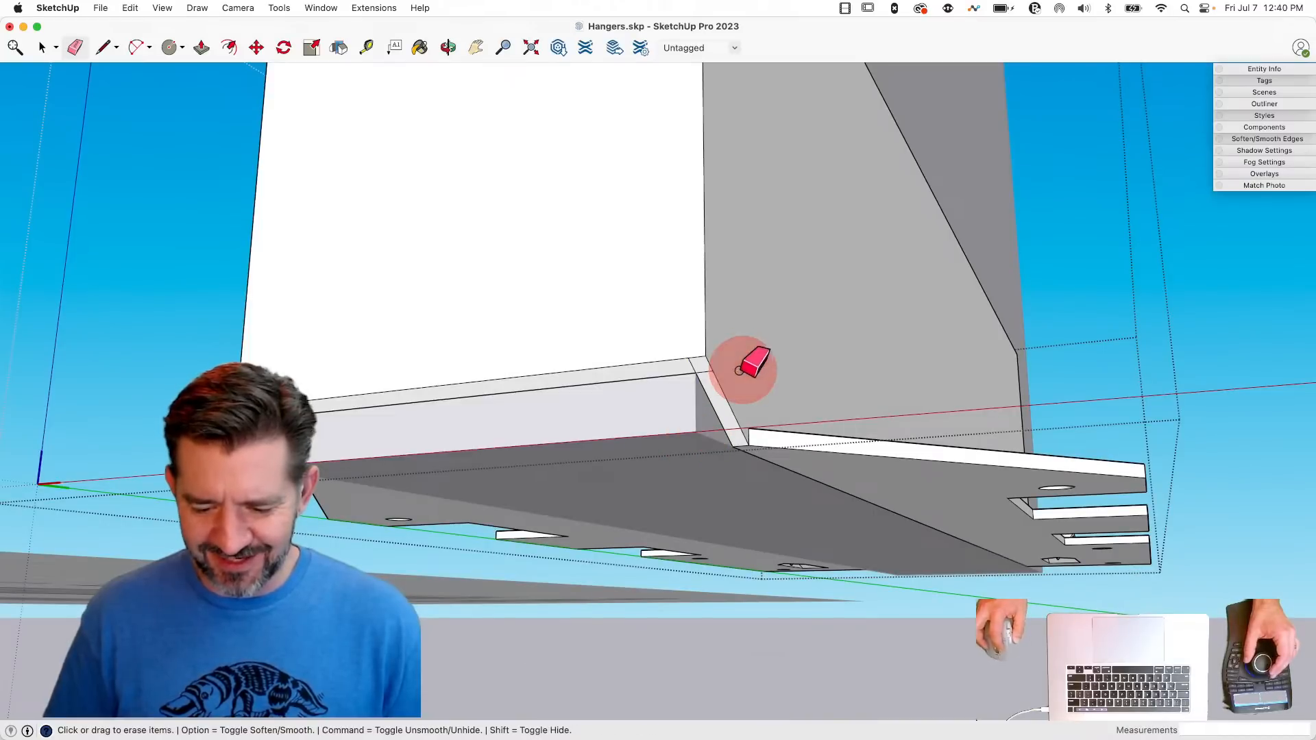
left_click(688, 368)
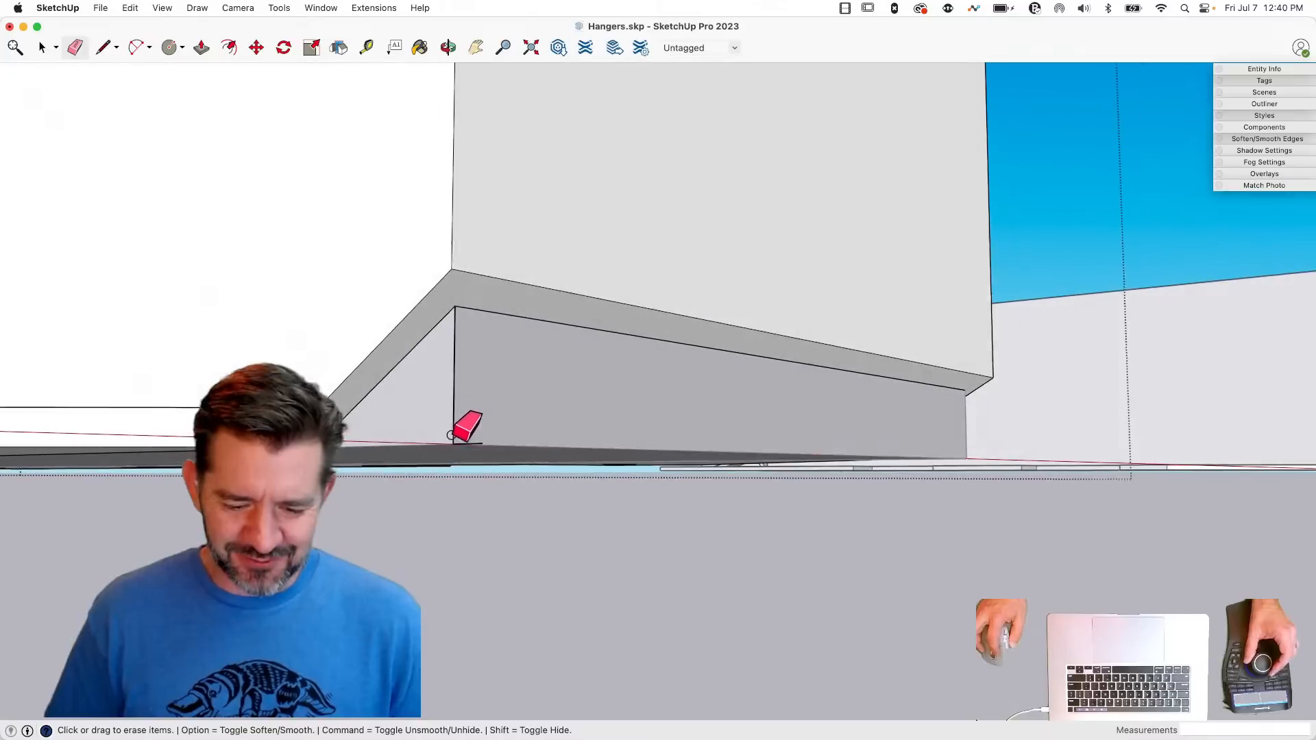
left_click_drag(451, 440, 464, 455)
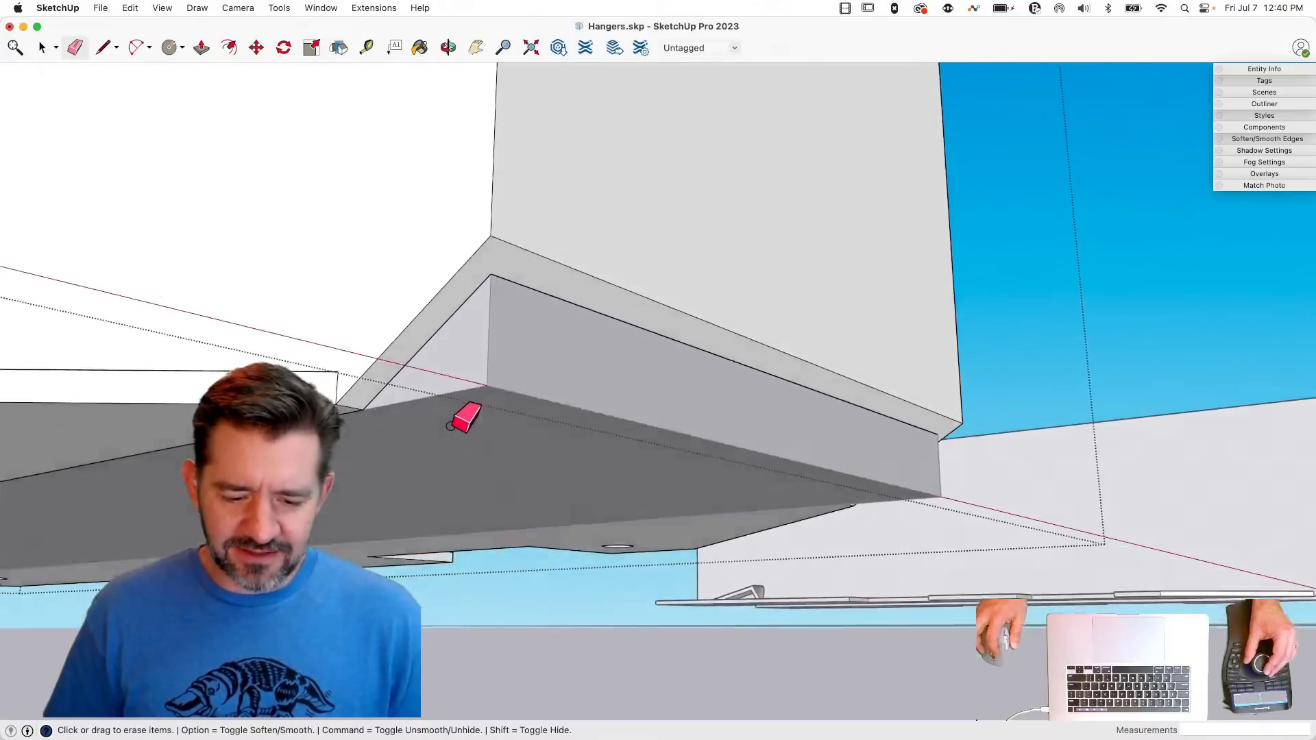
key("space")
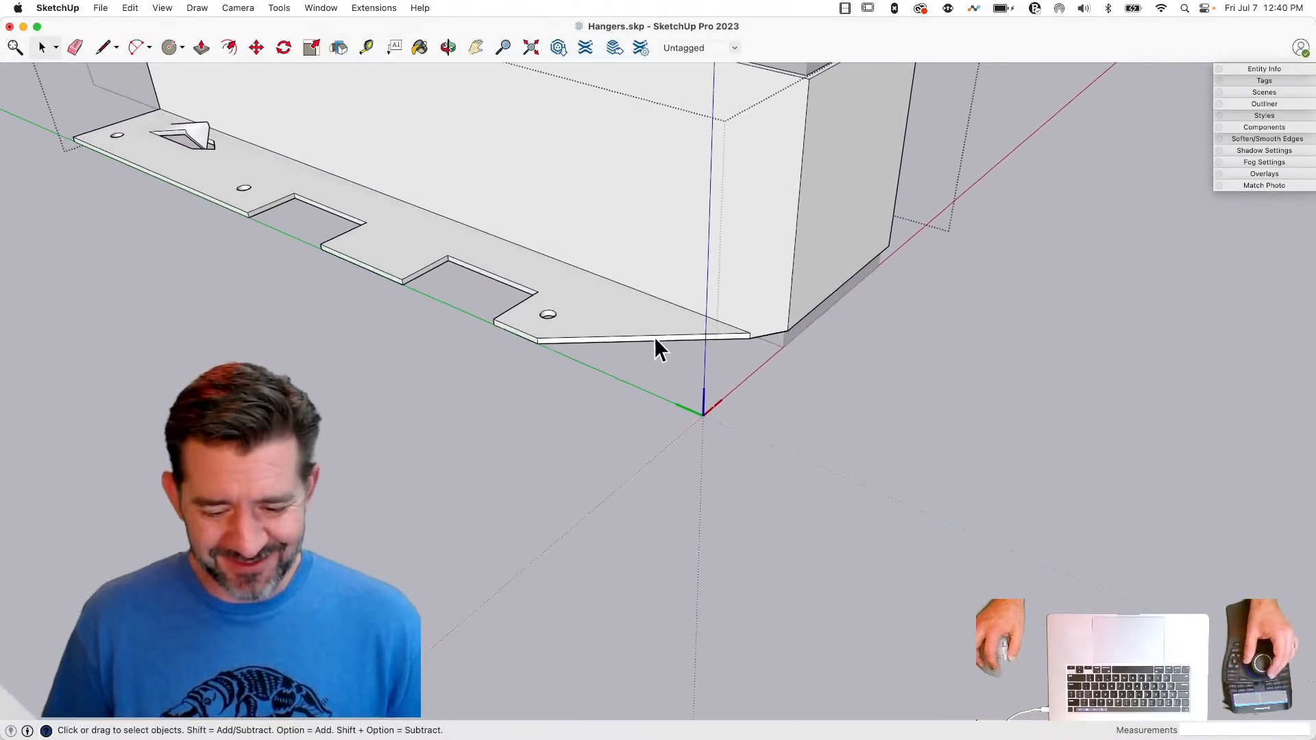
- Select the top edges of the nailing flange's notched outline, from the angled end through both rectangular notches to the far end
left_click(658, 340)
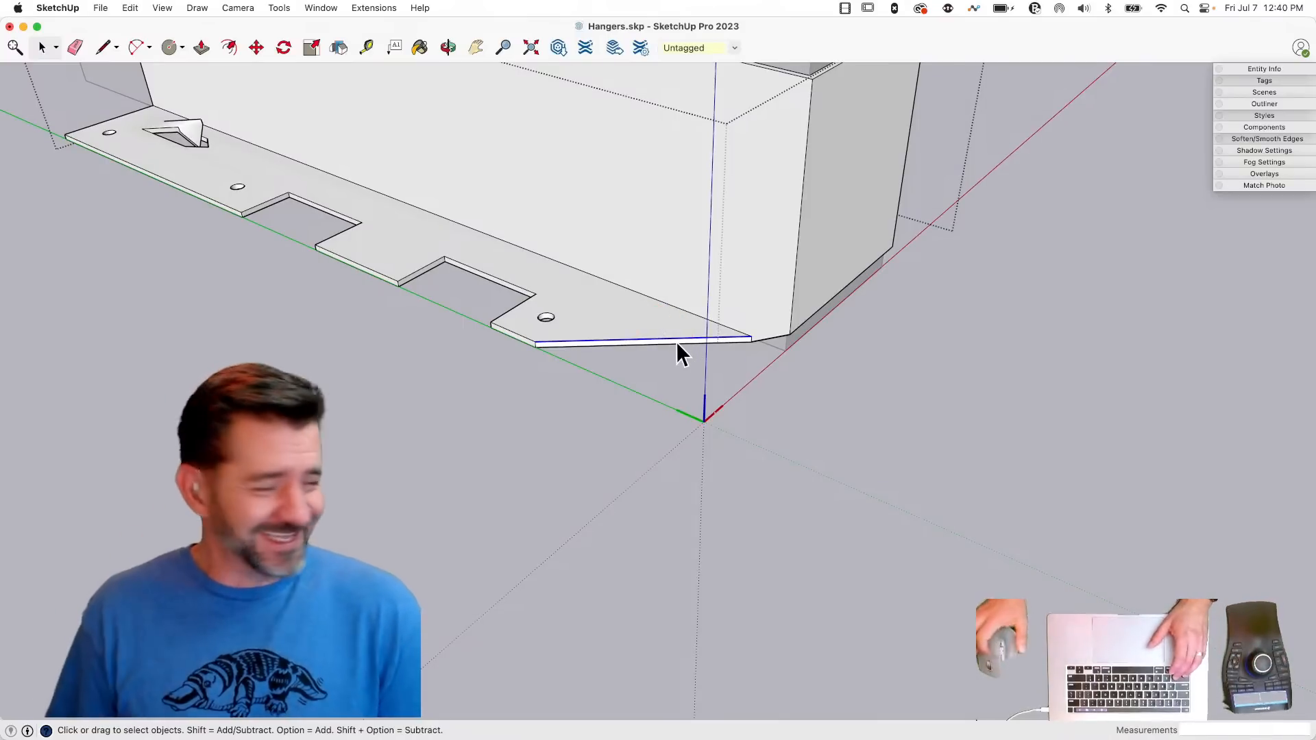
key("shift")
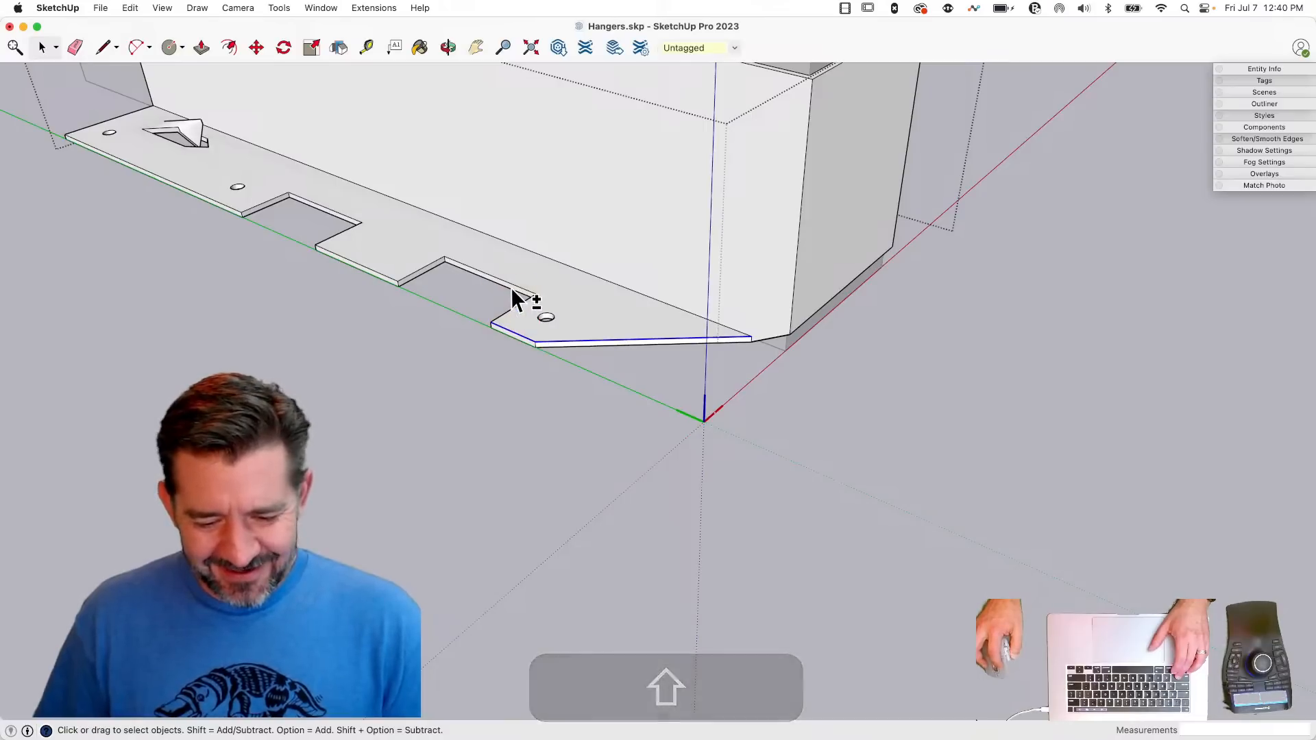
left_click(524, 302, "shift")
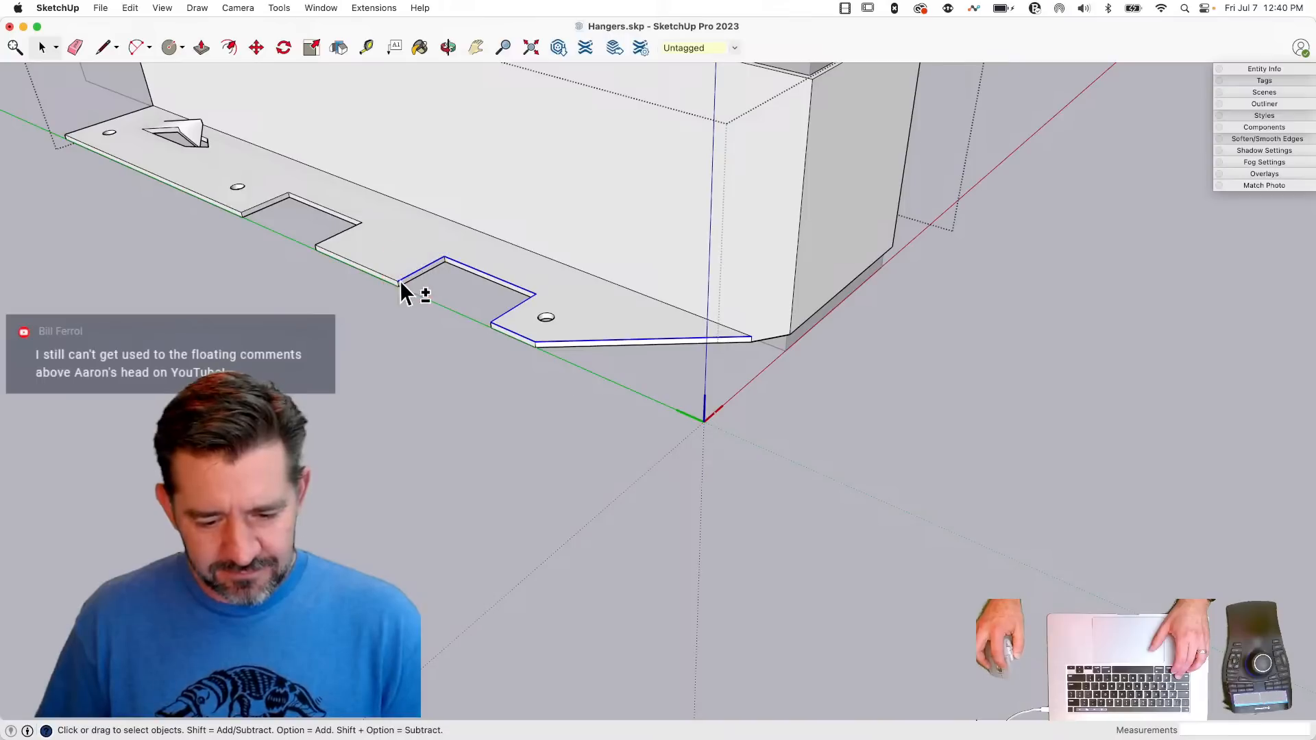
left_click(382, 274, "shift")
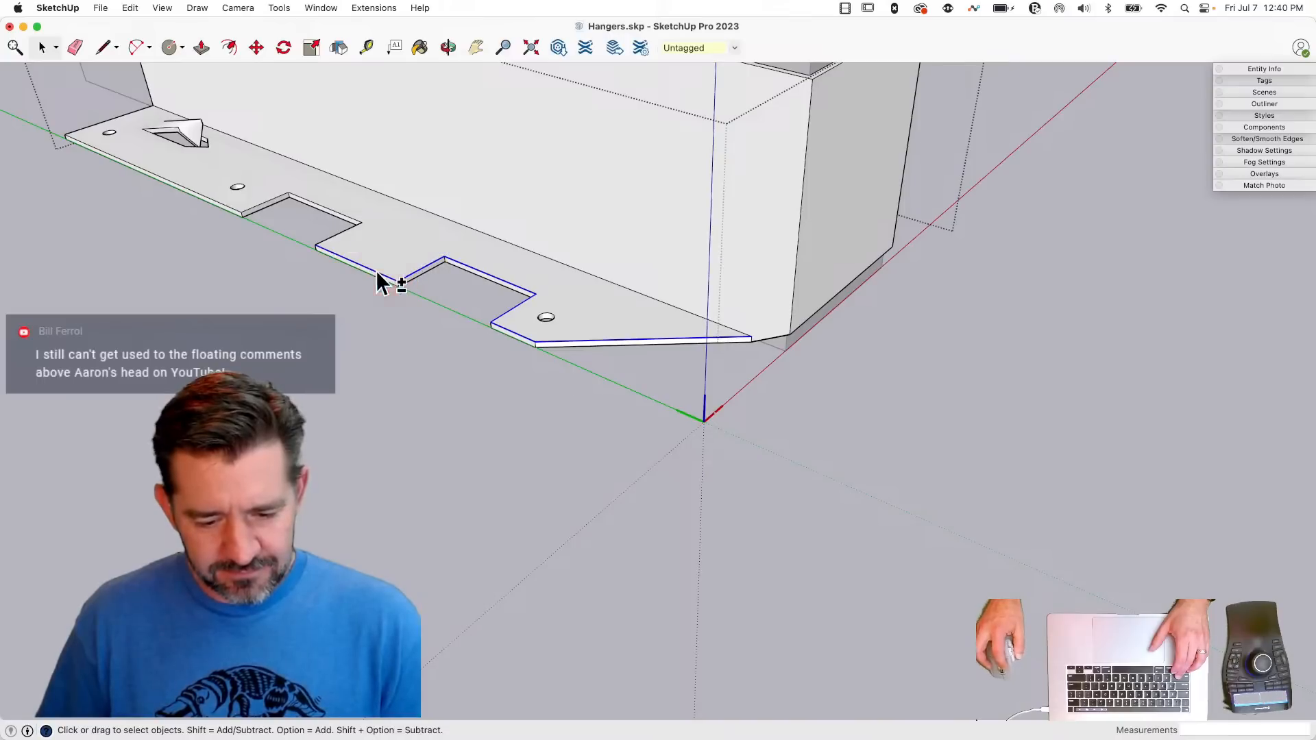
left_click(335, 210, "shift")
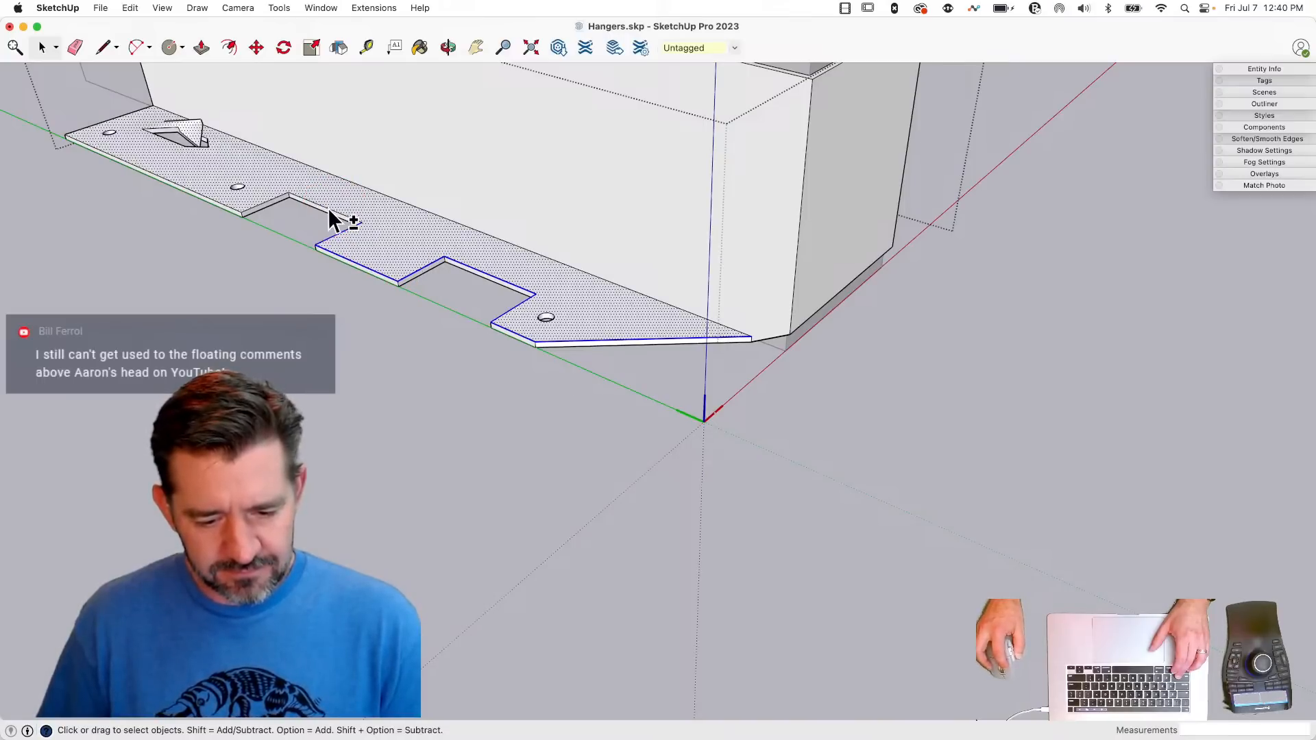
left_click(330, 210, "shift")
left_click(233, 207, "shift")
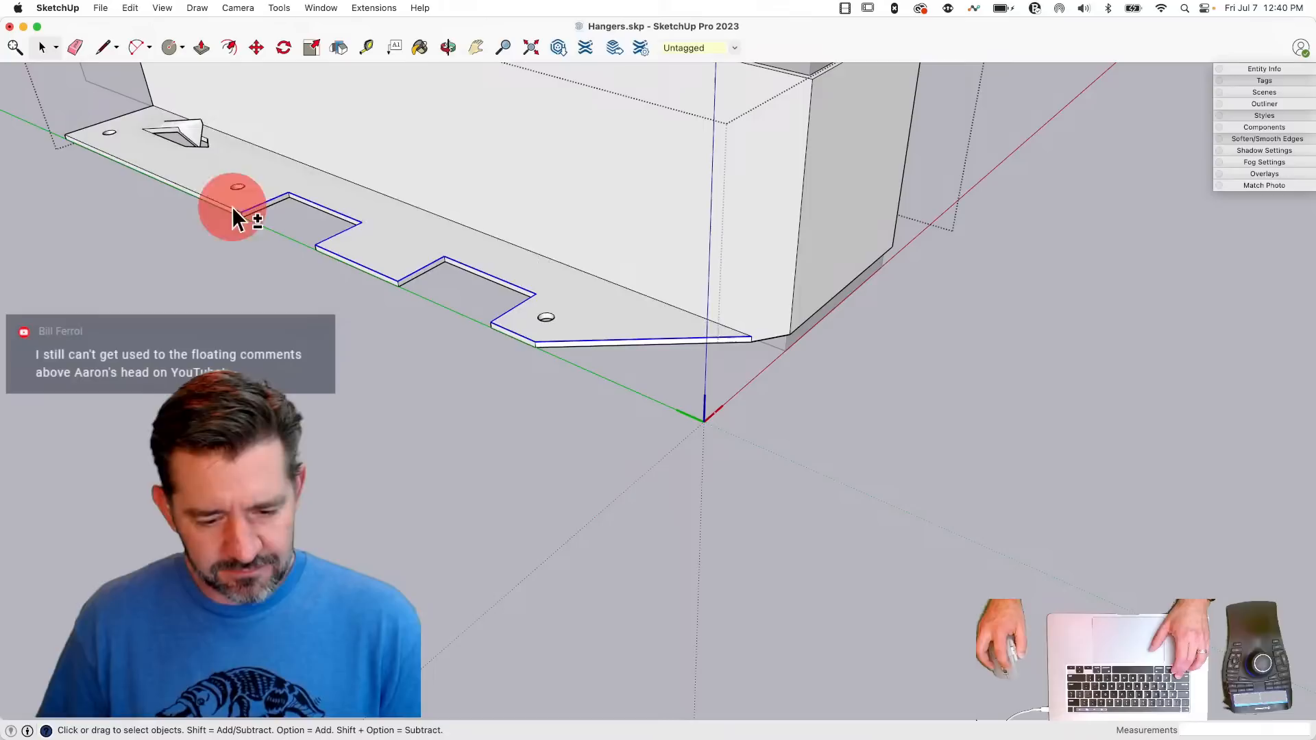
left_click(231, 208, "shift")
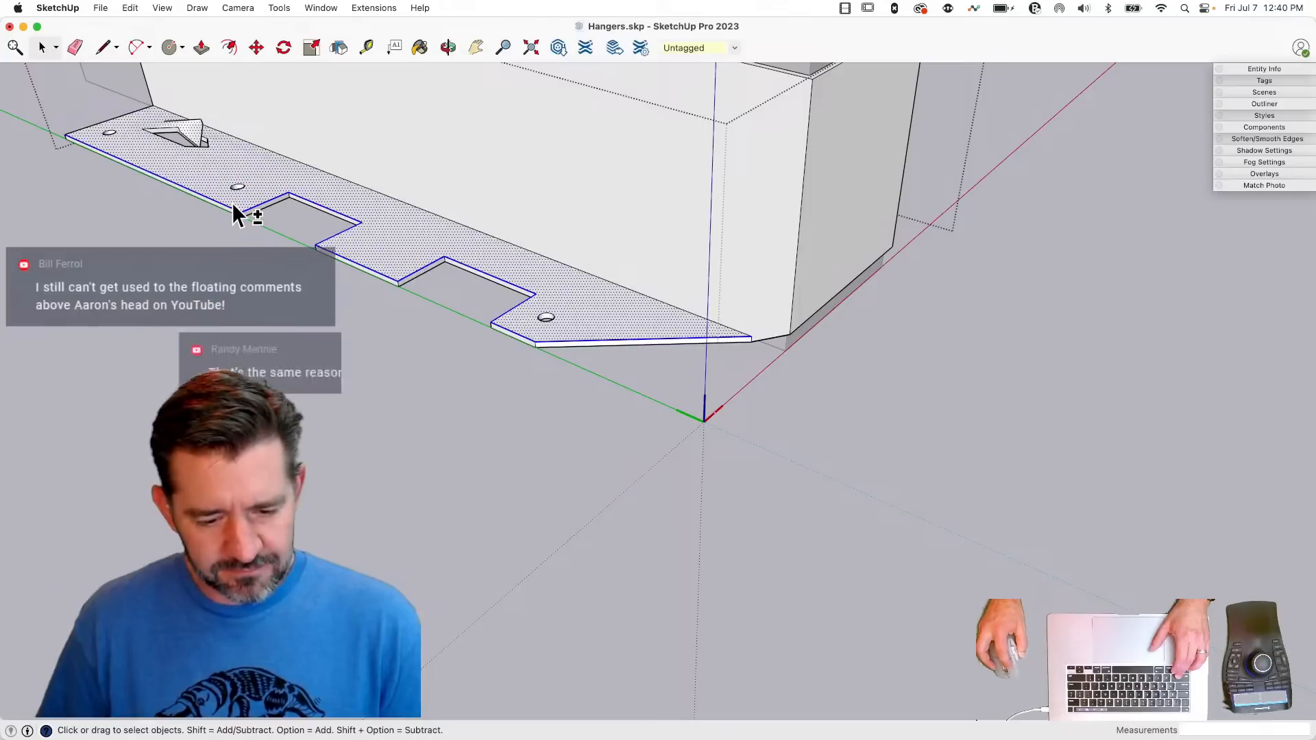
left_click(234, 194, "shift")
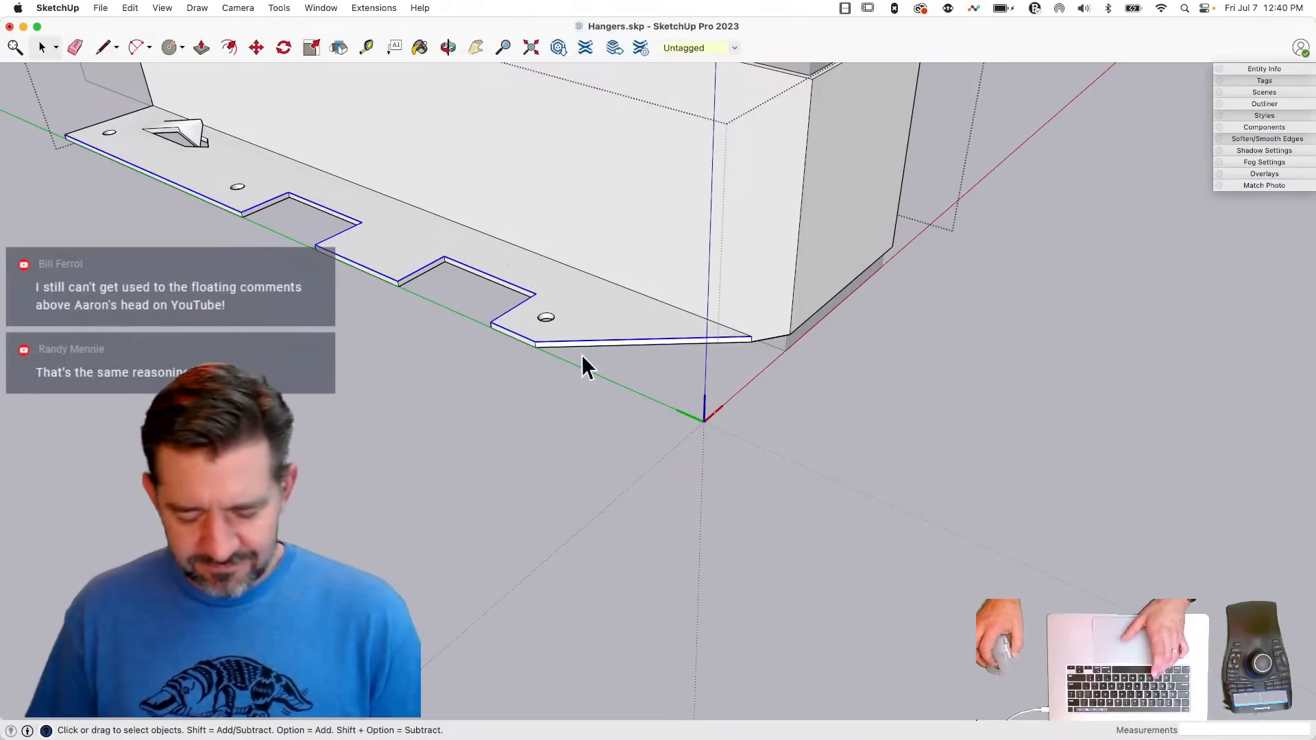
key("super+v")
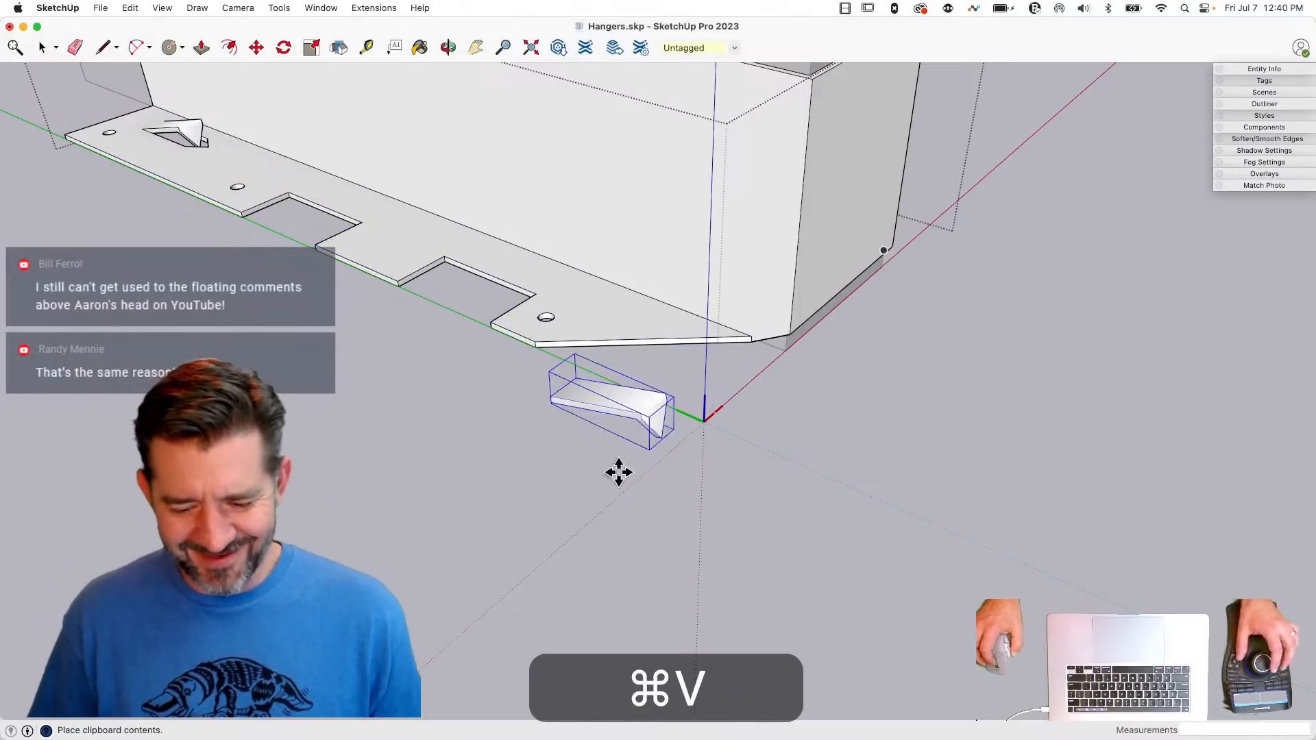
key("space")
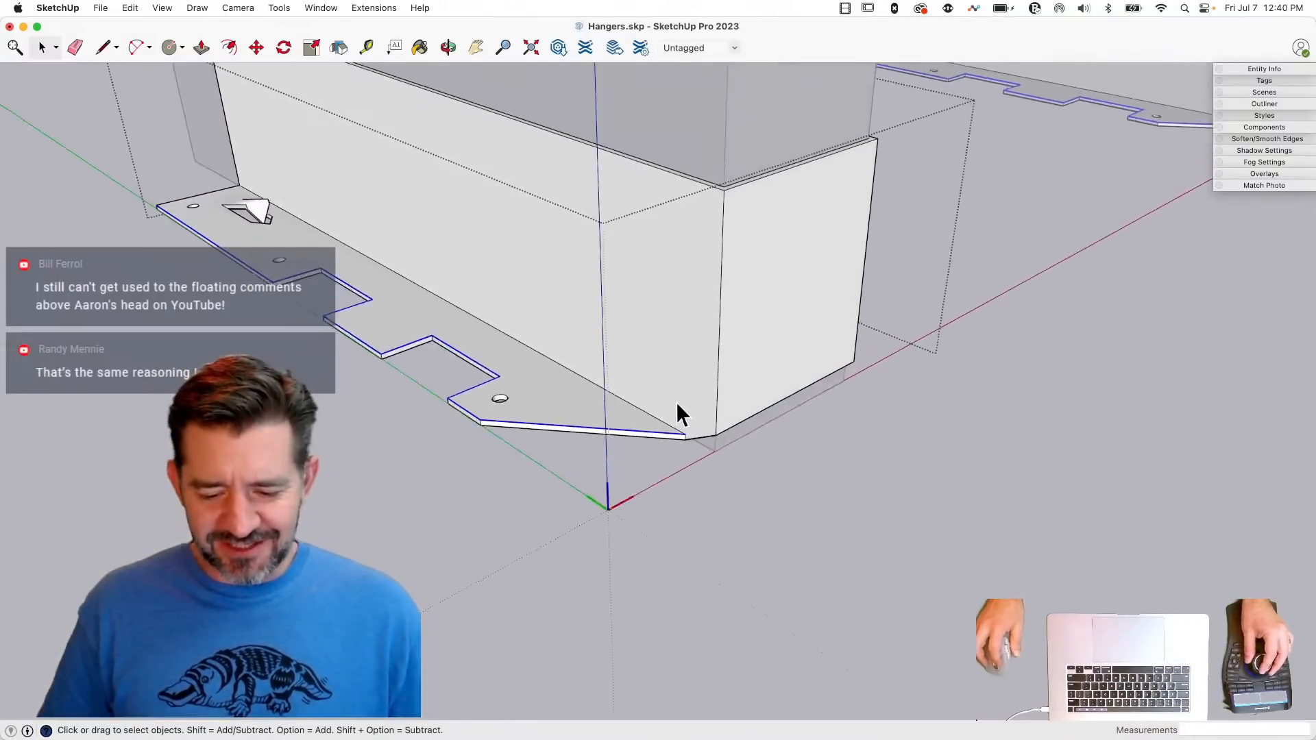
- Copy the notched outline 1.8461" up the side wall and rotate the copy 90° so it lies flat on the wall
key("m")
left_click(662, 481)
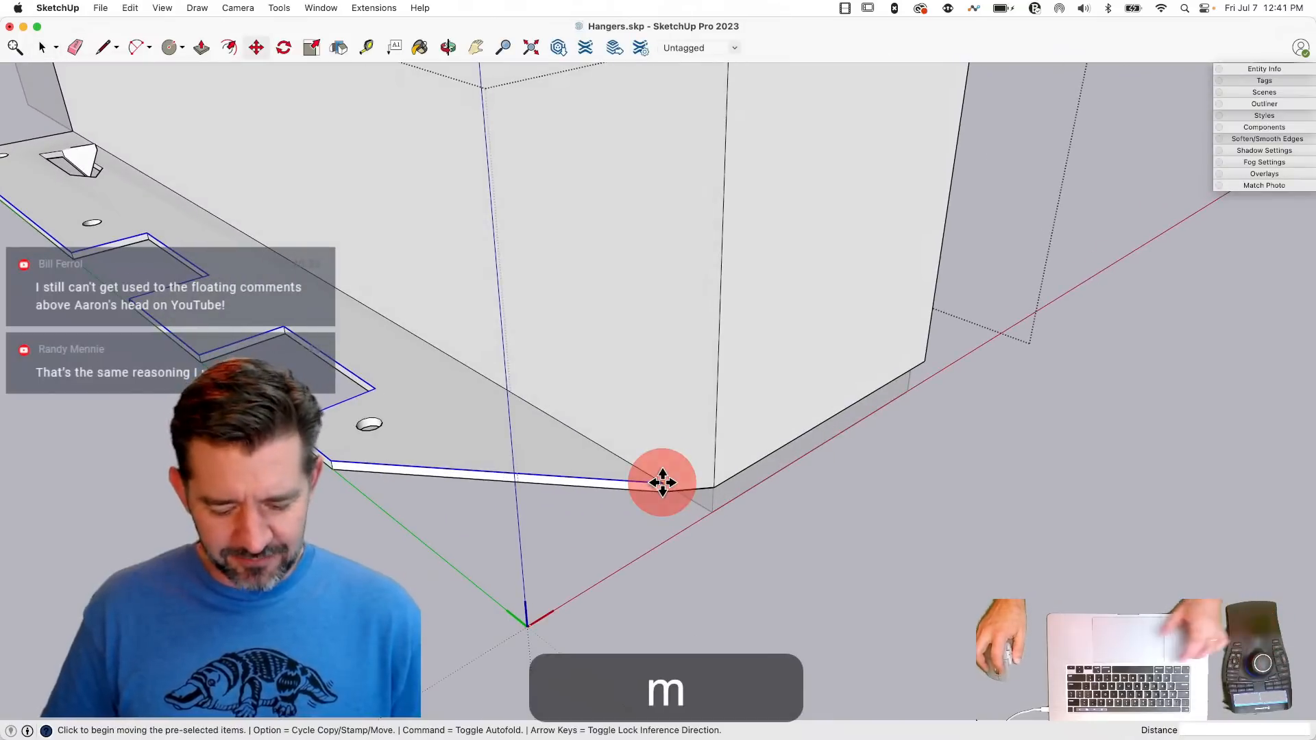
key("alt")
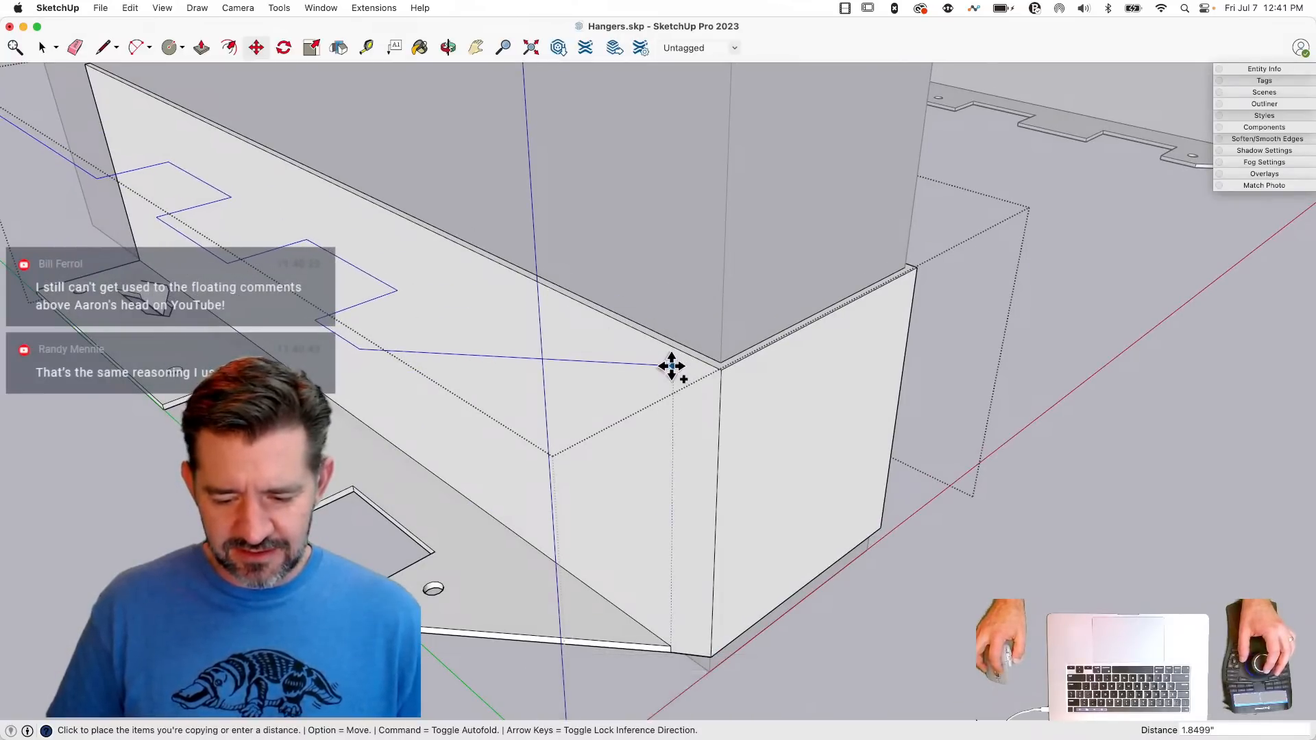
left_click(672, 367)
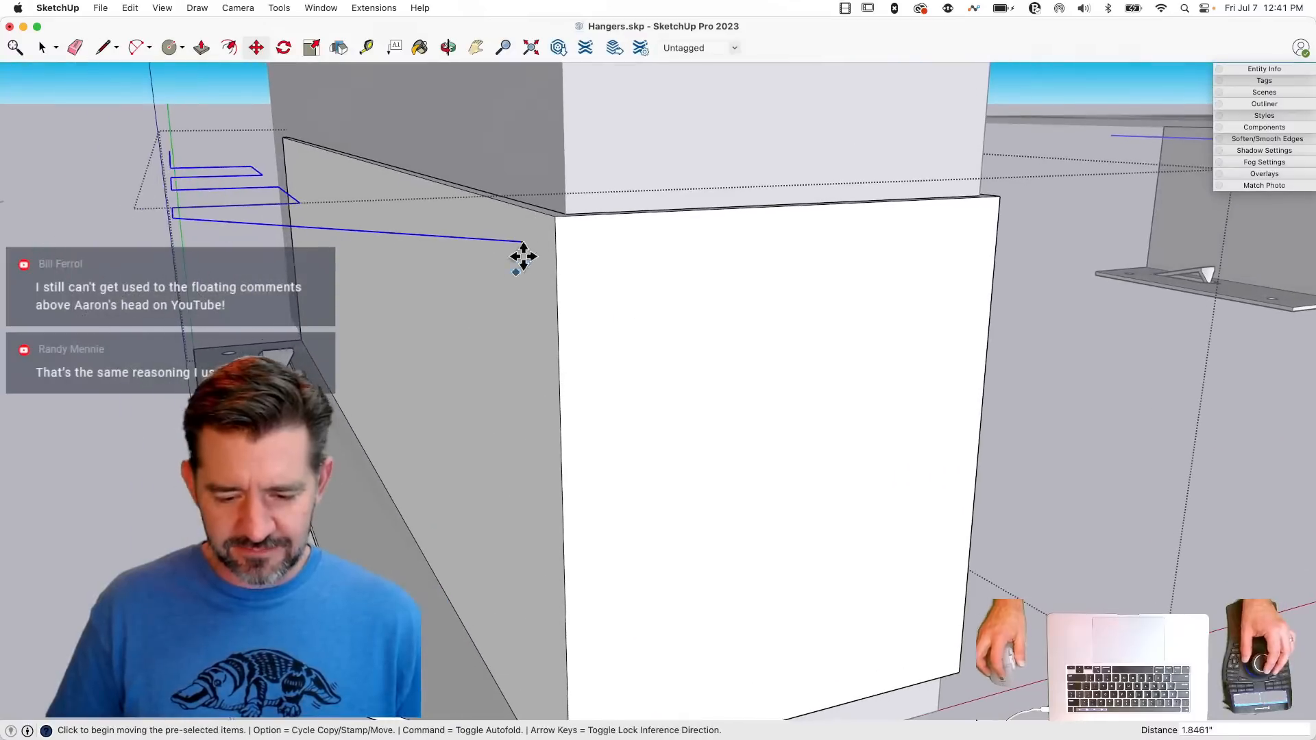
key("q")
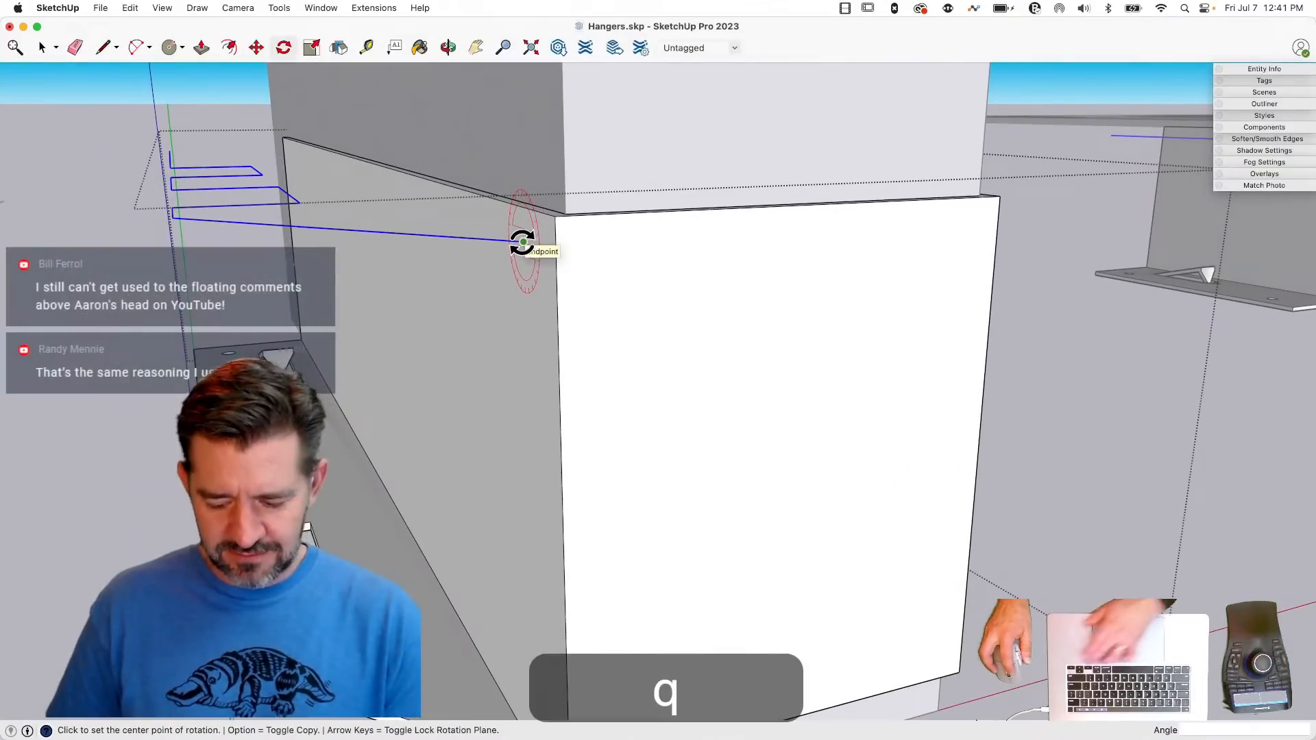
key("Right")
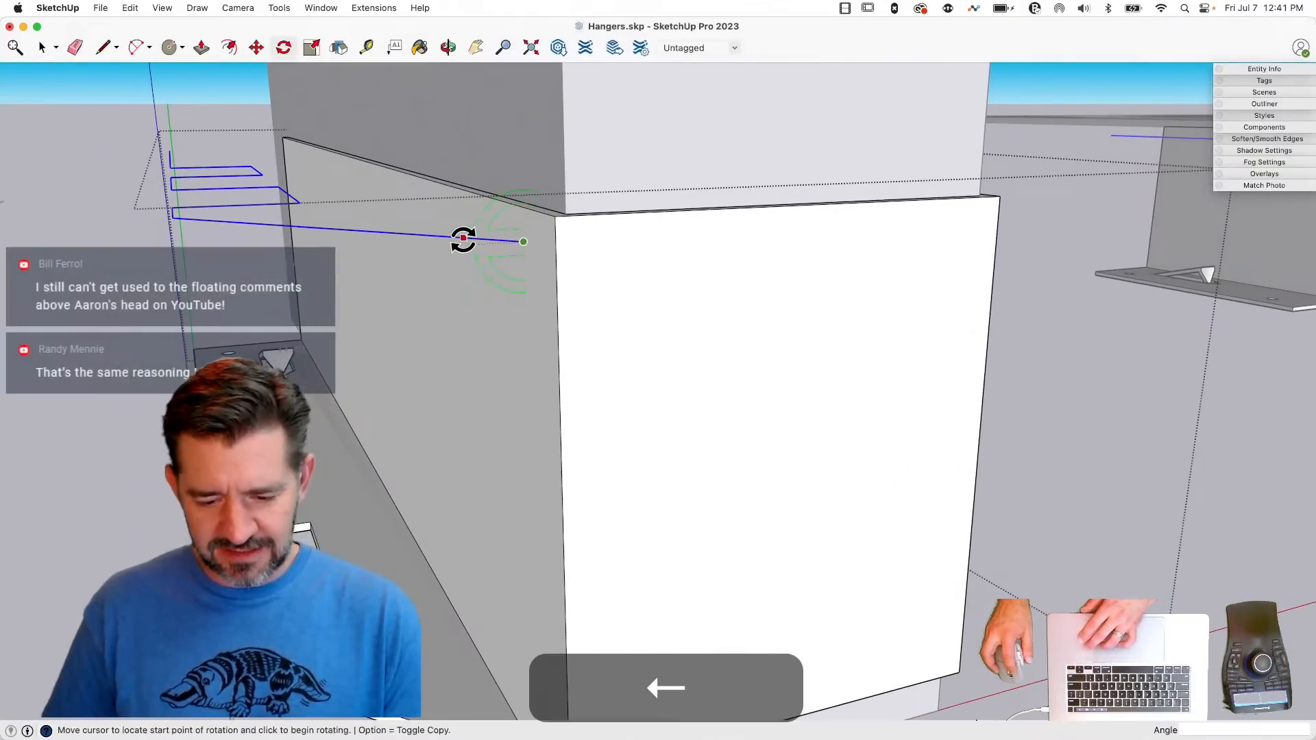
left_click(463, 238)
left_click(526, 331)
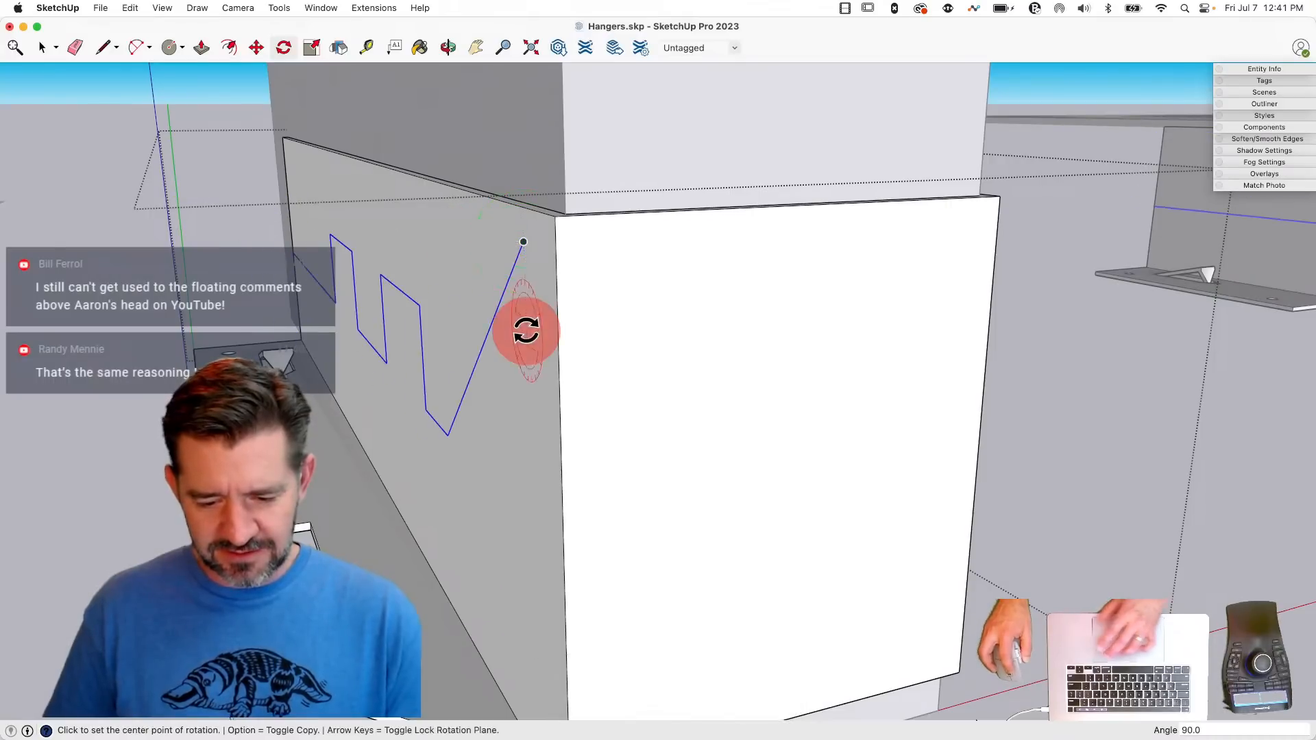
- Connect the outline to the side wall's top edge, then Push/Pull the area above it away and erase the leftover edges
key("l")
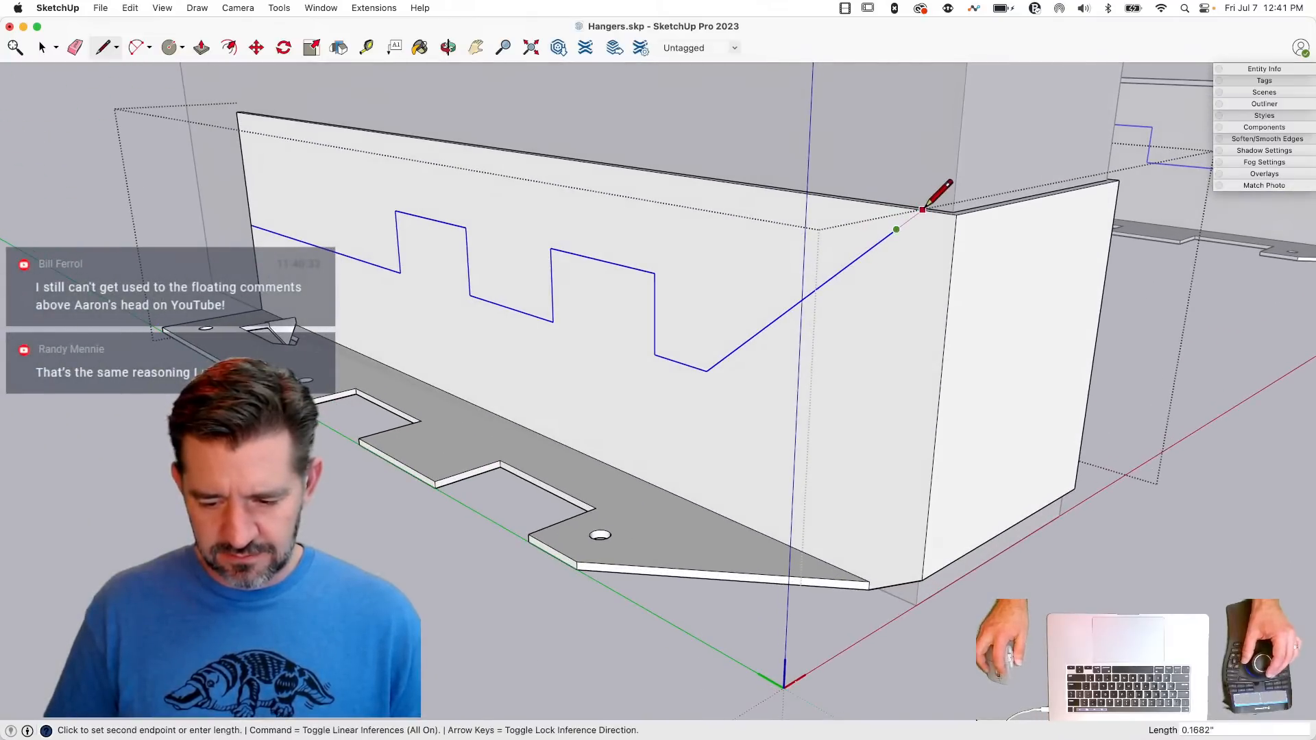
key("e")
key("p")
left_click(643, 216)
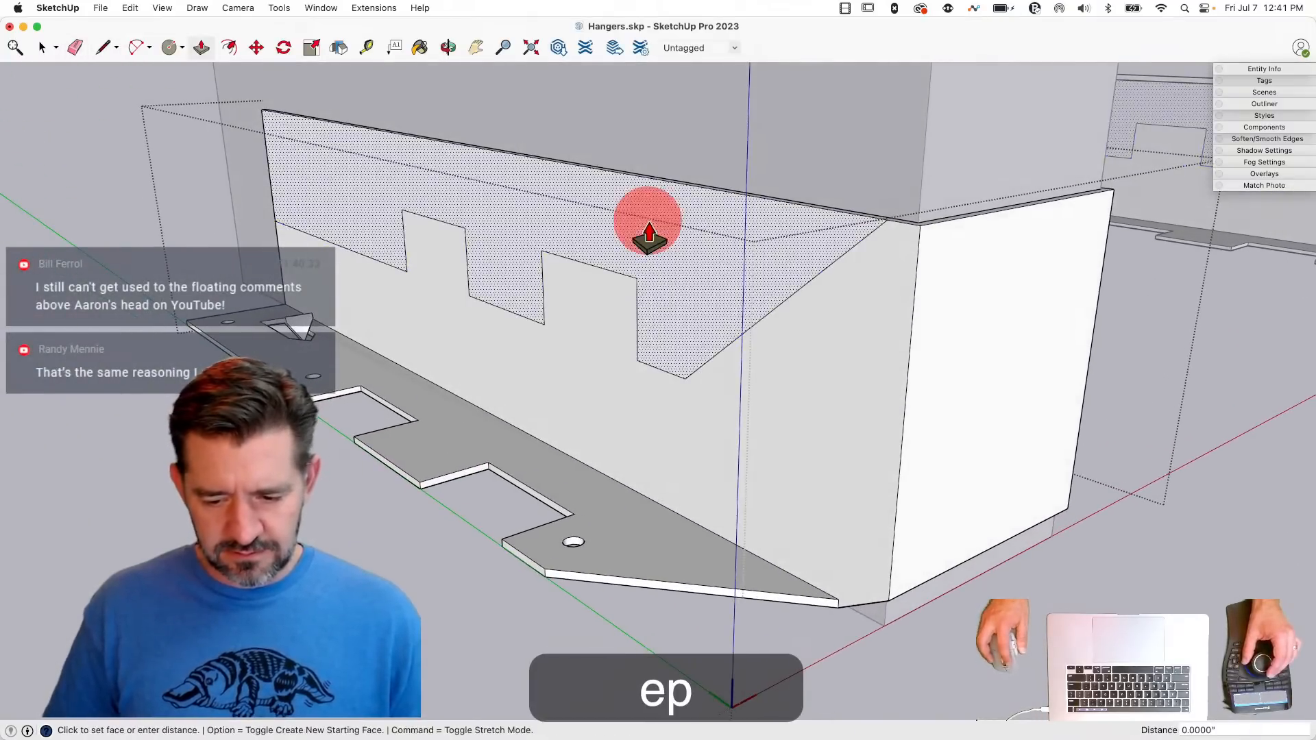
left_click(722, 197)
key("e")
left_click_drag(299, 110, 255, 122)
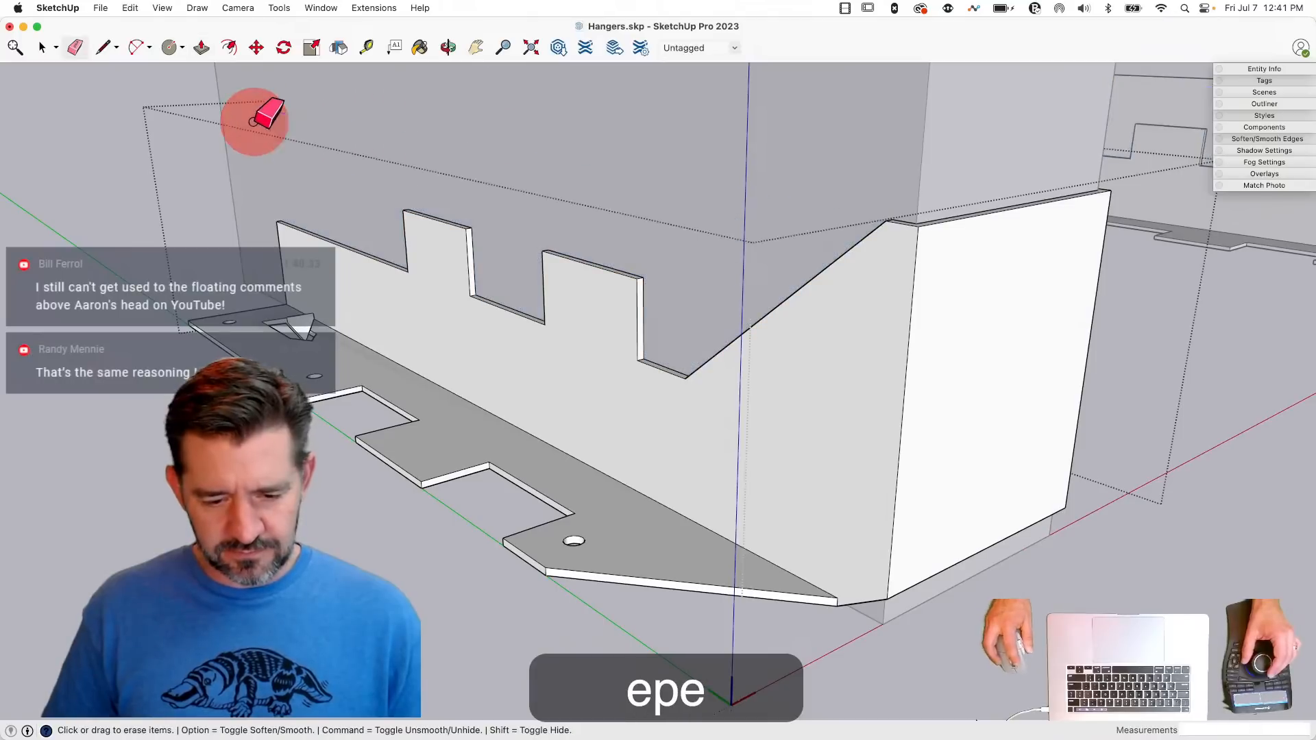
key("space")
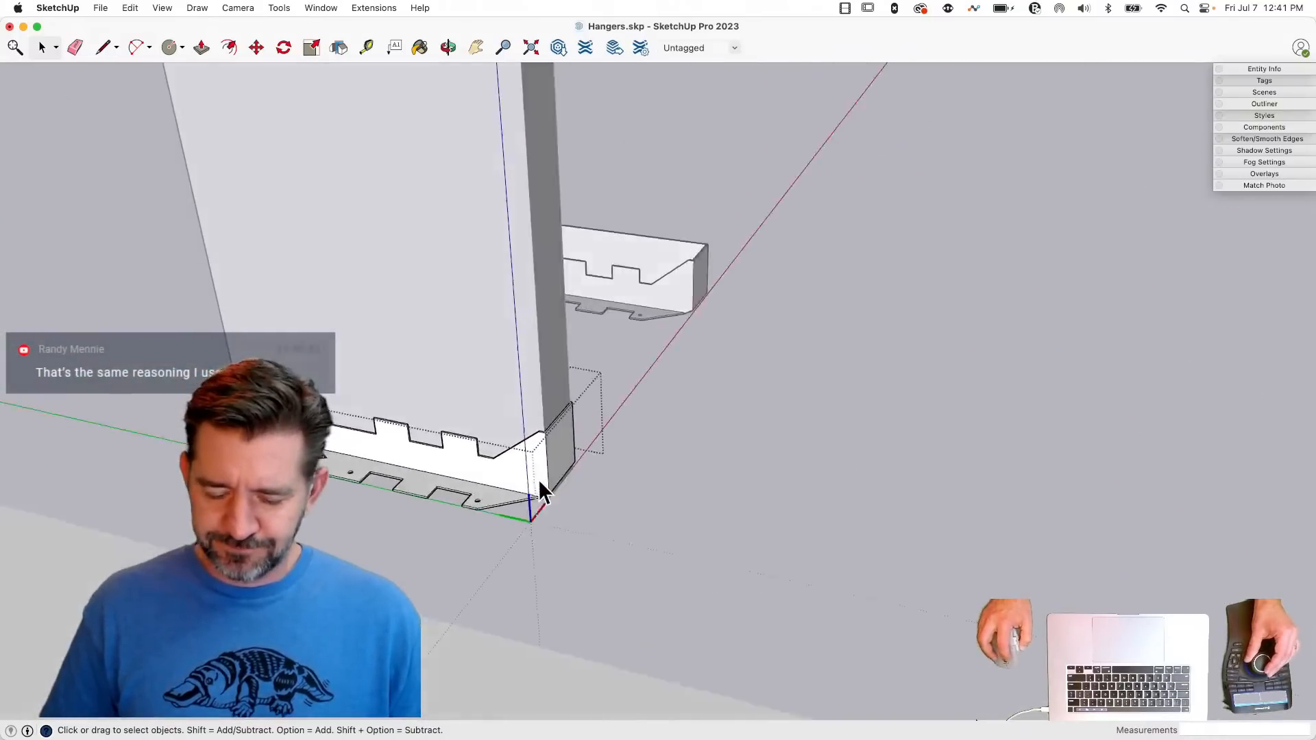
- Copy the notched side wall face 1.5956" across the hanger onto the opposite wall
left_click(550, 267)
key("m")
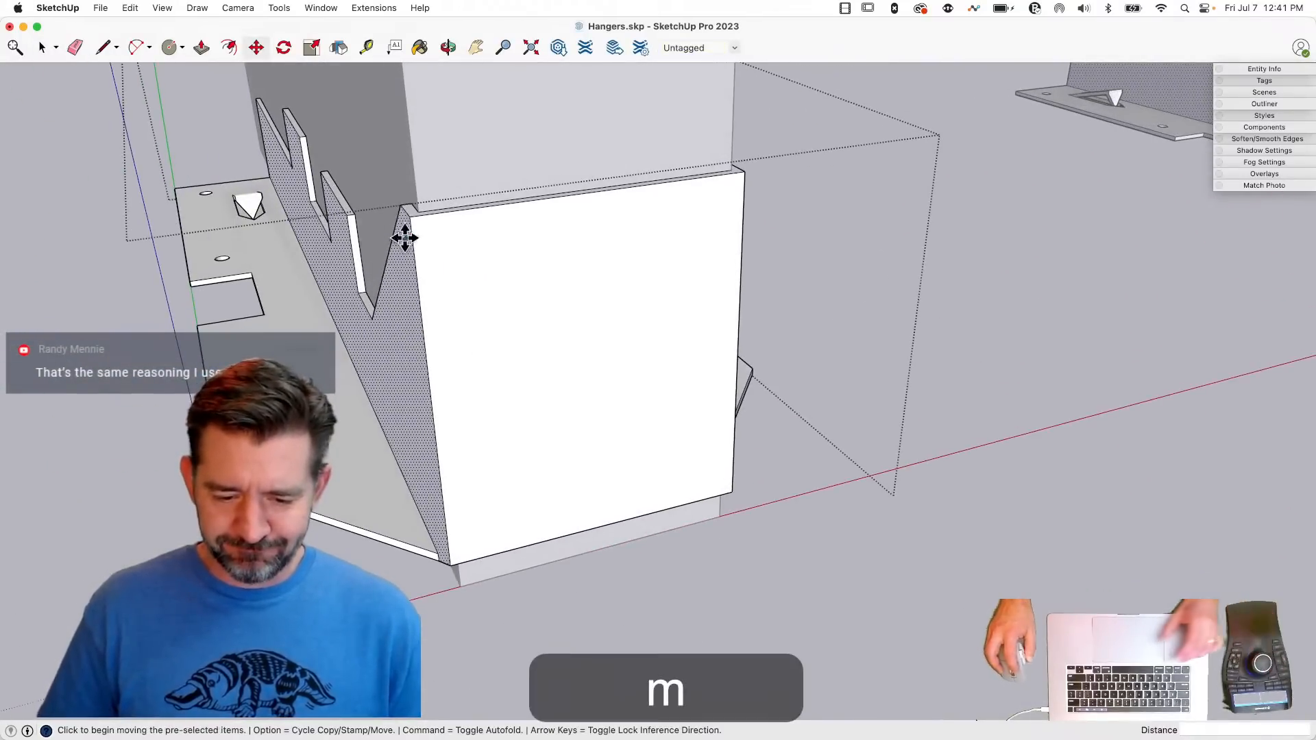
left_click(413, 216)
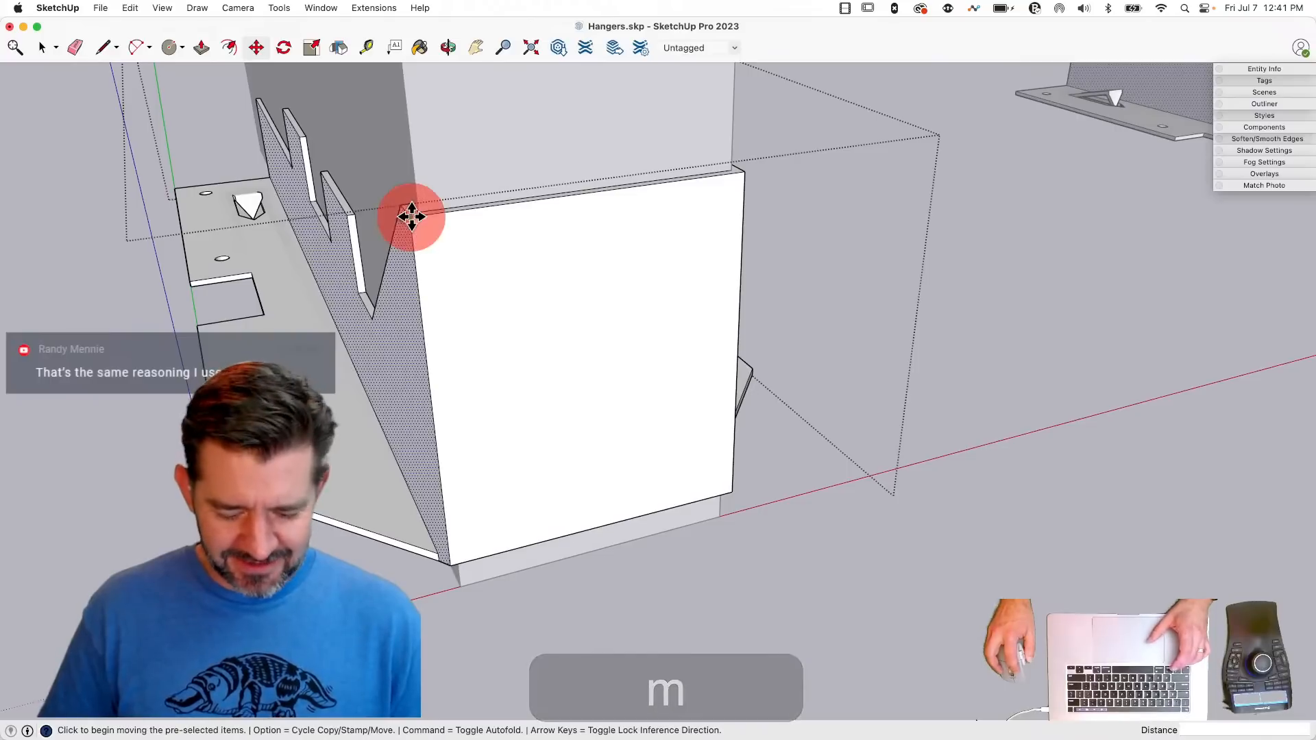
key("alt")
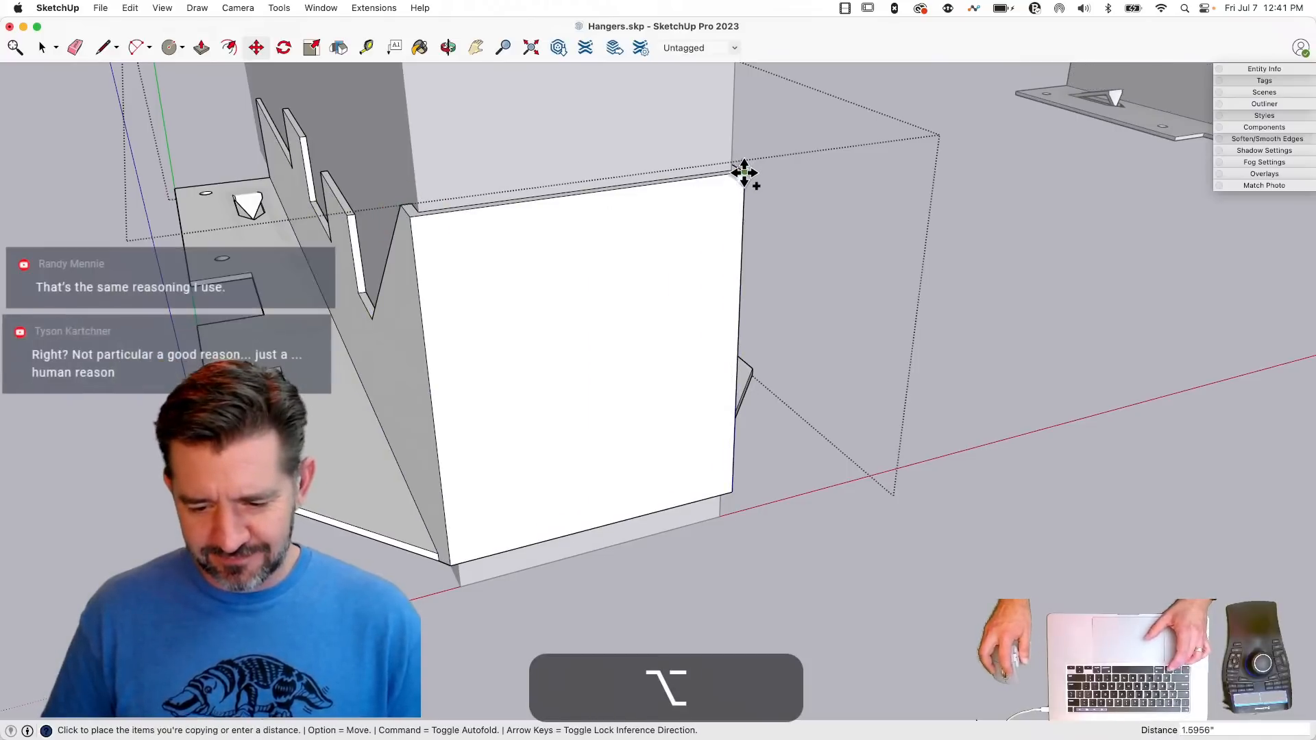
left_click(747, 172)
key("space")
- Push/Pull the area above the copied profile on the opposite wall through its 0.0478" thickness
key("p")
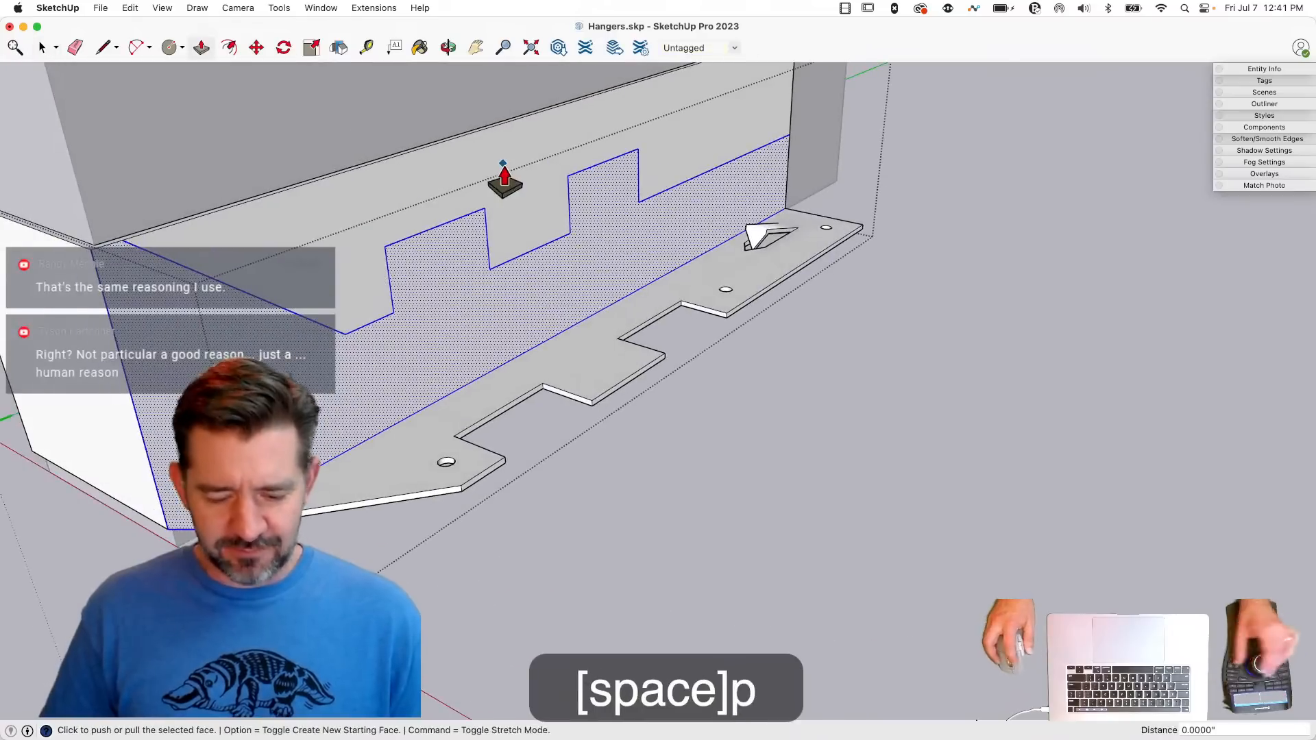
left_click(460, 139)
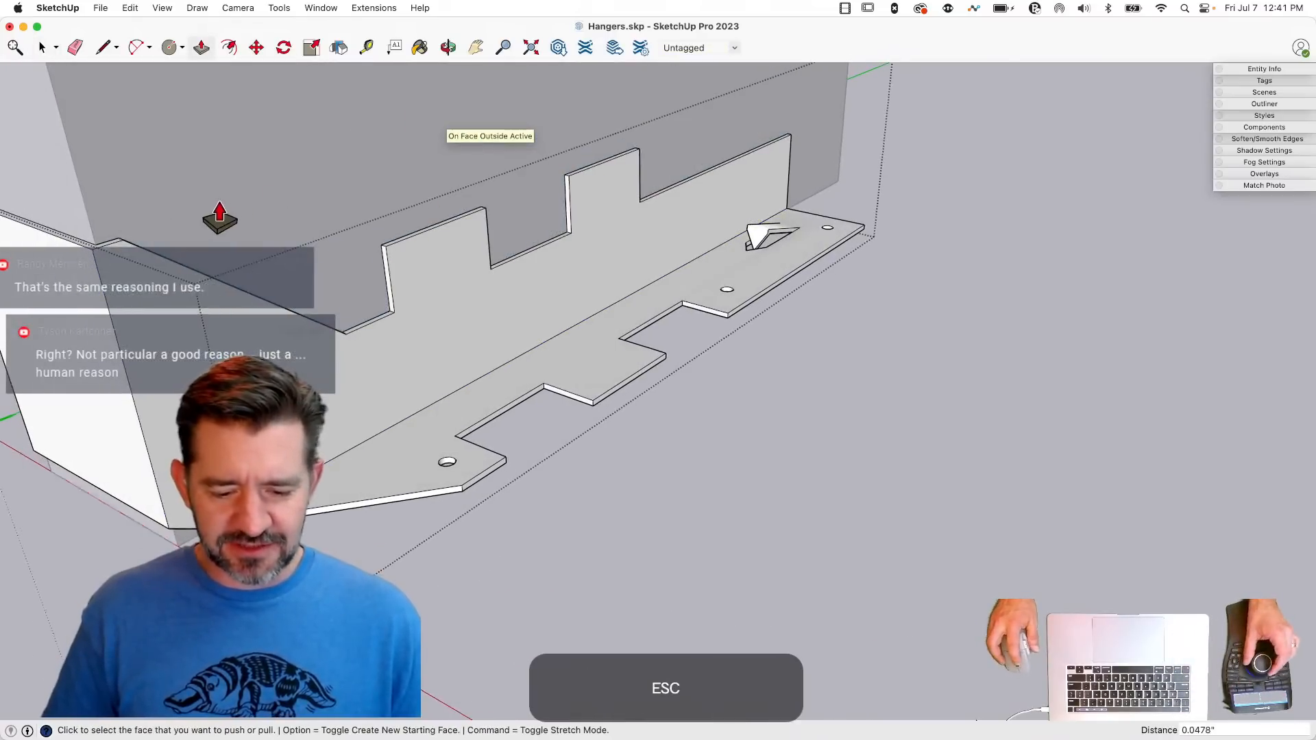
key("space")
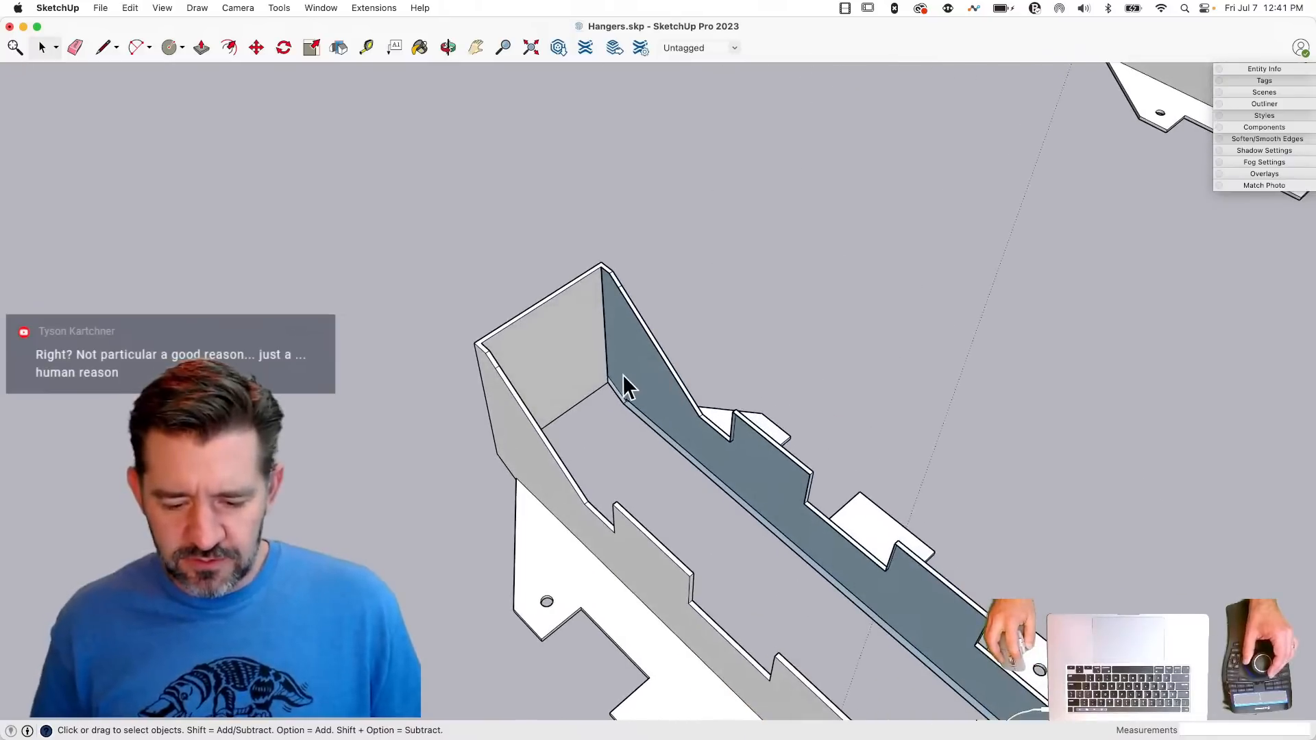
- Try to clean up the lower corner of the side wall's inner face by redrawing its edge and erasing the stray edges
key("l")
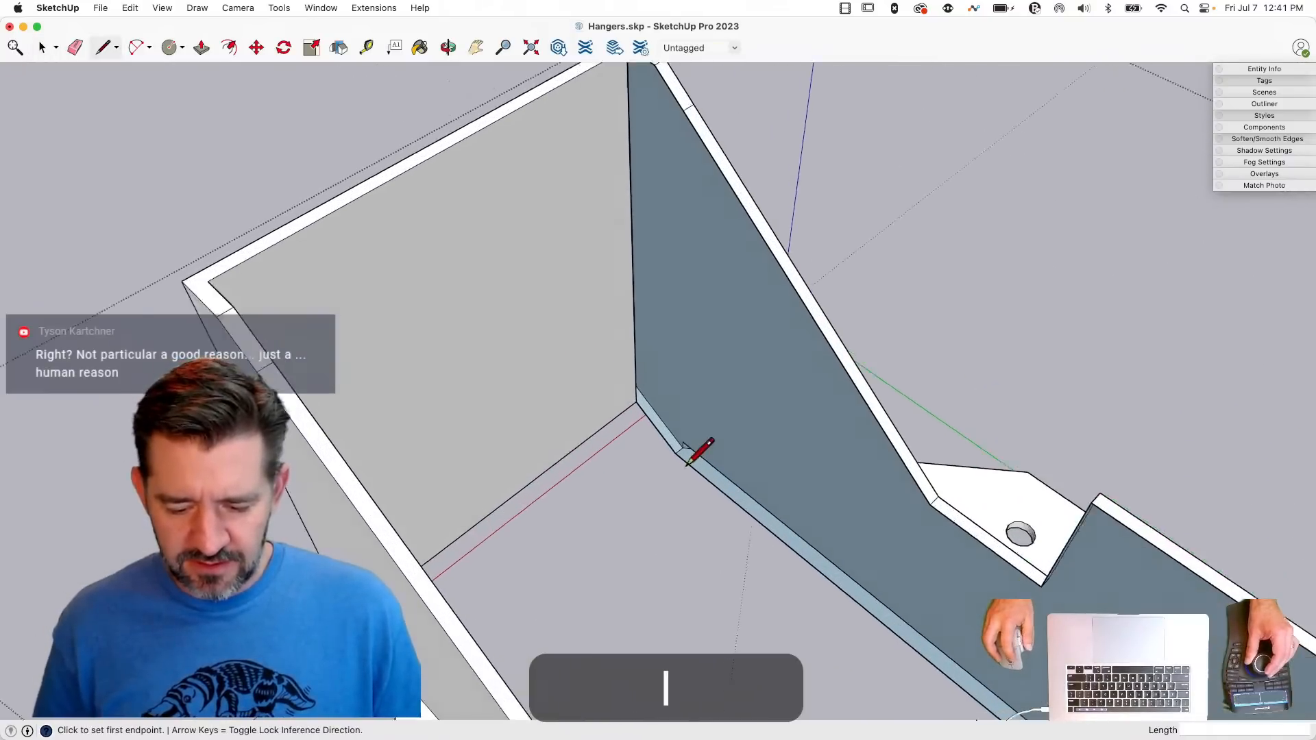
key("e")
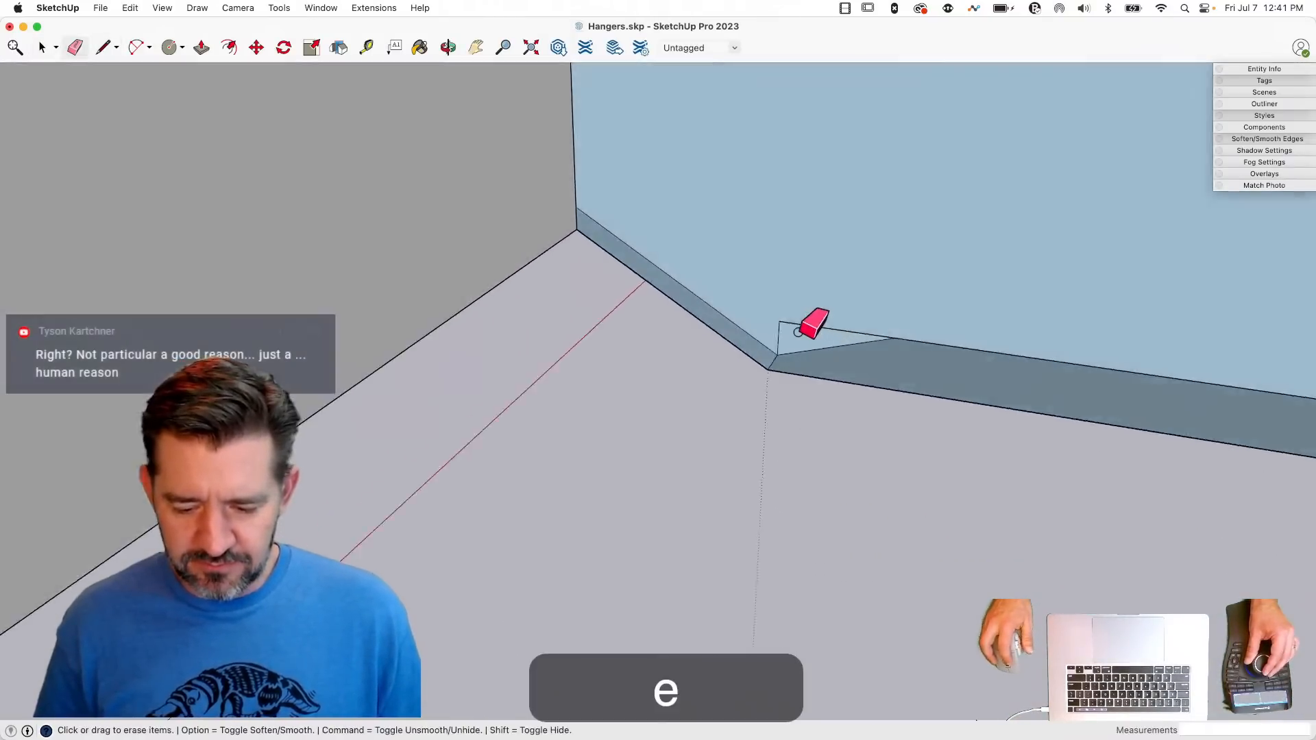
key("l")
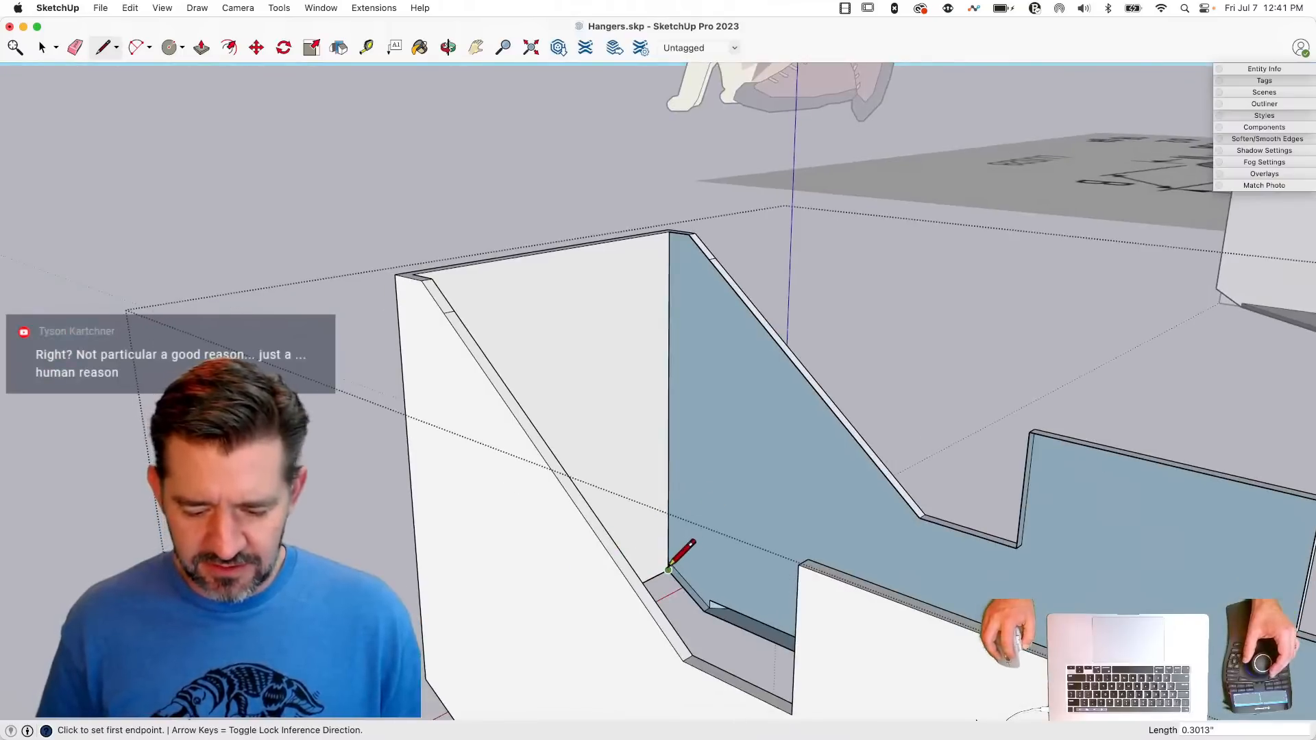
key("space")
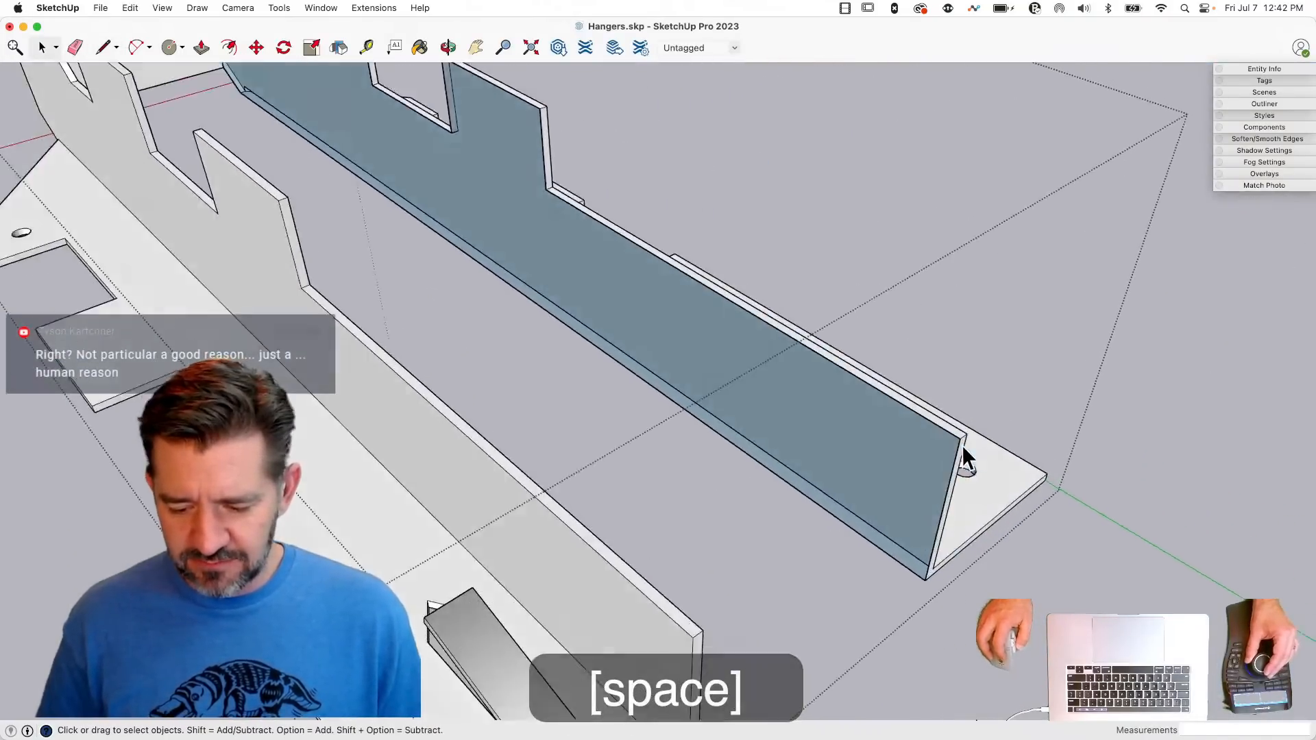
- Draw a helper line down from the wall's last notch corner to rebuild the inner face, erase the line and finish editing the hanger
key("l")
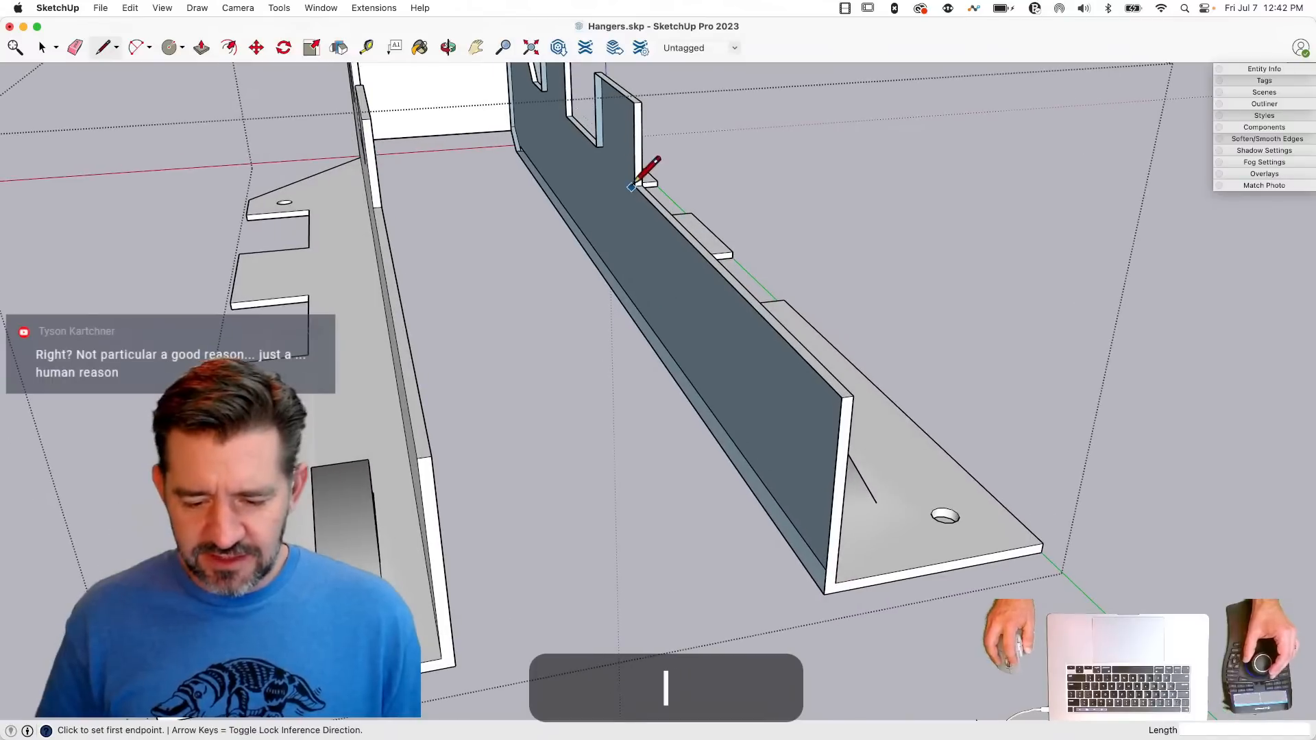
left_click(635, 182)
left_click(637, 461)
key("e")
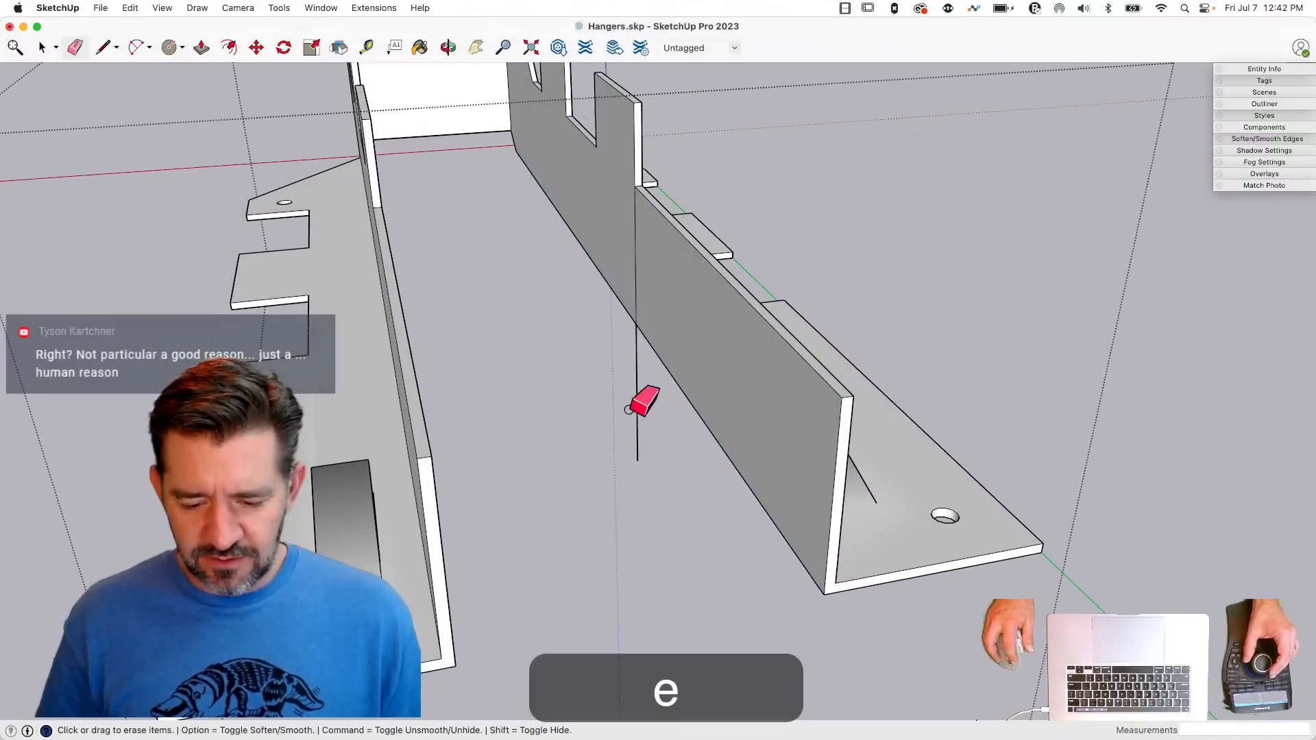
left_click(636, 428)
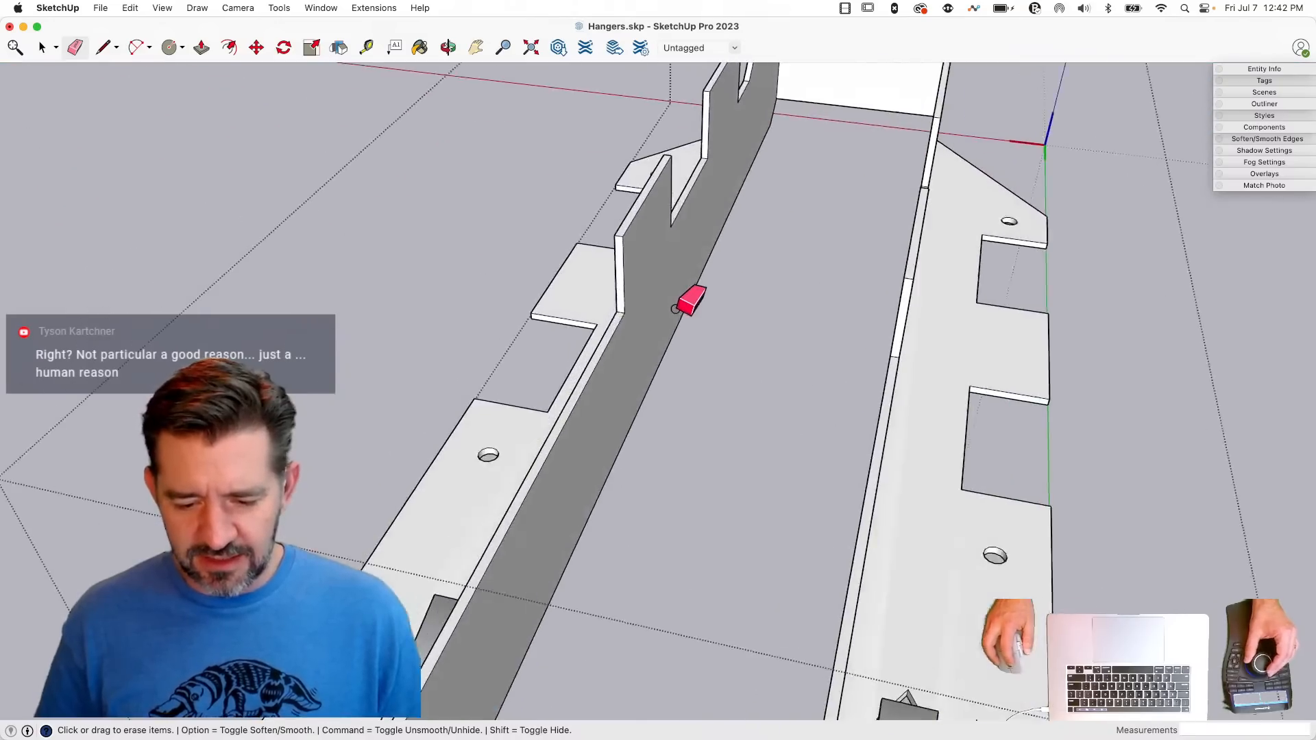
key("space")
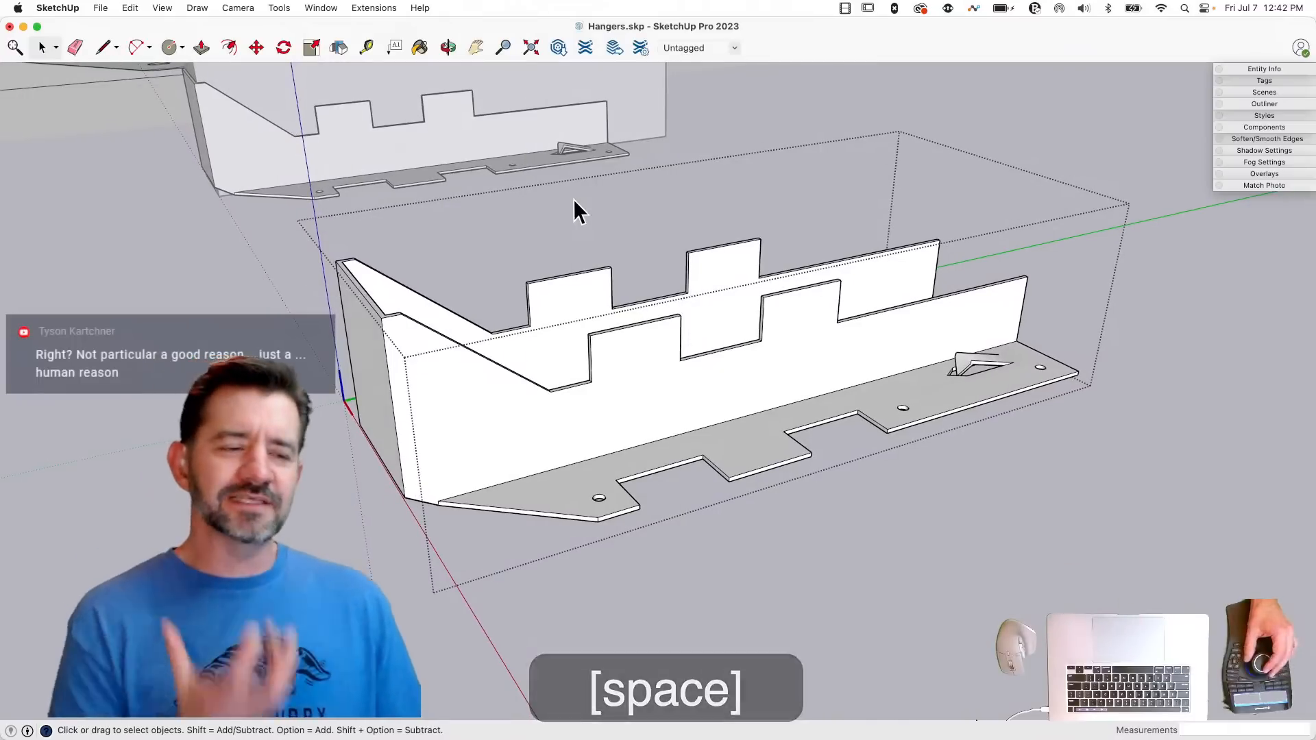
left_click(622, 118)
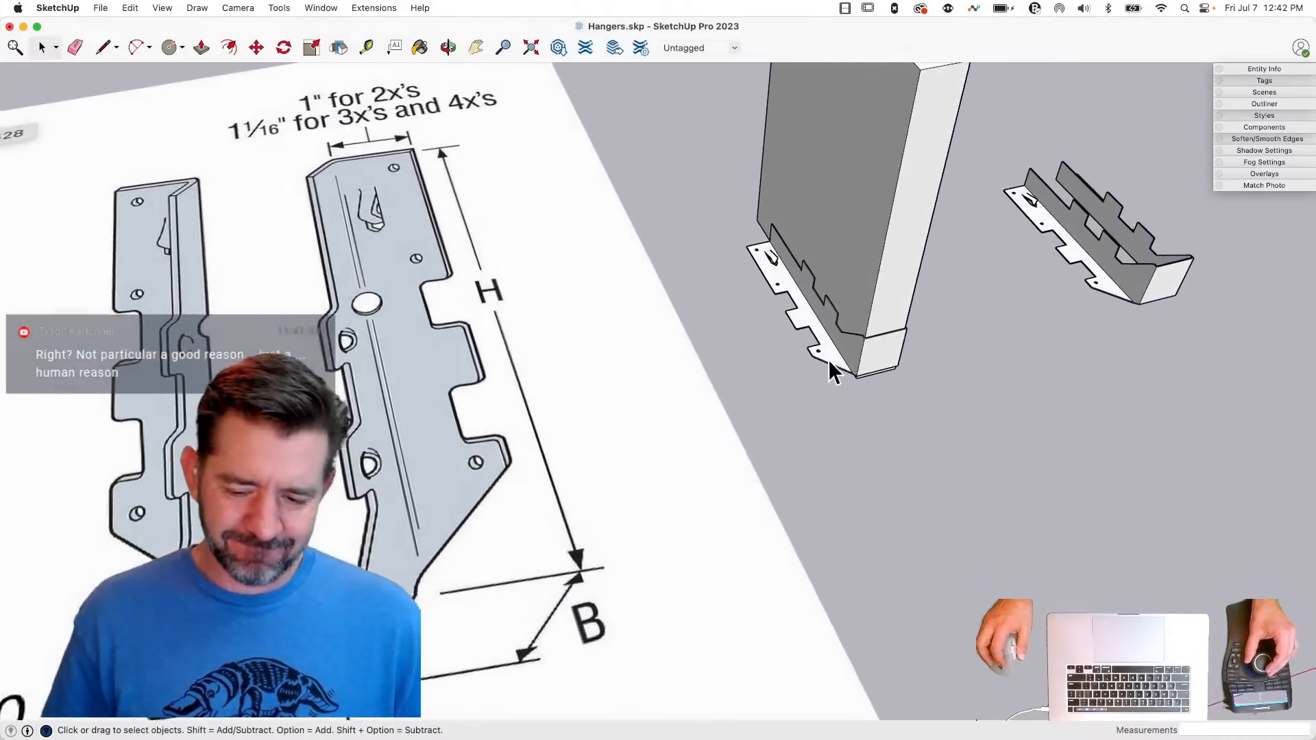
- Open the LUS hanger on the joist for editing with the rest of the model hidden, and copy the nail hole circle in its flange
double_click(828, 360)
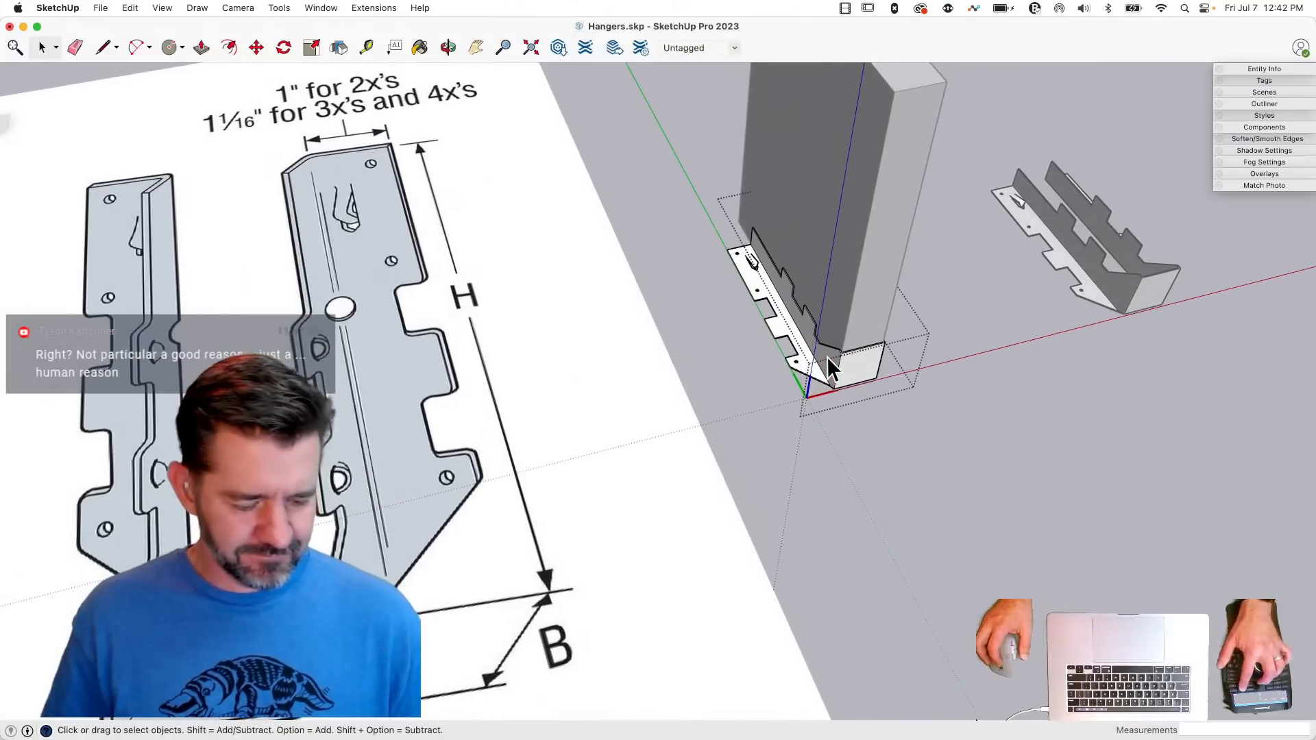
key("shift+q")
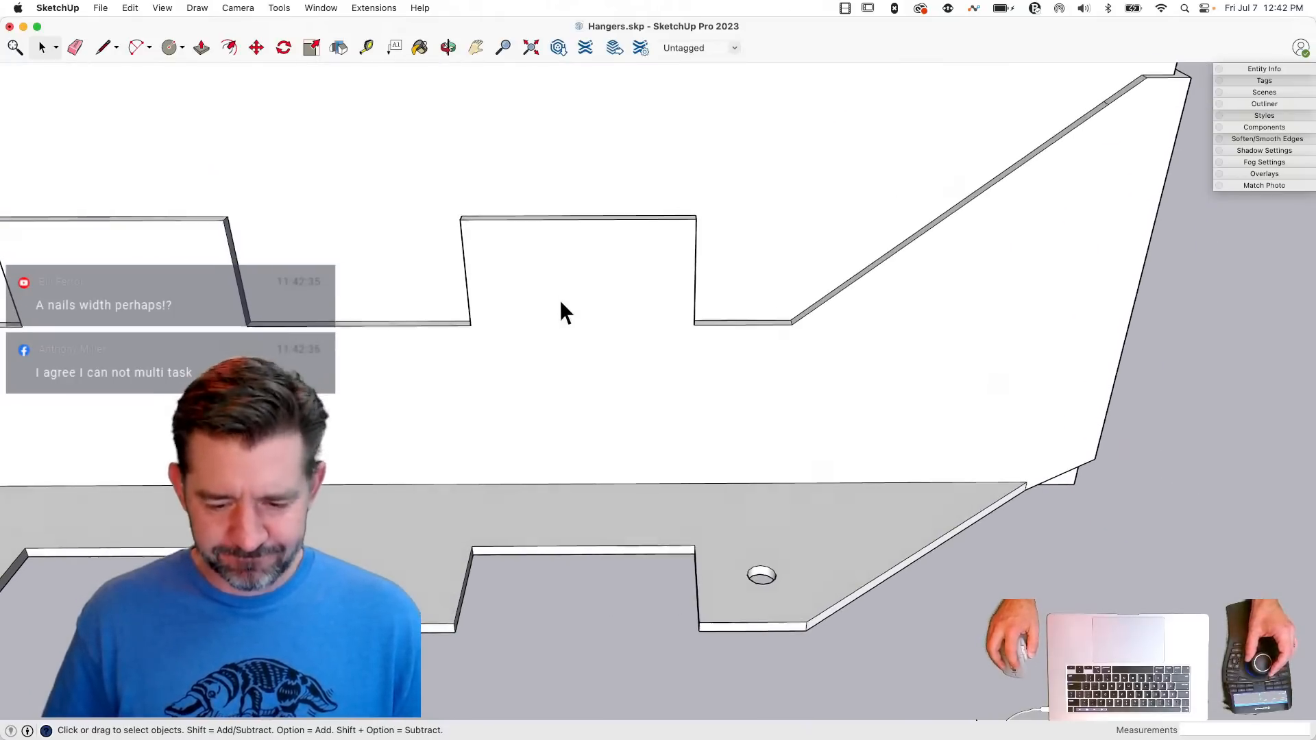
left_click(772, 602)
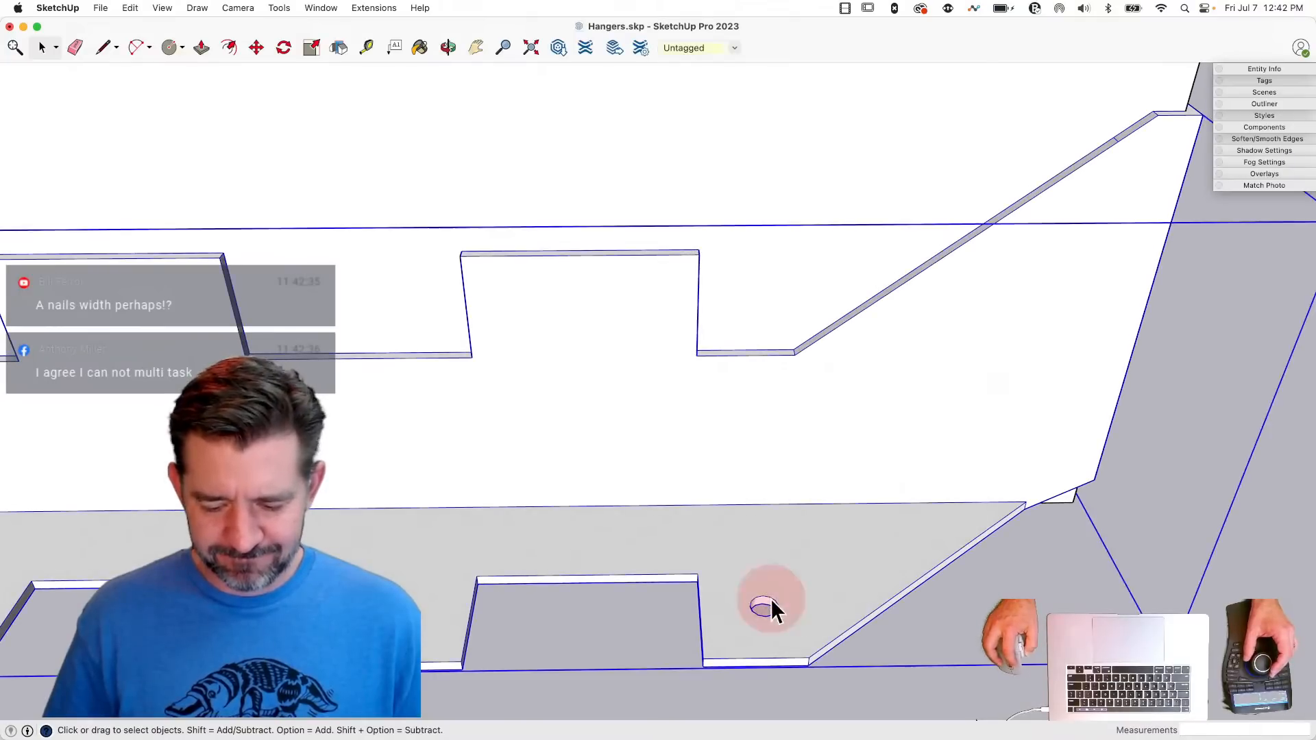
double_click(772, 607)
left_click(765, 607)
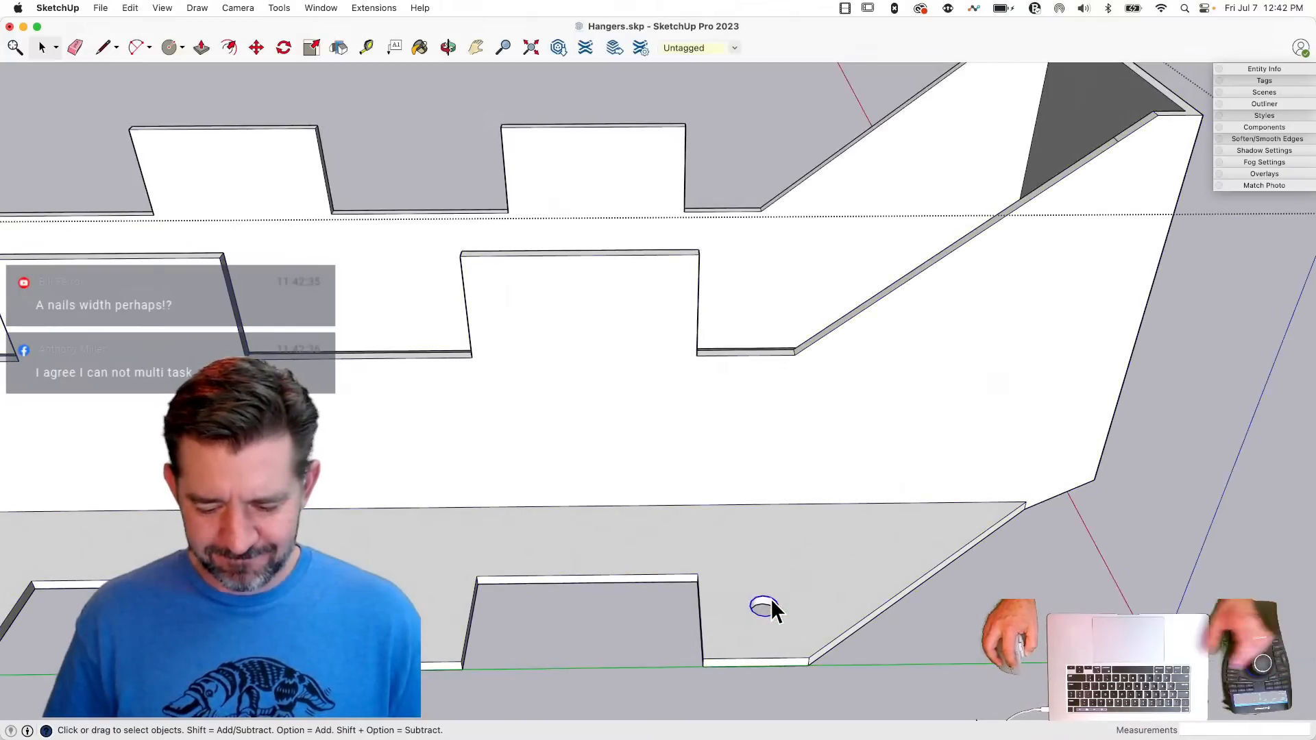
key("super+c")
- Paste the circle outside the hanger and place it centred on the side wall's tab, 0.25" below the tab's top edge
left_click(1196, 606)
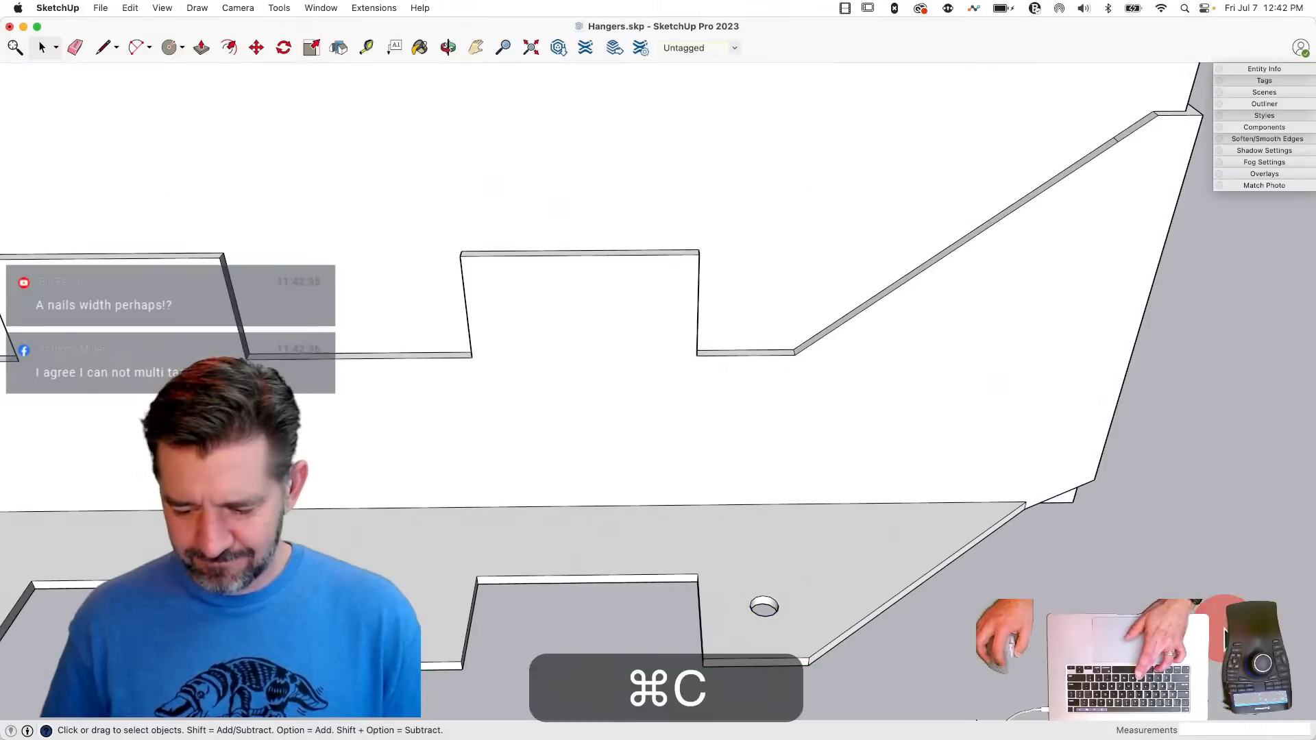
left_click(584, 621)
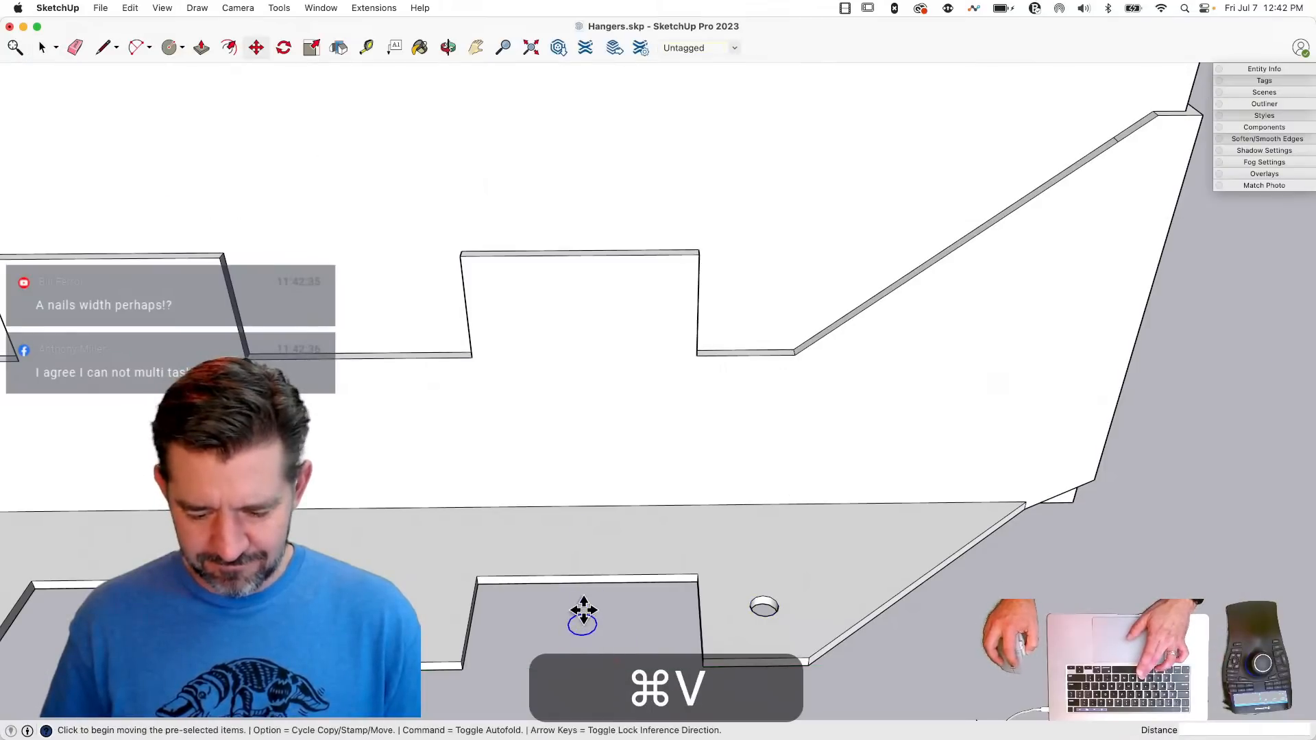
left_click(582, 617)
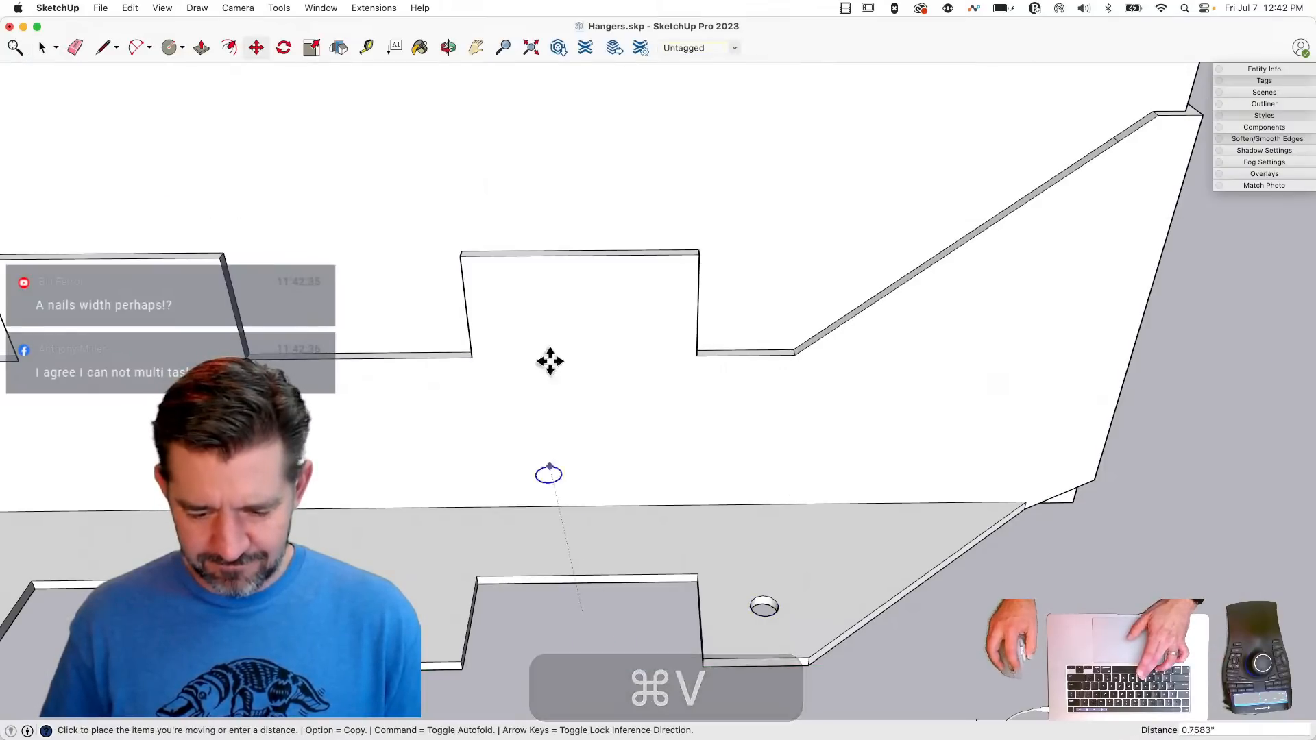
left_click(580, 256)
left_click(579, 257)
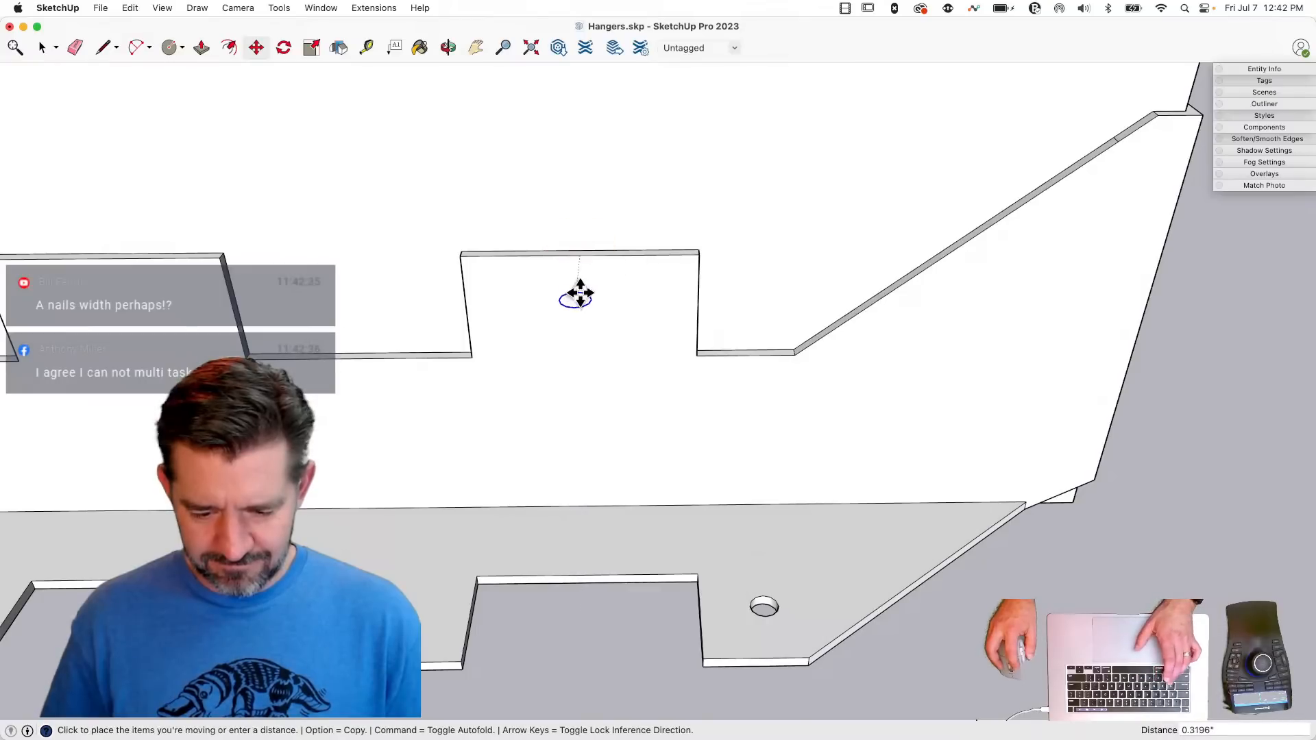
key("shift")
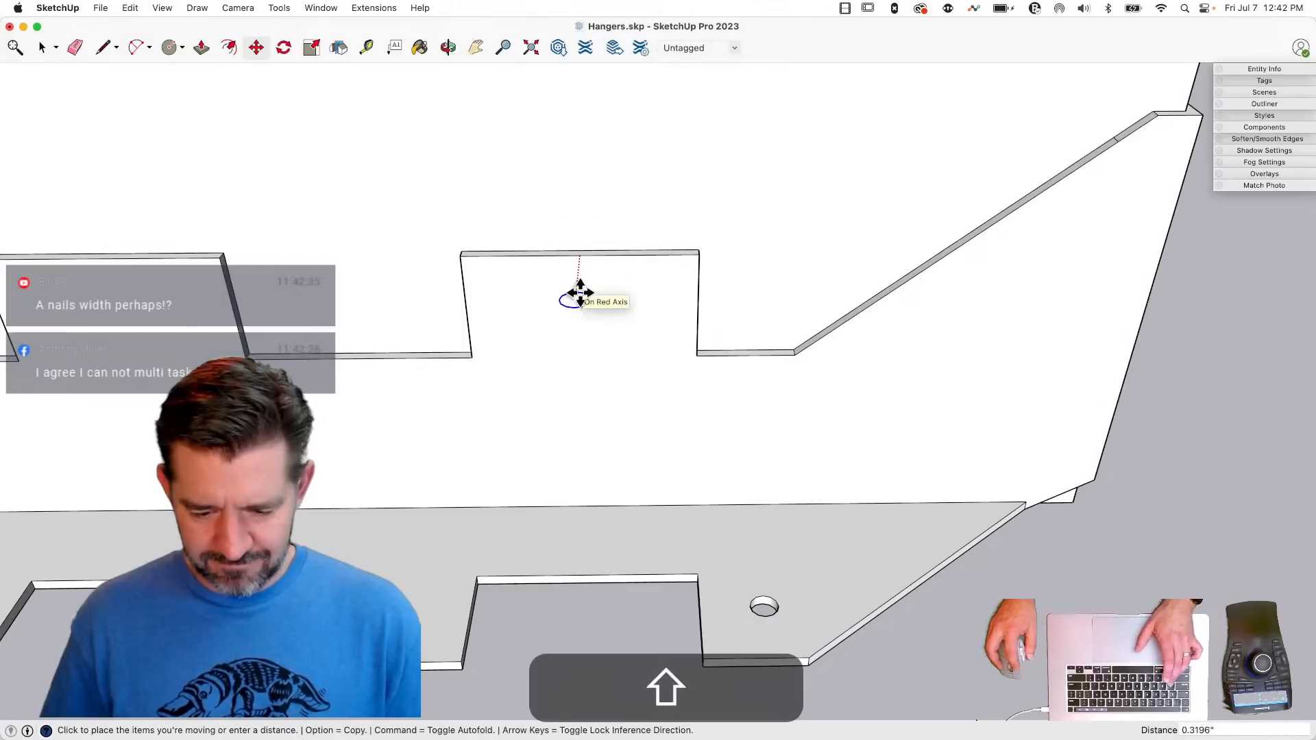
left_click(465, 308)
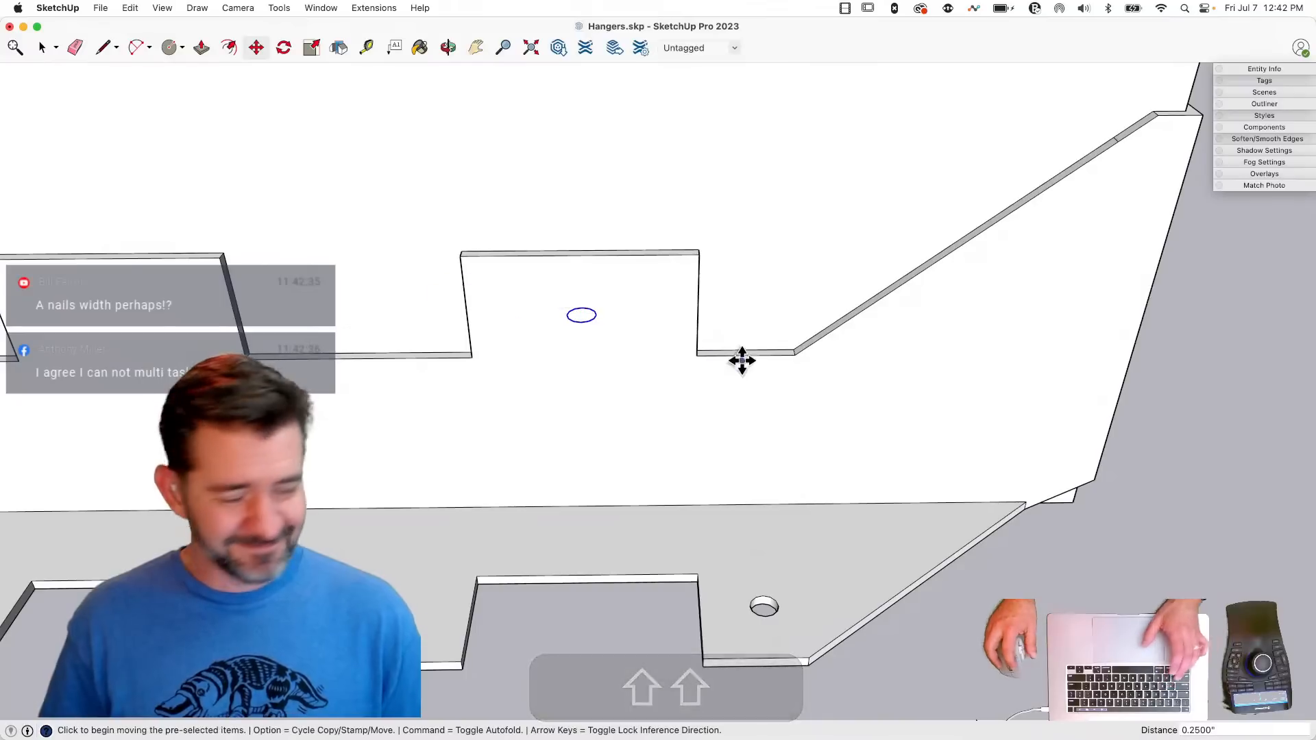
key("space")
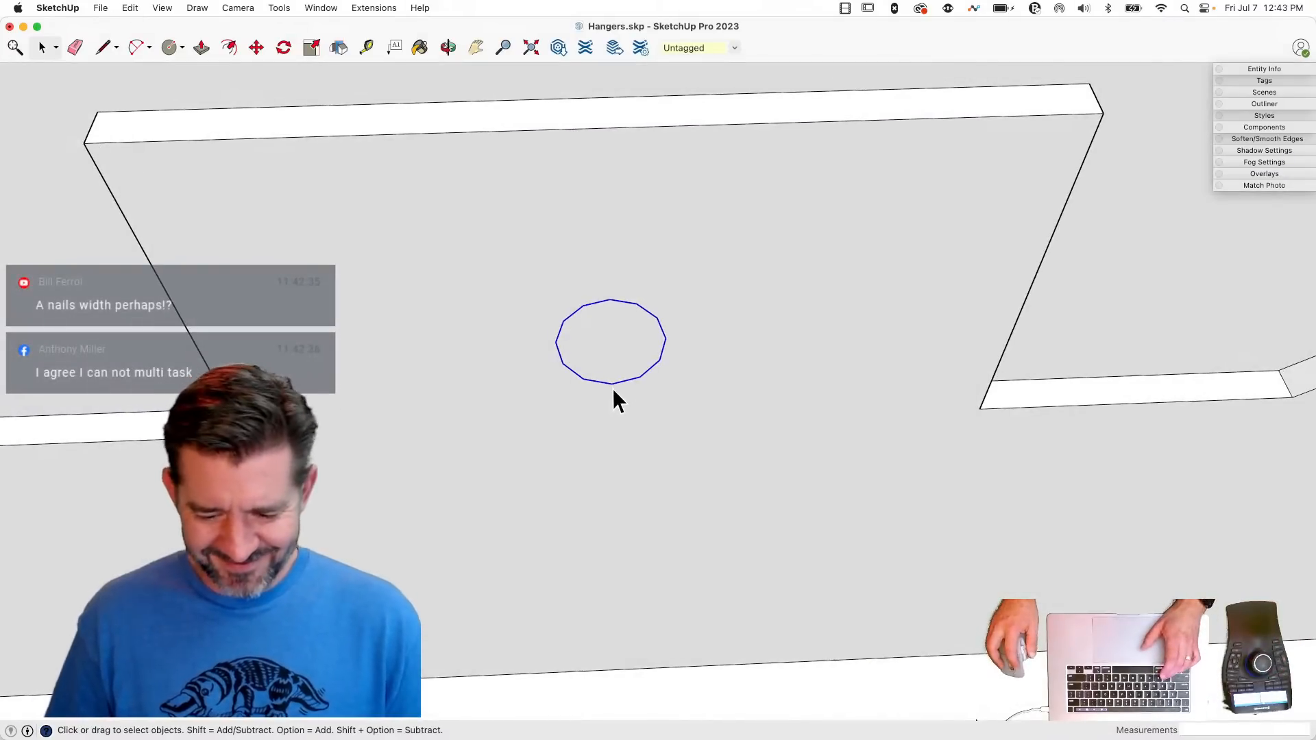
key("m")
key("space")
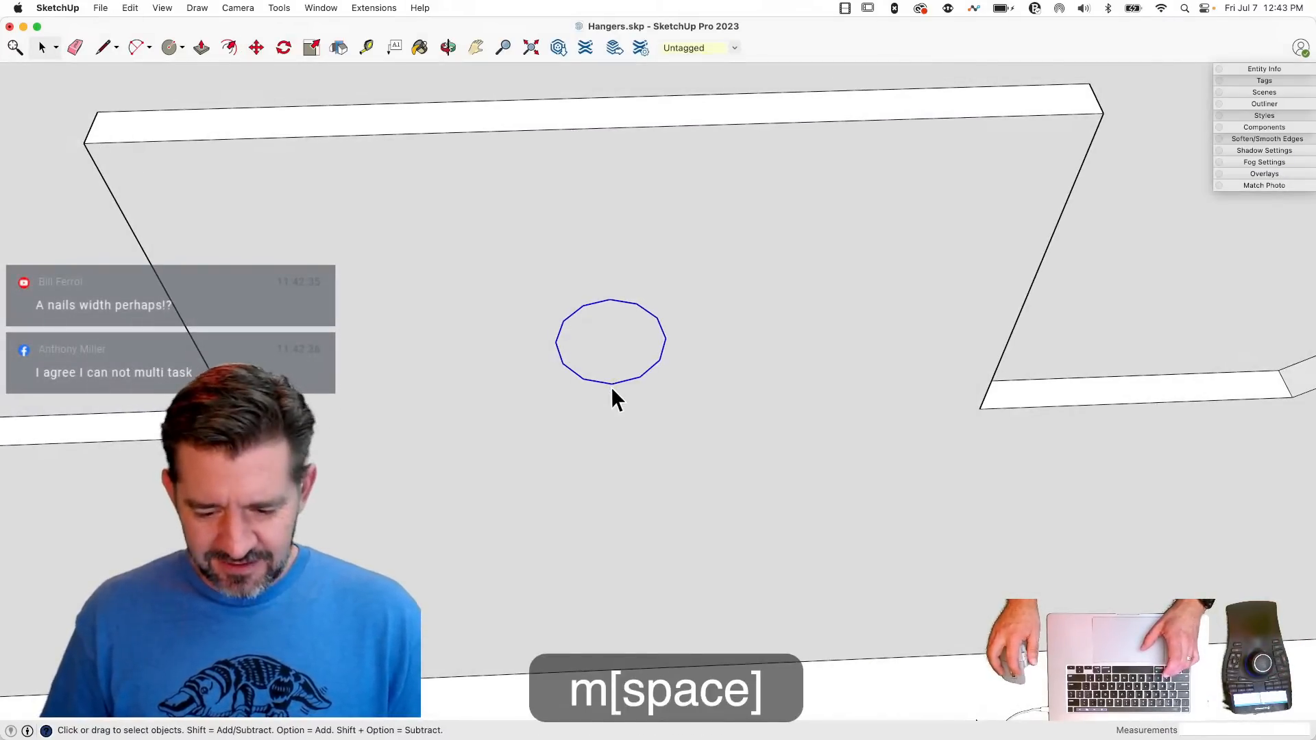
right_click(610, 384)
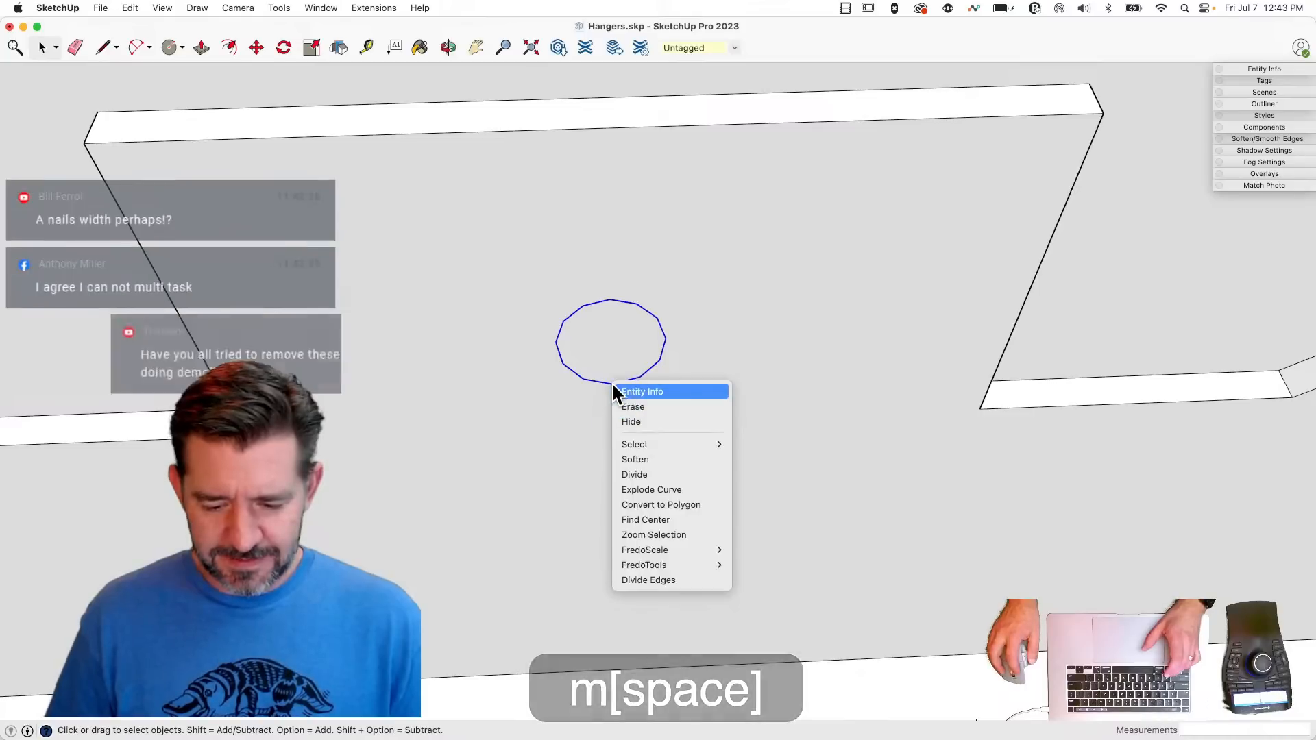
left_click(724, 367)
- Draw a line about 0.1" along the green axis from the circle's lowest point, and a 0.125" perpendicular line level with the circle's highest point
key("l")
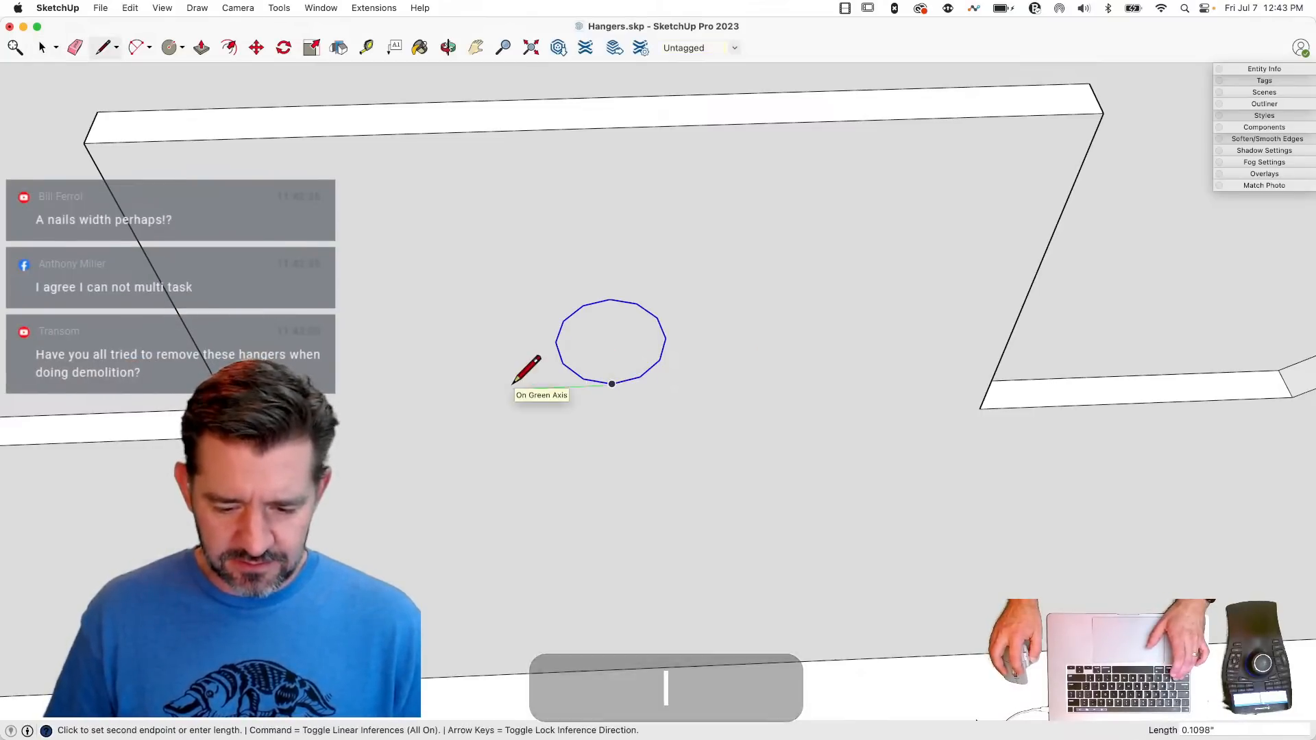
key("l")
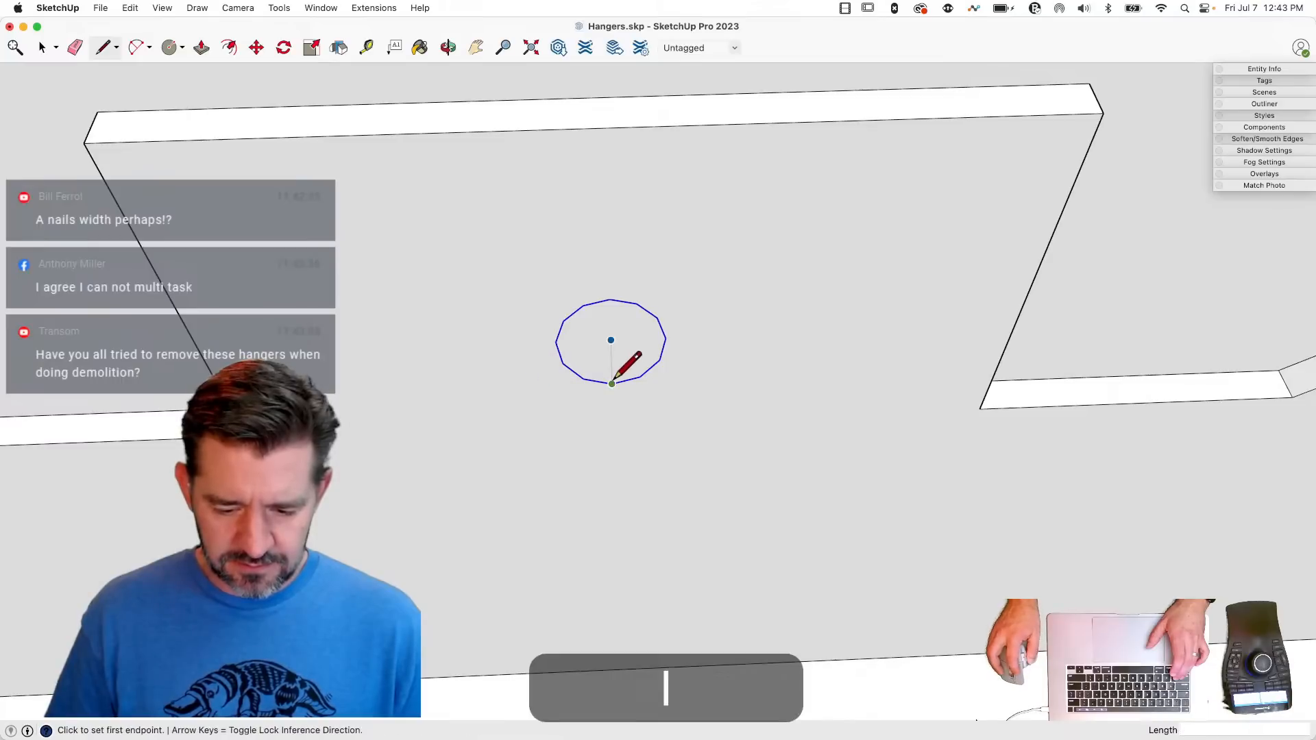
left_click(524, 387)
key("shift")
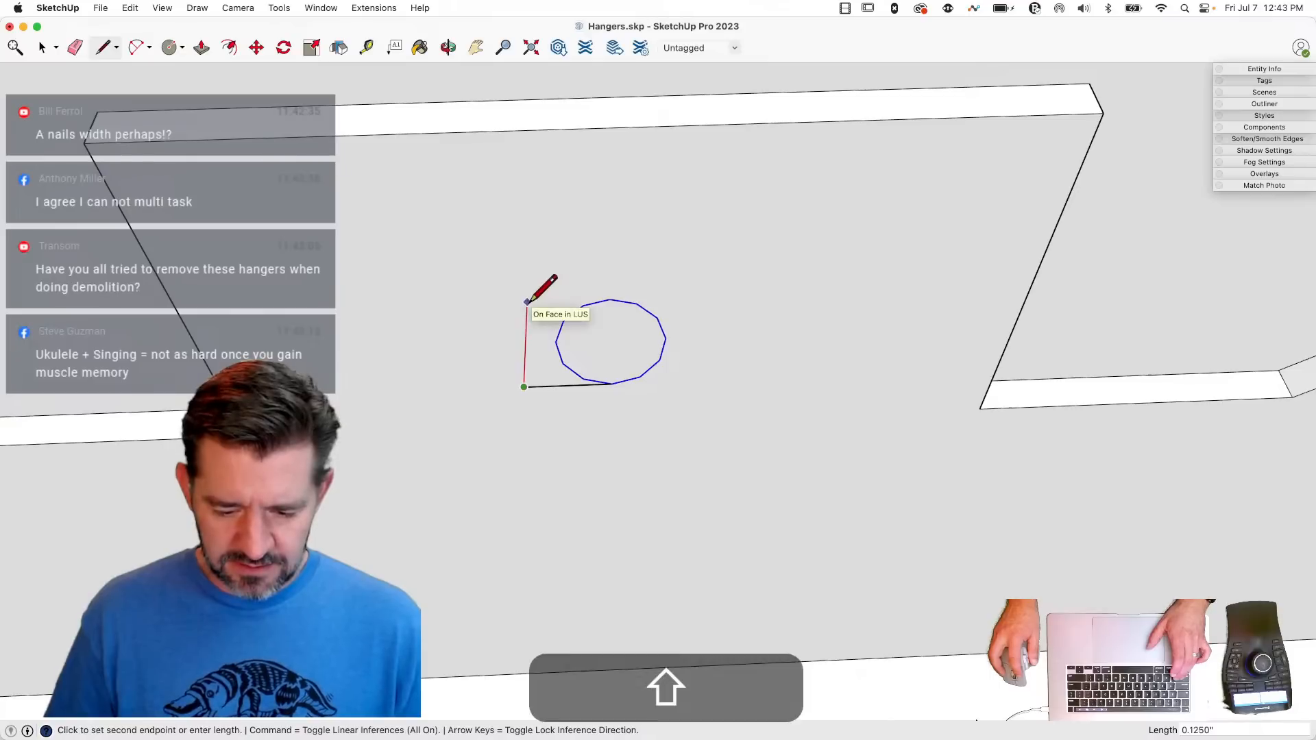
left_click(610, 300)
- Draw a three-segment tangent arc from the free end of the 0.125" line to the circle's lowest point
key("shift+a")
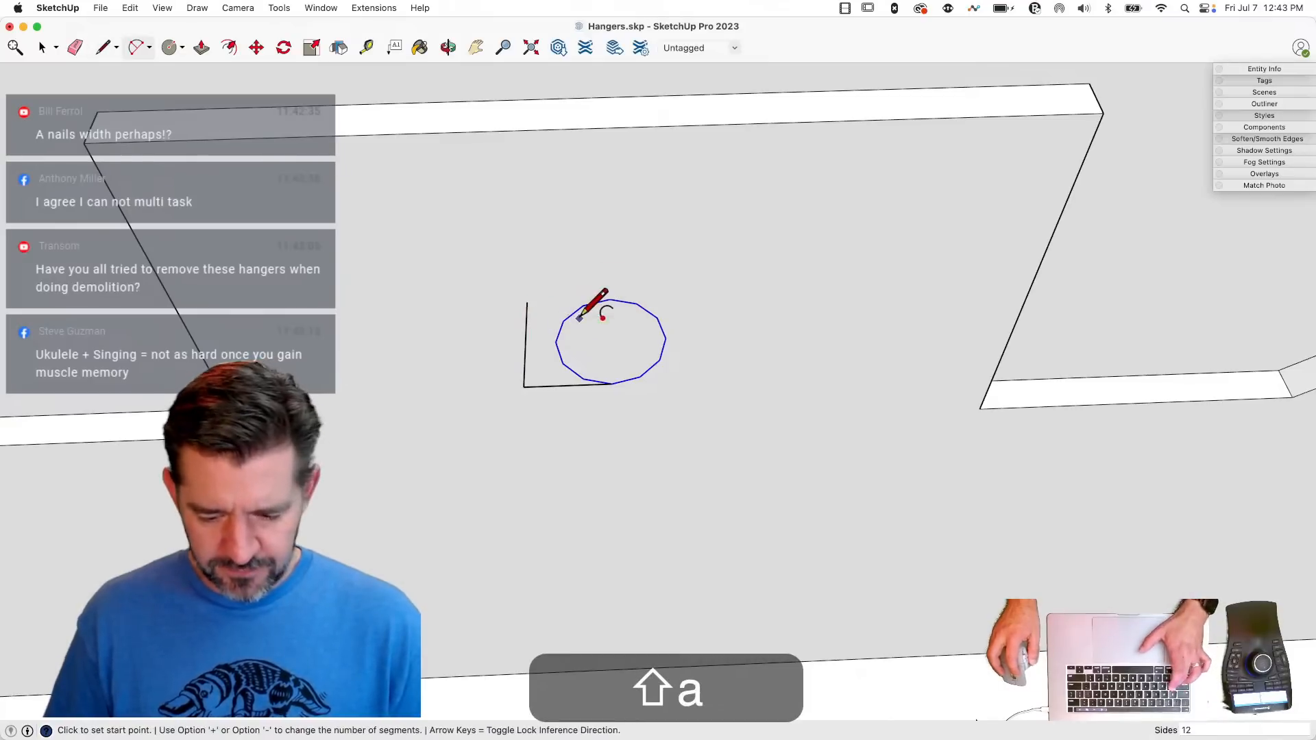
type("3")
key("Return")
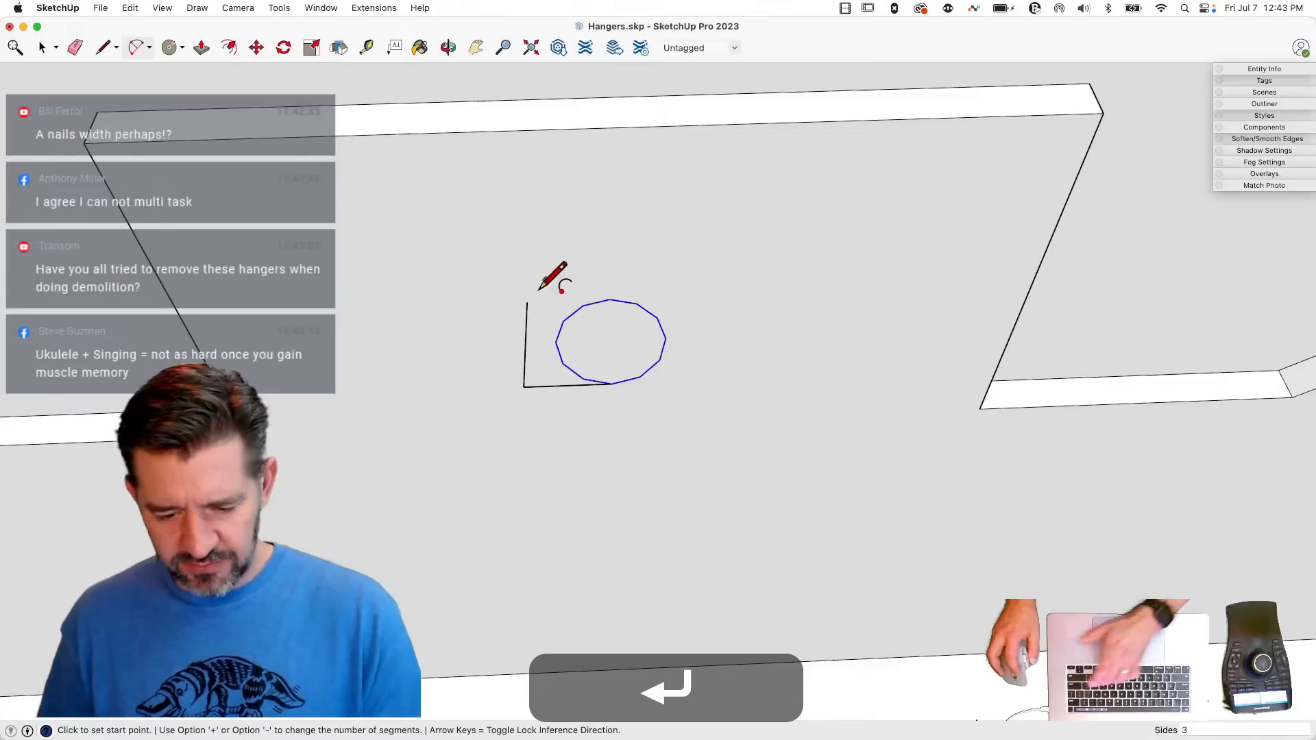
left_click(529, 303)
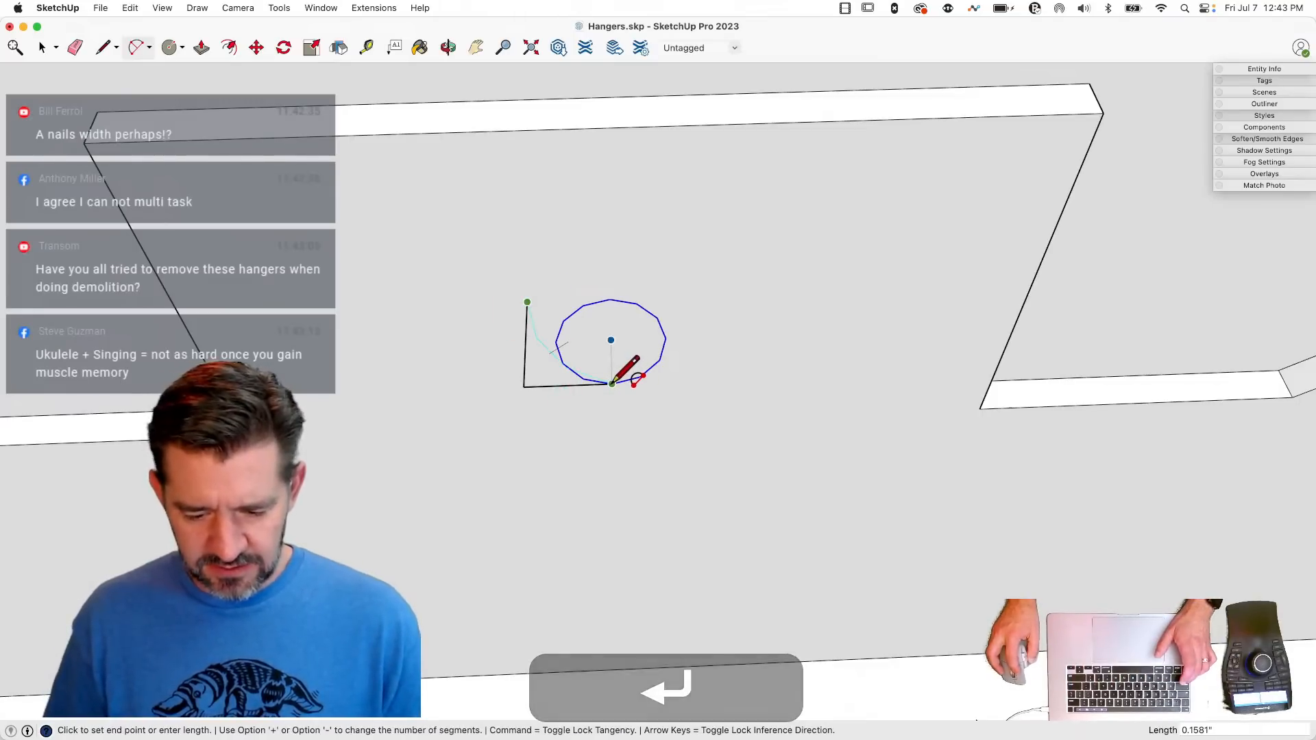
double_click(612, 382)
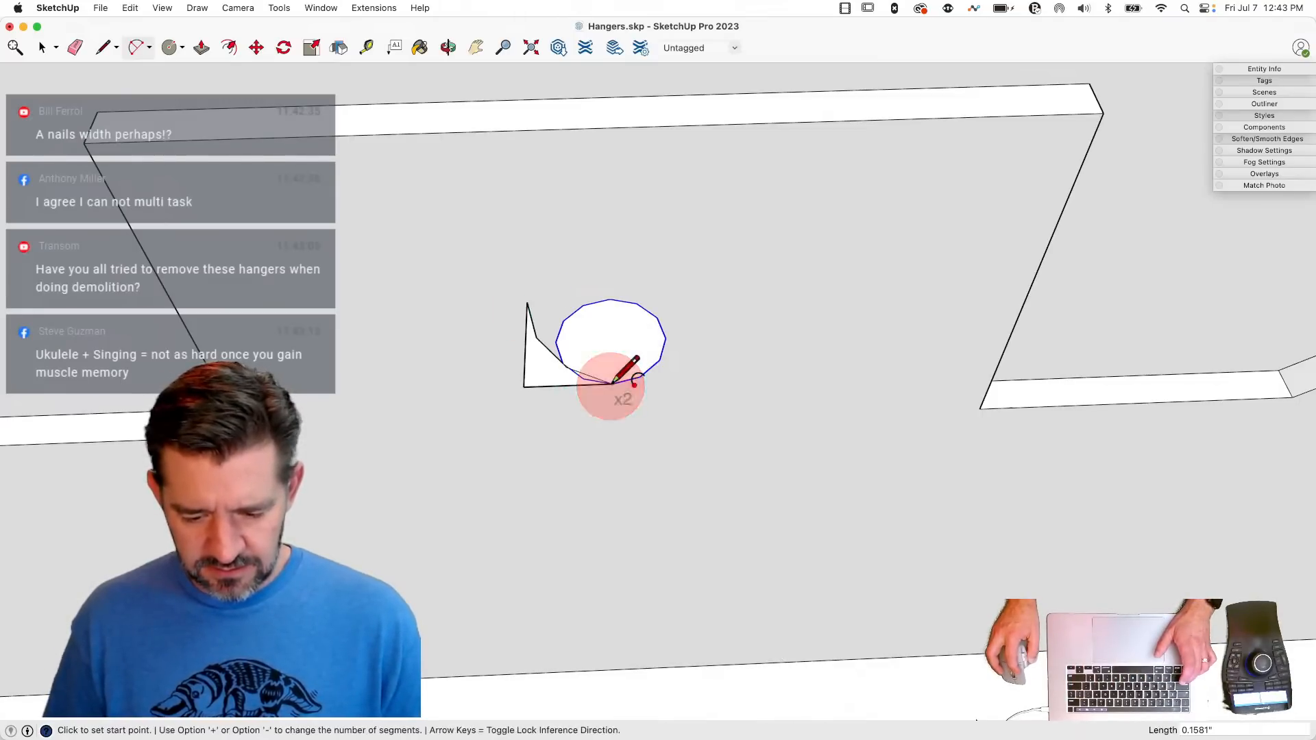
- Erase the pasted circle so only the small curved triangular face remains on the tab
key("e")
left_click_drag(555, 327, 660, 360)
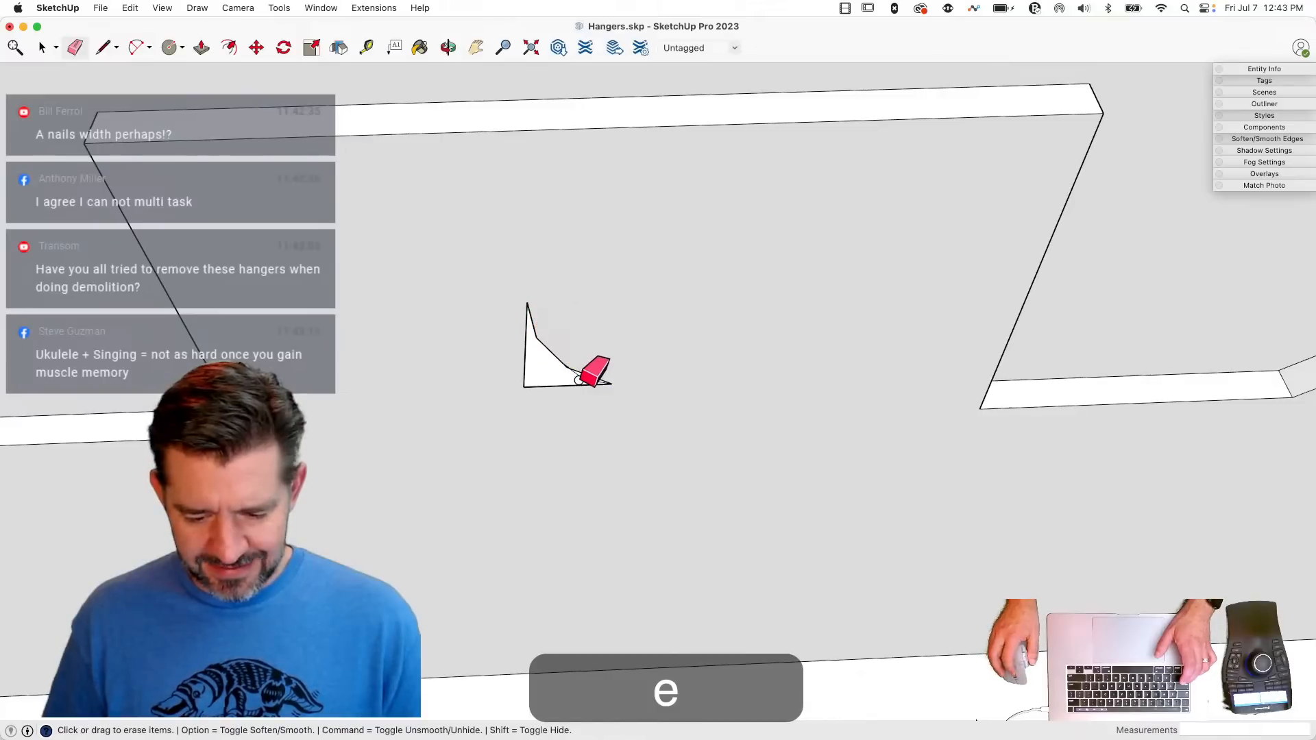
scroll(578, 380, "up", 3)
scroll(596, 376, "up", 3)
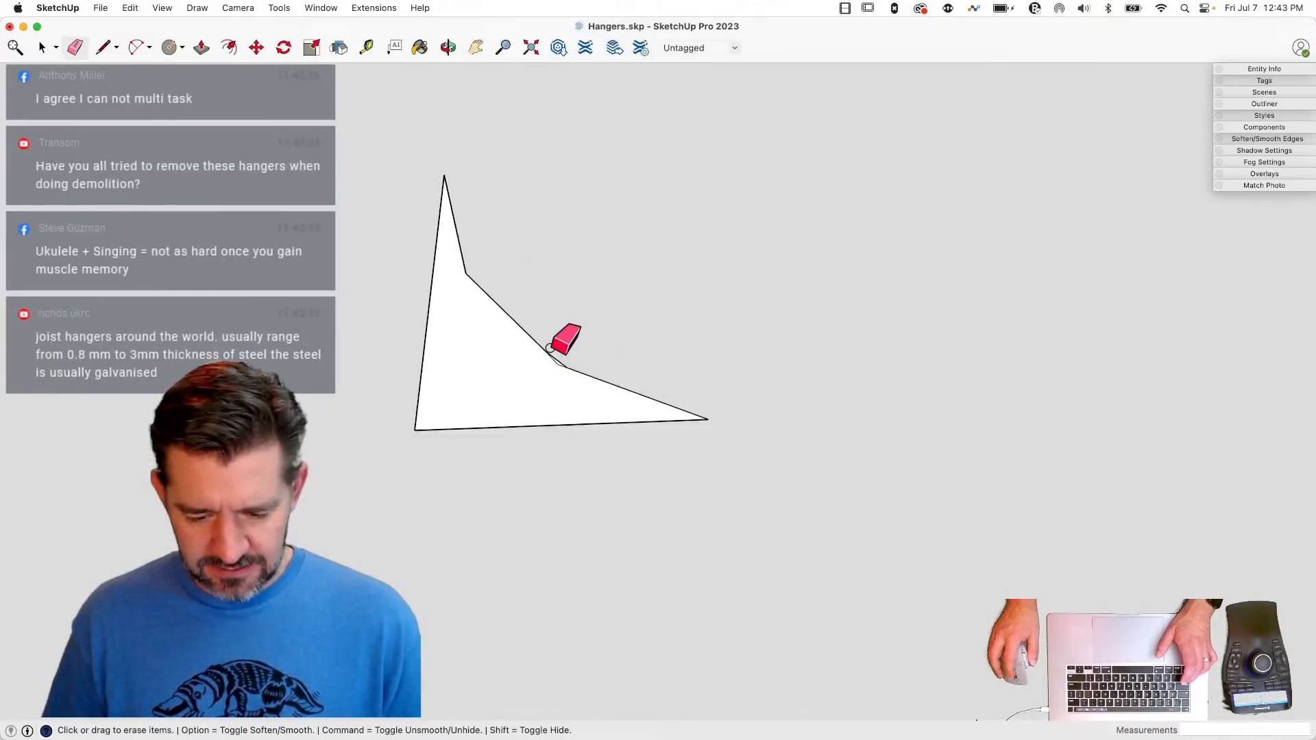
scroll(549, 348, "up", 3)
scroll(574, 345, "down", 5)
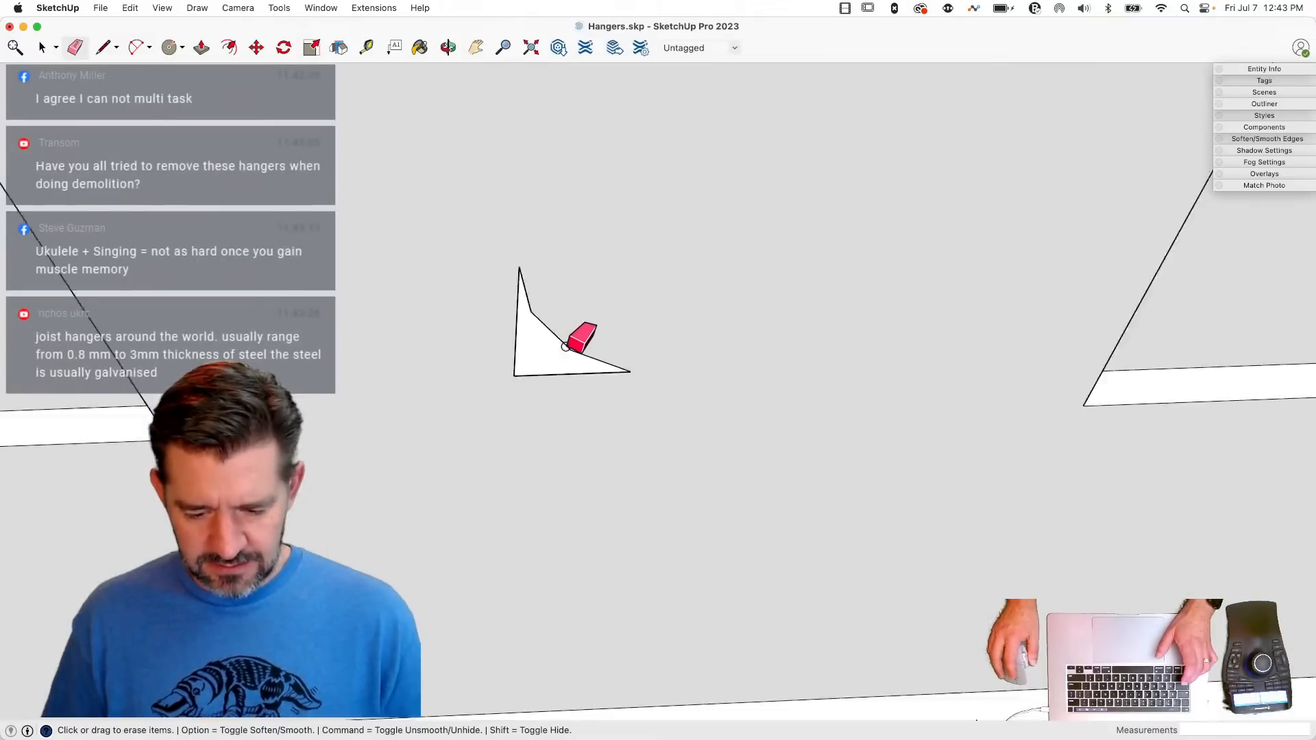
- Copy the curved triangular face by rotating it 180° about its lower curve's pointed end, in the plane perpendicular to the red axis
key("space")
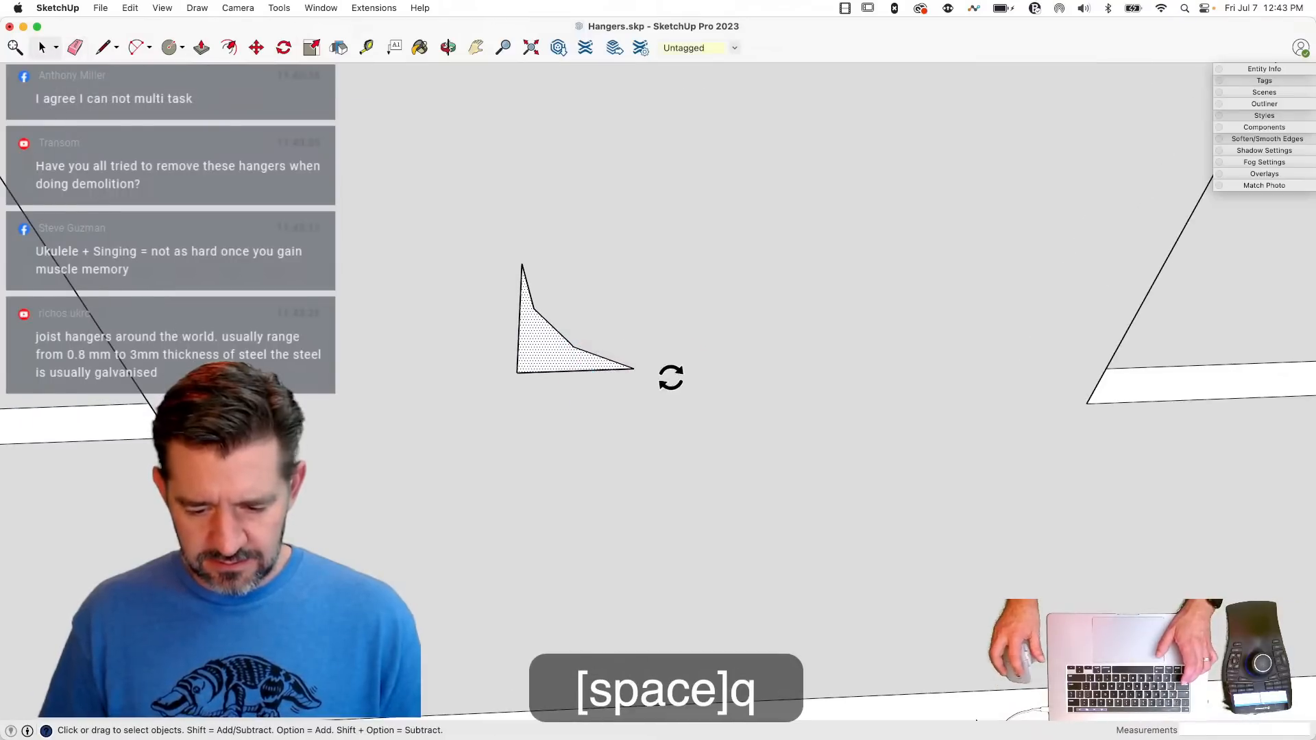
key("Right")
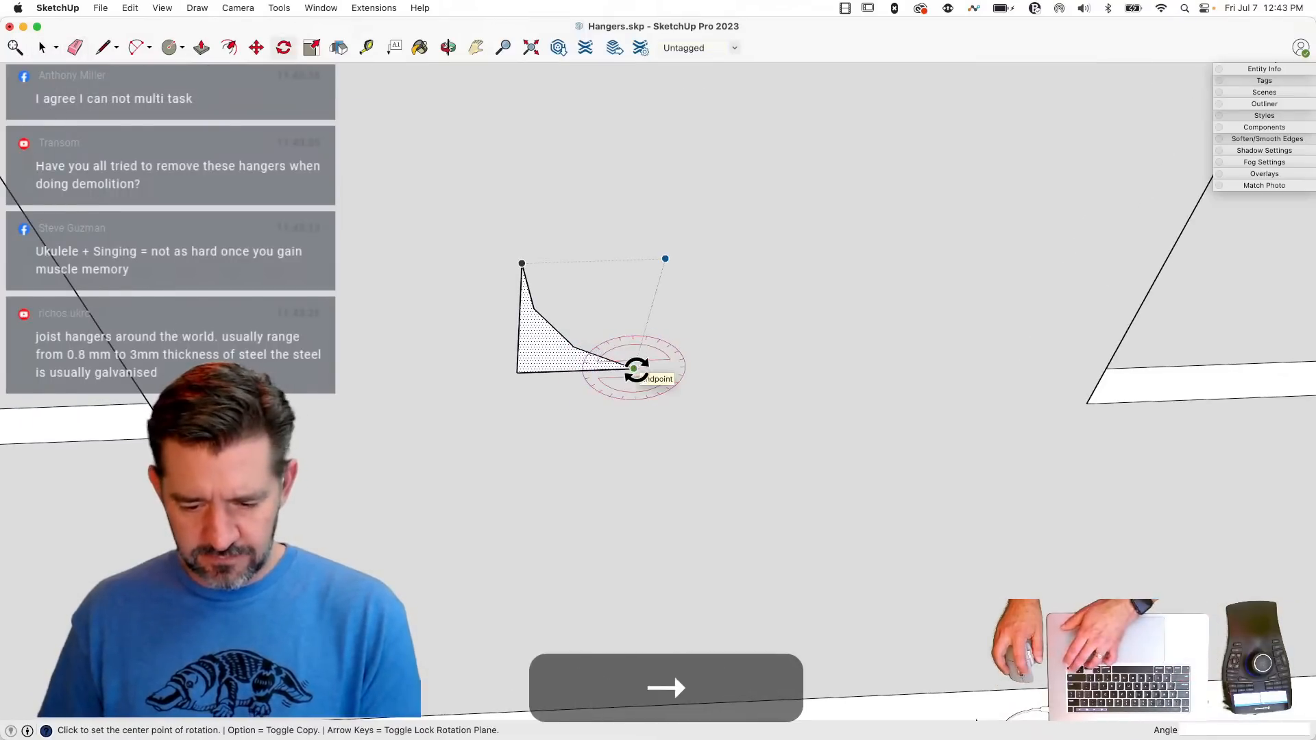
left_click(634, 369)
left_click(588, 370)
key("alt")
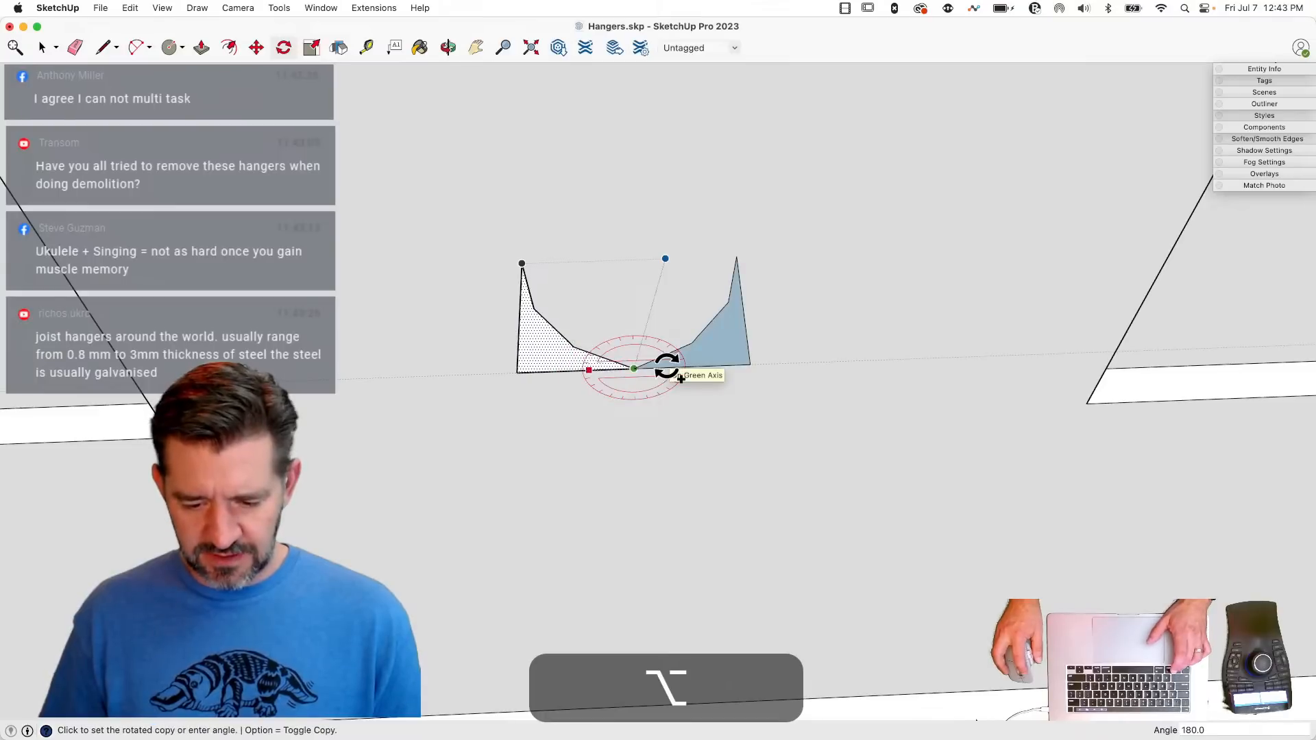
left_click(678, 376)
key("space")
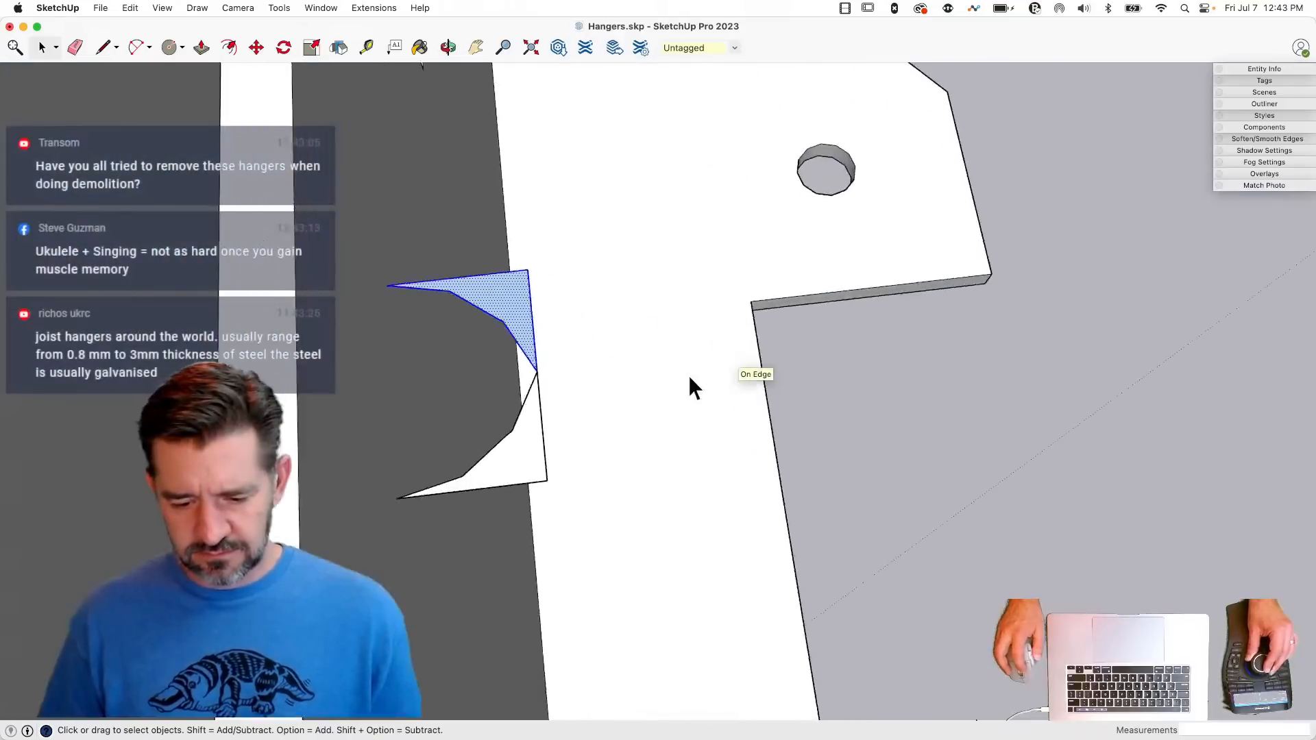
- Bridge the two triangular faces with a short line between their curves, and erase the small inner edges to merge them into one face
key("l")
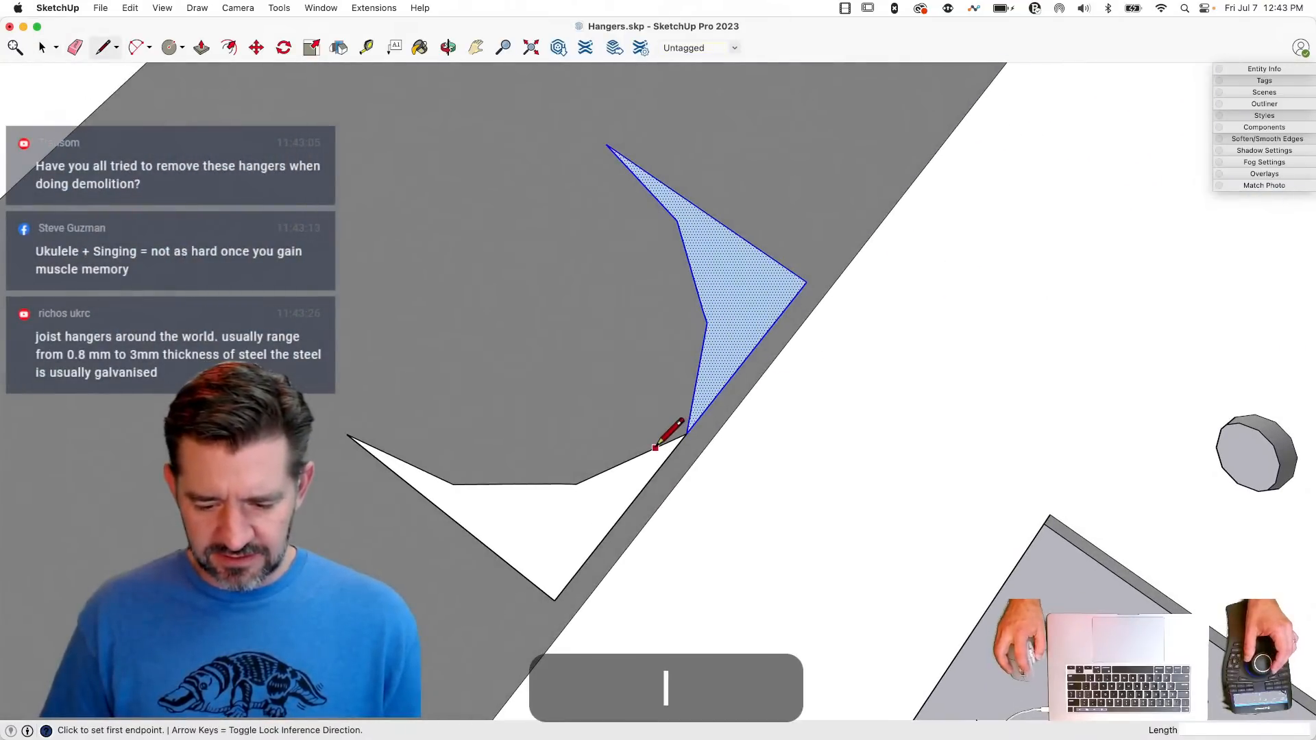
left_click(655, 448)
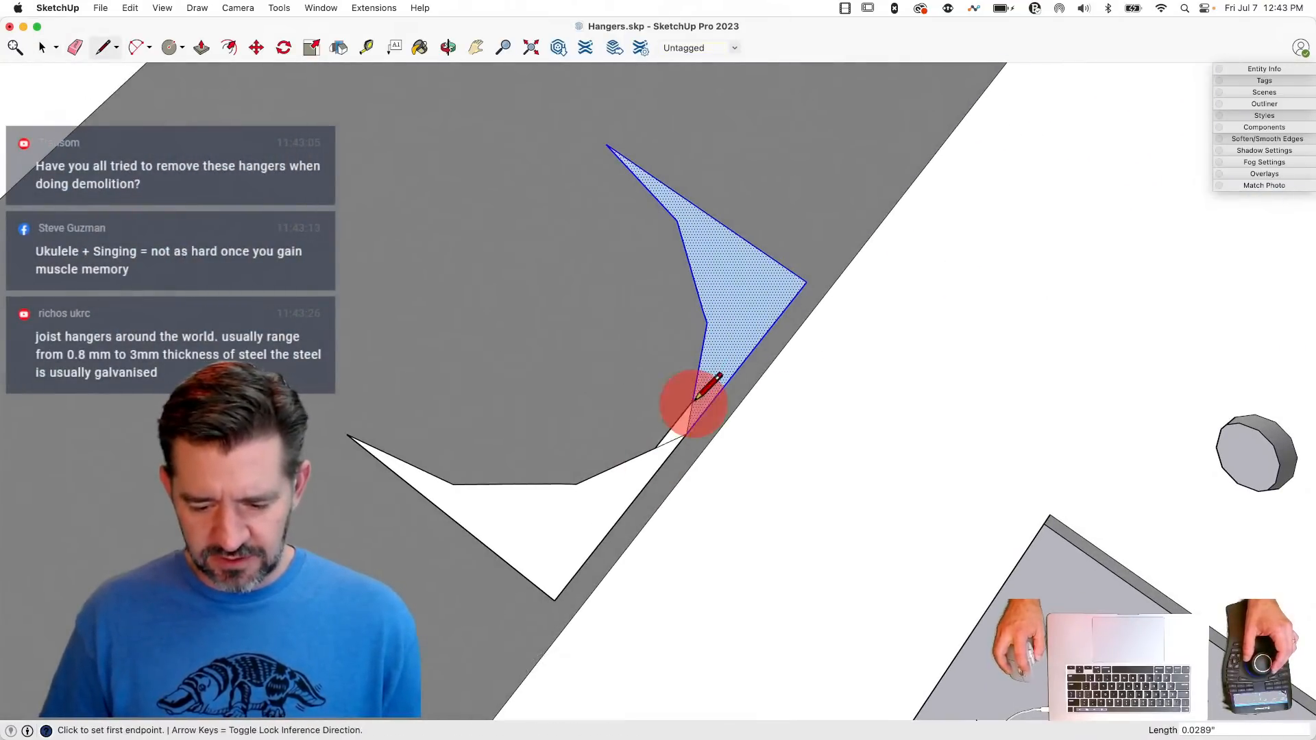
key("e")
key("space")
key("e")
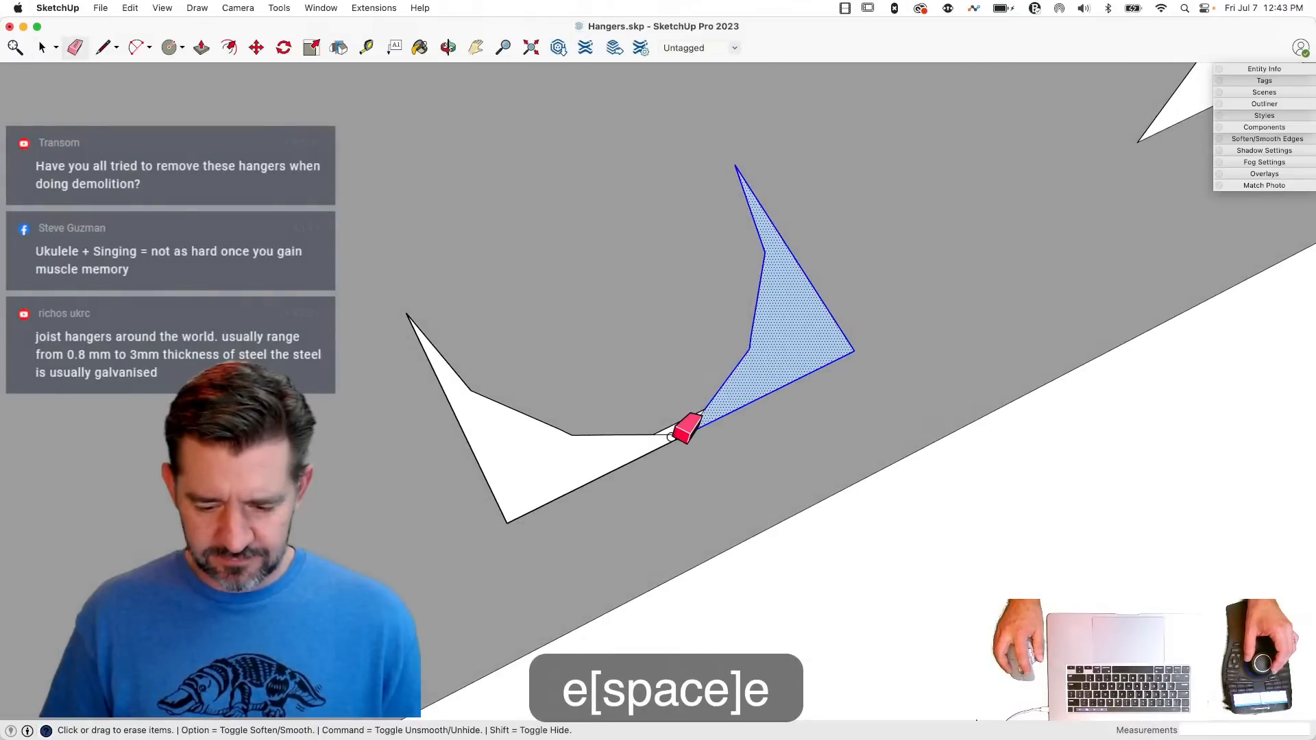
left_click(681, 432)
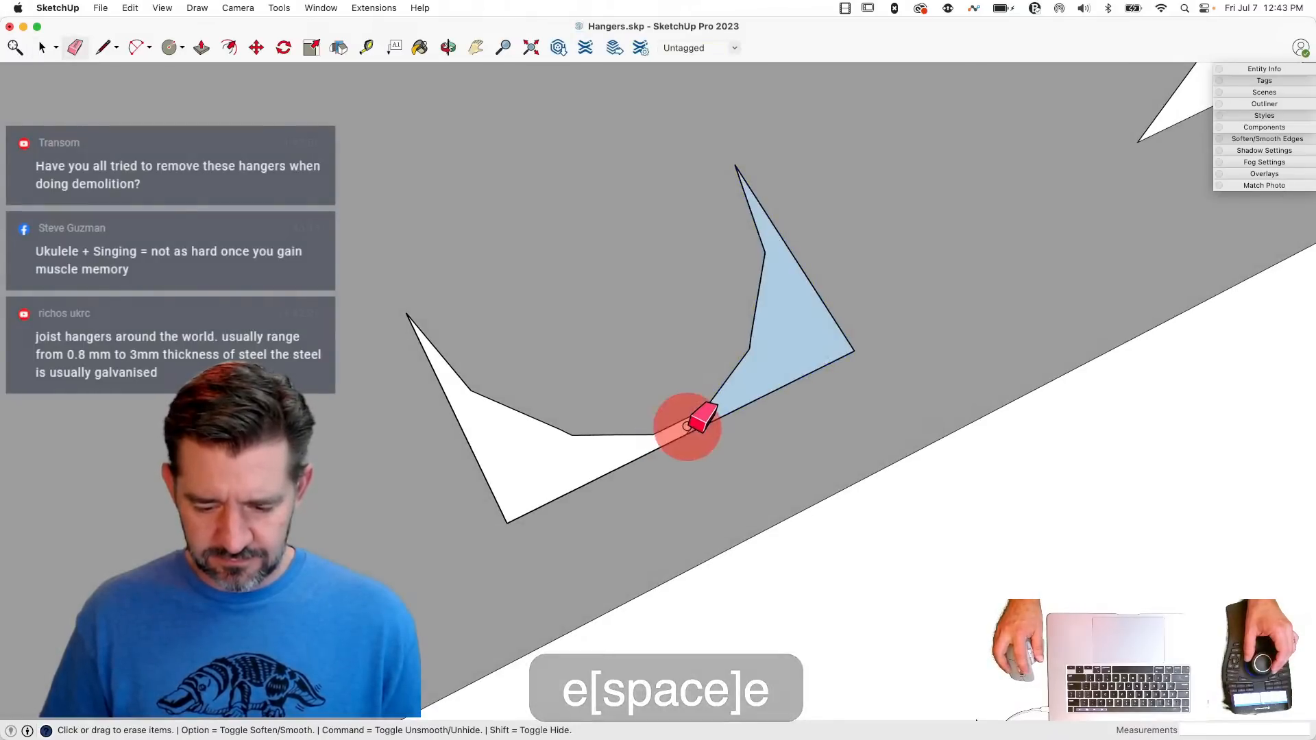
key("space")
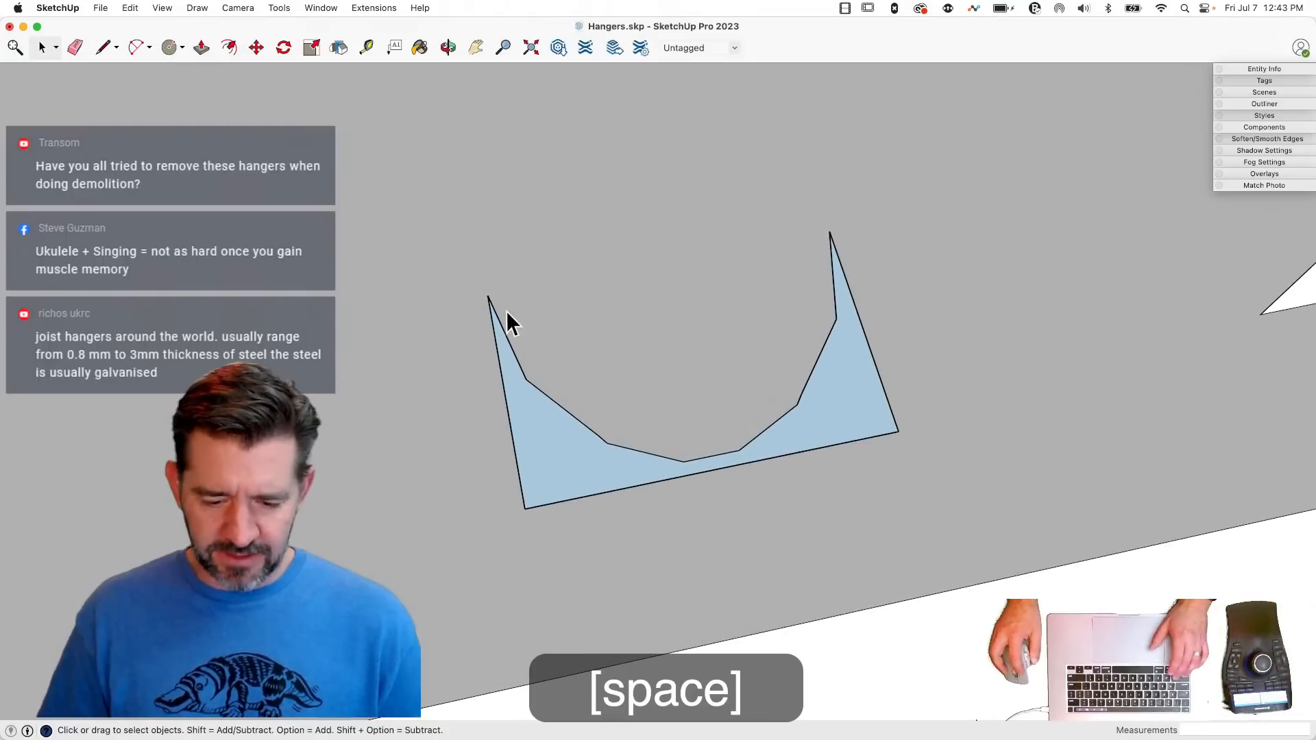
- Offset the merged face's whole inner curve 0.0478" toward its open side
left_click(501, 323)
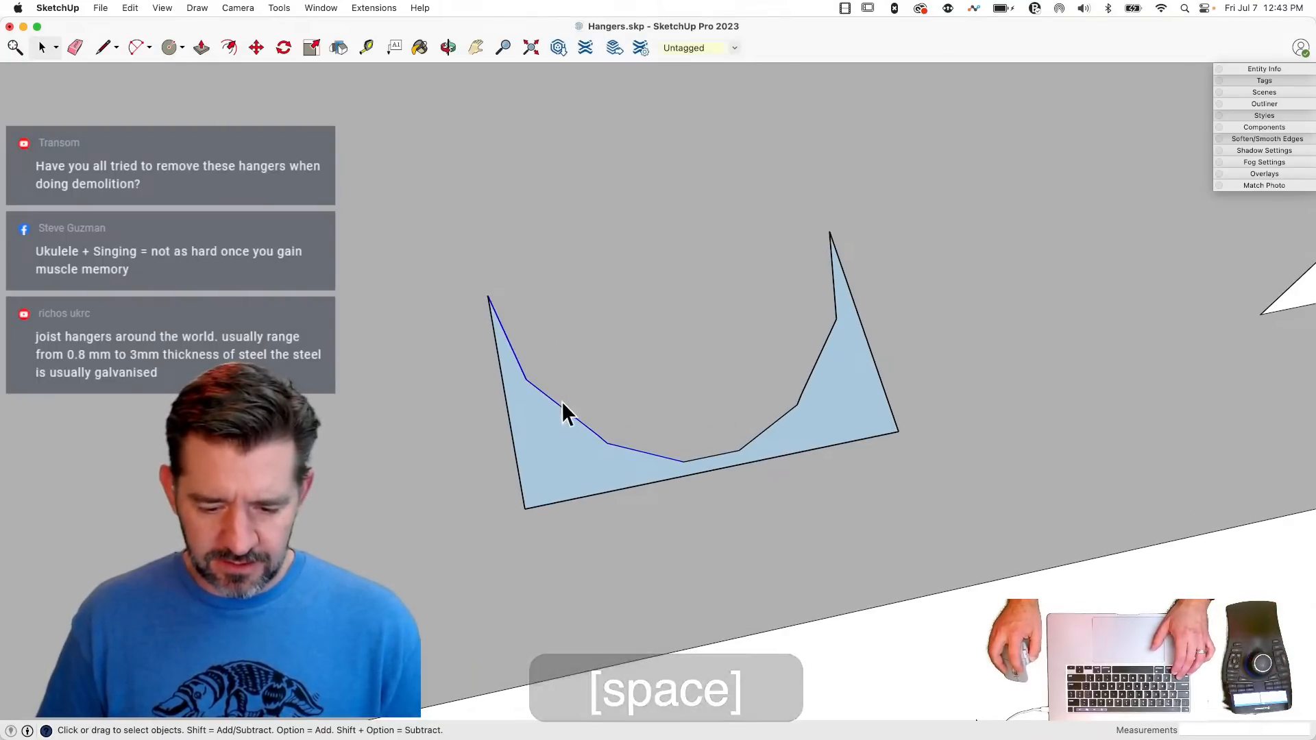
left_click(741, 450, "shift")
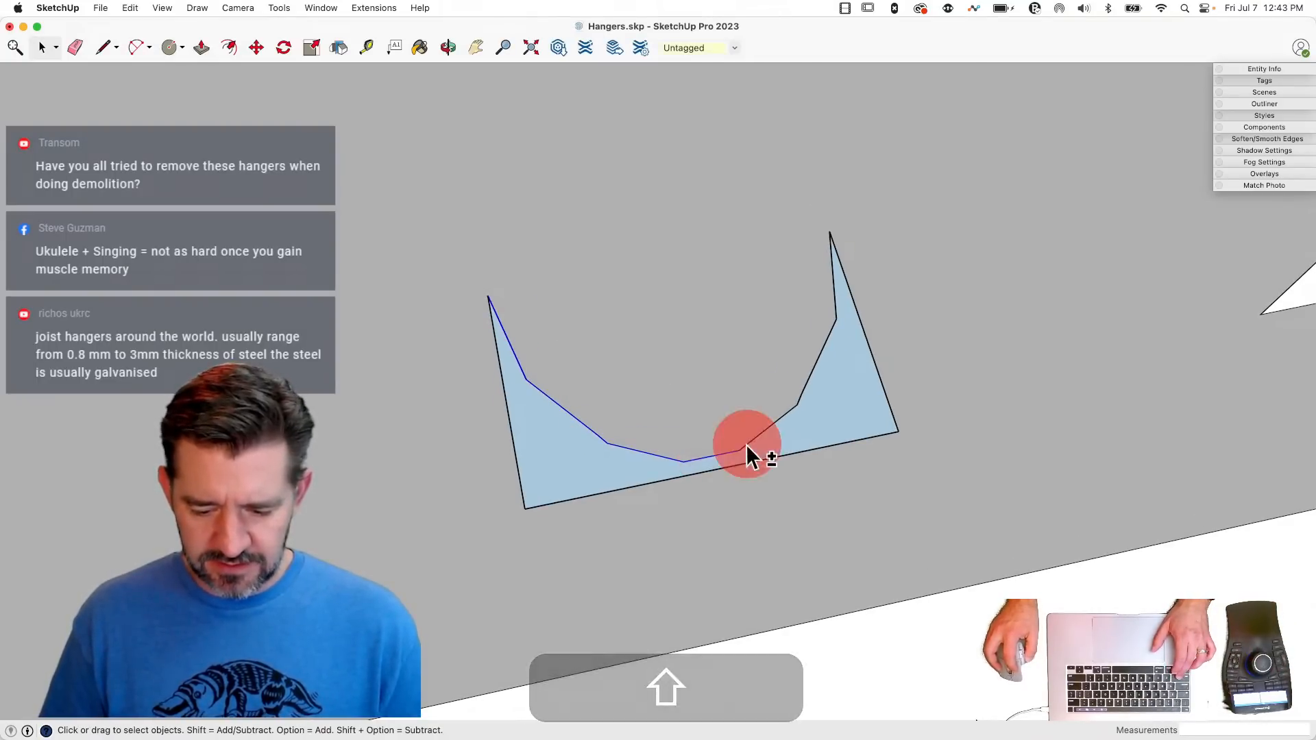
key("f")
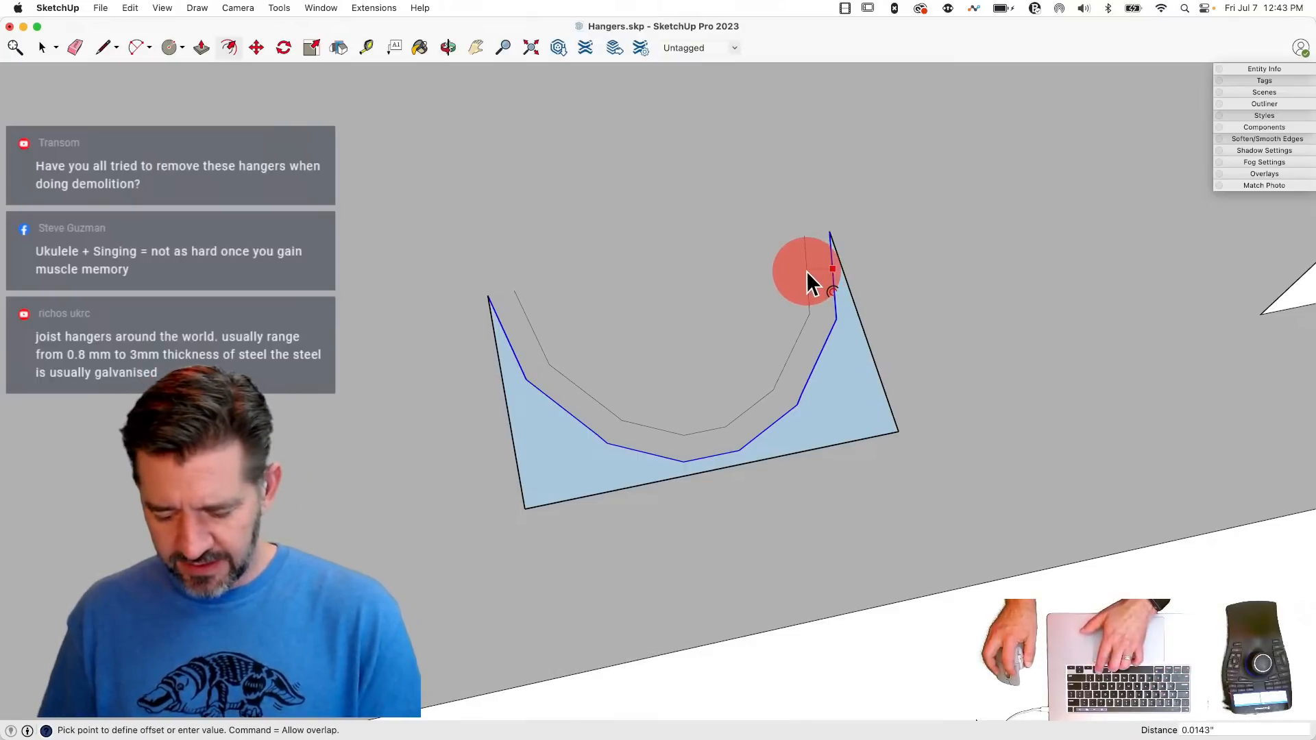
left_click(807, 270)
type(".0487")
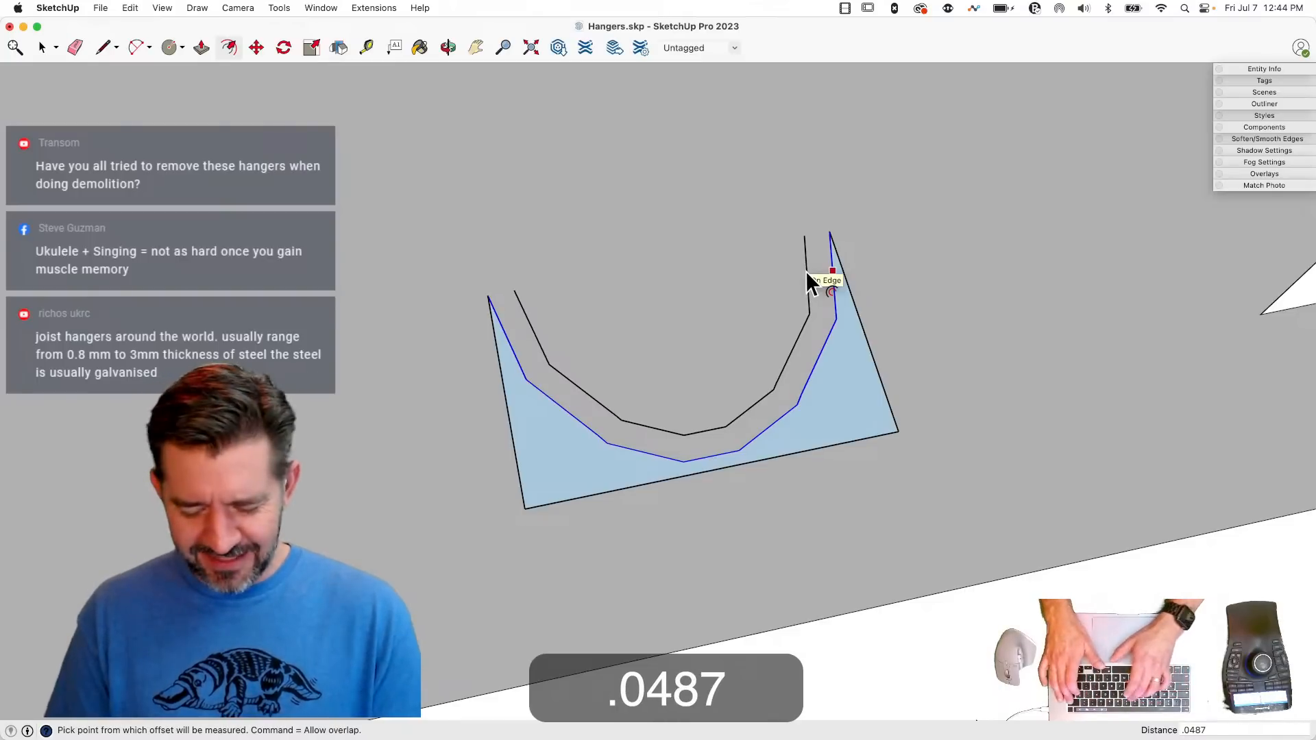
key("BackSpace")
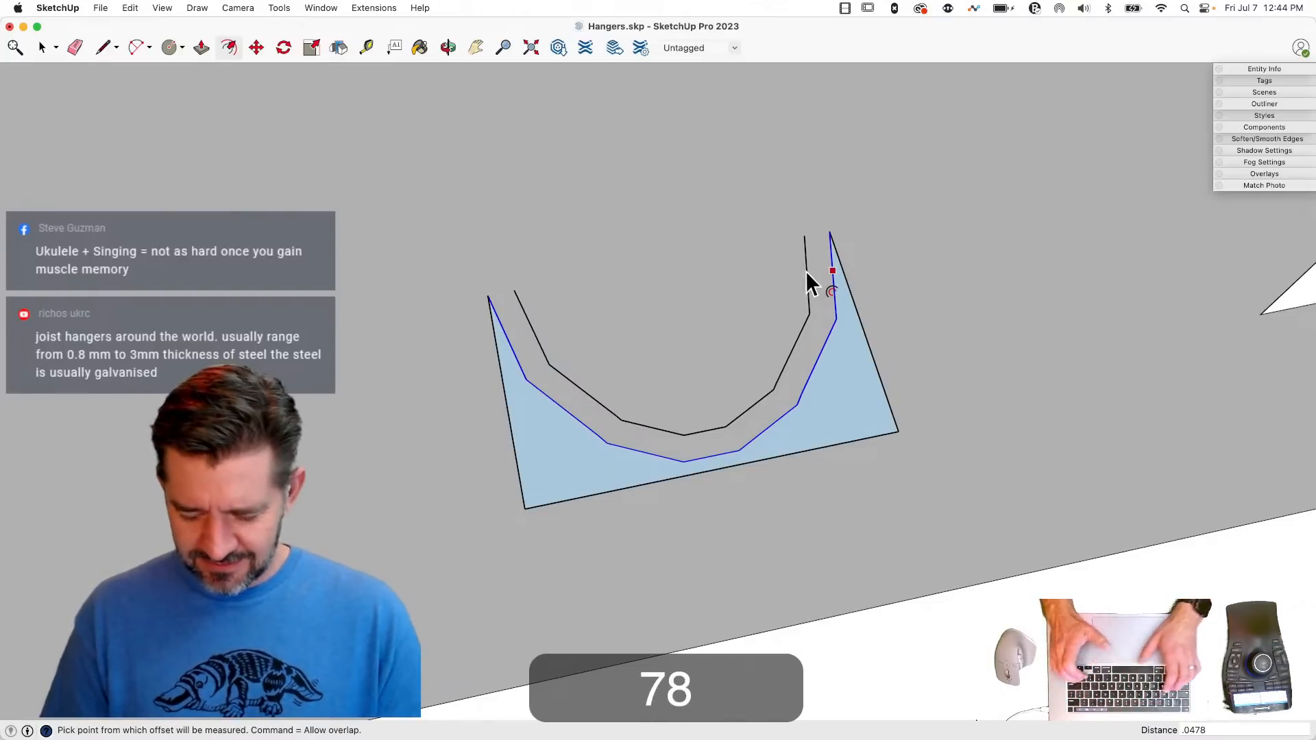
key("Return")
- Draw a straight line at each open end, joining the offset curve to the original curve to close a U-shaped face
scroll(936, 281, "down", 10)
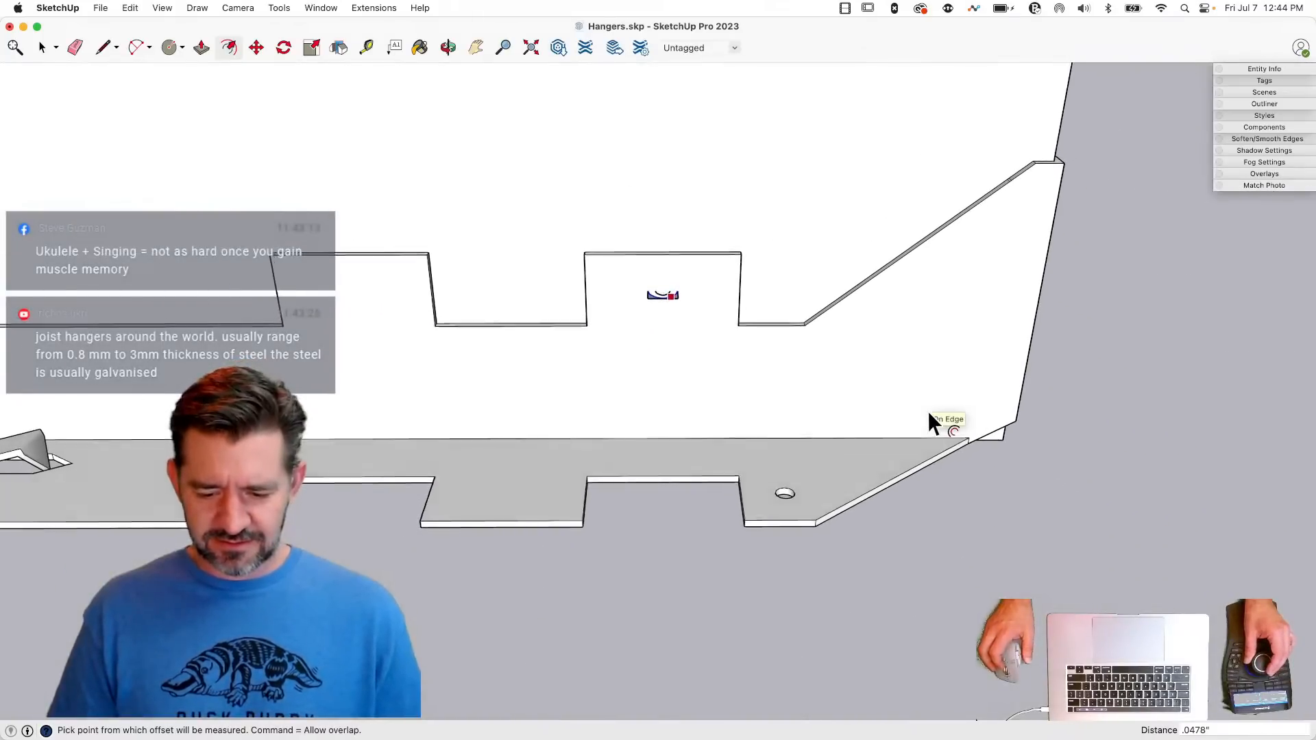
scroll(925, 408, "up", 10)
key("space")
key("l")
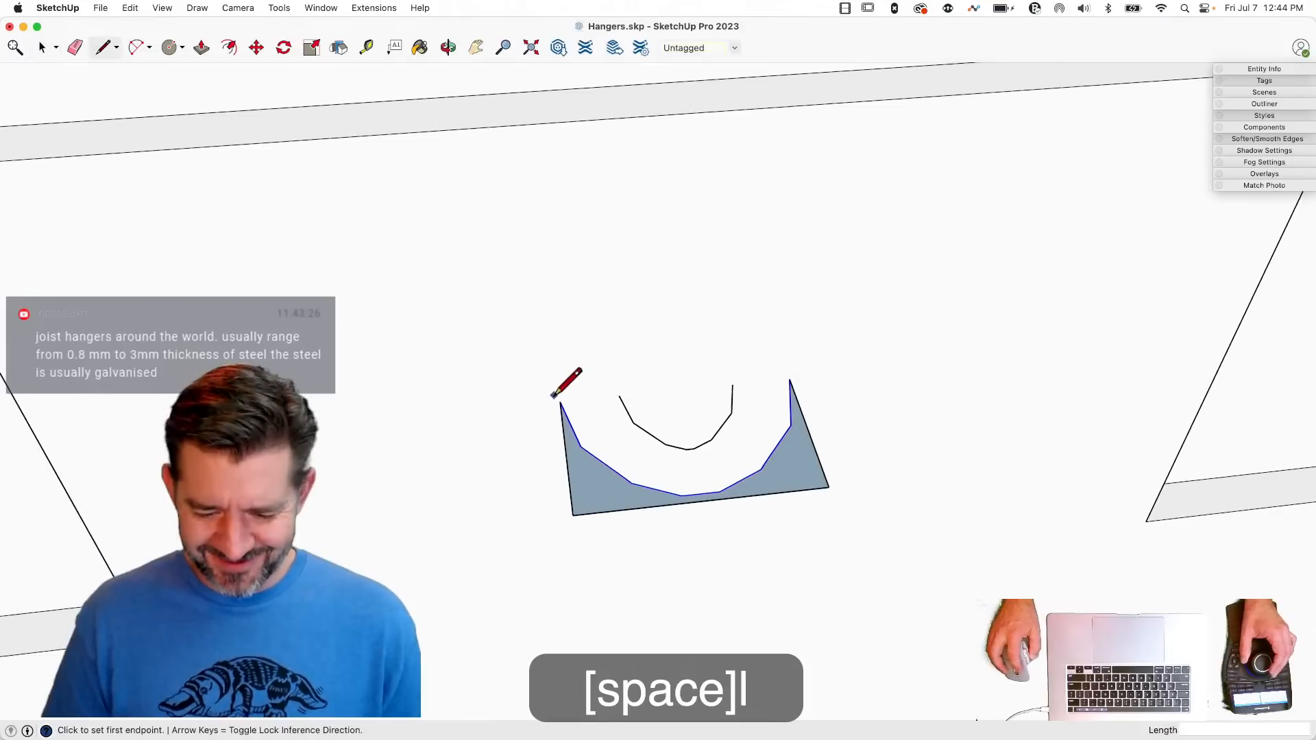
left_click(618, 396)
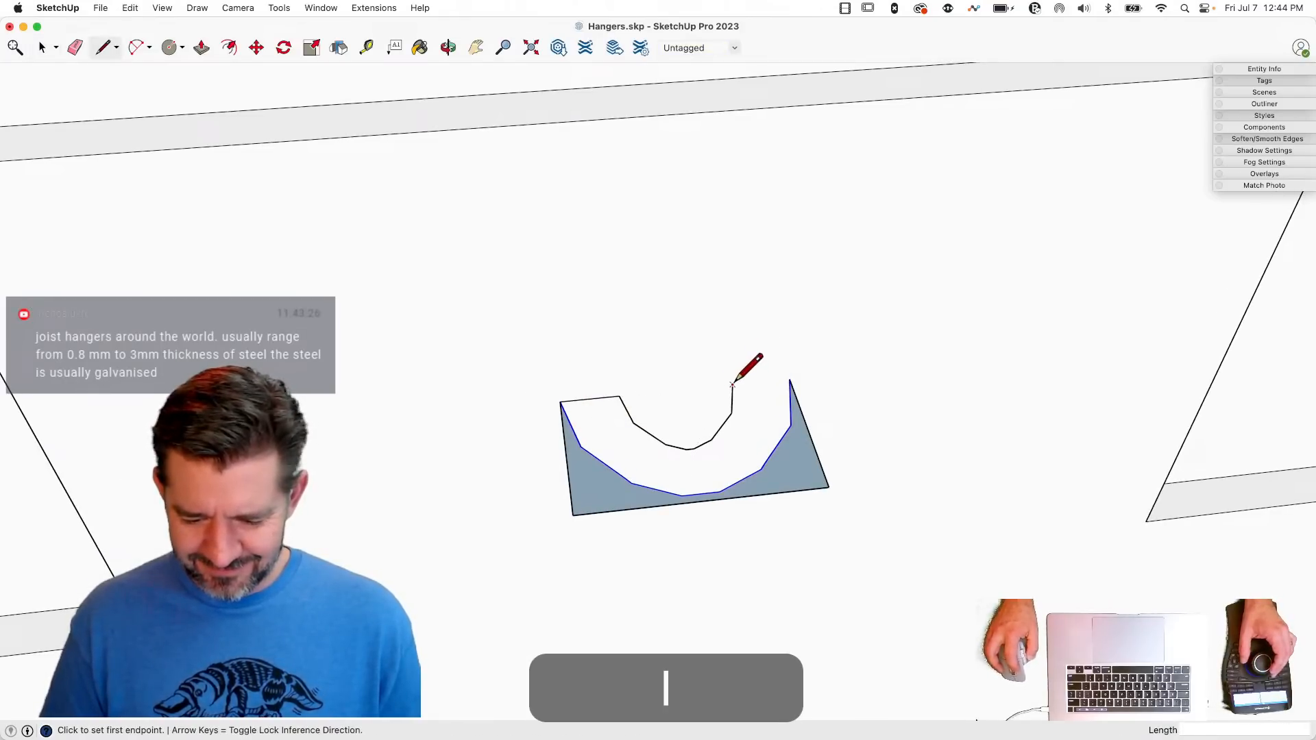
left_click(790, 381)
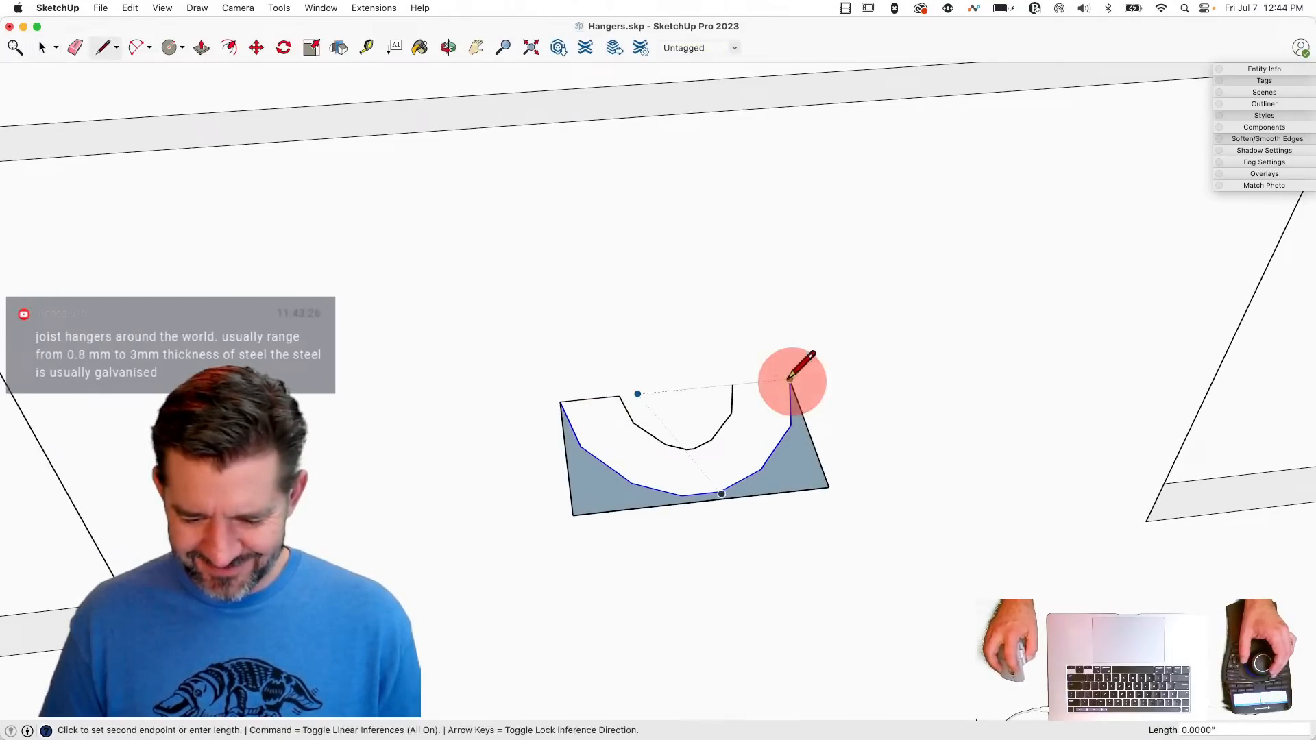
left_click(733, 385)
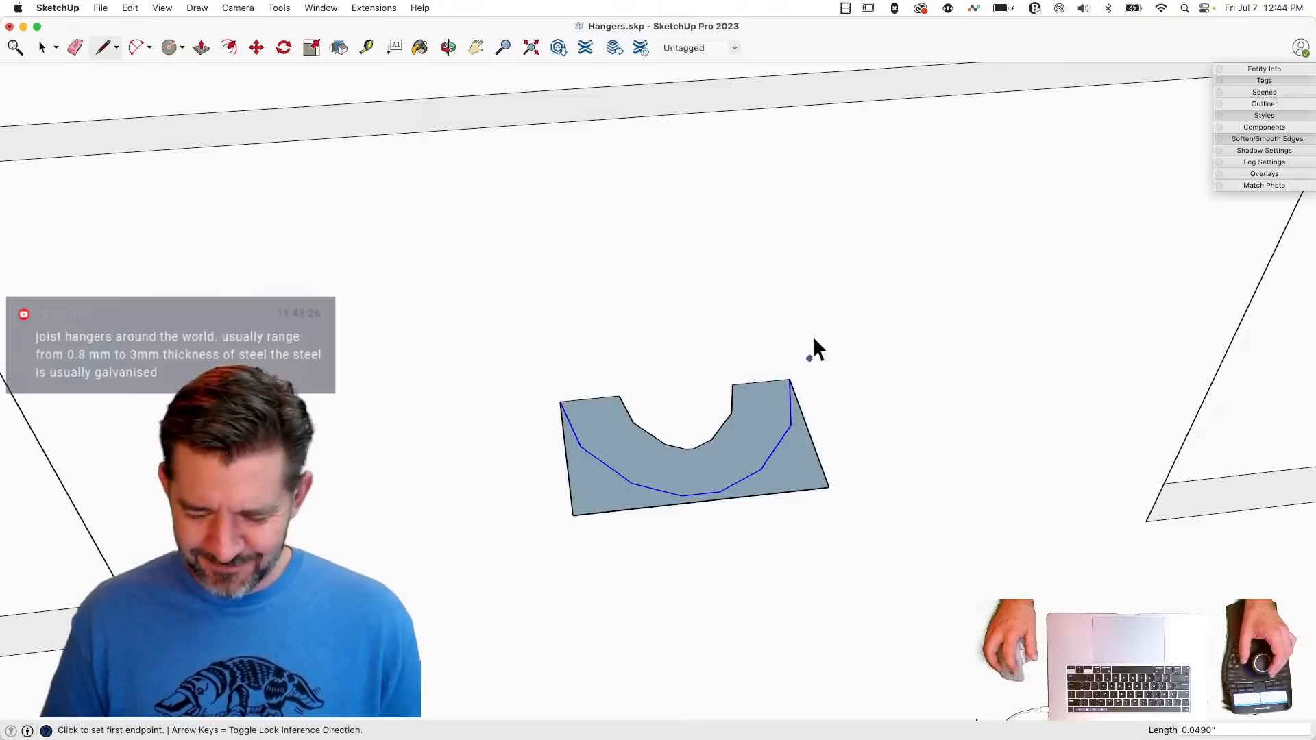
- Erase the straight outer edges of the triangular corners so only the U-shaped band remains on the tab
key("space")
key("e")
left_click_drag(848, 450, 775, 524)
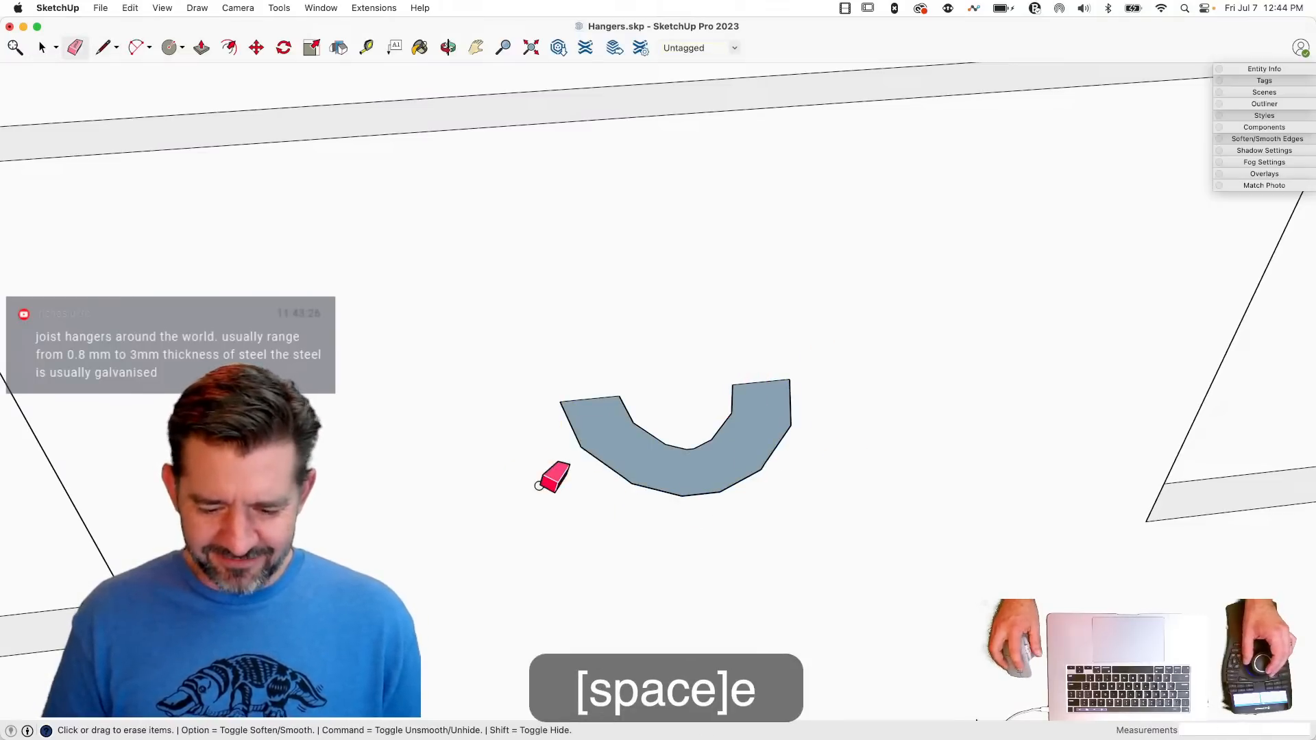
- Enlarge the U-shaped face uniformly about its centre
key("space")
scroll(608, 505, "down", 6)
left_click(659, 428)
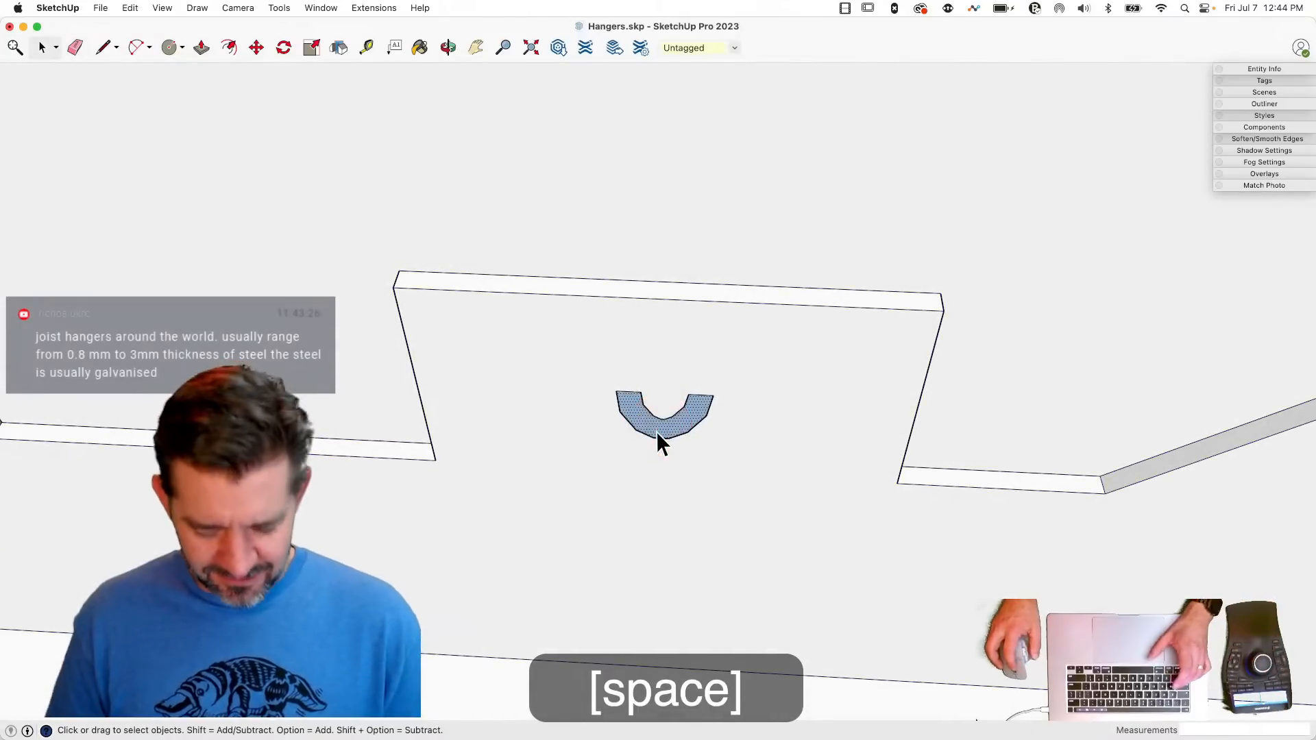
key("s")
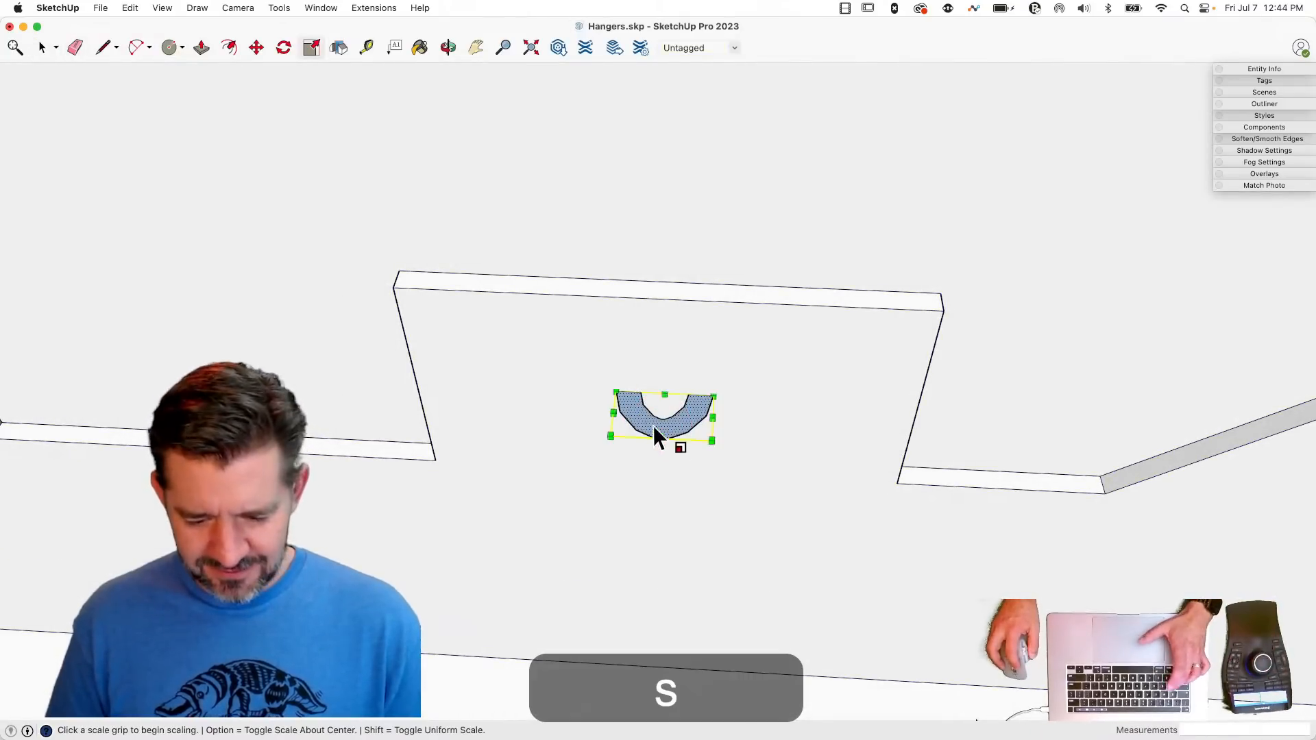
left_click(610, 439)
key("alt")
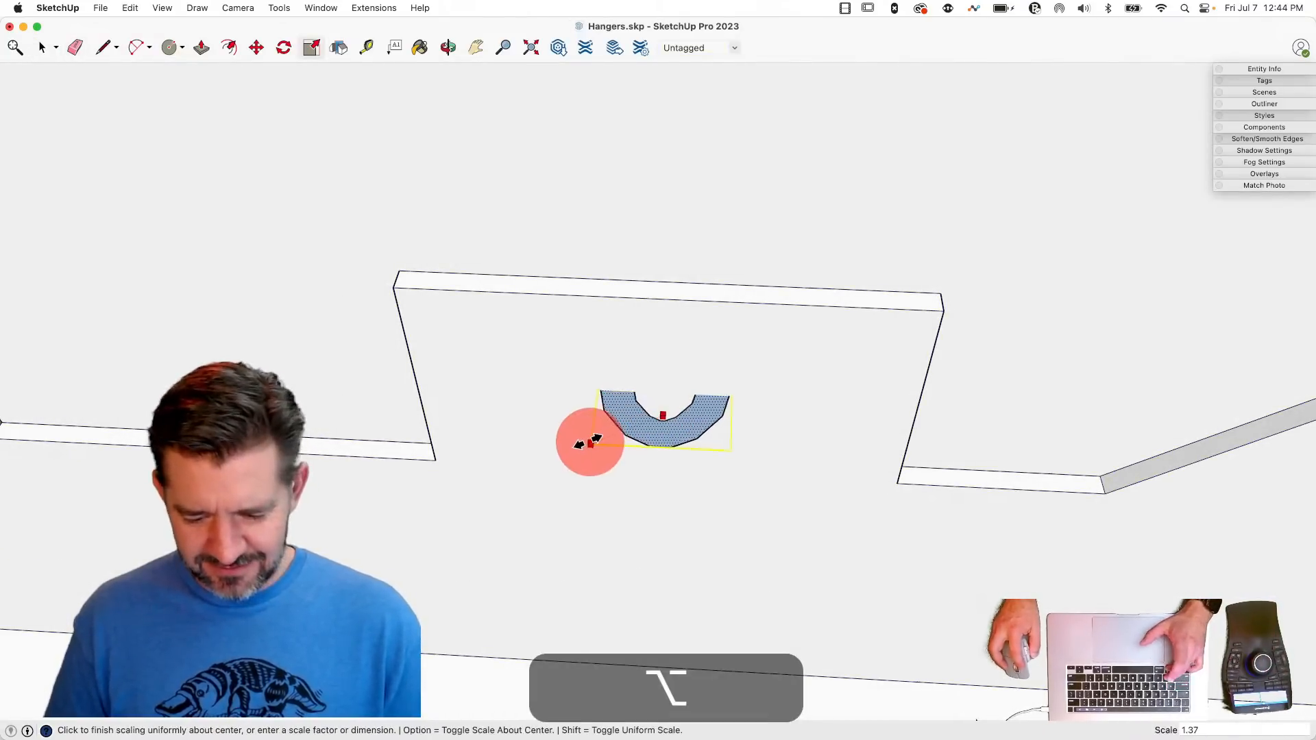
left_click_drag(549, 458, 582, 411)
- Move the U-shaped face about 0.1" down the tab and shift it outward, off the tab's surface
key("m")
left_click(582, 393)
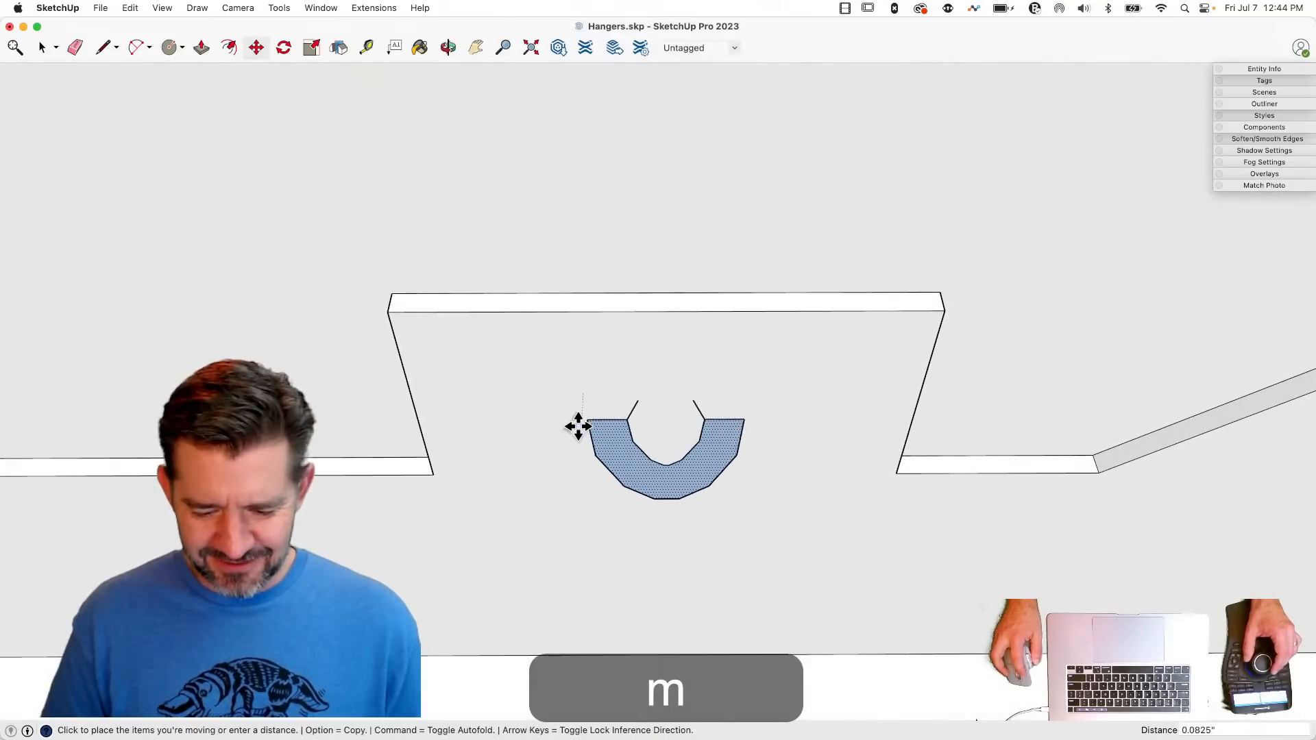
left_click(578, 433)
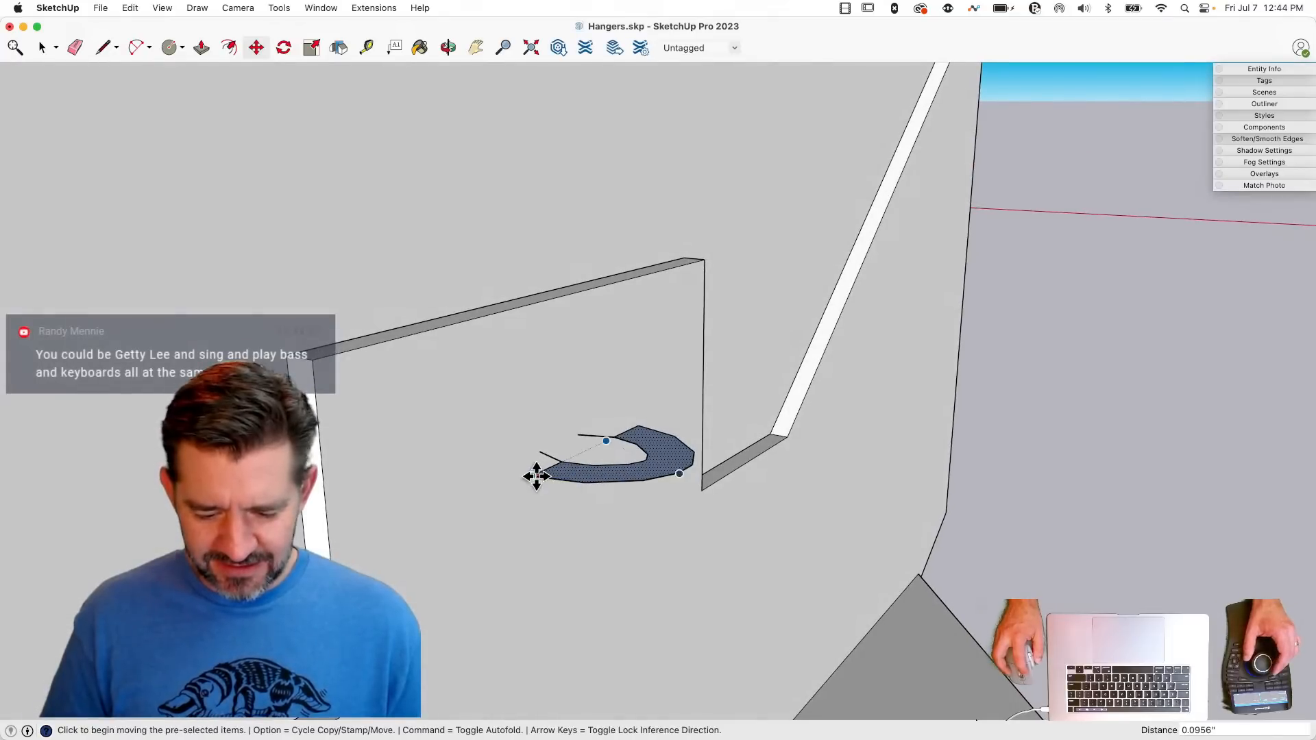
left_click(534, 474)
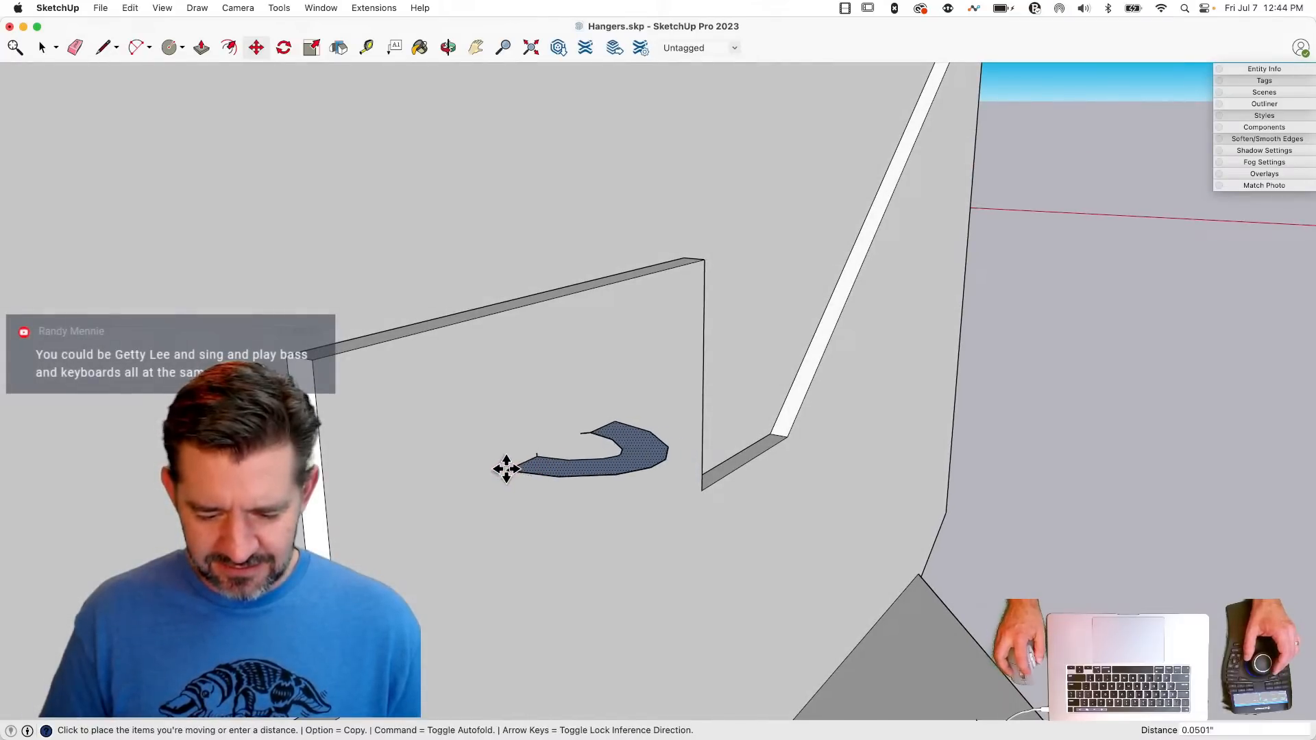
key("space")
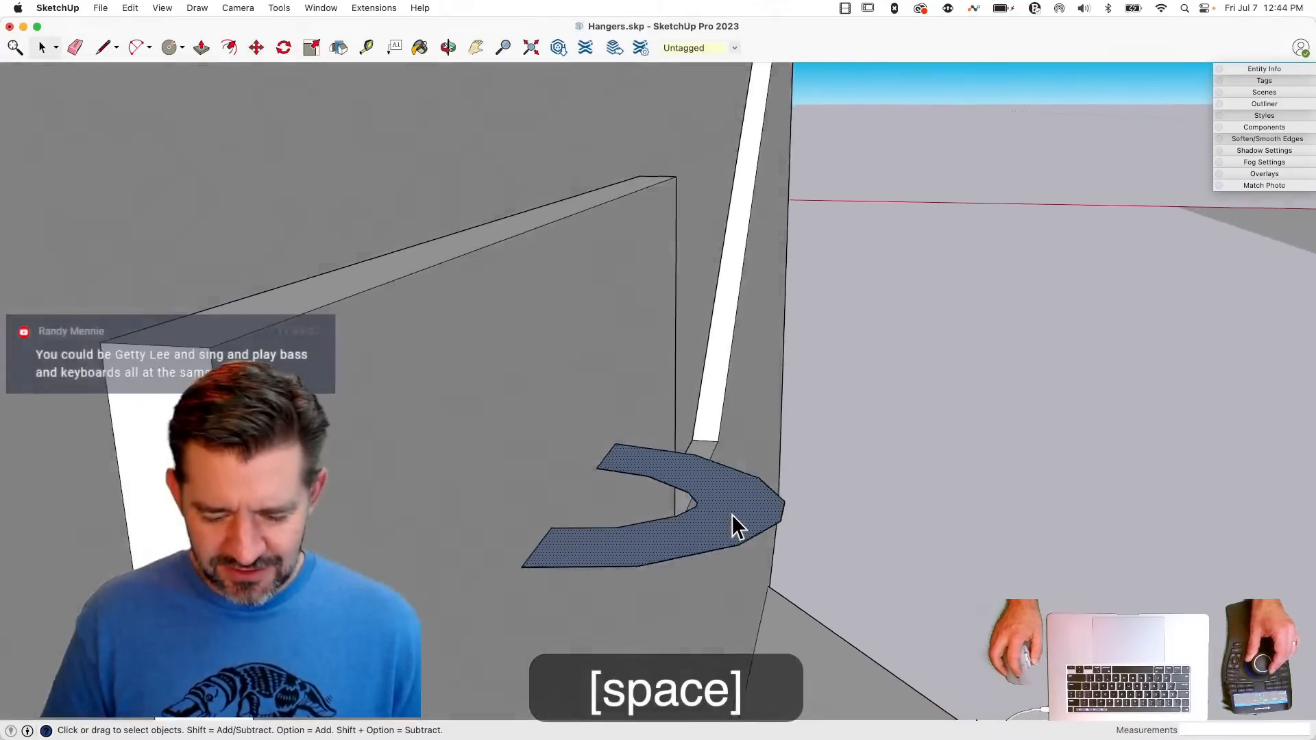
key("e")
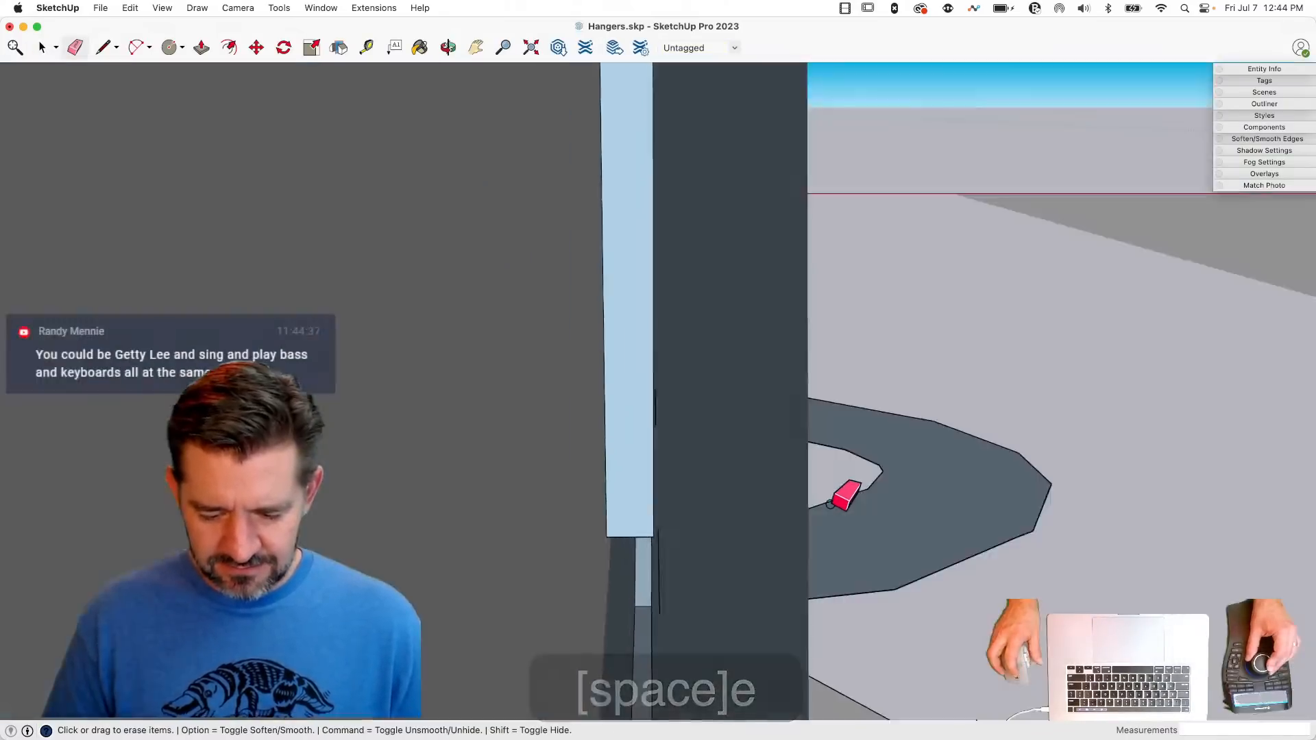
key("space")
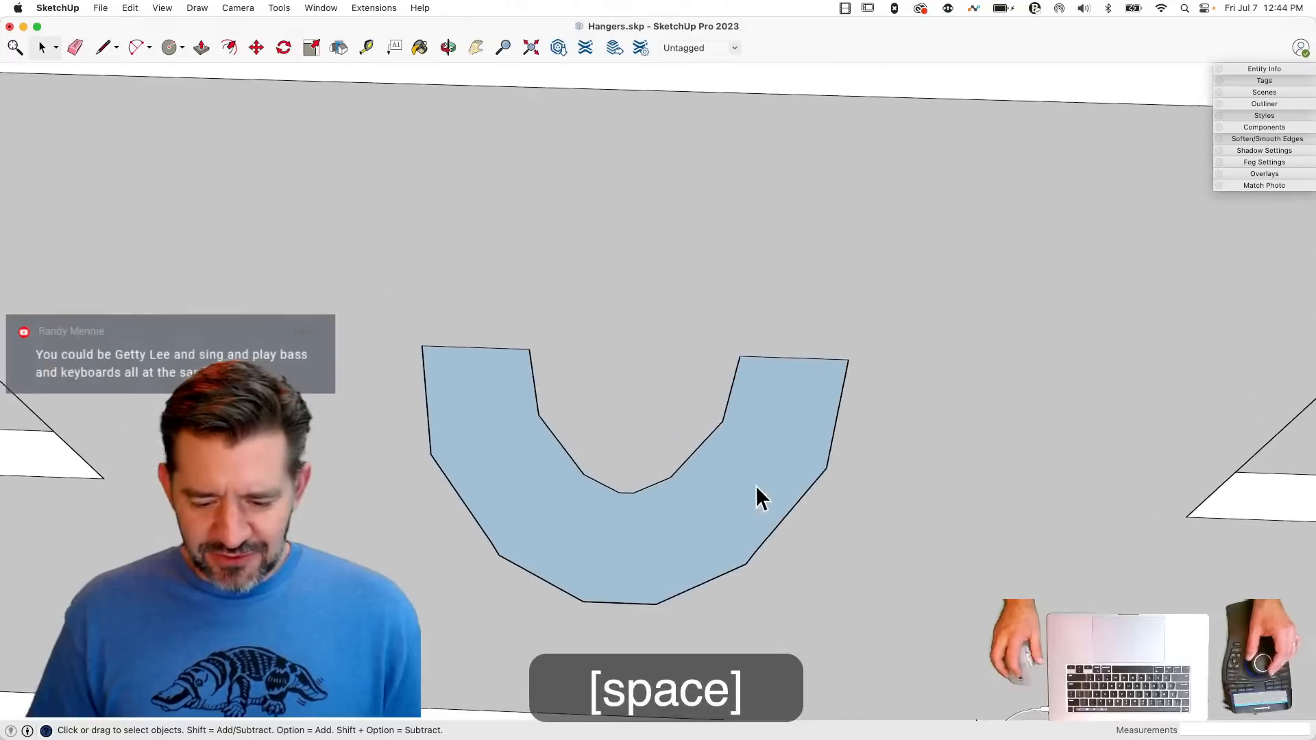
left_click(423, 402)
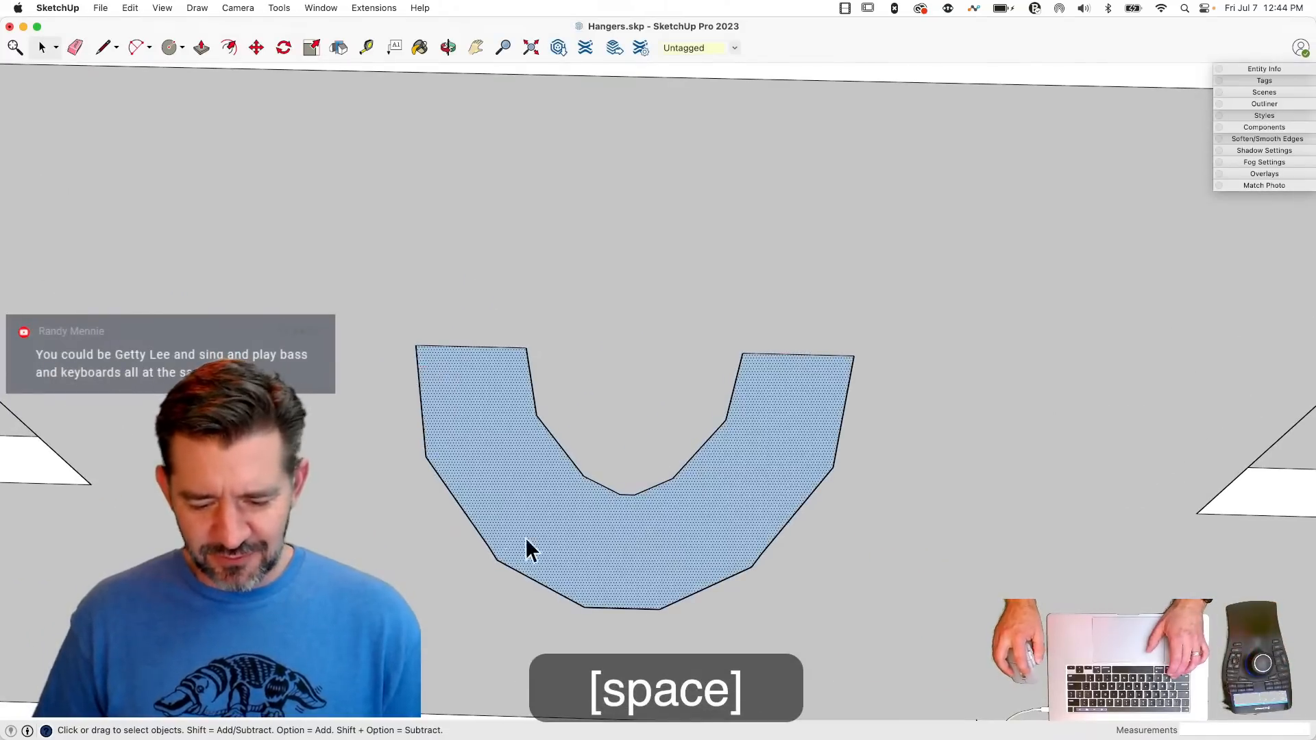
left_click(476, 527)
key("shift")
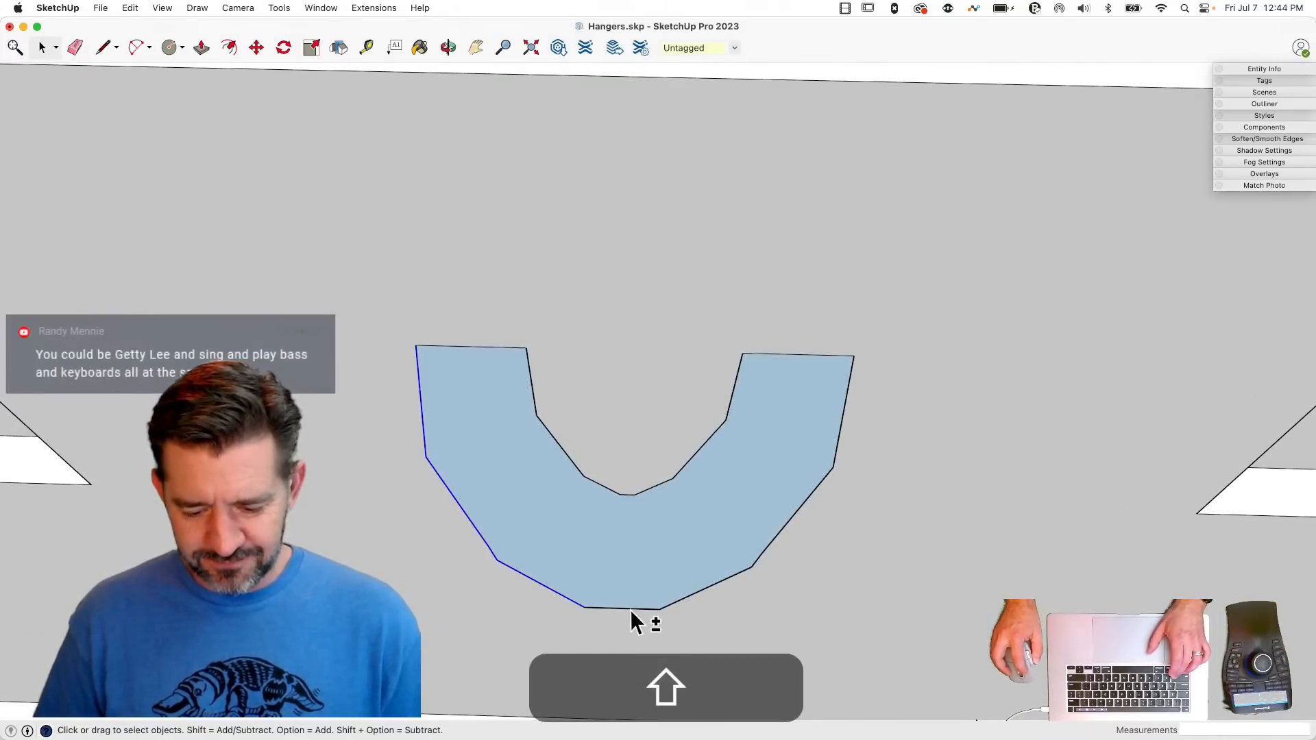
left_click(695, 595, "shift")
left_click(695, 593, "shift")
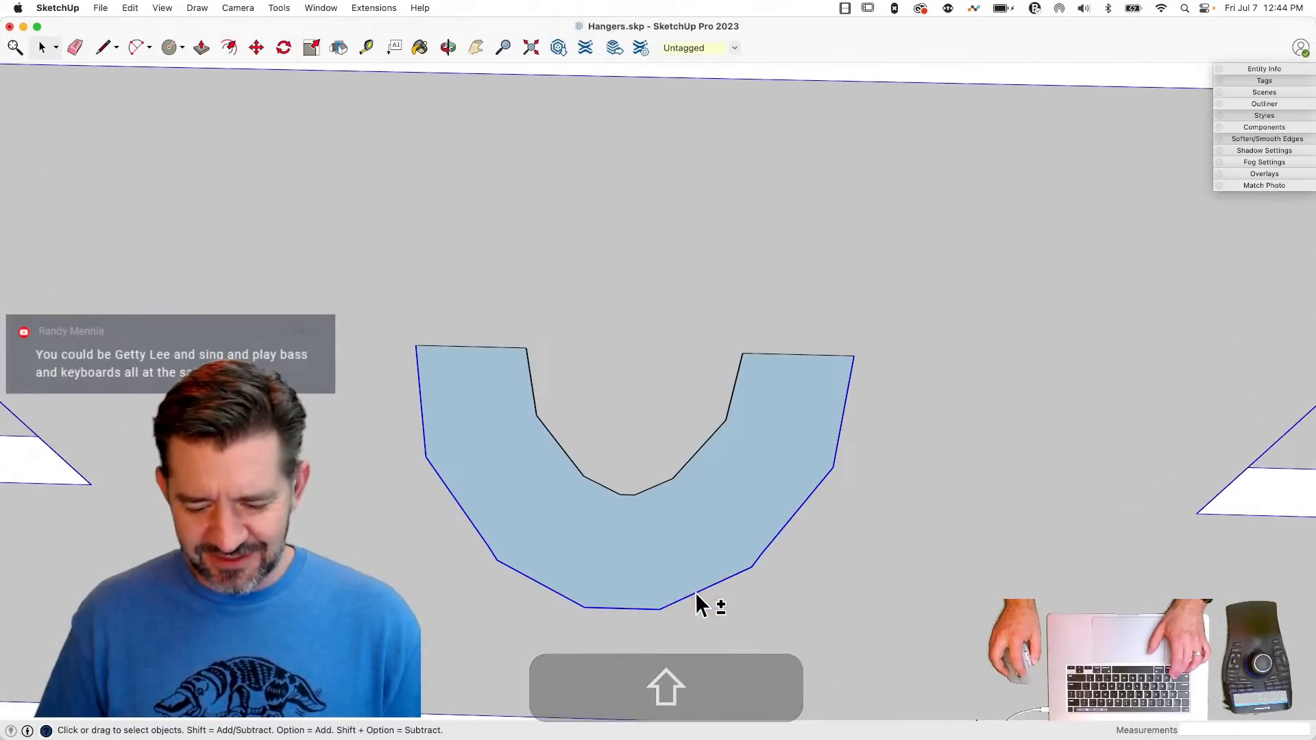
key("f")
left_click(830, 413)
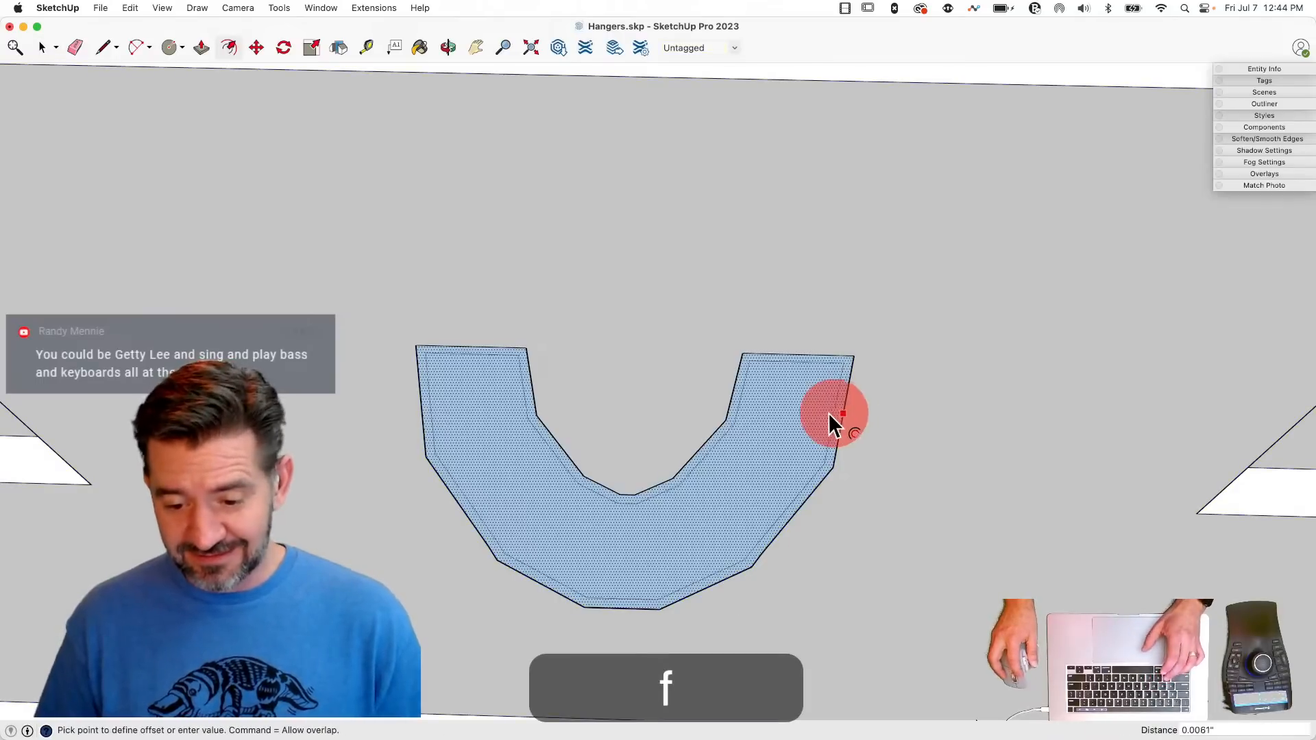
key("Escape")
key("space")
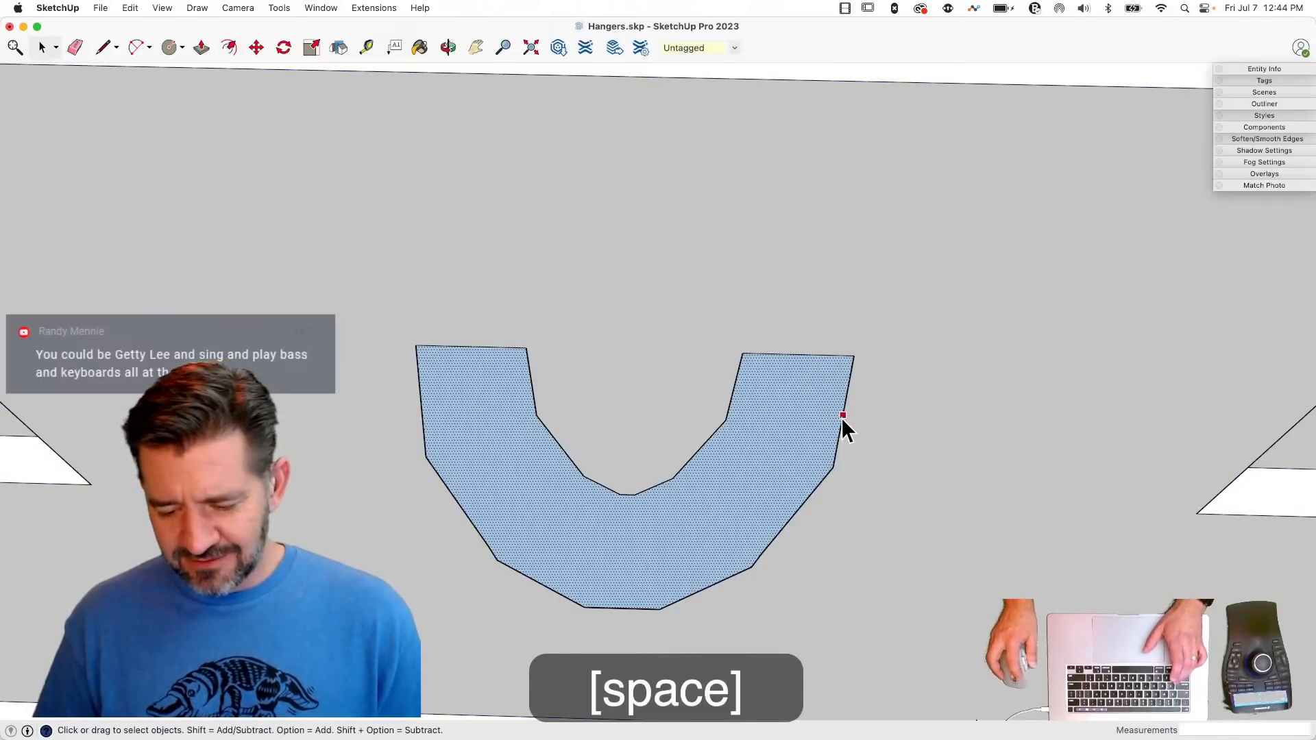
- Offset the outer curve of the U-shaped face inward by 0.0478"
left_click(843, 418)
key("shift")
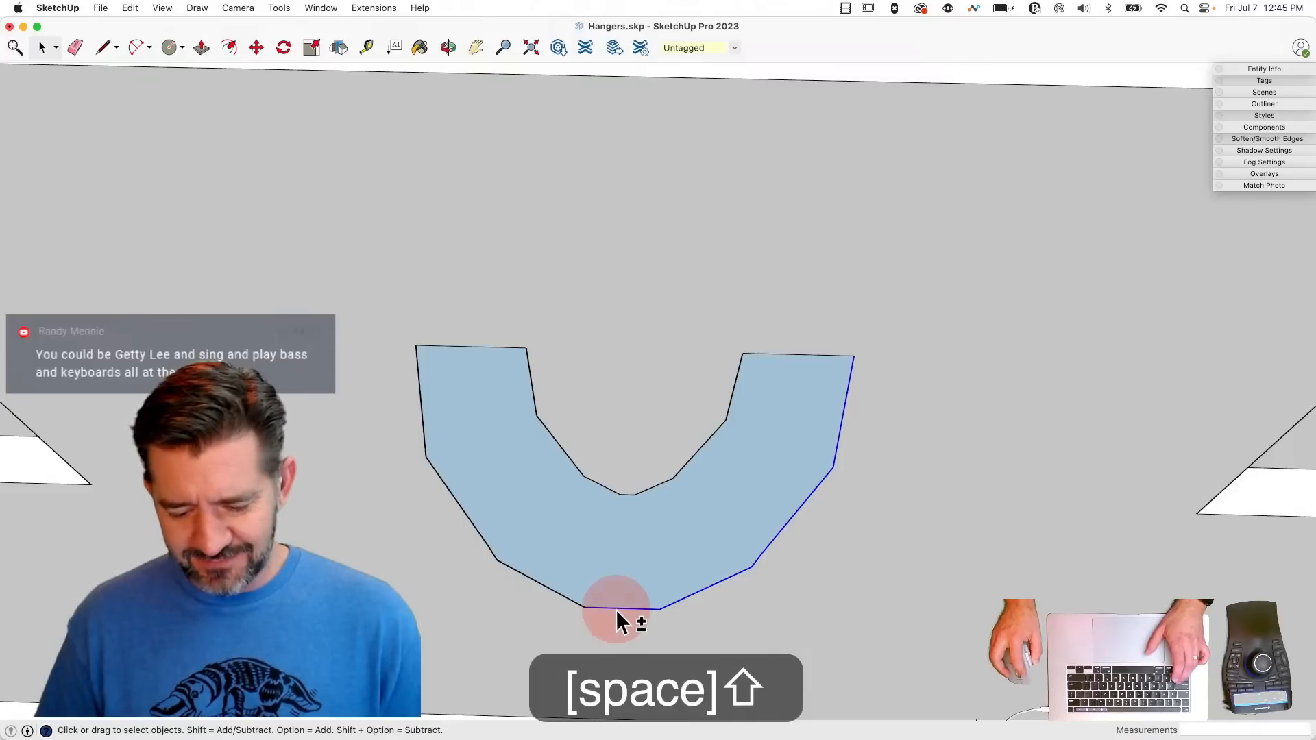
left_click(558, 594, "shift")
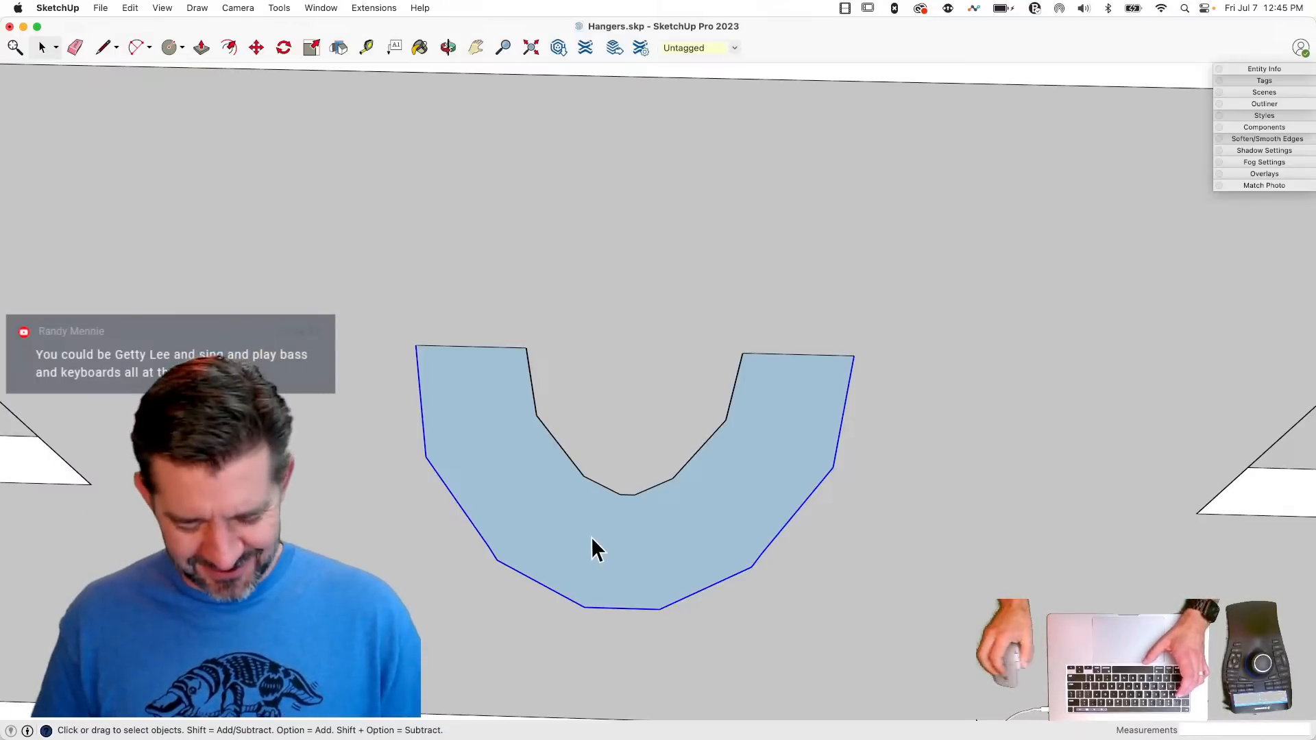
key("f")
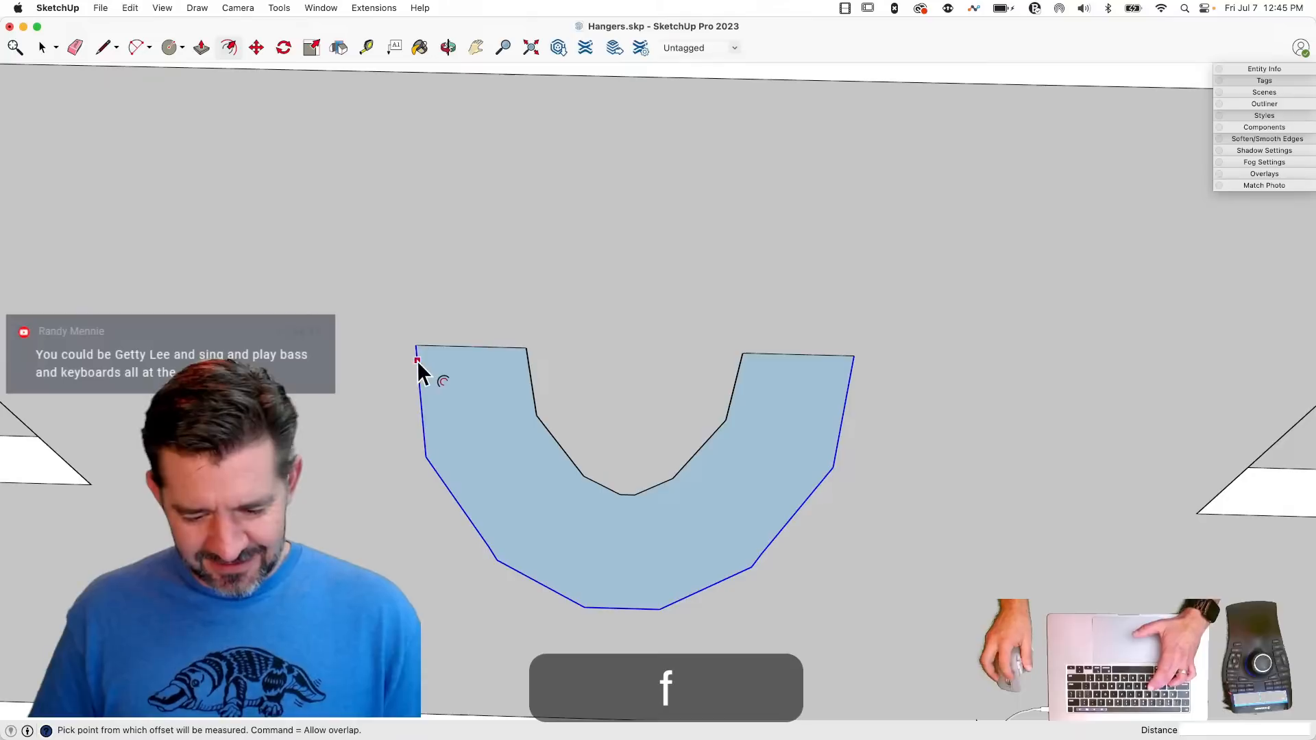
left_click_drag(415, 344, 480, 335)
type(".04")
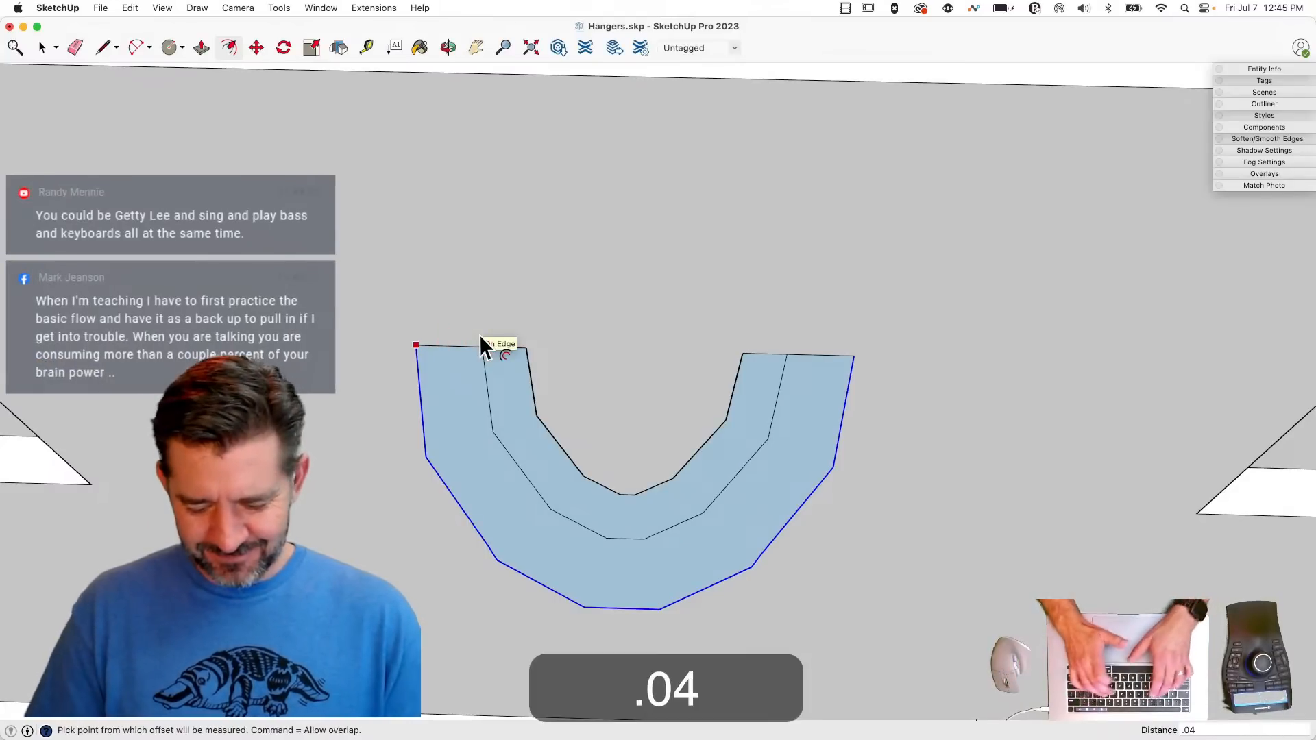
type("78")
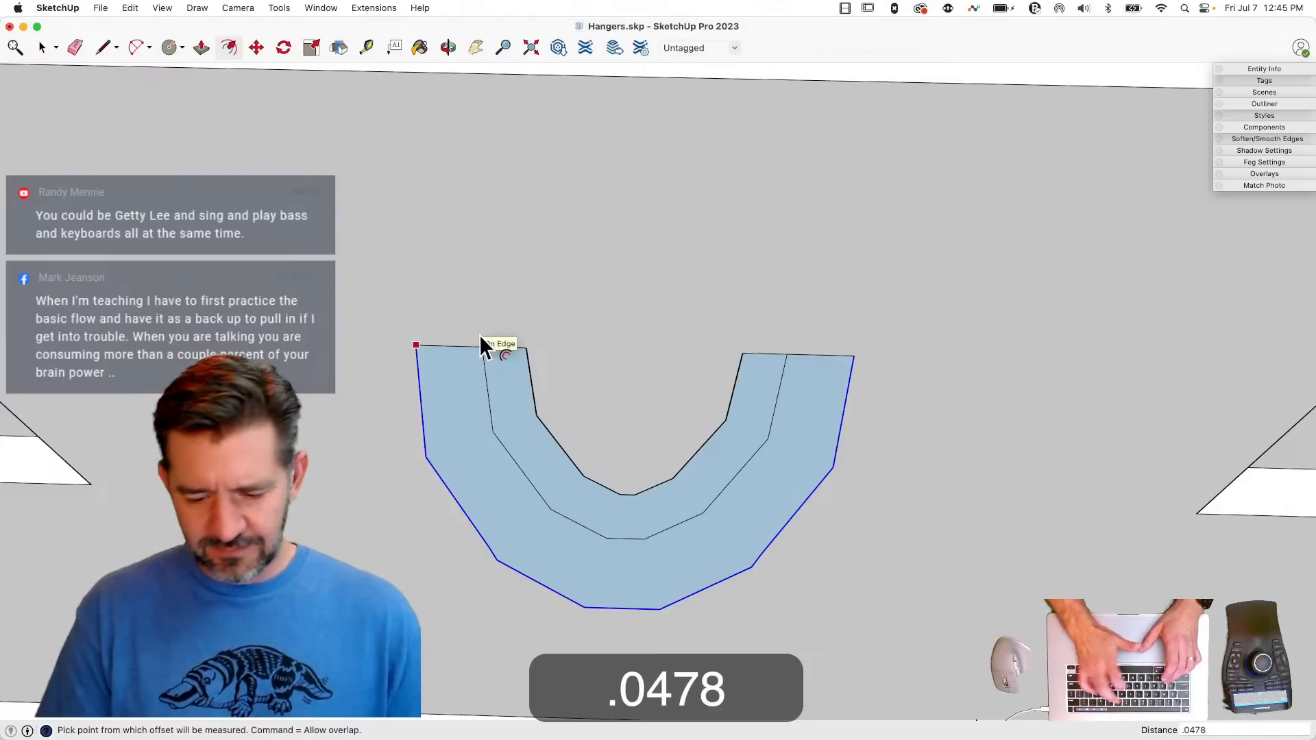
key("Return")
- Erase the original inner curve and the leftover end edges so only the thin outer U-shaped band remains
key("e")
left_click(519, 350)
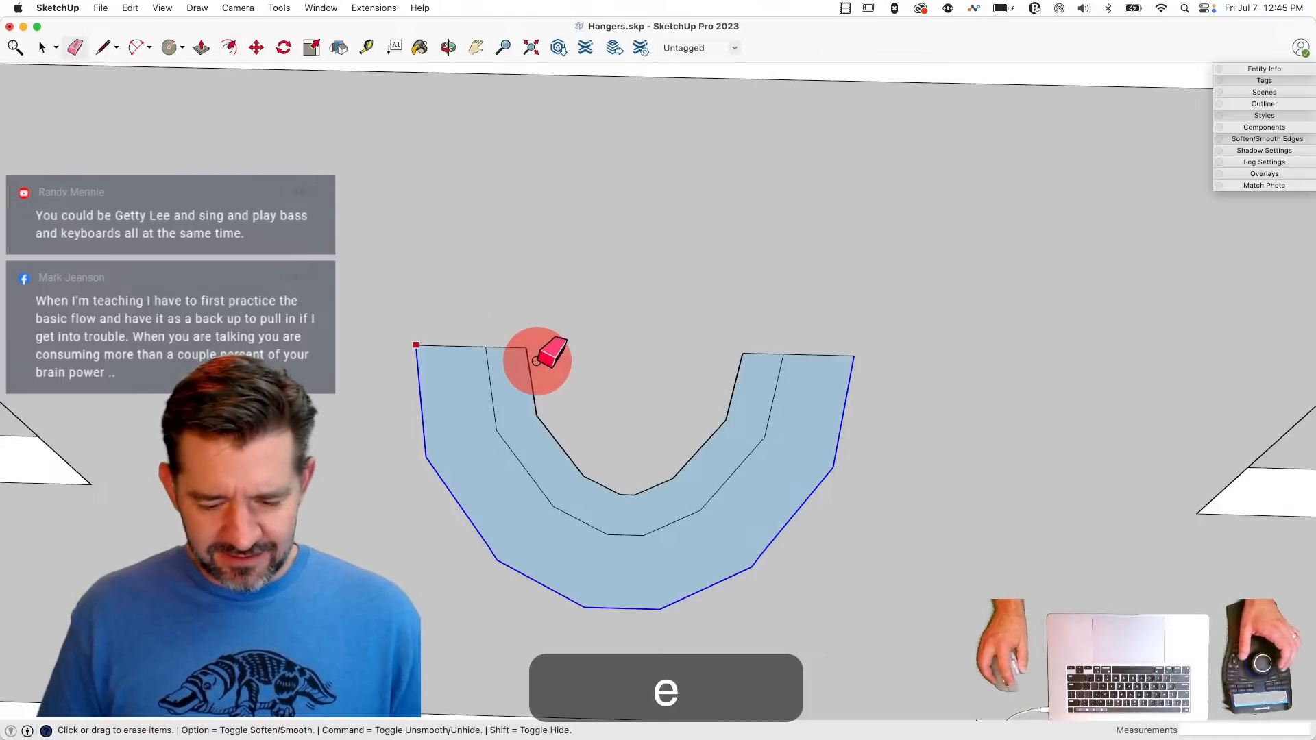
left_click(679, 466)
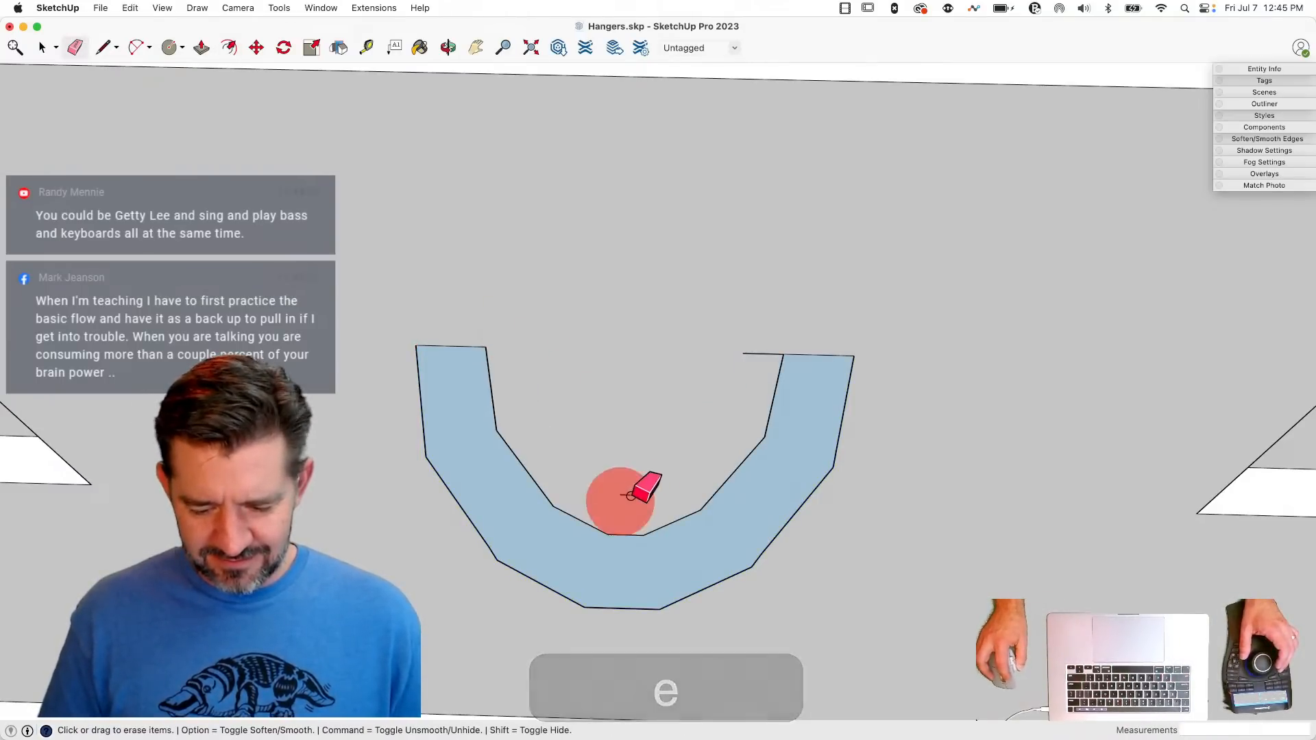
left_click(628, 495)
left_click(761, 353)
key("space")
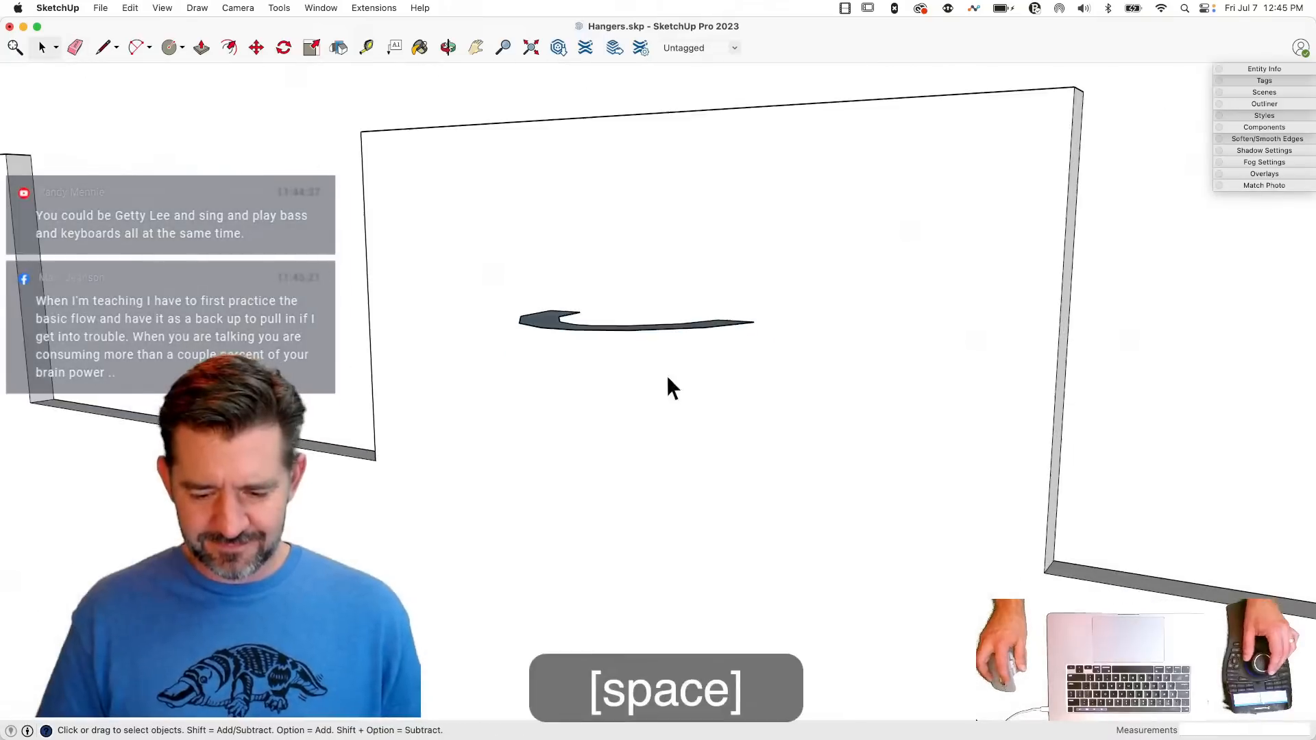
- Extrude the thin U-shaped face about 0.43" downward and smooth the vertical edges of its inner and outer curved walls
key("p")
left_click_drag(546, 325, 522, 610)
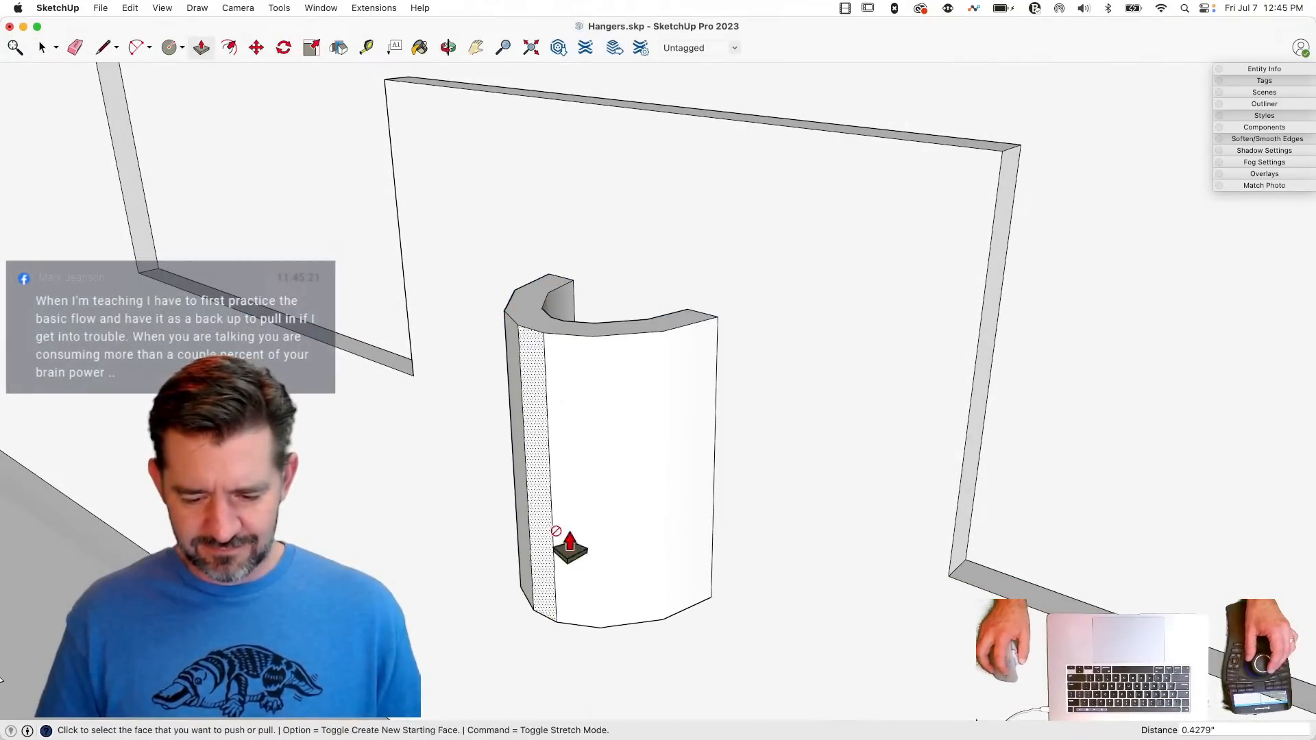
key("e")
left_click_drag(606, 402, 564, 409, "alt")
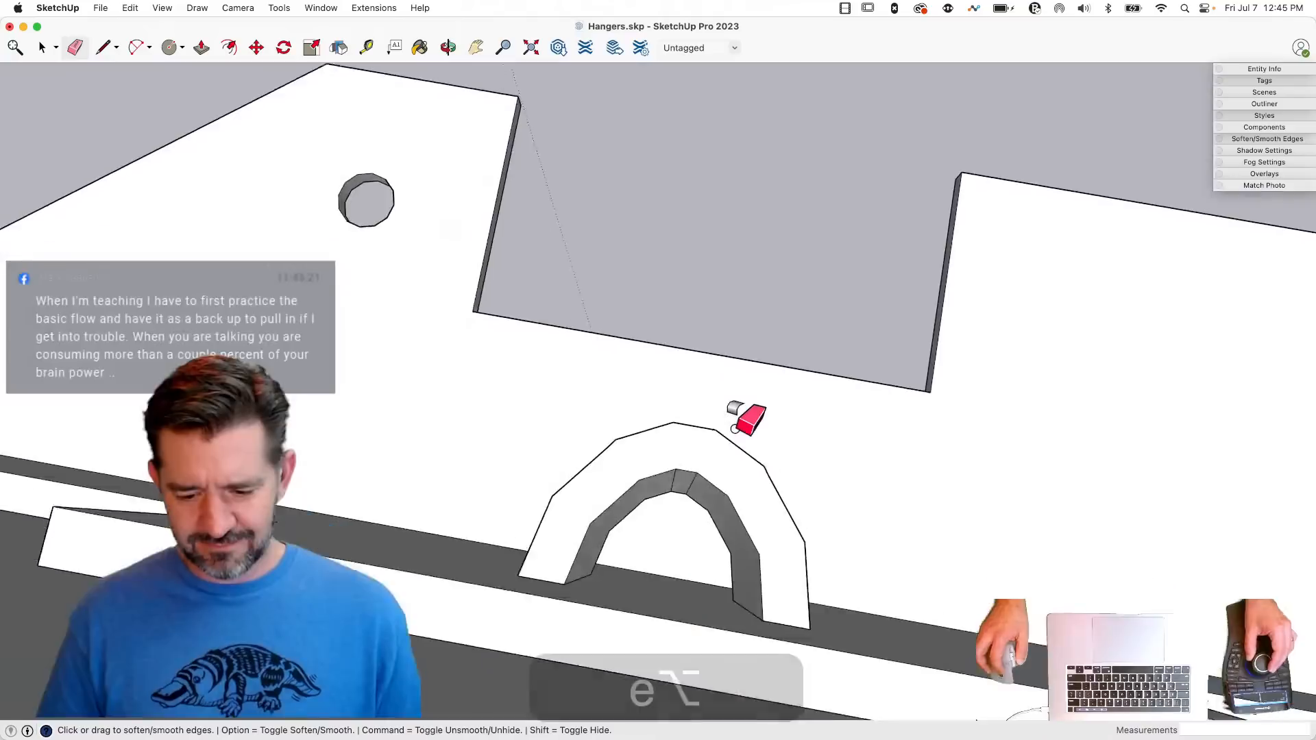
left_click_drag(663, 412, 617, 412, "alt")
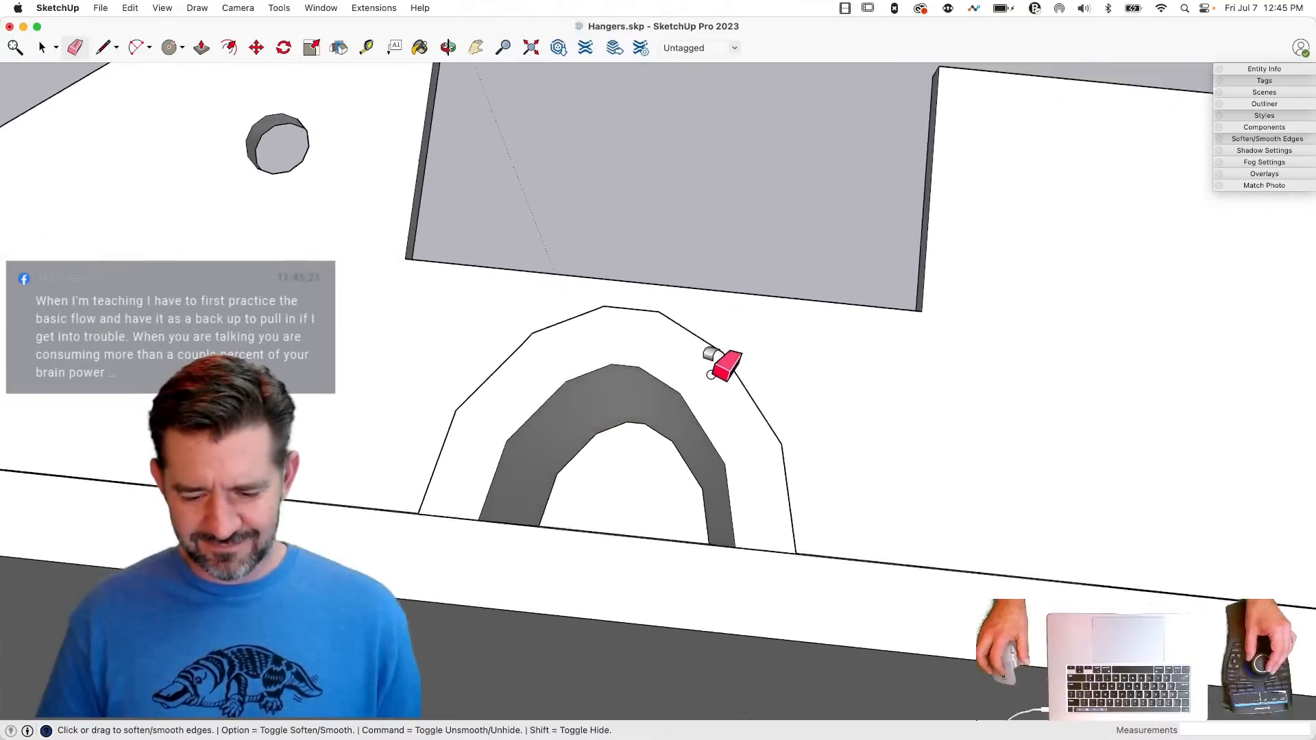
- Rotate the whole U-shaped solid 30° about the green axis from its top end corner, tilting its lower end into the tab
key("space")
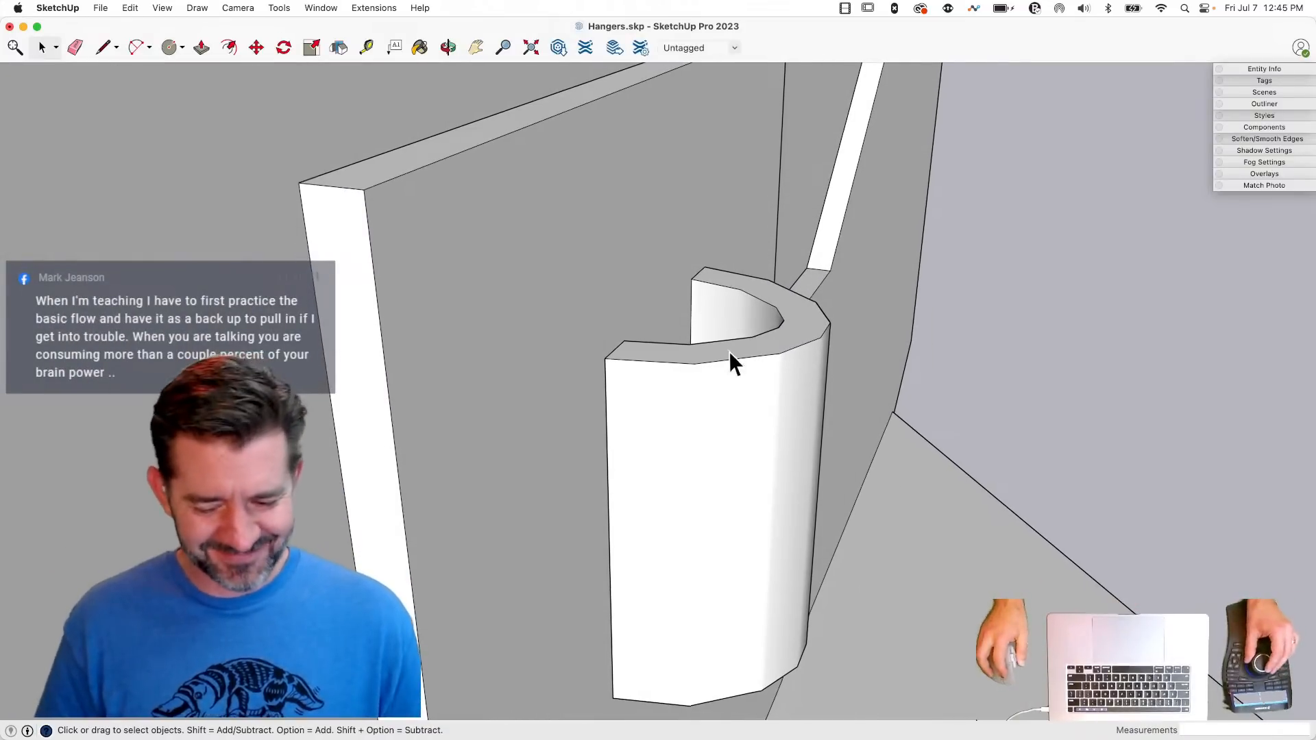
triple_click(696, 383)
key("q")
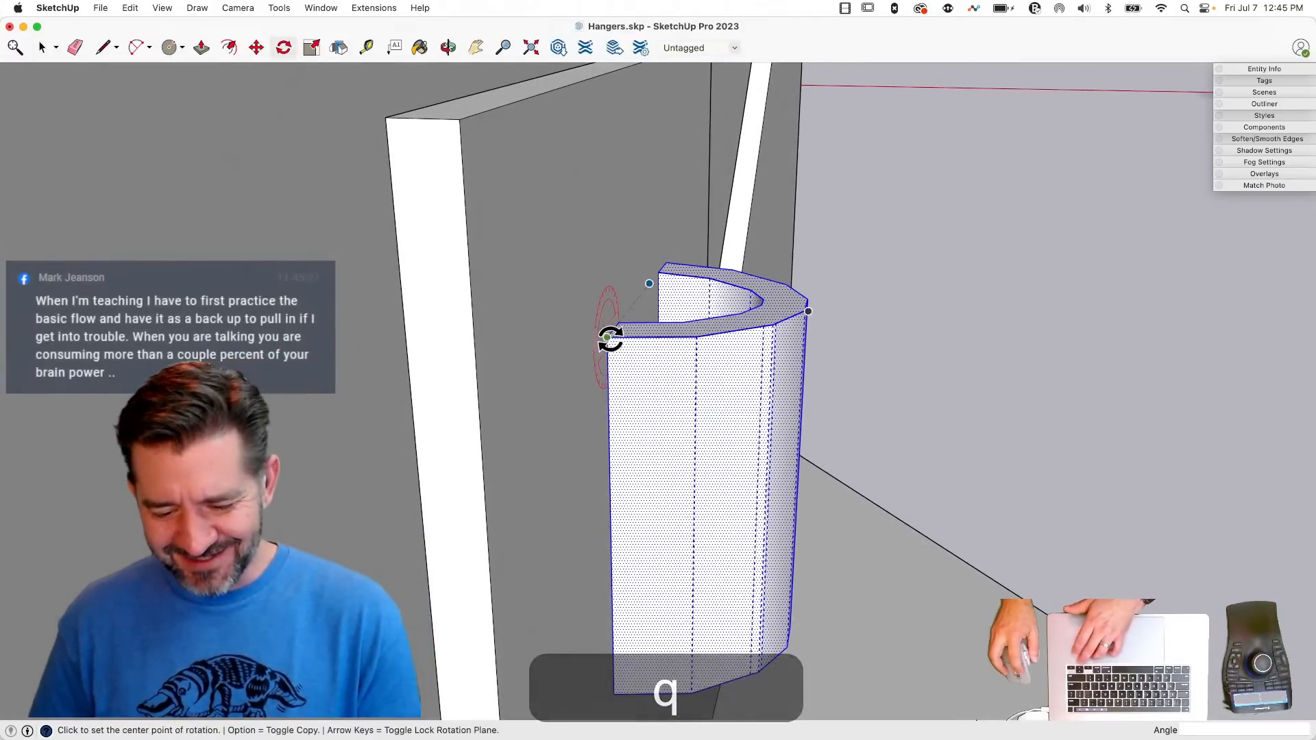
key("Right")
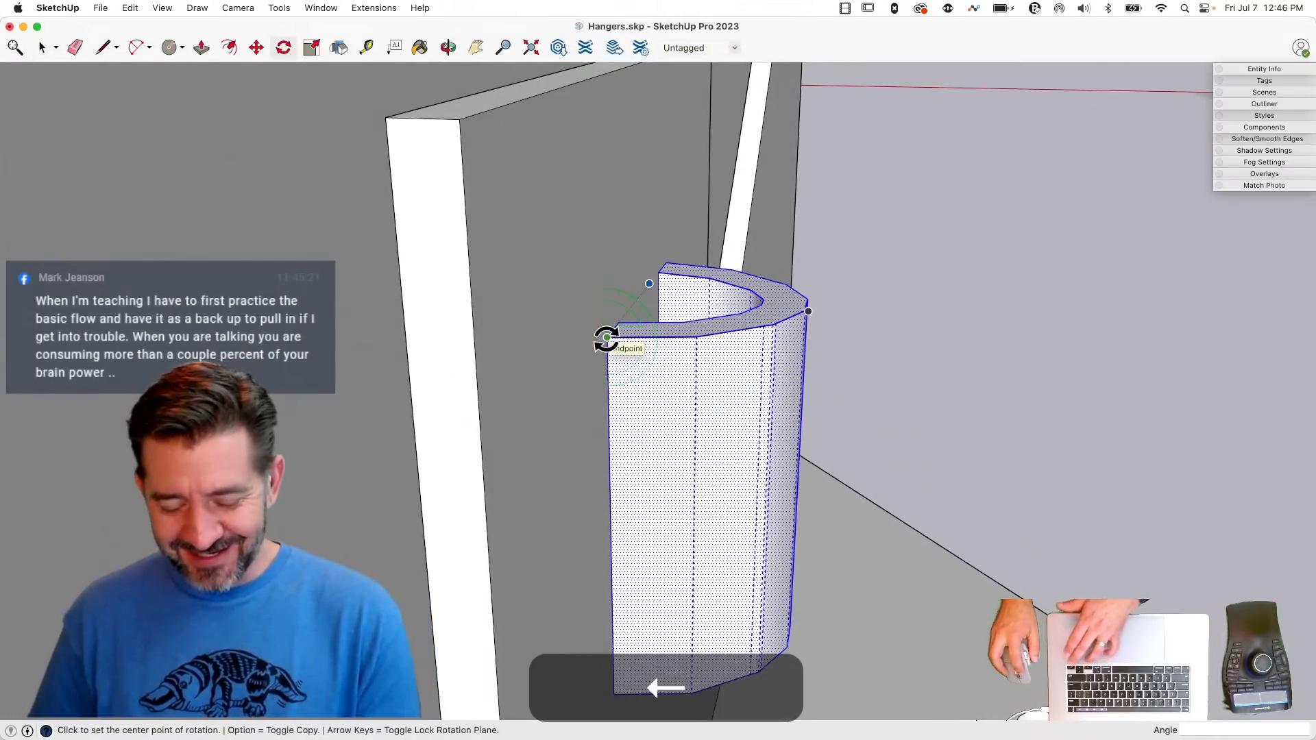
left_click(606, 338)
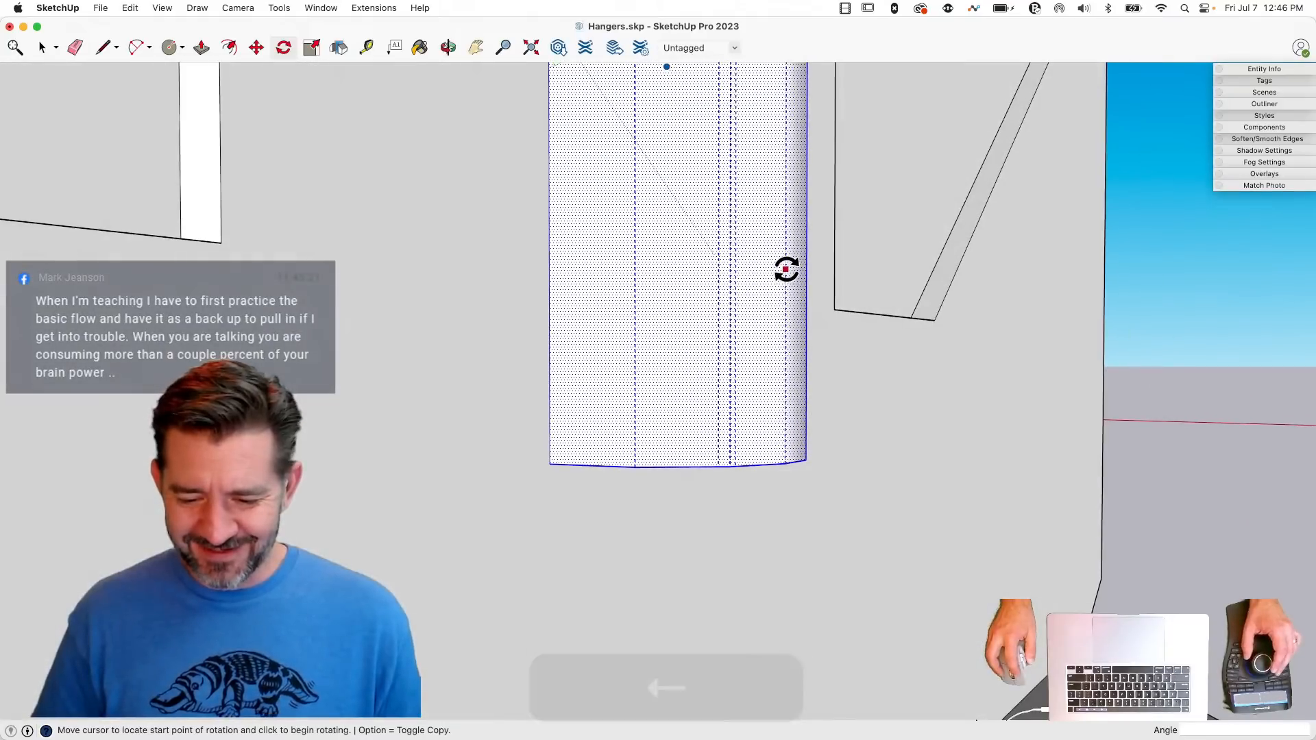
left_click(786, 270)
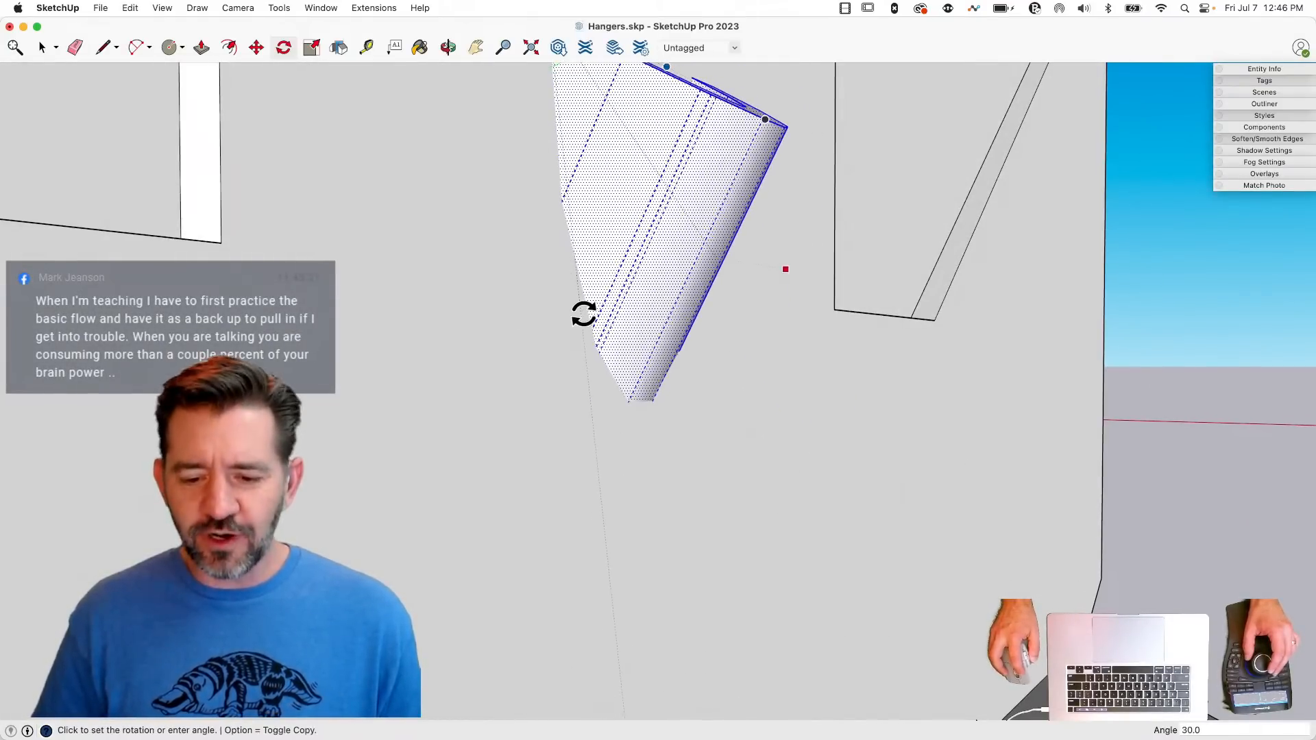
left_click(581, 313)
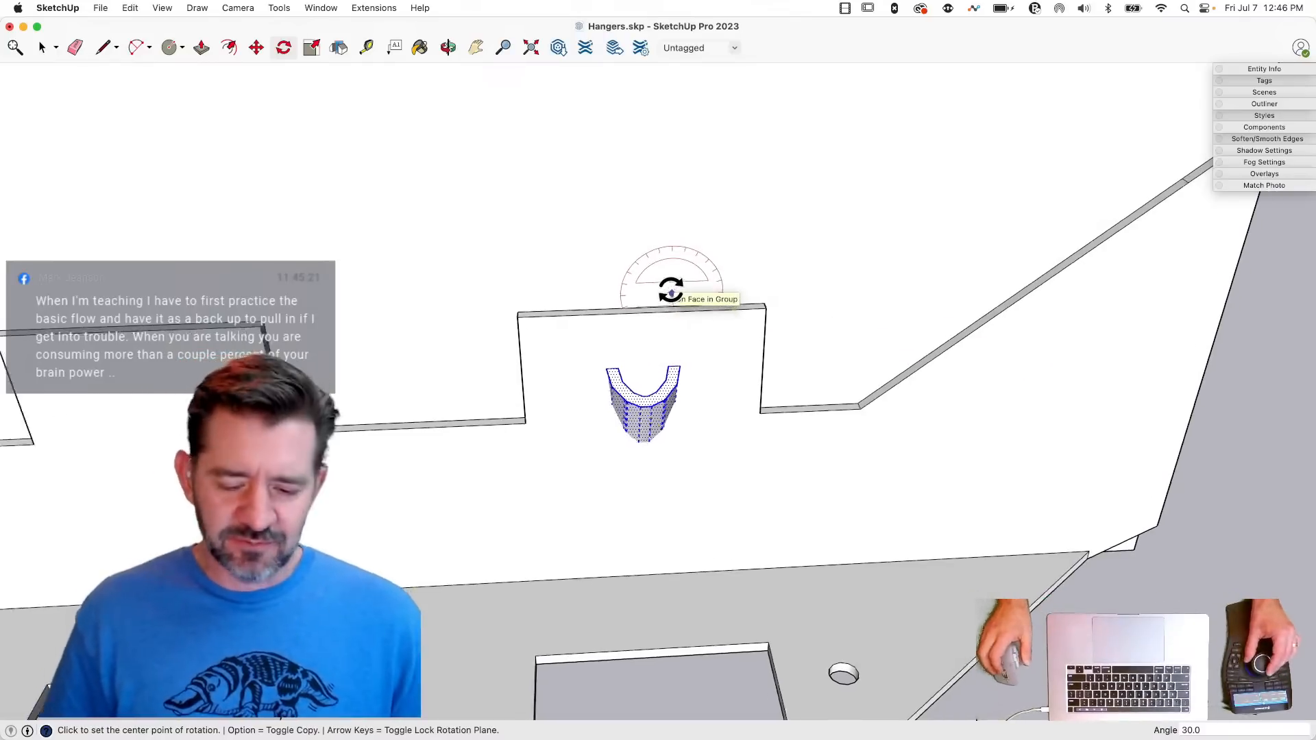
key("space")
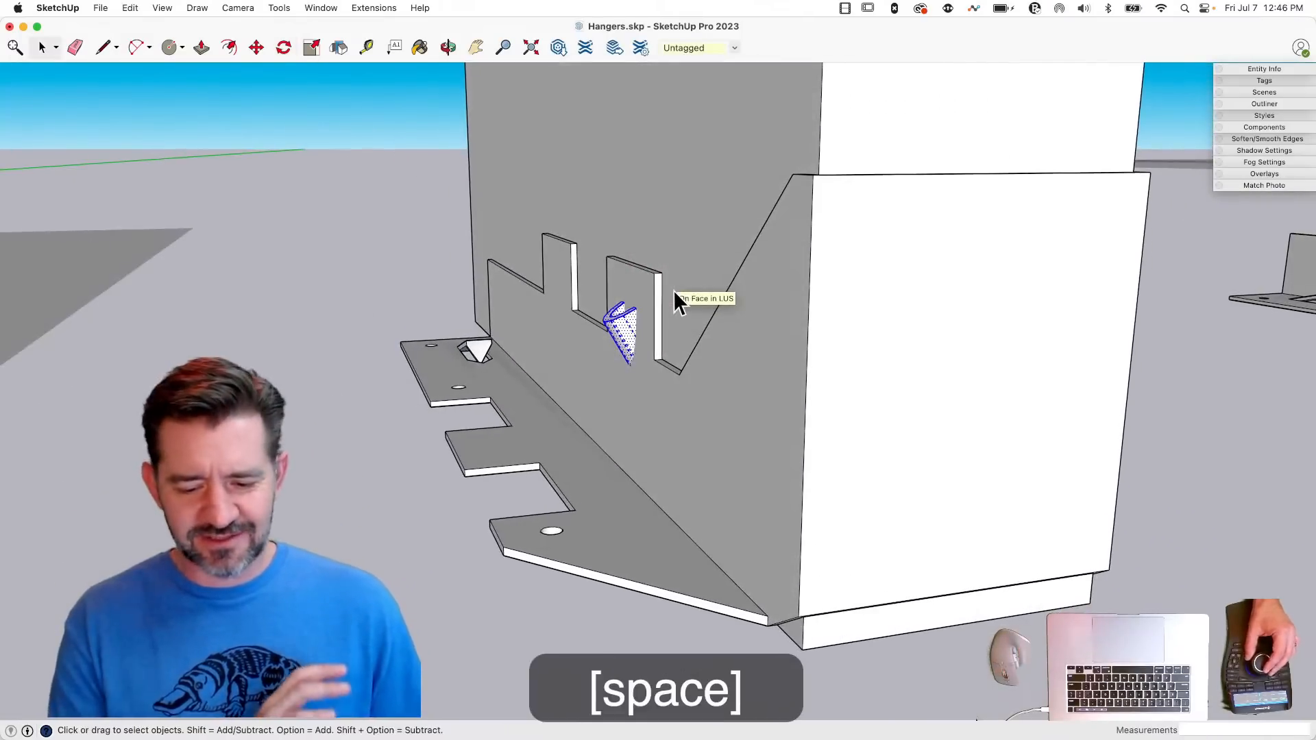
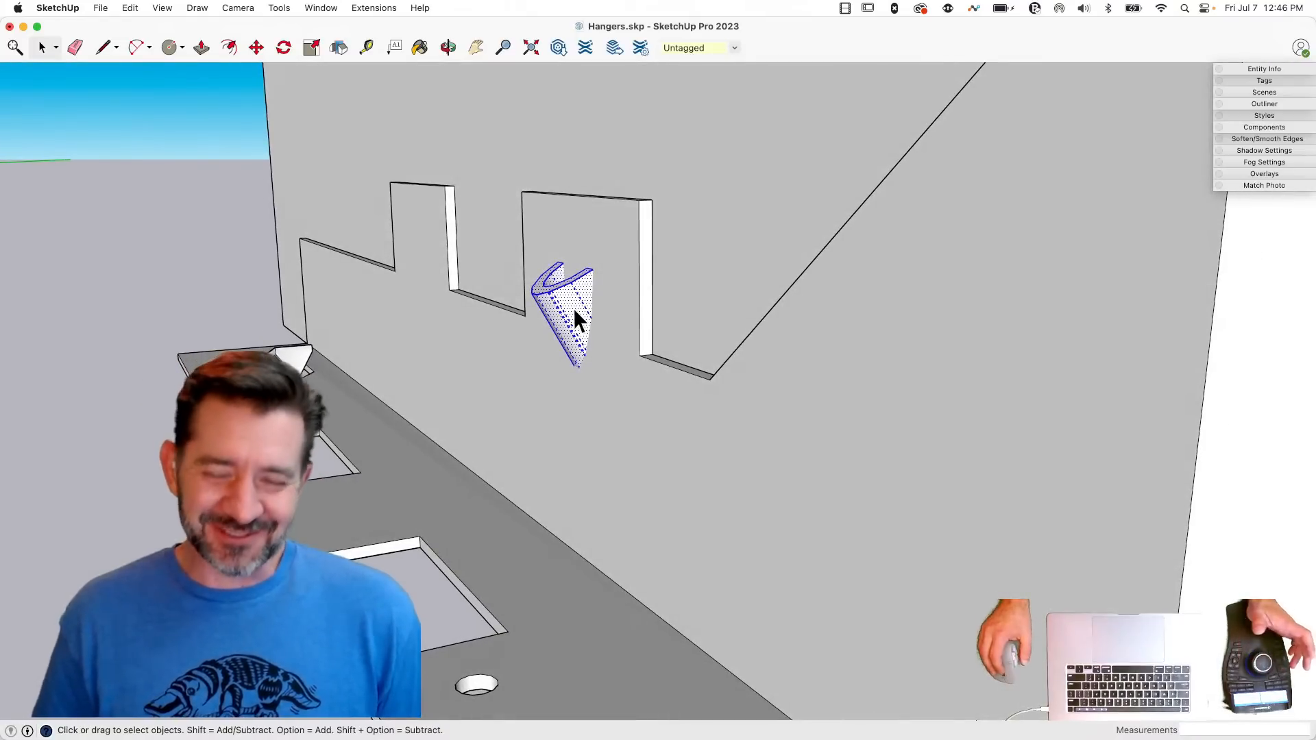
- Clean up the redundant closely spaced hidden edges on the outer curved wall of the U-shaped solid
right_click(575, 319)
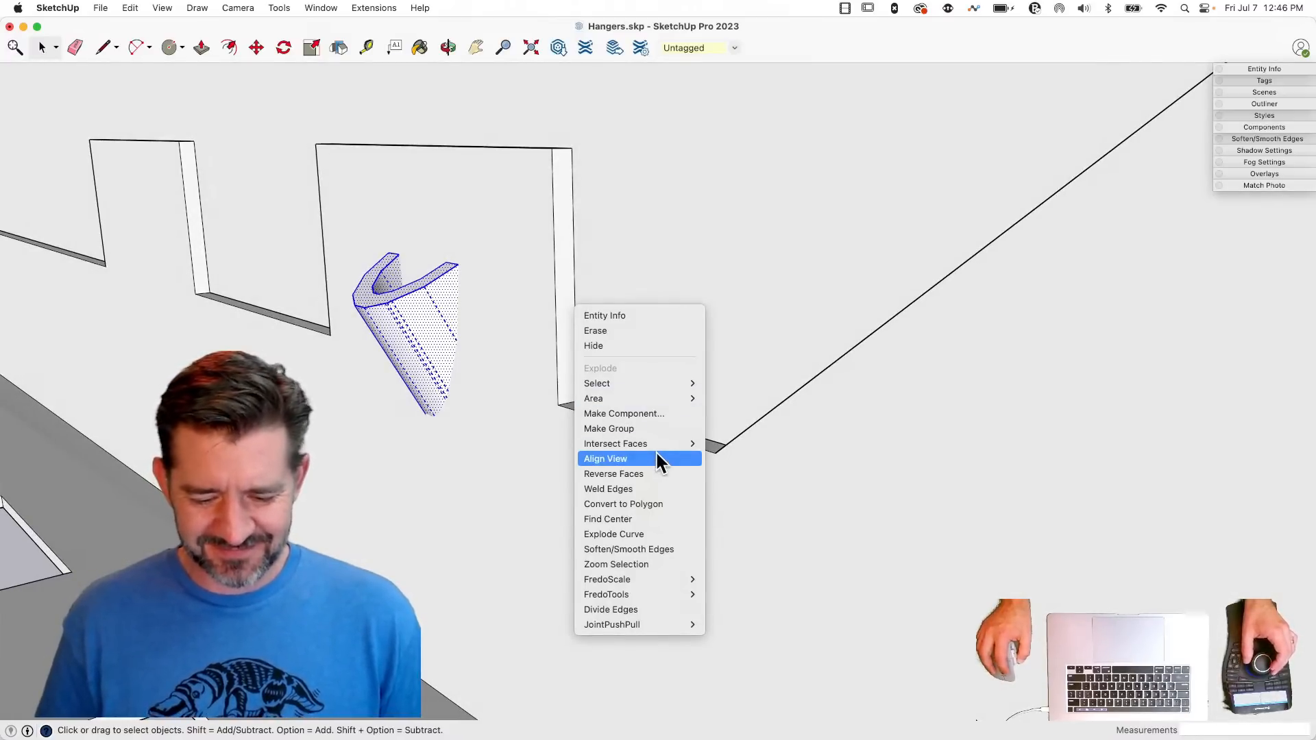
mouse_move(655, 447)
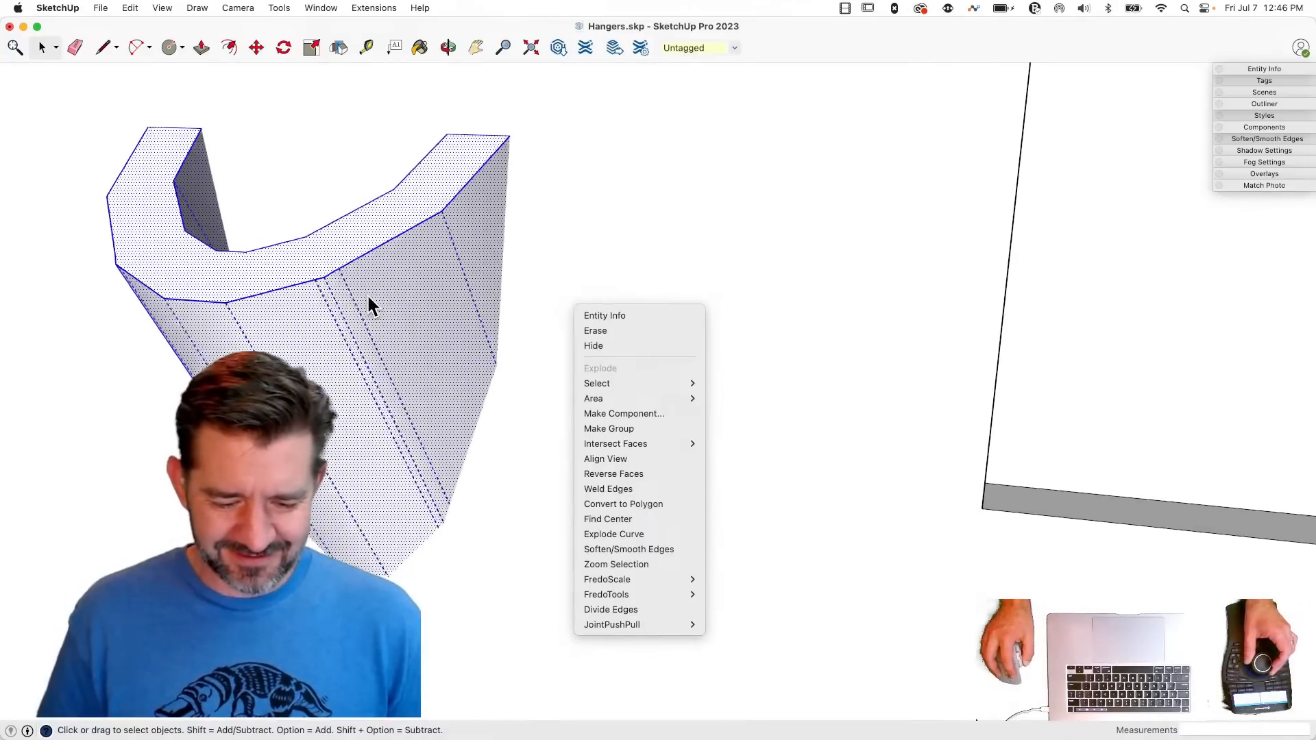
left_click(384, 298)
key("e")
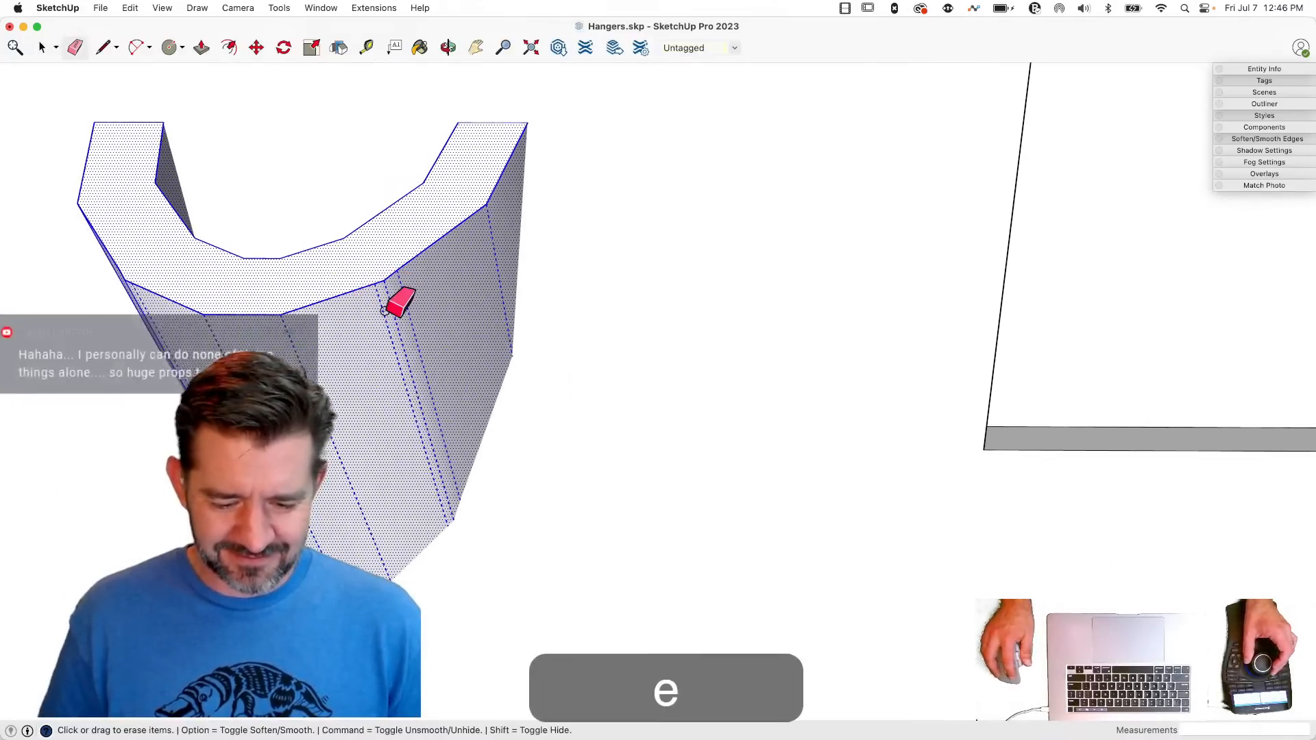
left_click(383, 310)
left_click(401, 302)
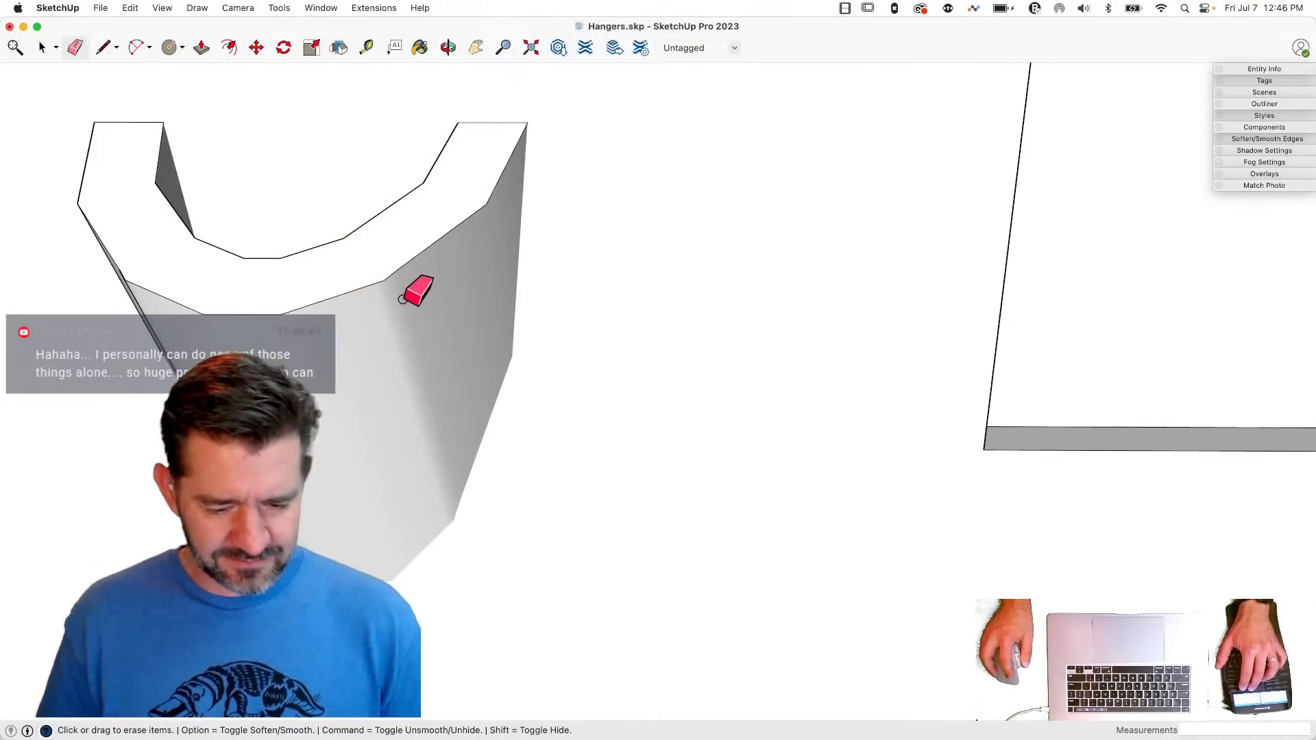
left_click(402, 300)
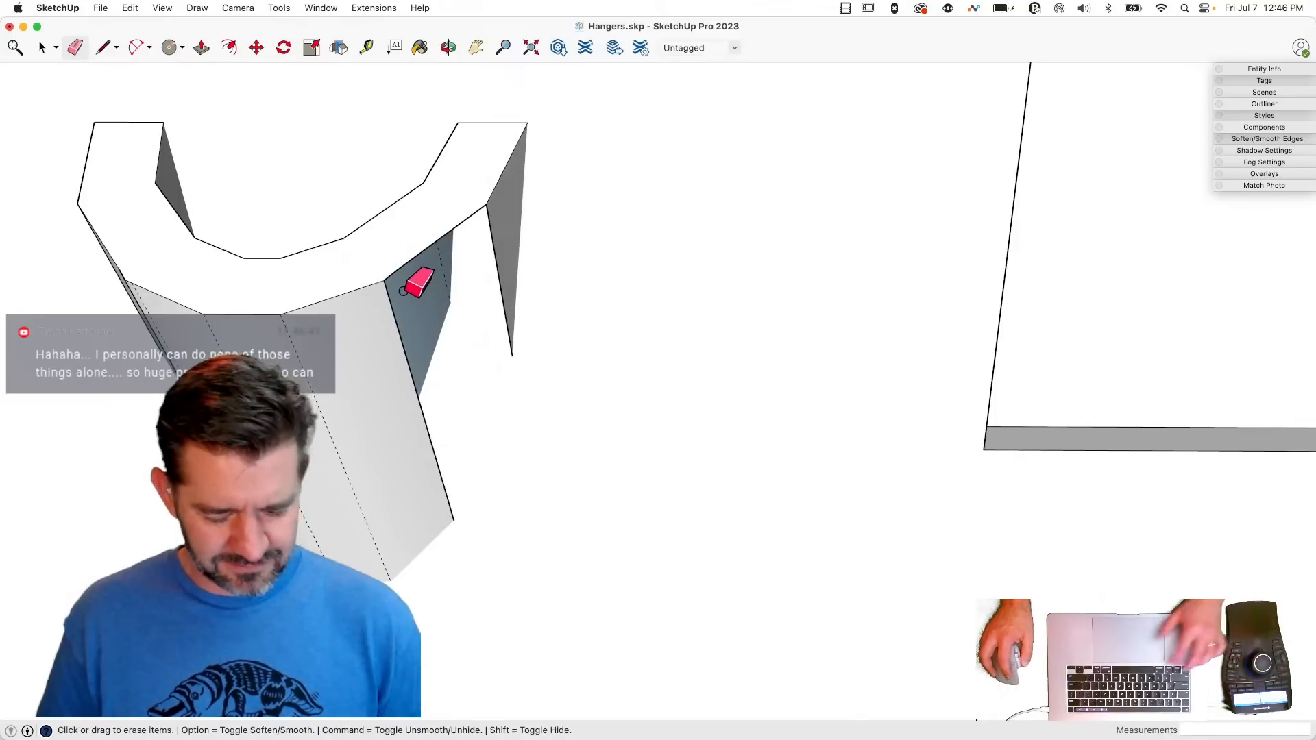
key("super+z")
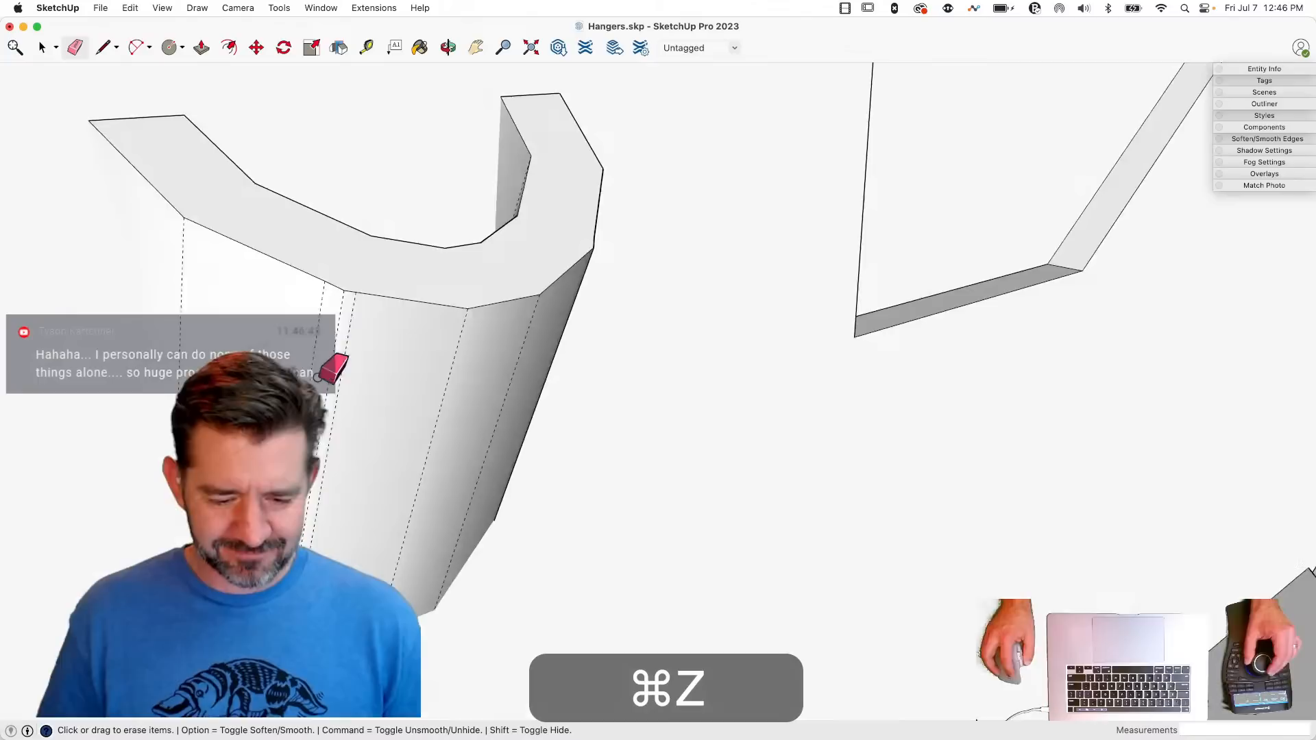
left_click(358, 320)
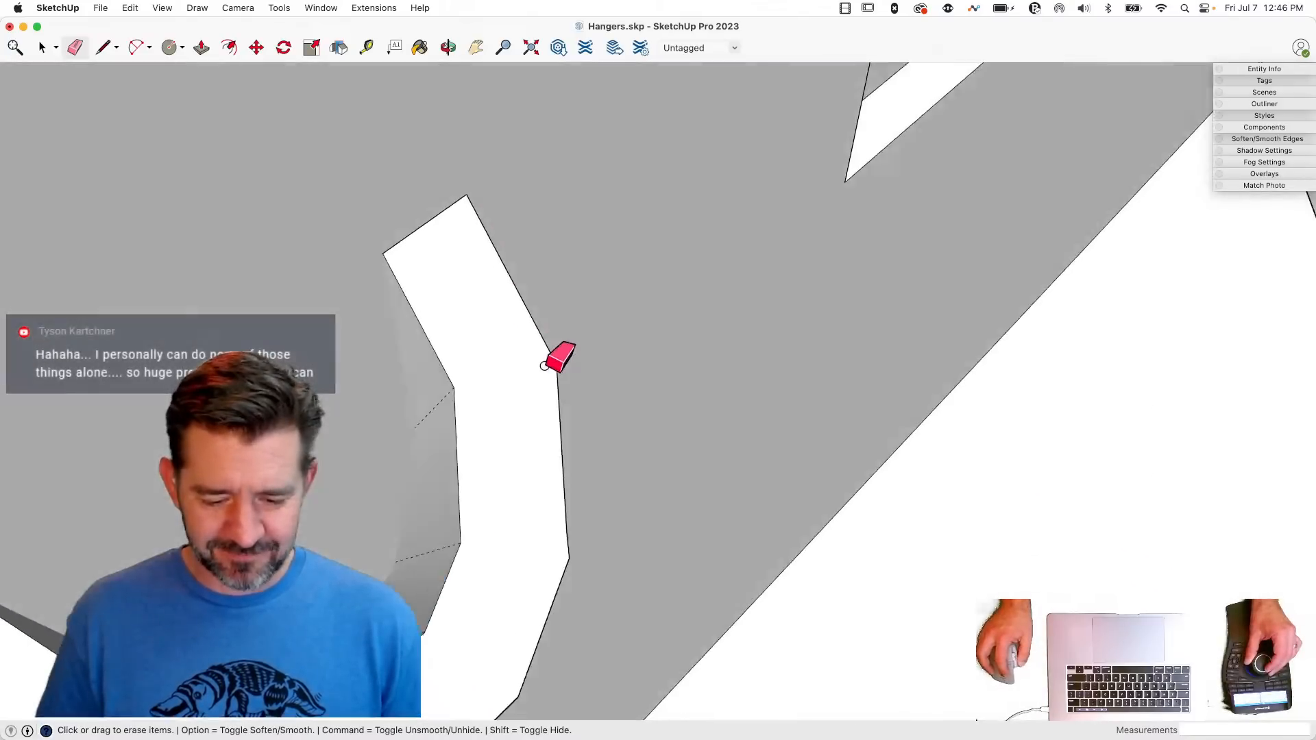
key("space")
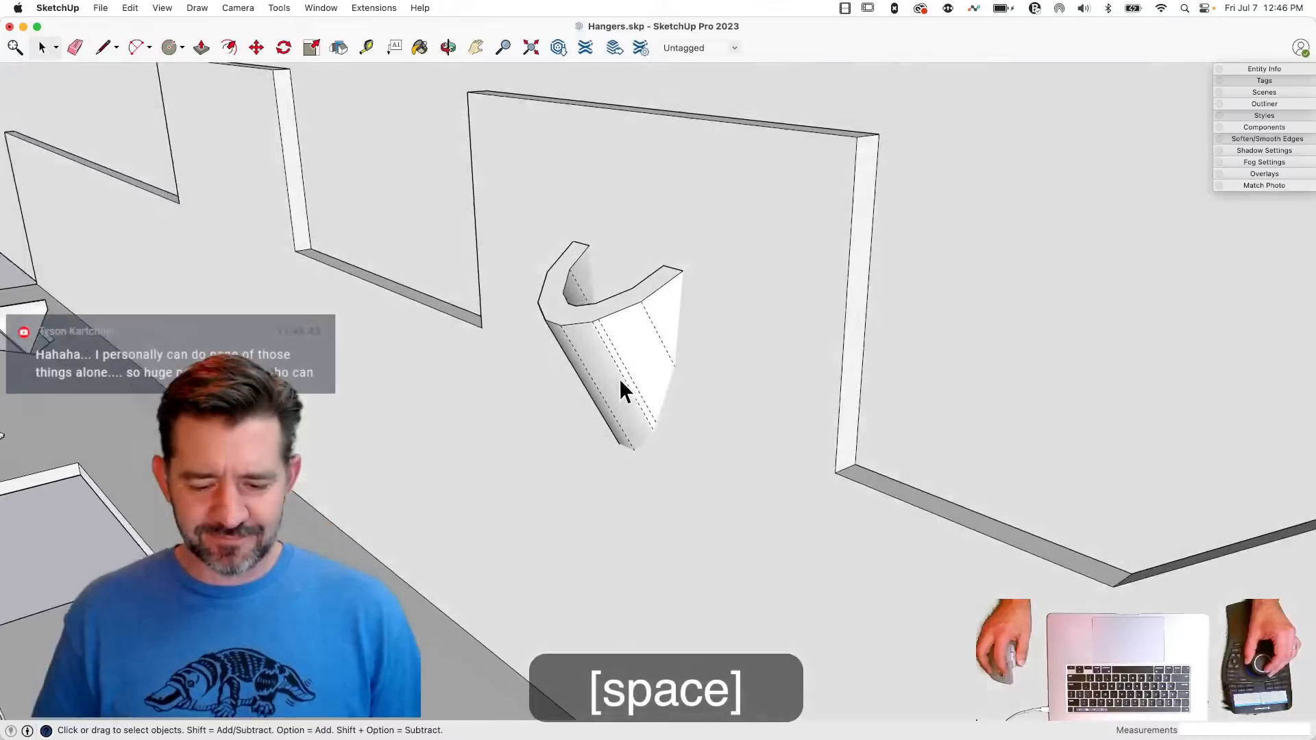
- Try to intersect all faces of the U-shaped solid with the model
left_click(618, 360)
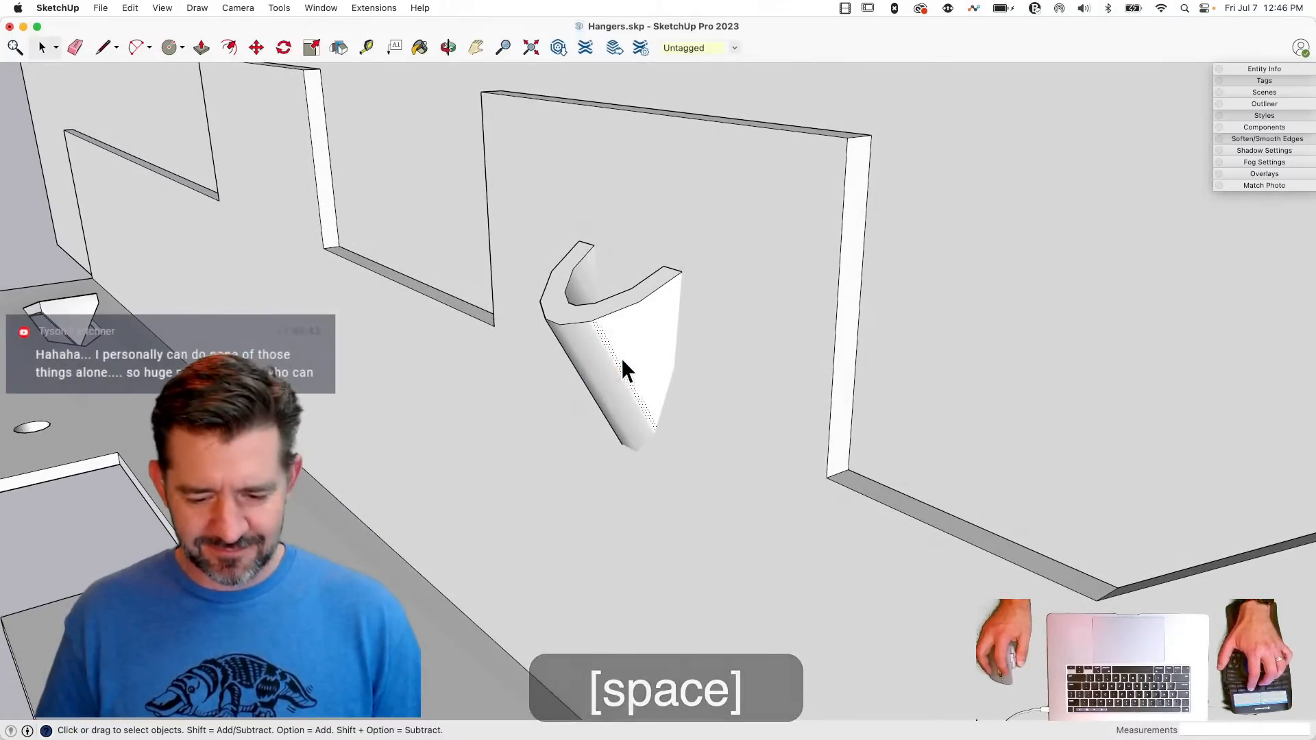
triple_click(621, 360)
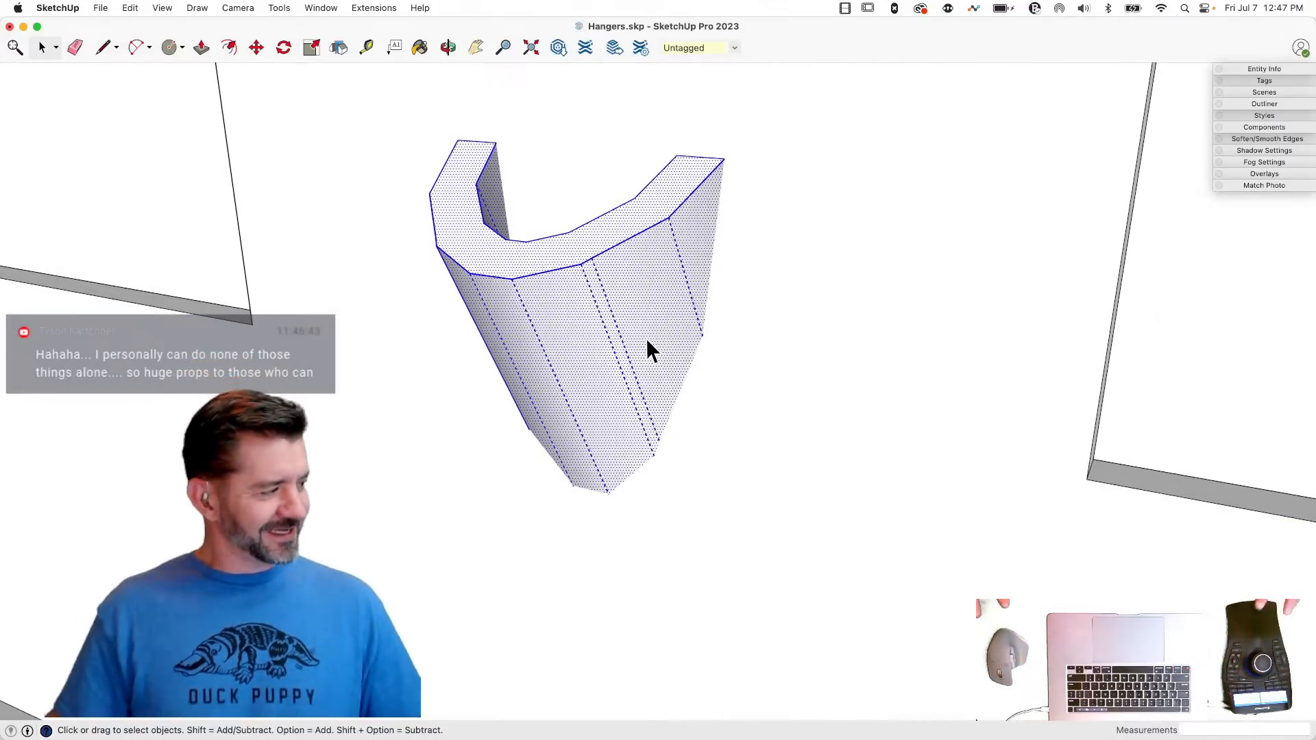
right_click(660, 295)
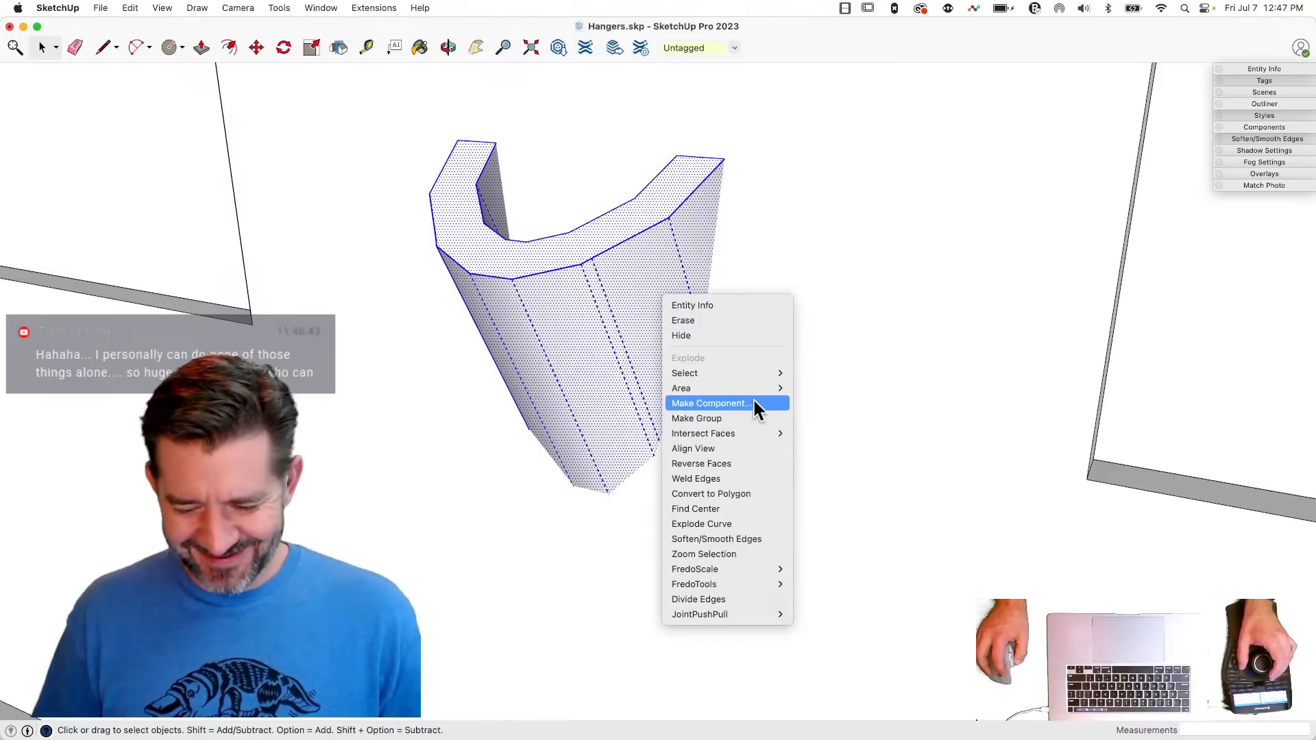
mouse_move(769, 434)
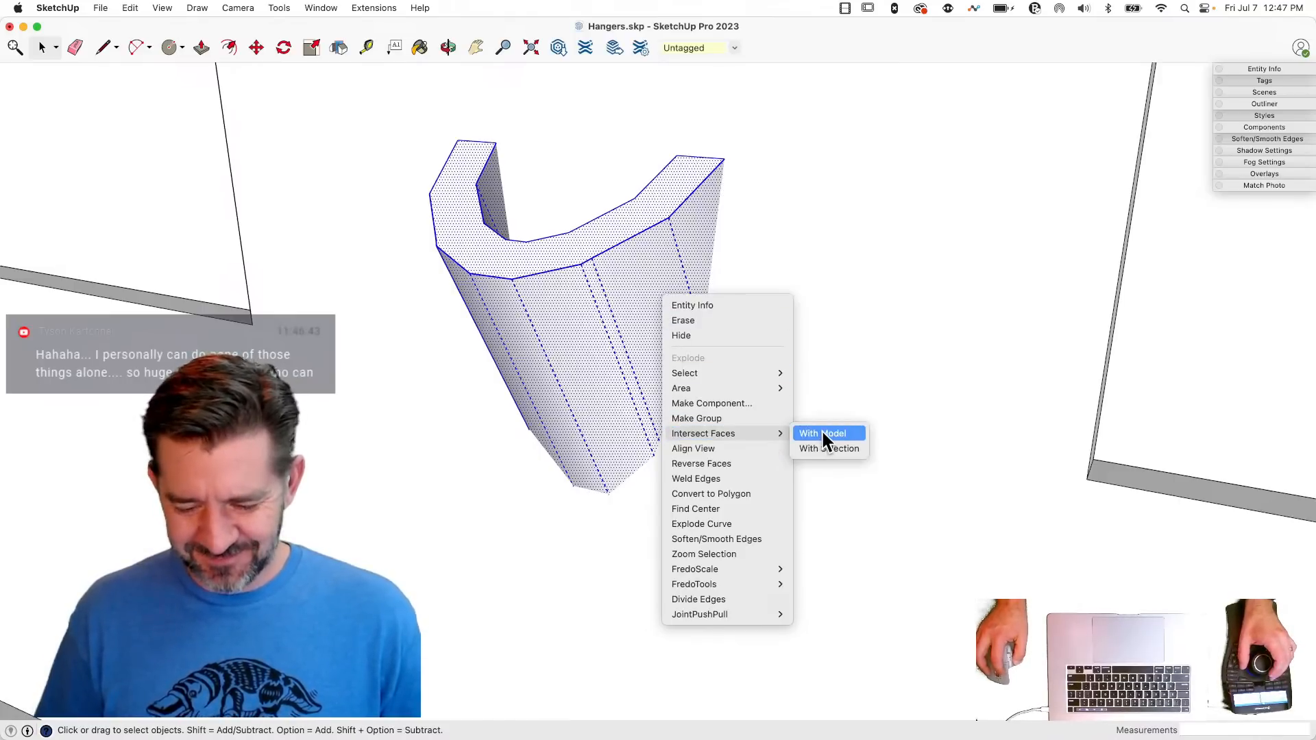
left_click(825, 449)
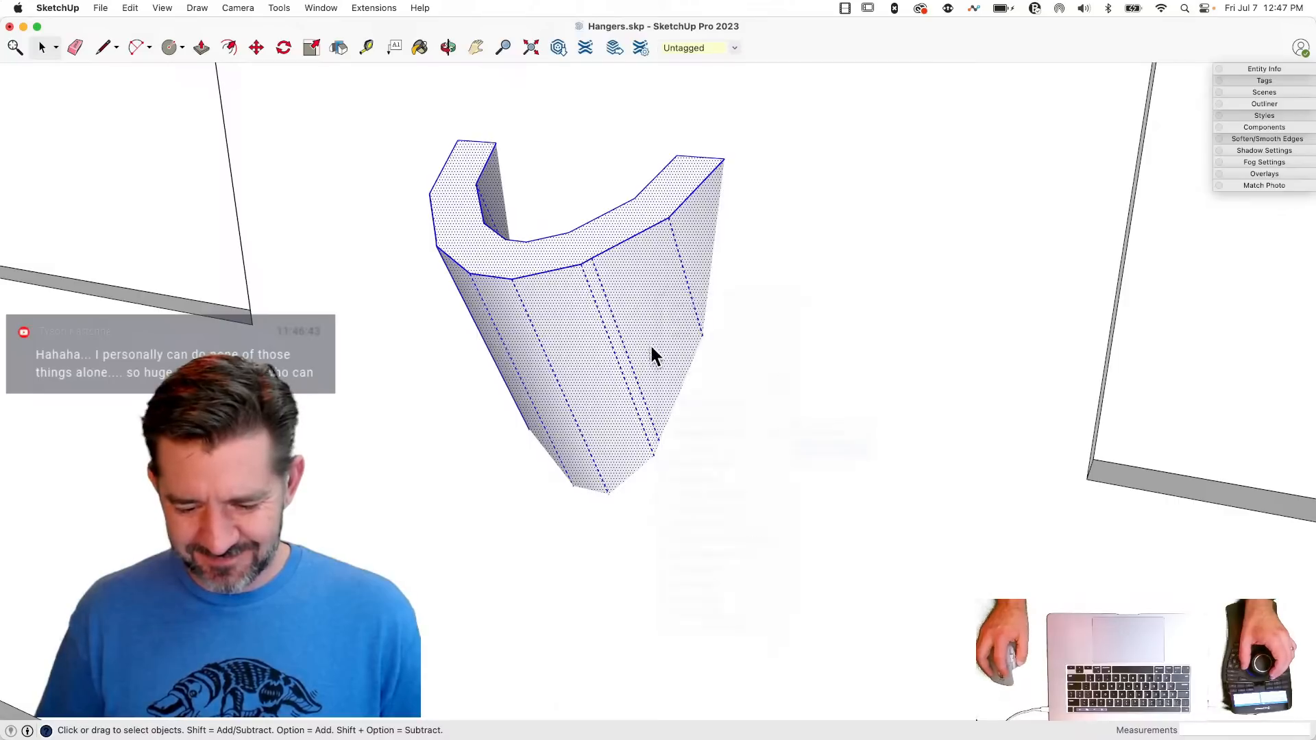
left_click(660, 296)
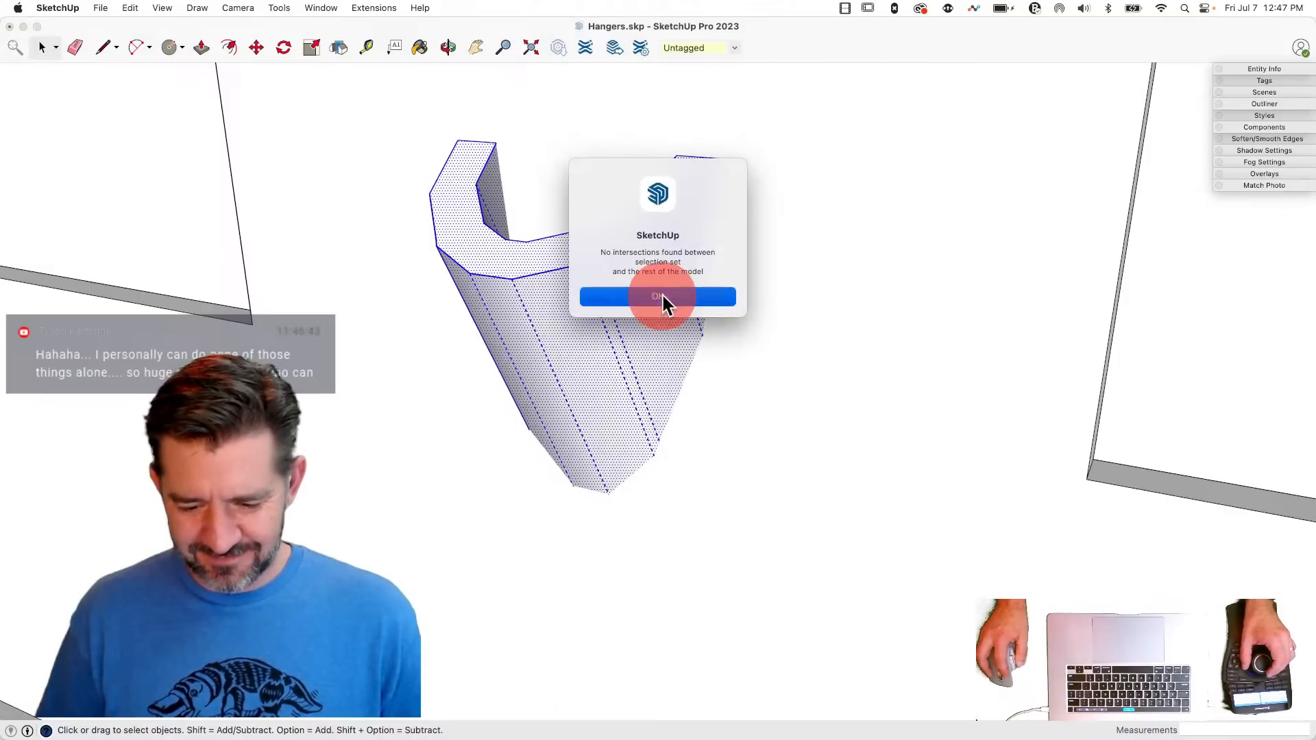
- Intersect only the outer and inner curved walls of the U-shaped solid with the model
left_click(629, 340)
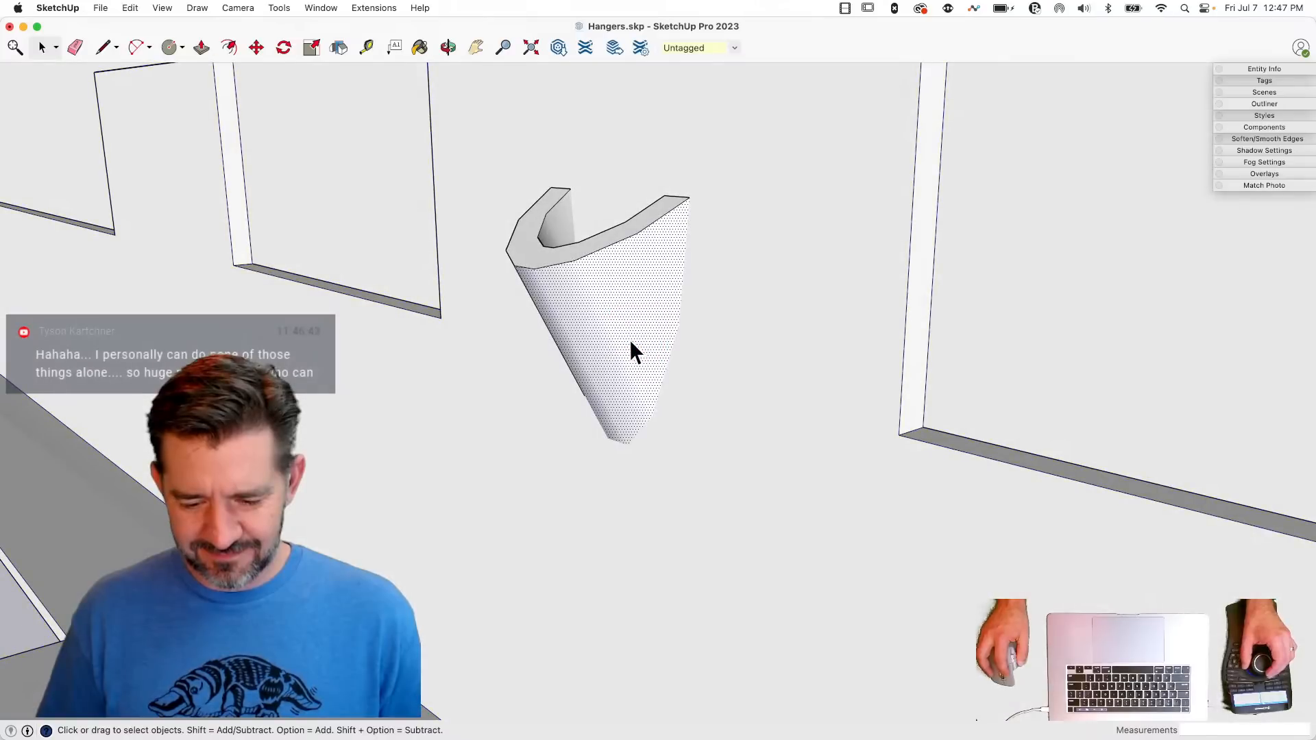
left_click(559, 232, "shift")
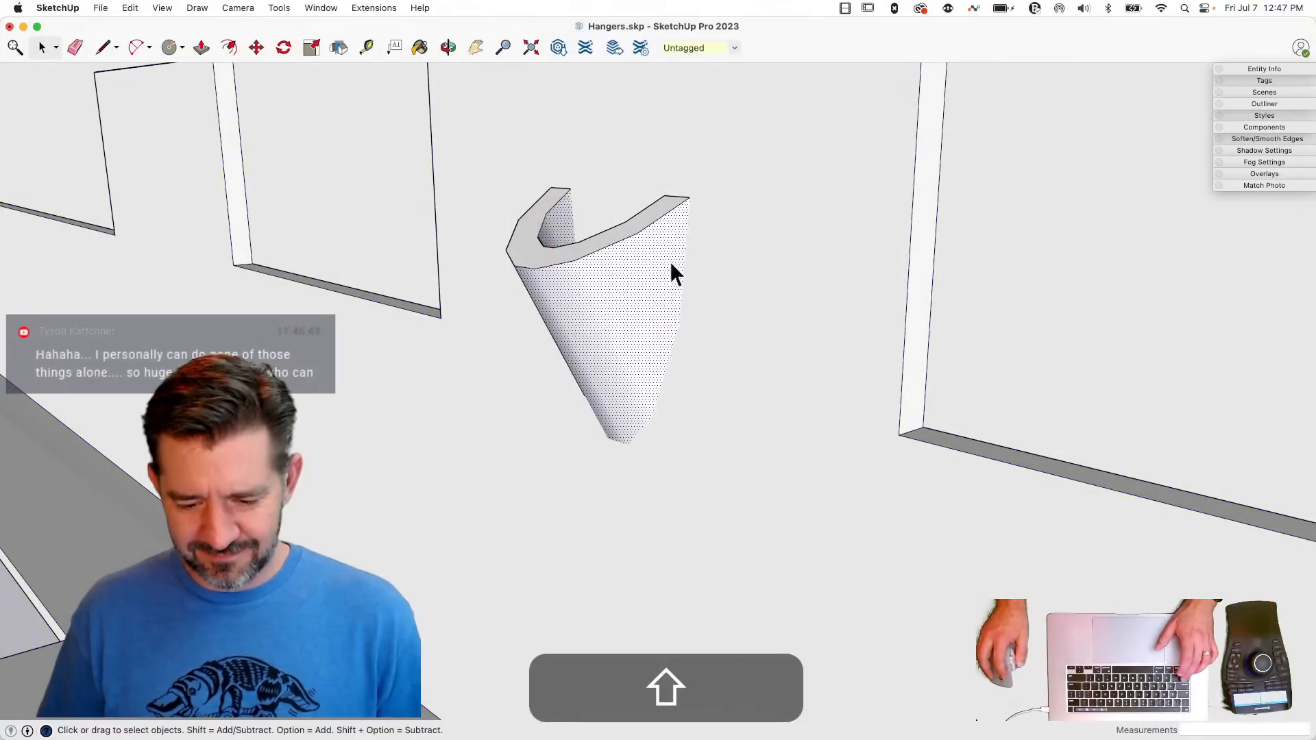
right_click(651, 300)
left_click(819, 440)
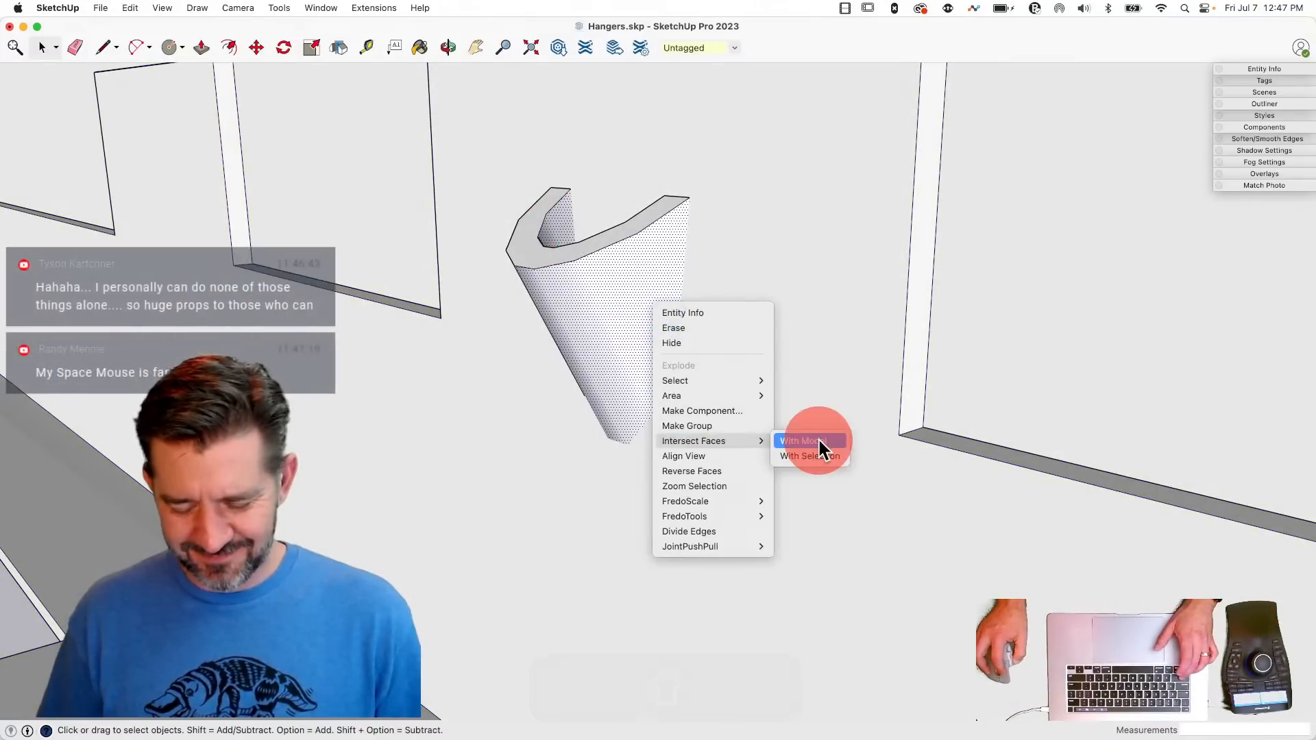
- Group the U-shaped solid and delete the part of it that projects through the side tab
triple_click(596, 258)
right_click(594, 256)
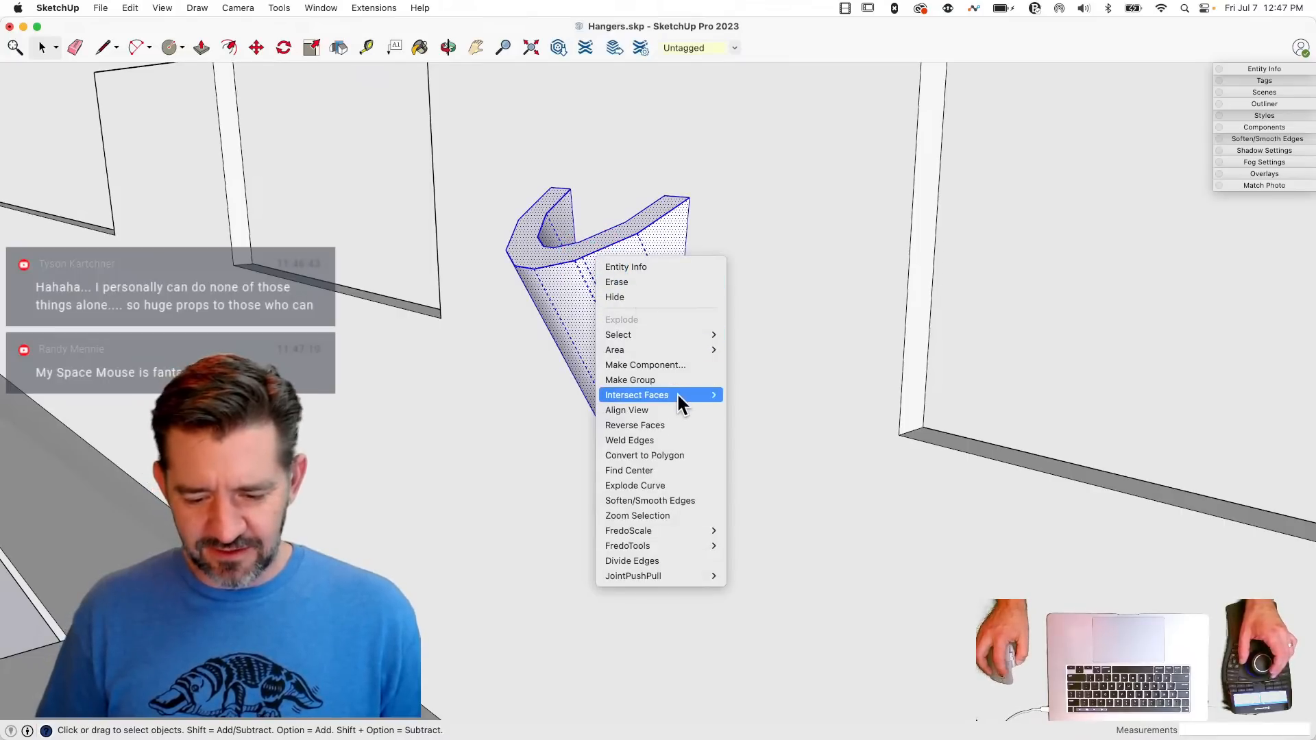
left_click(675, 377)
double_click(609, 292)
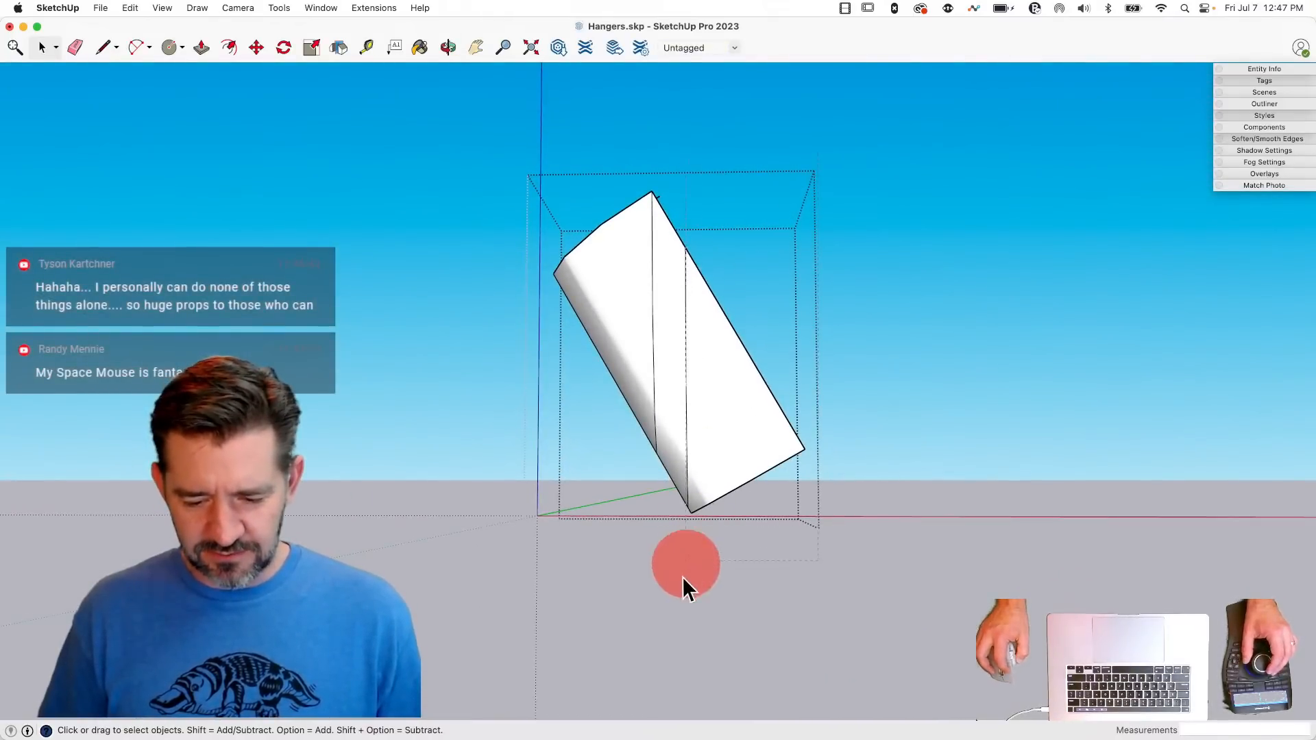
left_click(683, 578)
key("BackSpace")
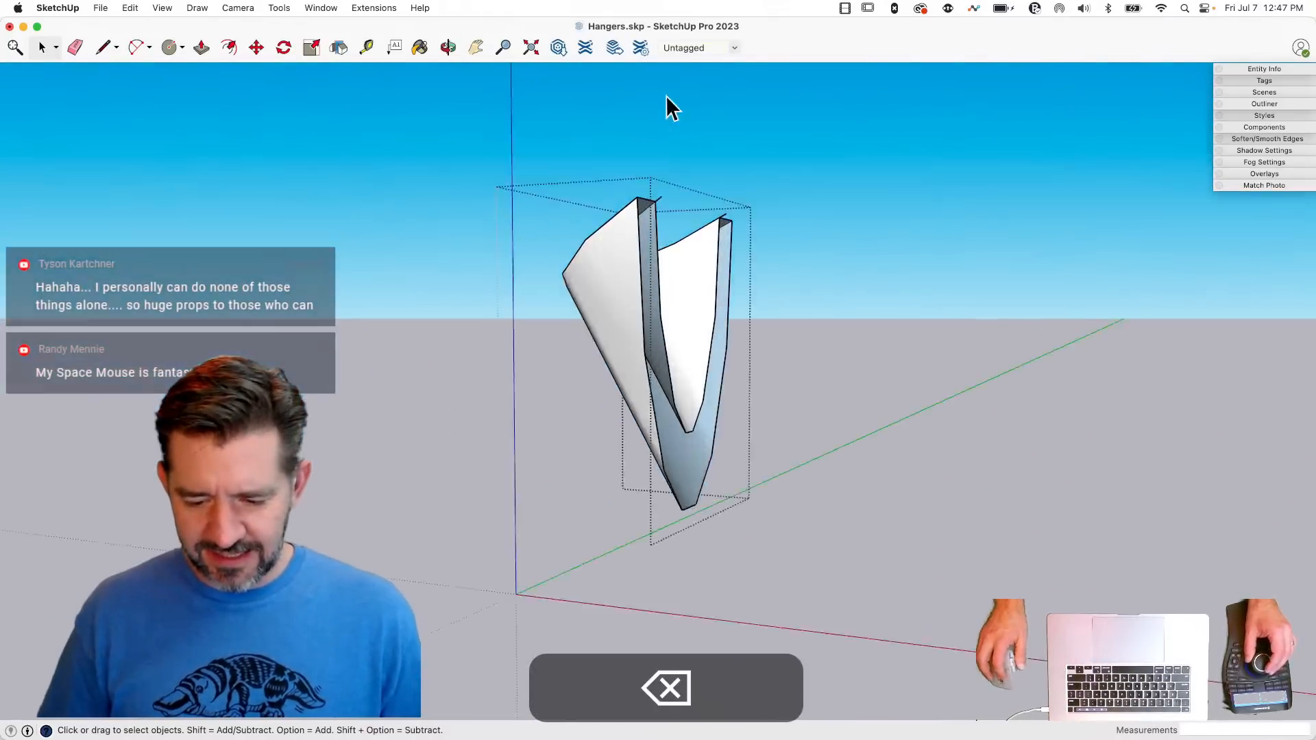
- Erase the stray edges at the trimmed solid's upper tips and draw an edge about 0.049" long across the open tip
key("e")
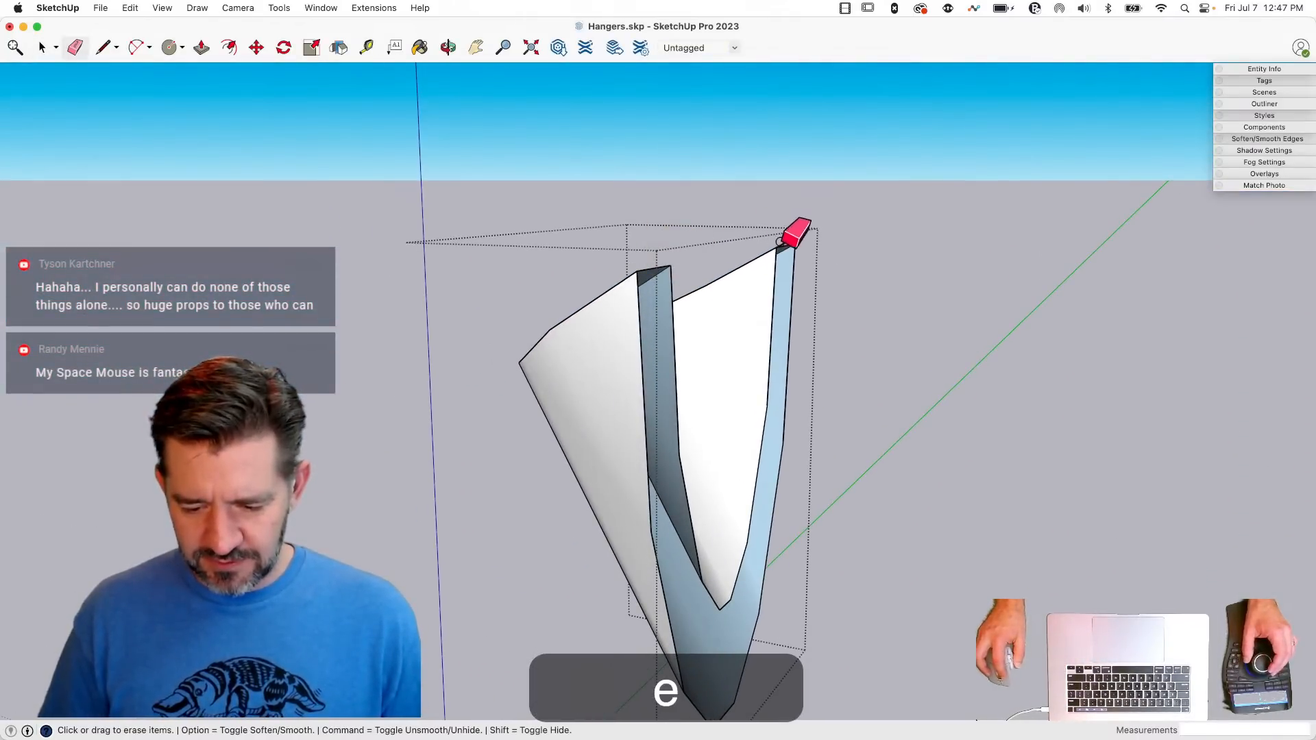
key("l")
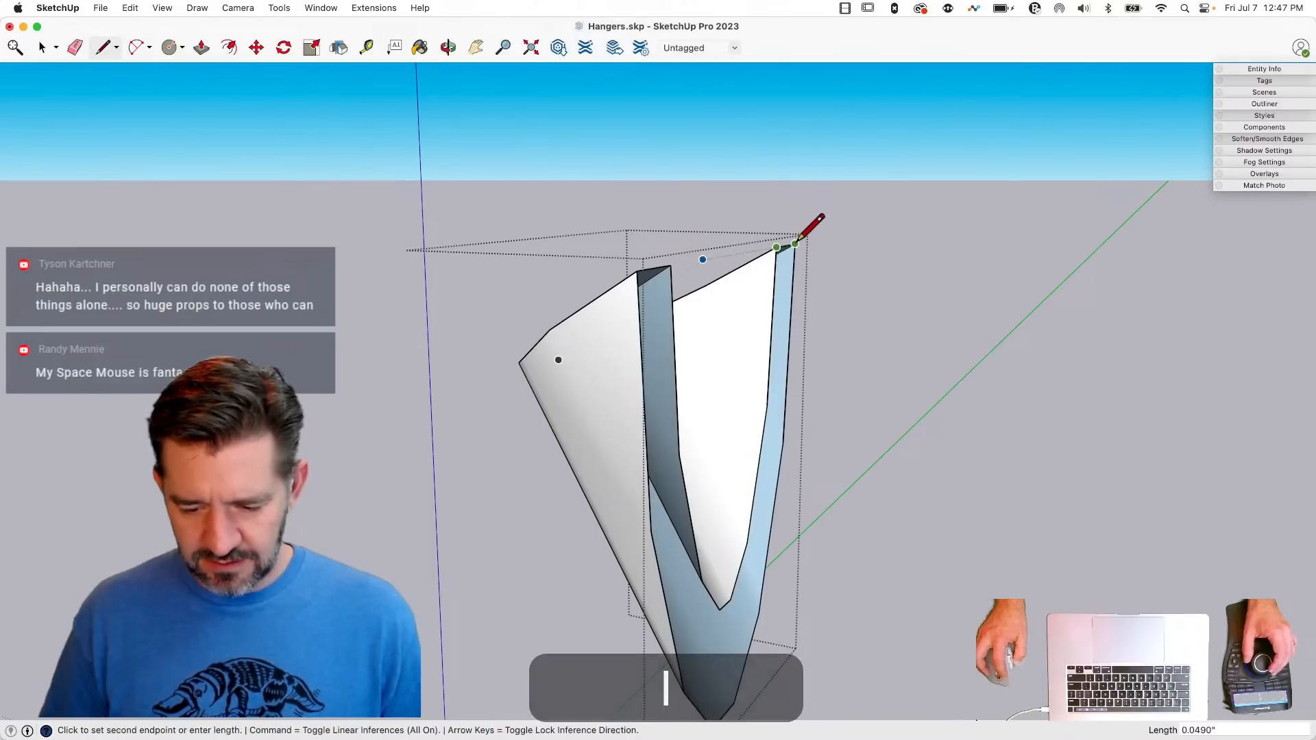
left_click(795, 244)
key("space")
left_click(685, 223)
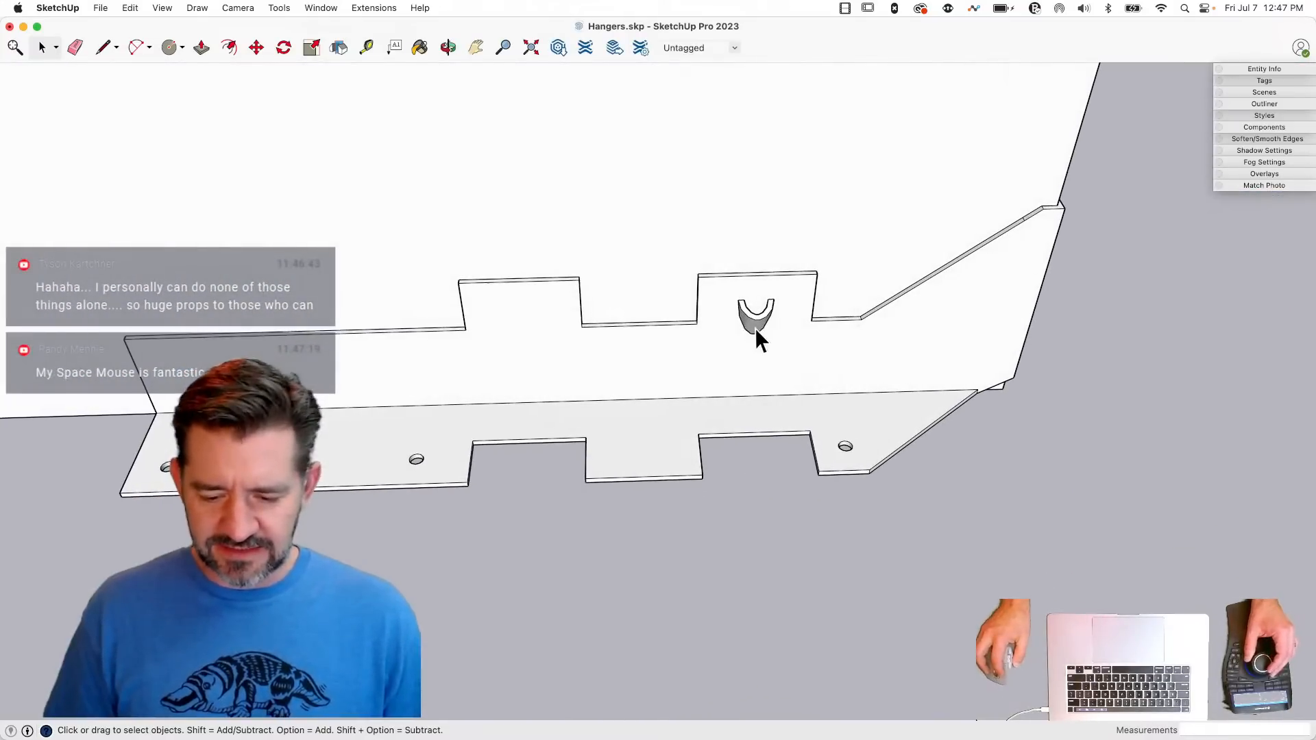
- Copy the U-shaped dimple group 2" along the hanger side onto the neighbouring tab
left_click(759, 327)
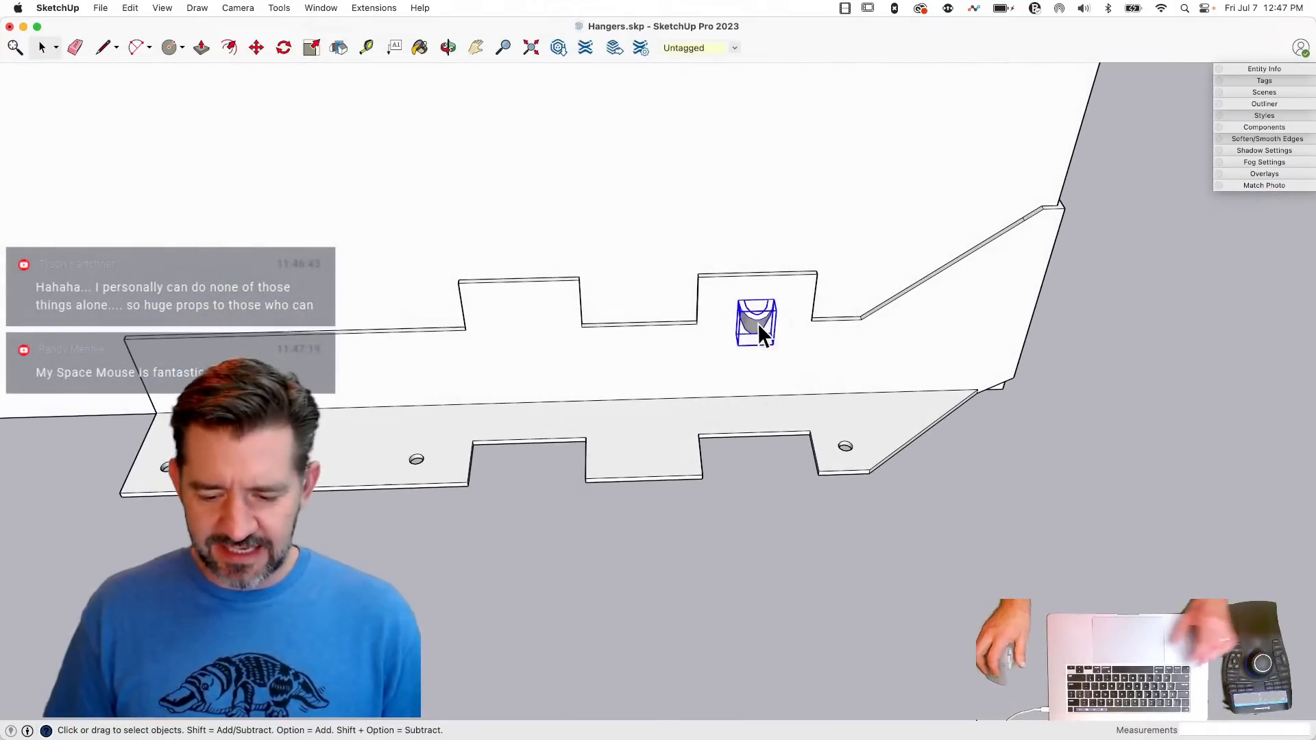
key("m")
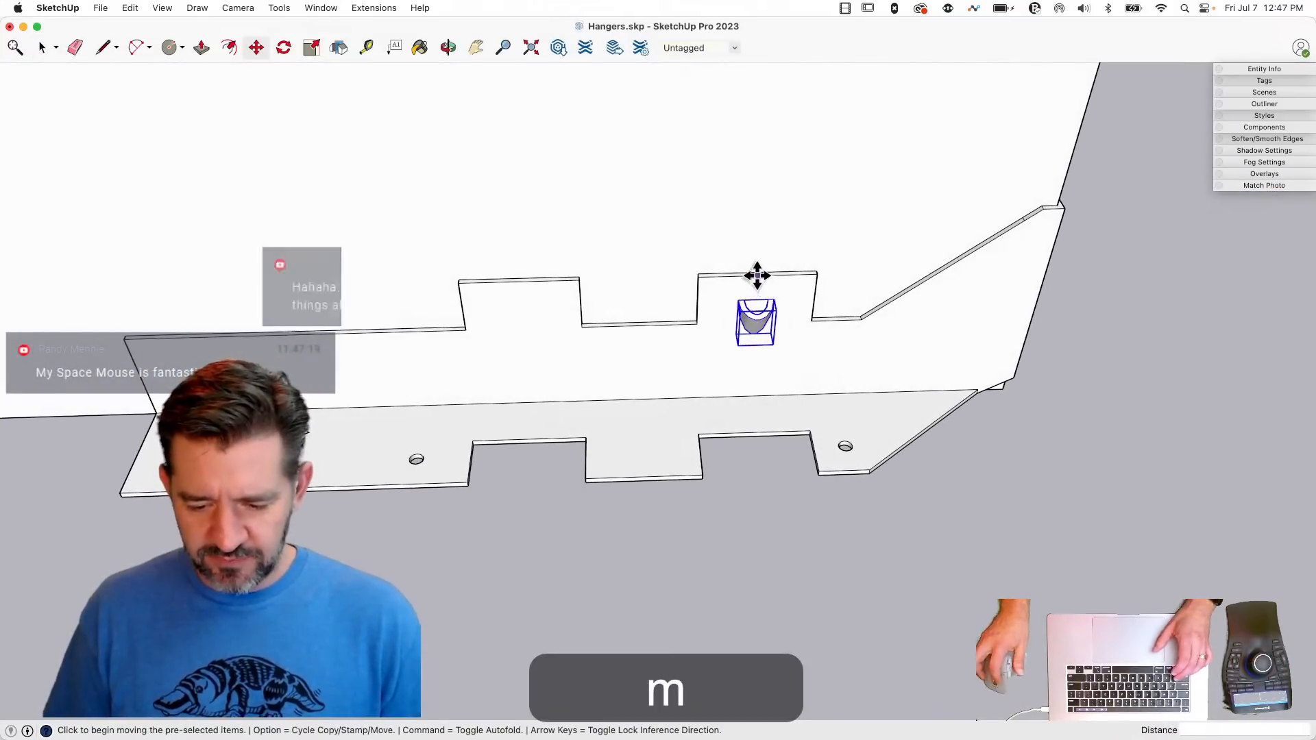
left_click(759, 275)
key("alt")
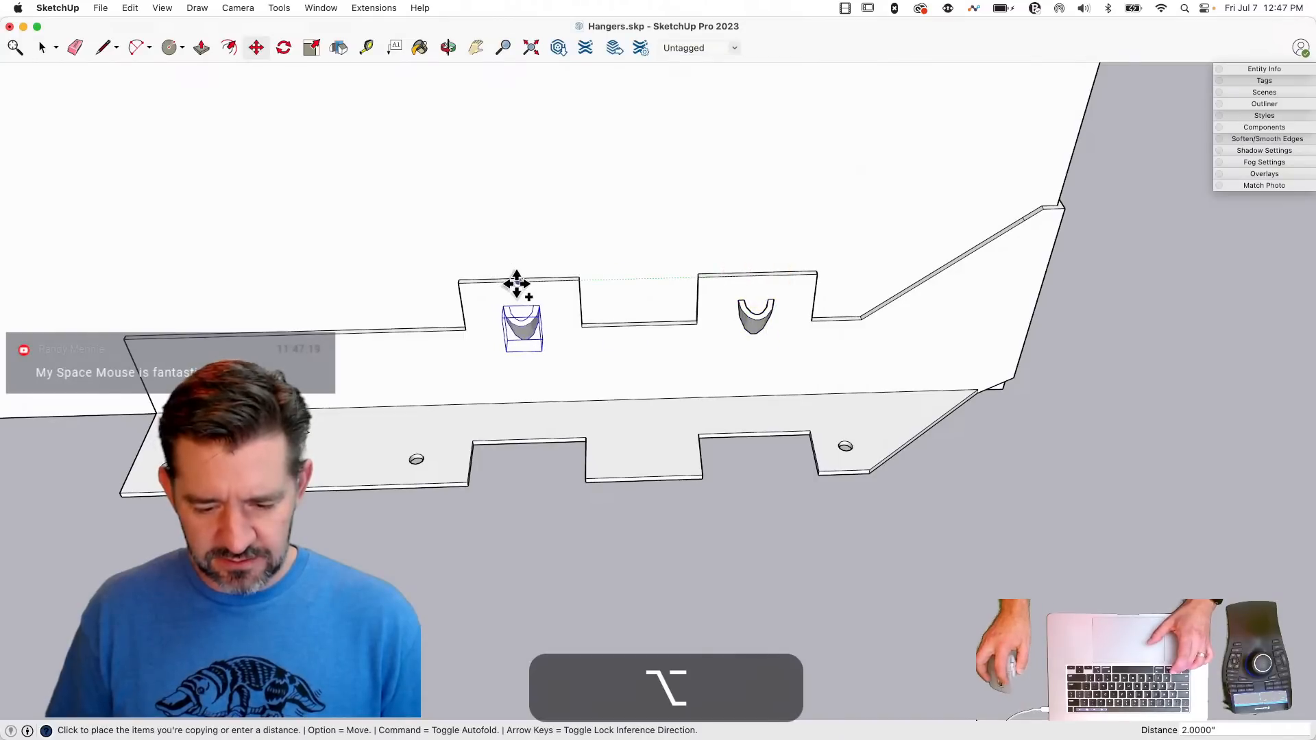
left_click(521, 282)
- Mirror a copy of both dimple groups across the middle of the hanger onto its opposite side
key("space")
left_click(746, 315, "shift")
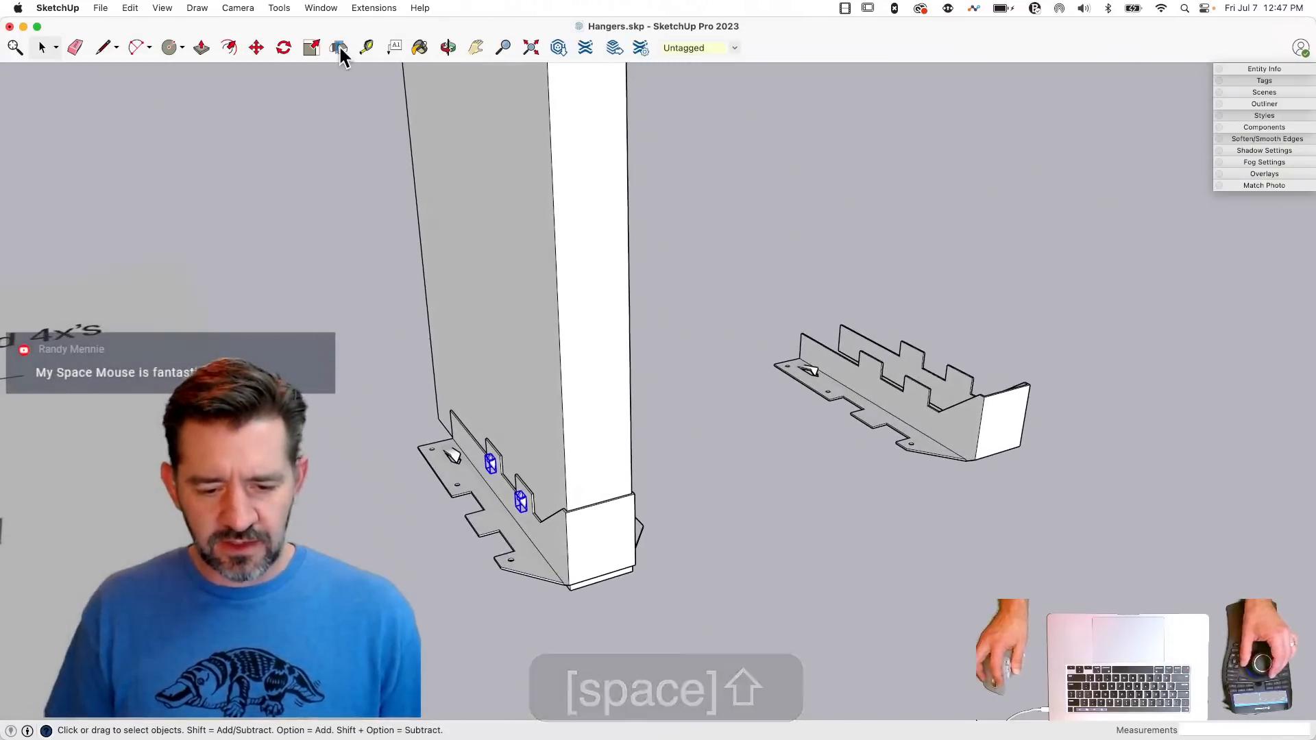
left_click(339, 47)
key("alt")
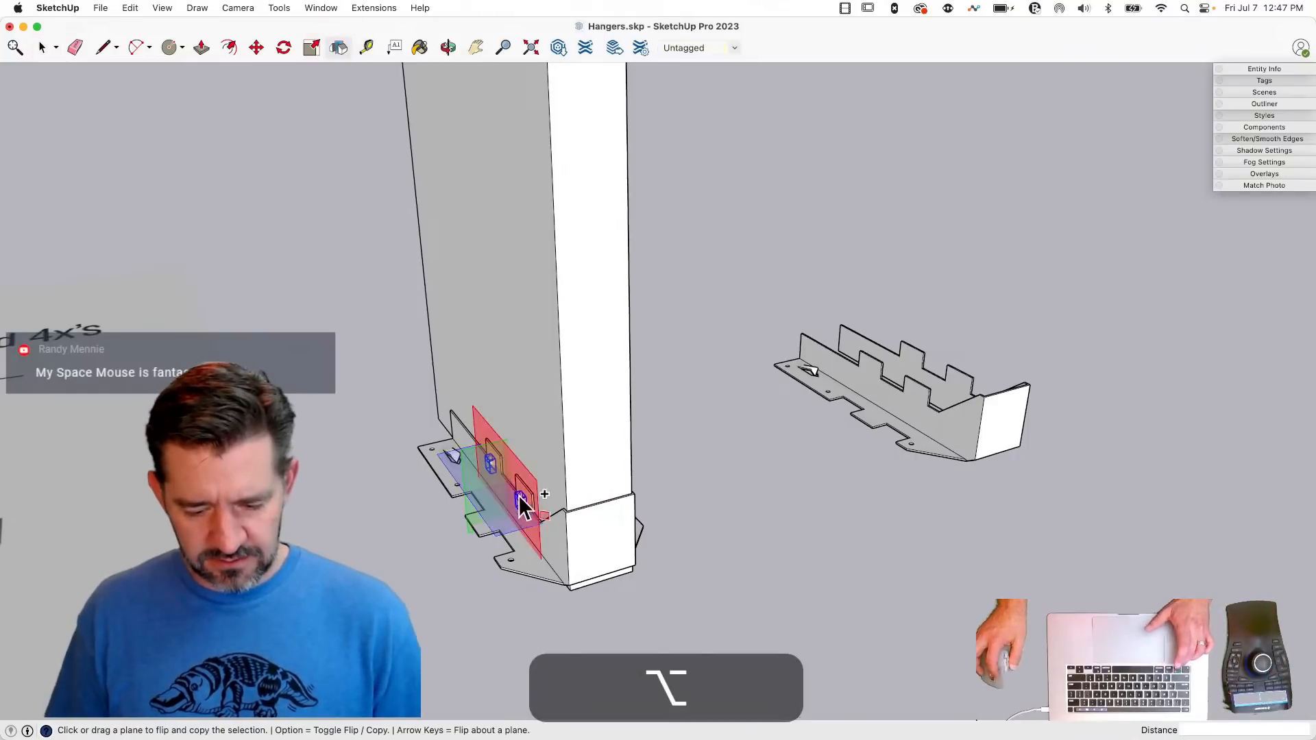
left_click_drag(524, 485, 601, 503)
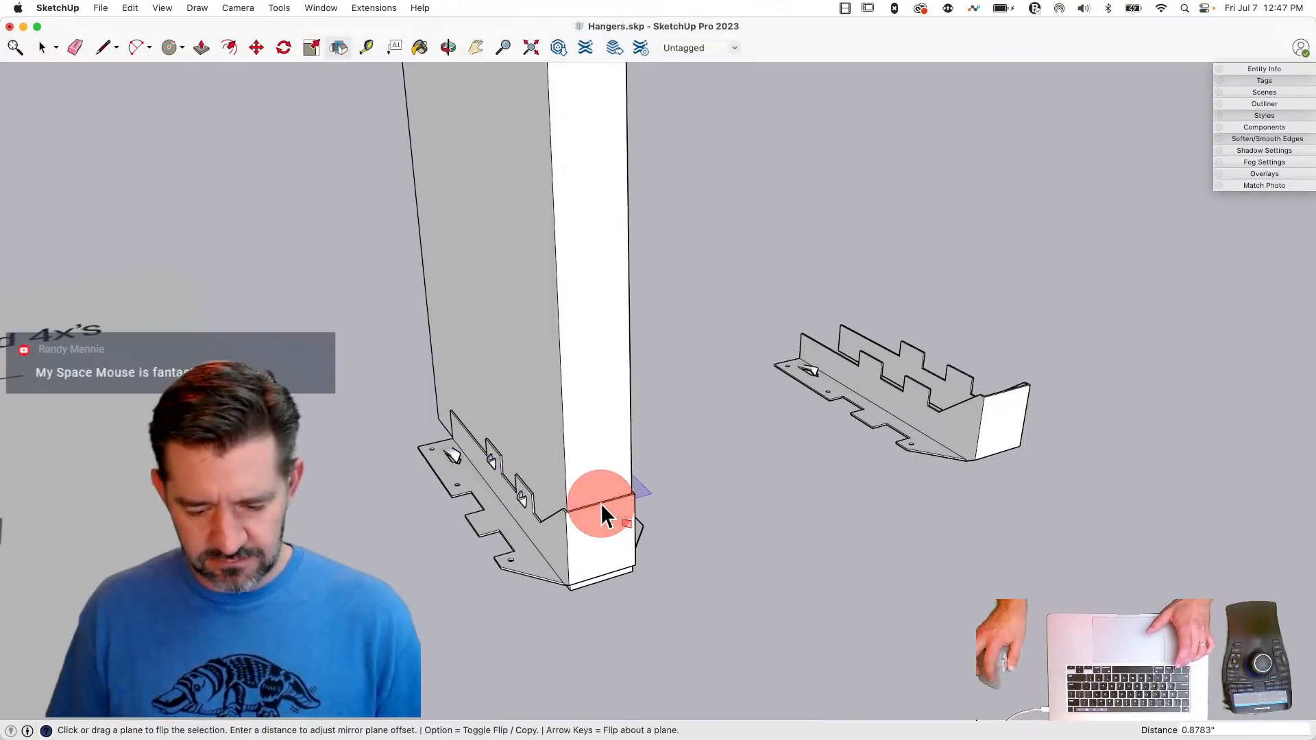
key("space")
left_click(718, 542)
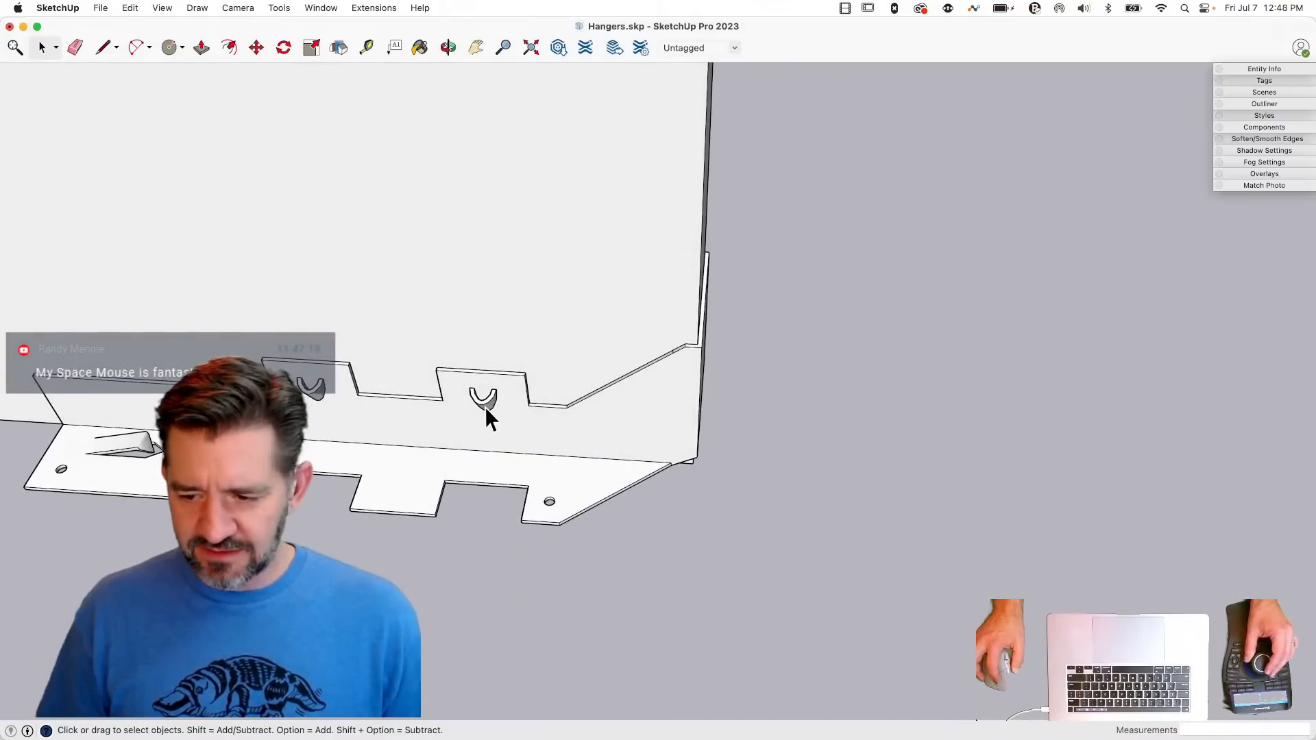
- Select all four dimple groups, cut them, and paste them in place inside the hanger component
left_click(485, 403)
left_click(699, 434)
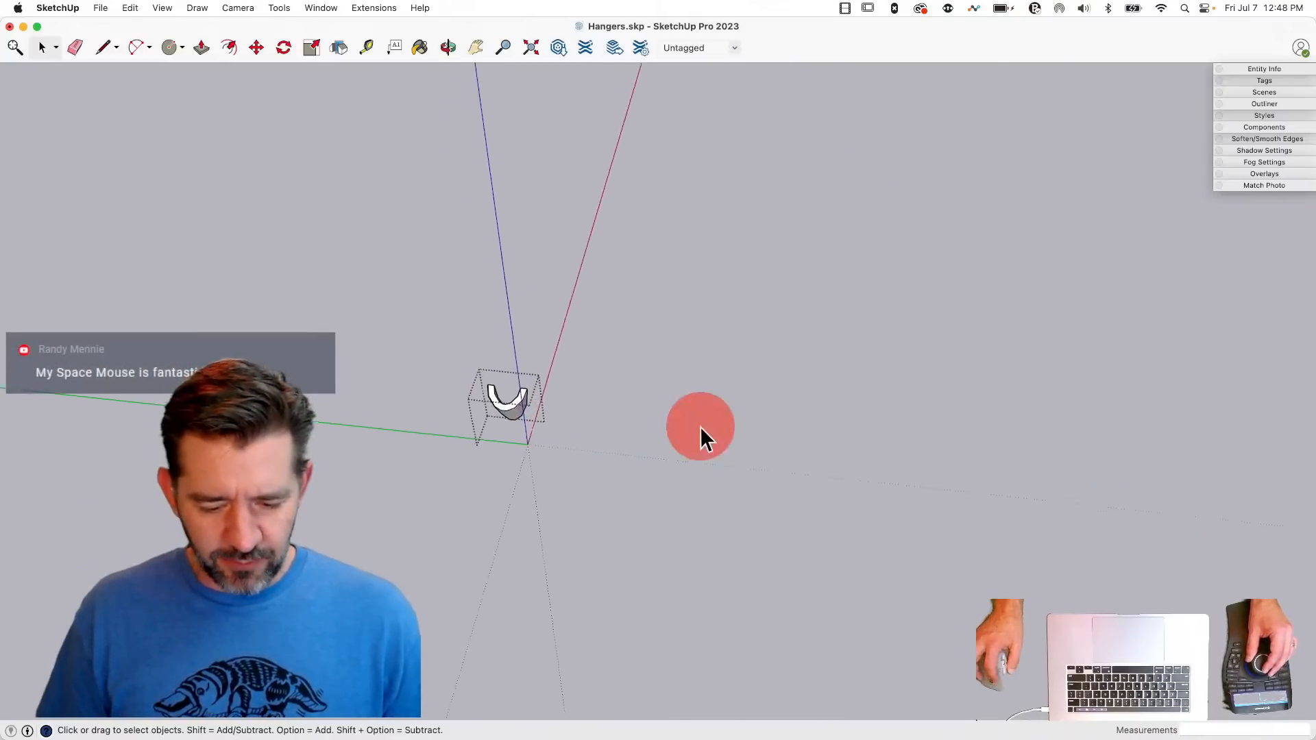
left_click(487, 405)
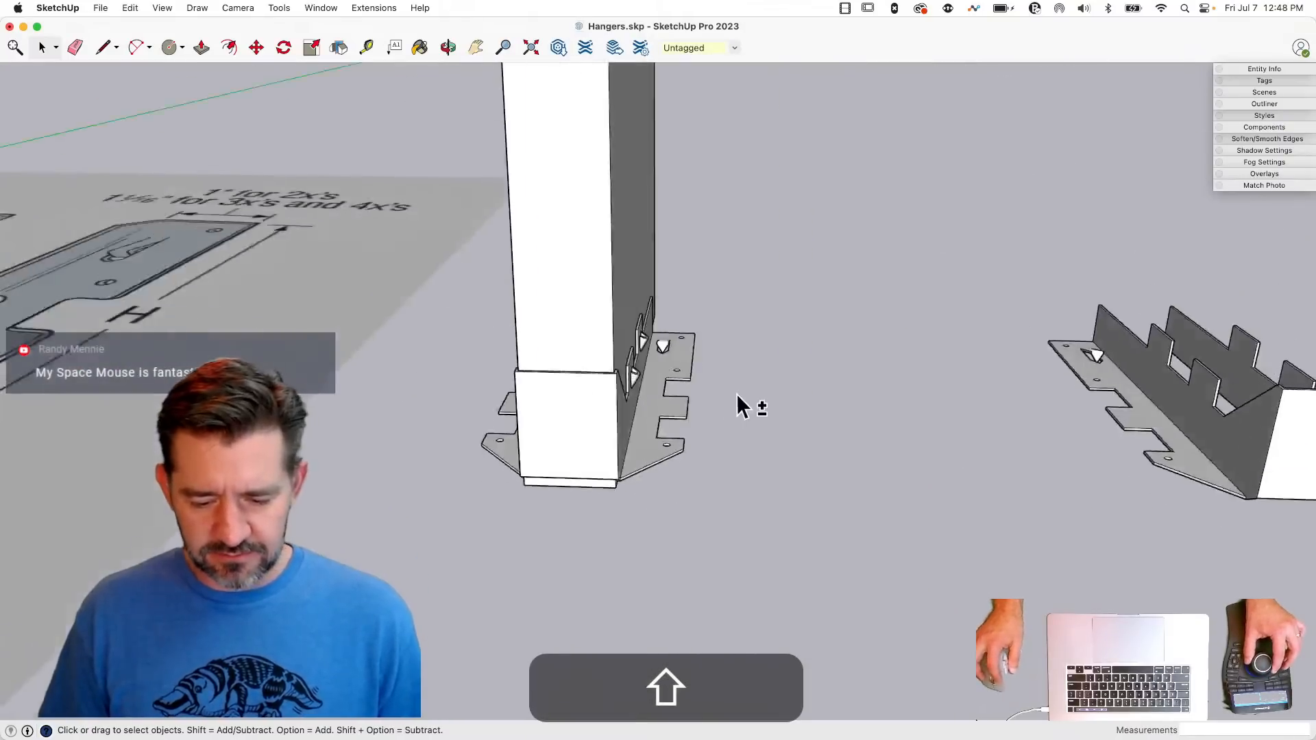
left_click(571, 404, "shift")
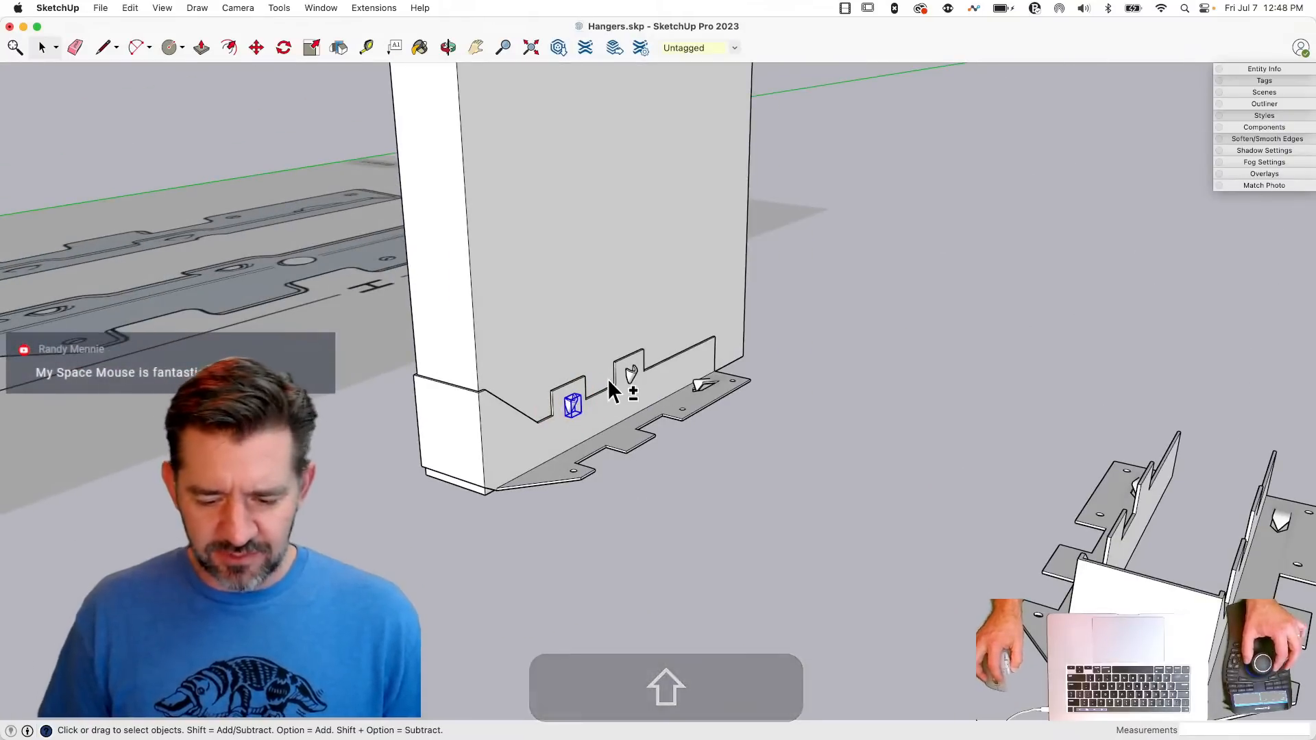
left_click(638, 377, "shift")
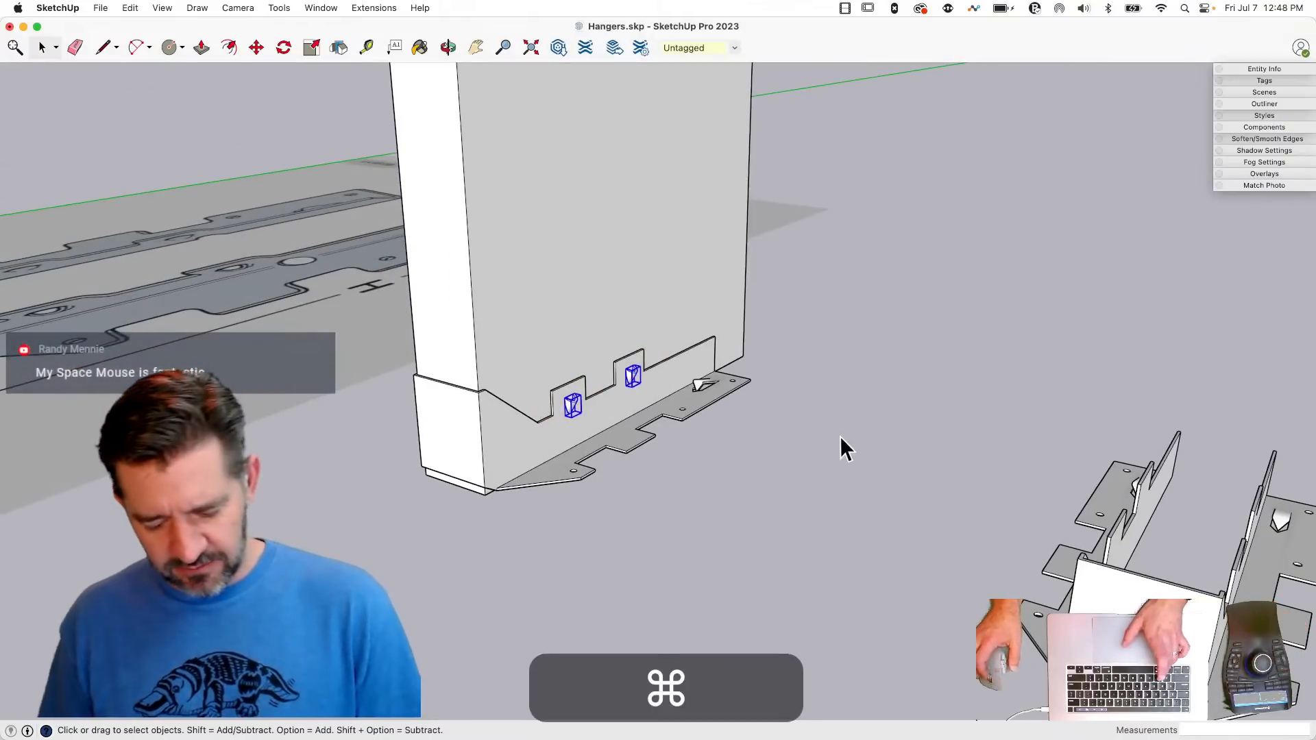
key("super+x")
double_click(610, 412)
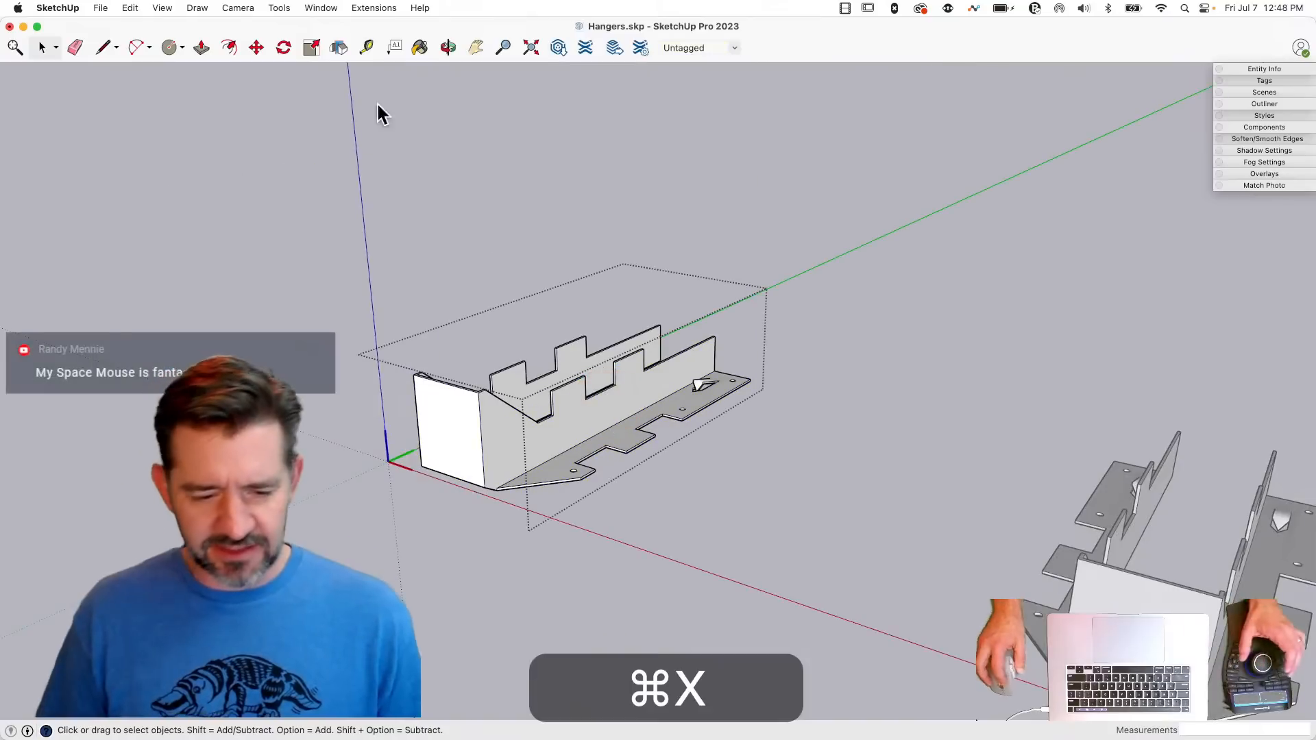
left_click(130, 7)
left_click(164, 111)
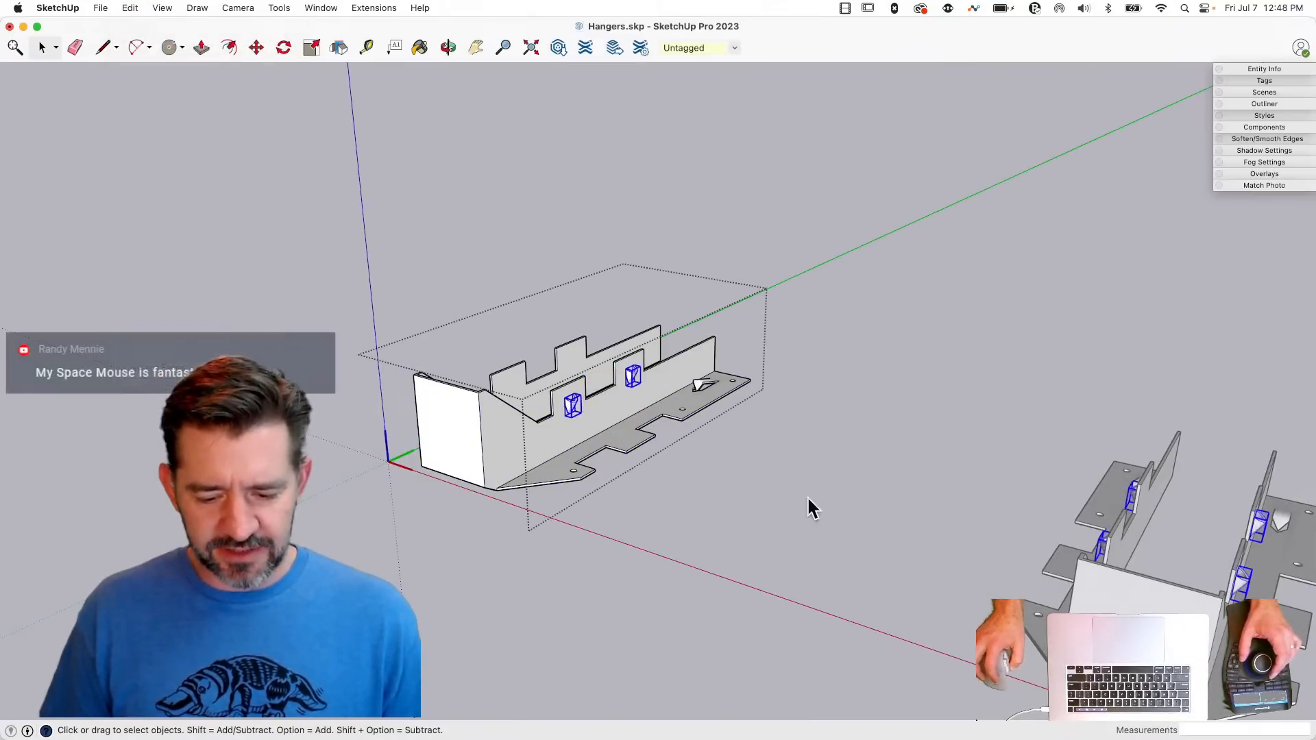
- Explode the four dimple groups inside the hanger component so their geometry merges with it
double_click(612, 406)
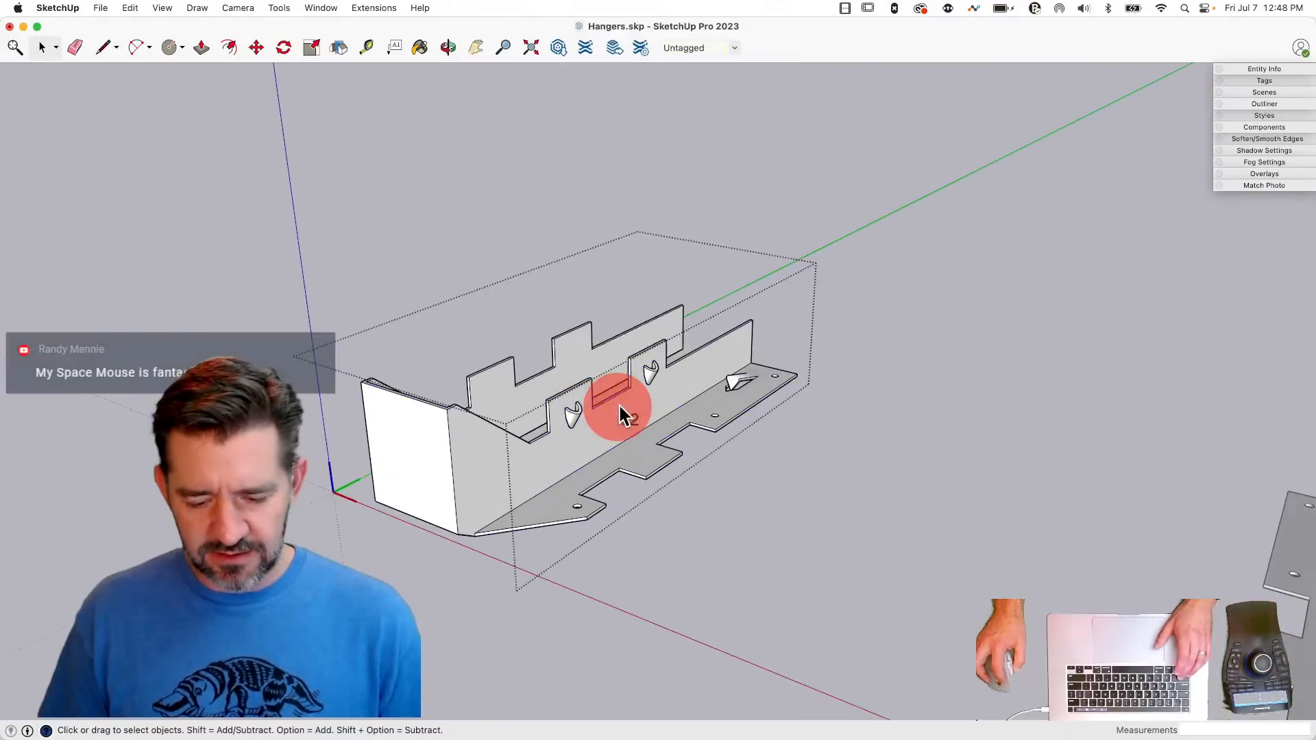
left_click(653, 380)
left_click(573, 415, "shift")
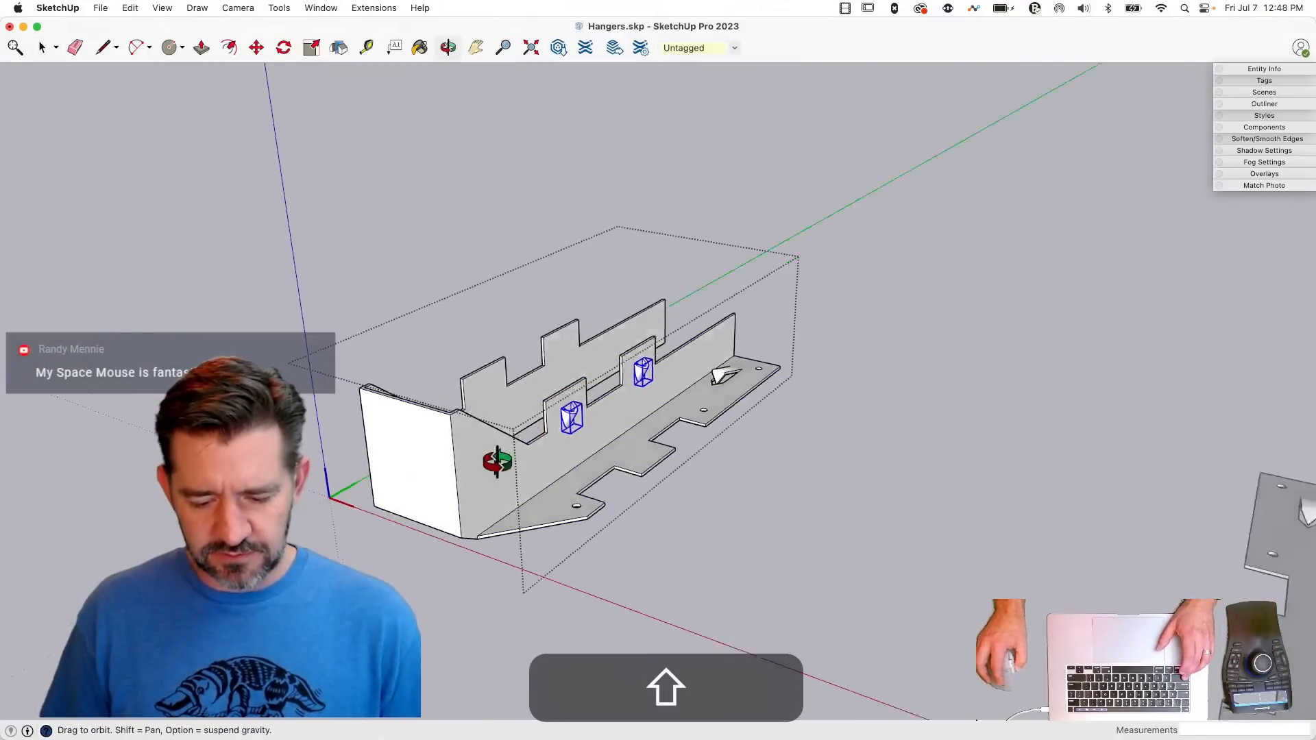
left_click(332, 554, "shift")
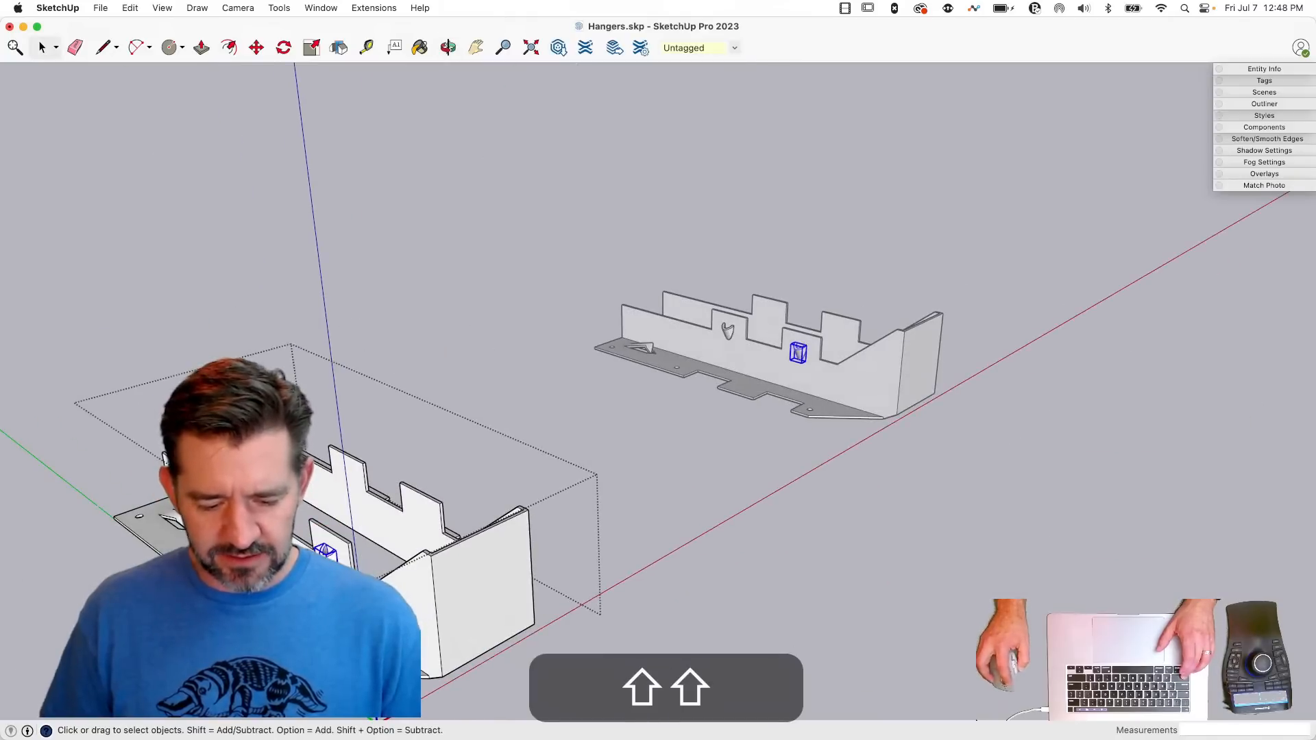
right_click(254, 513)
mouse_move(288, 620)
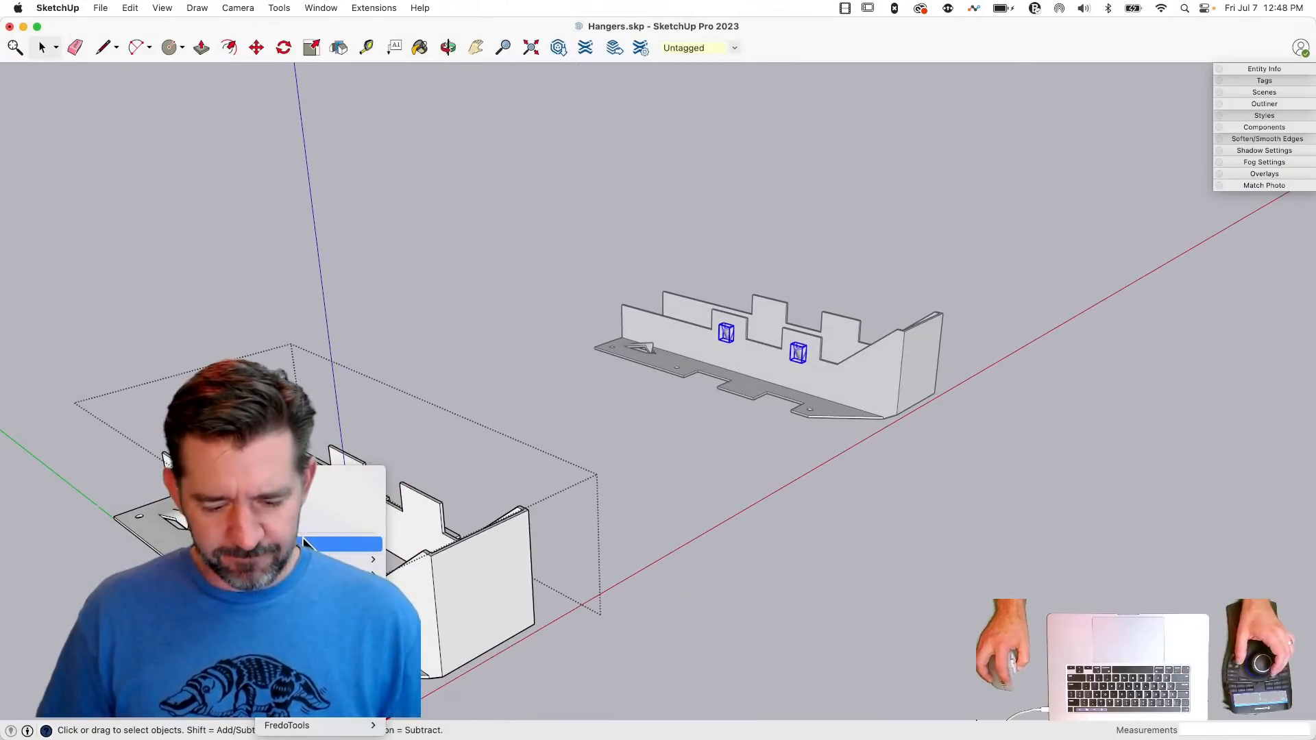
left_click(306, 543)
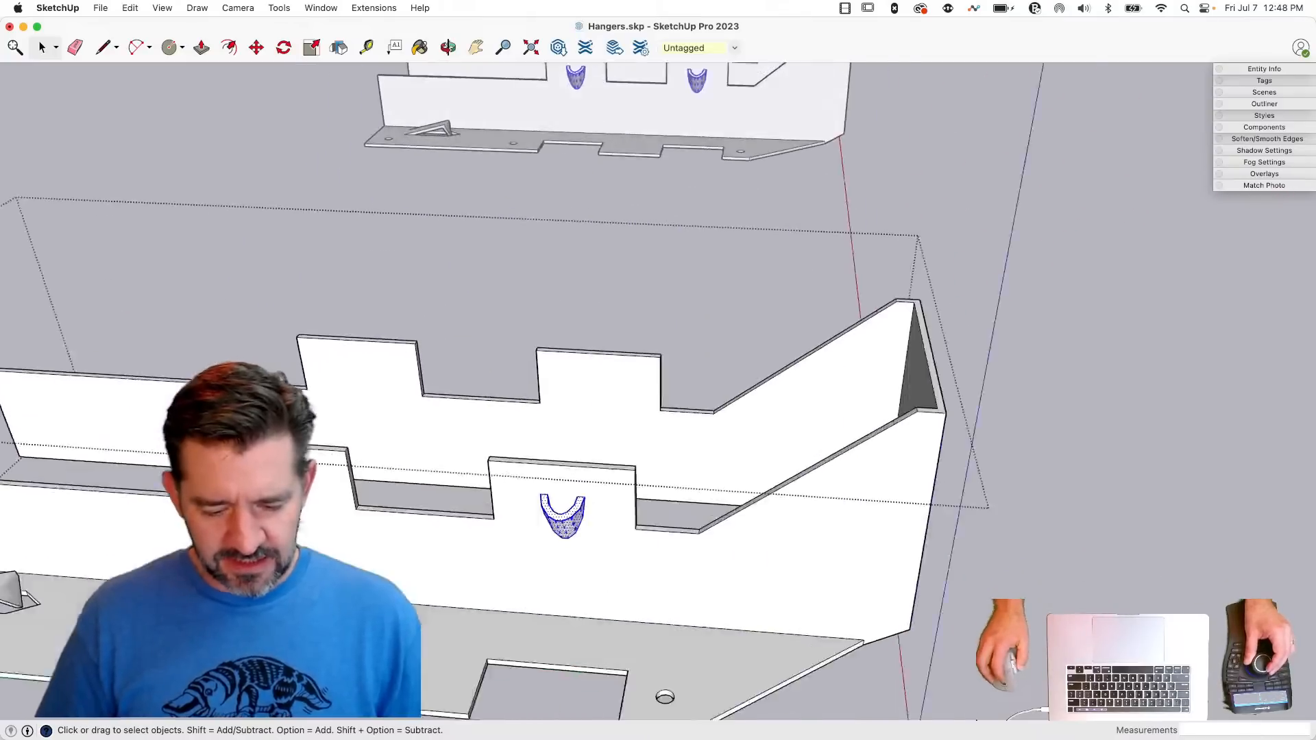
- Draw edges across the open tops of the U-shaped dimples and push the enclosed face through the tab's thickness
key("l")
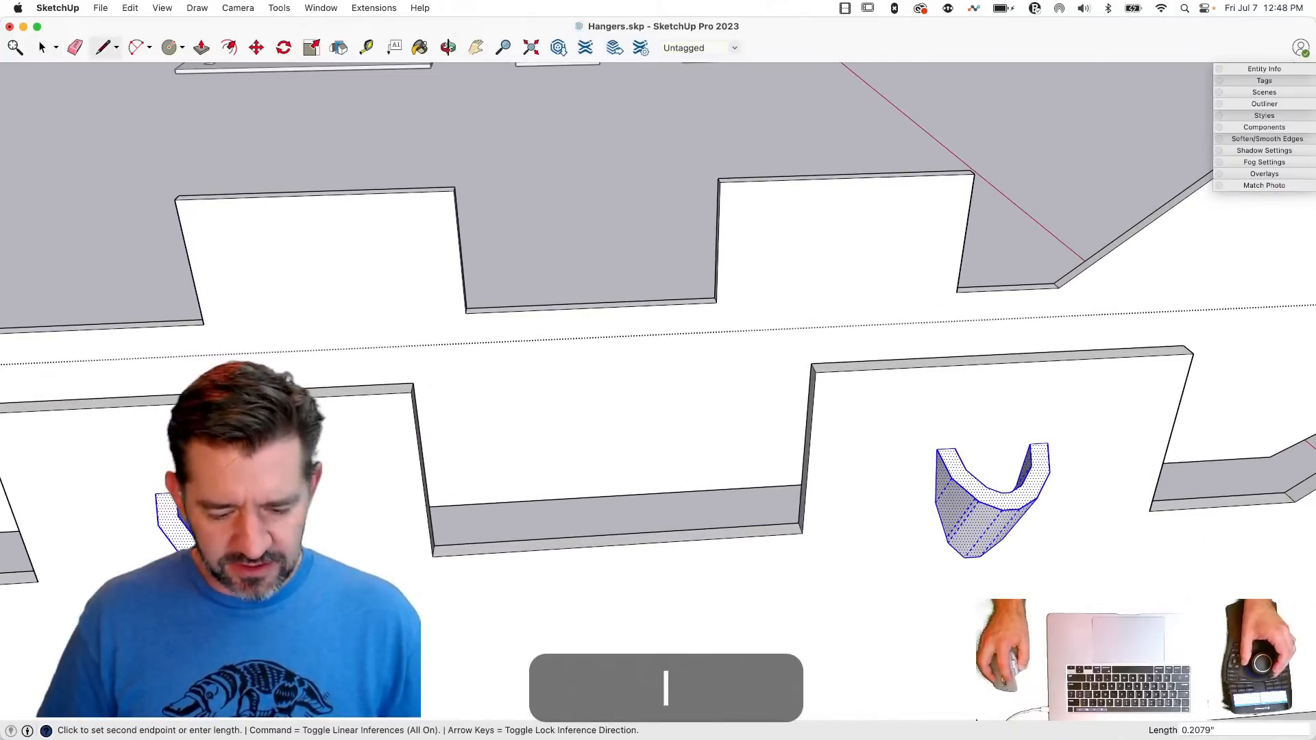
key("l")
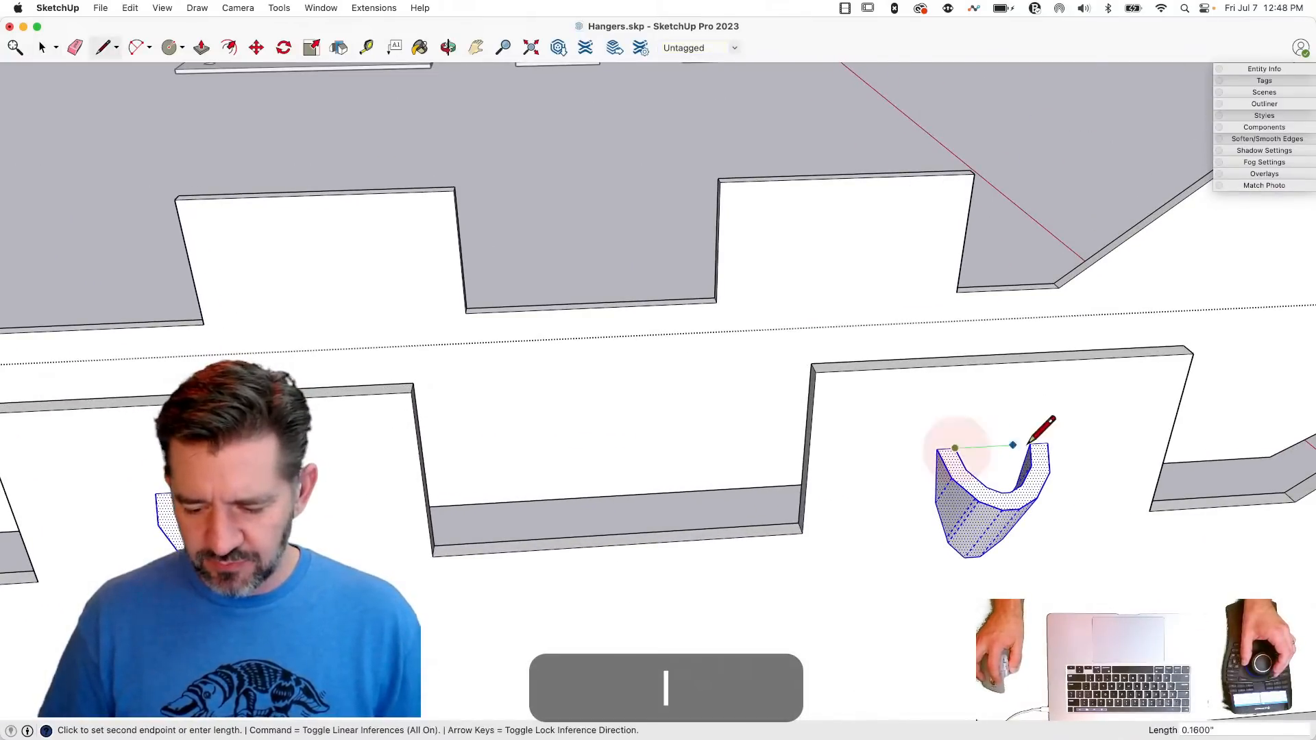
key("space")
key("BackSpace")
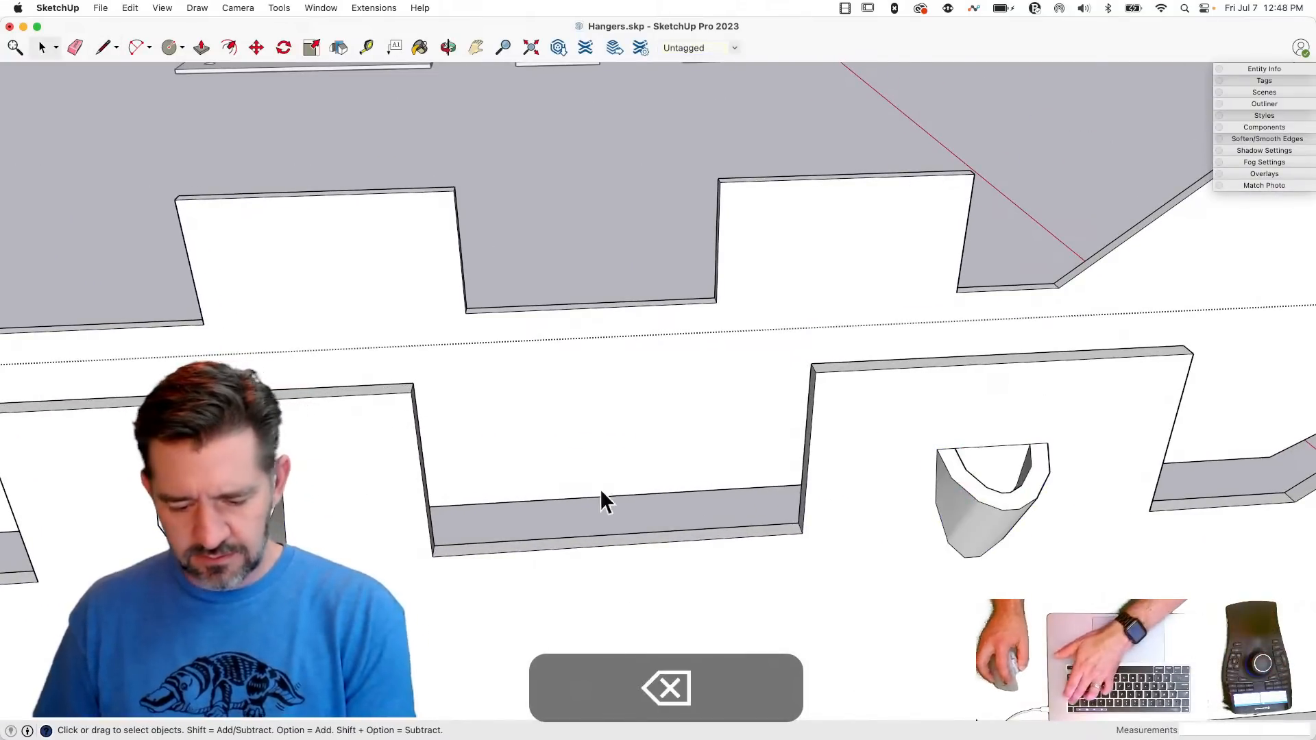
key("p")
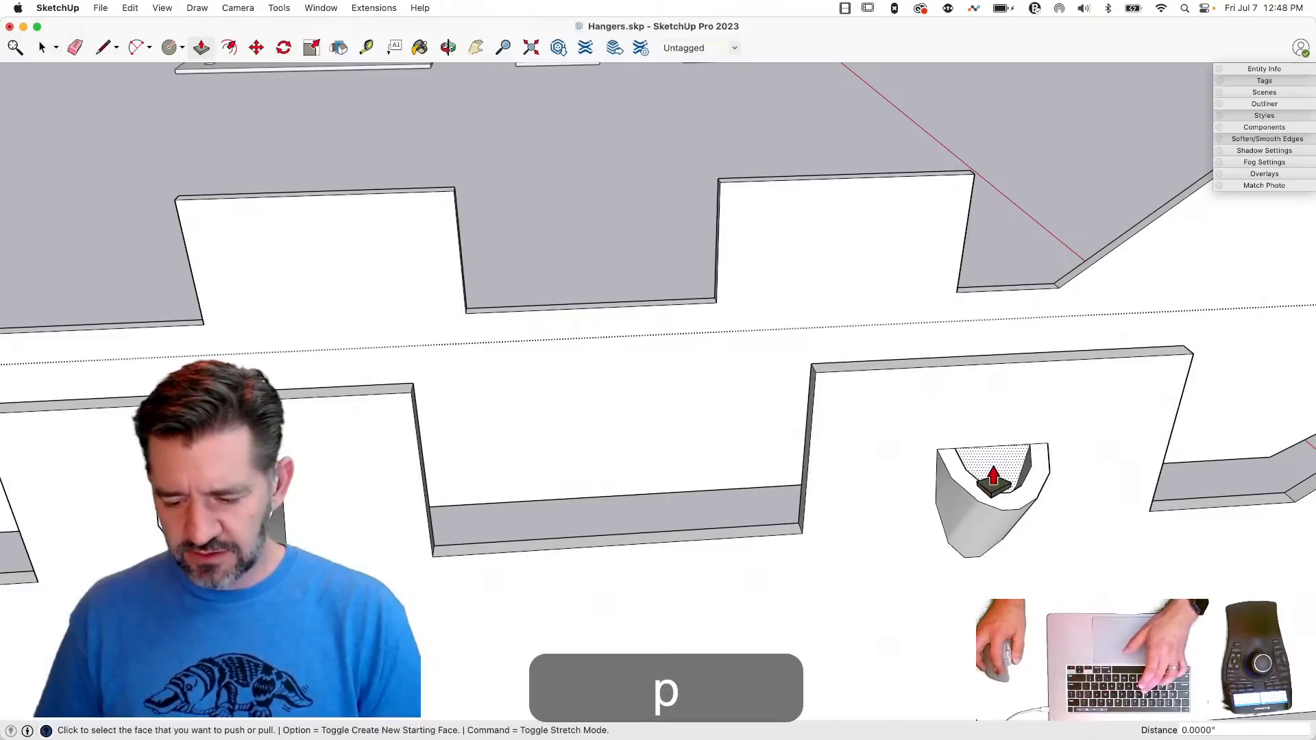
left_click_drag(987, 468, 1186, 351)
key("space")
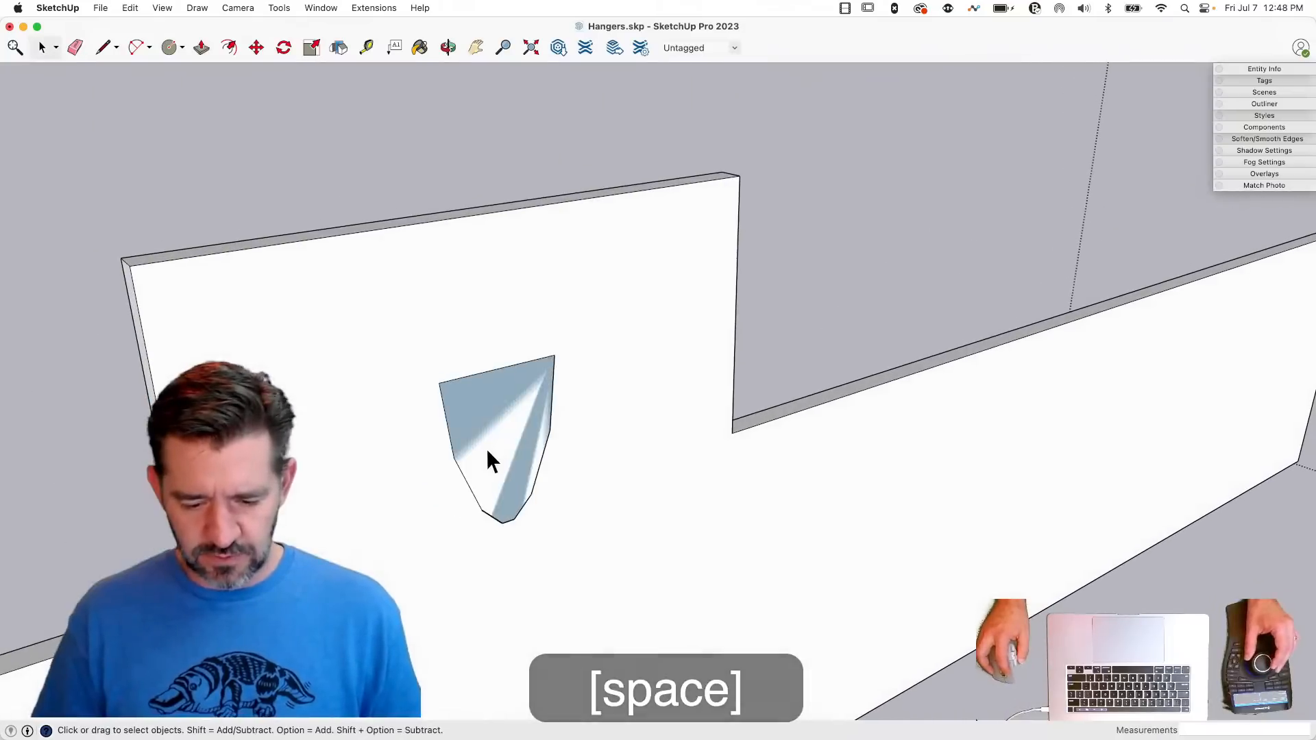
- Retrace the dimple outline's top edge on the side's inner surface and delete the pushed face at the back of the opening
key("l")
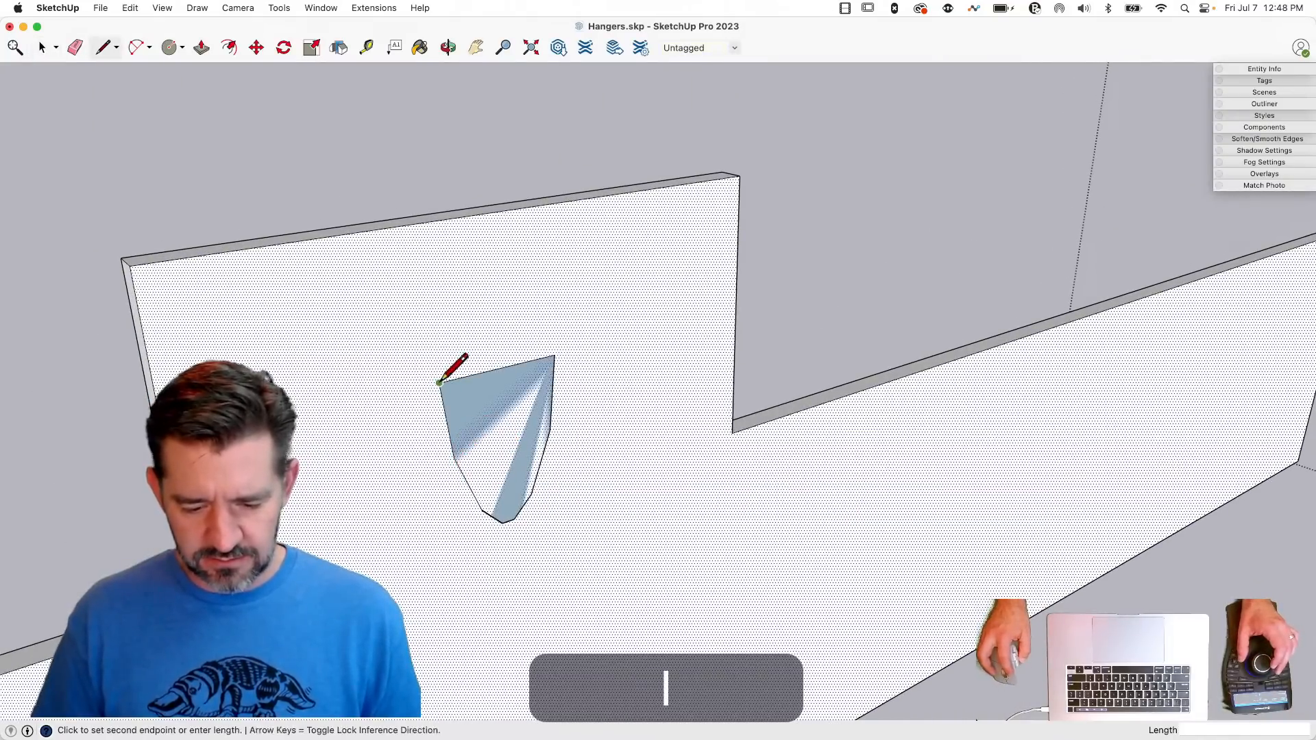
left_click(536, 359)
key("space")
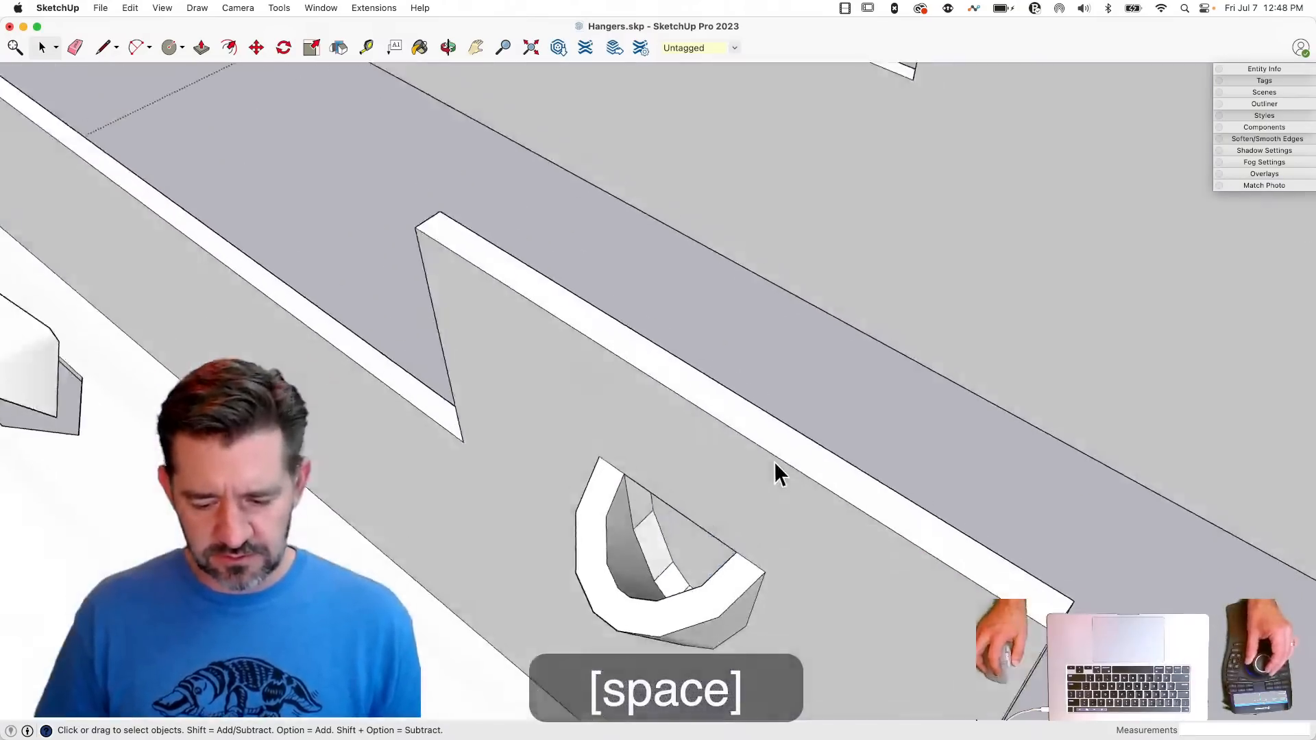
left_click(539, 546)
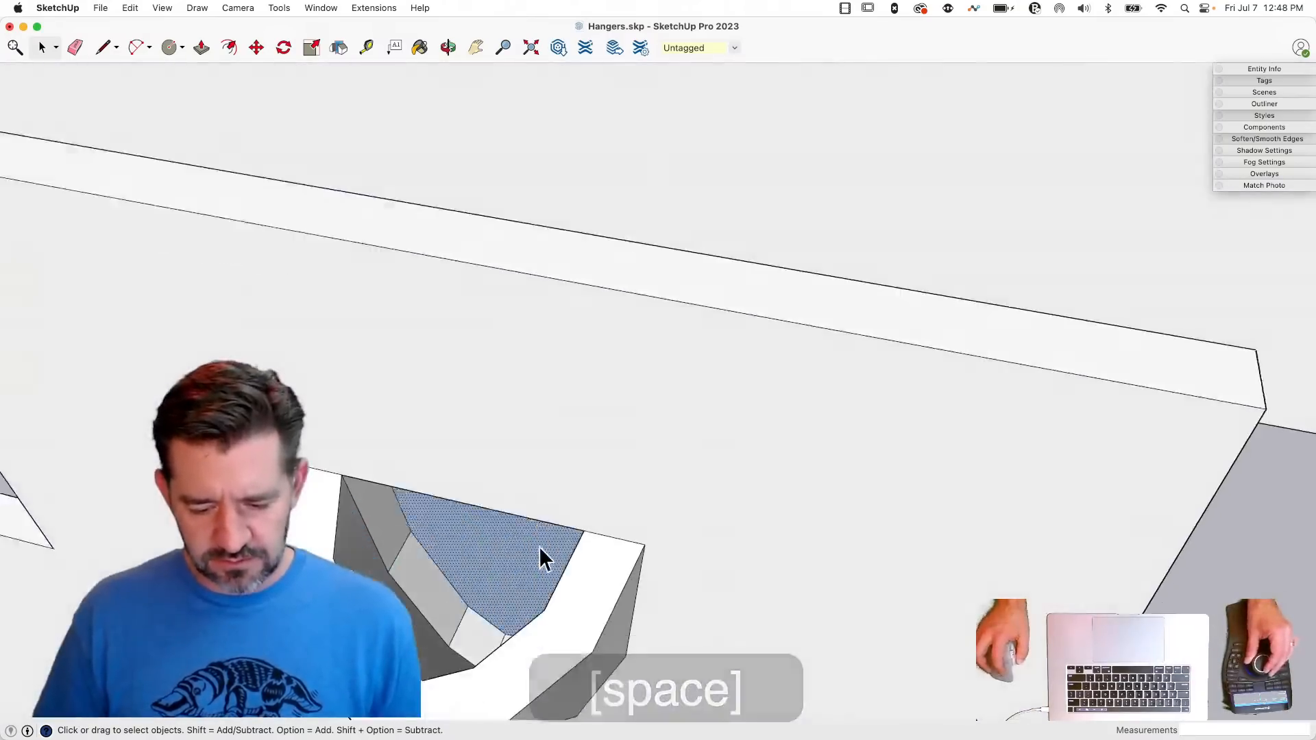
left_click(467, 458)
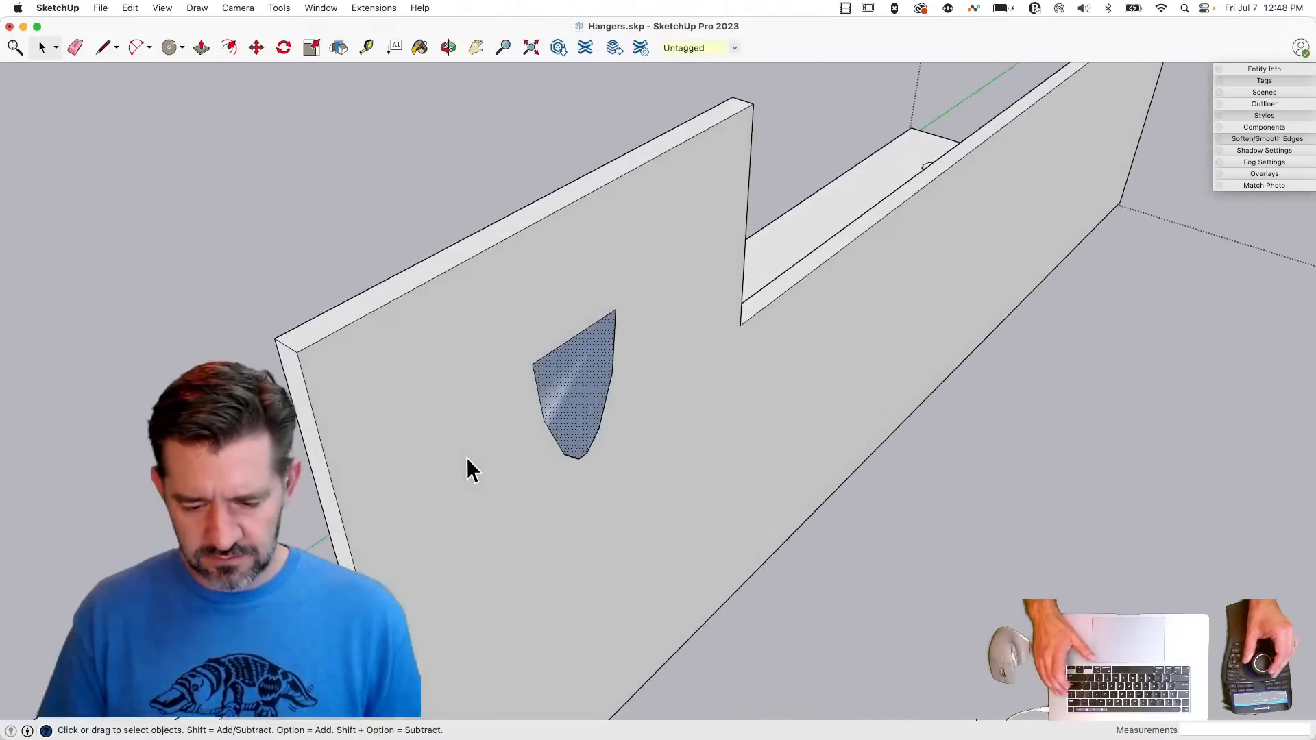
key("BackSpace")
- Try to split the dimple outline from the side's inner face by retracing its about 0.21" top edge and about 0.12" side edge
key("l")
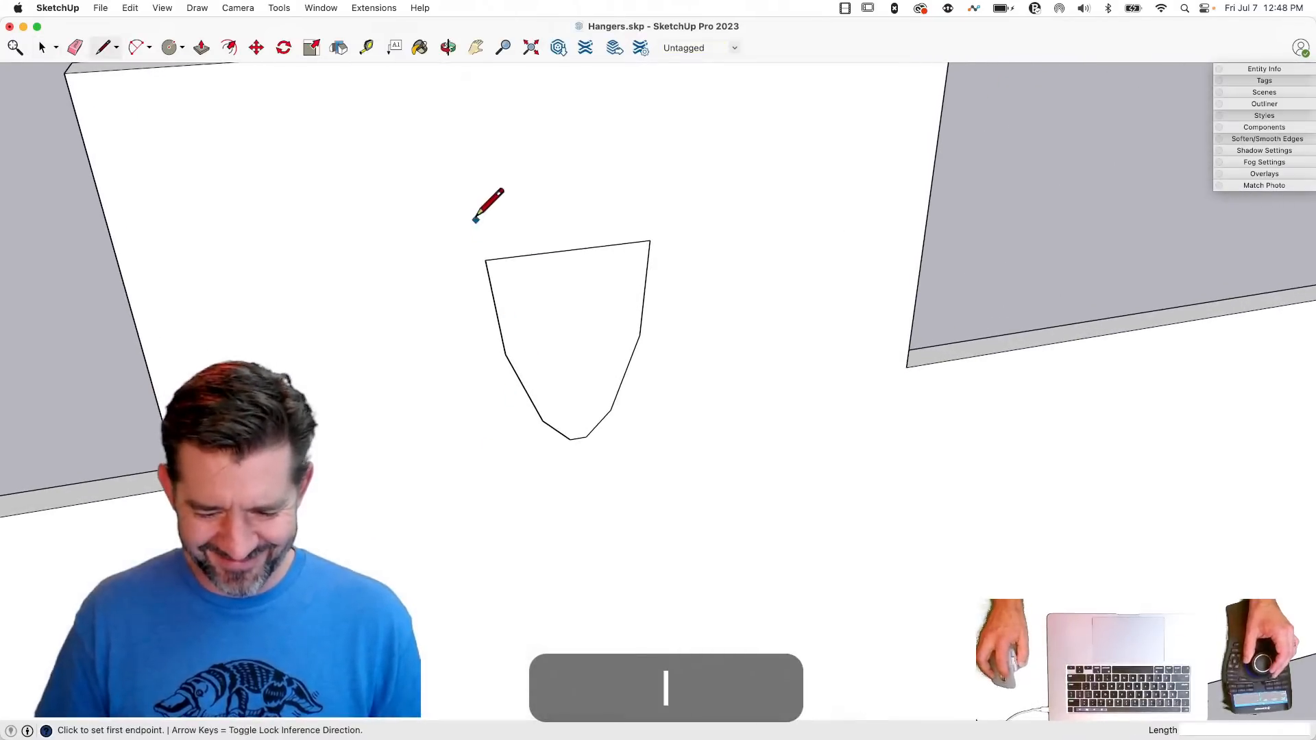
left_click(649, 241)
key("space")
left_click(577, 325)
key("l")
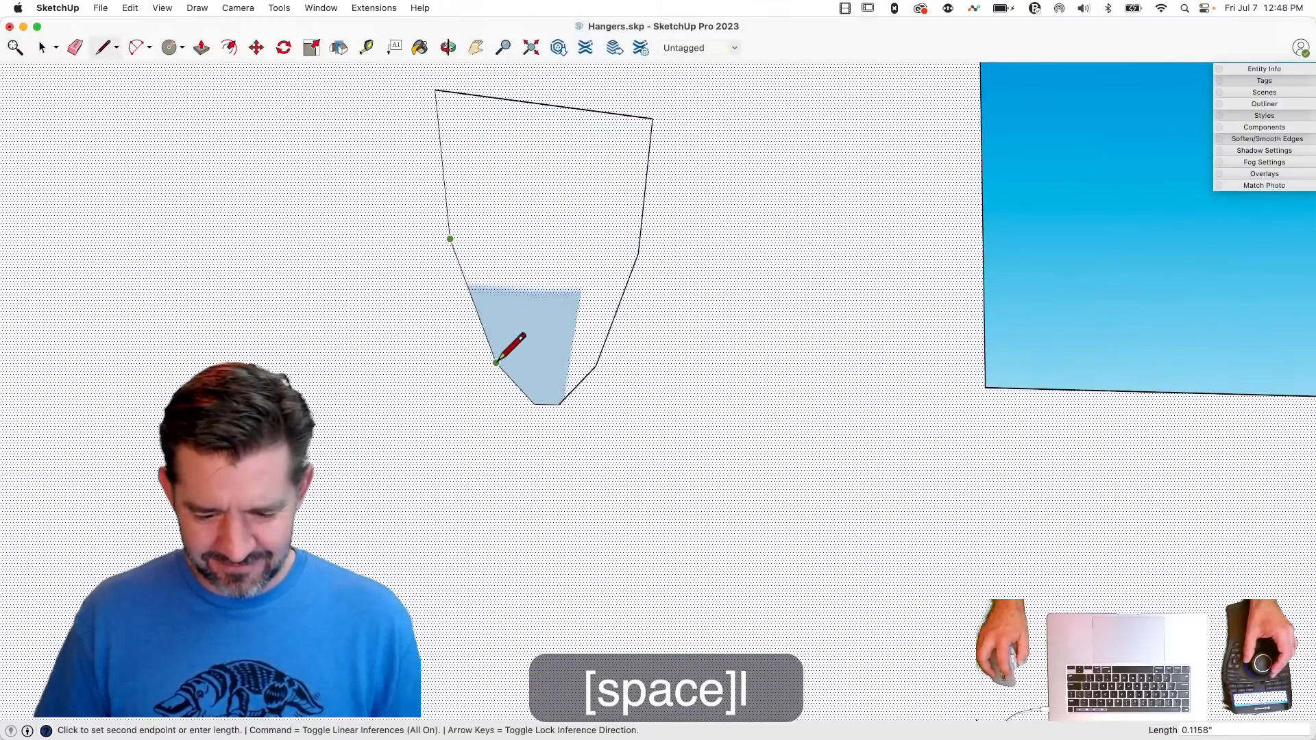
left_click(495, 366)
- Delete the hanger side's whole inner face and the faces left covering the dimple hollows on both tabs
key("space")
left_click(552, 300)
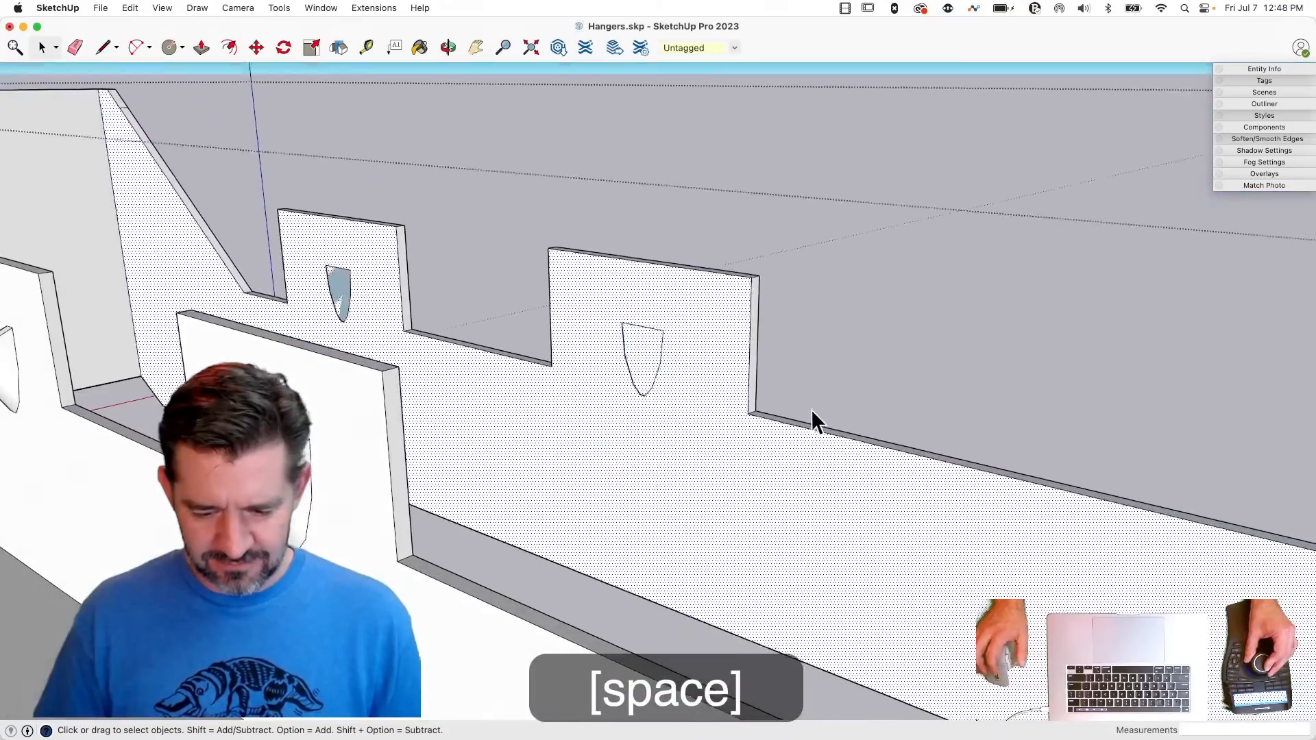
key("BackSpace")
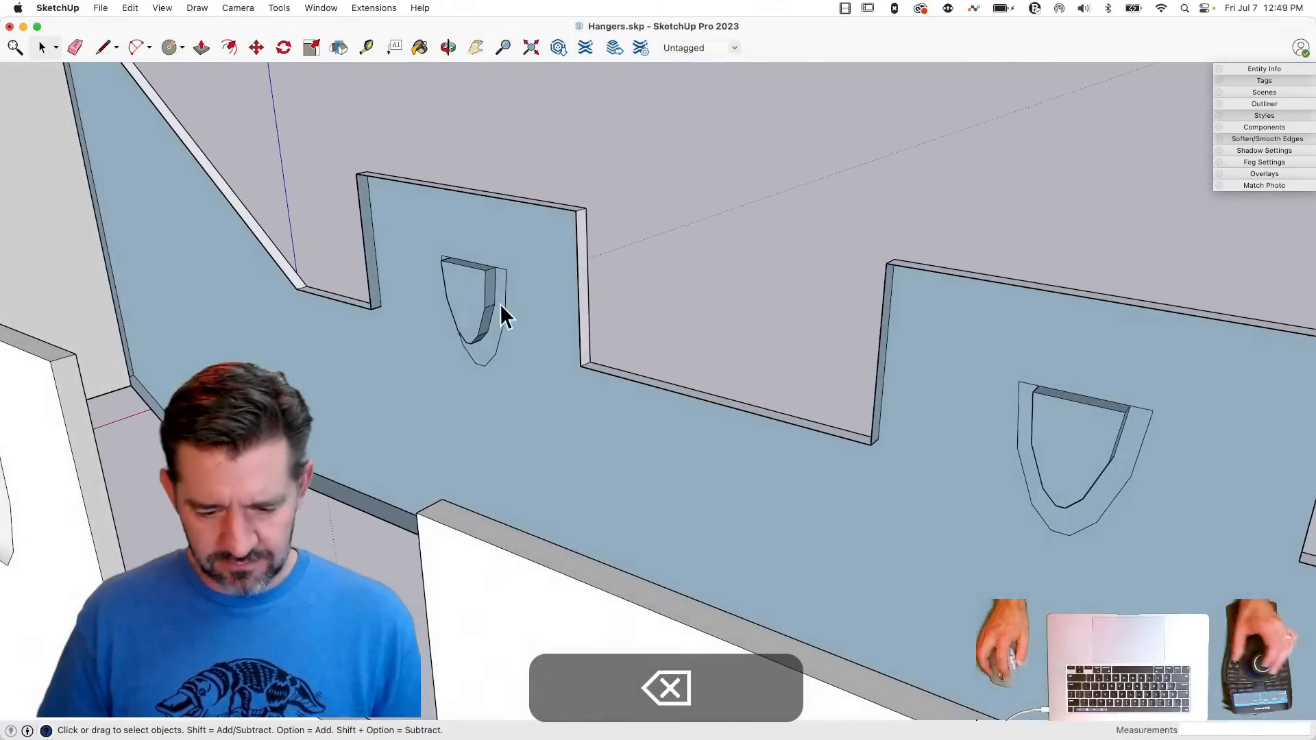
left_click(458, 293)
key("BackSpace")
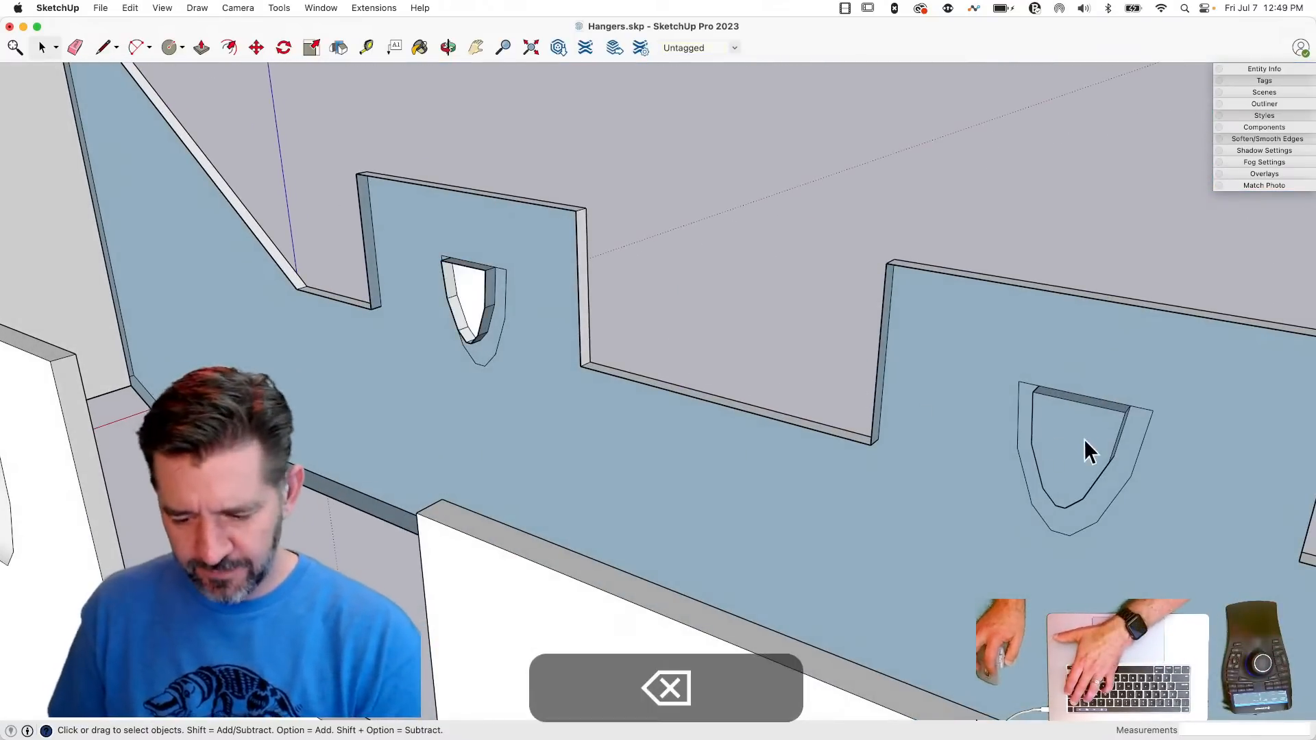
left_click(1135, 445)
key("BackSpace")
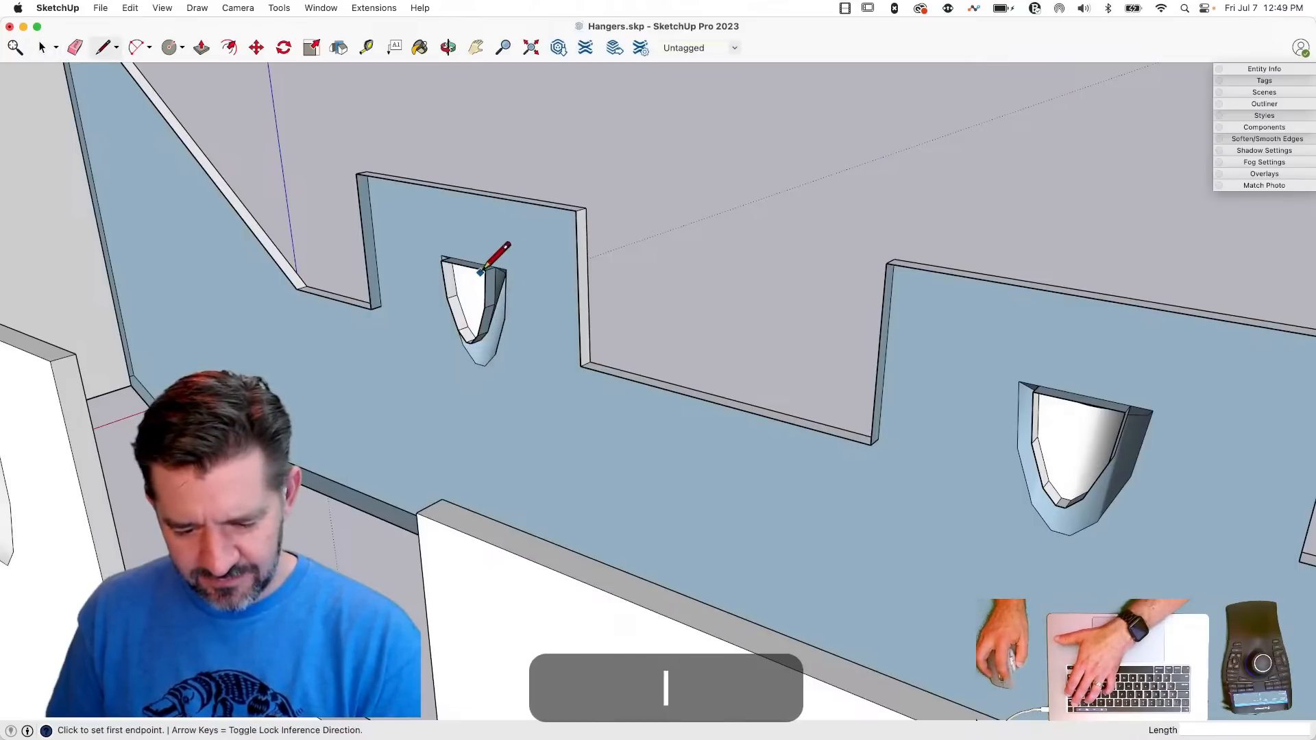
- Connect the first tab's opening to the tab's upper corners with edges, and delete the face covering the second tab's opening
left_click(576, 211)
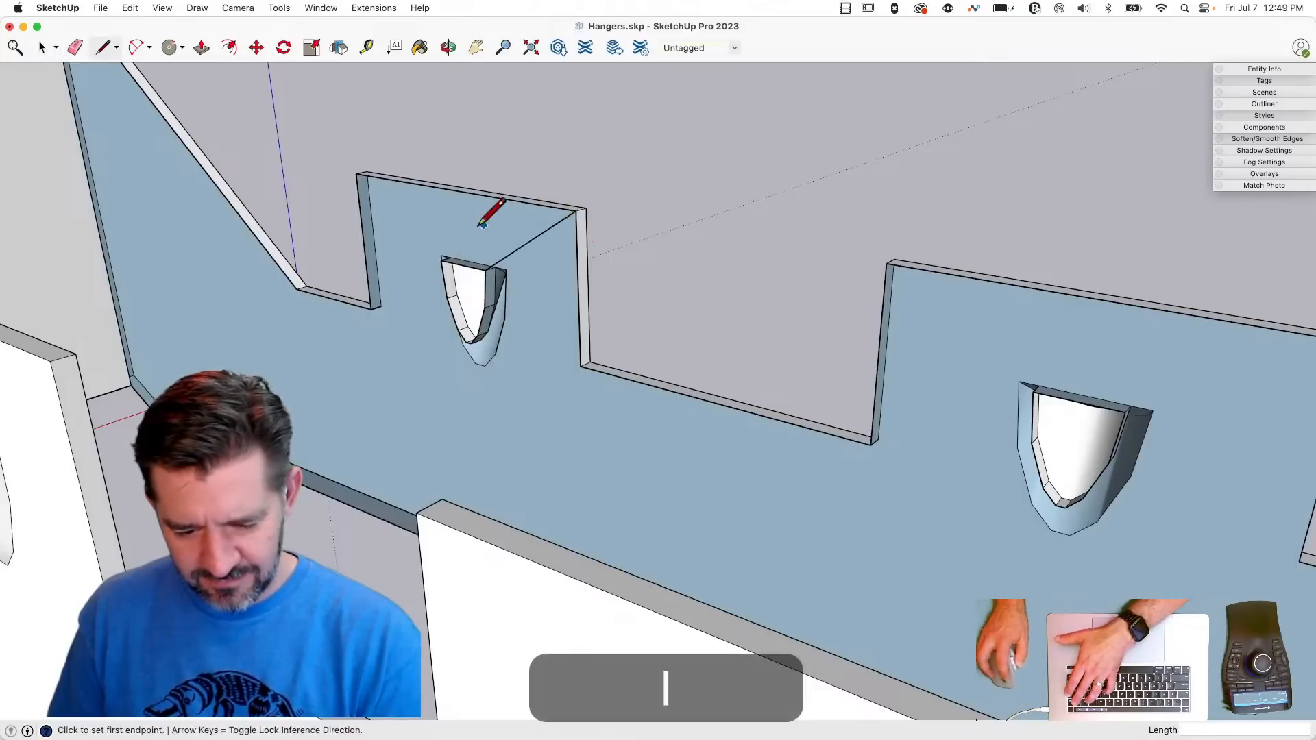
left_click(358, 175)
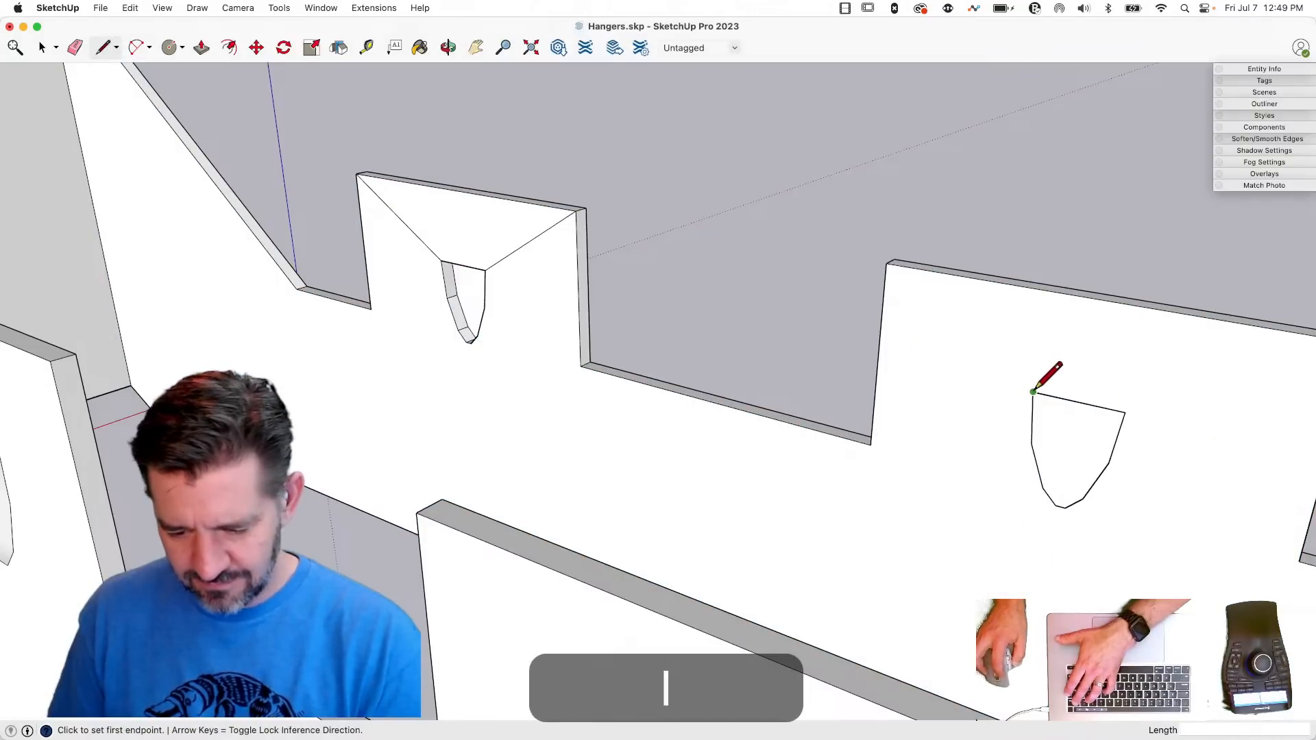
left_click(1126, 412)
key("space")
left_click(1074, 445)
key("BackSpace")
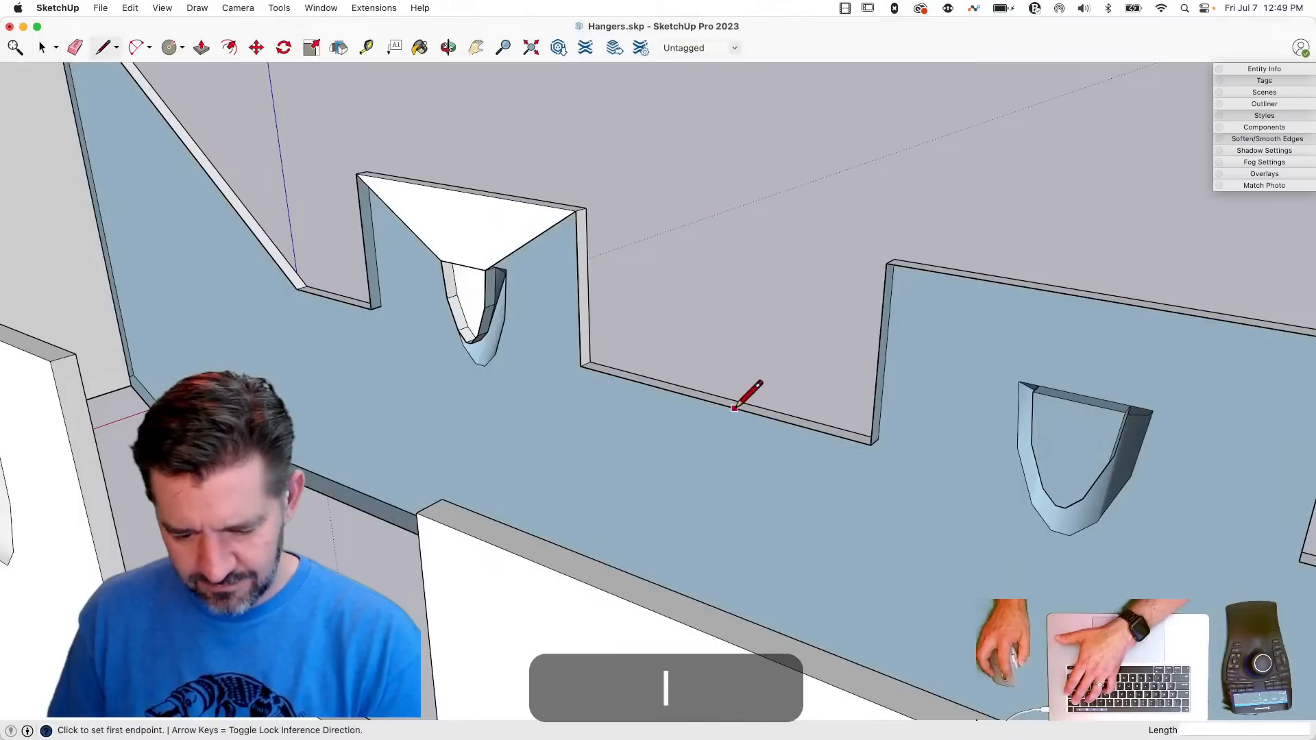
- Draw a dividing edge about 0.92" long across the side between the tabs, and connect the second opening's top corners to its tab's upper corners
middle_click_drag(796, 574, 720, 715)
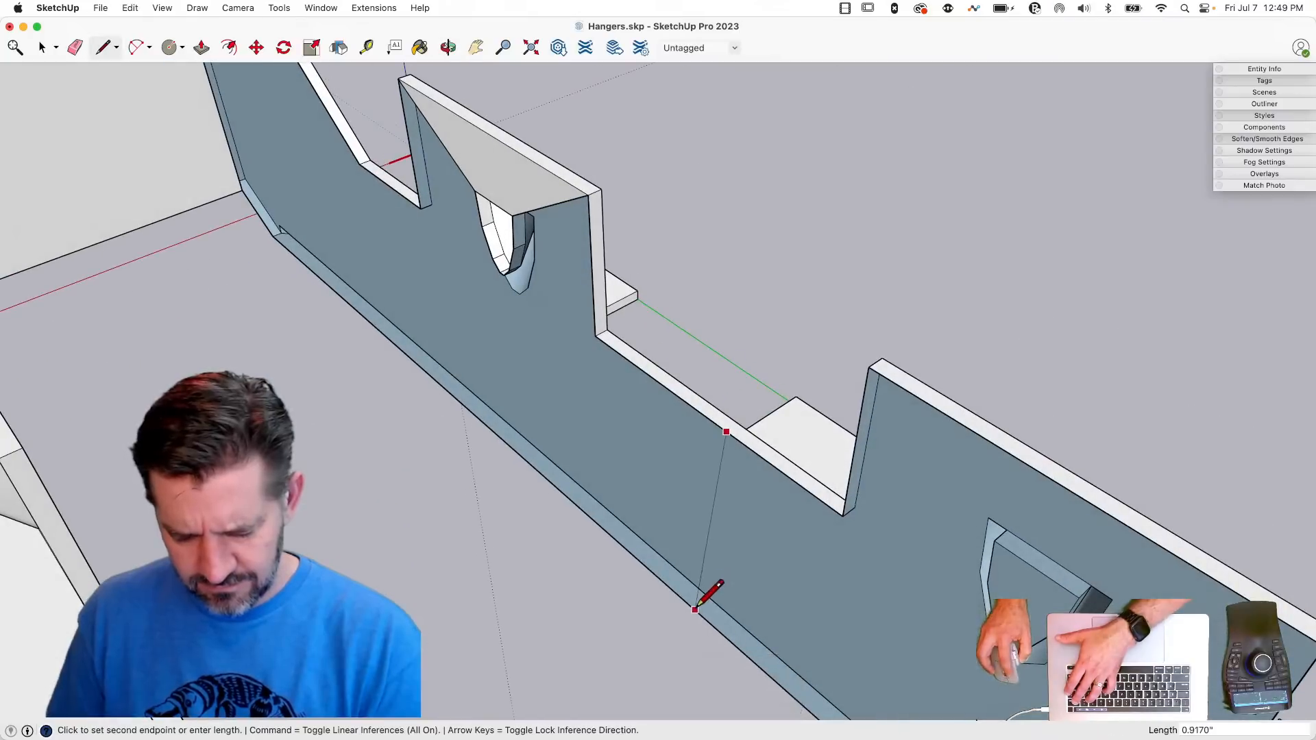
left_click(696, 609)
key("l")
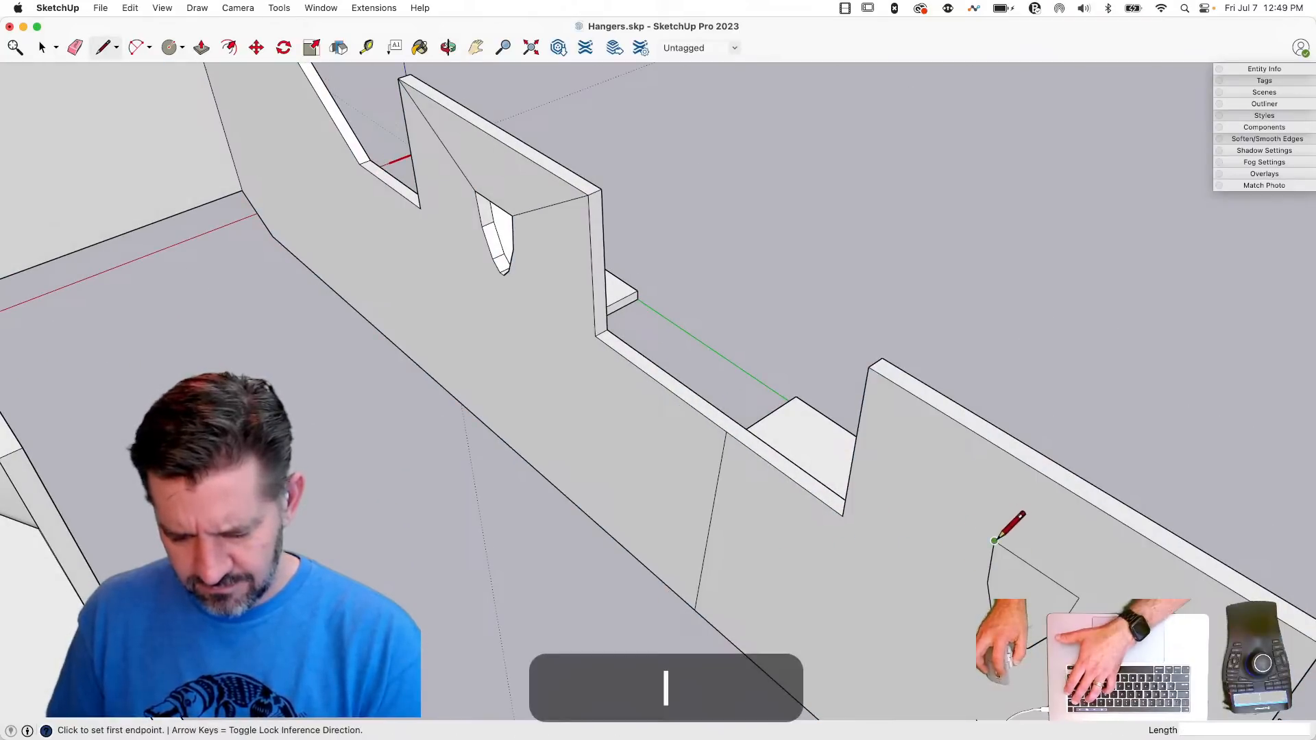
left_click(869, 368)
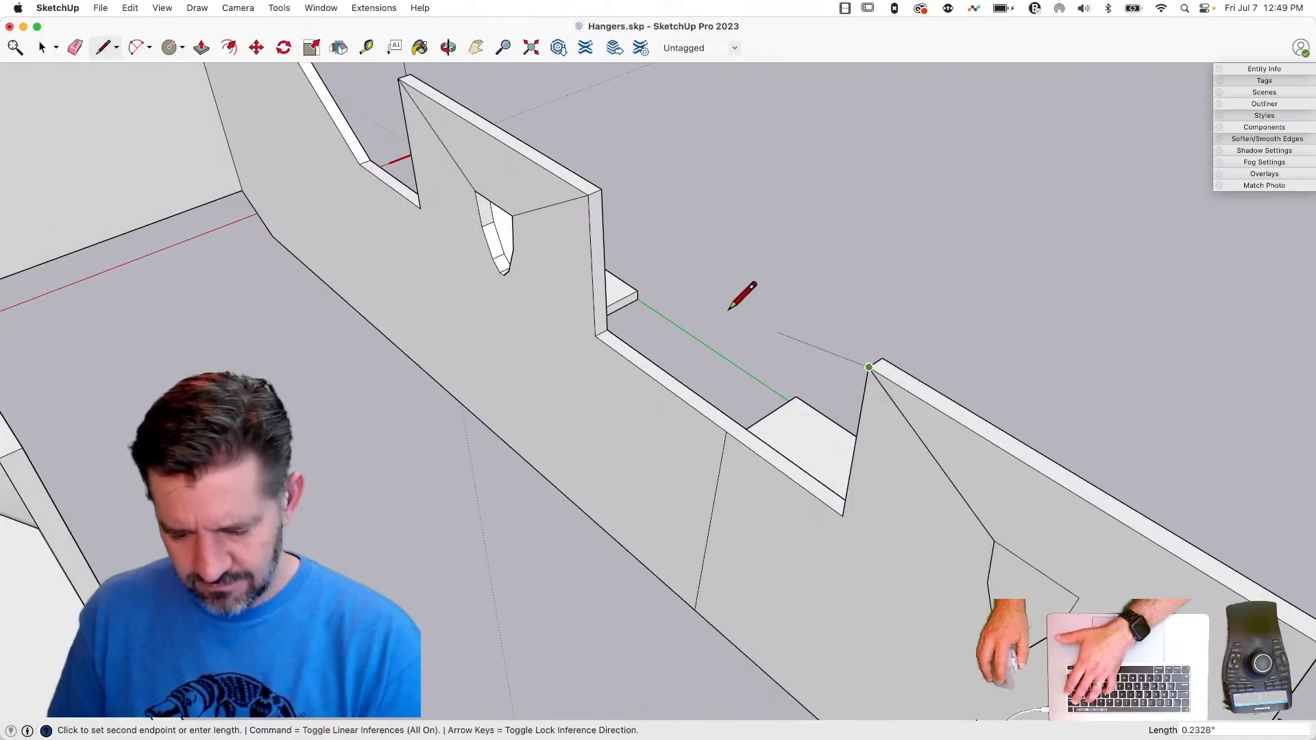
scroll(731, 308, "down", 3)
key("l")
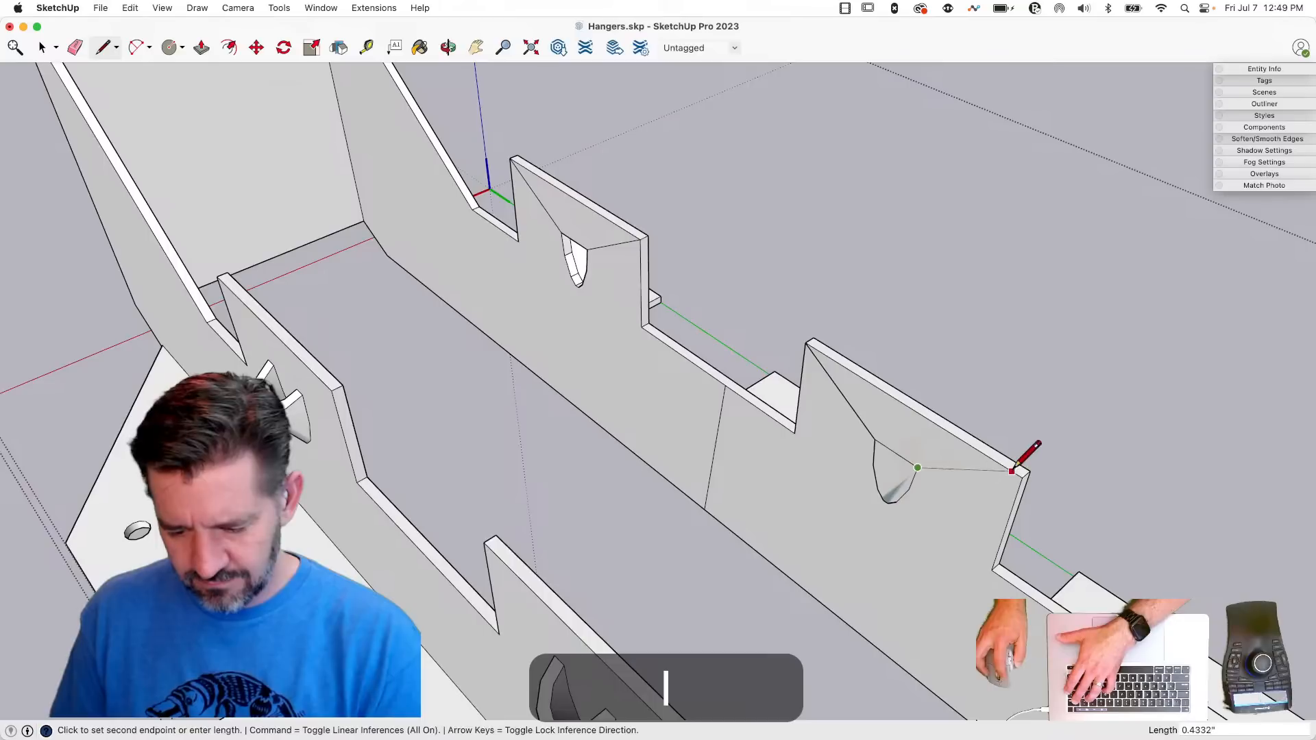
left_click(1023, 477)
- Delete the face covering the second tab's dimple opening and erase the helper edges on the hanger side
key("space")
left_click(897, 455)
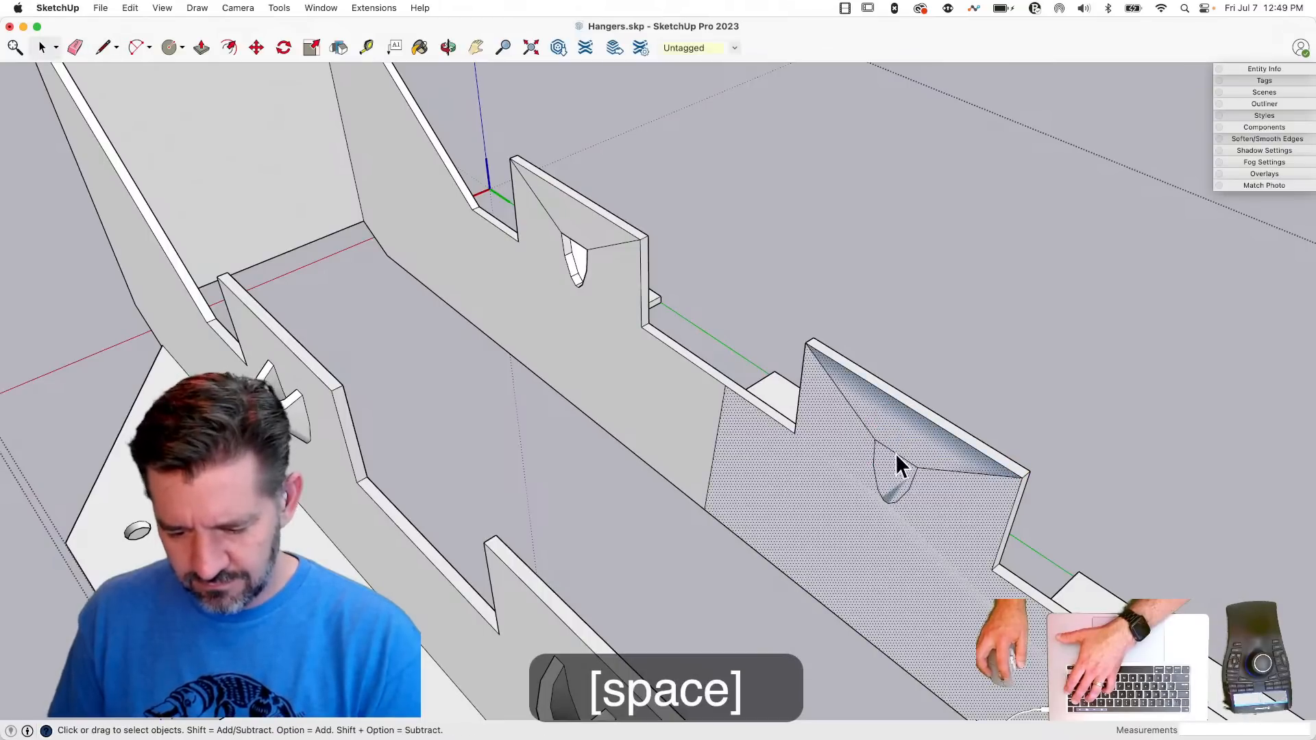
key("BackSpace")
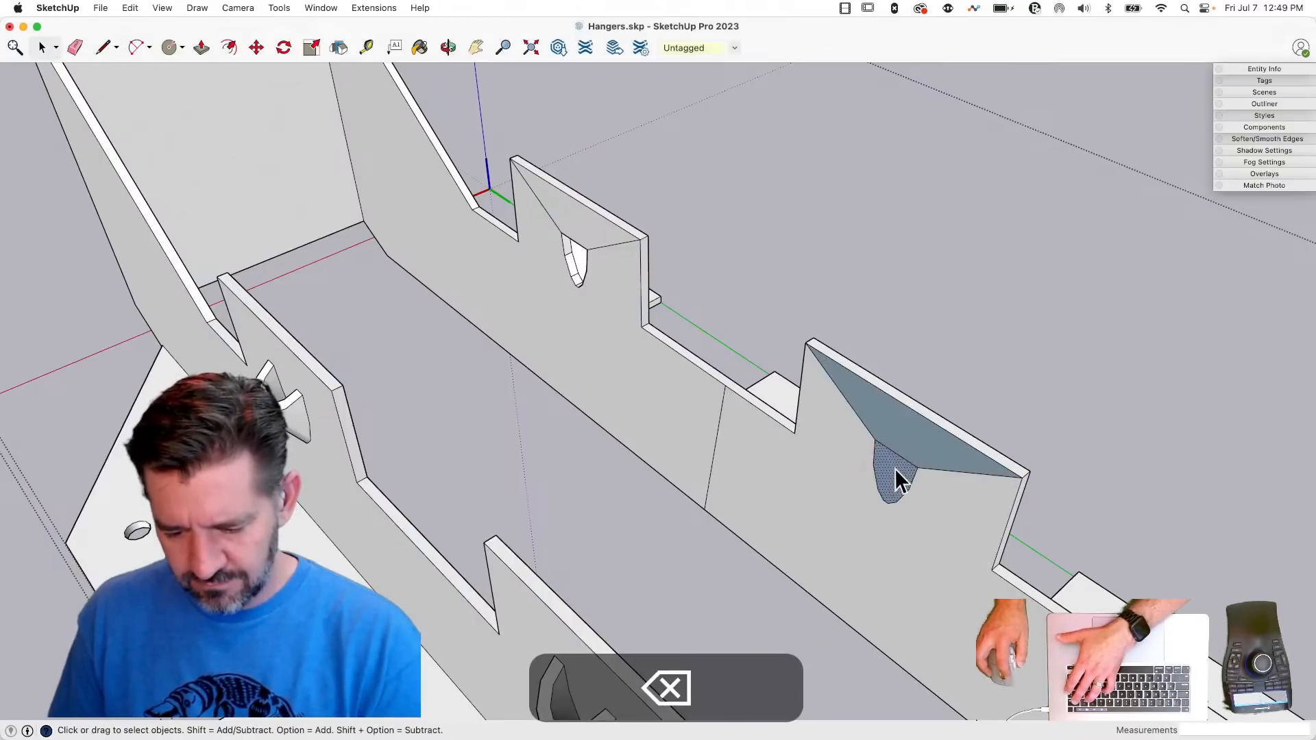
key("BackSpace")
key("e")
left_click(860, 415)
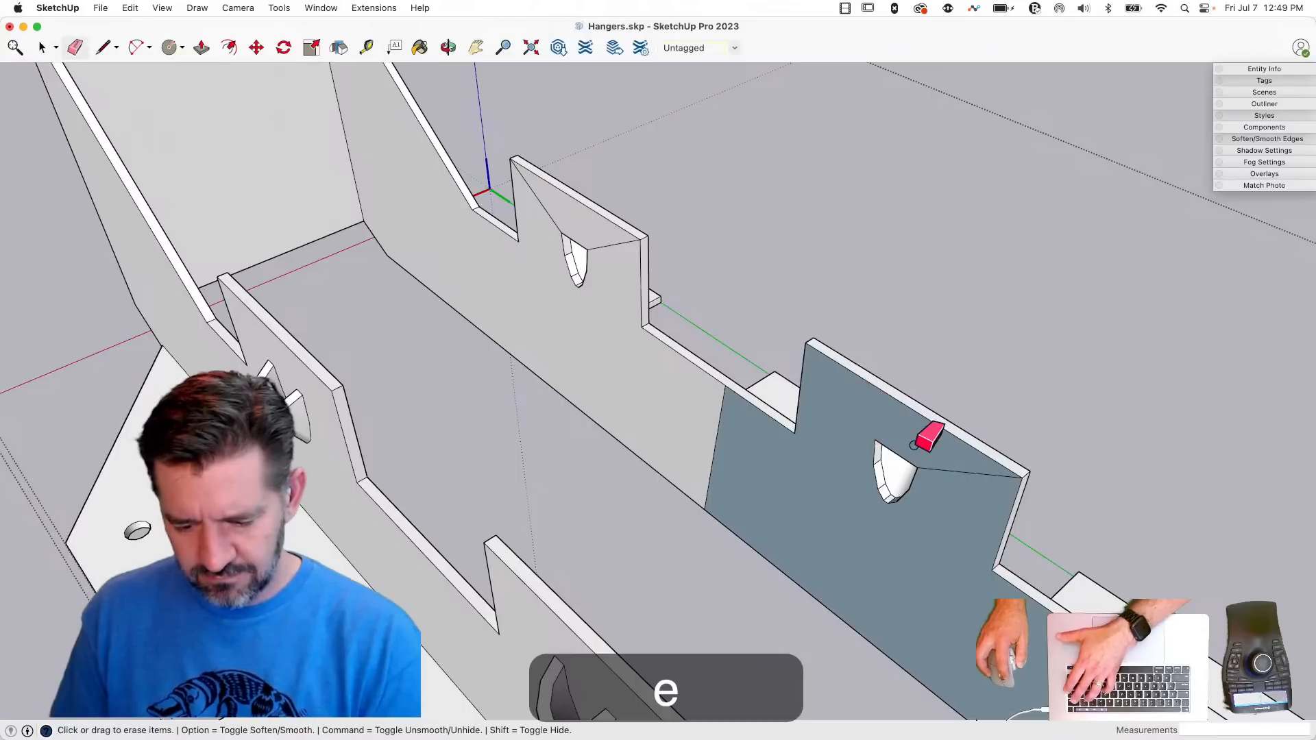
left_click(941, 491)
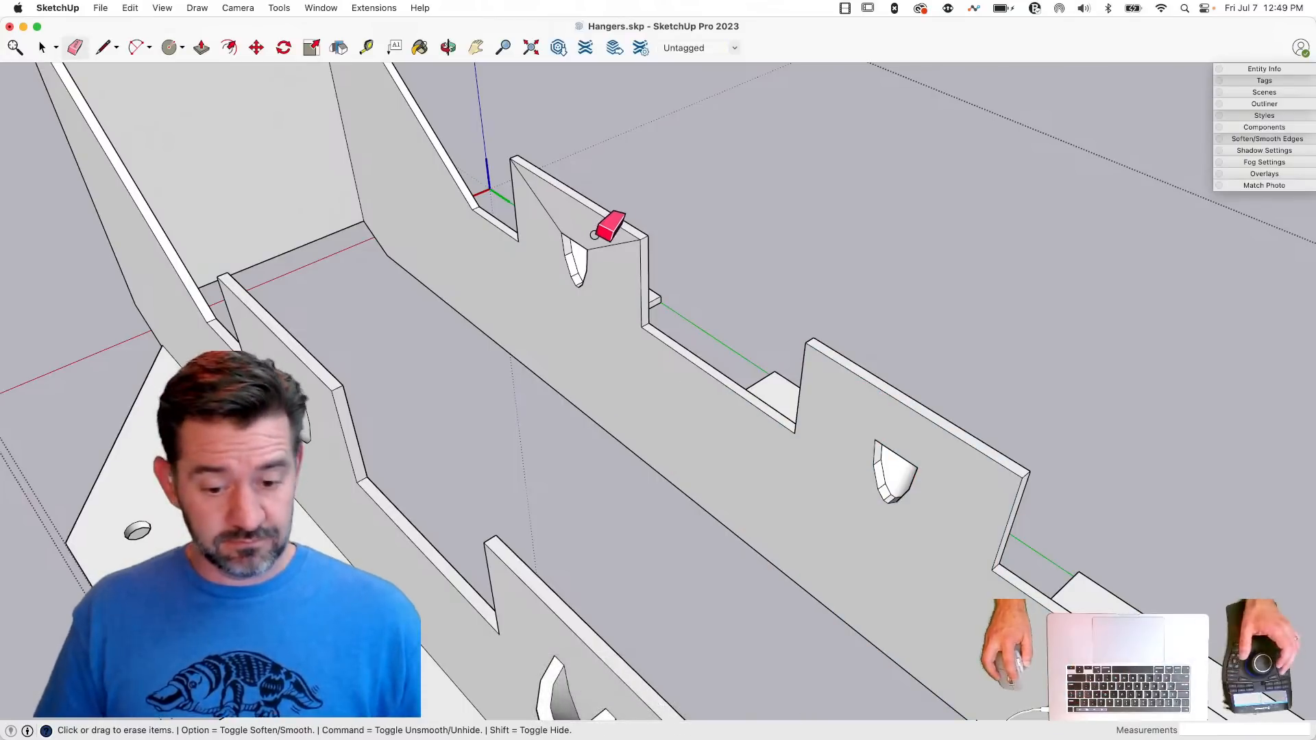
- Soften and smooth the facet edges on the inner walls of the dimples along this hanger side
key("space")
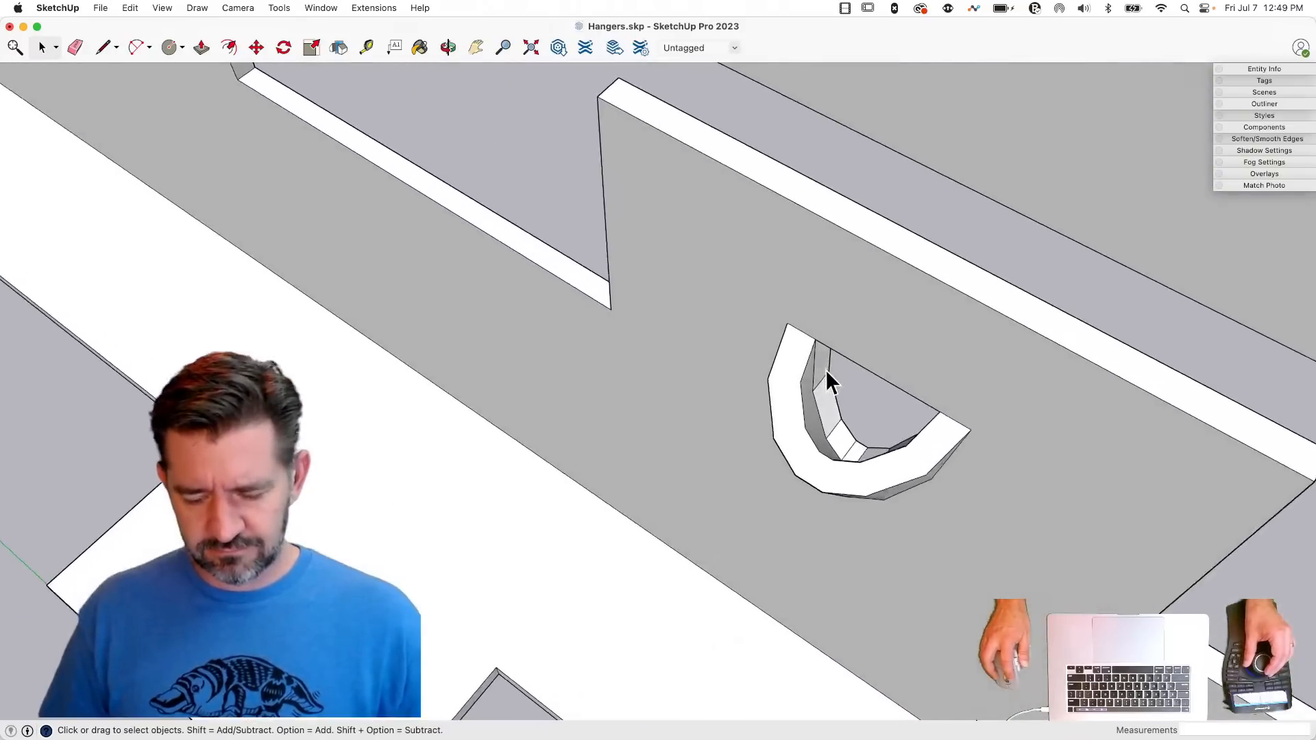
key("e")
key("alt")
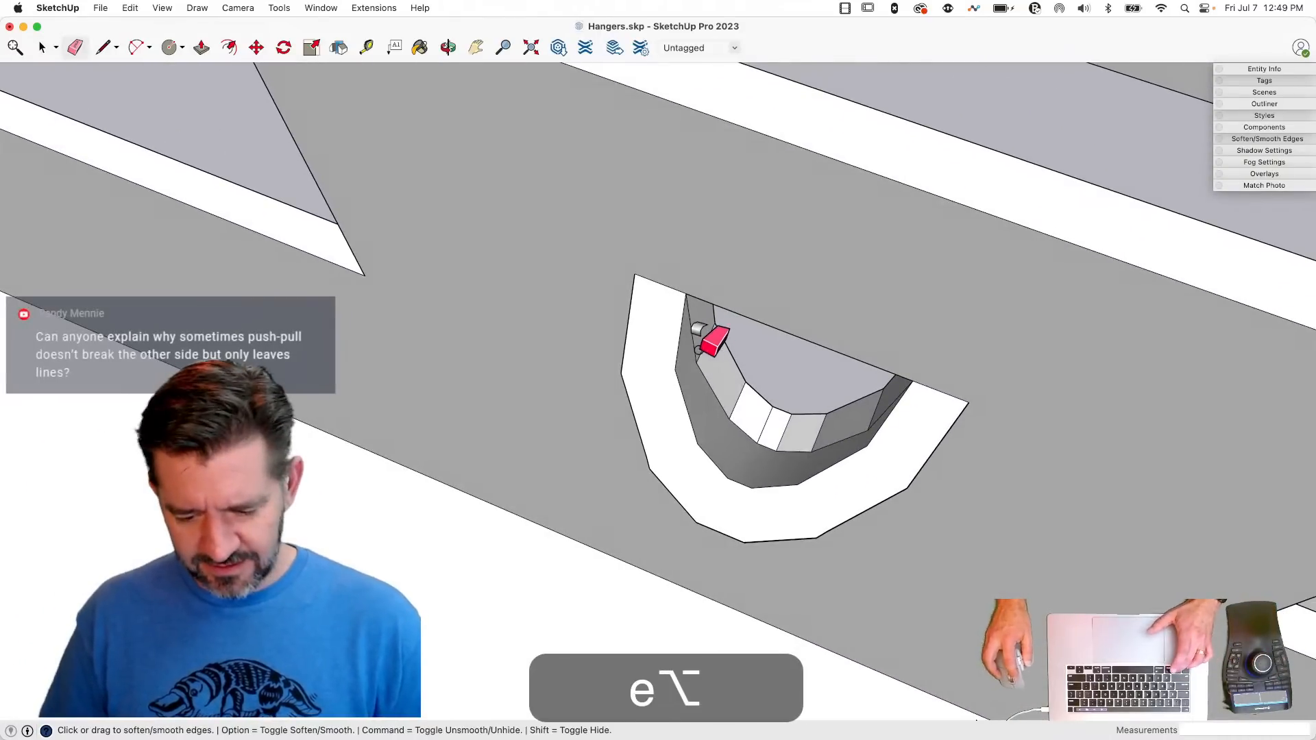
left_click_drag(800, 454, 731, 436, "alt")
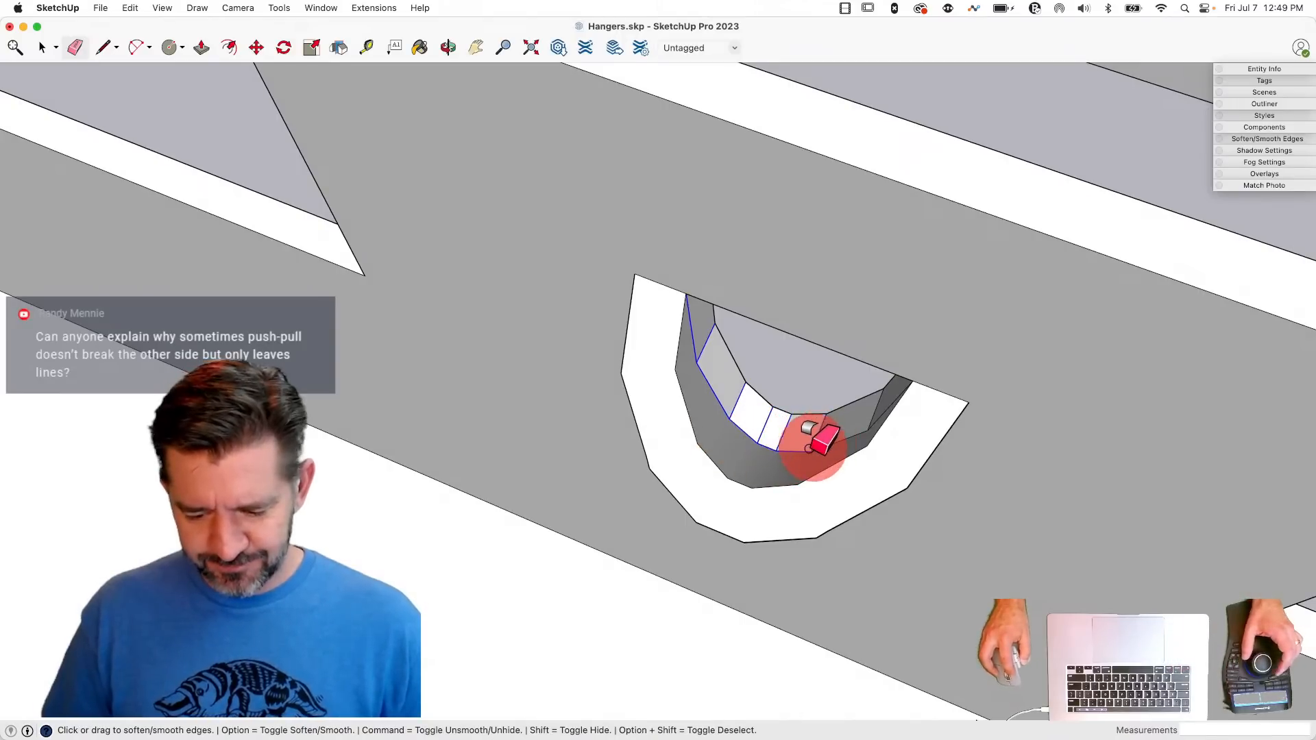
left_click_drag(809, 449, 816, 445, "alt")
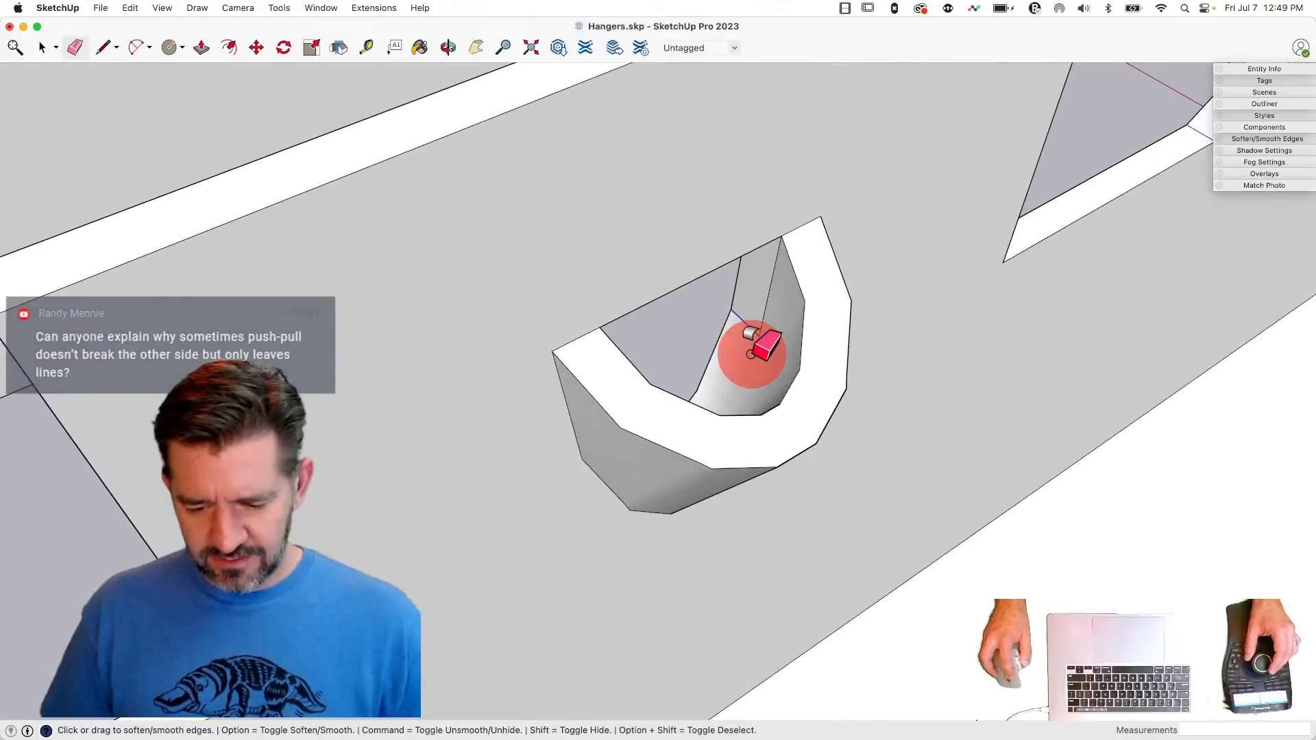
left_click_drag(769, 311, 769, 309, "alt")
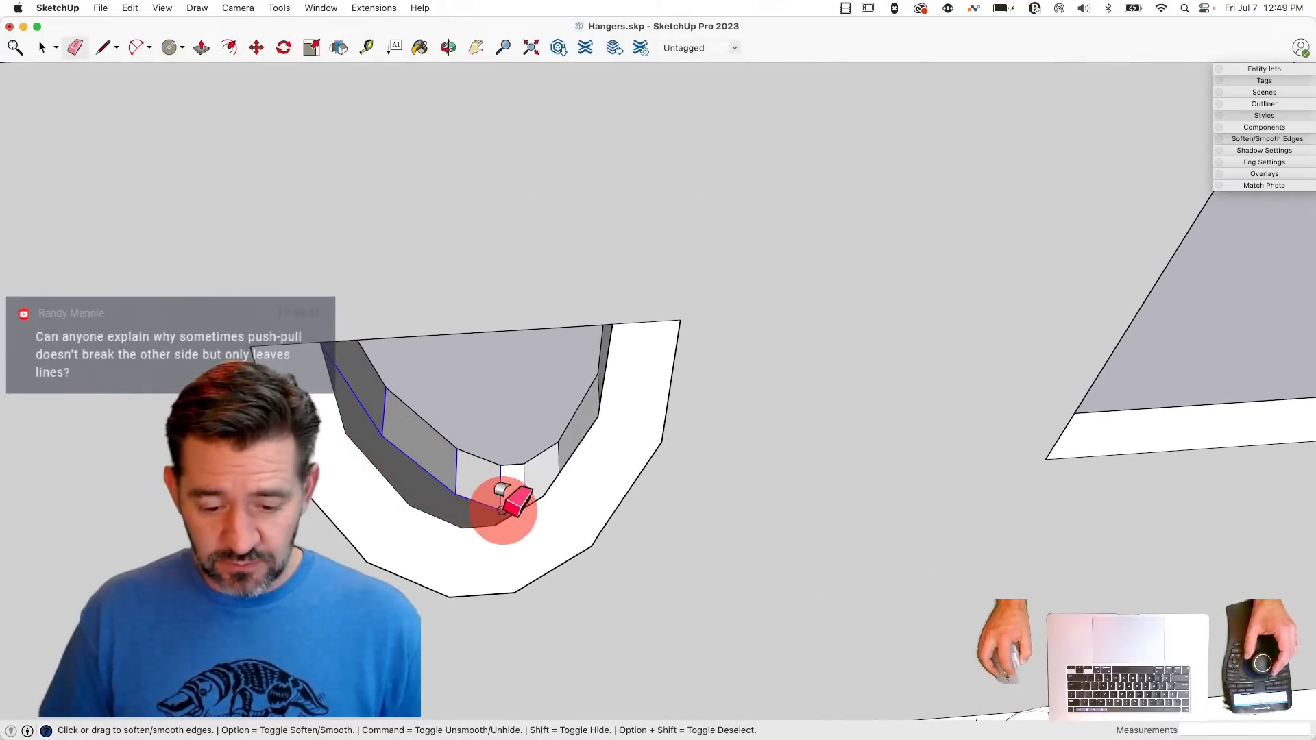
left_click_drag(501, 511, 503, 511, "alt")
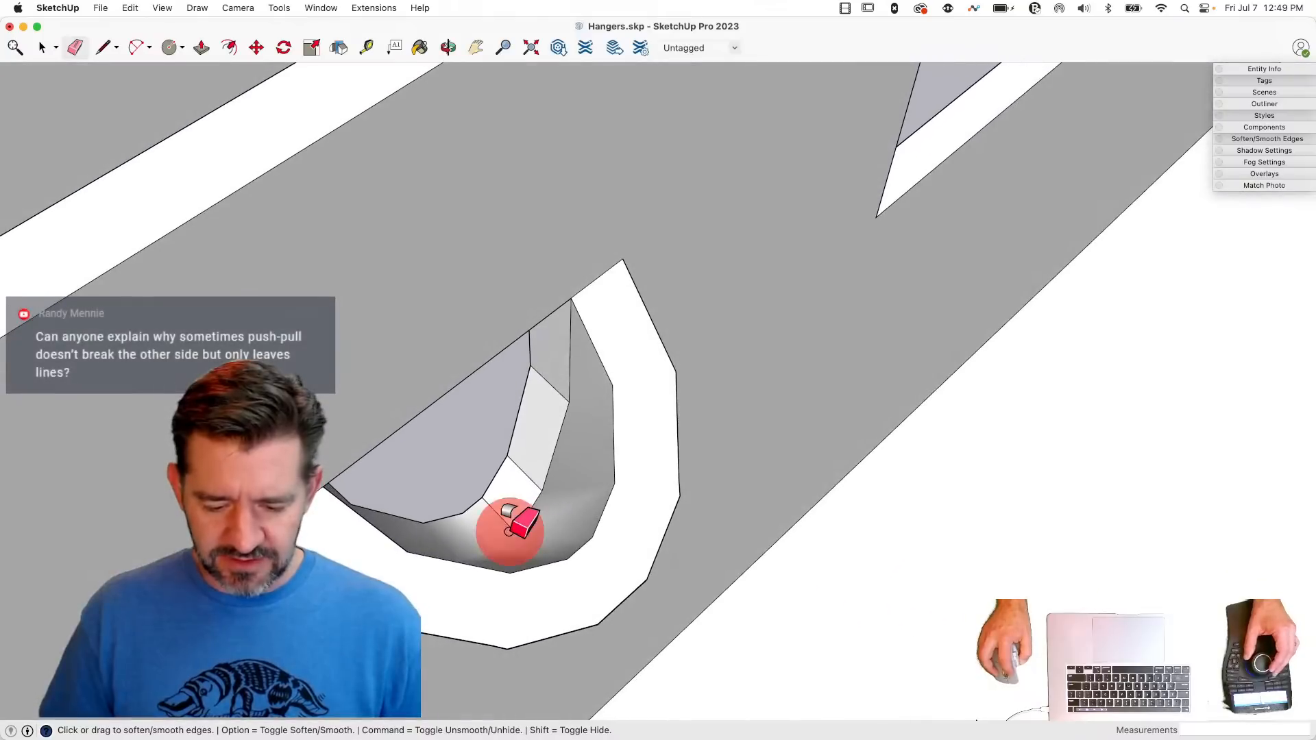
left_click_drag(574, 371, 577, 363, "alt")
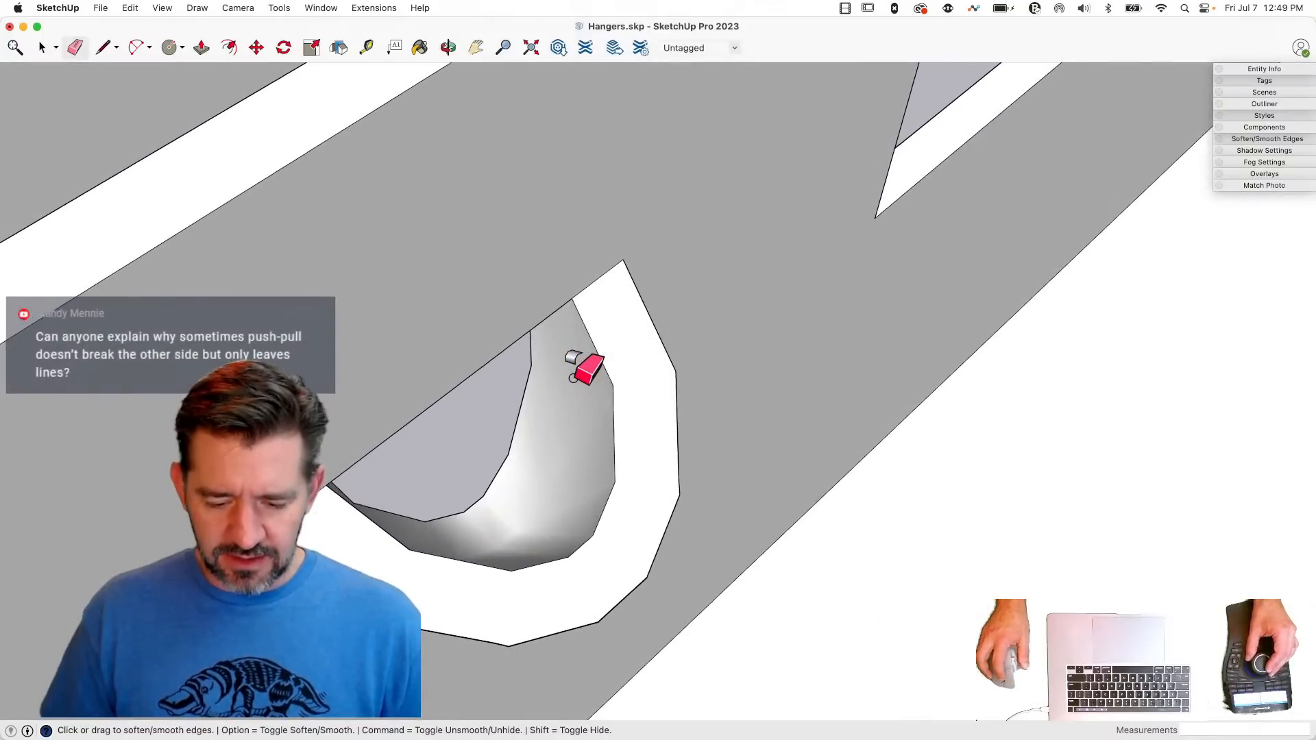
key("space")
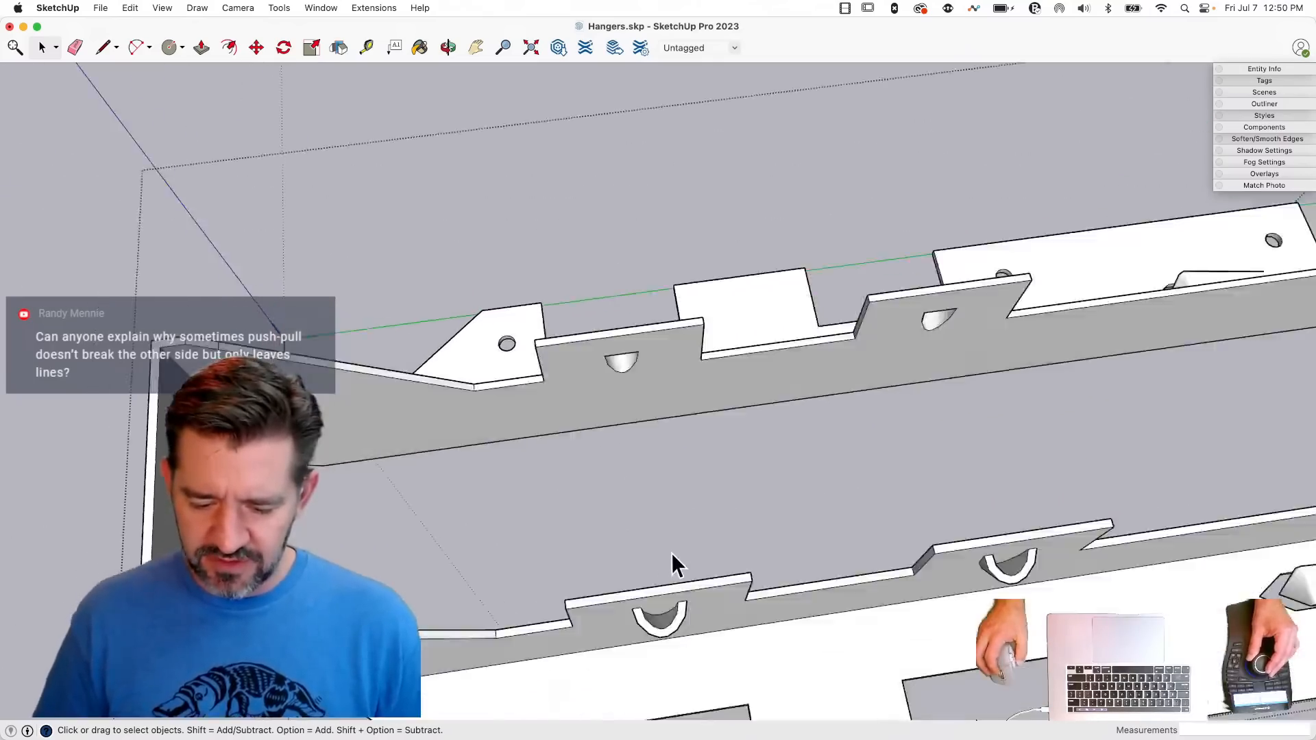
- Draw edges about 0.21" long across the tops of both dimple hollows on the opposite hanger side and delete the faces capping them
key("l")
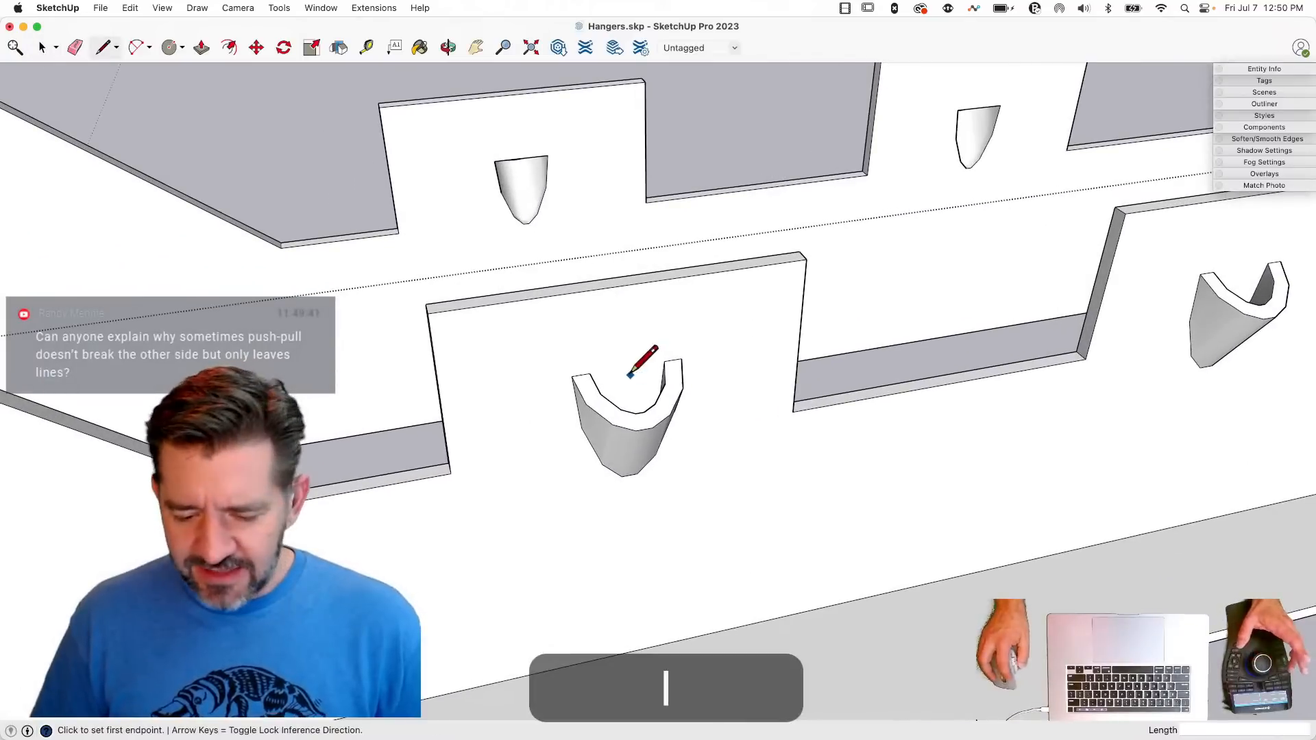
left_click(665, 363)
key("l")
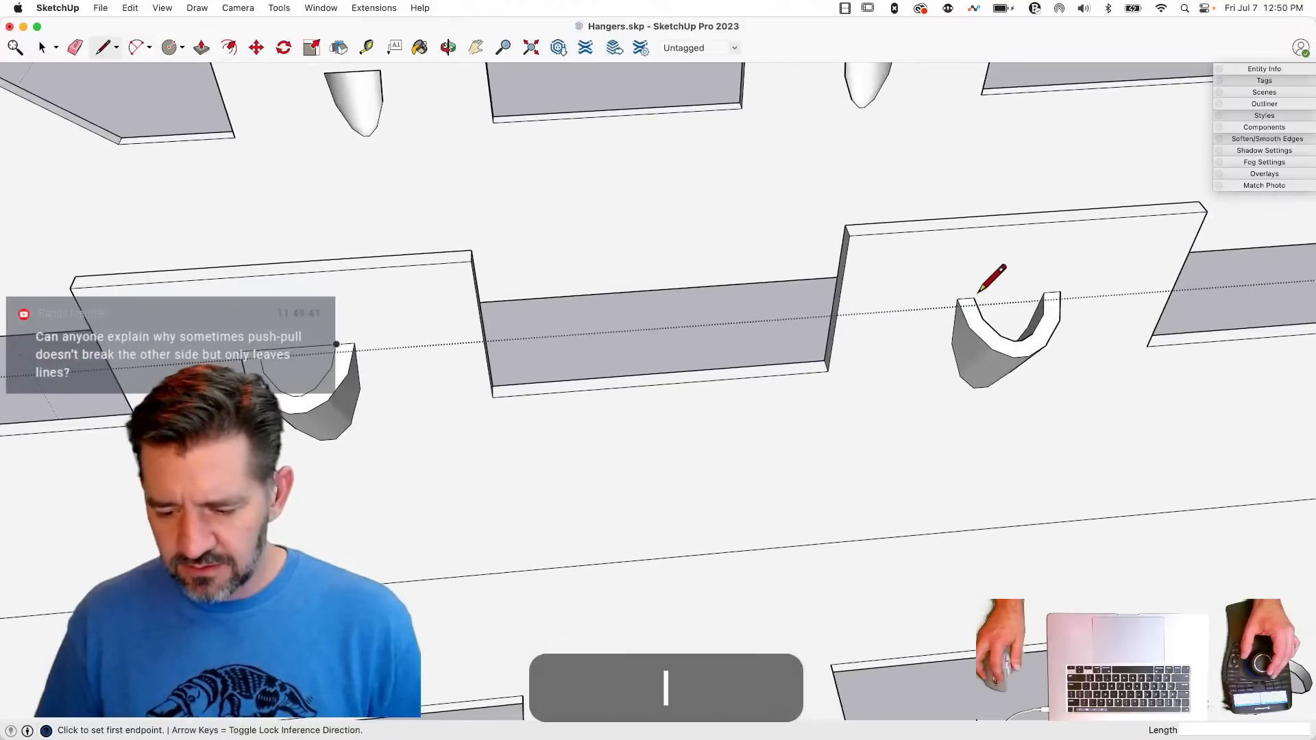
left_click(1044, 293)
key("space")
left_click(1012, 319)
key("BackSpace")
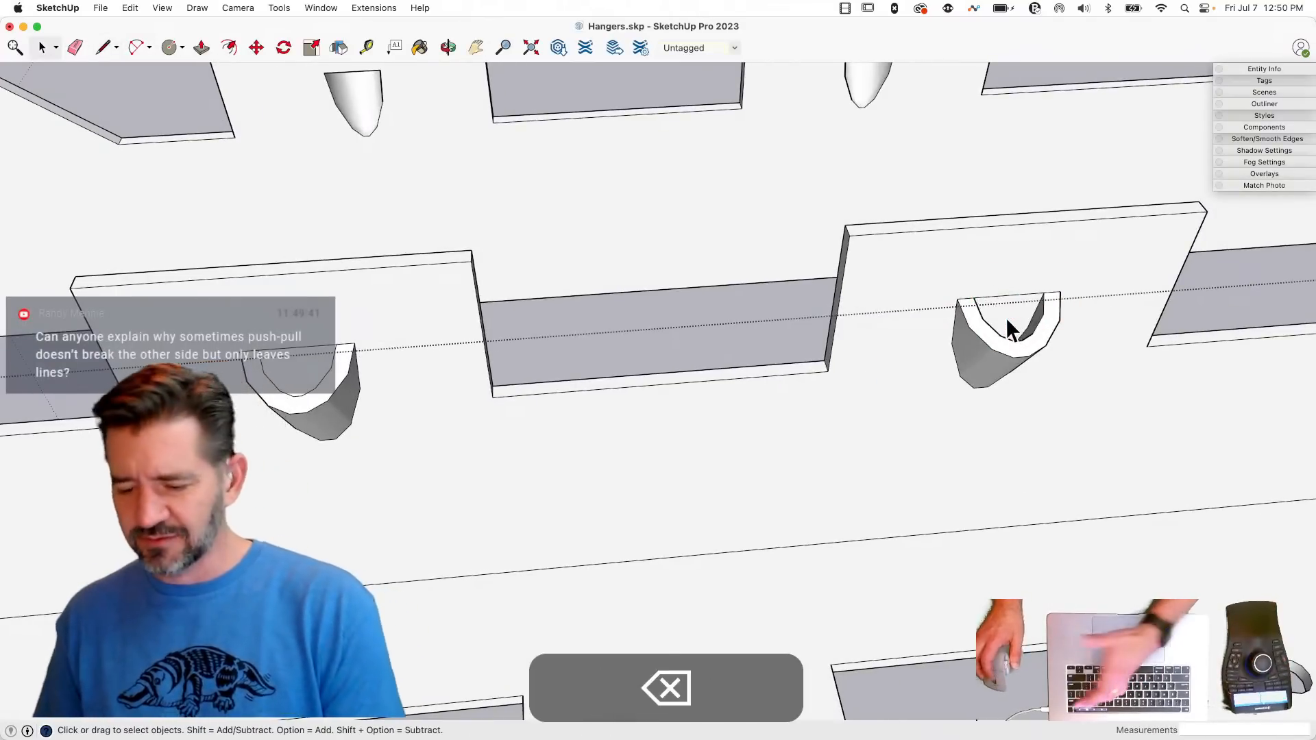
key("BackSpace")
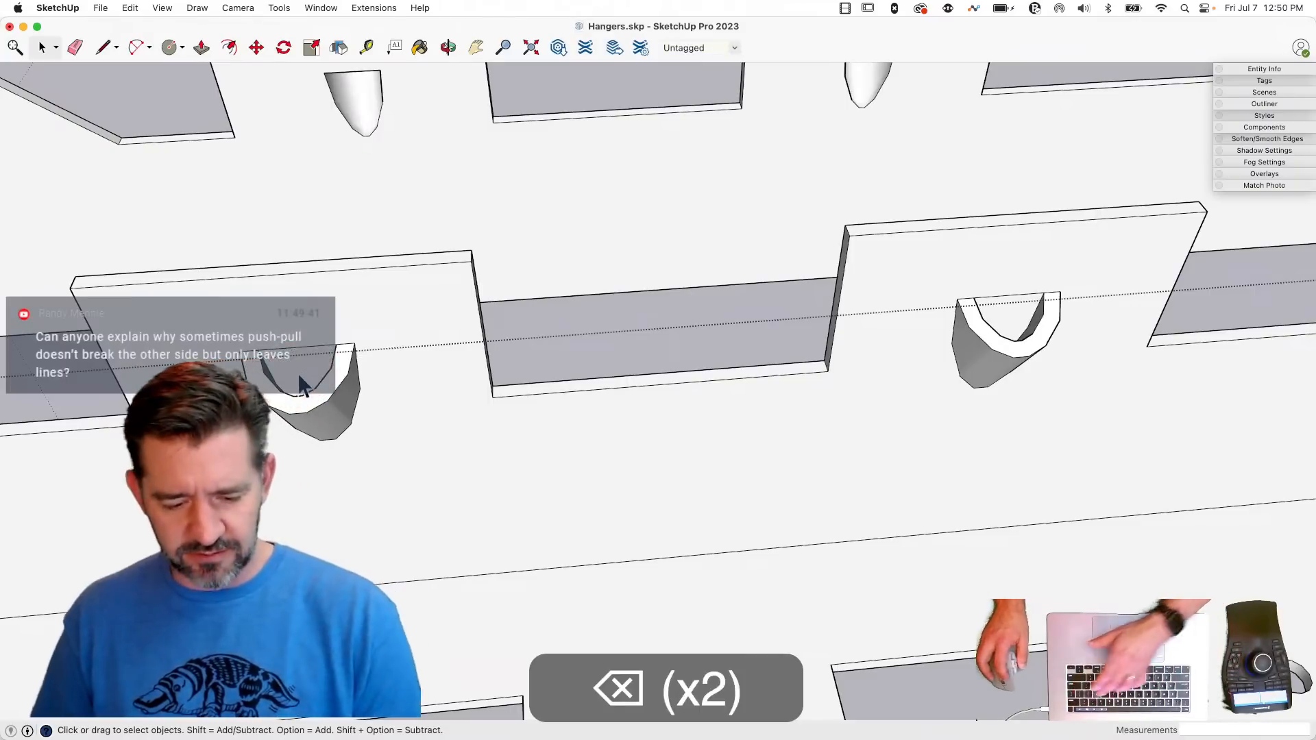
- Push/Pull the faces inside both dimple hollows through their tabs into the hanger's interior
key("p")
left_click_drag(297, 376, 443, 354)
left_click_drag(770, 382, 807, 410)
key("space")
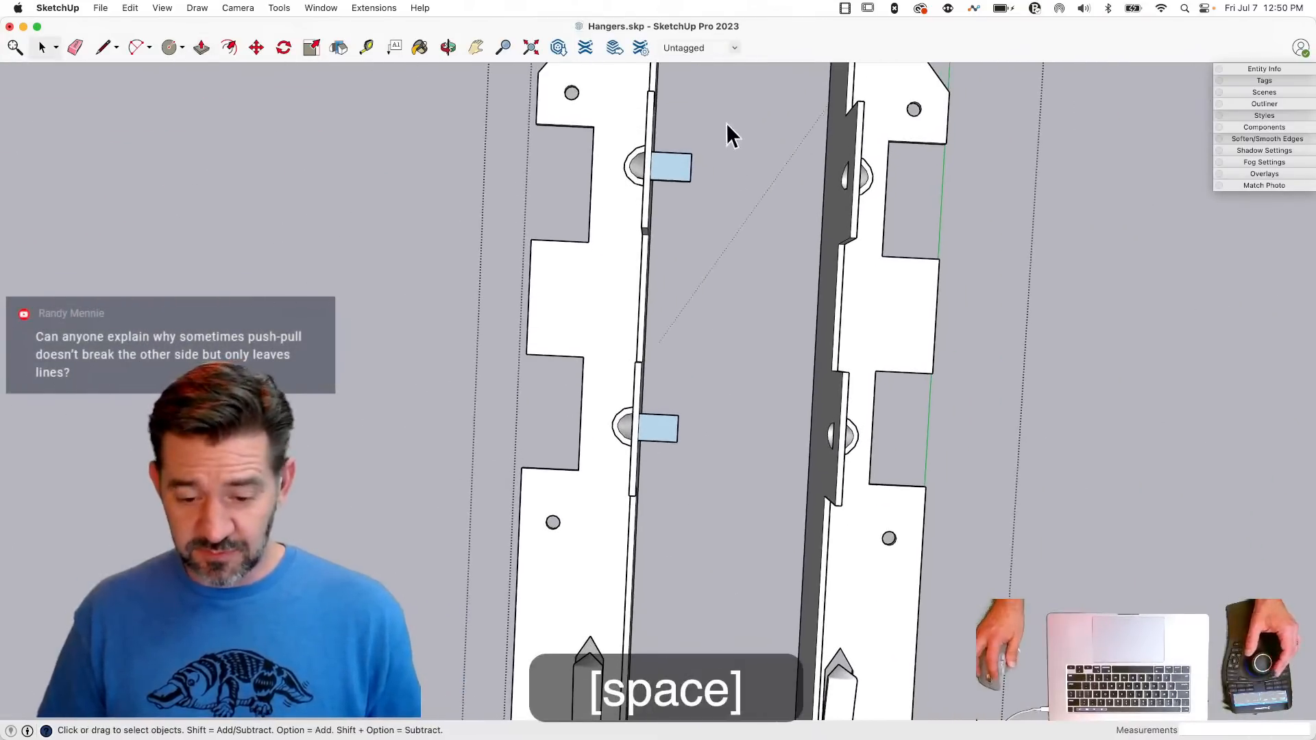
- Intersect the faces of the two protruding extrusions with the hanger side
left_click_drag(668, 512, 667, 508)
right_click(668, 425)
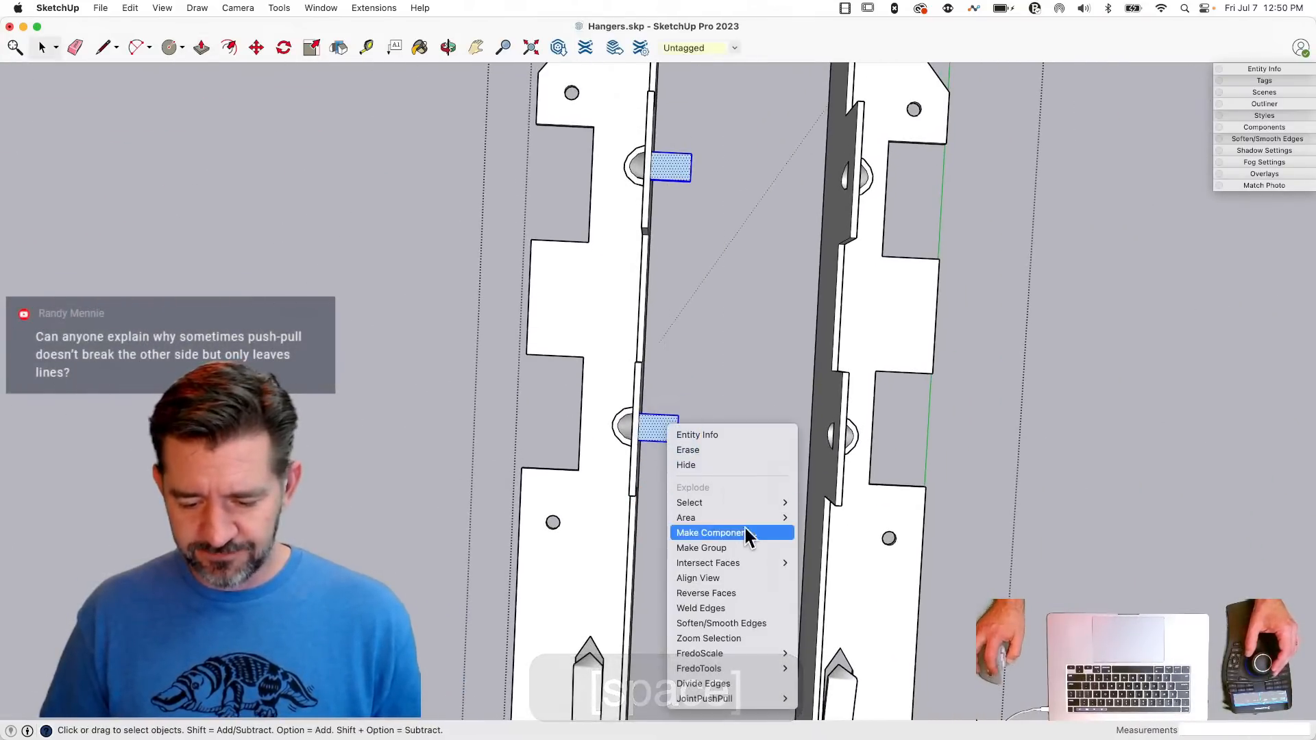
mouse_move(755, 566)
left_click(842, 565)
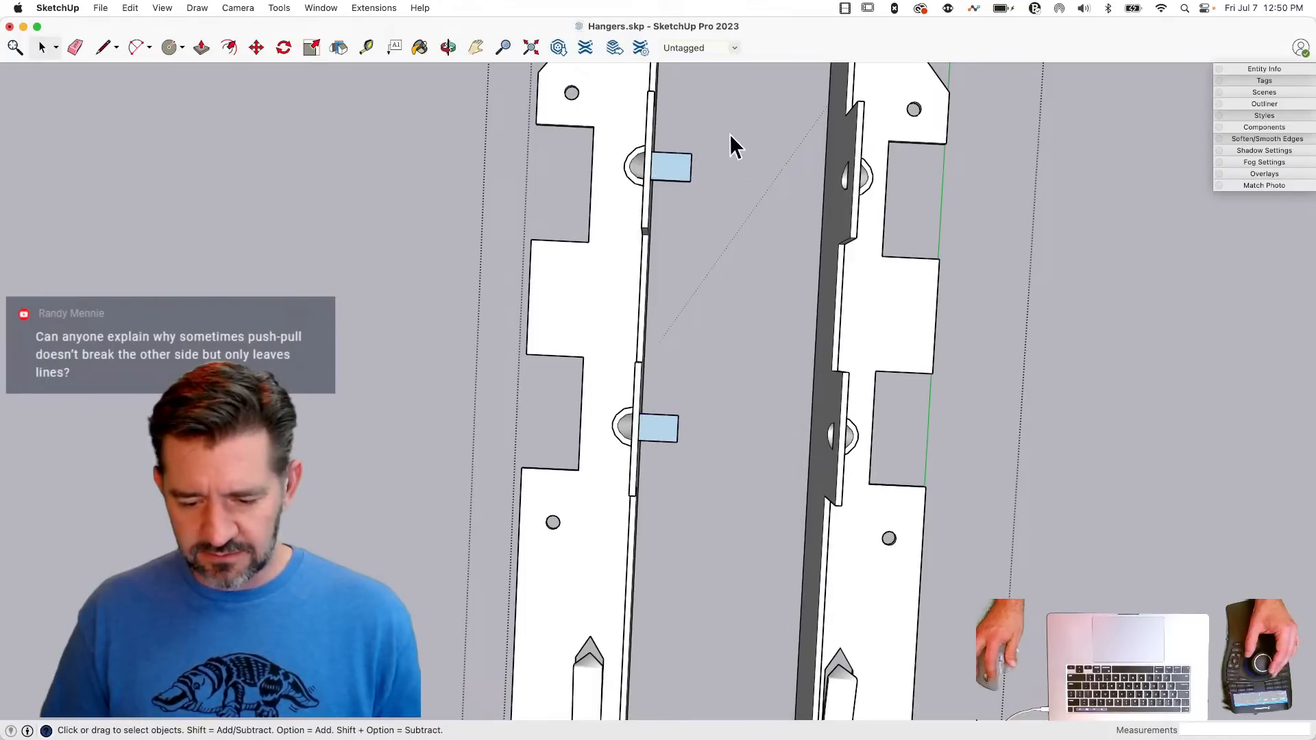
- Delete both protruding extrusions and the faces left covering the dimple openings on the side's inner surface
left_click_drag(728, 132, 672, 499)
key("BackSpace")
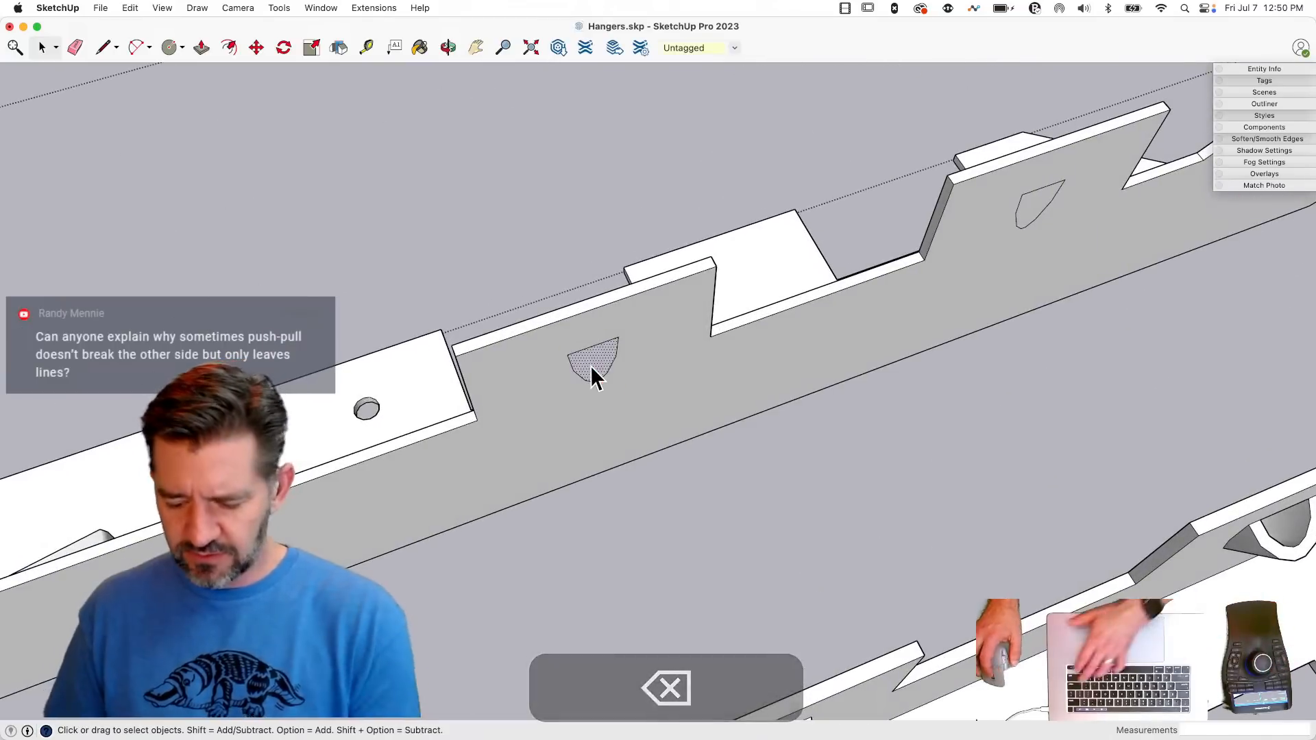
left_click(590, 365)
key("BackSpace")
- Soften and smooth the facet edges on the inner walls of the two newly opened dimples
key("e")
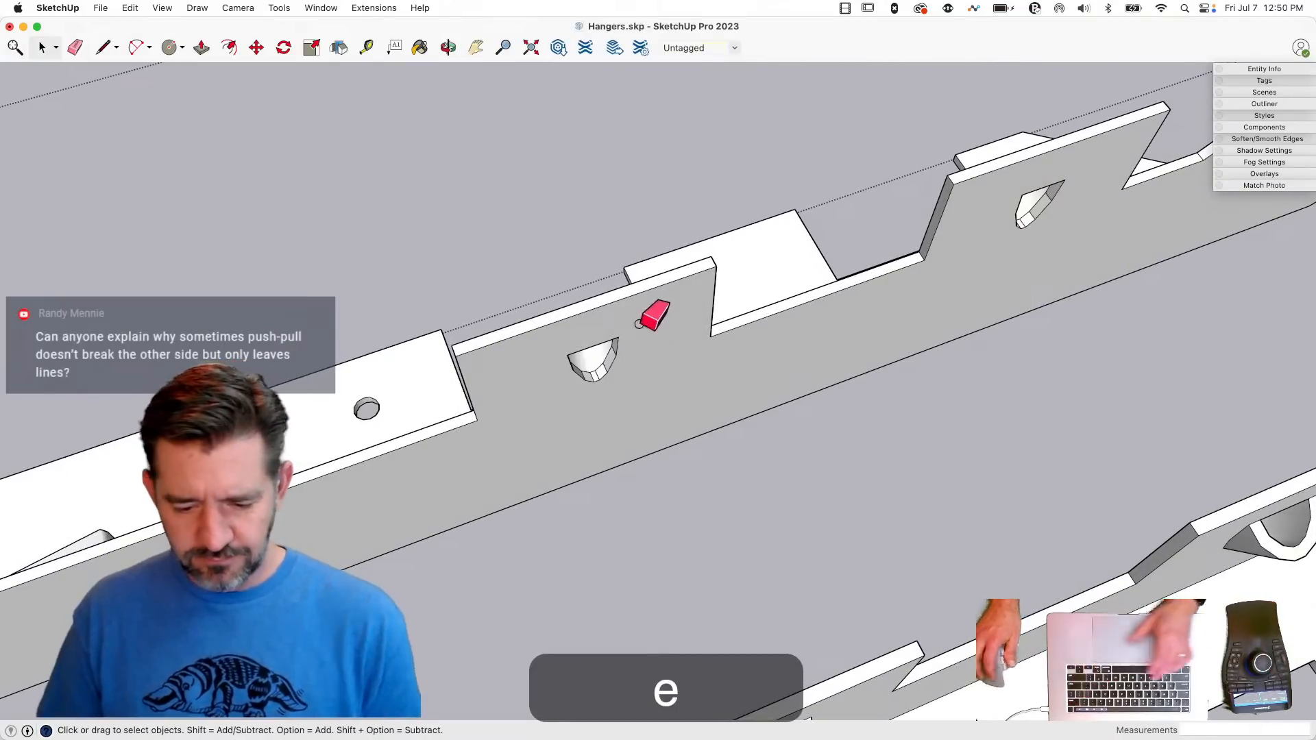
key("alt")
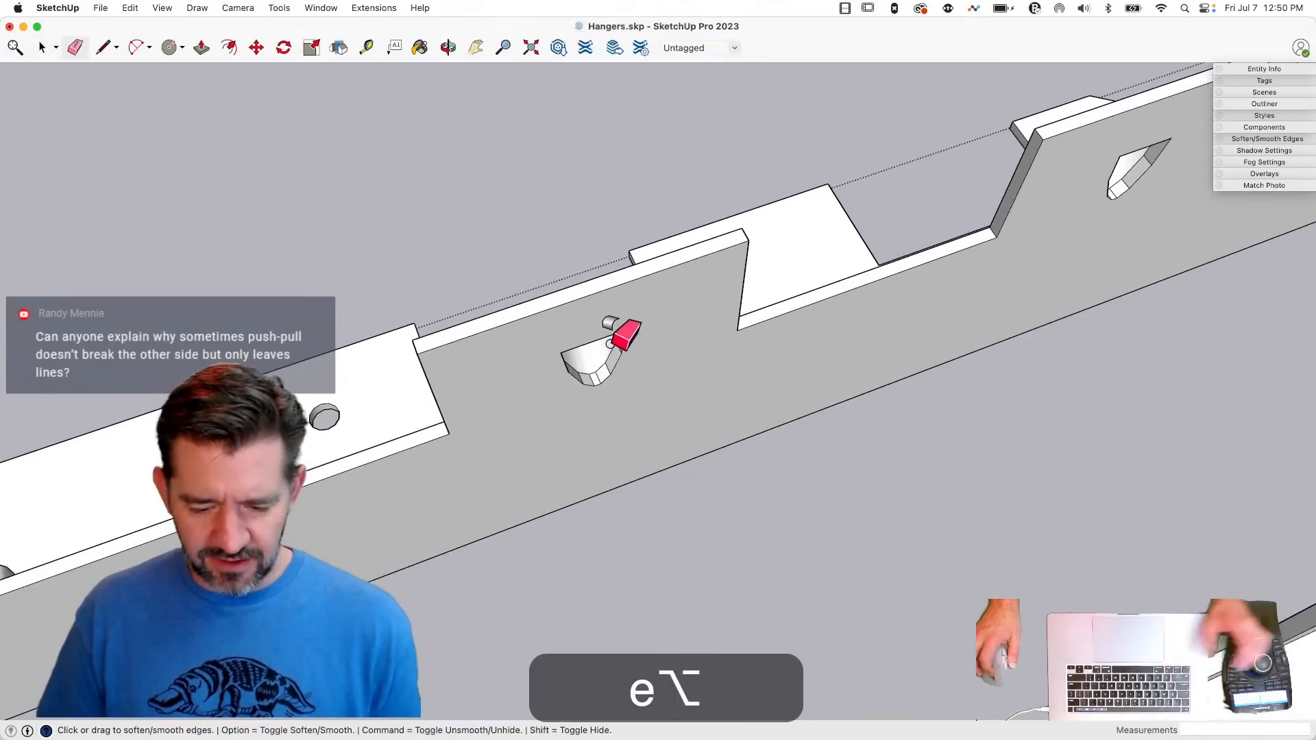
left_click(607, 346)
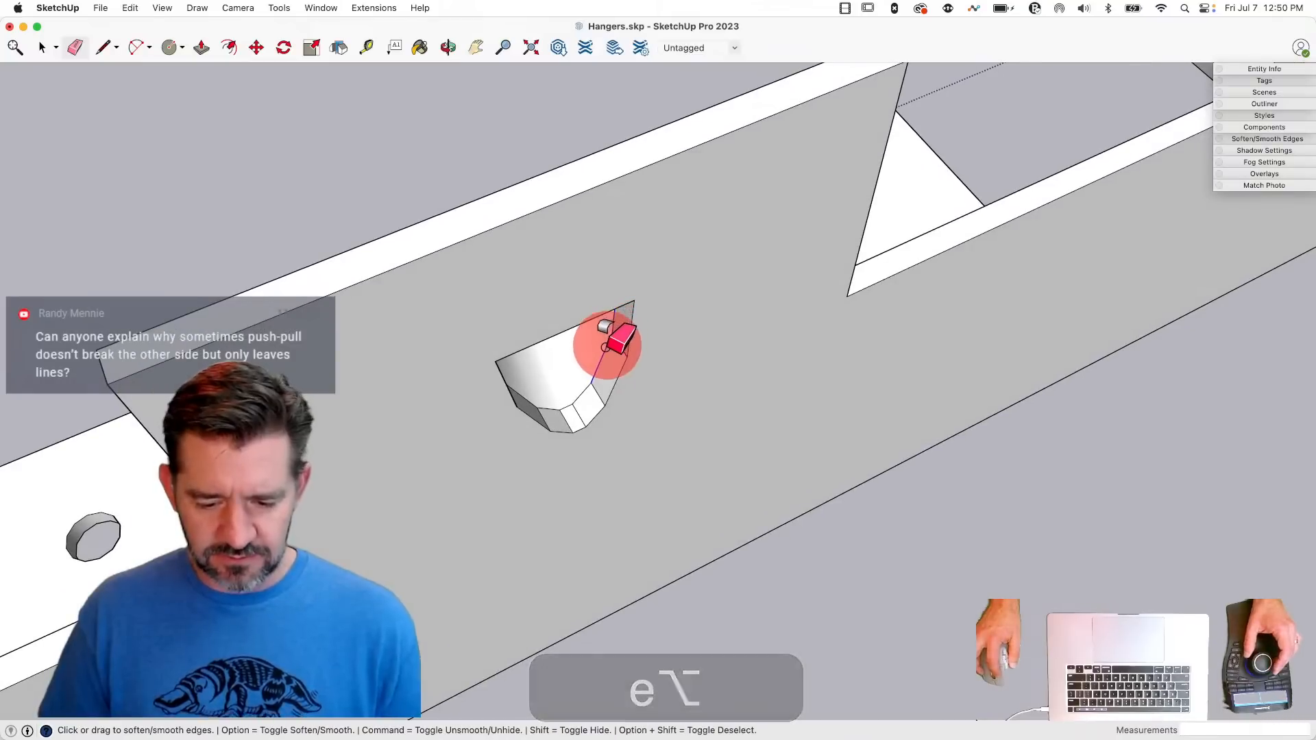
left_click_drag(604, 347, 577, 397, "alt")
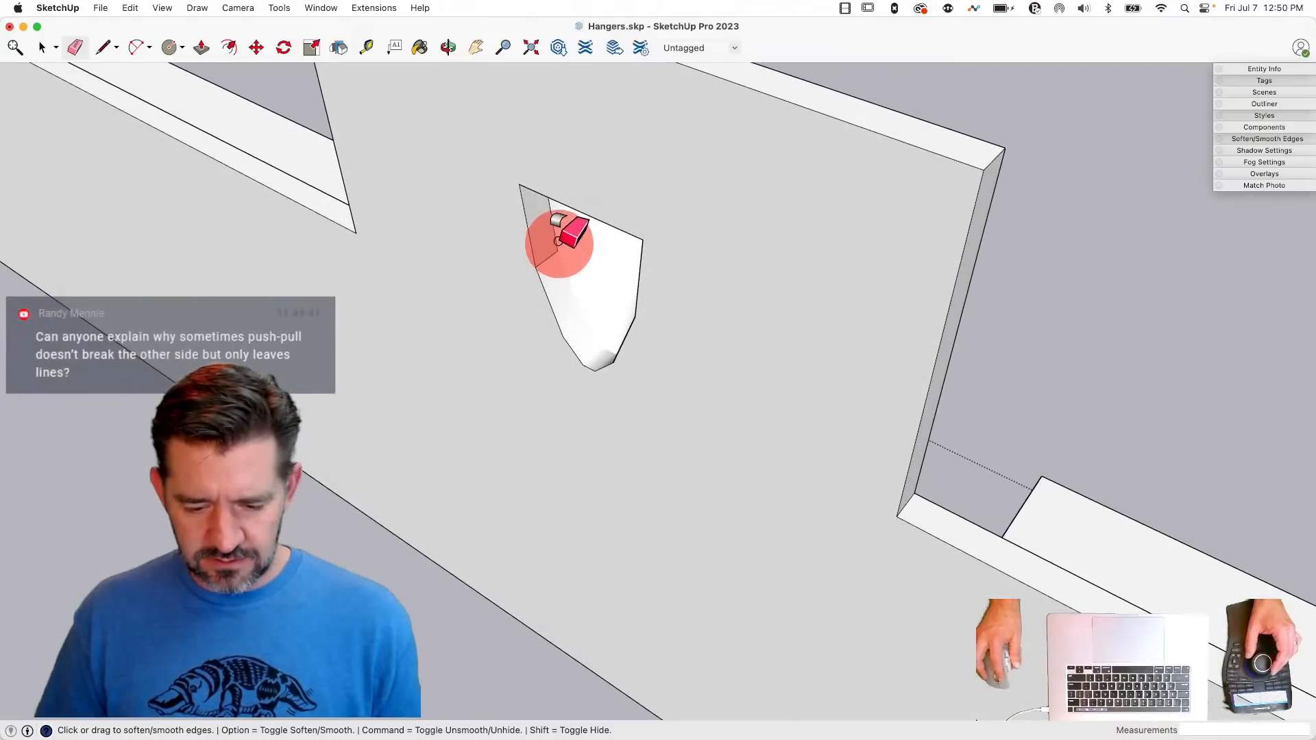
left_click_drag(557, 278, 552, 236, "alt")
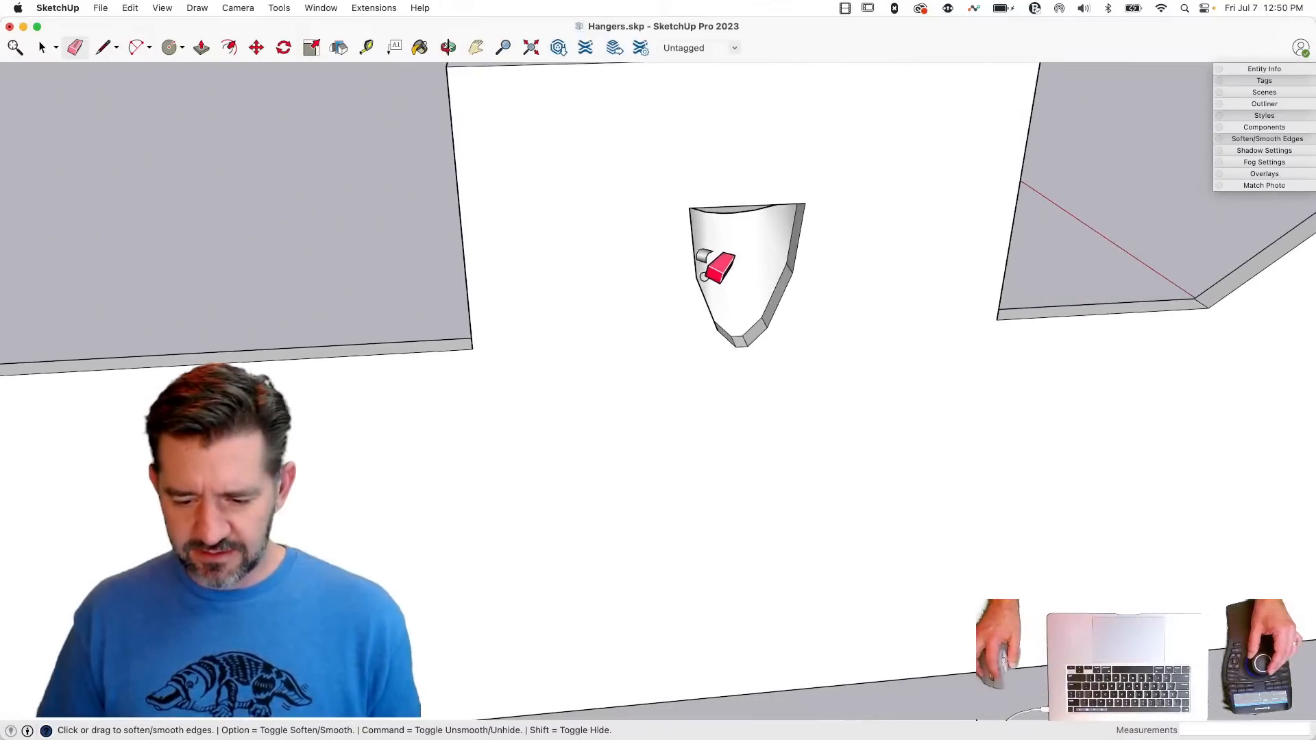
left_click(670, 271)
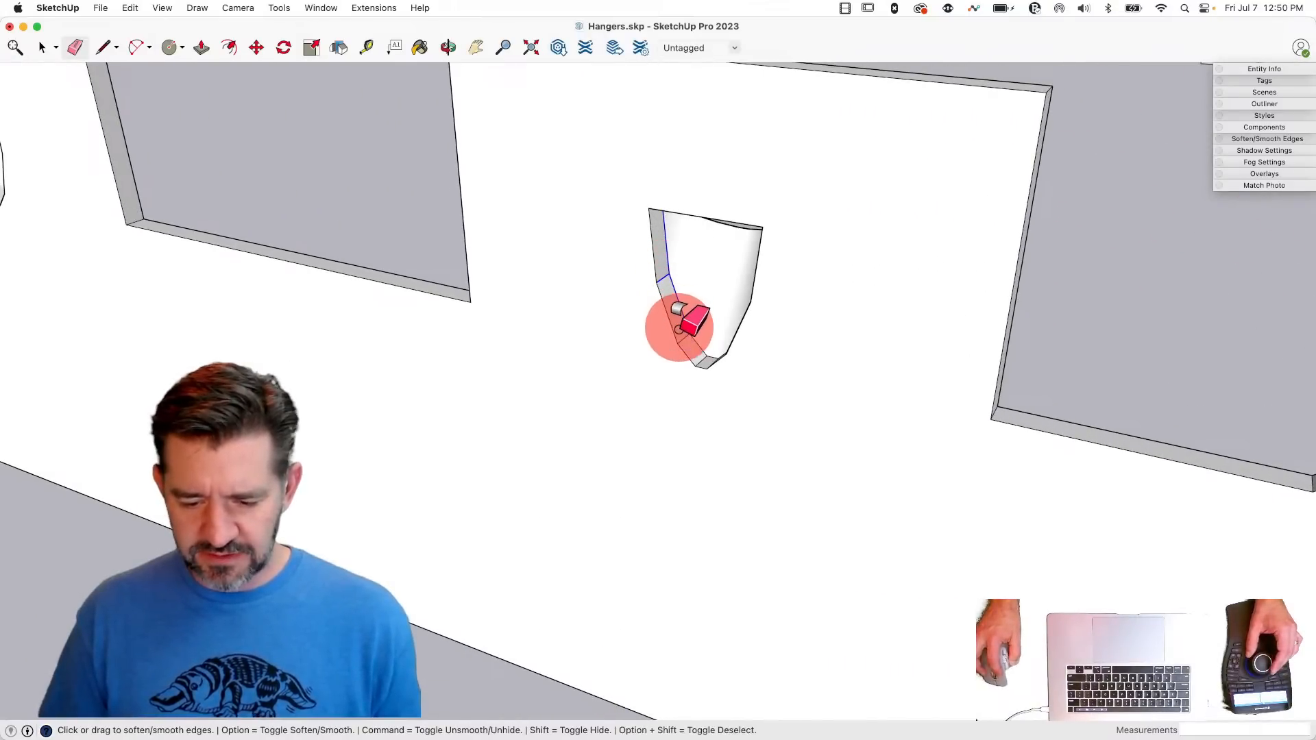
left_click_drag(707, 358, 709, 360)
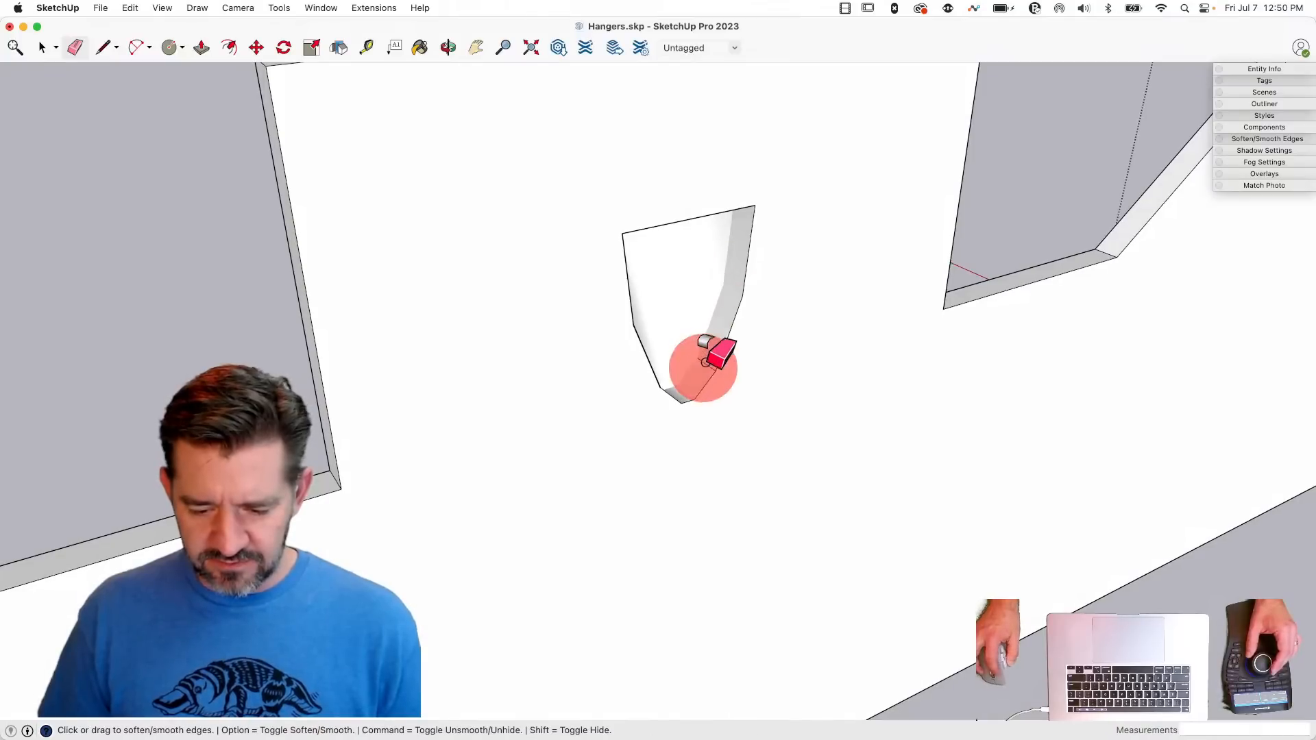
- Delete the stray internal faces hidden within the hanger side's sheet thickness near the dimples
key("space")
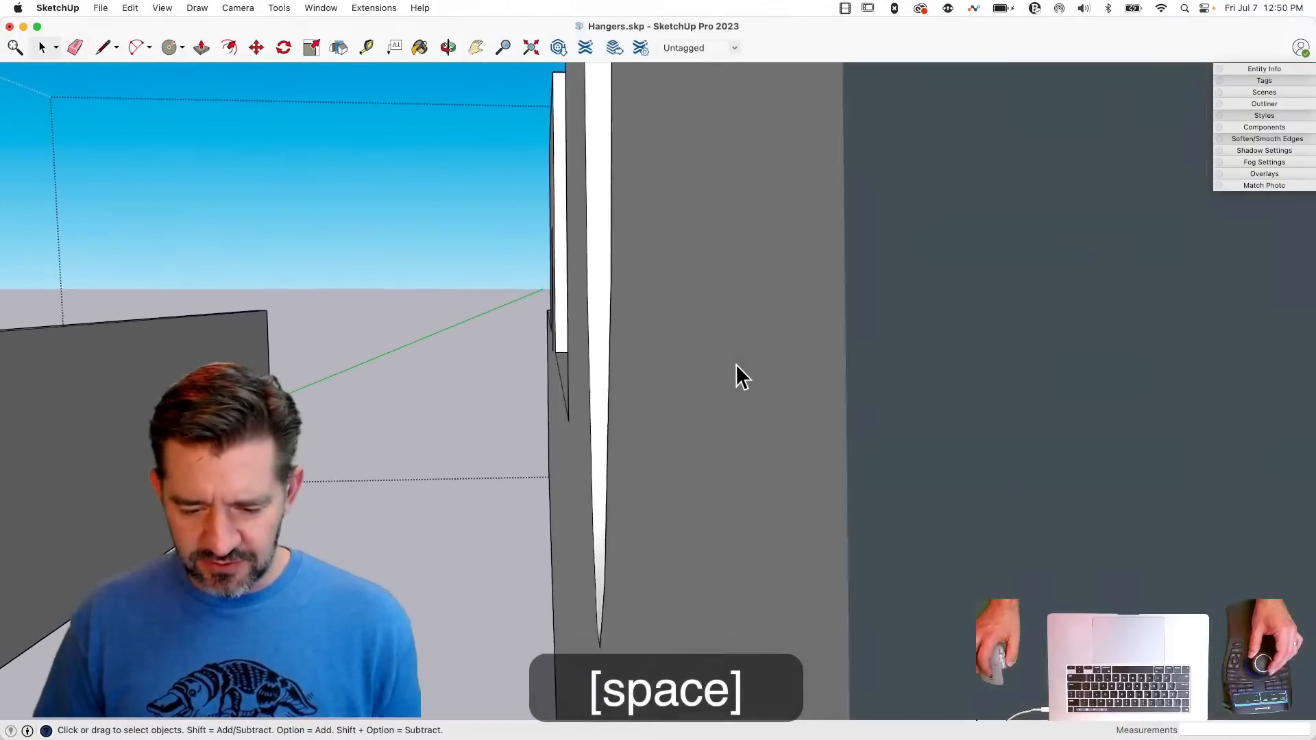
left_click(729, 500)
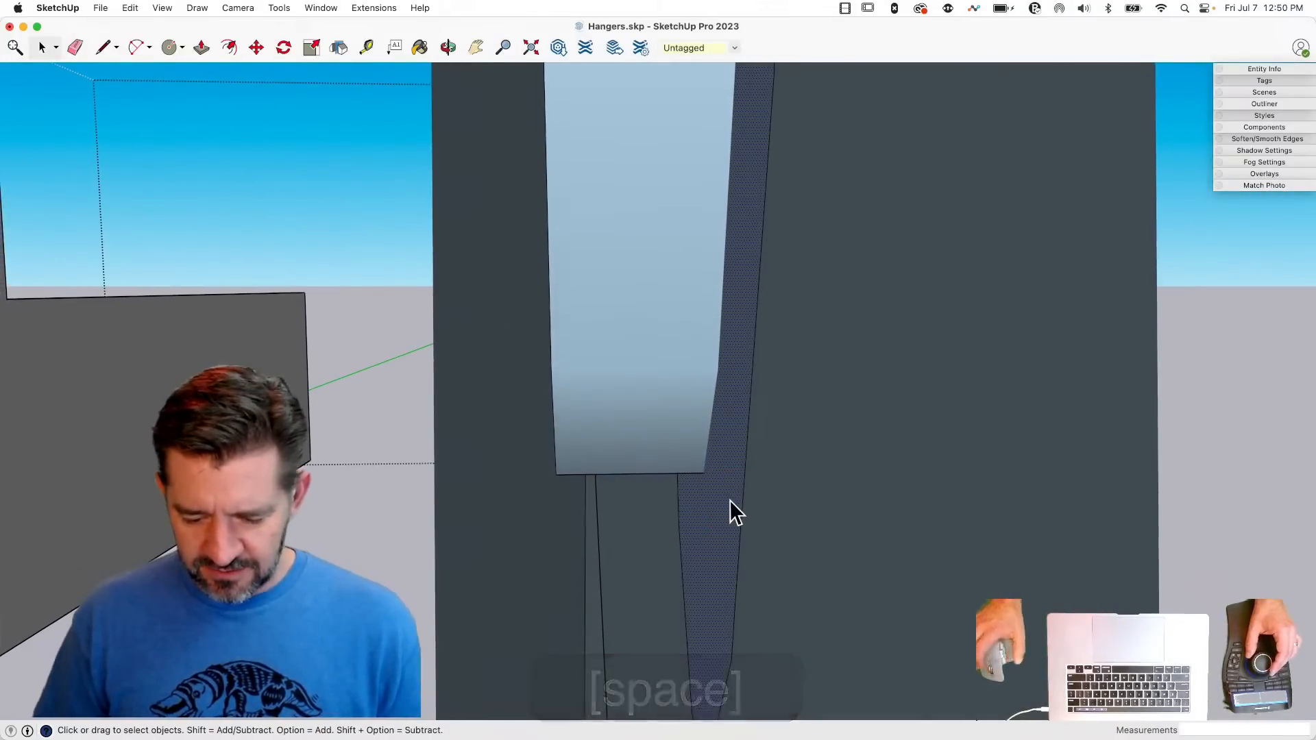
key("BackSpace")
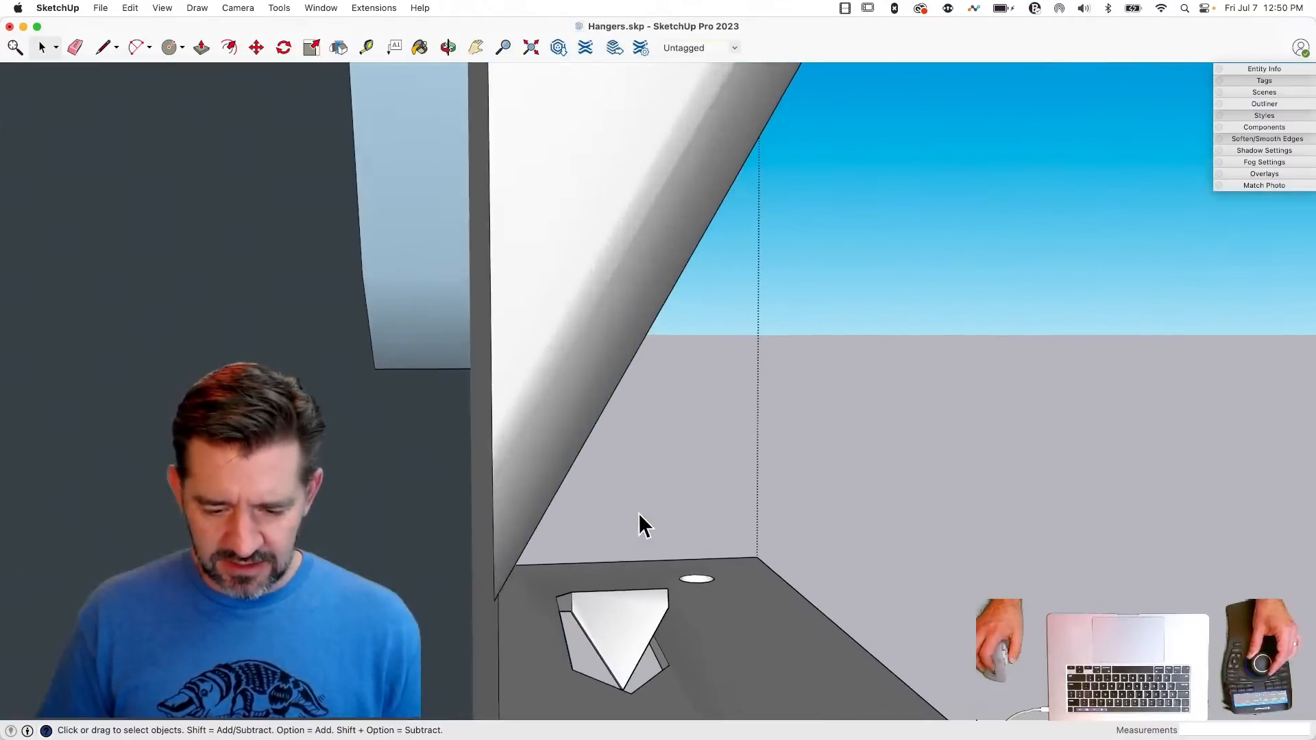
left_click(564, 479)
key("BackSpace")
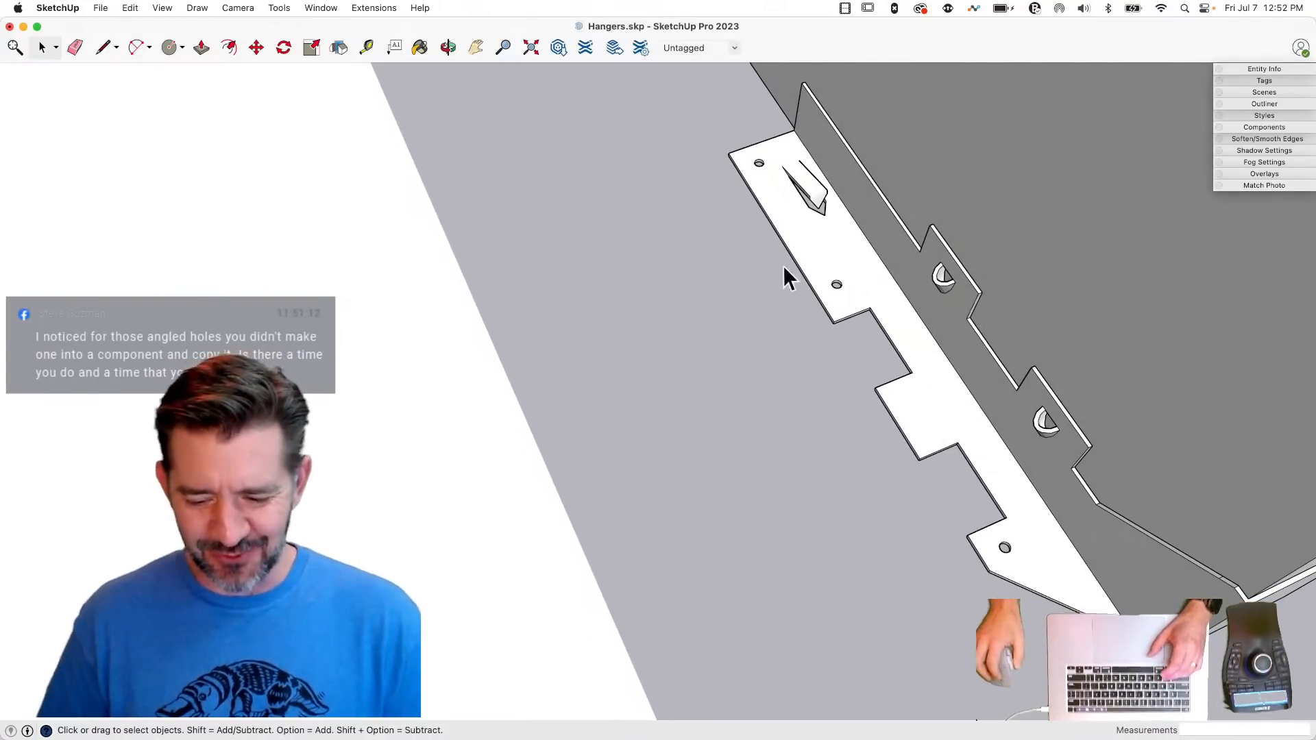
- Draw a circle of 0.25" radius on the open ground beside the hanger and Push/Pull it up into a tall cylinder
key("c")
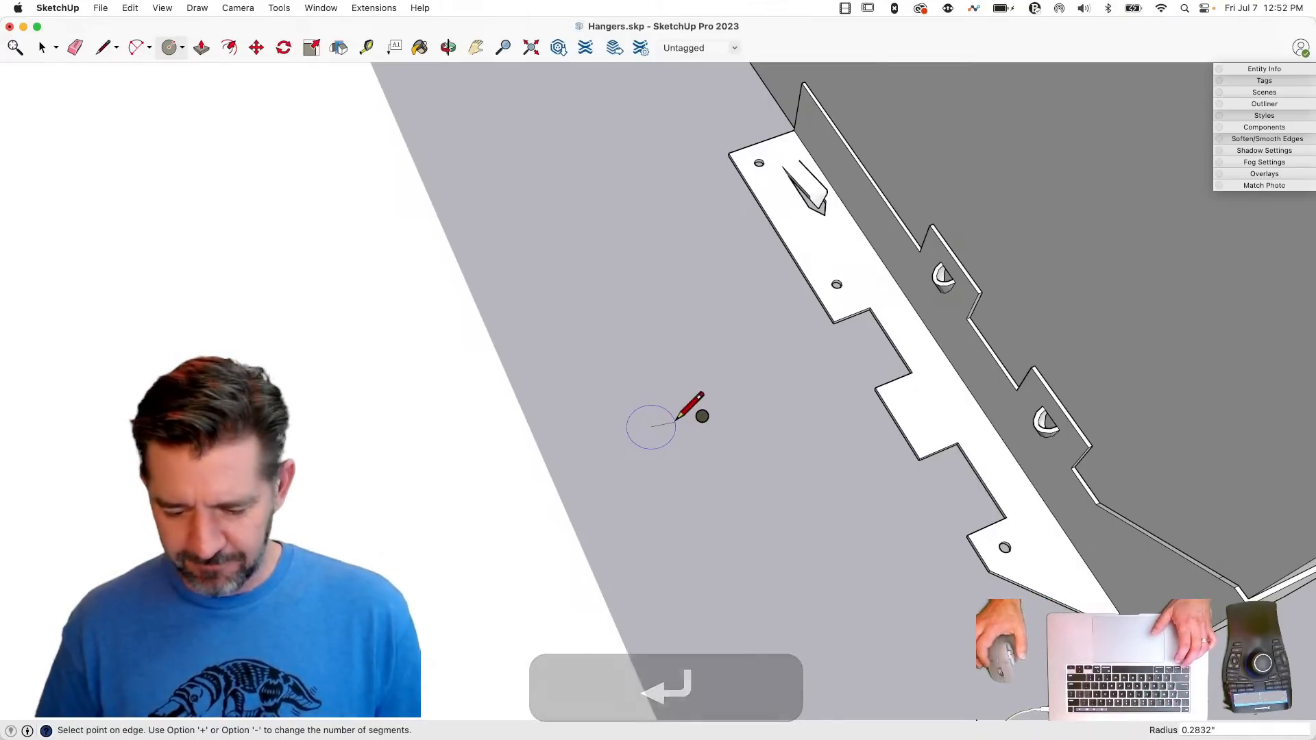
type(".")
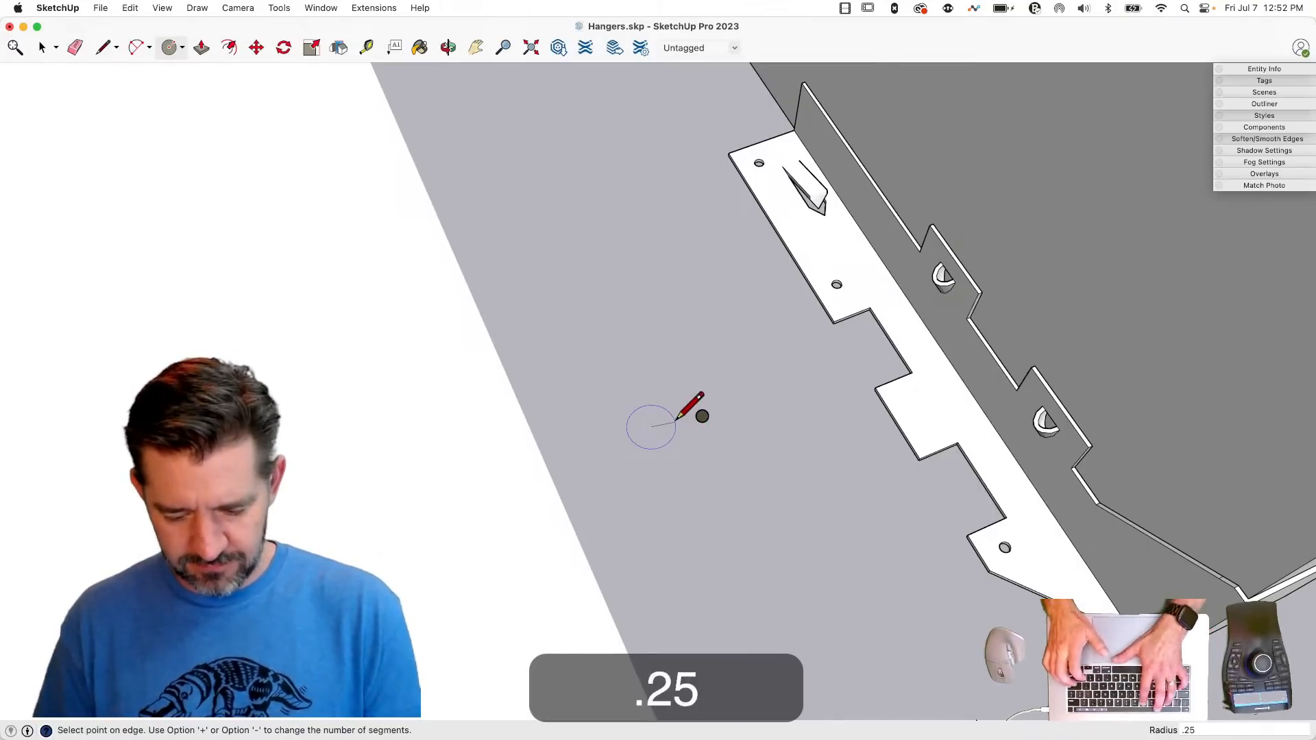
left_click_drag(652, 428, 659, 184)
- Make the whole cylinder beside the hanger a group
key("space")
triple_click(646, 250)
right_click(644, 240)
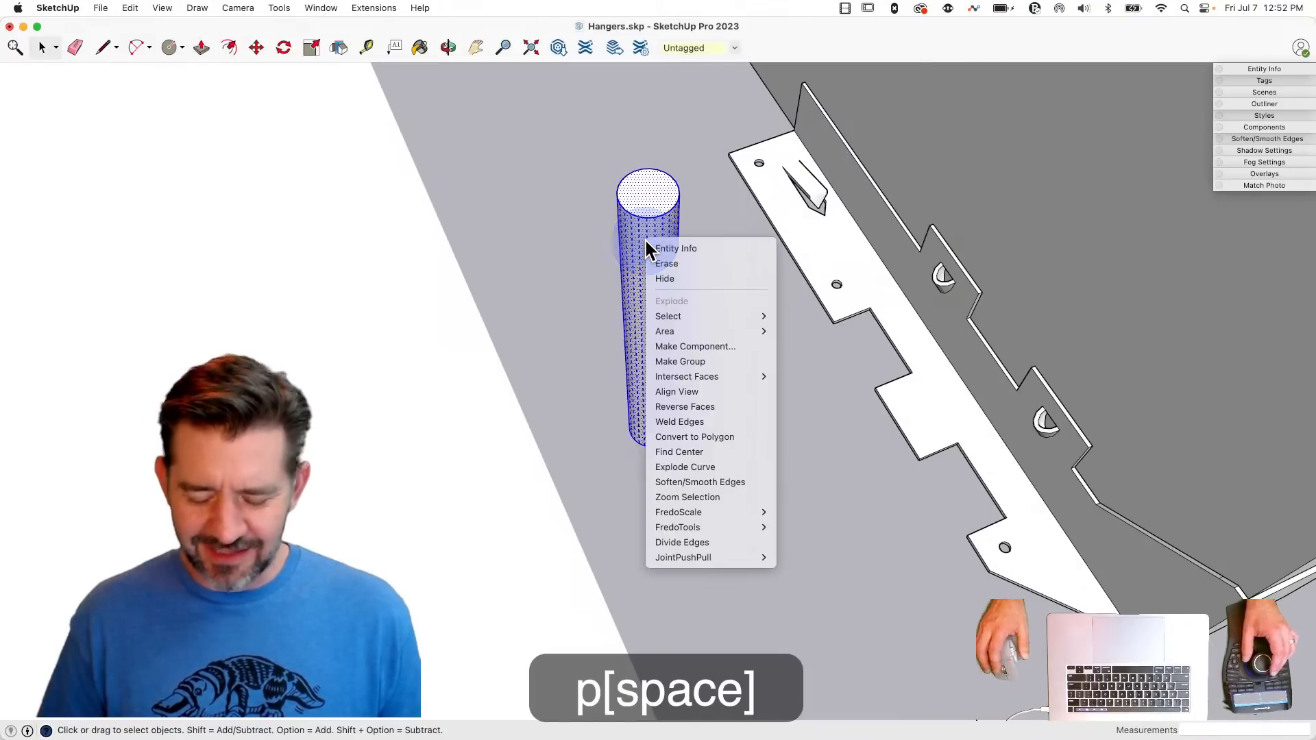
left_click(701, 361)
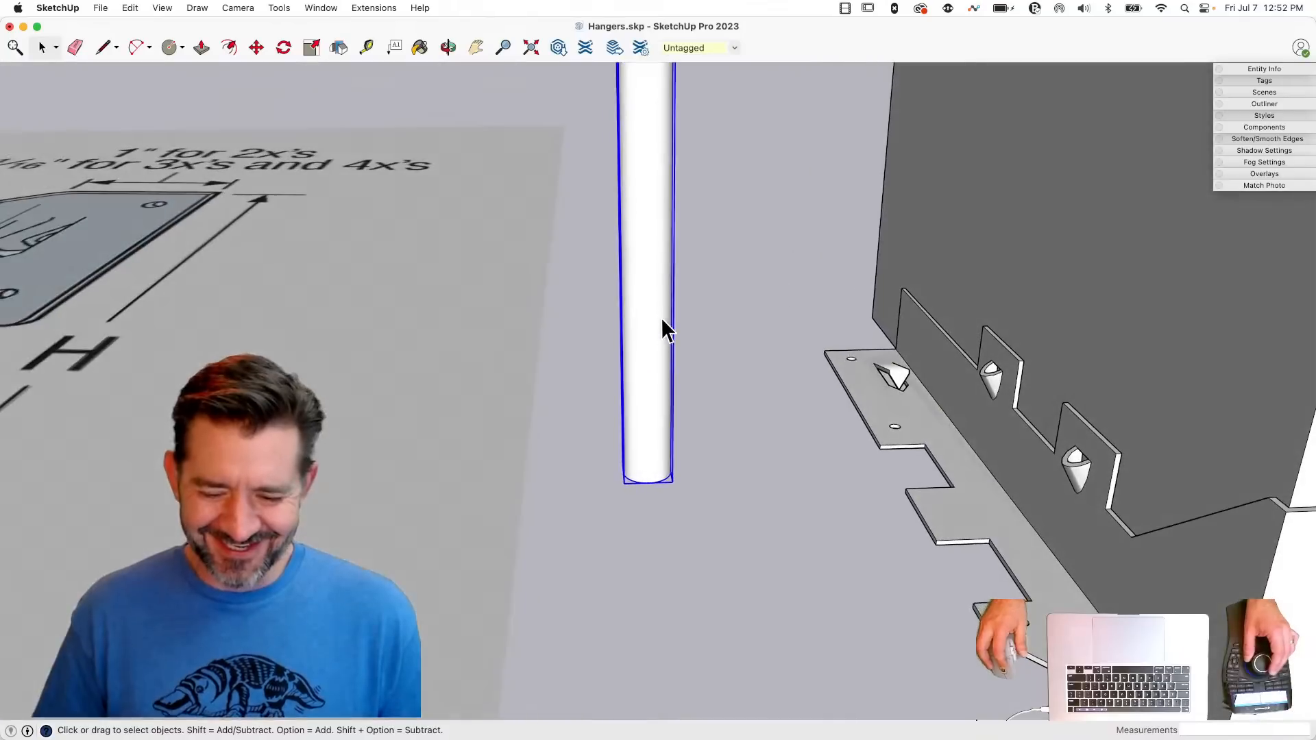
- Rotate the upright cylinder group about its centre so it leans at a slant in the vertical plane
key("m")
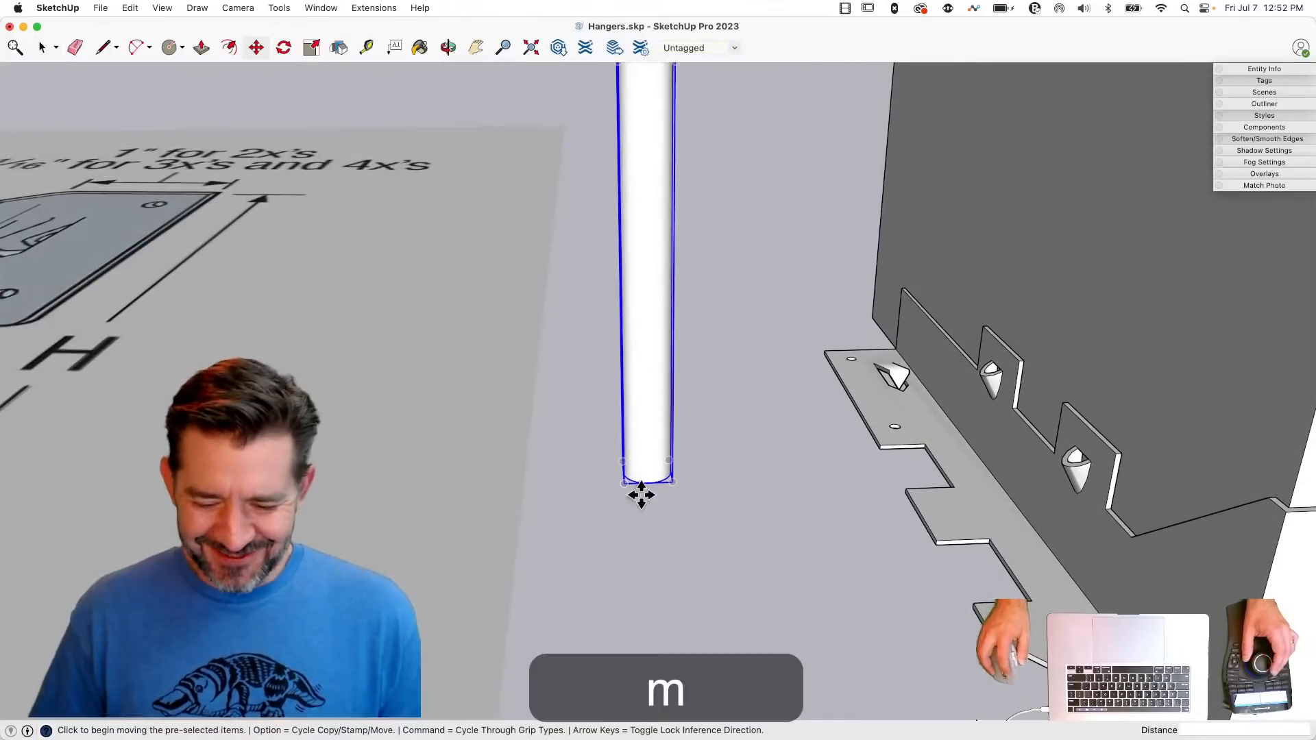
left_click(647, 448)
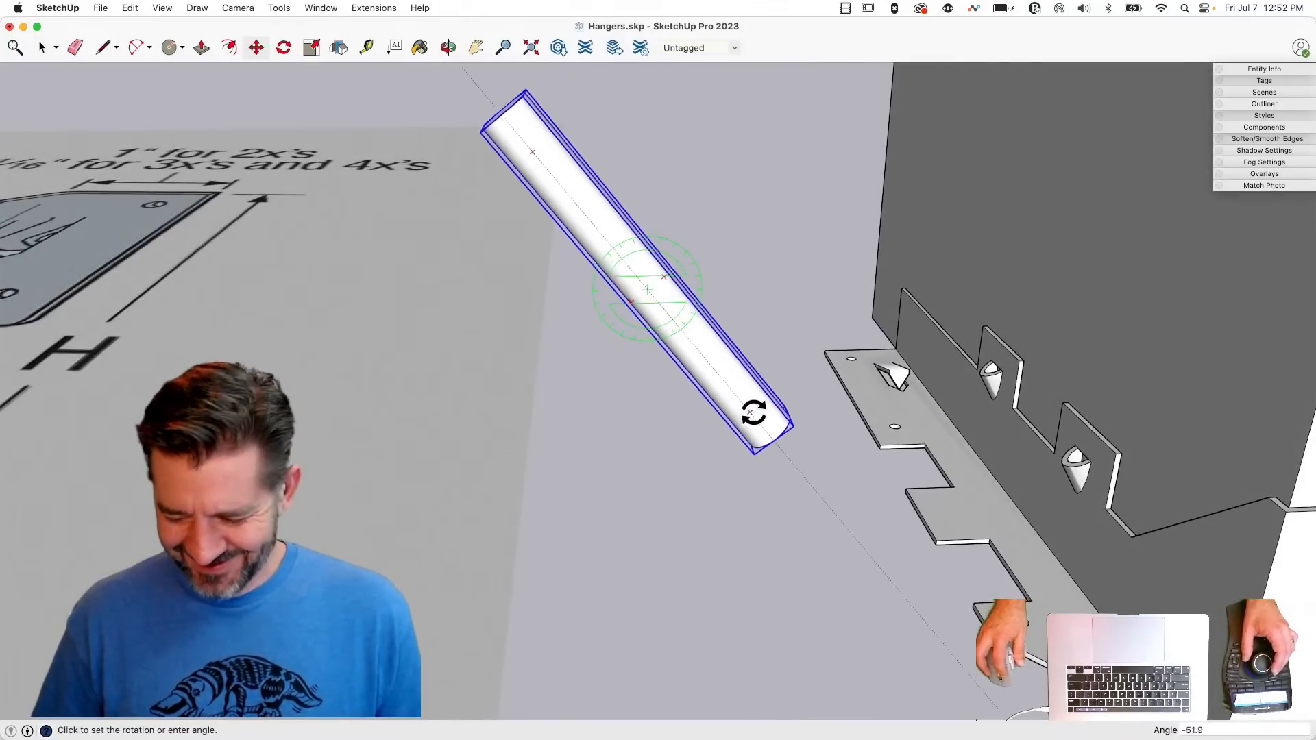
left_click(770, 402)
- Show hidden geometry and move the tilted cylinder about 4.19" so it pierces the hanger's bent corner beside the upper prong
key("m")
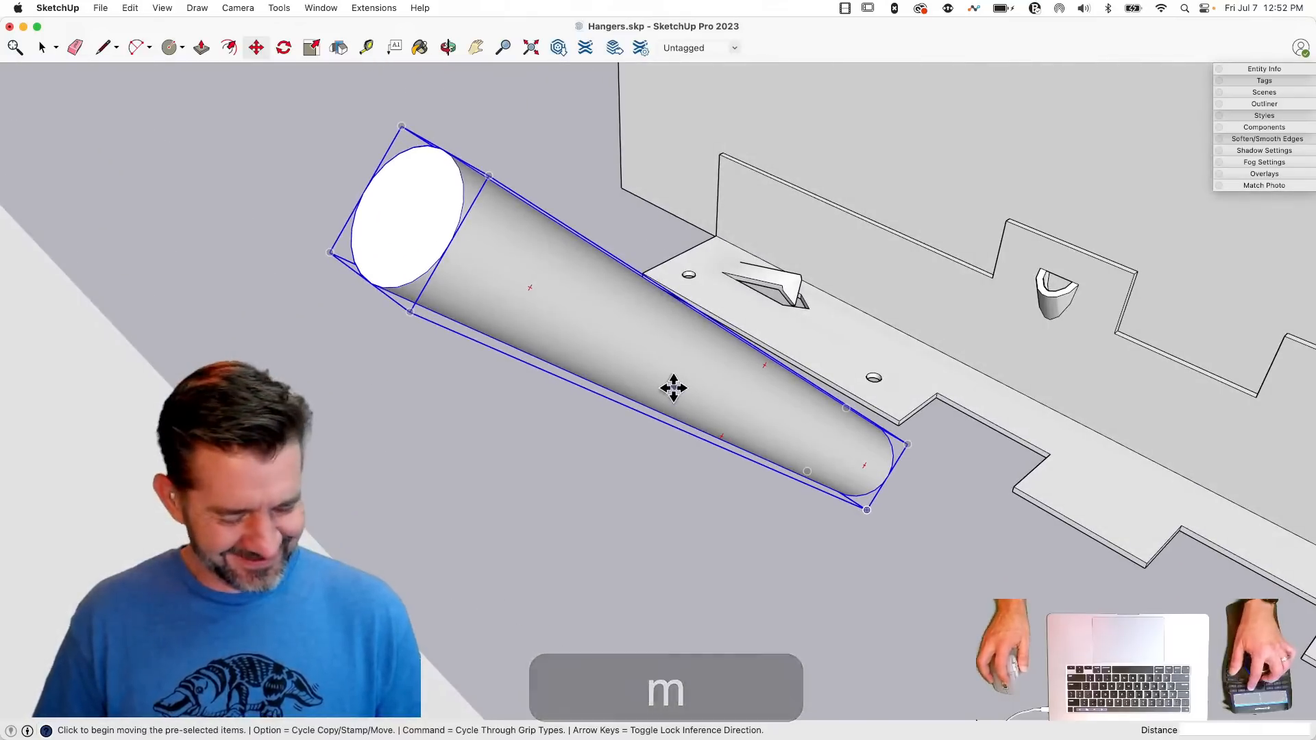
key("alt+h")
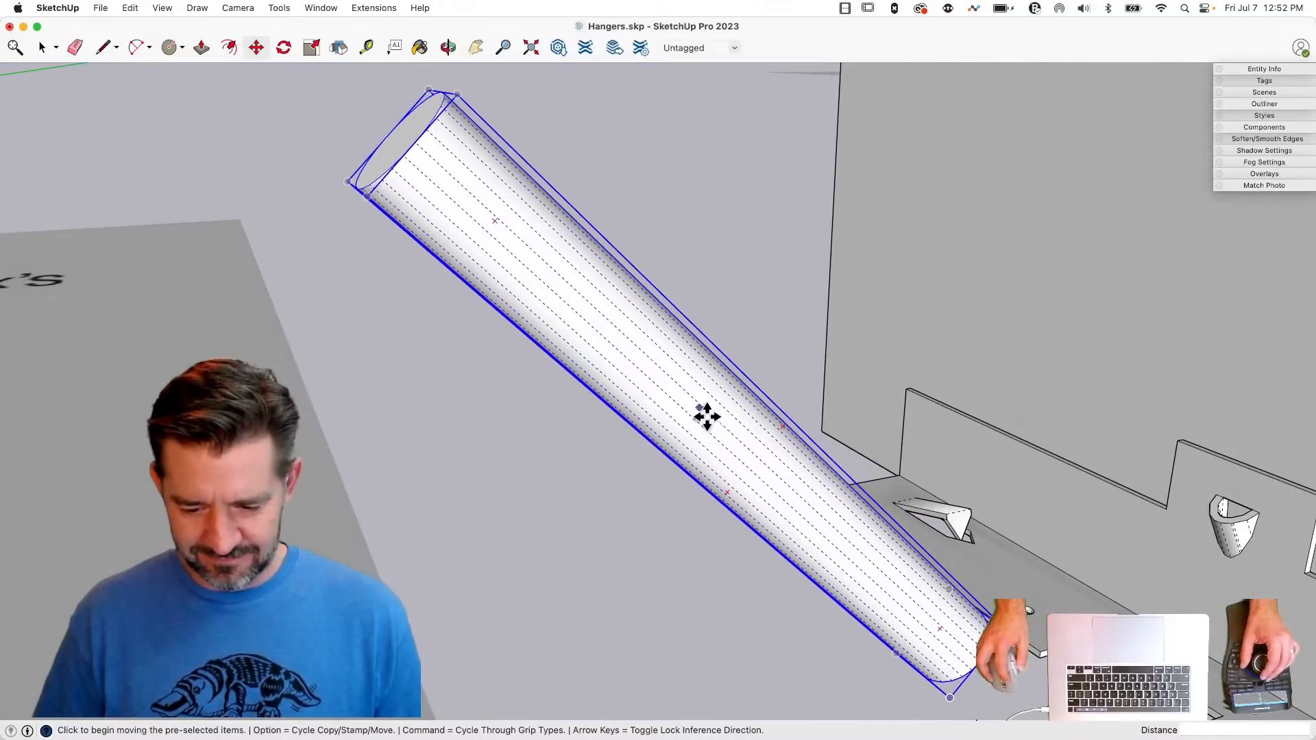
left_click(756, 454)
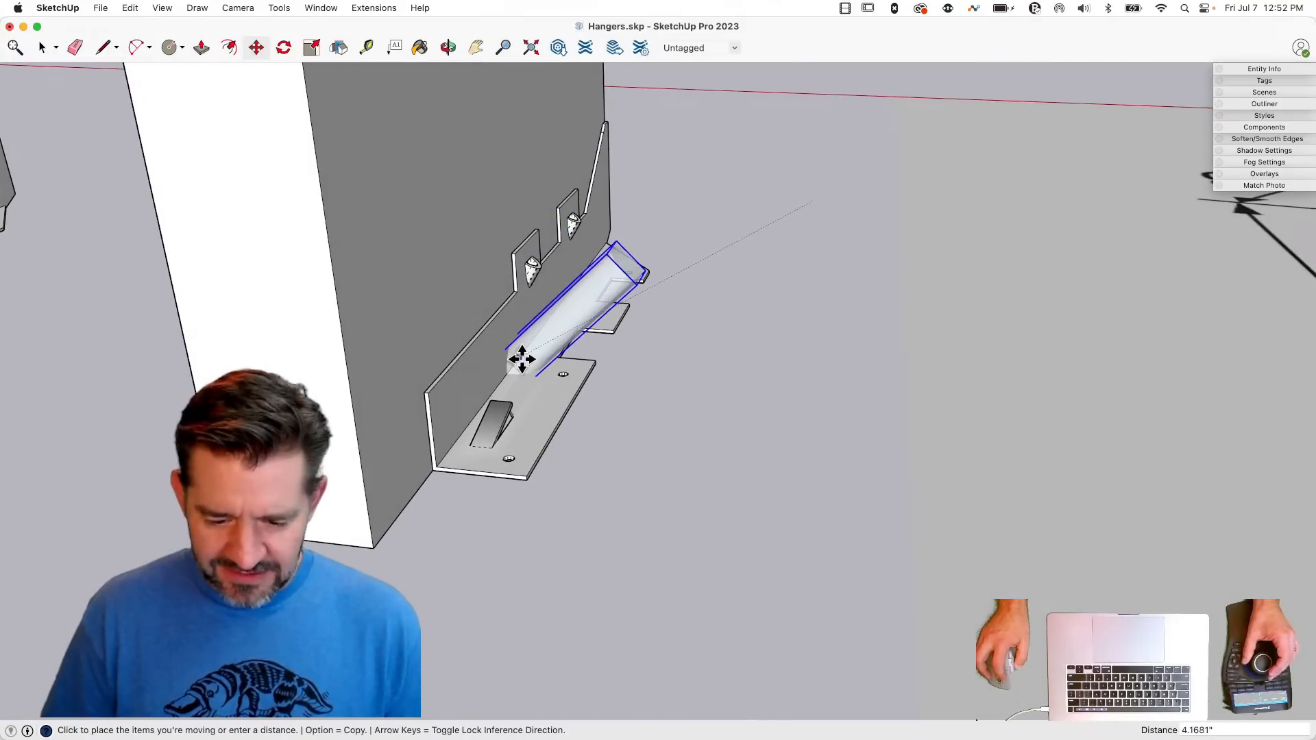
left_click(518, 363)
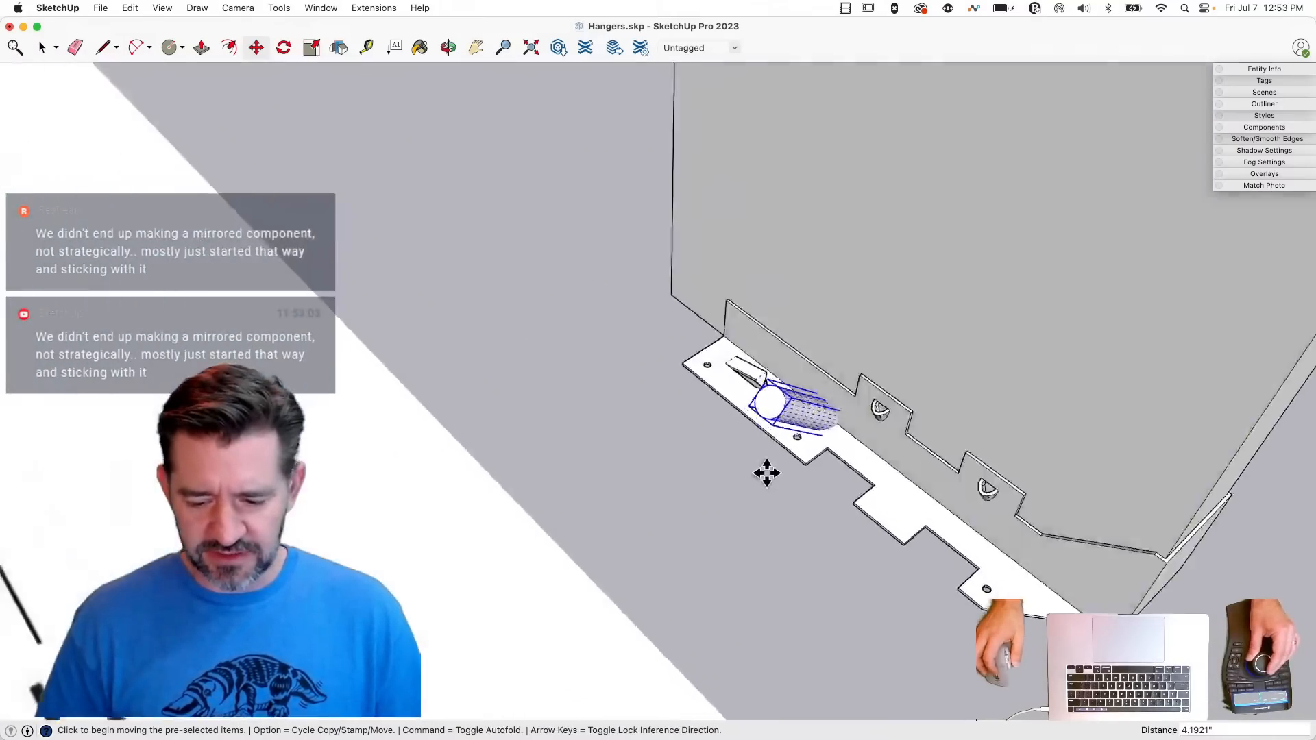
- Scale the slanted cylinder's cross-section down about its centre, keeping its length
key("s")
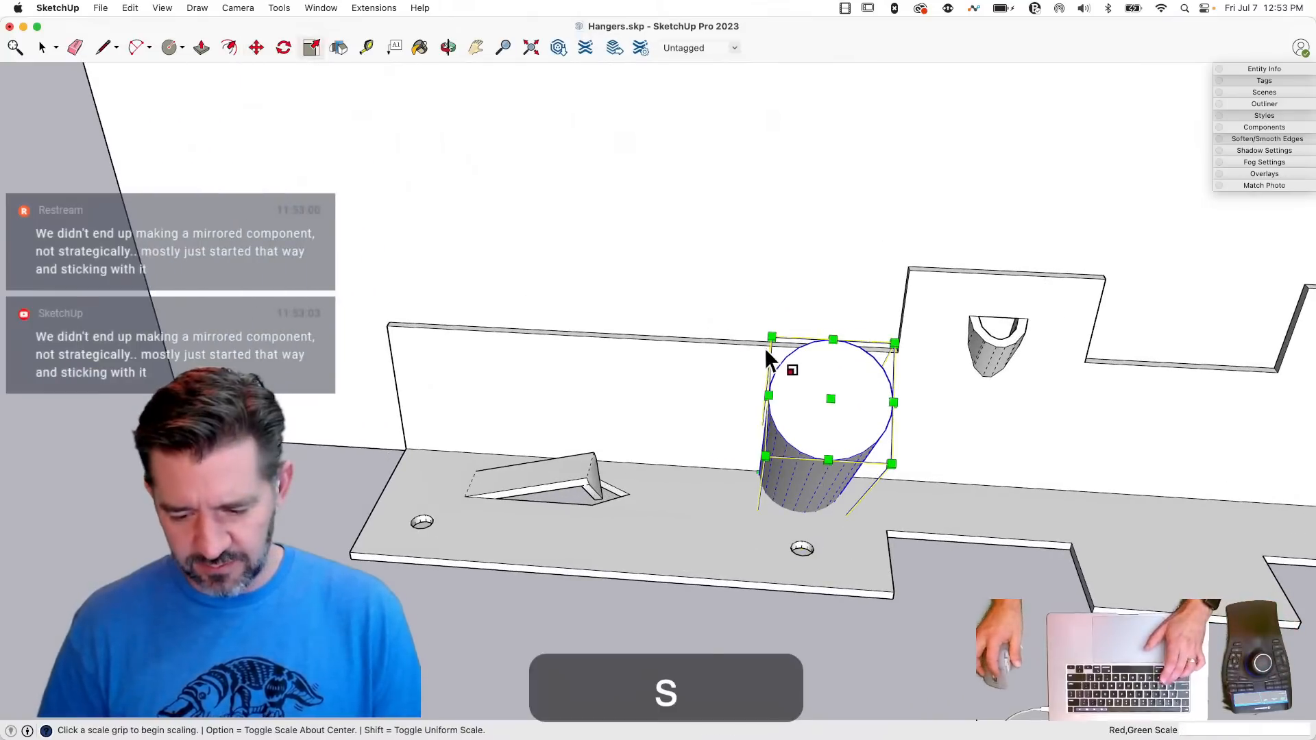
key("alt")
left_click_drag(771, 335, 818, 393)
key("space")
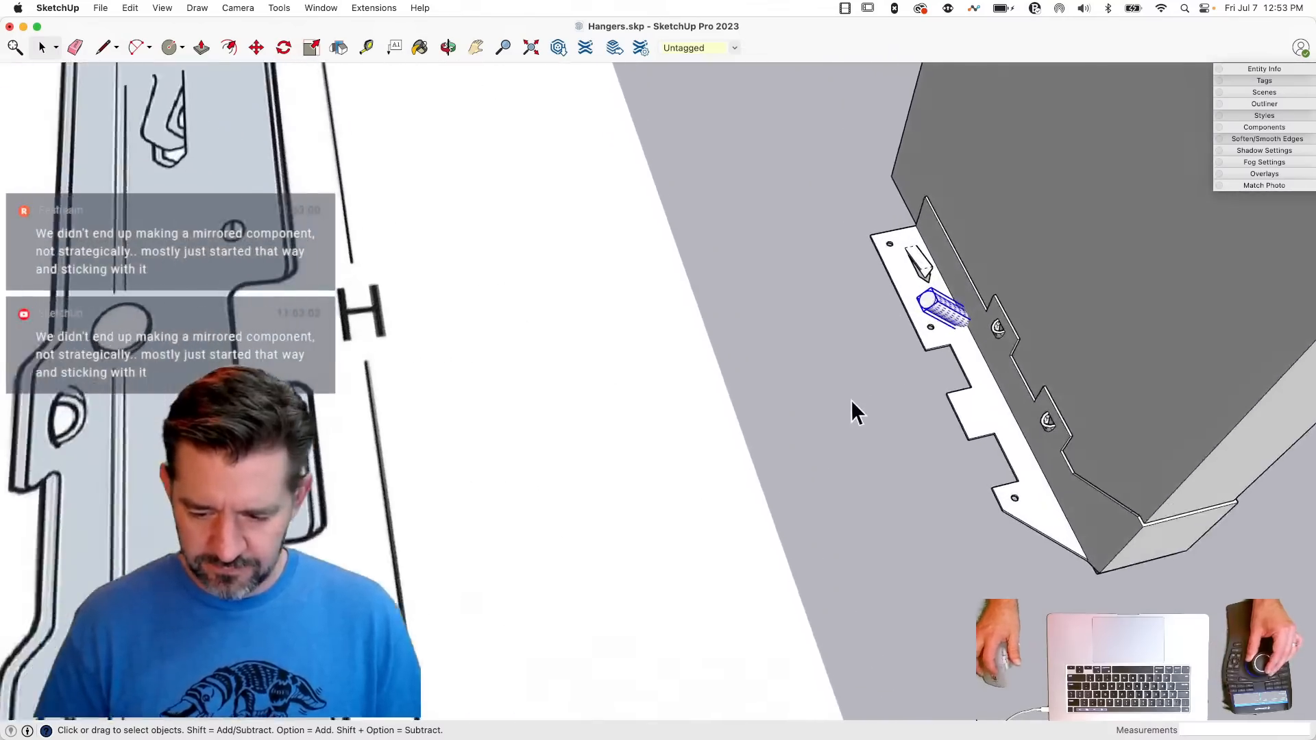
- Shift the cylinder about 0.36" along the hanger's fold and scale its cross-section by 0.78 about its centre
key("m")
left_click(923, 388)
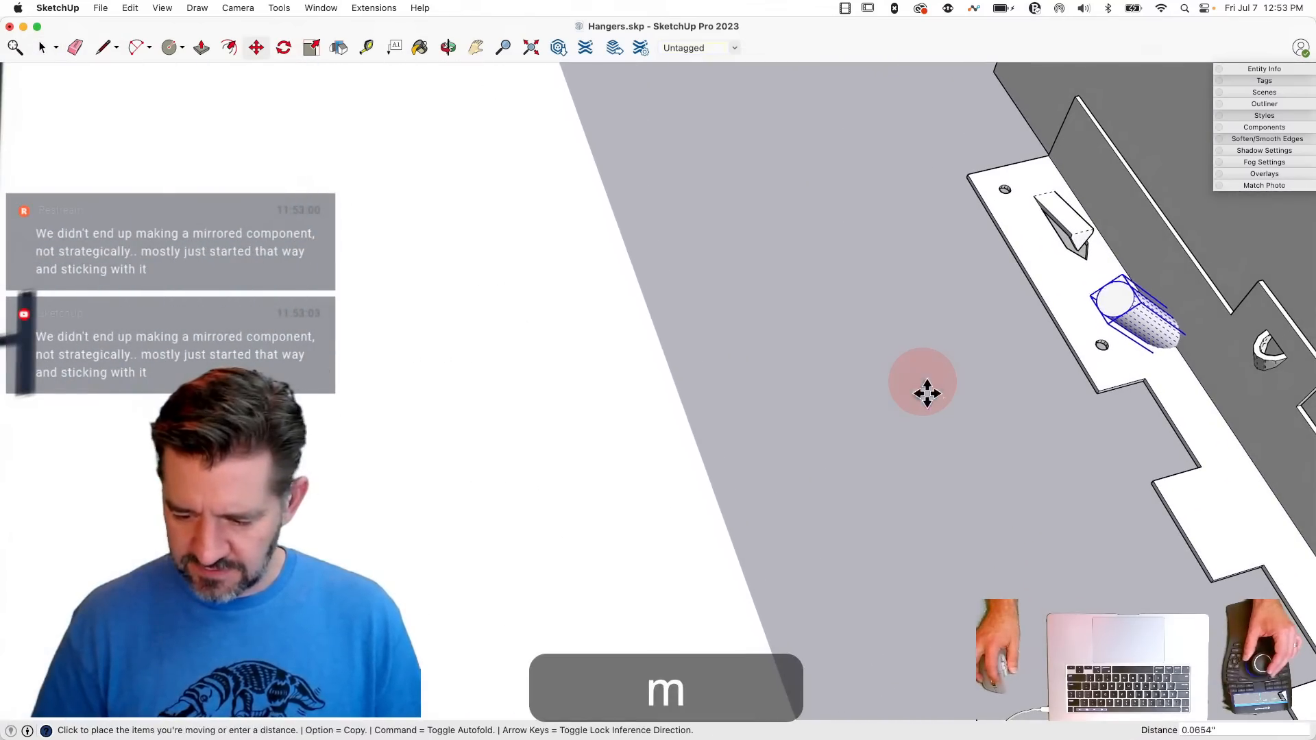
left_click(937, 412)
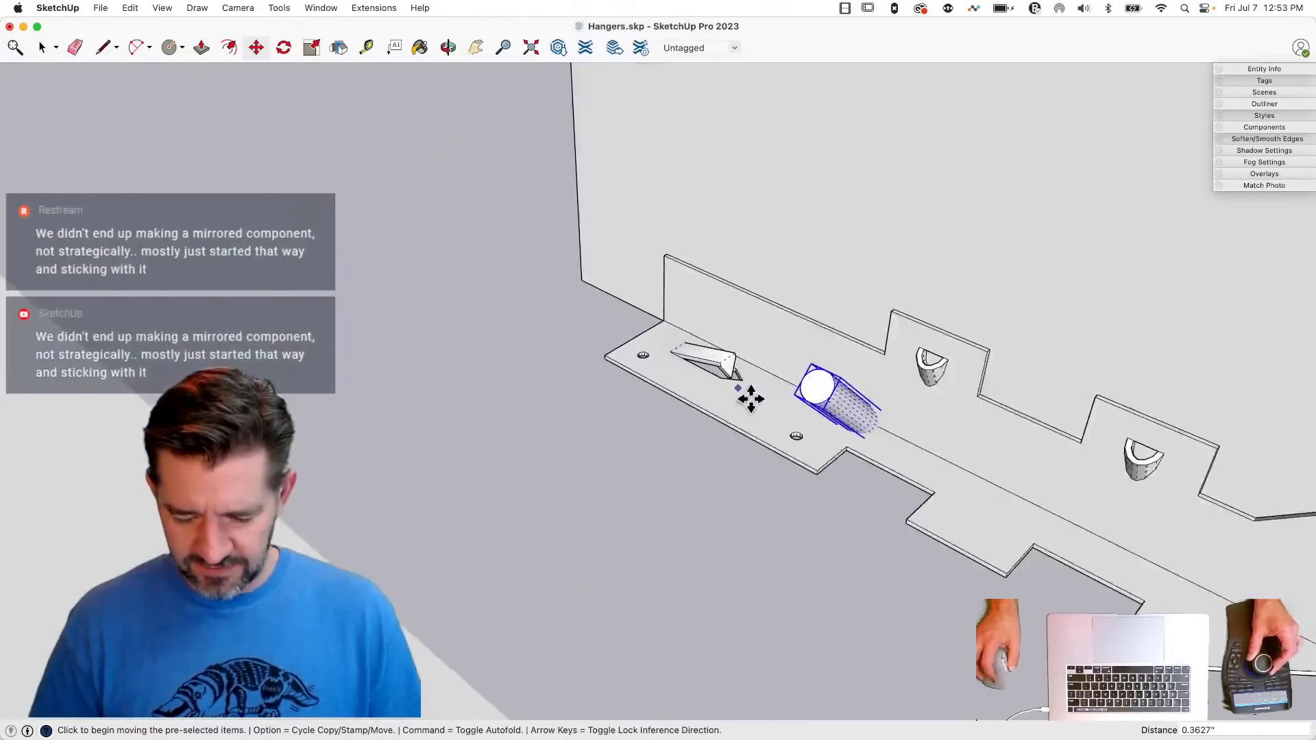
key("s")
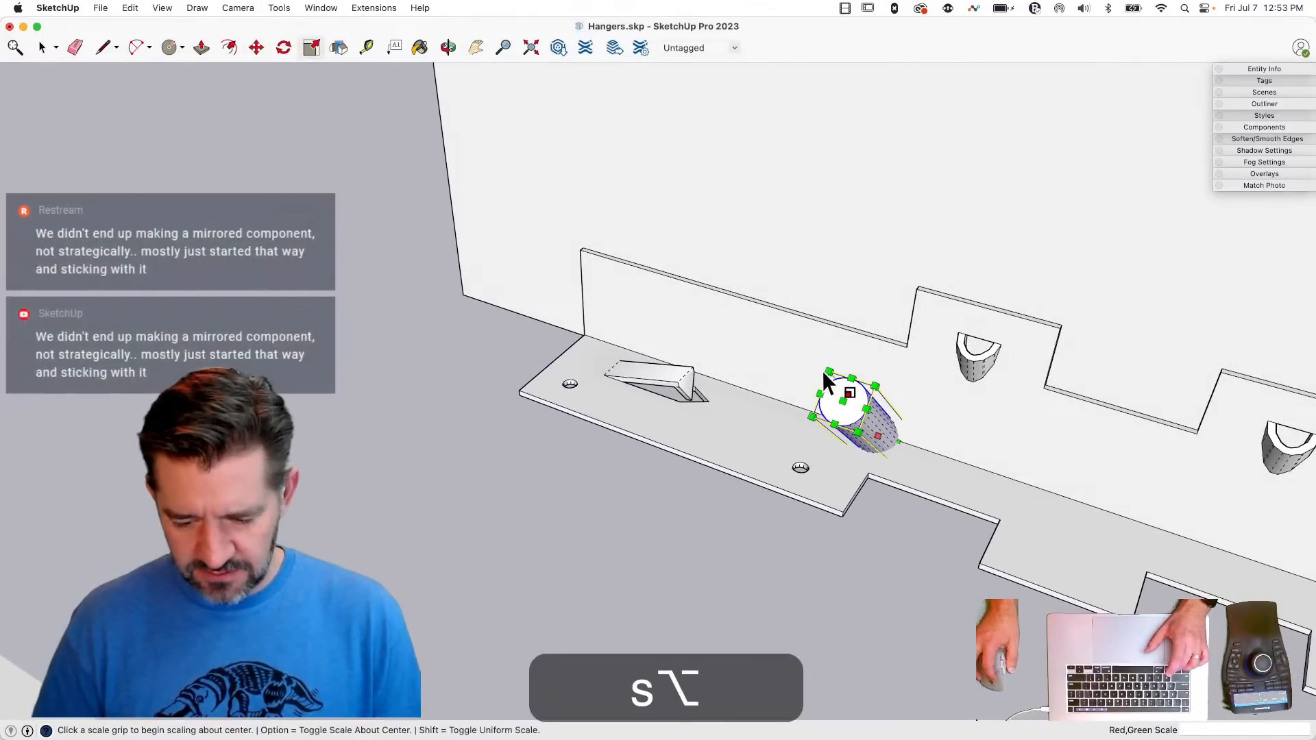
left_click(831, 373)
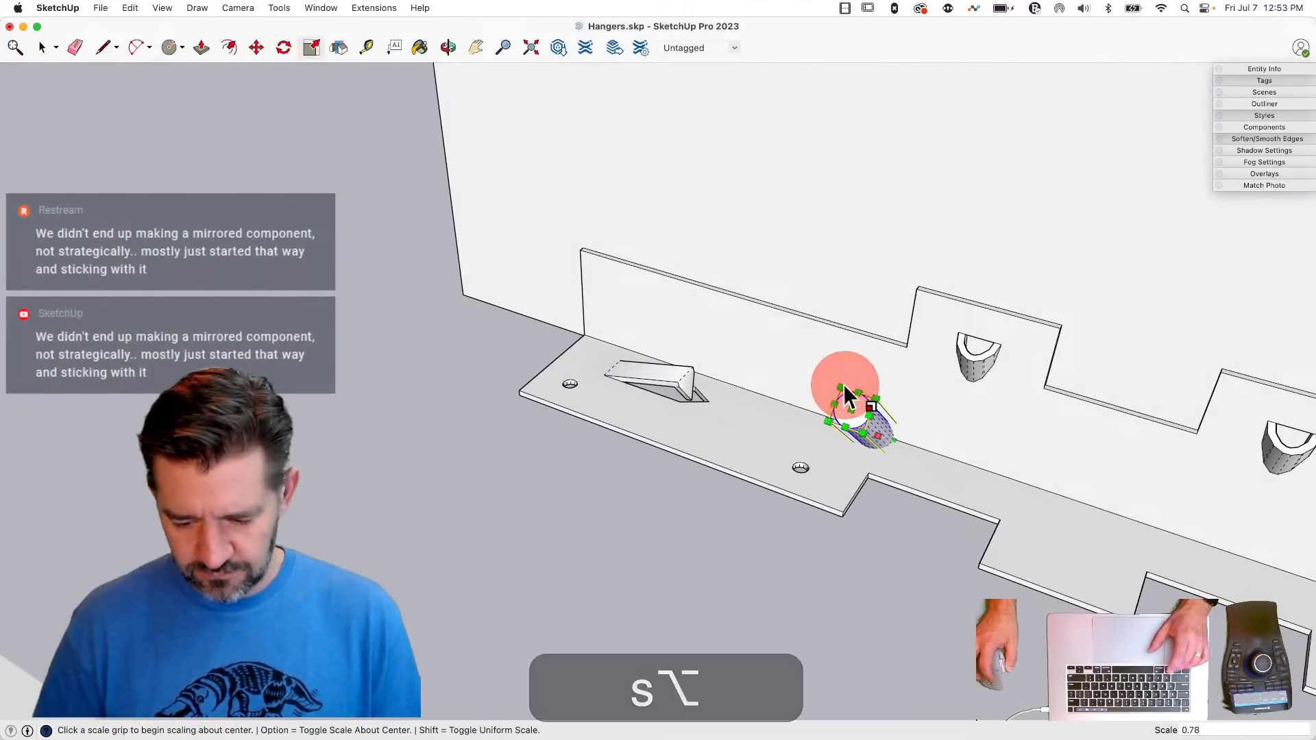
left_click(842, 383)
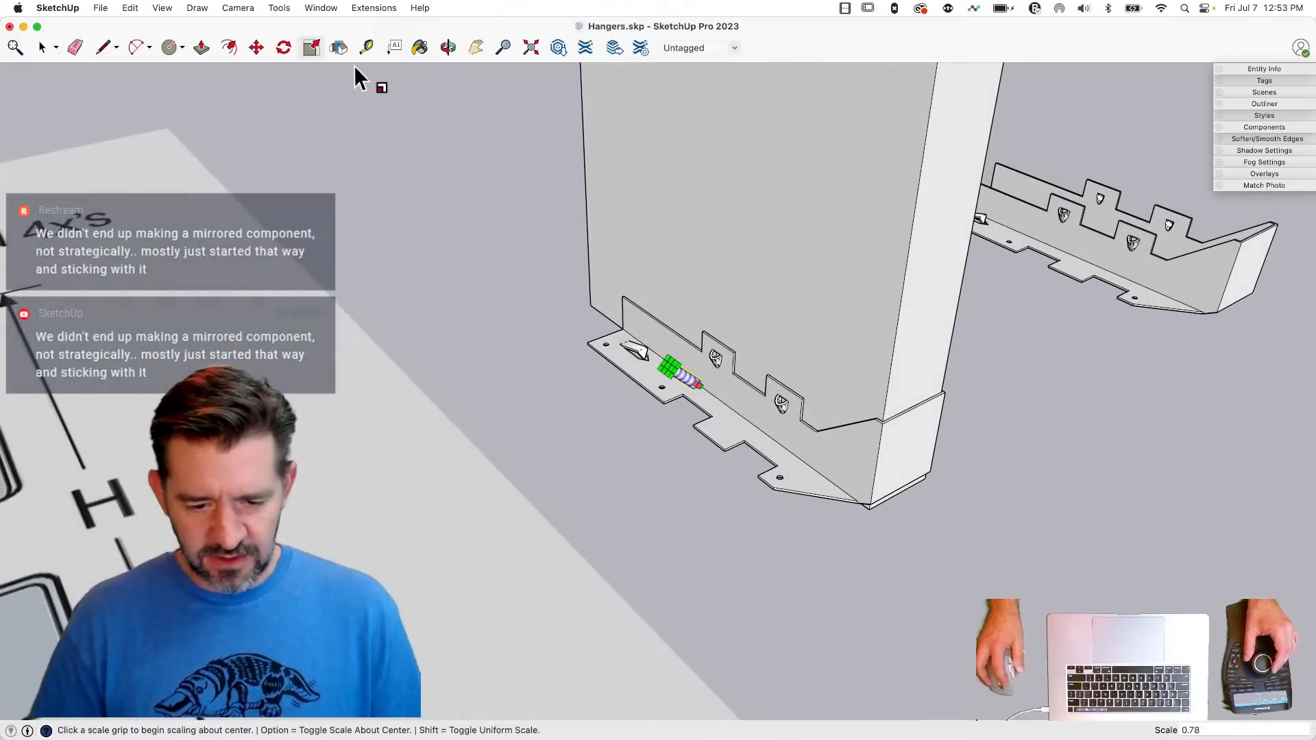
- Flip a copy of the cylinder across the global red plane at the middle of the hanger's seat, onto the opposite side
left_click(342, 55)
key("alt")
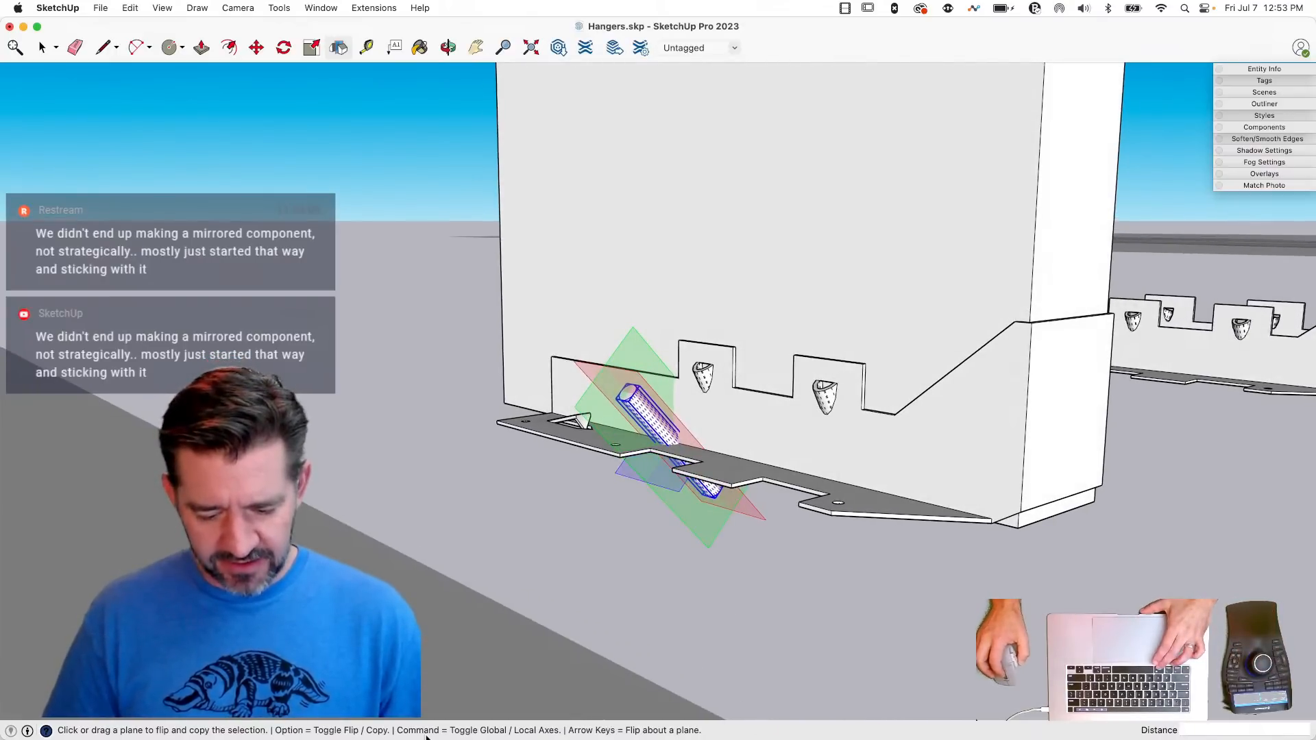
key("super")
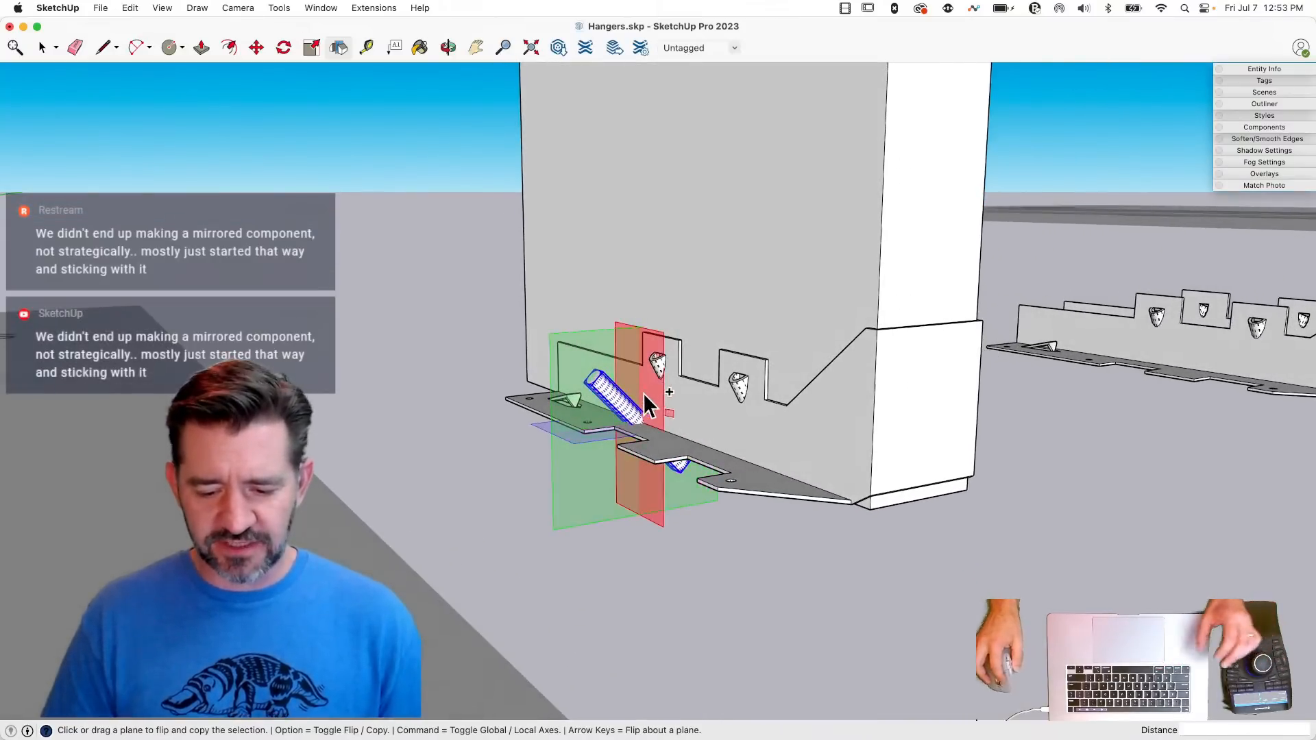
key("alt")
left_click_drag(649, 399, 924, 486)
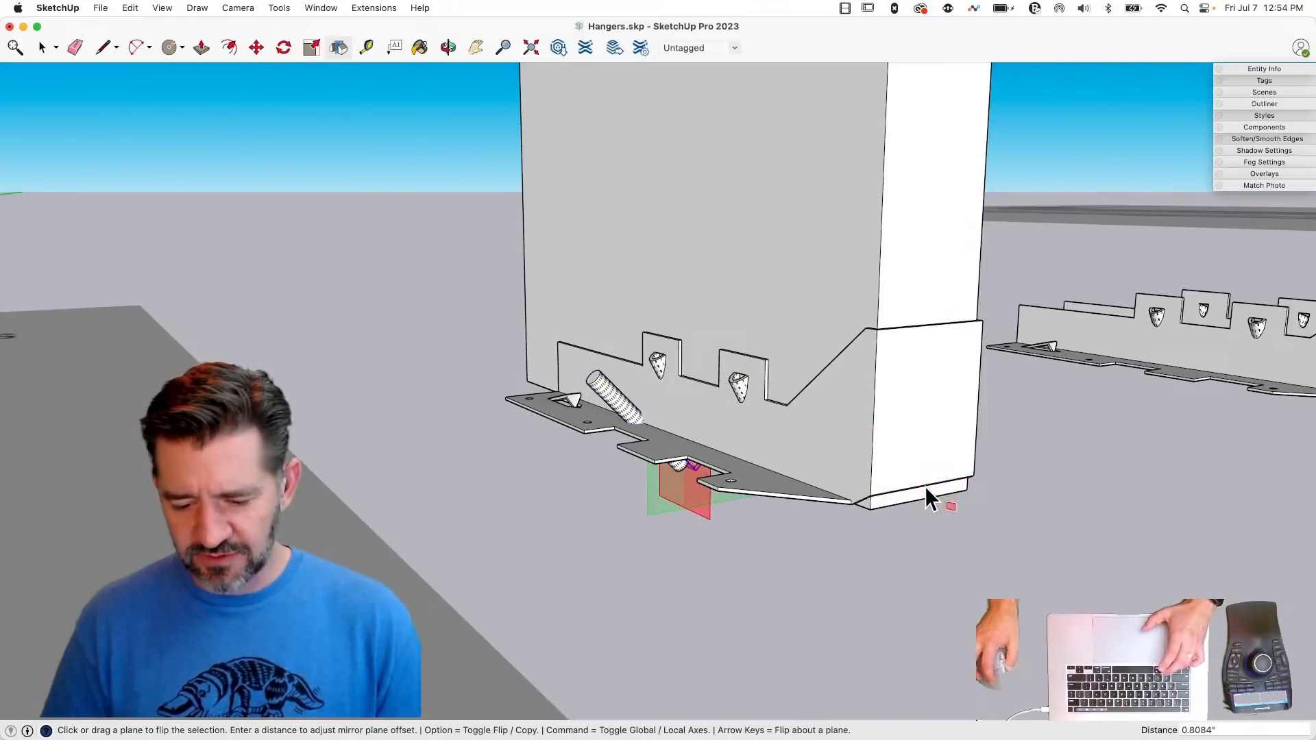
key("space")
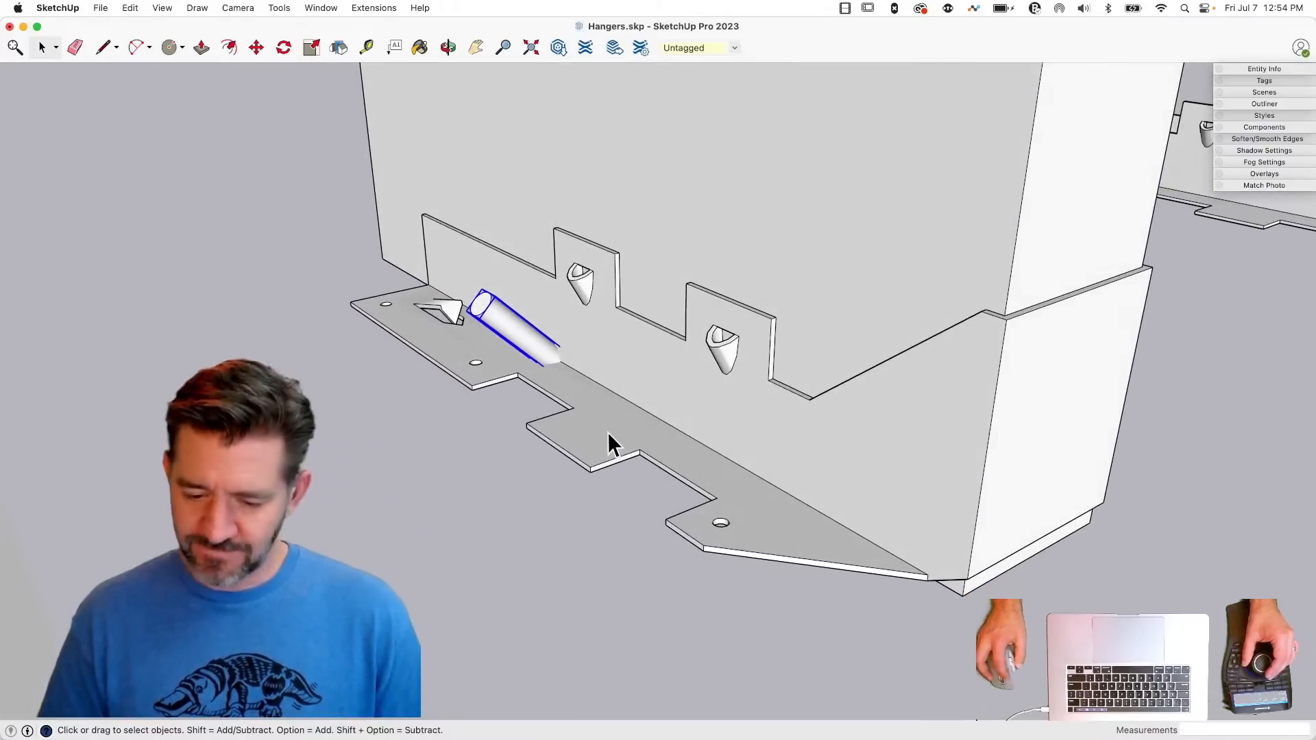
- Check in Entity Info whether the LUS hanger and the cylinder are solids, and save the model
left_click(609, 439)
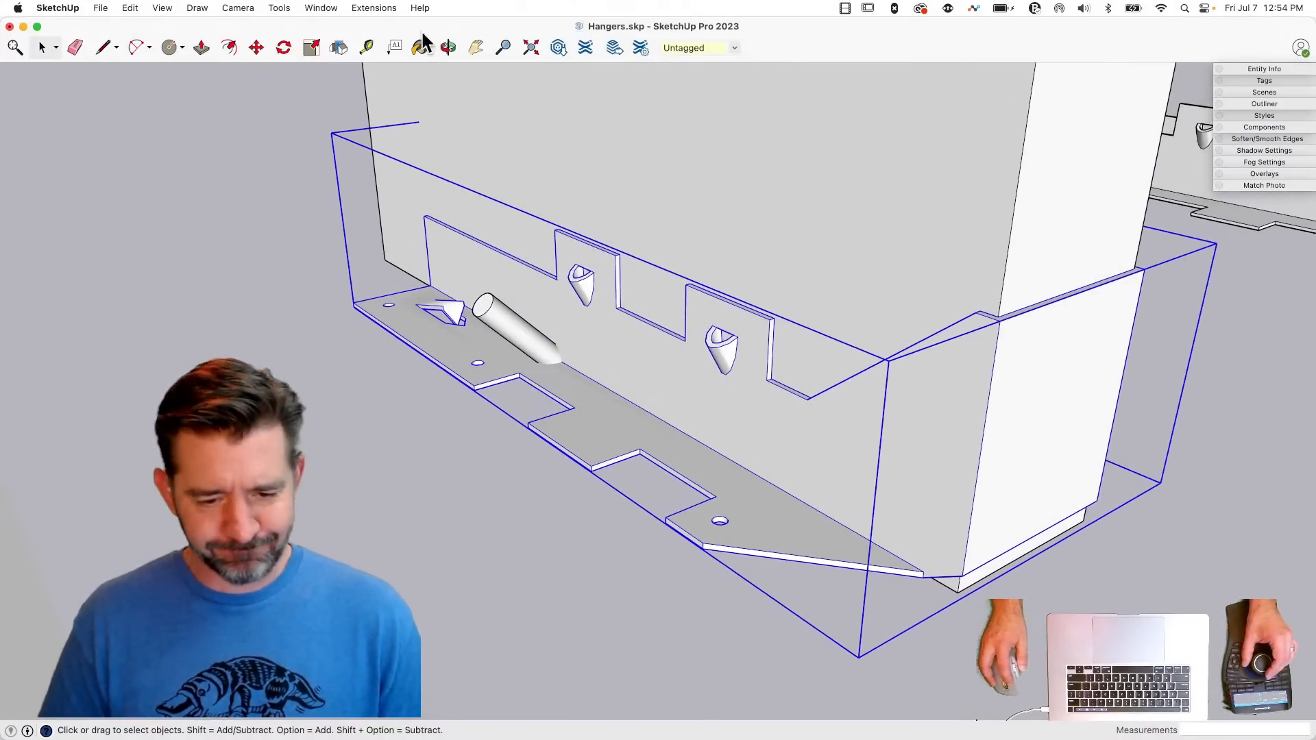
left_click(1238, 69)
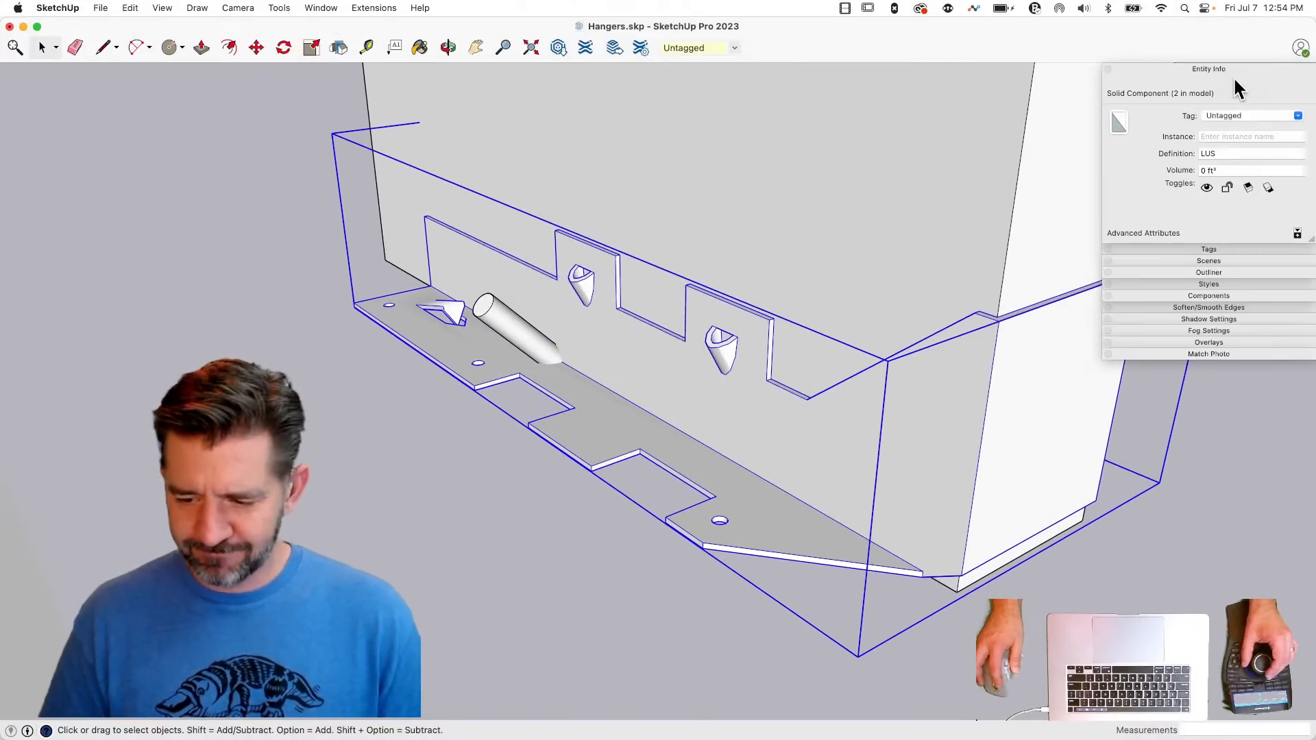
left_click(515, 336)
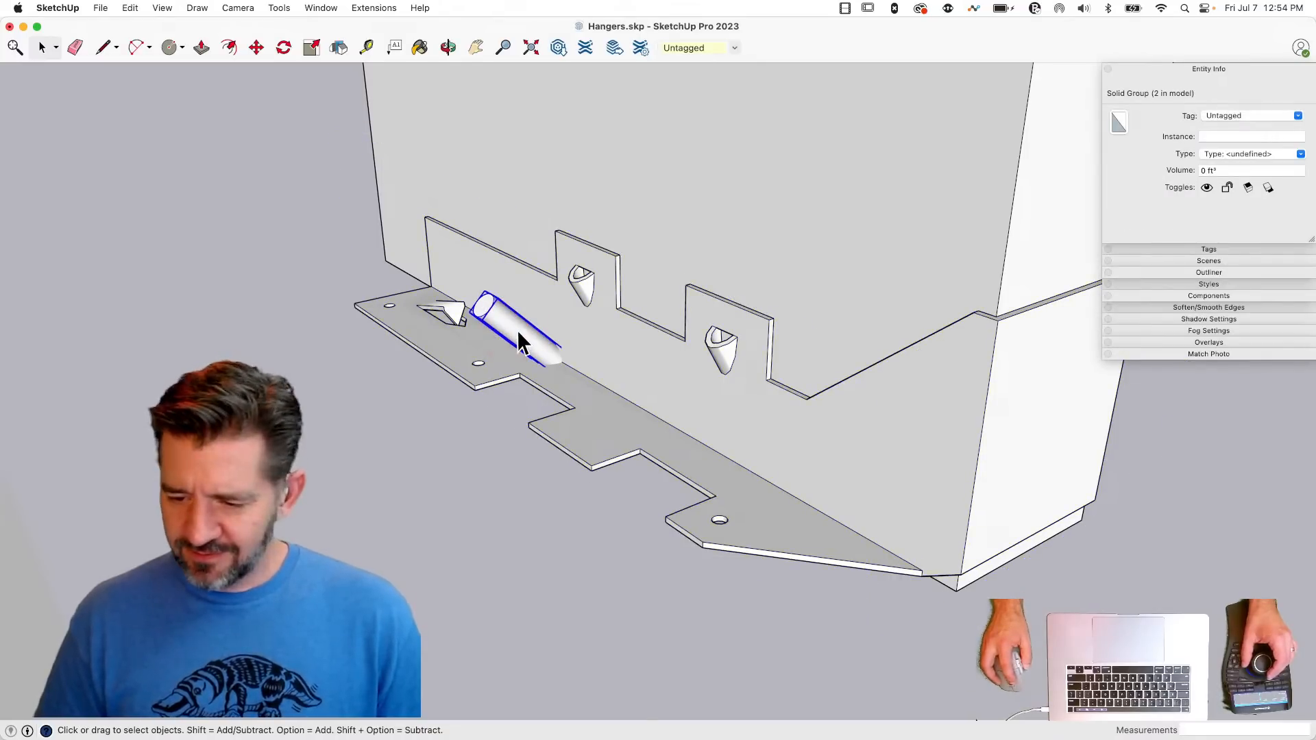
left_click(692, 396)
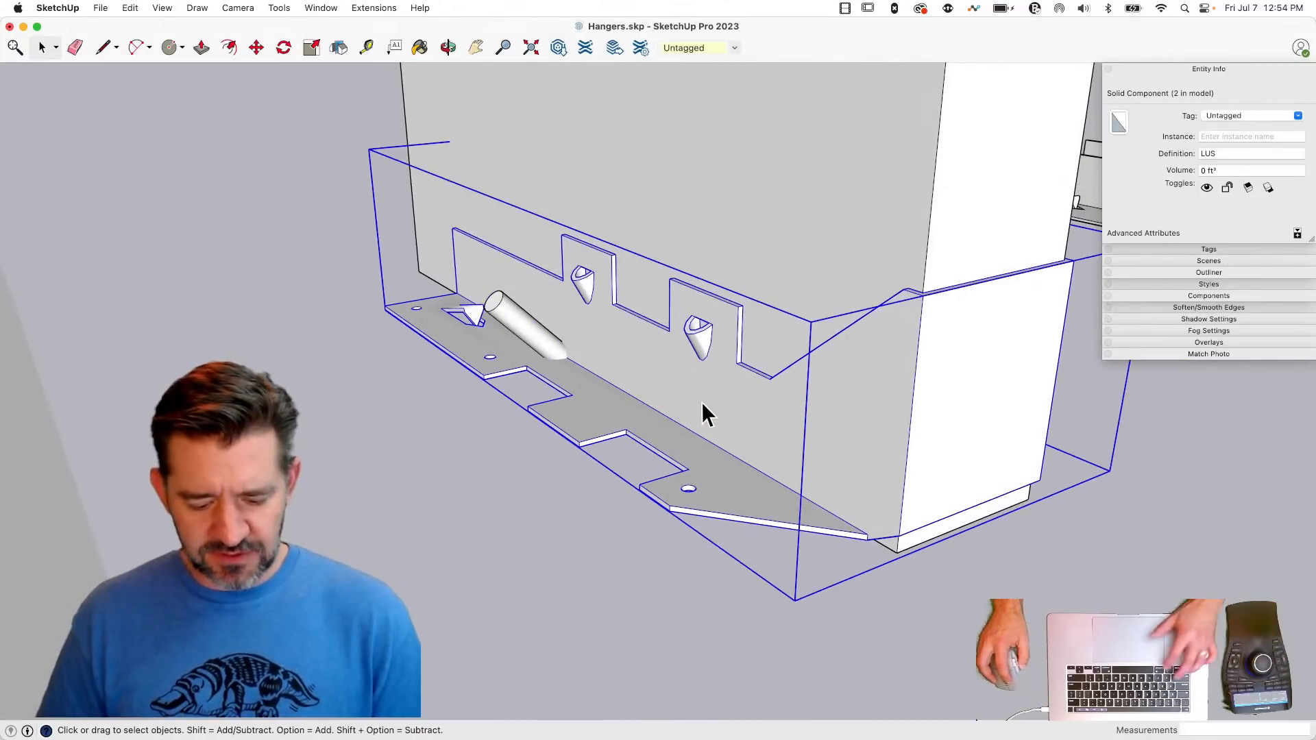
key("super+s")
- Subtract the first slanted cylinder from the LUS hanger with the Solid Tools
left_click(508, 317)
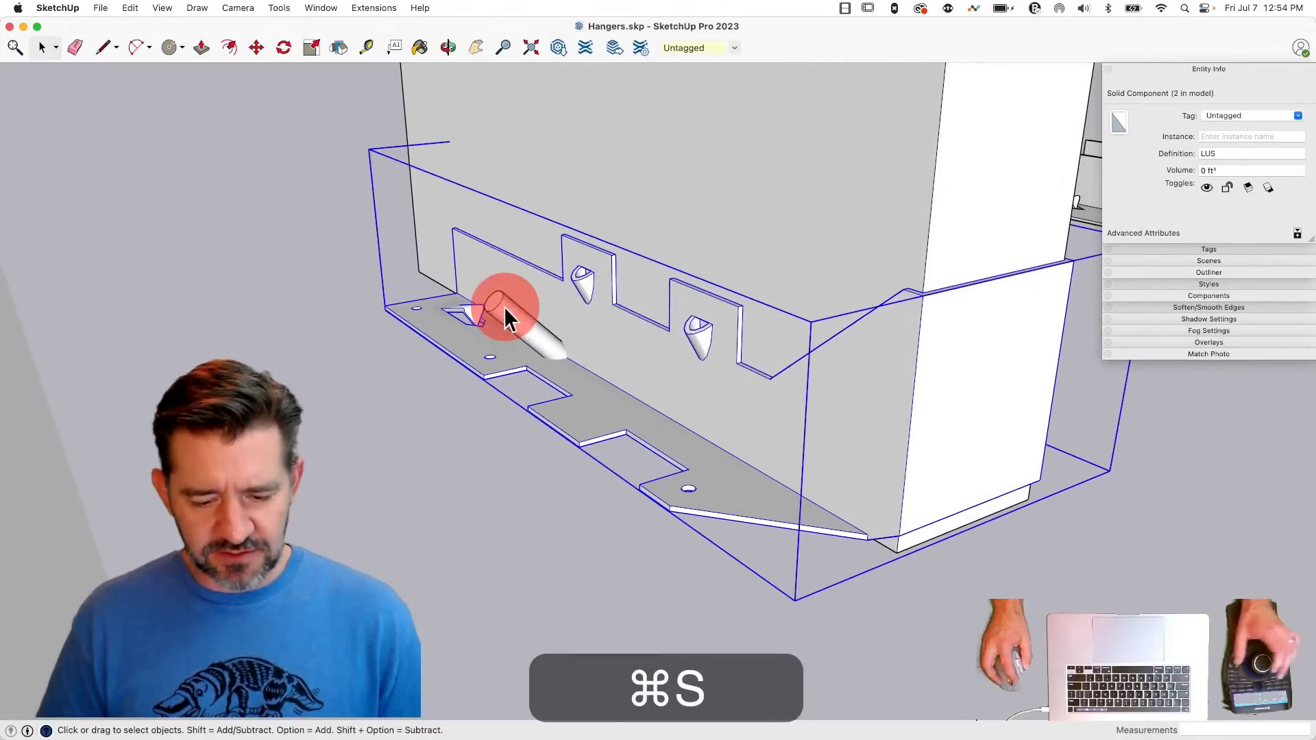
left_click(280, 8)
mouse_move(329, 247)
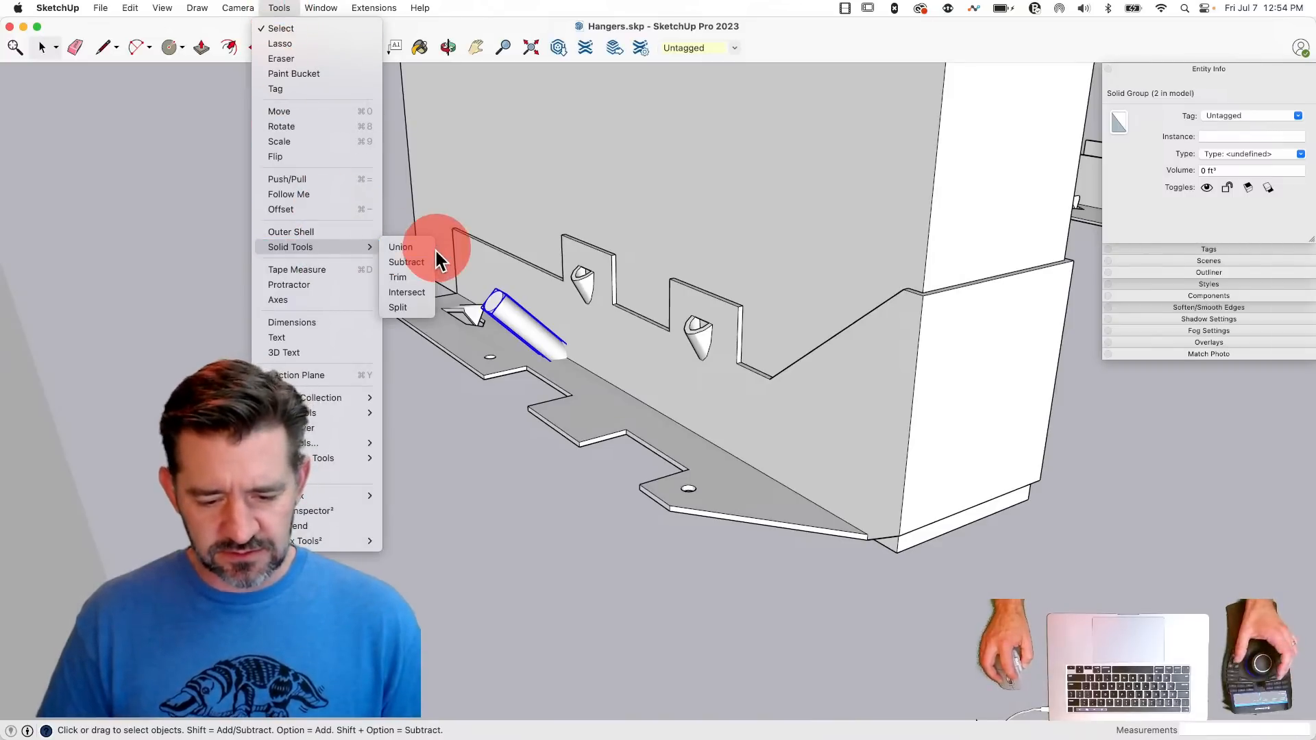
left_click(419, 261)
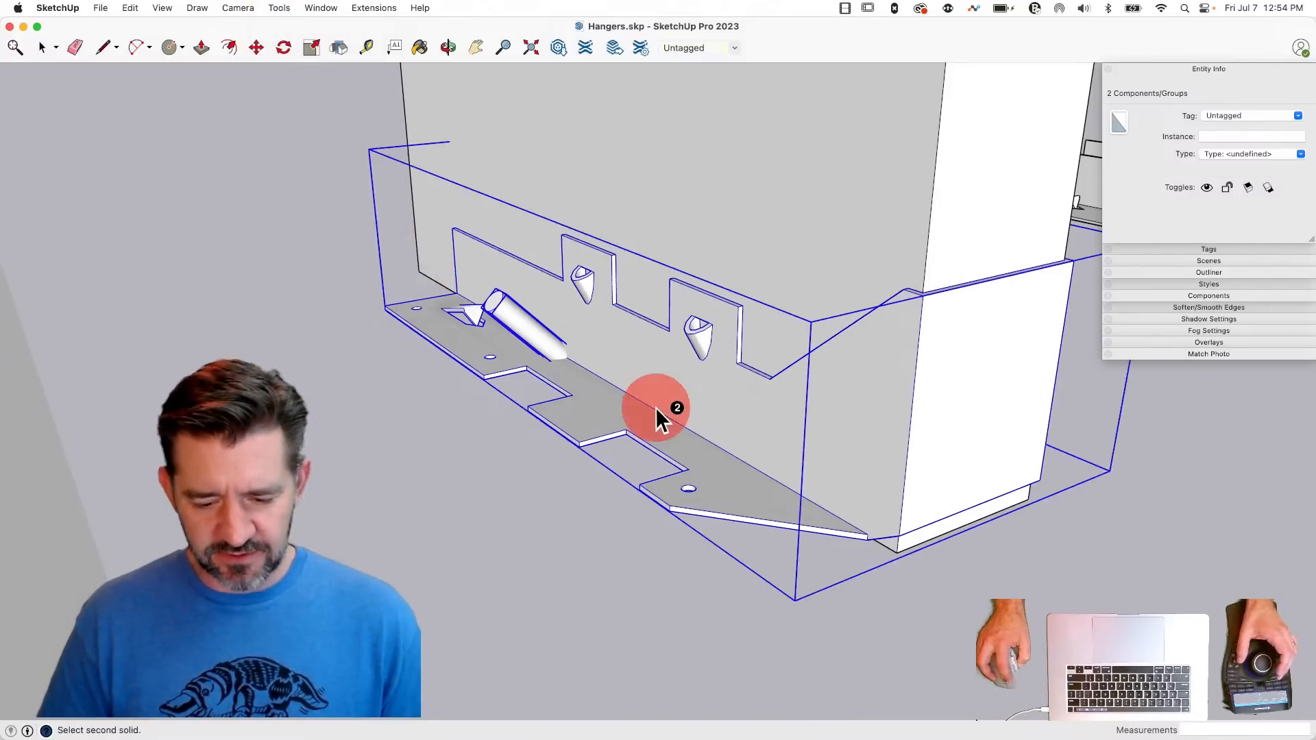
left_click(656, 408)
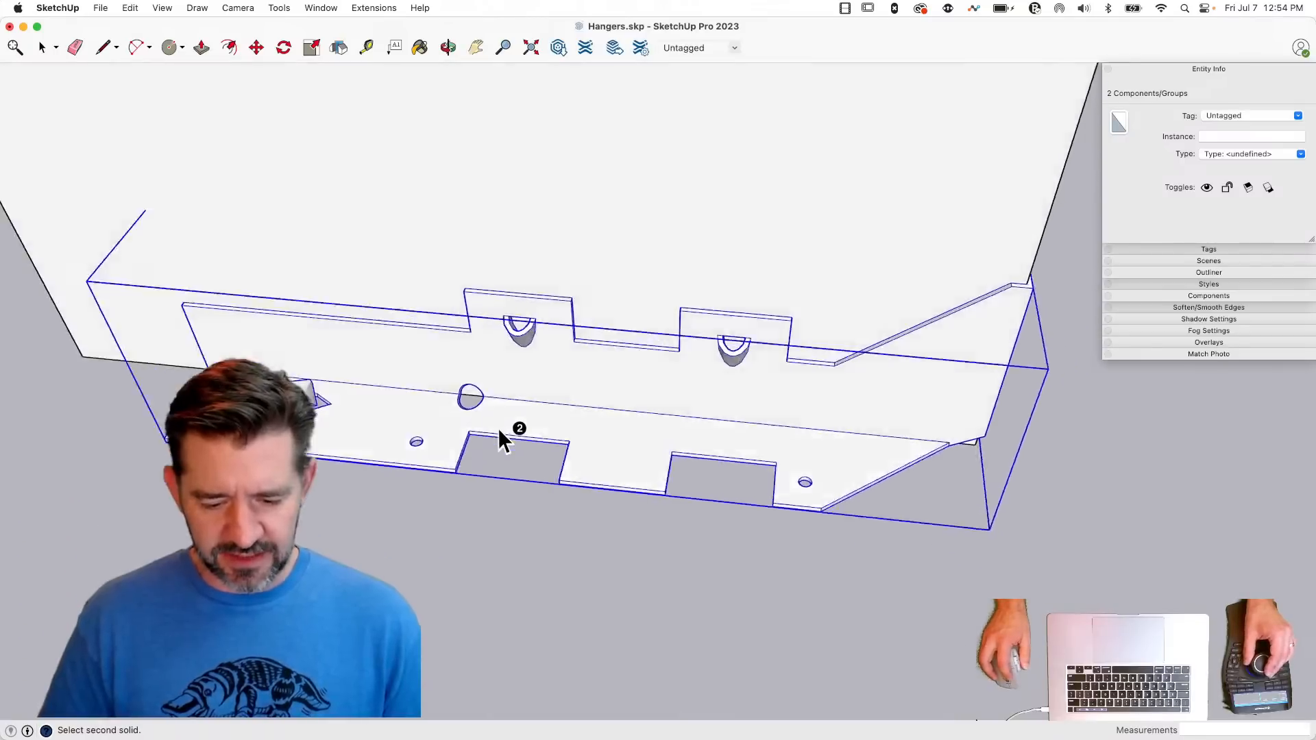
- Subtract the mirrored cylinder from the opposite side of the same hanger with the Solid Tools
key("space")
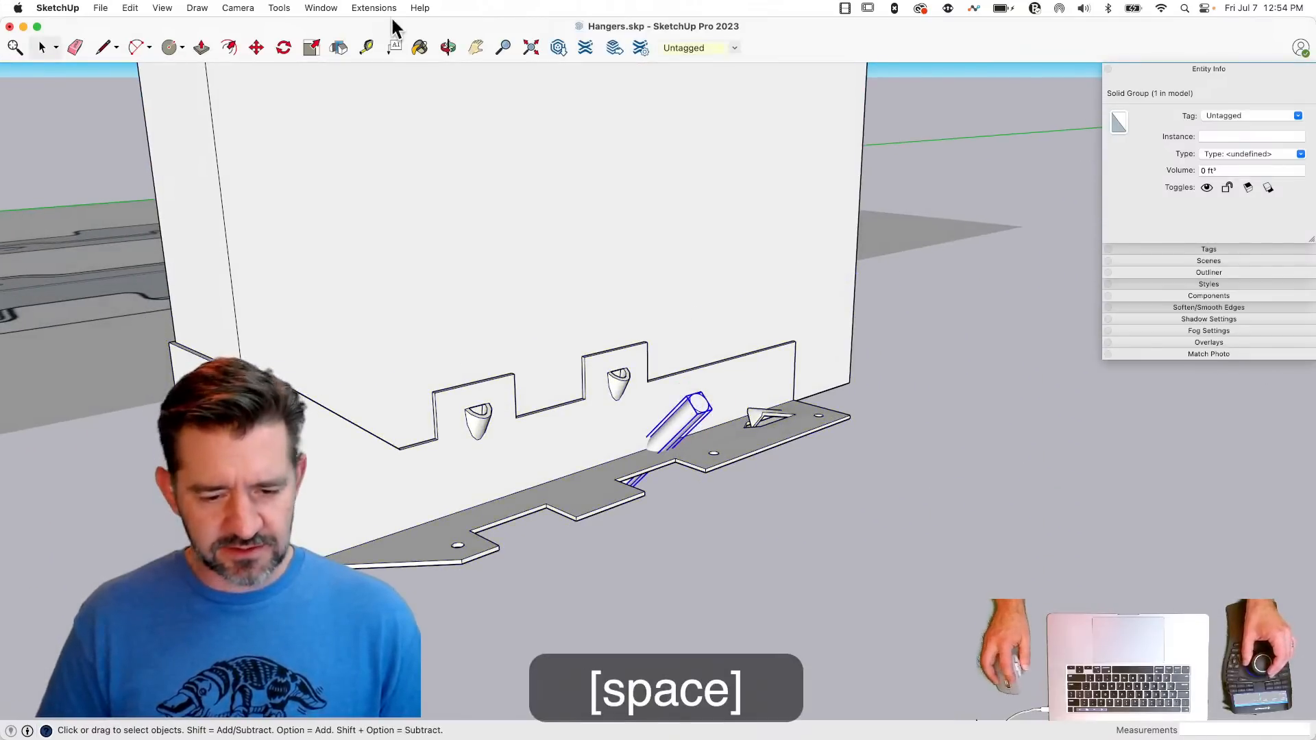
left_click_drag(318, 16, 415, 262)
left_click(414, 262)
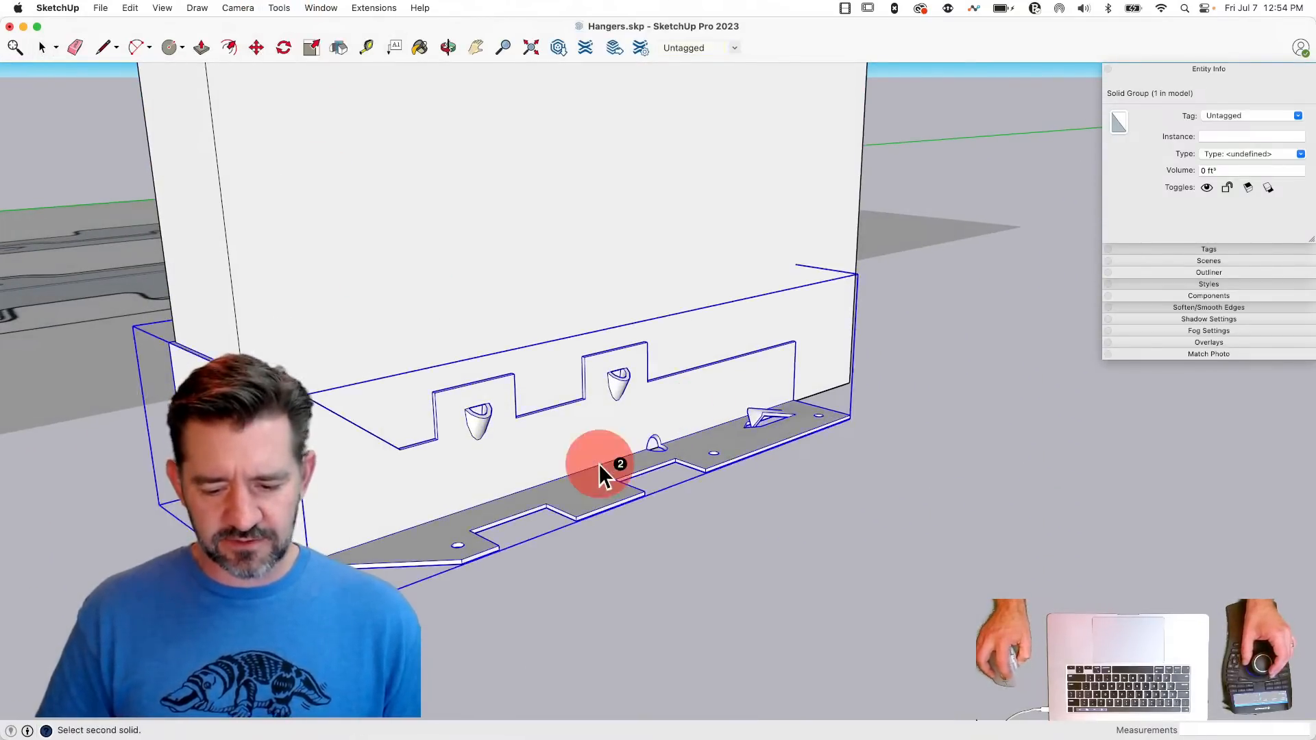
key("space")
left_click(886, 540)
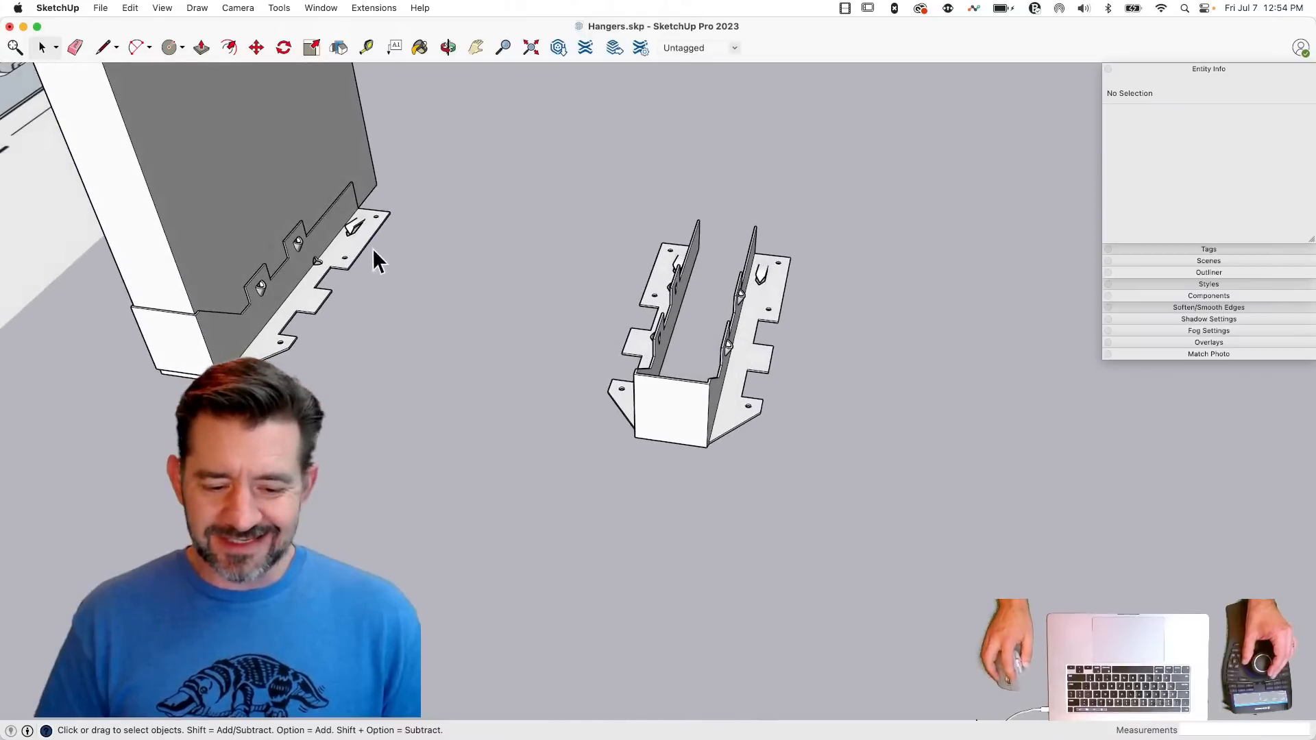
- Copy all the geometry from inside the freshly cut hanger around the joist and leave its editing context
left_click(324, 260)
left_click(693, 421)
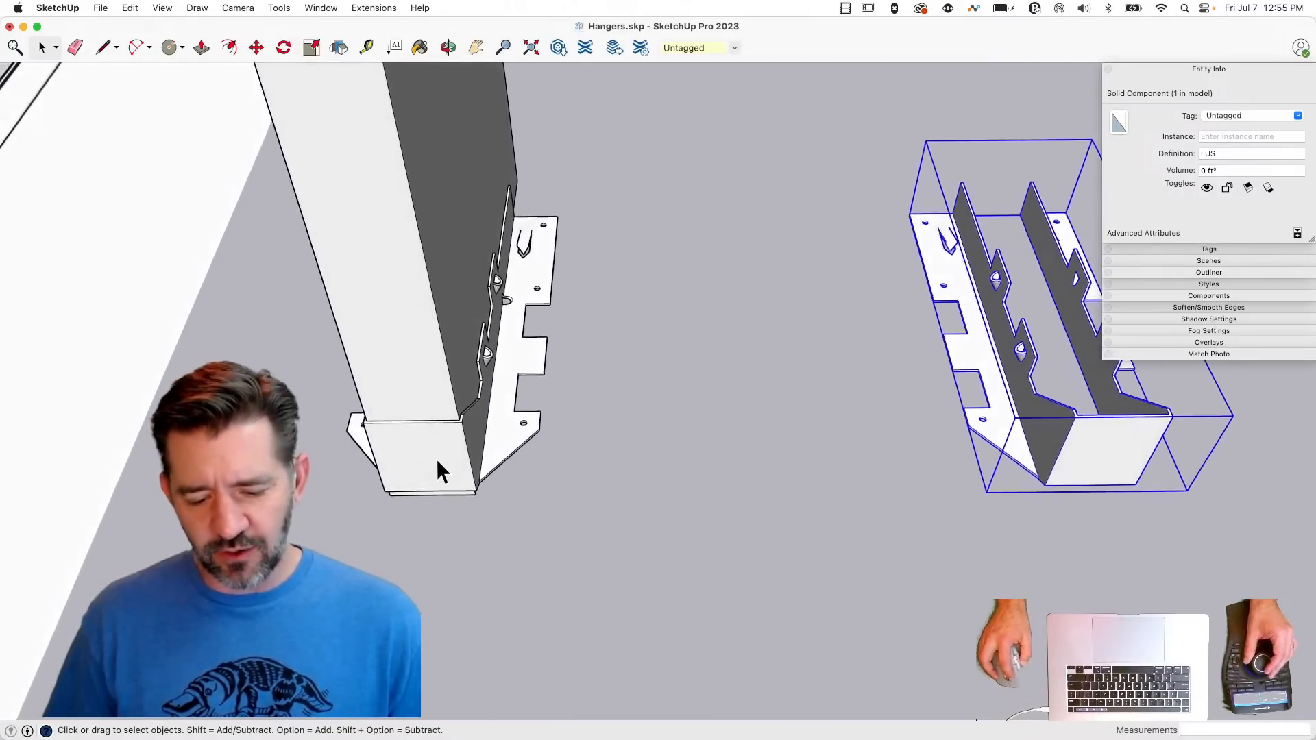
double_click(436, 459)
left_click_drag(348, 135, 624, 581)
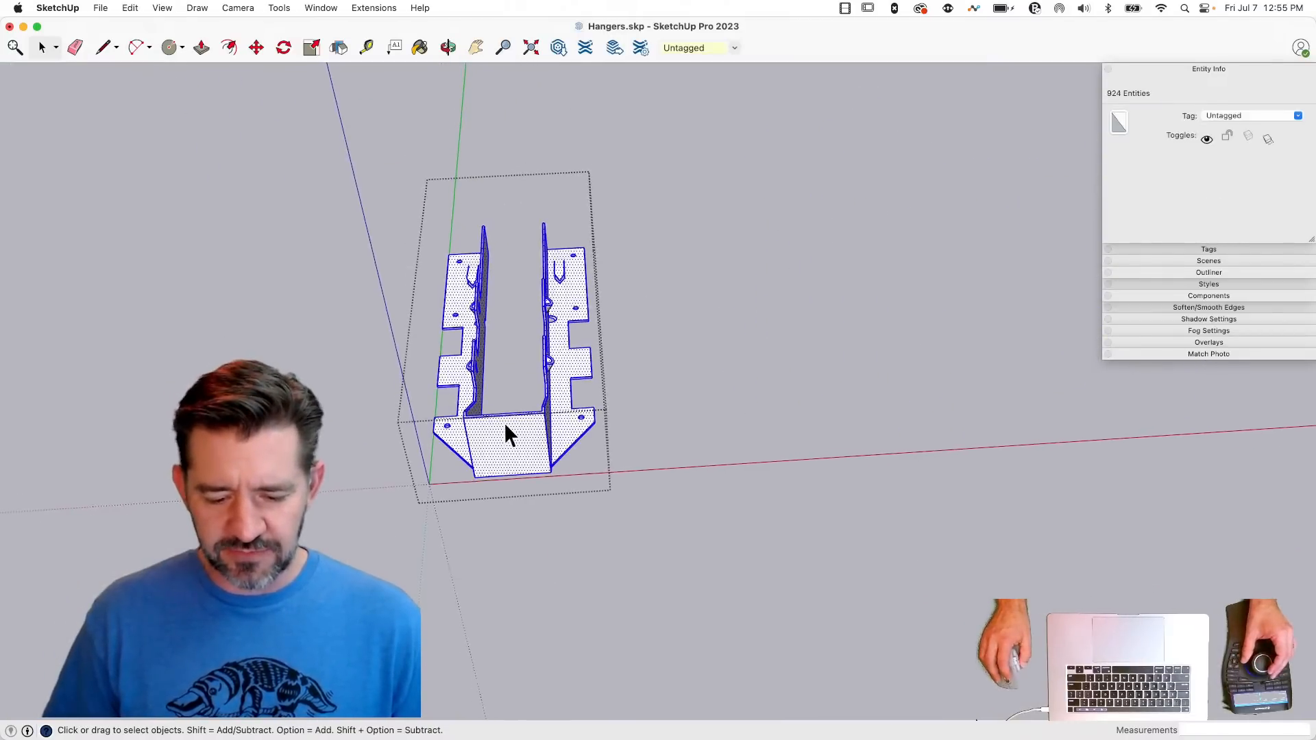
right_click(506, 423)
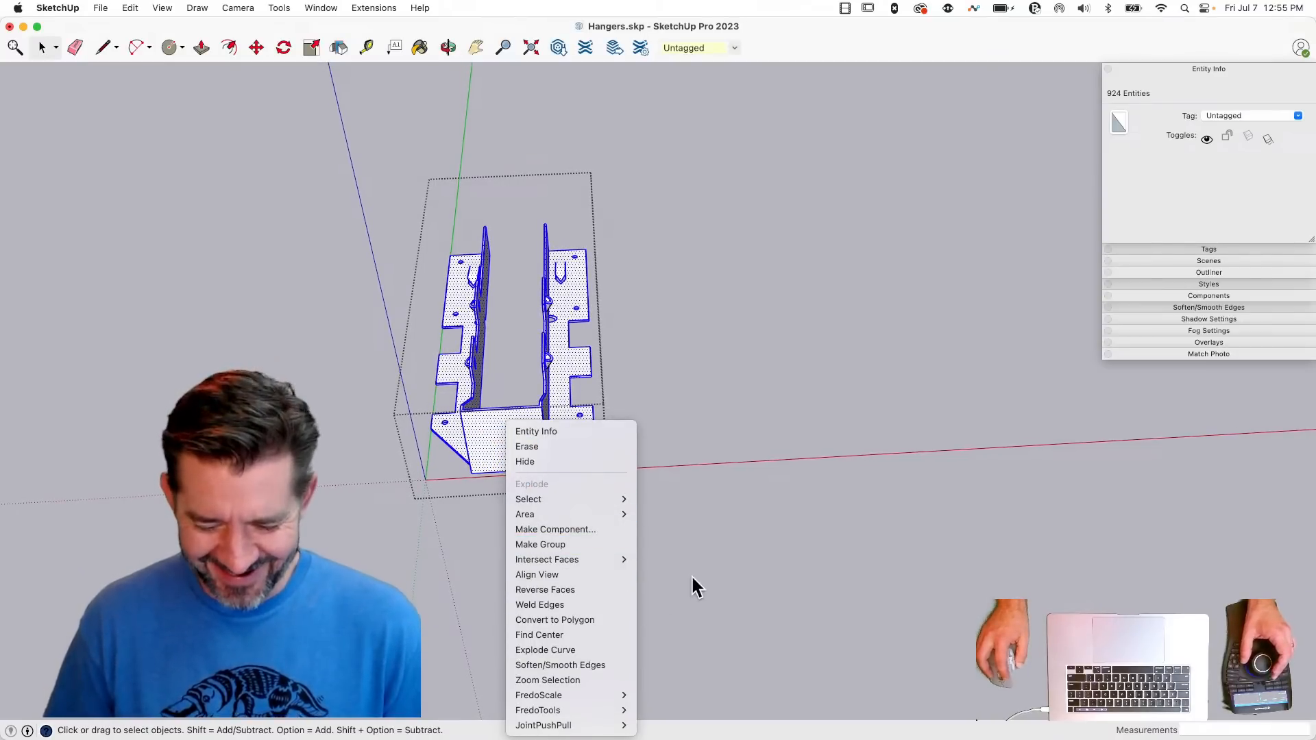
left_click(693, 555)
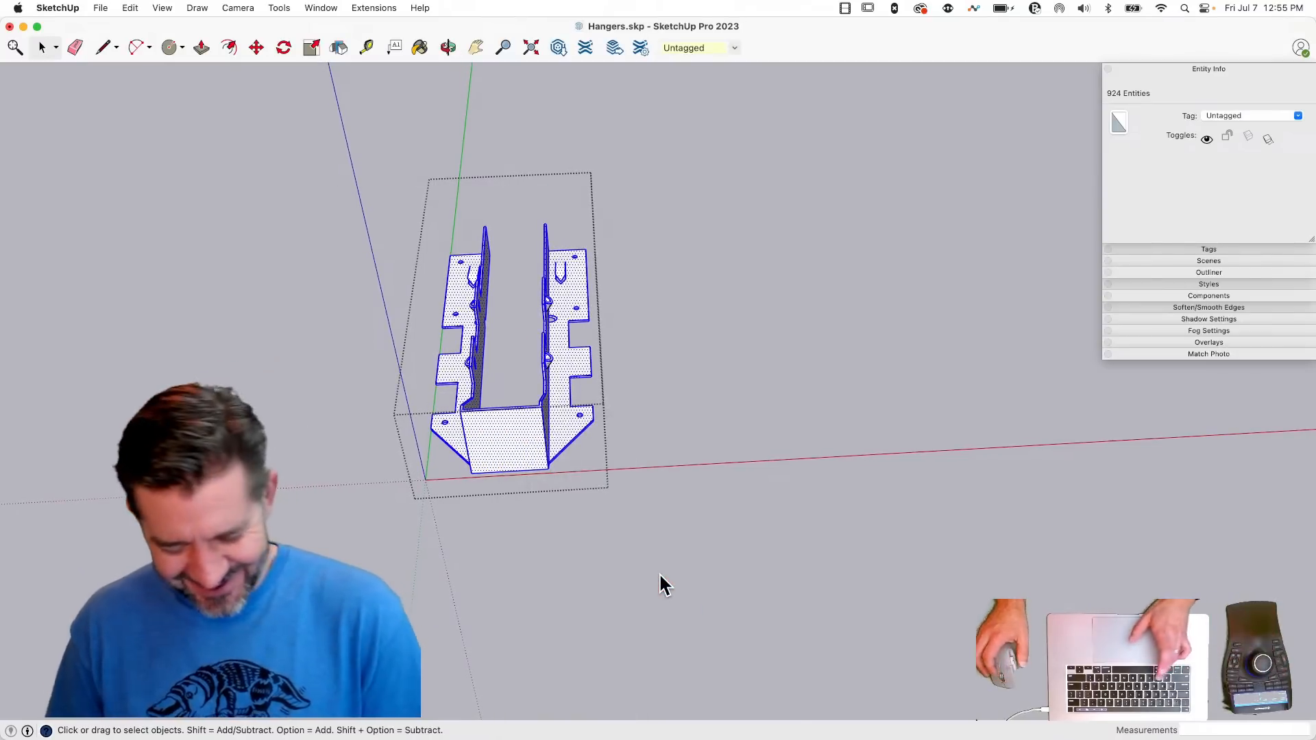
key("super+c")
left_click(676, 435)
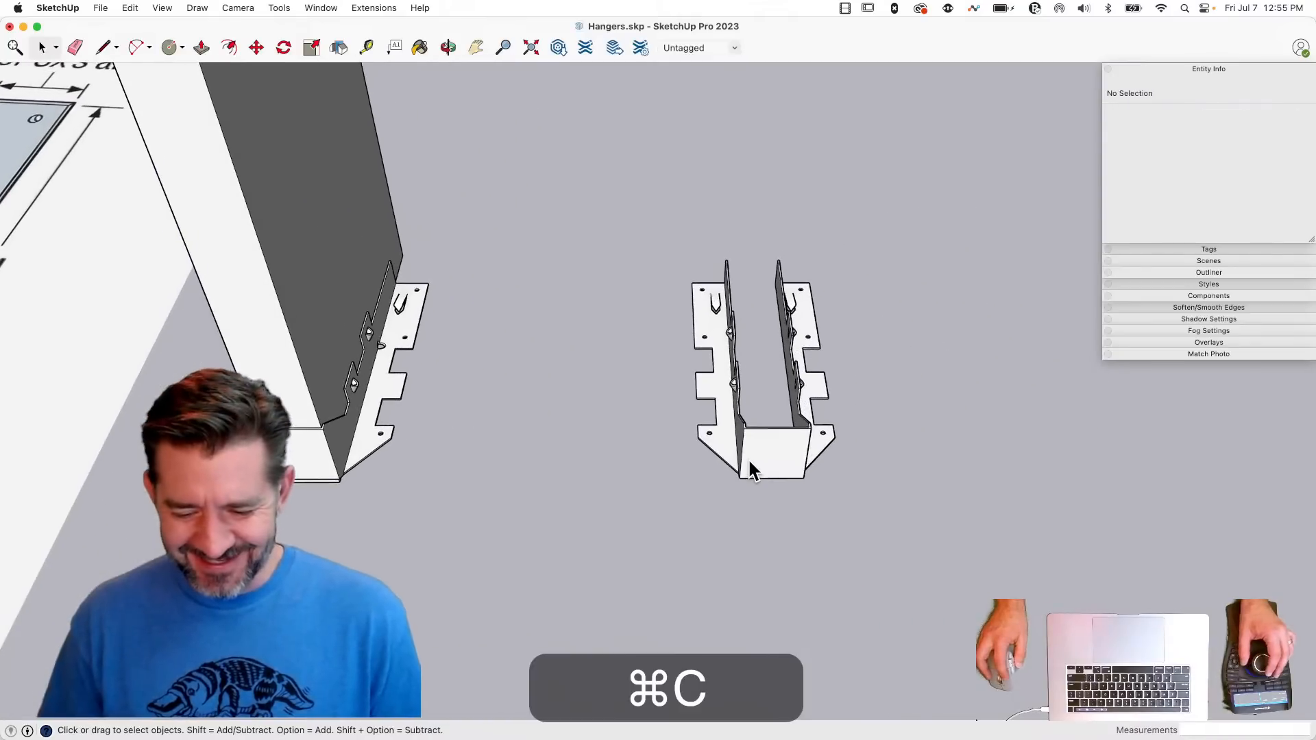
- Replace all geometry inside the LUS hanger component with the copied cut hanger geometry, placed at the component's origin
double_click(752, 471)
left_click_drag(651, 238, 929, 604)
key("BackSpace")
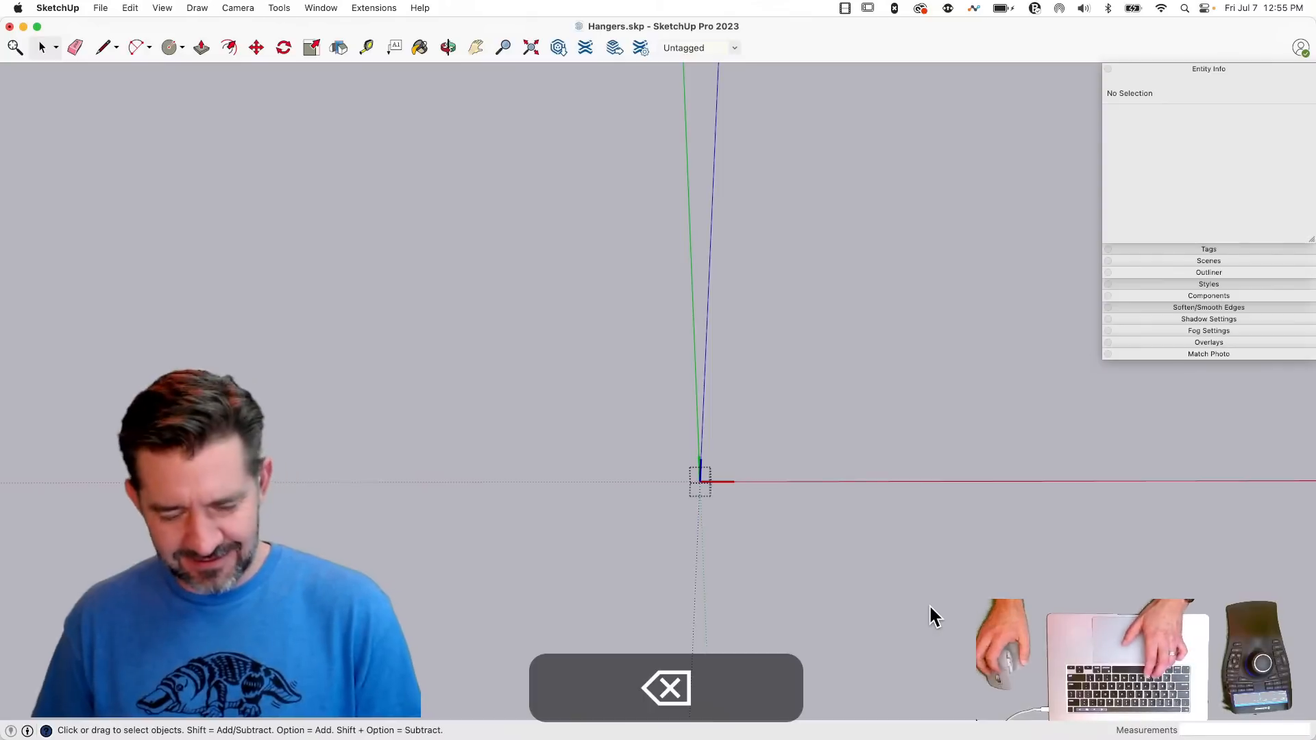
key("super+v")
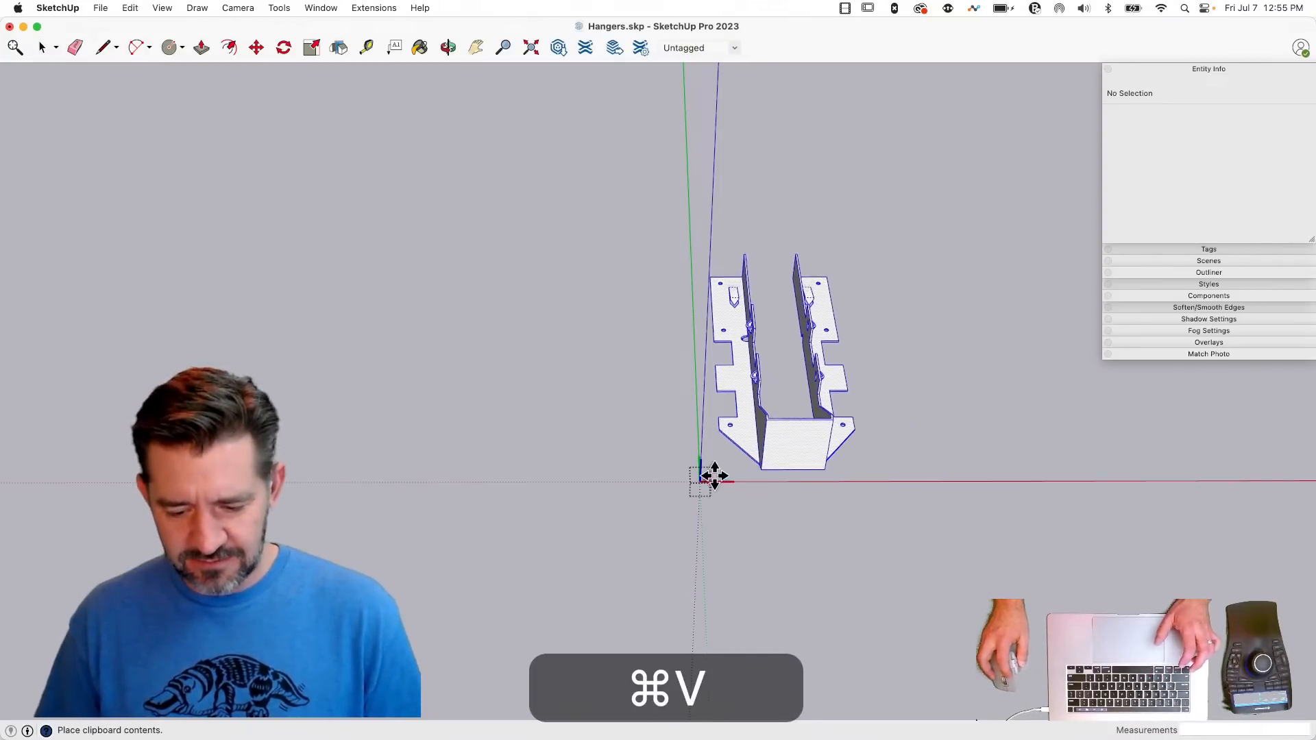
left_click(699, 482)
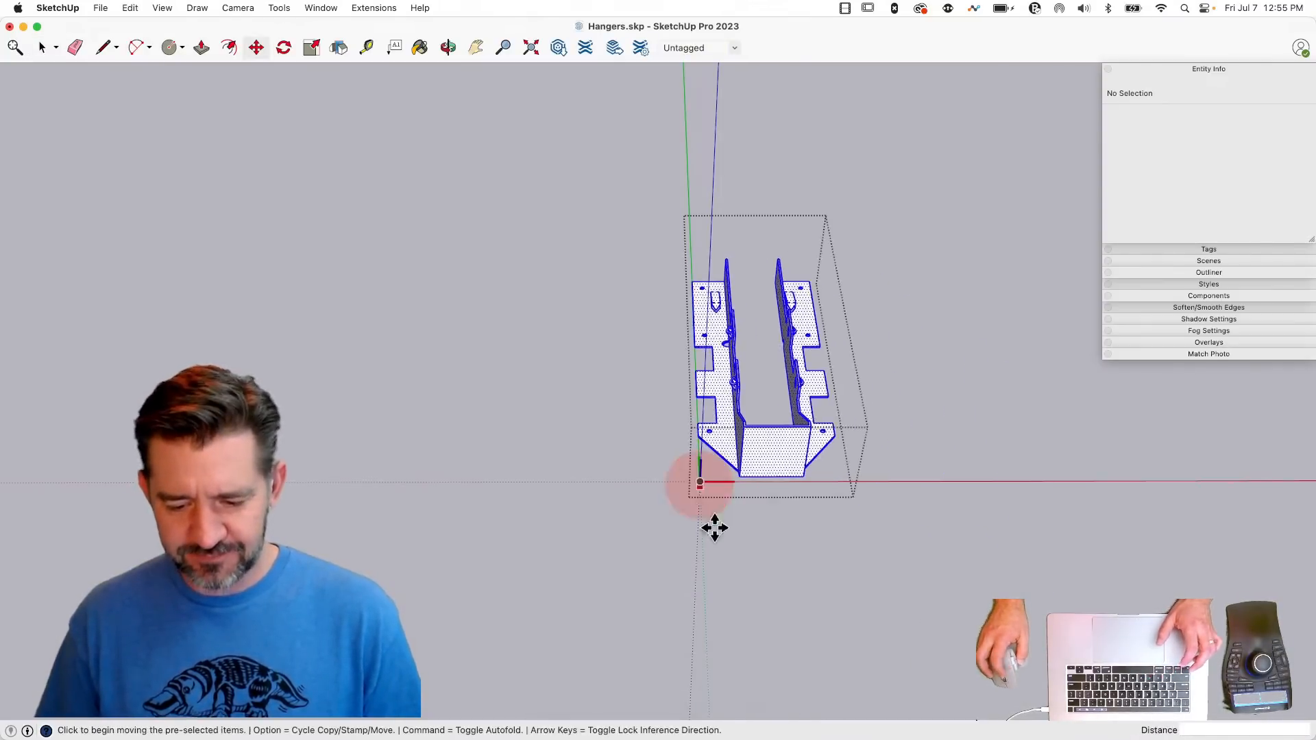
key("space")
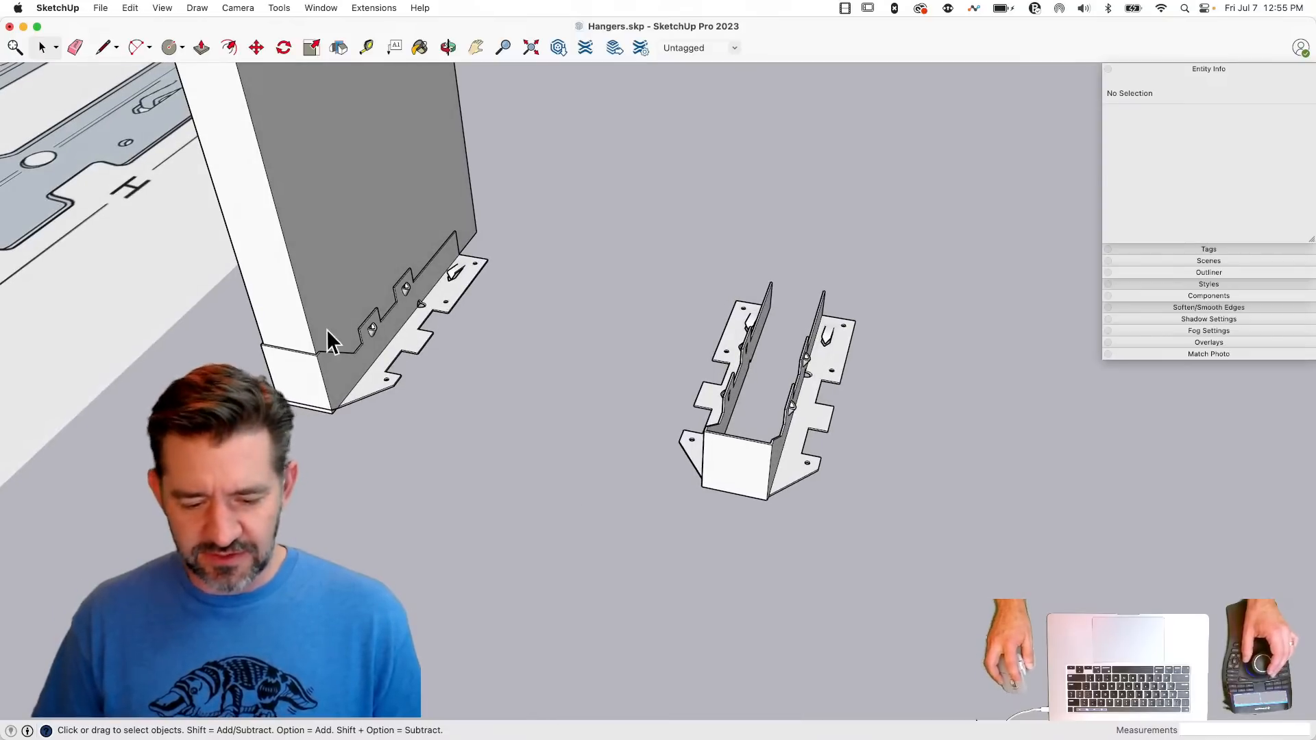
- Delete the leftover cut hanger around the joist and check the remaining LUS hanger in Entity Info
left_click(365, 377)
key("BackSpace")
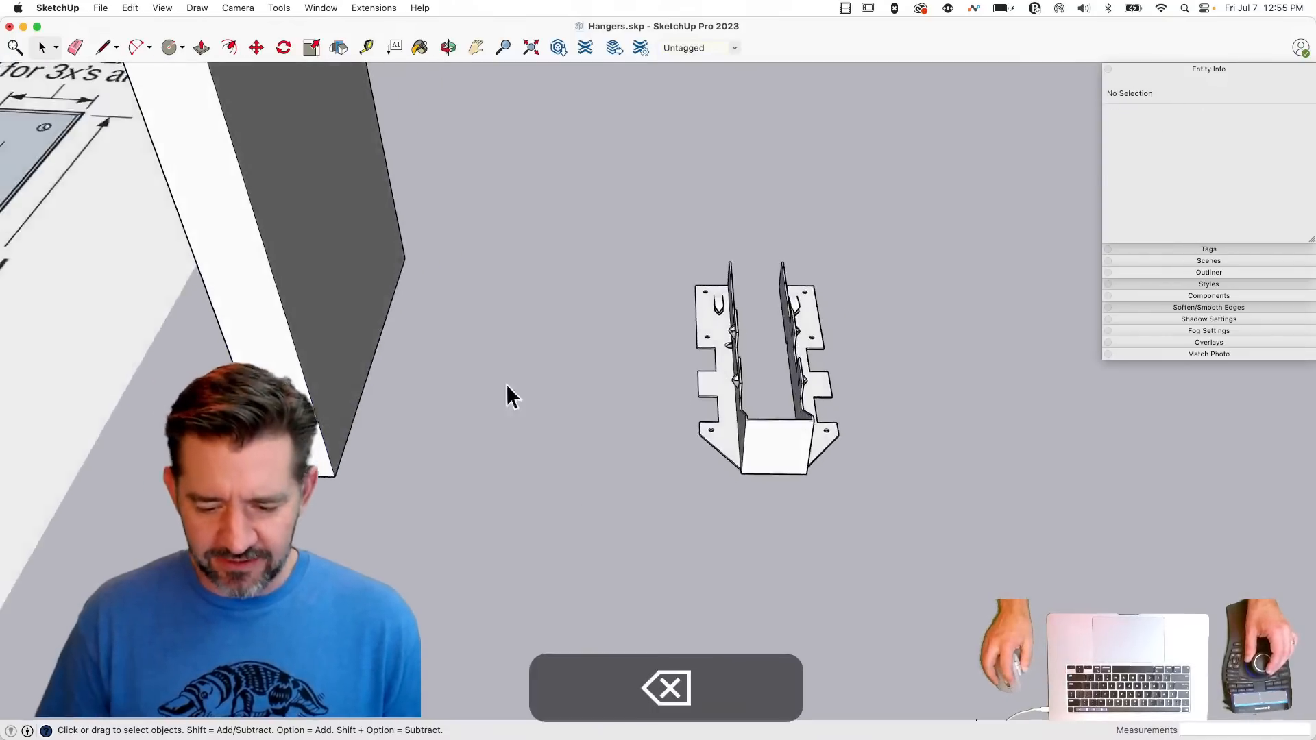
left_click(759, 434)
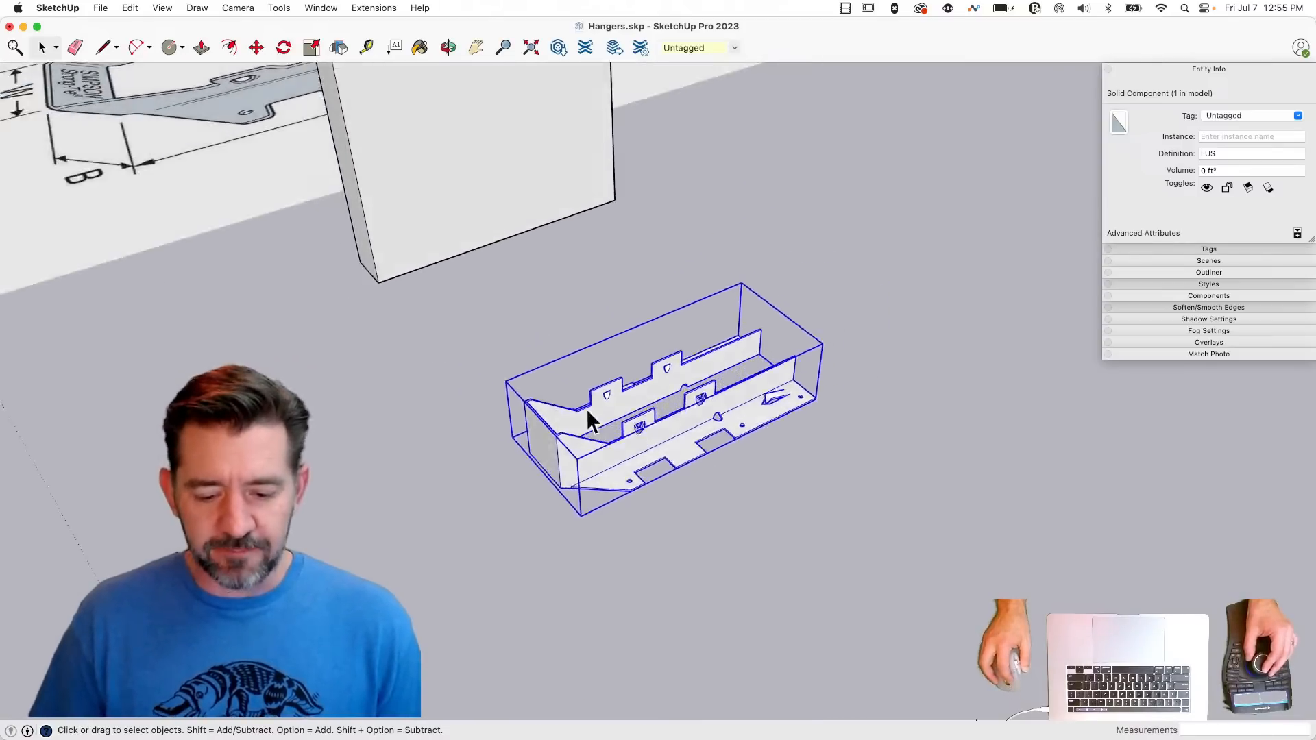
left_click(580, 446)
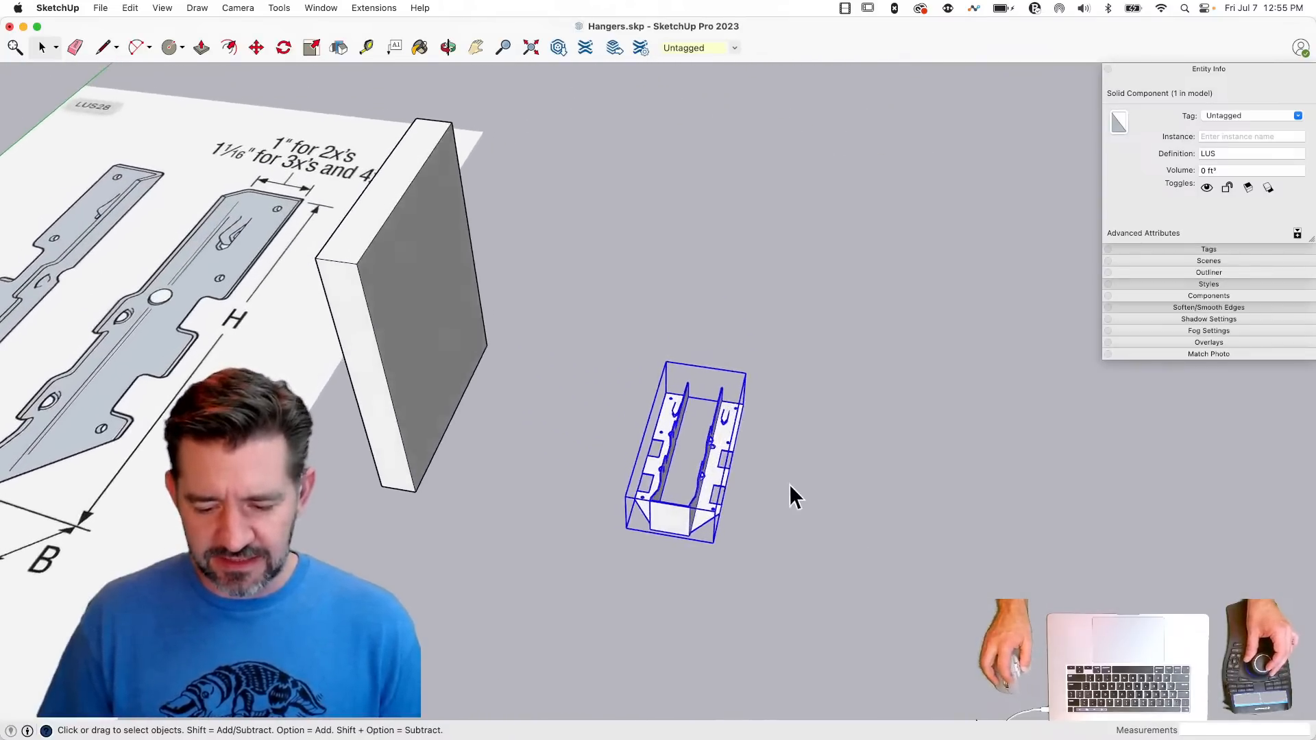
- Move the joist block about 11.61" along the red axis by its lower corner into the LUS hanger
left_click(397, 488)
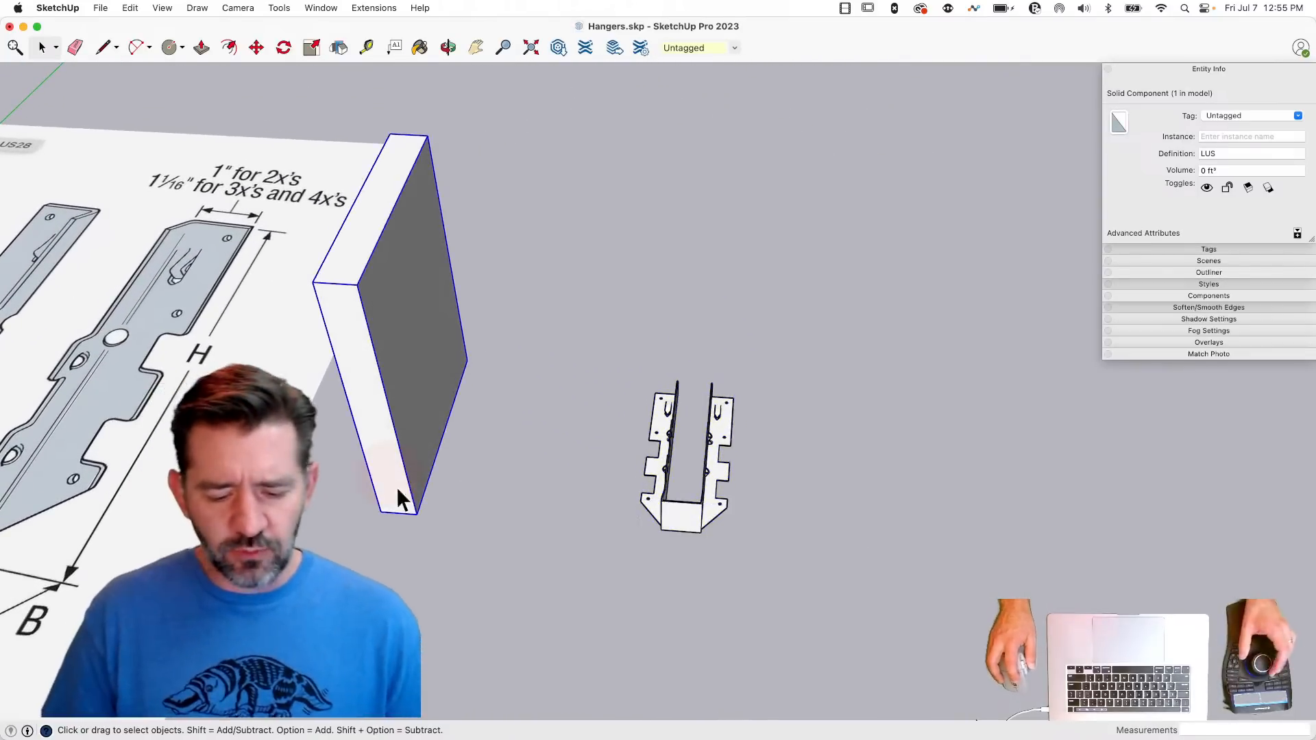
key("m")
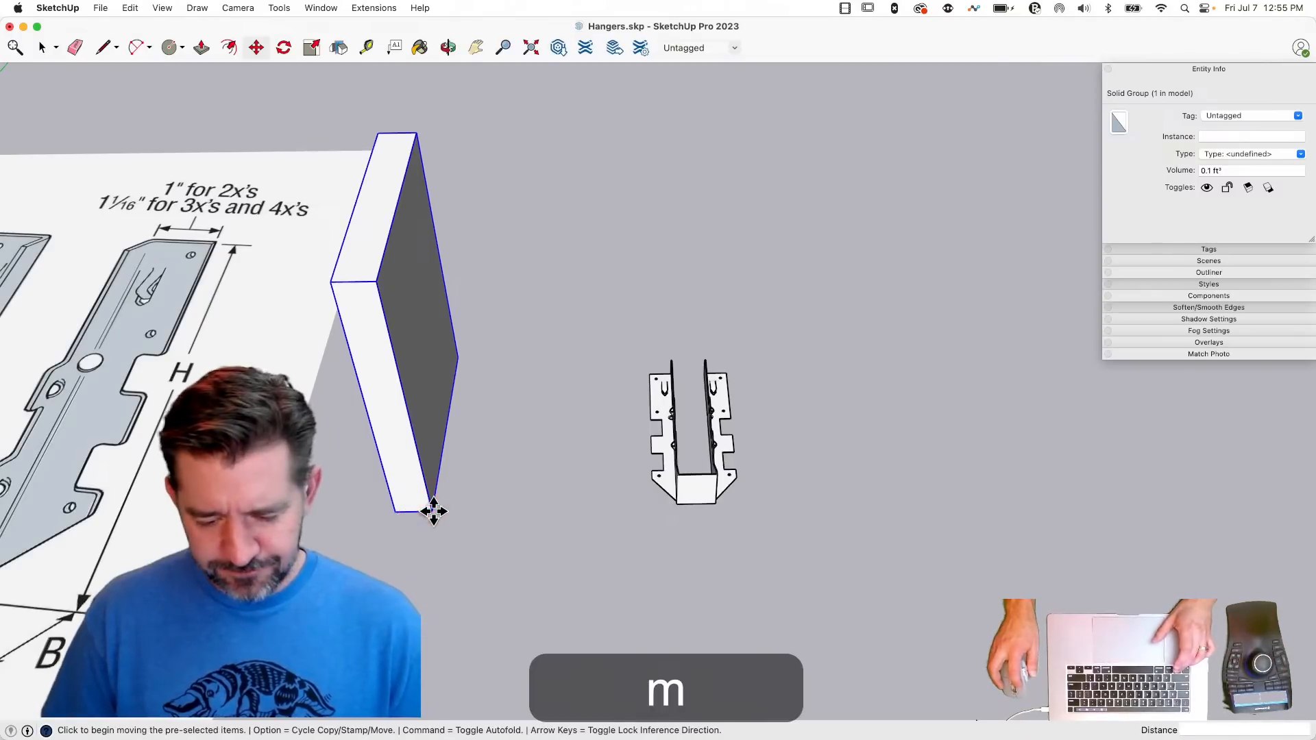
left_click(433, 511)
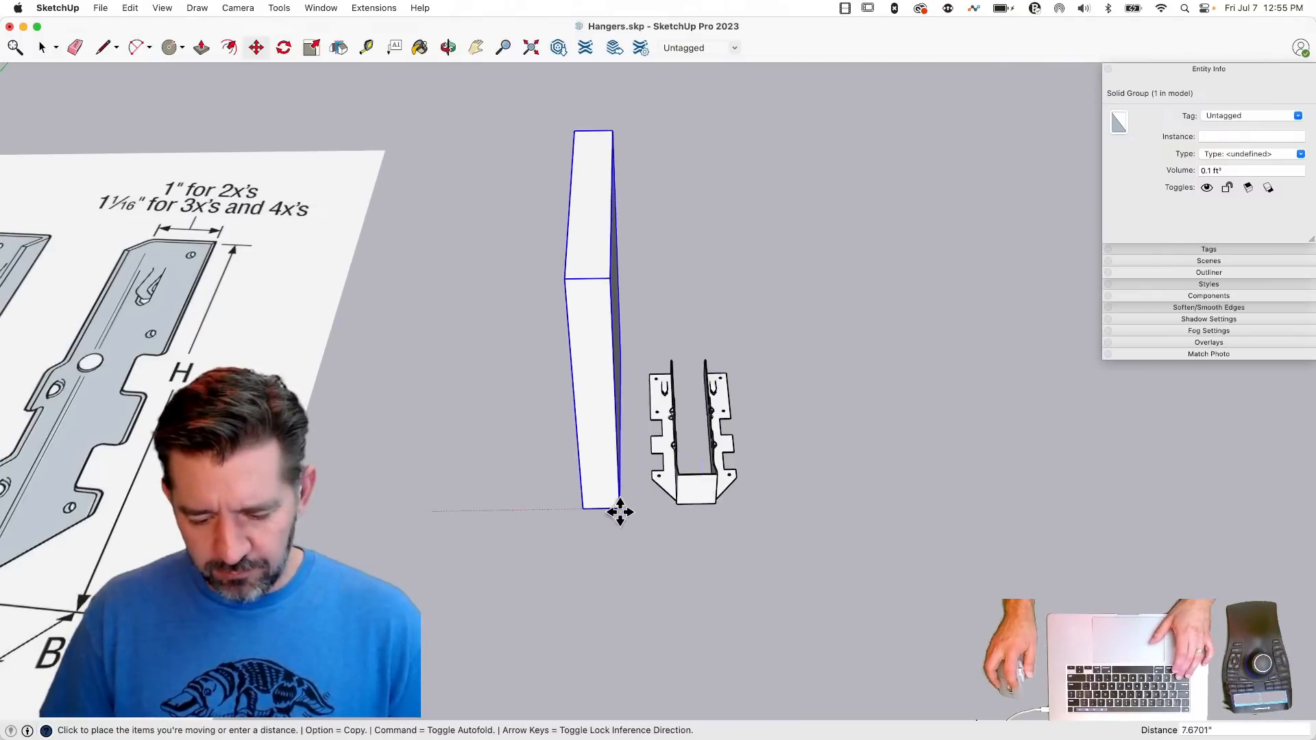
key("shift")
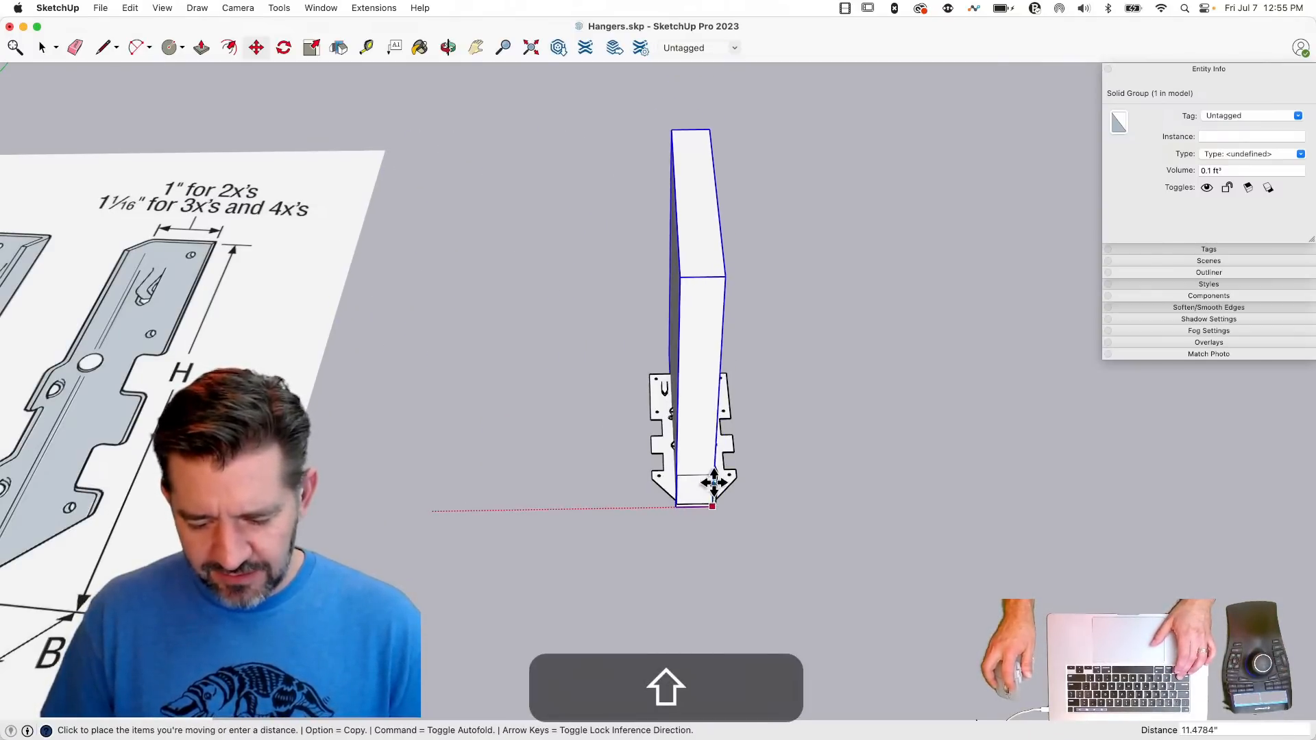
left_click(716, 512)
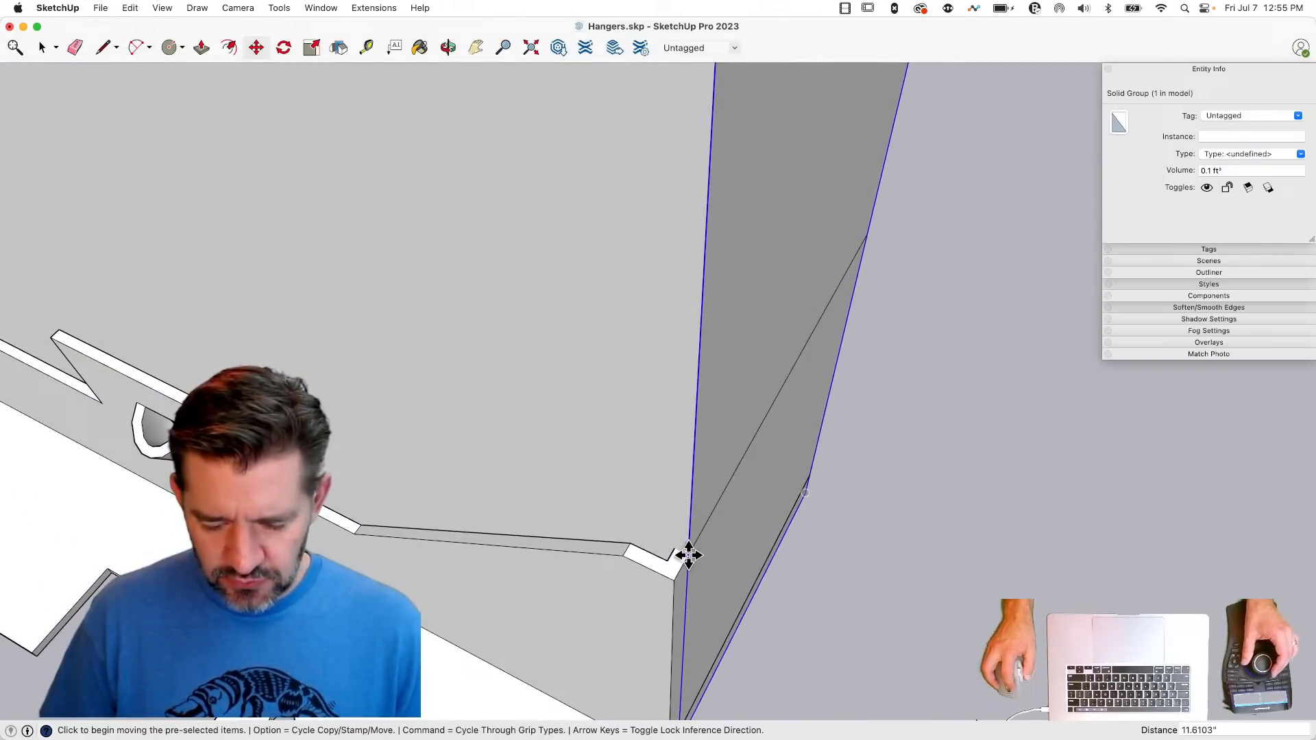
- Shift the joist about 0.05" so its end edge meets the inner corner of the hanger's seat
left_click(689, 556)
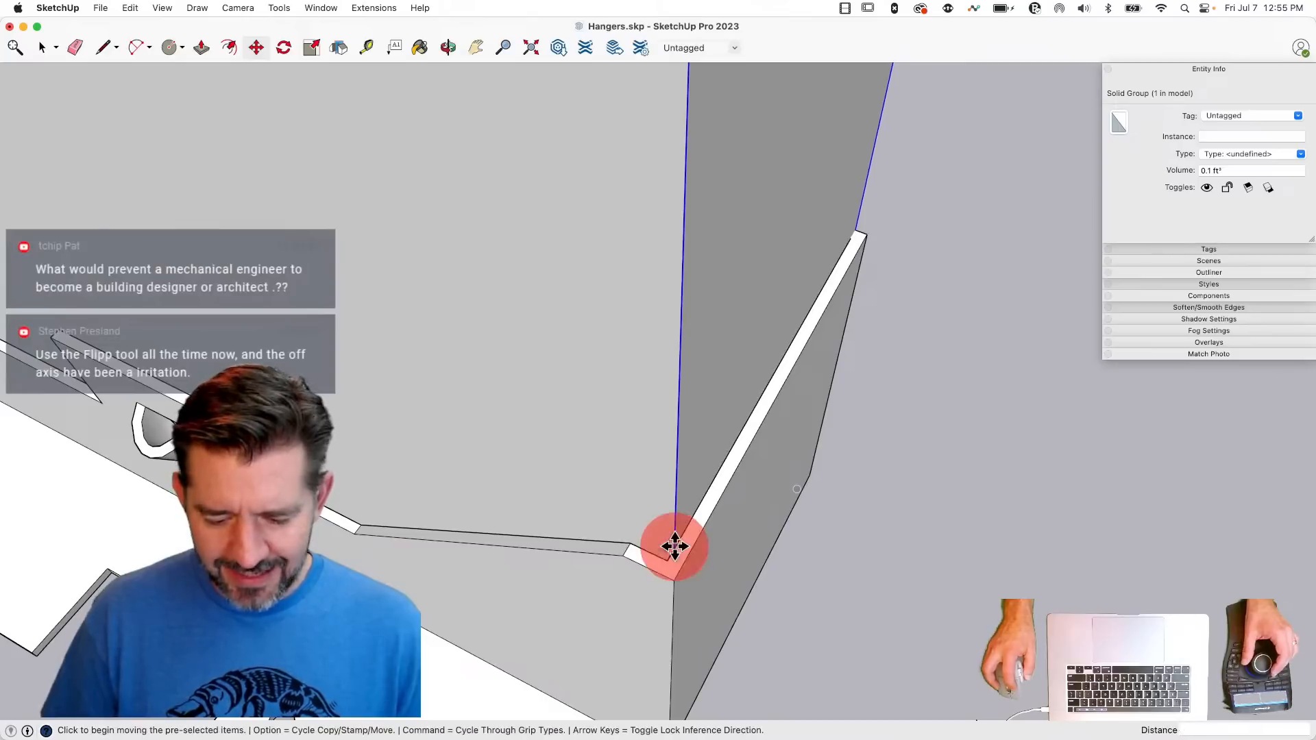
left_click(675, 548)
left_click(667, 561)
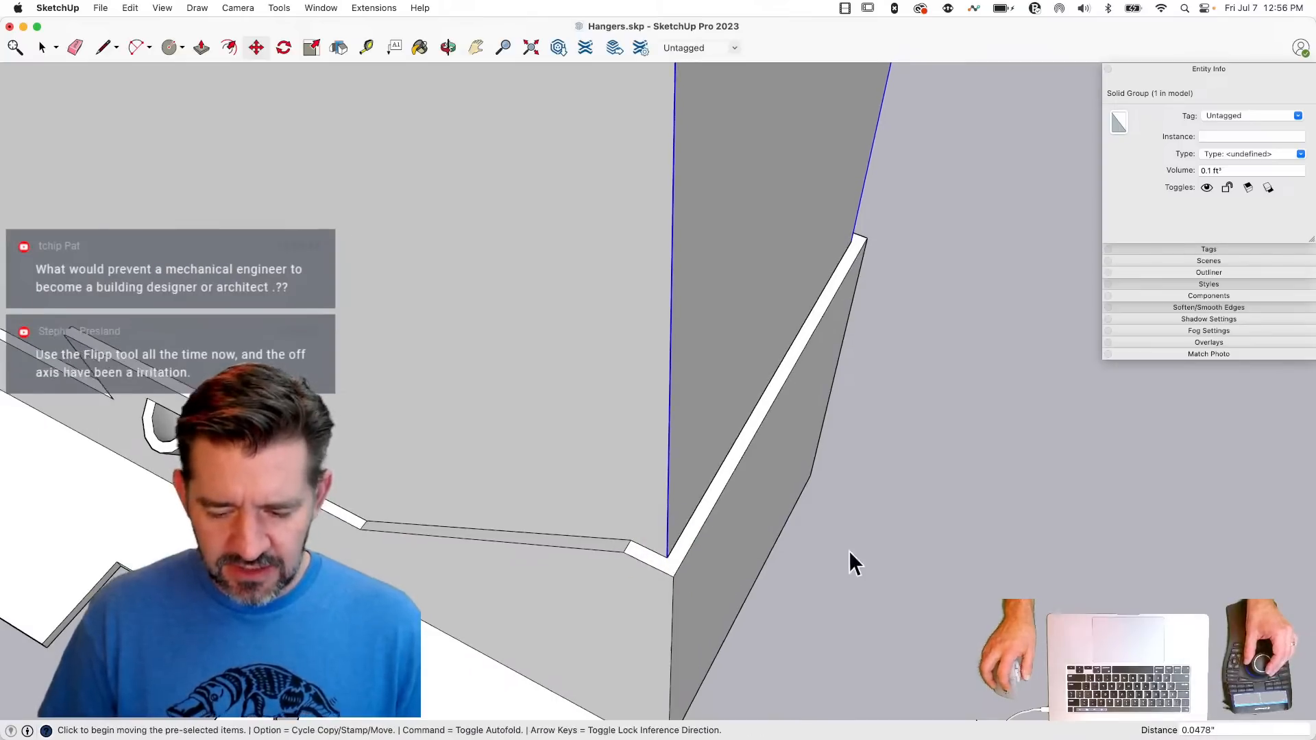
key("space")
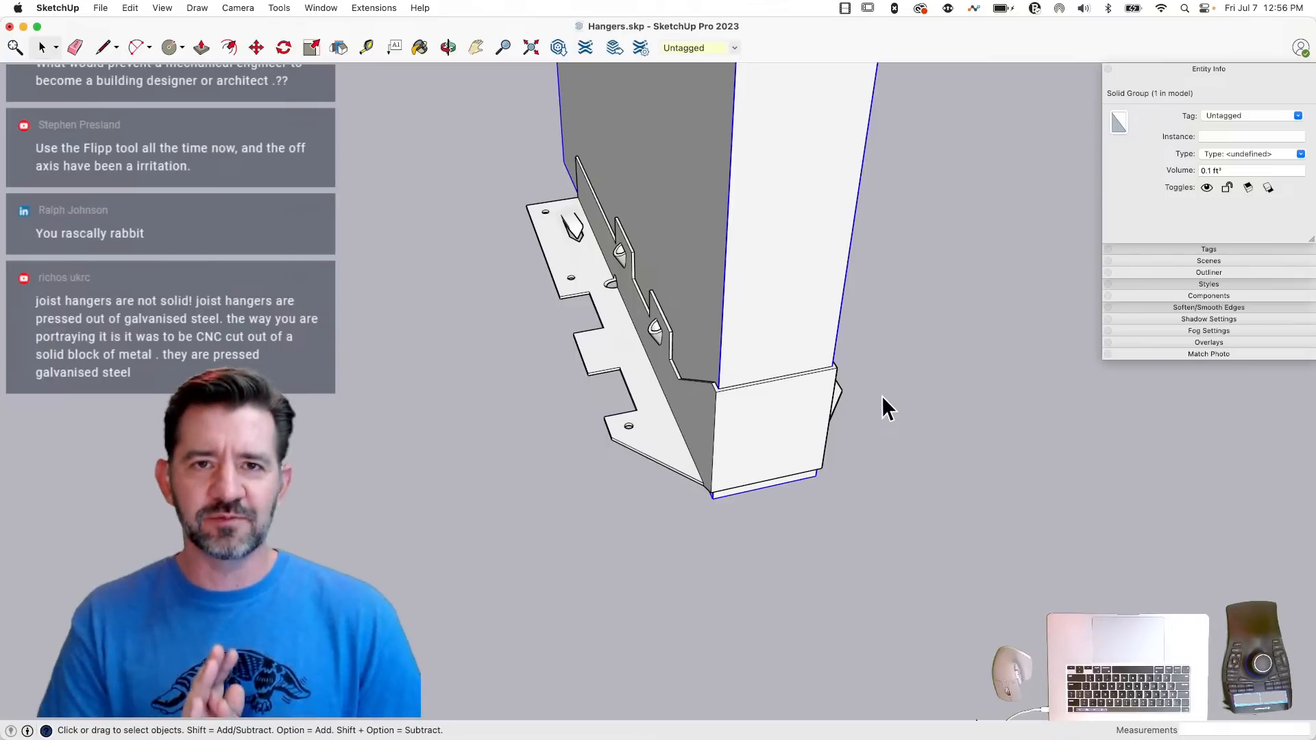
scroll(629, 270, "up", 3)
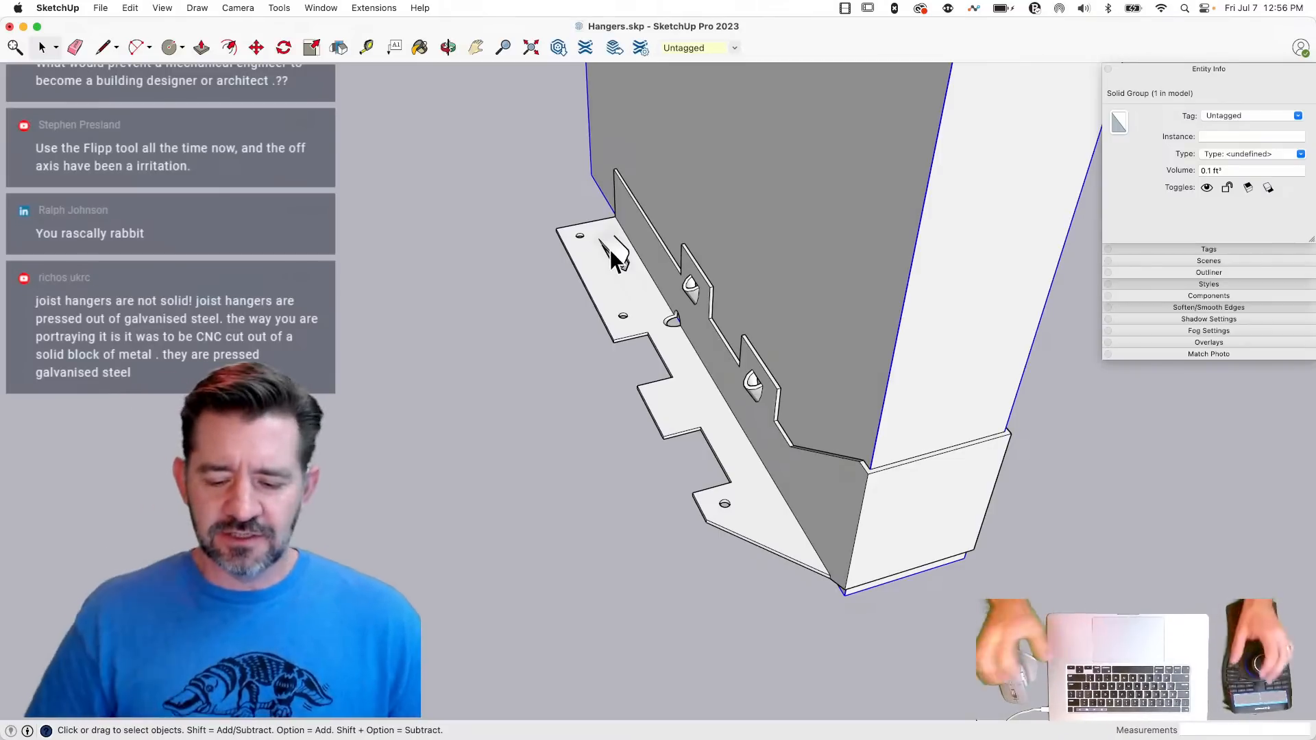
middle_click_drag(591, 231, 740, 466)
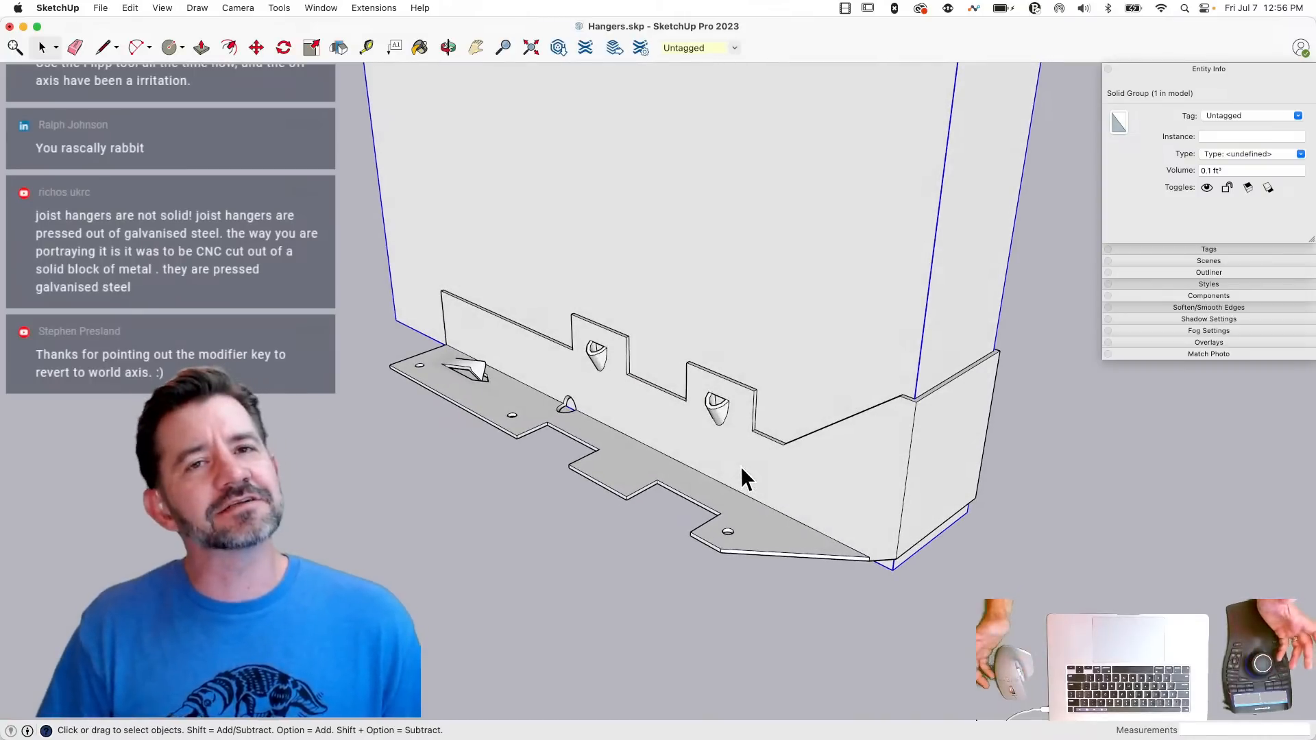
middle_click_drag(807, 467, 874, 465)
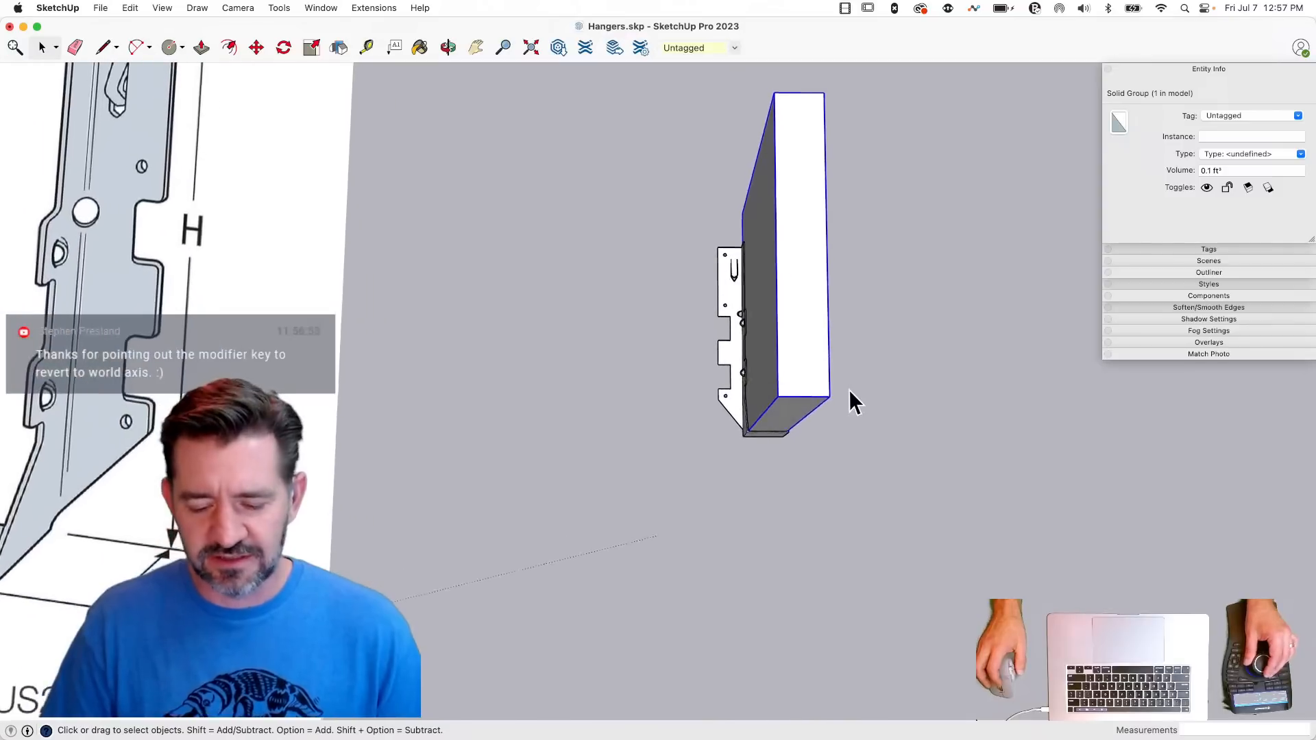
- Copy the joist together with its LUS hanger about 9.3" sideways along the red axis
left_click(868, 280)
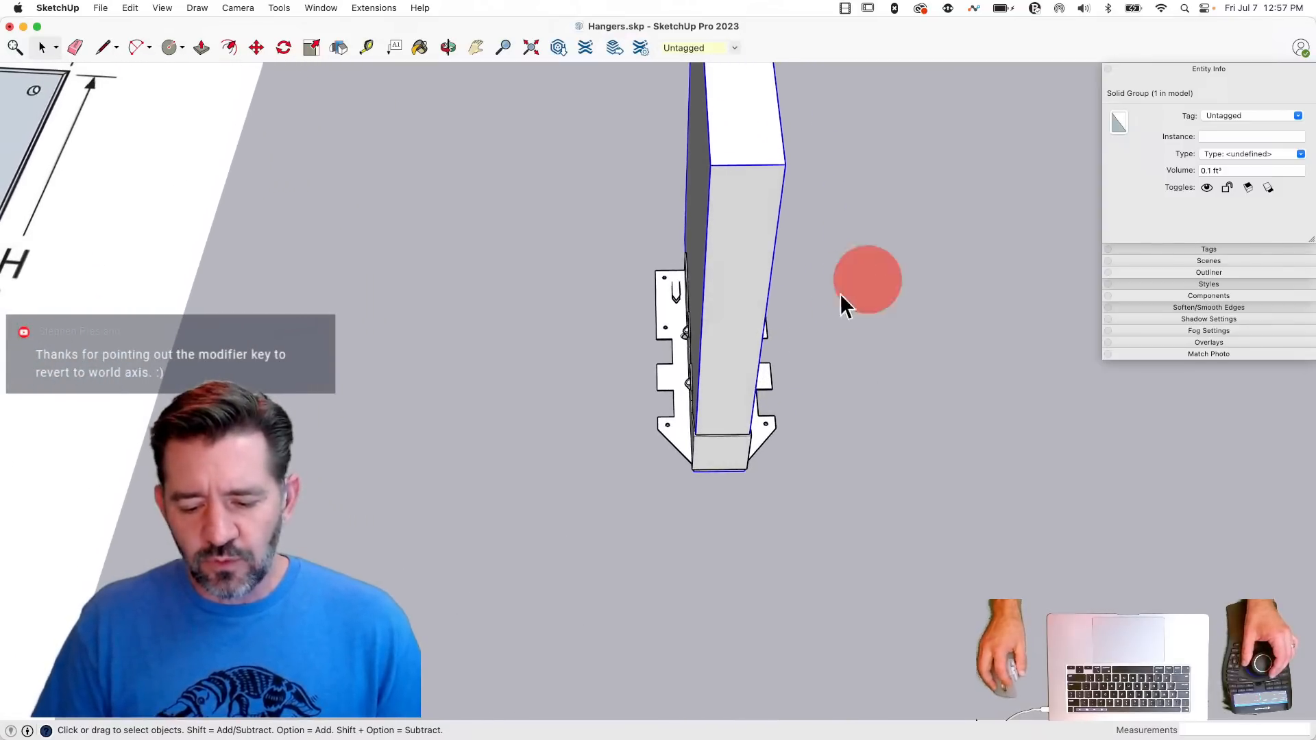
key("m")
left_click(567, 512)
key("alt")
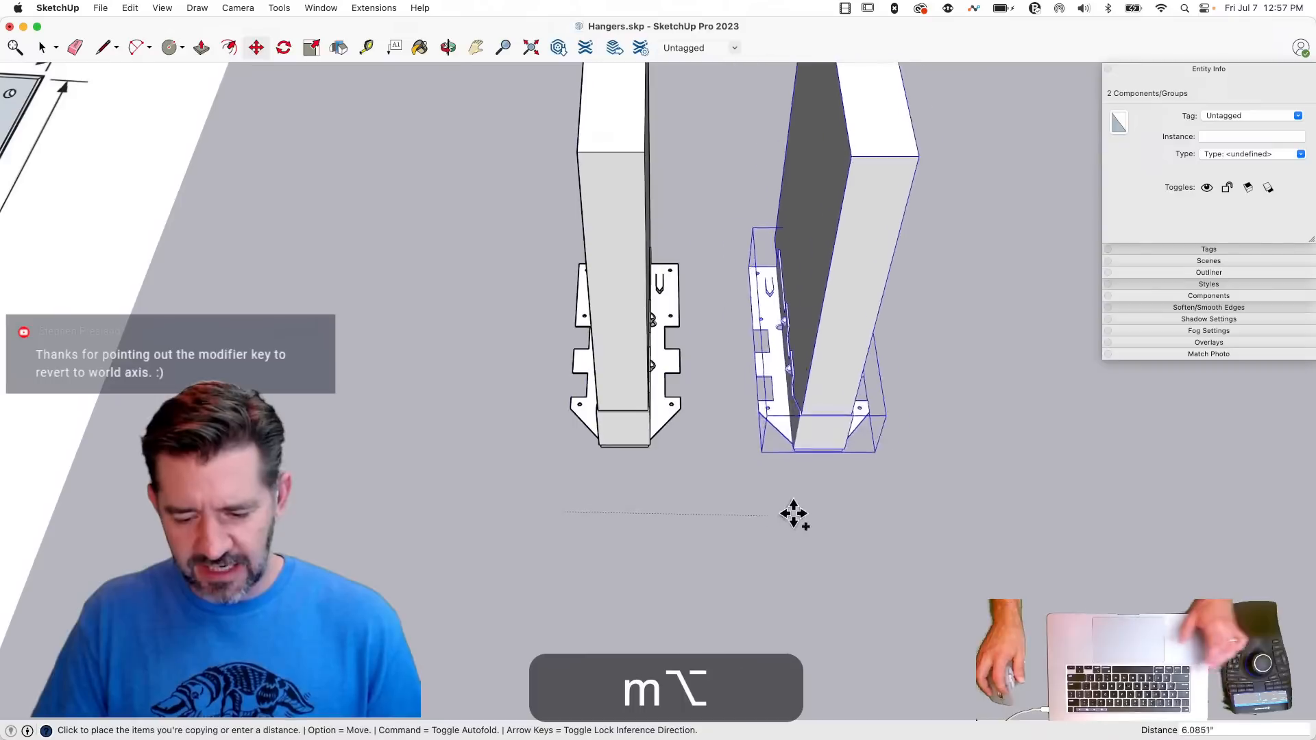
left_click(873, 507)
key("space")
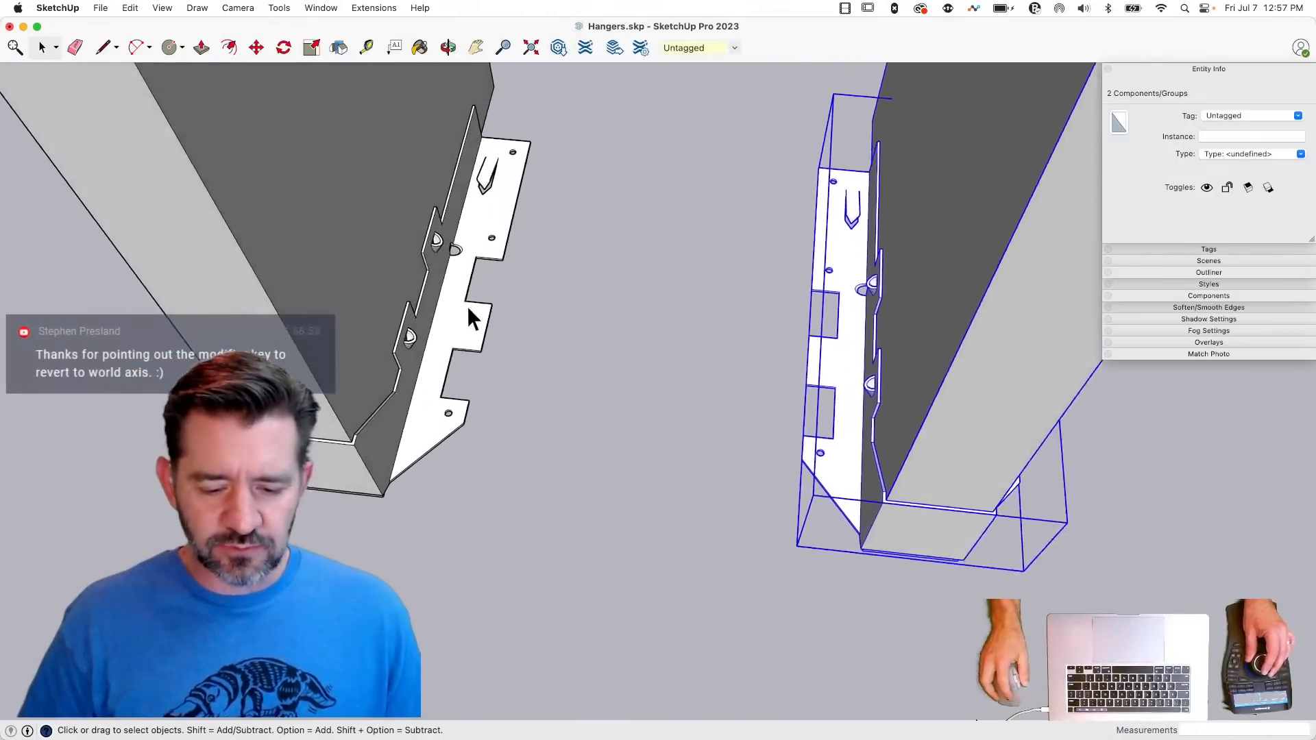
- Open the original LUS hanger component, select all its geometry to examine both instances, and leave its editing context
left_click(436, 243)
double_click(437, 244)
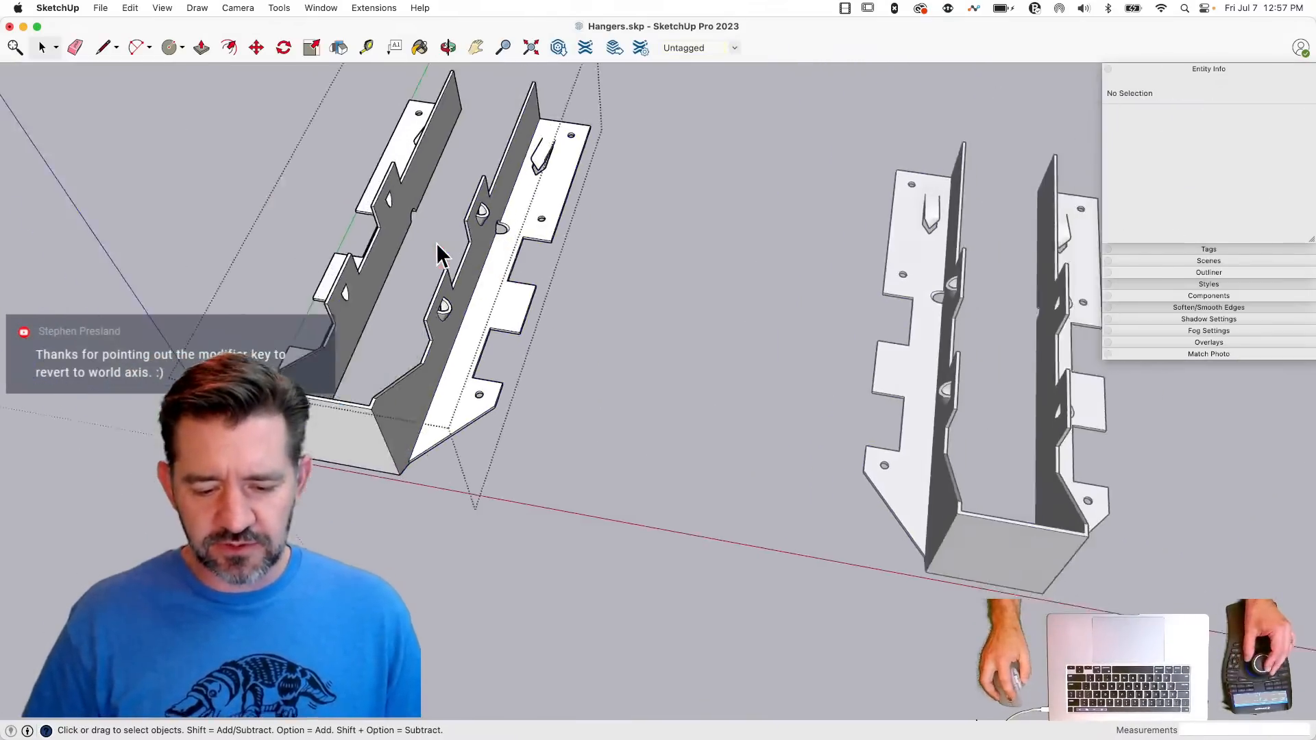
left_click_drag(357, 141, 691, 542)
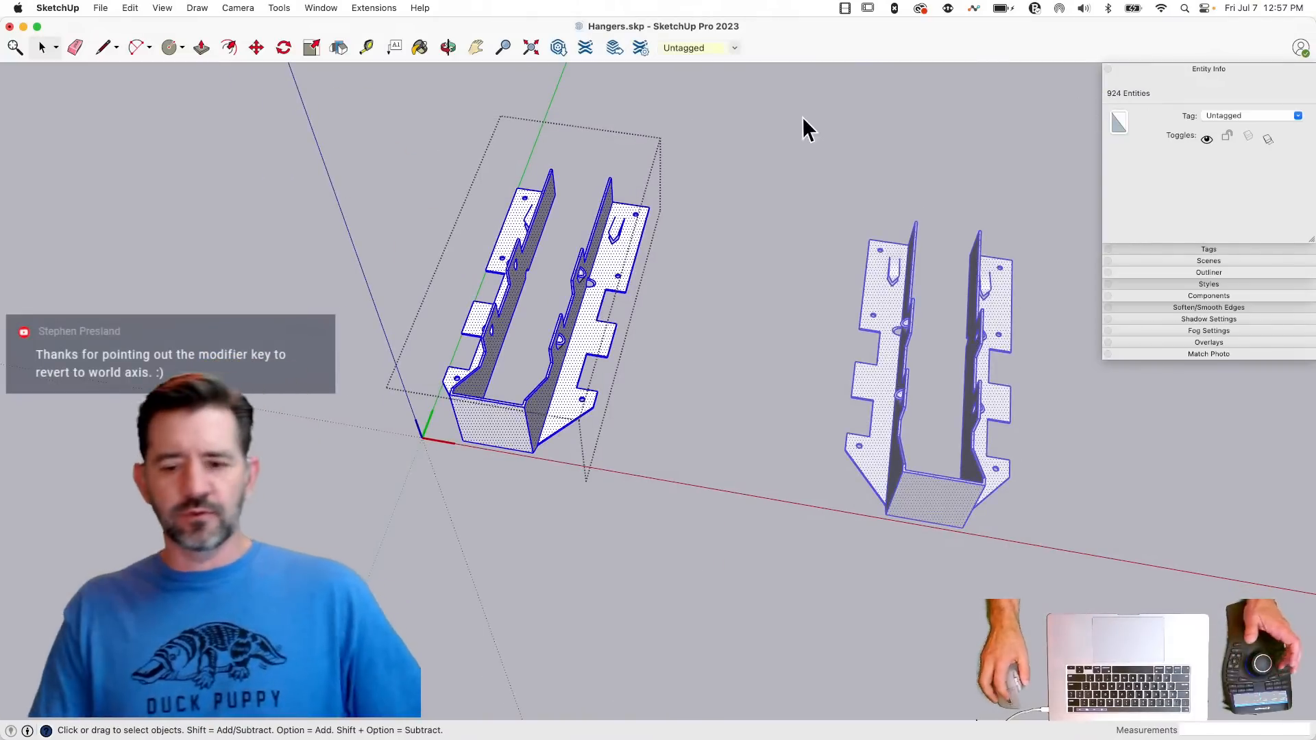
left_click(718, 200)
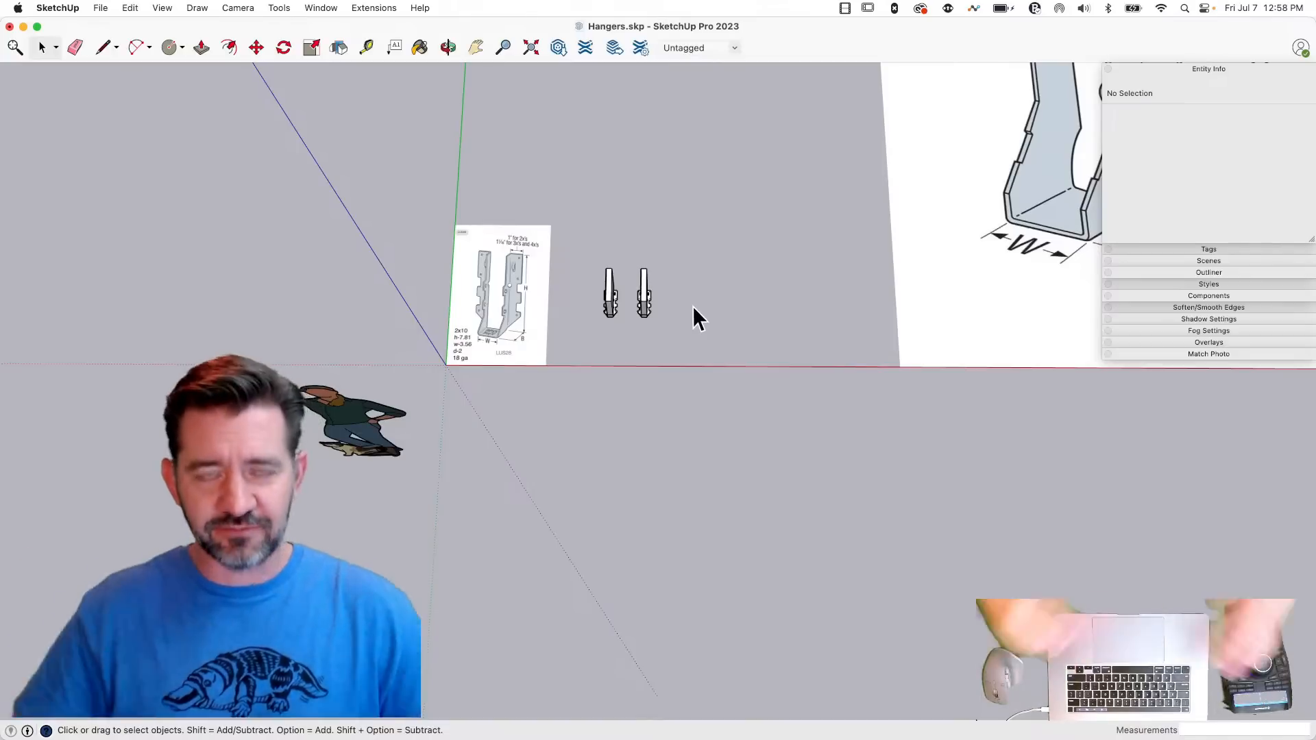
left_click_drag(570, 220, 761, 455)
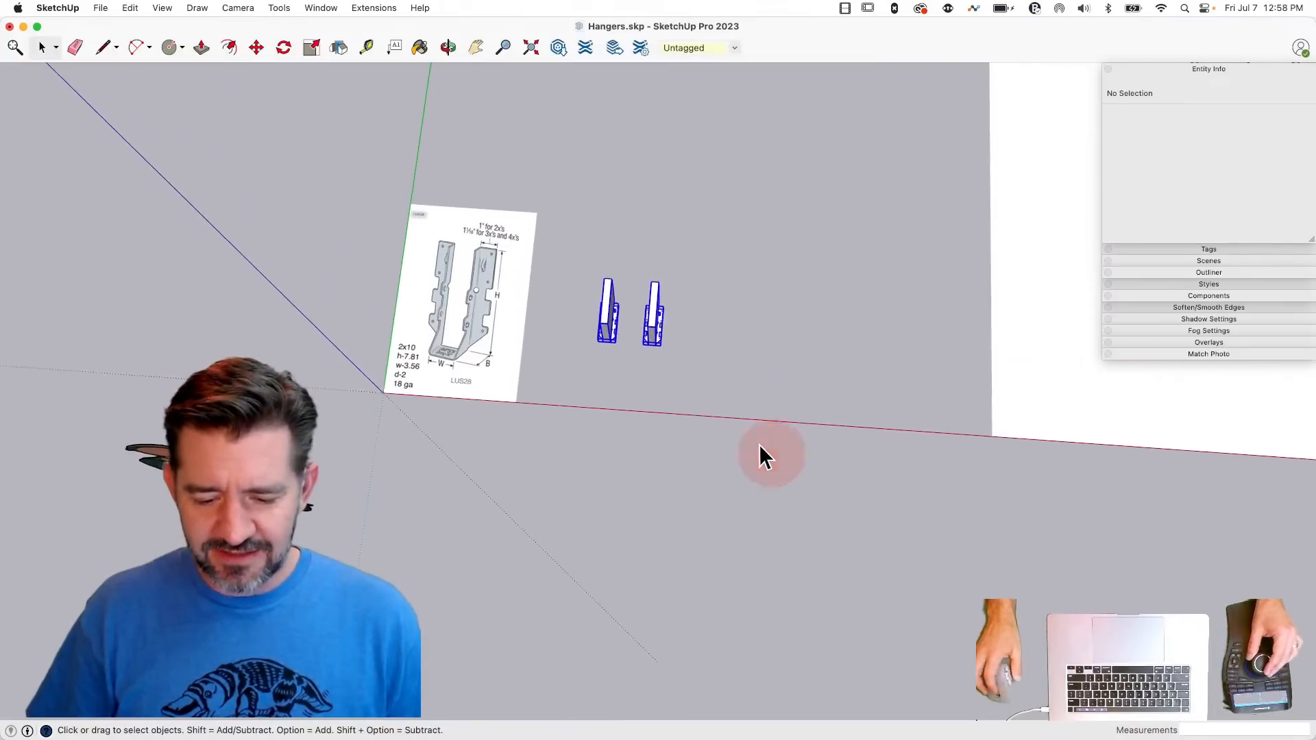
key("q")
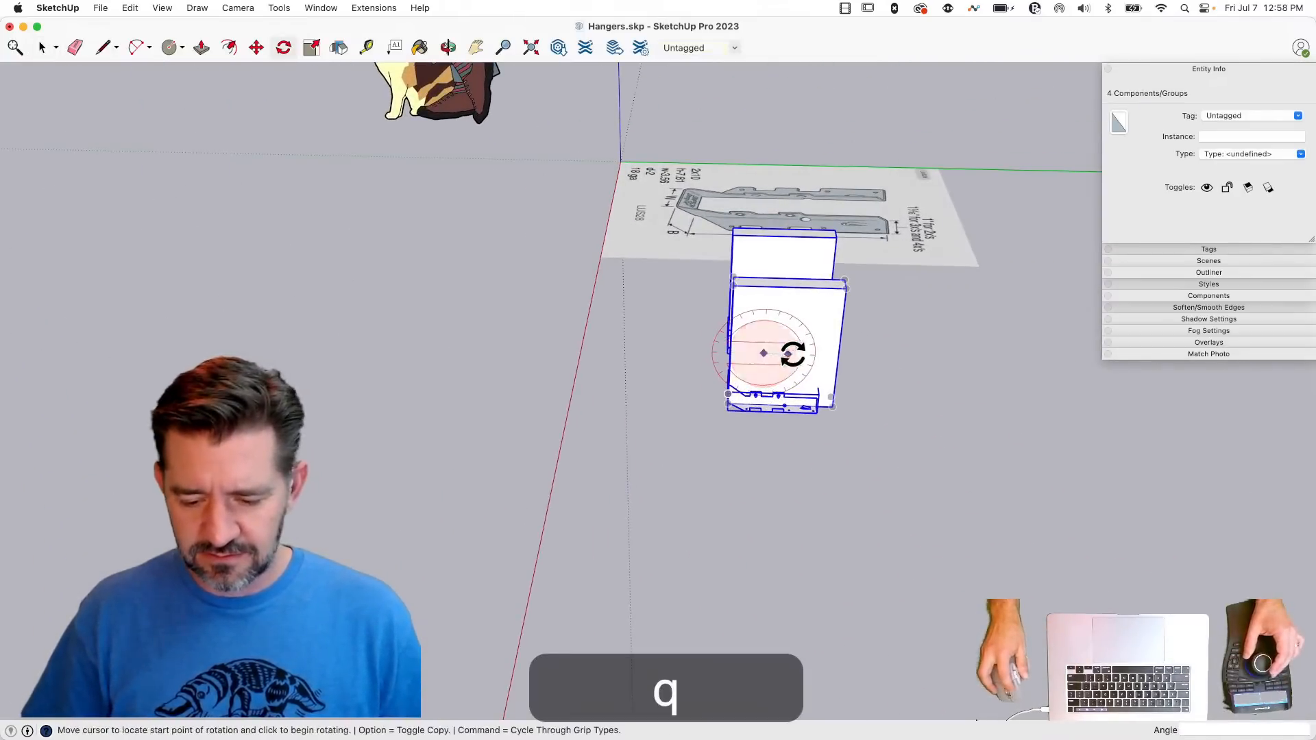
key("space")
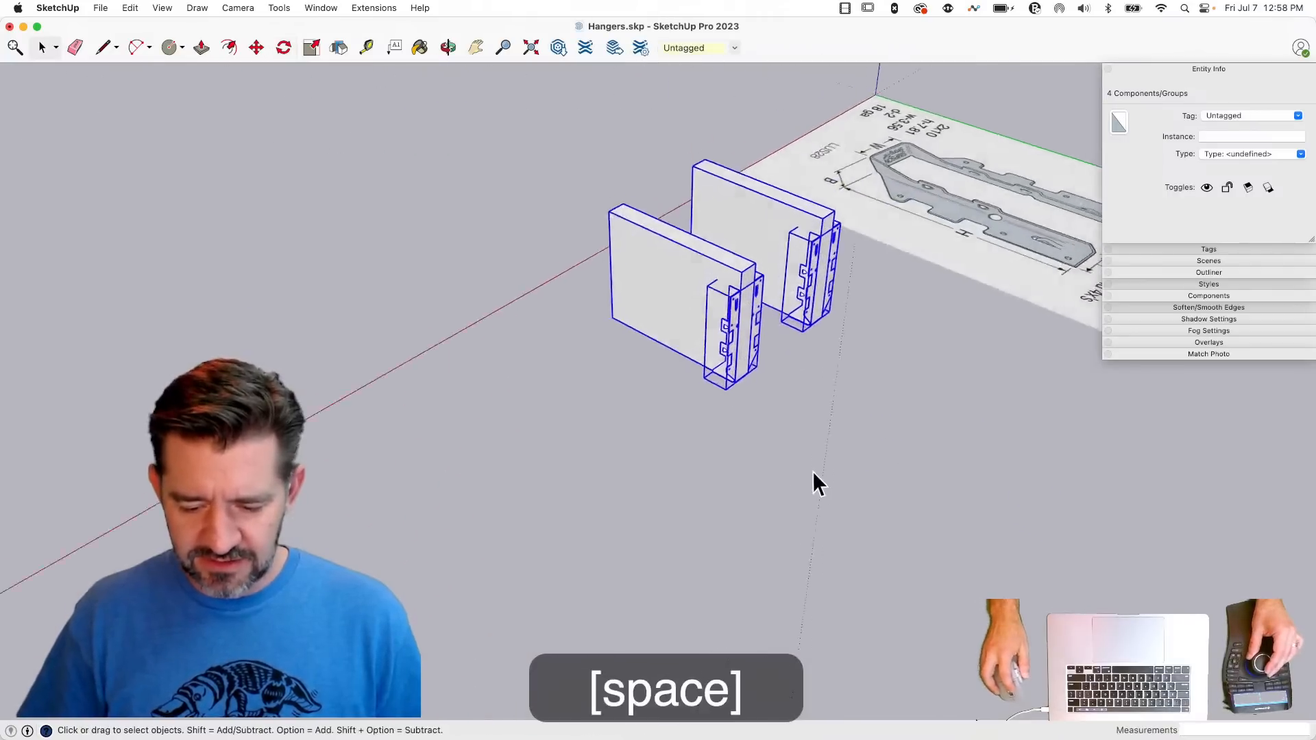
- Make a rotated copy of one joist about its upper corner at the hanger end, perpendicular to the joists
left_click(685, 281)
key("q")
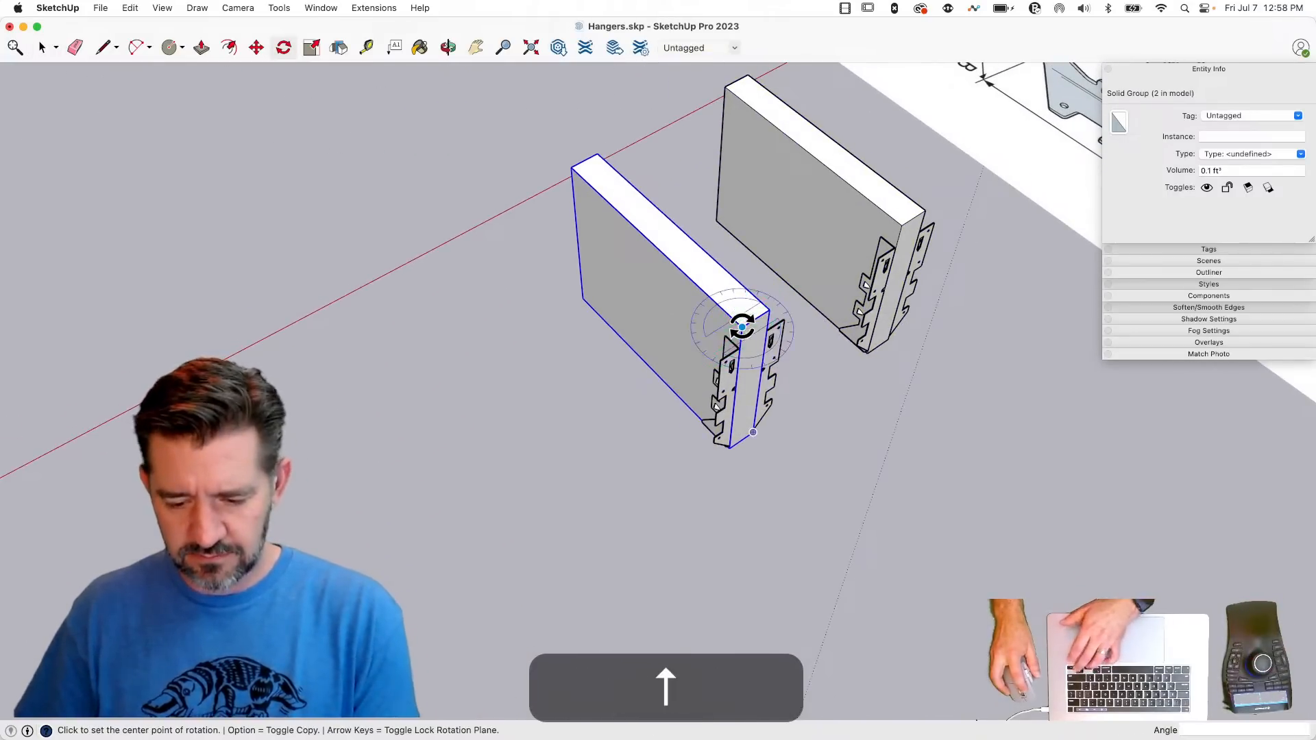
left_click(742, 328)
left_click(711, 298)
key("alt")
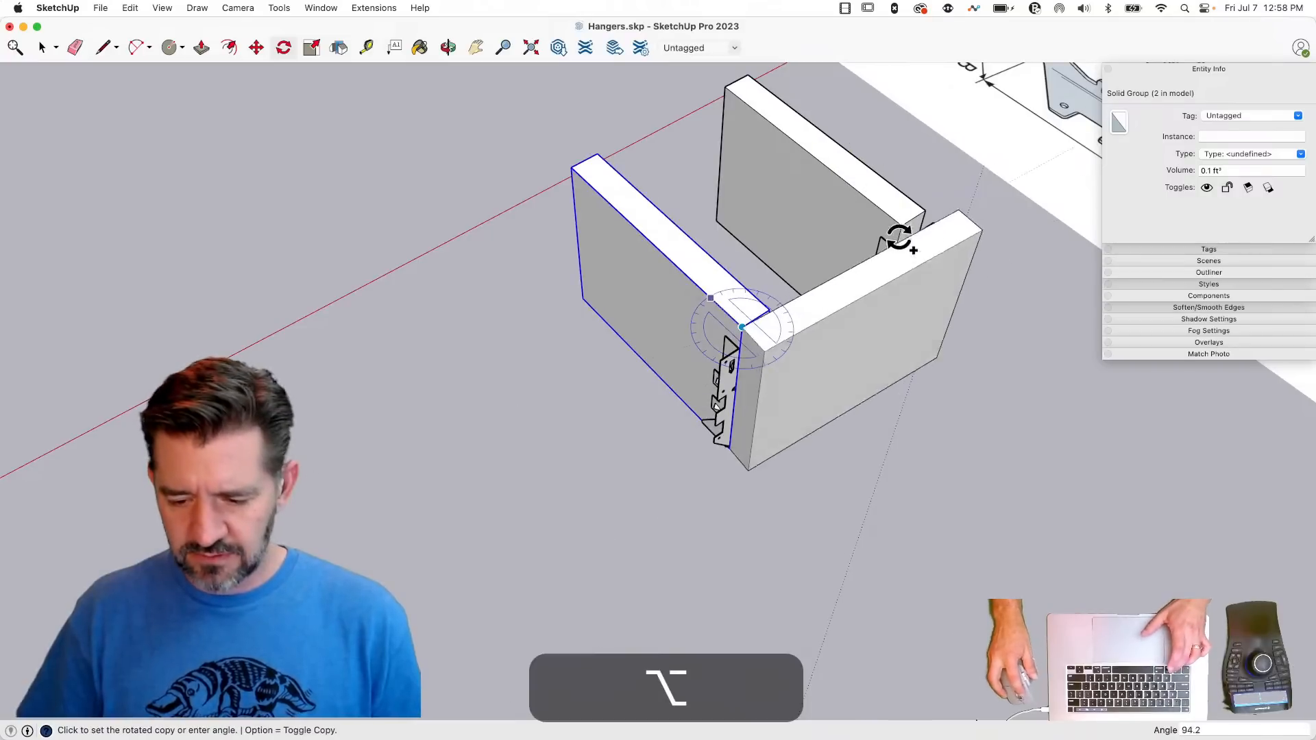
left_click(912, 218)
key("space")
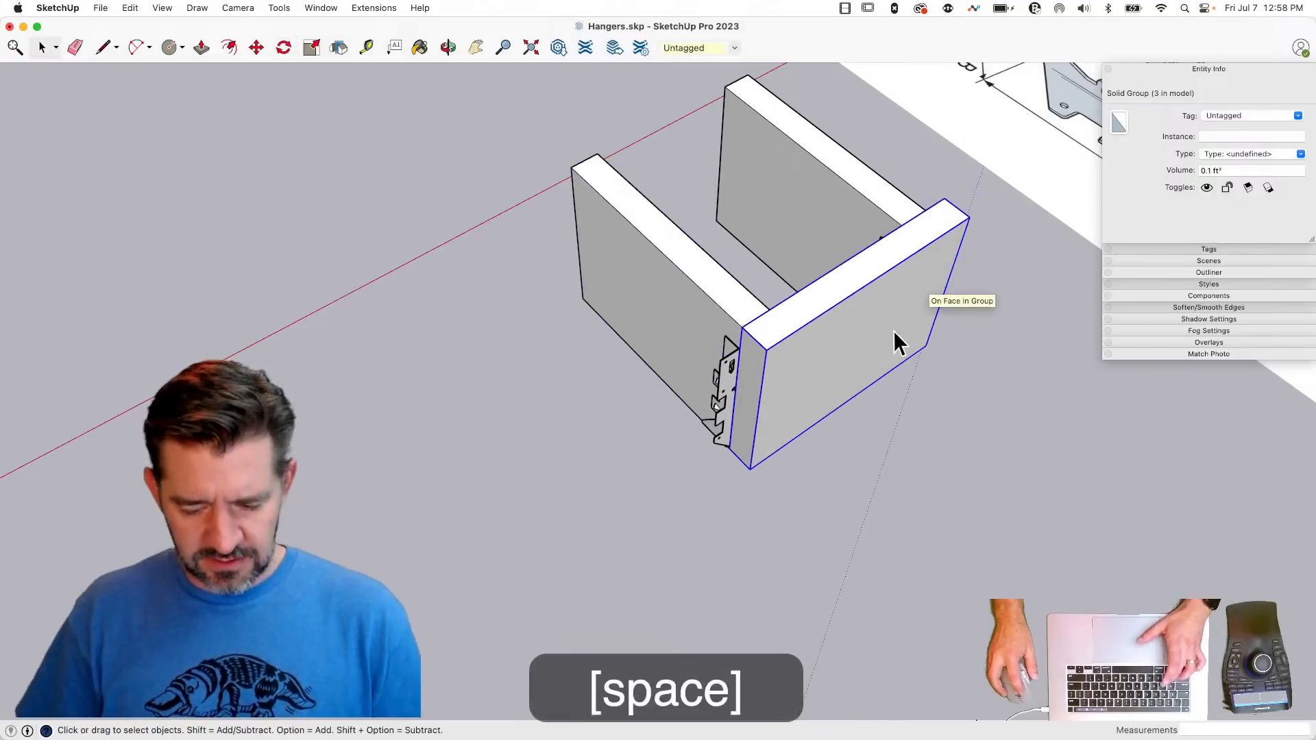
- Scale the perpendicular board lengthwise at both ends, the first by 2.50, so it extends past both joists as a header
key("s")
left_click_drag(739, 406, 352, 553)
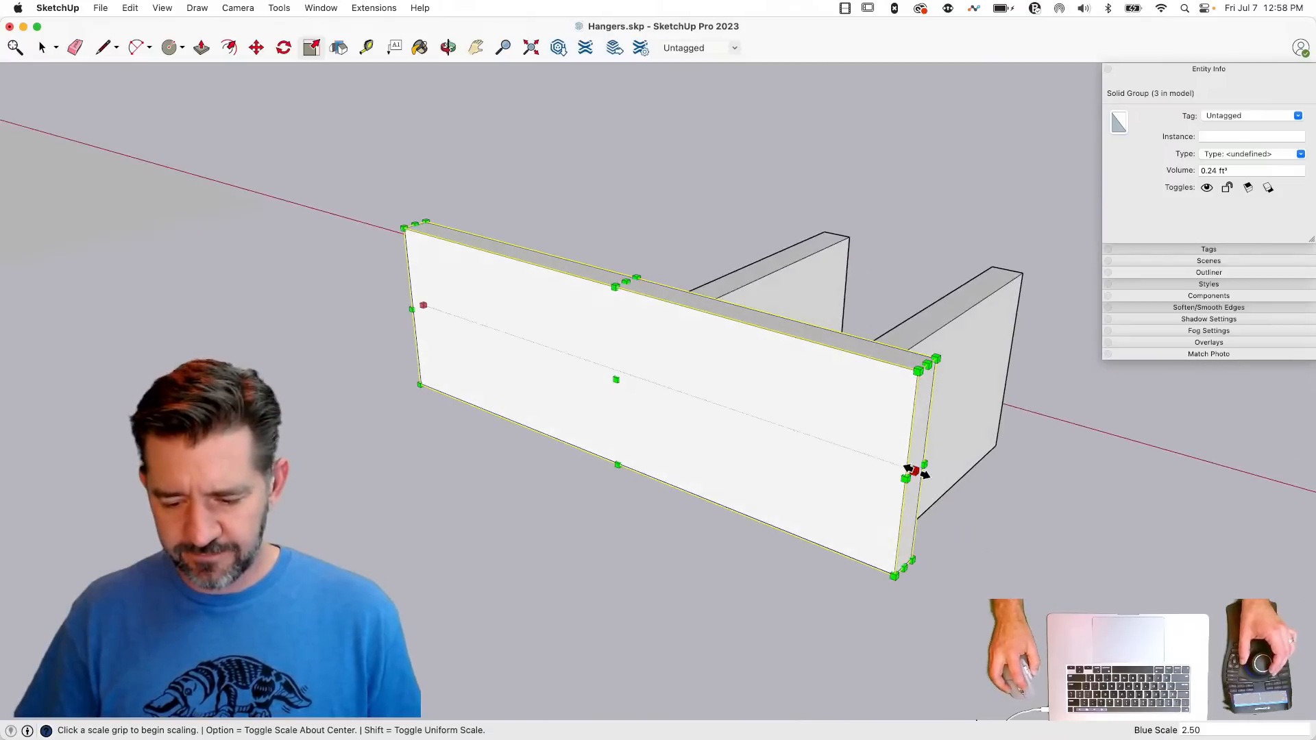
left_click_drag(916, 472, 1203, 542)
key("space")
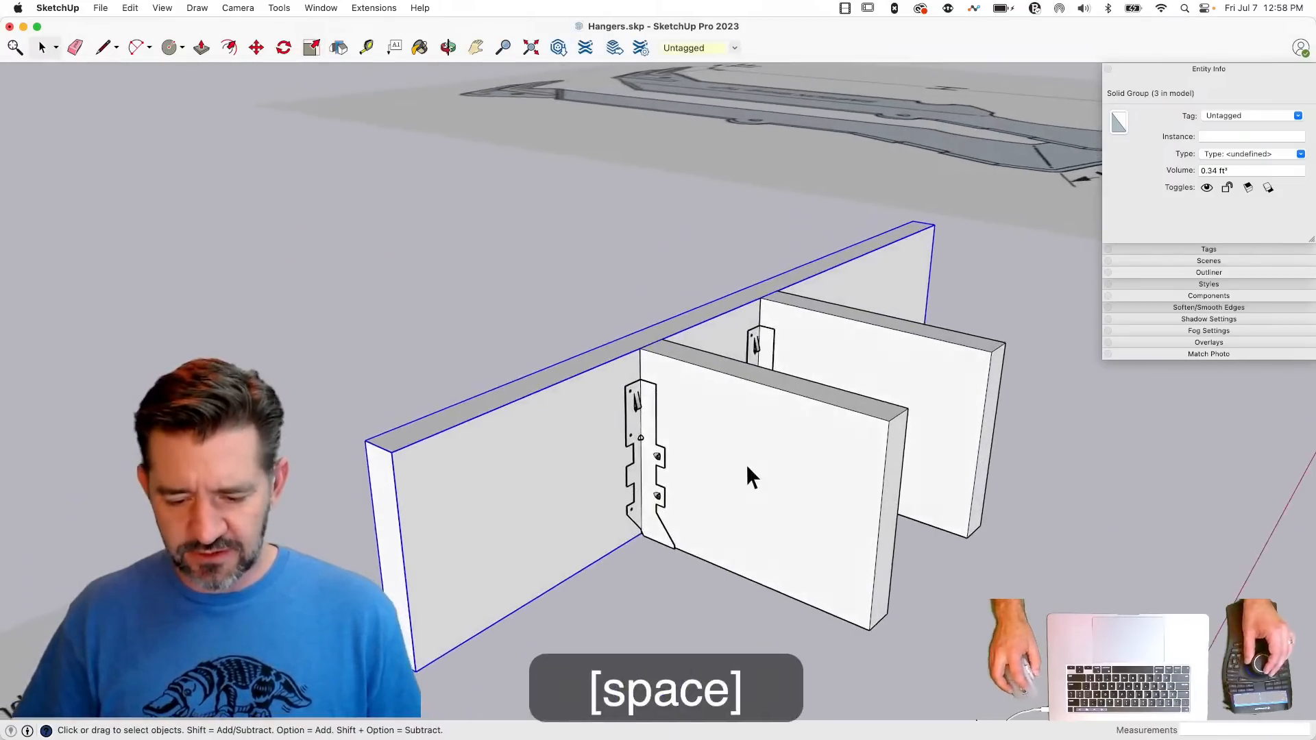
left_click(1010, 434)
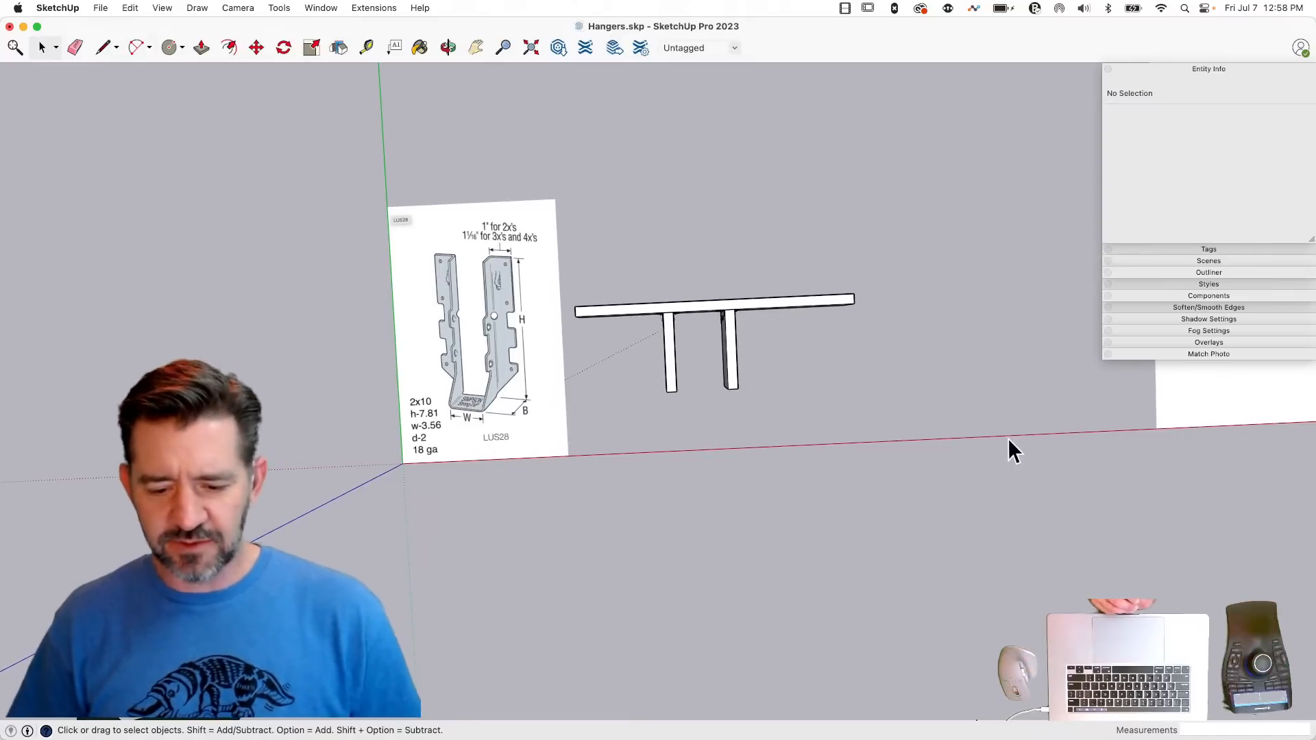
- View the joists and header in the standard top view with parallel projection to examine the layout from above
left_click(239, 10)
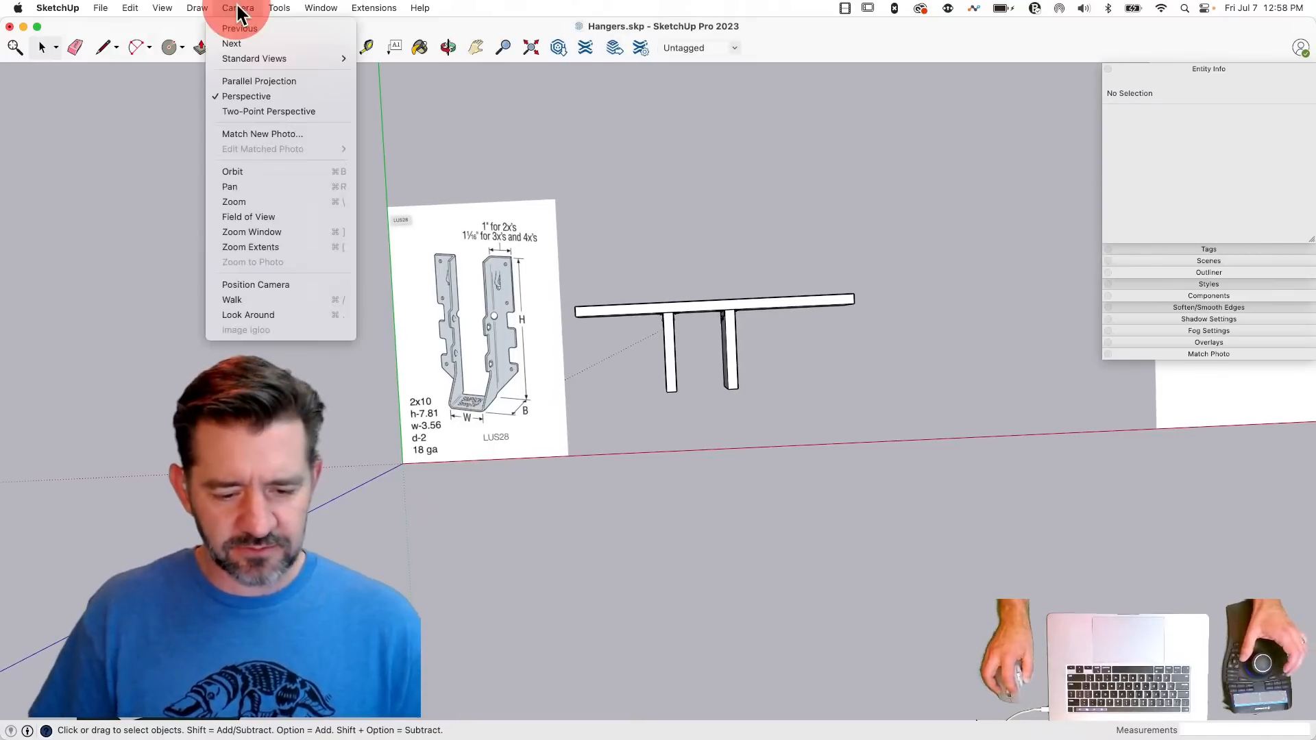
mouse_move(278, 59)
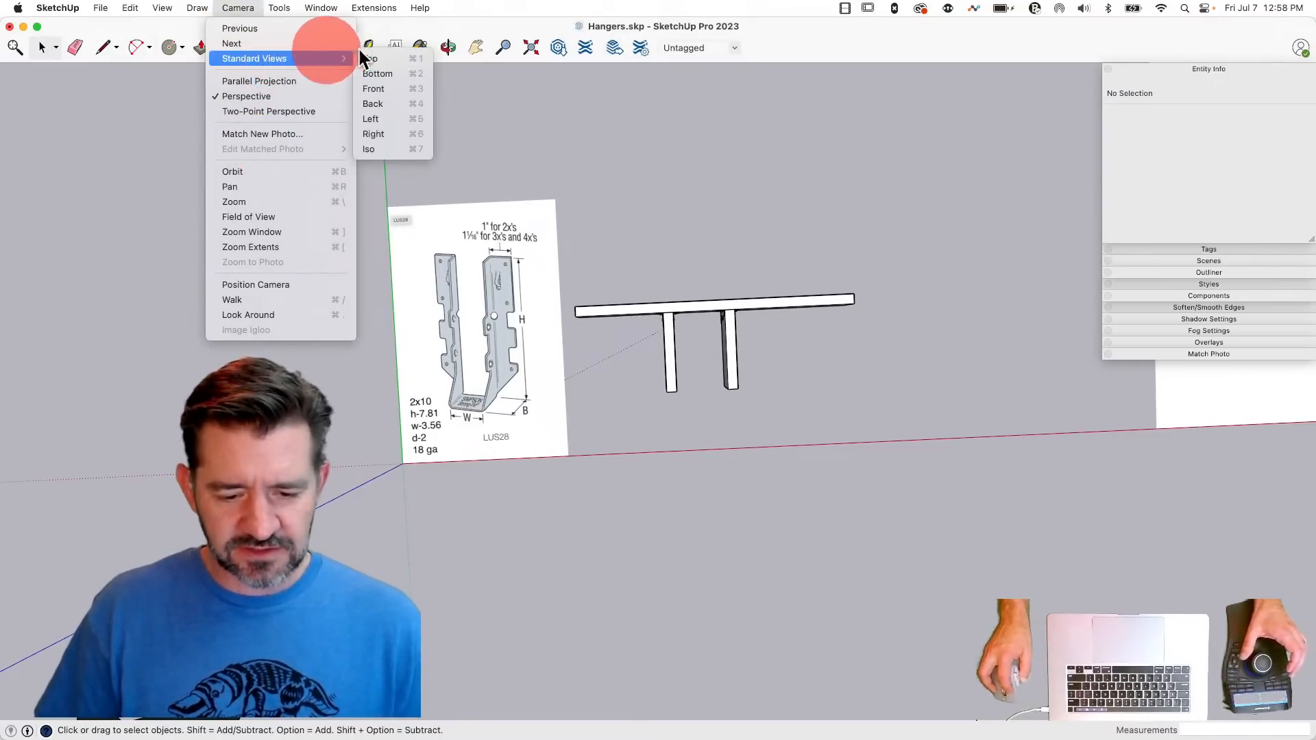
left_click(394, 59)
left_click(234, 9)
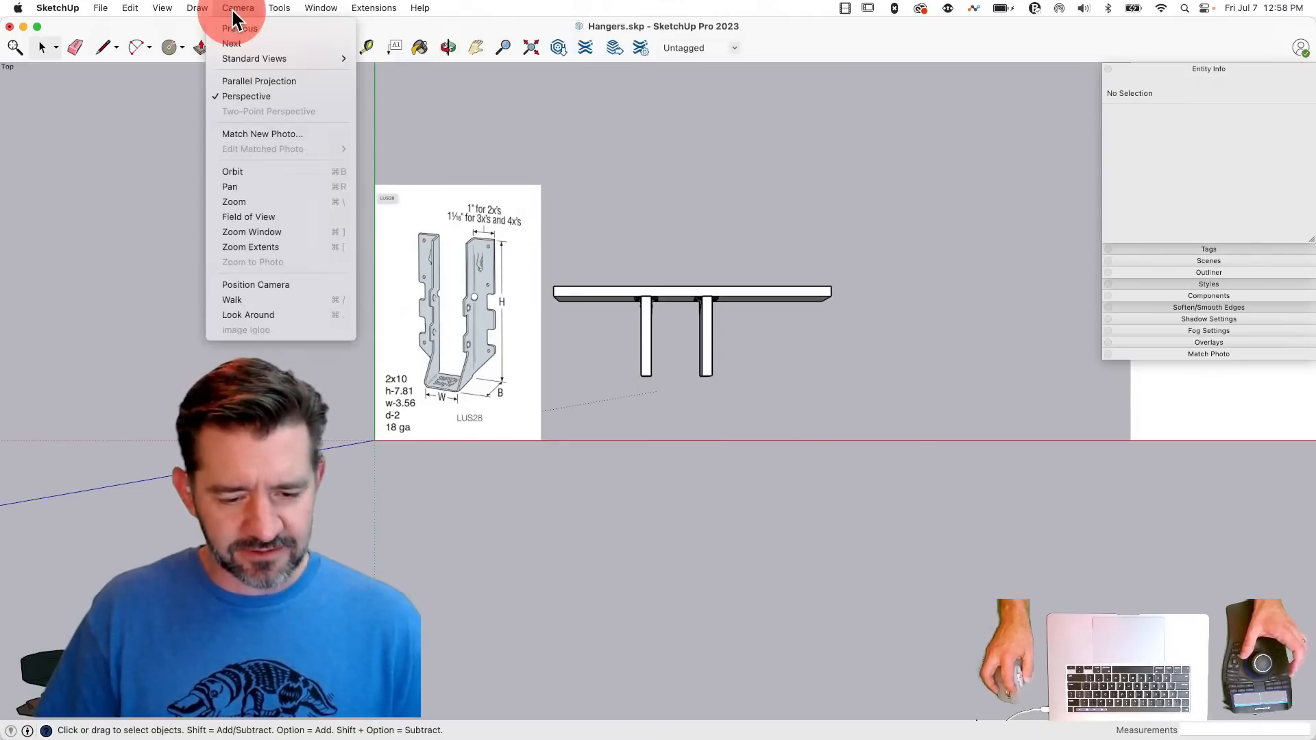
left_click(248, 81)
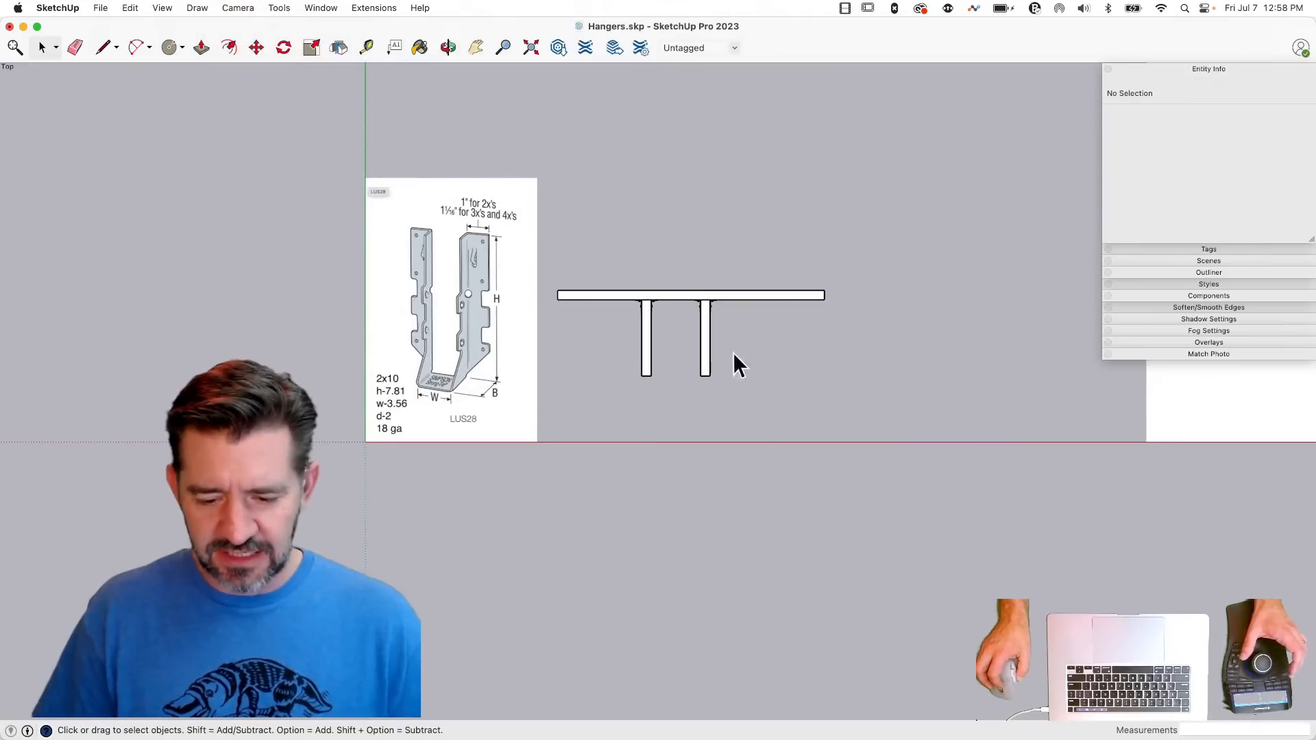
scroll(652, 302, "down", 5)
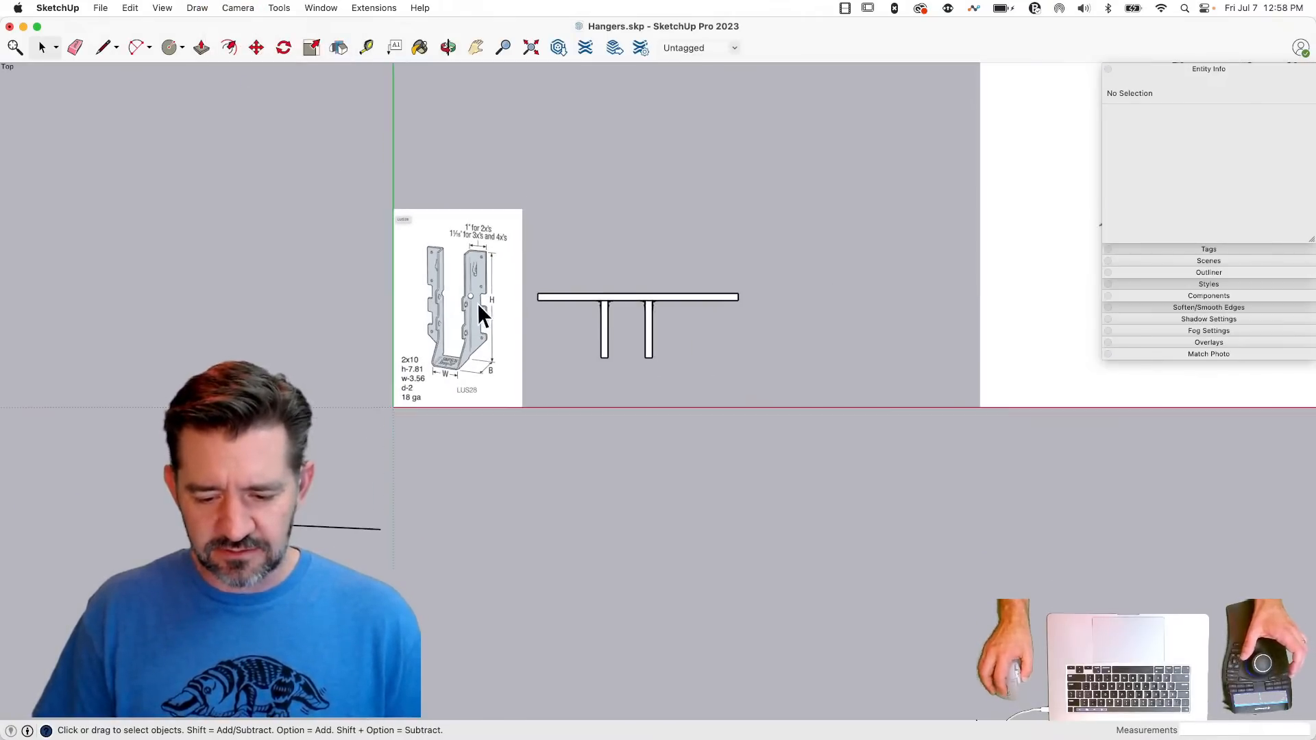
scroll(594, 330, "up", 2)
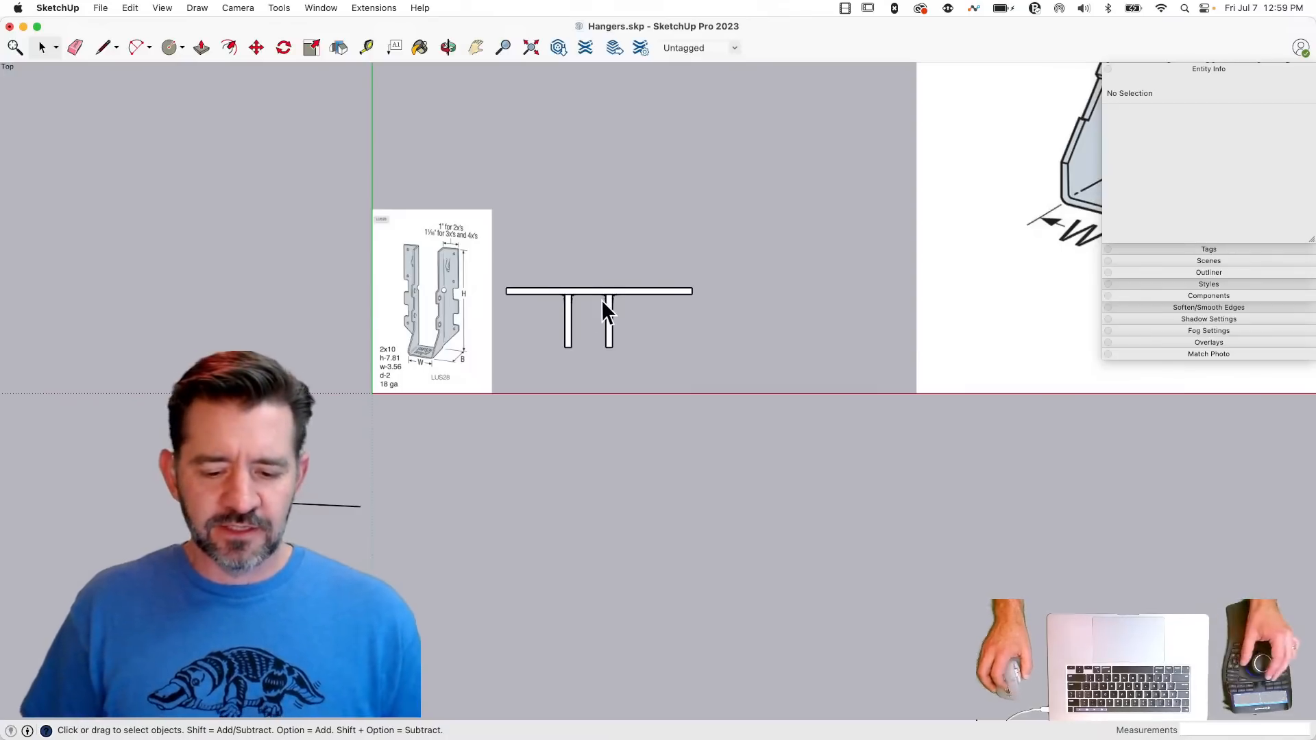
mouse_move(602, 299)
middle_mouse_down()
mouse_move(596, 252)
mouse_move(577, 294)
mouse_move(530, 271)
middle_mouse_up()
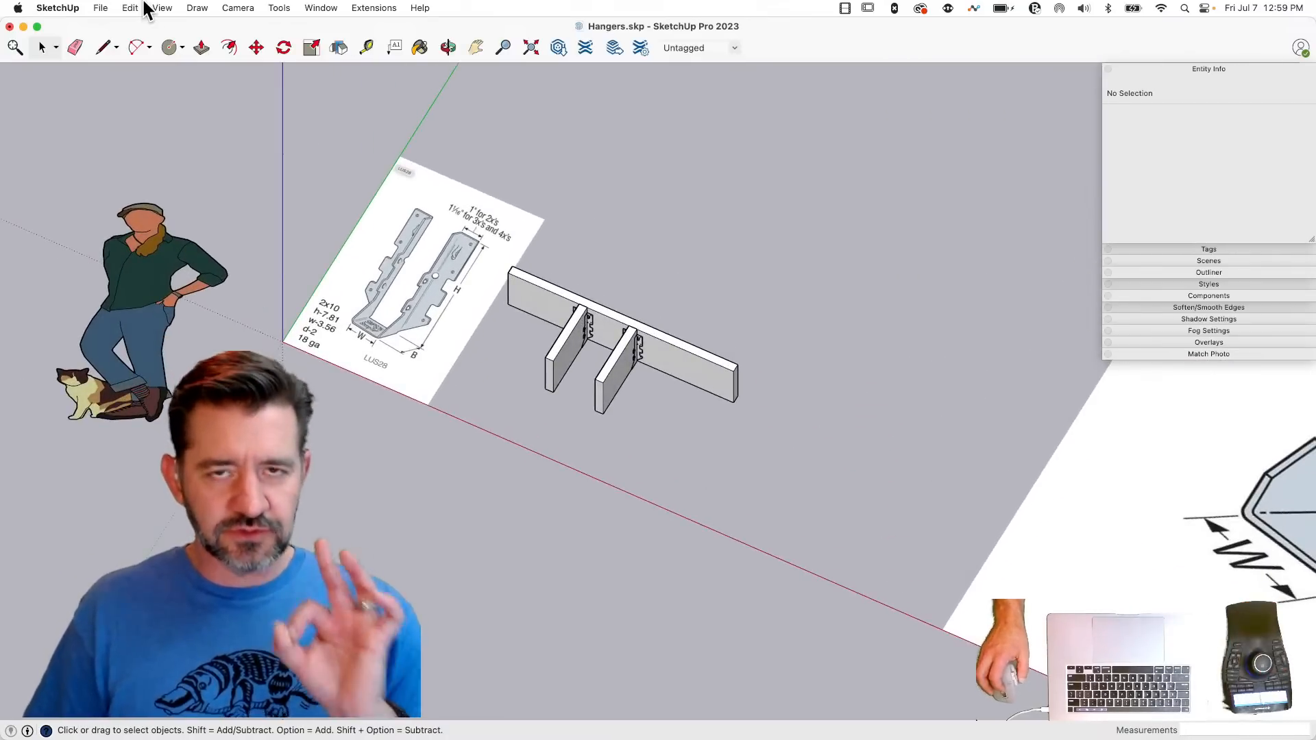
- Copy the second joist together with its LUS hanger about 9.27" along the header to make a third joist
middle_click_drag(400, 129, 454, 283)
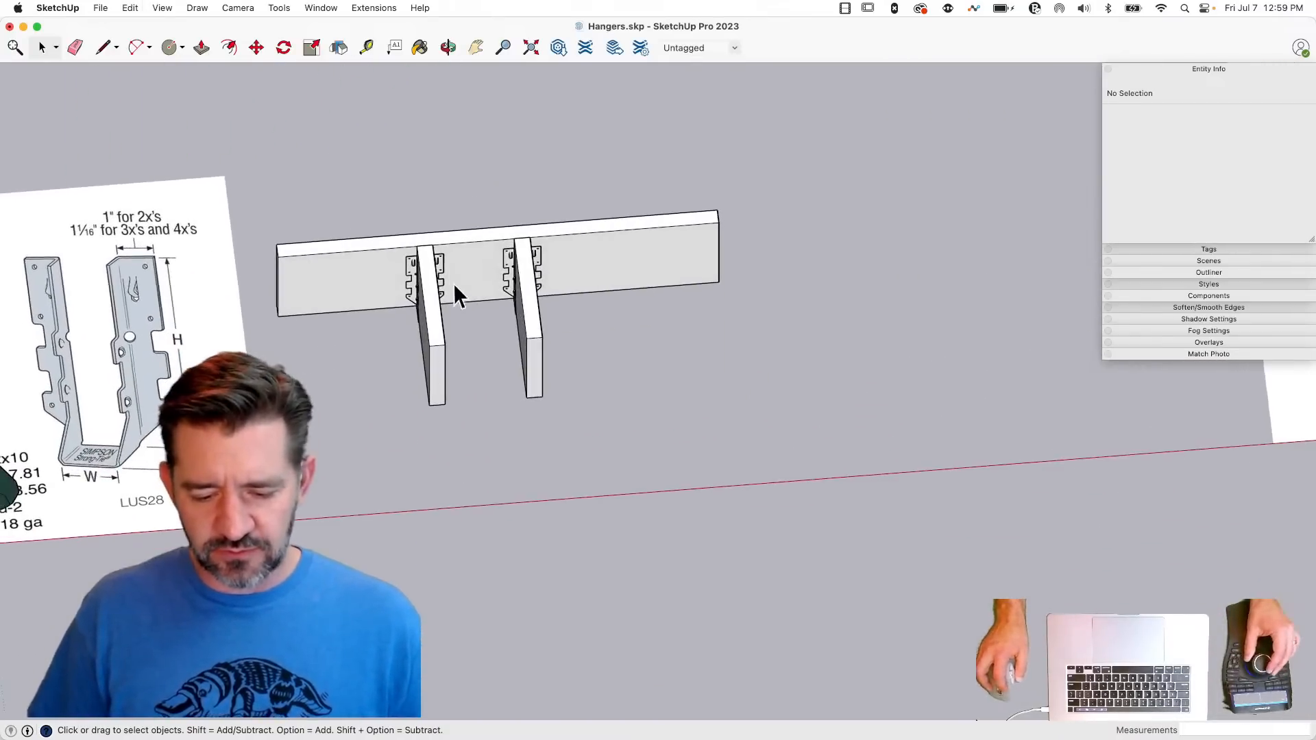
left_click_drag(476, 200, 582, 470)
key("m")
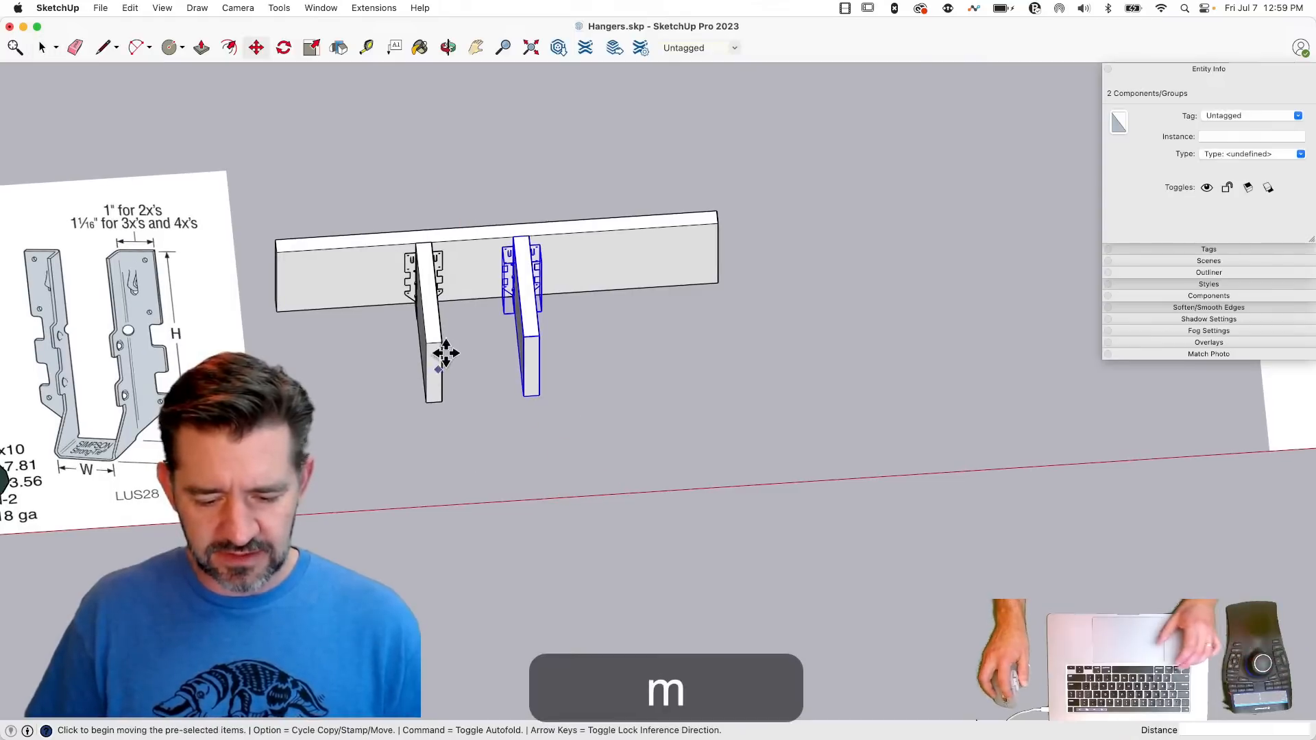
left_click(442, 342)
key("alt")
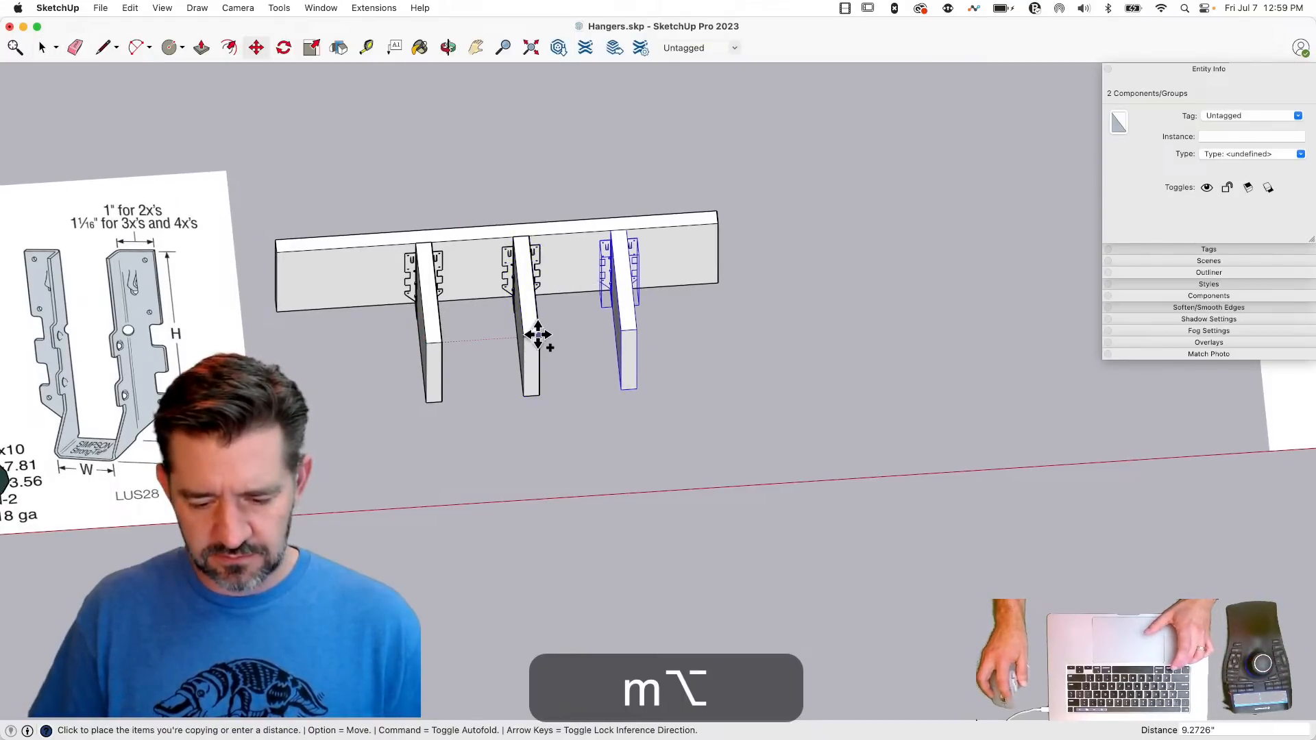
left_click(538, 335)
key("space")
left_click(796, 465)
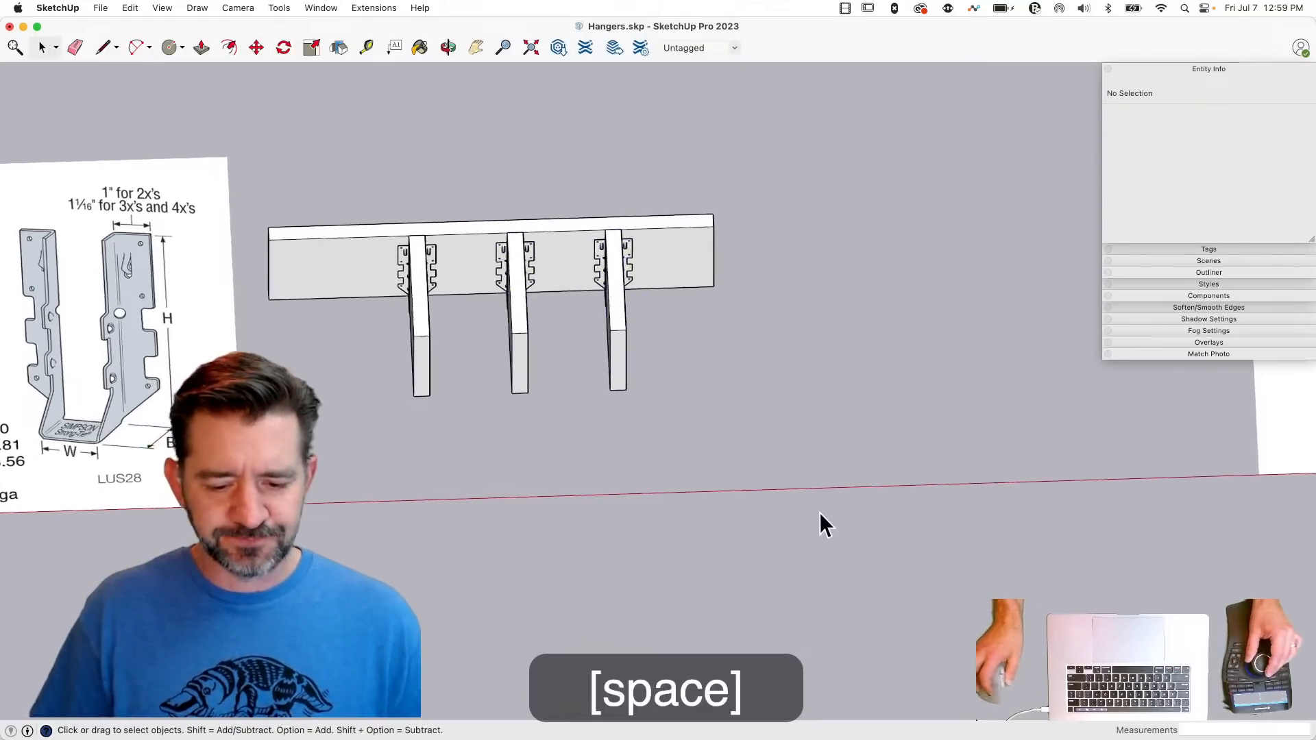
- Return the camera to perspective projection and select one of the LUS hangers for close inspection
left_click(238, 8)
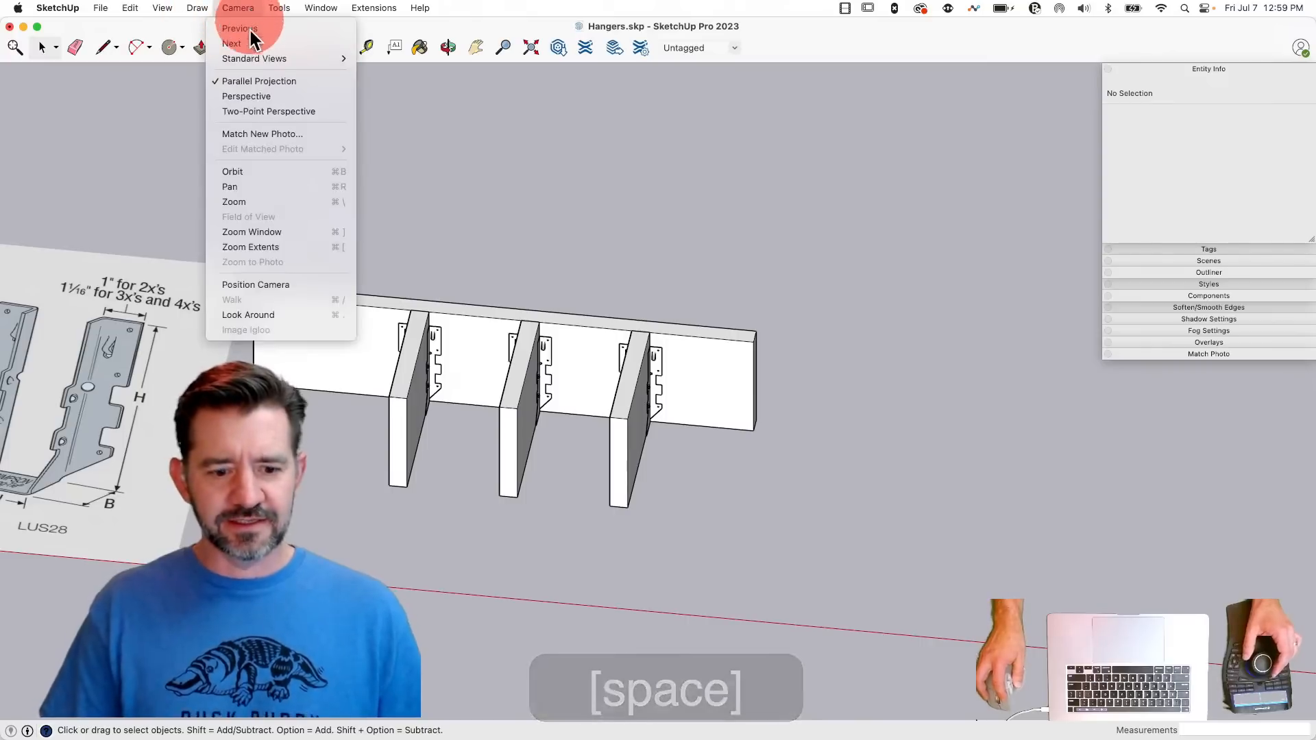
left_click(251, 96)
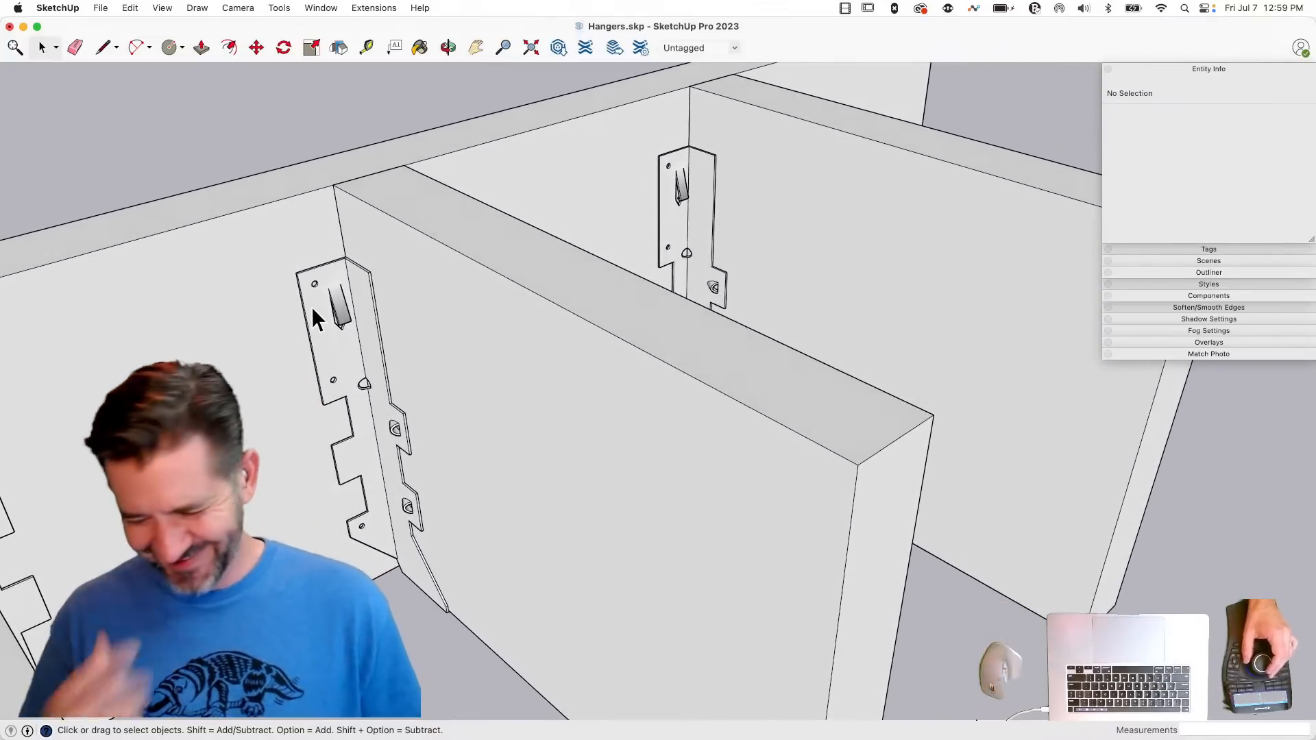
left_click(331, 313)
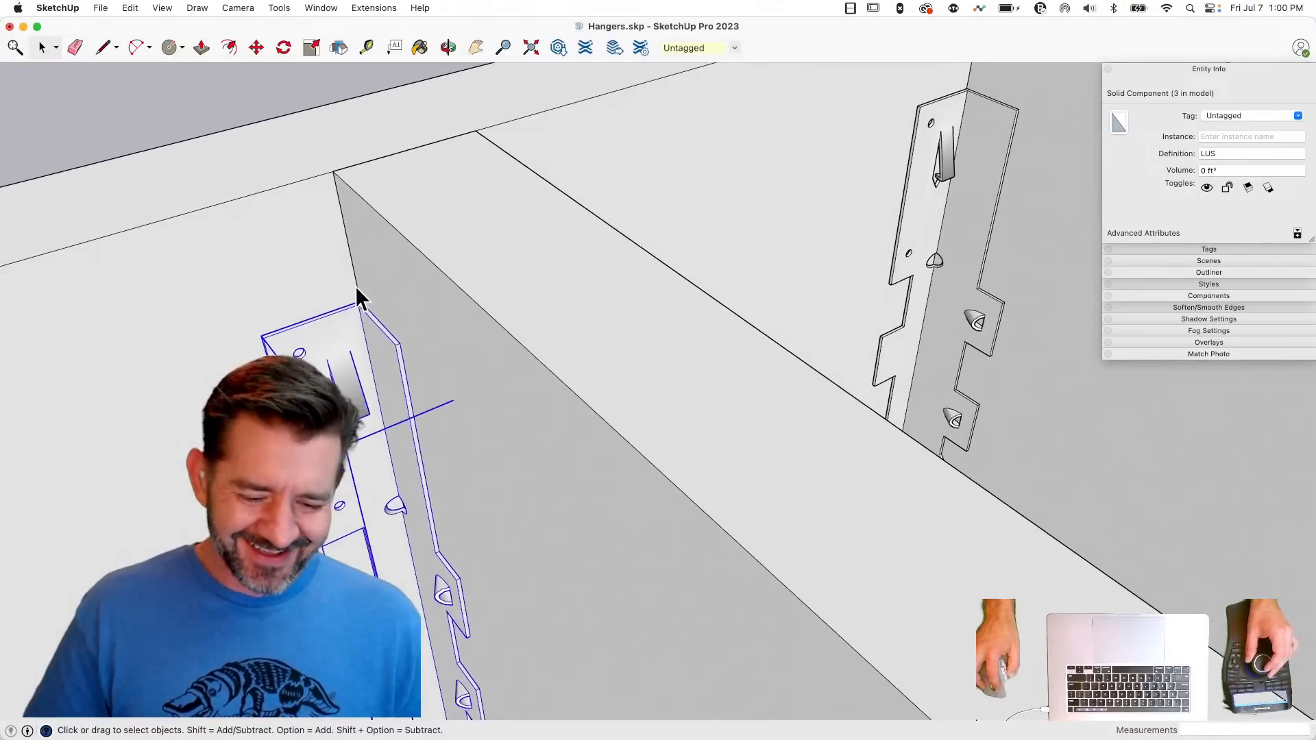
- Trace the middle joist's hanger on the header with a 1" top line from the joist corner and a vertical line about 7.87" down
left_click(355, 286)
key("l")
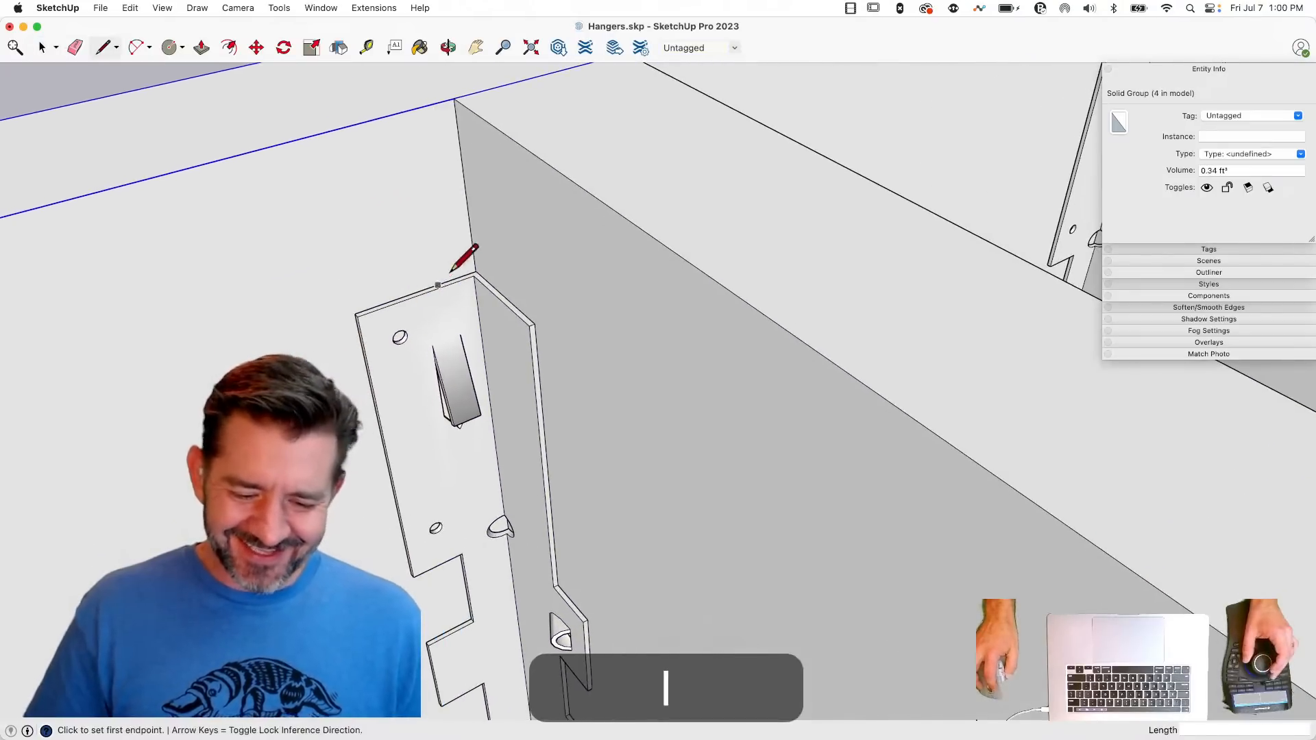
left_click(476, 271)
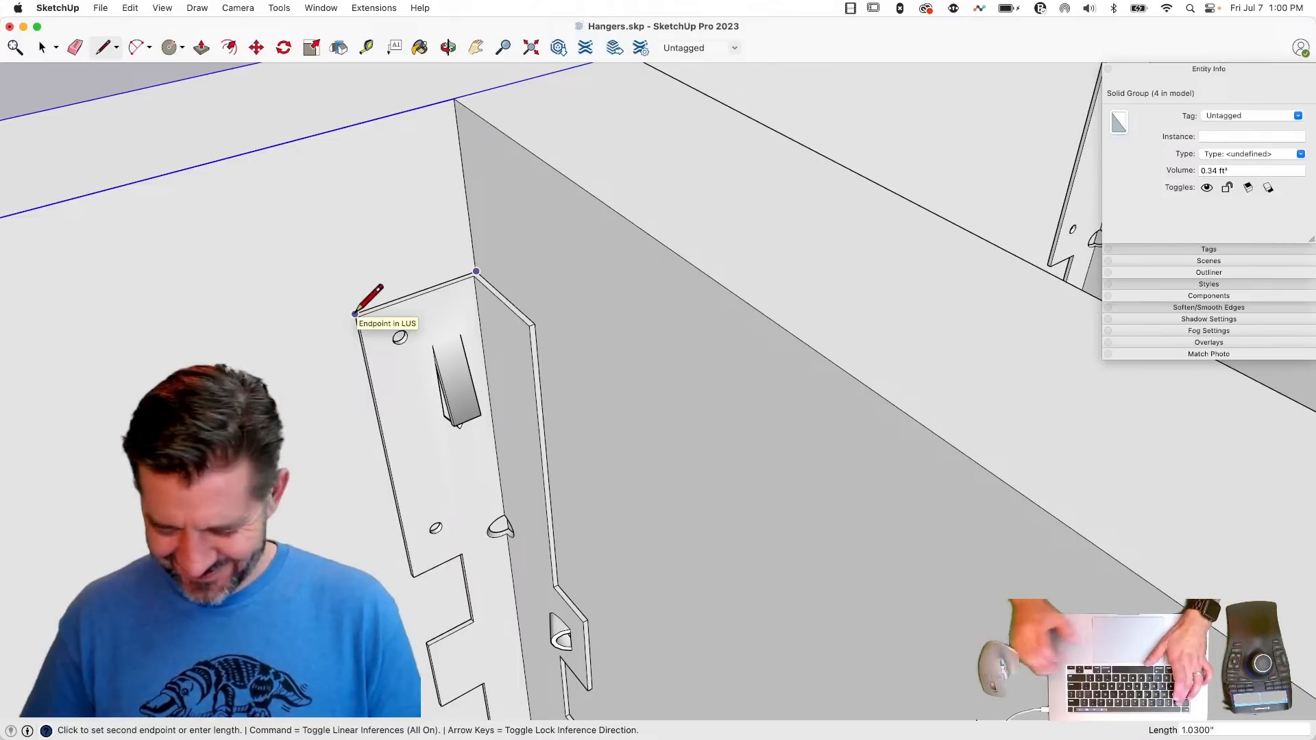
type("1")
key("Return")
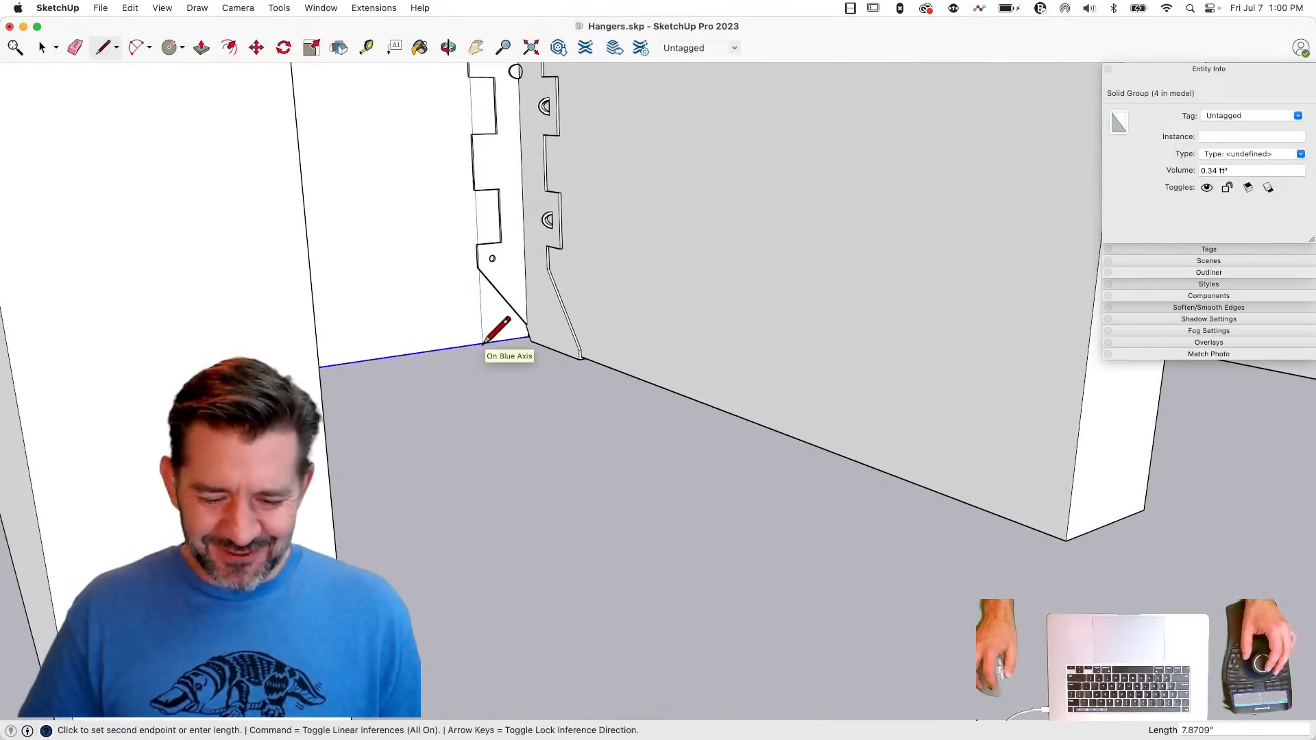
left_click(483, 344)
- Erase the middle joist's LUS hanger and the traced vertical line that overshoots the header's bottom edge
key("e")
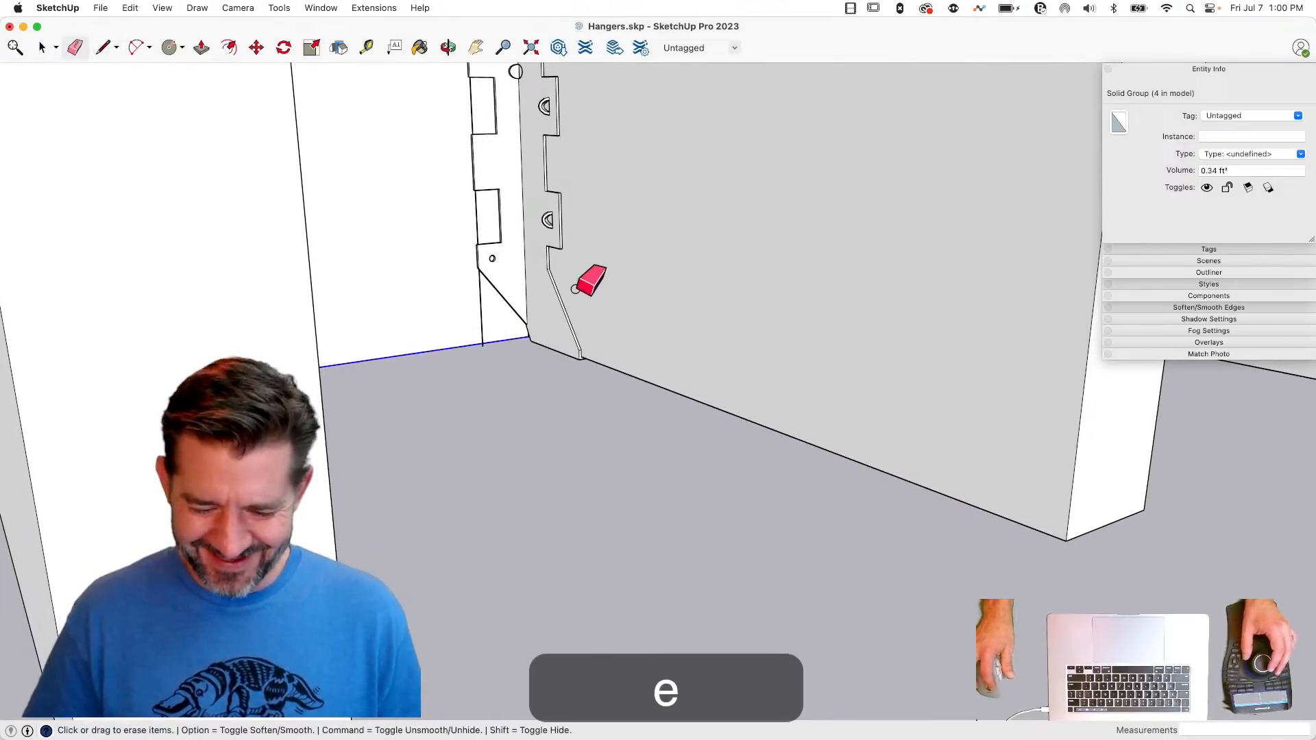
key("l")
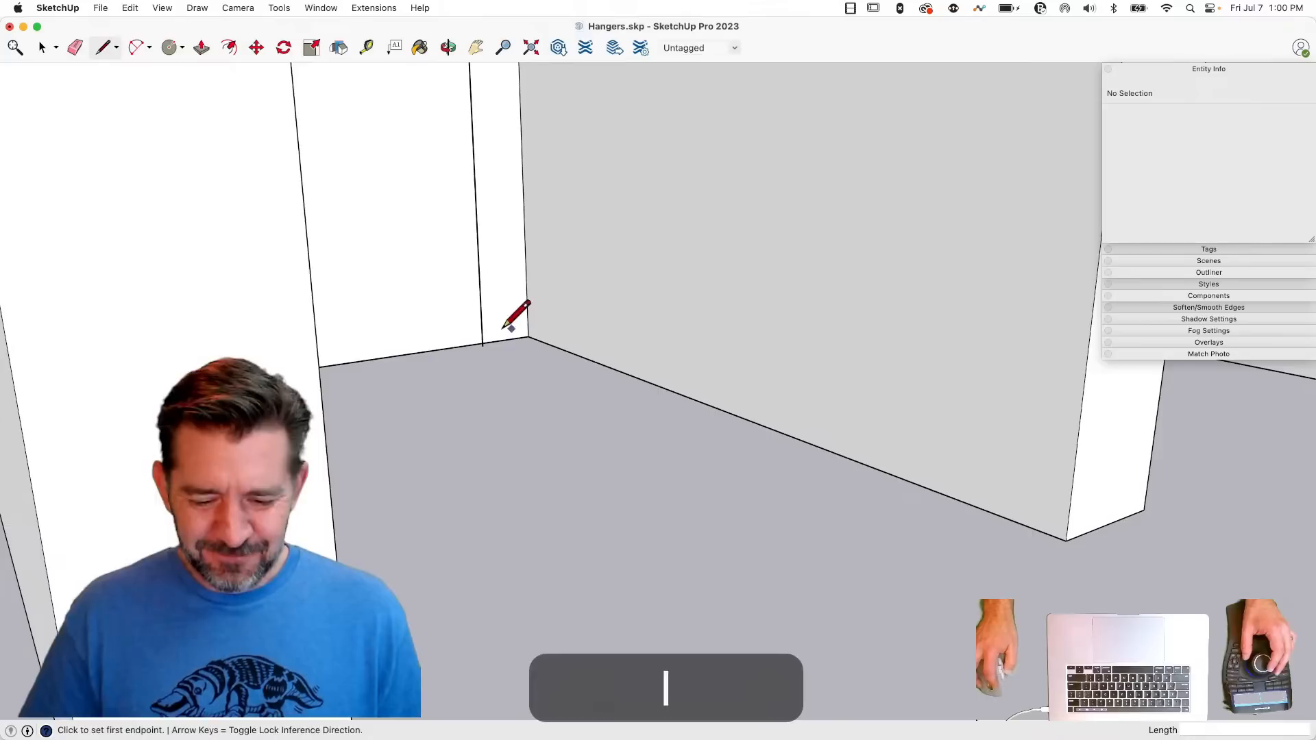
scroll(477, 310, "up", 5)
key("e")
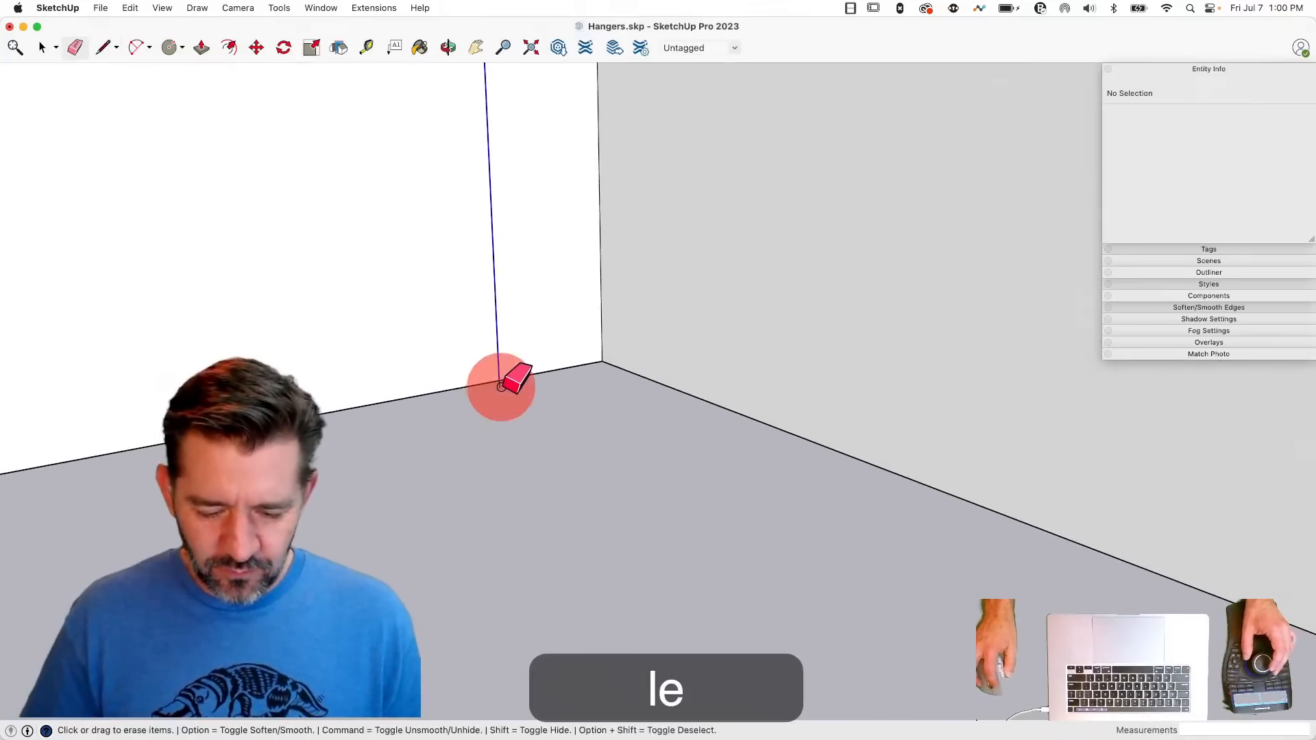
left_click(501, 388)
scroll(501, 387, "down", 8)
- Outline the header flange with a 7.81" vertical line from the 1" line's free end, closing it along the header's bottom edge
key("l")
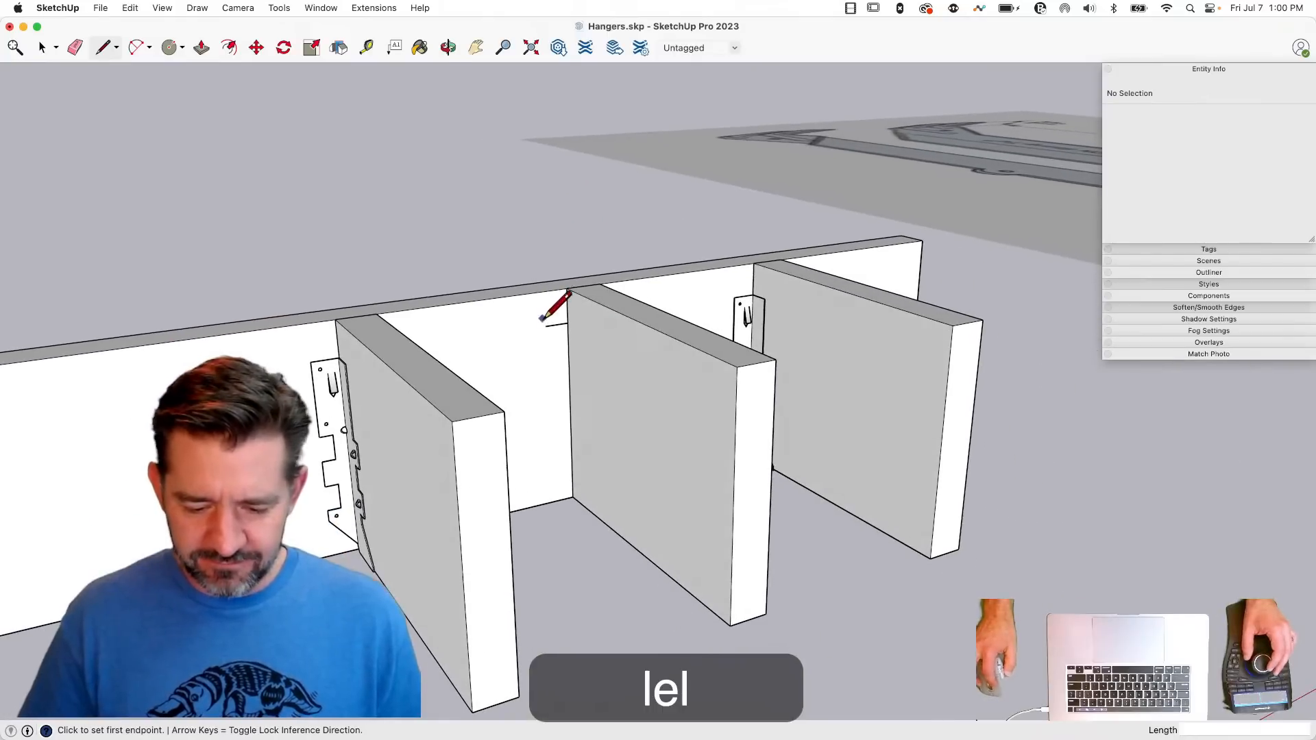
left_click(546, 326)
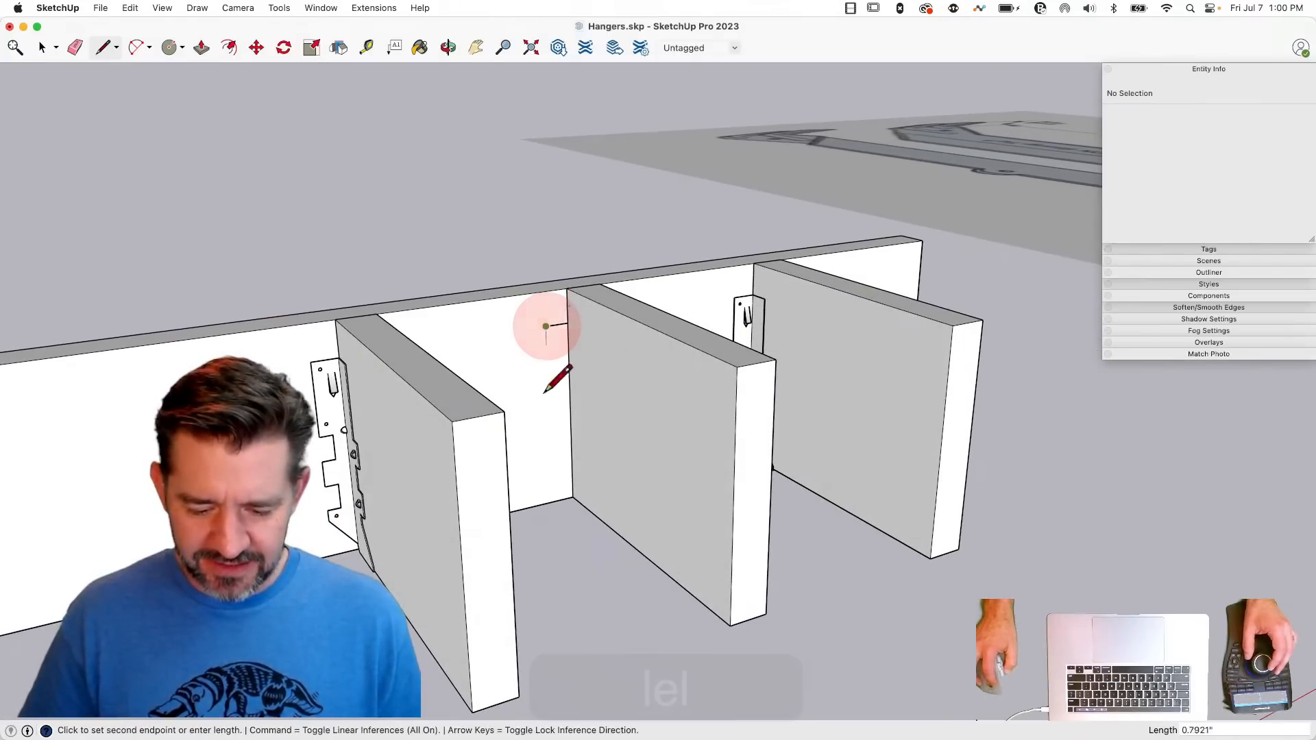
left_click(553, 502)
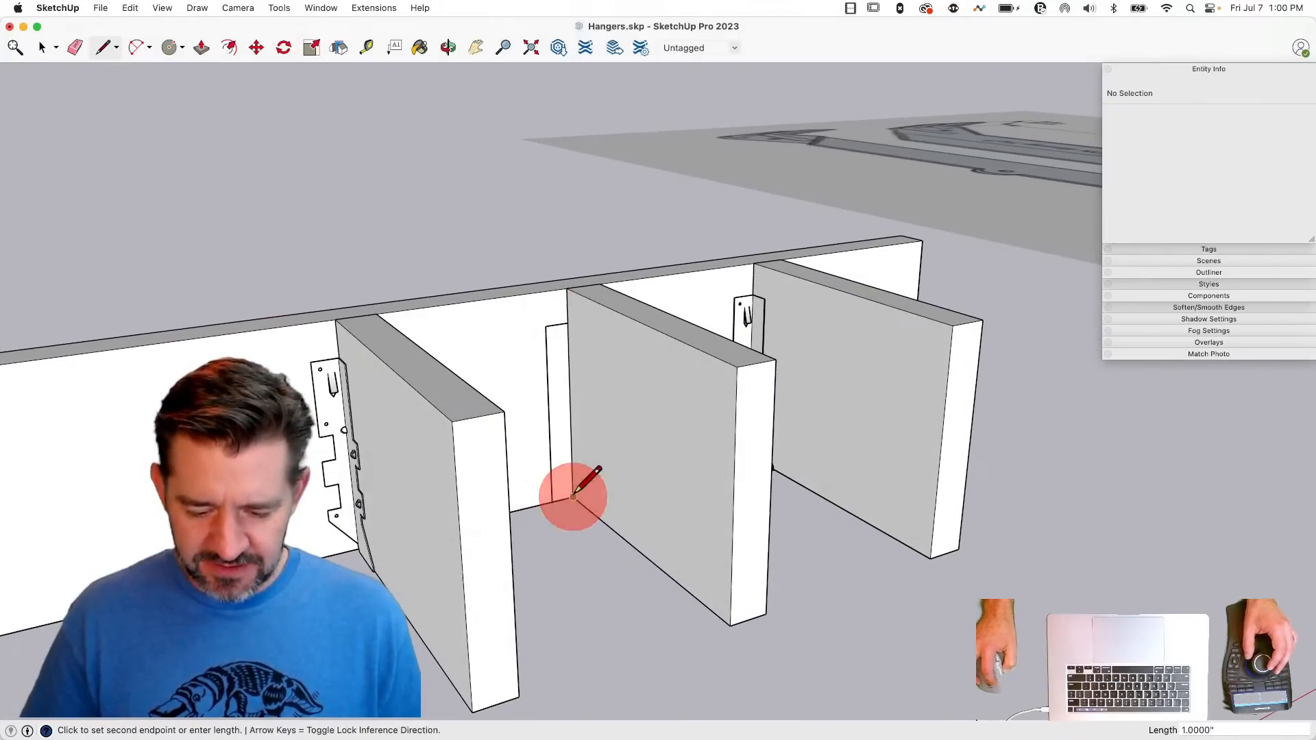
- Outline a 2" by 7.81" flange on the middle joist's side, including the corner edge shared with the header flange
key("Return")
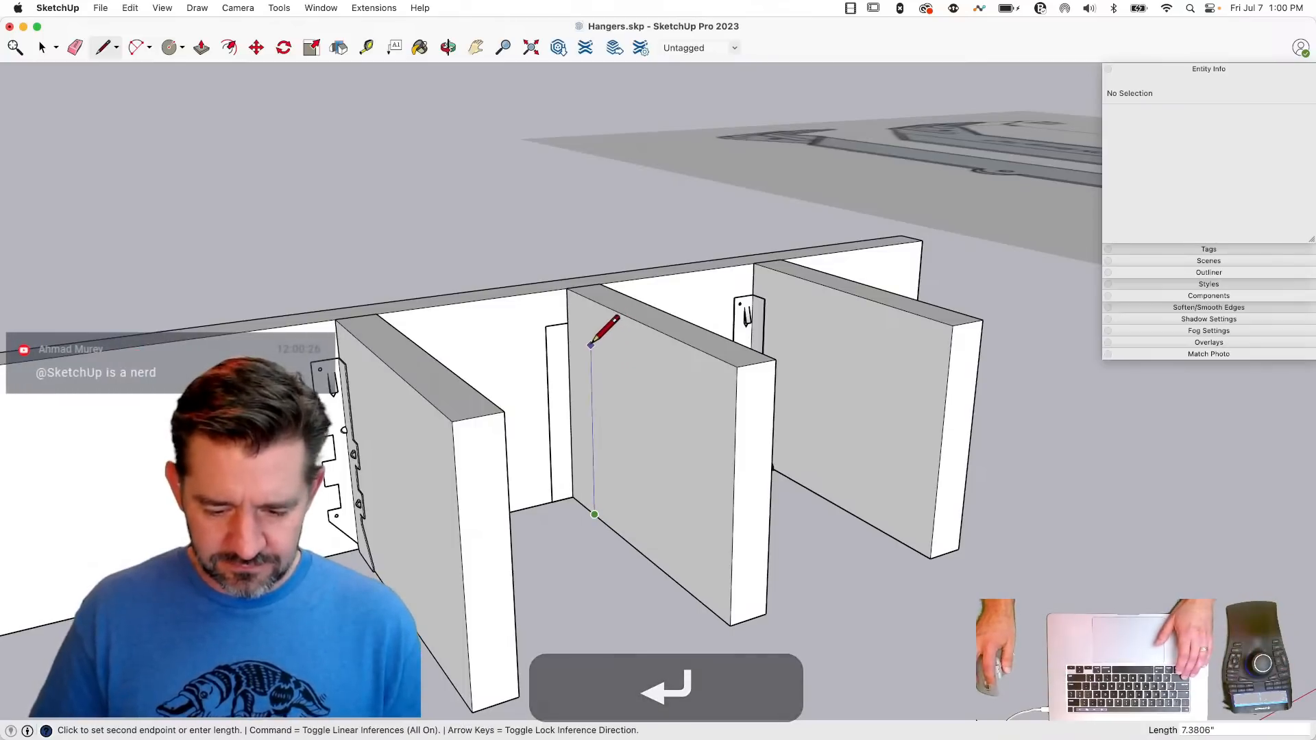
key("shift")
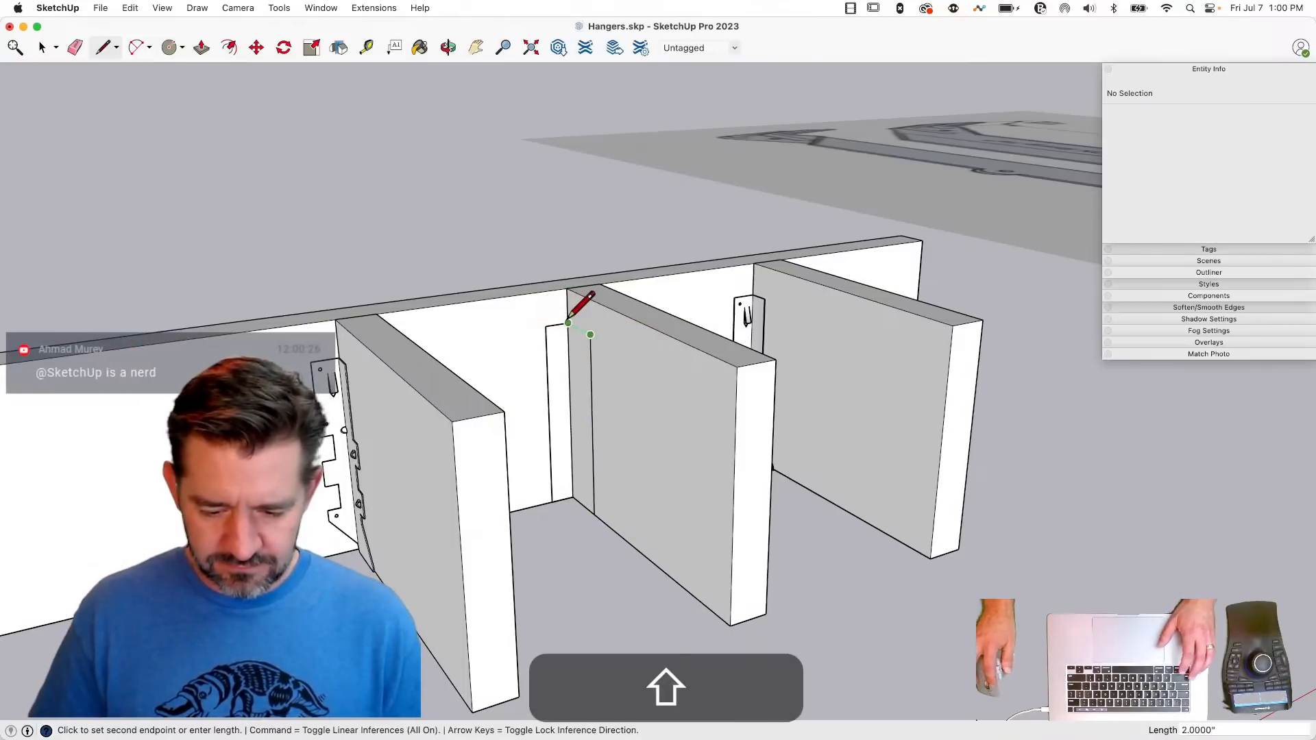
key("space")
key("l")
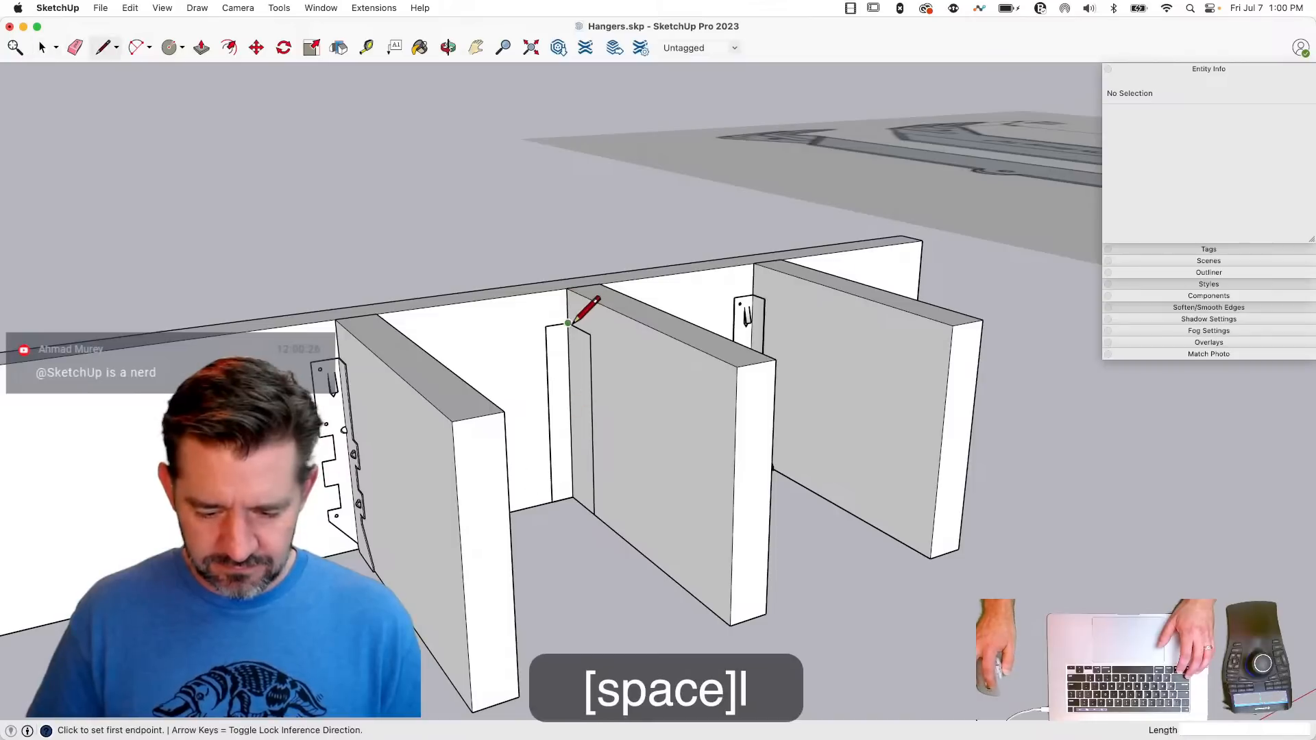
left_click(568, 324)
left_click(573, 497)
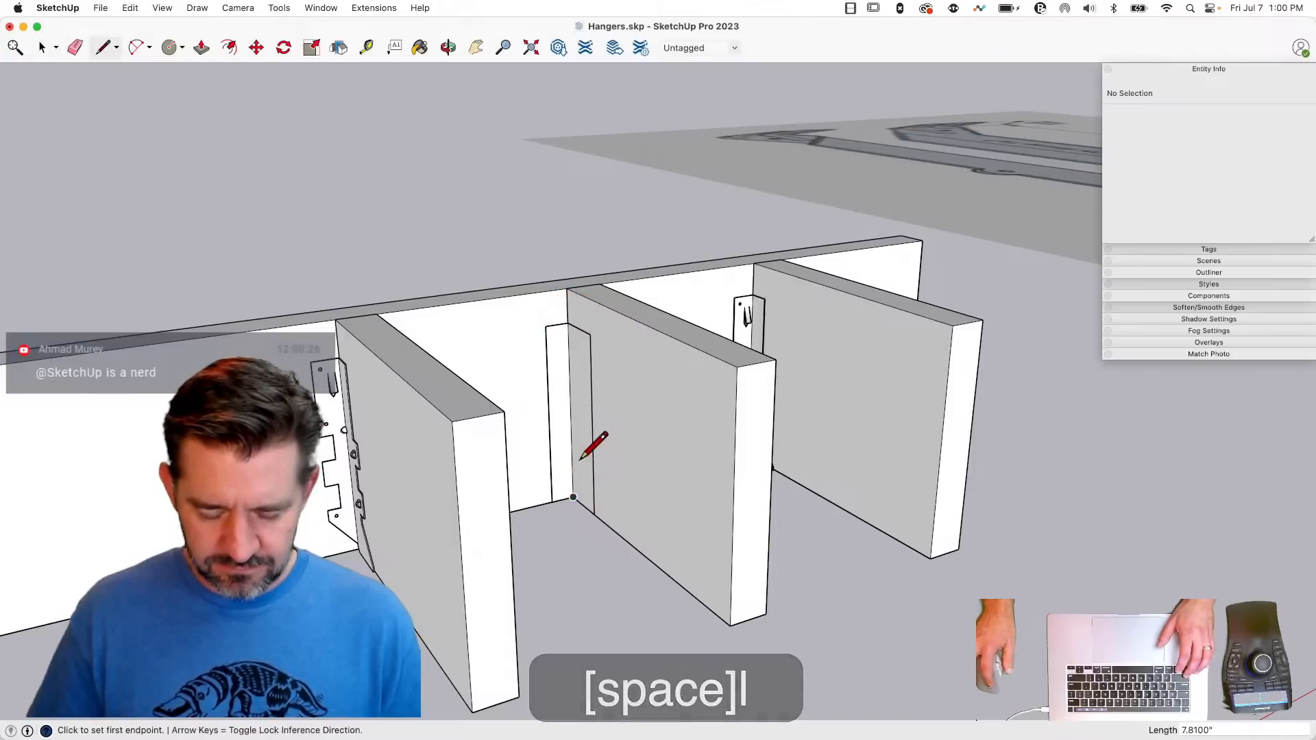
- Select both flange faces and make a mirrored copy of them on the opposite side of the middle joist with Flip
key("space")
left_click(554, 388)
left_click(585, 400, "shift")
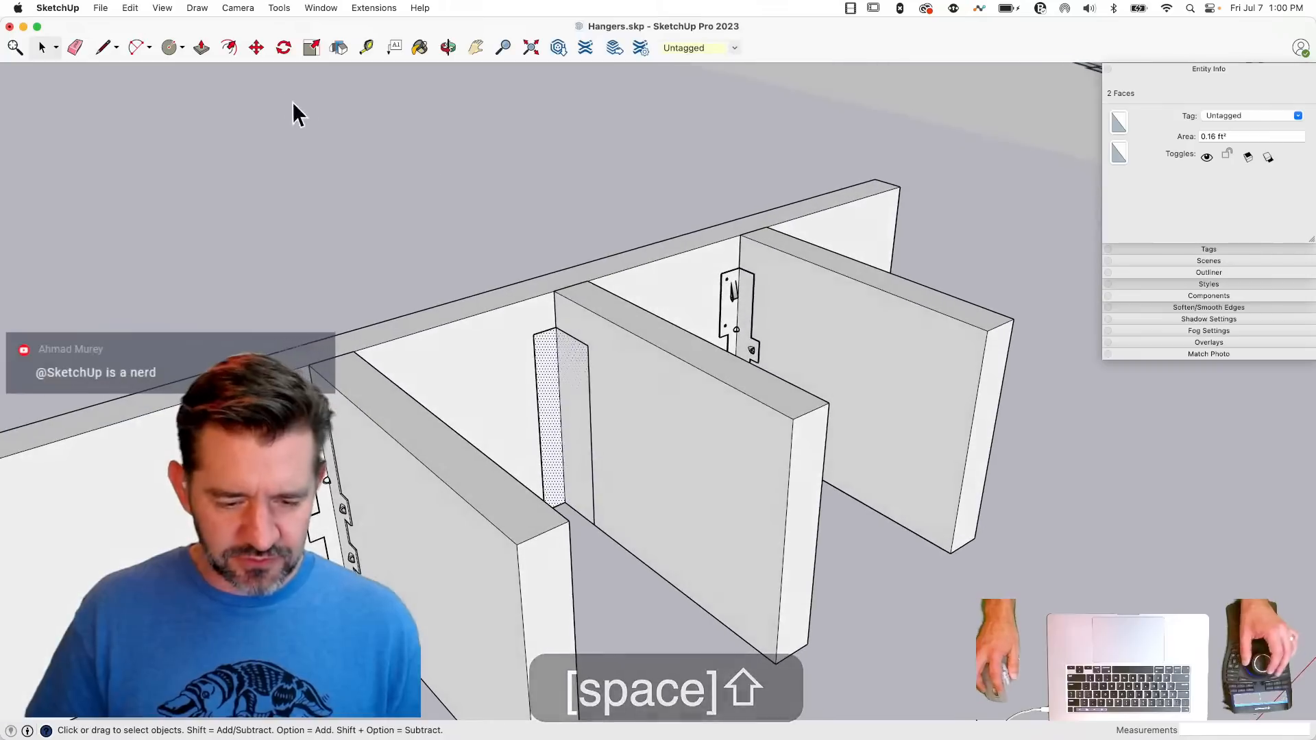
left_click(340, 47)
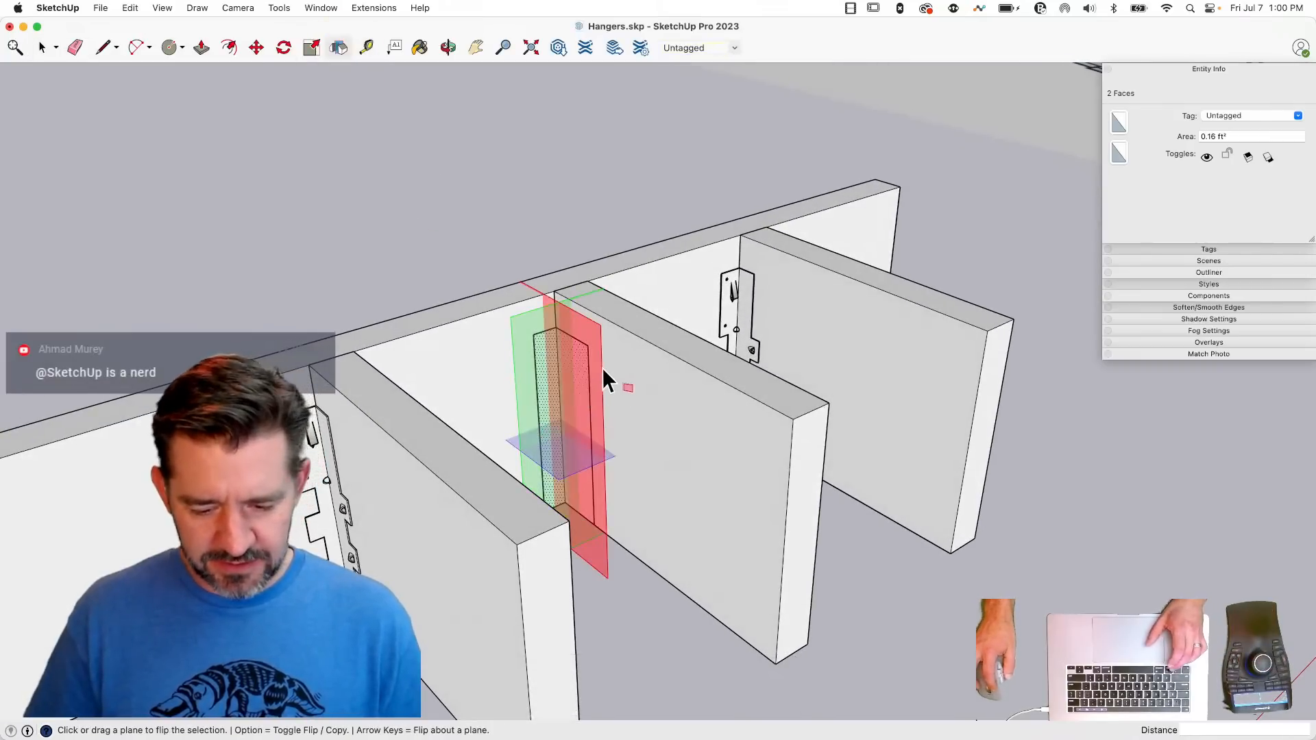
key("alt")
left_click_drag(598, 368, 808, 413)
key("space")
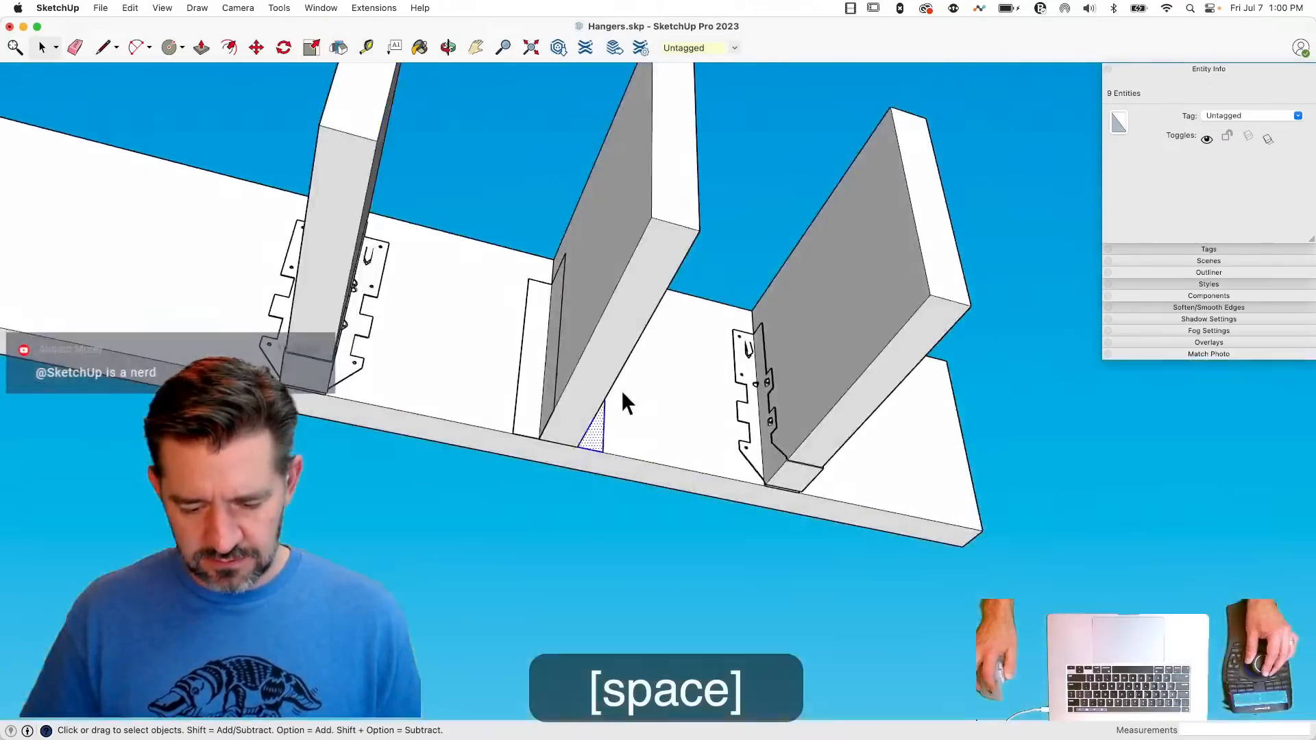
- Draw the hanger's seat under the middle joist by joining the two flanges with 1.5" lines at the front and back
key("l")
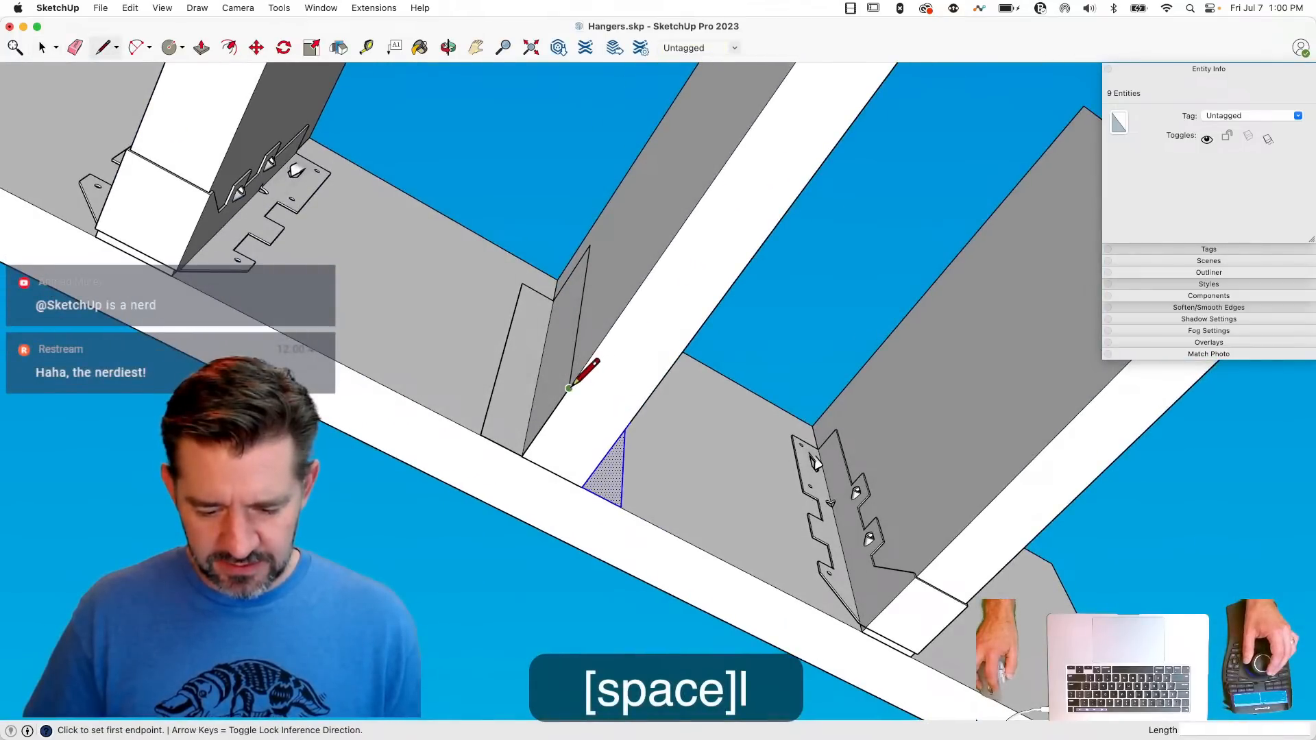
left_click(569, 388)
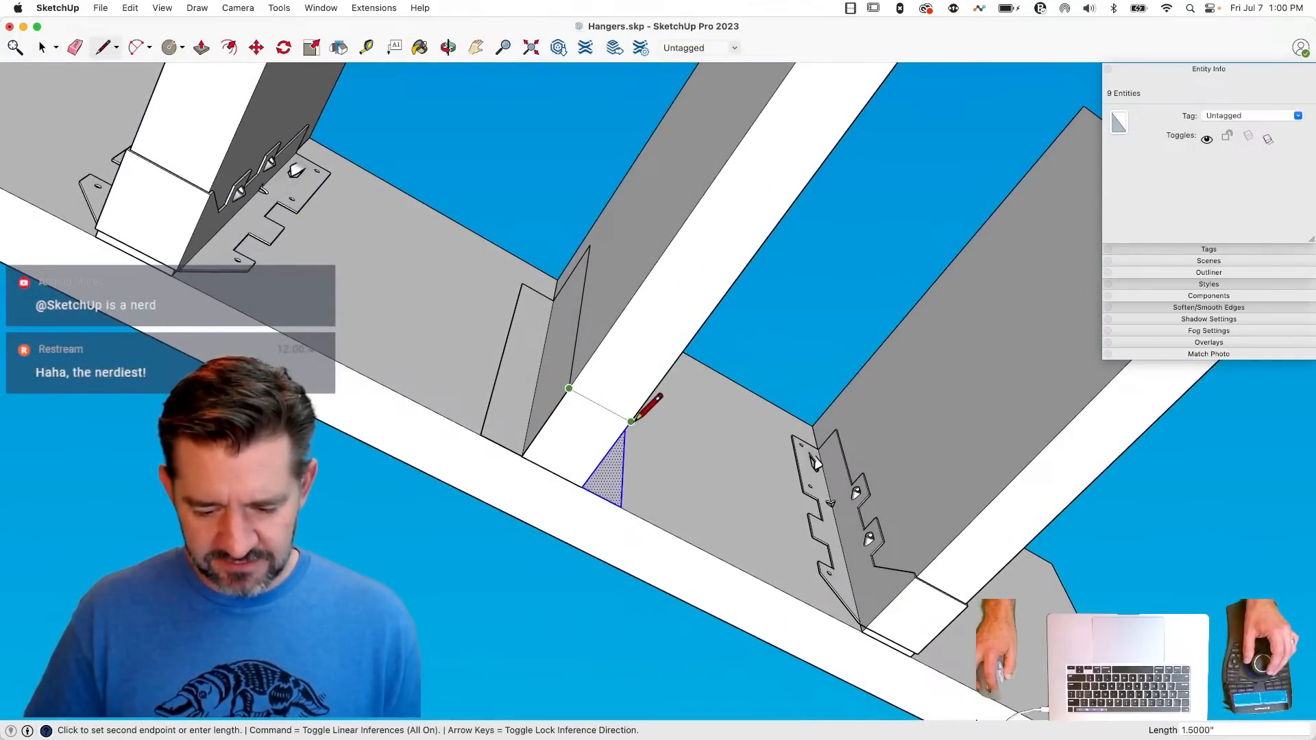
key("Escape")
left_click(522, 455)
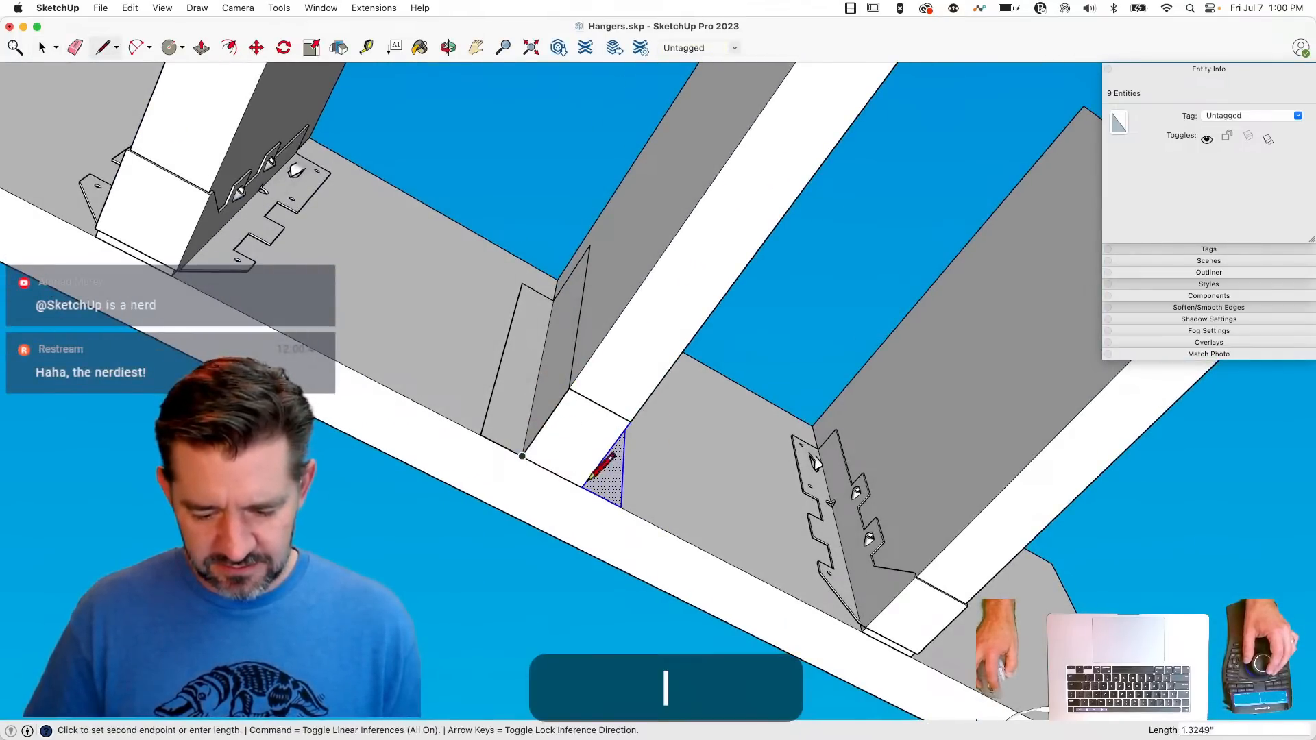
left_click(582, 487)
- Select all the connected faces of the simplified hanger on the middle joist and paint them grey
key("space")
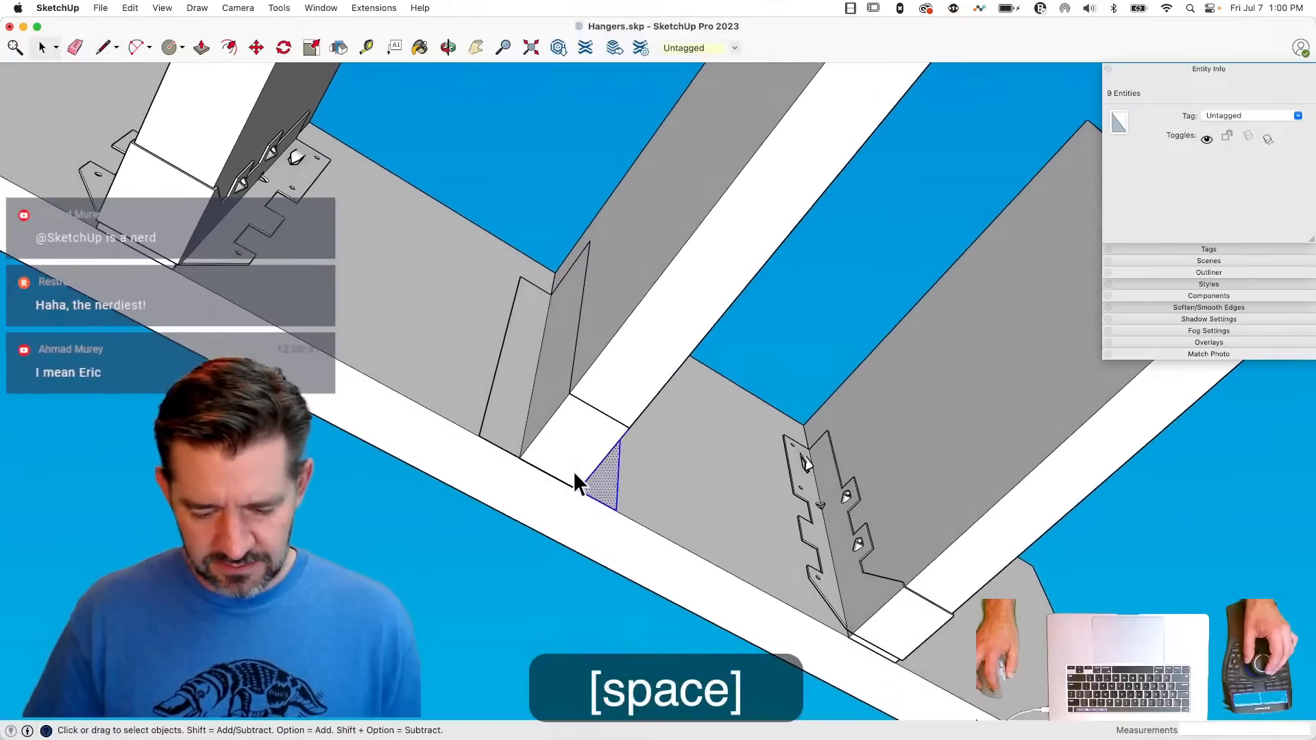
triple_click(573, 471)
key("b")
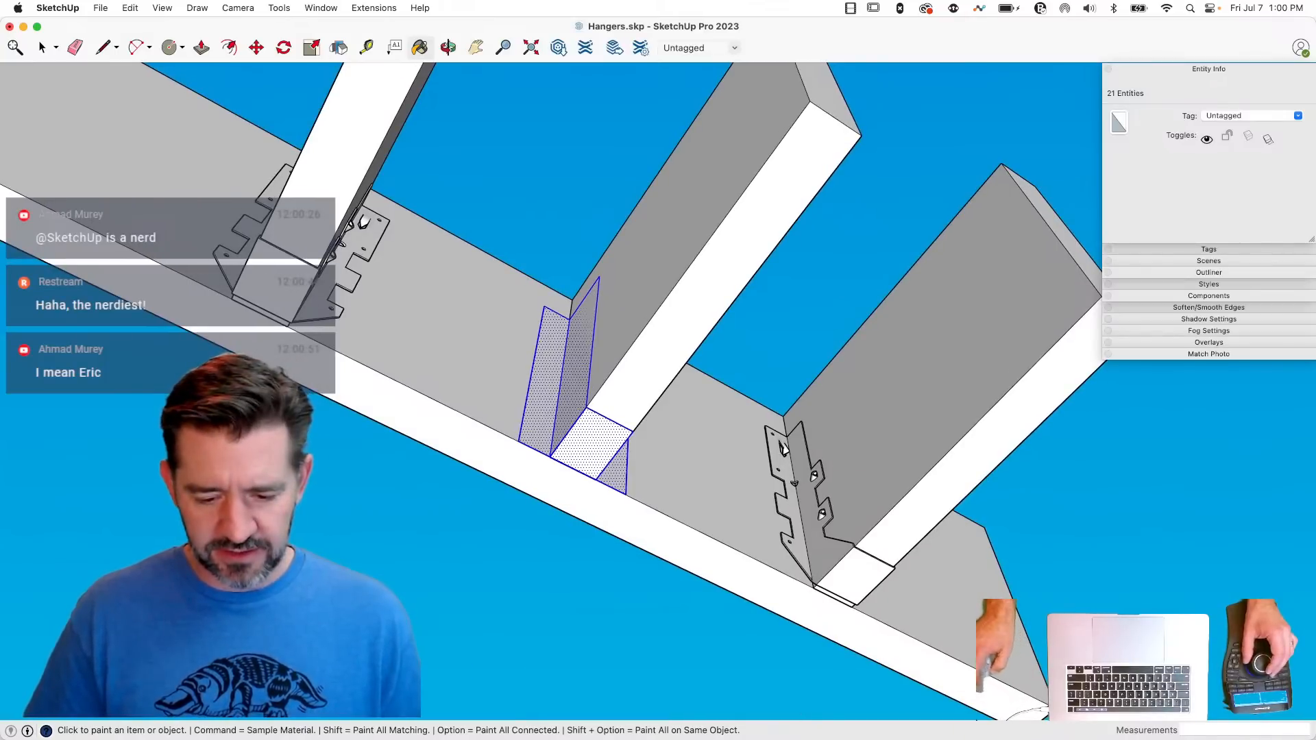
left_click(529, 468)
key("space")
left_click(475, 595)
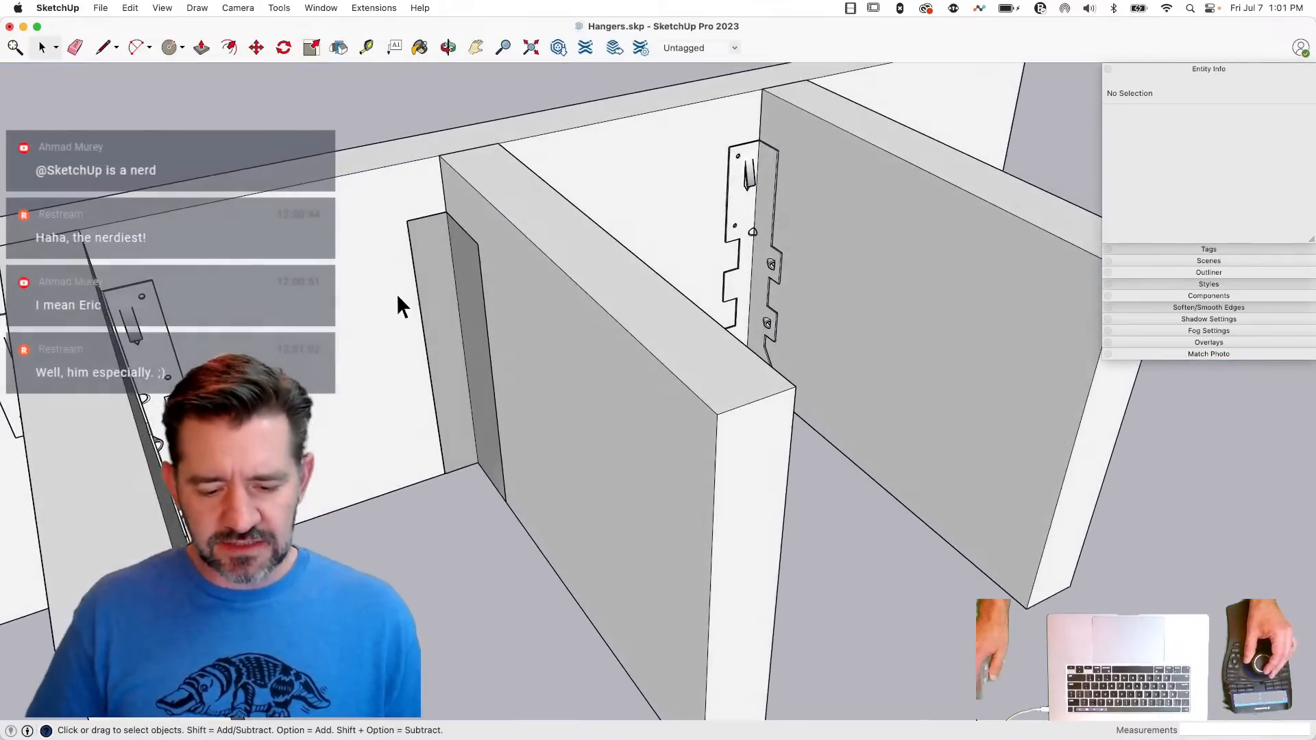
- Select the whole simplified hanger and scale it uniformly about its center by about 1.03
left_click(451, 278)
left_click(424, 301)
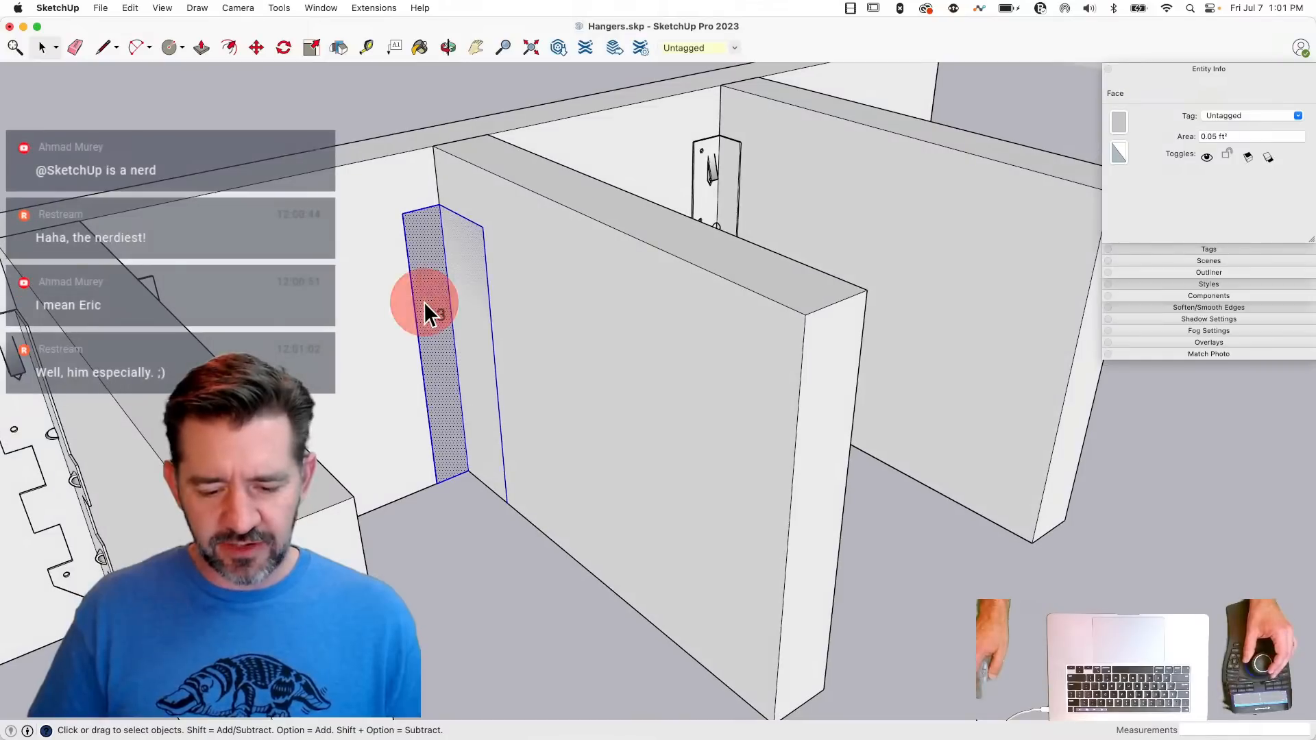
triple_click(425, 304)
key("s")
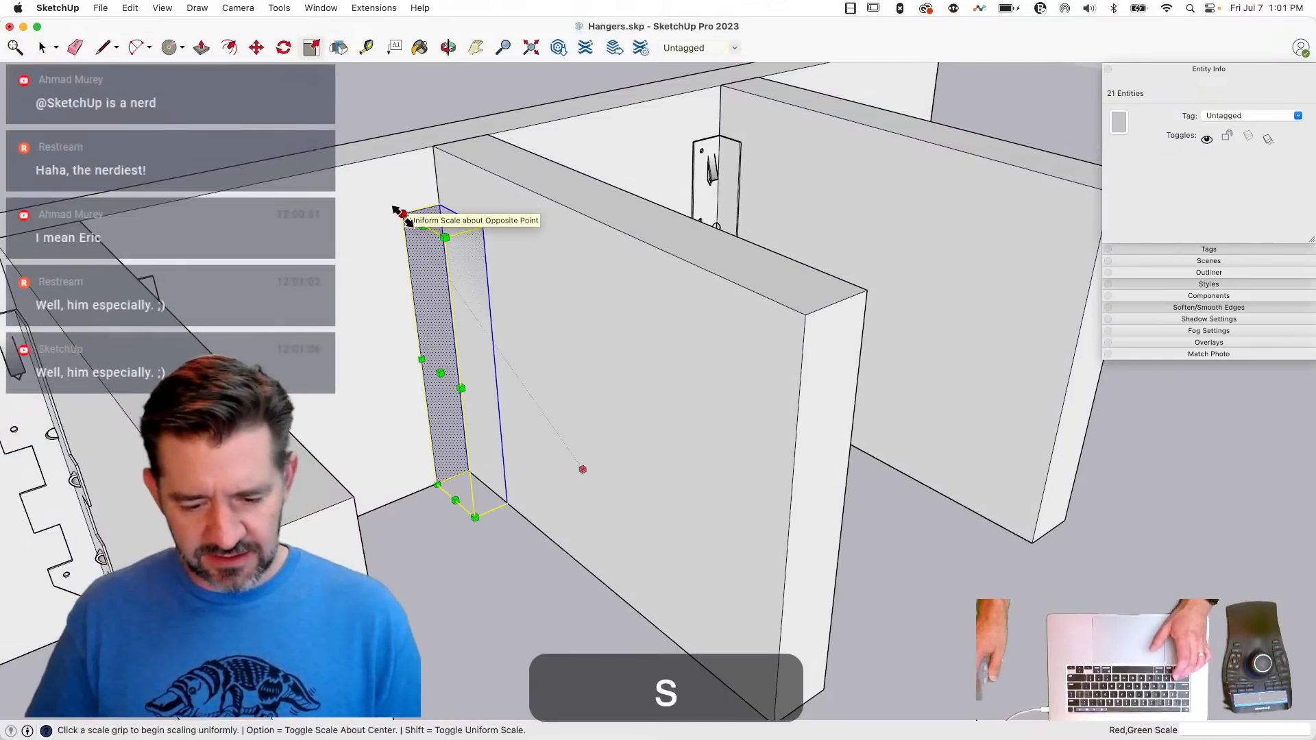
left_click(402, 214)
key("alt")
left_click_drag(402, 214, 391, 212)
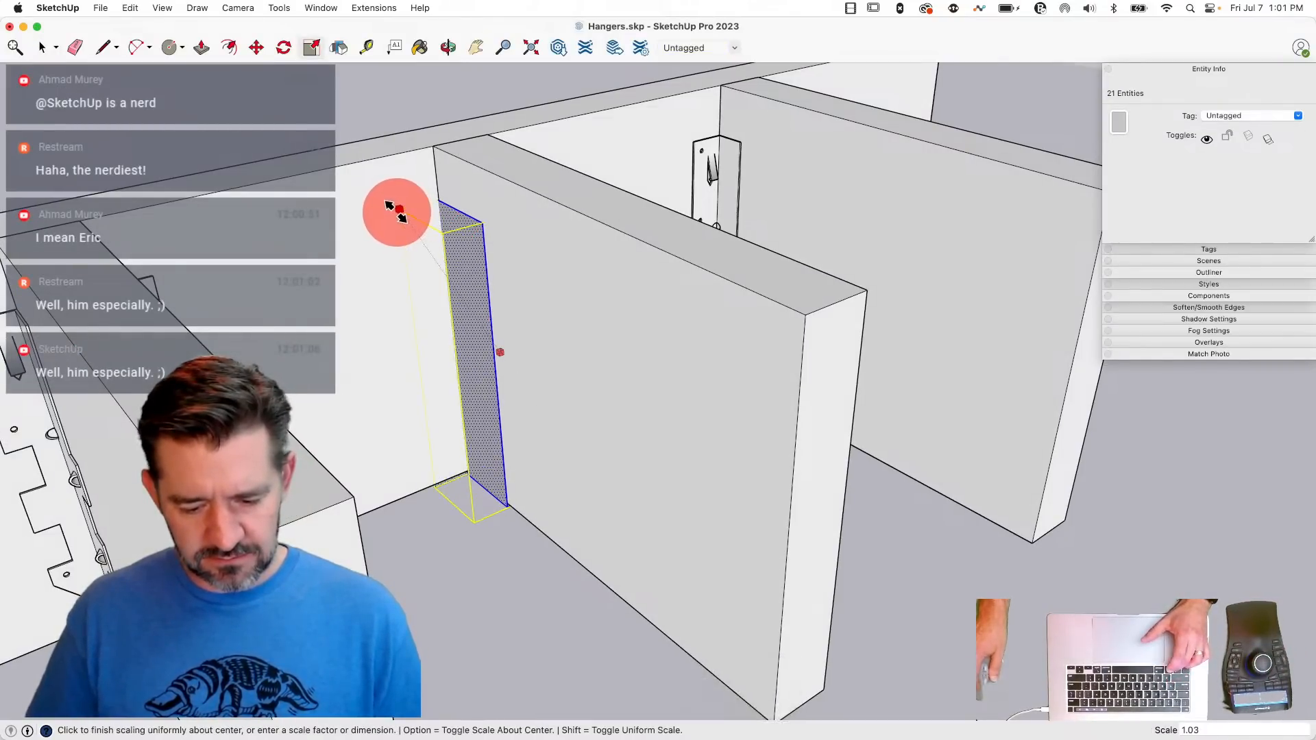
- Move the scaled simplified hanger about 0.19" along the green axis, out from the header face
key("m")
left_click(422, 507)
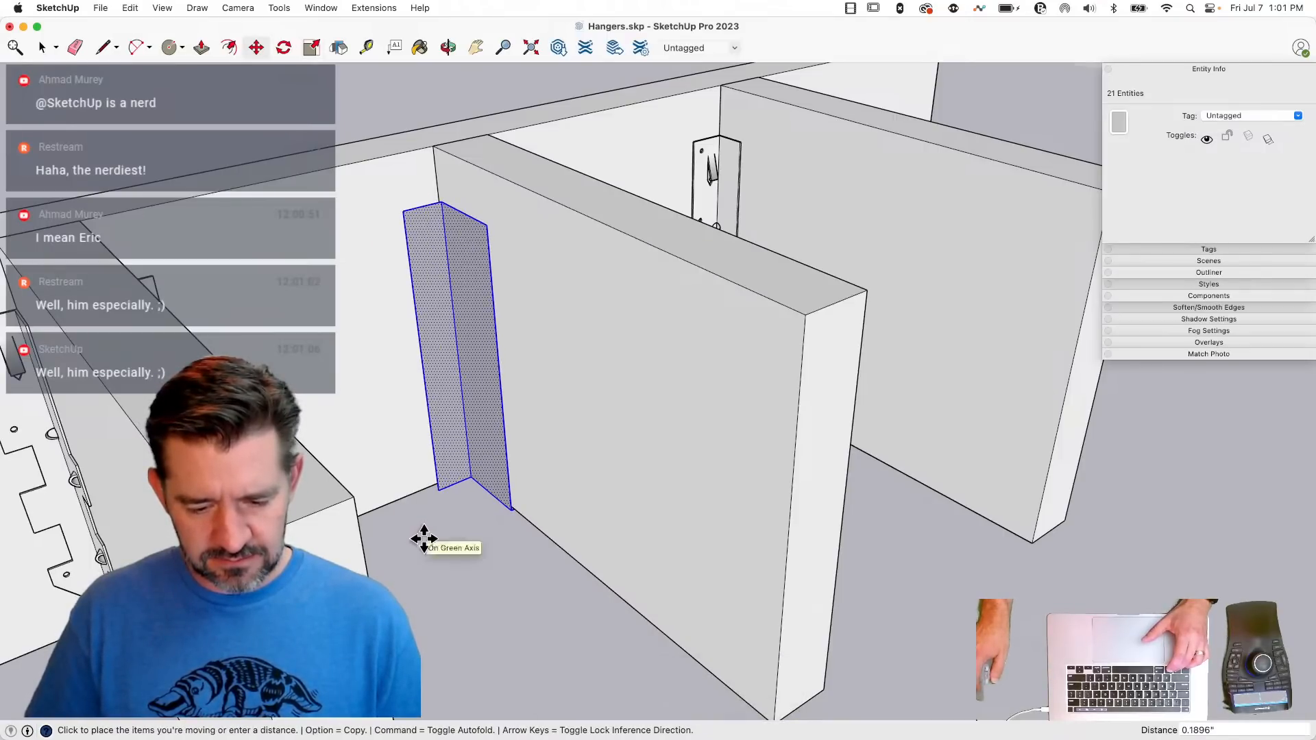
left_click(426, 538)
key("space")
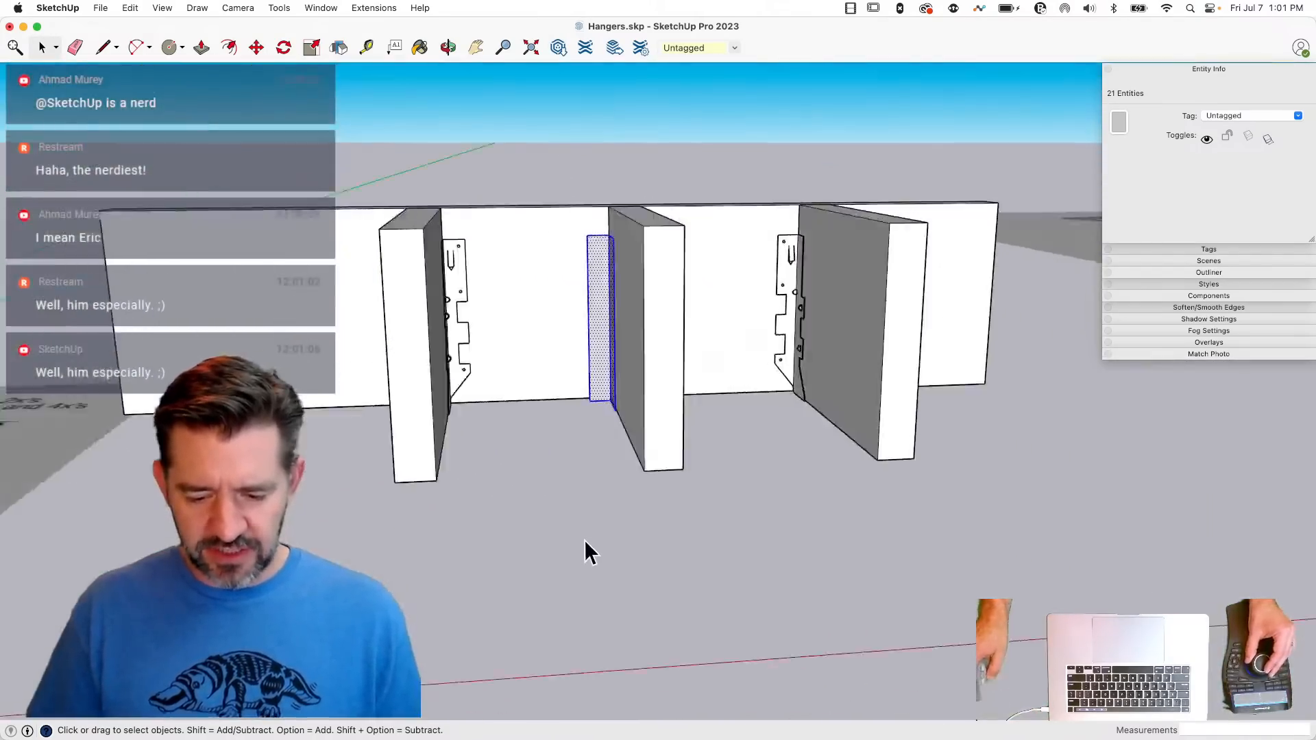
left_click(800, 610)
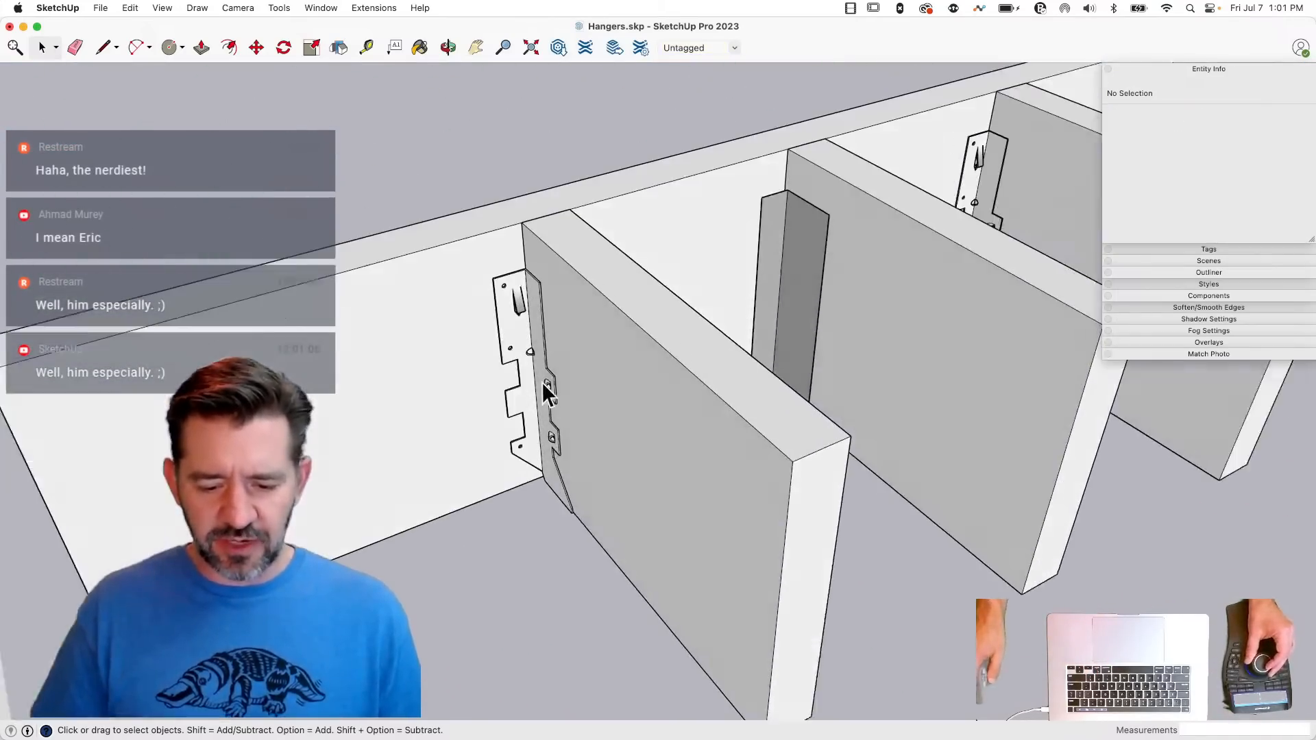
- Open the detailed LUS hanger component, paint all of its geometry the same grey and close the component
double_click(507, 322)
key("super+a")
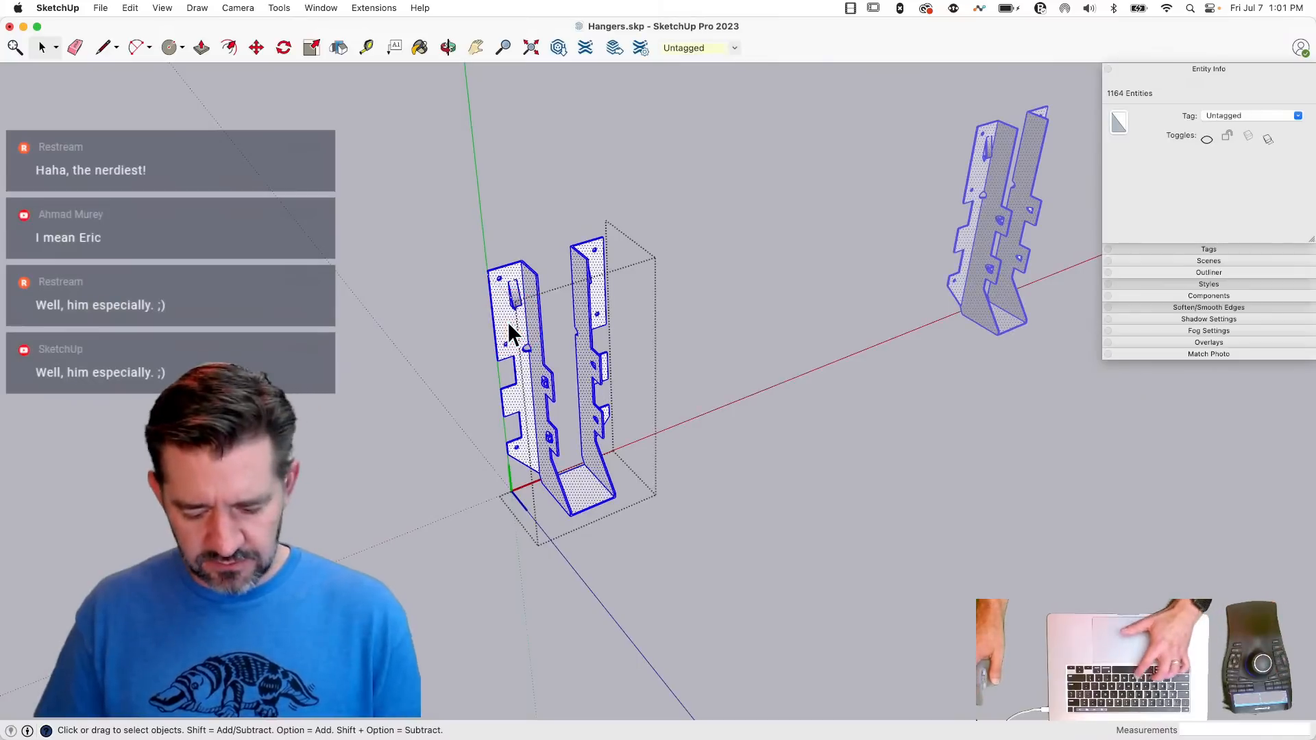
key("b")
left_click(508, 322)
key("space")
left_click(430, 450)
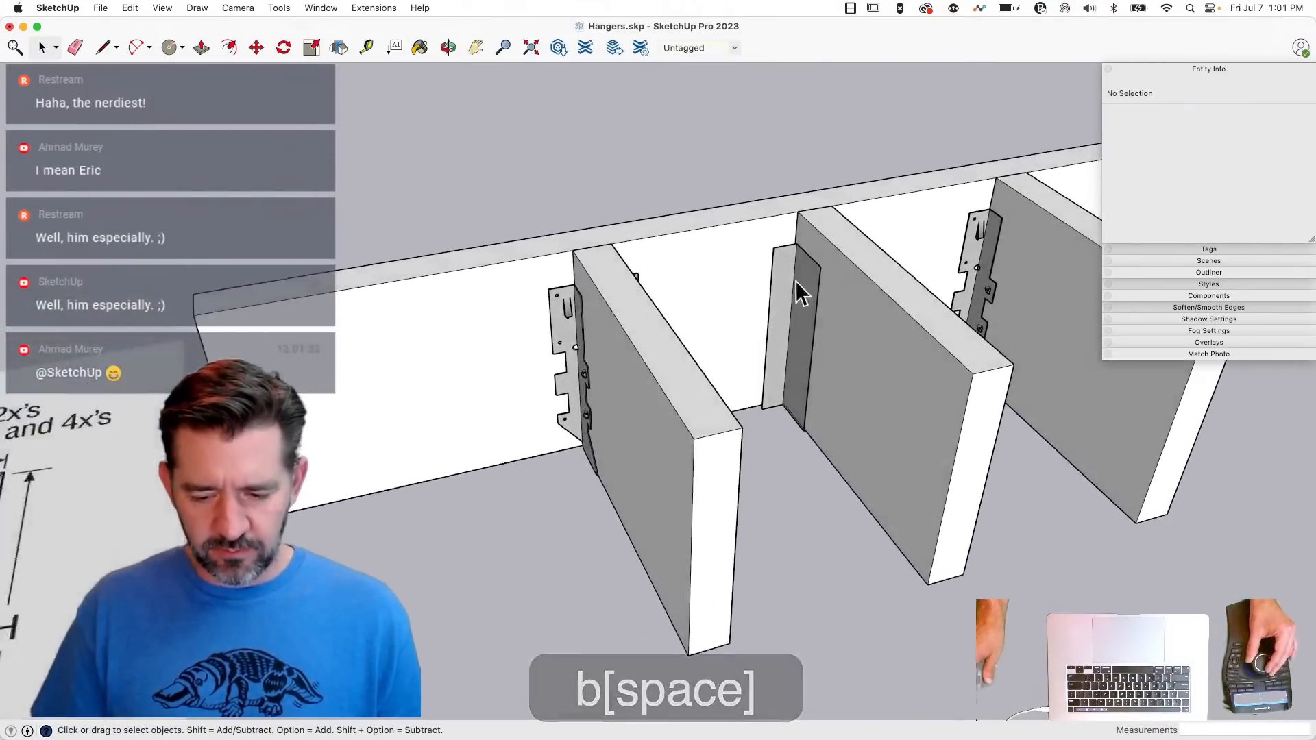
- Select all the connected geometry of the simplified hanger on the middle joist and make it a group
left_click(801, 280)
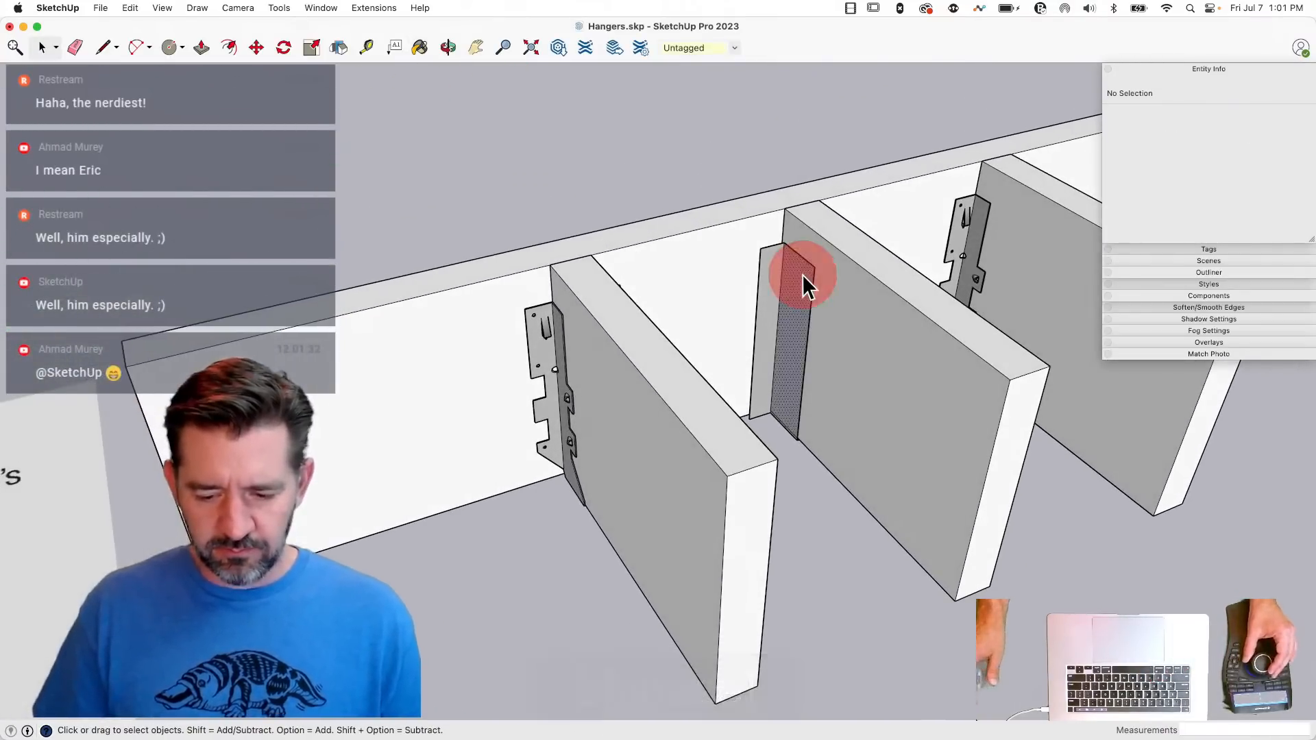
right_click(805, 278)
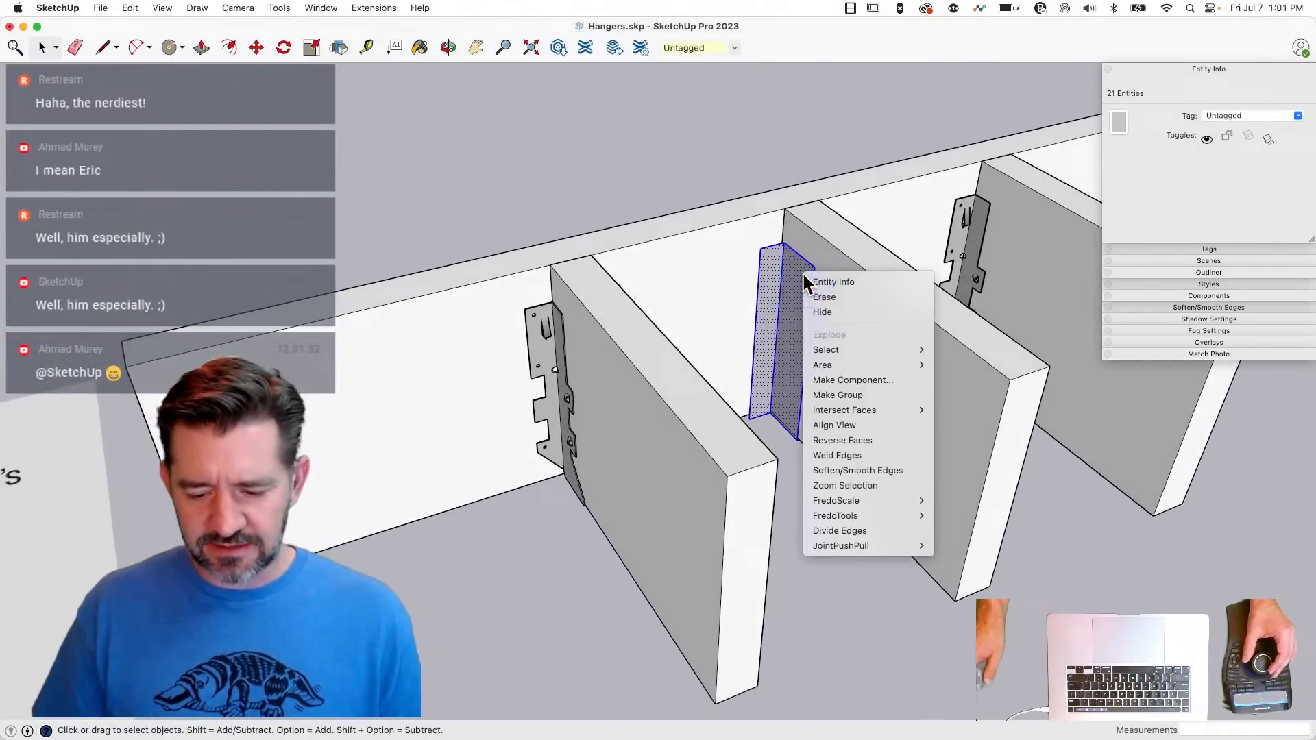
left_click(850, 397)
left_click(842, 641)
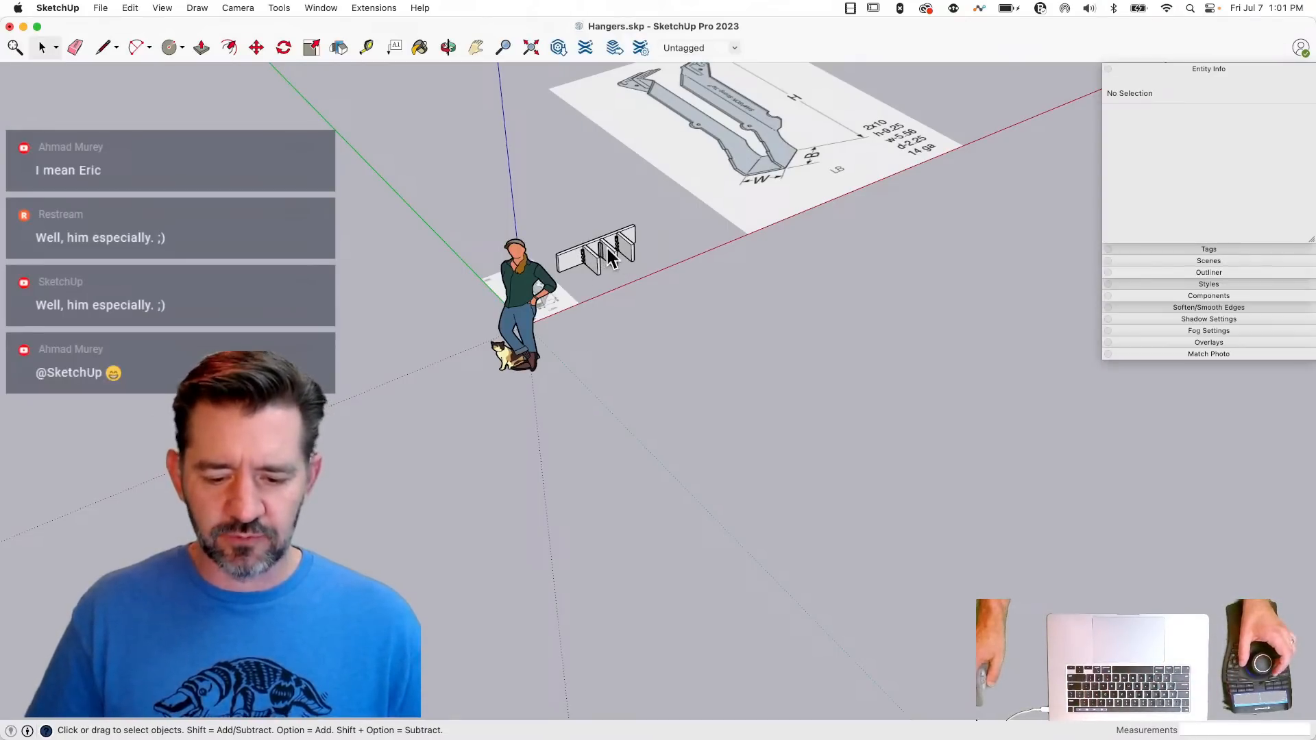
- Erase the detailed hanger on the third joist, the one farthest from the reference drawings
scroll(795, 375, "up", 5)
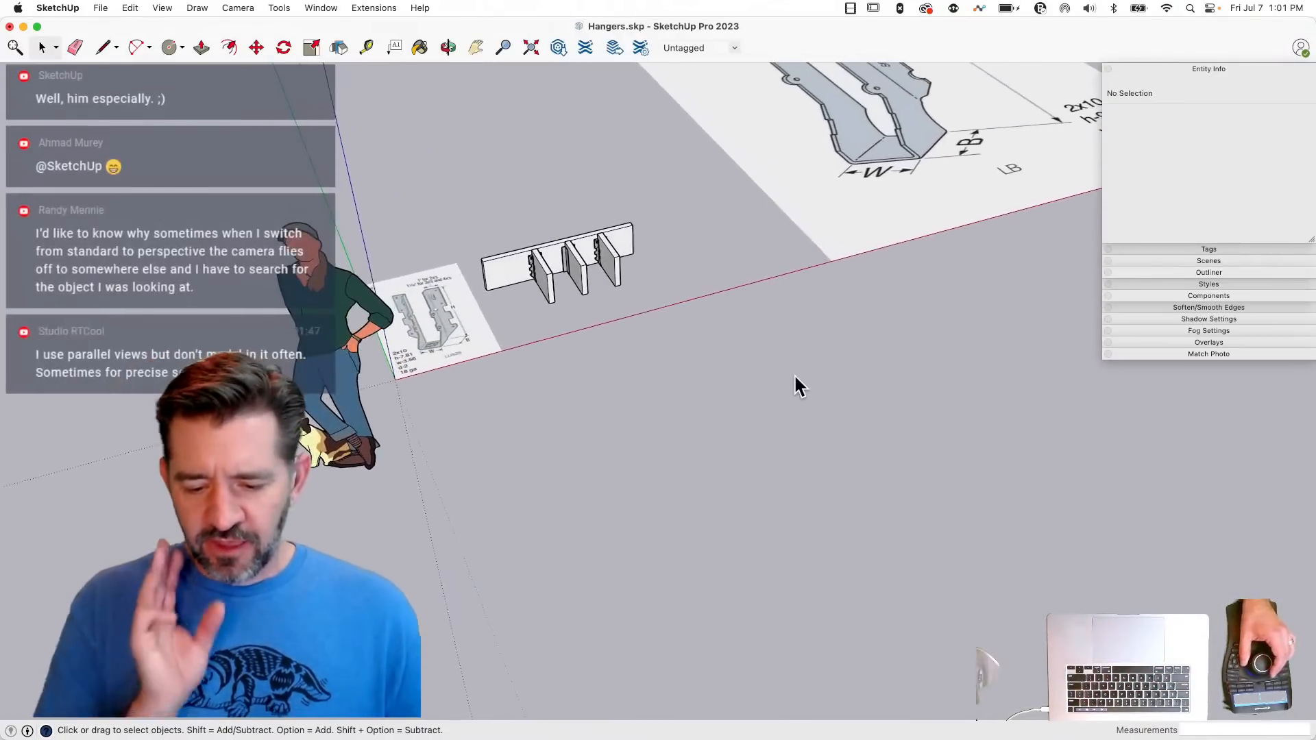
scroll(794, 373, "up", 5)
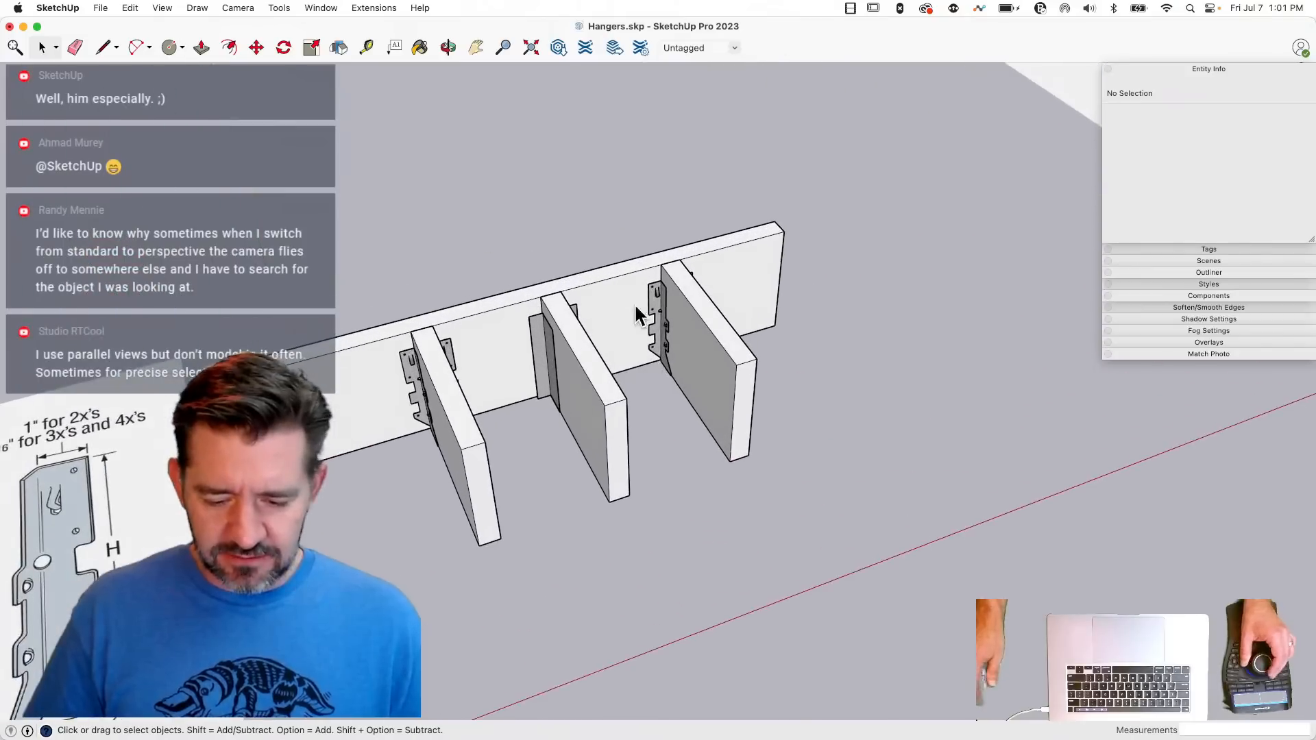
key("e")
left_click(658, 294)
key("space")
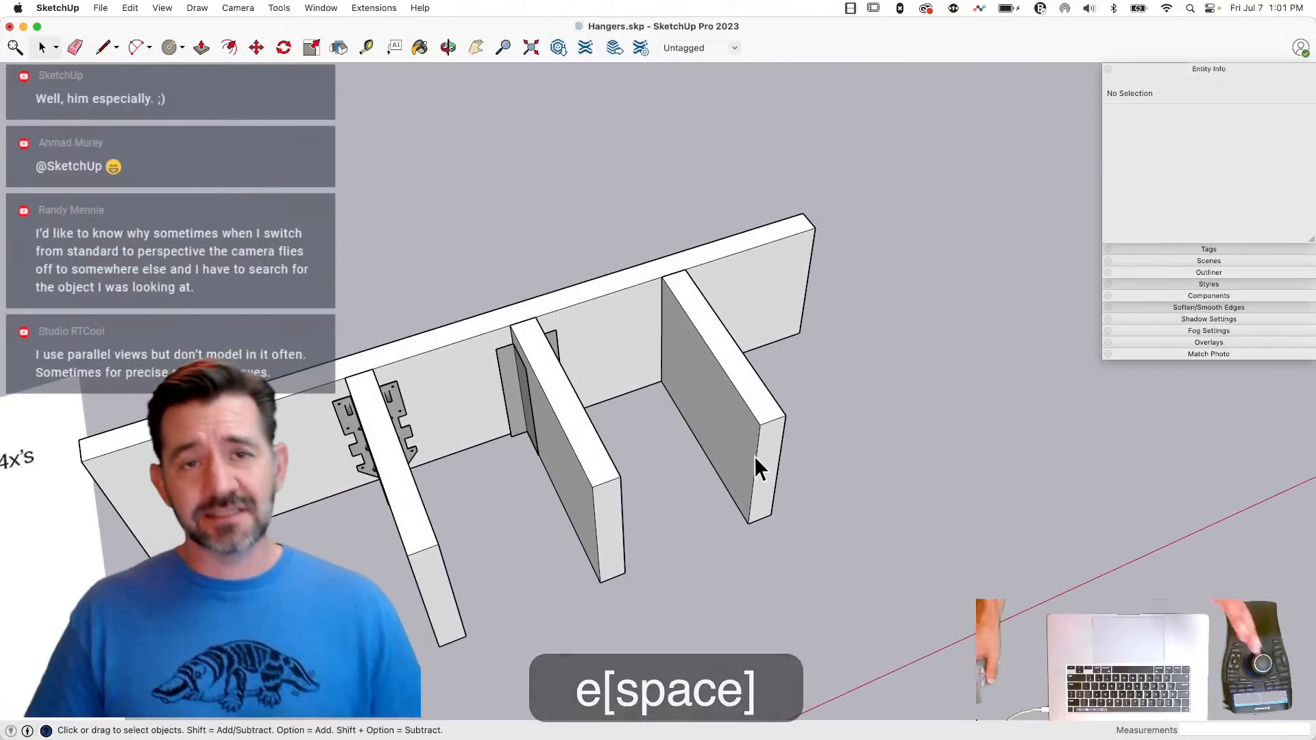
- Draw a 3" by 3" square at the bottom corner between the header and the third joist, starting from a 3" line along the header's edge
scroll(658, 404, "up", 5)
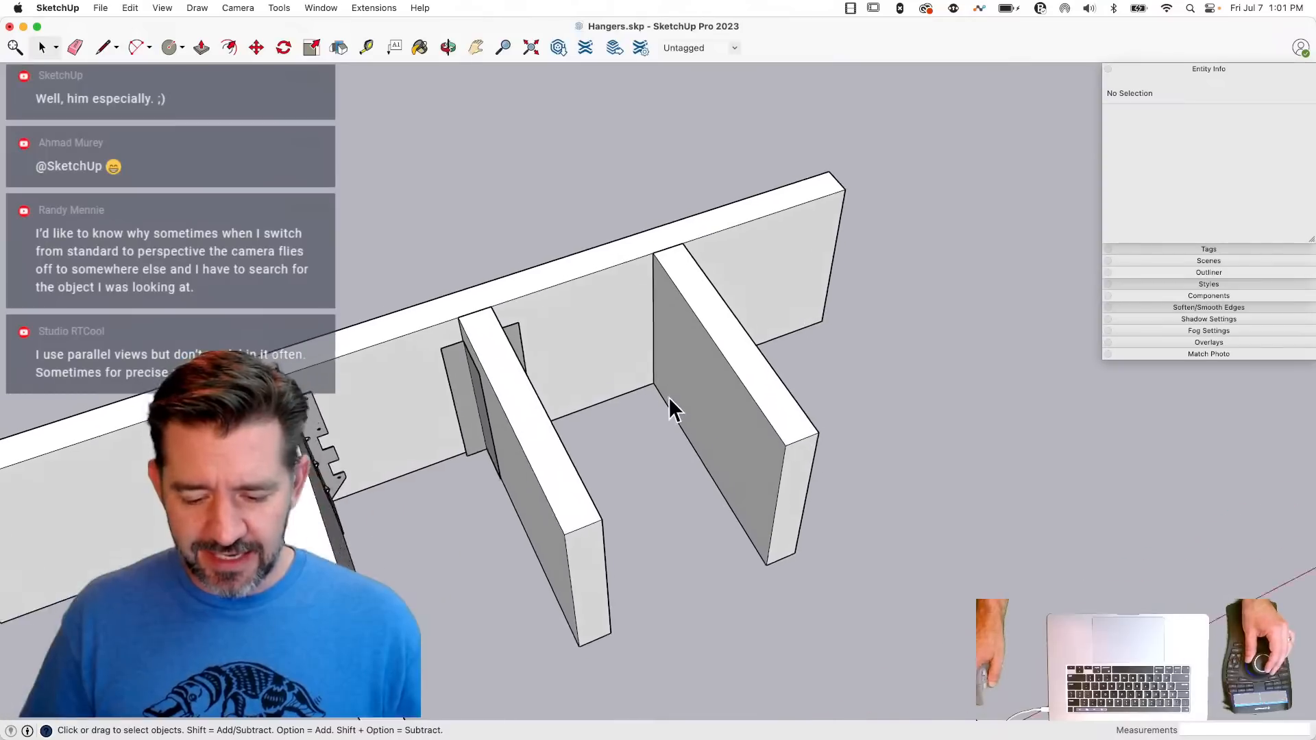
key("l")
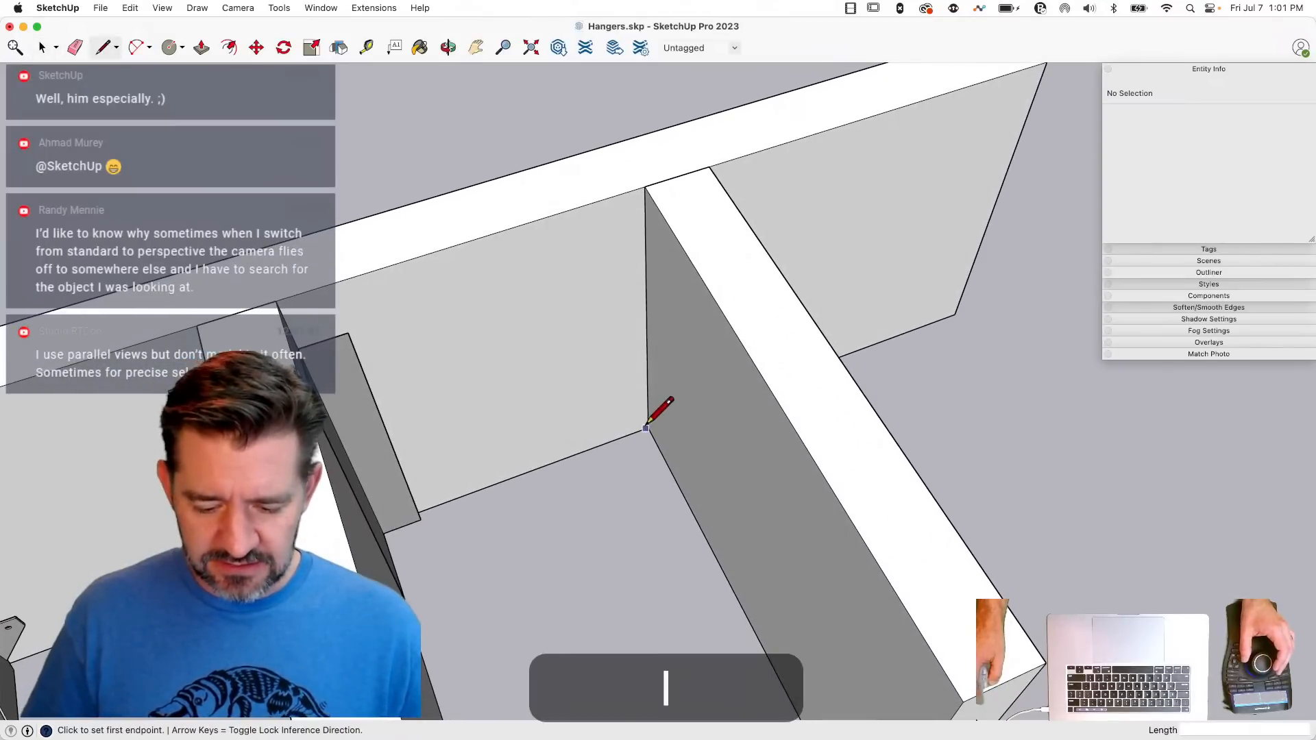
left_click(649, 428)
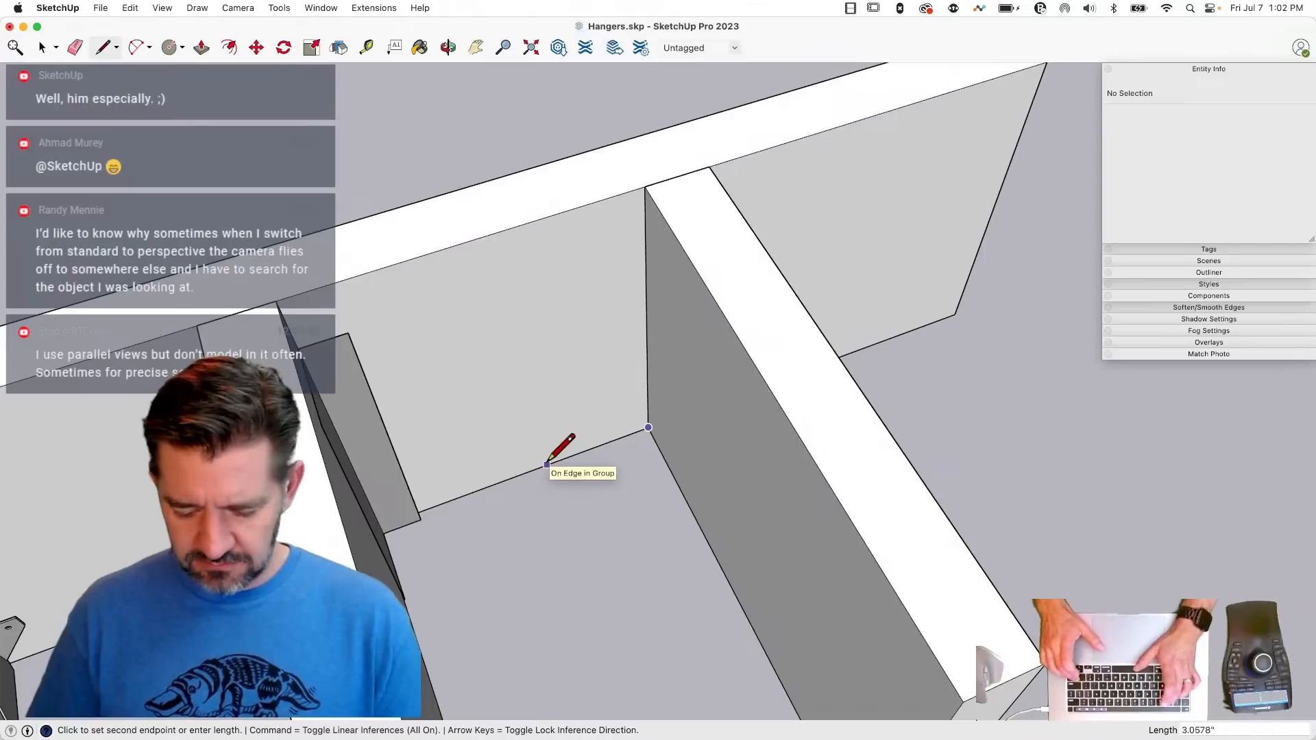
type("3\"")
key("Return")
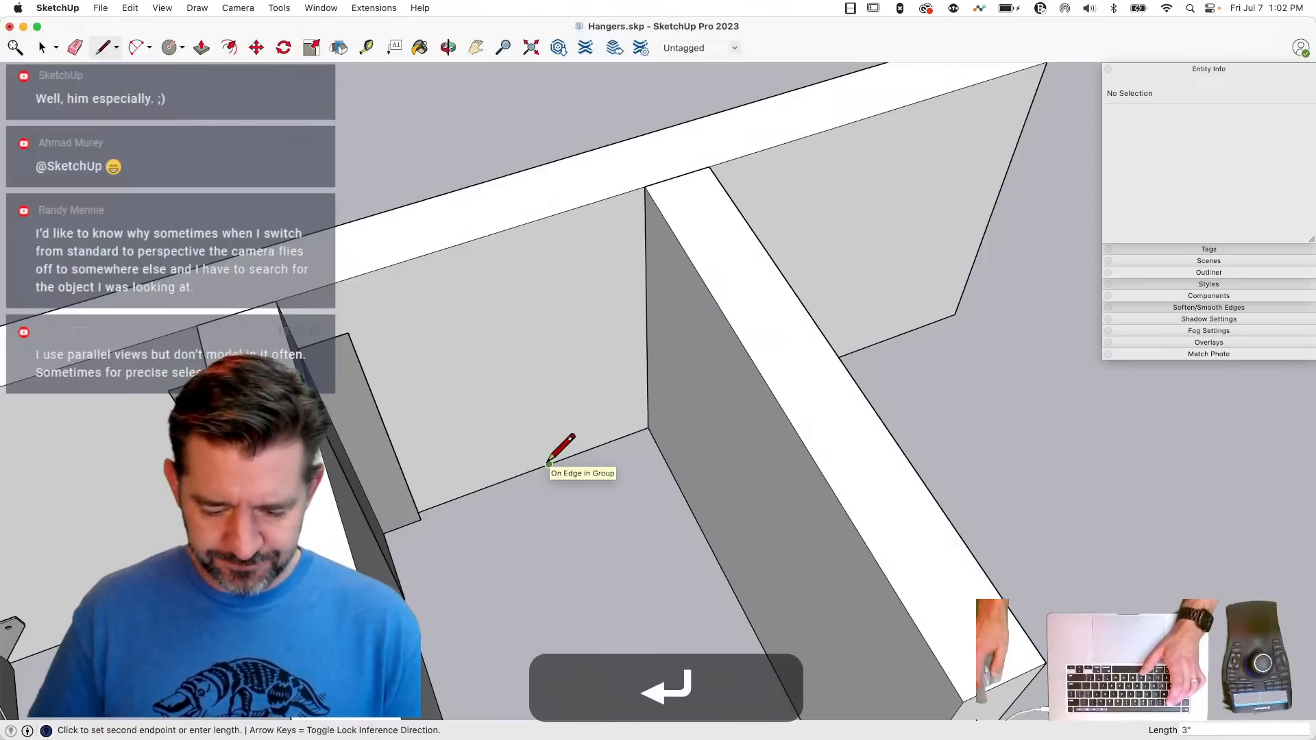
key("r")
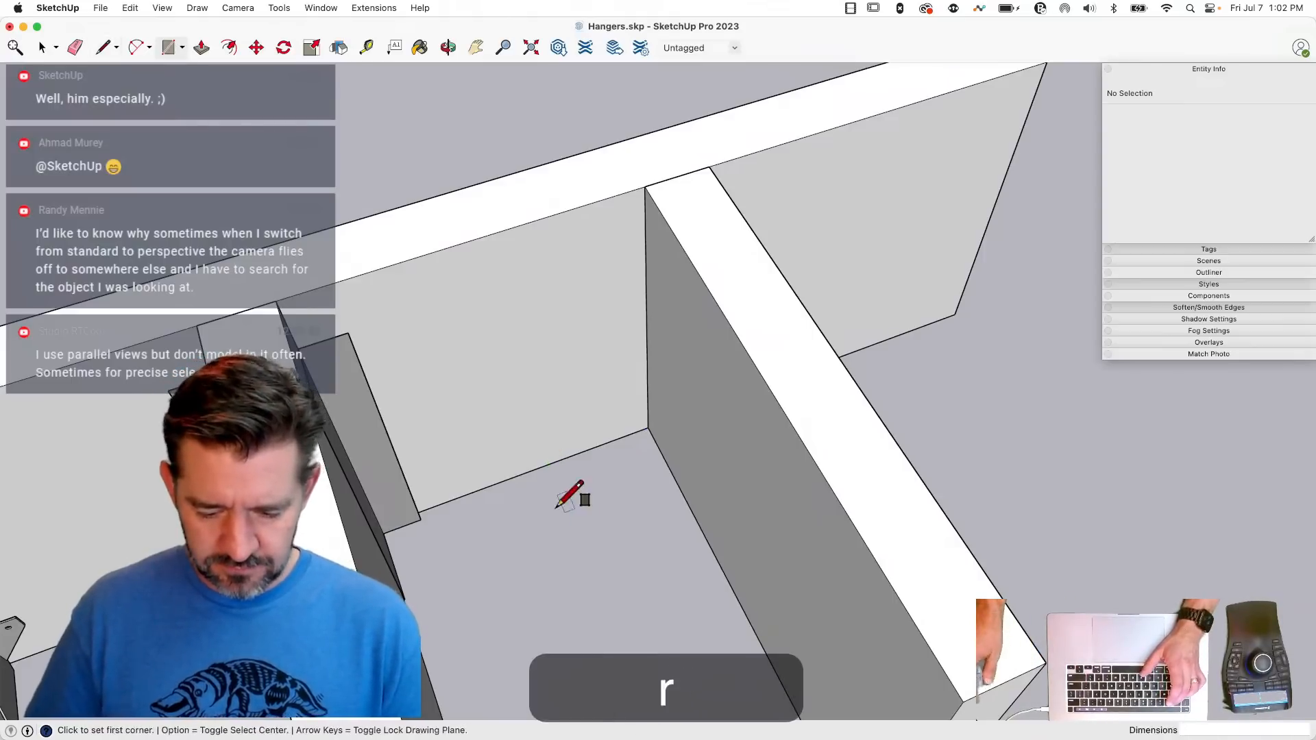
left_click(550, 464)
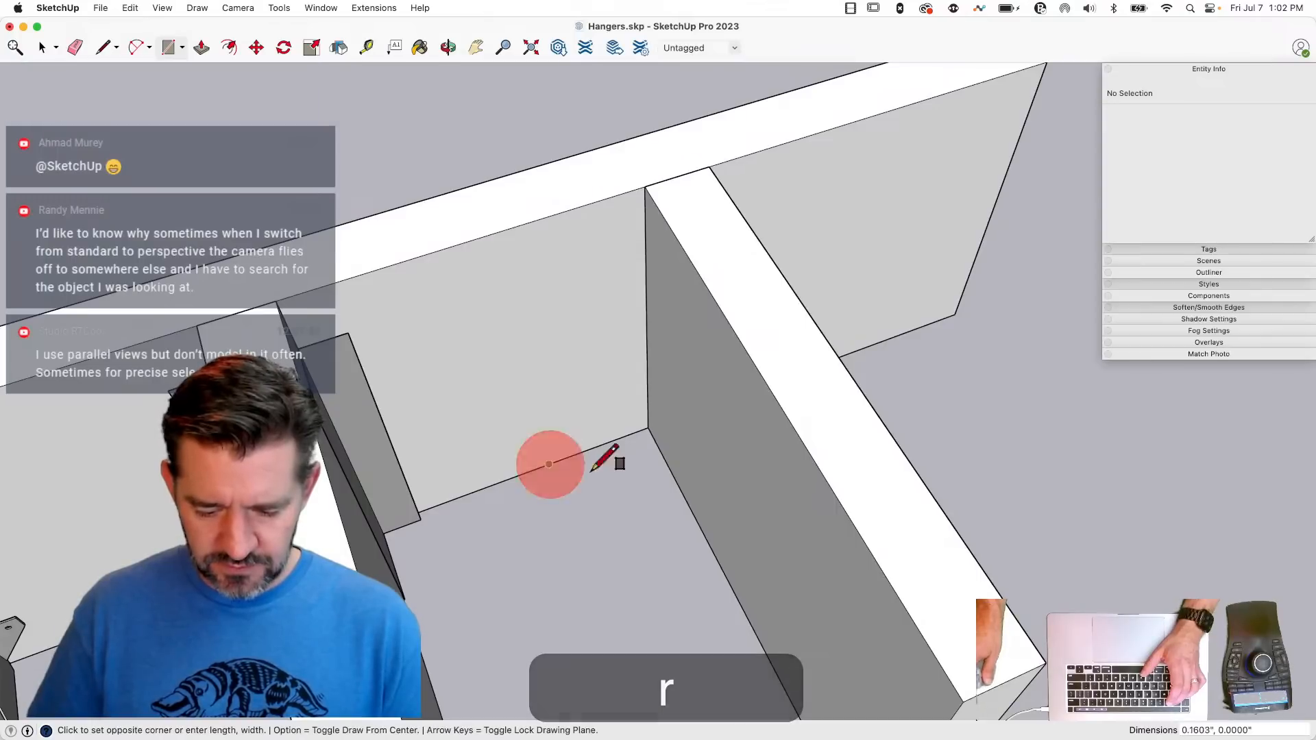
left_click(690, 513)
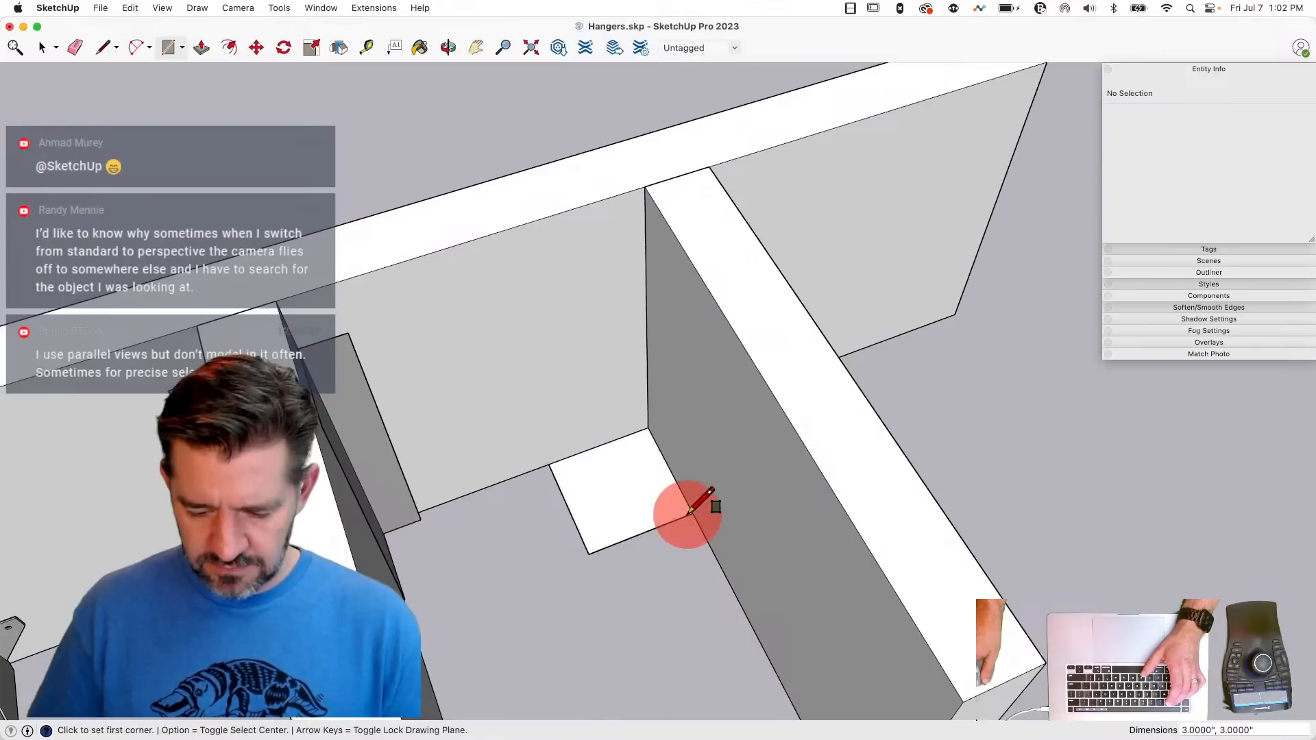
- Turn the square into an L-shape by drawing 1.5" lines between its outer edge midpoints and center, then erasing the outer corner
key("l")
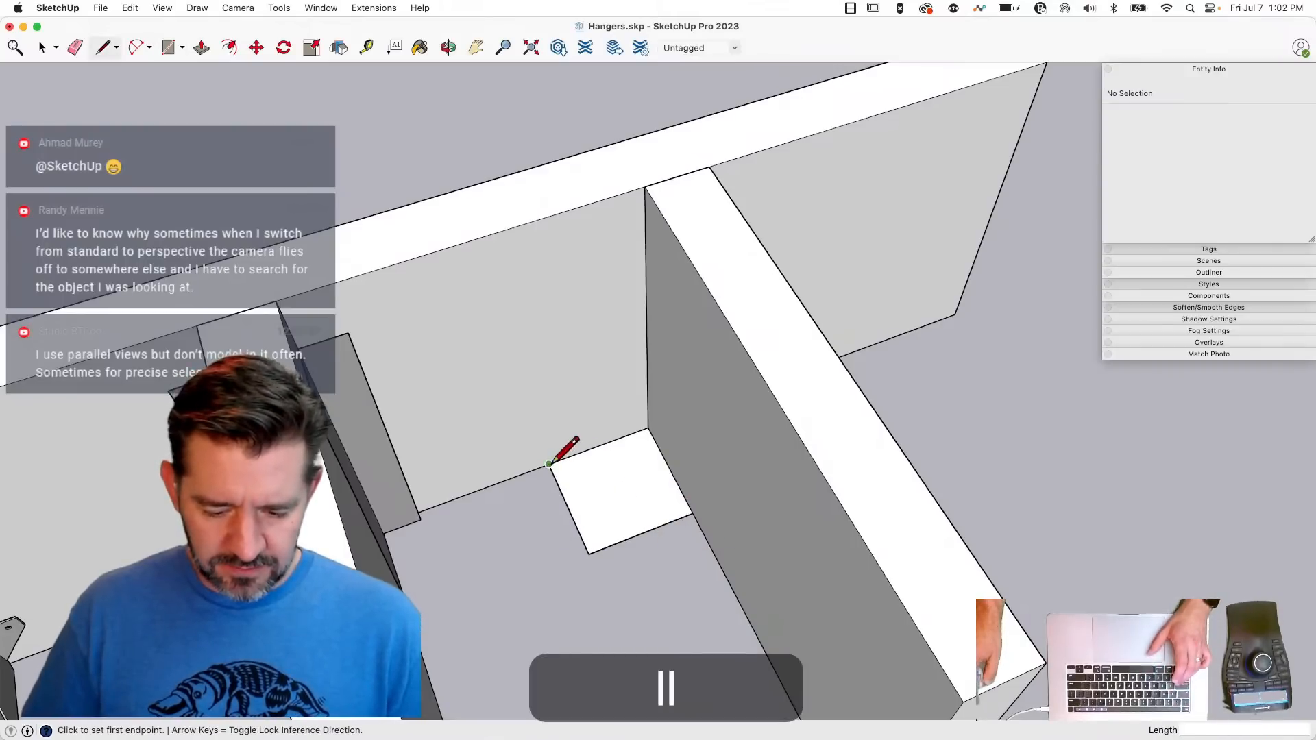
left_click(550, 464)
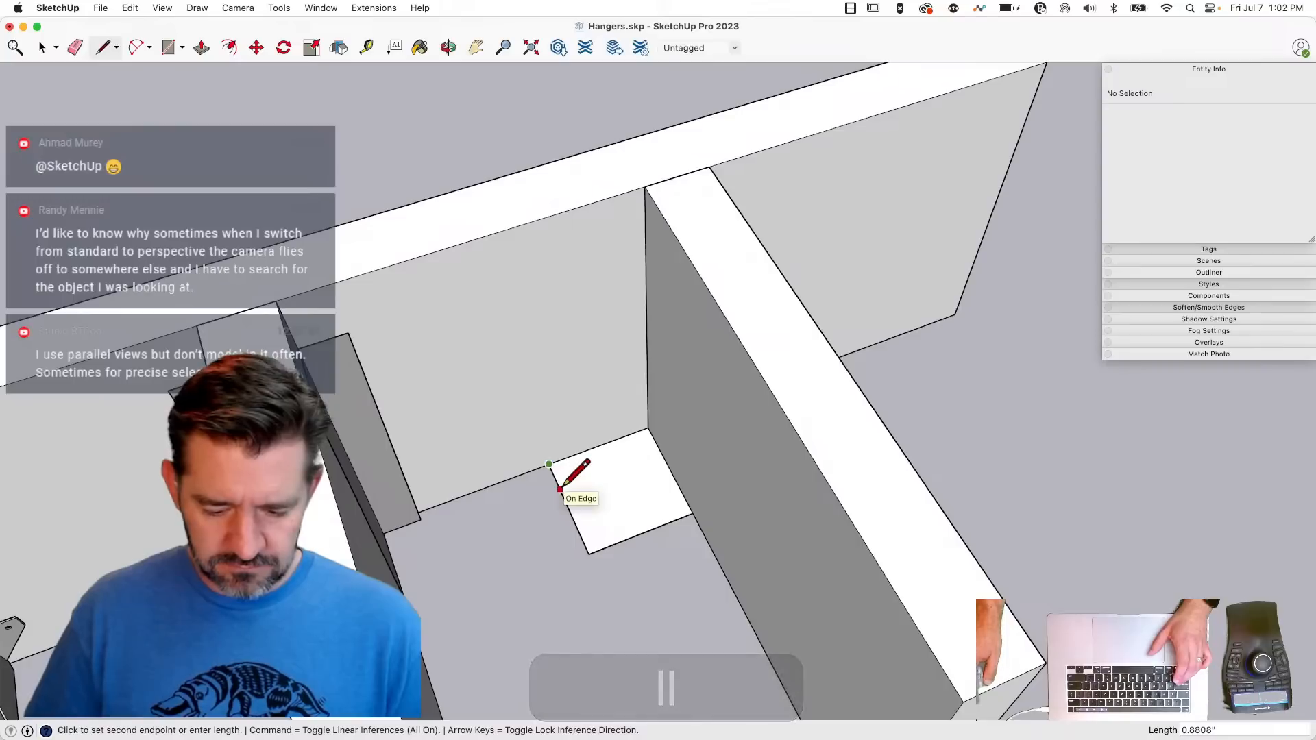
key("l")
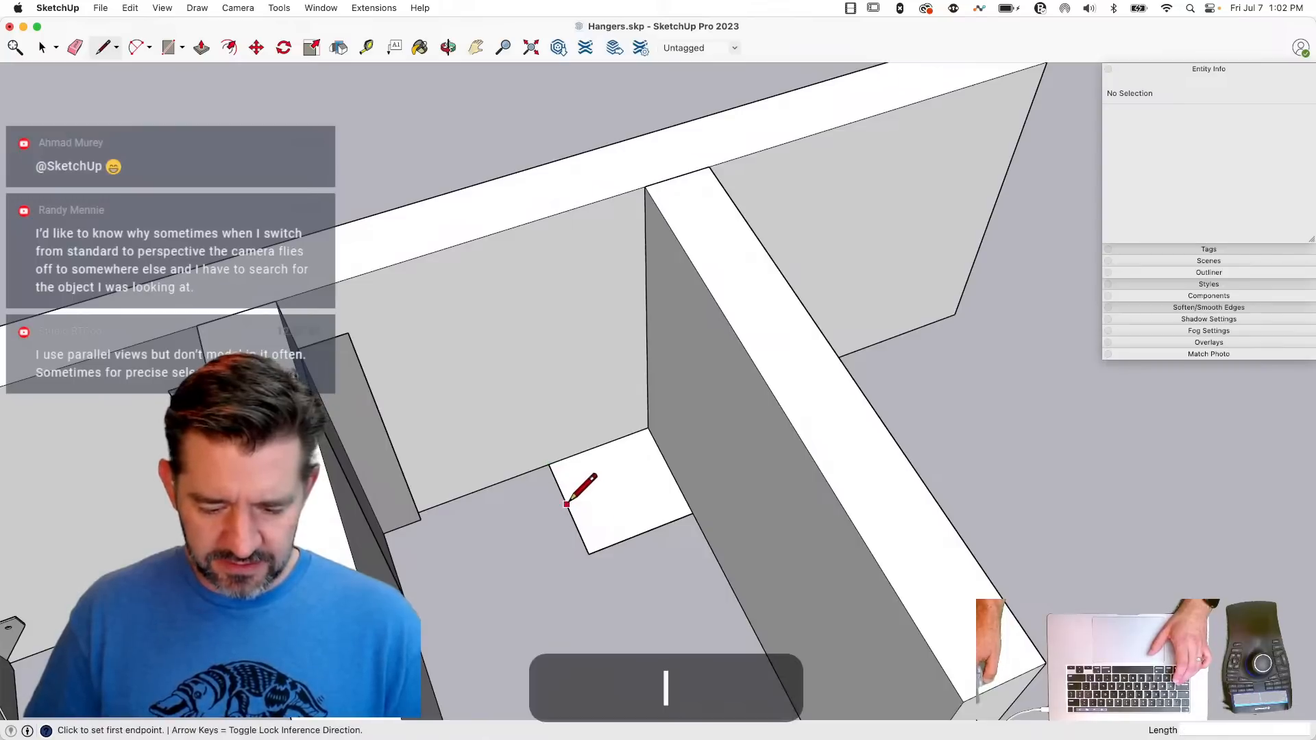
key("shift")
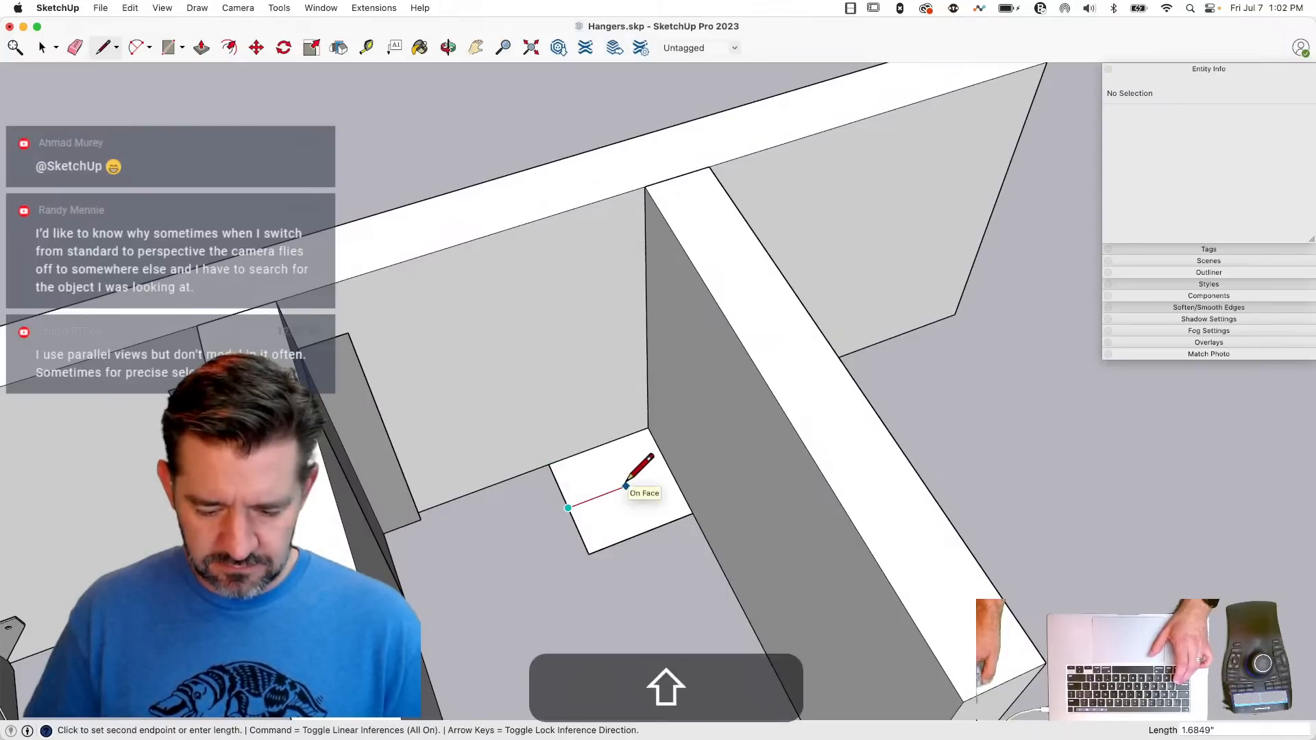
left_click(641, 532)
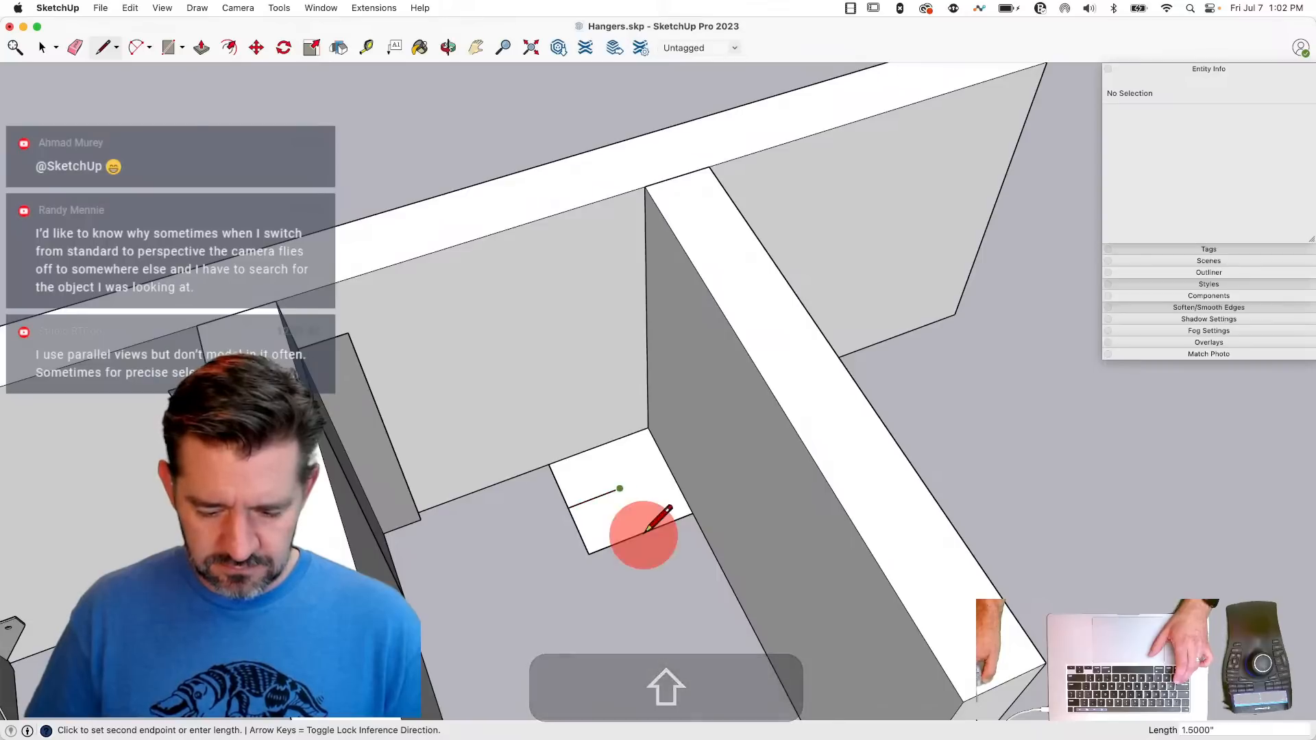
left_click(642, 532)
key("e")
left_click(603, 550)
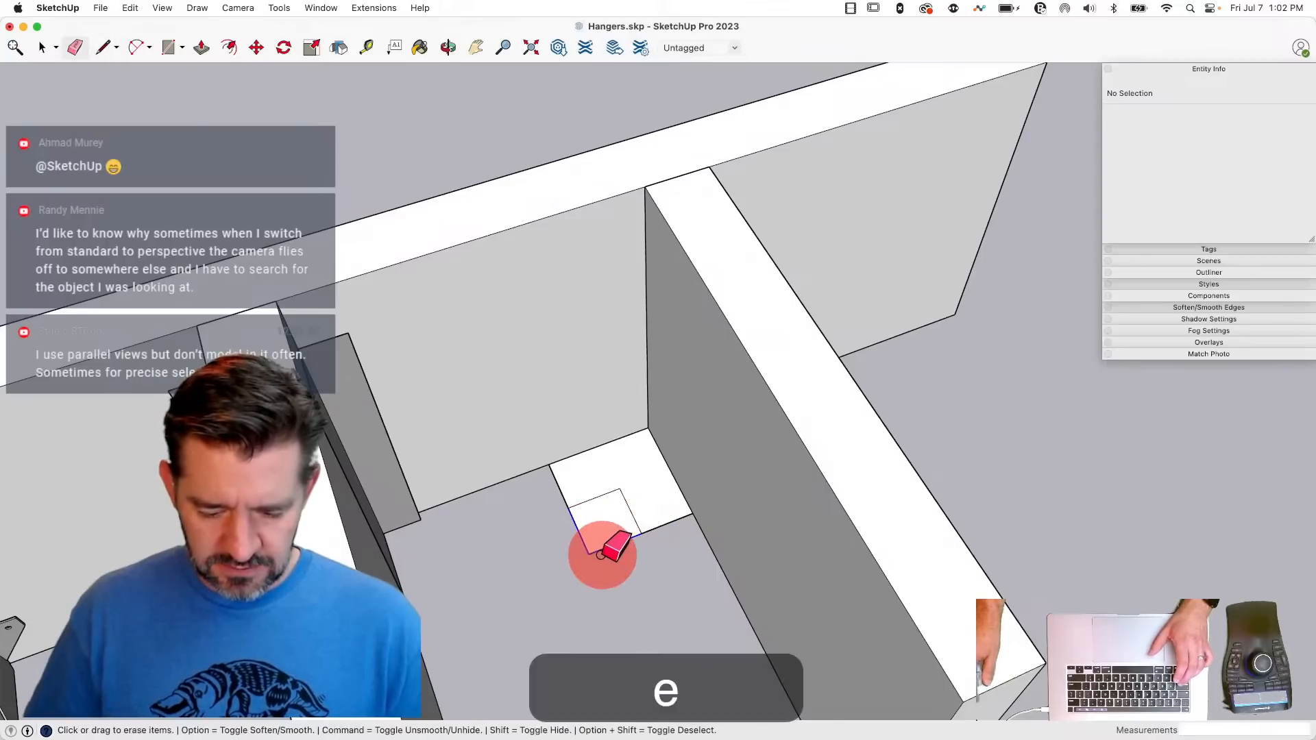
key("space")
- Paint the L-shaped face beside the third joist black
left_click(635, 474)
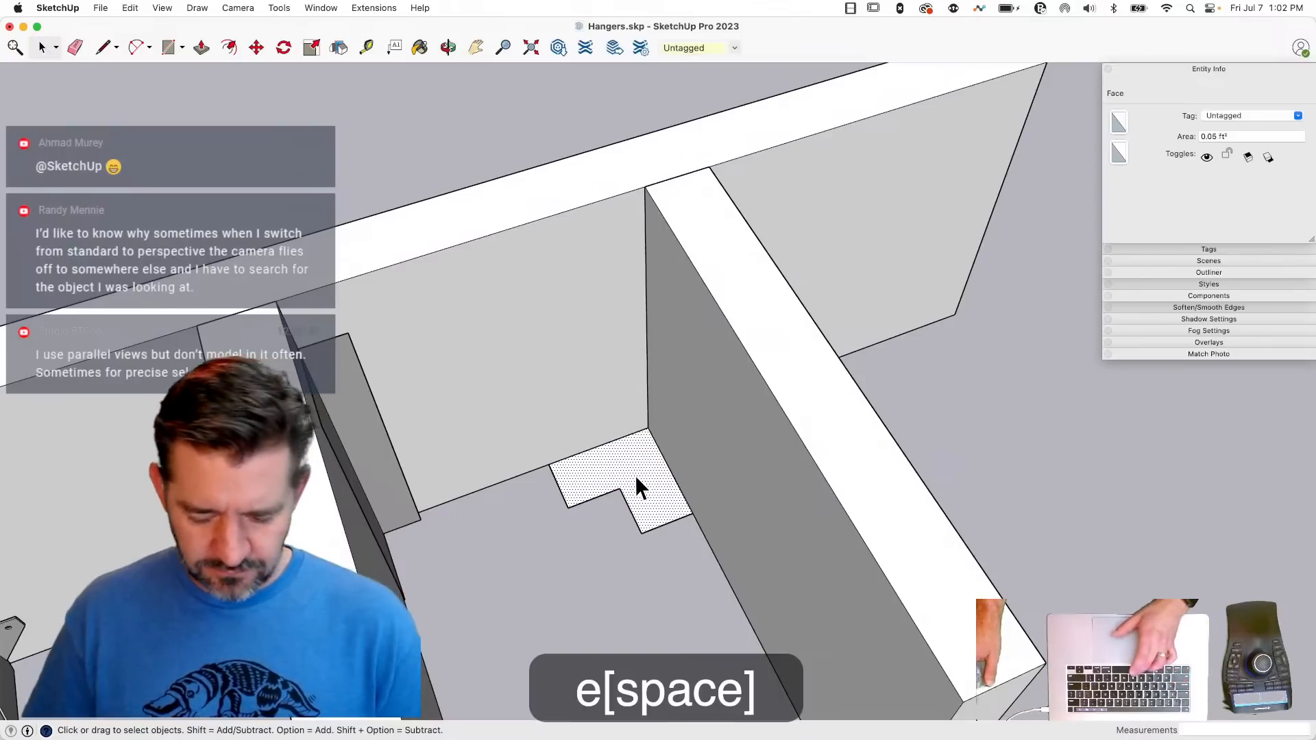
key("b")
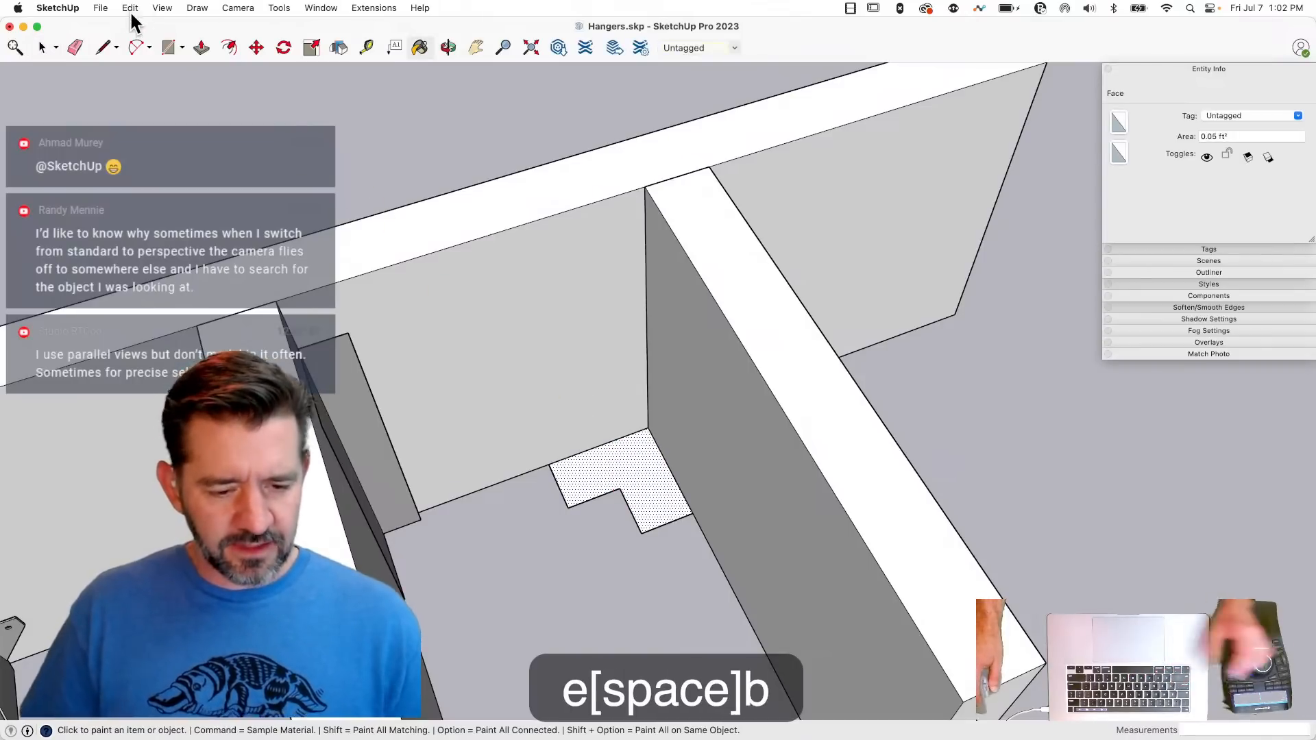
left_click(86, 9)
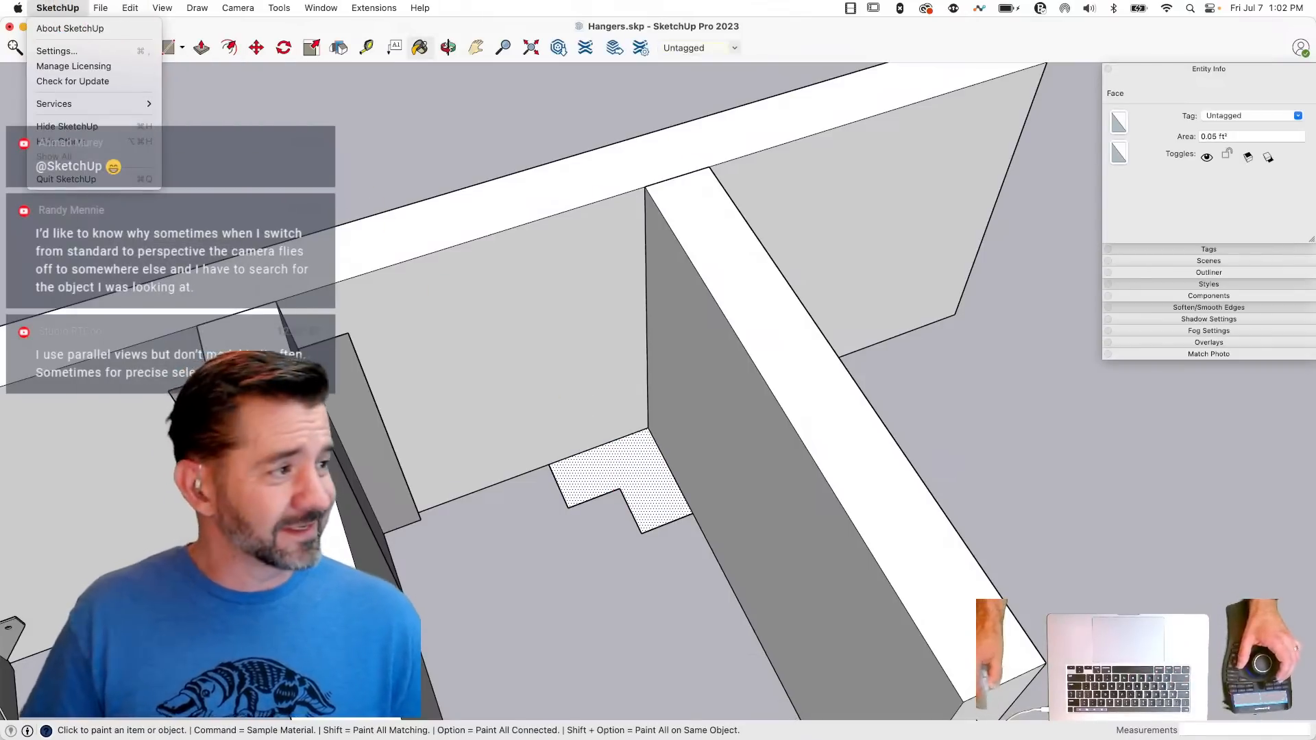
key("Escape")
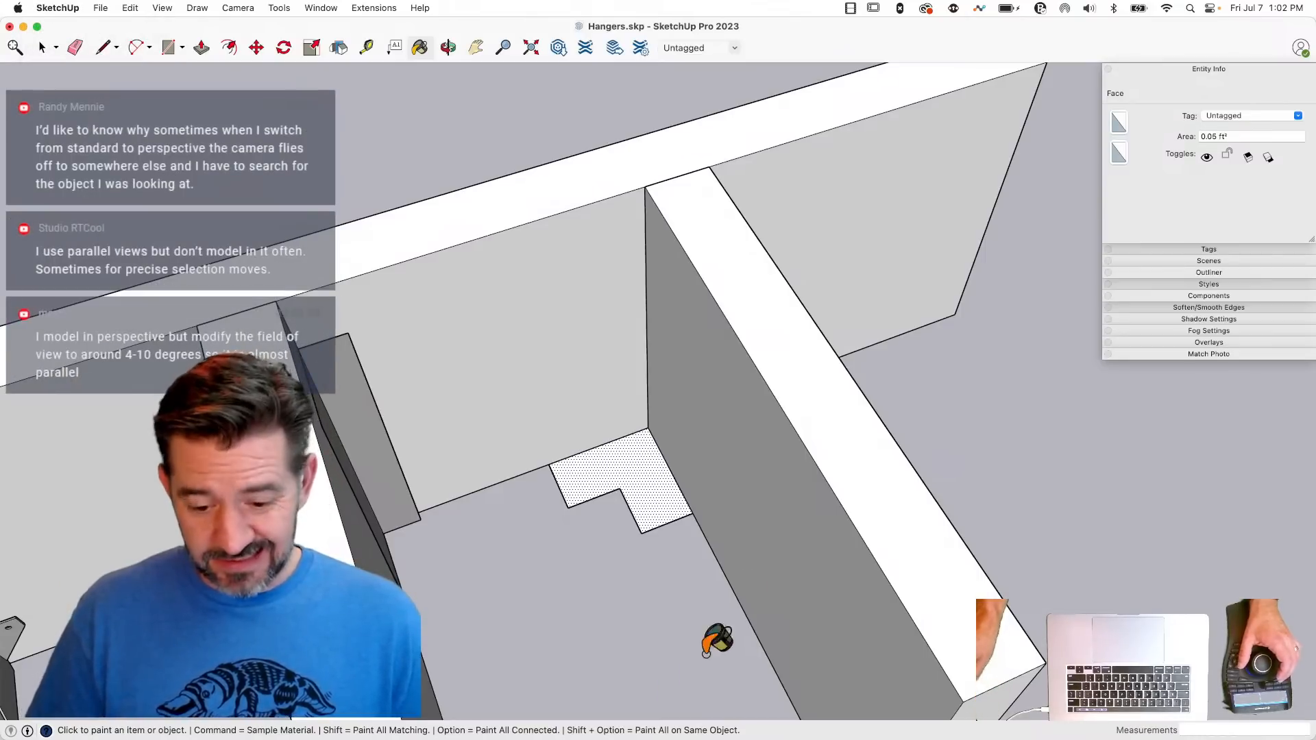
left_click(652, 473)
key("space")
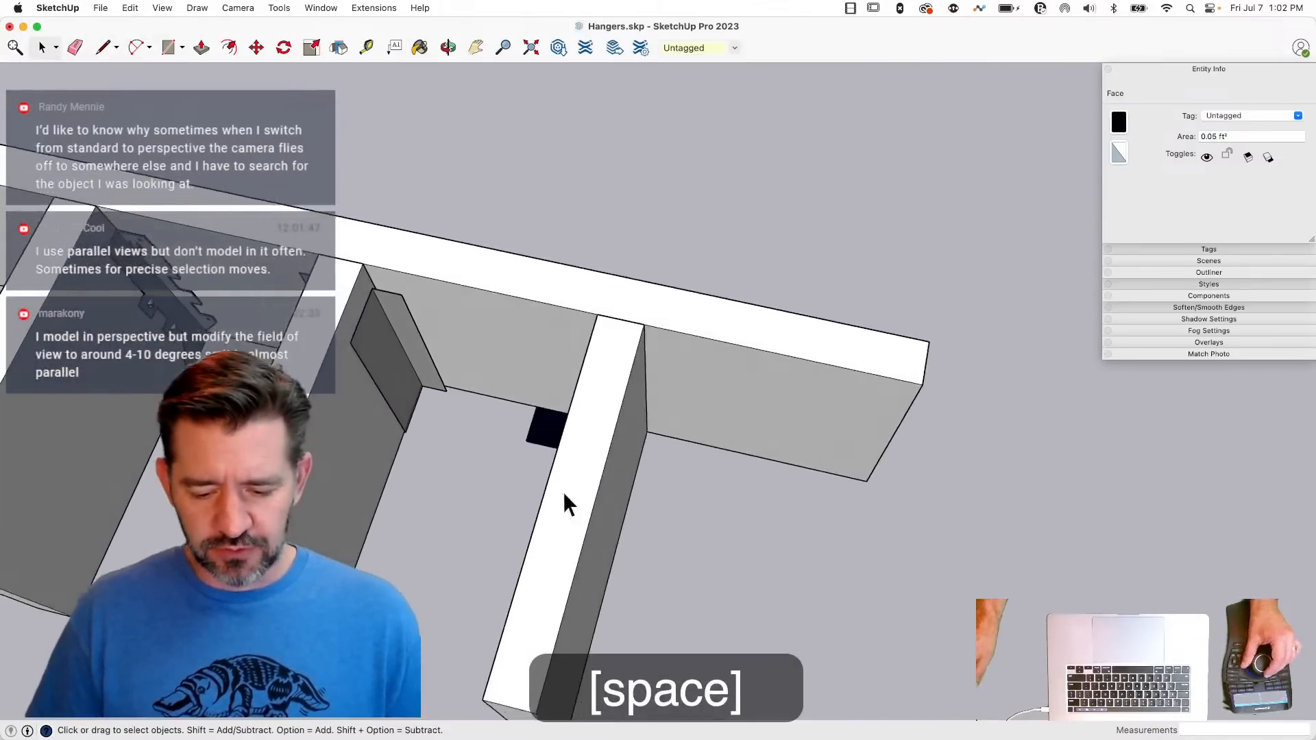
- Mirror a copy of the black L-shaped face to the opposite side of the third joist
double_click(530, 428)
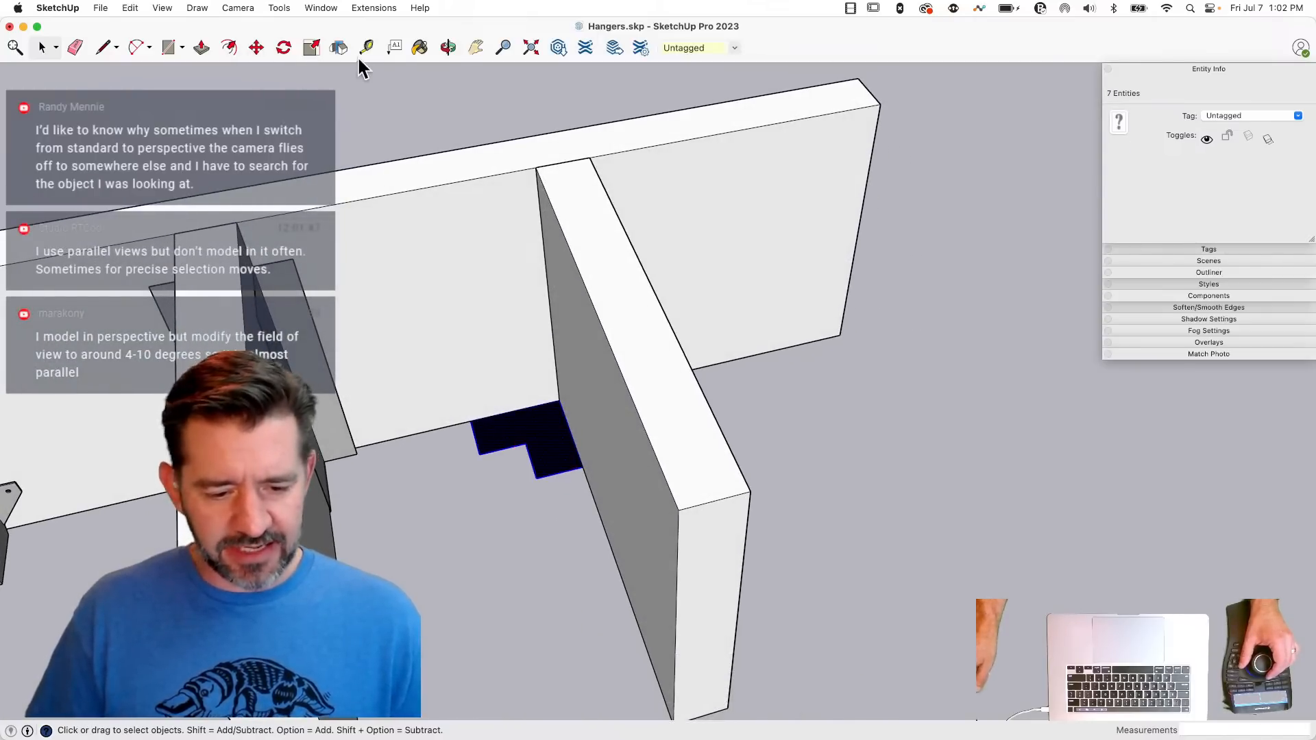
left_click(337, 48)
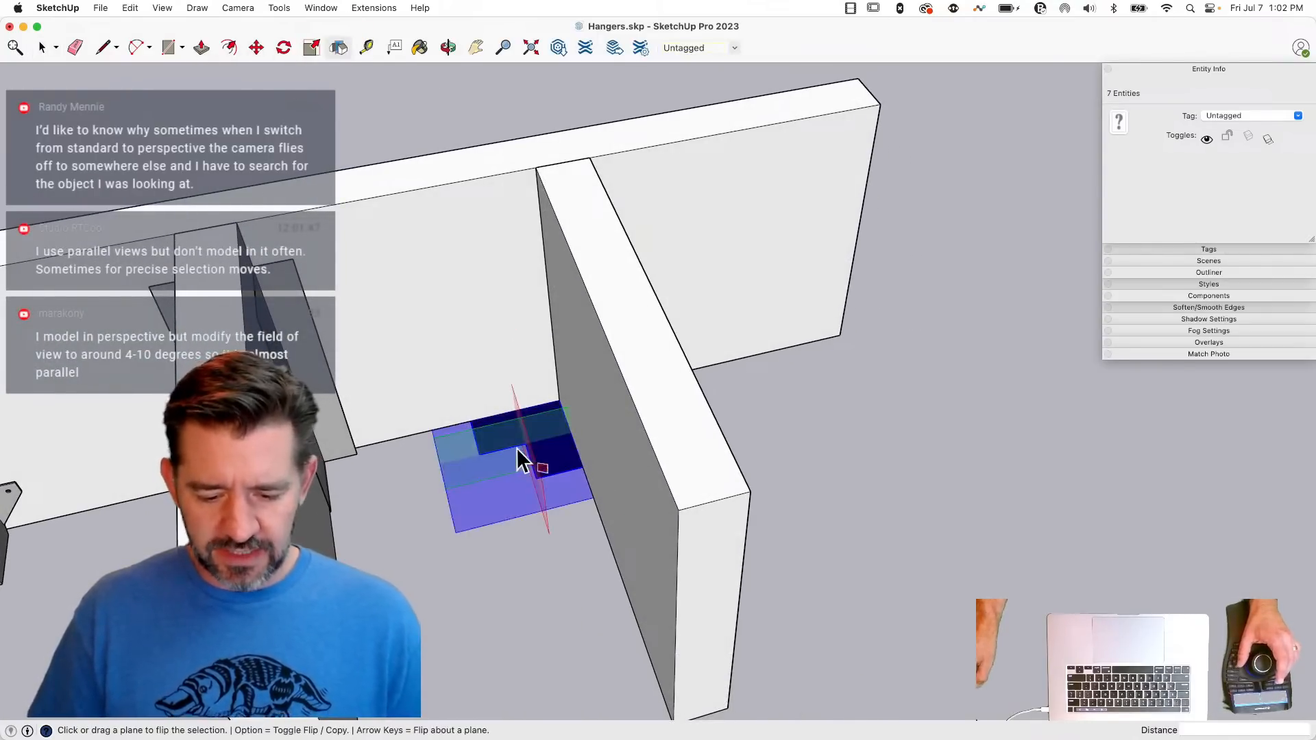
left_click_drag(542, 480, 790, 368)
key("alt")
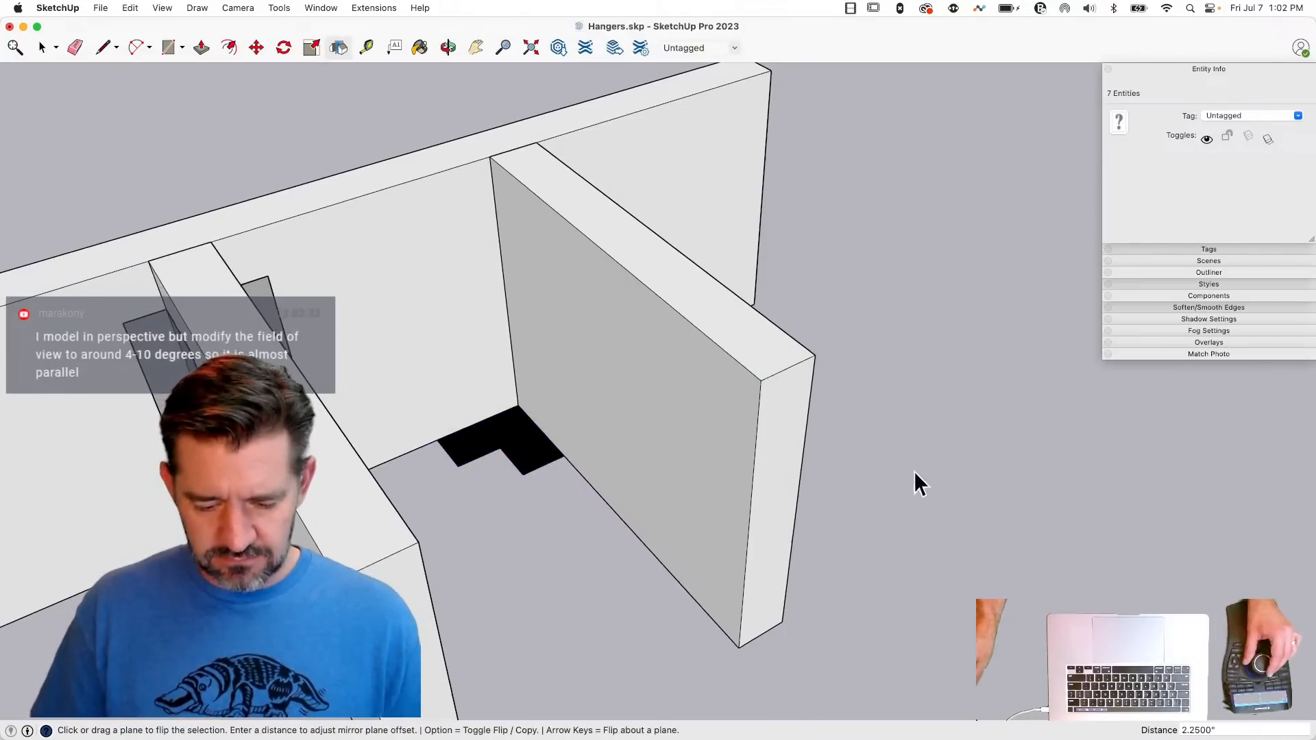
key("space")
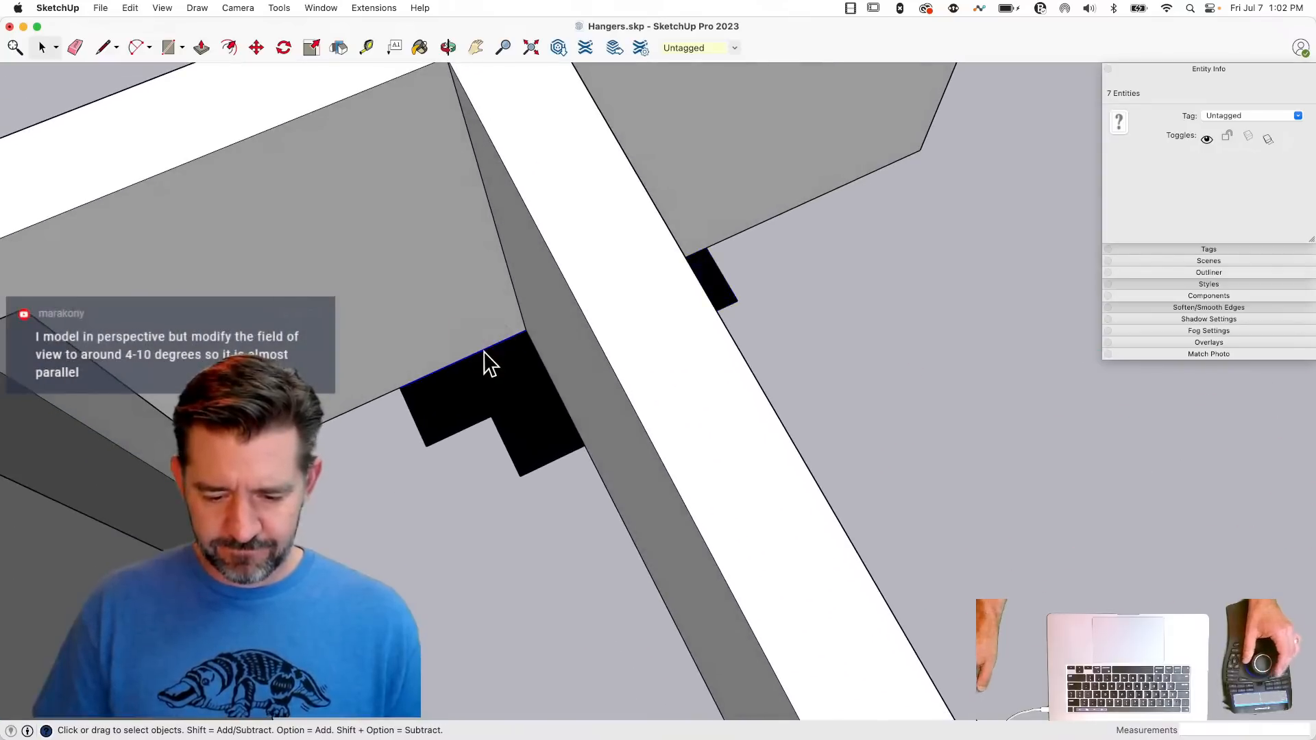
- Offset the original L-shape's two edges along the header and third joist inward by 0.5"
left_click(485, 354)
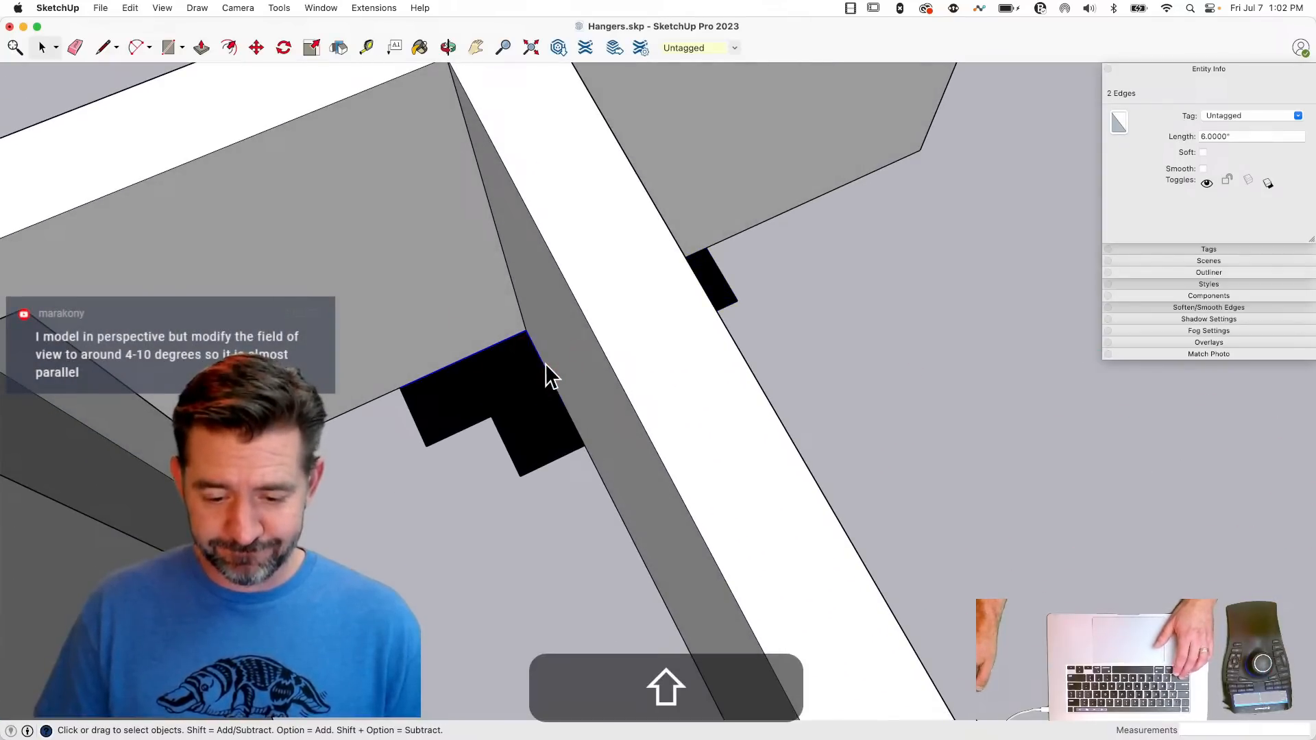
key("f")
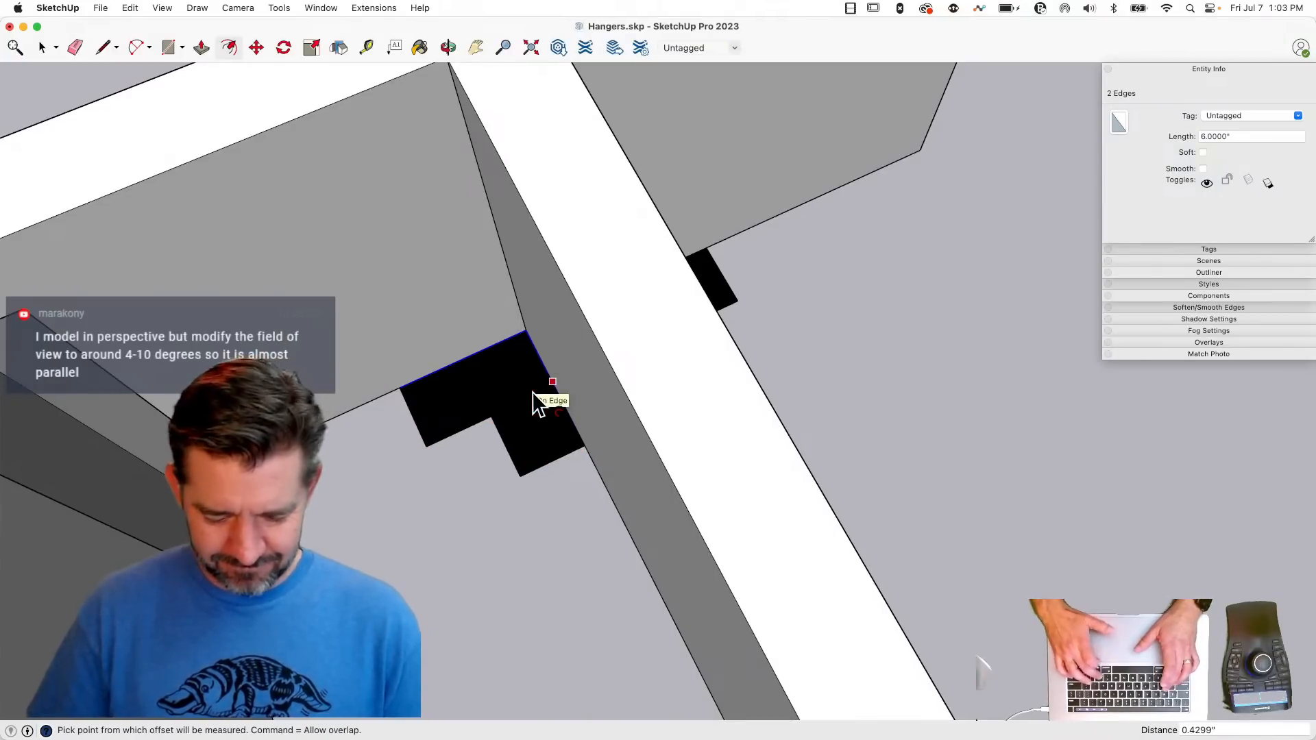
type(".5")
key("Return")
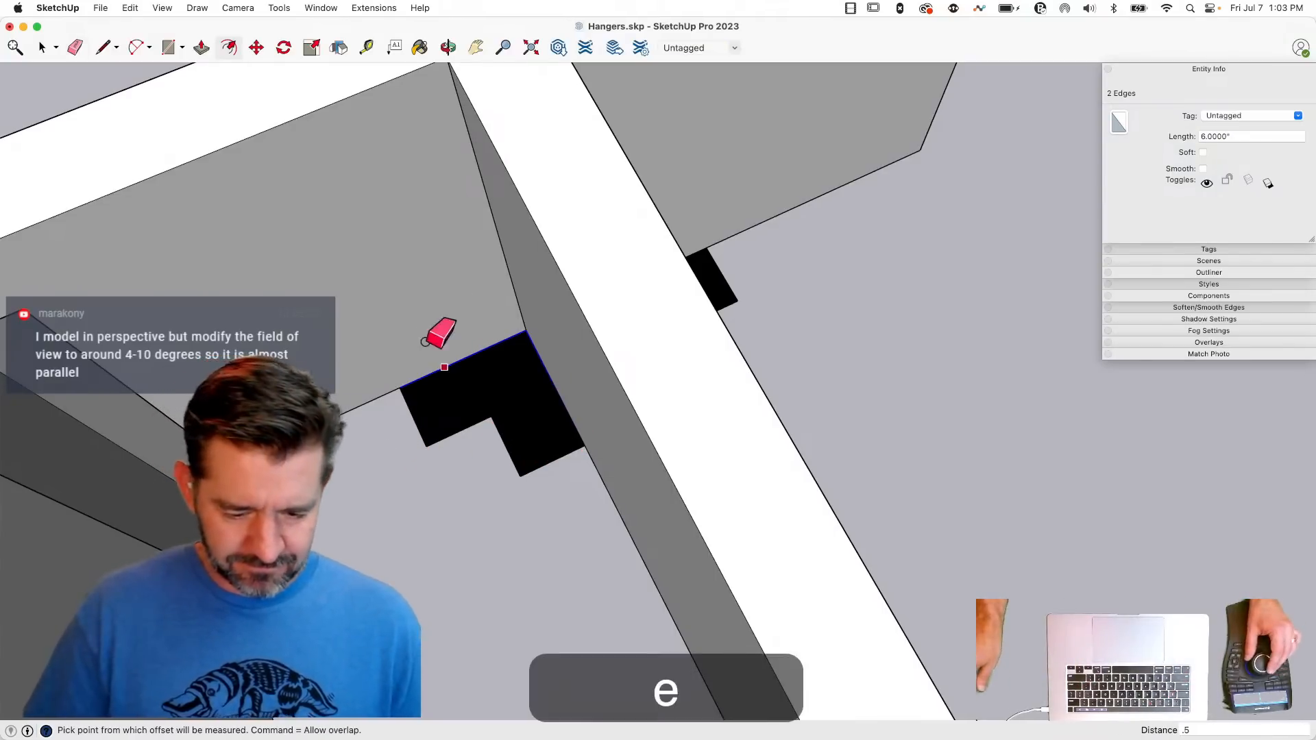
left_click(422, 370)
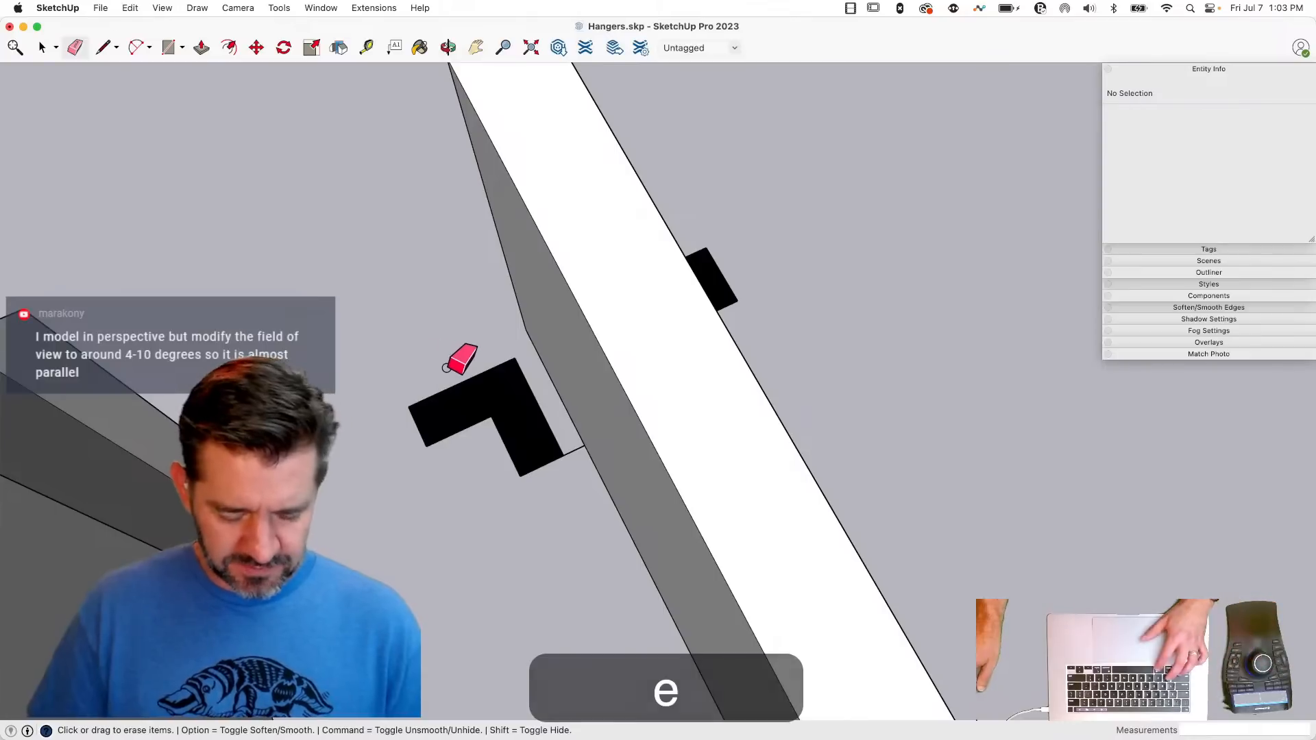
key("super+z")
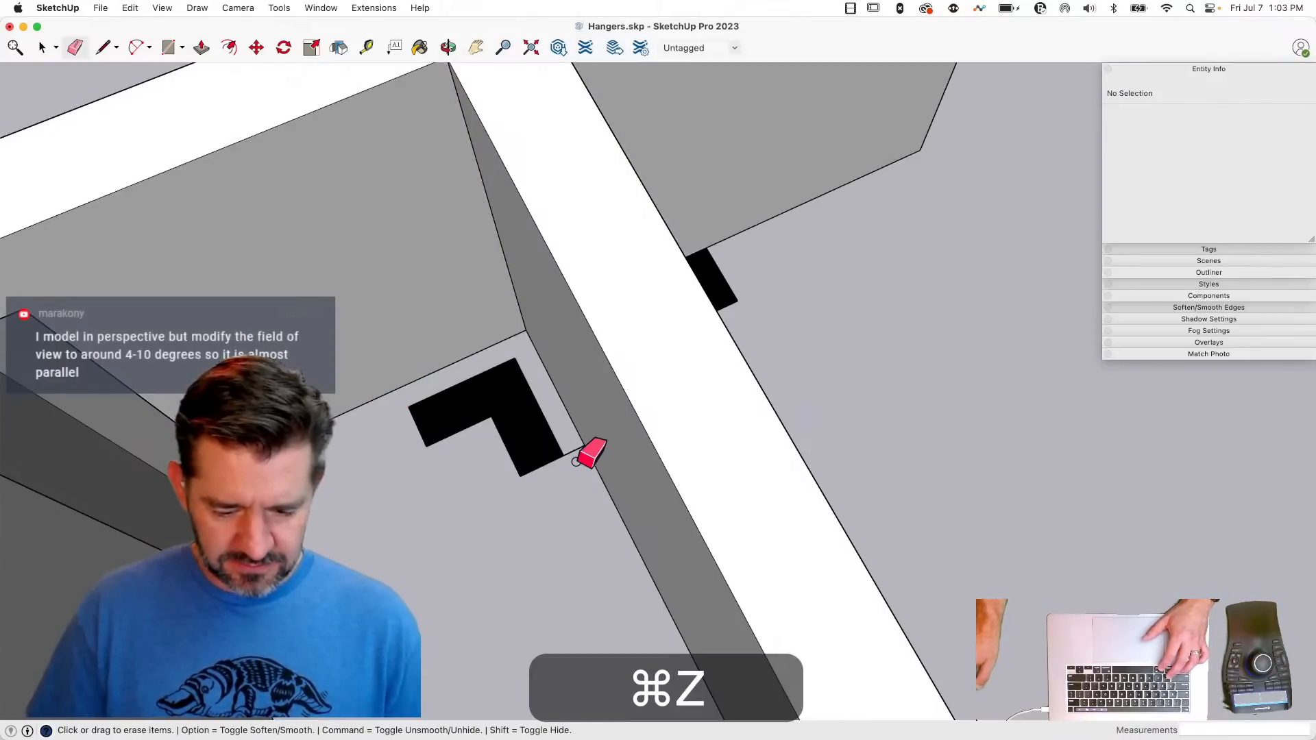
- Delete the mirrored L-shape and the original's leftover 3" edges against the header and third joist
key("space")
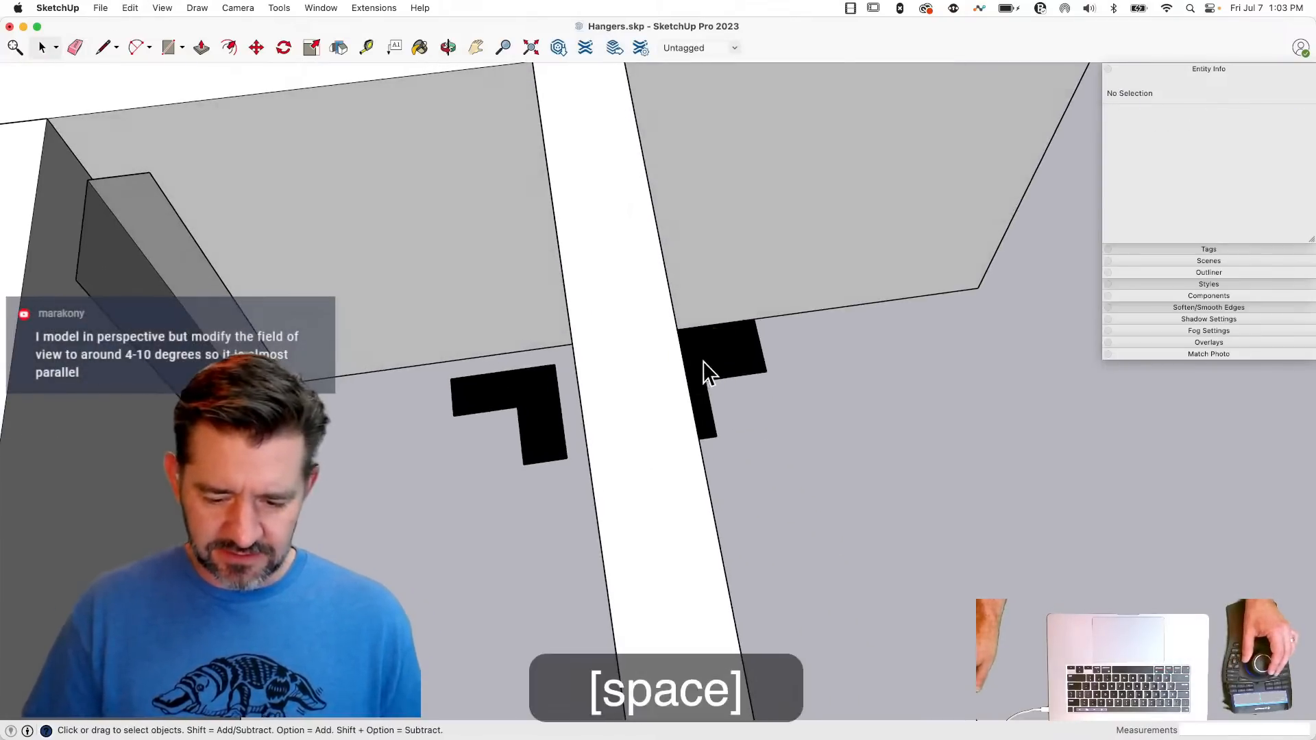
key("BackSpace")
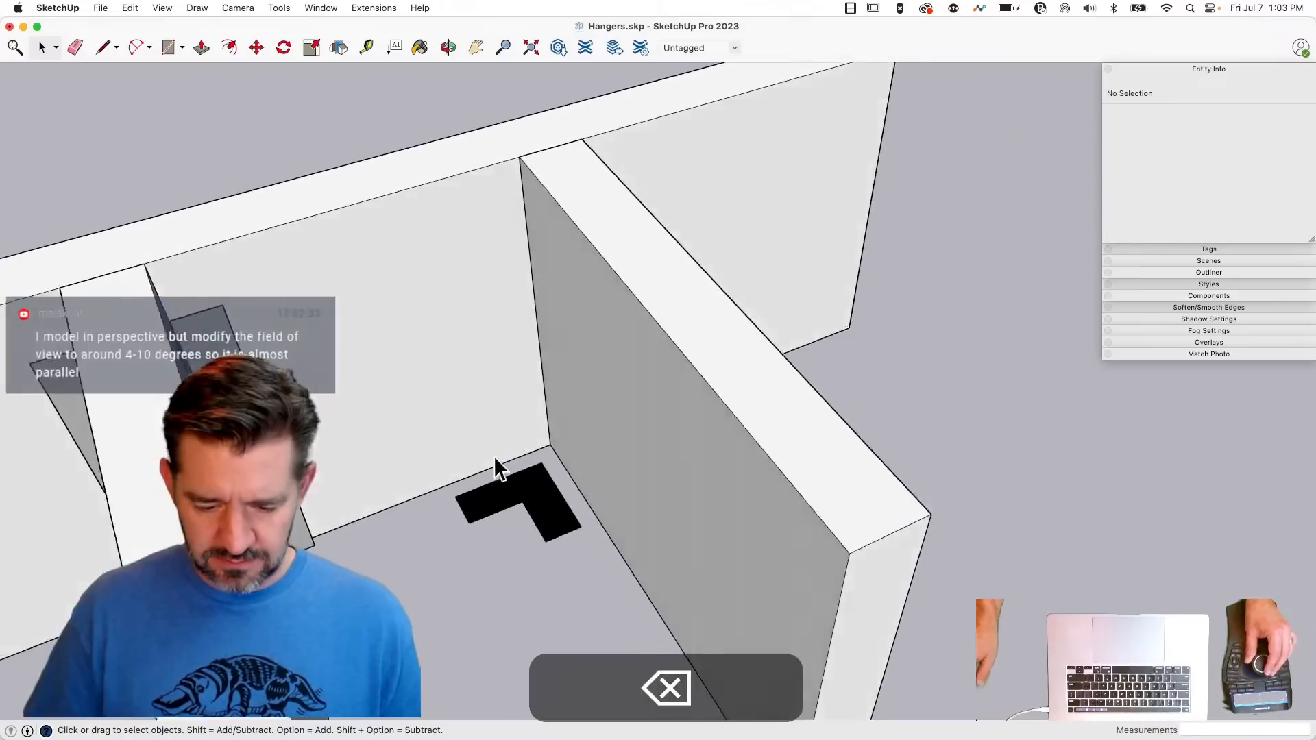
left_click(525, 413)
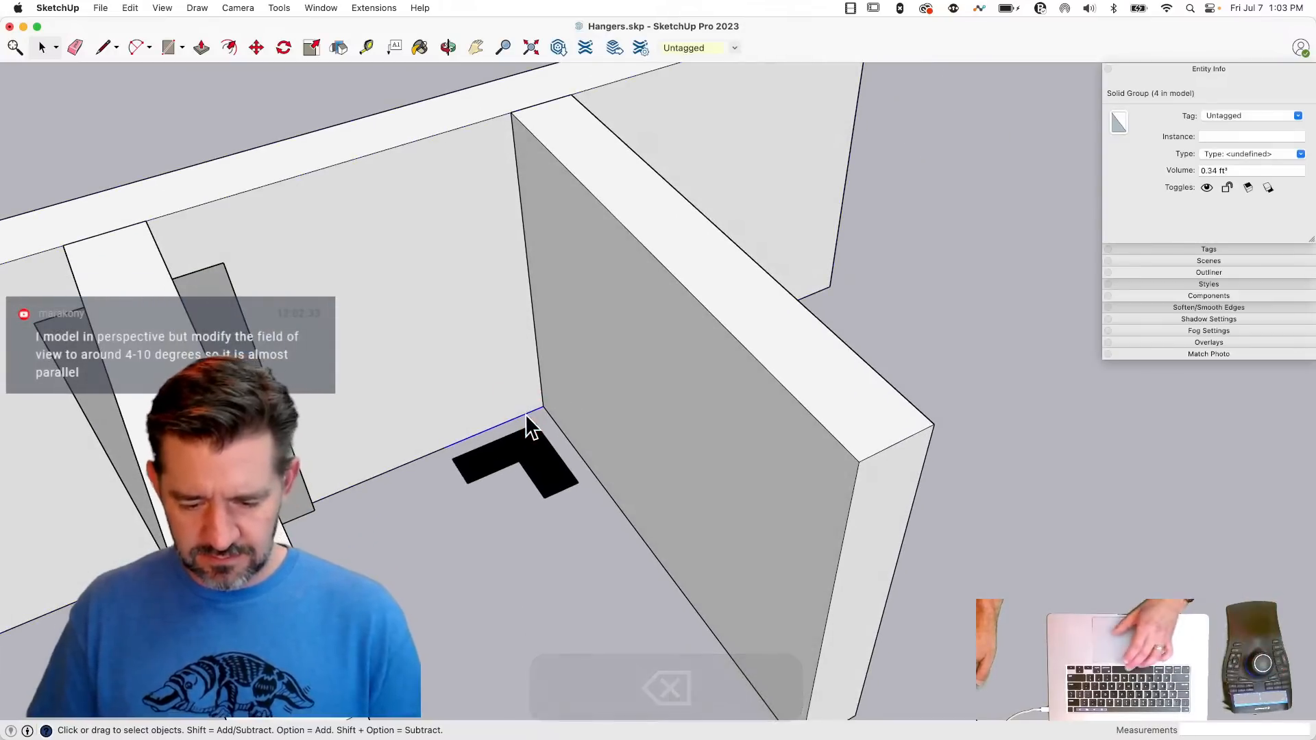
key("BackSpace")
left_click(550, 416)
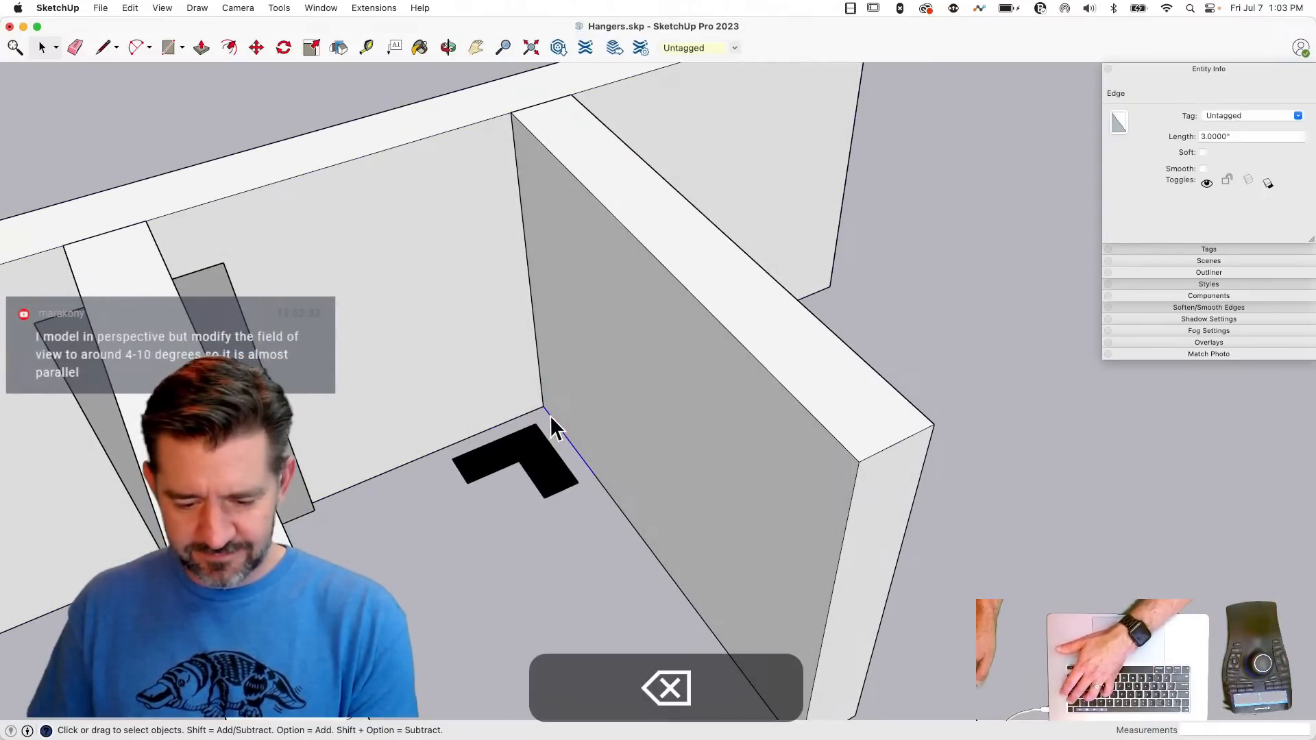
key("BackSpace")
- Mirror a copy of the inset L-shaped face to the opposite side of the third joist
left_click(554, 479)
double_click(554, 478)
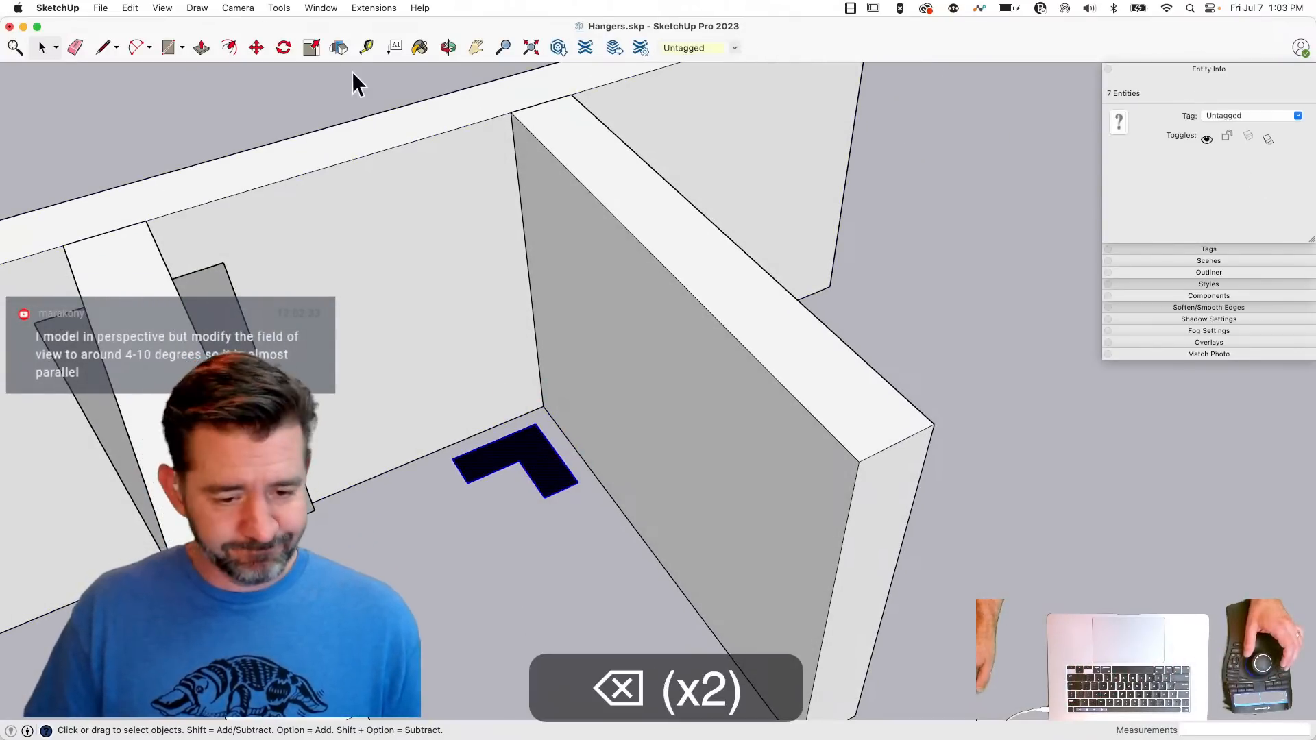
left_click(338, 48)
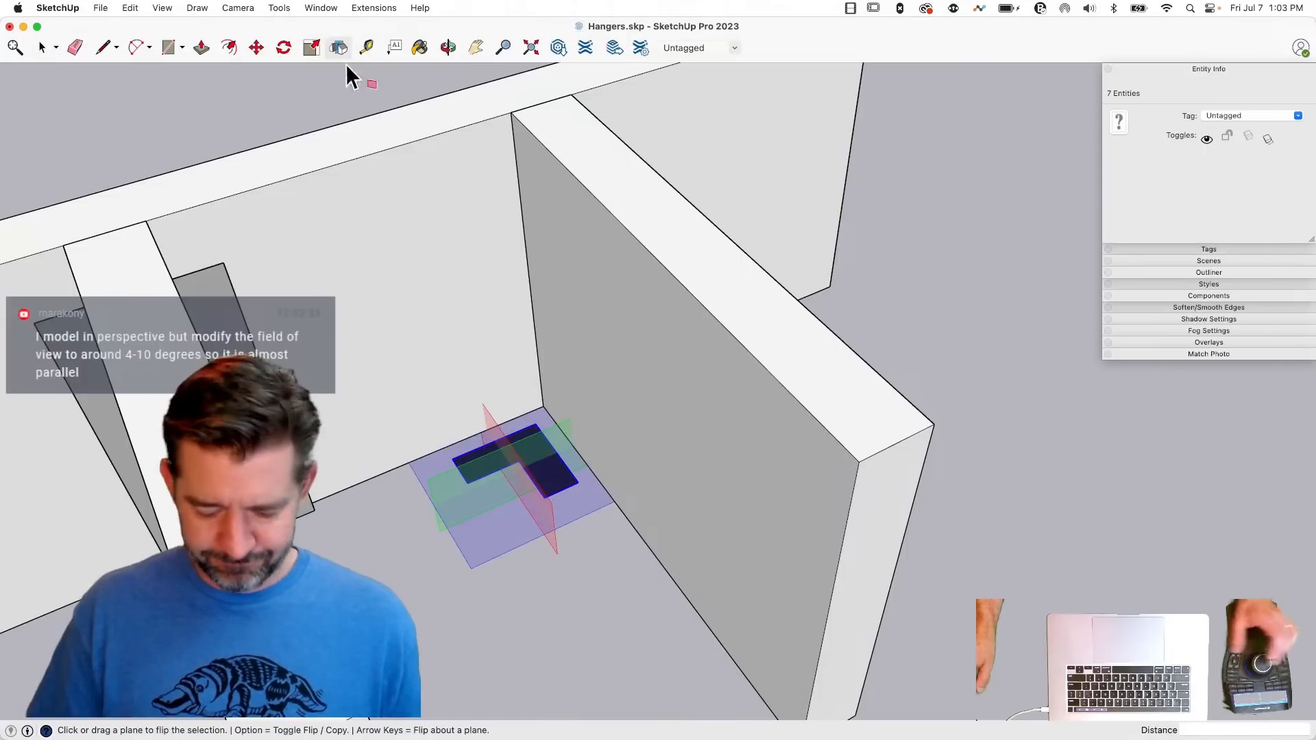
key("alt")
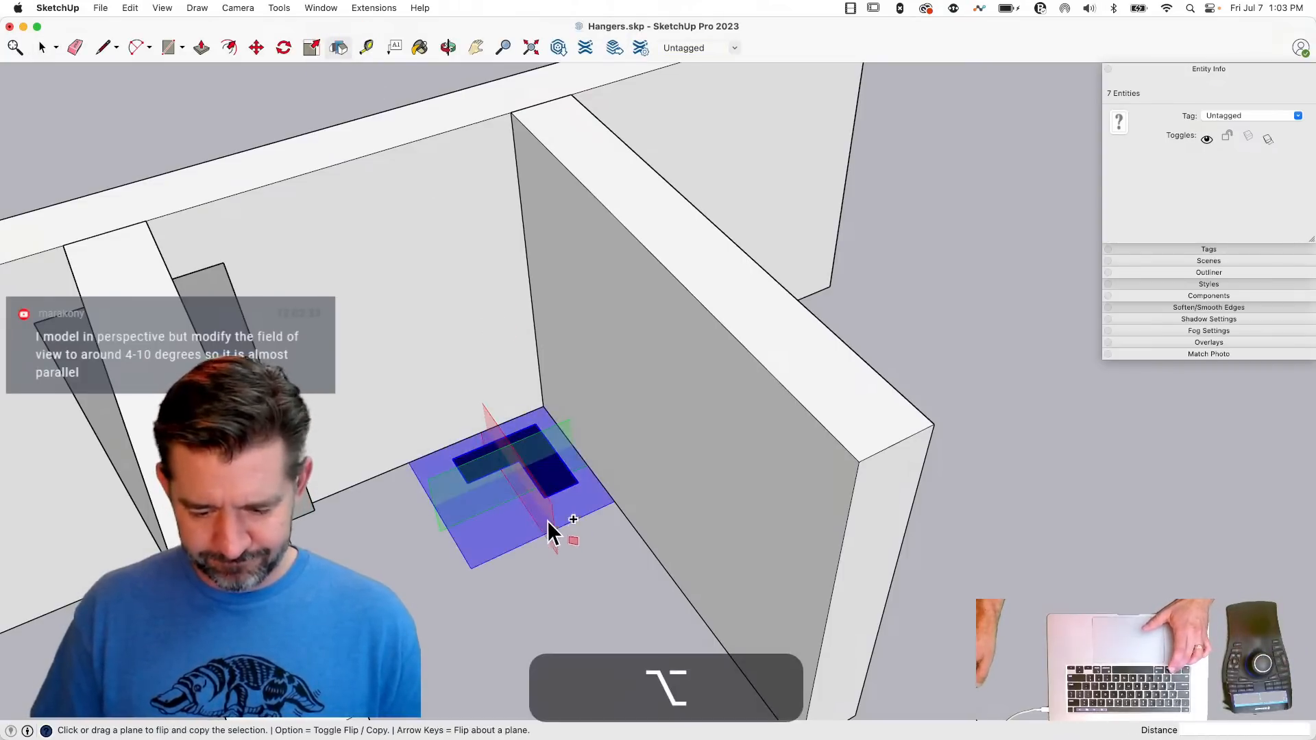
left_click_drag(553, 510, 944, 496)
key("space")
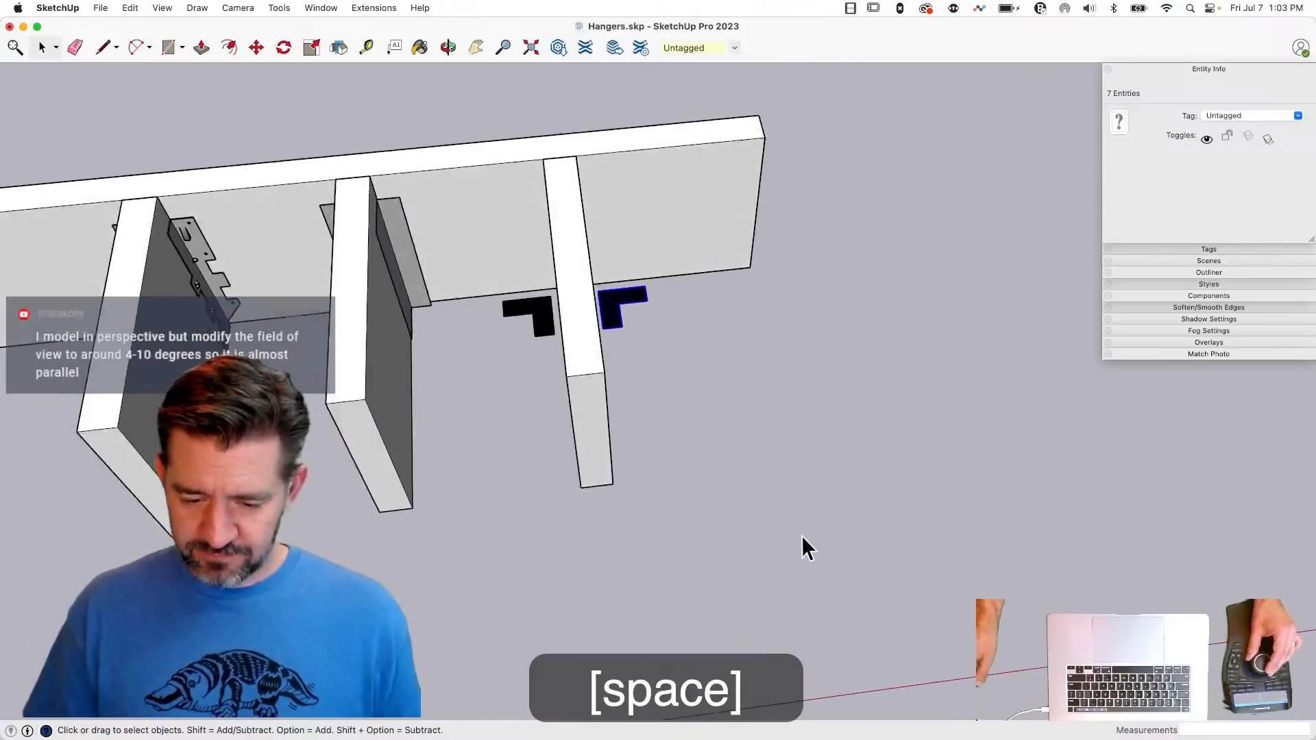
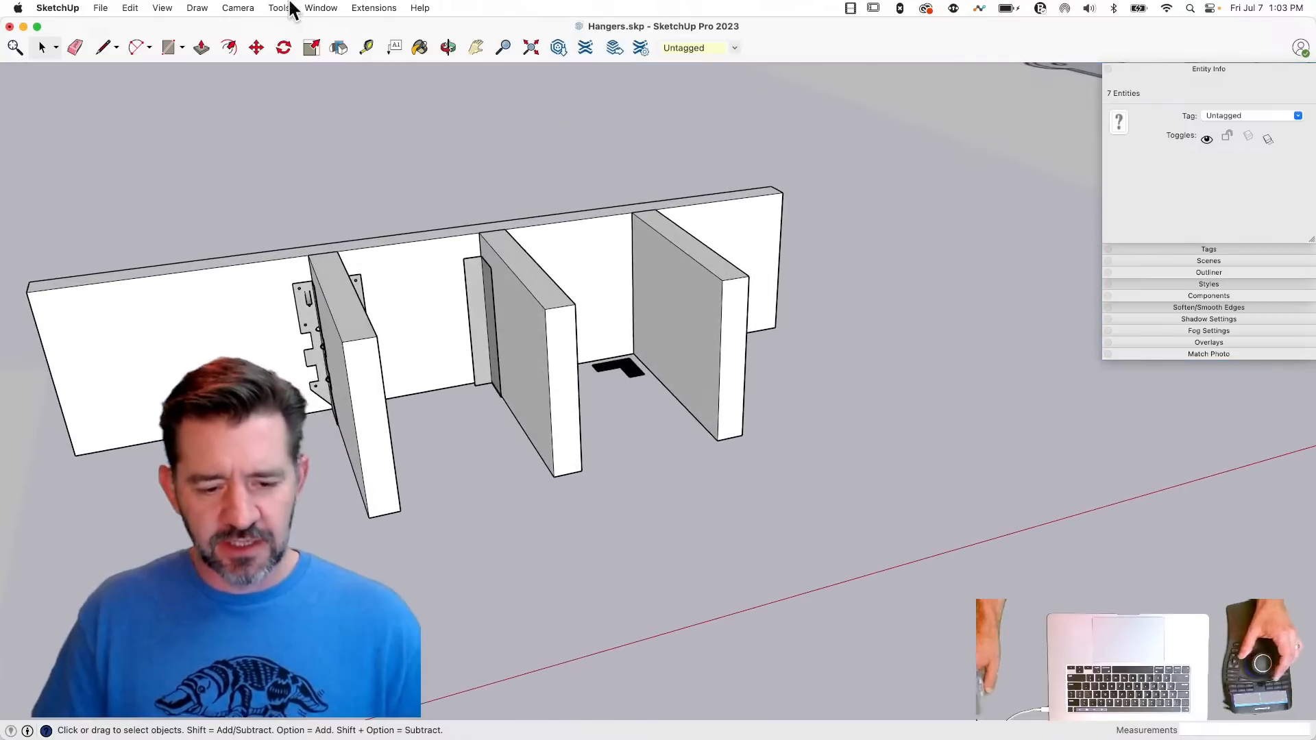
- Switch to a top view in parallel projection and examine how the three hanger representations read in plan at different scales
left_click(234, 8)
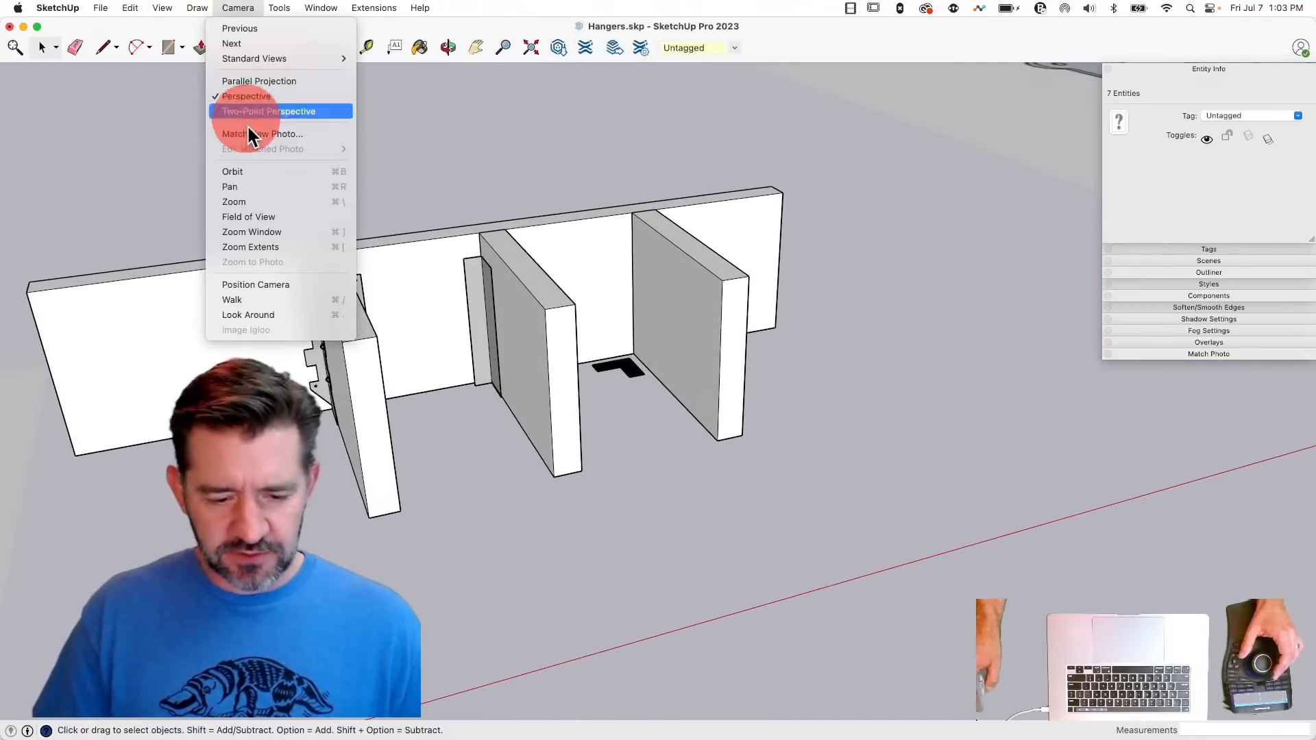
mouse_move(253, 59)
left_click(376, 58)
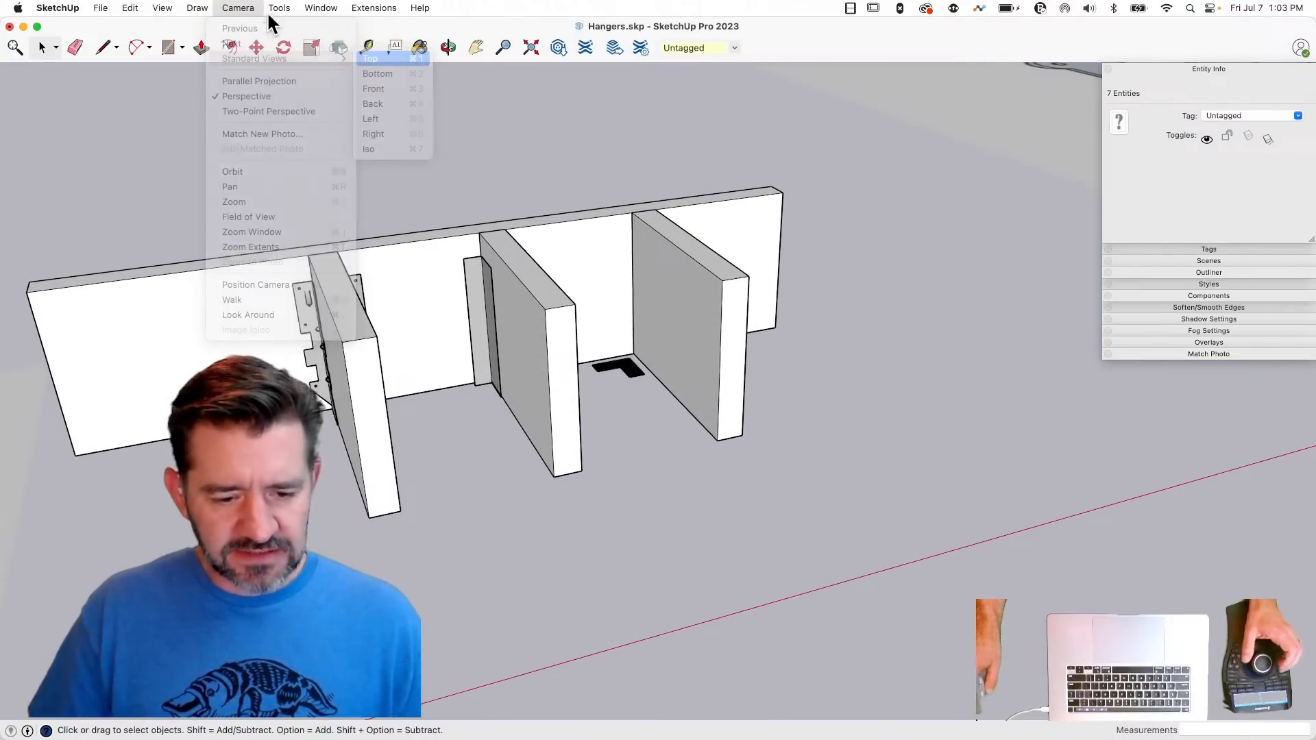
left_click(240, 8)
left_click(256, 81)
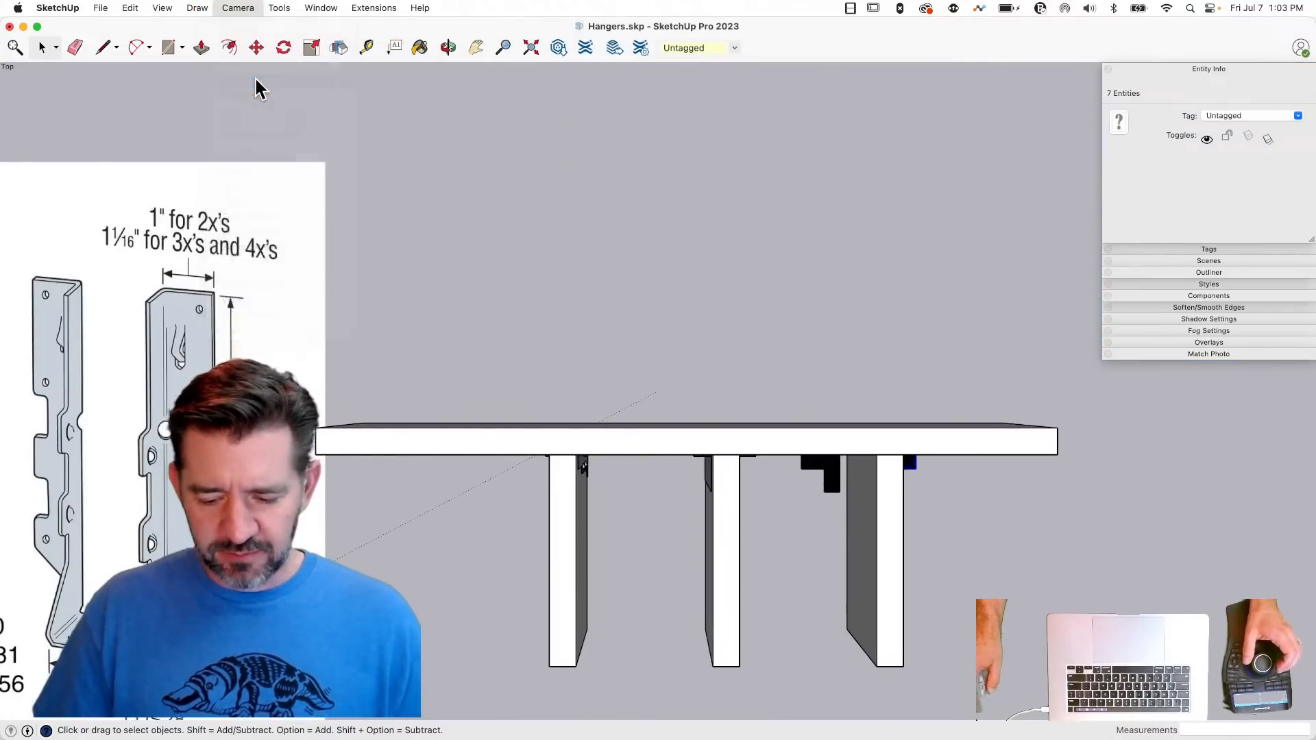
scroll(672, 384, "down", 5)
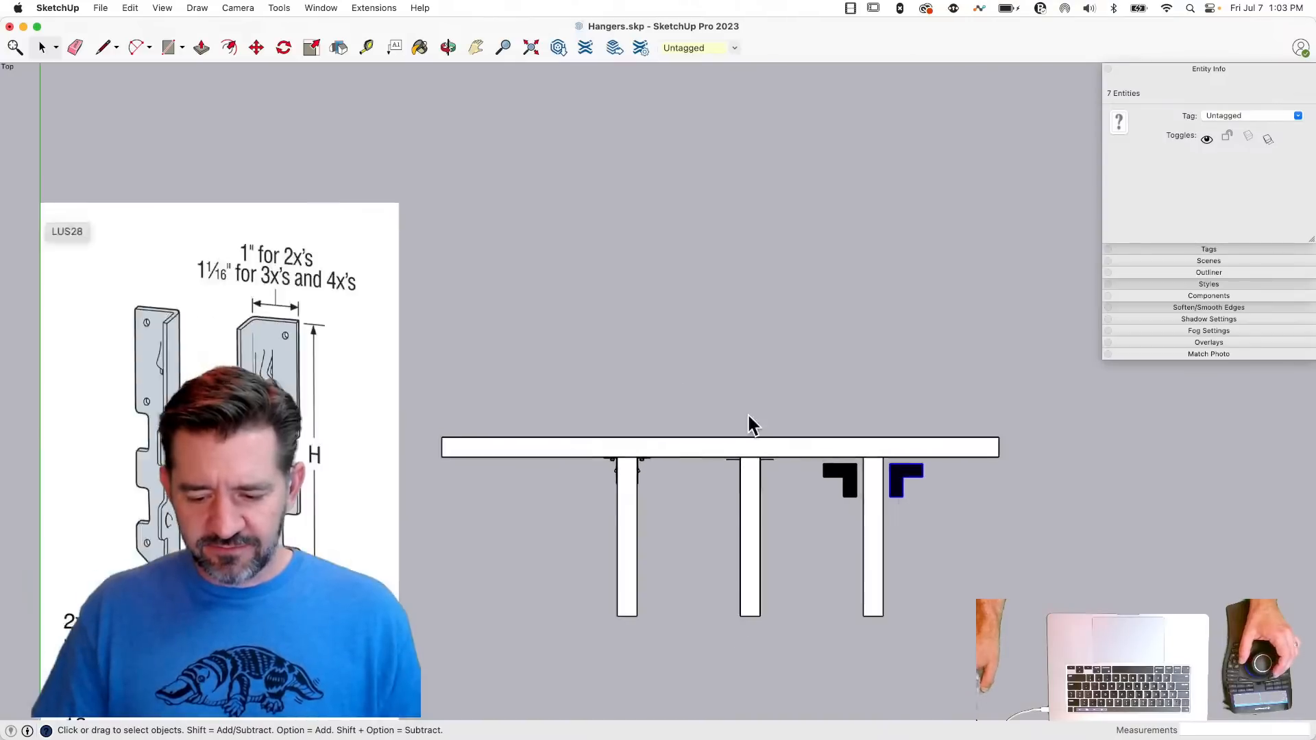
scroll(651, 381, "down", 3)
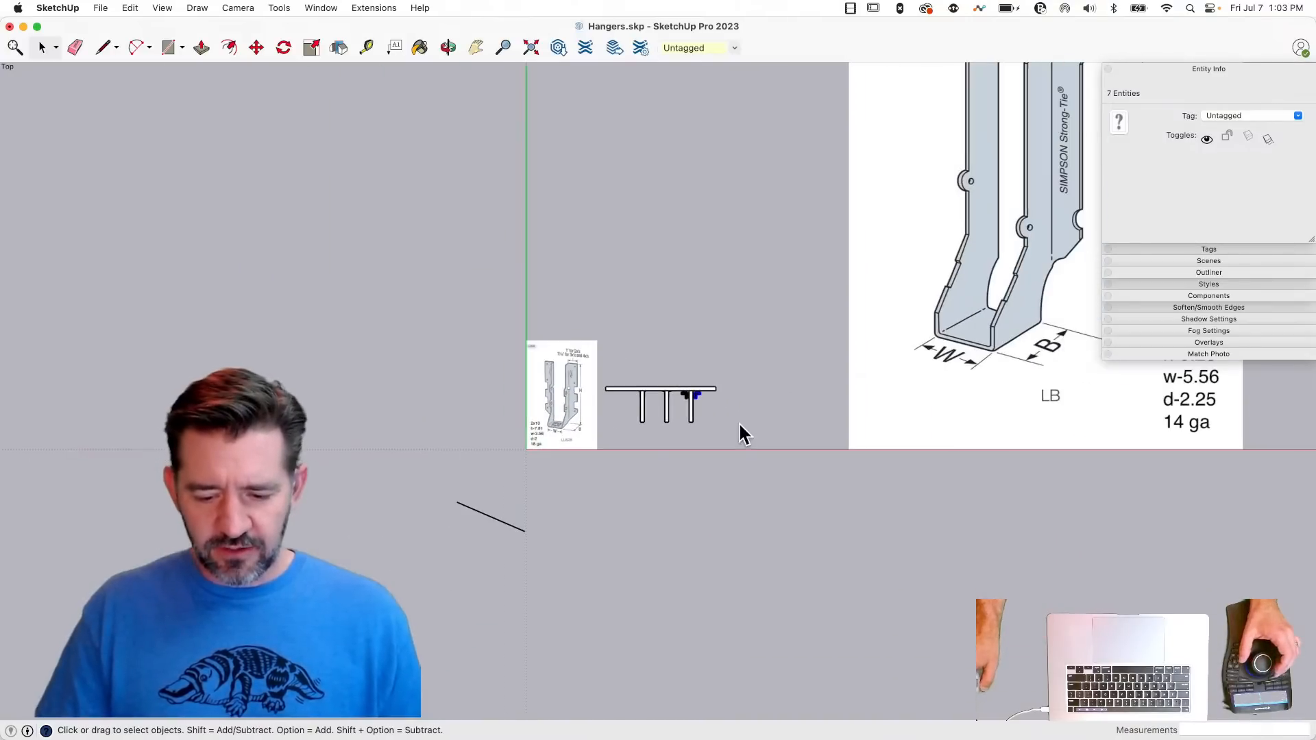
left_click(747, 502)
scroll(689, 404, "down", 2)
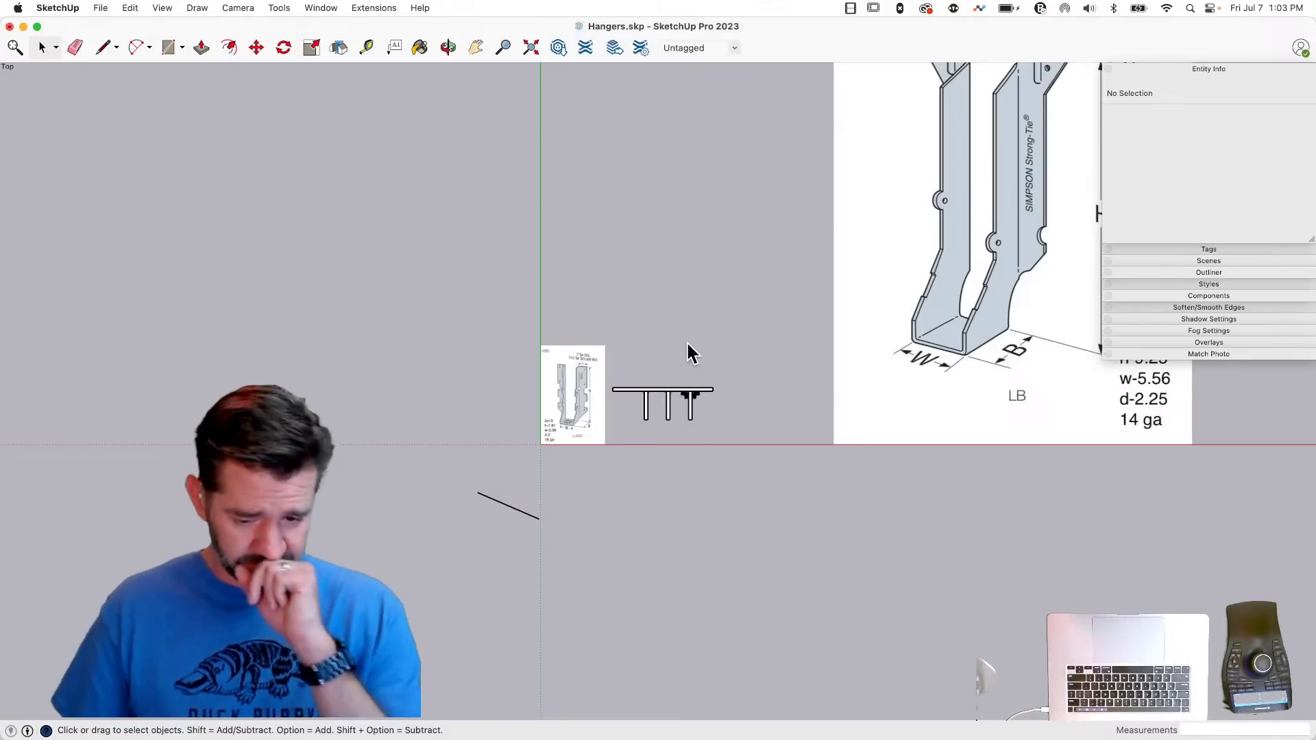
scroll(713, 404, "up", 4)
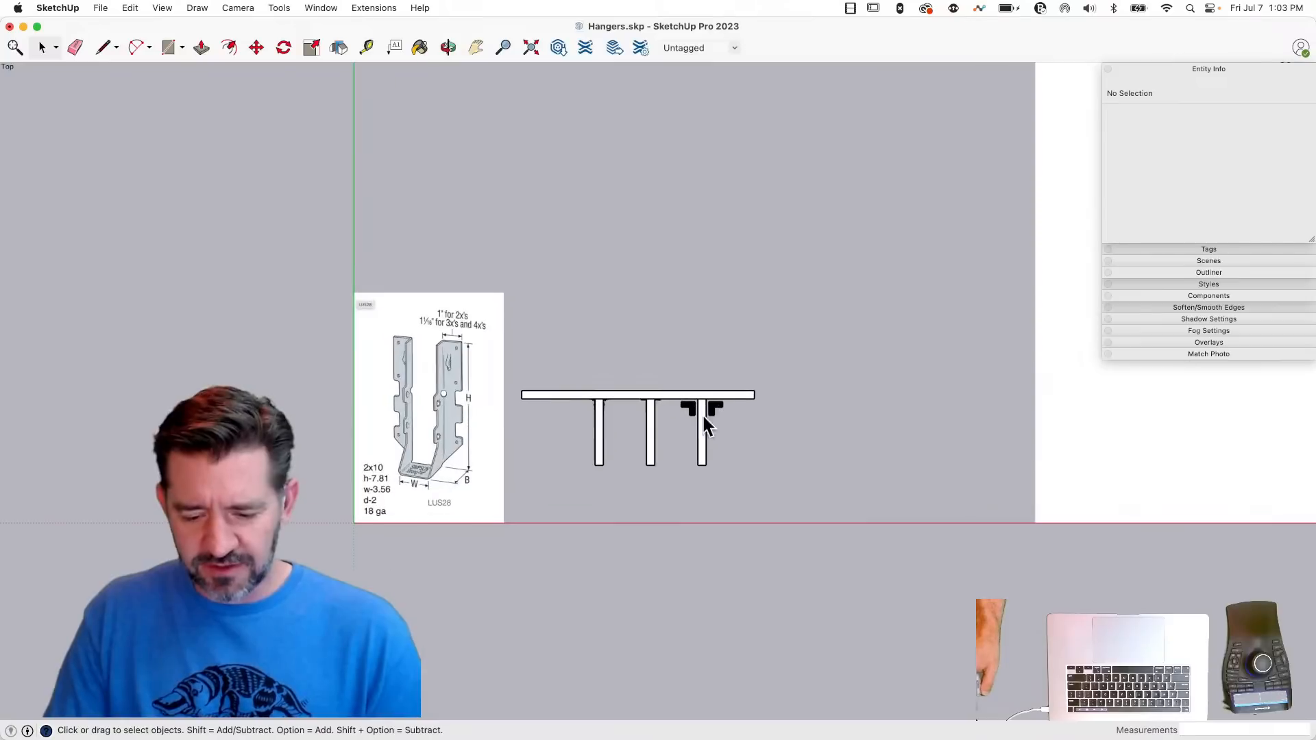
scroll(696, 415, "down", 2)
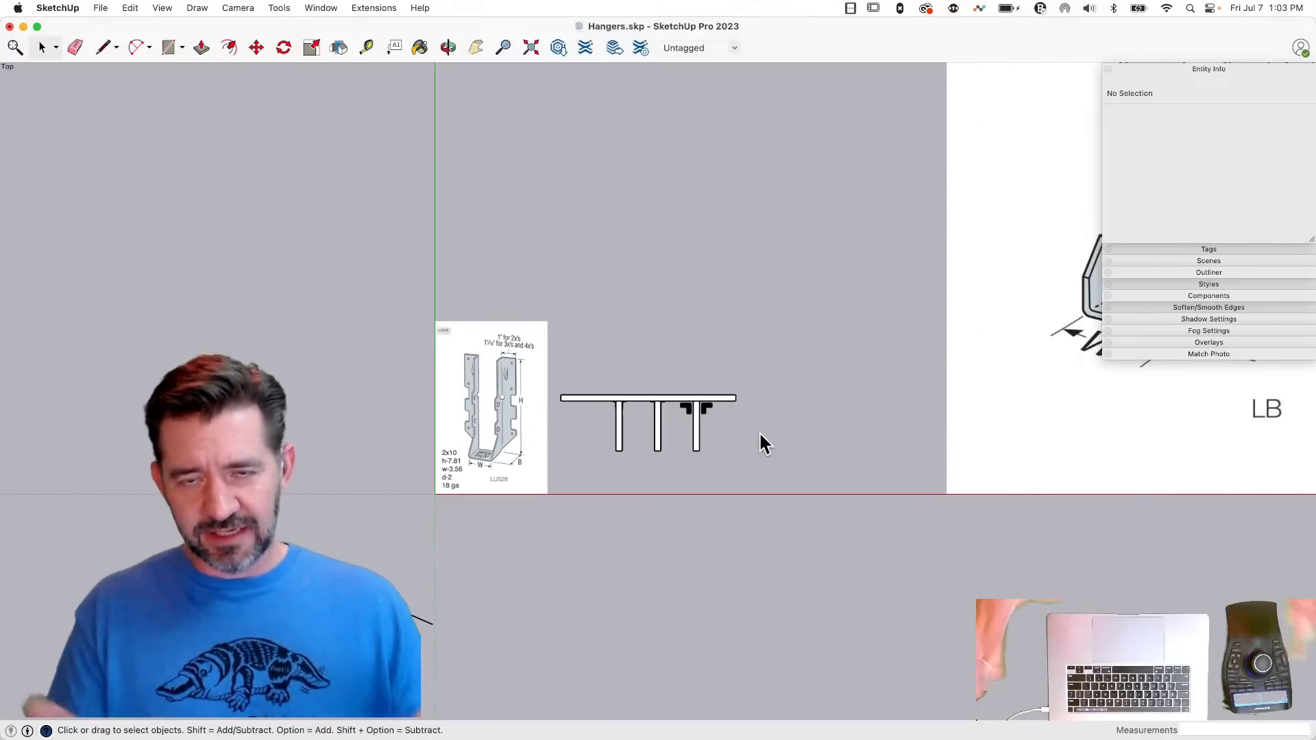
scroll(814, 341, "down", 2)
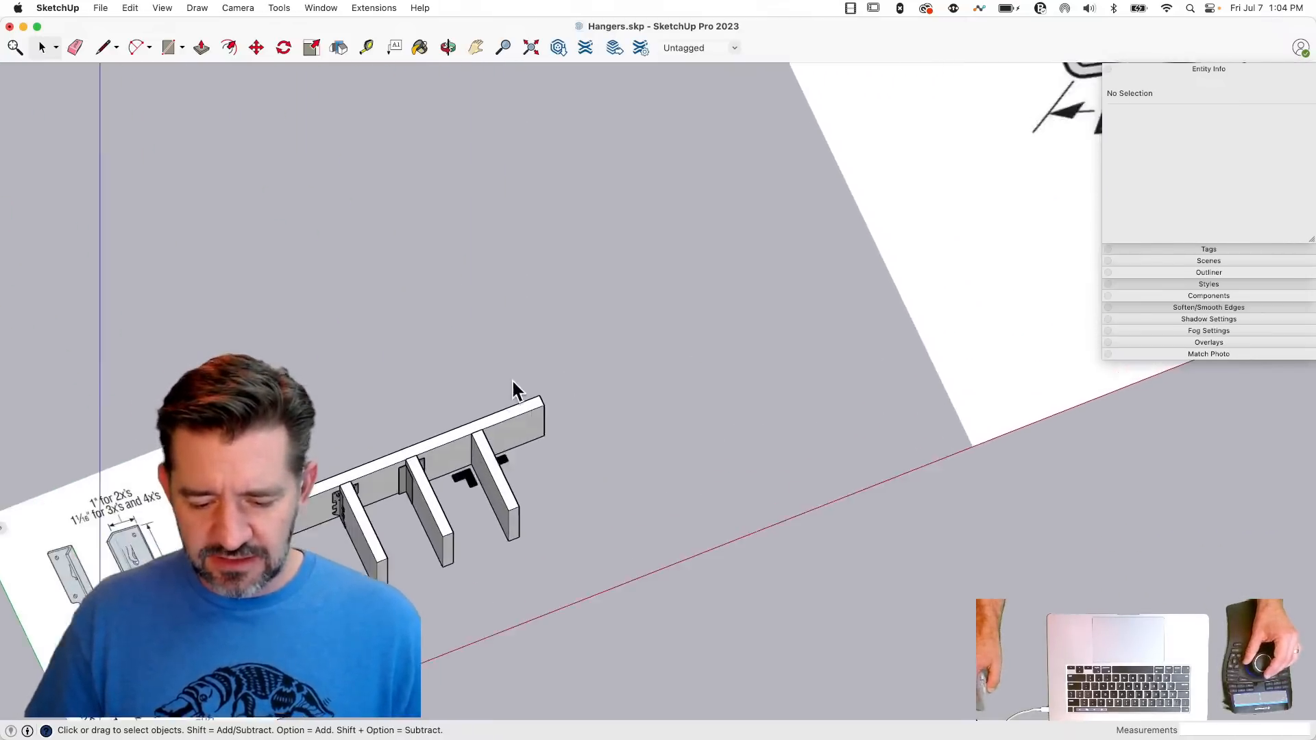
- Return the camera to perspective projection and bring the whole model back into view
left_click(208, 10)
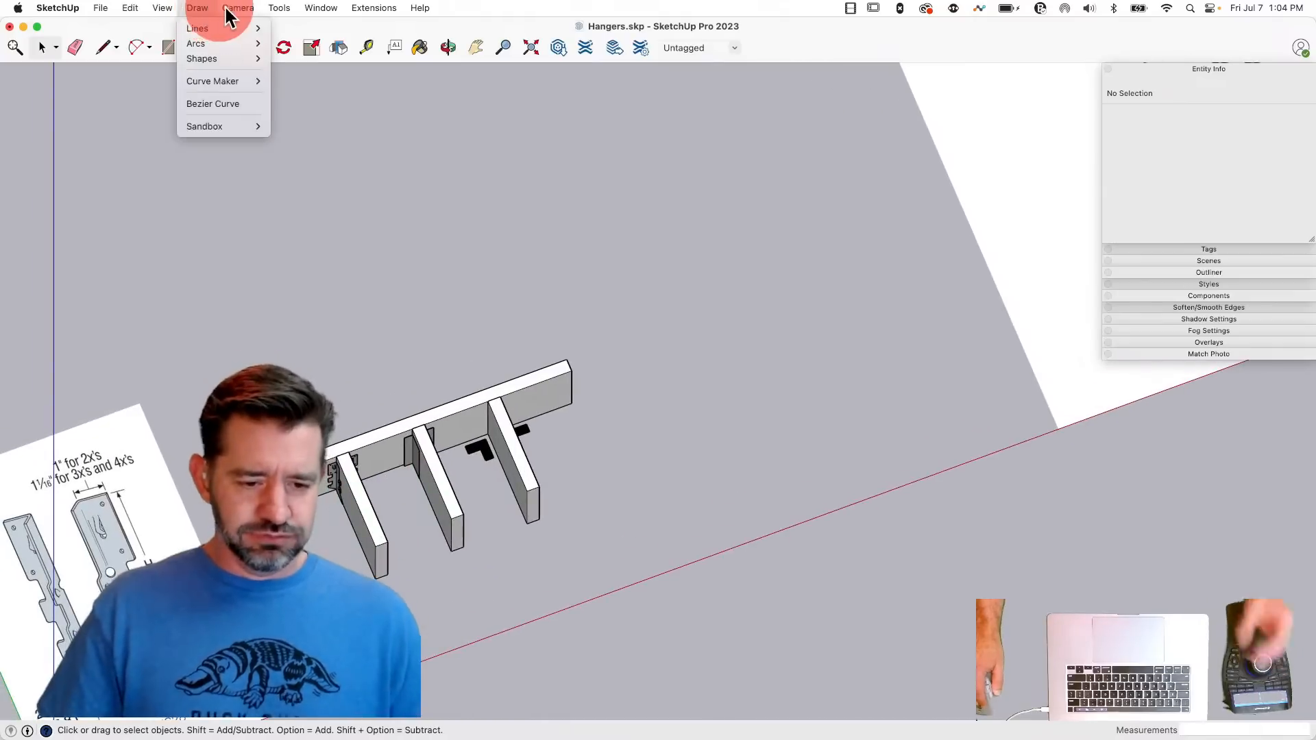
left_click(258, 97)
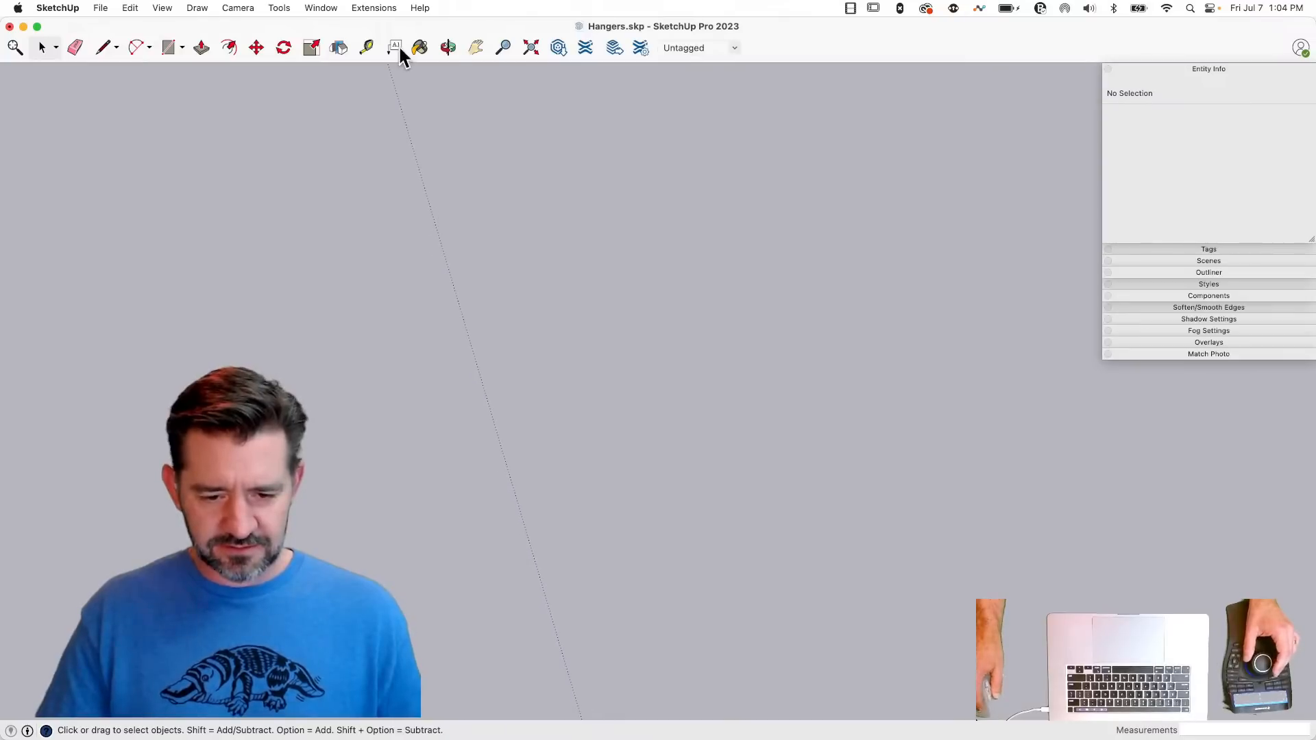
left_click(531, 45)
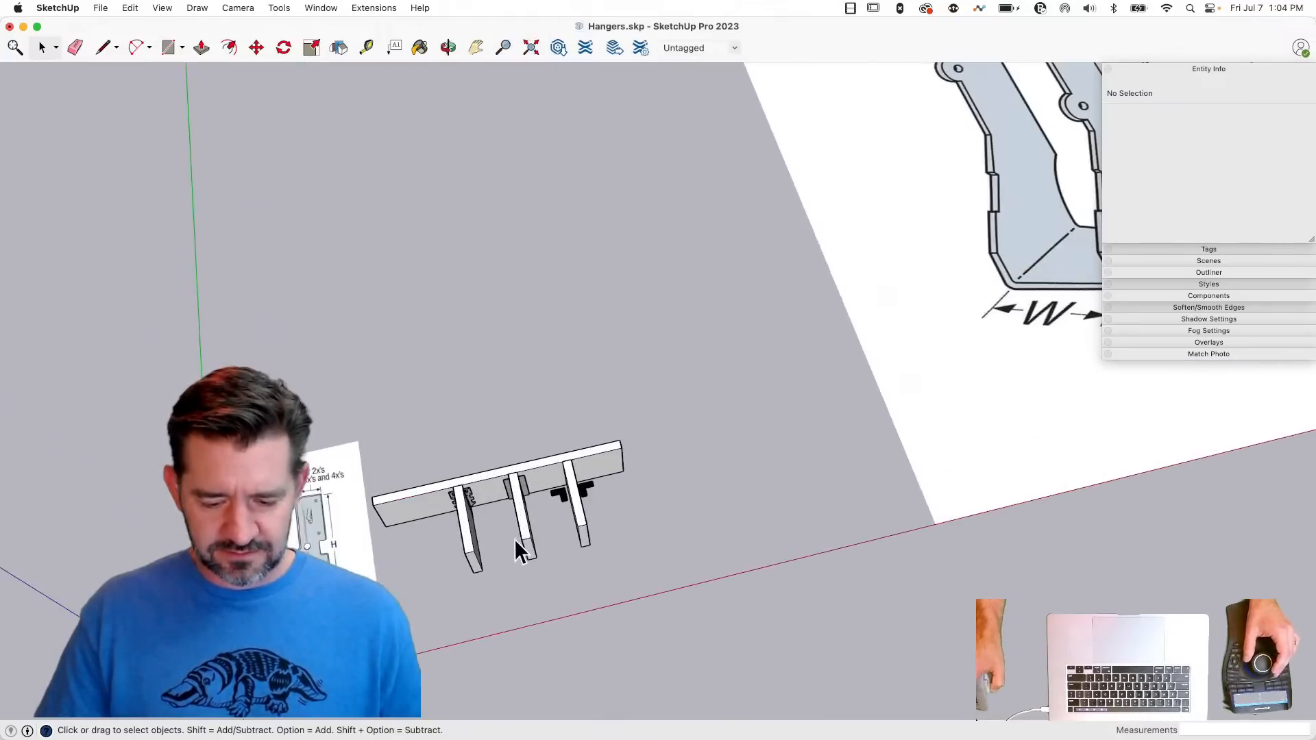
- Group the two black L-shaped faces on either side of the third joist
mouse_move(516, 351)
left_mouse_down()
mouse_move(697, 501)
mouse_move(681, 496)
left_mouse_up()
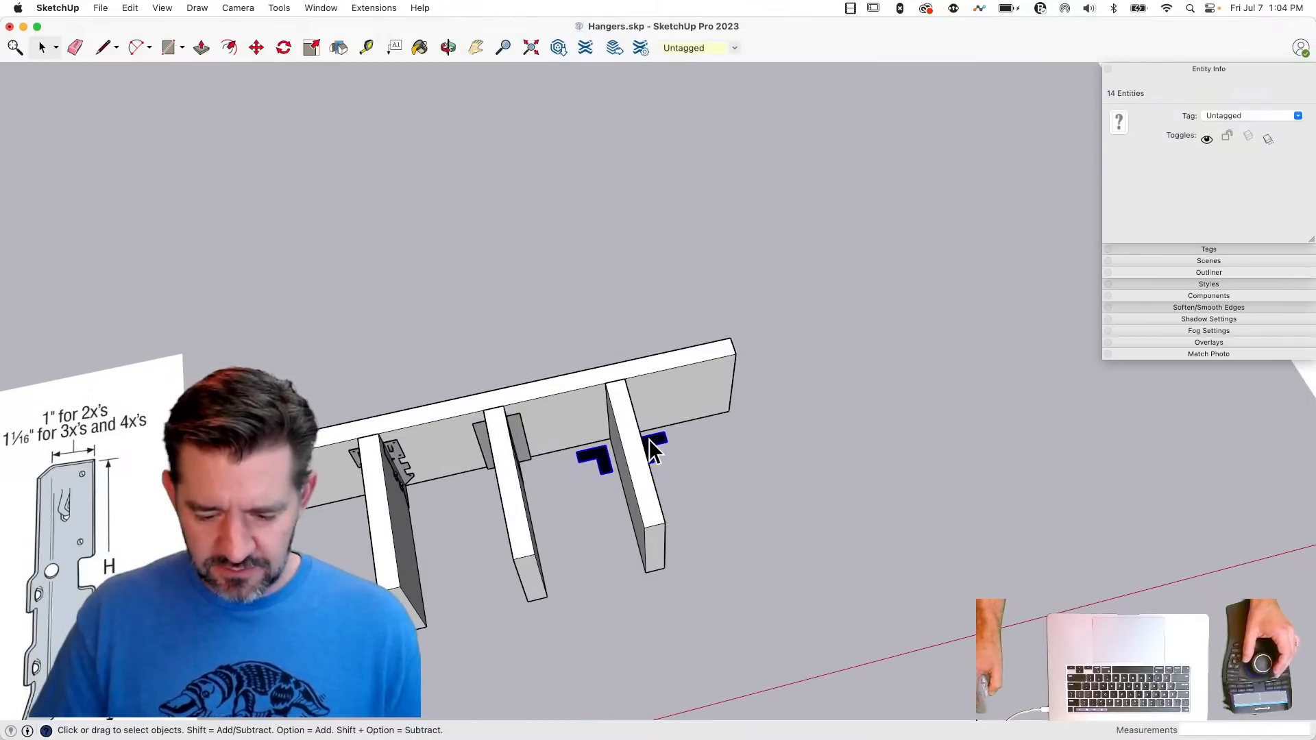
right_click(650, 440)
left_click(701, 561)
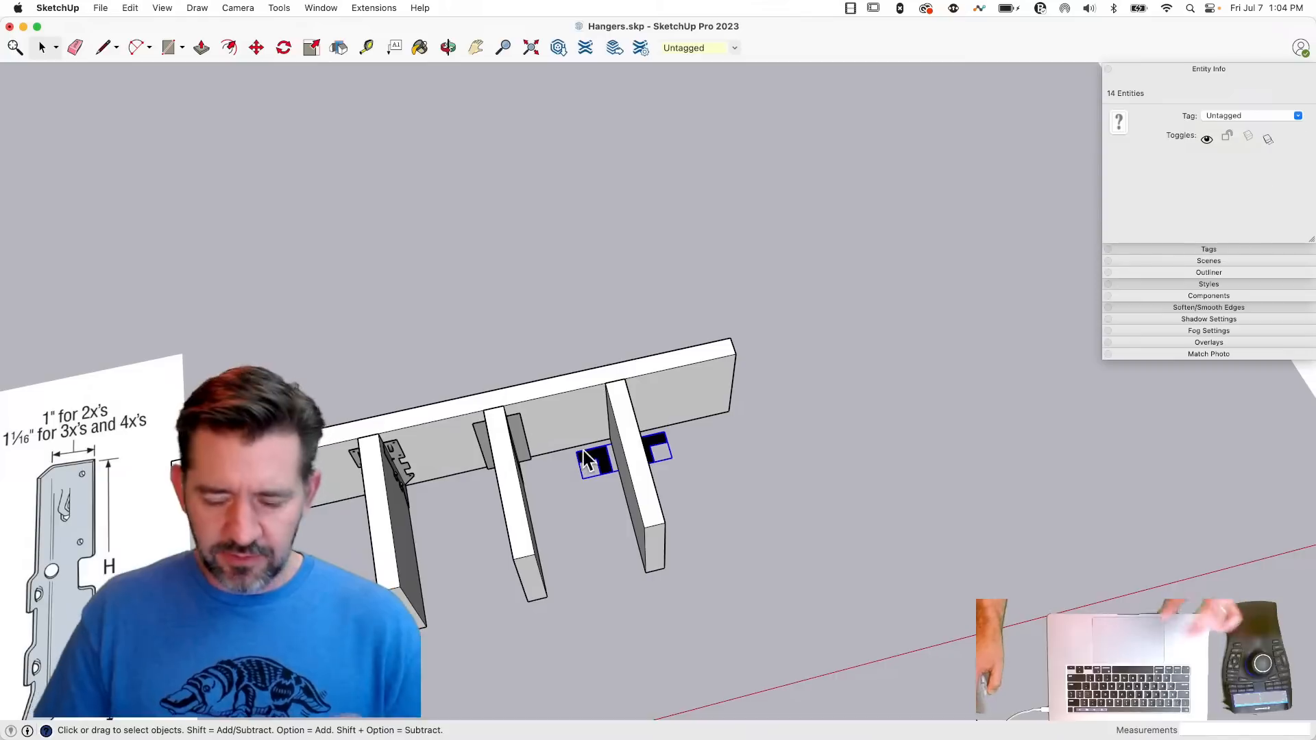
- Add two new tags to the model, trying LOD1 as the first one's name
left_click(1185, 74)
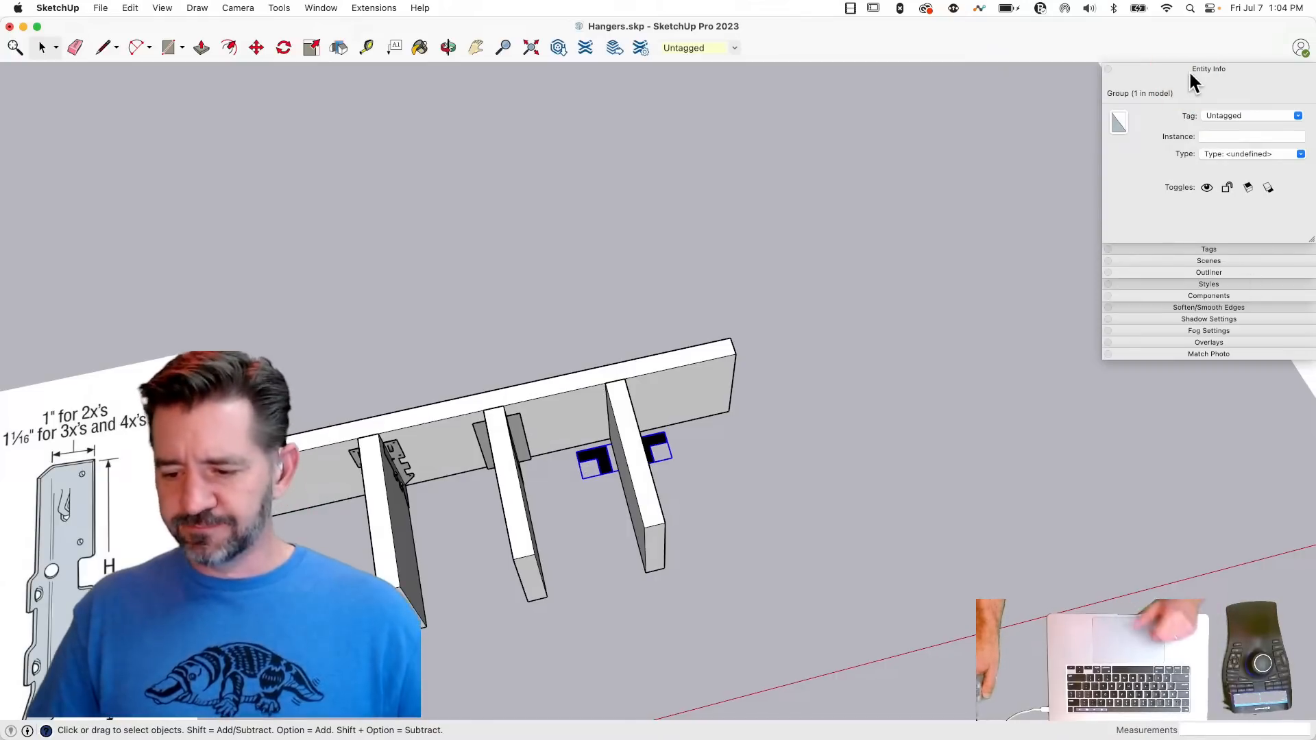
left_click(1266, 83)
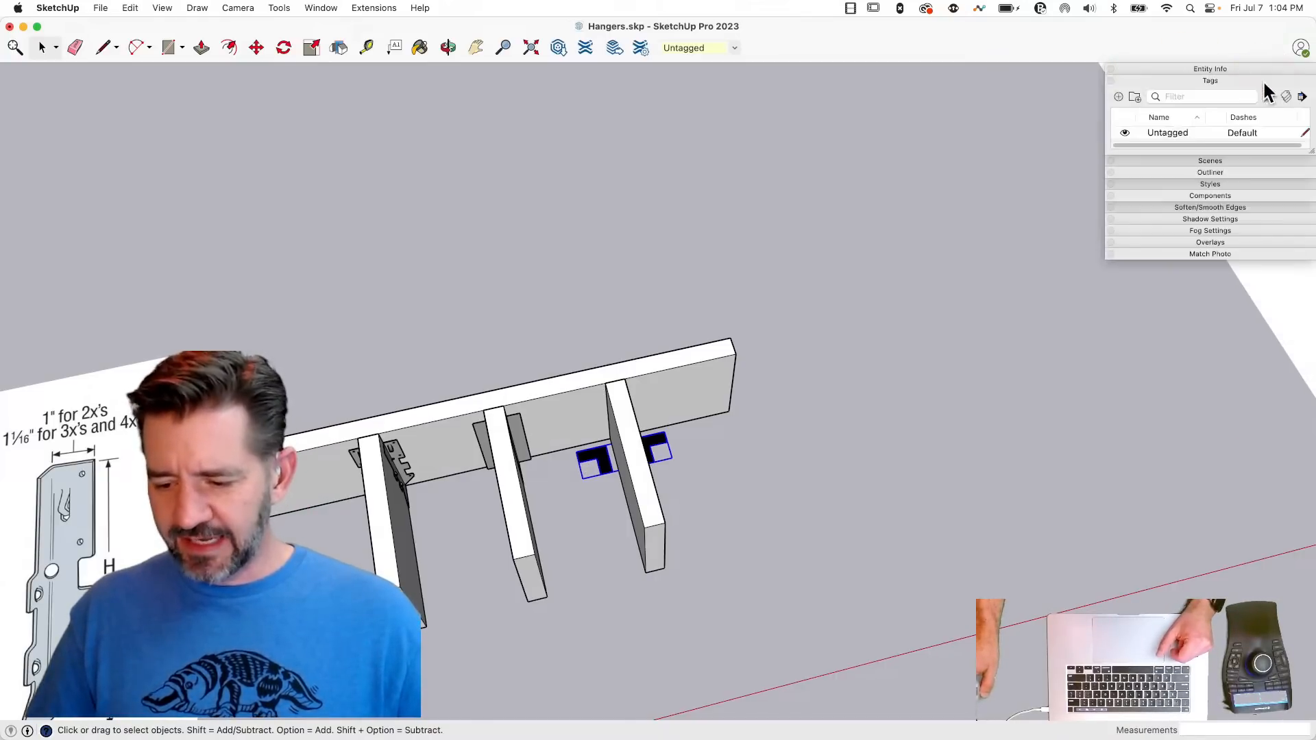
left_click_drag(1313, 163, 1308, 297)
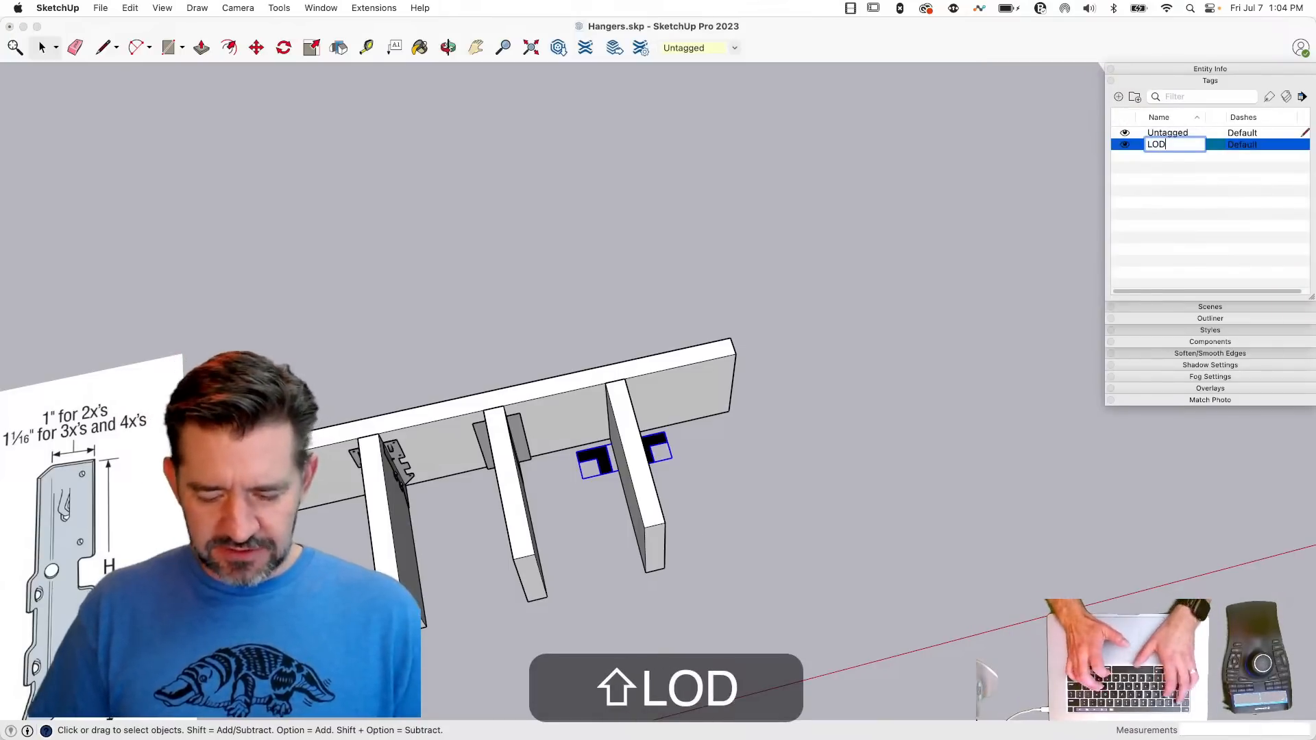
key("BackSpace")
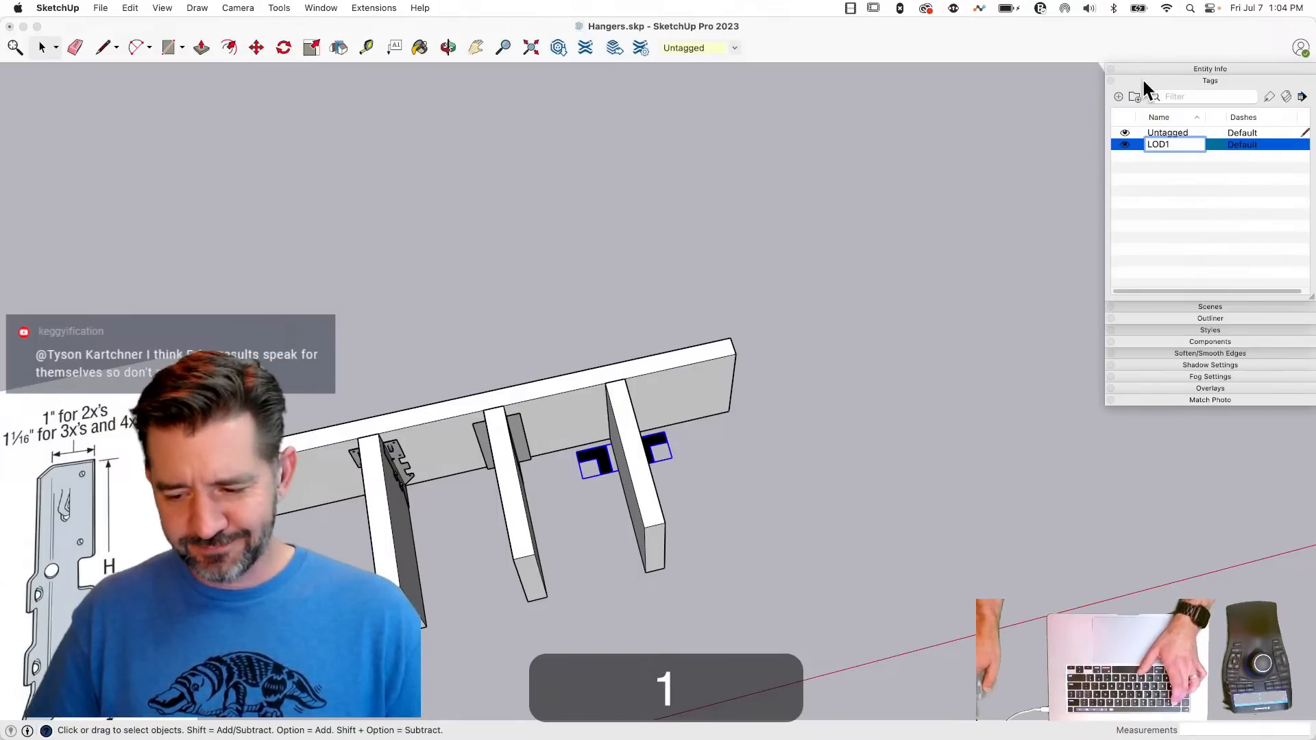
left_click(1118, 97)
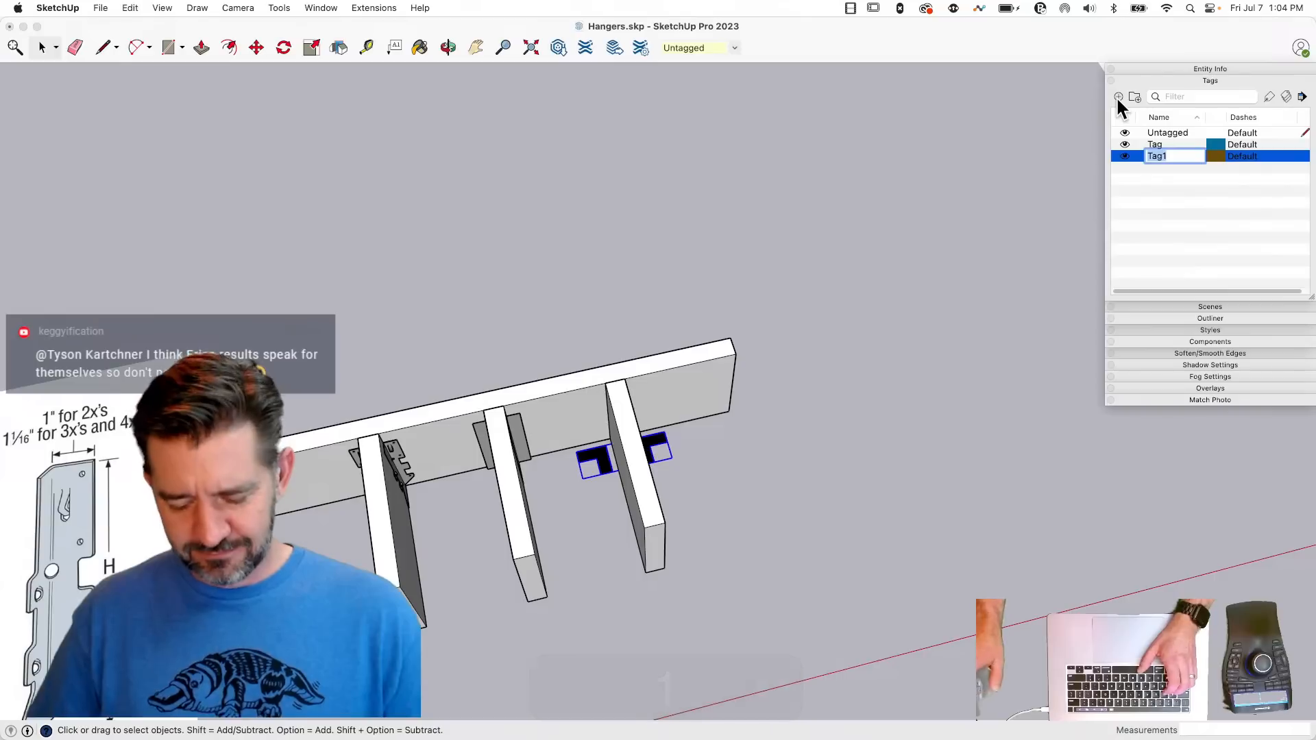
- Rename the first new tag as Hanger DET1
left_click(1158, 146)
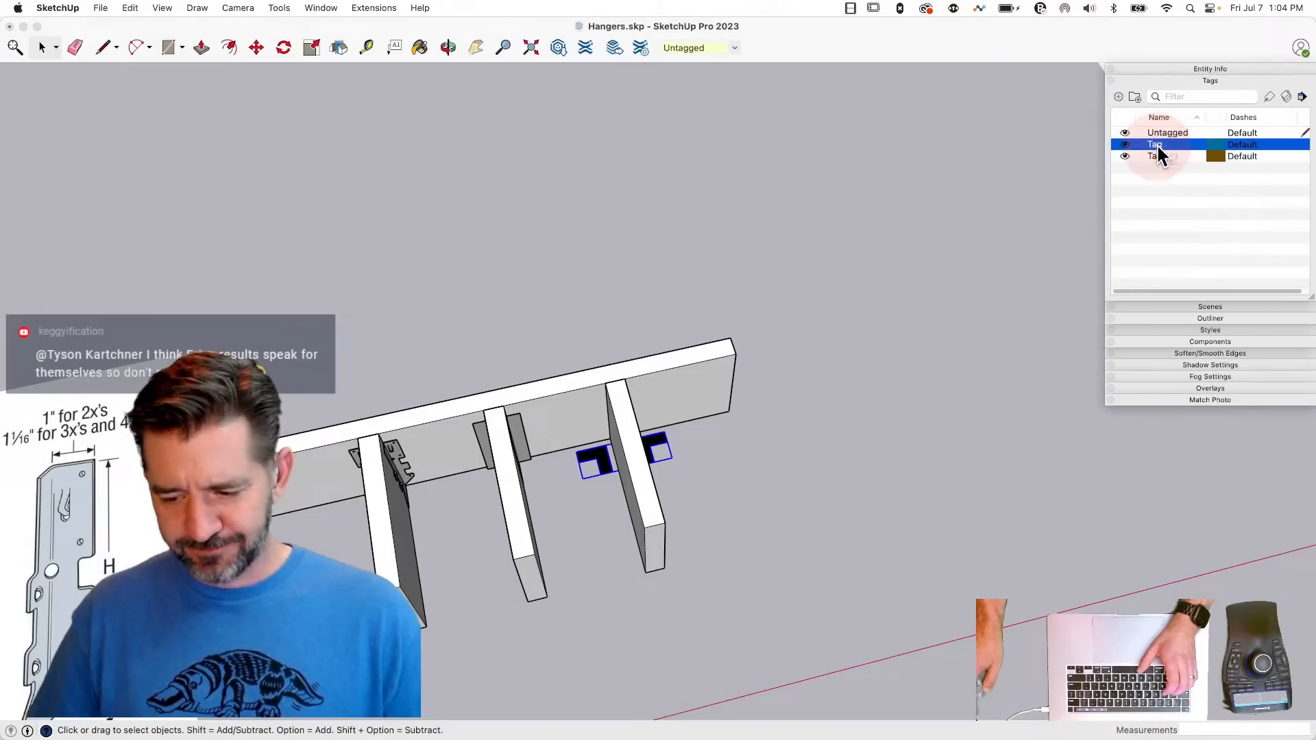
key("shift")
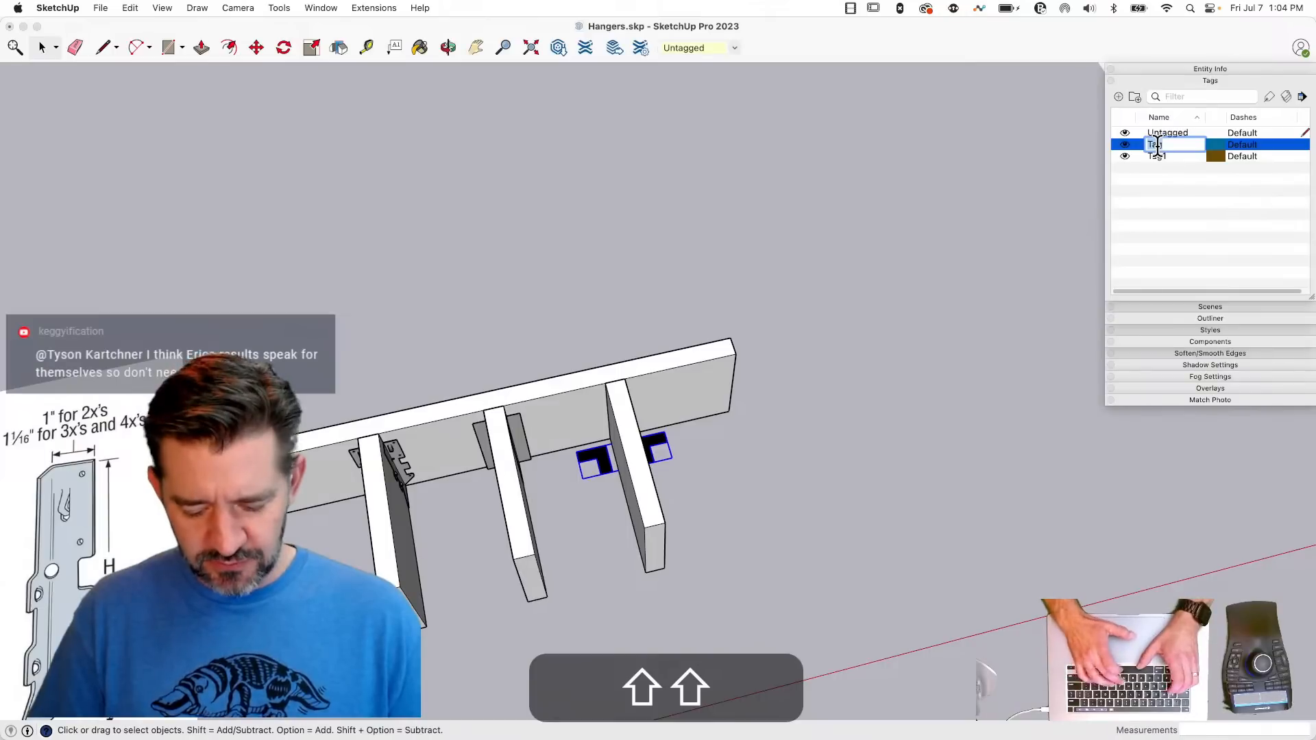
type("Hang")
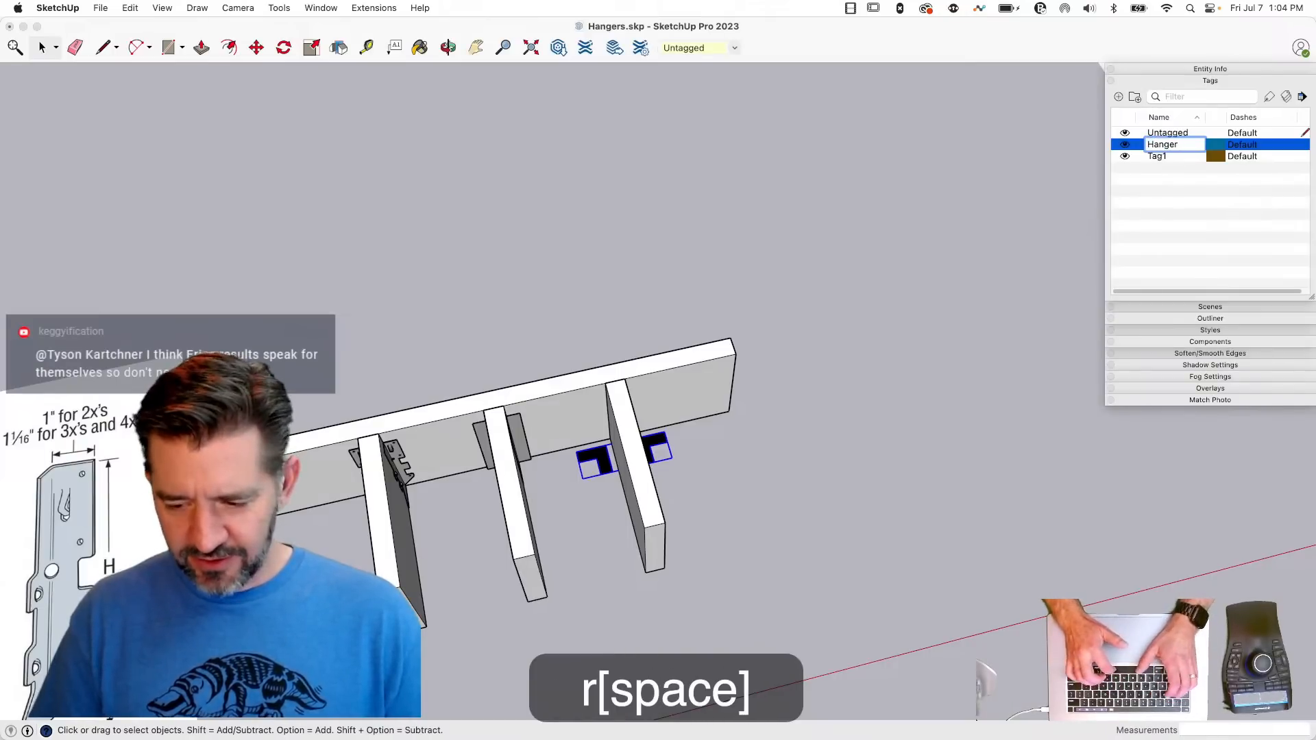
type("er")
key("shift")
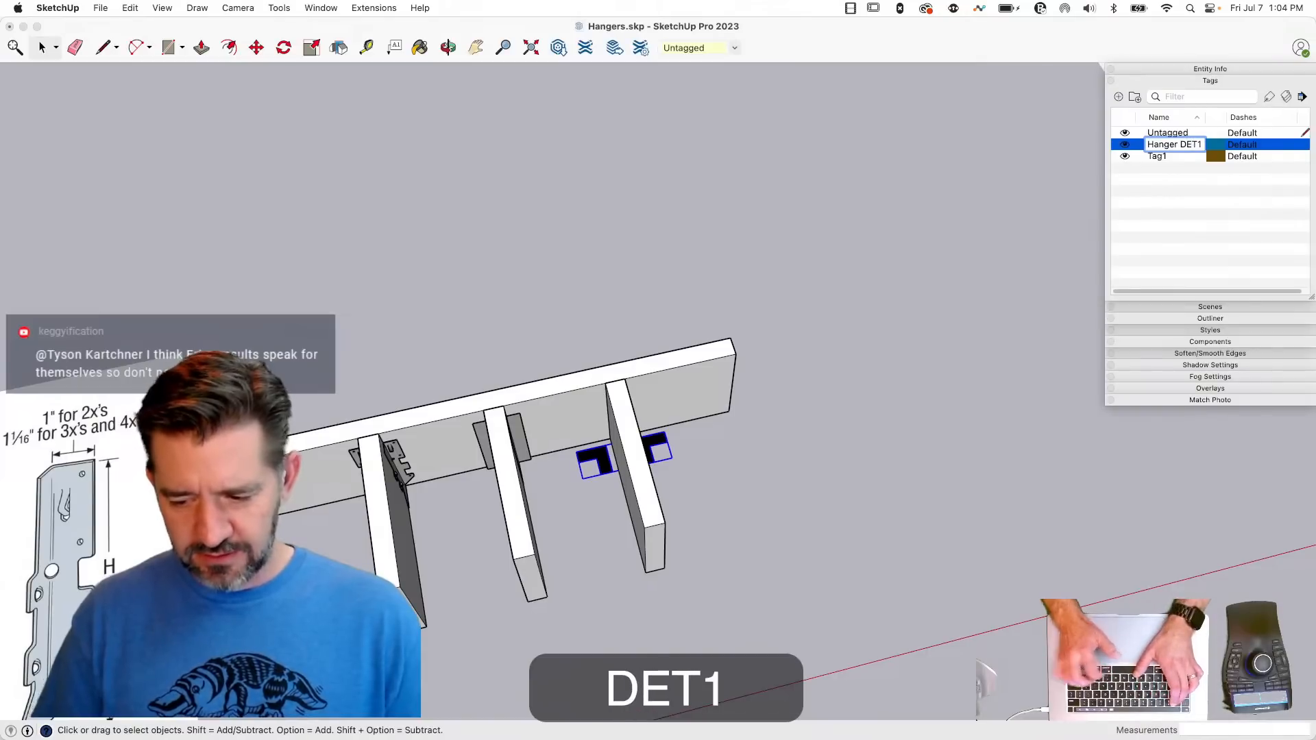
type("DET1")
key("Return")
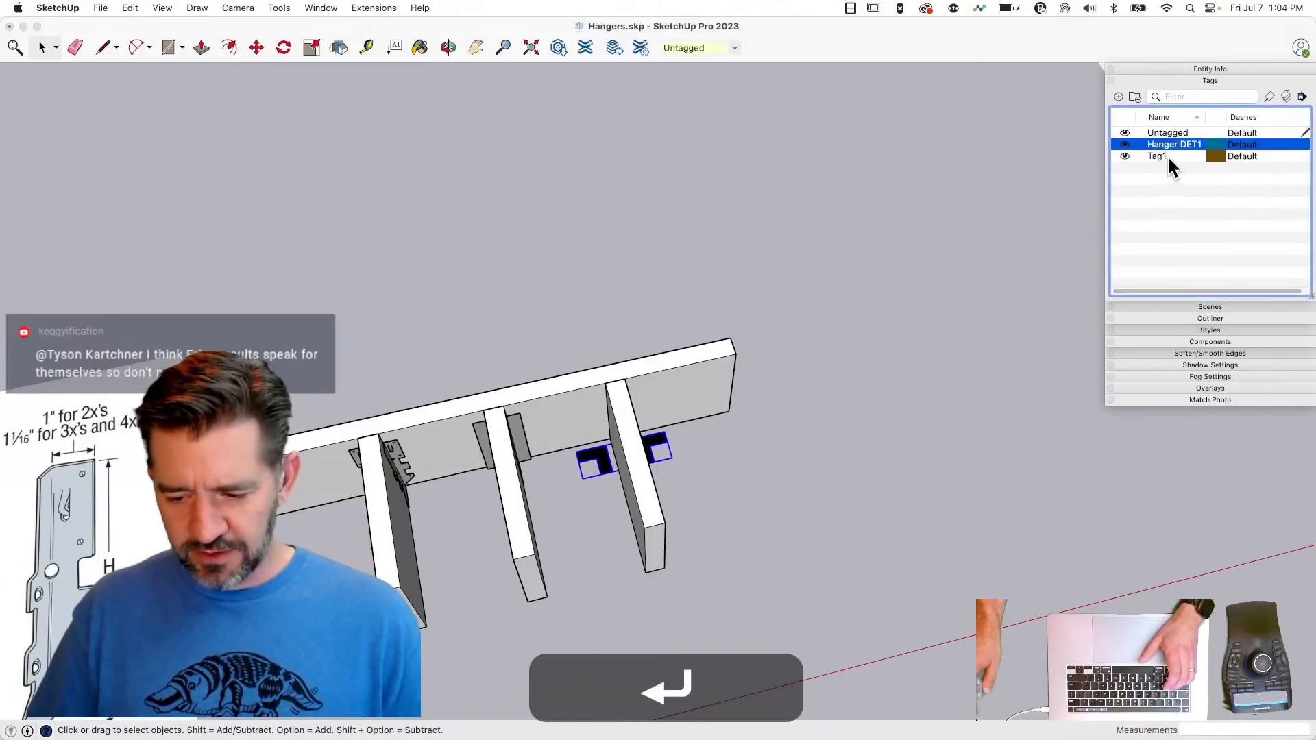
- Rename the second new tag as Hanger DET2
left_click(1171, 159)
left_click(1168, 158)
key("shift")
type("Ha")
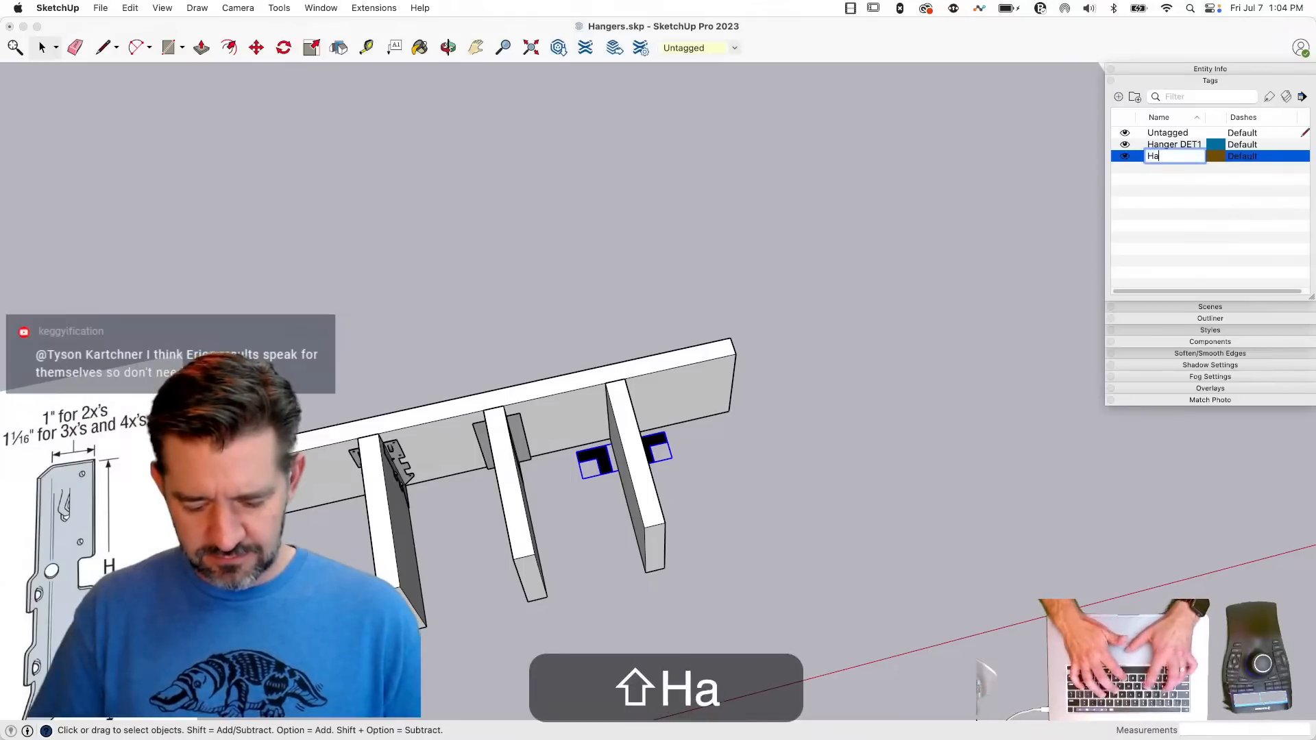
type("nger DET")
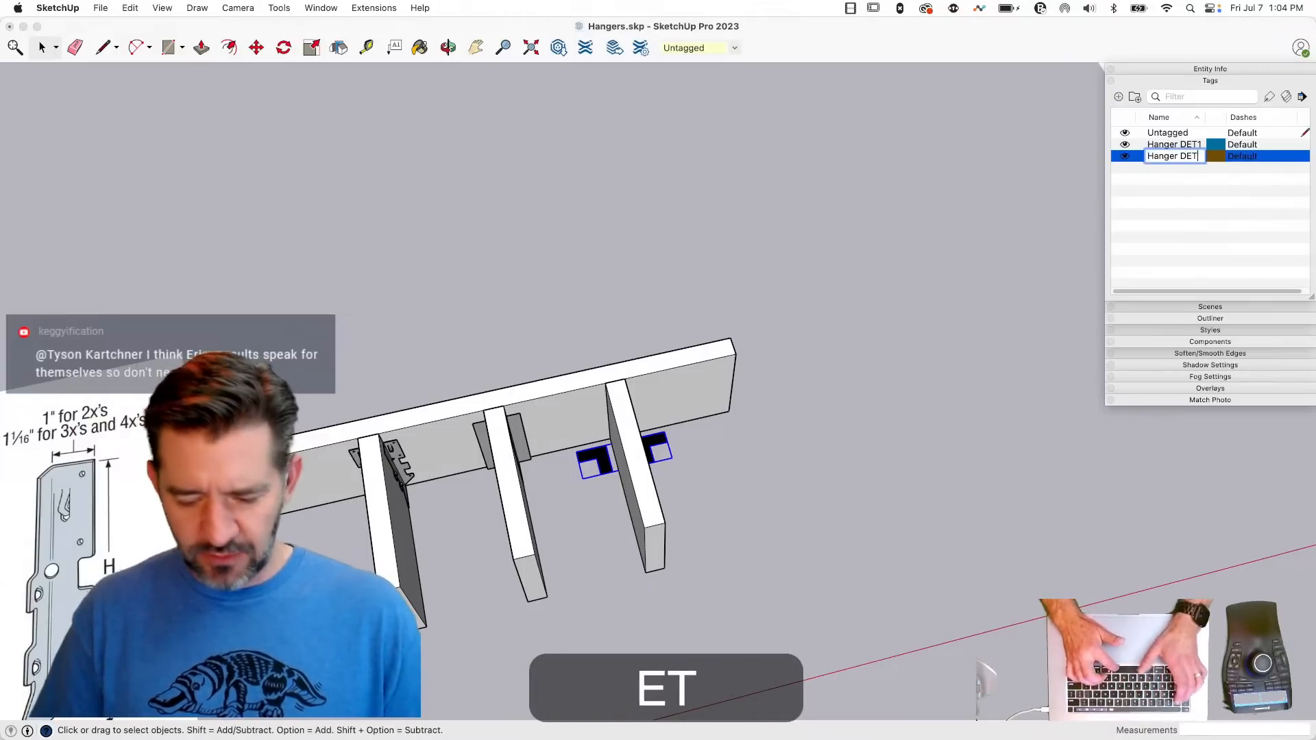
type("2")
key("Return")
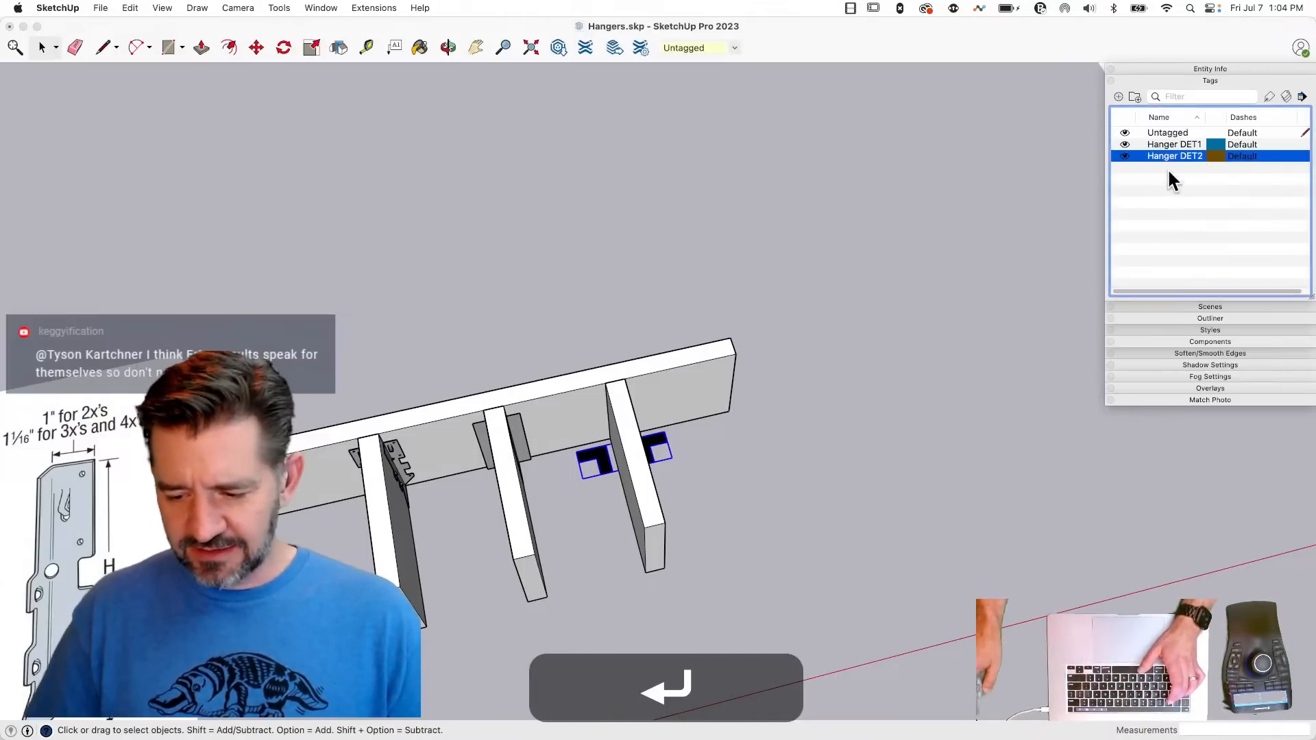
- Add a third tag named Hanger DET3
left_click(1119, 97)
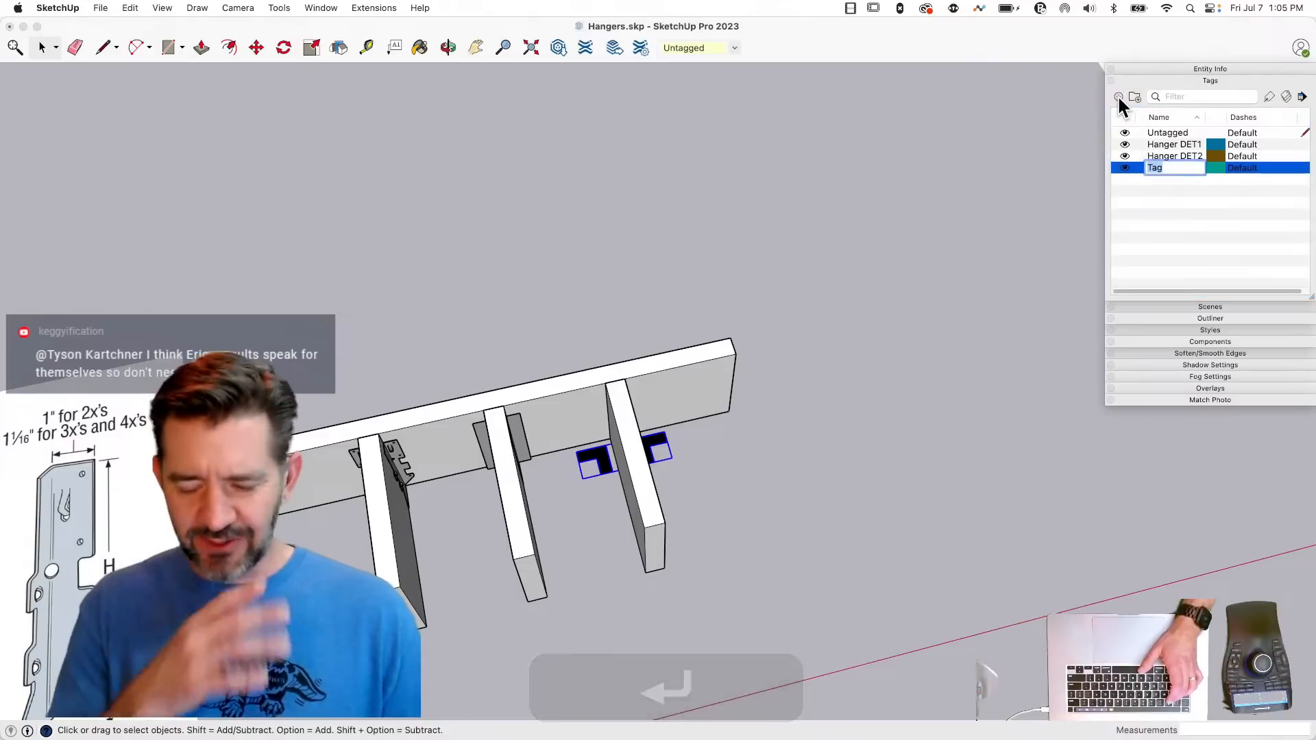
type("Honger DET3")
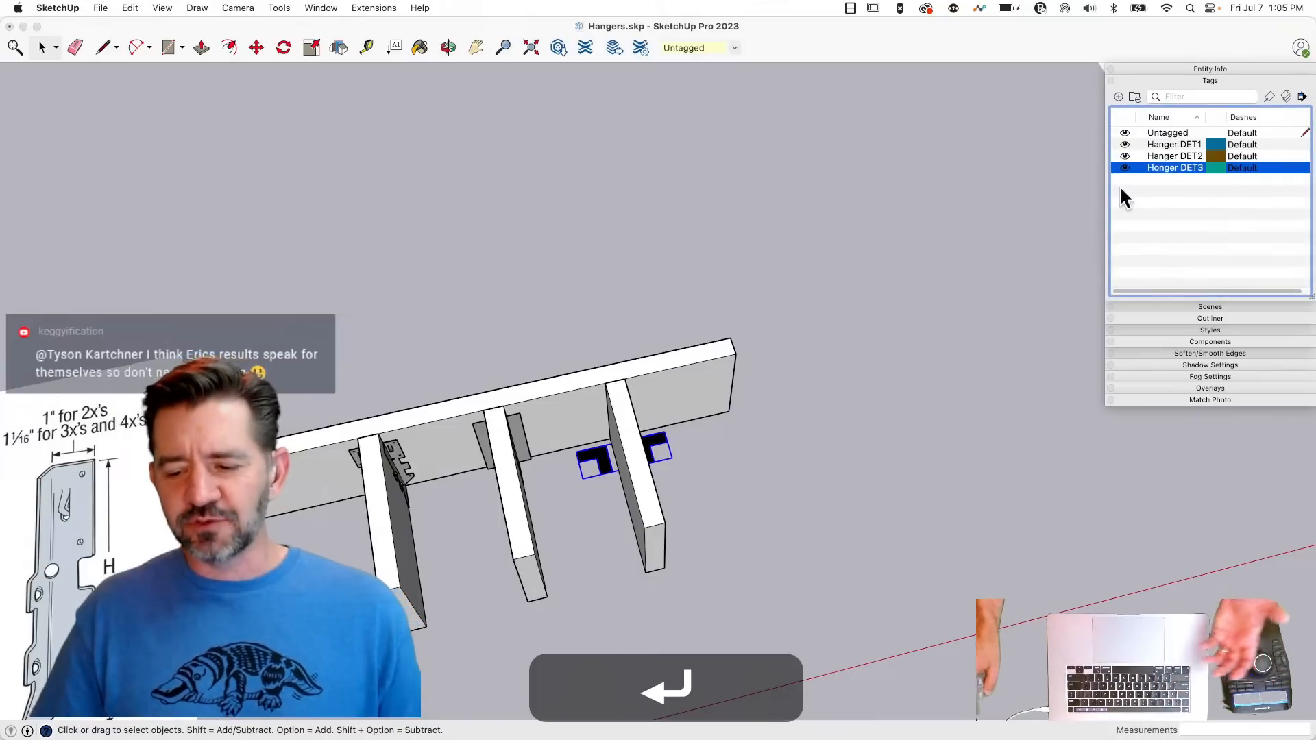
double_click(1157, 170)
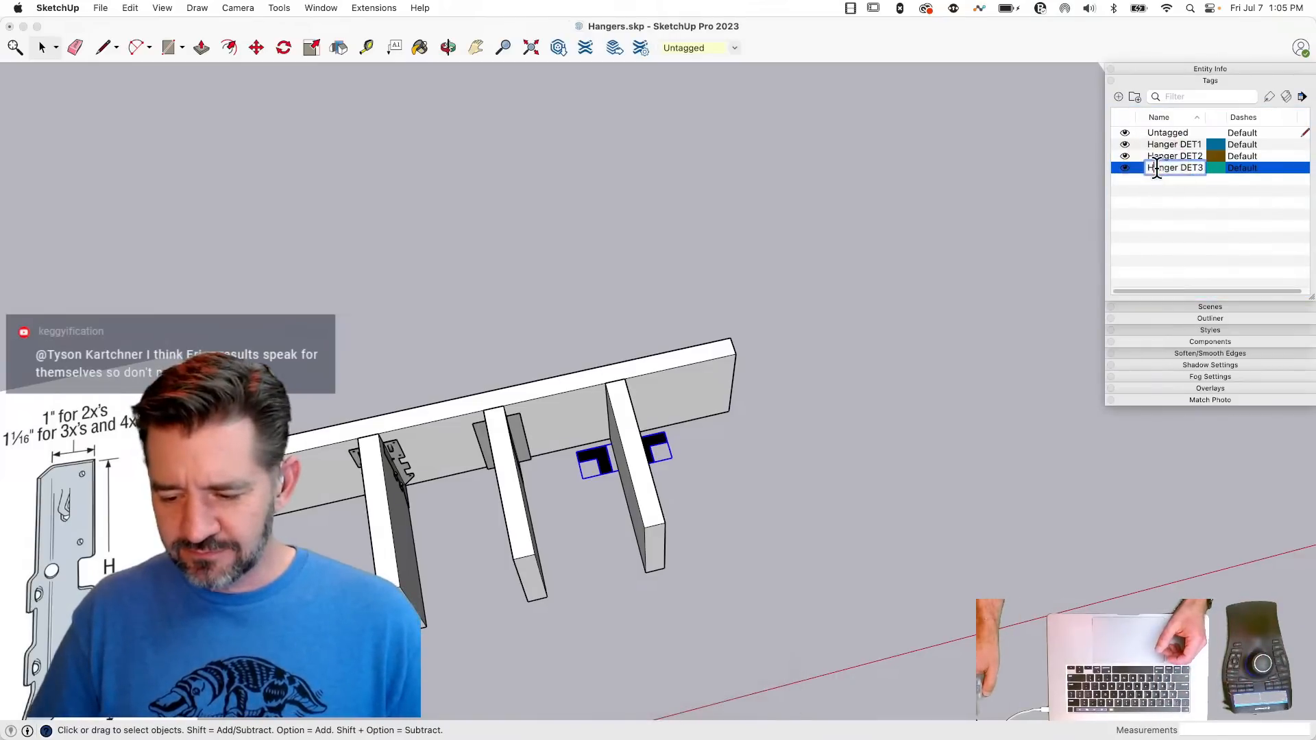
key("BackSpace")
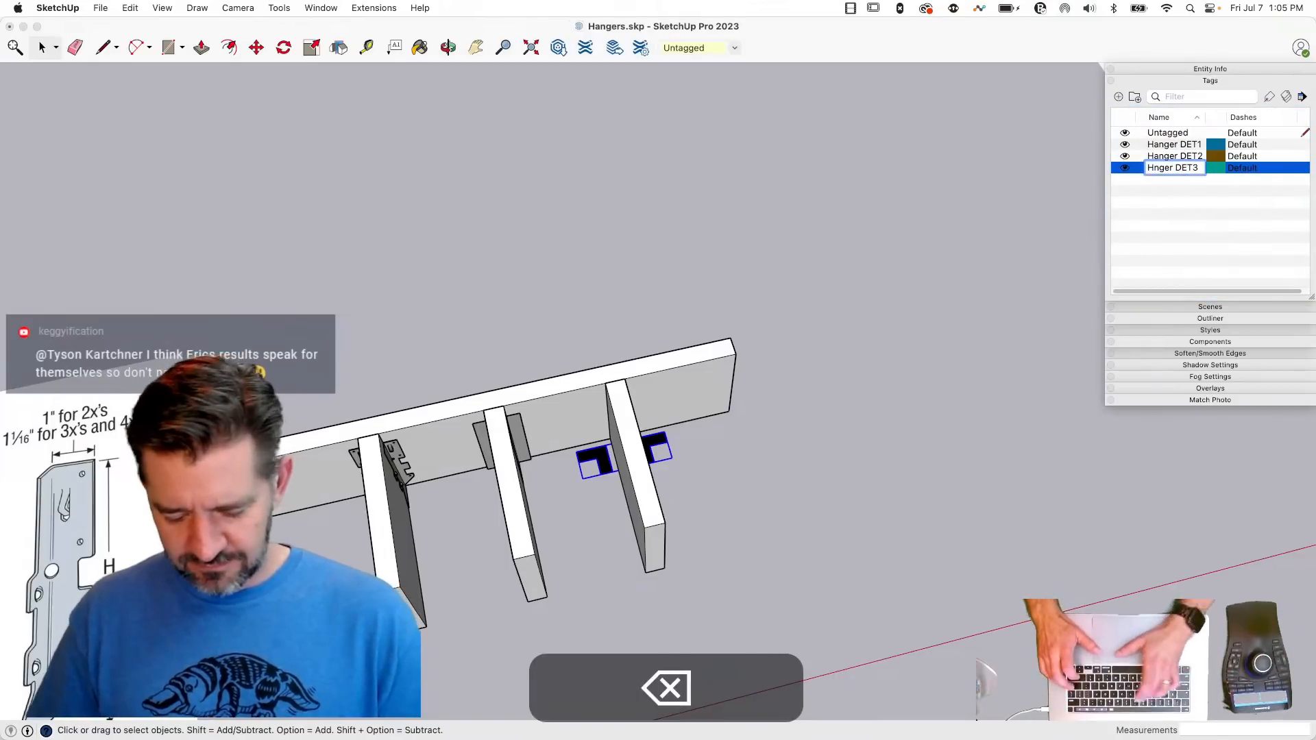
type("a")
key("Return")
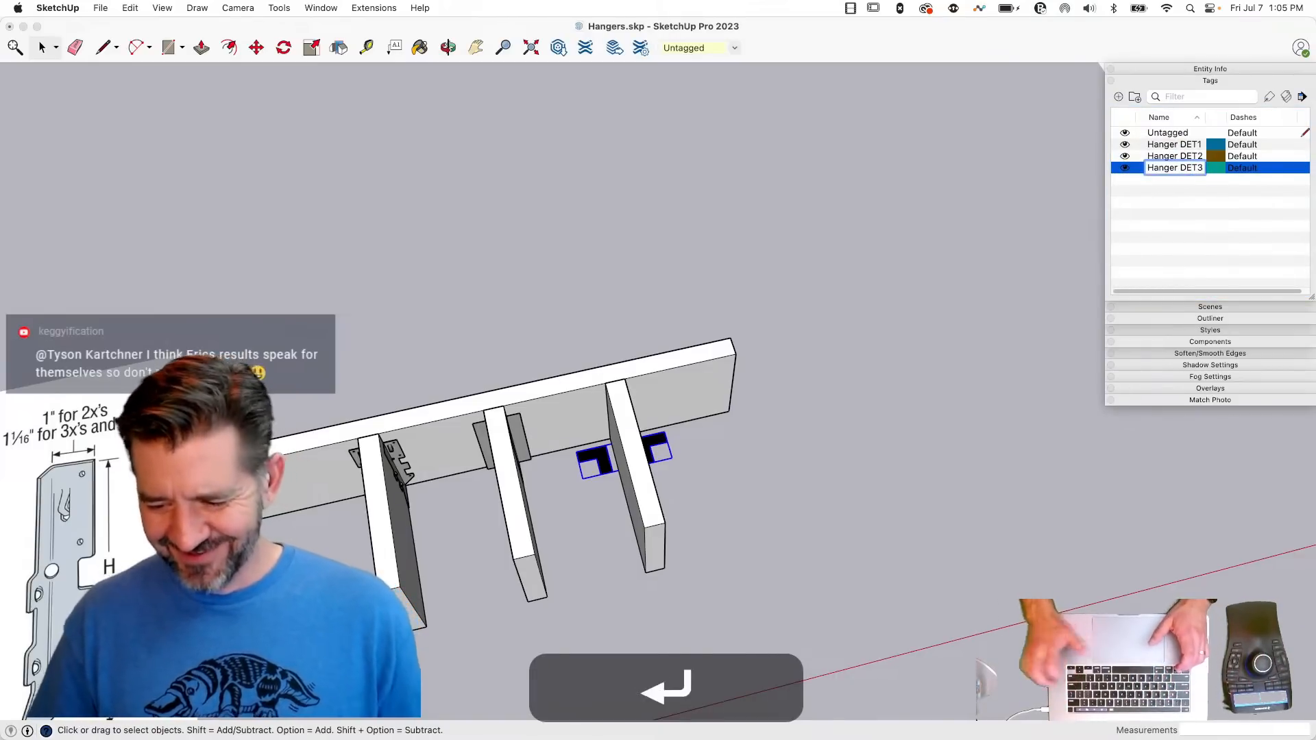
- Assign the Hanger DET1 tag to the group of L-shaped faces at the third joist
left_click(1178, 212)
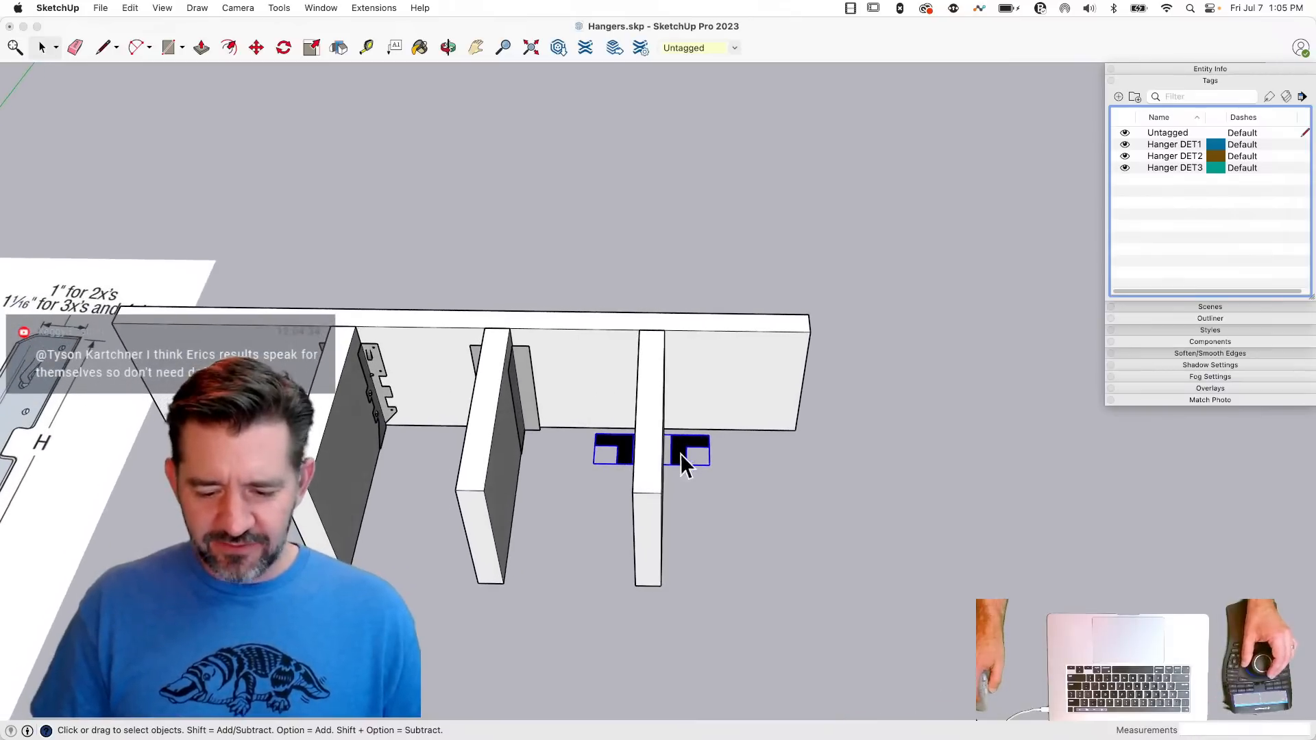
left_click(1227, 68)
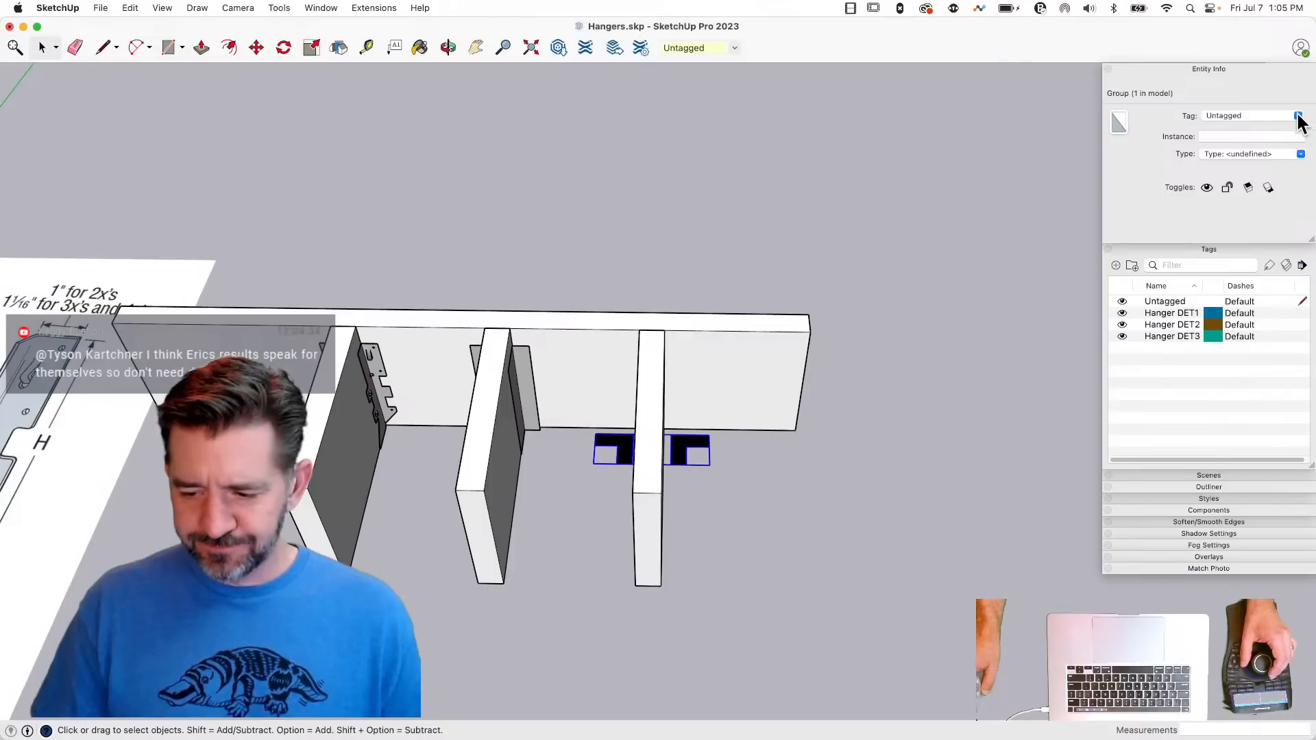
left_click(1246, 142)
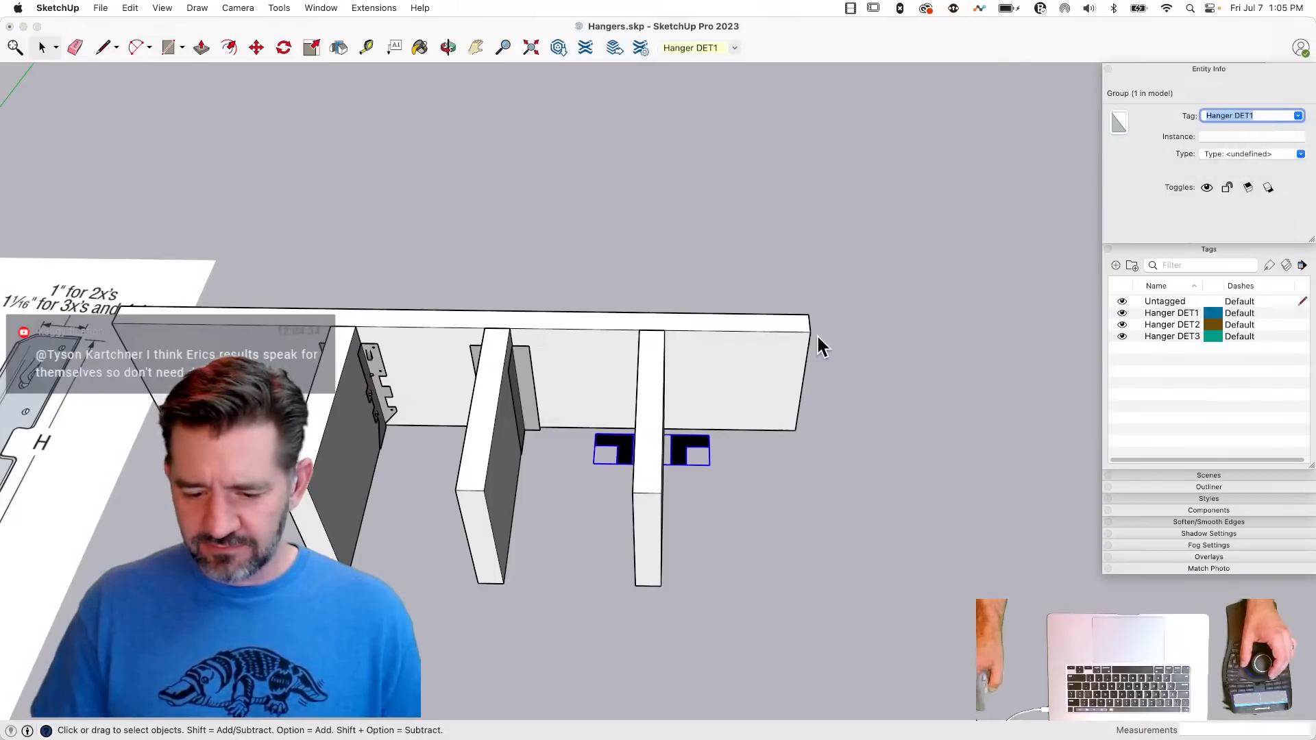
- Assign the Hanger DET2 tag to the flat-faced hanger group at the middle joist
left_click(529, 401)
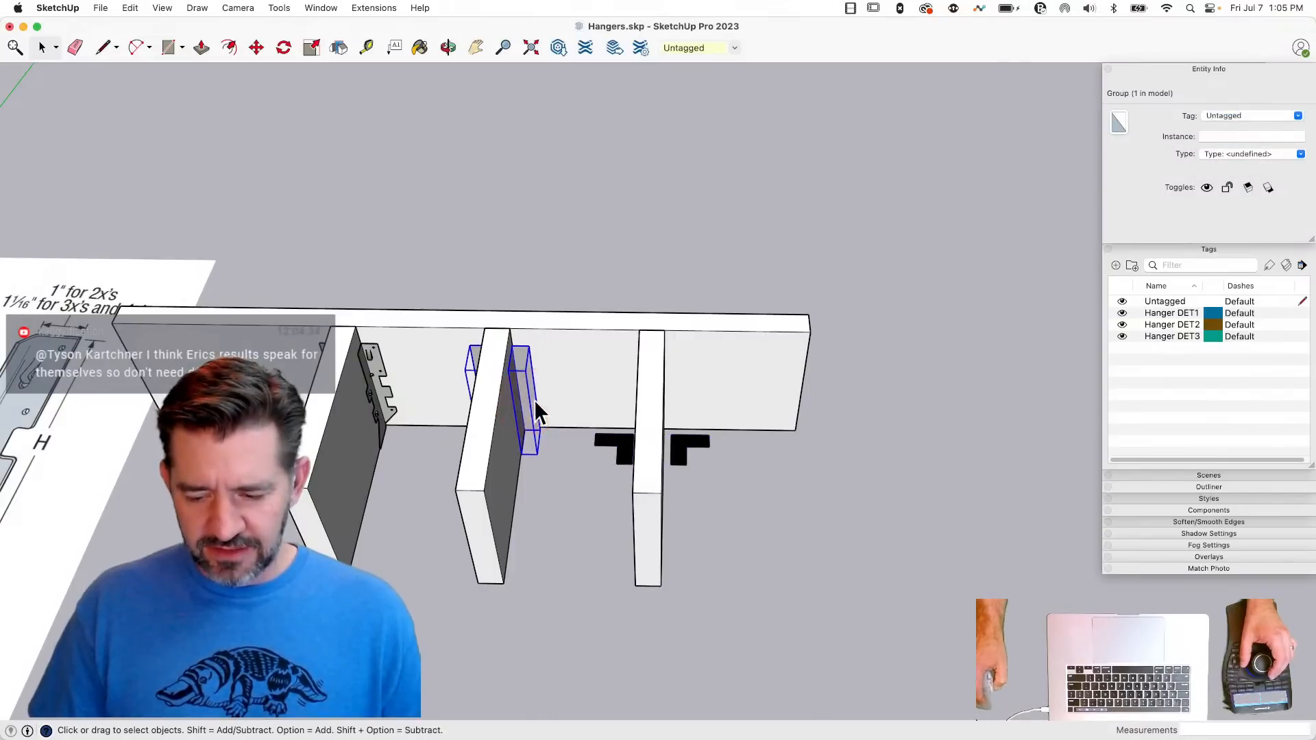
left_click(1298, 117)
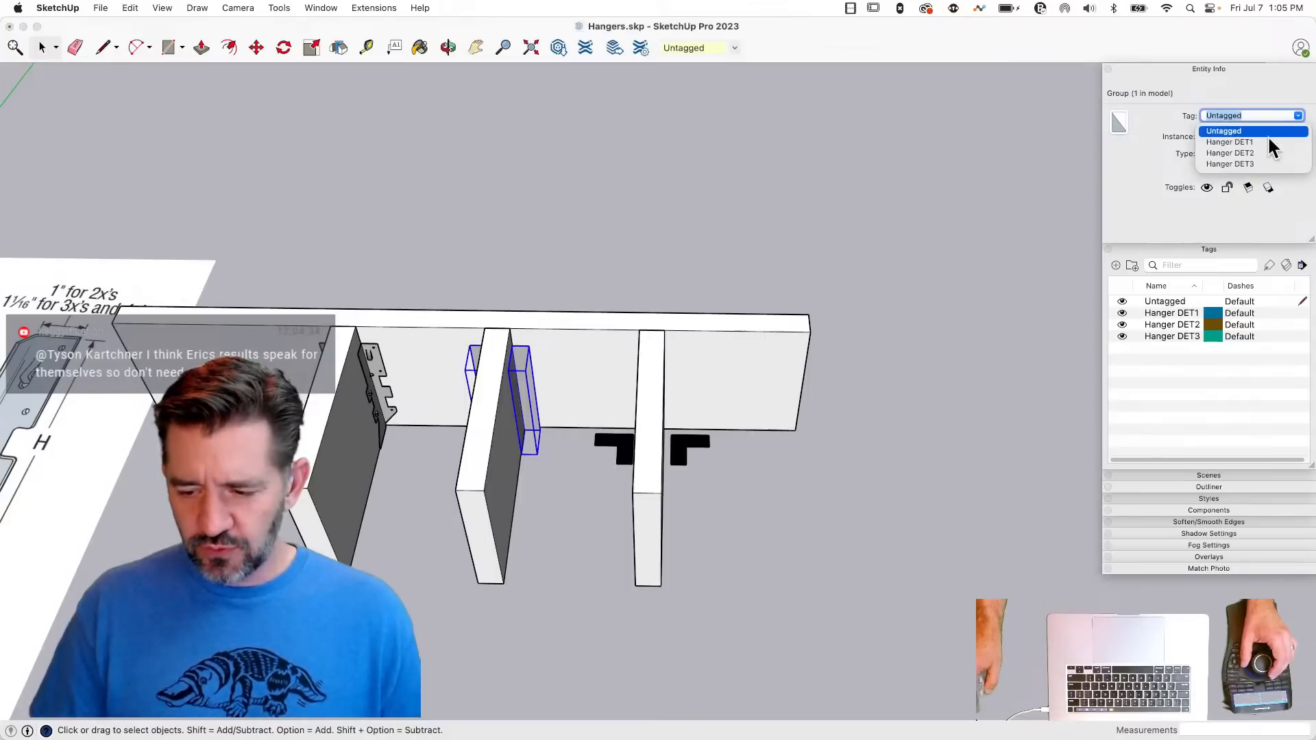
left_click(1241, 152)
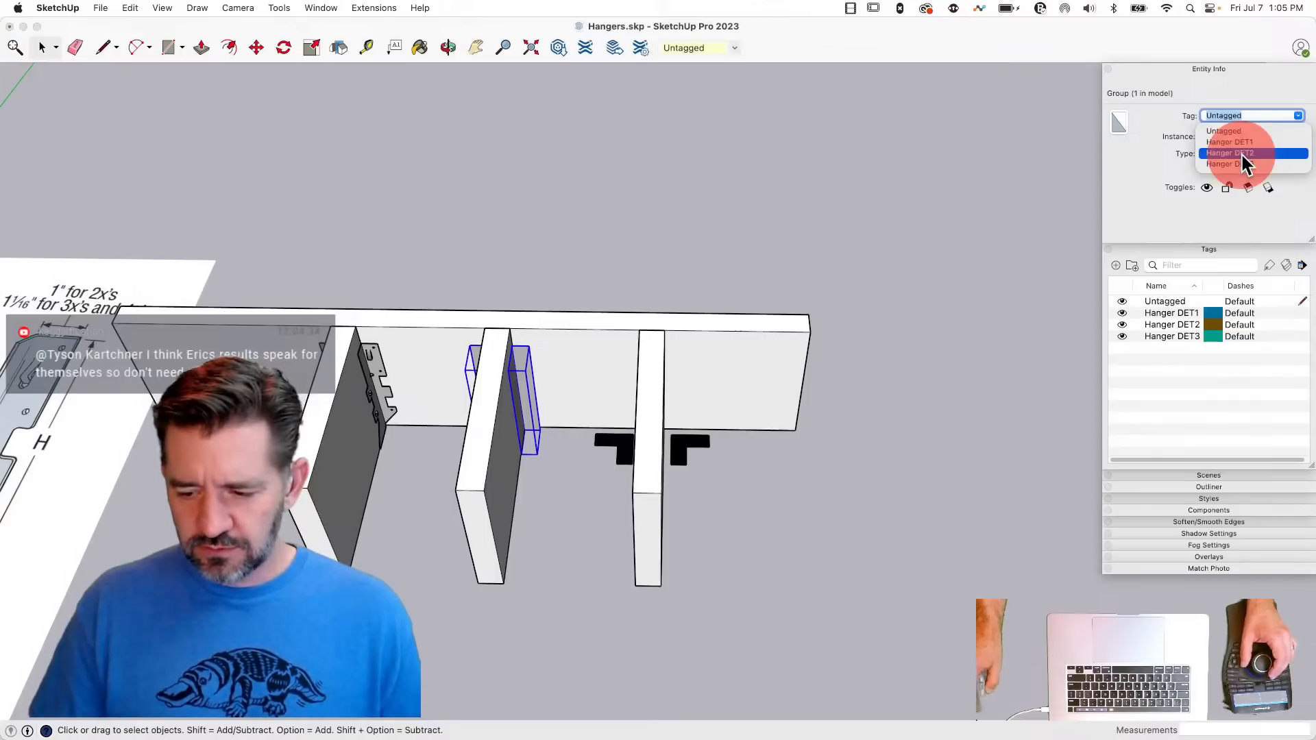
- Assign the Hanger DET3 tag to the detailed LUS hanger component at the first joist
left_click(379, 388)
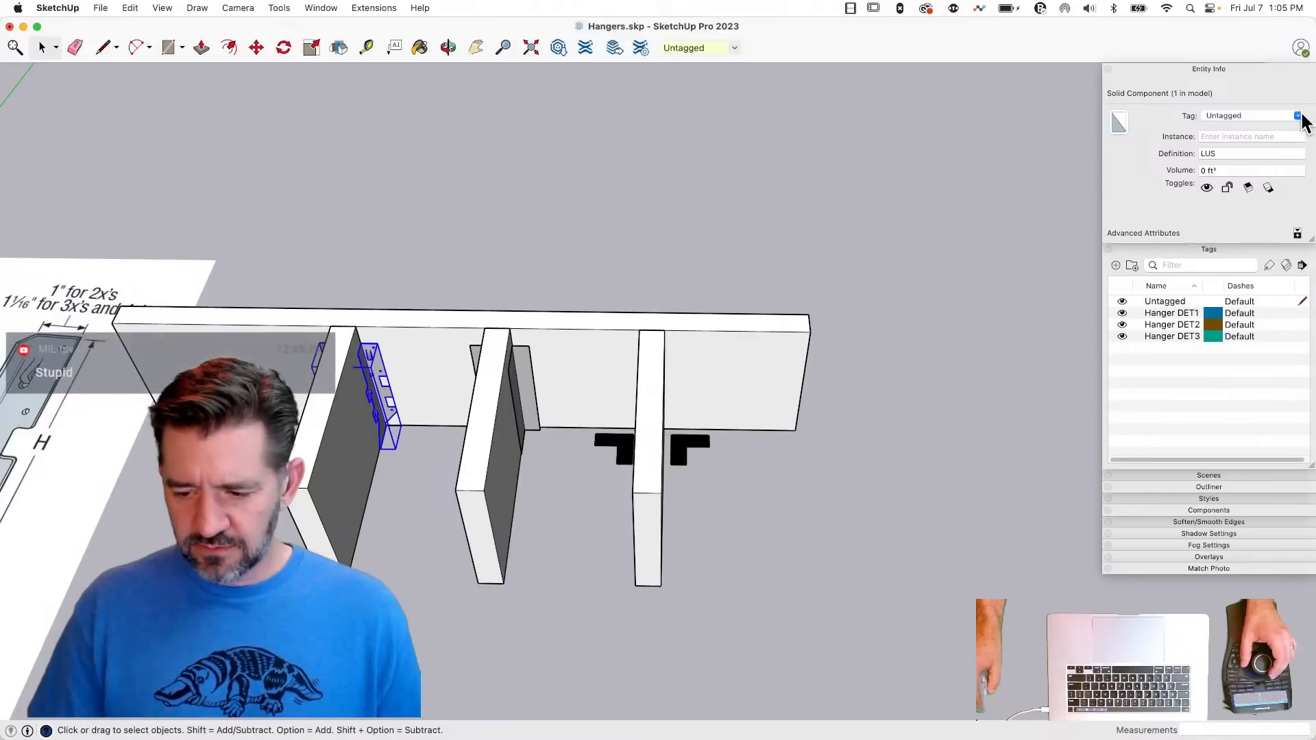
left_click(1300, 118)
left_click(1247, 164)
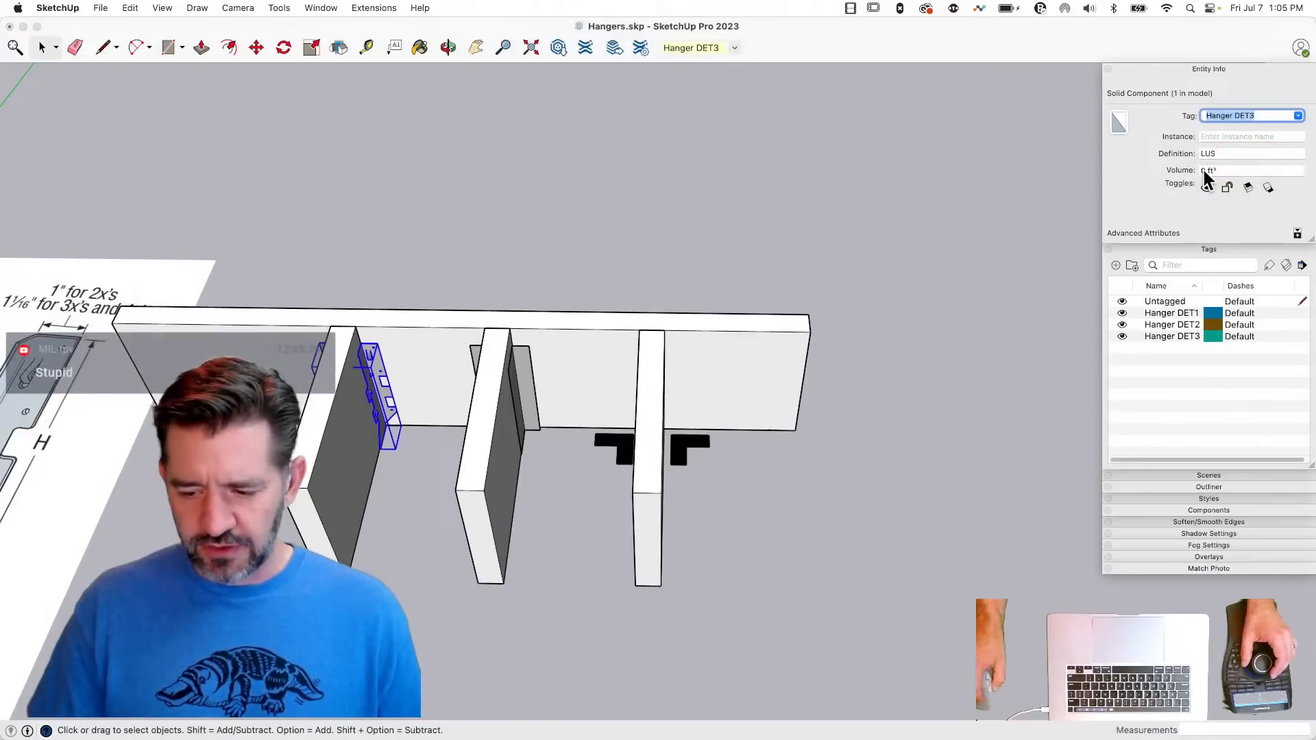
- Copy the flat-faced hanger group from the middle joist onto the first joist, using matching midpoints on the joist ends
left_click(523, 394)
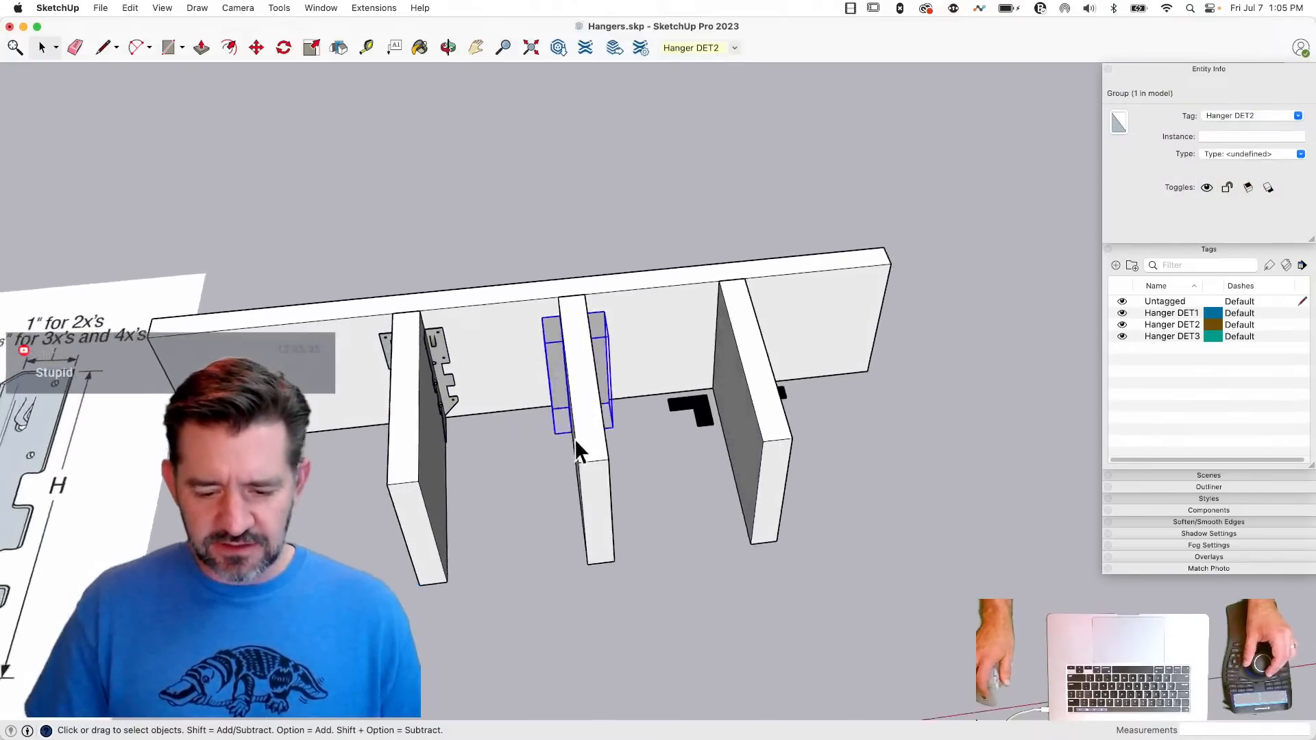
key("m")
left_click(606, 491)
key("alt")
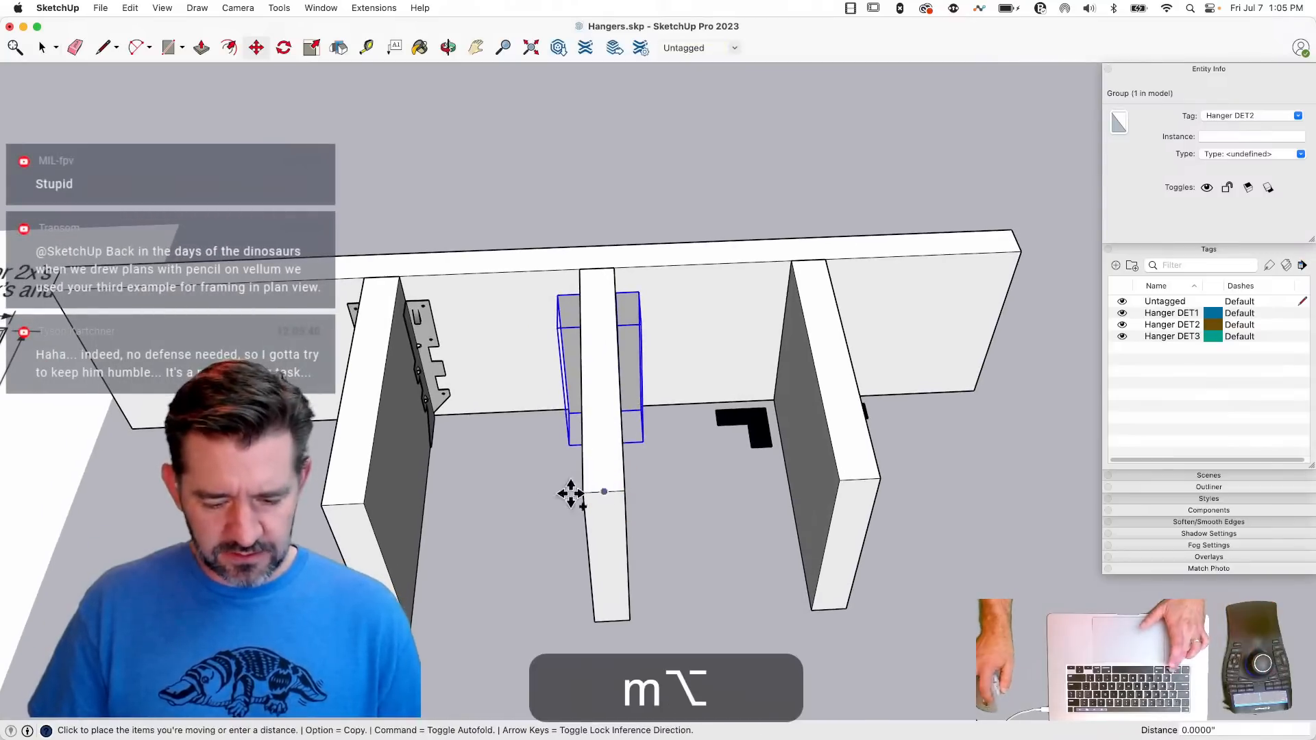
left_click(344, 505)
key("space")
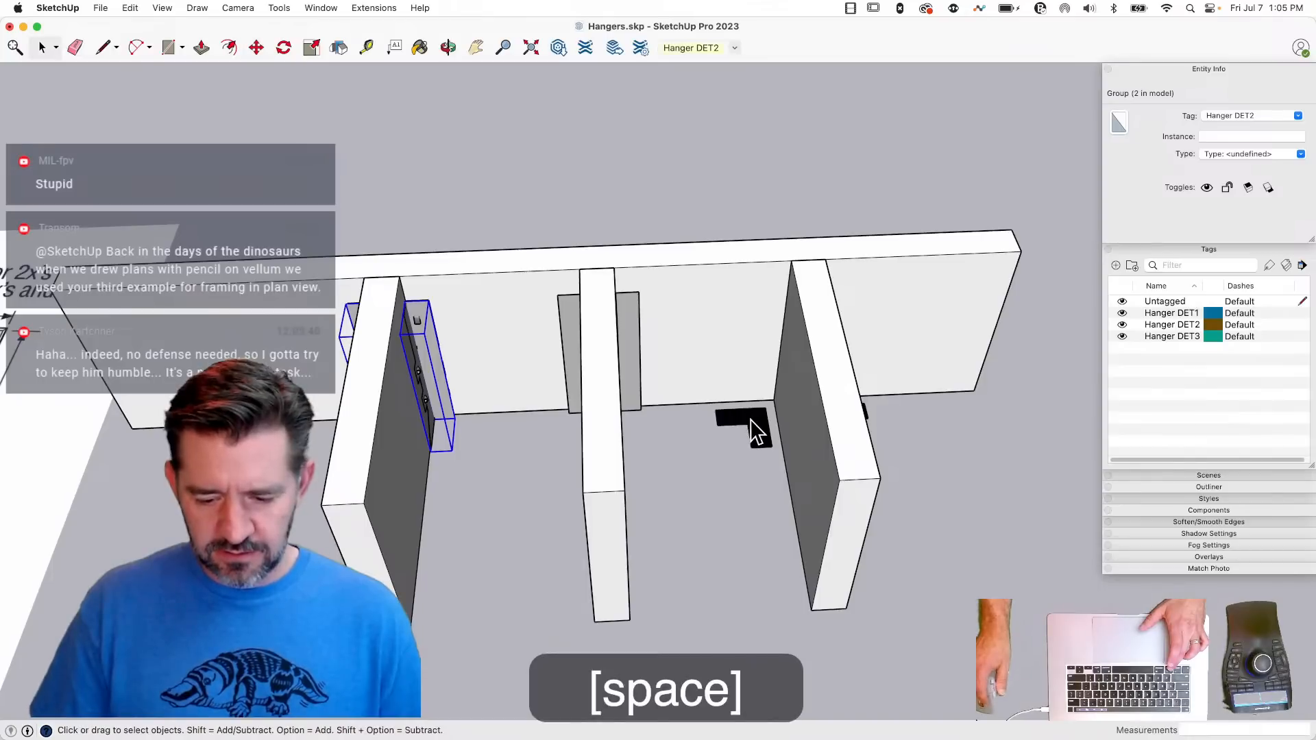
- Copy the L-shaped symbol group from the third joist to the same position on the first joist
left_click(754, 432)
key("m")
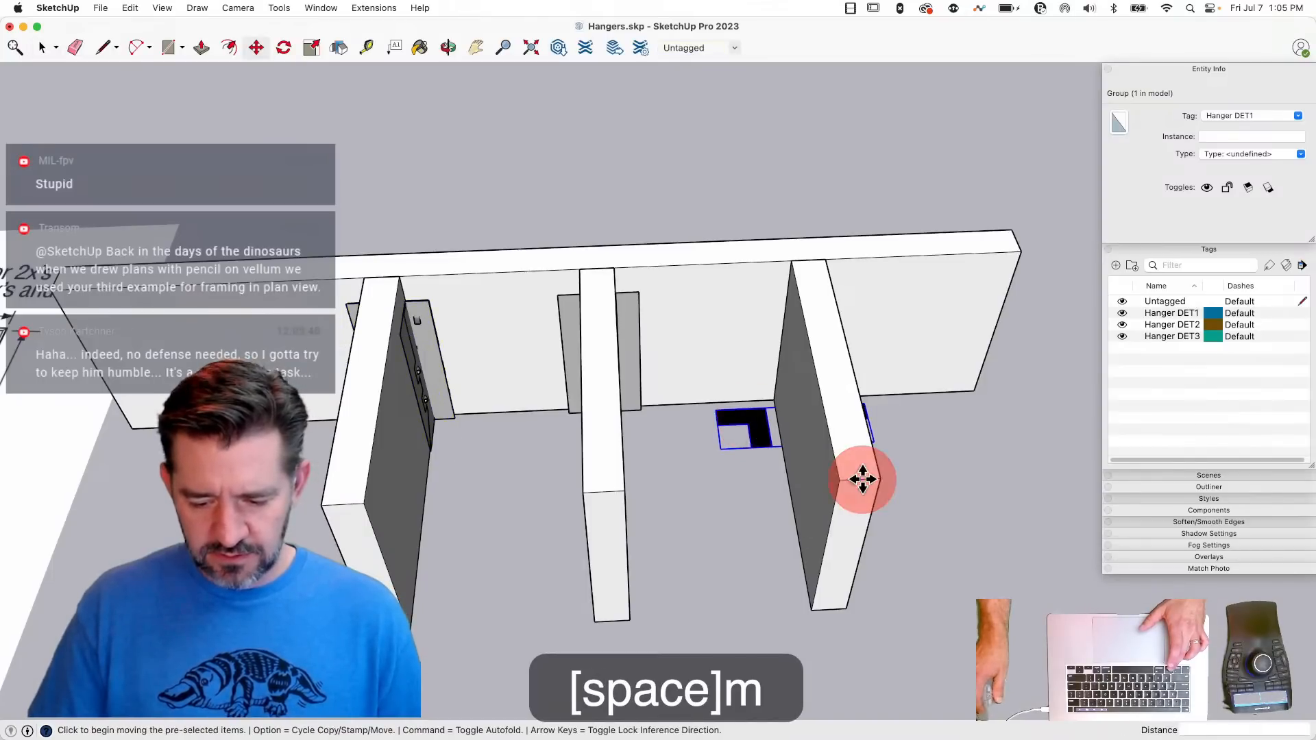
left_click(863, 479)
key("alt")
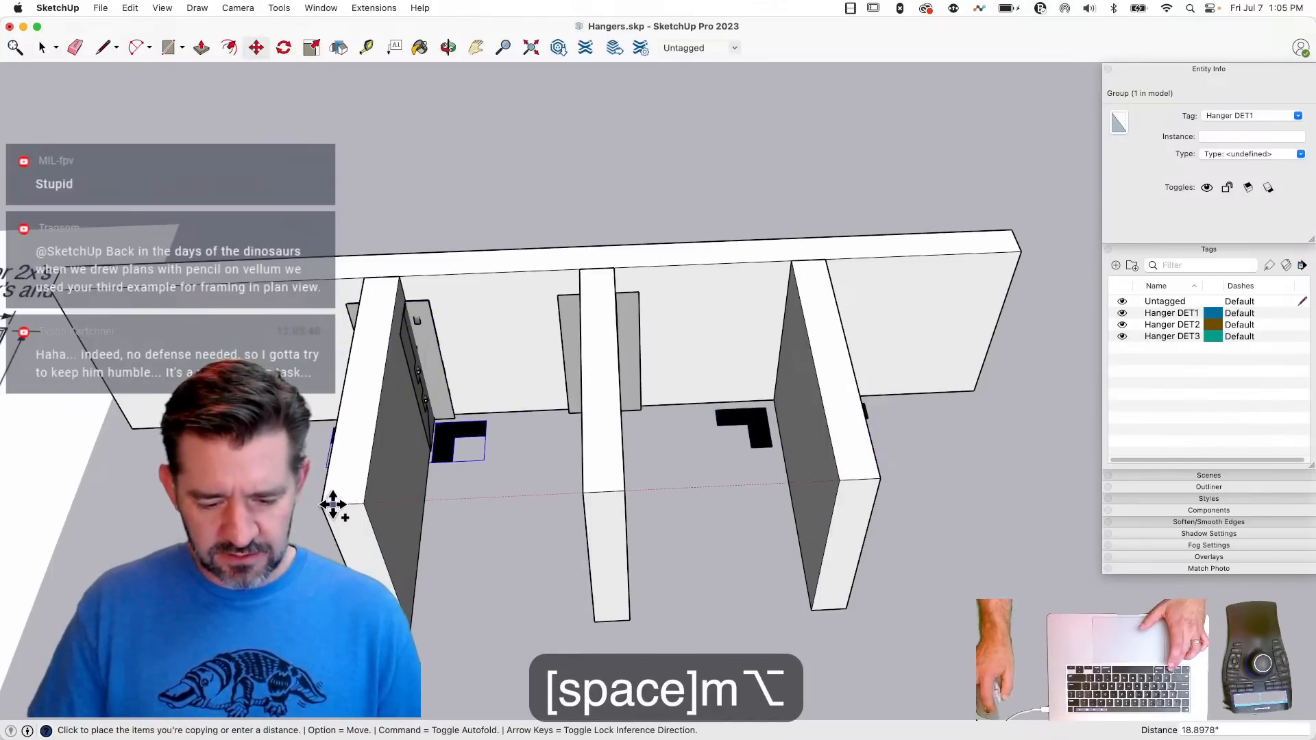
left_click(335, 505)
key("space")
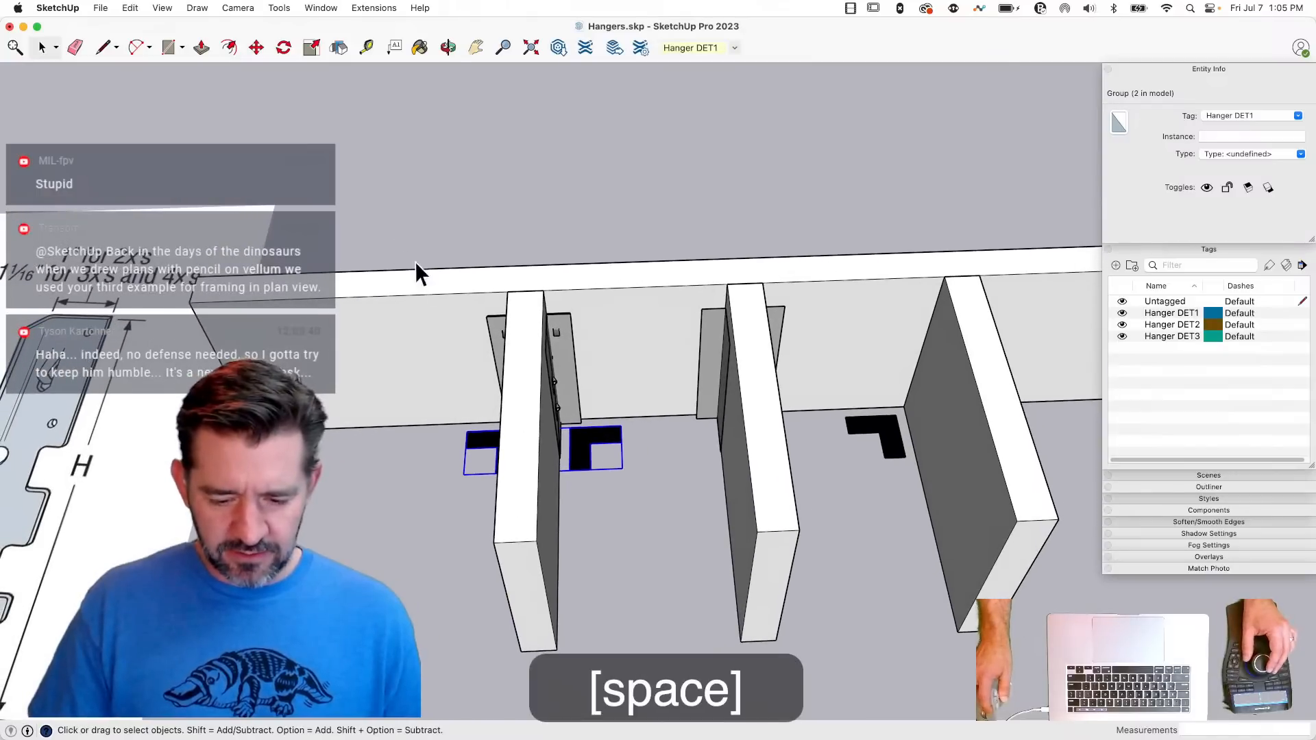
- Cut the copied flat-faced and L-shaped groups at the first joist to the clipboard
left_click(560, 339)
left_click(587, 473, "shift")
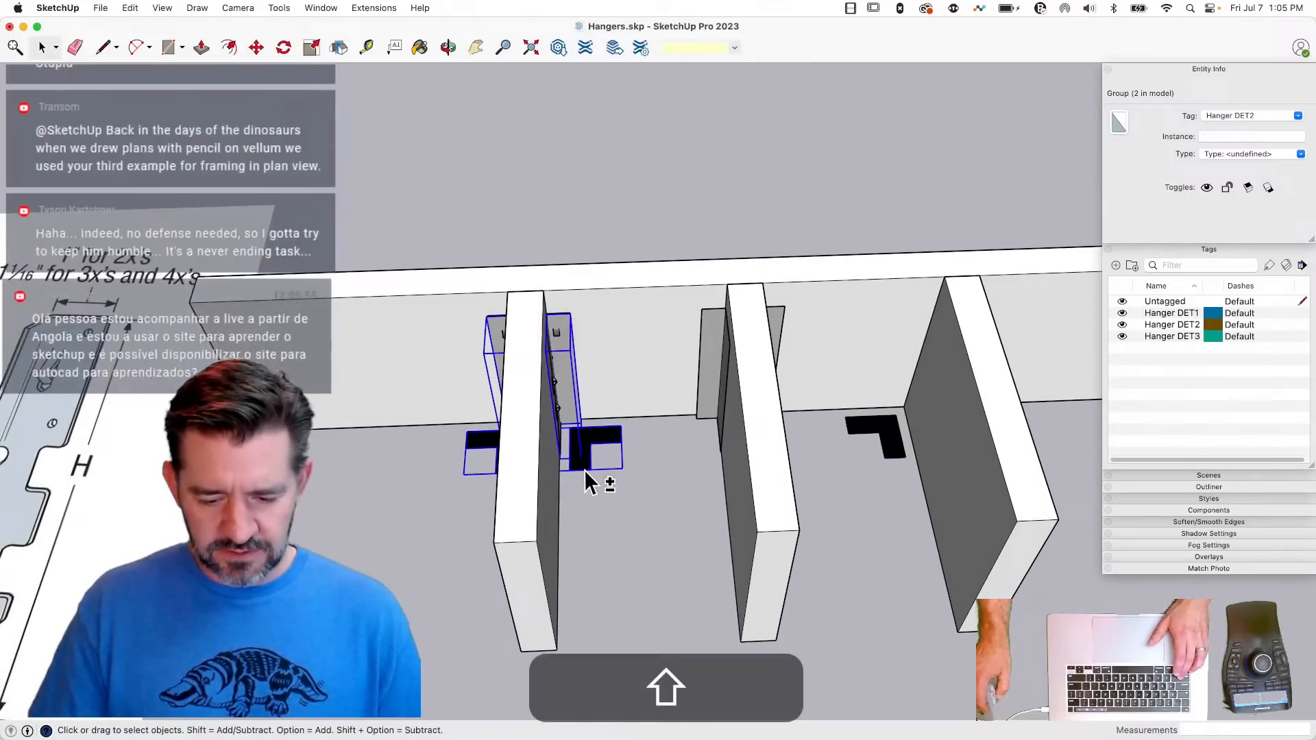
key("super+x")
- Open the LUS component for editing and make all of its detailed geometry one group
double_click(561, 320)
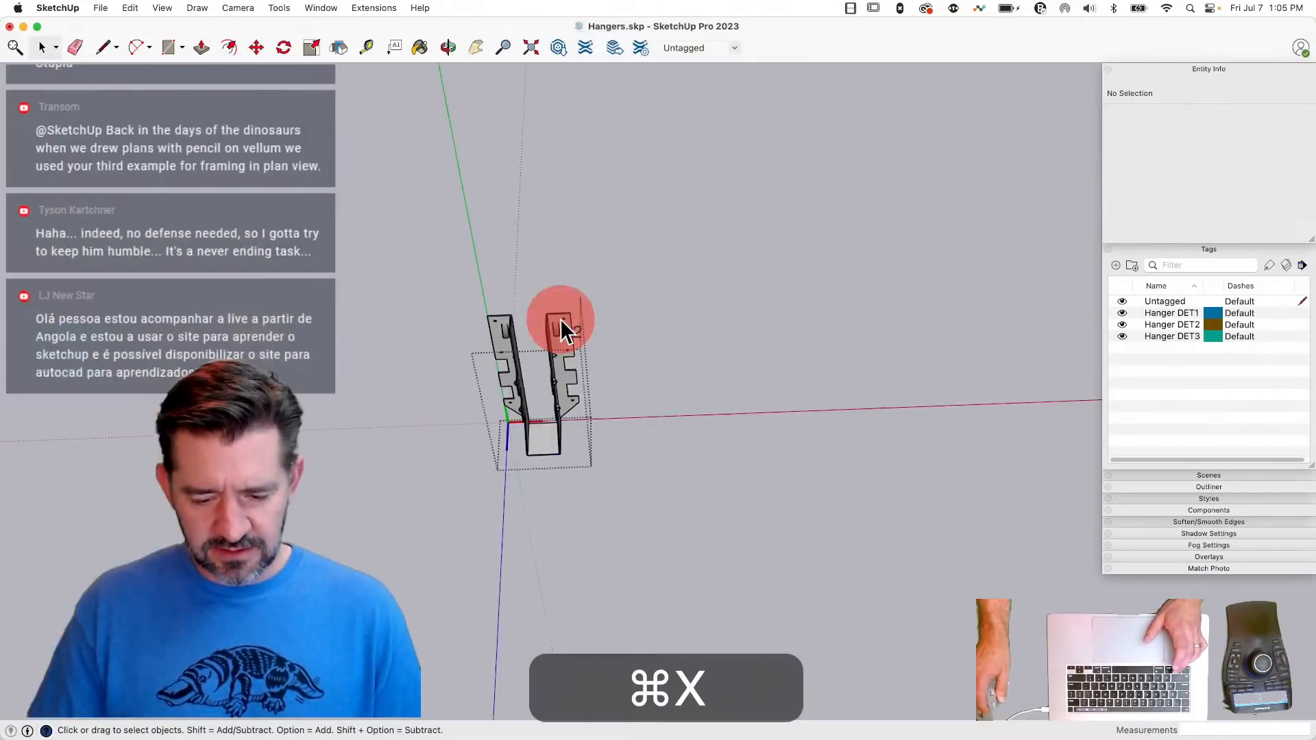
left_click_drag(439, 264, 588, 464)
right_click(559, 361)
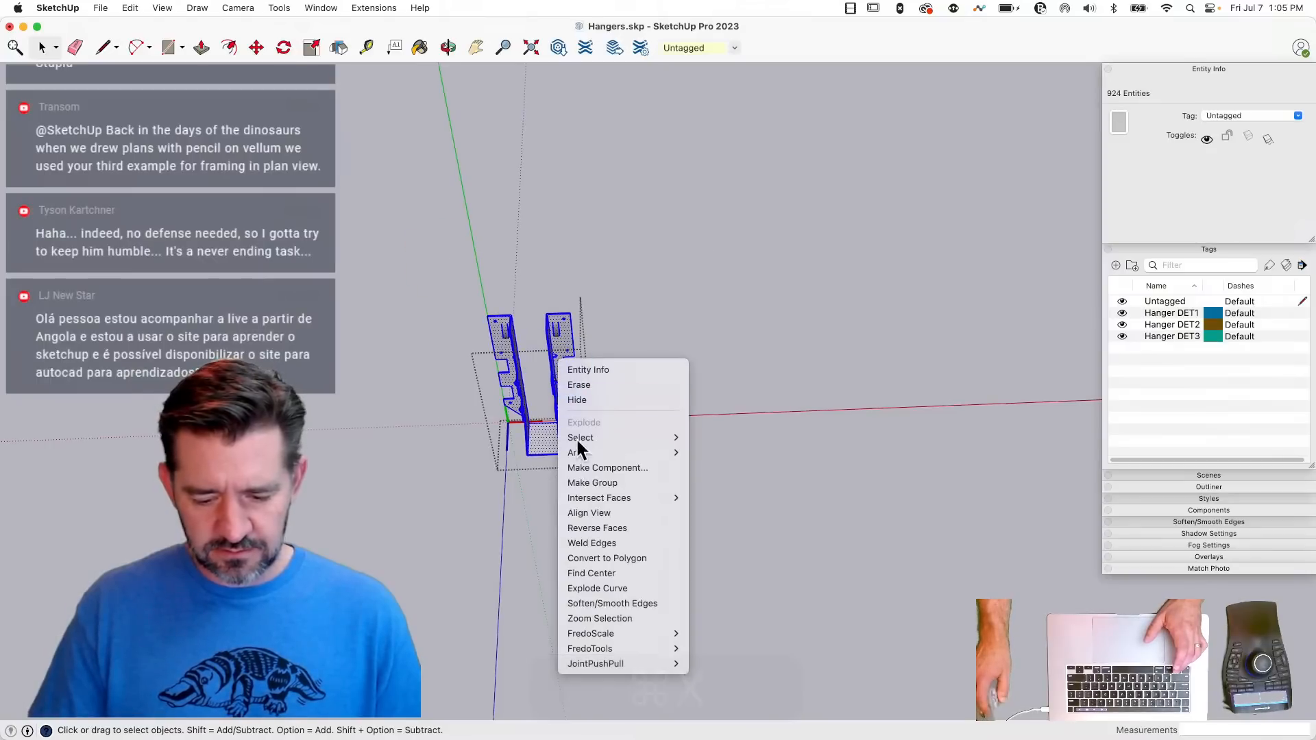
left_click(593, 483)
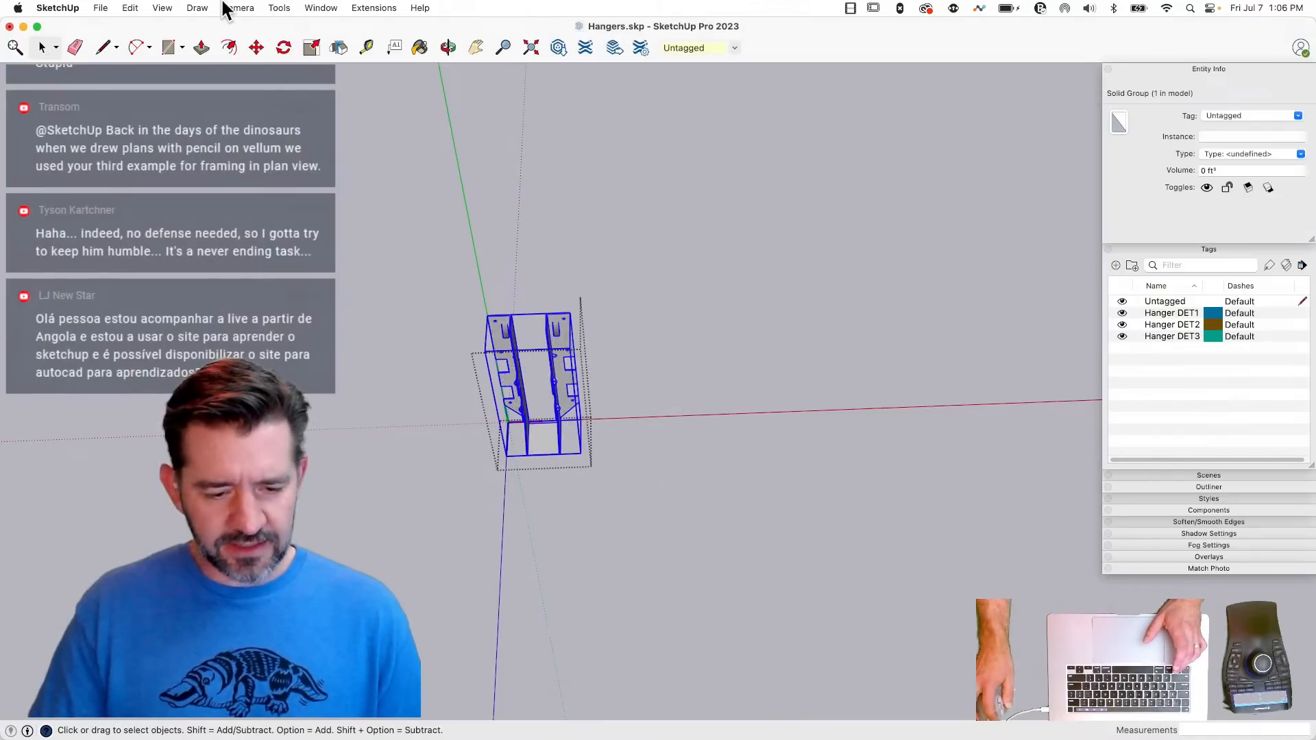
- Paste the two cut groups in place inside the LUS component and close the component
left_click(132, 8)
left_click(162, 107)
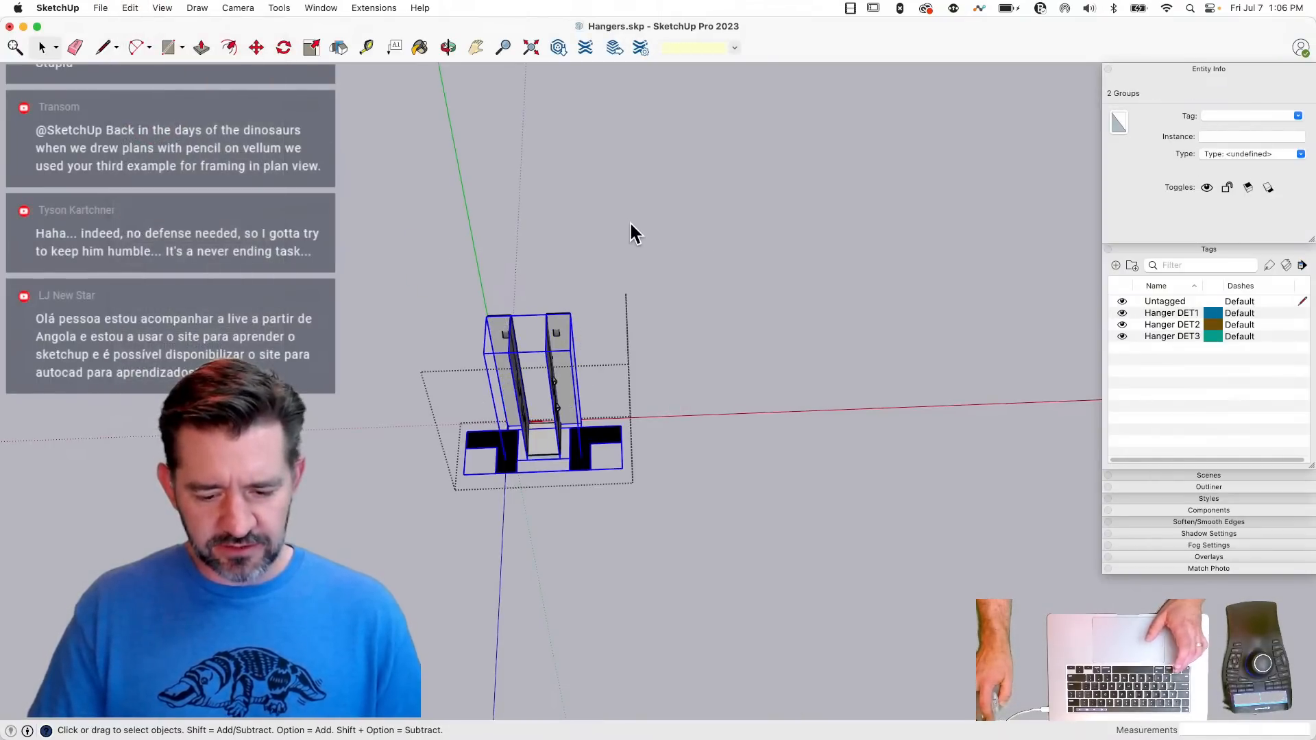
left_click(629, 220)
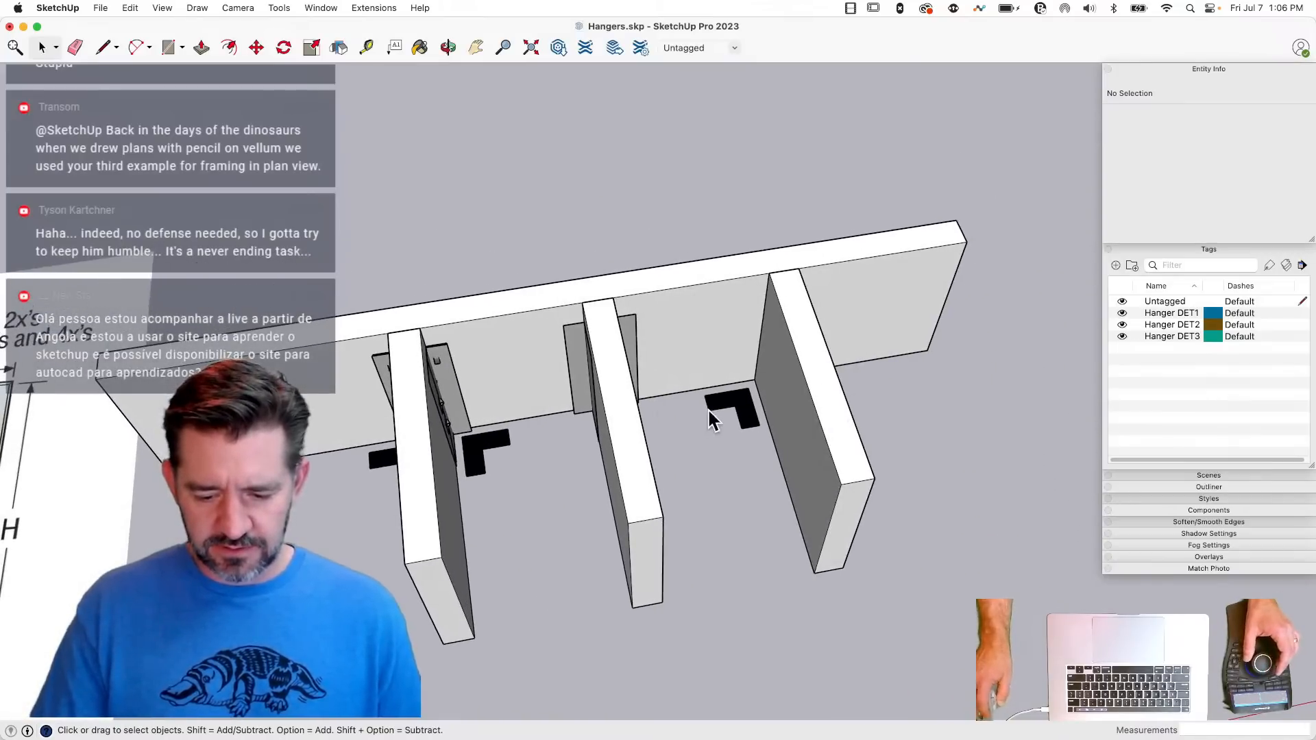
- Delete the original L-shaped and flat-faced groups together with the middle and third joists
left_click(713, 418)
key("BackSpace")
left_click(622, 317)
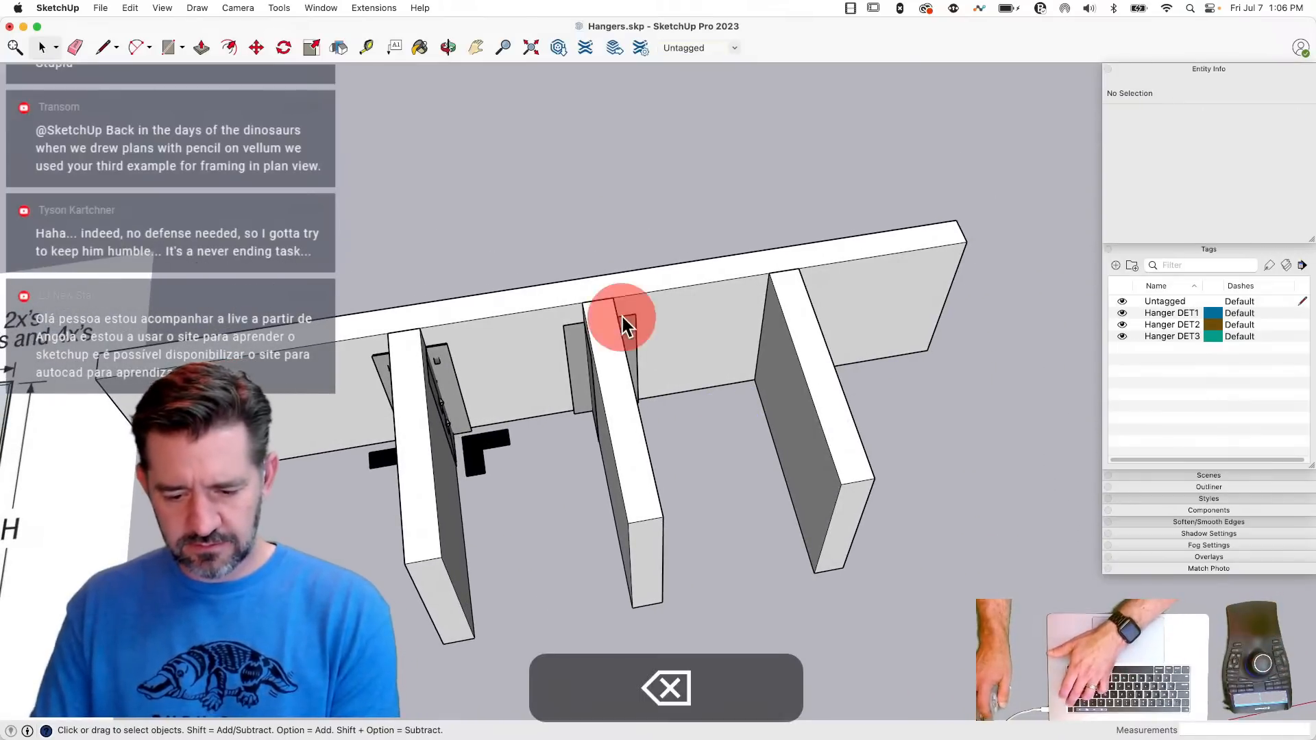
key("BackSpace")
left_click(617, 456)
key("BackSpace")
left_click(833, 446)
key("BackSpace")
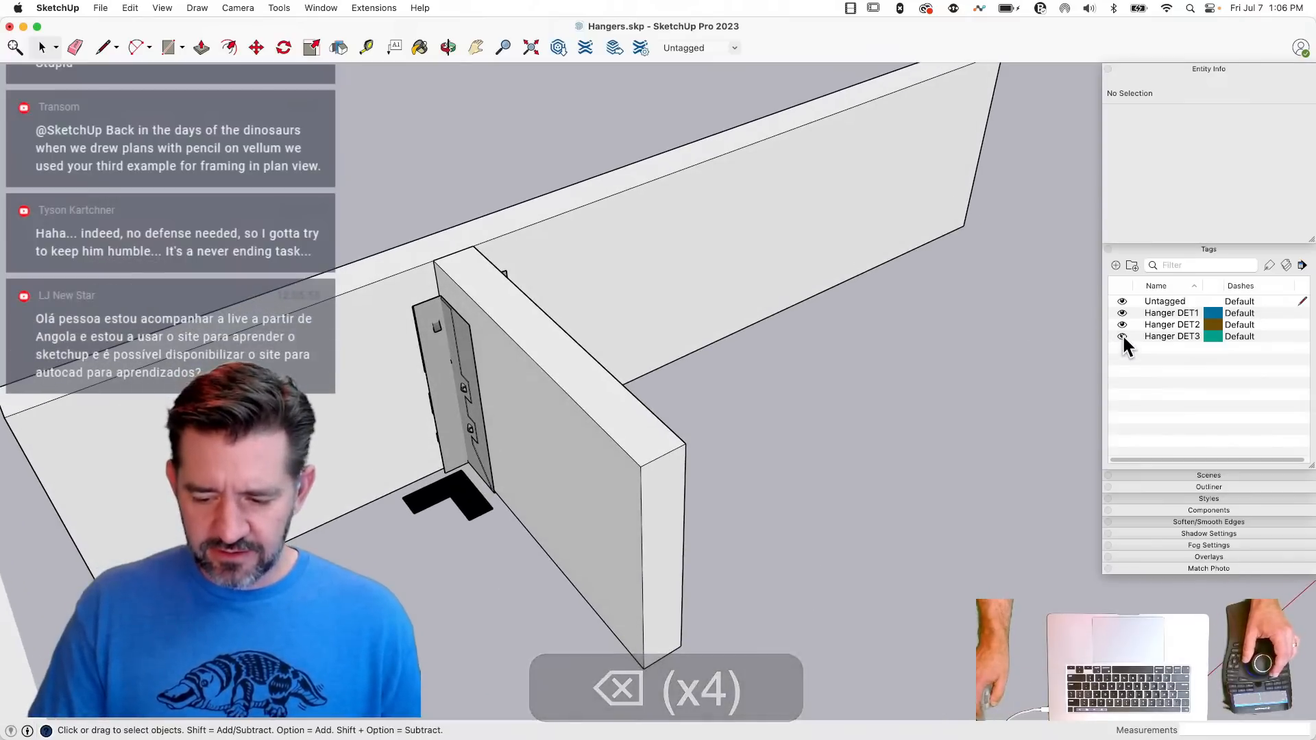
- Try hiding the Hanger DET3 and Hanger DET2 tags, and undo both visibility changes
left_click(1123, 336)
left_click(1123, 324)
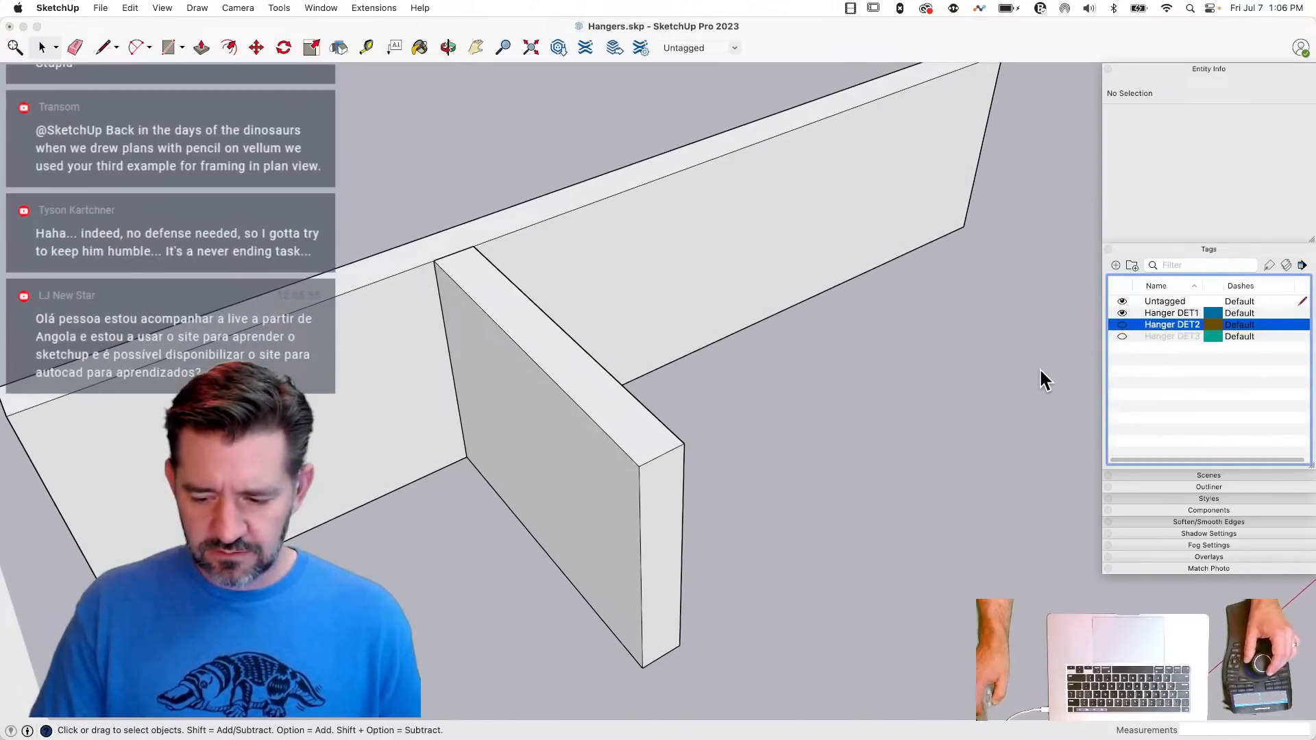
key("super+z")
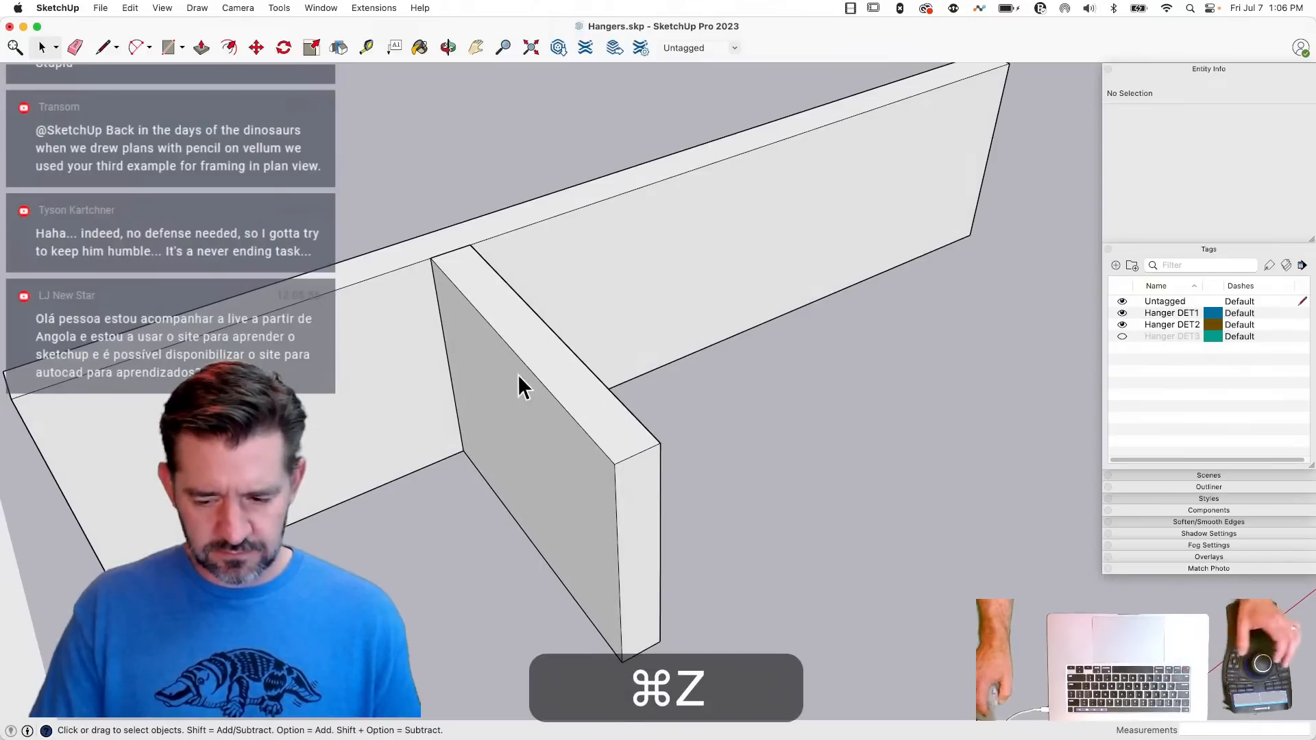
key("super+z")
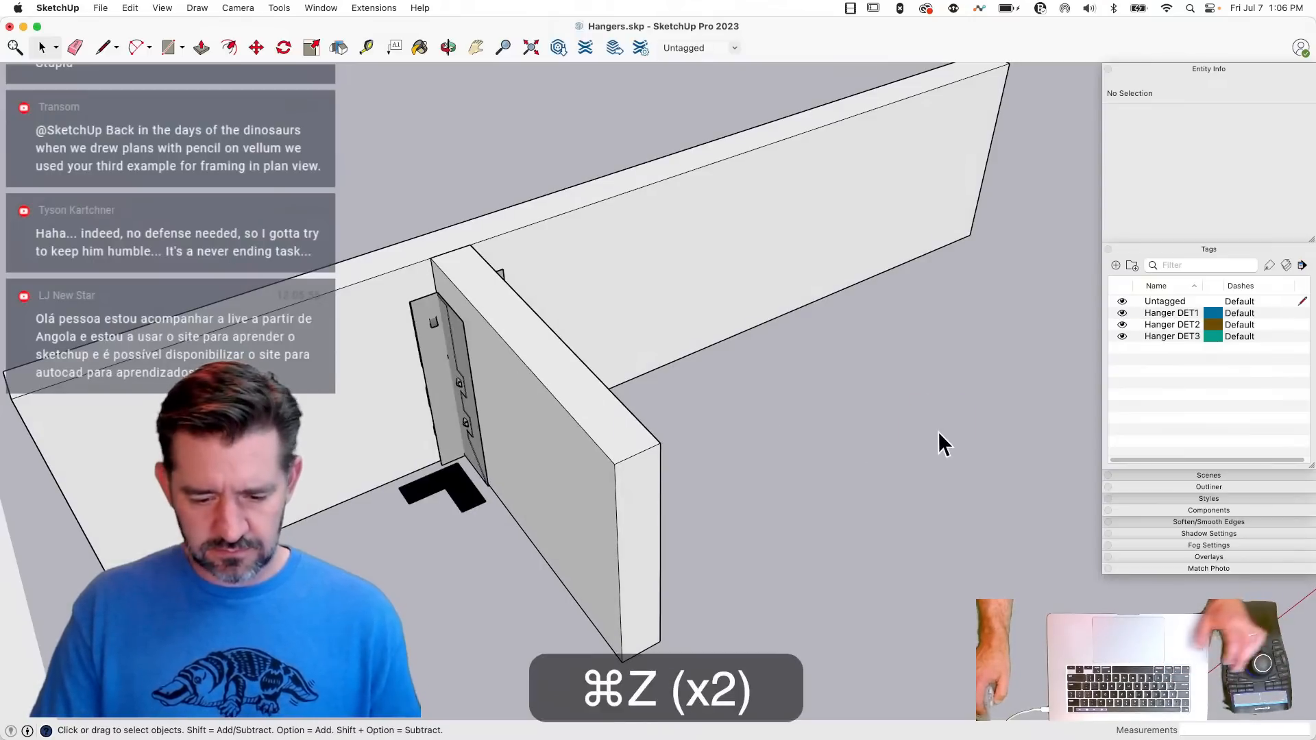
- Inside the LUS component, assign the Hanger DET3 tag to the group of detailed hanger geometry
left_click(465, 358)
double_click(465, 359)
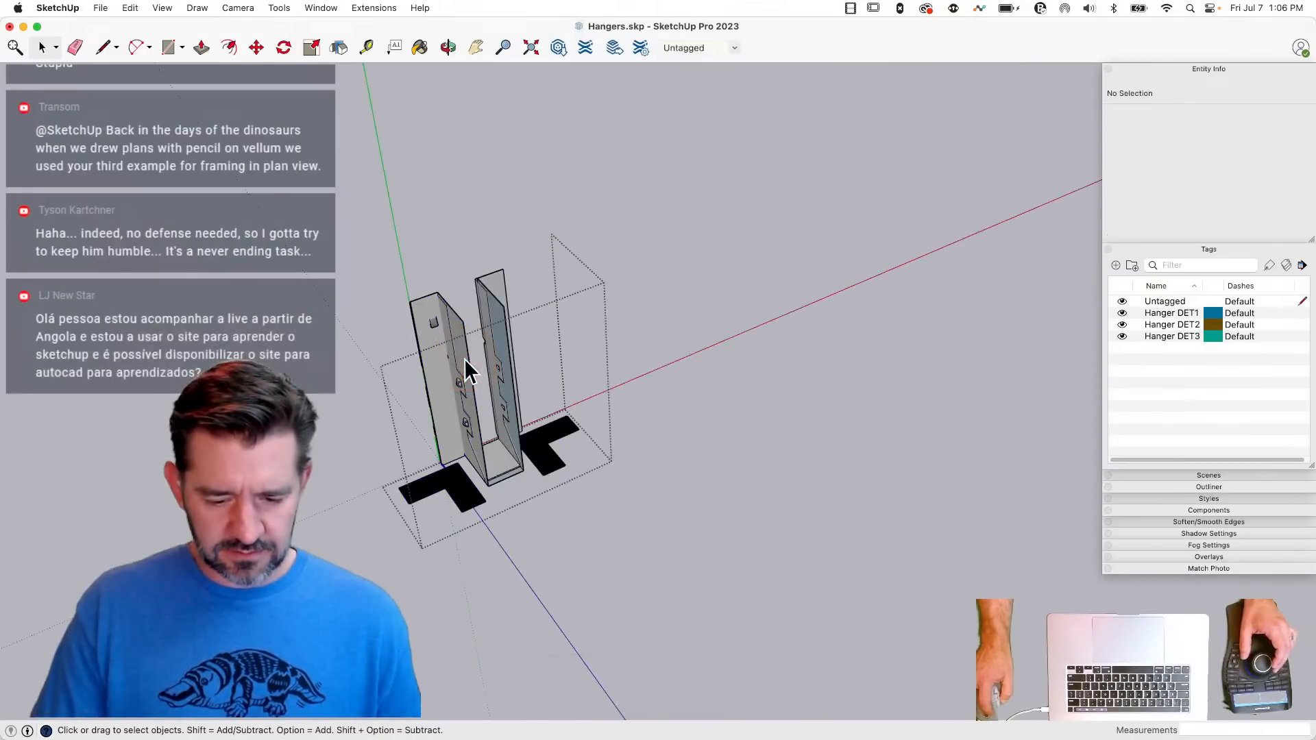
scroll(472, 377, "up", 4)
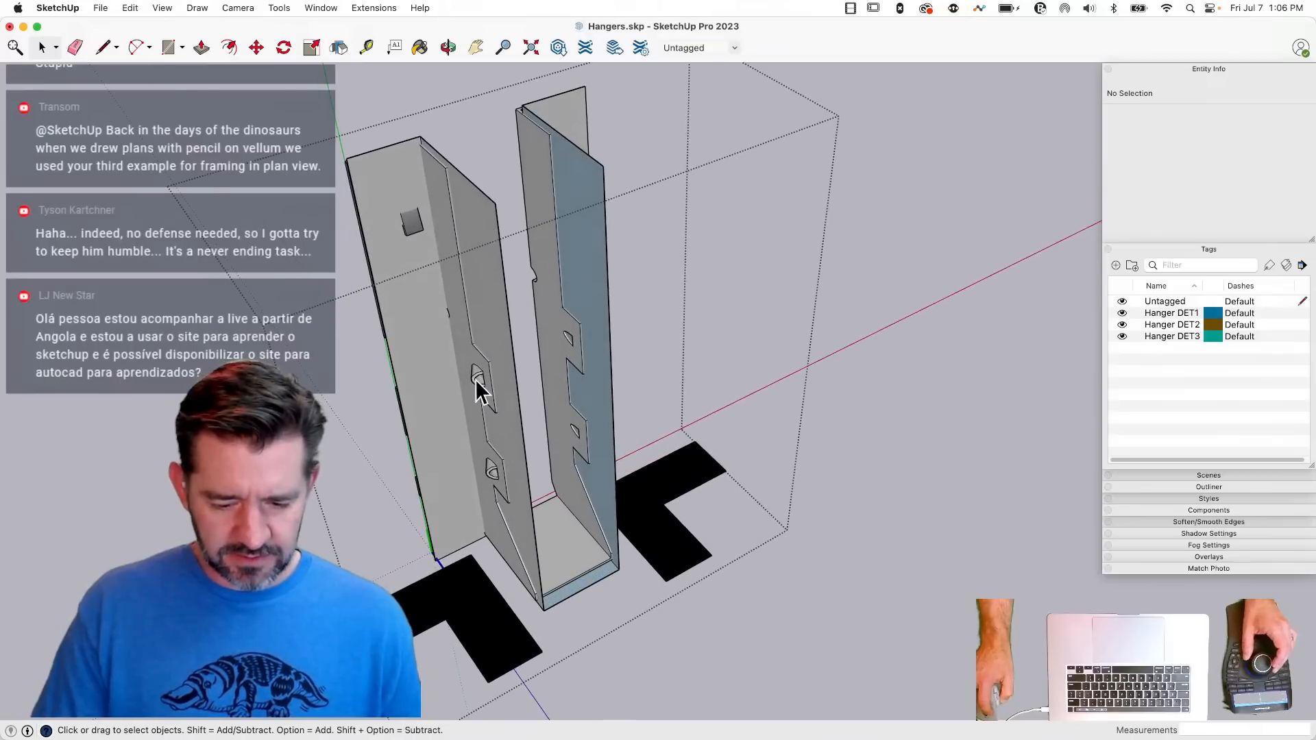
left_click(476, 380)
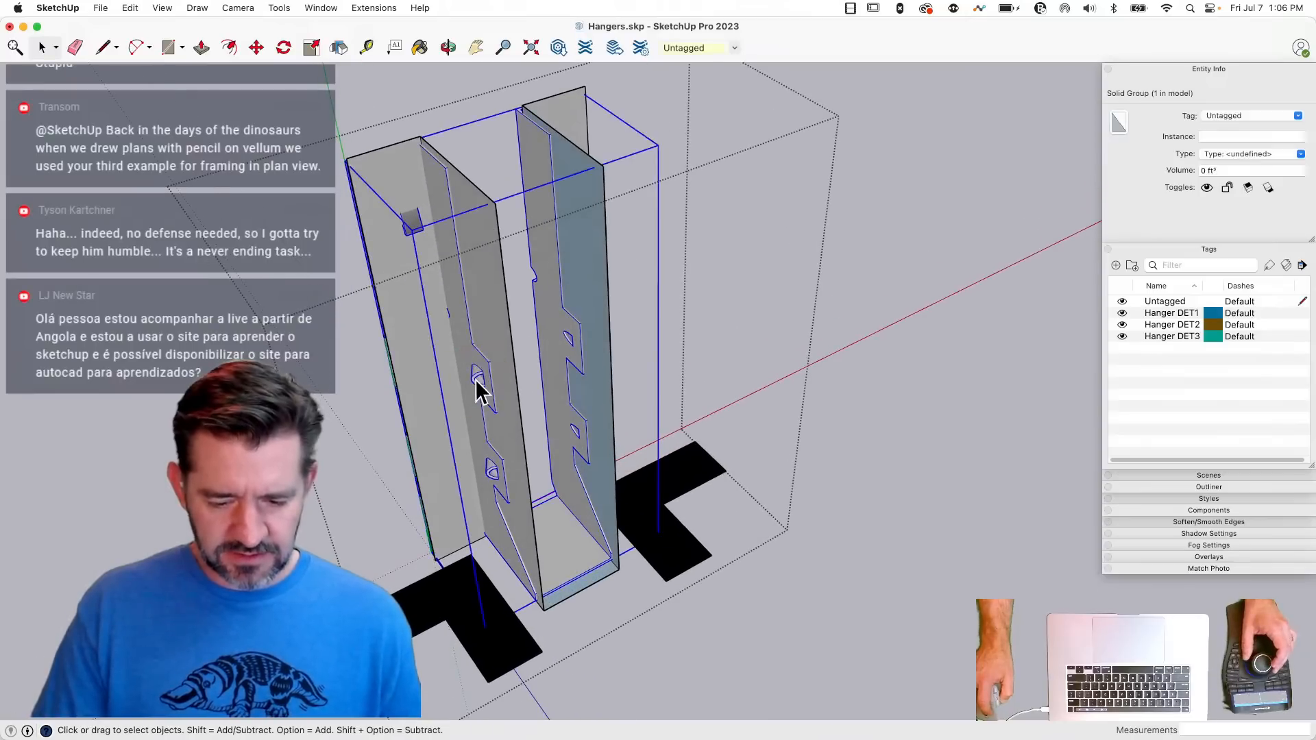
left_click(1297, 116)
left_click(1232, 163)
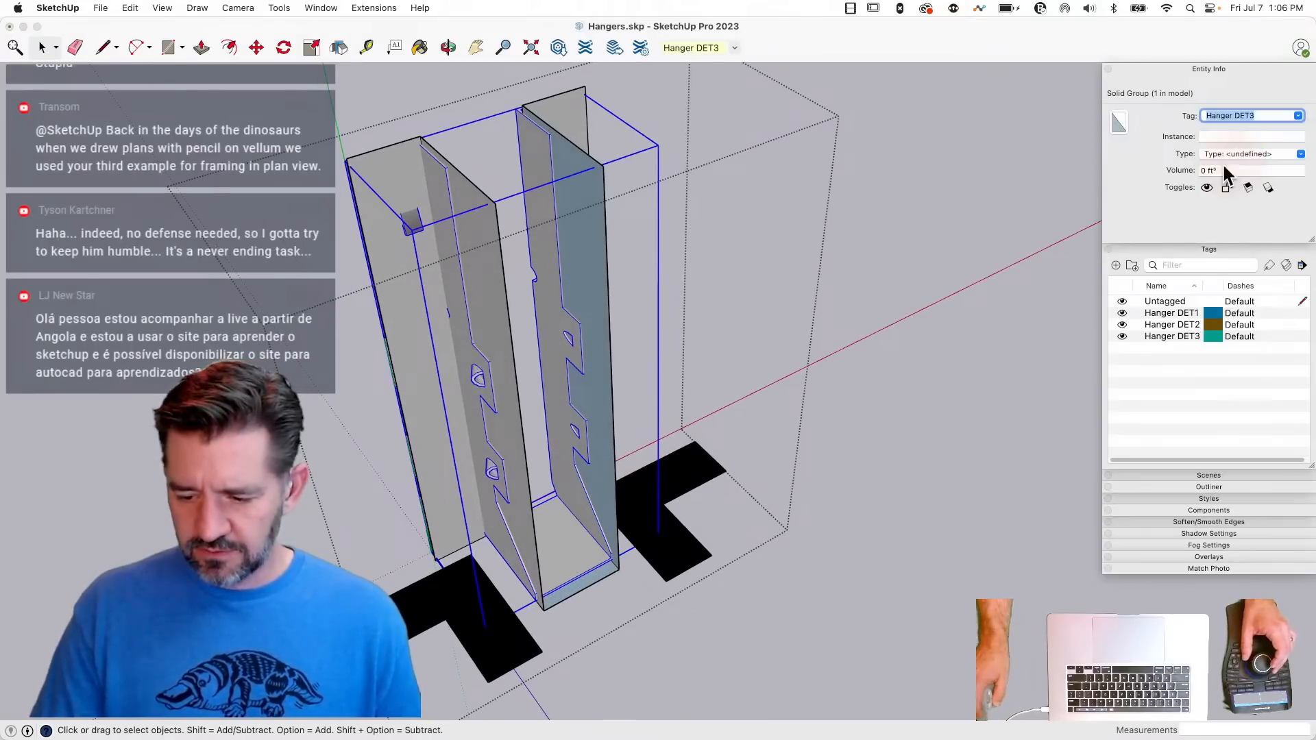
left_click(923, 314)
- Set the outer LUS component's own tag to Untagged
left_click(523, 259)
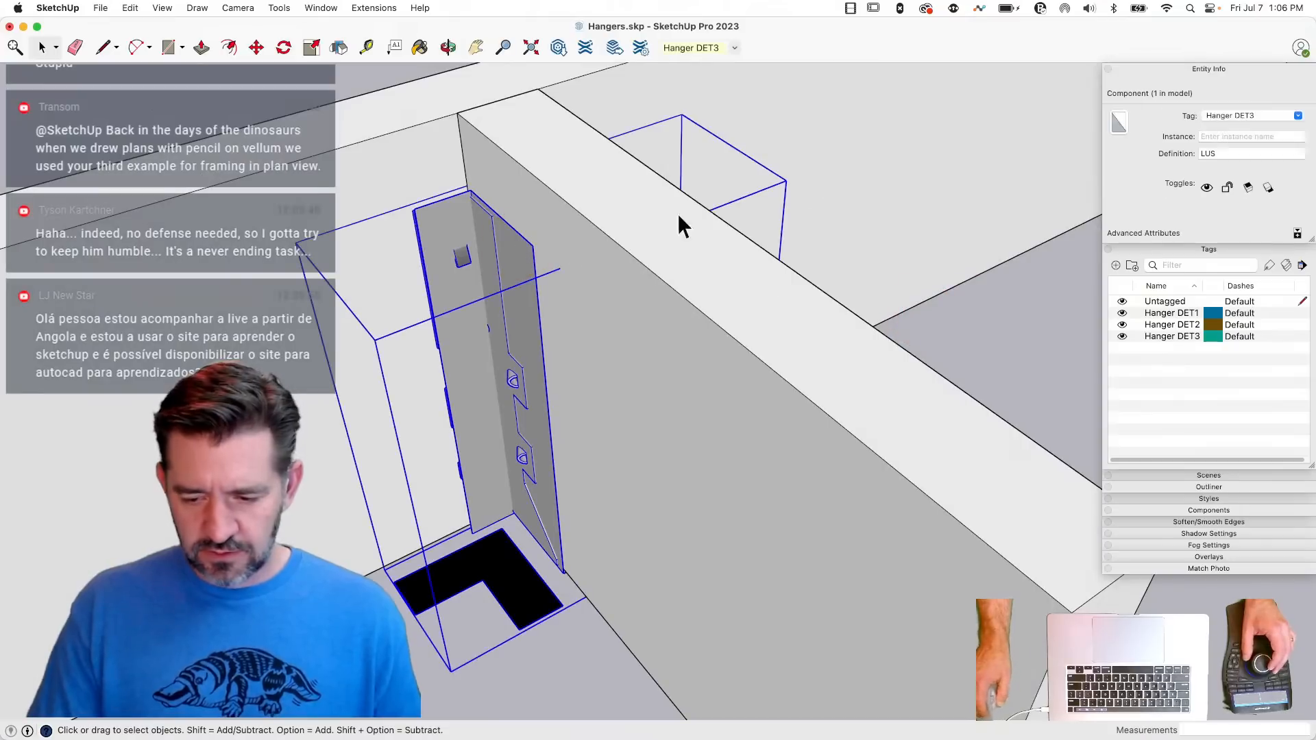
left_click(1298, 116)
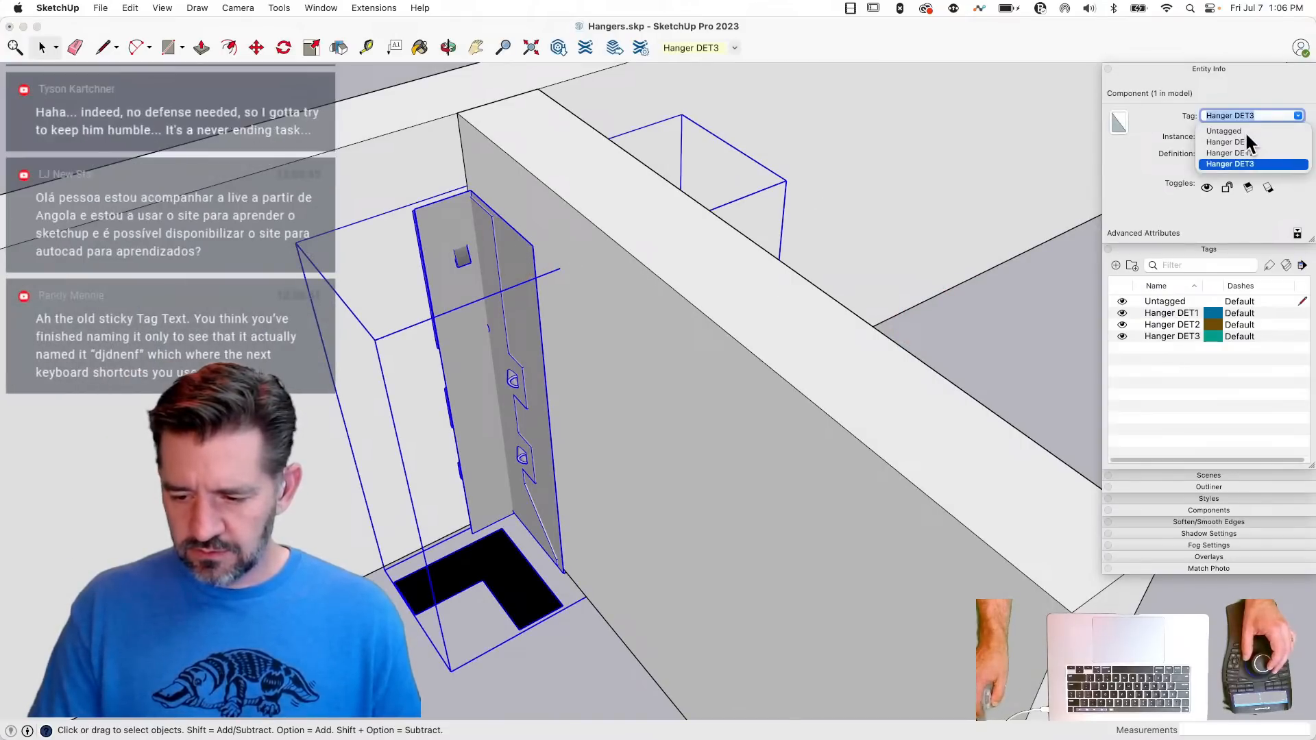
left_click(1245, 131)
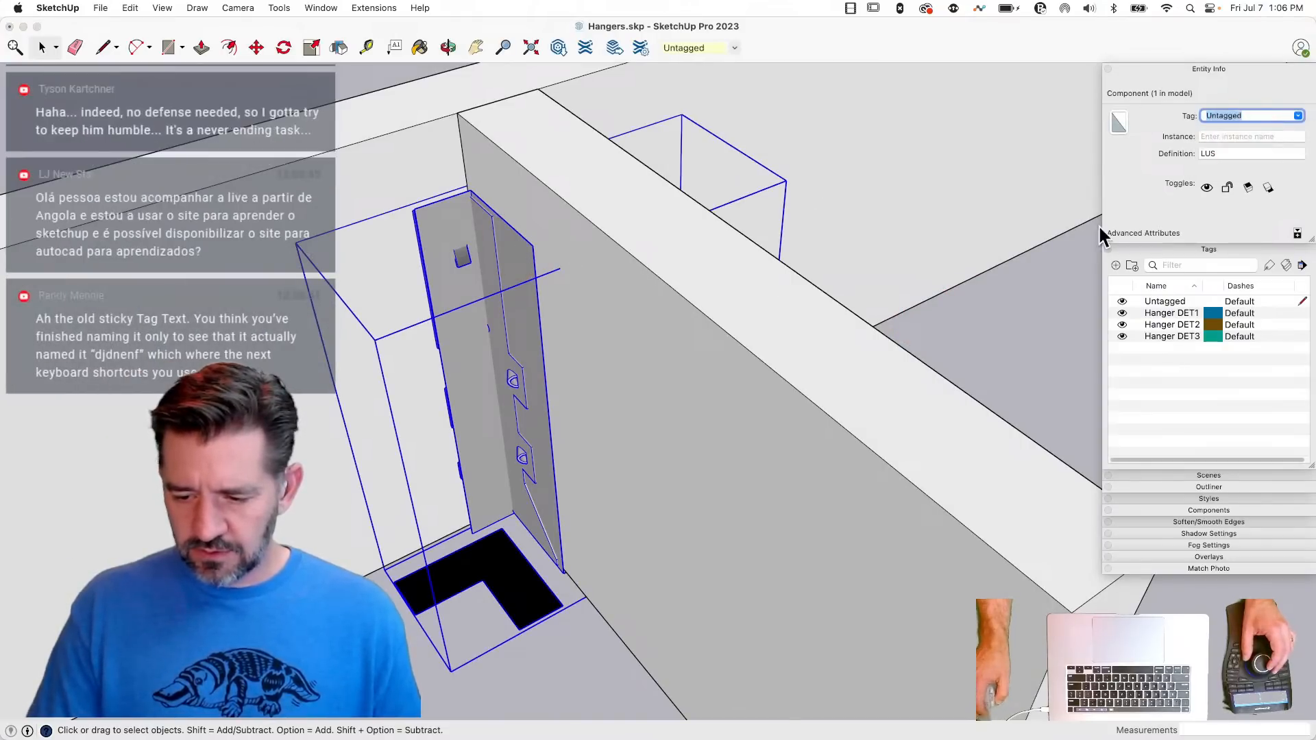
- Hide the Hanger DET3 and Hanger DET2 tags so only the L-shaped symbols are displayed, and clear the selection
left_click(1122, 336)
left_click(1123, 325)
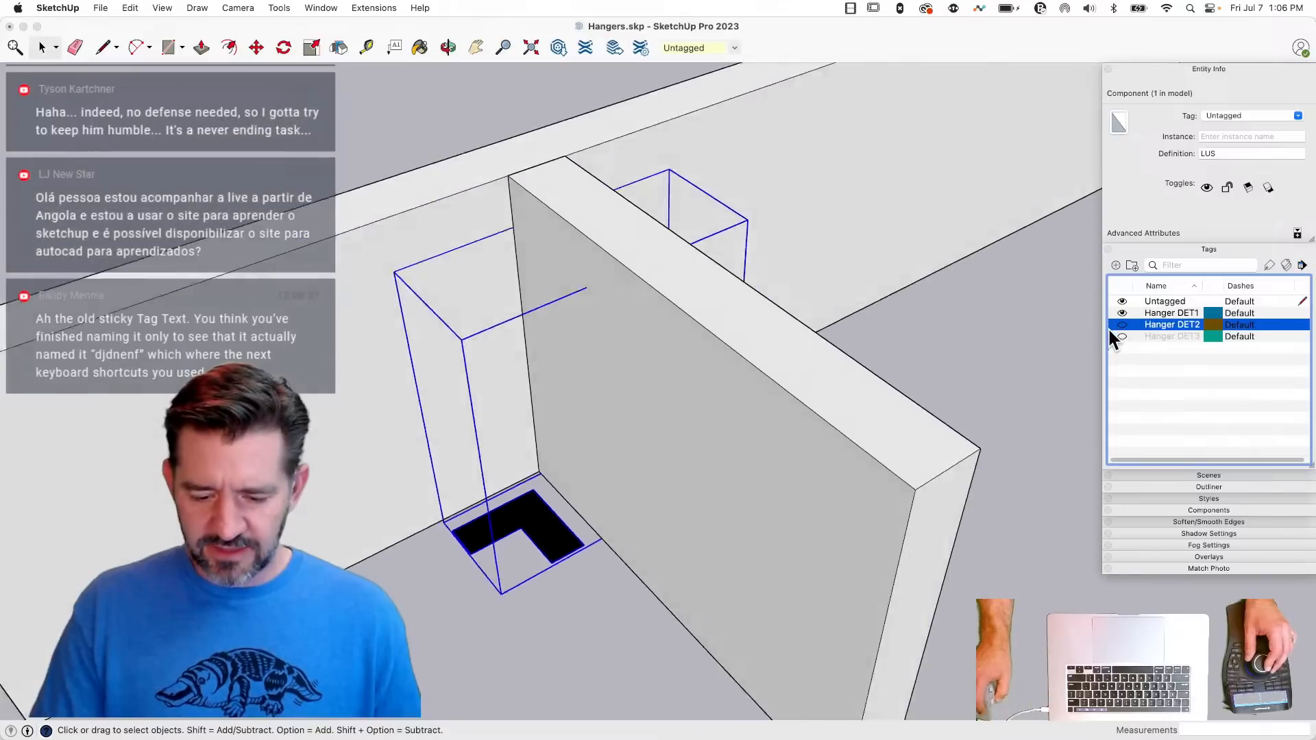
left_click(986, 360)
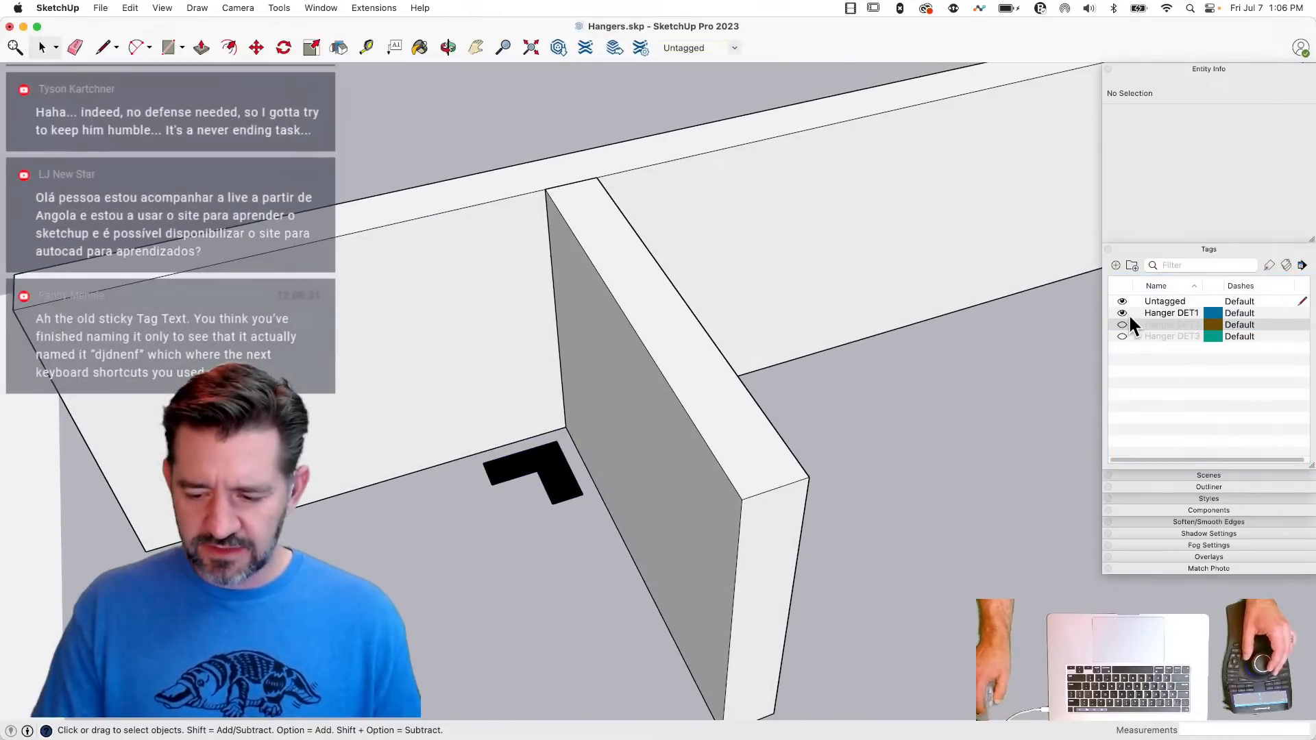
- Switch the displayed hanger tag from Hanger DET1 to Hanger DET2 and on to Hanger DET3 alone
left_click(1122, 313)
left_click(1122, 325)
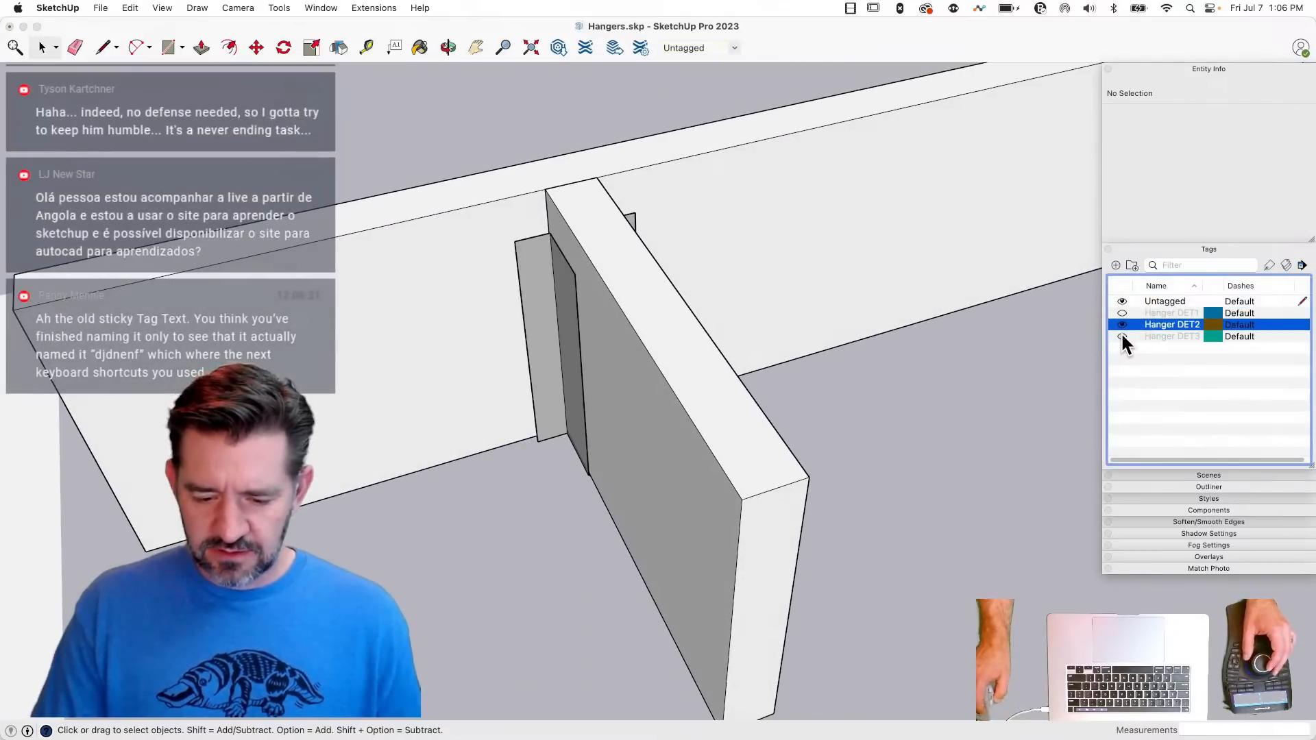
left_click(1122, 325)
left_click(1122, 336)
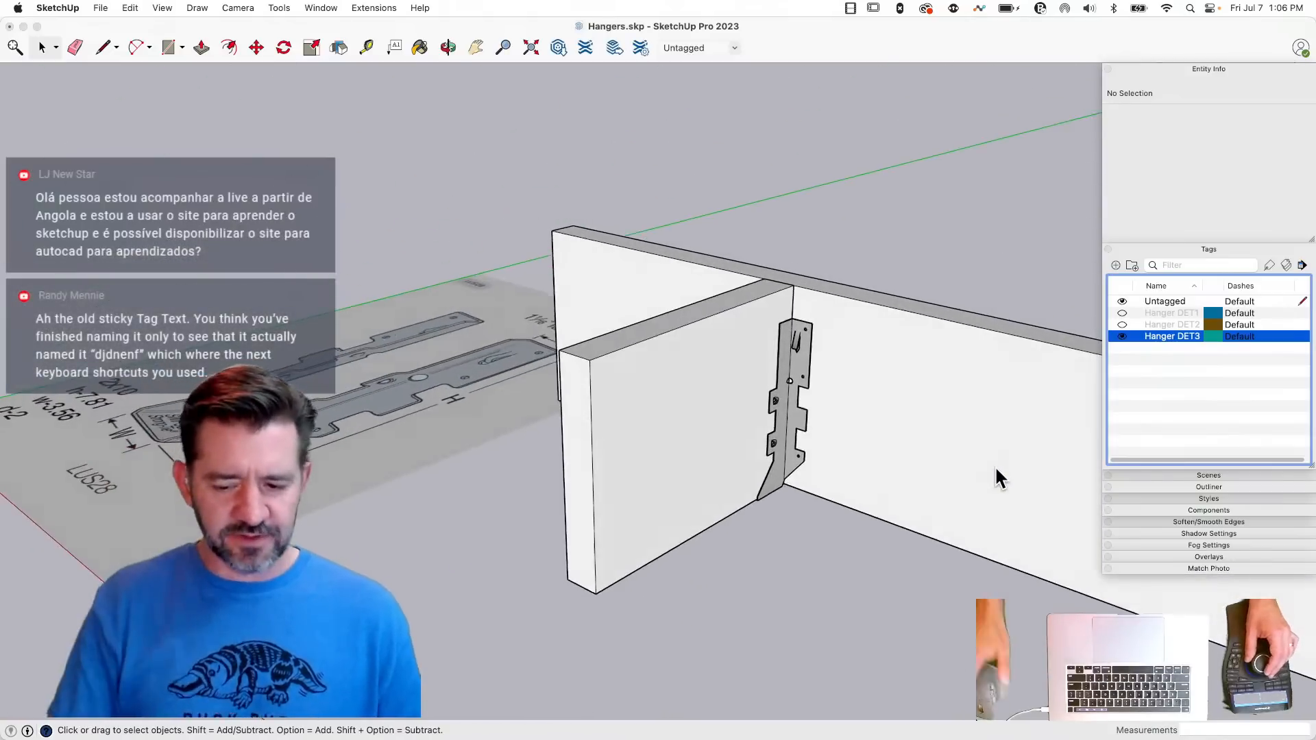
- Copy the joist and its LUS hanger about 7.3" along the beam and repeat the copy as a 5x array
left_click(659, 507)
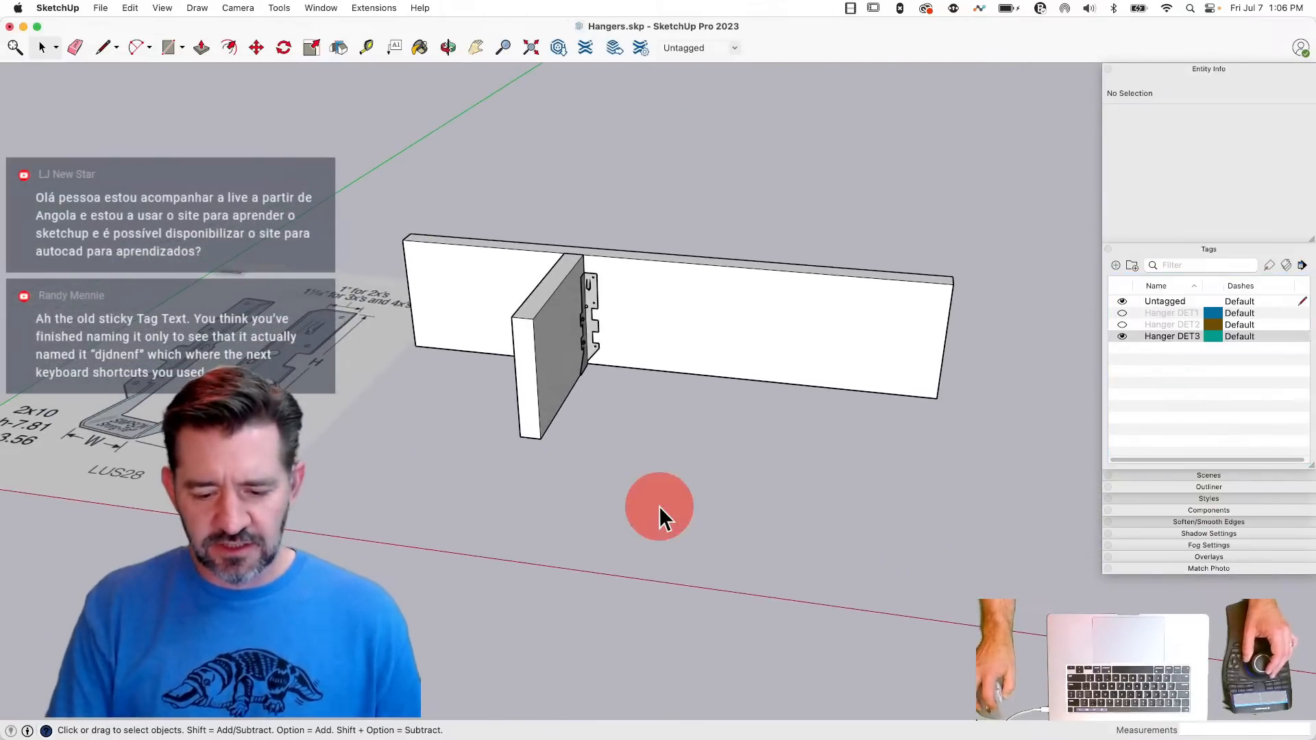
key("space")
left_click_drag(453, 235, 661, 544)
key("m")
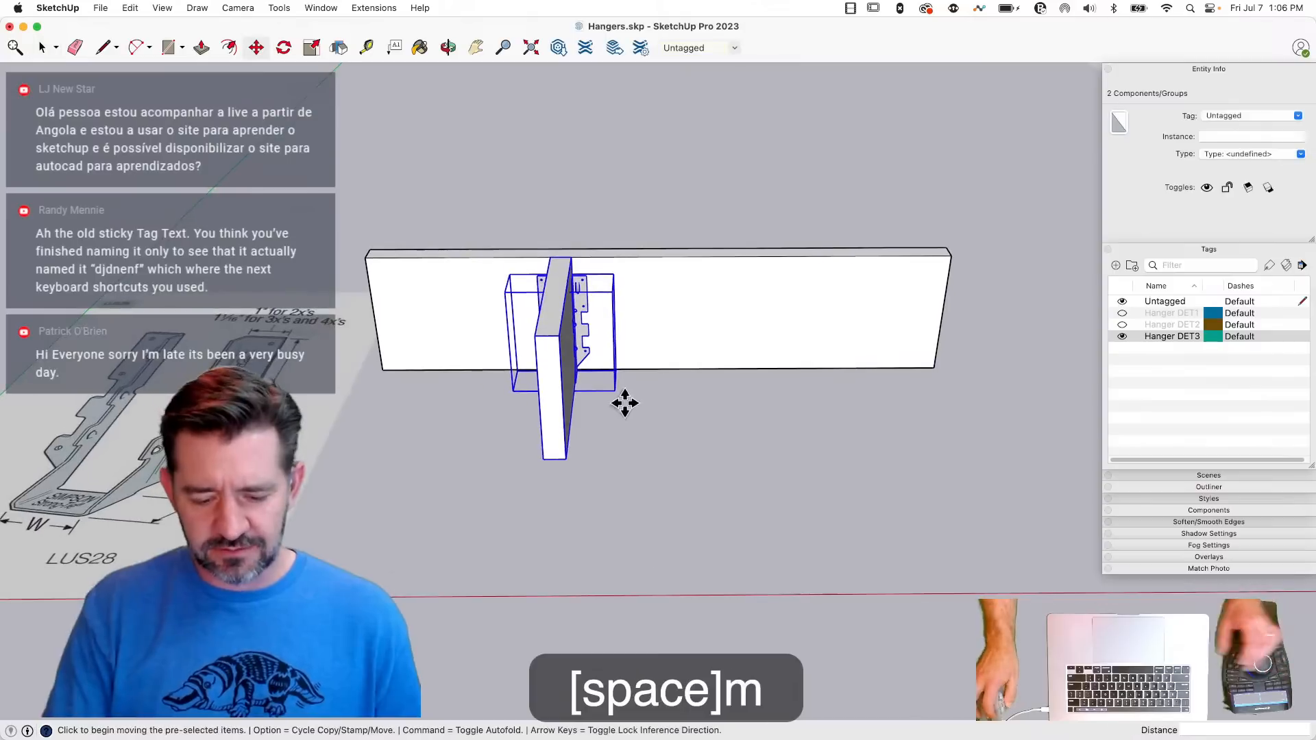
key("alt")
left_click(626, 452)
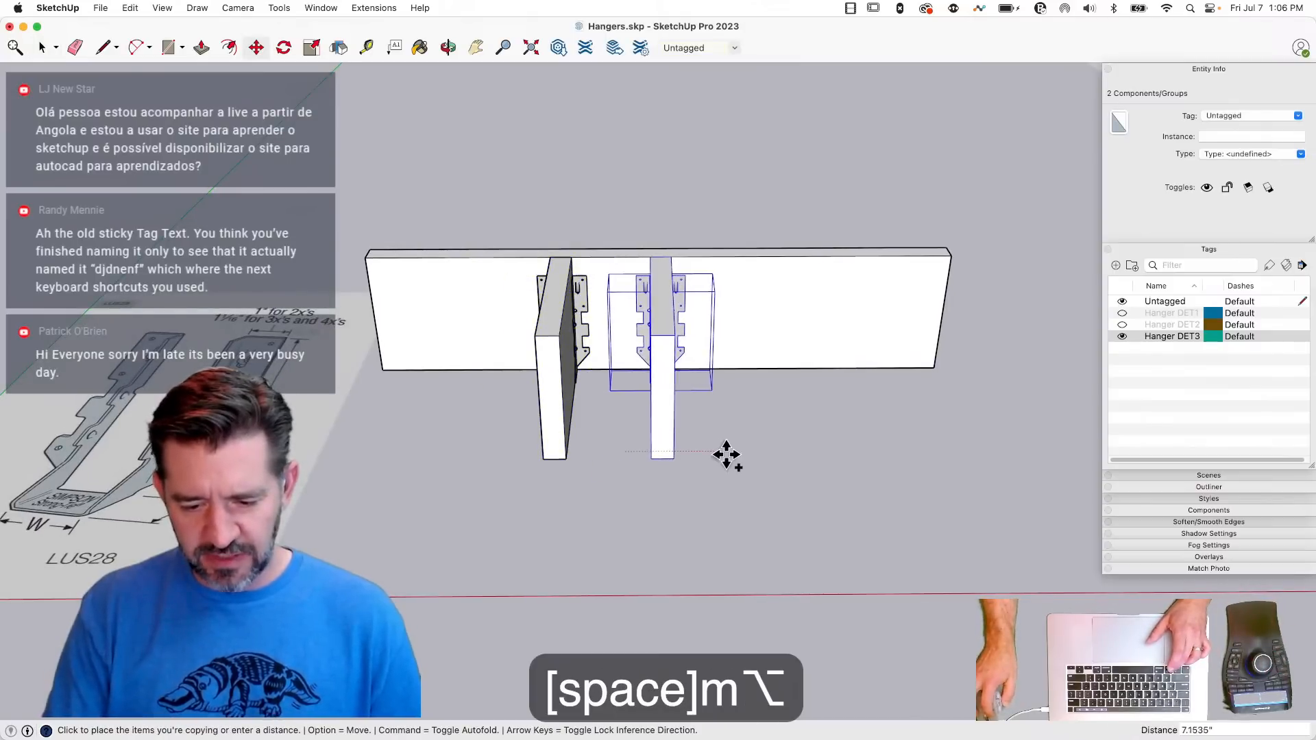
left_click(727, 454)
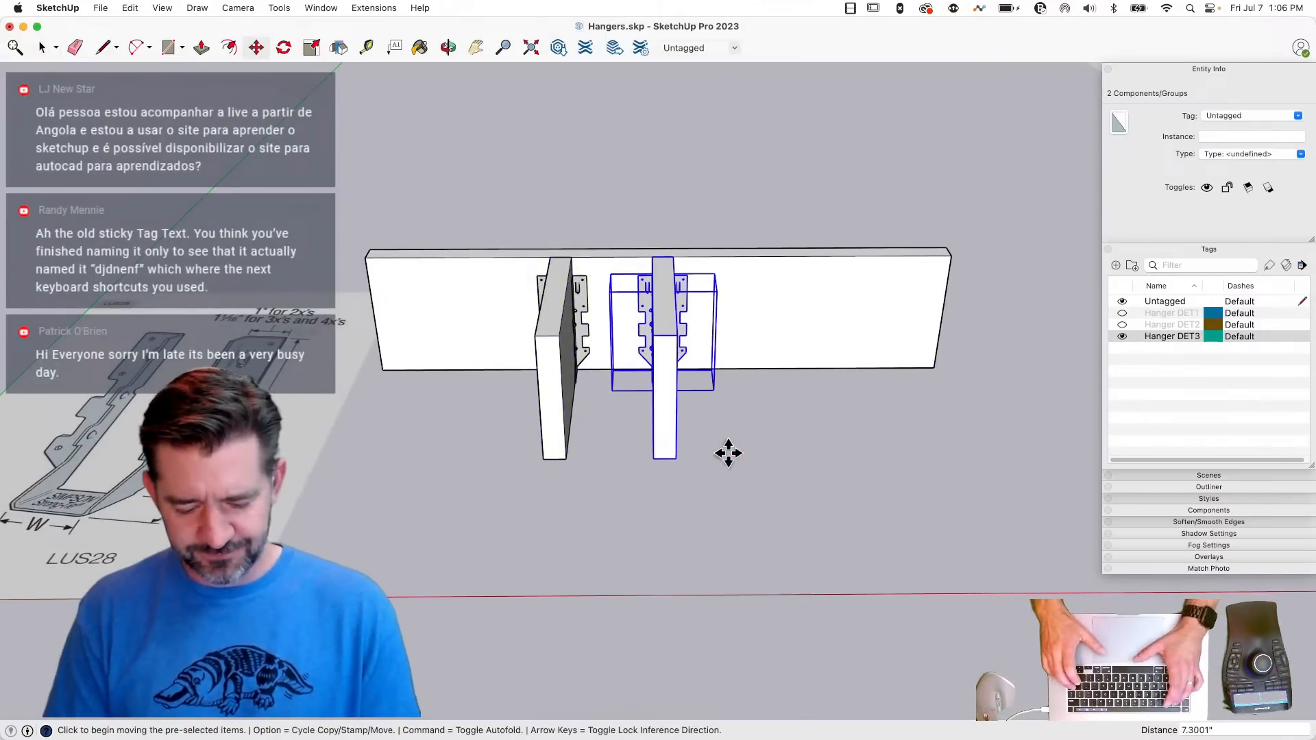
type("5x")
key("Return")
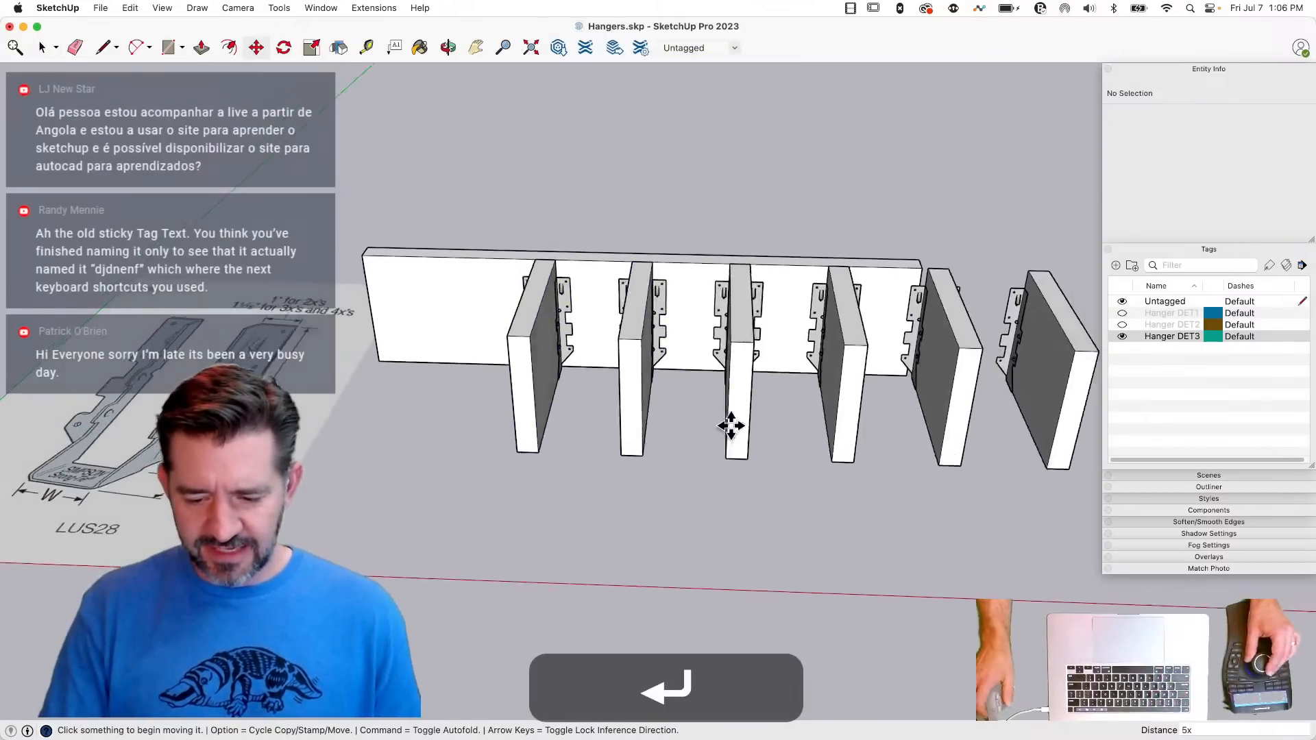
- Scale the beam lengthwise so that it extends past the last joist of the array
key("space")
left_click(701, 344)
key("s")
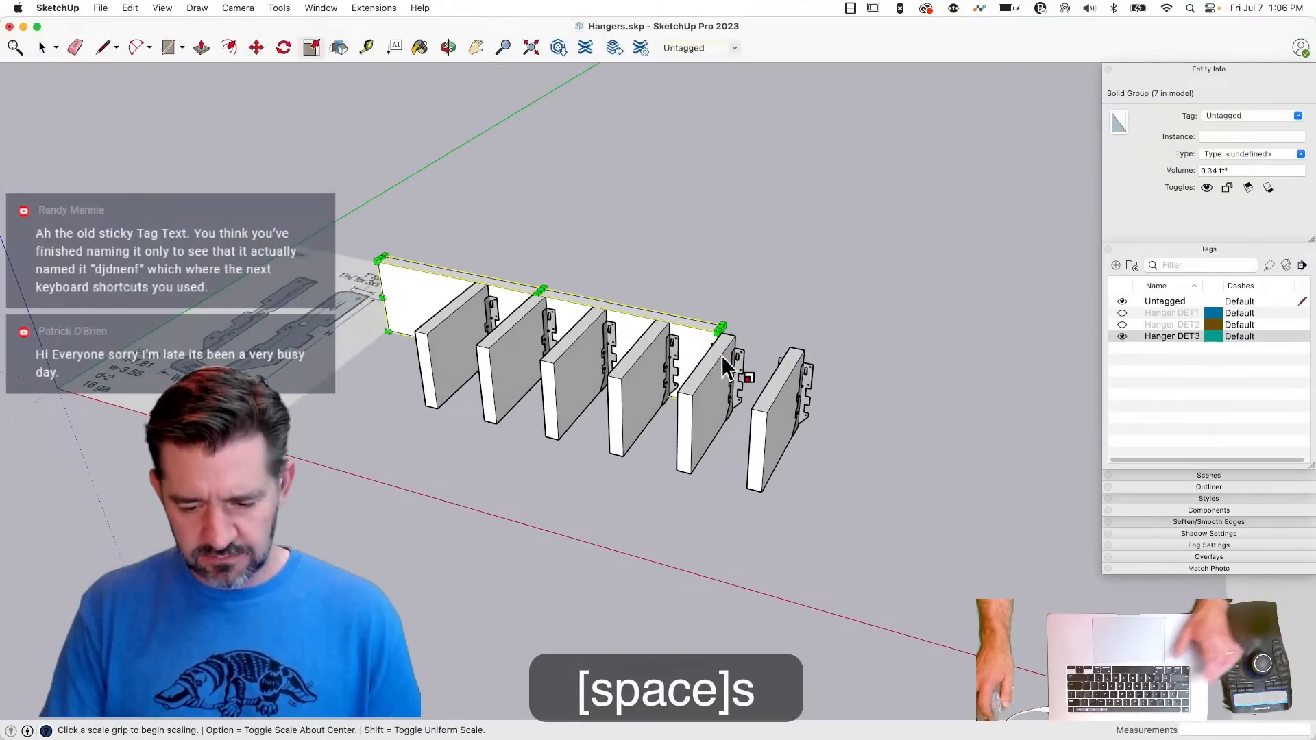
left_click_drag(723, 365, 911, 394)
key("space")
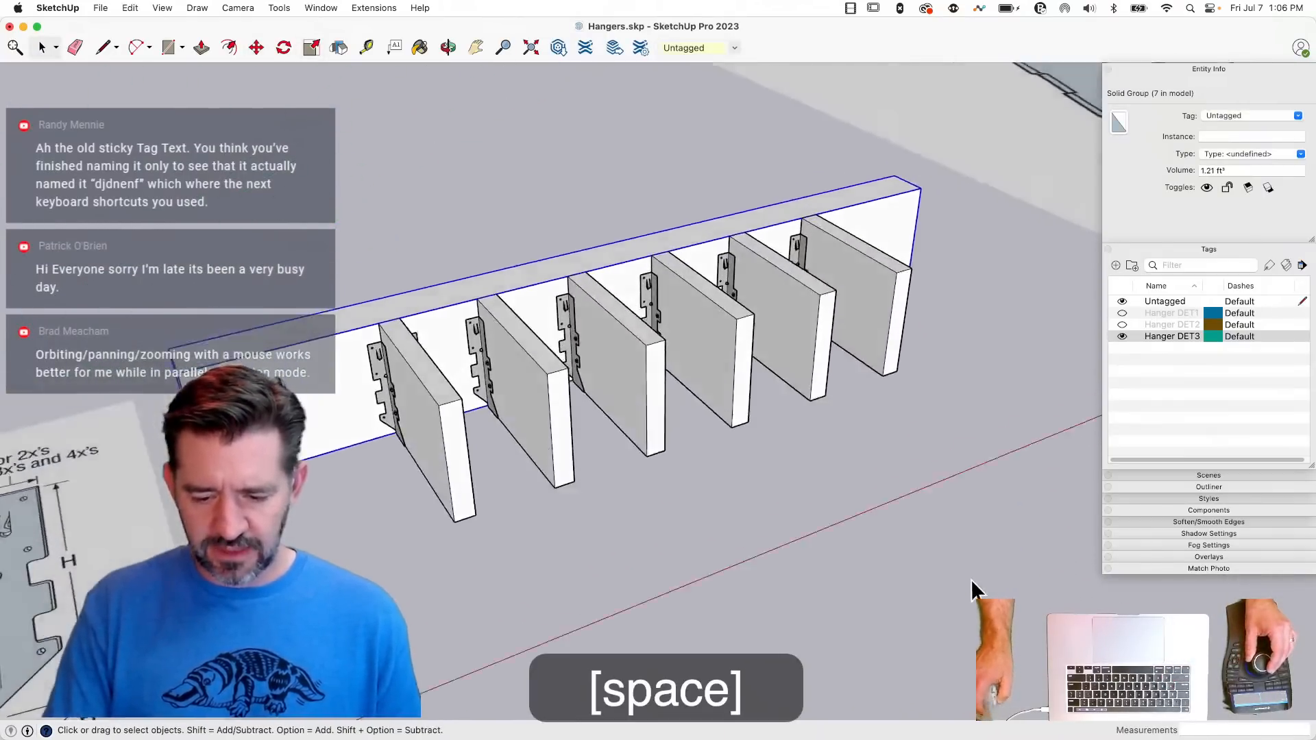
- Compare the arrayed hangers at each detail level by alternating between Hanger DET3 and Hanger DET2, ending with Hanger DET1 displayed alone
left_click(1122, 336)
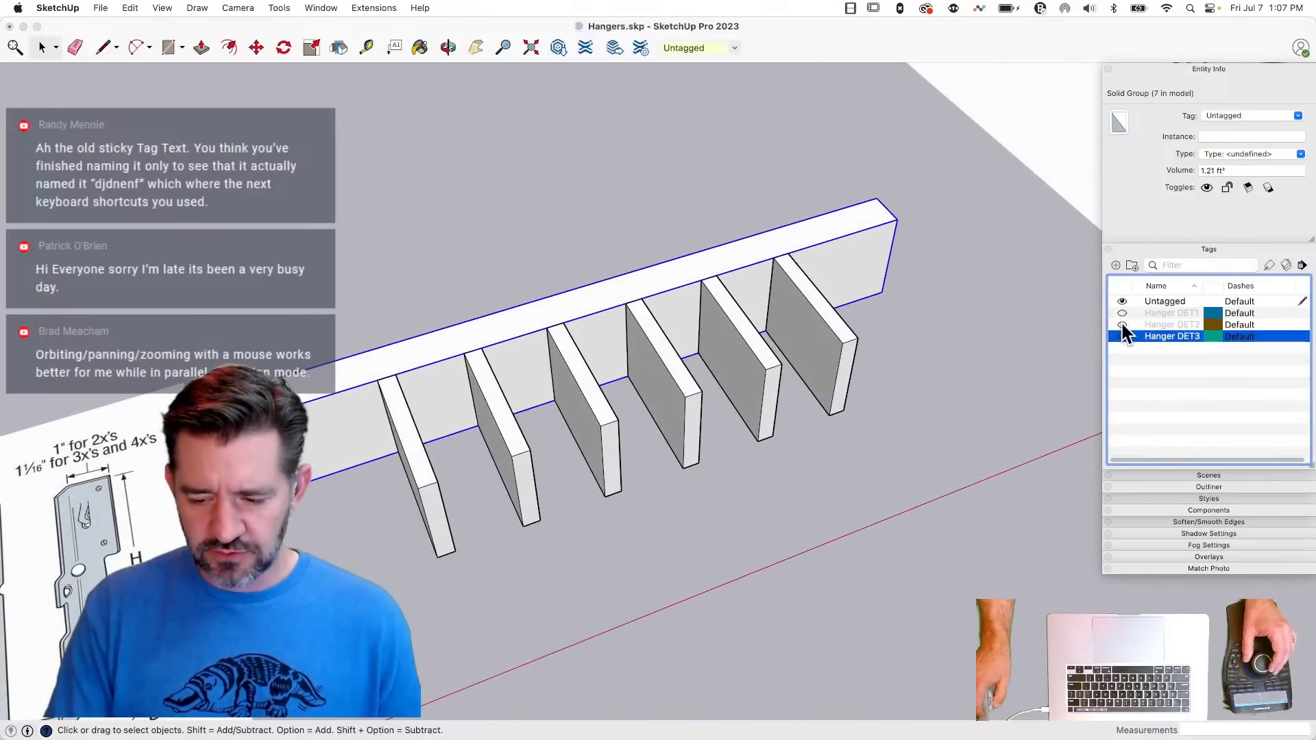
left_click(1123, 325)
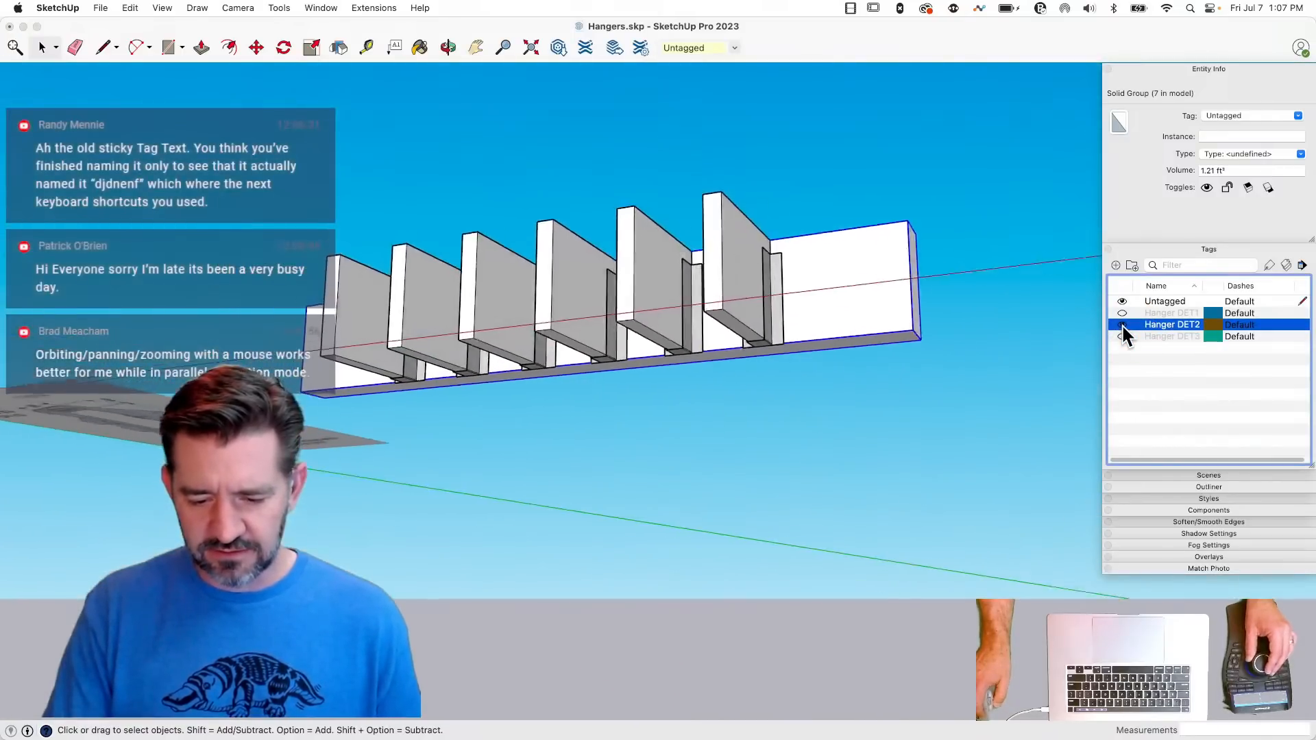
left_click(1122, 325)
left_click(1123, 336)
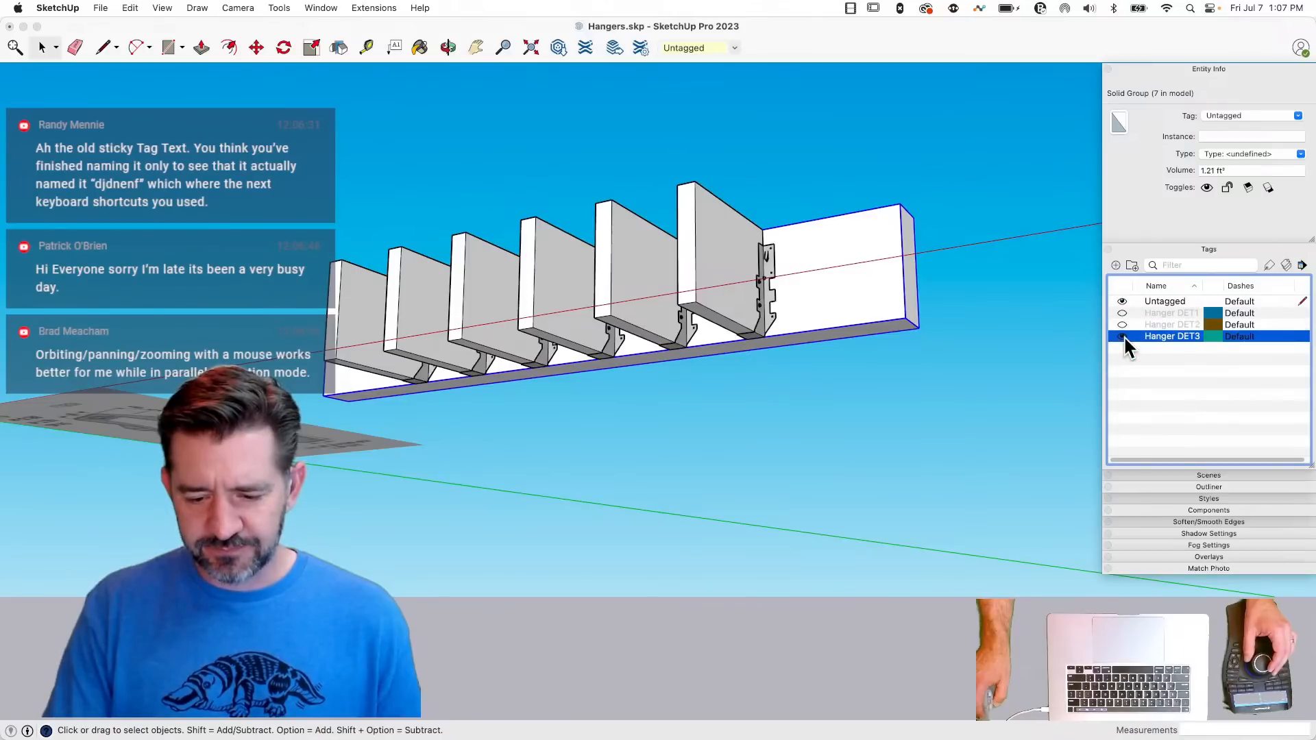
left_click(1123, 326)
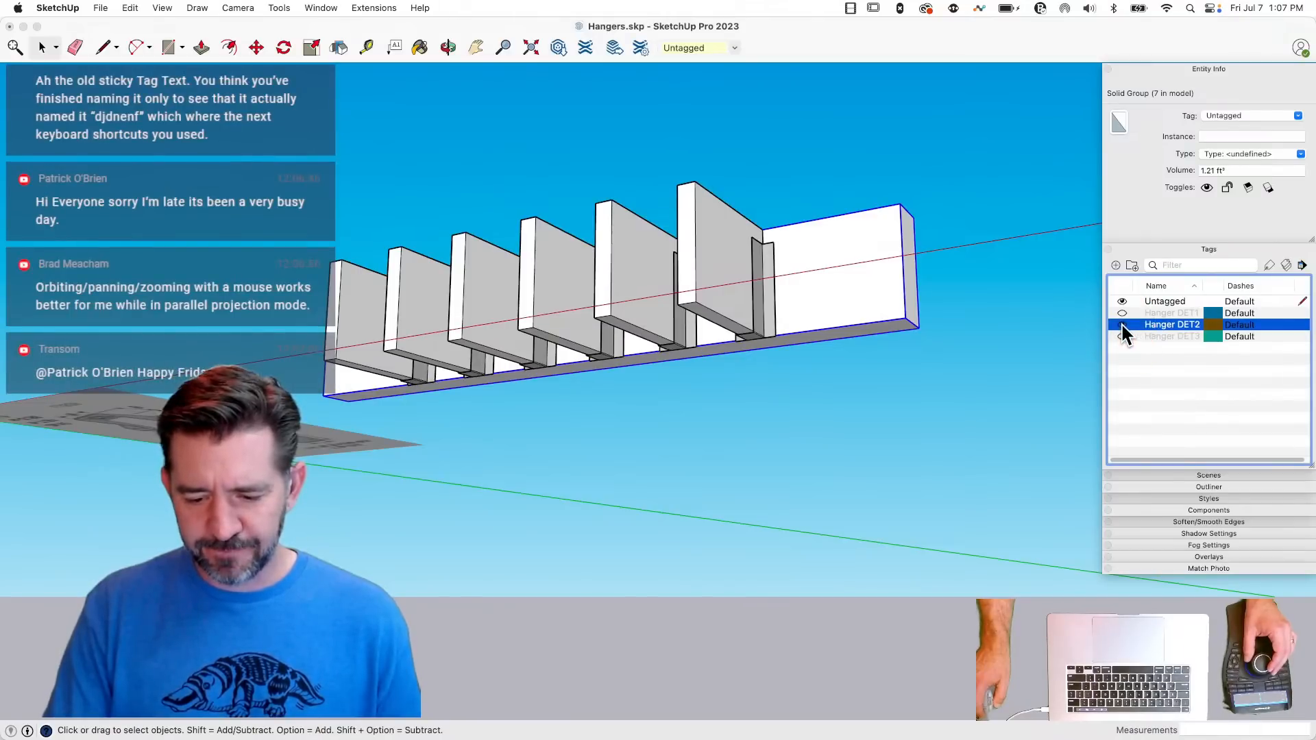
left_click(1123, 314)
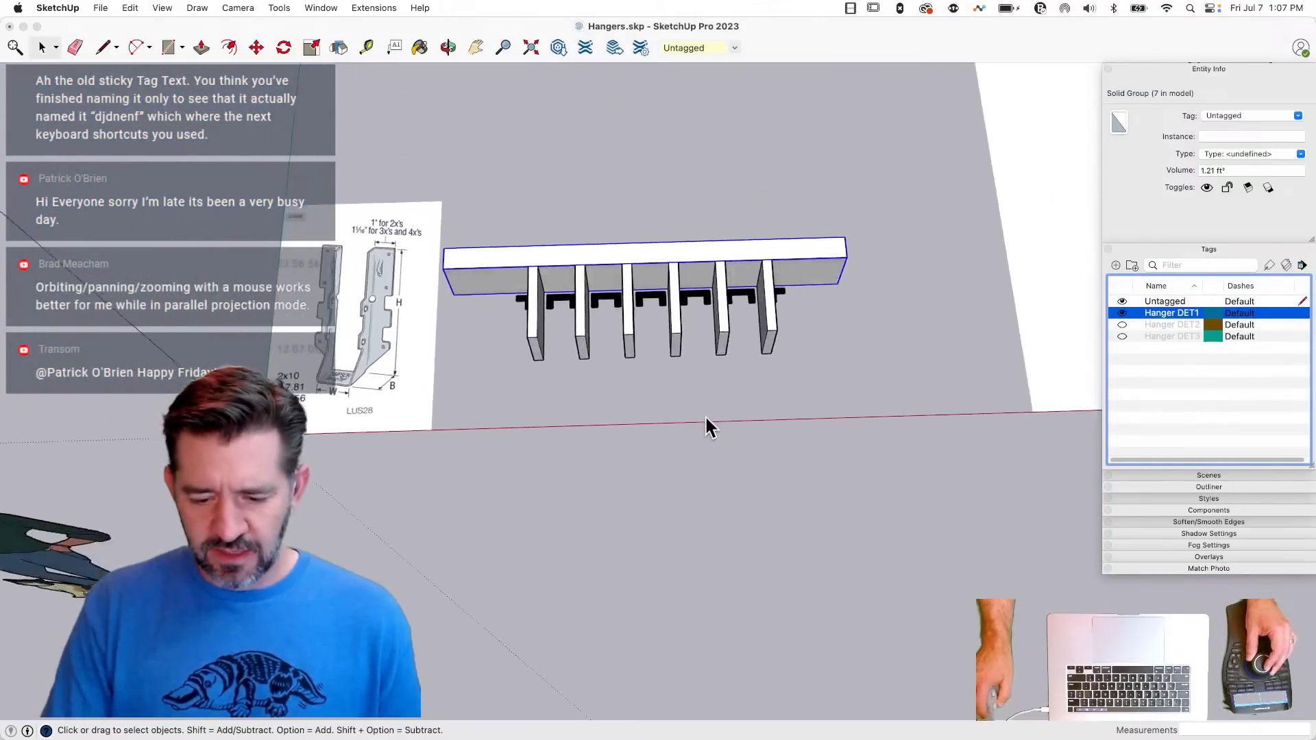
- Move the last joist together with its hanger about 7.2" farther along the beam
left_click(770, 328)
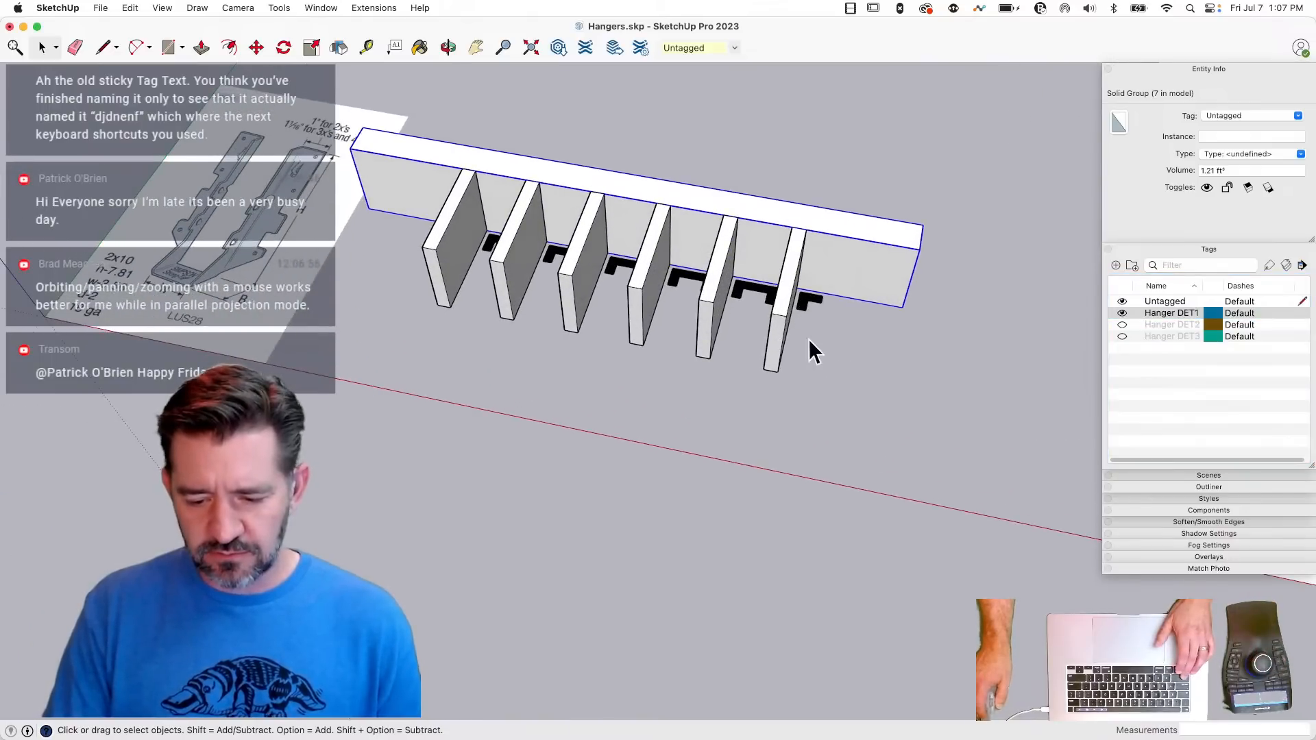
left_click(808, 341)
left_click(805, 310)
left_click(782, 325, "shift")
key("m")
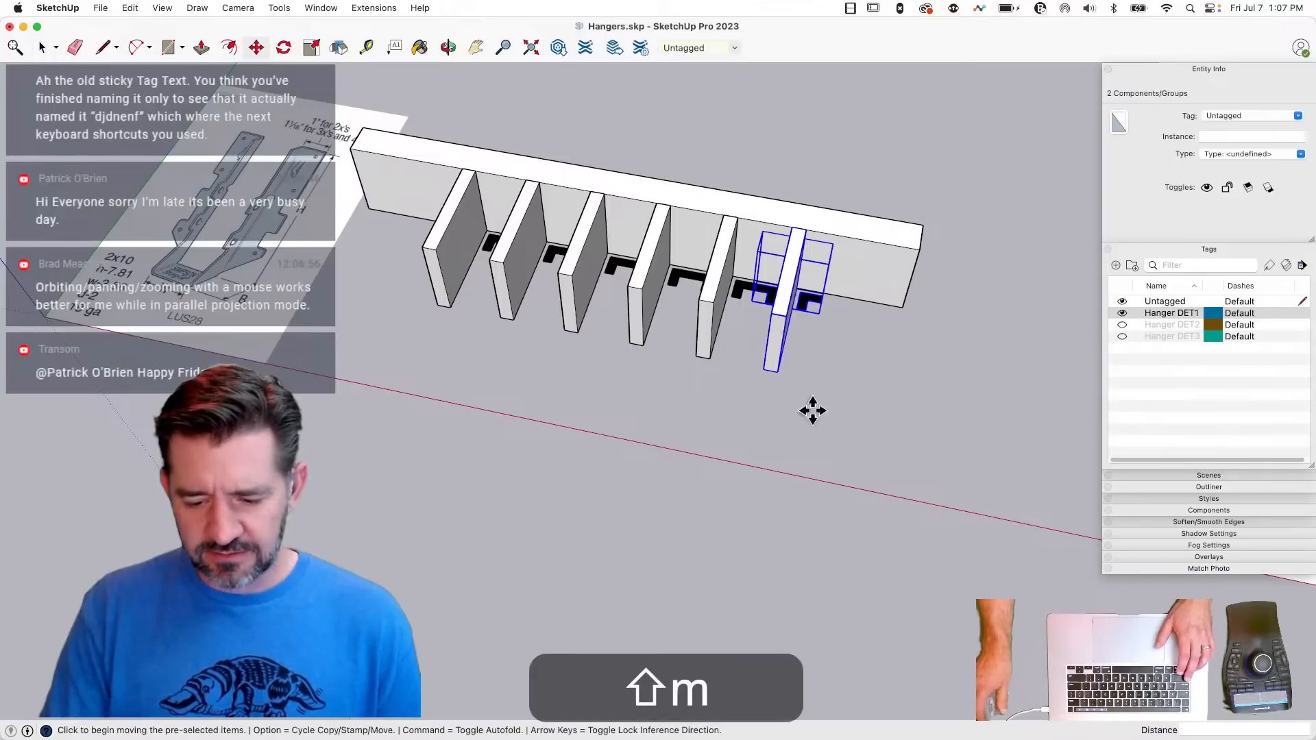
left_click(799, 405)
left_click(865, 412)
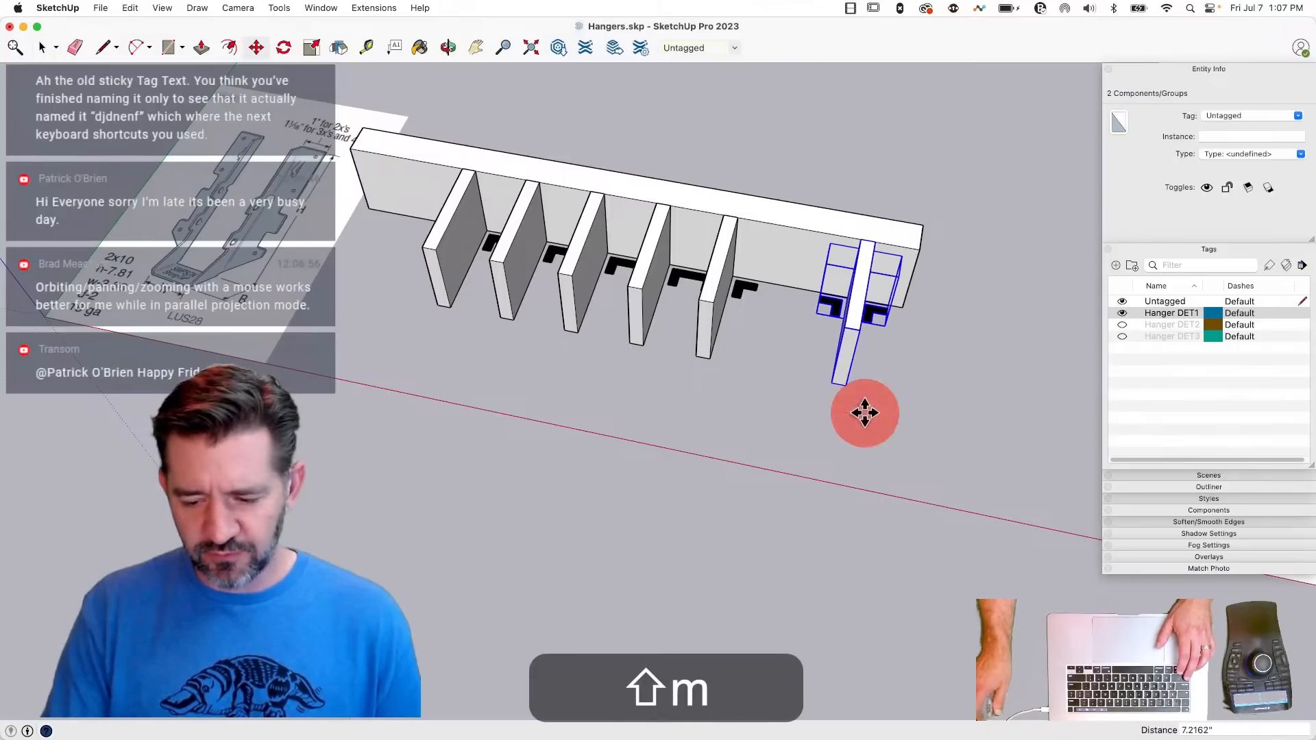
- Hide the Hanger DET1 tag, show Hanger DET3 instead, and clear the selection
left_click(1122, 313)
left_click(1121, 336)
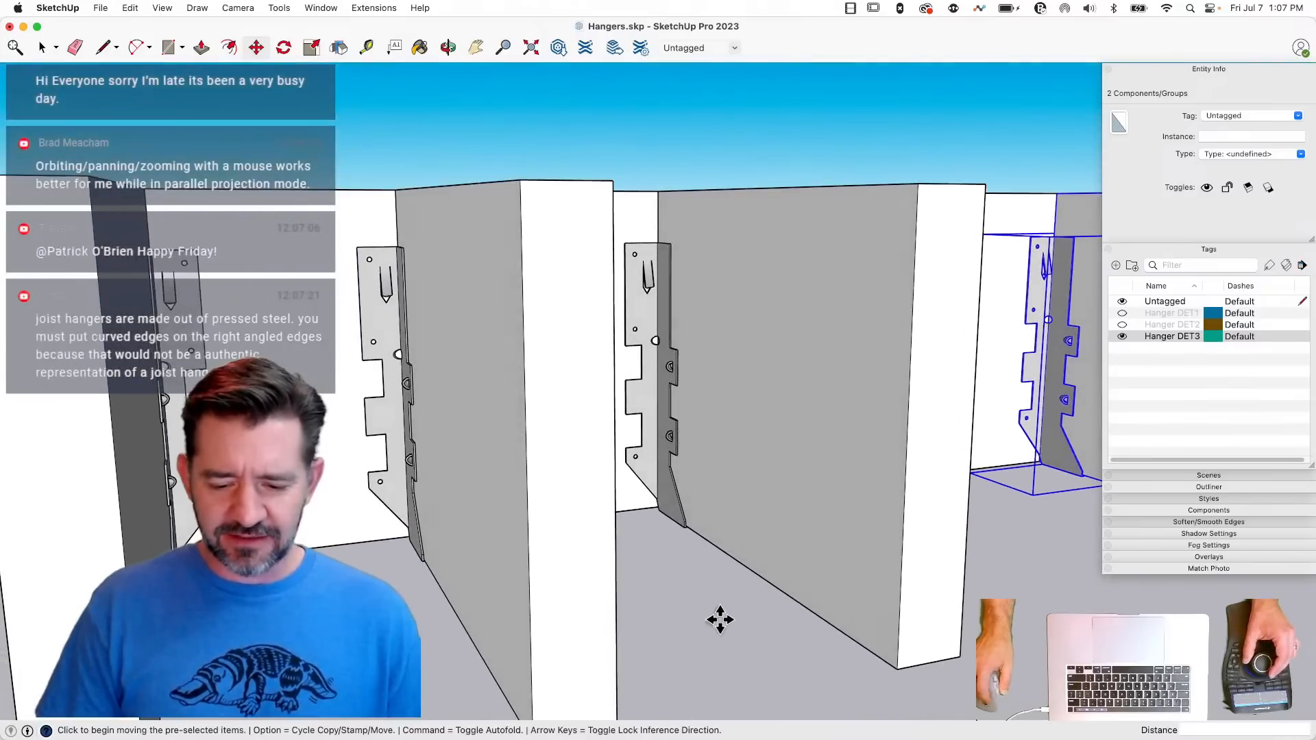
key("space")
left_click(714, 618)
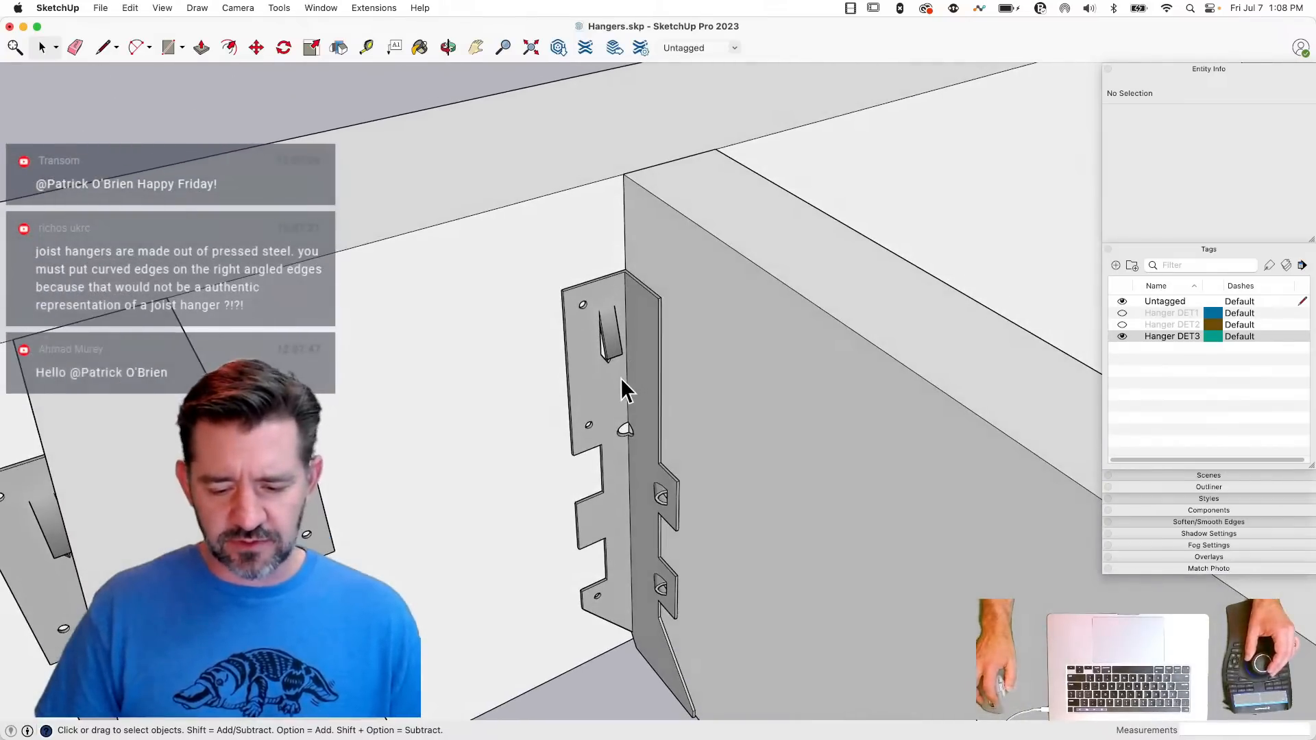
- Try softening the bend edge between flange and side plate inside the detailed hanger group of the LUS component
double_click(631, 381)
key("e")
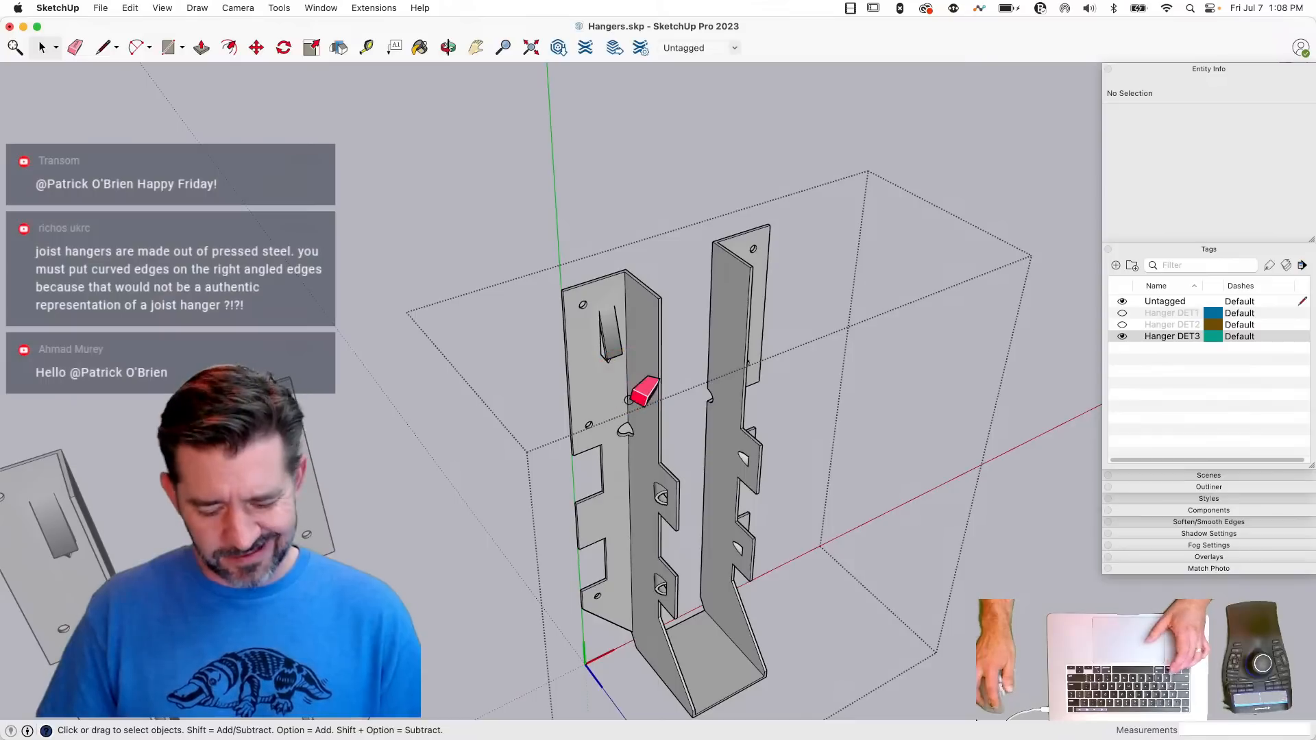
key("alt")
left_click_drag(625, 382, 635, 503)
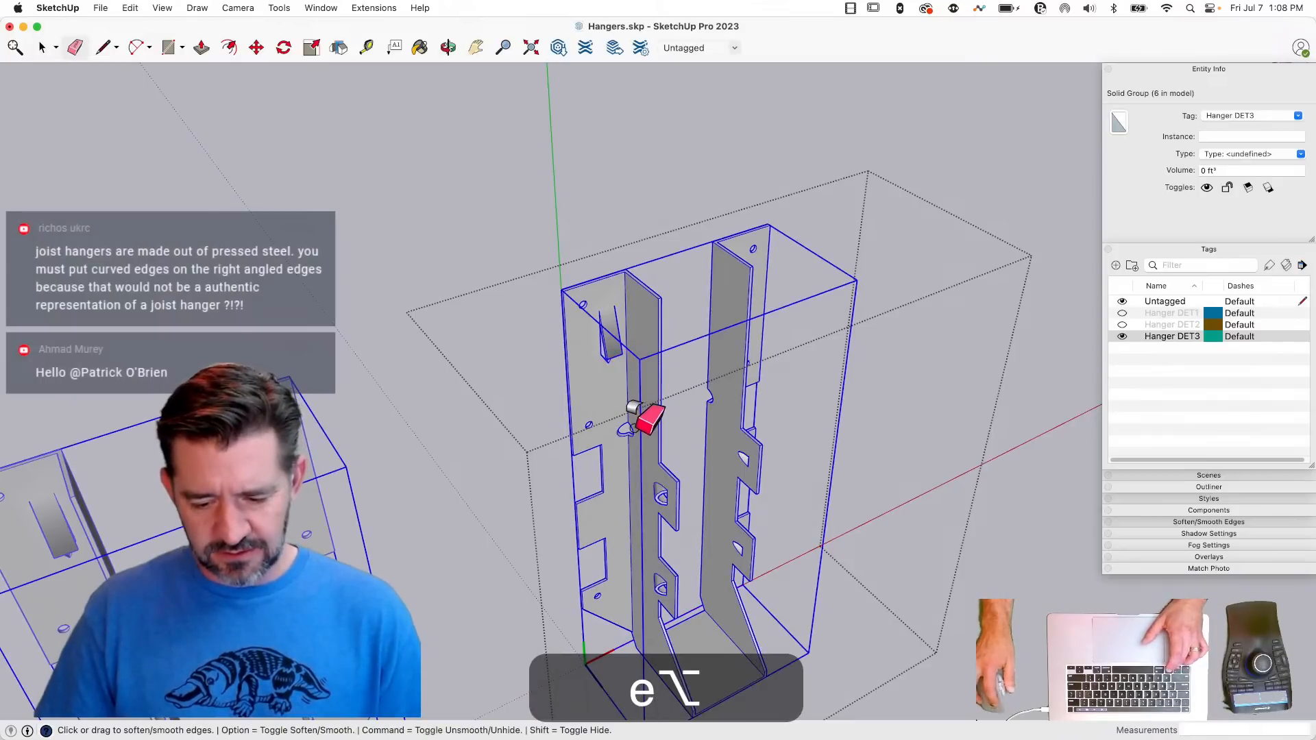
key("space")
double_click(632, 408)
key("e")
left_click_drag(626, 385, 621, 484, "alt")
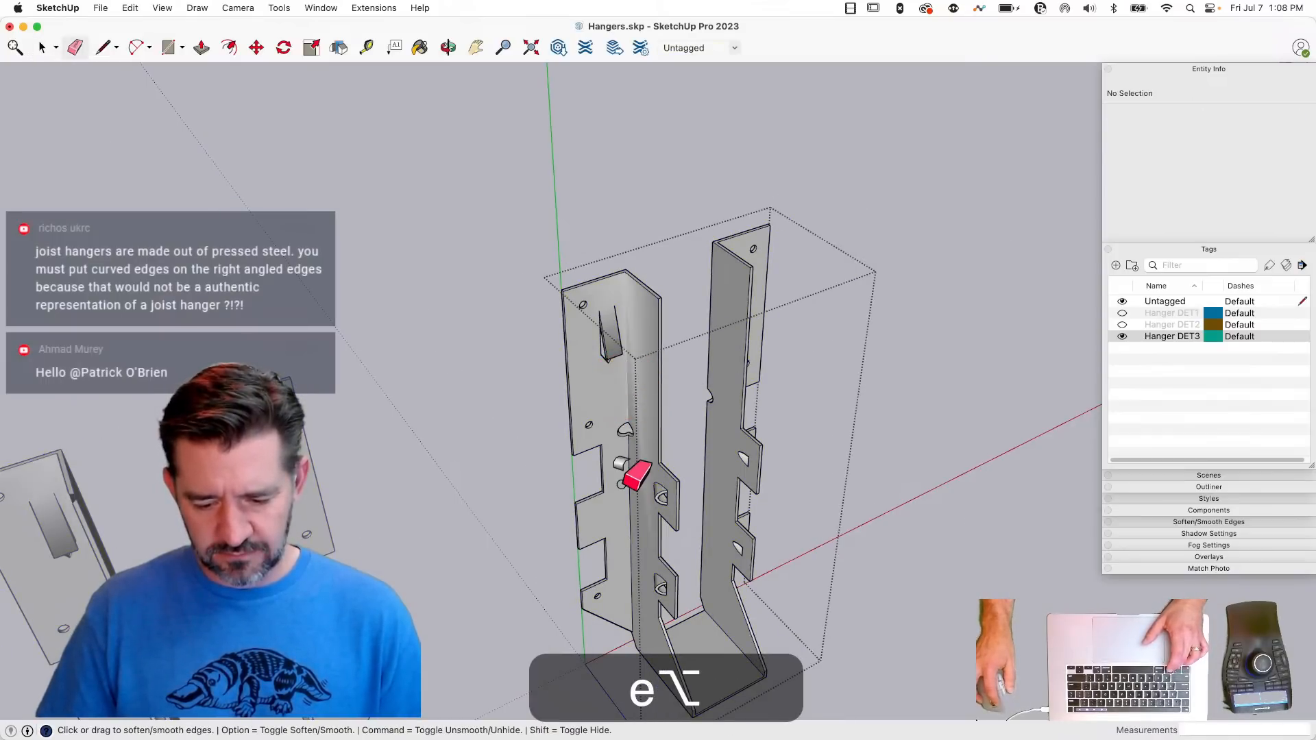
key("space")
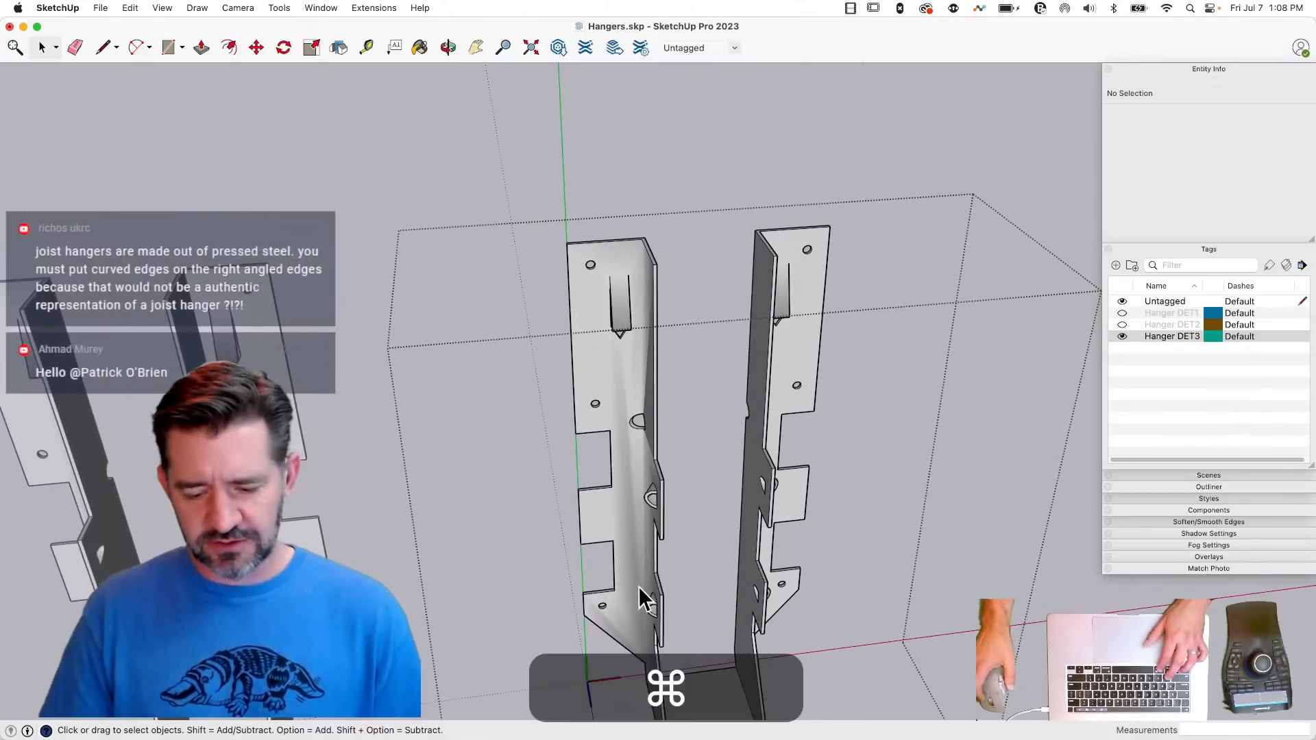
- Undo the edge softening on the detailed hanger's bend
key("super+z")
key("super+z")
key("super+z")
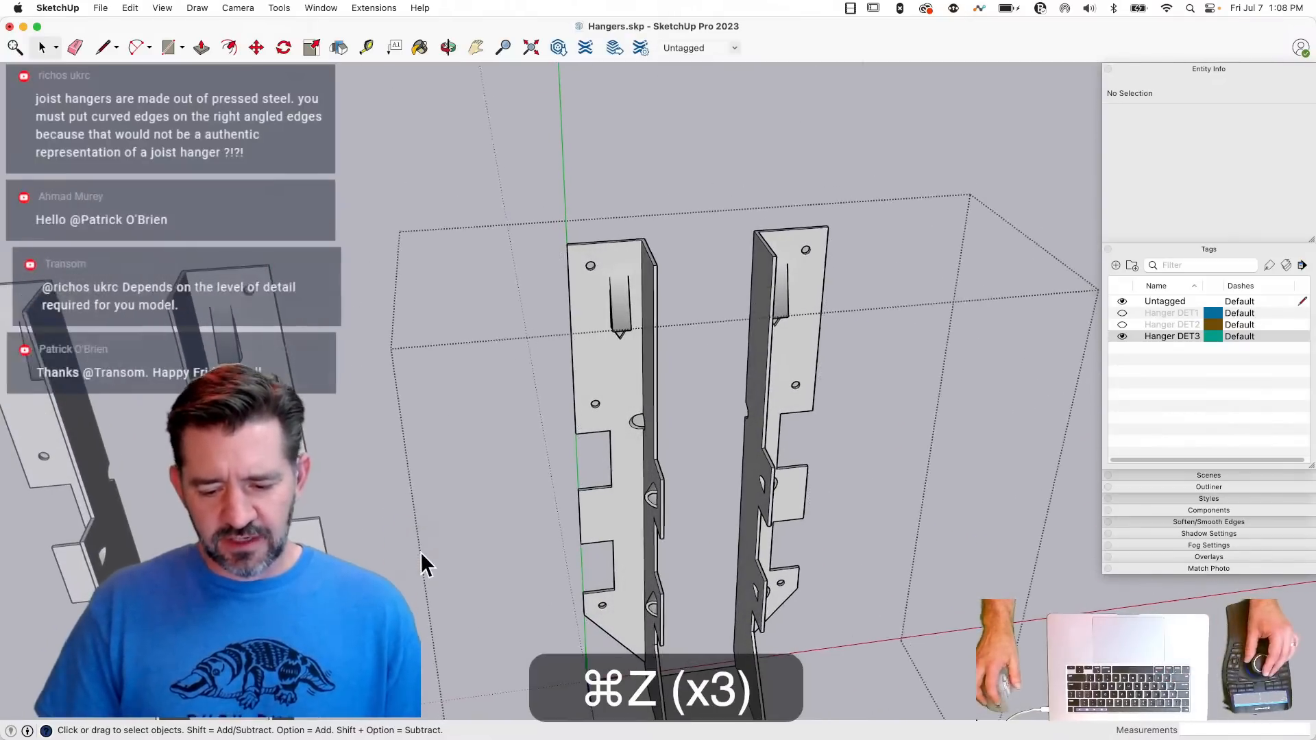
key("space")
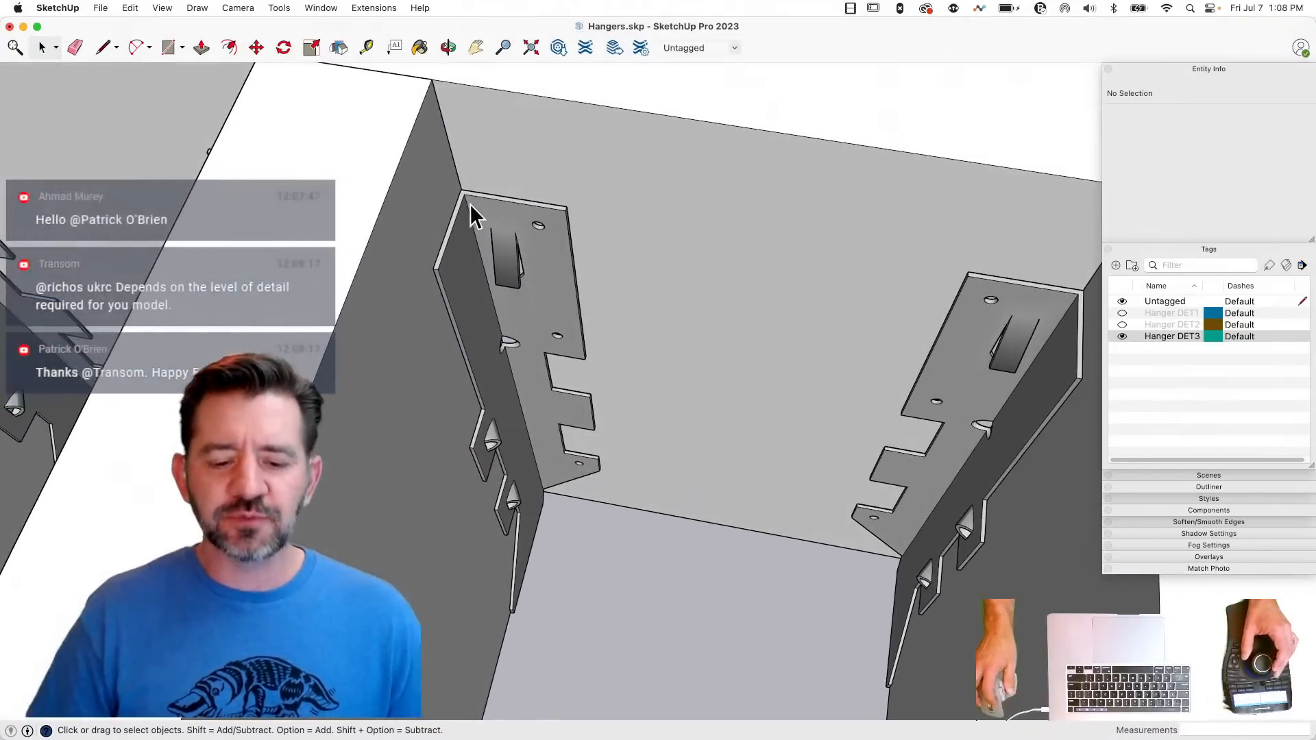
- Open an LUS hanger for editing and select its detailed geometry group to examine how the instances relate
double_click(482, 216)
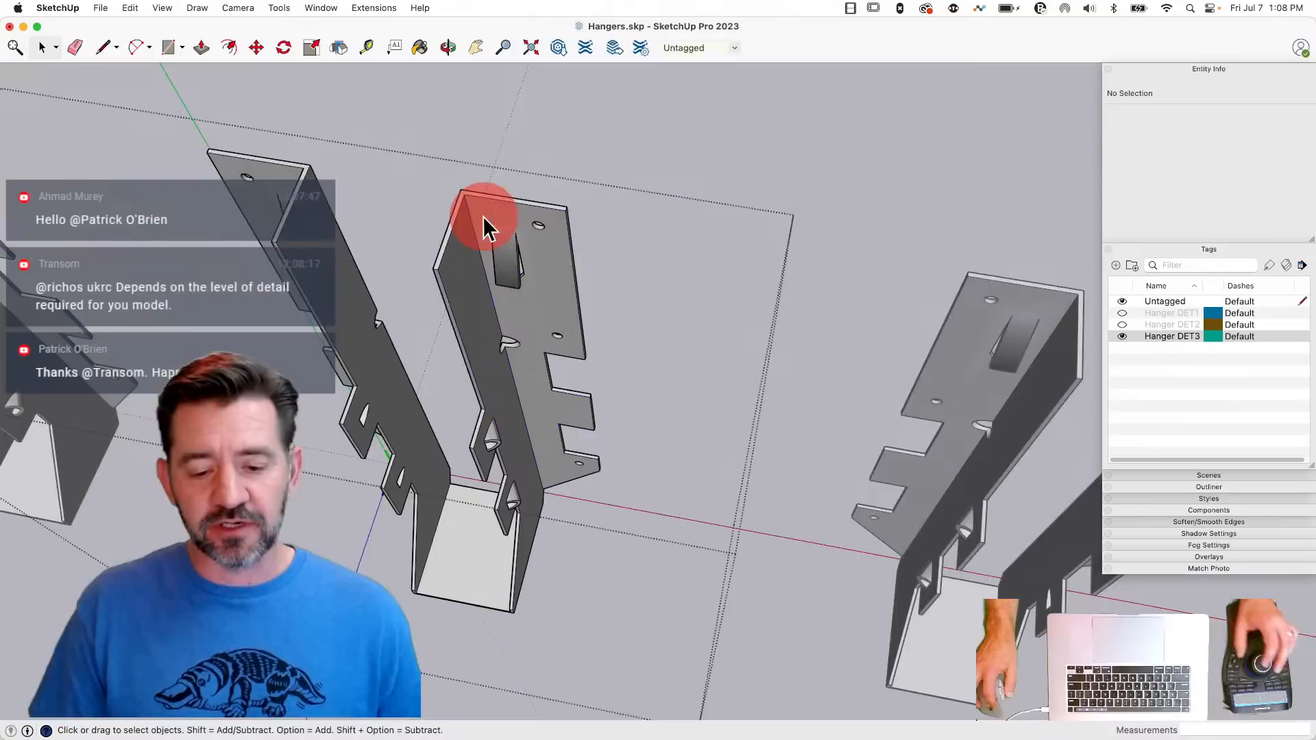
left_click_drag(295, 113, 683, 713)
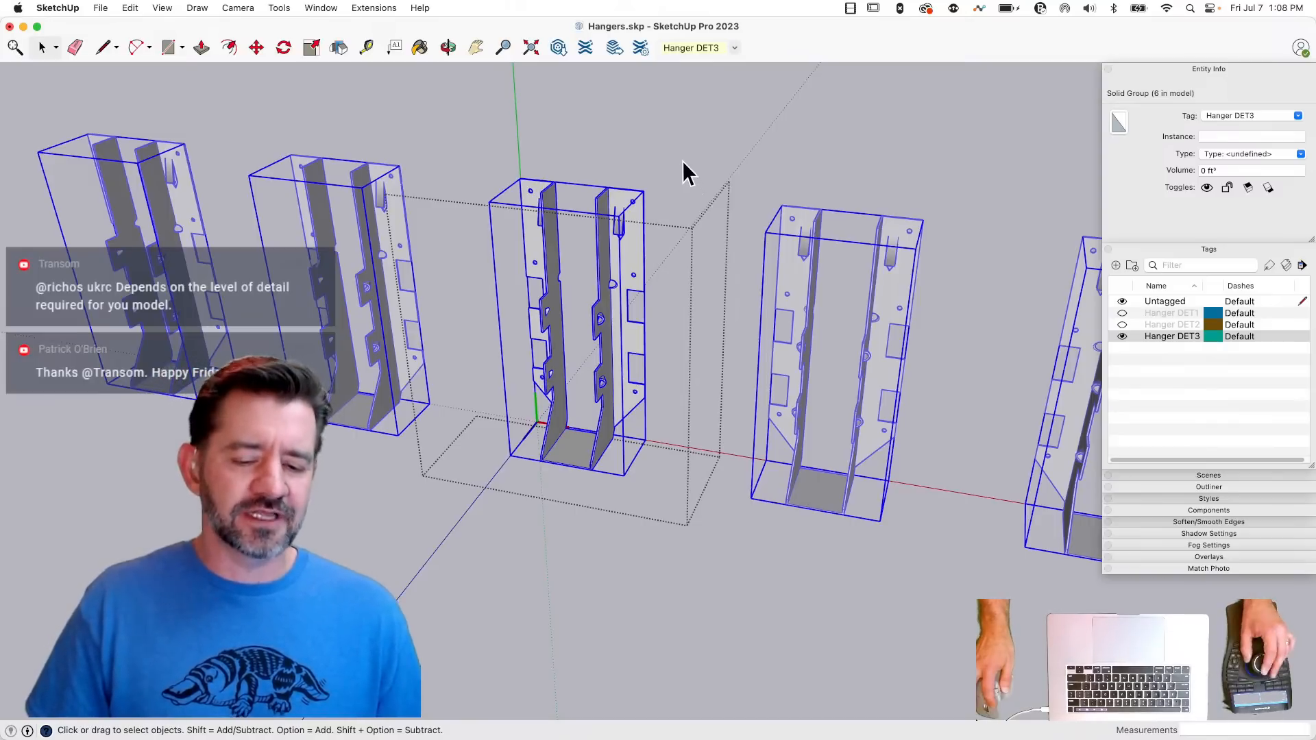
left_click(686, 445)
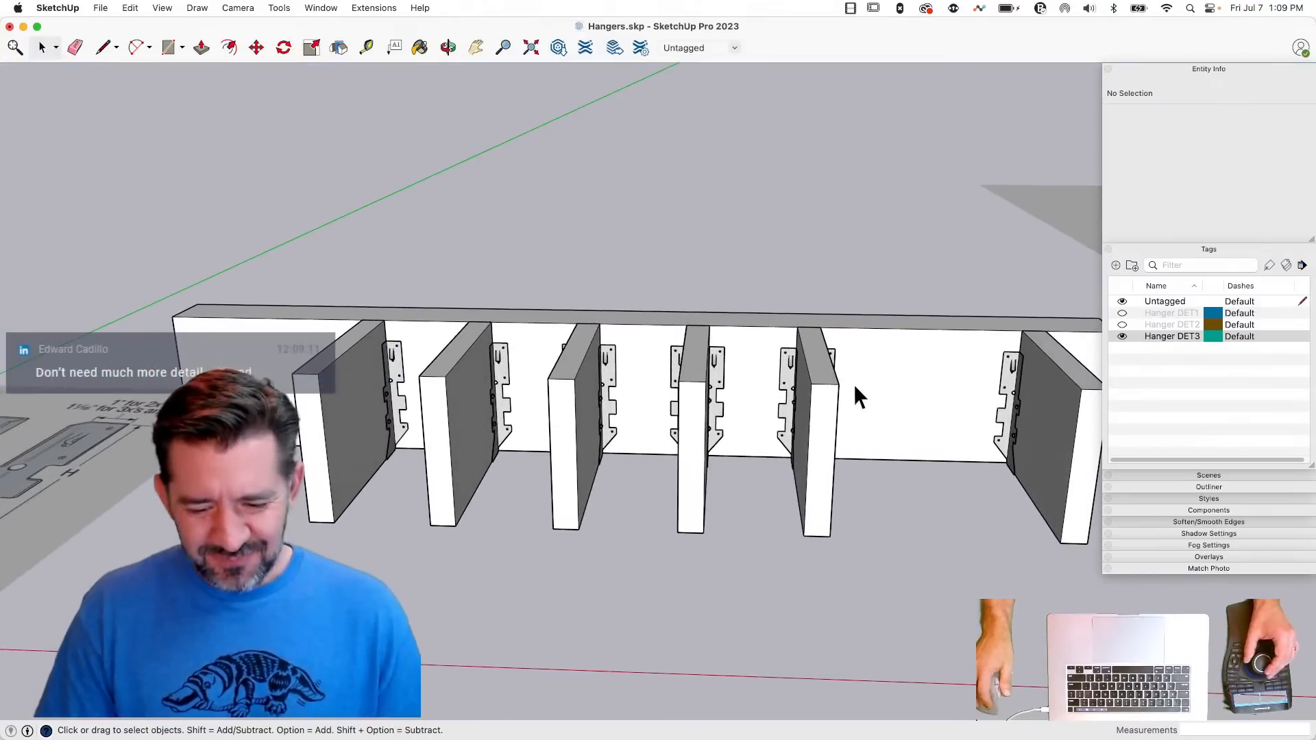
- Erase the four intermediate joists with their hangers and the first joist's hanger, and save the model
key("e")
mouse_move(857, 378)
left_mouse_down()
mouse_move(523, 373)
mouse_move(387, 354)
left_mouse_up()
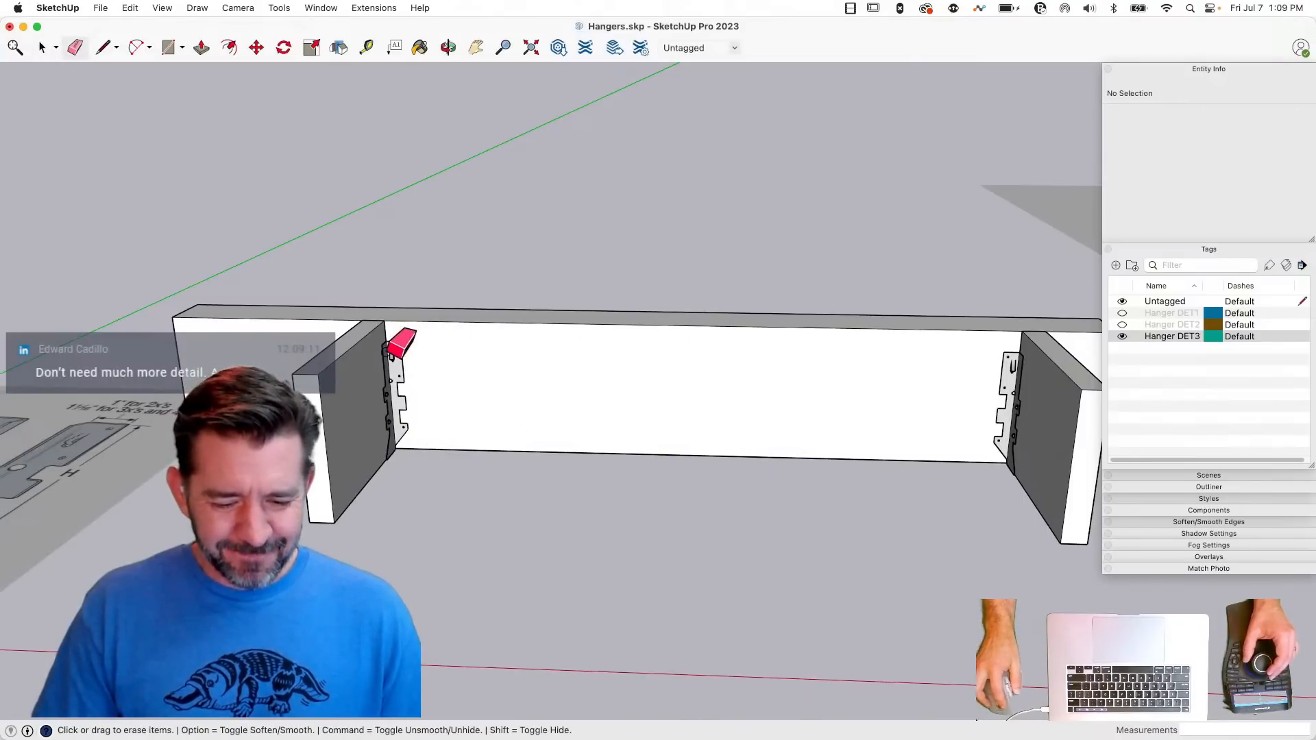
left_click(396, 347)
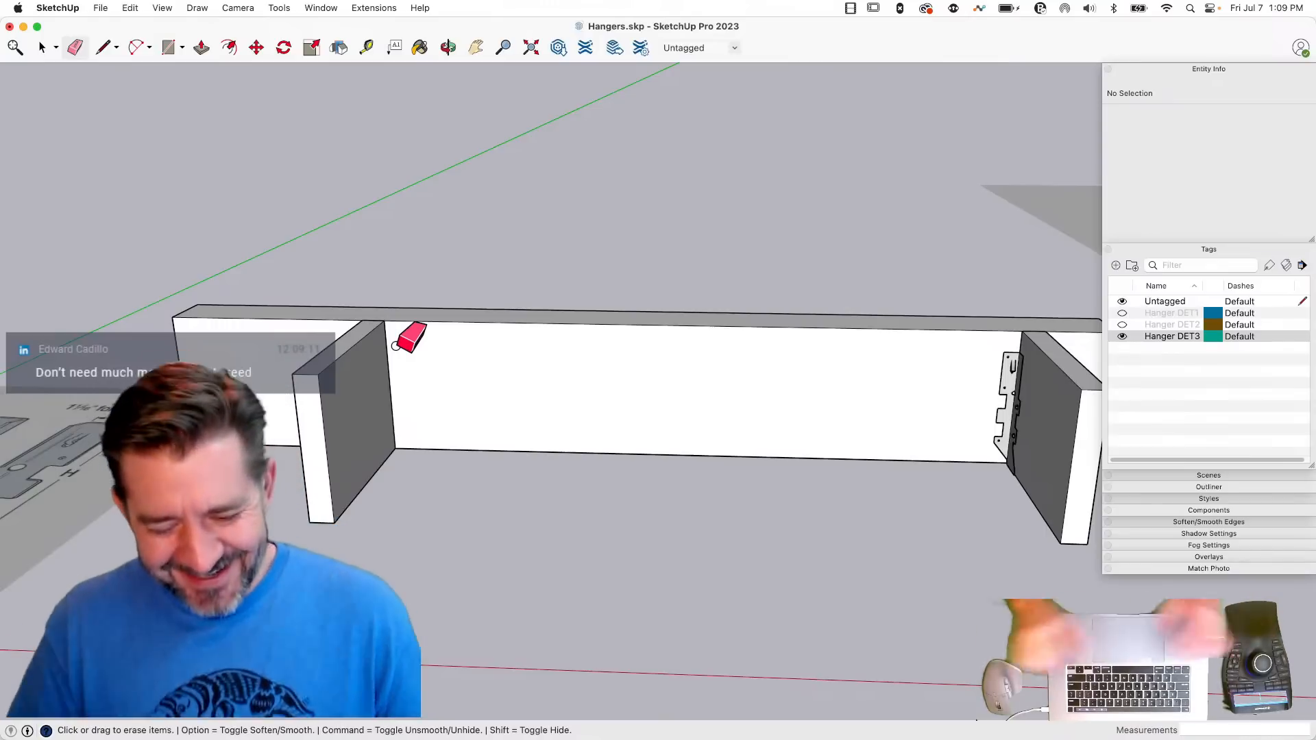
key("space")
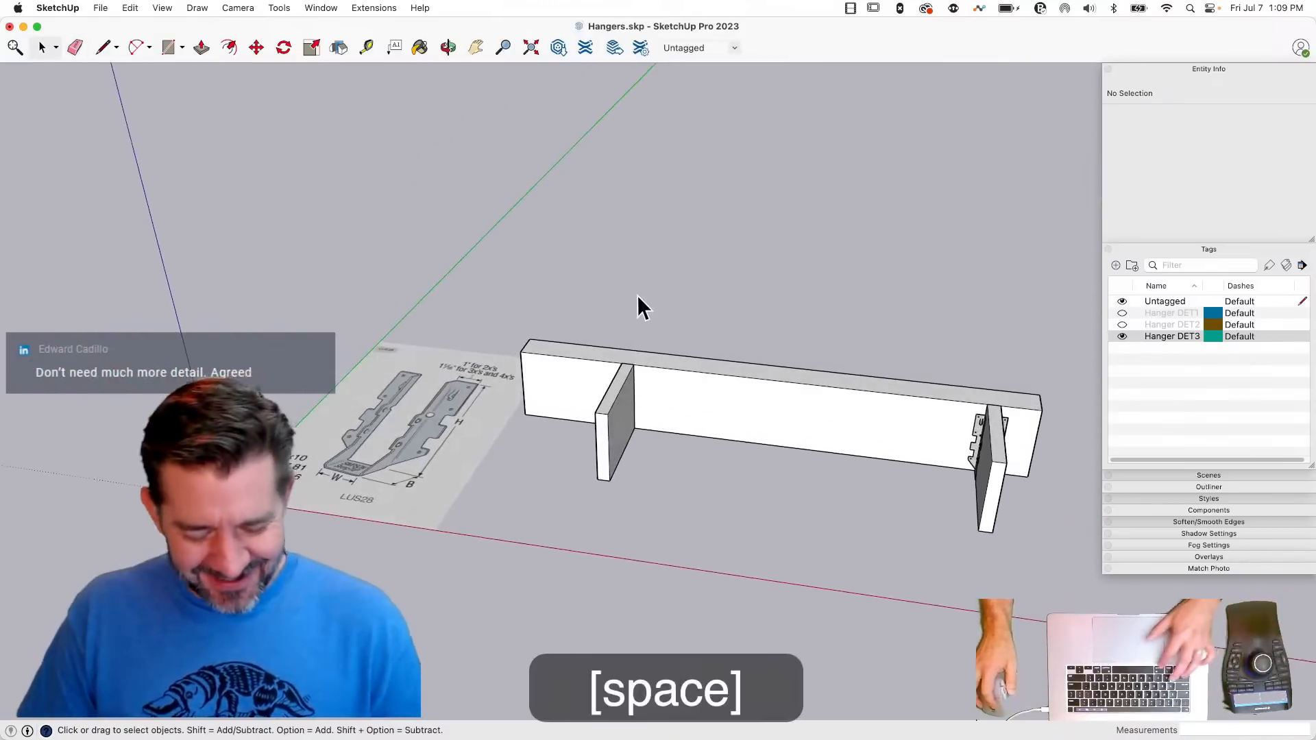
key("super+s")
- Move the LUS28 reference image away from the beam to the far side of the origin
left_click(974, 438)
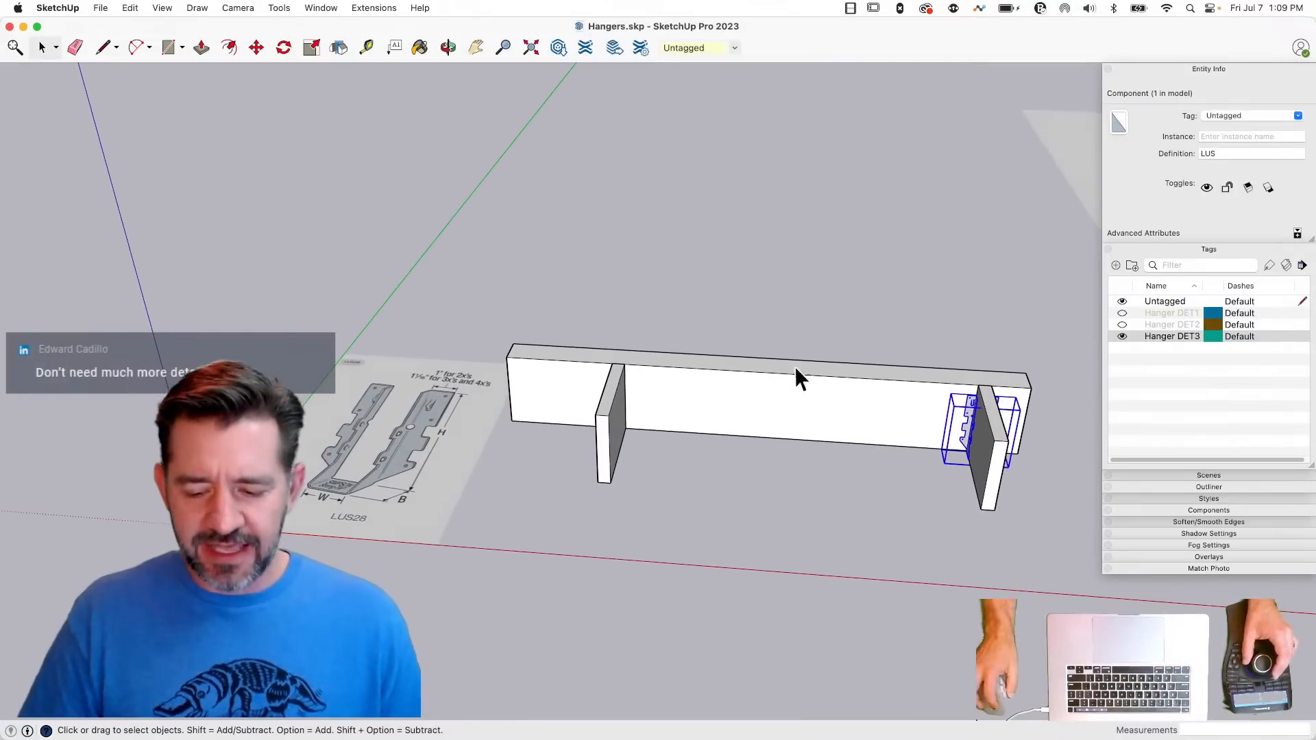
left_click(328, 489)
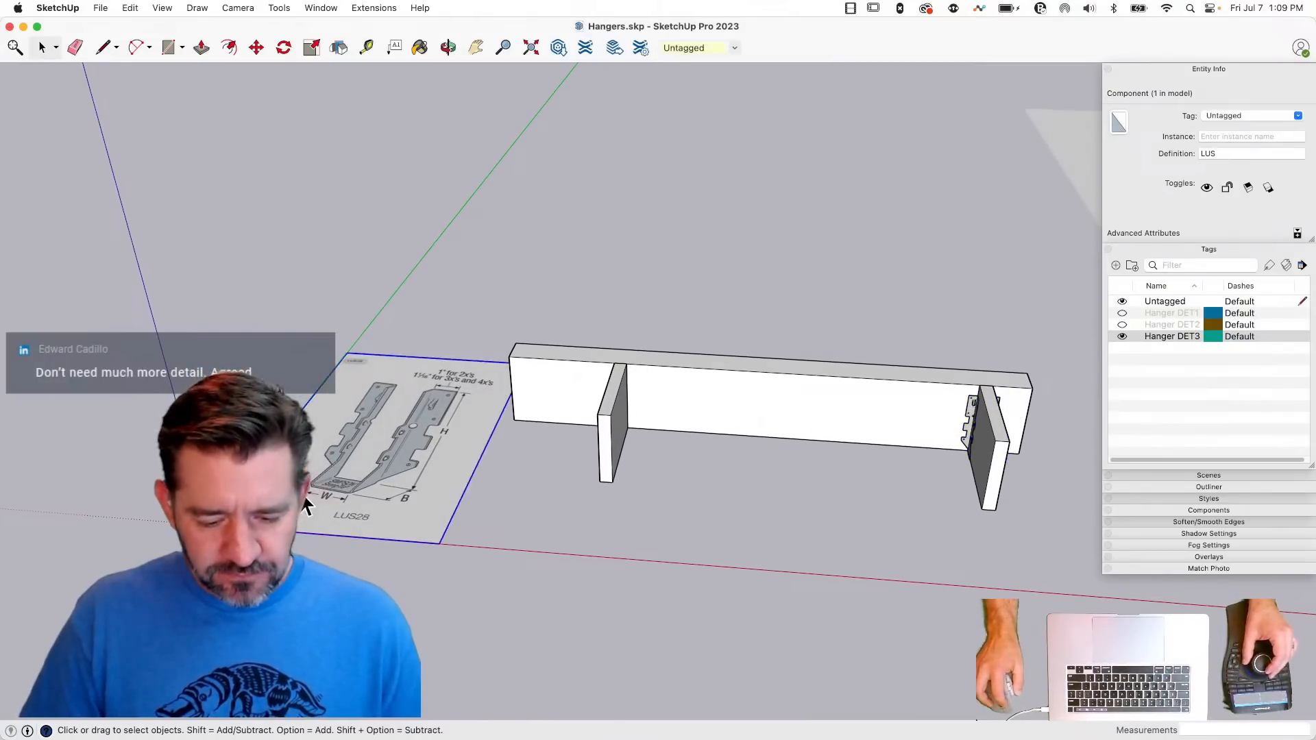
key("m")
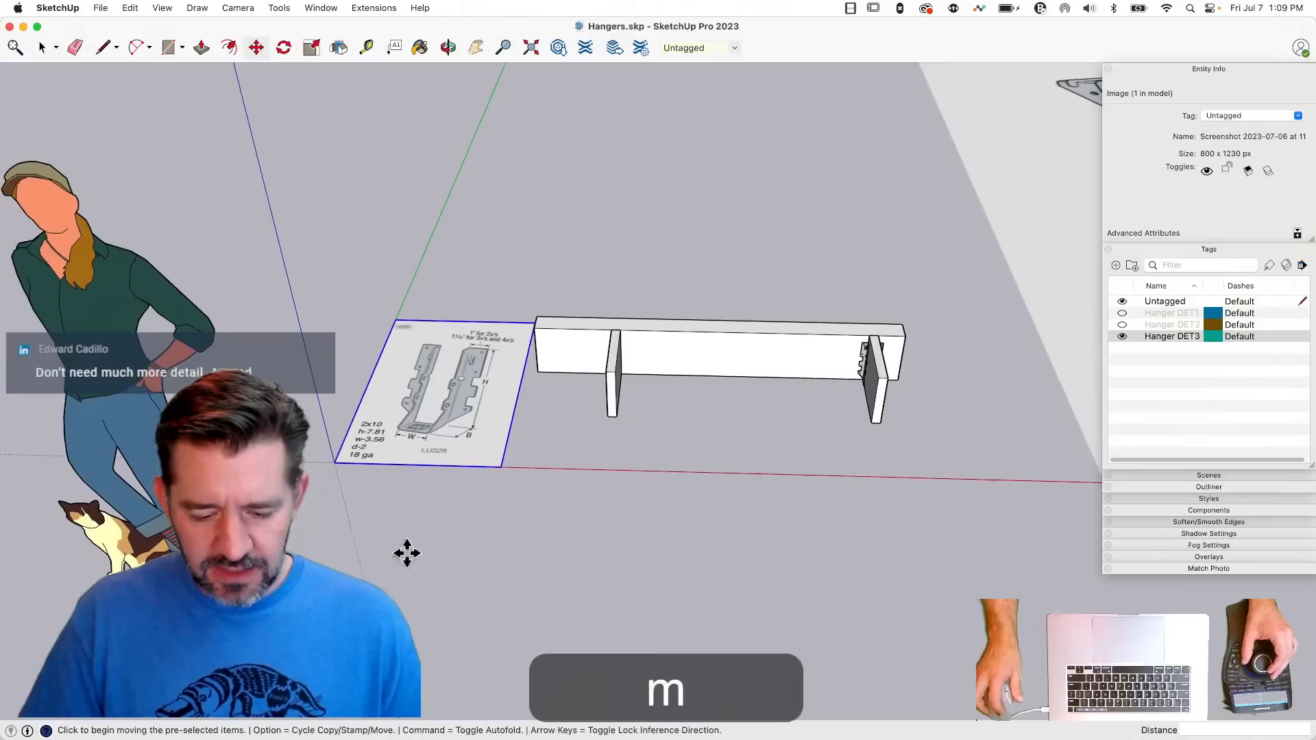
left_click(494, 462)
left_click(290, 404)
key("space")
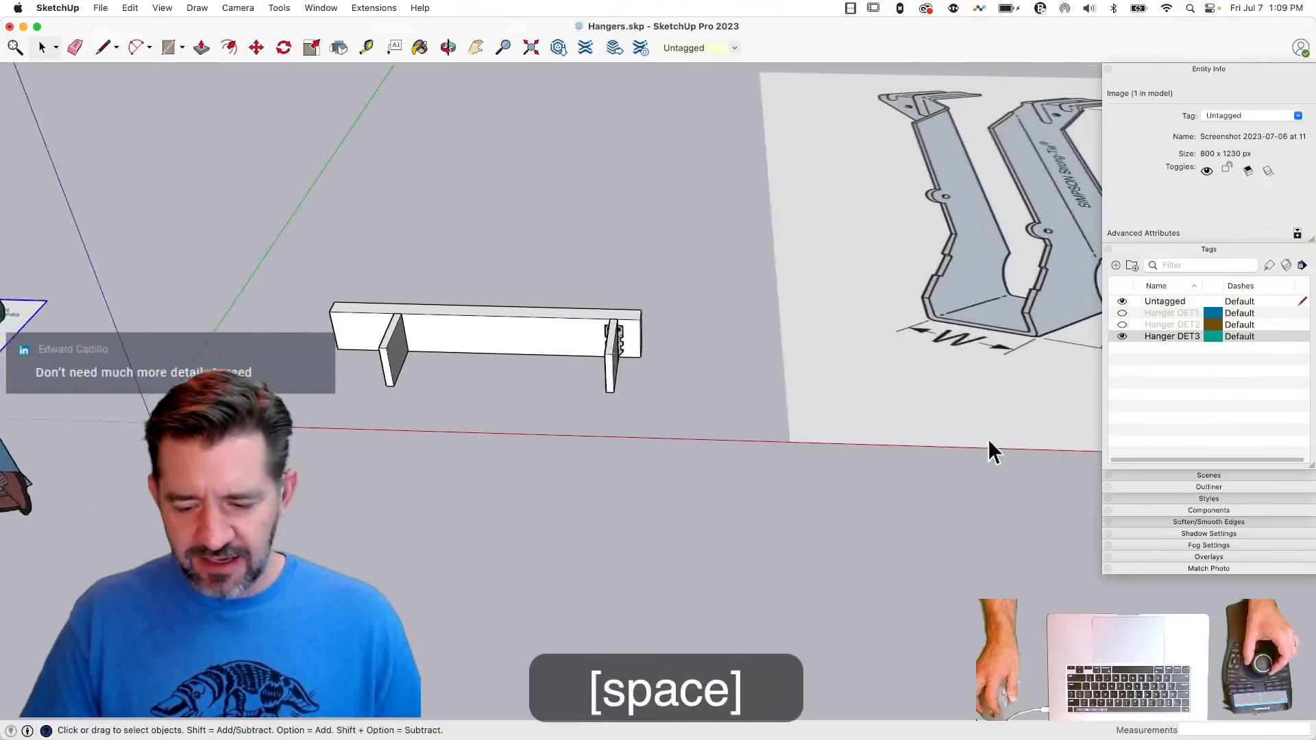
- Move the LB reference image by its near corner onto the origin
left_click(967, 441)
key("m")
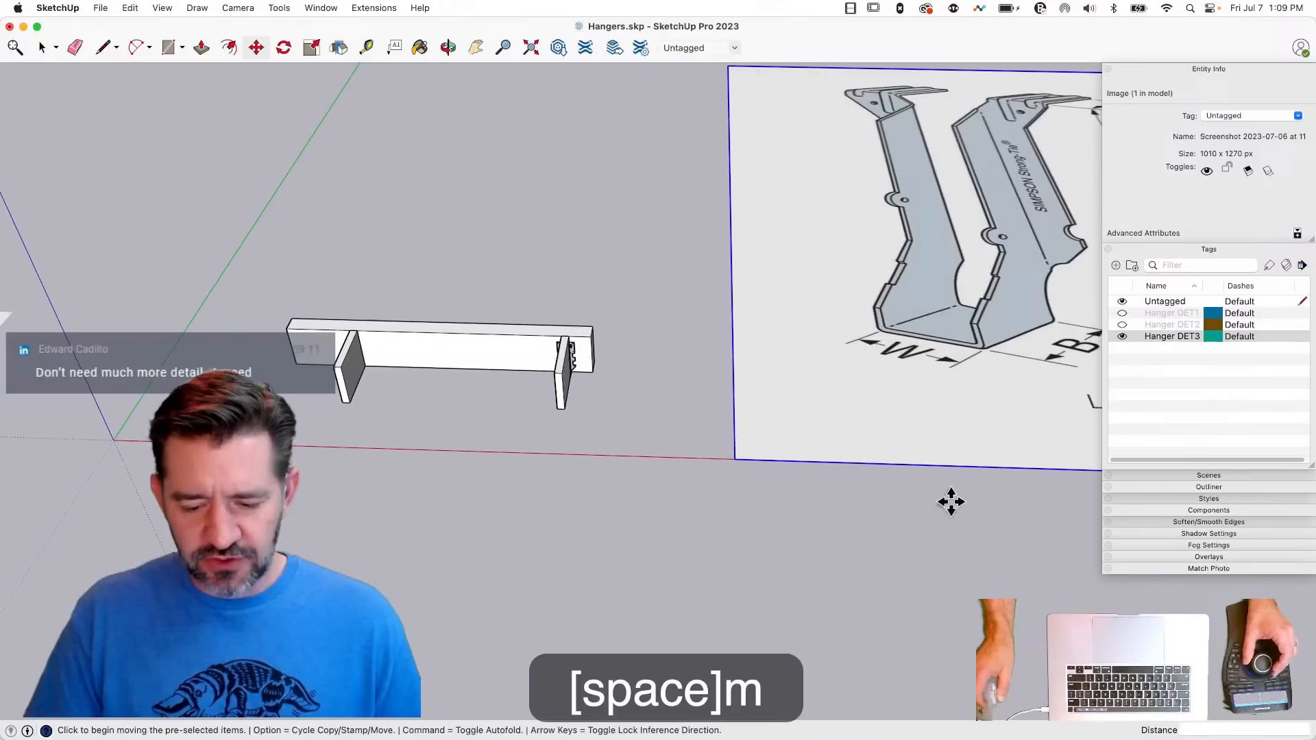
left_click(734, 458)
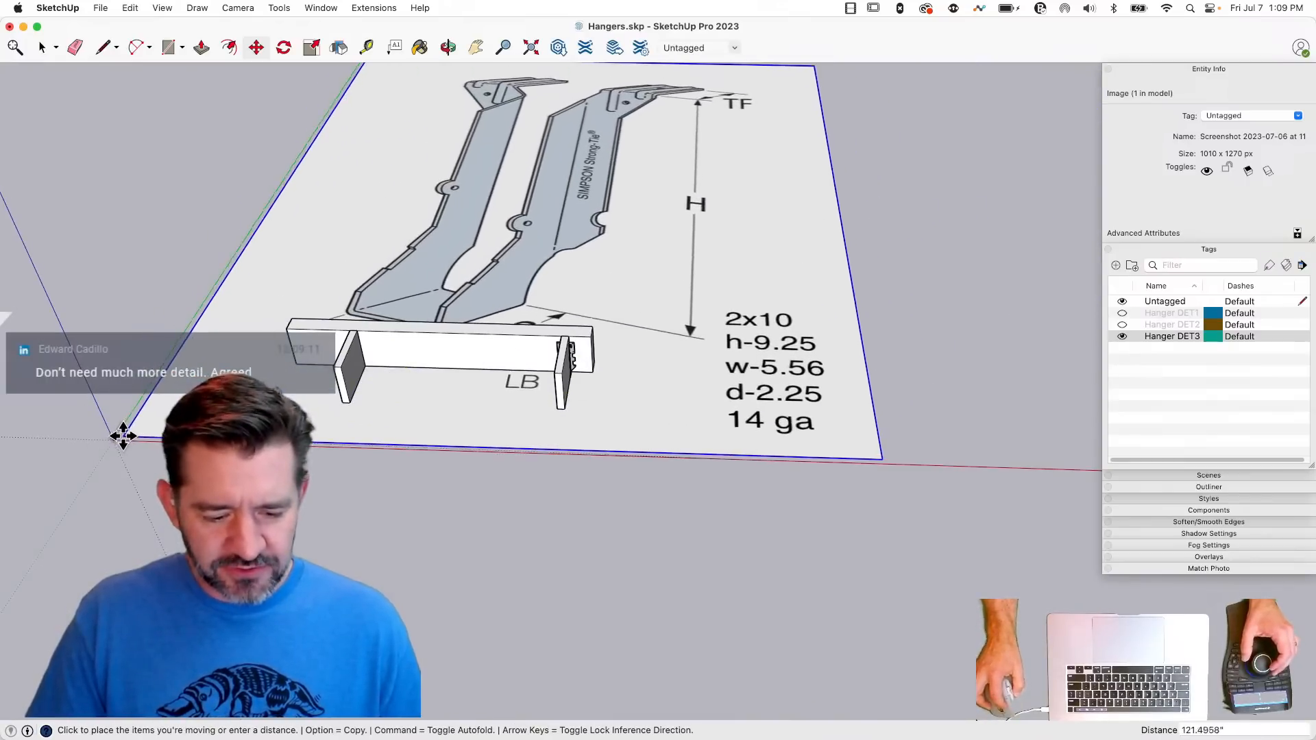
left_click(113, 439)
key("space")
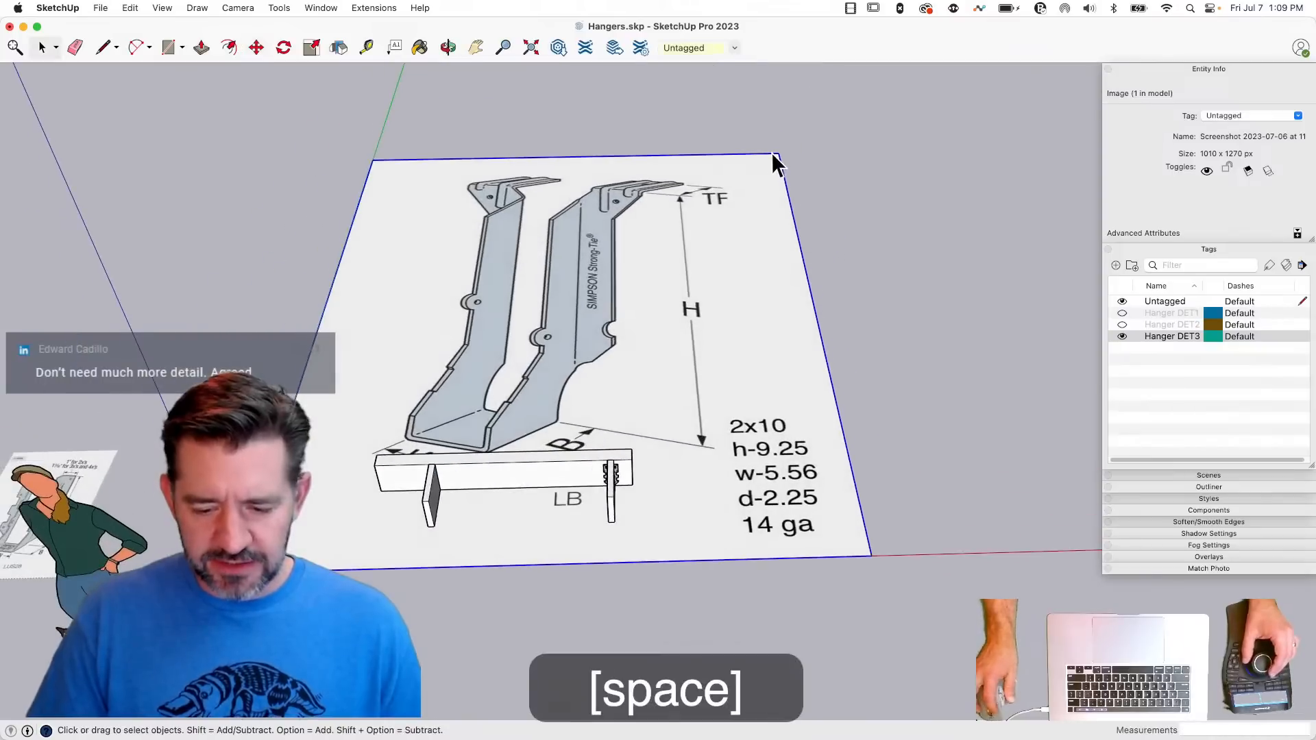
- Scale the LB reference image down from its far corner, keeping the corner at the origin fixed
key("s")
left_click_drag(780, 155, 356, 395)
key("space")
scroll(450, 339, "up", 5)
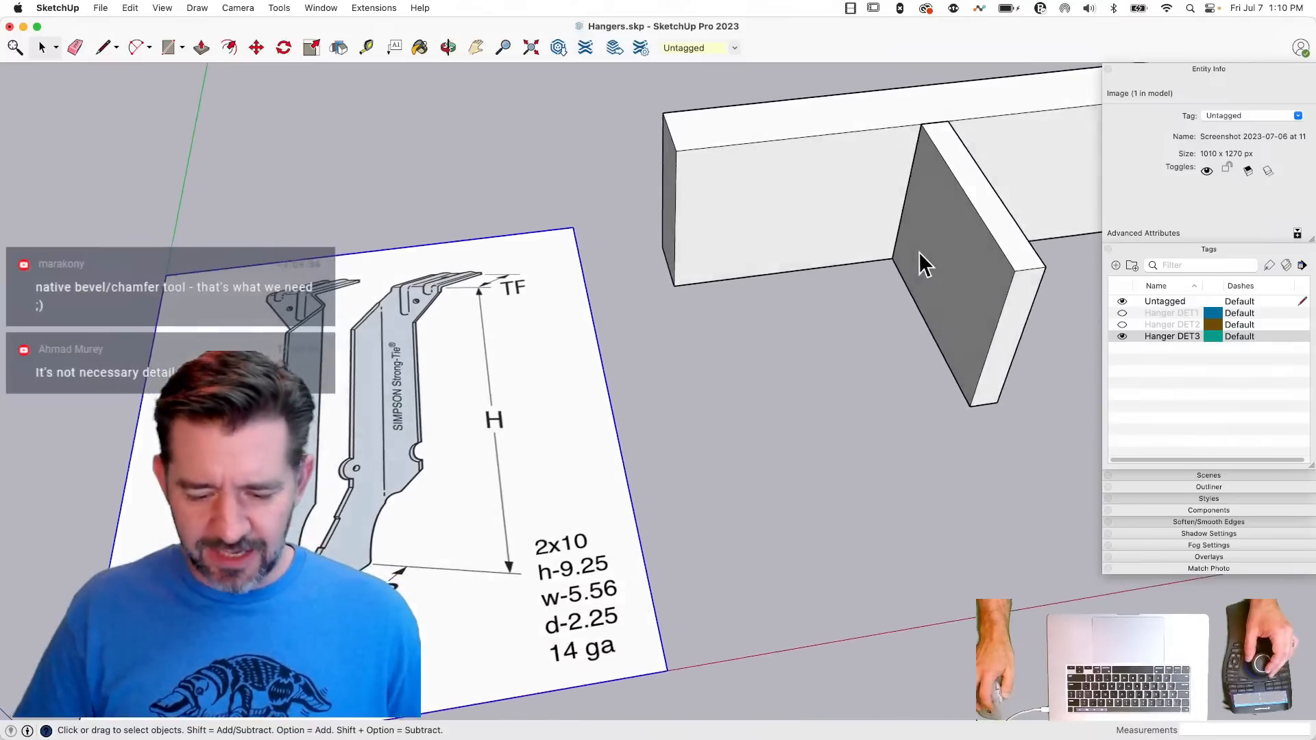
- Draw two lines across the beam's top, extending both sides of the first joist to the beam's back edge
key("l")
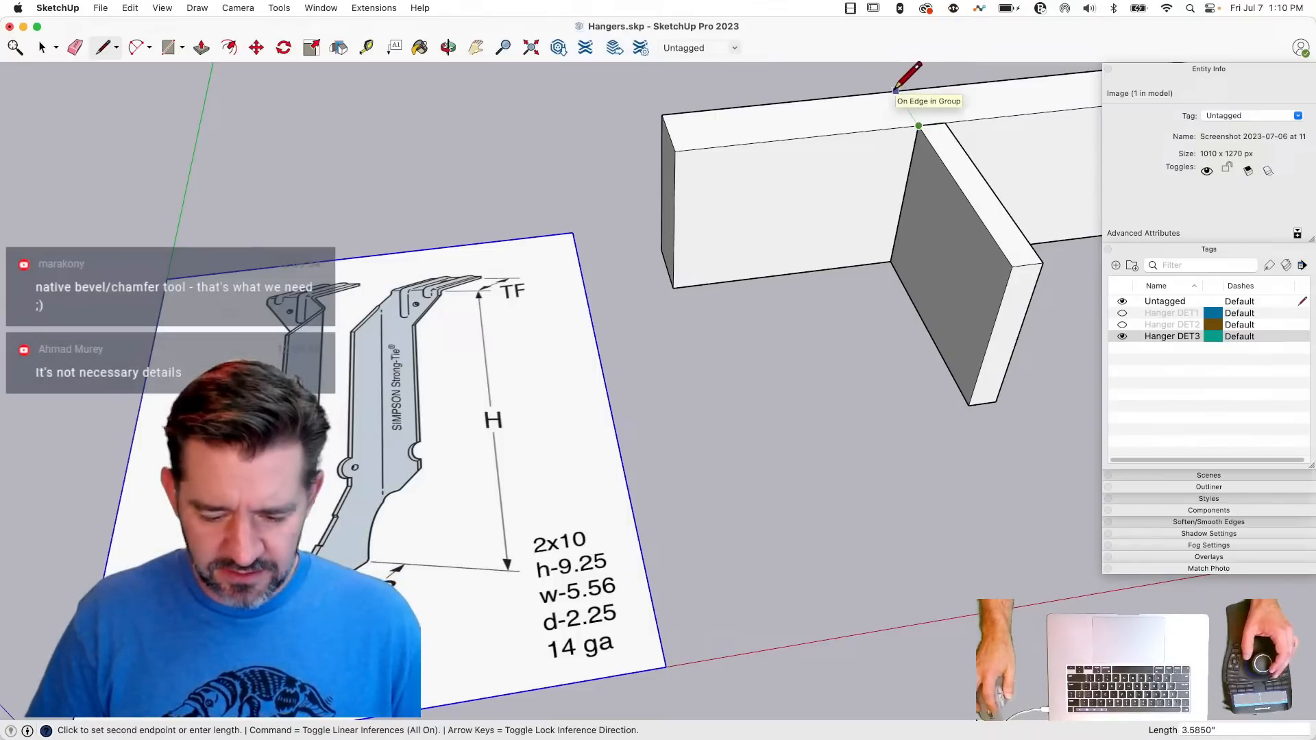
key("Escape")
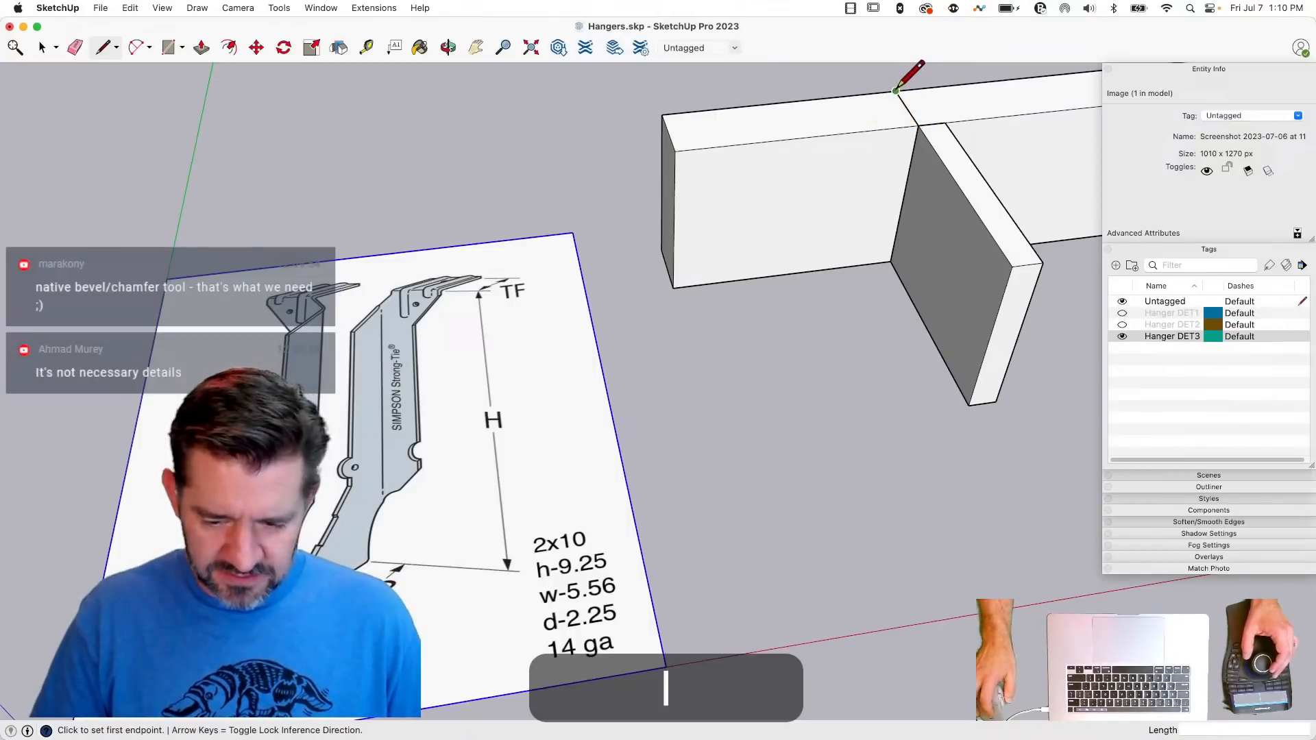
left_click(946, 122)
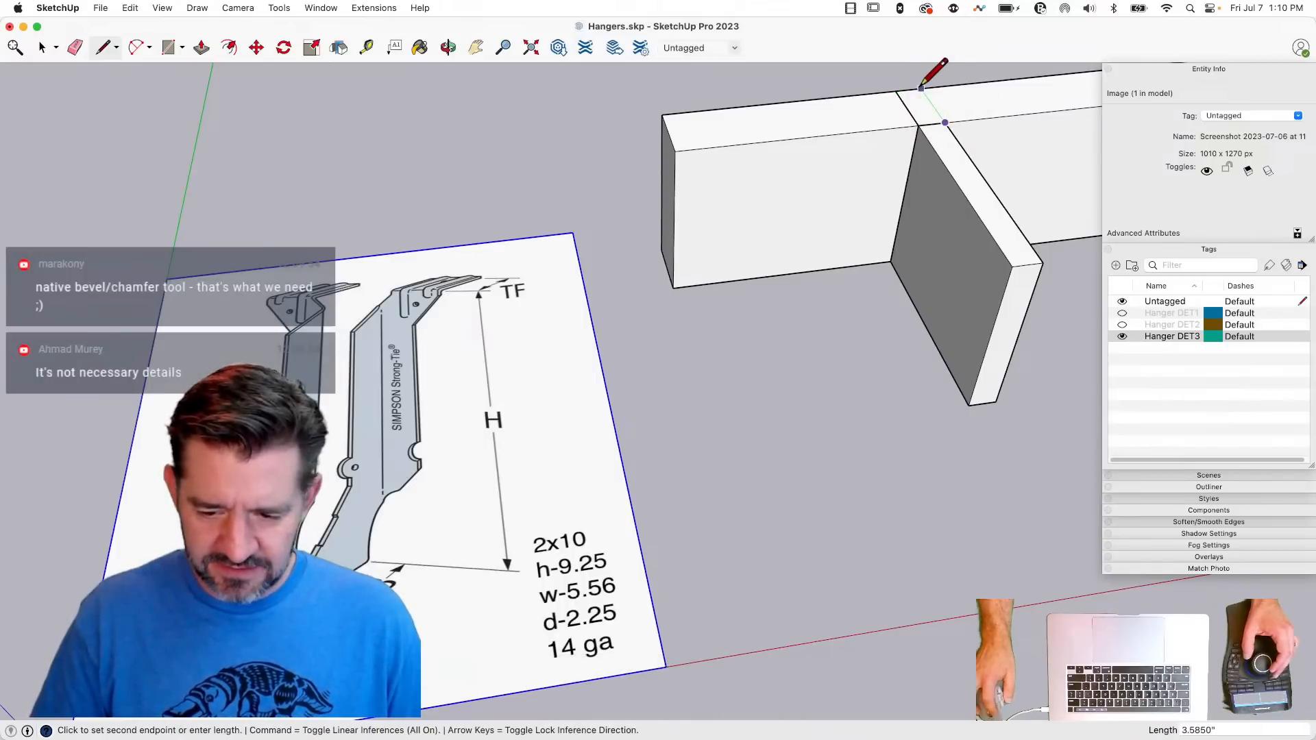
key("space")
- Draw a 5.56-inch line along the red axis in the empty space behind the beam
key("l")
left_click(752, 142)
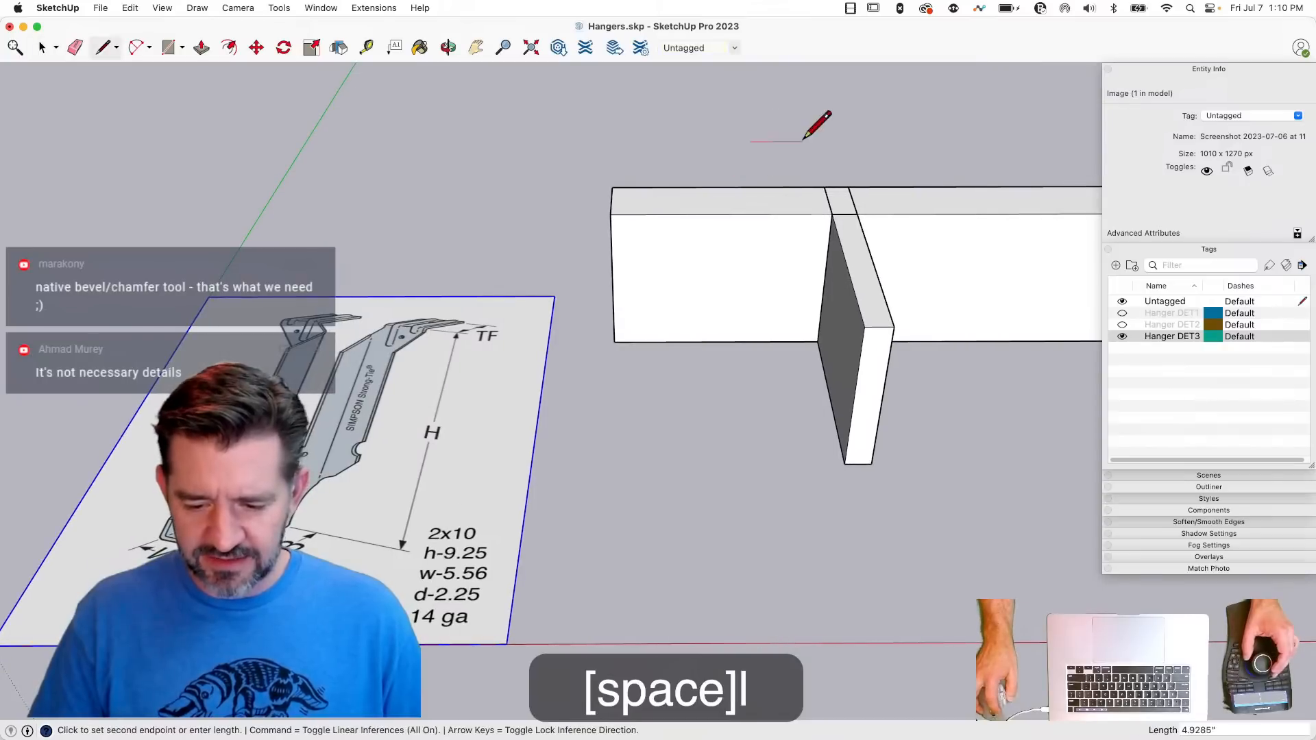
type("5.56")
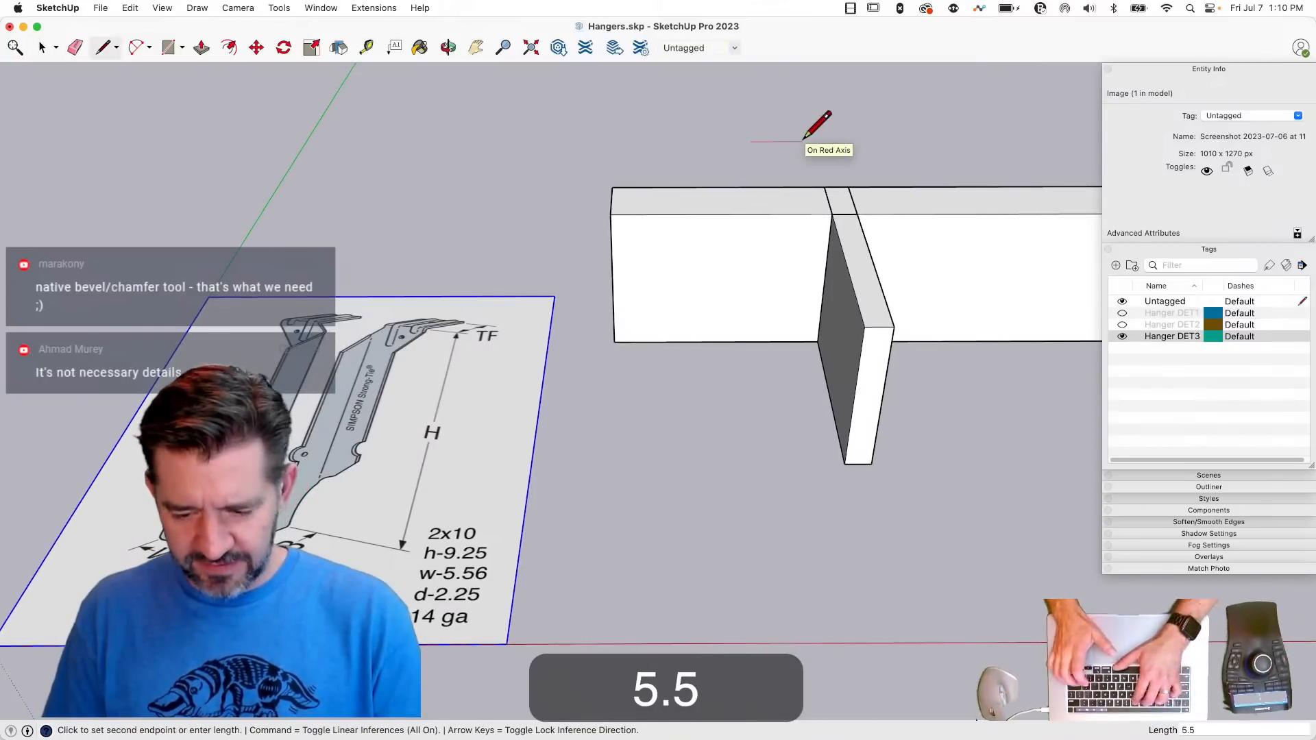
key("Return")
- Move the 5.56-inch line by its midpoint to the midpoint of the joist's top edge where it meets the beam
key("m")
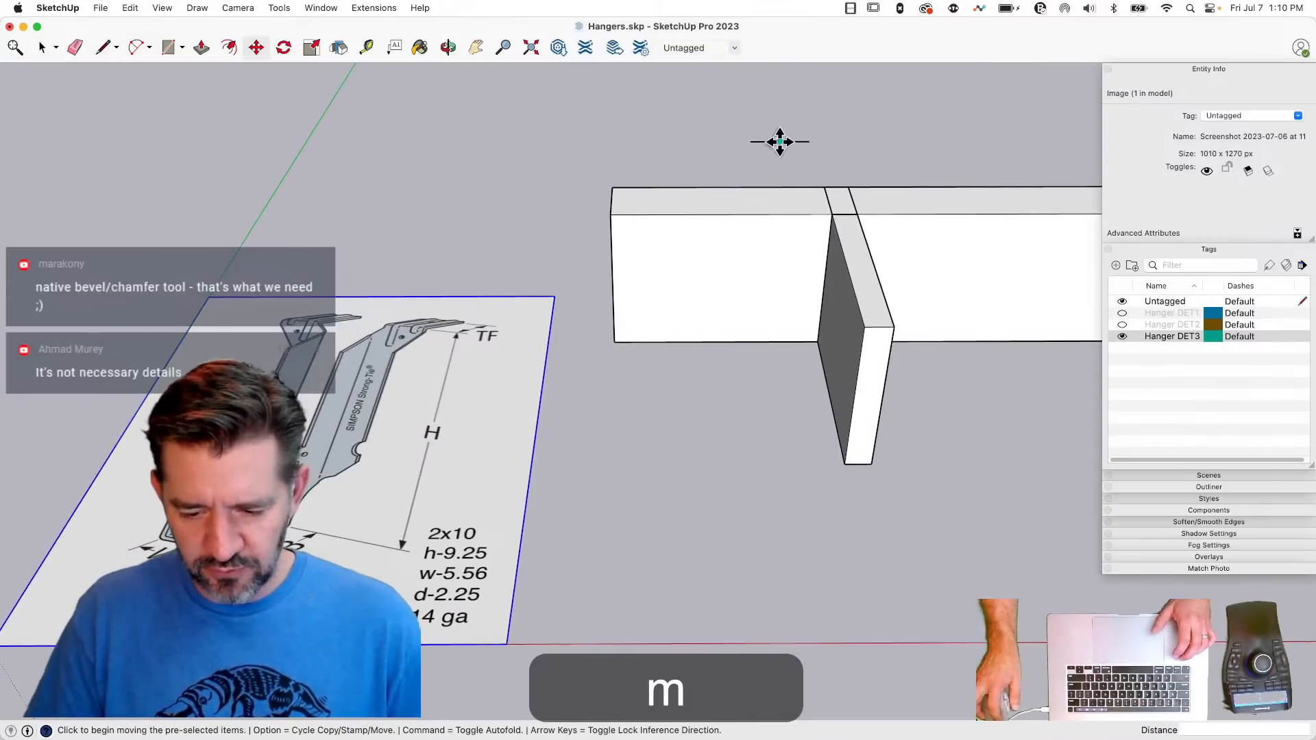
key("space")
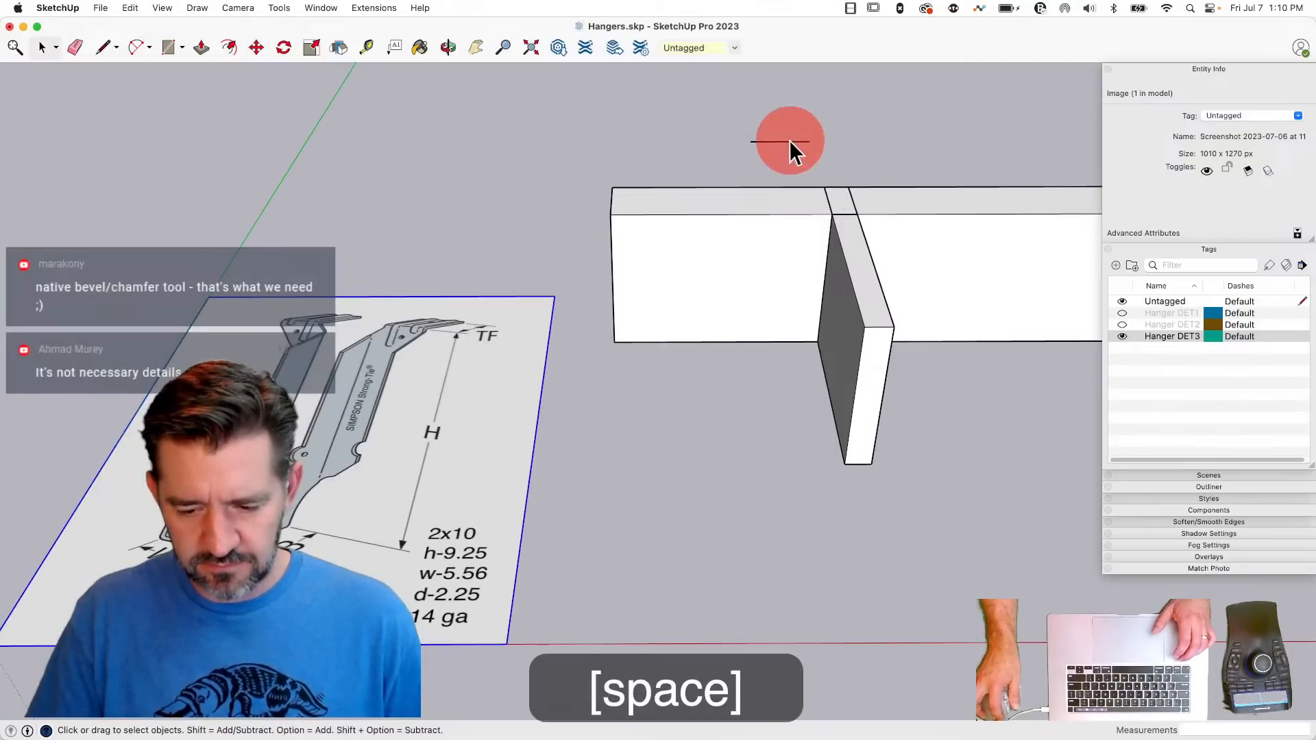
left_click(771, 141)
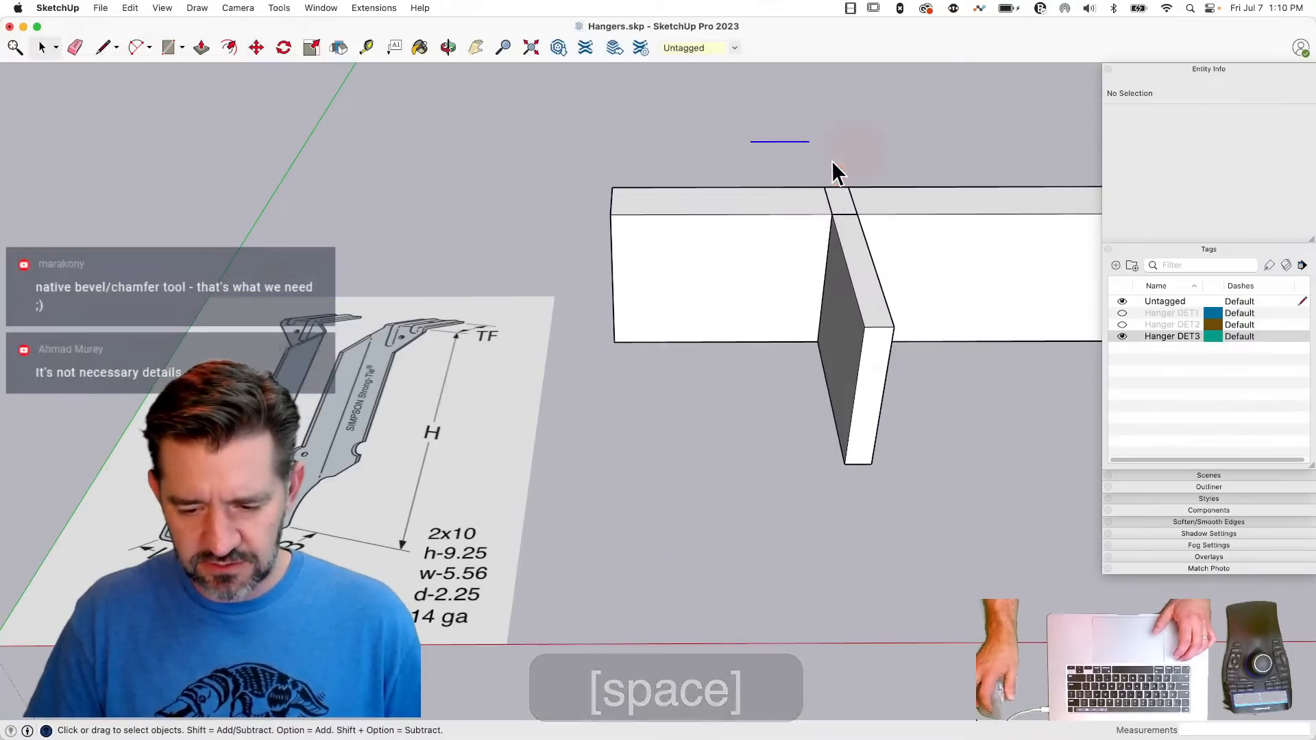
key("m")
left_click(781, 141)
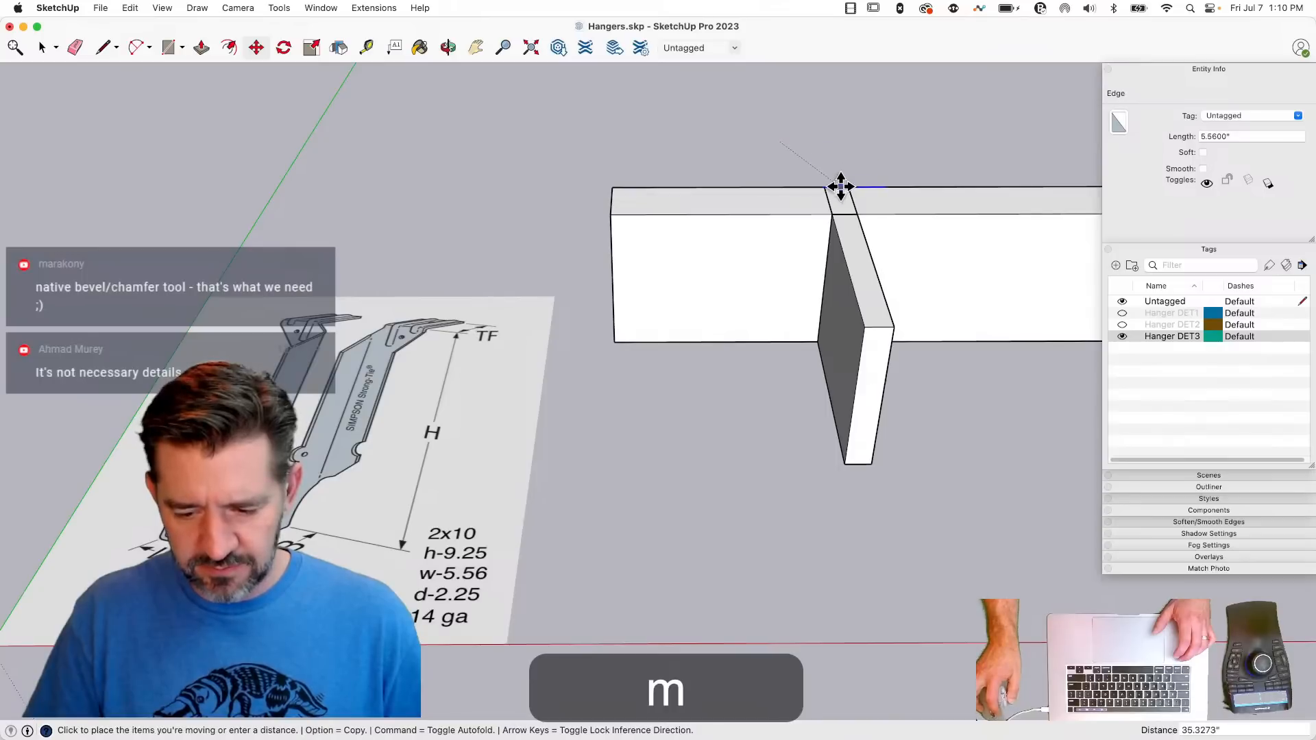
scroll(838, 186, "up", 3)
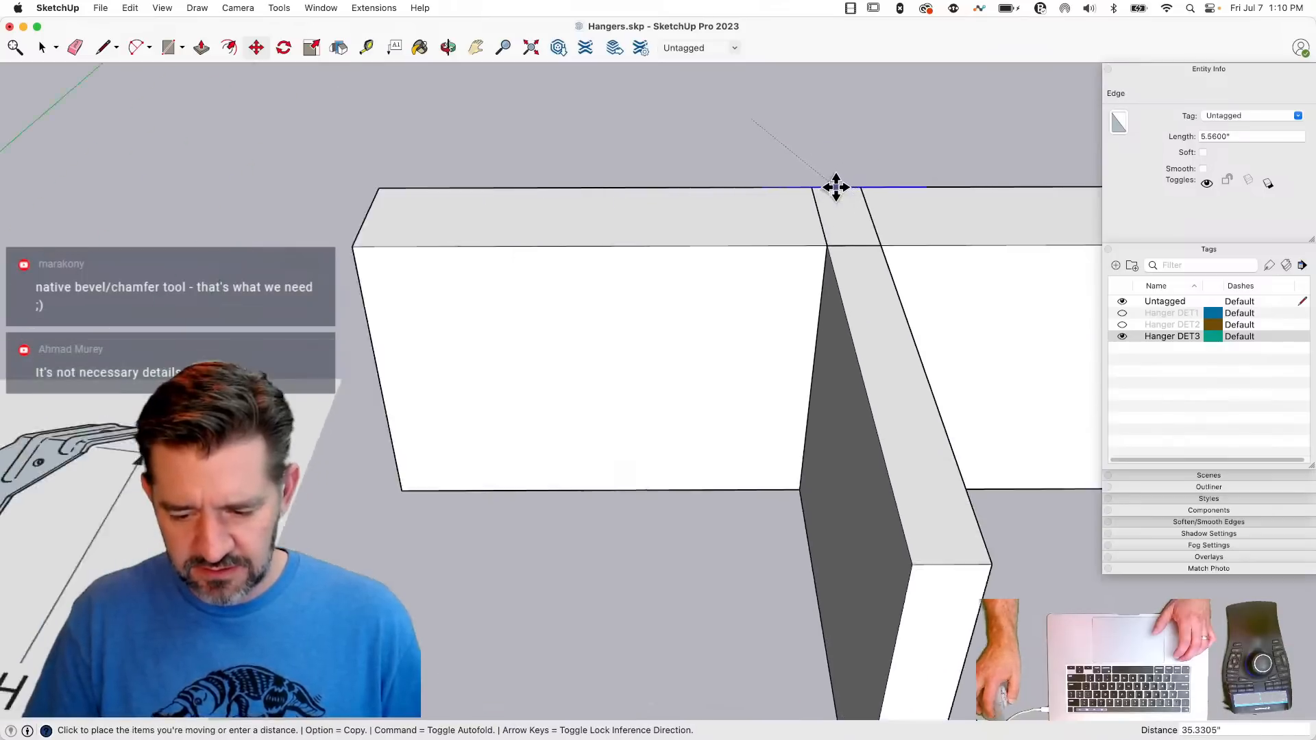
scroll(836, 187, "up", 2)
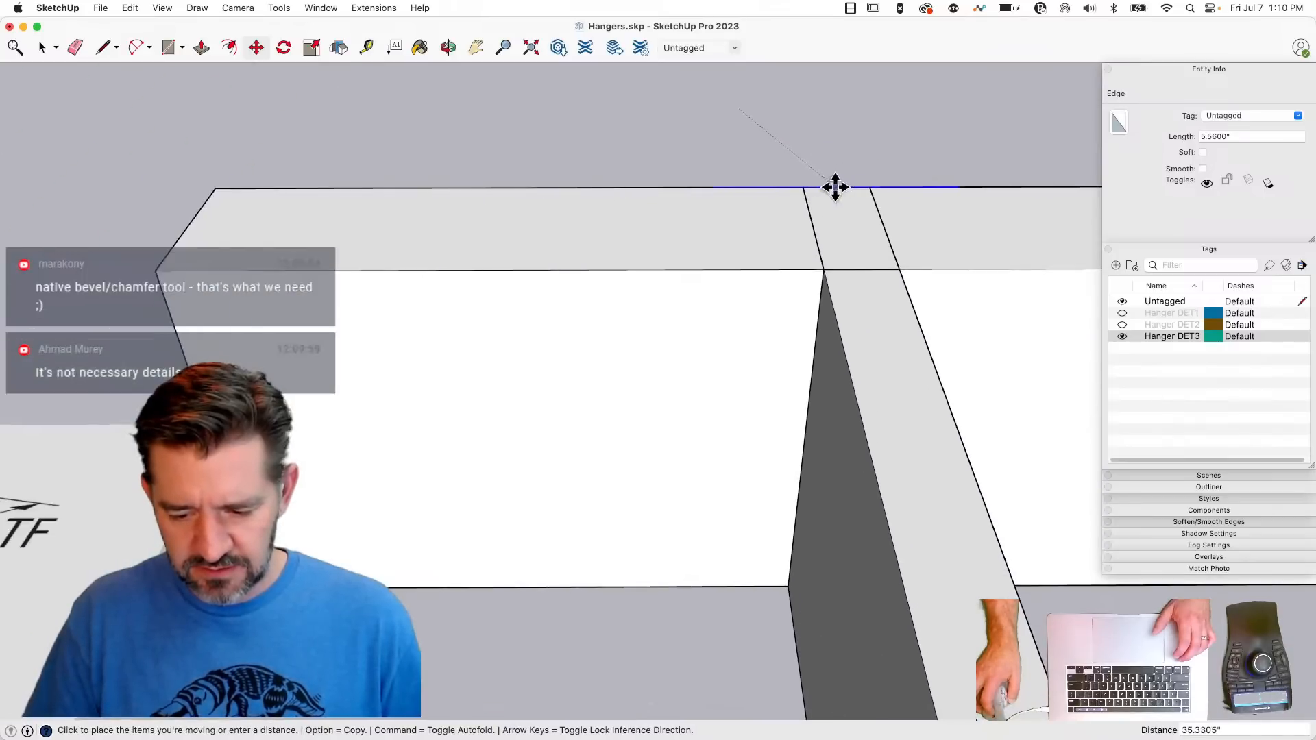
left_click(860, 268)
- Try to draw a line across the beam's top from the outer end of the 5.56-inch line
key("l")
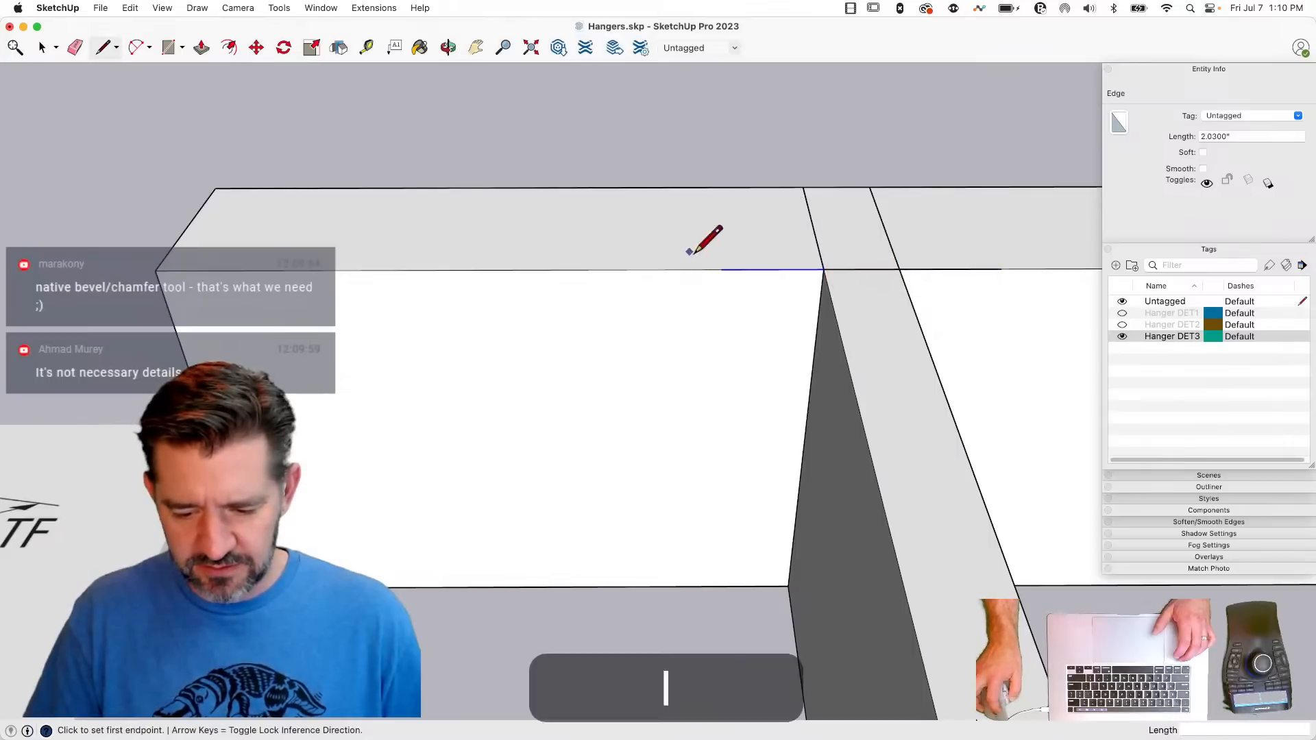
left_click(726, 269)
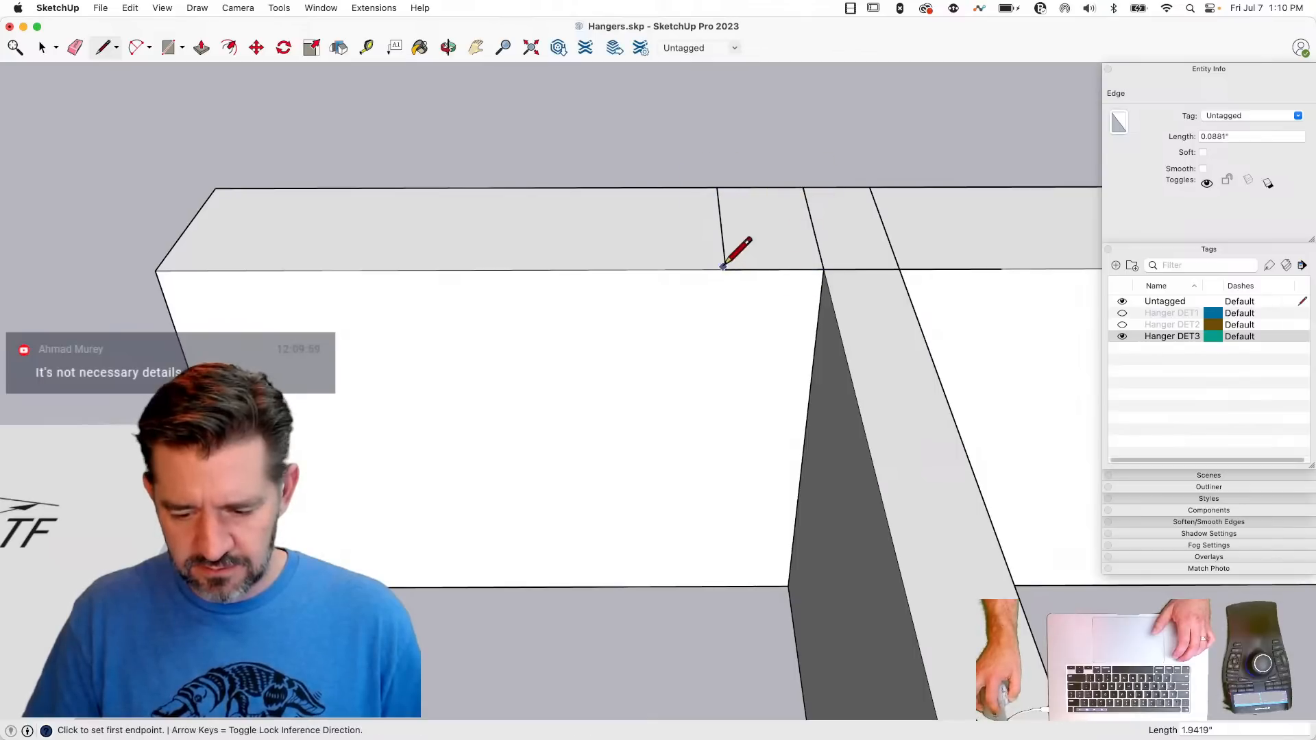
key("e")
scroll(731, 270, "up", 5)
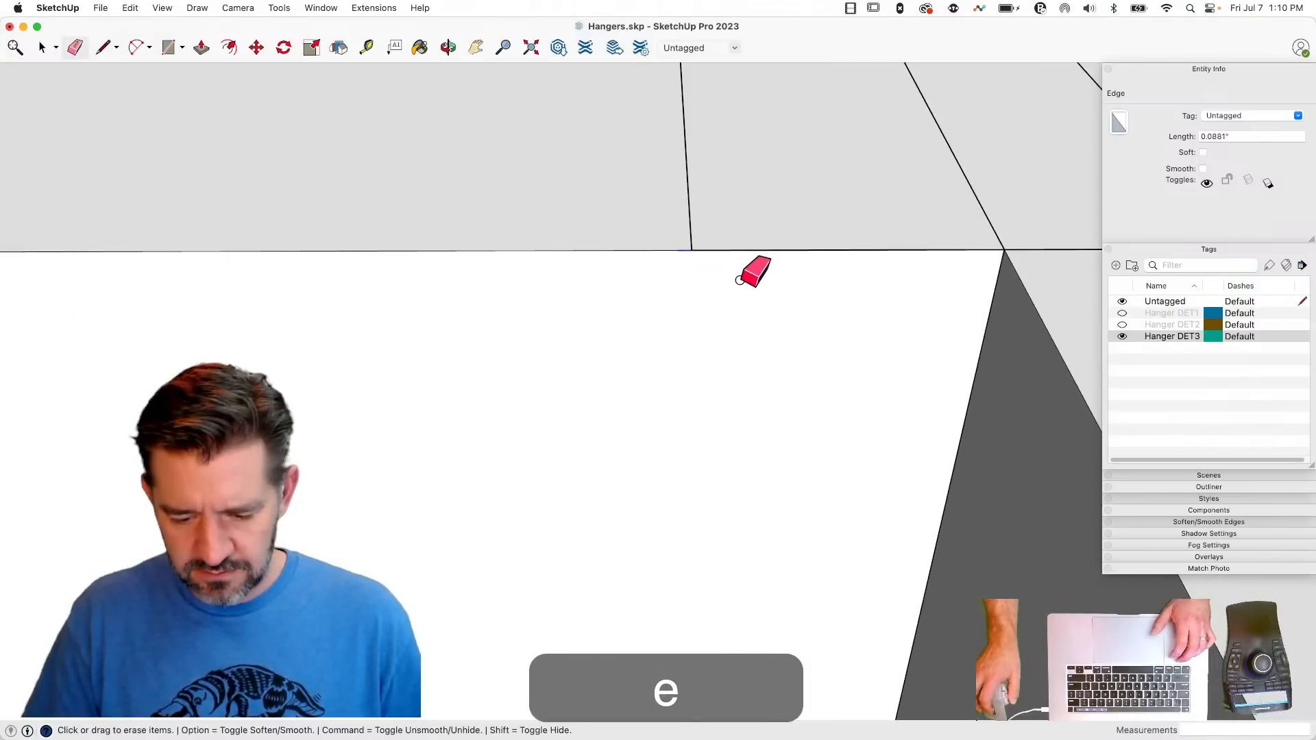
- Undo the line across the beam's top, and redo the placement of the 5.56-inch line on the beam's front edge
key("super+z")
key("super+z")
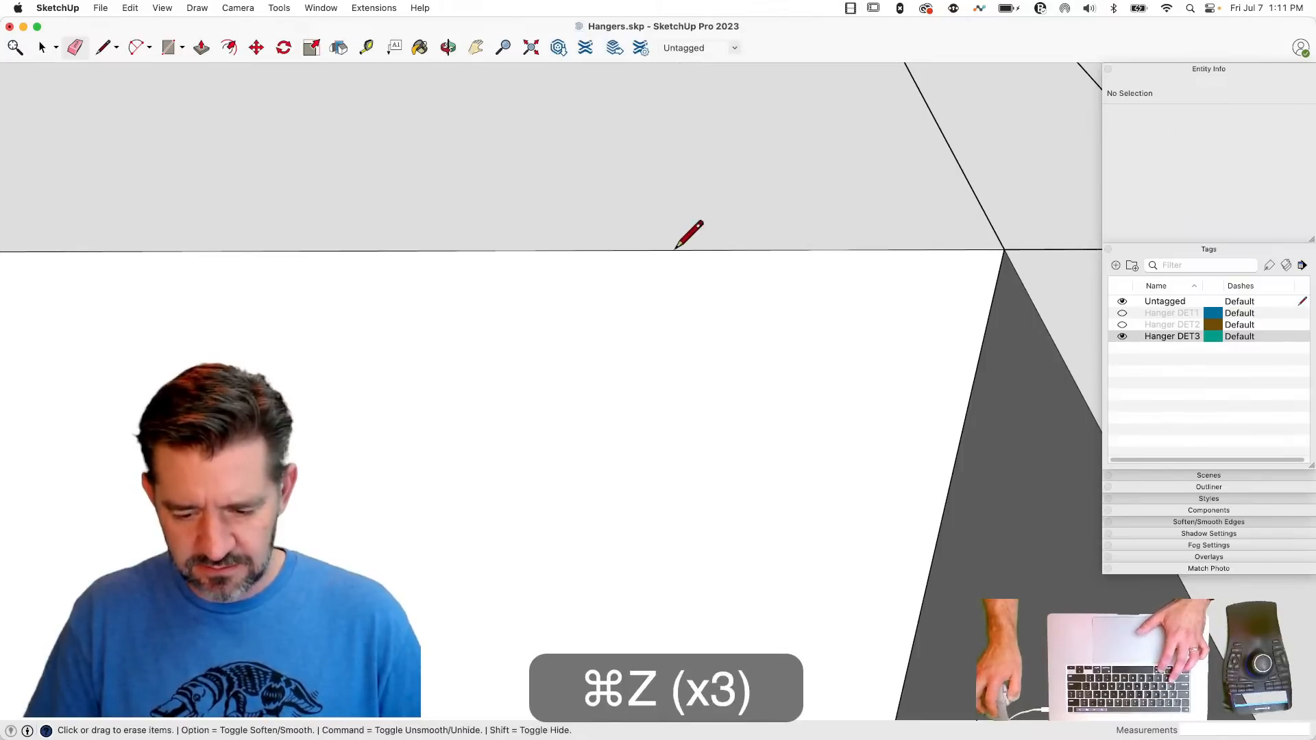
key("l")
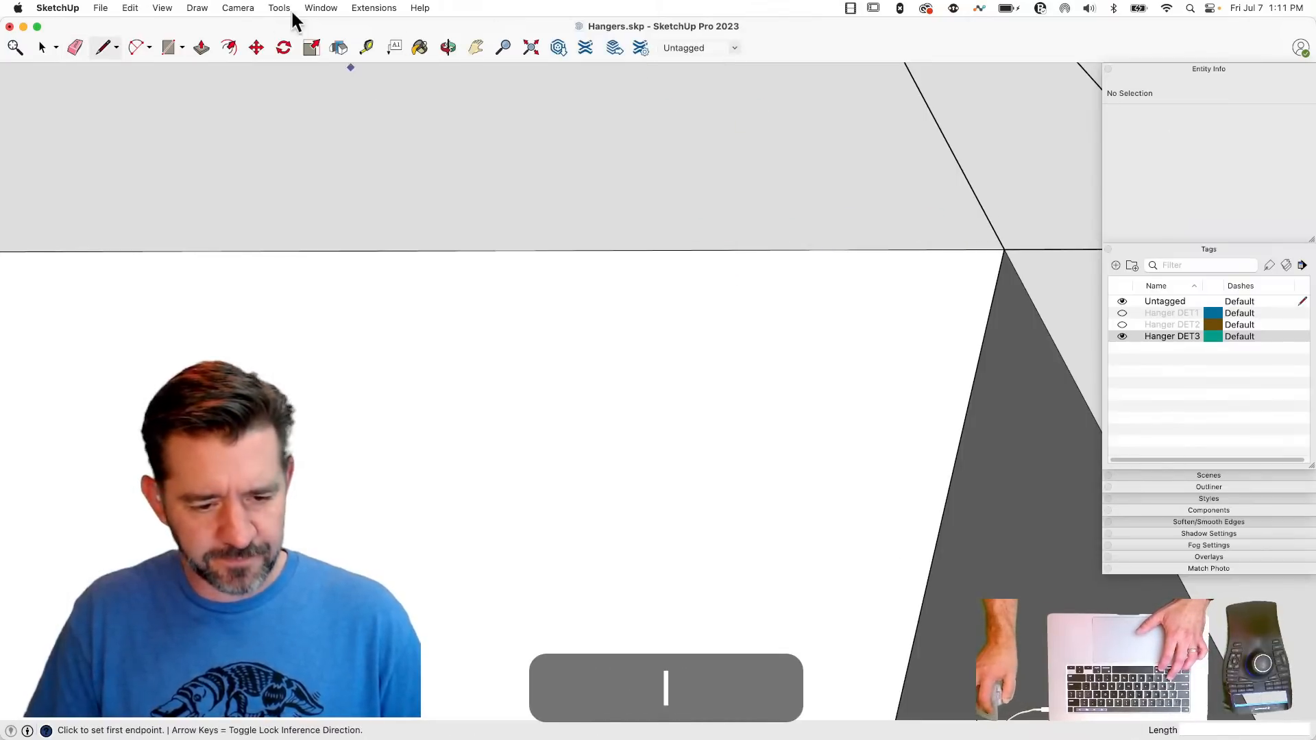
left_click(131, 7)
left_click(139, 36)
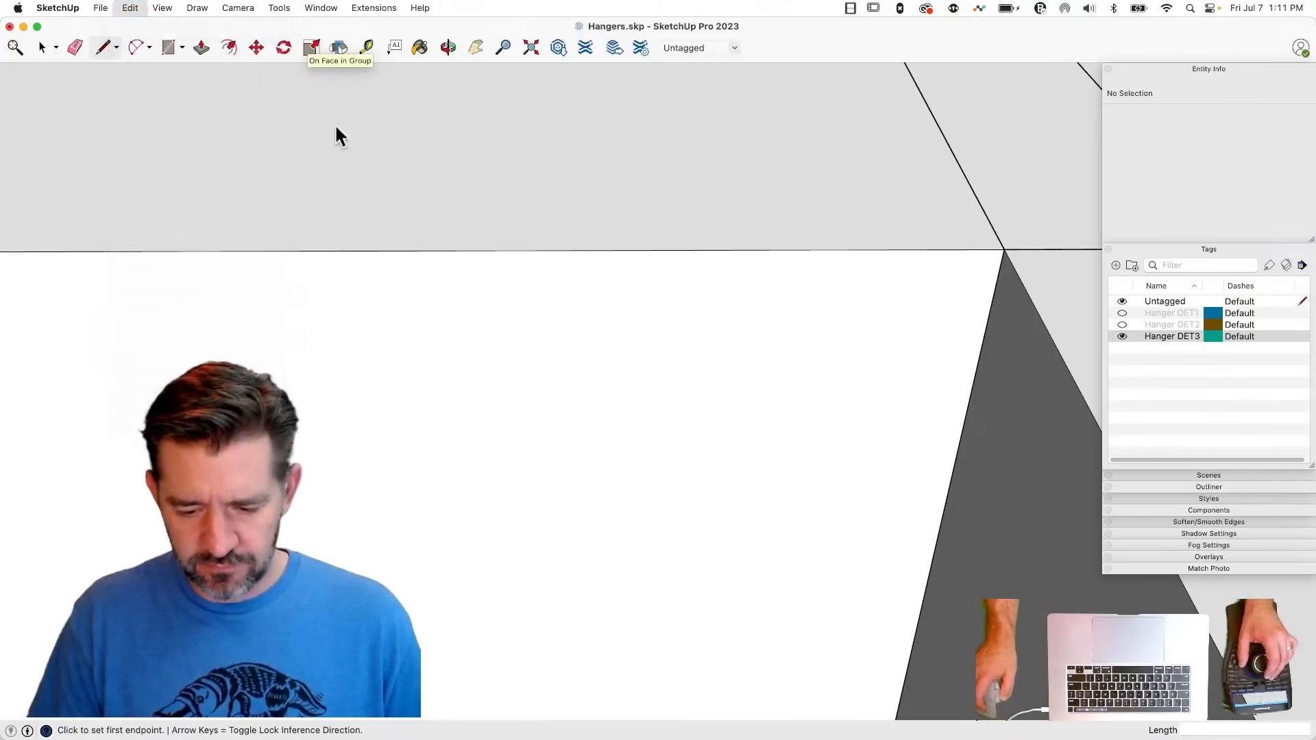
- Close a flange face on the beam's top with a green-axis line from the 5.56-inch line's end and a back edge to the joist line
key("l")
left_click(676, 249)
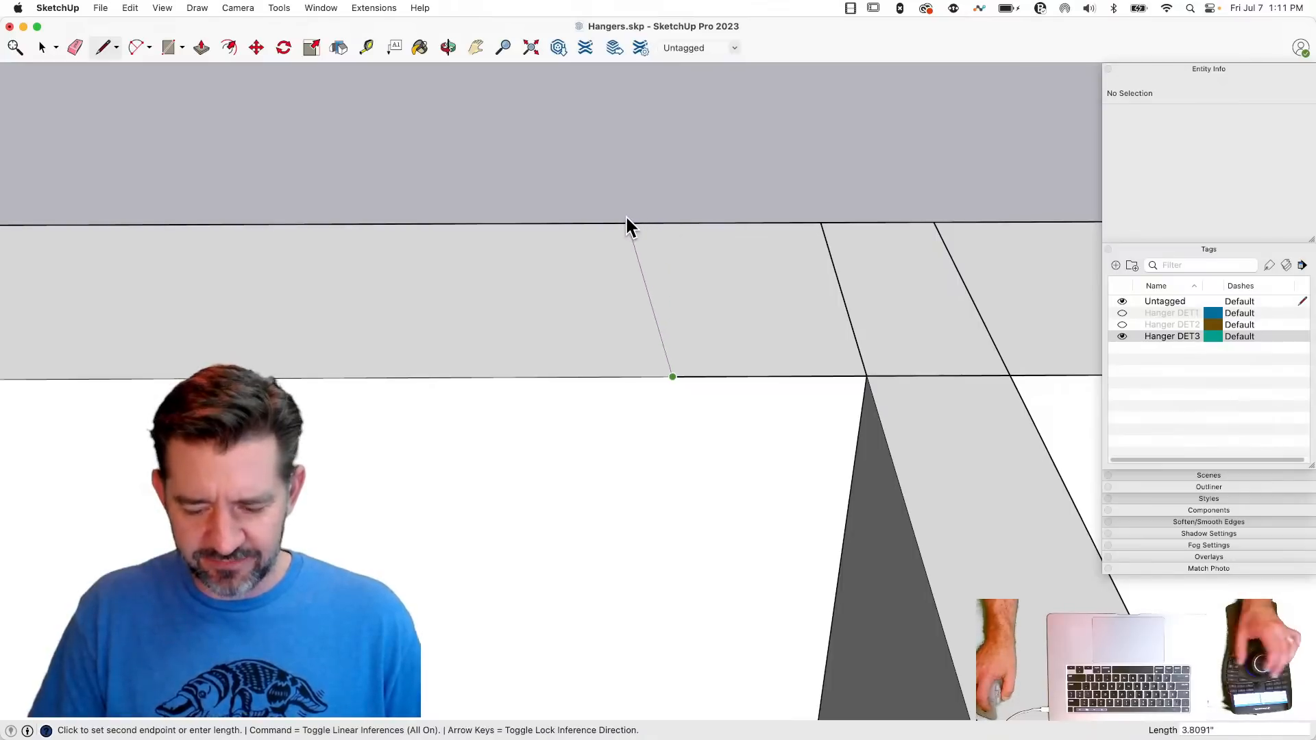
key("Right")
key("Left")
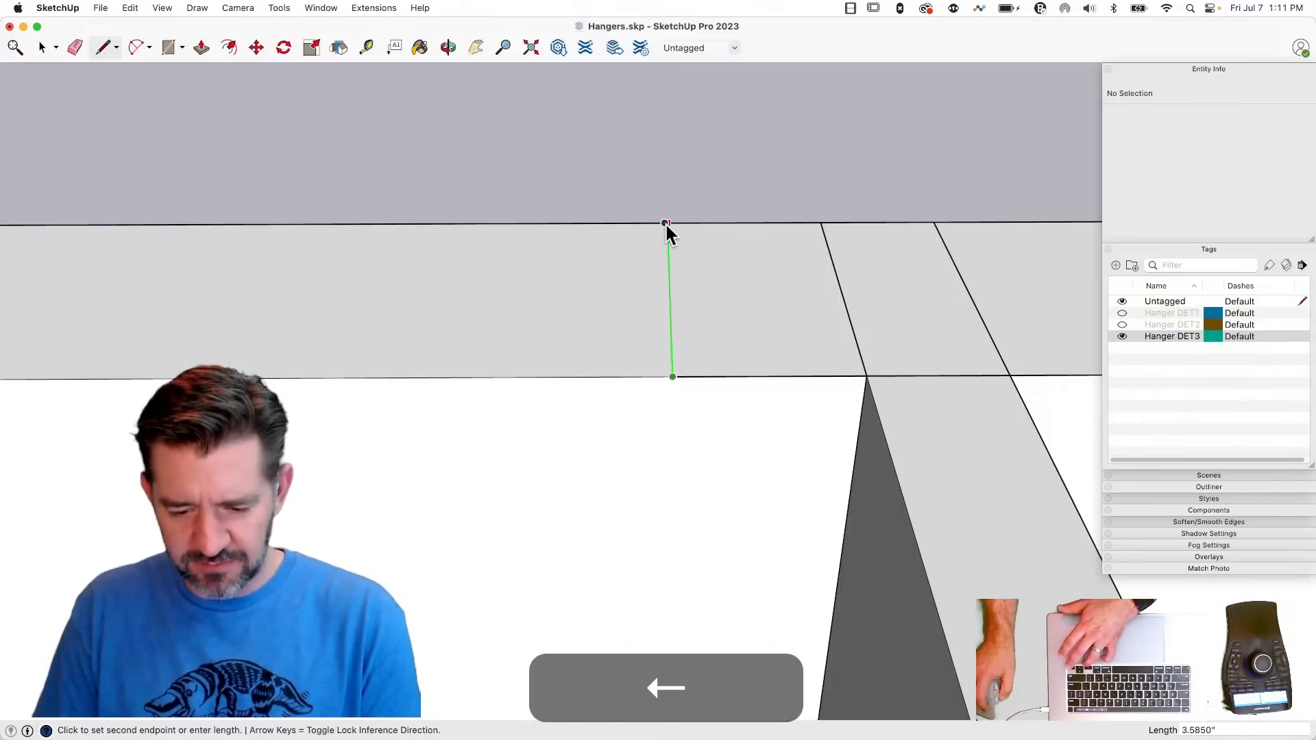
left_click(666, 223)
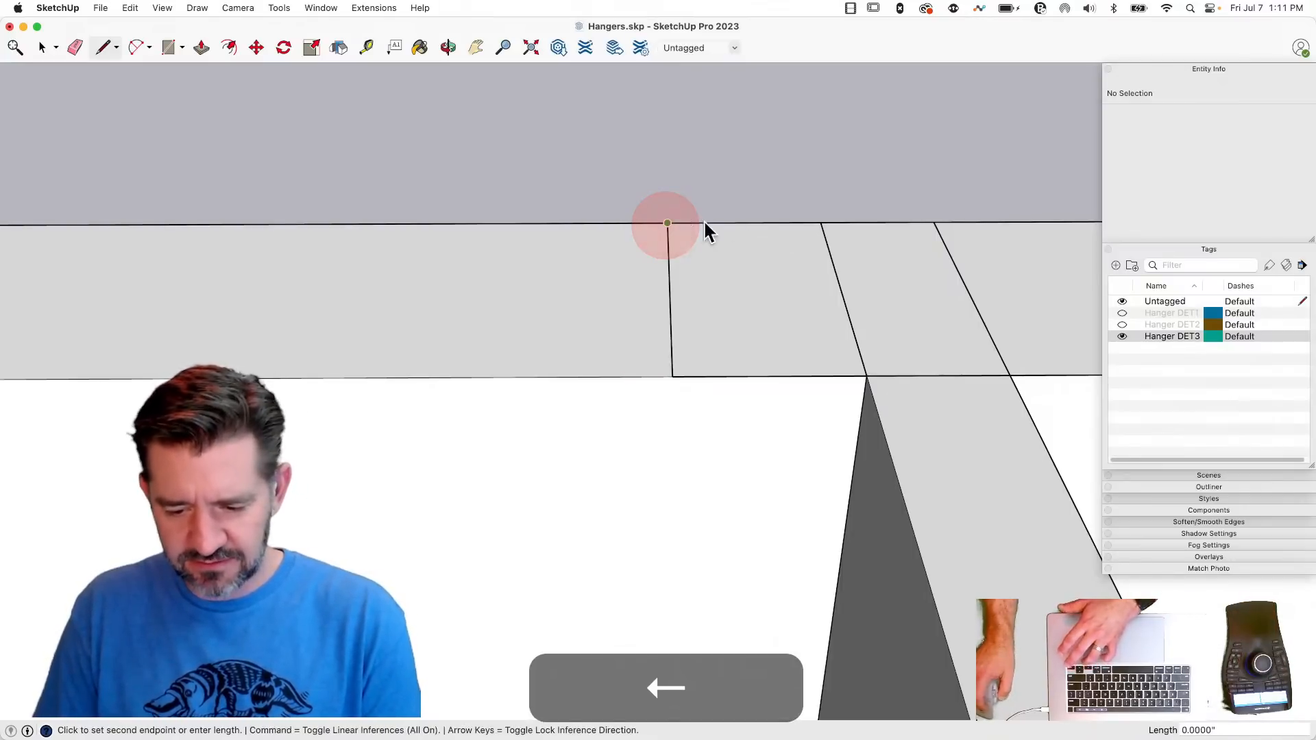
left_click(821, 221)
key("l")
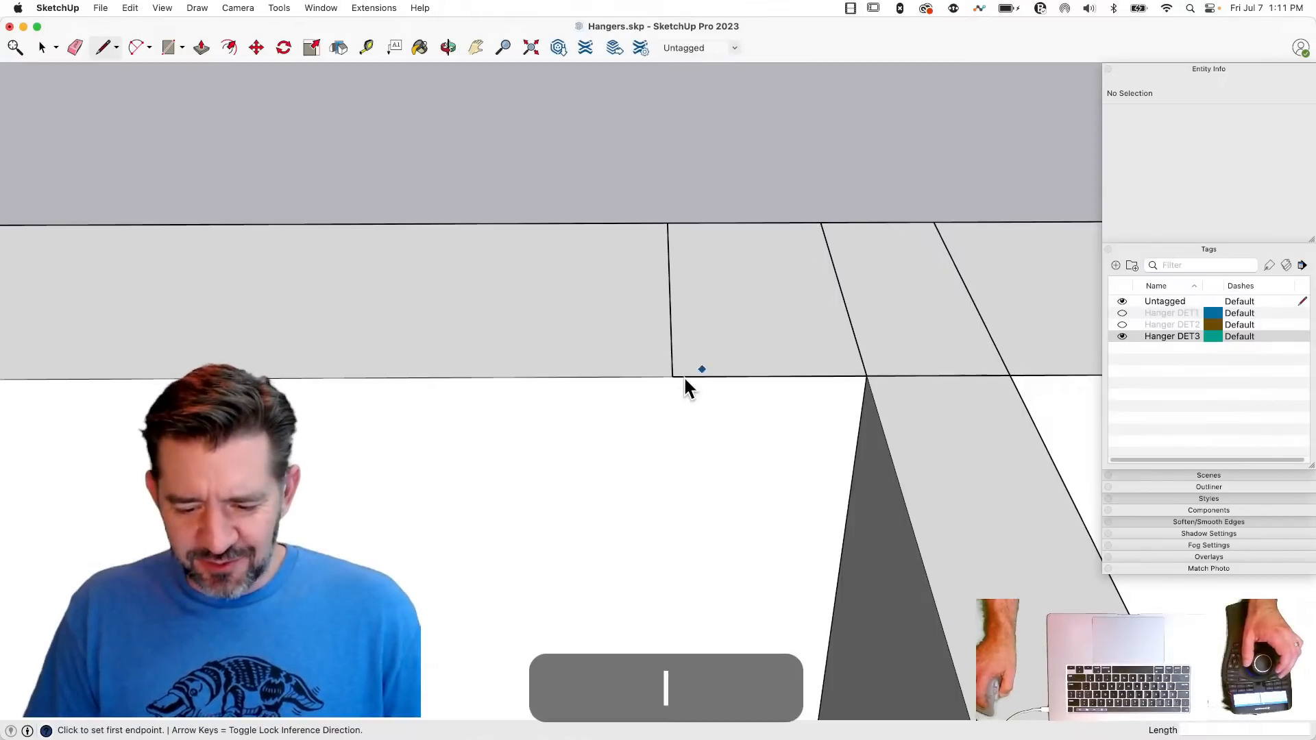
key("space")
left_click(713, 303)
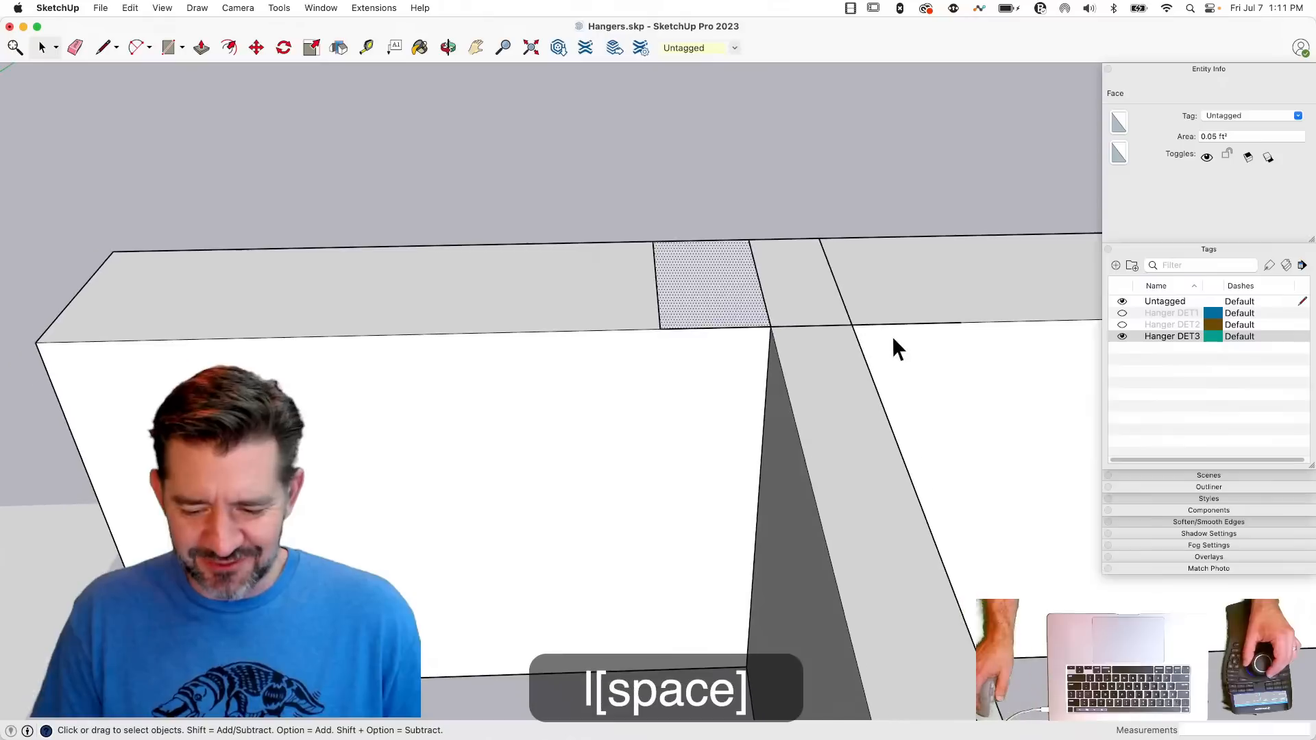
- Erase the second joist line on the beam's top and the part of the 5.56-inch line beyond the flange face
key("e")
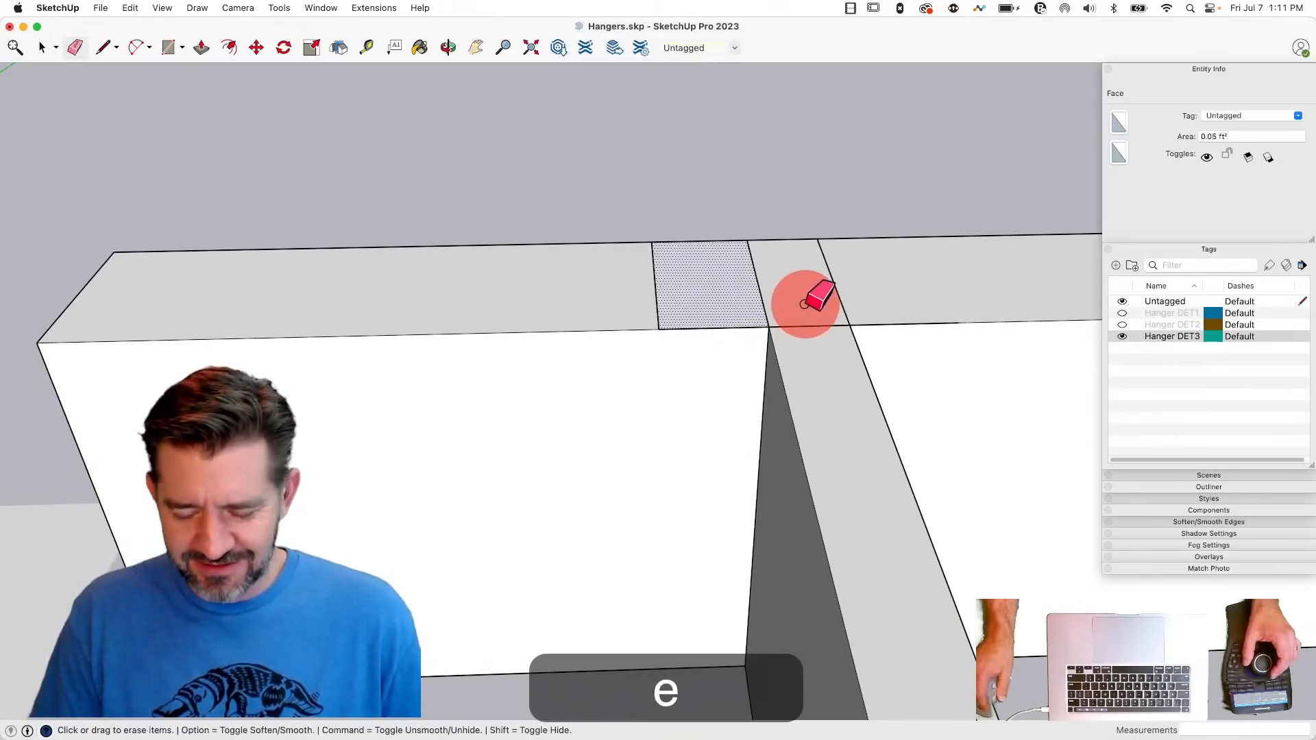
key("space")
key("e")
left_click(843, 267)
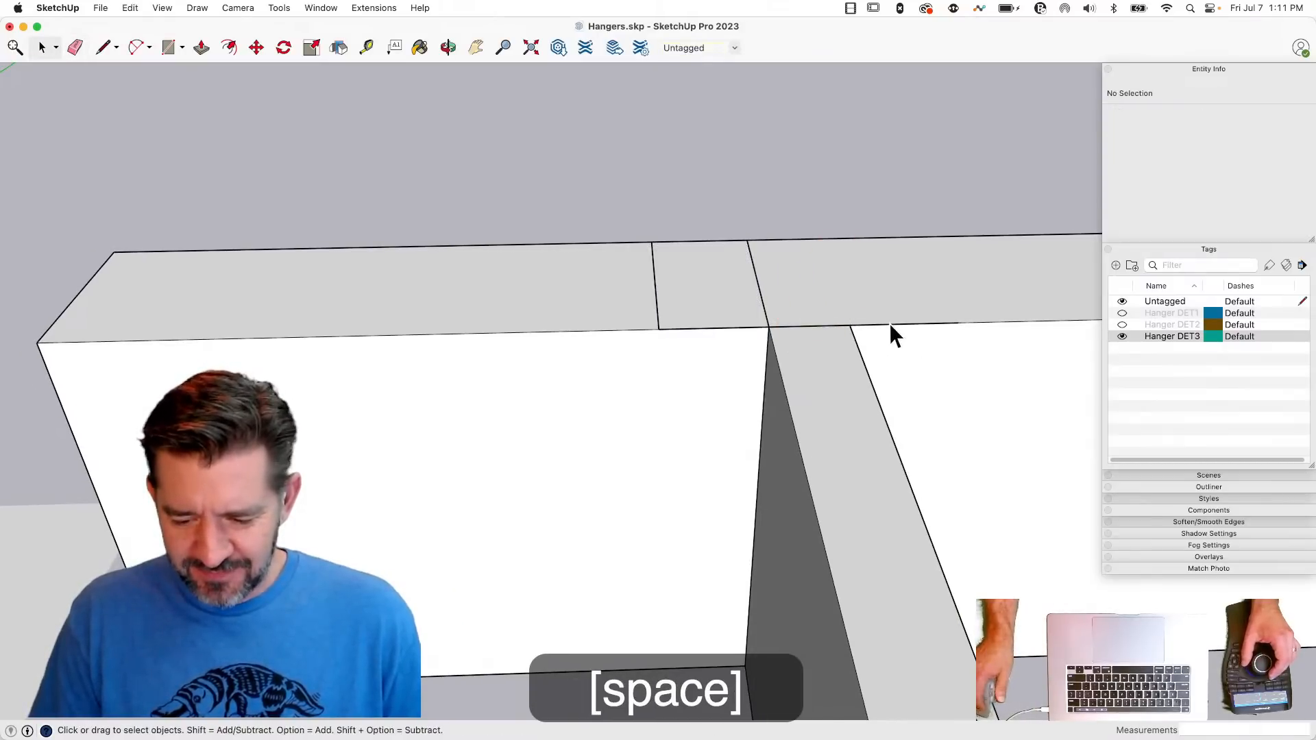
left_click(890, 324)
left_click(890, 326)
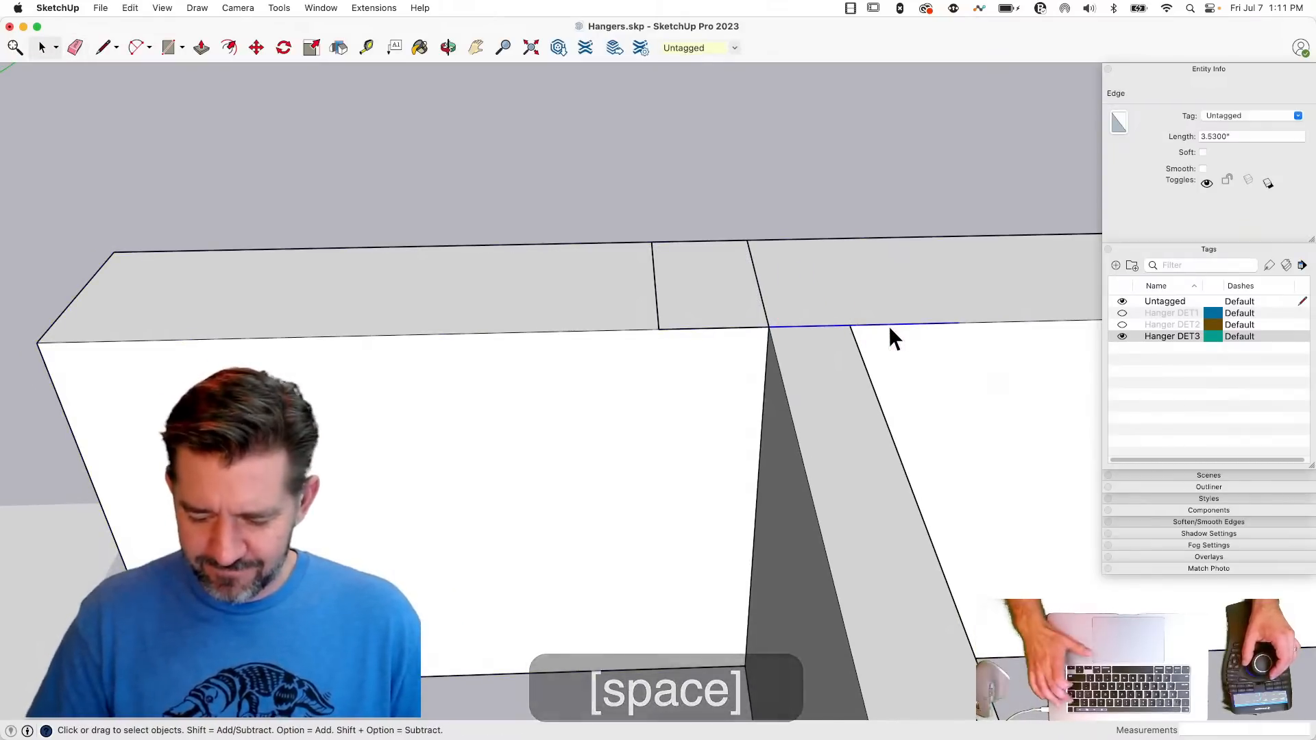
key("BackSpace")
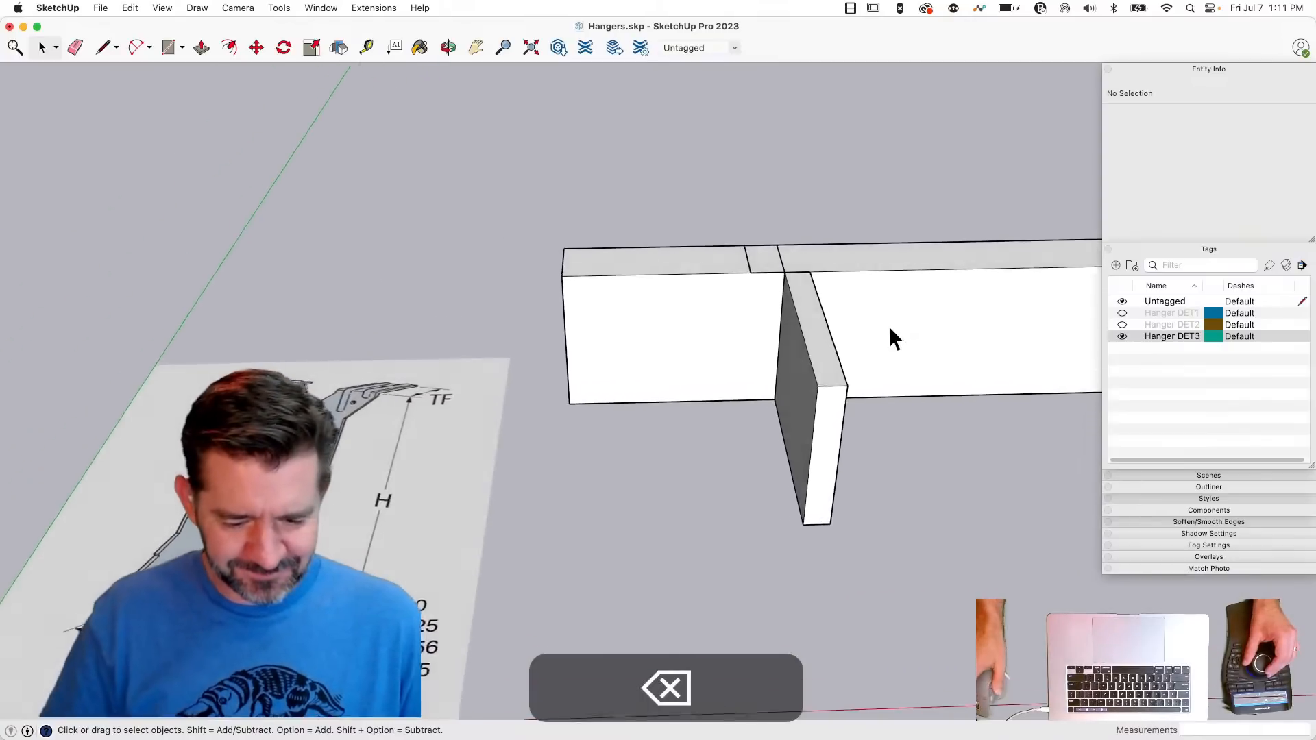
- Outline the flange on the beam's front face, from the top face's outer corner down and along the bottom to the joist
key("l")
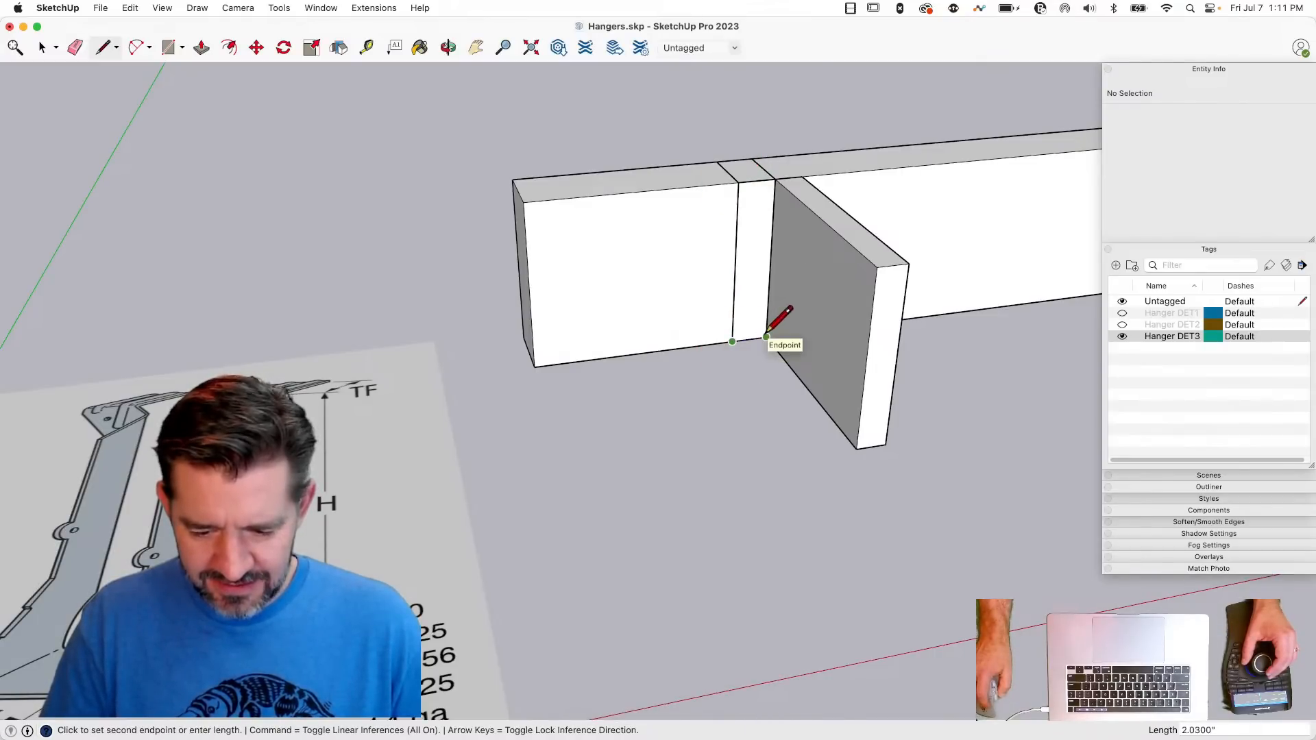
key("space")
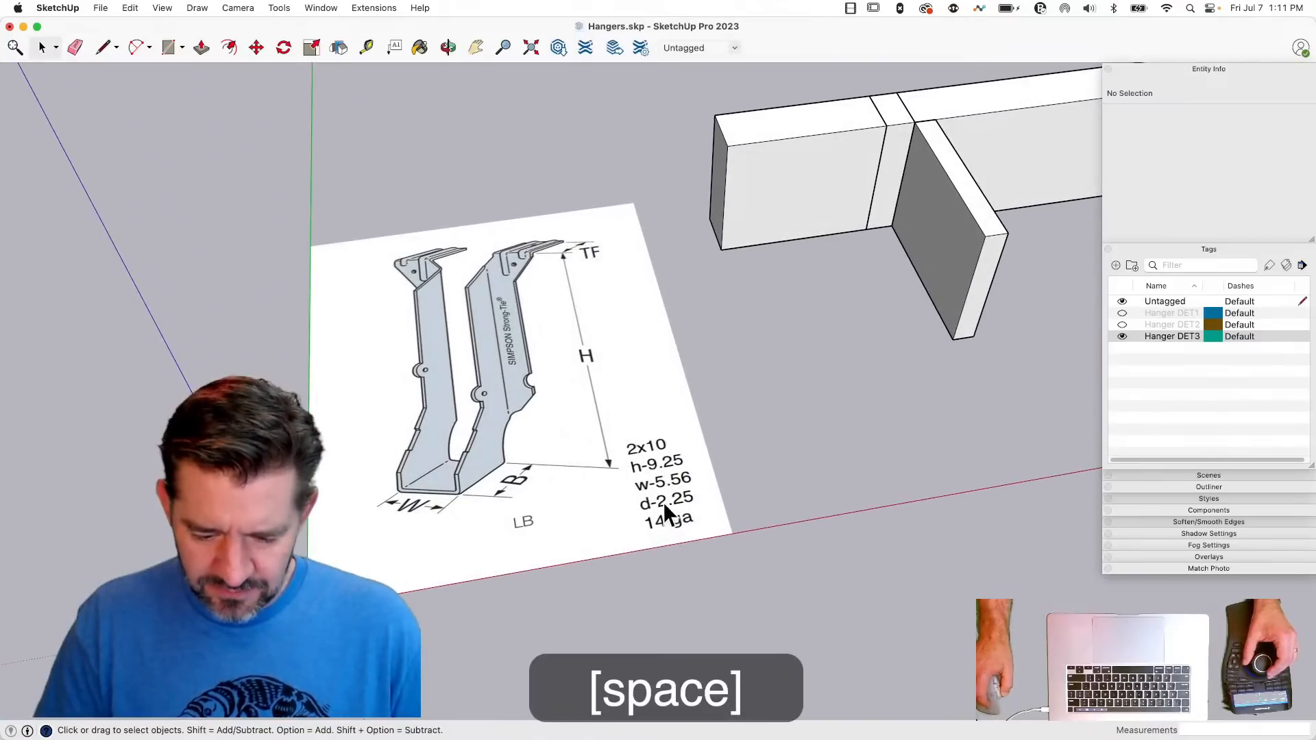
- Draw a 1.5-inch line across the beam's end face, starting from the joist-side edge, as a thickness reference
key("l")
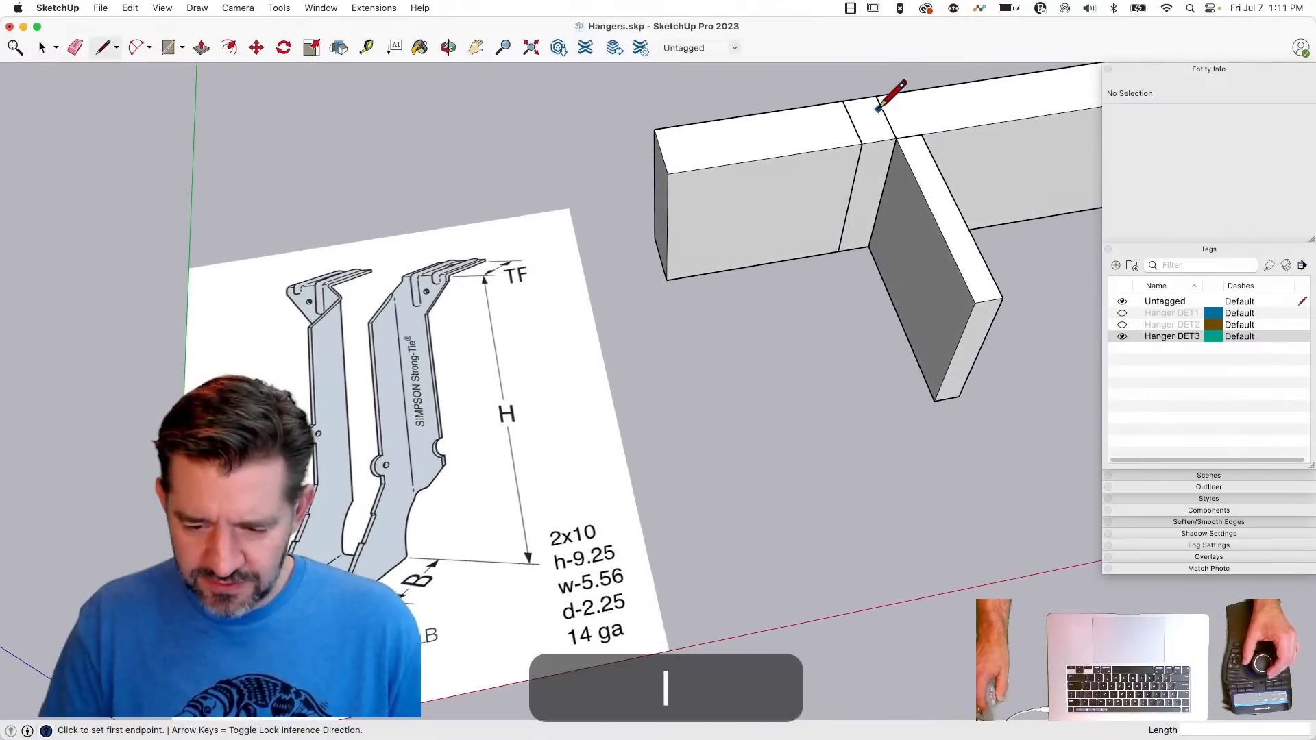
key("space")
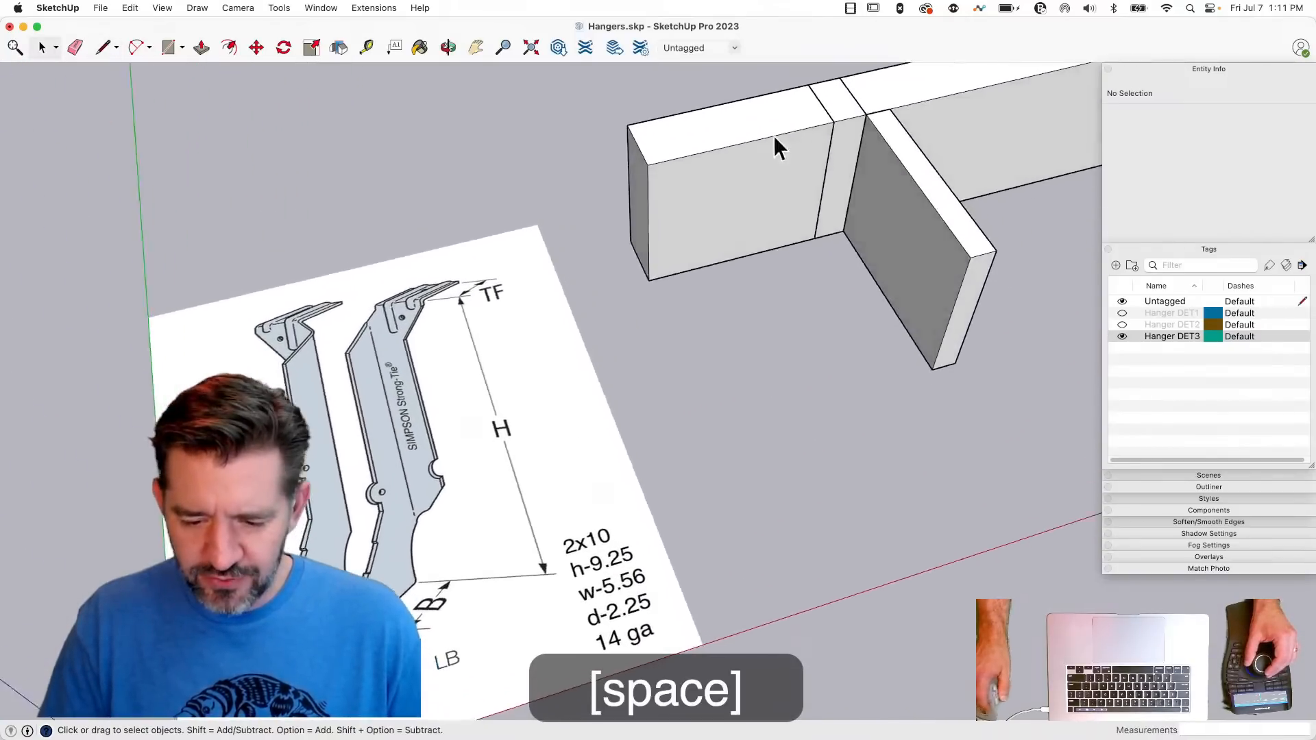
left_click(624, 274)
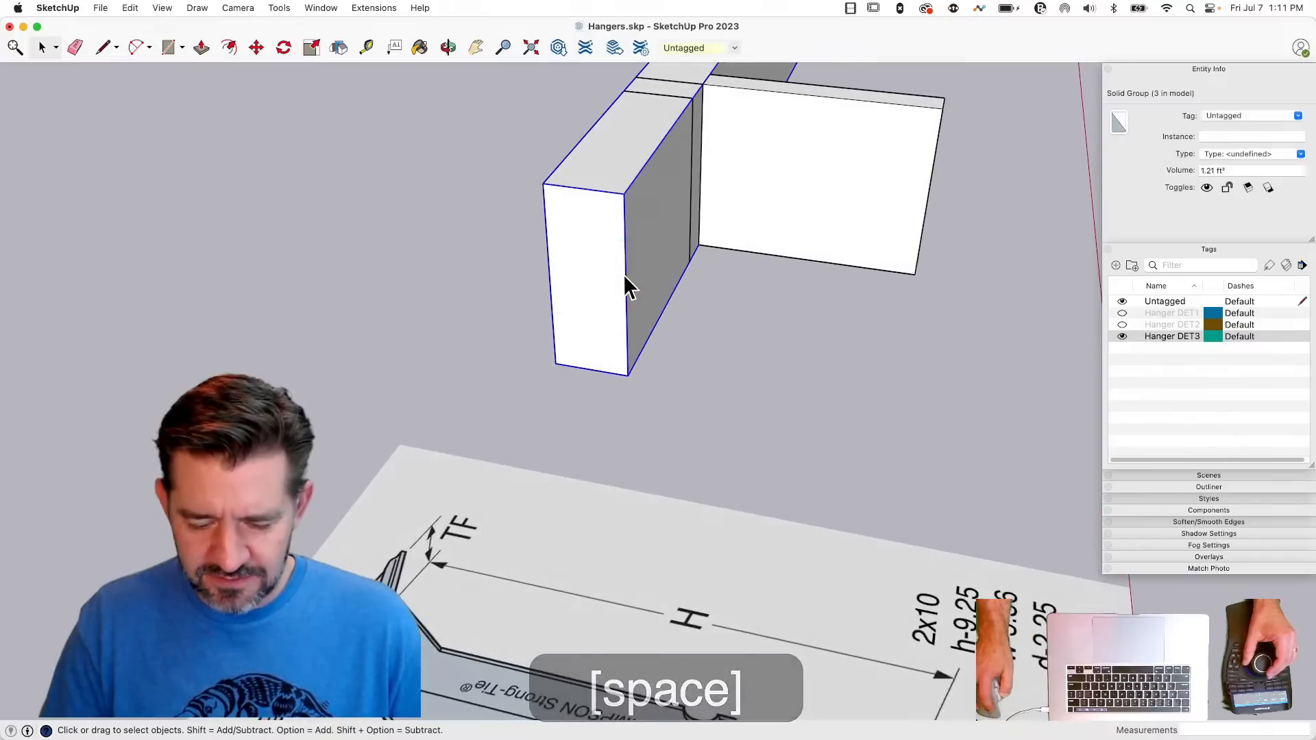
key("l")
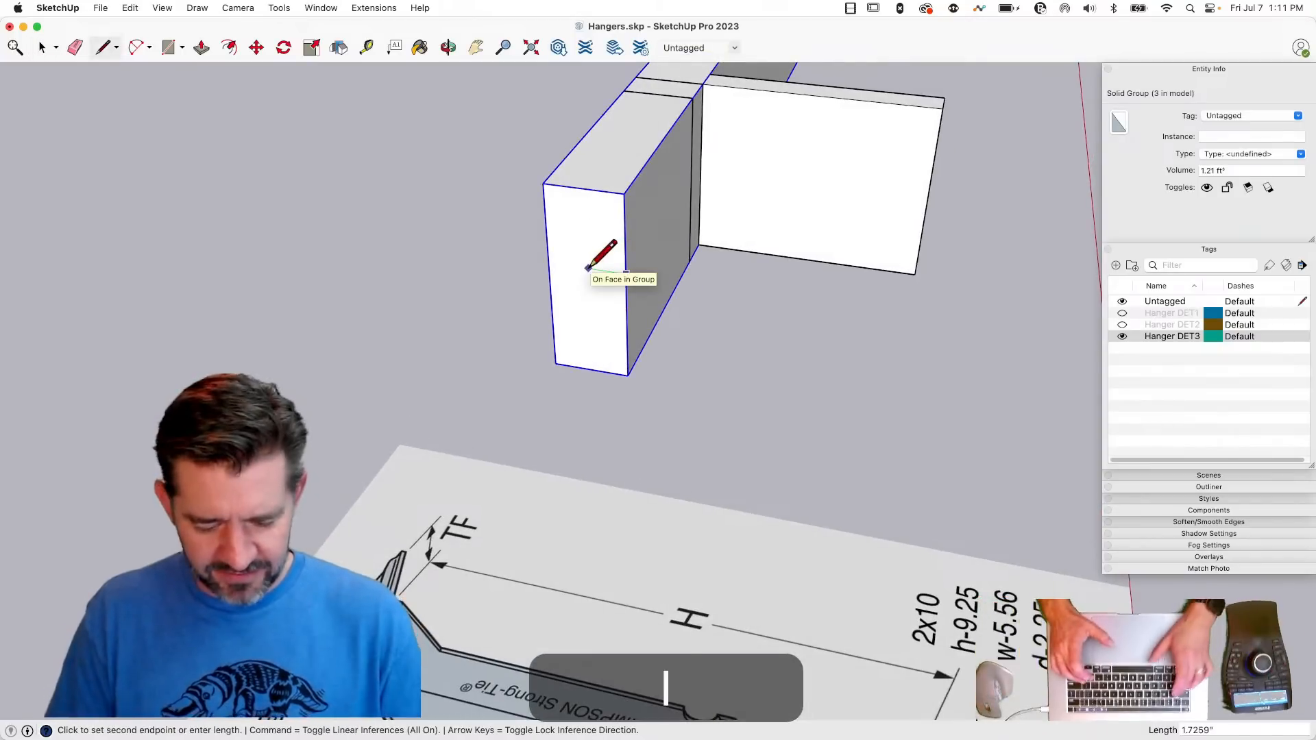
type("1.5")
key("Return")
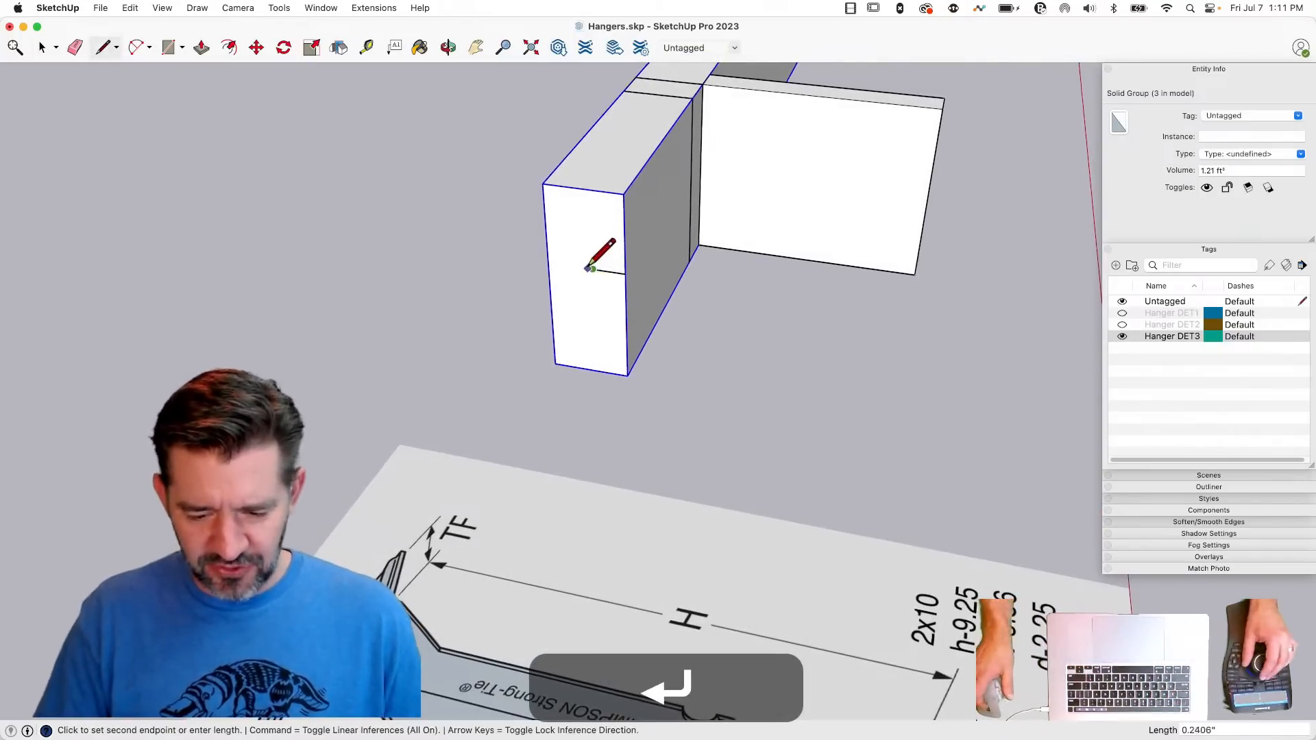
- Scale the beam's thickness from its back face down to the end of the 1.5-inch reference line
key("space")
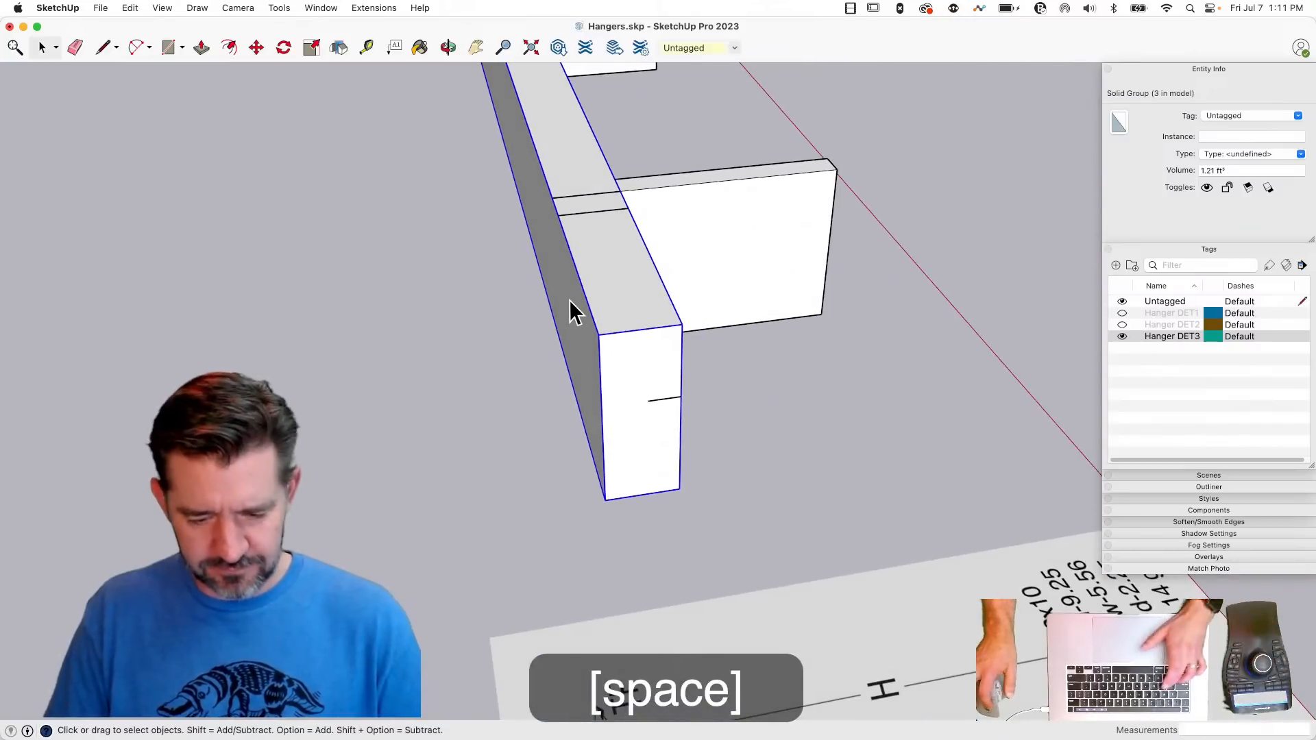
key("s")
left_click(602, 410)
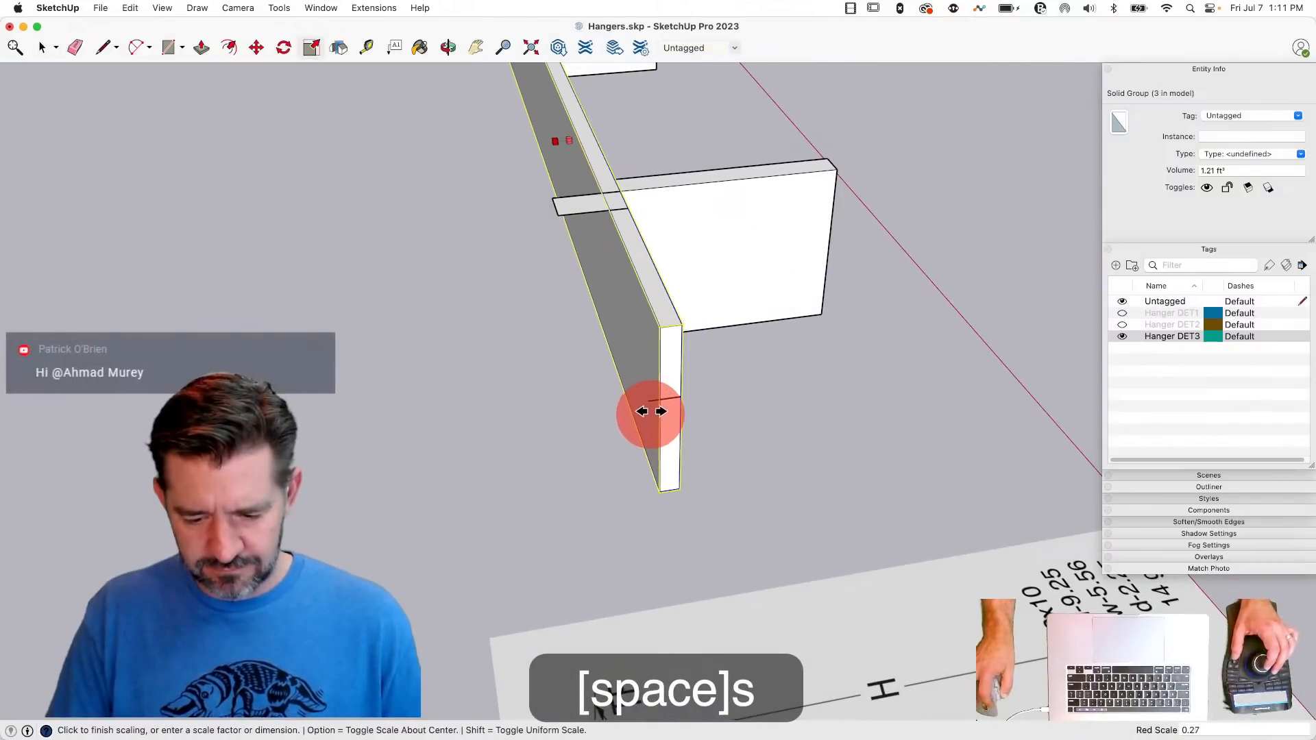
left_click(644, 395)
key("space")
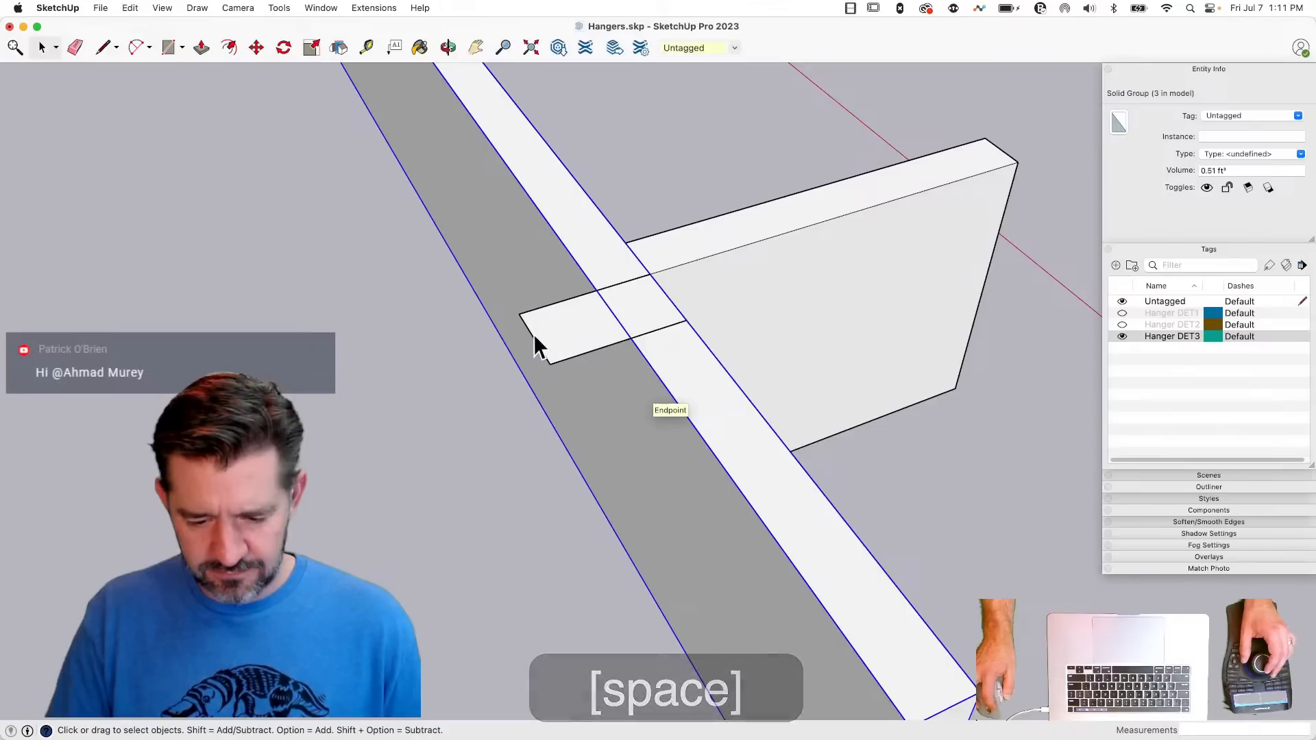
- Move the back edge of the flange's top face onto the thinner beam's back edge
left_click(538, 337)
key("m")
left_click(541, 348)
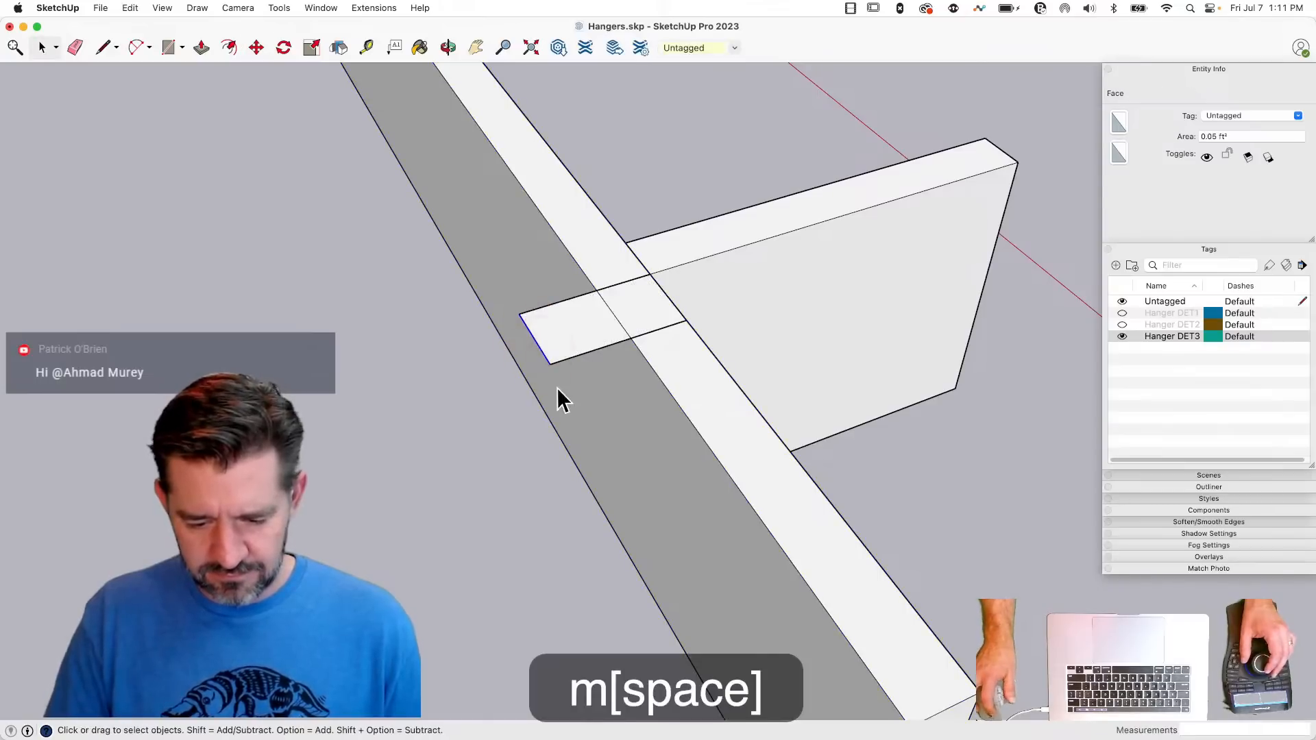
key("m")
left_click(549, 364)
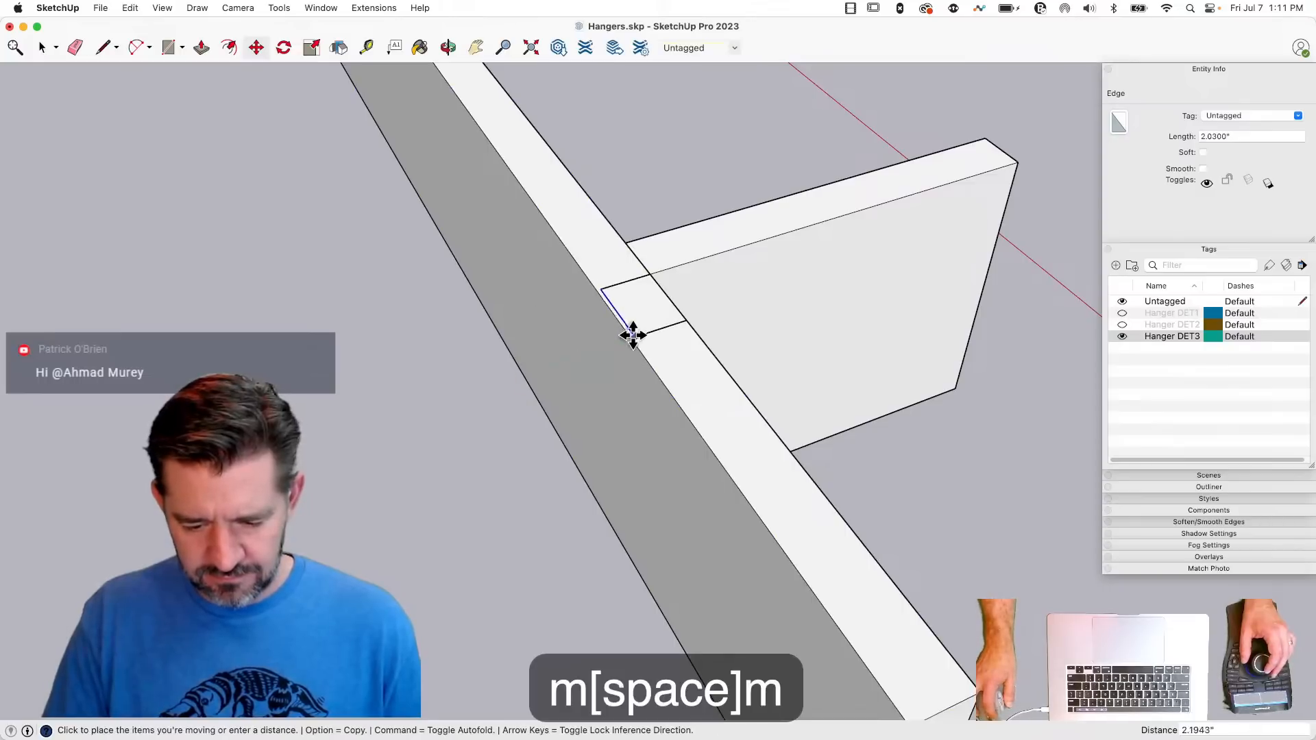
left_click(630, 336)
key("space")
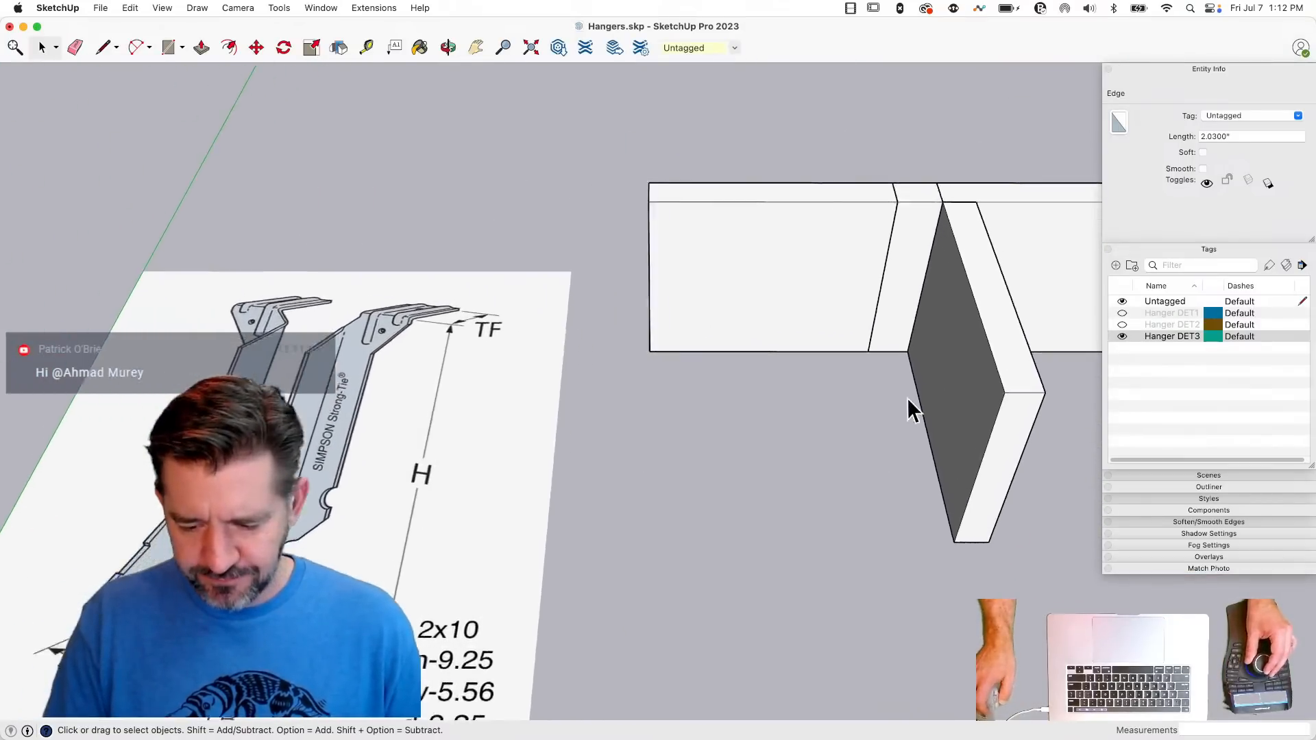
- Try outlining the hanger's side face on the joist with a 1.5-inch bottom line and a vertical to the joist's top edge
key("l")
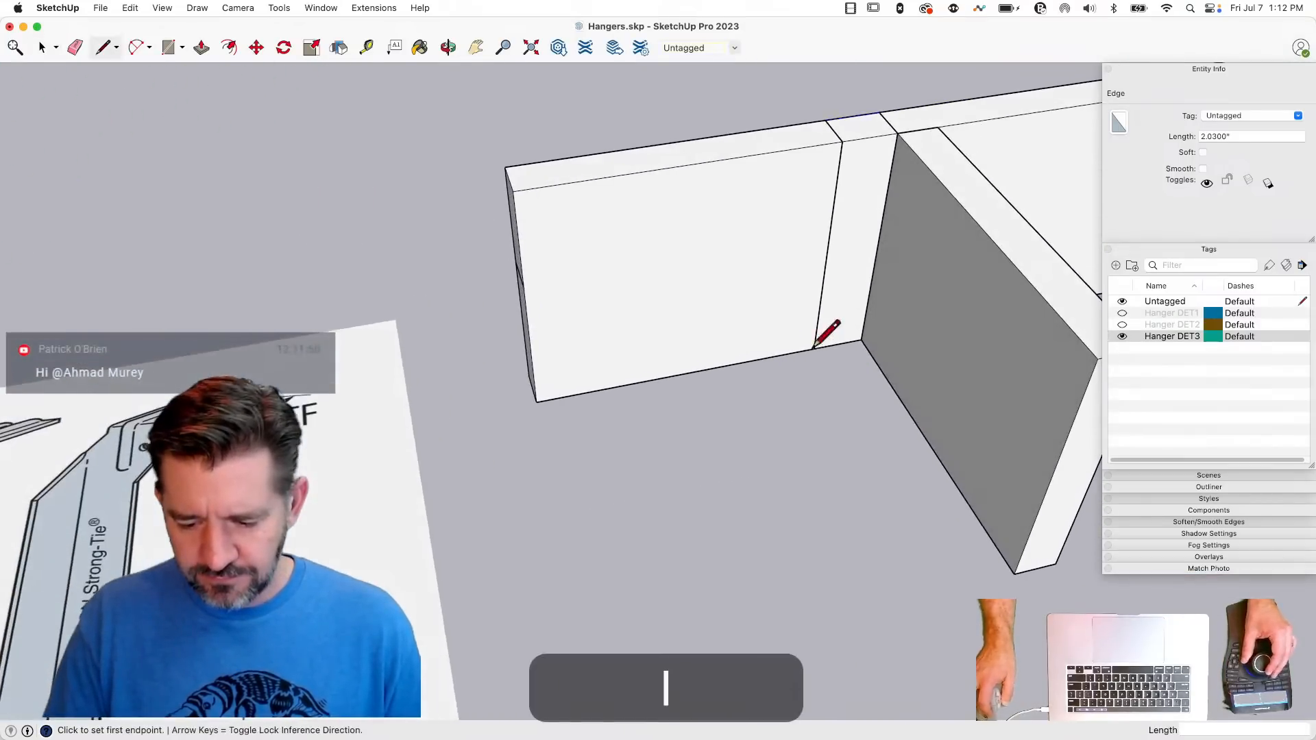
left_click(862, 340)
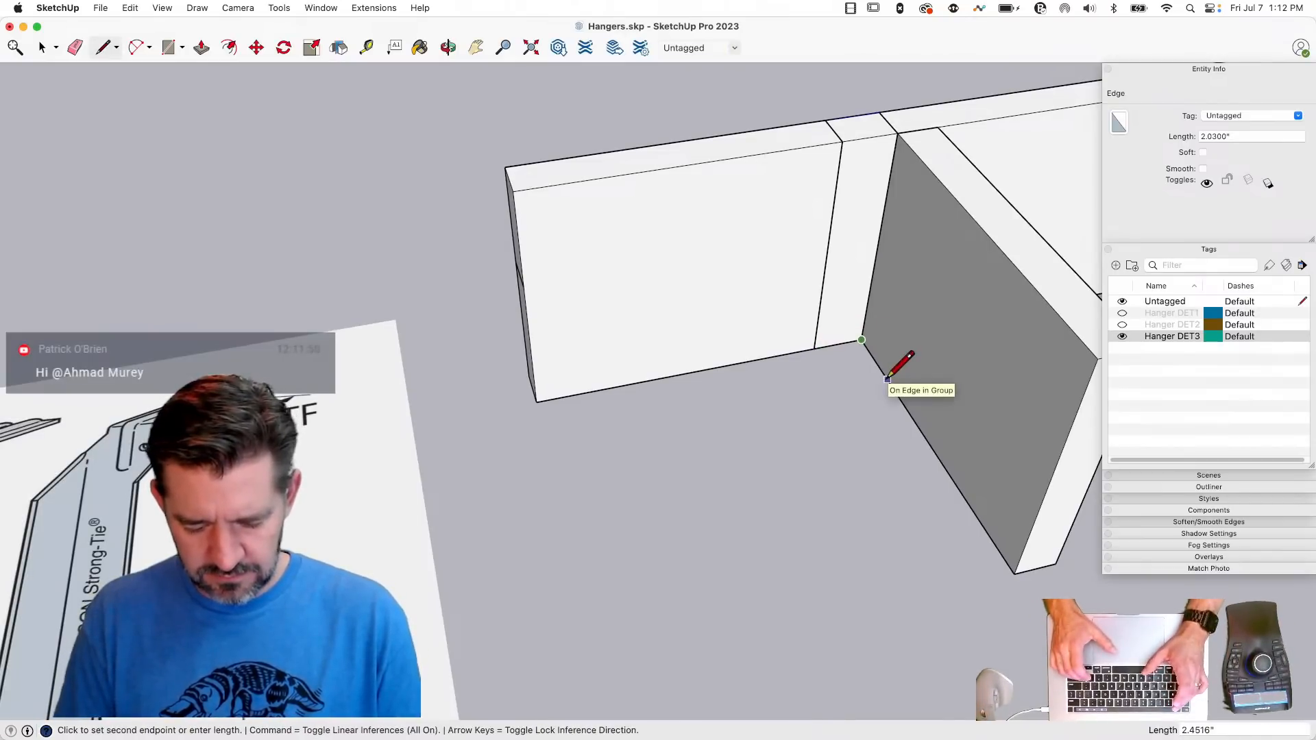
type("1.25")
key("Return")
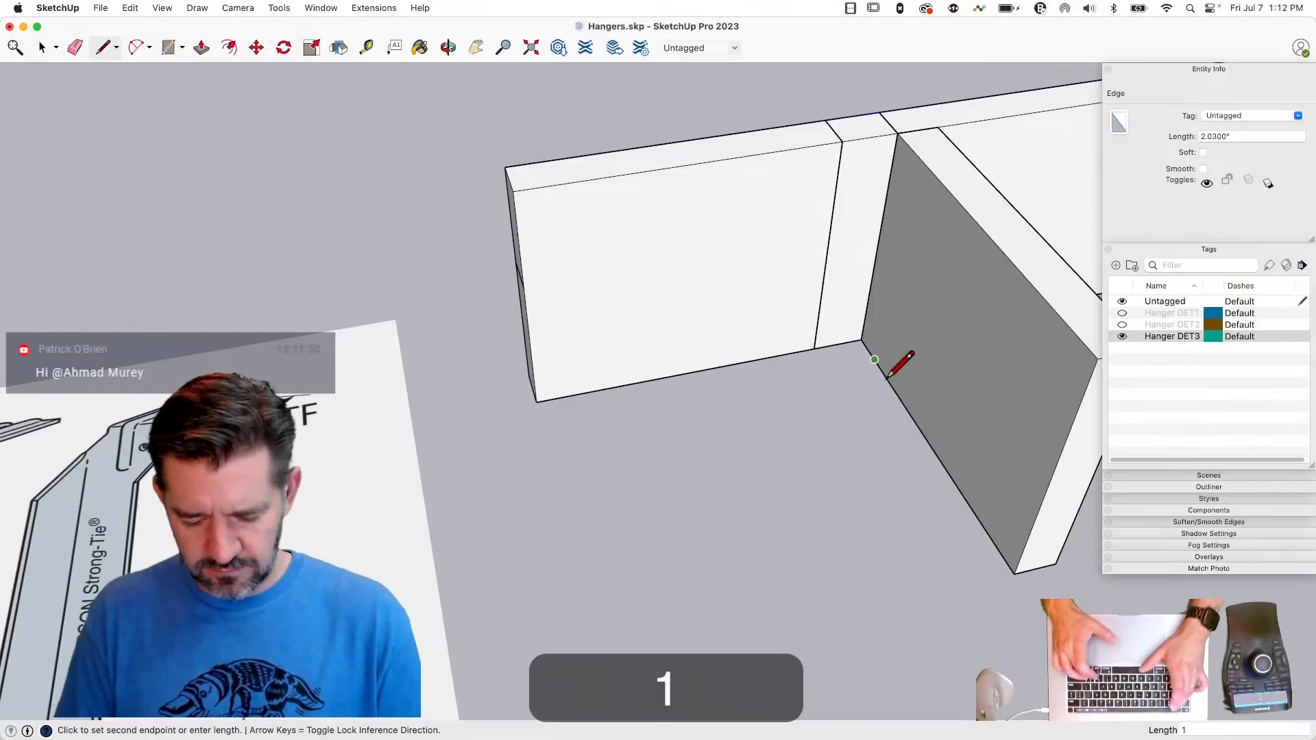
type("1.5")
key("Return")
key("Return")
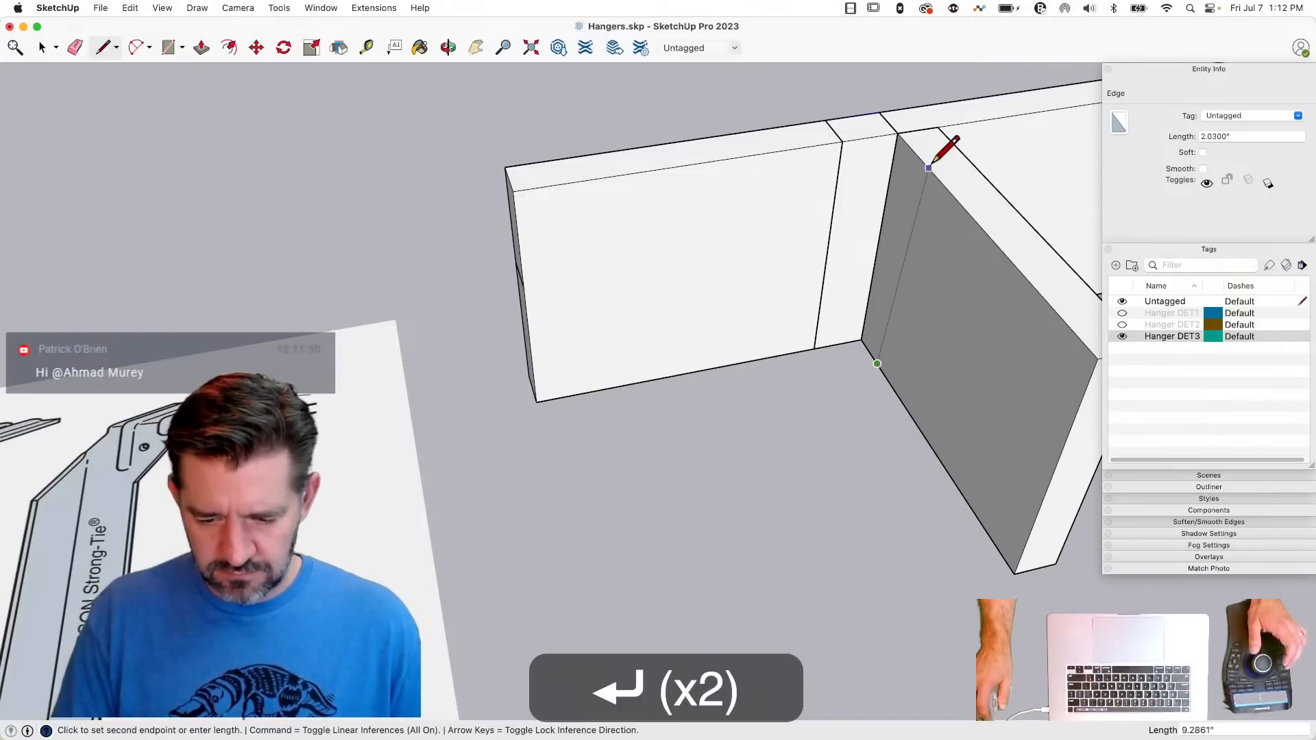
key("space")
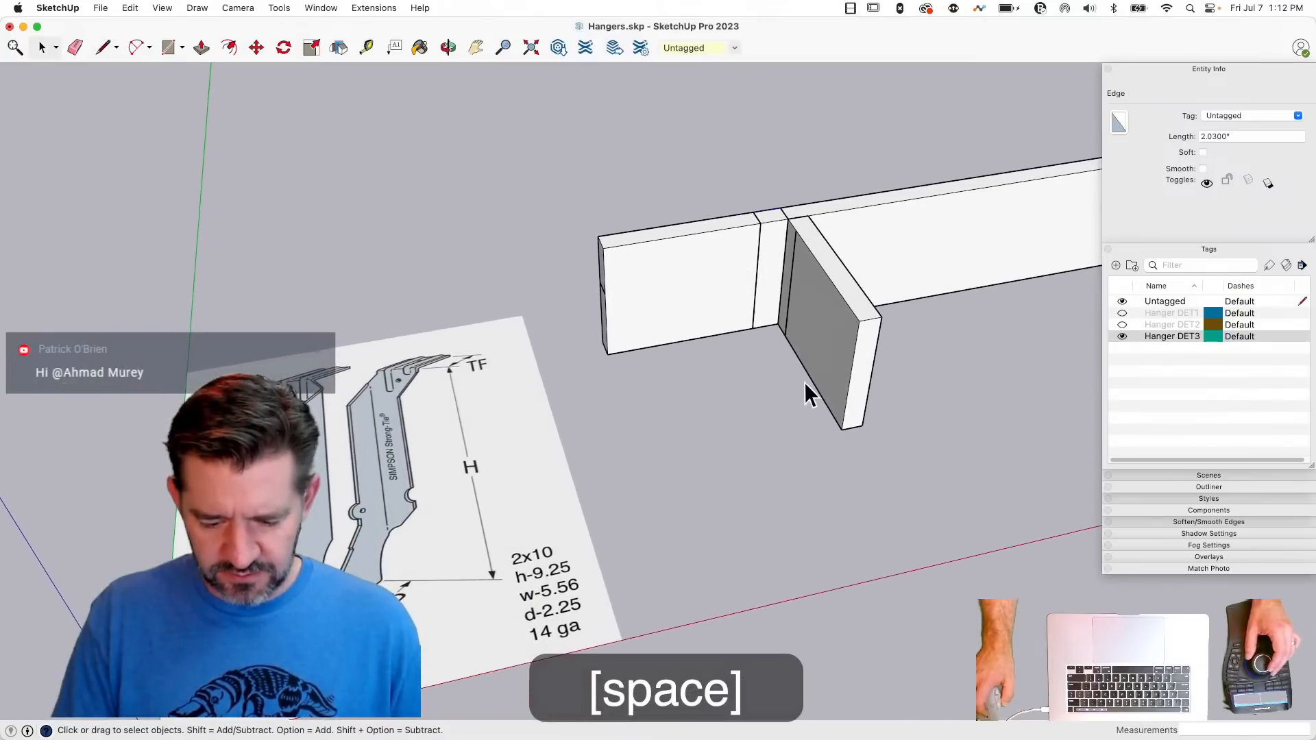
scroll(845, 410, "up", 3)
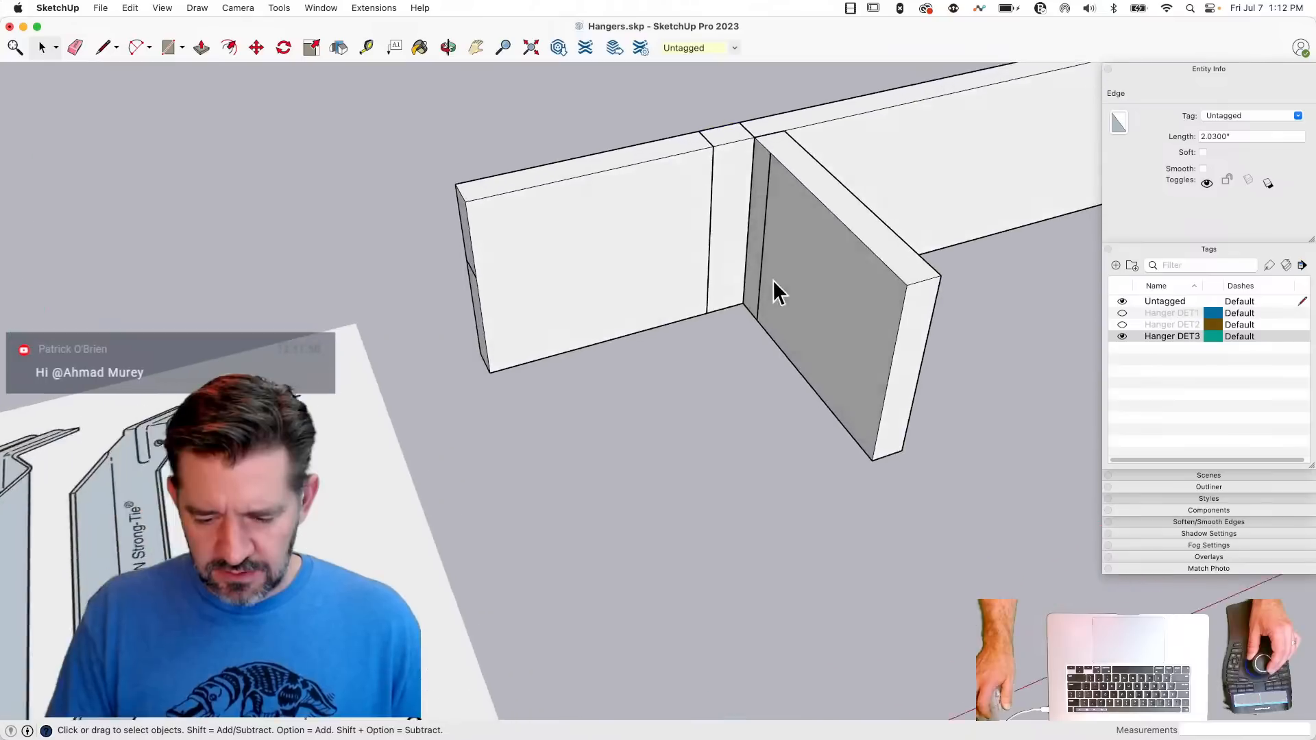
- Erase the side strip's outline on the joist and redraw its vertical edge up to the joist's top edge
key("e")
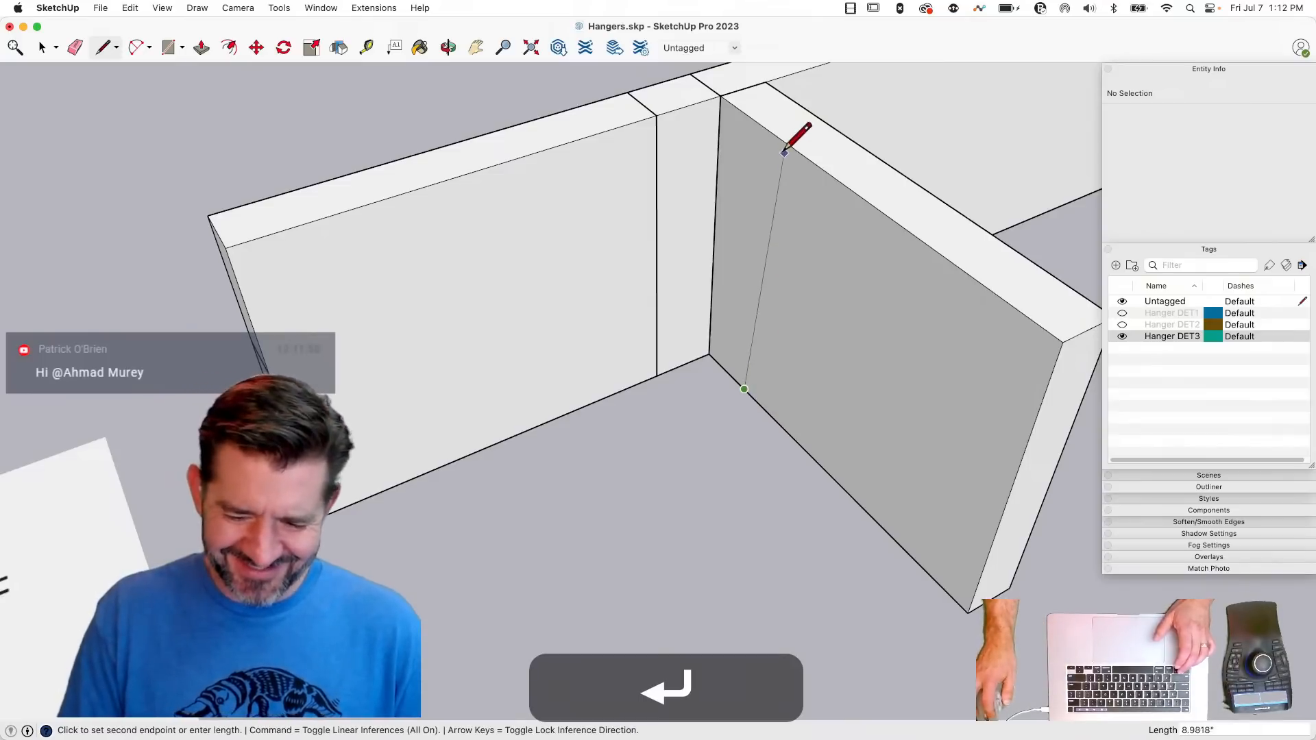
left_click(764, 127)
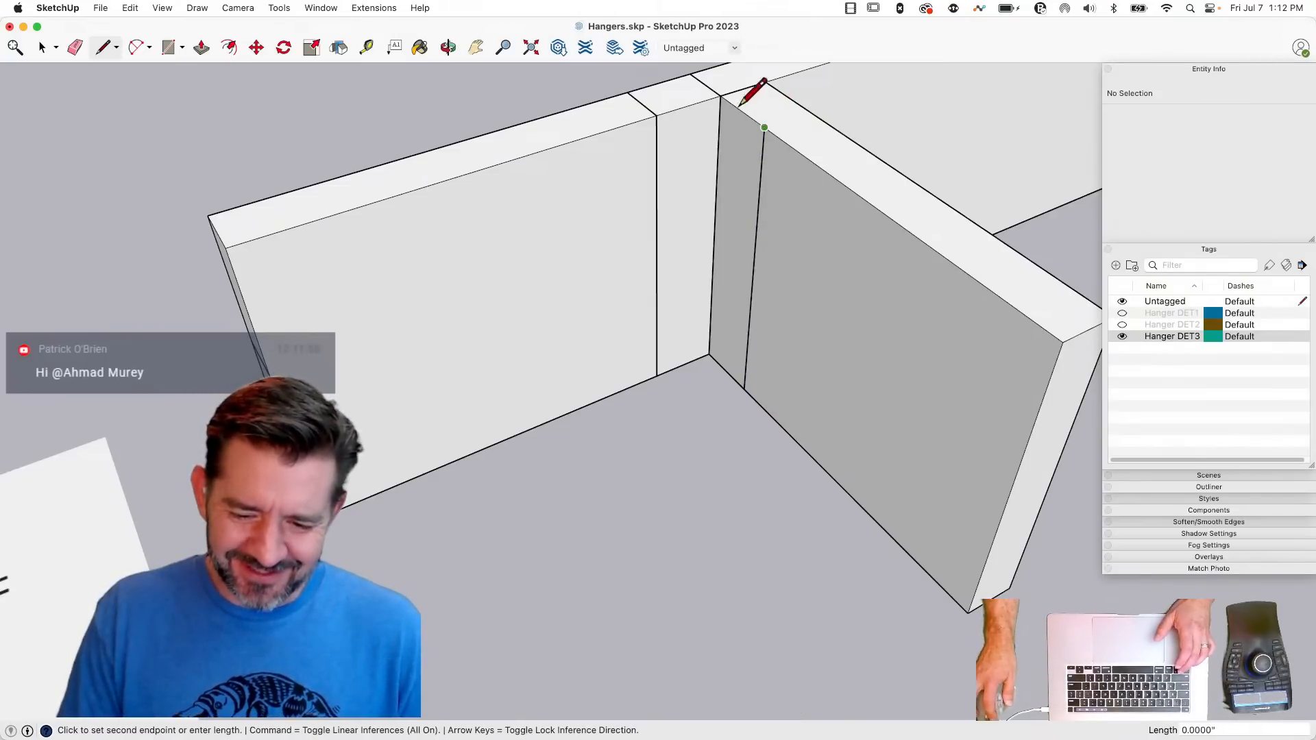
key("space")
- Select the connected top, front and side faces of the hanger and make them a component named HalfHanger
double_click(742, 169)
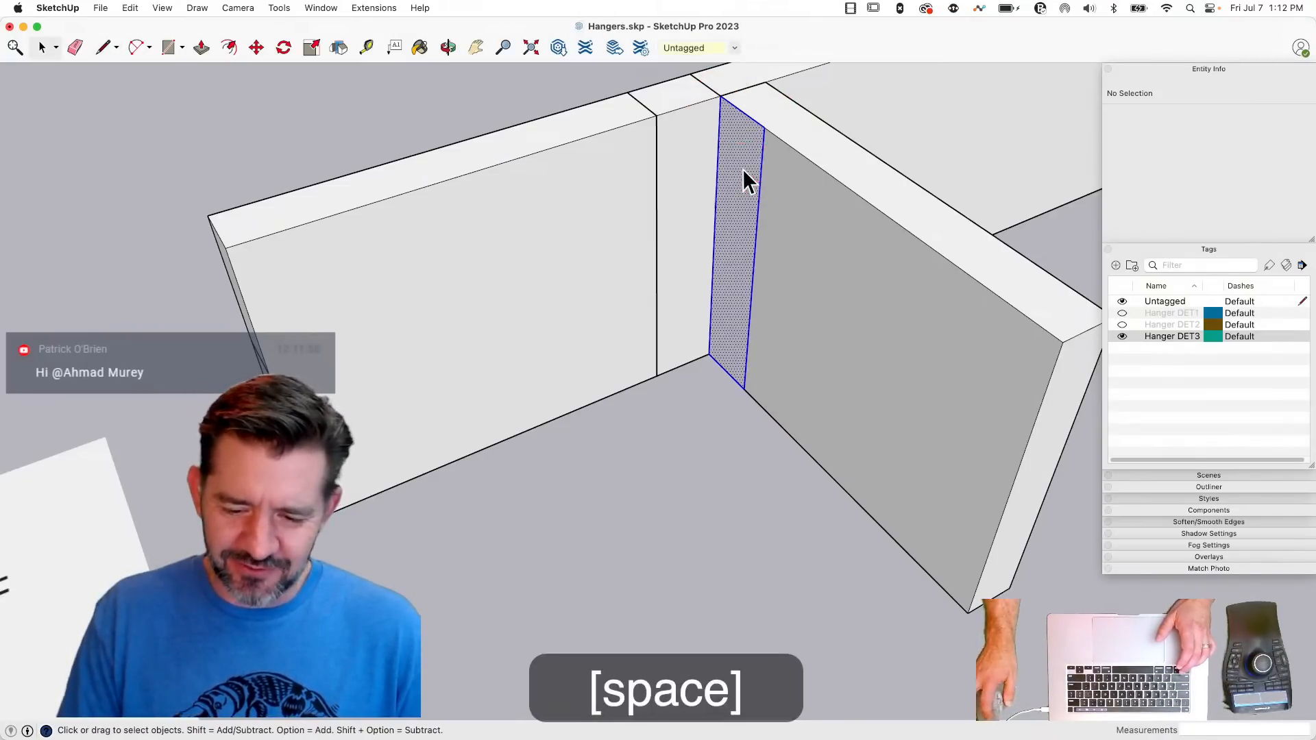
middle_click_drag(742, 168, 700, 210)
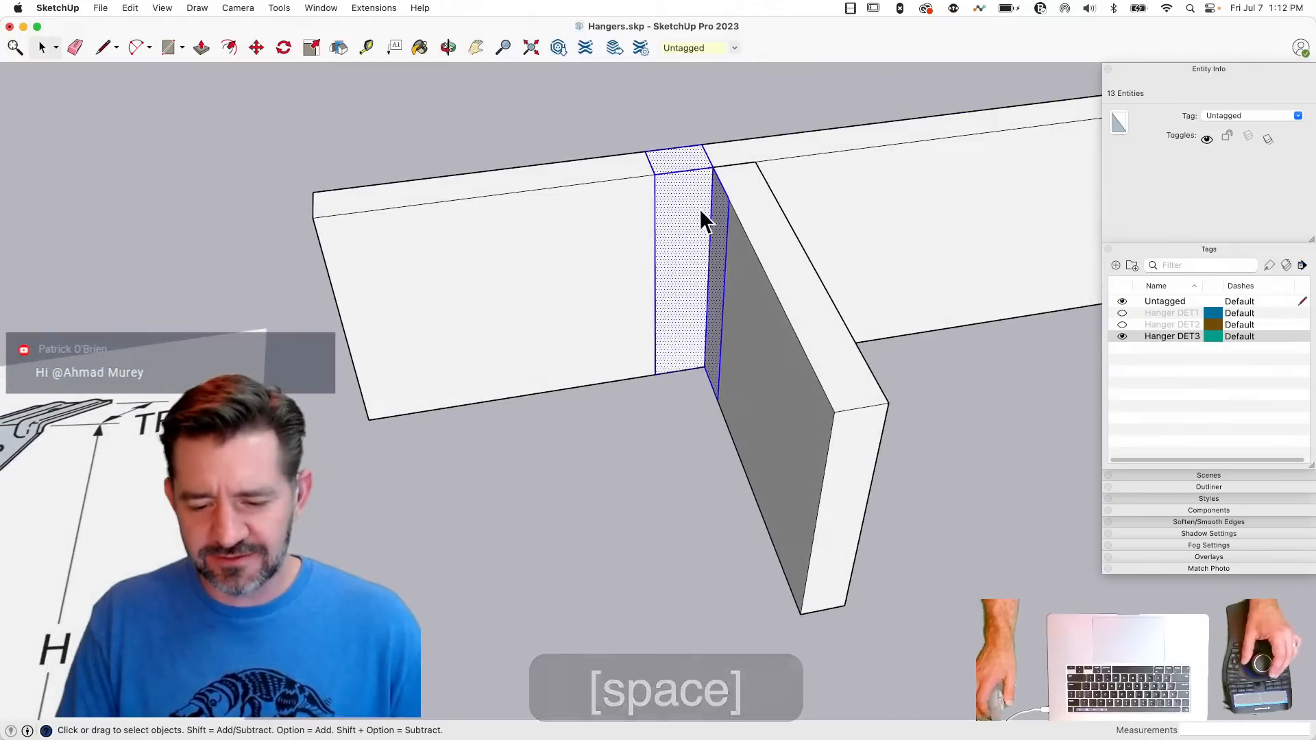
right_click(699, 209)
left_click(741, 316)
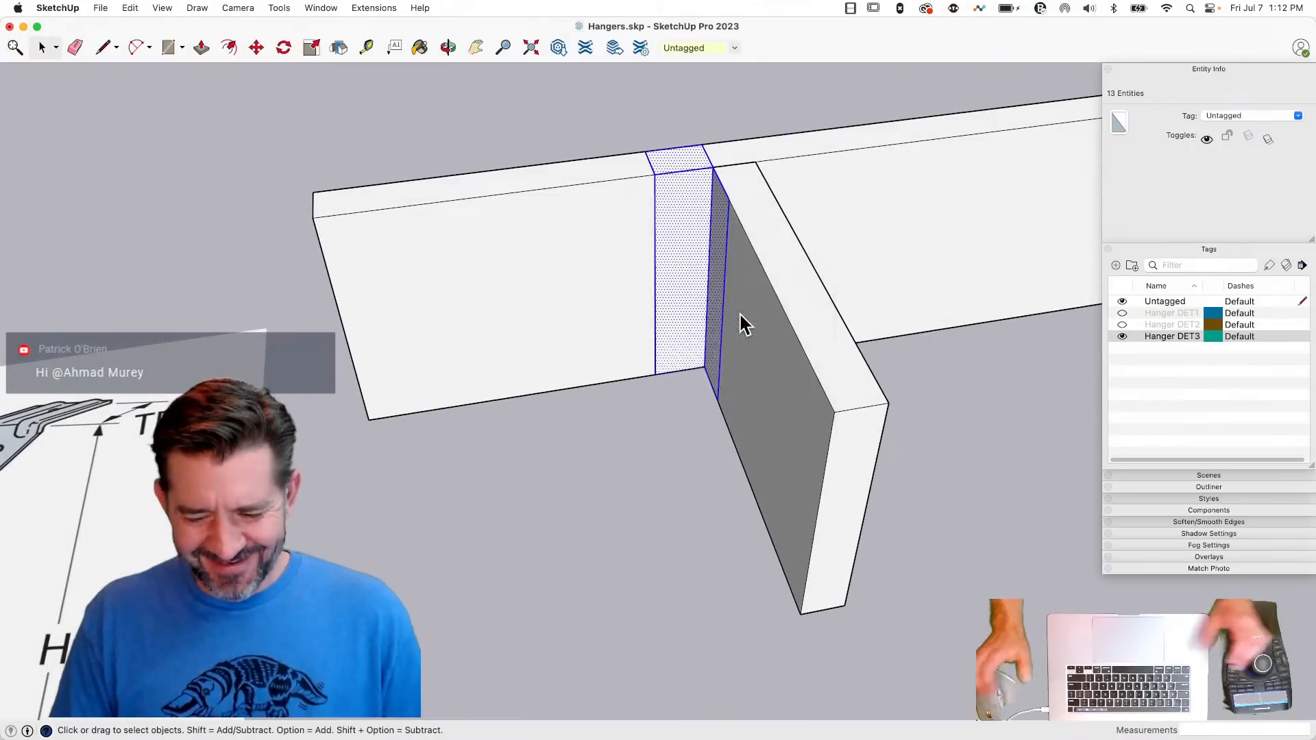
type("Half")
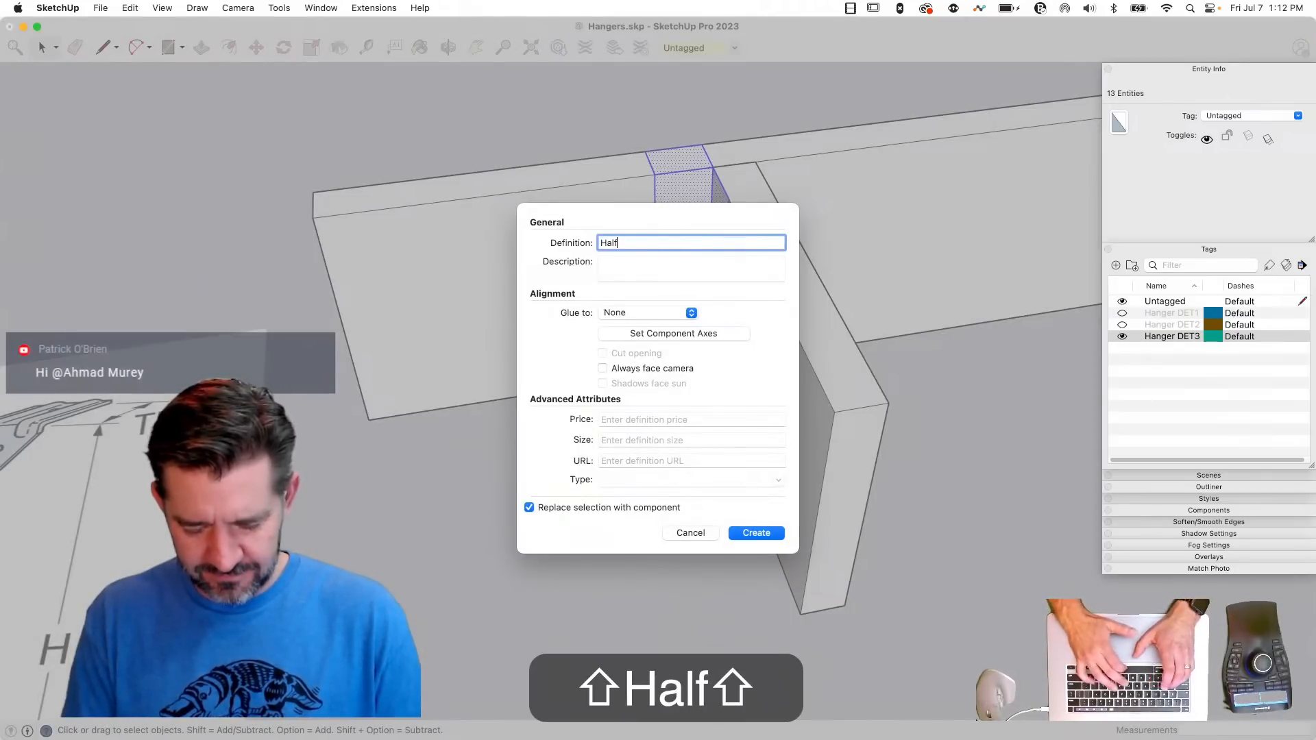
type("Hanger")
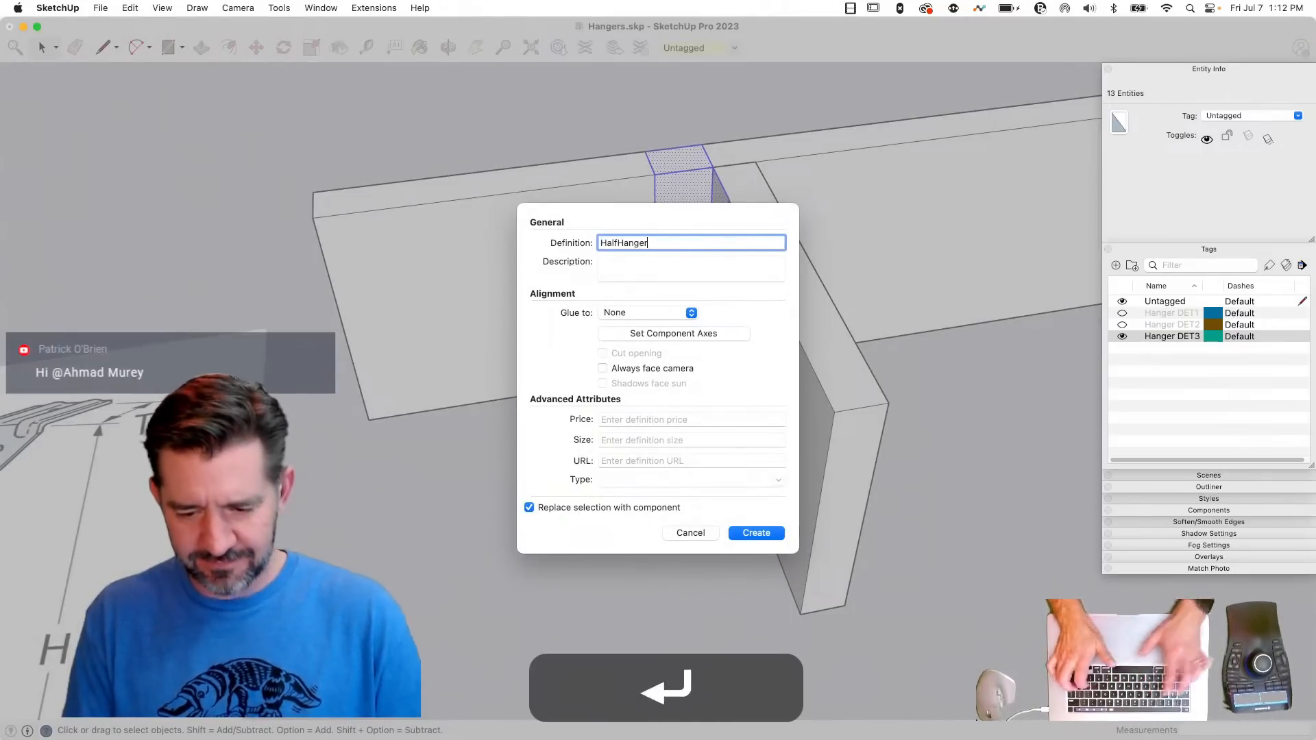
key("Return")
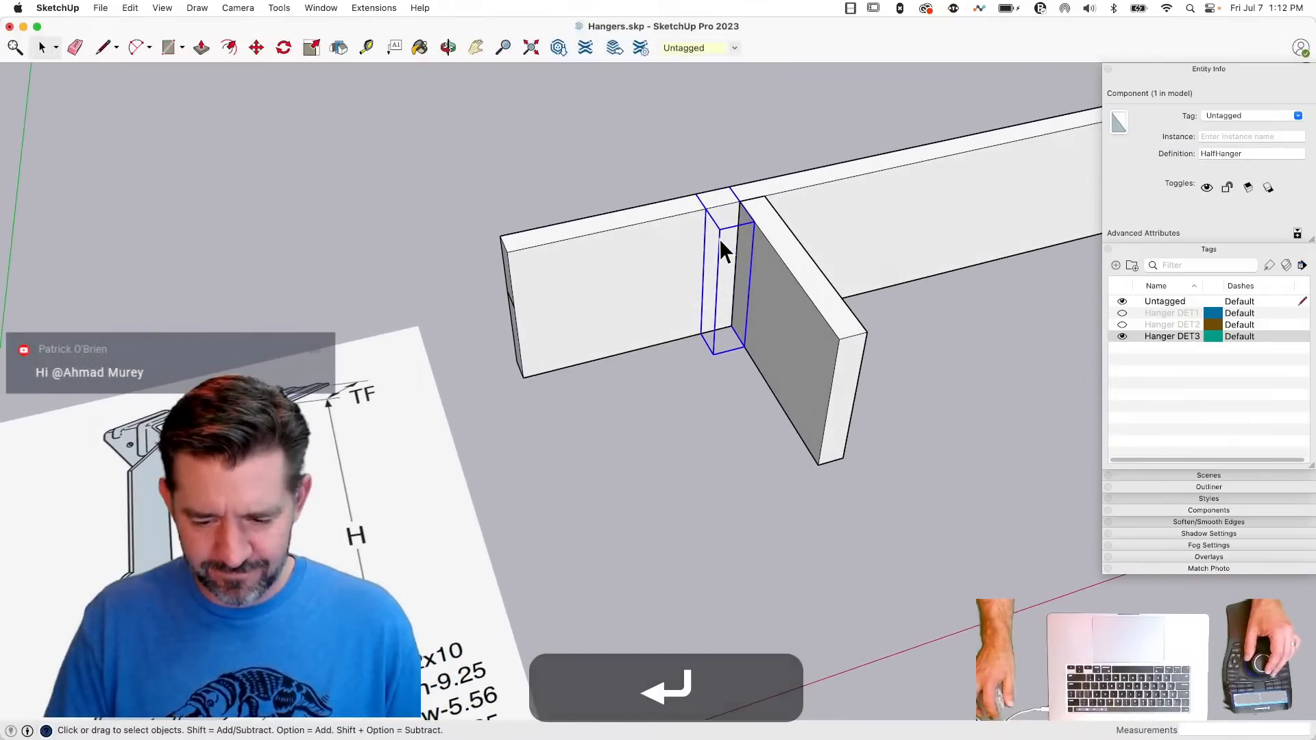
- Open the HalfHanger component for editing and show the rest of the model around it
double_click(720, 238)
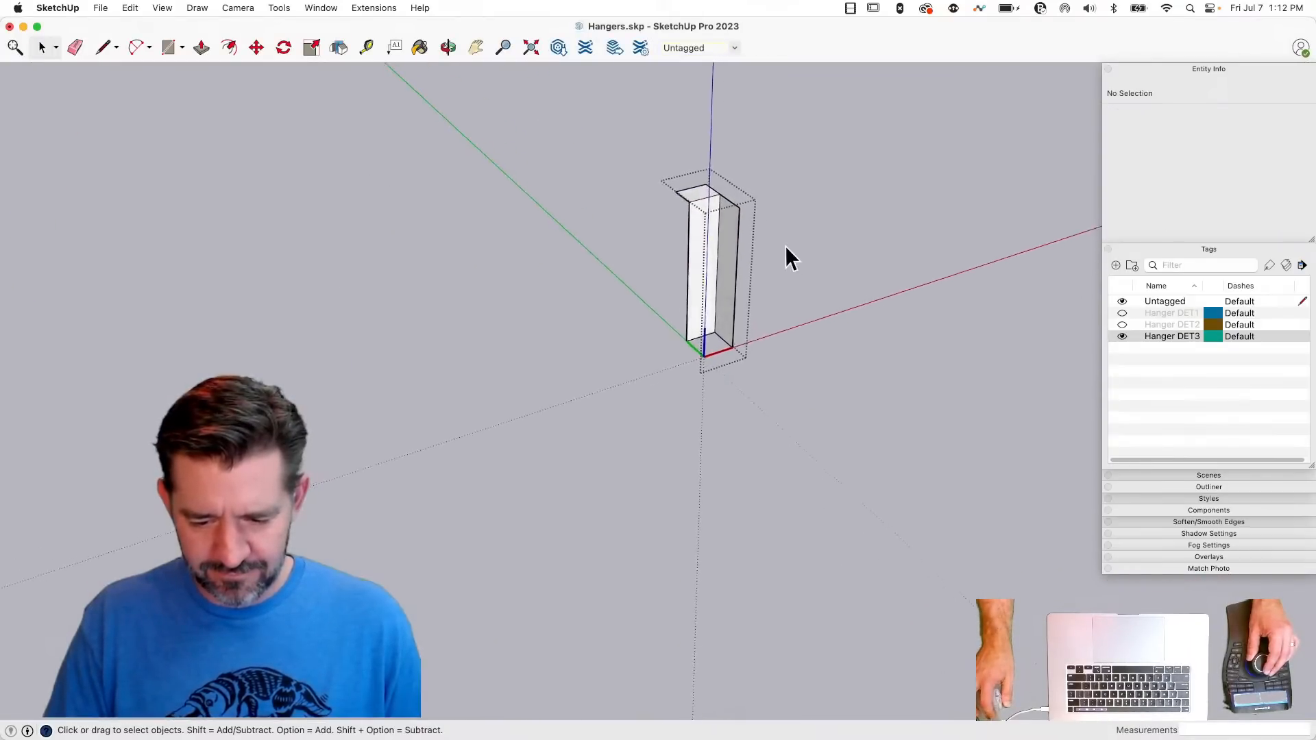
left_click(849, 256)
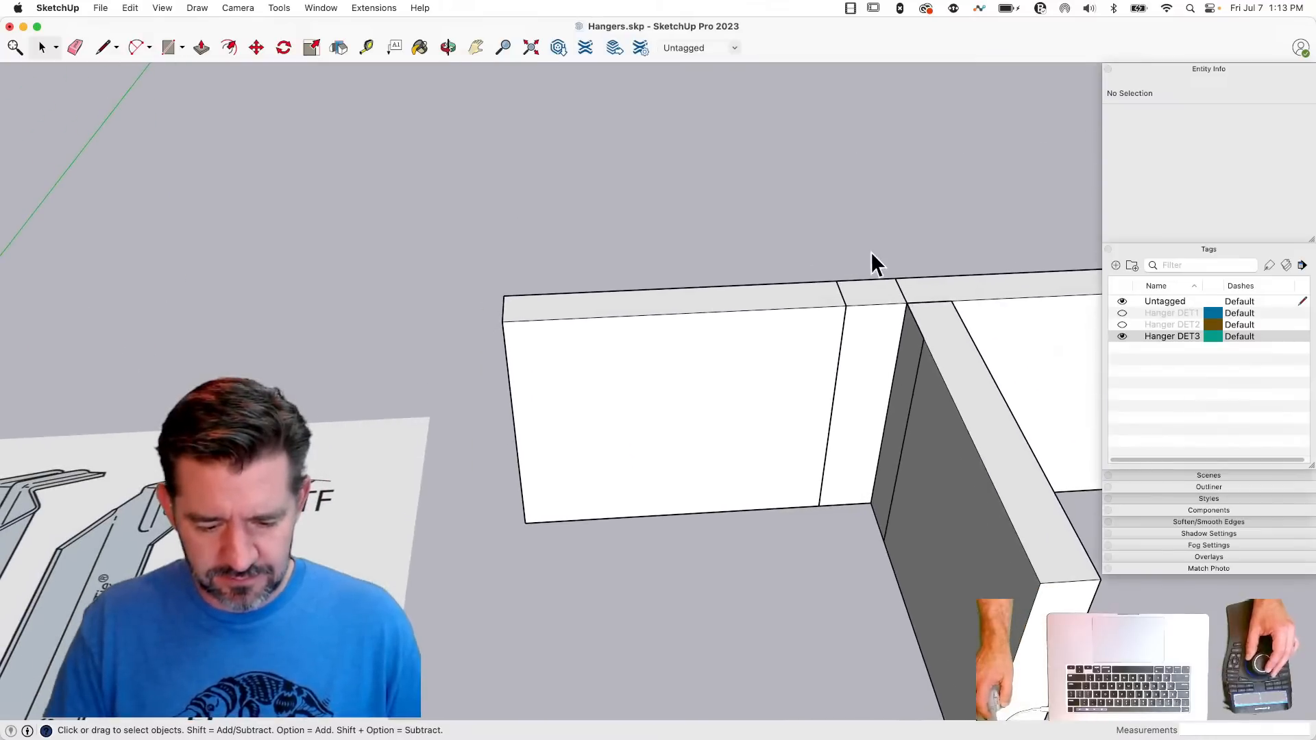
key("l")
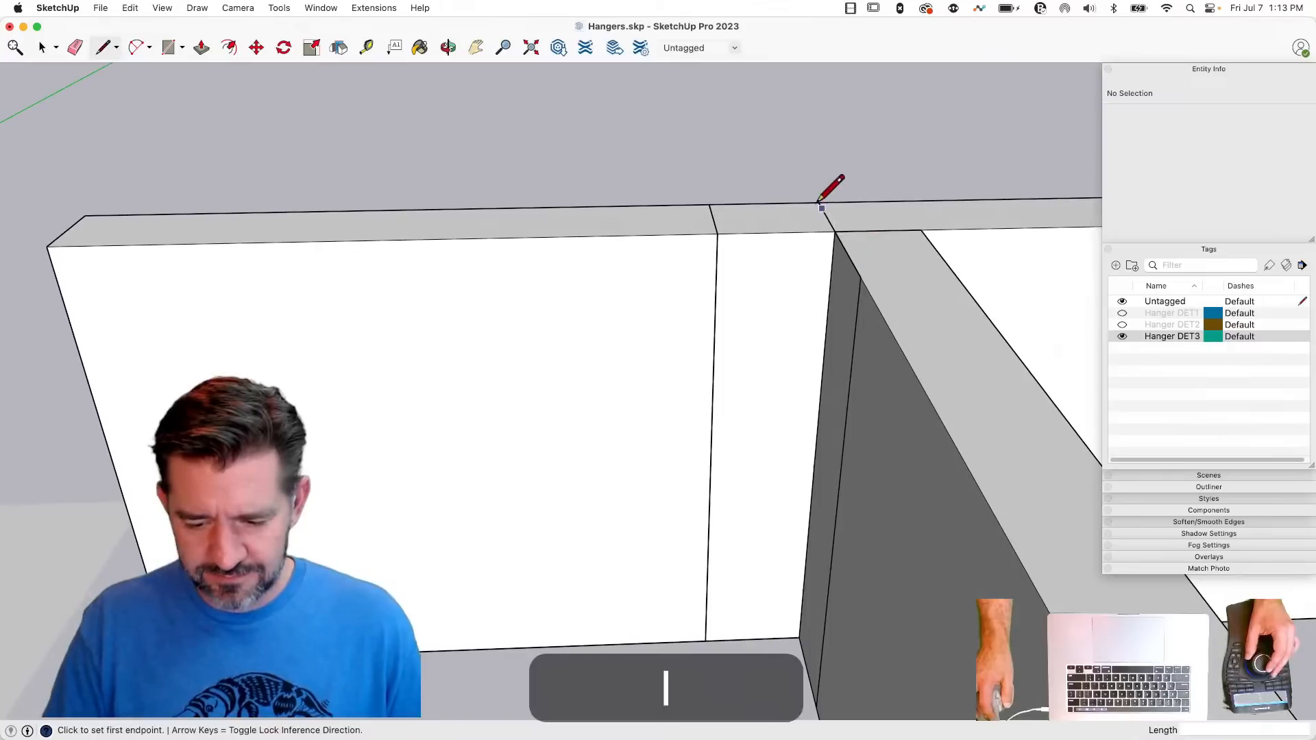
key("space")
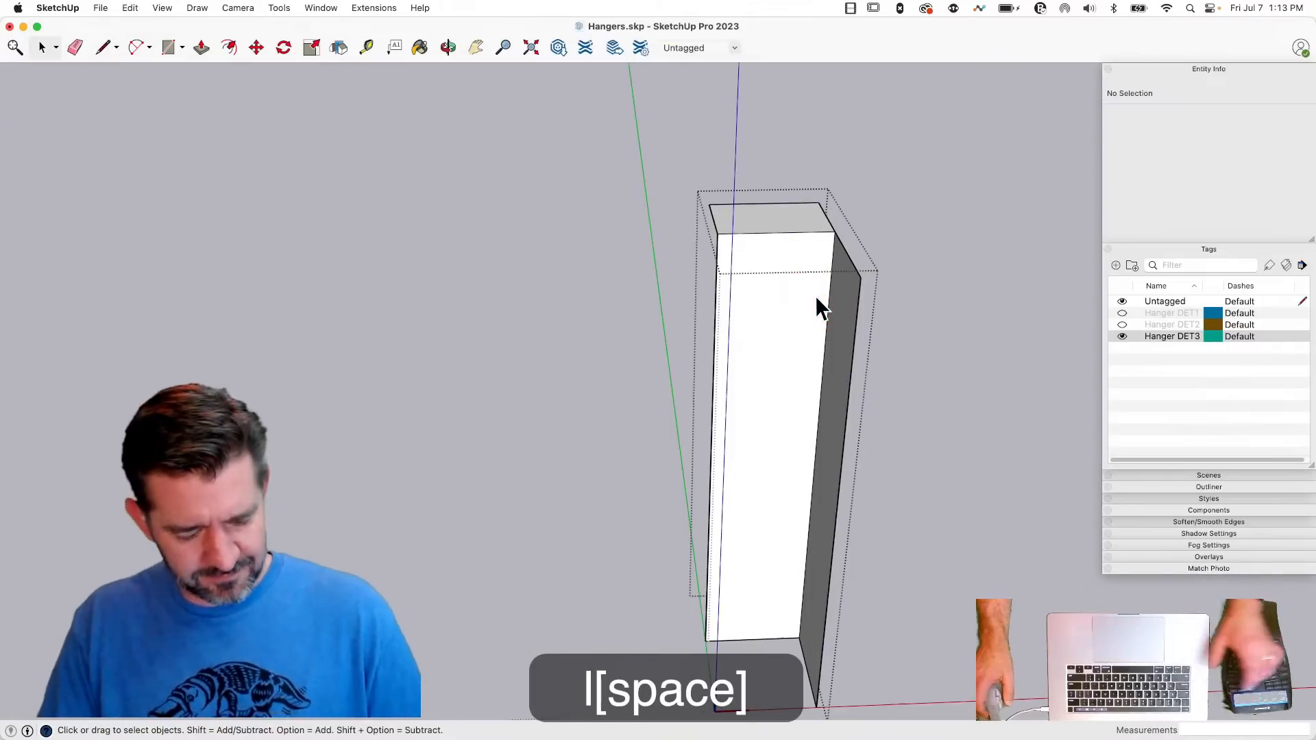
key("shift+q")
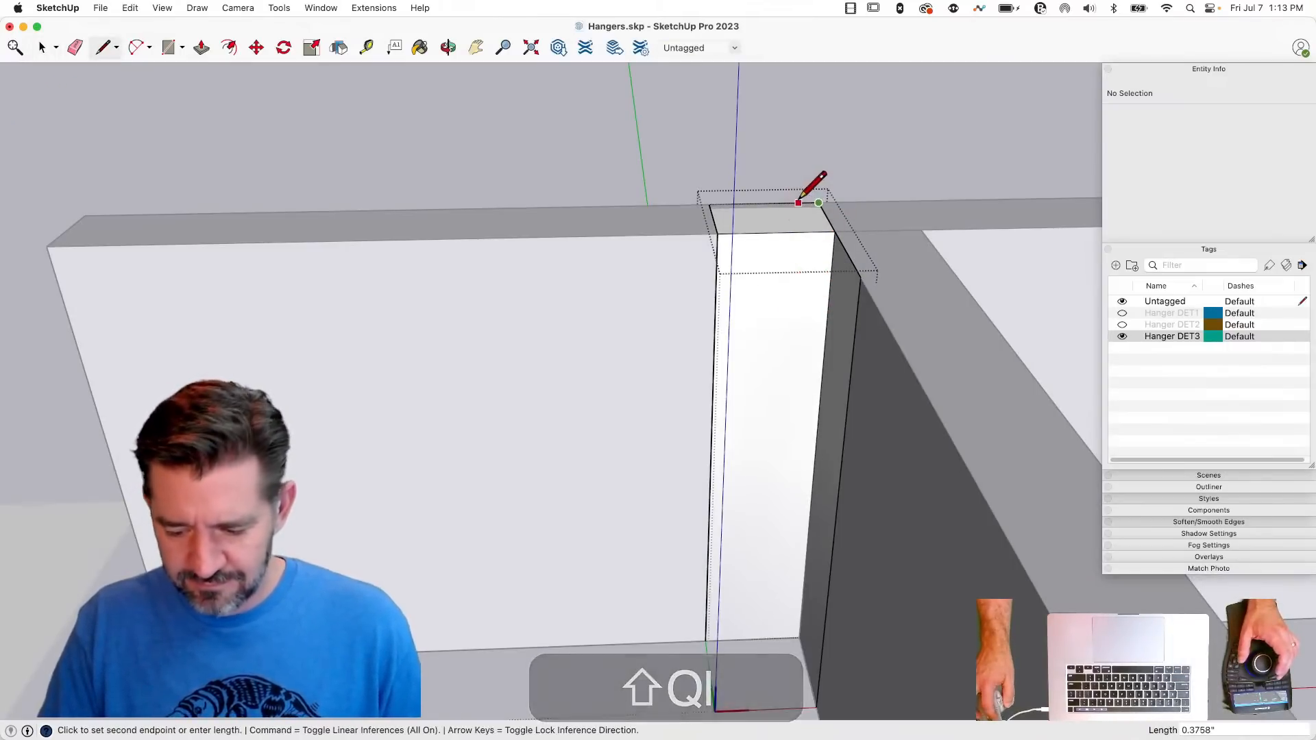
- Draw a line across the flange's top face, starting 0.5 inch from the joist-side corner on the back edge
type(".")
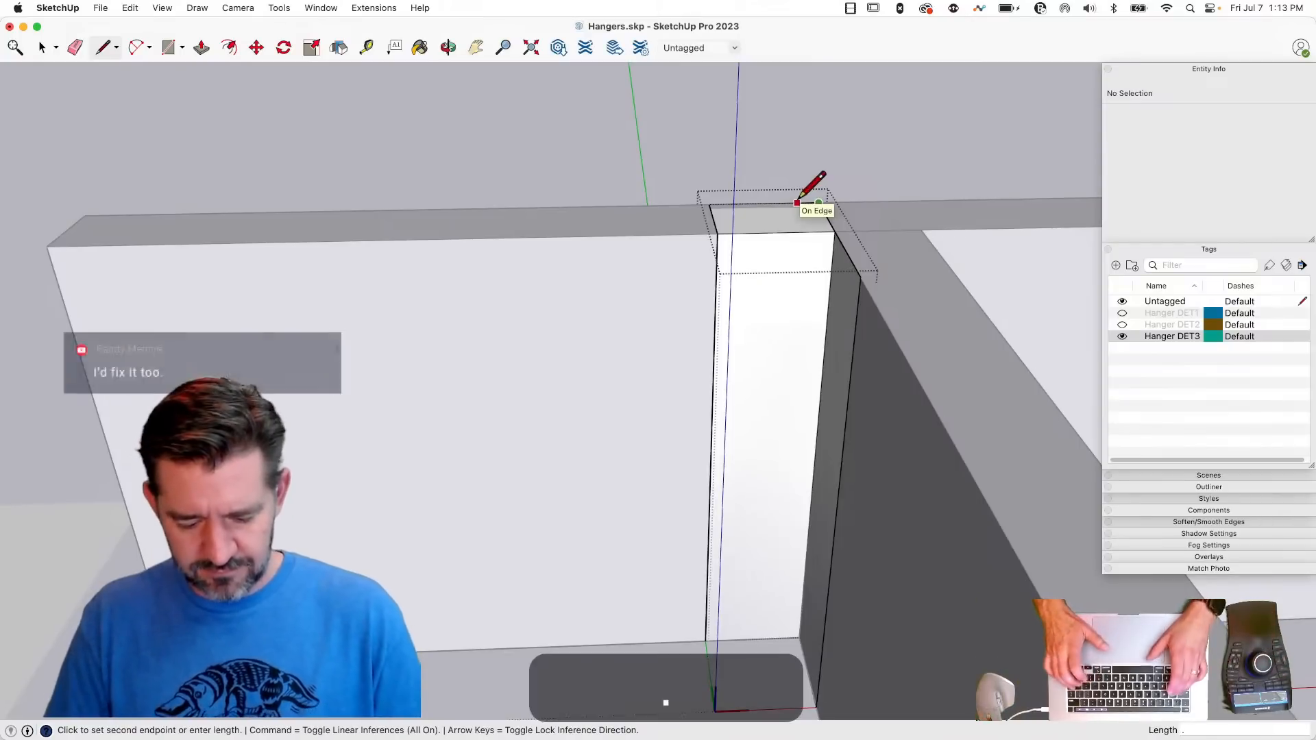
type("5")
key("Return")
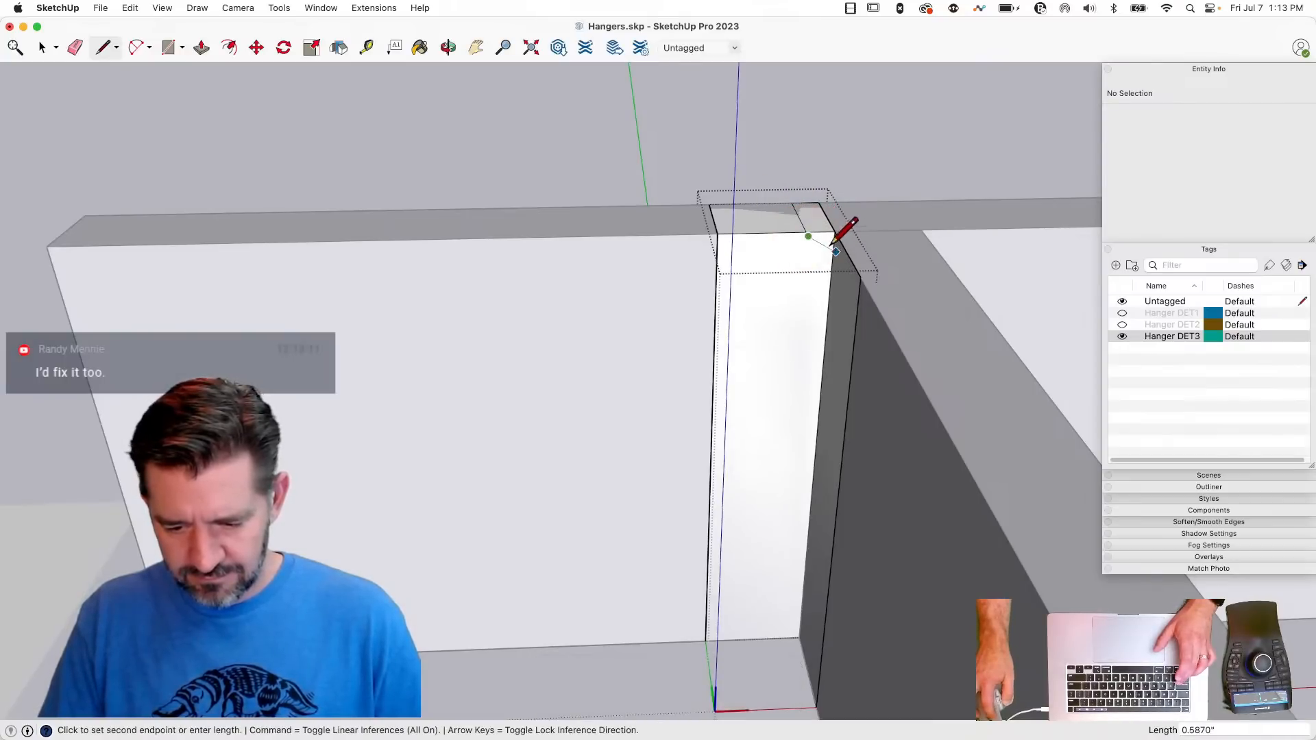
- Draw a diagonal about 0.70 inch long from the top line's front end down to the flange's vertical corner at the joist
key("l")
key("e")
scroll(808, 237, "up", 3)
left_click(808, 236)
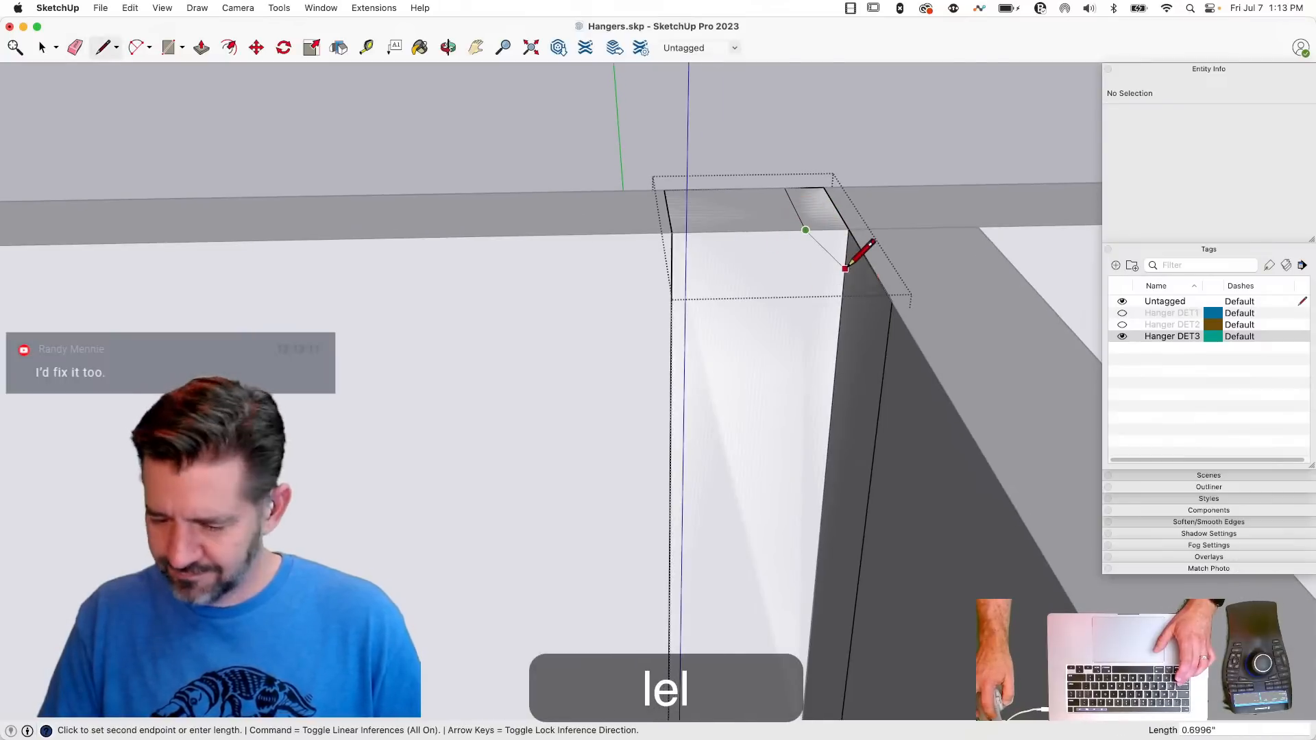
key("space")
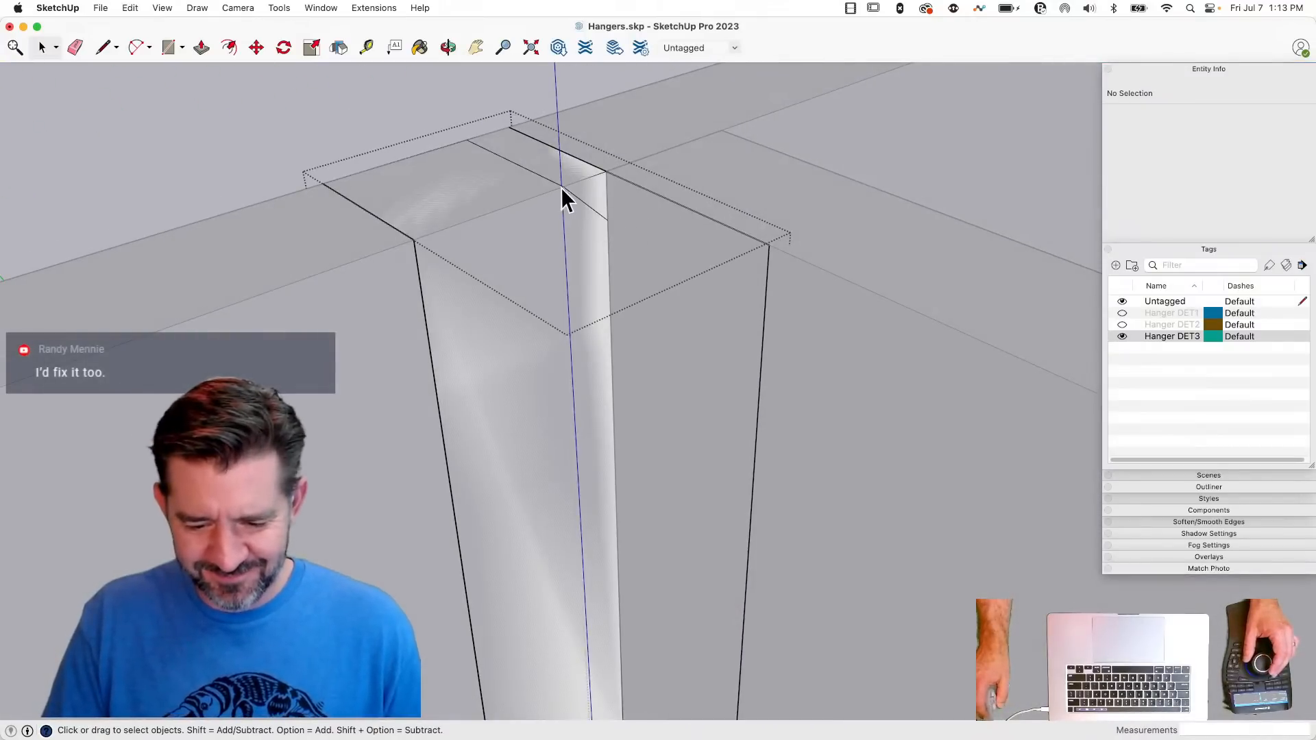
- Copy the front diagonal edge to its lower end and rotate the copy 90 degrees onto the side face
left_click(565, 187)
key("m")
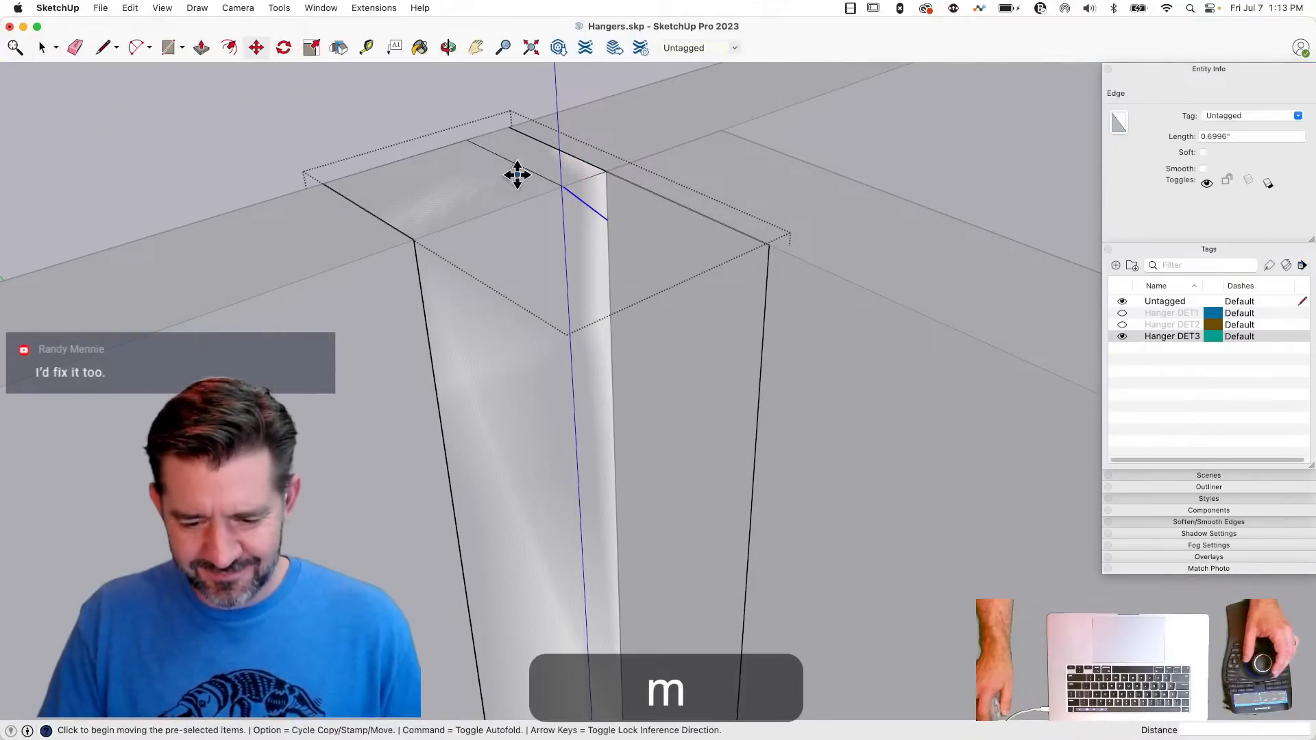
left_click(562, 188)
key("alt")
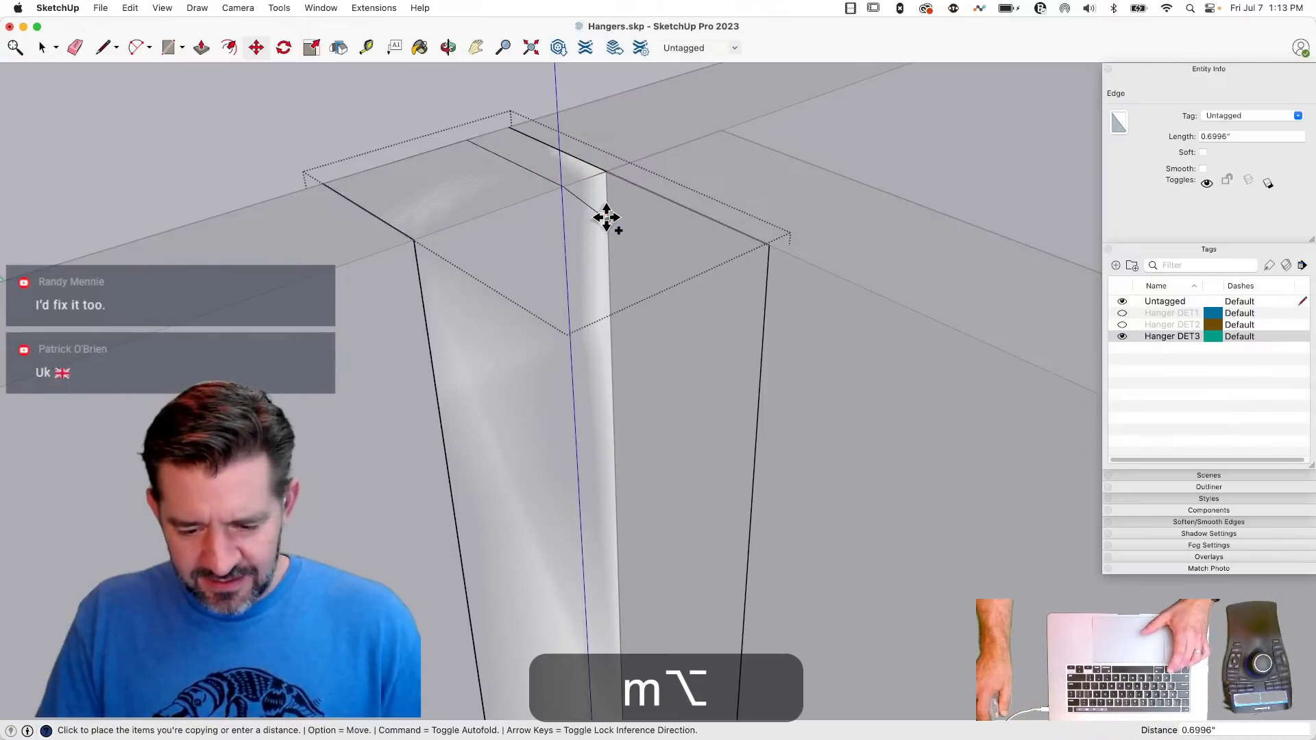
key("q")
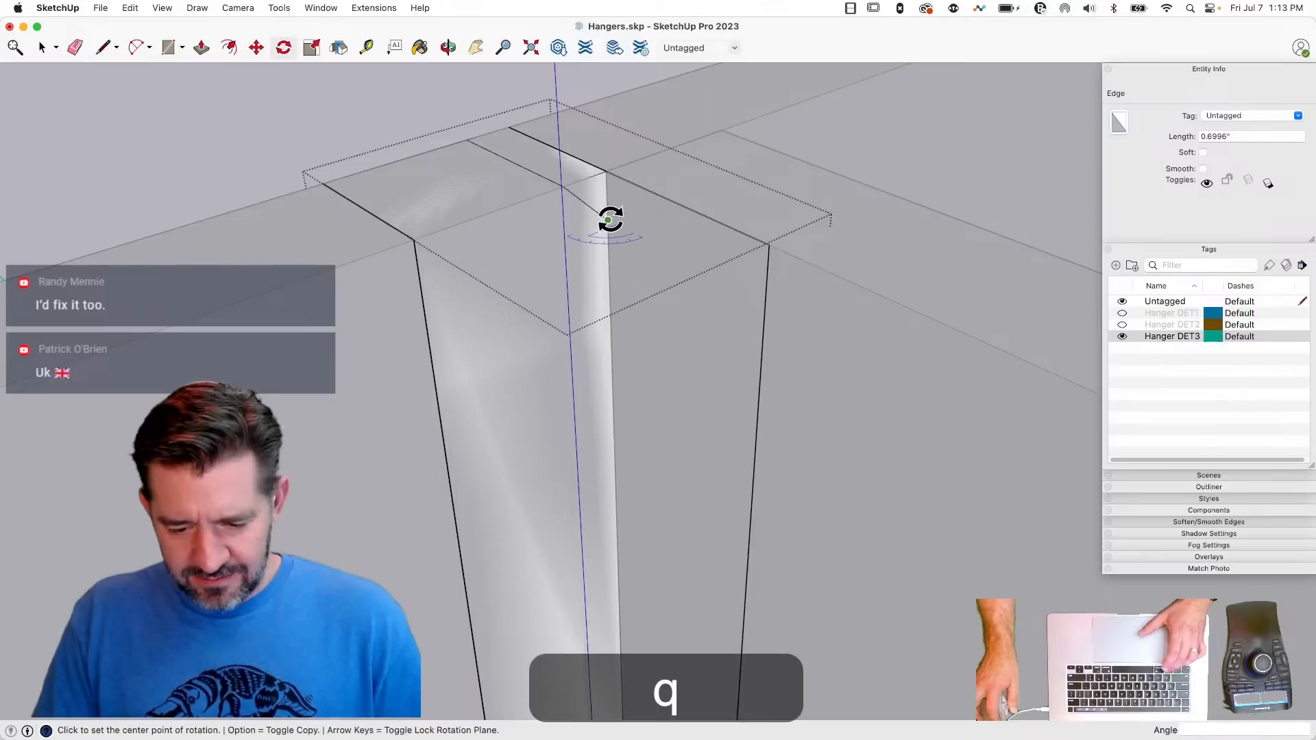
left_click(656, 154)
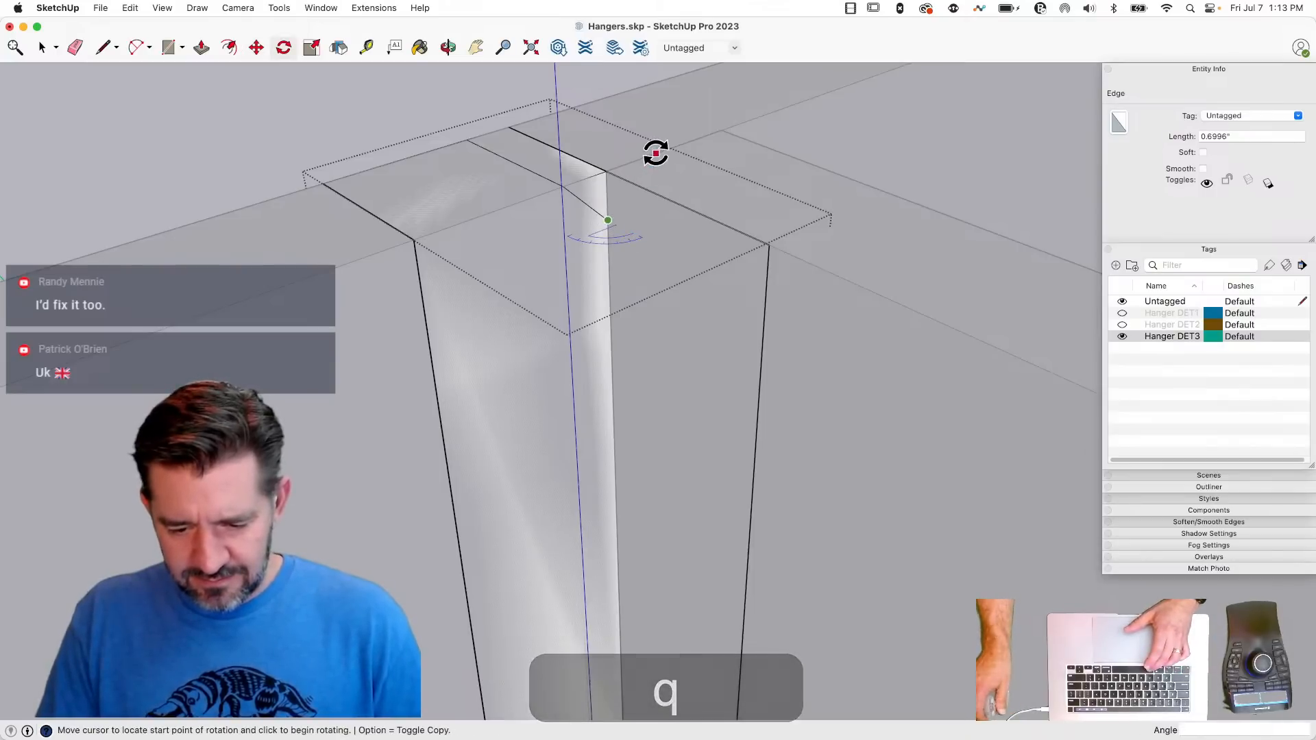
left_click(763, 242)
- Extend the rotated diagonal about 2.80 inches to the side face's outer edge and erase the flange and side corners outside the diagonals
key("l")
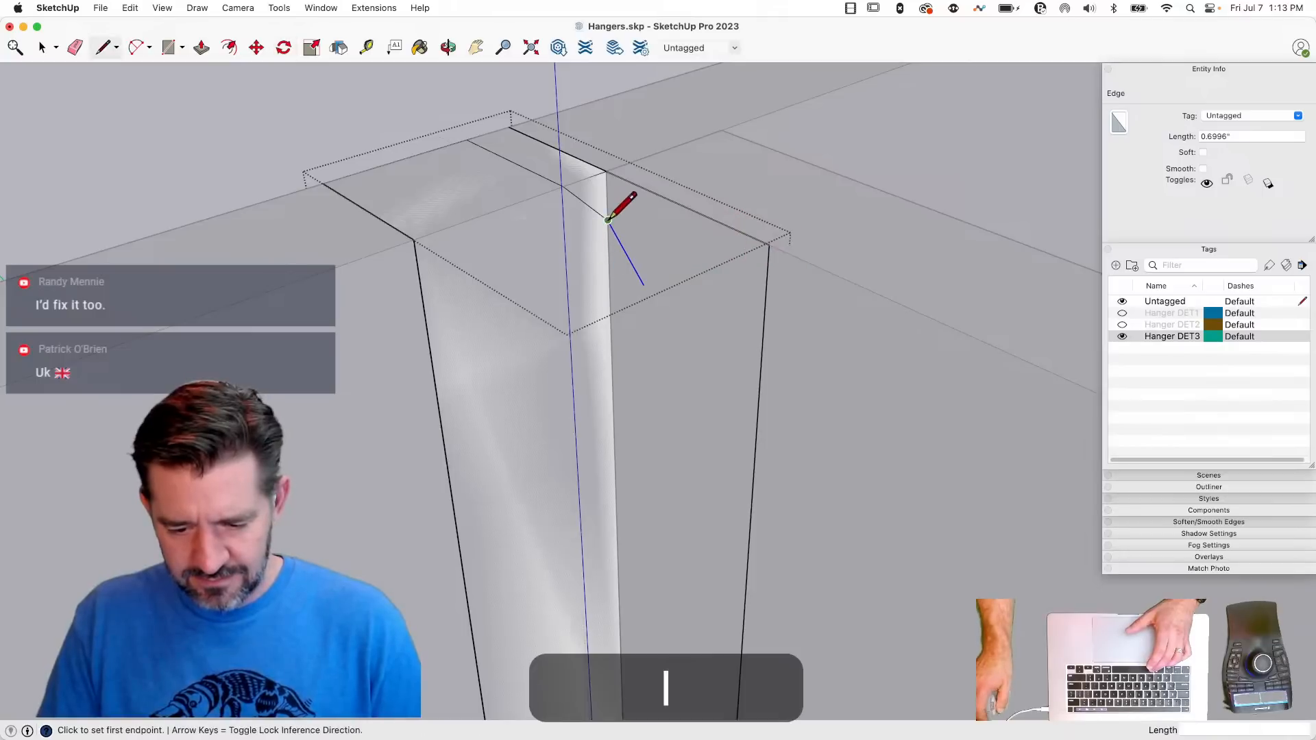
key("shift")
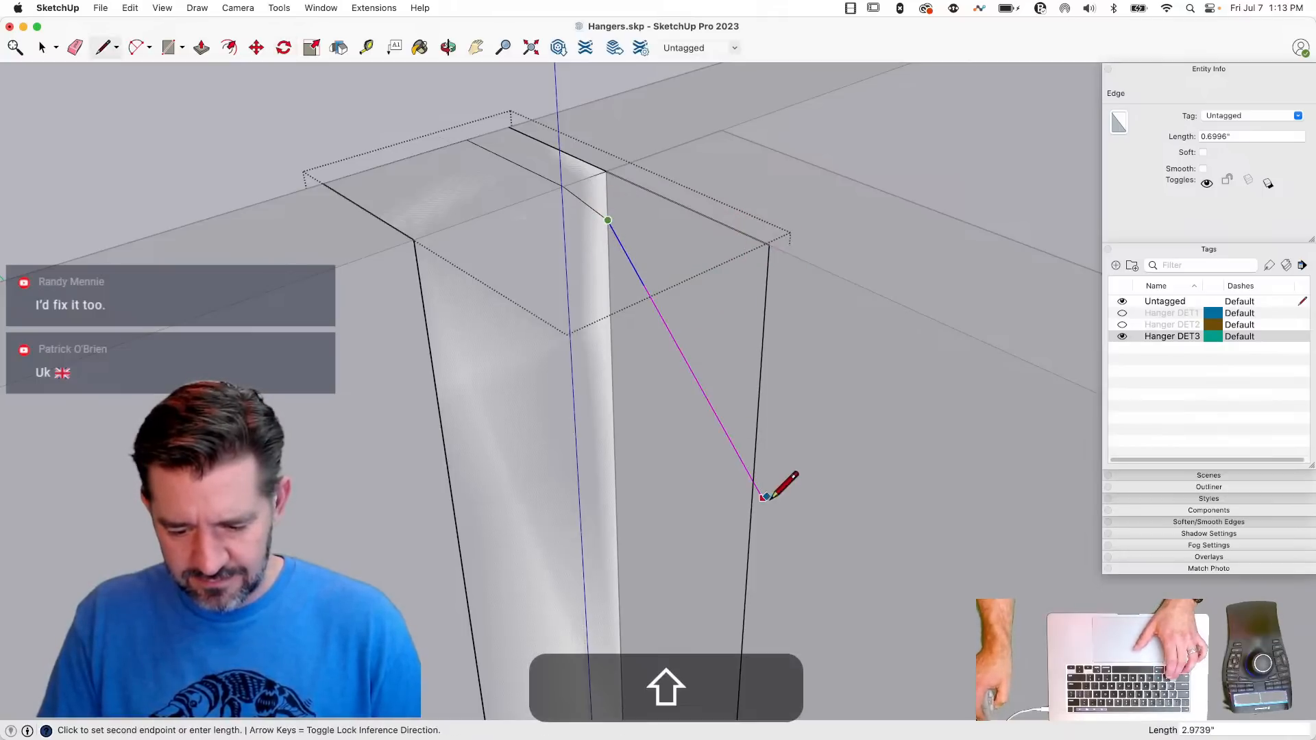
left_click(753, 477)
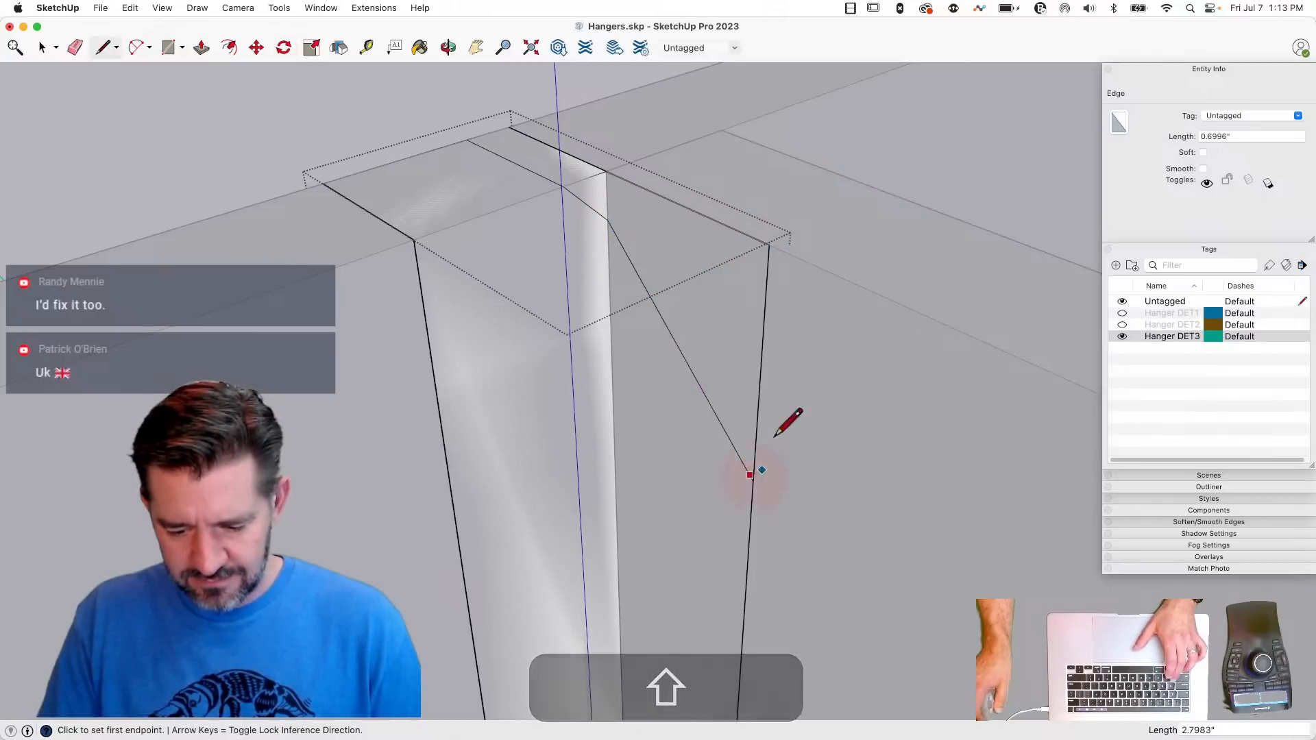
key("e")
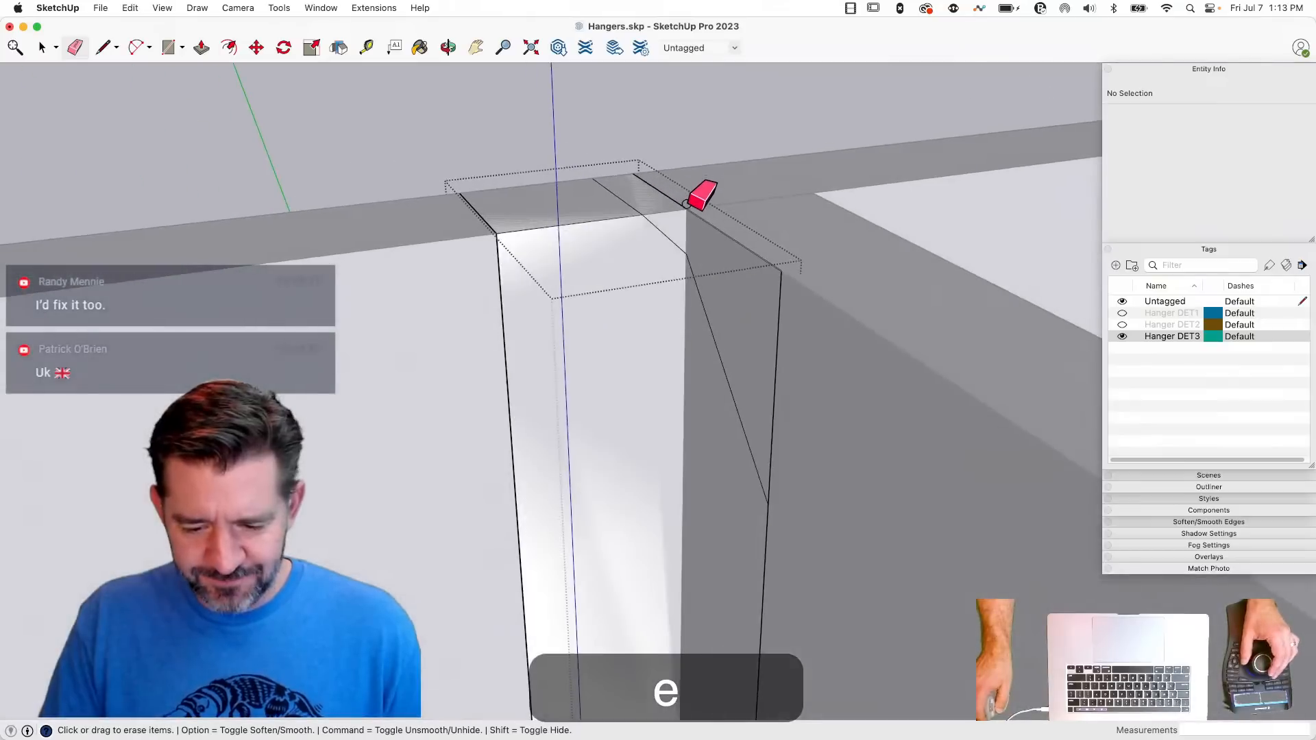
left_click_drag(684, 209, 706, 215)
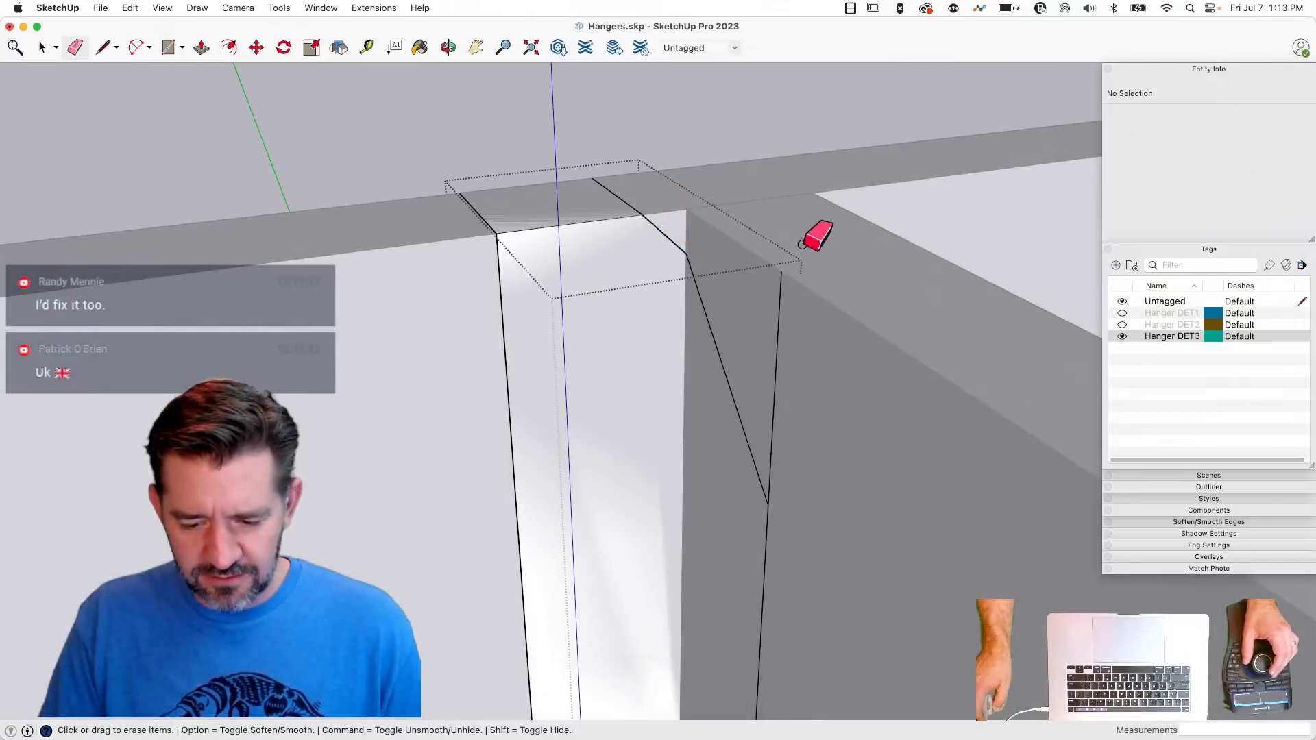
left_click(785, 316)
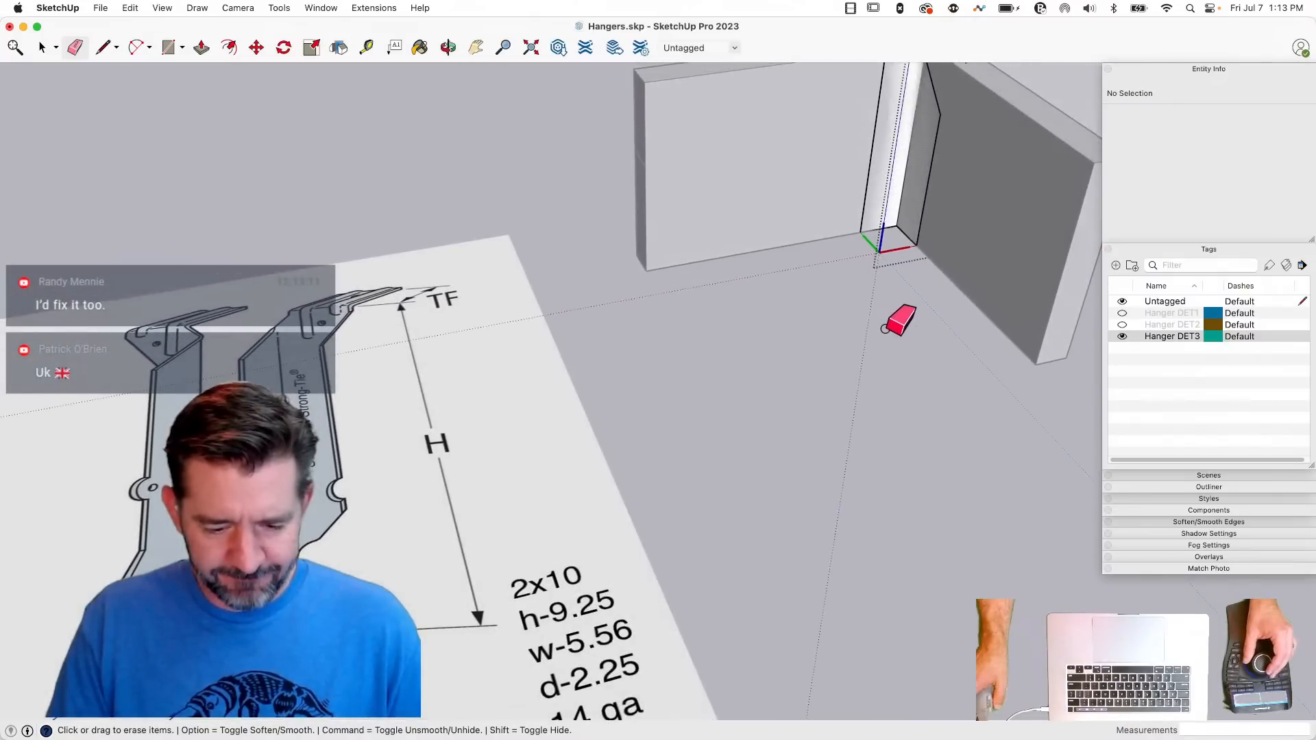
- Copy the front face's 0.70 inch diagonal 1.53 inches across to the top of the face's opposite edge
key("space")
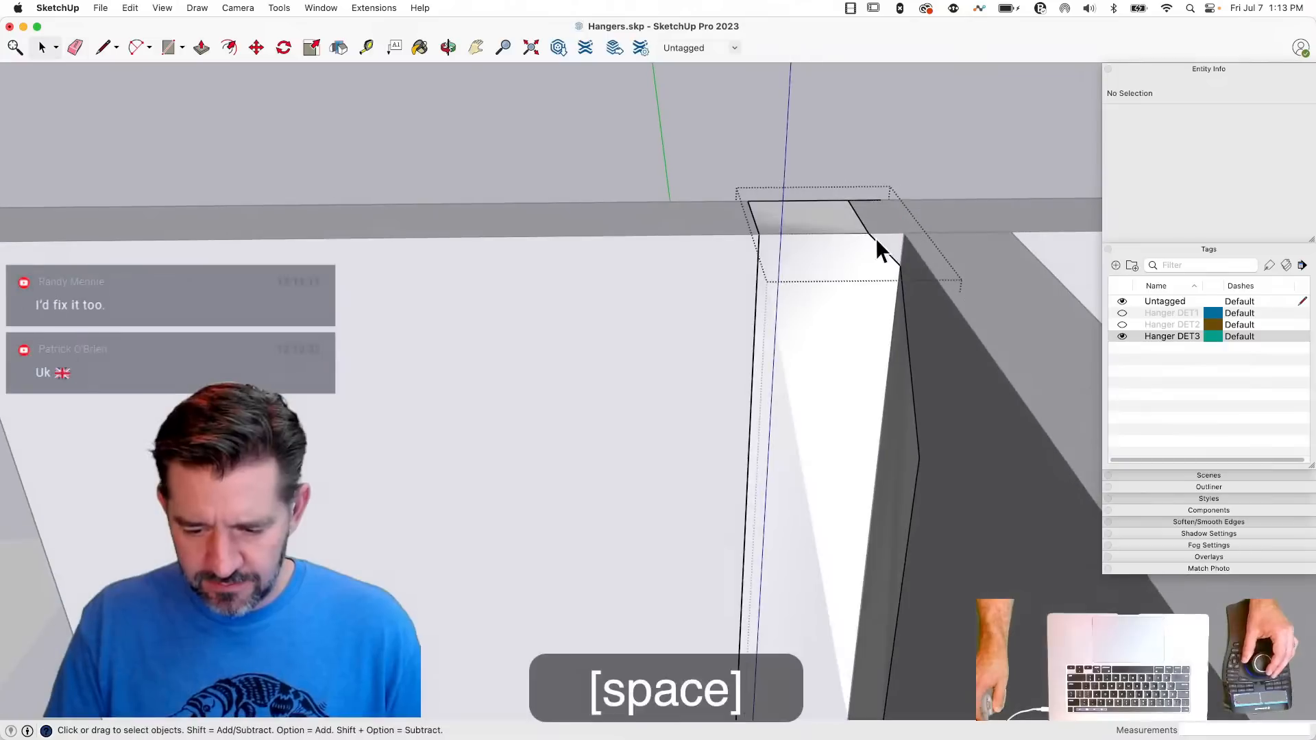
left_click(875, 242)
key("m")
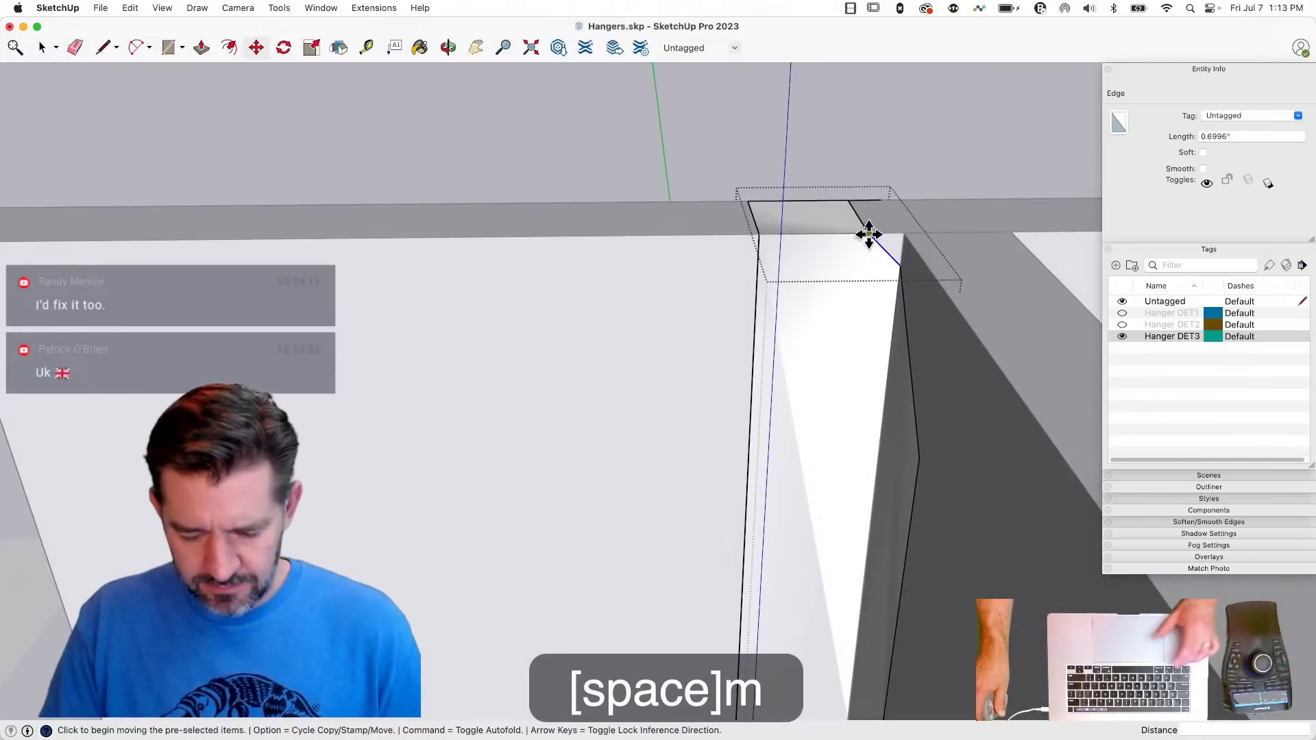
key("alt")
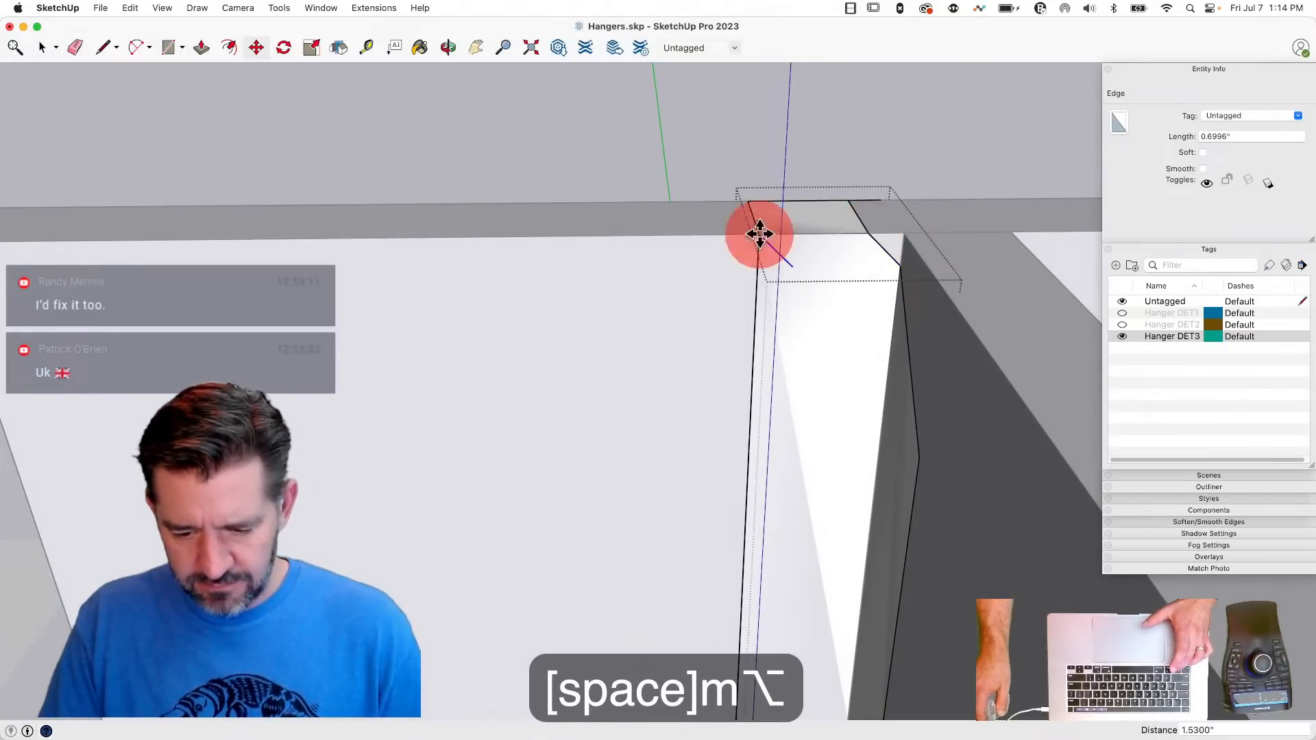
- Draw a vertical line from the copied diagonal's lower end to the front face's bottom and erase the strip outside it
key("l")
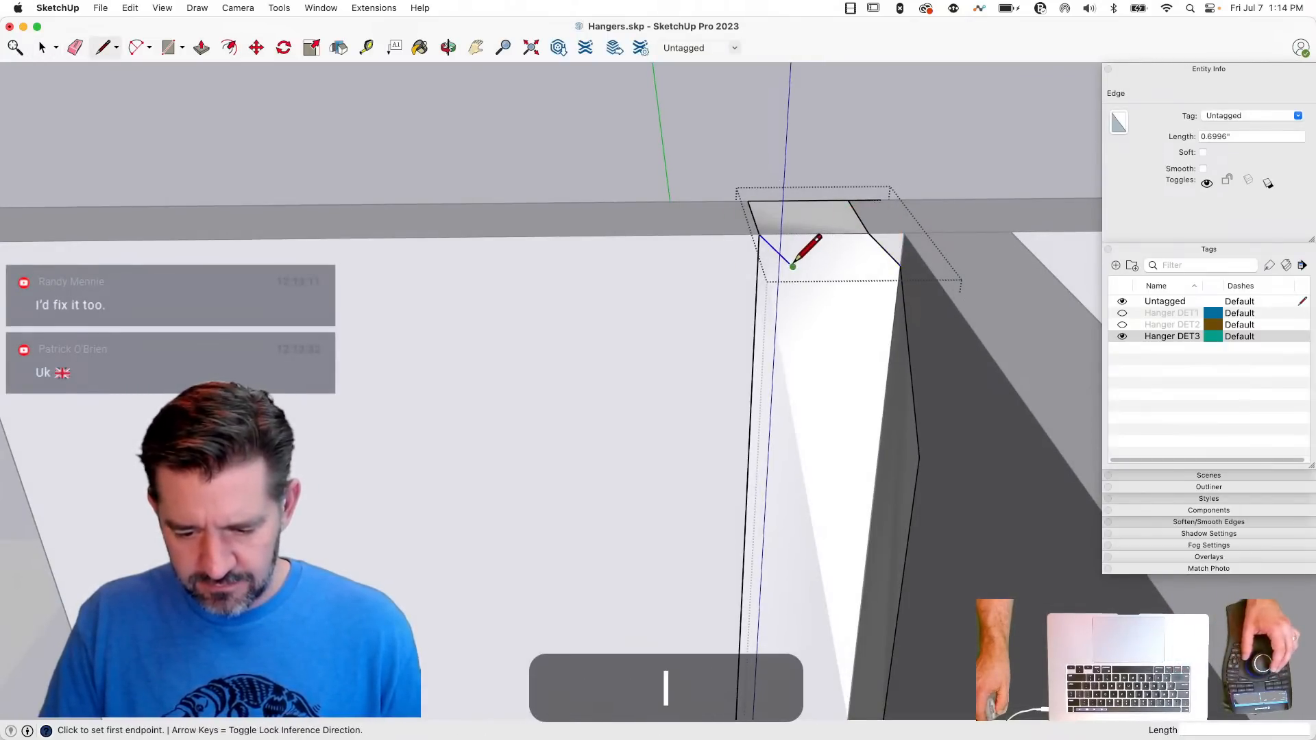
left_click(793, 266)
left_click(753, 486)
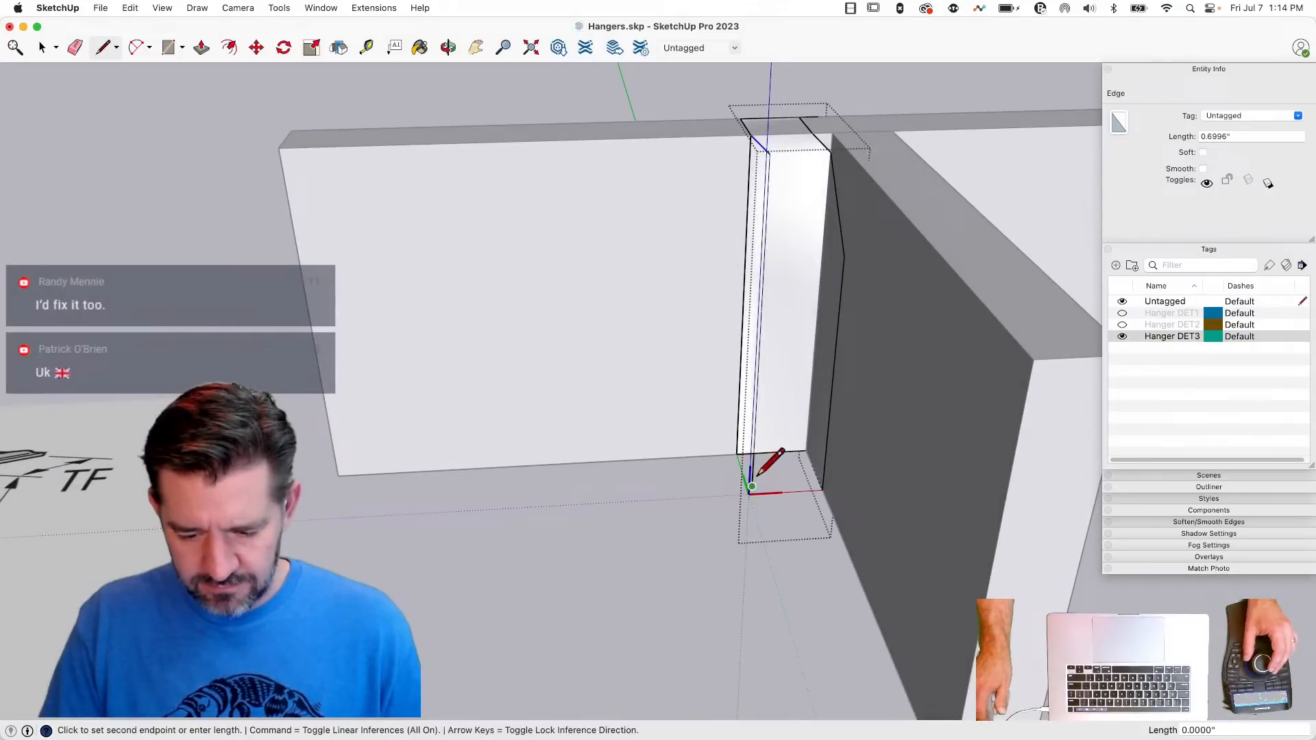
key("e")
mouse_move(752, 477)
left_mouse_down()
mouse_move(735, 453)
mouse_move(766, 488)
left_mouse_up()
left_click_drag(773, 481, 748, 477)
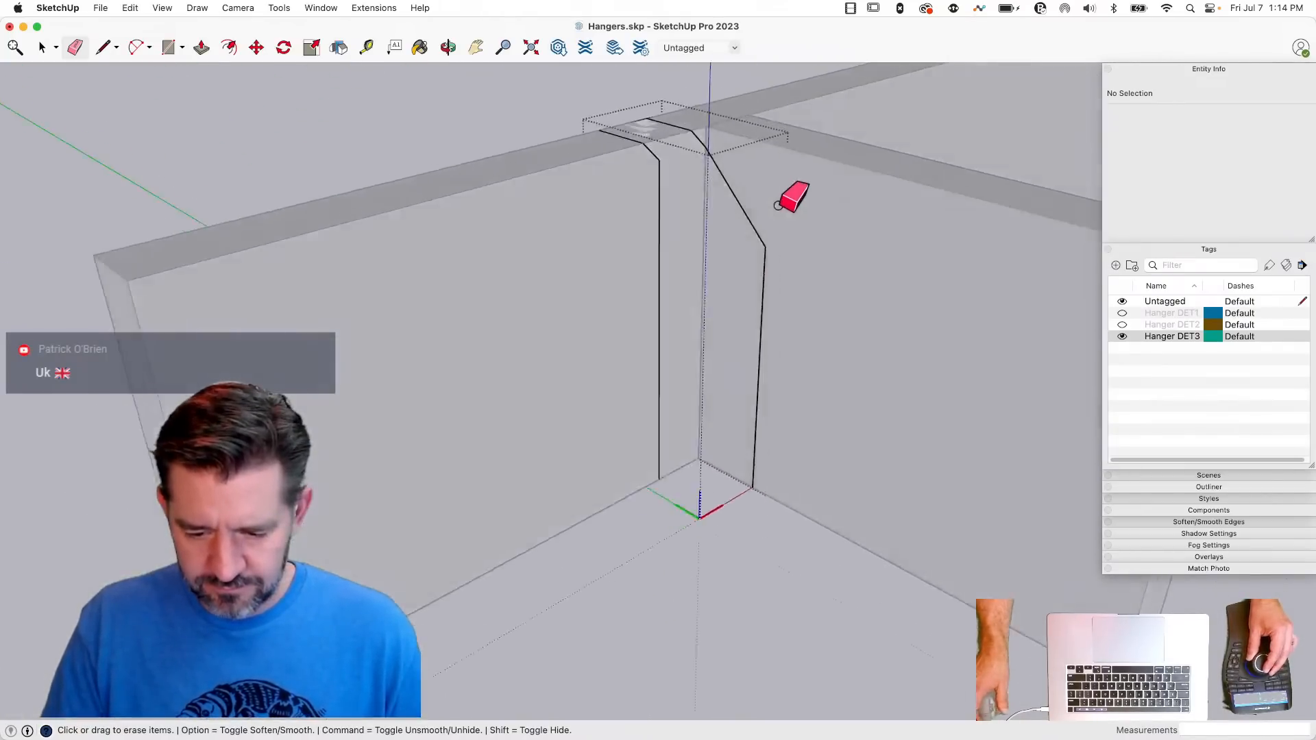
- Copy the side face's upper diagonal about 6.05 inches down its outer vertical edge, near the bottom corner
key("space")
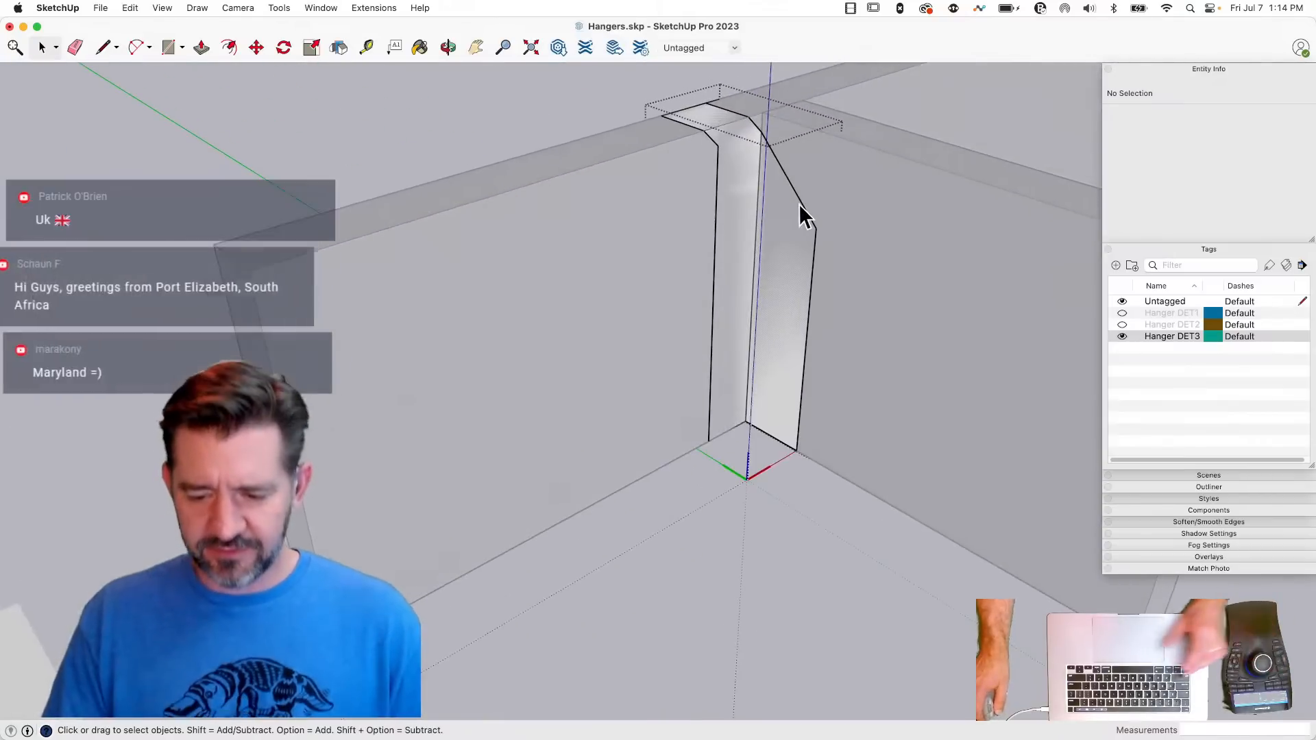
left_click(804, 206)
key("m")
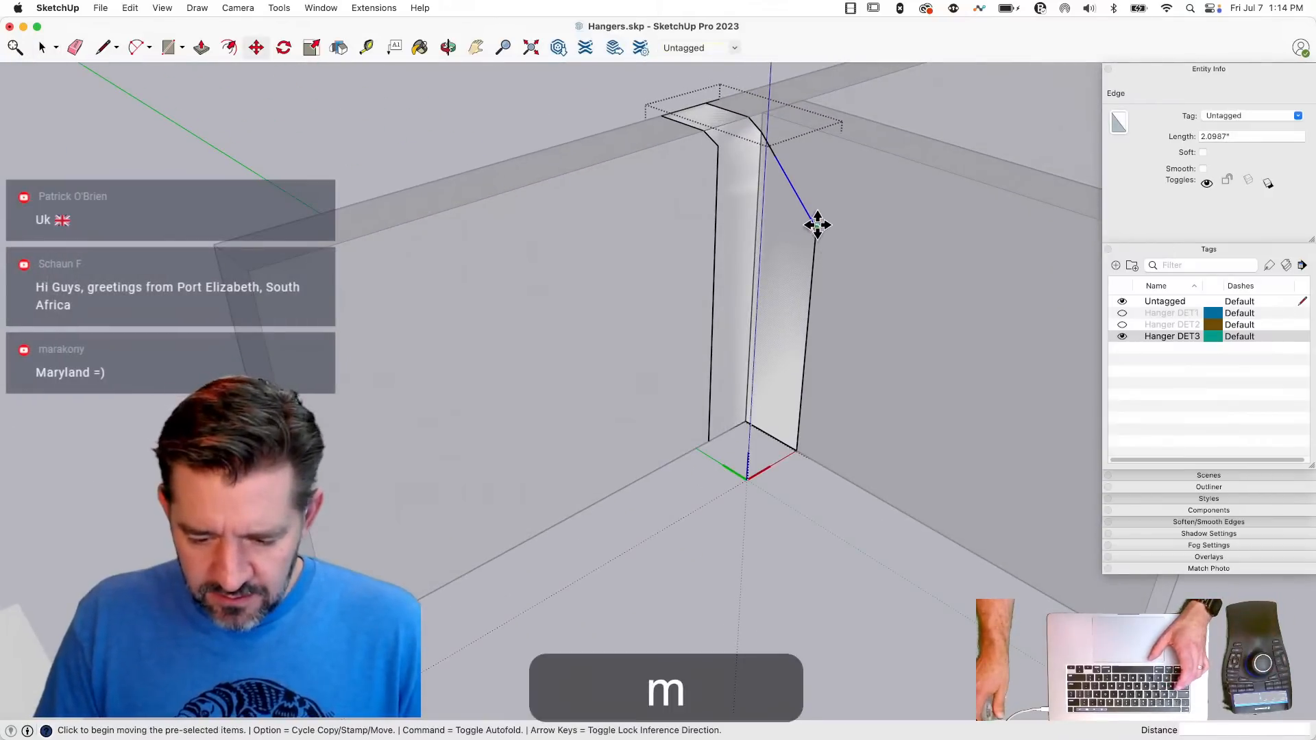
left_click(814, 228)
key("alt")
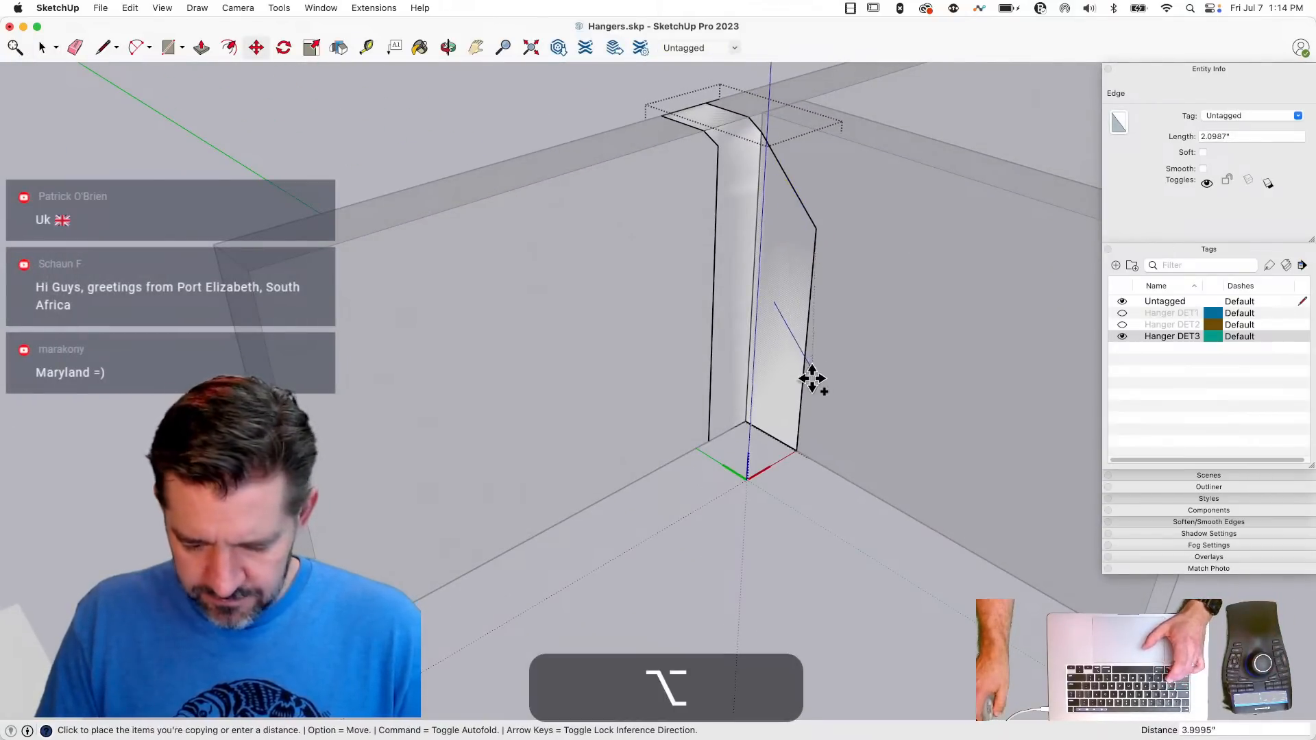
left_click(799, 428)
- Draw a vertical line up from the lower diagonal's midpoint past the upper diagonal, and erase the outer strip and leftover edges
key("l")
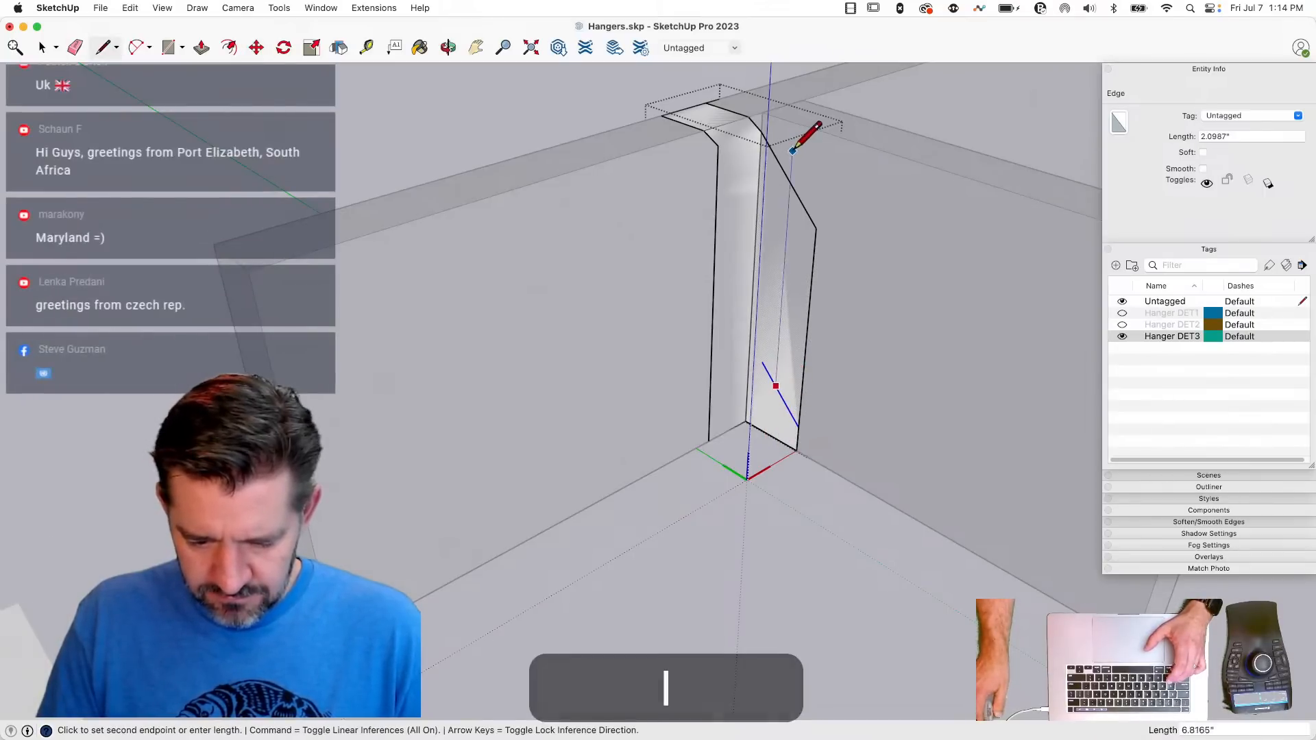
key("e")
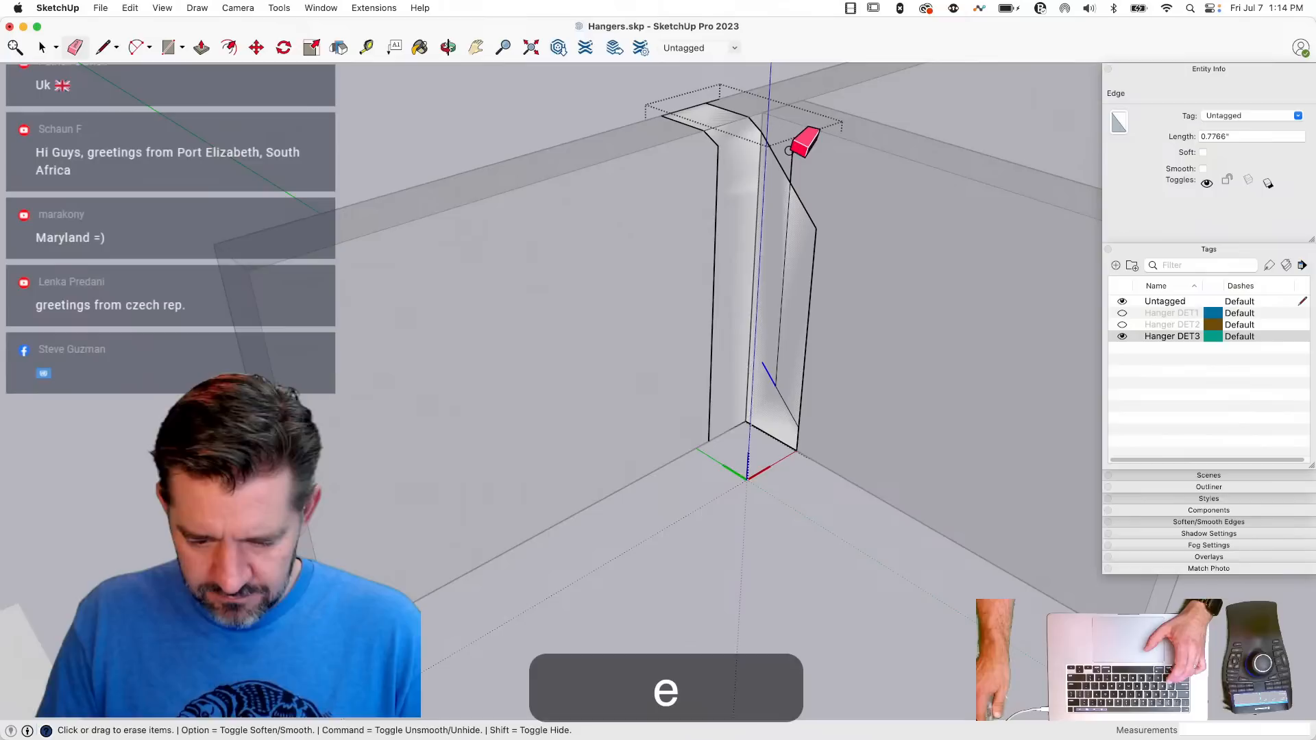
left_click(821, 272)
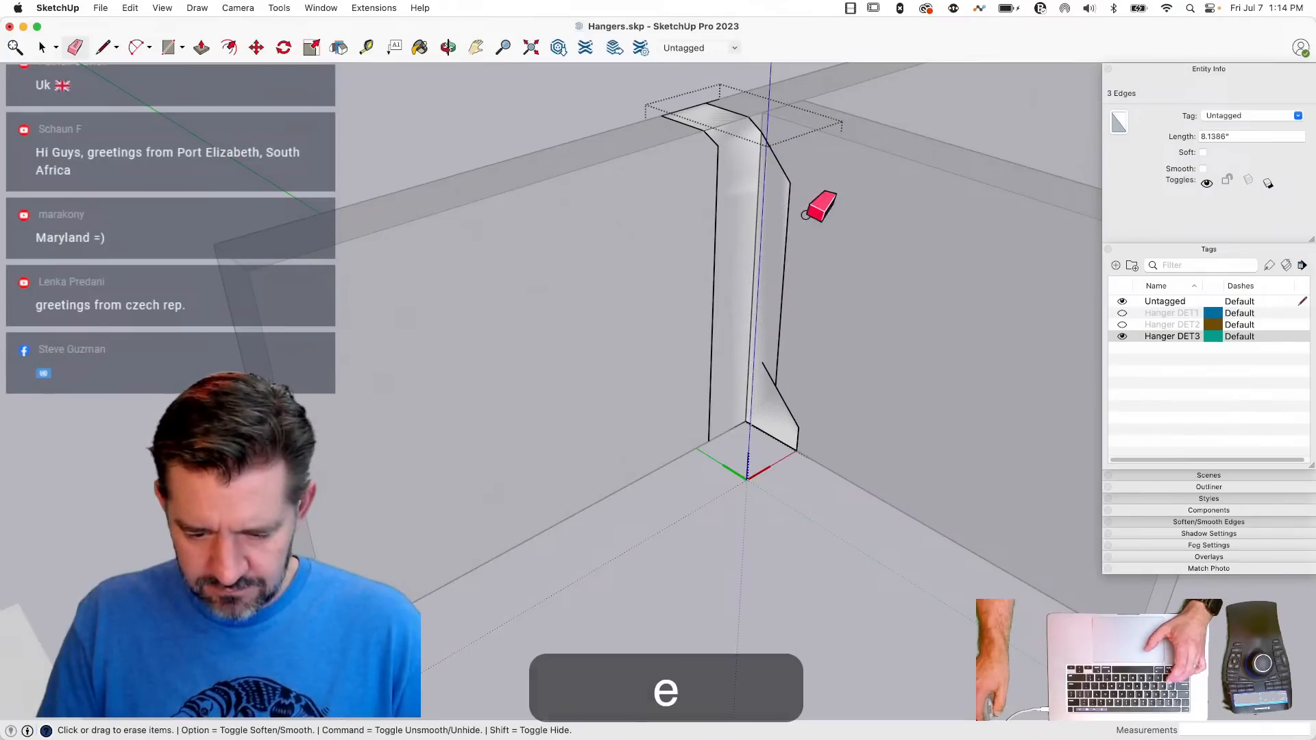
left_click(765, 361)
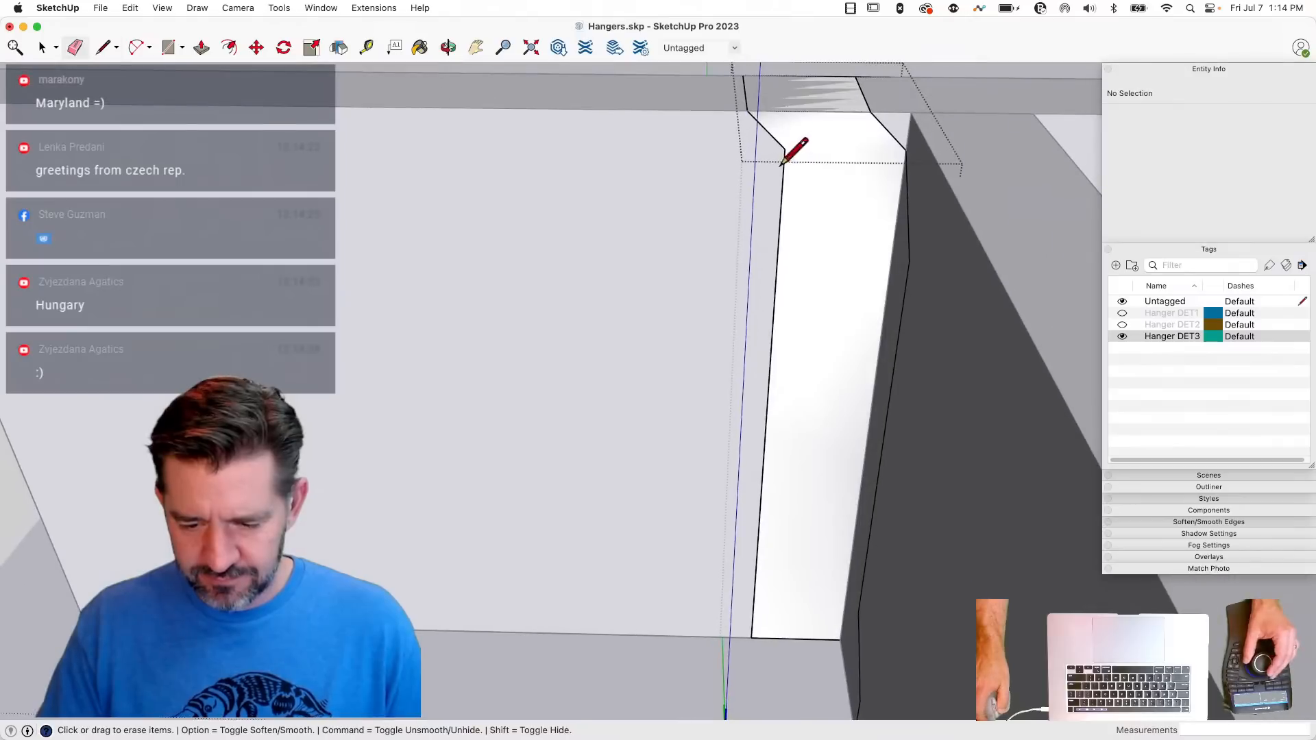
- Extend the front face's outer diagonal by 0.5 inch, draw a vertical line down to the bottom edge and erase the outer strip
key("l")
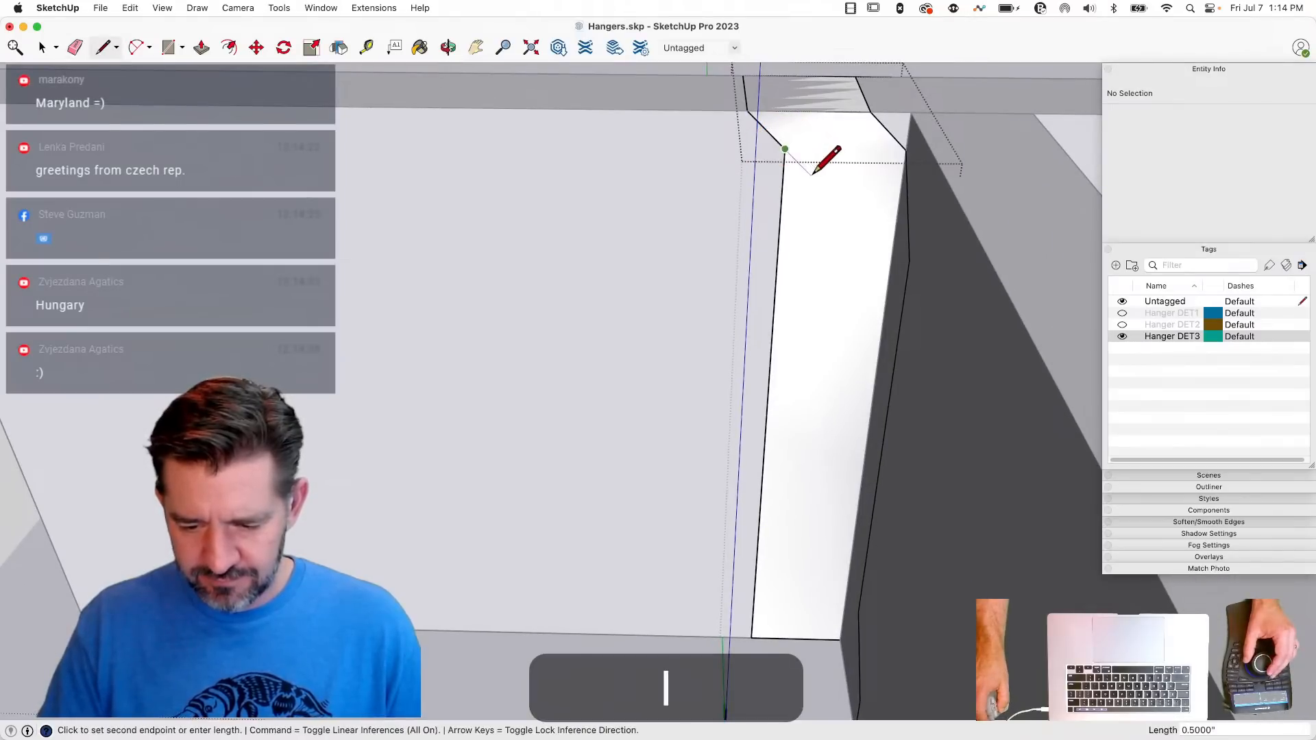
left_click(812, 175)
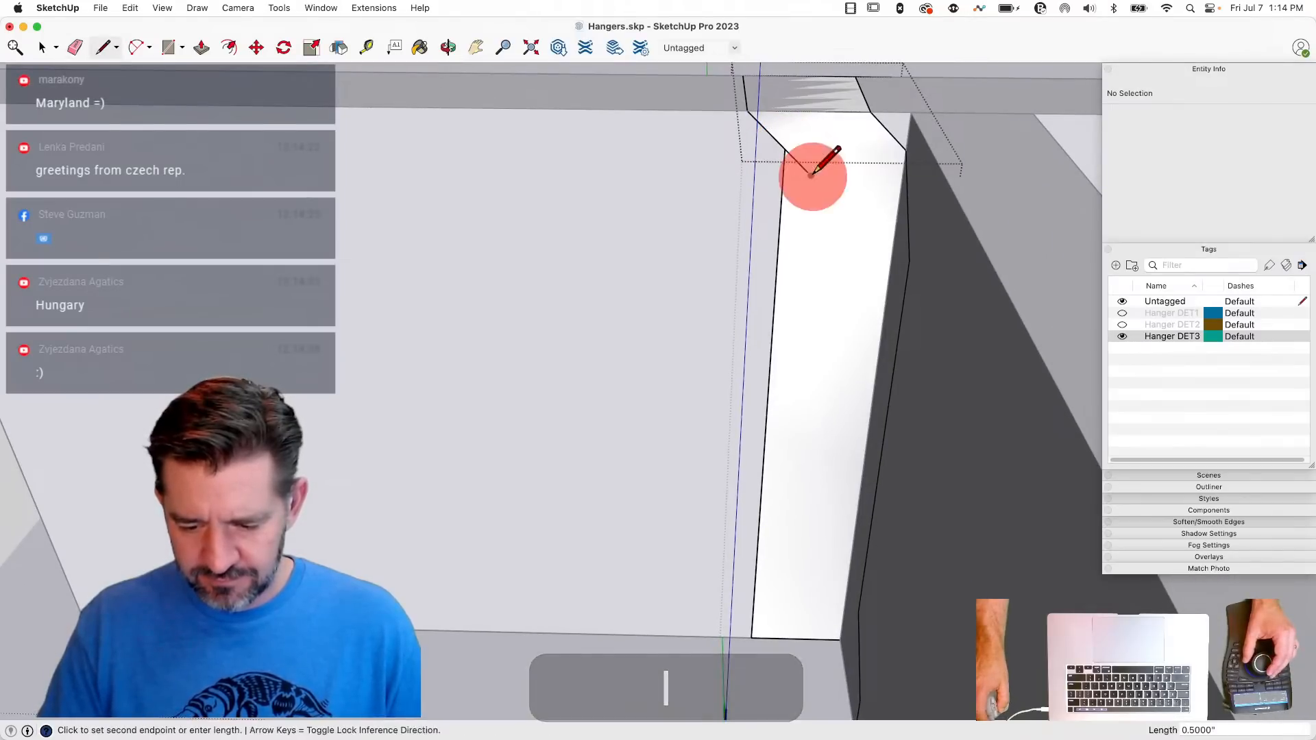
left_click(773, 638)
key("e")
left_click(756, 646)
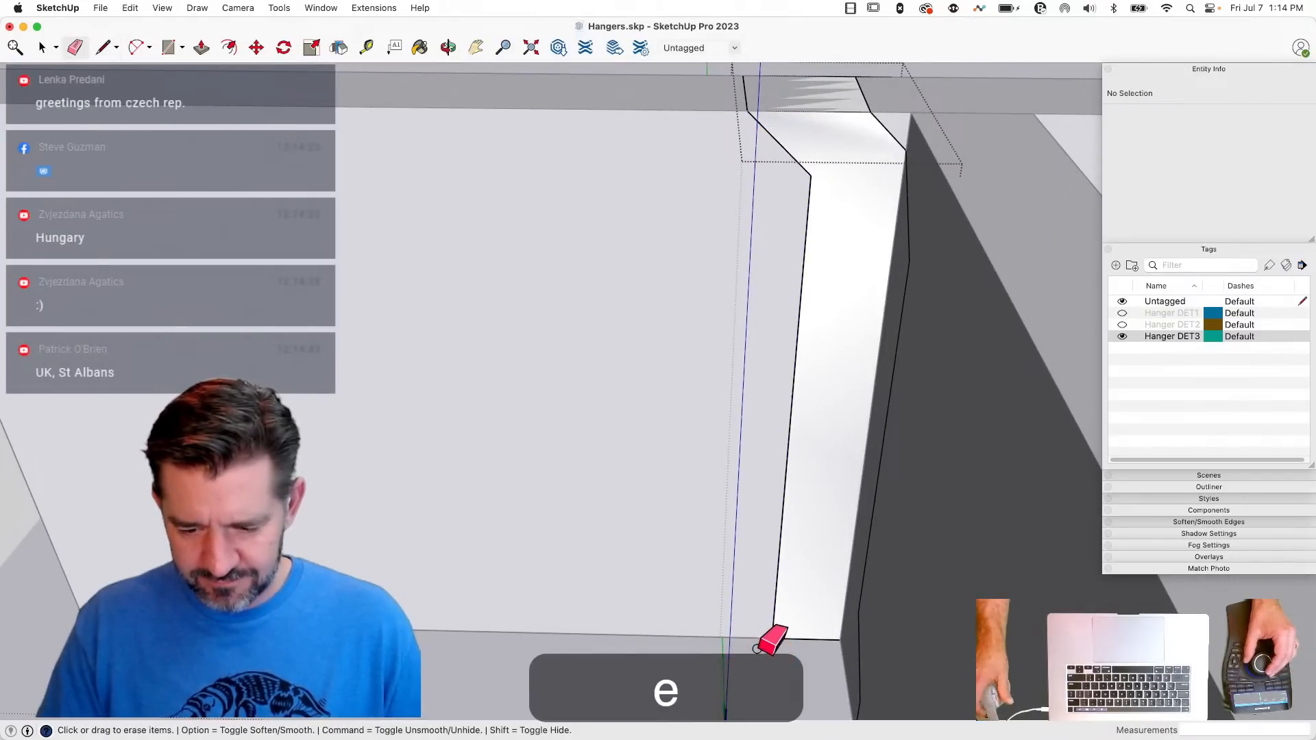
- Copy the front face's upper outer diagonal about 6.6 inches down and align its upper end with the face's outer vertical edge
key("space")
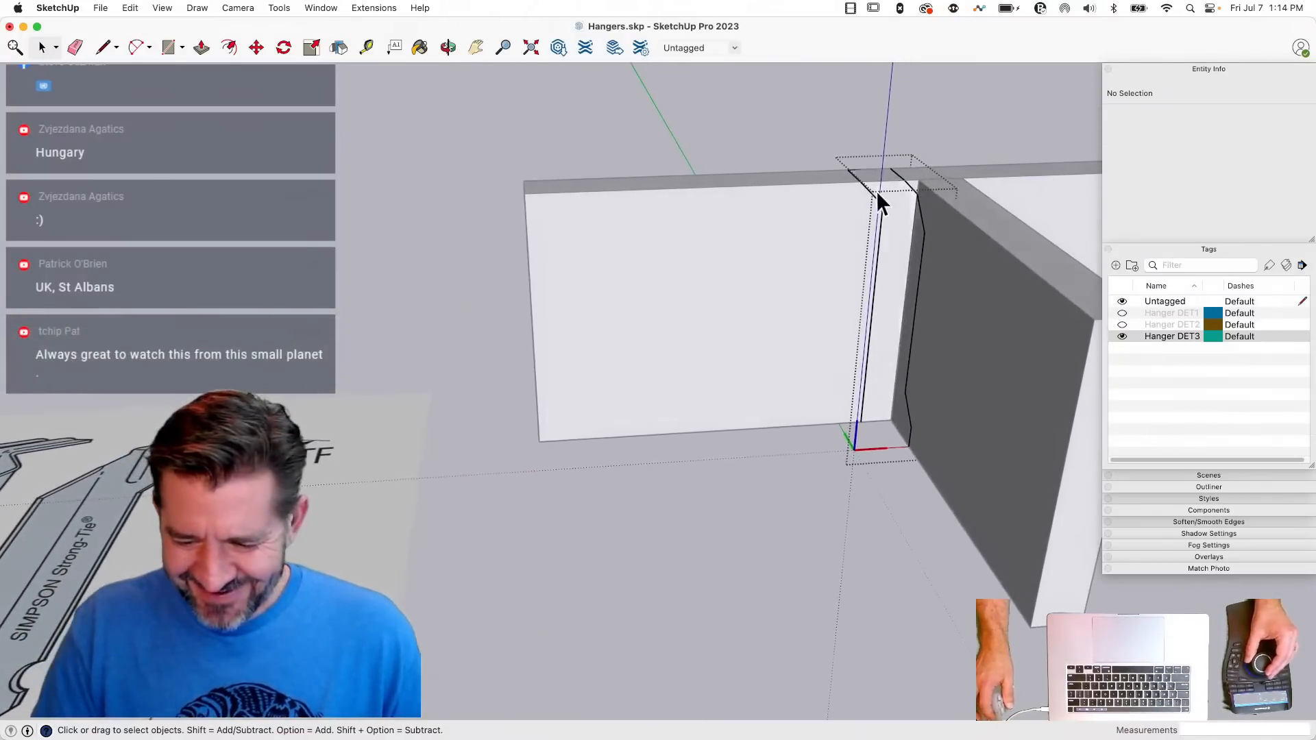
left_click(869, 195)
key("m")
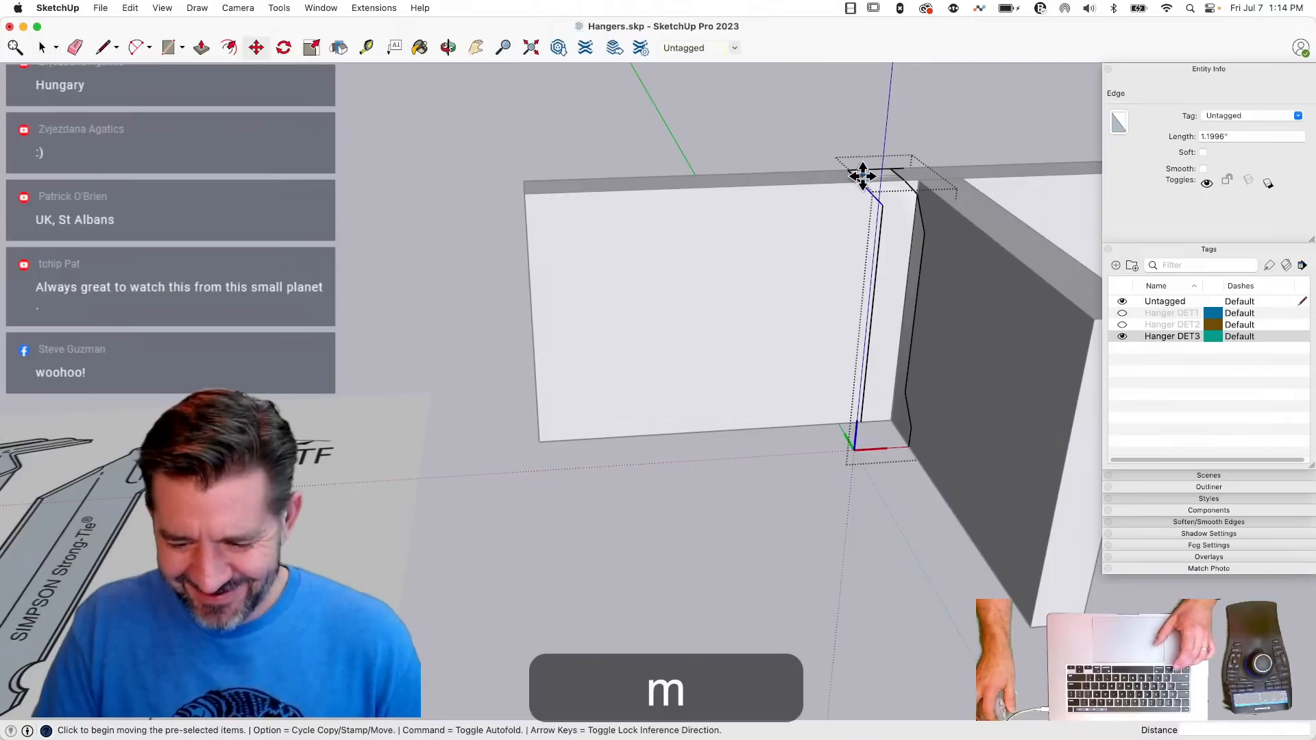
left_click(861, 181)
key("alt")
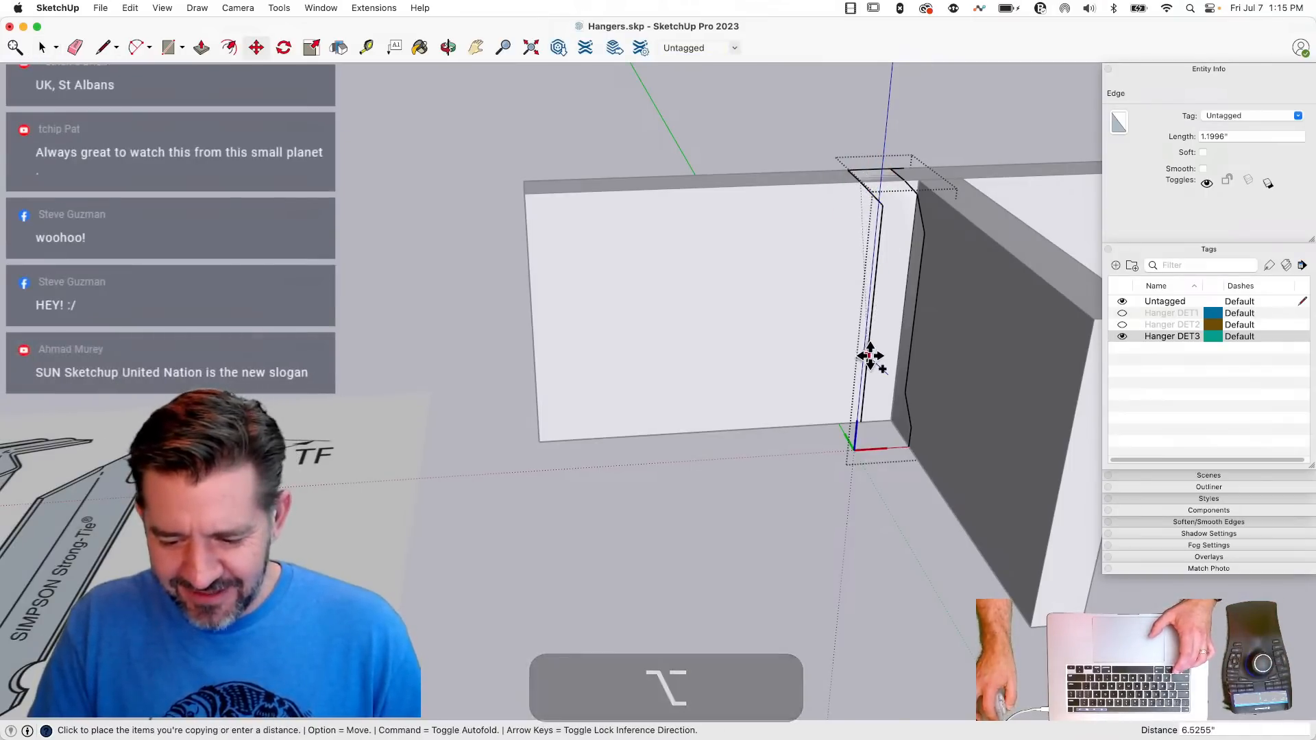
left_click(870, 357)
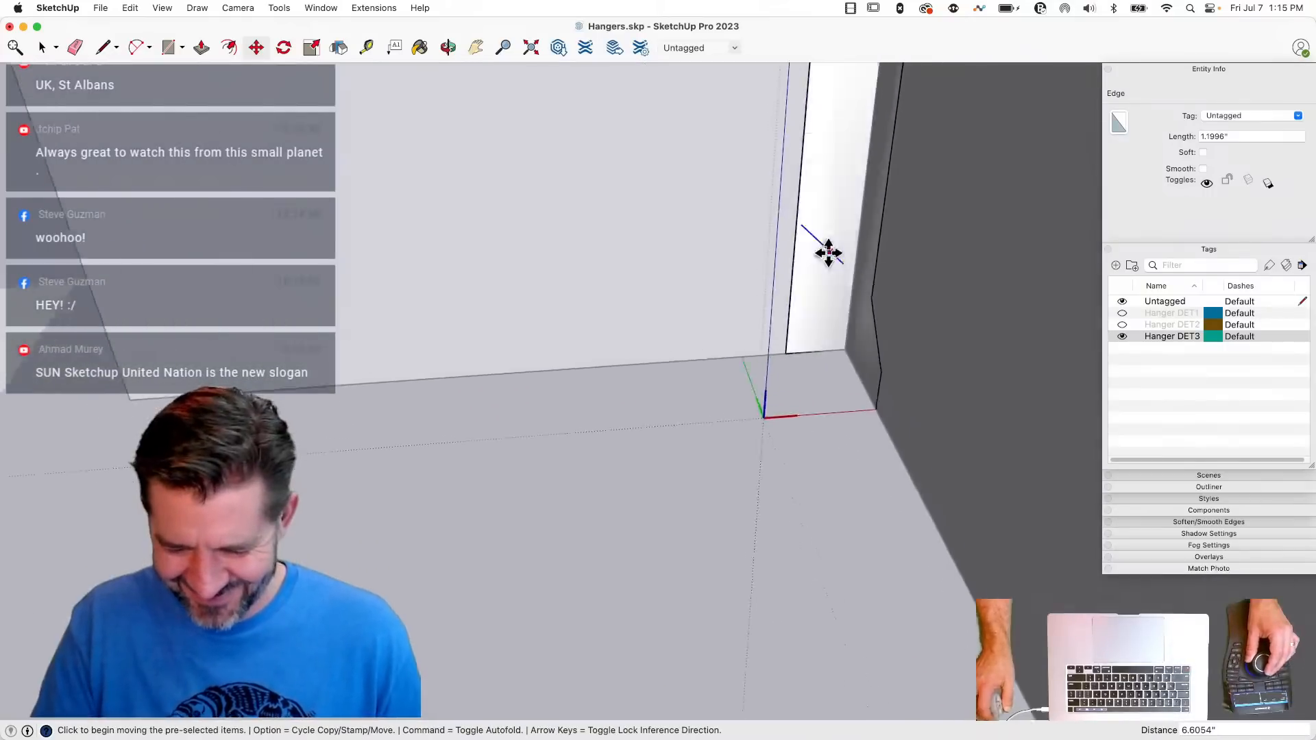
left_click(766, 275)
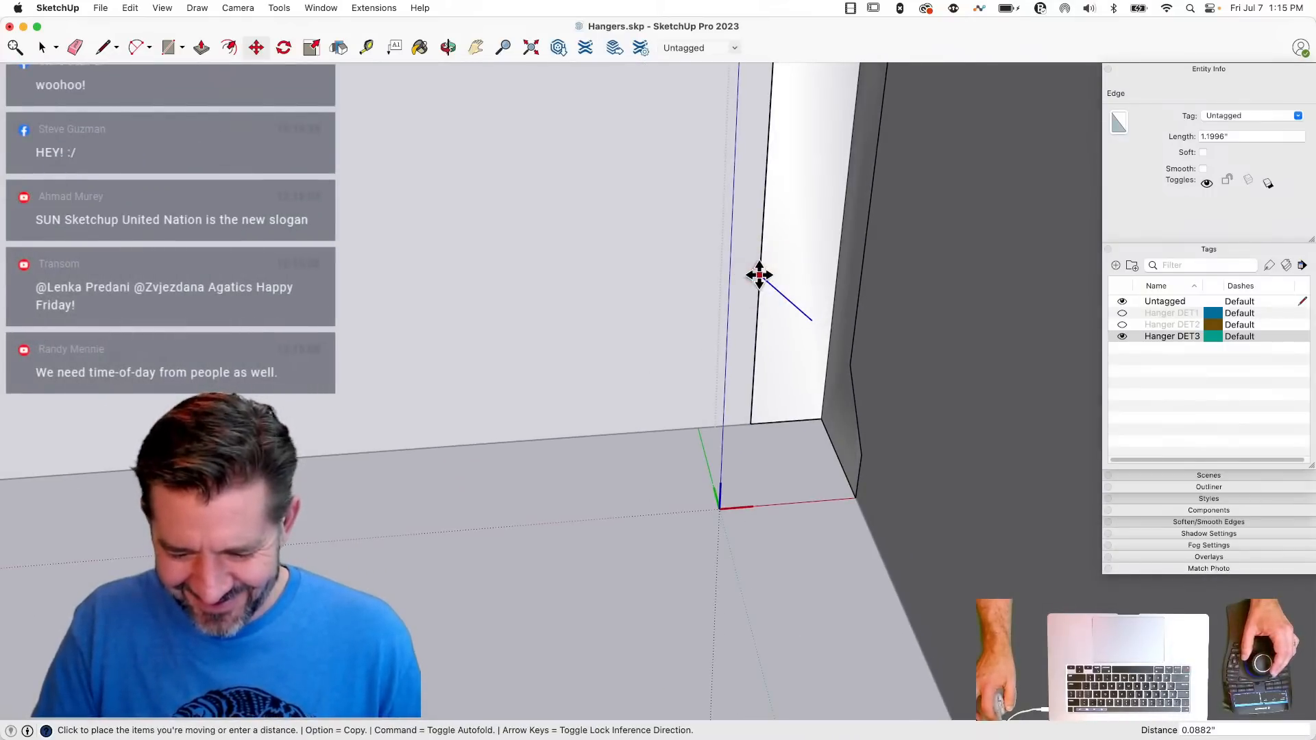
key("space")
key("l")
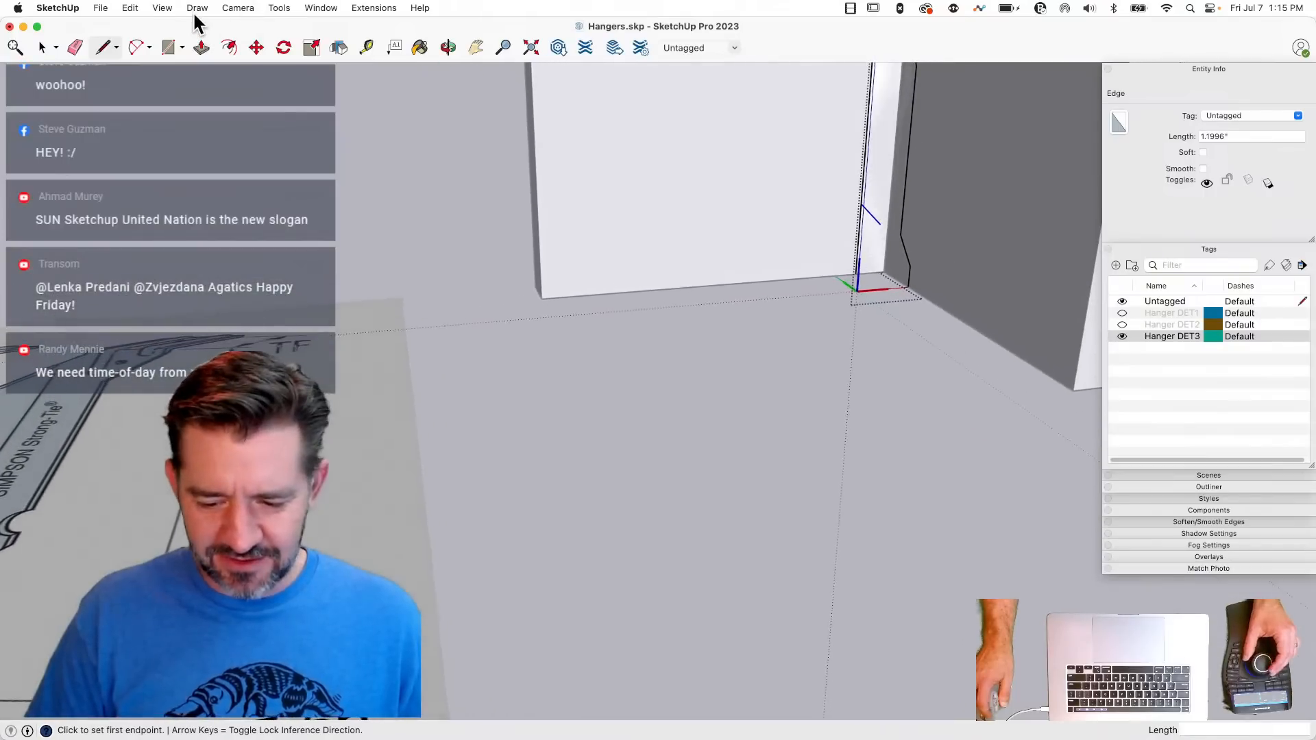
left_click(131, 8)
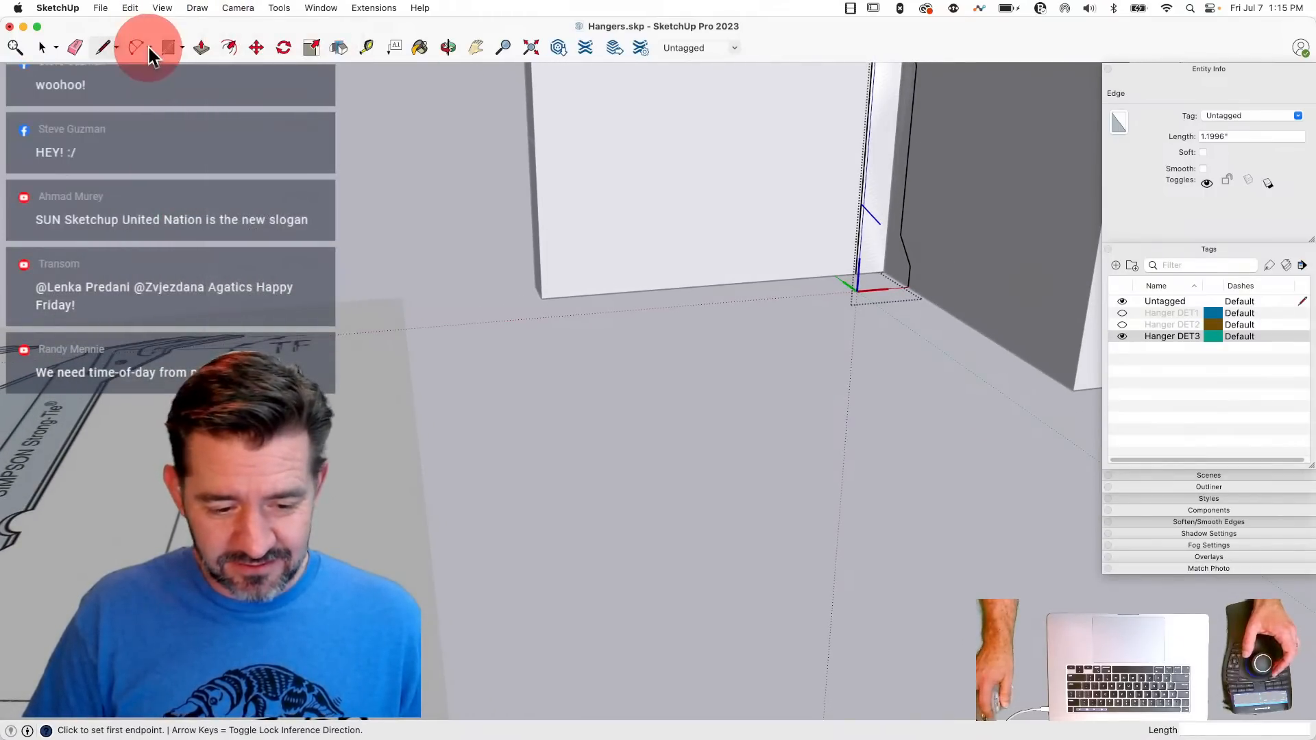
left_click(149, 47)
left_click(165, 110)
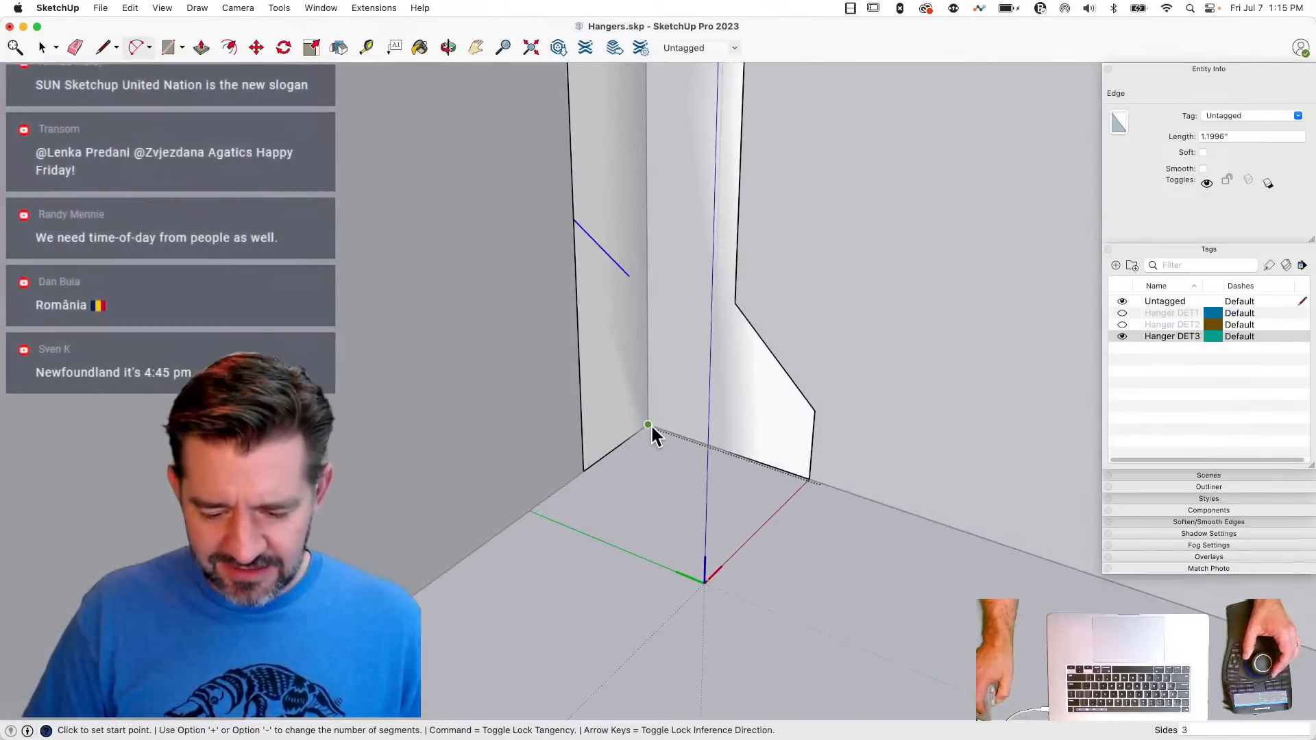
left_click(648, 424)
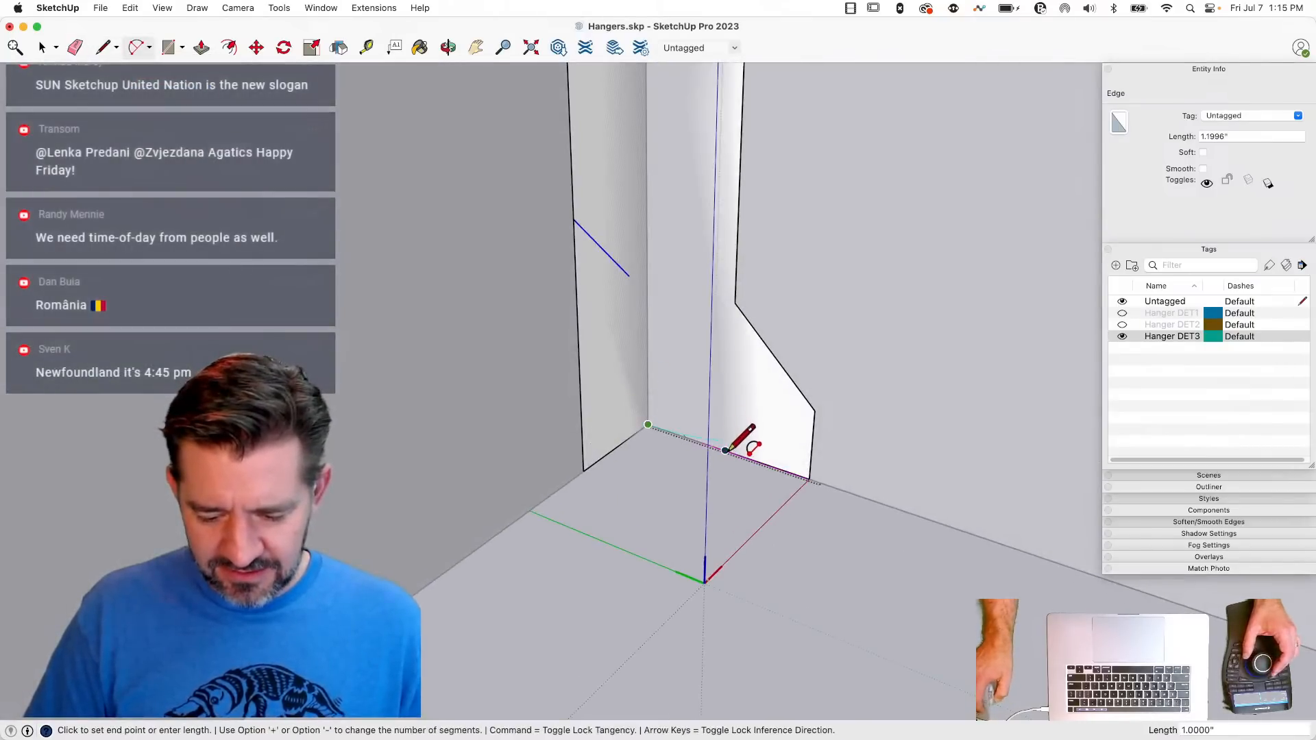
key("Escape")
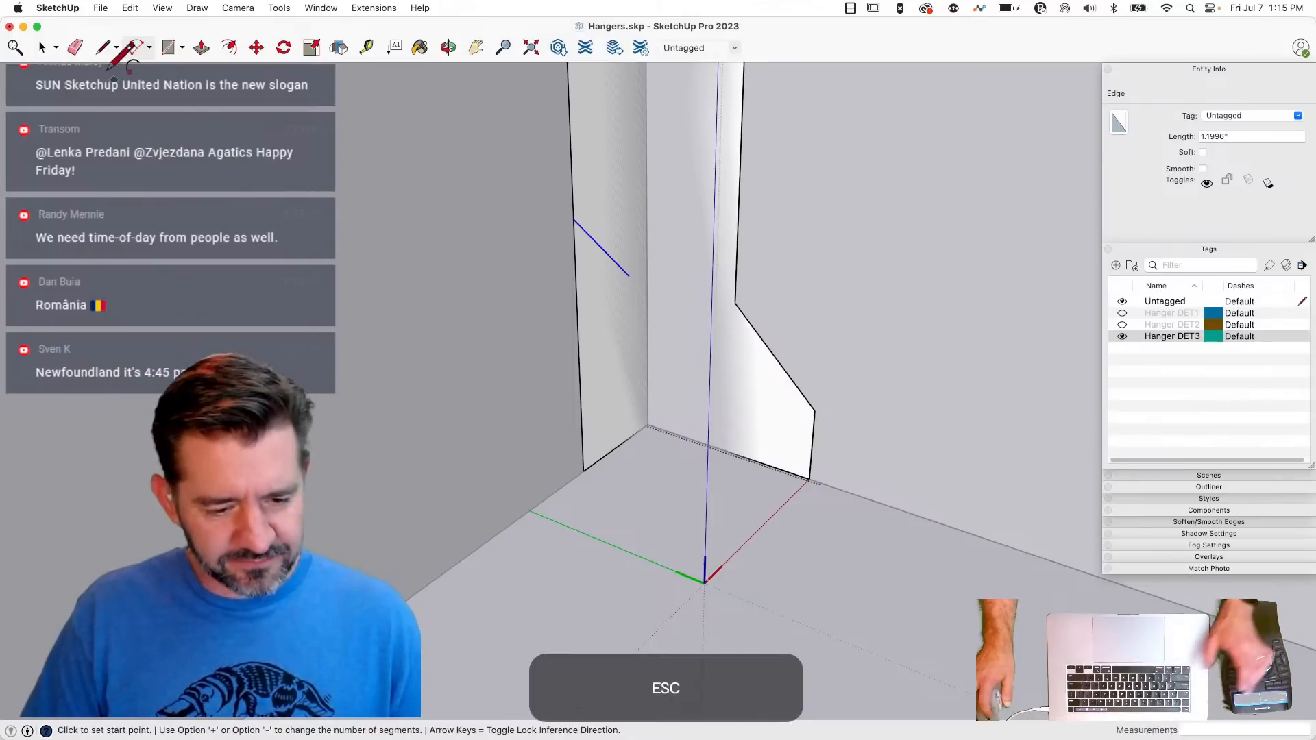
- Draw a quarter arc of 1 inch radius on the side face, centred on the bottom corner at the fold
left_click(151, 49)
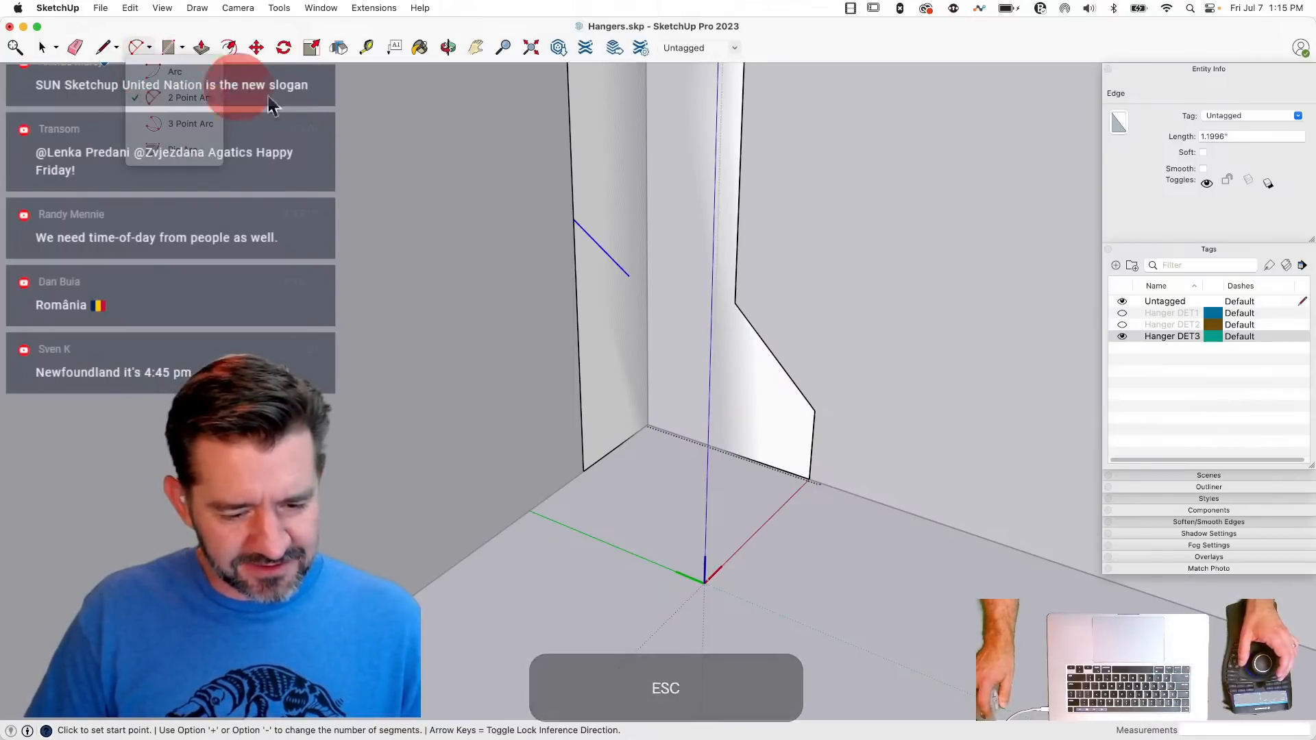
left_click(184, 73)
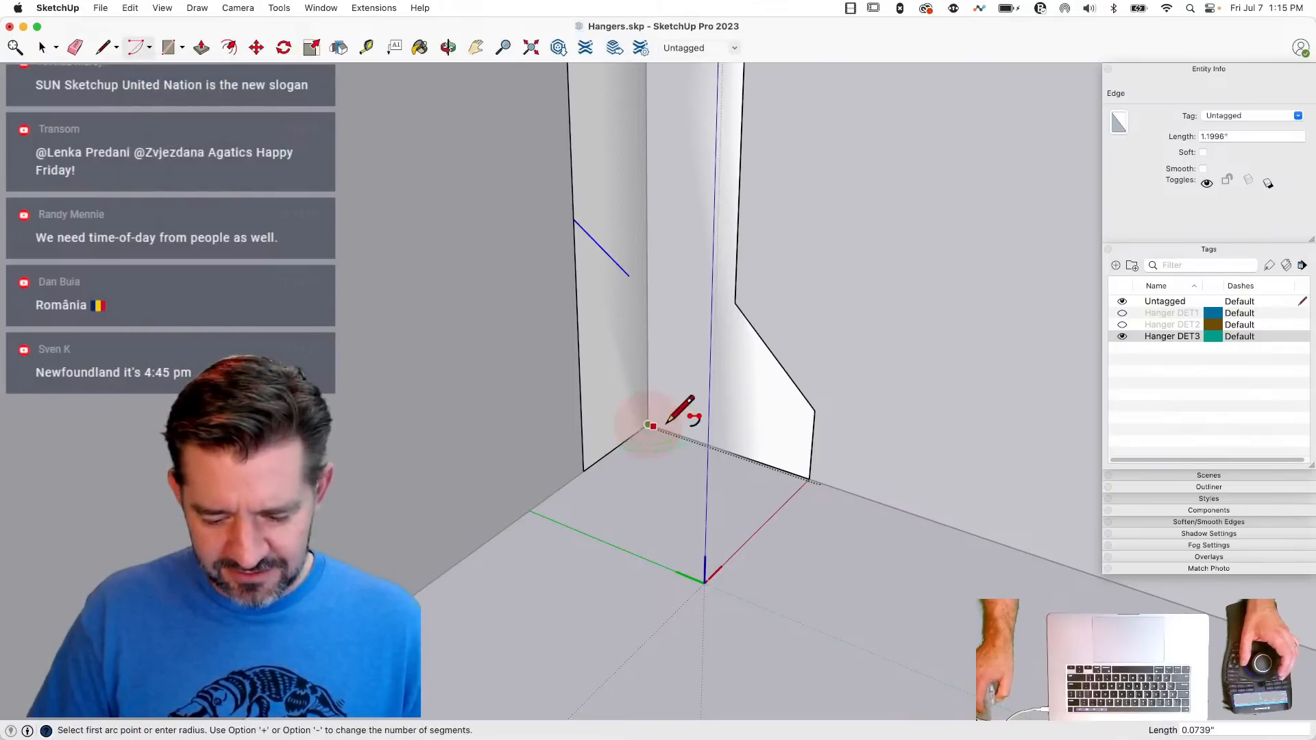
key("Escape")
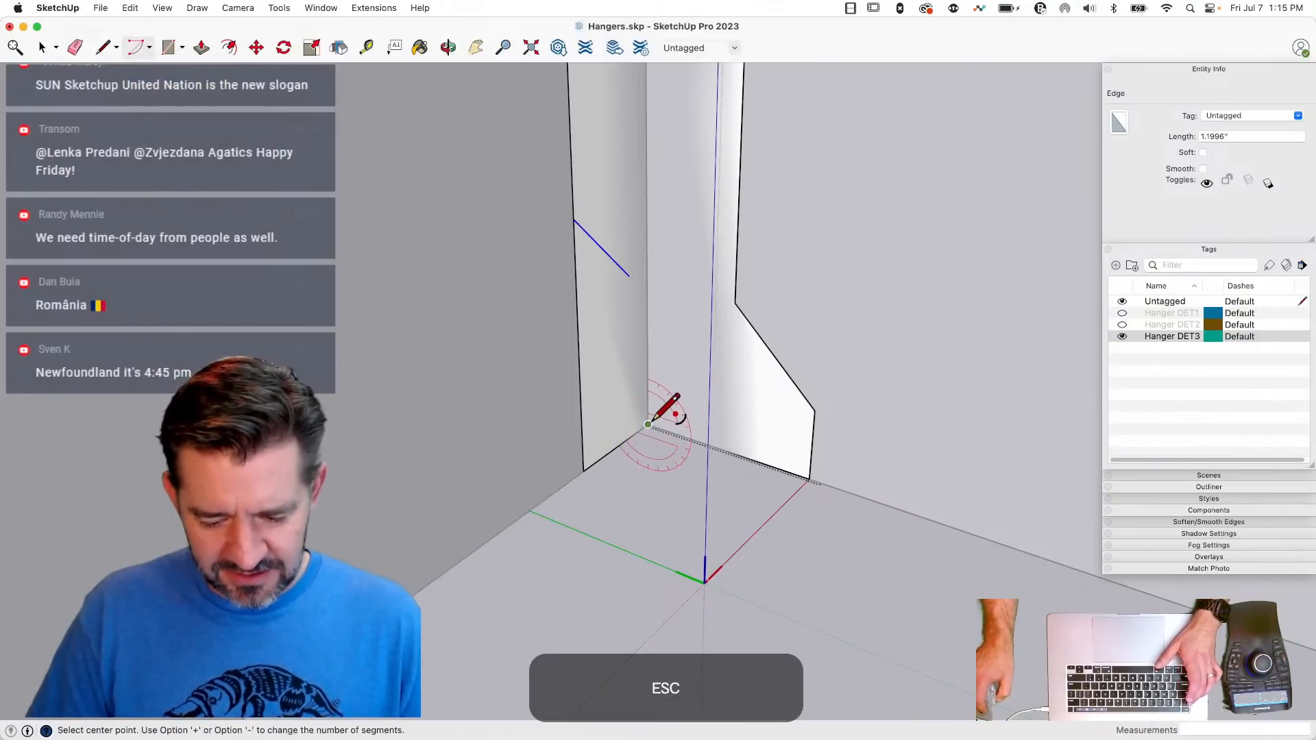
left_click(647, 424)
left_click(726, 450)
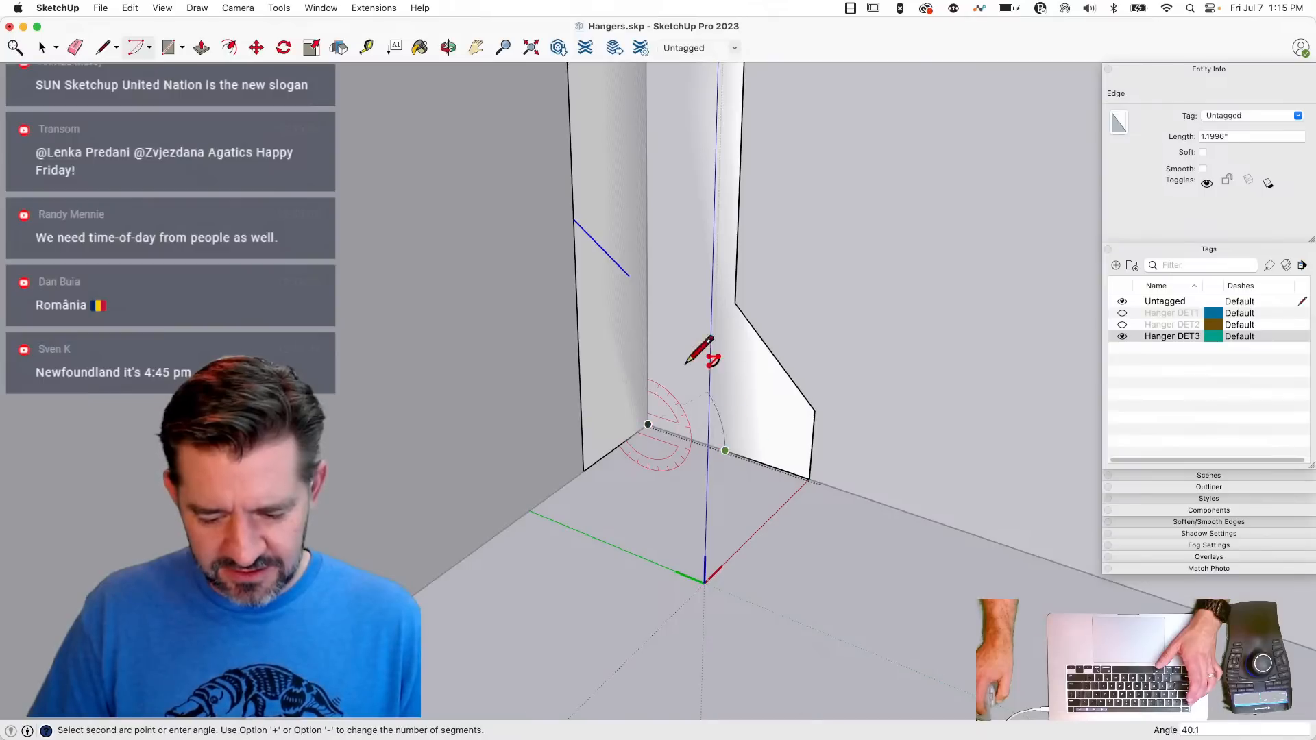
left_click(648, 342)
key("space")
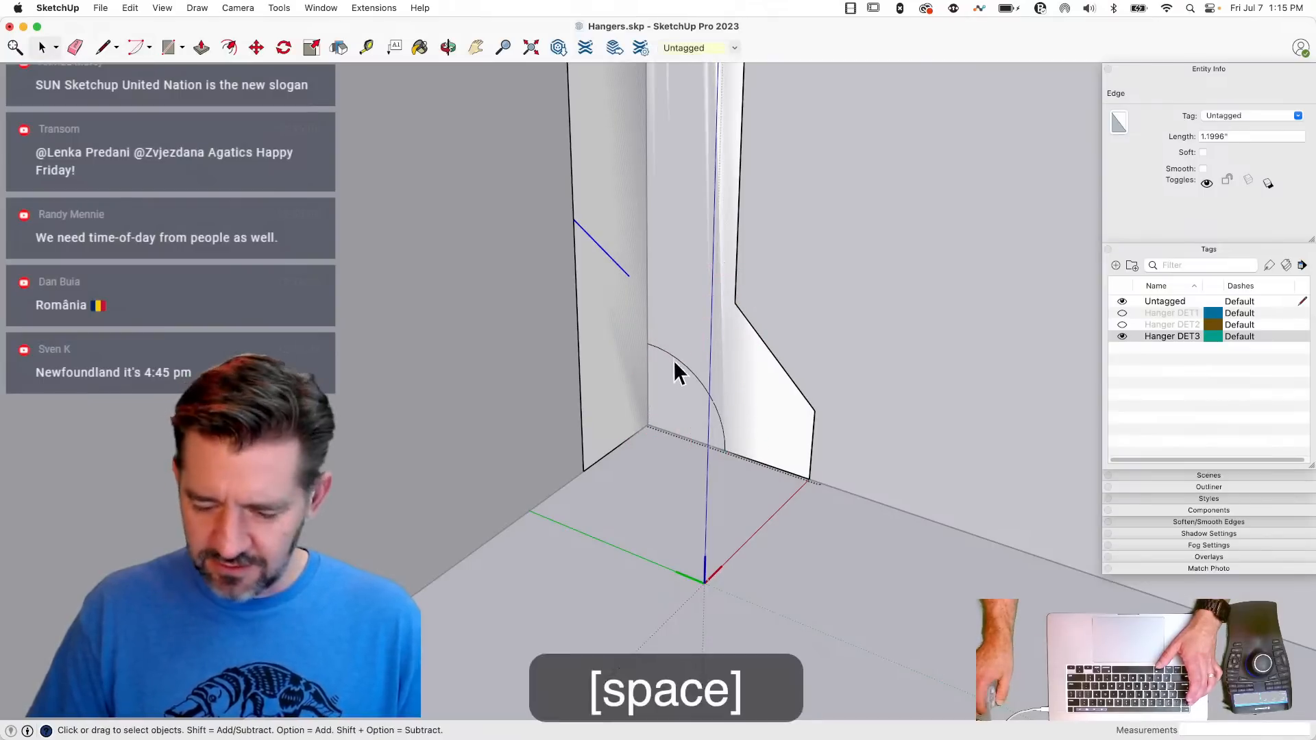
- Scale the quarter-circle face slightly taller along the fold and to about 0.89 of its width along the bottom edge
key("s")
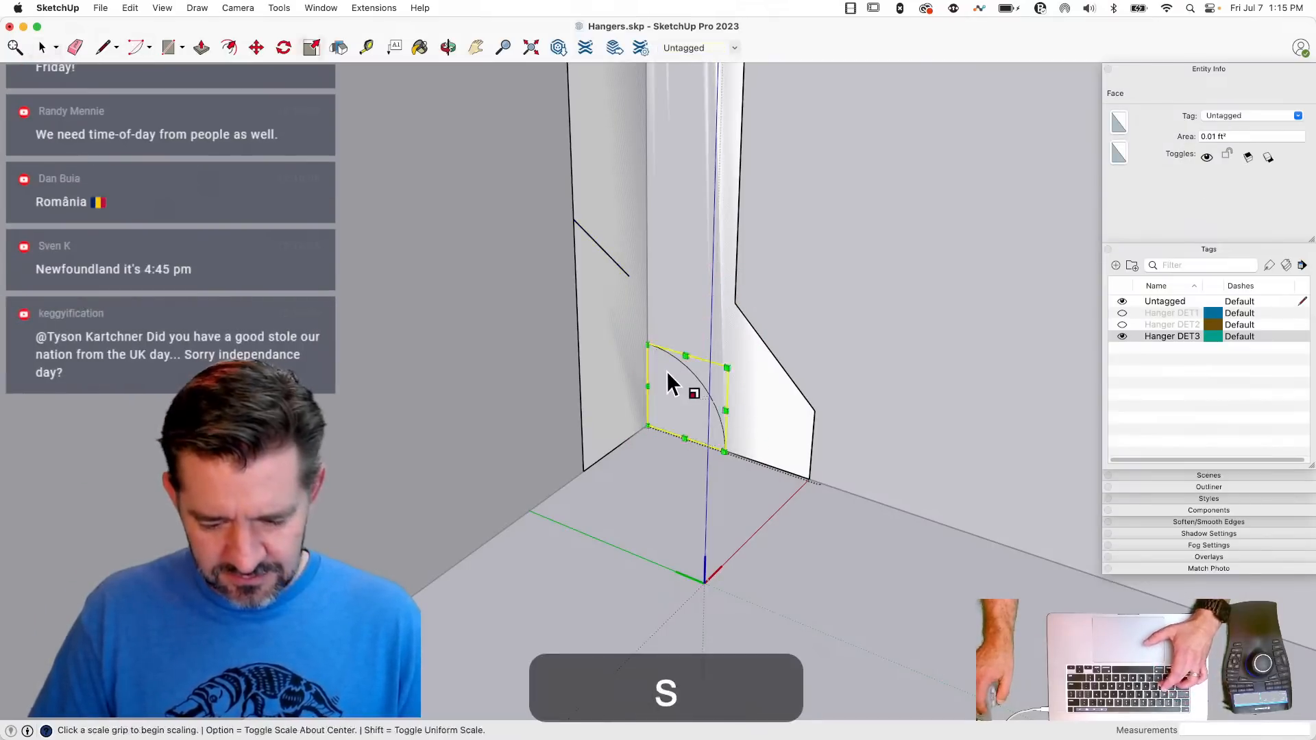
left_click_drag(686, 353, 687, 331)
left_click(727, 397)
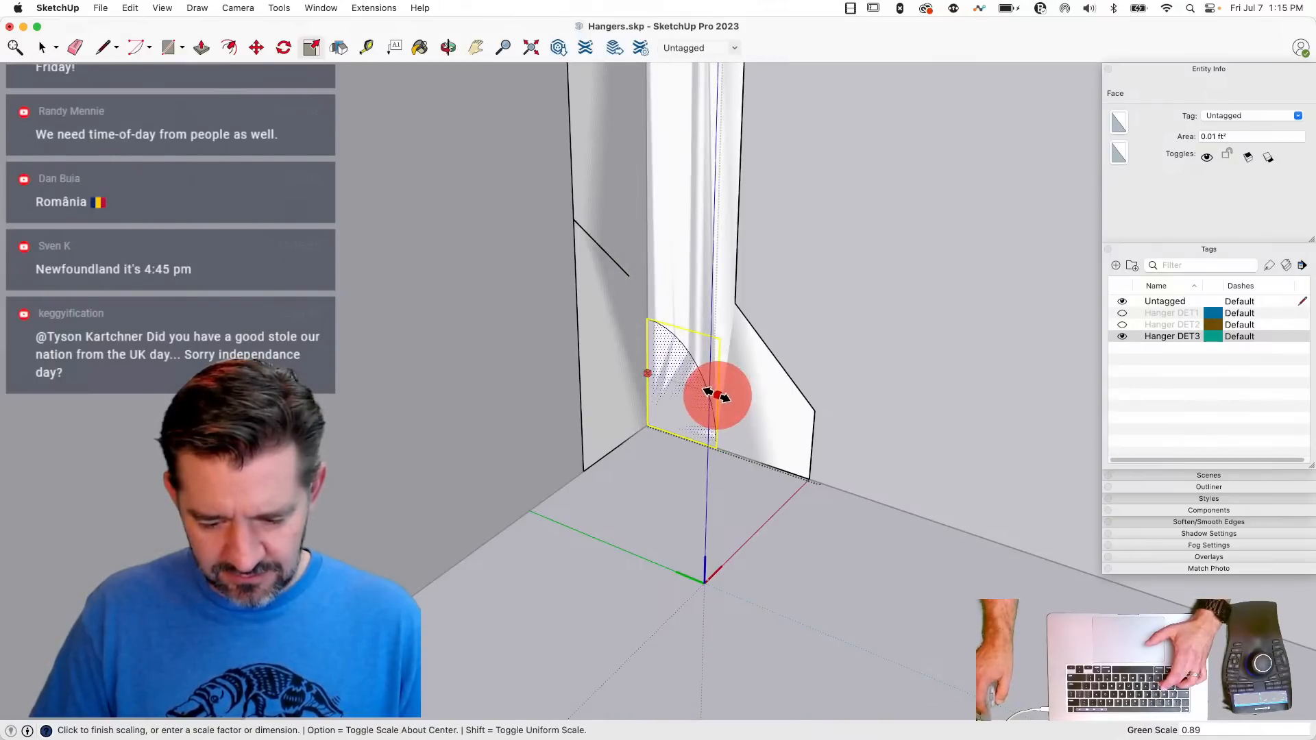
left_click(714, 392)
key("l")
key("space")
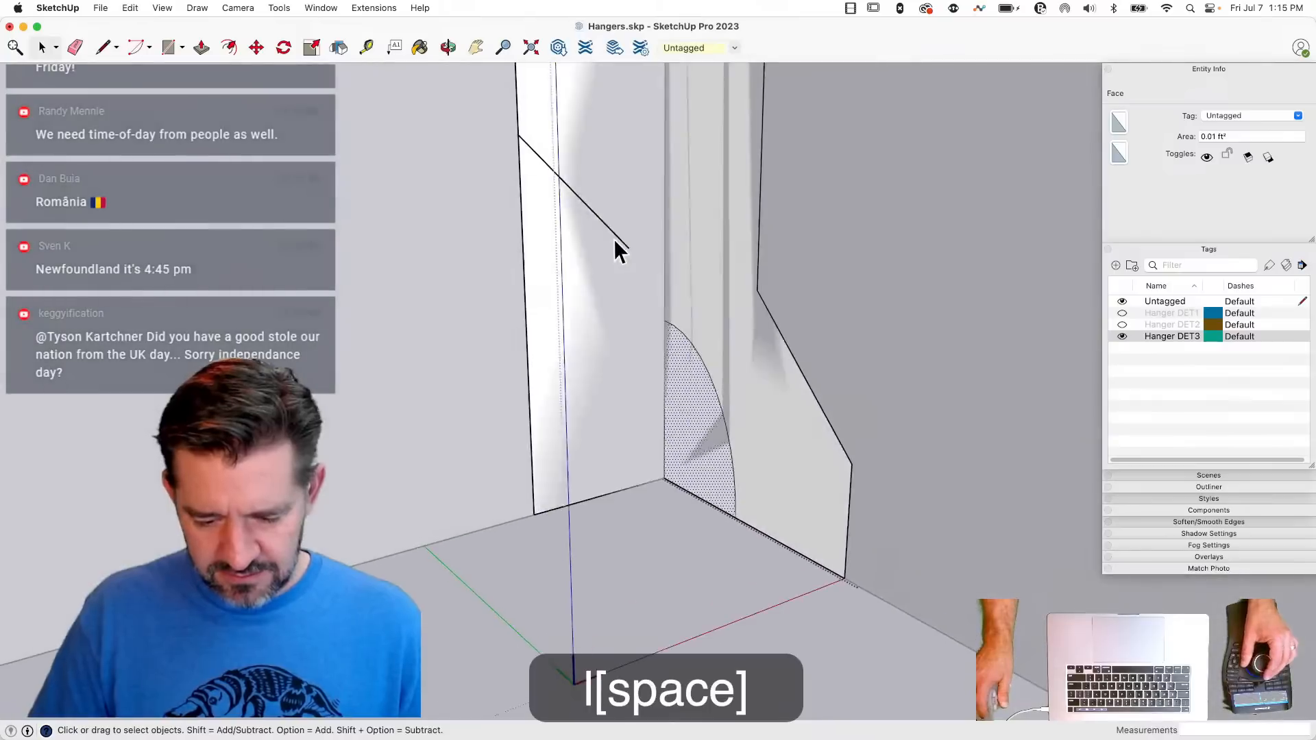
- Draw a line from the arc's upper end across the front face to its outer edge, parallel to the existing short diagonal
left_click(617, 236)
key("m")
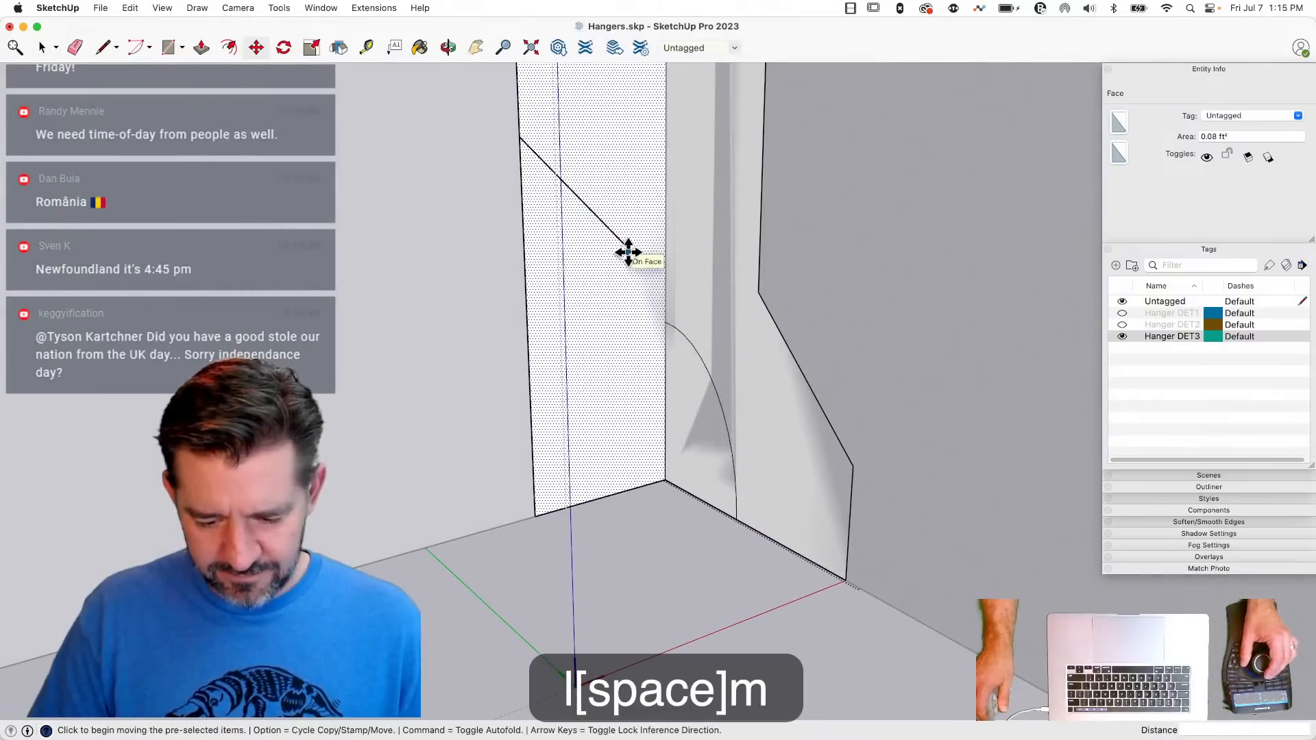
key("l")
left_click(666, 322)
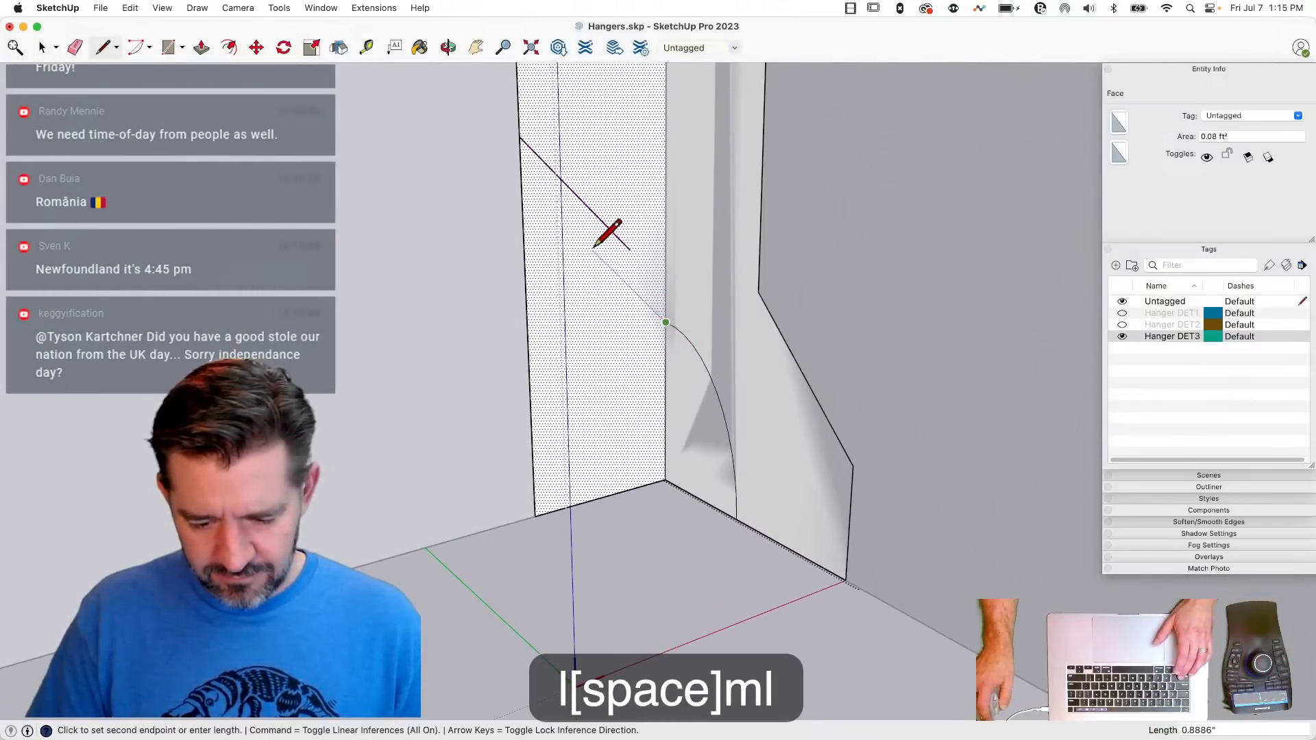
key("shift")
left_click(485, 165, "shift")
- Erase the short unattached diagonal and the front and side face areas below the new line and arc
key("e")
left_click_drag(505, 154, 500, 172)
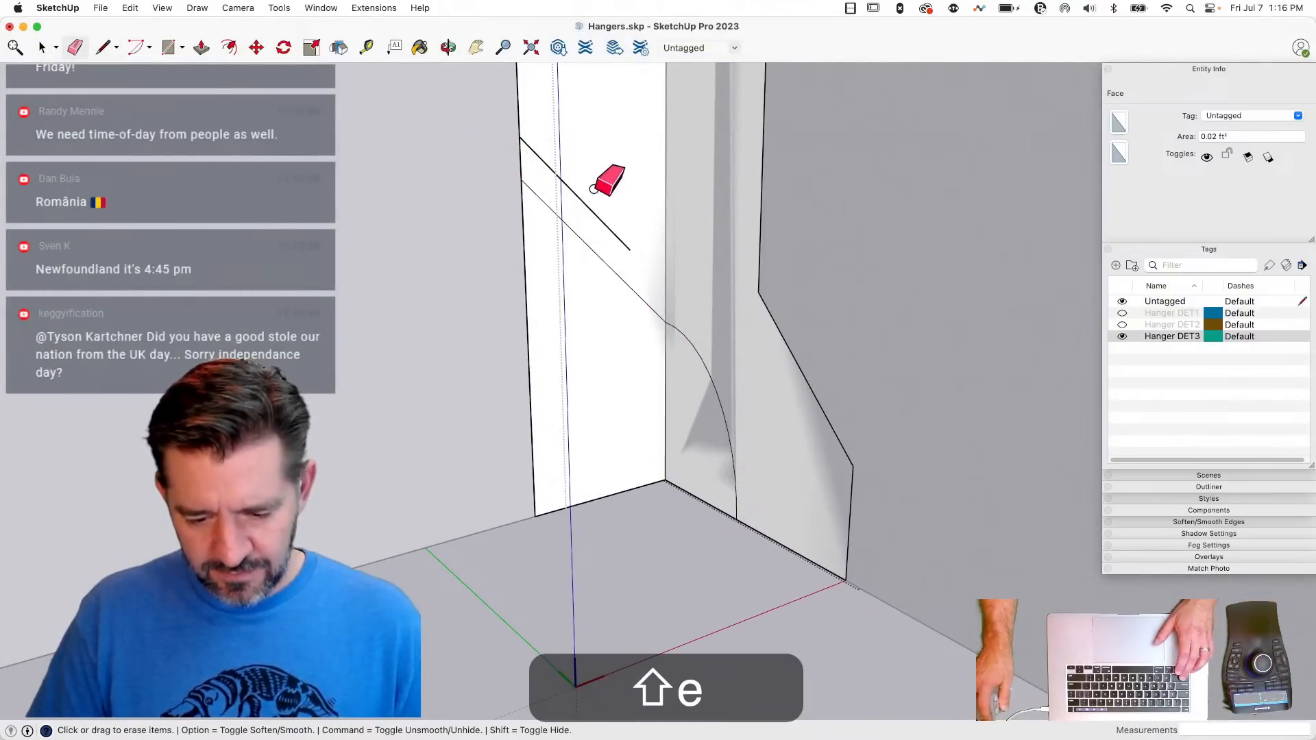
left_click_drag(593, 189, 584, 211)
left_click_drag(513, 439, 594, 541)
mouse_move(667, 502)
left_mouse_down()
mouse_move(653, 445)
mouse_move(679, 485)
mouse_move(645, 446)
mouse_move(664, 435)
left_mouse_up()
- Move the front face's lower diagonal slightly down along the fold, pulling the arc's upper end with it
key("space")
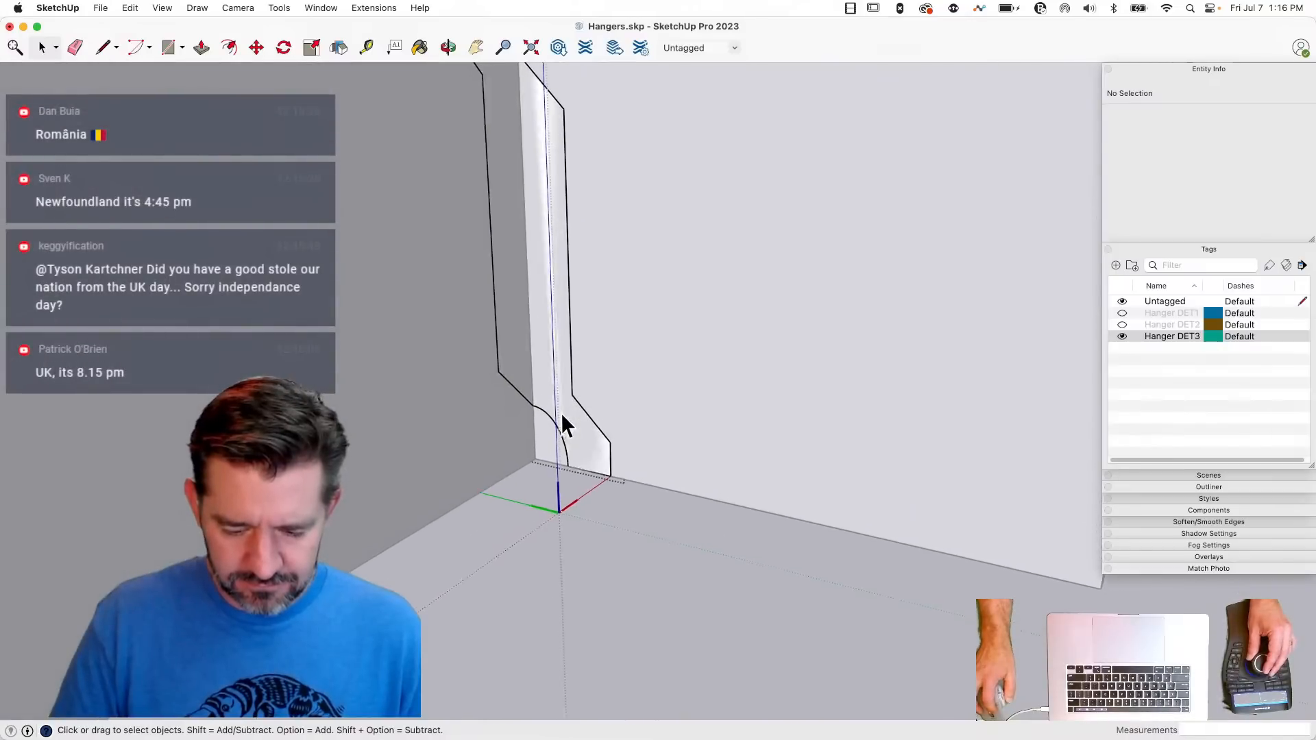
left_click(556, 449)
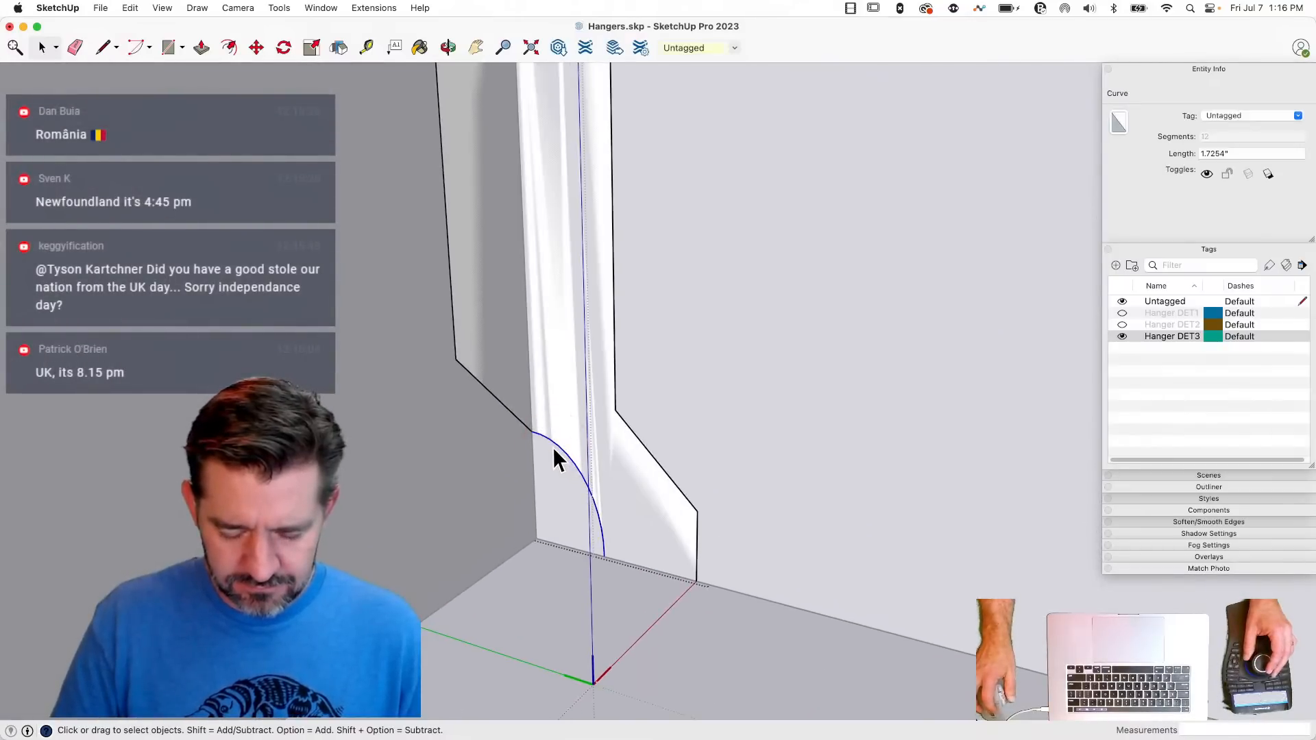
left_click(506, 410)
key("m")
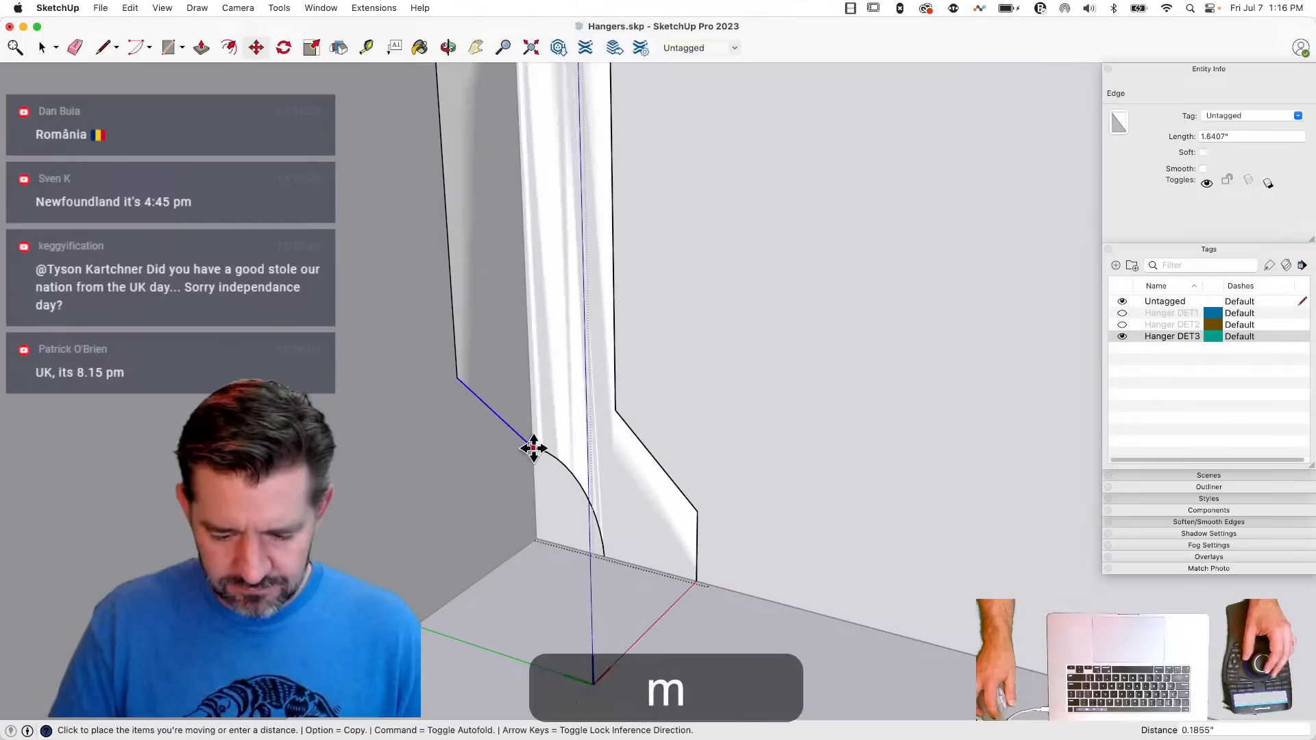
left_click(533, 463)
key("space")
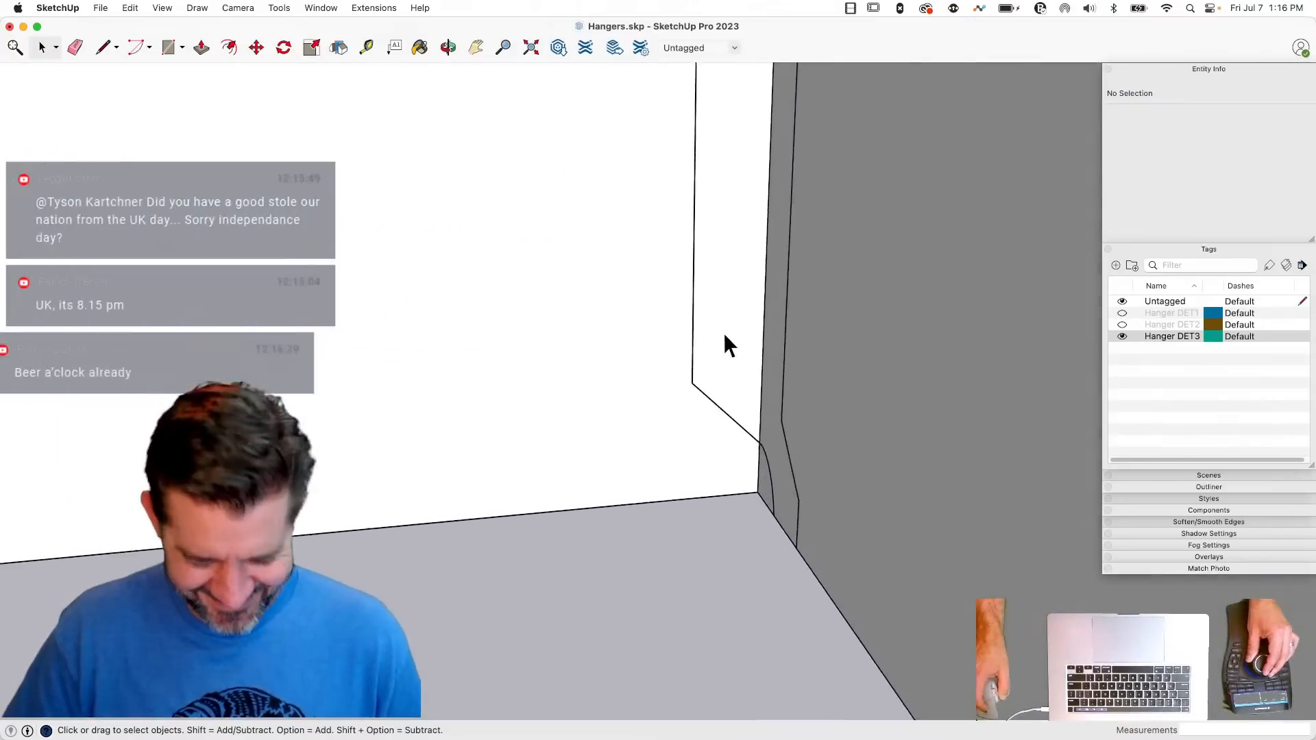
- Set circles to 12 segments, try one of about 0.38 inch radius on the front face's lower outer edge, and erase it
key("c")
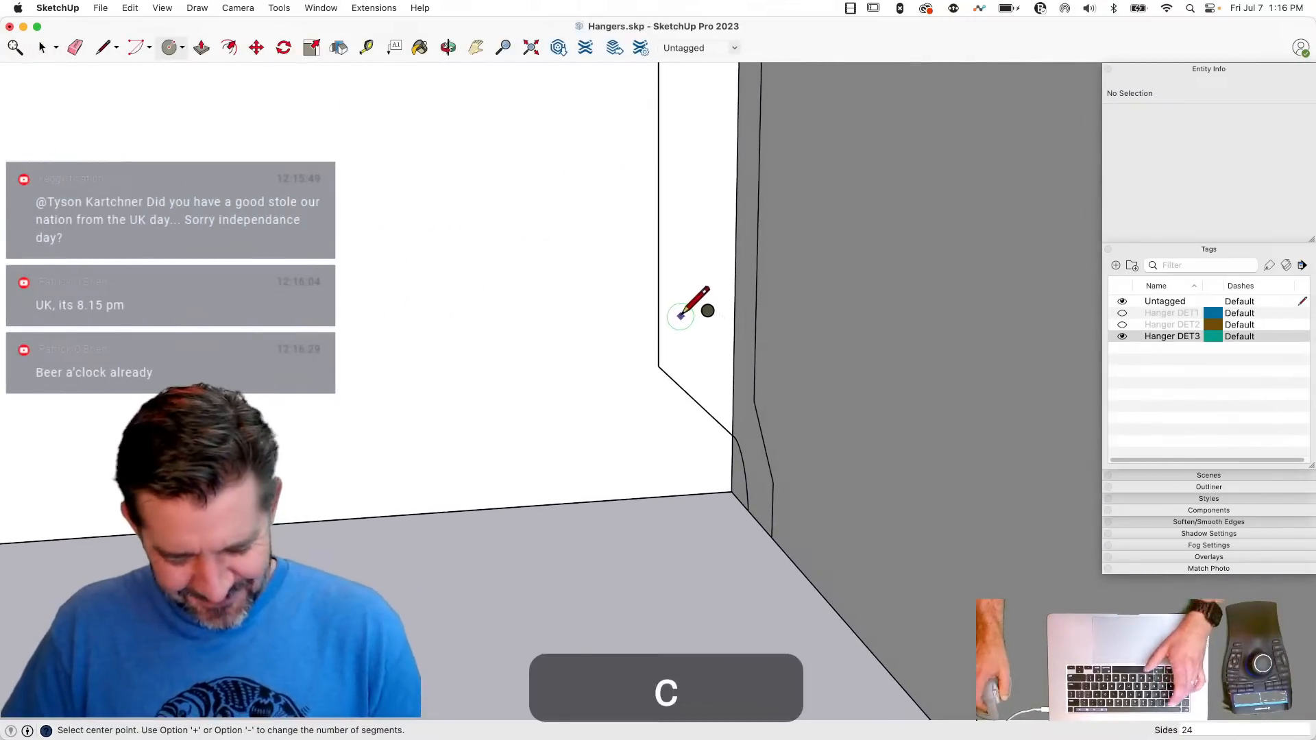
key("Return")
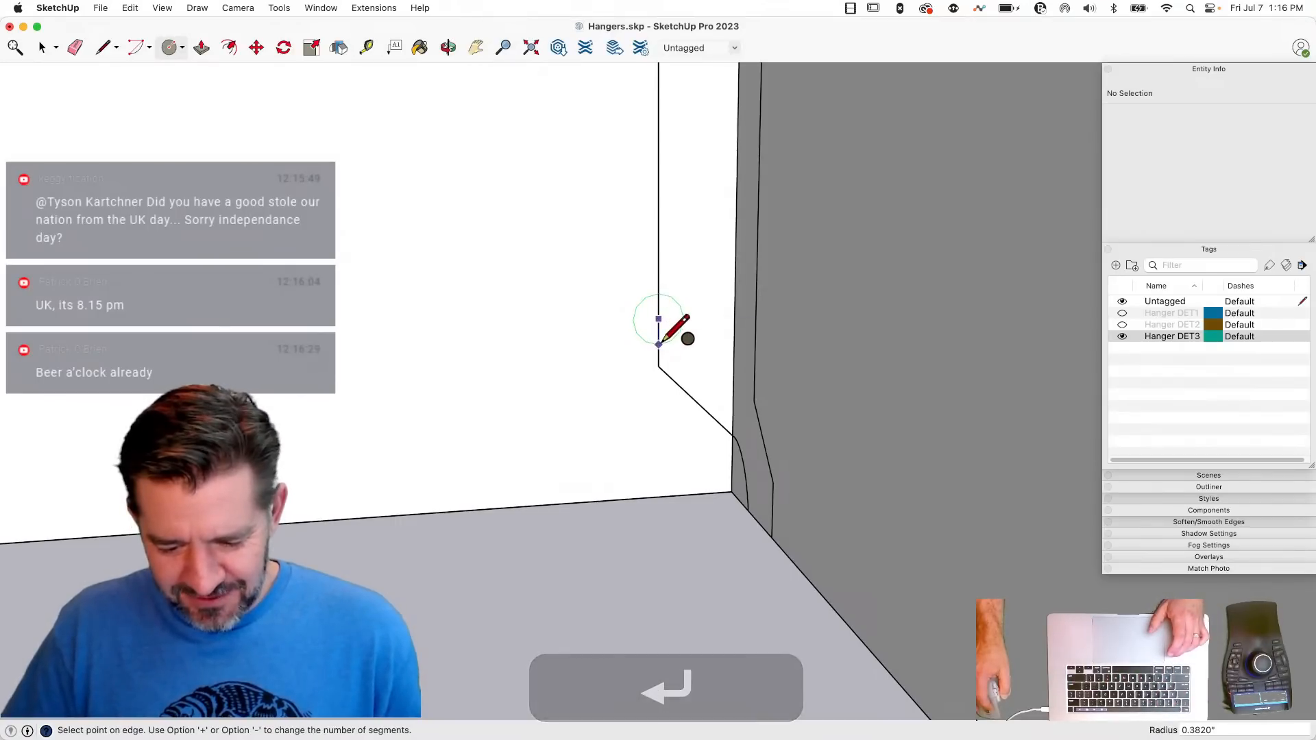
left_click(661, 343)
key("e")
left_click(653, 314)
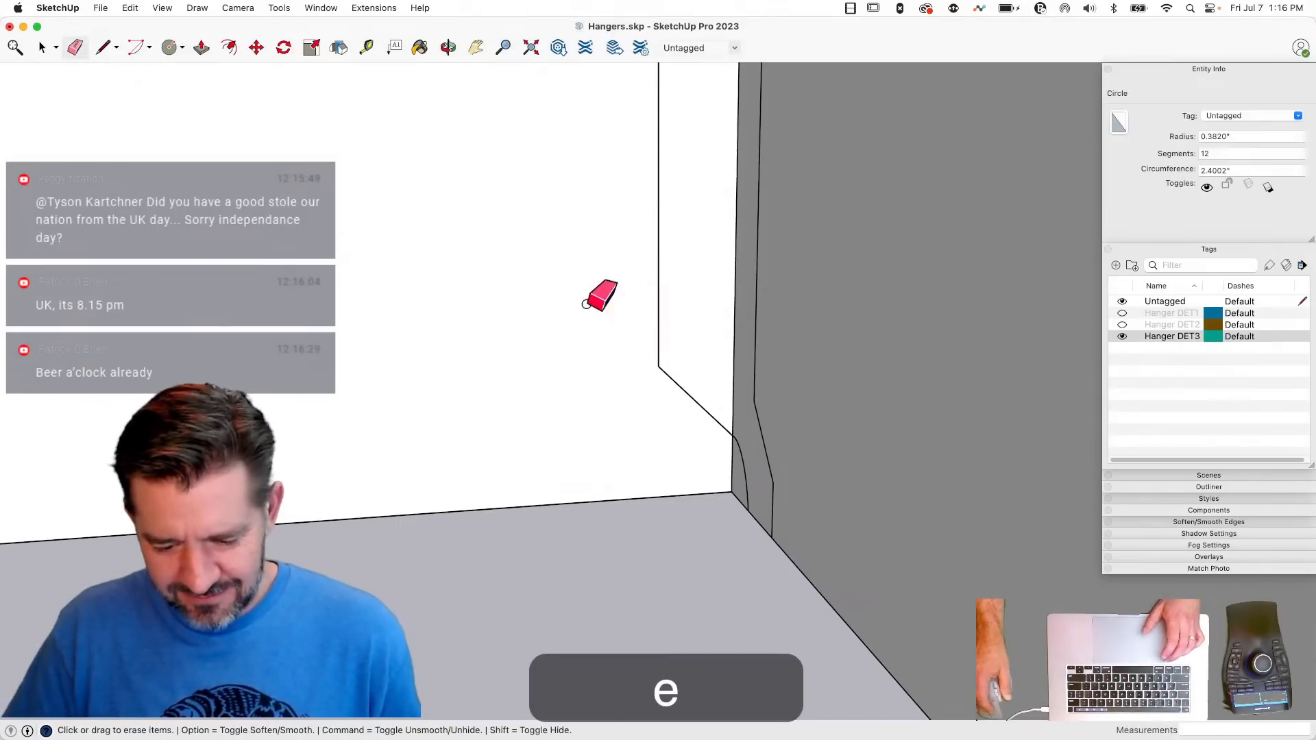
- Inside the hanger component, draw a circle of about 0.35 inch radius on the front face's outer edge and erase it down to a half-round notch
key("space")
double_click(662, 347)
key("c")
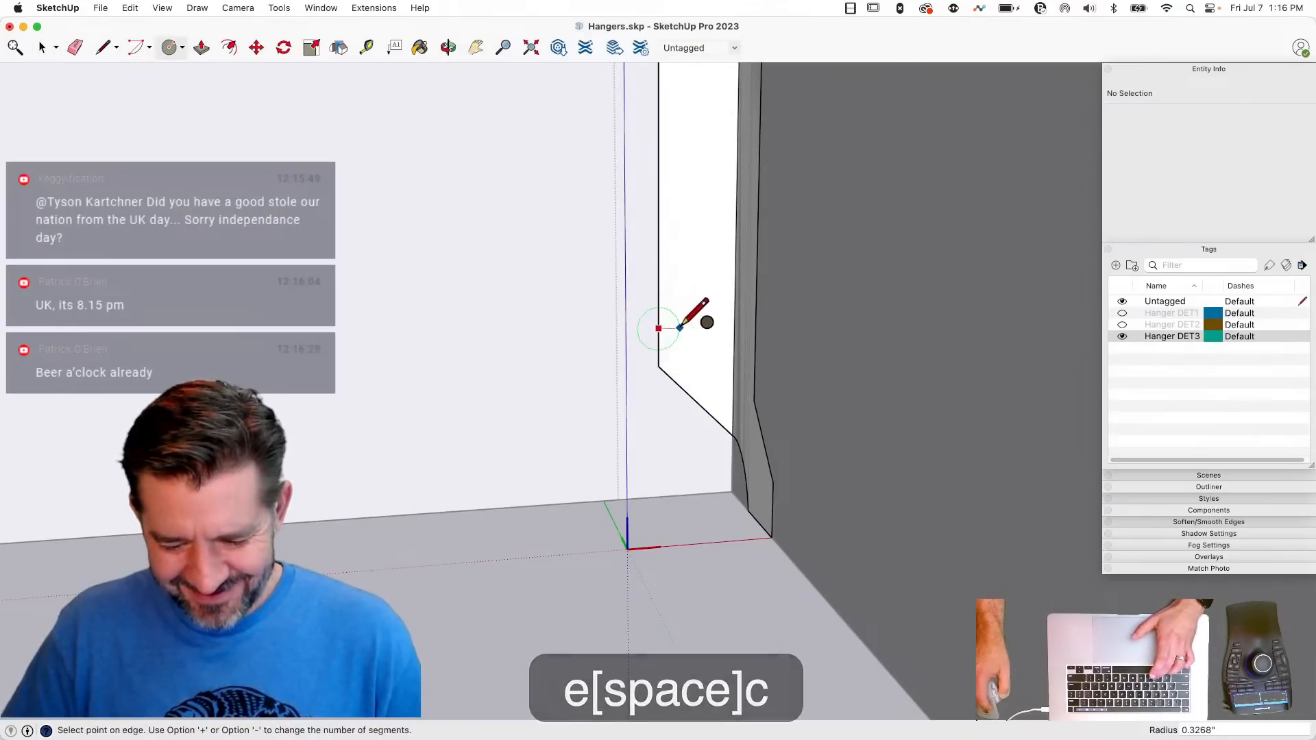
left_click(681, 320)
key("e")
left_click(660, 331)
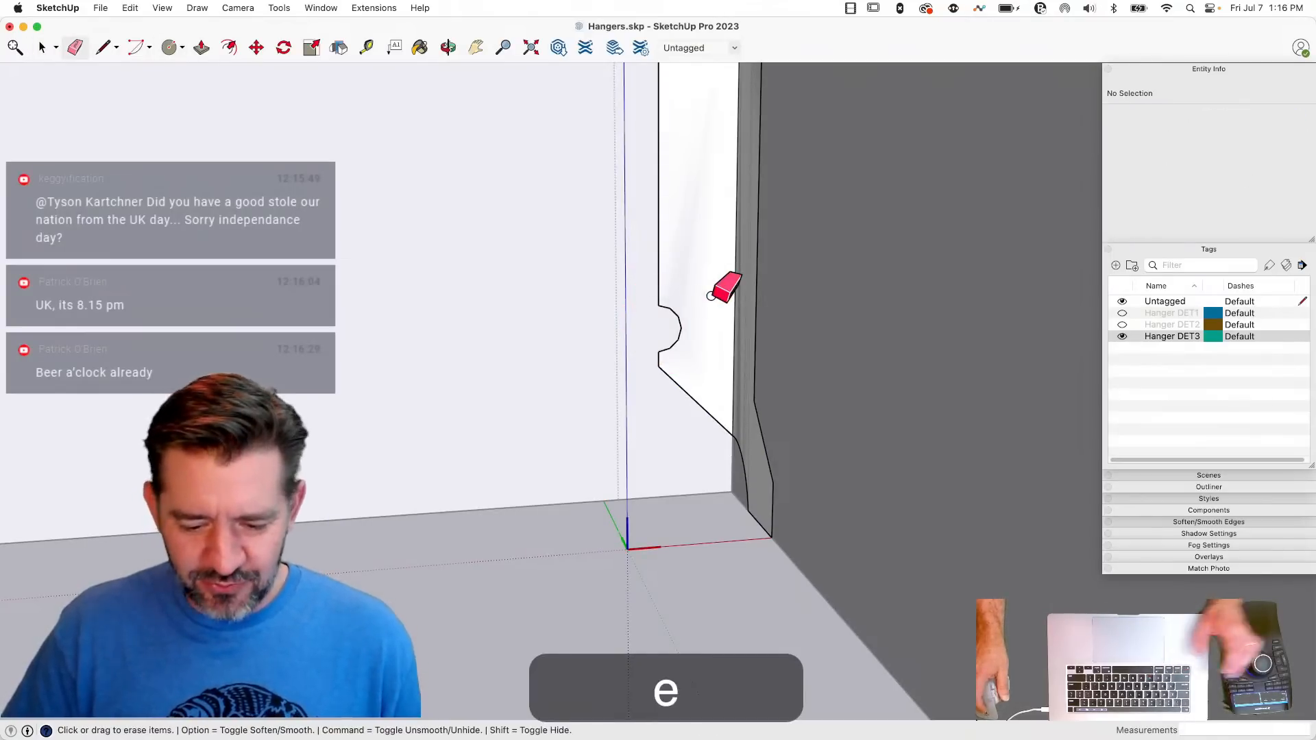
- Move the half-round notch slightly up the front face's outer edge
key("space")
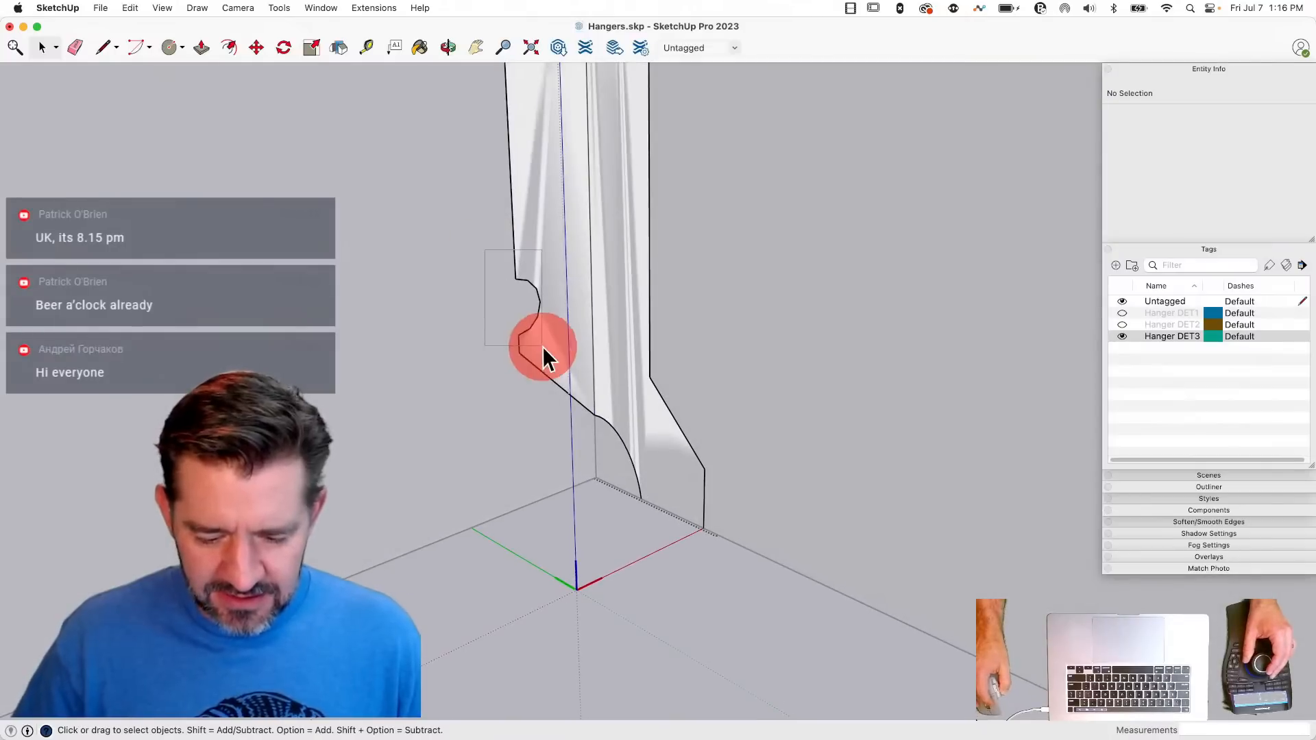
left_click_drag(484, 250, 542, 347)
key("m")
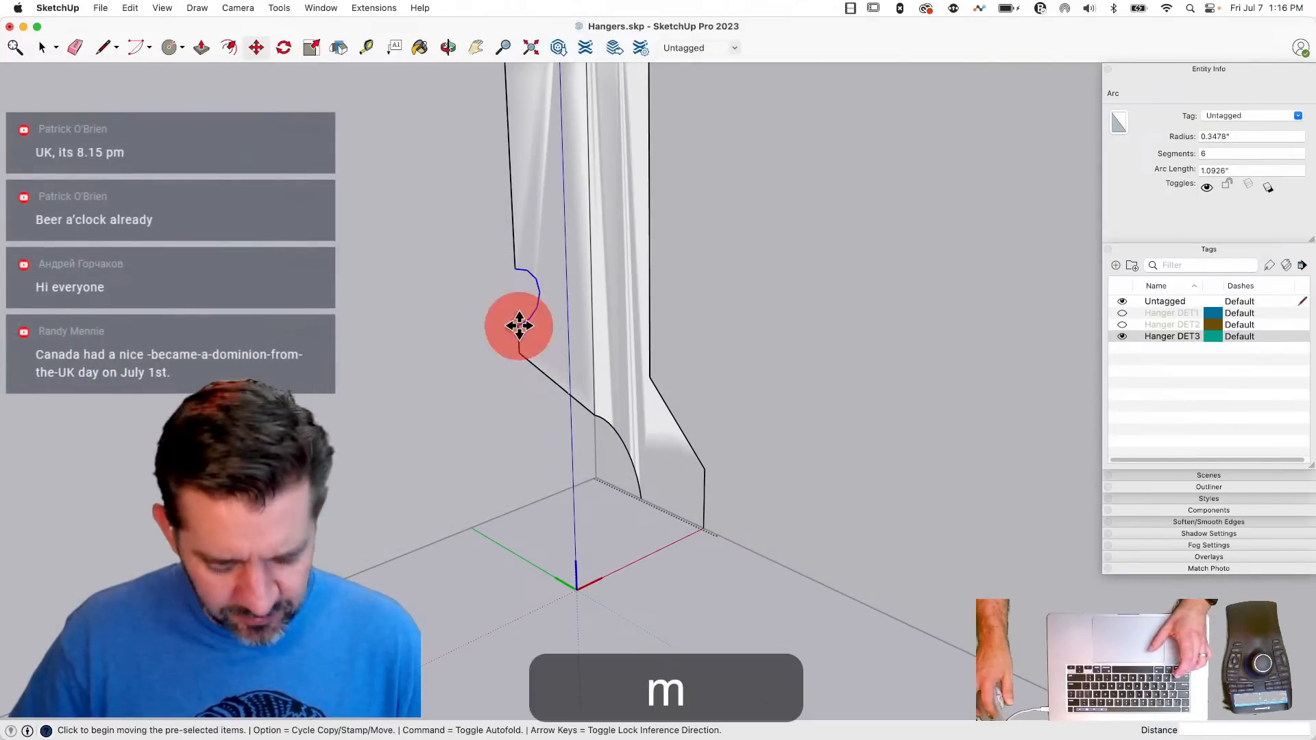
- Copy the notch arc to a spot below the hanger and rotate the copy 90 degrees about the vertical axis
left_click(519, 326)
key("alt")
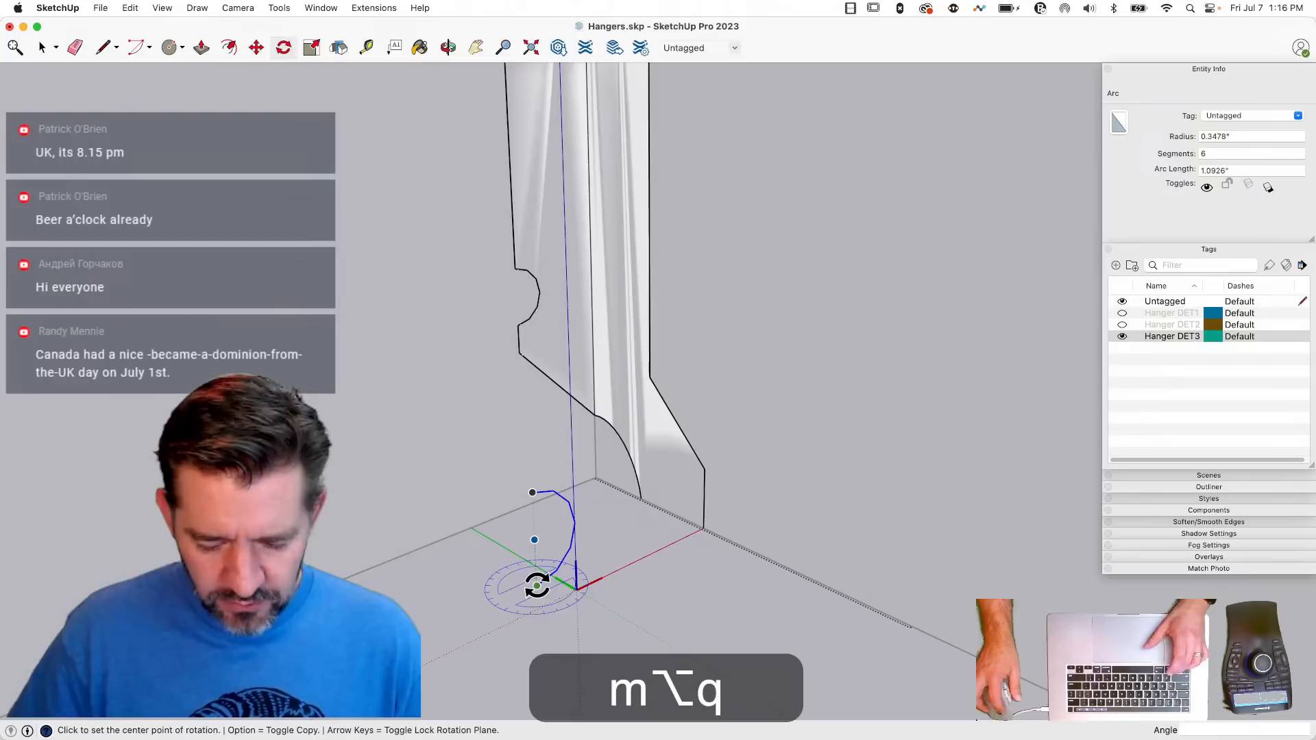
left_click(537, 586)
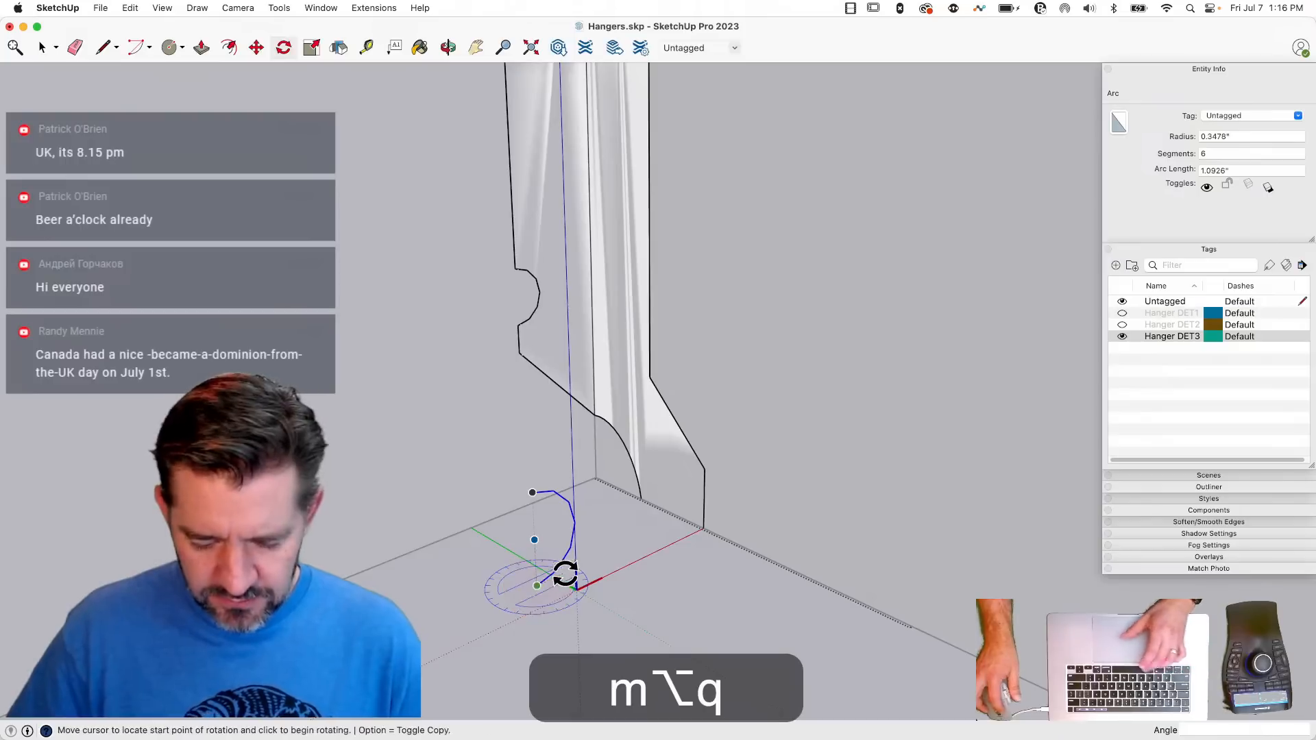
left_click(591, 617)
- Move the rotated arc onto the side face's outer edge, level with the front notch, and erase the edge segment behind it
key("m")
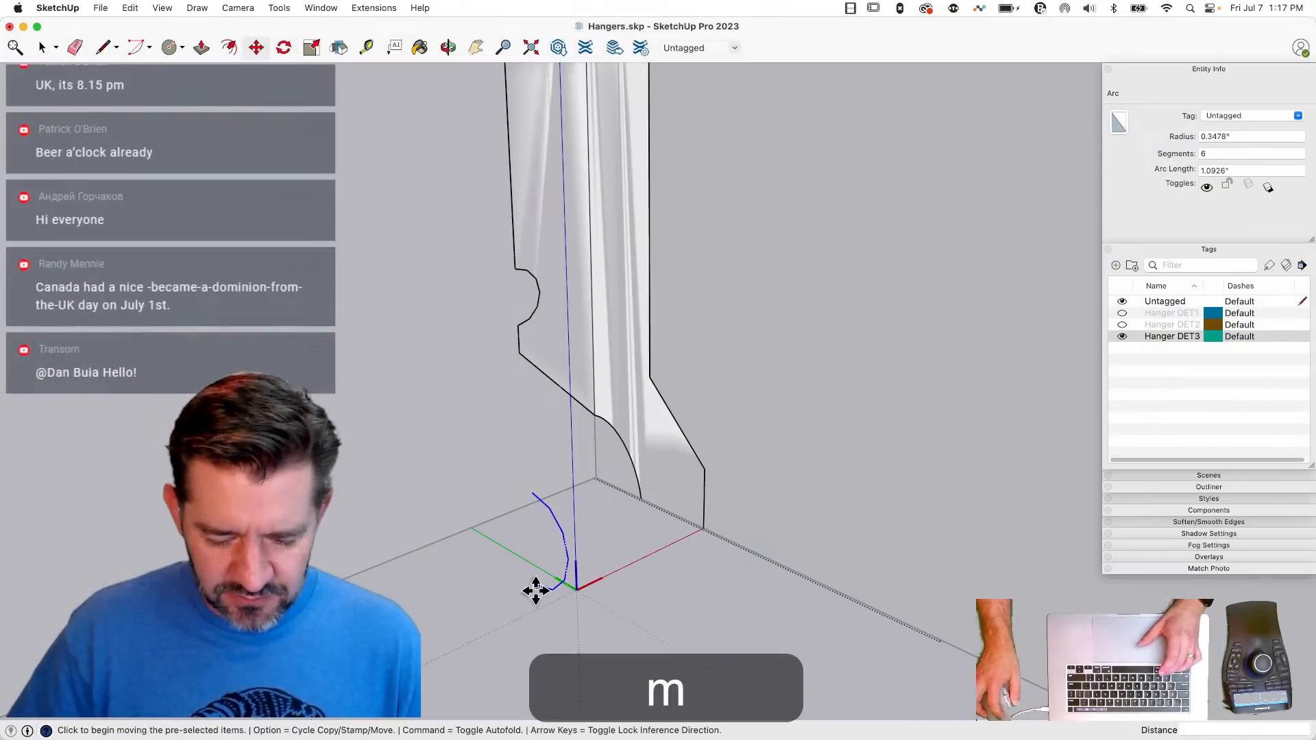
left_click(650, 334)
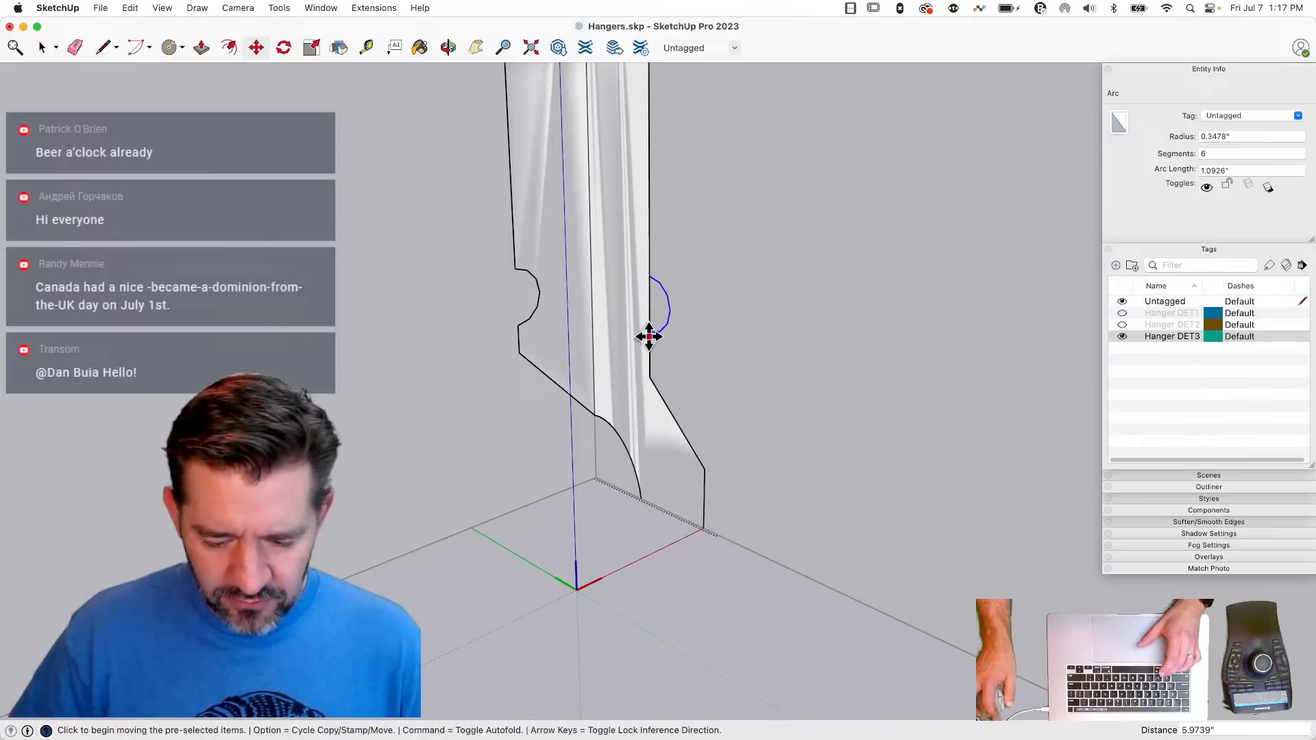
left_click(649, 336)
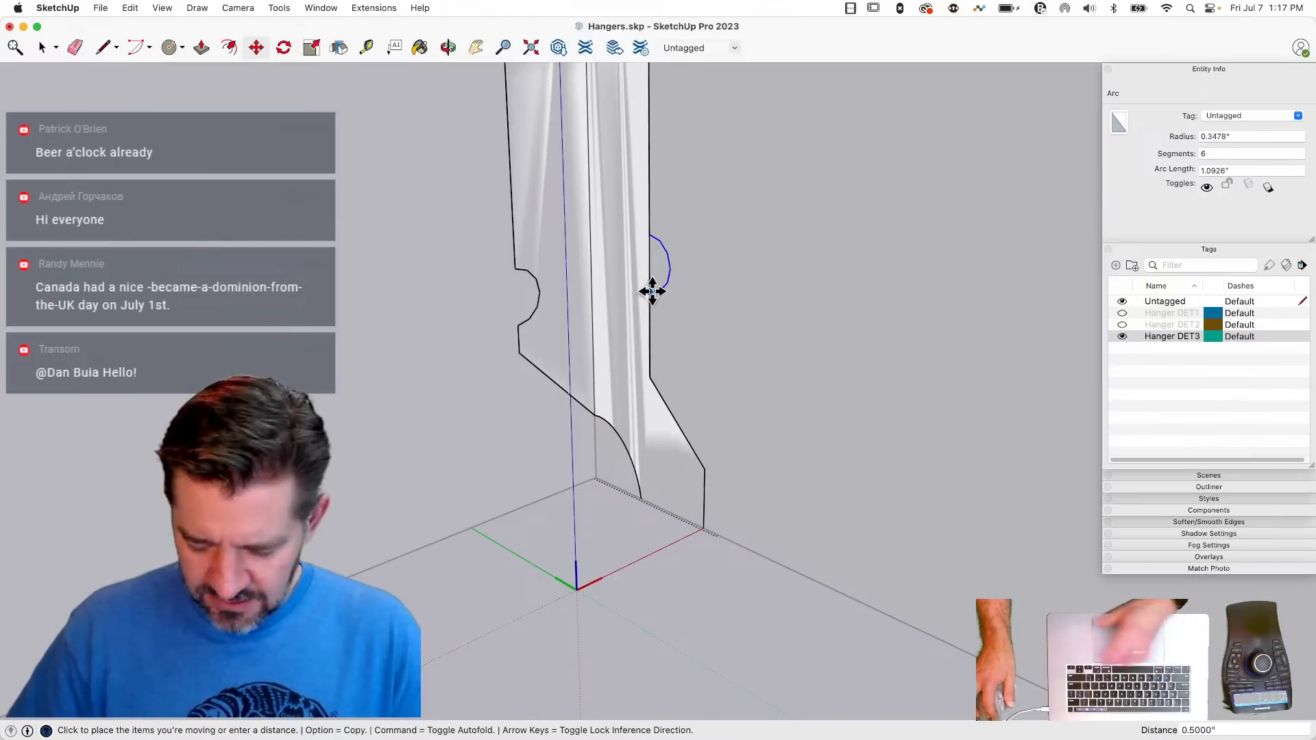
key("Up")
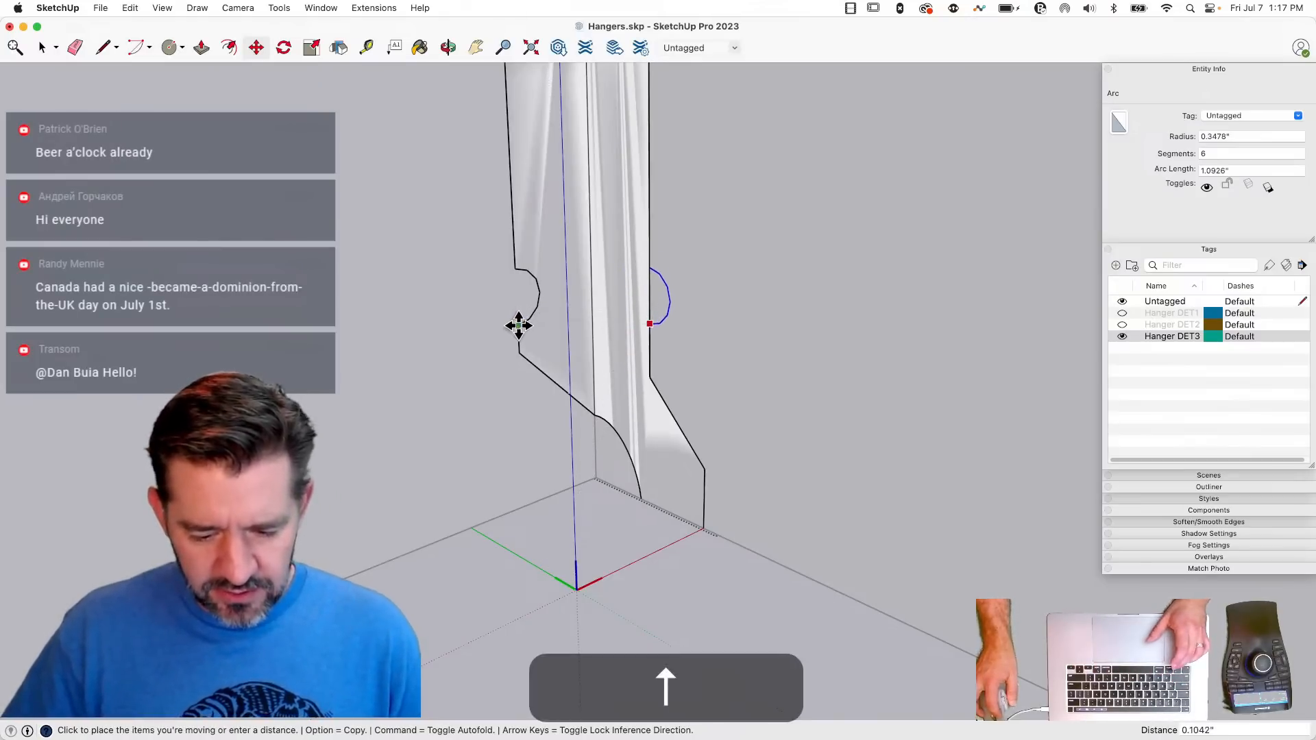
left_click(519, 326)
key("e")
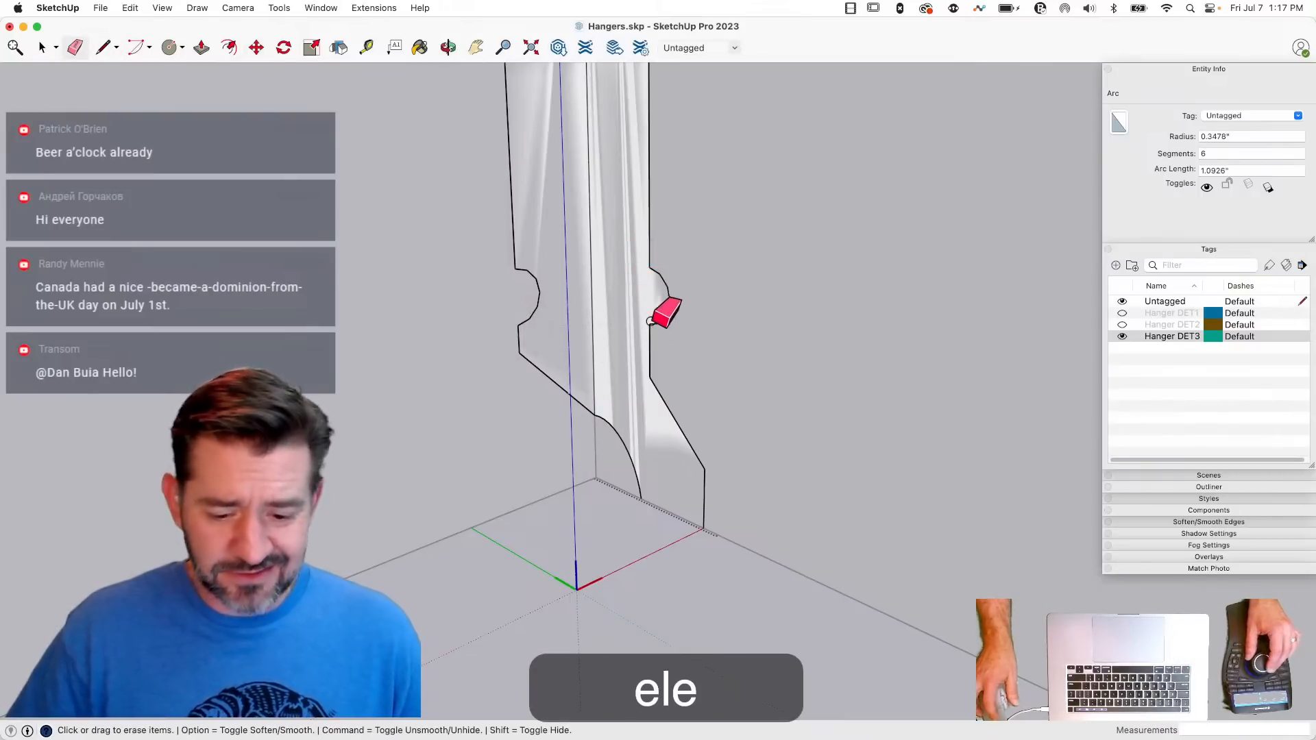
key("space")
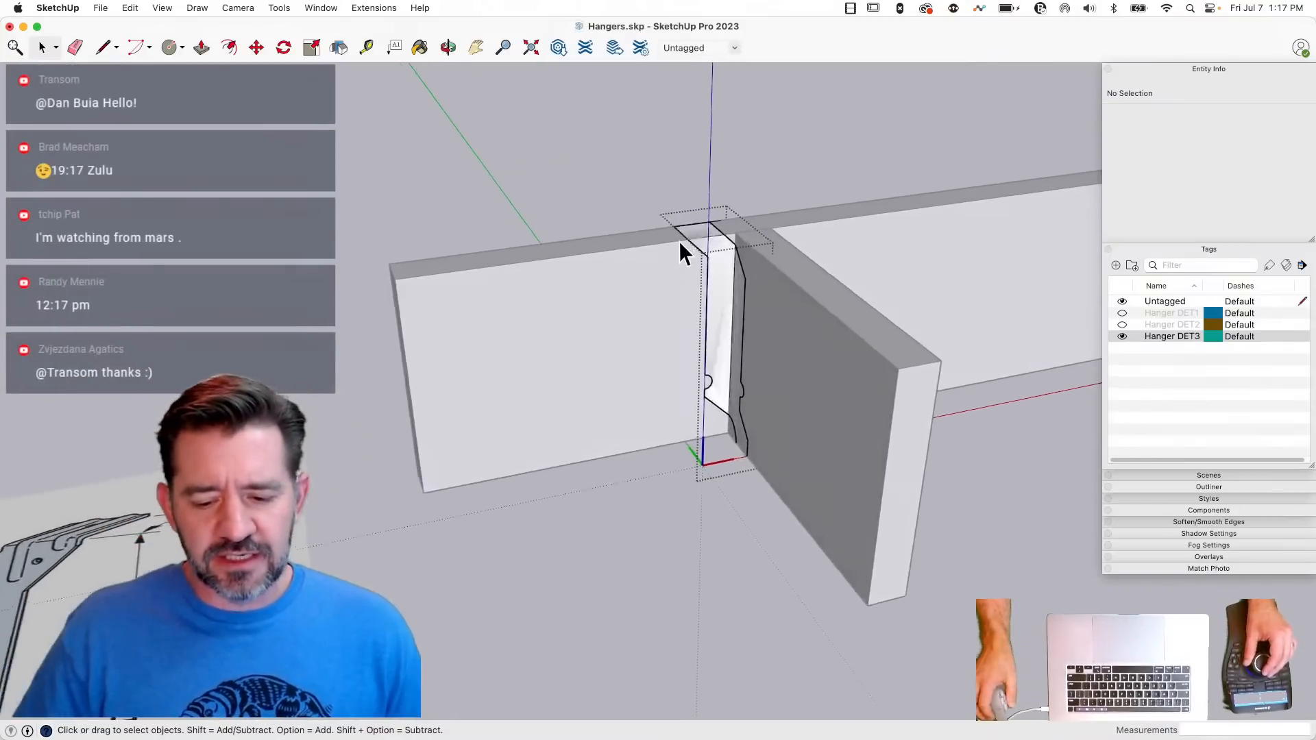
key("e")
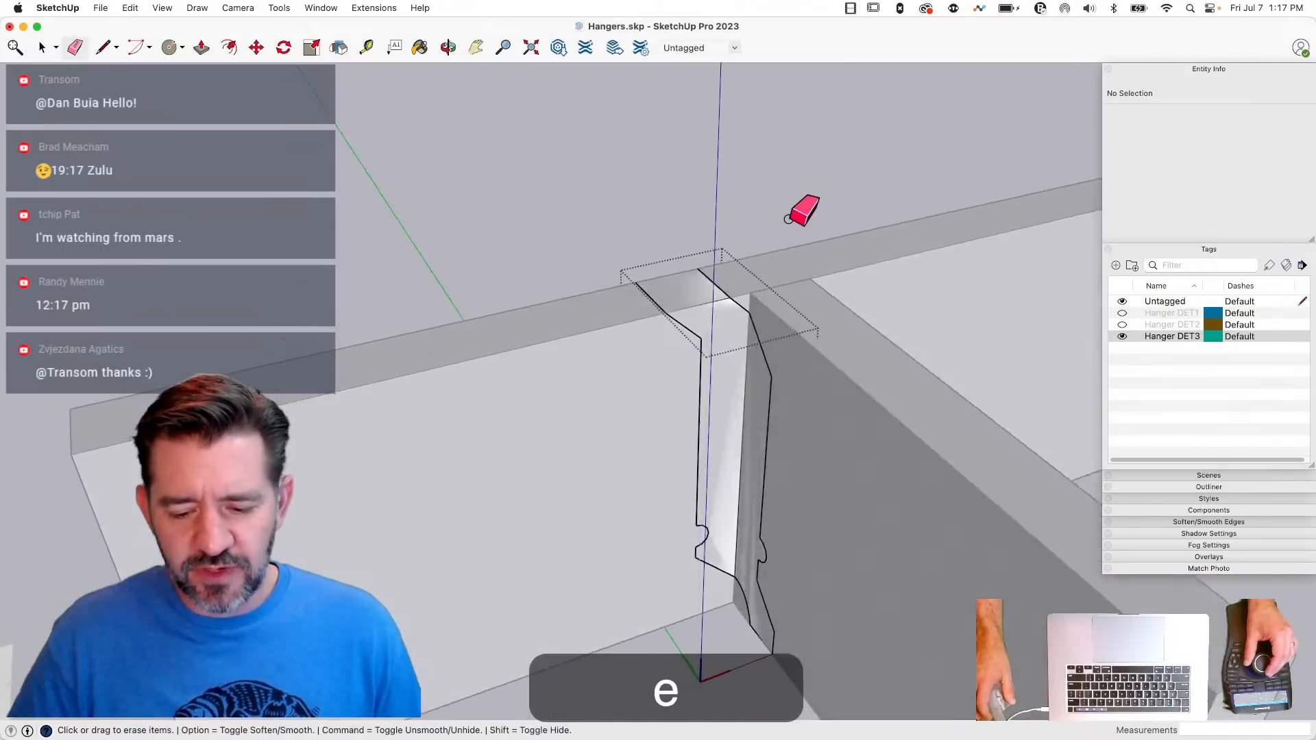
key("space")
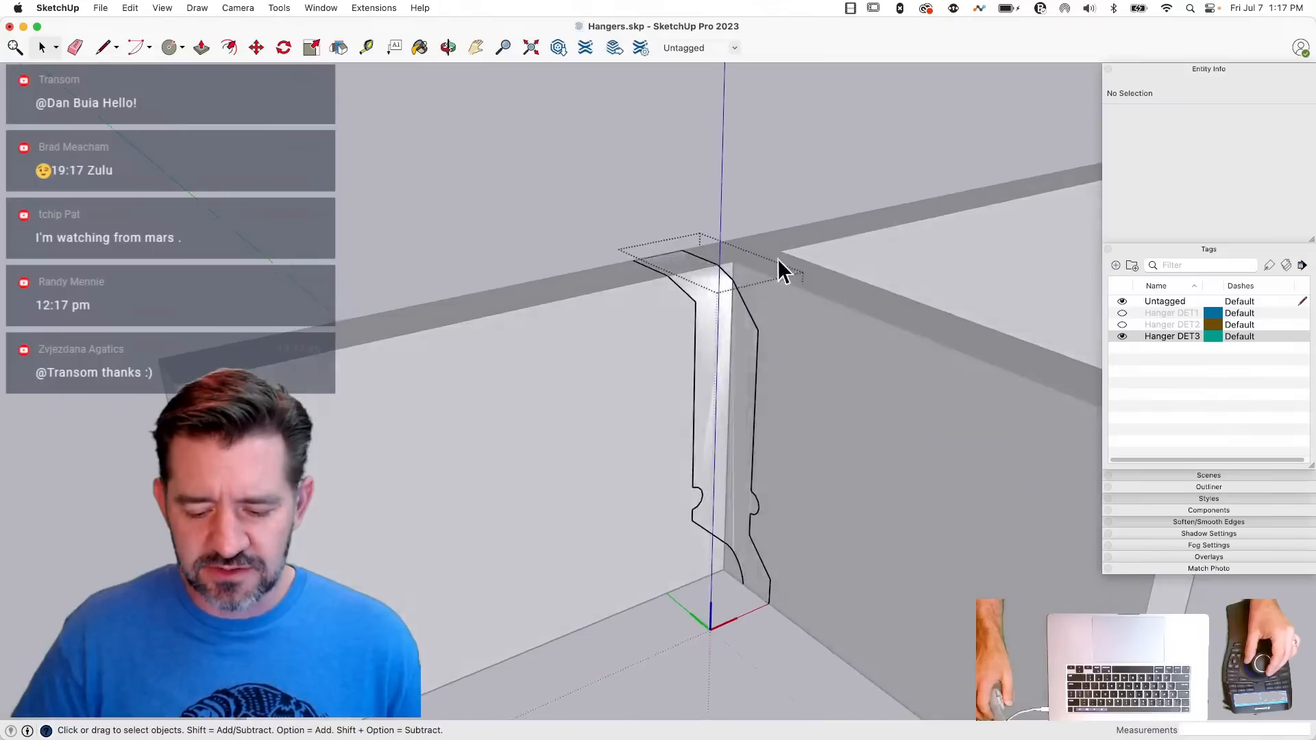
key("super+z")
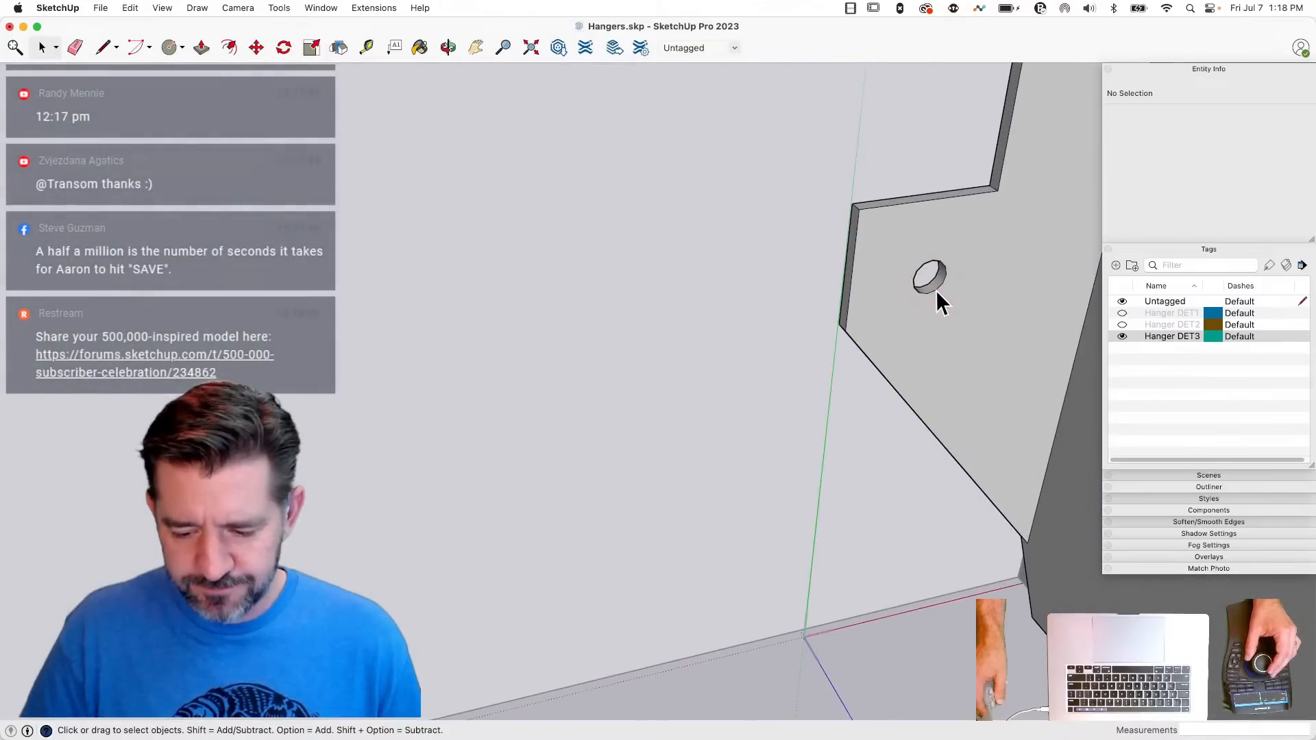
- Copy the 0.0625-inch-radius nail-hole circle from the other hanger and paste it below this hanger, inside its component
left_click(935, 291)
key("super+c")
left_click(831, 600)
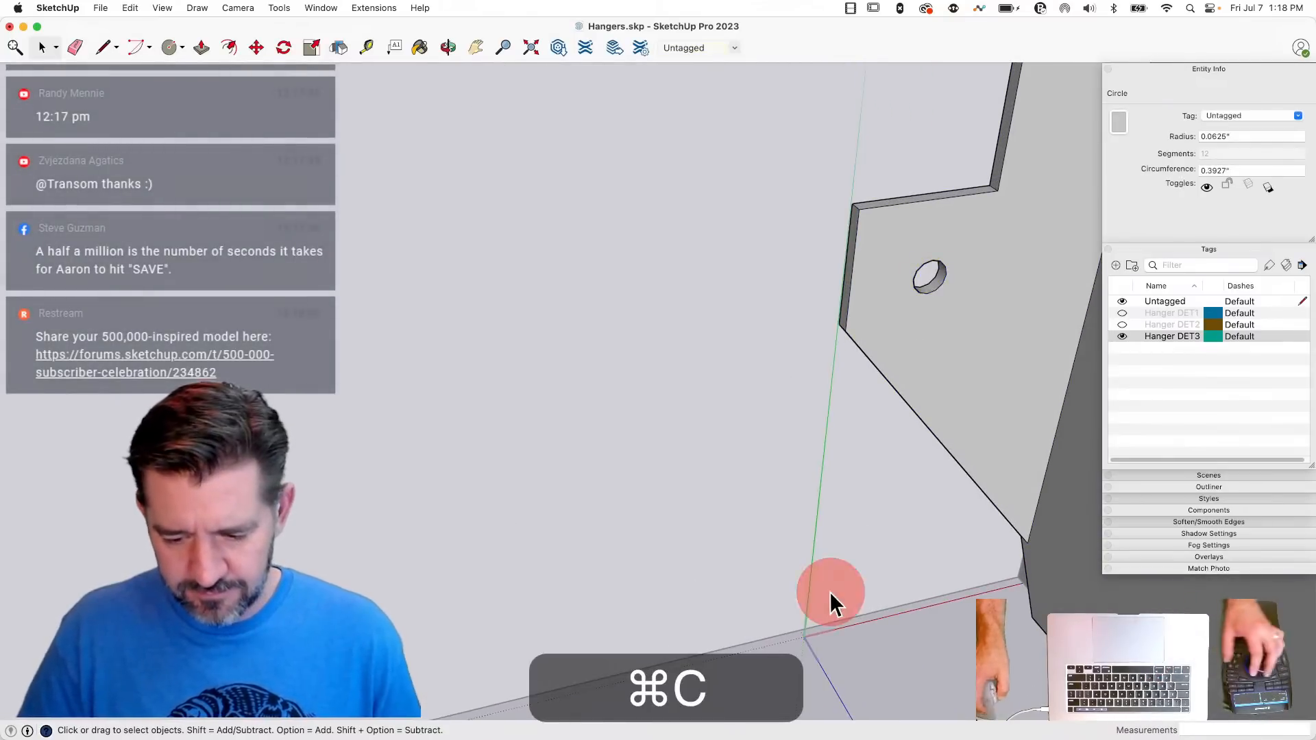
left_click(868, 607)
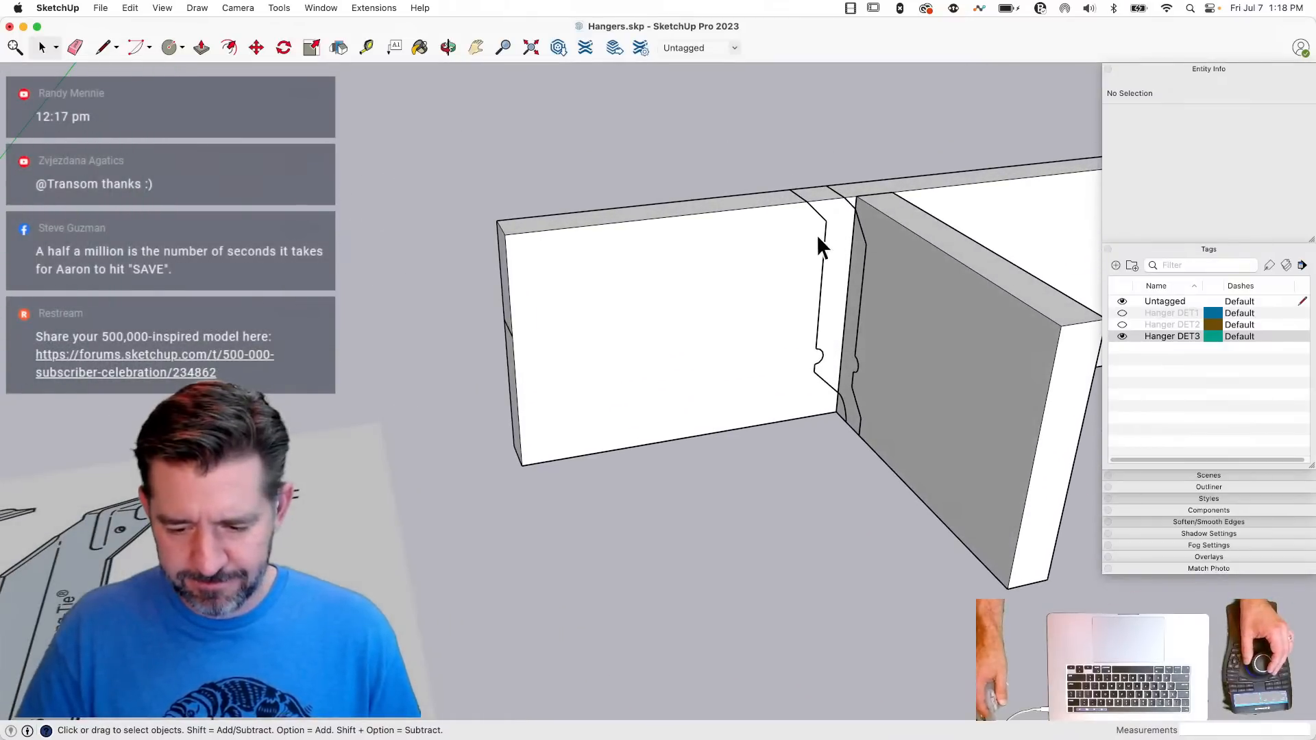
double_click(837, 233)
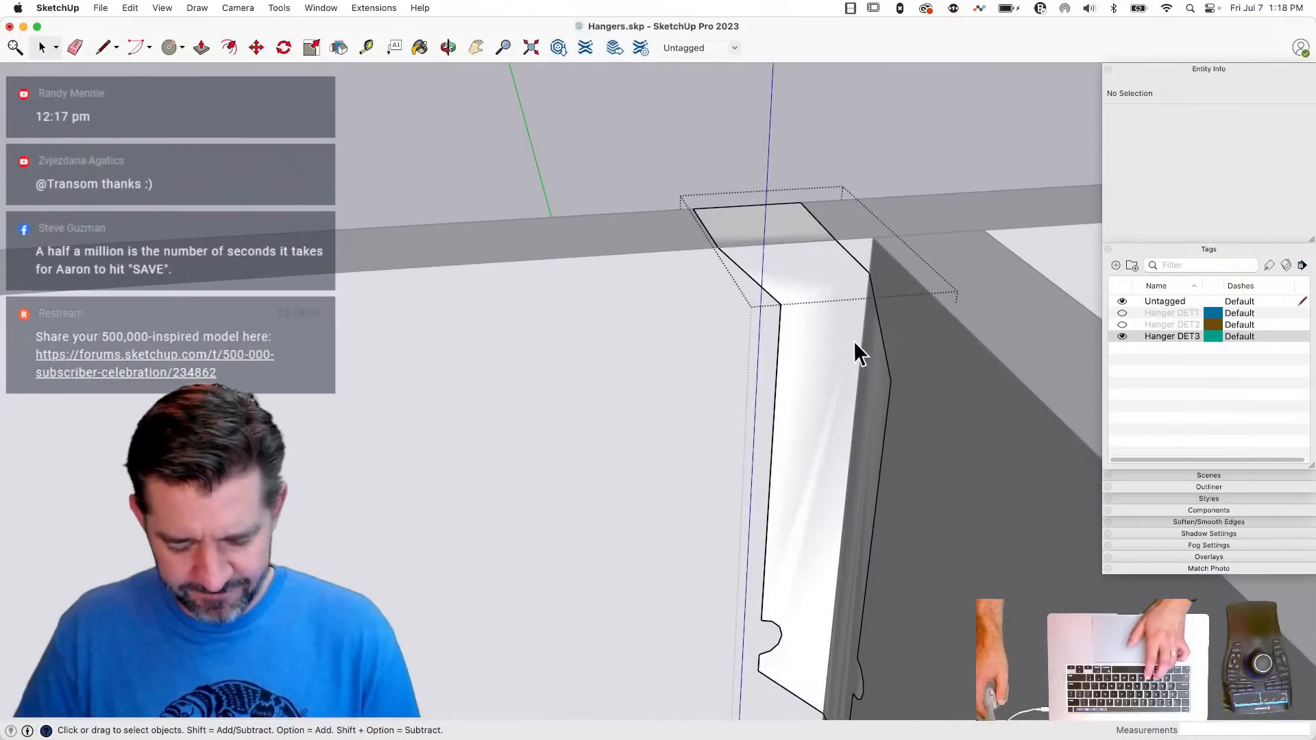
key("super+v")
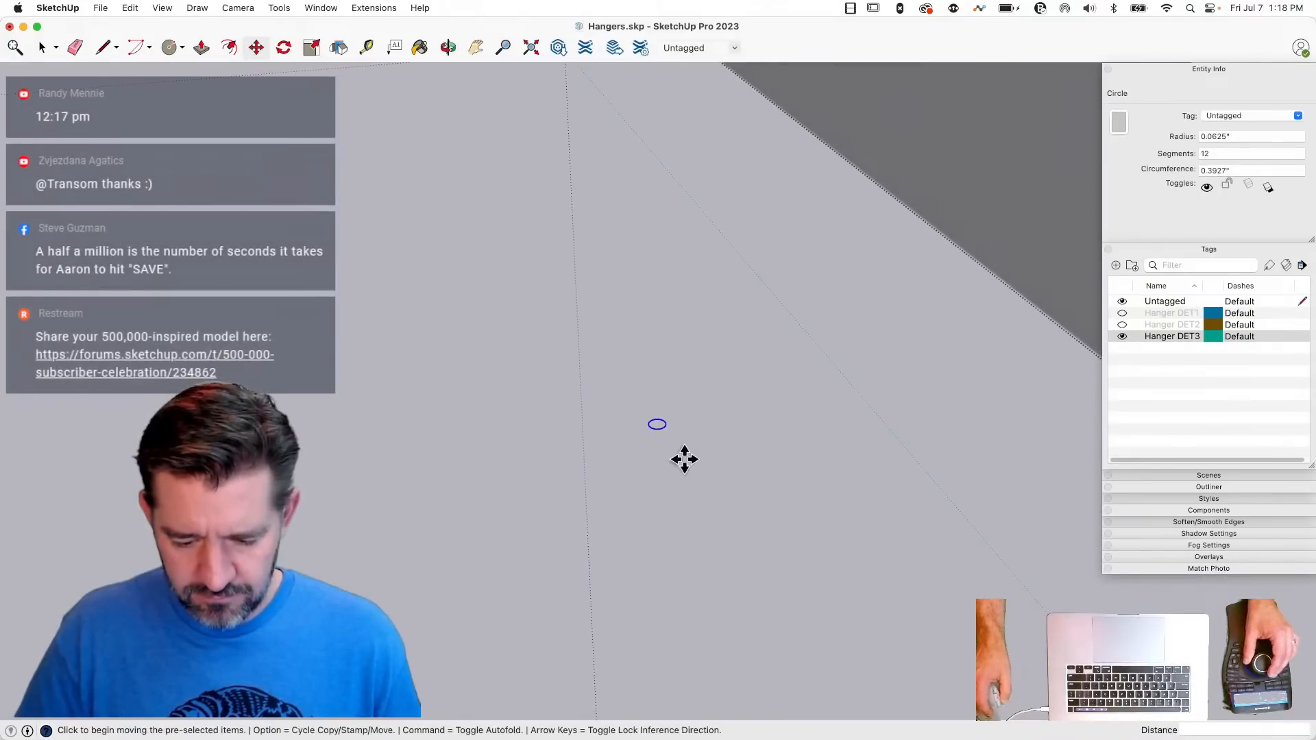
- Rotate the pasted circle 90 degrees about the green axis and move it onto the side face beside the half-round
key("q")
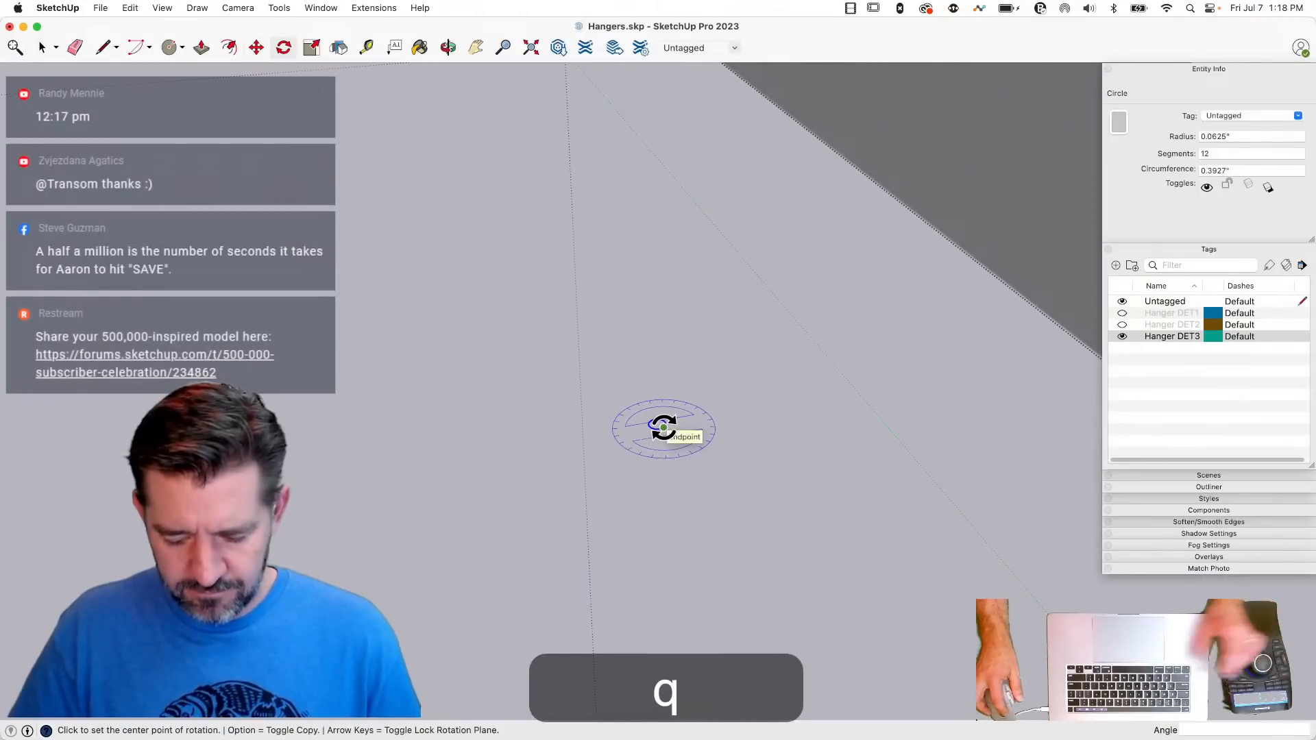
key("Left")
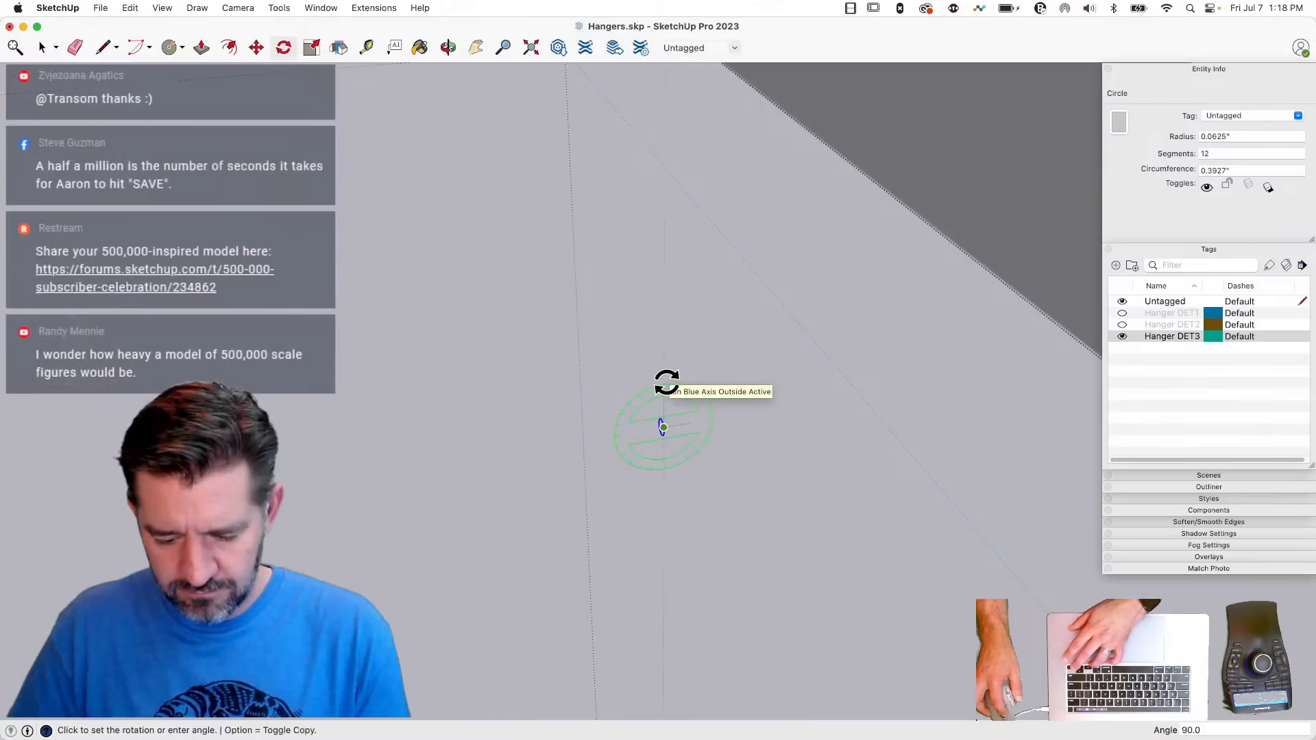
key("m")
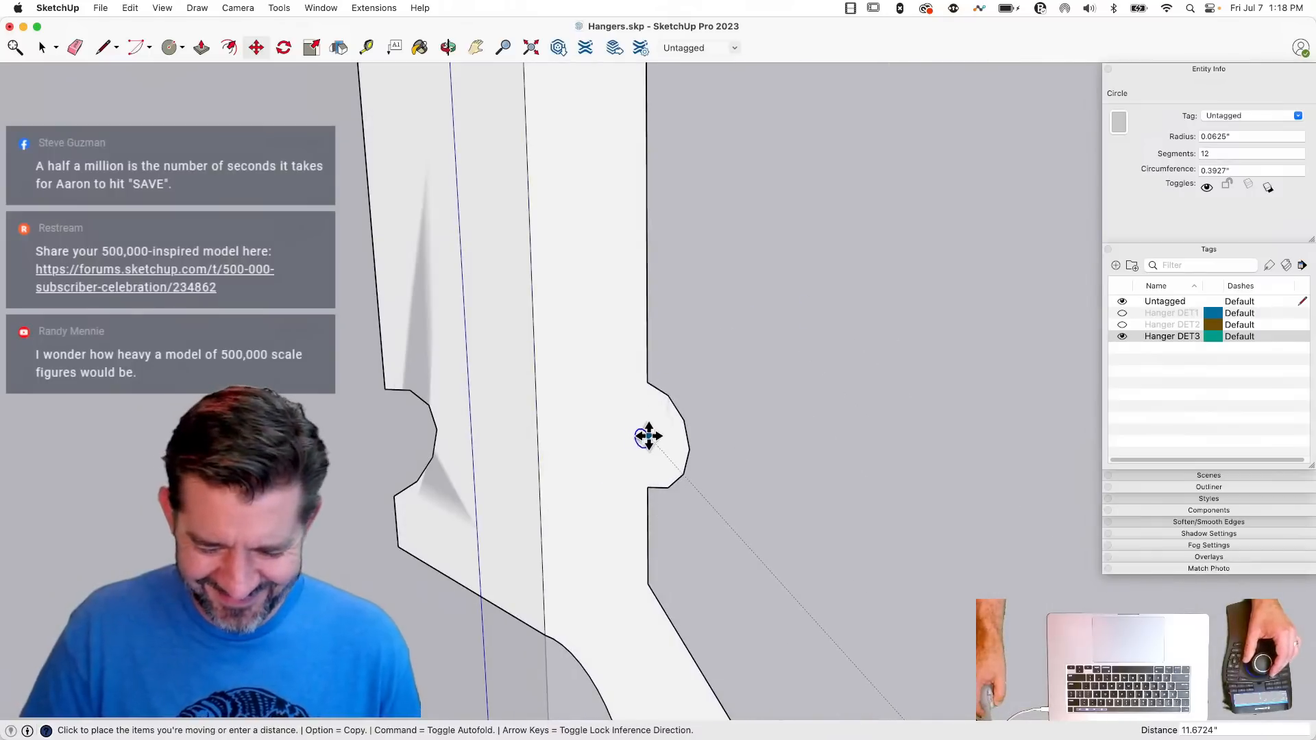
left_click(650, 435)
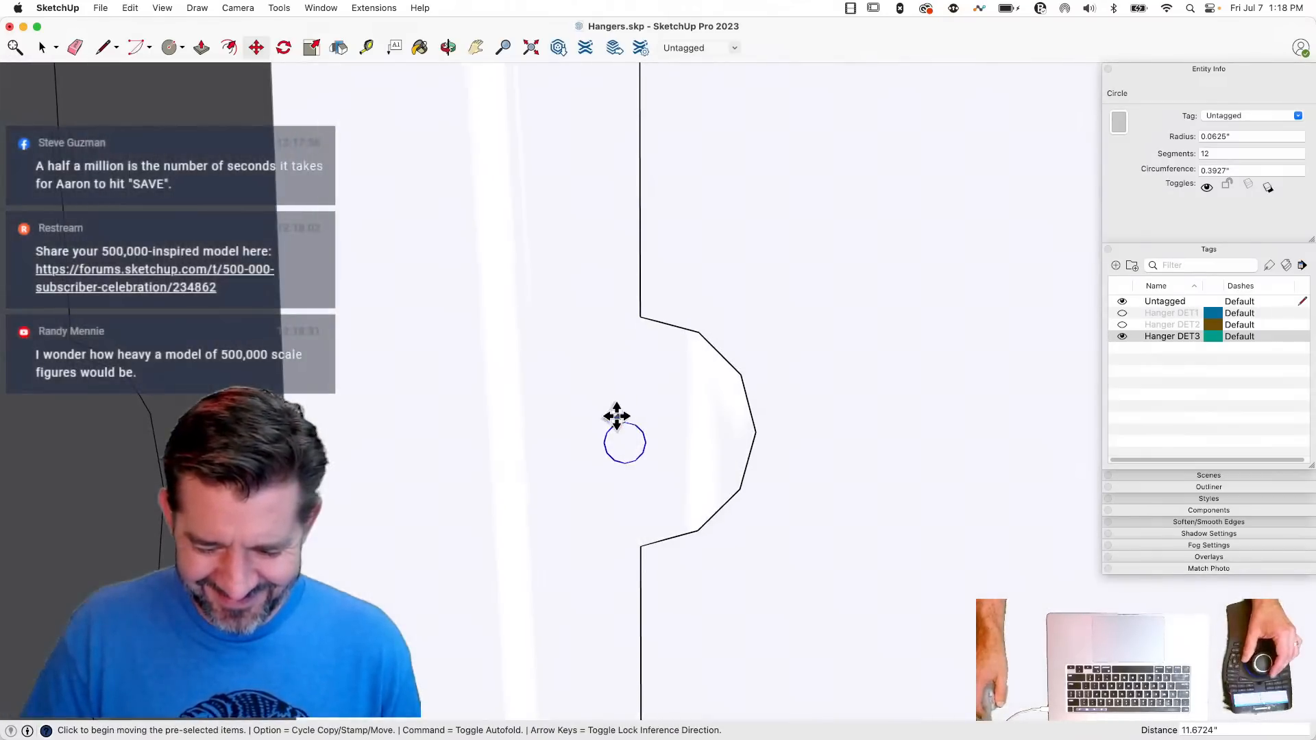
- Move the circle level with the half-round's middle vertex and delete the face inside it to open the hole
left_click(625, 423)
key("shift")
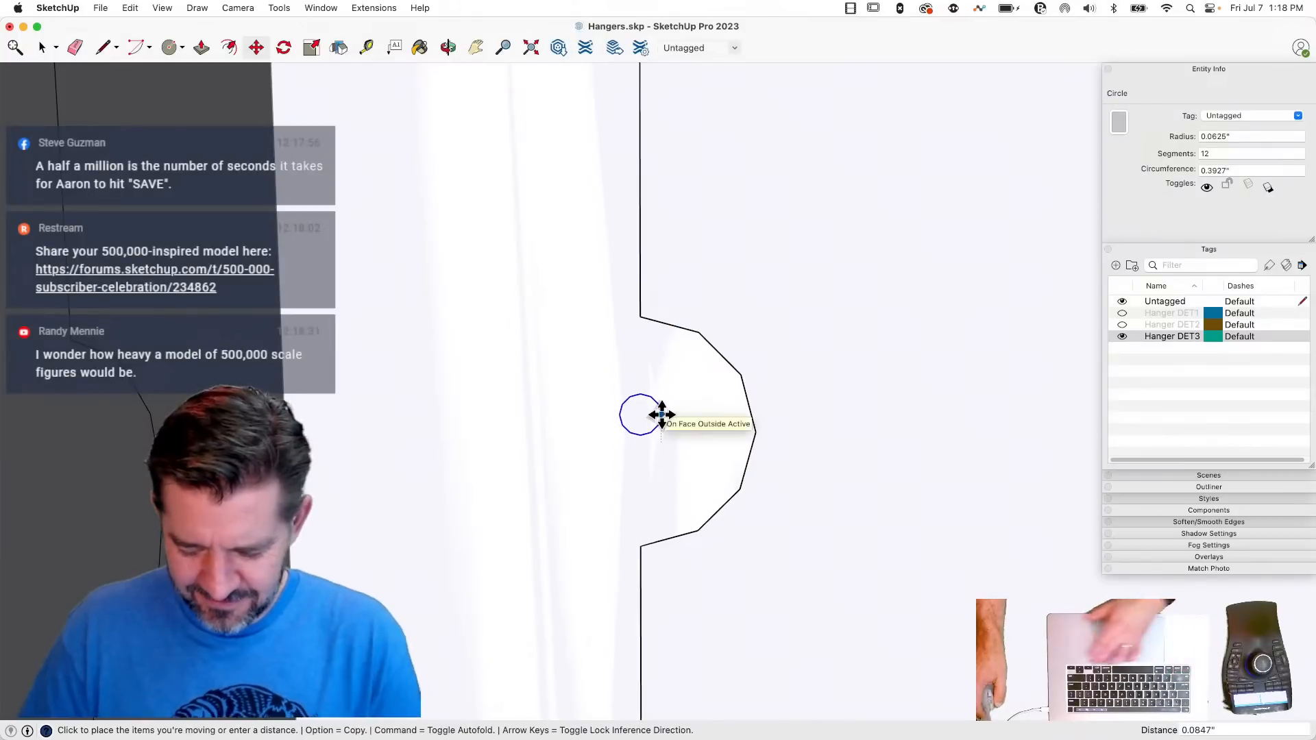
key("Up")
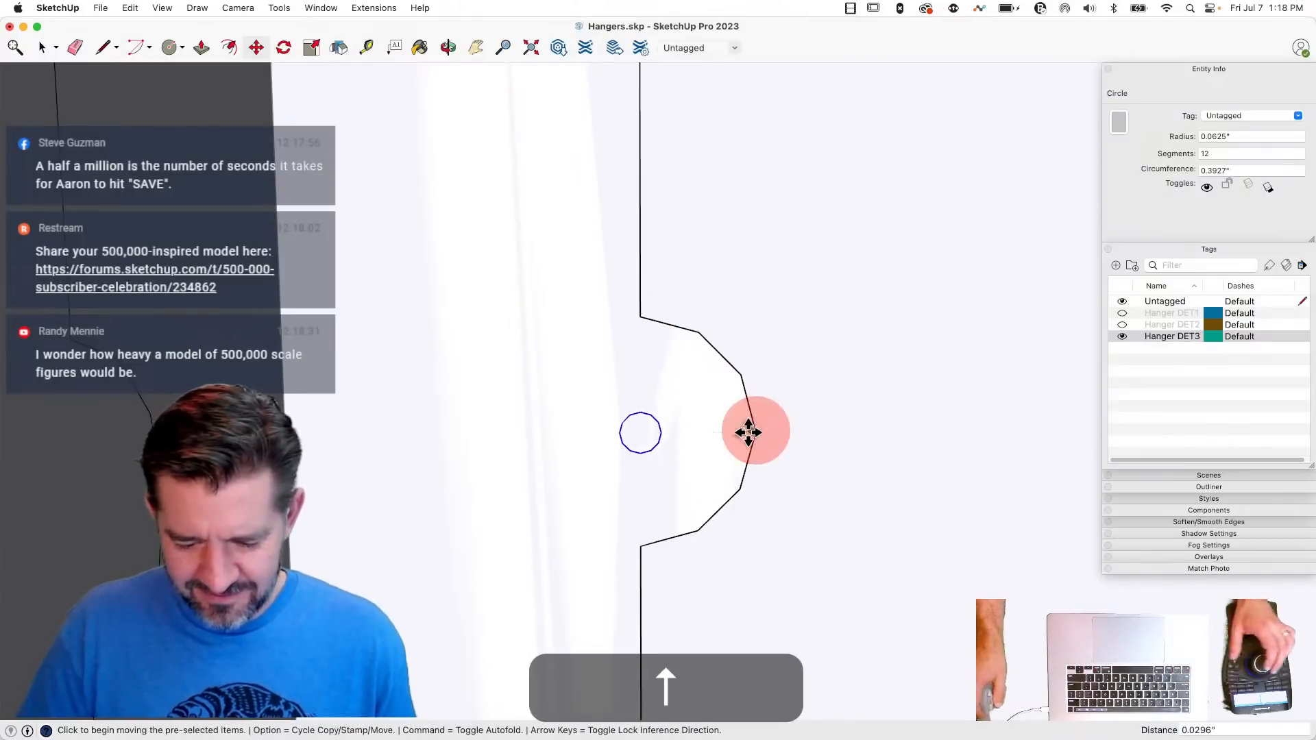
key("space")
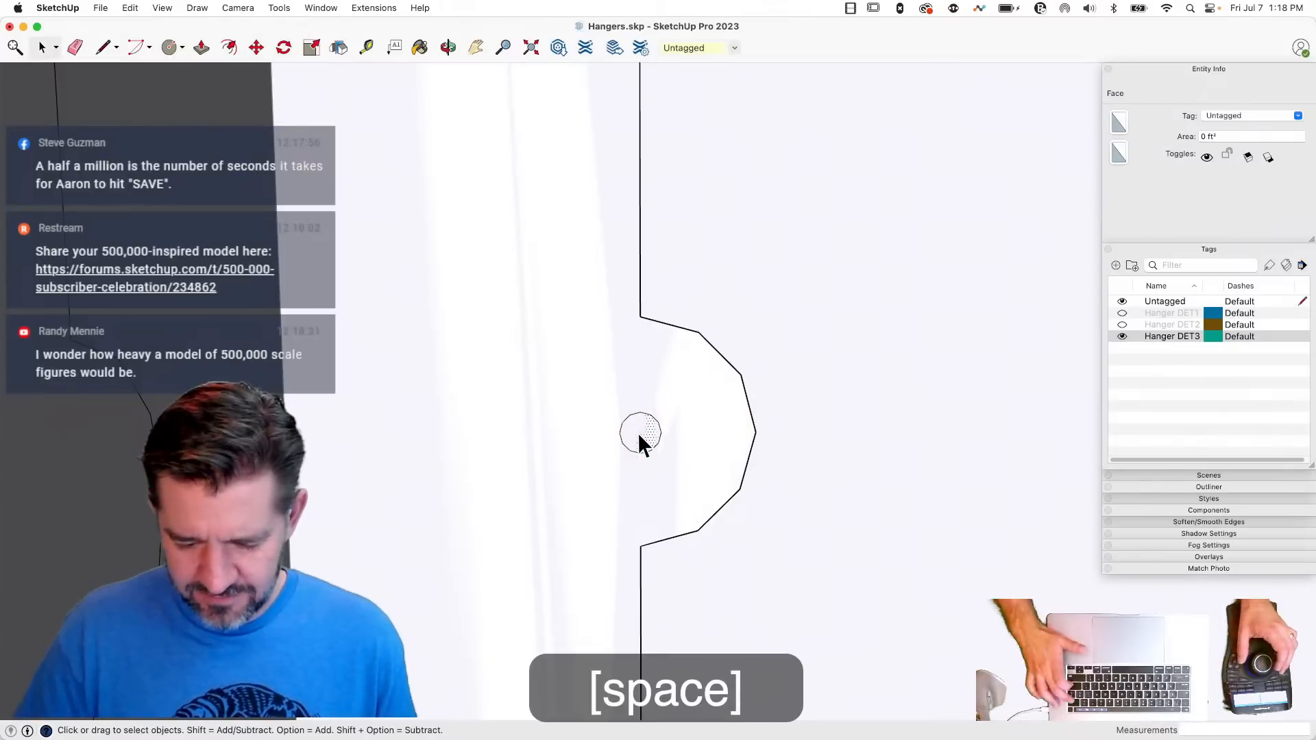
key("Delete")
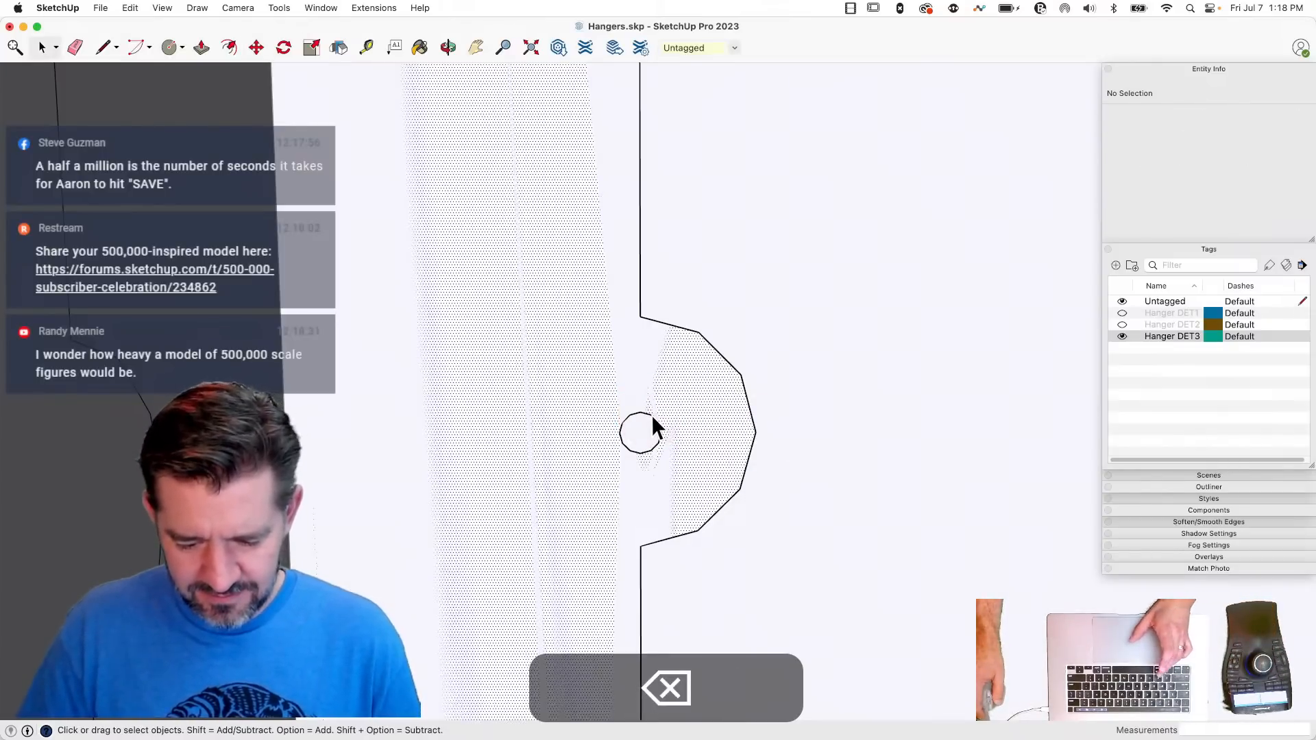
- Copy the side face's hole circle and paste the copy in the empty space below the hanger
left_click(652, 418)
key("super+c")
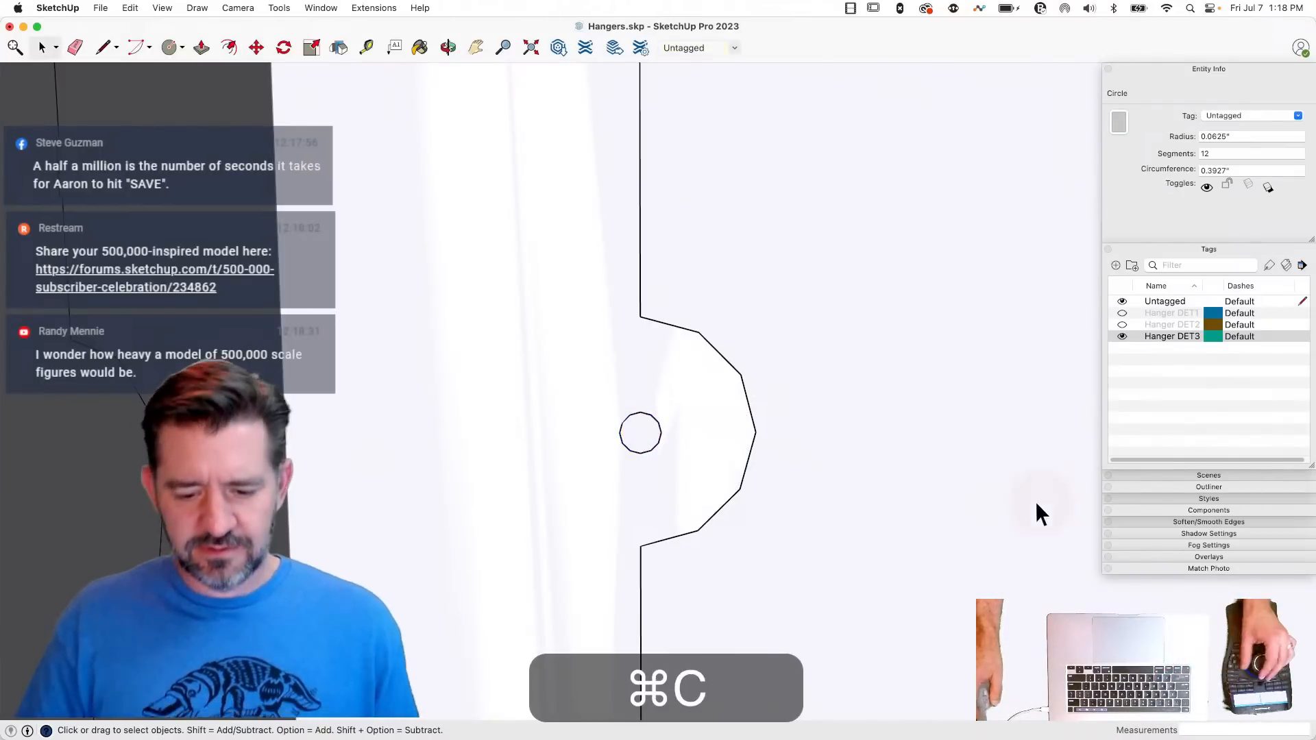
left_click(1036, 500)
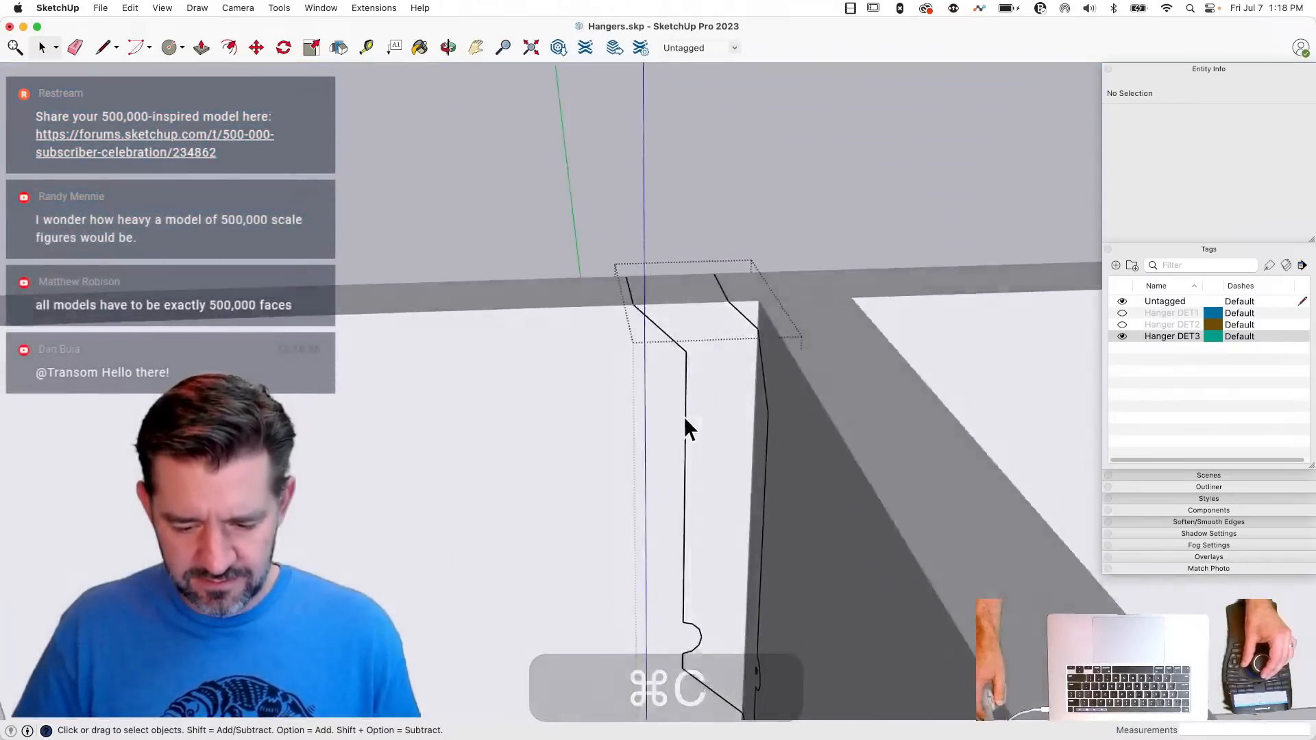
key("super+v")
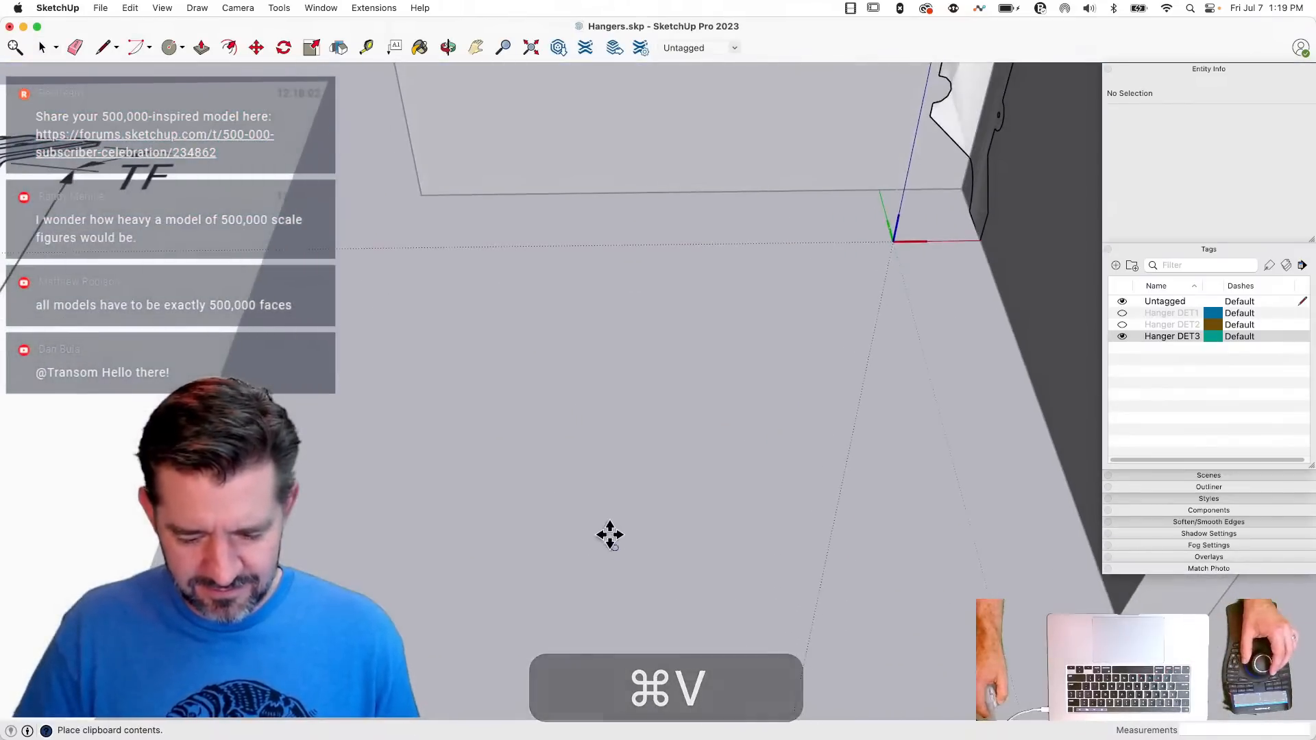
left_click(608, 535)
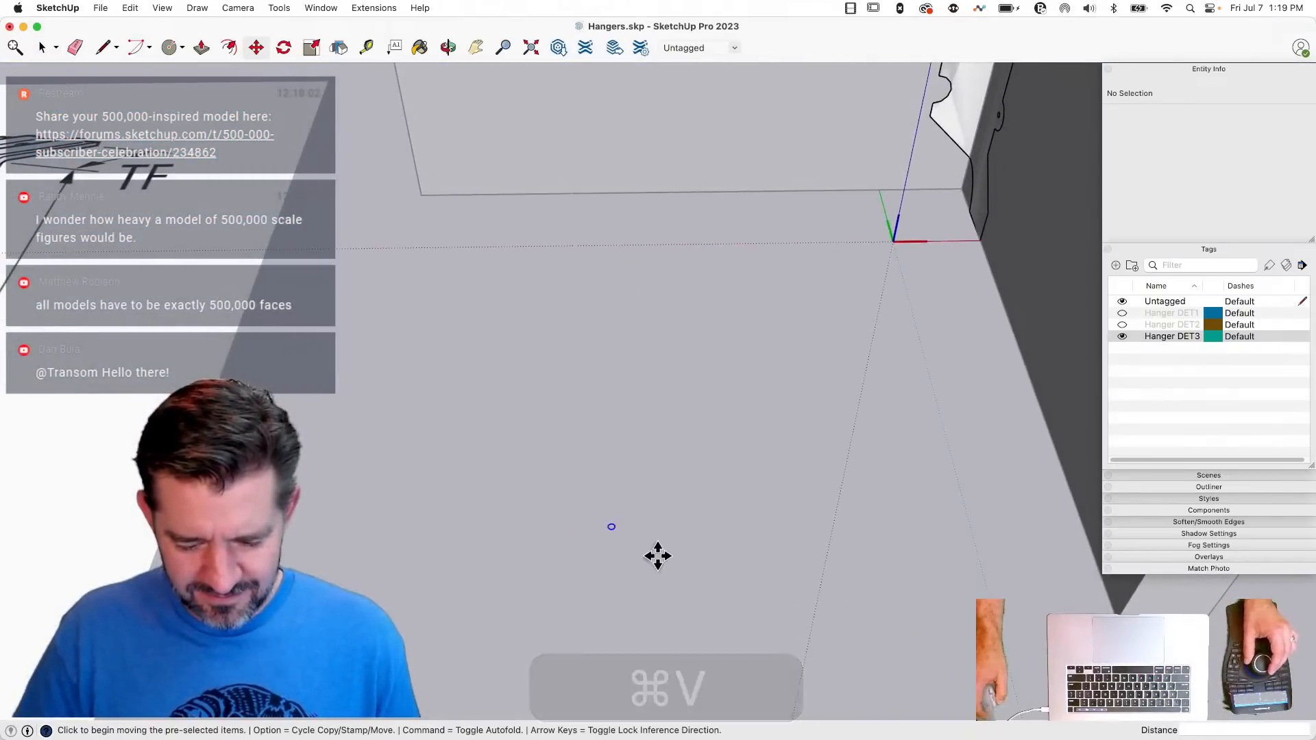
- Rotate the pasted circle 90 degrees about the red axis so it stands parallel to the front face
key("q")
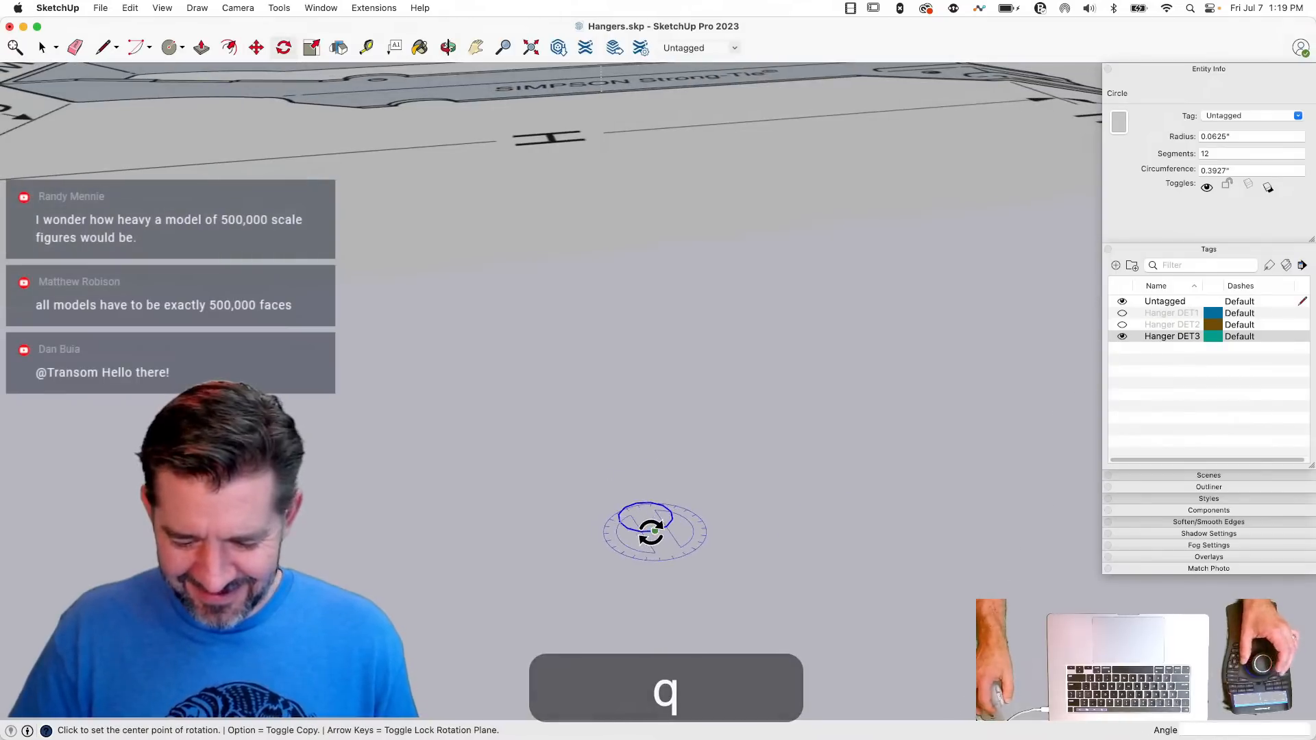
key("Left")
left_click(655, 530)
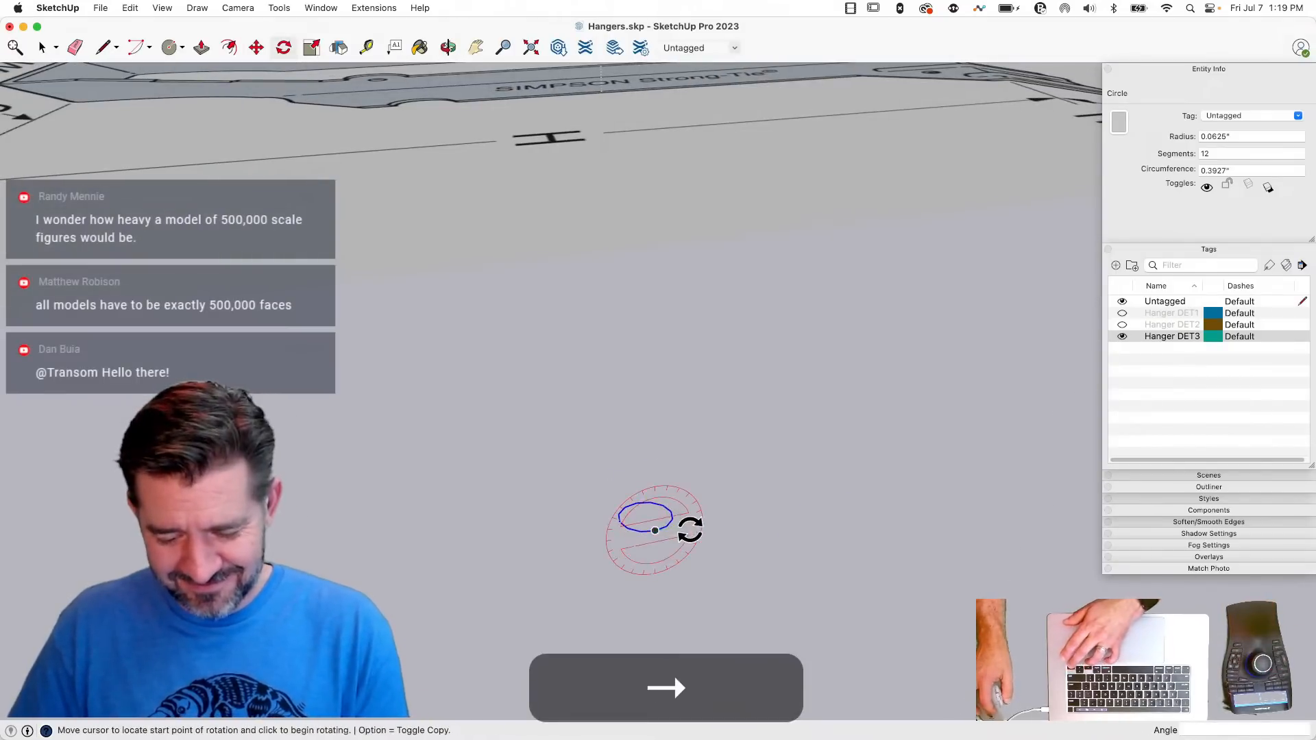
left_click(687, 528)
left_click(655, 468)
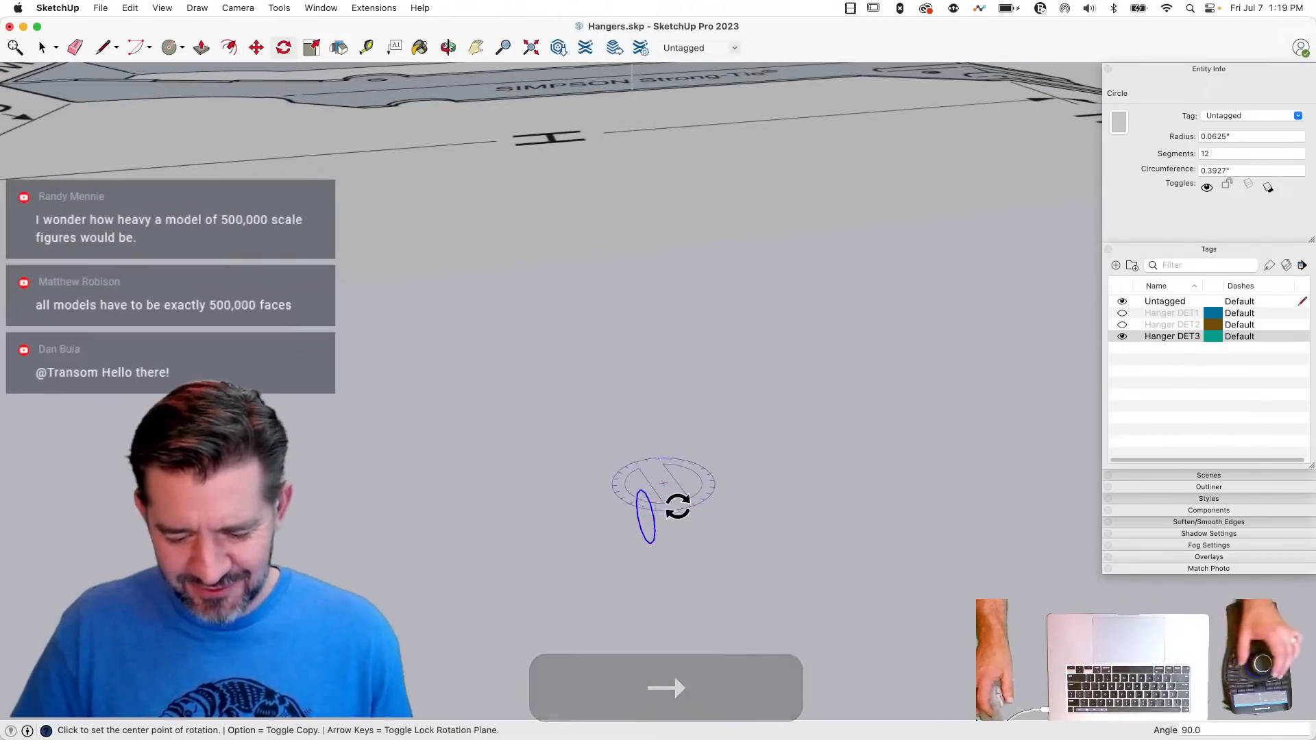
- Move the upright circle onto the front face's upper part, just below the top flange
key("m")
left_click(638, 503)
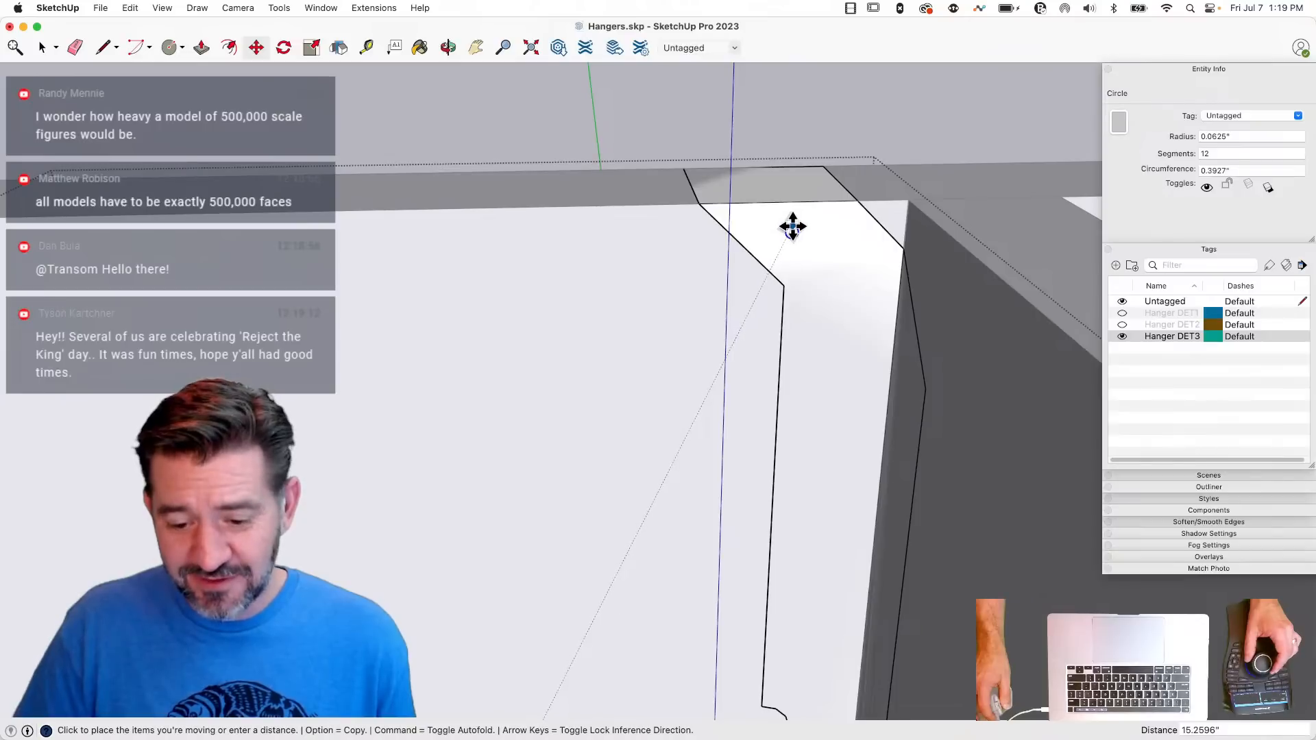
left_click(793, 226)
key("space")
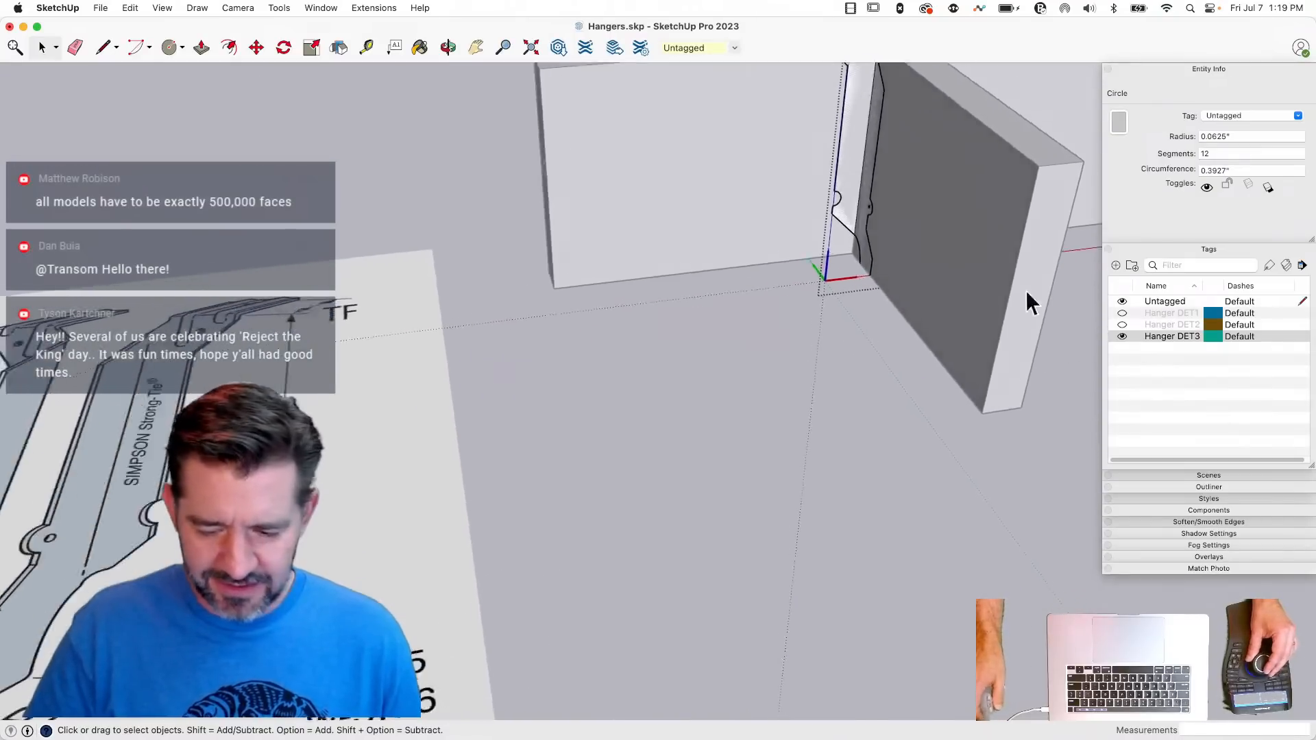
- Draw a 0.1-inch line inward from the side face's lower diagonal edge, followed by a 1-inch line parallel to that edge
key("l")
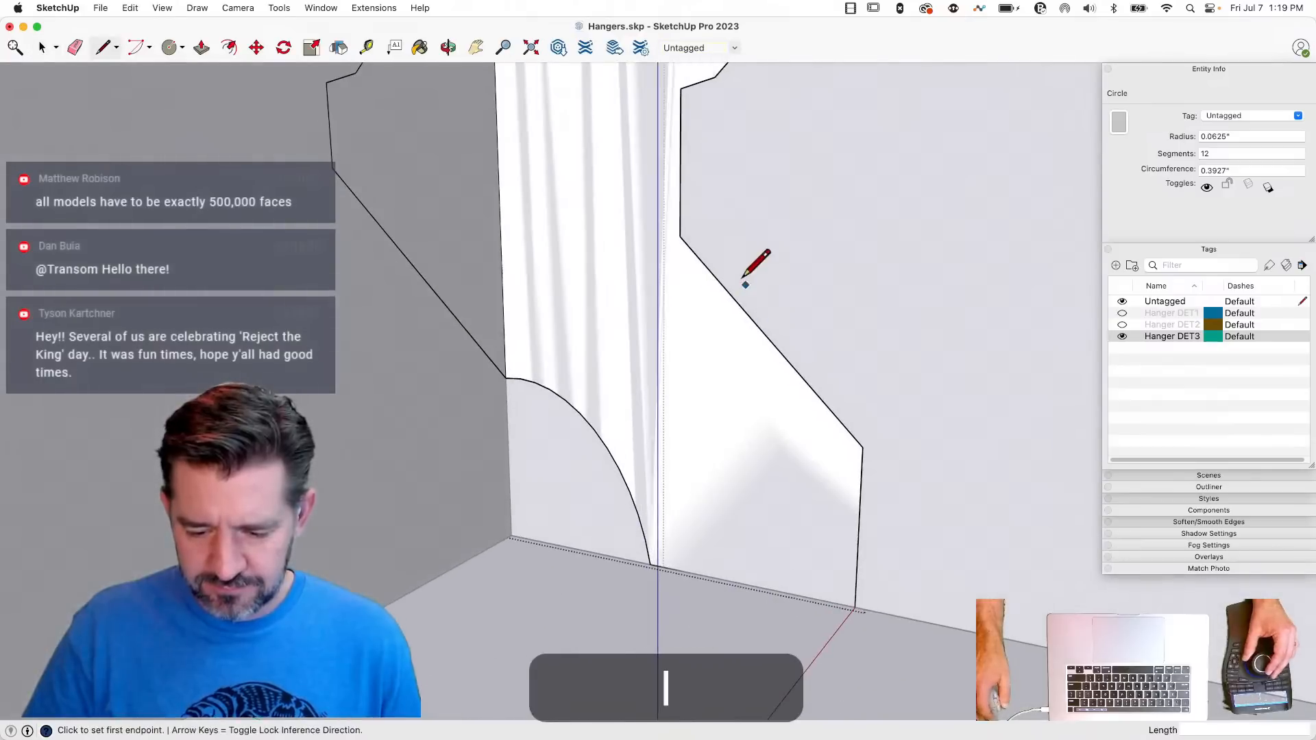
left_click(725, 287)
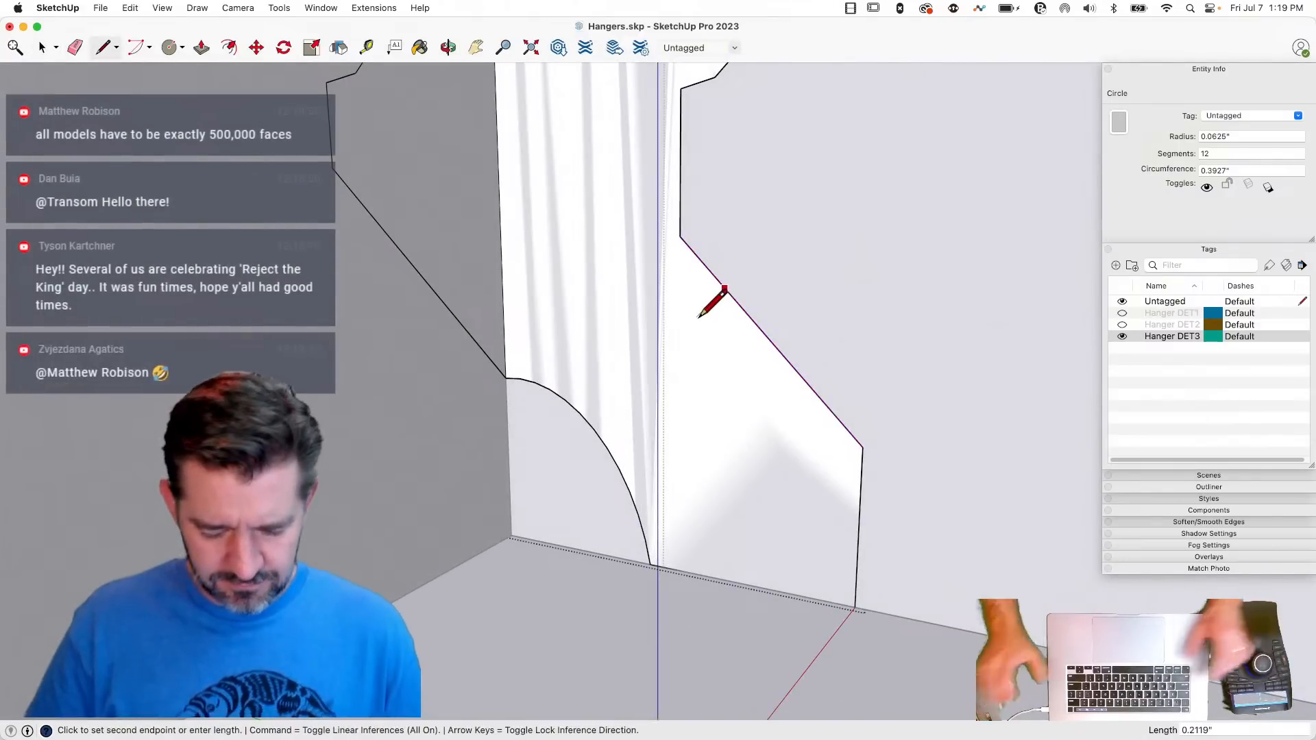
type(".1")
key("Return")
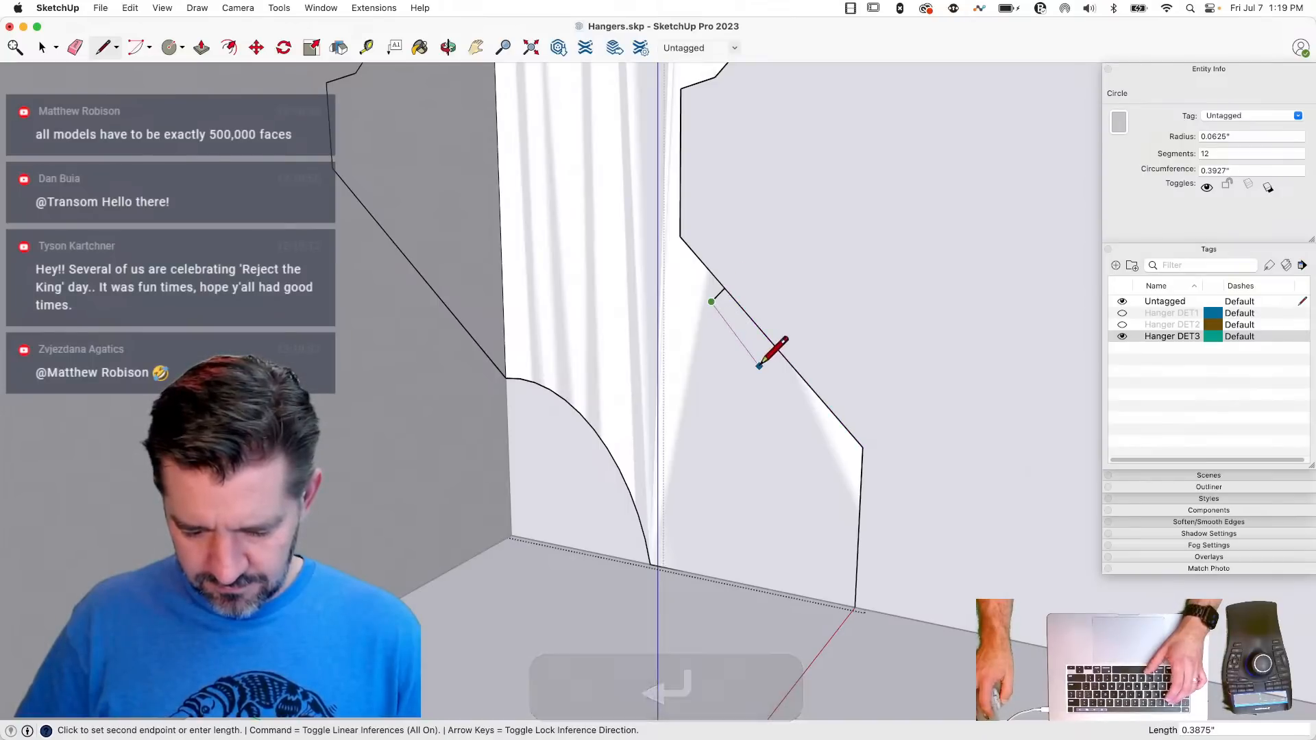
type("1\"")
key("Return")
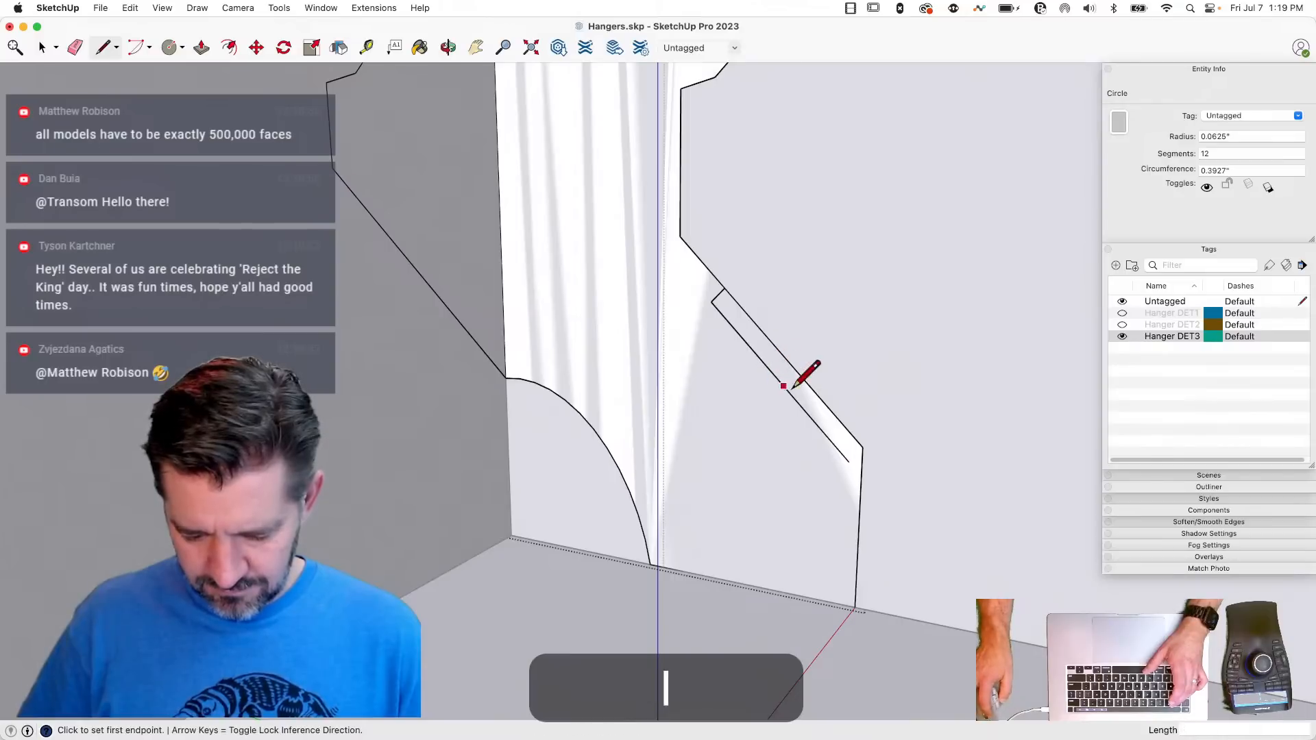
- Connect the parallel line's midpoint to the diagonal edge, and erase the leftover half and the enclosed edge segment to form a shallow notch
left_click(780, 380)
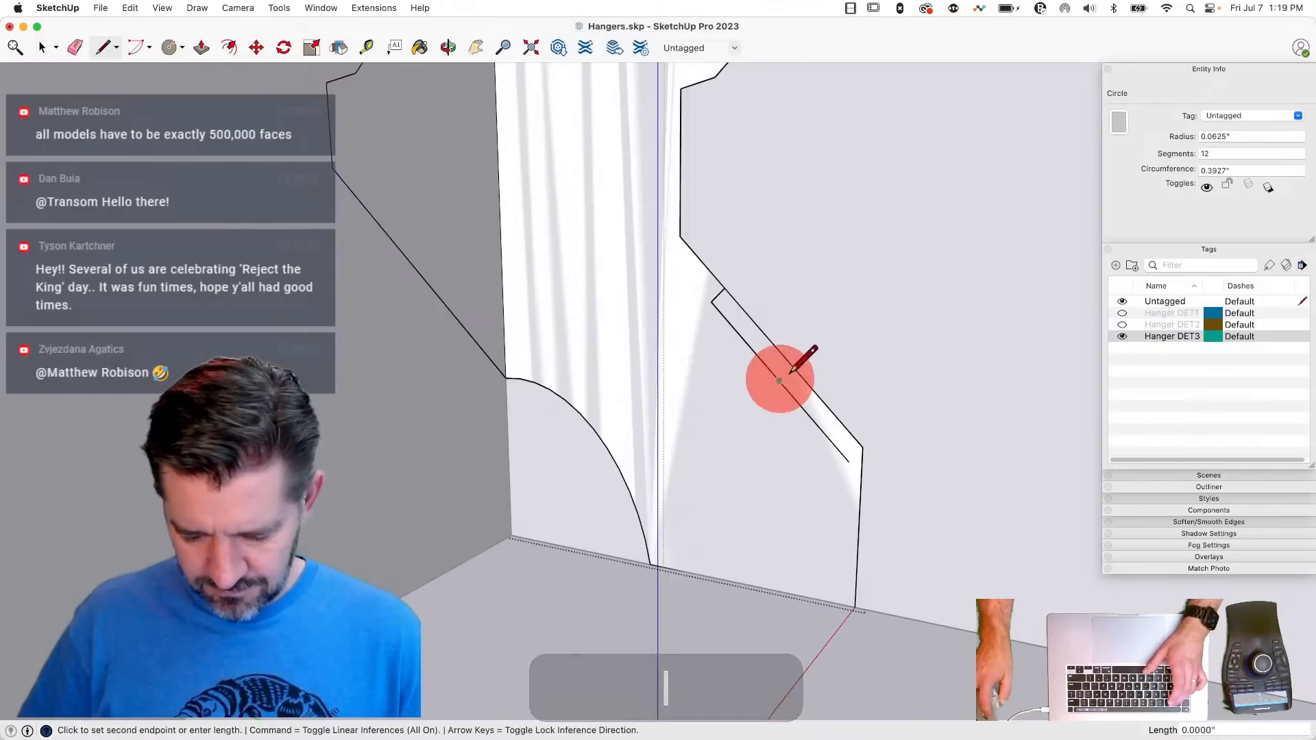
left_click(794, 367)
key("e")
left_click(794, 405)
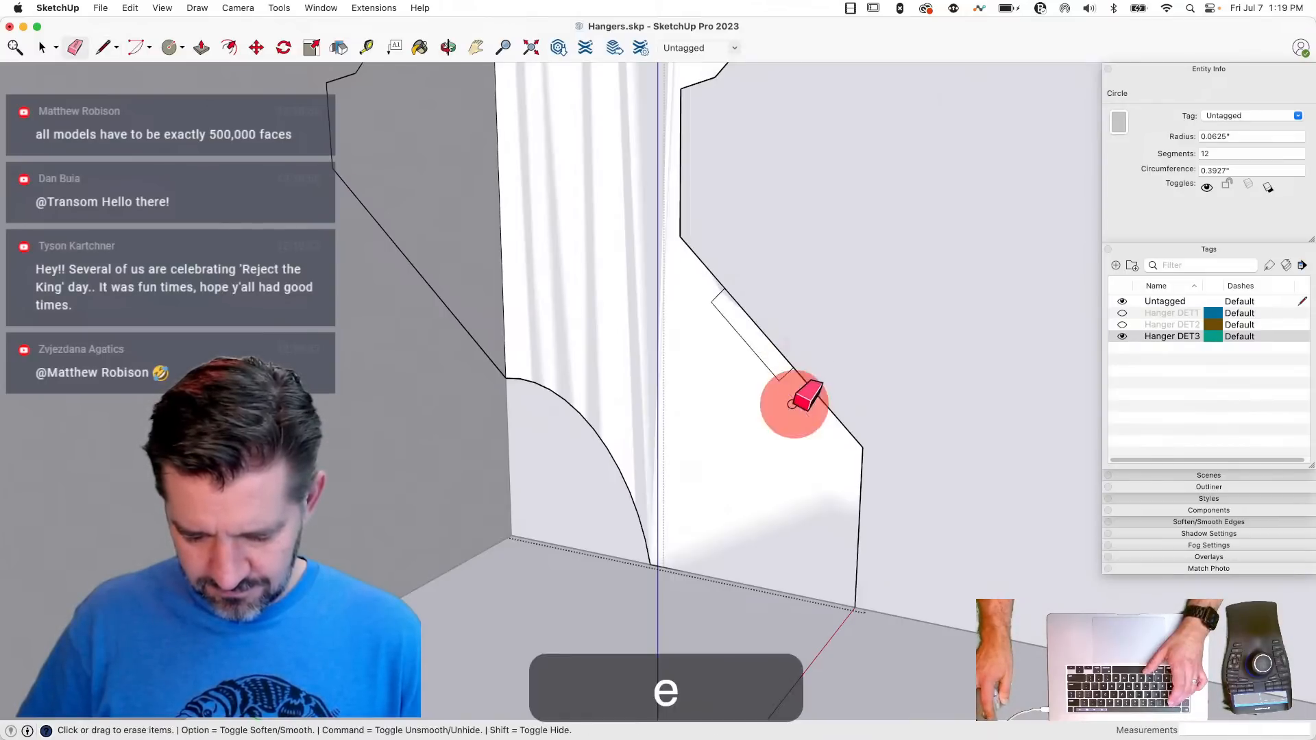
left_click(770, 342)
- Delete the face inside the circle on the front face's upper part to open the nail hole
key("space")
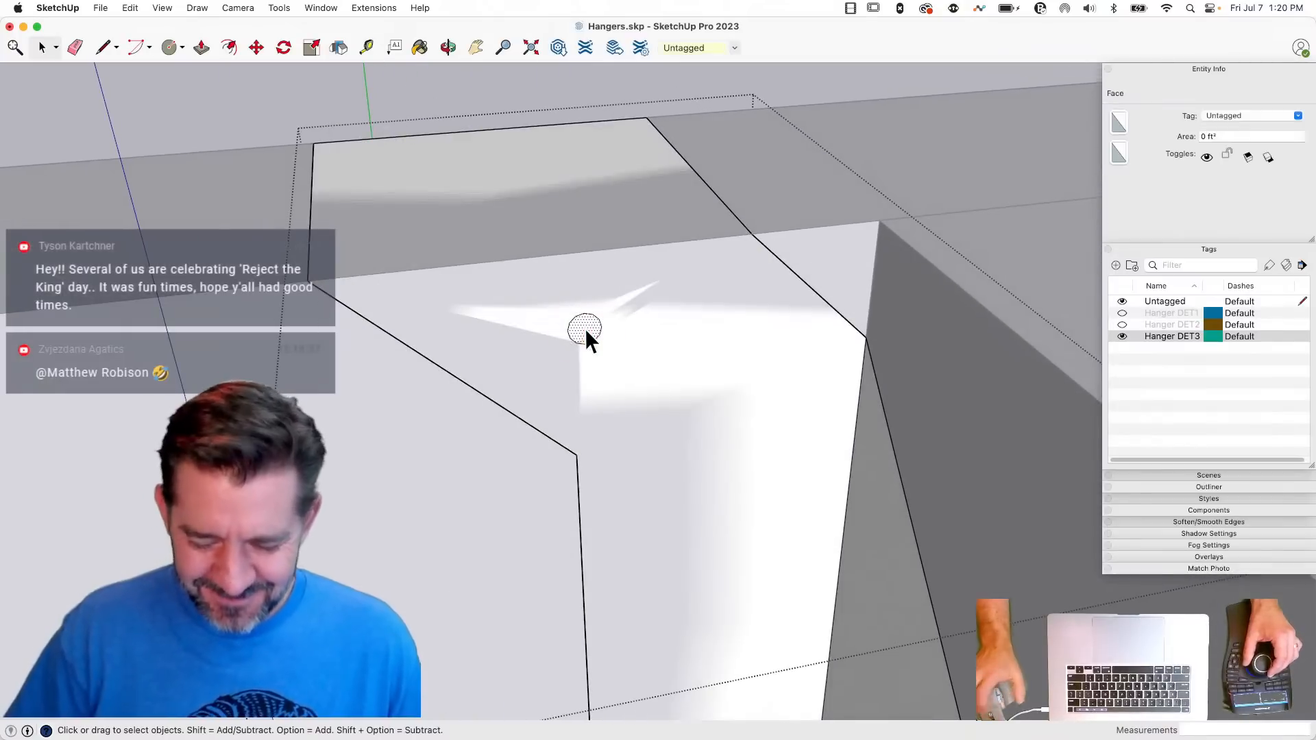
key("BackSpace")
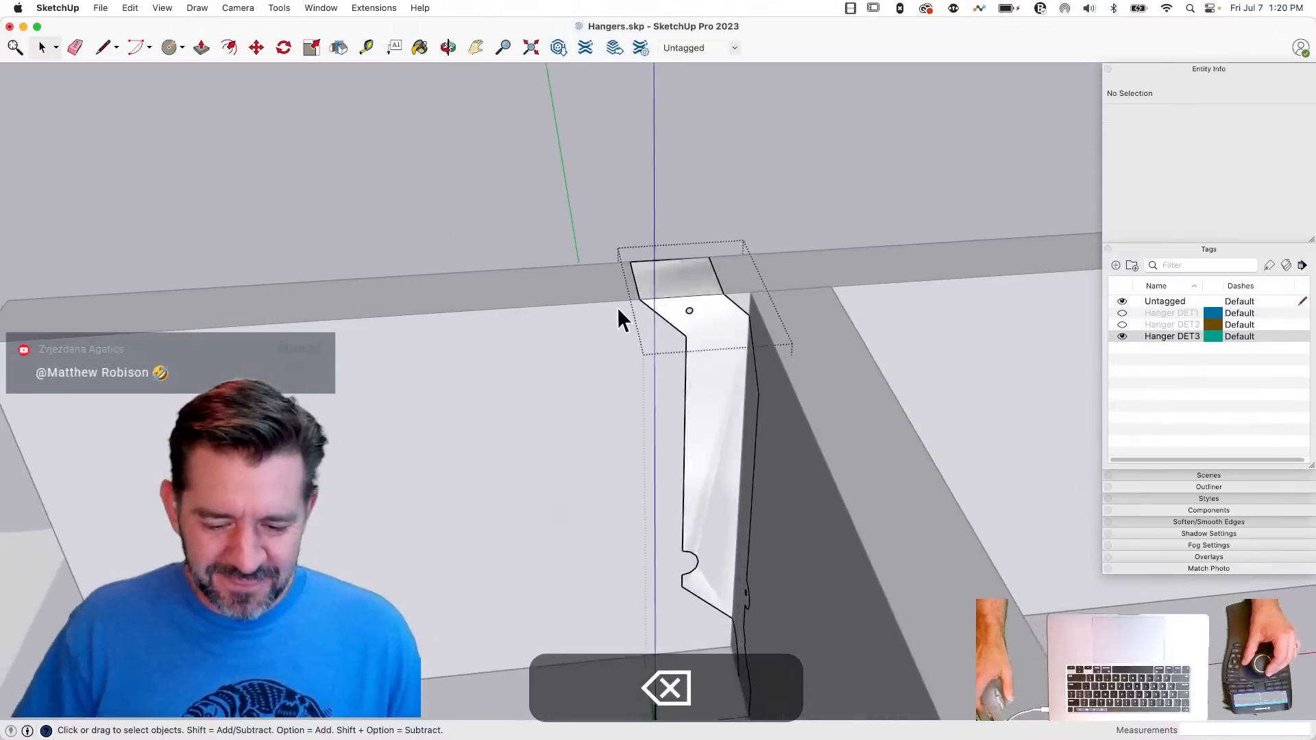
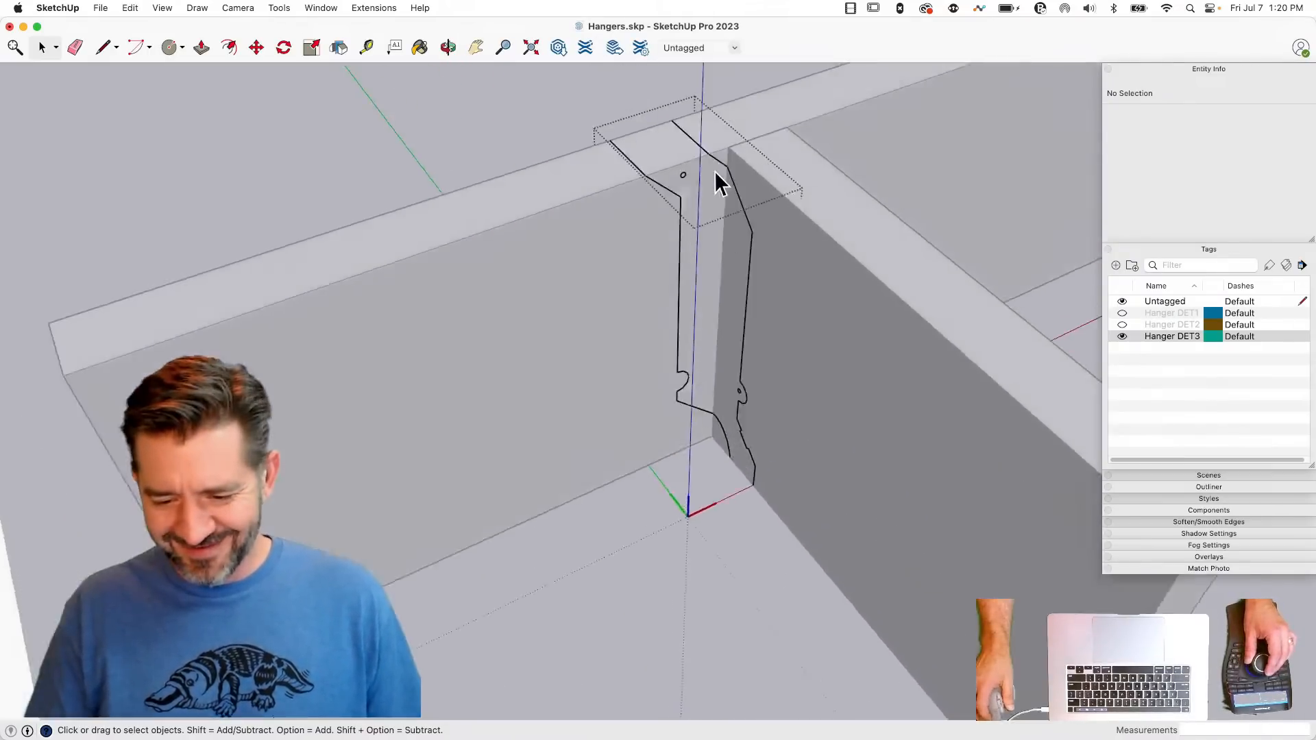
- Push/Pull the hanger's top flange face to a thickness of .07812"
key("p")
left_click_drag(613, 257, 600, 218)
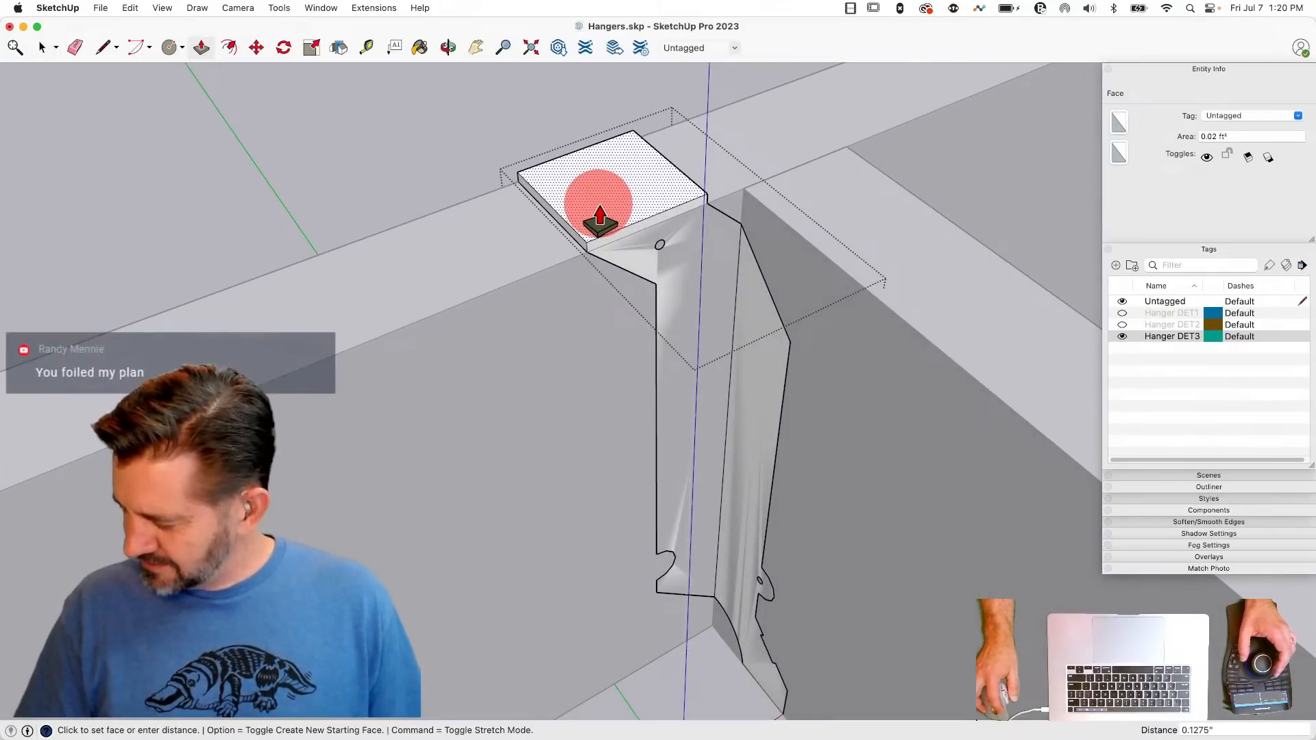
left_click(600, 218)
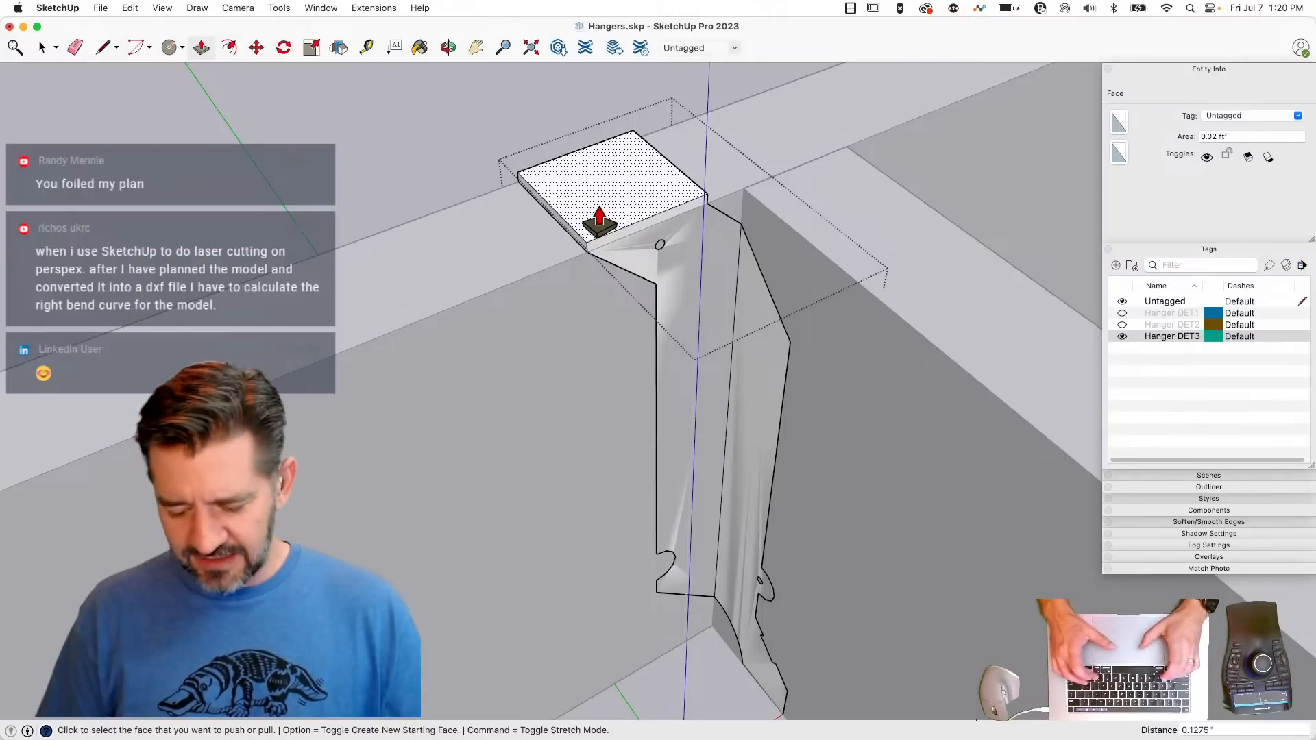
type(".")
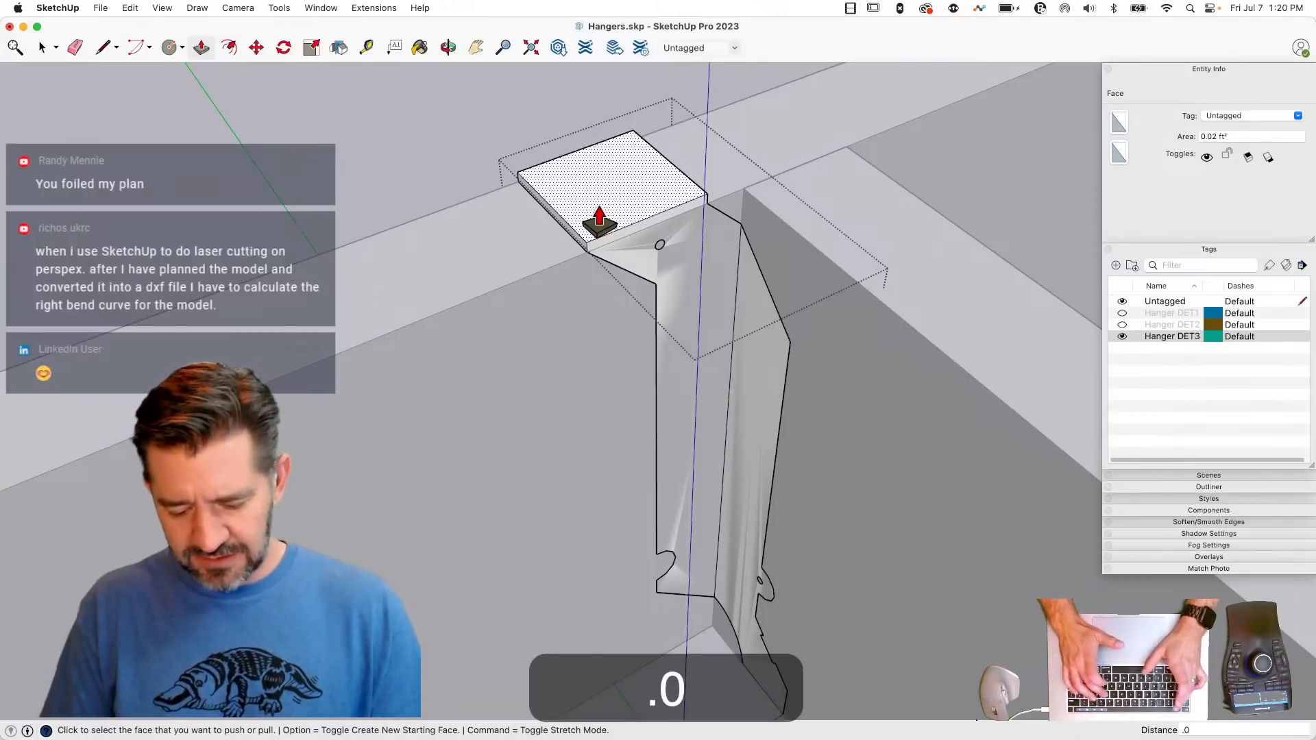
type("07")
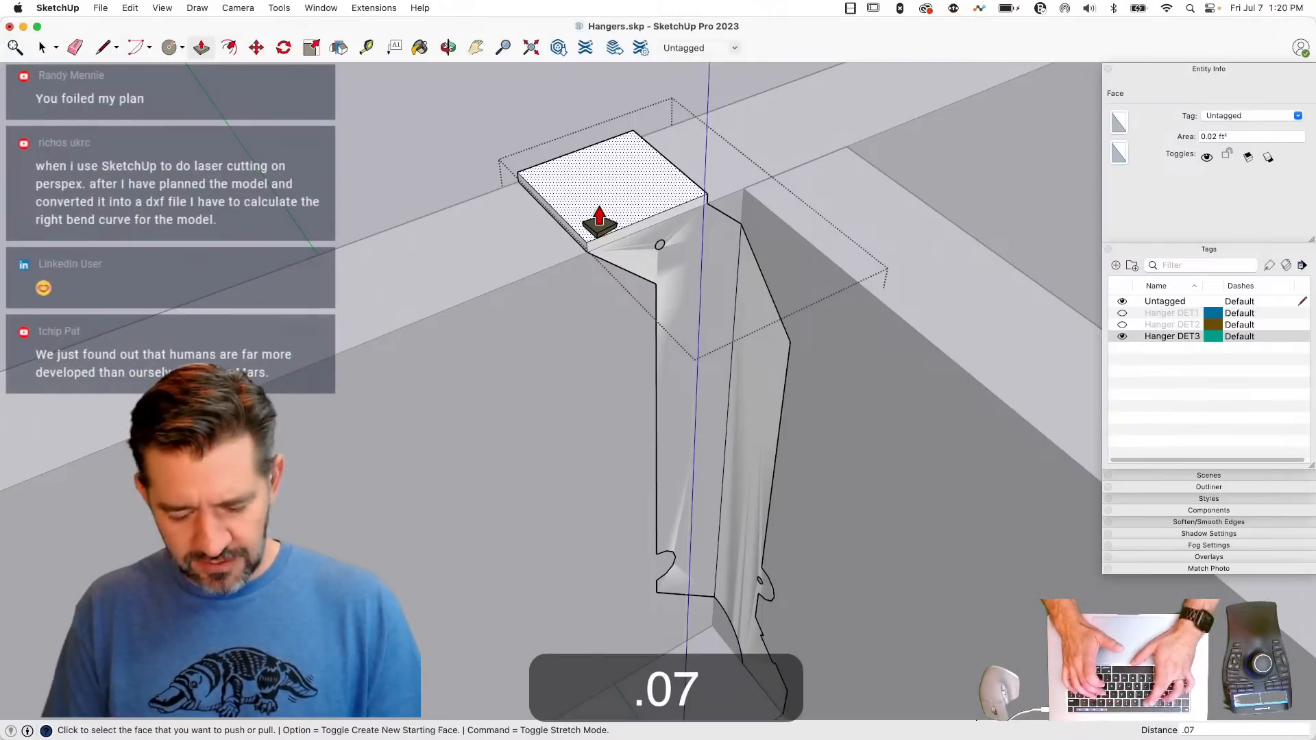
type("812\"")
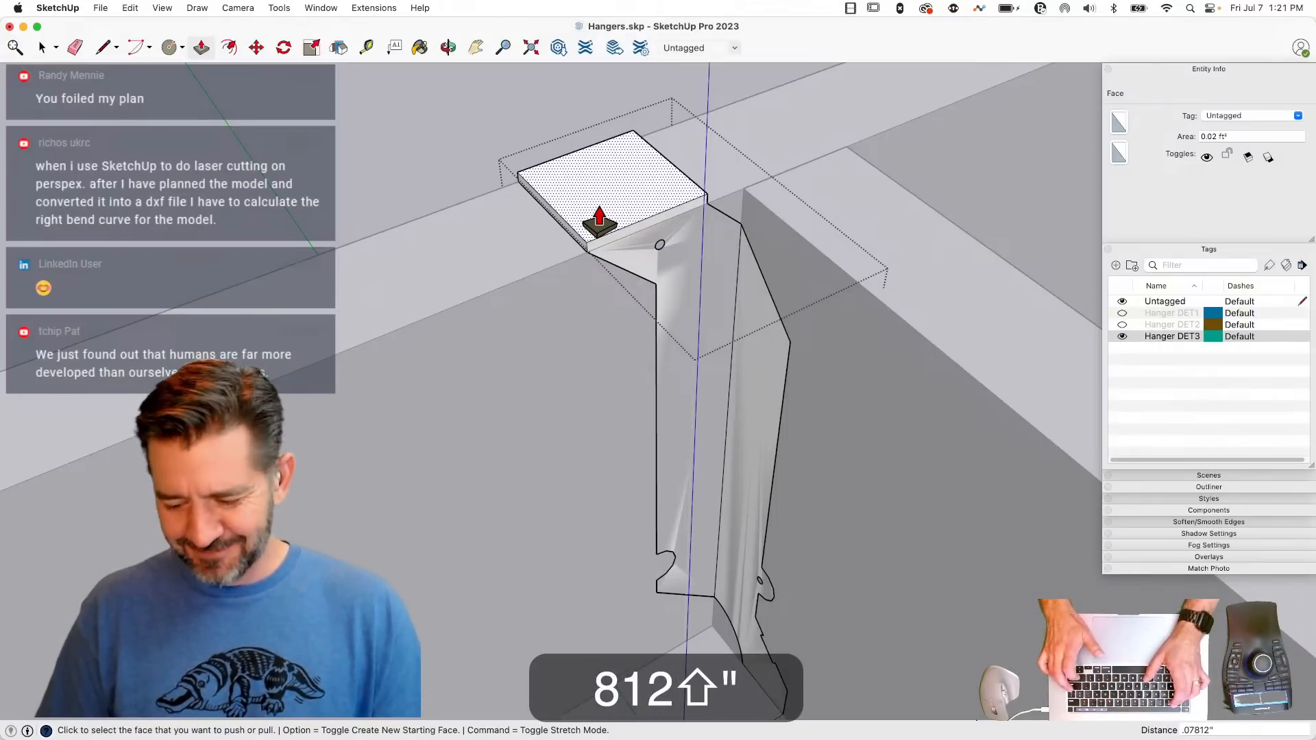
key("Return")
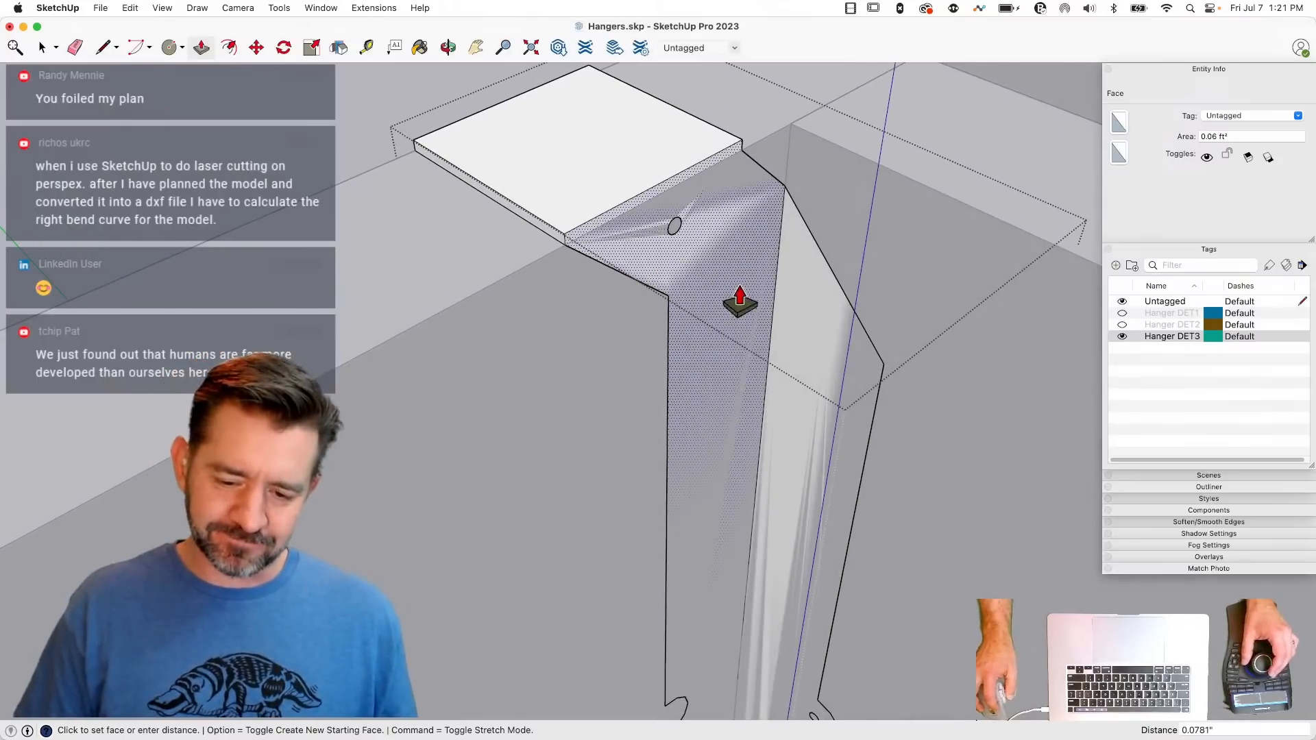
left_click(821, 327)
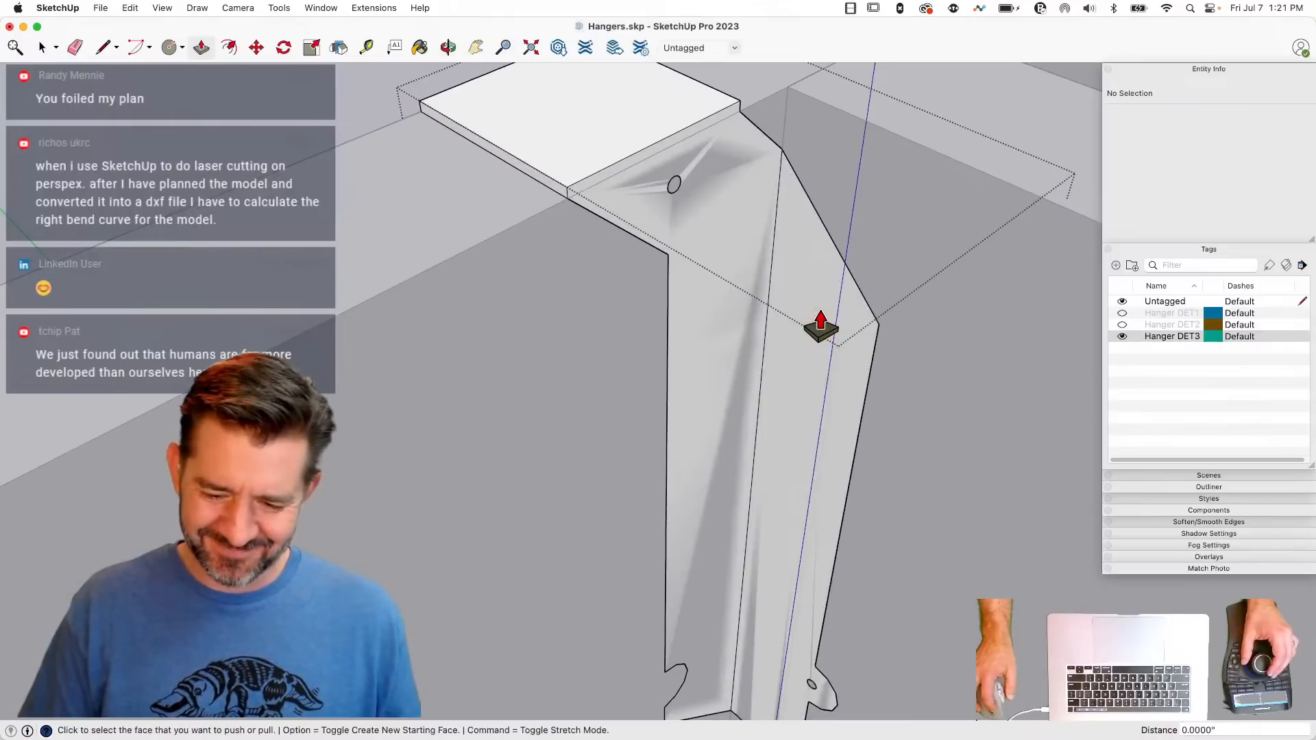
key("super+z")
left_click(803, 310)
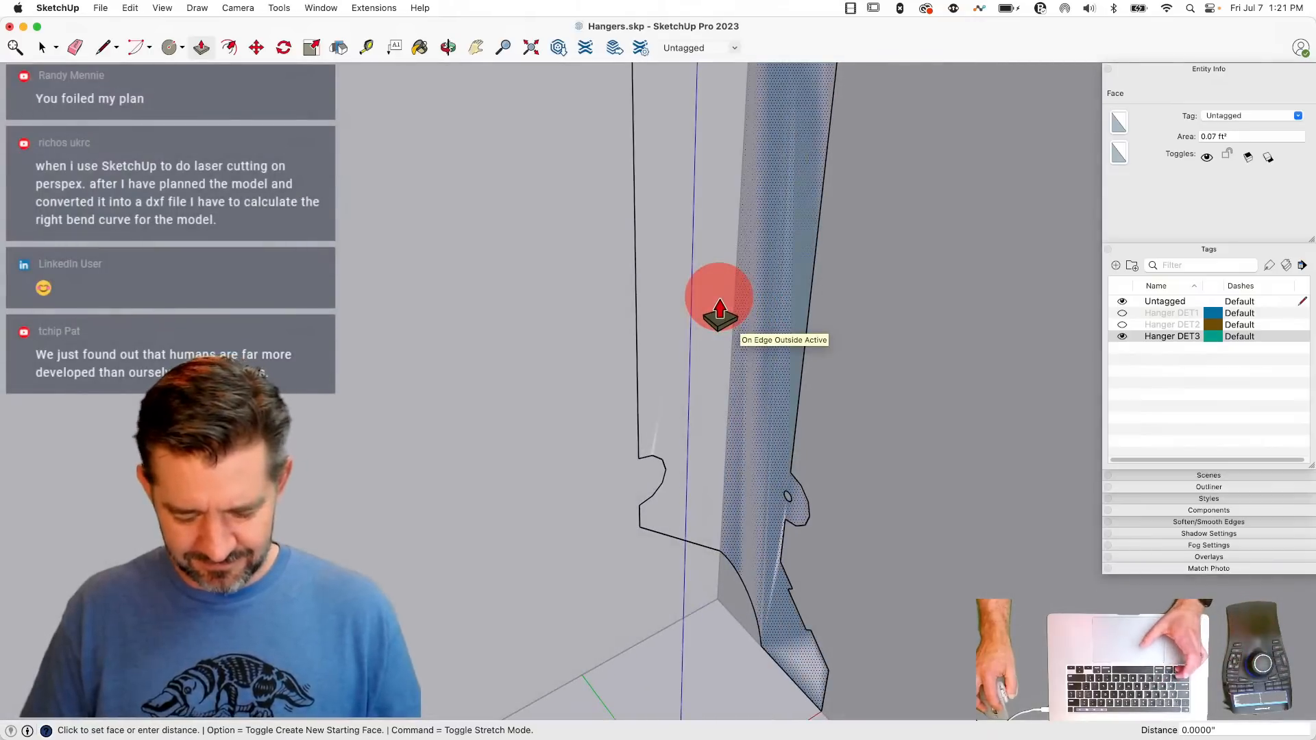
key("alt")
key("Escape")
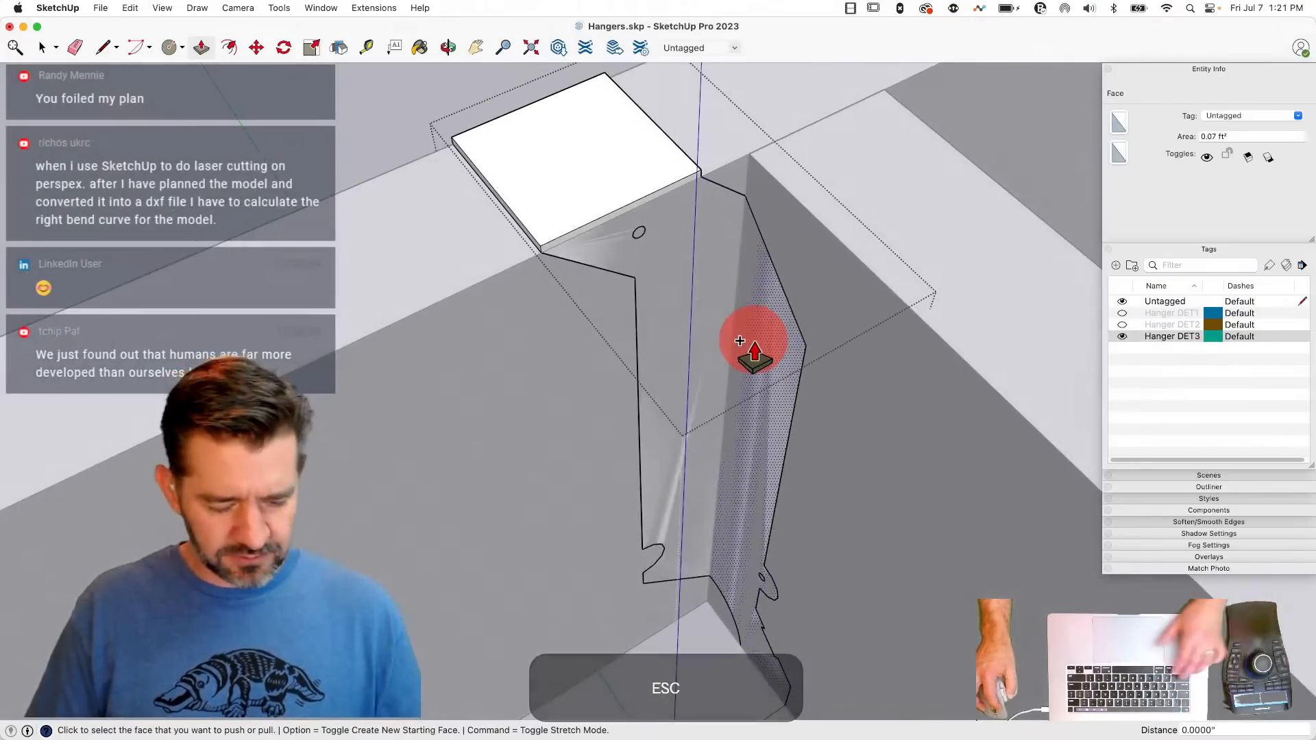
- Hide the rest of the model so only the hanger being edited is displayed
key("shift+q")
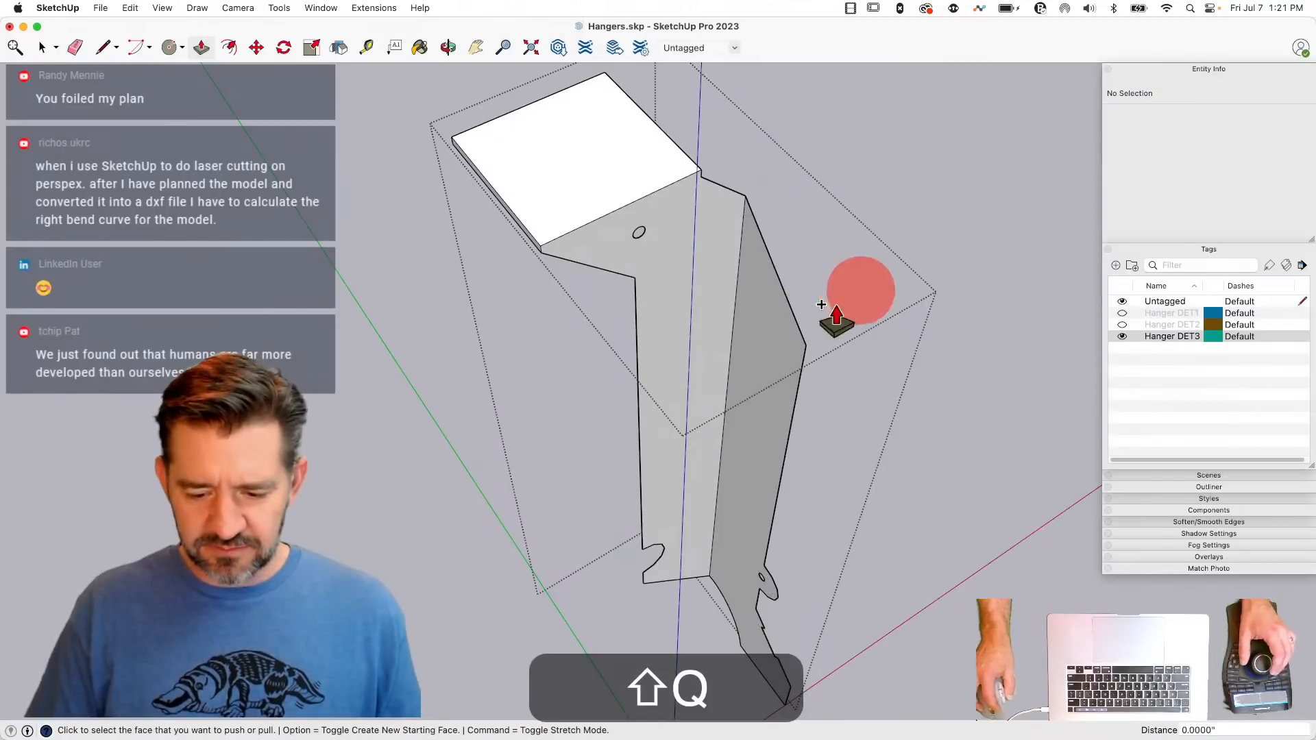
mouse_move(759, 349)
left_mouse_down()
mouse_move(929, 259)
mouse_move(412, 427)
mouse_move(752, 329)
mouse_move(760, 313)
mouse_move(524, 364)
left_mouse_up()
key("Escape")
key("Escape")
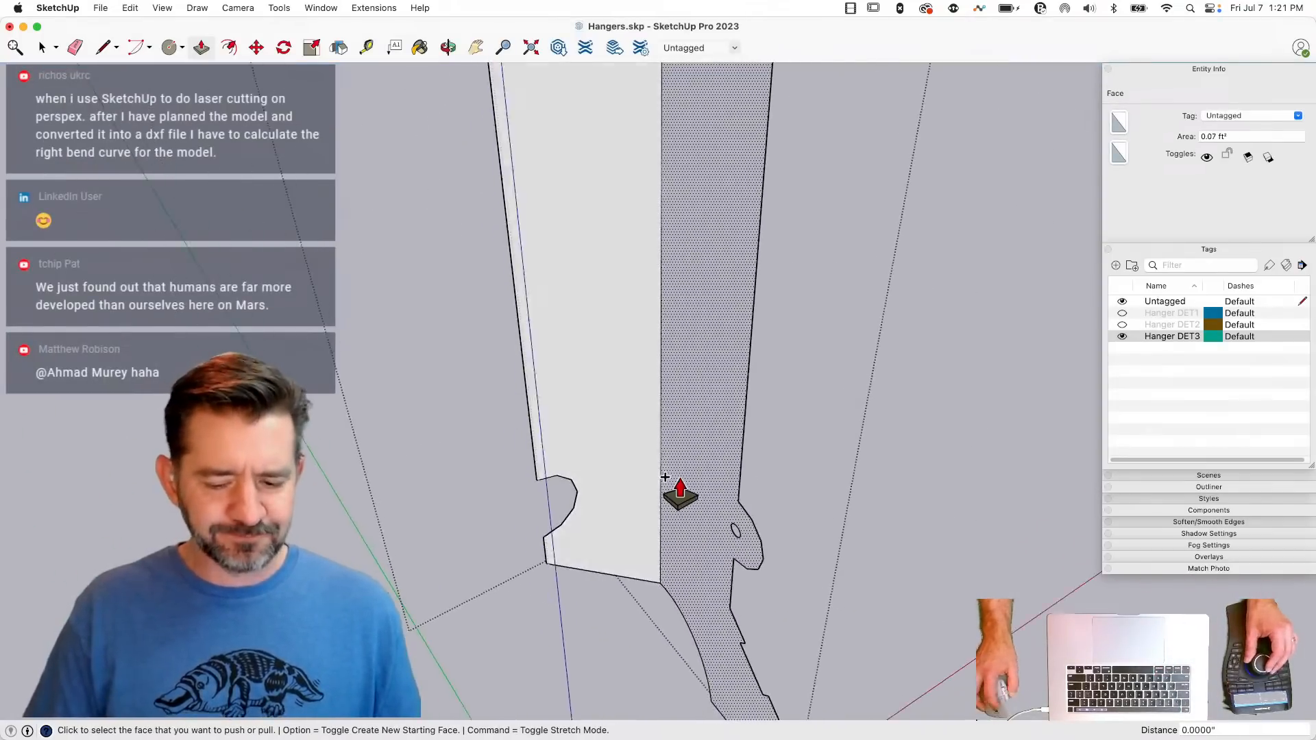
- Push/Pull the hanger's tall side flange face to a thickness of .07812", creating a new starting face
left_click(702, 349)
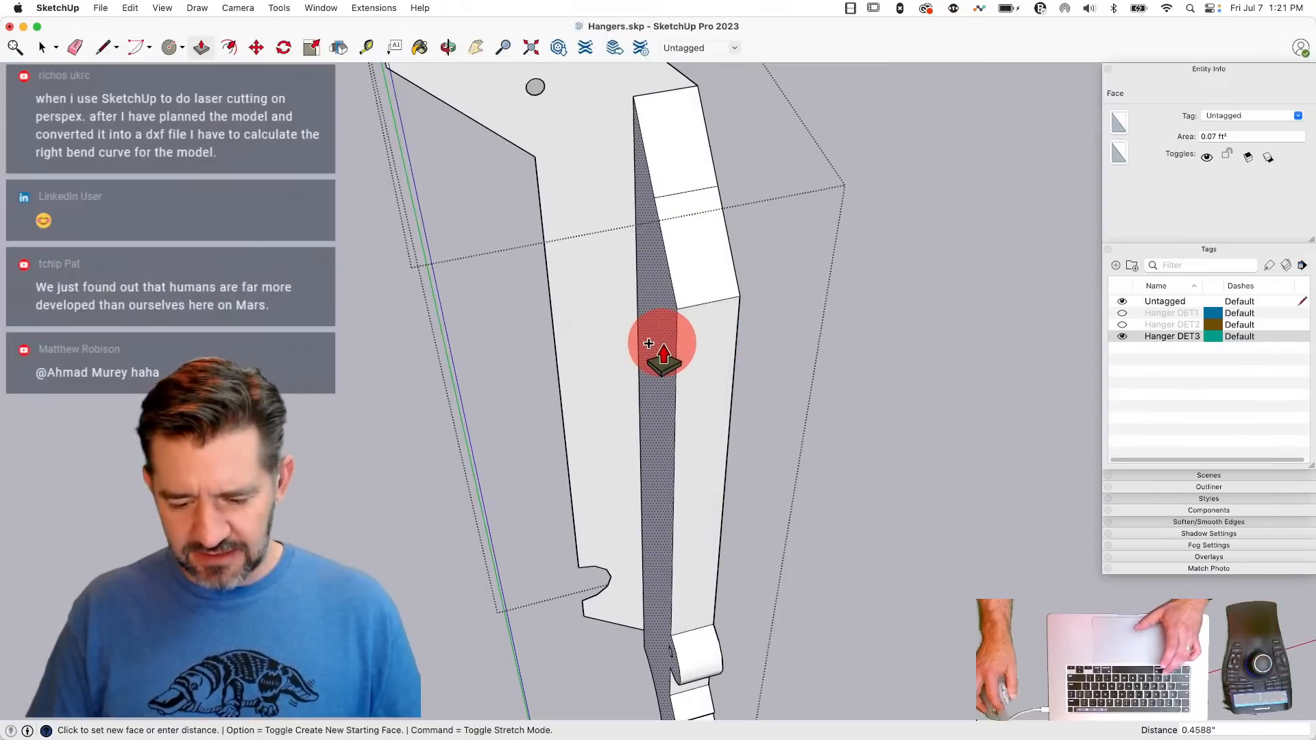
key("alt")
left_click_drag(662, 343, 539, 346)
left_click(663, 328)
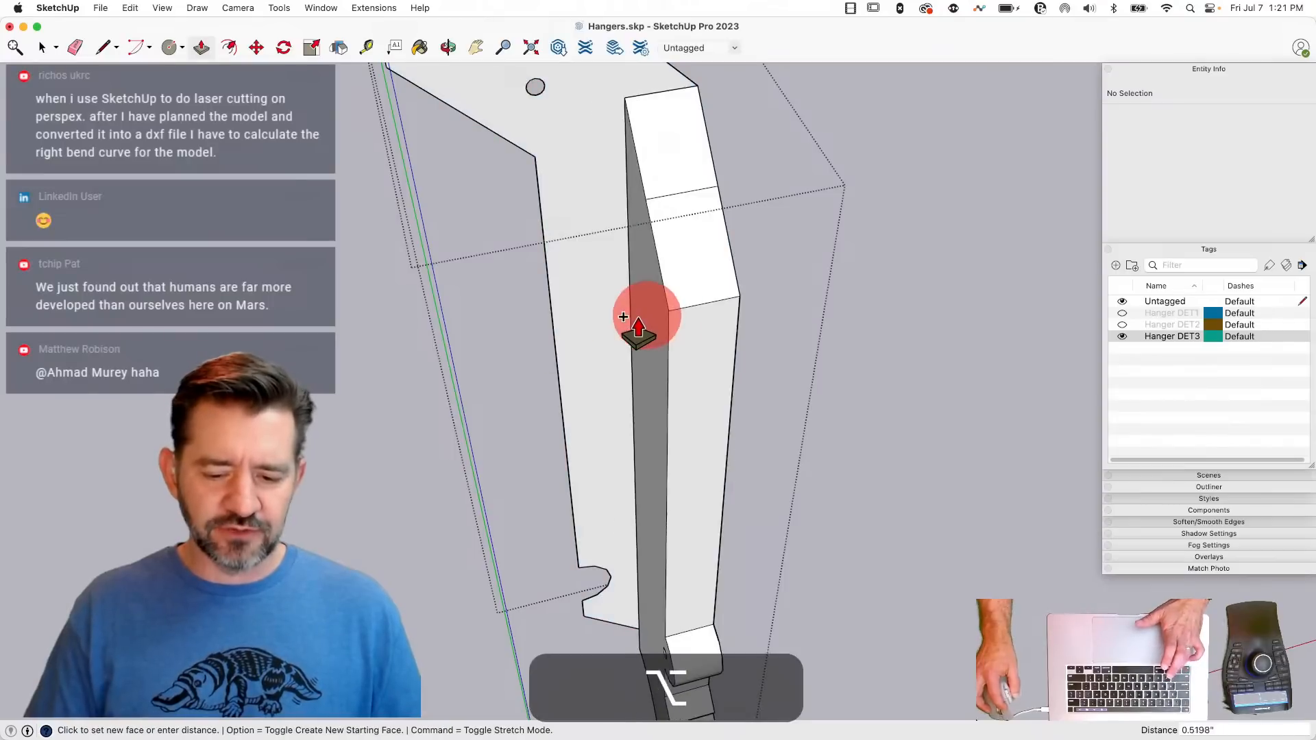
key("alt")
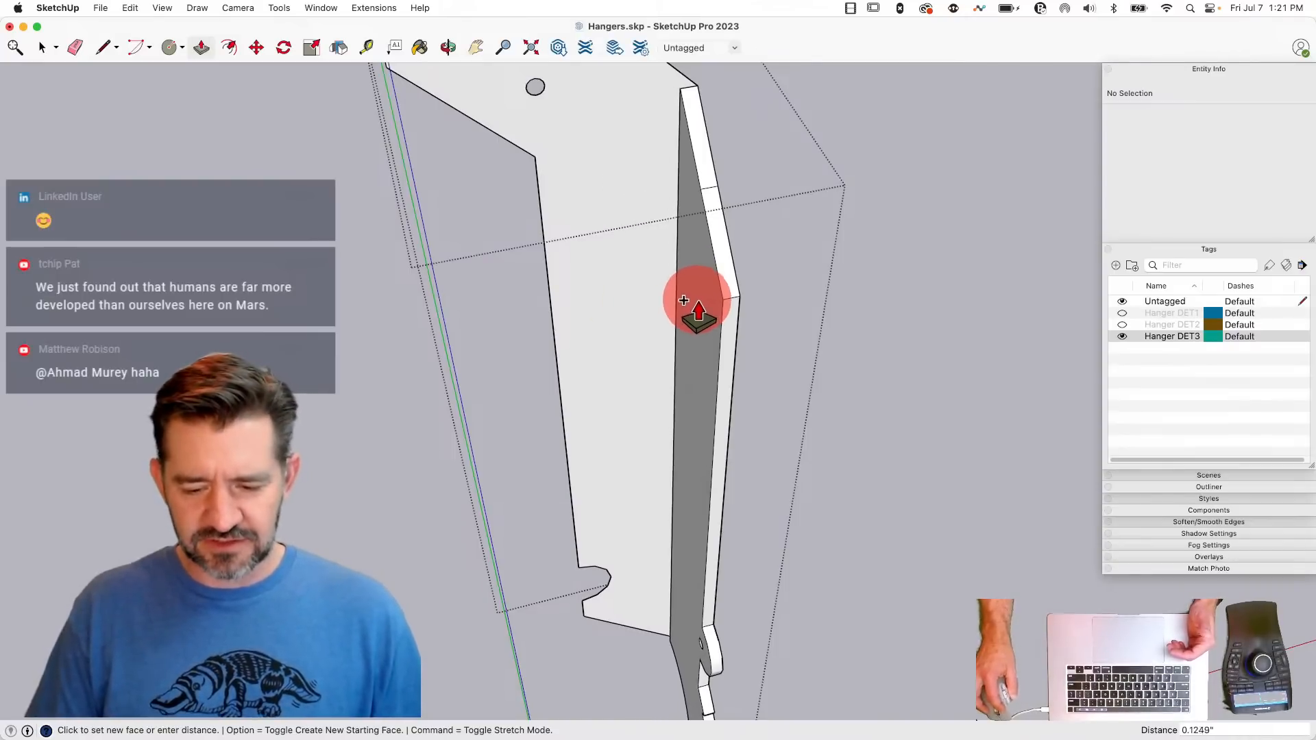
left_click(691, 299)
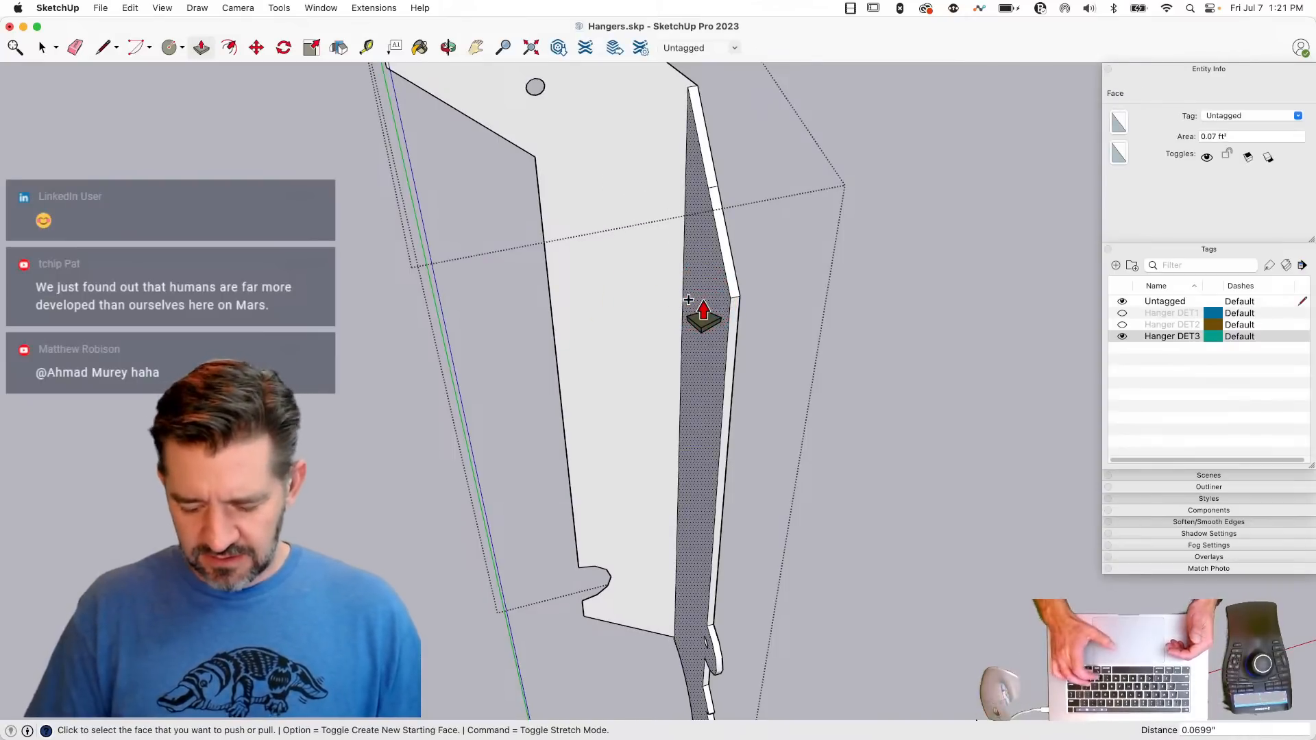
type(".")
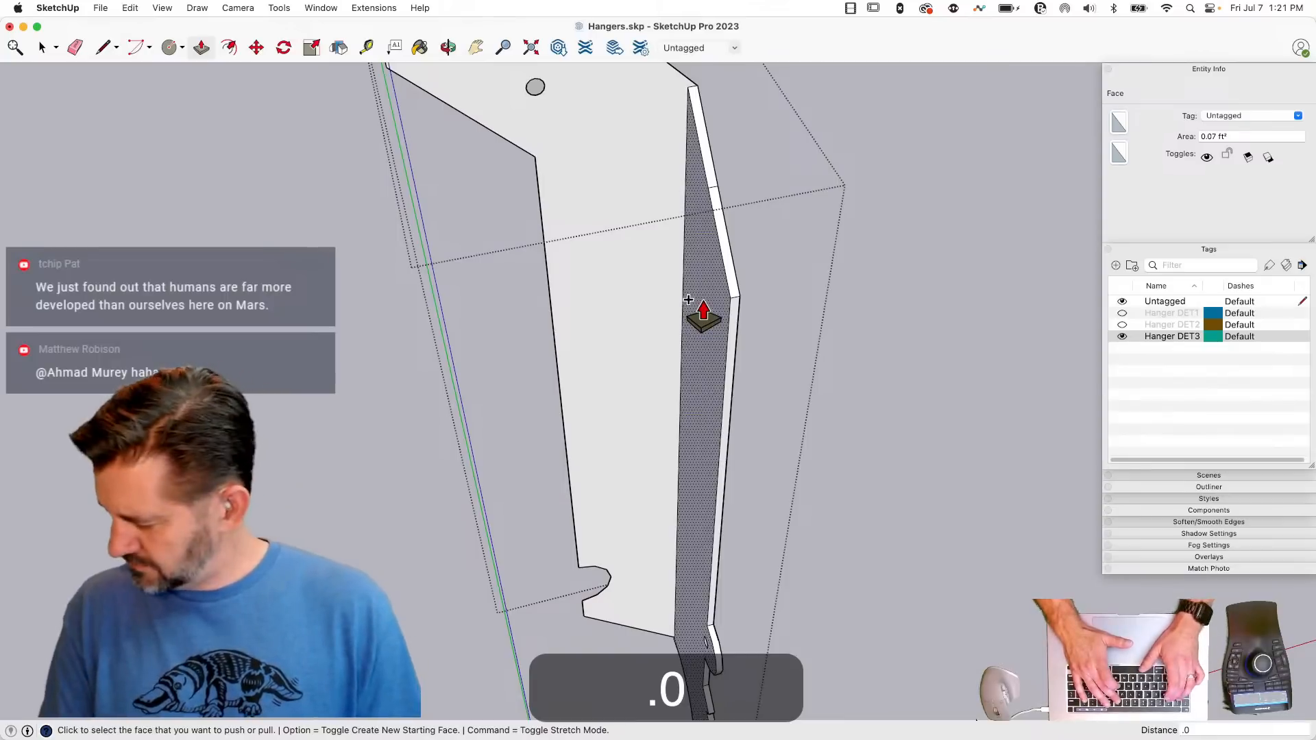
type("0")
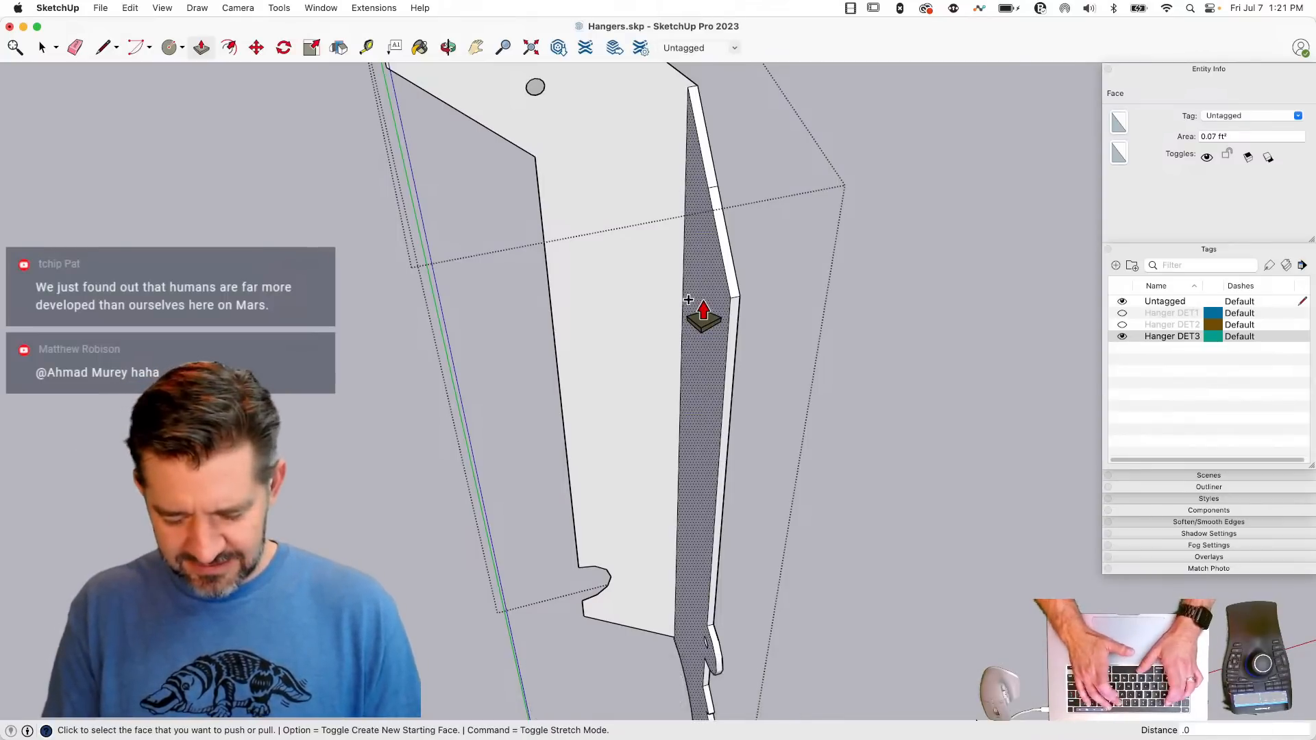
type("7812")
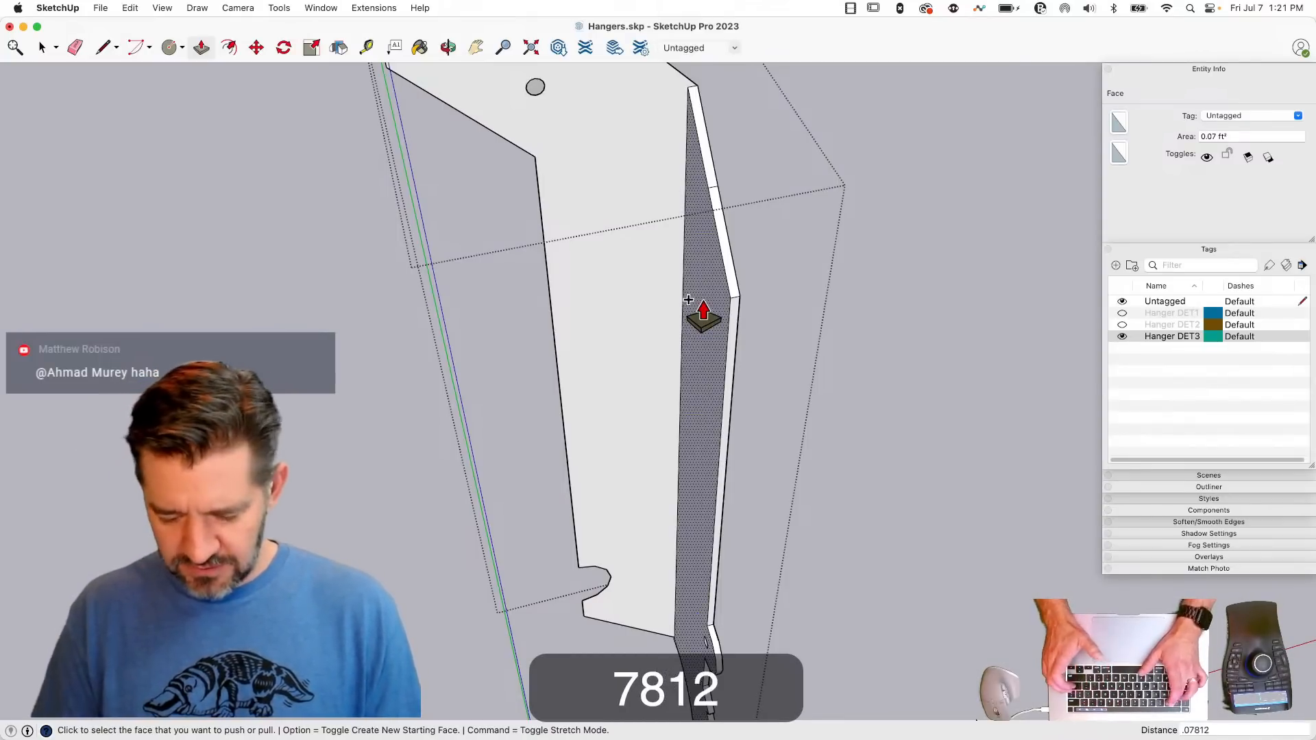
type("\"")
key("Return")
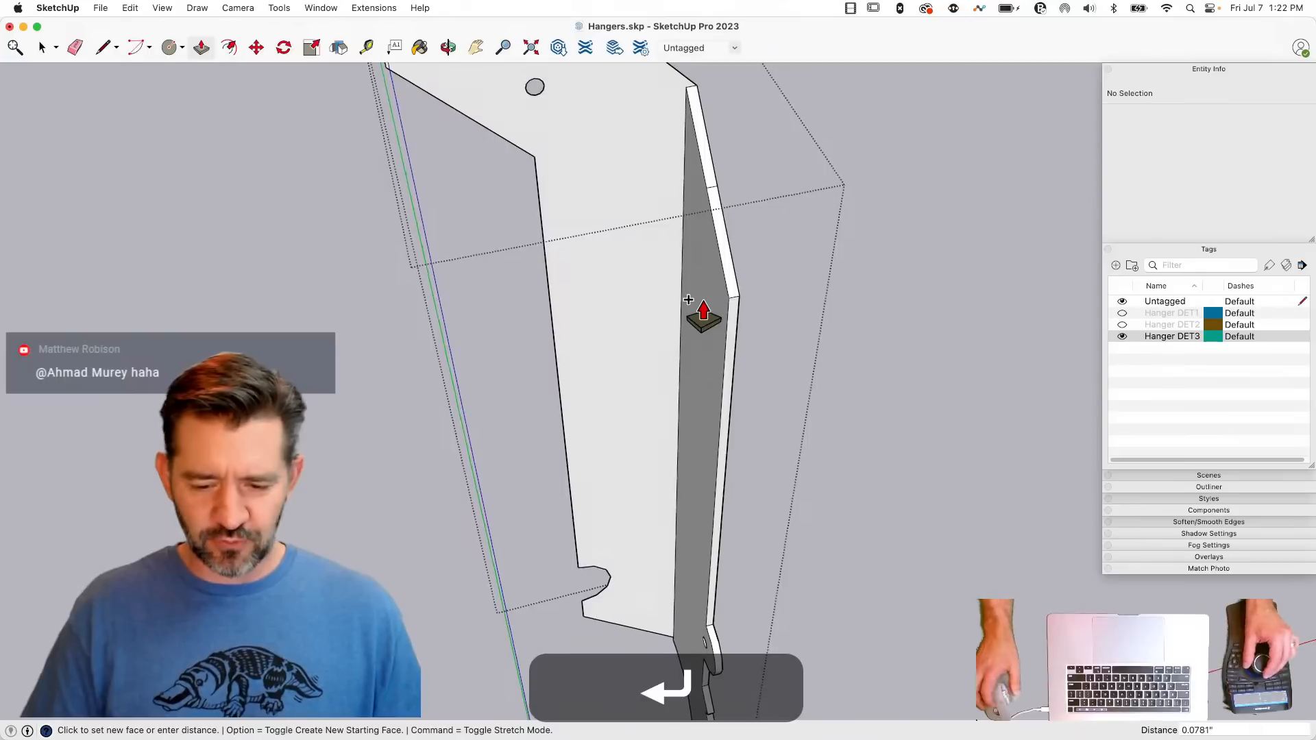
- Push/Pull the hanger's main vertical plate beneath the top flange by .08712"
left_click_drag(648, 328, 655, 337)
type(".")
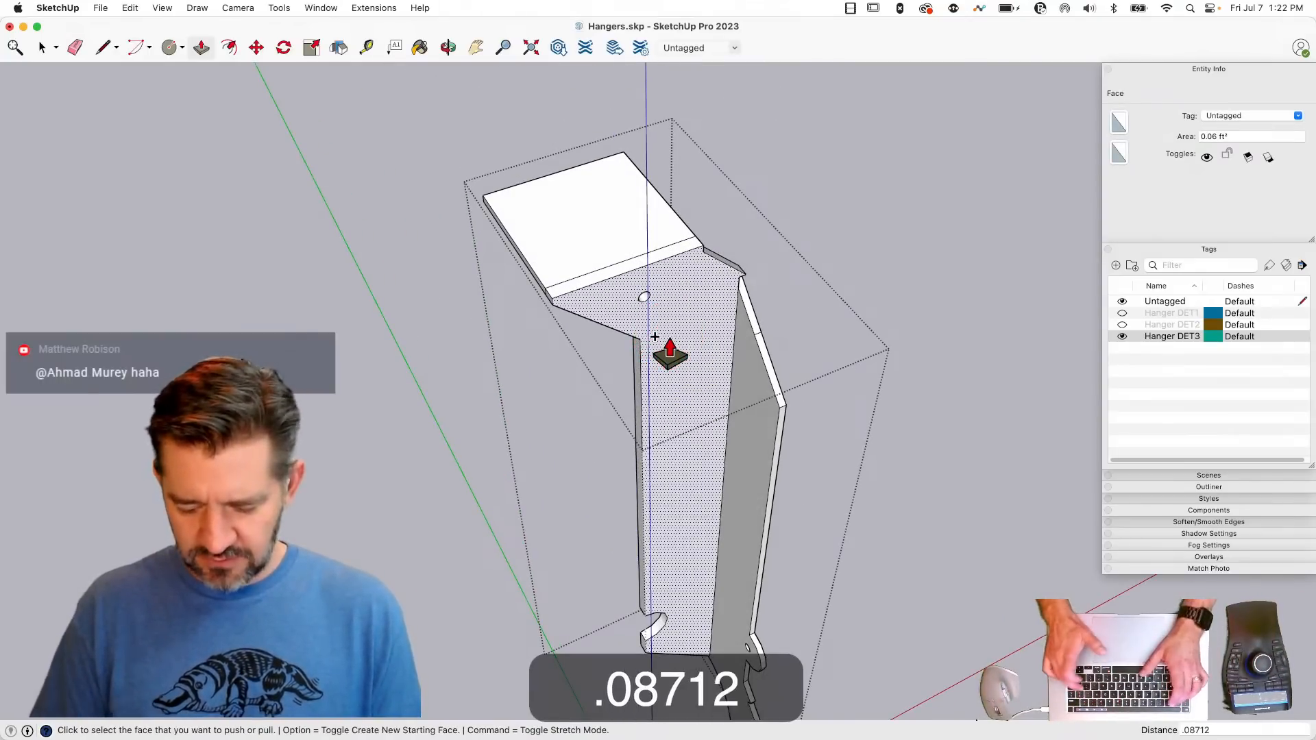
key("Return")
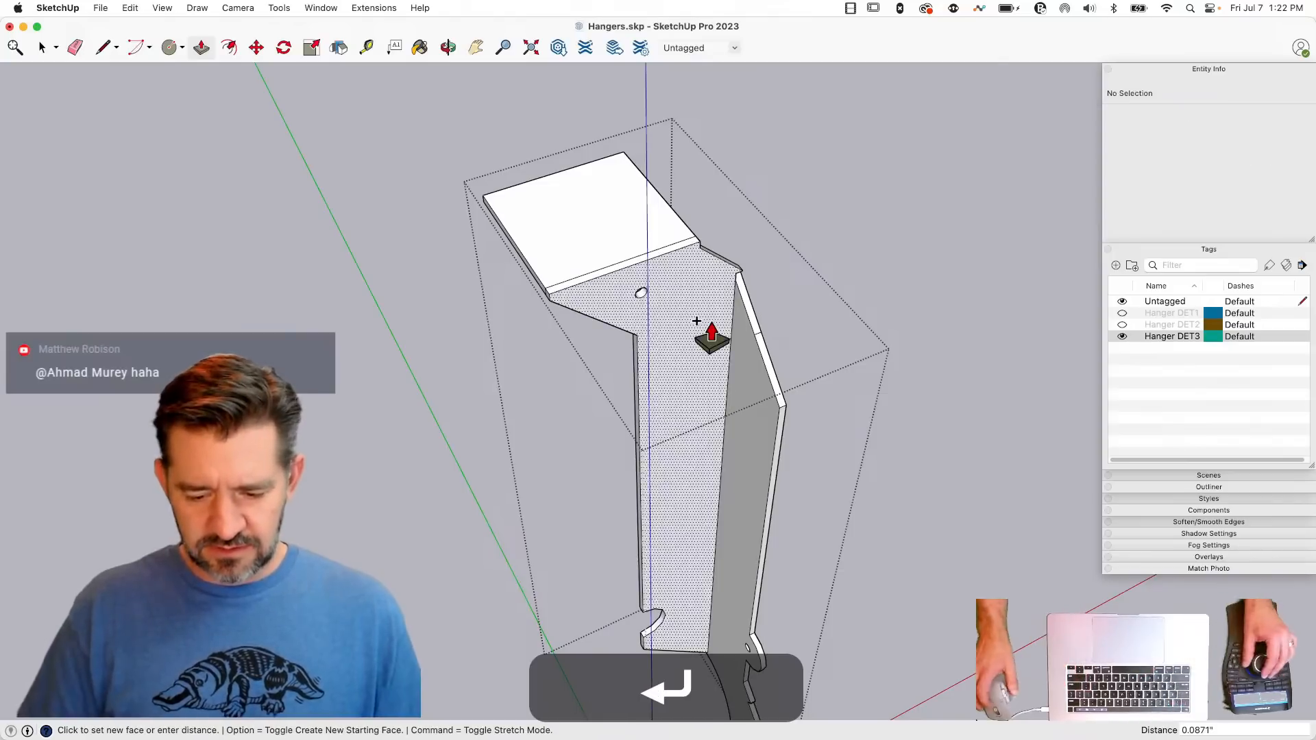
key("space")
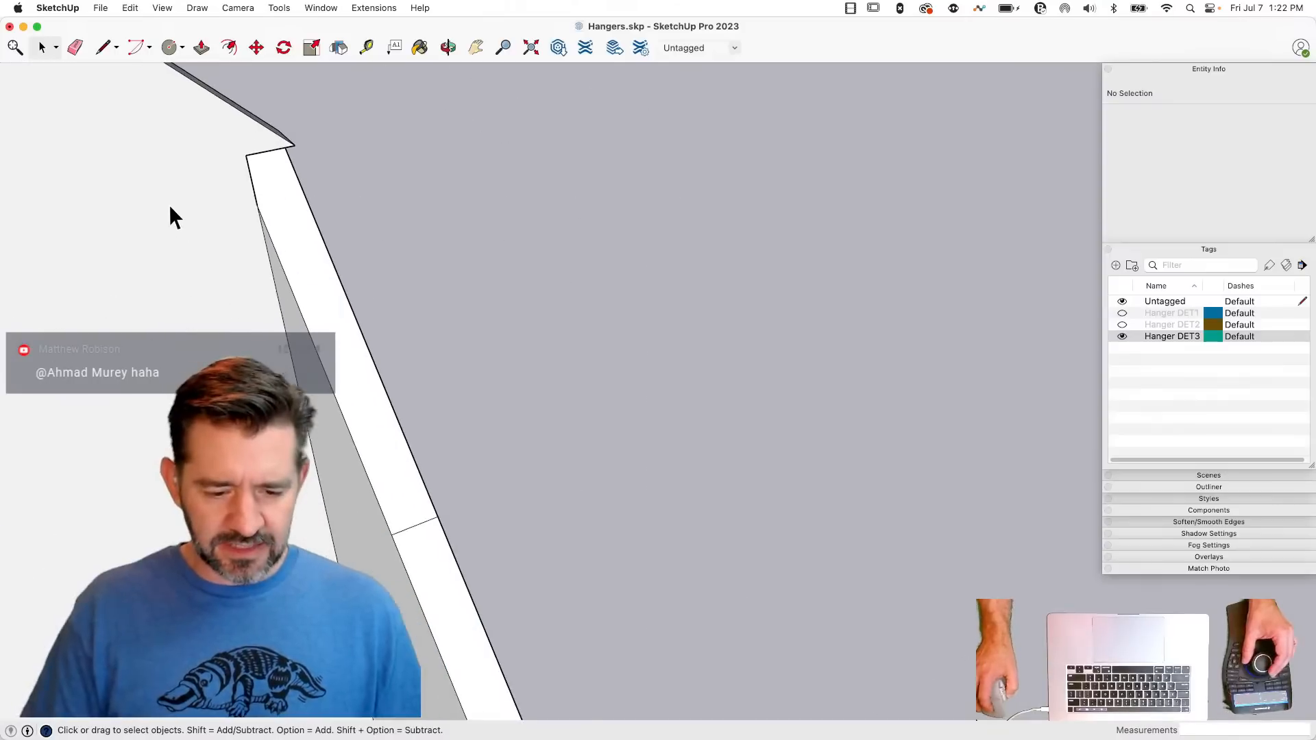
- Draw lines to close the upper corner between the vertical plate and side flange, and erase the leftover edges around it
key("l")
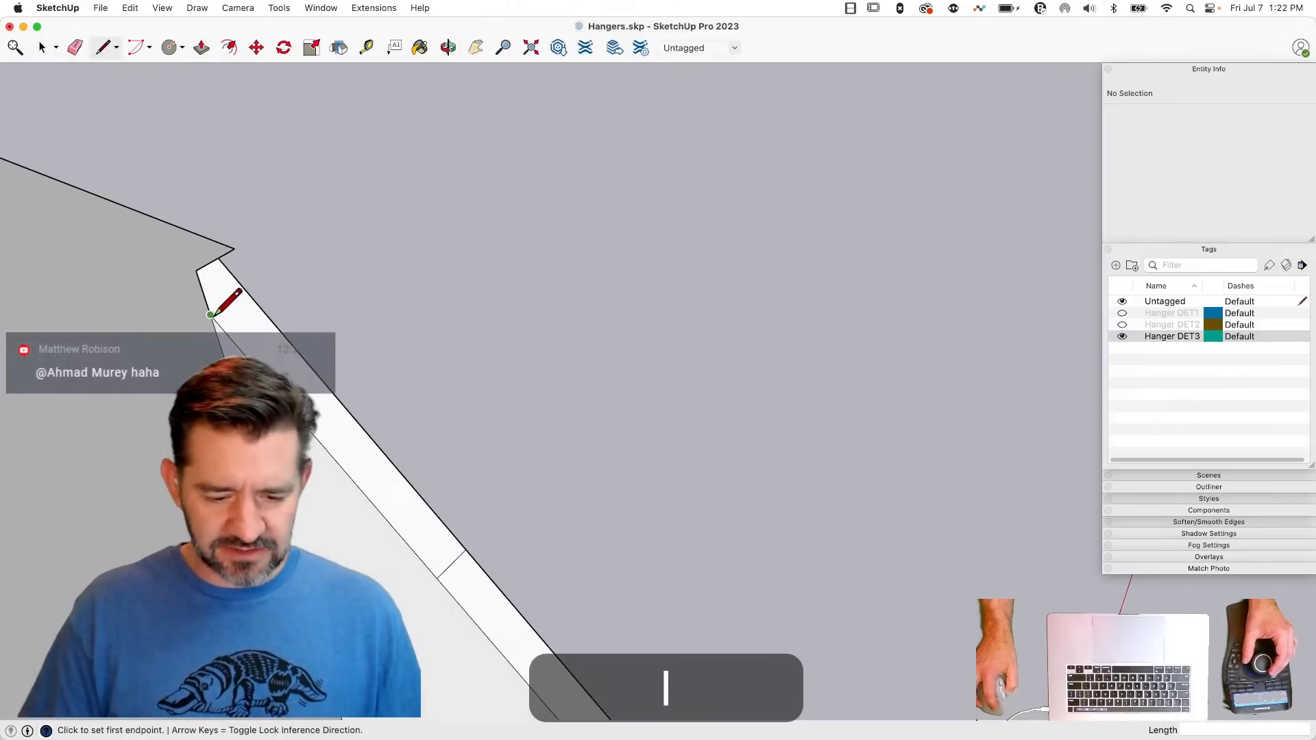
left_click(247, 292)
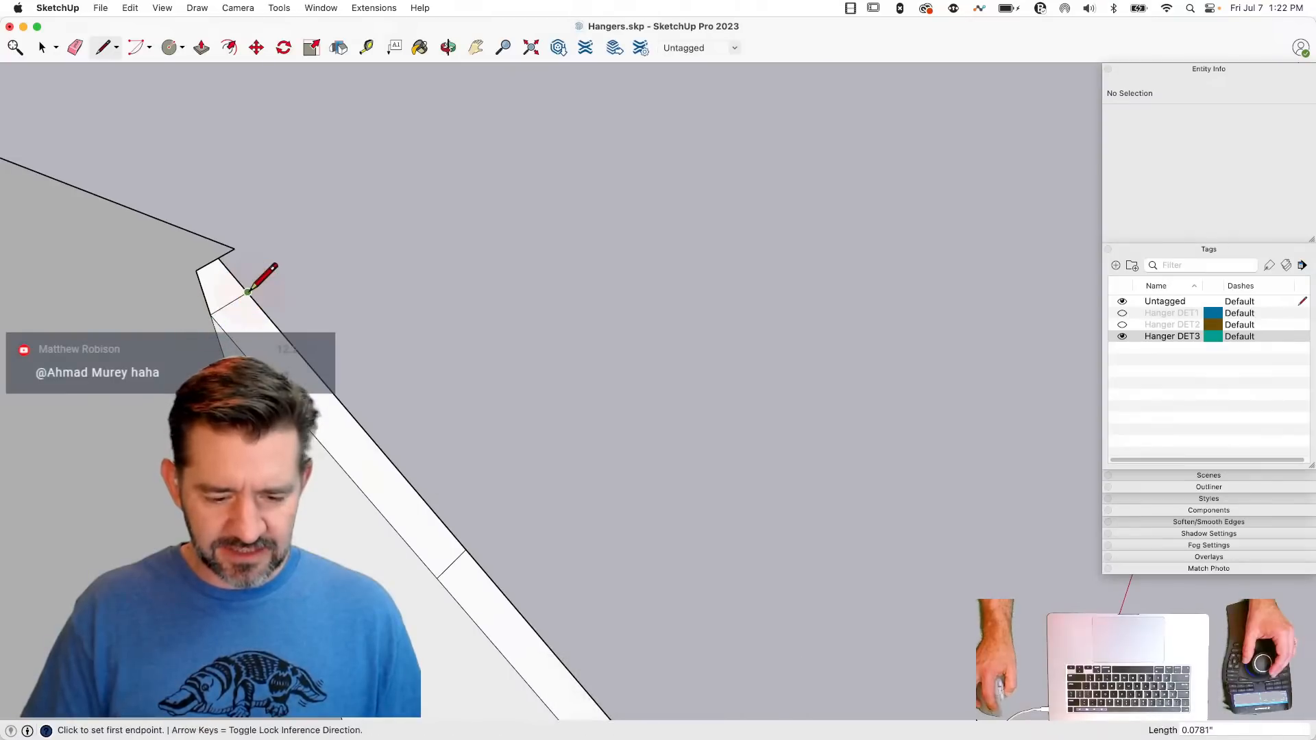
left_click(235, 248)
key("e")
left_click(193, 269)
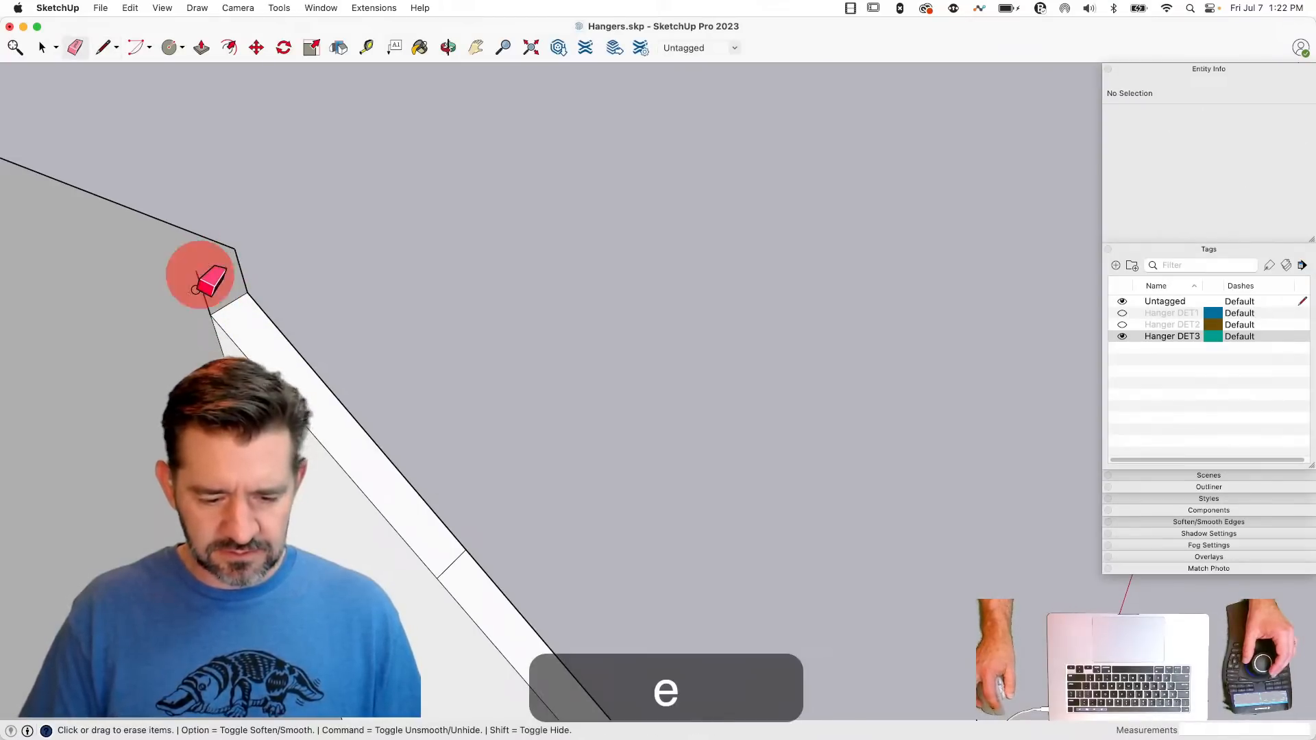
left_click(197, 286)
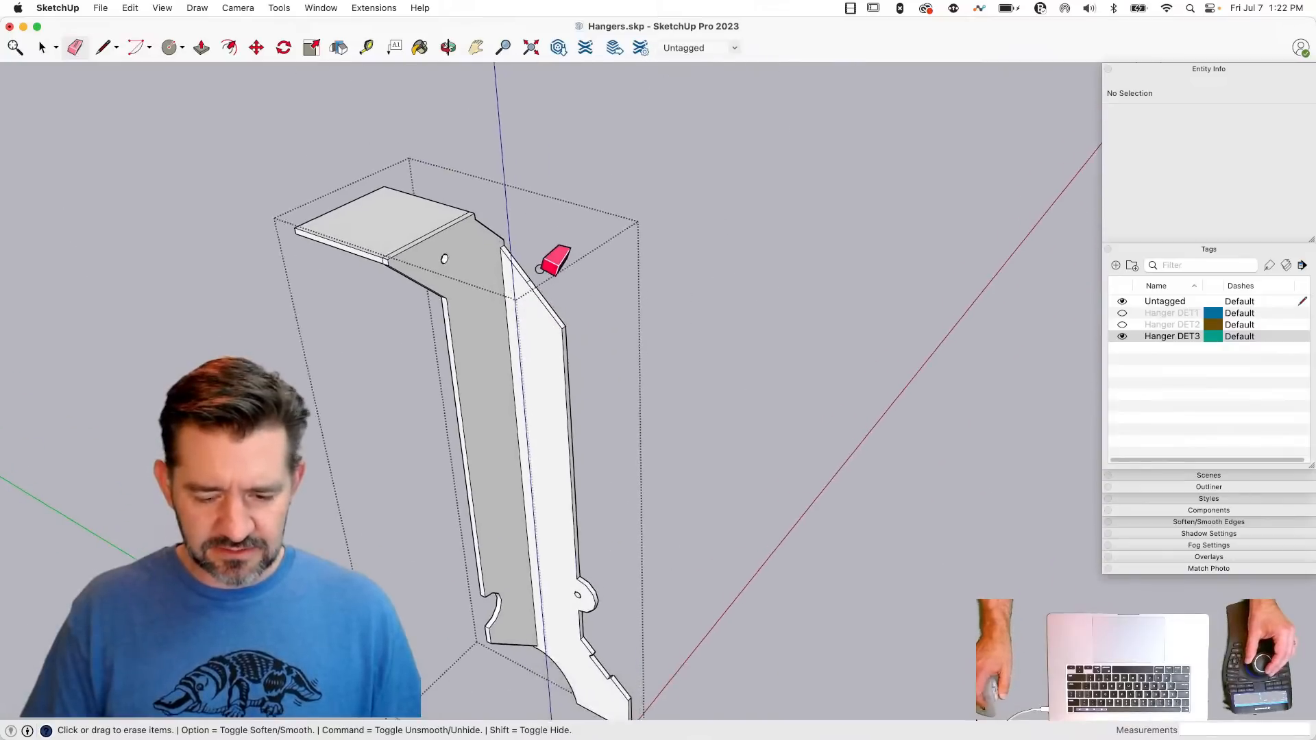
scroll(540, 269, "up", 5)
left_click(328, 201)
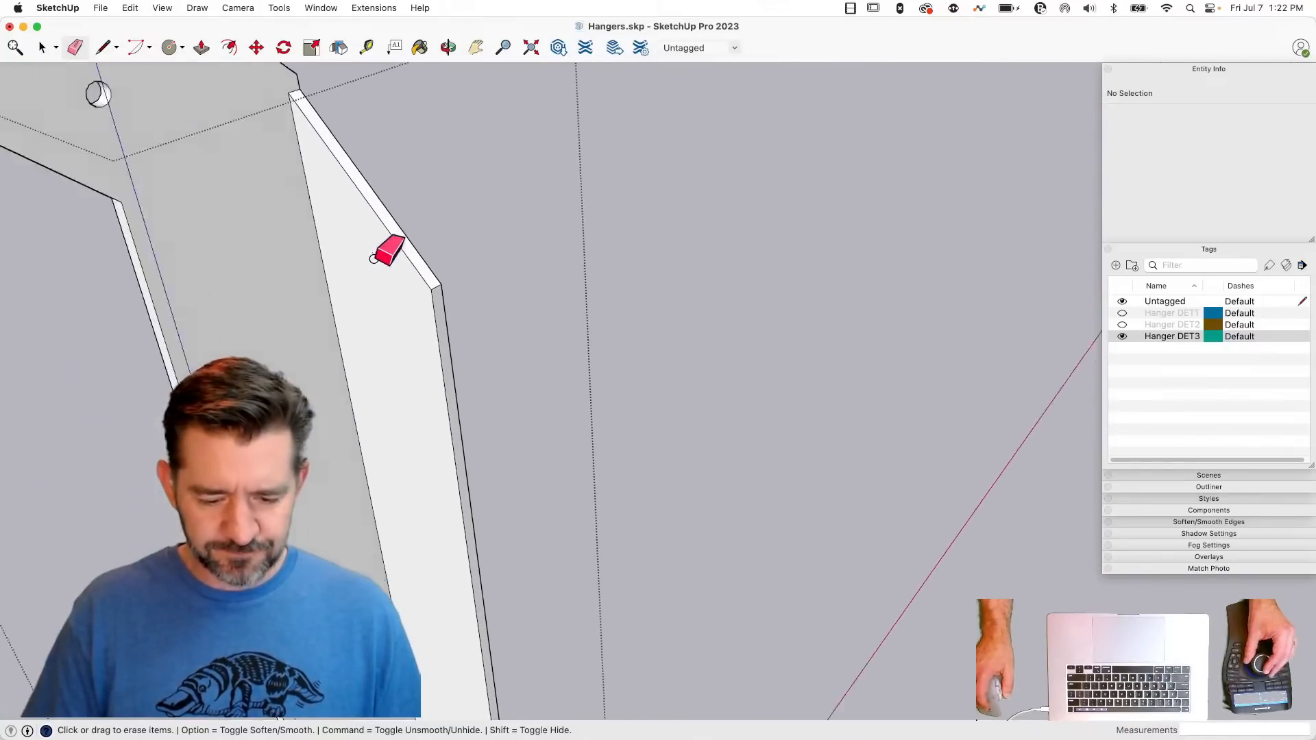
- Outline the thin sliver at the hanger's lower bend corner with a line and push it through to remove it
scroll(557, 446, "up", 6)
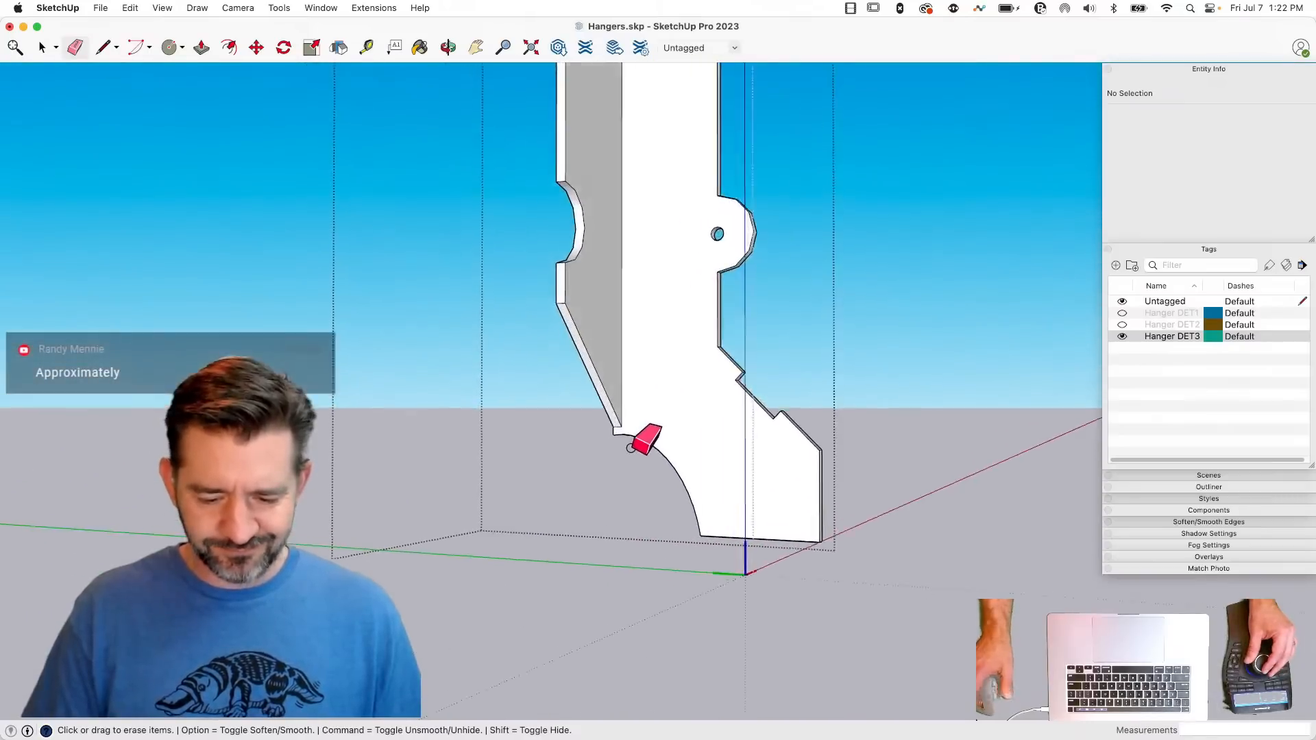
scroll(725, 418, "up", 5)
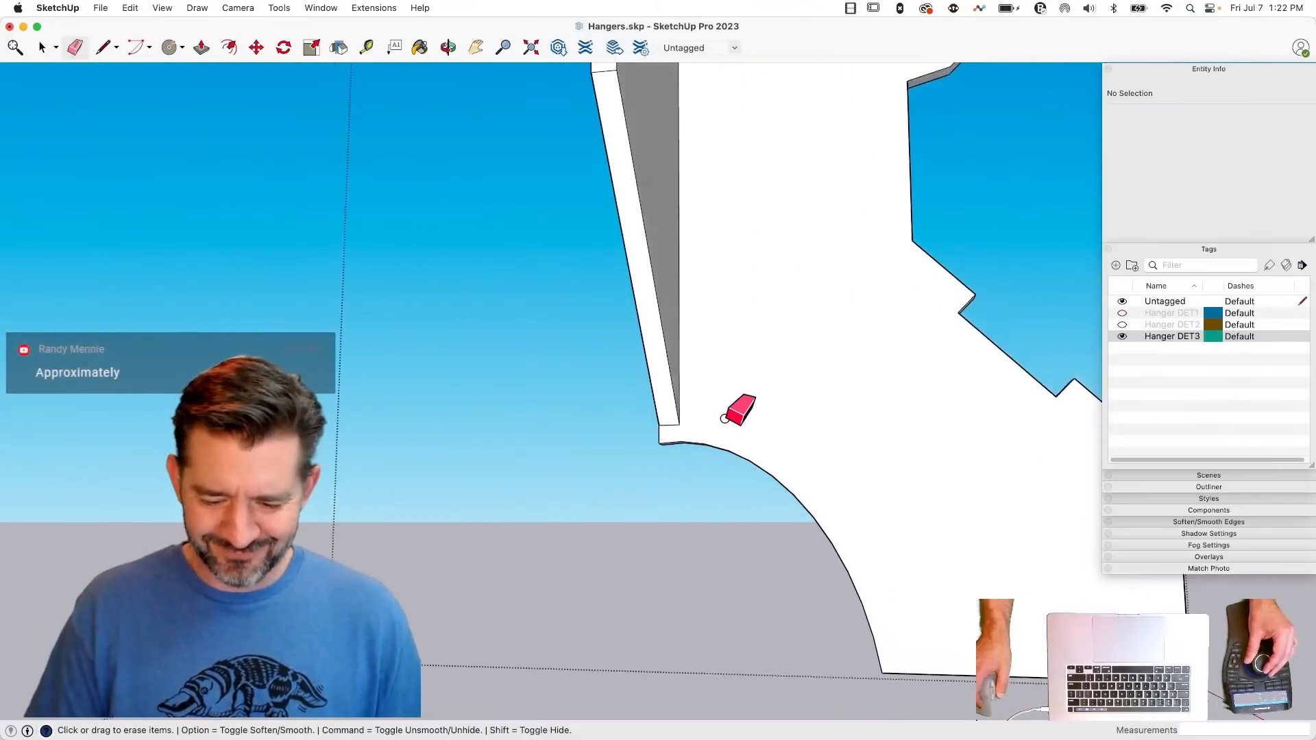
scroll(503, 420, "up", 5)
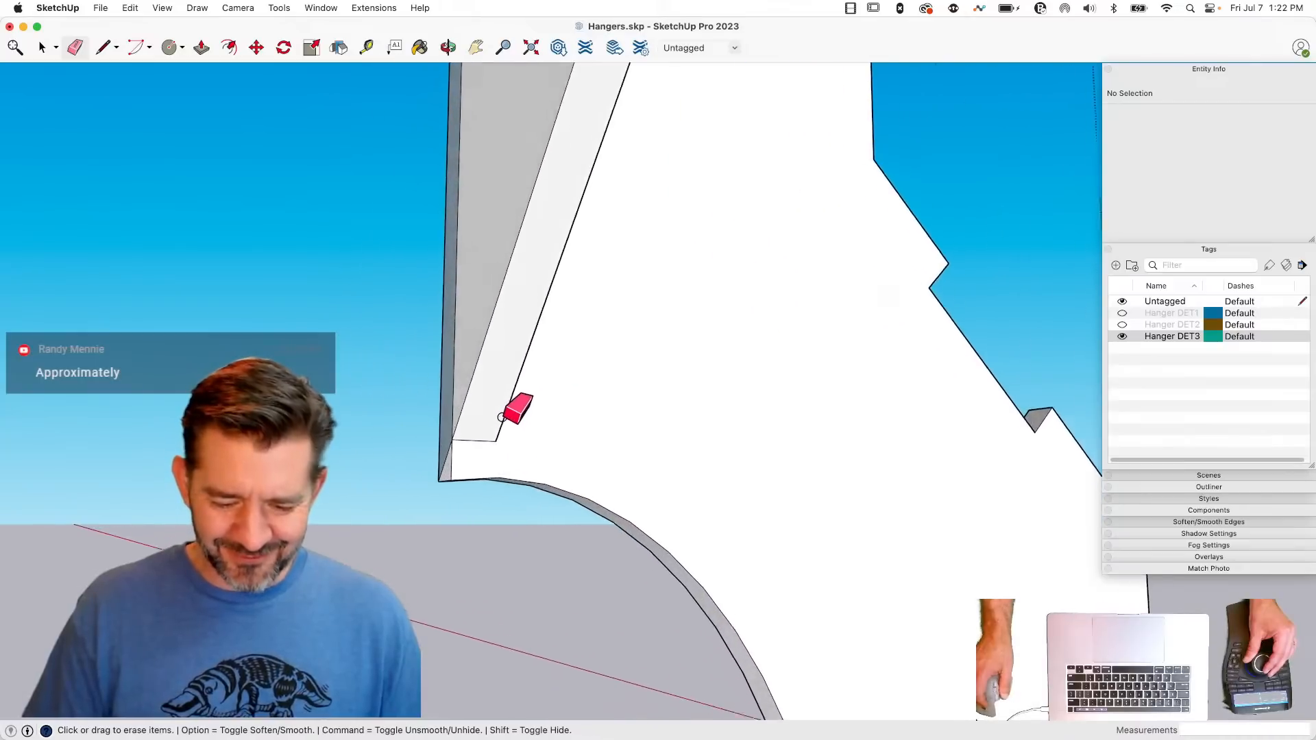
key("l")
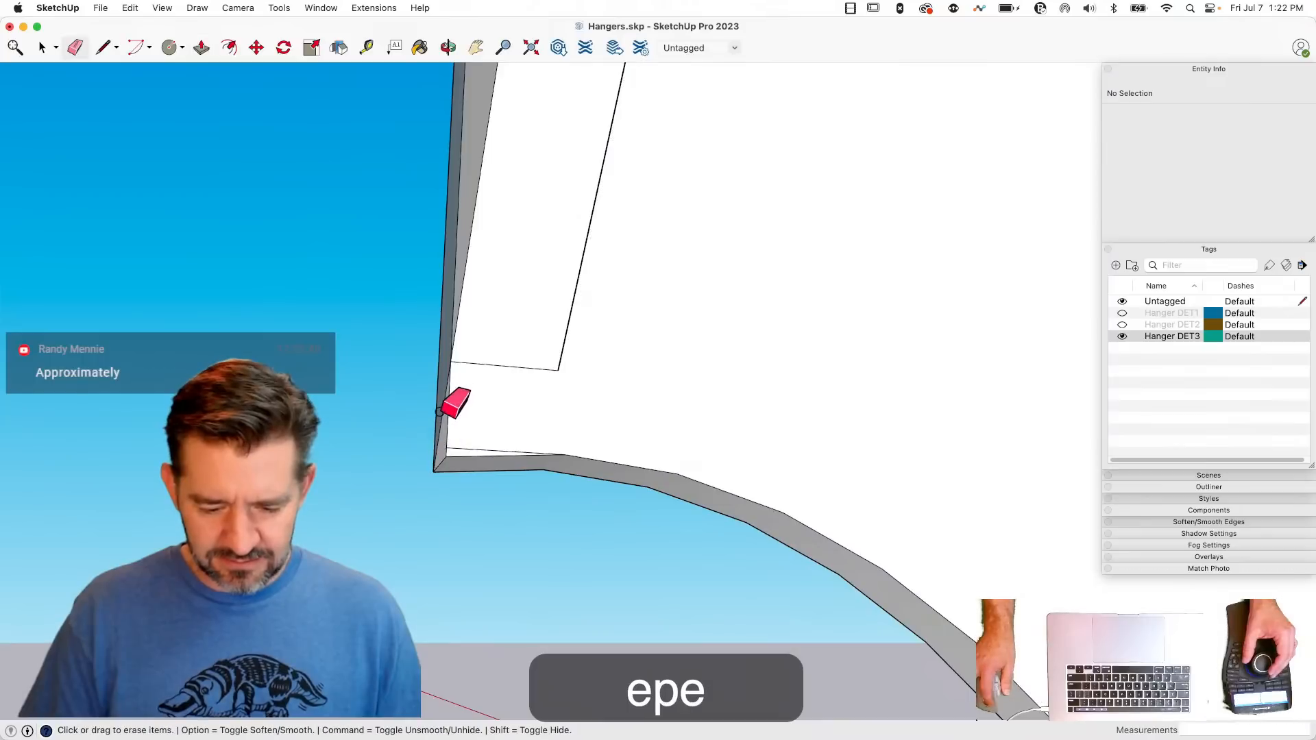
key("p")
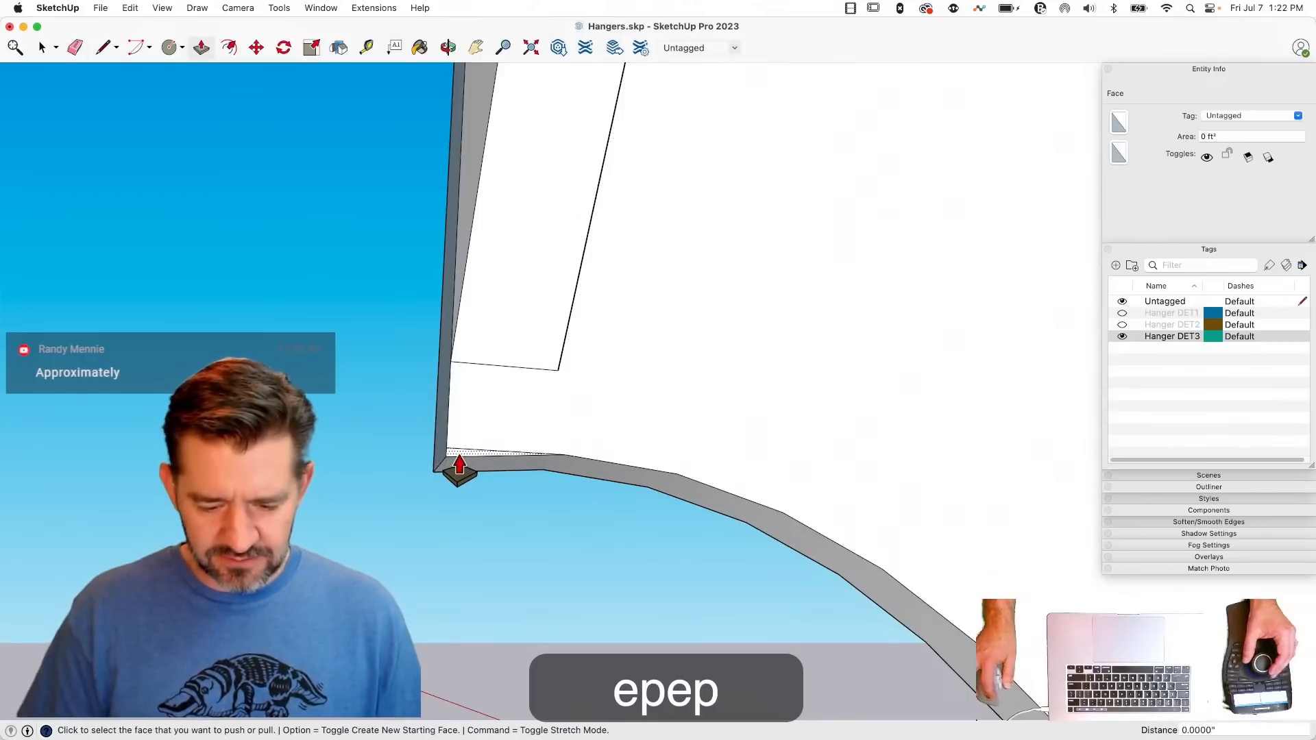
left_click_drag(454, 460, 382, 575)
key("space")
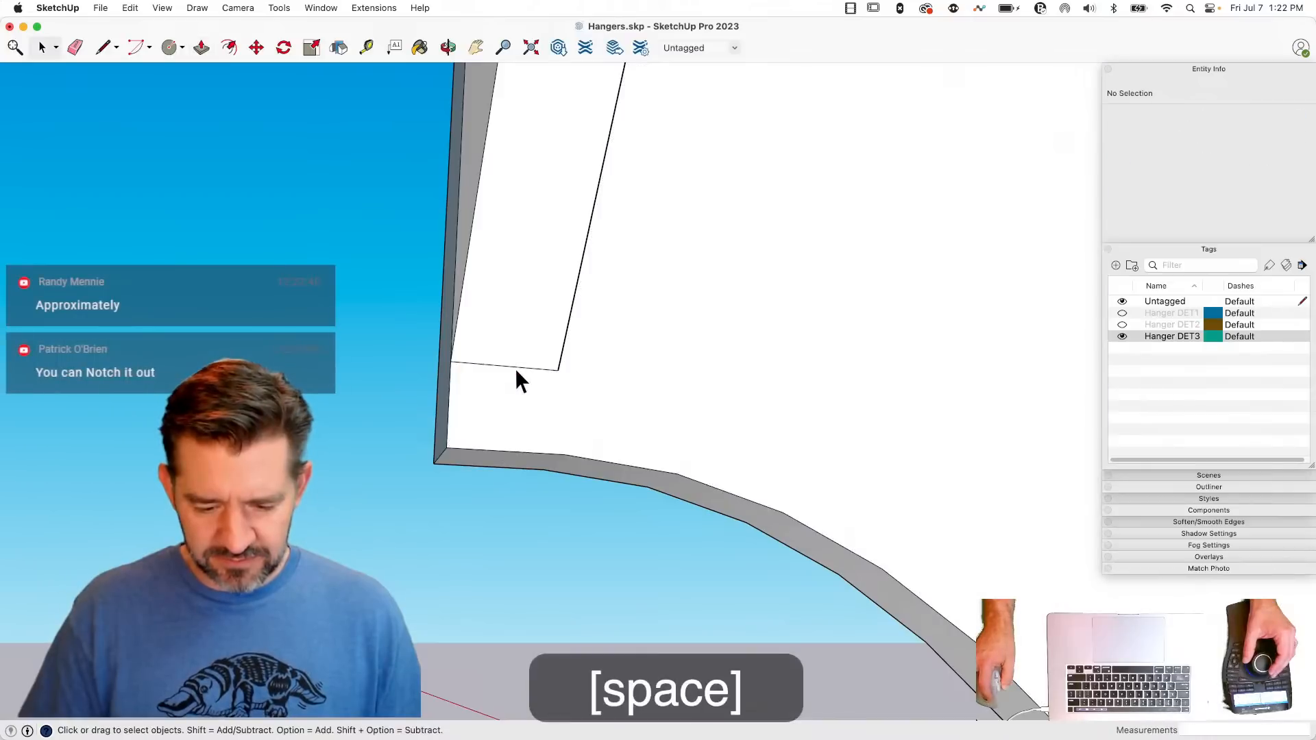
- Move the short bottom edge of the vertical plate down to meet the start of the side flange's curved cutout
left_click(515, 368)
key("m")
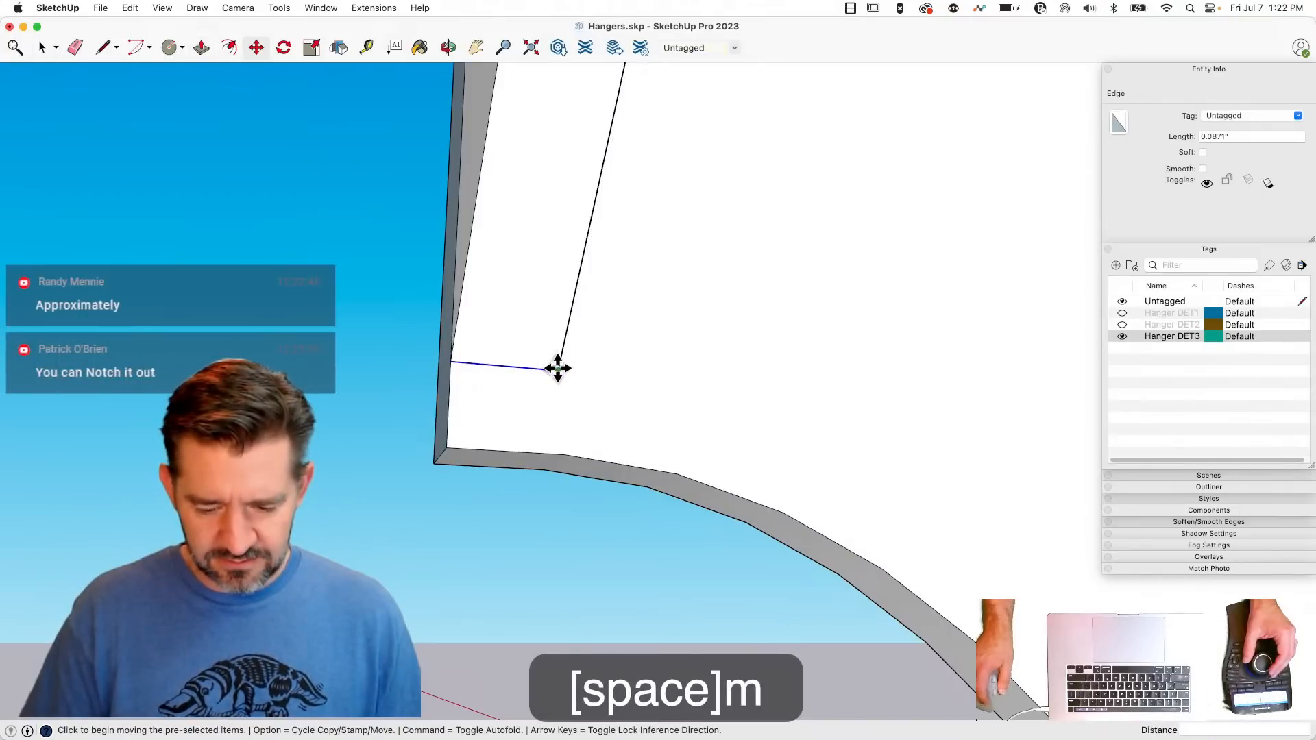
left_click(546, 452)
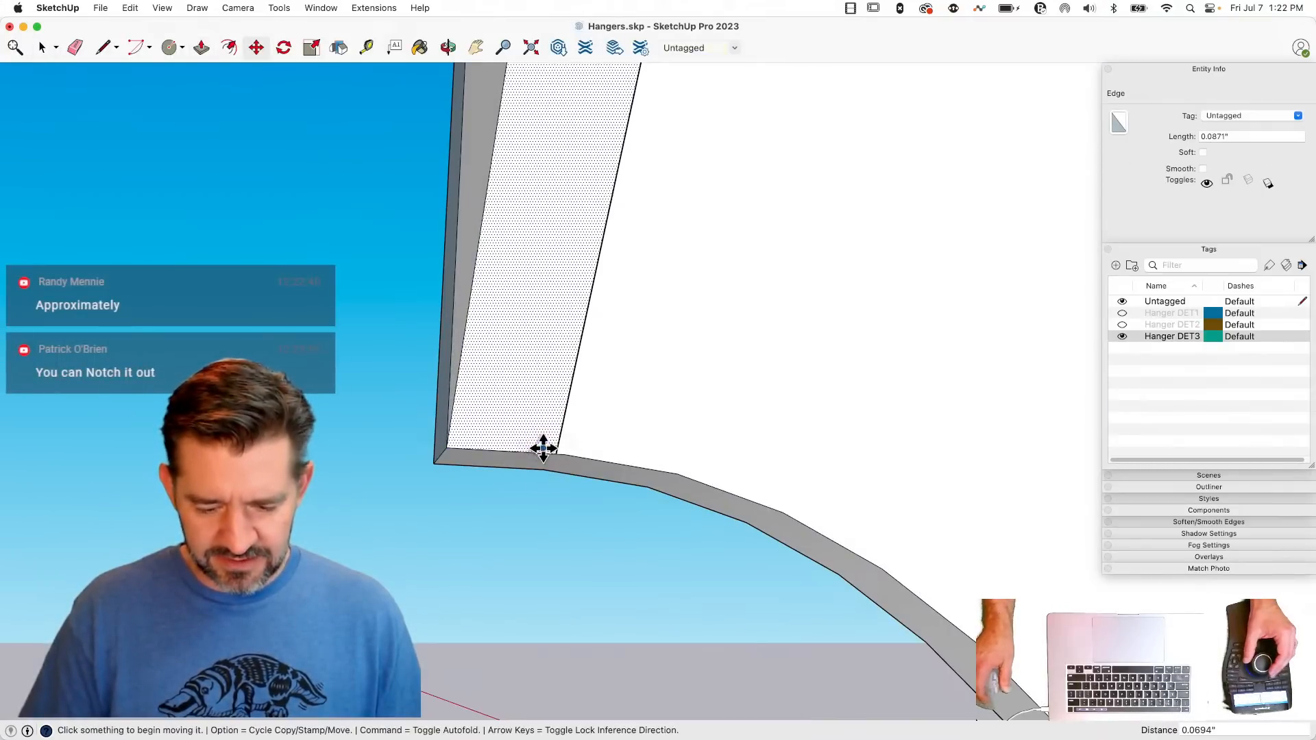
- Reverse the backward-facing blue face of the hanger's side flange
key("space")
key("e")
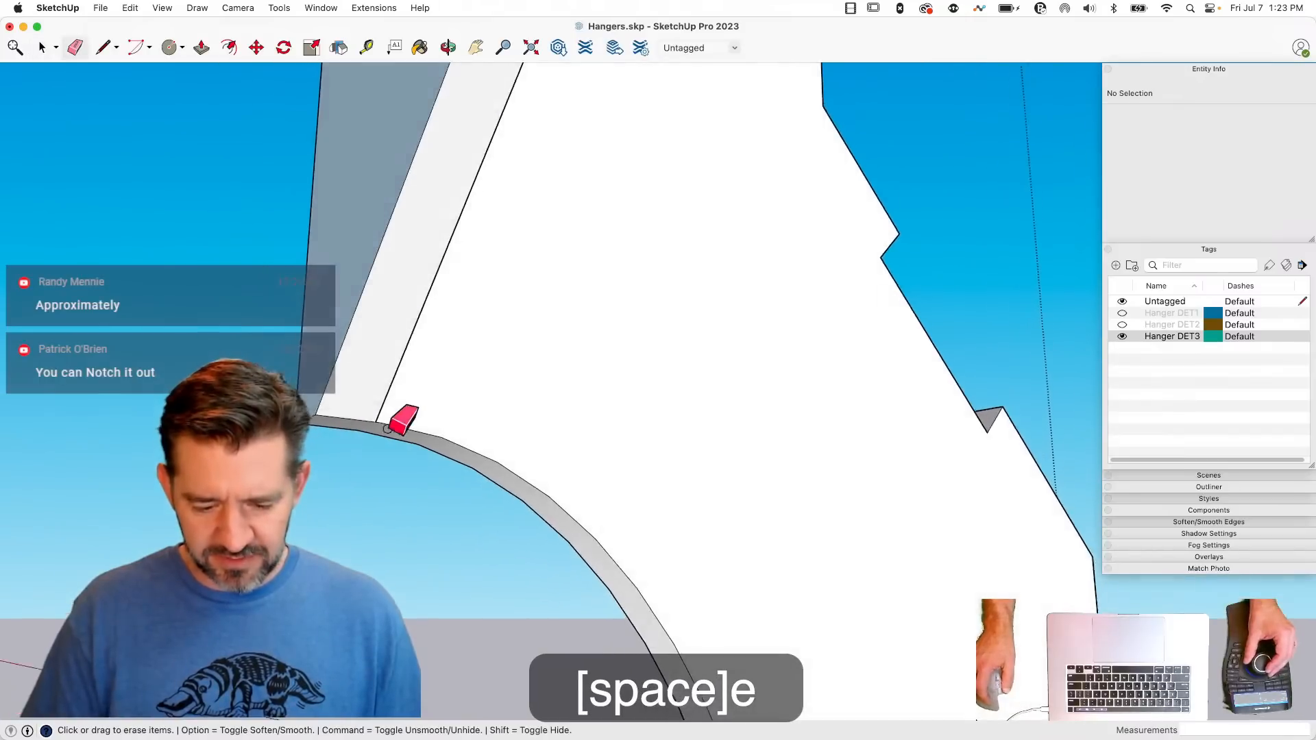
right_click(395, 282)
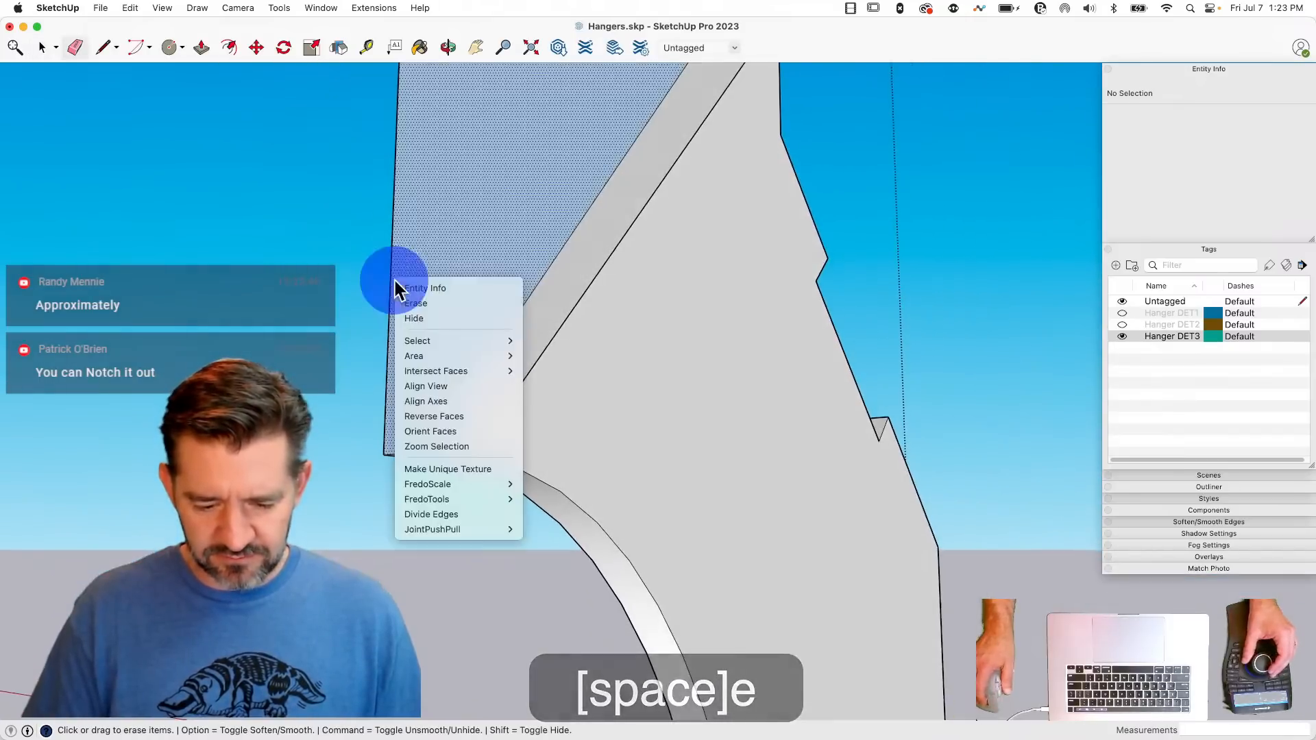
left_click(472, 418)
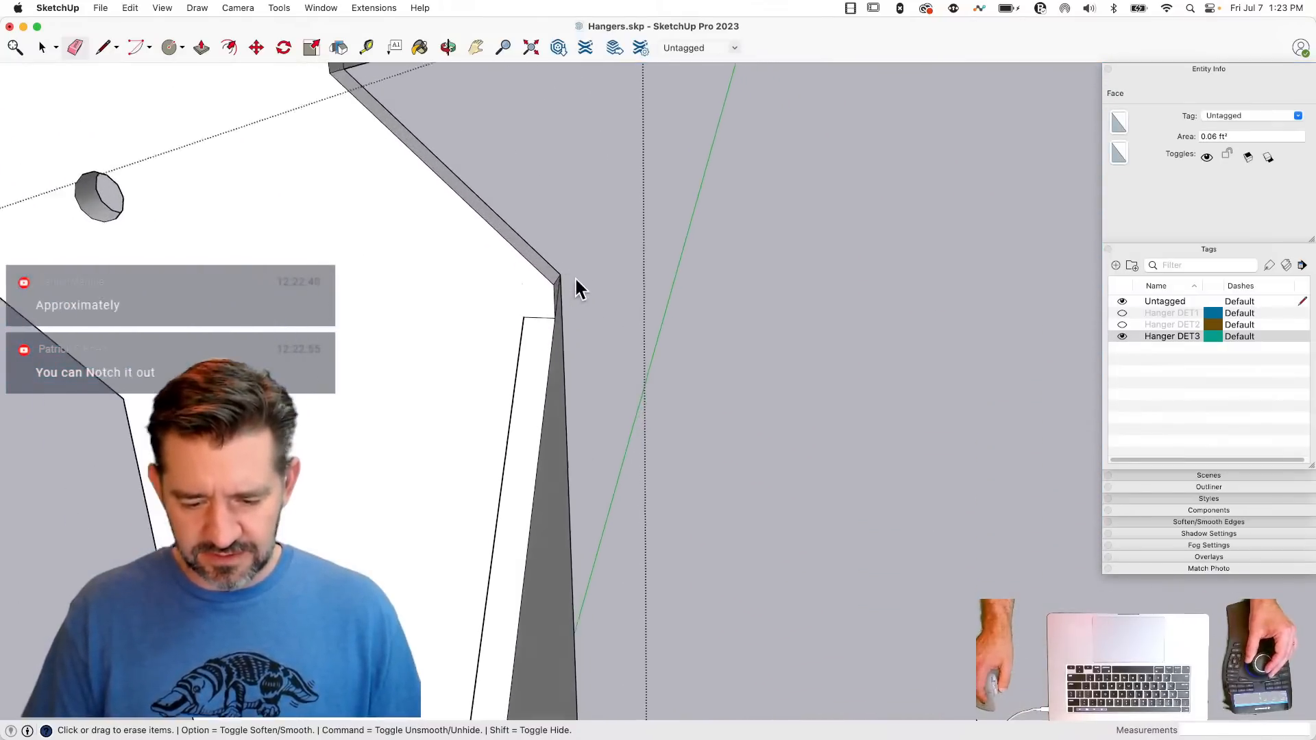
- Move the short edge at the vertical plate's upper bend up about 0.085" to meet the corner of the sloped edge
key("e")
key("e")
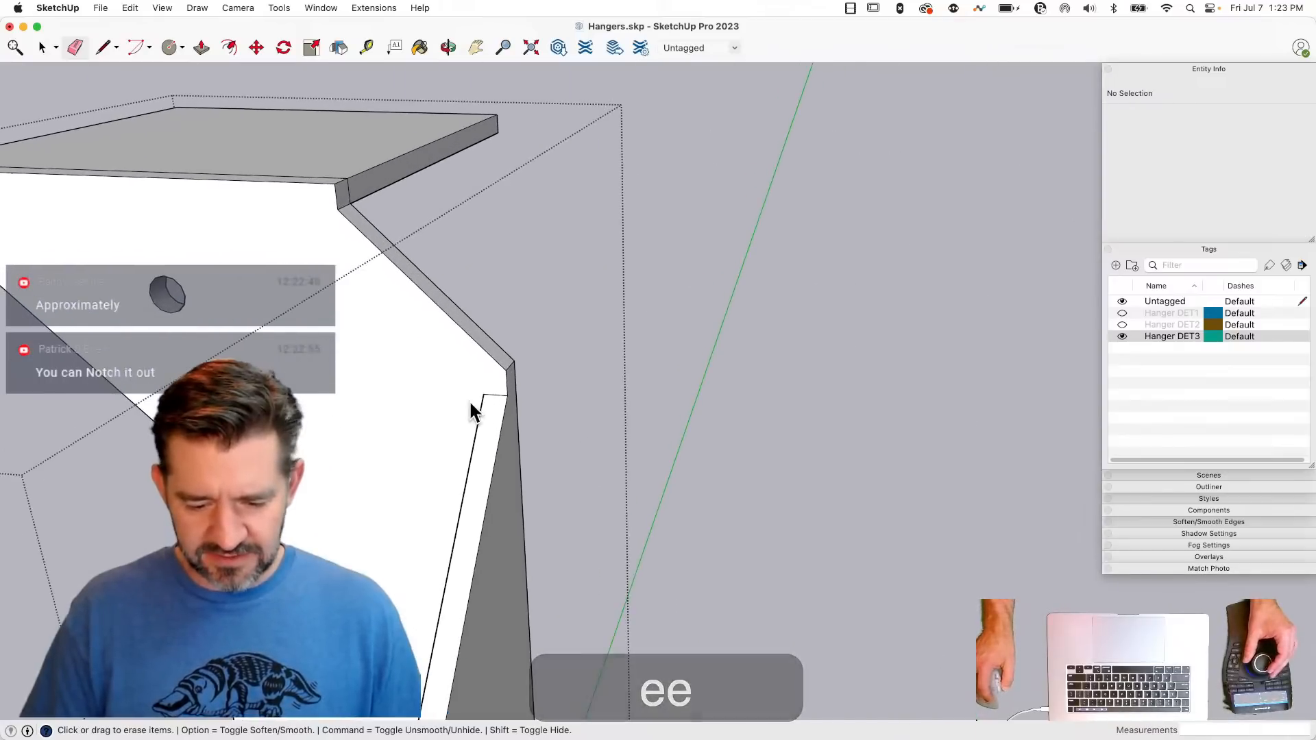
left_click(491, 397)
key("m")
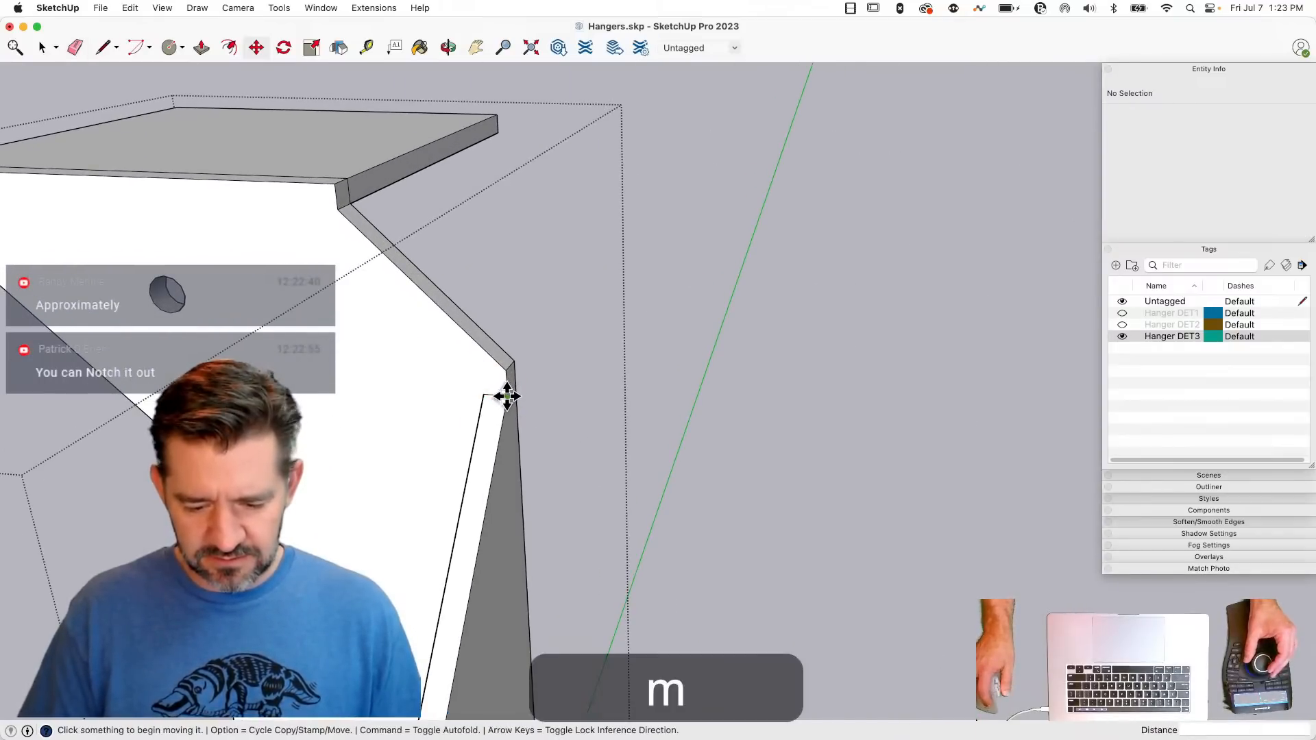
key("space")
left_click(502, 398)
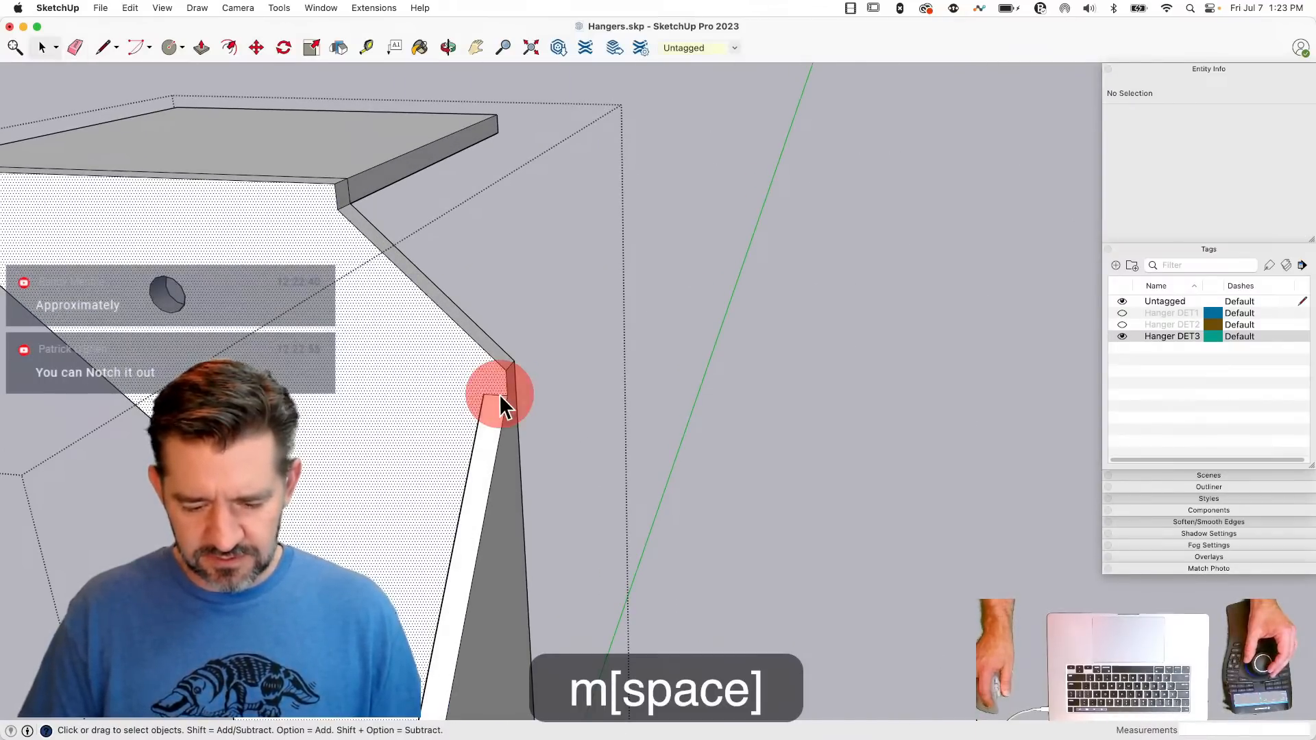
left_click(501, 400)
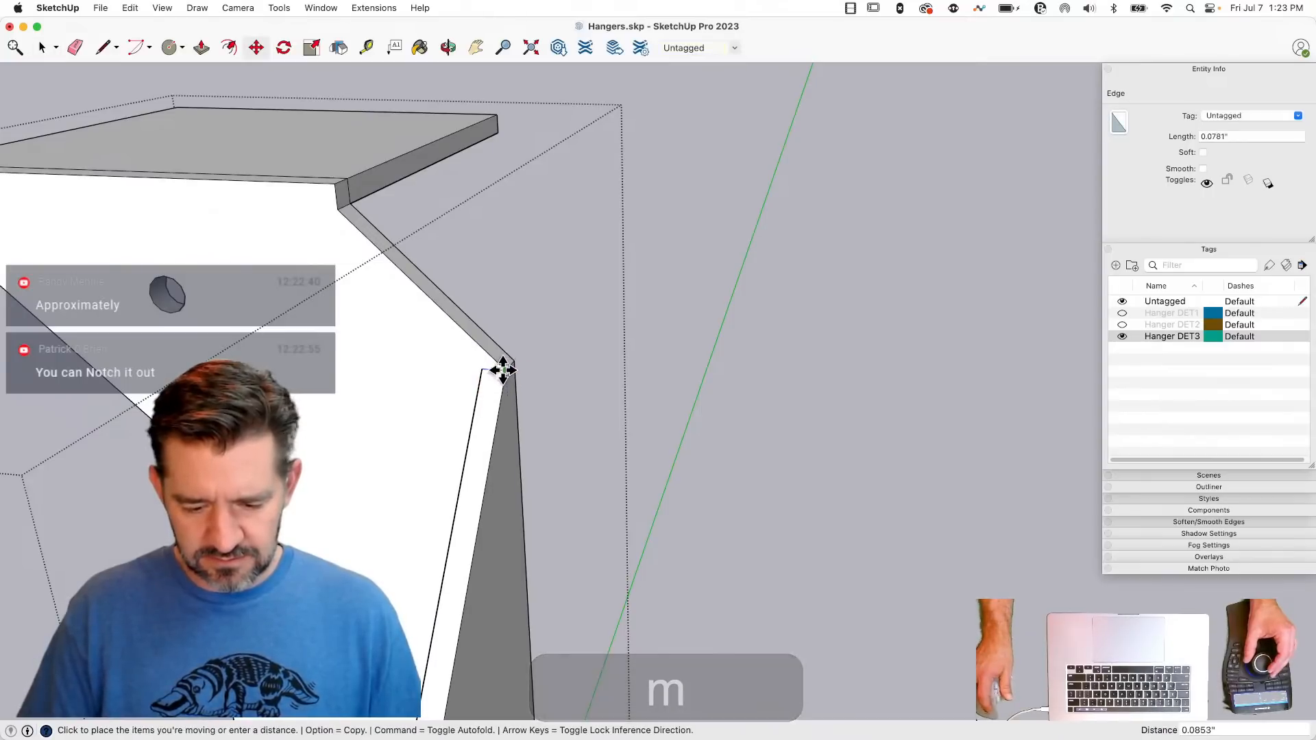
left_click(505, 366)
- Erase the leftover edge where the top flange meets the vertical plate, and draw a 1.53" line across the plate beneath the flange
key("space")
key("e")
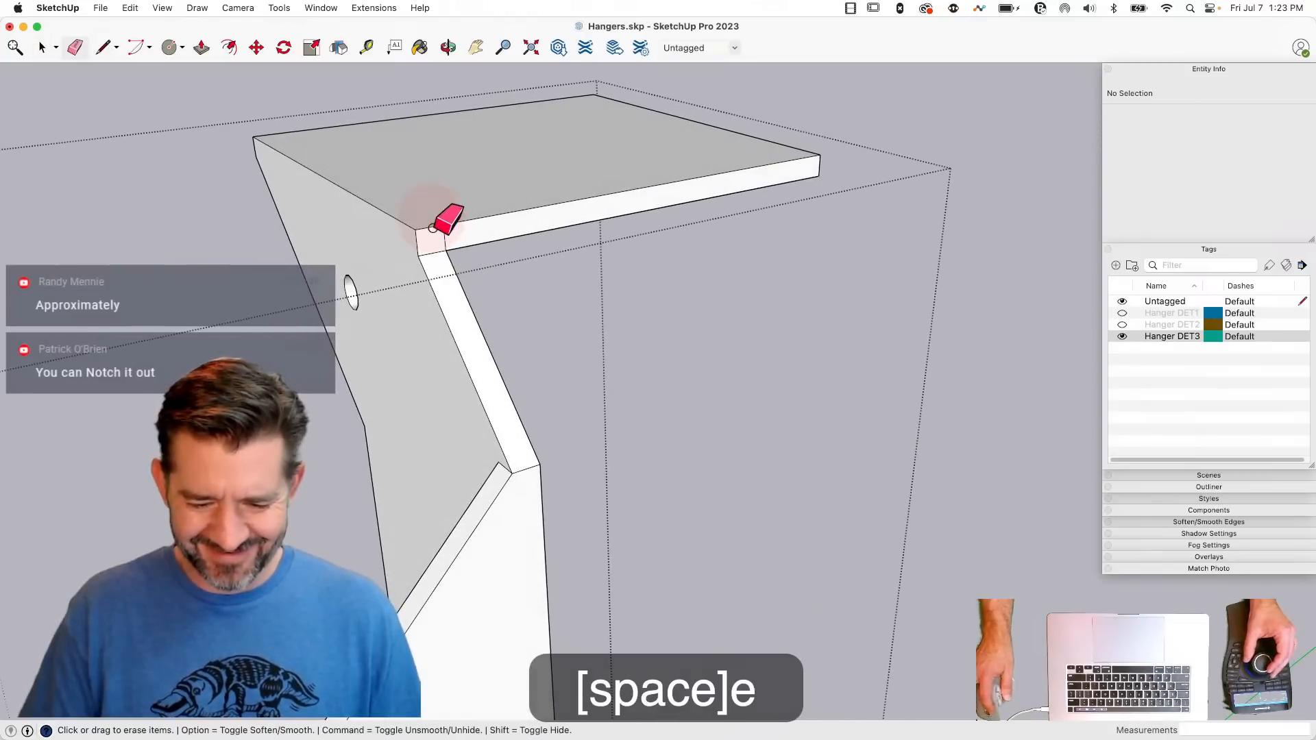
left_click(451, 240)
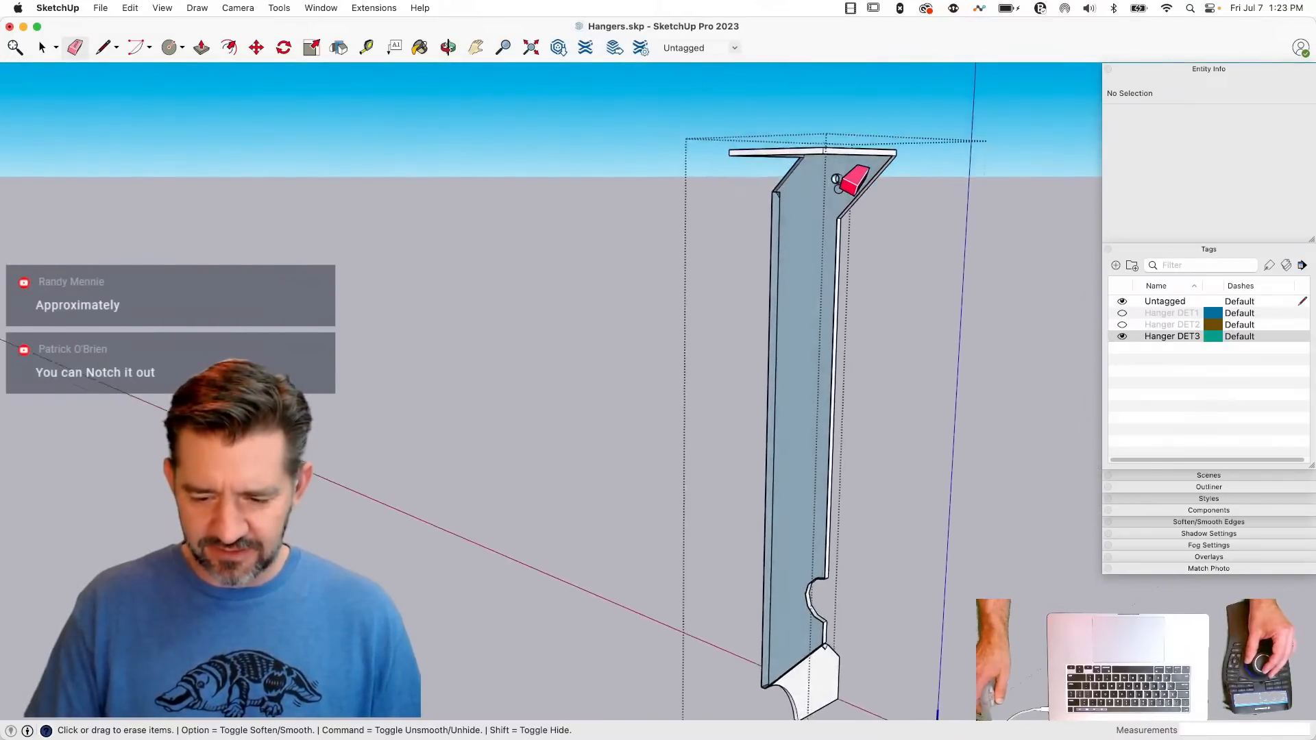
key("l")
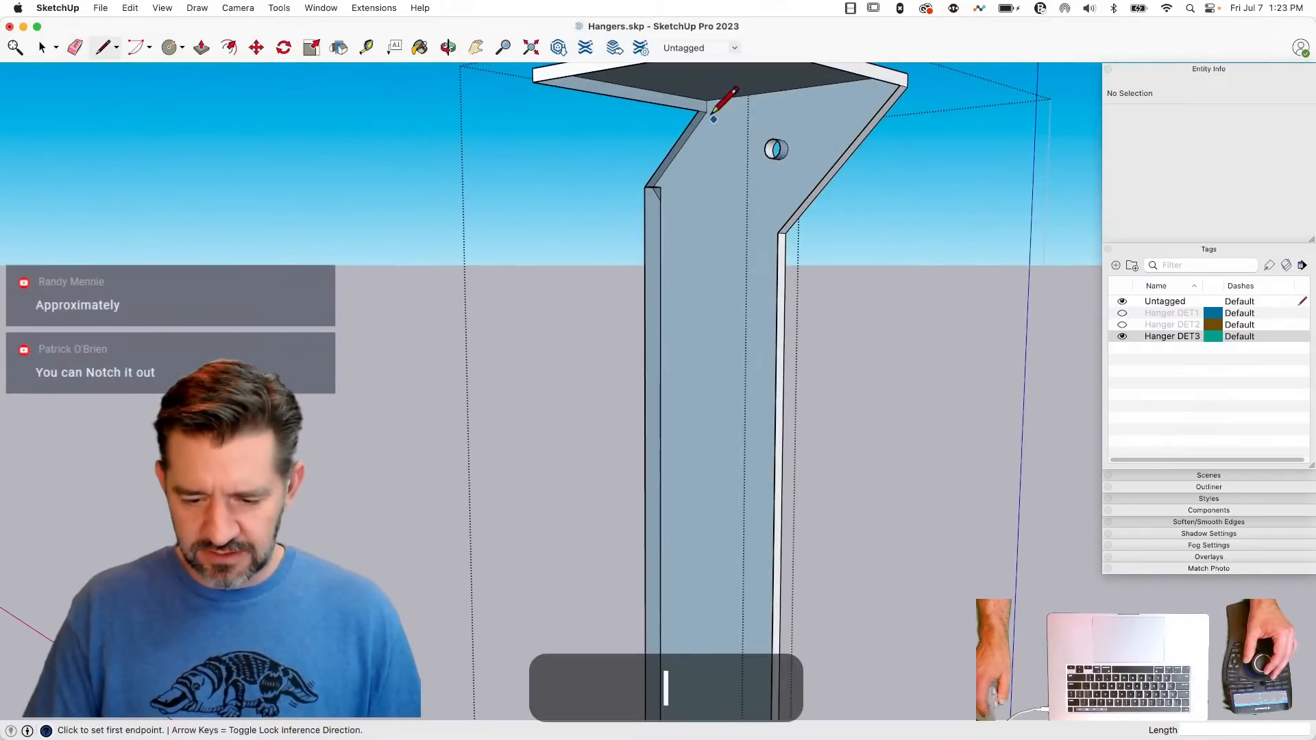
left_click(903, 82)
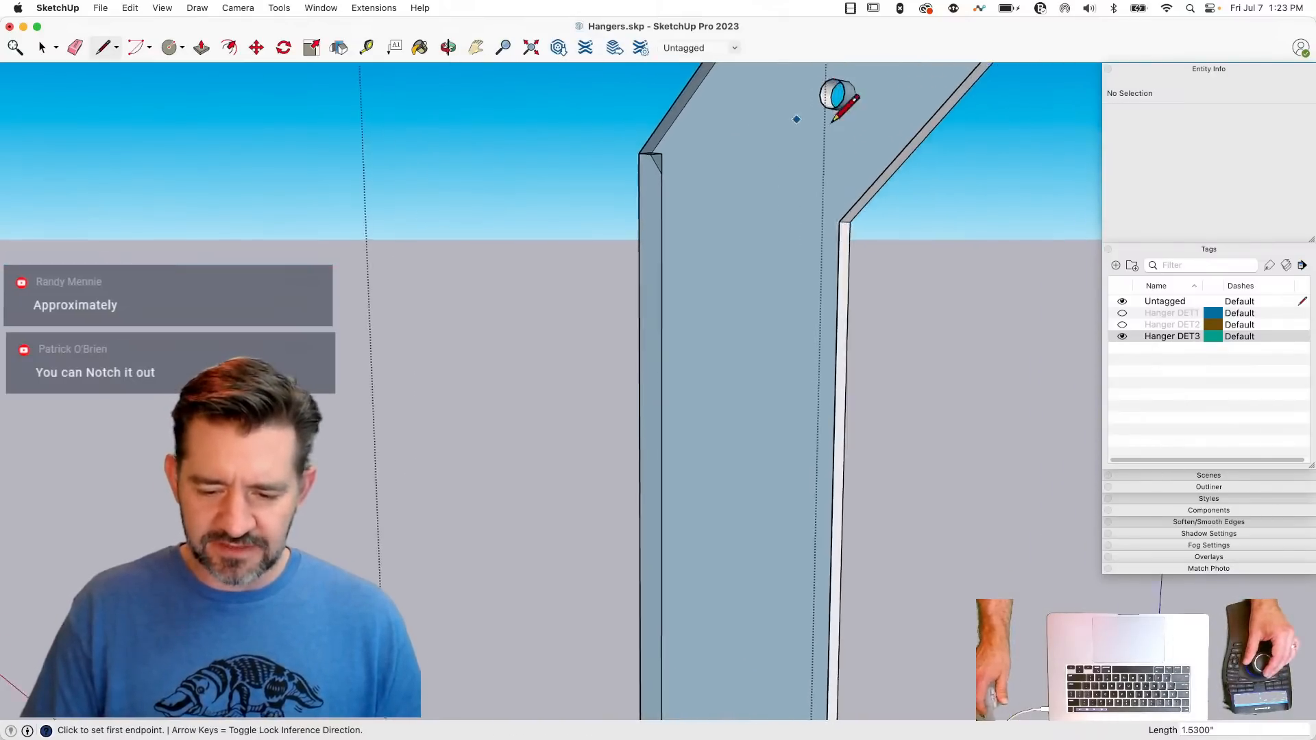
- Undo the erasures that removed the plate's face, and erase only the stray edge at the side flange's upper corner
key("e")
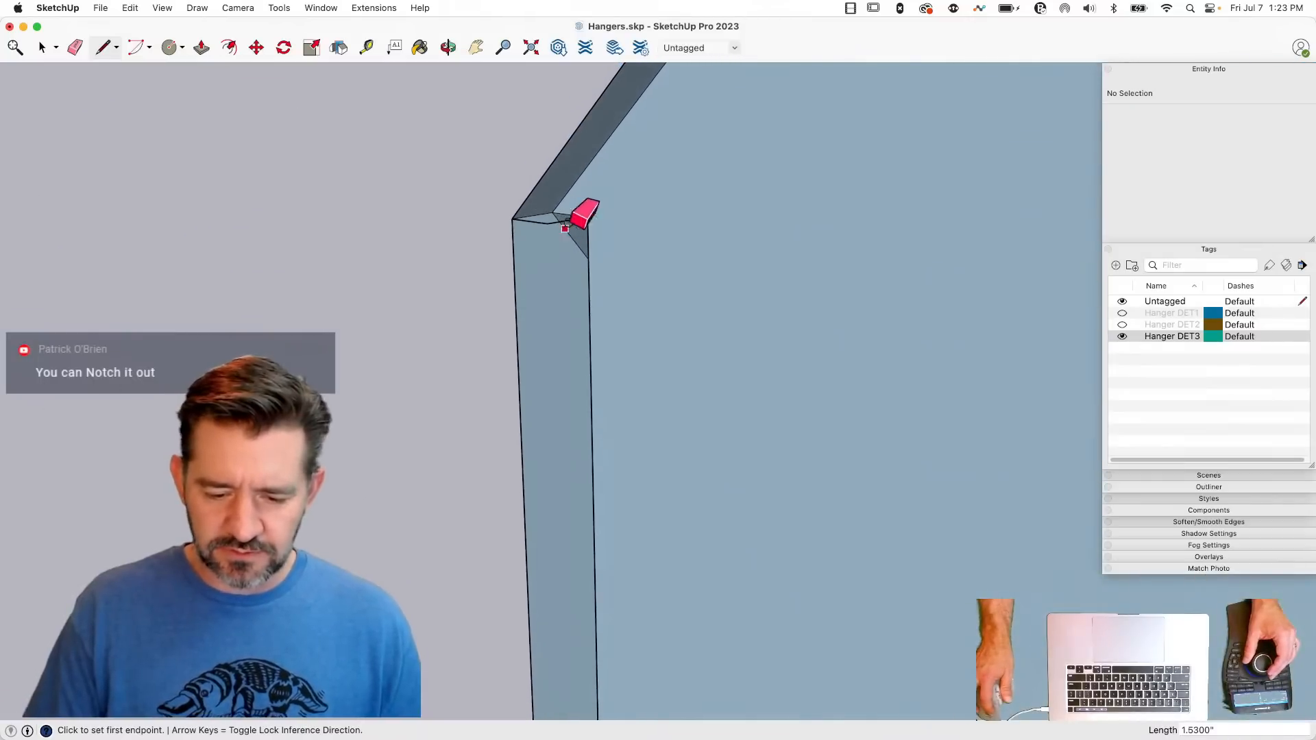
left_click(553, 226)
left_click(584, 217)
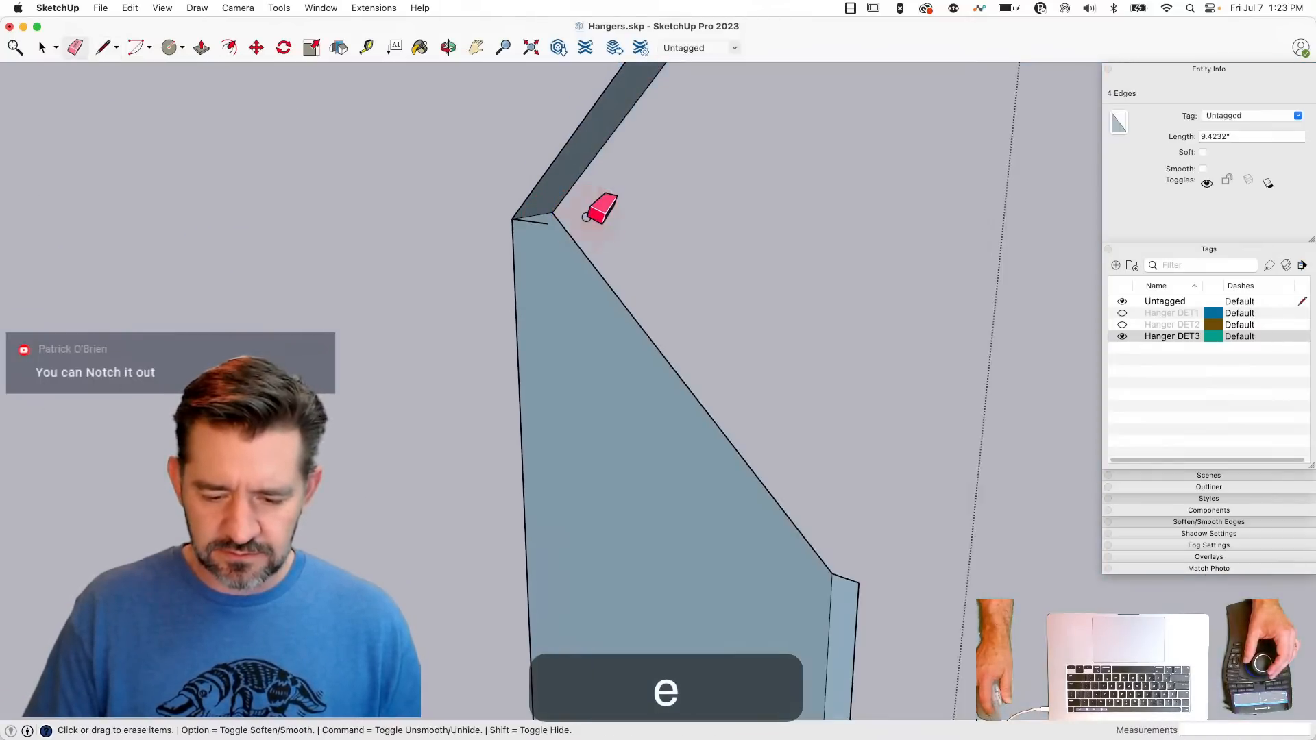
key("super+z")
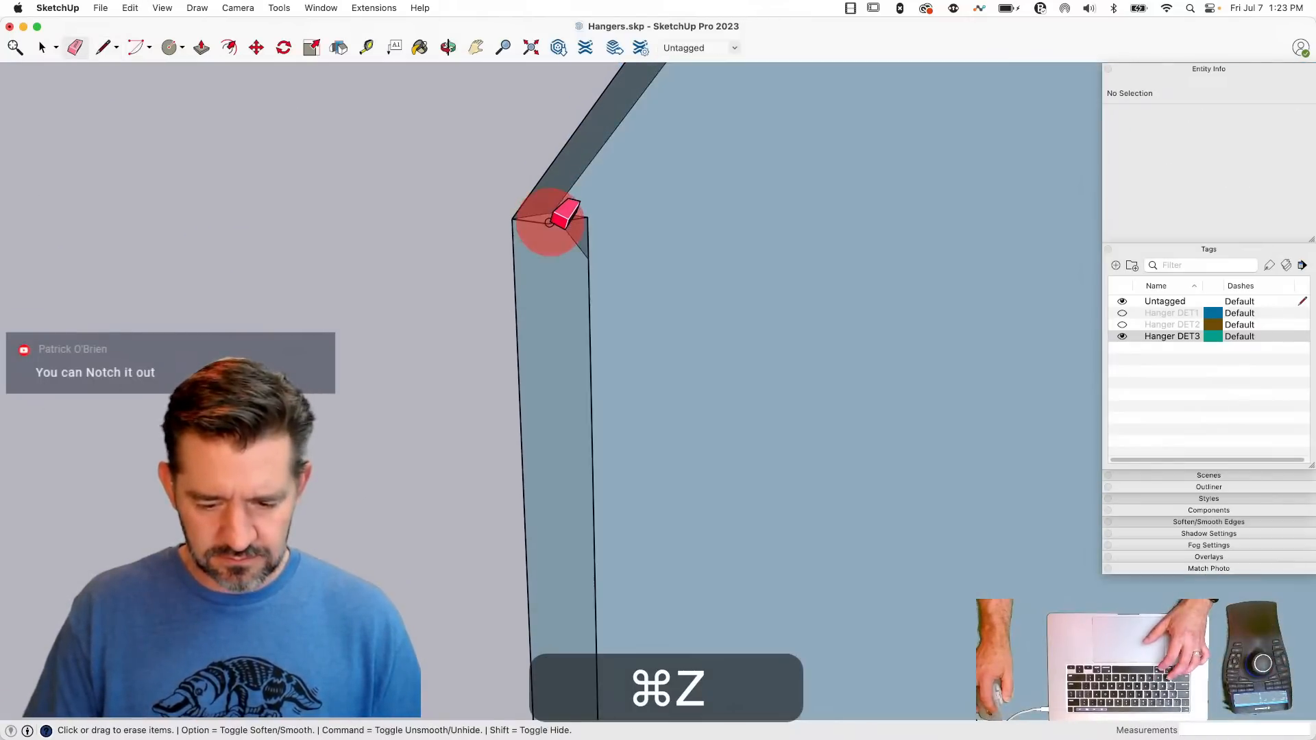
key("super+z")
left_click(539, 222)
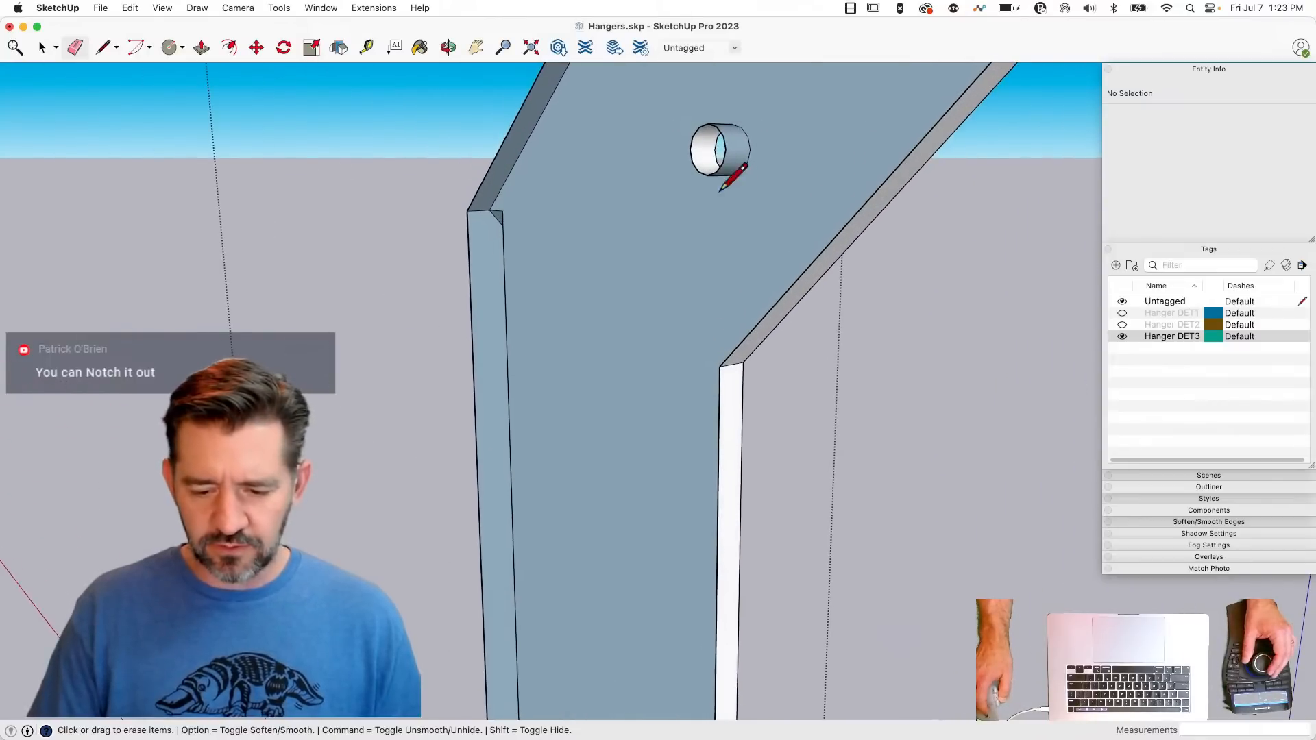
- Cut the hole into the vertical plate's face by drawing two lines from its rim to the sloped edge, and erase those lines
key("l")
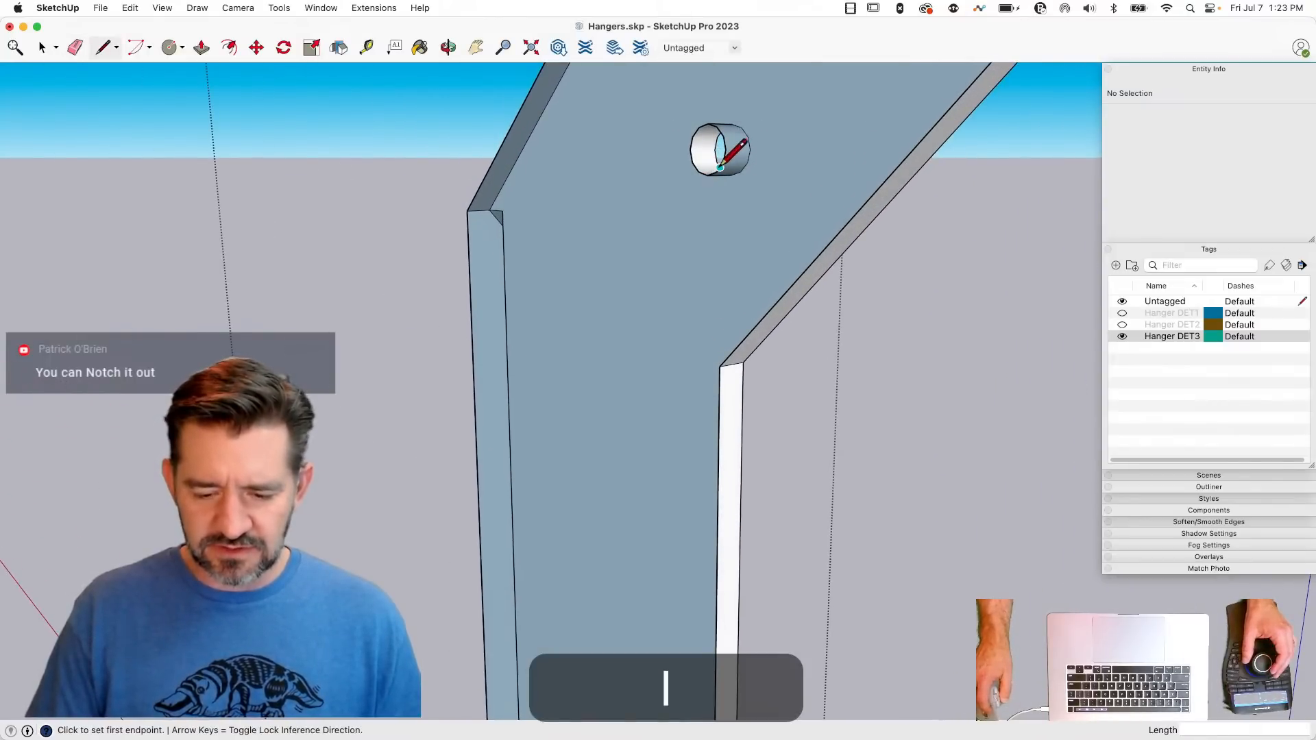
left_click(716, 171)
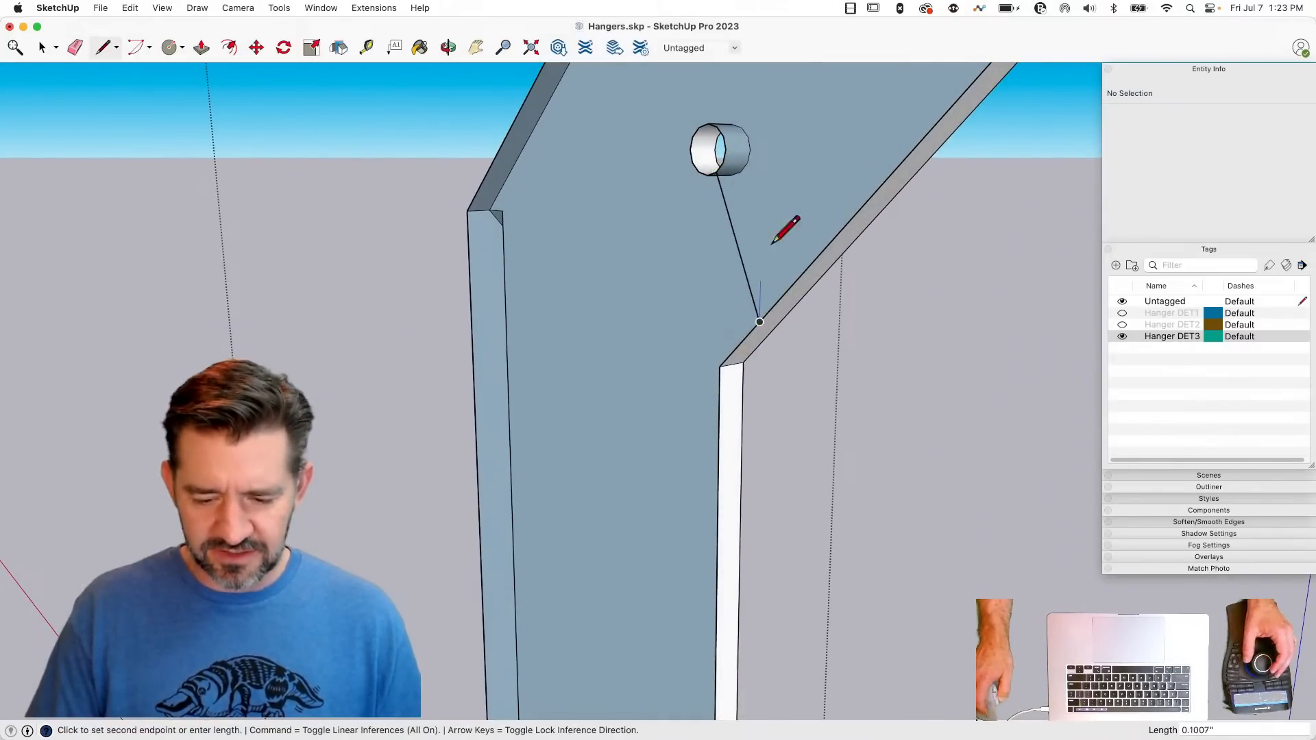
key("l")
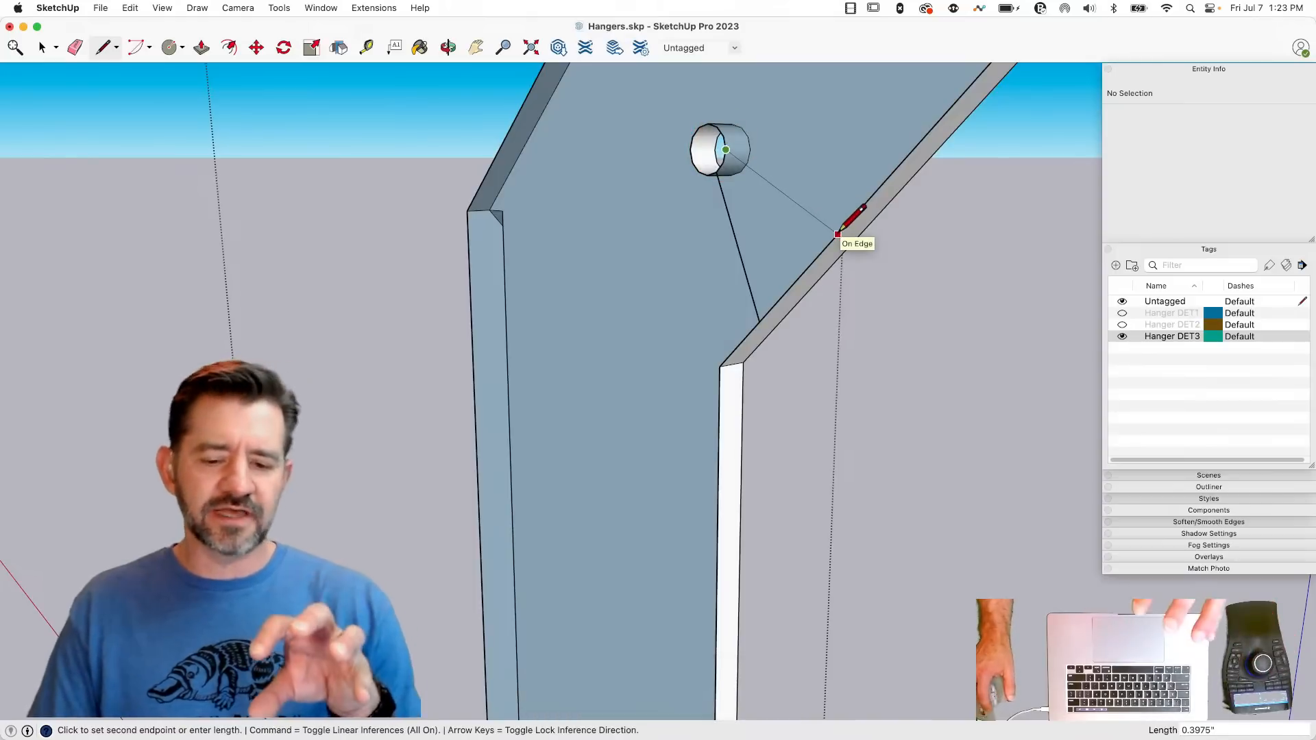
left_click(837, 233)
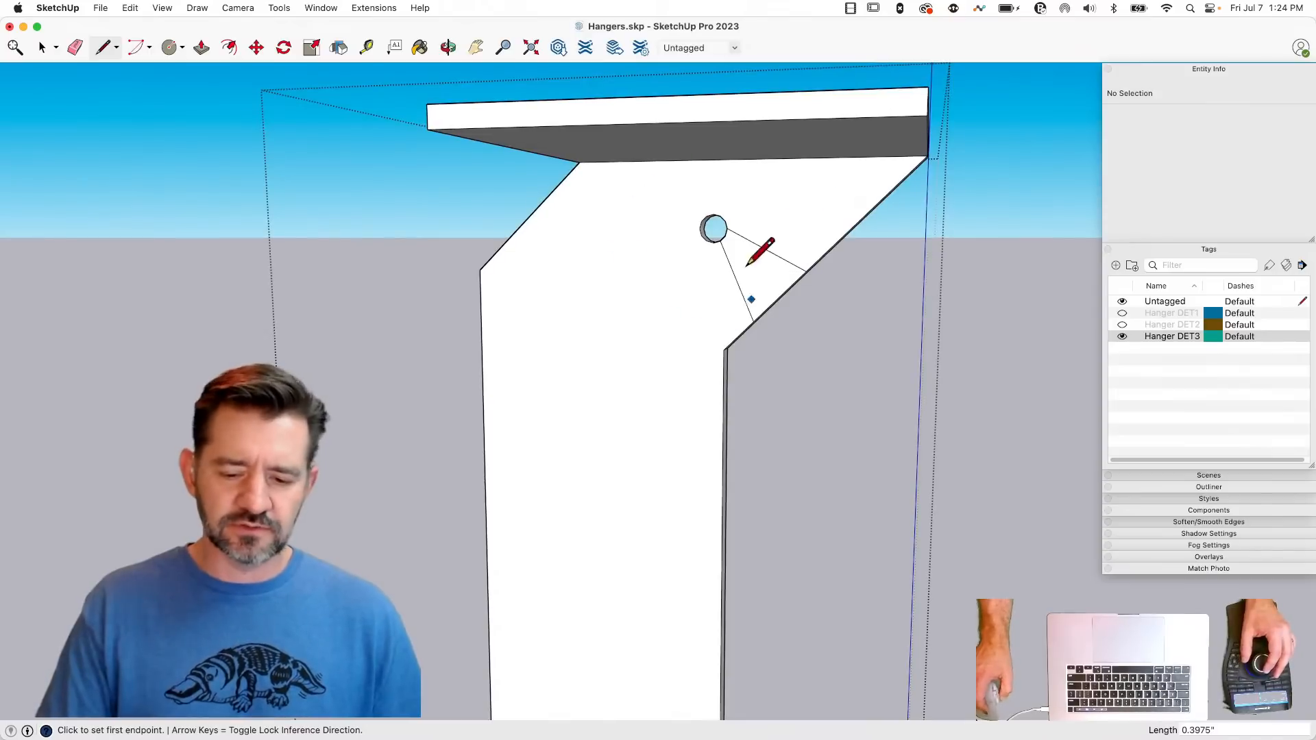
key("e")
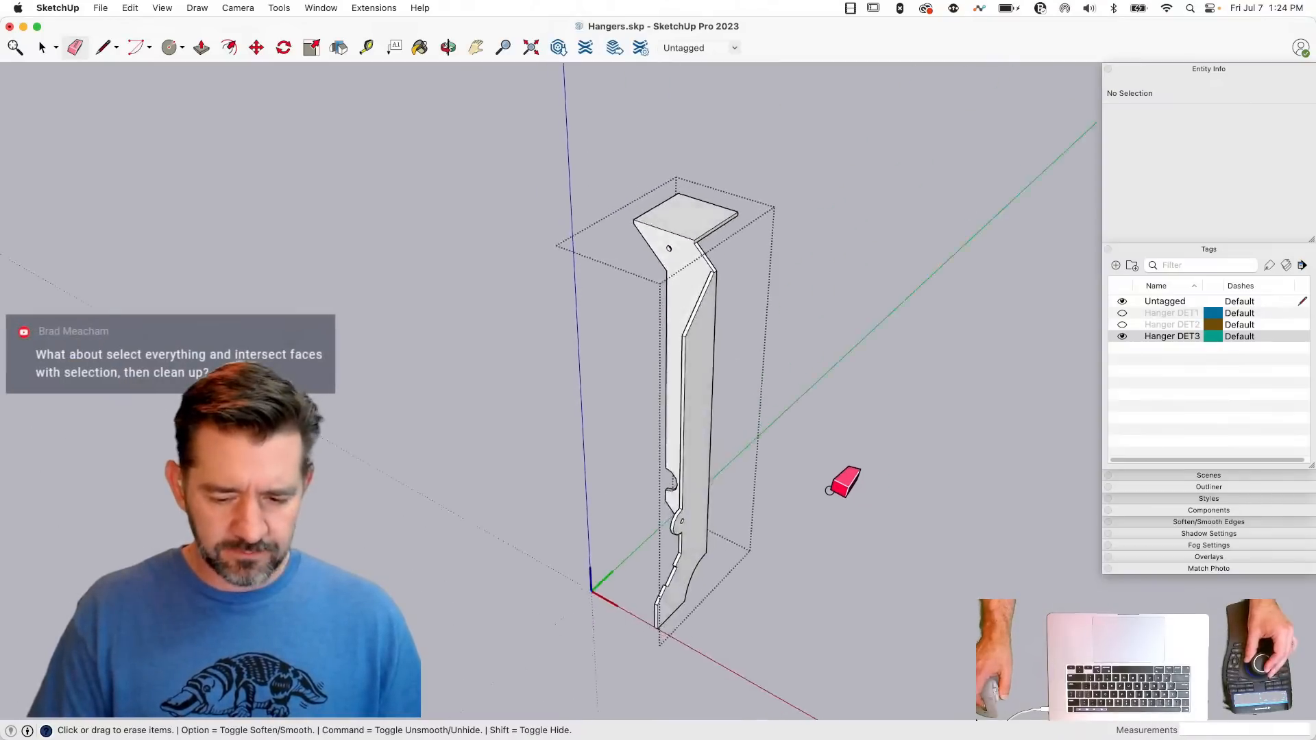
left_click(832, 486)
key("space")
left_click(832, 487)
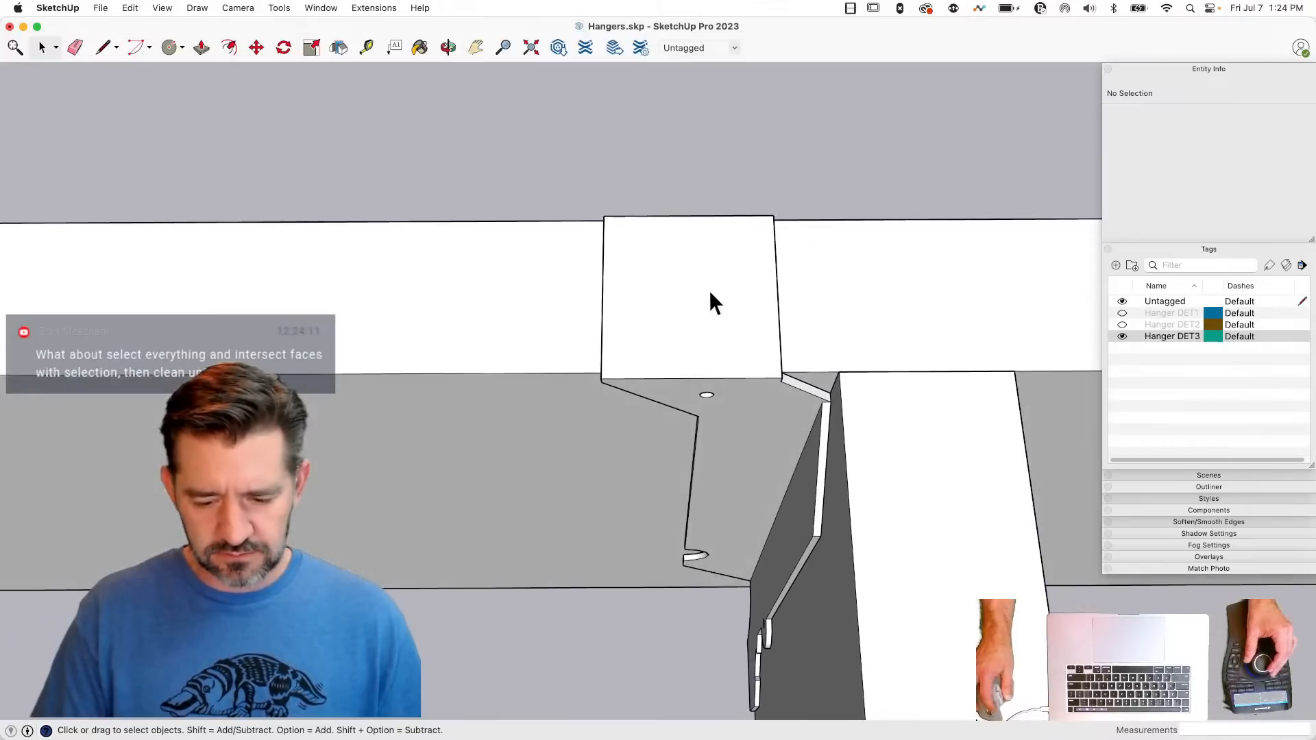
- Open the hanger for editing, paste the 0.0625" radius circle onto the top flange, and align it with the outer edge's midpoint
double_click(710, 291)
key("super+v")
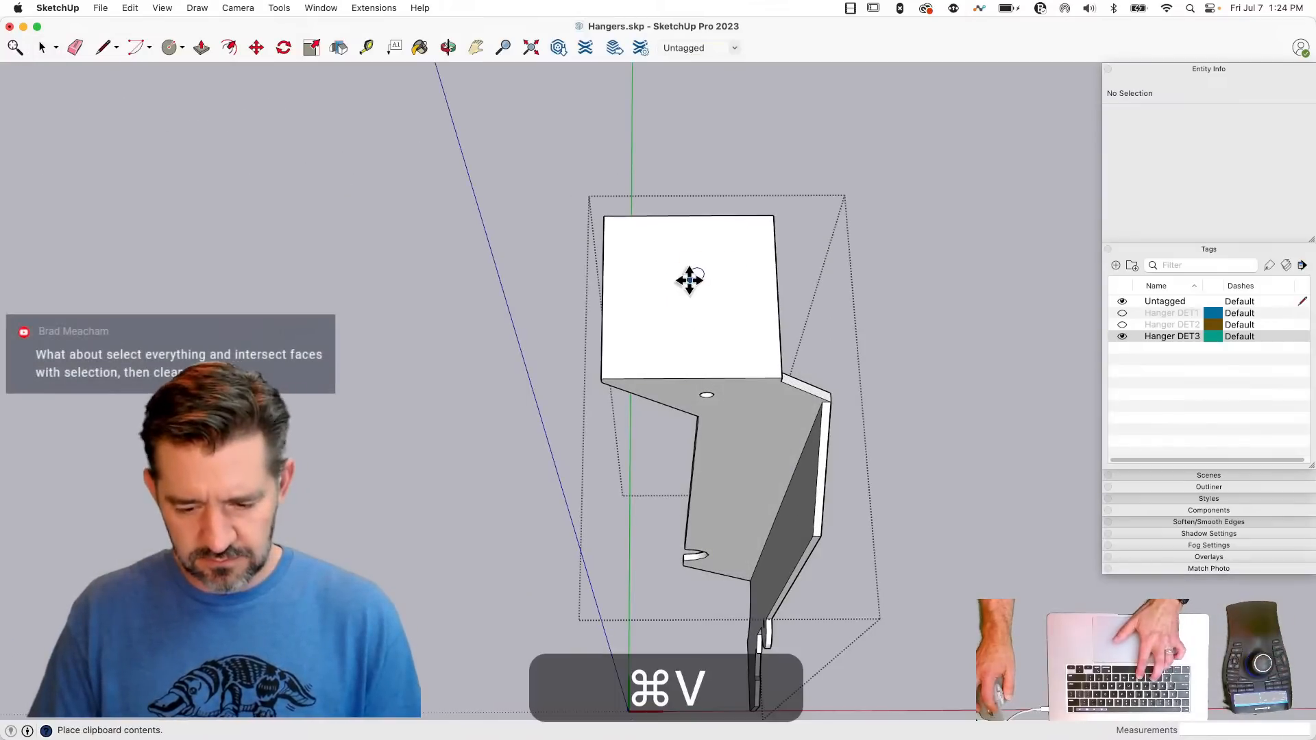
scroll(685, 248, "up", 4)
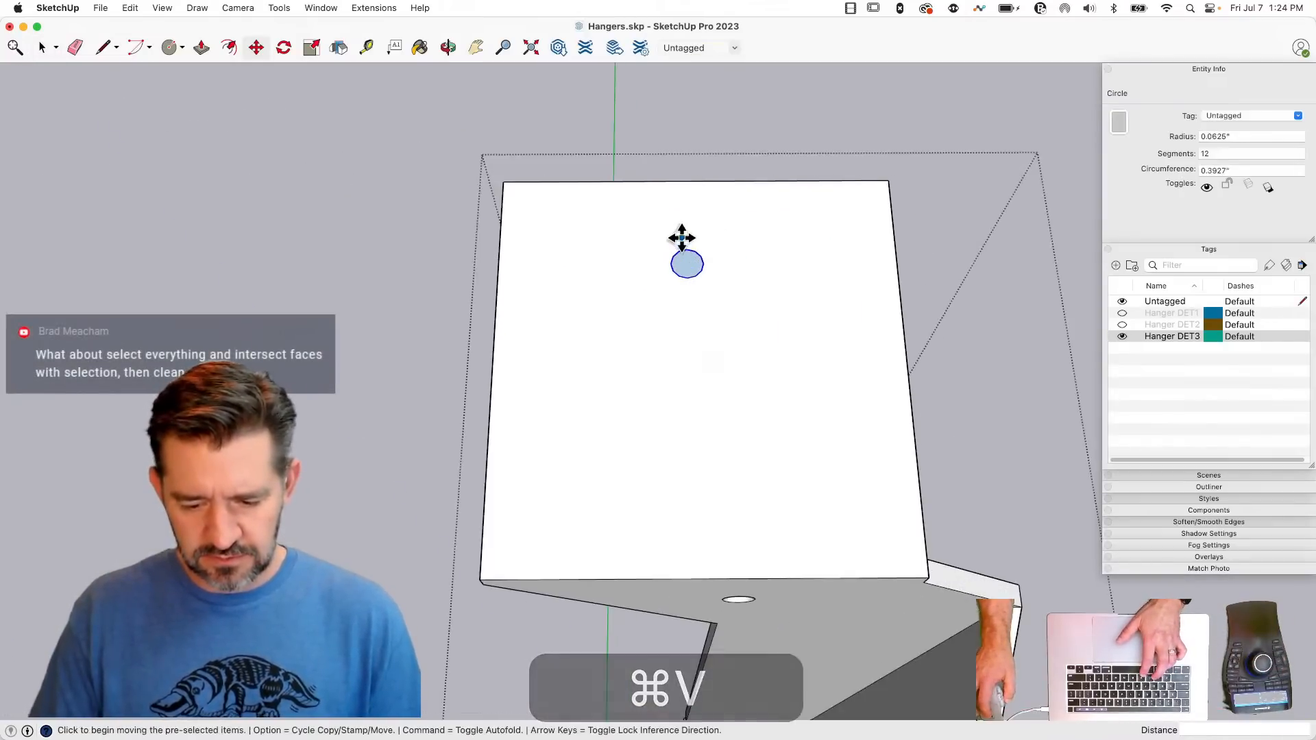
left_click(685, 248)
key("shift")
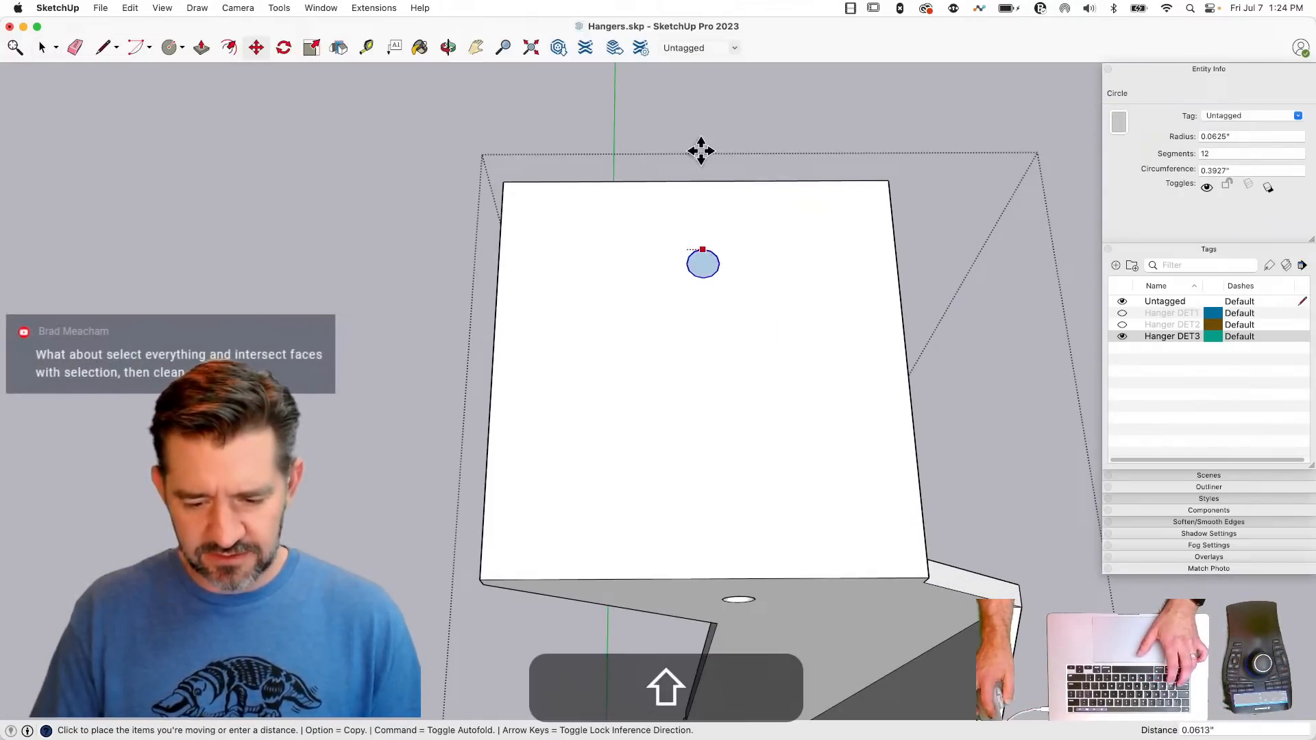
key("space")
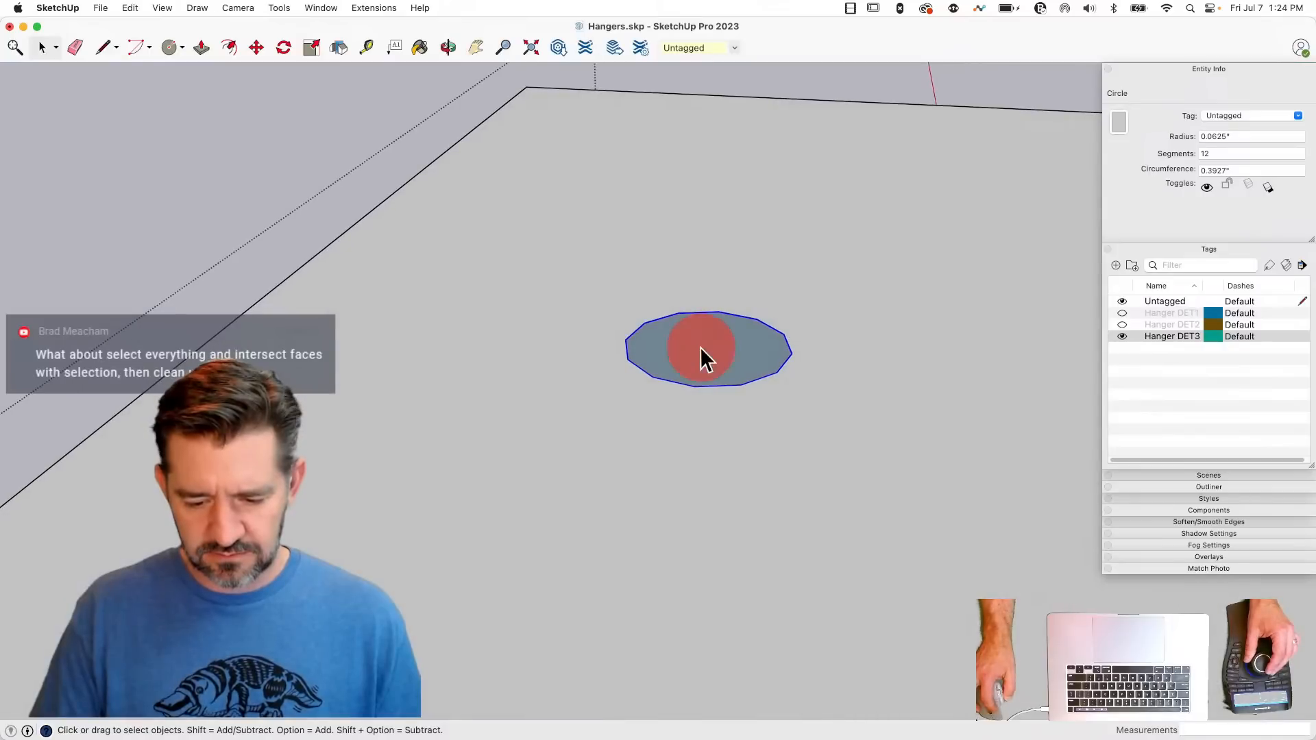
- Retrace a segment of the pasted circle to split its face, and Push/Pull it 0.0781" through the top flange to make a hole
left_click(706, 357)
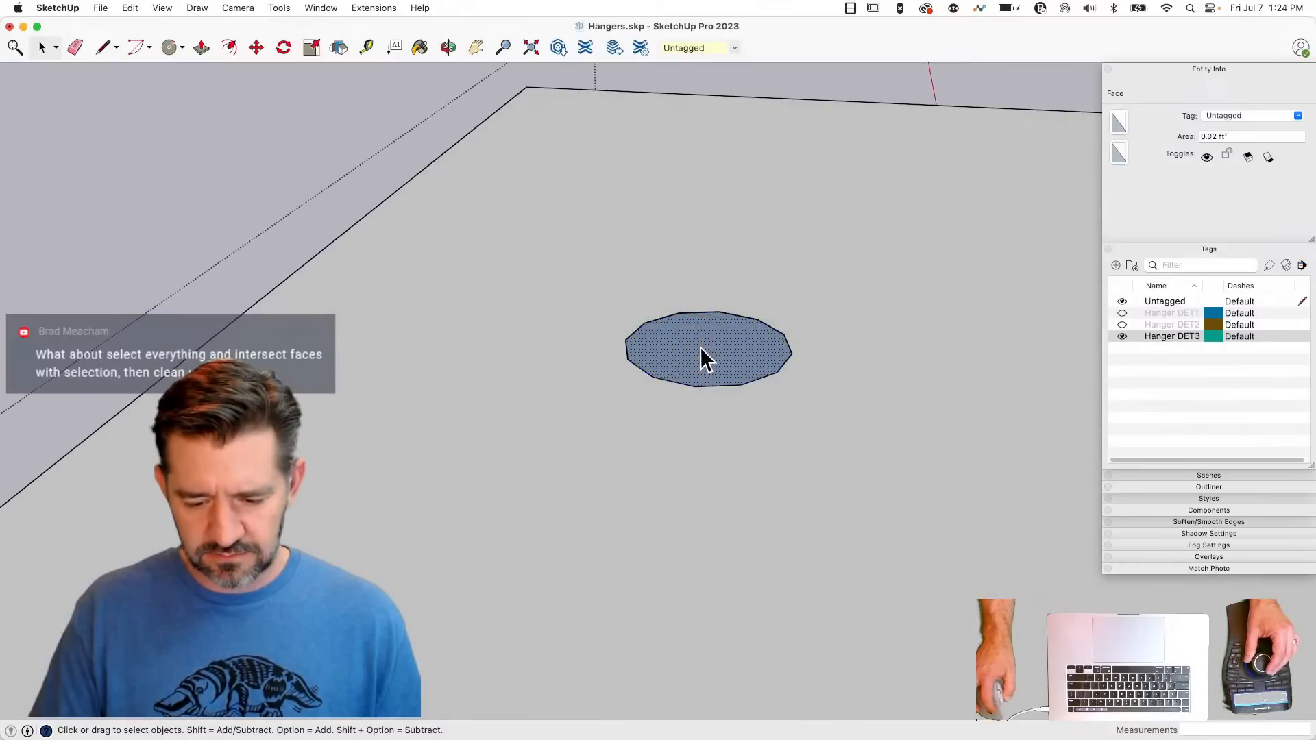
key("l")
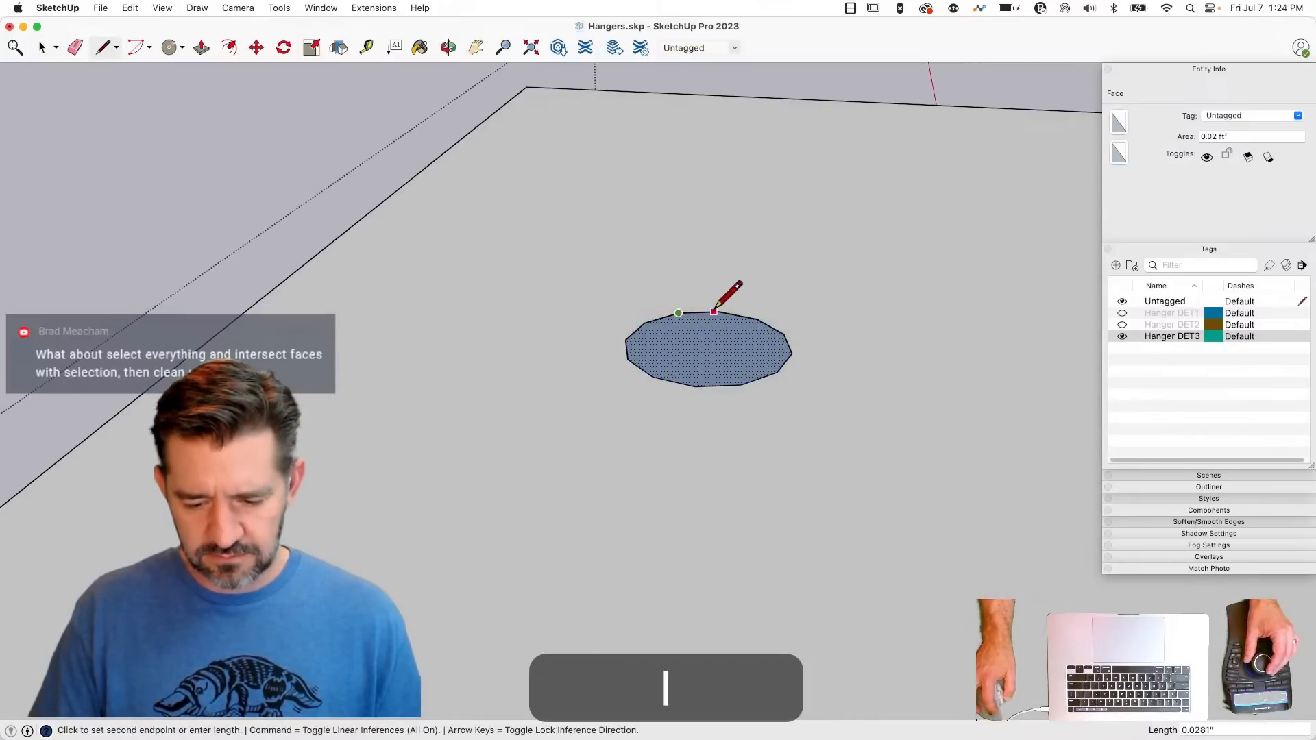
key("p")
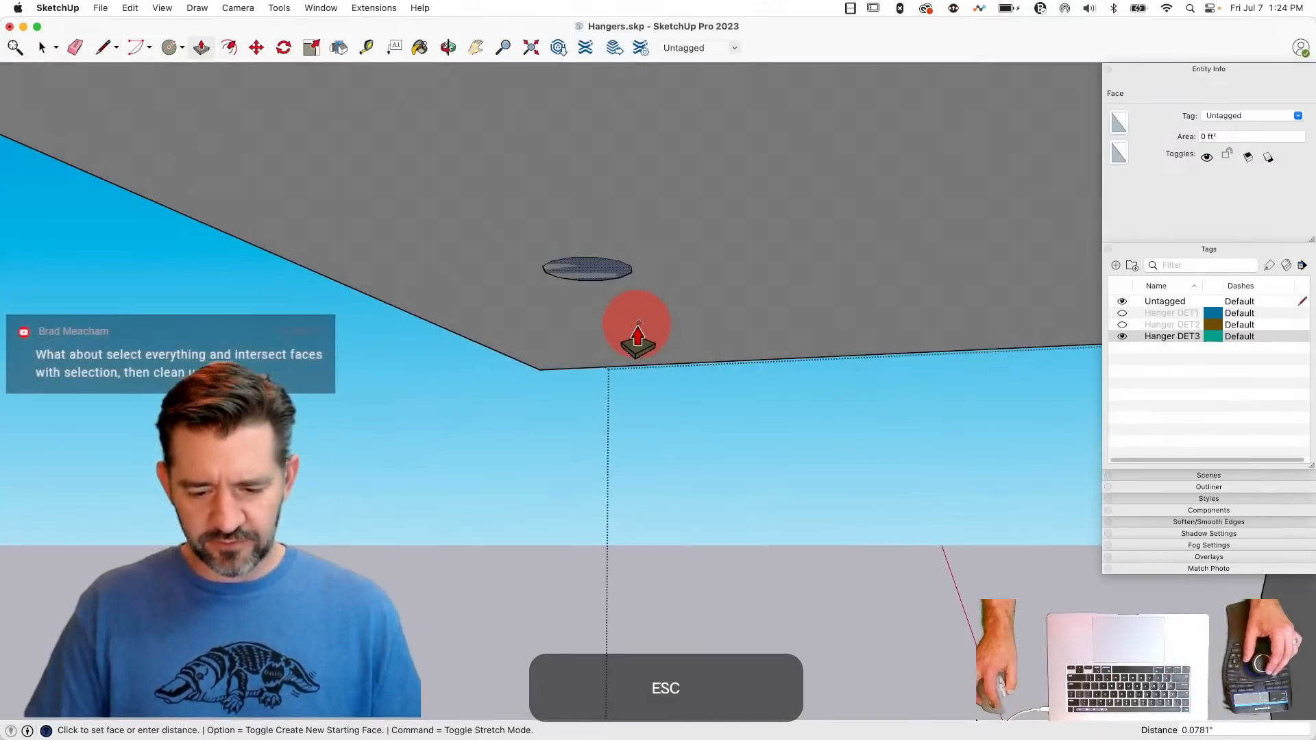
key("space")
left_click(621, 385)
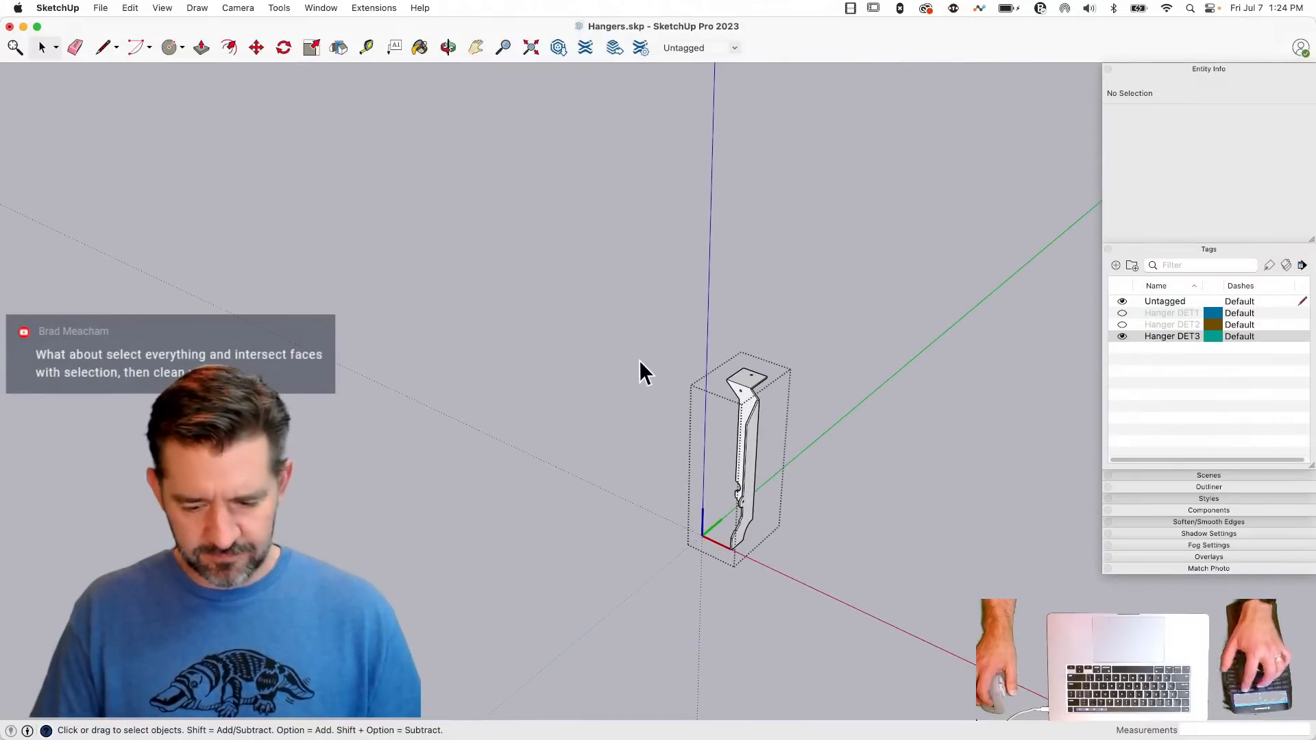
- Show the rest of the model, and divide the top flange's outer edge into 5 segments
key("shift+q")
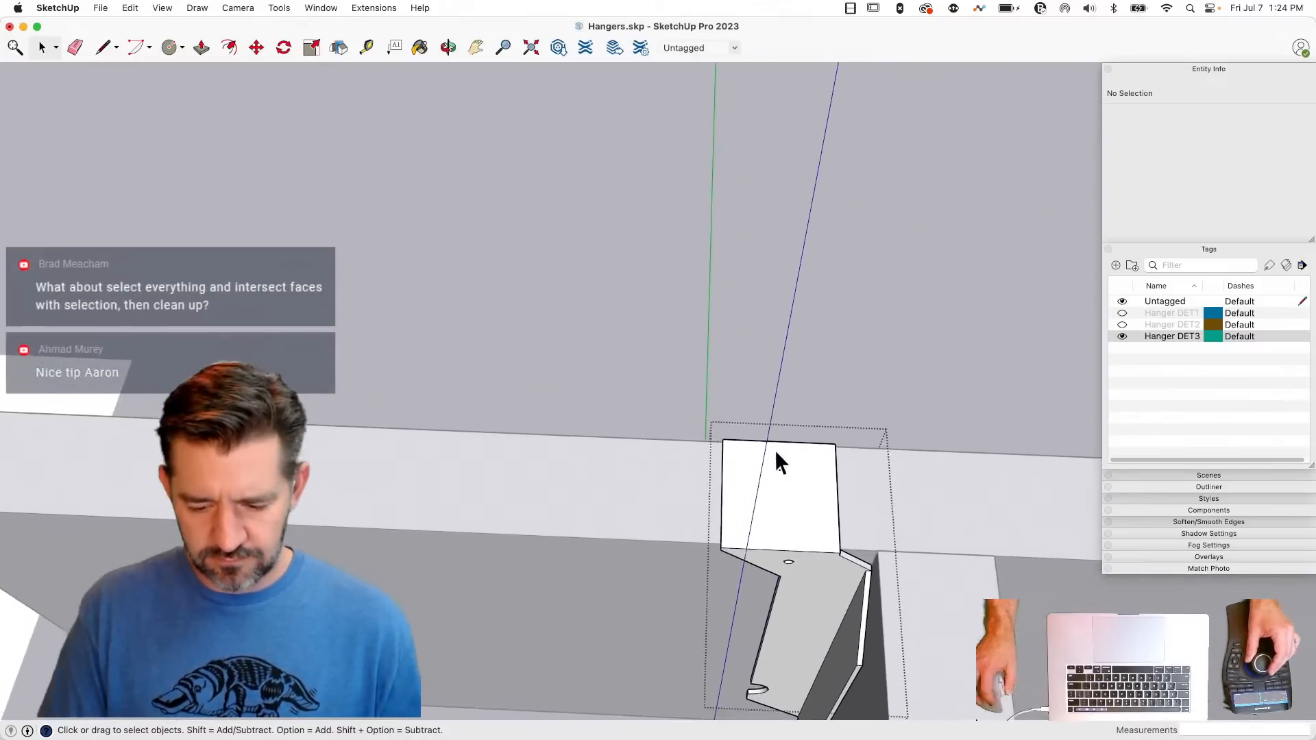
left_click(748, 436)
right_click(748, 434)
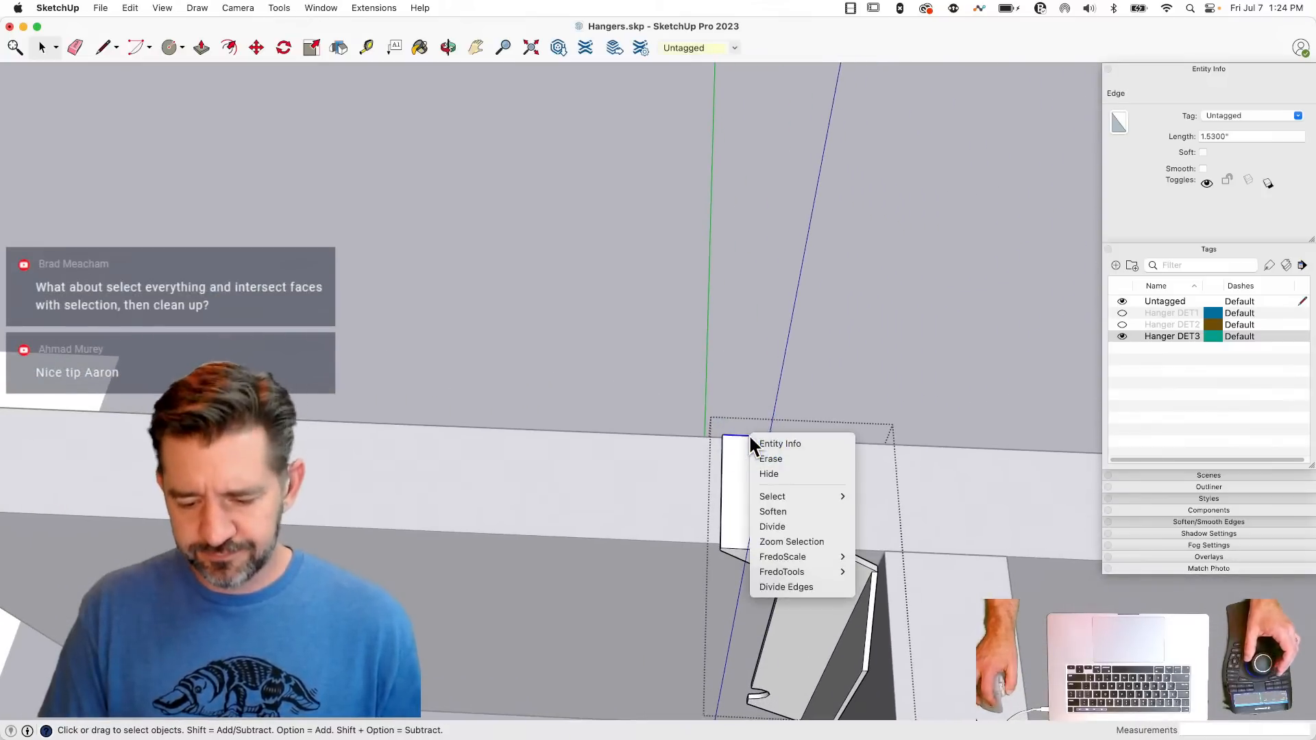
left_click(804, 526)
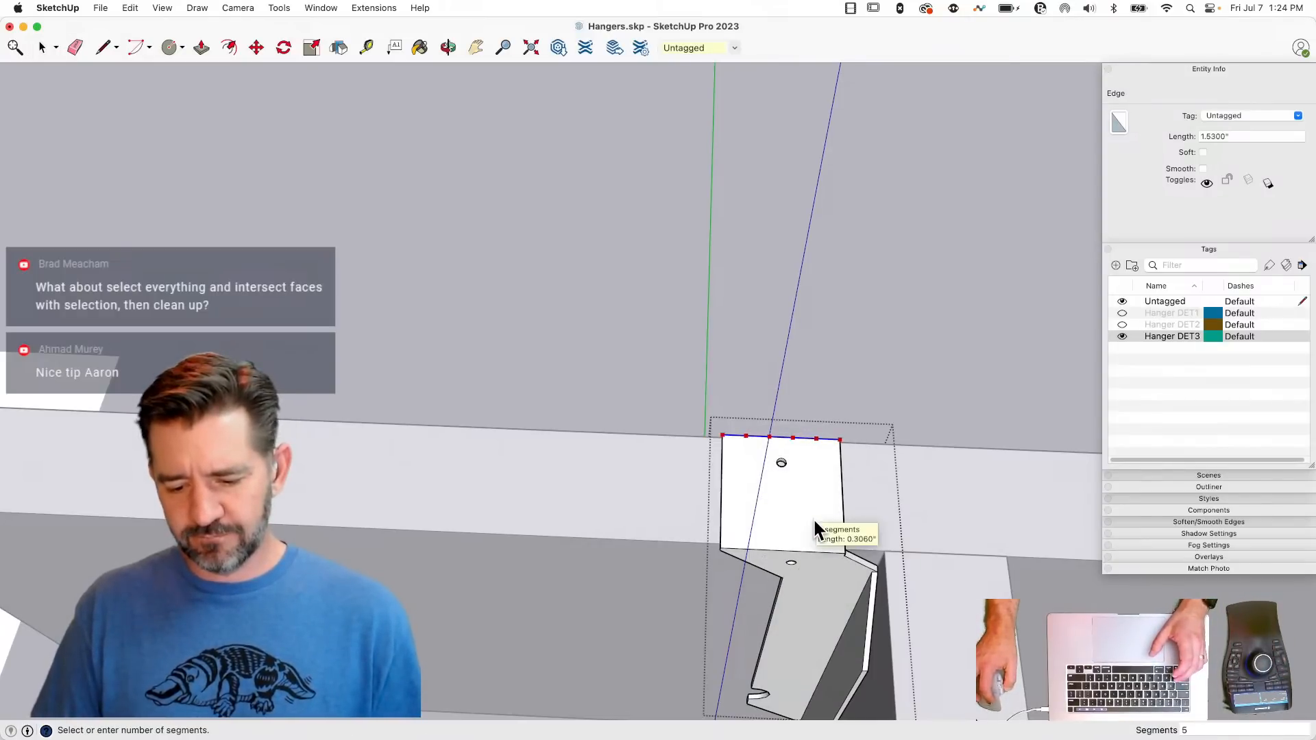
left_click(813, 517)
- Draw lines across the top flange from the division points to the bend, and Push/Pull the second strip up about 0.06"
key("l")
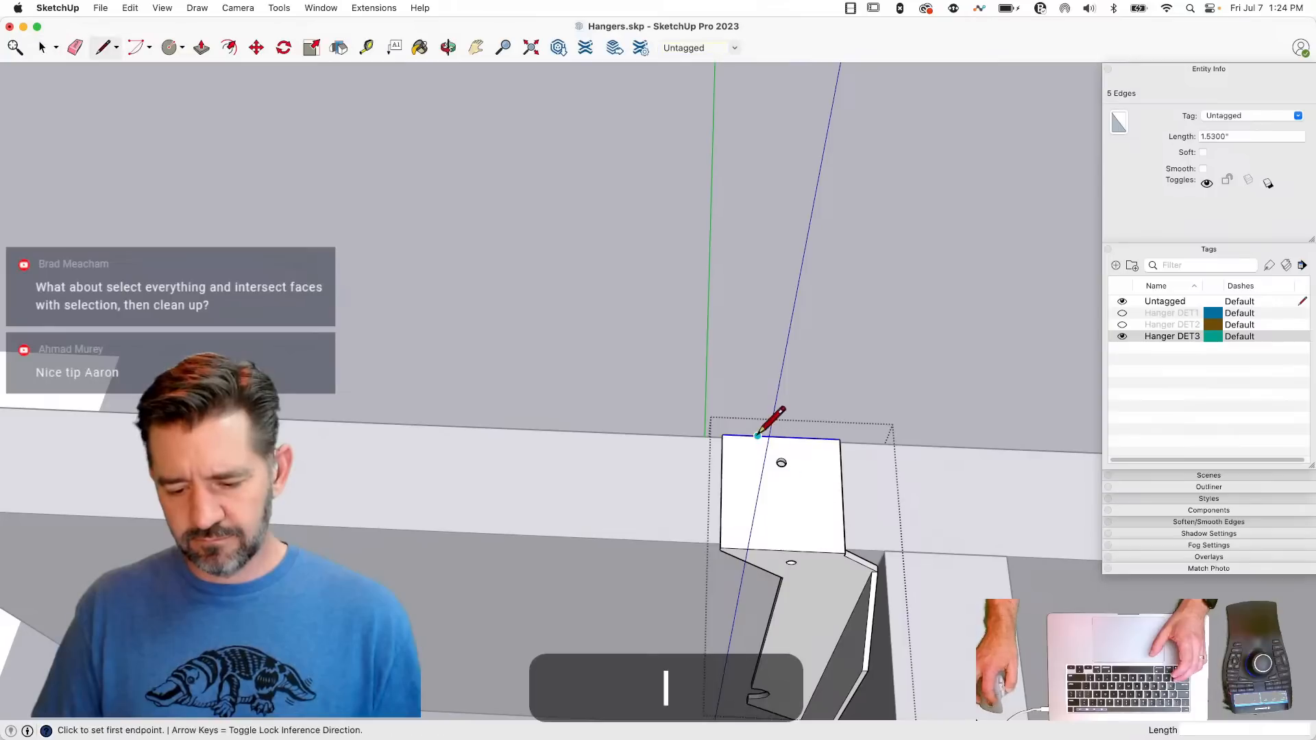
left_click(745, 549)
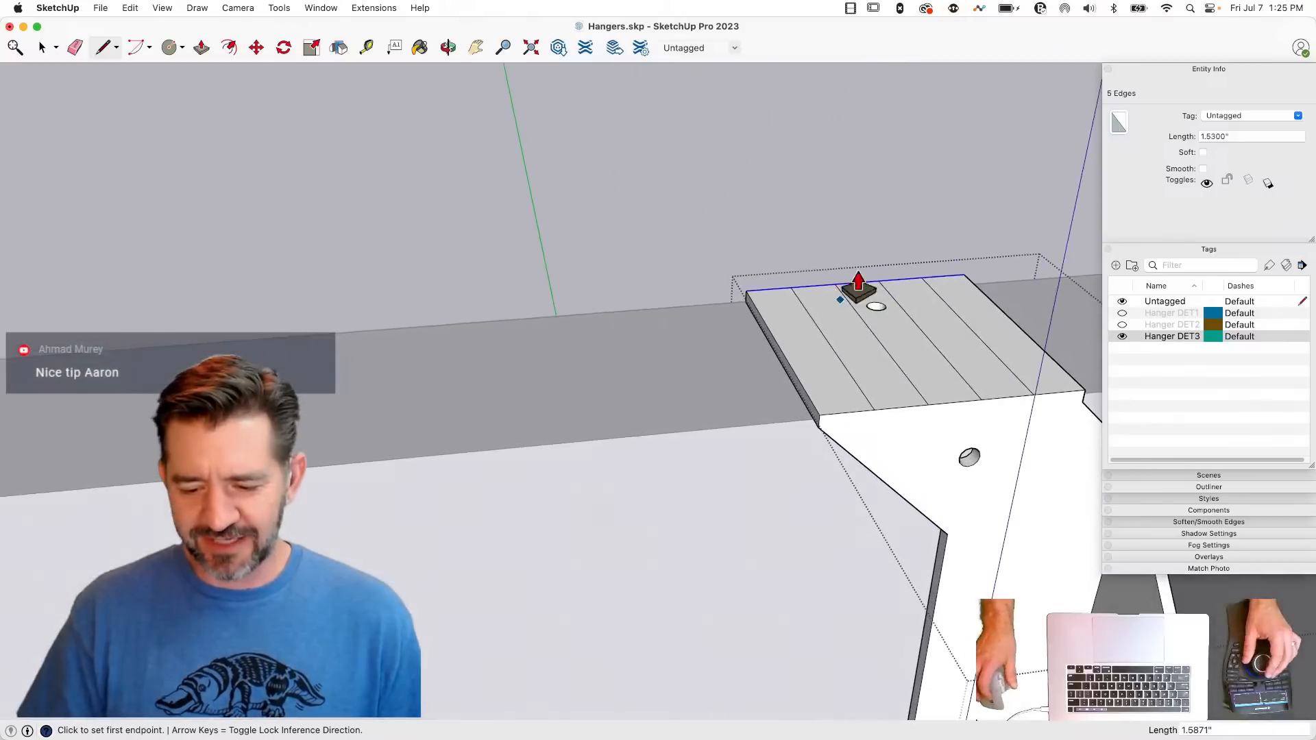
key("p")
left_click(849, 341)
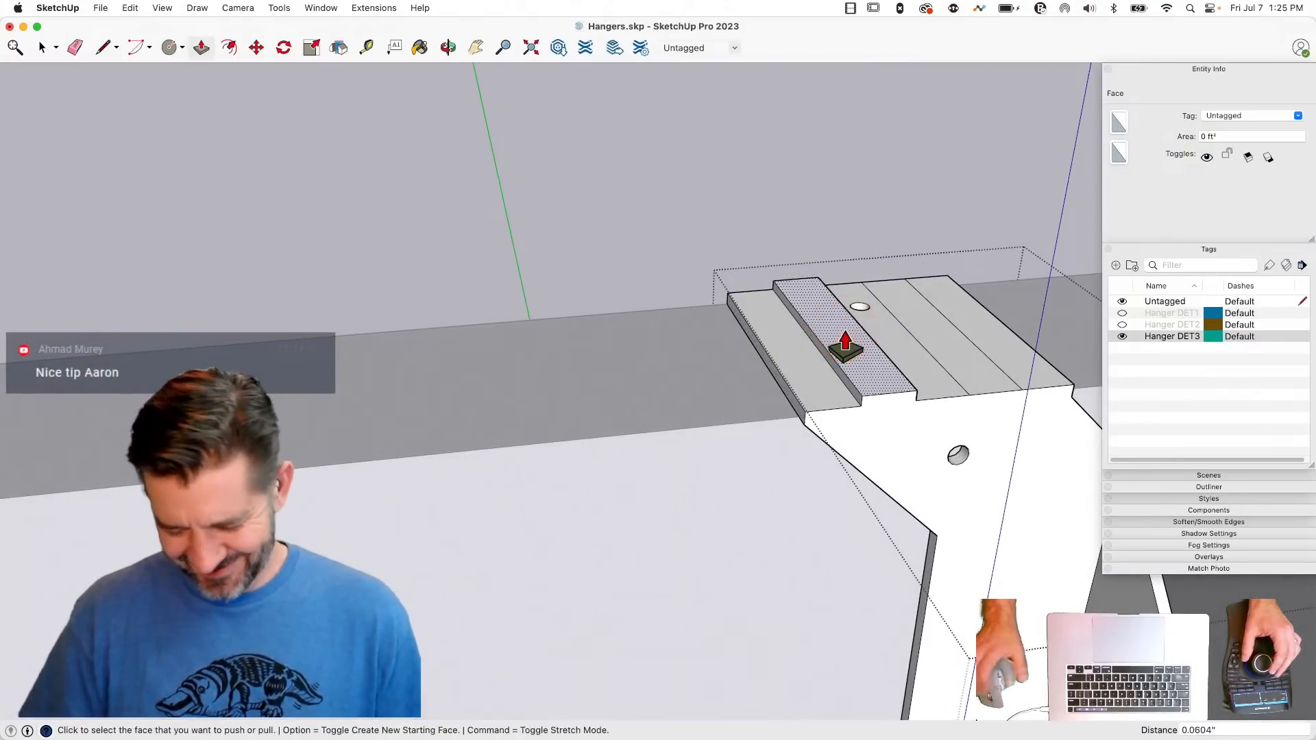
- Set the first rib's height on the top flange and raise the fourth strip to the same height
type(".5")
key("Return")
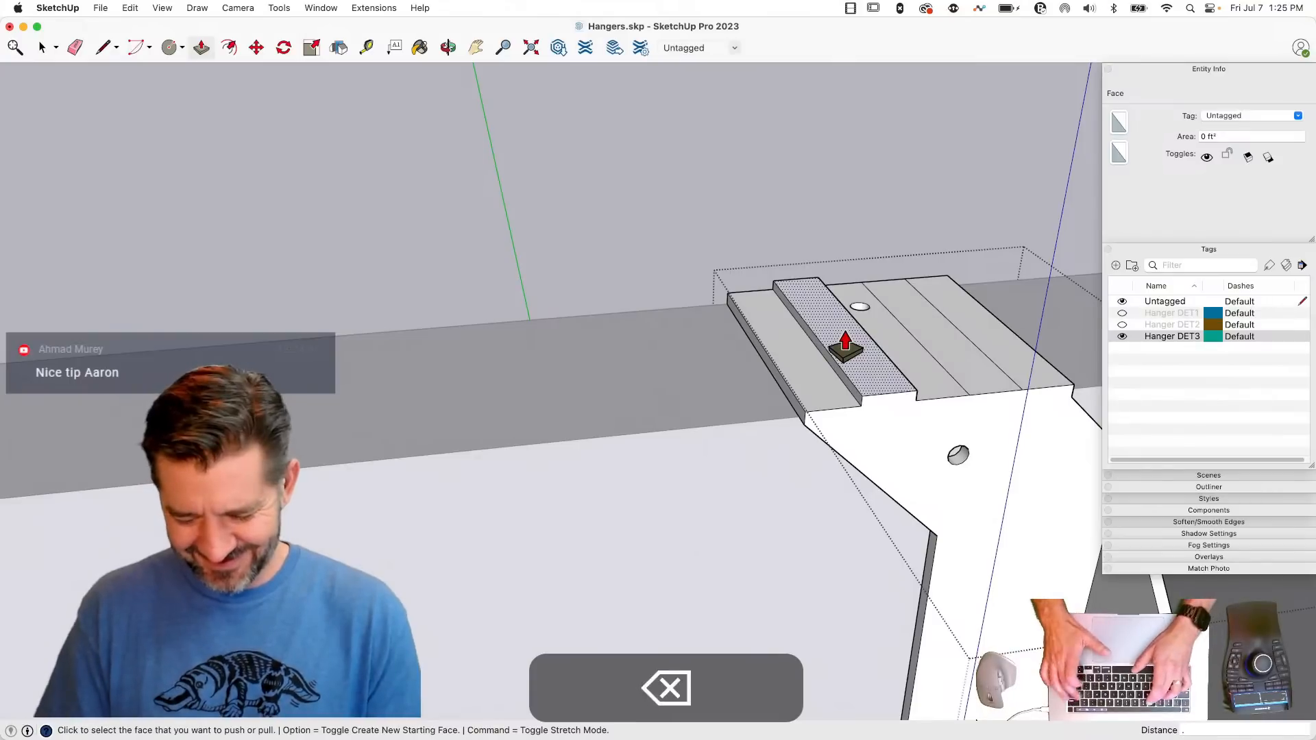
key("Return")
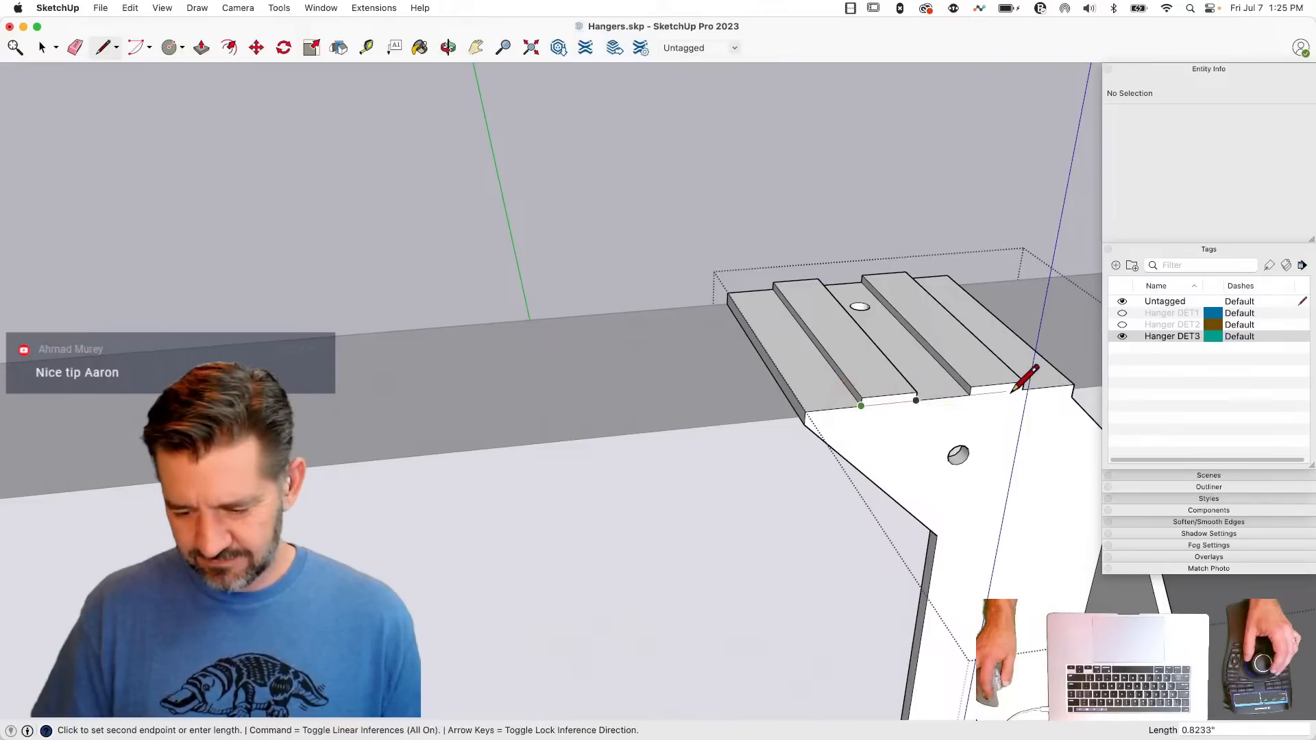
- Push/Pull the ribs' front ends out past the hanger's face and extend the first rib about 0.33" down the face
key("p")
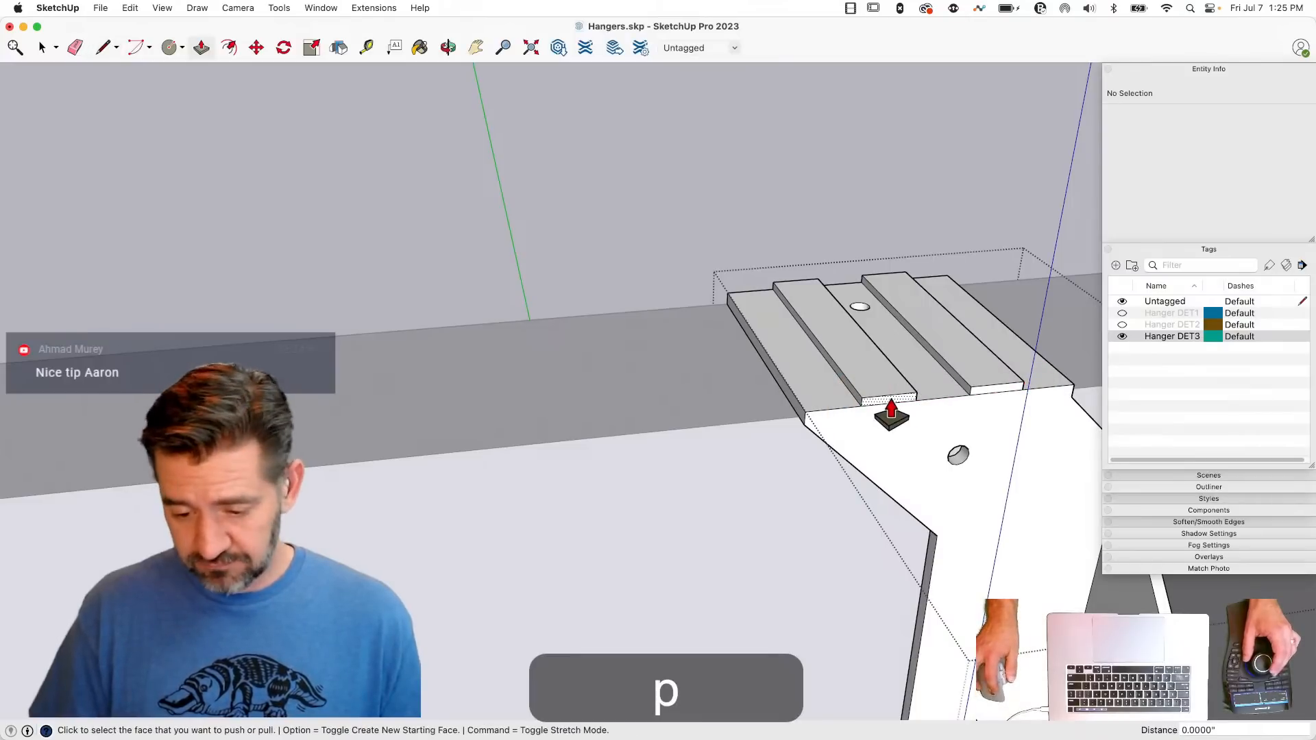
middle_click_drag(1000, 405, 840, 277)
left_click_drag(840, 269, 841, 350)
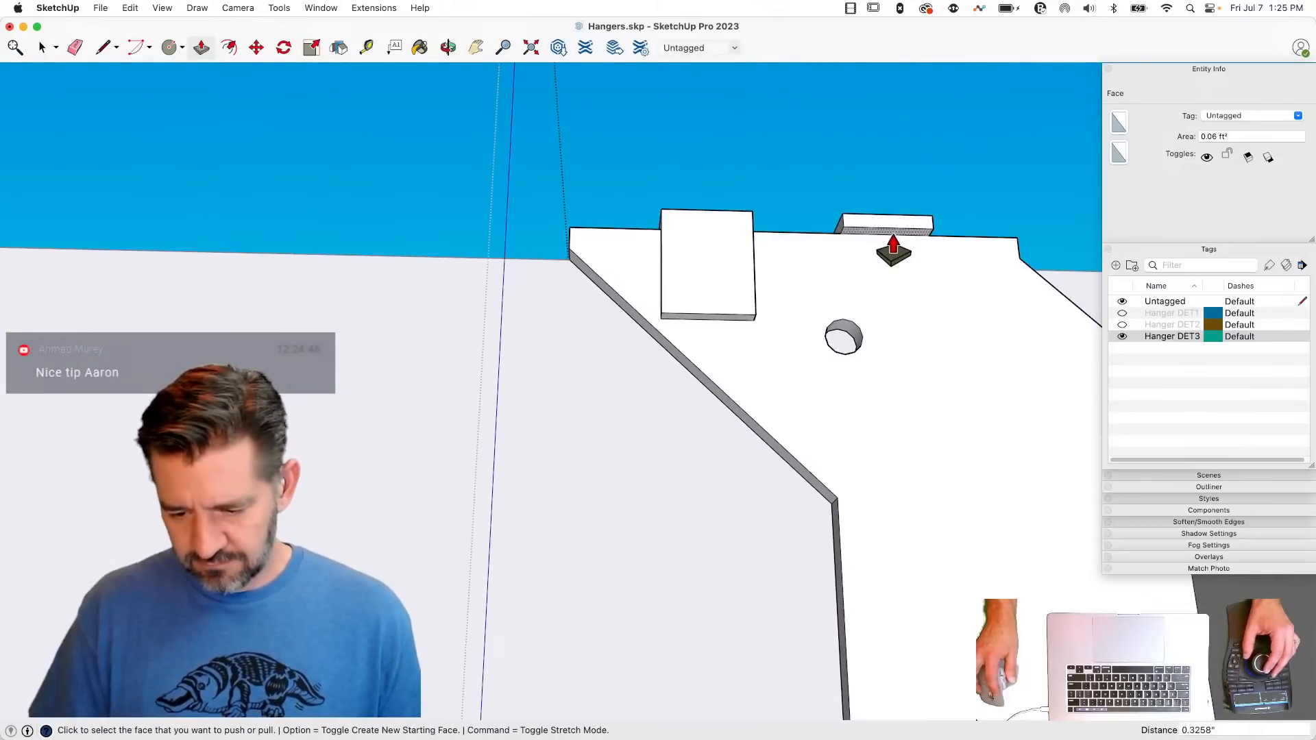
- Try to shift the face's nail hole sideways and extend the second rib down the face, and undo both edits
key("space")
left_click_drag(874, 410, 873, 412)
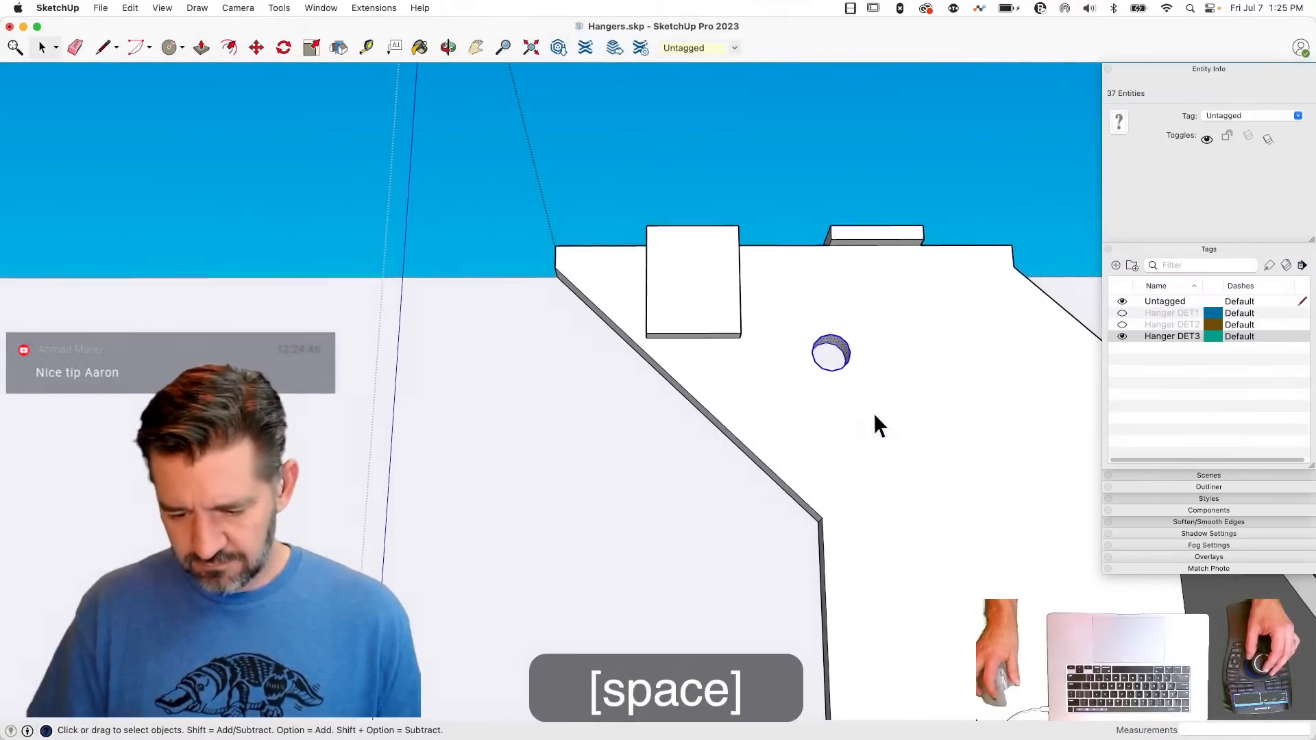
key("m")
key("shift")
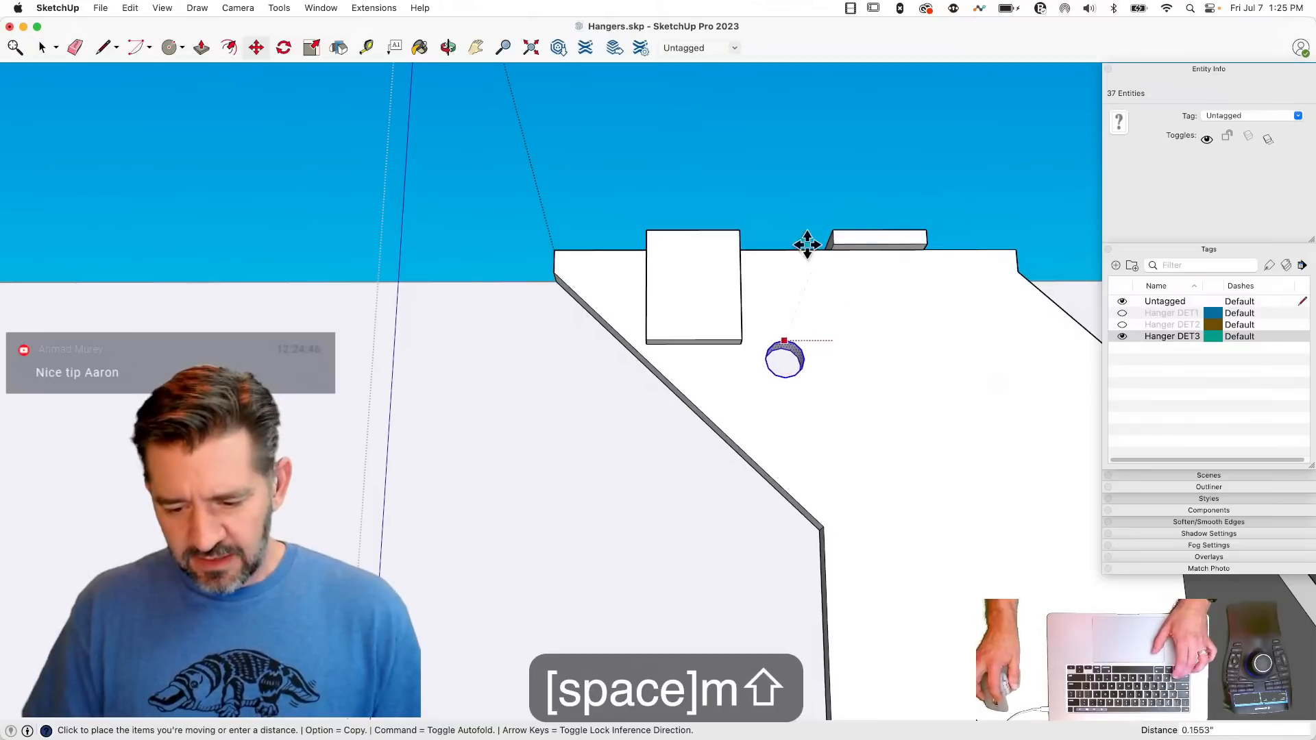
key("p")
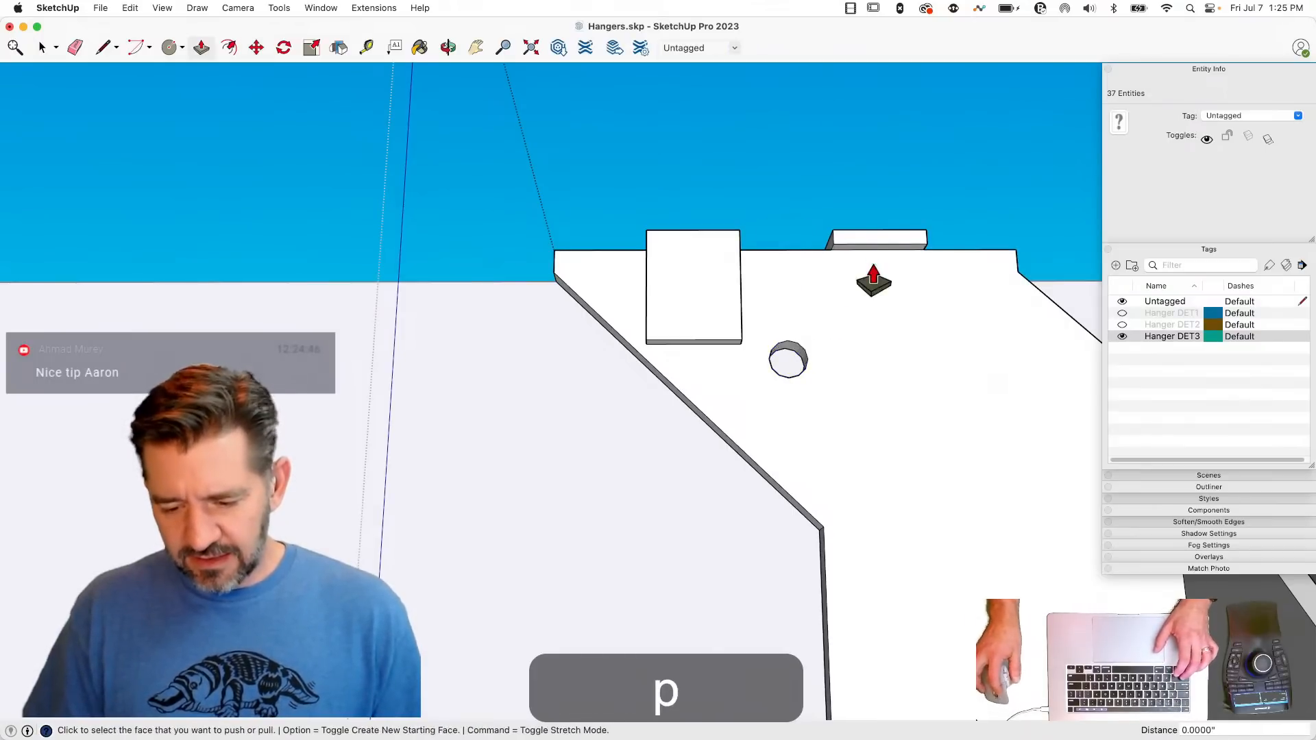
left_click_drag(866, 261, 848, 511)
key("space")
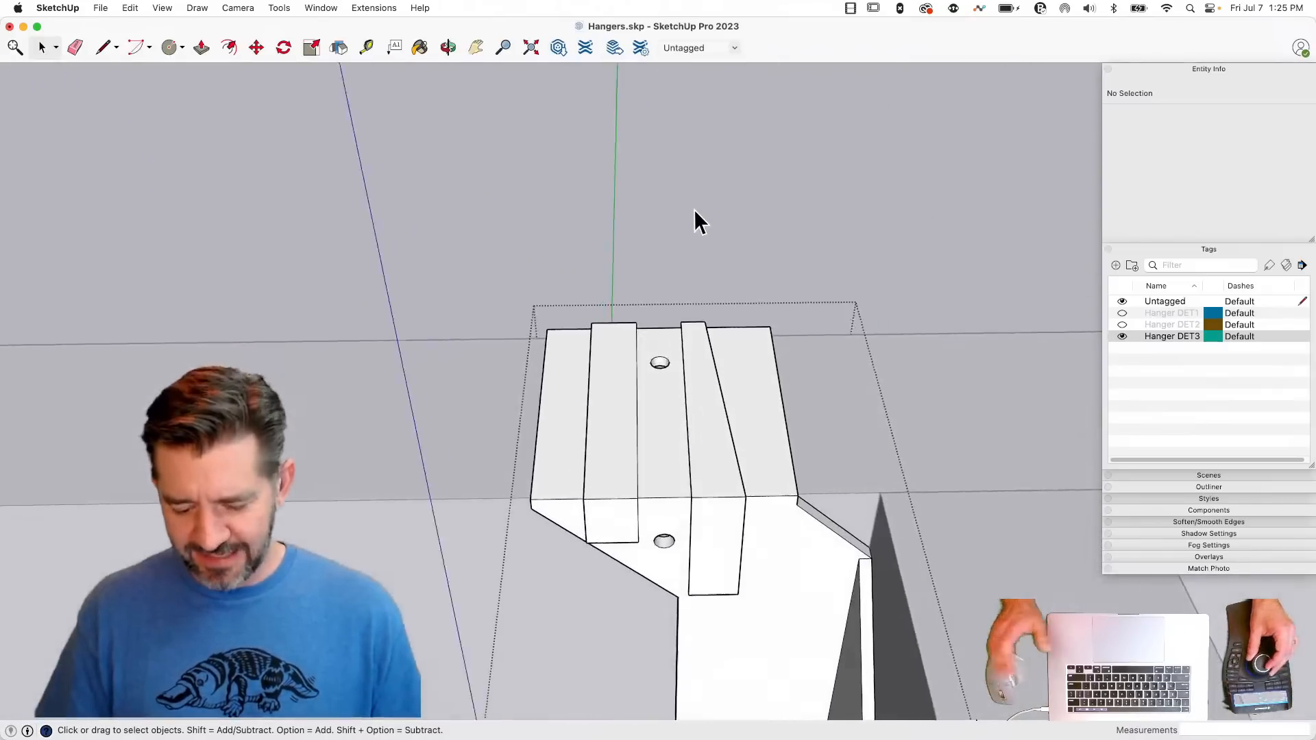
key("super+z")
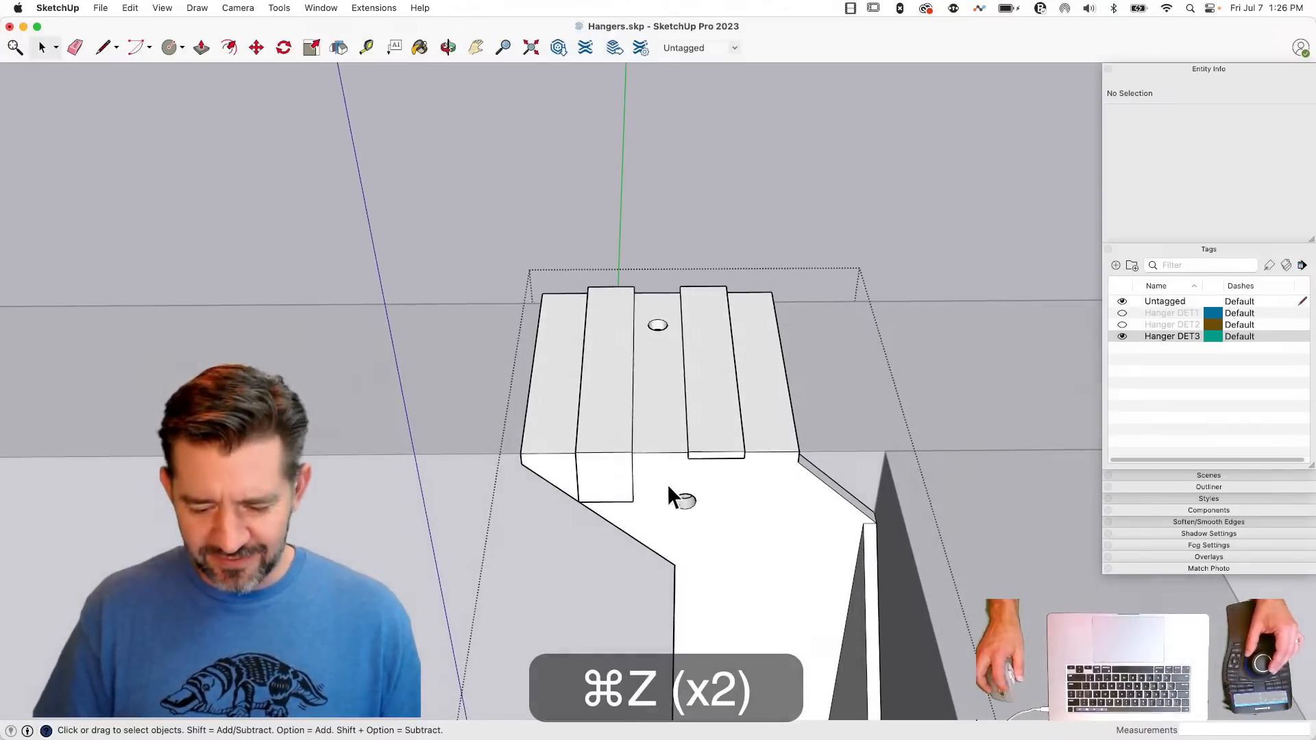
- Select the nail hole on the hanger's face and move it about 0.12" sideways to center it between the ribs
left_click_drag(663, 481, 733, 525)
key("m")
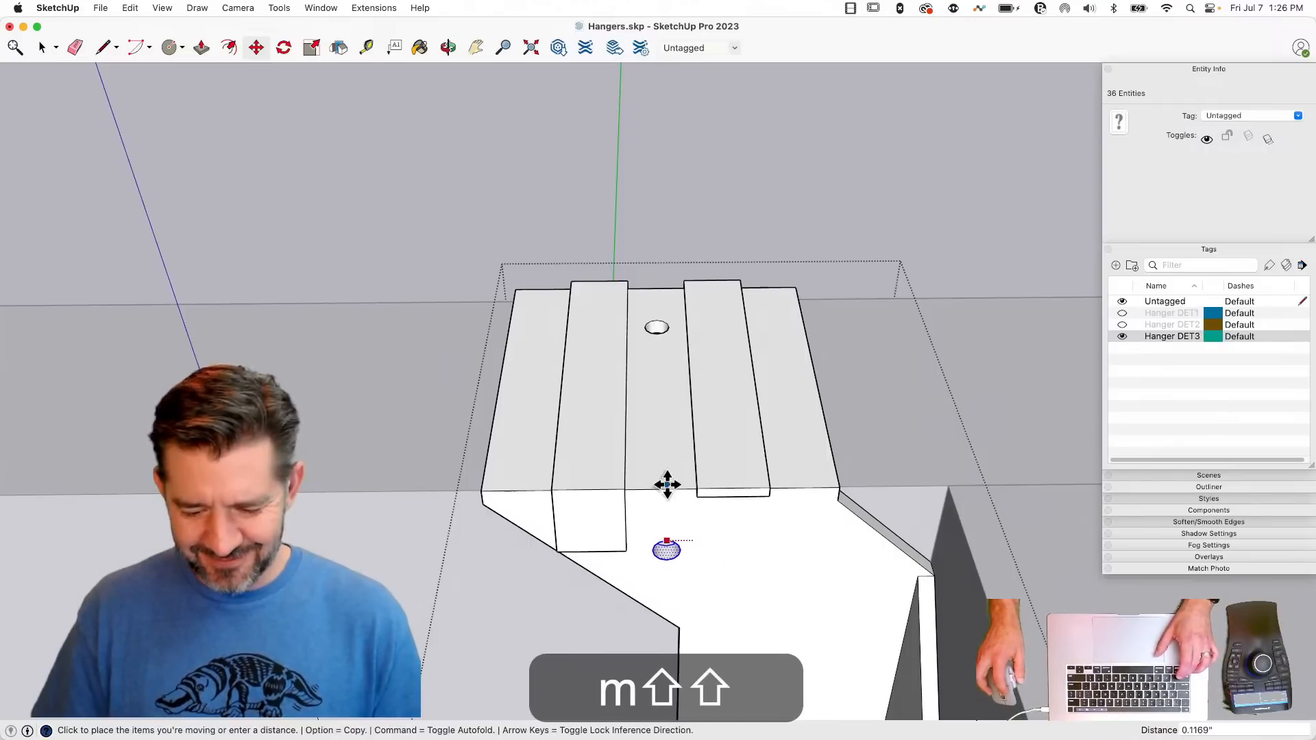
key("space")
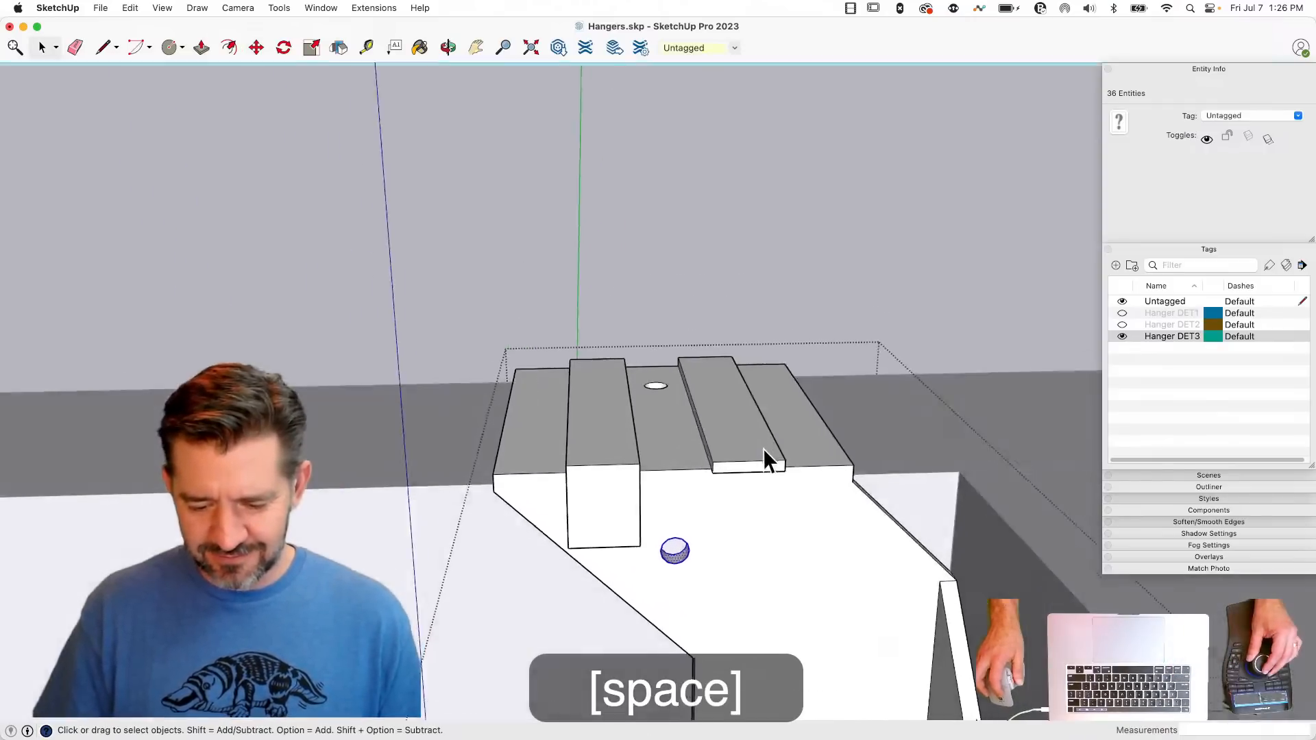
- Push/Pull the second rib about 0.77" down the hanger's face and shorten the first rib by about 0.09"
key("p")
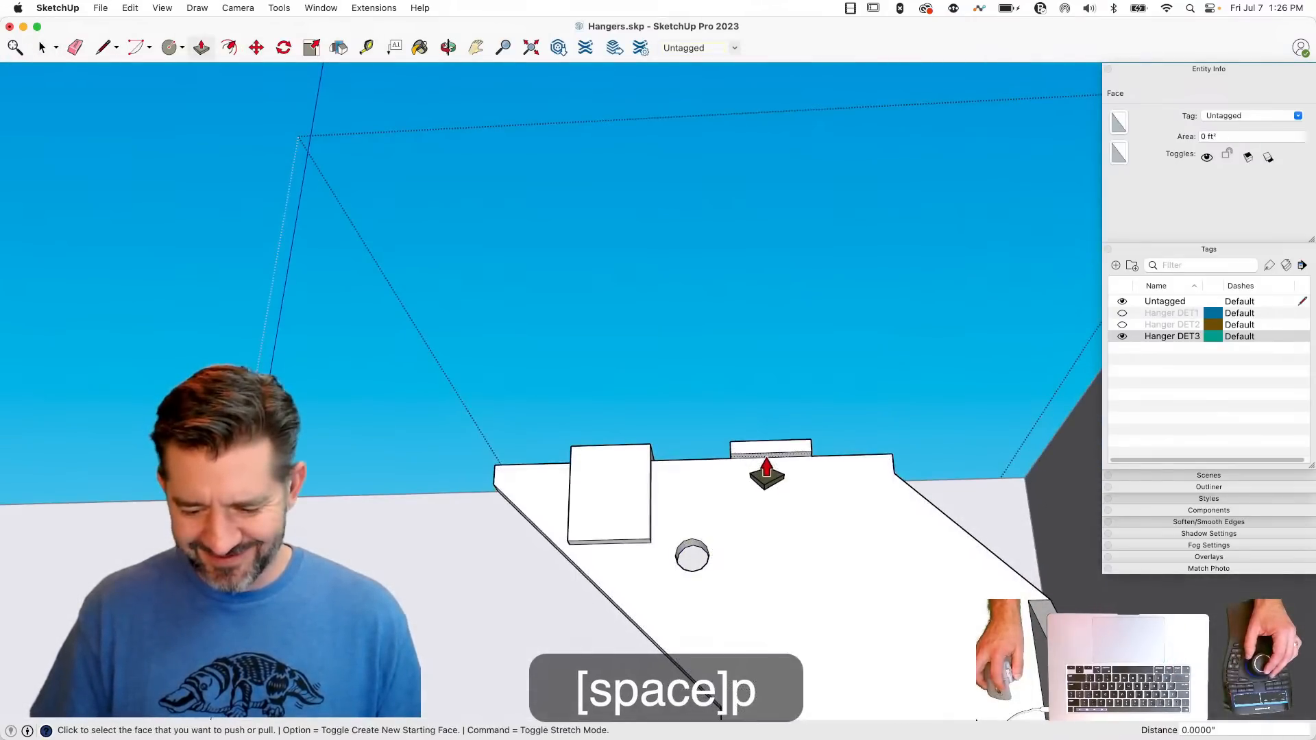
left_click_drag(767, 473, 761, 549)
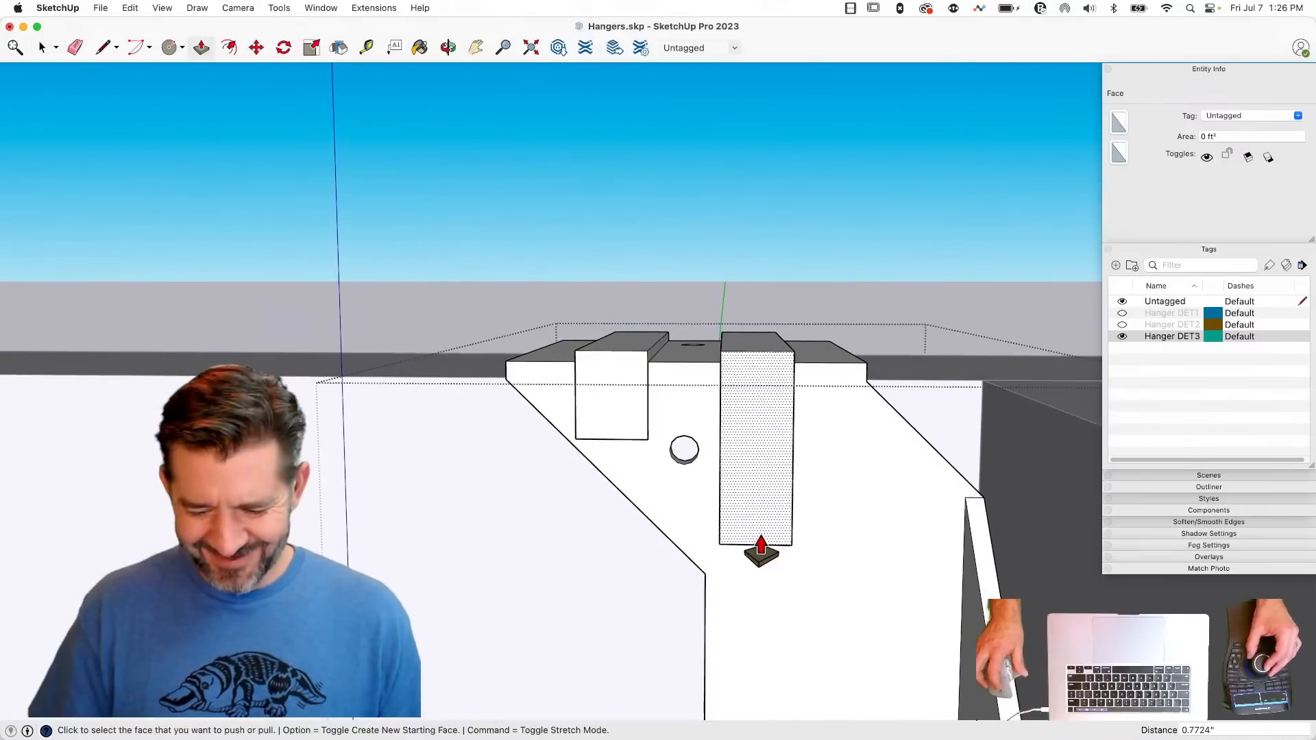
key("space")
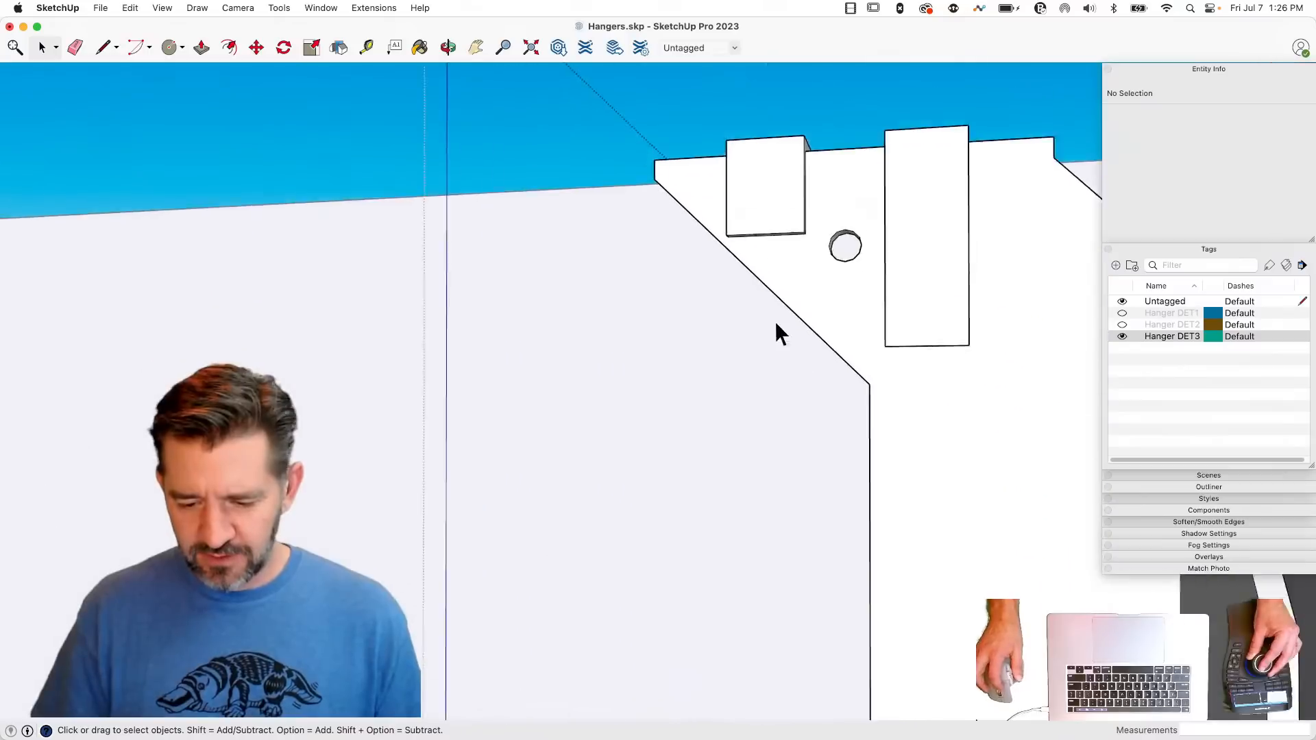
key("p")
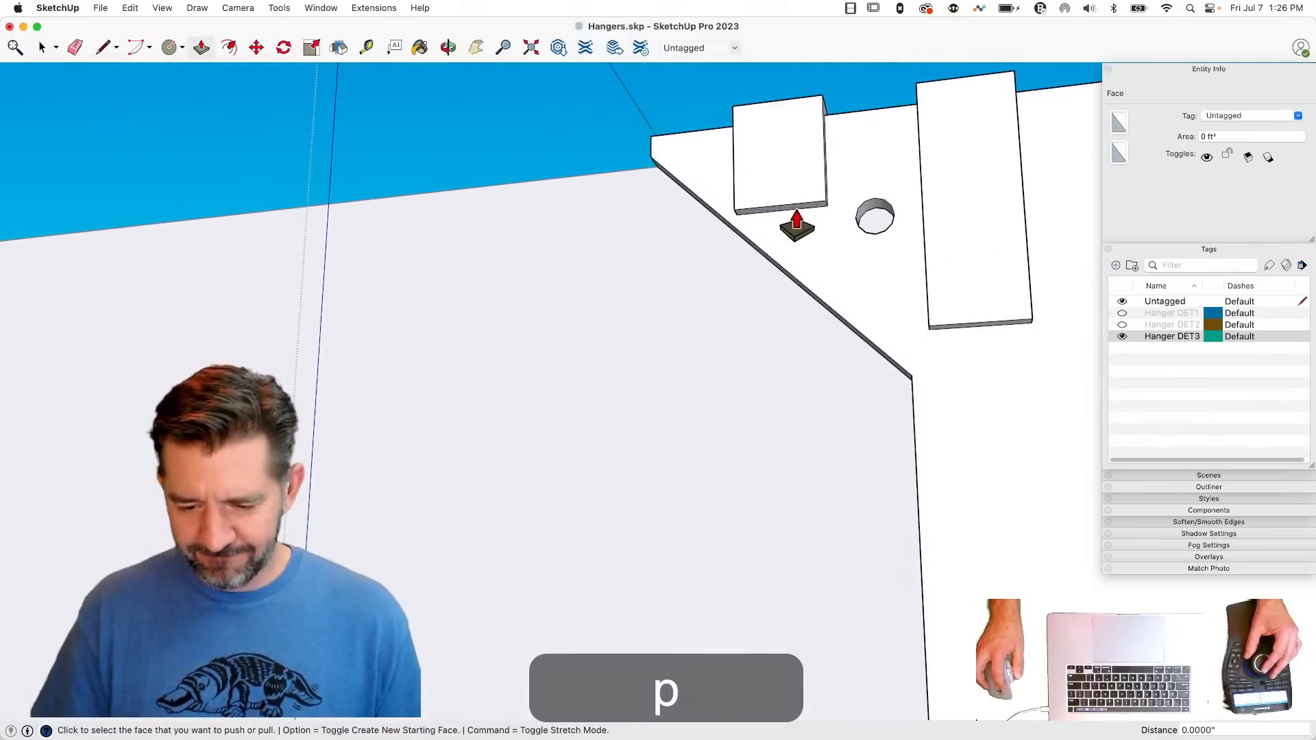
left_click(796, 200)
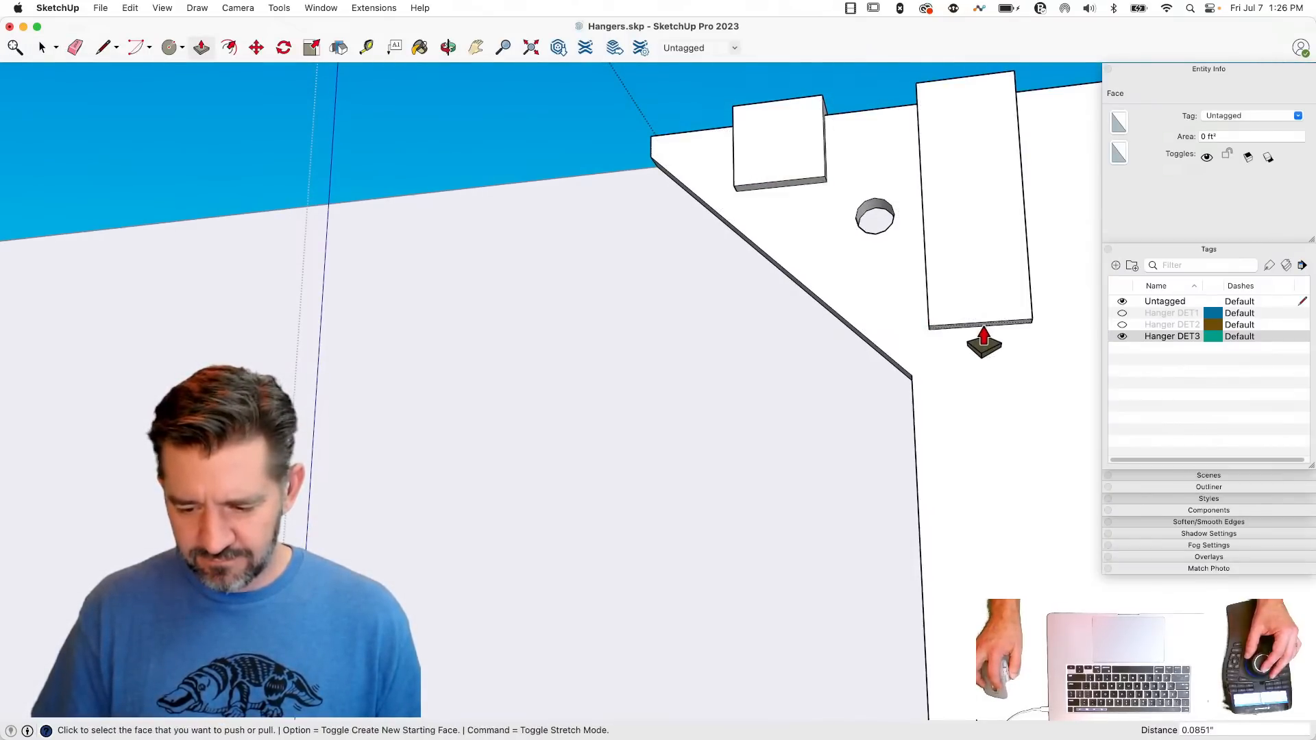
key("space")
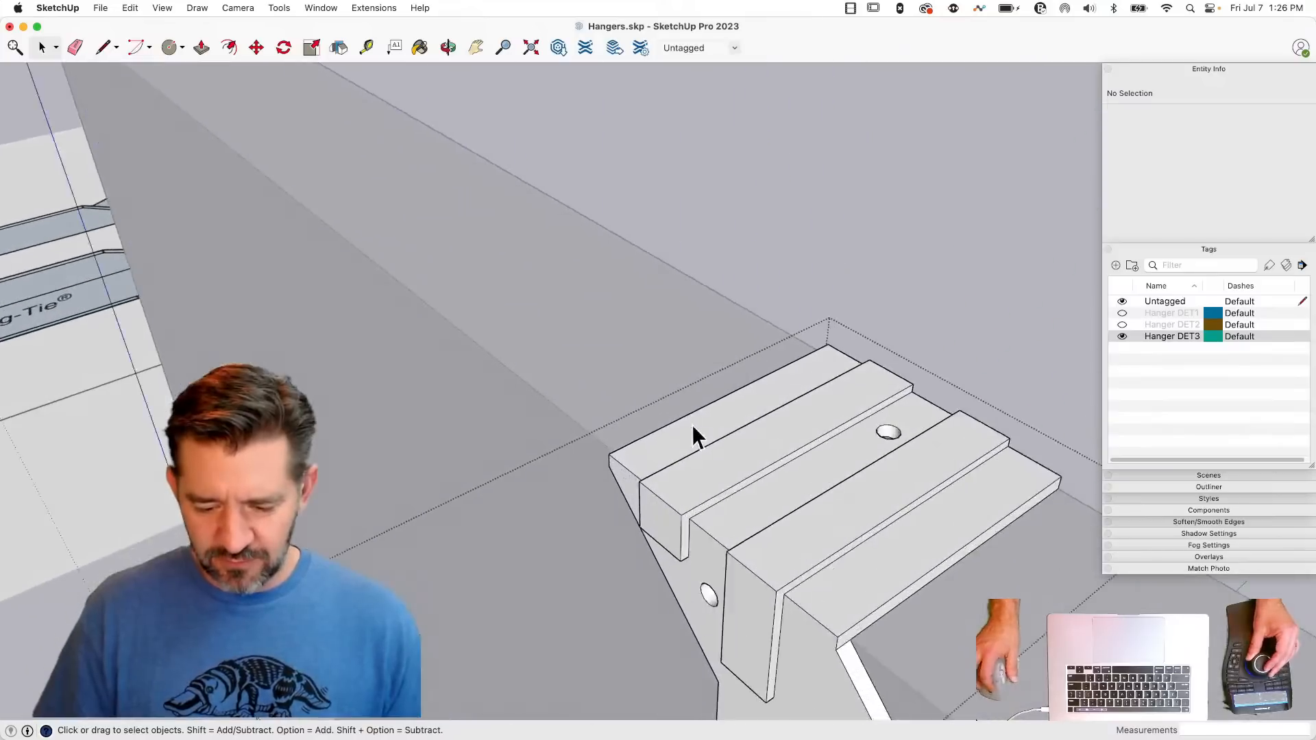
- Push/Pull one side of the first rib by 0.02" and repeat the same offset on the remaining rib sides
key("p")
left_click(733, 455)
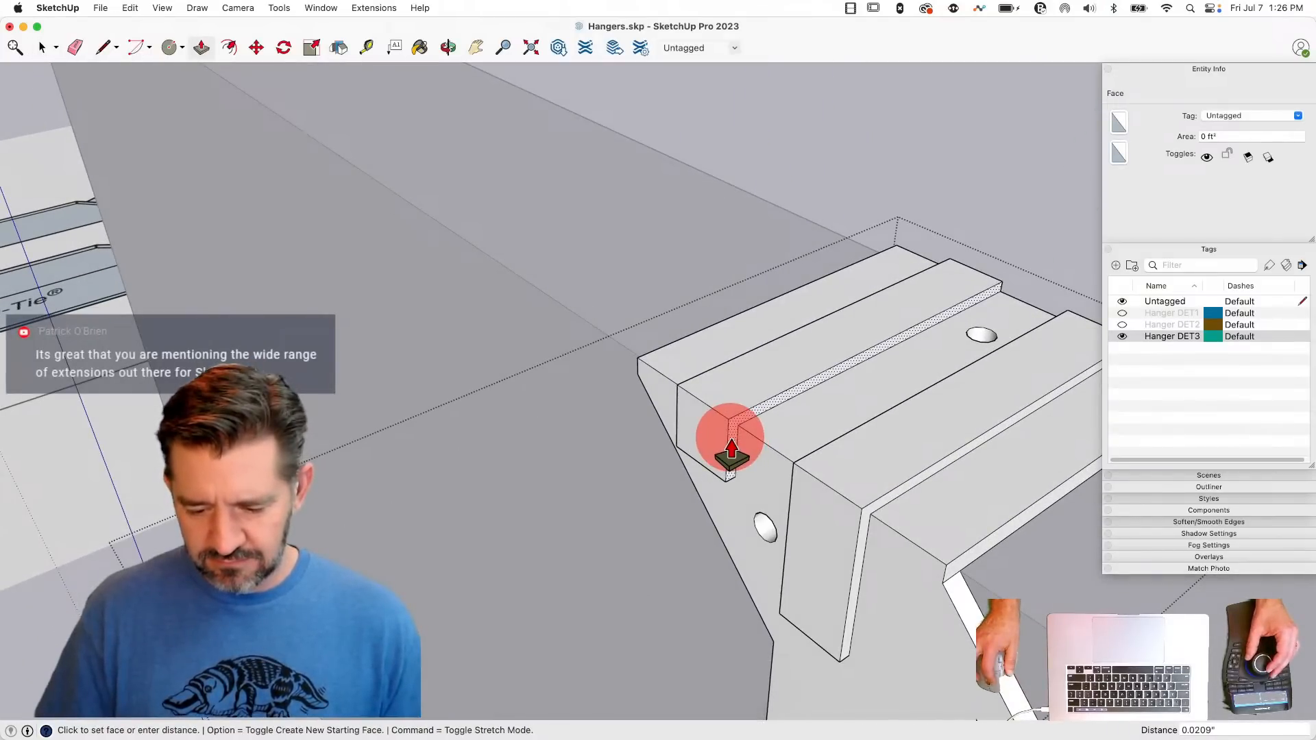
type(".02")
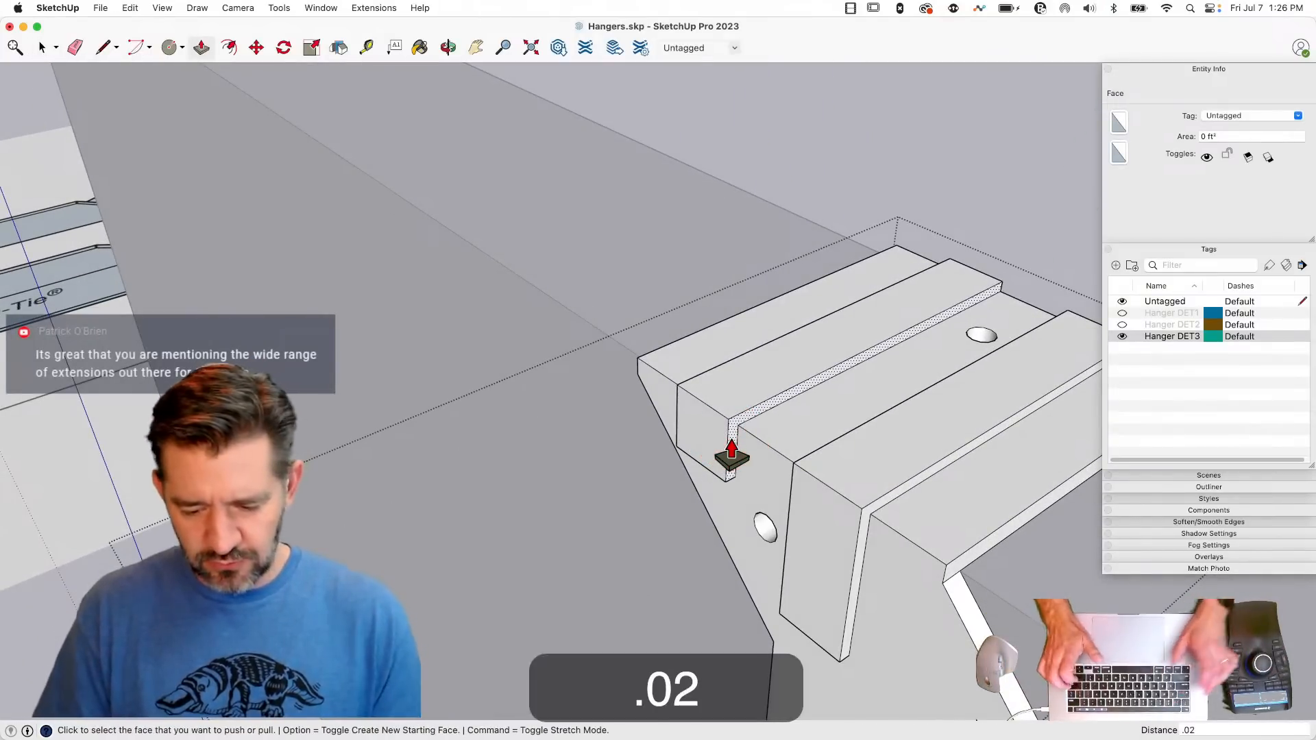
key("Return")
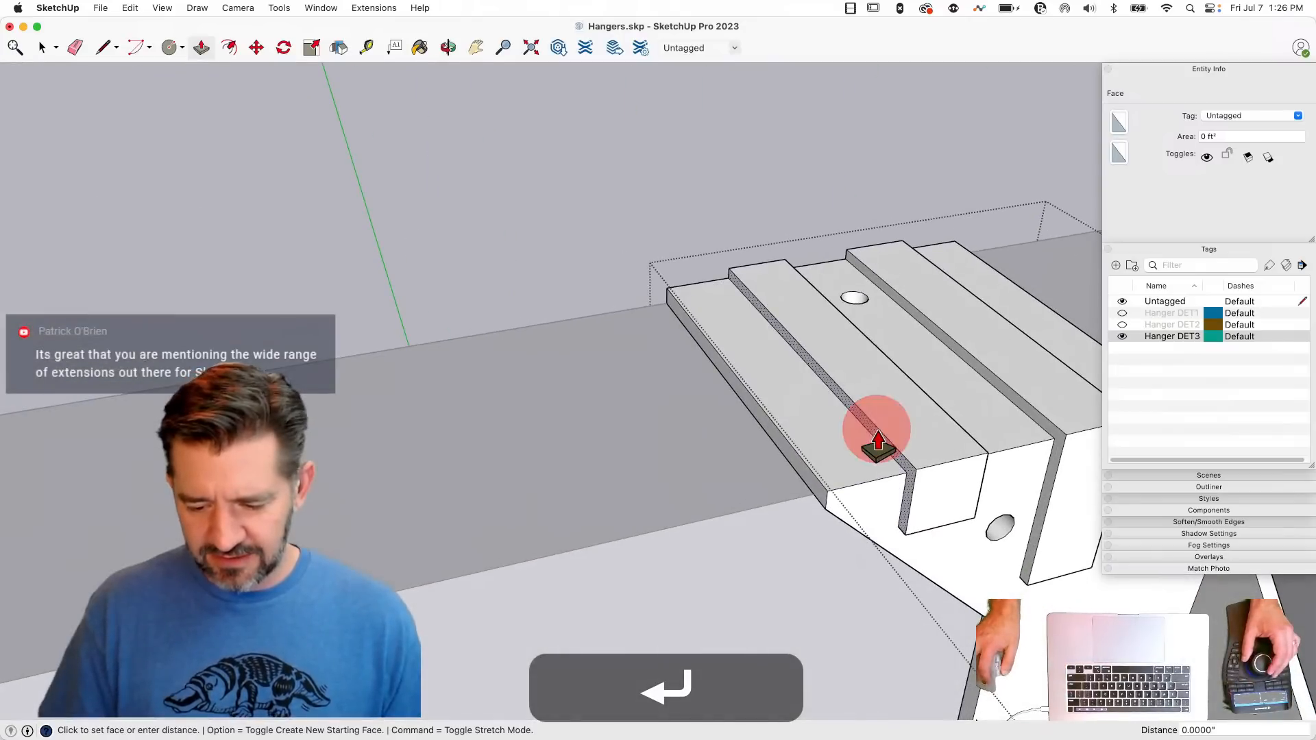
double_click(878, 430)
double_click(1050, 422)
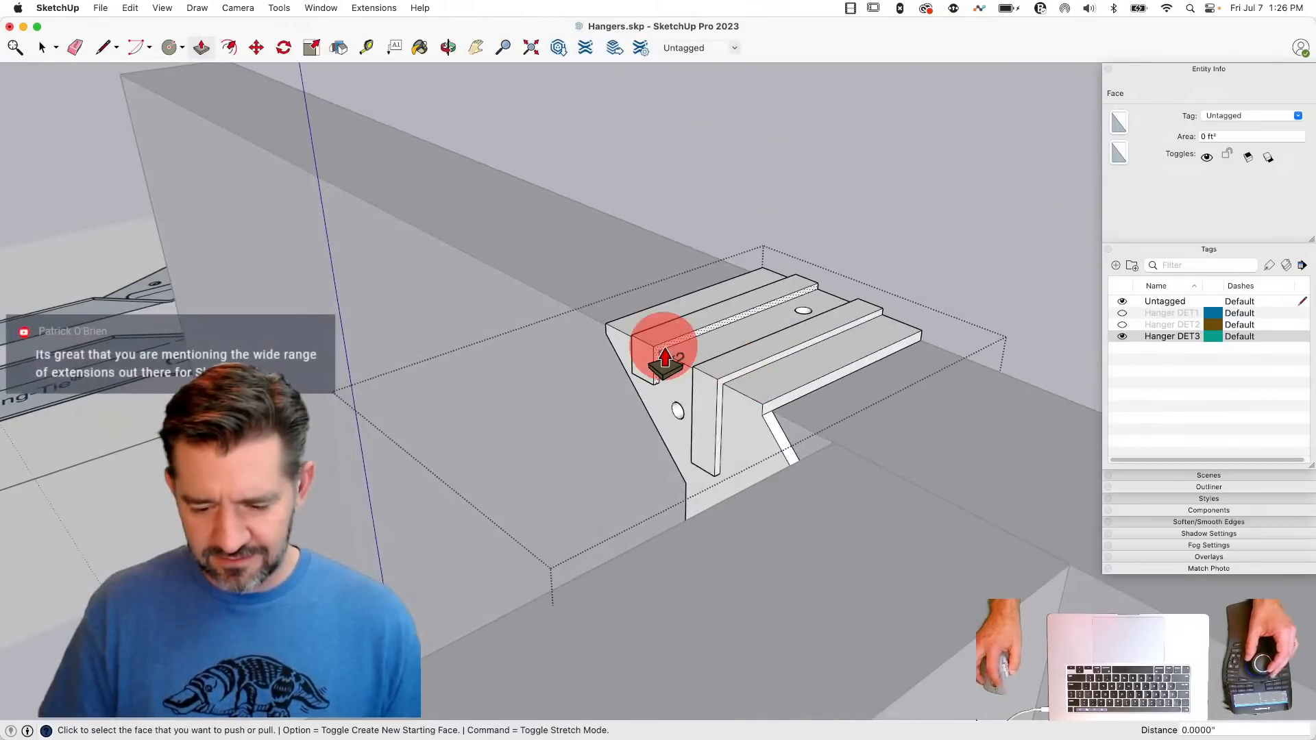
key("space")
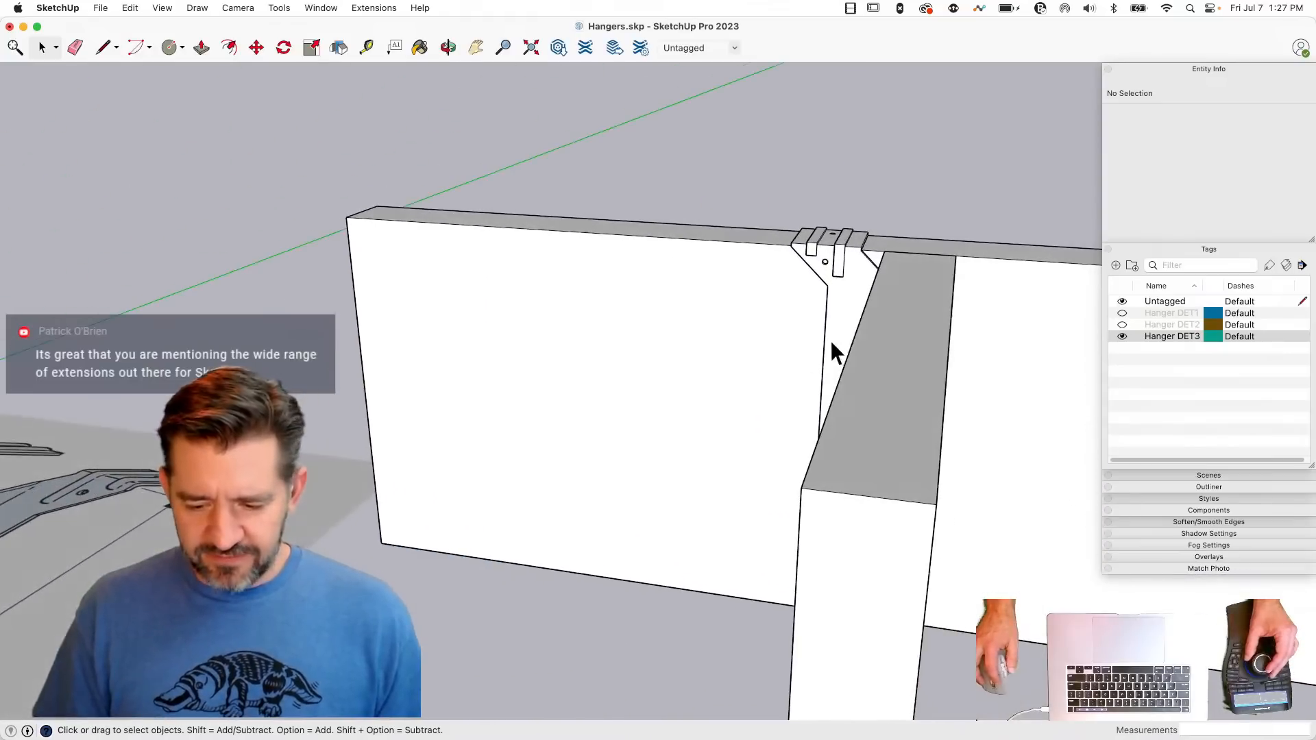
- Select the finished HalfHanger component and Flip a mirrored copy across its red plane onto the joist's opposite side
left_click(841, 318)
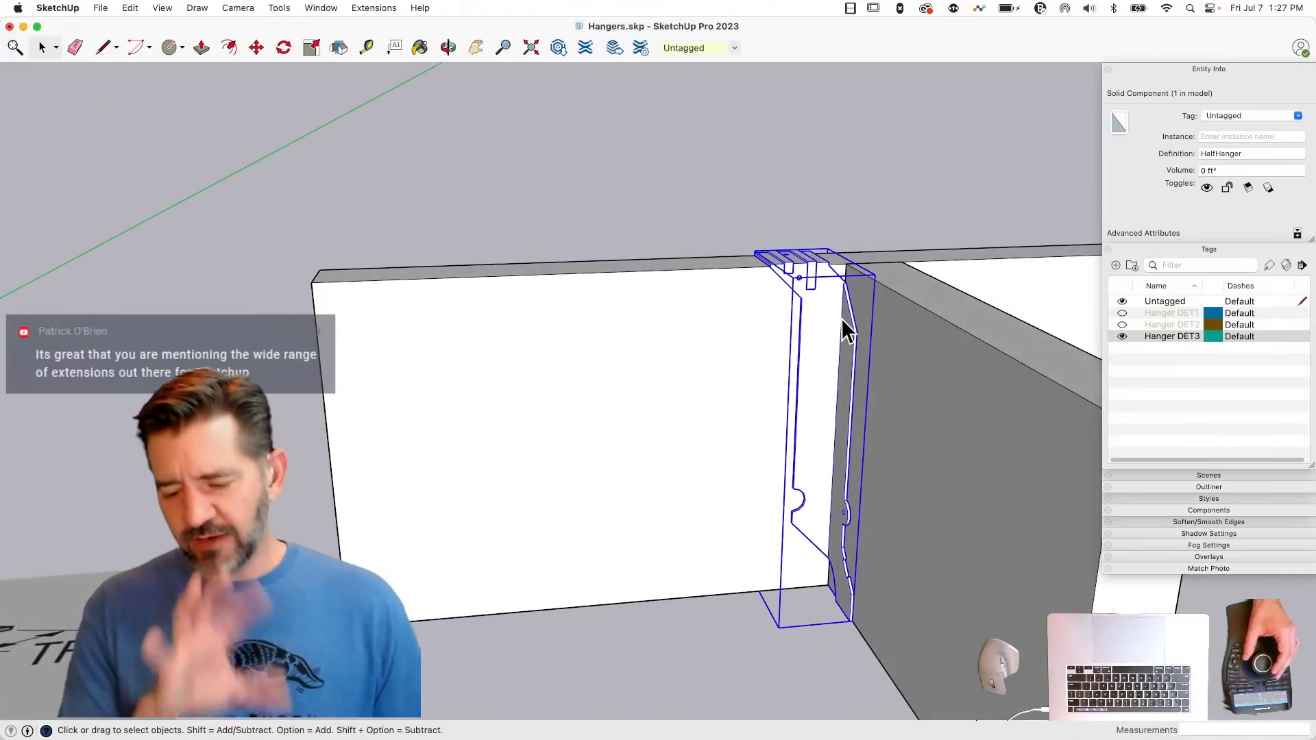
left_click(746, 138)
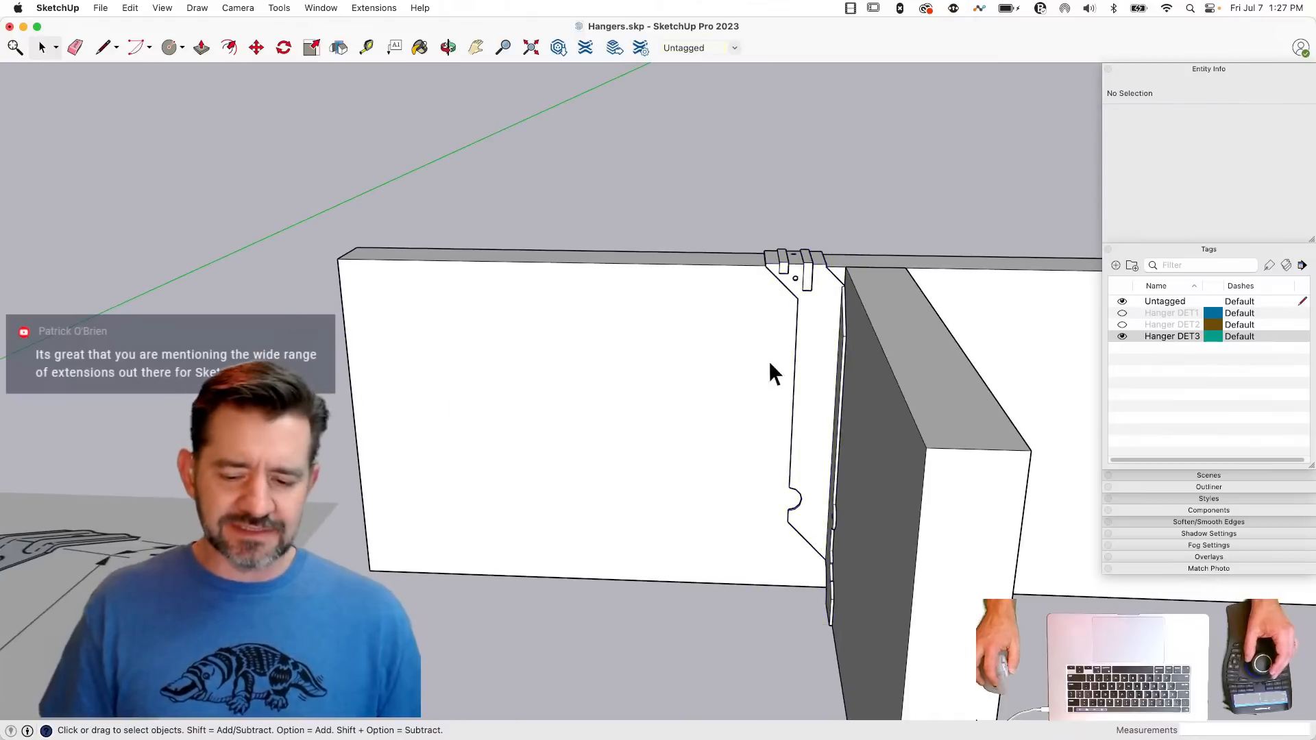
left_click(816, 285)
left_click(832, 137)
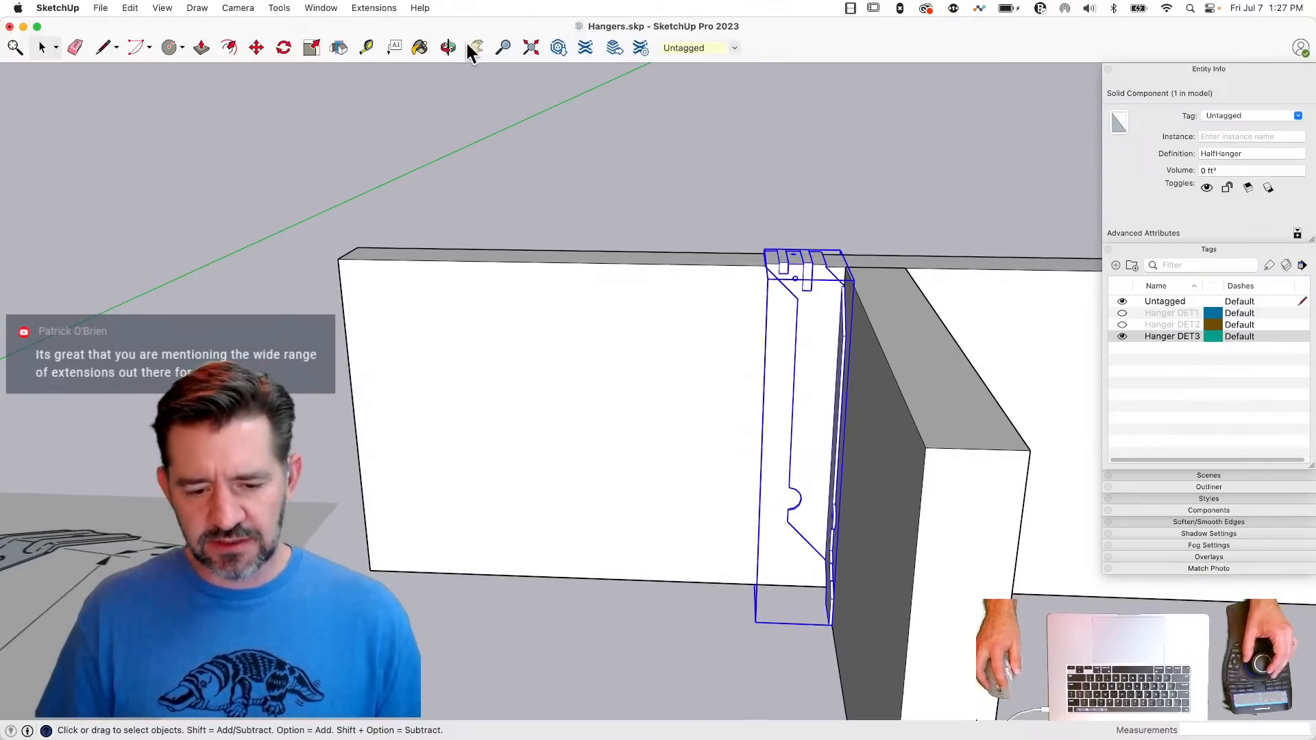
left_click(336, 47)
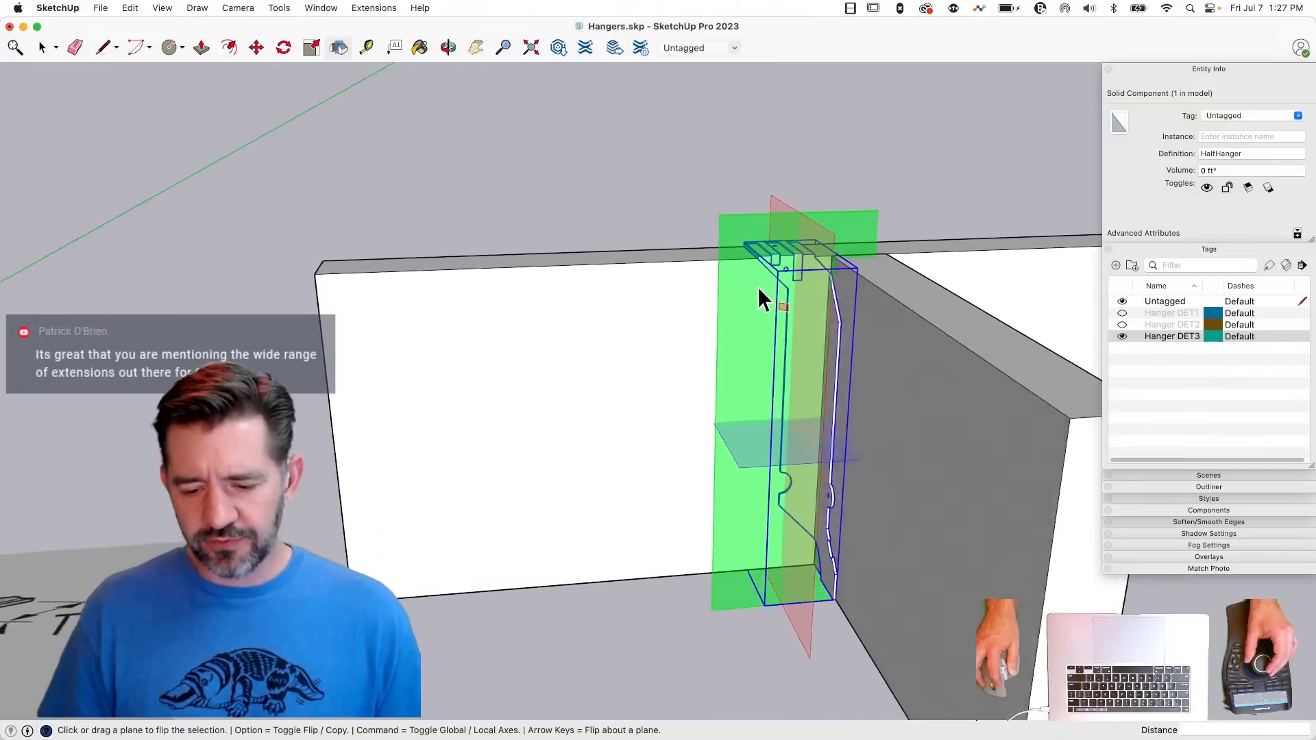
key("alt")
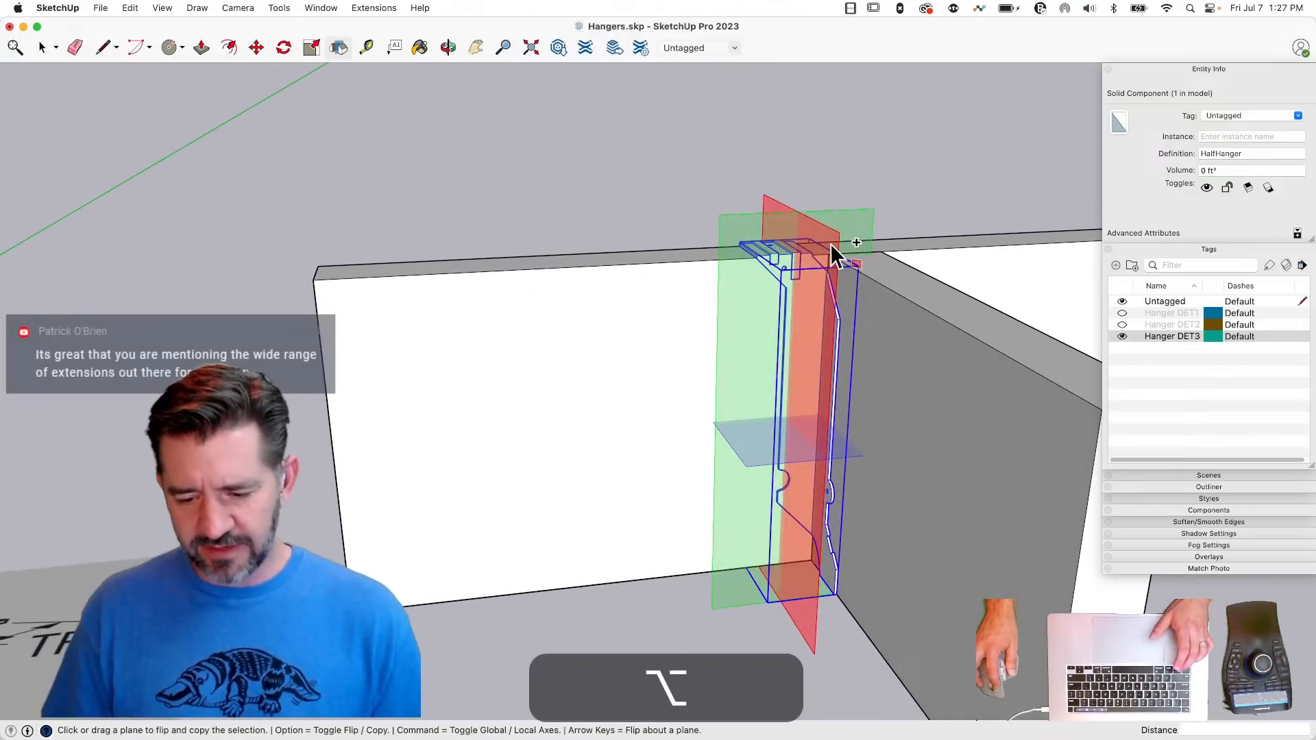
left_click_drag(830, 244, 969, 387)
key("space")
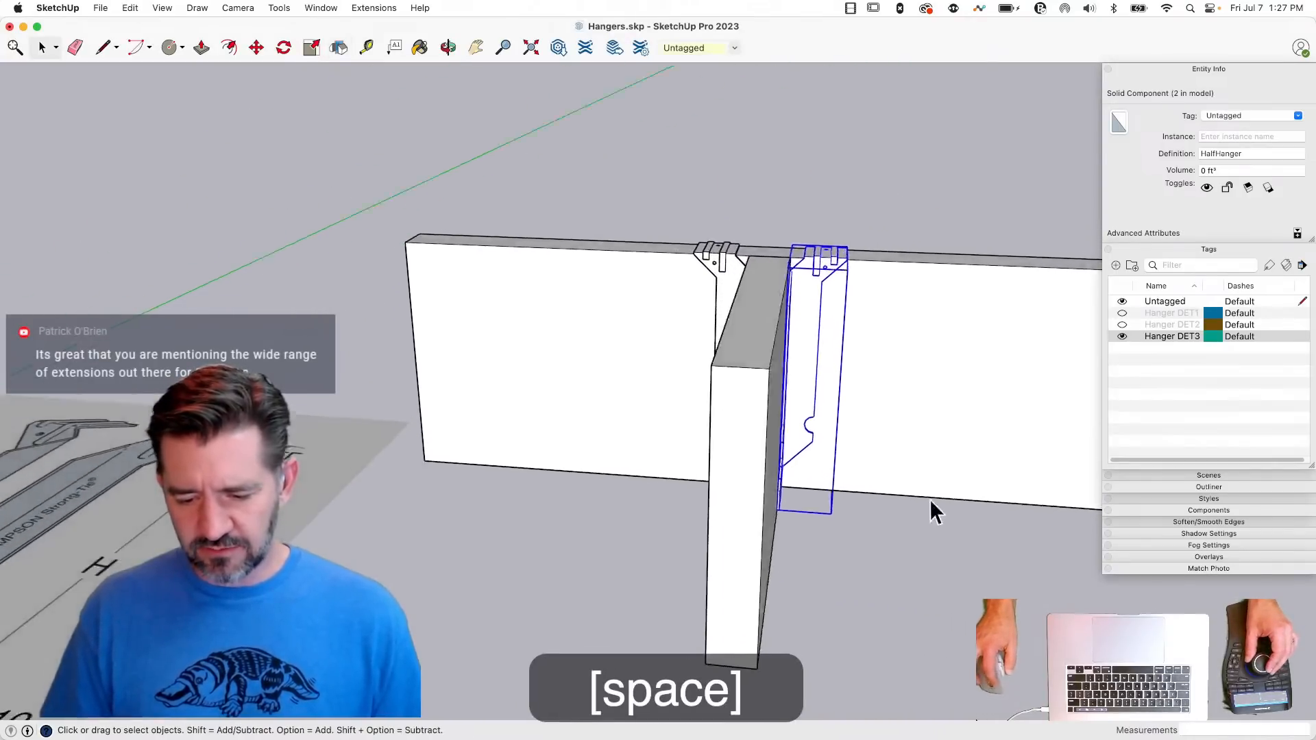
left_click(730, 199)
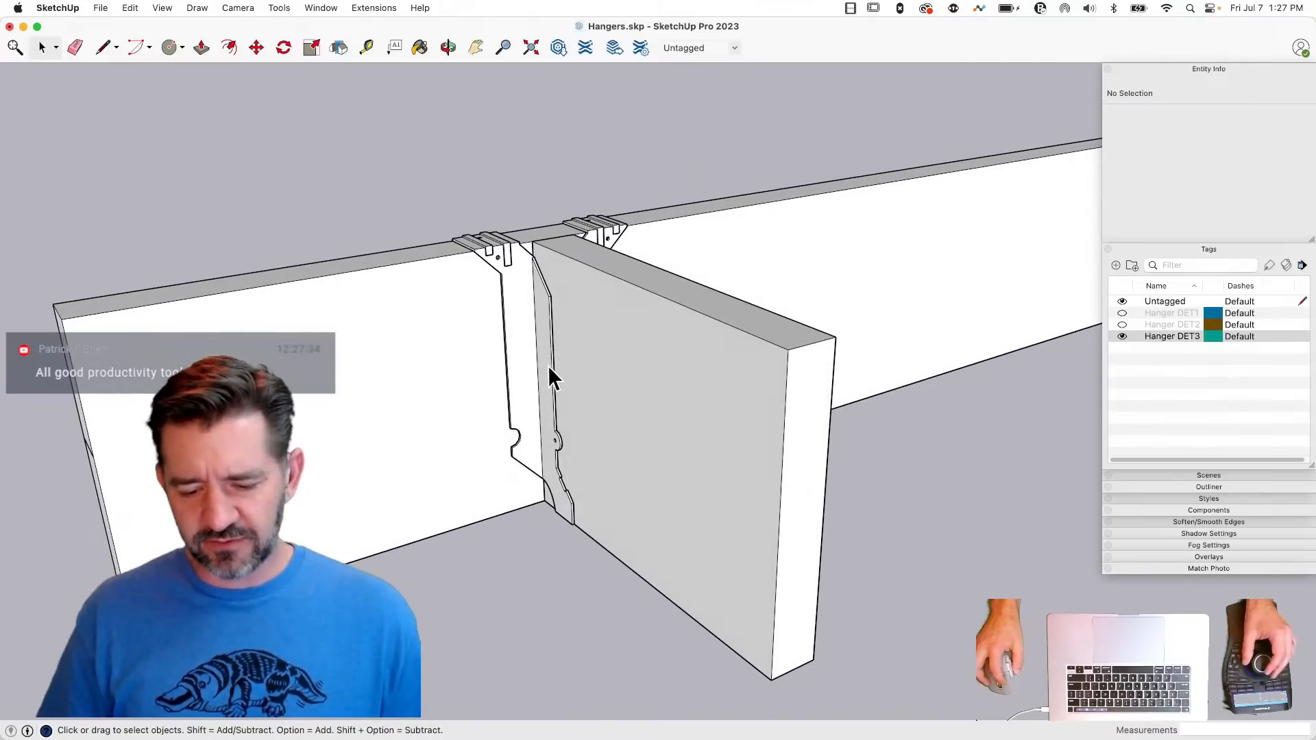
- Combine both half hangers into a component named LB, replacing the selection, and open it for editing
left_click(549, 364)
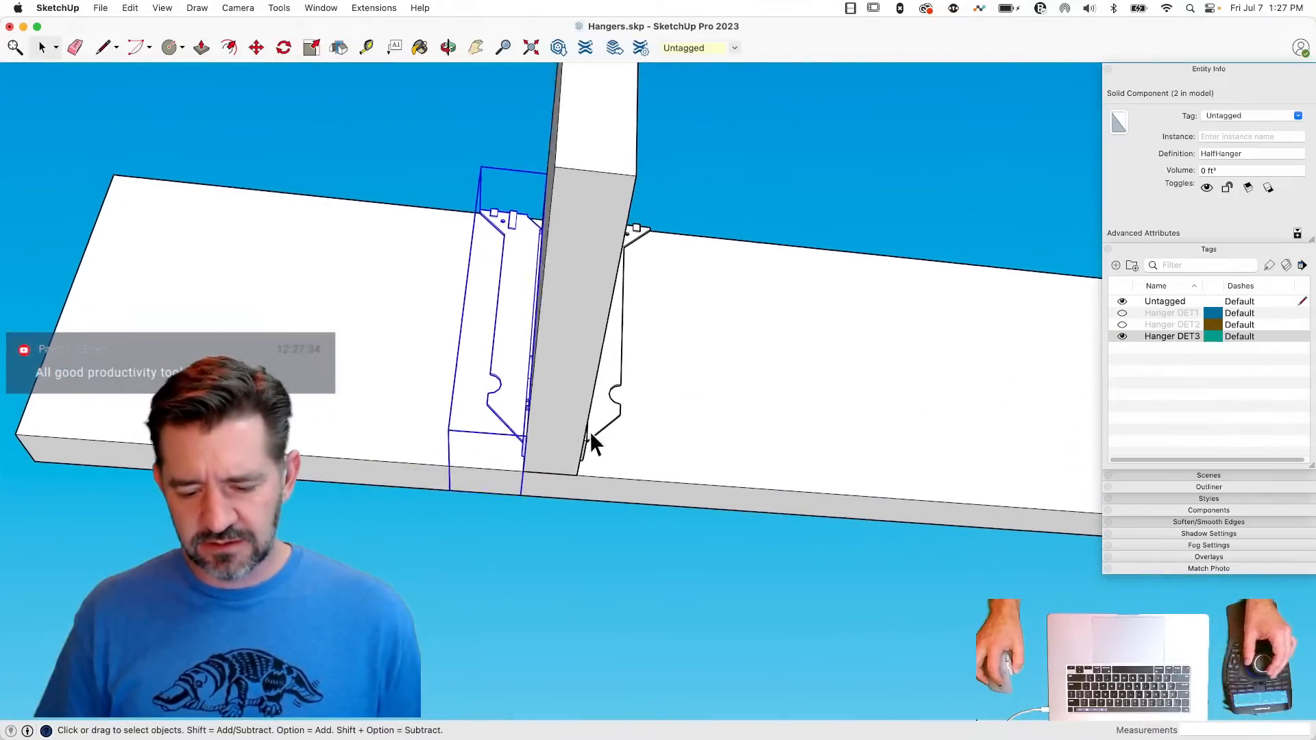
left_click(594, 411, "shift")
right_click(595, 410)
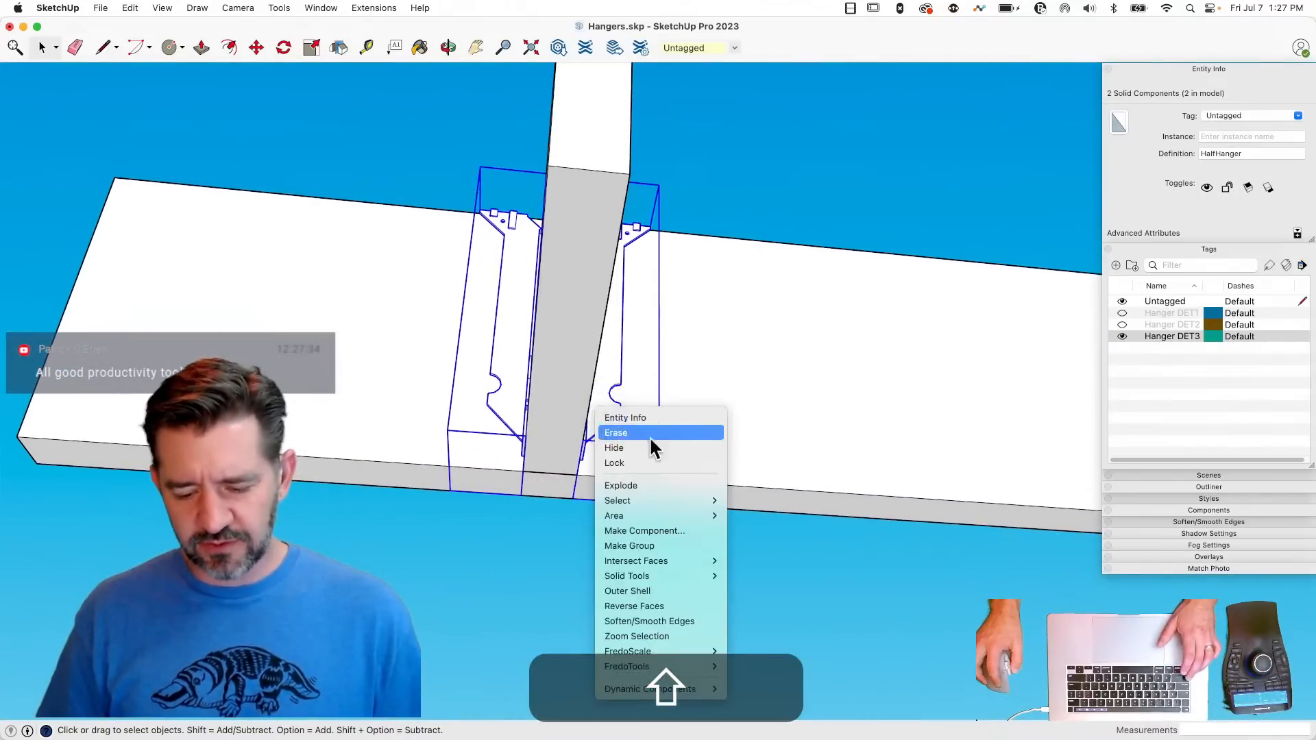
left_click(665, 532)
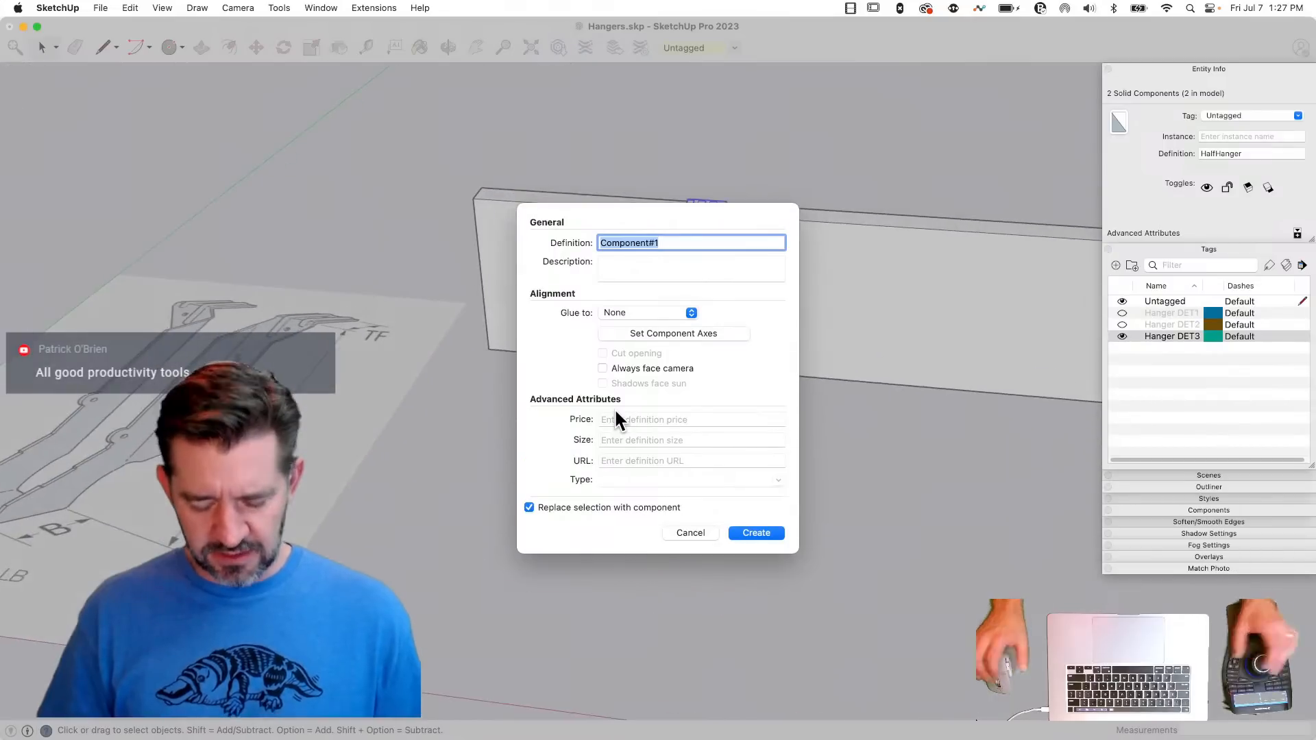
type("LB")
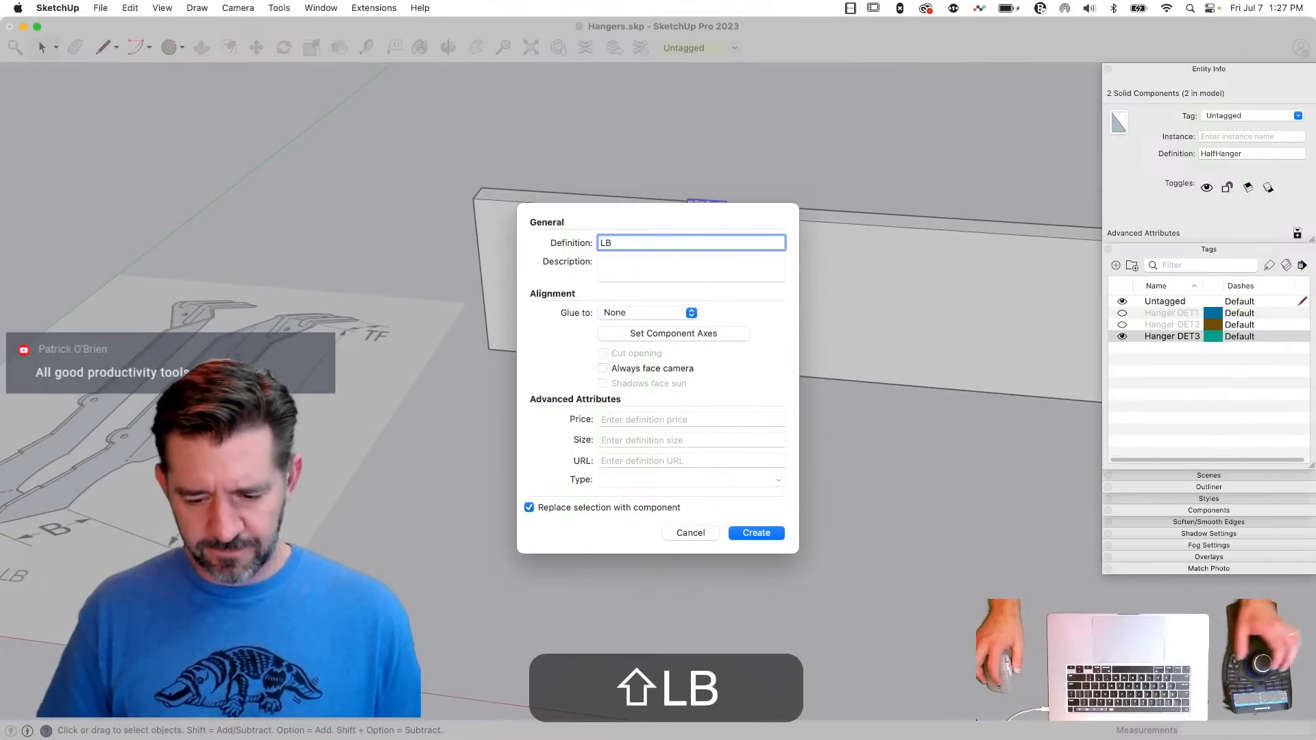
left_click(757, 532)
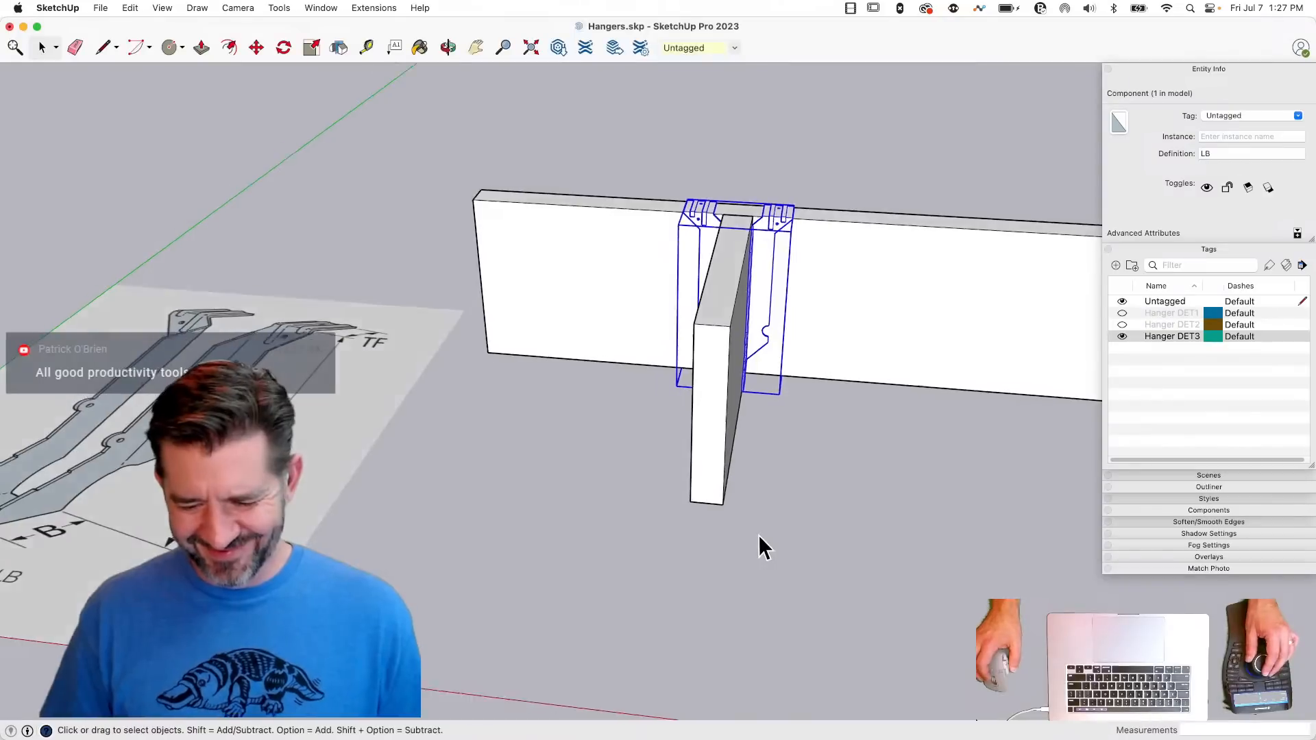
double_click(713, 323)
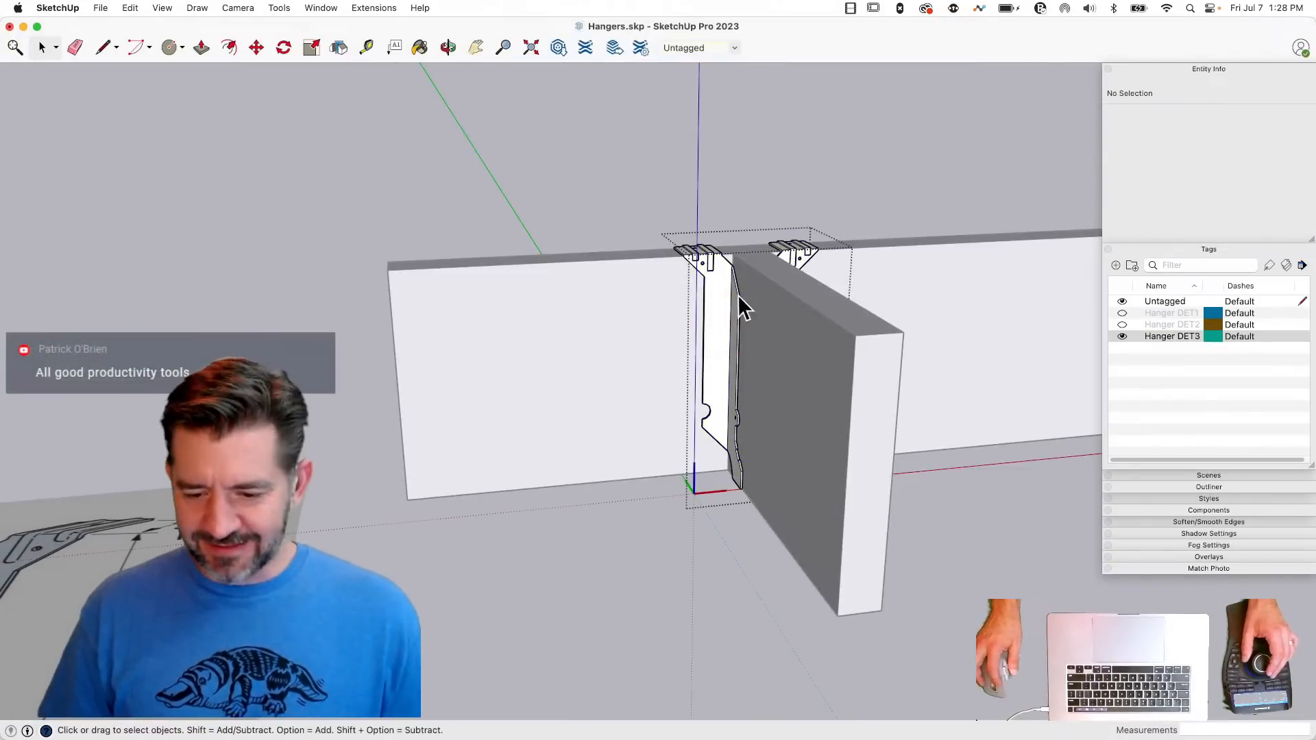
- Explode both HalfHanger components inside the open LB component into loose geometry
left_click(801, 253)
left_click(712, 283, "shift")
right_click(713, 284)
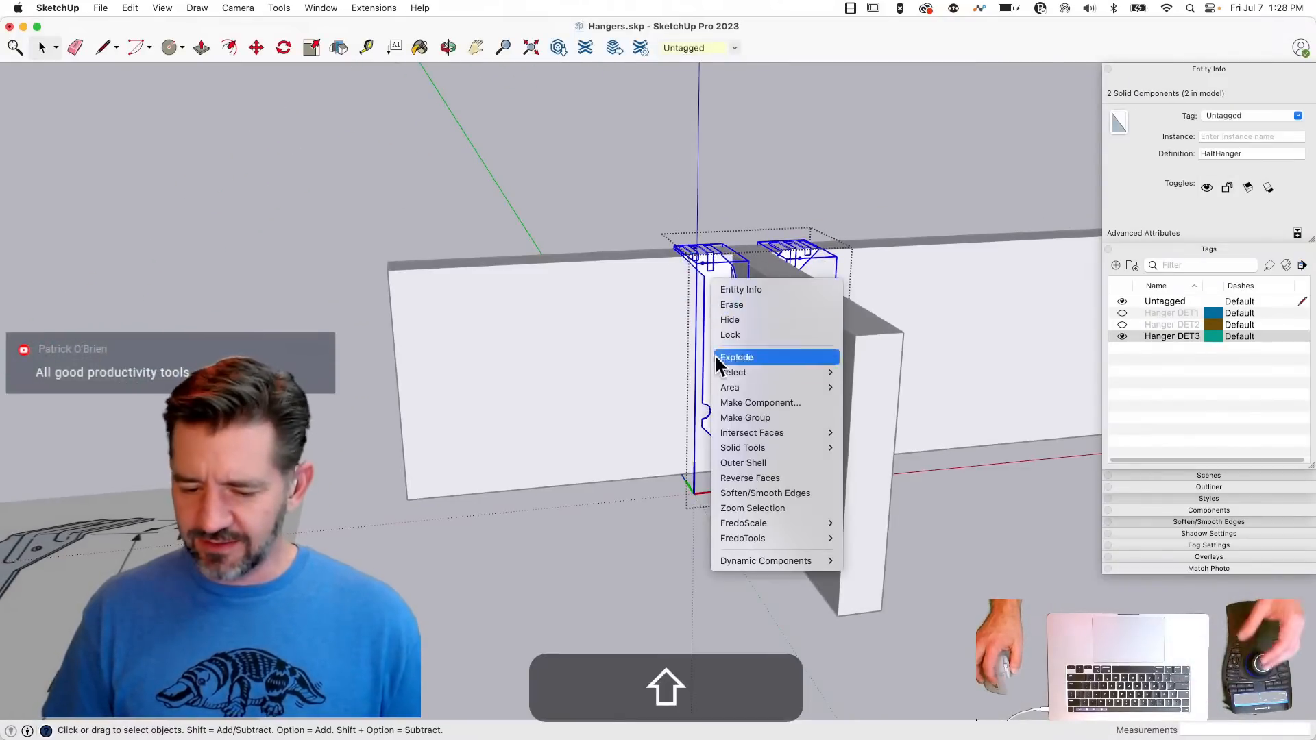
left_click(741, 358)
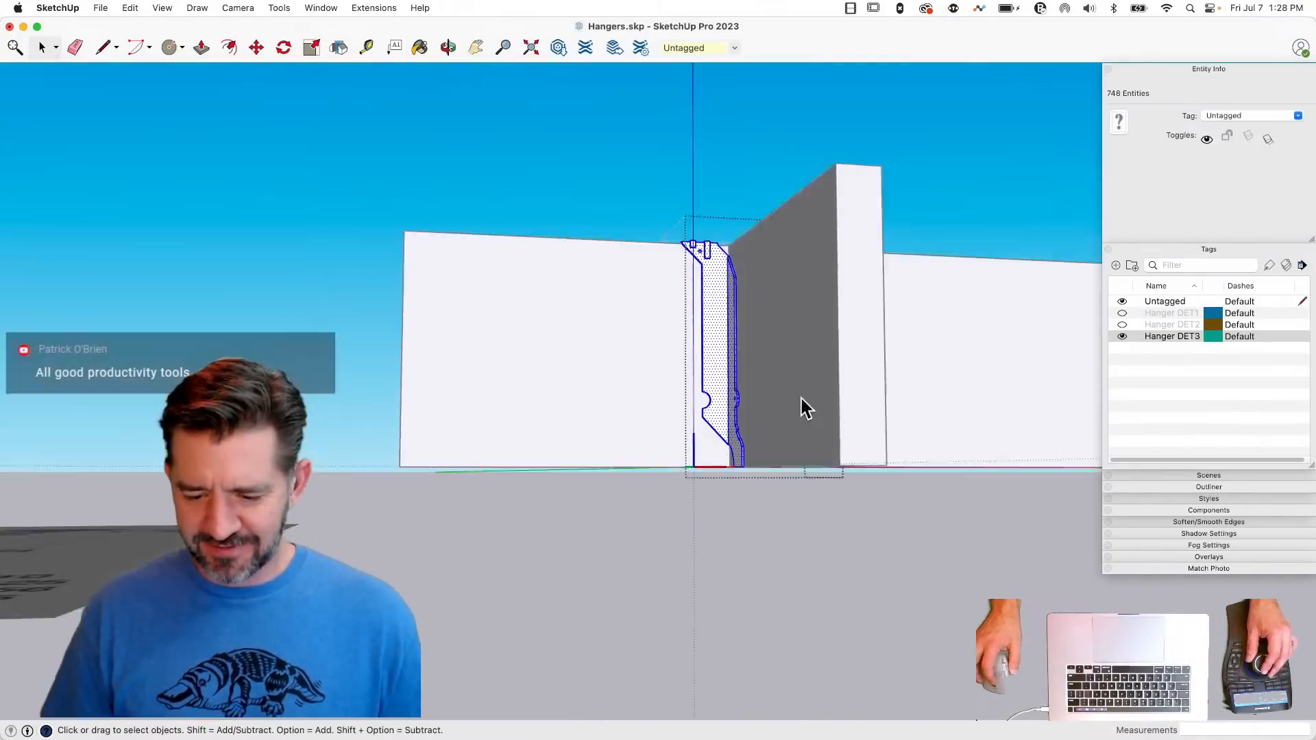
- Draw a 1.5" by 1.11" rectangle under the joist between the hanger halves and Push/Pull it 0.0781" into a seat plate
key("r")
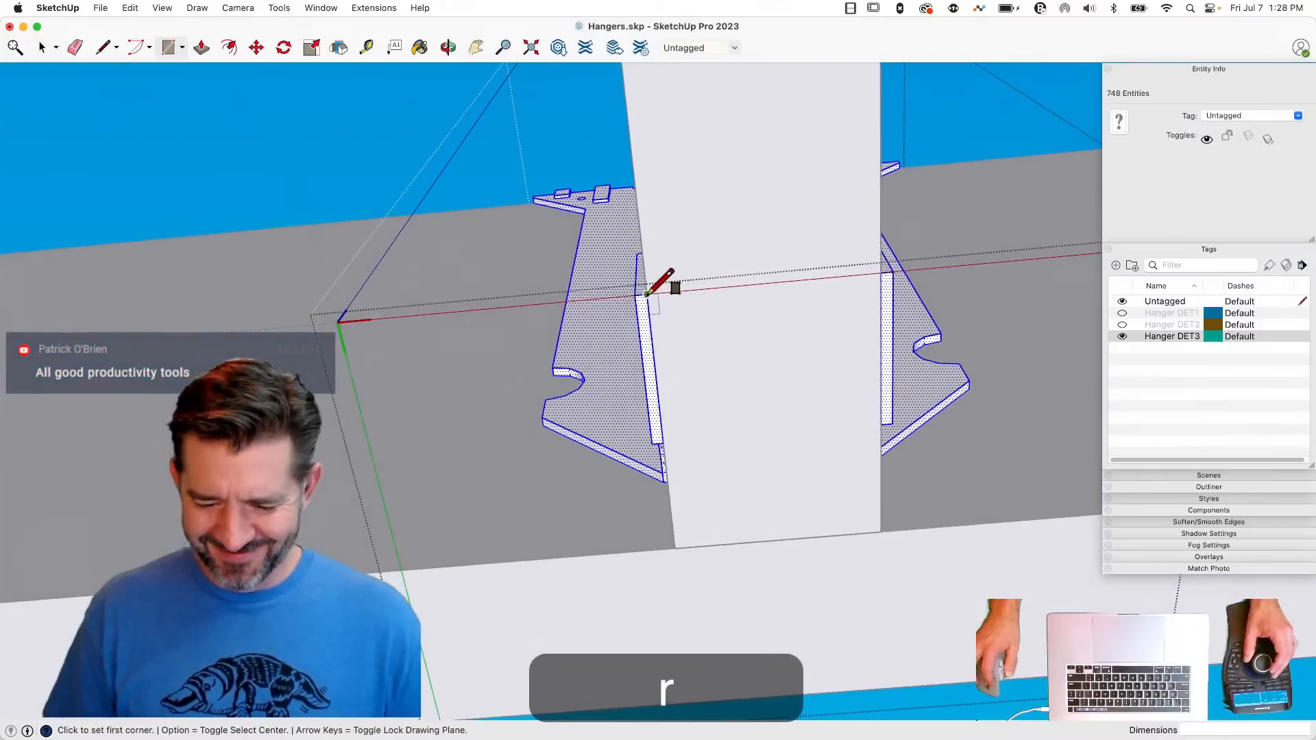
left_click(890, 419)
key("p")
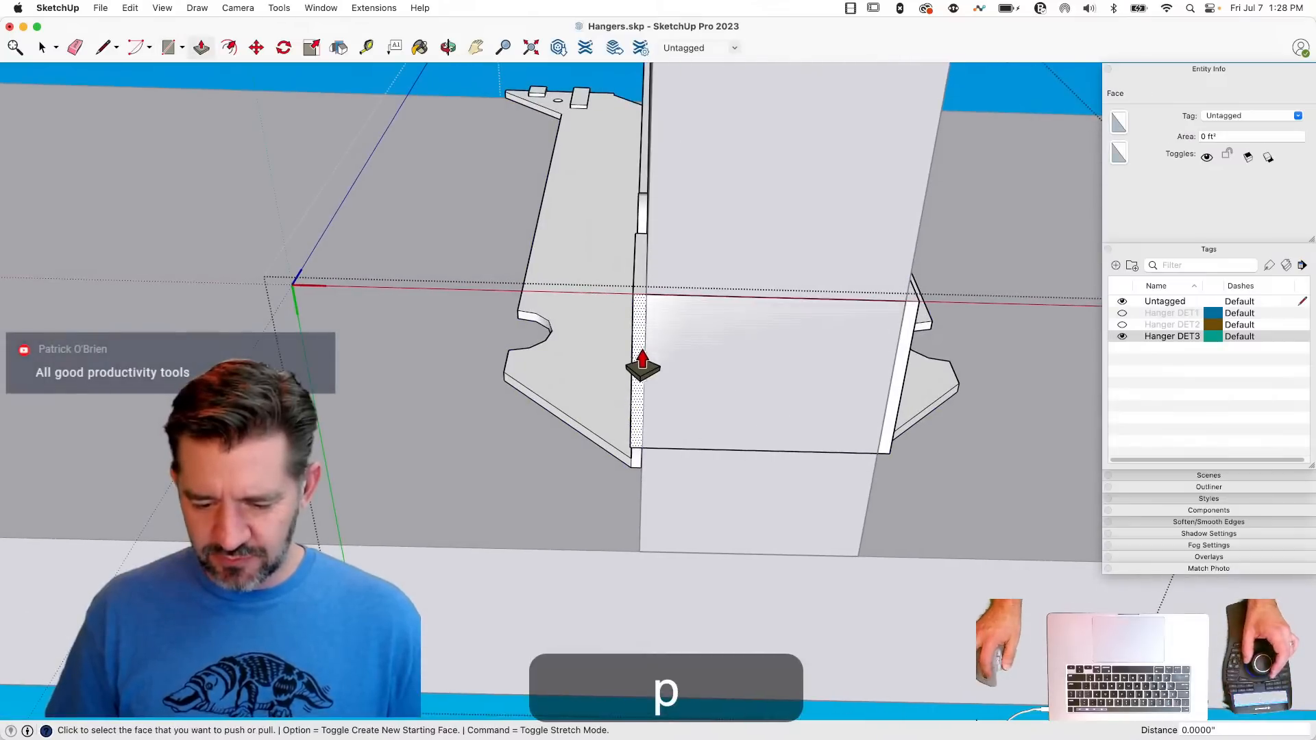
left_click(652, 353)
left_click(656, 373)
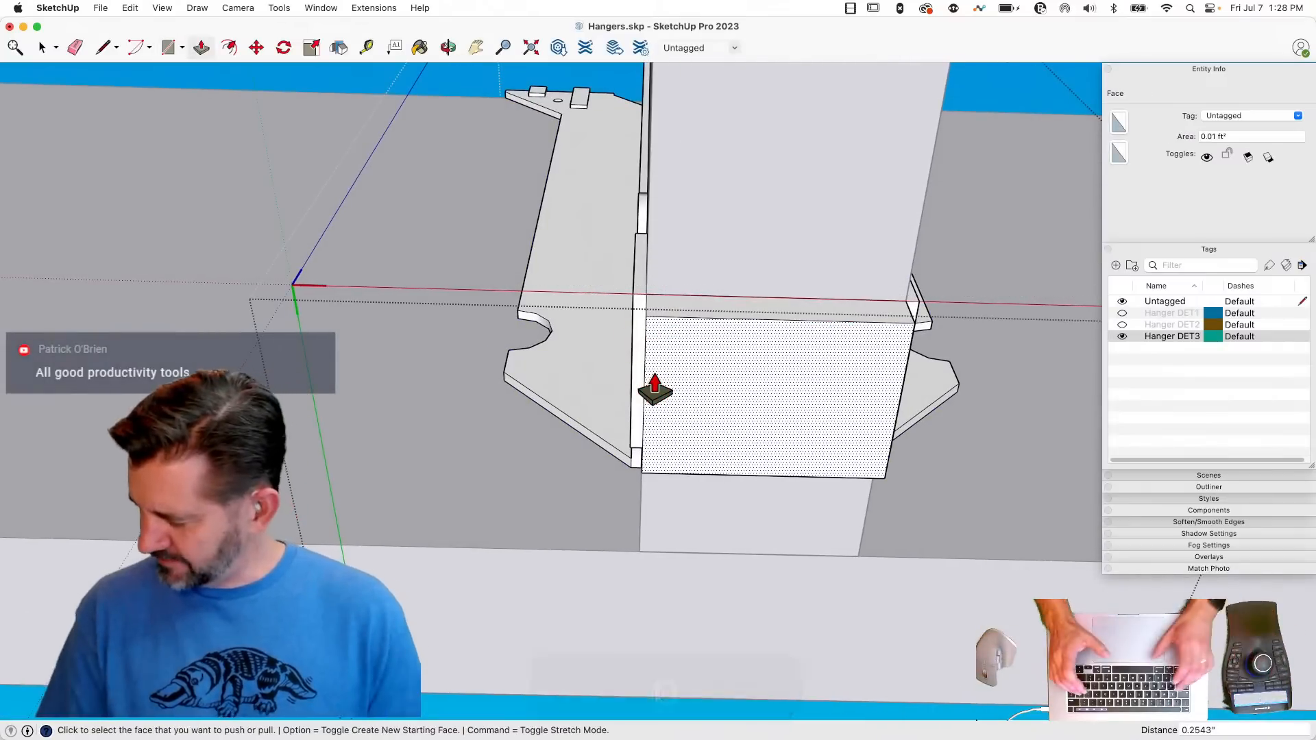
type(".07812")
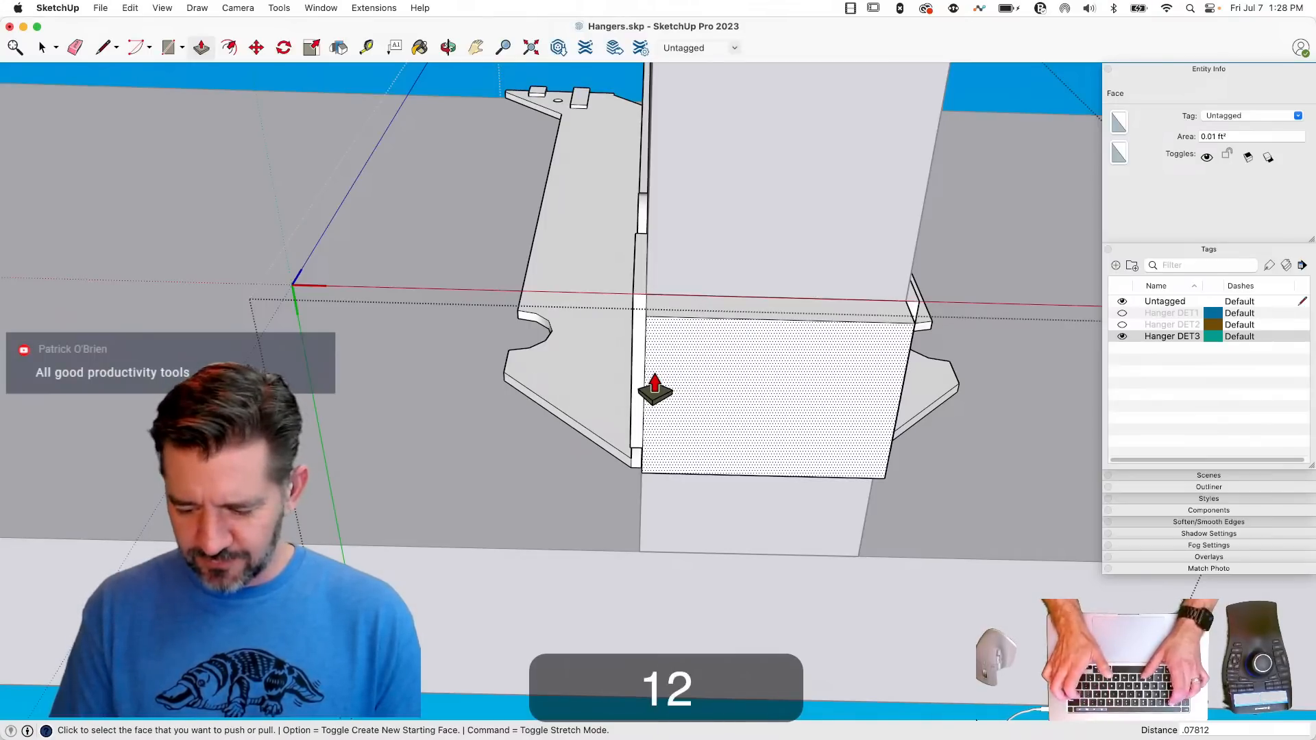
key("Return")
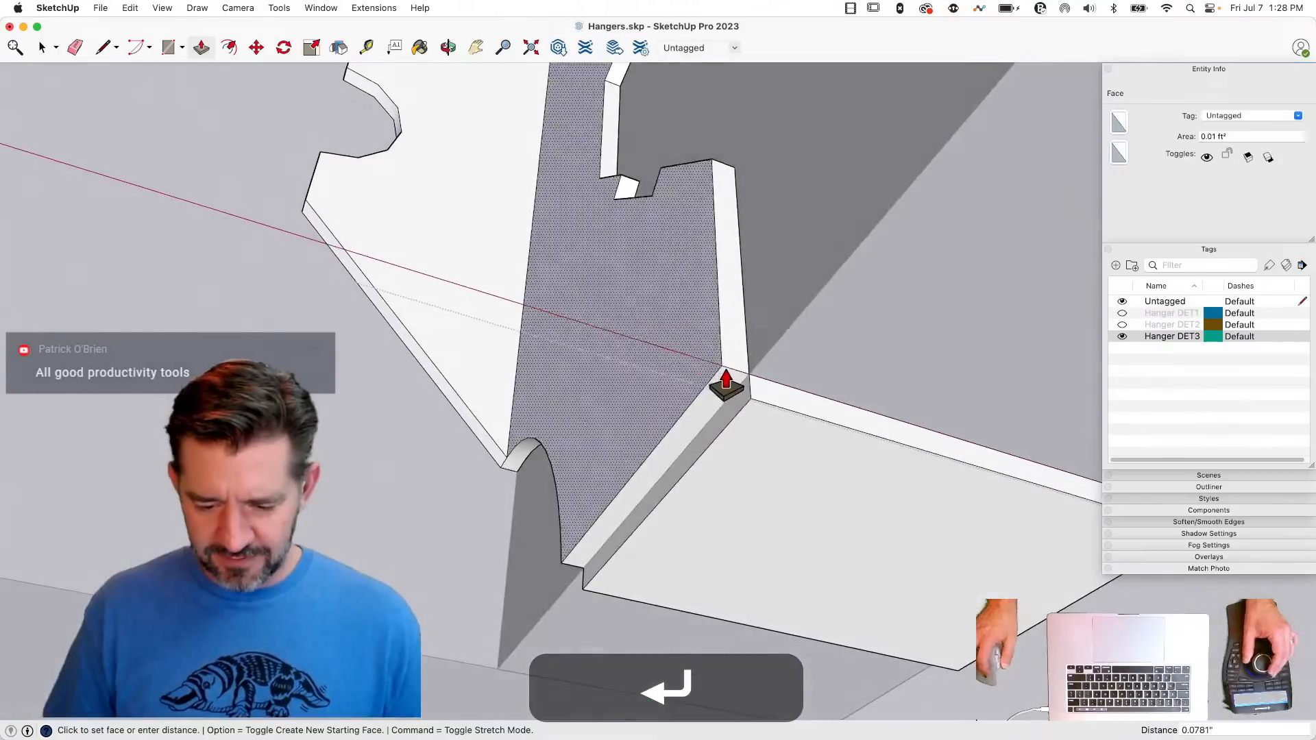
- Push/Pull the seat plate's thin side faces to align the plate with the adjoining hanger halves
left_click(730, 388)
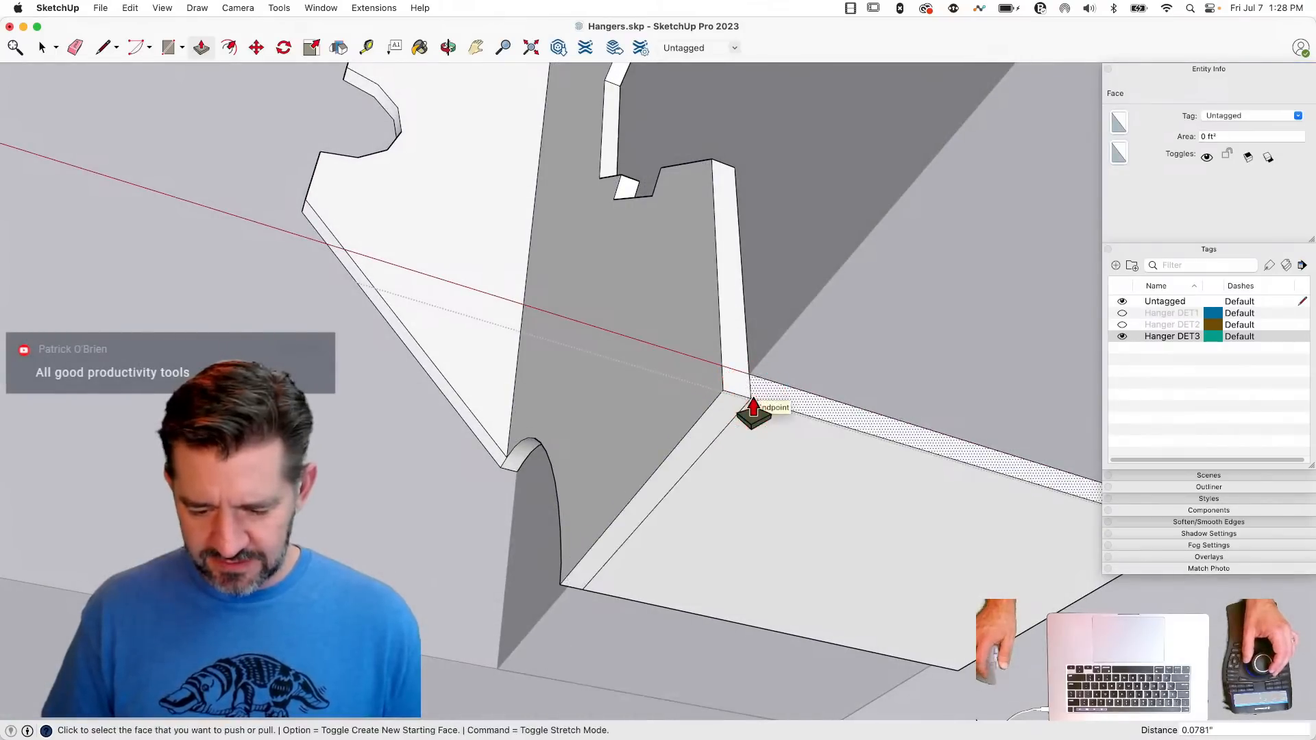
key("e")
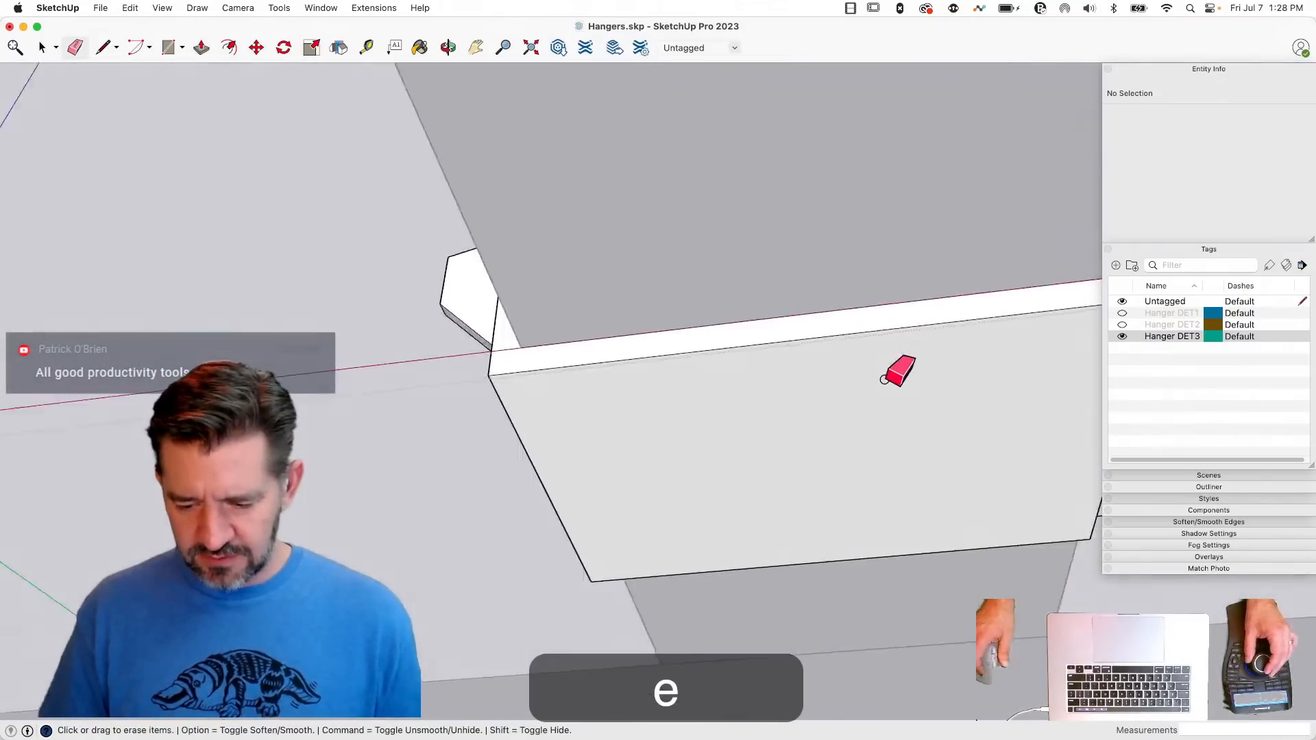
key("p")
left_click(893, 302)
left_click(848, 280)
- Clean up the seat's seams by erasing or softening the edges where it meets the hanger sides
key("e")
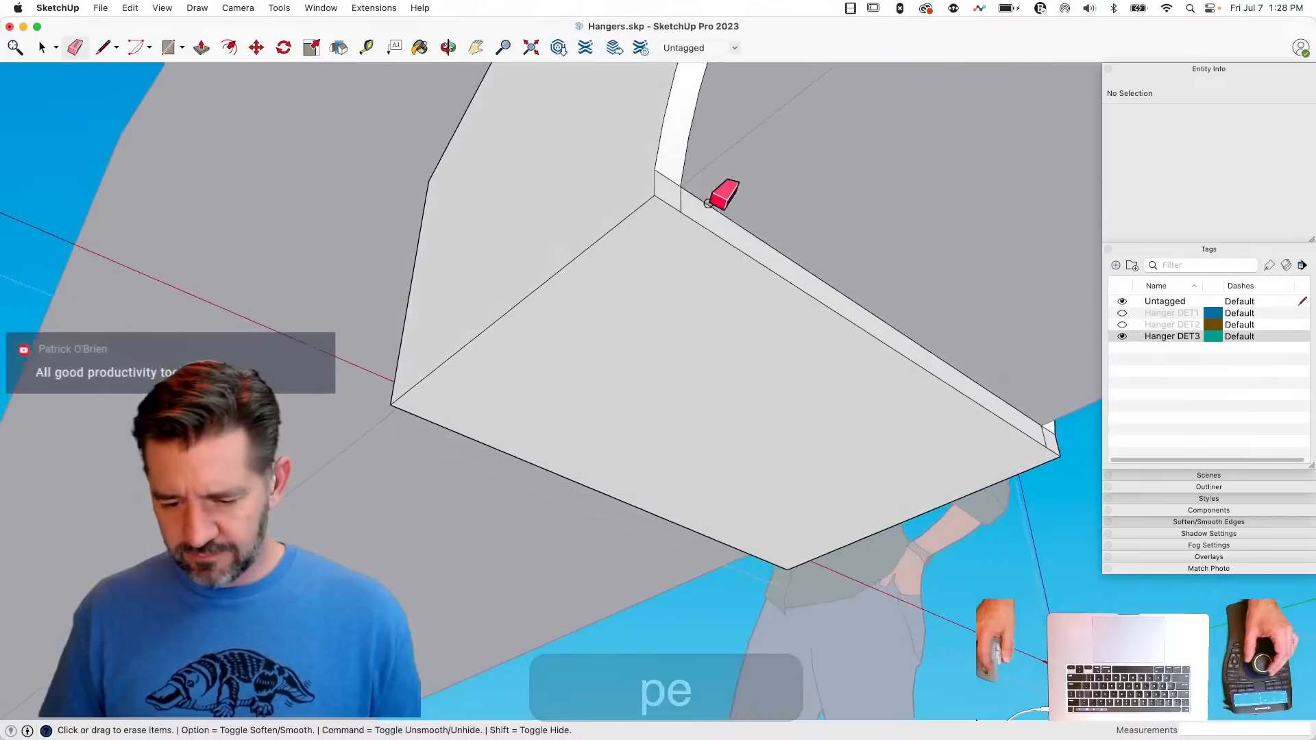
left_click(677, 201)
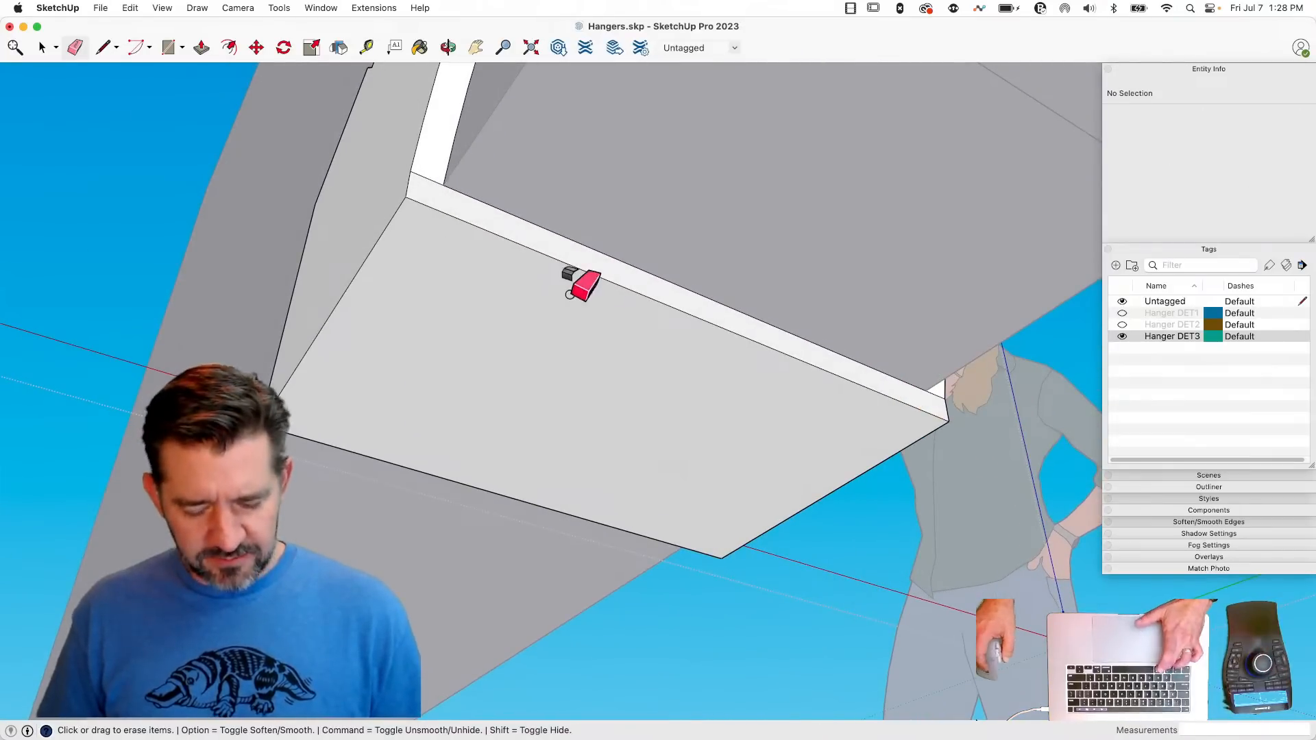
key("super")
left_click(432, 180, "alt+super")
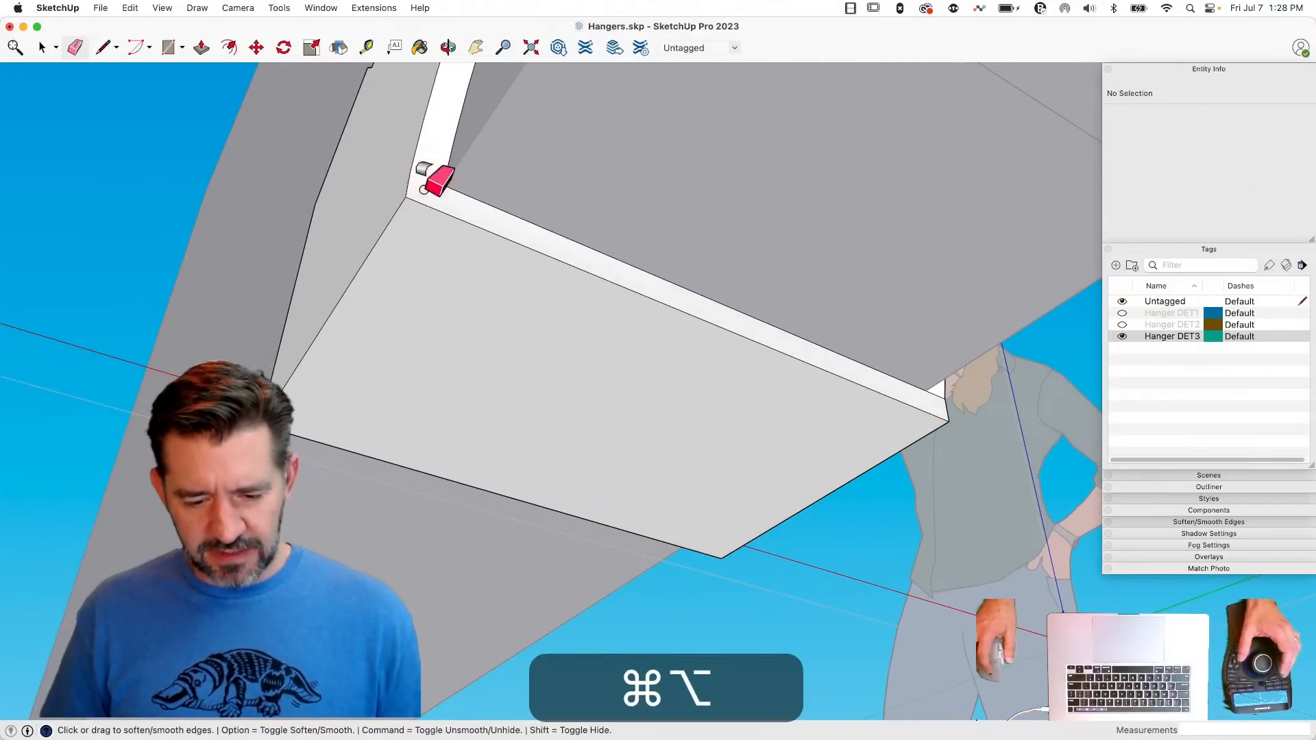
left_click(831, 339)
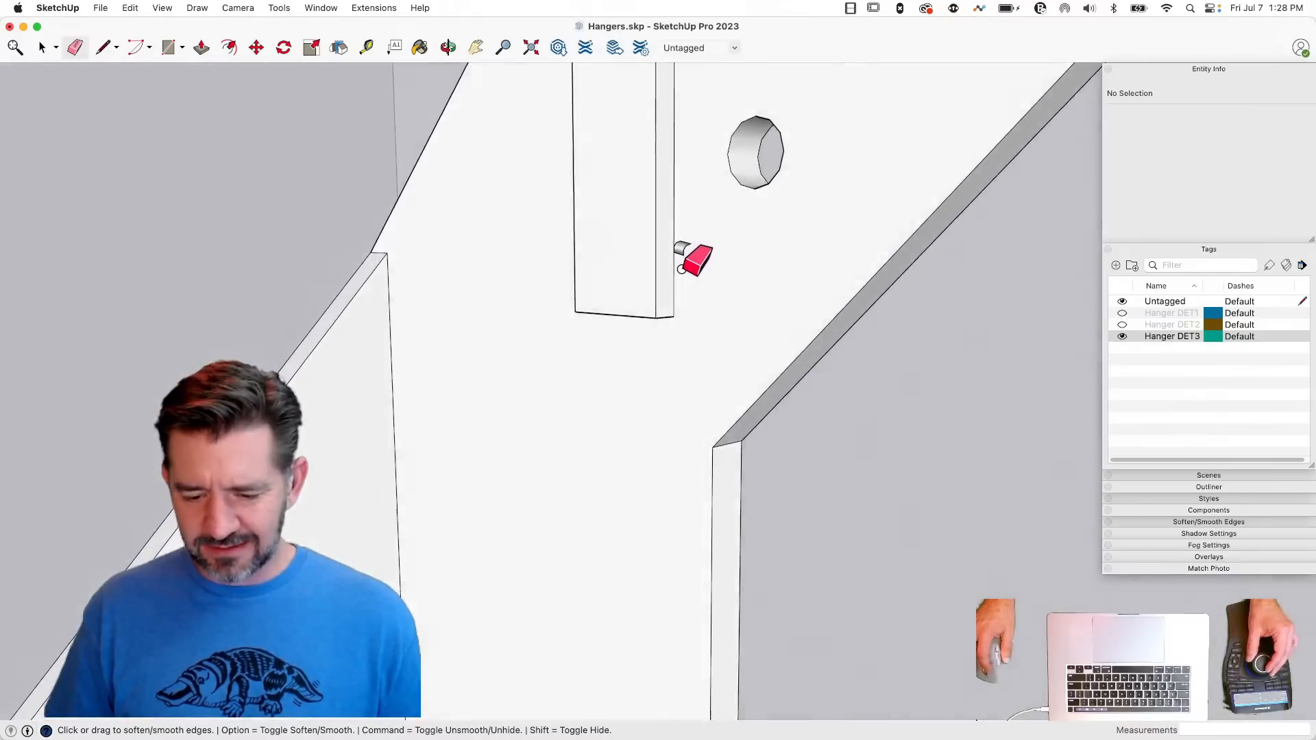
- Try to soften the edges of the longer rib above the hanger's flange, and undo the attempts
left_click(674, 283)
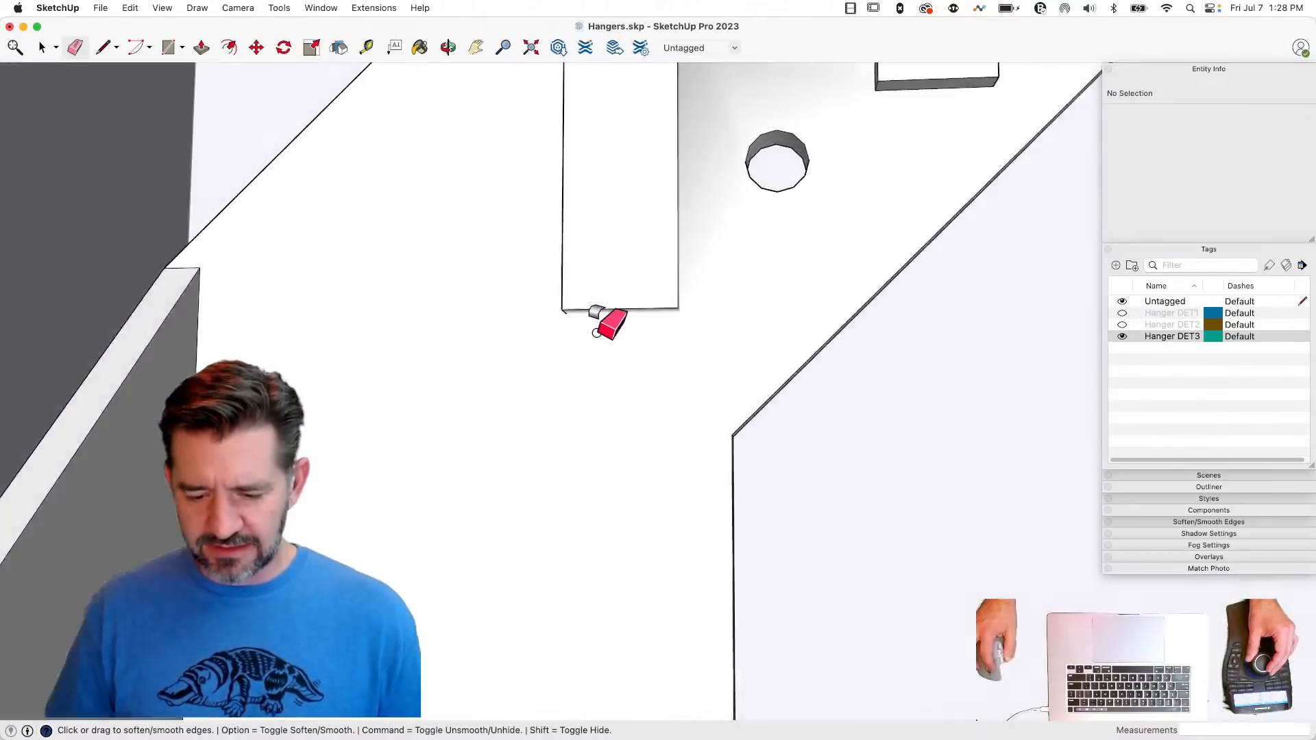
left_click(578, 314)
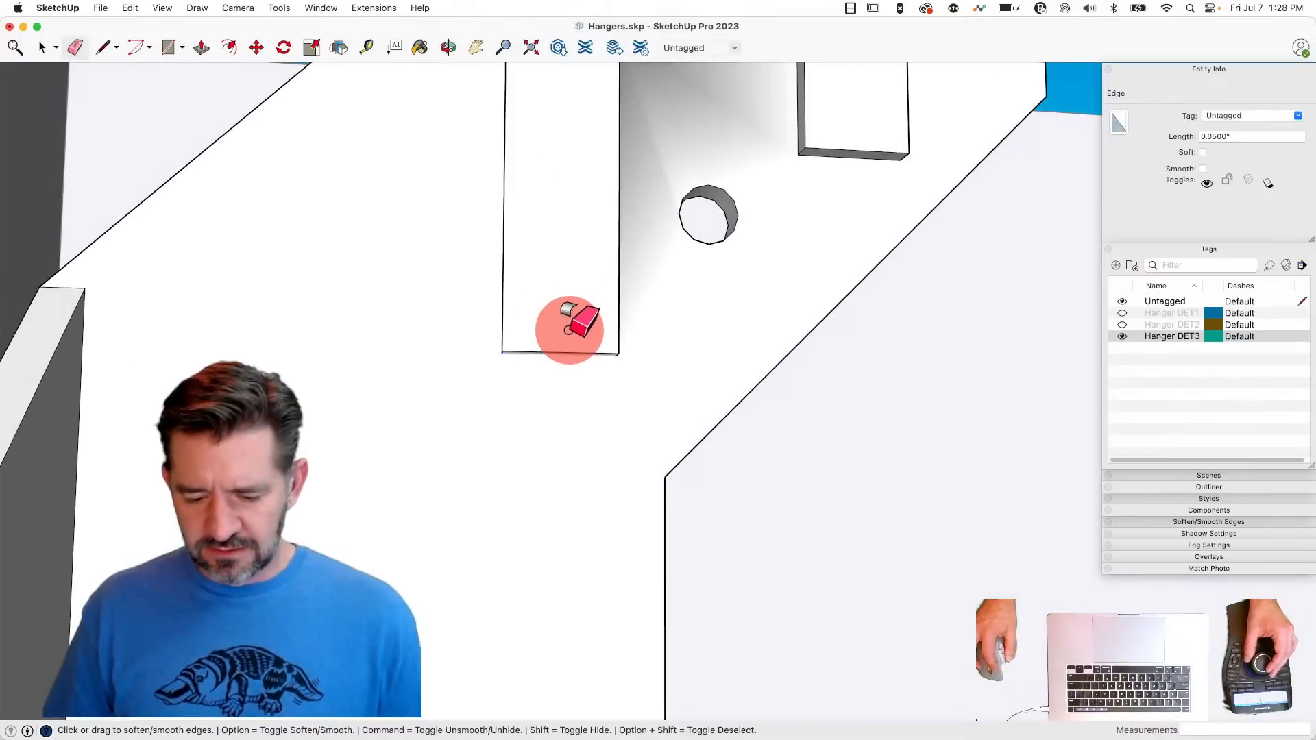
key("space")
key("e")
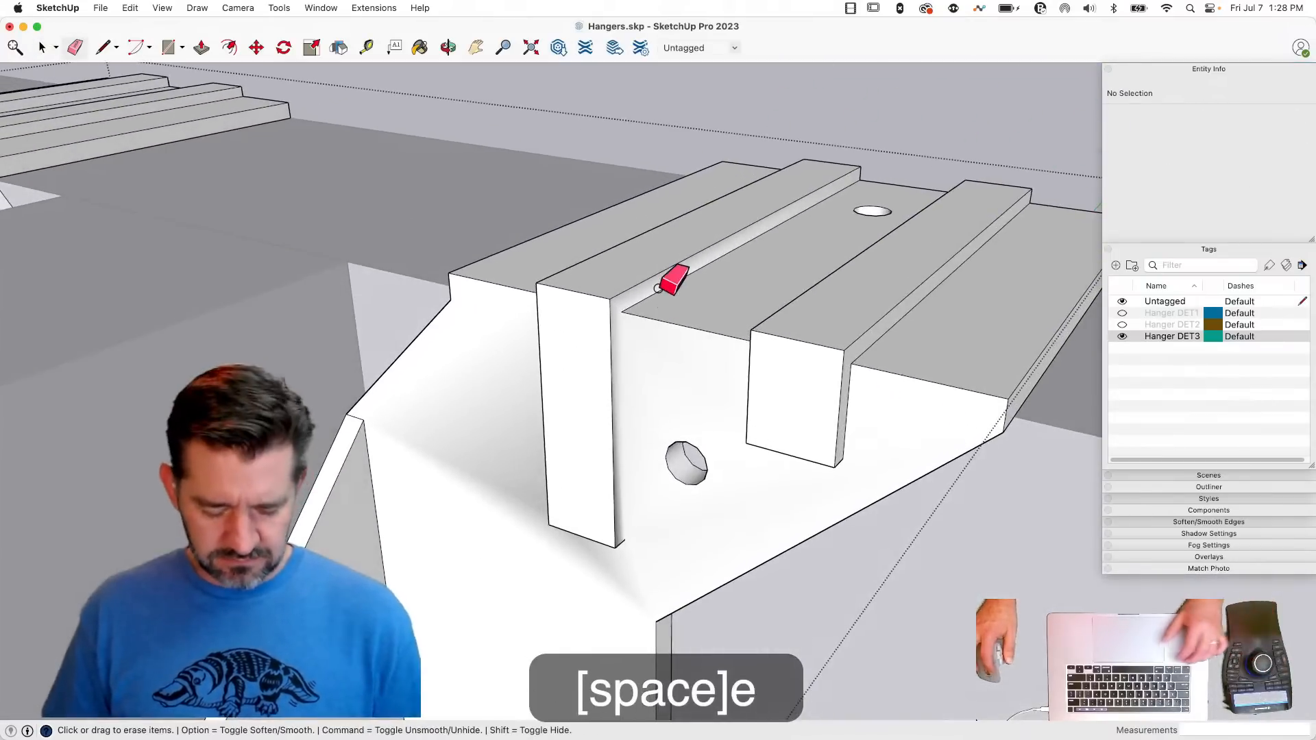
key("super+z")
key("super+z")
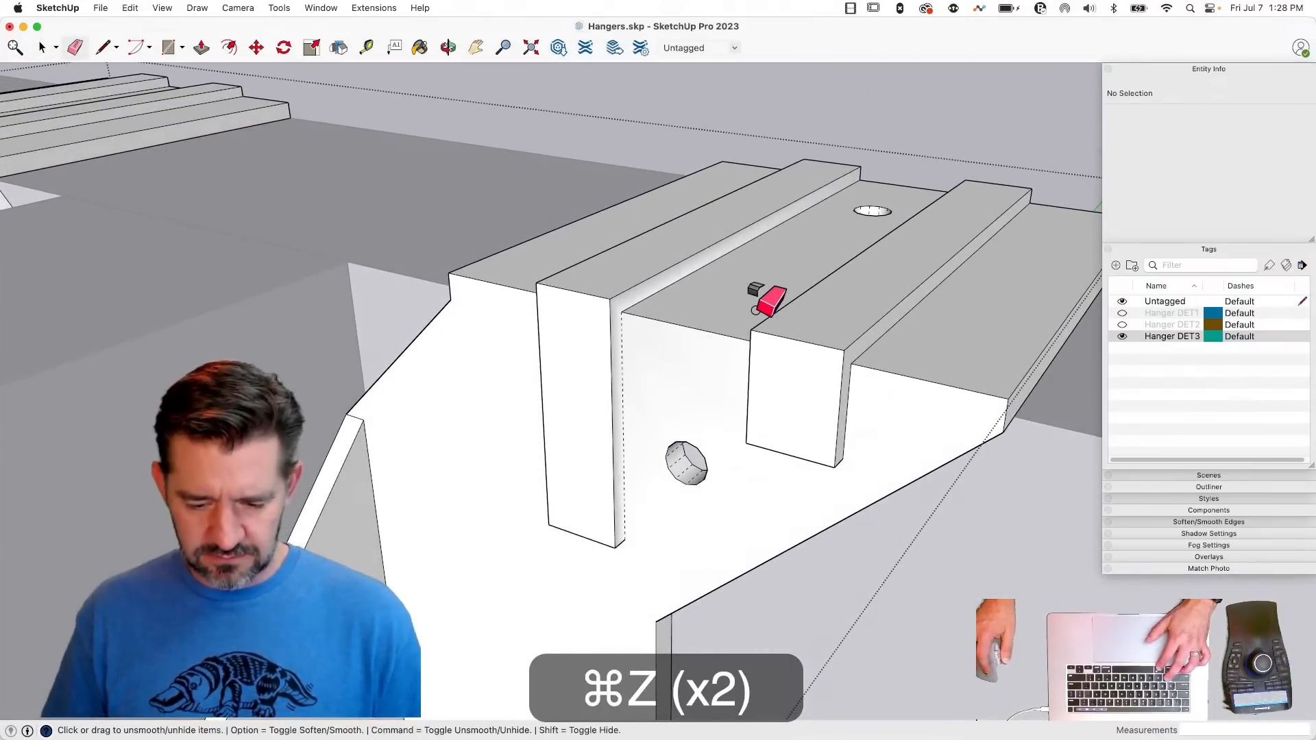
left_click(617, 291)
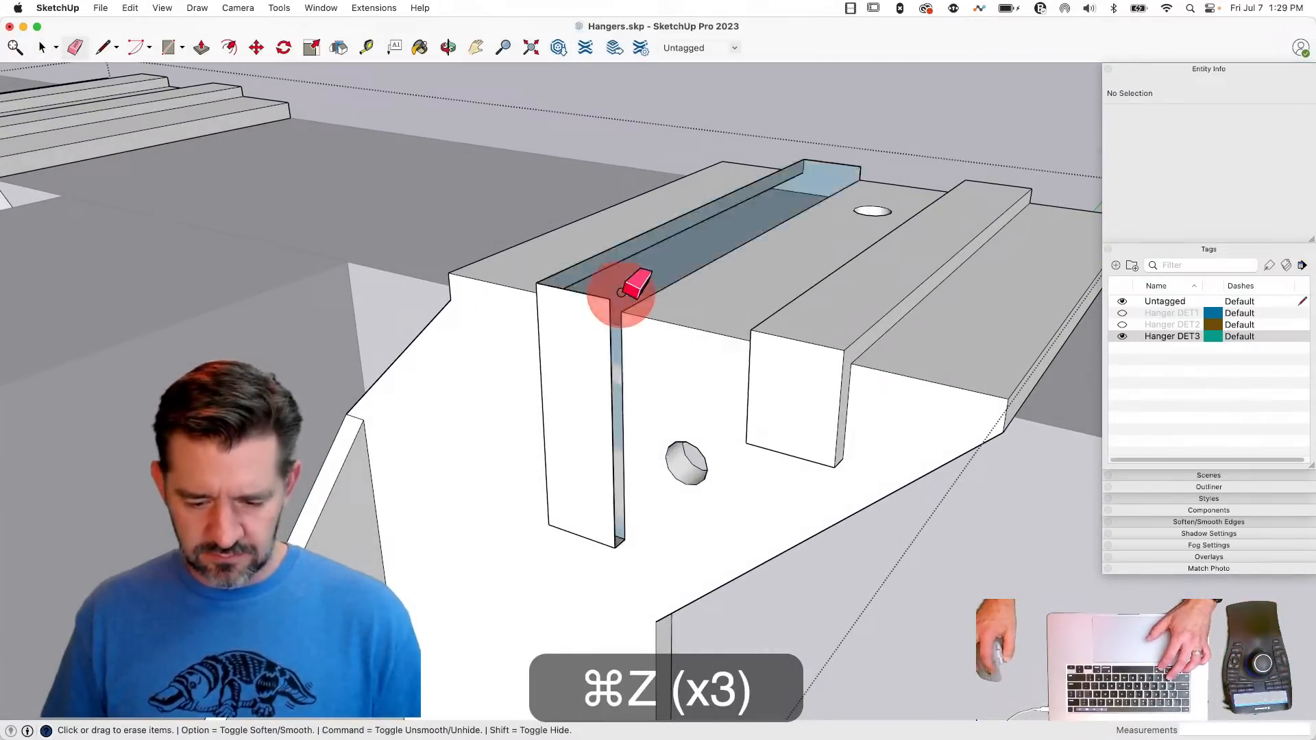
key("super+z")
- Try to round both ribs by softening the long outer edges along their tops and fronts
key("alt")
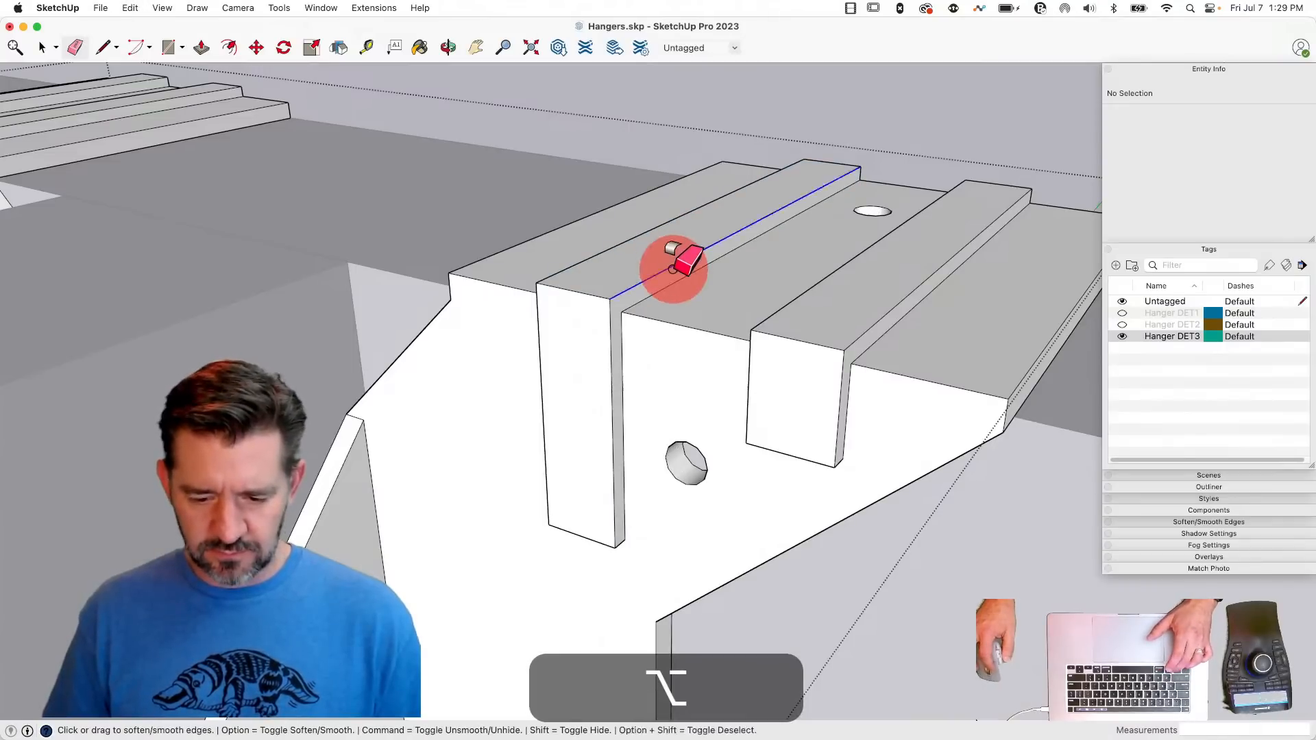
left_click(673, 270)
left_click(627, 244)
left_click_drag(611, 302, 564, 288)
left_click(535, 287)
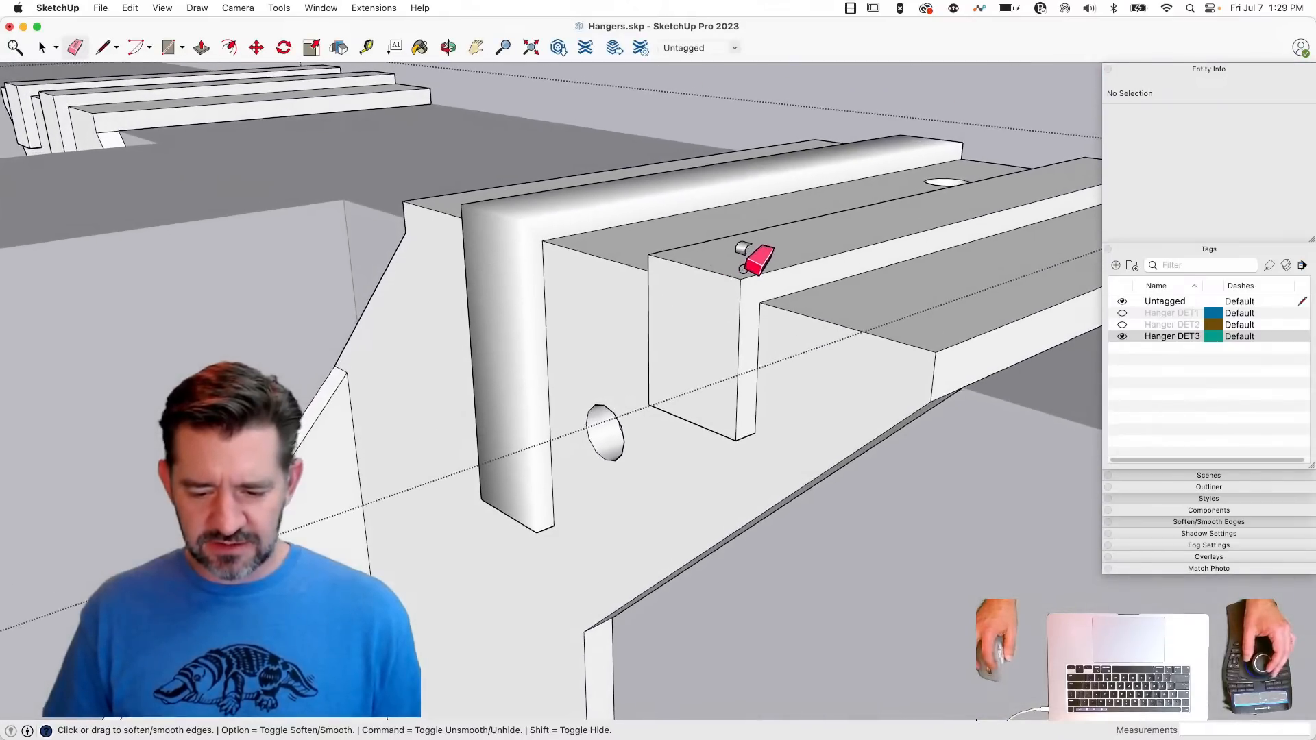
left_click(737, 281)
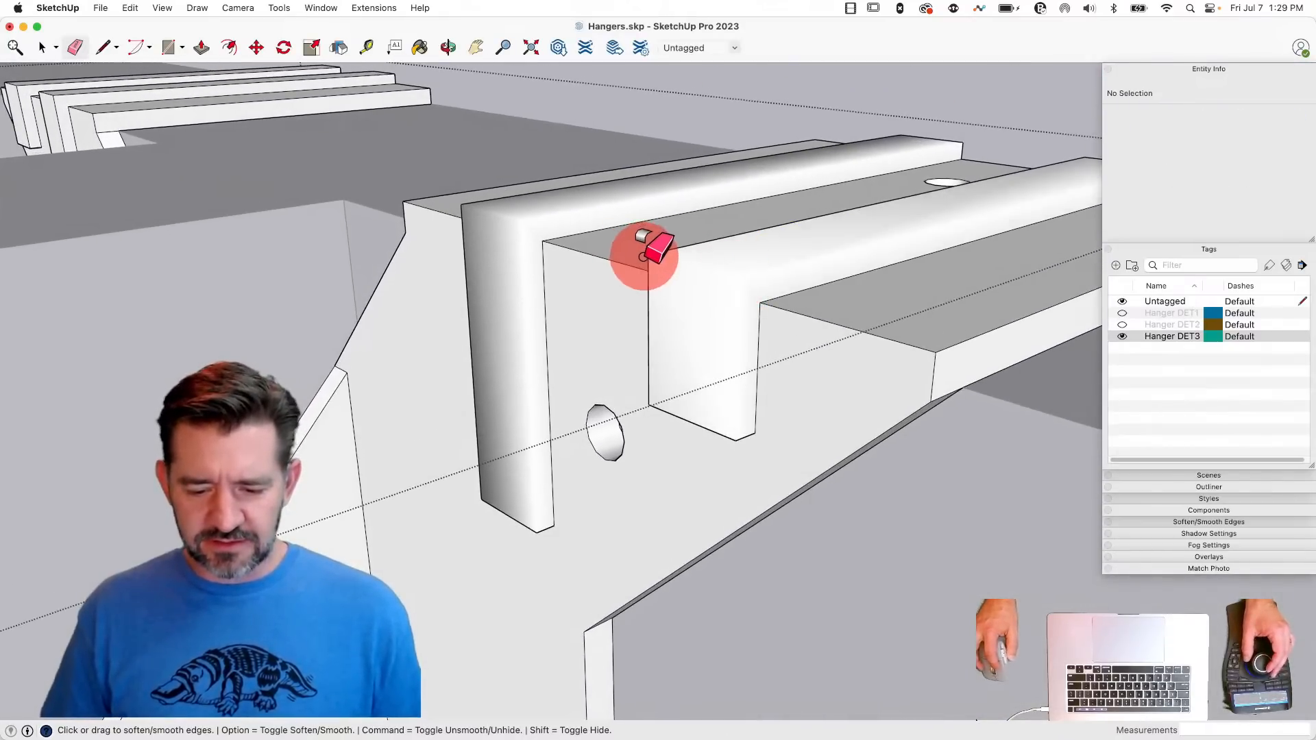
left_click_drag(643, 257, 657, 246, "alt")
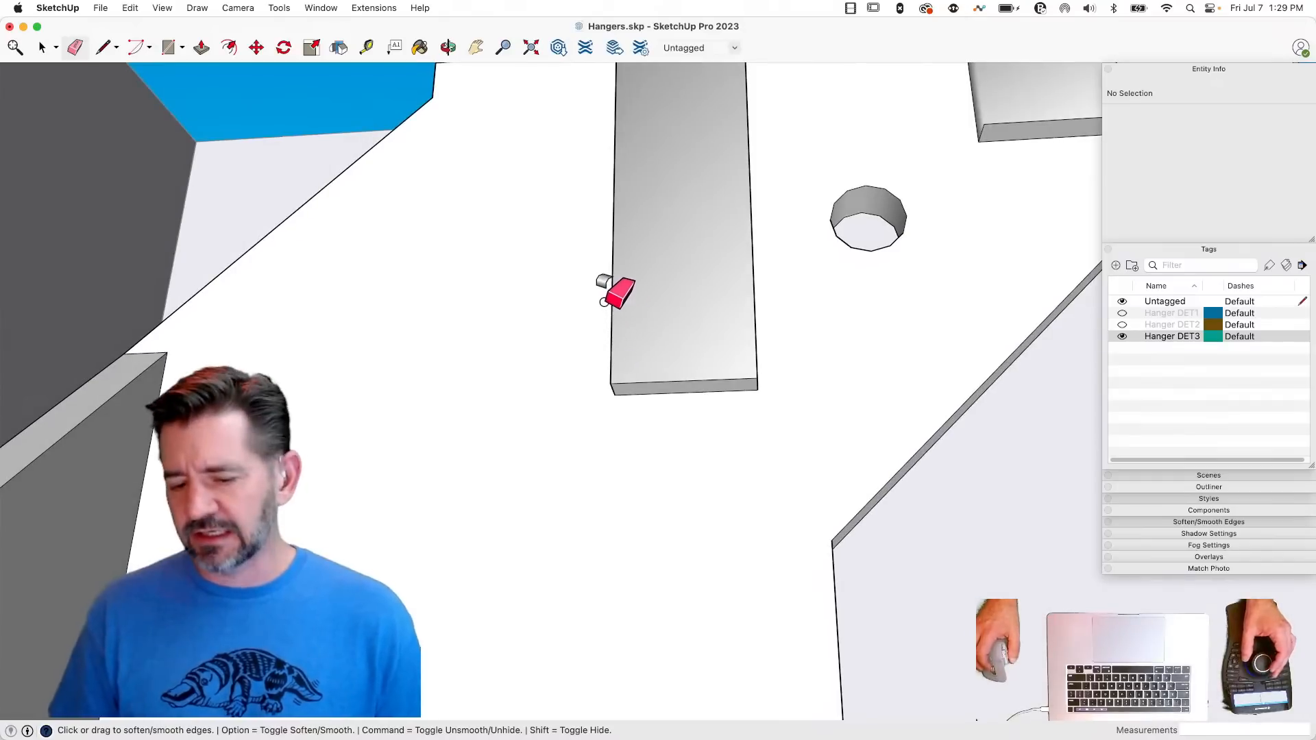
- Undo the edge softening on both ribs
key("super+z")
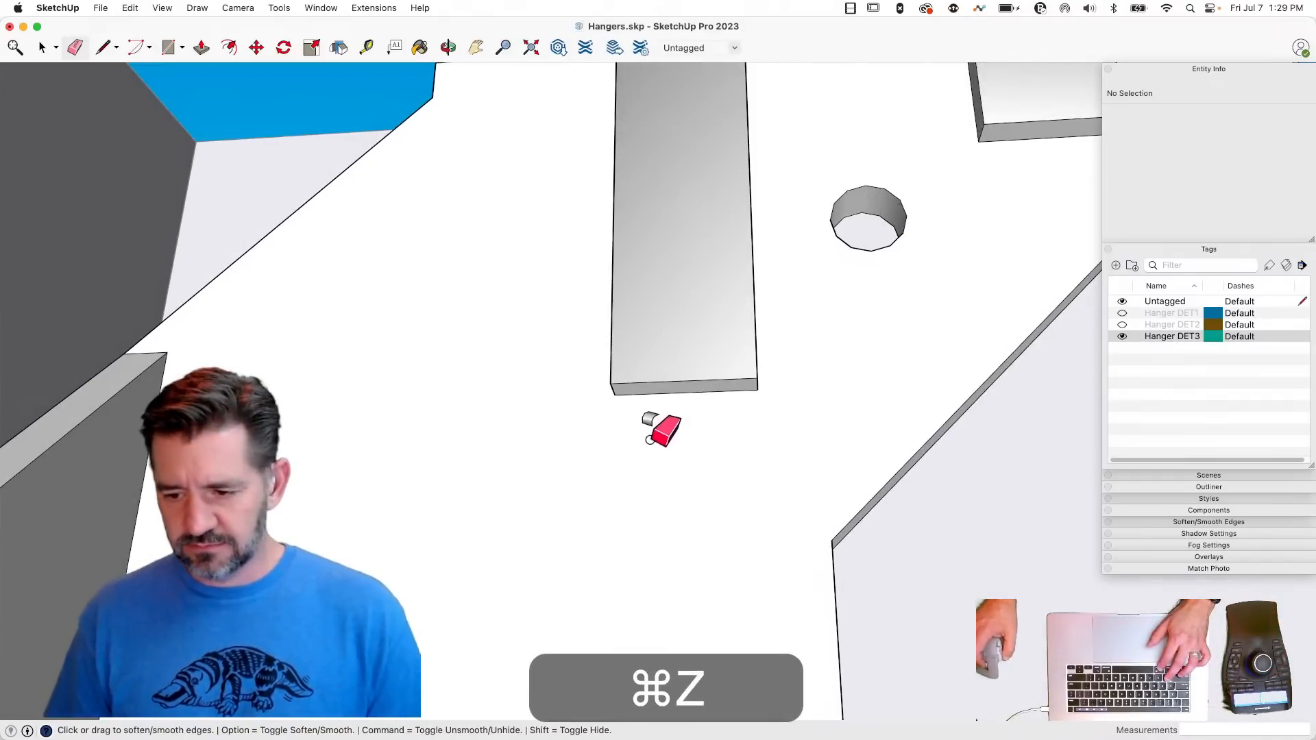
scroll(348, 375, "down", 3)
key("super+z")
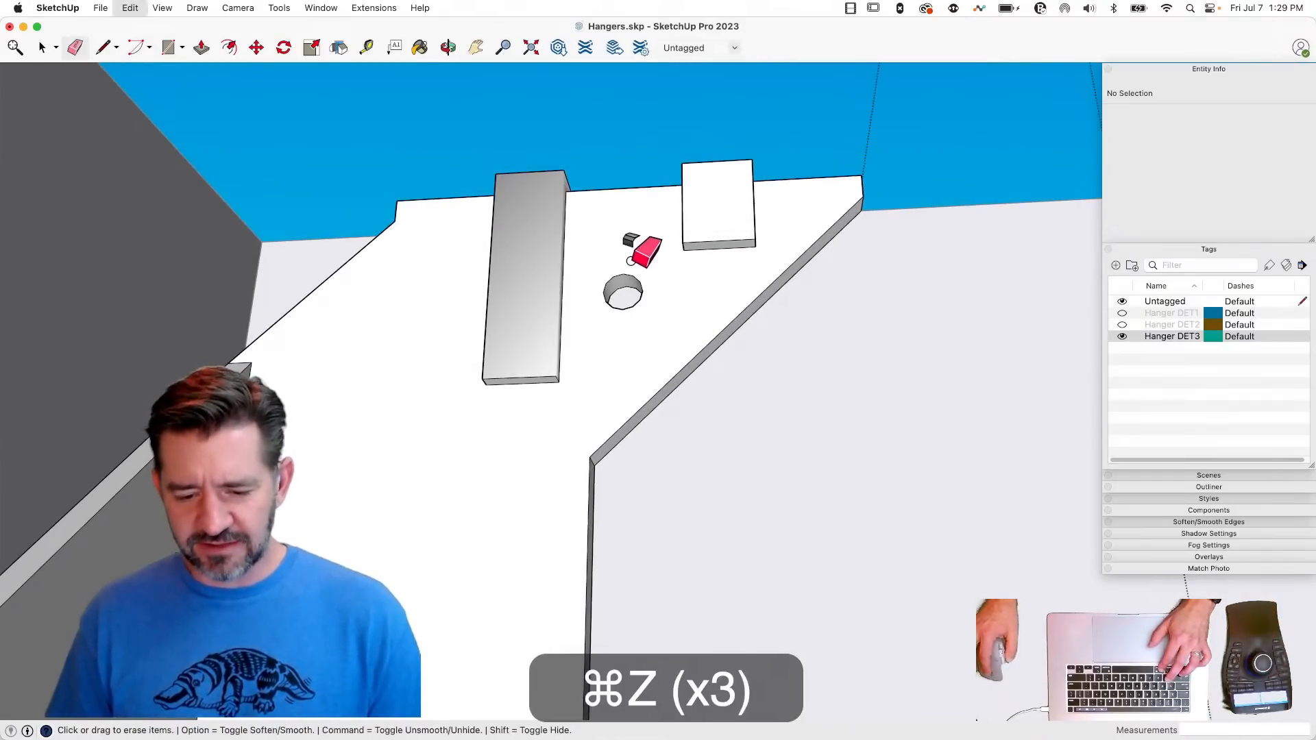
key("super+z")
- Draw a six-sided circle of about 0.113" radius across the longer rib's front face, centred on a vertical line from its lower edge's midpoint
middle_click_drag(598, 164, 607, 363)
scroll(553, 442, "up", 2)
key("l")
key("c")
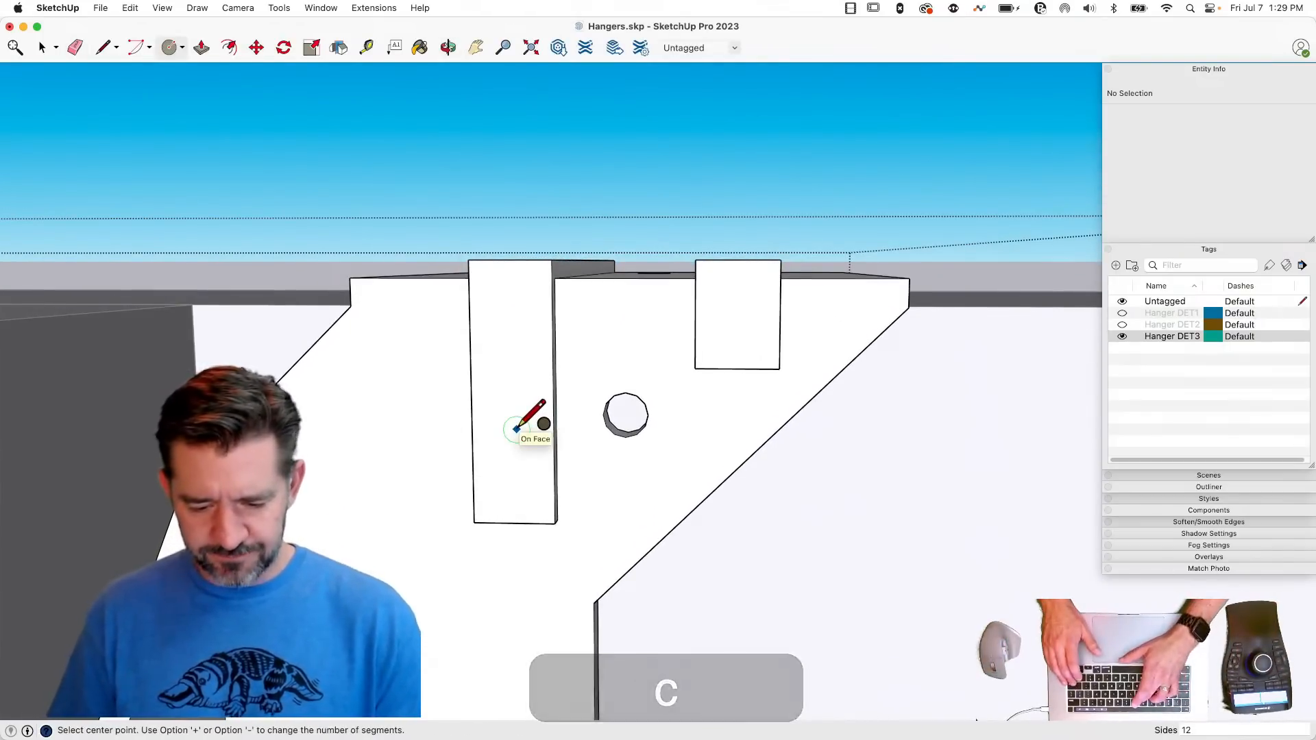
type("6")
key("Return")
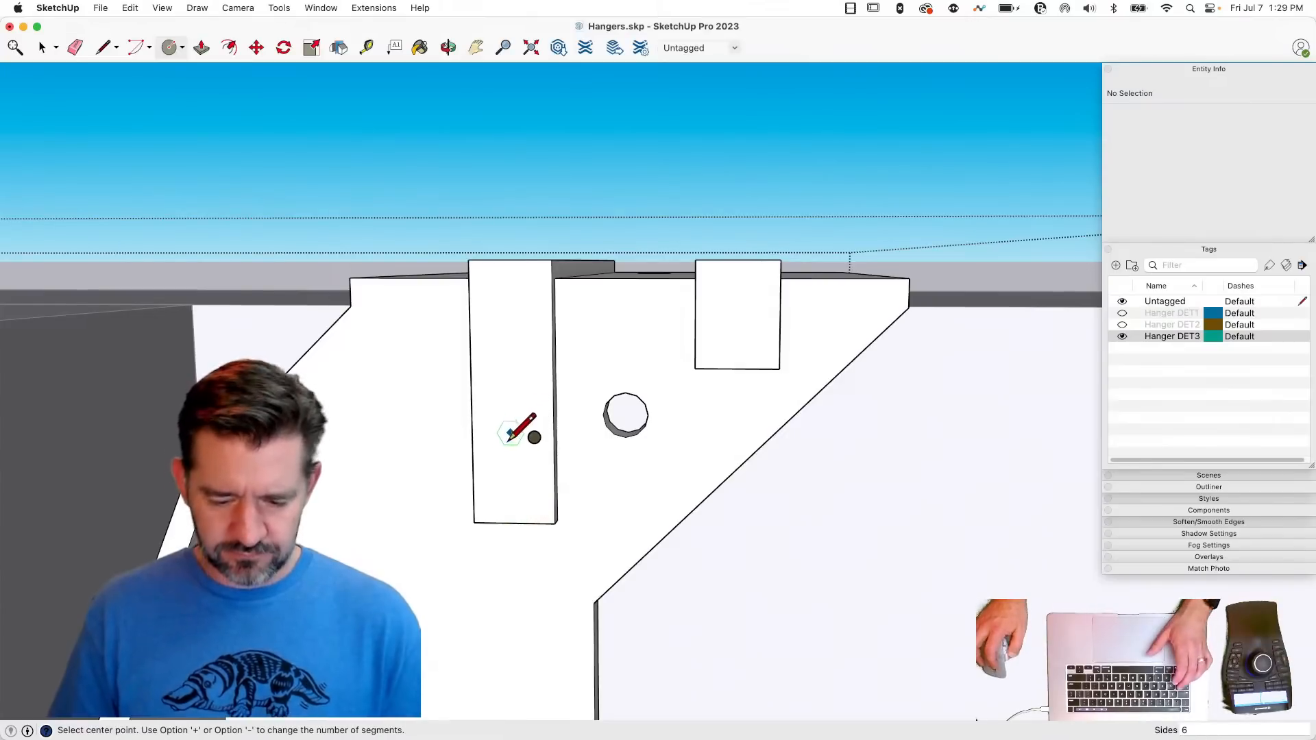
key("l")
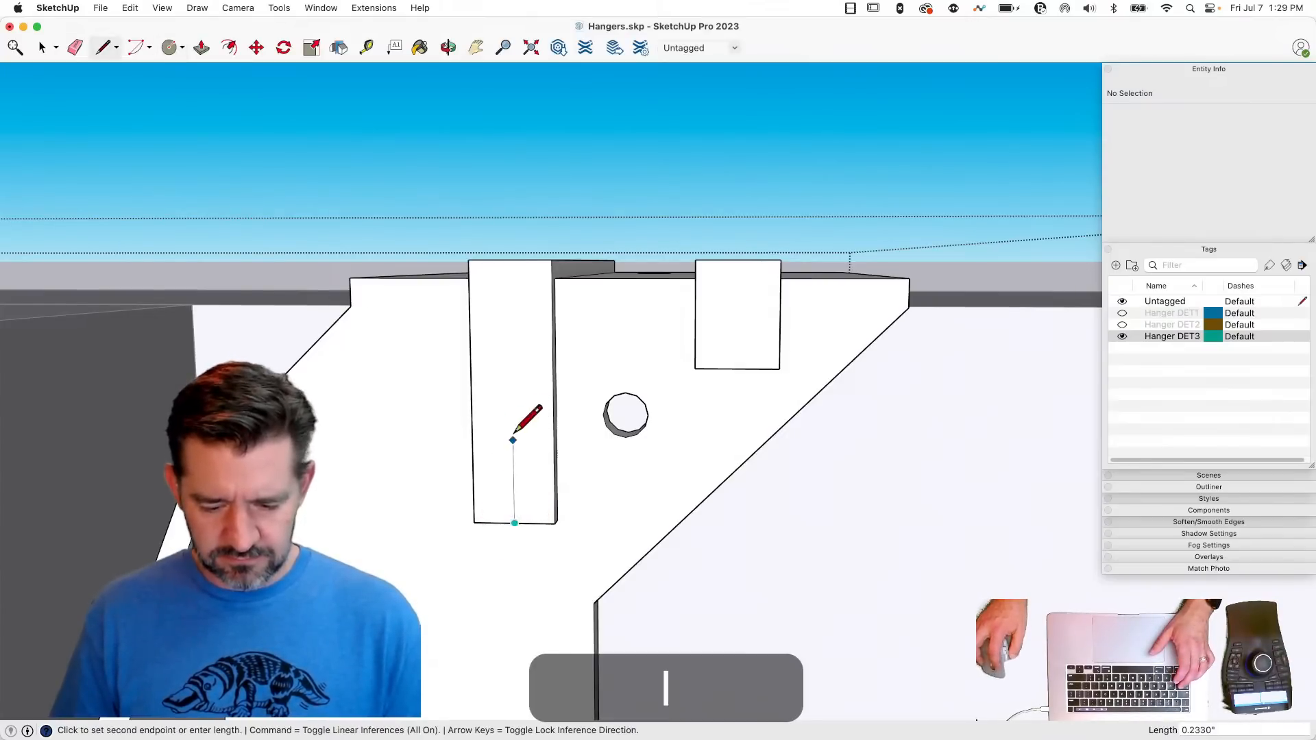
left_click(513, 412)
key("c")
left_click(513, 414)
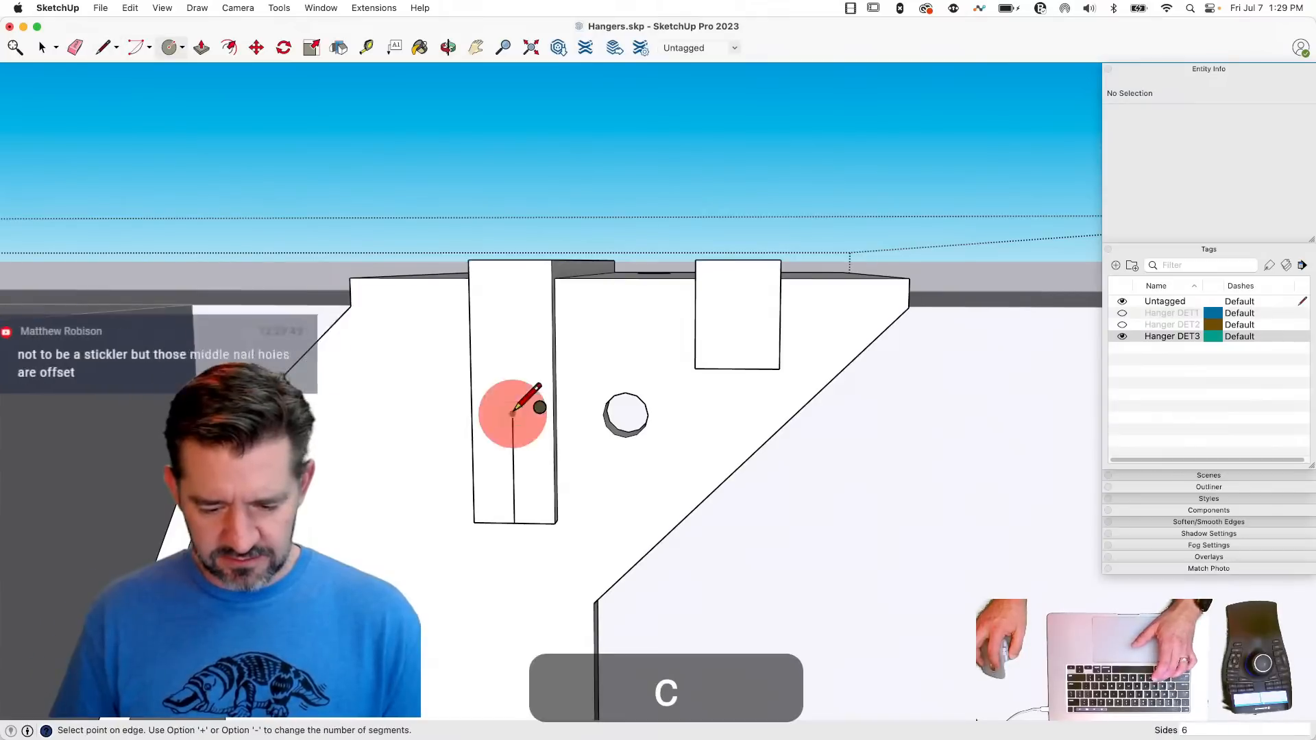
left_click(554, 413)
- Erase the centre line and the hexagon's upper half, and move the remaining half about 0.21" down onto the longer rib's lower edge
key("e")
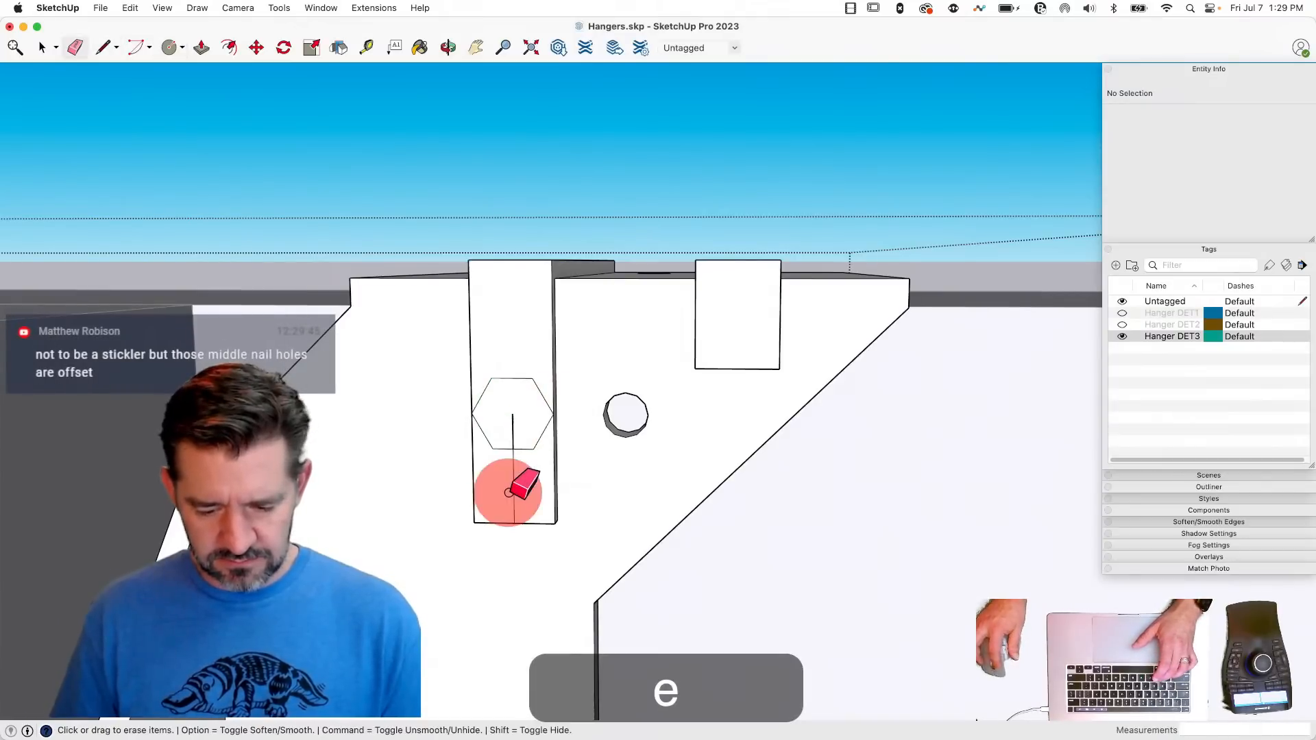
left_click_drag(505, 390, 523, 377)
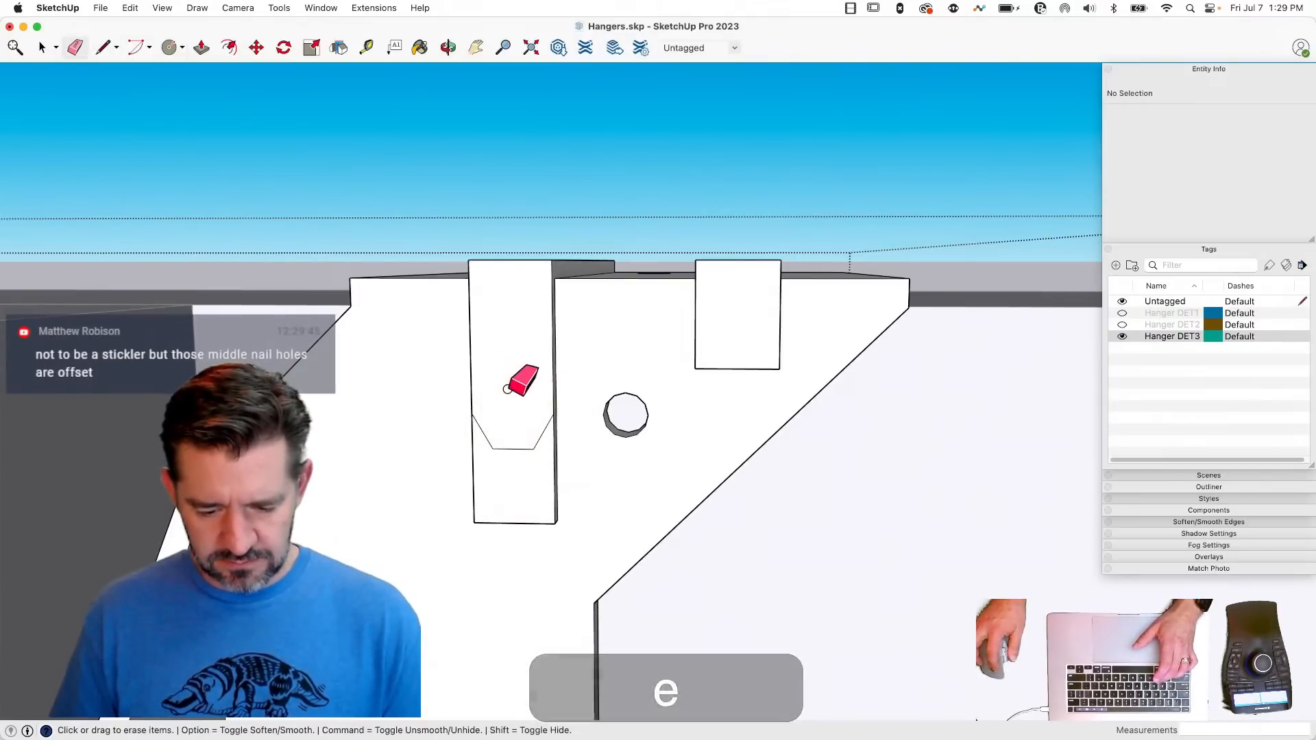
key("space")
left_click(507, 447)
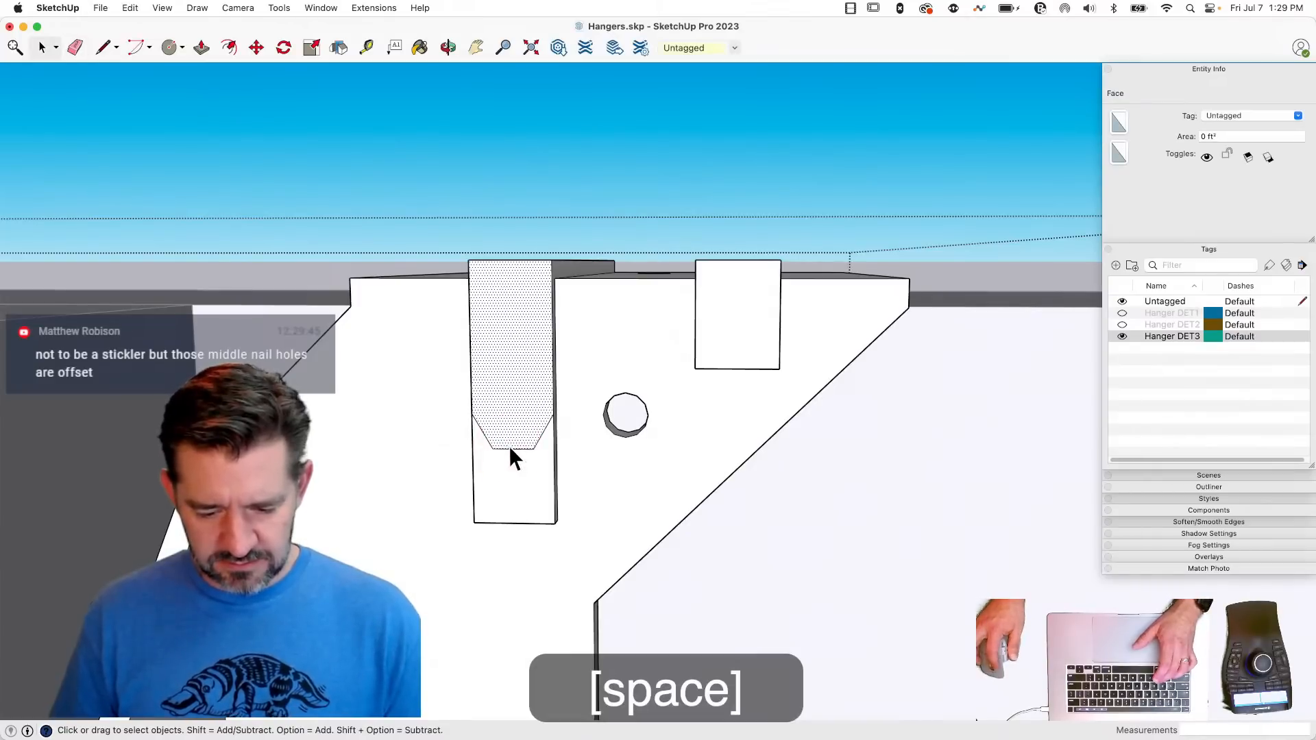
left_click(509, 448)
key("m")
left_click(512, 449)
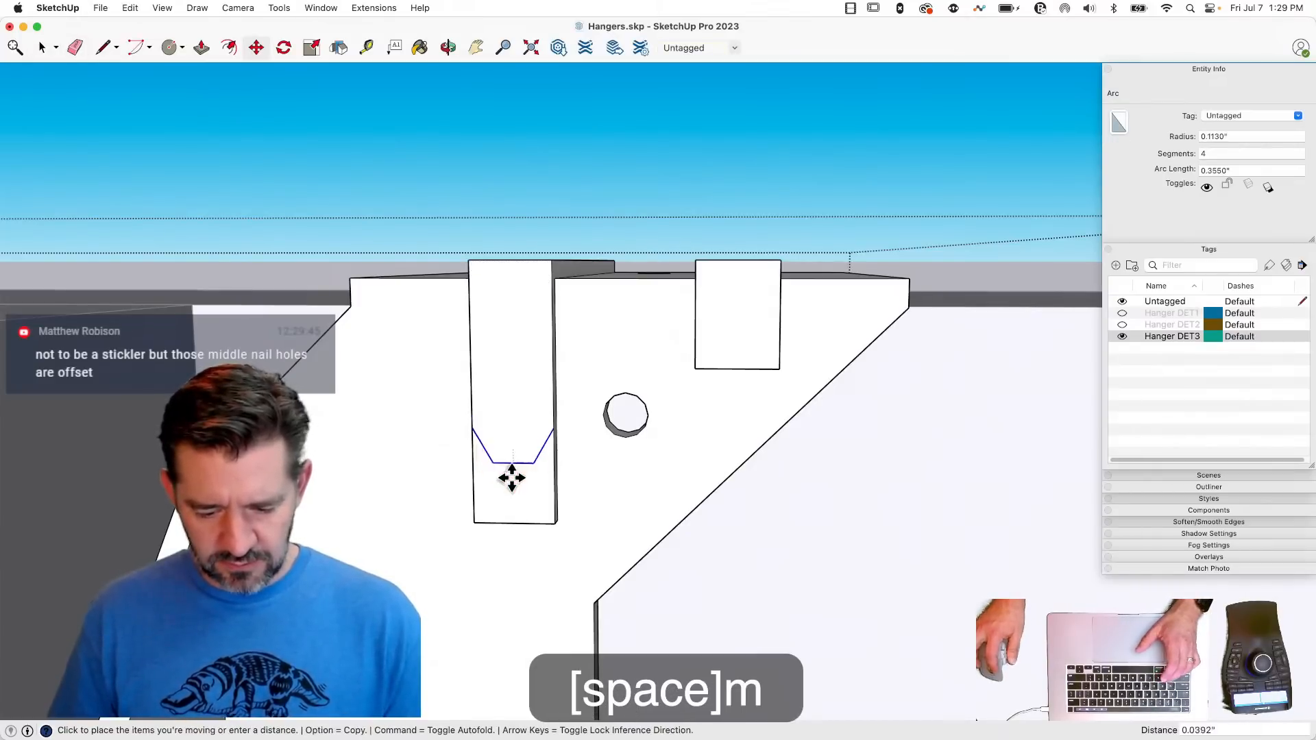
left_click(514, 524)
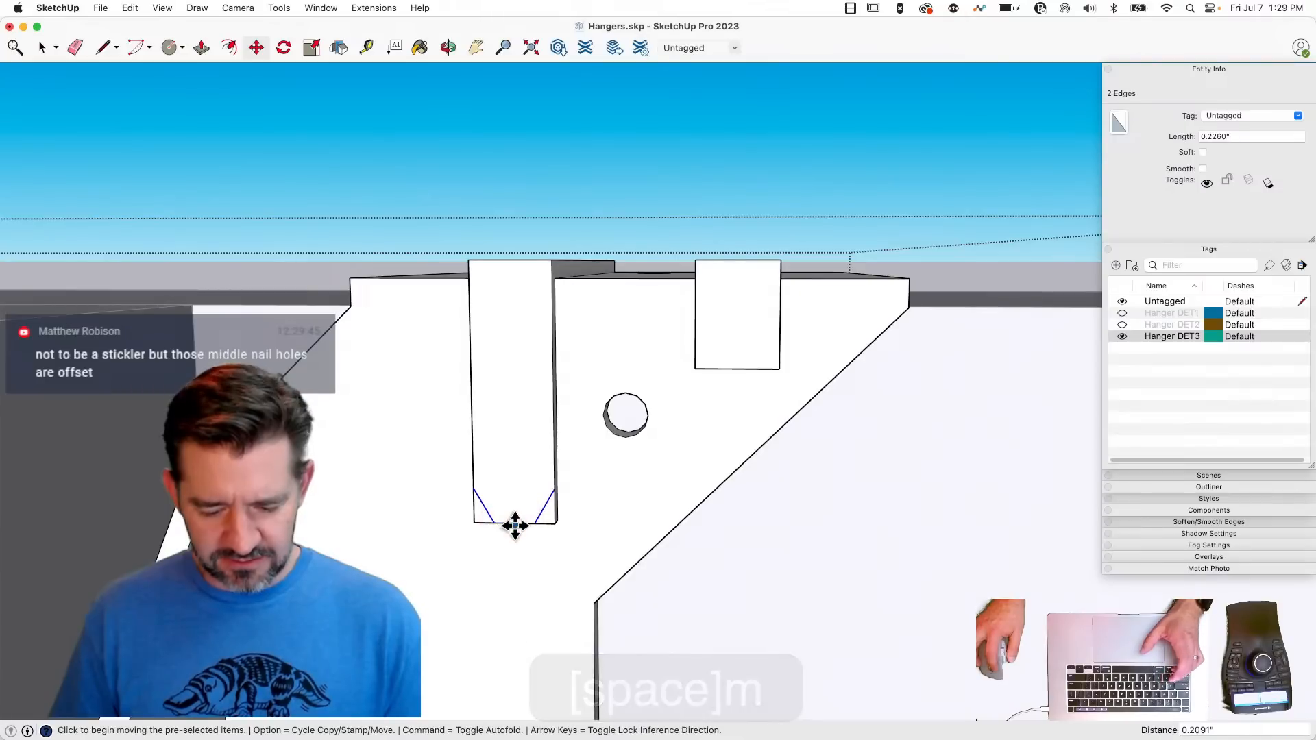
left_click(513, 523)
key("alt")
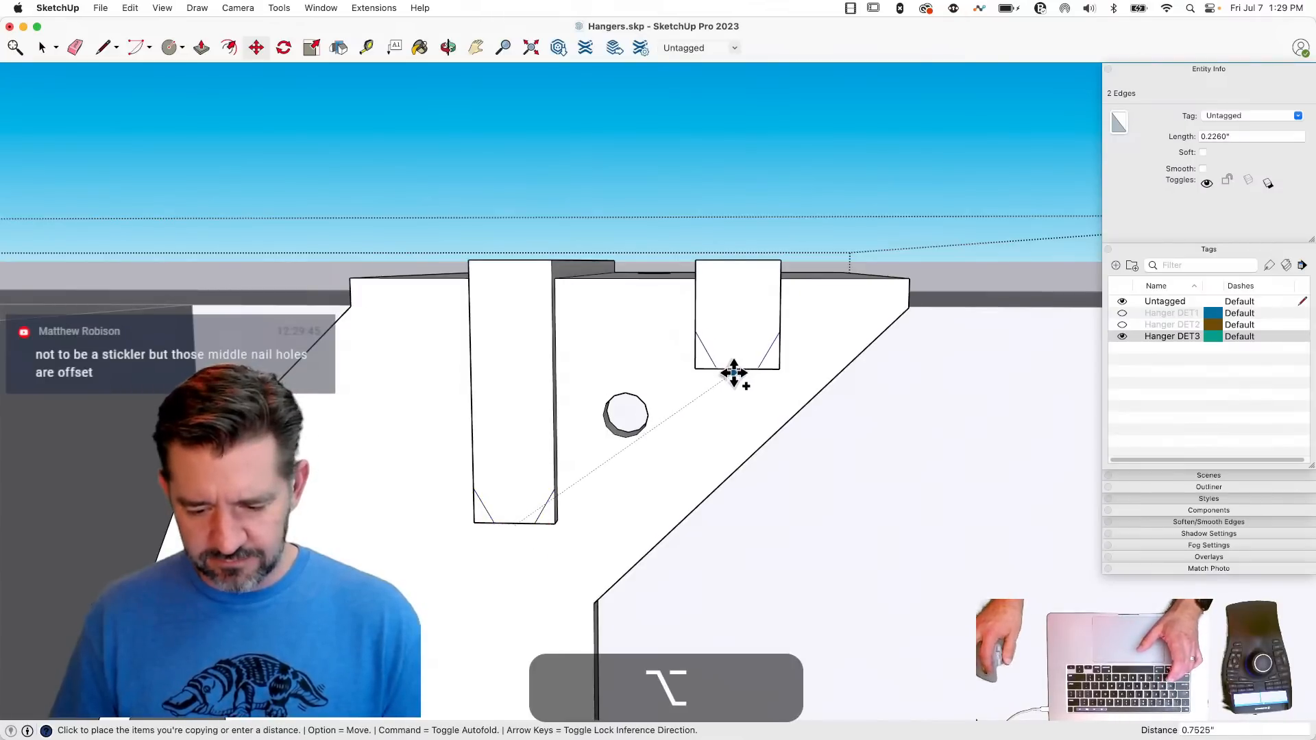
key("space")
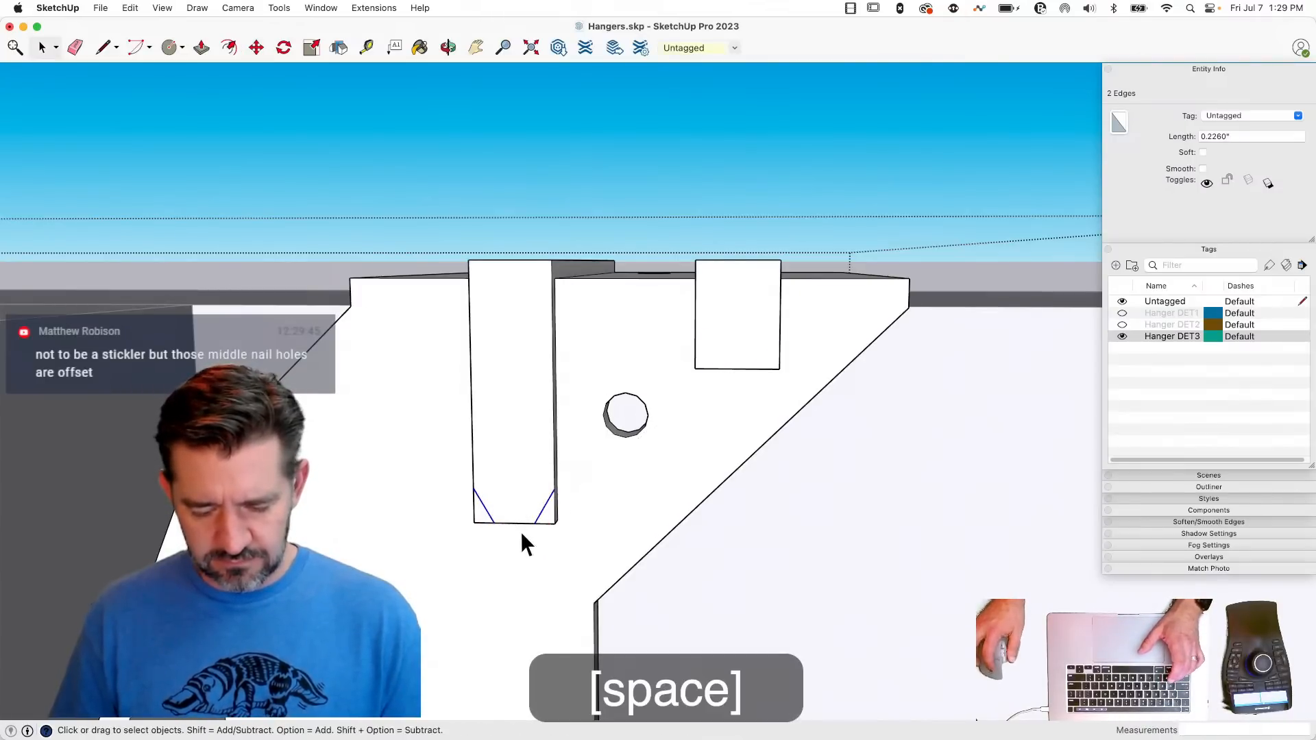
- Copy the two angled corner edges about 0.75" from the longer rib to the midpoint of the shorter rib's lower edge
key("m")
key("alt")
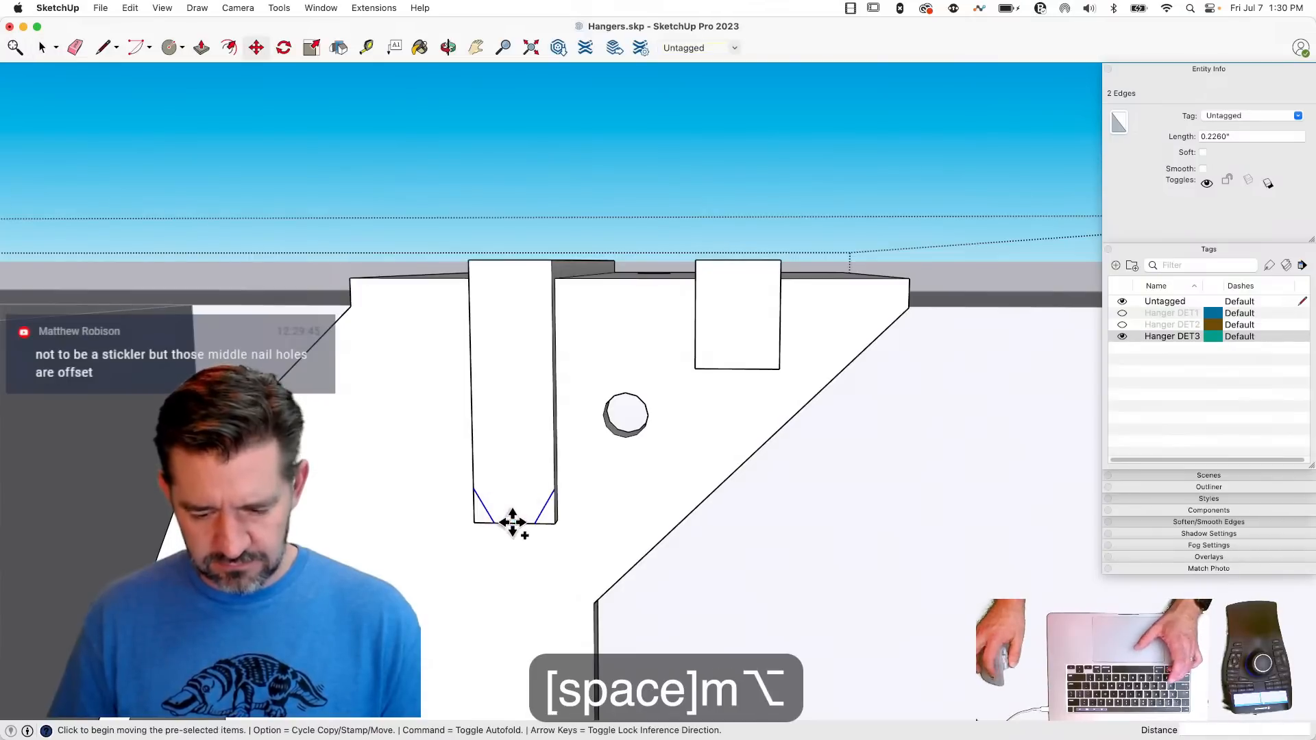
left_click(739, 368)
- Push the lower corners of both ribs back 0.05" to cut them away, and erase the leftover corner edges behind them
key("p")
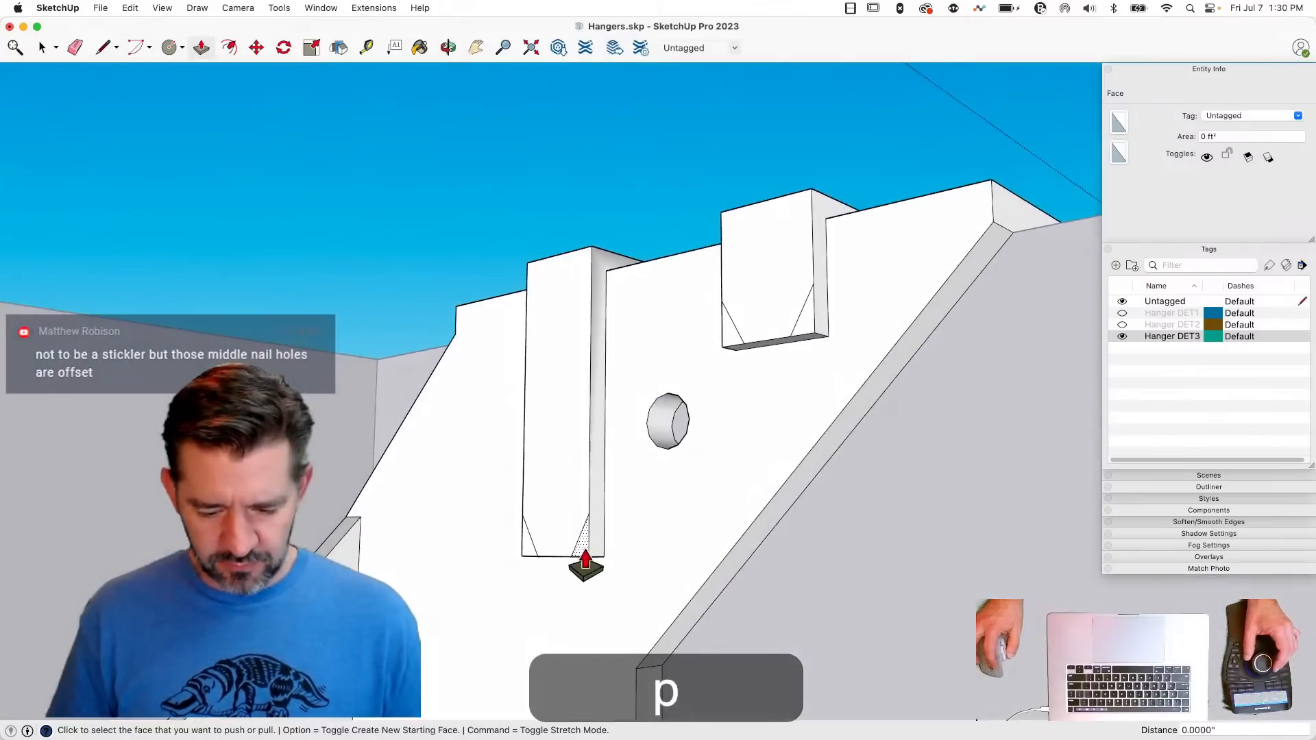
left_click(530, 552)
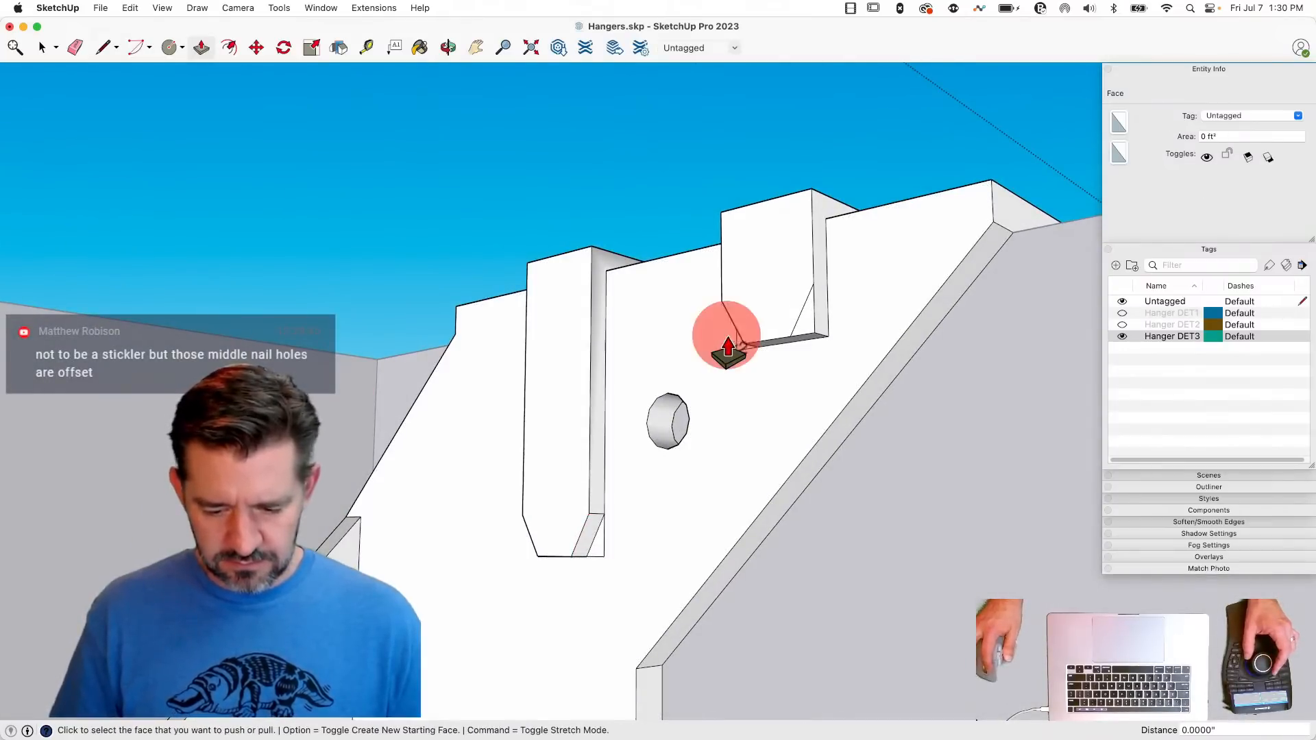
left_click(728, 350)
key("e")
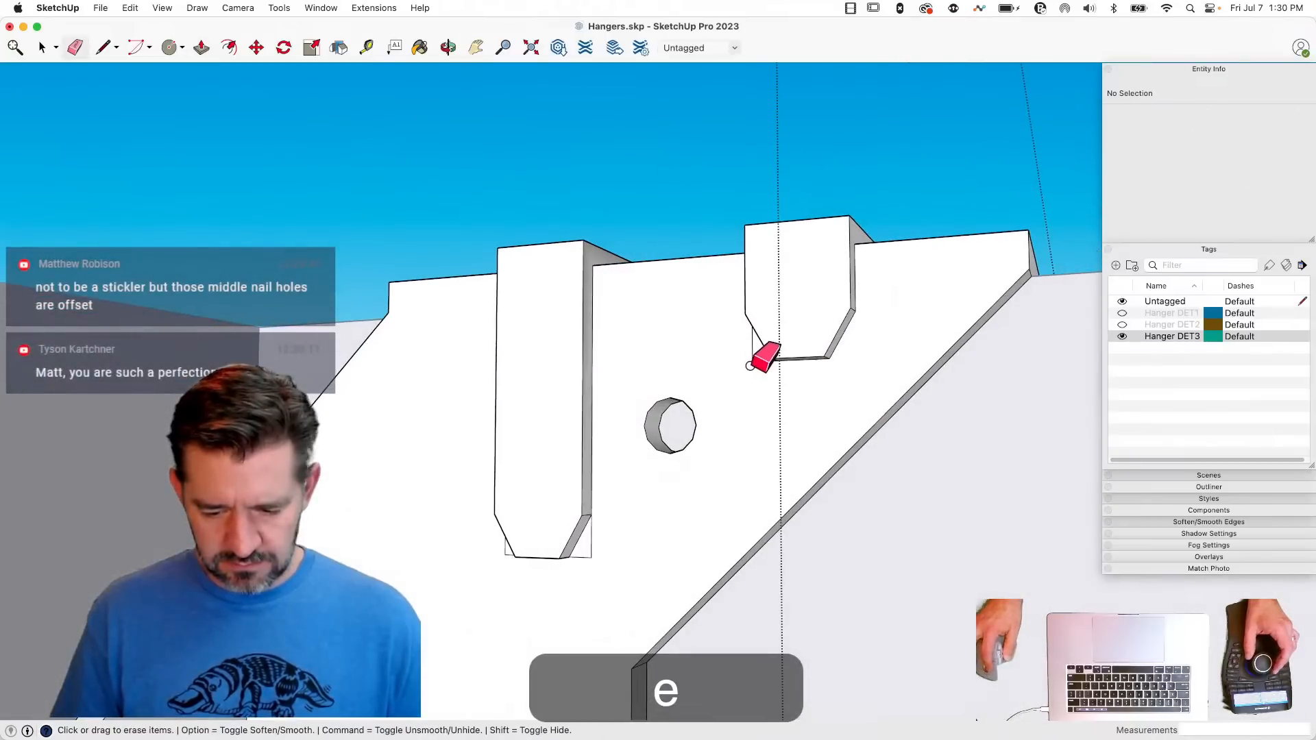
left_click(752, 363)
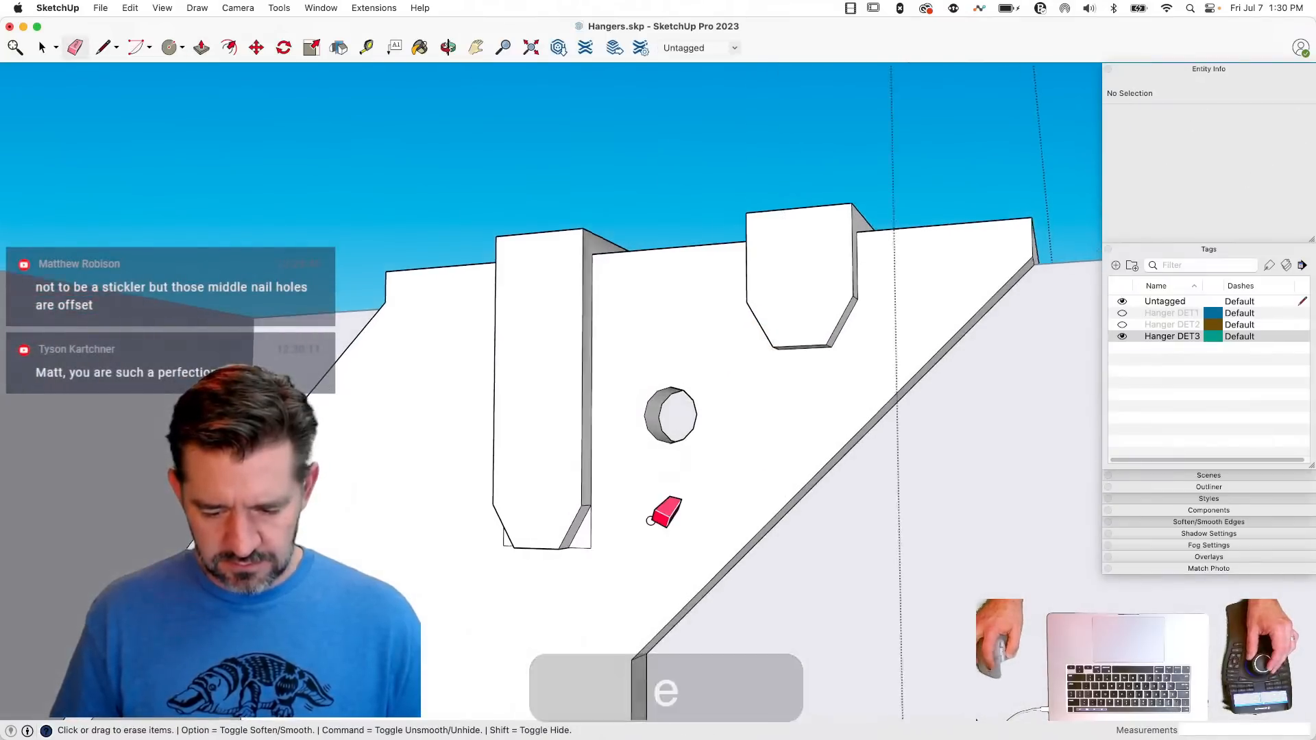
left_click(596, 529)
left_click_drag(487, 520, 528, 581)
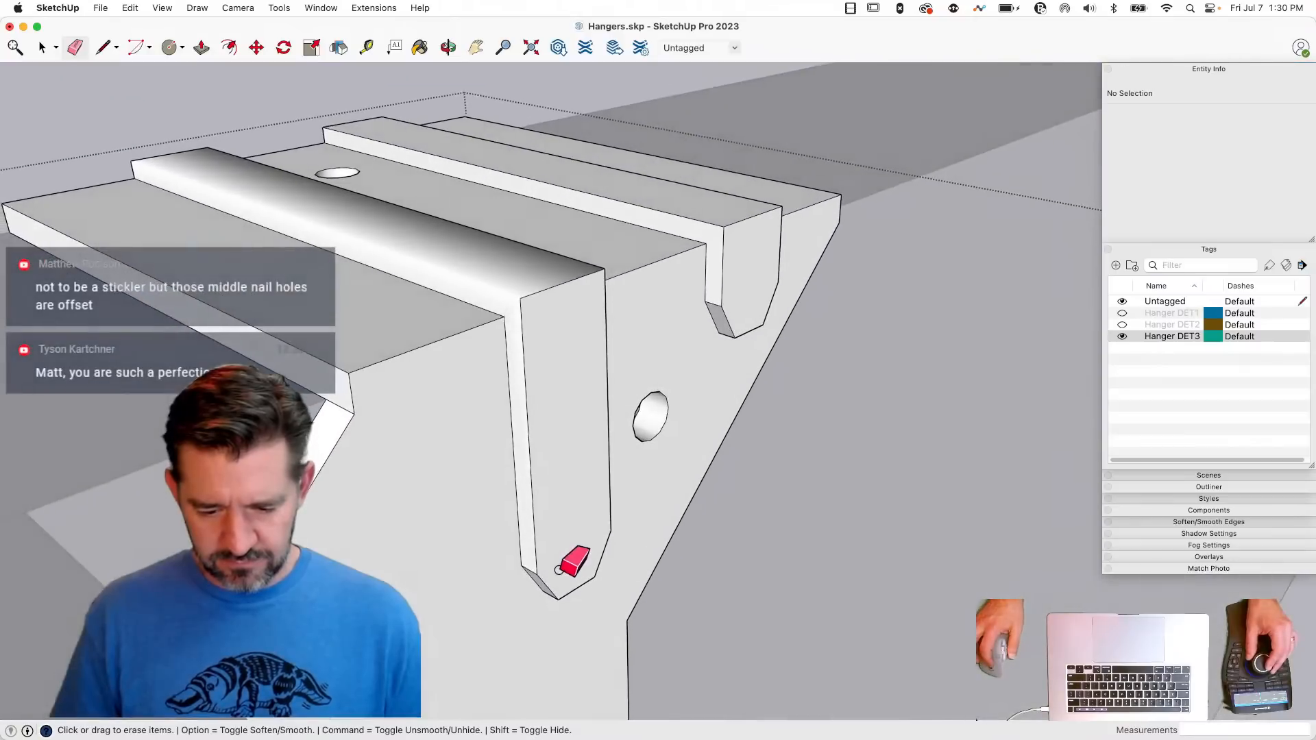
- Draw a line about 1.64" long along each of the two outer top edges of the longer rib
key("l")
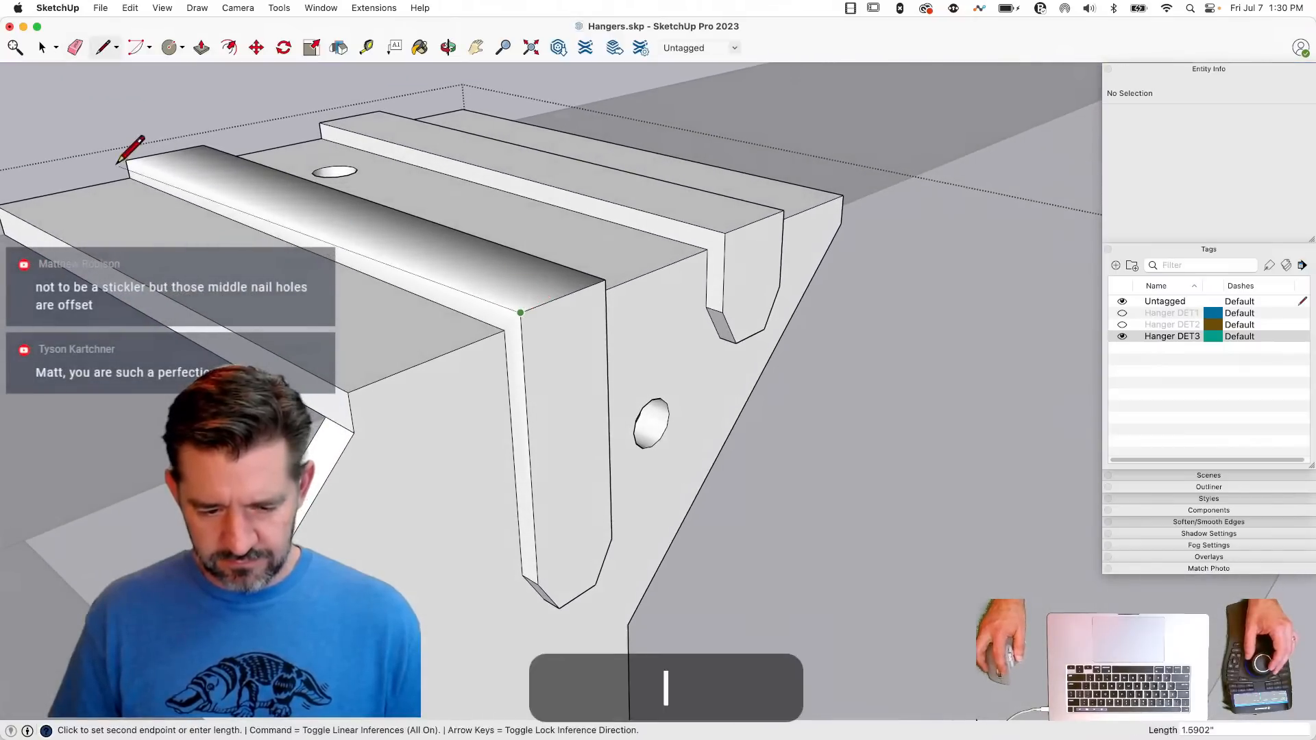
left_click(127, 158)
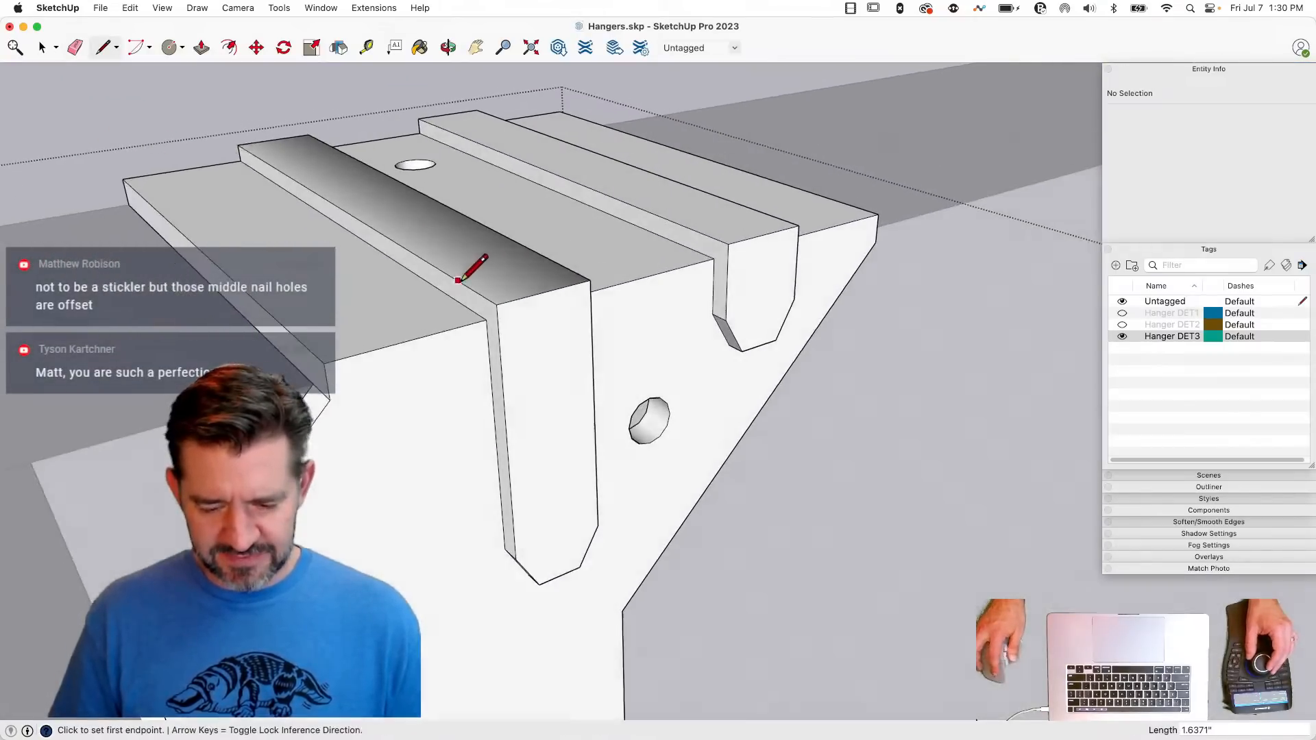
key("e")
key("l")
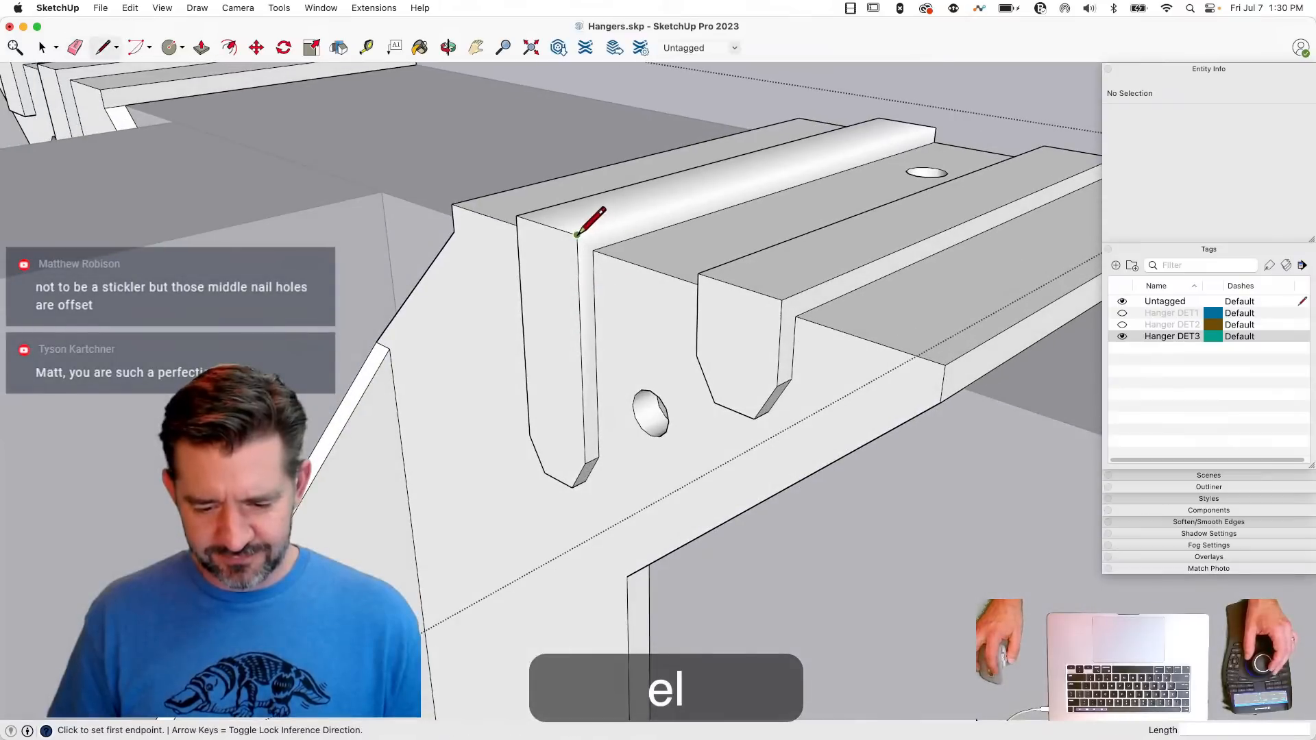
left_click(932, 125)
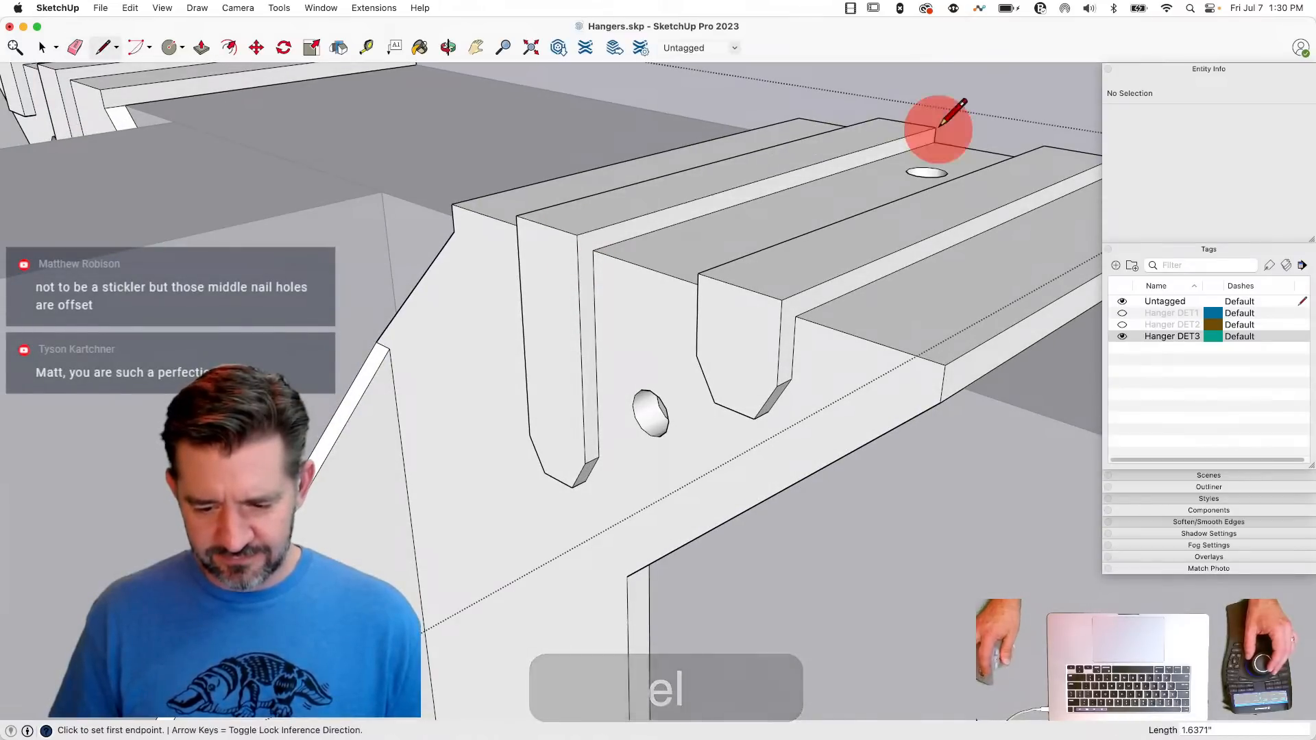
- Copy the longer rib's tapered front face onto the matching longer rib of the opposite hanger half
key("space")
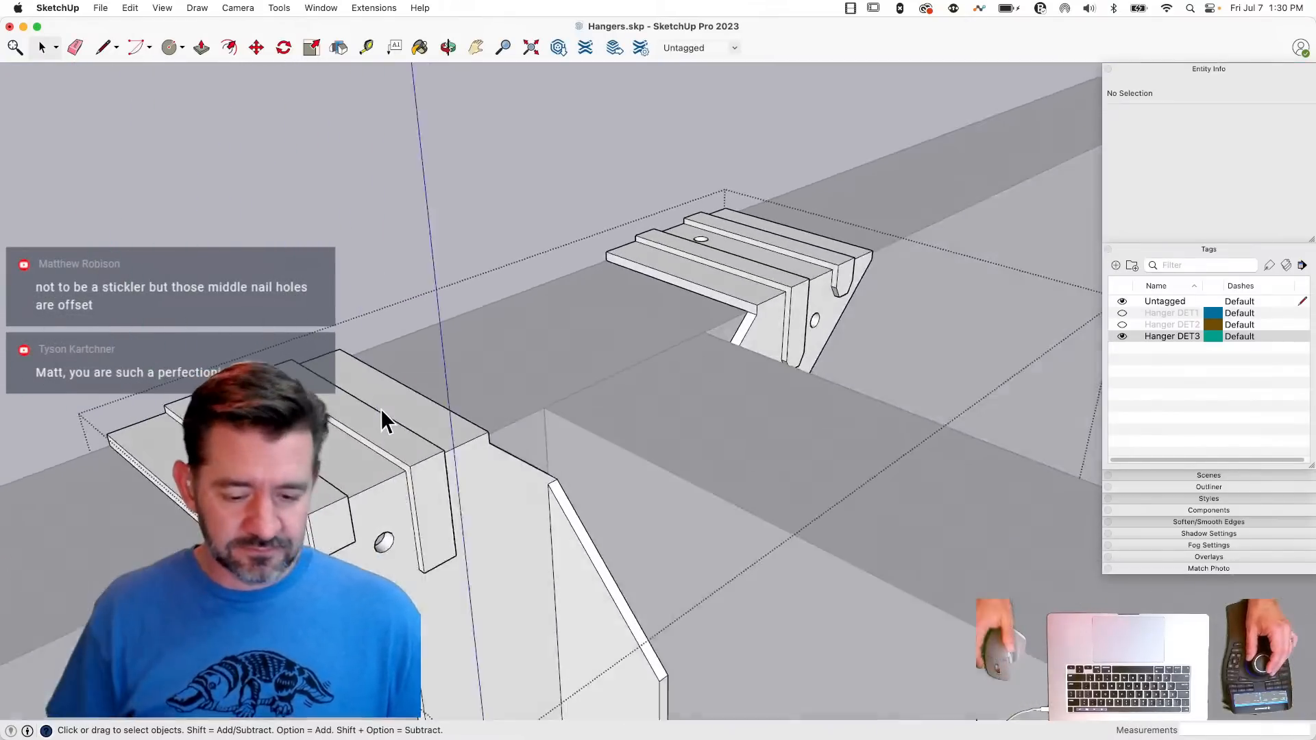
key("e")
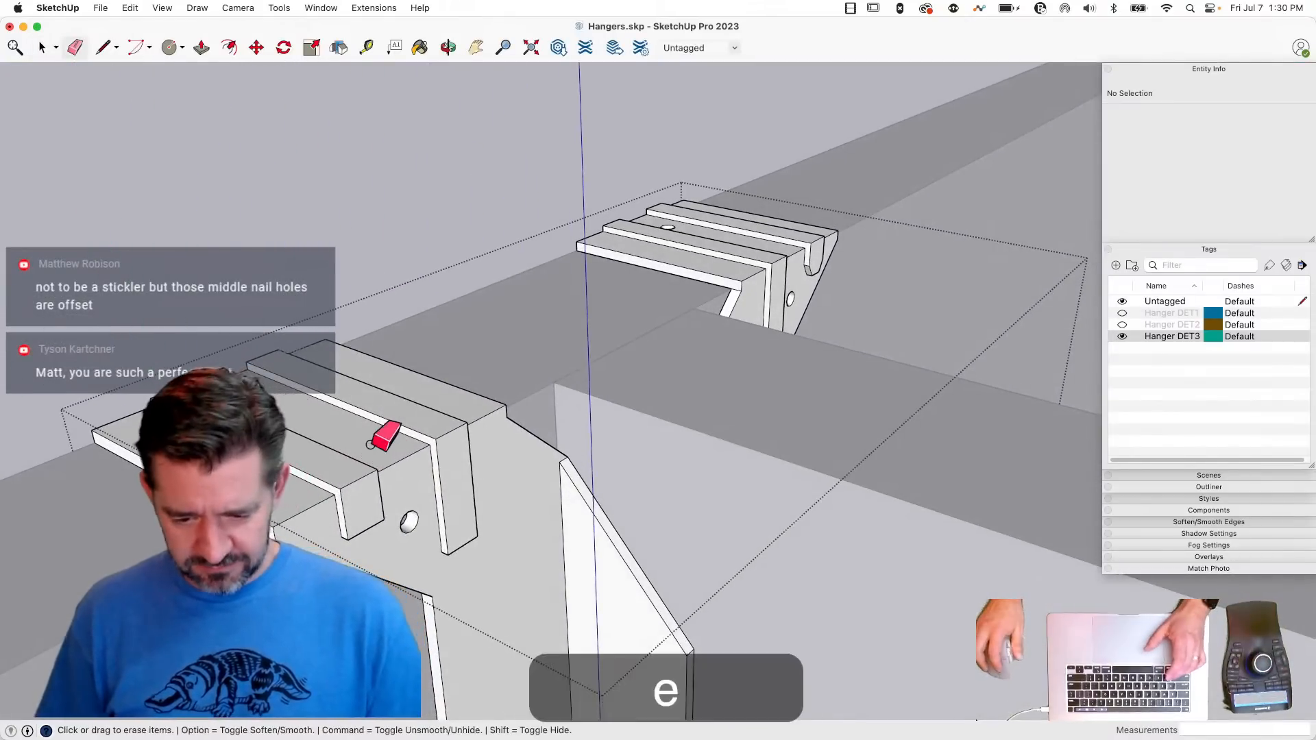
key("space")
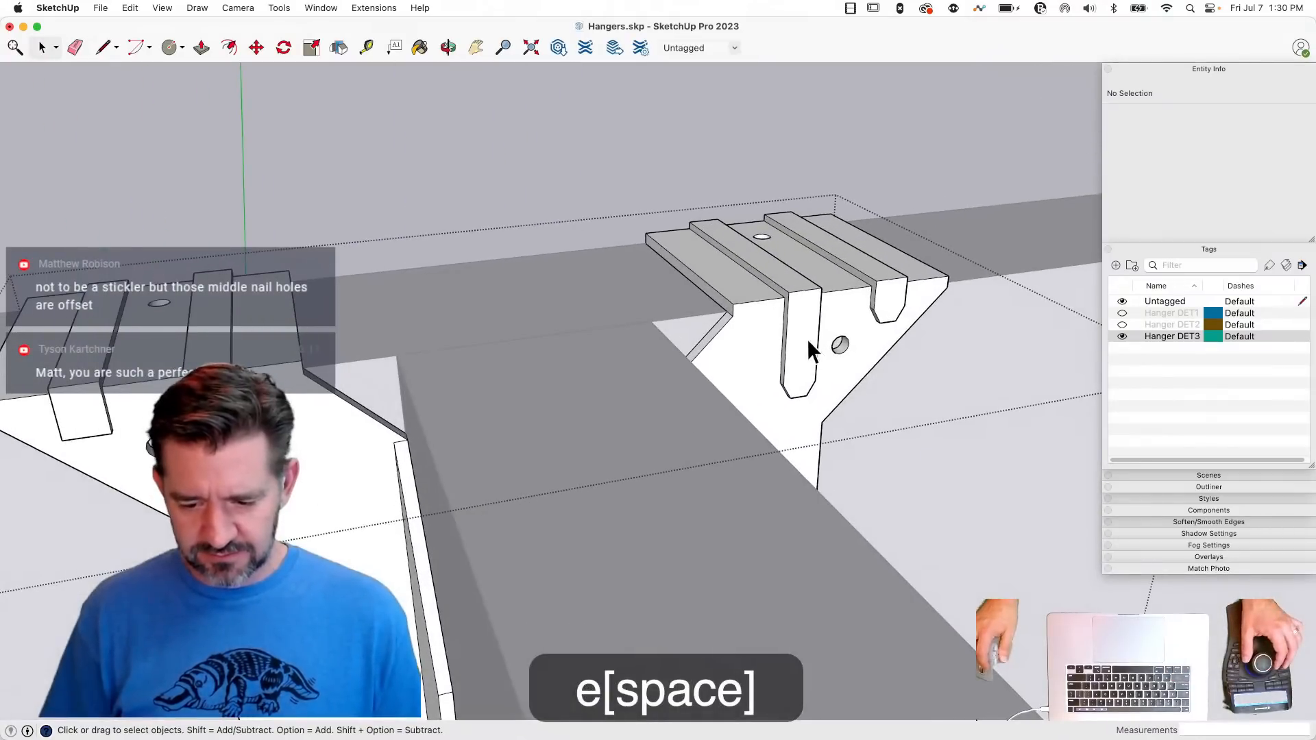
left_click(808, 338, "shift")
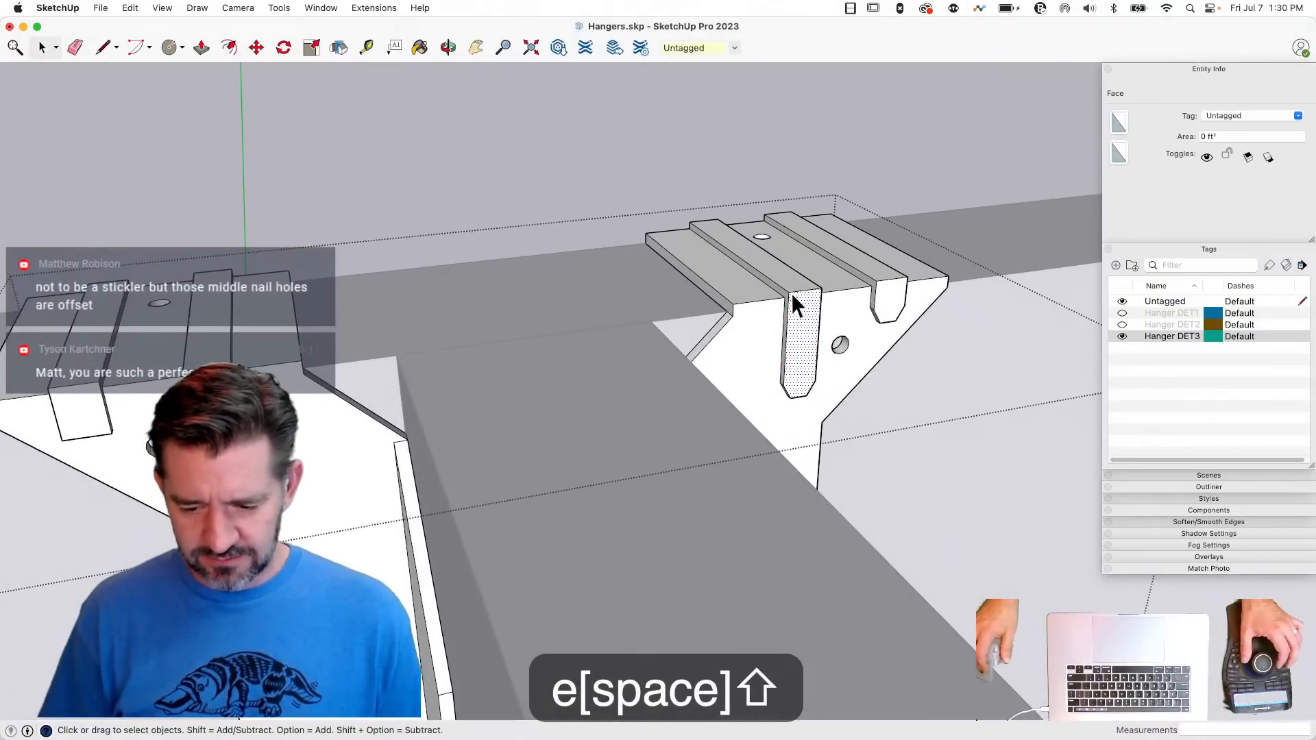
key("m")
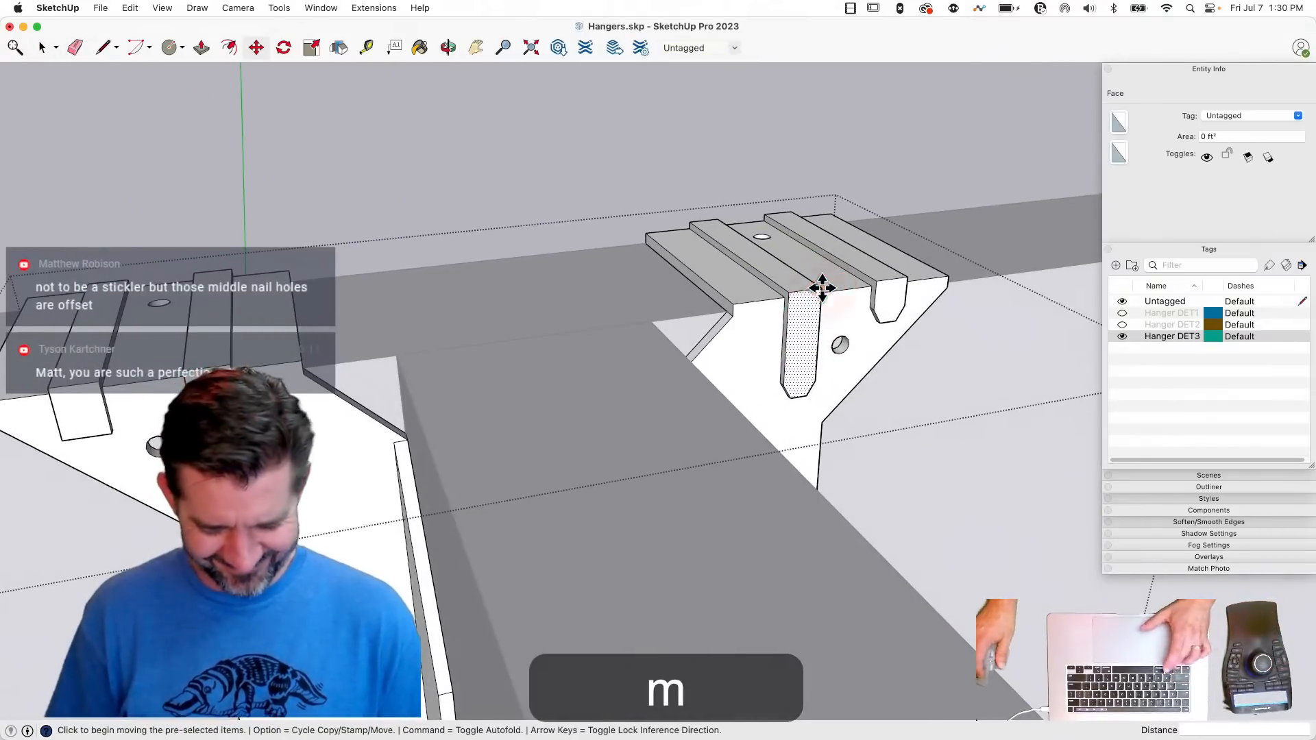
left_click(823, 288)
key("alt")
left_click(229, 357)
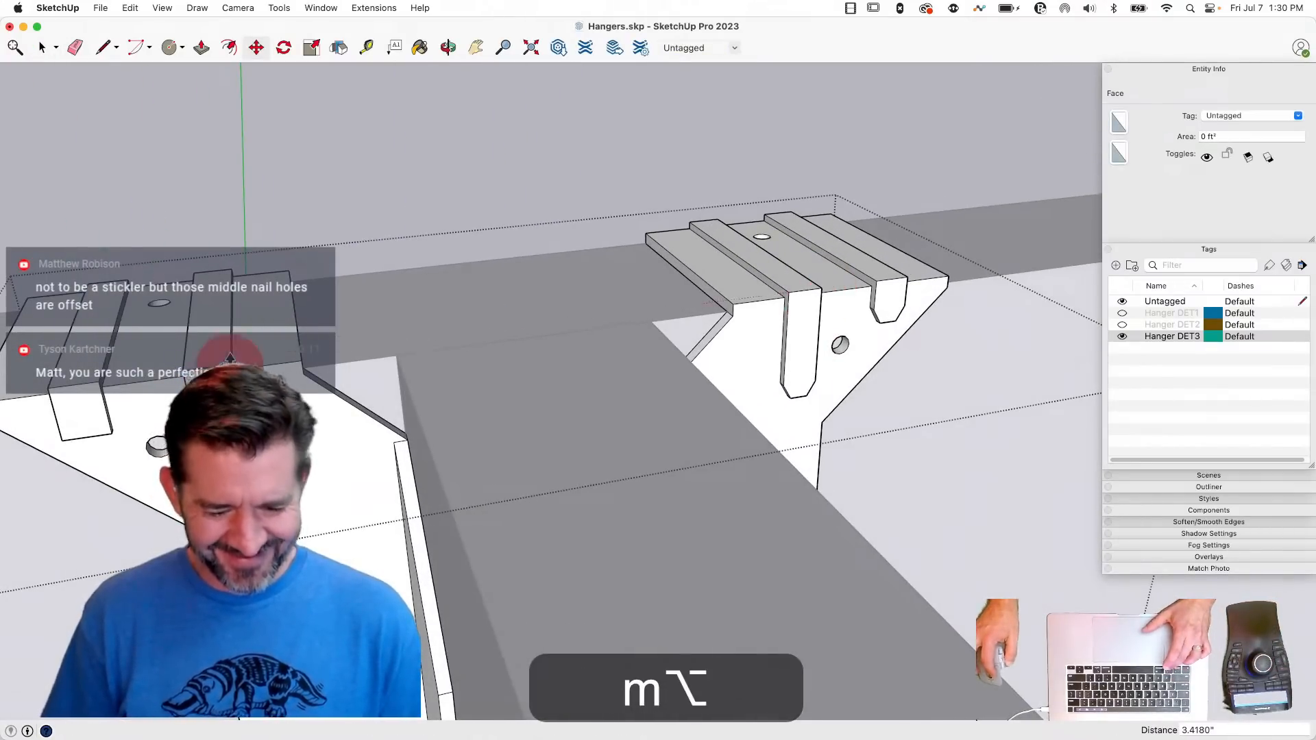
- Copy the shorter rib's tapered front face onto the matching shorter rib of the opposite hanger half
key("space")
left_click(884, 305)
key("m")
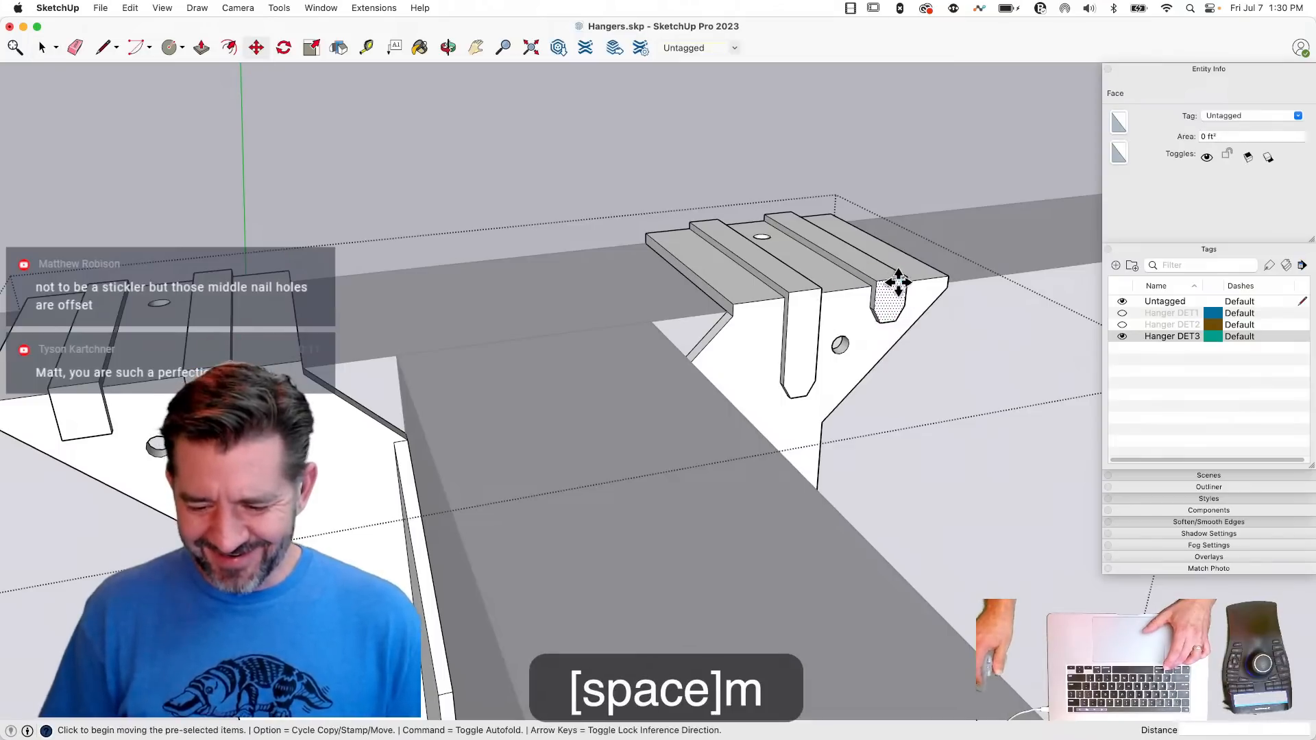
key("alt")
left_click(903, 281)
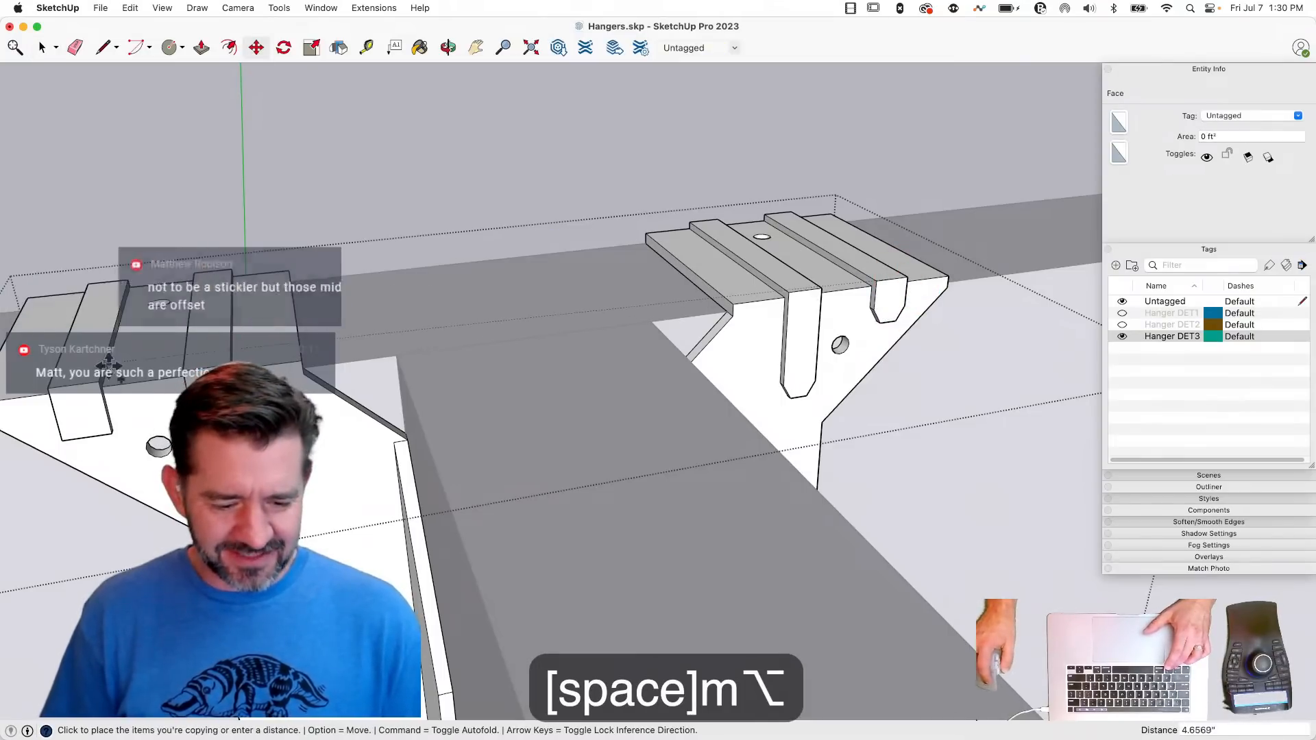
left_click(102, 388)
- Push the marked lower corners of both ribs on this hanger half back 0.05" to taper their ends
key("e")
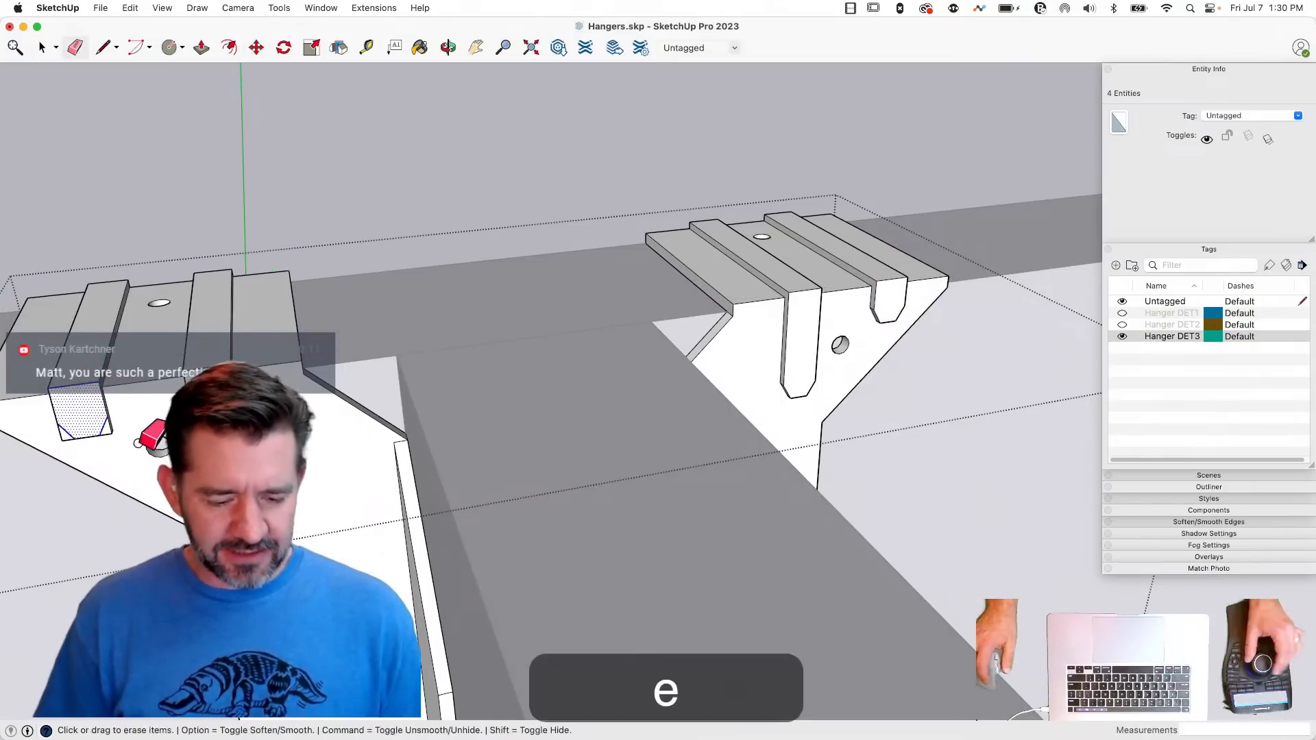
key("p")
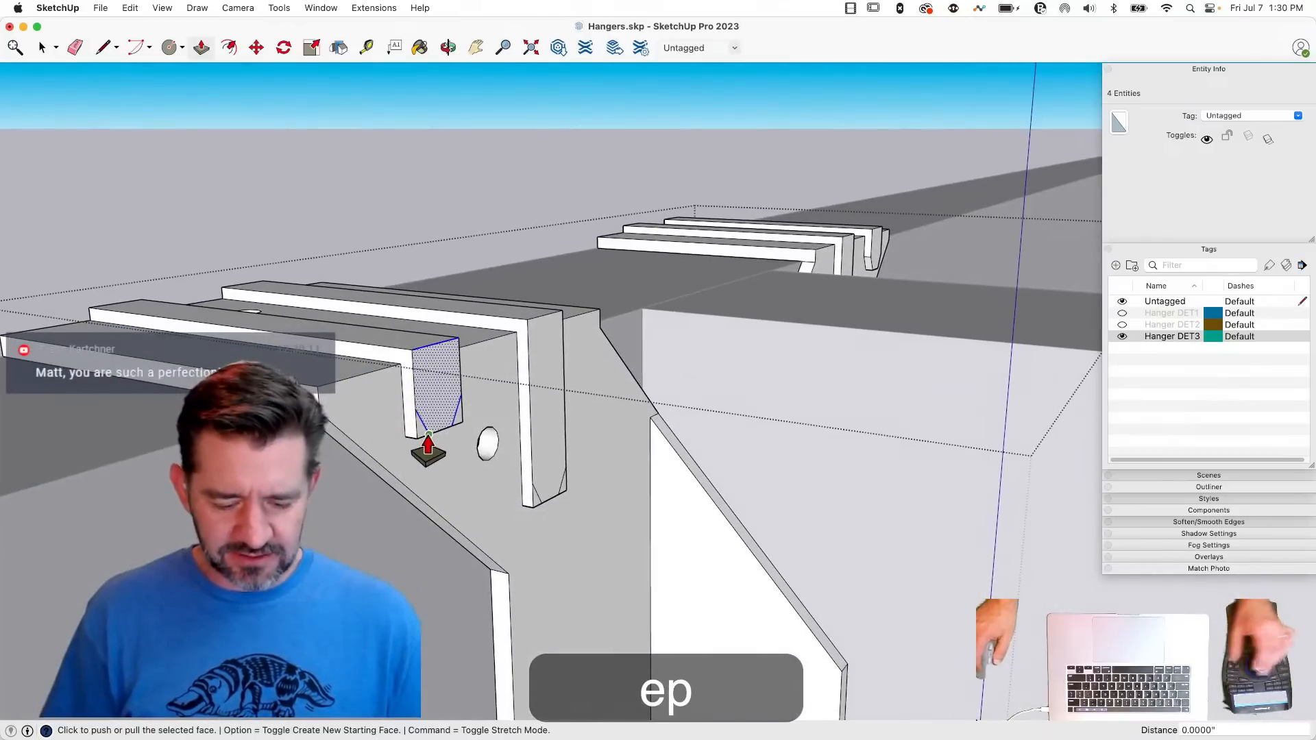
left_click(415, 431)
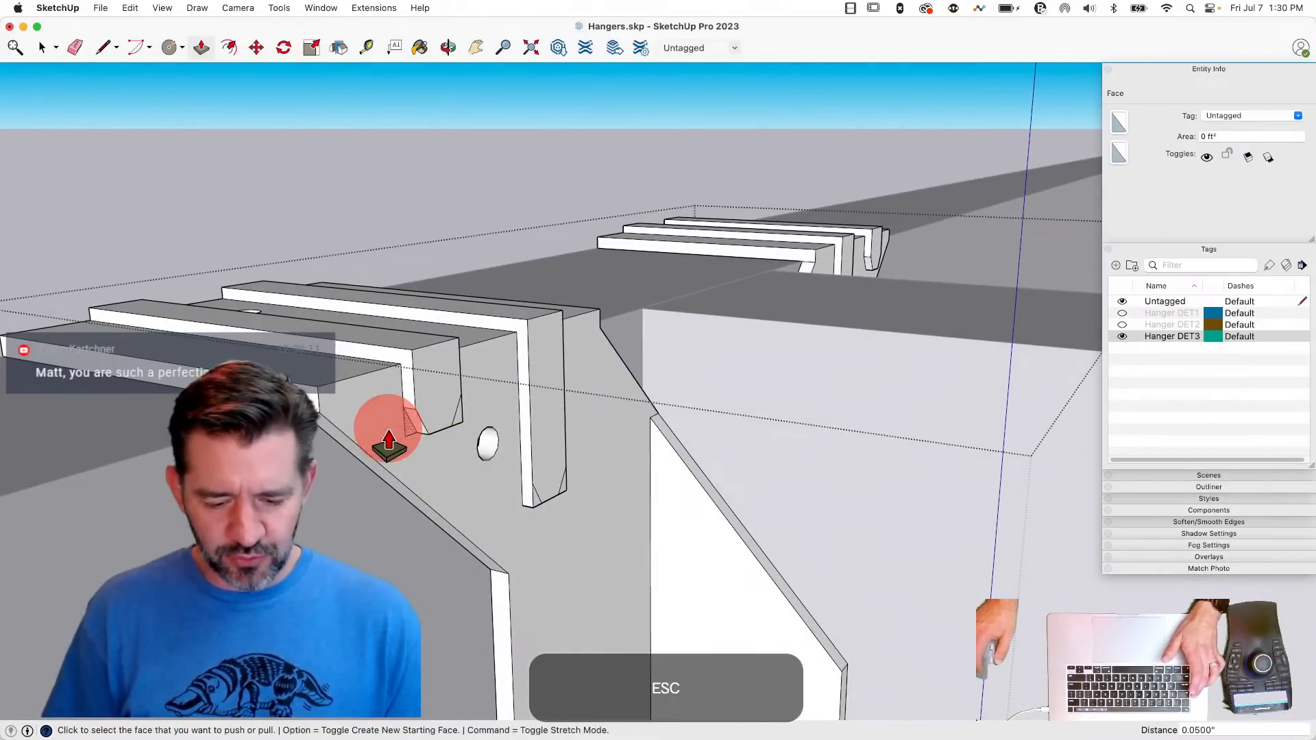
left_click_drag(454, 423, 420, 457)
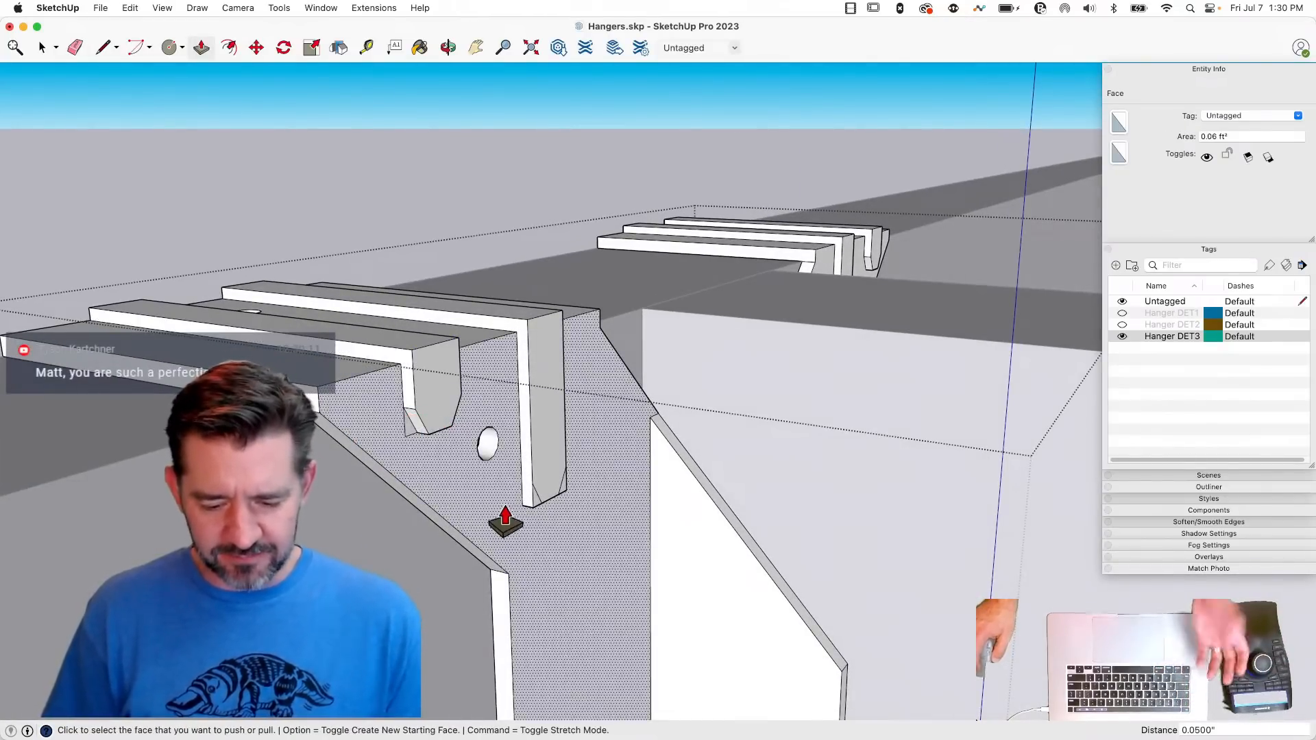
left_click_drag(536, 501, 449, 512)
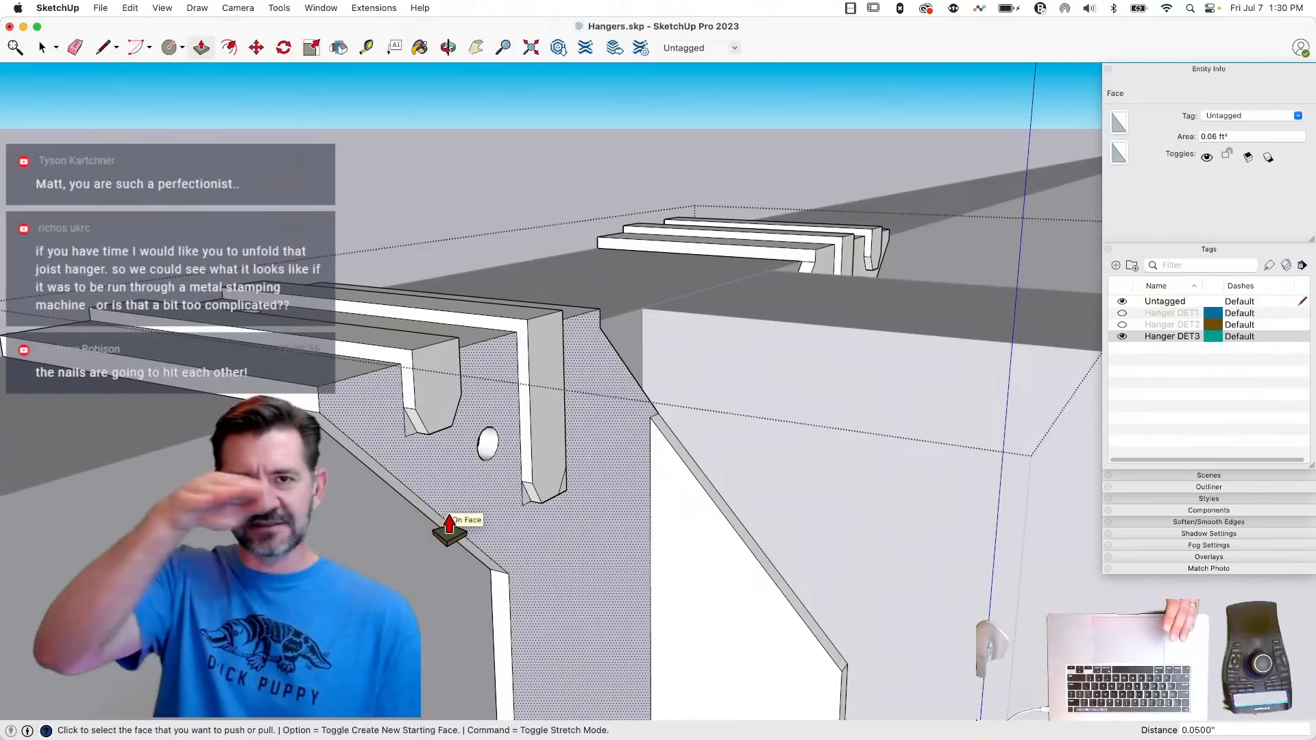
scroll(462, 508, "up", 5)
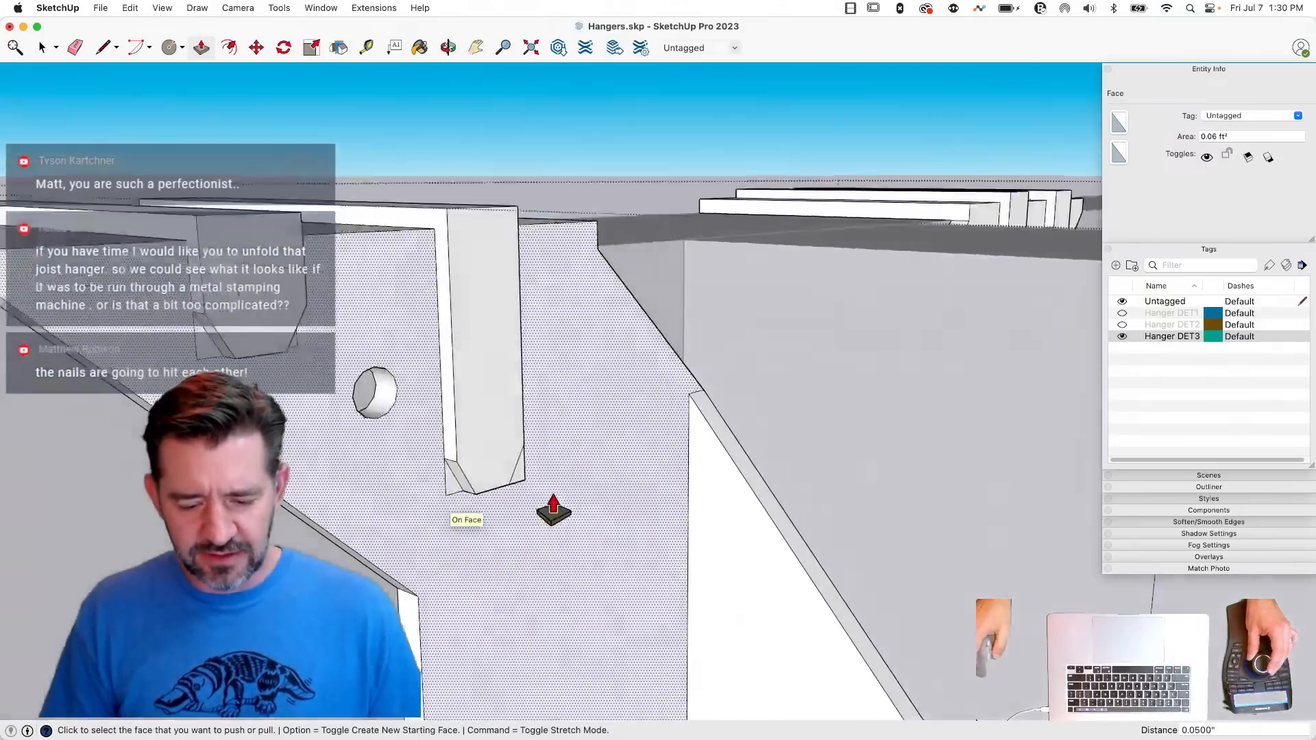
left_click_drag(485, 437, 425, 484)
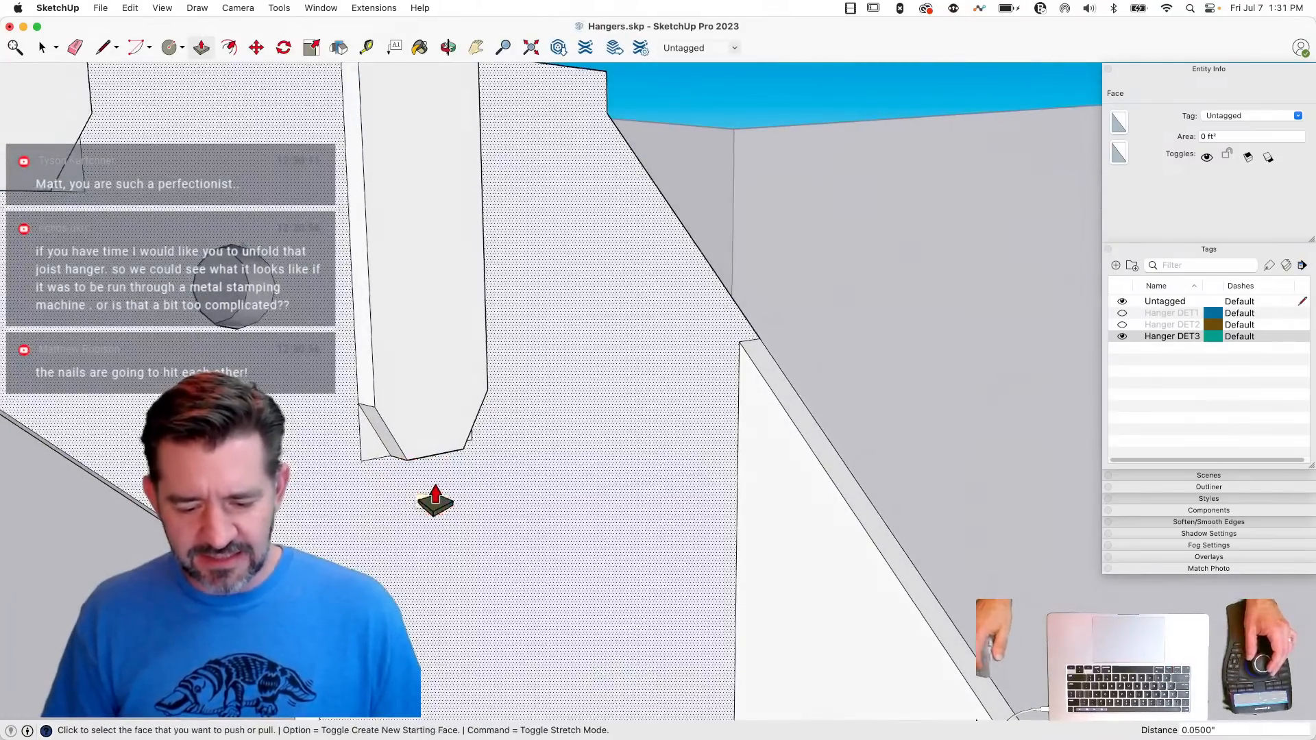
- Erase the leftover corner edges behind the tapered rib ends on this hanger half
key("e")
left_click(445, 425)
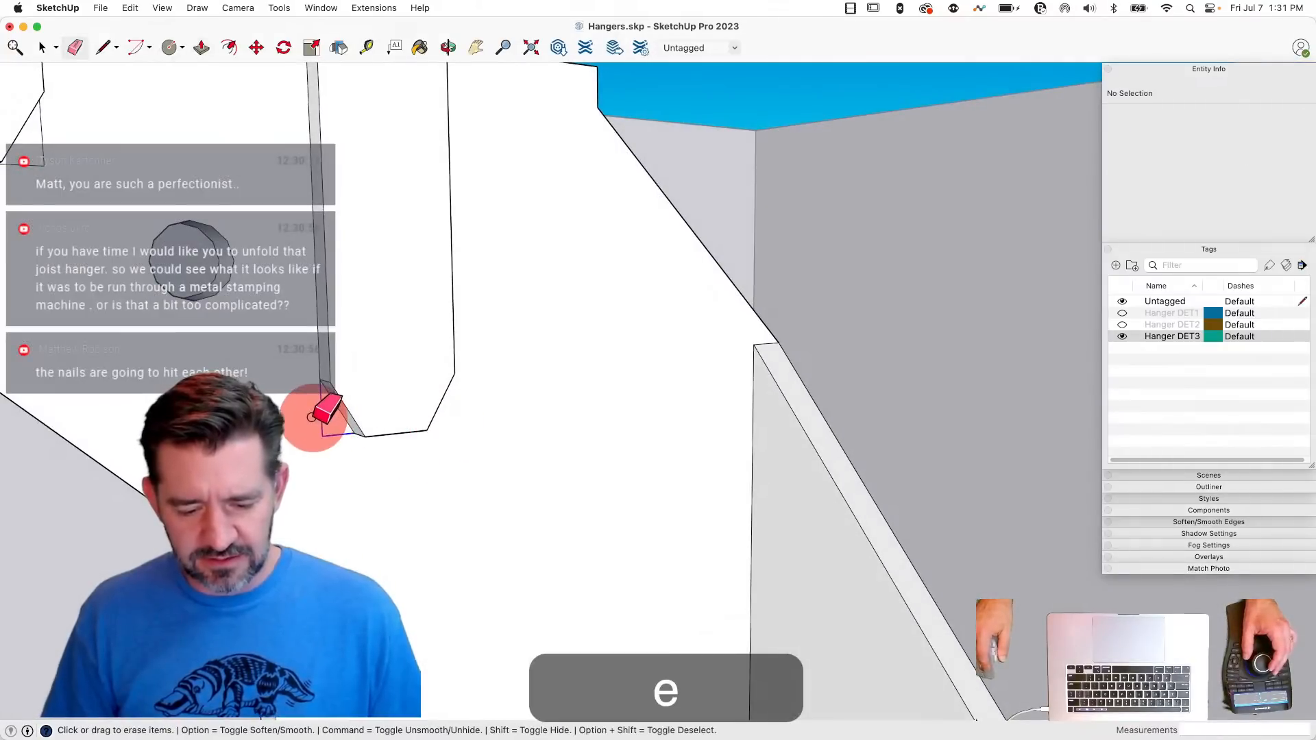
left_click(376, 346)
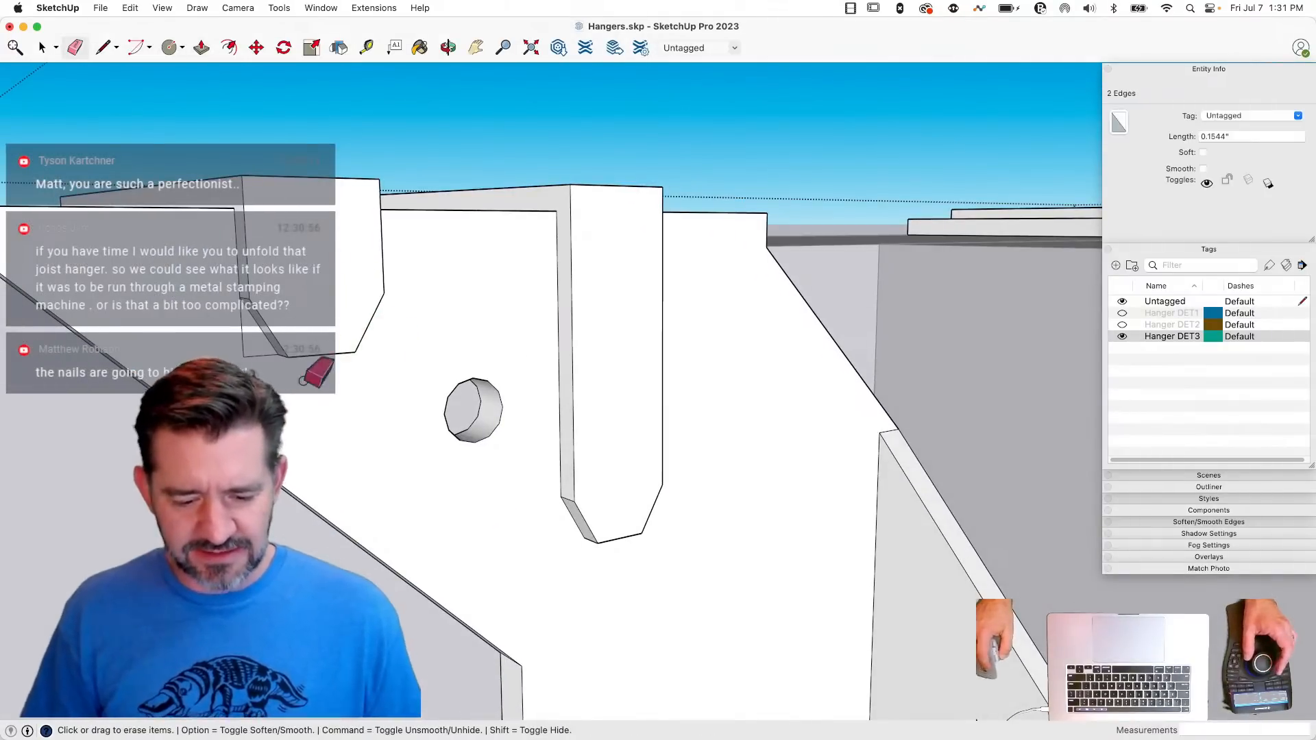
key("space")
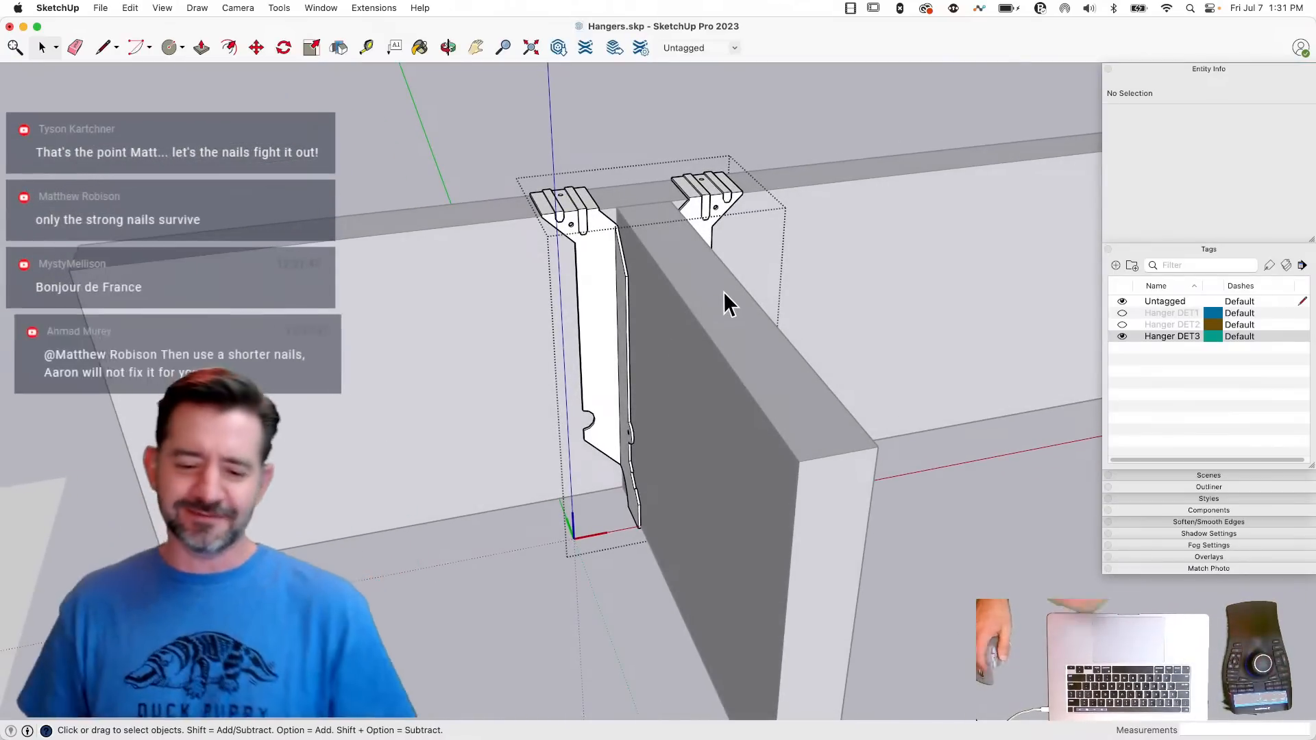
- Open the detailed top-flange hanger for editing and select all of its connected geometry
left_click(994, 470)
left_click(783, 400)
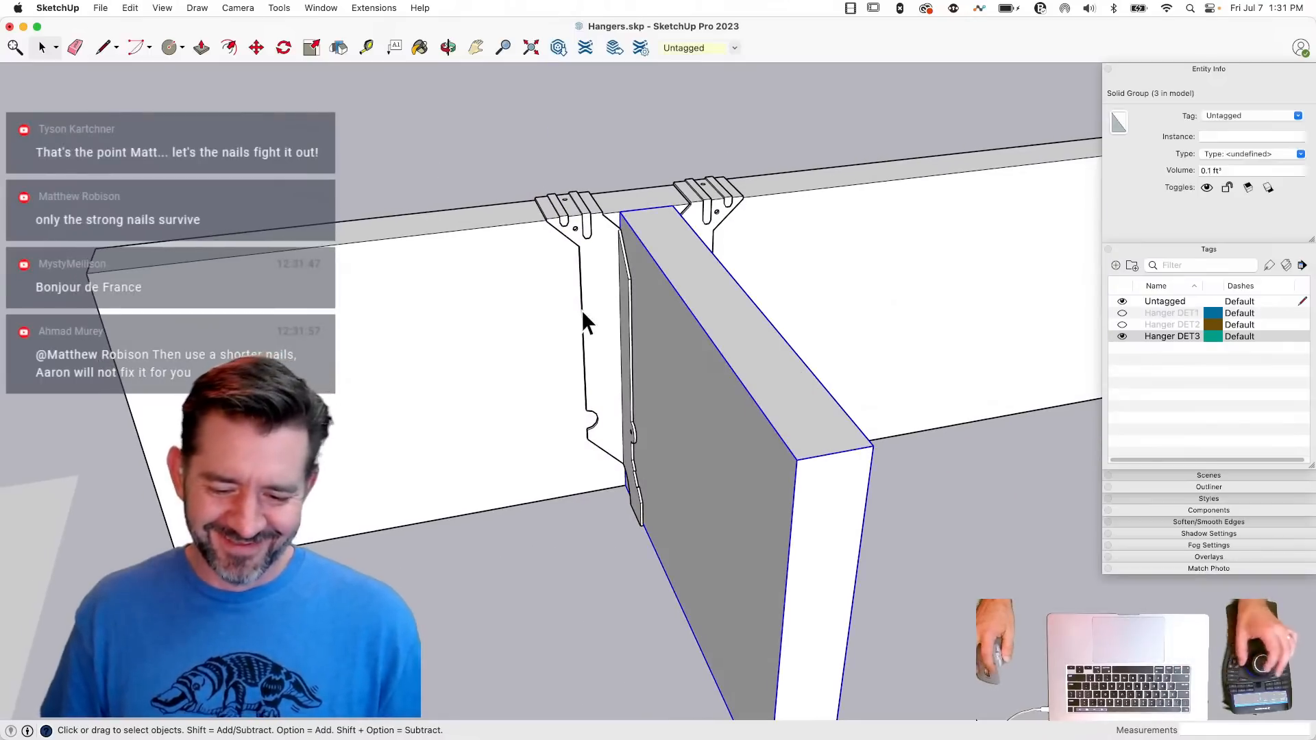
left_click(606, 299)
double_click(603, 303)
left_click(603, 303)
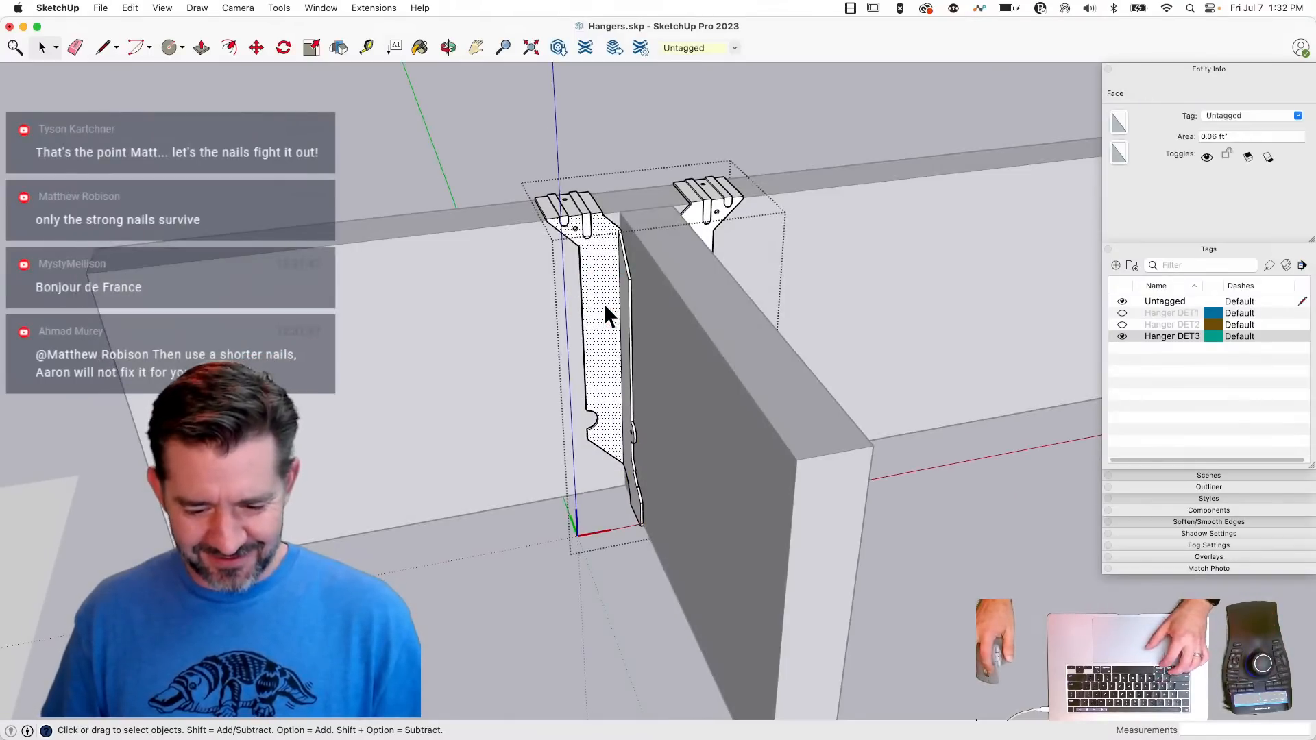
- Try painting the selected hanger geometry black, and undo the paint
key("b")
left_click(606, 295)
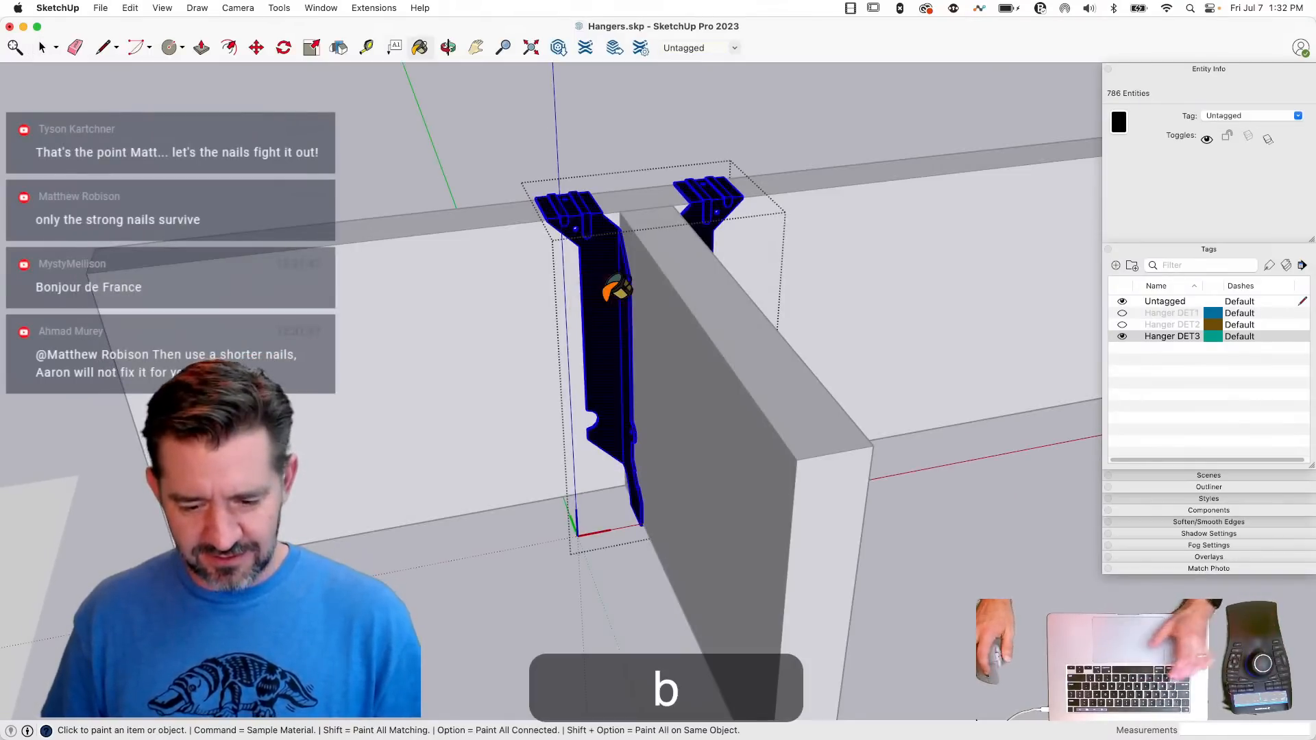
key("super+z")
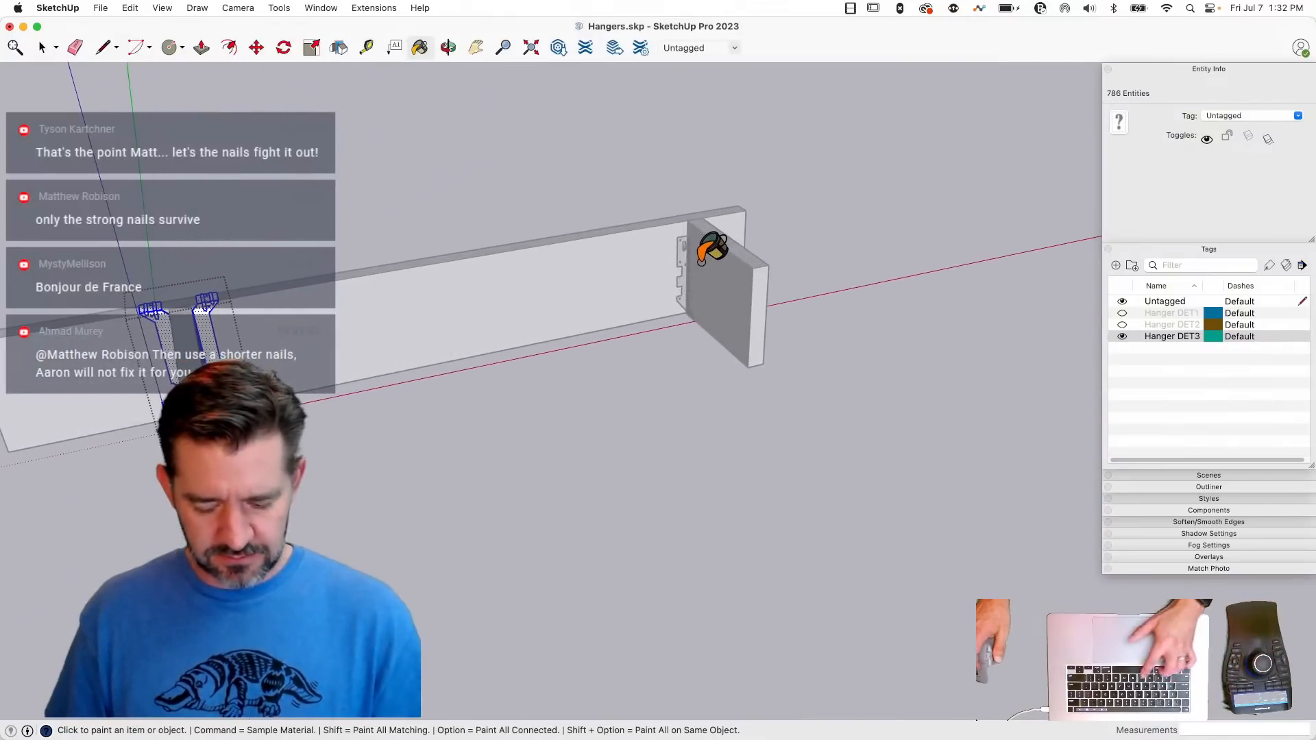
- Paint the selected hanger geometry with the grey material sampled from the hanger at the beam's far end, and leave the hanger
key("b")
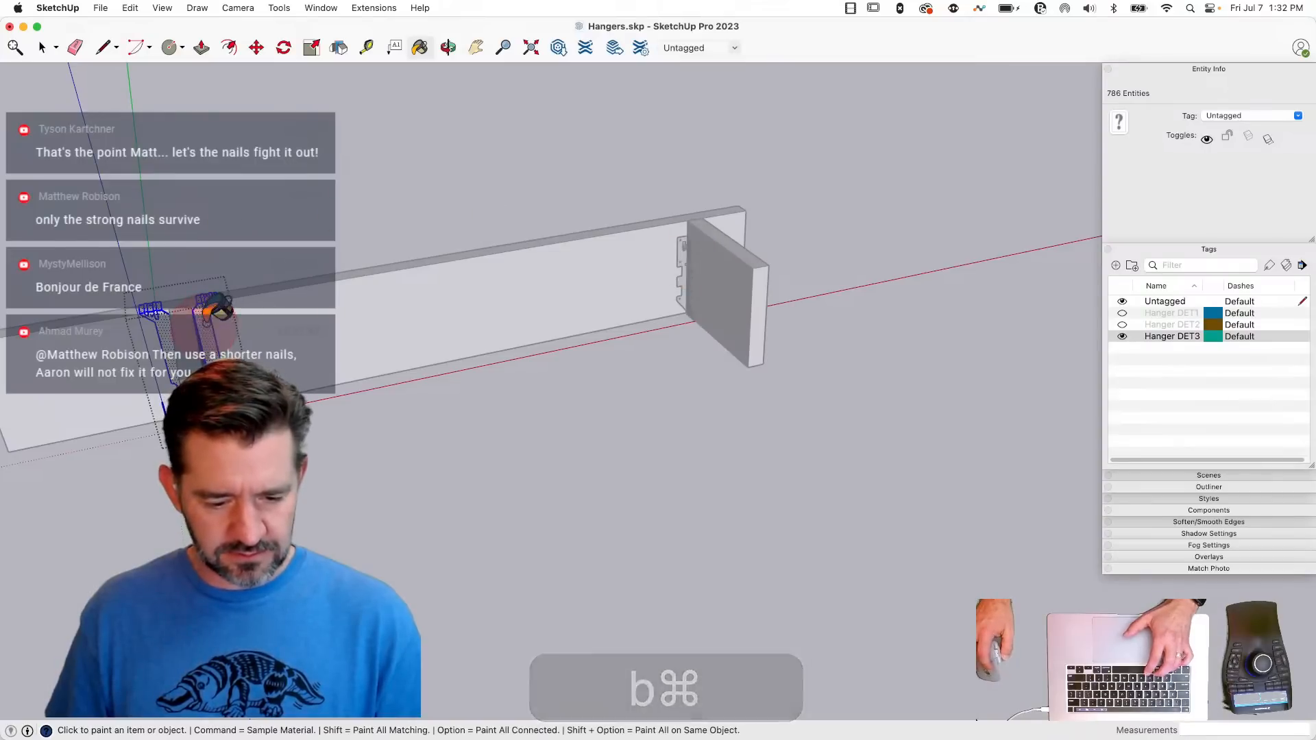
key("space")
left_click(242, 218)
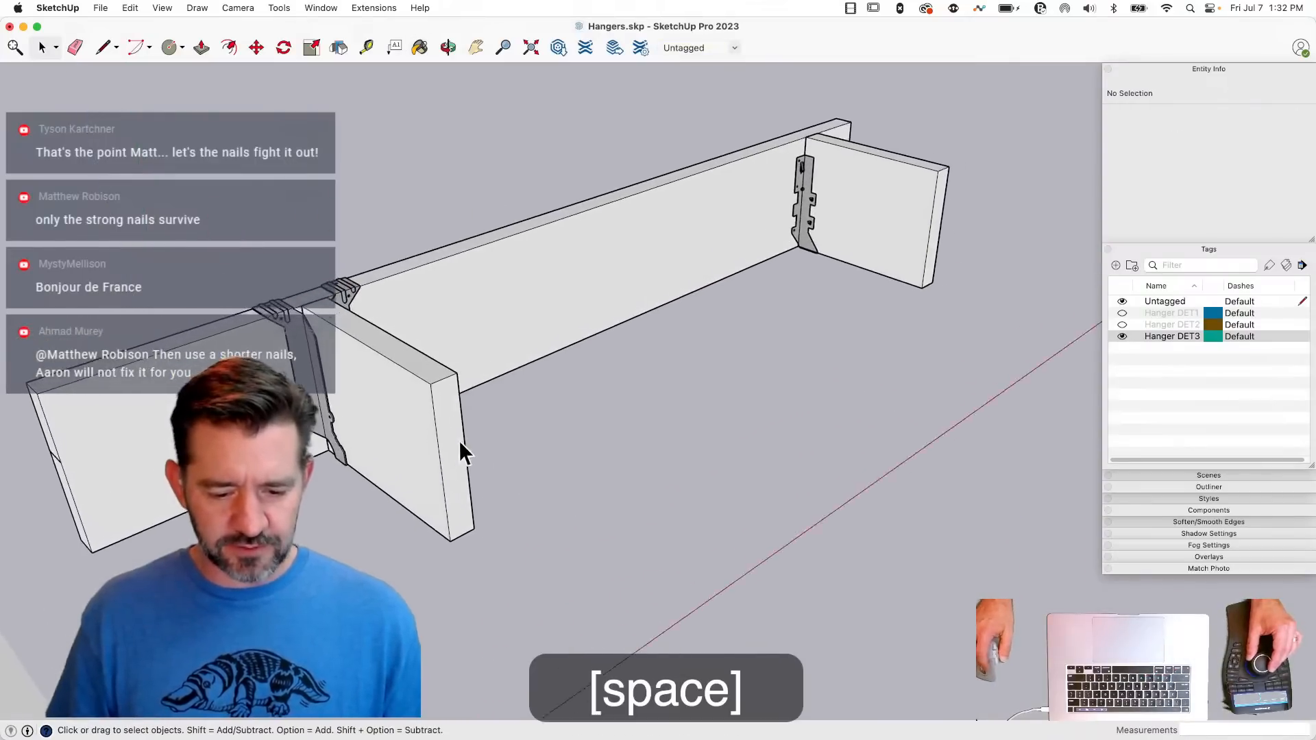
- Copy the joist beside the detailed hanger twice along the beam, spacing the copies about 11 inches apart
left_click(454, 435)
key("m")
left_click(498, 439)
key("alt")
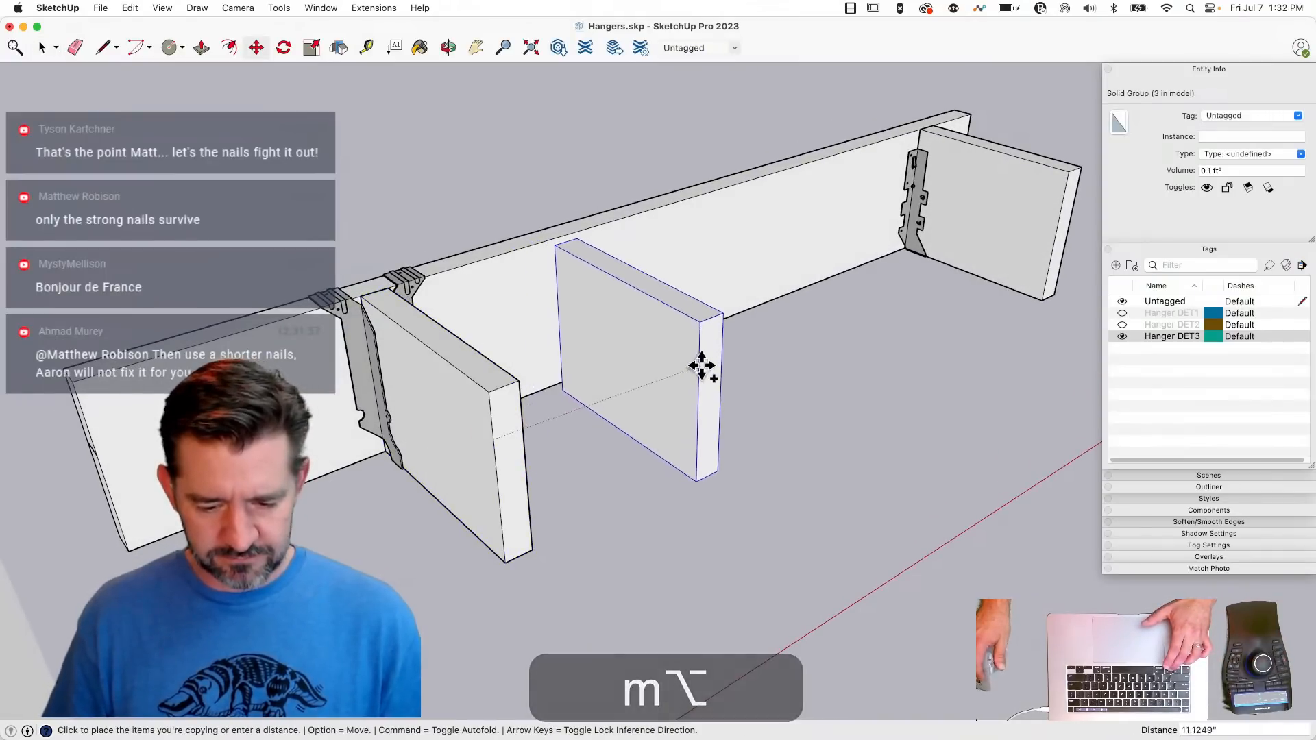
left_click(698, 356)
type("2x")
key("Return")
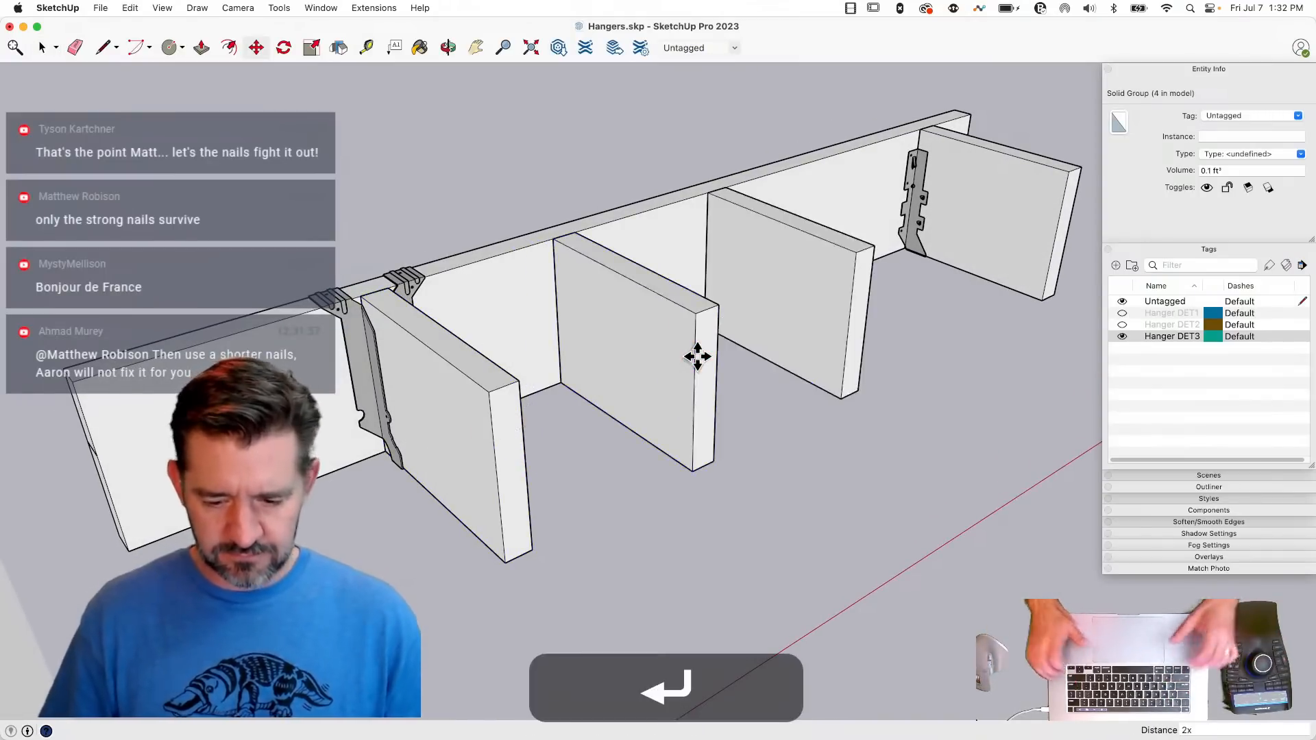
key("space")
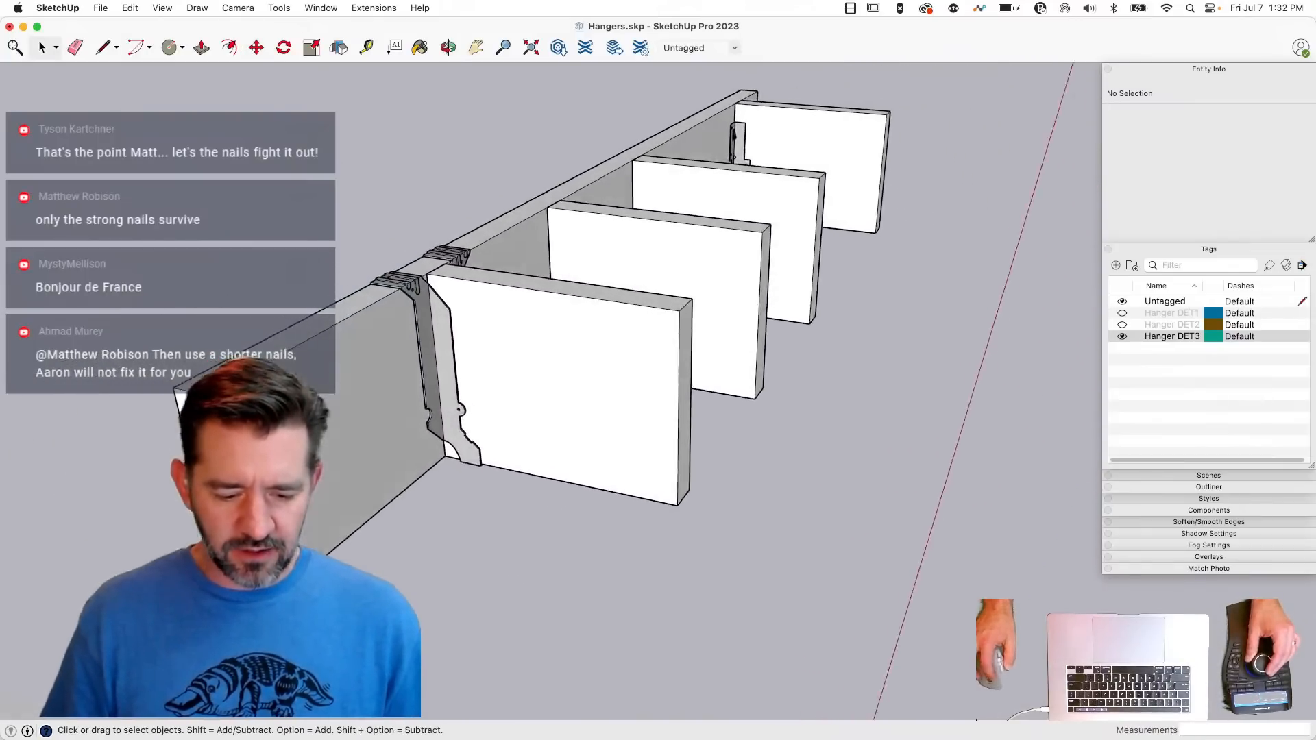
key("BackSpace")
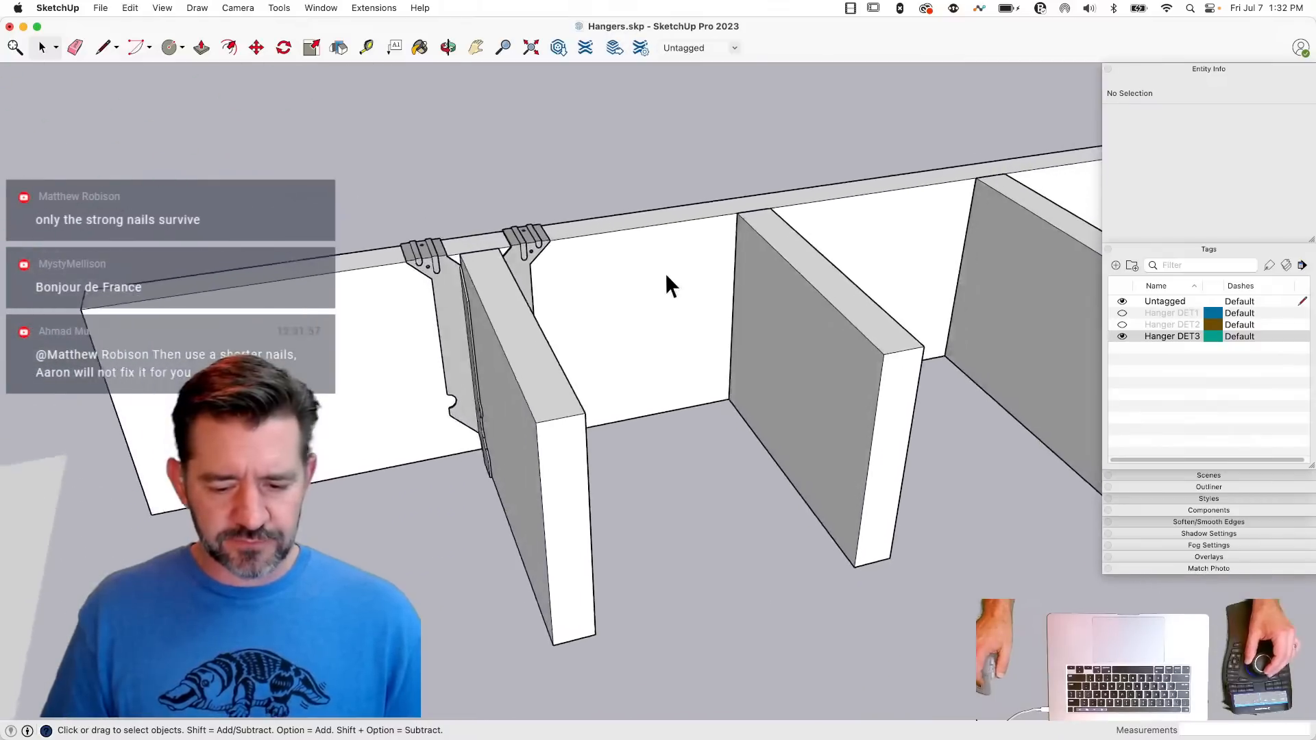
- Outline a 1.5-inch-wide flange face across the beam's top edge, against the side of the first copied joist
key("l")
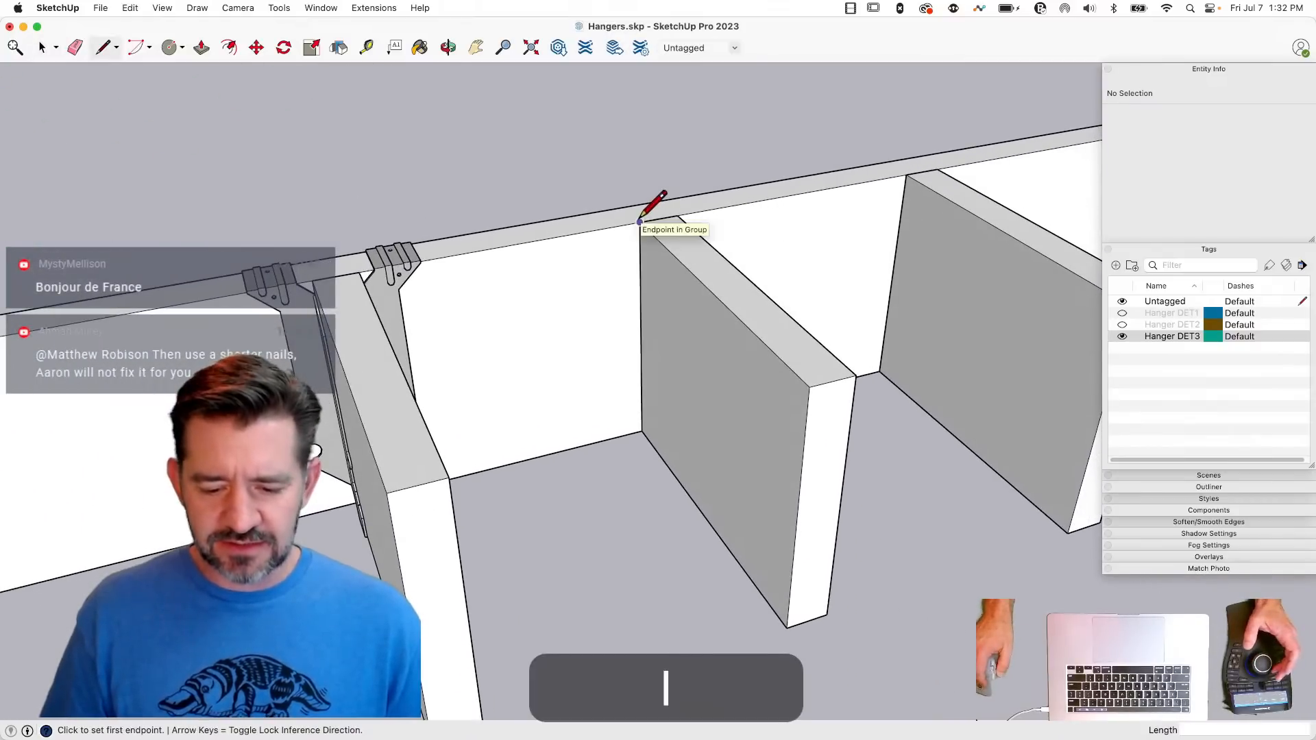
left_click(623, 206)
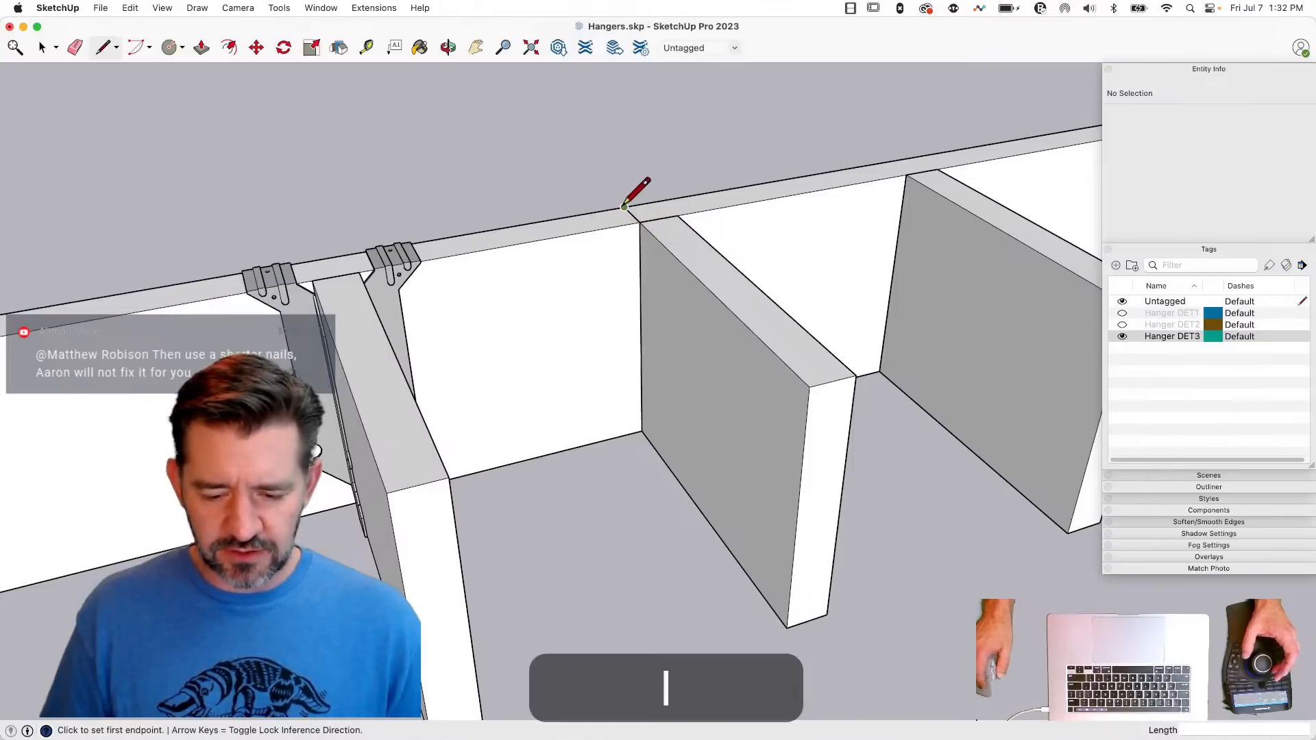
left_click(624, 206)
type("1.5000")
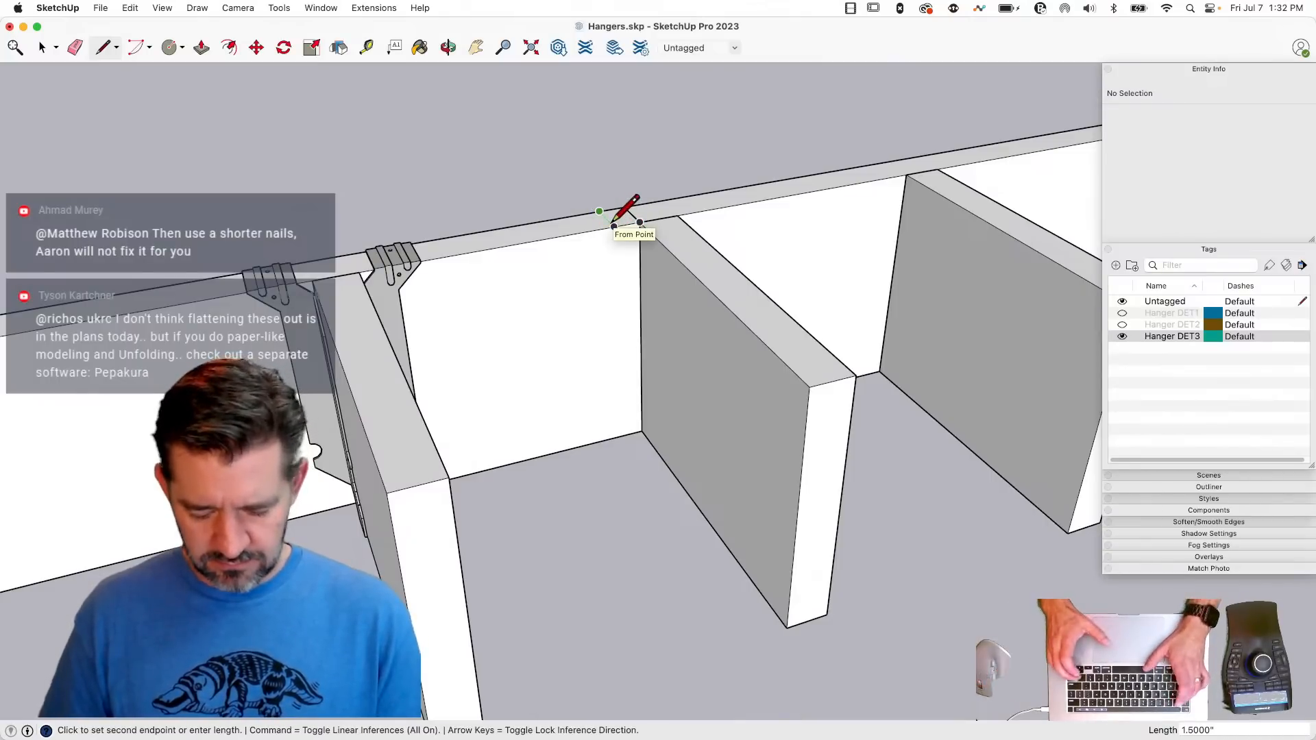
type("1")
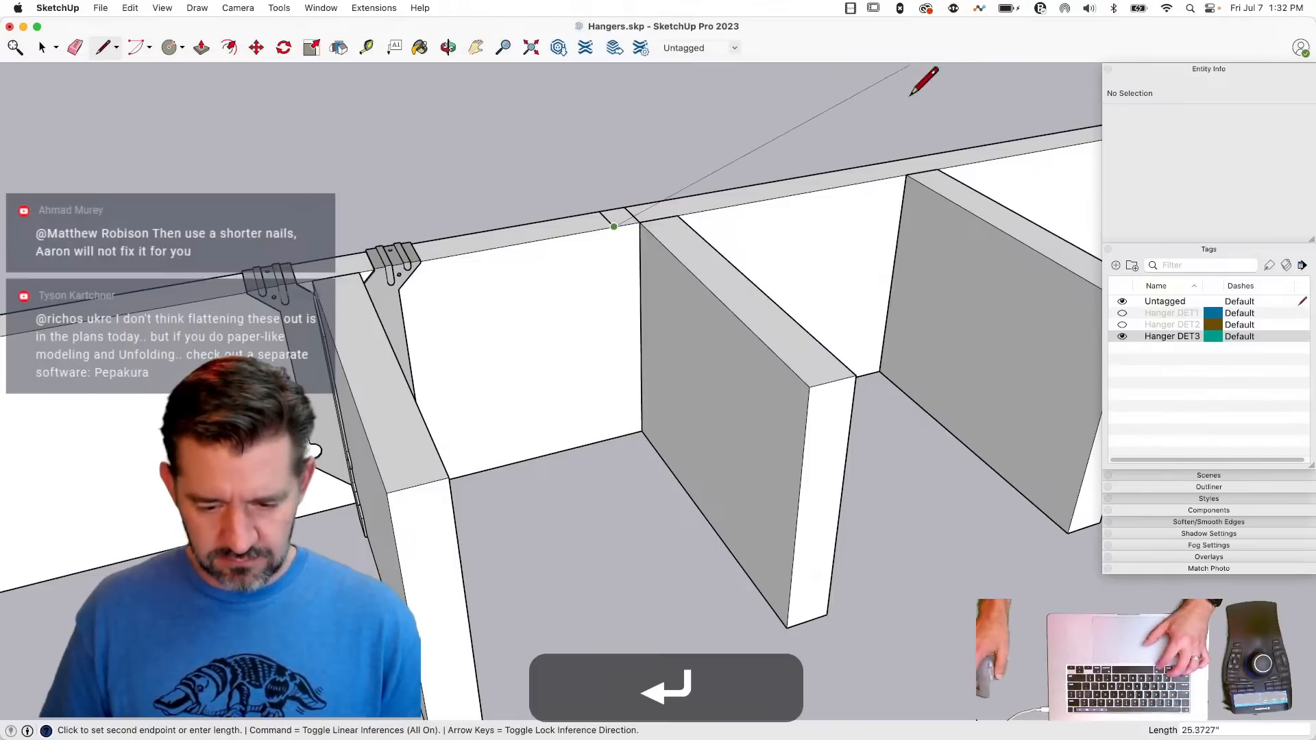
left_click(624, 207)
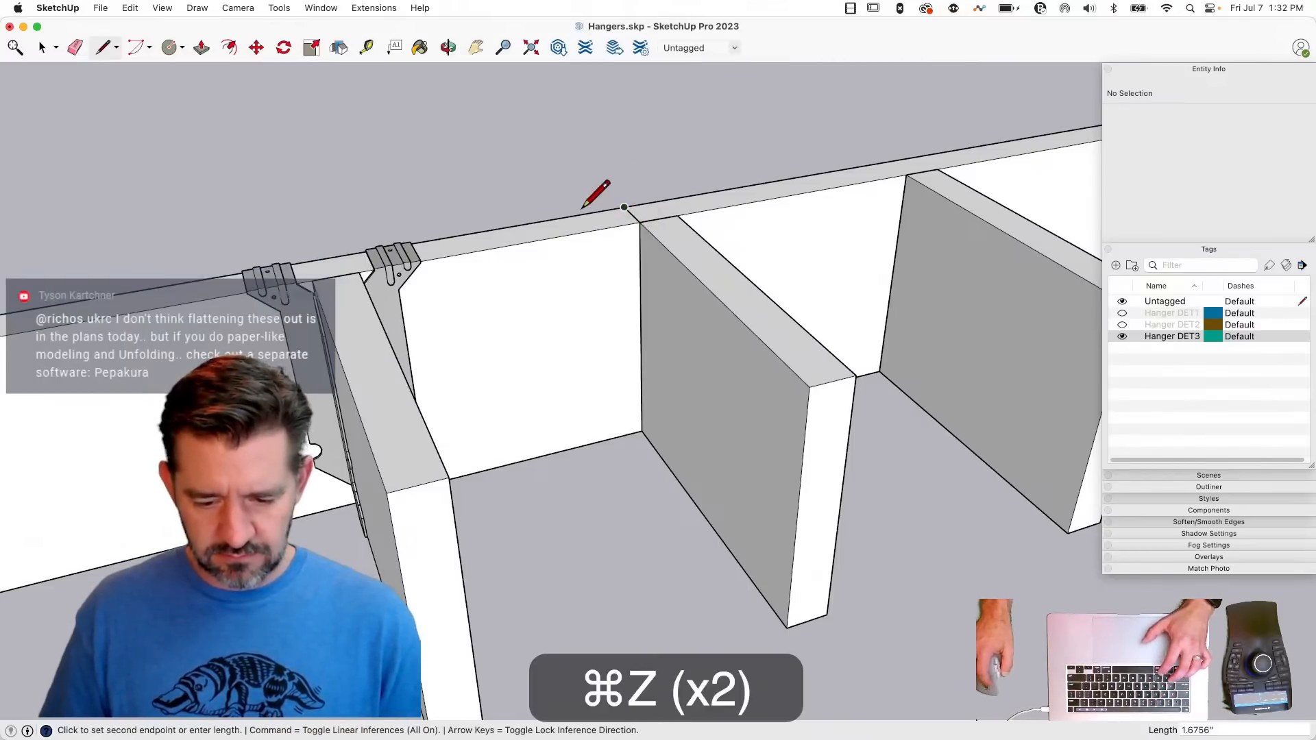
type("1.")
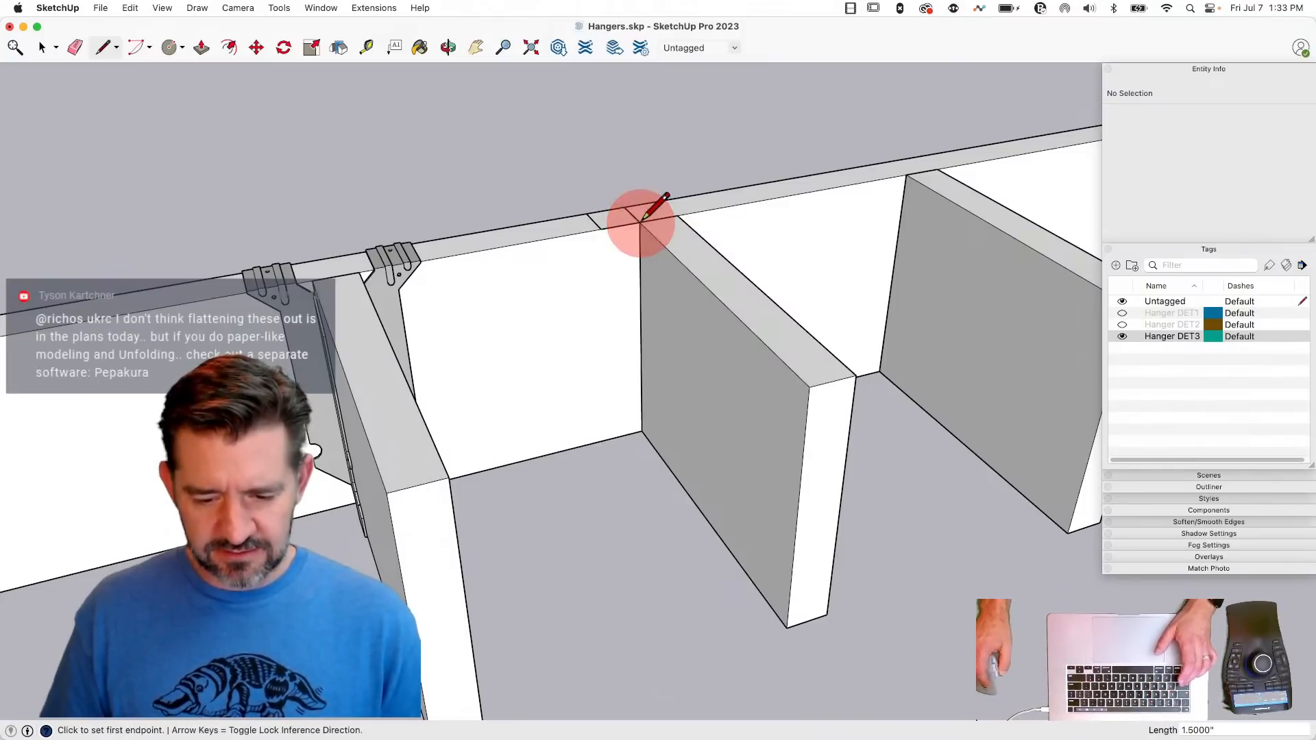
- Raise the new top flange face 0.1 inch above the beam along the blue axis
key("space")
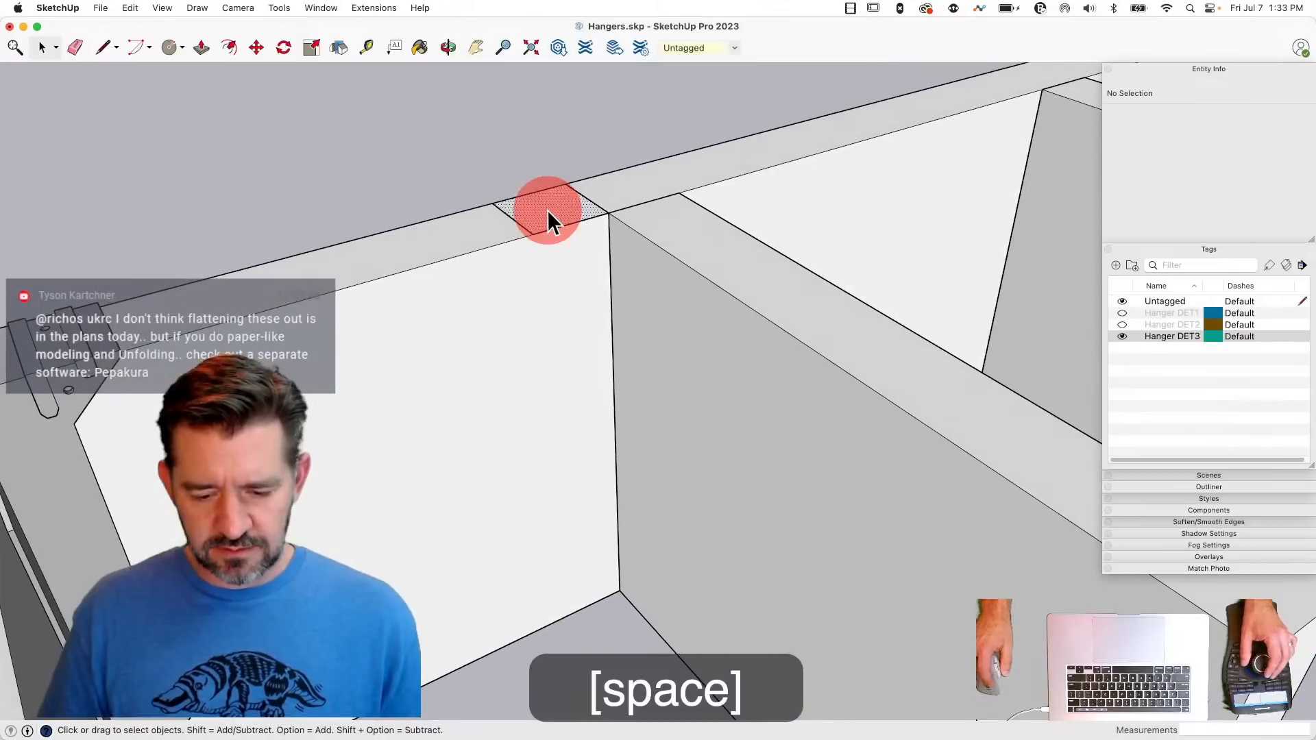
left_click(548, 209)
key("m")
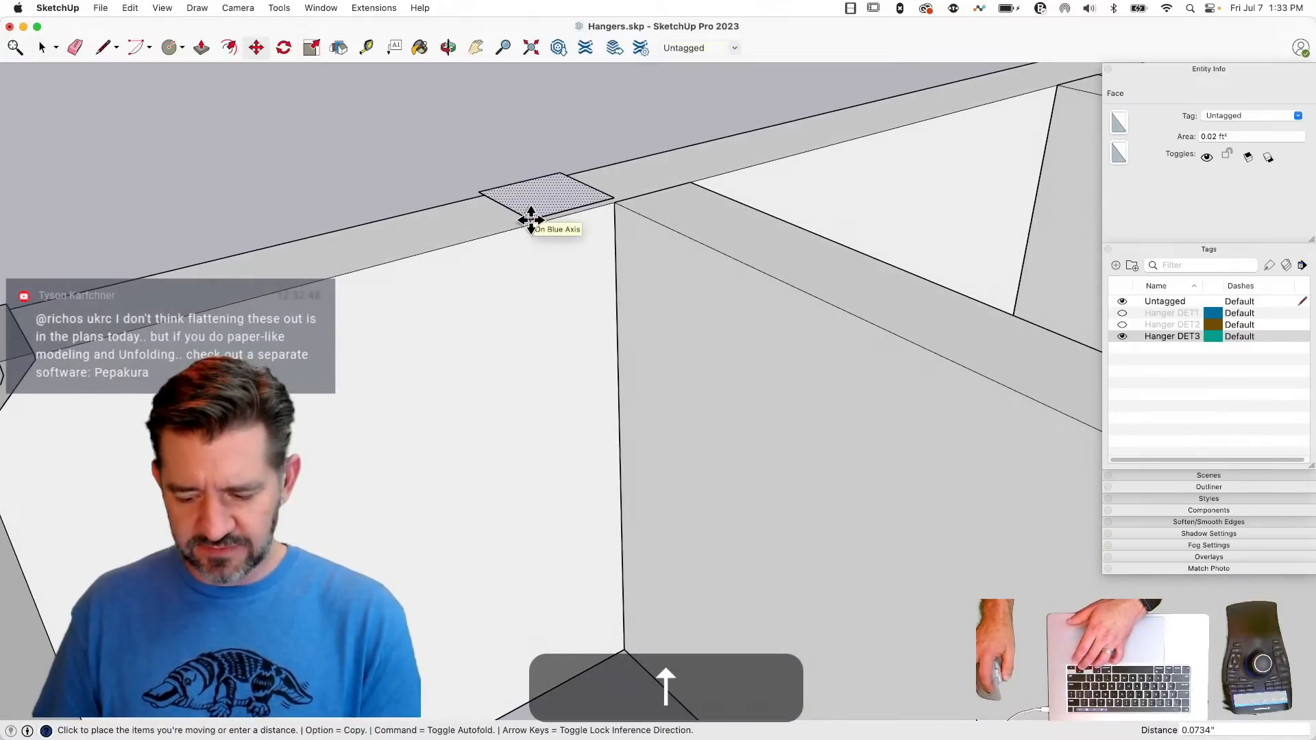
type(".1")
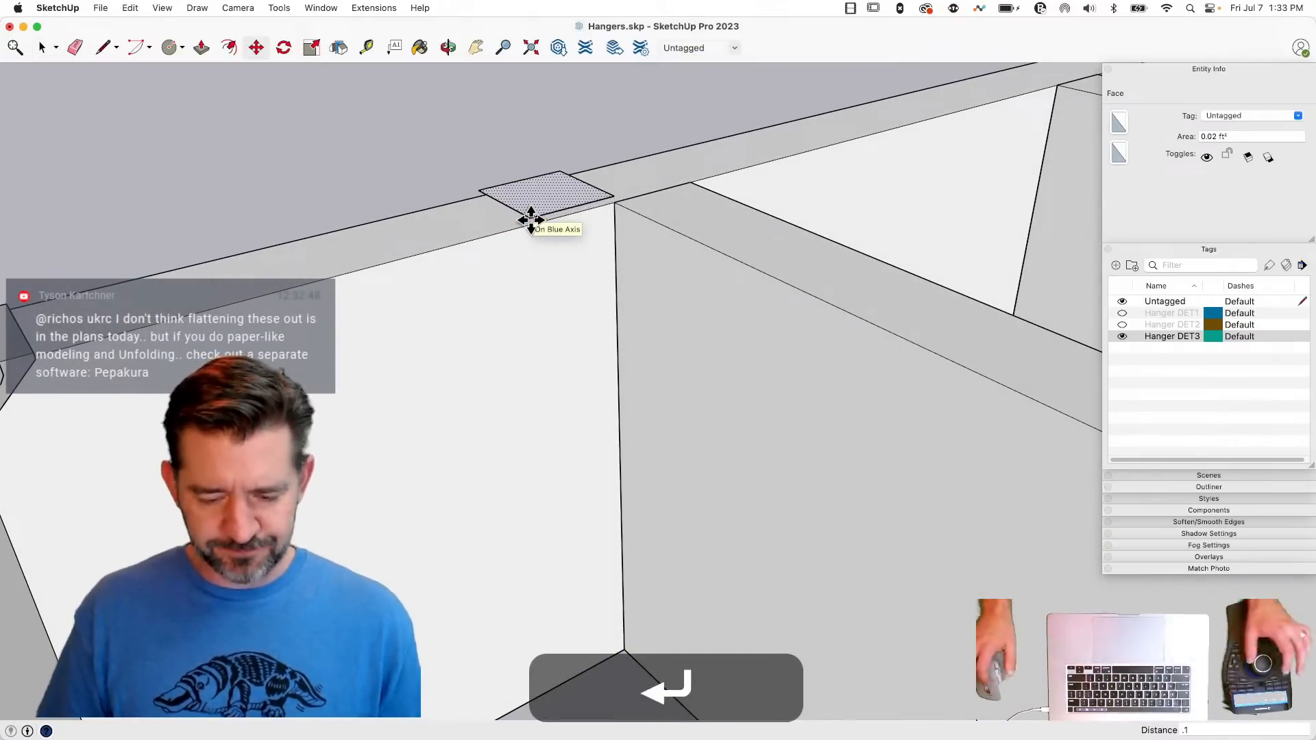
- Move the flange face's front edge 0.1 inch outward from the beam along the green axis
key("space")
left_click(565, 209)
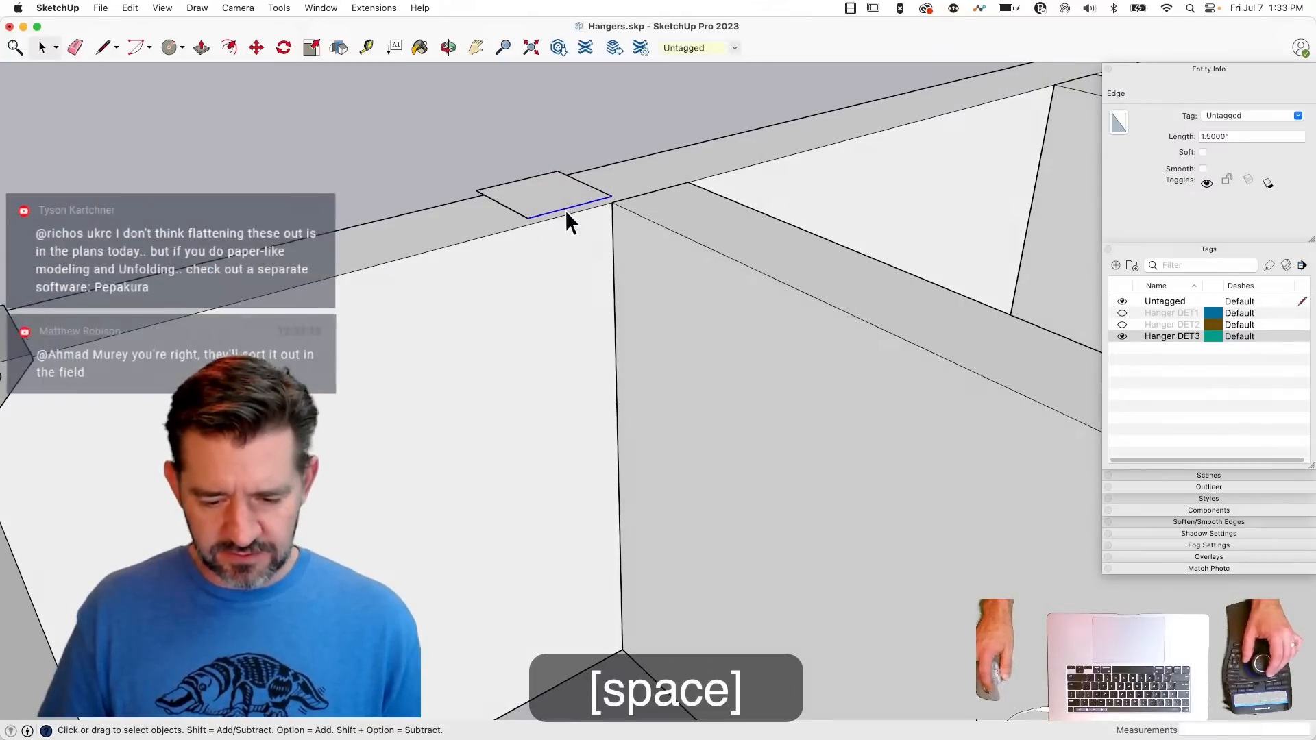
key("m")
left_click(562, 235)
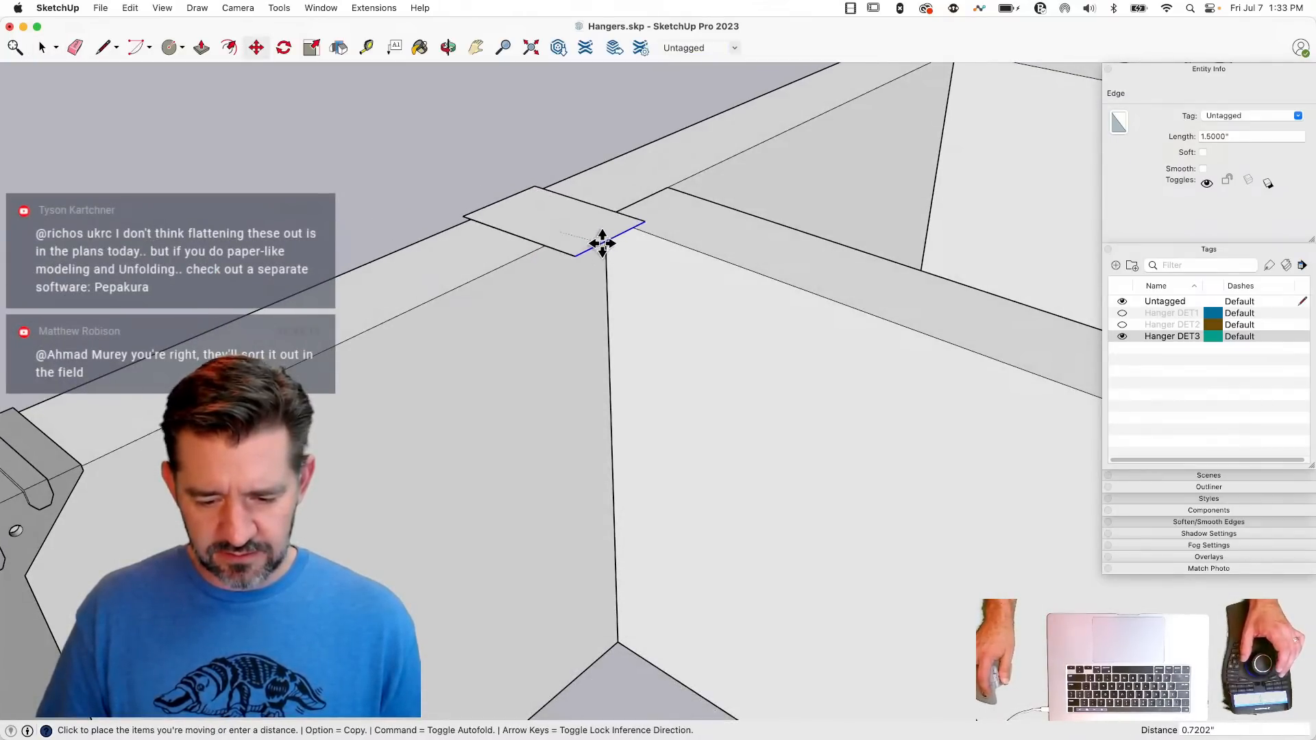
type(".1")
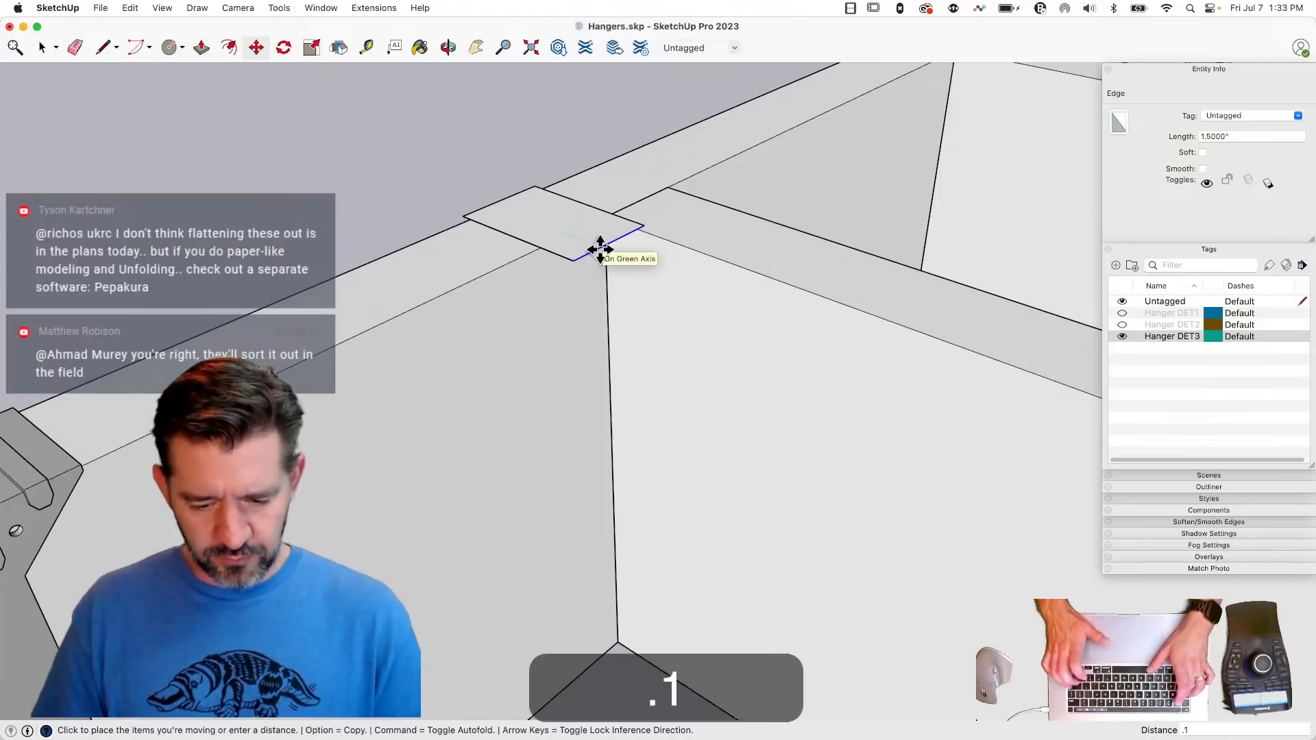
key("Return")
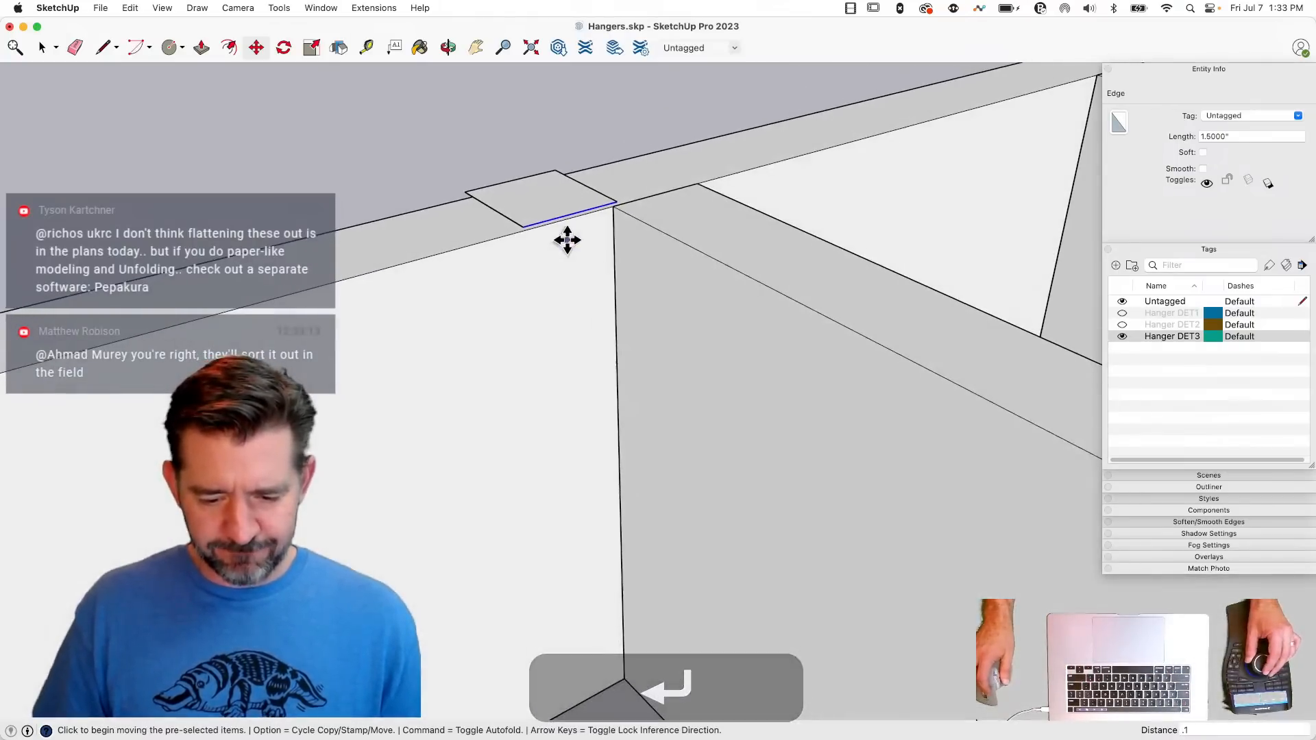
- Draw the hanger's 1.5-inch-wide back face from the flange's front edge down to the beam's bottom edge
key("l")
left_click(528, 225)
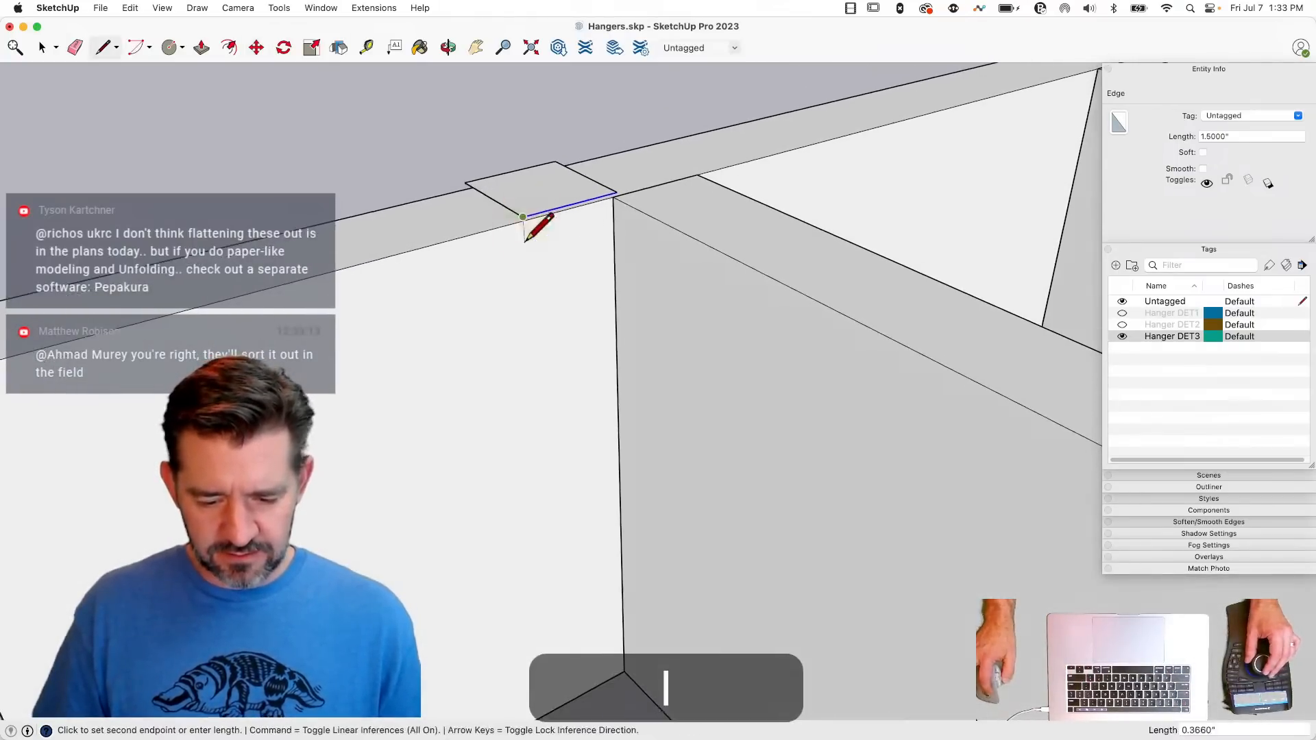
key("shift")
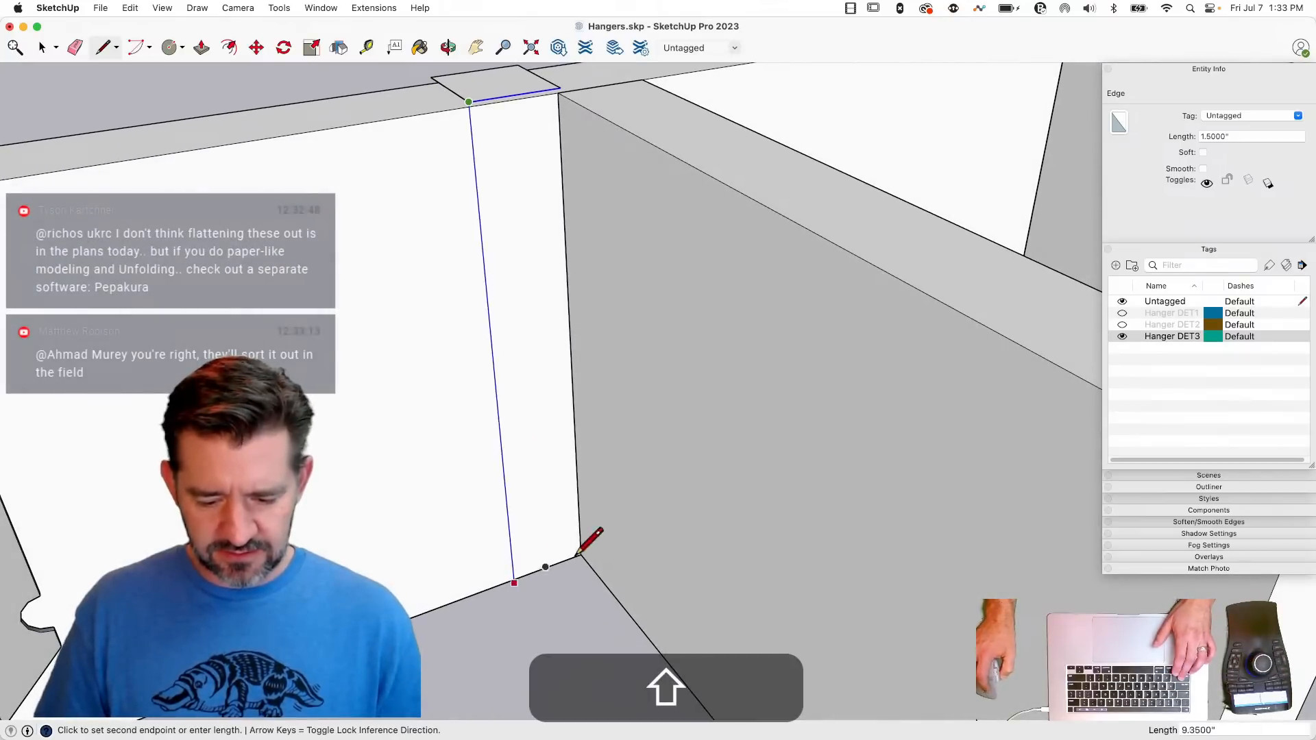
left_click(581, 554)
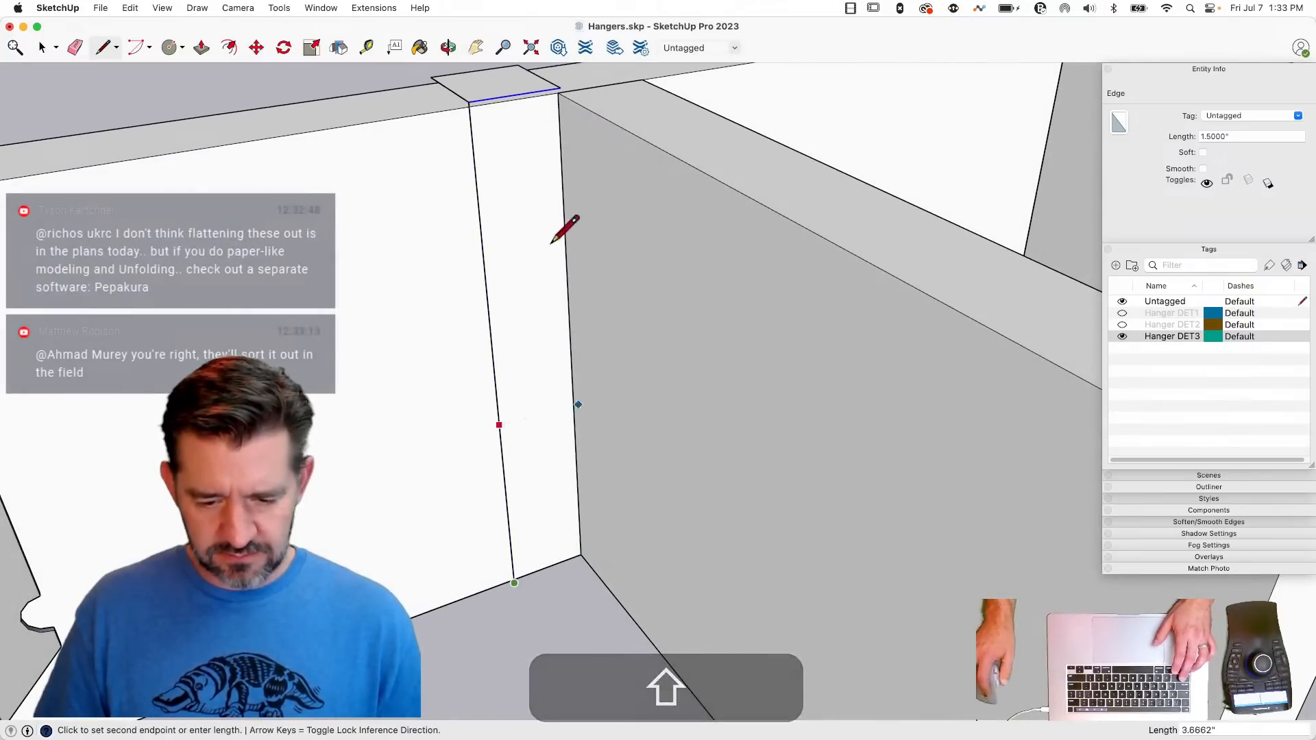
key("shift")
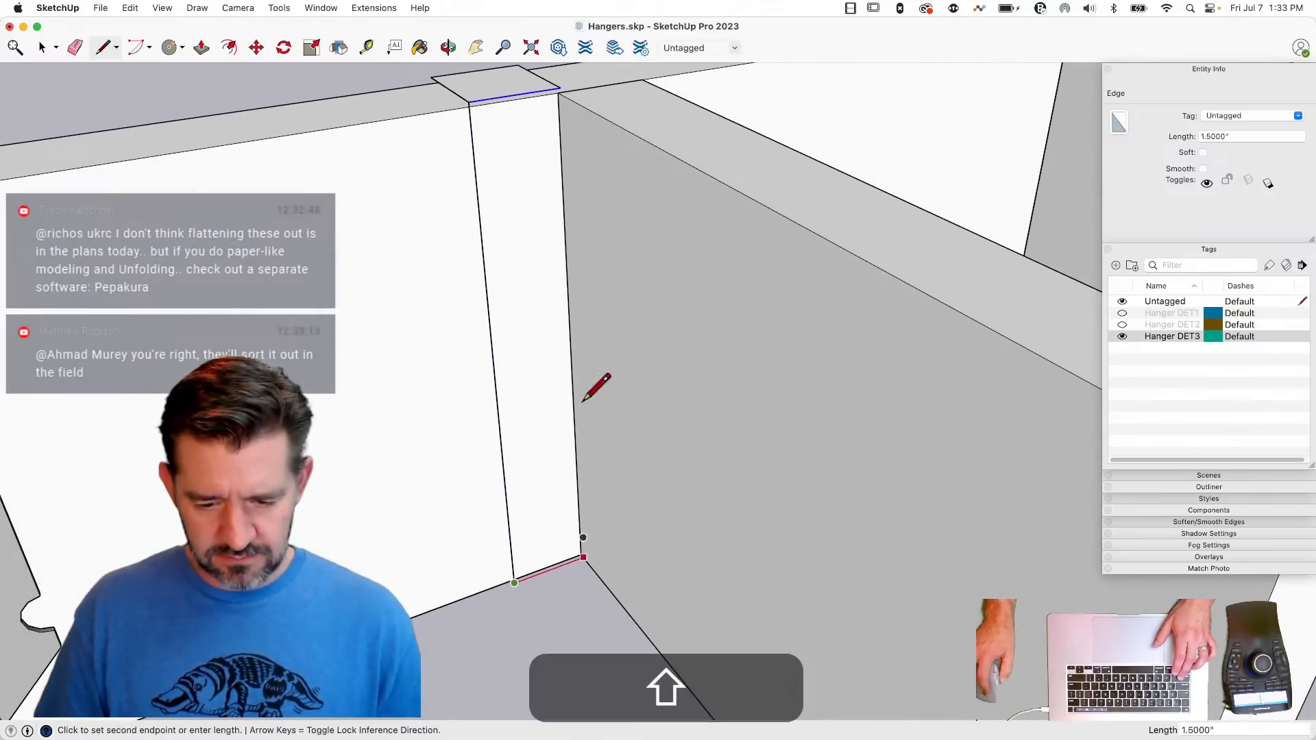
left_click(561, 87)
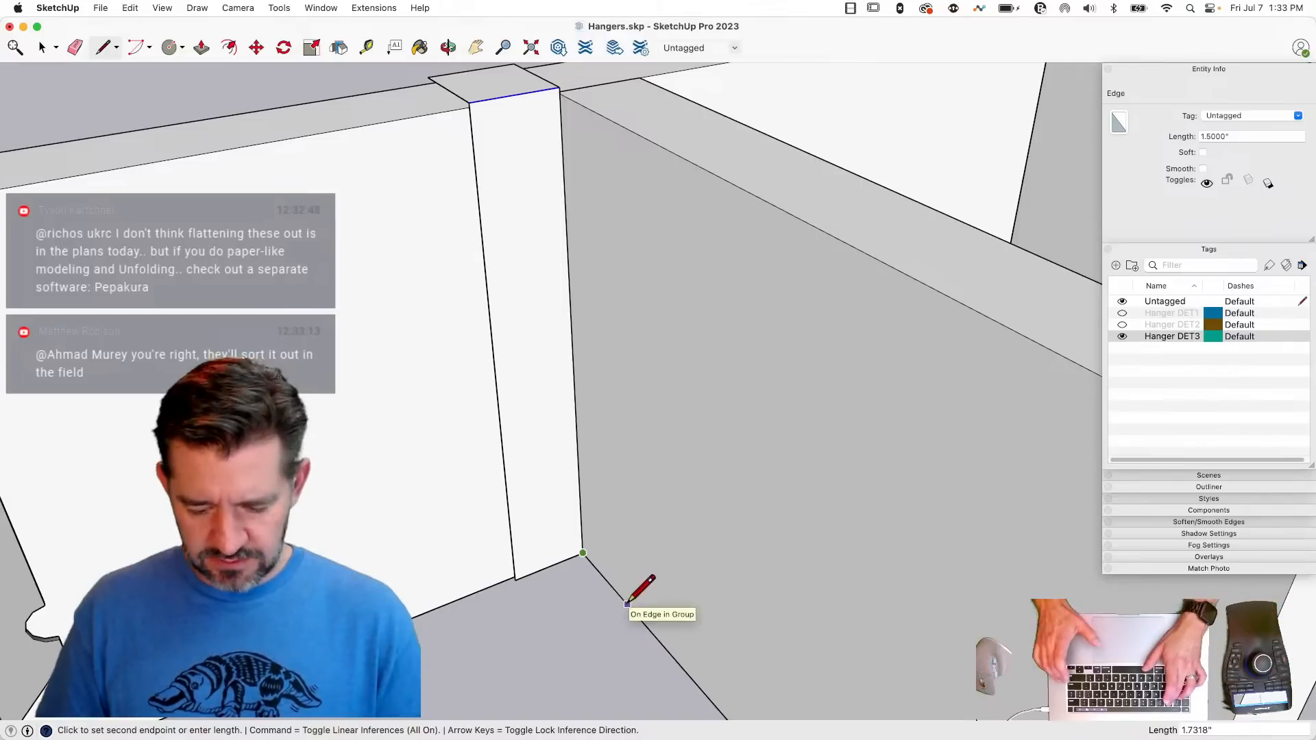
- Draw a 2-inch-wide full-height side face along the joist from the back face's inner edge
type("2")
key("Return")
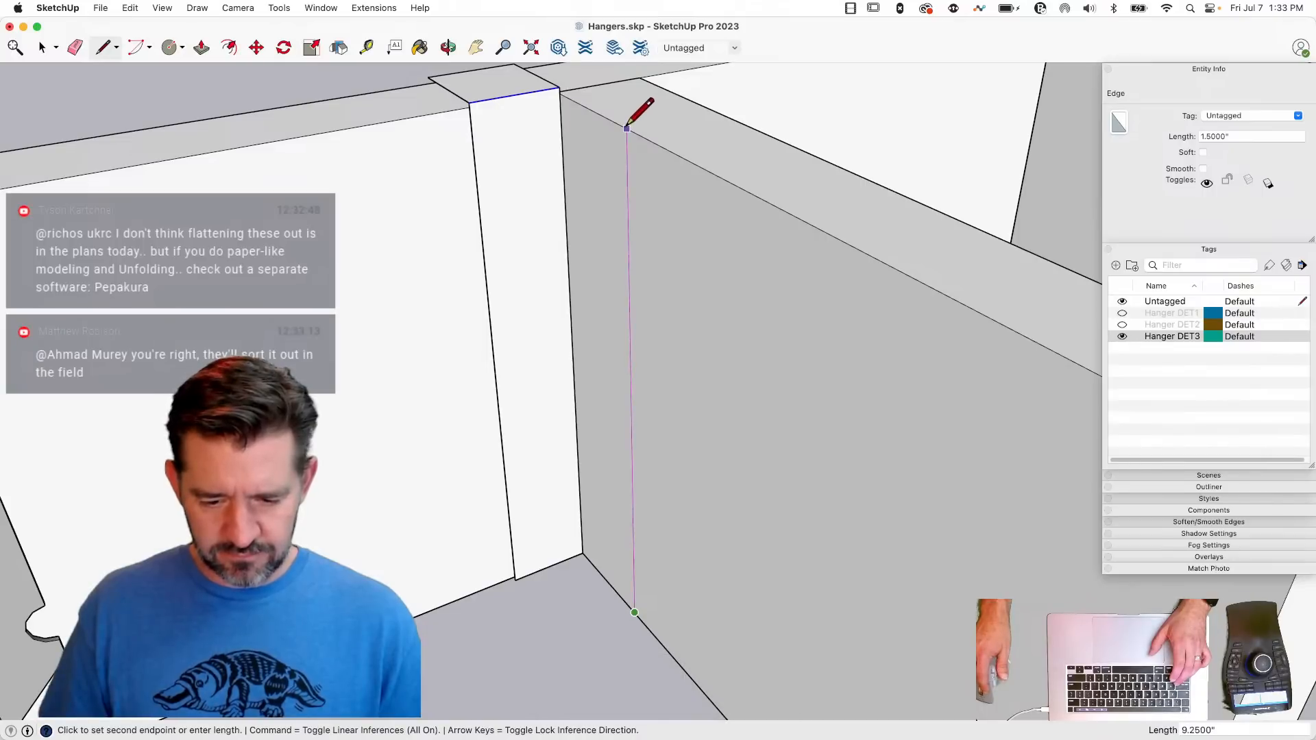
key("shift")
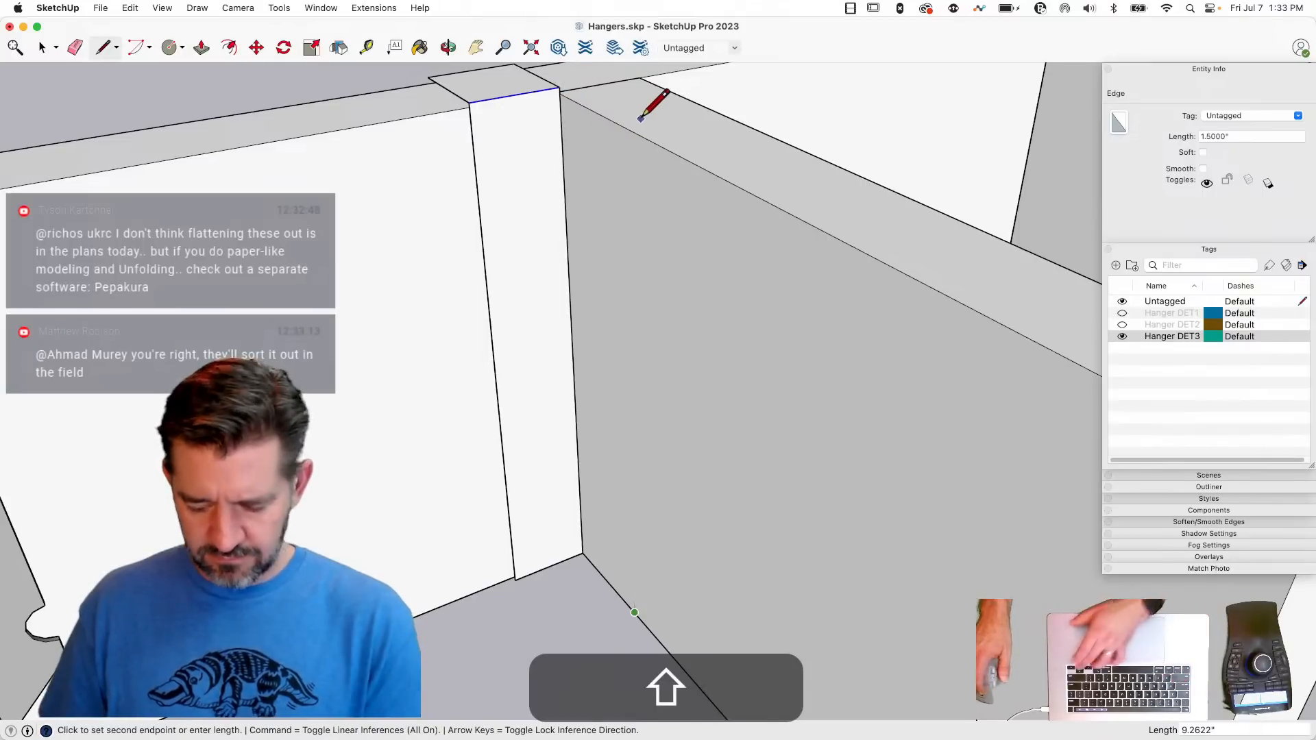
key("Up")
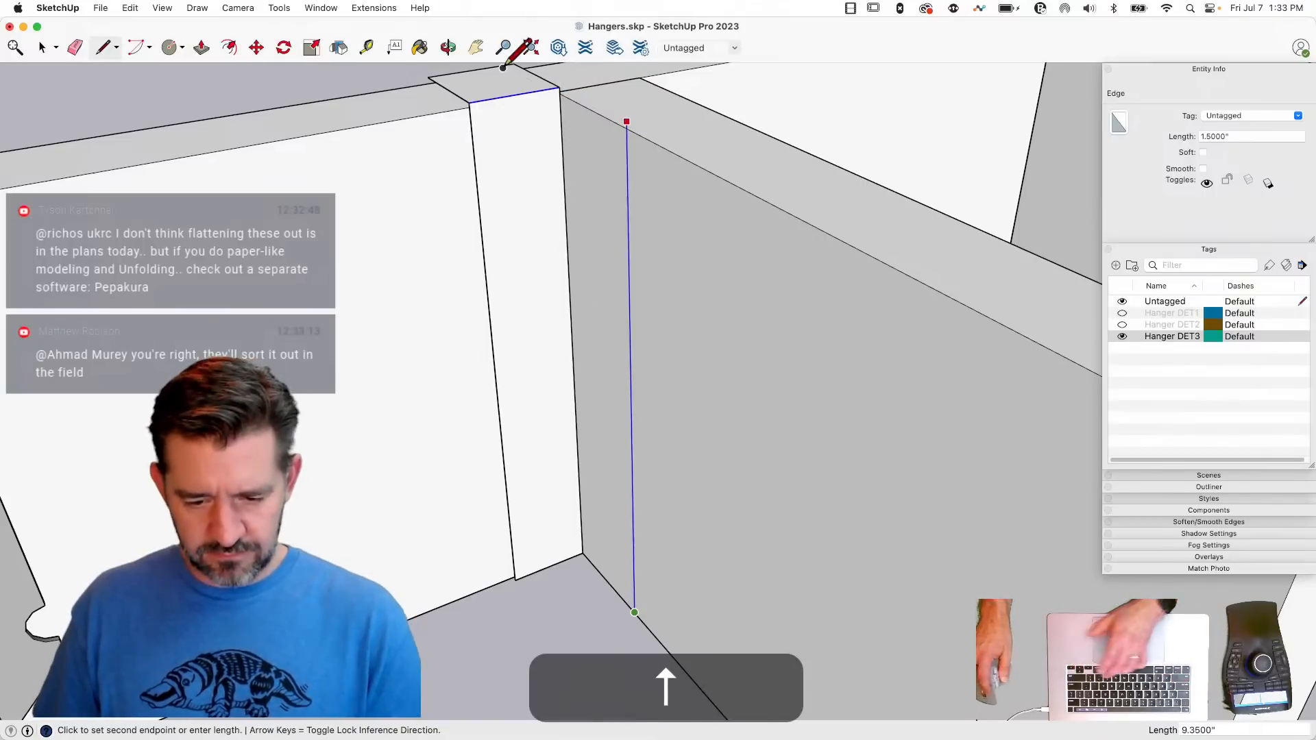
left_click(561, 87)
- Move the side face 0.1 inch off the joist and replace the top flange's skewed side edge with a straight one
key("space")
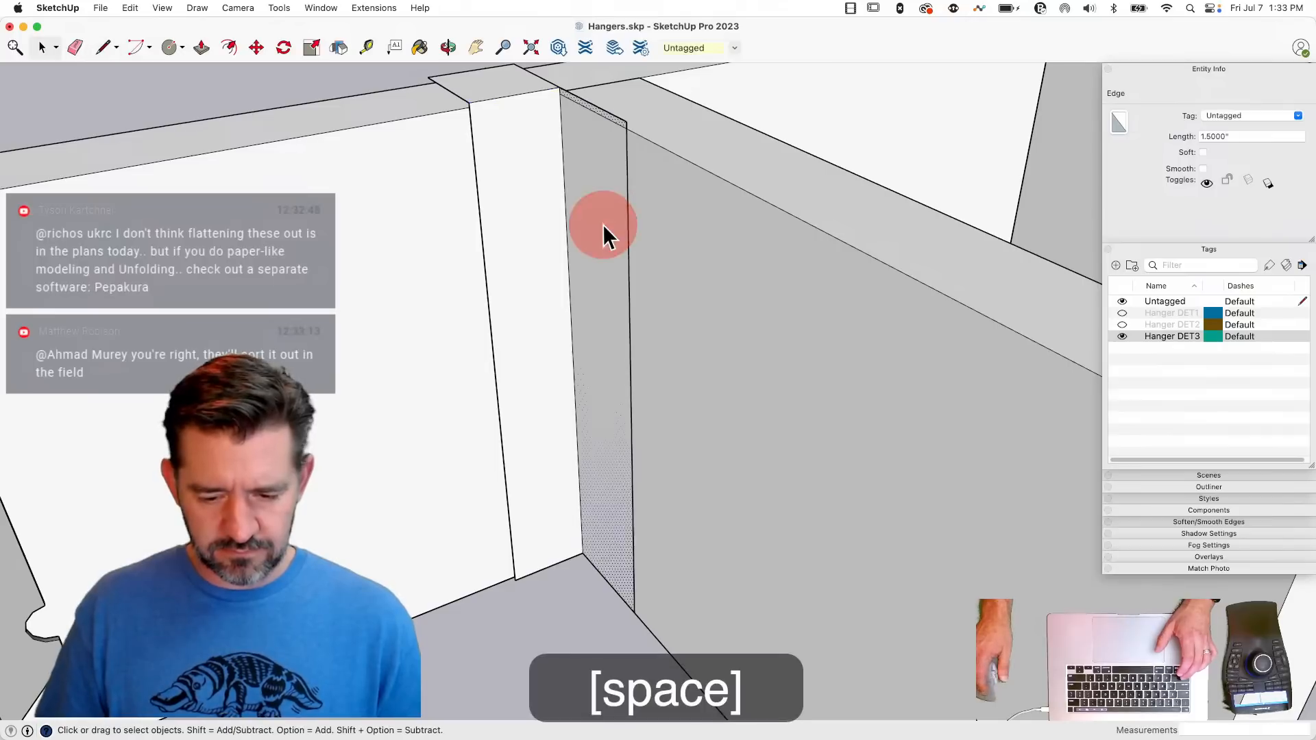
key("m")
left_click(600, 242)
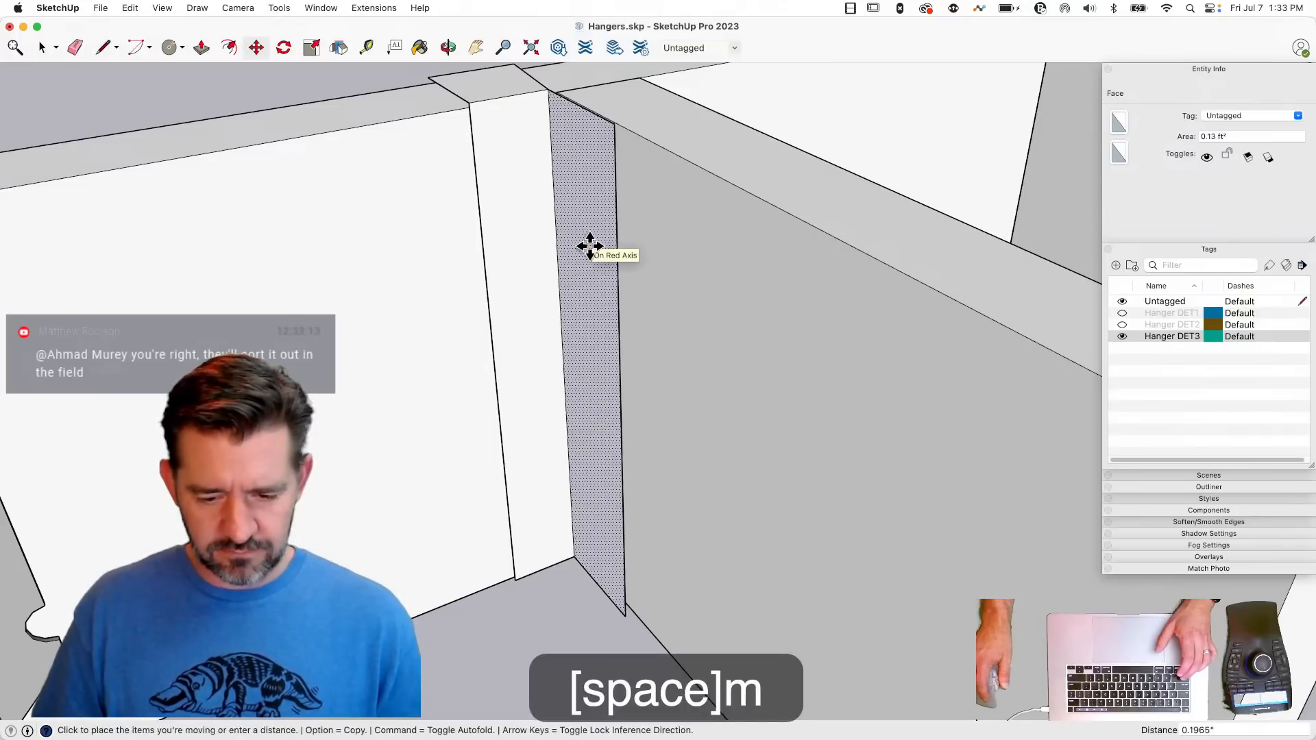
type(".")
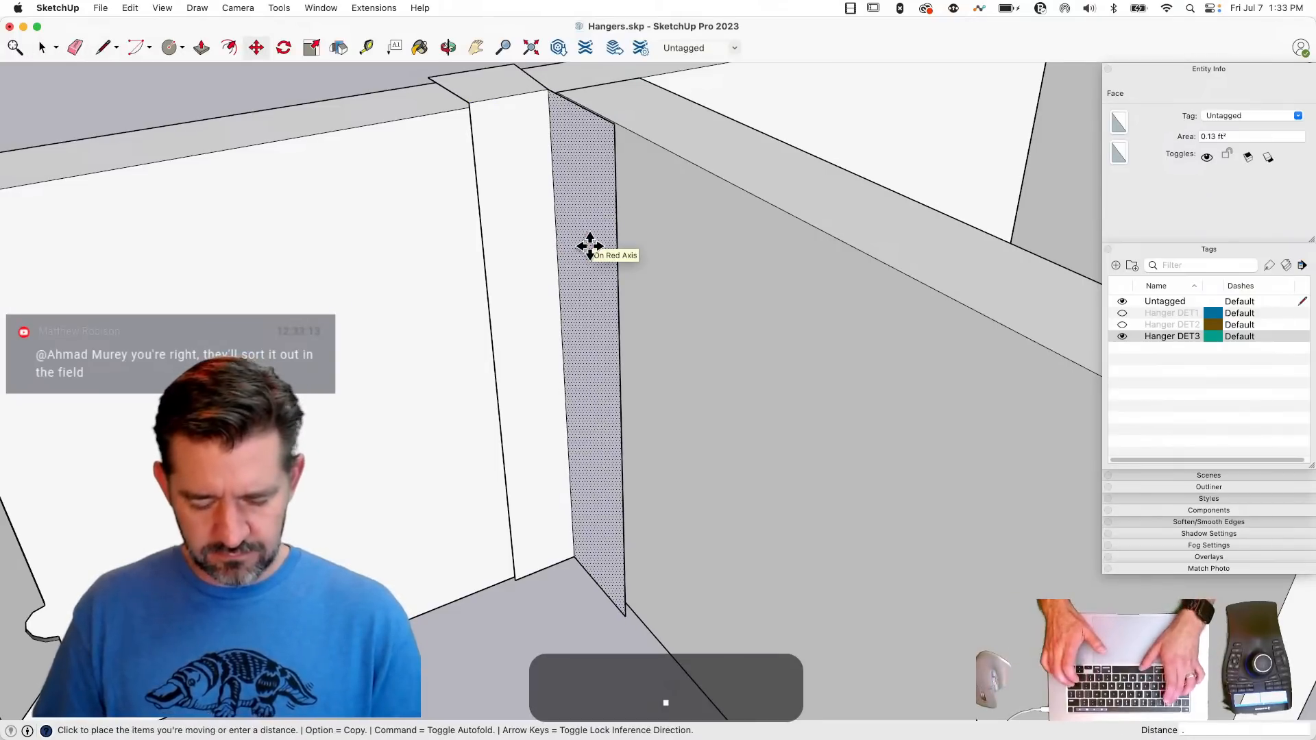
key("Return")
key("l")
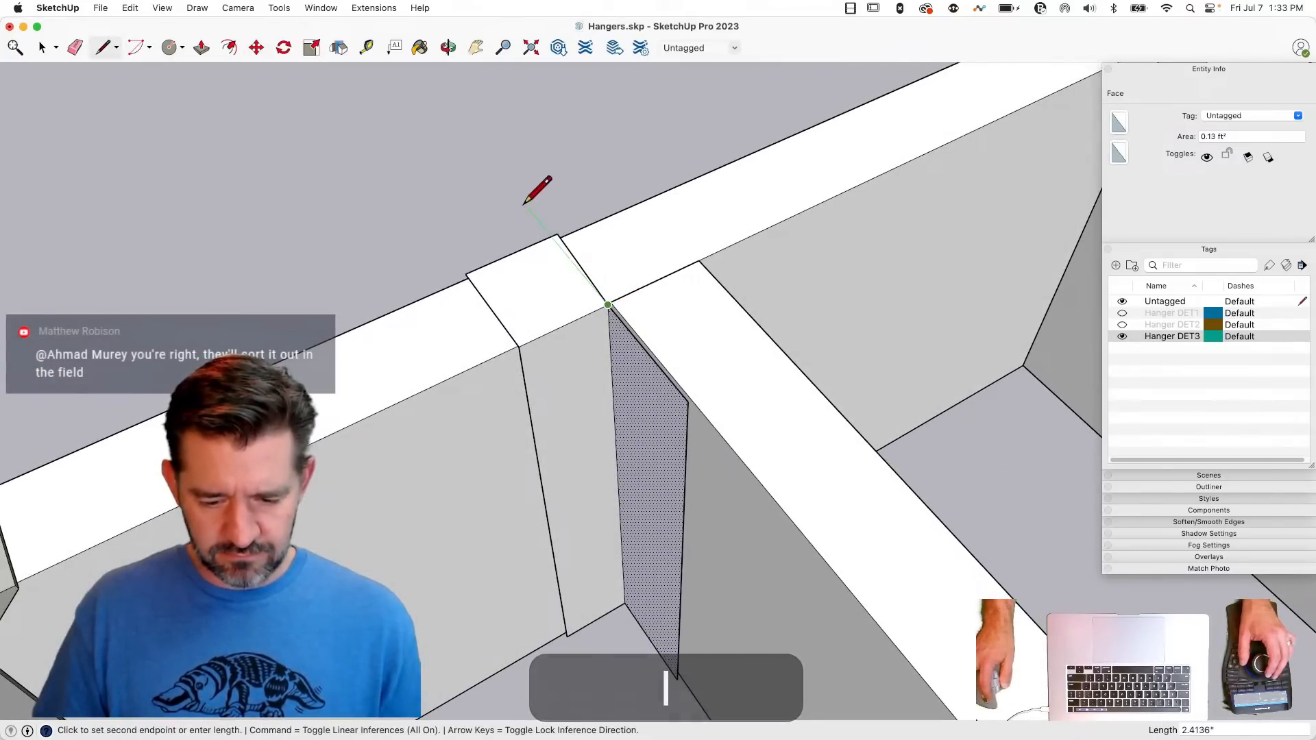
key("e")
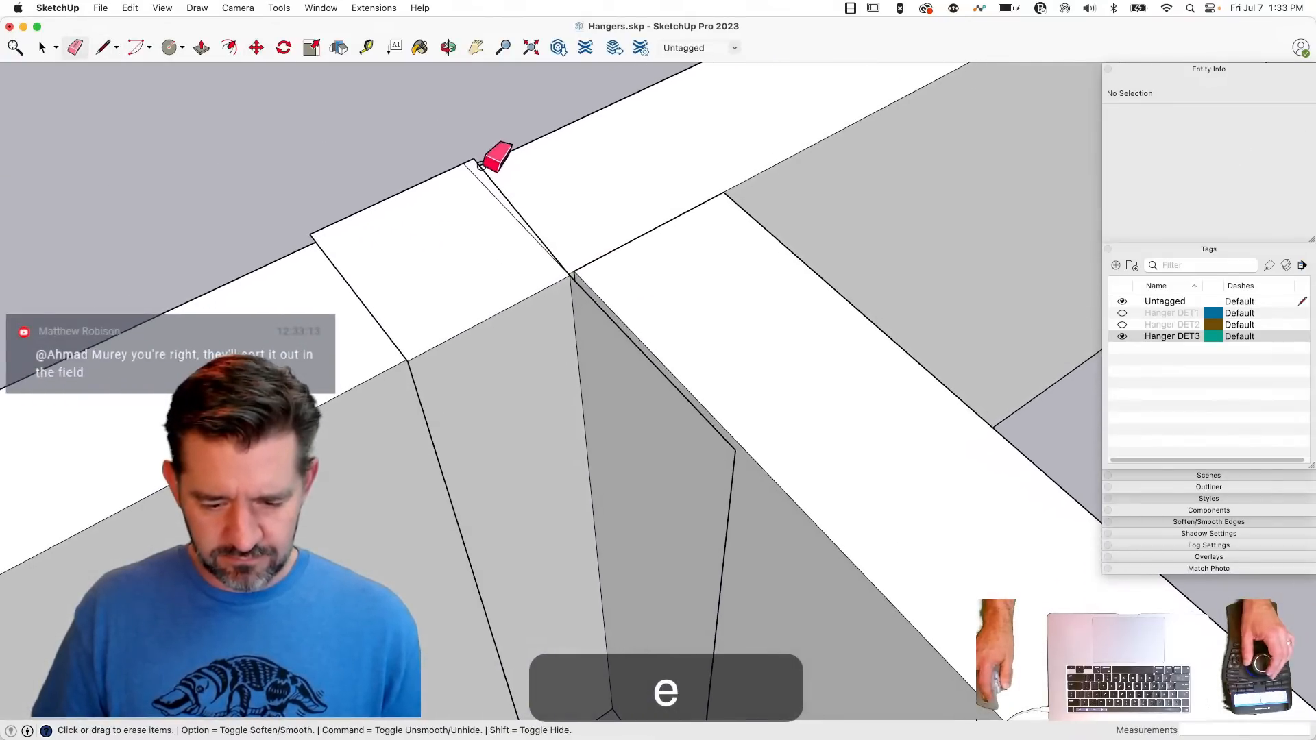
- Lower the bottom edges of the hanger's back and side faces together by 0.1 inch
key("space")
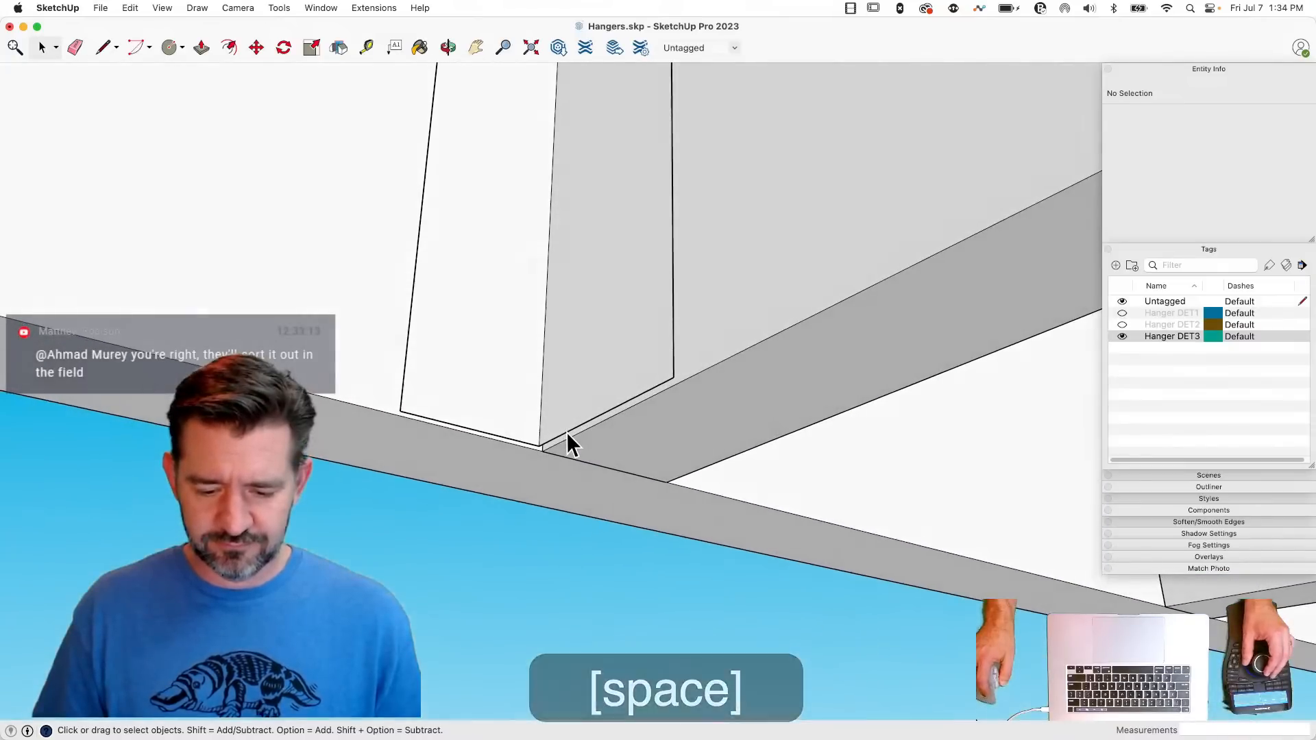
left_click(566, 433)
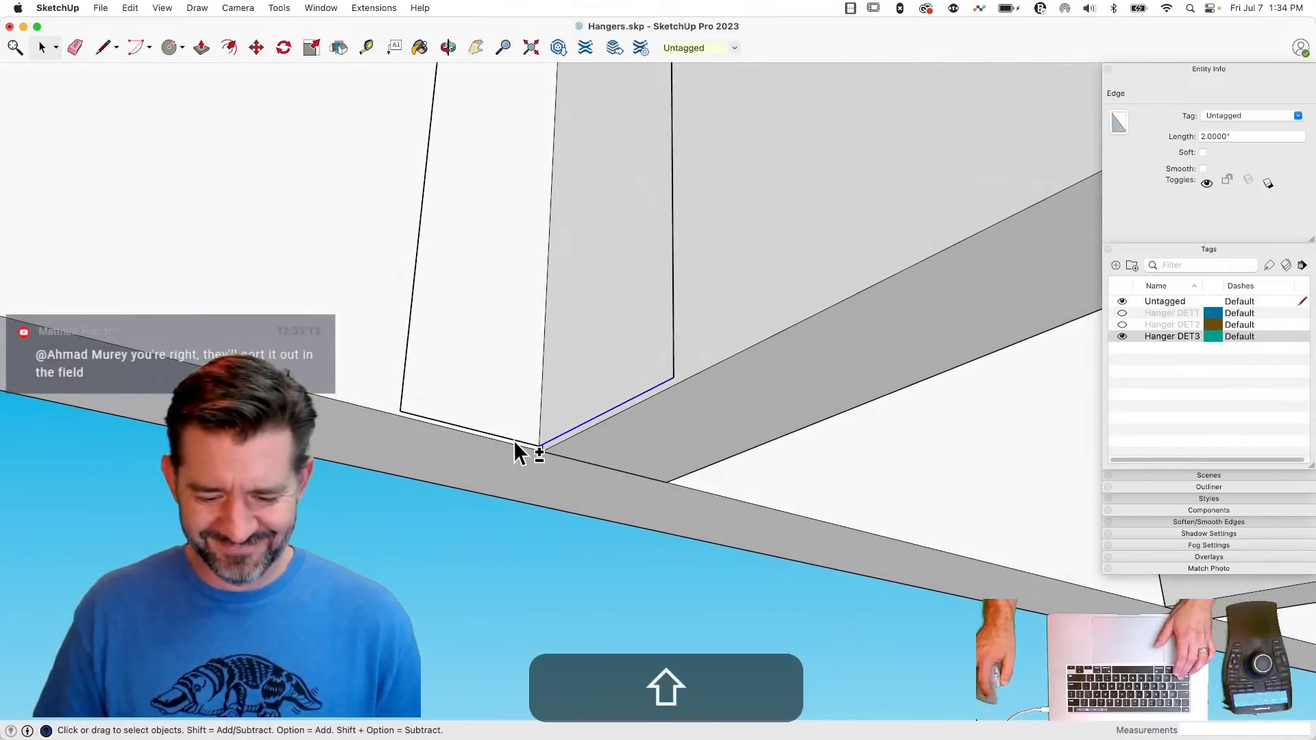
left_click(506, 308)
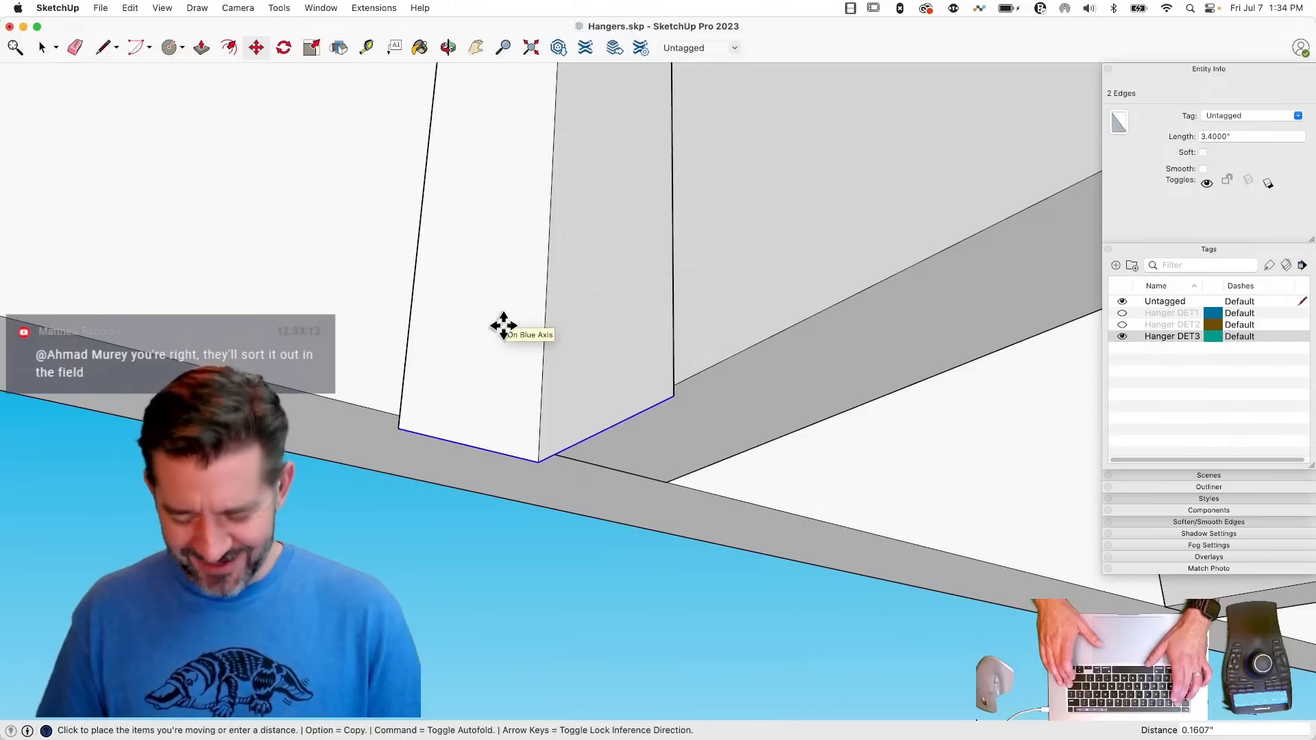
key("Return")
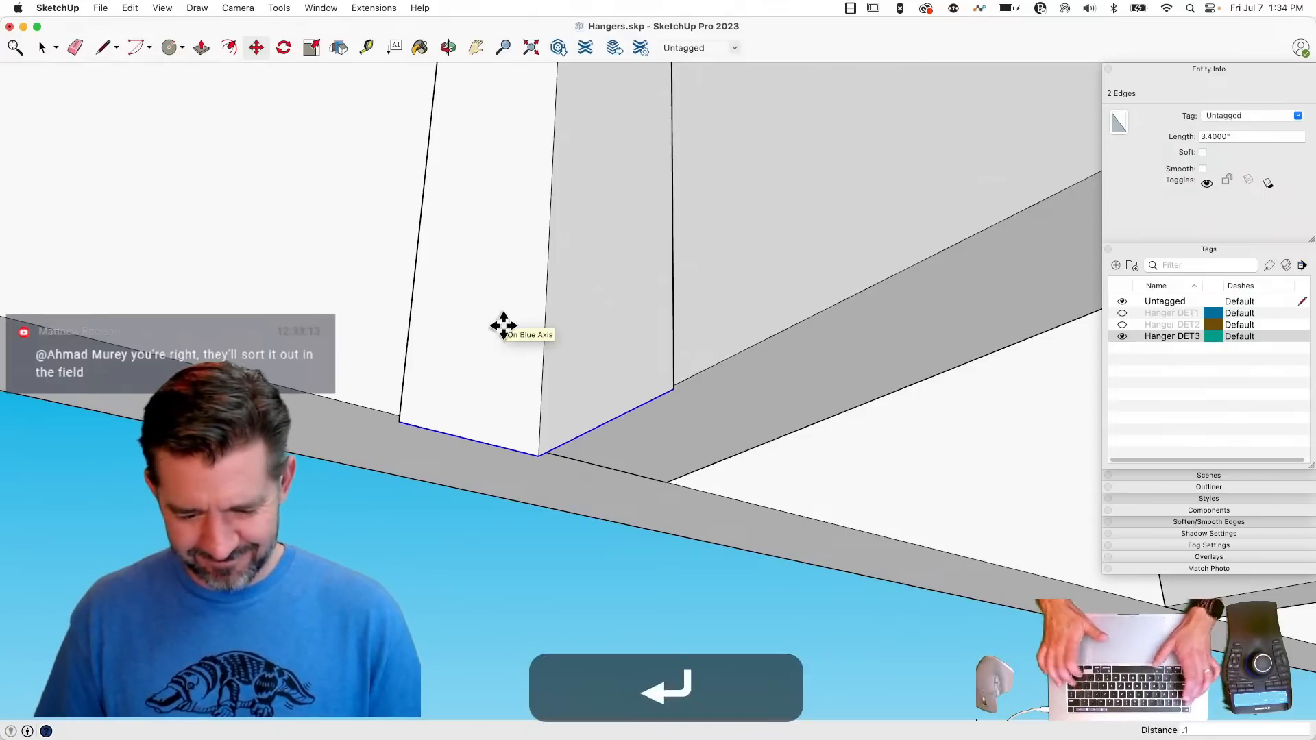
key("l")
key("space")
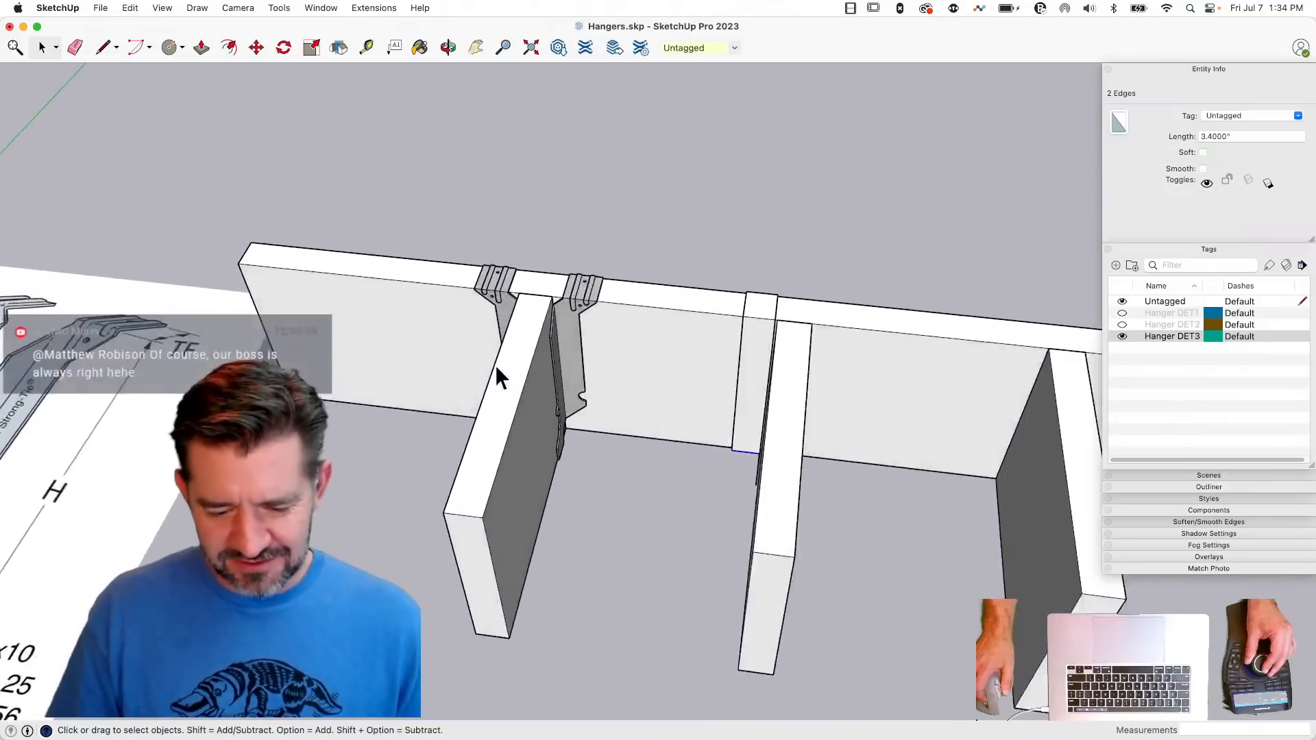
- Shift the detailed hanger's left front and right top nail holes 1/16 inch to the right along the beam
double_click(674, 460)
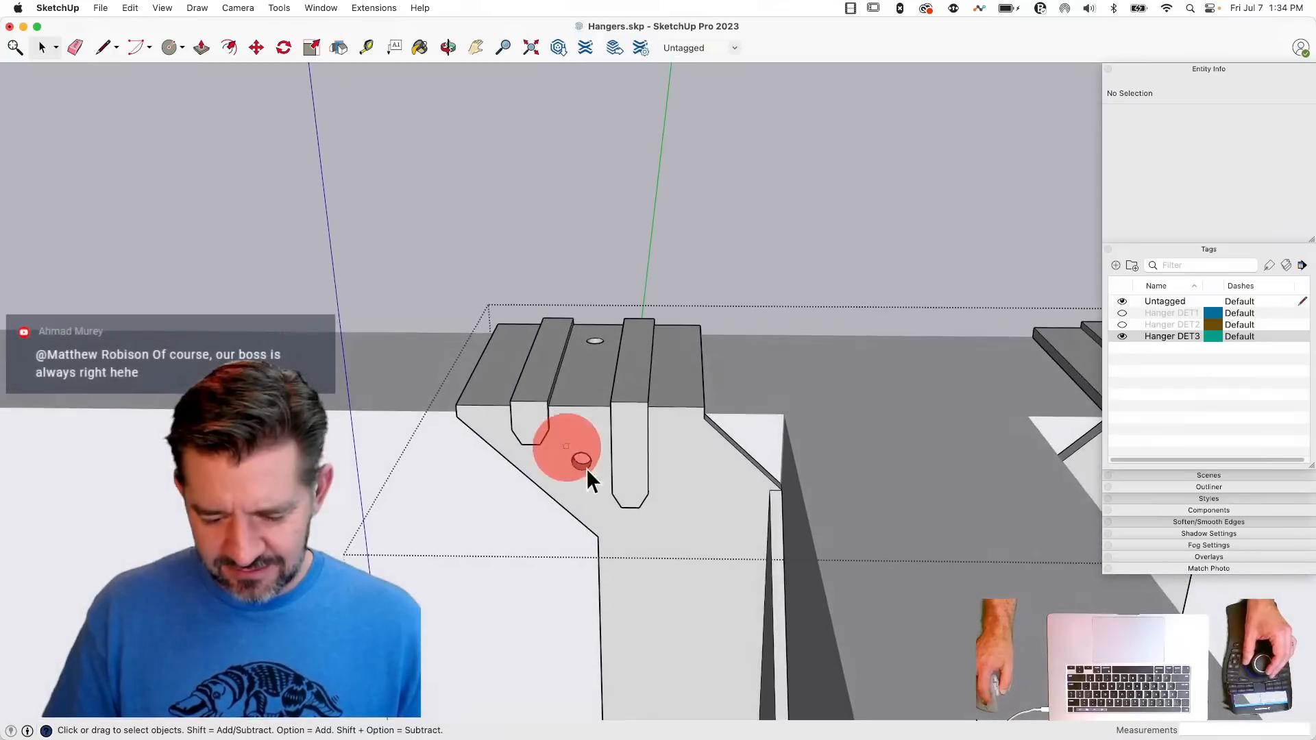
left_click(584, 464)
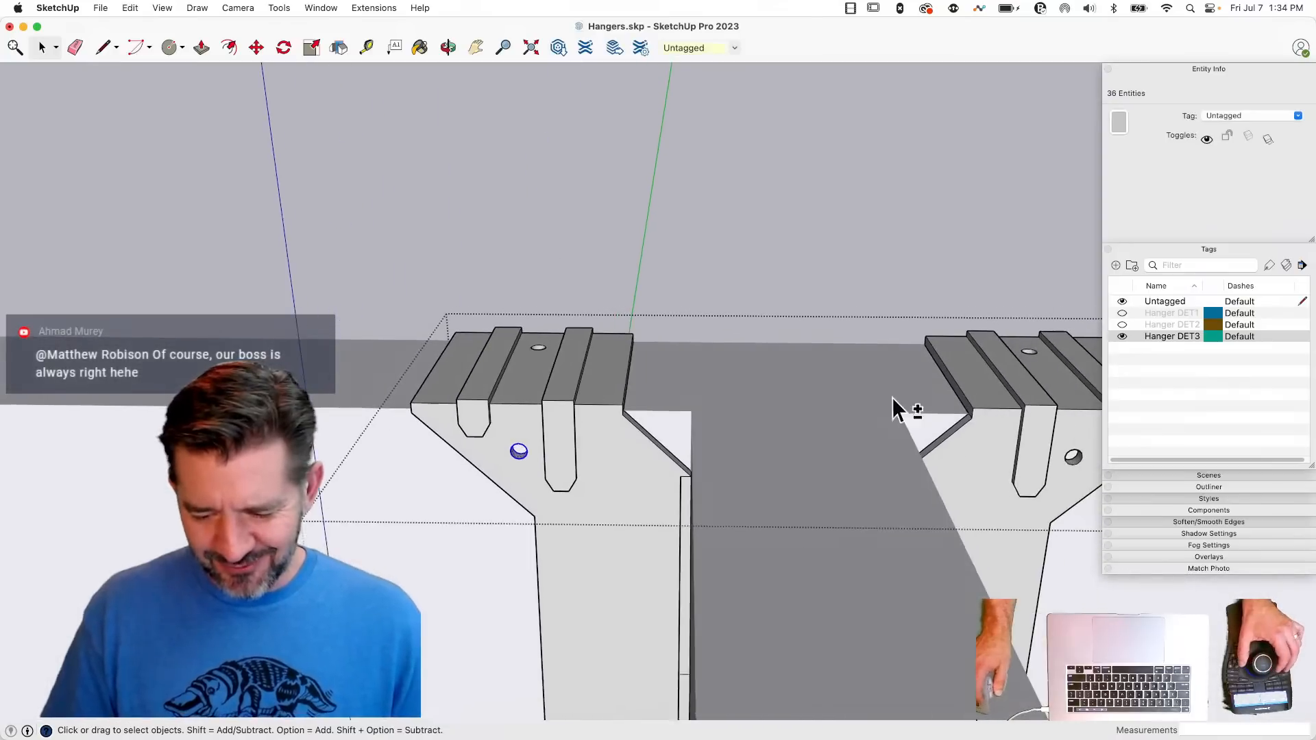
left_click(931, 353, "shift")
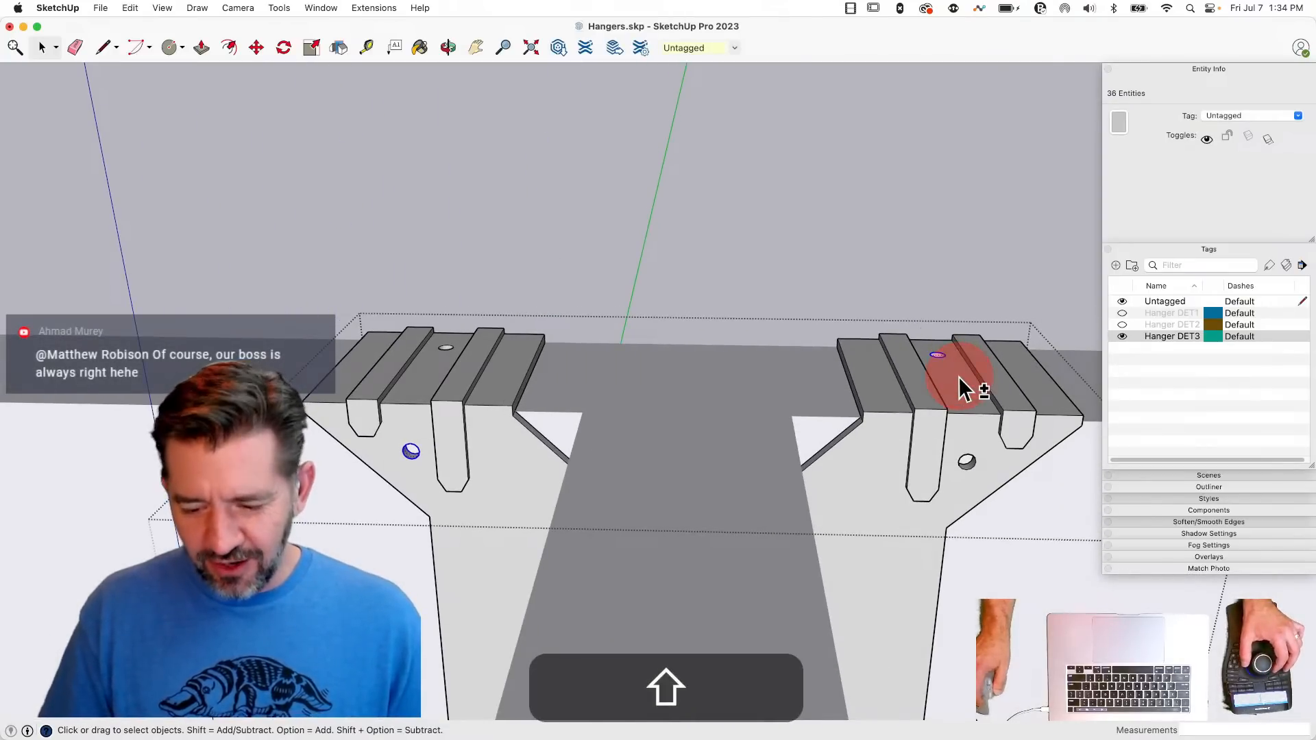
key("m")
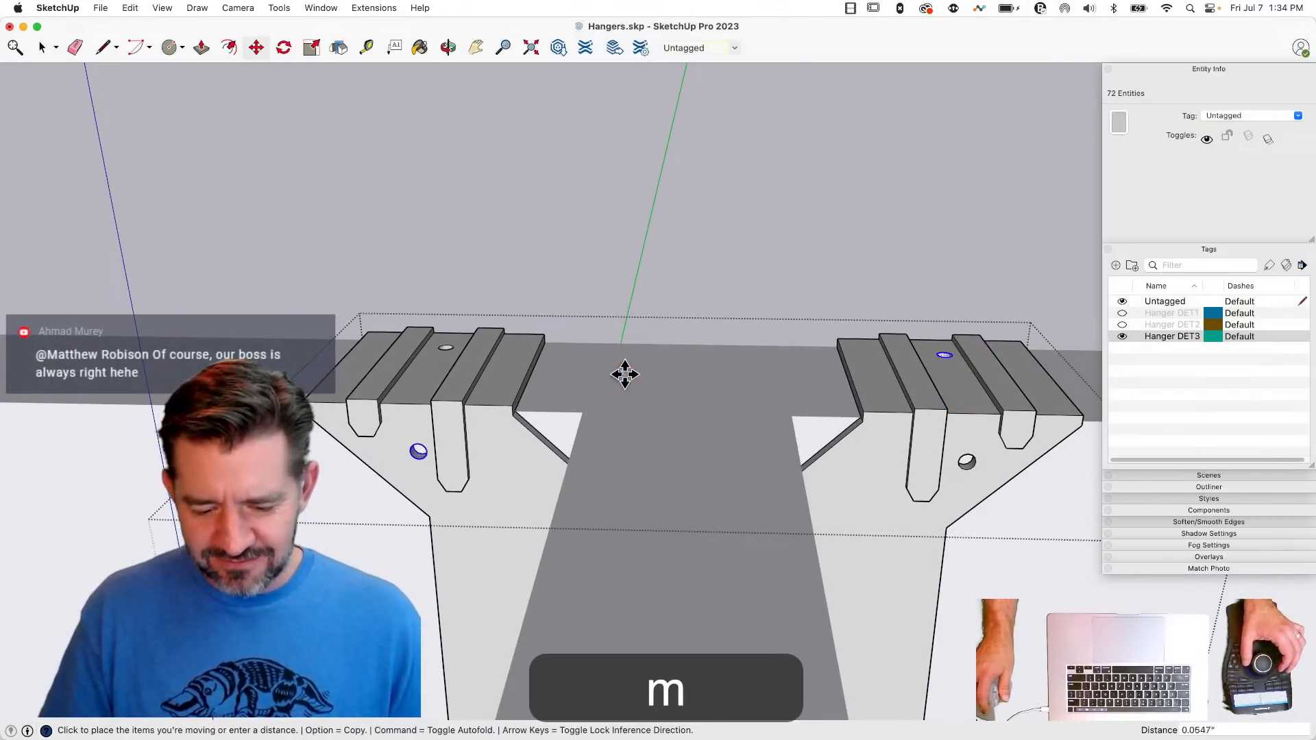
type("1/16")
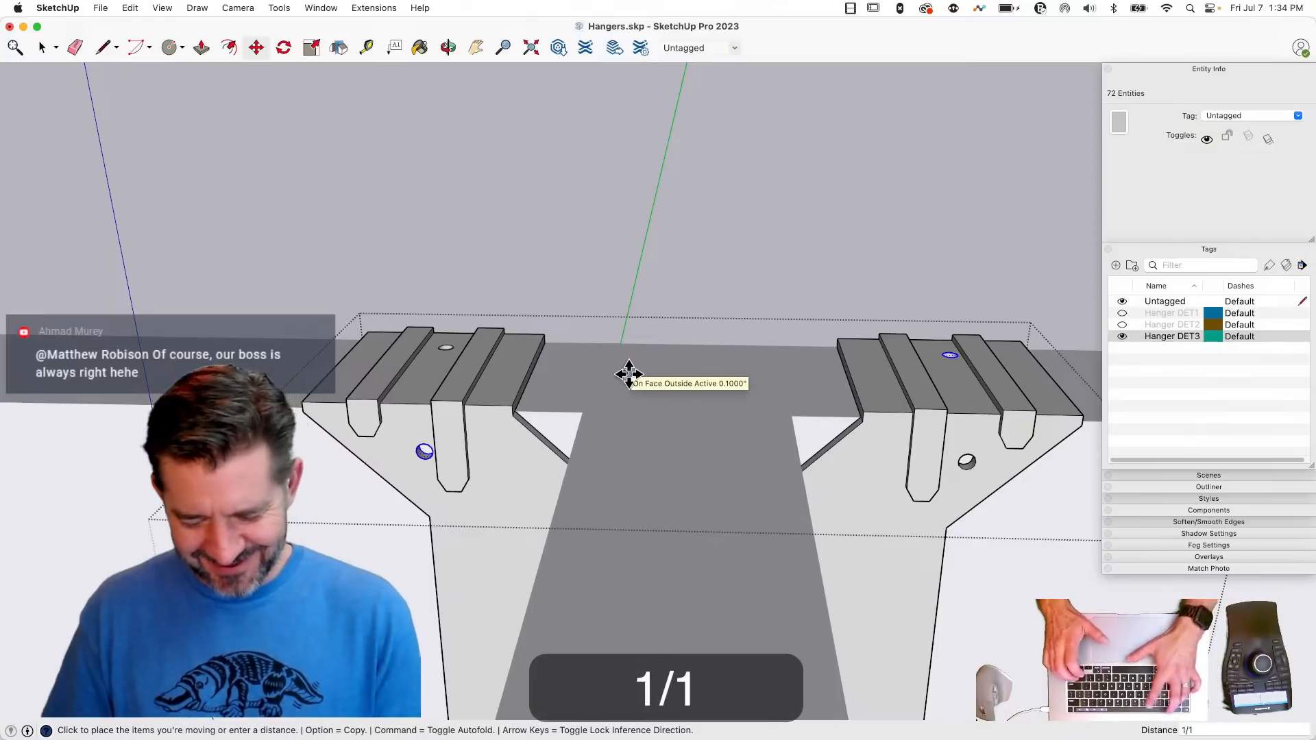
key("Return")
key("space")
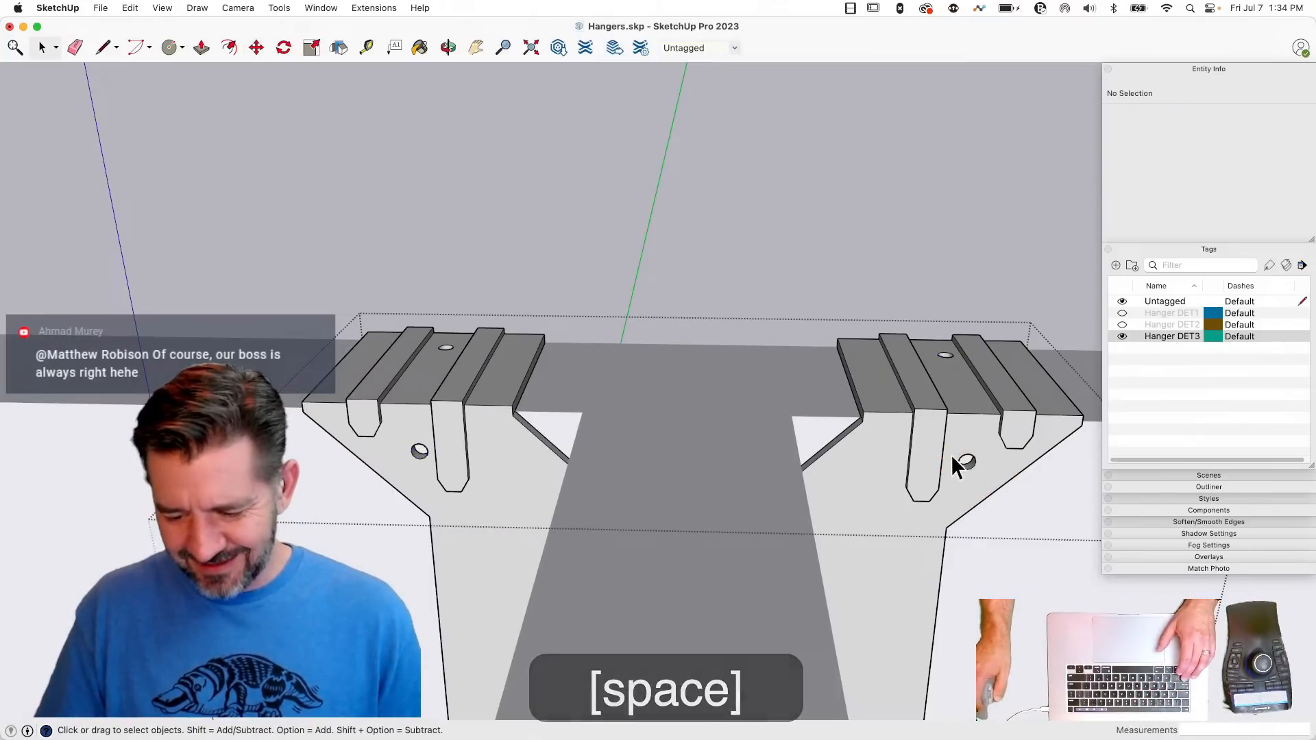
- Shift the detailed hanger's right front and left top nail holes 1/16 inch to the left along the beam
left_click_drag(950, 438, 997, 486)
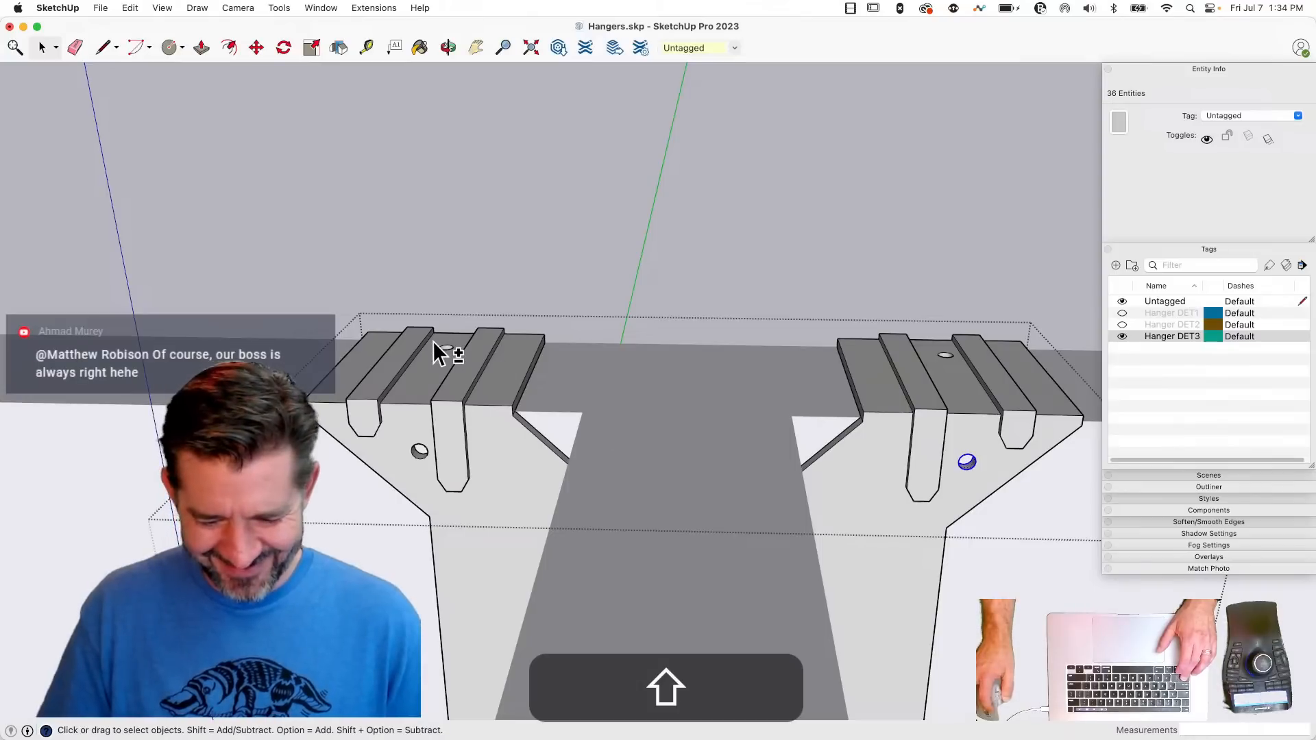
key("m")
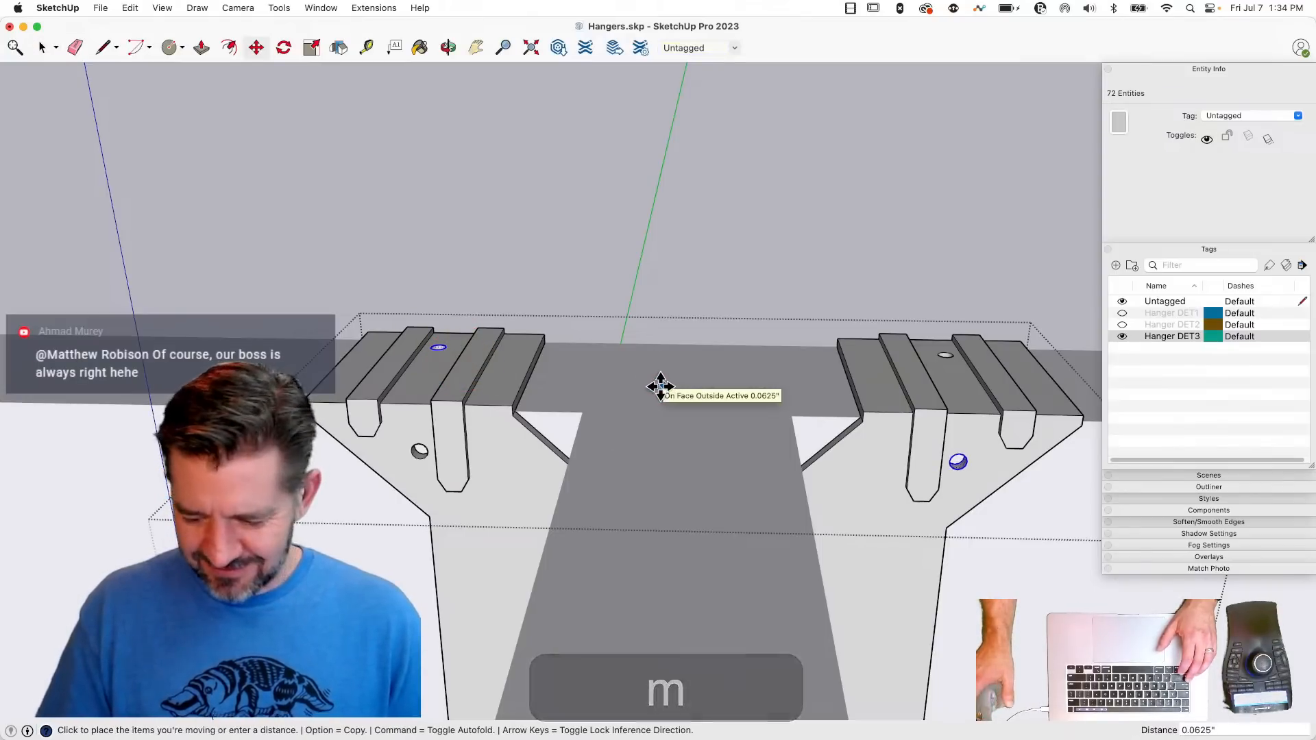
type(".")
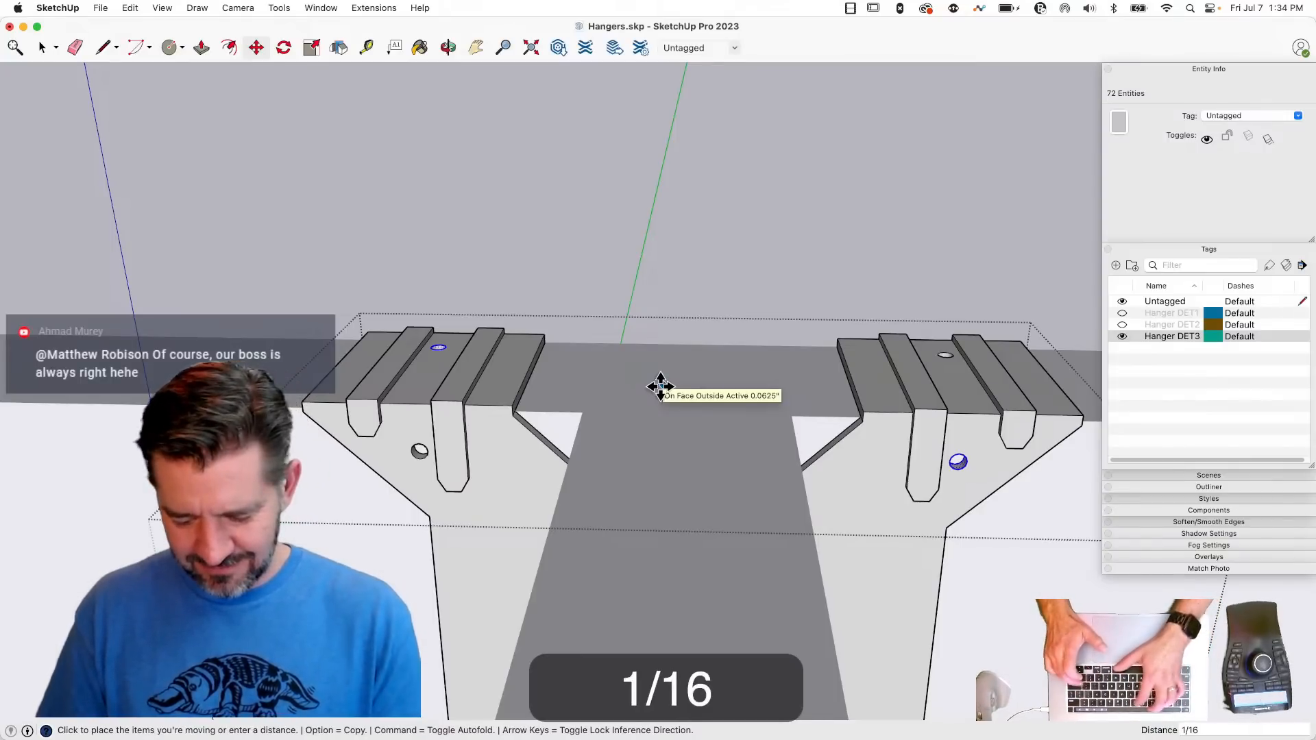
key("Return")
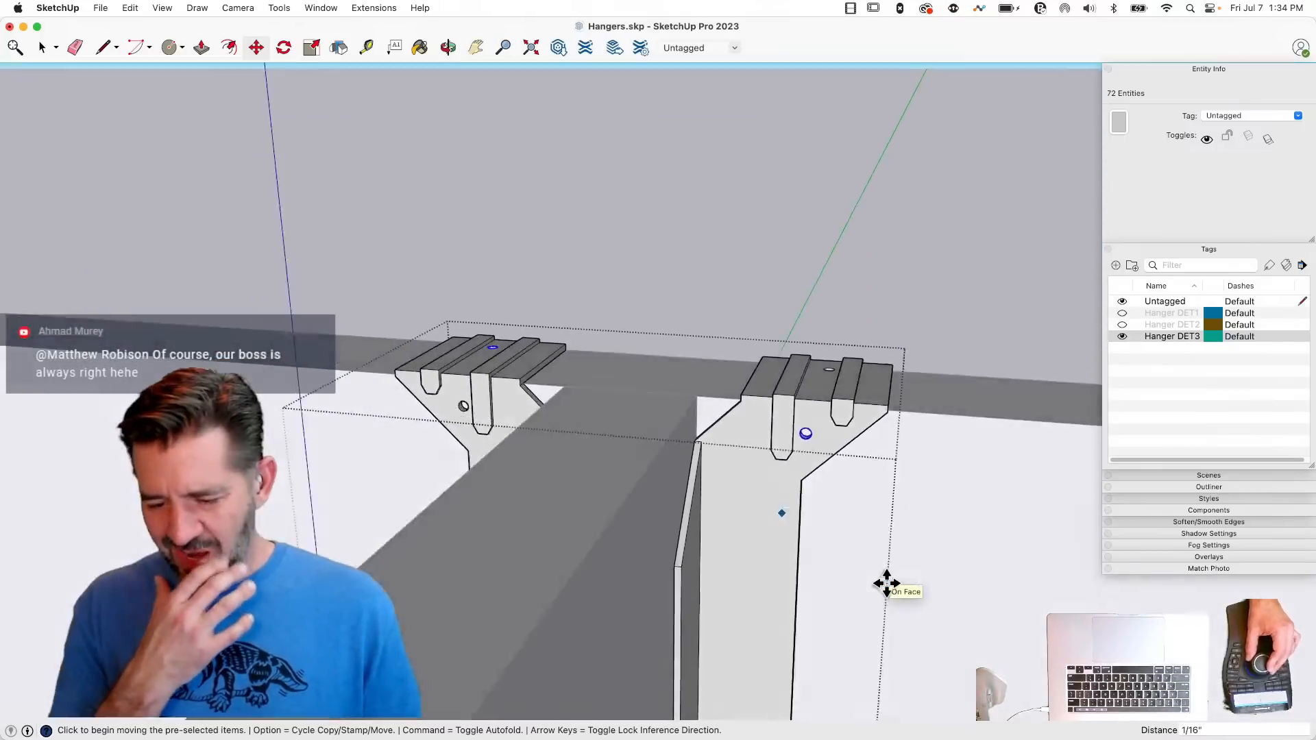
key("space")
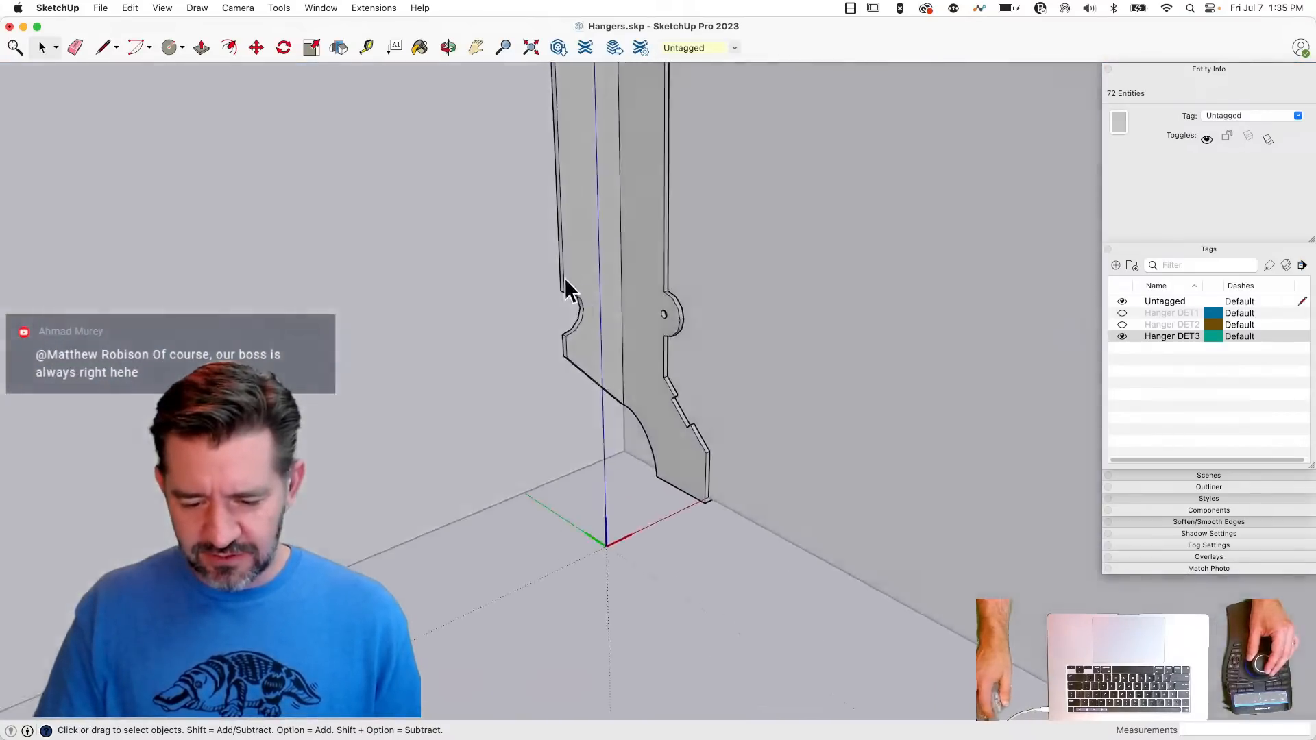
- Raise the detailed hanger's semicircular notches and rounded nail tabs by about 0.76 inch and finish editing the hanger
left_click_drag(523, 257, 565, 303)
key("m")
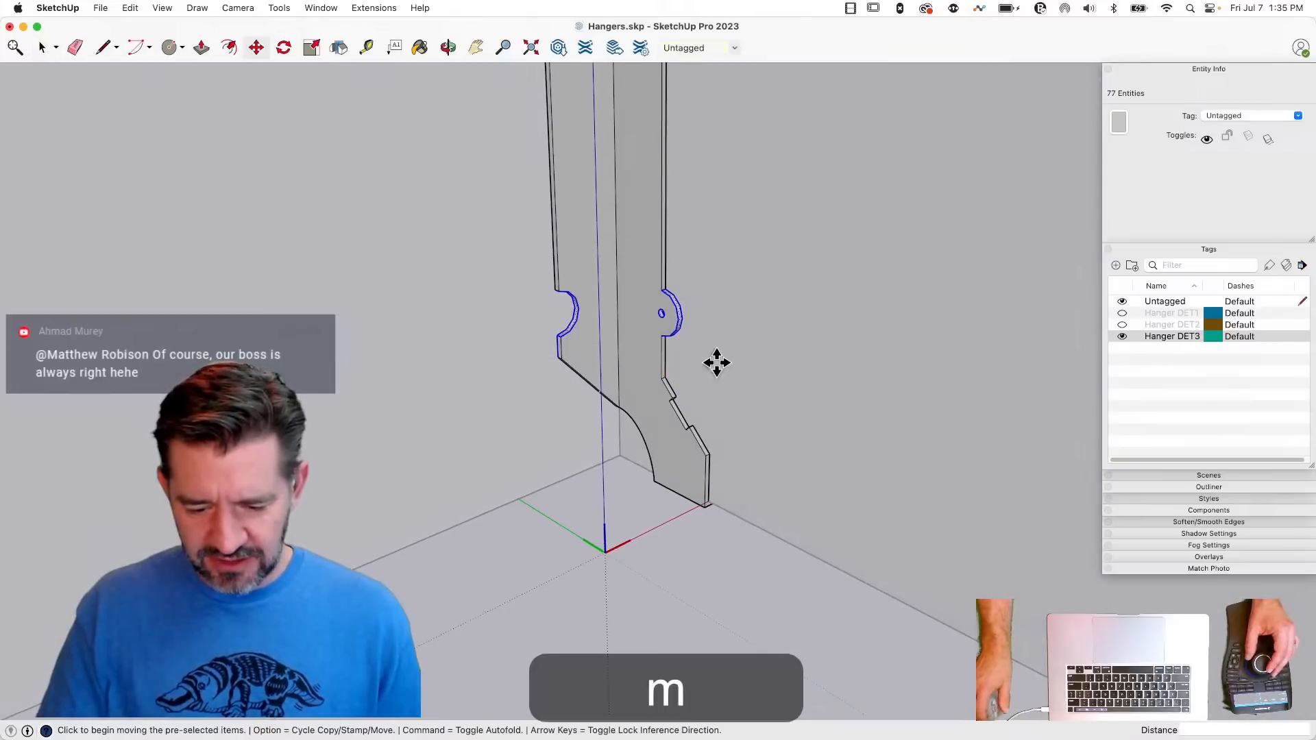
key("space")
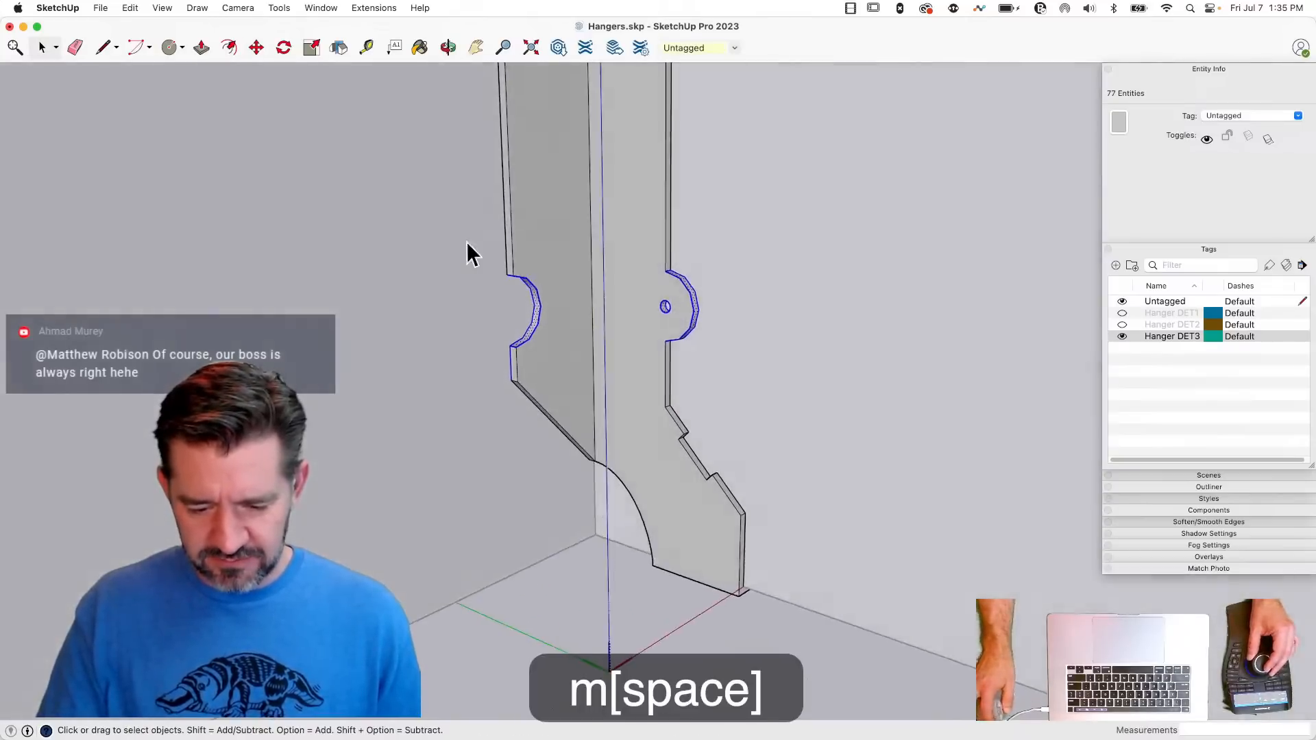
left_click_drag(454, 241, 702, 363)
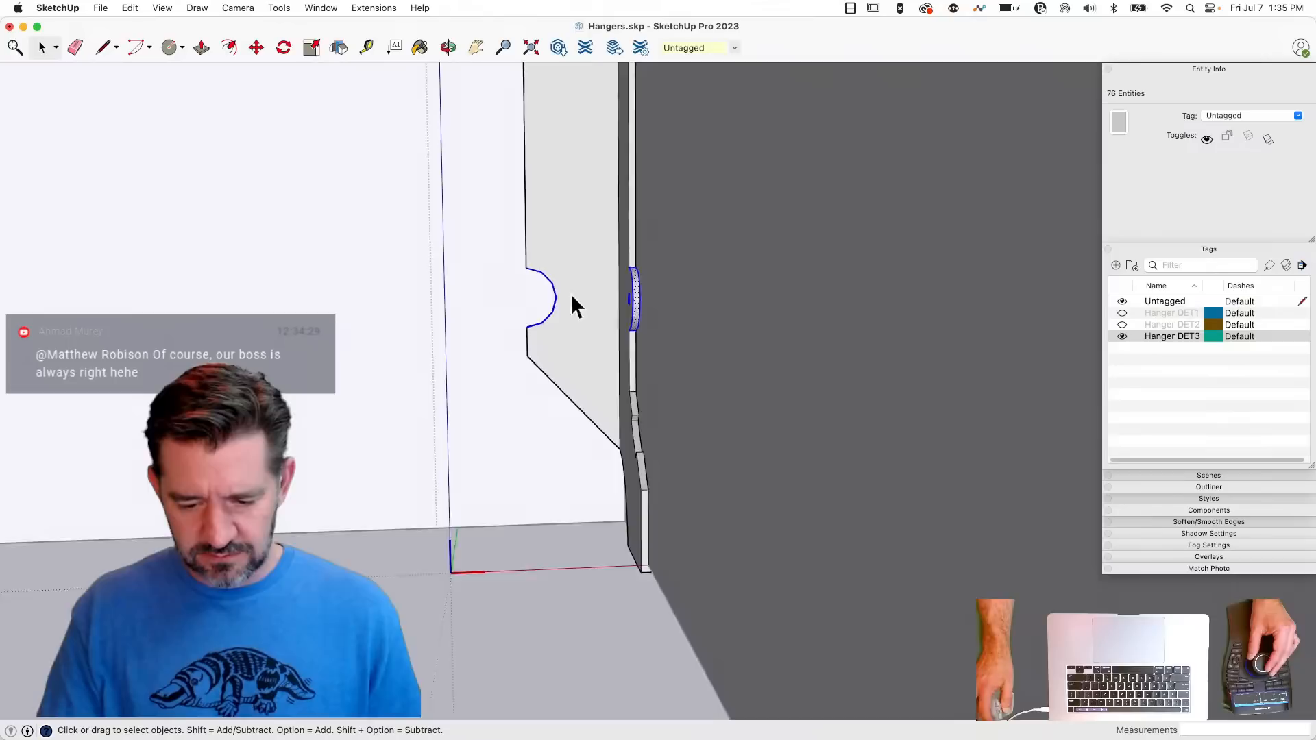
left_click_drag(478, 220, 641, 348)
key("m")
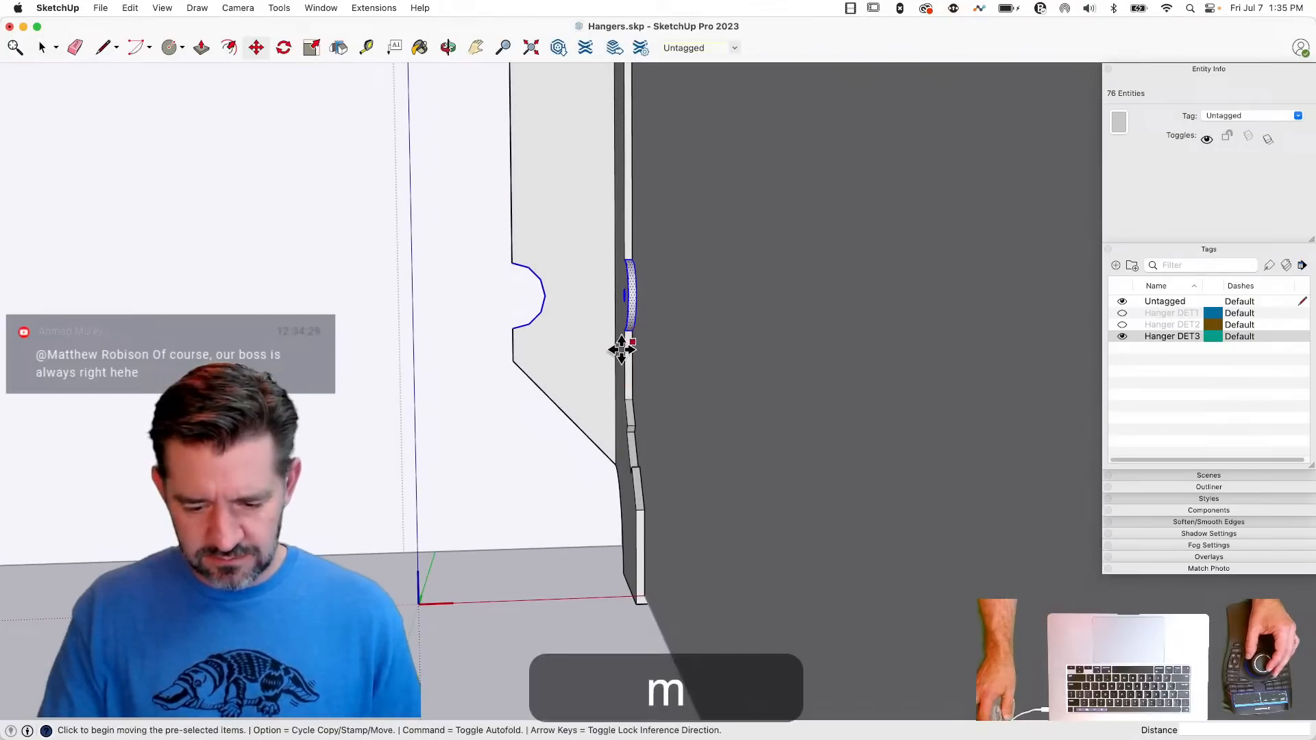
left_click(600, 358)
left_click(581, 288)
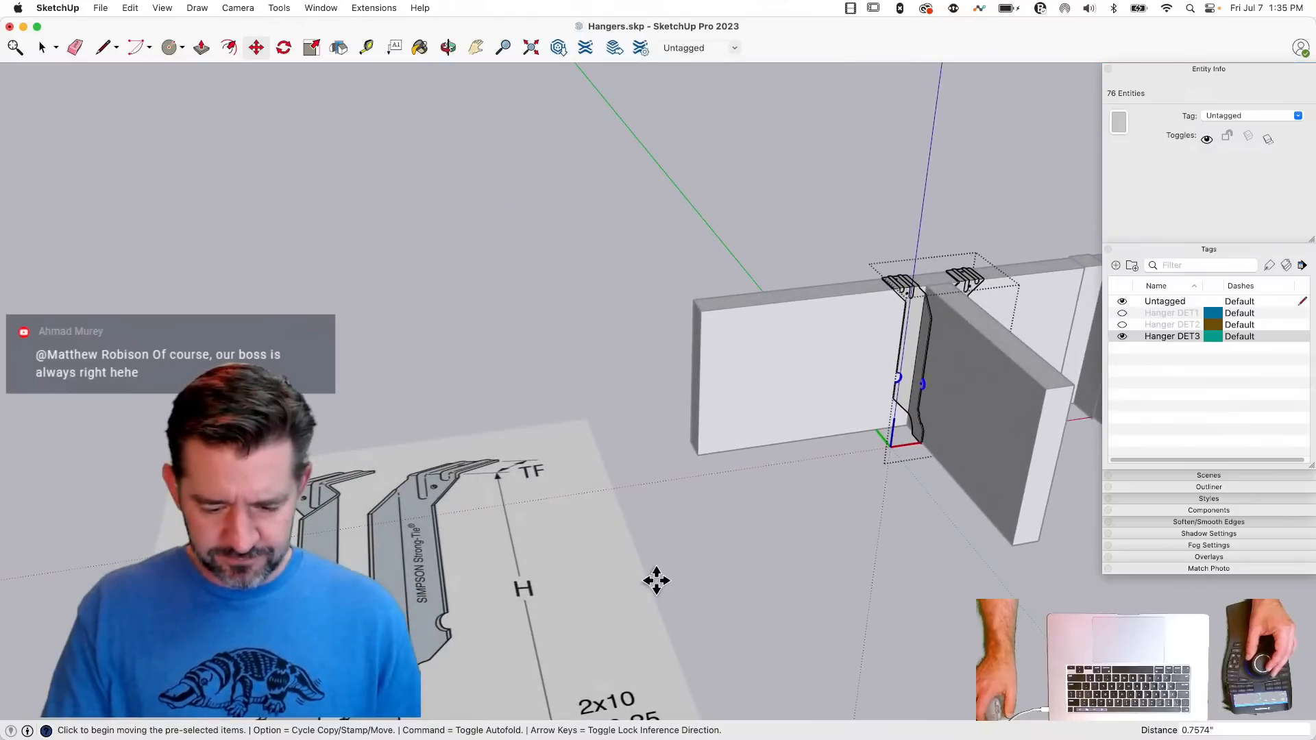
key("space")
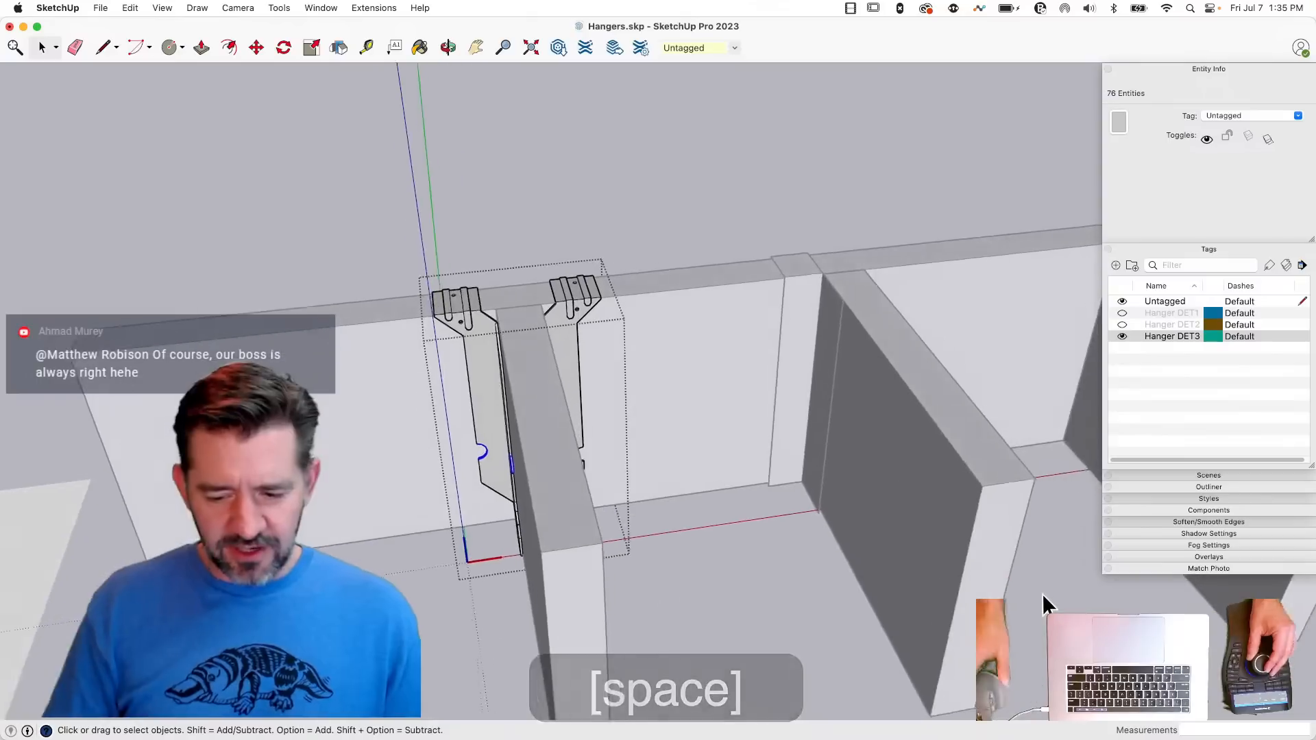
left_click(791, 582)
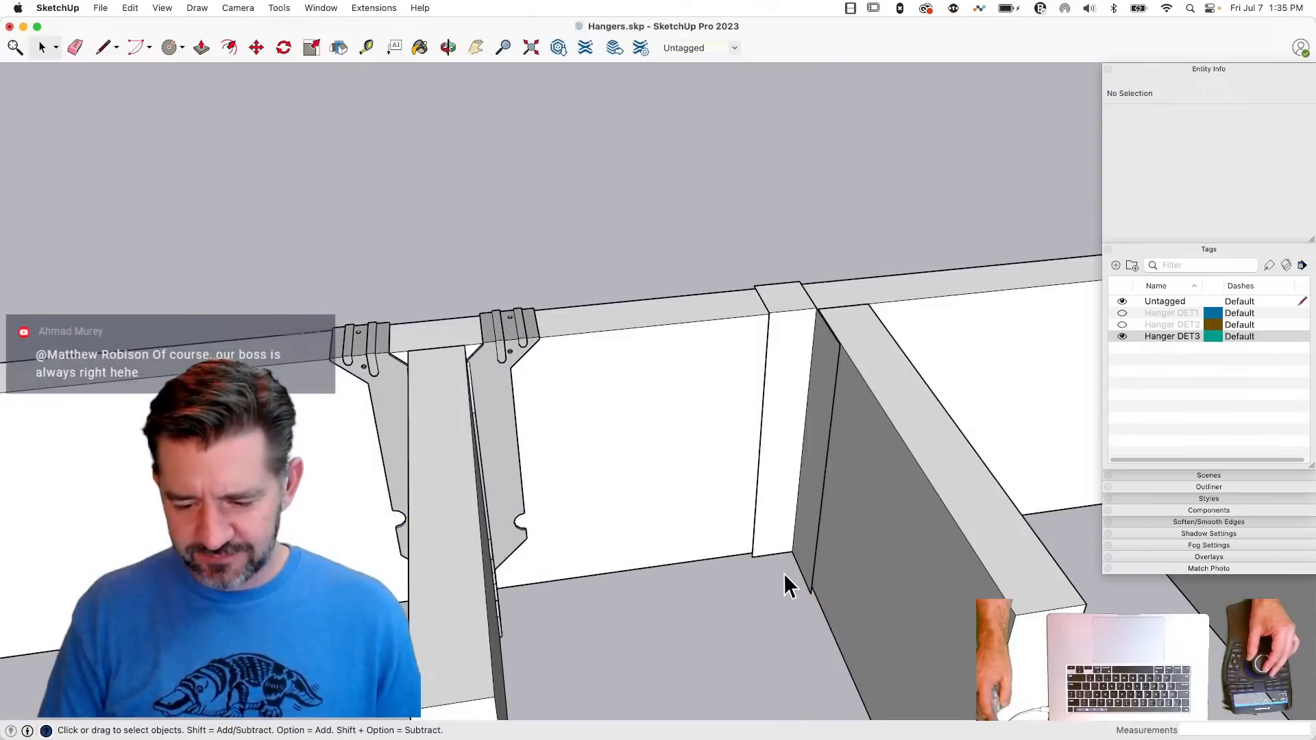
- Create a mirrored copy of the simplified half hanger on the opposite side of the joist
triple_click(786, 404)
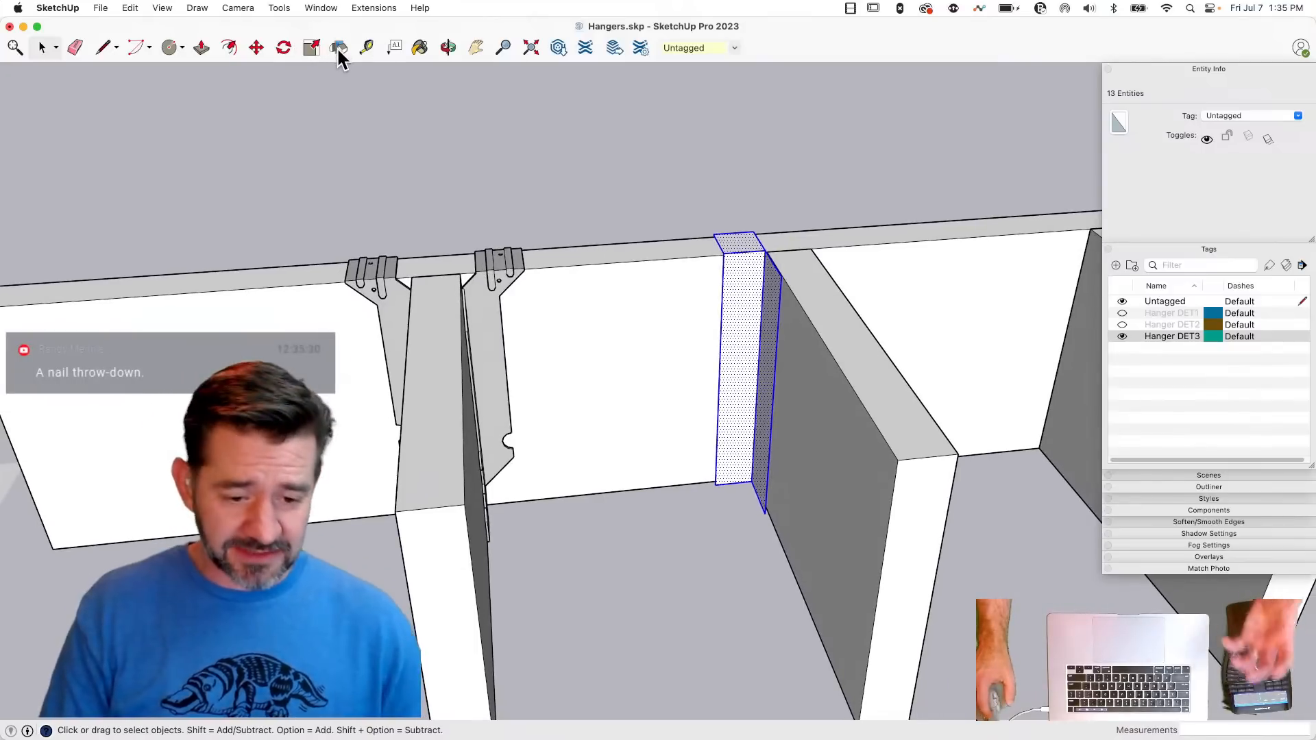
left_click(338, 48)
left_click_drag(732, 194, 926, 459)
key("alt")
key("space")
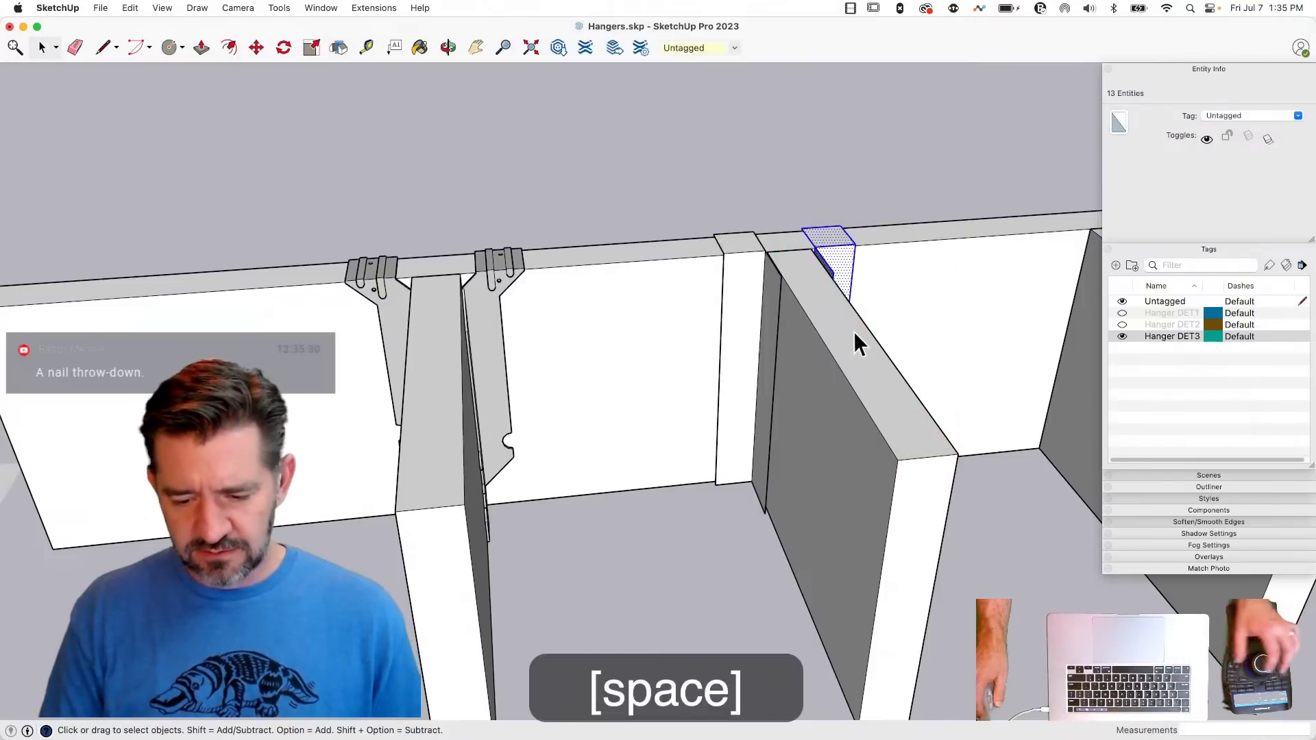
- Draw a rectangular seat face about 1.75 by 2 inches beneath the joist, joining the hanger's two side faces
key("l")
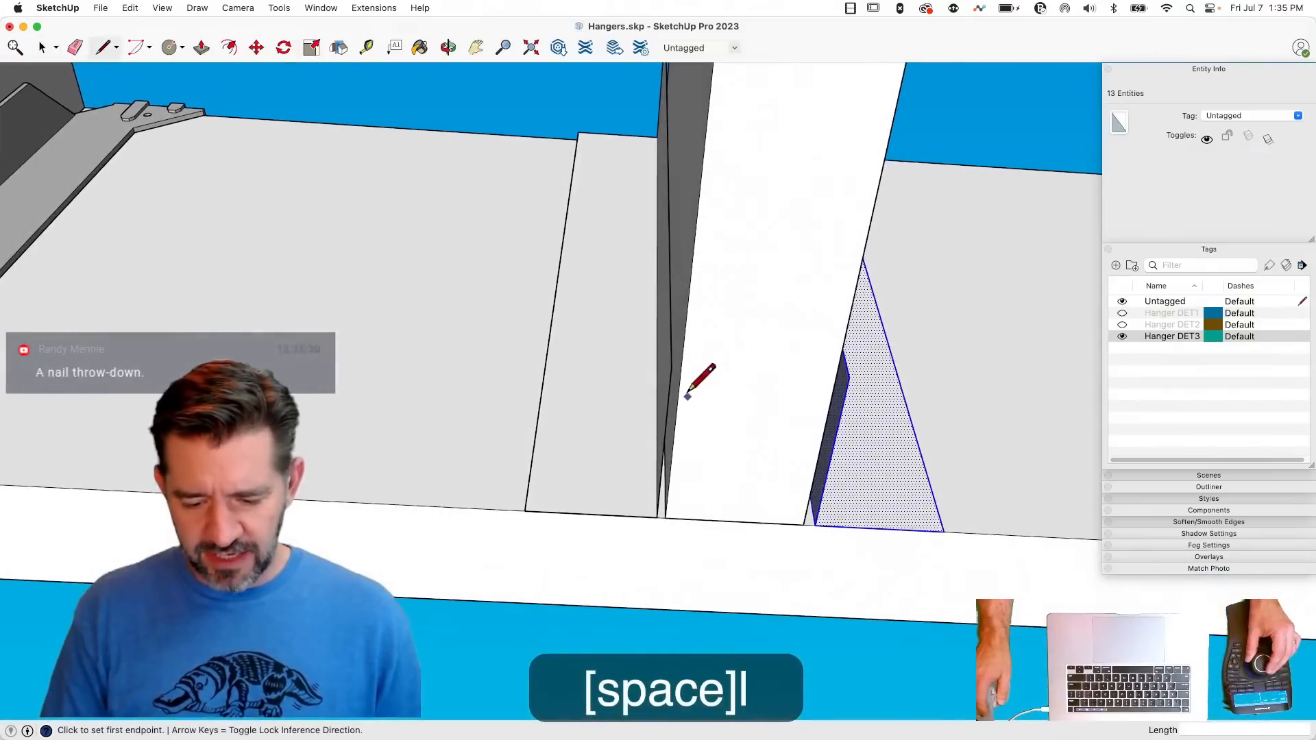
key("r")
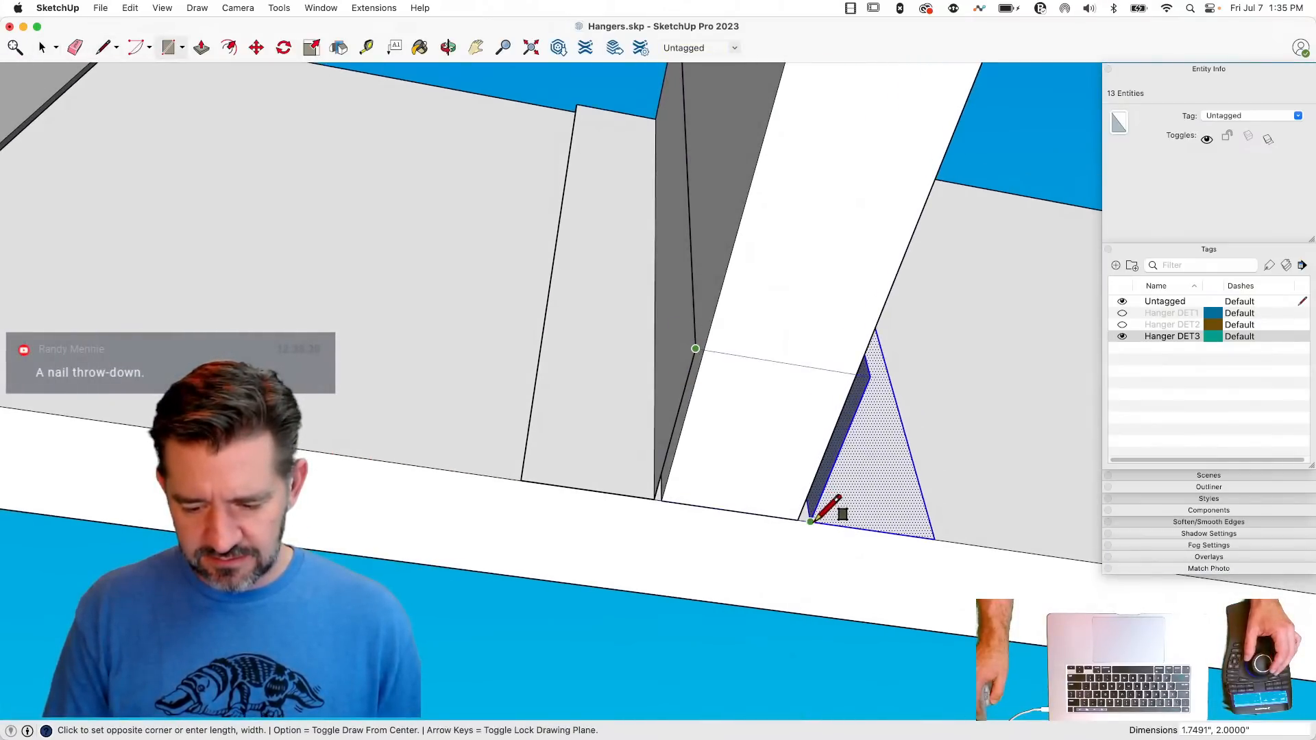
left_click(811, 521)
- Paint all connected faces of the simplified hanger with the current gray material
key("space")
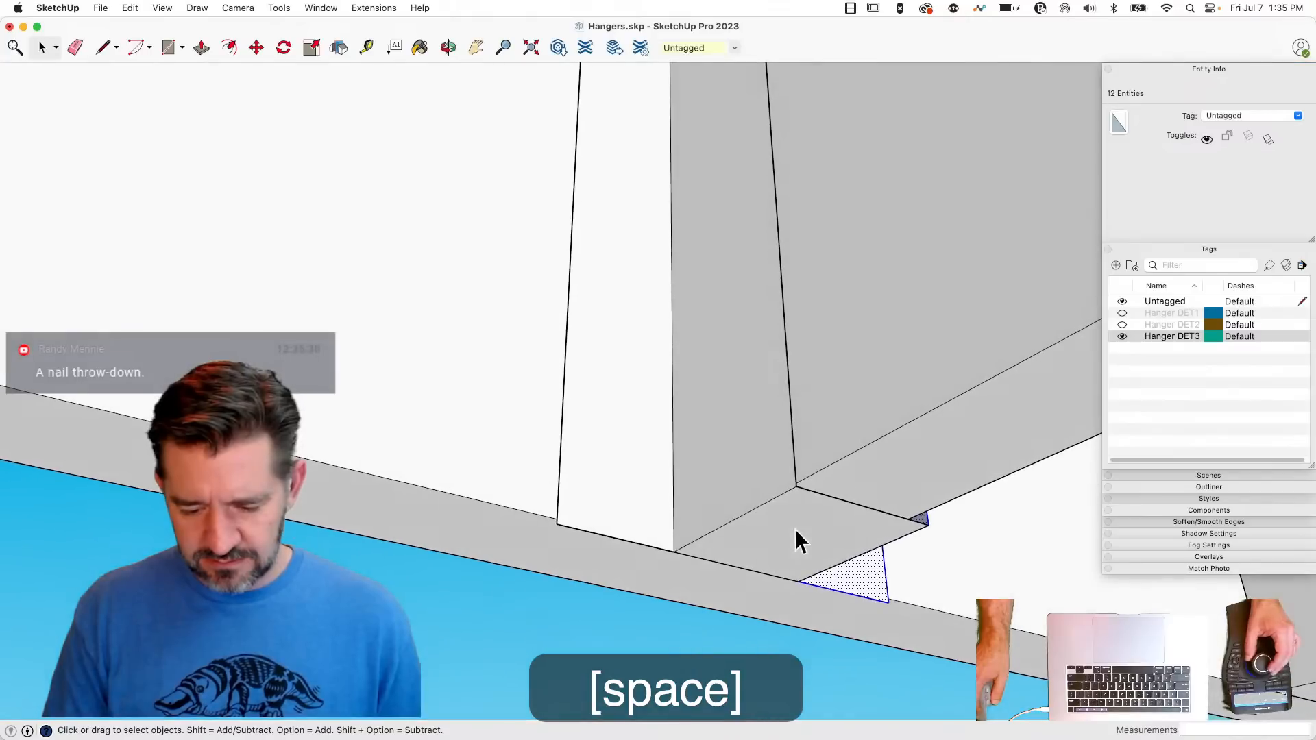
key("b")
left_click(796, 528)
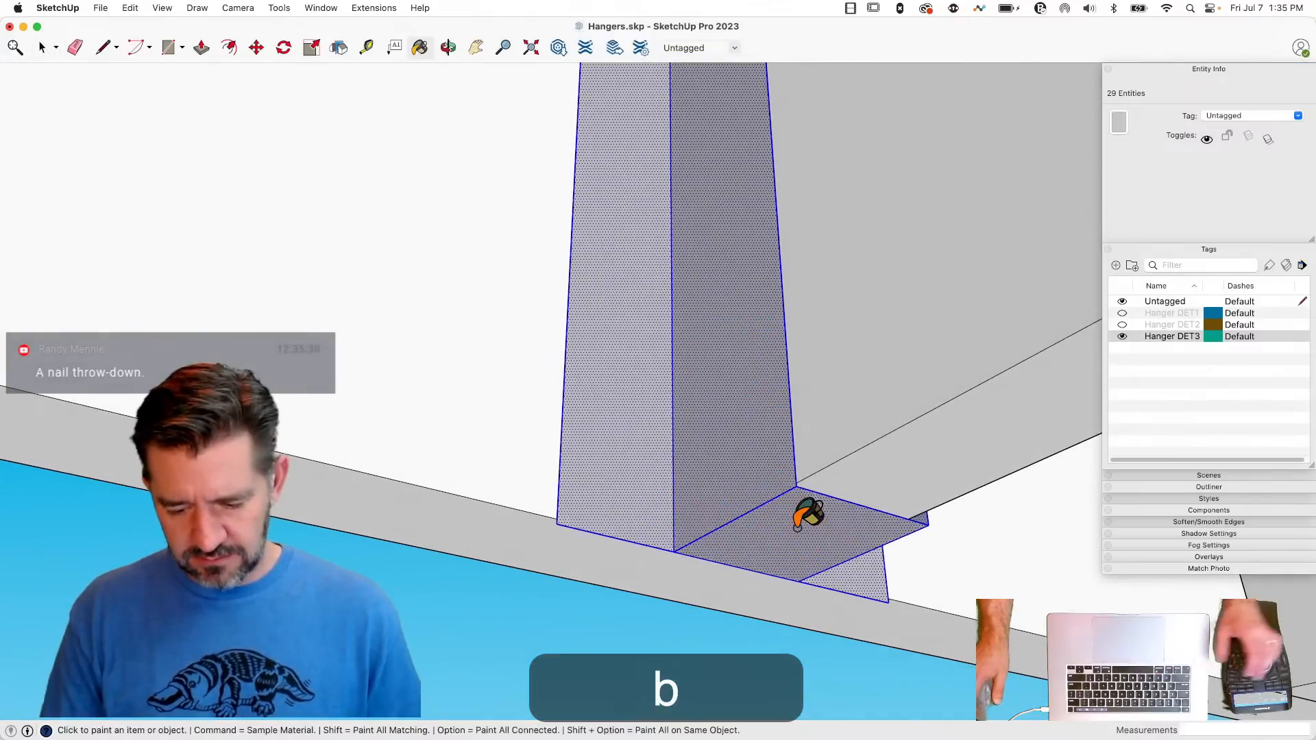
key("space")
- Make all of the simplified hanger's connected faces and edges into one group
left_click(686, 532)
triple_click(679, 288)
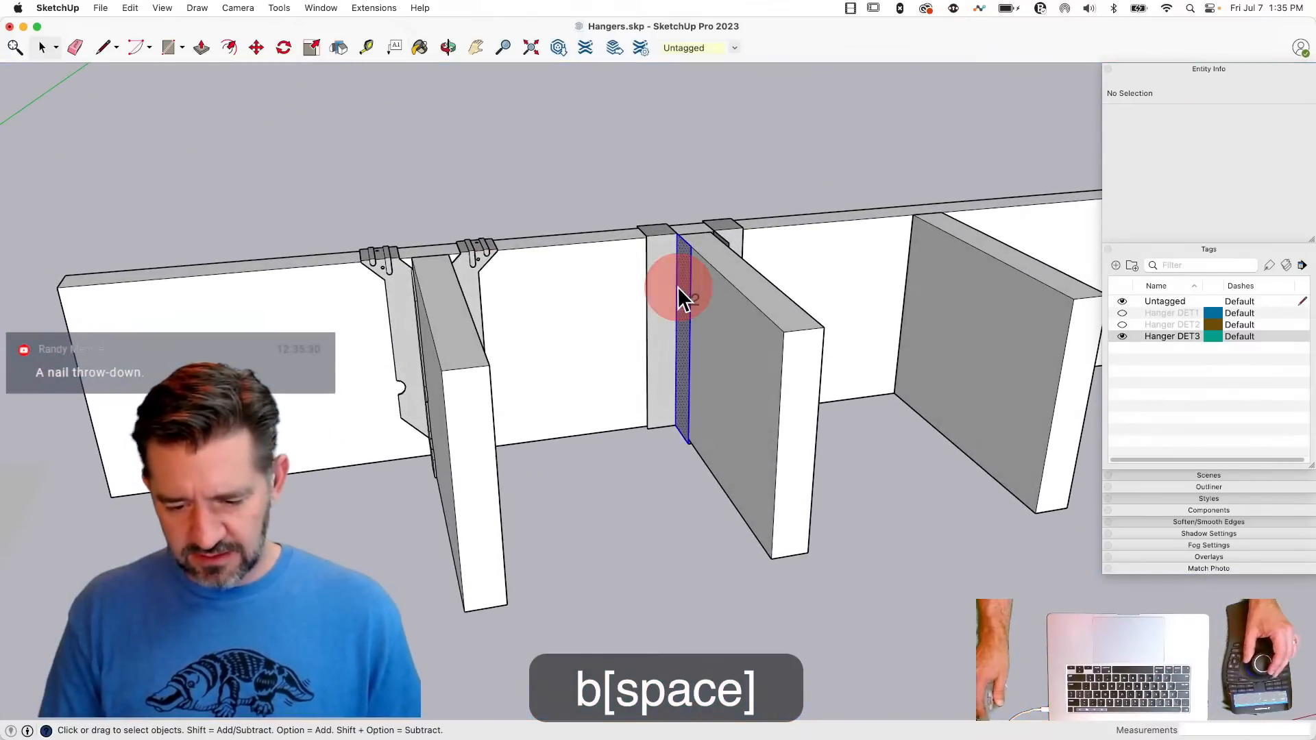
right_click(679, 288)
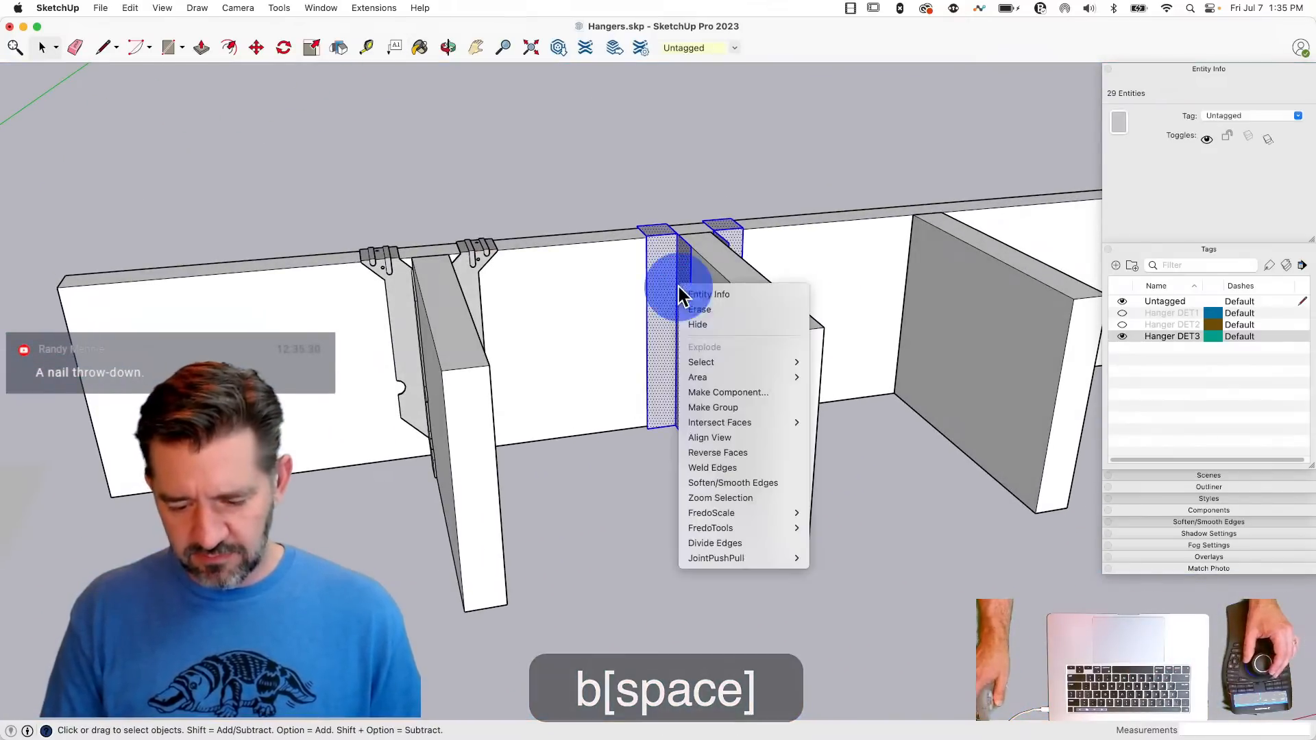
left_click(747, 407)
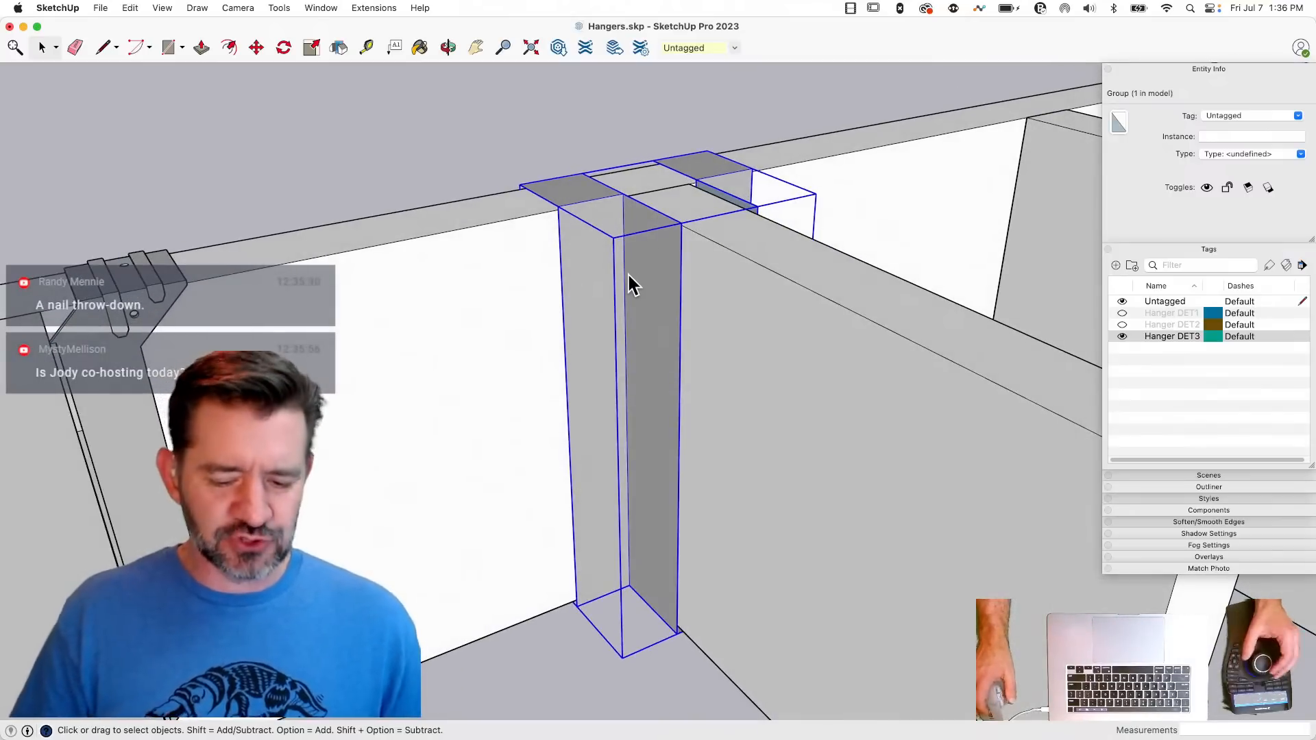
left_click(658, 444)
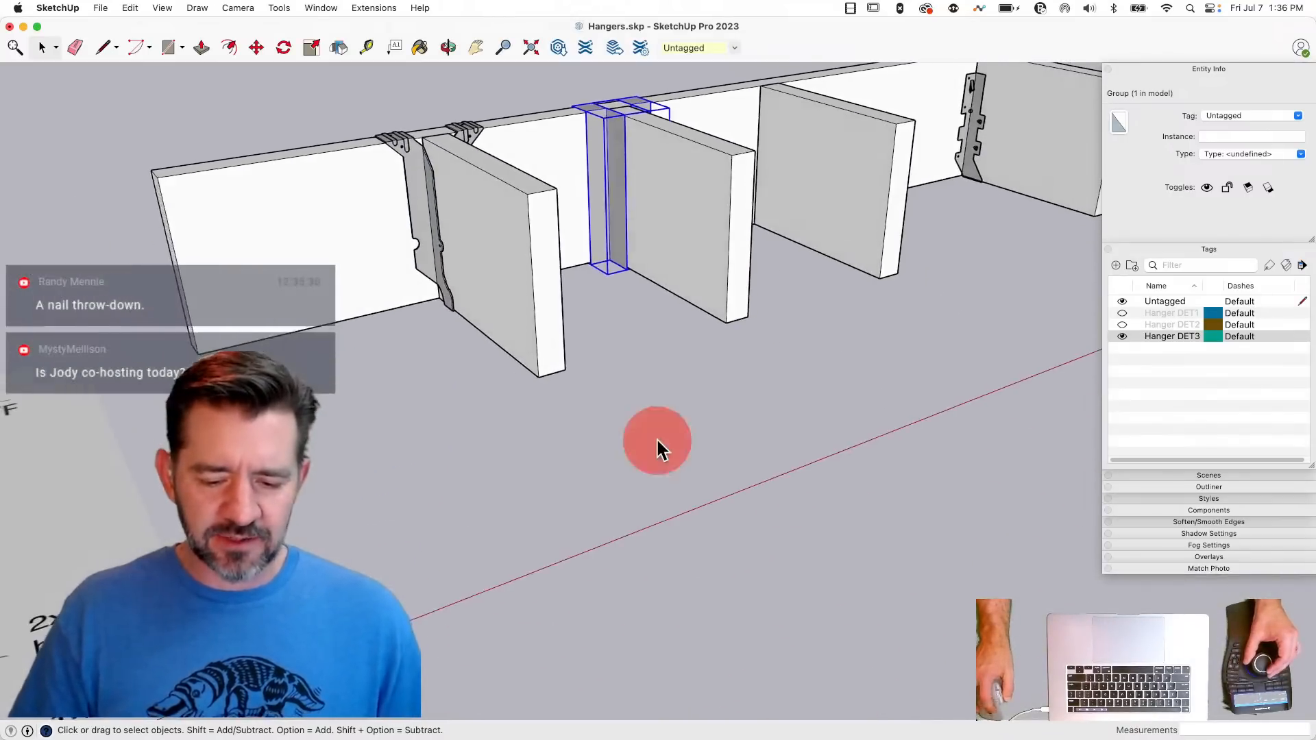
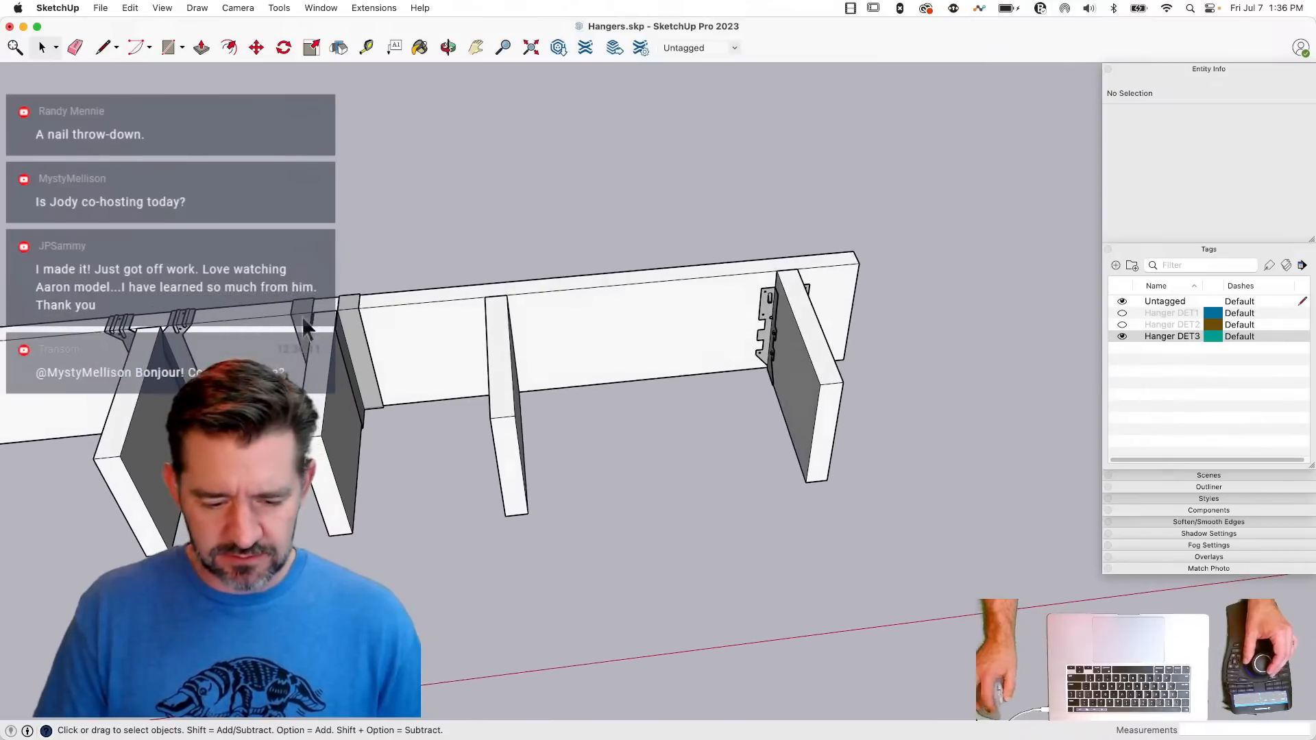
- Assign the detailed hanger group inside its joist component to the Hanger DET3 tag
left_click(181, 347)
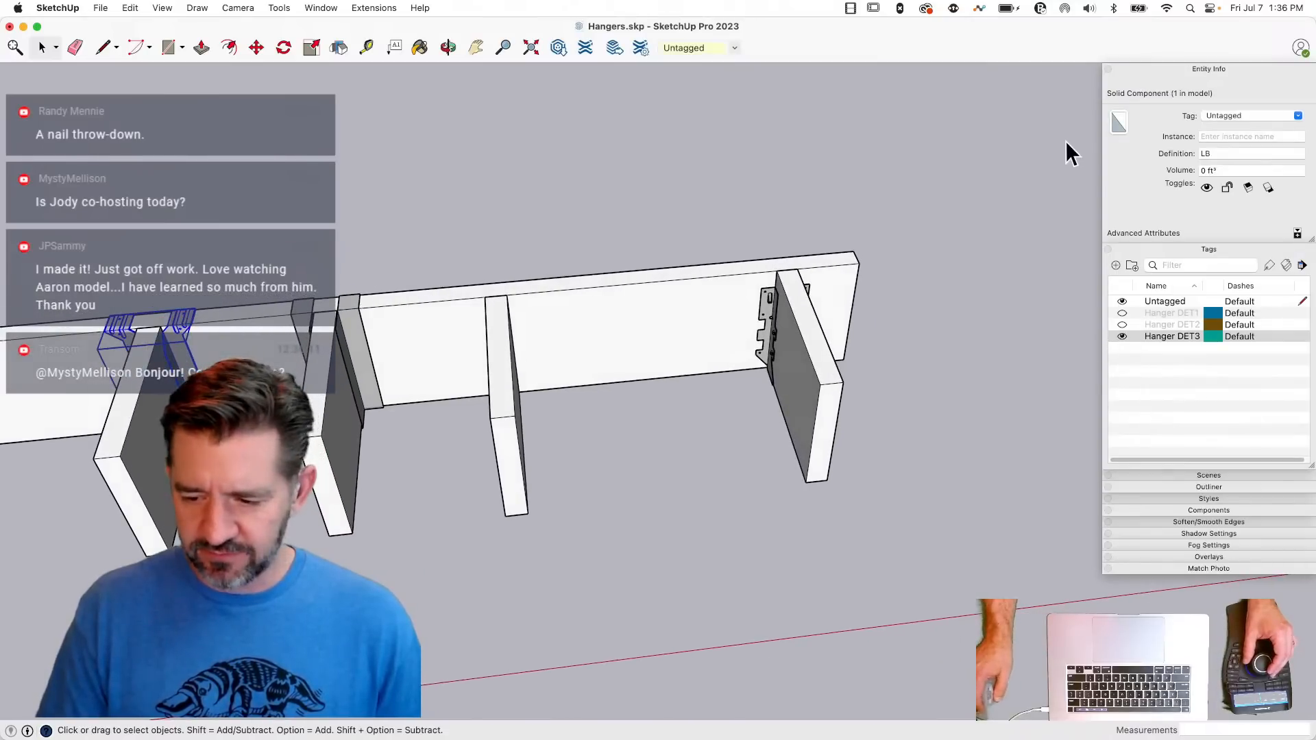
double_click(190, 364)
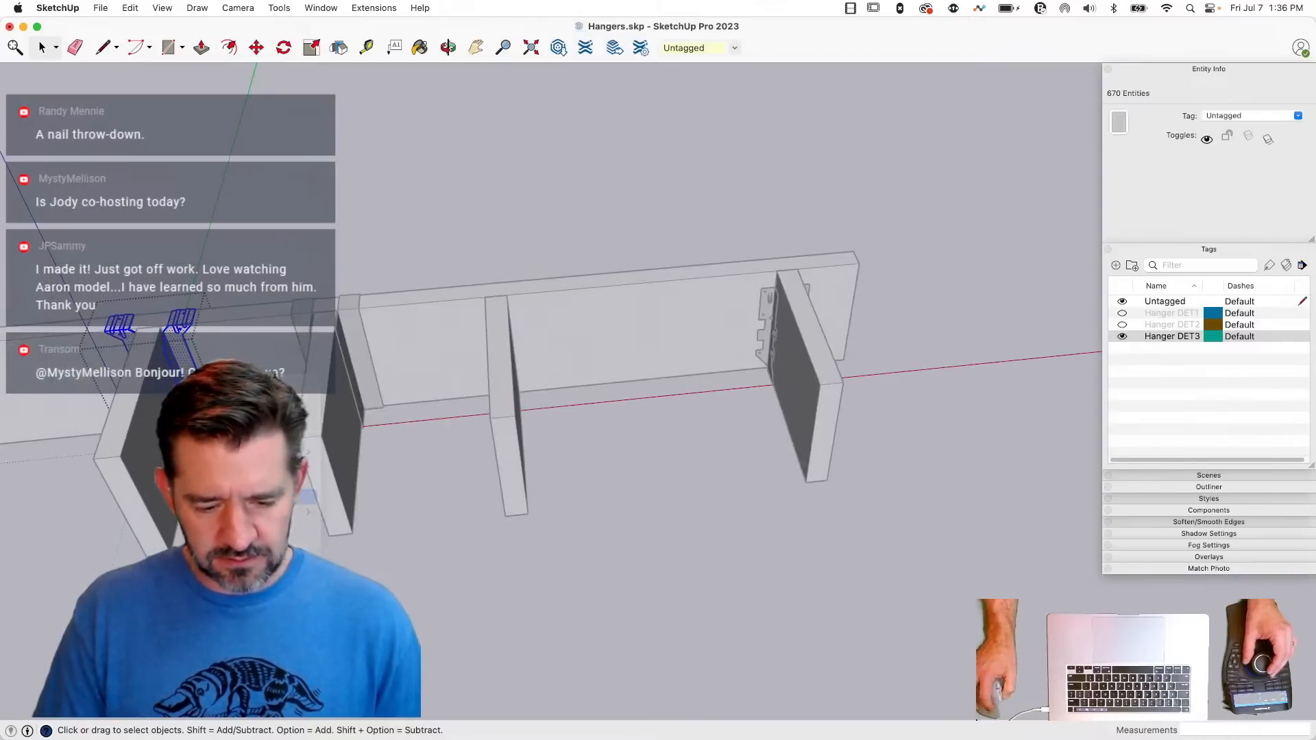
left_click(229, 498)
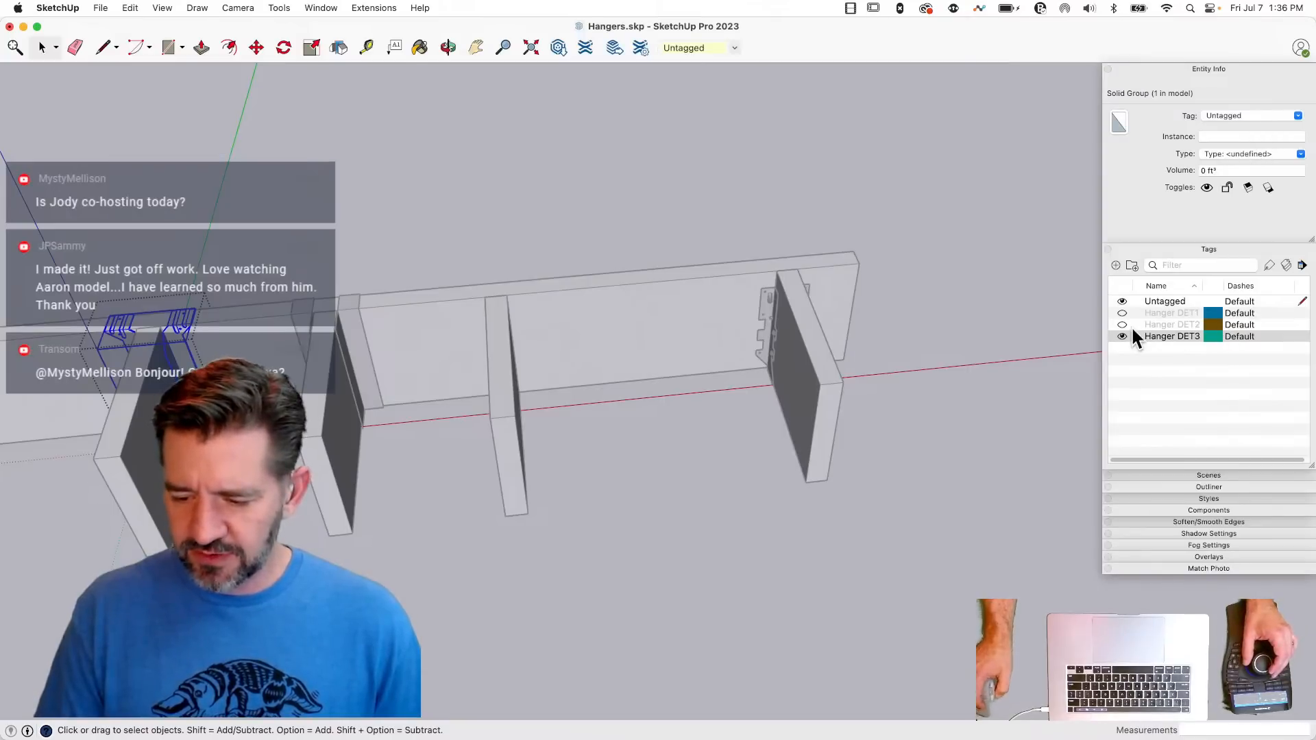
left_click(1298, 115)
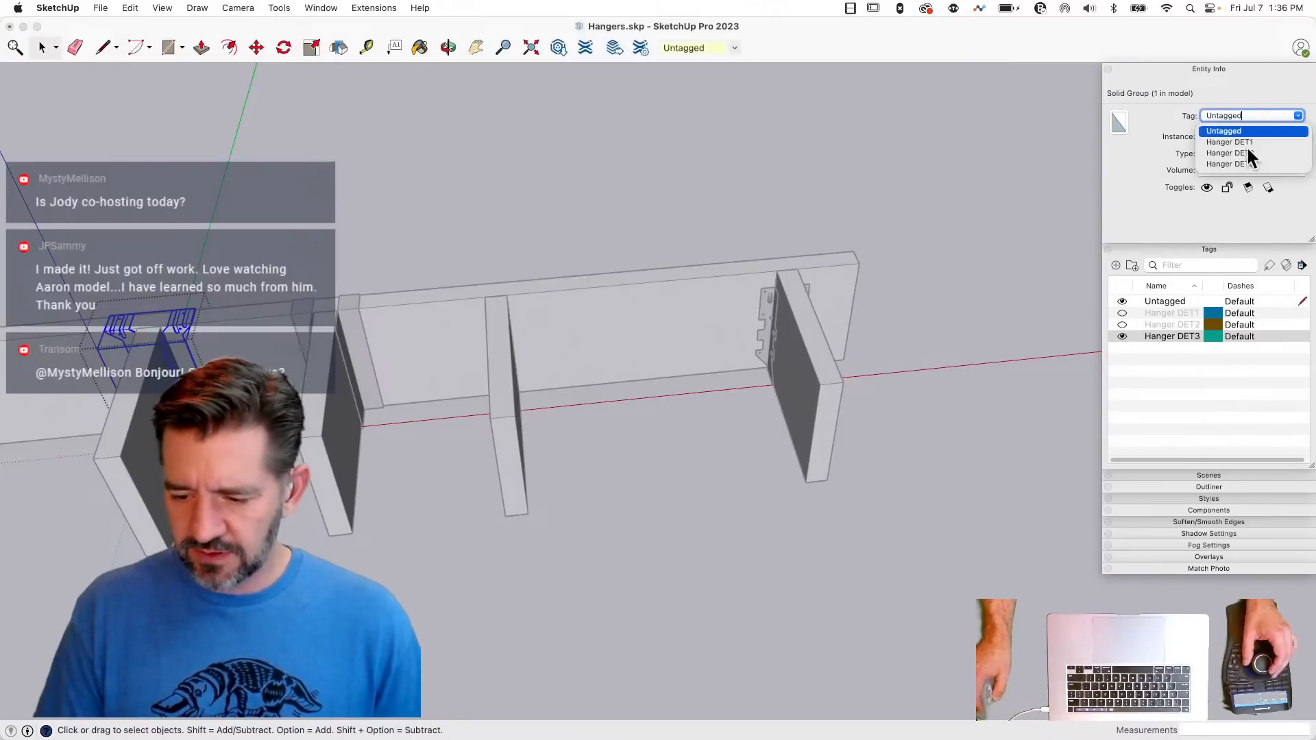
left_click(1240, 166)
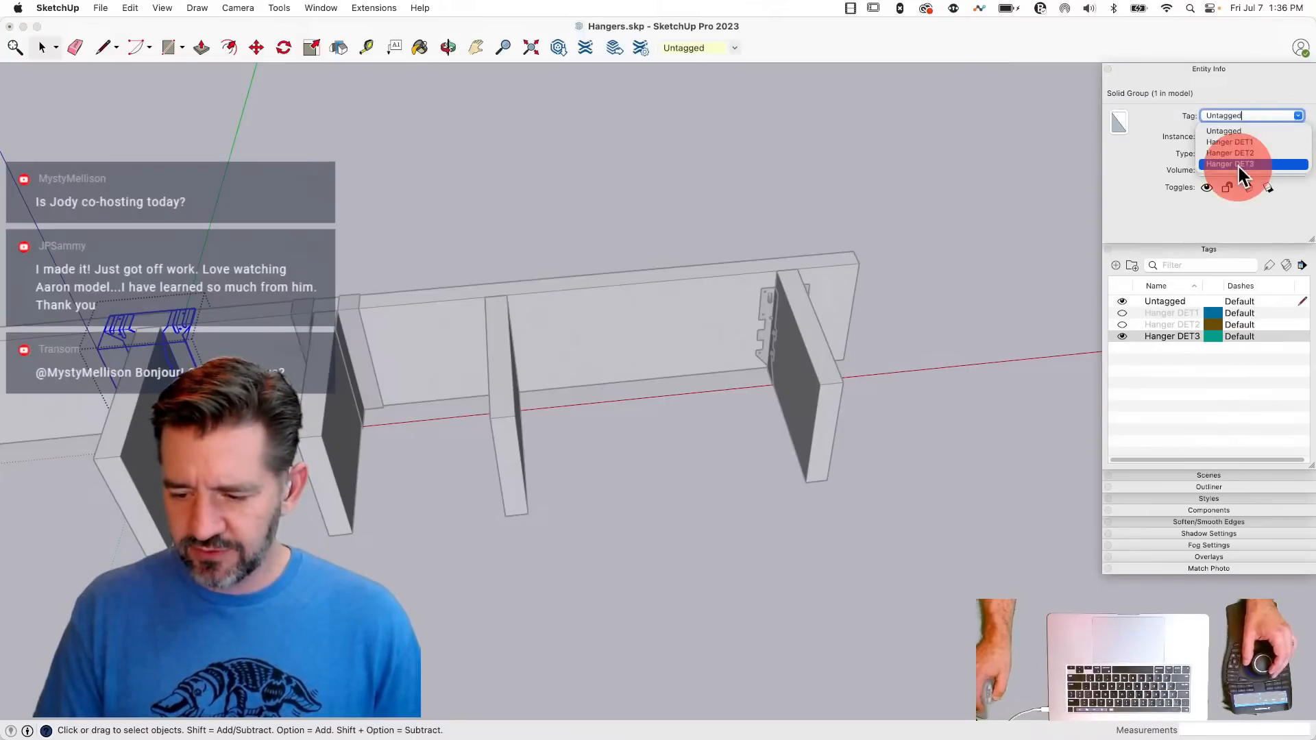
left_click(381, 243)
- Assign the simplified folded-plate hanger group to the Hanger DET2 tag and show the Hanger DET2 and Hanger DET1 tags
left_click(359, 324)
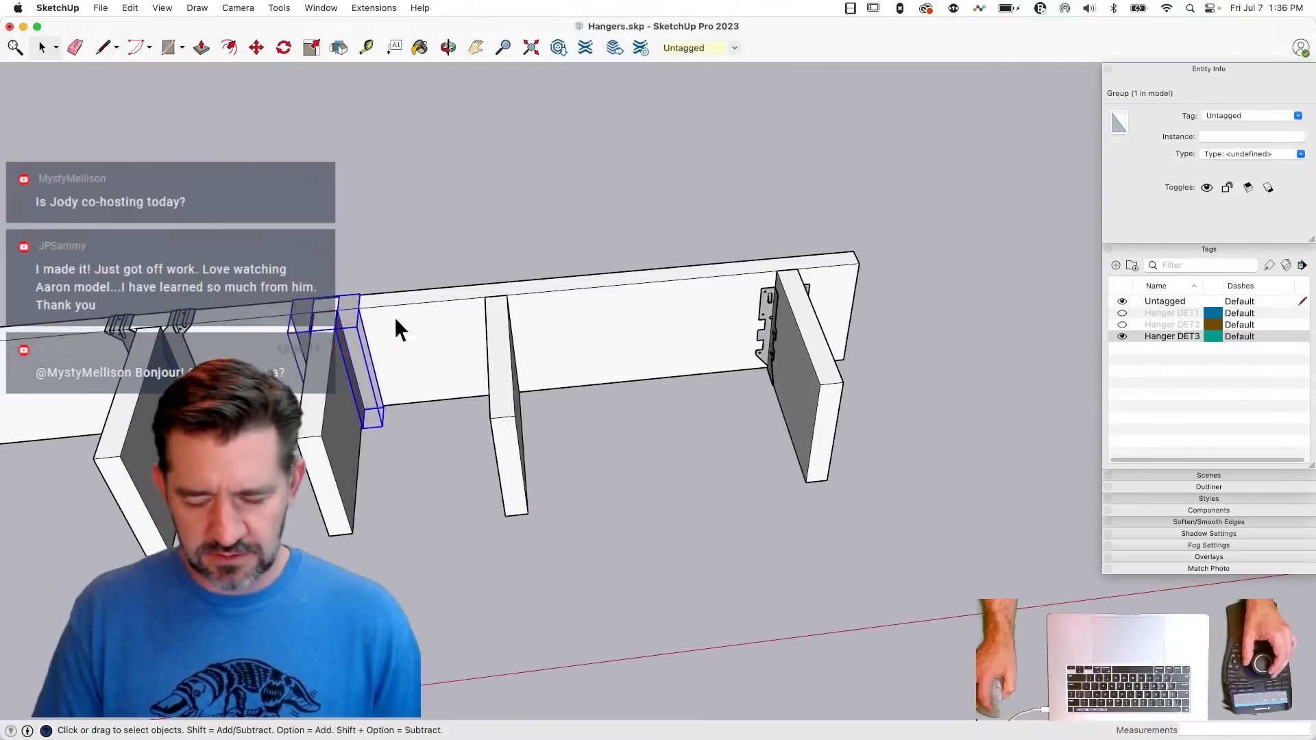
left_click(1298, 116)
left_click(1259, 153)
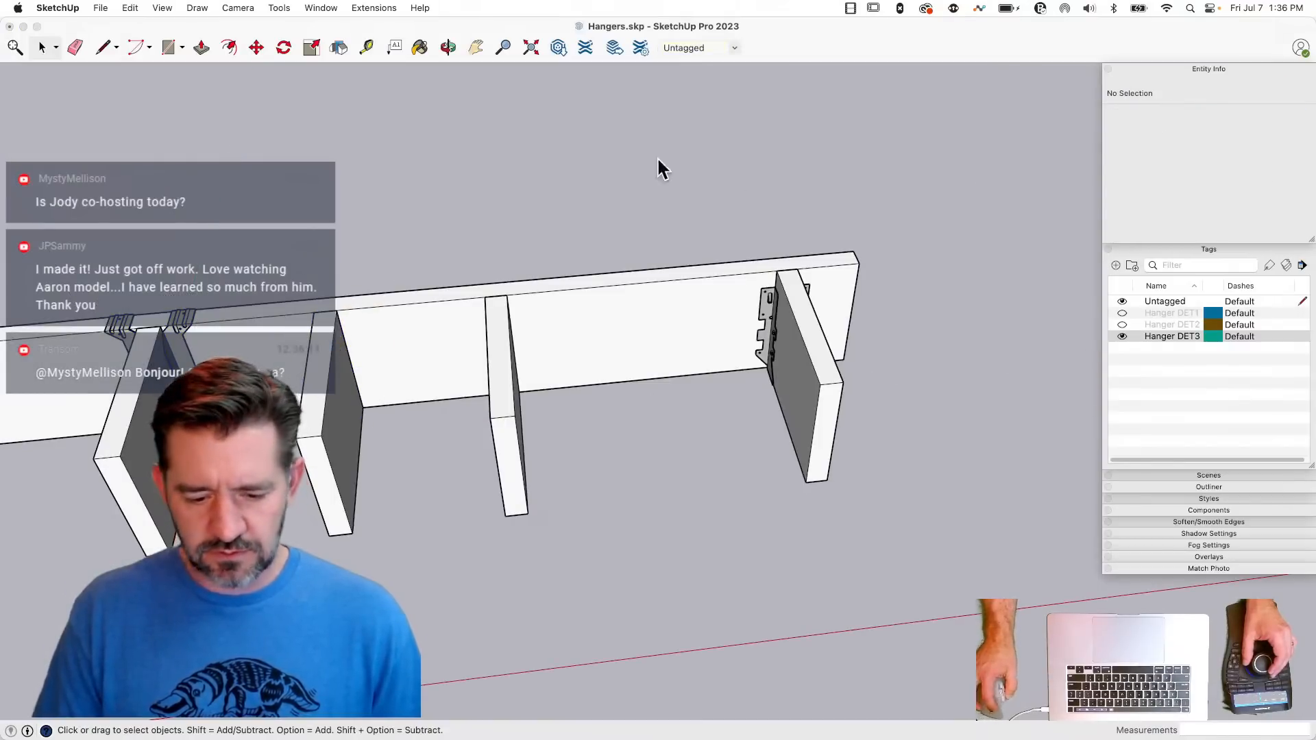
left_click(1123, 324)
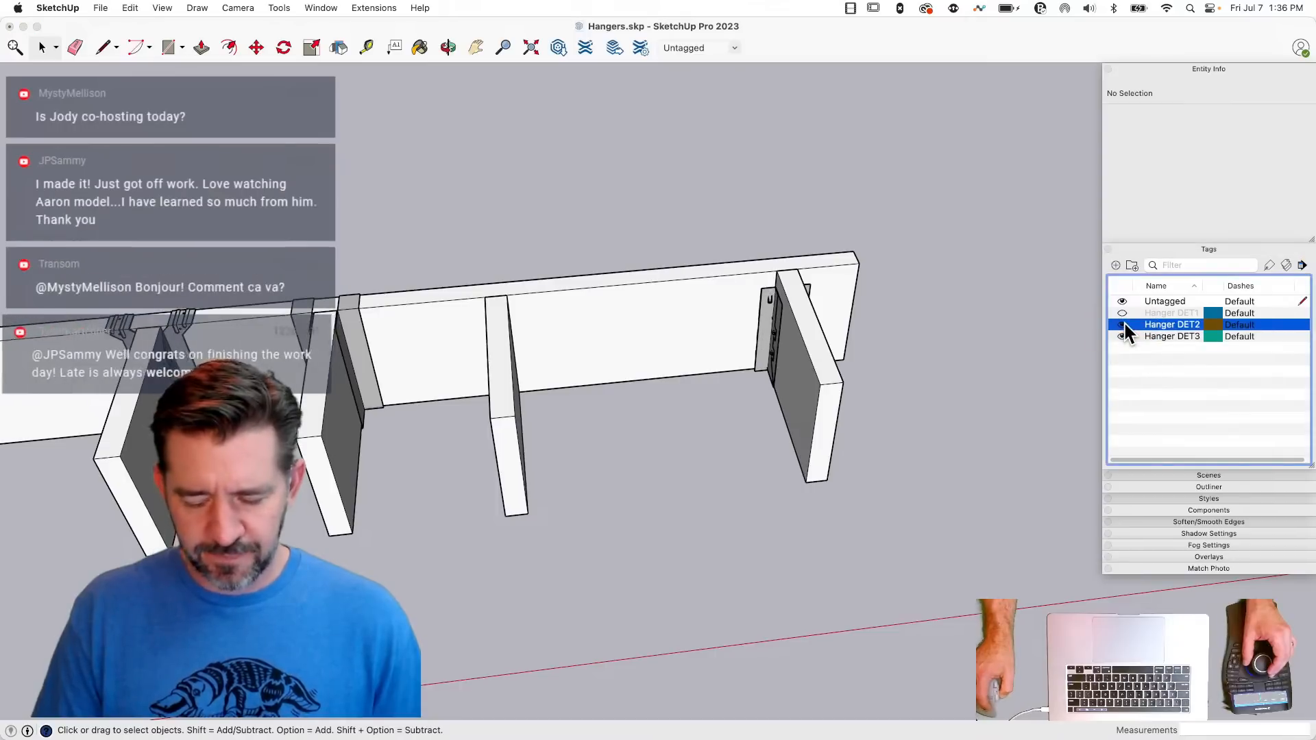
left_click(1123, 314)
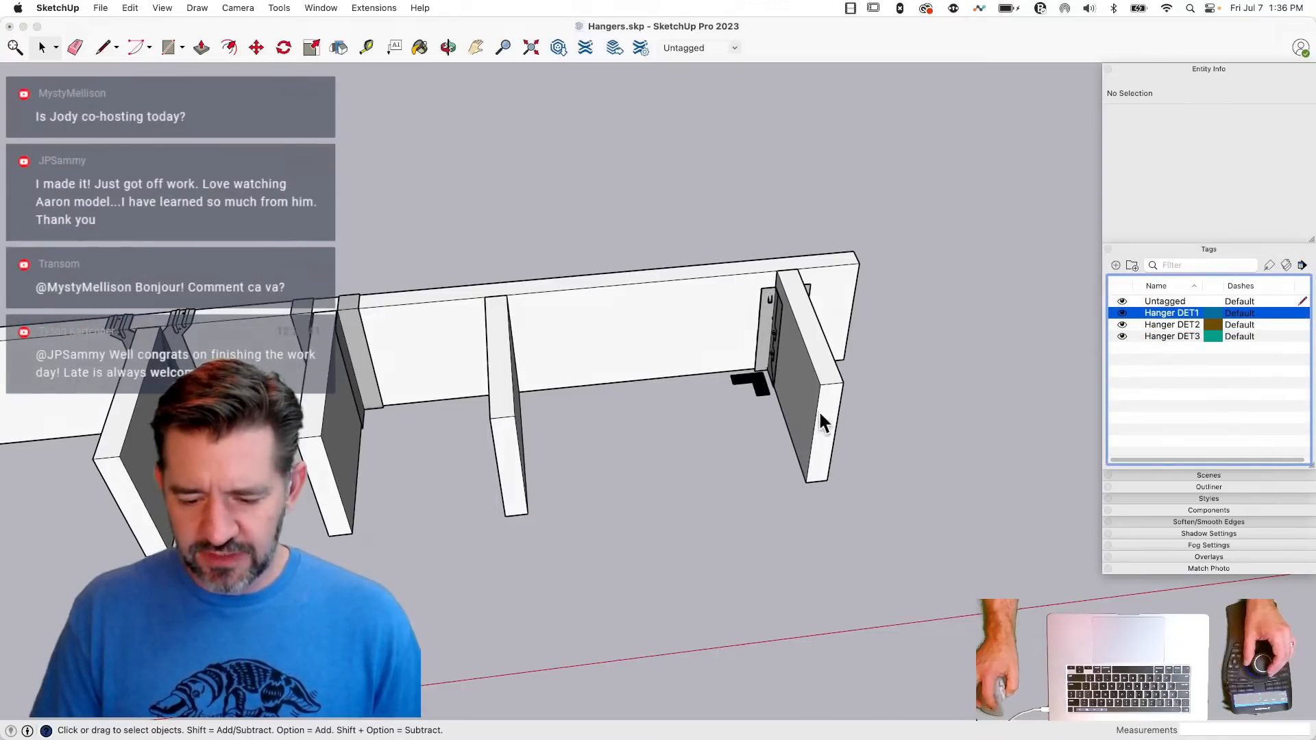
- Copy the black two-part hanger symbol from inside the end joist's hanger component and paste it into the open model in front of the joists
left_click(766, 397)
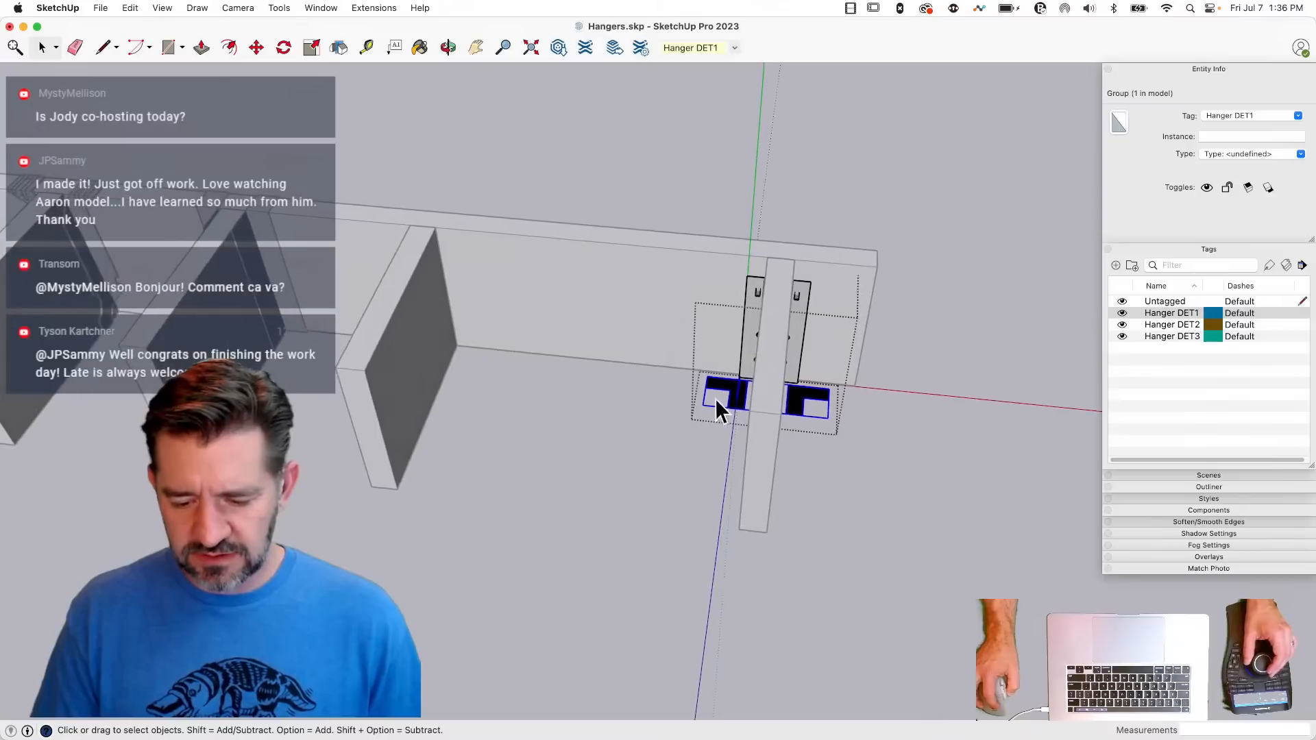
key("super+c")
left_click(742, 169)
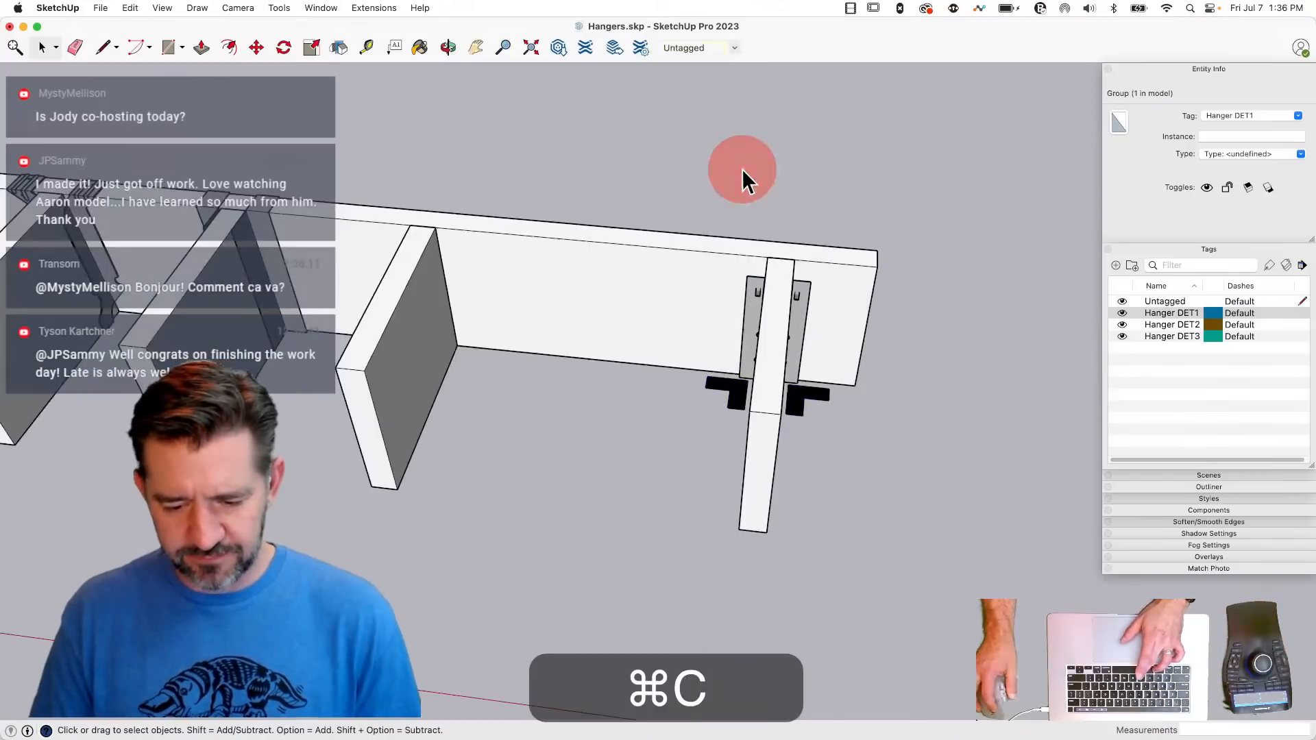
double_click(413, 258)
left_click(521, 402)
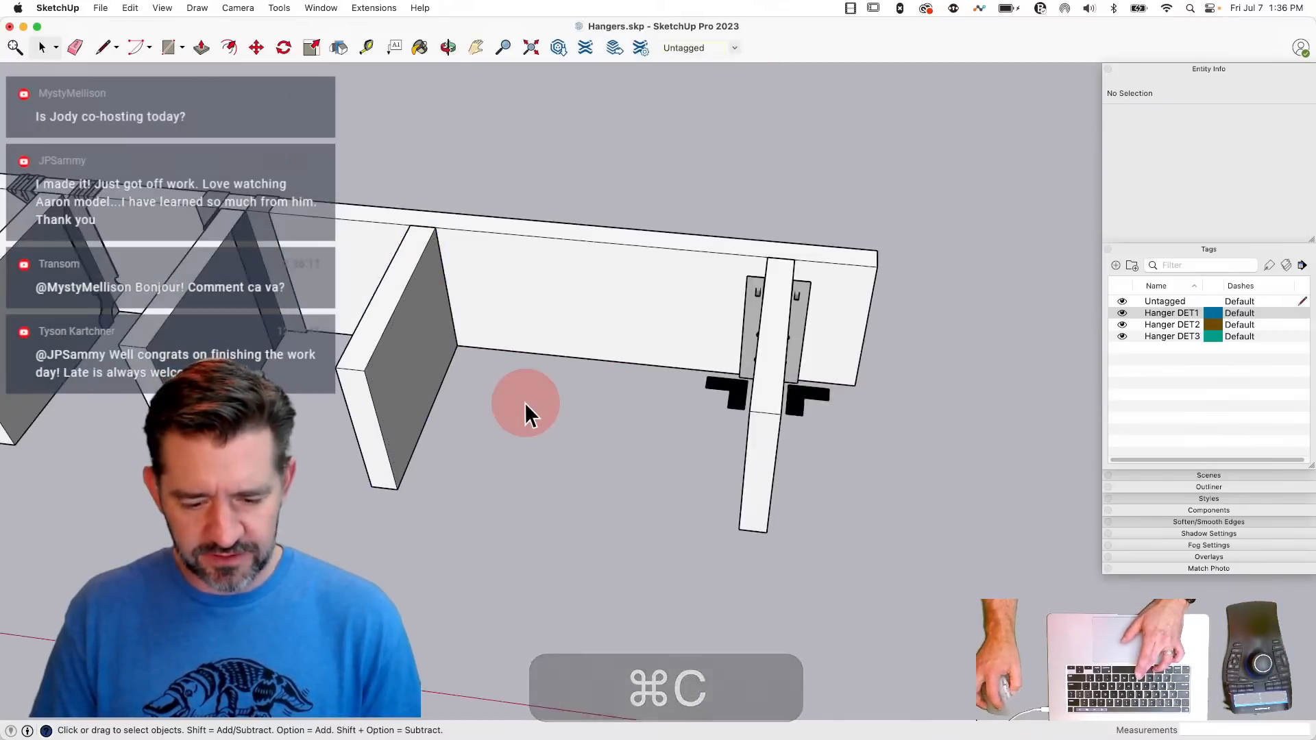
key("super+v")
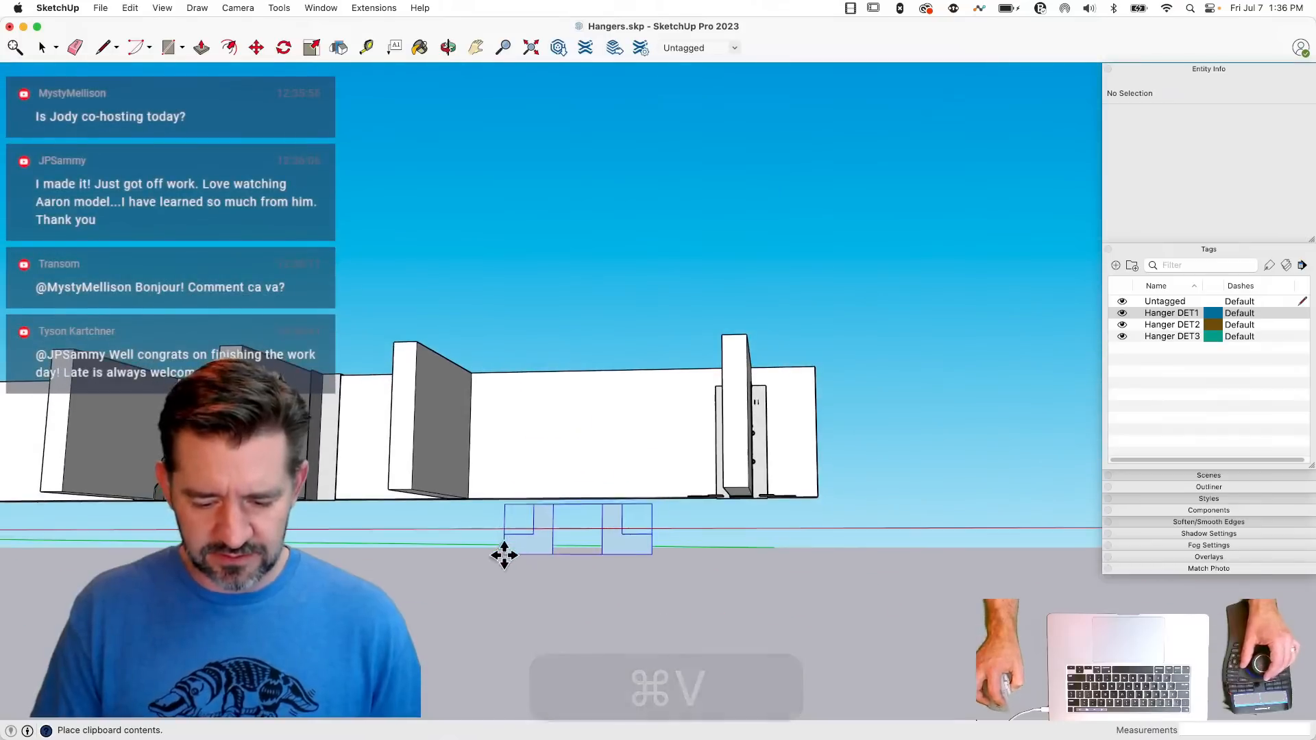
left_click(514, 535)
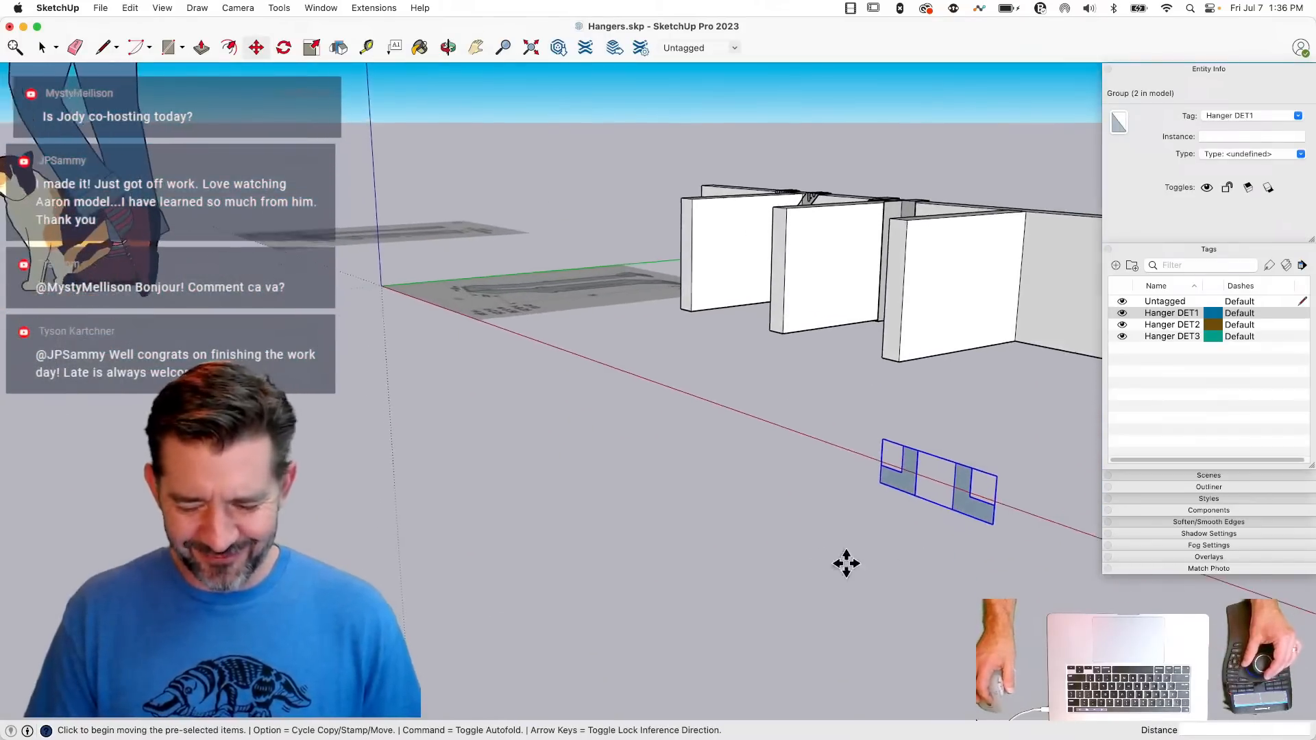
- Rotate the pasted hanger symbol about the red axis so it lies flat
key("q")
key("Right")
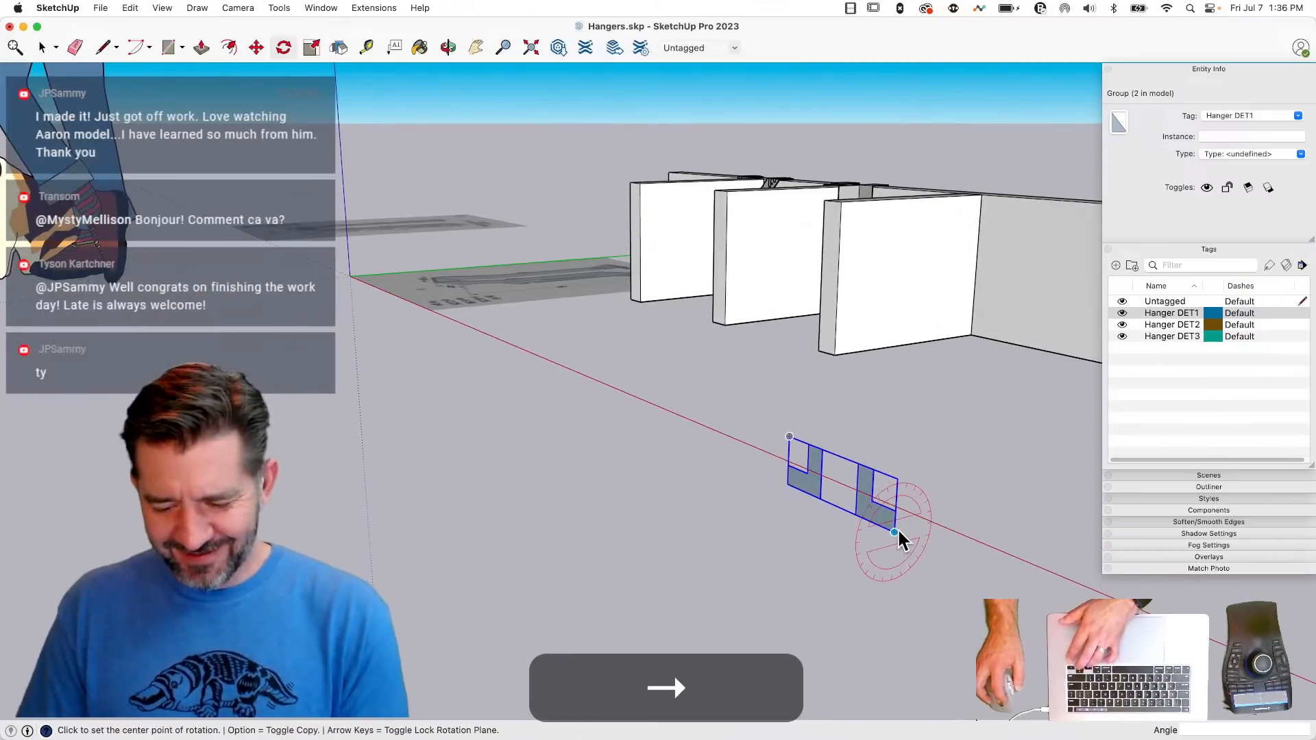
left_click(895, 533)
left_click(898, 478)
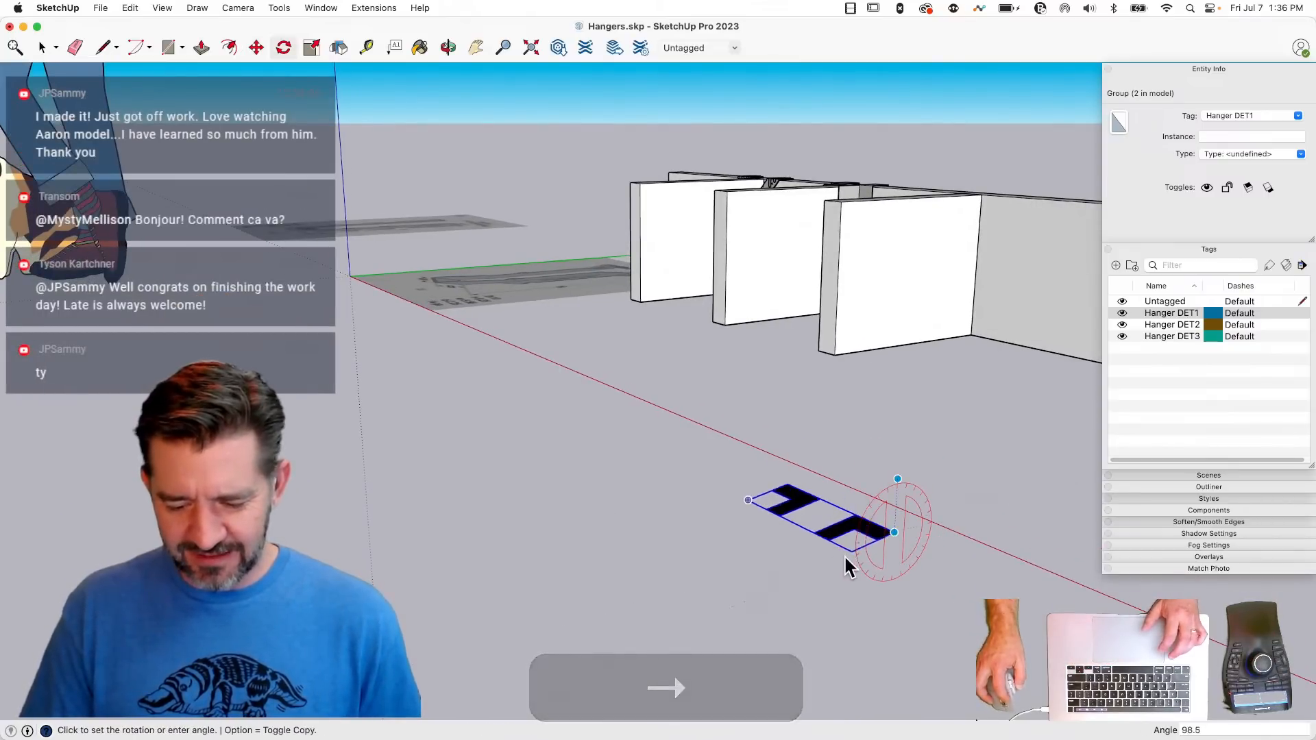
left_click(851, 550)
- Move the flat symbol by its front edge's midpoint onto the top of the bare joist, centred across the joist's width
key("m")
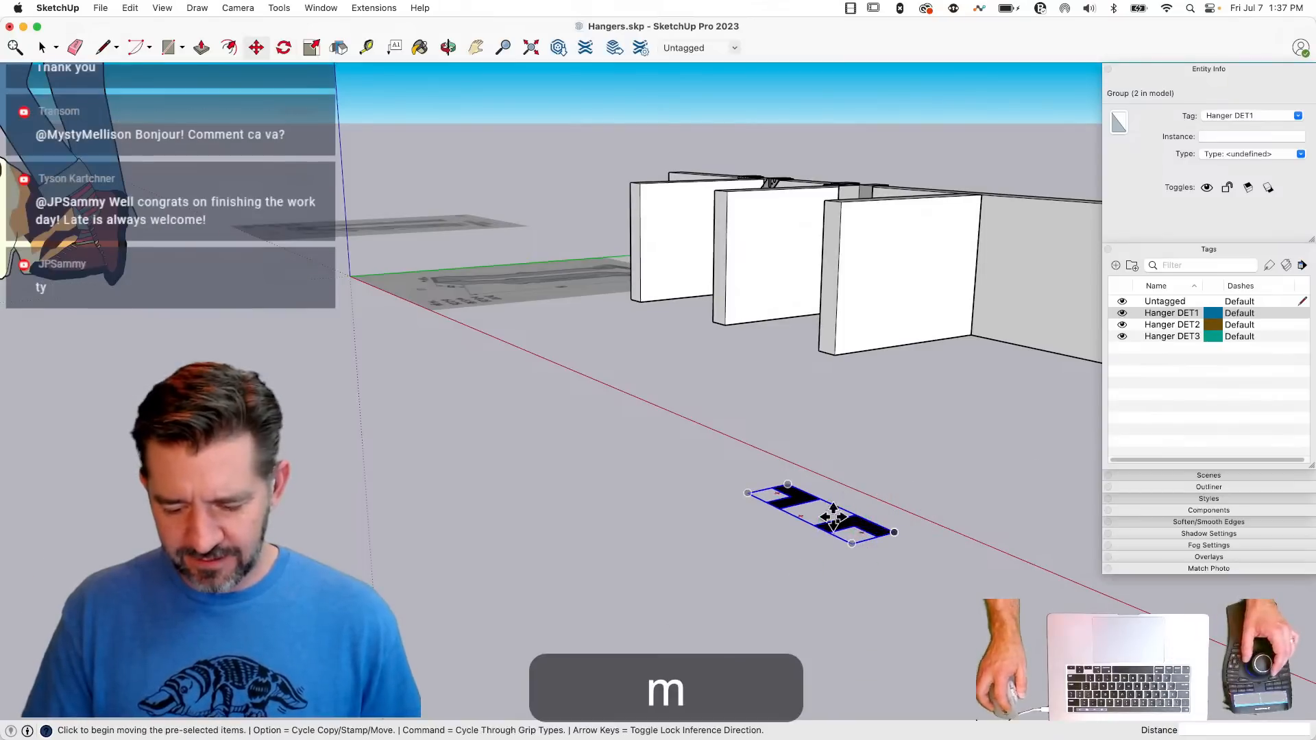
middle_click_drag(833, 517, 780, 580)
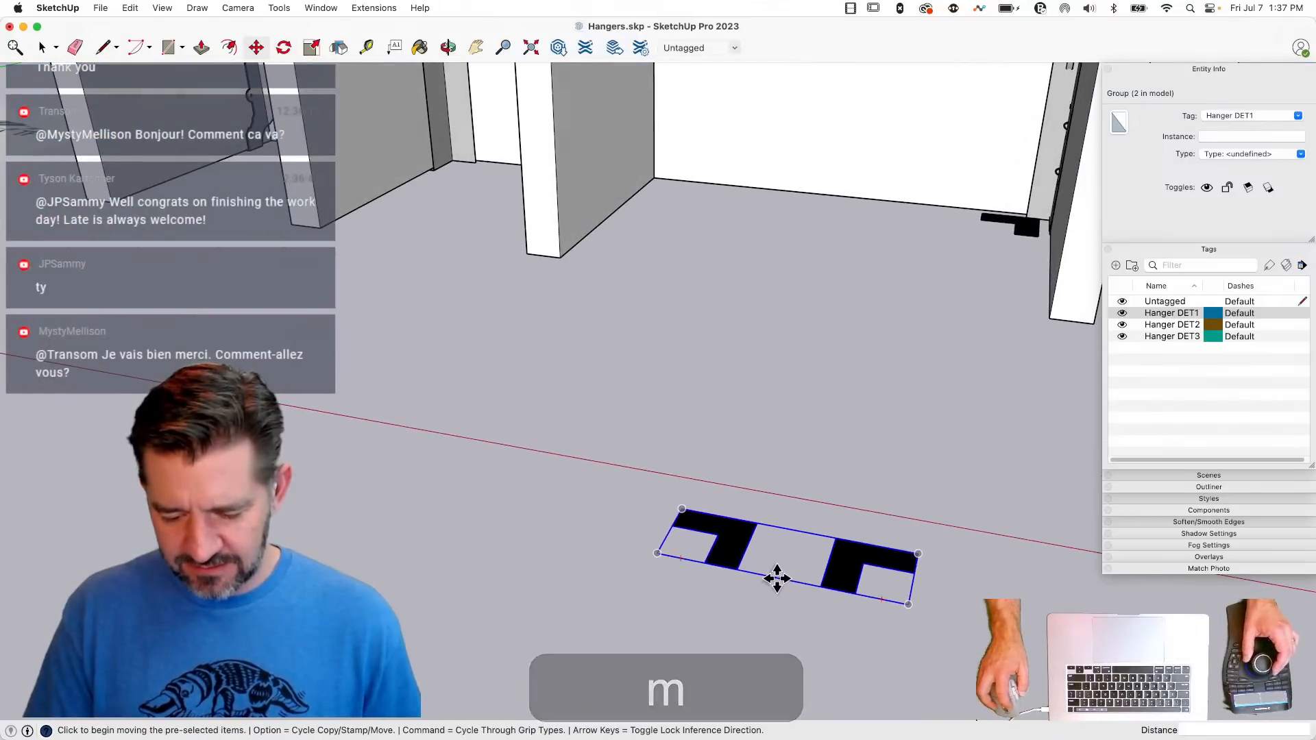
key("alt")
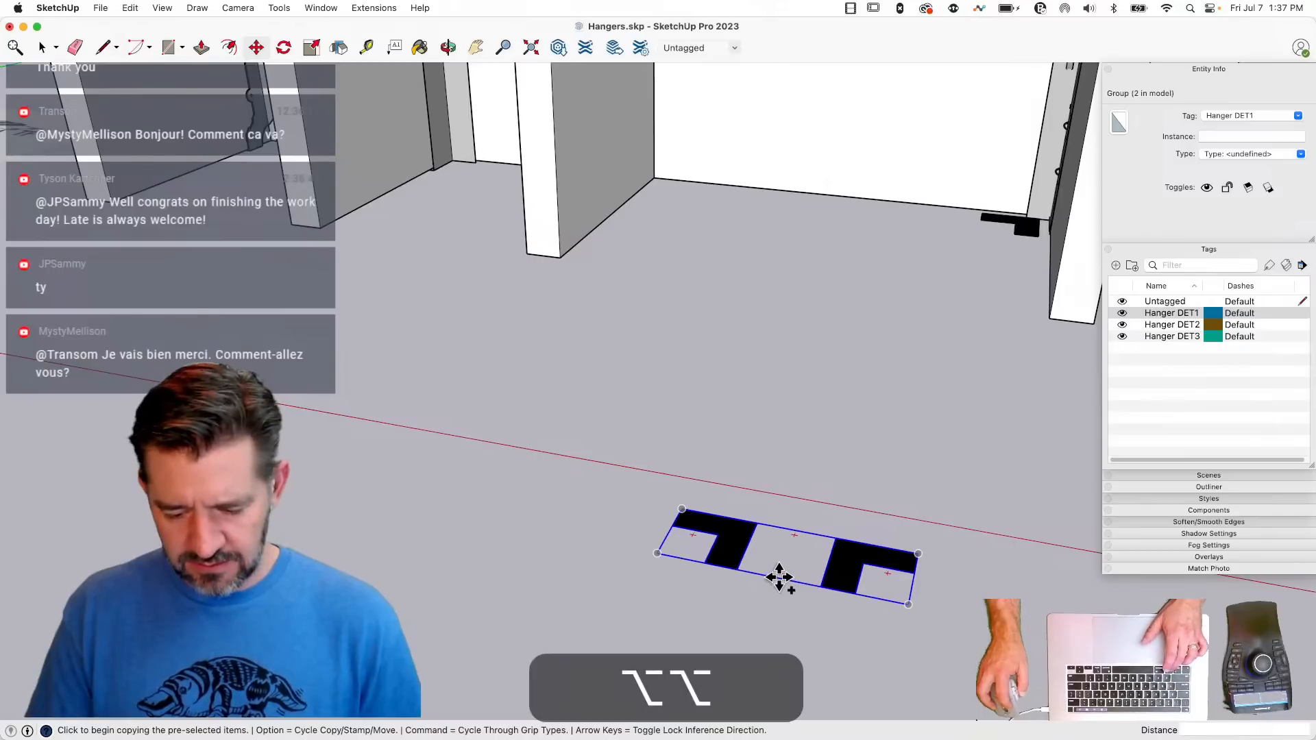
key("alt")
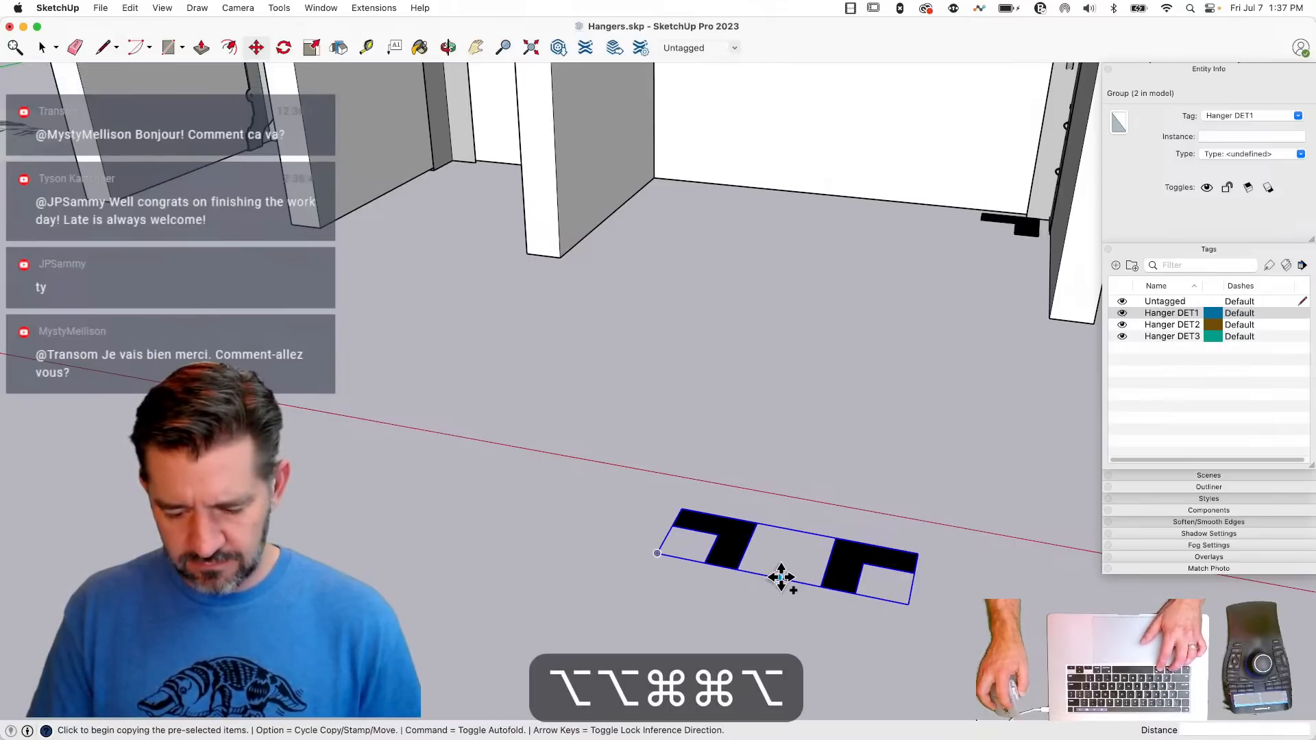
left_click(781, 578)
key("alt")
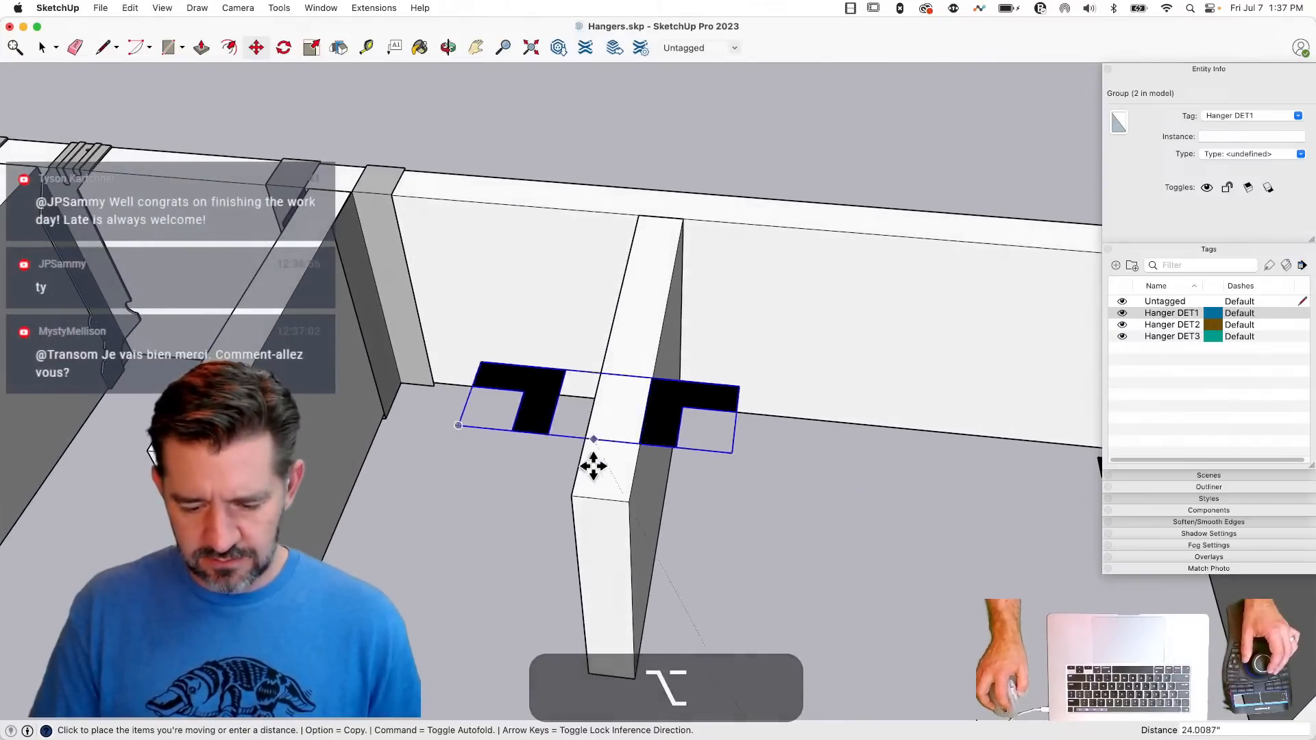
left_click(602, 501)
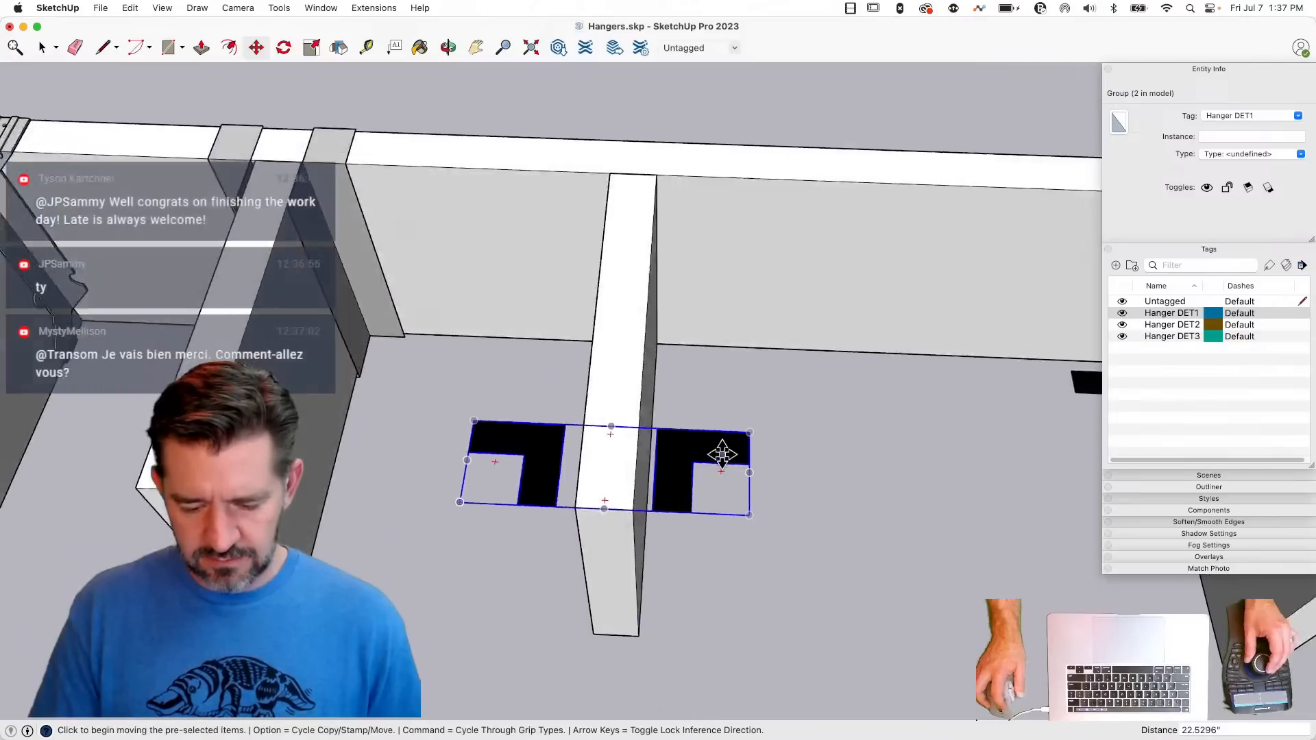
- Move the symbol along the joist toward the beam, aligning it with the symbol at the end joist
key("m")
left_click(676, 482)
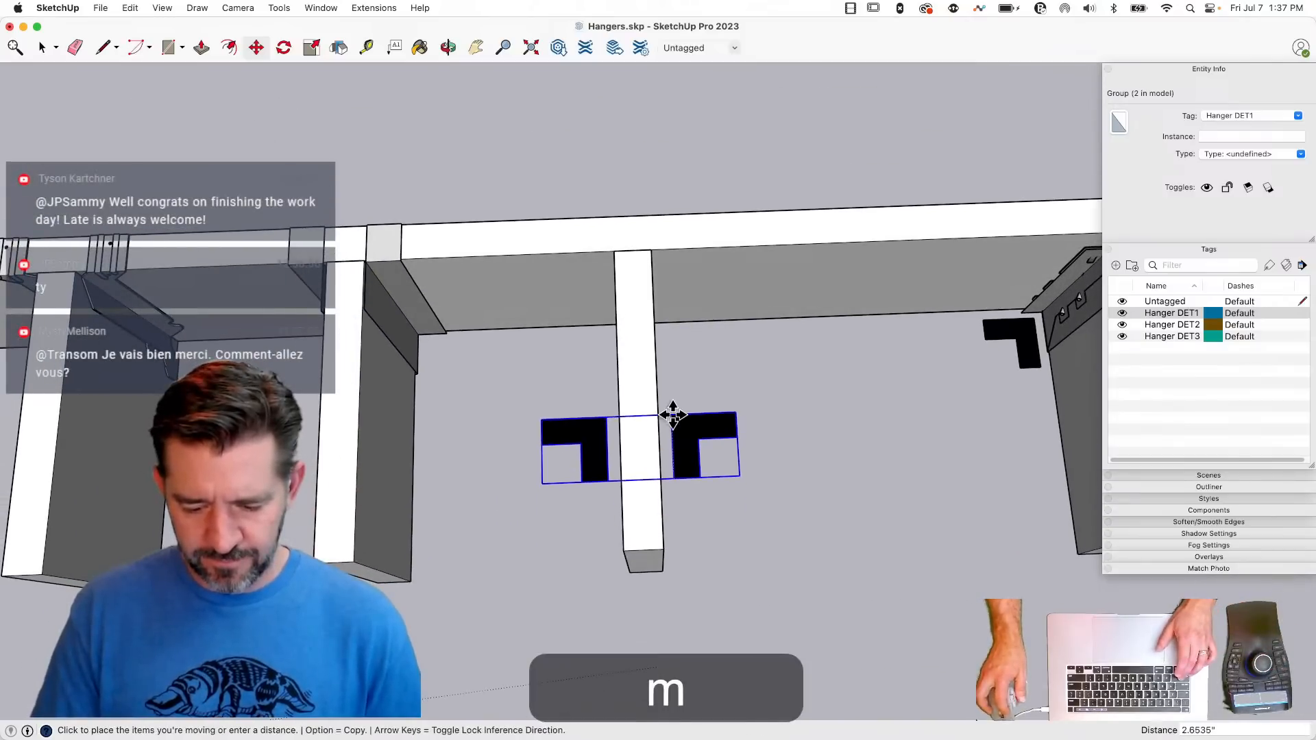
key("shift")
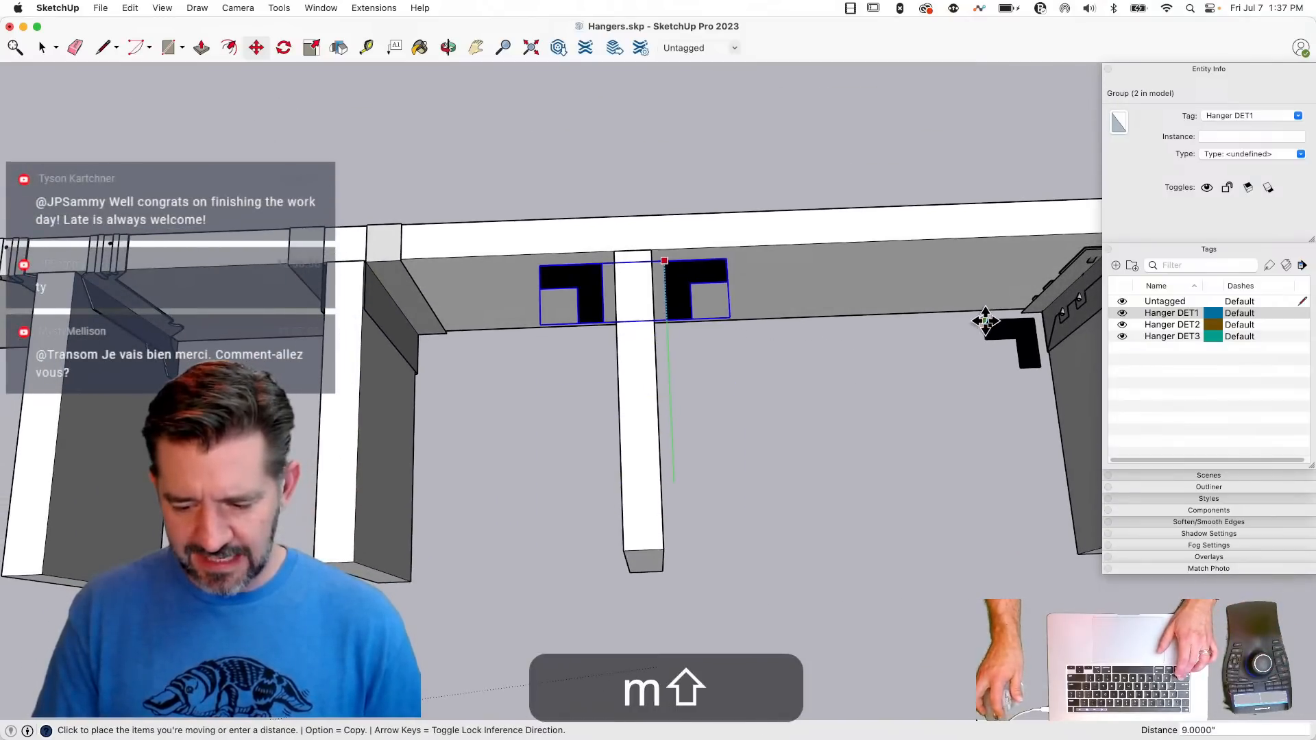
left_click(981, 318)
key("space")
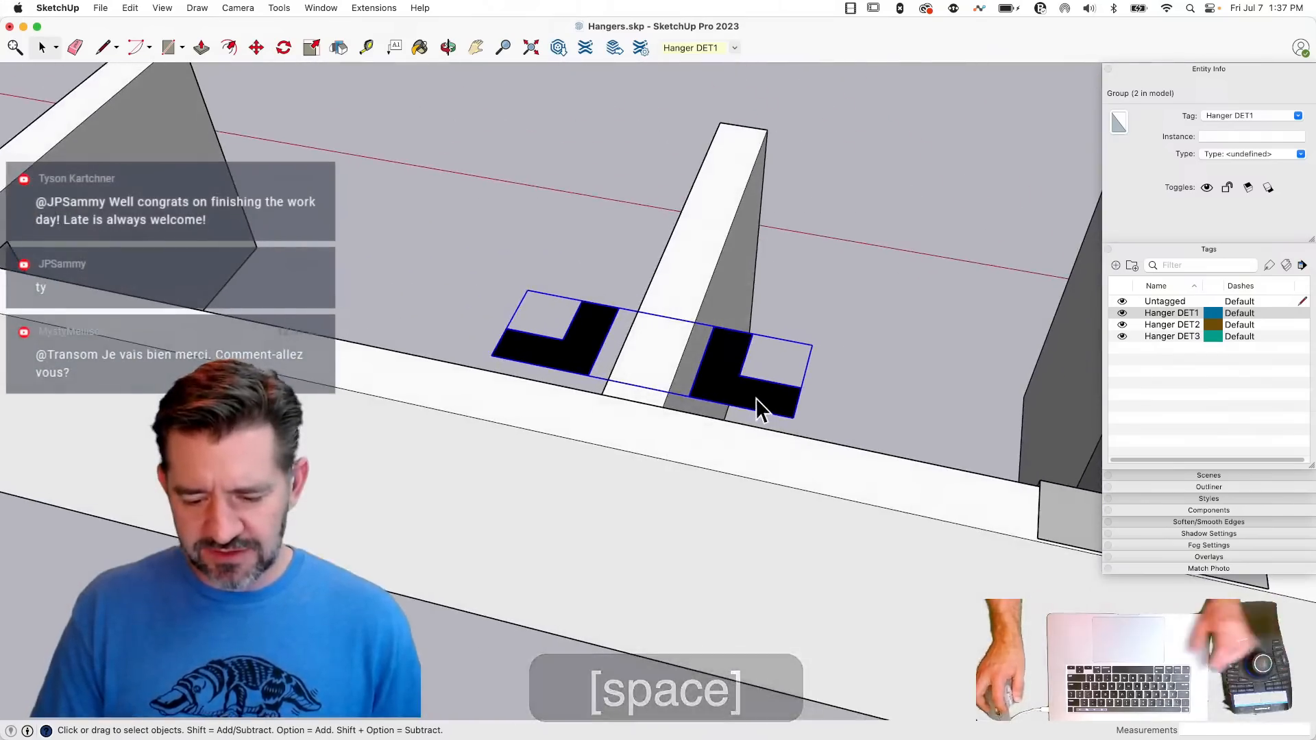
- Extend both L-shaped faces of the symbol across the beam's top by moving their two beam-side edges 2 inches
double_click(756, 398)
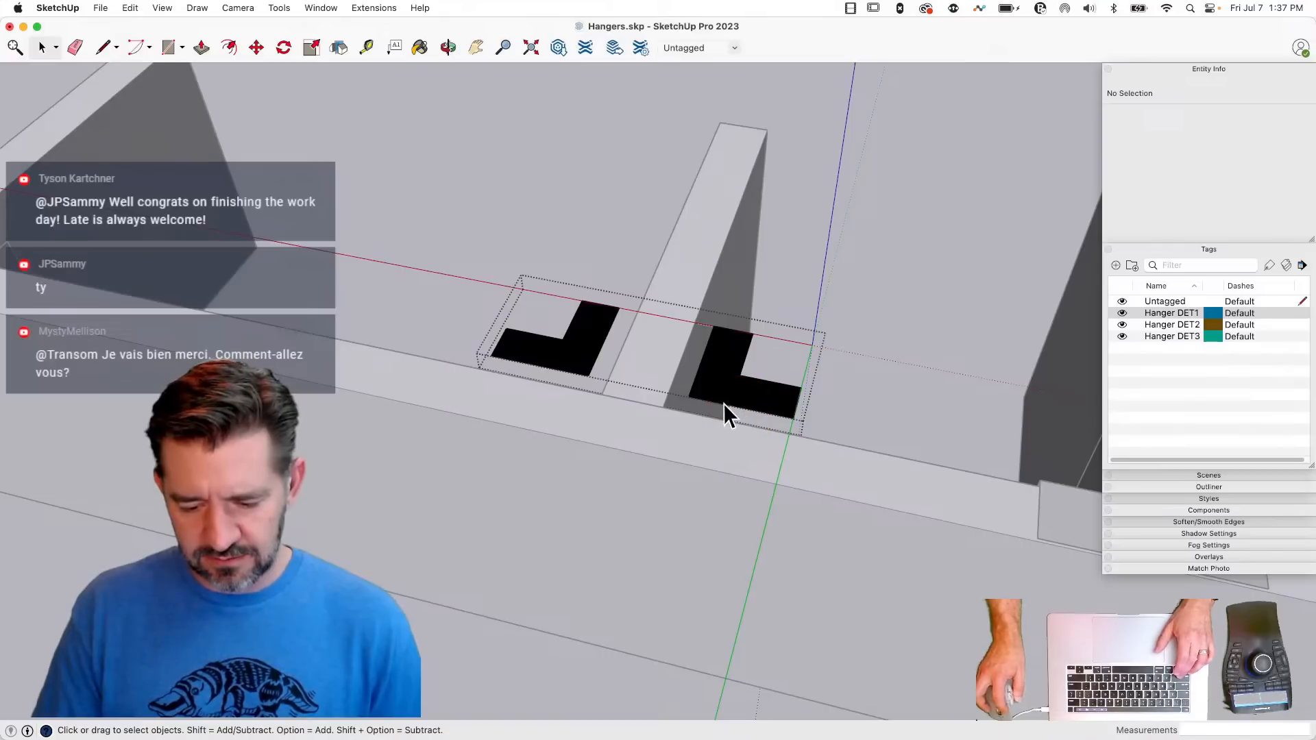
key("shift")
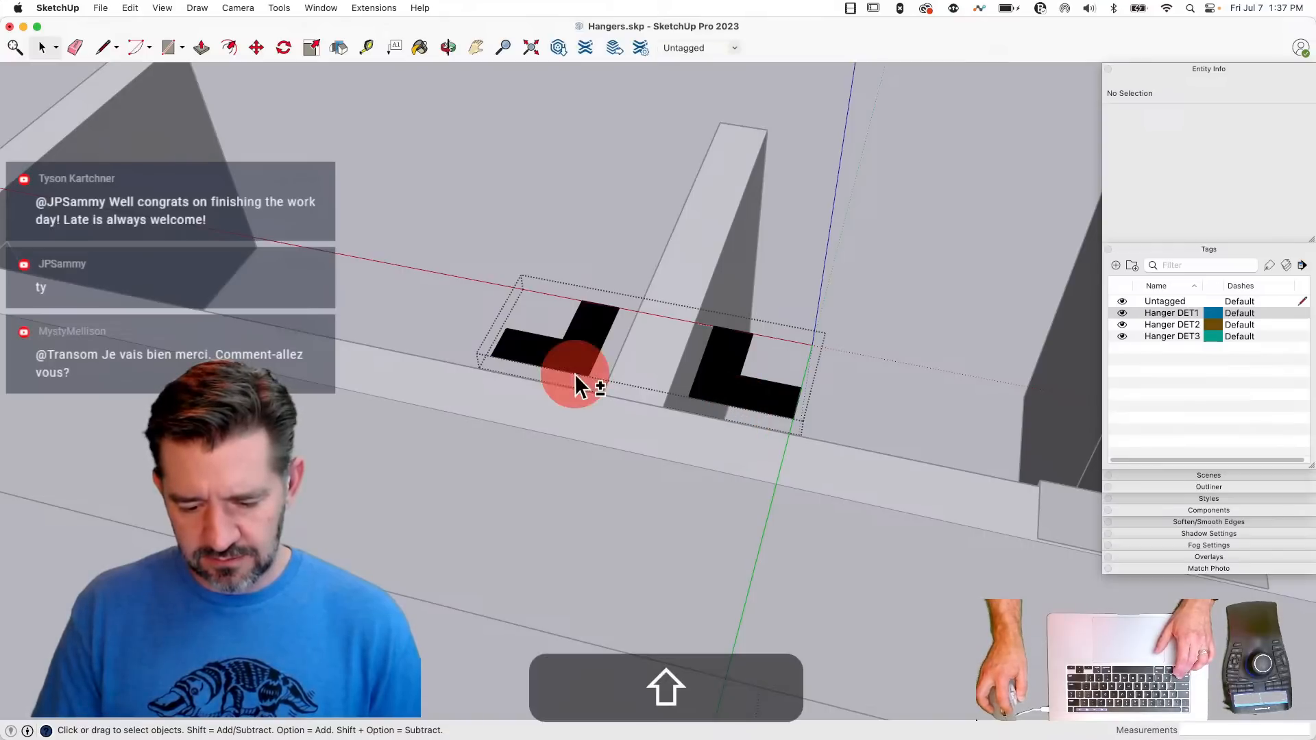
left_click(574, 373, "shift")
key("shift")
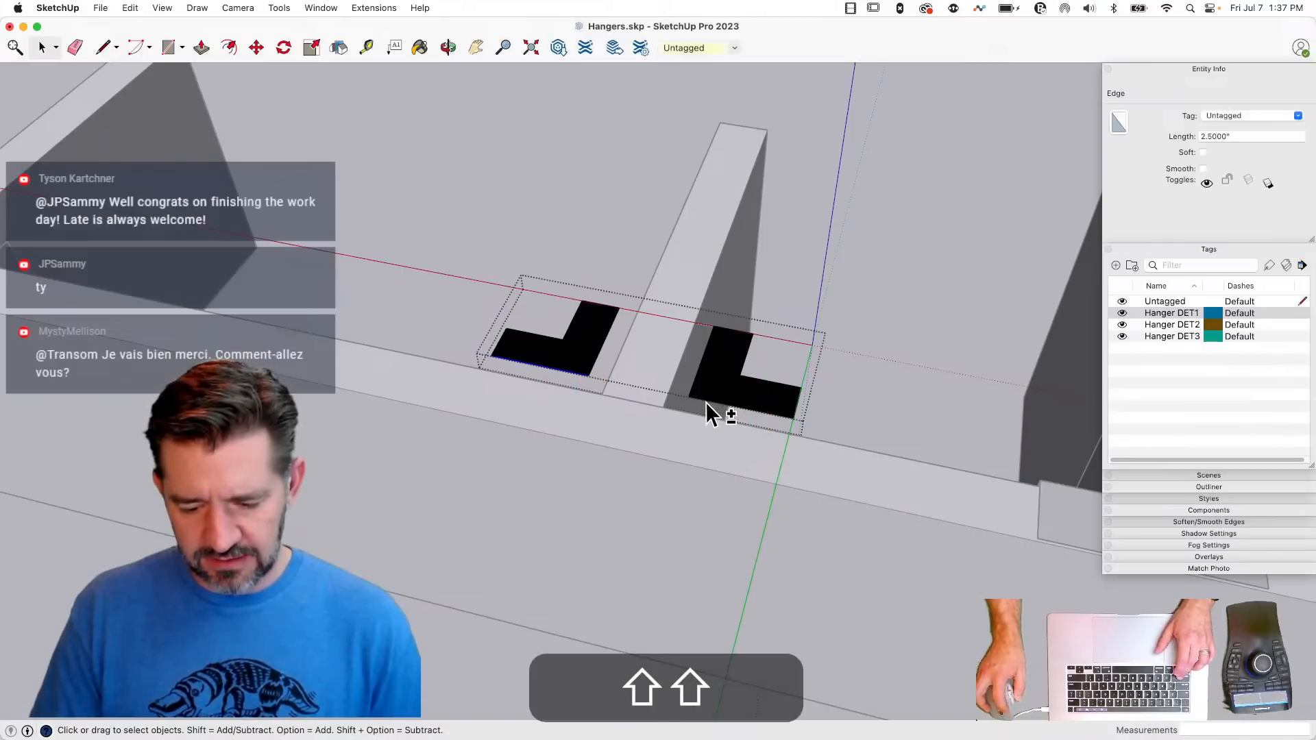
left_click(708, 403, "shift")
key("m")
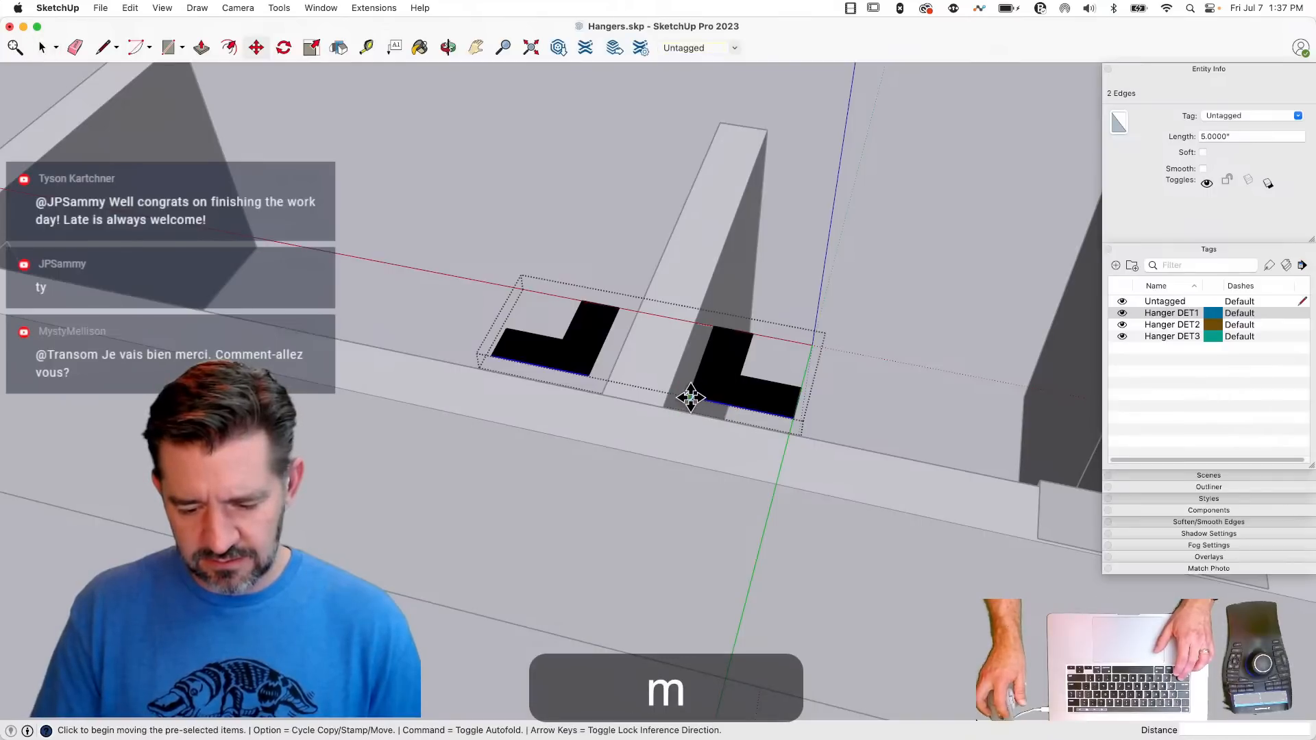
left_click(691, 397)
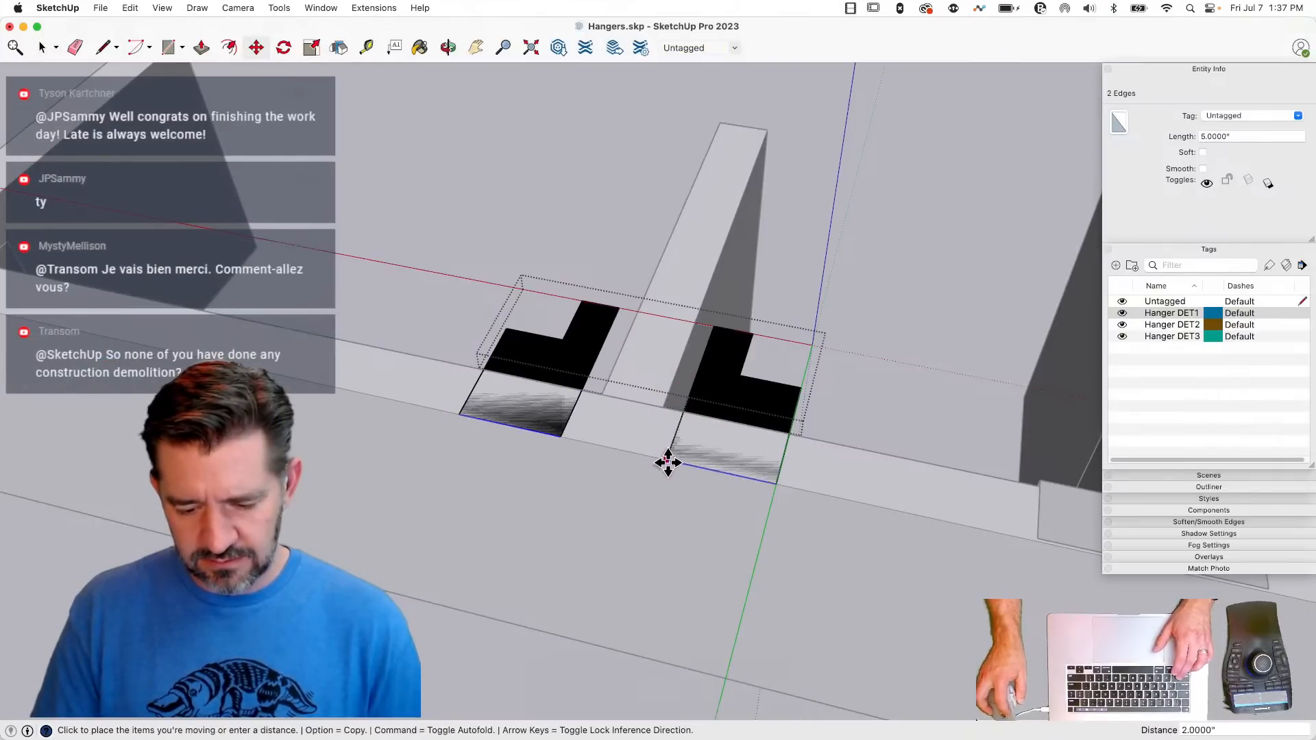
left_click(668, 463)
key("space")
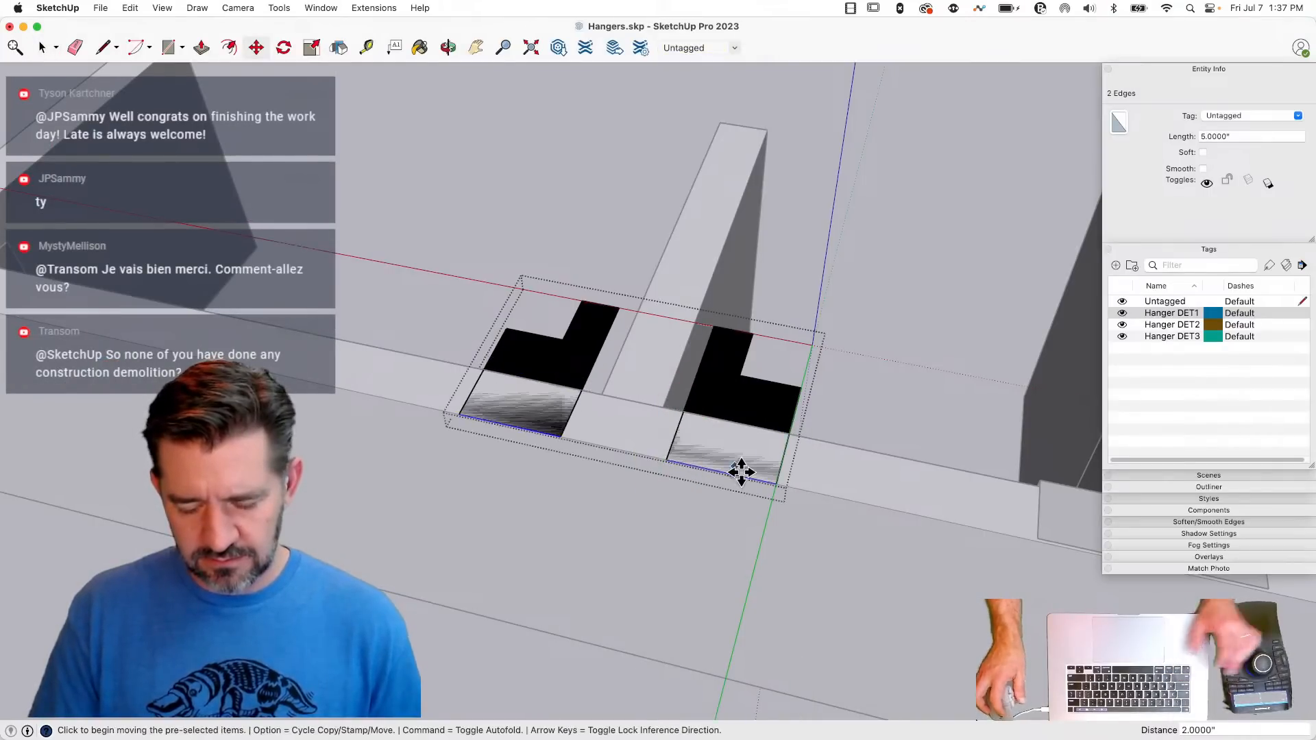
- Raise the extended symbol group about 0.0625 inch vertically above the beam and joist tops
key("m")
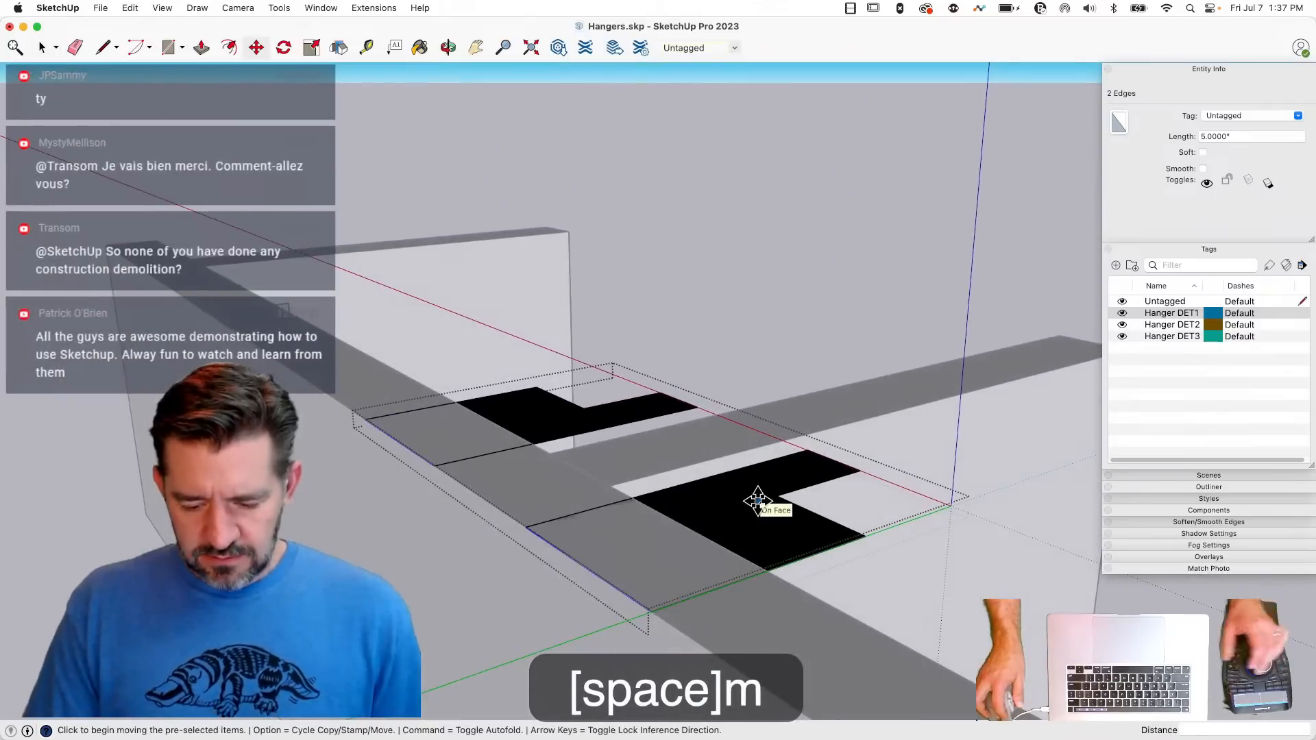
key("space")
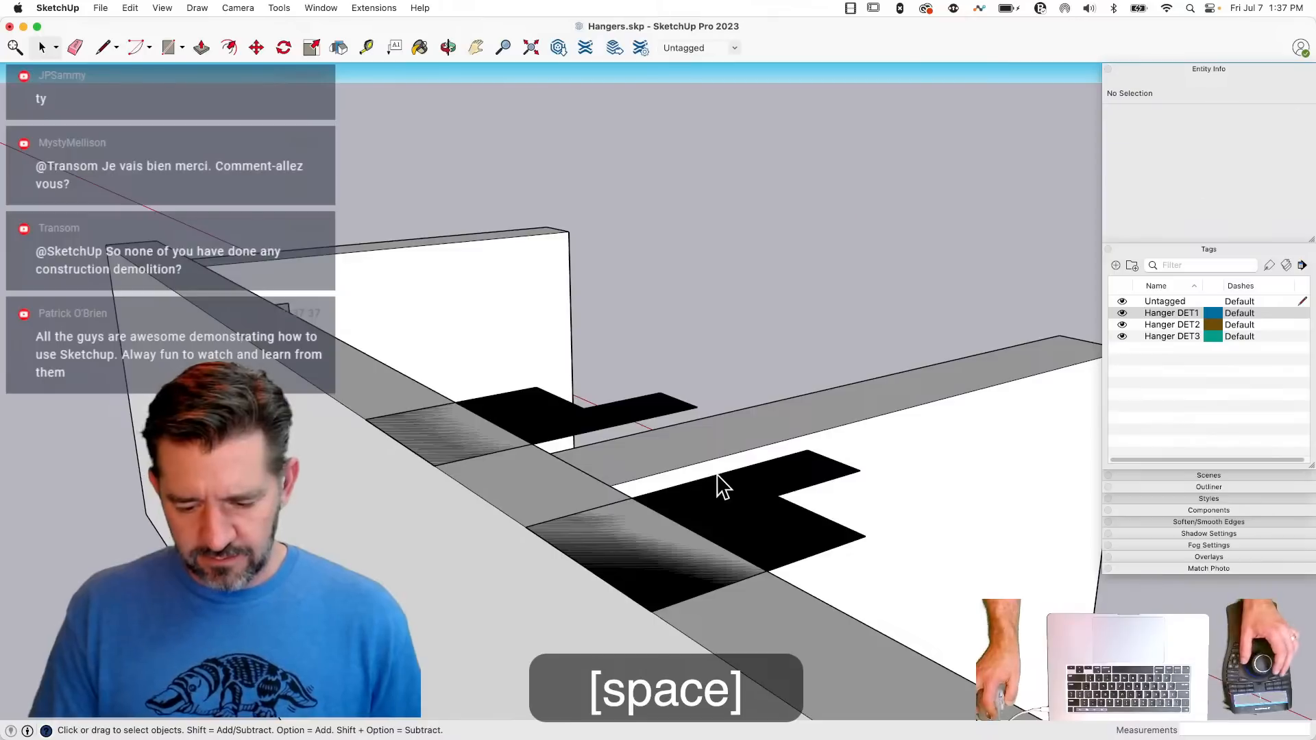
left_click(763, 527)
key("m")
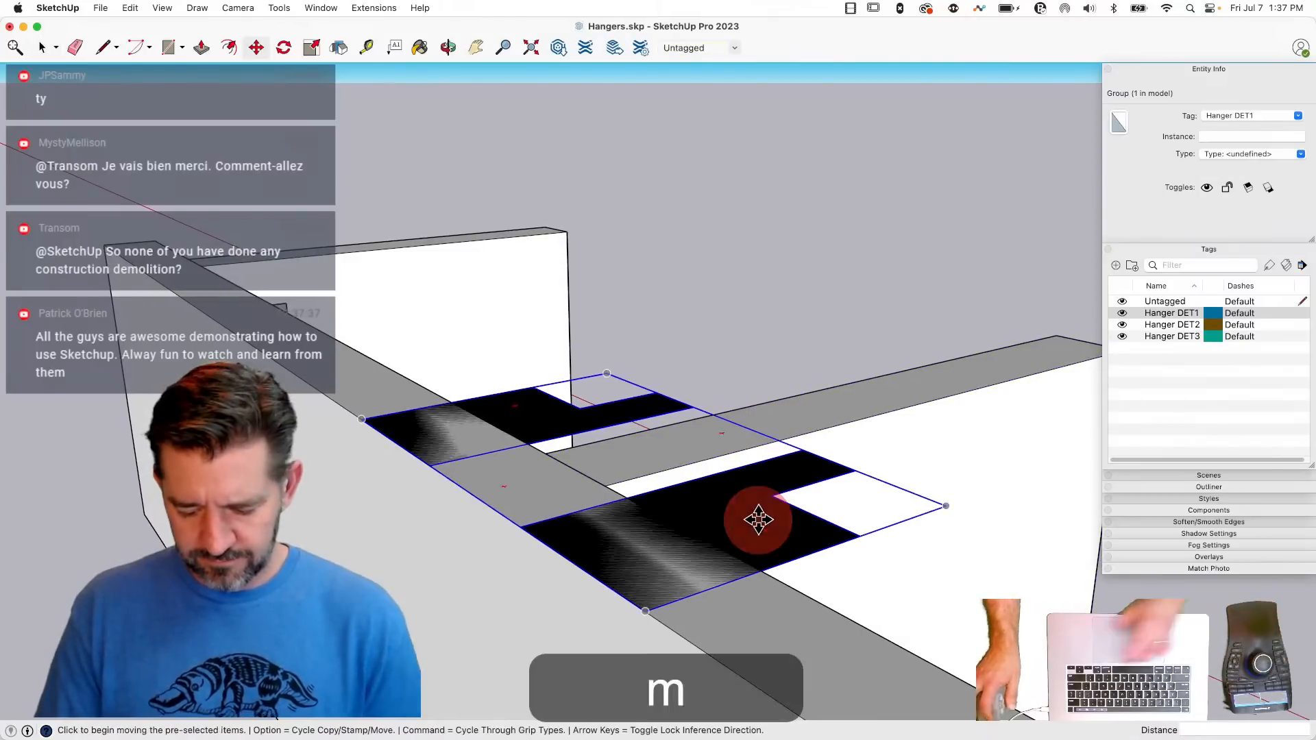
left_click(758, 520)
key("Up")
left_click(757, 513)
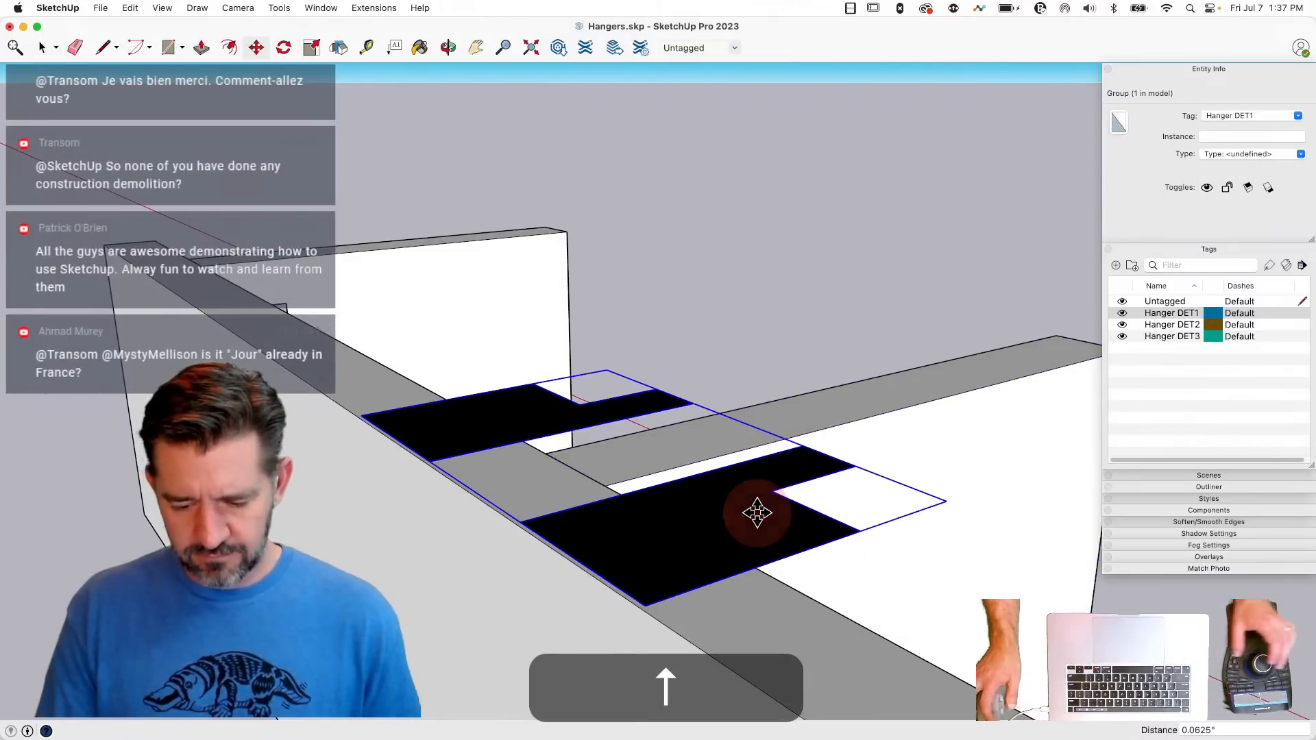
- Switch the camera to parallel projection and examine the hangers and joists from the standard top view
key("space")
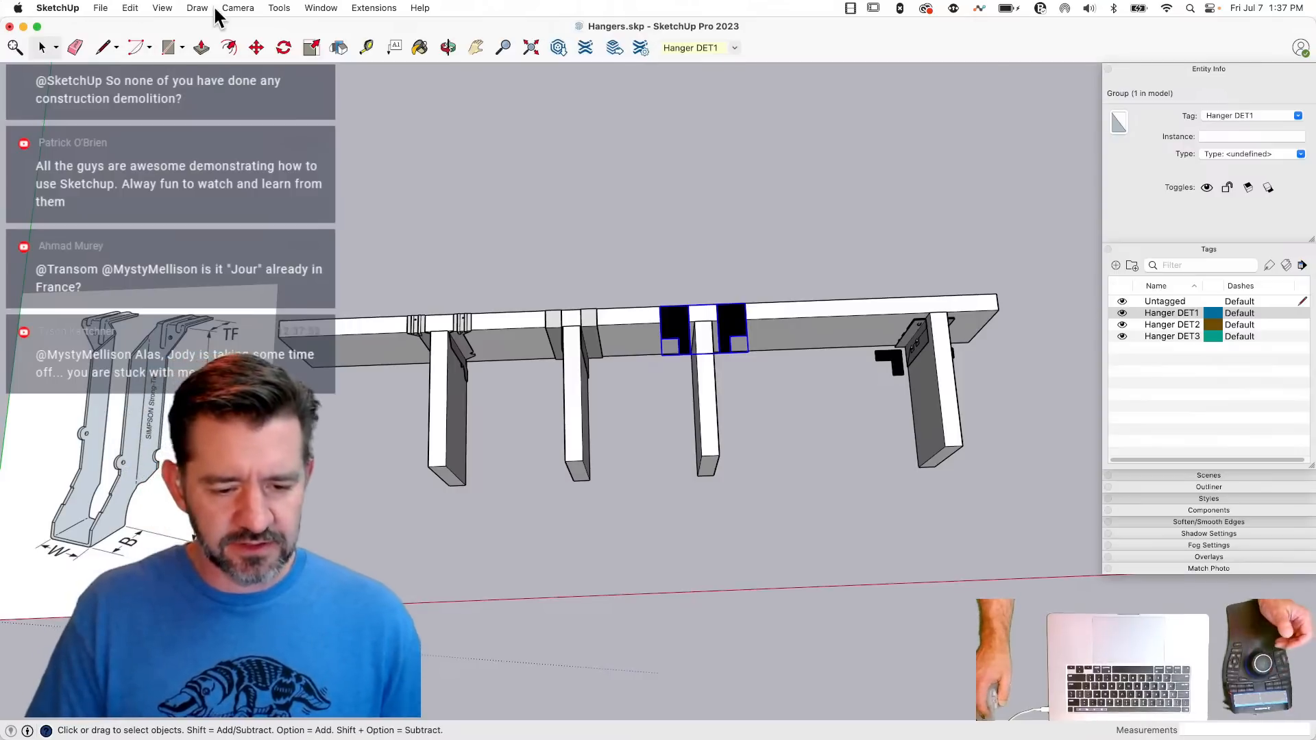
left_click(236, 8)
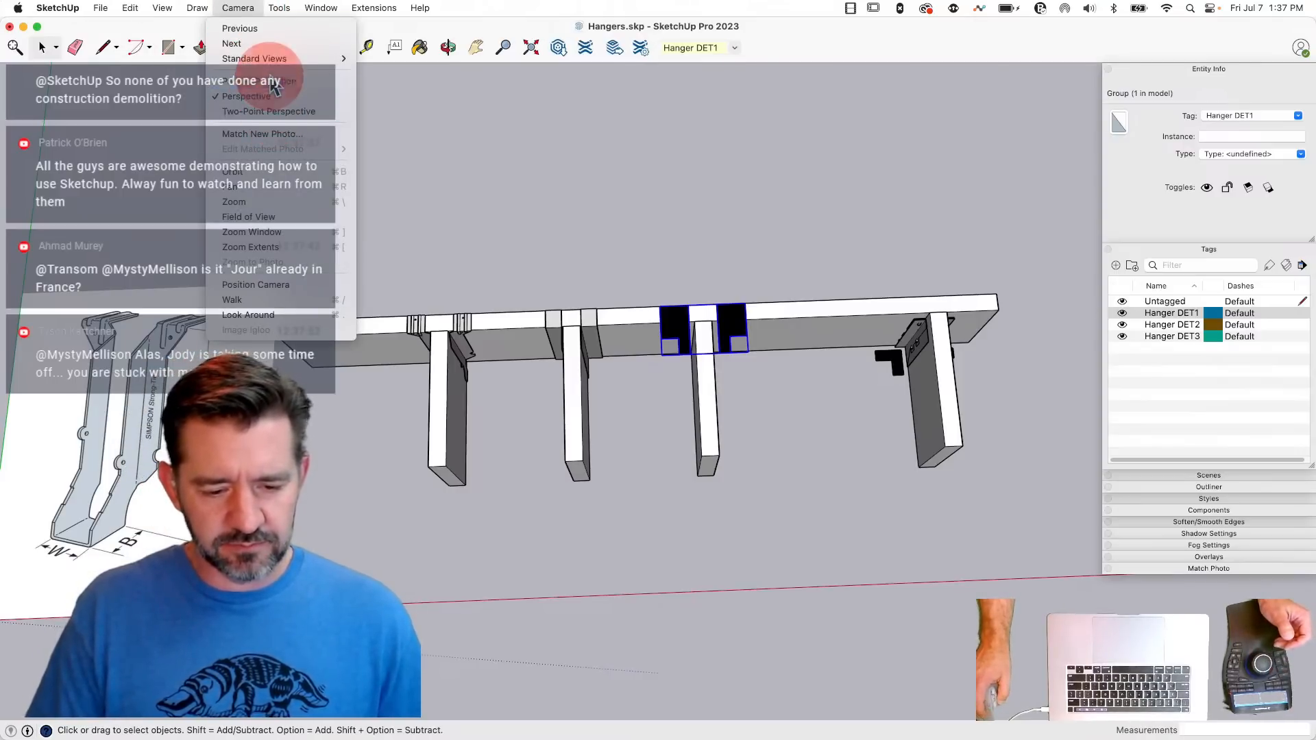
left_click(276, 111)
left_click(235, 8)
mouse_move(277, 58)
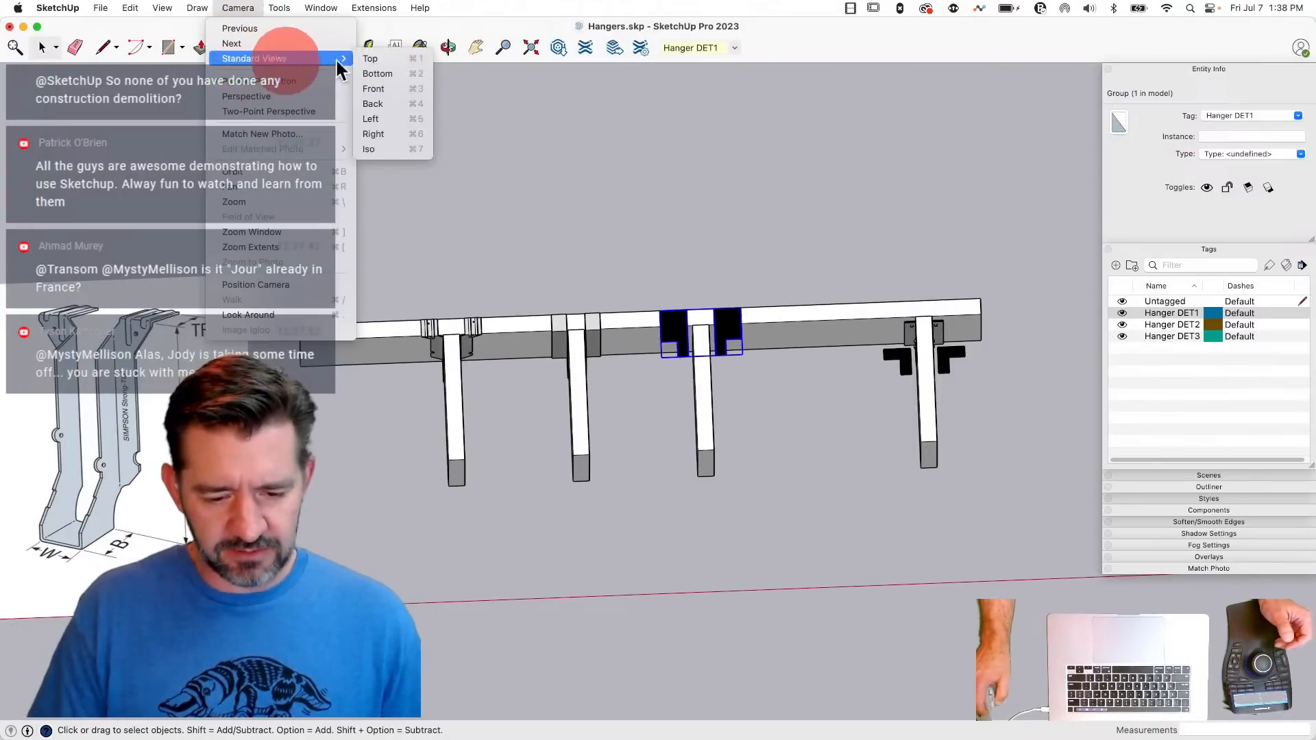
left_click(374, 59)
scroll(181, 434, "down", 3)
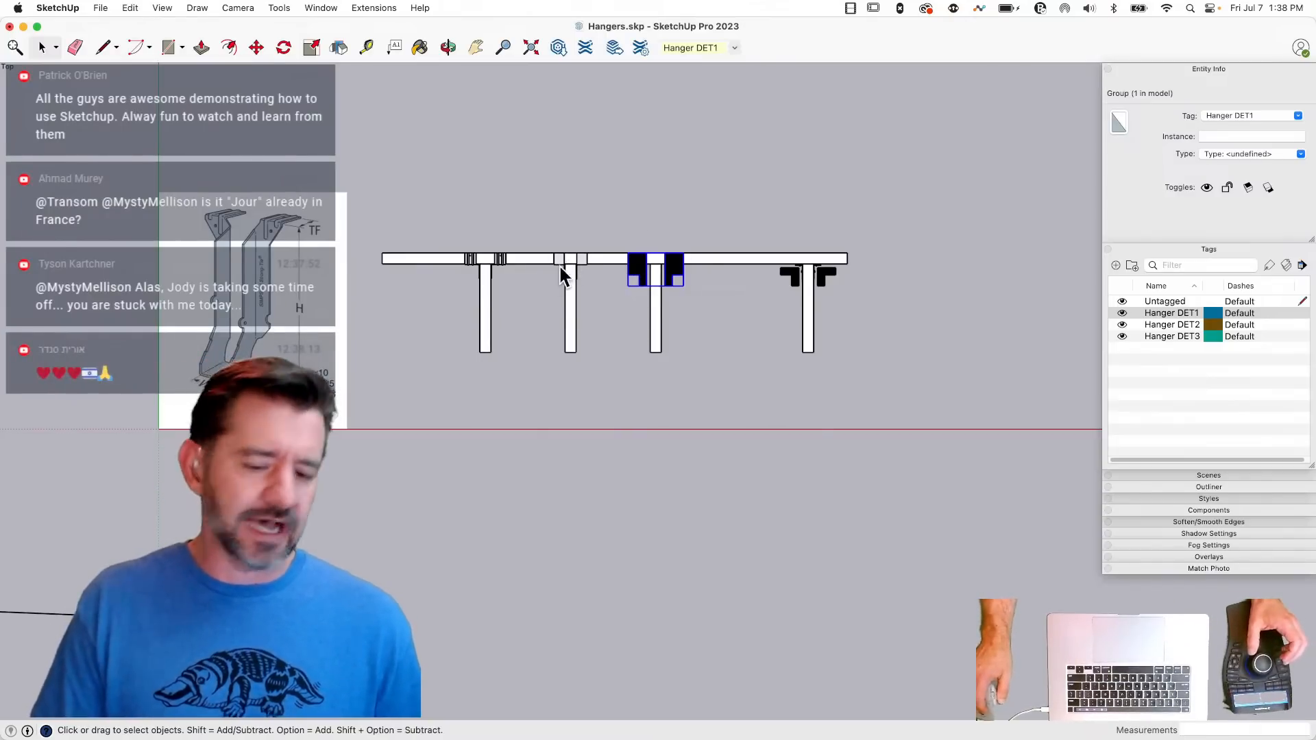
left_click(738, 206)
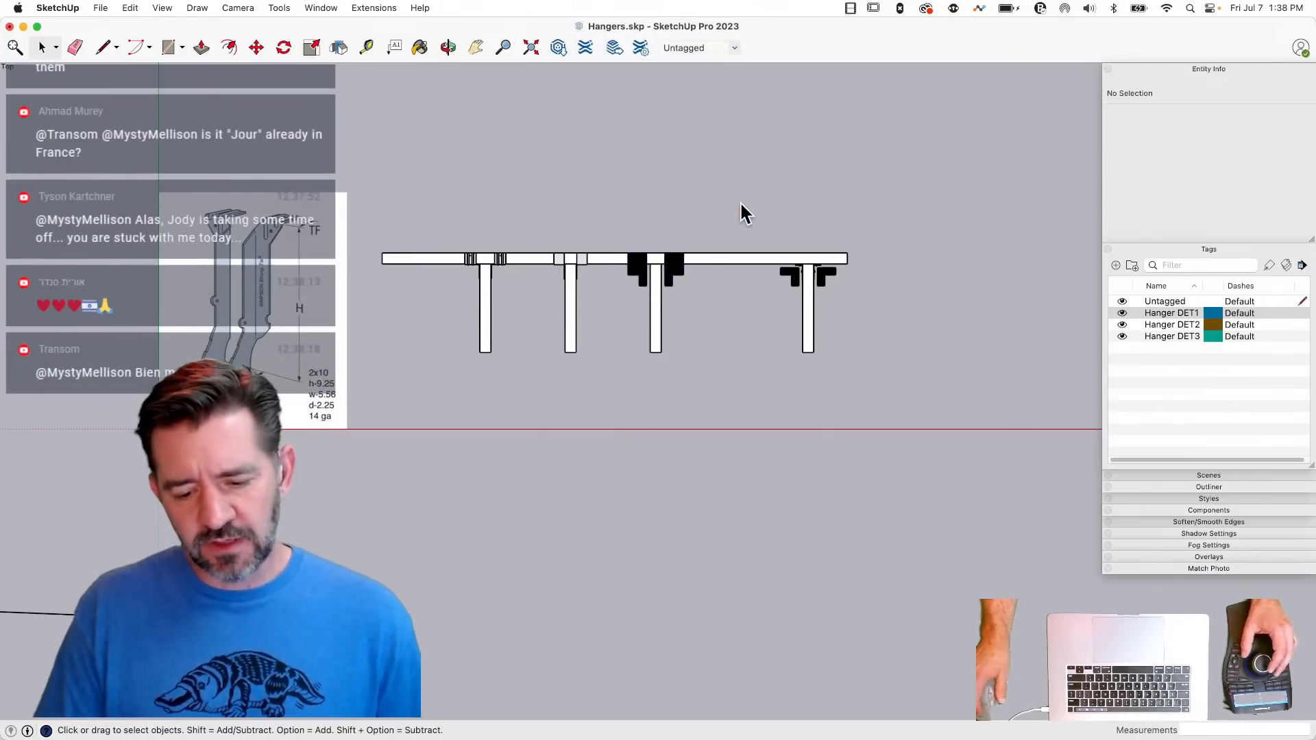
- Move the flat Hanger DET1 symbol about 23.07 inches along the beam from the third joist onto the first joist's hanger
key("space")
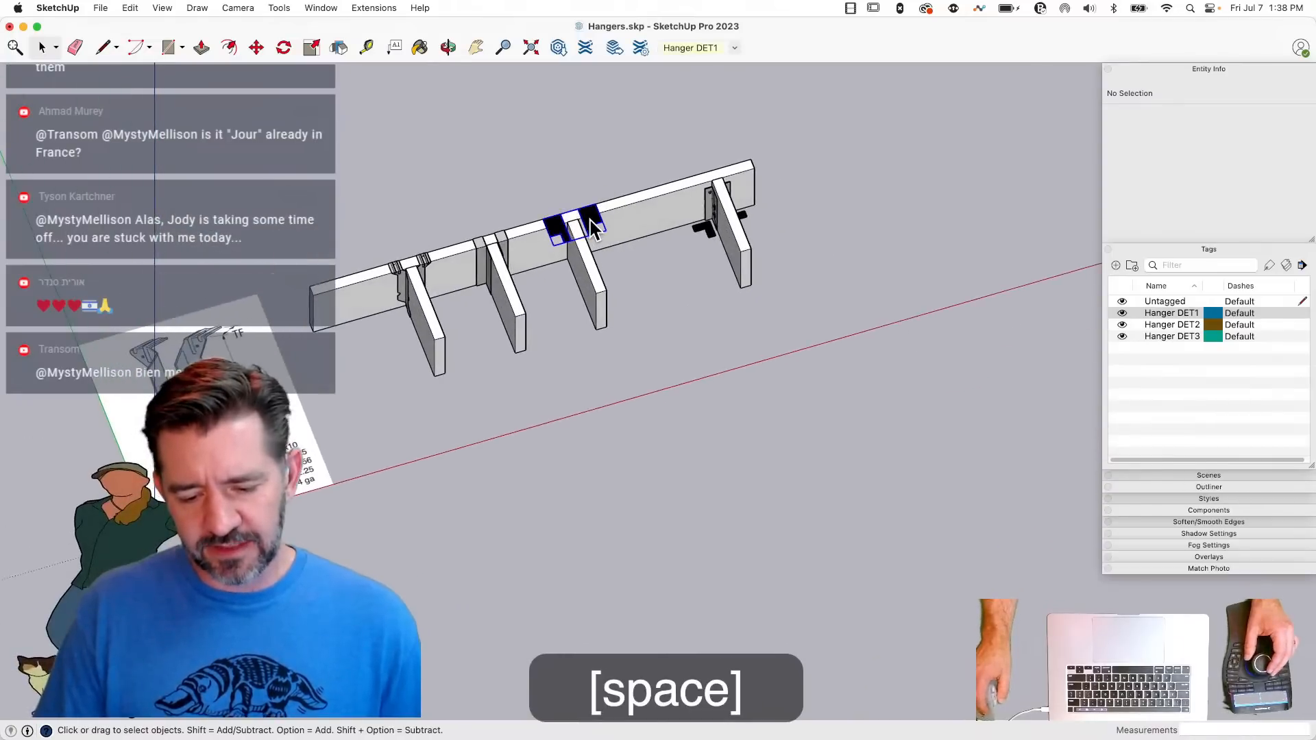
left_click(593, 228)
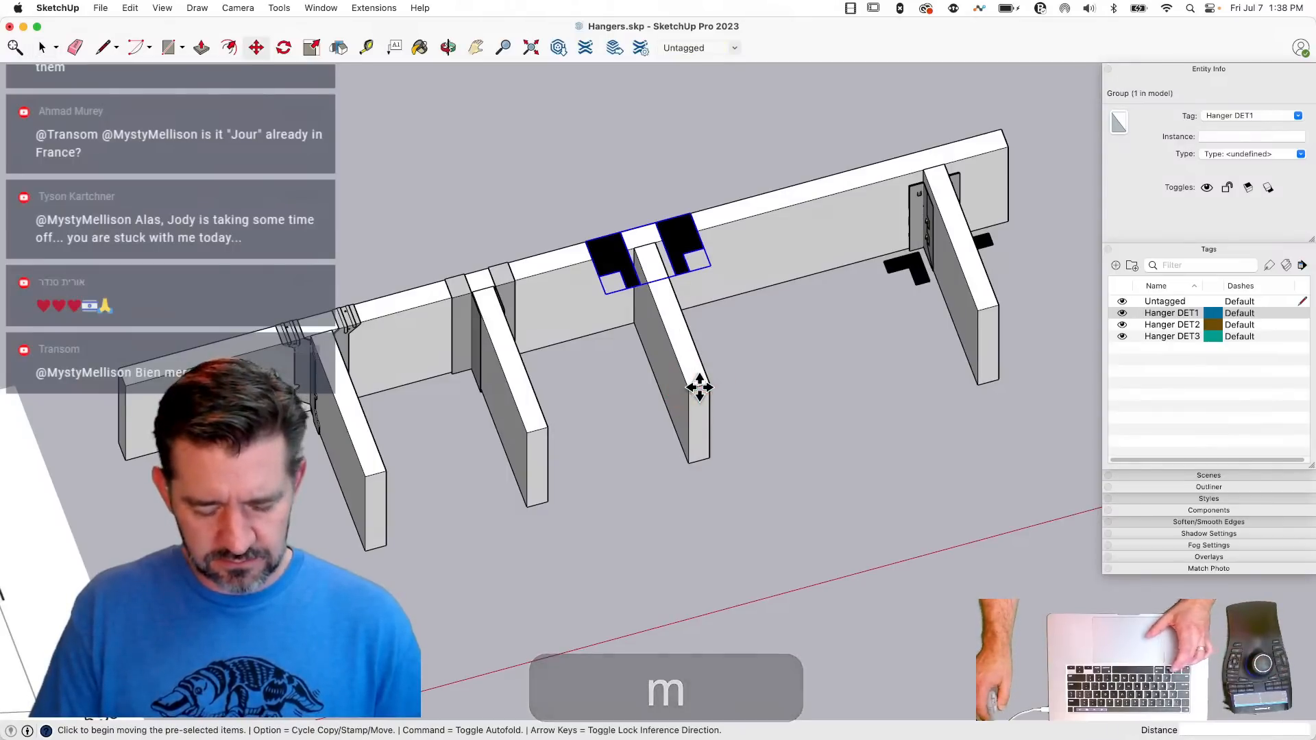
left_click(699, 387)
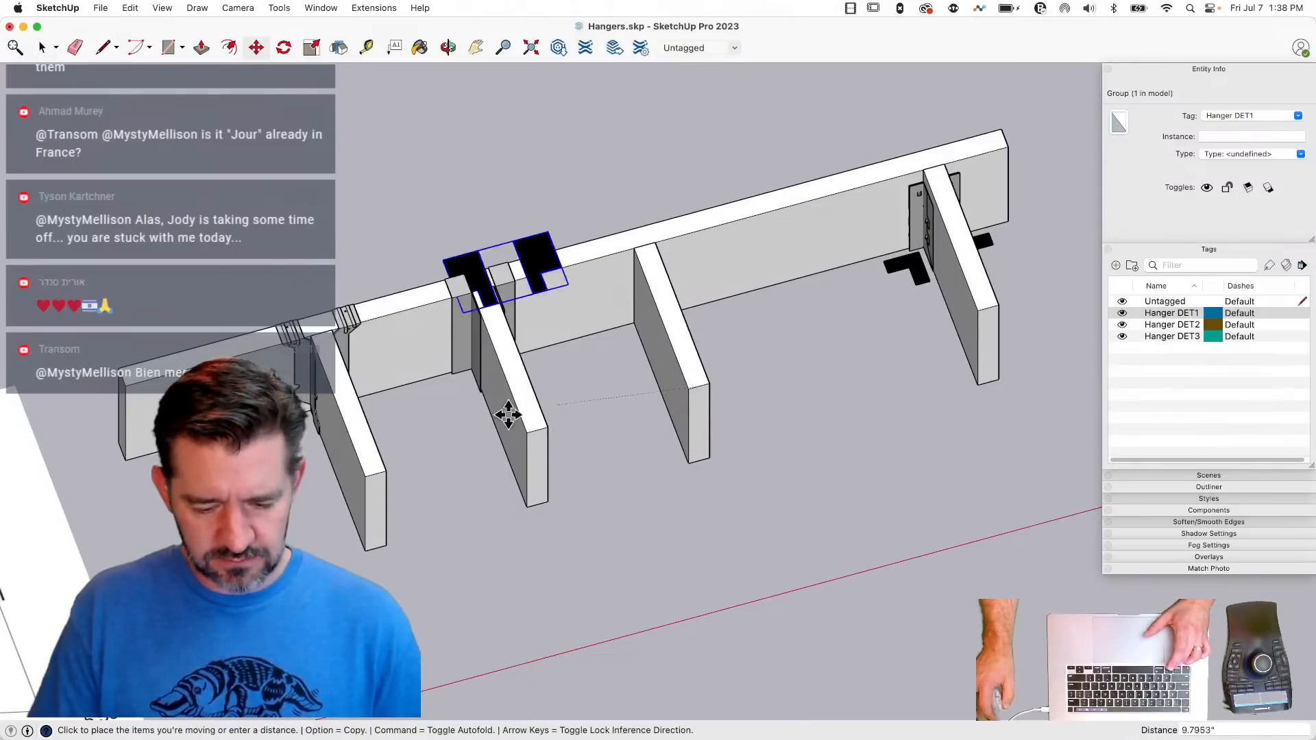
left_click(379, 473)
- Move the simplified Hanger DET2 group about 11.54 inches along the beam from the second joist onto the first joist's hanger
key("space")
left_click(470, 323)
key("m")
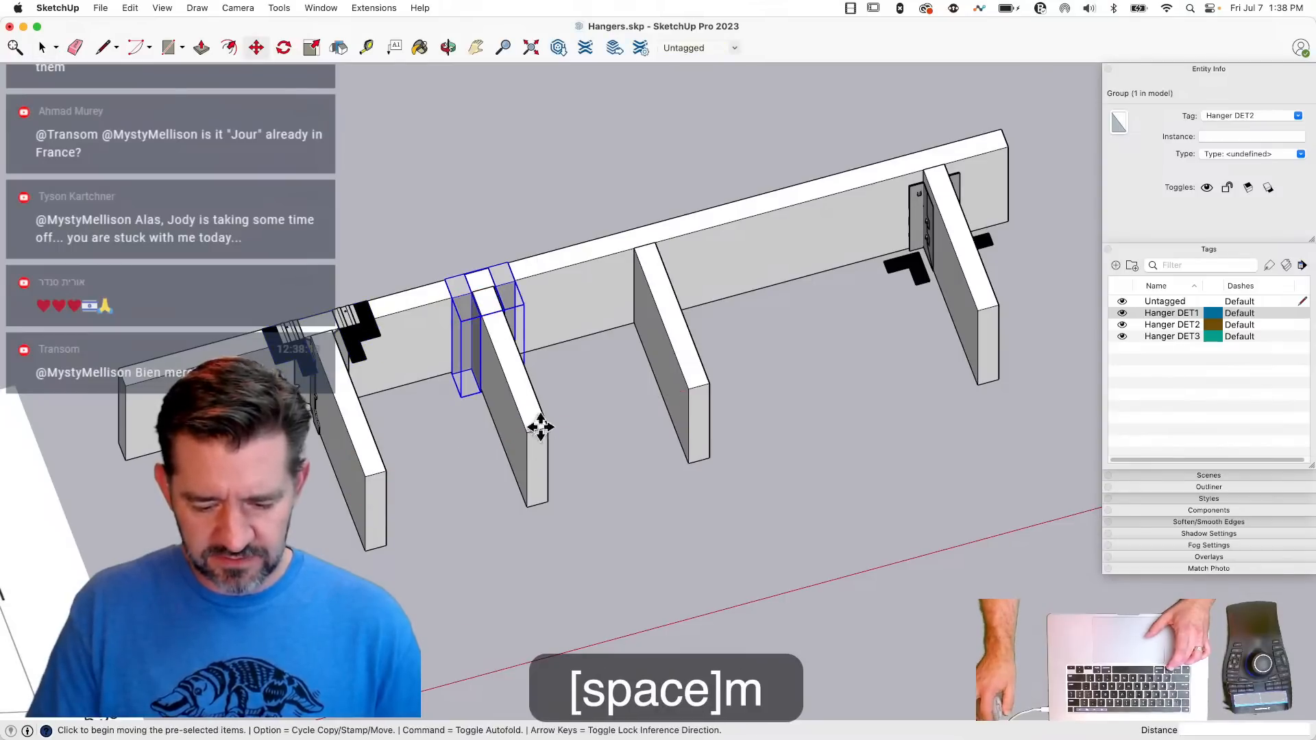
left_click(538, 429)
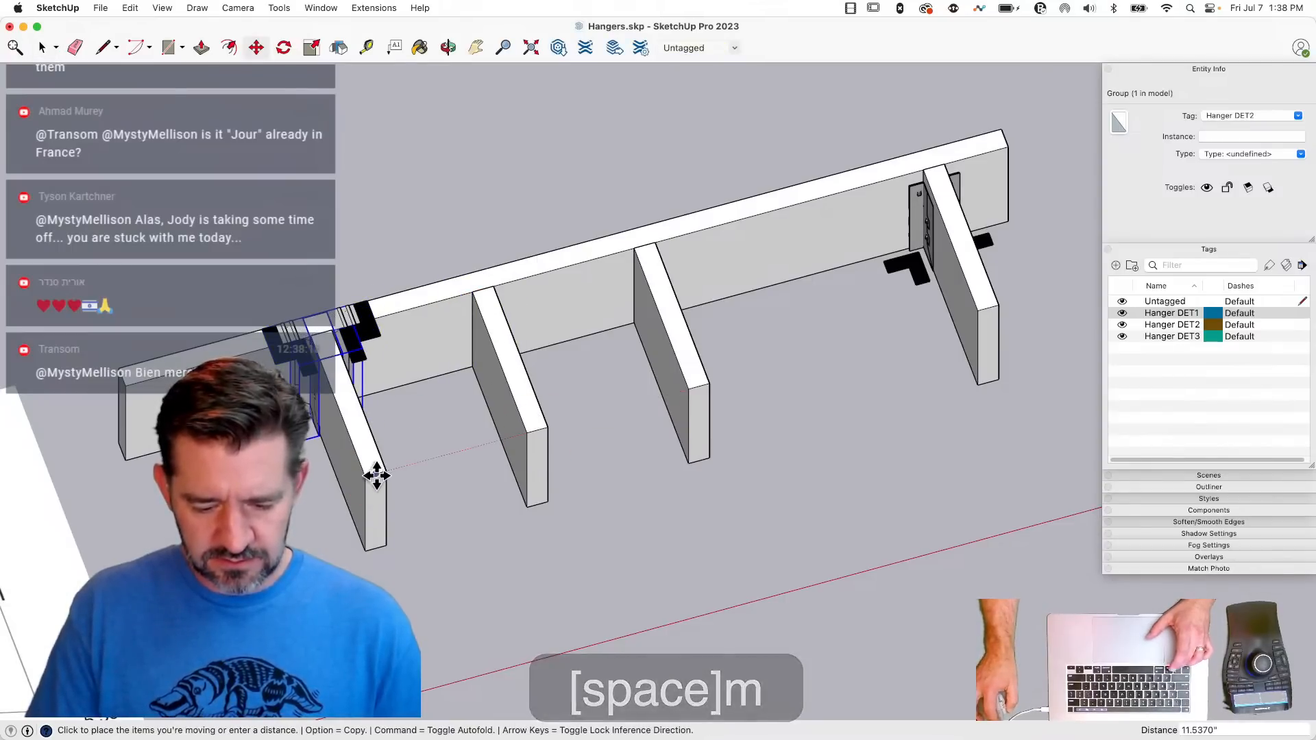
- Cut the DET1 and DET2 groups at the first joist and paste them in place inside the detailed hanger component there
key("space")
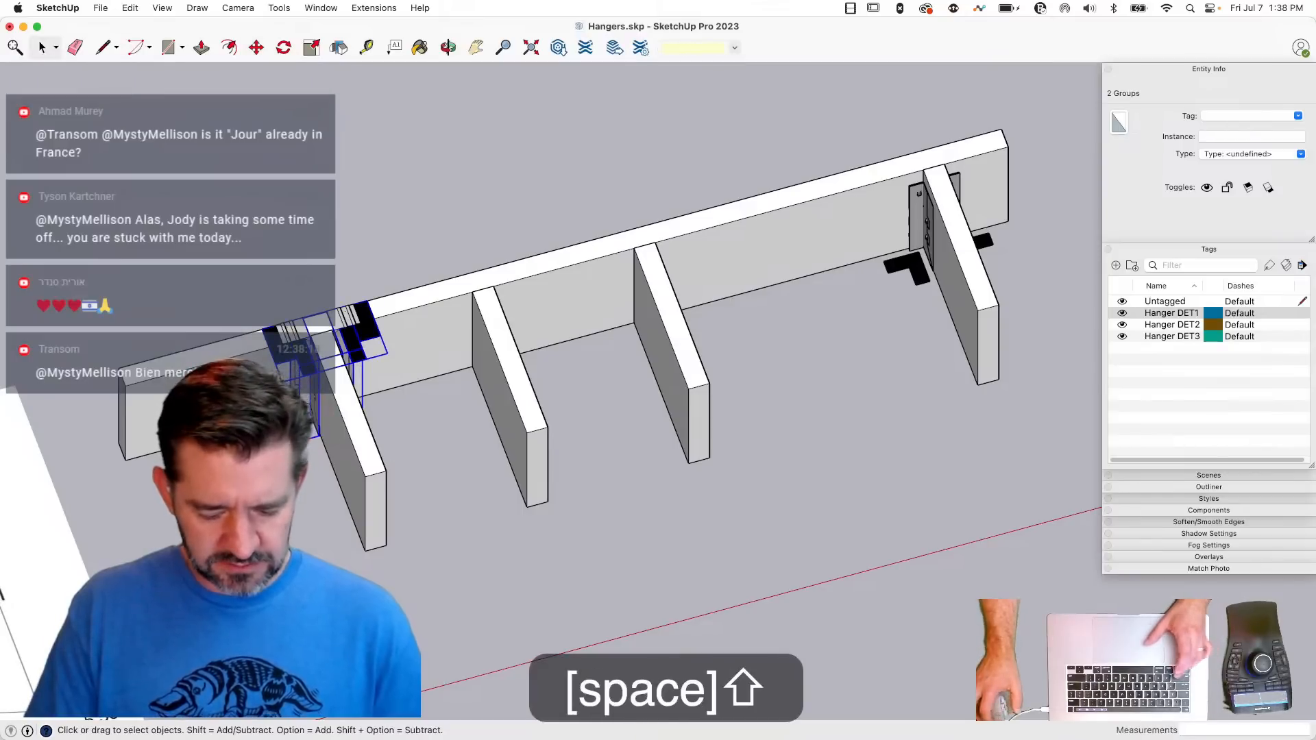
key("super+x")
double_click(307, 363)
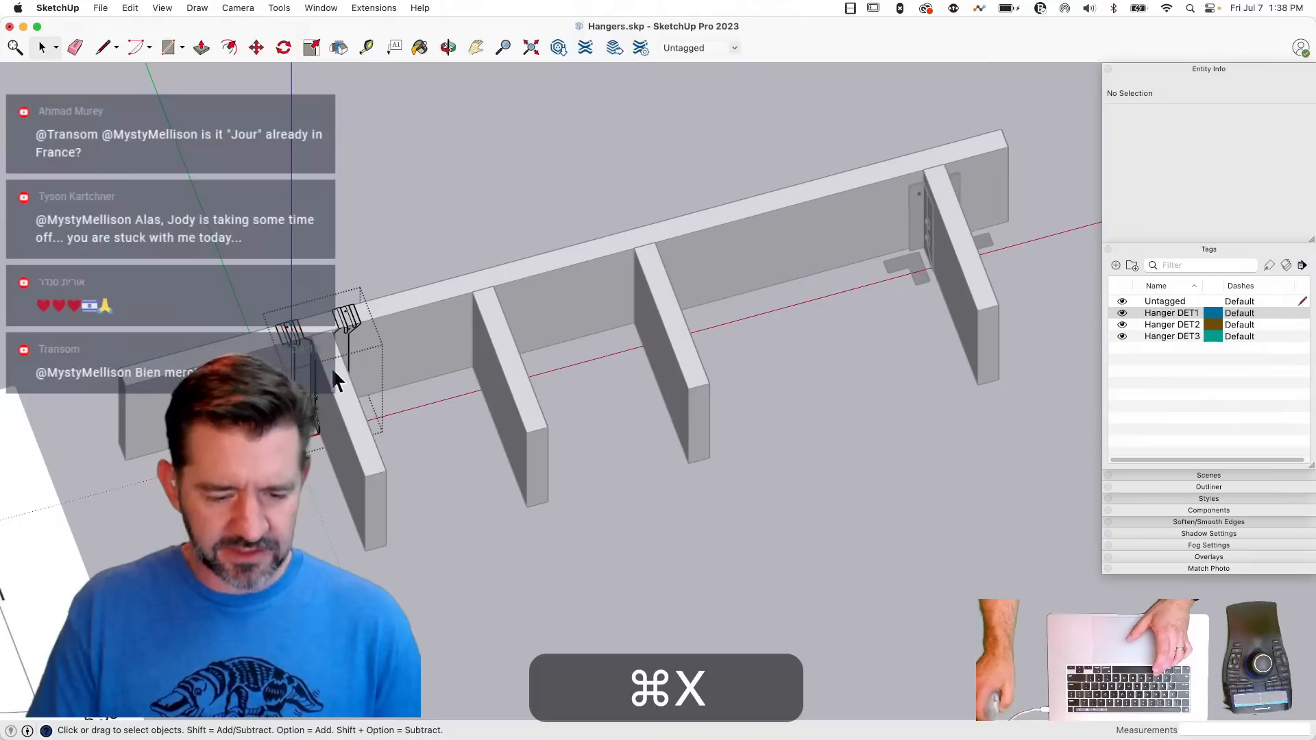
left_click(130, 8)
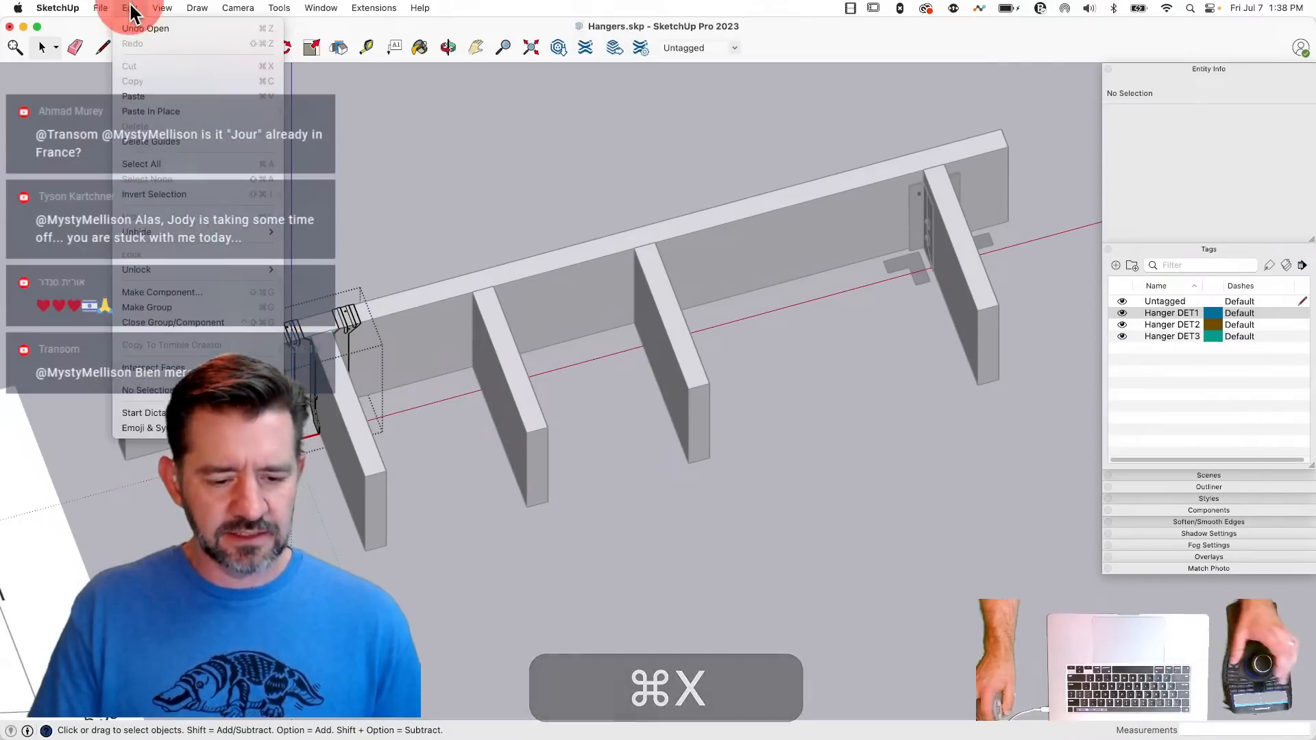
left_click(154, 108)
left_click(914, 473)
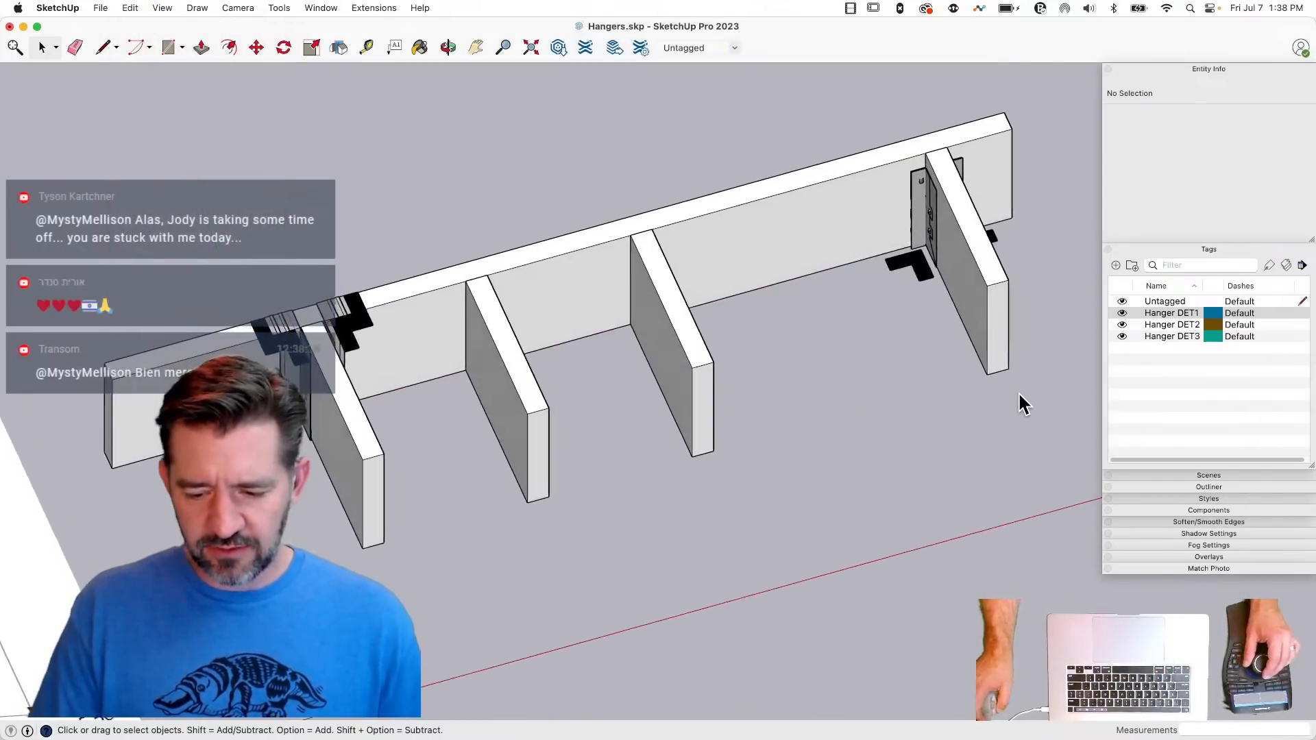
- Erase the two bare middle joists from the beam
key("e")
left_click_drag(728, 371, 679, 376)
left_click_drag(582, 388, 524, 407)
key("space")
- Move the end joist together with its hanger component about 33.5 inches along the beam, next to the first joist
left_click_drag(666, 459, 666, 461)
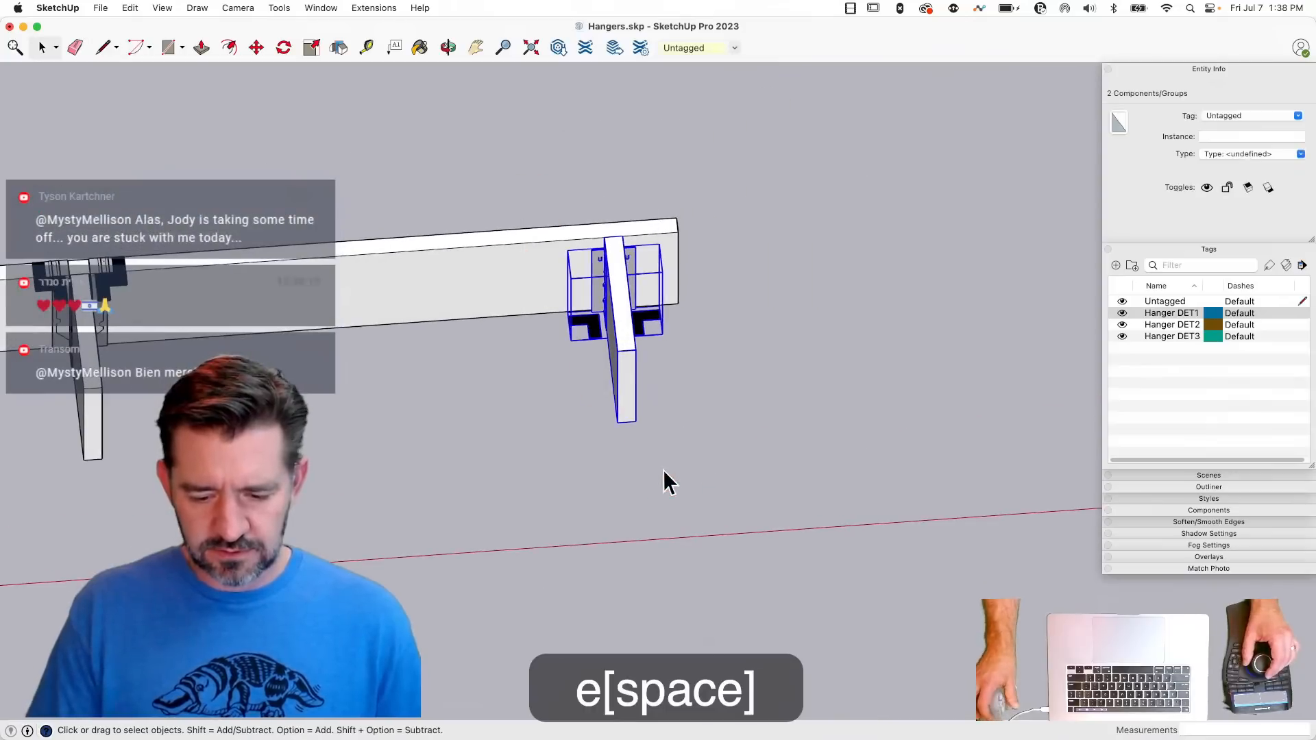
key("m")
left_click(667, 412)
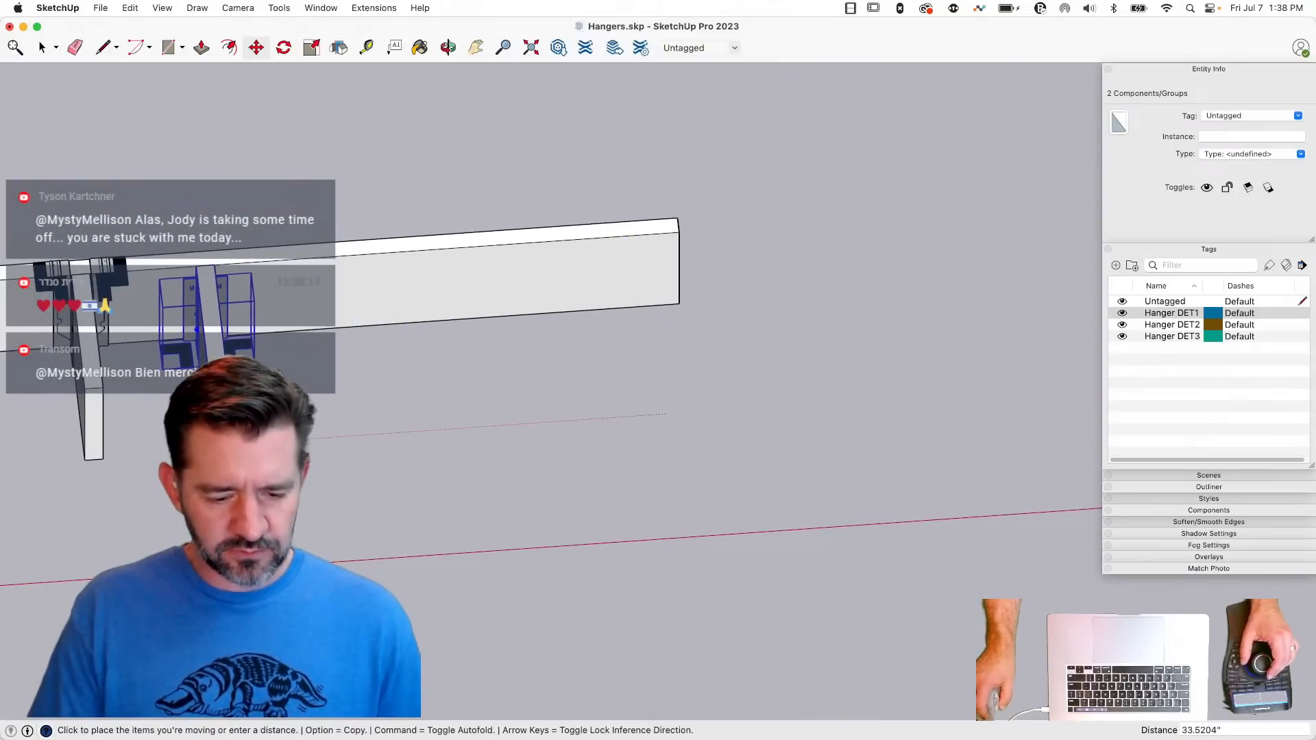
left_click(197, 330)
key("space")
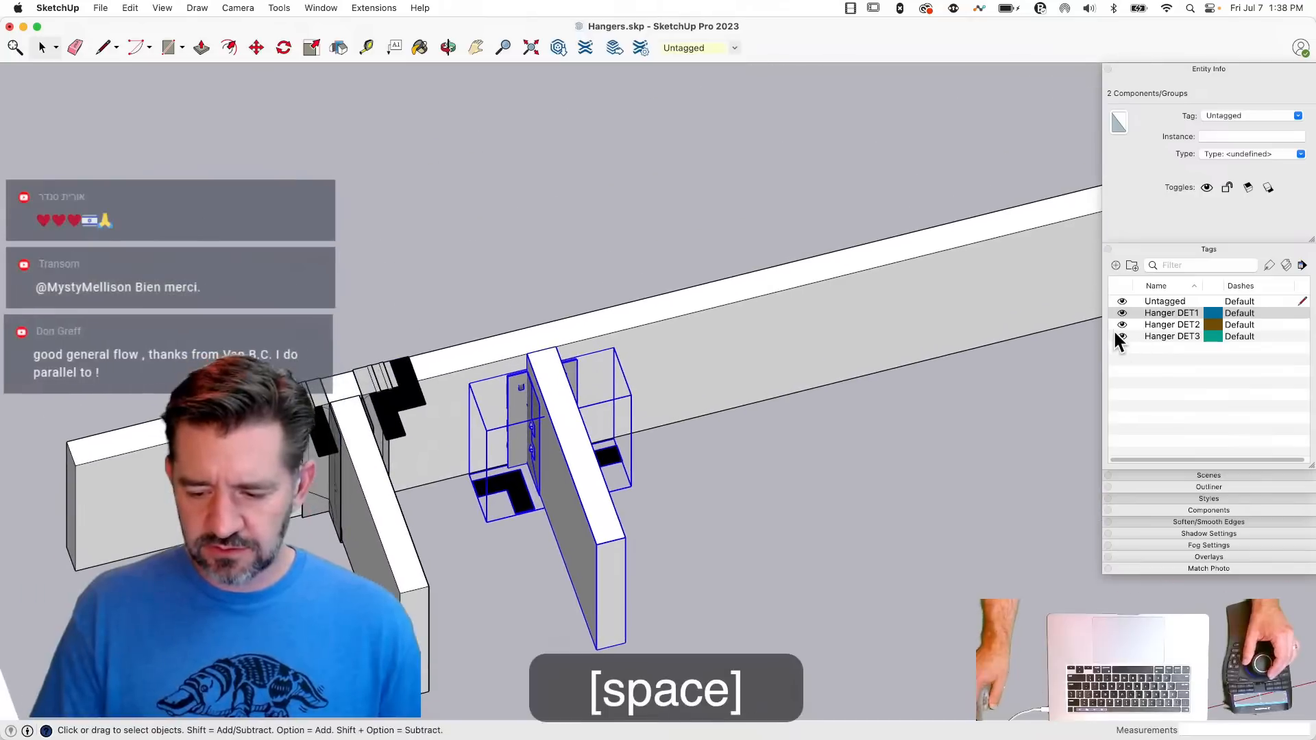
- Return the camera to perspective and hide the Hanger DET3 and Hanger DET2 tags, leaving the DET1 symbols displayed
left_click(237, 8)
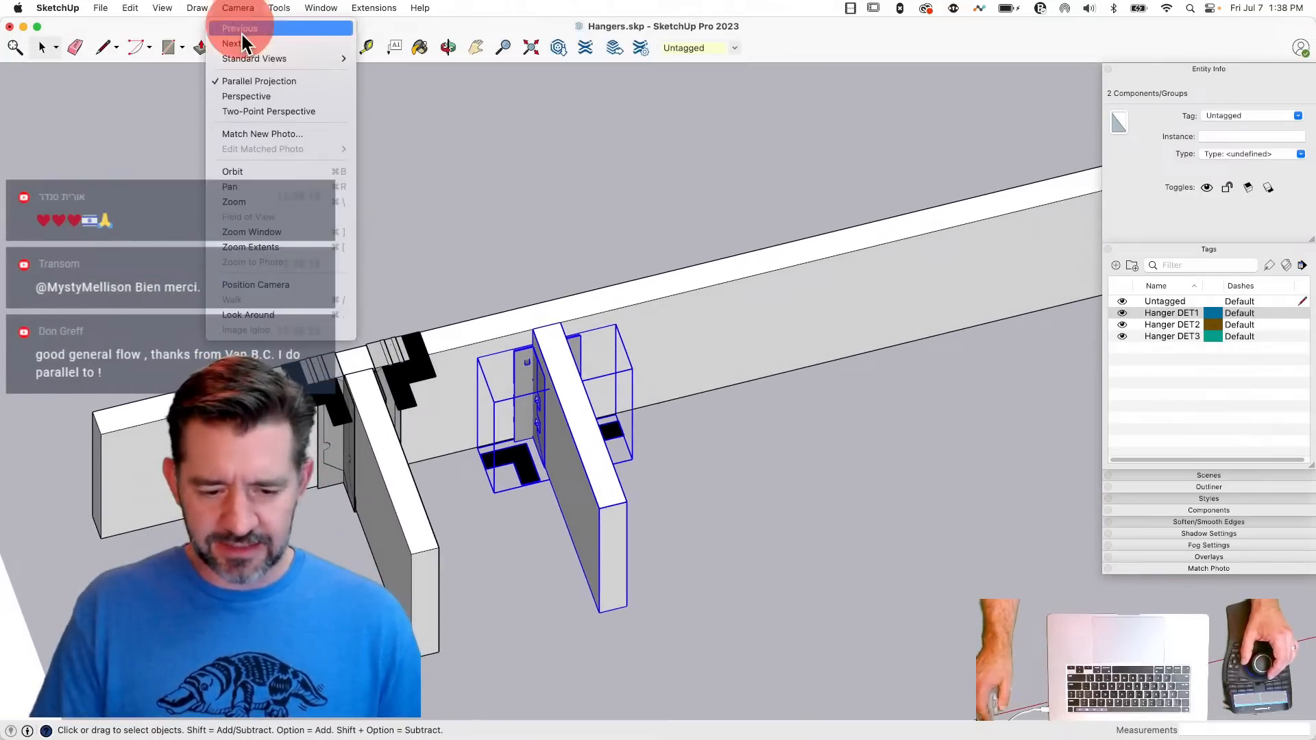
left_click(248, 94)
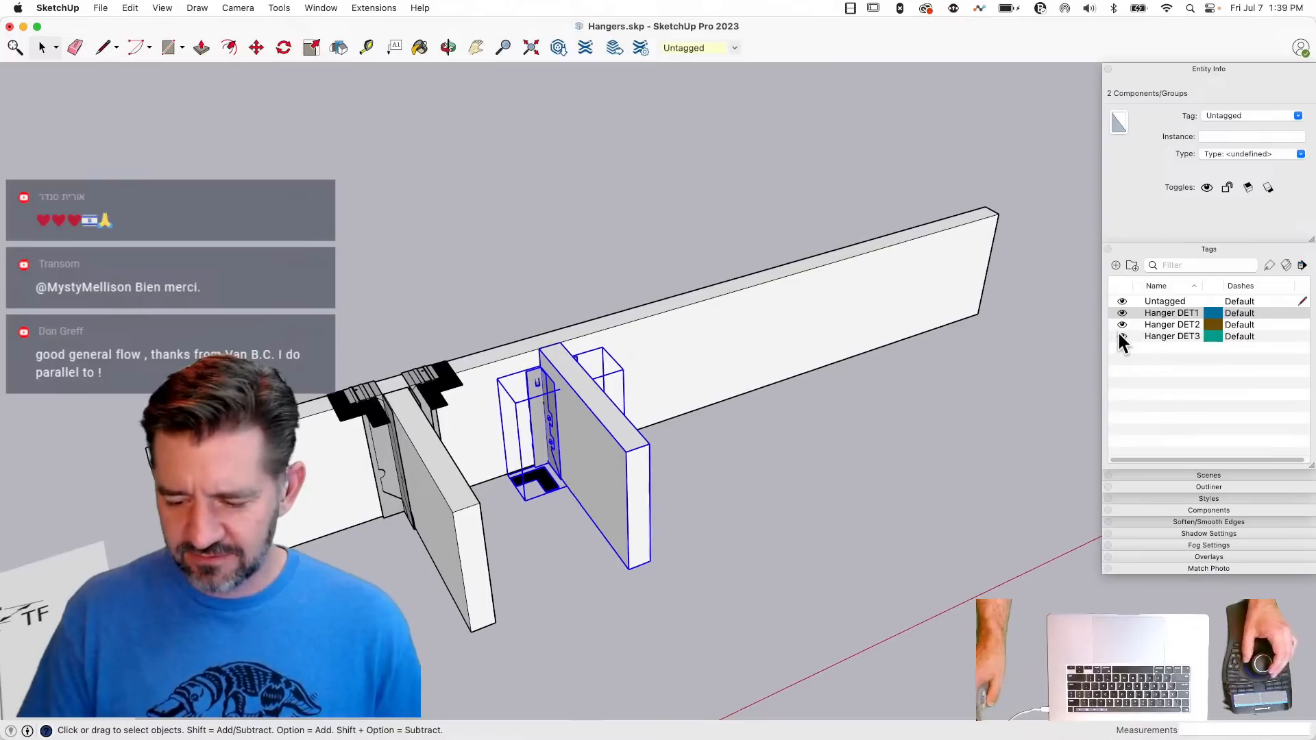
left_click(1122, 336)
left_click(1123, 325)
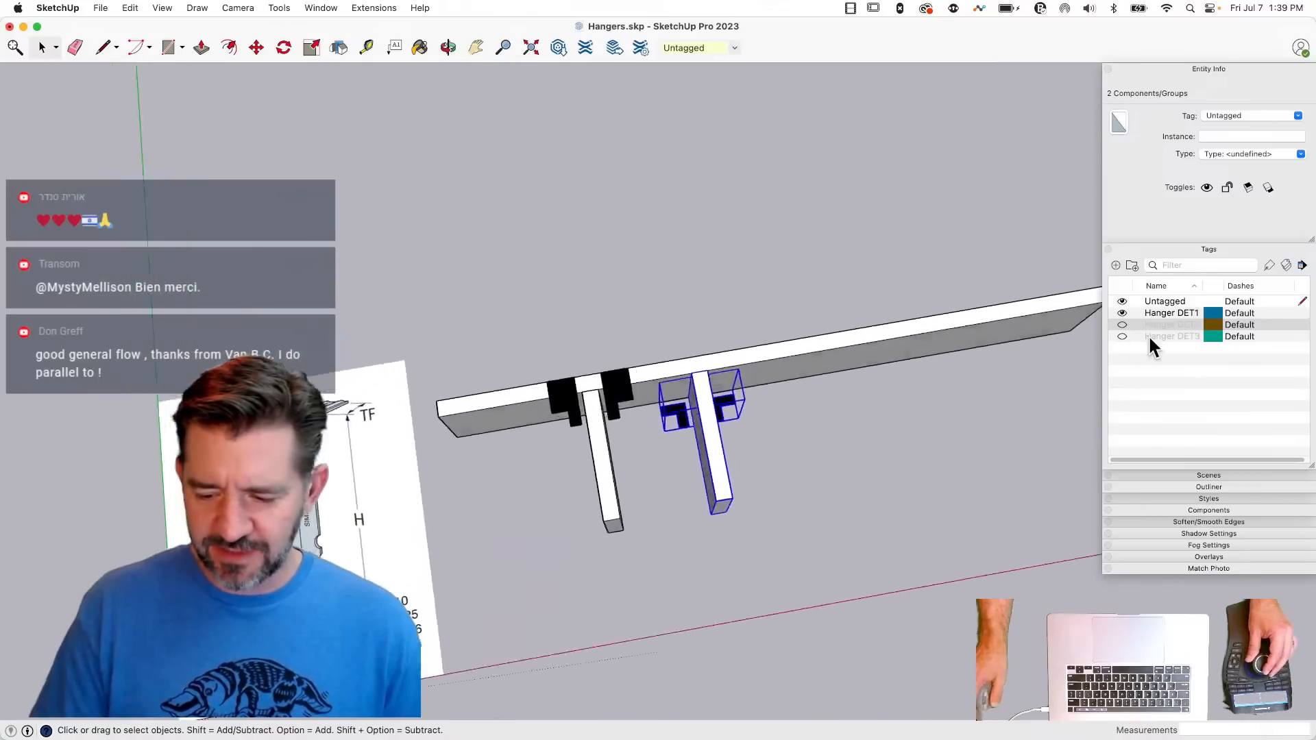
- Switch the displayed hanger version to Hanger DET2 alone and finally to Hanger DET3 alone, and save the model
left_click(1122, 313)
left_click(1123, 324)
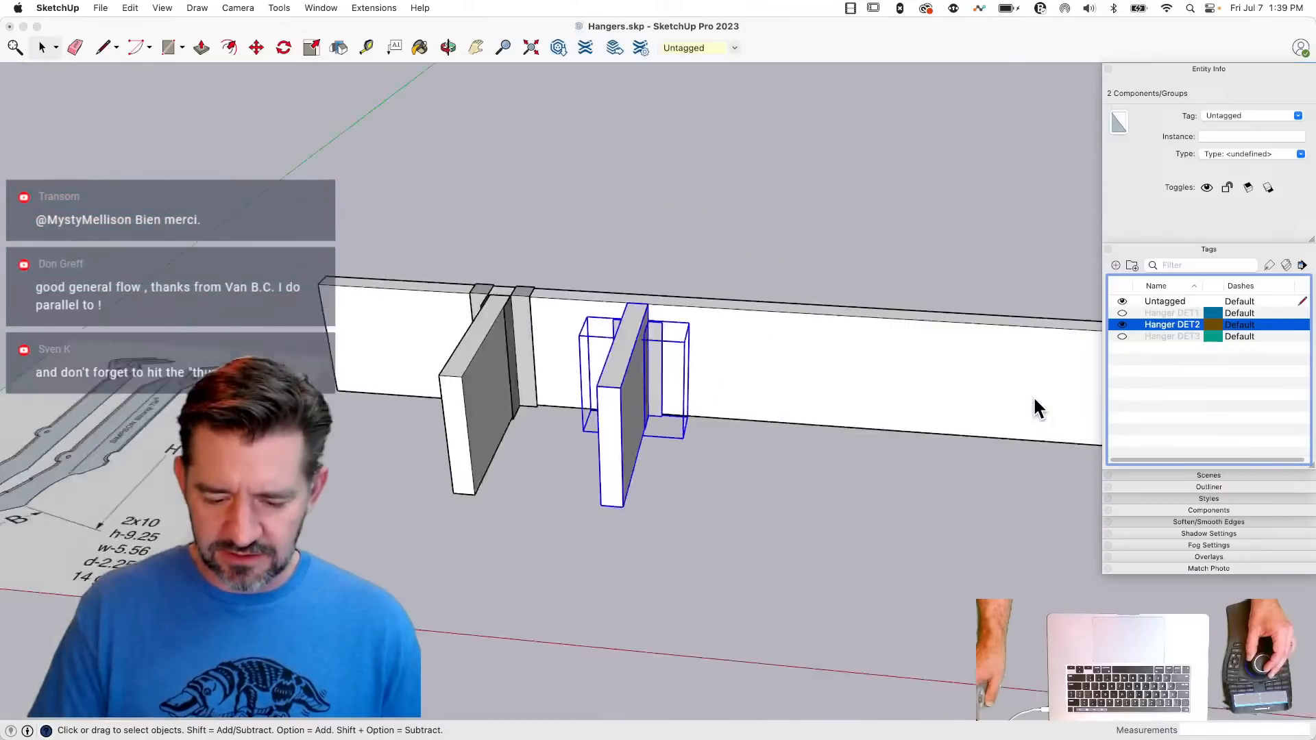
left_click(1123, 324)
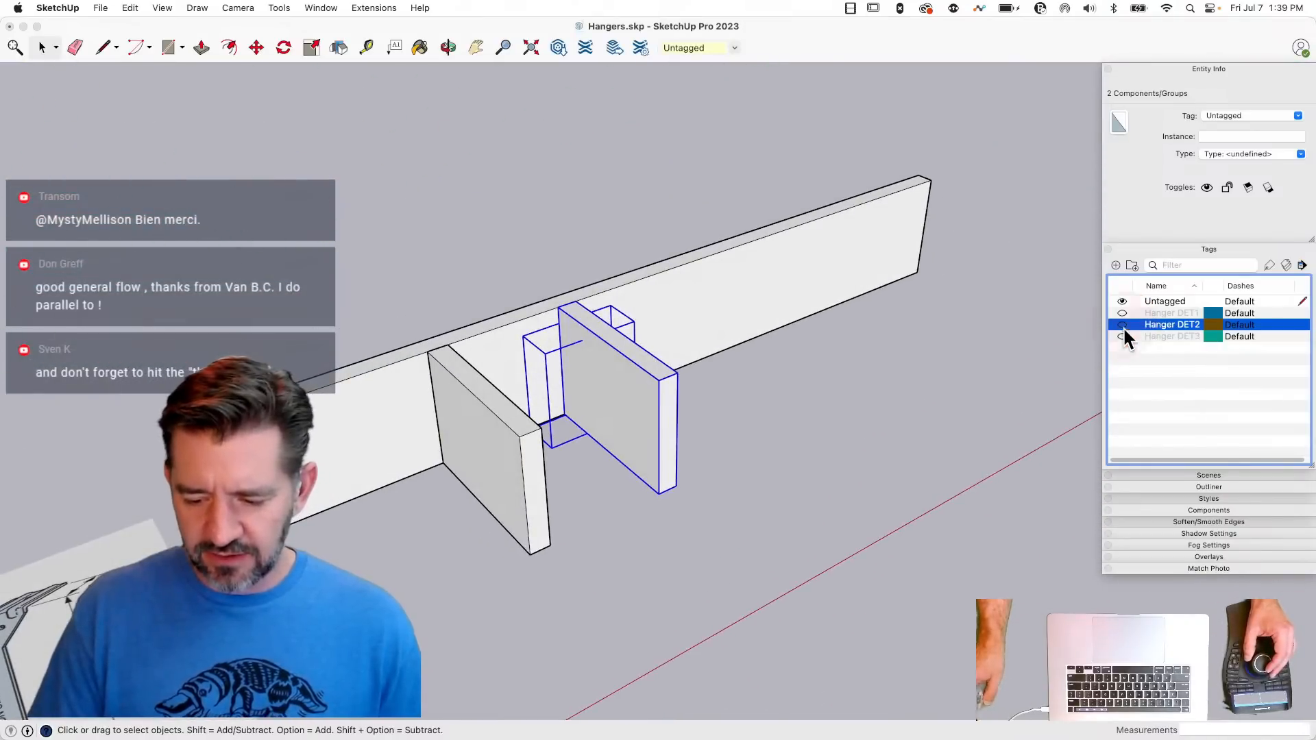
left_click(1122, 335)
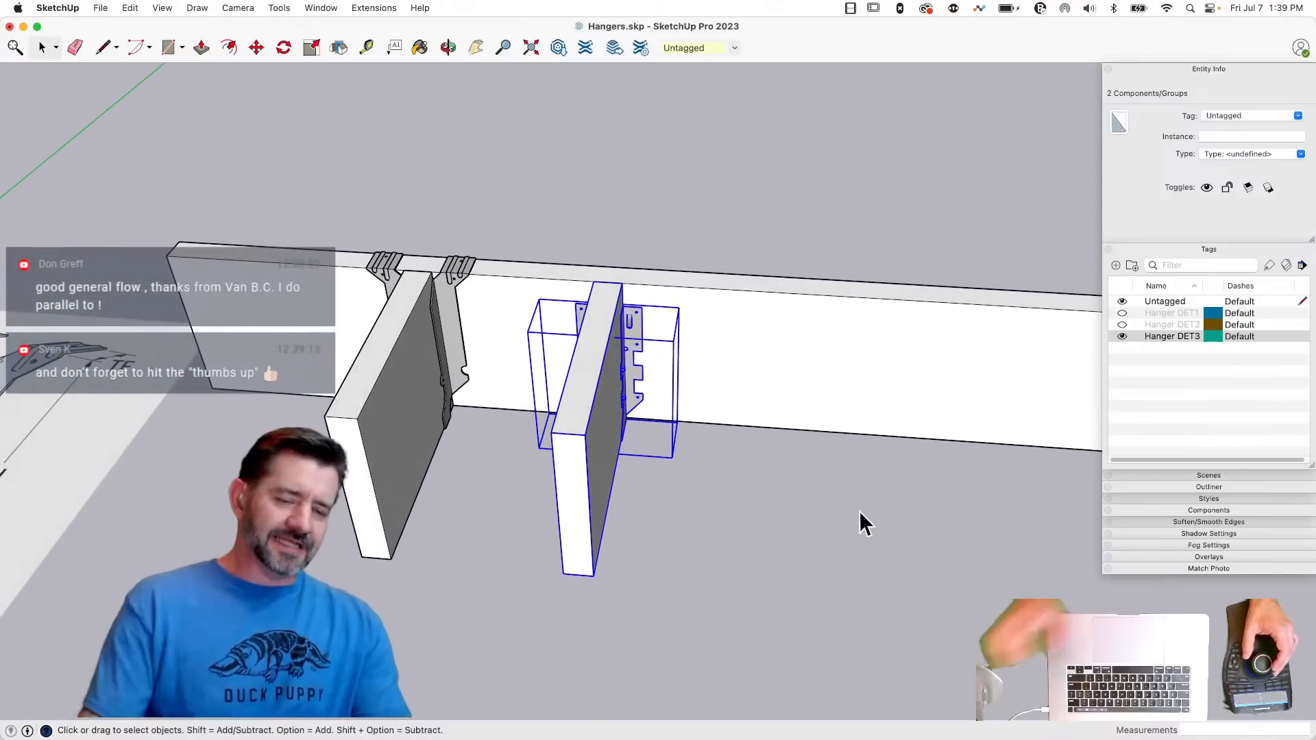
left_click(605, 230)
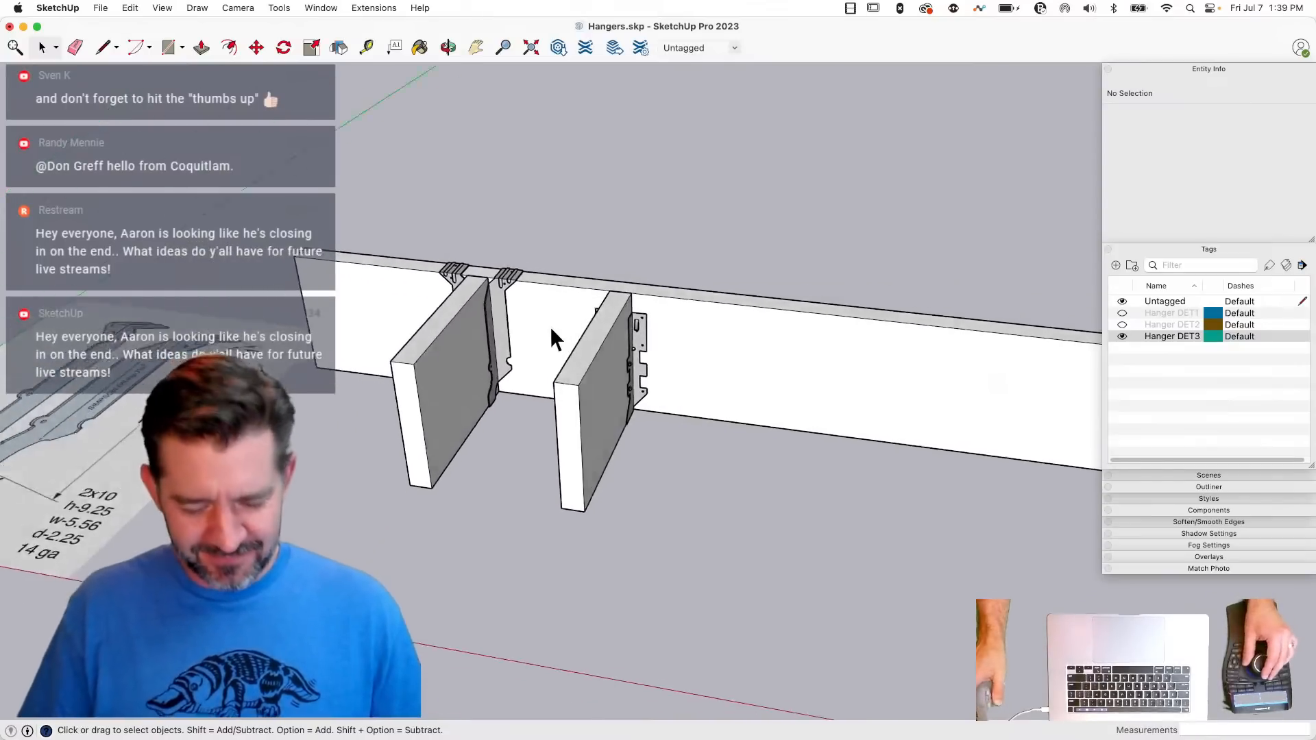
key("super+s")
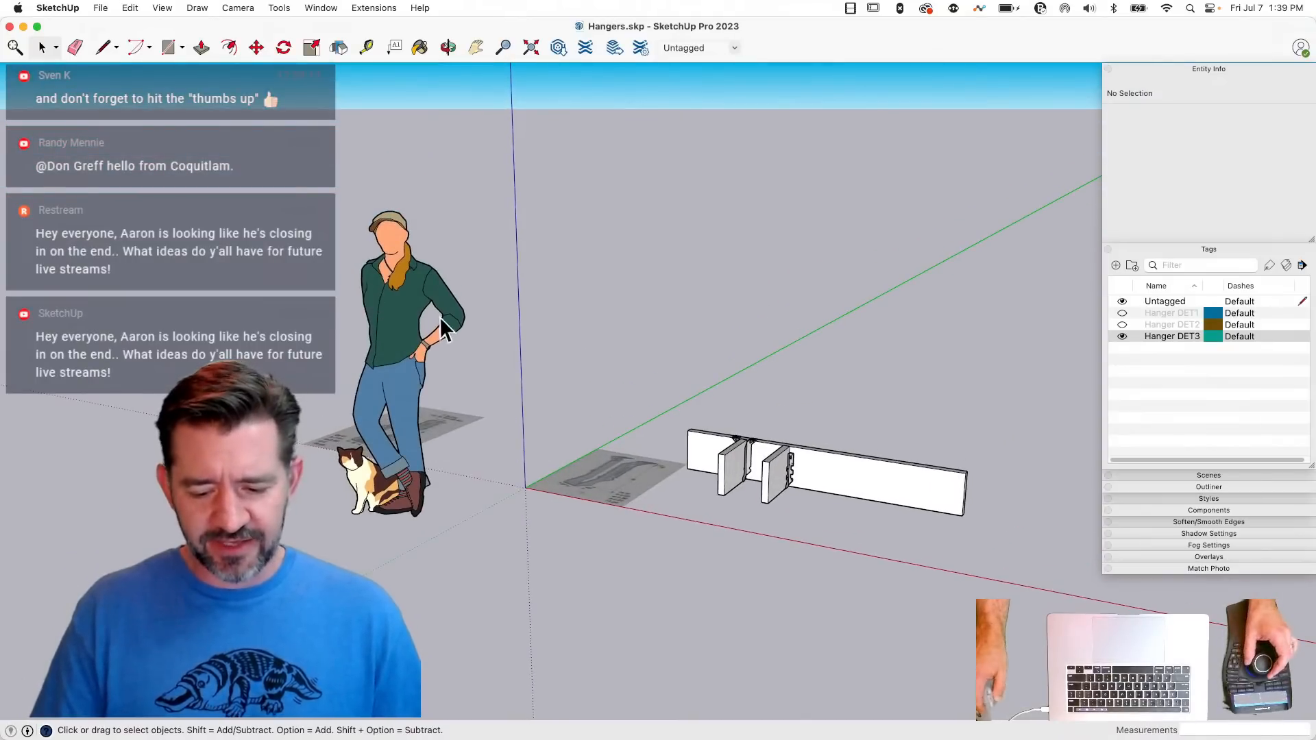
- Save the first joist's top-flange hanger component as LB.skp on the Desktop
left_click(719, 491)
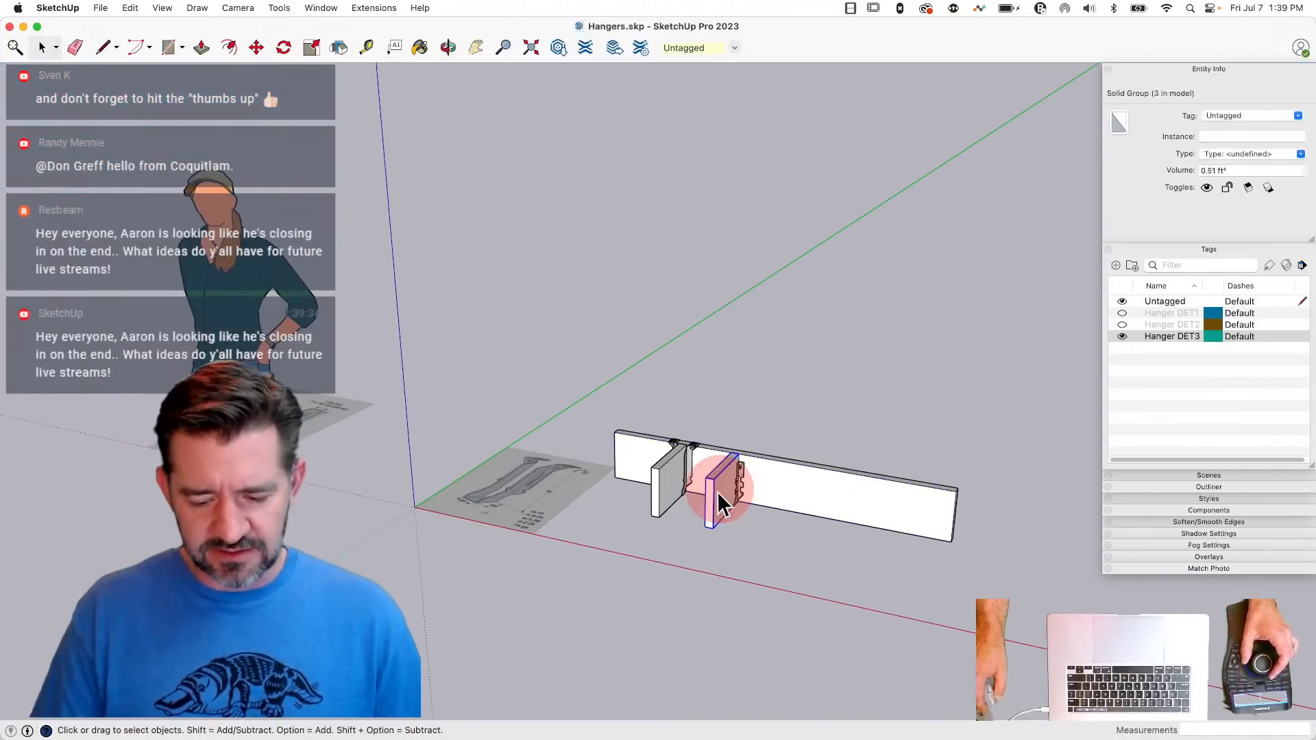
left_click(664, 472)
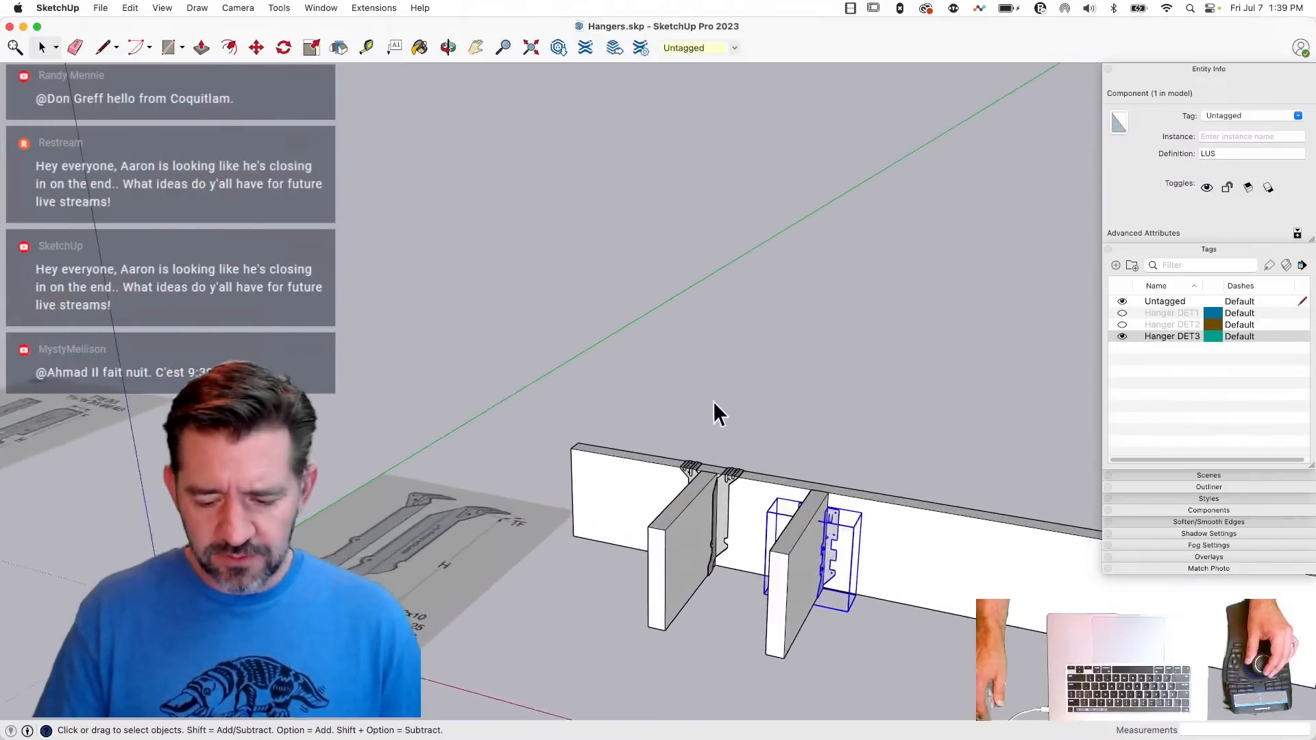
left_click(714, 411)
right_click(691, 418)
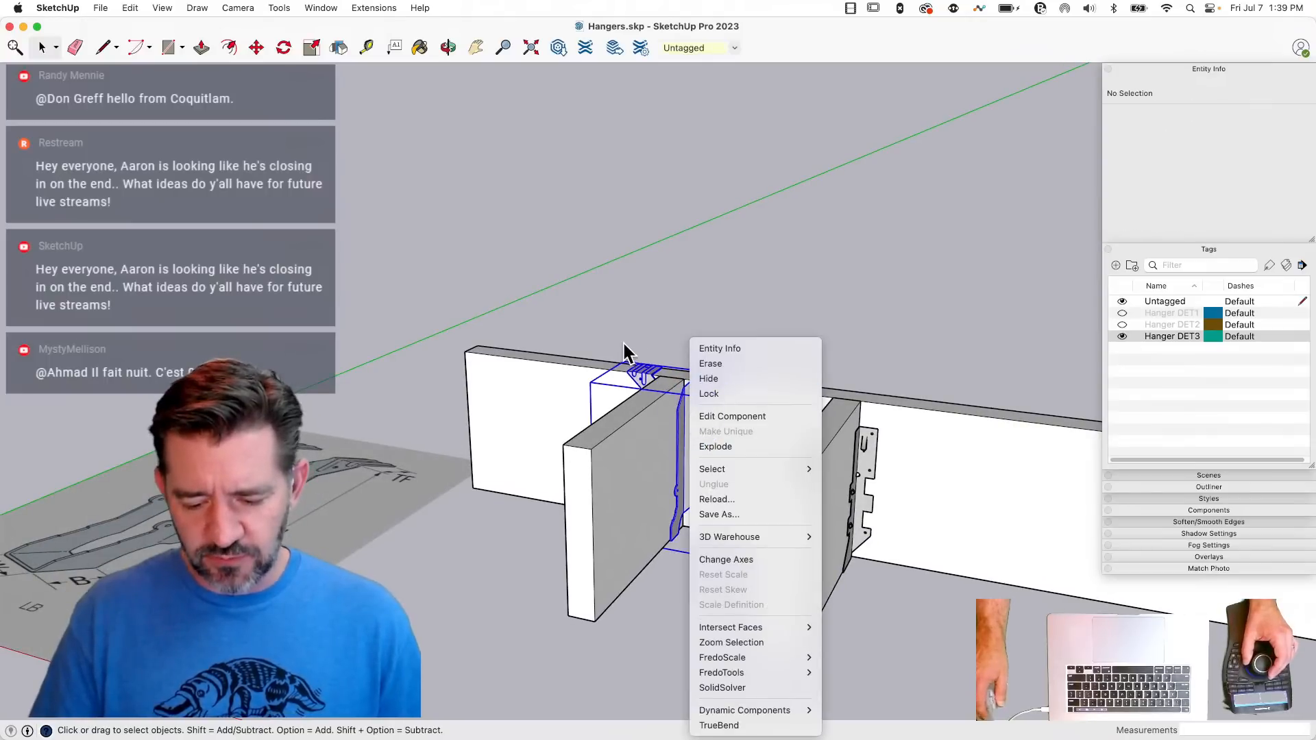
left_click(731, 514)
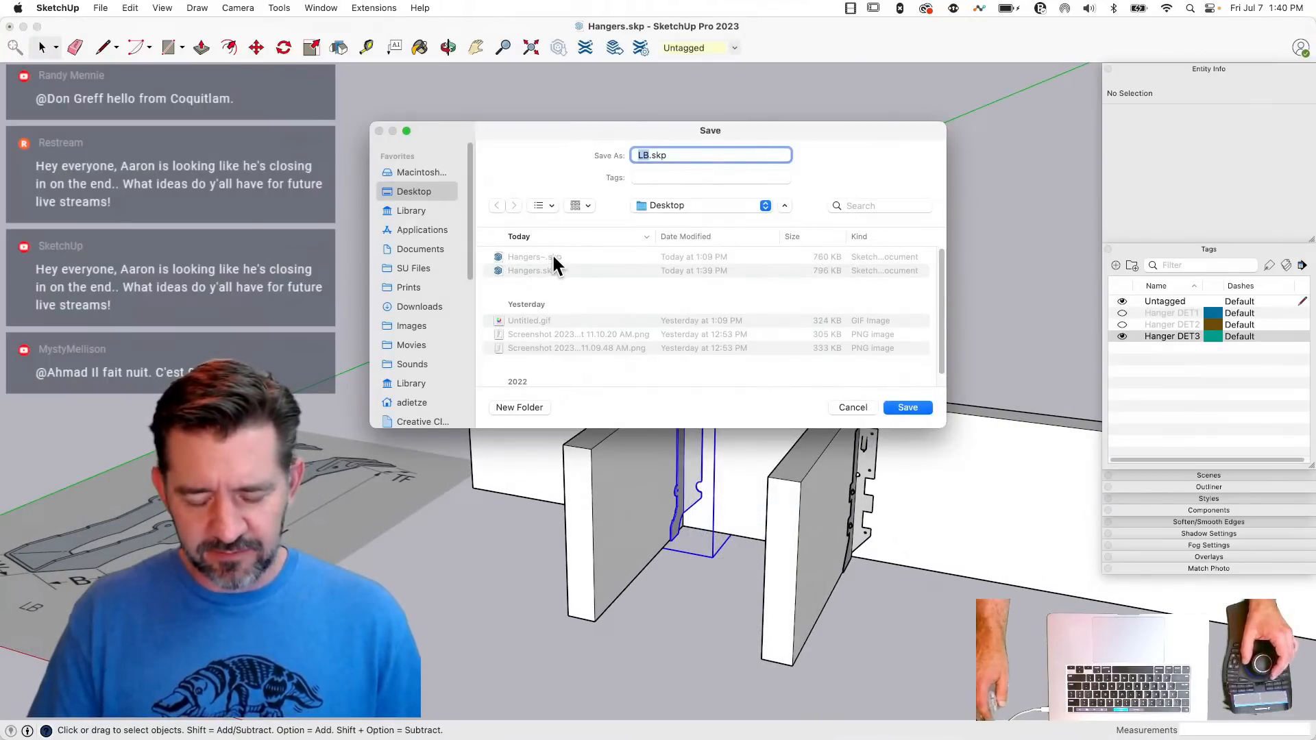
left_click_drag(643, 127, 477, 78)
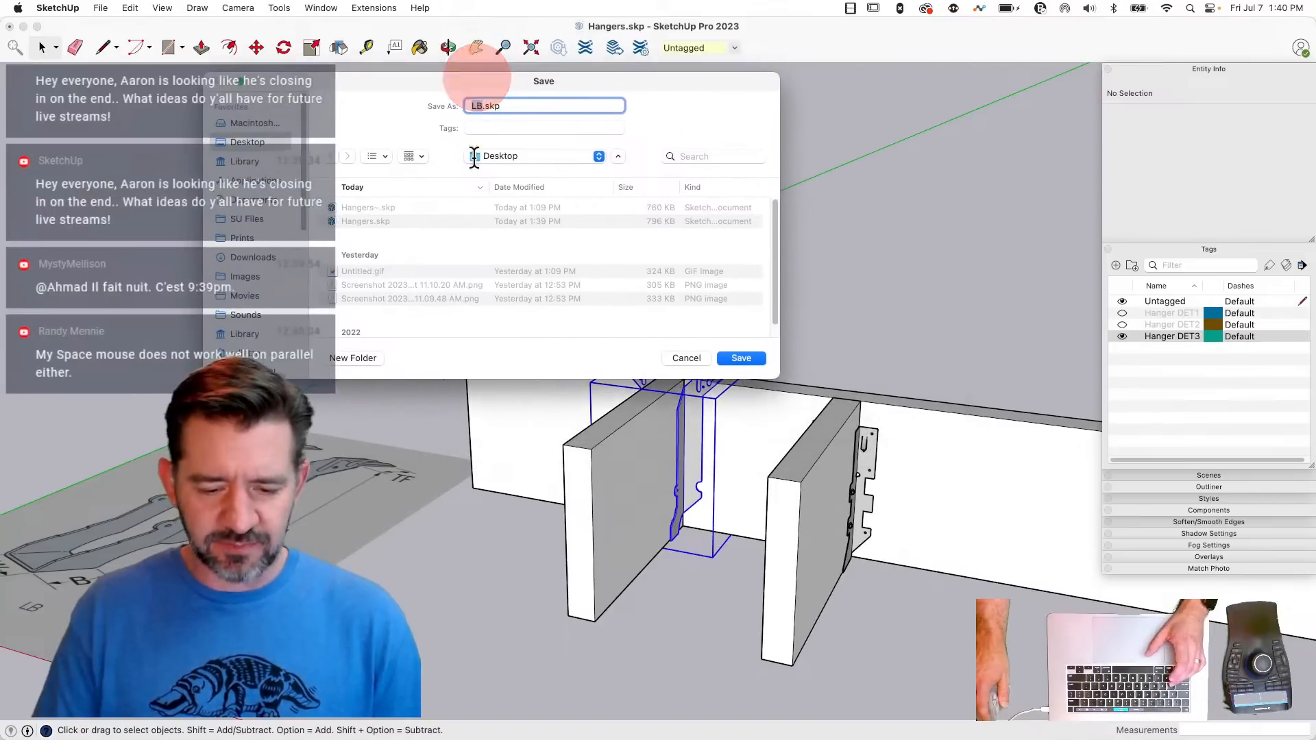
left_click(738, 357)
- Save the second joist's face-mount hanger component as LUS.skp on the Desktop
left_click(866, 469)
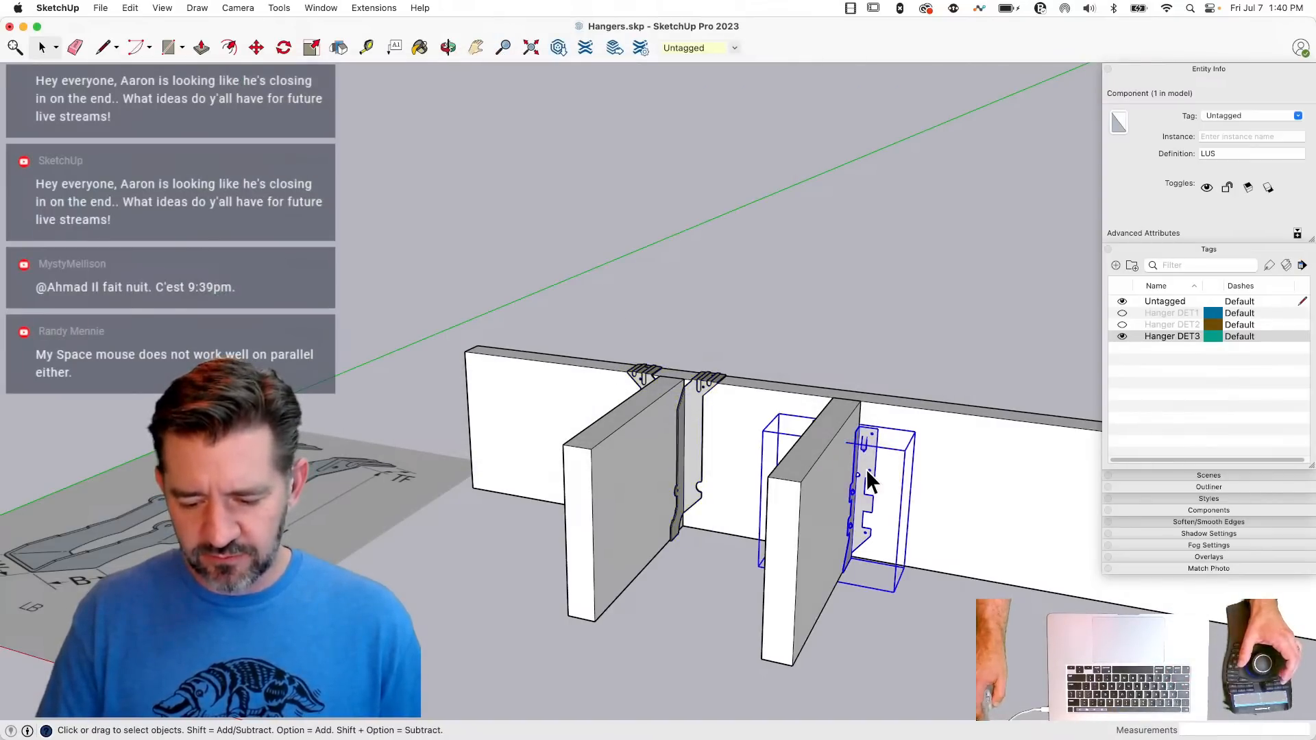
right_click(865, 471)
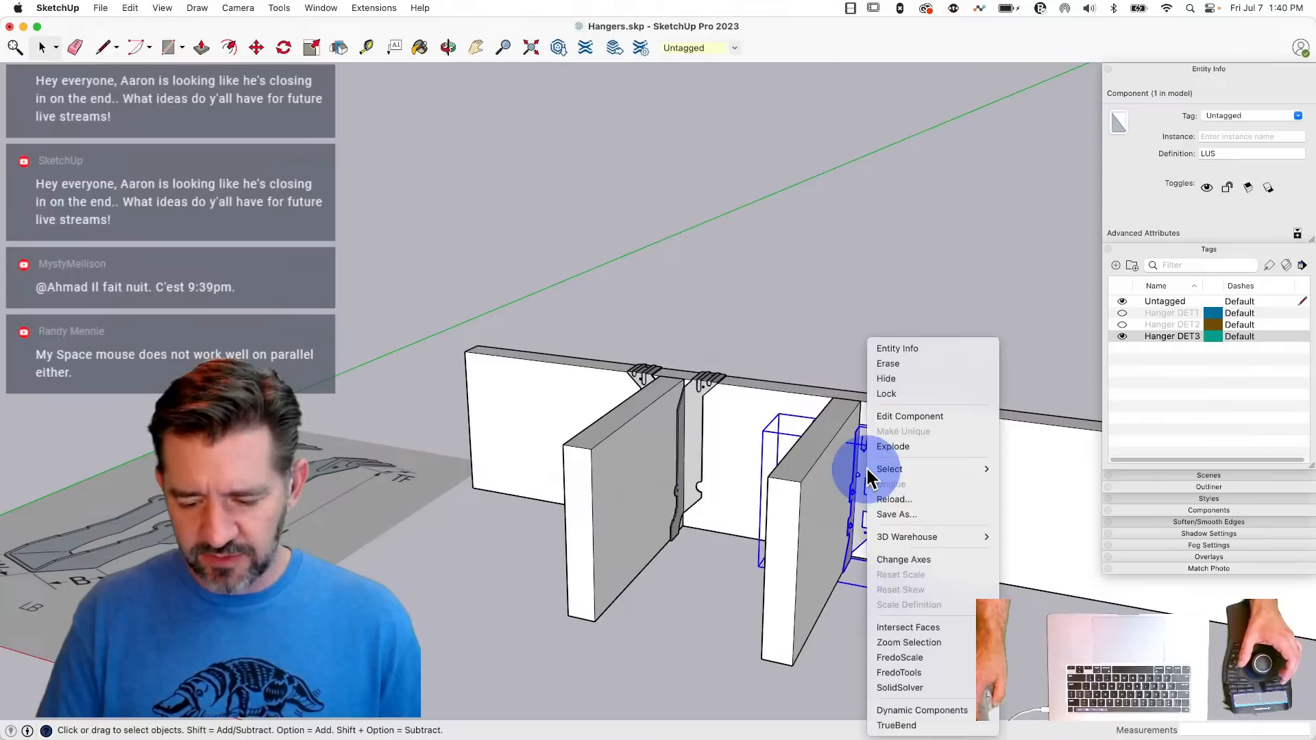
left_click(914, 514)
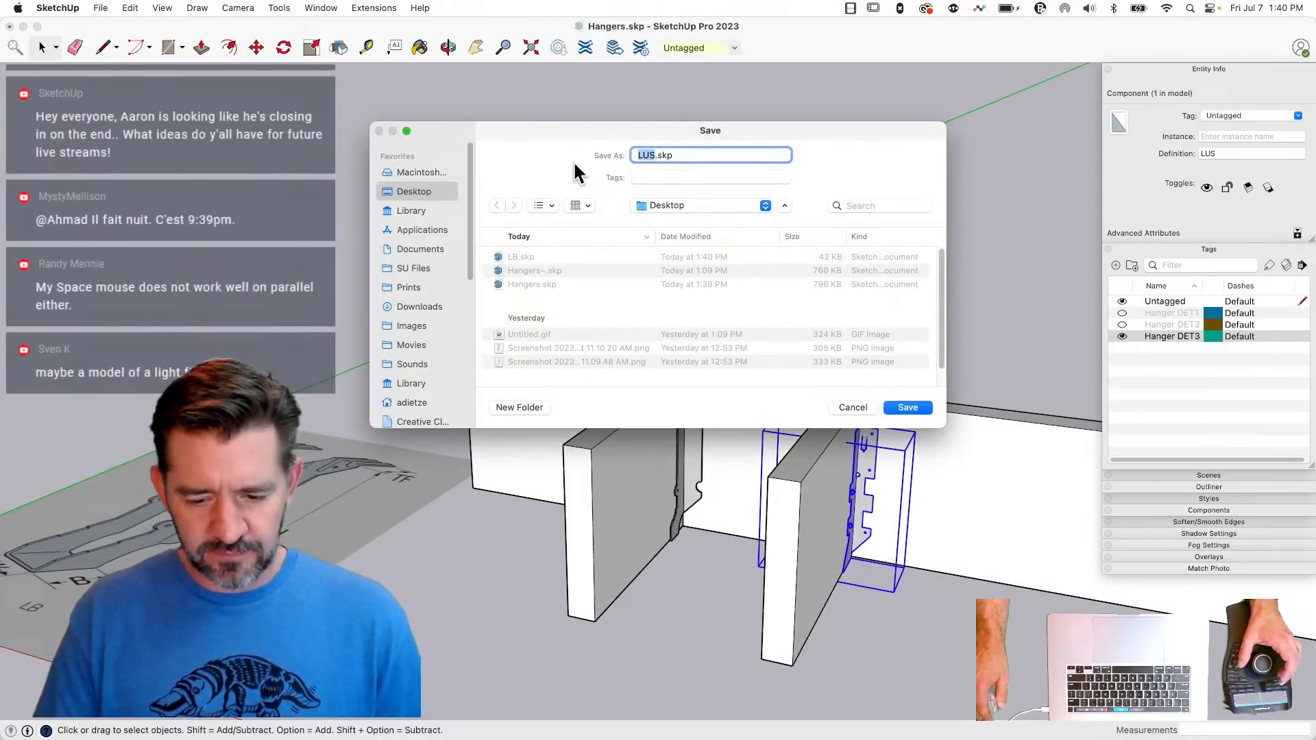
left_click(902, 407)
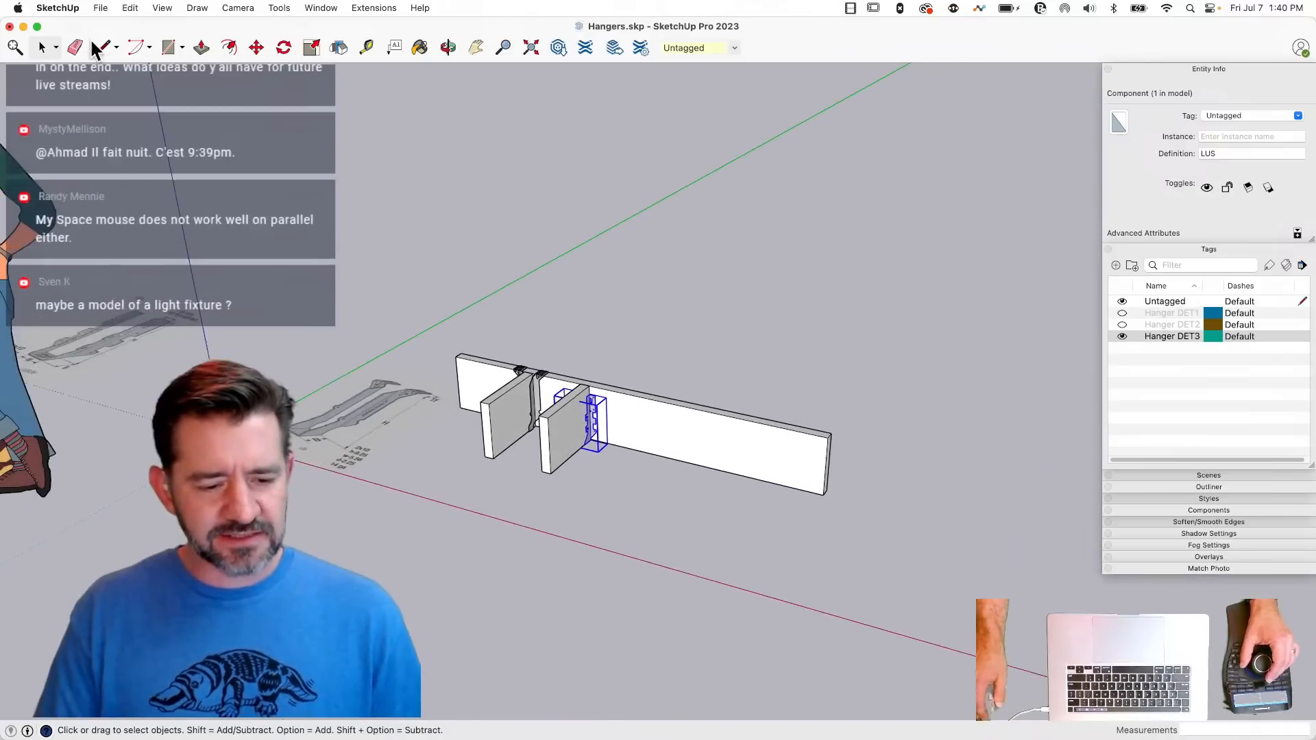
- Start a new blank model
left_click(100, 8)
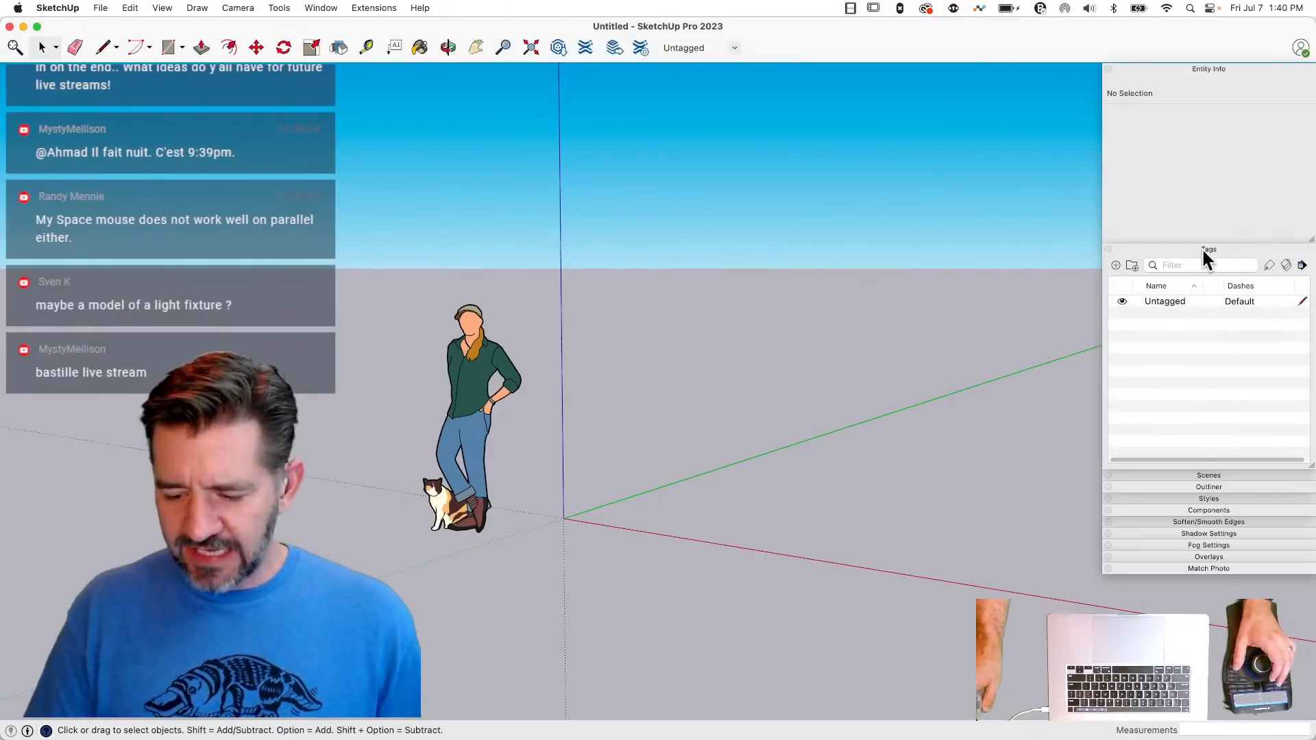
- Expand the Components panel and shrink it and the Tags panel so that both stay open together
left_click(1204, 509)
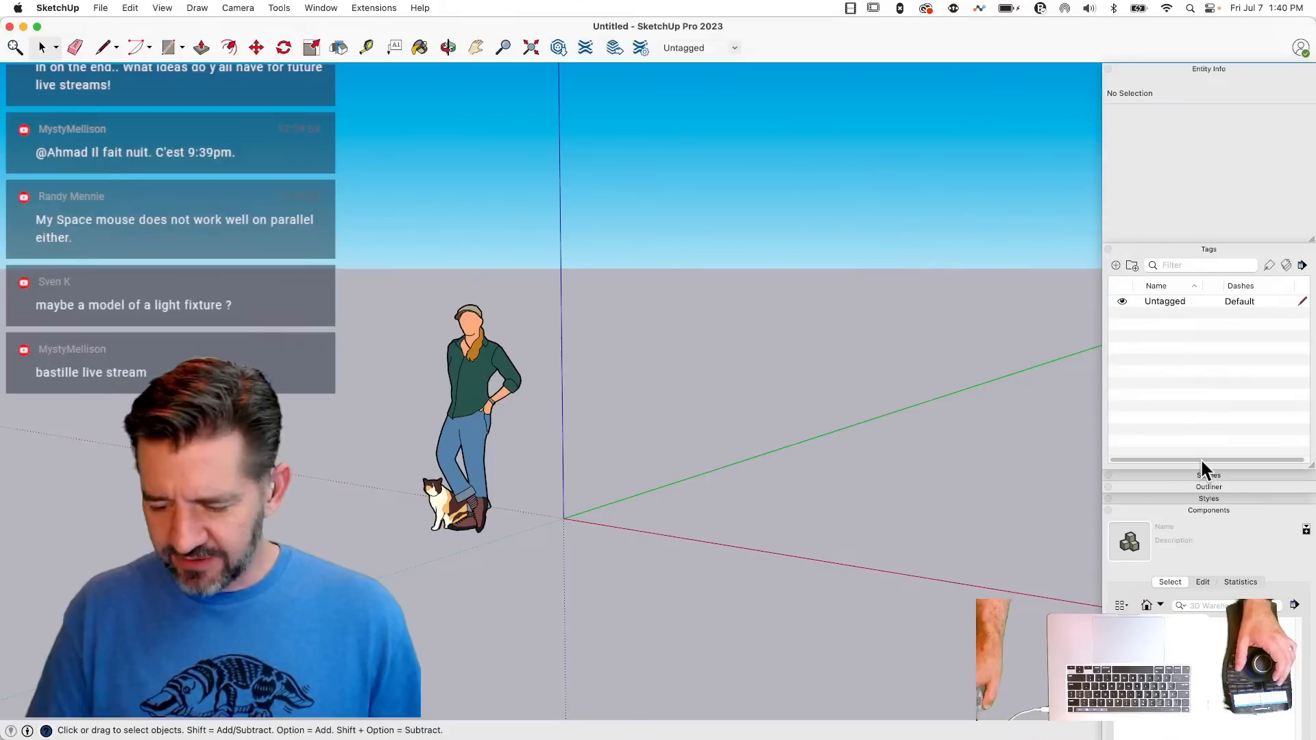
left_click_drag(1312, 472, 1294, 388)
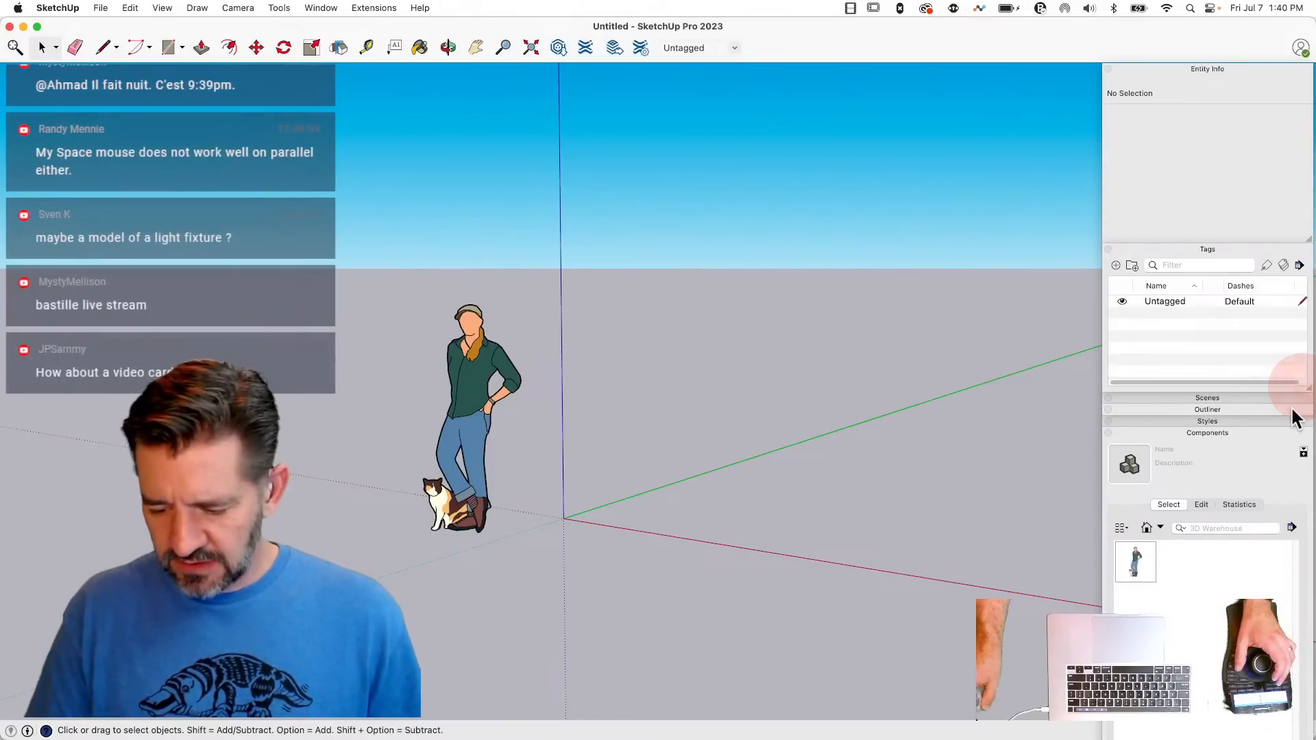
left_click(1250, 249)
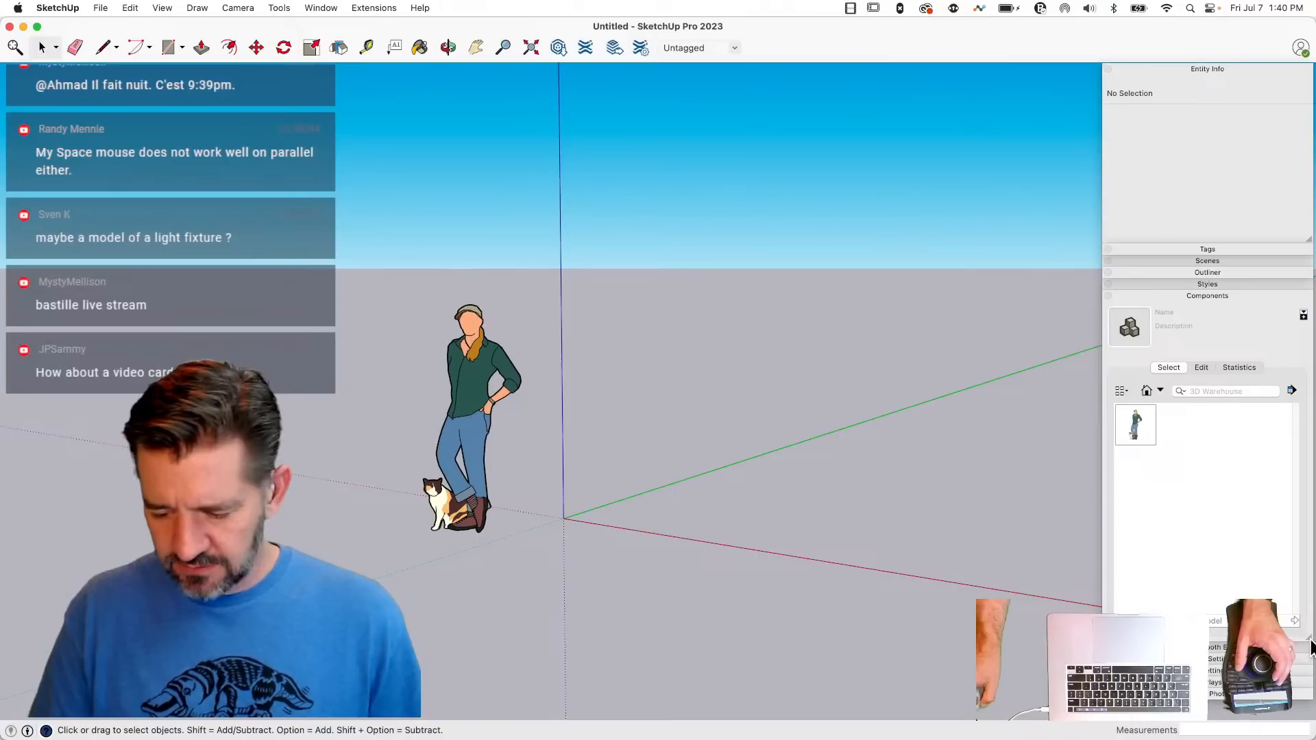
left_click_drag(1304, 583, 1299, 550)
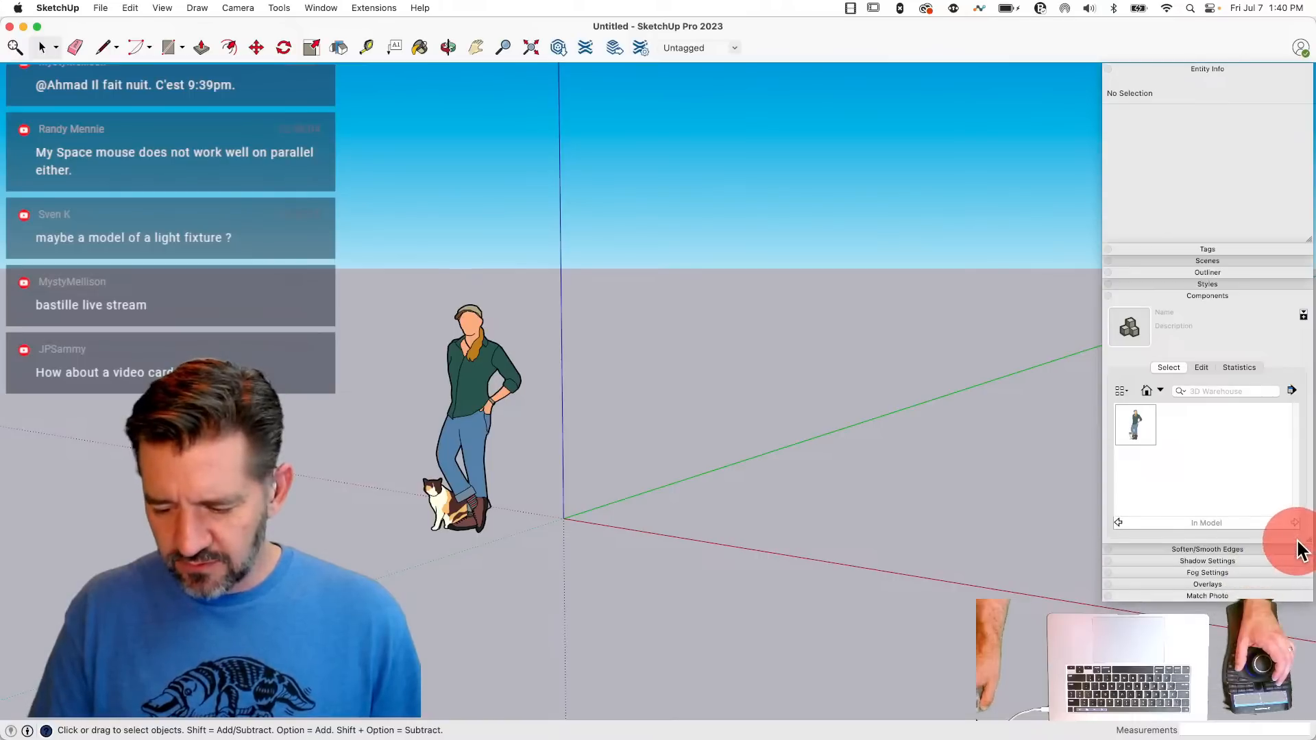
left_click(1218, 251)
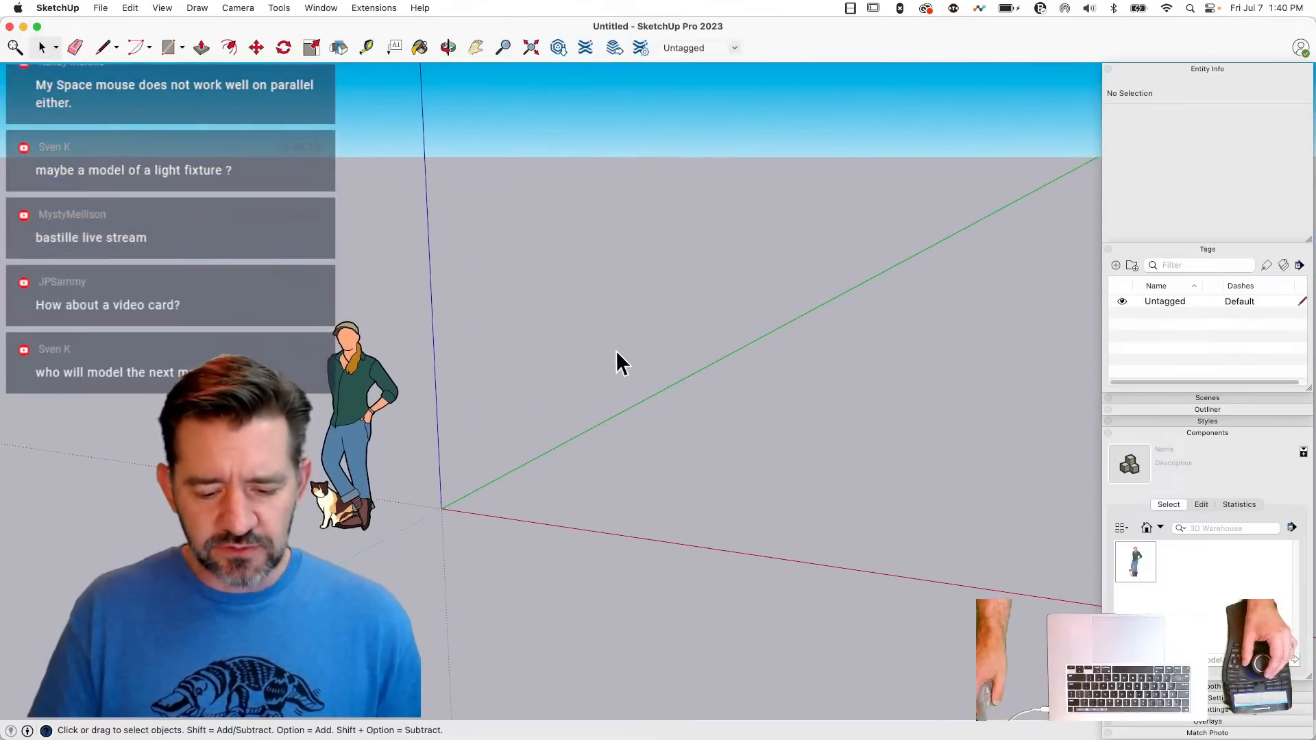
- Import LUS.skp from the Desktop, place the hanger at the origin, and deselect it
left_click(101, 9)
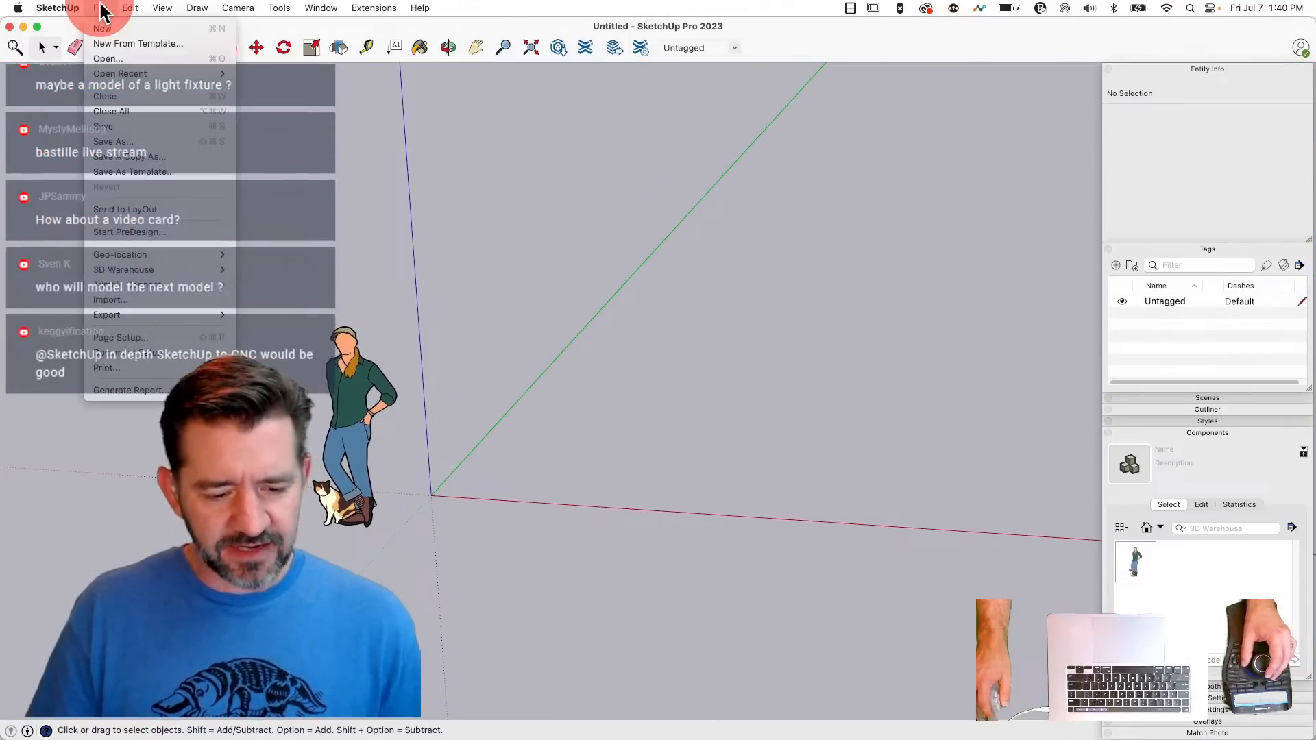
left_click(140, 304)
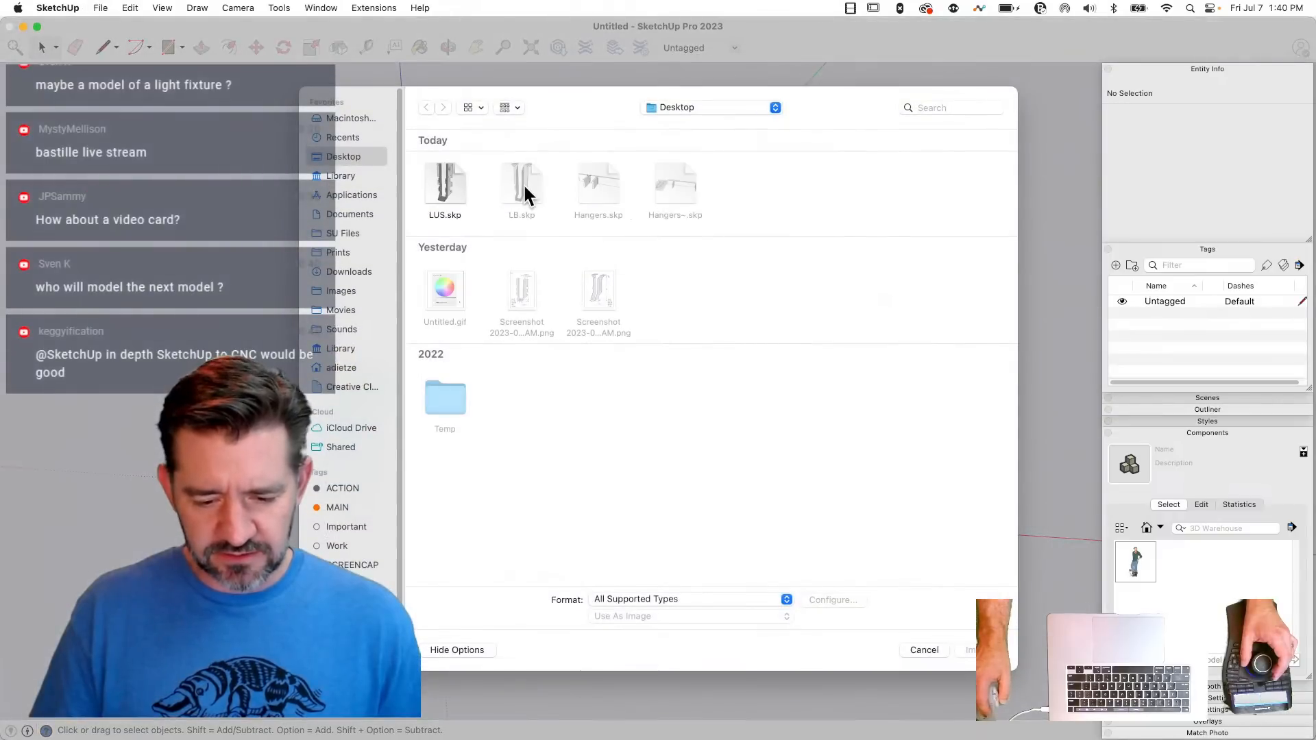
left_click(447, 189)
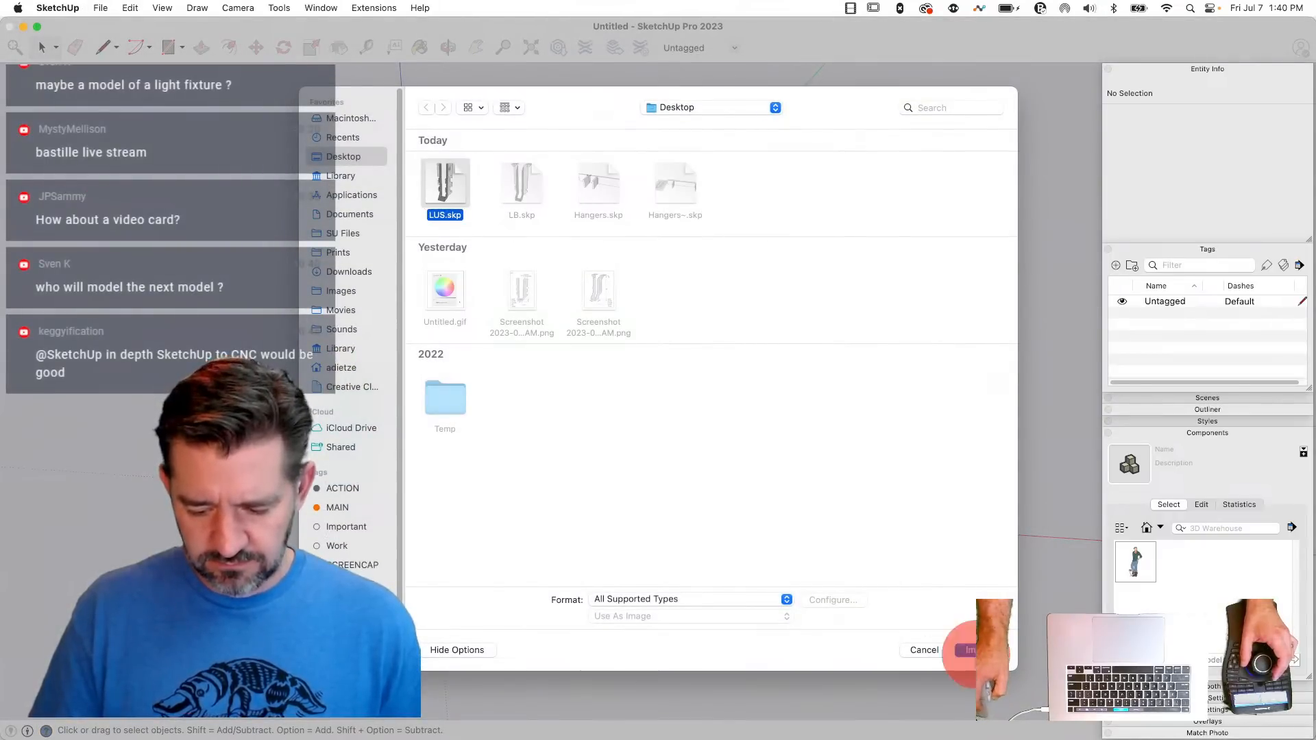
left_click(966, 650)
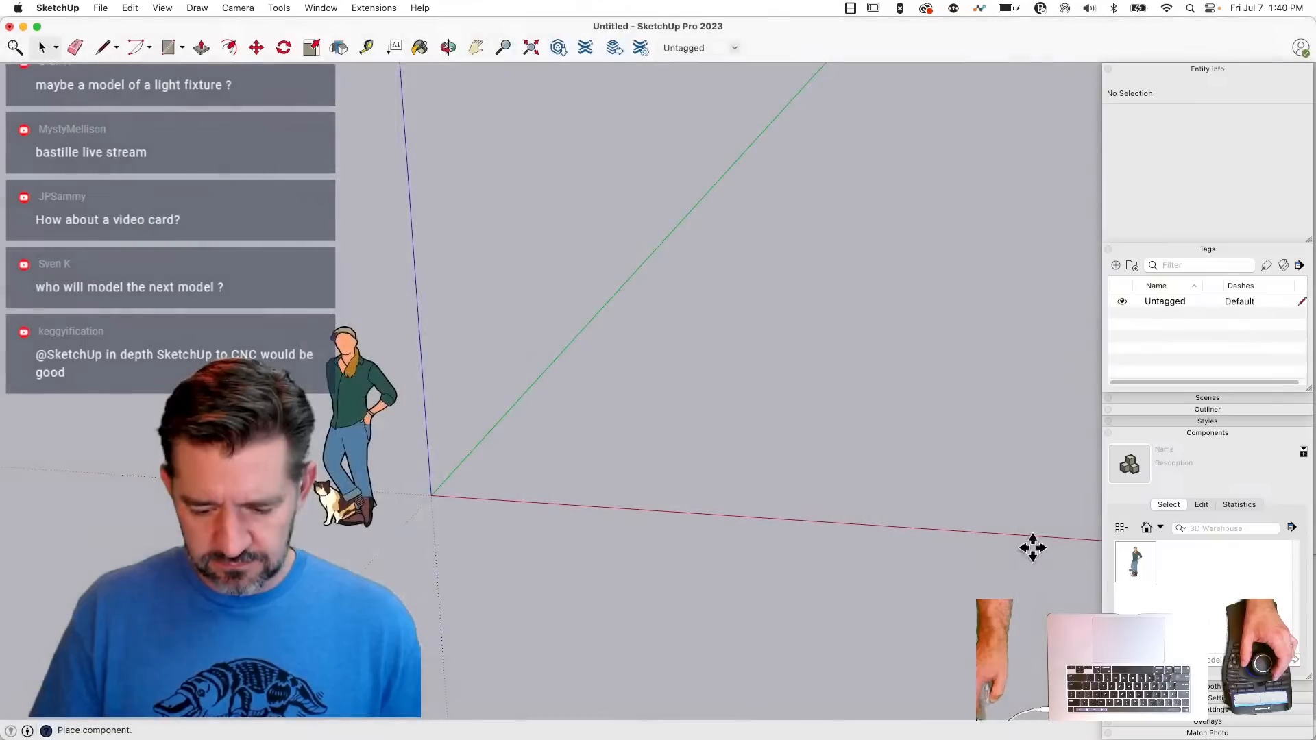
left_click(445, 494)
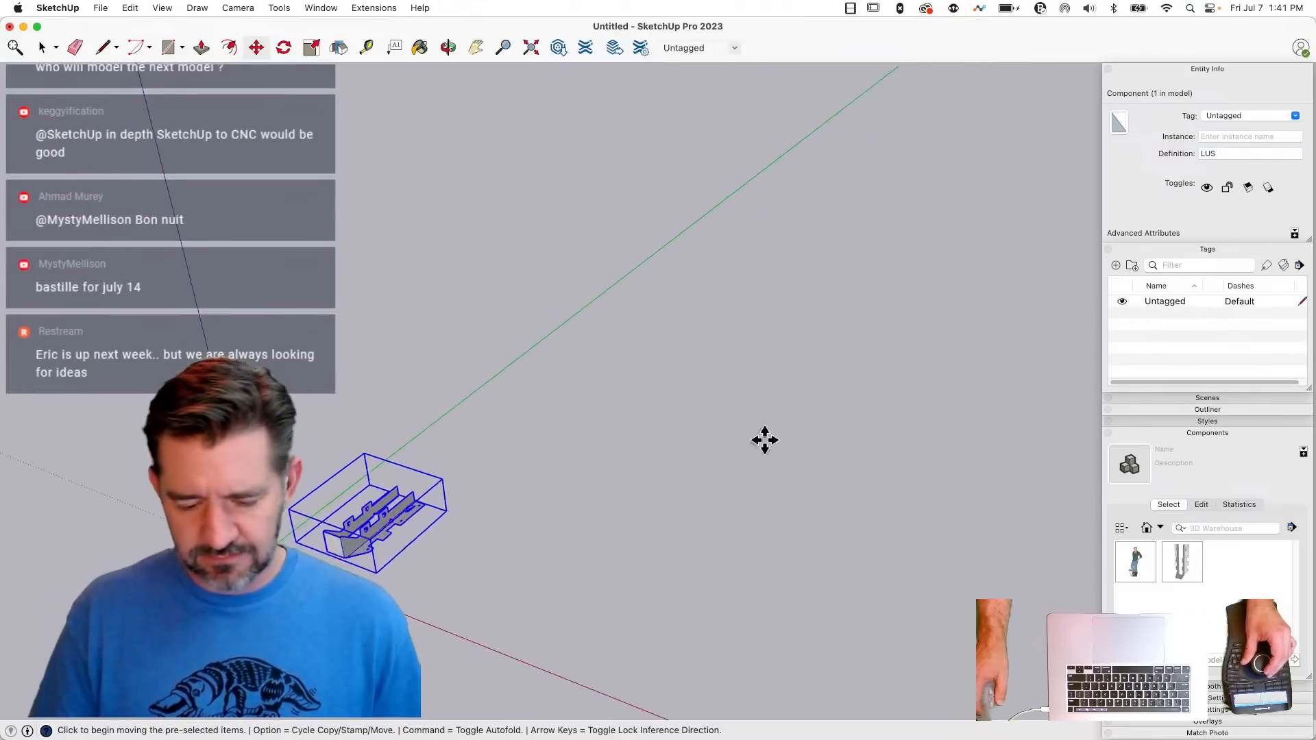
key("space")
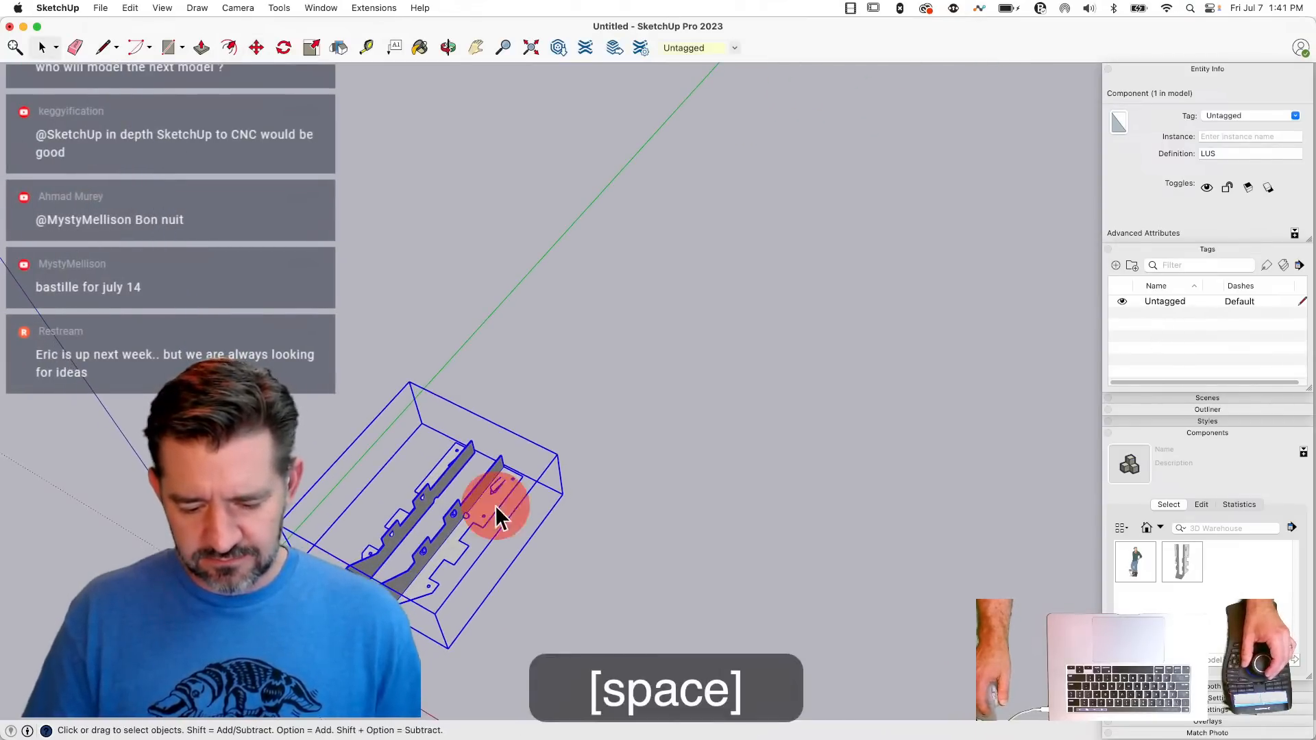
left_click(905, 410)
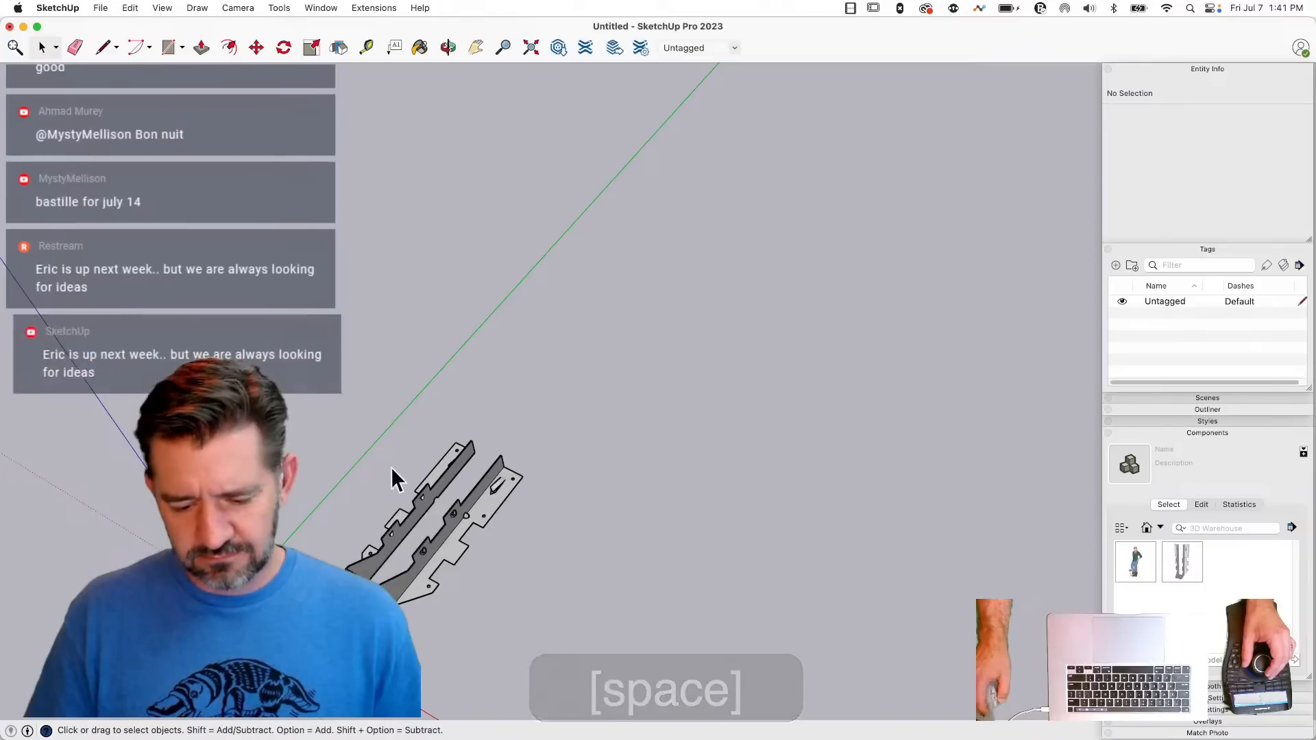
- Rotate the imported LUS hanger 90° about the red axis so that it stands upright
left_click(504, 515)
left_click(483, 504)
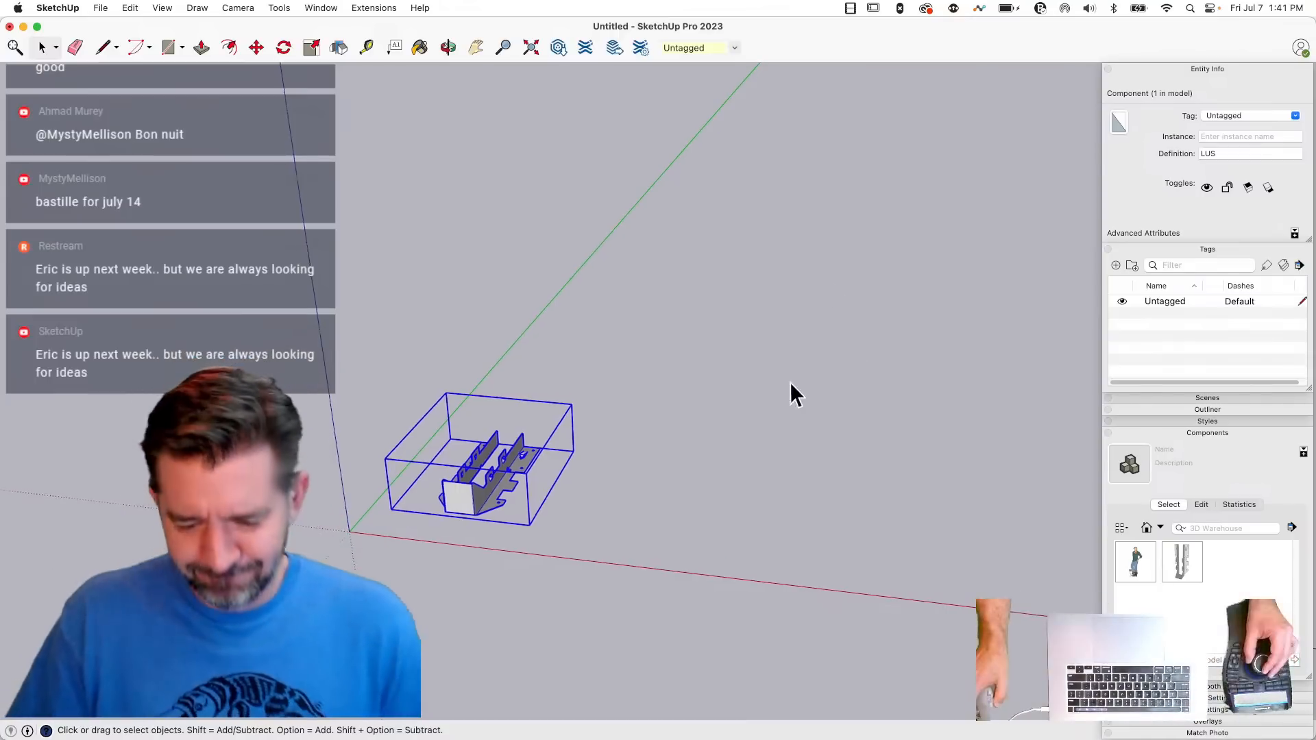
key("q")
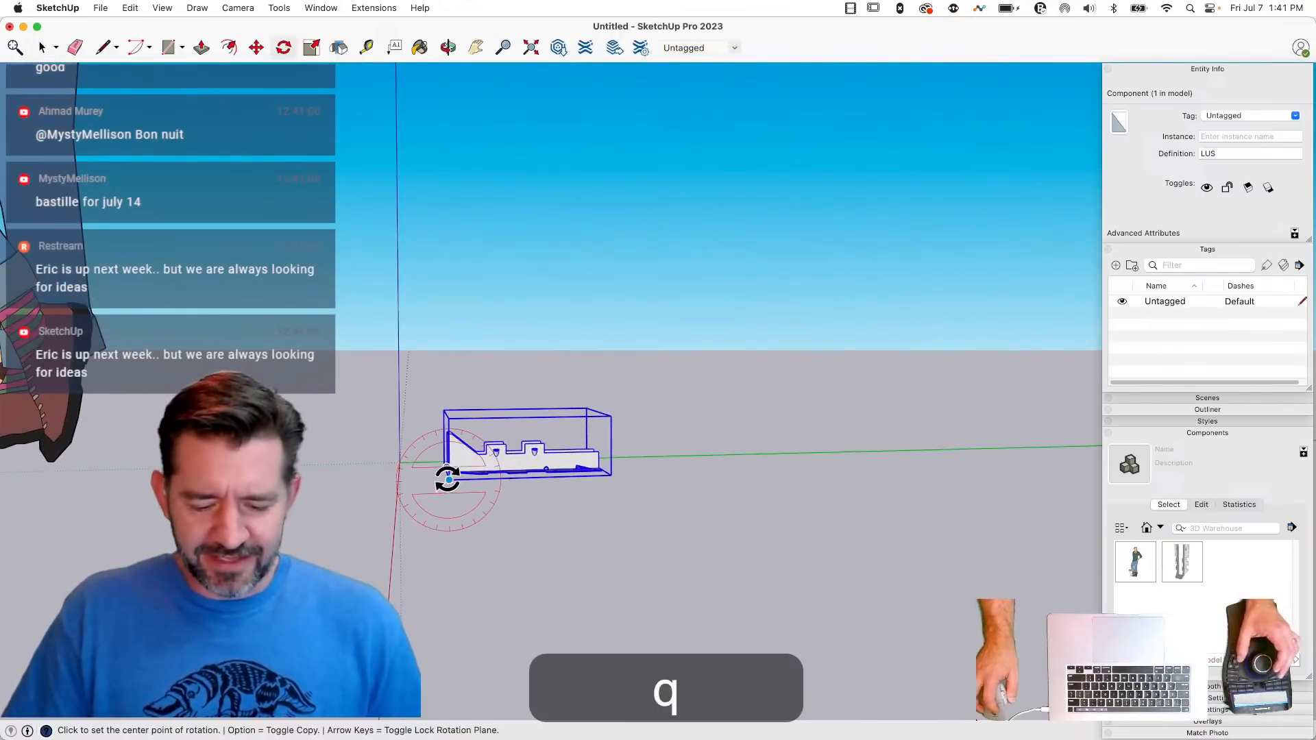
left_click(484, 477)
left_click(449, 420)
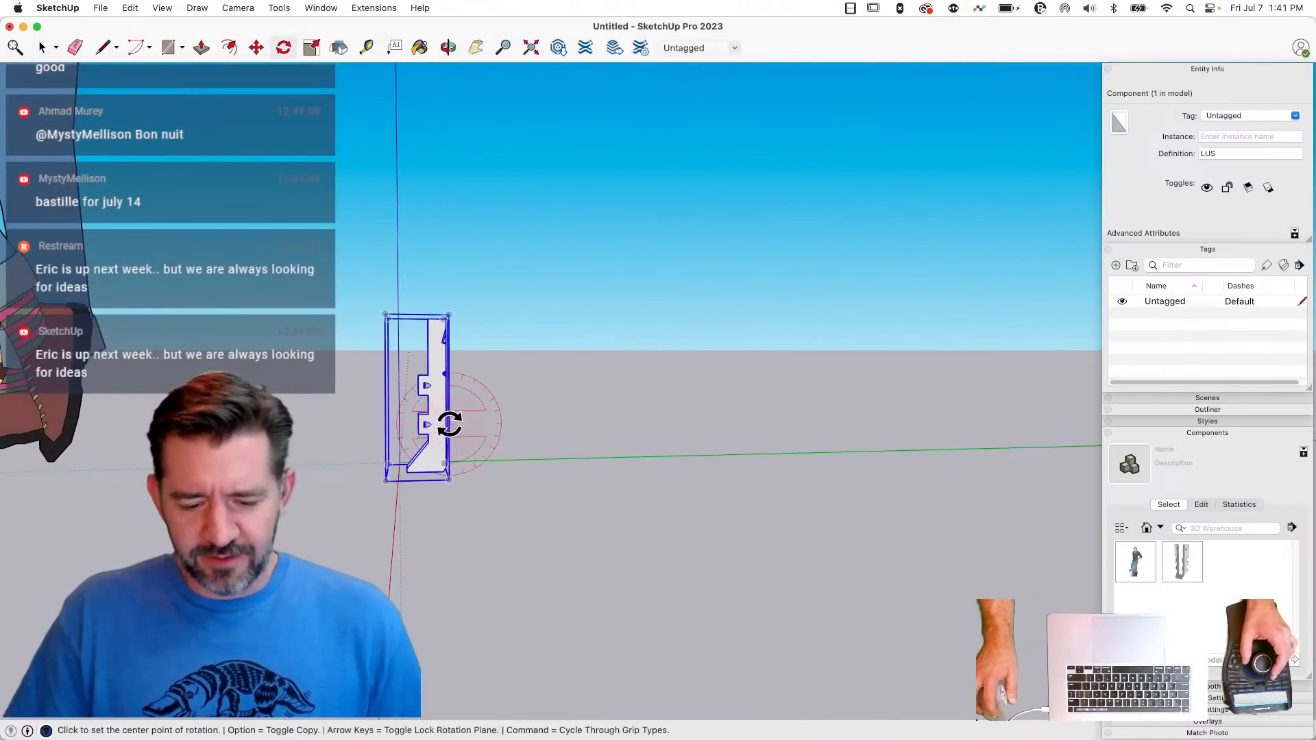
key("space")
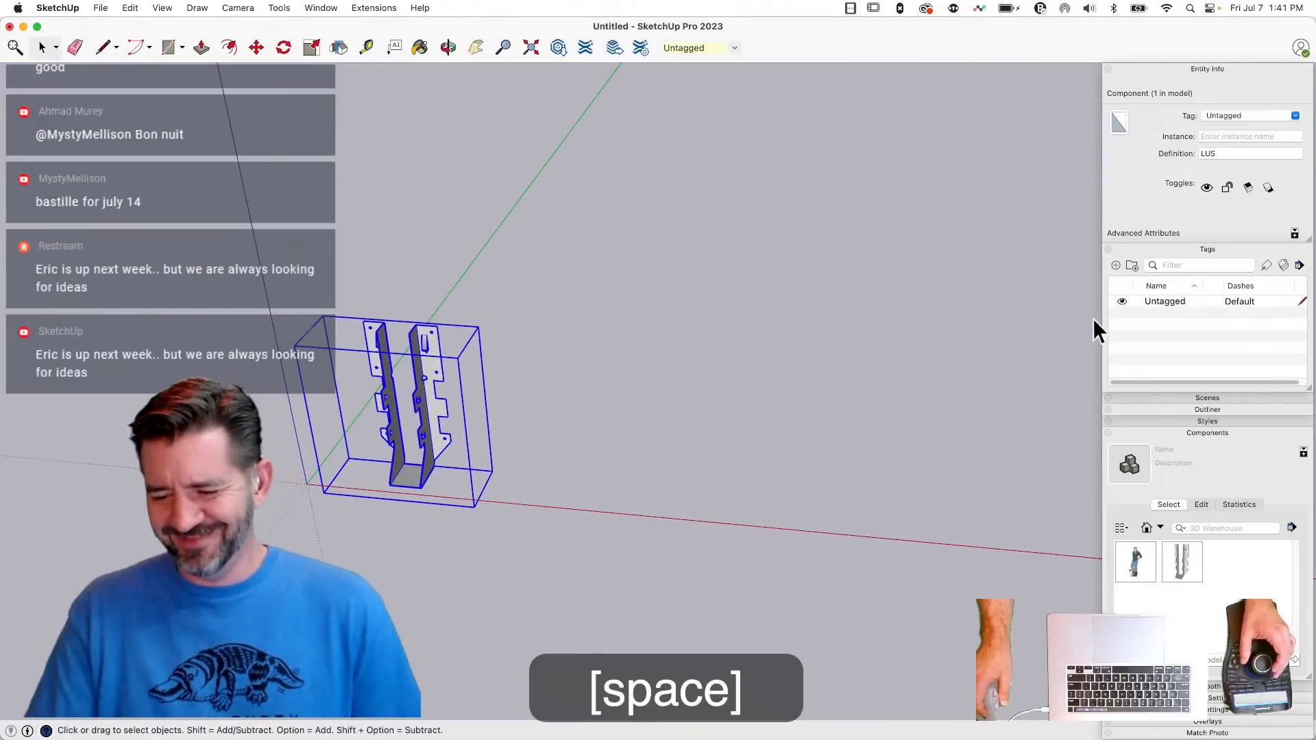
- Open the LUS component and check which tag its nested hanger group carries, then leave the component
double_click(425, 404)
left_click(425, 404)
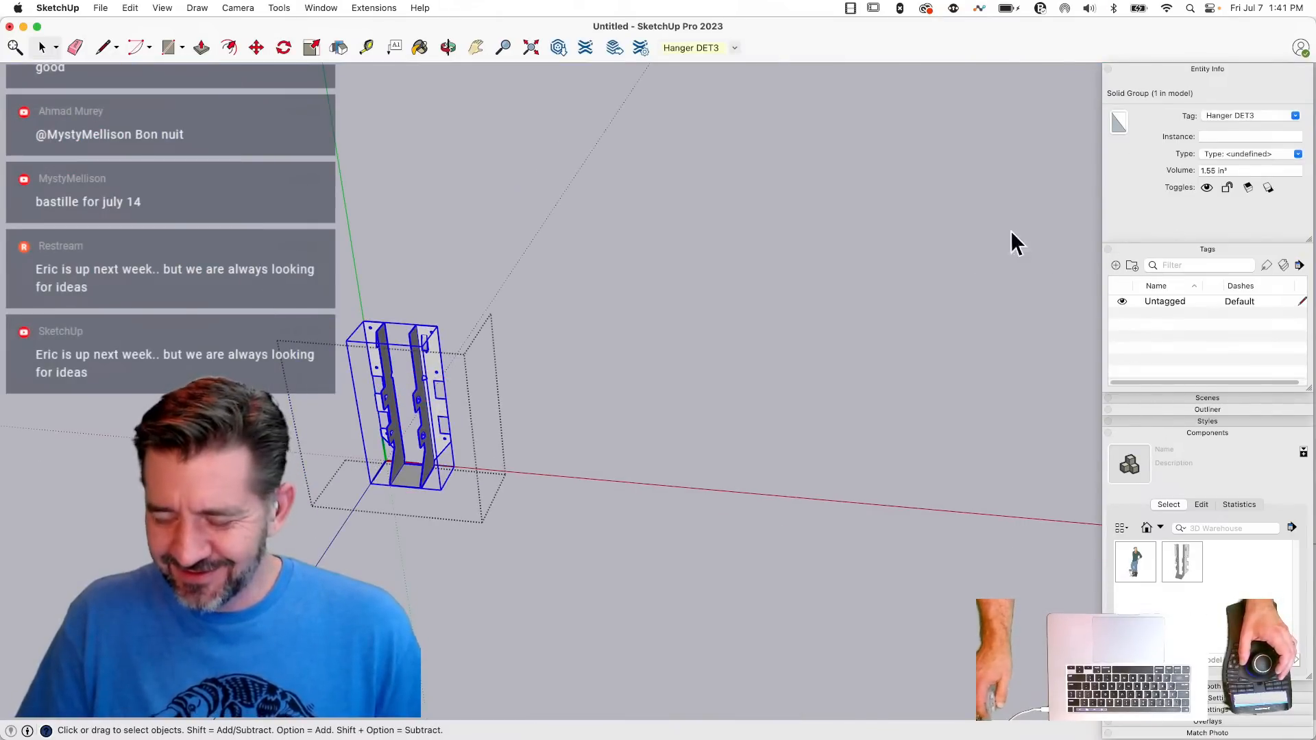
left_click(627, 478)
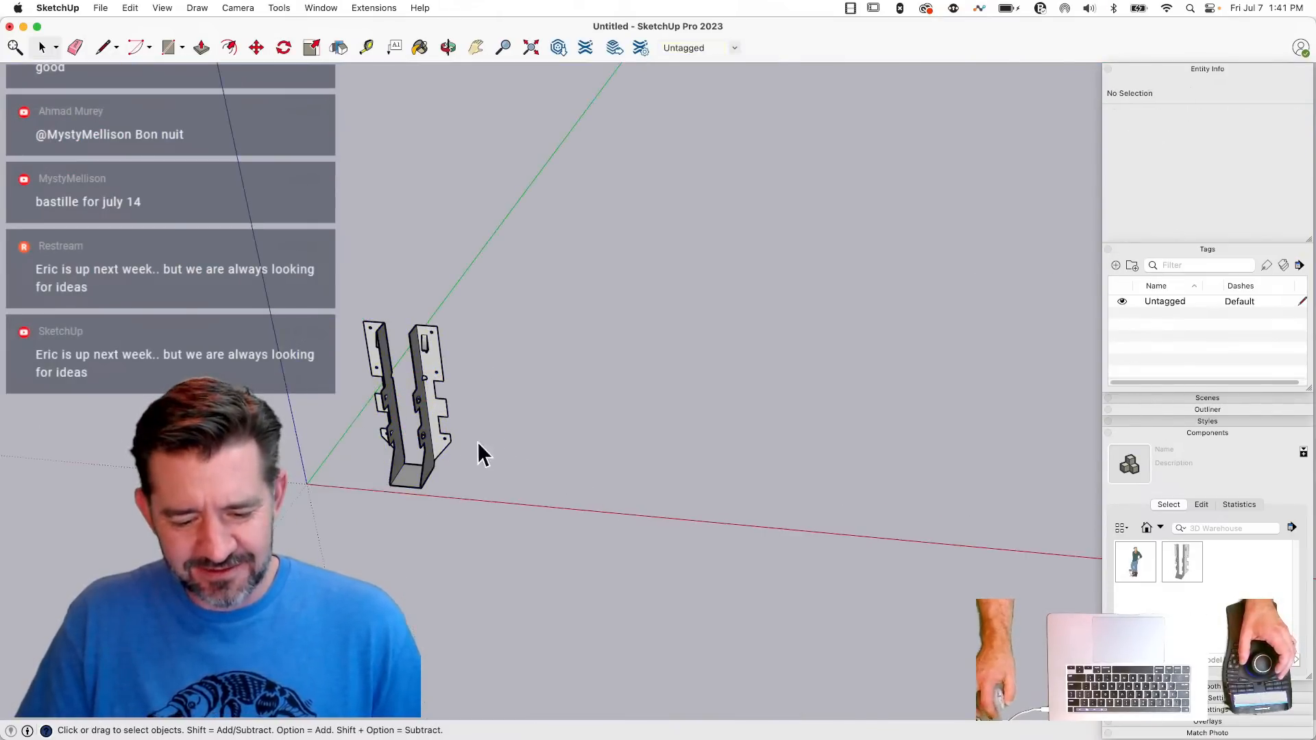
left_click(430, 421)
left_click(916, 288)
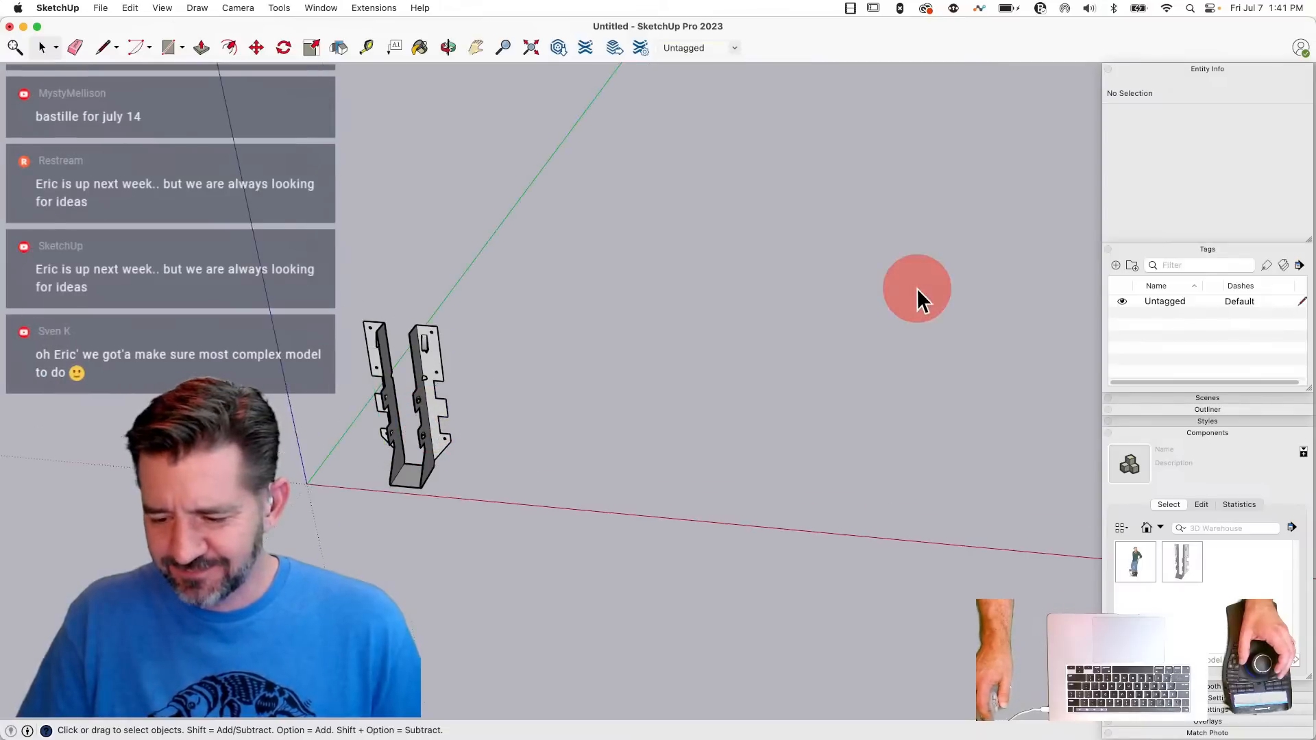
scroll(899, 291, "up", 6)
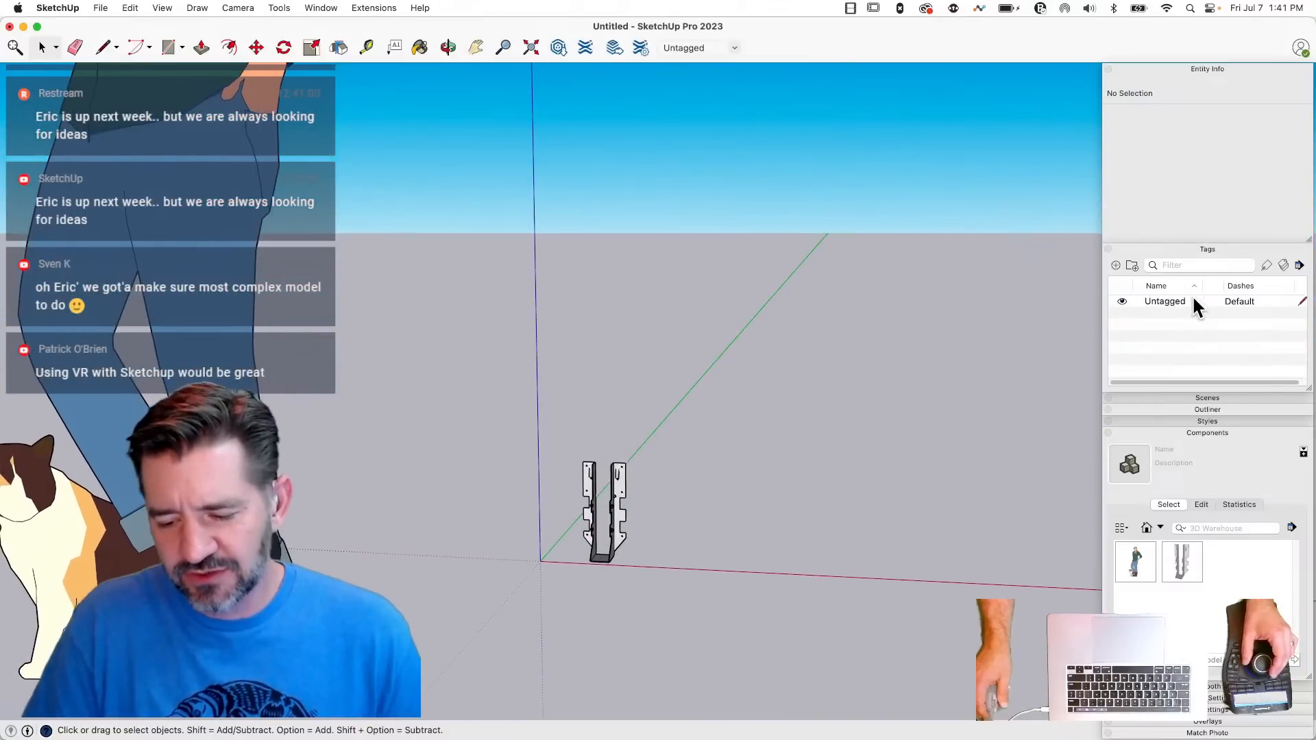
- Add a placeholder tag to refresh the tag list, and delete that tag again
left_click(1116, 266)
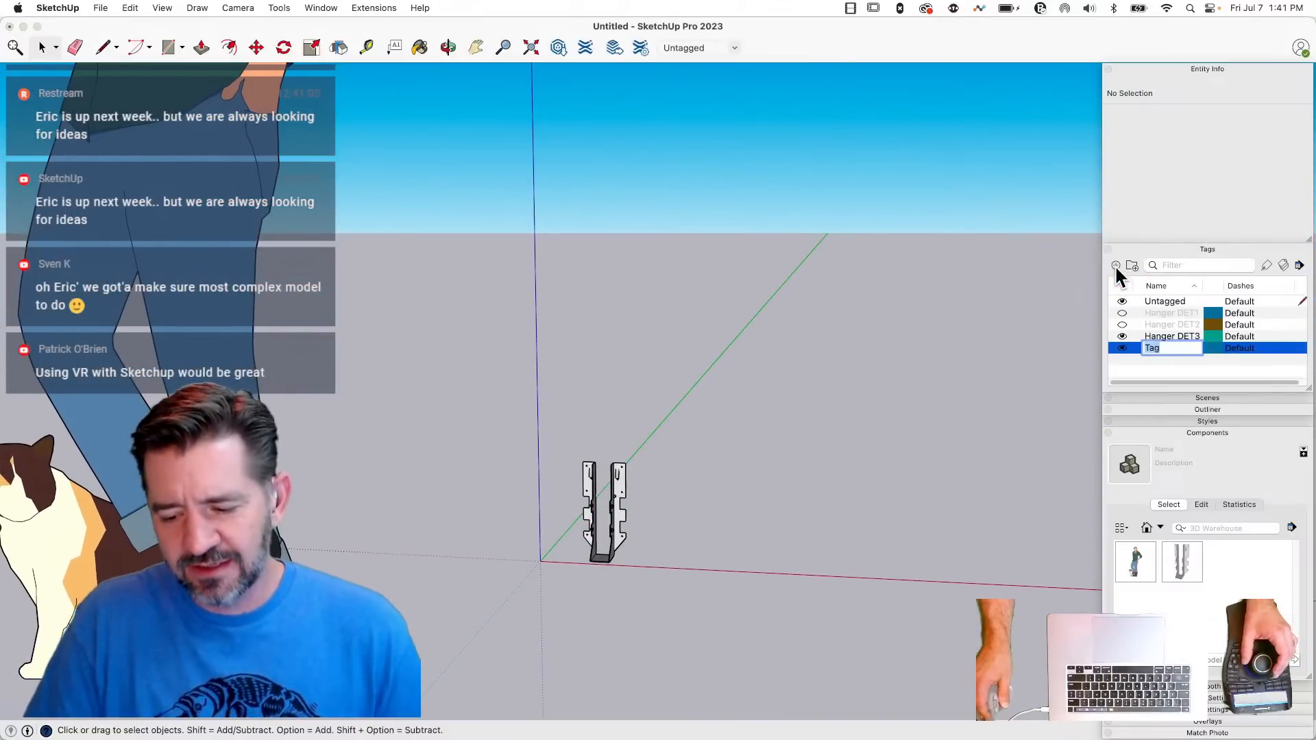
left_click(1187, 365)
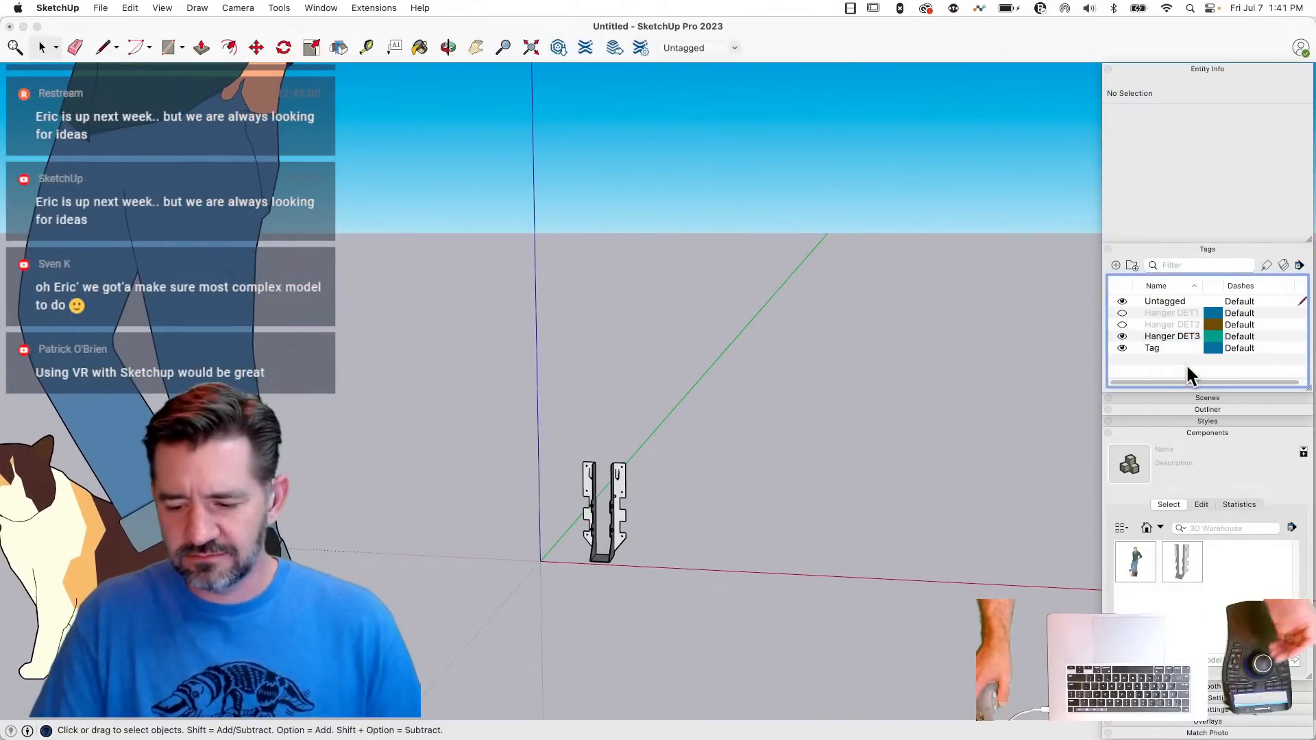
left_click(1179, 345)
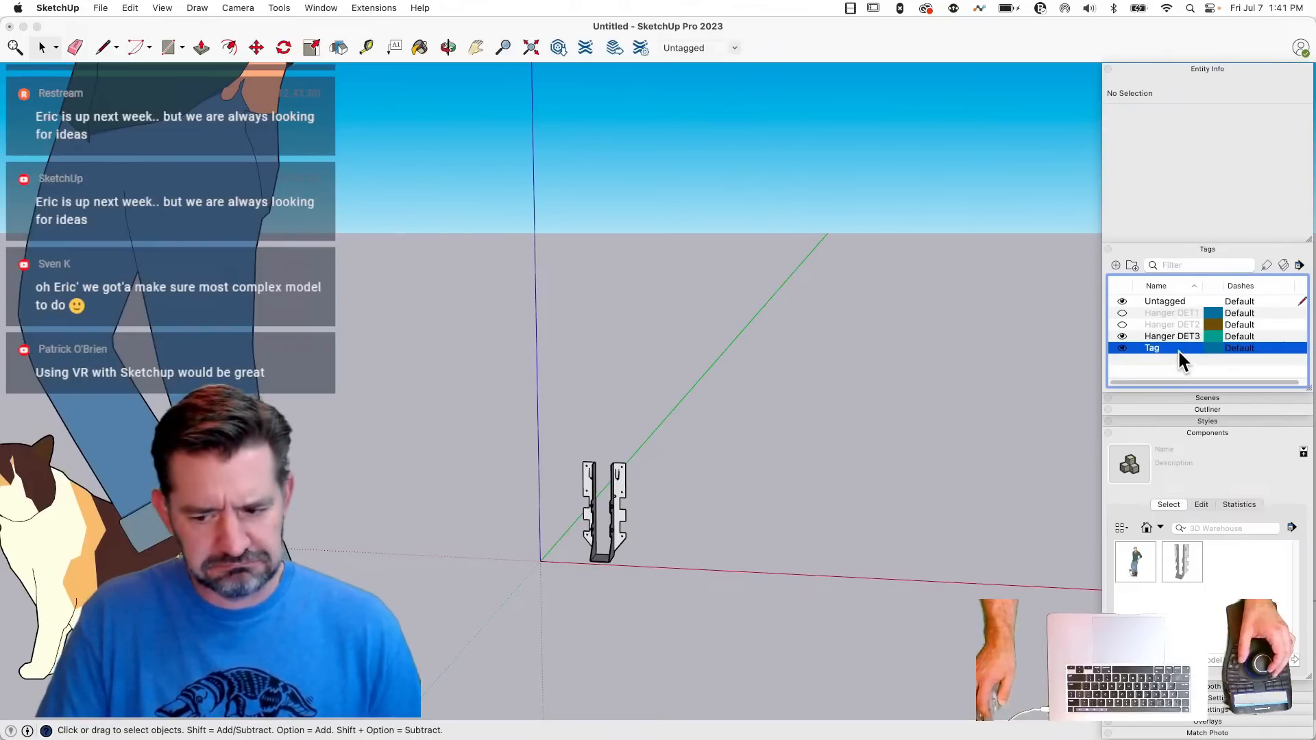
right_click(1178, 349)
left_click(1197, 412)
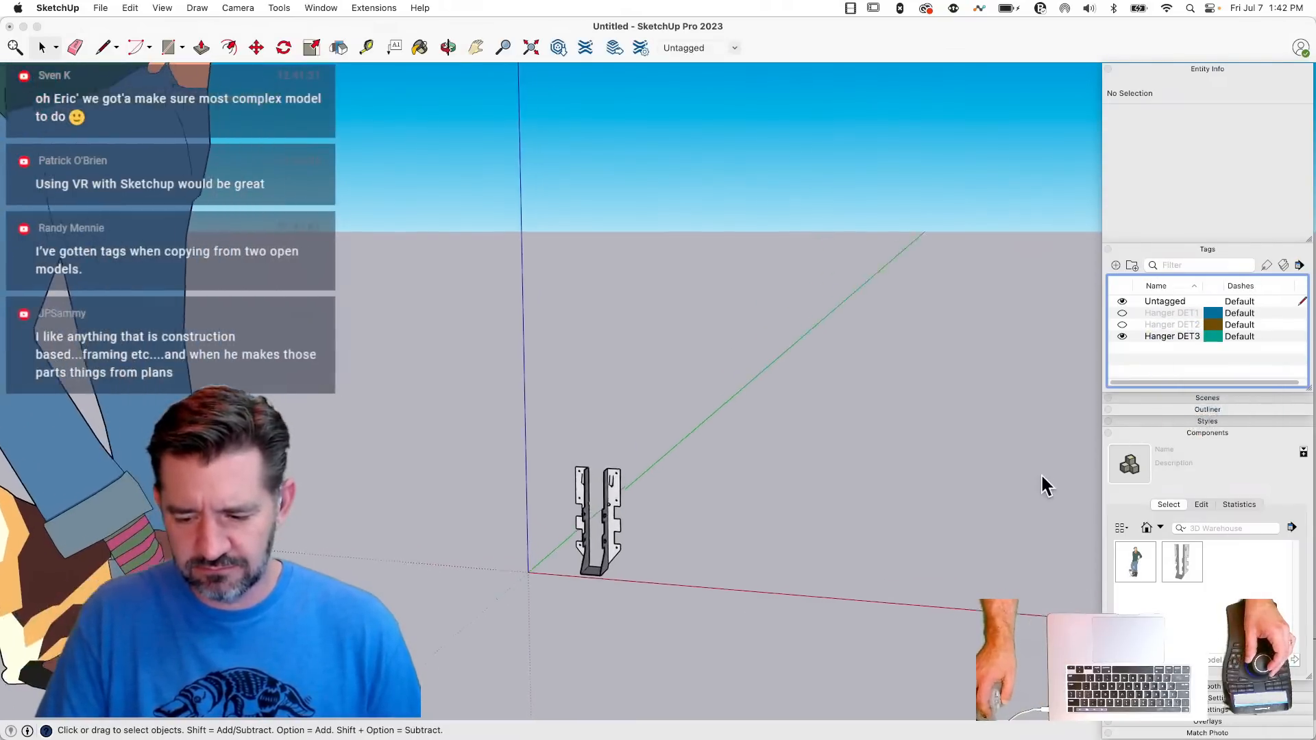
- Check the LUS hanger's levels of detail by showing Hanger DET2, Hanger DET1 and finally Hanger DET3 alone
left_click(1122, 336)
left_click(1122, 327)
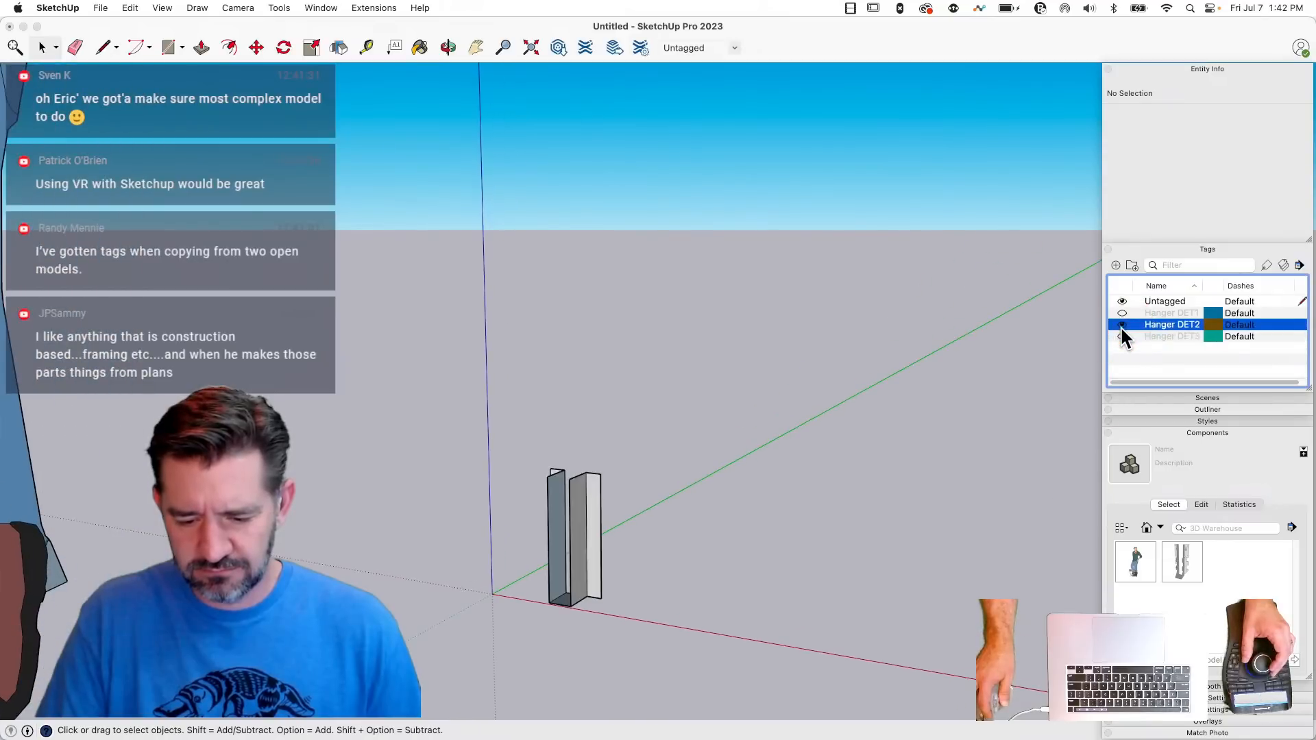
left_click(1121, 325)
left_click(1120, 314)
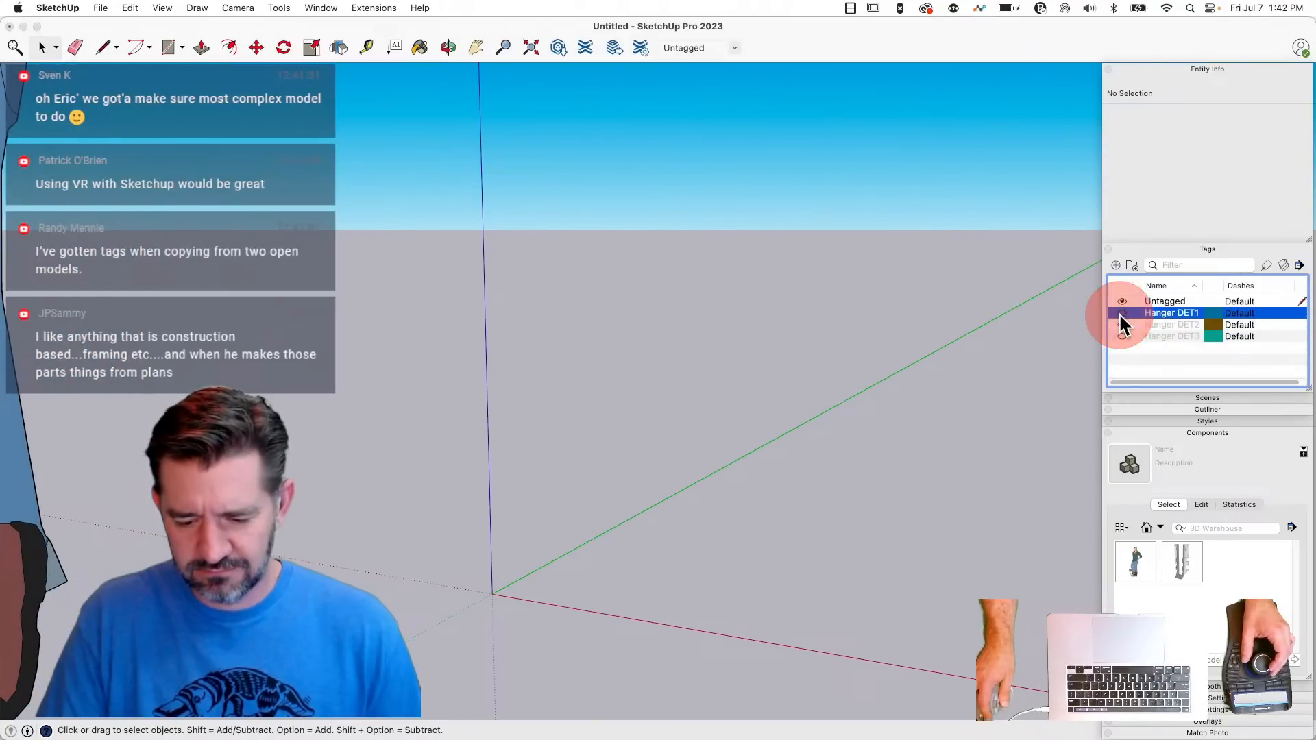
left_click(1122, 325)
left_click(1122, 325)
left_click(1122, 337)
left_click(765, 580)
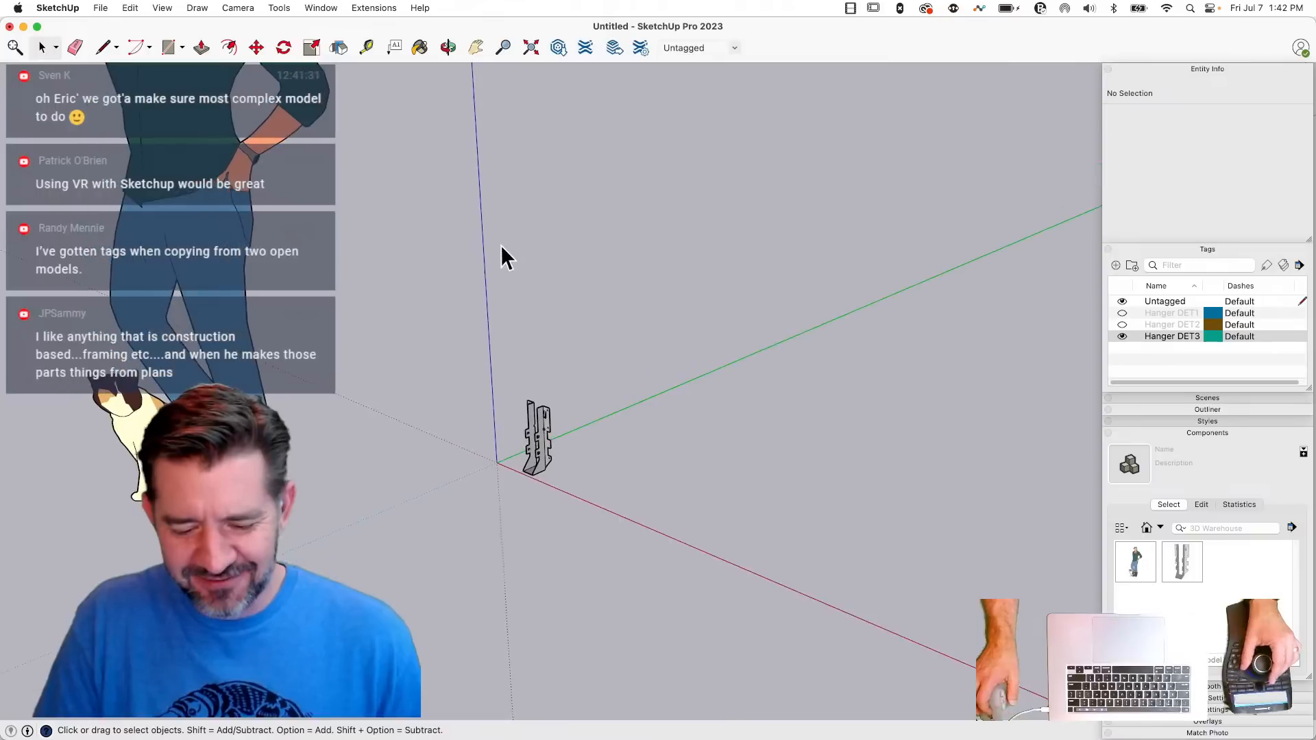
- Import LB.skp from the Desktop, place it beside the LUS hanger on the red axis, and deselect it
left_click_drag(94, 10, 162, 309)
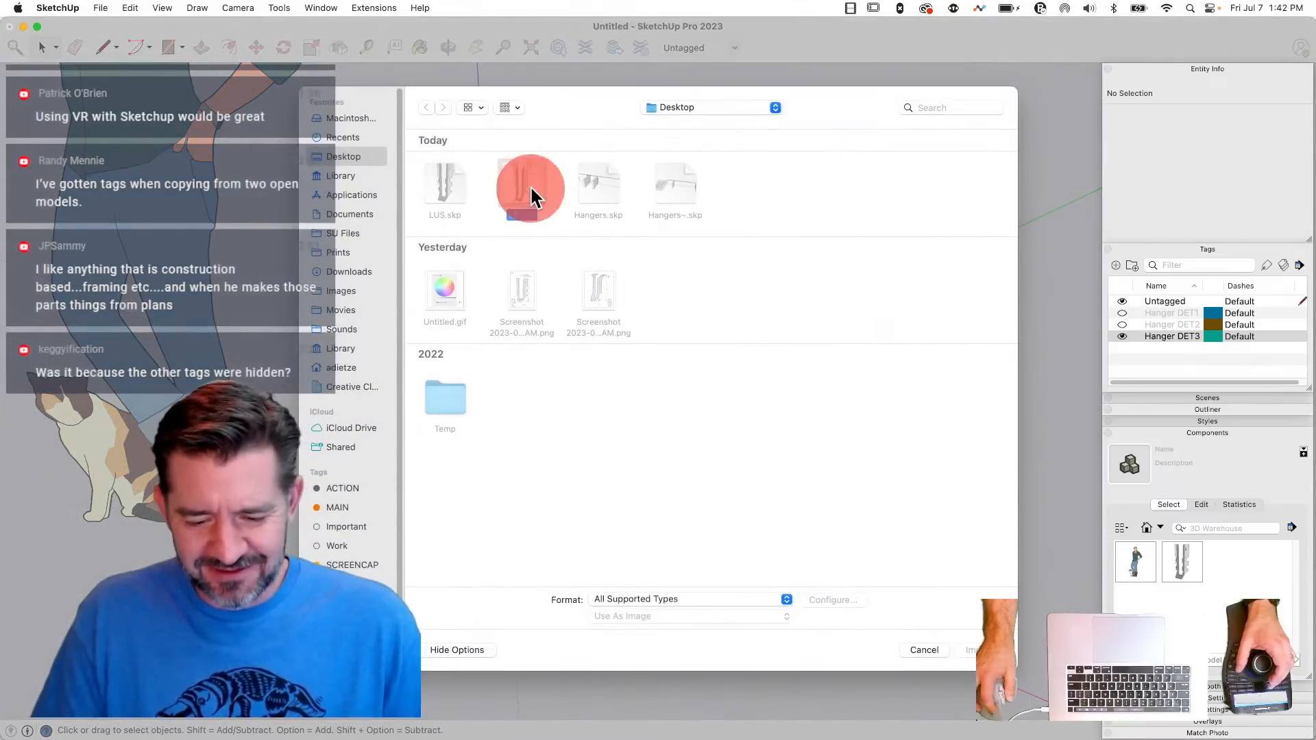
left_click(967, 650)
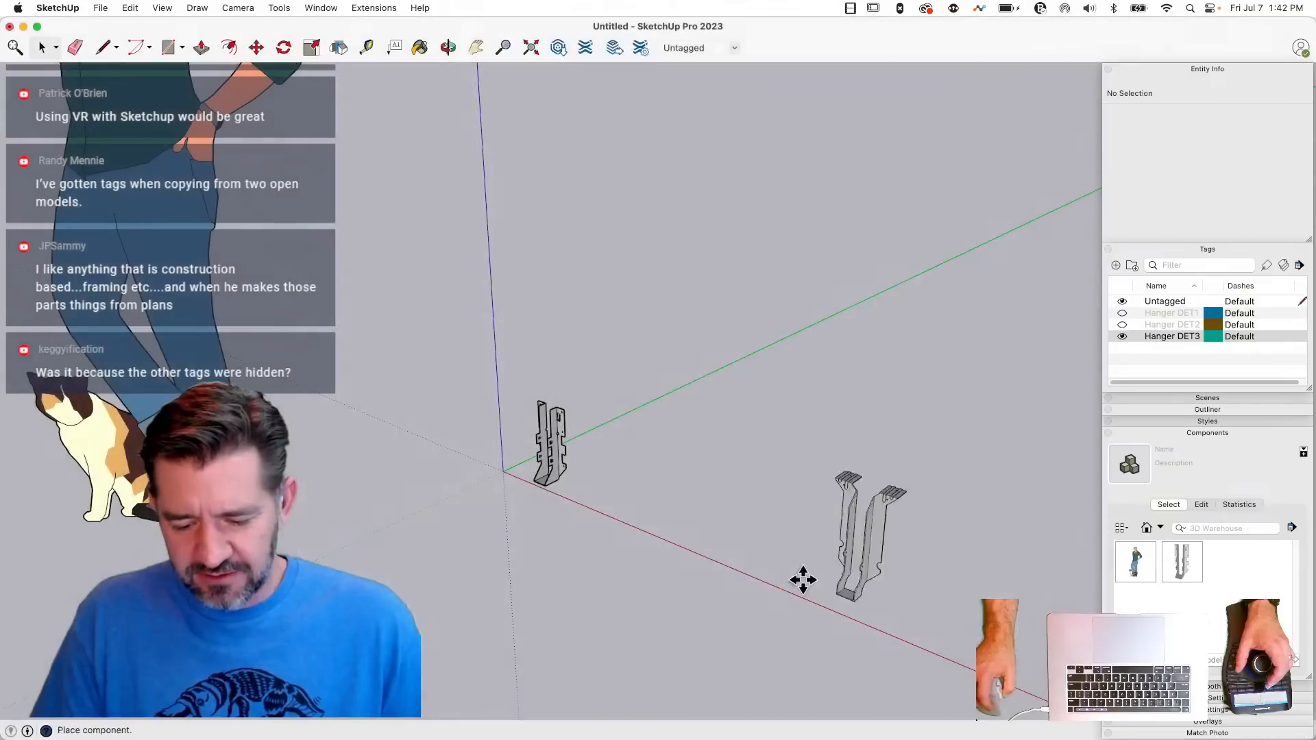
left_click(587, 502)
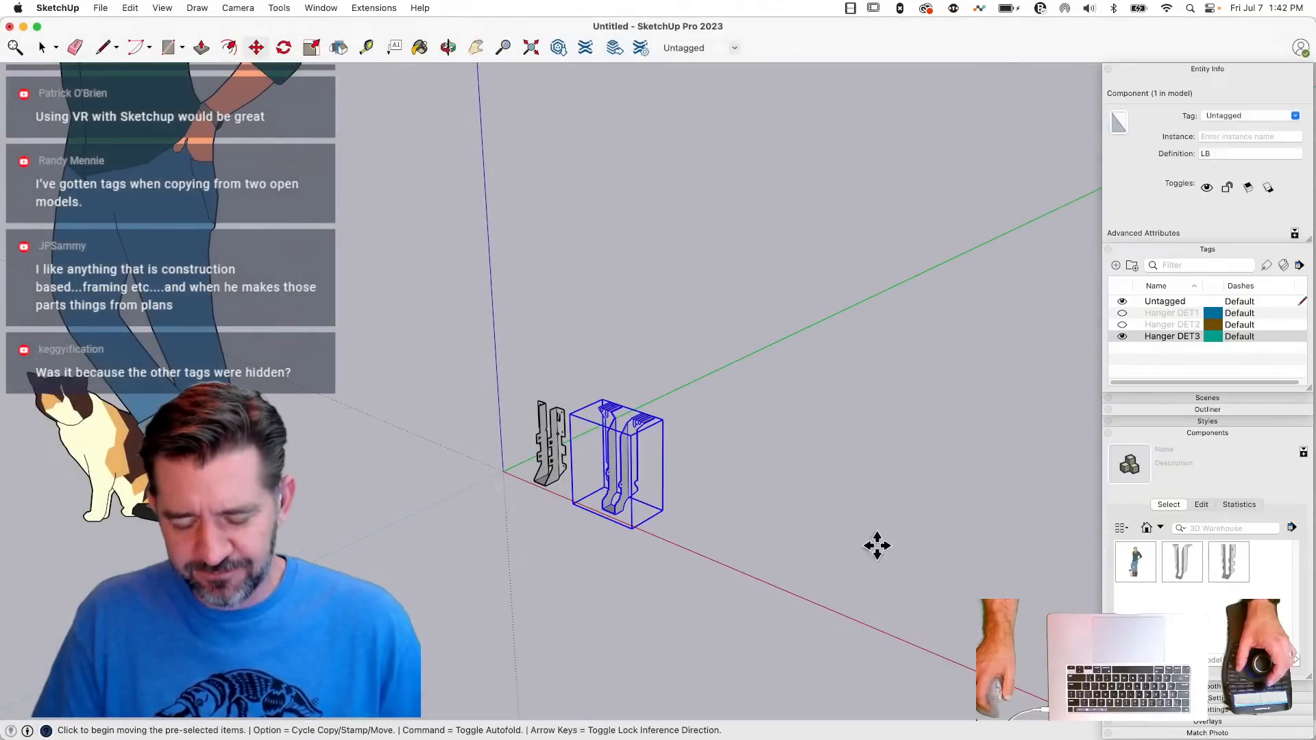
key("space")
left_click(799, 504)
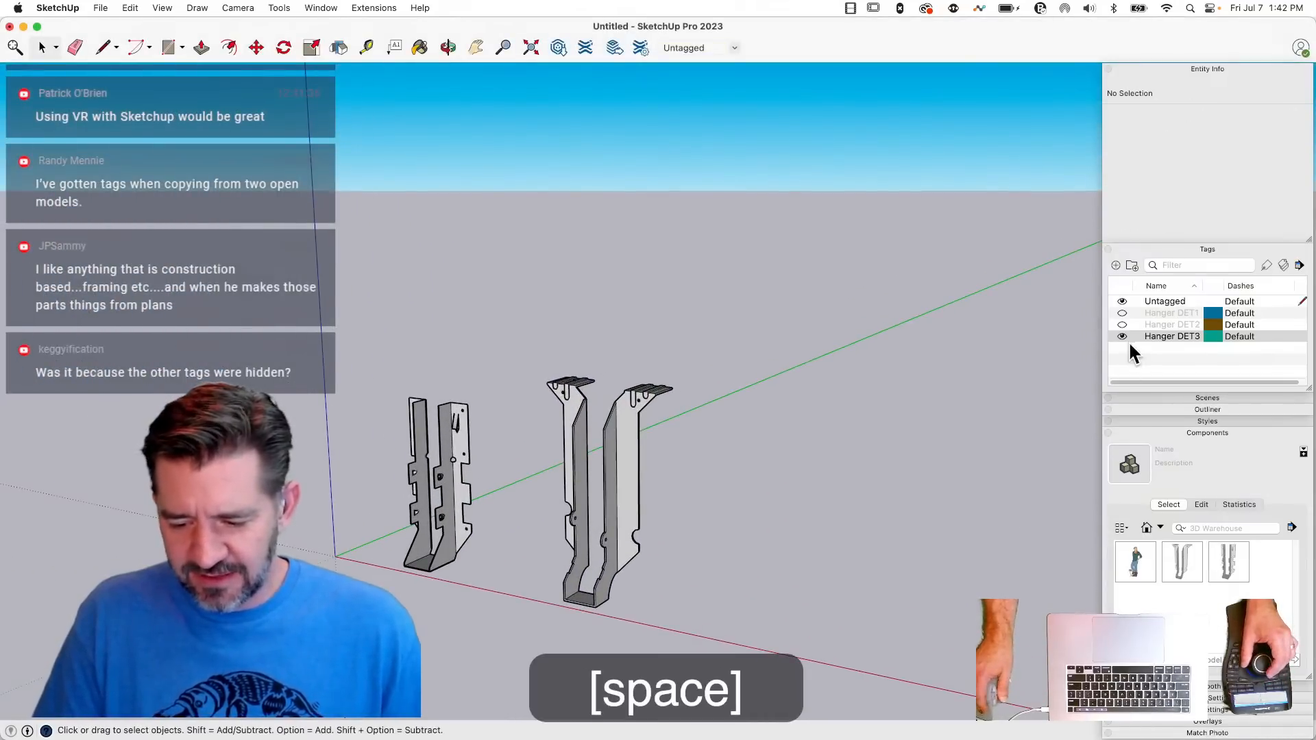
- Compare both hangers at each level of detail by cycling the Hanger tags' visibility, ending with Hanger DET3 alone
left_click(1122, 337)
left_click(1121, 325)
left_click(1122, 325)
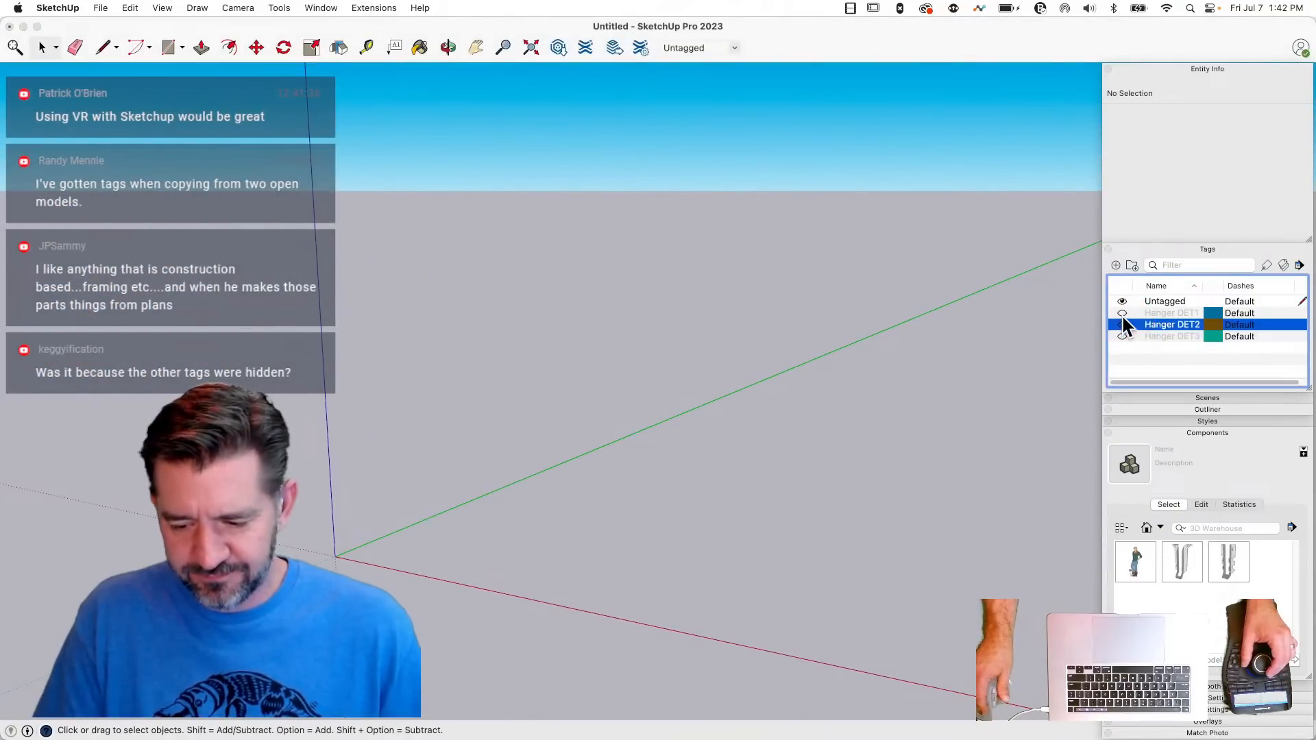
left_click(1122, 313)
left_click(1121, 314)
left_click(1121, 325)
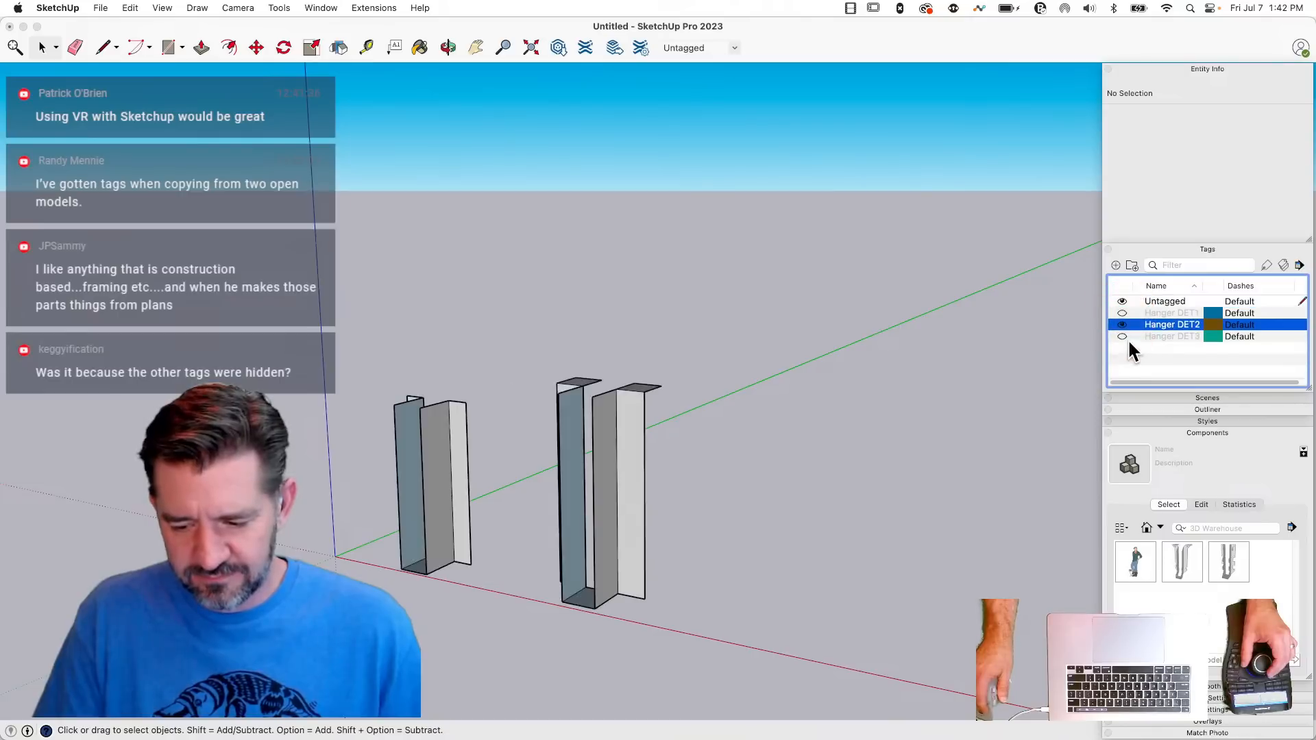
left_click(1122, 325)
left_click(1121, 337)
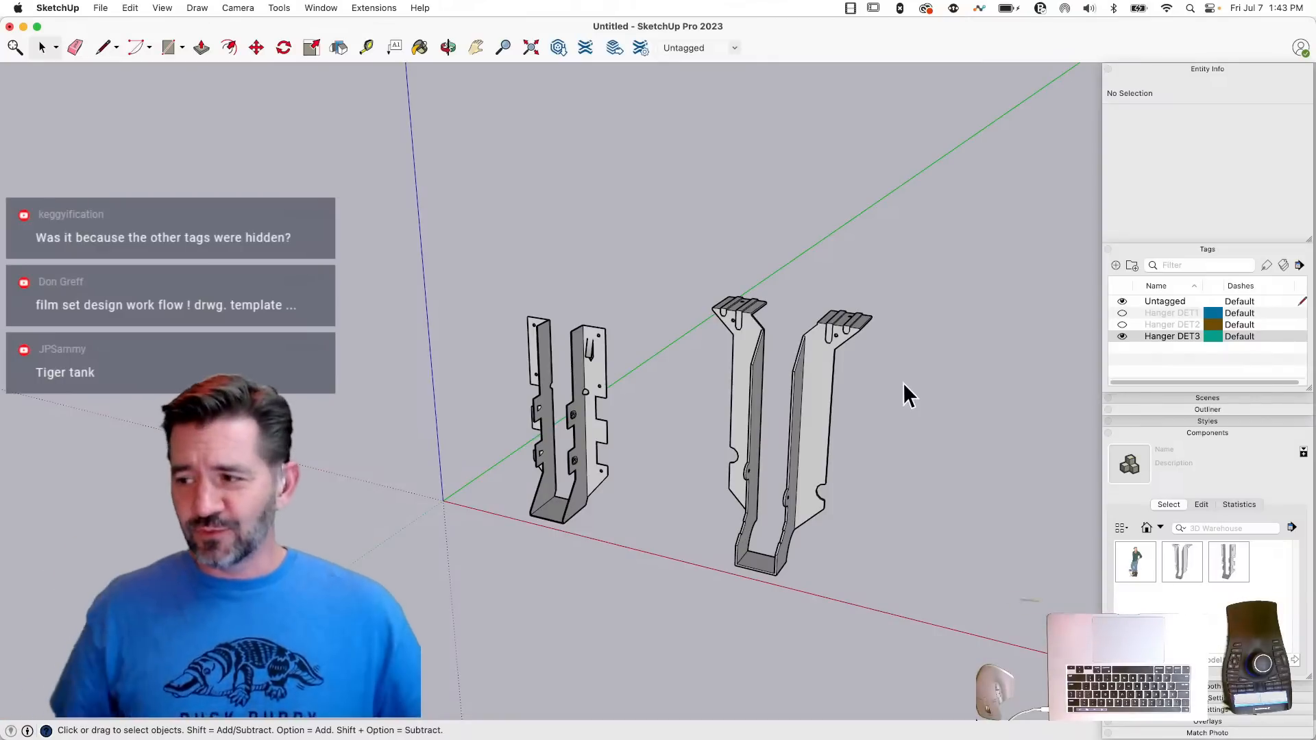
scroll(903, 383, "up", 3)
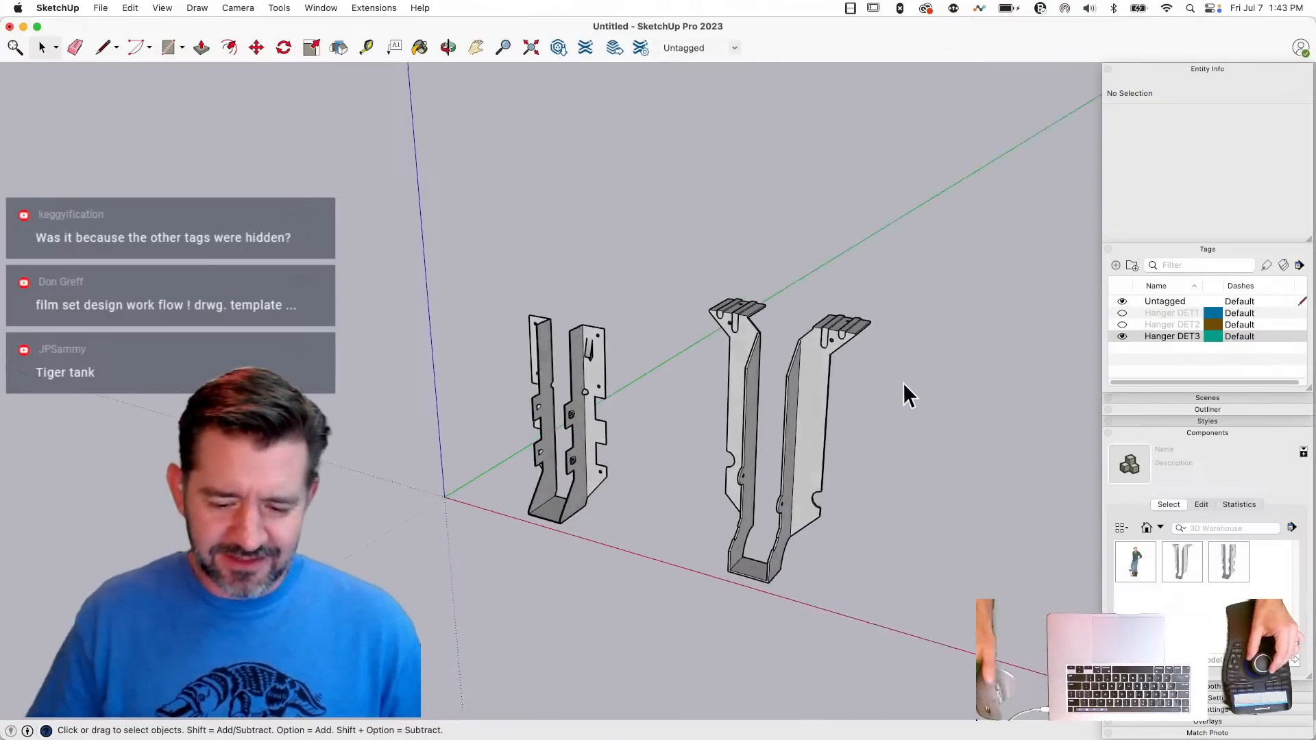